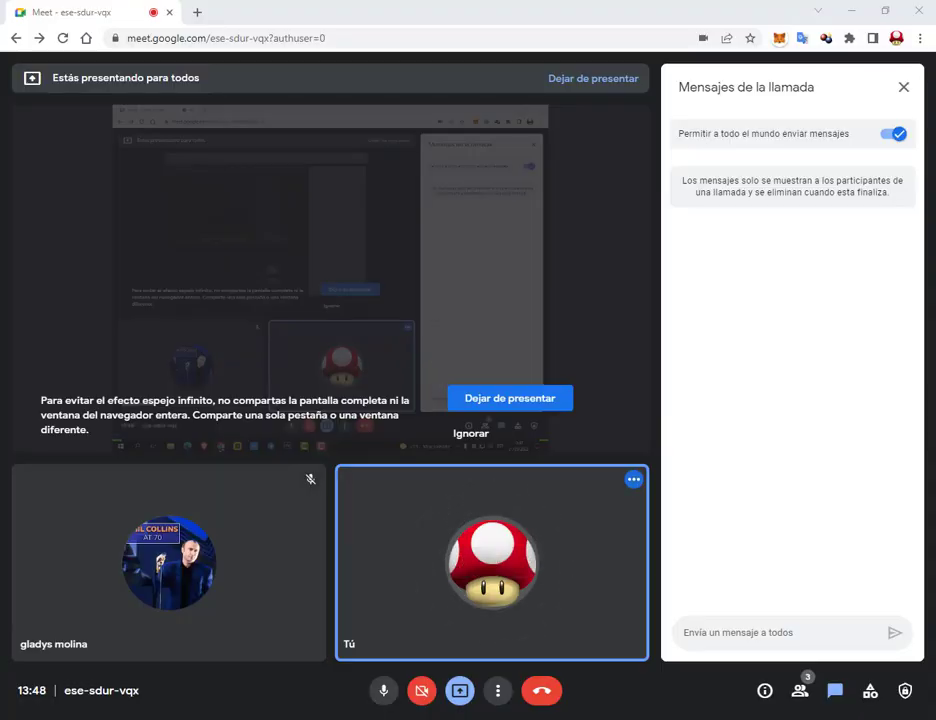
# Step: Bring the 'Personas en OPERADOR GRÁFICO' Classroom window to the front from the taskbar
pyautogui.click(246, 704)
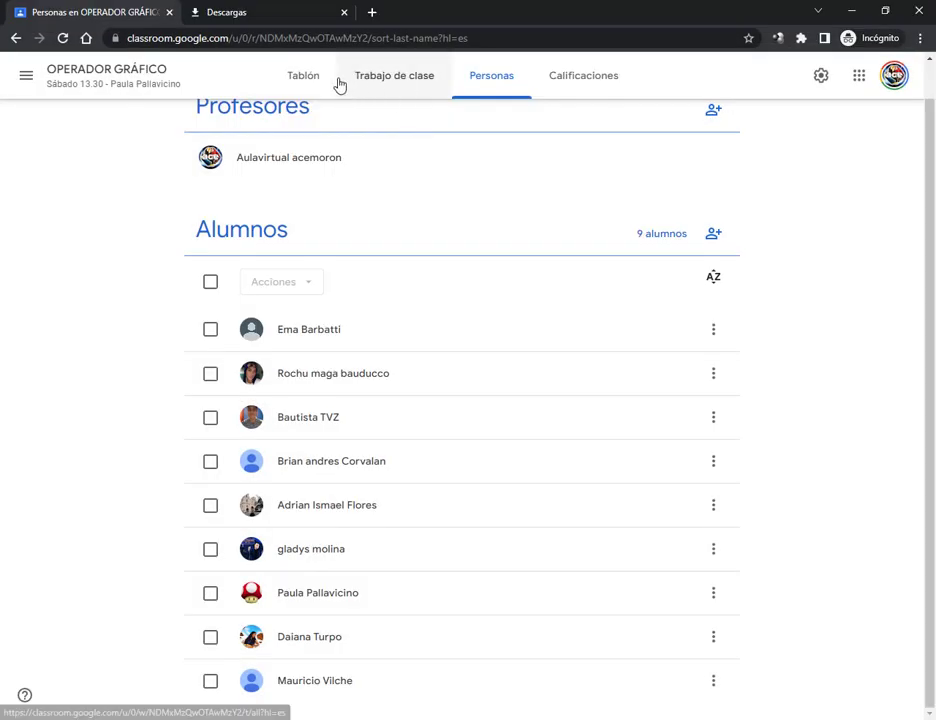
# Step: Open the Clase 7 assignment under Tareas Photoshop and its Photoshop_Clase7 MediaFire attachment
pyautogui.click(390, 74)
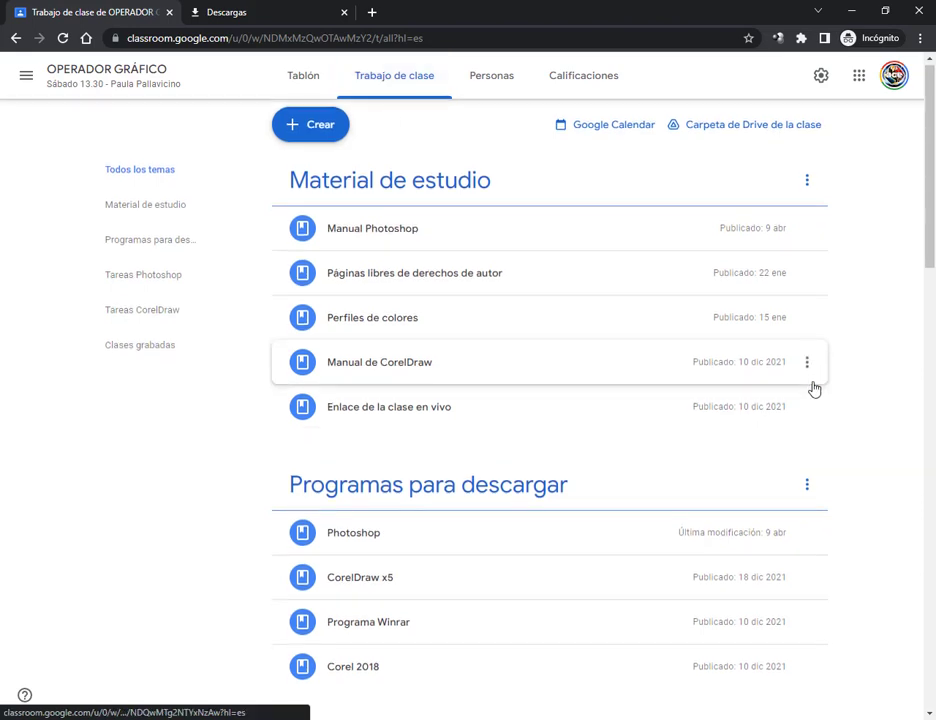
pyautogui.scroll(-5, 813, 386)
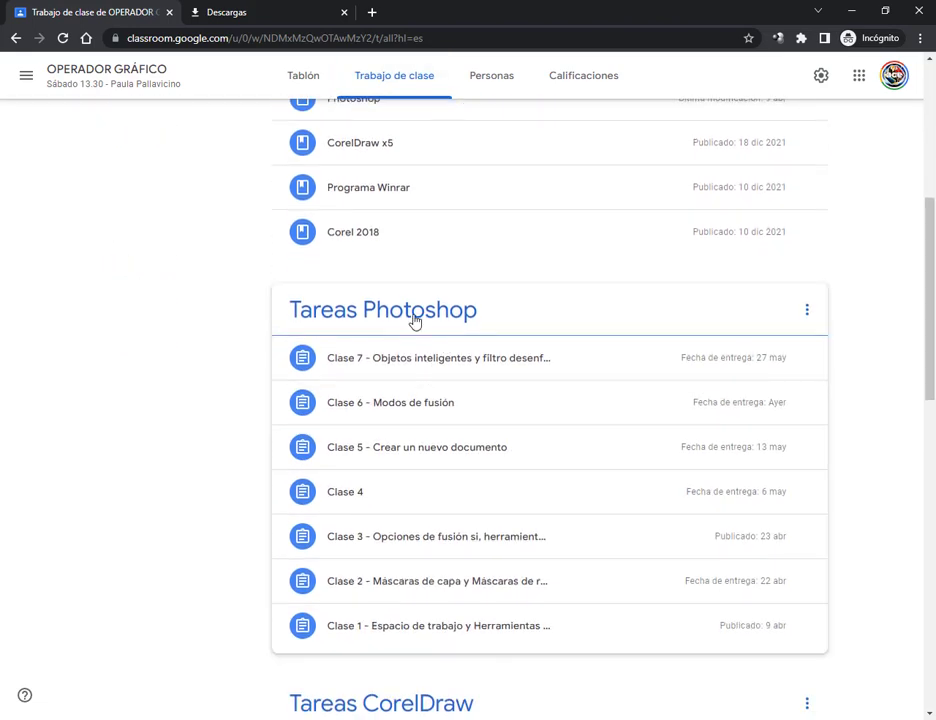
pyautogui.click(458, 362)
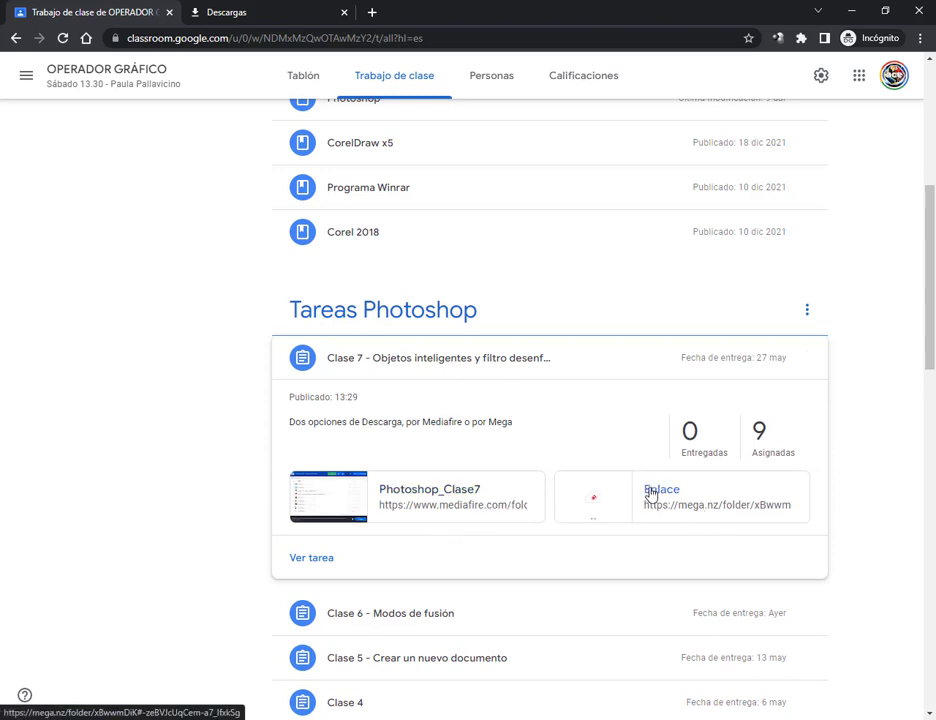
pyautogui.click(323, 562)
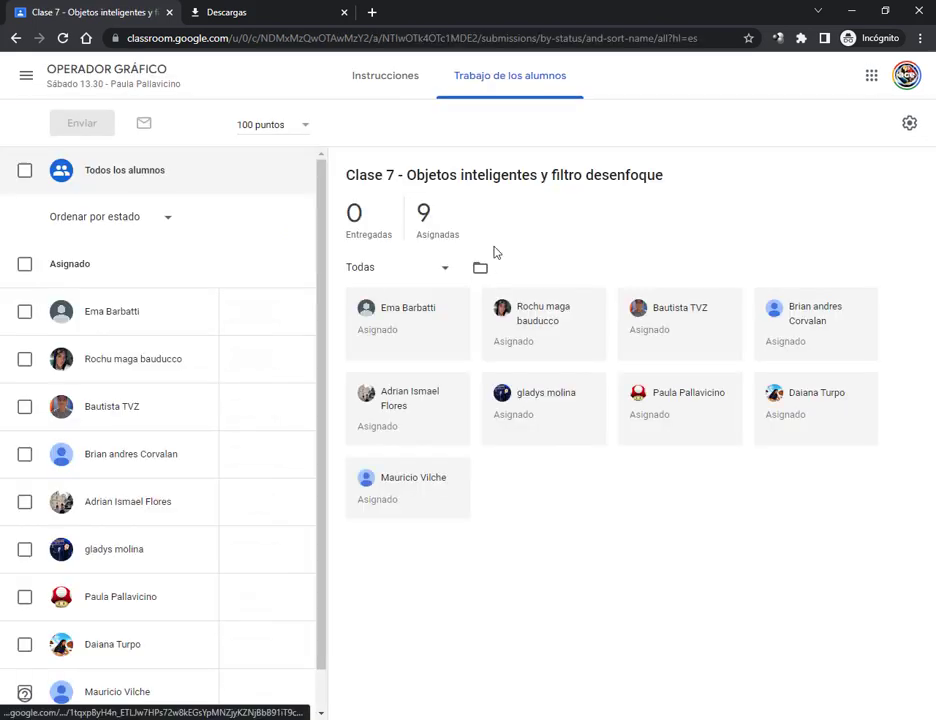
pyautogui.click(410, 78)
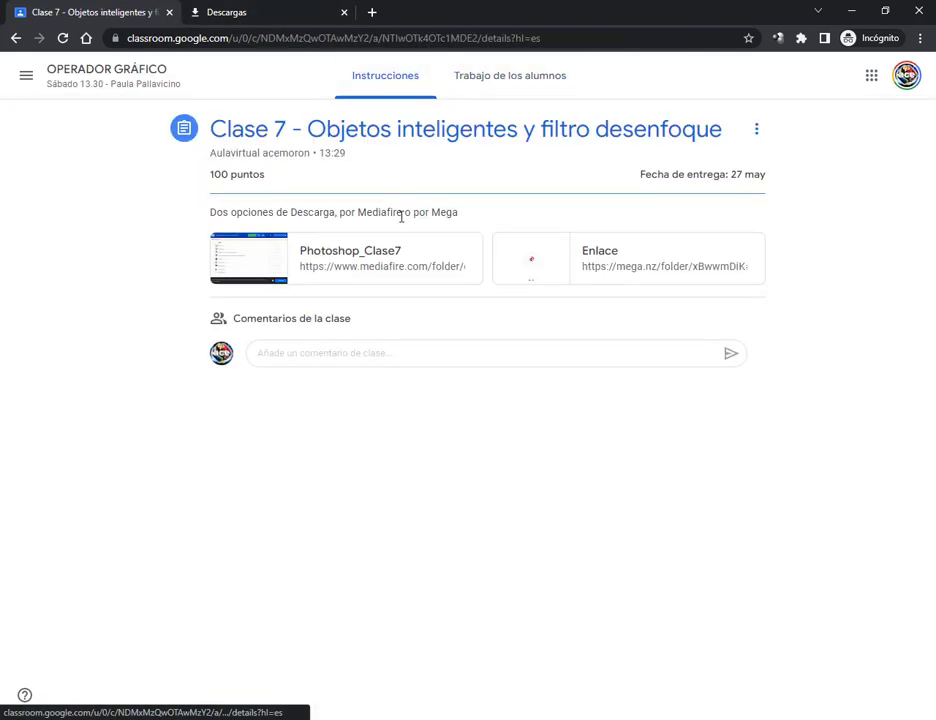
pyautogui.click(416, 276)
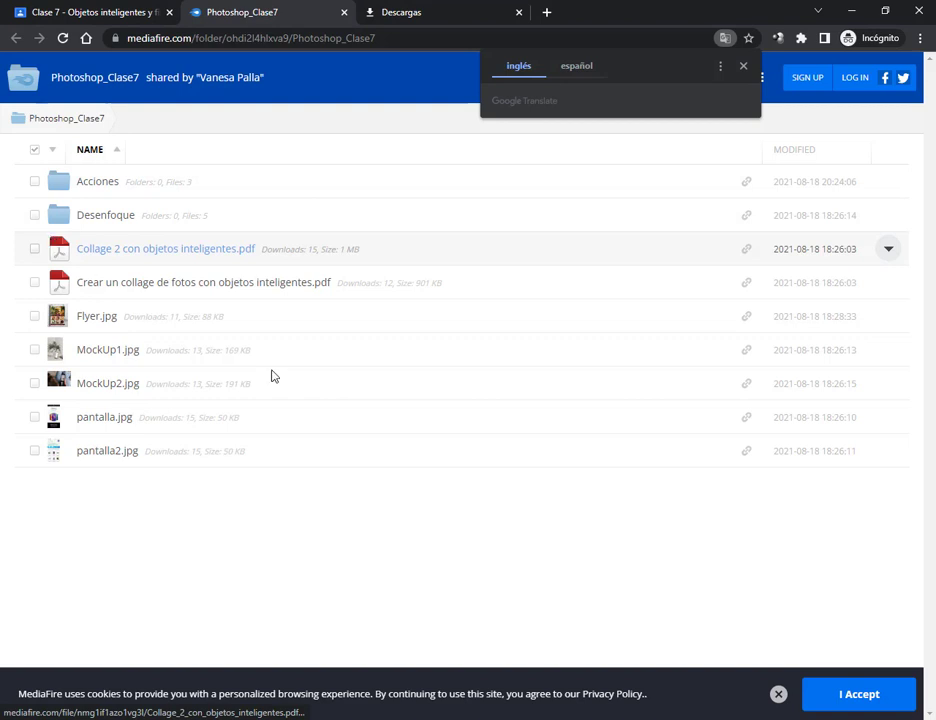
# Step: Accept MediaFire's cookie notice and open the Clase 7 'Enlace' mega.nz link
pyautogui.click(866, 696)
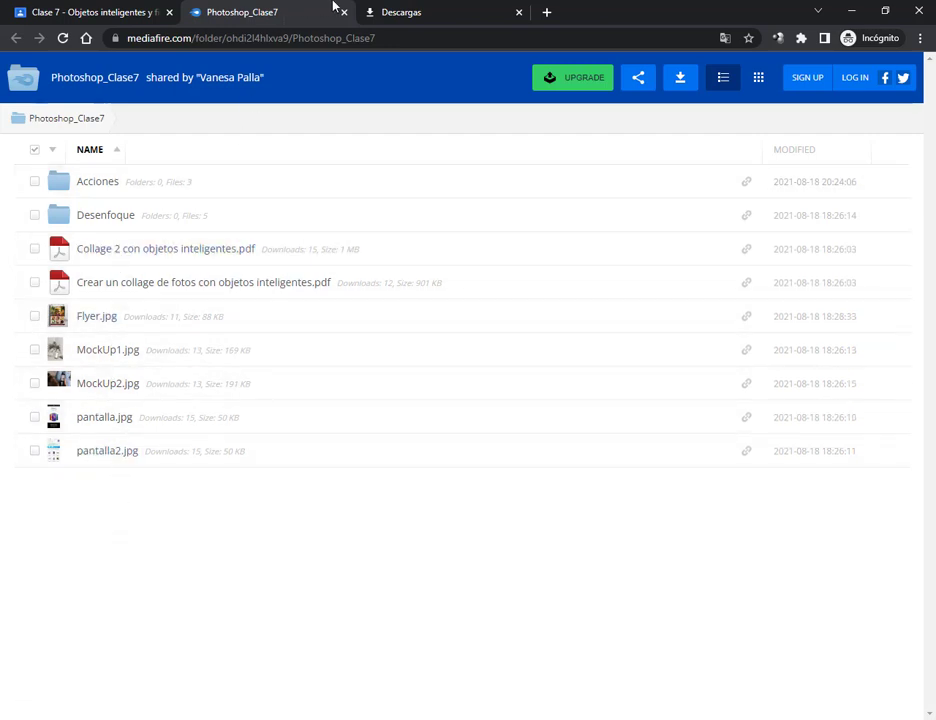
pyautogui.click(120, 12)
pyautogui.click(650, 267)
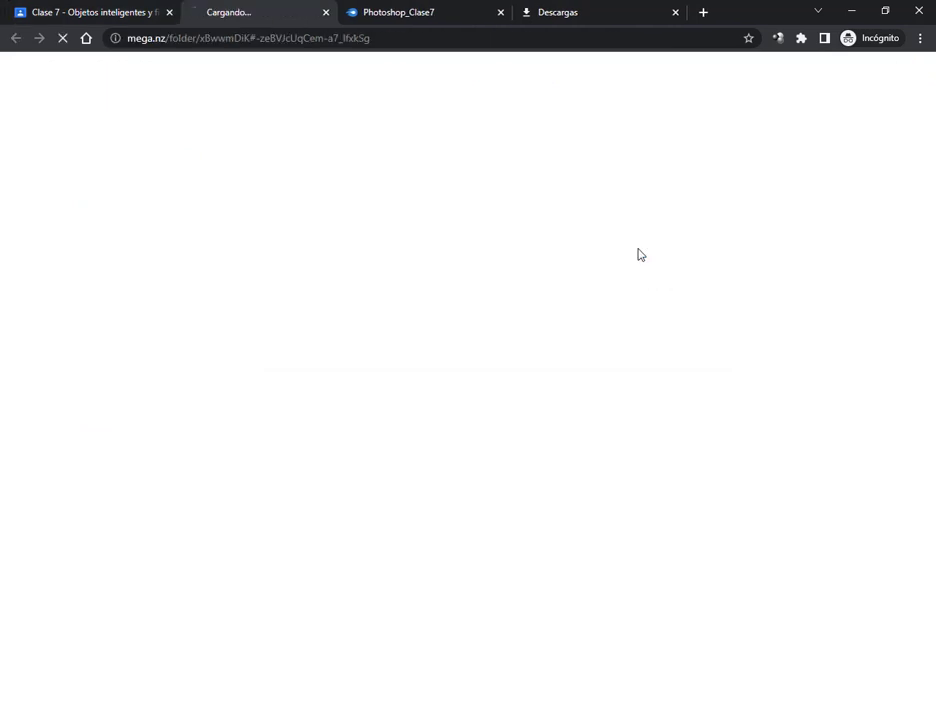
# Step: Close the MediaFire and Descargas browser tabs, keeping Classroom and MEGA open
pyautogui.click(520, 12)
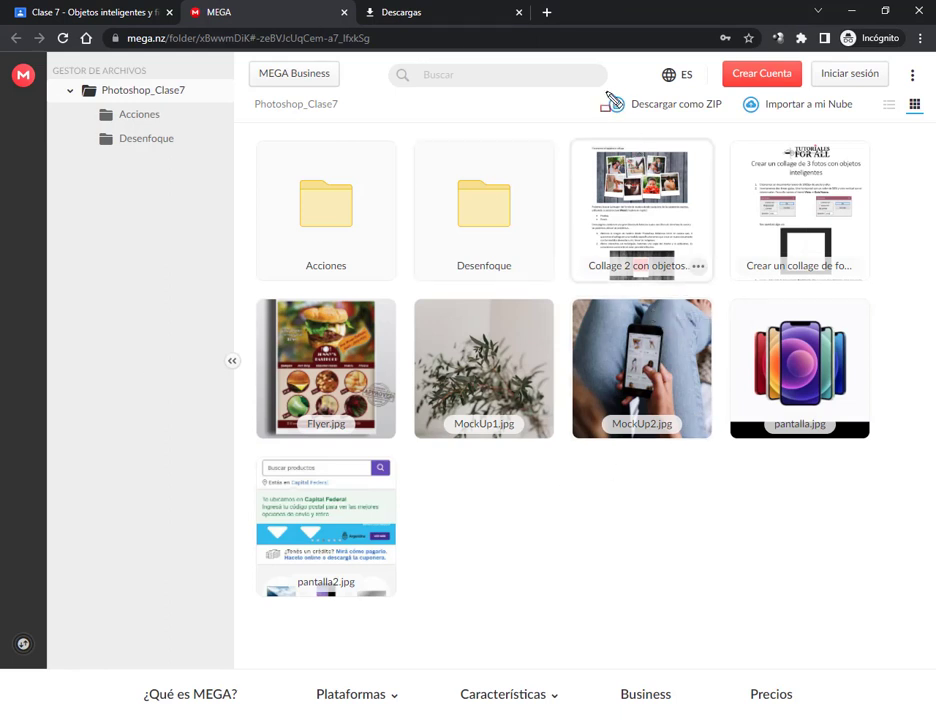
pyautogui.moveTo(604, 91); pyautogui.dragTo(735, 118)
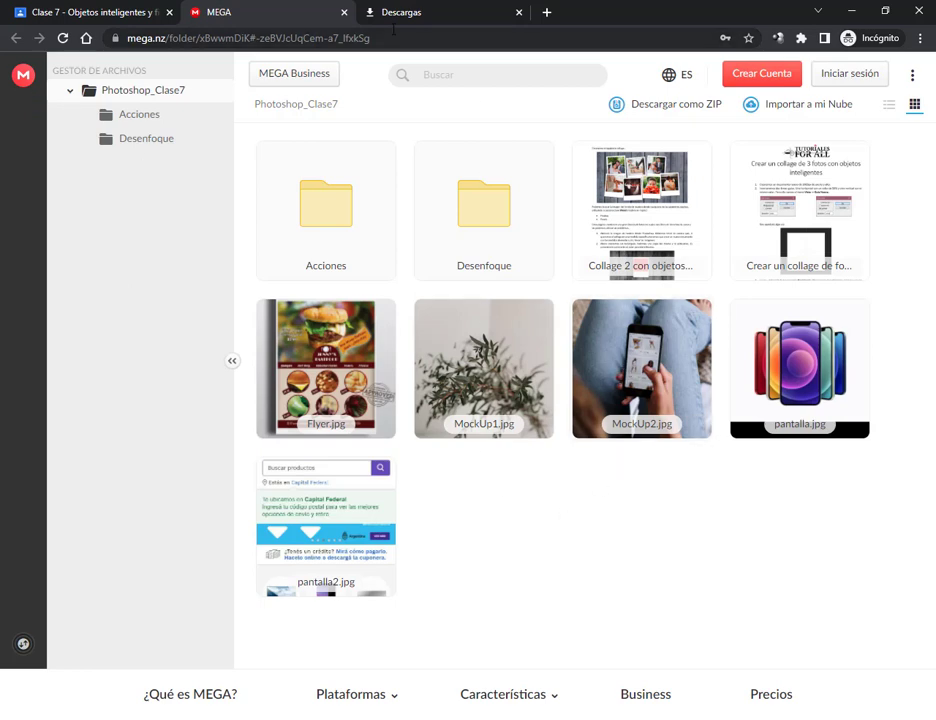
pyautogui.click(96, 10)
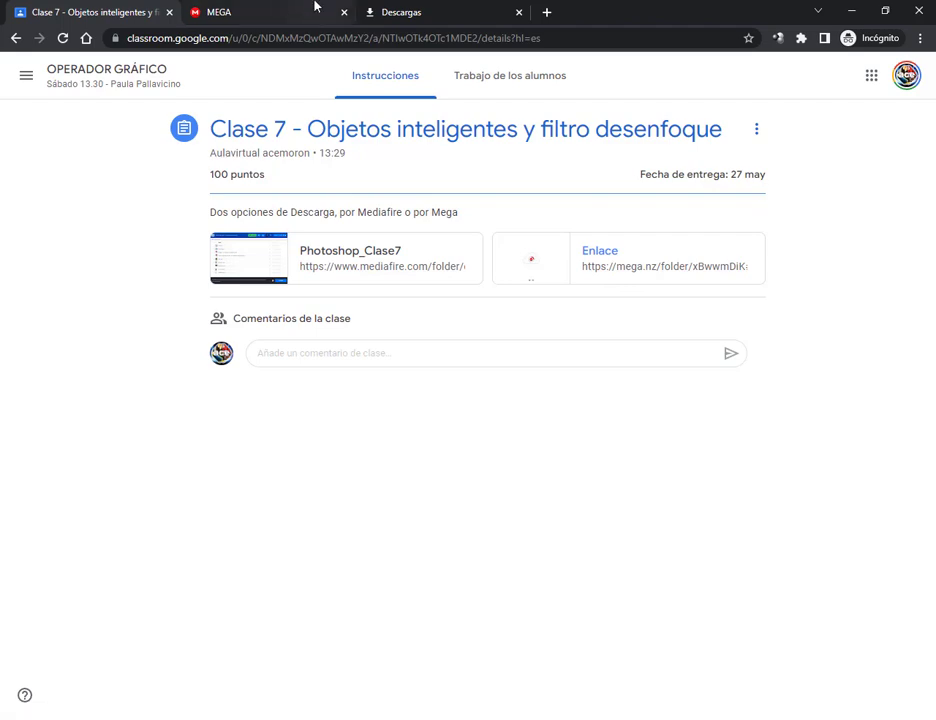
pyautogui.click(314, 6)
pyautogui.click(53, 6)
pyautogui.click(518, 12)
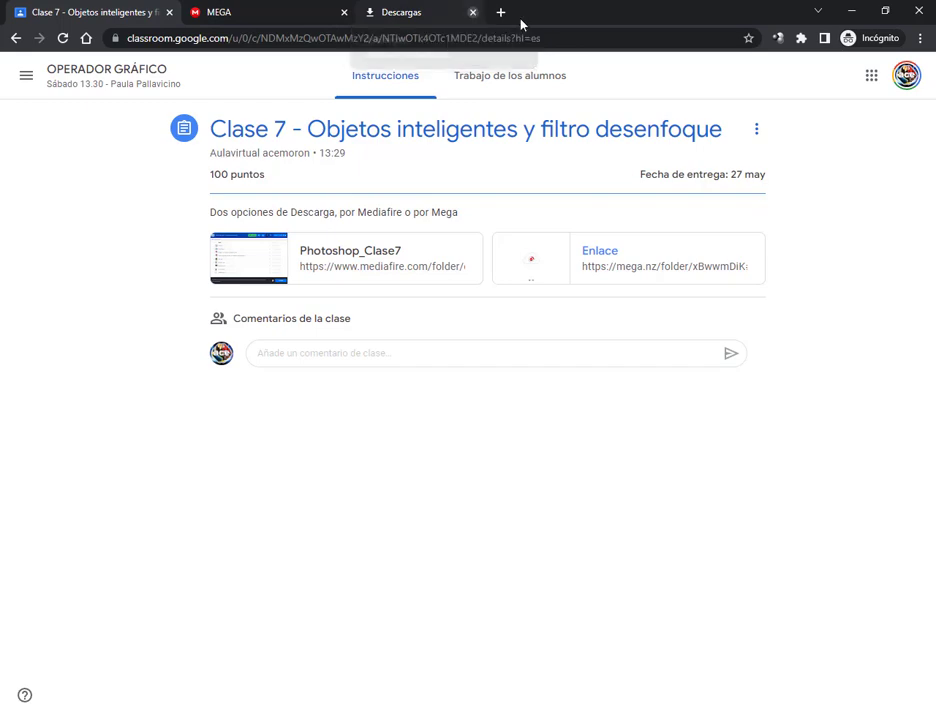
# Step: Download the MEGA Photoshop_Clase7 folder with 'Descargar como ZIP'
pyautogui.click(247, 10)
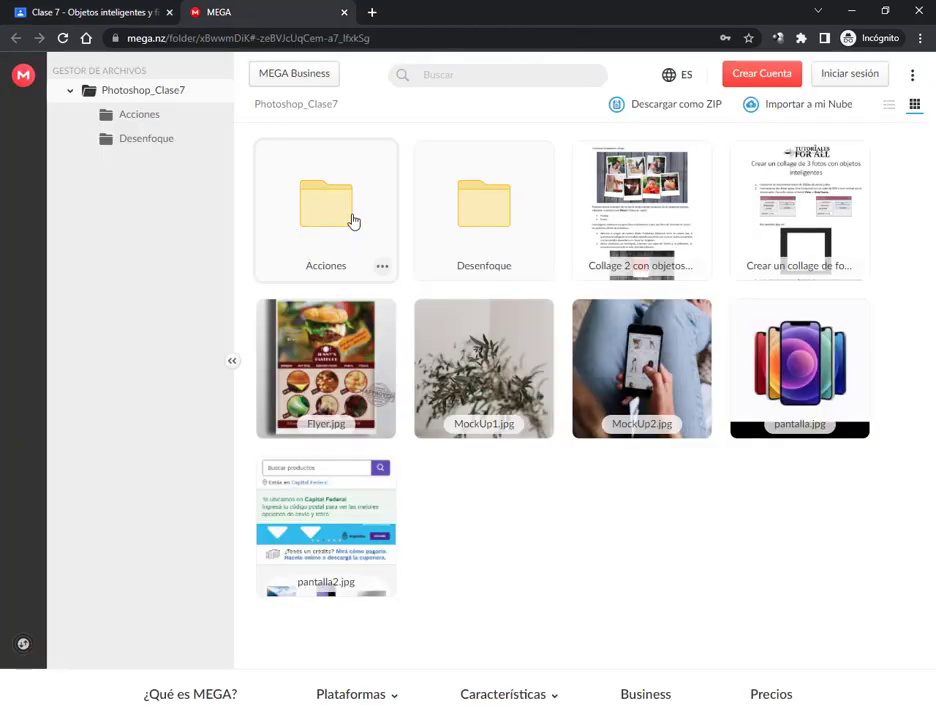
pyautogui.click(60, 11)
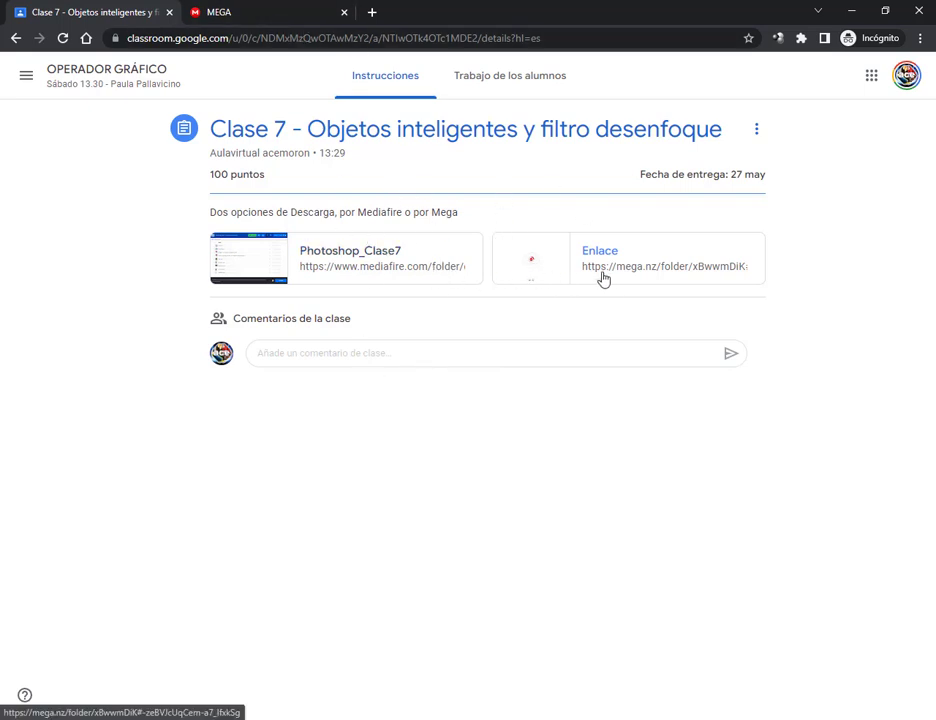
pyautogui.click(309, 10)
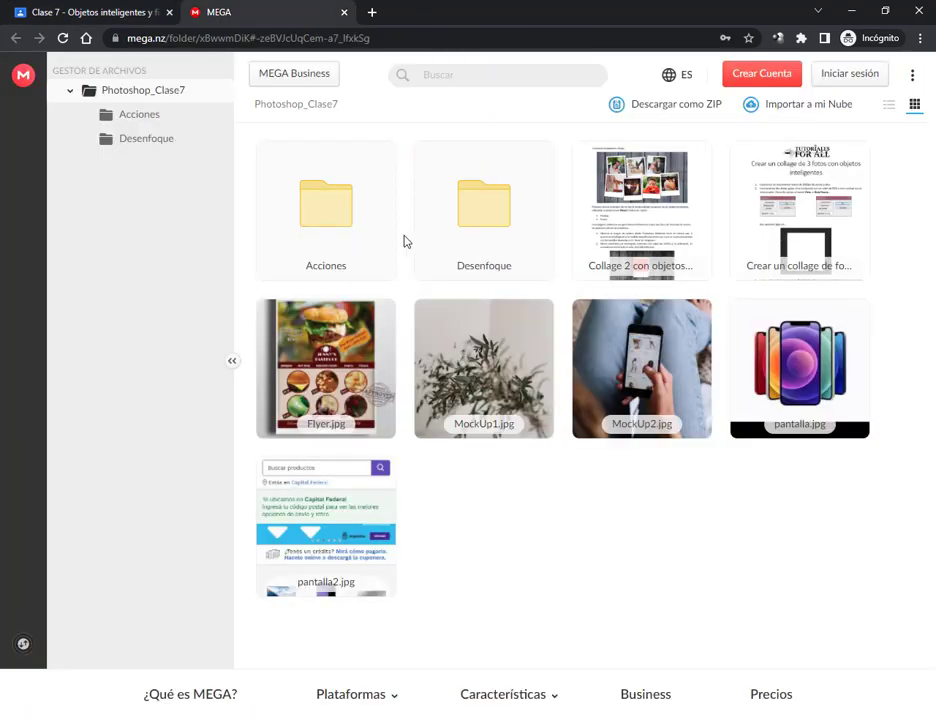
pyautogui.click(27, 10)
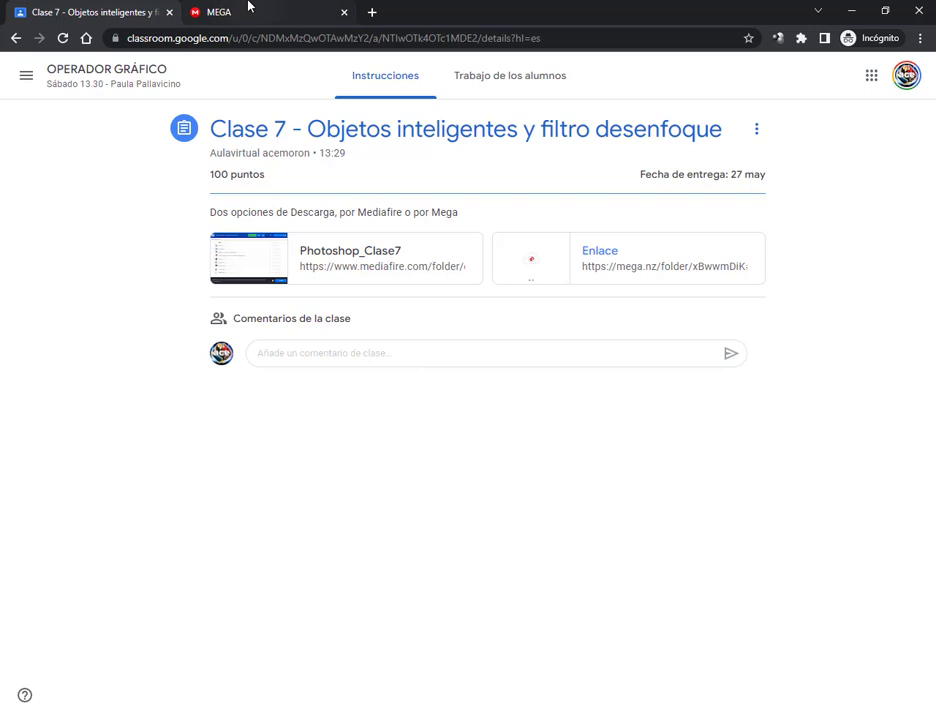
pyautogui.click(278, 8)
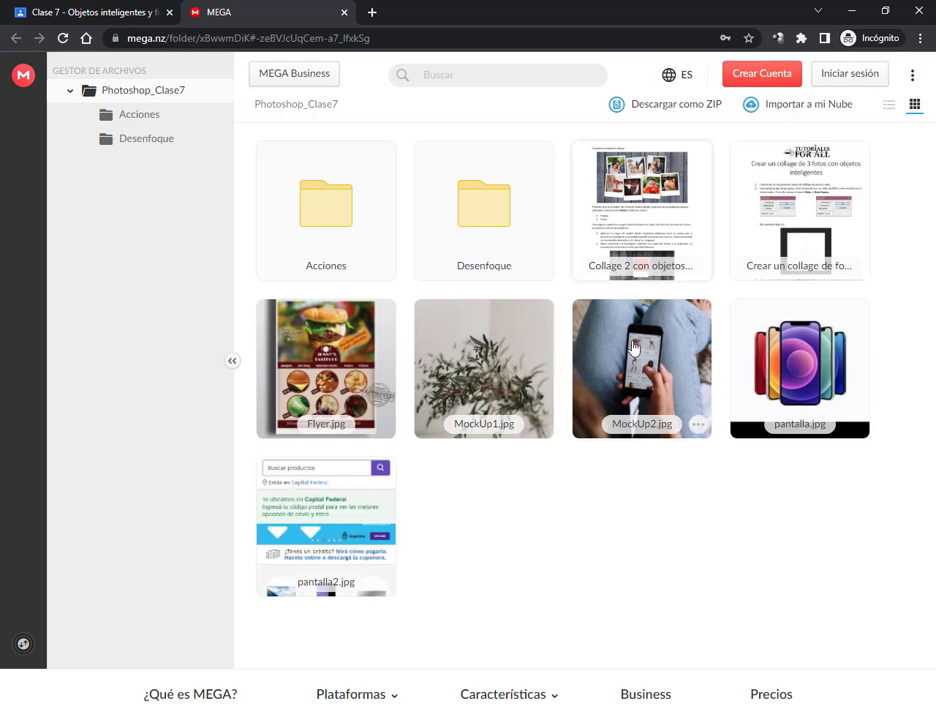
pyautogui.click(688, 112)
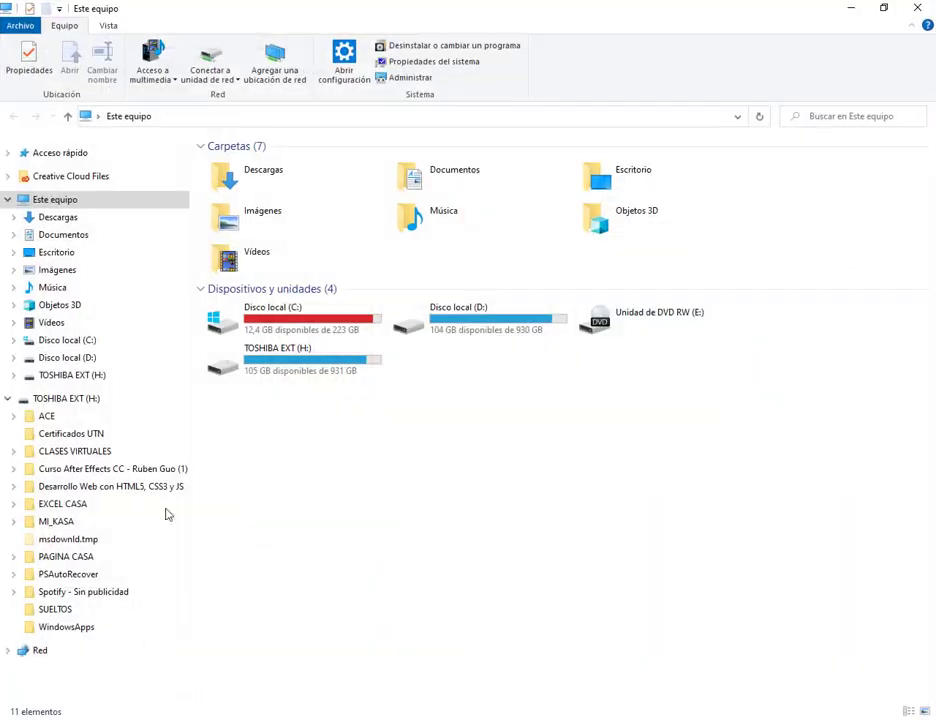
# Step: In Descargas, open the Photoshop_Clase7 folder and its inner Photoshop_Clase7 folder
pyautogui.click(57, 217)
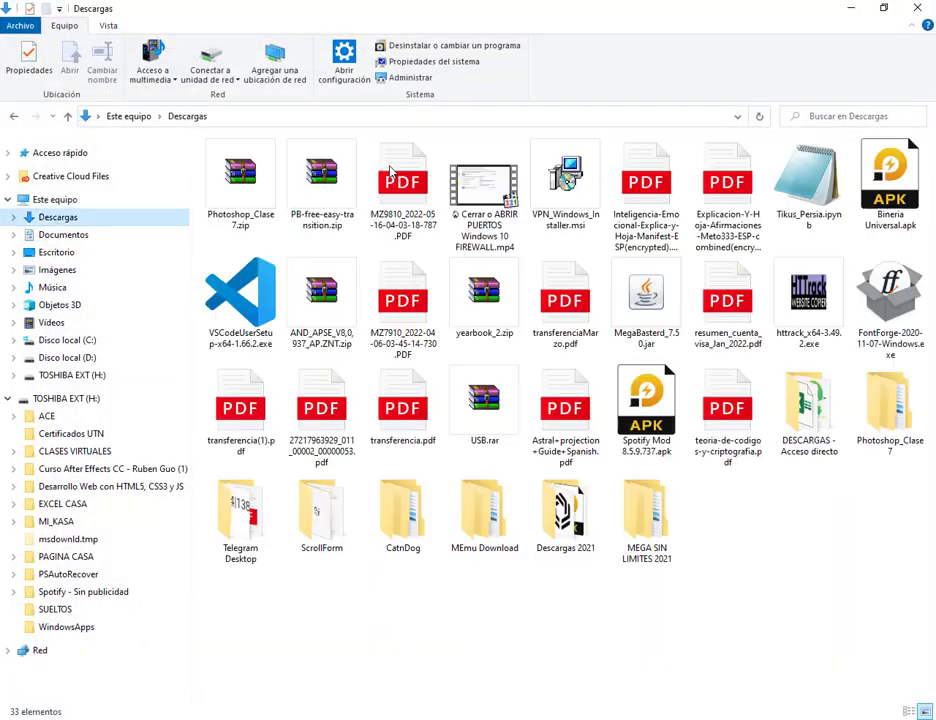
pyautogui.click(243, 200)
pyautogui.rightClick(238, 188)
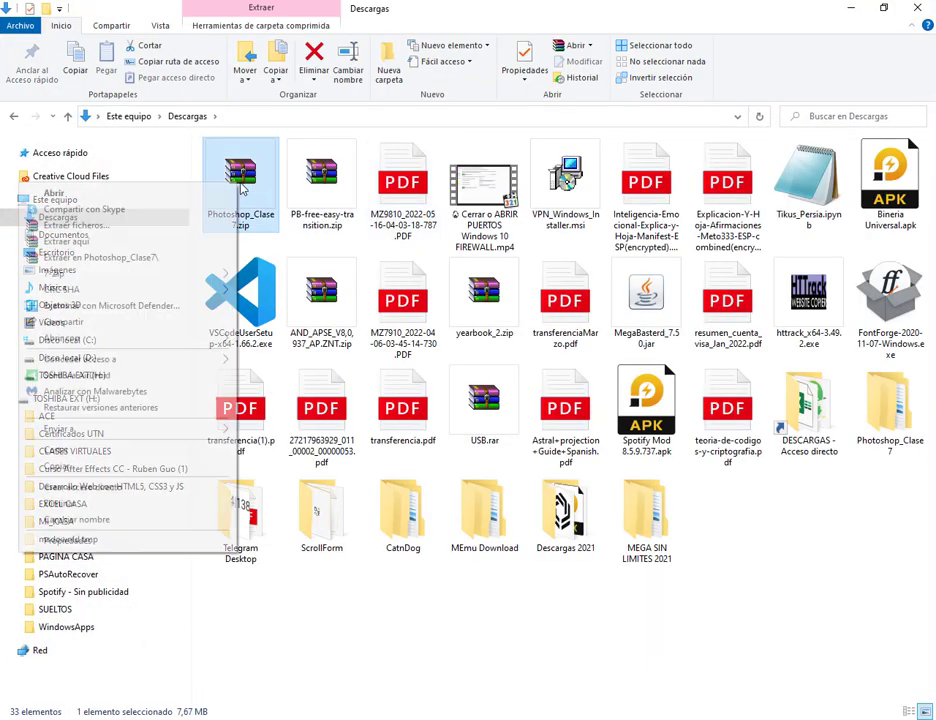
pyautogui.press('Escape')
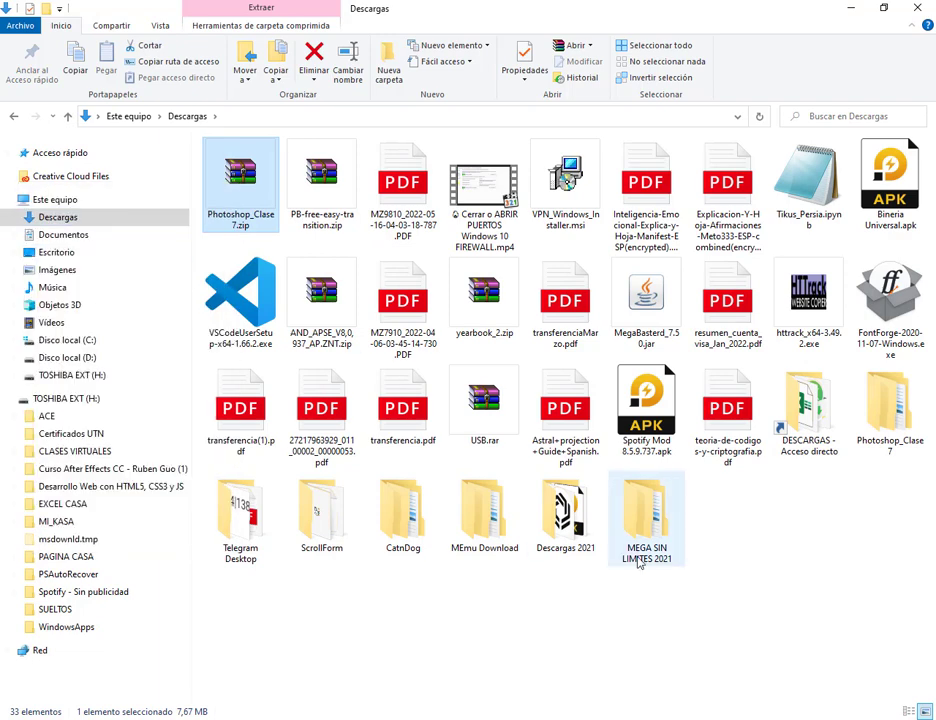
pyautogui.click(850, 549)
pyautogui.doubleClick(908, 395)
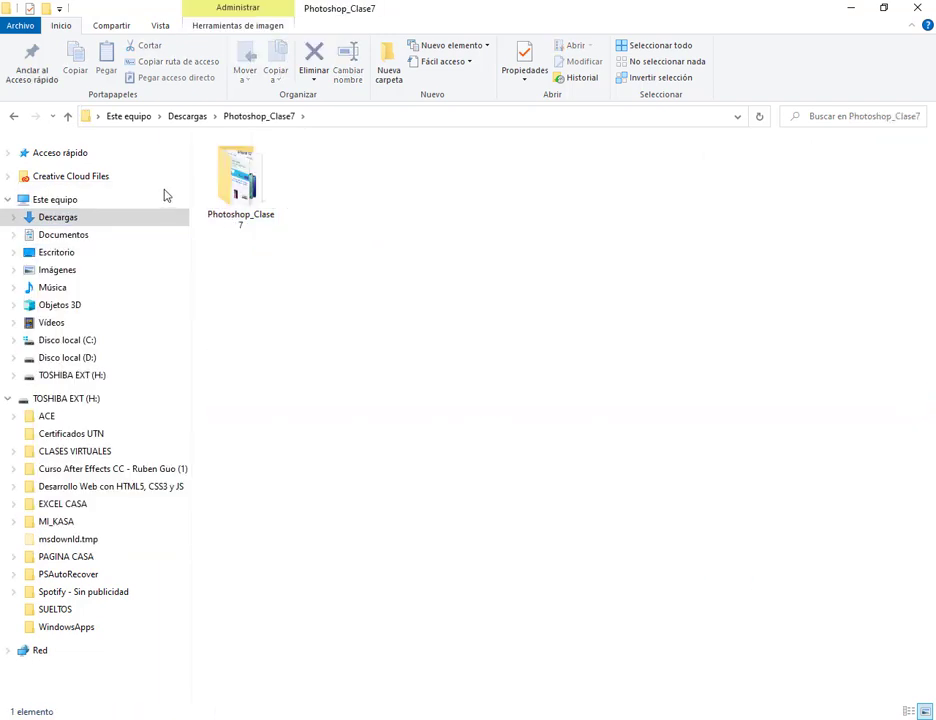
pyautogui.doubleClick(240, 180)
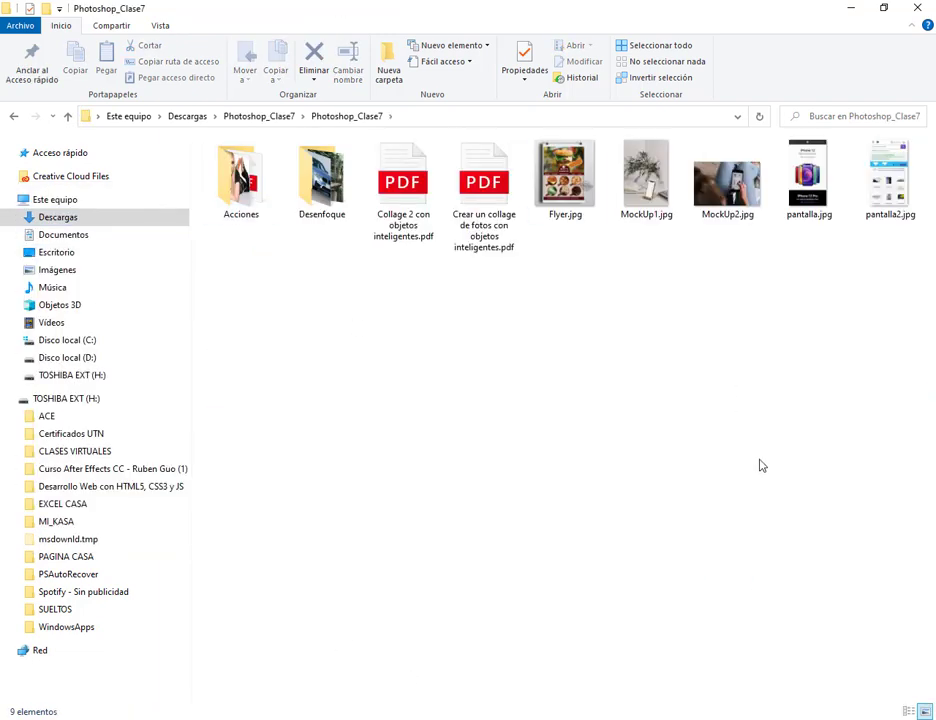
# Step: Show the Desenfoque folder as extra large icons and open the tiger JPG
pyautogui.click(160, 25)
pyautogui.click(184, 45)
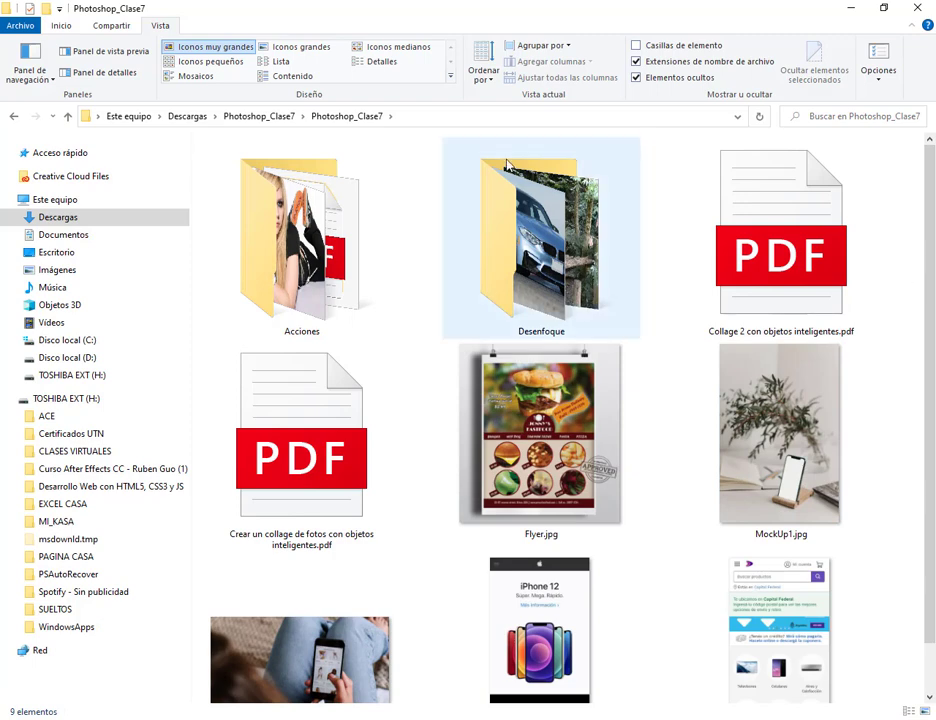
pyautogui.doubleClick(539, 200)
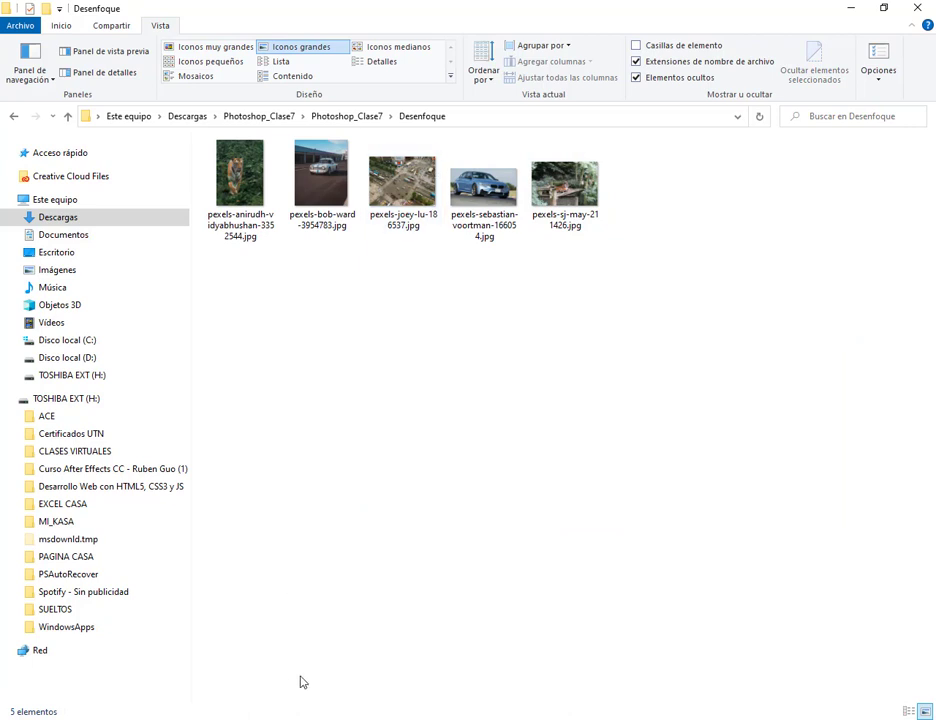
pyautogui.click(340, 117)
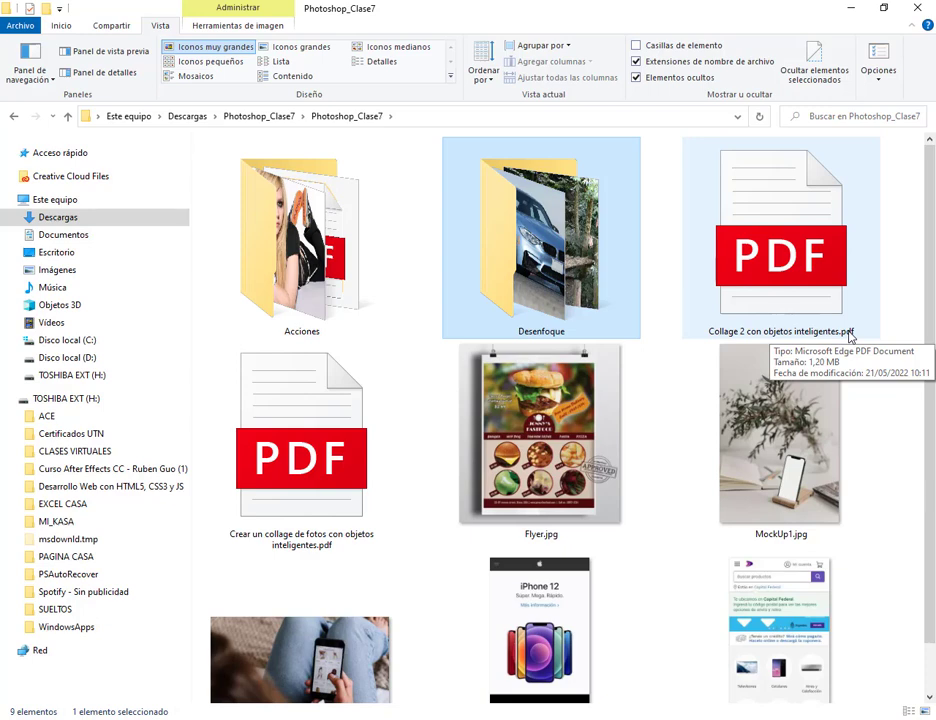
pyautogui.doubleClick(593, 259)
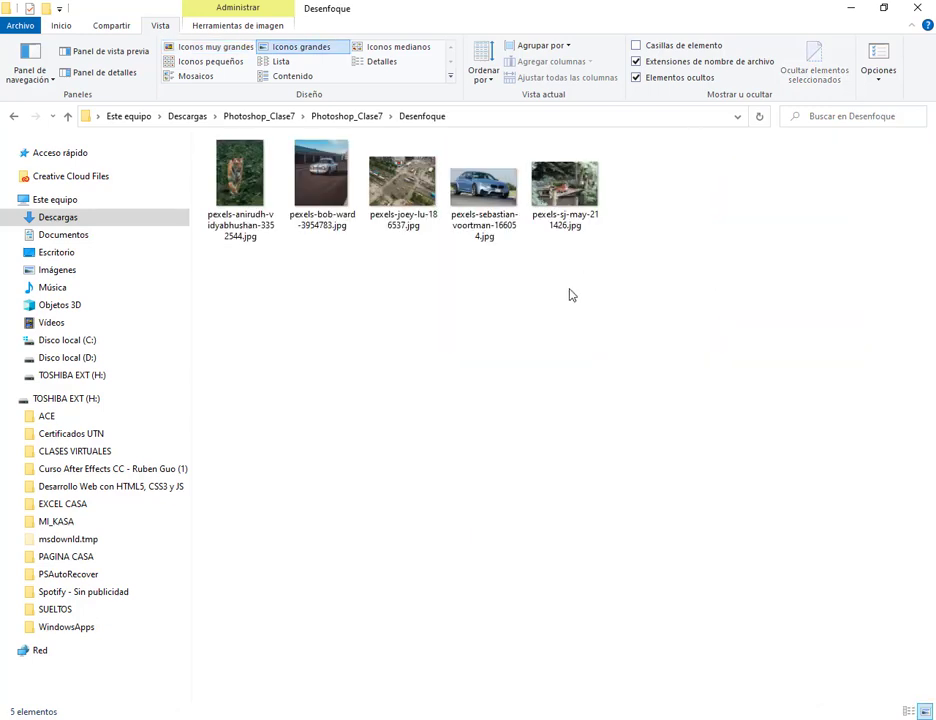
pyautogui.click(230, 47)
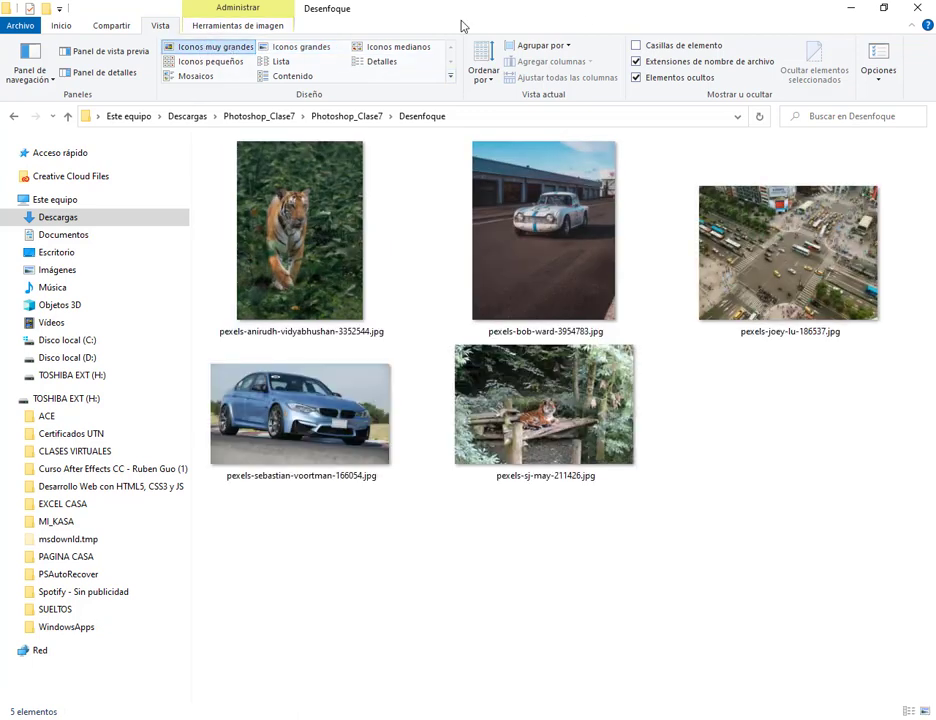
pyautogui.click(253, 255)
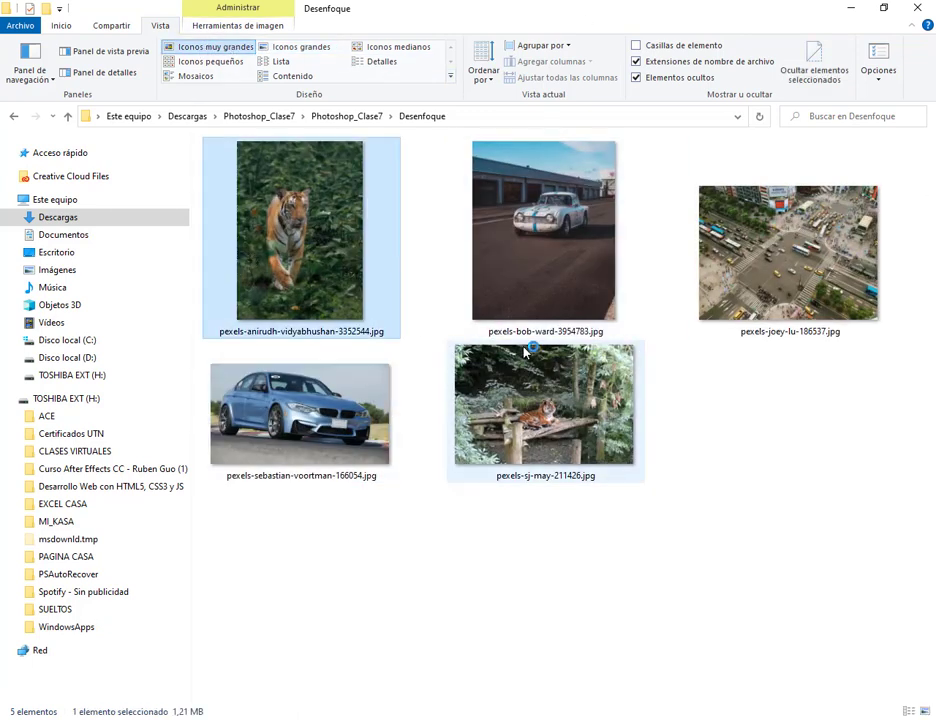
pyautogui.doubleClick(345, 265)
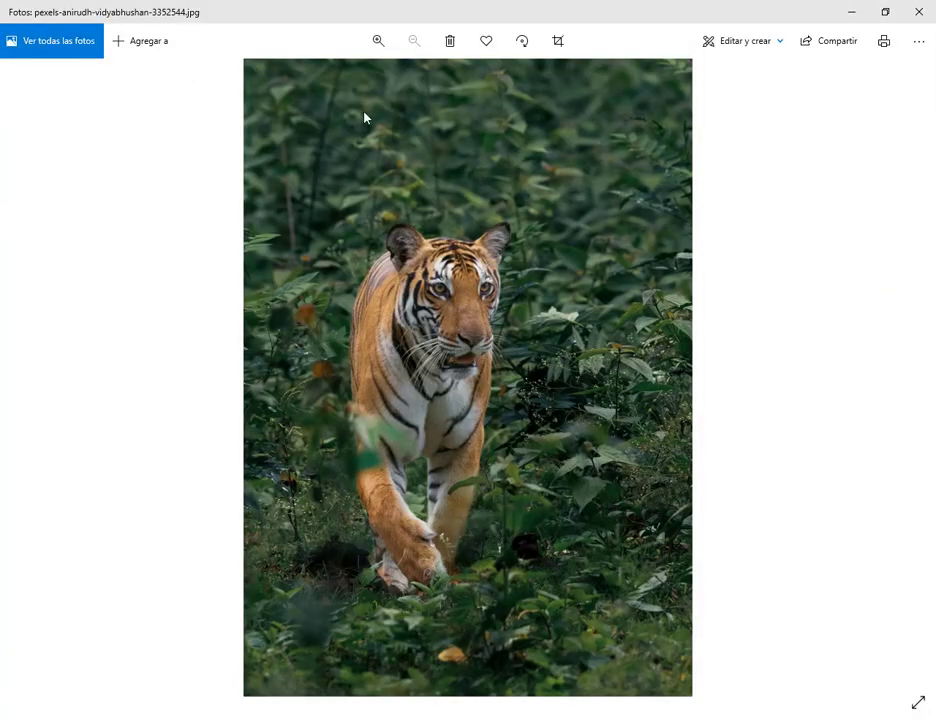
# Step: Annotate the tiger photo: jungle foliage to blur, the tiger's face to keep sharp
pyautogui.moveTo(244, 56); pyautogui.dragTo(689, 232)
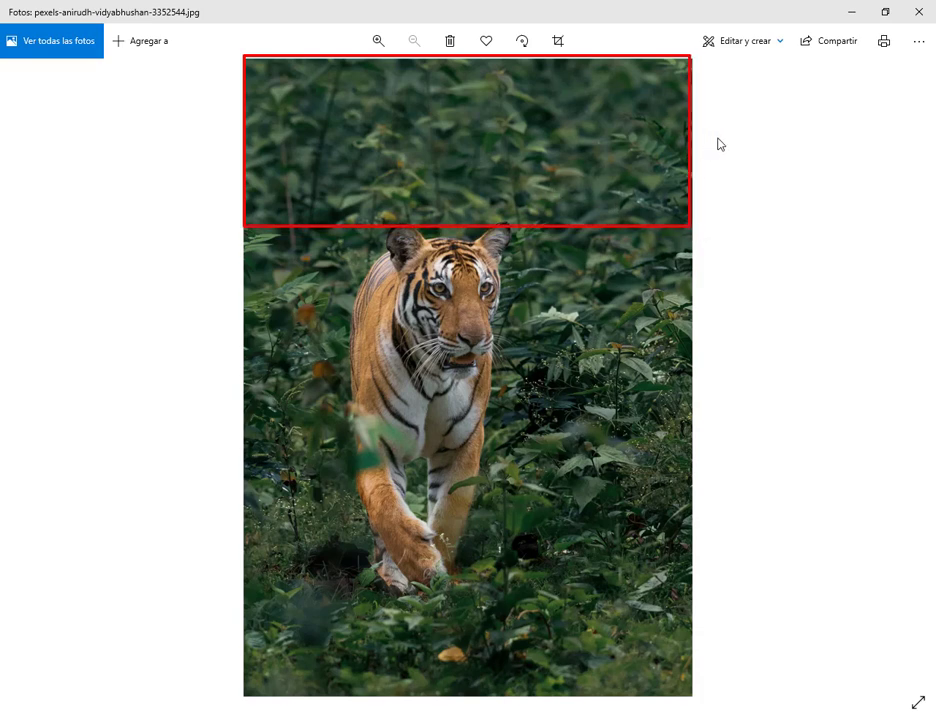
pyautogui.moveTo(806, 111); pyautogui.dragTo(592, 111)
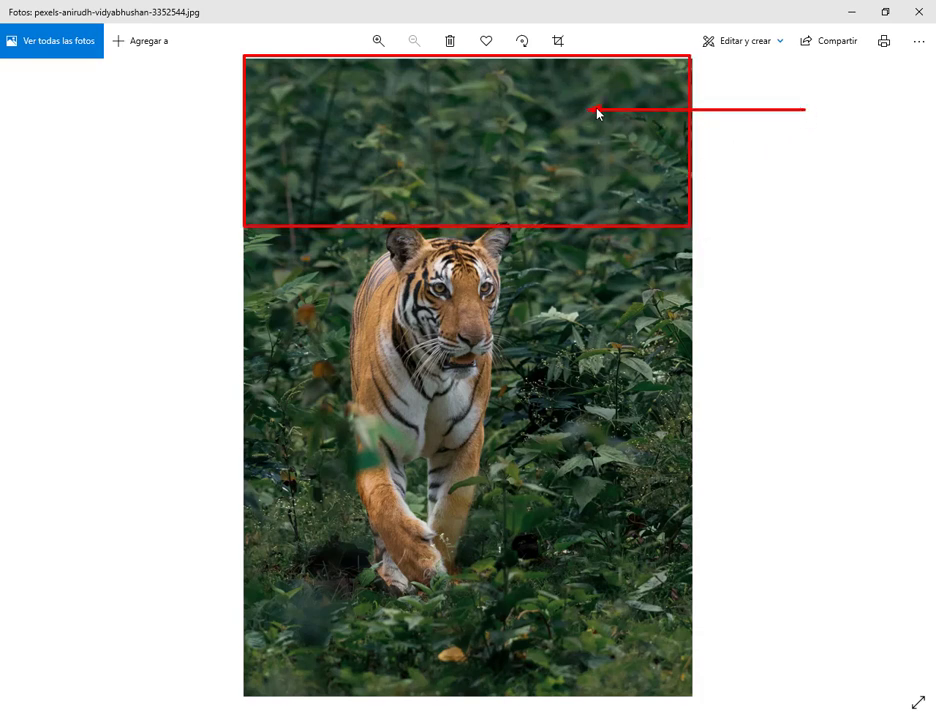
pyautogui.press('Escape')
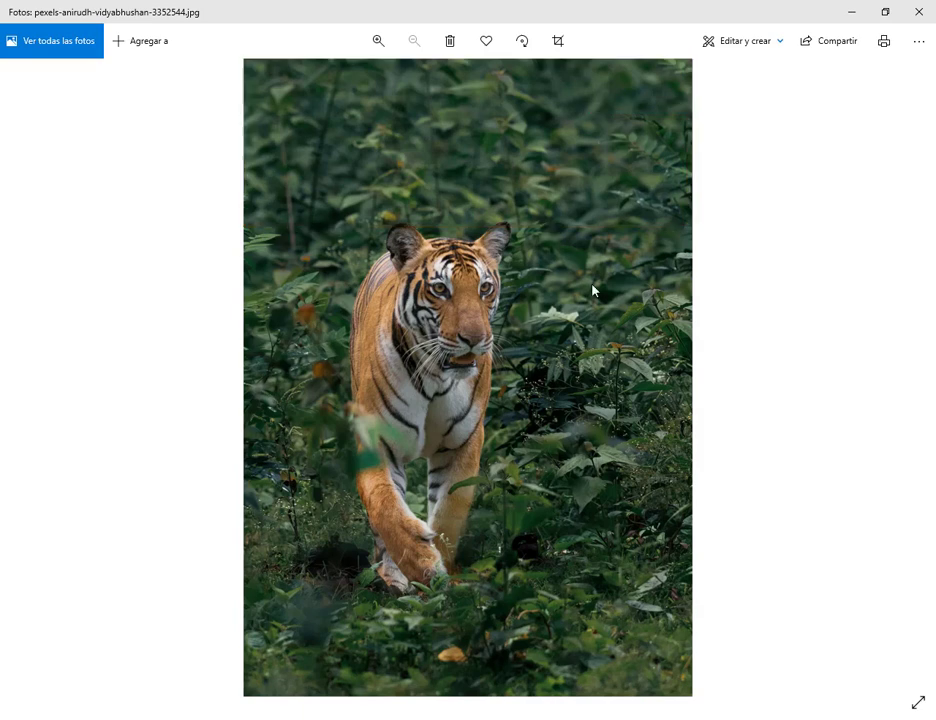
pyautogui.moveTo(393, 233); pyautogui.dragTo(643, 394)
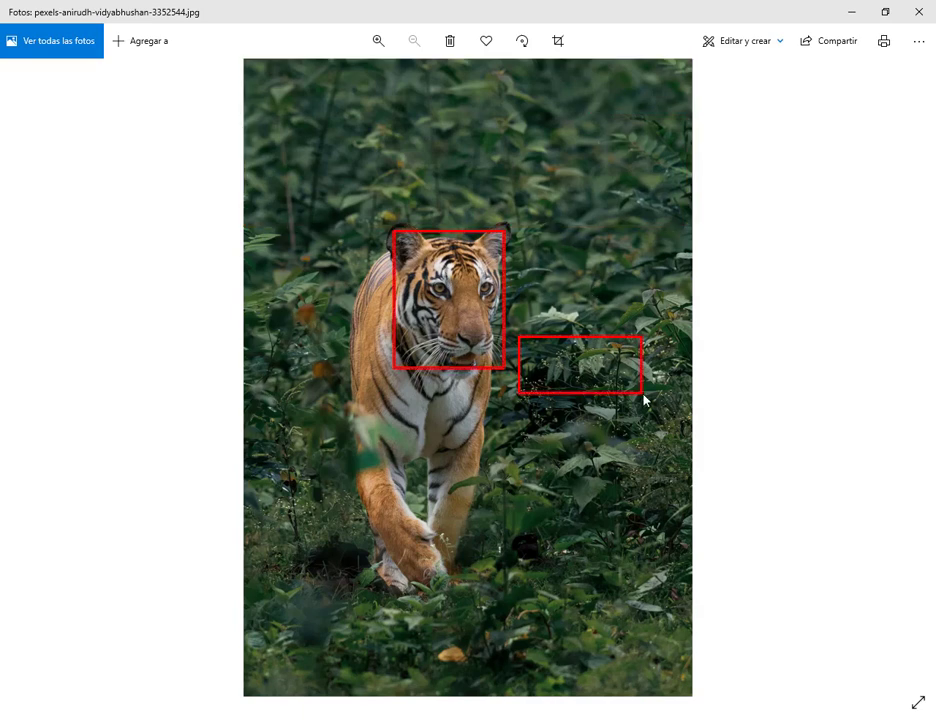
pyautogui.moveTo(681, 91); pyautogui.dragTo(604, 108)
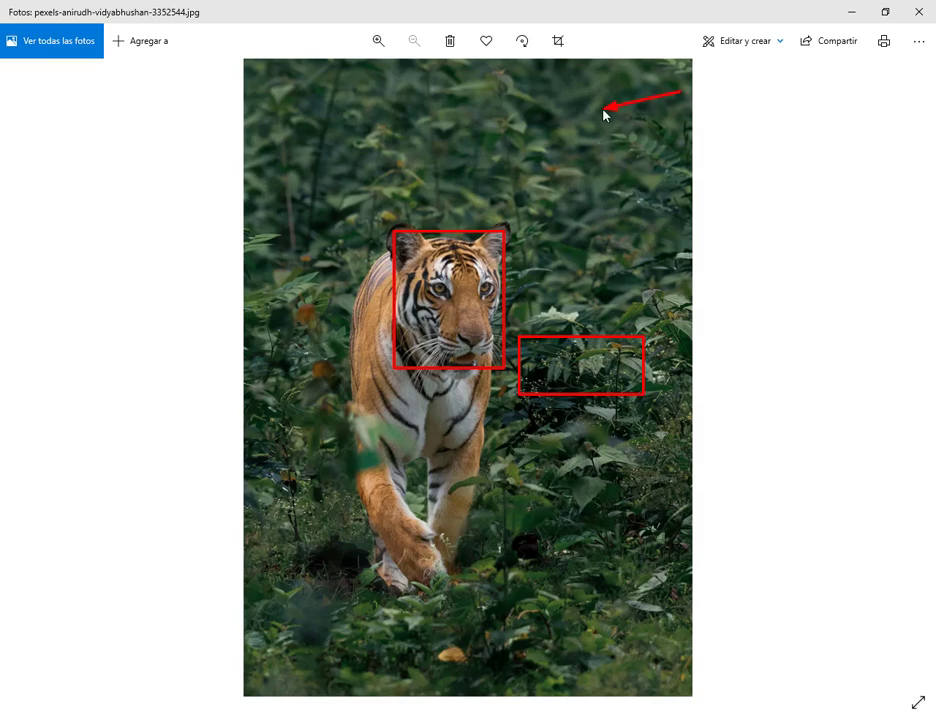
pyautogui.press('Escape')
# Step: Preview the car and city photos, then drag the tiger photo toward Photoshop
pyautogui.click(917, 11)
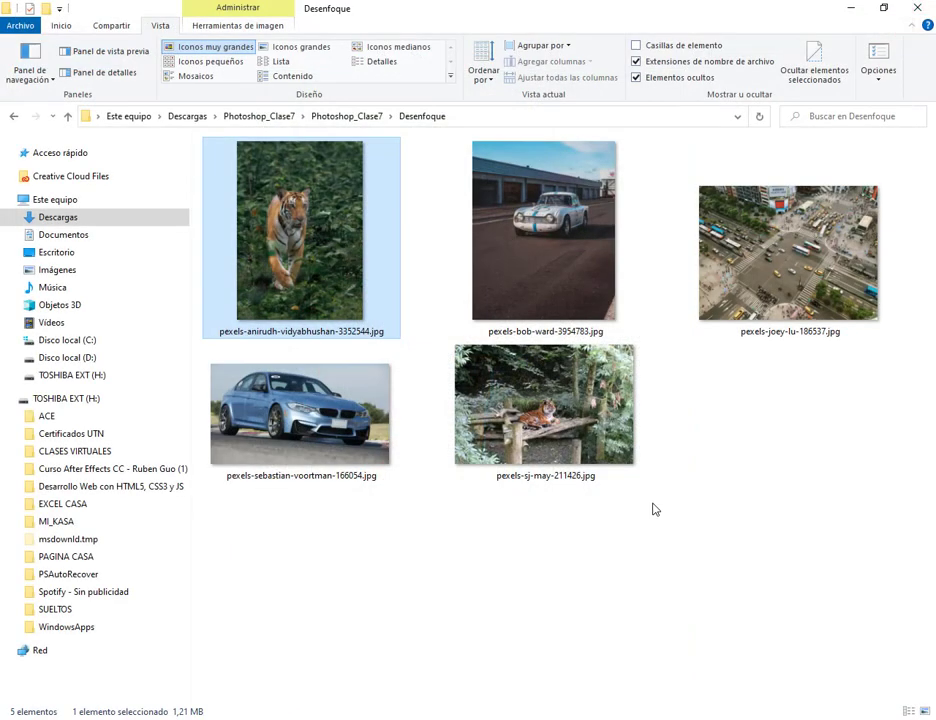
pyautogui.doubleClick(600, 197)
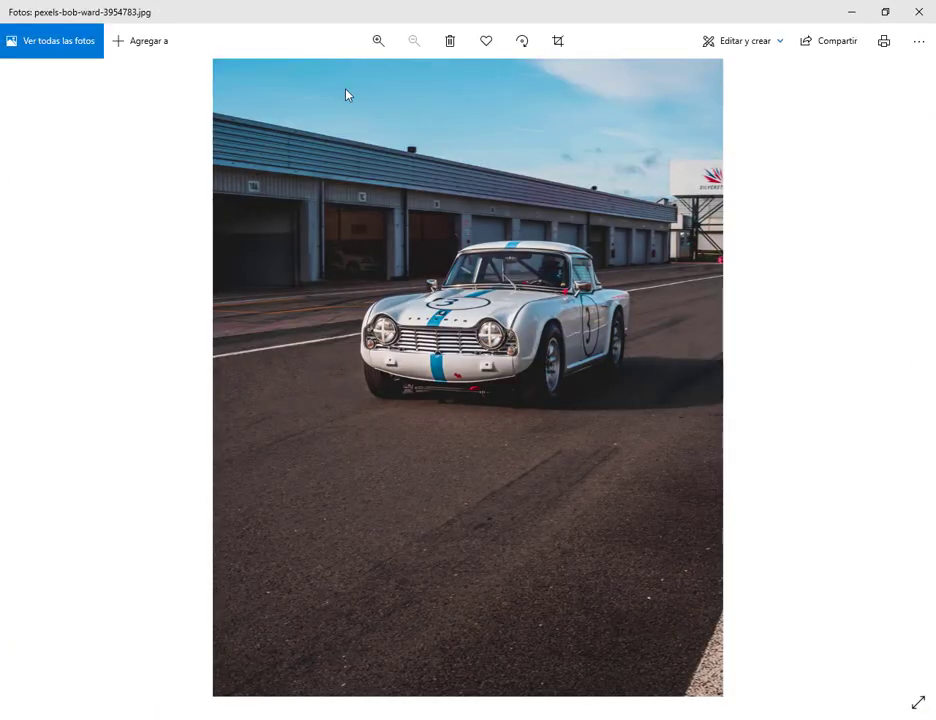
pyautogui.hotkey('alt', 'F4')
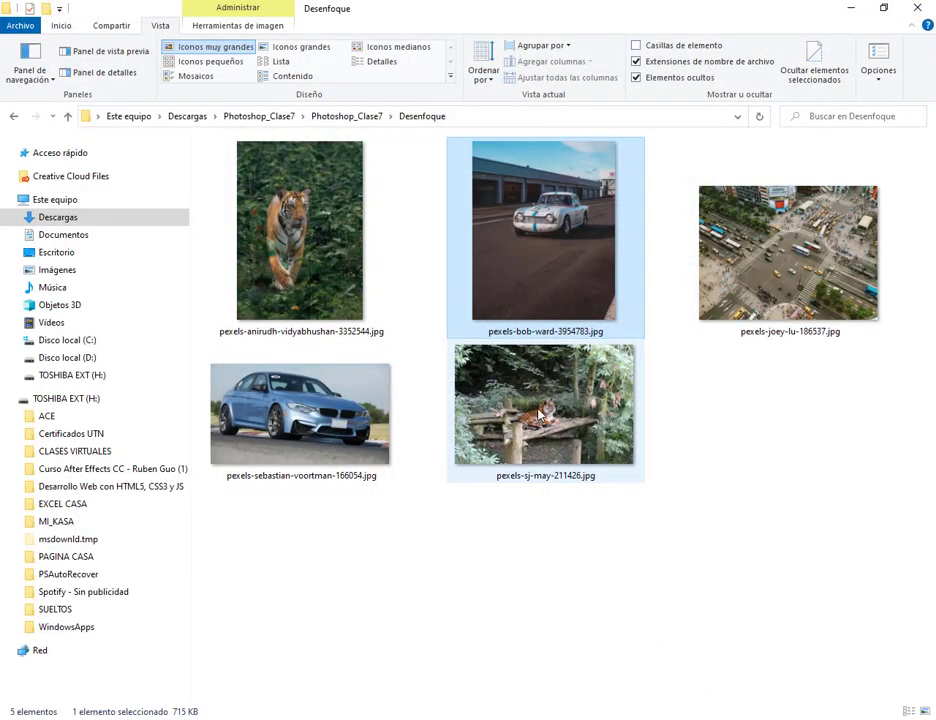
pyautogui.doubleClick(790, 293)
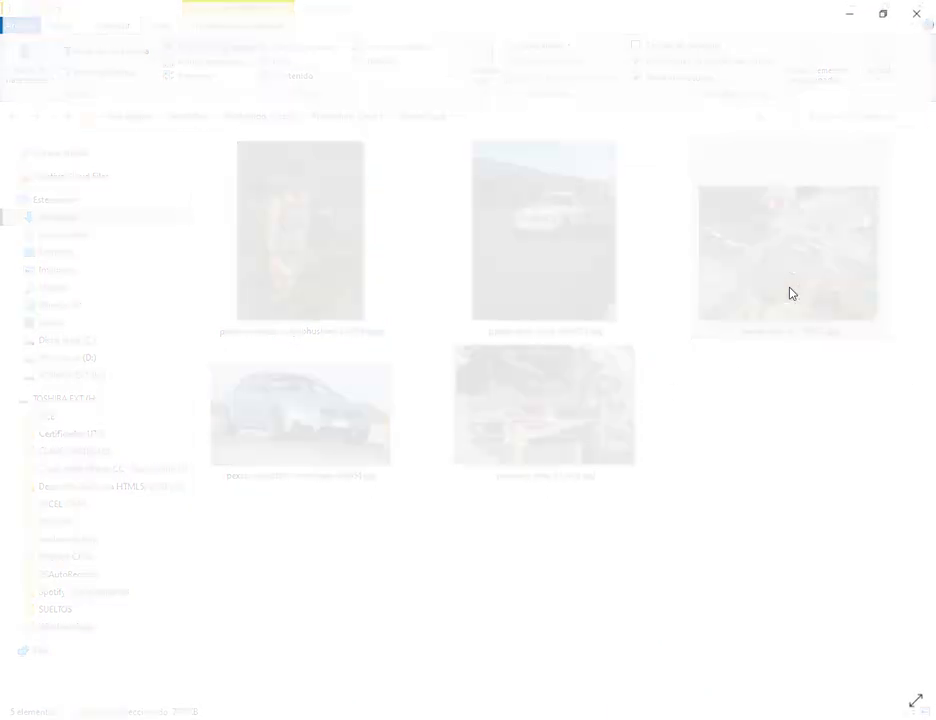
pyautogui.hotkey('alt', 'F4')
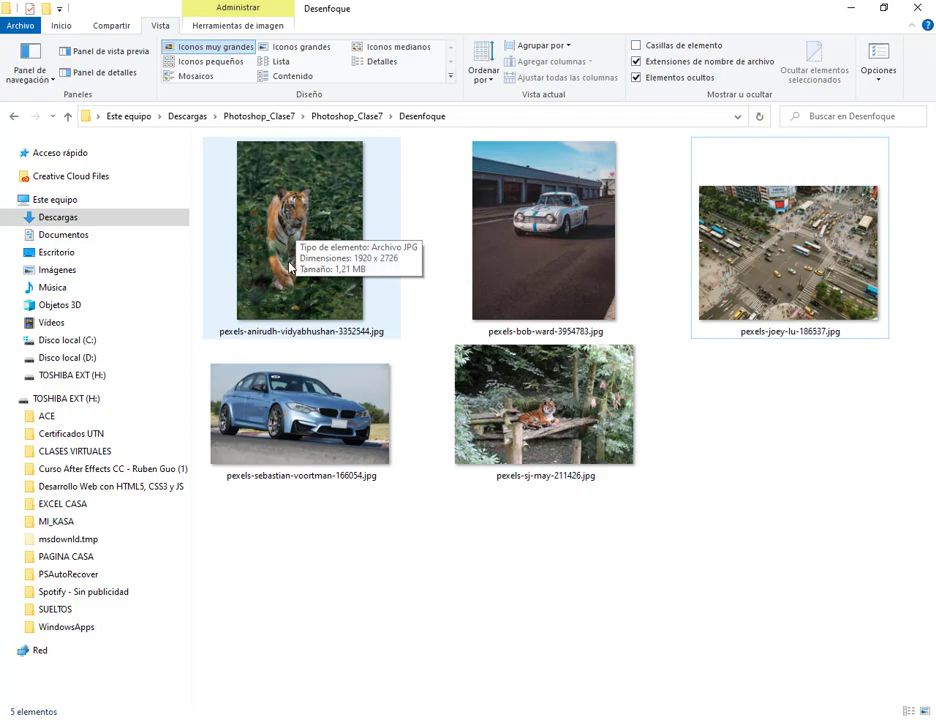
pyautogui.moveTo(297, 237); pyautogui.dragTo(393, 603)
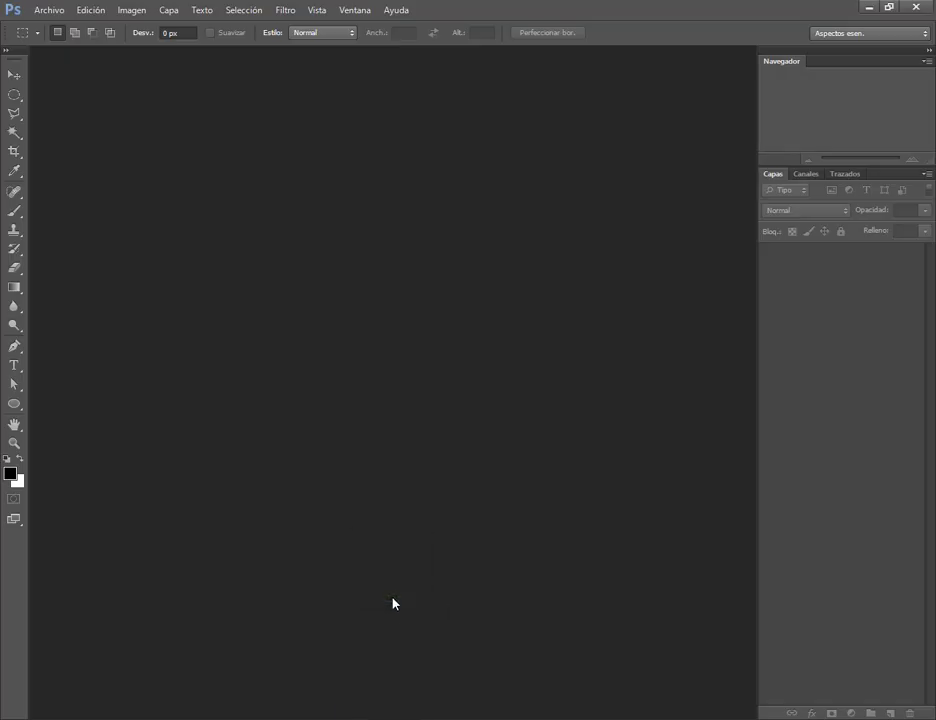
# Step: Open the tiger photo in Photoshop, keeping its embedded colour profile
pyautogui.moveTo(476, 511); pyautogui.dragTo(476, 511)
pyautogui.click(518, 363)
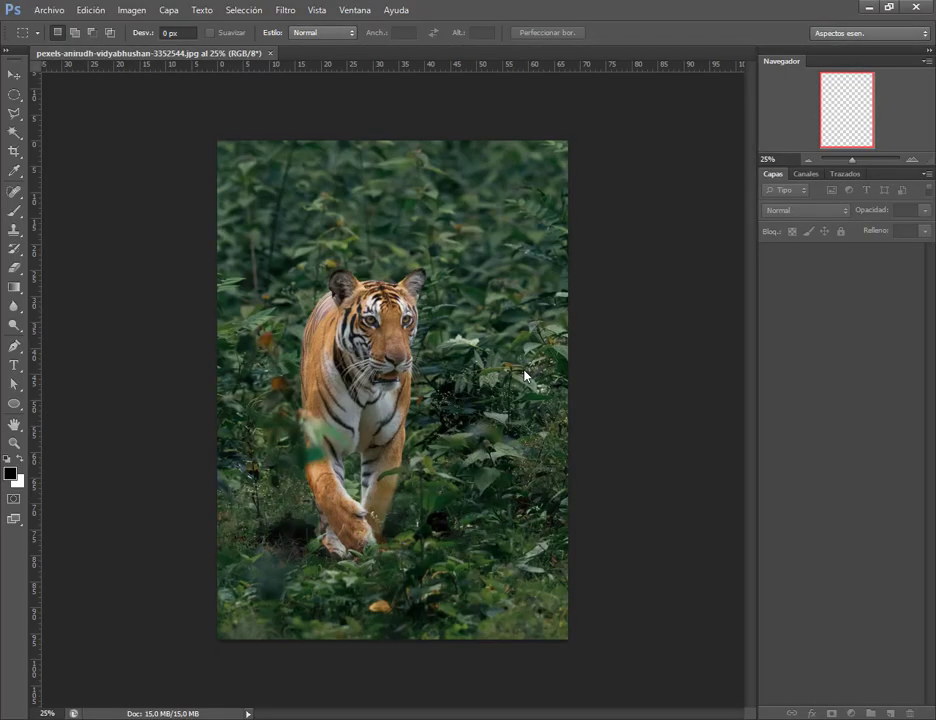
pyautogui.click(14, 75)
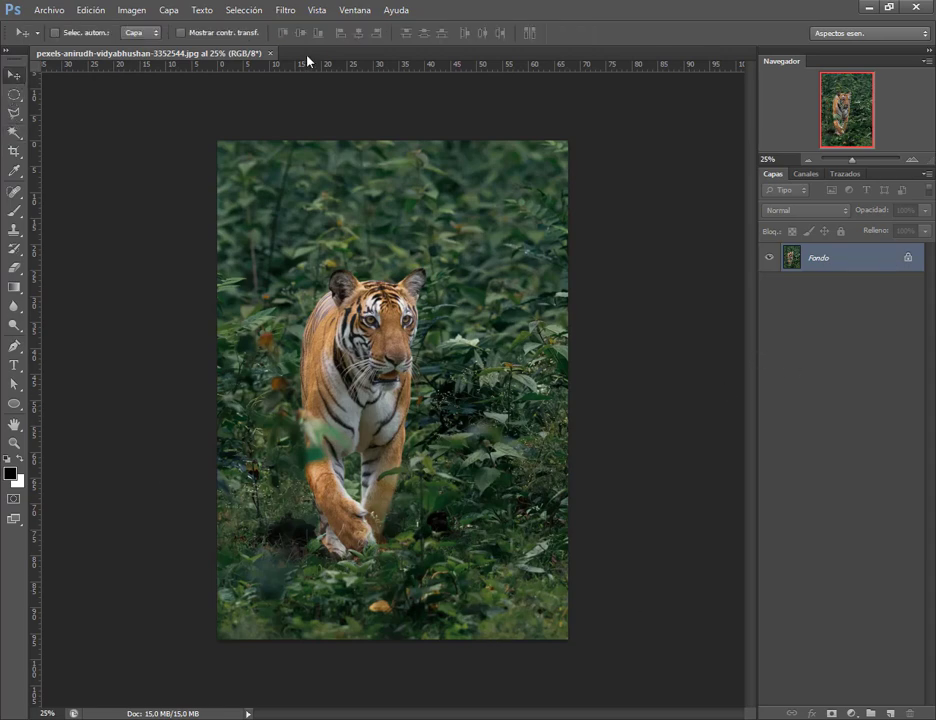
# Step: Start a Filter > Blur > Gaussian Blur on the tiger photo
pyautogui.click(288, 12)
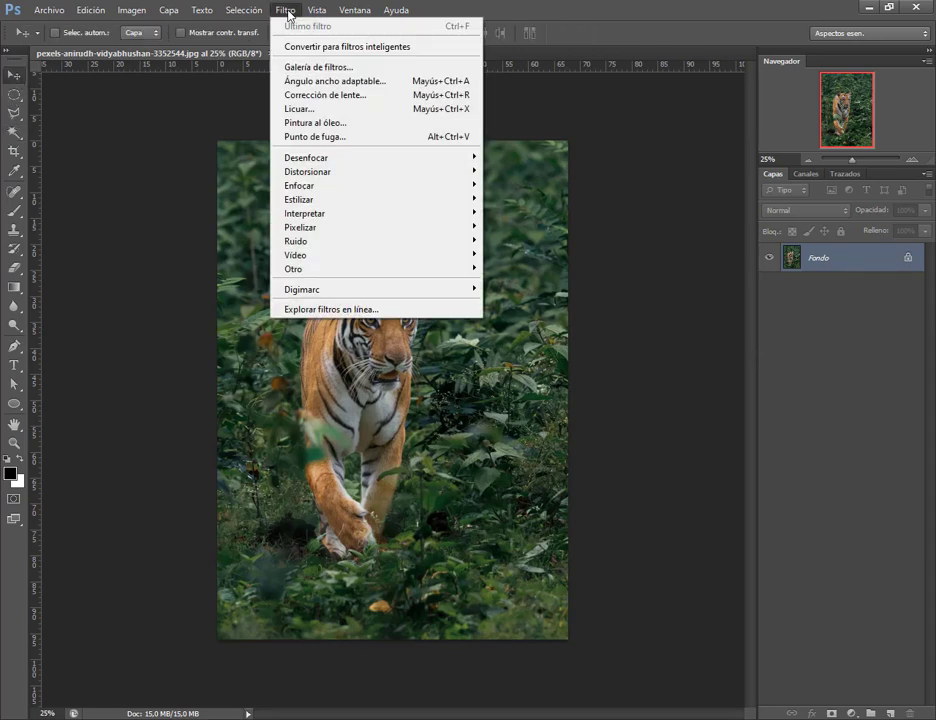
pyautogui.moveTo(343, 158)
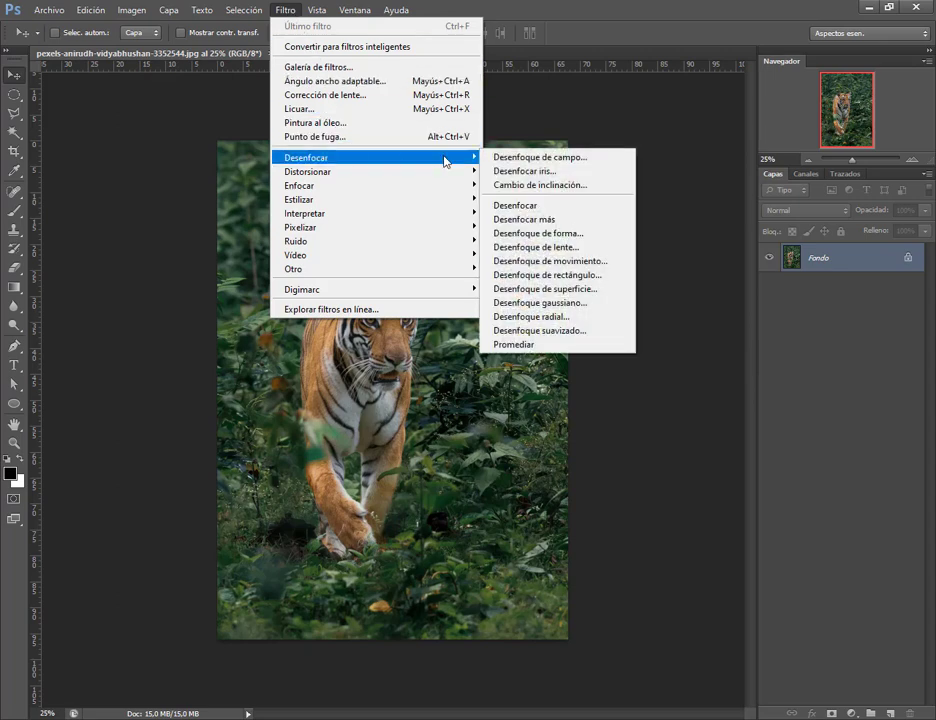
pyautogui.click(602, 306)
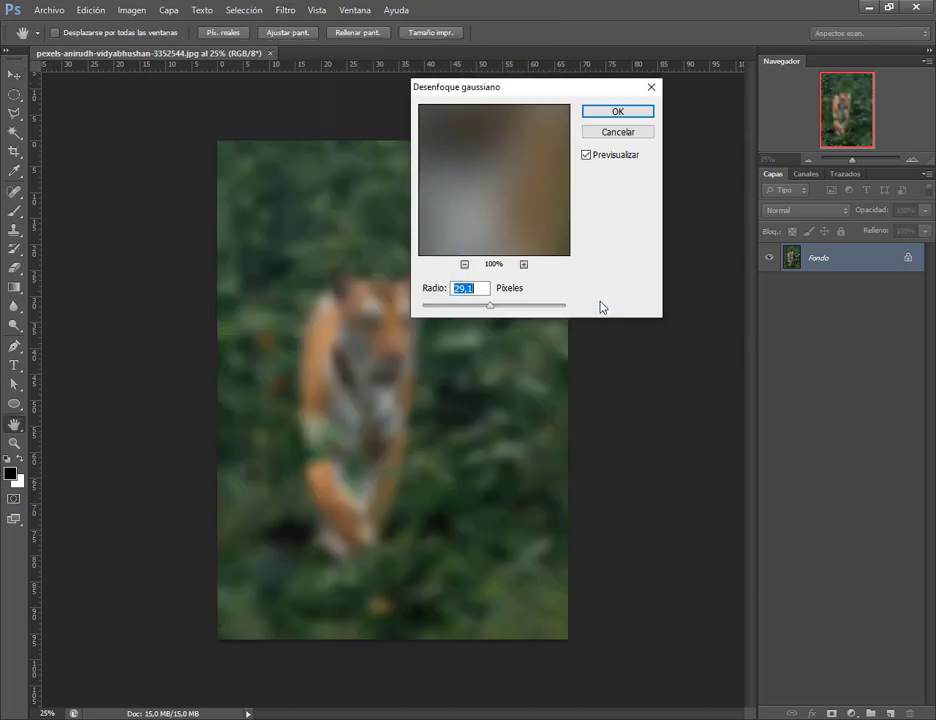
pyautogui.moveTo(554, 90); pyautogui.dragTo(574, 129)
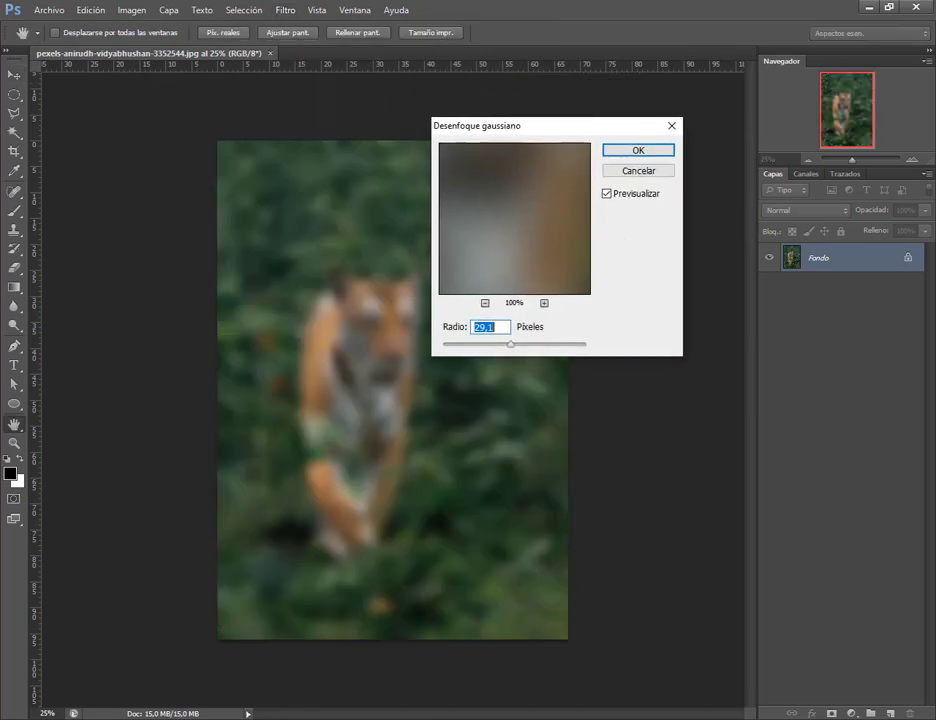
pyautogui.moveTo(180, 701)
pyautogui.click(134, 648)
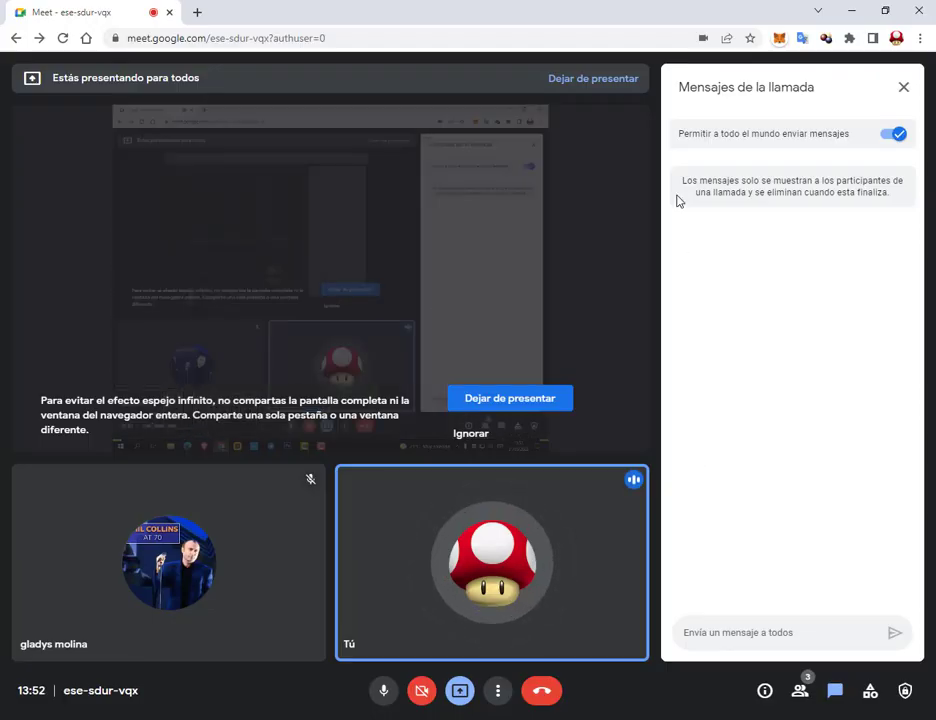
pyautogui.click(849, 9)
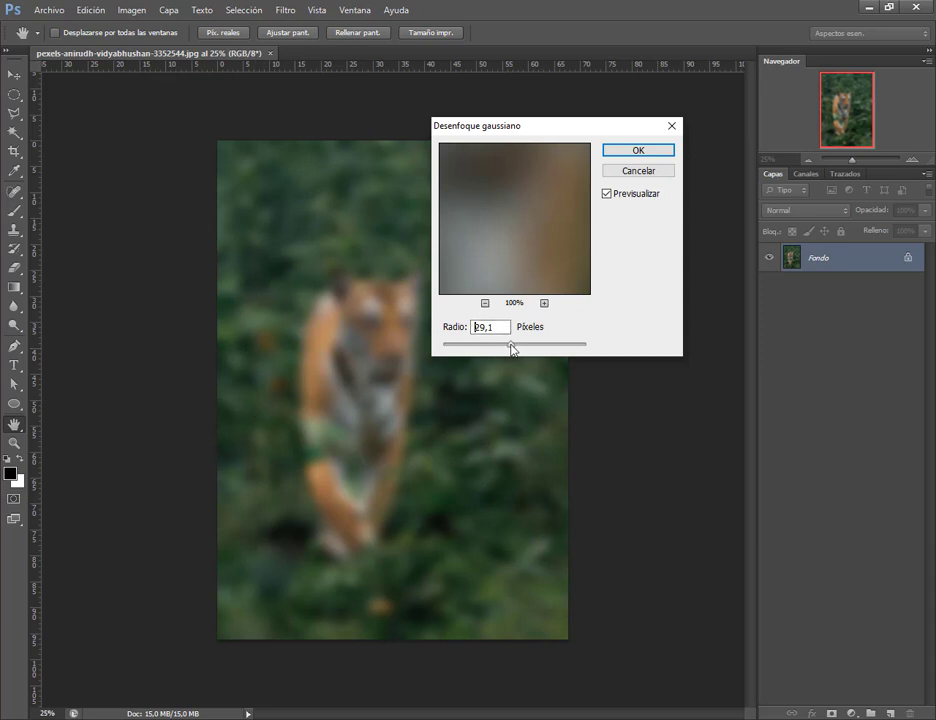
# Step: Try Gaussian blur radii up to 197,4, then cancel so the photo stays sharp
pyautogui.moveTo(511, 345)
pyautogui.mouseDown()
pyautogui.moveTo(474, 347)
pyautogui.moveTo(526, 349)
pyautogui.mouseUp()
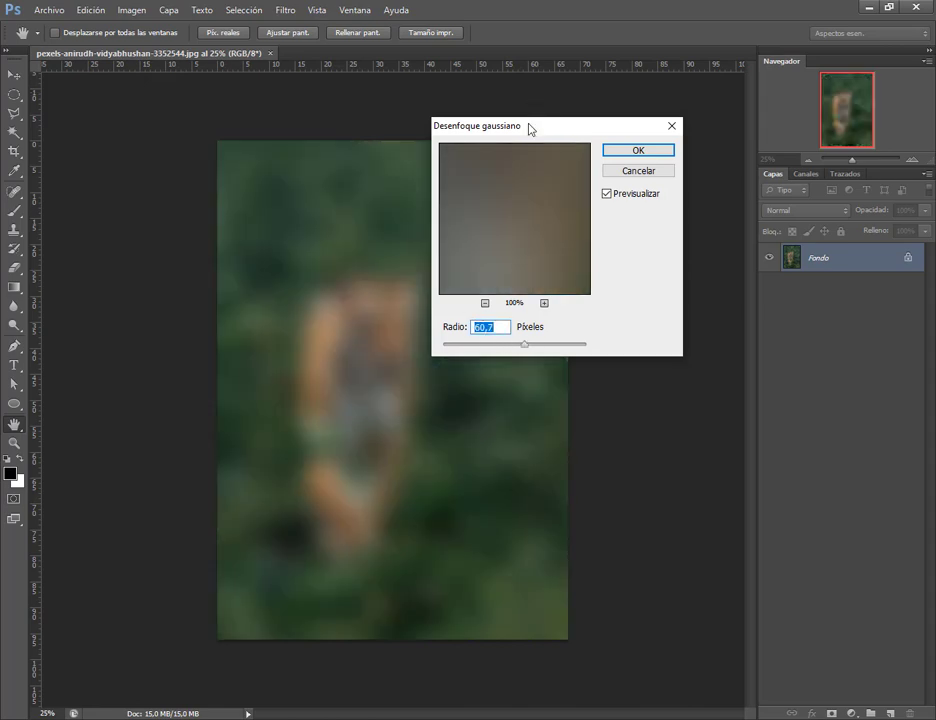
pyautogui.moveTo(530, 128); pyautogui.dragTo(623, 99)
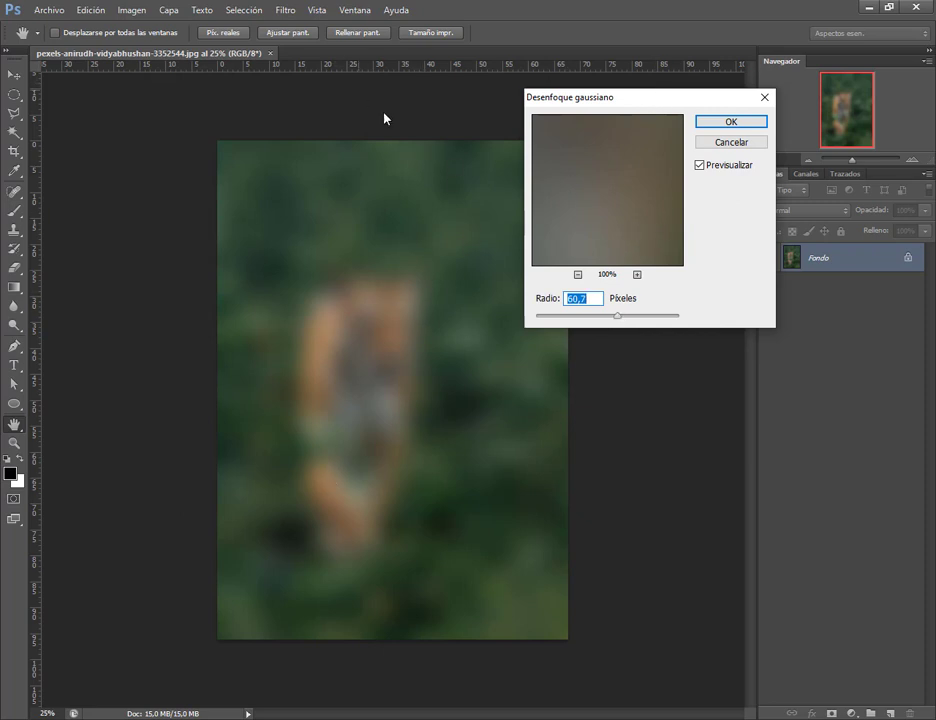
pyautogui.moveTo(618, 319); pyautogui.dragTo(655, 320)
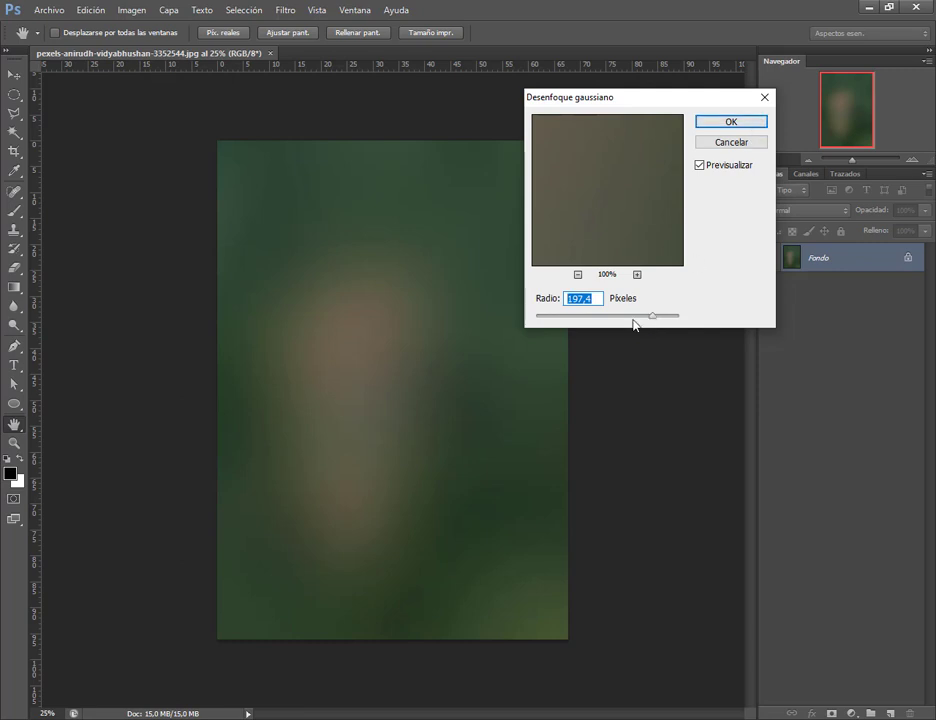
pyautogui.click(731, 143)
pyautogui.press('v')
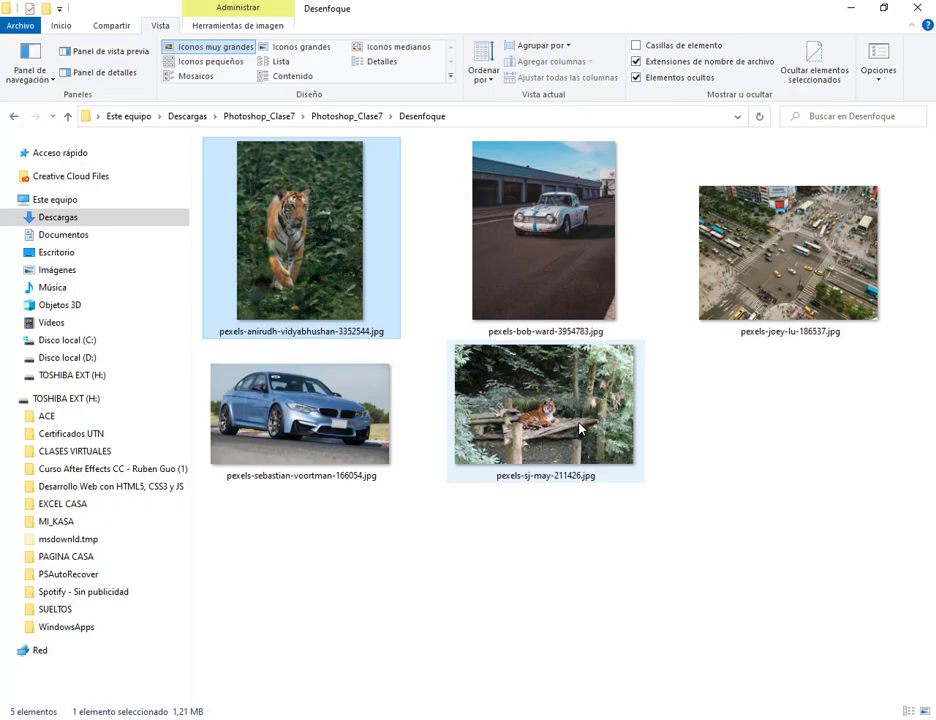
# Step: Drag pexels-sj-may-211426.jpg and pexels-joey-lu-186537.jpg into Photoshop, keeping the embedded profile
pyautogui.click(445, 478)
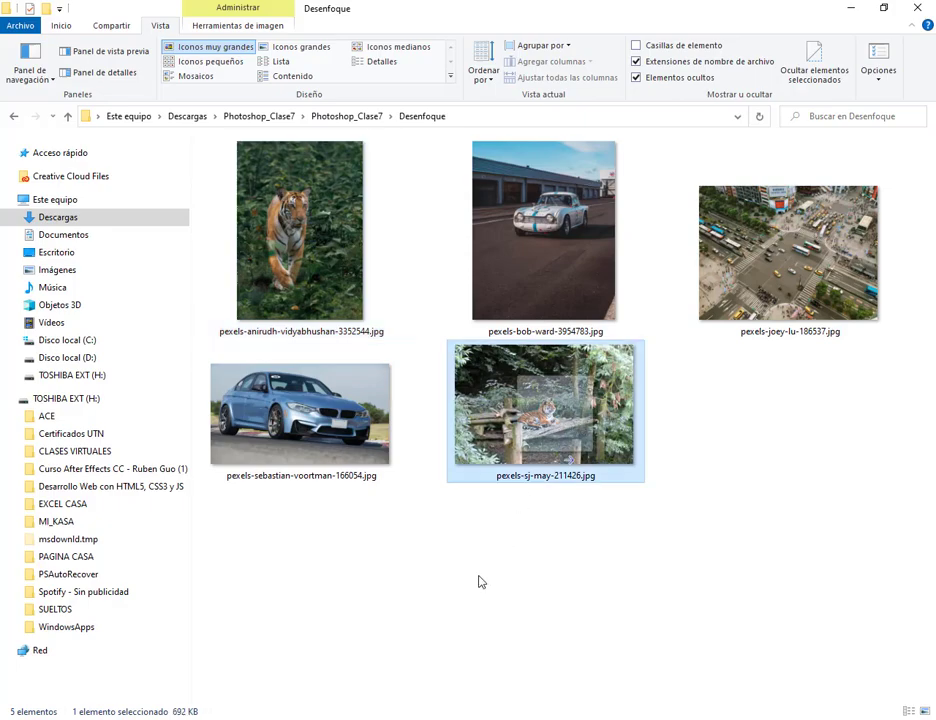
pyautogui.moveTo(545, 410); pyautogui.dragTo(478, 295)
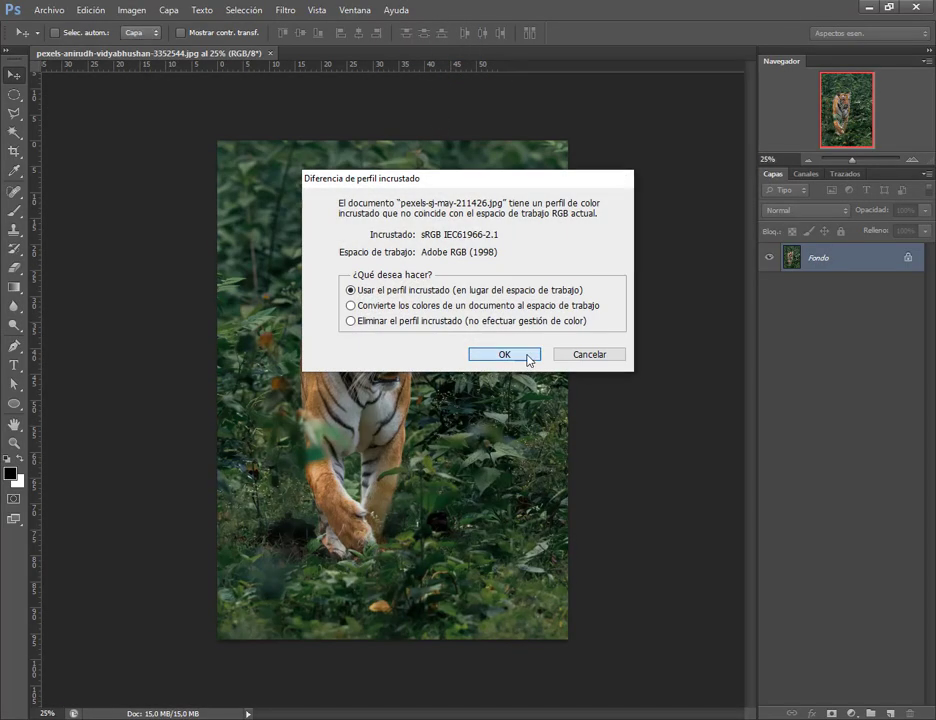
pyautogui.click(528, 356)
pyautogui.hotkey('alt', 'Tab')
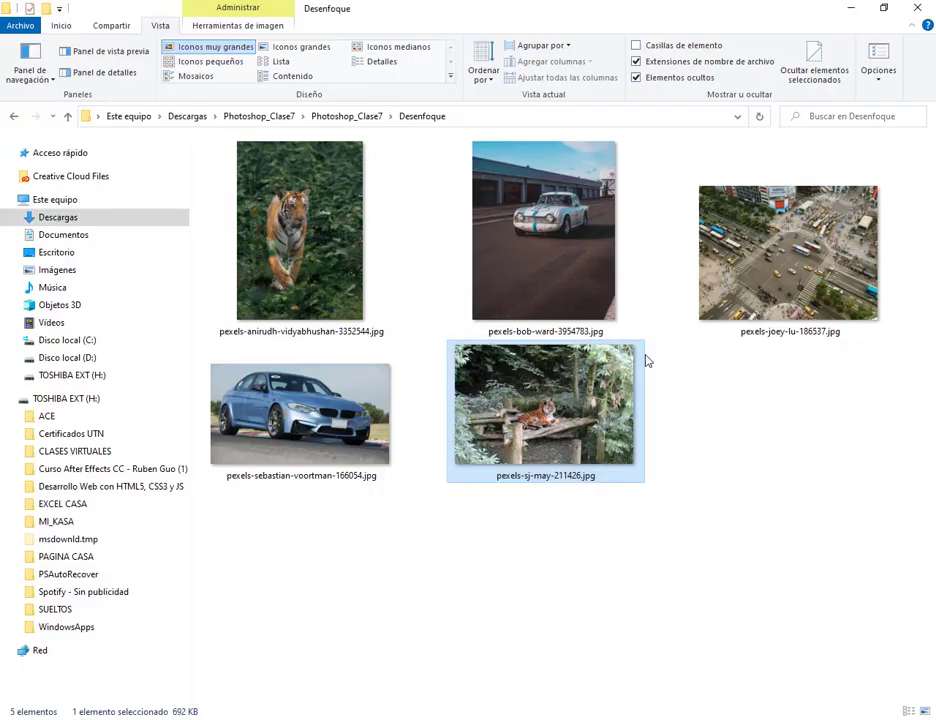
pyautogui.moveTo(785, 255); pyautogui.dragTo(574, 90)
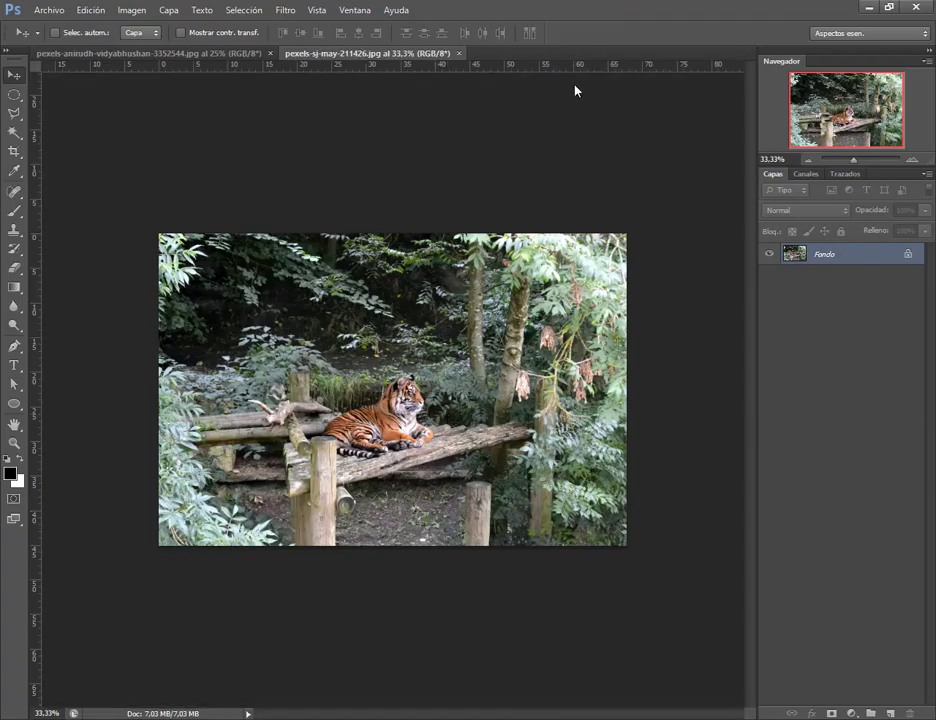
pyautogui.click(487, 356)
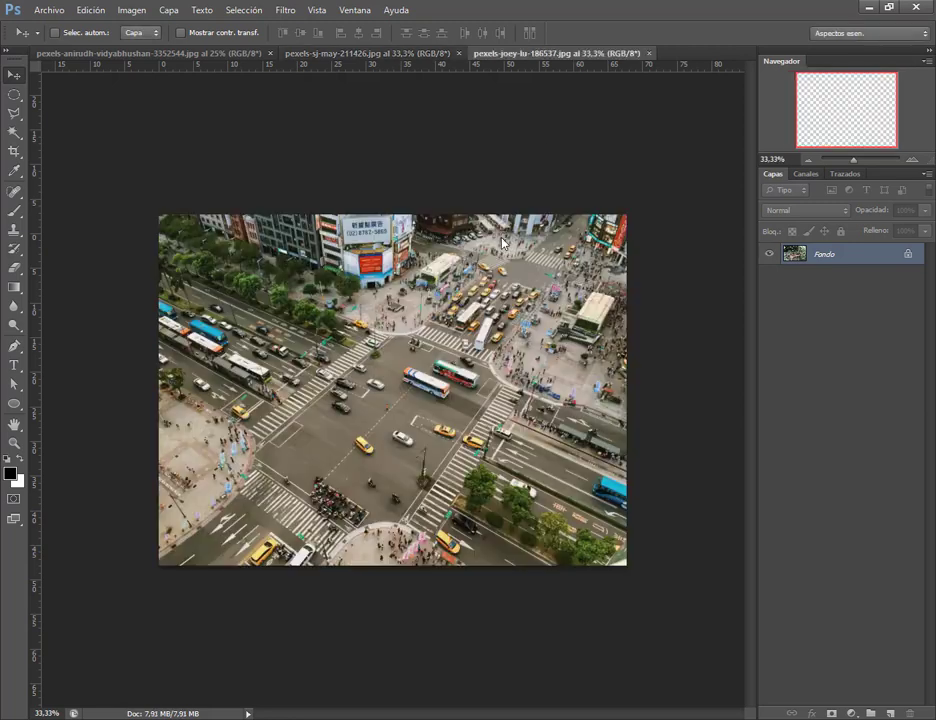
pyautogui.click(293, 12)
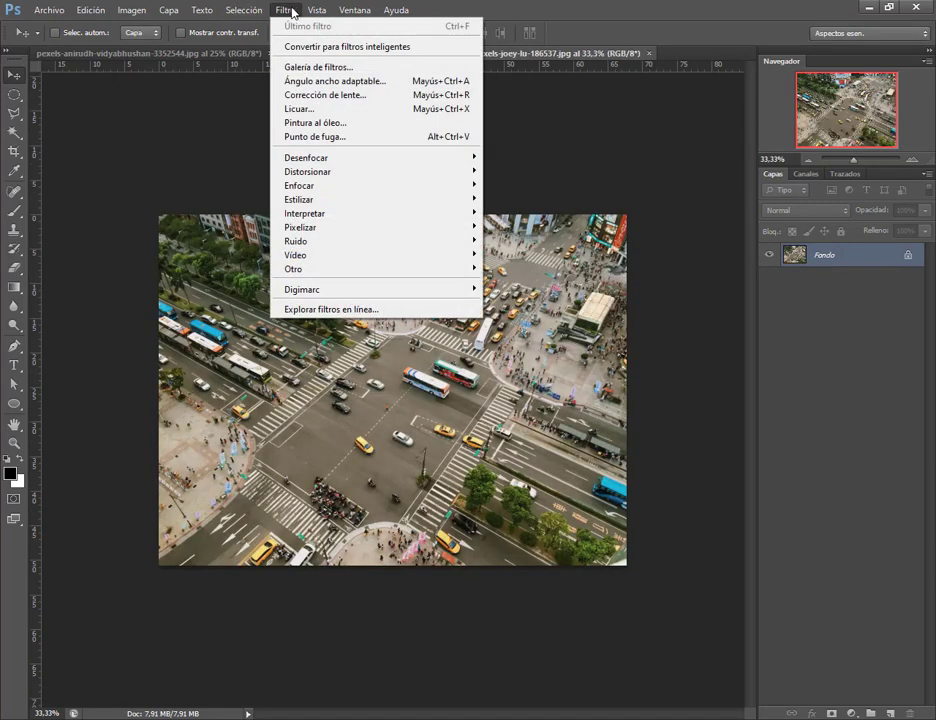
pyautogui.moveTo(368, 160)
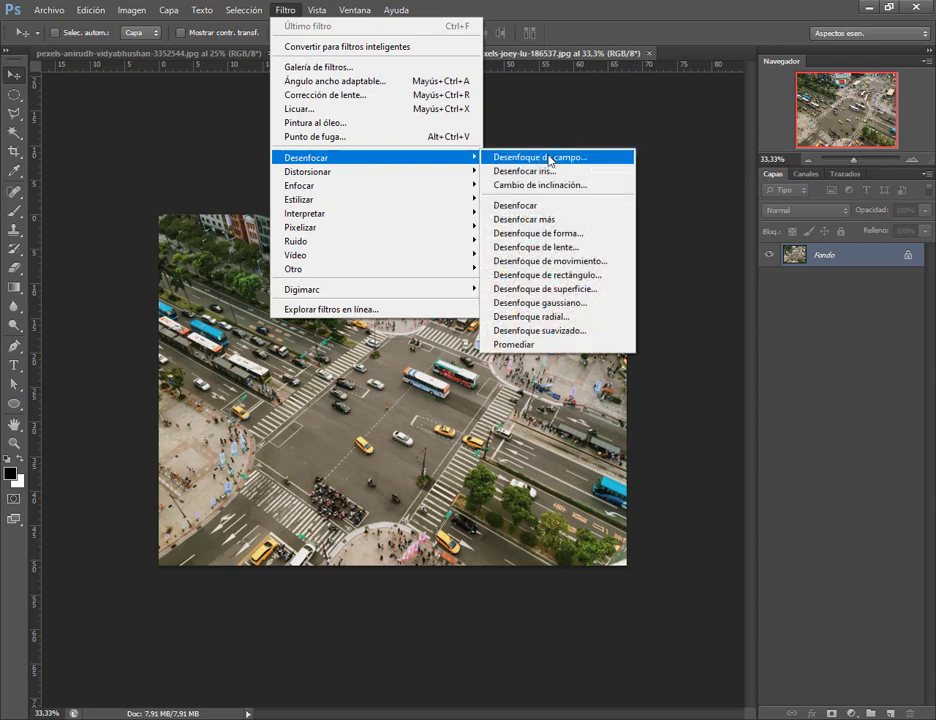
pyautogui.click(591, 303)
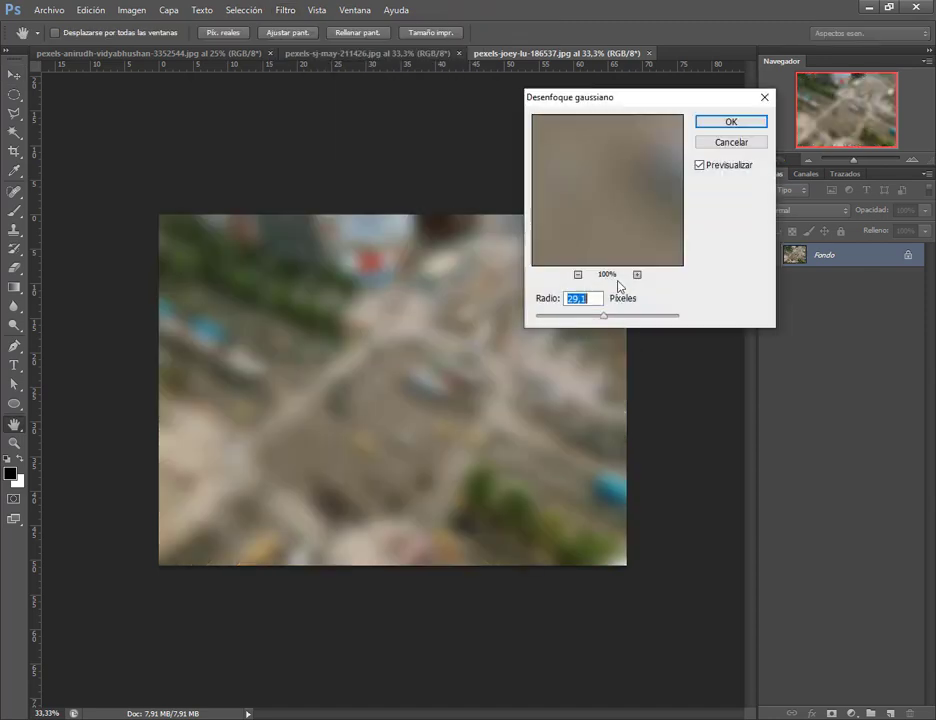
pyautogui.click(628, 317)
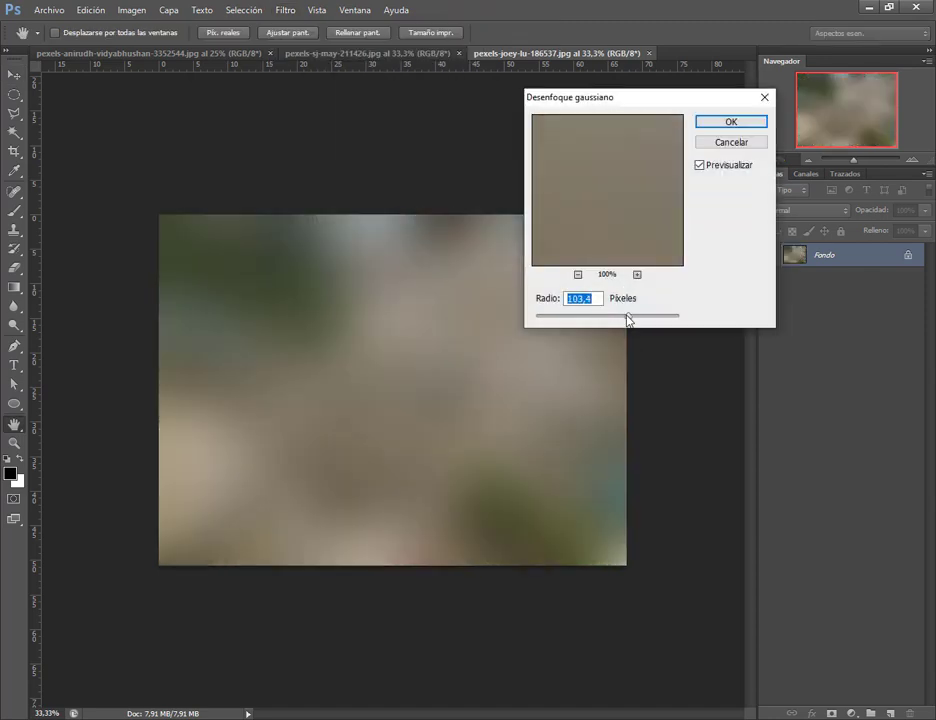
pyautogui.moveTo(628, 317); pyautogui.dragTo(622, 317)
pyautogui.moveTo(659, 104); pyautogui.dragTo(754, 119)
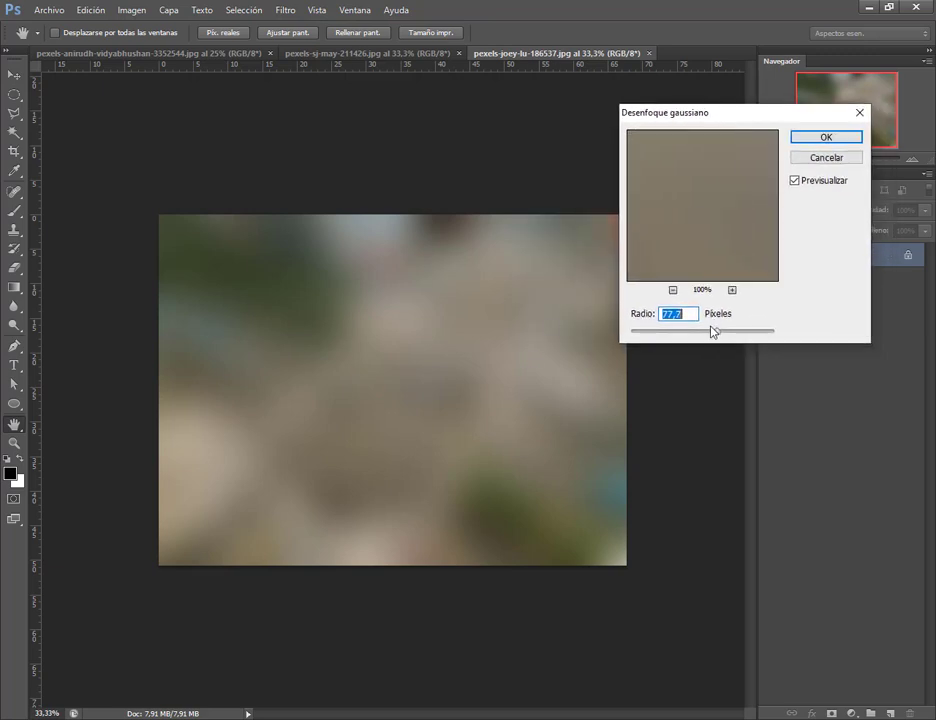
pyautogui.moveTo(712, 329); pyautogui.dragTo(708, 334)
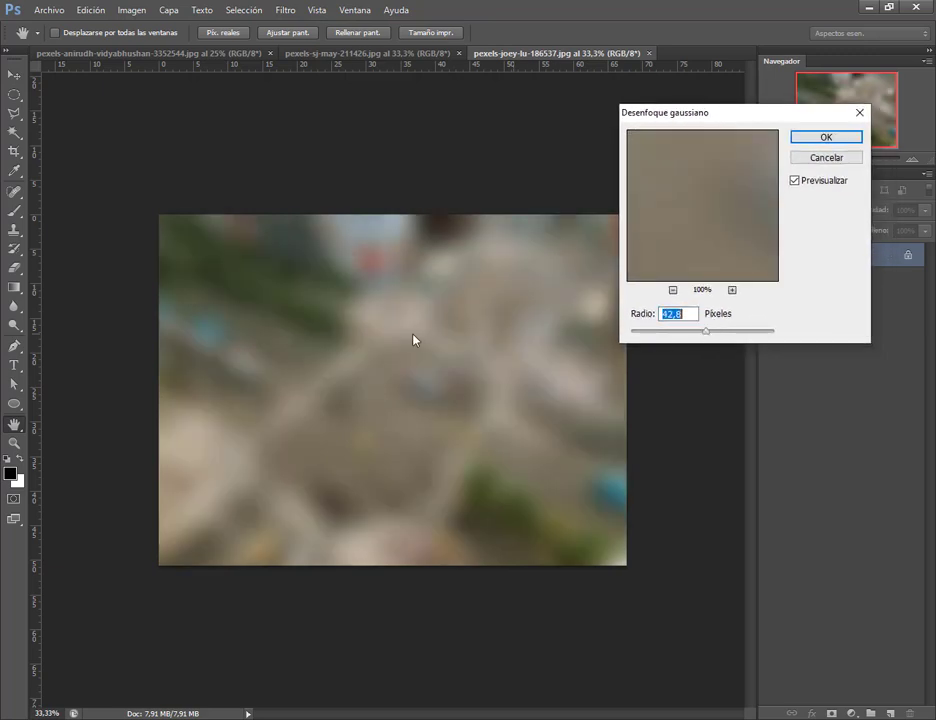
pyautogui.moveTo(709, 333); pyautogui.dragTo(717, 336)
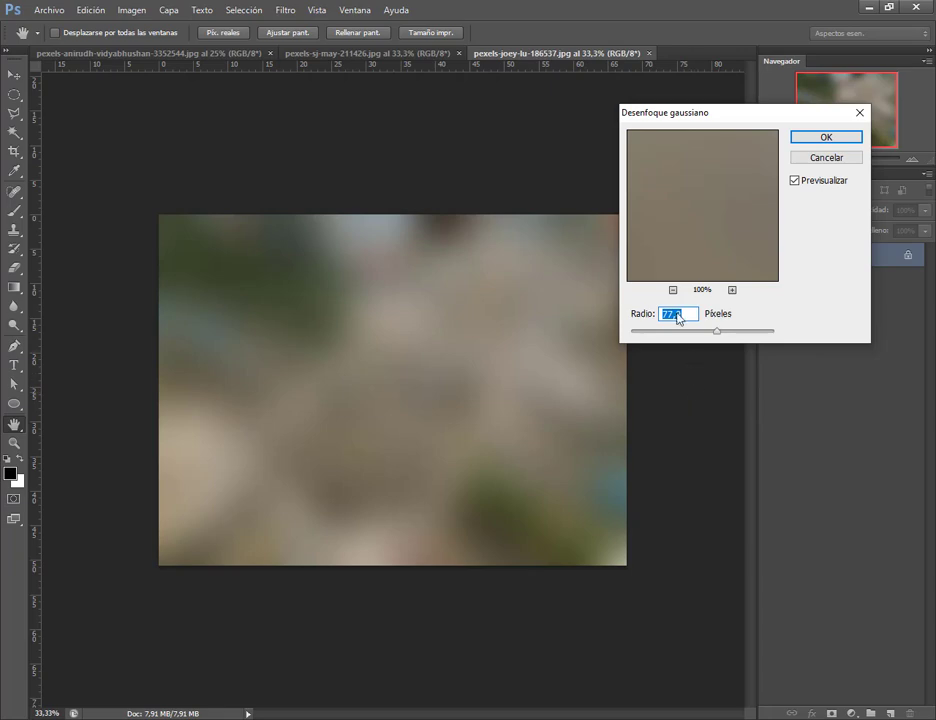
pyautogui.click(826, 158)
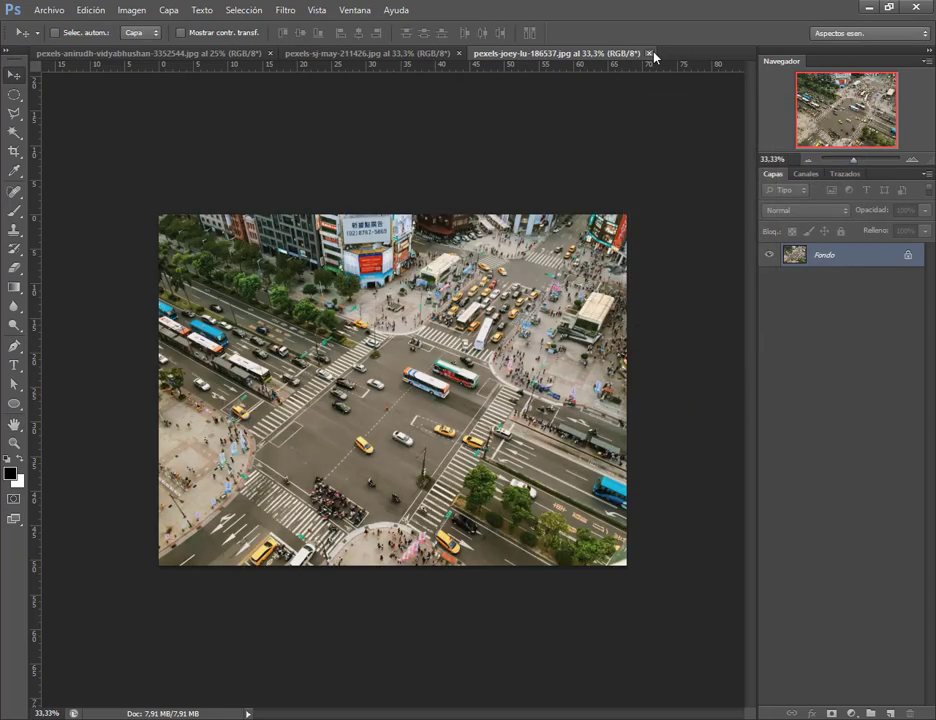
pyautogui.click(294, 11)
pyautogui.moveTo(391, 158)
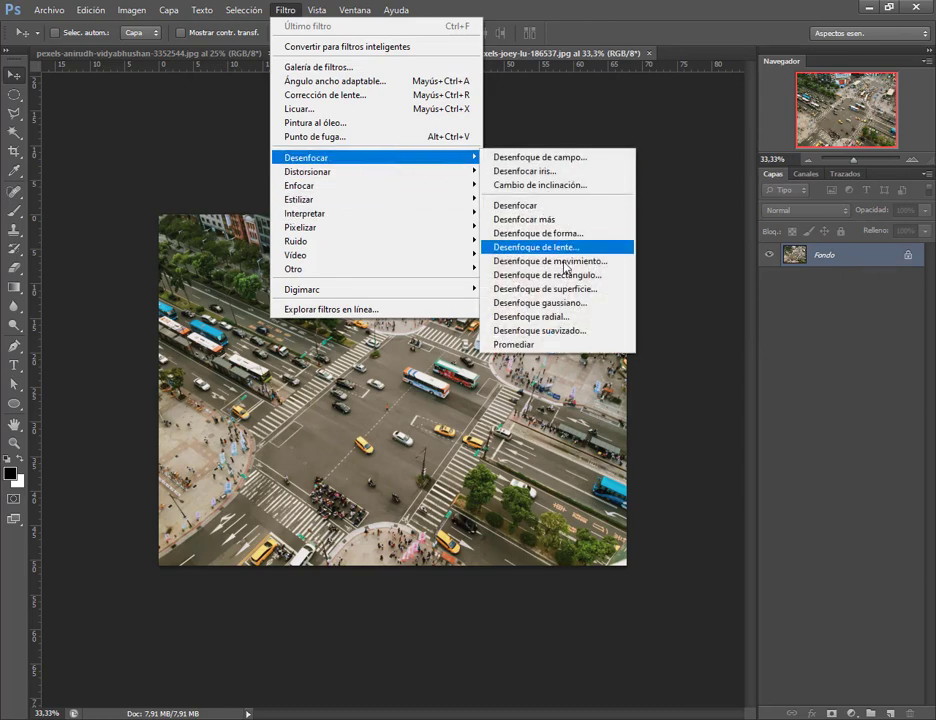
pyautogui.click(566, 302)
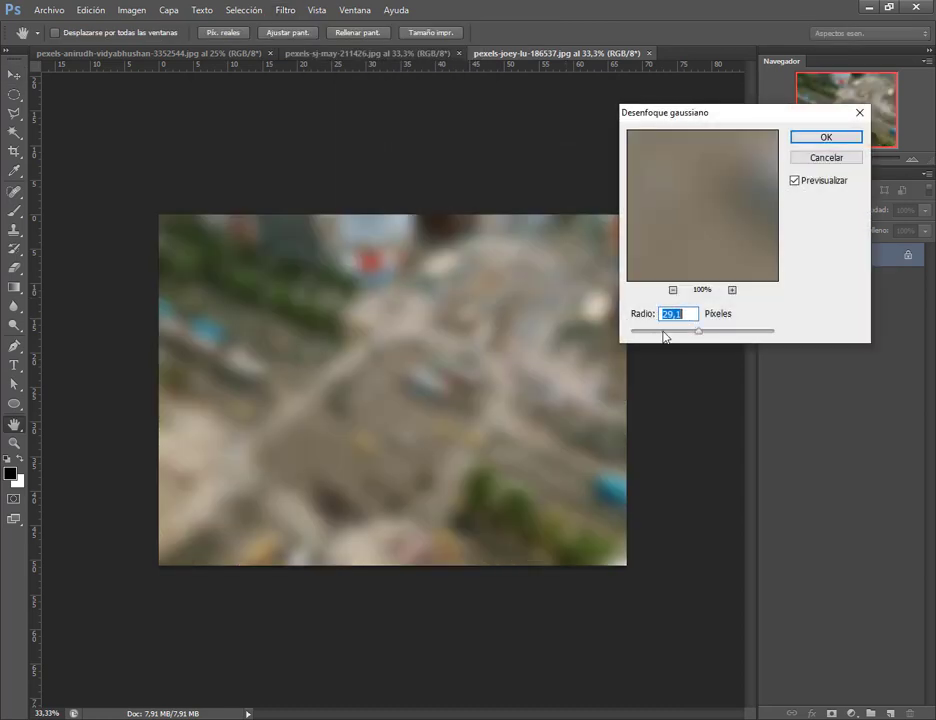
pyautogui.moveTo(664, 337); pyautogui.dragTo(635, 335)
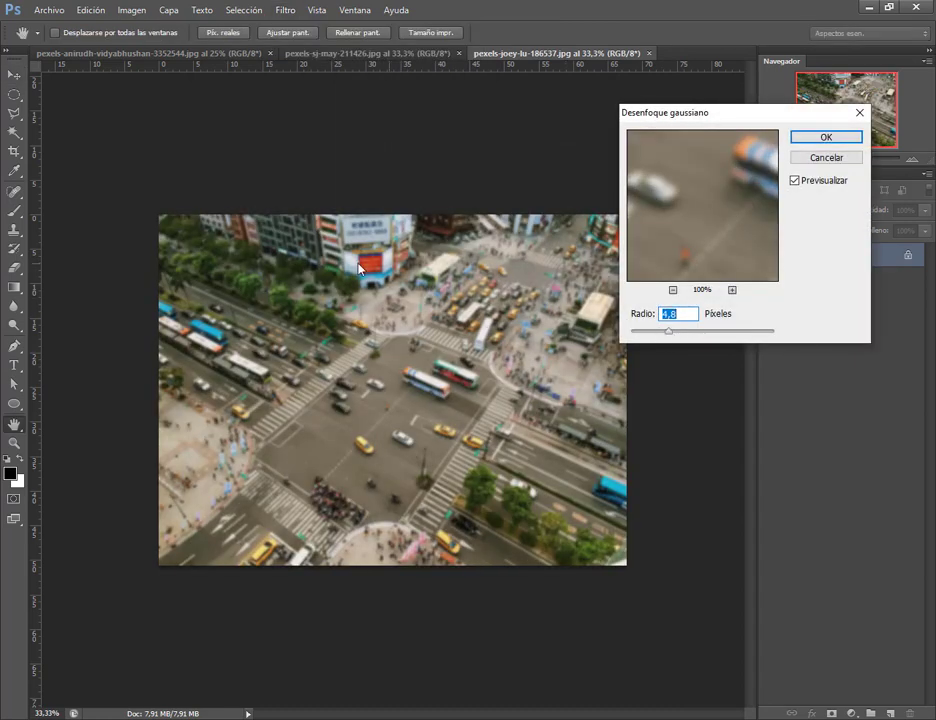
pyautogui.click(826, 158)
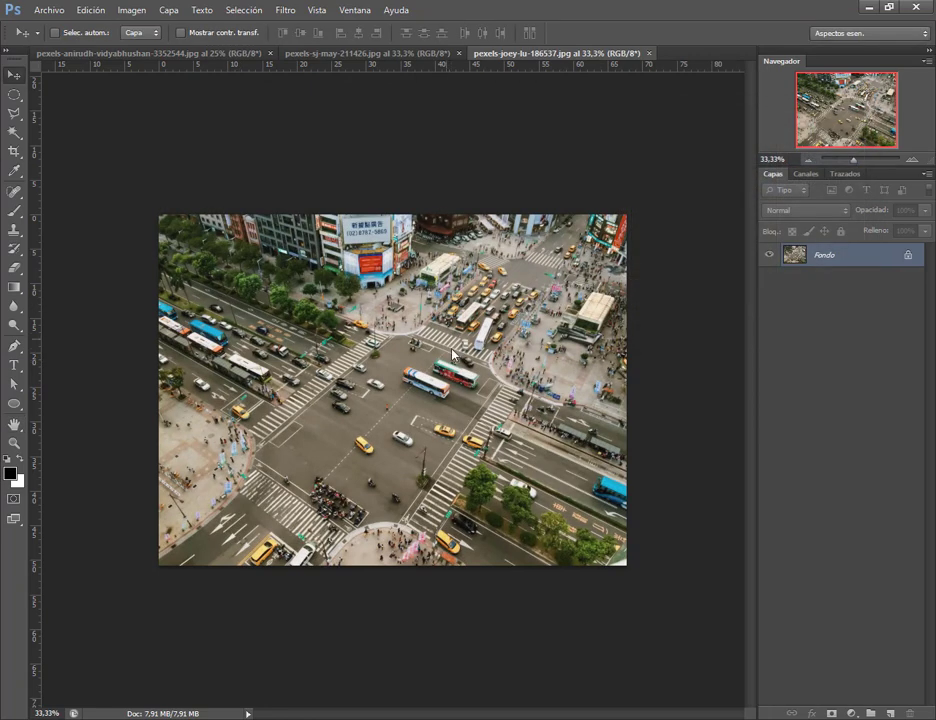
# Step: Close the street and sitting-tiger documents, then apply and undo a 29,1-pixel Gaussian blur
pyautogui.click(650, 53)
pyautogui.click(457, 53)
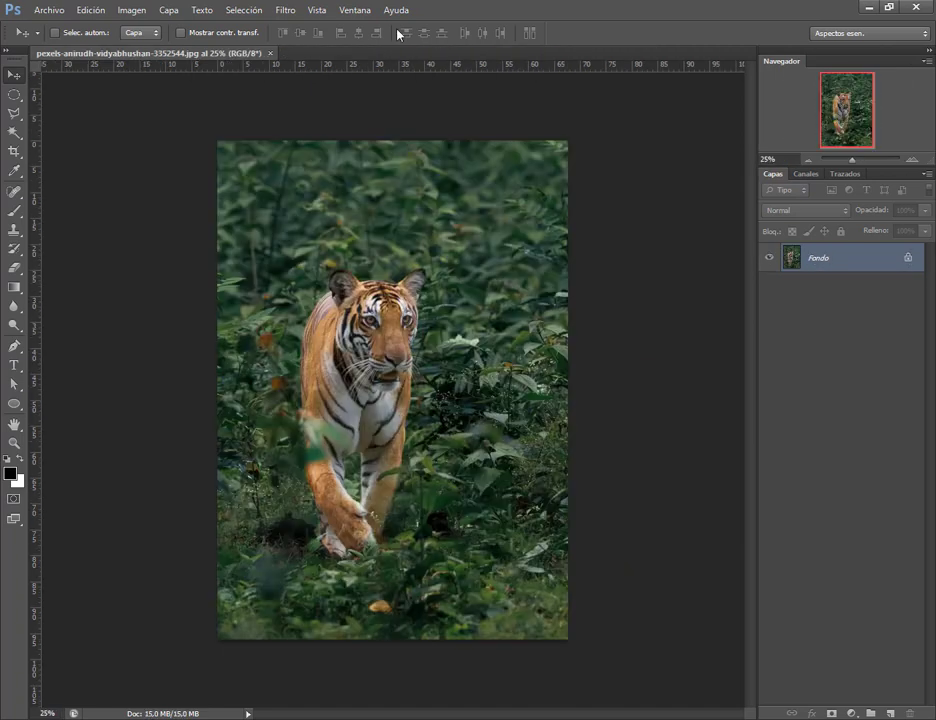
pyautogui.click(302, 13)
pyautogui.moveTo(376, 157)
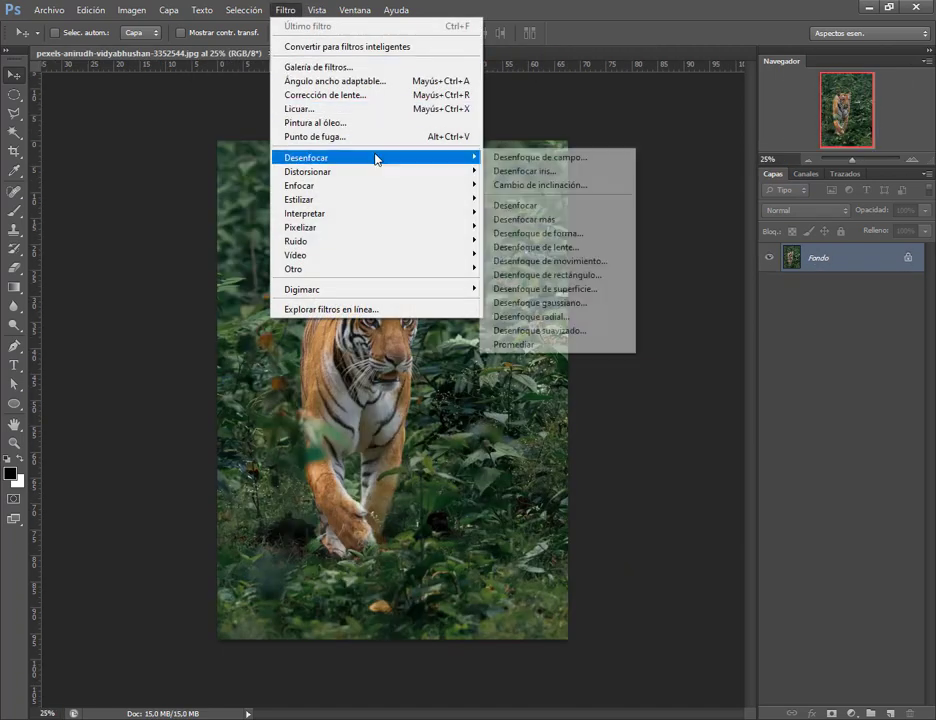
pyautogui.click(550, 302)
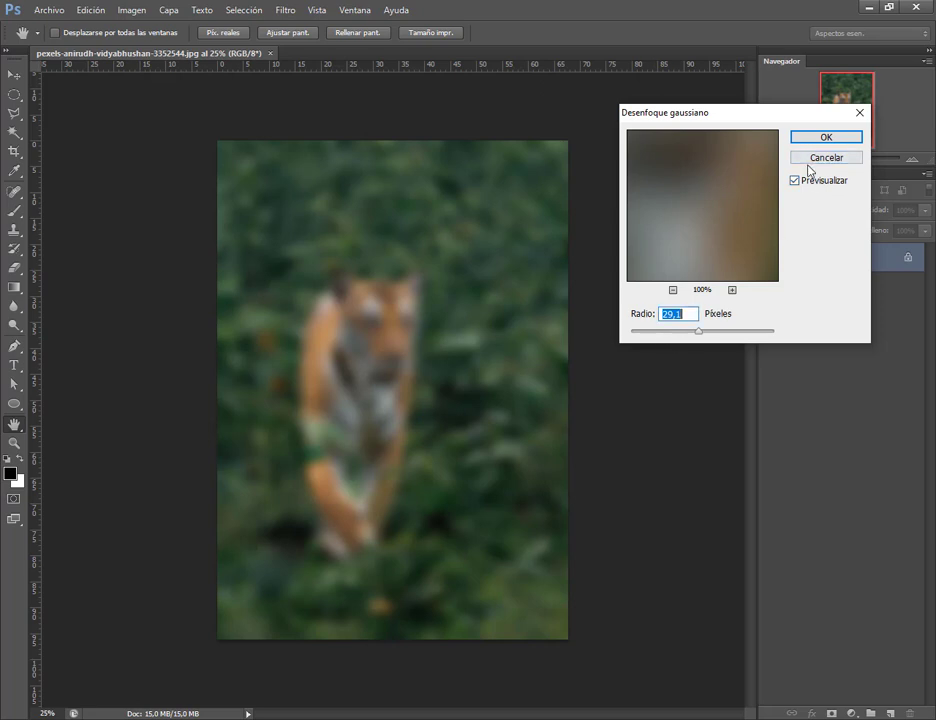
pyautogui.click(838, 139)
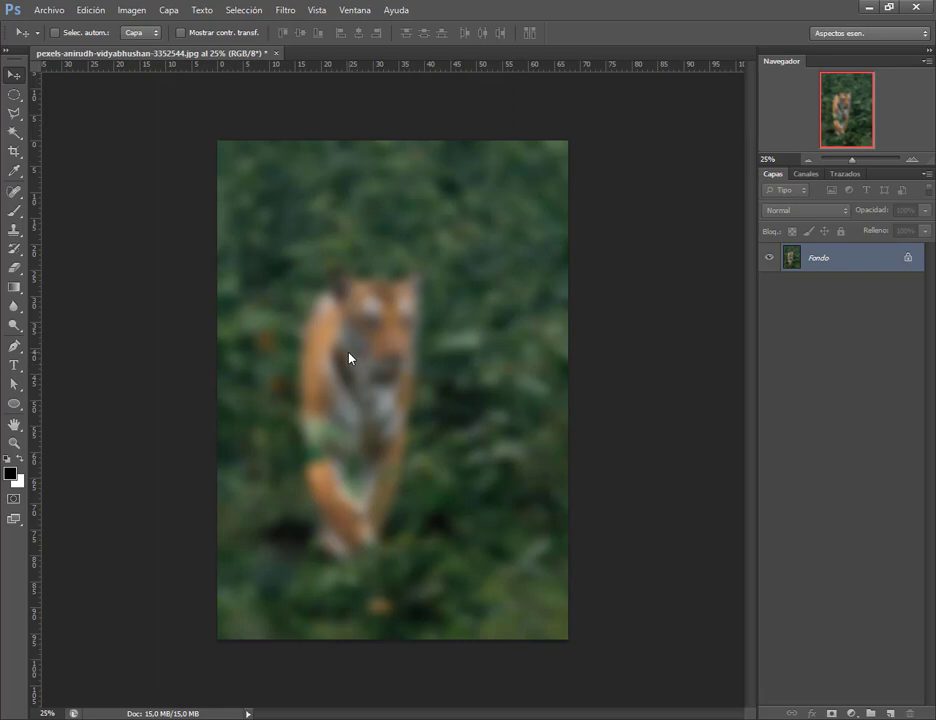
pyautogui.click(96, 13)
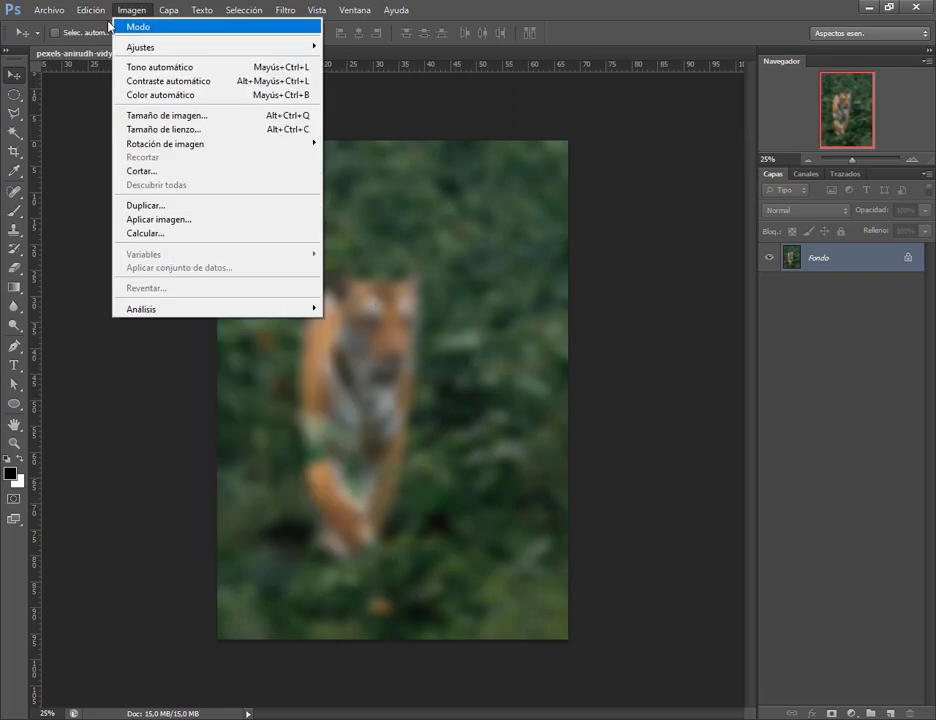
pyautogui.click(96, 55)
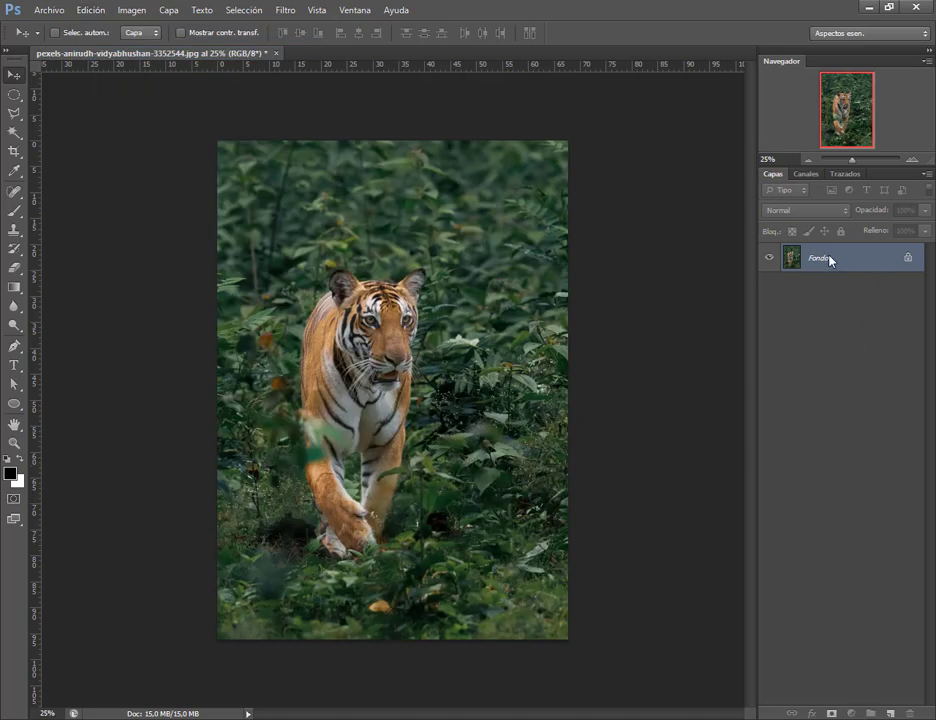
# Step: Duplicate Fondo as Fondo copia, then lasso a loose freehand selection around the tiger
pyautogui.moveTo(833, 258); pyautogui.dragTo(889, 714)
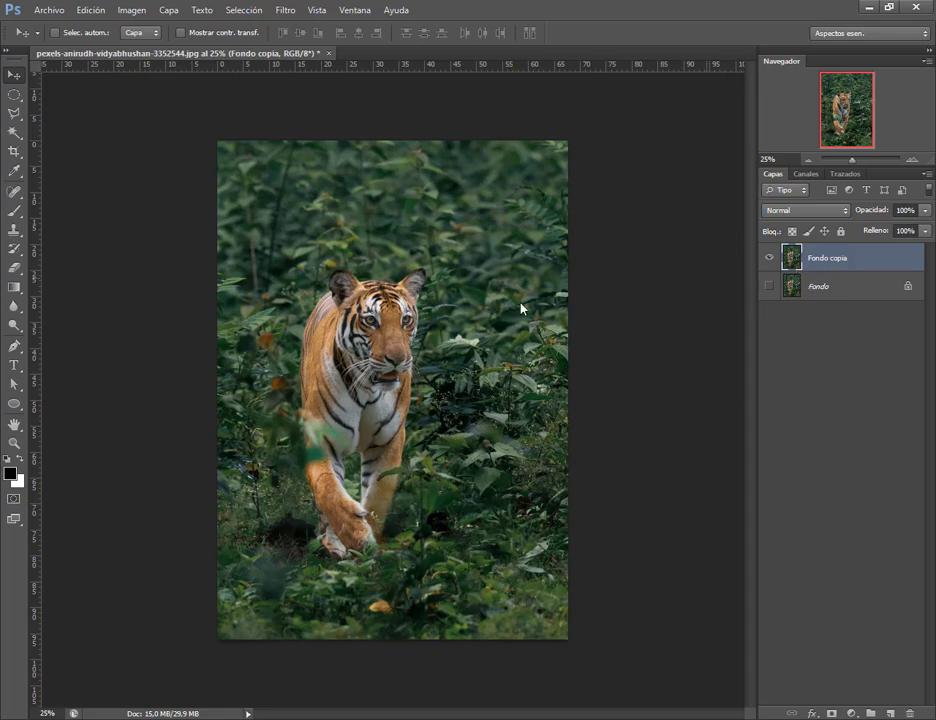
pyautogui.click(912, 159)
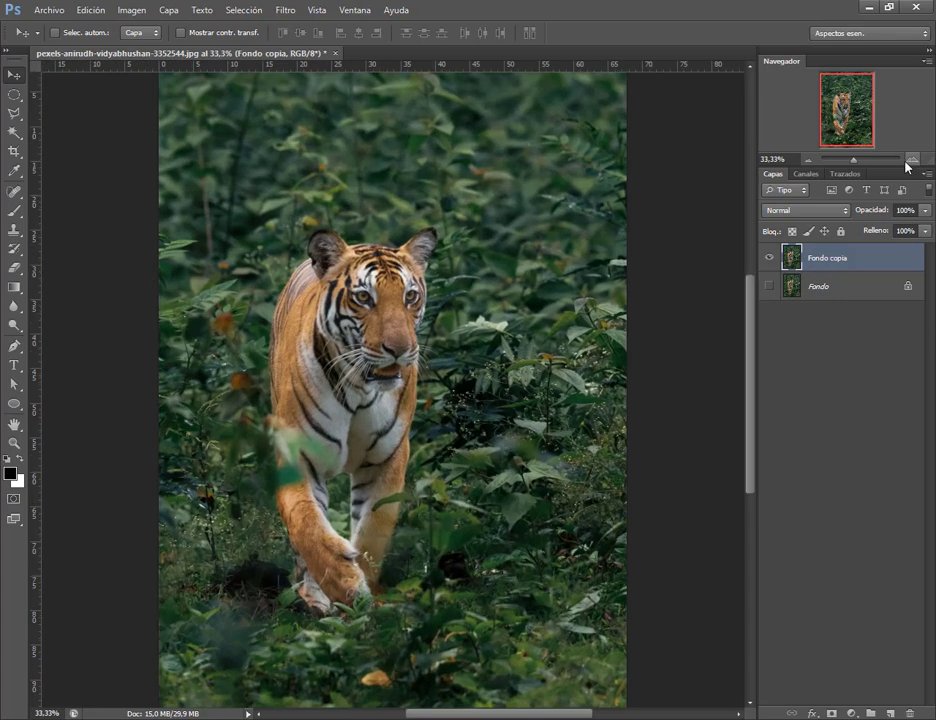
pyautogui.click(20, 95)
pyautogui.click(15, 113)
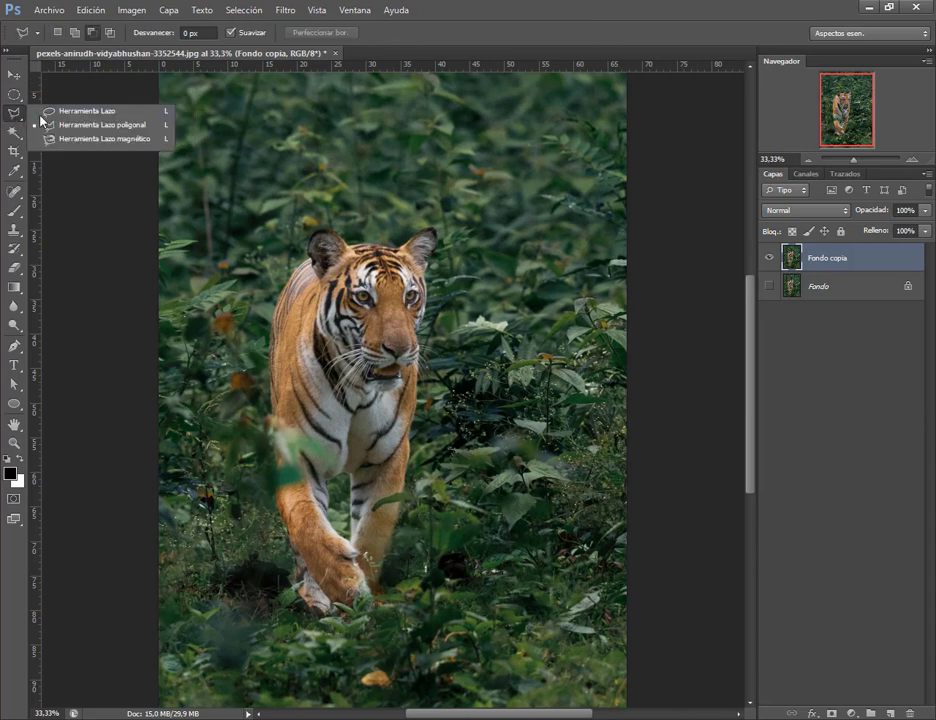
pyautogui.click(56, 113)
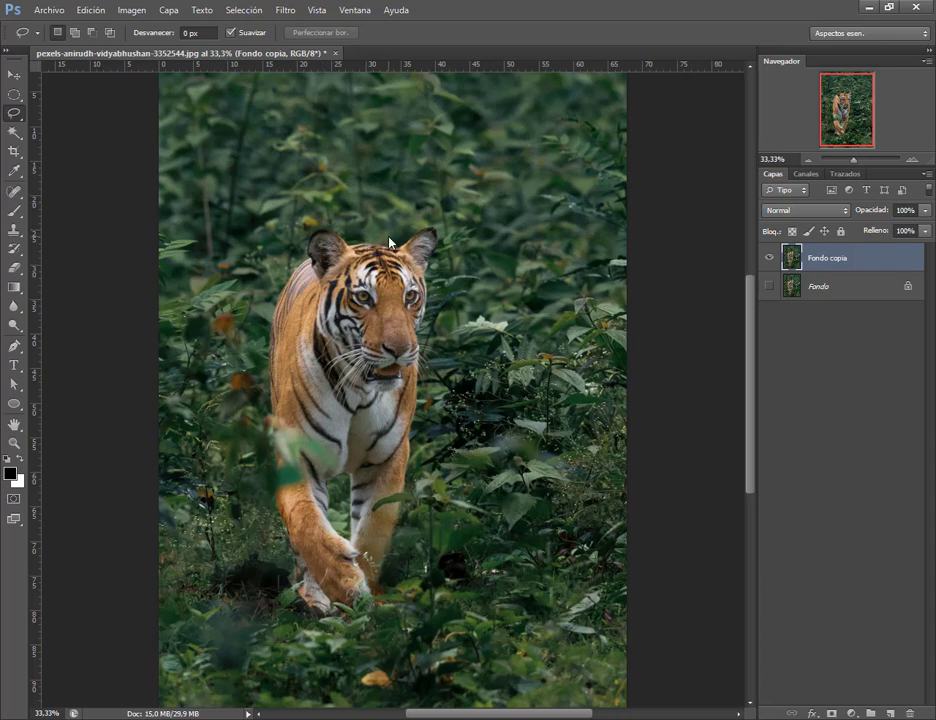
pyautogui.moveTo(378, 239); pyautogui.dragTo(323, 231)
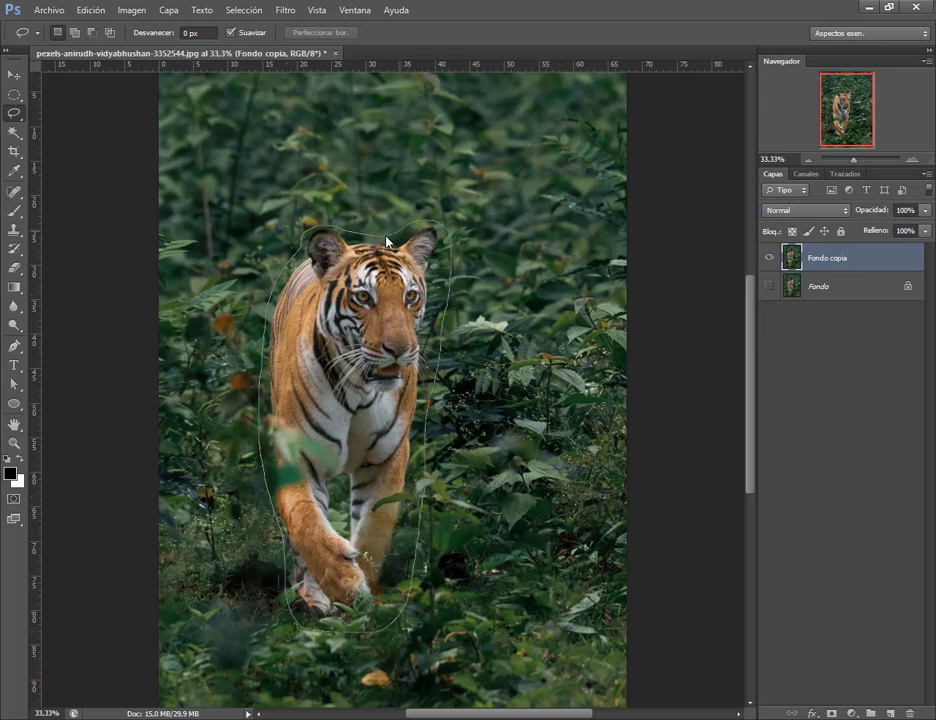
pyautogui.moveTo(386, 241); pyautogui.dragTo(377, 243)
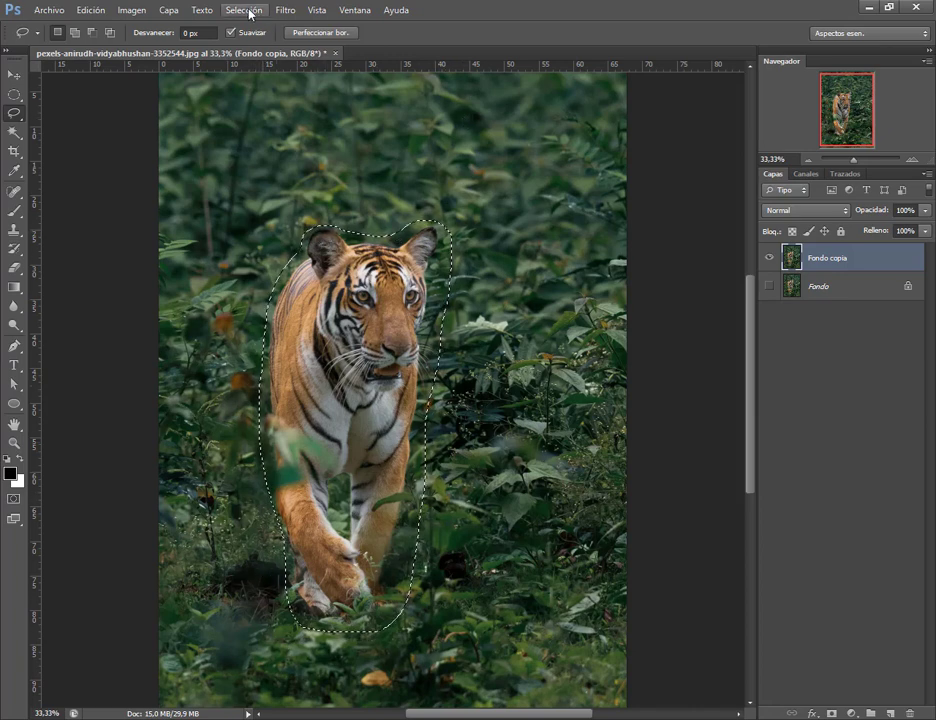
pyautogui.click(286, 10)
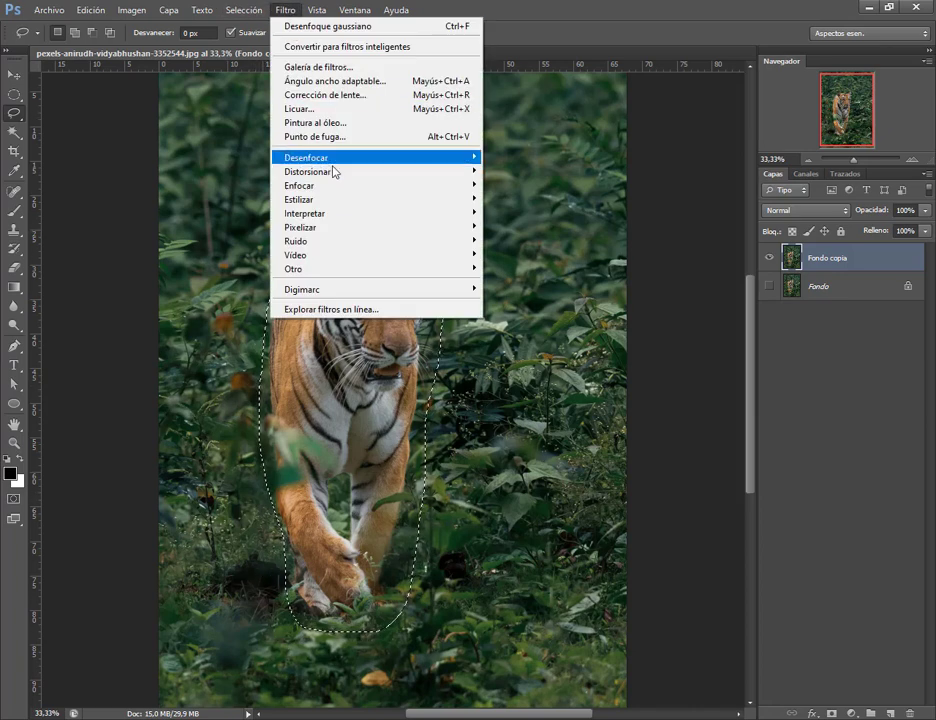
pyautogui.moveTo(372, 160)
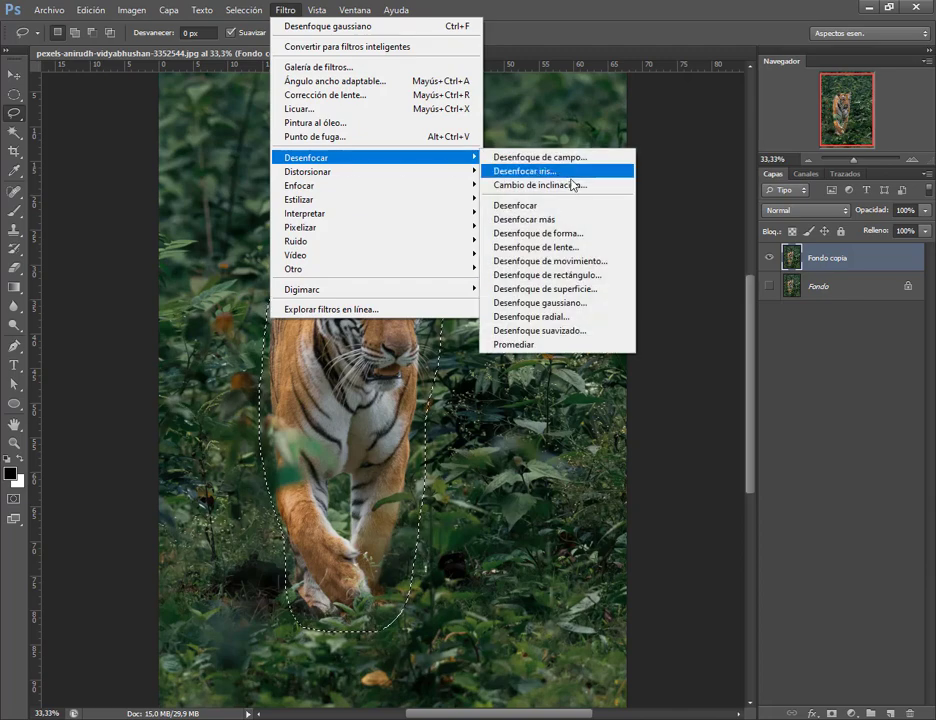
pyautogui.click(568, 304)
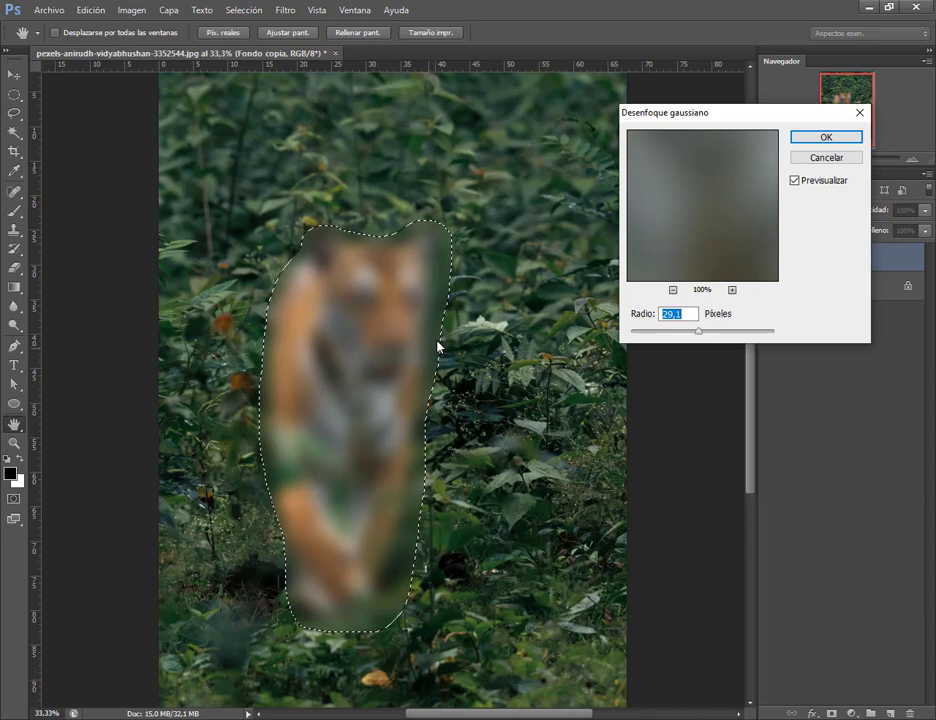
pyautogui.click(838, 168)
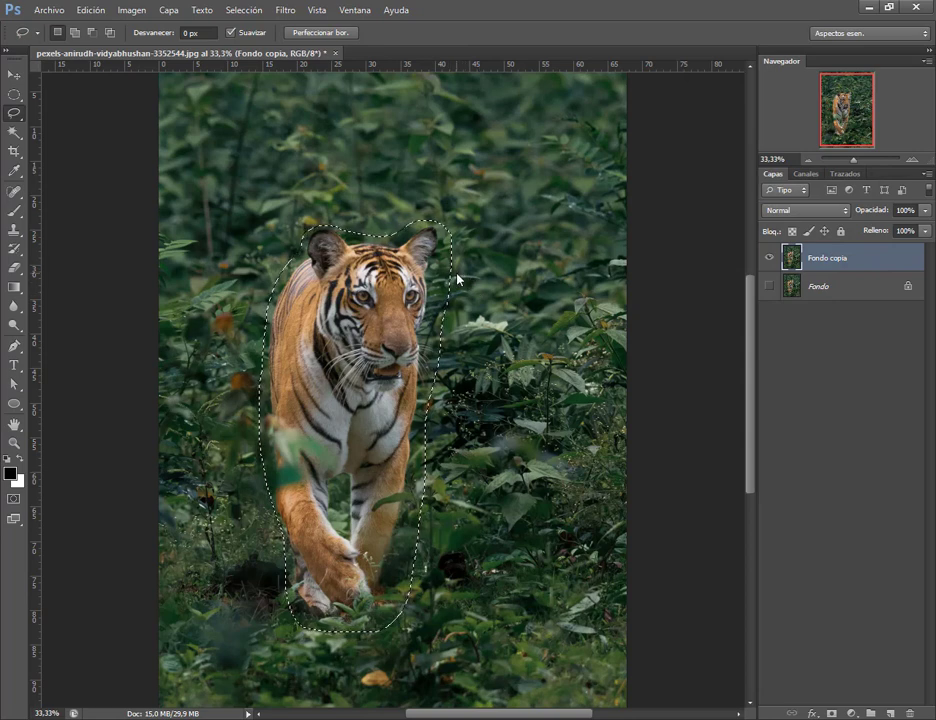
# Step: Invert the tiger selection via Selección > Invertir, then check it at 25% in Quick Mask
pyautogui.click(251, 10)
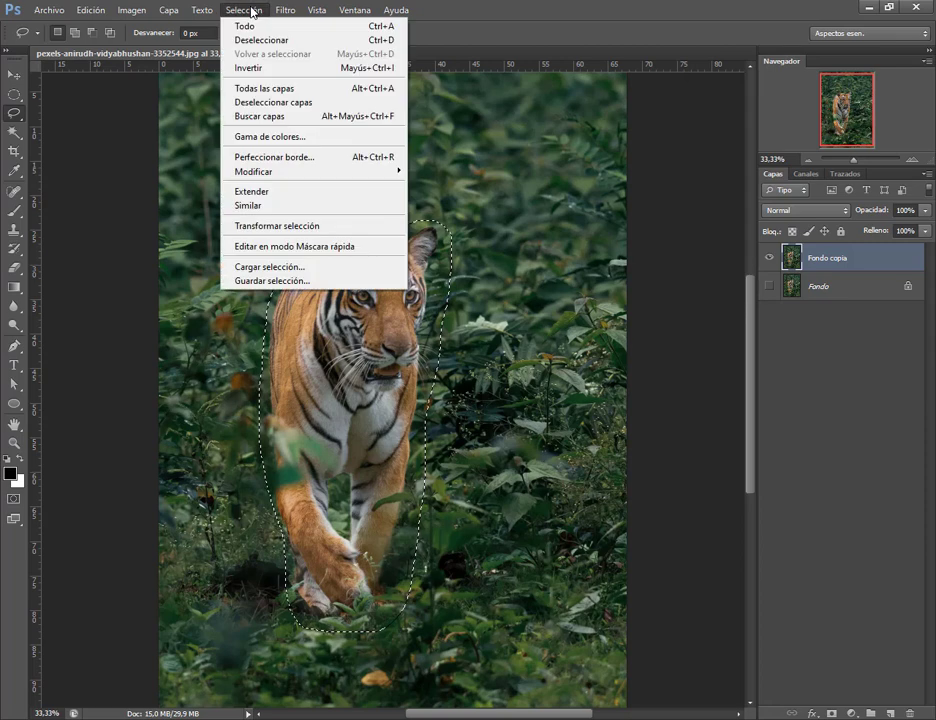
pyautogui.click(262, 69)
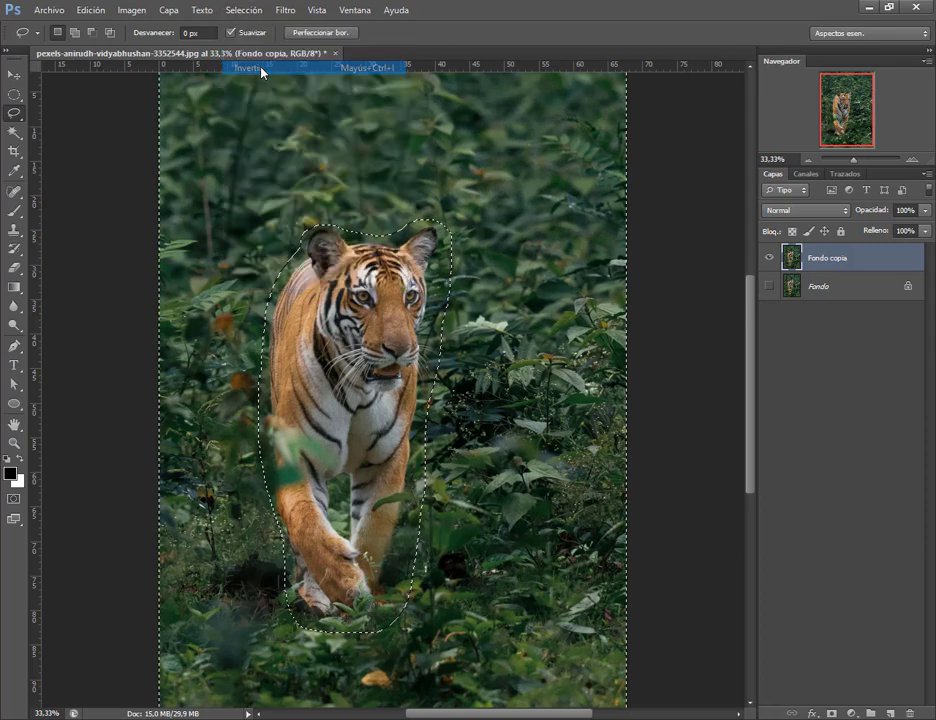
pyautogui.click(807, 159)
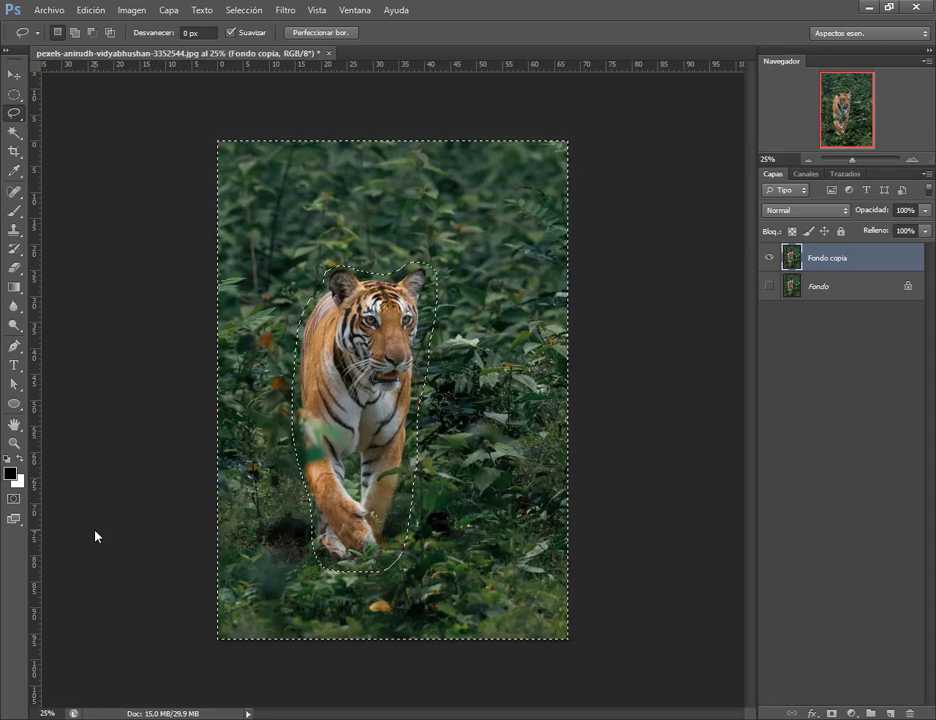
pyautogui.click(15, 502)
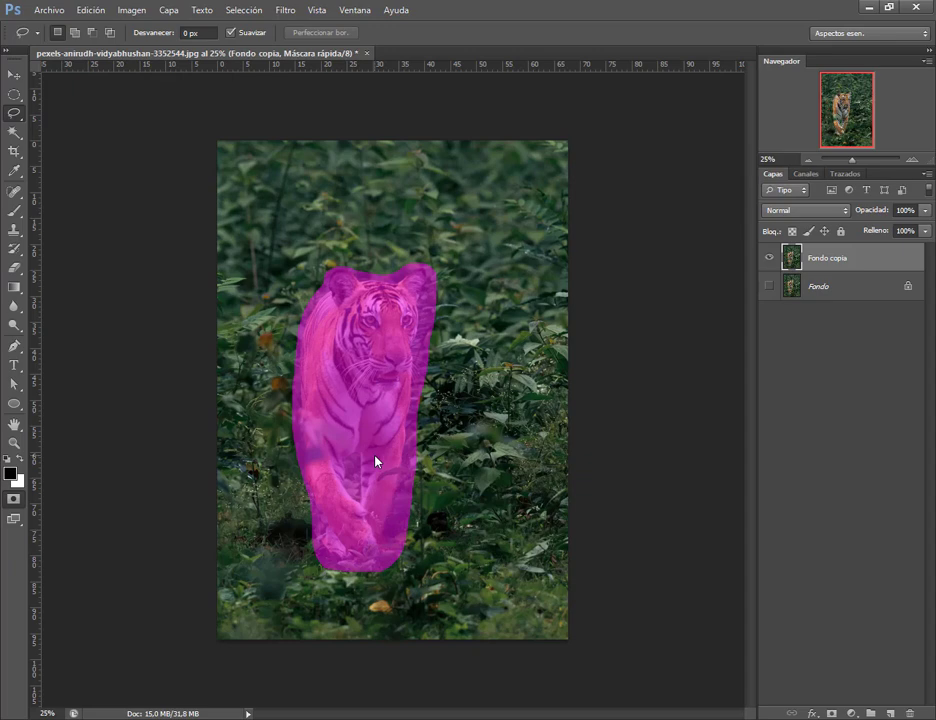
pyautogui.click(14, 500)
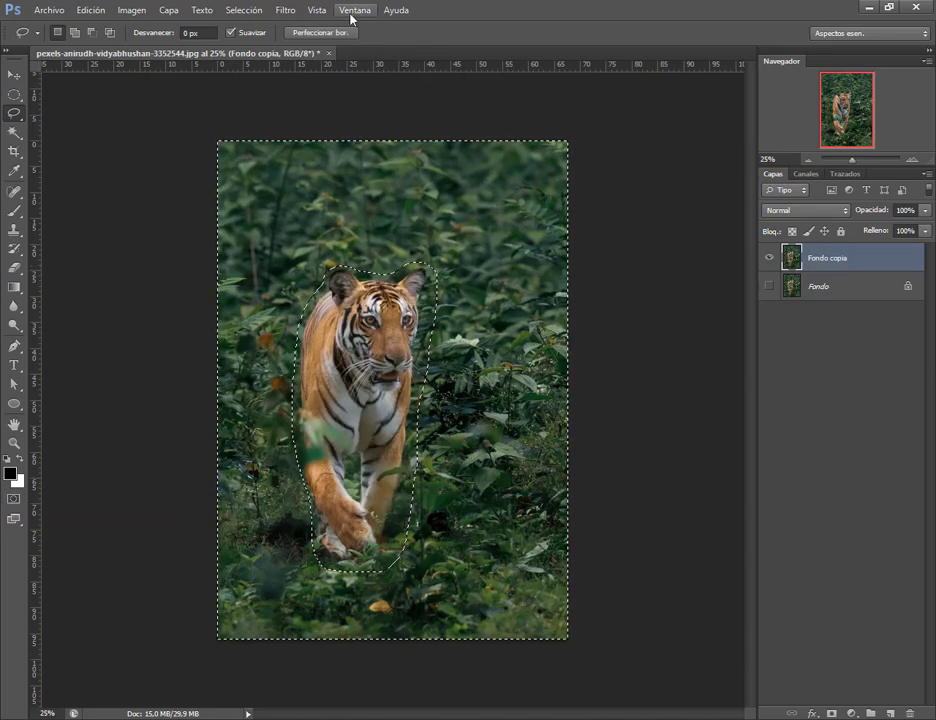
# Step: Open Gaussian Blur on the selected background and zoom its preview out to show the tiger
pyautogui.click(288, 9)
pyautogui.moveTo(372, 157)
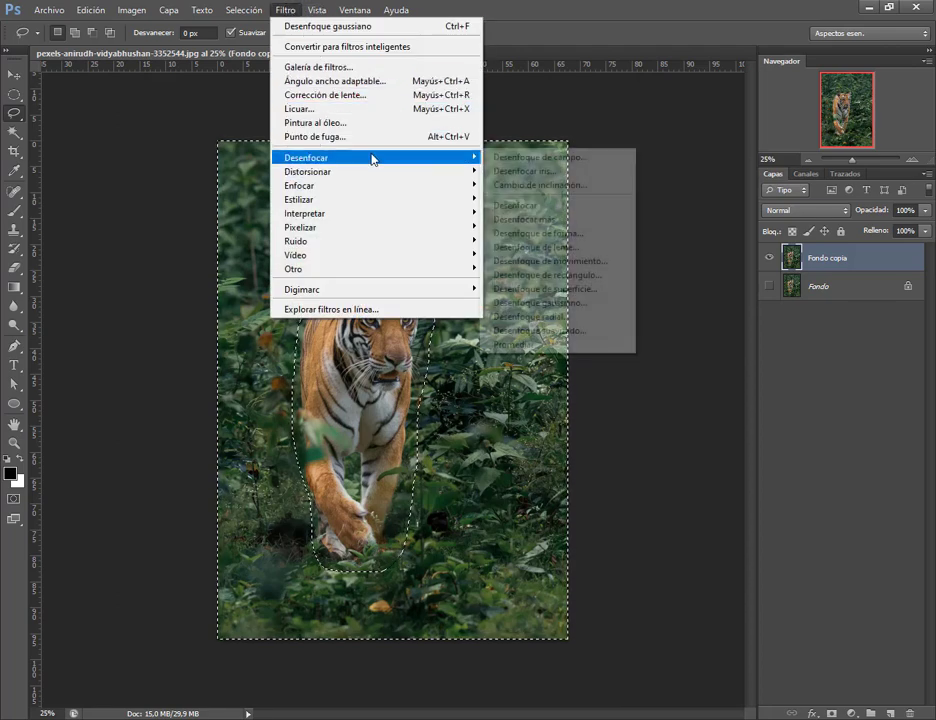
pyautogui.click(540, 303)
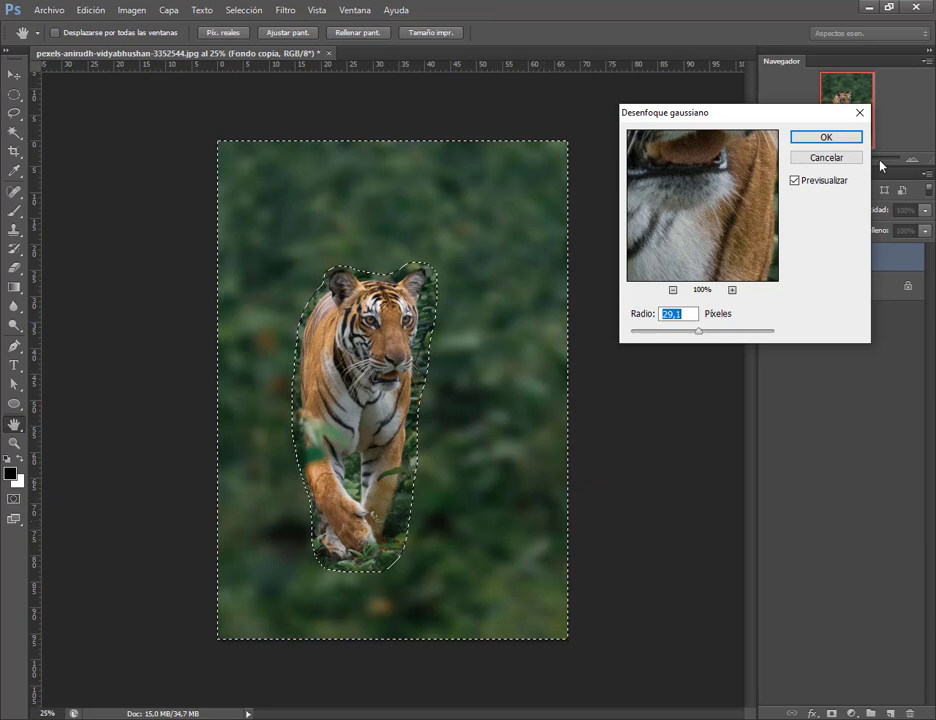
pyautogui.click(673, 290)
pyautogui.click(673, 290)
pyautogui.click(673, 290)
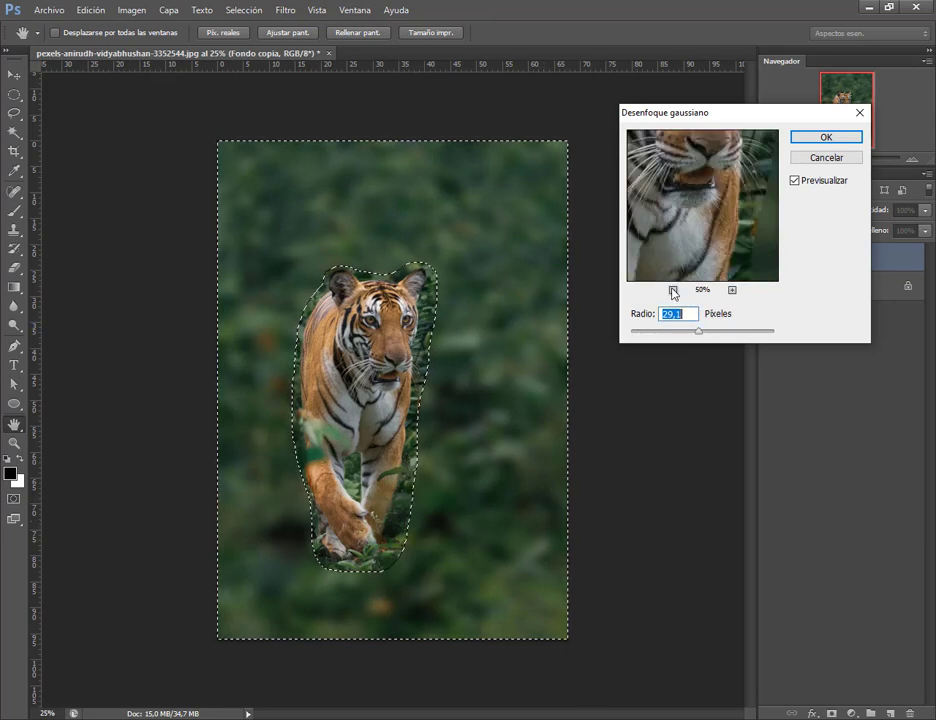
pyautogui.click(673, 290)
pyautogui.click(673, 290)
pyautogui.click(673, 290)
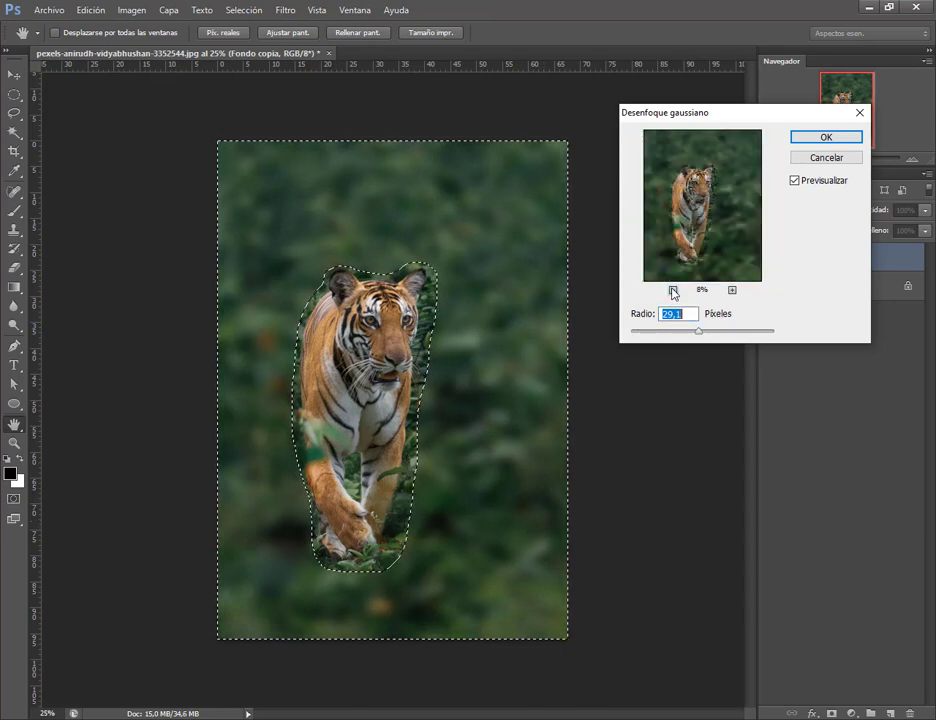
# Step: Compare the jungle with and without blur, then drag the radius from 29,1 to about 11 px
pyautogui.click(795, 182)
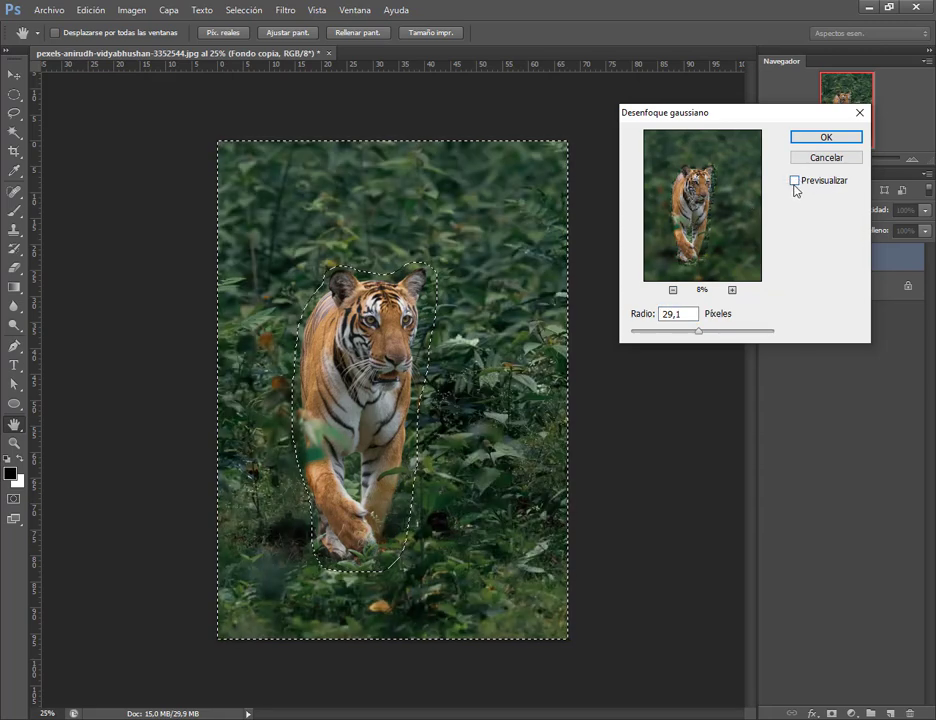
pyautogui.click(796, 182)
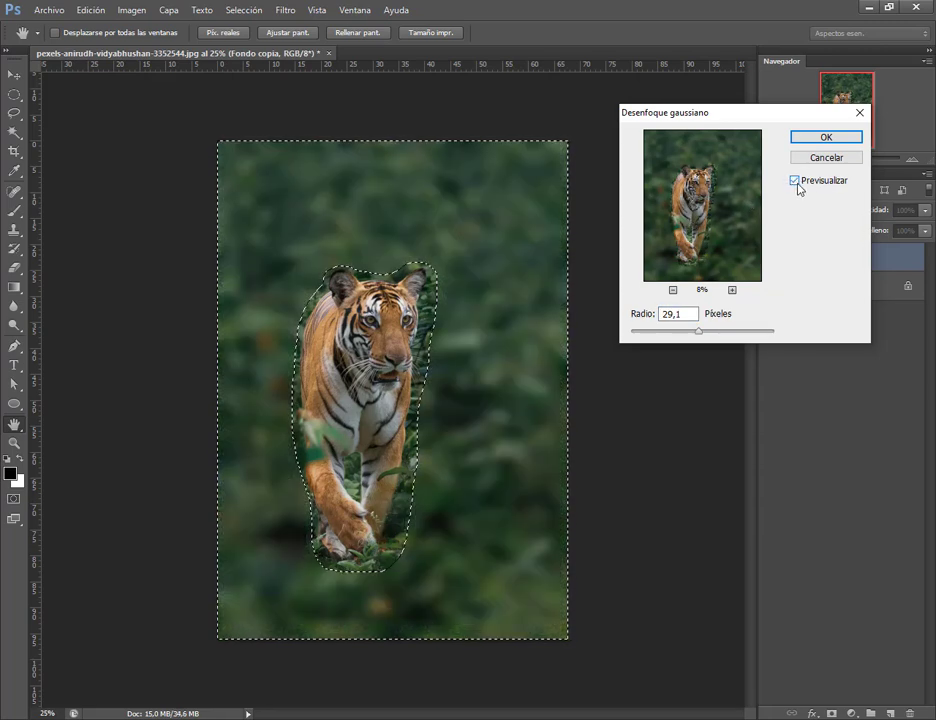
pyautogui.click(795, 181)
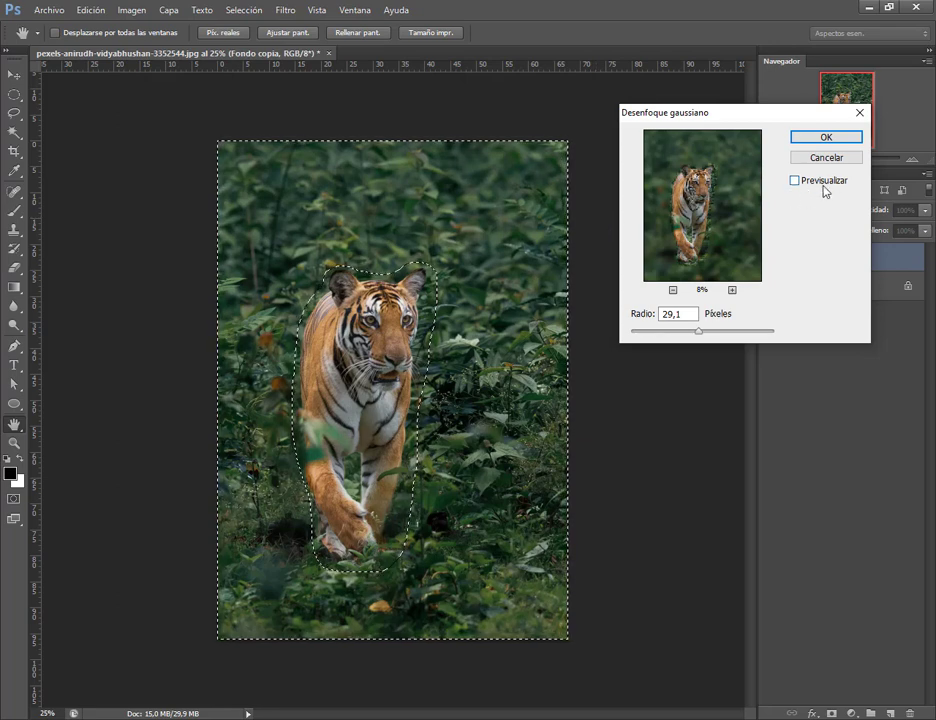
pyautogui.click(700, 194)
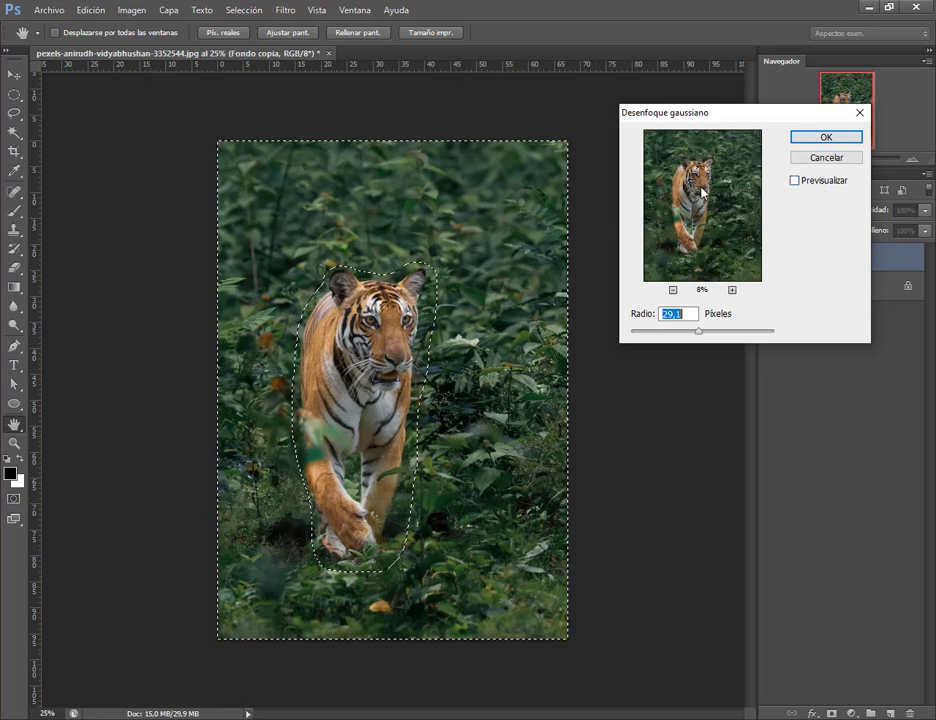
pyautogui.click(732, 290)
pyautogui.click(732, 290)
pyautogui.moveTo(740, 250); pyautogui.dragTo(765, 328)
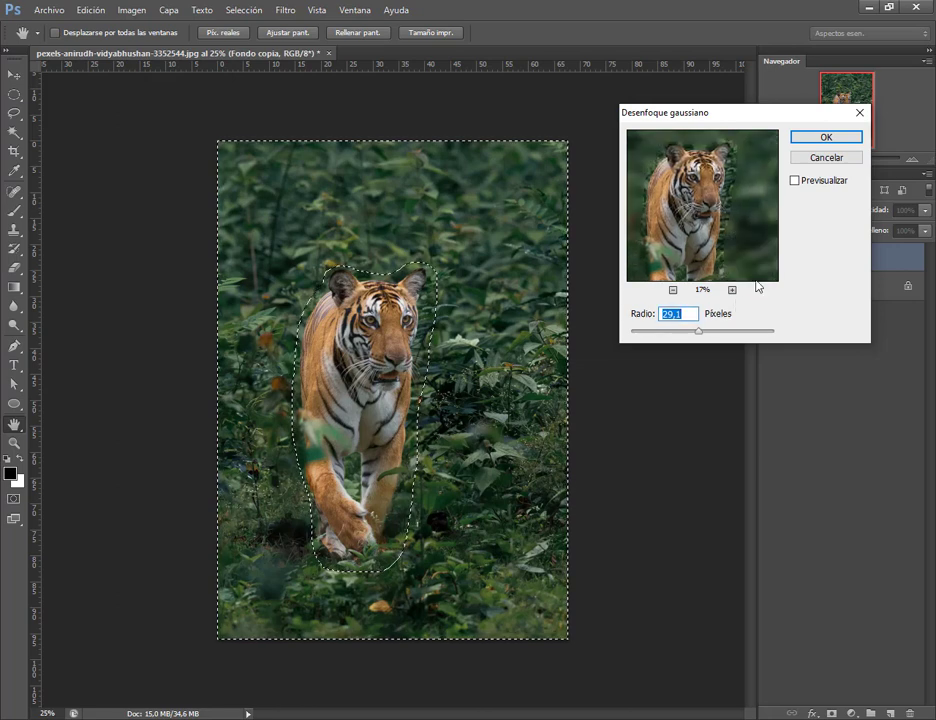
pyautogui.click(823, 183)
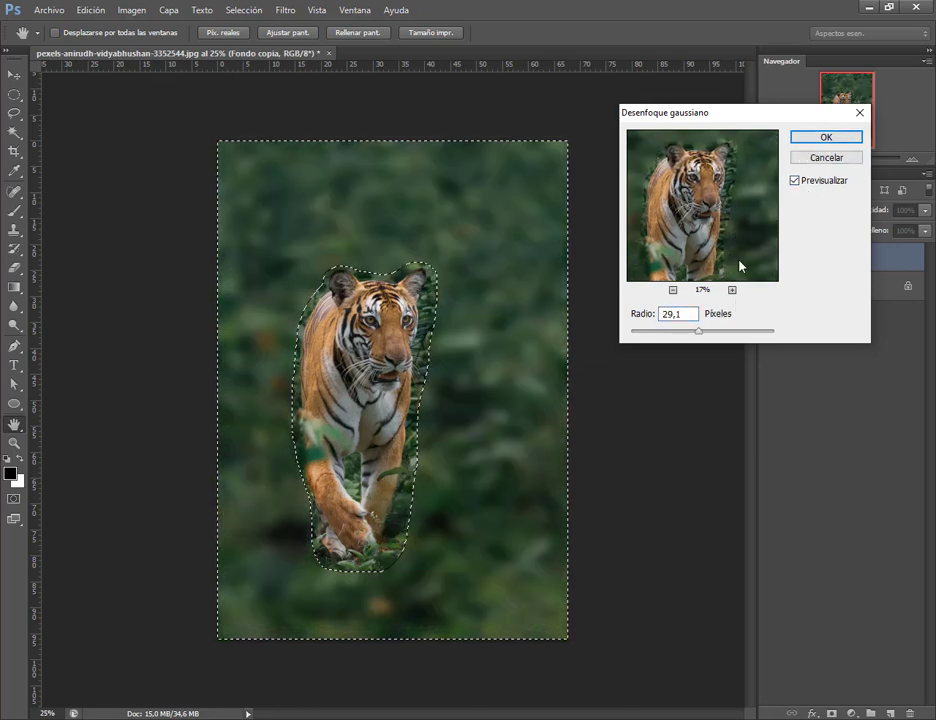
pyautogui.moveTo(690, 335)
pyautogui.mouseDown()
pyautogui.moveTo(681, 334)
pyautogui.moveTo(689, 334)
pyautogui.mouseUp()
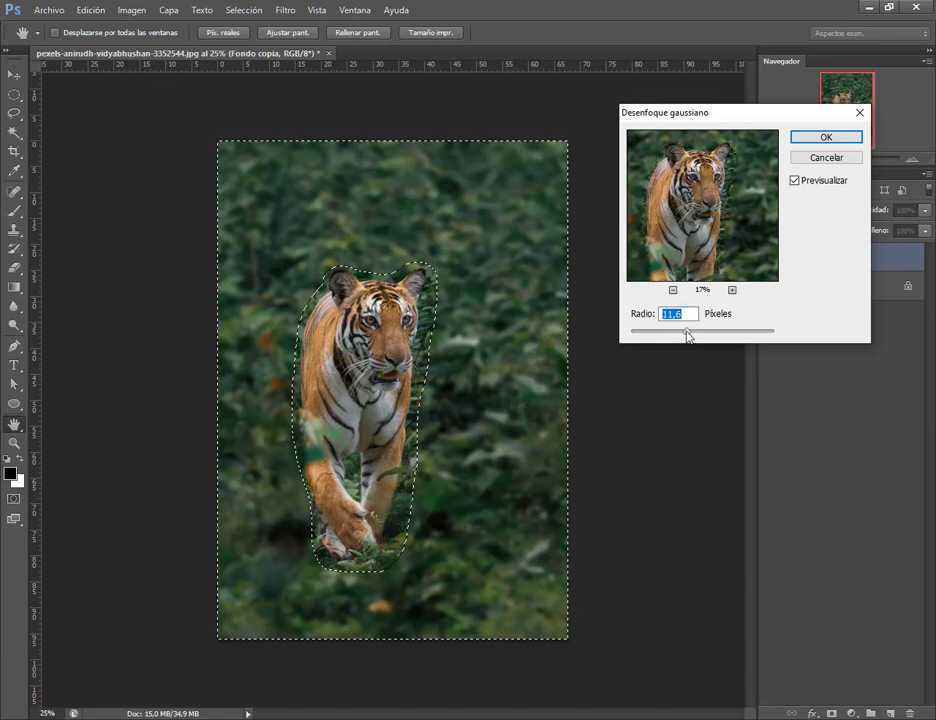
# Step: Try radius values between 11 and 17.7, then apply the Gaussian blur at exactly 17 px
pyautogui.moveTo(689, 334); pyautogui.dragTo(682, 333)
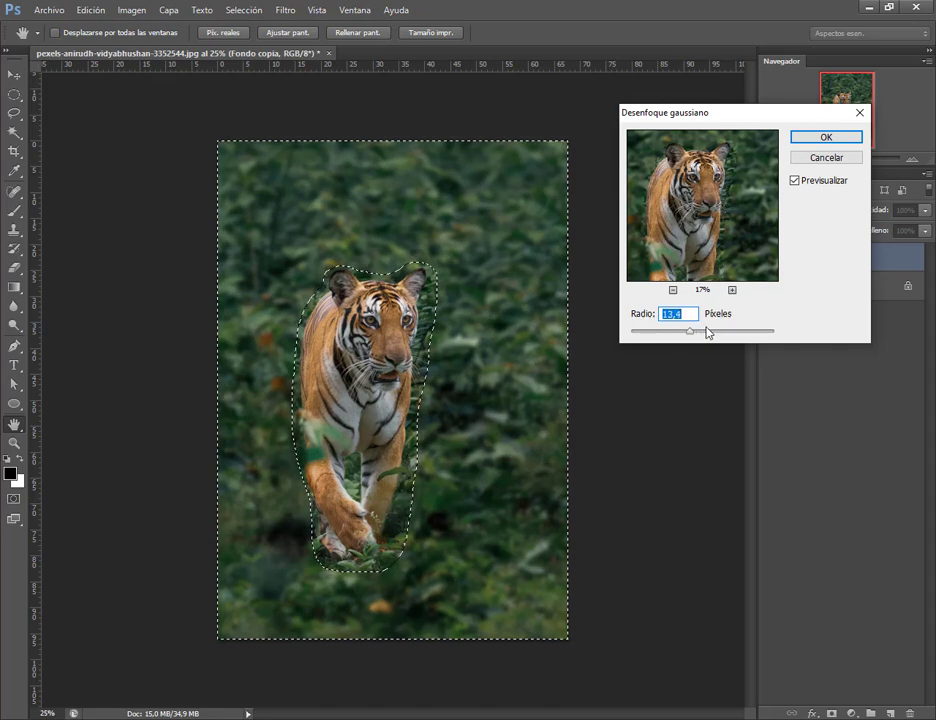
pyautogui.click(689, 333)
pyautogui.moveTo(701, 334); pyautogui.dragTo(688, 334)
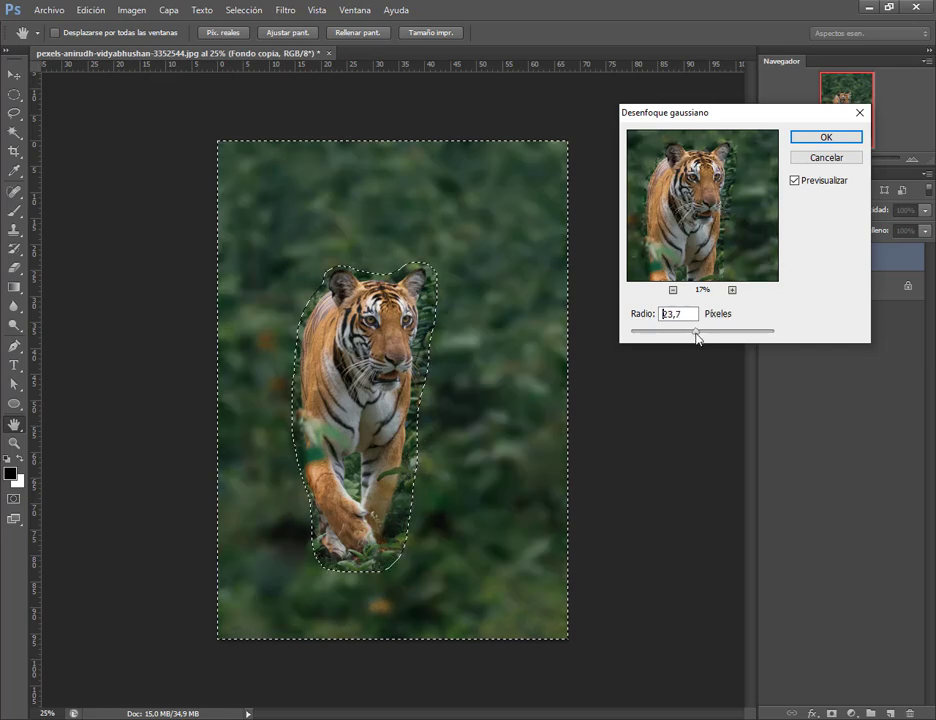
pyautogui.moveTo(695, 334); pyautogui.dragTo(692, 334)
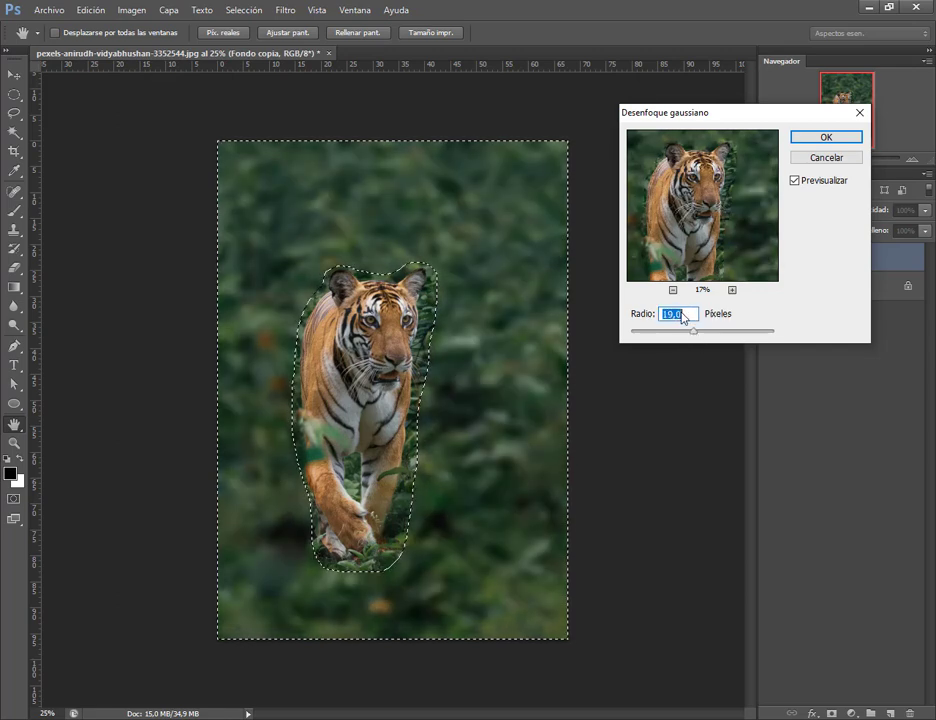
pyautogui.write('17')
pyautogui.press('Tab')
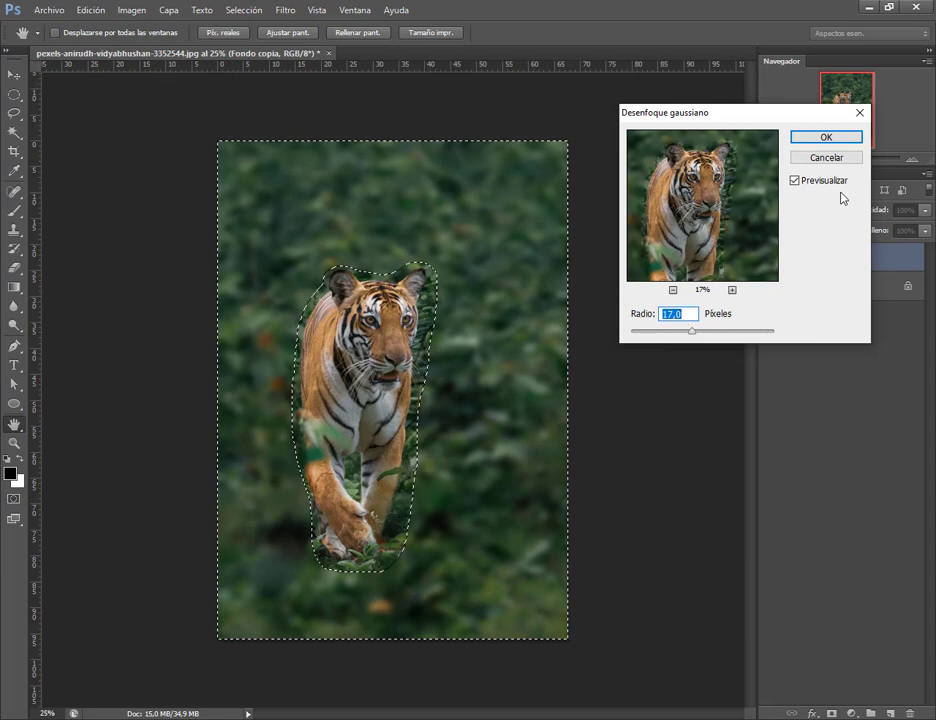
pyautogui.click(811, 144)
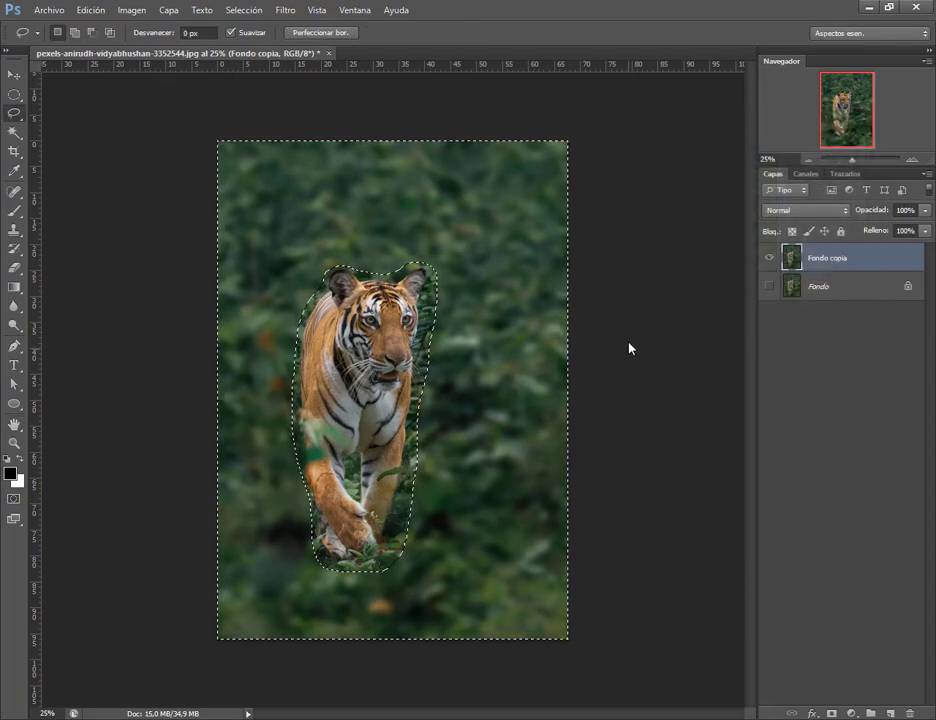
# Step: Deselect and zoom in to 50% to inspect the tiger's edges
pyautogui.click(240, 10)
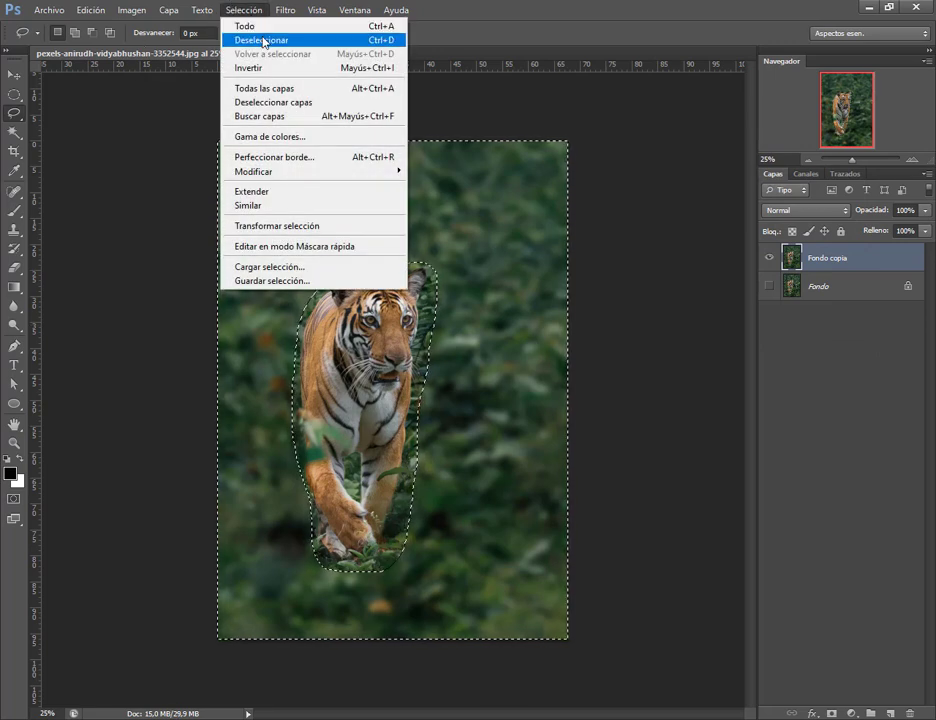
pyautogui.click(264, 41)
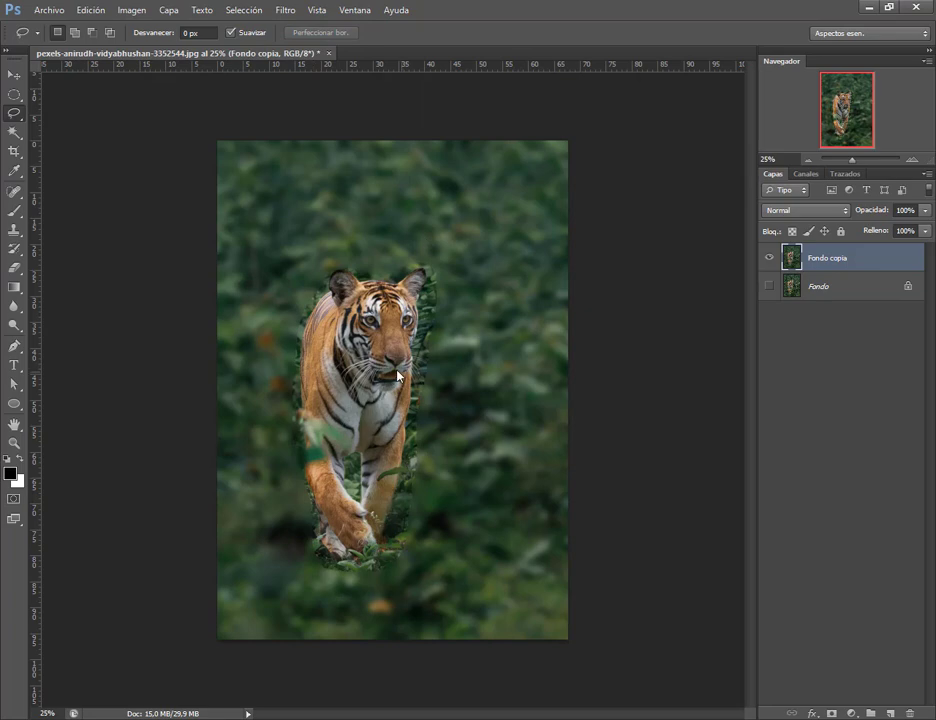
pyautogui.click(910, 160)
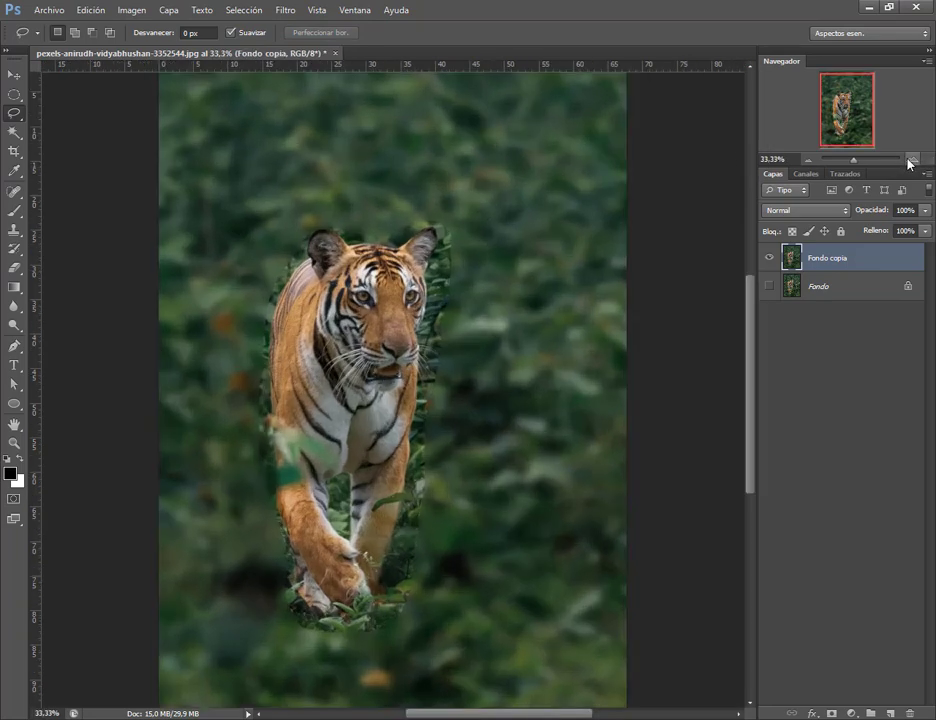
pyautogui.click(910, 160)
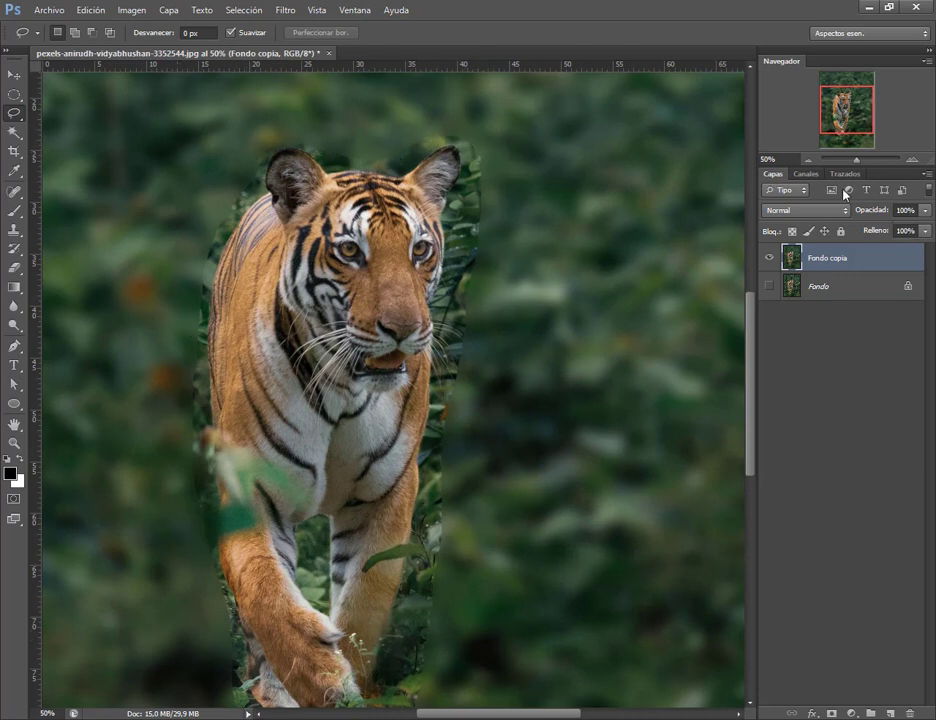
# Step: Zoom back out, delete the blurred Fondo copia layer and make a fresh Fondo duplicate
pyautogui.click(809, 161)
pyautogui.click(809, 161)
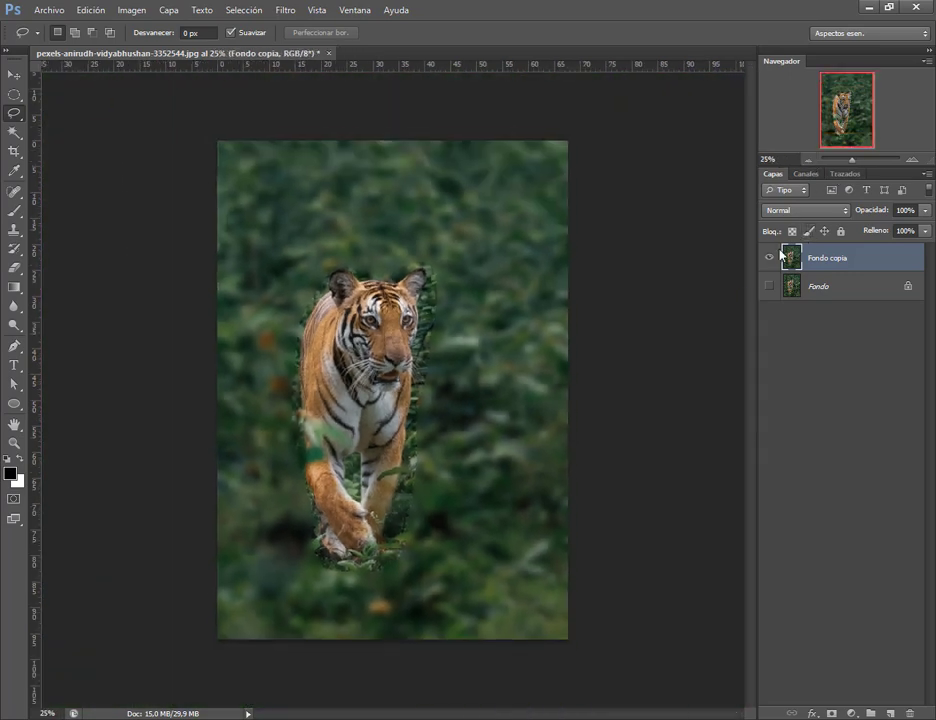
pyautogui.moveTo(821, 263); pyautogui.dragTo(909, 713)
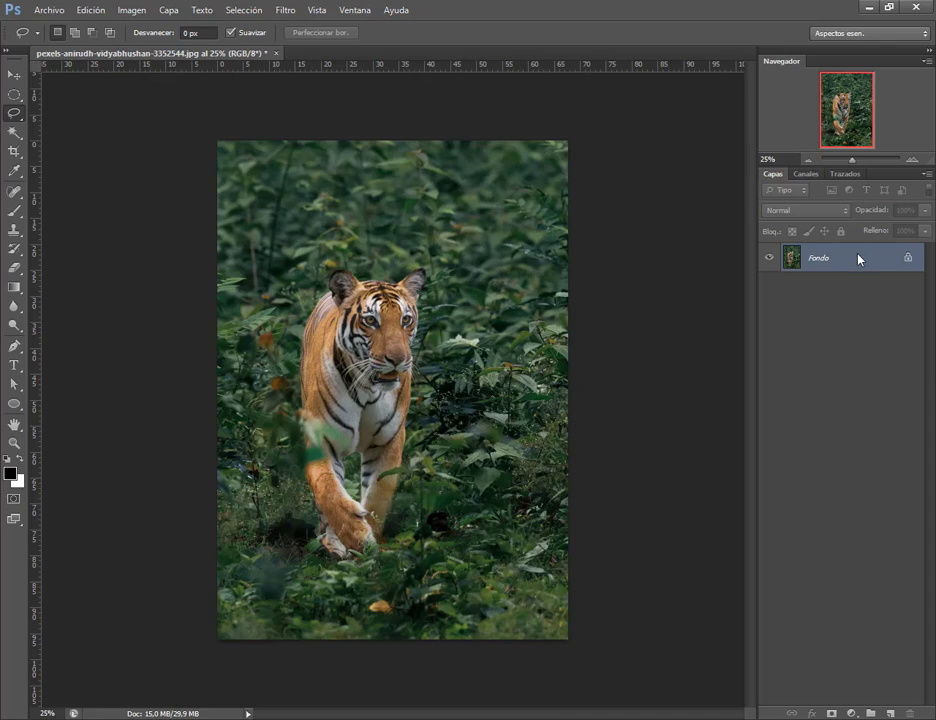
pyautogui.moveTo(858, 259); pyautogui.dragTo(889, 713)
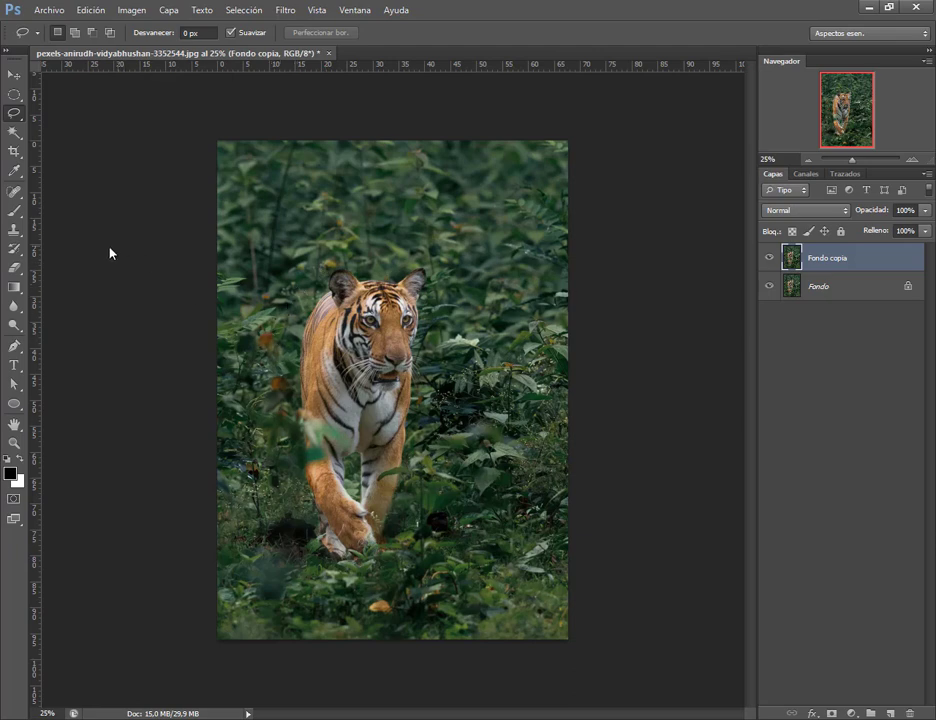
# Step: Add a new layer above Fondo copia and set up a fully hard 71 px brush
pyautogui.click(13, 213)
pyautogui.rightClick(435, 223)
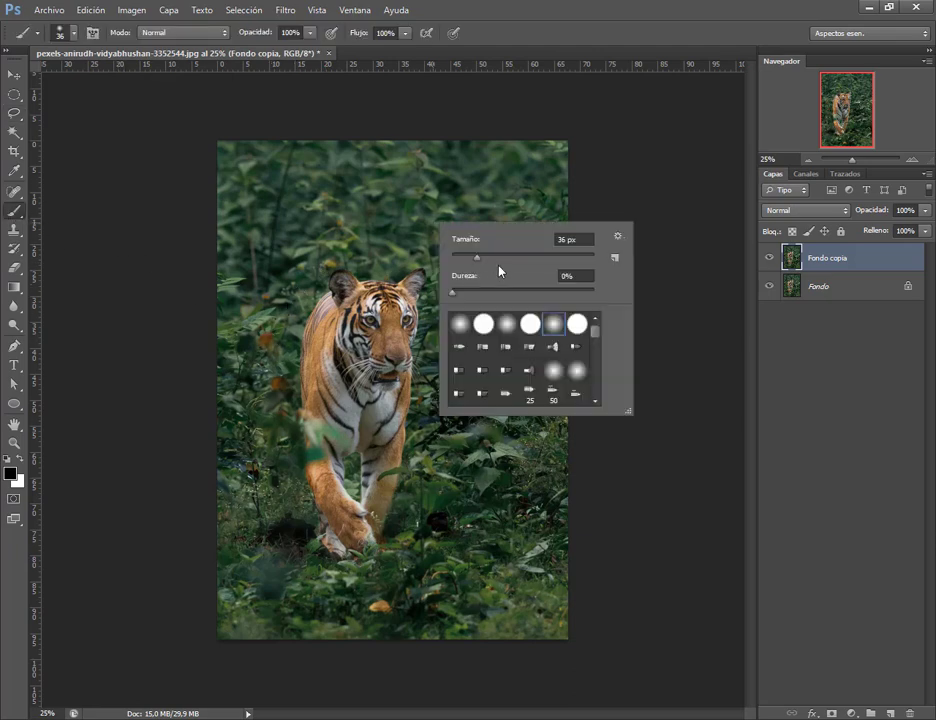
pyautogui.press('Escape')
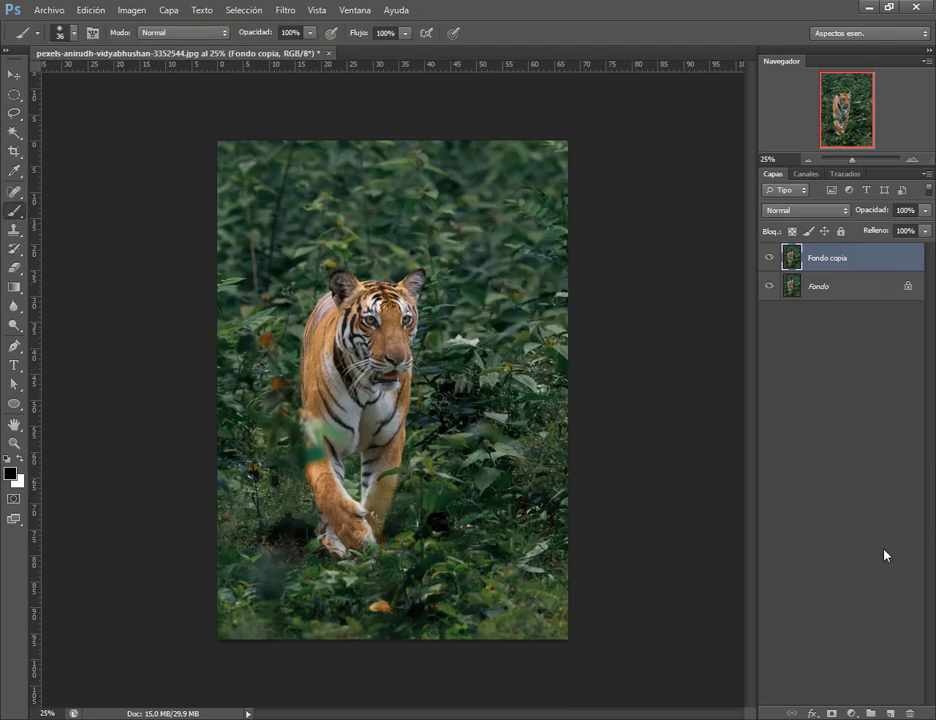
pyautogui.click(889, 712)
pyautogui.rightClick(366, 215)
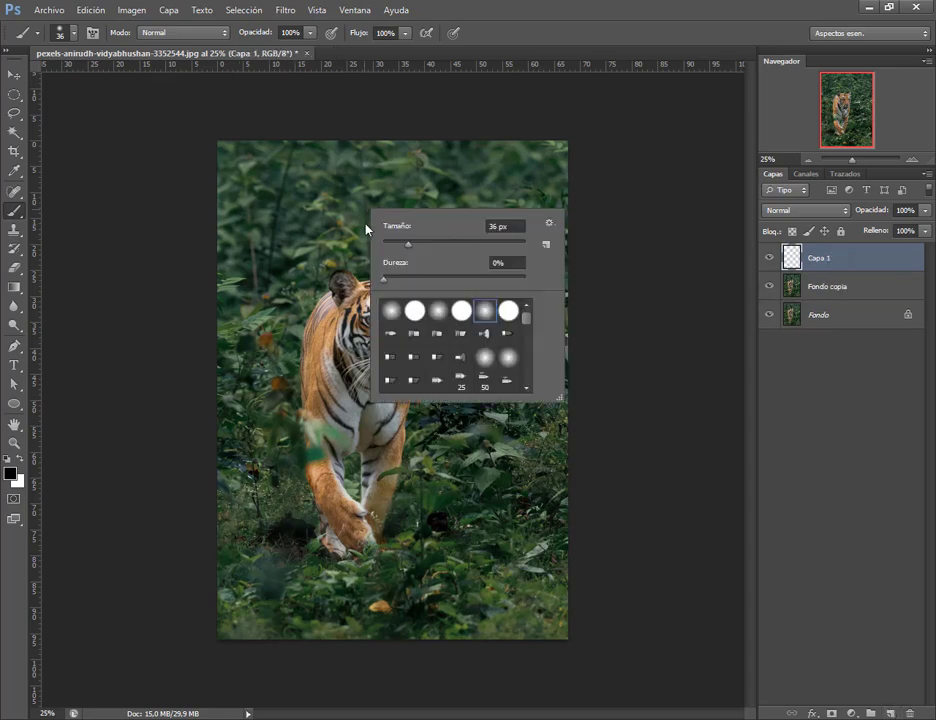
pyautogui.moveTo(382, 278); pyautogui.dragTo(501, 279)
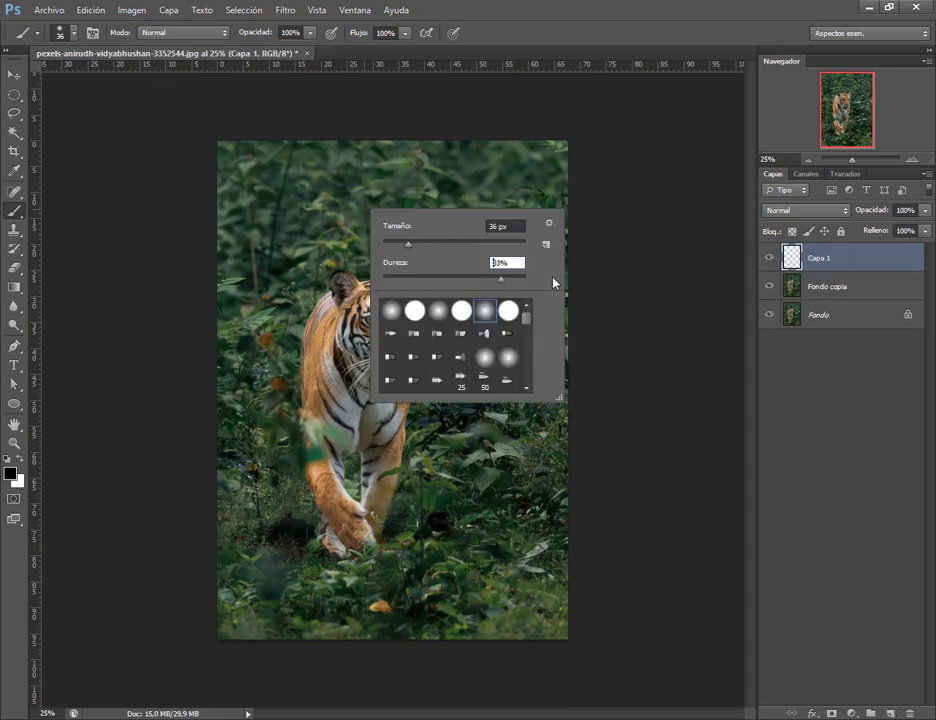
pyautogui.click(430, 245)
pyautogui.press('Escape')
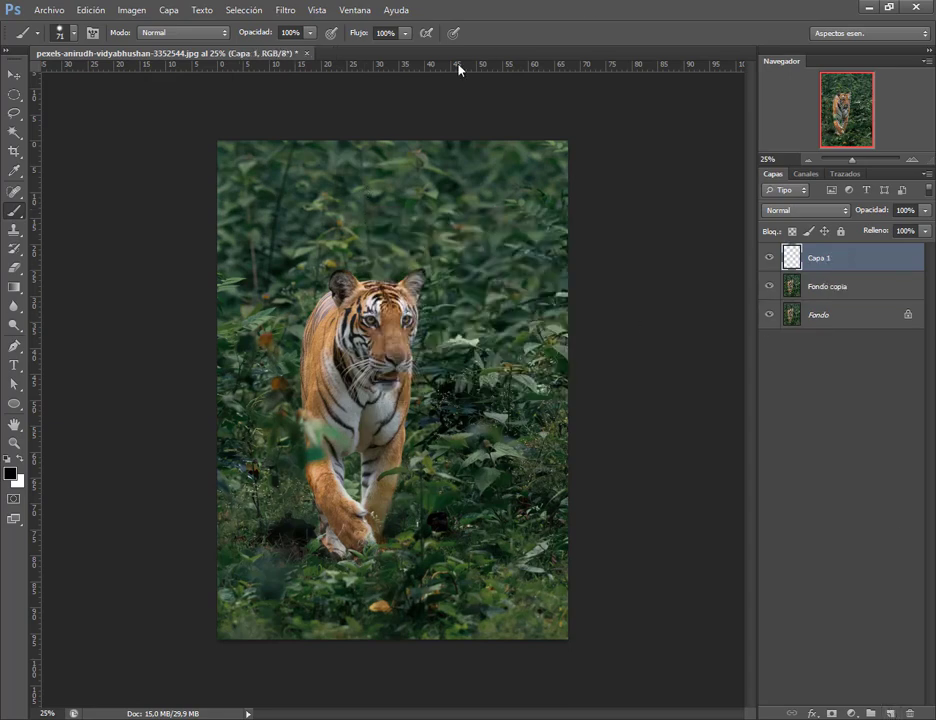
# Step: Pick red as foreground, enlarge the brush to 170 px and paint a horizontal stroke above the tiger
pyautogui.click(12, 475)
pyautogui.click(721, 106)
pyautogui.press('Return')
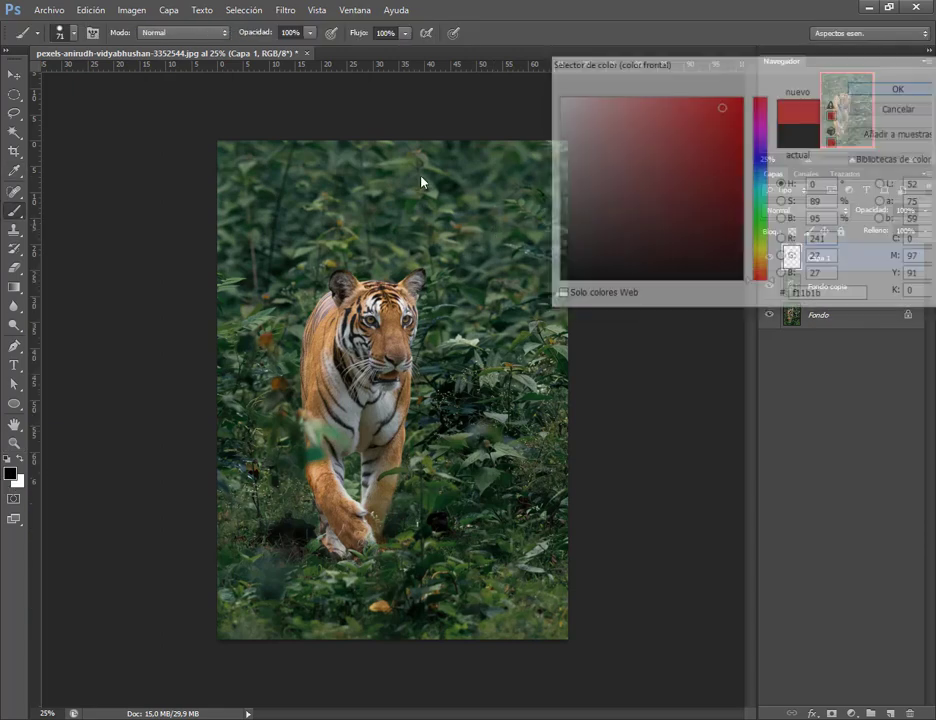
pyautogui.rightClick(424, 180)
pyautogui.moveTo(518, 212); pyautogui.dragTo(536, 209)
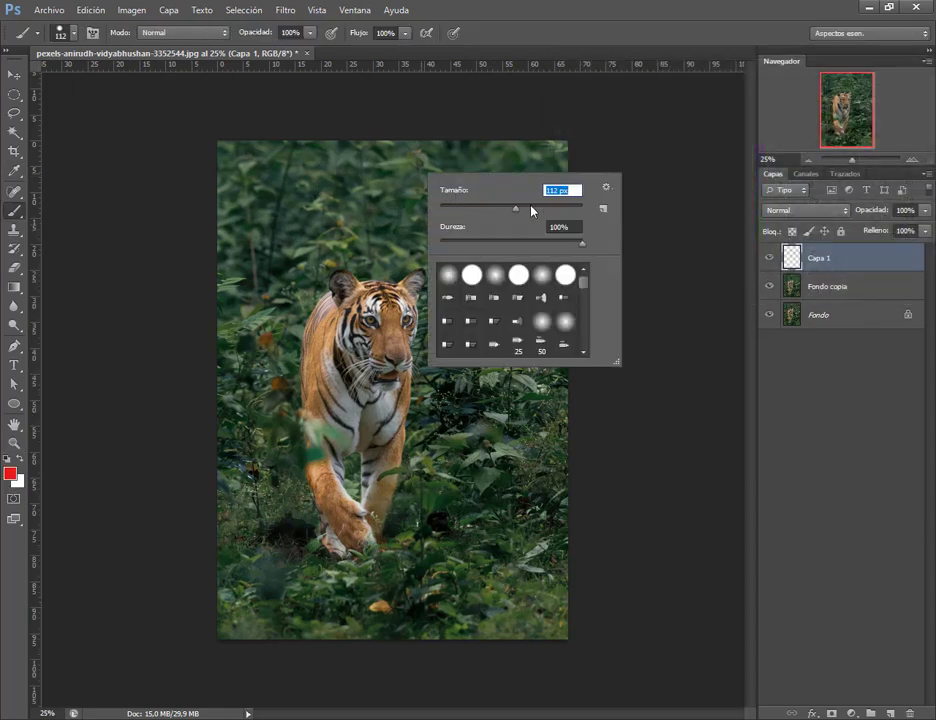
pyautogui.press('Return')
pyautogui.moveTo(380, 199); pyautogui.dragTo(459, 203)
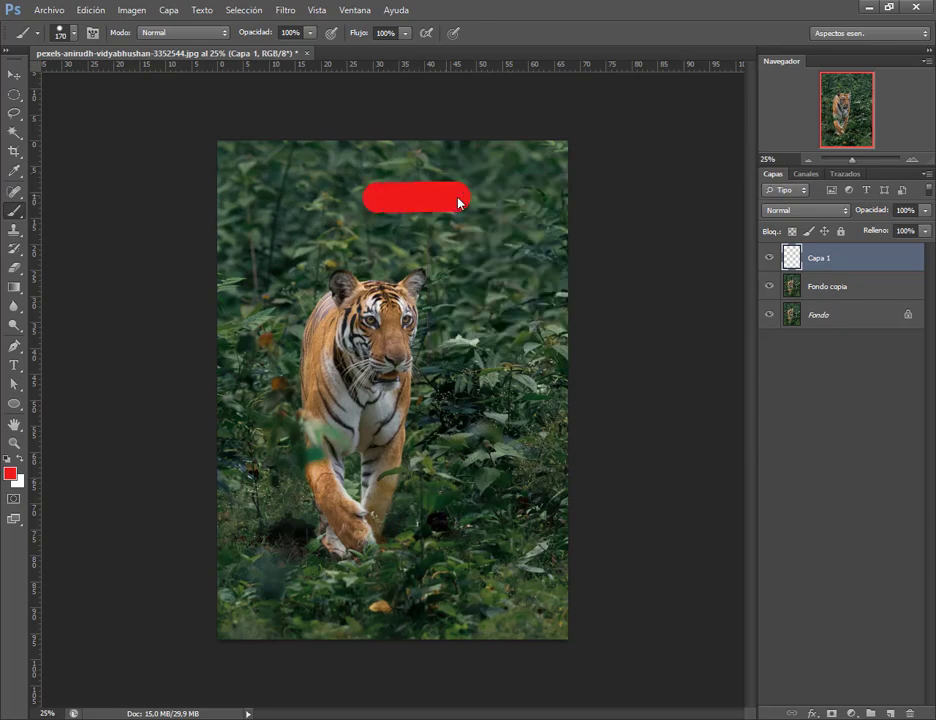
# Step: Zoom to 50%, paint a red dot, then a soft-edged red stroke below the first
pyautogui.click(914, 160)
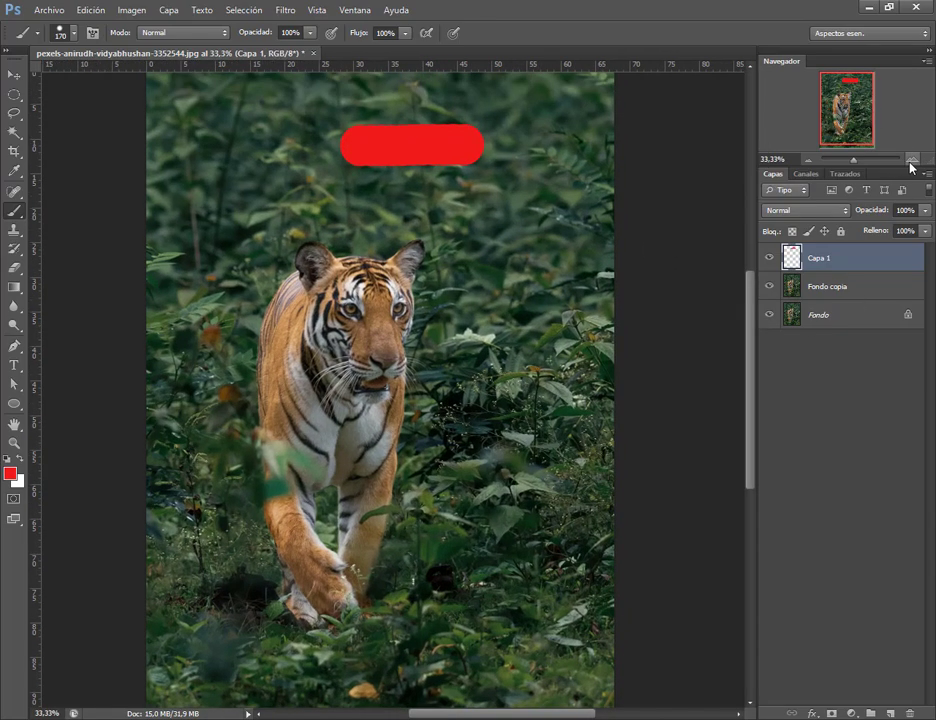
pyautogui.click(911, 159)
pyautogui.moveTo(852, 98); pyautogui.dragTo(855, 87)
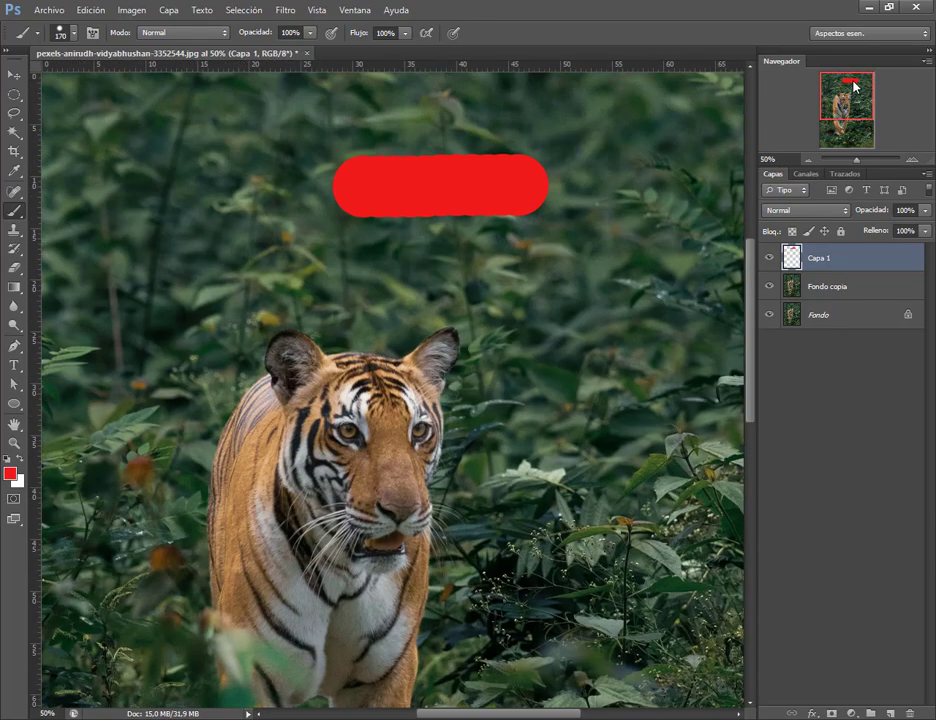
pyautogui.click(565, 186)
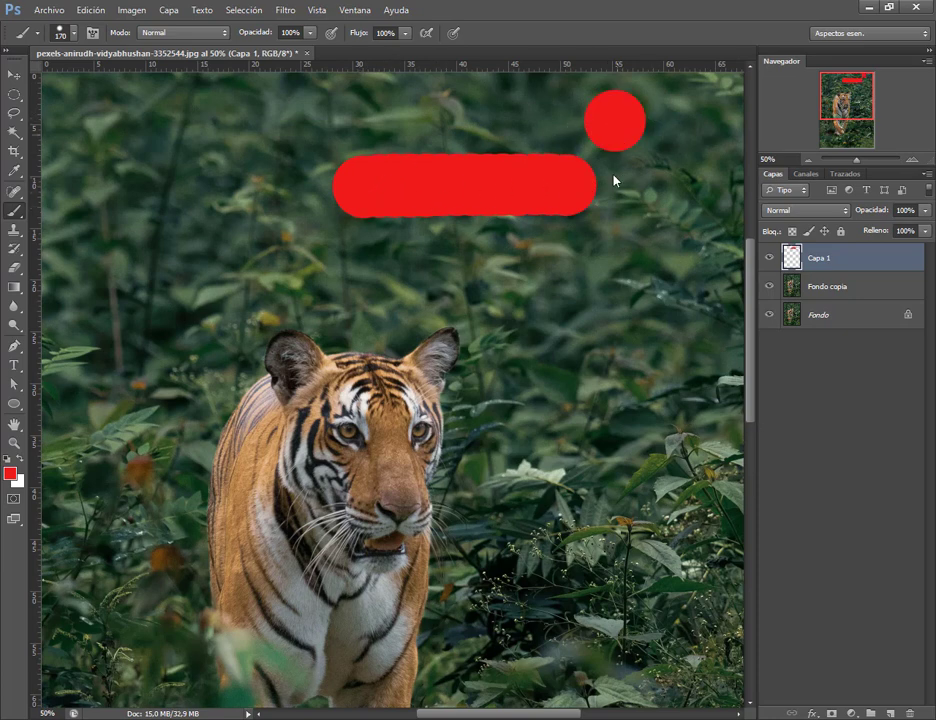
pyautogui.rightClick(642, 288)
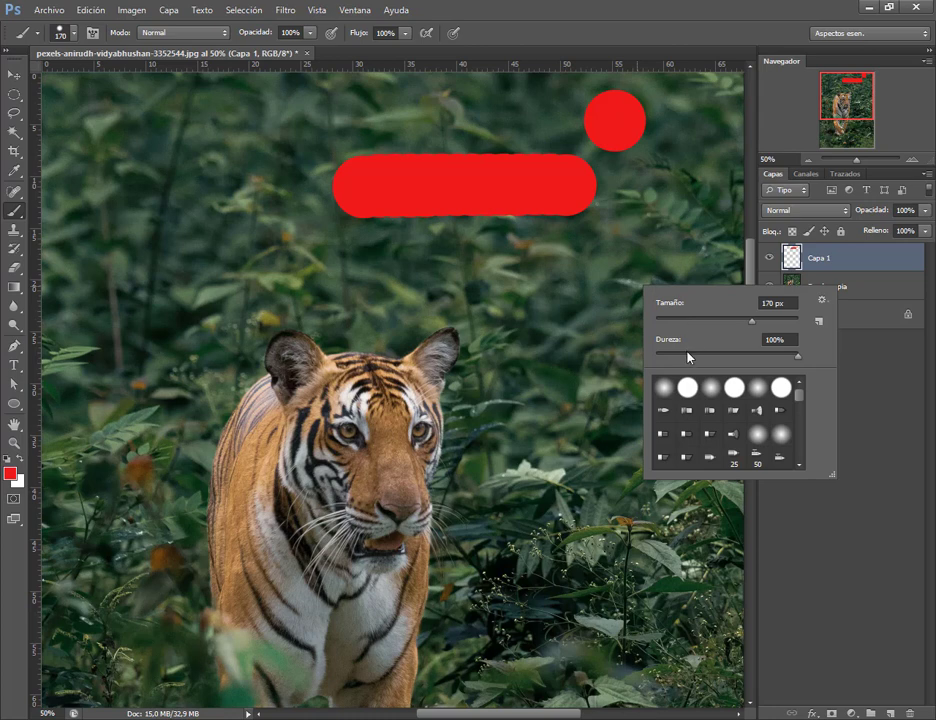
pyautogui.moveTo(688, 357); pyautogui.dragTo(656, 357)
pyautogui.moveTo(372, 295); pyautogui.dragTo(485, 298)
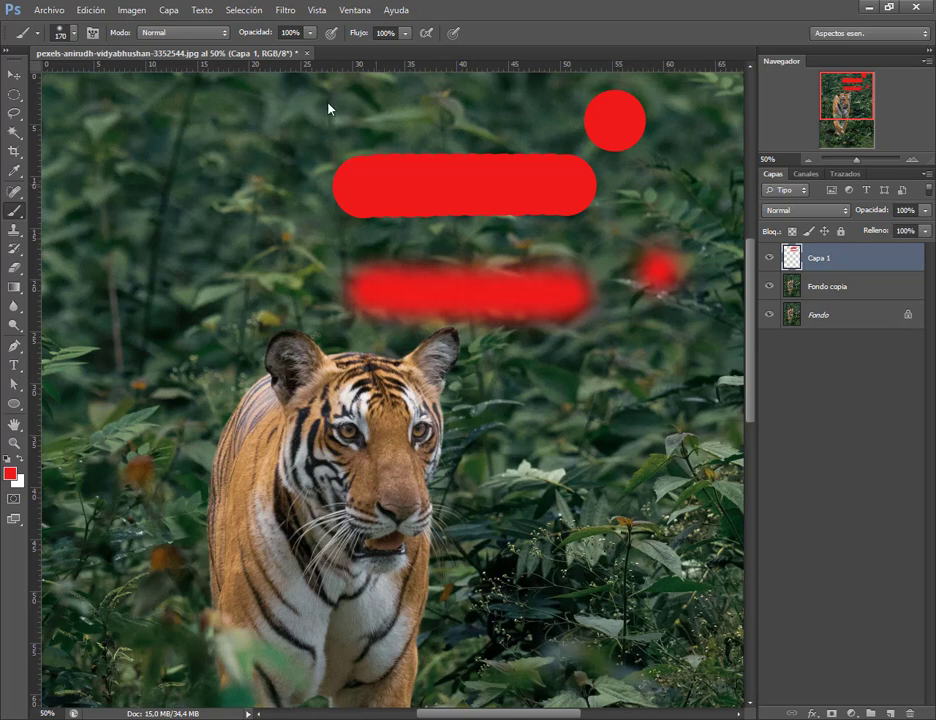
# Step: Select around the red marks, fit the photo with Ctrl+0, and delete the Capa 1 layer
pyautogui.moveTo(327, 83)
pyautogui.mouseDown()
pyautogui.moveTo(537, 153)
pyautogui.moveTo(697, 229)
pyautogui.moveTo(690, 217)
pyautogui.mouseUp()
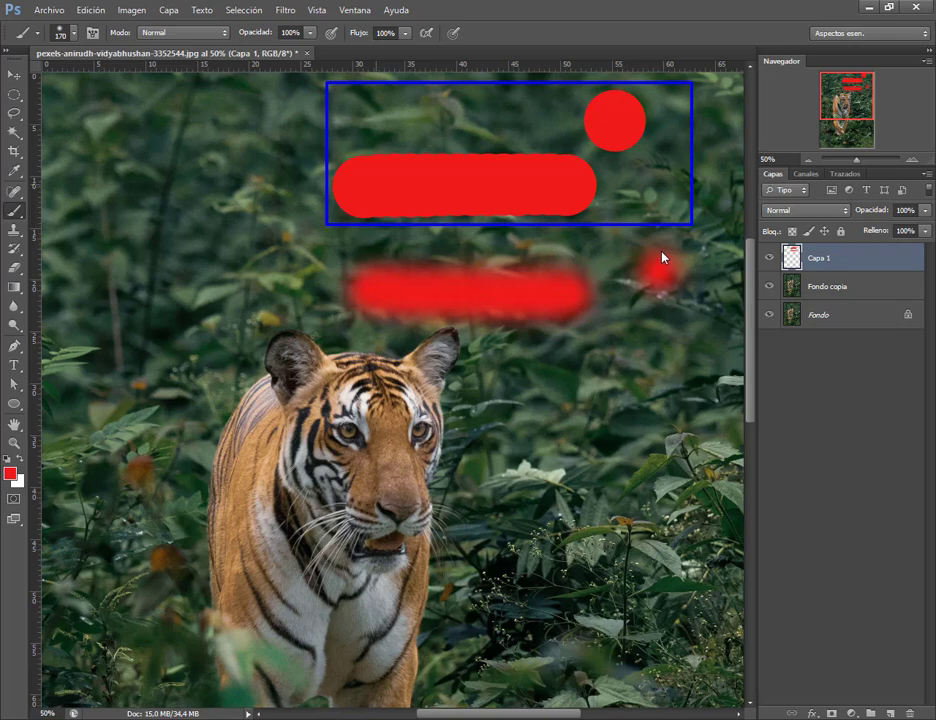
pyautogui.hotkey('ctrl', '0')
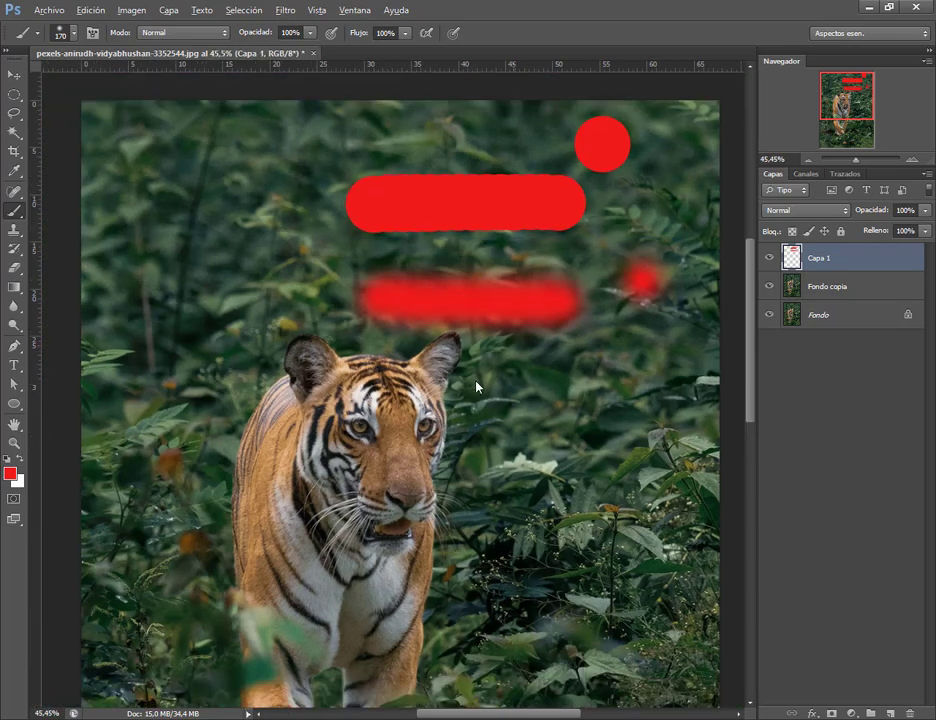
pyautogui.press('alt')
pyautogui.moveTo(827, 270)
pyautogui.mouseDown()
pyautogui.moveTo(913, 560)
pyautogui.moveTo(910, 713)
pyautogui.mouseUp()
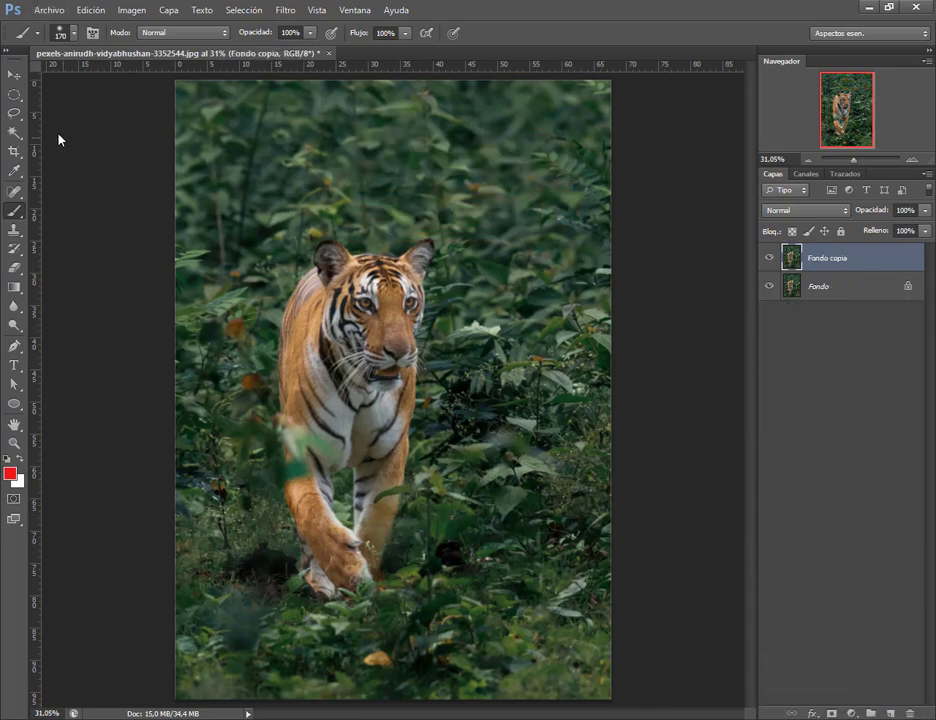
# Step: Draw a freehand Lasso outline around the tiger and add a small bulge by its ear
pyautogui.click(14, 95)
pyautogui.click(14, 113)
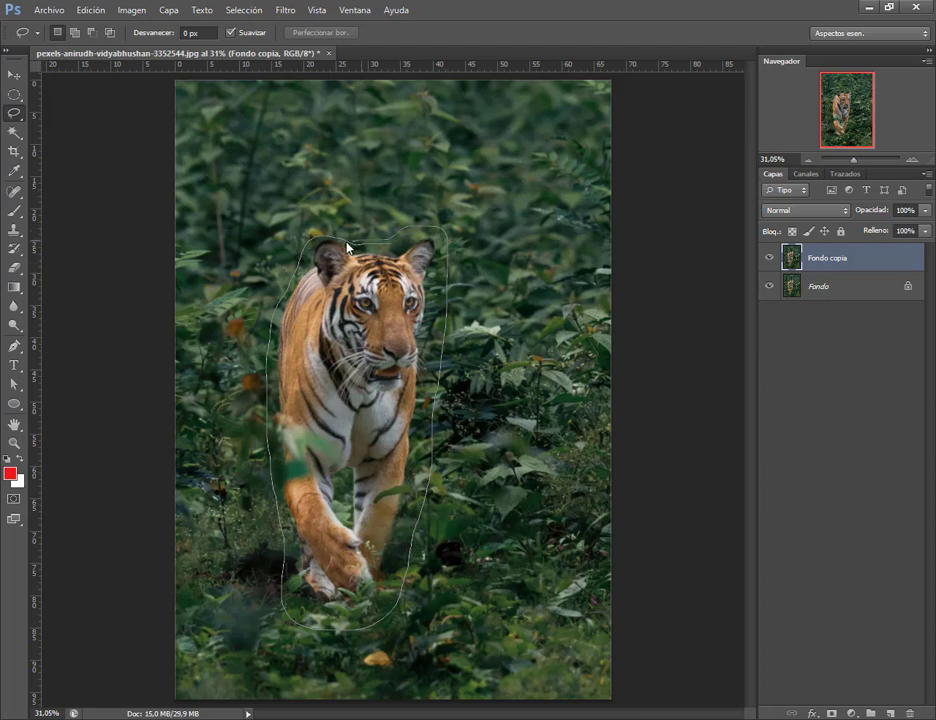
pyautogui.moveTo(318, 242); pyautogui.dragTo(318, 242)
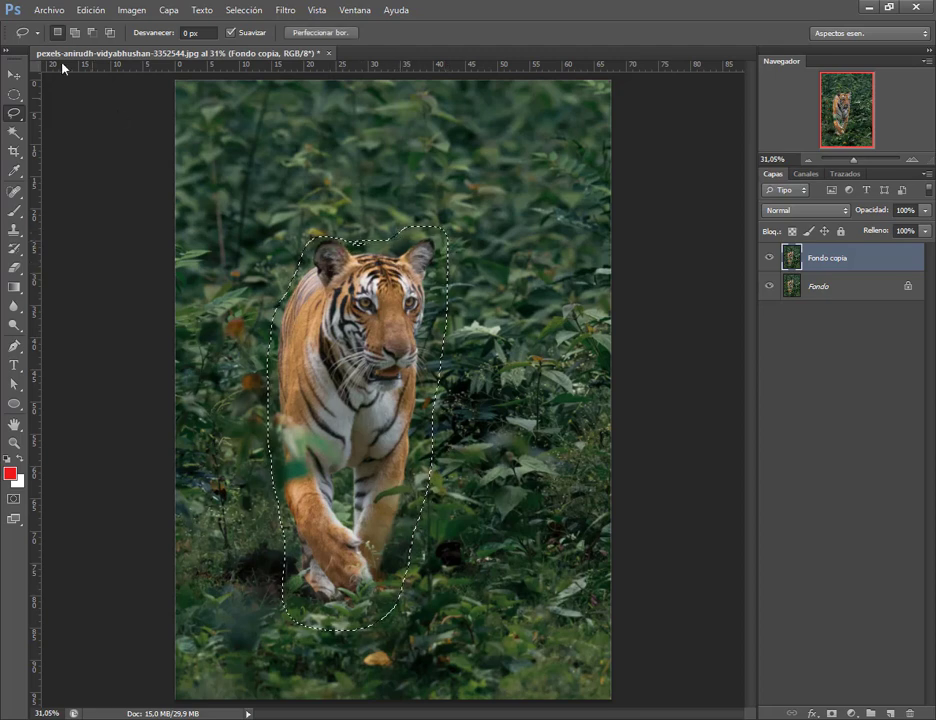
pyautogui.click(74, 33)
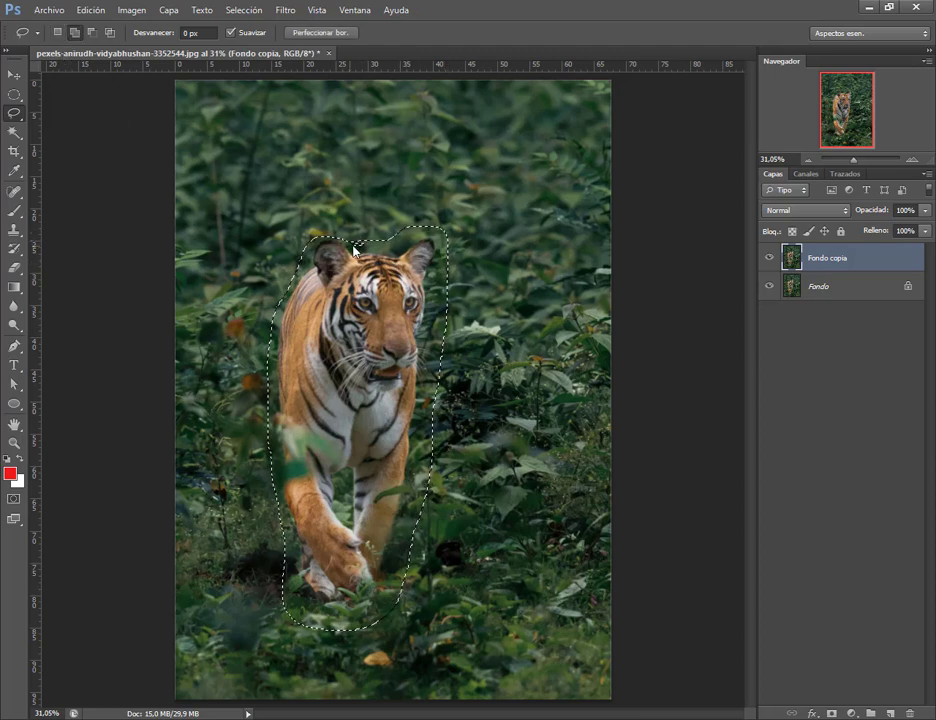
pyautogui.moveTo(407, 236); pyautogui.dragTo(297, 235)
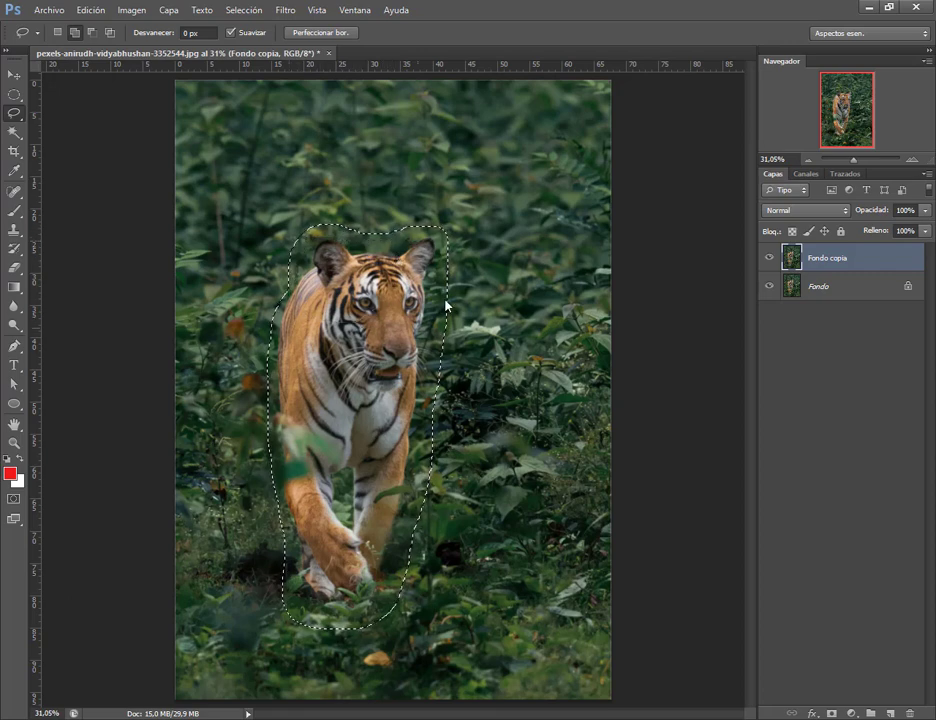
pyautogui.click(57, 34)
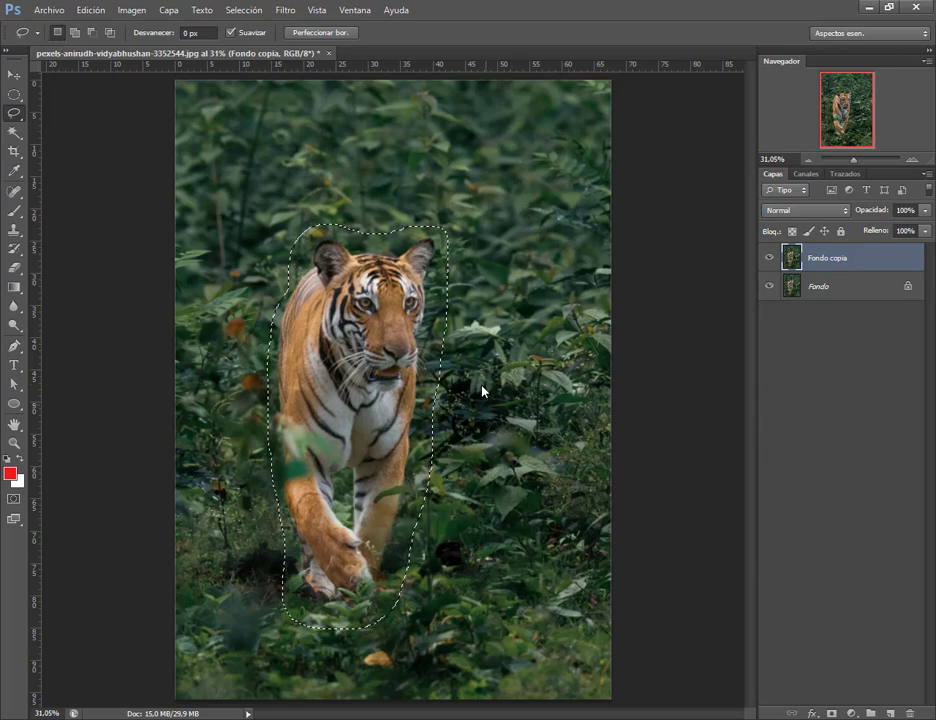
pyautogui.click(244, 10)
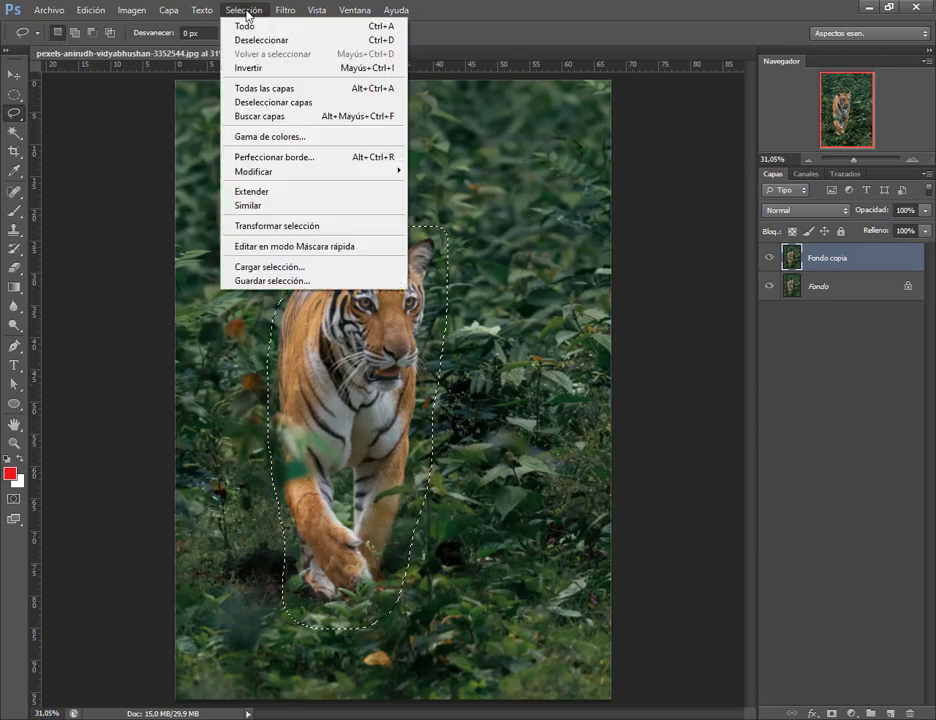
# Step: Invert the lasso selection to the jungle and check it in Quick Mask
pyautogui.click(252, 68)
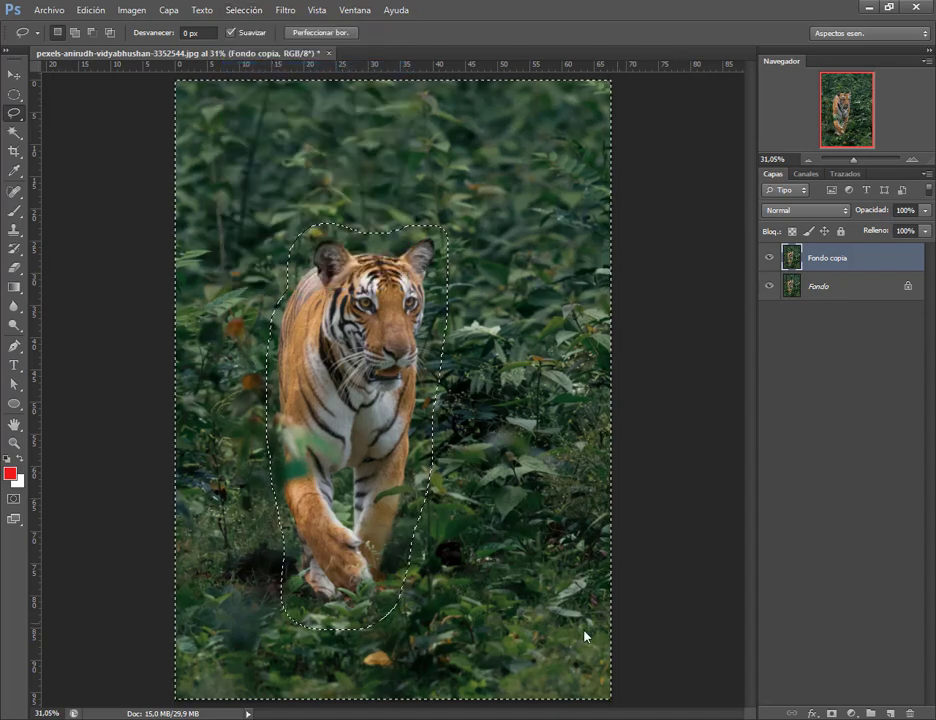
pyautogui.press('q')
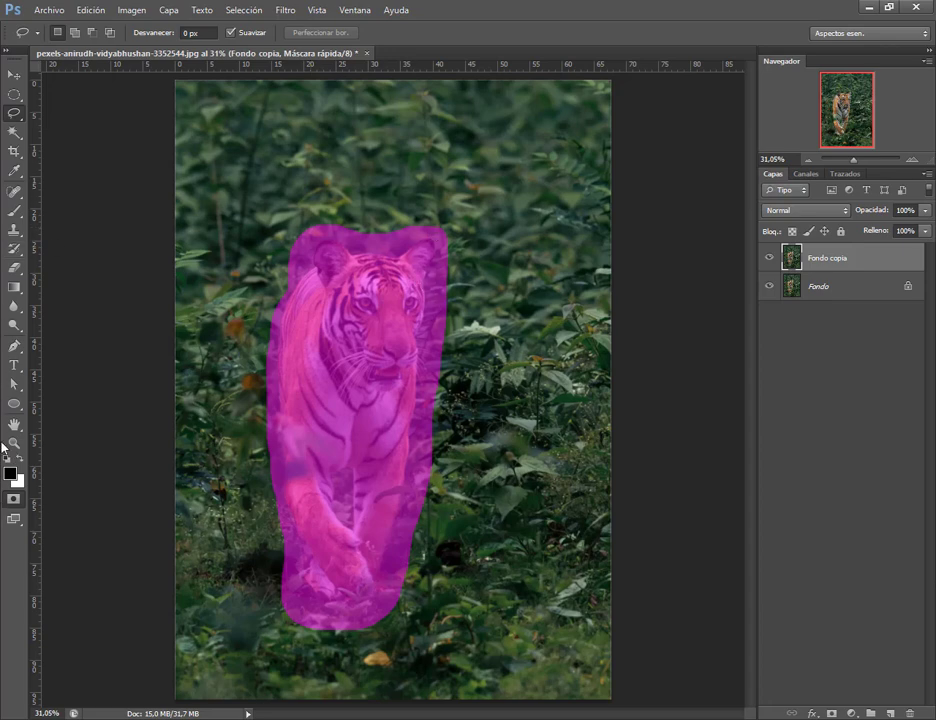
pyautogui.click(15, 499)
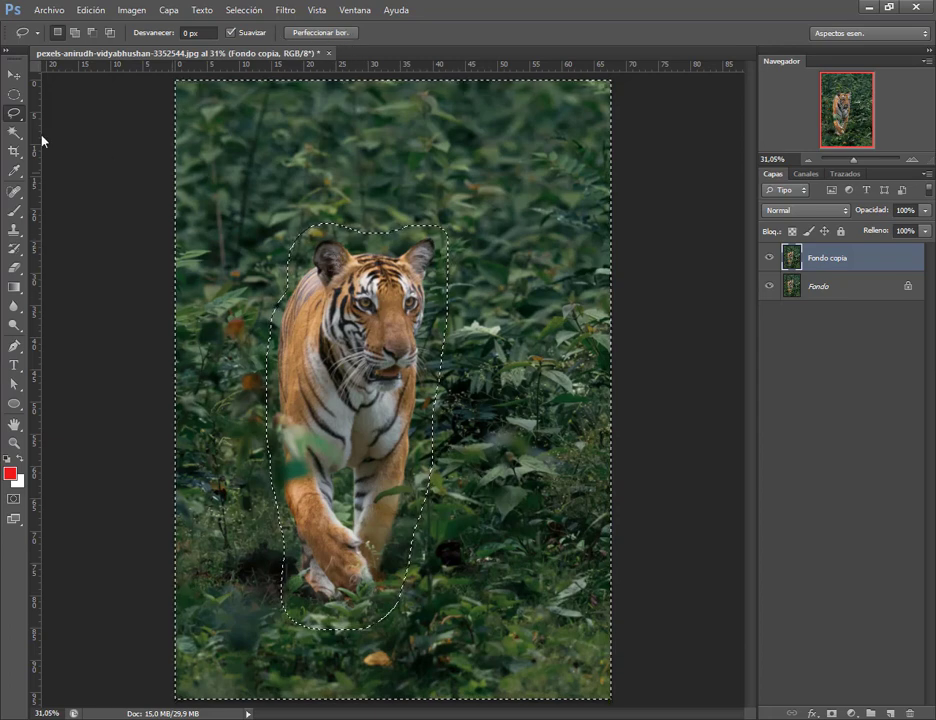
# Step: Cycle through the selection tools, return to the Lasso and open Perfeccionar borde
pyautogui.click(15, 75)
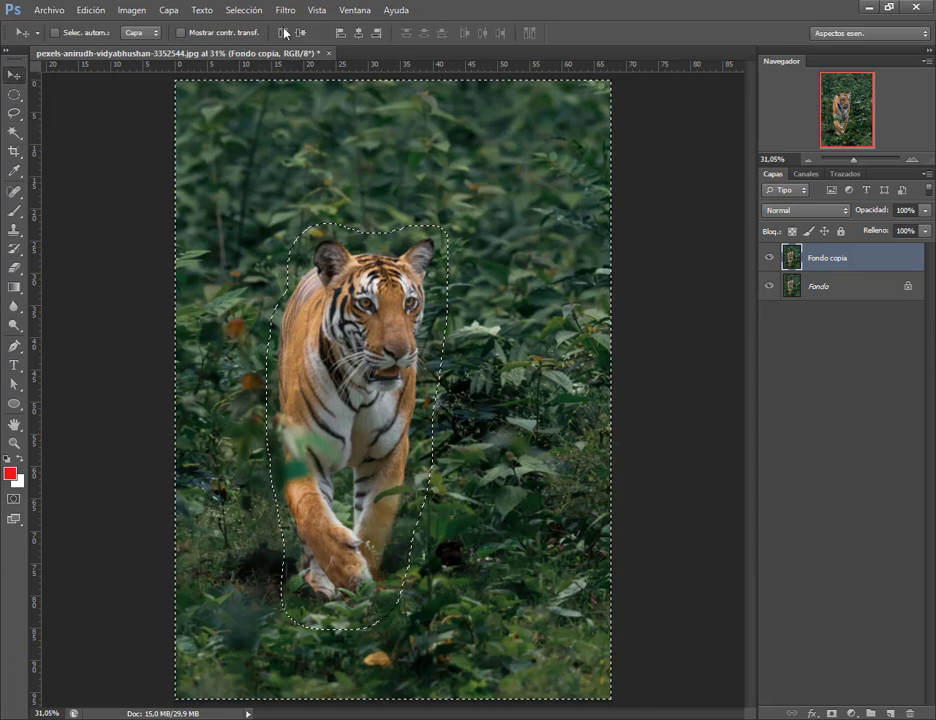
pyautogui.click(14, 94)
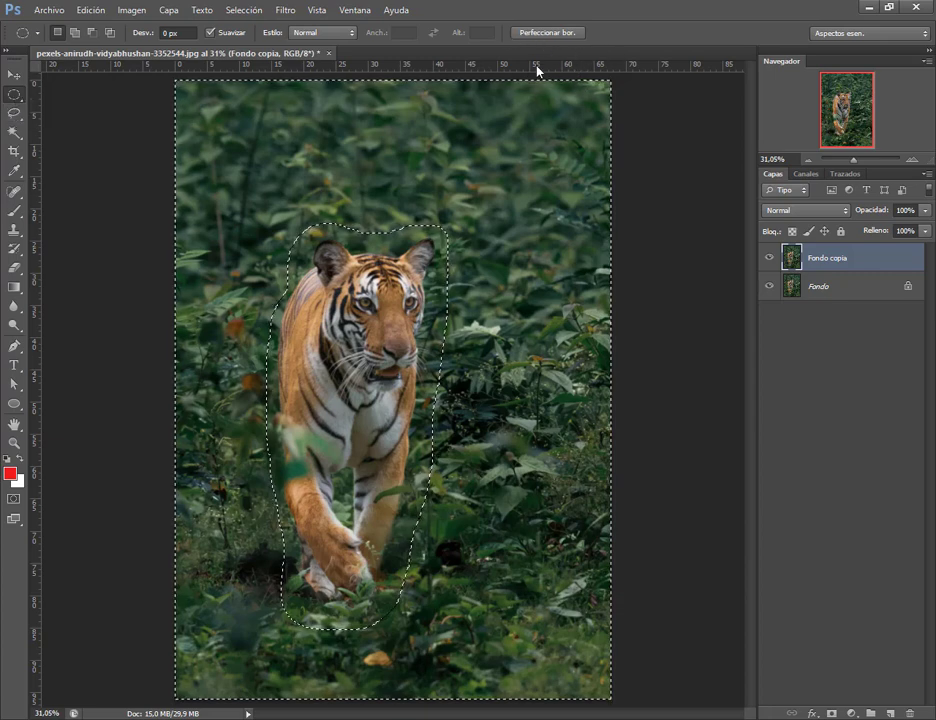
pyautogui.click(14, 116)
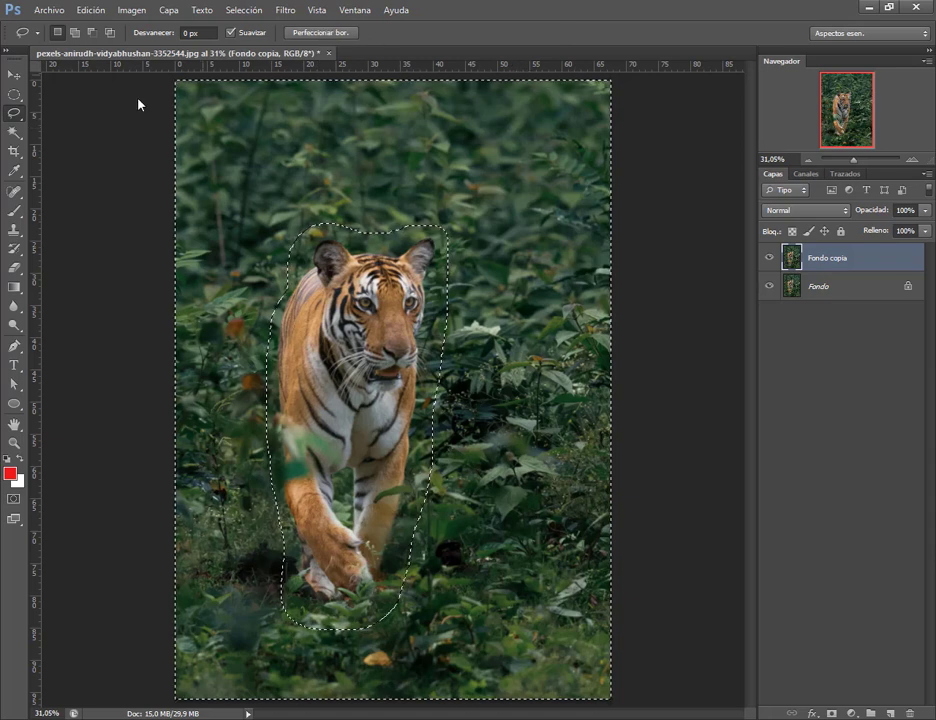
pyautogui.click(14, 131)
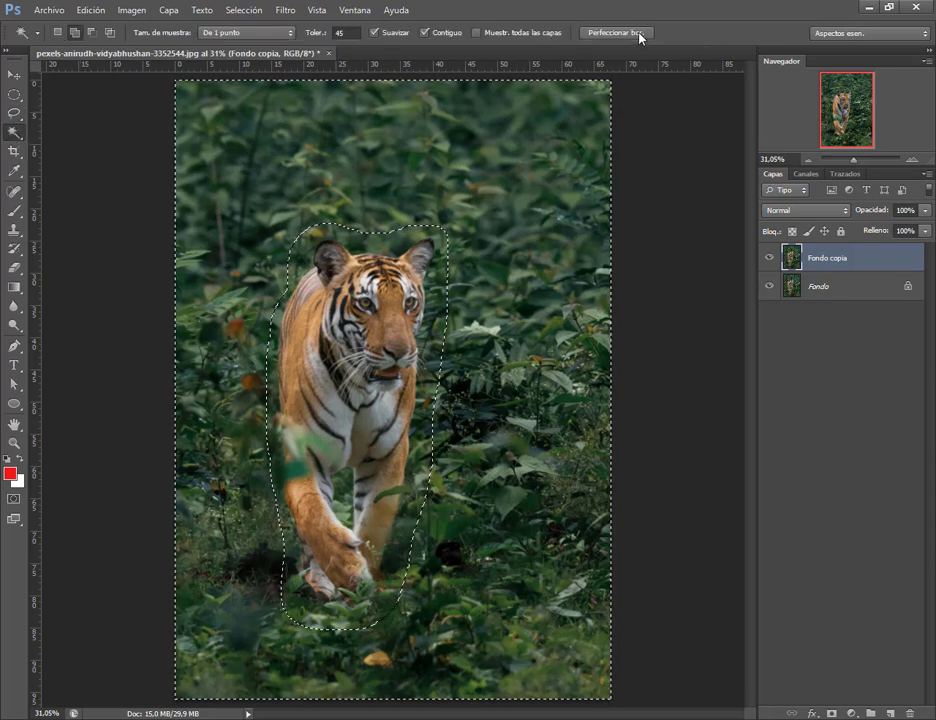
pyautogui.click(14, 113)
pyautogui.click(14, 95)
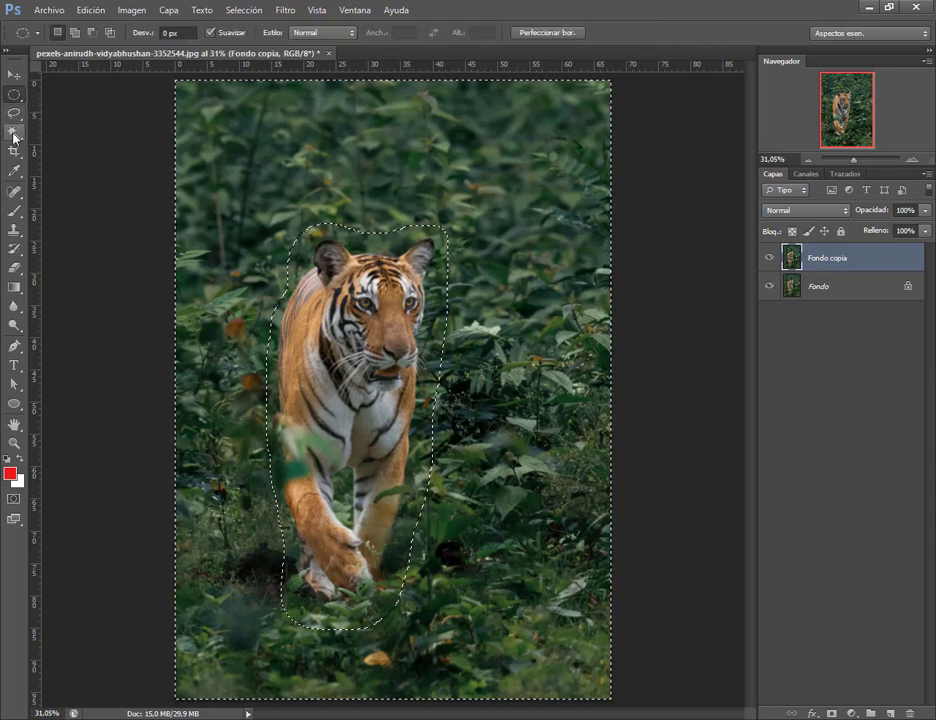
pyautogui.click(14, 131)
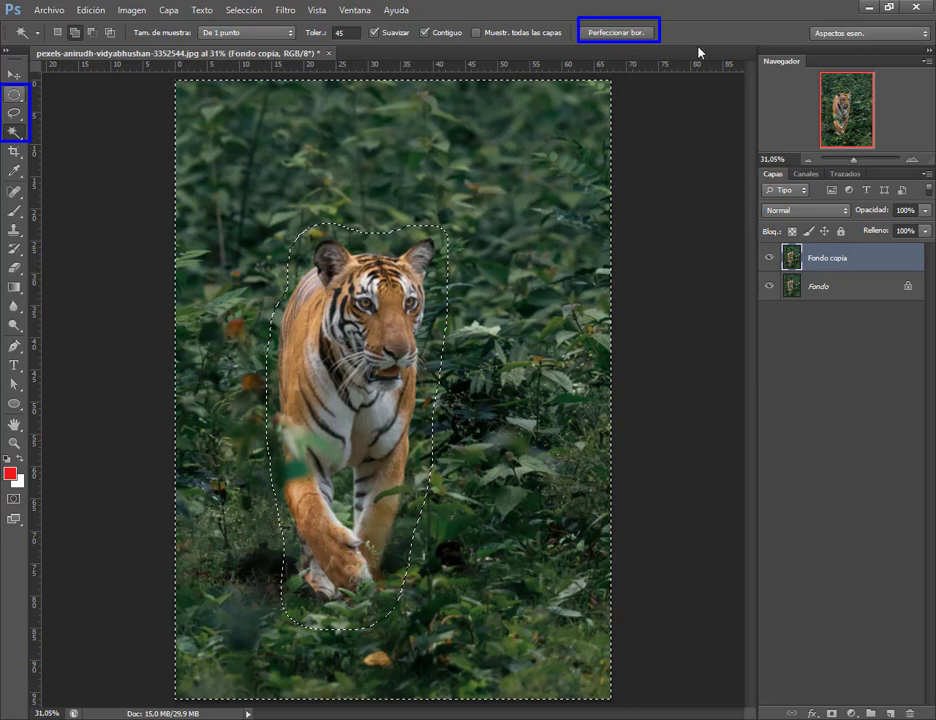
pyautogui.click(14, 113)
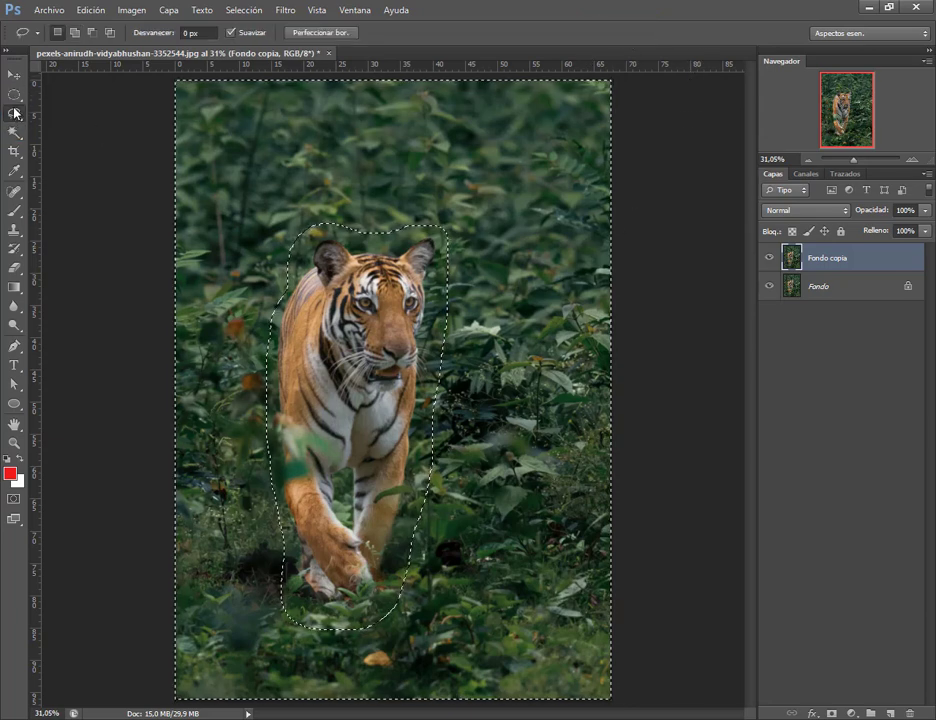
pyautogui.click(331, 37)
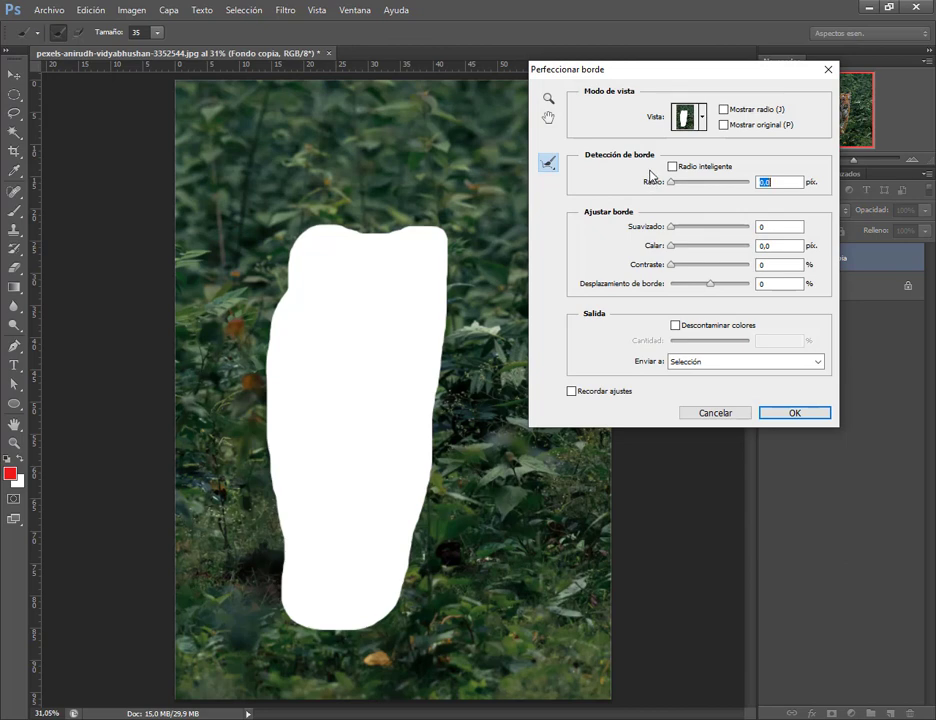
# Step: Preview the edge with Vista Superponer, try a Calar feather of about 5.8 px, then cancel
pyautogui.click(702, 117)
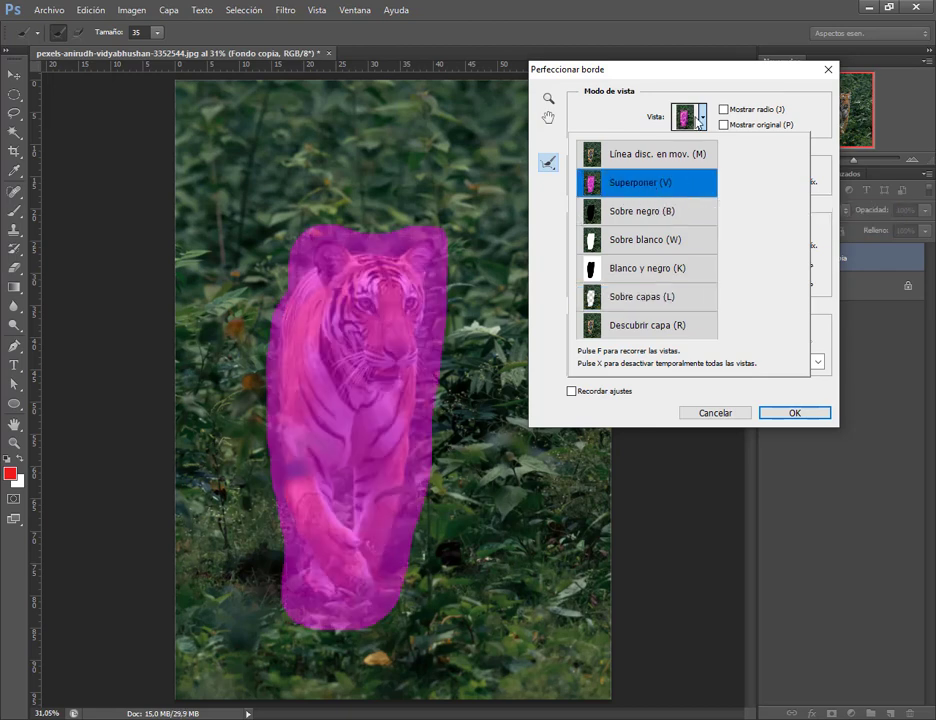
pyautogui.click(639, 200)
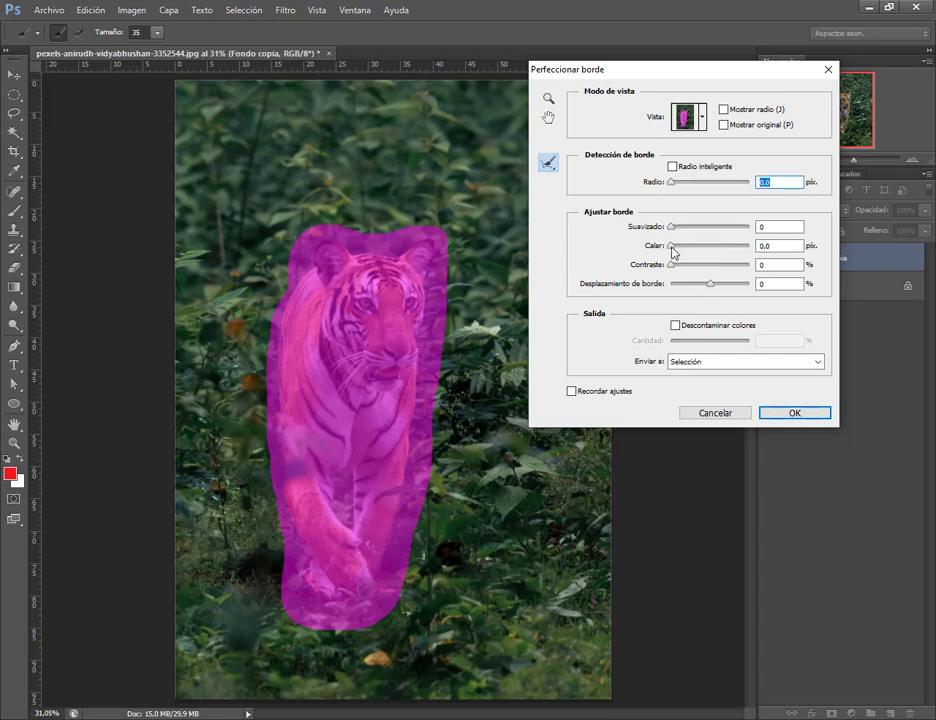
pyautogui.moveTo(673, 251)
pyautogui.mouseDown()
pyautogui.moveTo(710, 245)
pyautogui.moveTo(660, 255)
pyautogui.mouseUp()
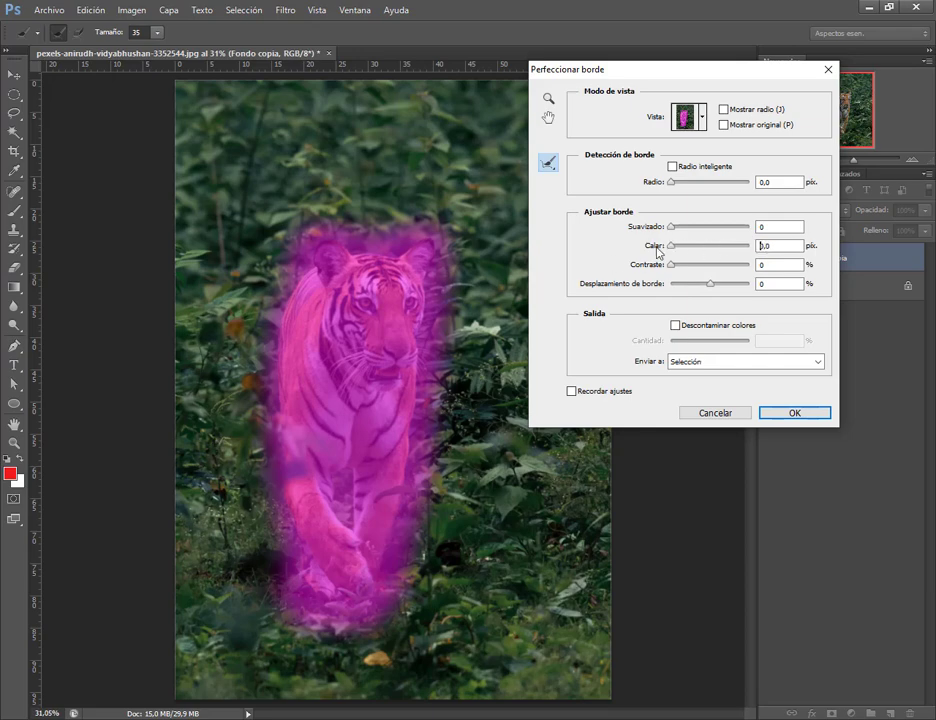
pyautogui.click(721, 413)
pyautogui.scroll(3, 418, 201)
# Step: Reopen Perfeccionar borde with Vista set to Sobre blanco
pyautogui.scroll(2, 418, 201)
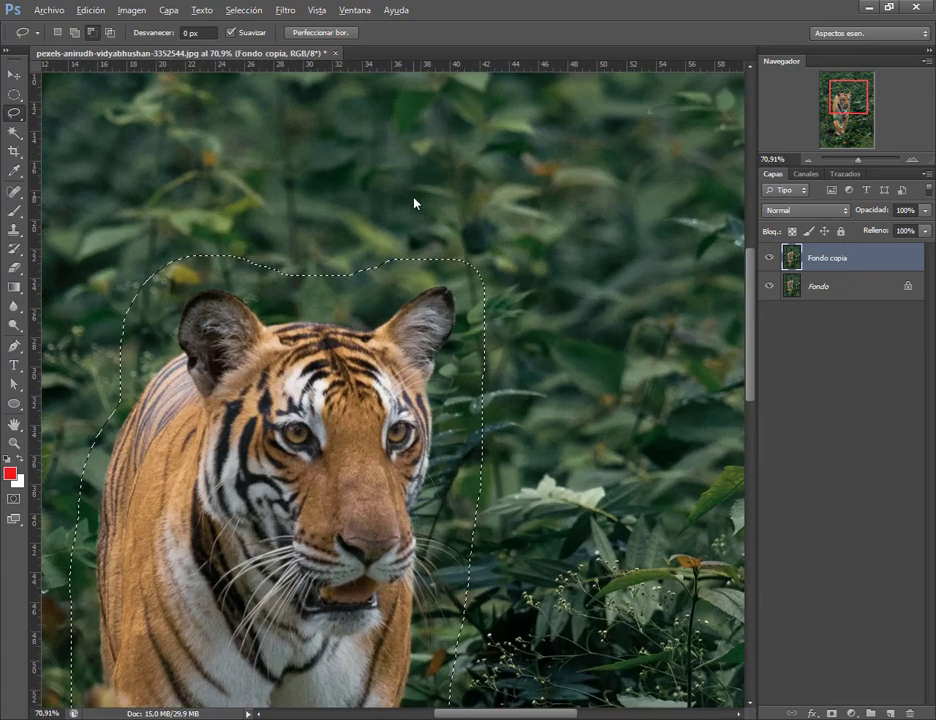
pyautogui.click(345, 32)
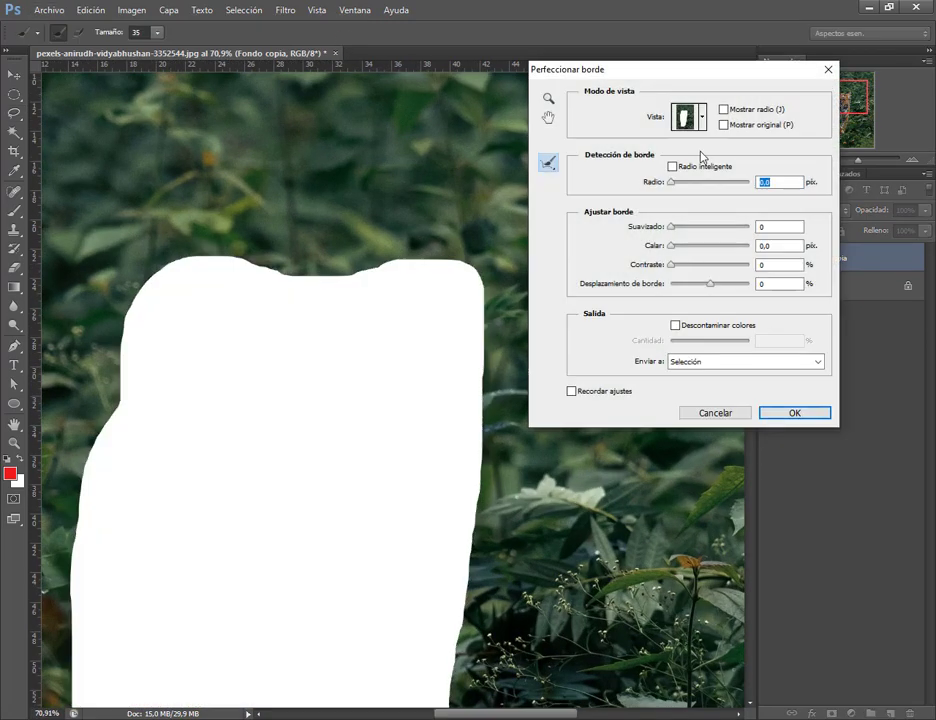
pyautogui.click(692, 116)
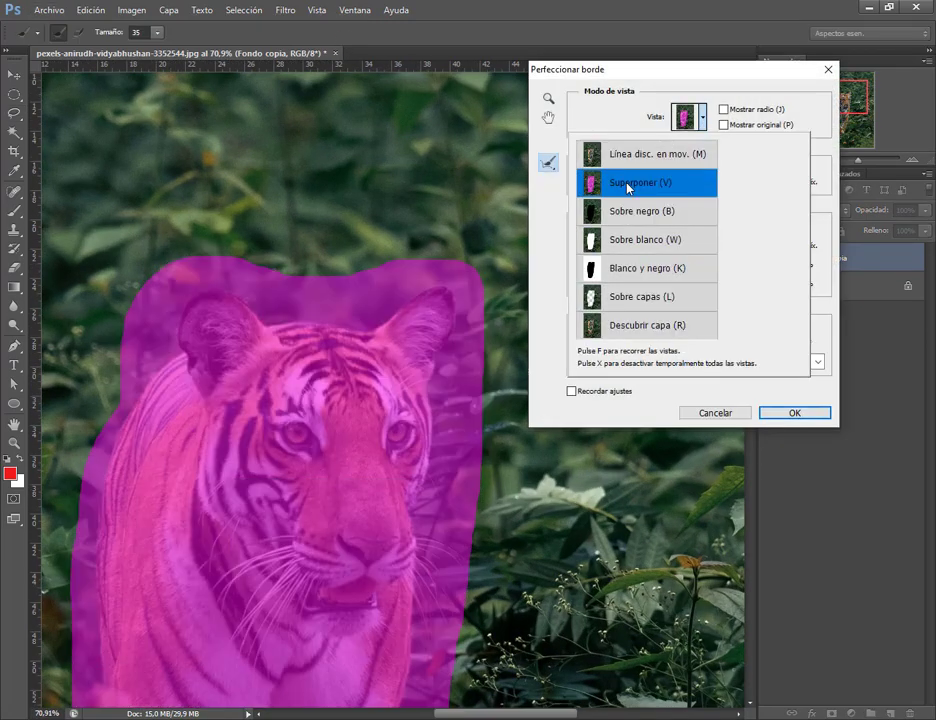
pyautogui.click(633, 239)
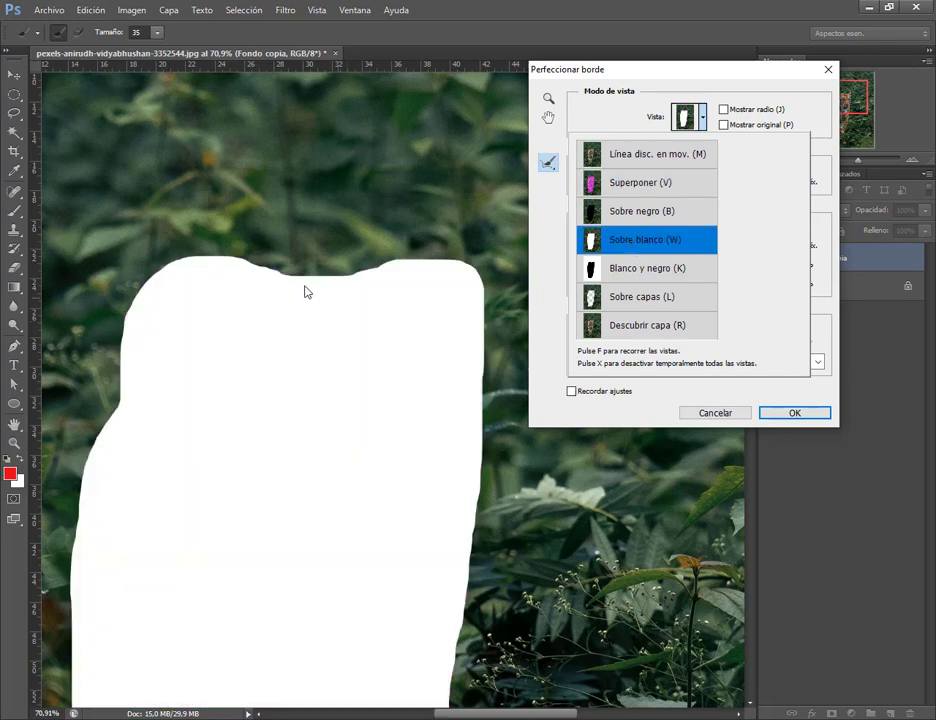
pyautogui.click(729, 75)
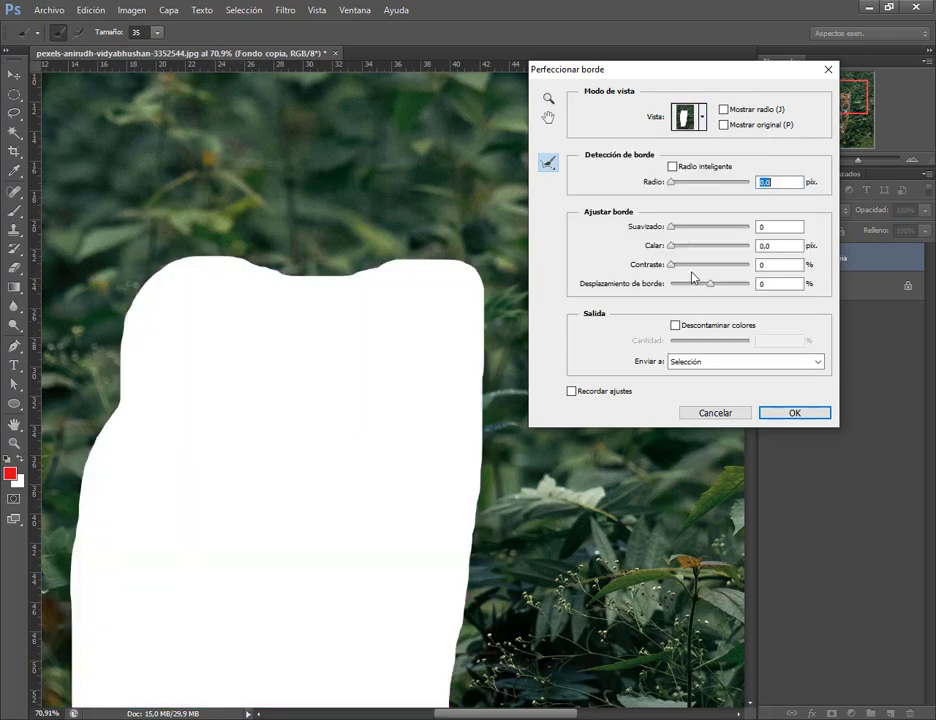
# Step: Raise the Calar feather (1.5, then 7.6 px) and switch Vista to Línea disc. en mov
pyautogui.moveTo(675, 250); pyautogui.dragTo(687, 250)
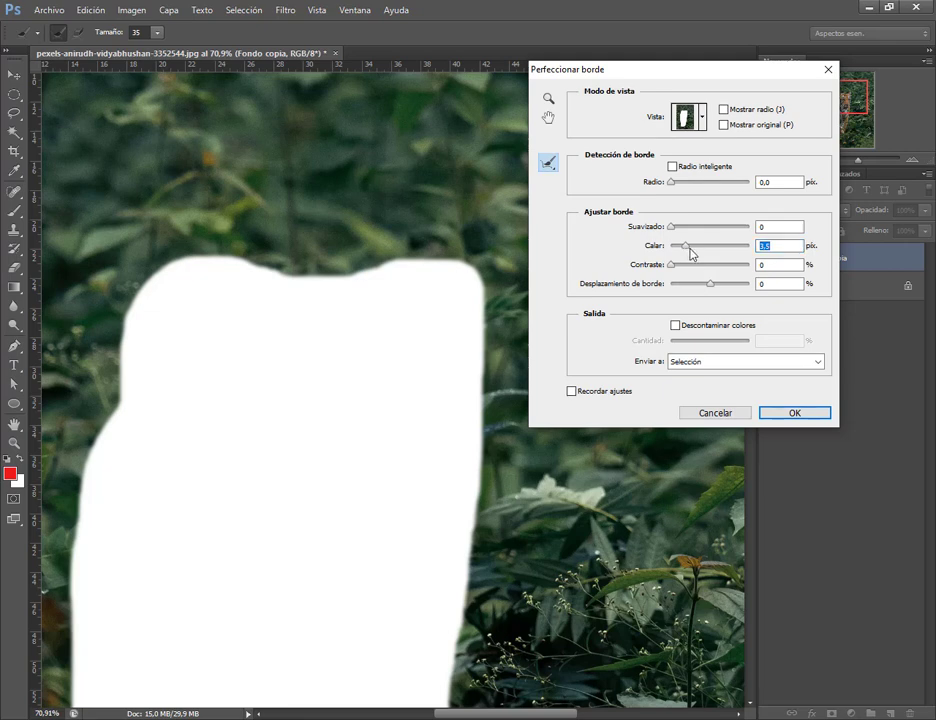
pyautogui.moveTo(685, 246); pyautogui.dragTo(716, 247)
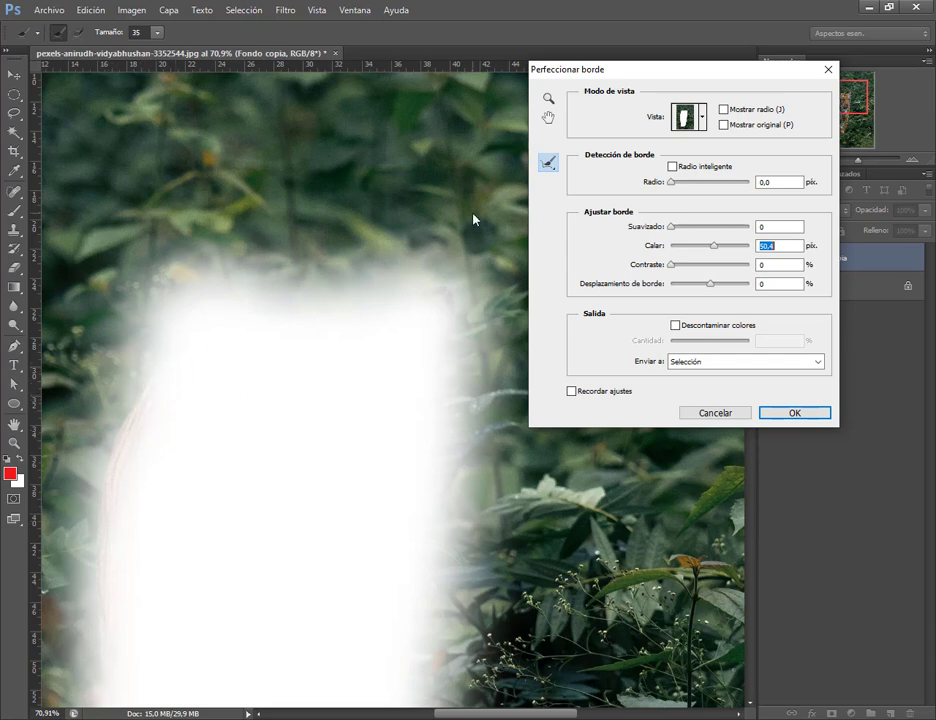
pyautogui.click(702, 117)
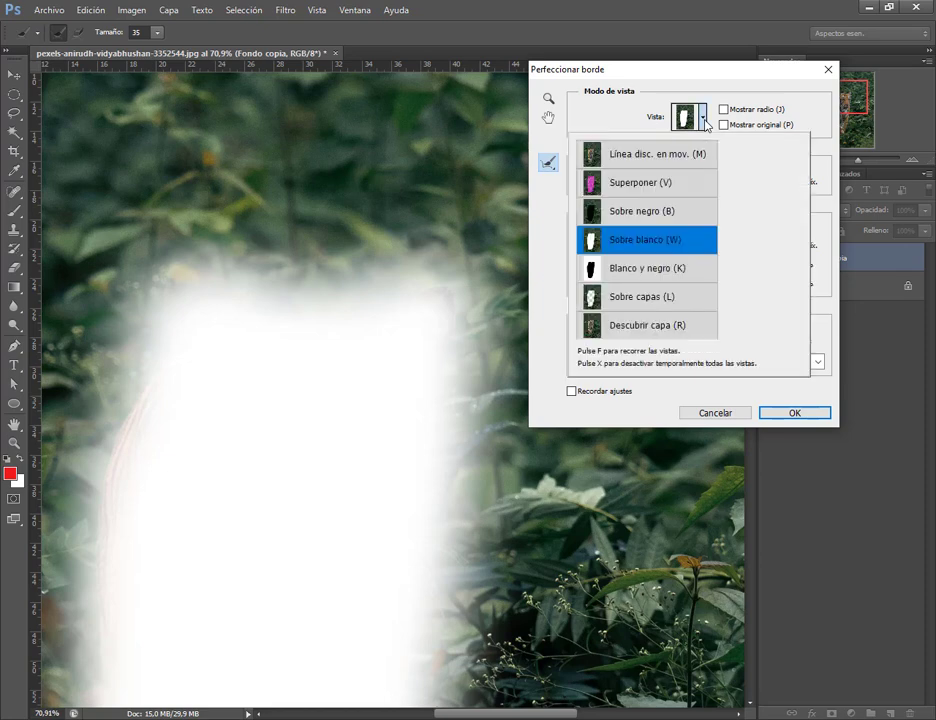
pyautogui.click(662, 157)
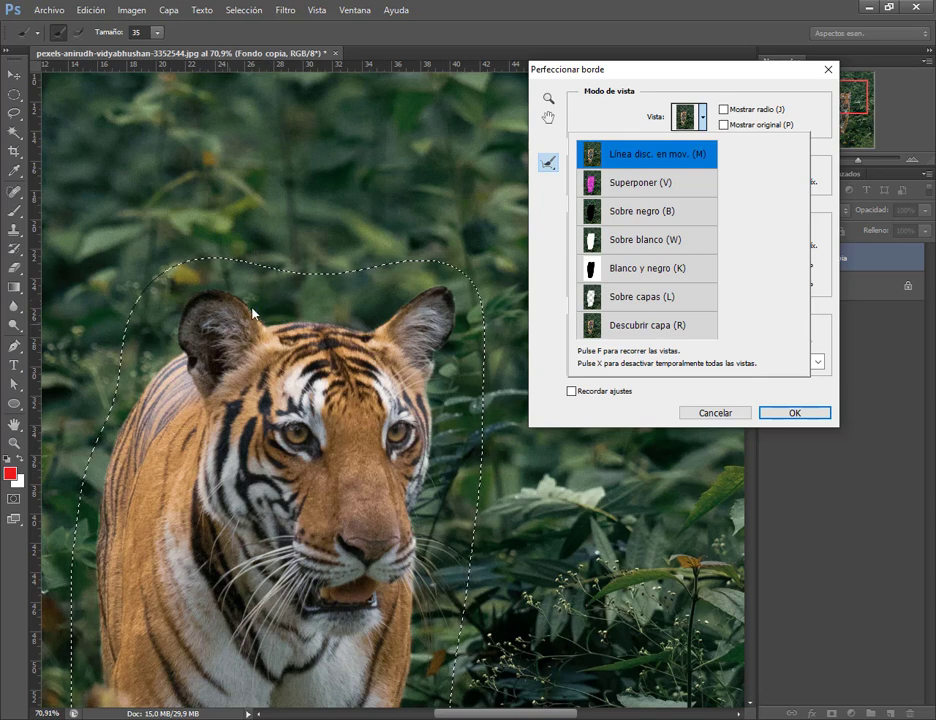
# Step: Paint the refine-radius brush over both ears and along the tiger's left, right and lower edges
pyautogui.moveTo(204, 338)
pyautogui.mouseDown()
pyautogui.moveTo(143, 456)
pyautogui.moveTo(125, 620)
pyautogui.moveTo(147, 678)
pyautogui.moveTo(271, 698)
pyautogui.moveTo(375, 686)
pyautogui.moveTo(427, 499)
pyautogui.moveTo(435, 416)
pyautogui.moveTo(465, 345)
pyautogui.mouseUp()
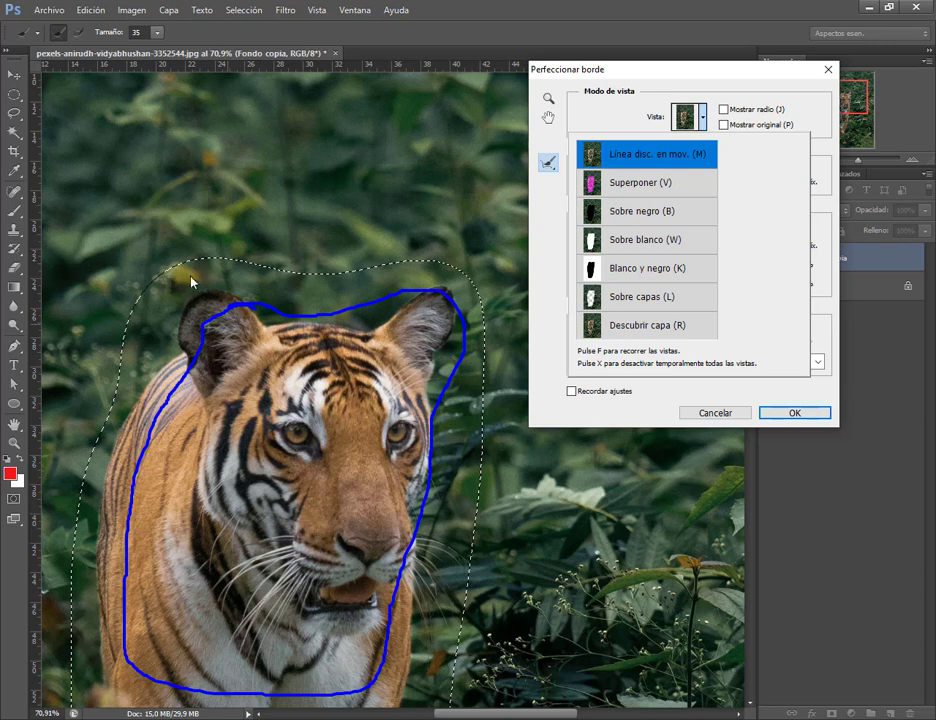
pyautogui.moveTo(170, 264); pyautogui.dragTo(211, 310)
pyautogui.moveTo(118, 311); pyautogui.dragTo(190, 355)
pyautogui.moveTo(93, 443); pyautogui.dragTo(141, 468)
pyautogui.moveTo(72, 551); pyautogui.dragTo(121, 561)
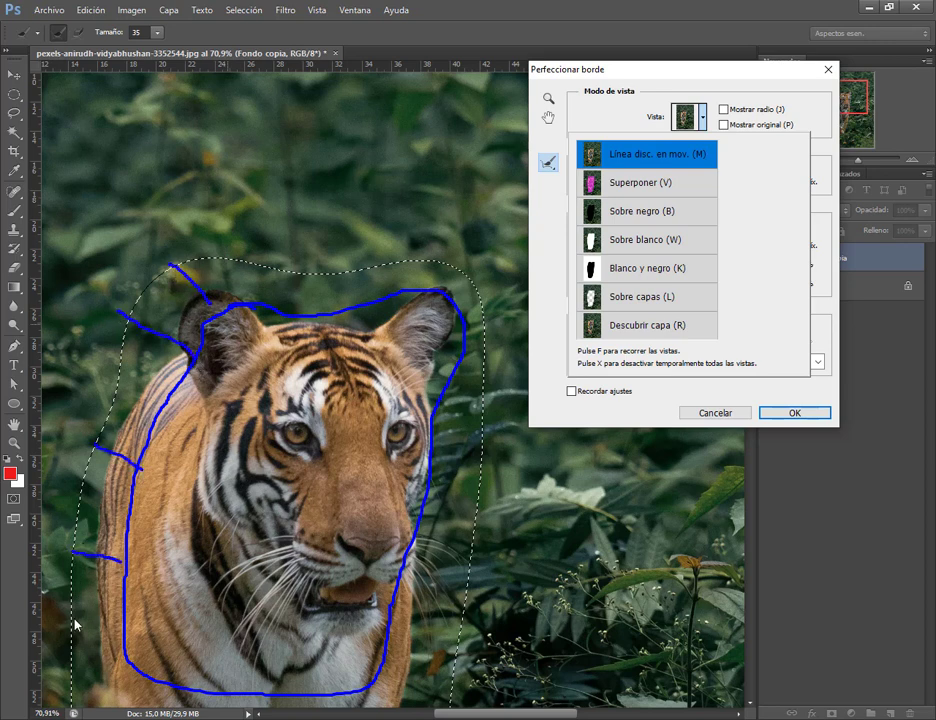
pyautogui.moveTo(70, 633); pyautogui.dragTo(121, 629)
pyautogui.moveTo(437, 262); pyautogui.dragTo(431, 290)
pyautogui.moveTo(432, 420); pyautogui.dragTo(481, 420)
pyautogui.moveTo(458, 604); pyautogui.dragTo(389, 604)
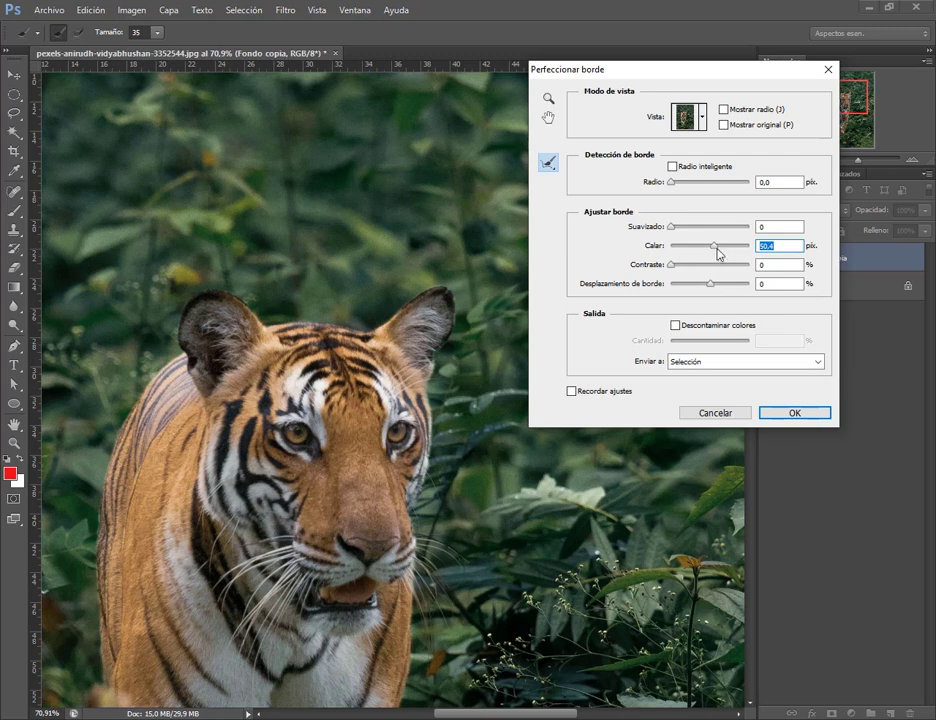
# Step: Preview the tiger selection edge On White and lower its feather
pyautogui.click(703, 116)
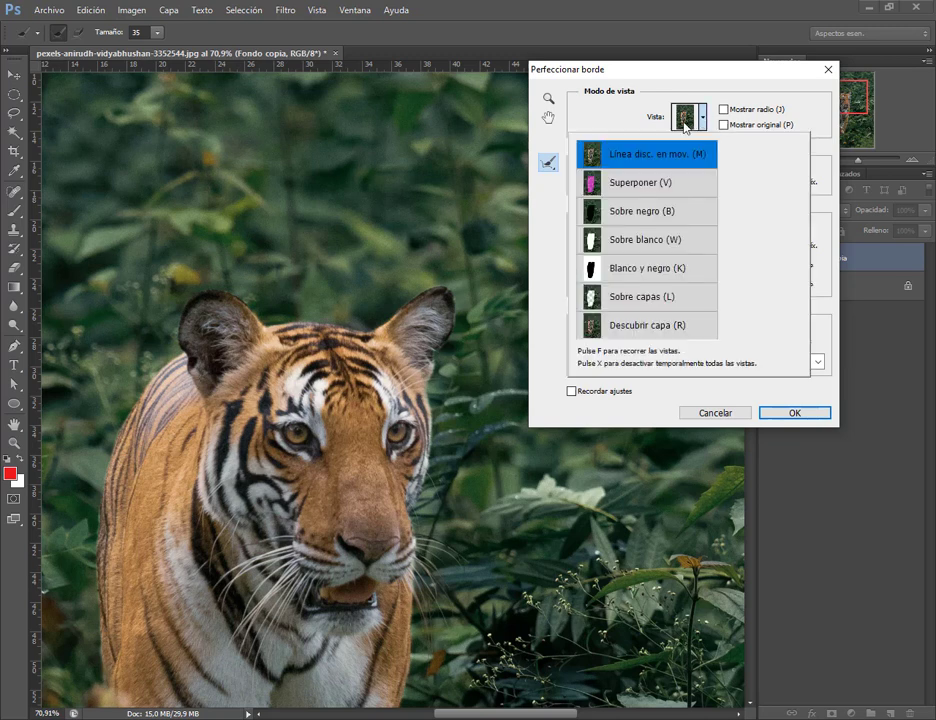
pyautogui.click(638, 247)
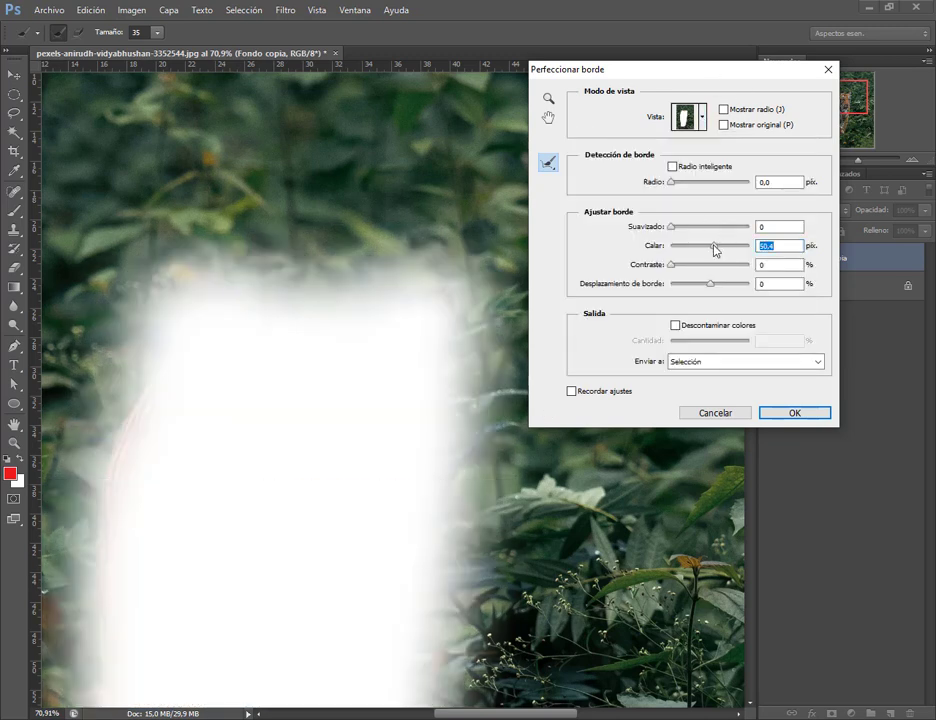
pyautogui.moveTo(703, 249); pyautogui.dragTo(710, 251)
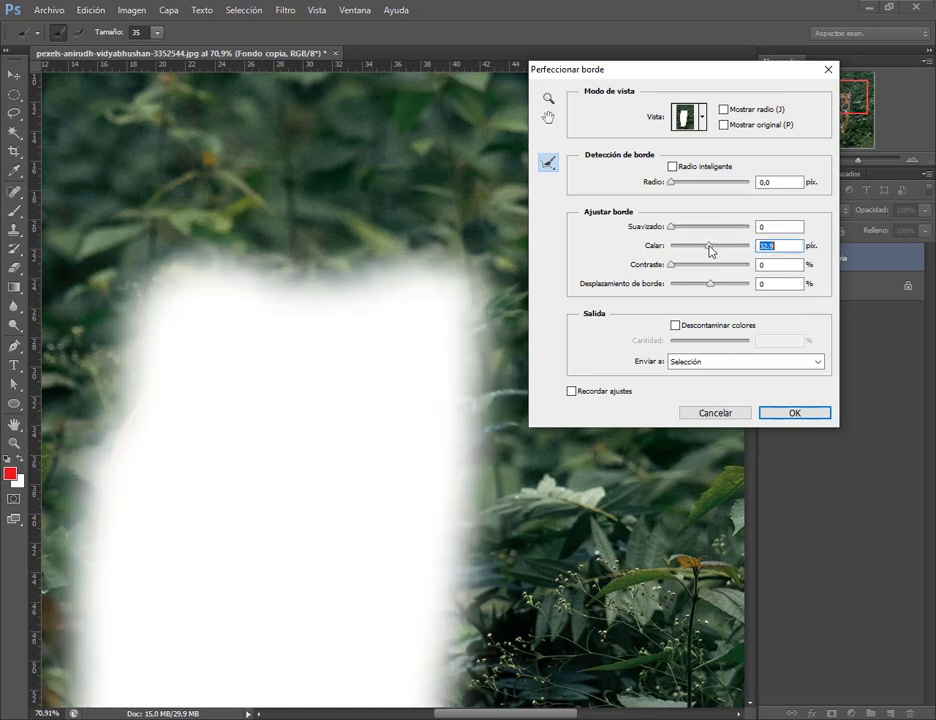
pyautogui.click(797, 413)
pyautogui.scroll(-2, 490, 495)
pyautogui.scroll(-2, 484, 500)
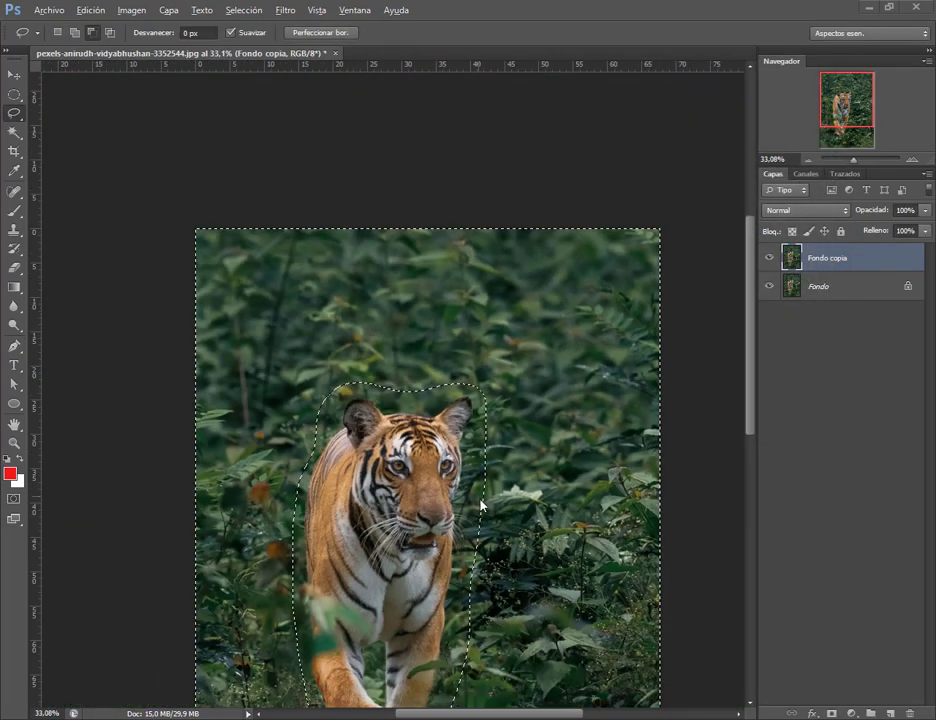
pyautogui.scroll(-1, 481, 528)
pyautogui.scroll(1, 430, 540)
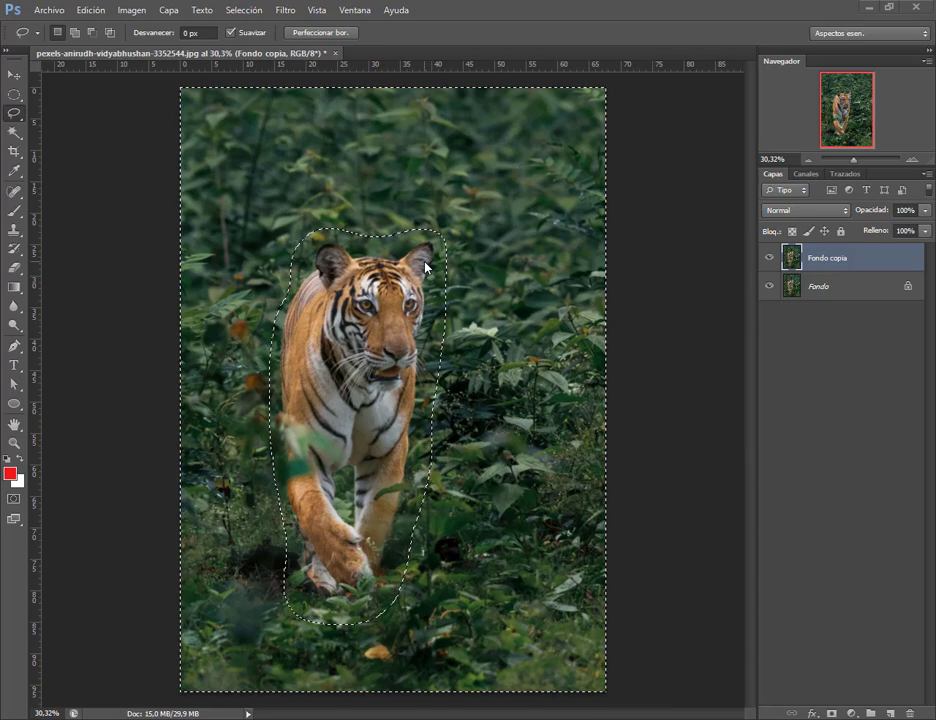
# Step: Apply a Gaussian blur to the jungle background, then deselect
pyautogui.click(285, 10)
pyautogui.moveTo(361, 158)
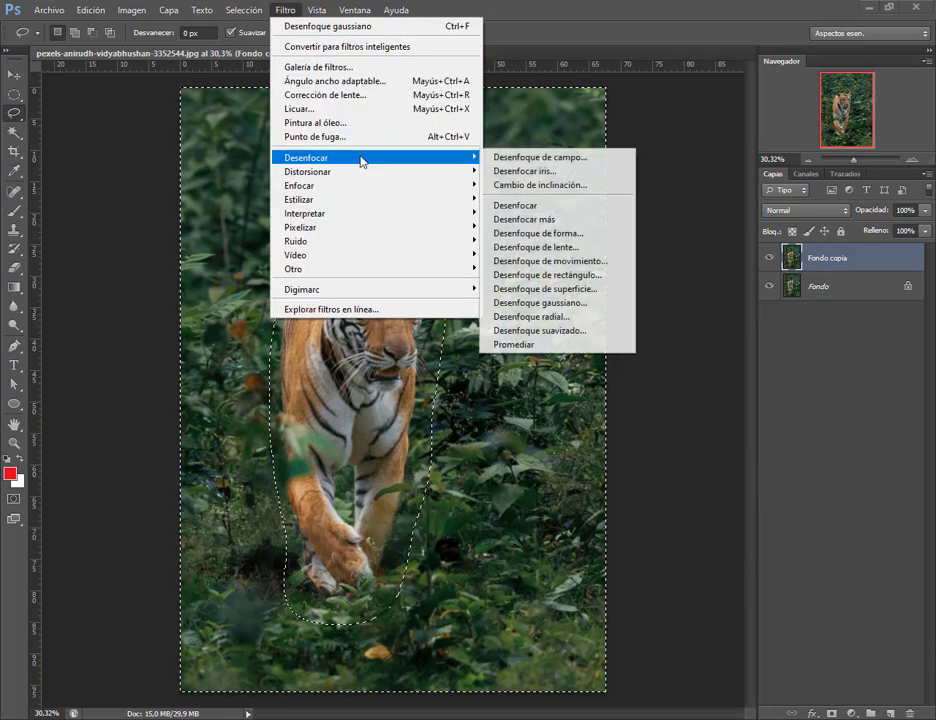
pyautogui.click(535, 299)
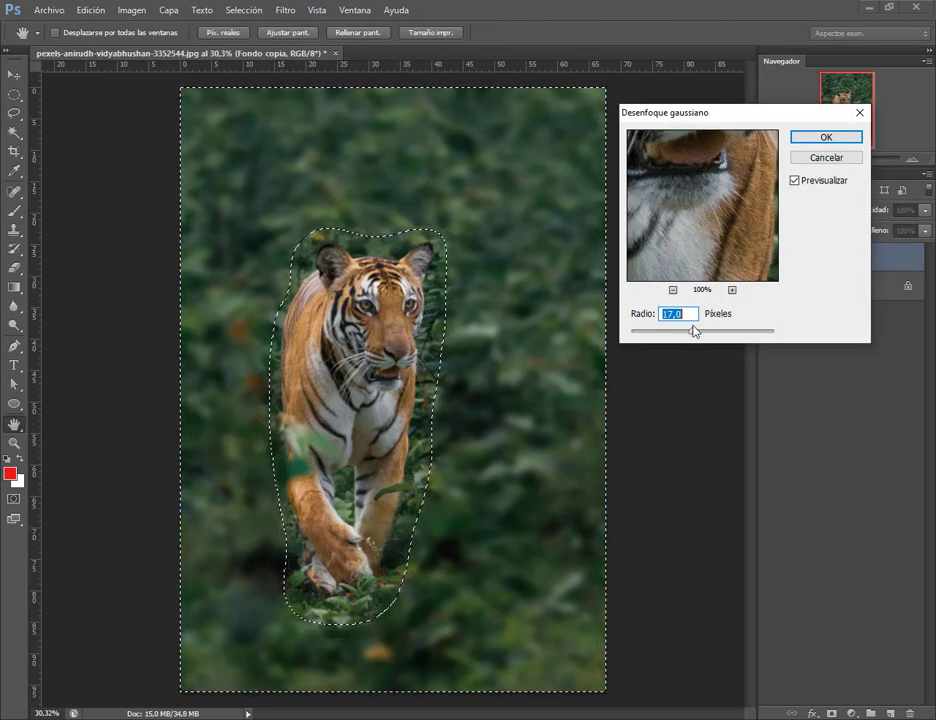
pyautogui.click(818, 140)
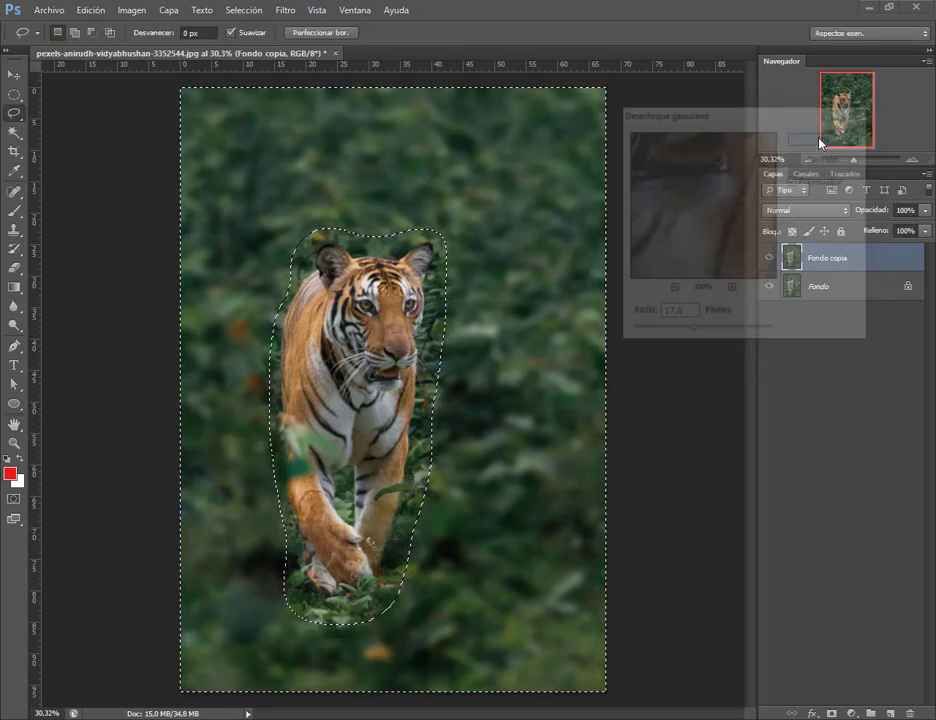
pyautogui.click(252, 12)
pyautogui.click(260, 41)
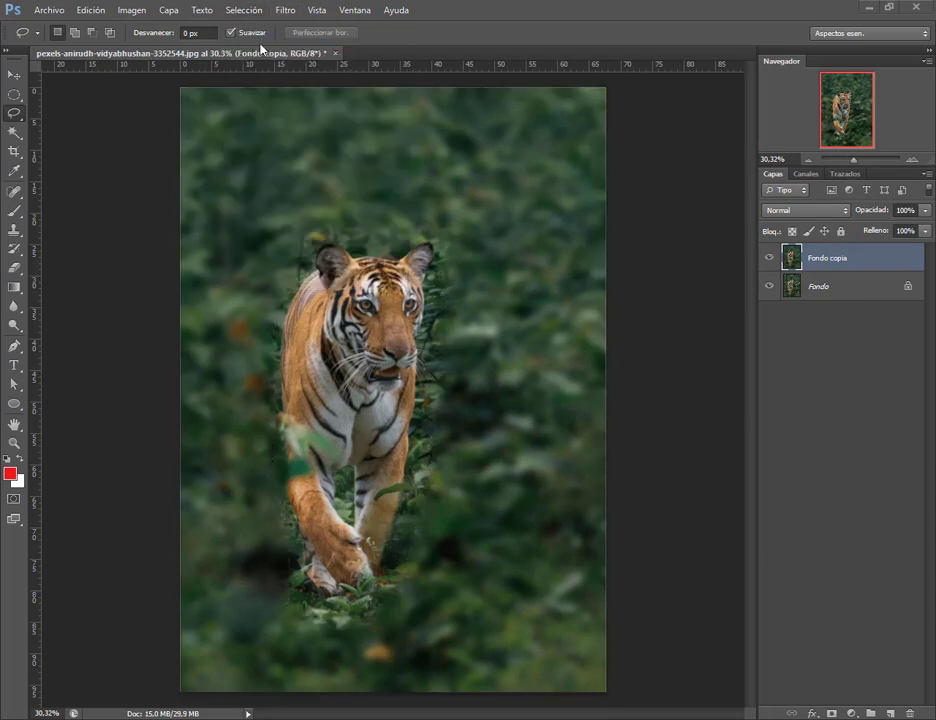
pyautogui.scroll(5, 392, 181)
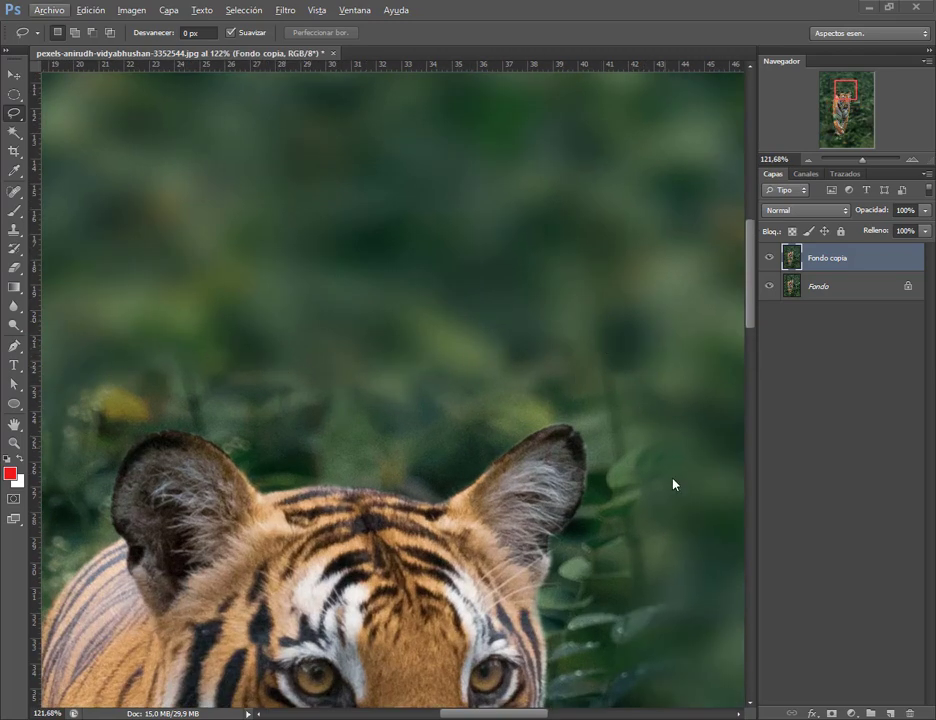
pyautogui.scroll(-5, 331, 522)
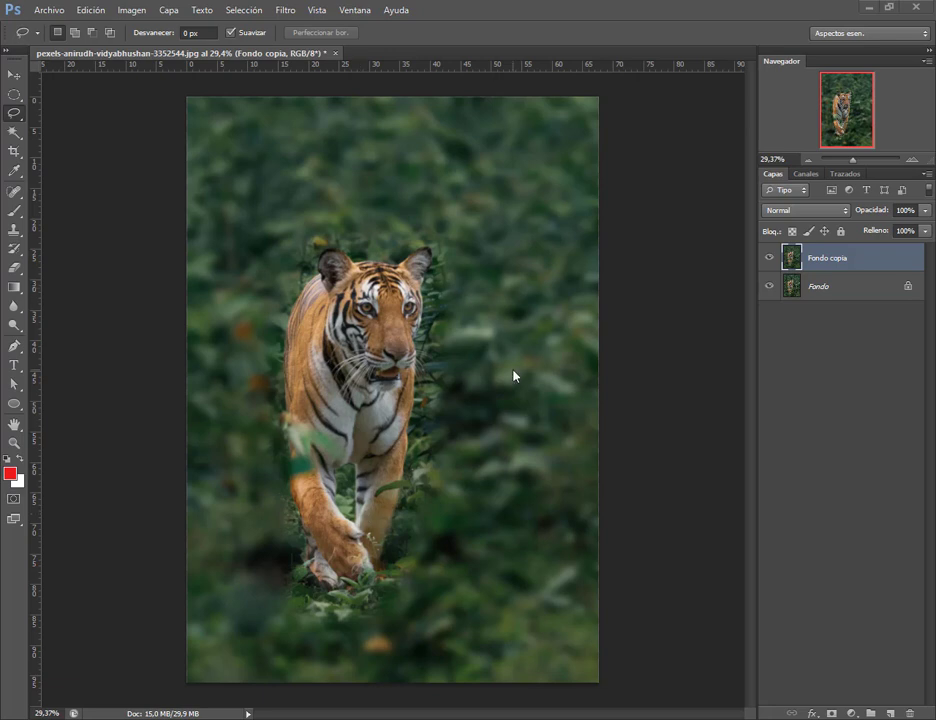
# Step: Undo the blur, reapply Gaussian blur at a 12,7-pixel radius, and deselect
pyautogui.hotkey('ctrl', 'alt', 'z')
pyautogui.hotkey('ctrl', 'alt', 'z')
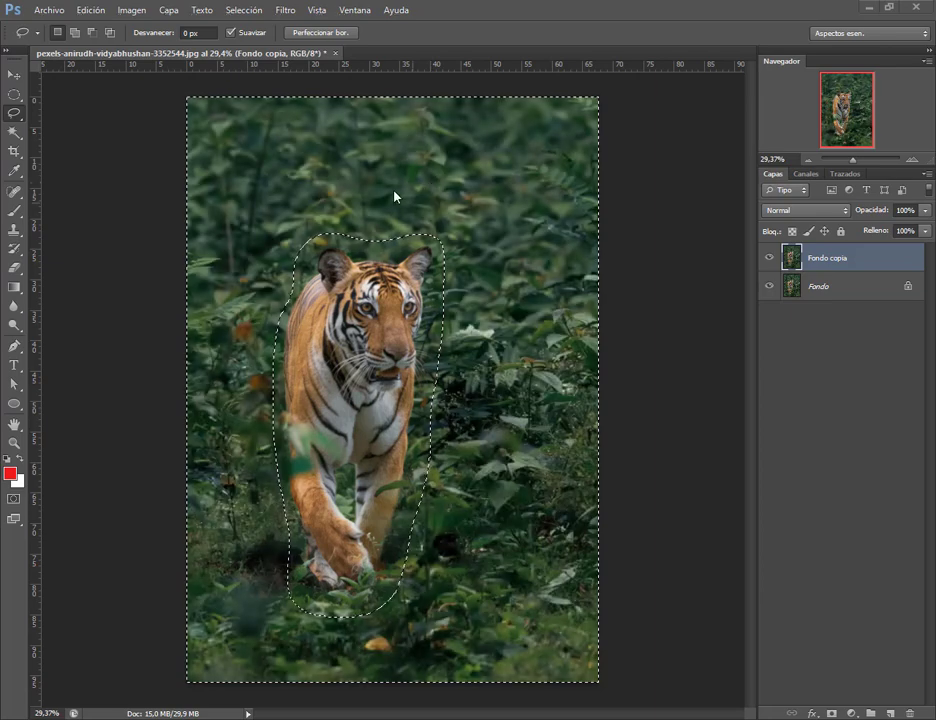
pyautogui.click(285, 10)
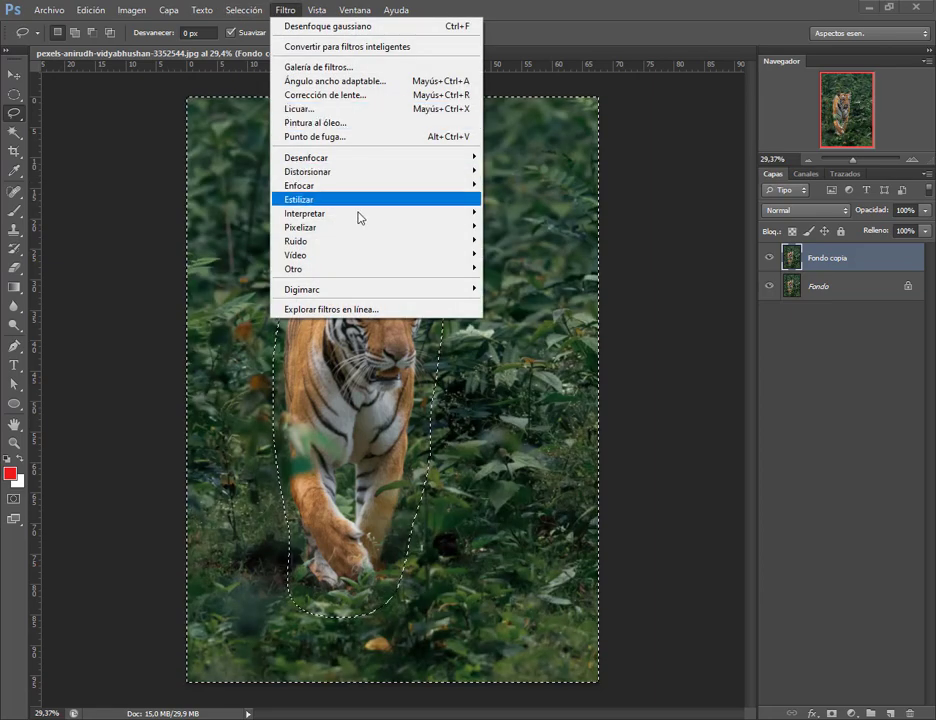
pyautogui.moveTo(420, 160)
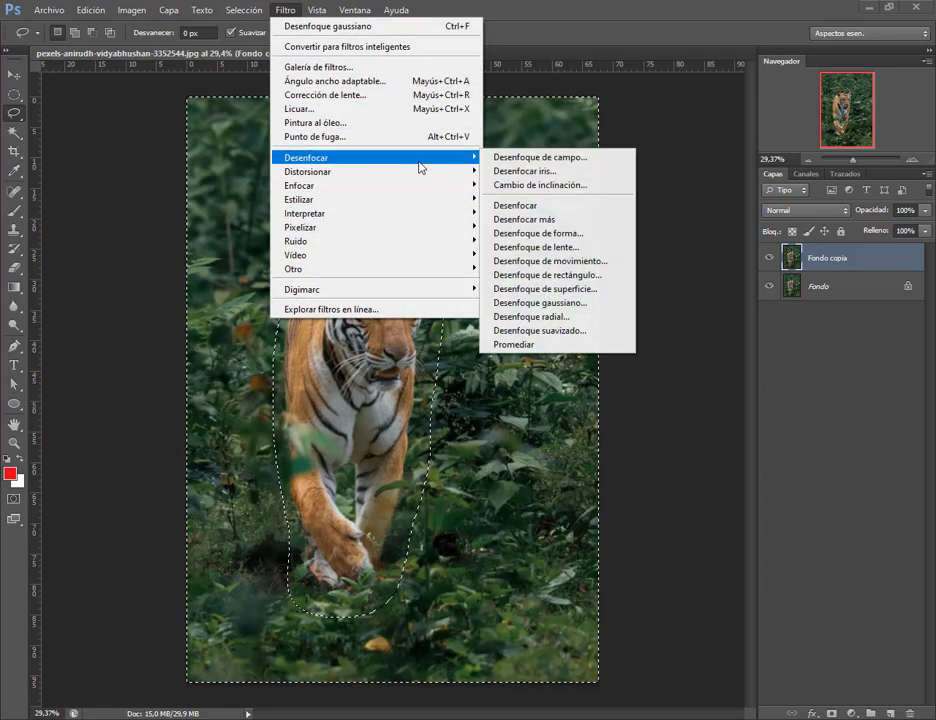
pyautogui.click(565, 303)
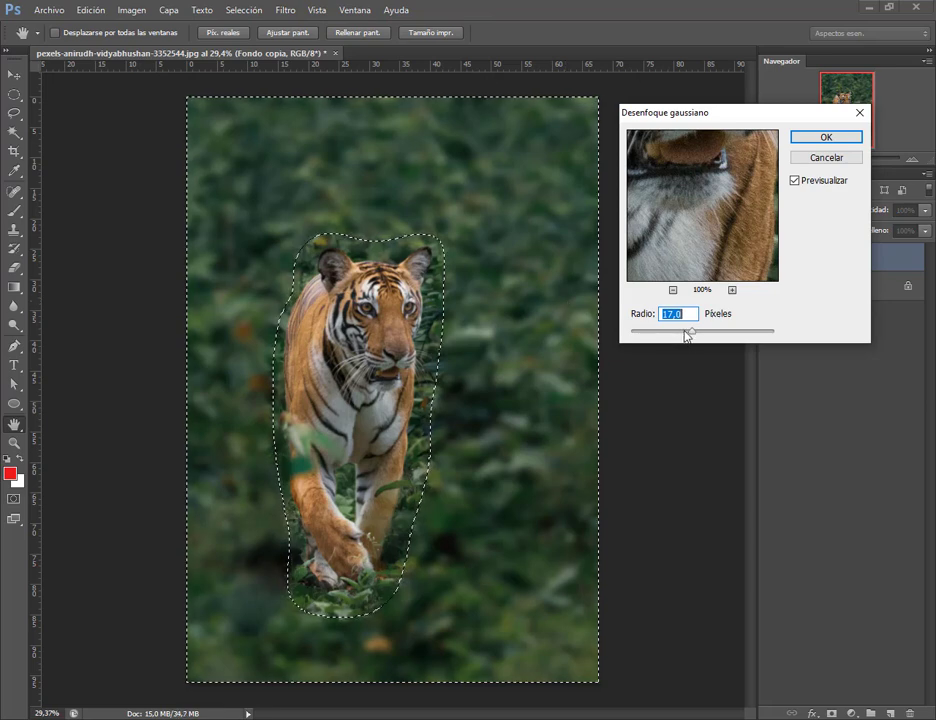
pyautogui.moveTo(687, 336)
pyautogui.mouseDown()
pyautogui.moveTo(679, 335)
pyautogui.moveTo(689, 335)
pyautogui.mouseUp()
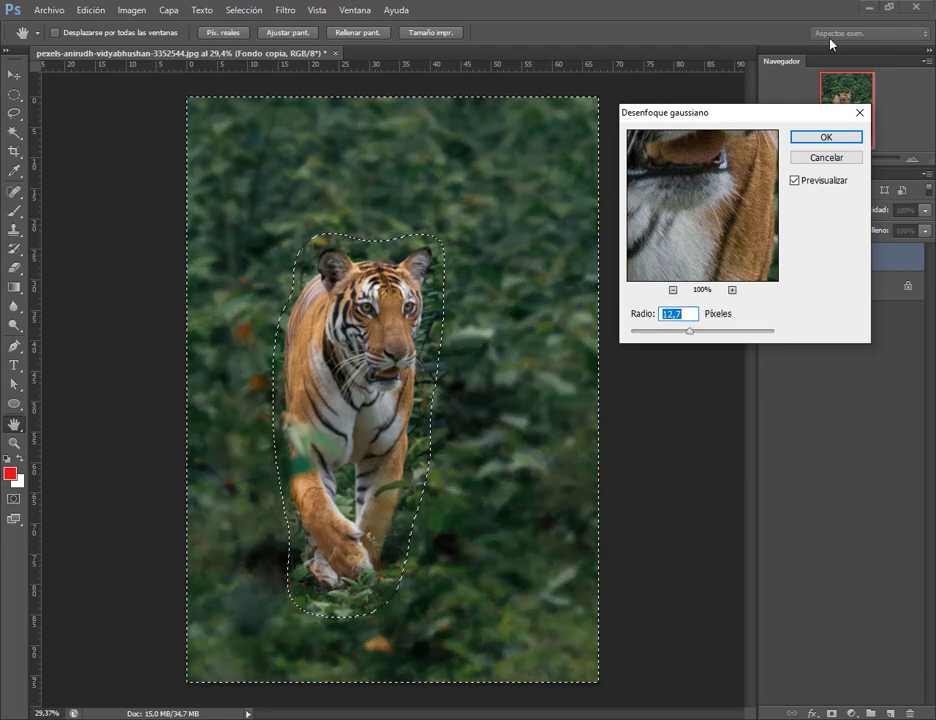
pyautogui.click(829, 140)
pyautogui.click(244, 10)
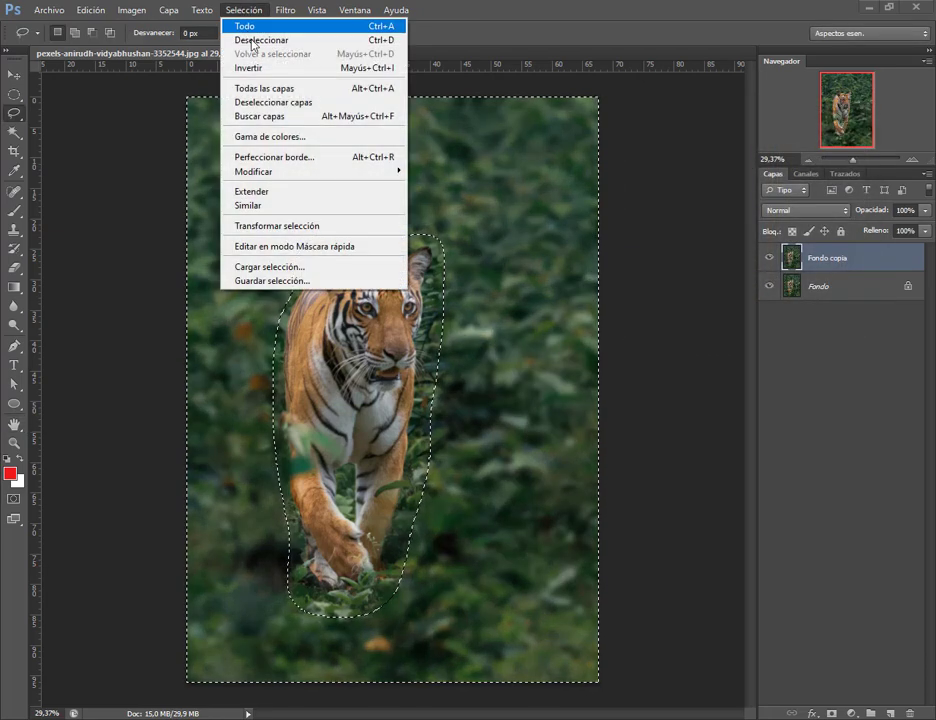
pyautogui.click(255, 40)
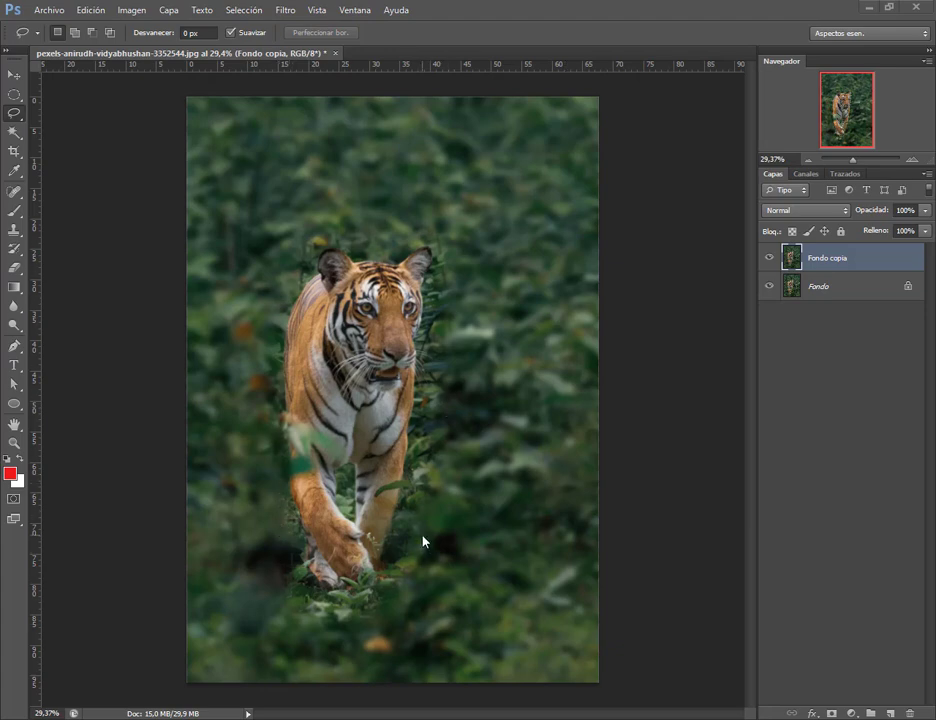
# Step: Zoom in on the tiger and mark its blurred right and left edges
pyautogui.moveTo(247, 714)
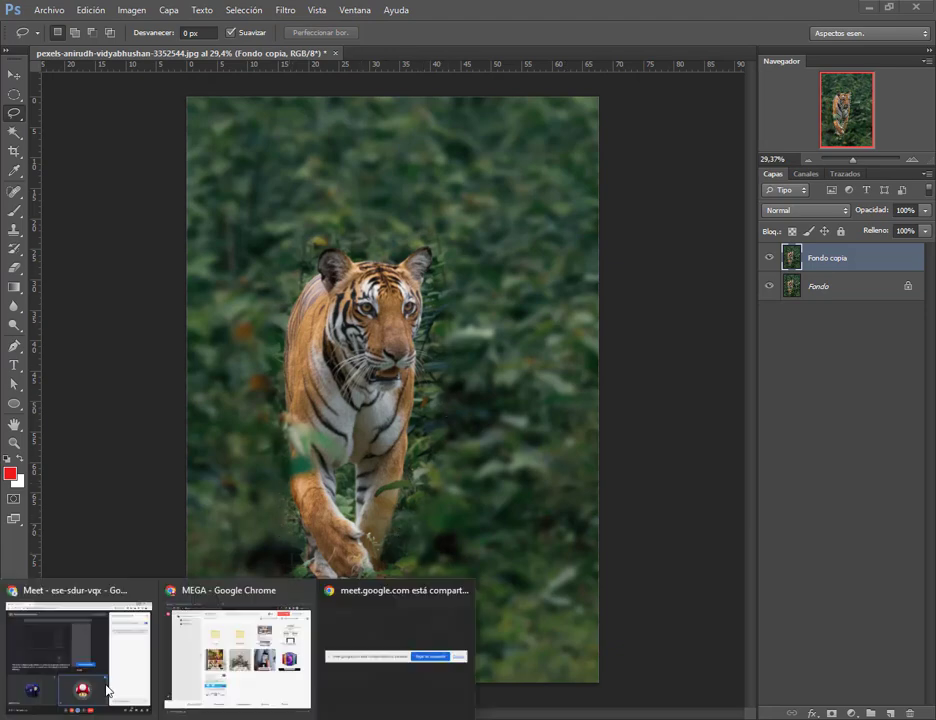
pyautogui.click(75, 640)
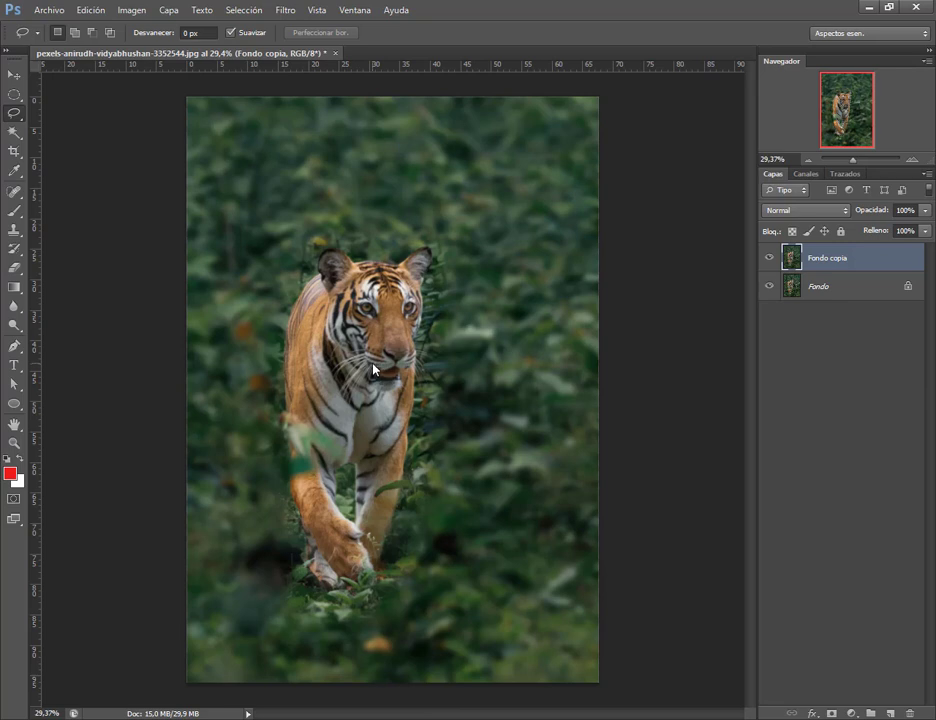
pyautogui.scroll(3, 373, 370)
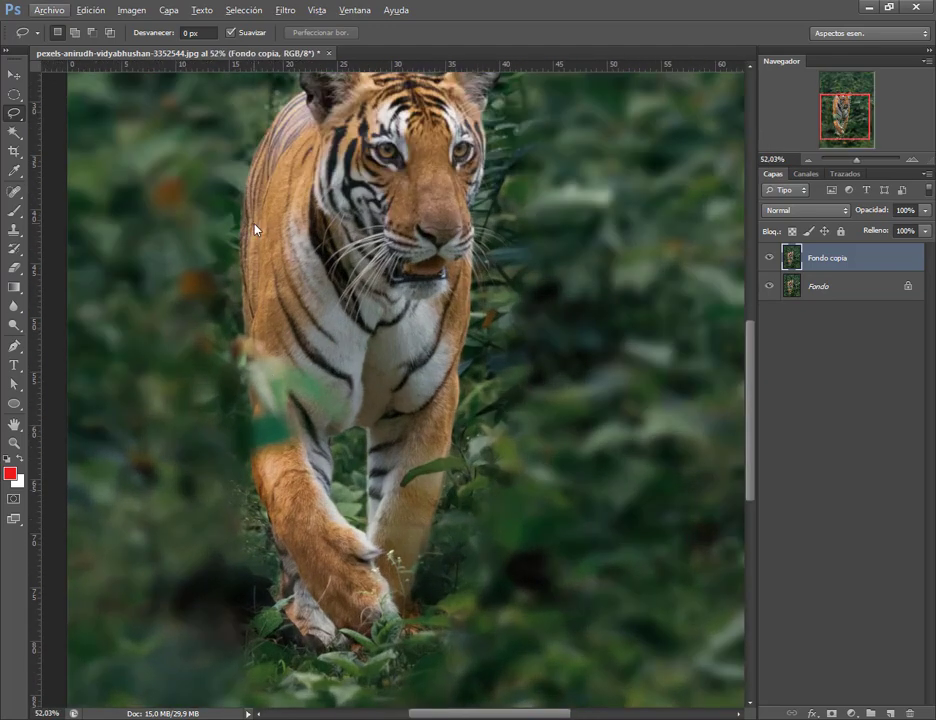
pyautogui.scroll(3, 270, 137)
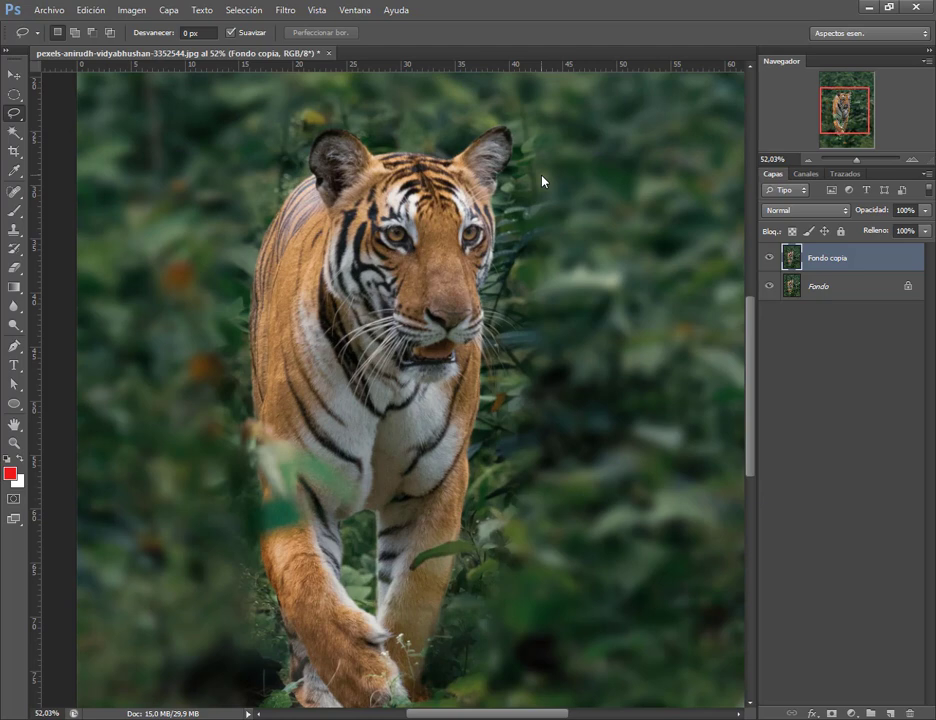
pyautogui.moveTo(523, 148)
pyautogui.mouseDown()
pyautogui.moveTo(507, 248)
pyautogui.moveTo(510, 381)
pyautogui.moveTo(472, 541)
pyautogui.mouseUp()
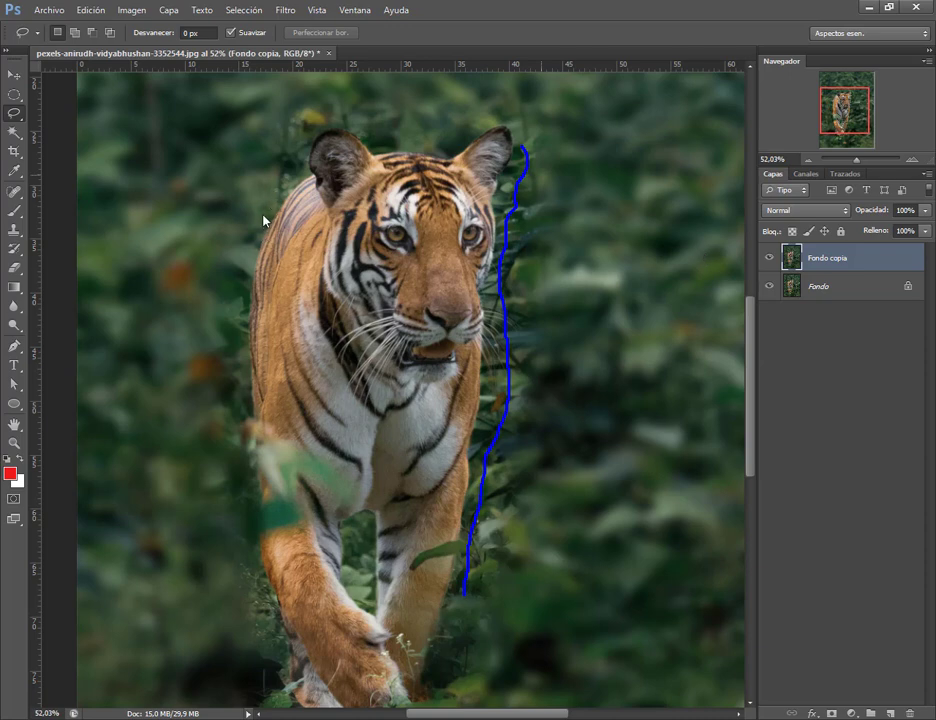
pyautogui.moveTo(258, 242)
pyautogui.mouseDown()
pyautogui.moveTo(249, 309)
pyautogui.moveTo(255, 463)
pyautogui.mouseUp()
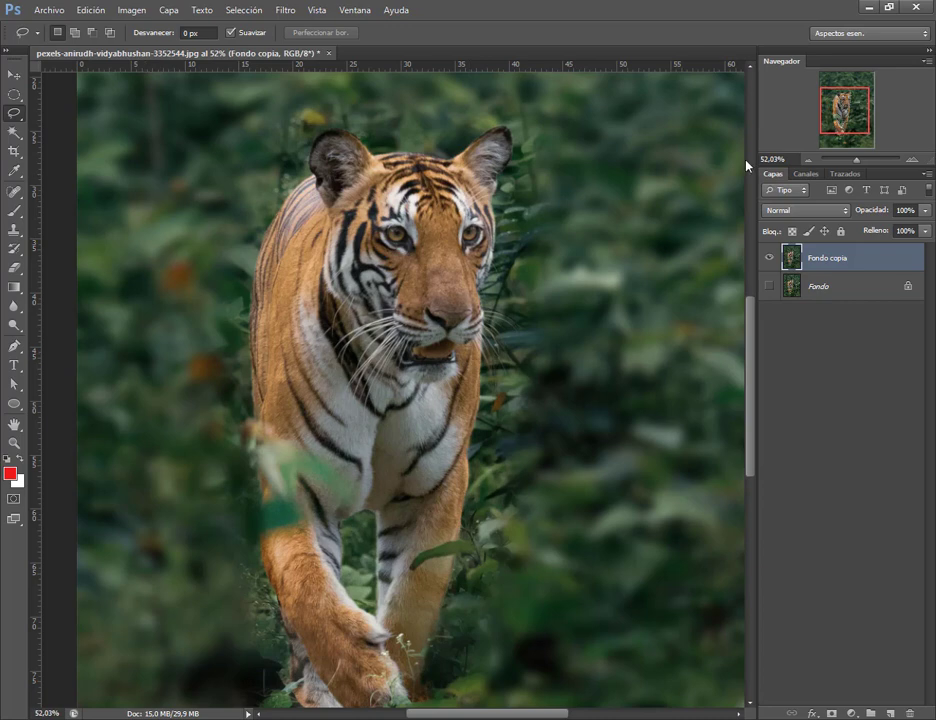
# Step: Show Fondo again, delete Fondo copia, and duplicate Fondo afresh
pyautogui.click(769, 286)
pyautogui.moveTo(825, 260); pyautogui.dragTo(909, 712)
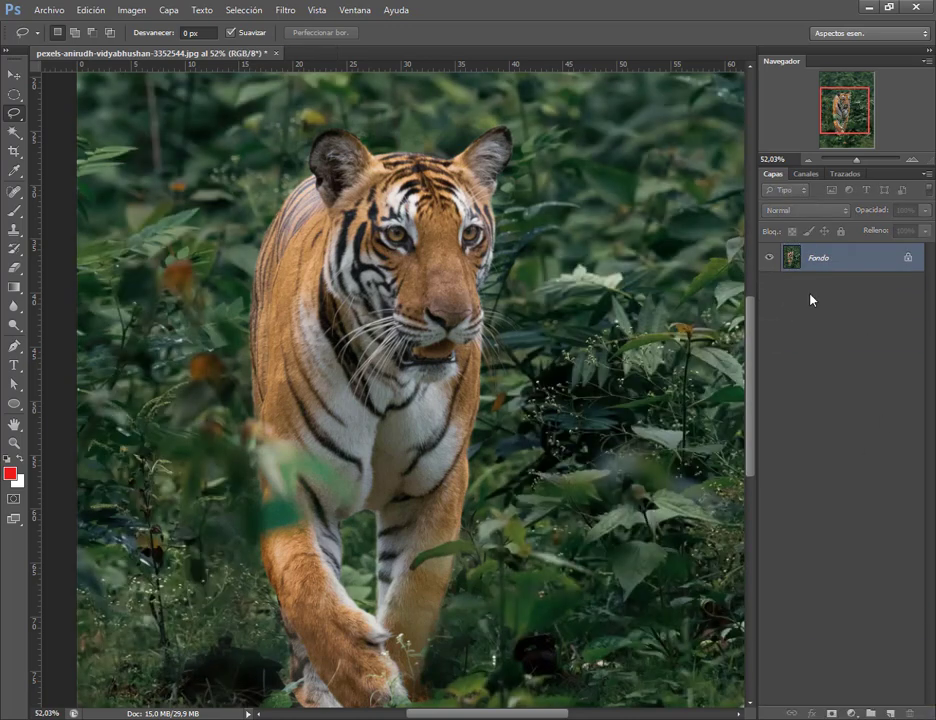
pyautogui.moveTo(827, 266); pyautogui.dragTo(891, 712)
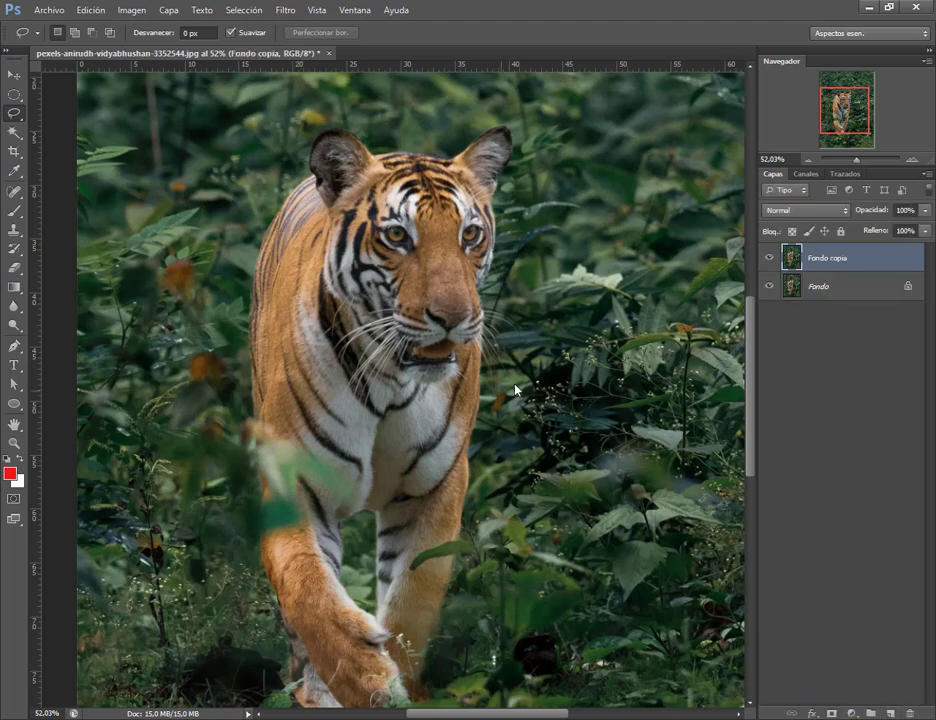
pyautogui.scroll(-3, 515, 390)
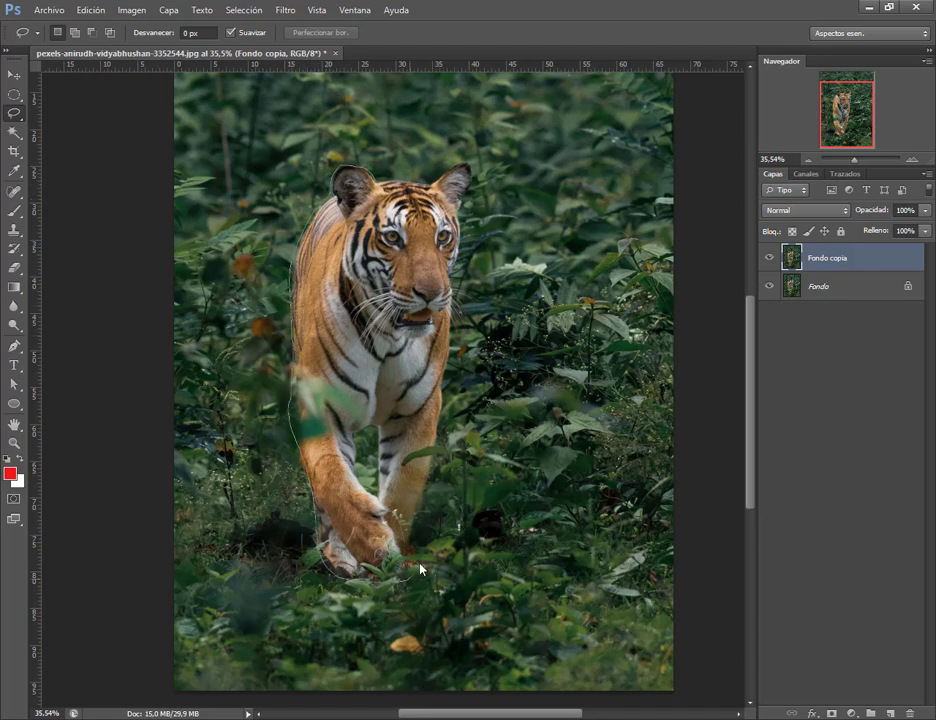
# Step: Lasso up the tiger's right side to its ear and close the selection
pyautogui.moveTo(446, 433); pyautogui.dragTo(447, 375)
pyautogui.moveTo(461, 268); pyautogui.dragTo(468, 220)
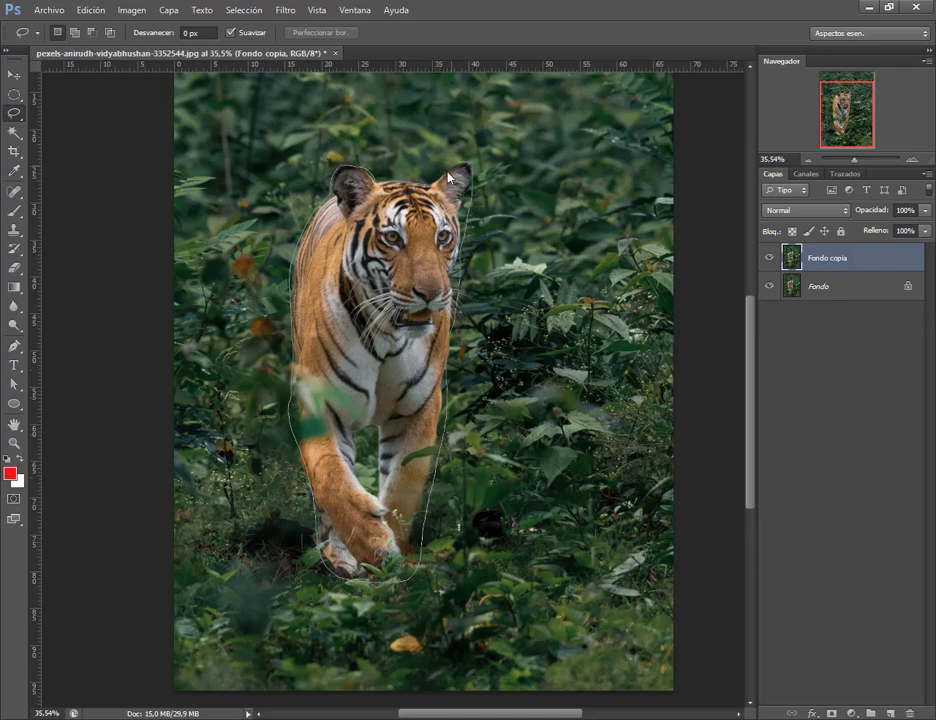
pyautogui.moveTo(448, 177); pyautogui.dragTo(447, 170)
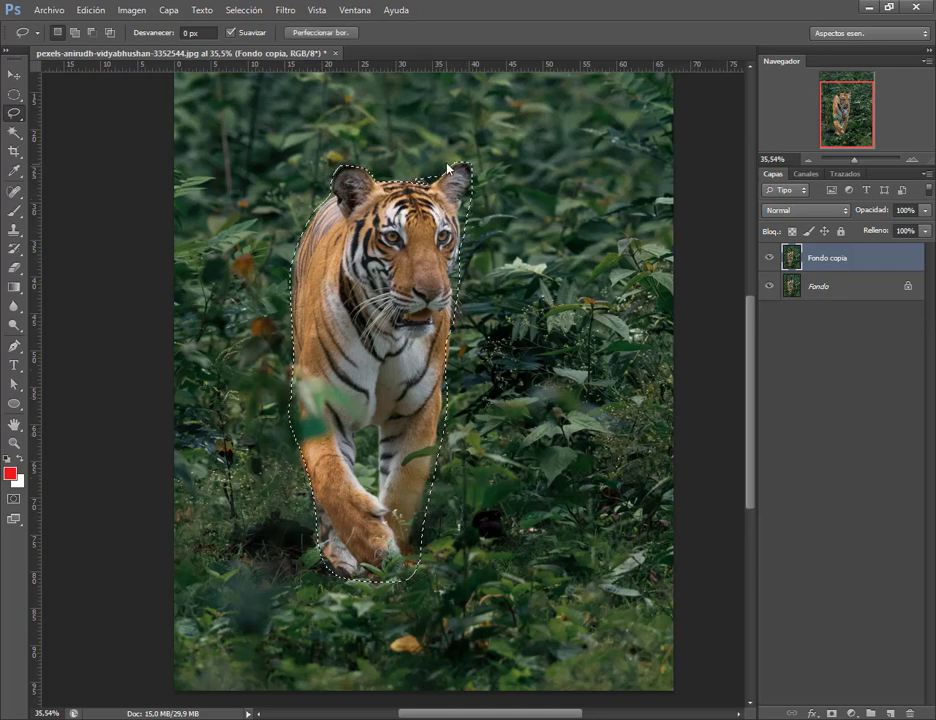
pyautogui.scroll(5, 447, 170)
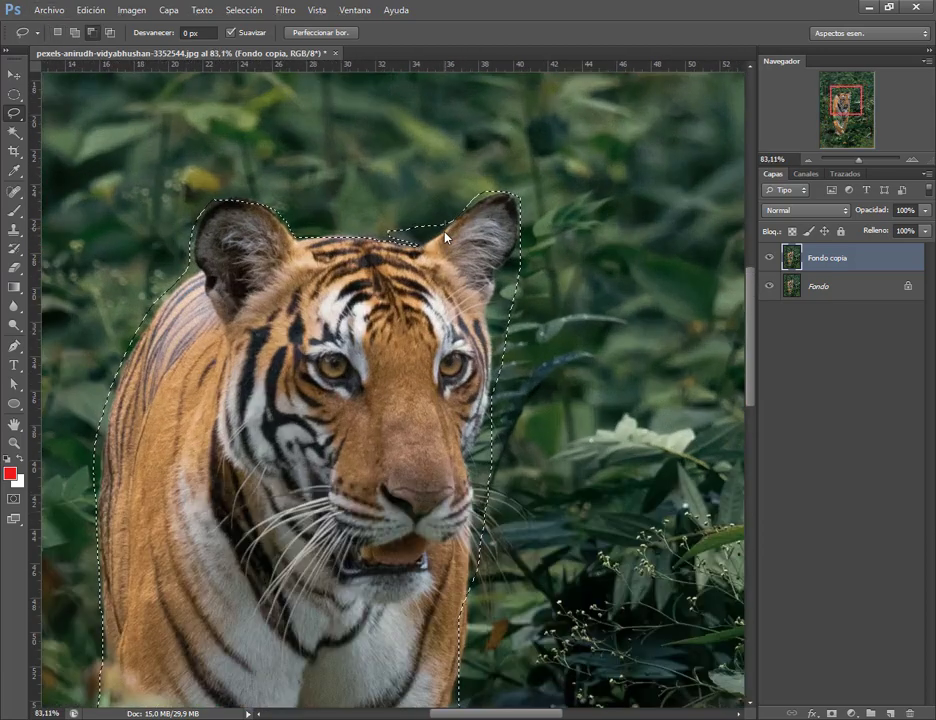
# Step: Cut the background wedge out and trace down along the head's edge
pyautogui.moveTo(445, 237)
pyautogui.mouseDown()
pyautogui.moveTo(401, 249)
pyautogui.moveTo(428, 209)
pyautogui.mouseUp()
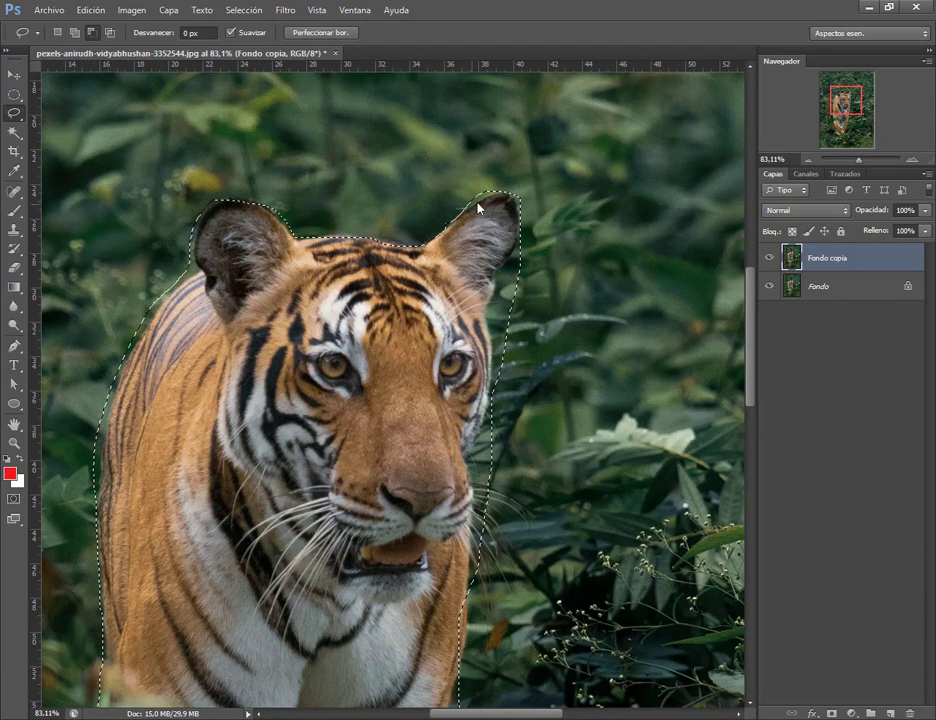
pyautogui.moveTo(520, 225)
pyautogui.mouseDown()
pyautogui.moveTo(535, 240)
pyautogui.moveTo(508, 267)
pyautogui.moveTo(500, 370)
pyautogui.moveTo(549, 292)
pyautogui.moveTo(493, 397)
pyautogui.moveTo(489, 449)
pyautogui.mouseUp()
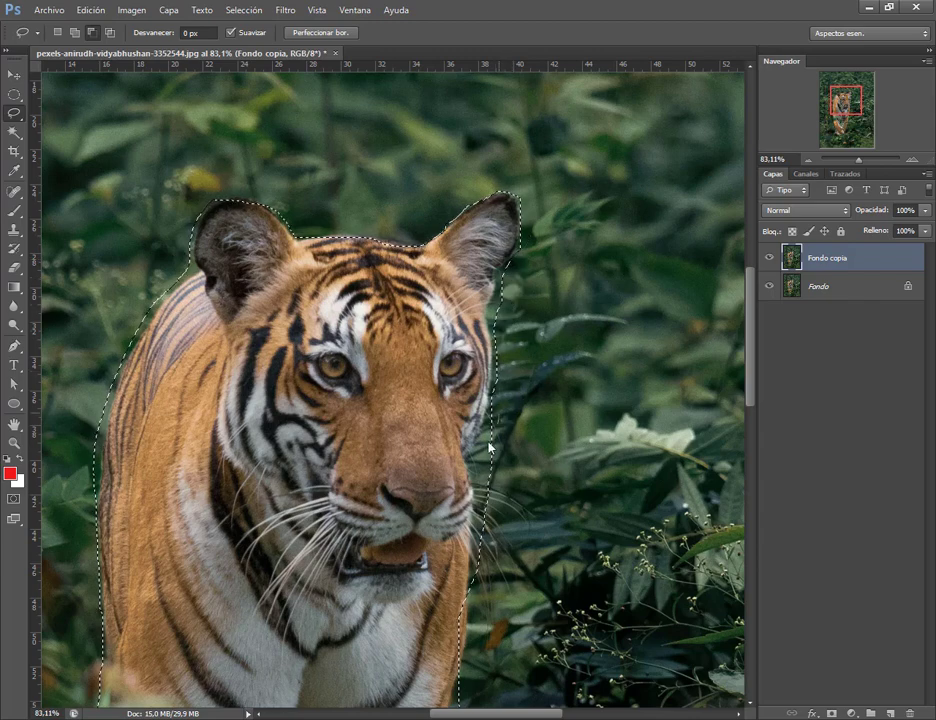
pyautogui.scroll(-2, 455, 574)
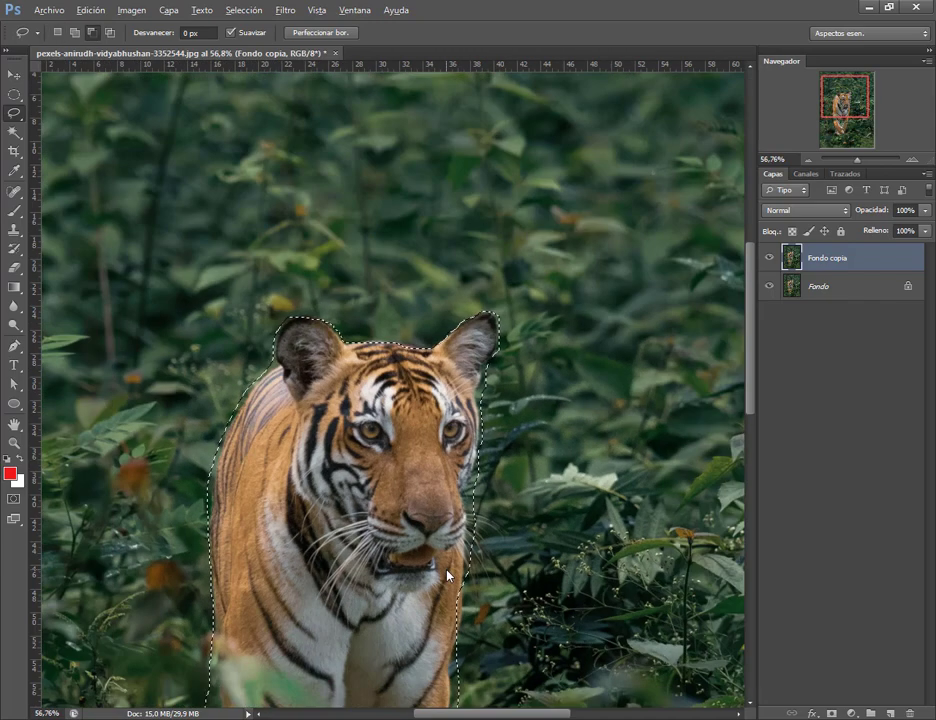
pyautogui.scroll(-2, 447, 575)
pyautogui.scroll(-3, 382, 430)
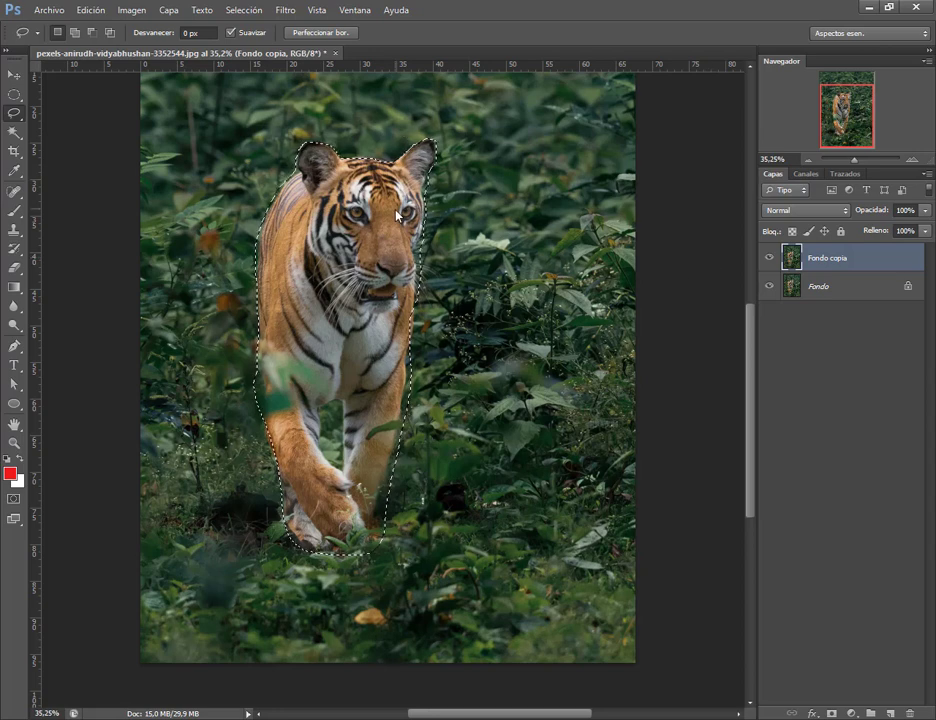
# Step: Deselect the tiger and zoom out to the full photo
pyautogui.hotkey('ctrl', 'd')
pyautogui.scroll(-2, 331, 247)
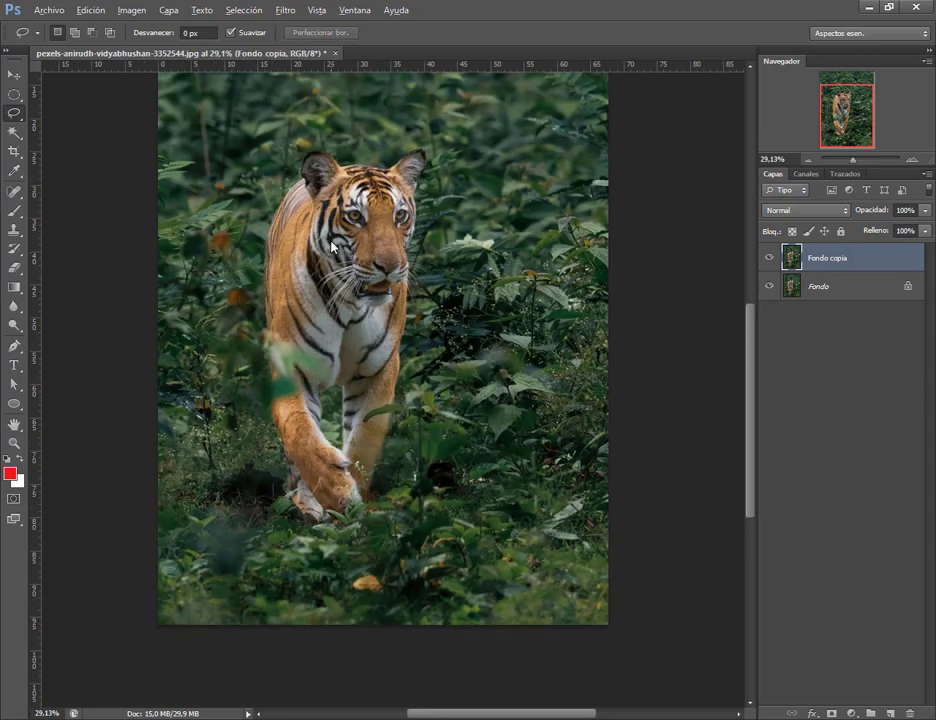
pyautogui.scroll(-1, 330, 246)
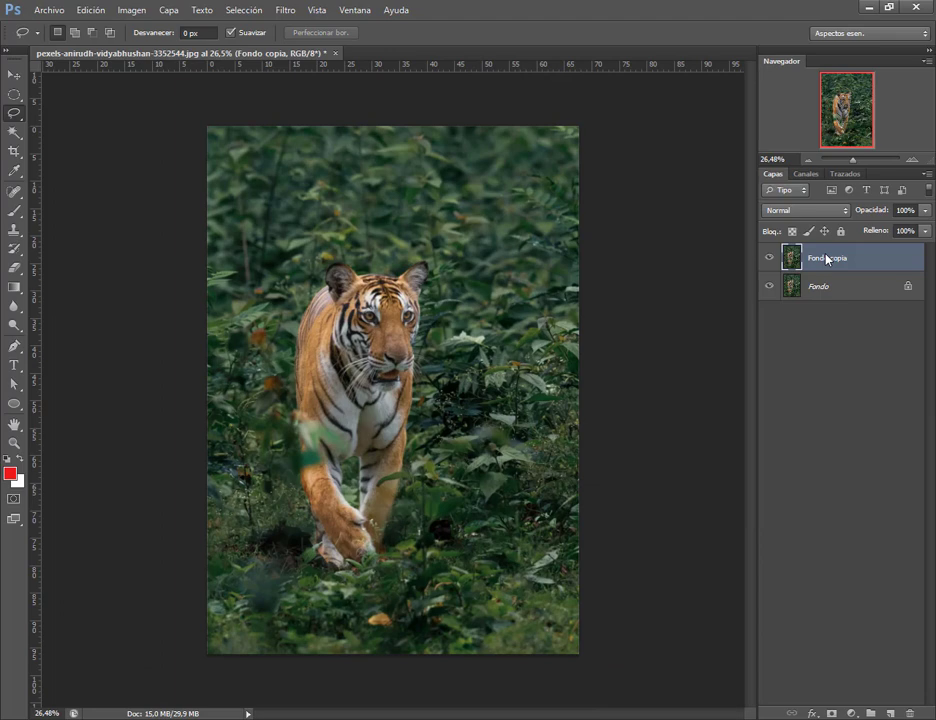
# Step: Apply the Gaussian blur twice to the Fondo copia layer
pyautogui.click(14, 75)
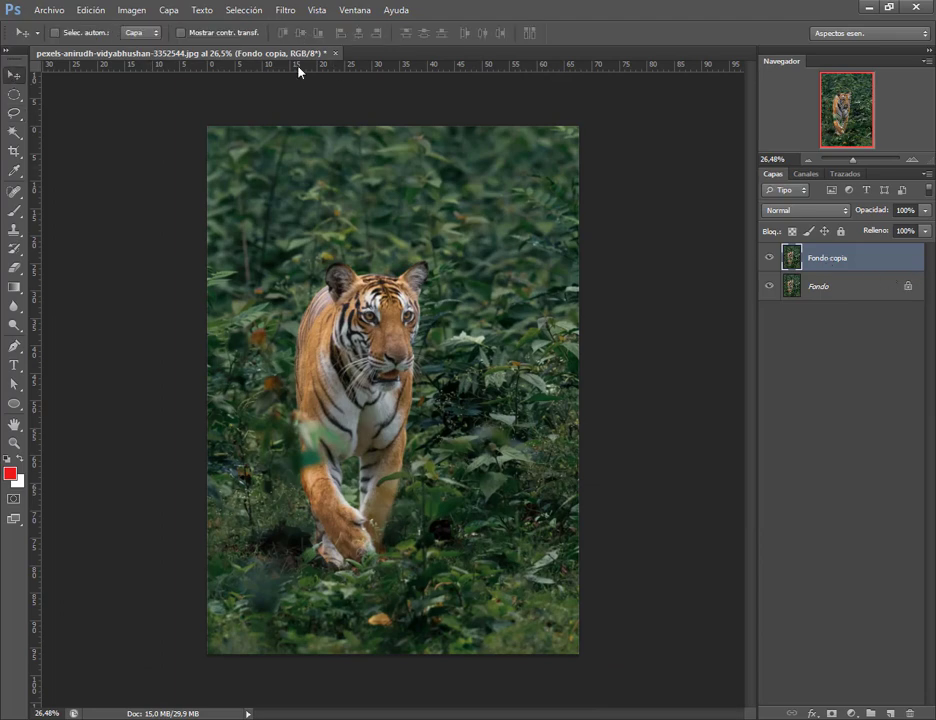
pyautogui.click(299, 9)
pyautogui.moveTo(300, 8)
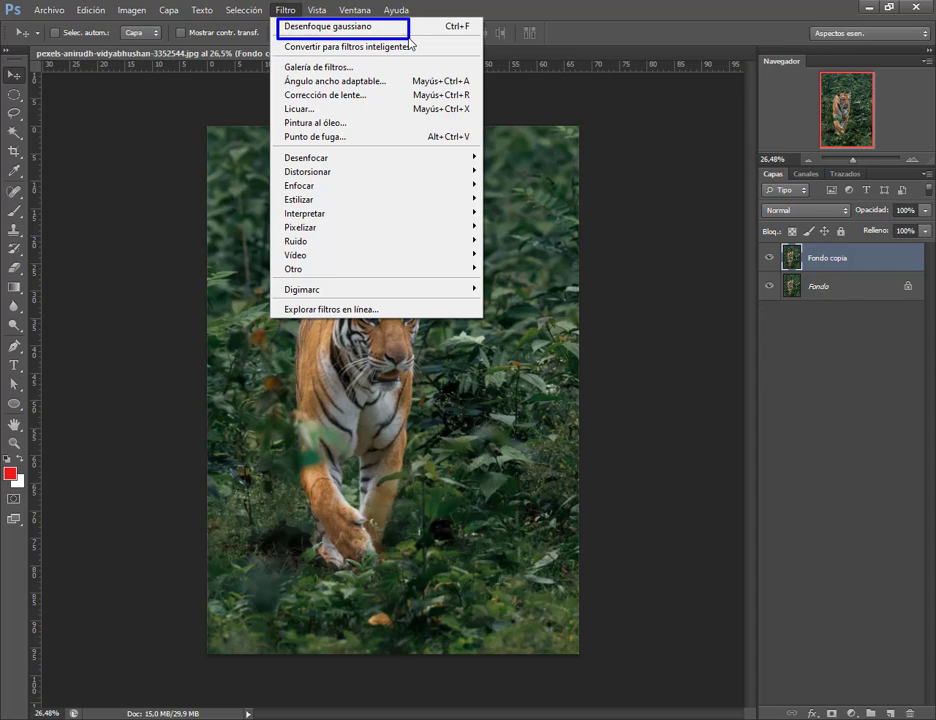
pyautogui.click(300, 26)
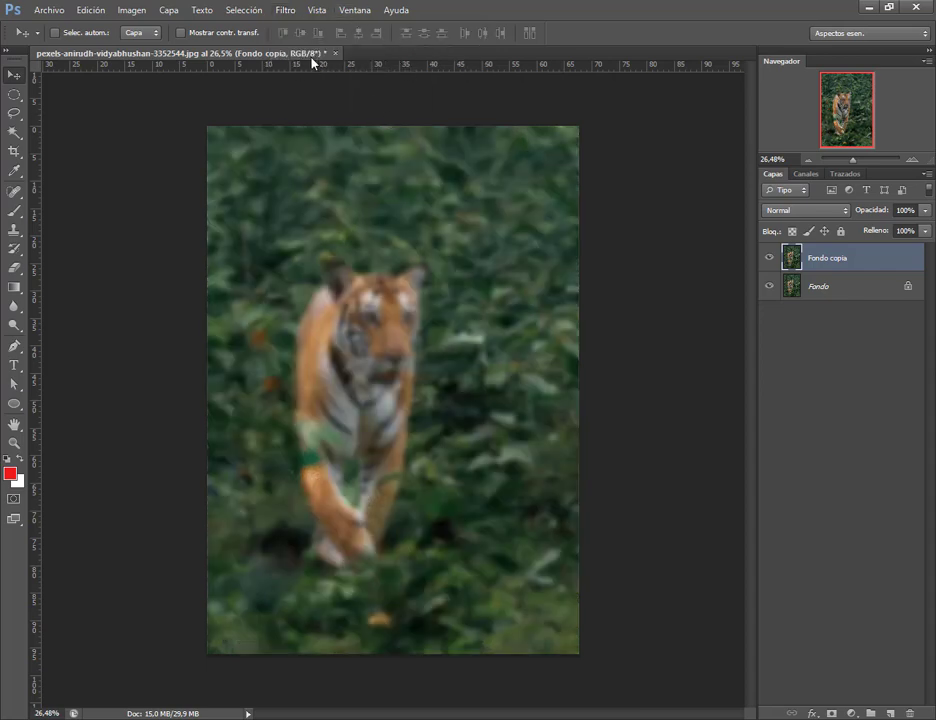
pyautogui.click(285, 10)
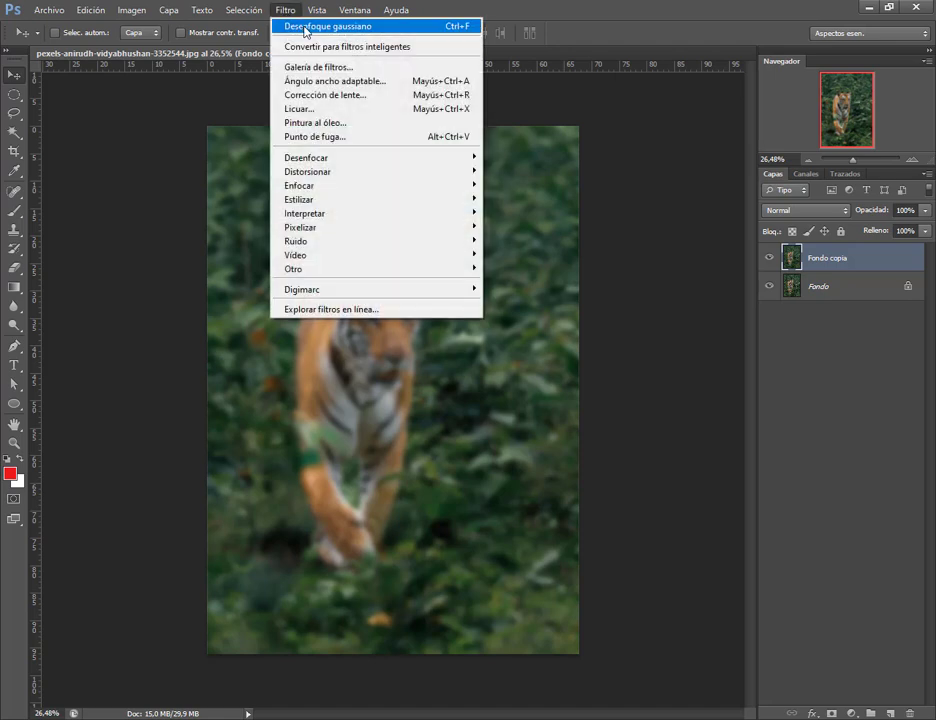
pyautogui.click(595, 283)
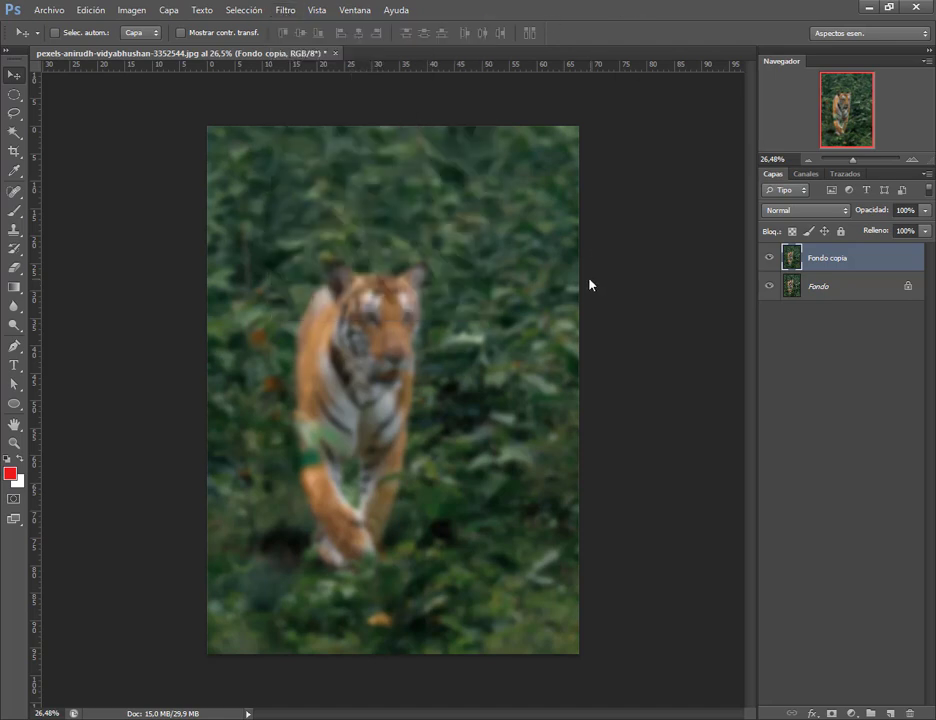
pyautogui.click(286, 10)
pyautogui.click(310, 27)
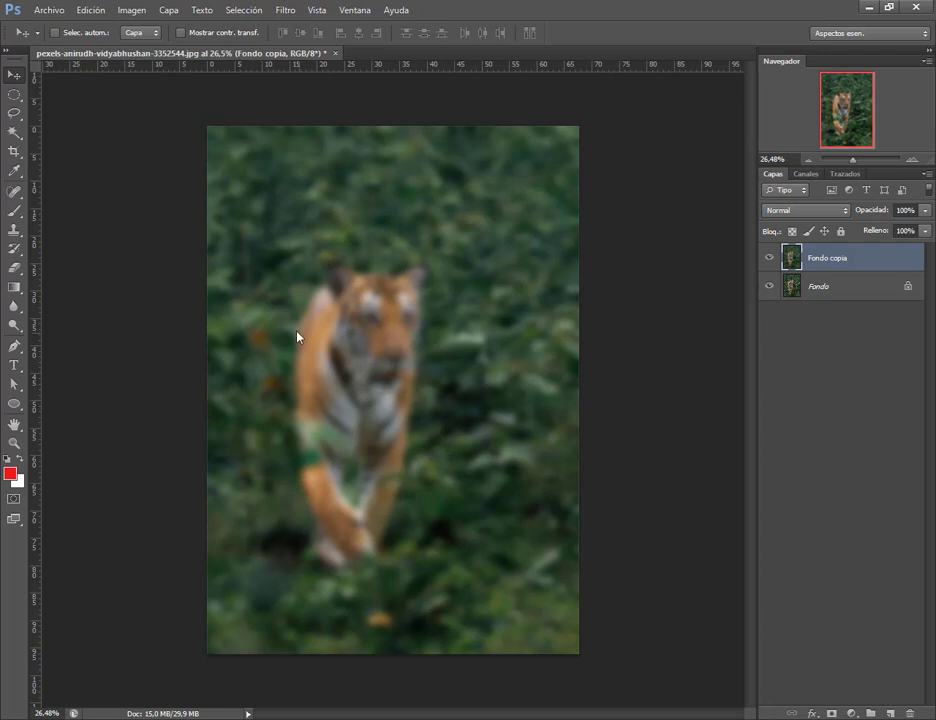
# Step: Rename Fondo copia to 'Foto con desenfoque' and toggle it to compare with the original
pyautogui.doubleClick(829, 259)
pyautogui.write('Foto con desenfoque')
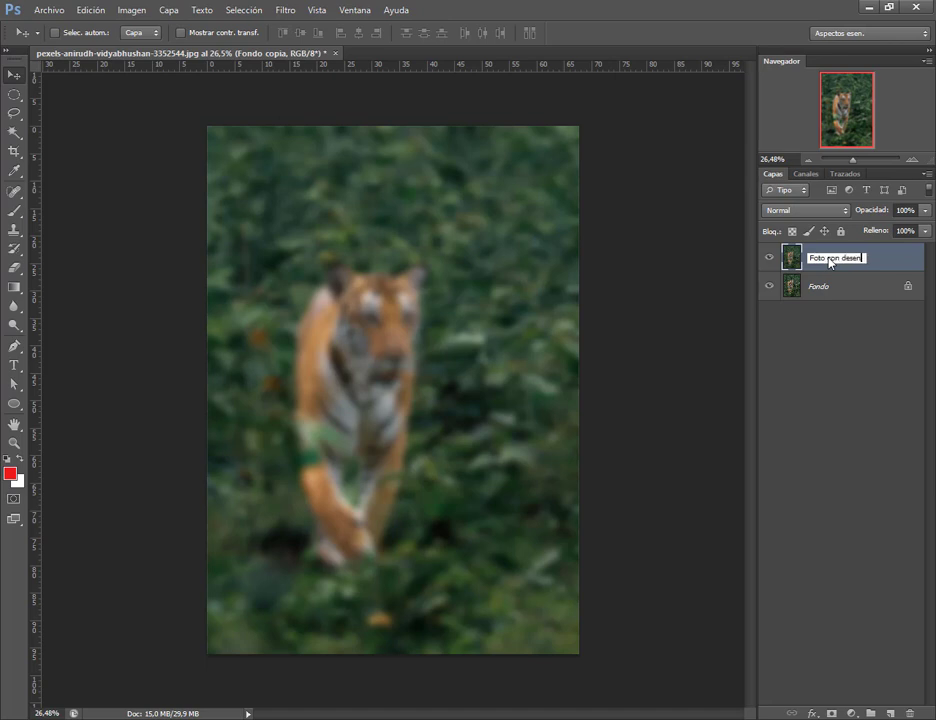
pyautogui.press('Return')
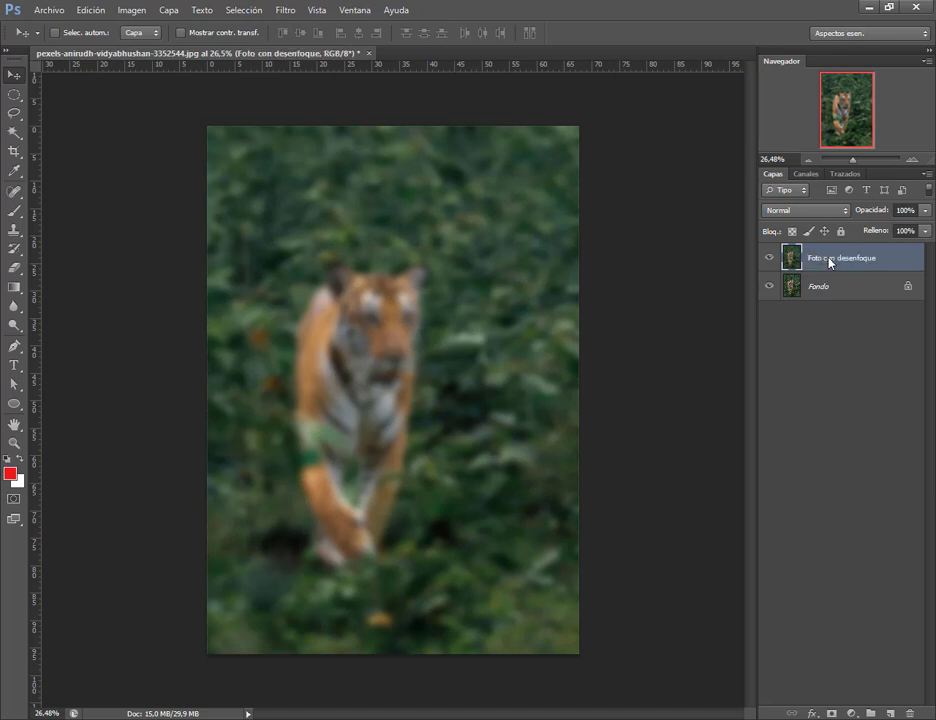
pyautogui.click(770, 259)
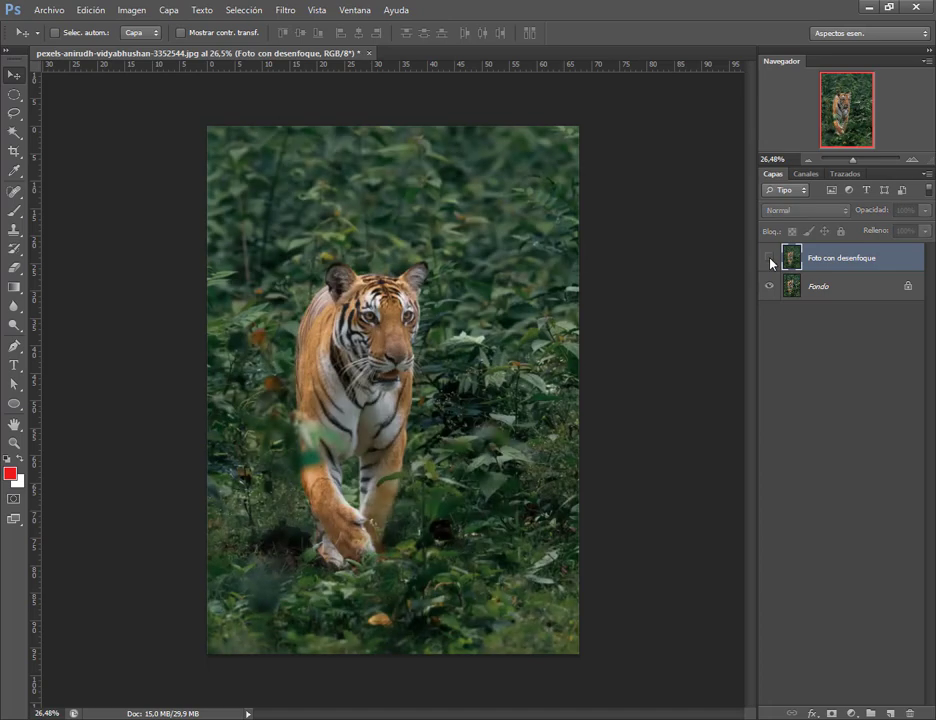
pyautogui.click(770, 259)
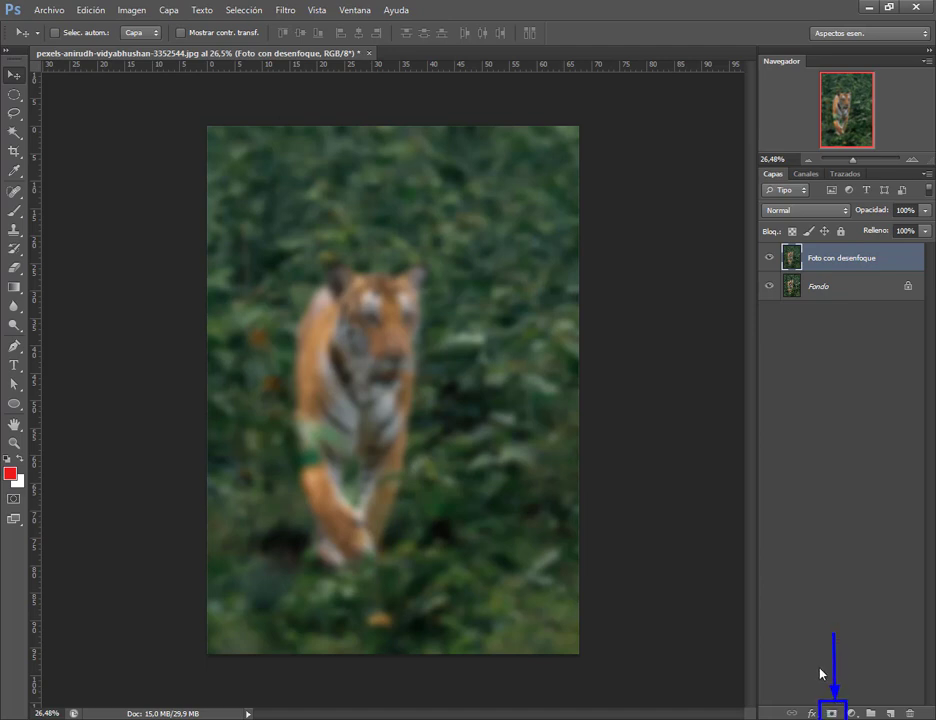
# Step: Add a white layer mask to 'Foto con desenfoque' and select the Eraser
pyautogui.click(831, 712)
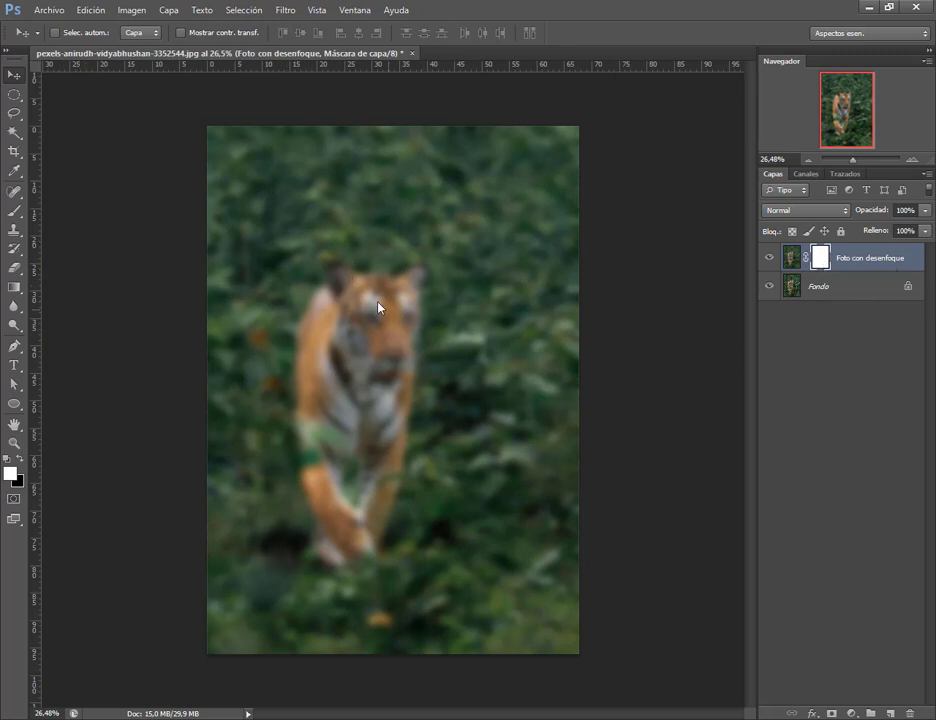
pyautogui.click(18, 267)
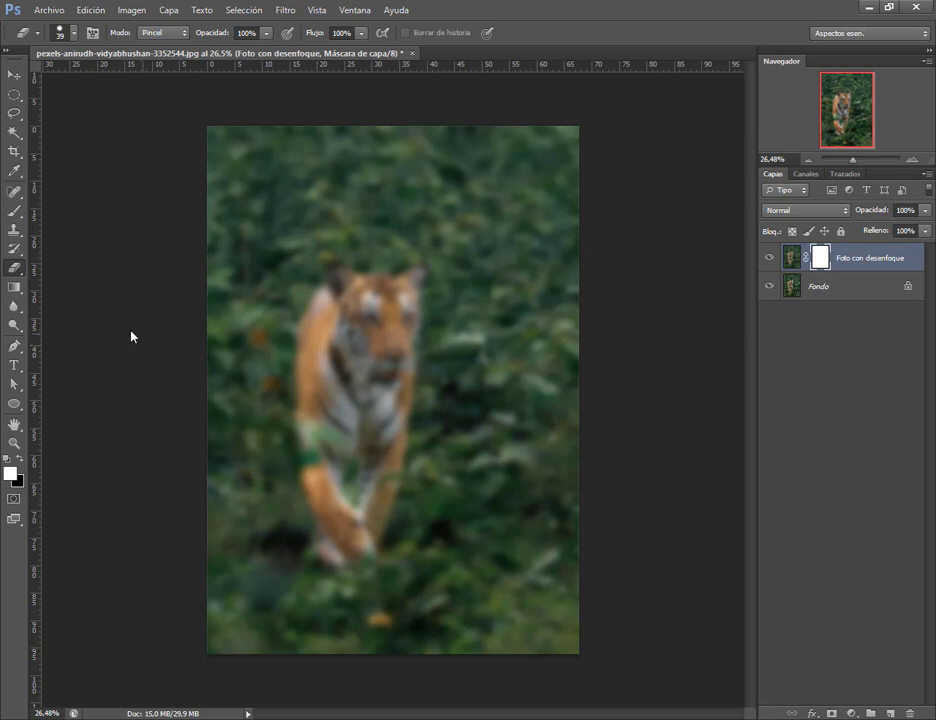
# Step: Set the eraser brush to 0% hardness and 191 px size
pyautogui.click(15, 211)
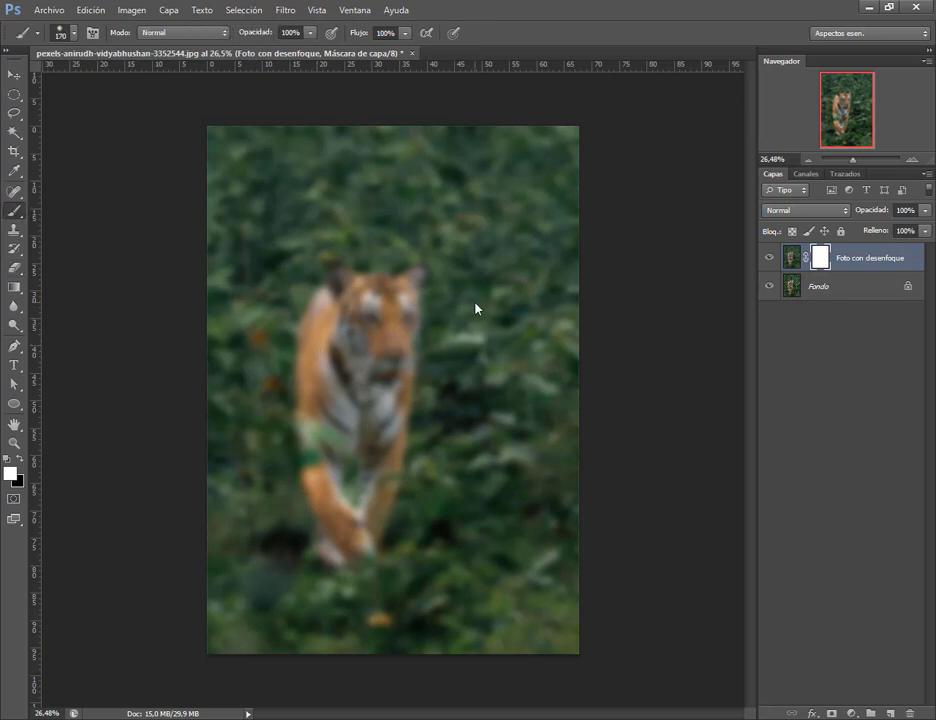
pyautogui.click(18, 267)
pyautogui.rightClick(353, 346)
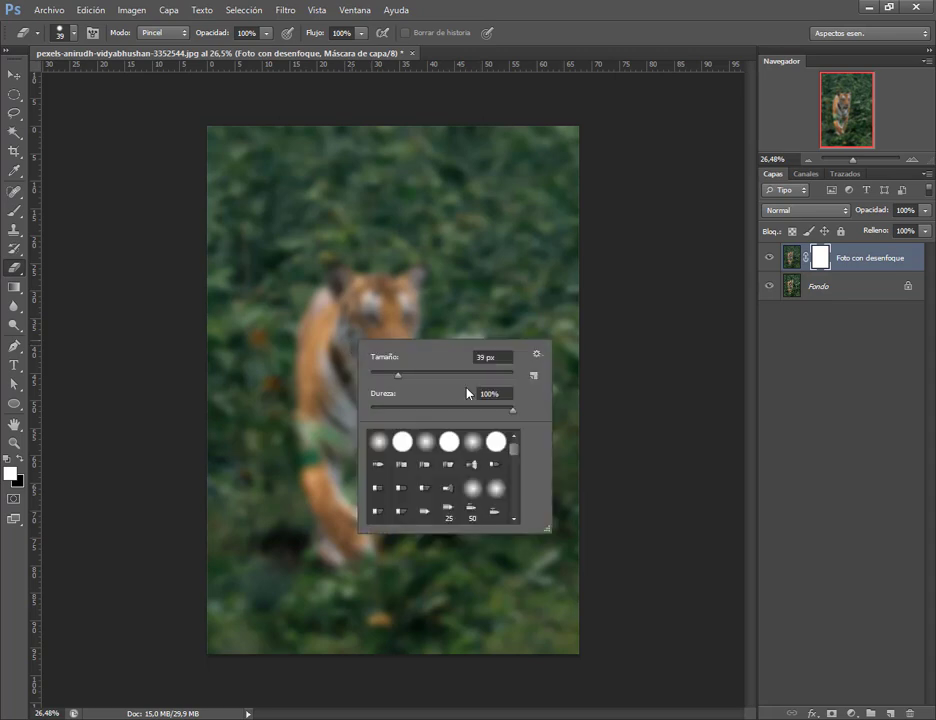
pyautogui.moveTo(464, 412); pyautogui.dragTo(368, 410)
pyautogui.moveTo(435, 374); pyautogui.dragTo(458, 374)
pyautogui.write('191')
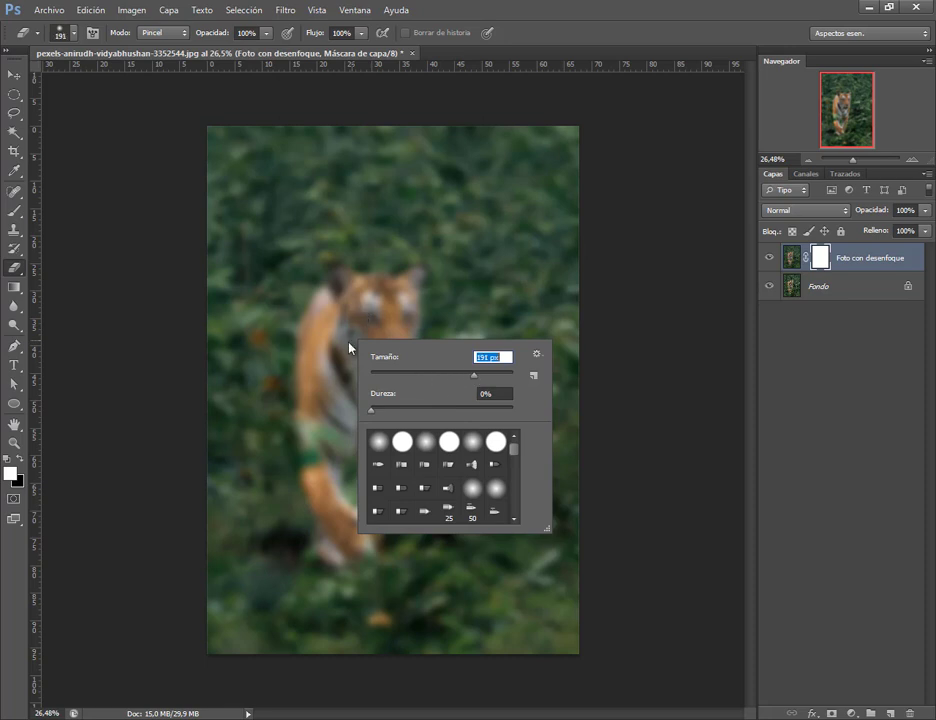
pyautogui.press('Return')
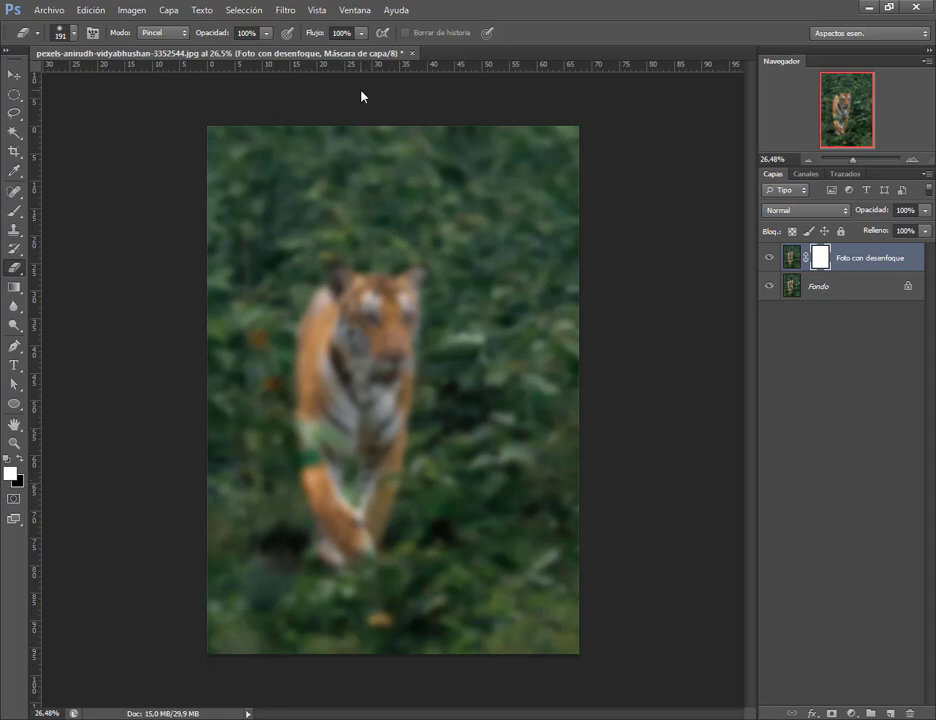
# Step: Reveal the sharp tiger's ear, front leg, body, face and forehead through the mask
pyautogui.moveTo(336, 293); pyautogui.dragTo(348, 296)
pyautogui.moveTo(312, 352); pyautogui.dragTo(322, 487)
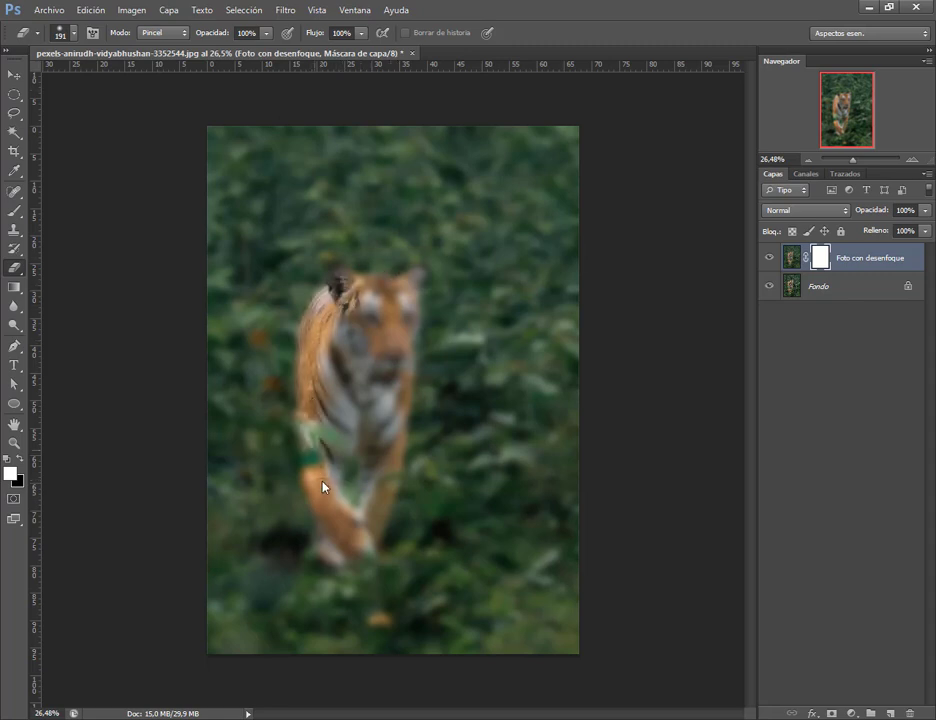
pyautogui.moveTo(348, 538)
pyautogui.mouseDown()
pyautogui.moveTo(366, 493)
pyautogui.moveTo(345, 455)
pyautogui.moveTo(355, 476)
pyautogui.moveTo(349, 313)
pyautogui.moveTo(383, 345)
pyautogui.mouseUp()
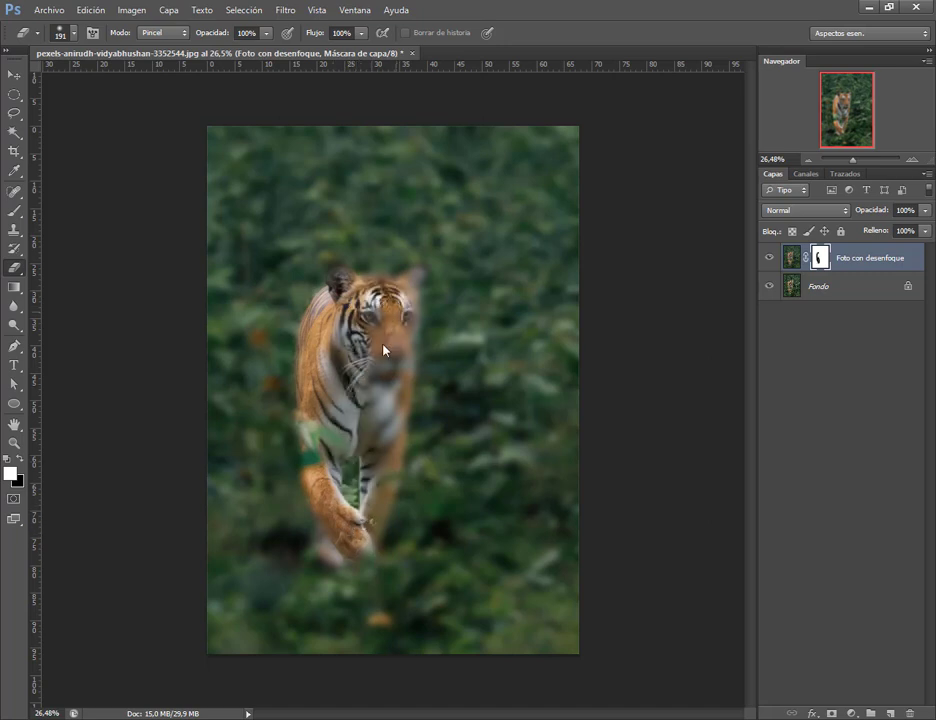
pyautogui.moveTo(378, 431)
pyautogui.mouseDown()
pyautogui.moveTo(364, 476)
pyautogui.moveTo(371, 460)
pyautogui.moveTo(367, 531)
pyautogui.moveTo(385, 472)
pyautogui.mouseUp()
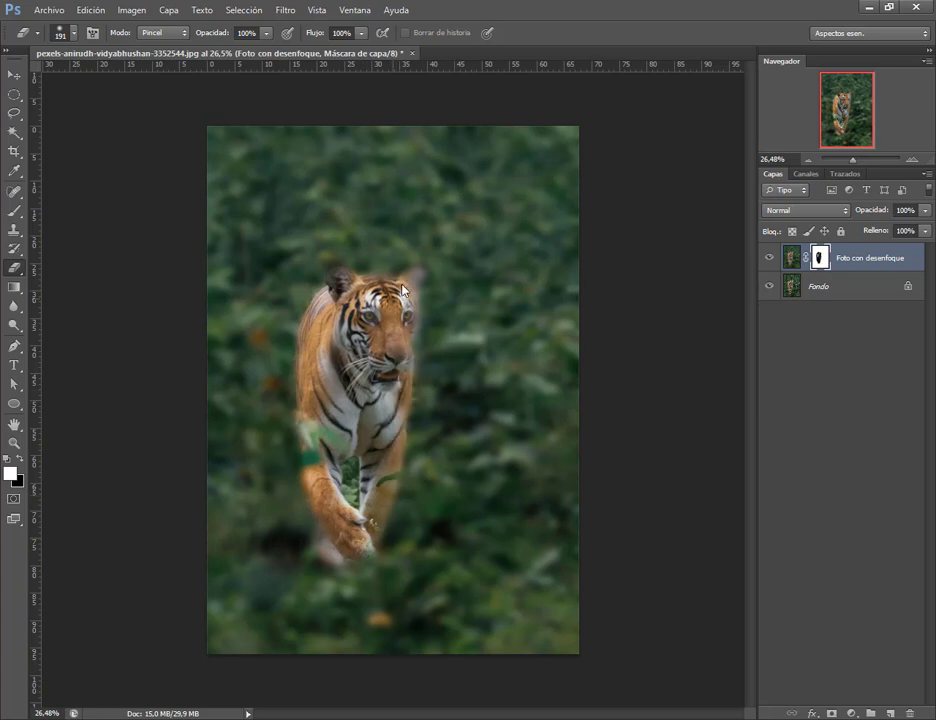
pyautogui.scroll(5, 343, 362)
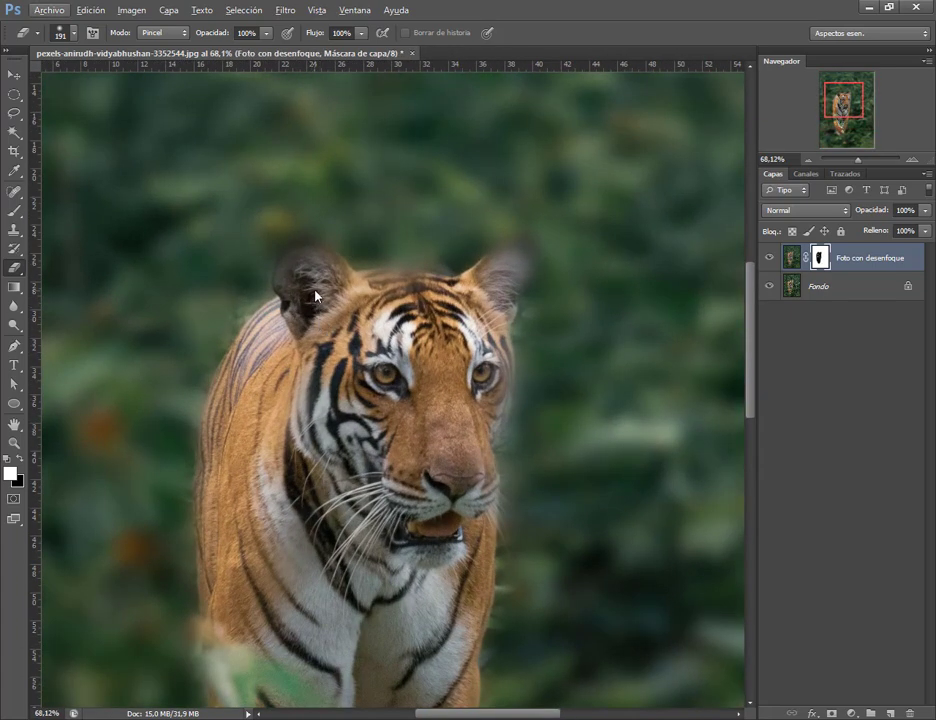
pyautogui.moveTo(310, 302)
pyautogui.mouseDown()
pyautogui.moveTo(400, 290)
pyautogui.moveTo(450, 322)
pyautogui.mouseUp()
# Step: With a 118 px brush, remove blurred halos by the ear and eye and reveal the lower paw
pyautogui.keyDown('alt'); pyautogui.rightClick(468, 318); pyautogui.keyUp('alt')
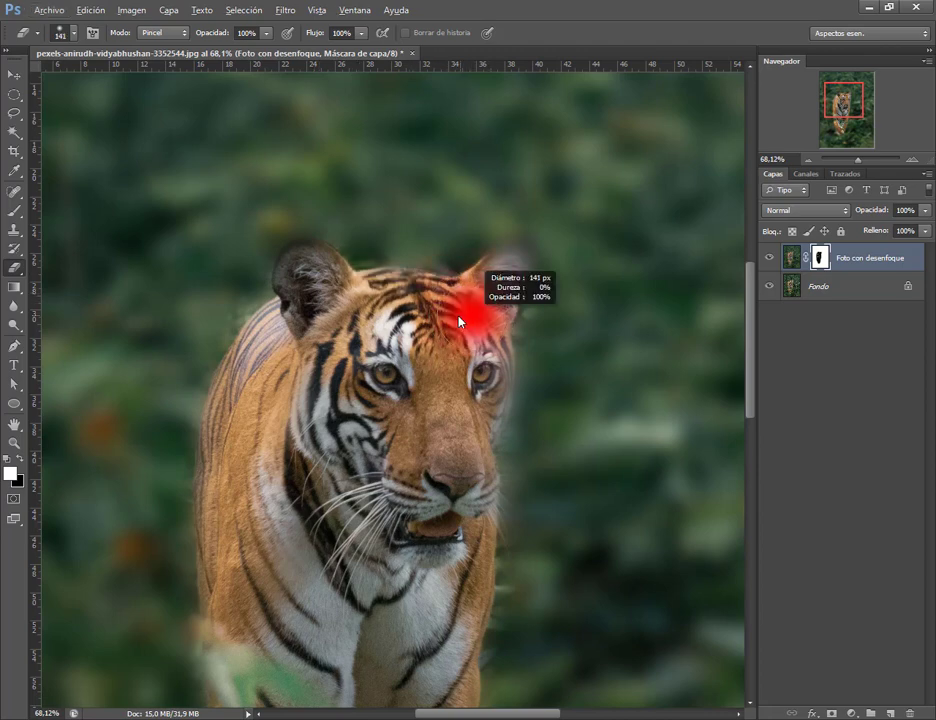
pyautogui.moveTo(506, 285); pyautogui.dragTo(513, 275)
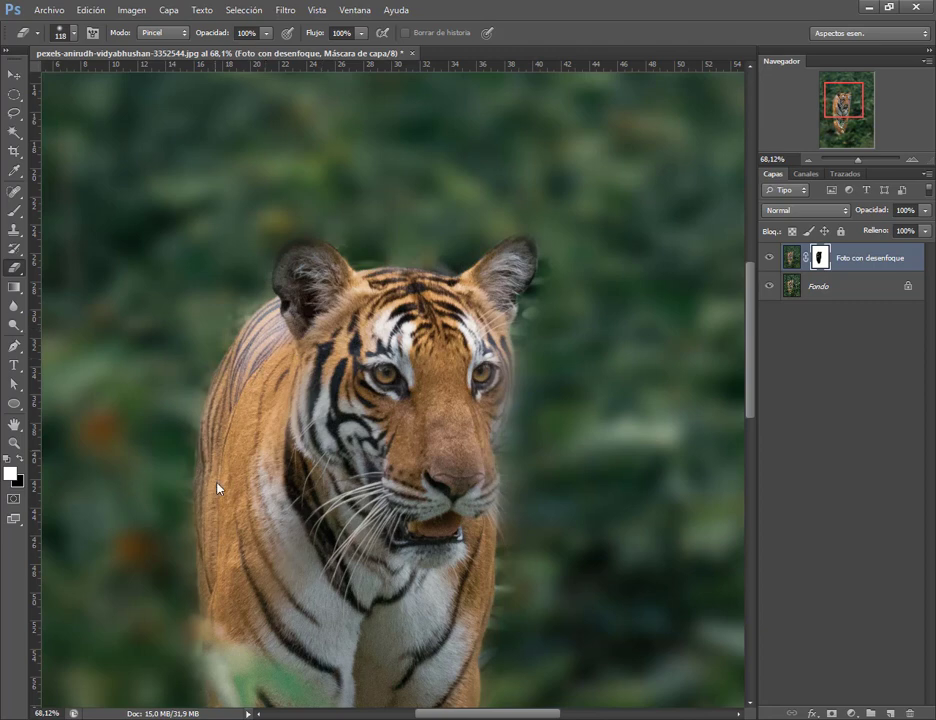
pyautogui.scroll(-5, 291, 166)
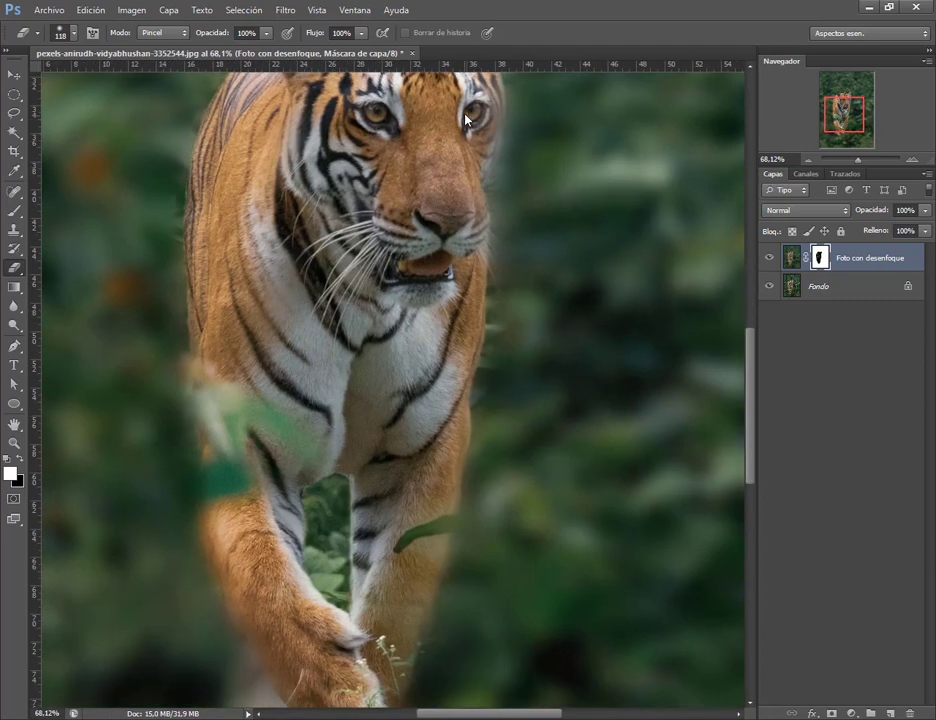
pyautogui.moveTo(465, 119)
pyautogui.mouseDown()
pyautogui.moveTo(477, 150)
pyautogui.moveTo(488, 106)
pyautogui.mouseUp()
pyautogui.scroll(1, 449, 196)
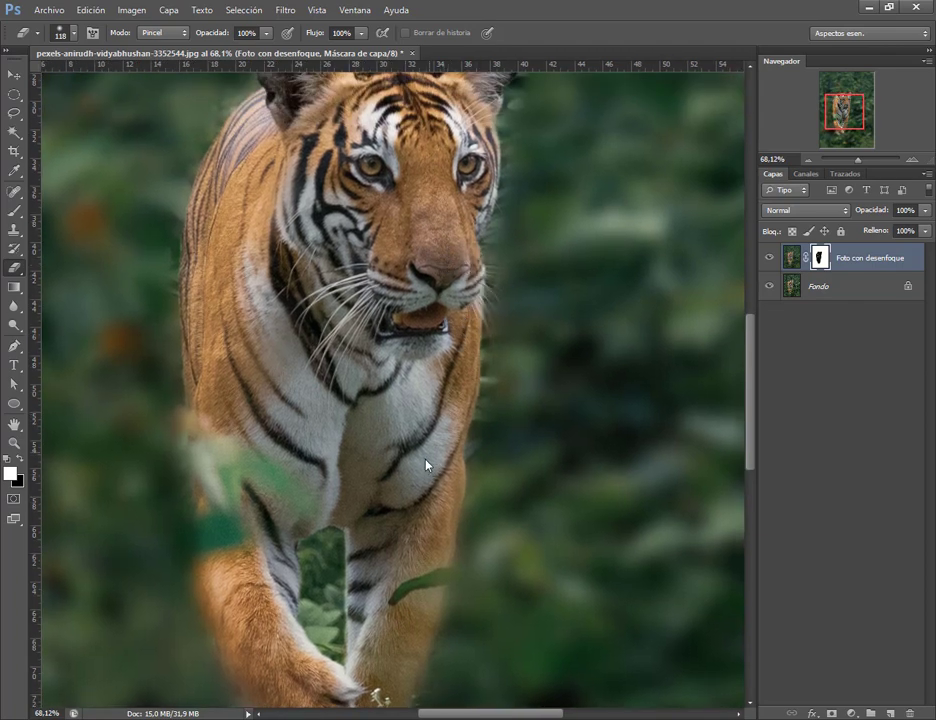
pyautogui.scroll(-3, 426, 463)
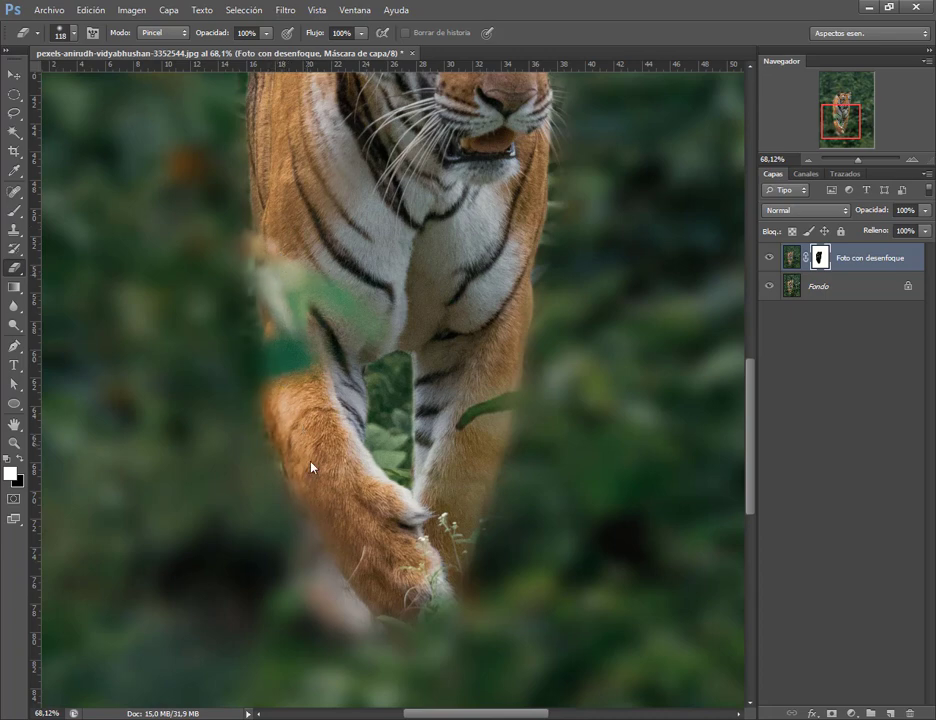
pyautogui.moveTo(325, 565)
pyautogui.mouseDown()
pyautogui.moveTo(338, 593)
pyautogui.moveTo(360, 605)
pyautogui.moveTo(384, 615)
pyautogui.moveTo(368, 573)
pyautogui.moveTo(441, 625)
pyautogui.mouseUp()
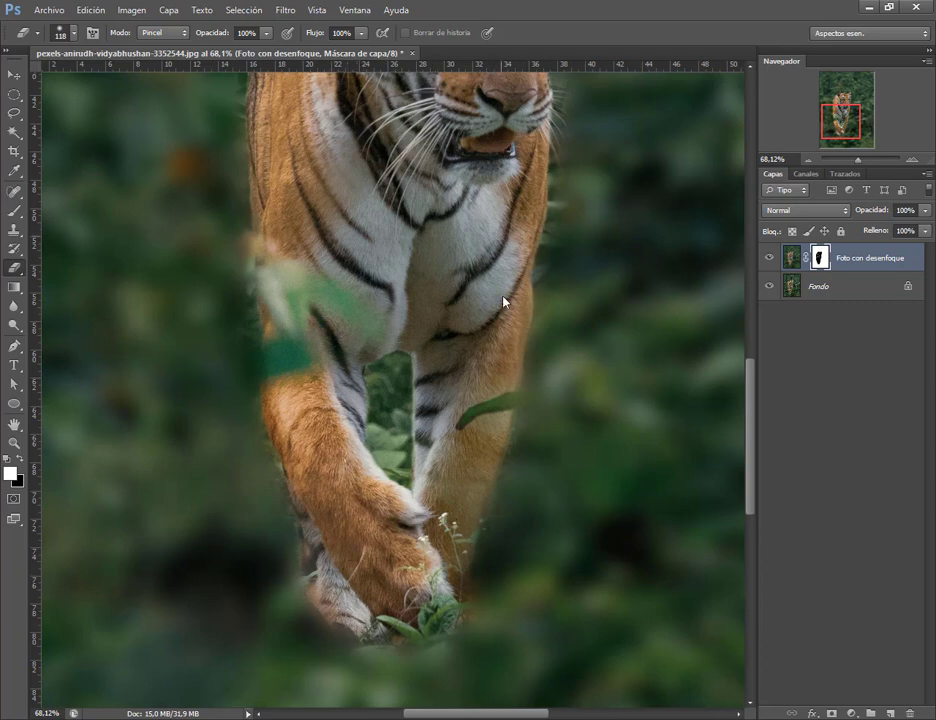
pyautogui.scroll(-2, 501, 317)
pyautogui.scroll(2, 493, 379)
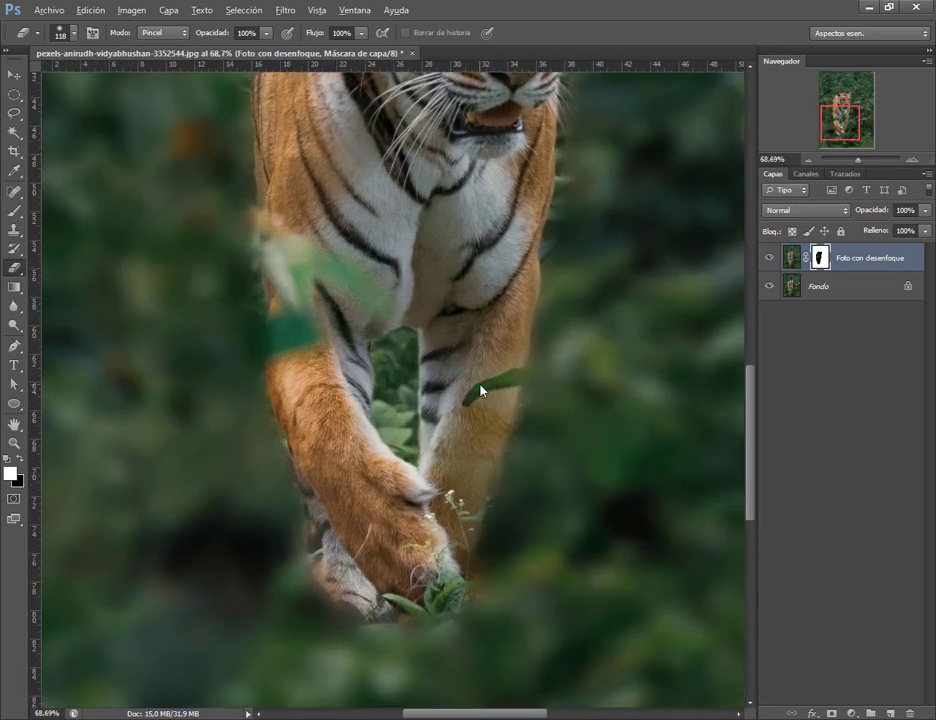
# Step: Set the brush size to 131 px and switch to the Brush tool
pyautogui.rightClick(404, 453)
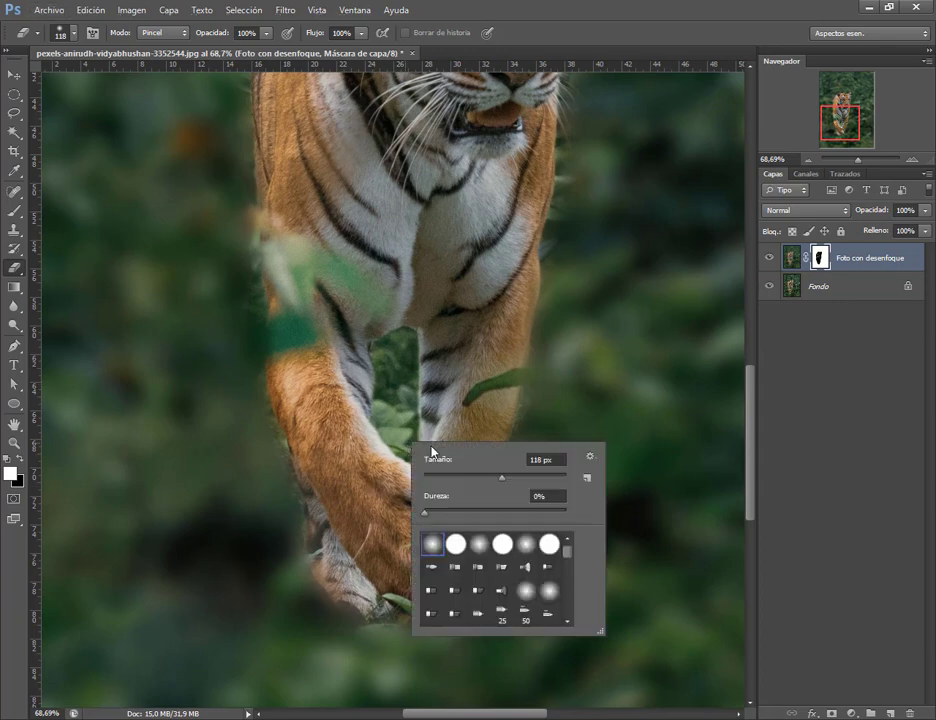
pyautogui.moveTo(498, 483); pyautogui.dragTo(508, 483)
pyautogui.press('Return')
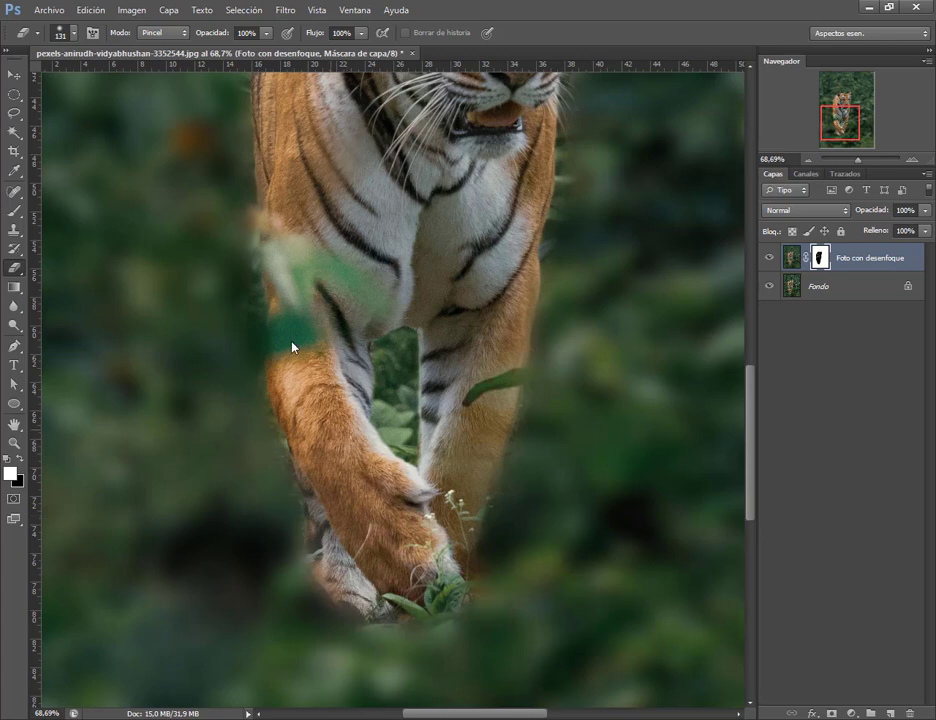
pyautogui.press('b')
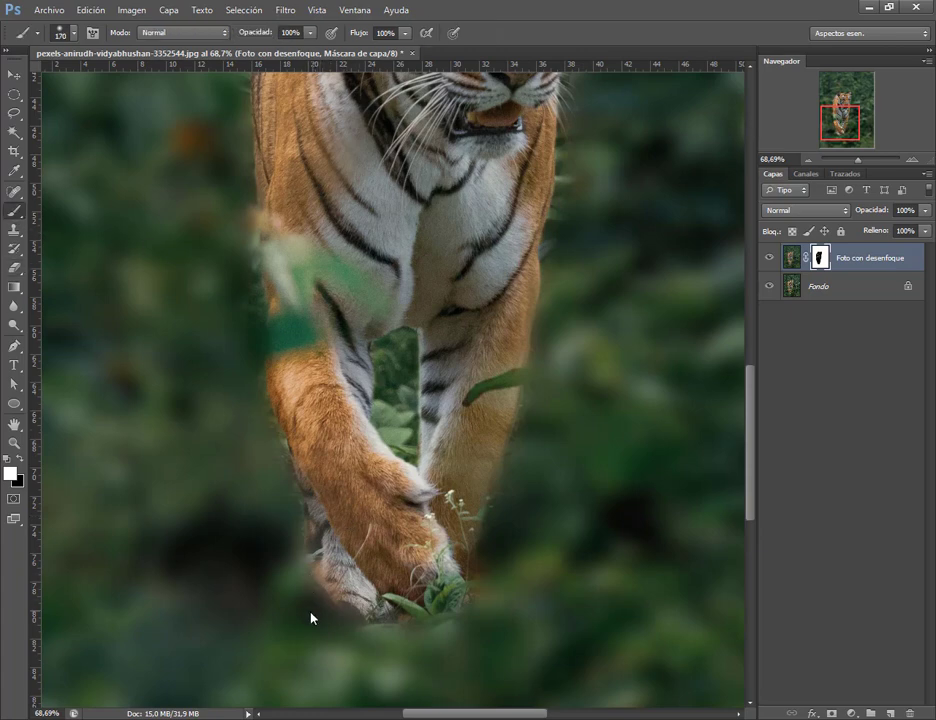
# Step: Paint the mask over the gap between the tiger's legs with a 138 px brush to blur it
pyautogui.scroll(-3, 669, 343)
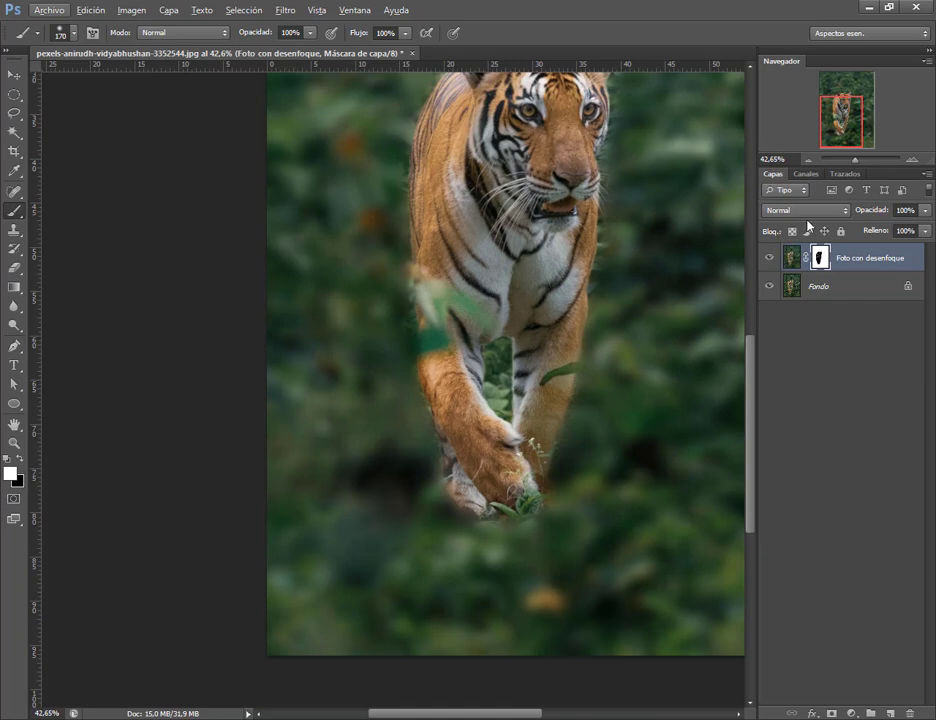
pyautogui.scroll(2, 501, 609)
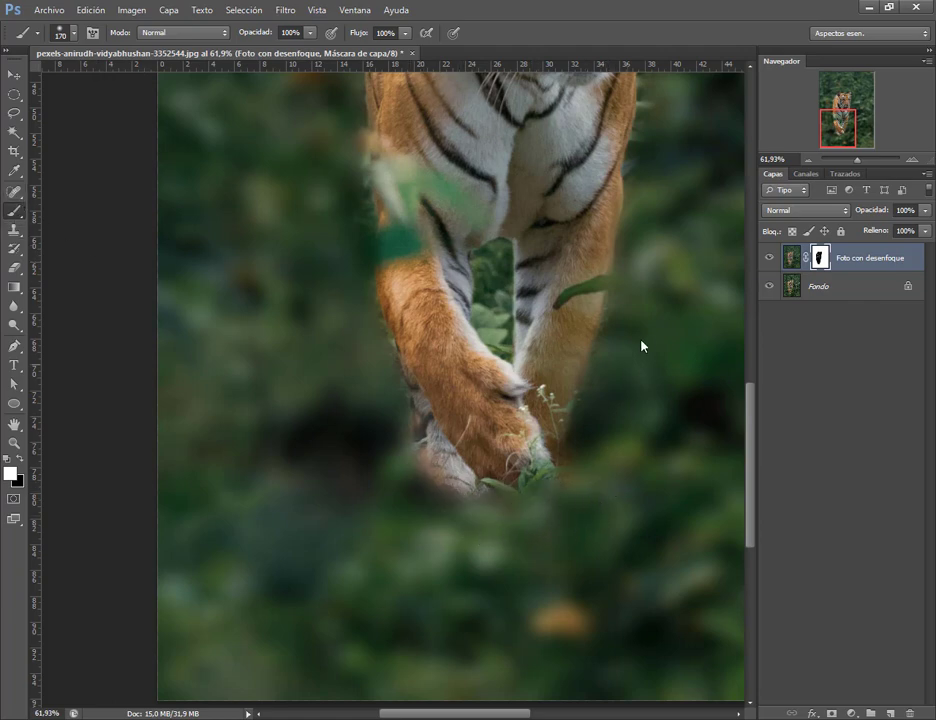
pyautogui.moveTo(641, 347); pyautogui.dragTo(555, 606)
pyautogui.keyDown('alt'); pyautogui.rightClick(418, 546); pyautogui.keyUp('alt')
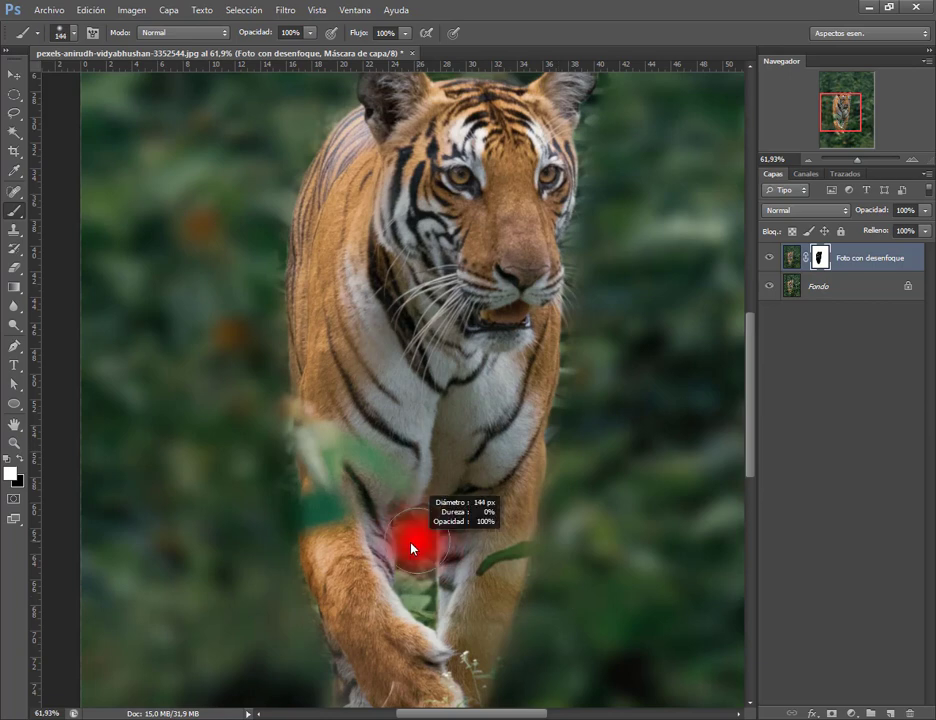
pyautogui.moveTo(418, 537); pyautogui.dragTo(420, 578)
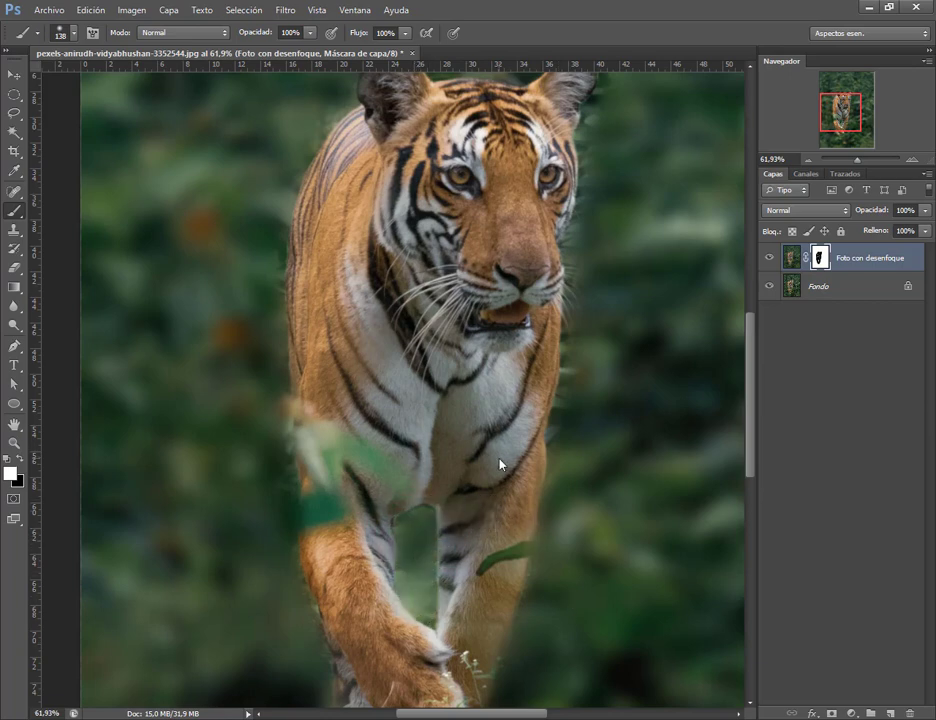
# Step: Switch to the Eraser and refine the mask around the tiger's head
pyautogui.click(14, 268)
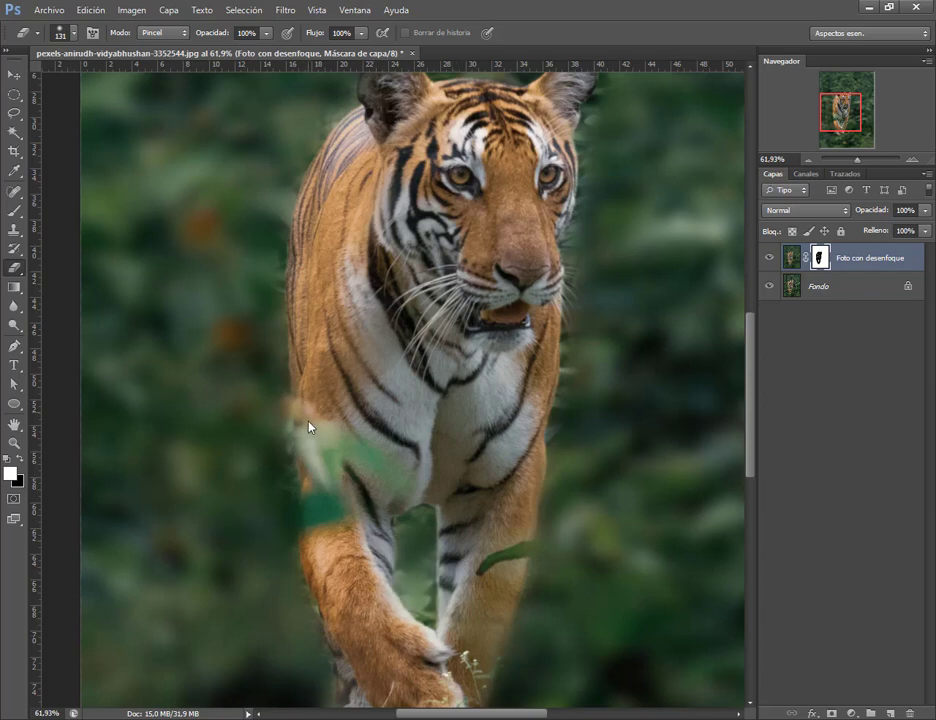
pyautogui.scroll(3, 334, 392)
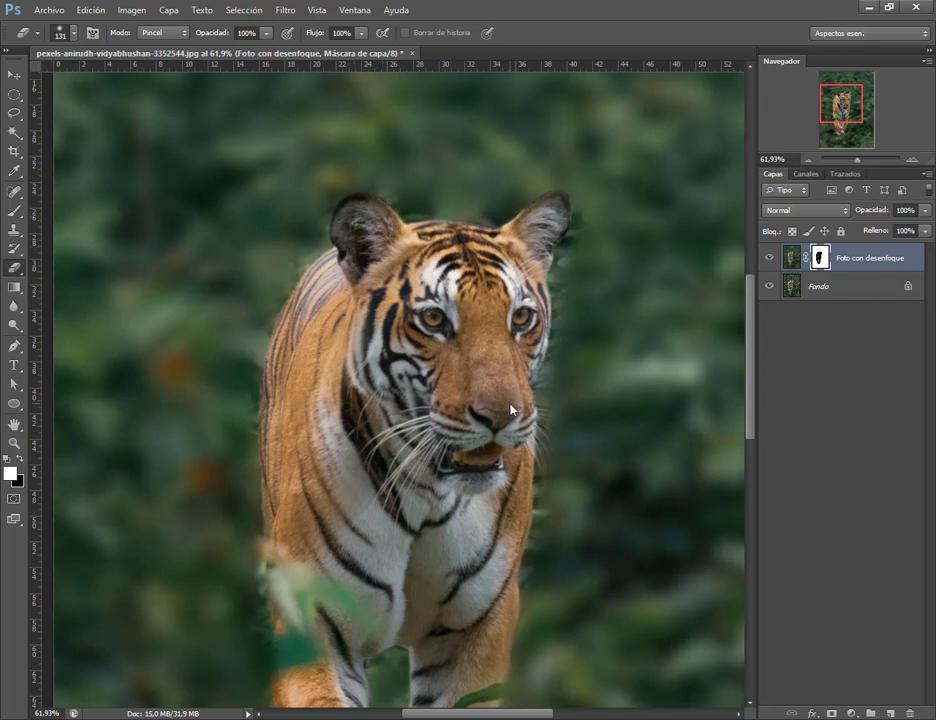
pyautogui.scroll(-3, 464, 515)
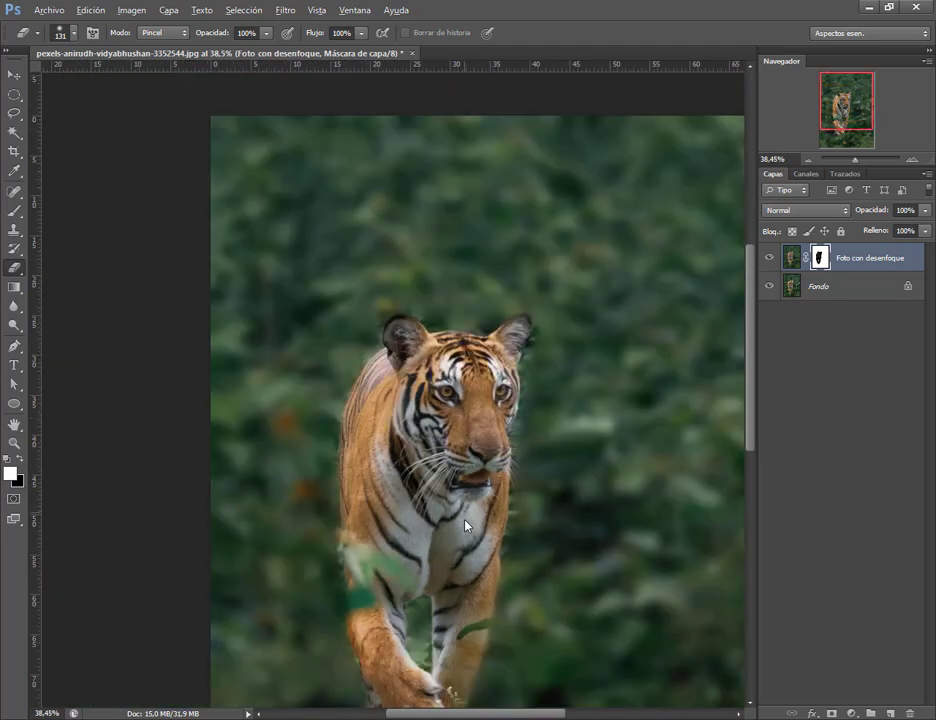
pyautogui.scroll(-2, 464, 525)
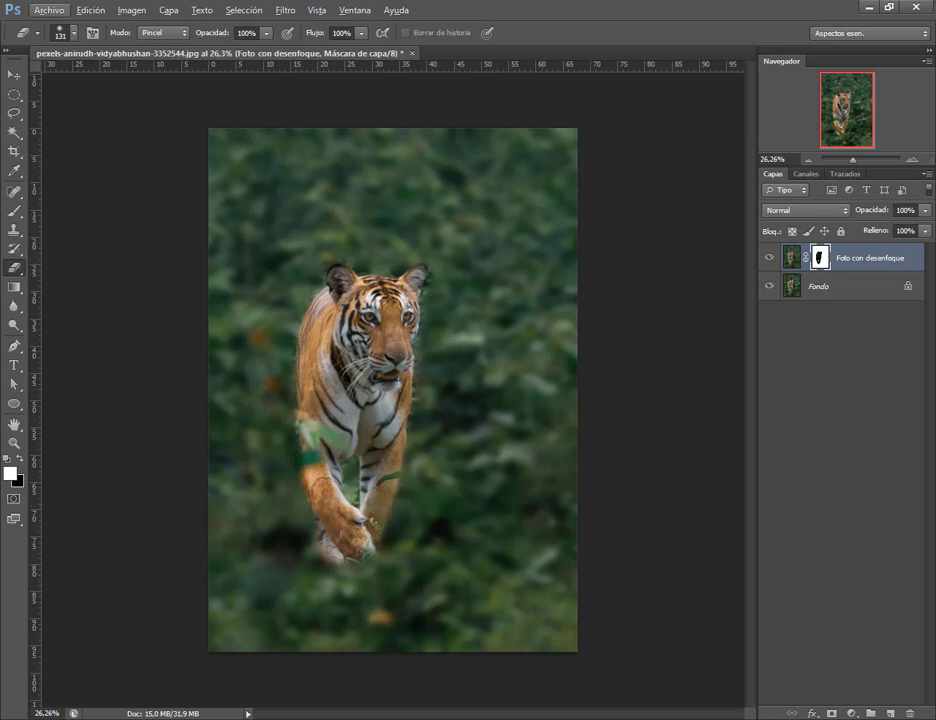
# Step: Return from Google Meet and select the Move tool
pyautogui.click(152, 665)
pyautogui.click(14, 74)
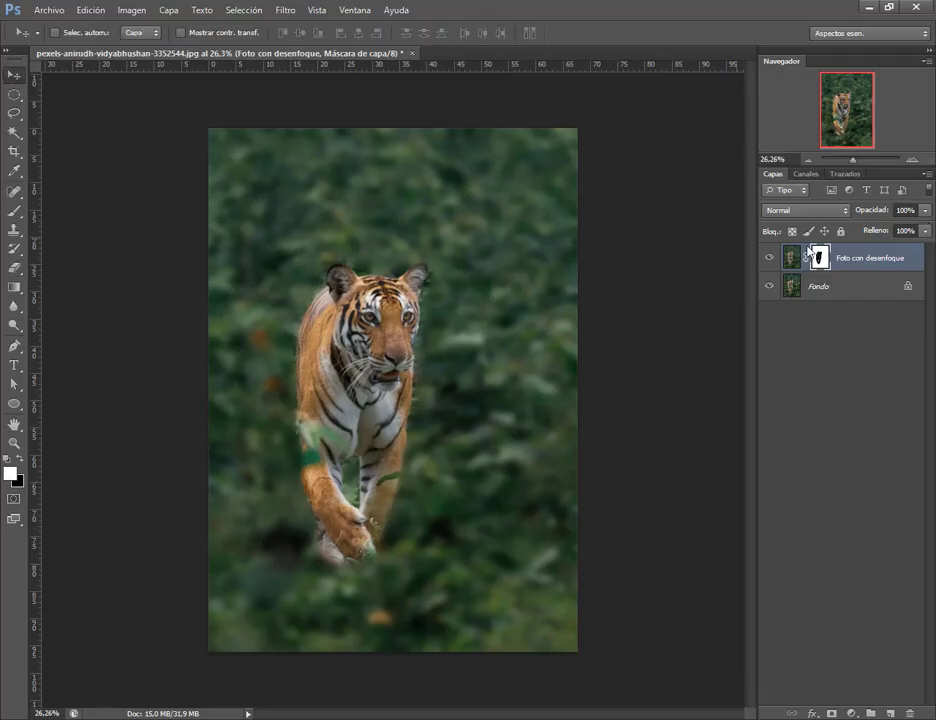
pyautogui.moveTo(792, 262); pyautogui.dragTo(805, 311)
# Step: Save the image as 'tigre con desenfoque' PSD with the default options, then close the document
pyautogui.click(40, 10)
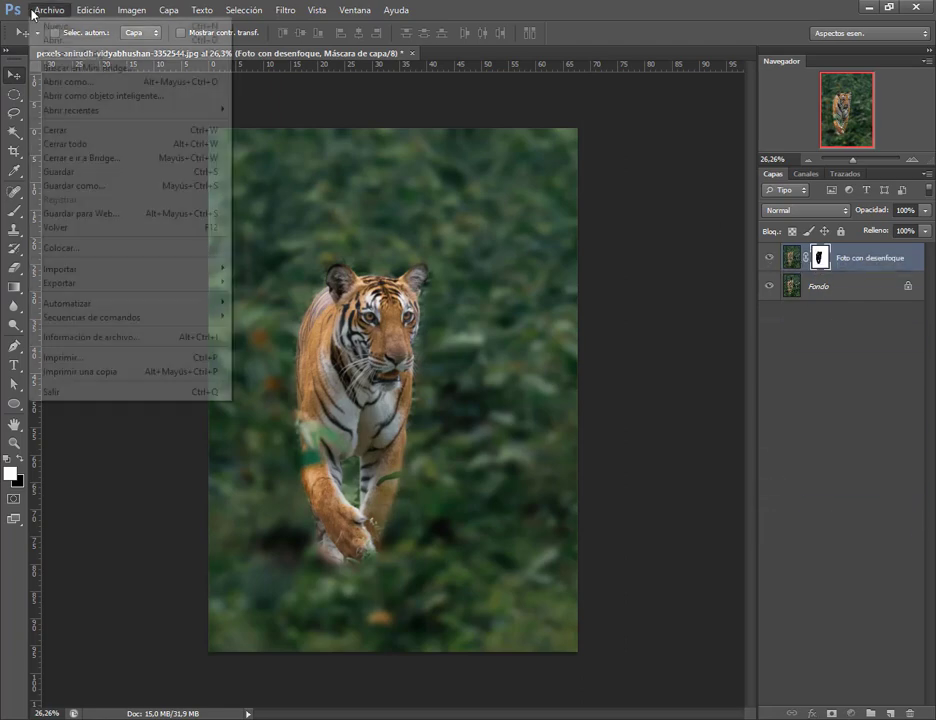
pyautogui.click(83, 172)
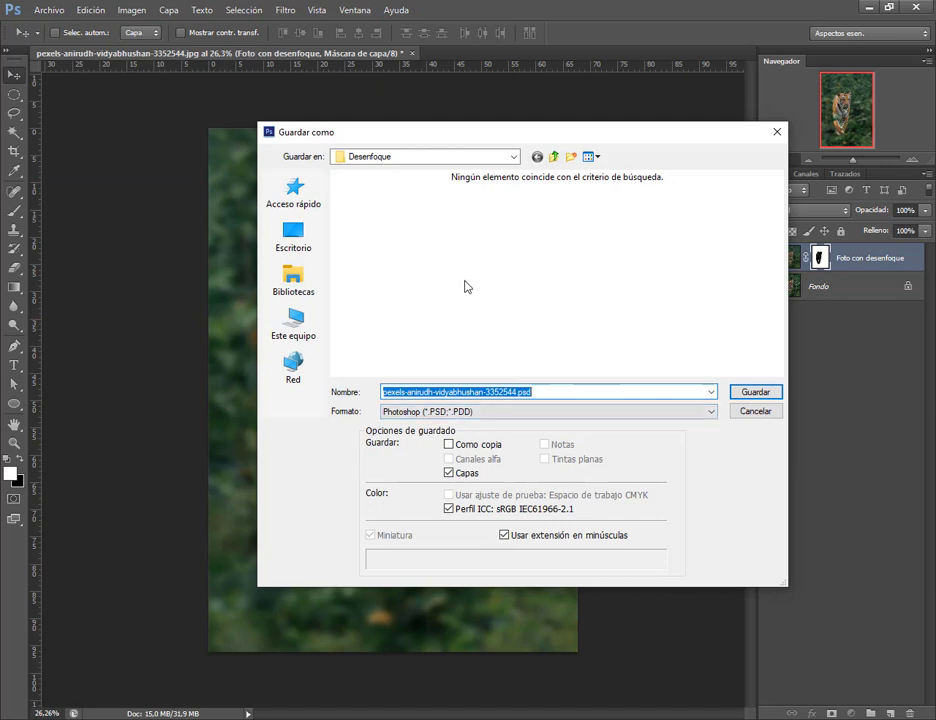
pyautogui.write('tigre')
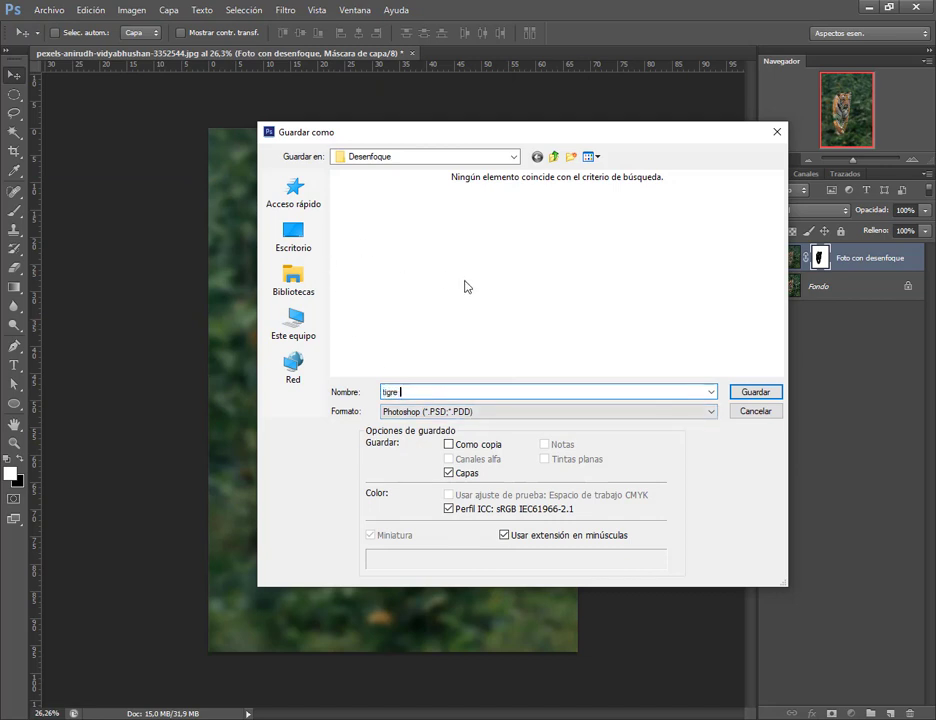
pyautogui.write(' con desenfoque')
pyautogui.press('Return')
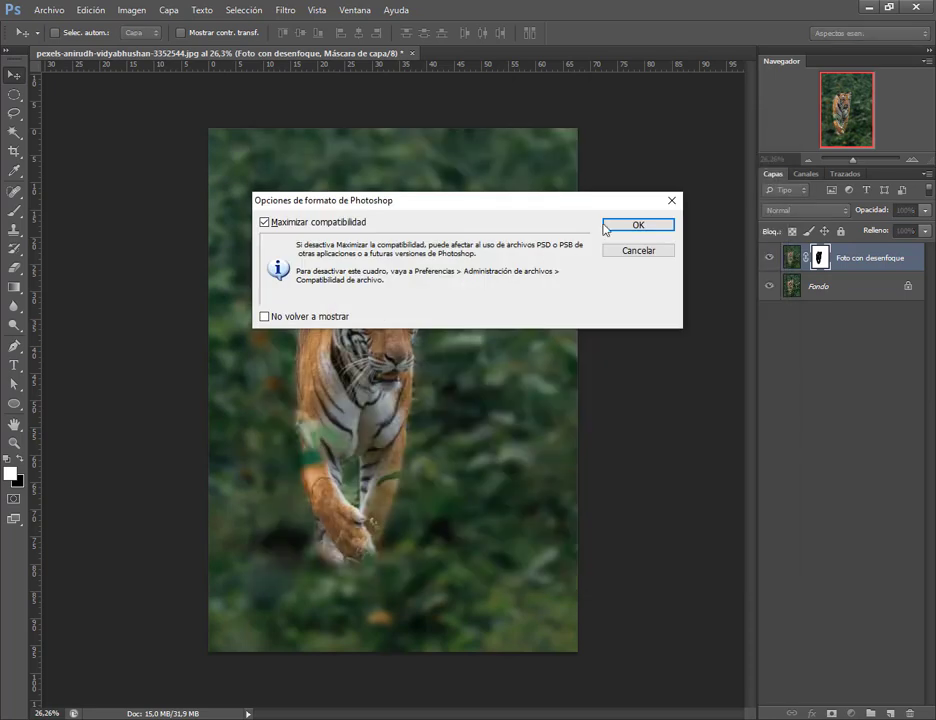
pyautogui.click(605, 229)
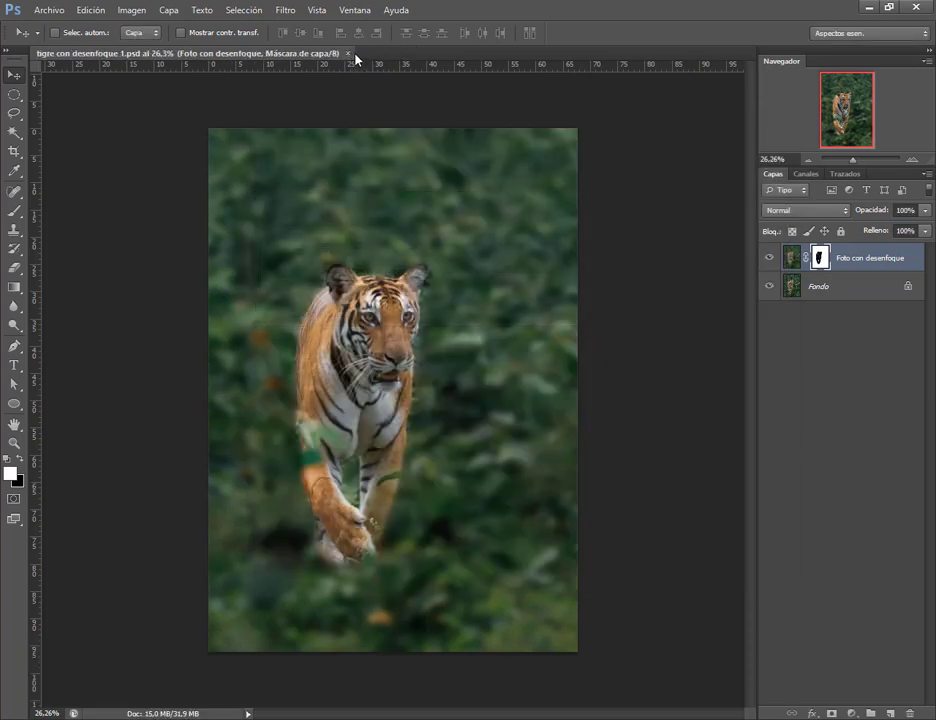
pyautogui.click(348, 53)
# Step: Drag the white car photo from the source folder into Photoshop
pyautogui.hotkey('alt', 'Tab')
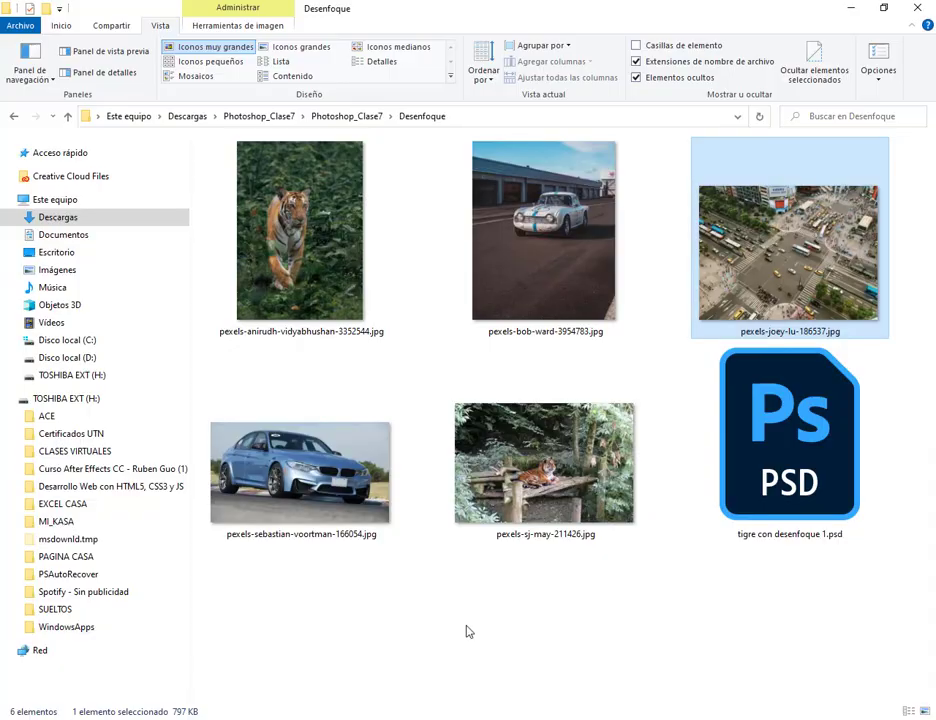
pyautogui.click(468, 629)
pyautogui.moveTo(517, 310); pyautogui.dragTo(378, 484)
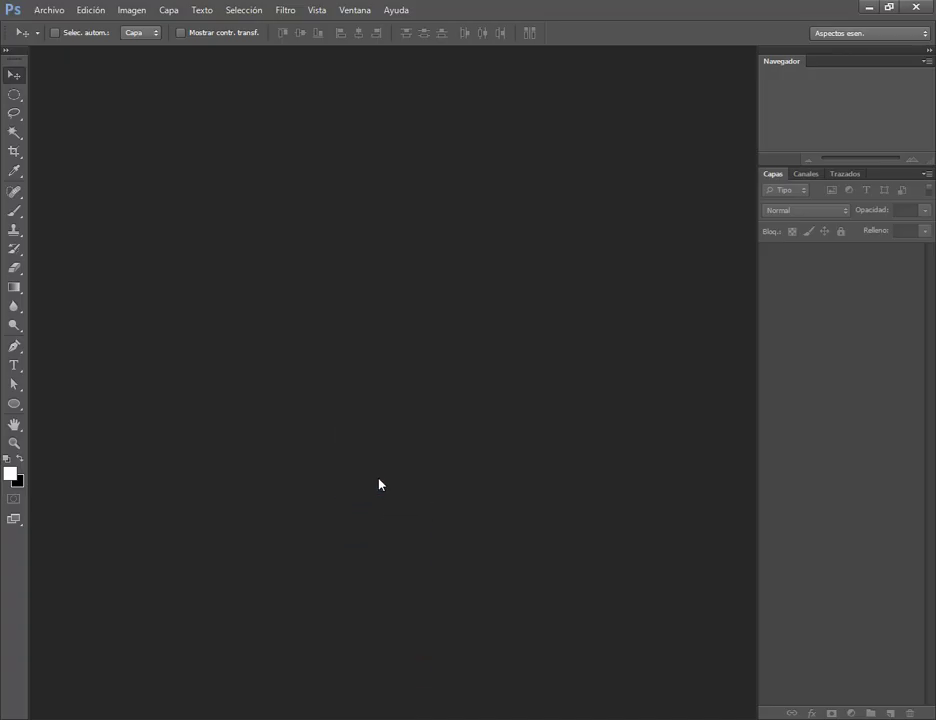
# Step: Open the car photo, duplicate Fondo as Fondo copia, and show the Filtro > Desenfocar list
pyautogui.click(492, 355)
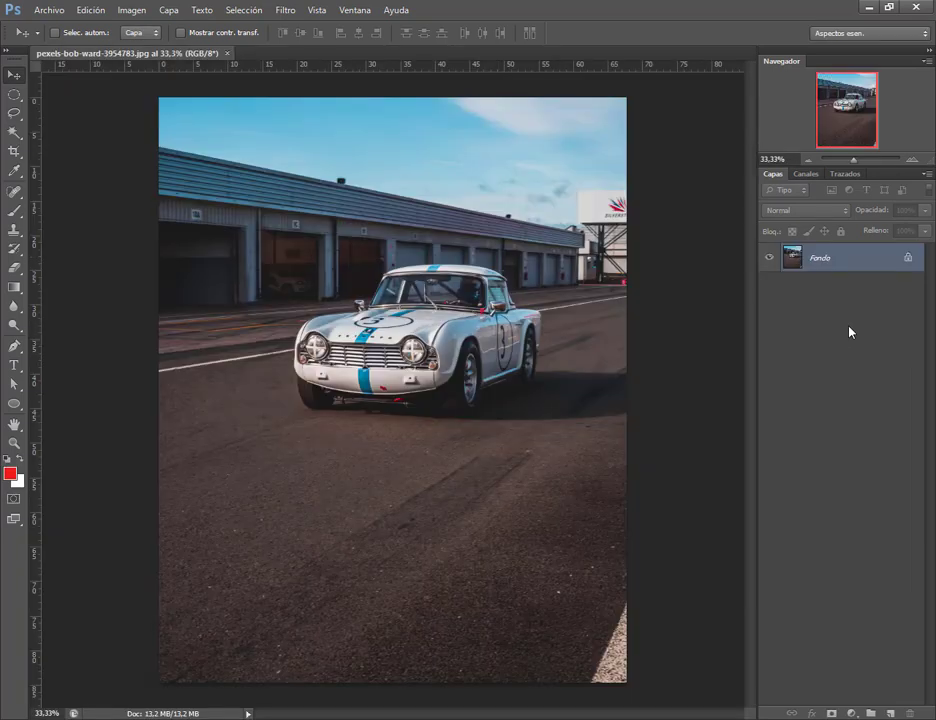
pyautogui.moveTo(886, 265); pyautogui.dragTo(890, 713)
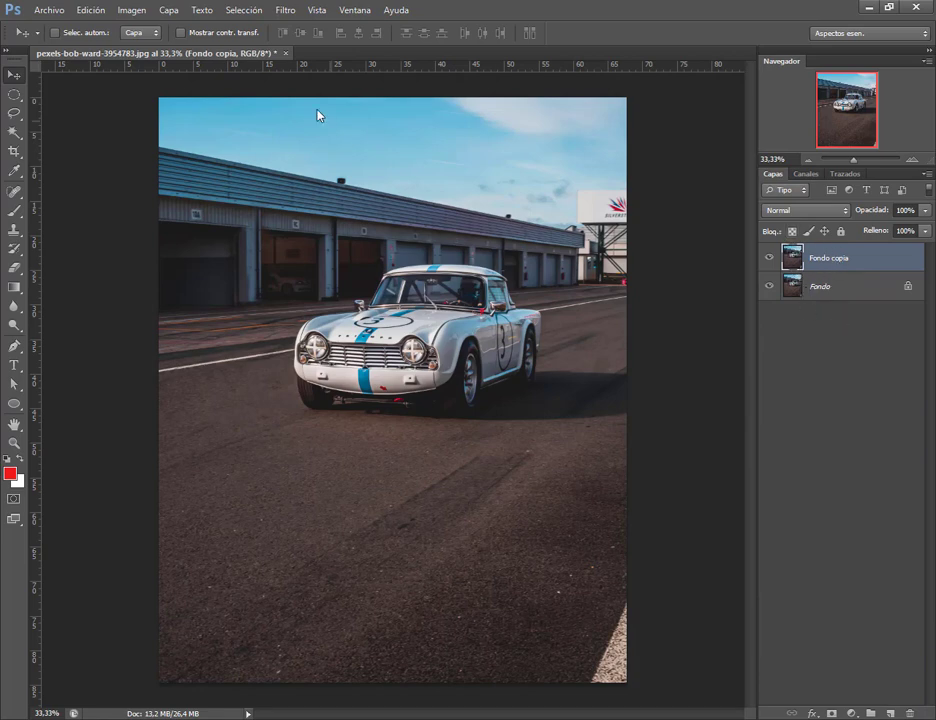
pyautogui.click(285, 12)
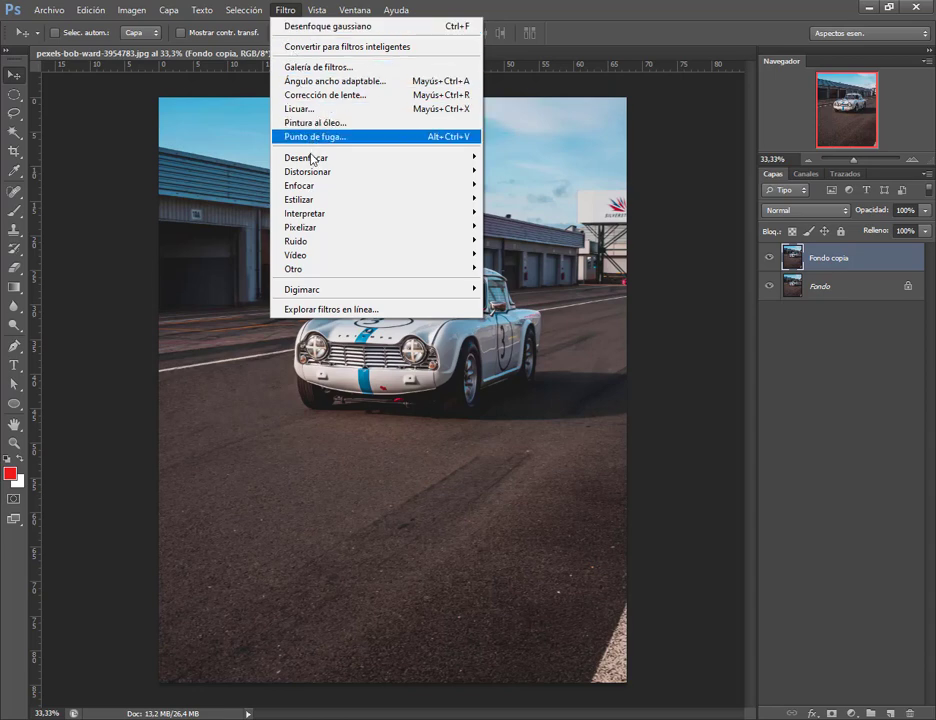
pyautogui.moveTo(313, 158)
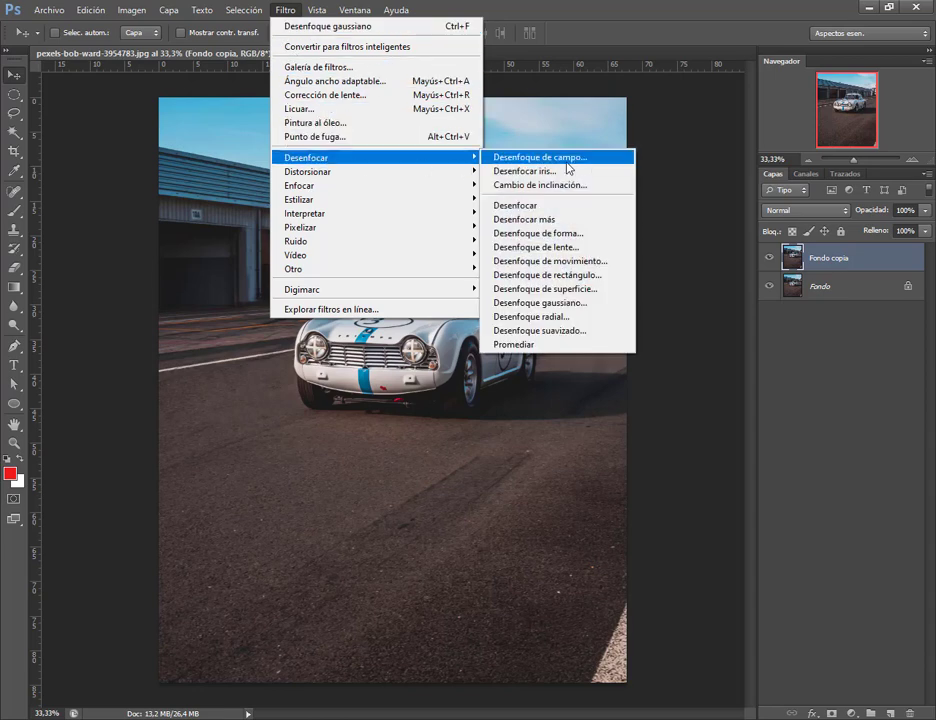
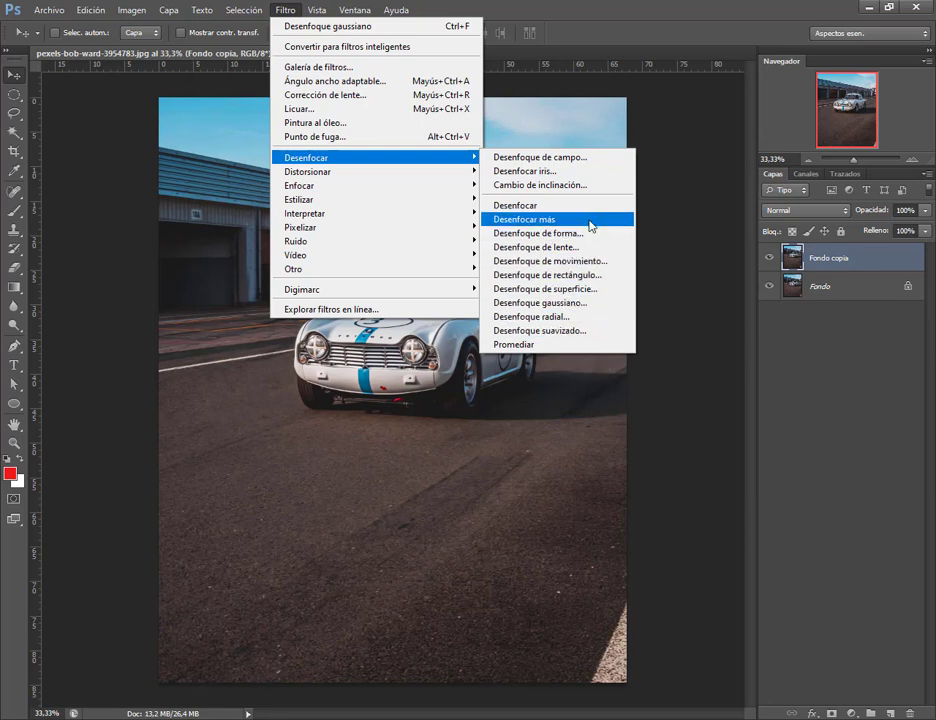
# Step: Start a Field Blur and place a strongly blurred pin on the upper-right building
pyautogui.click(590, 158)
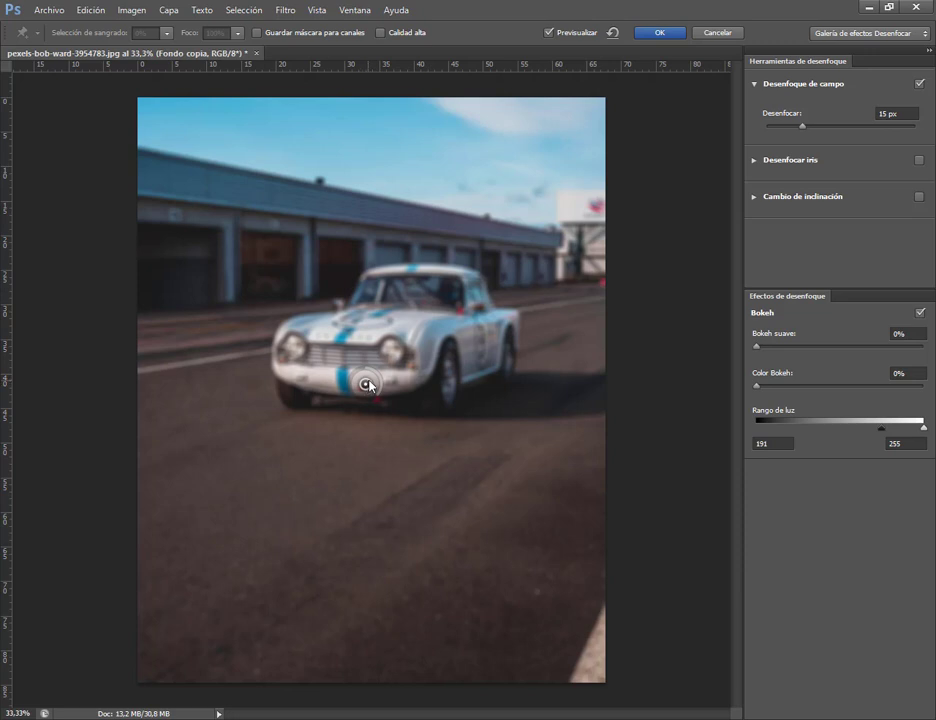
pyautogui.moveTo(368, 390); pyautogui.dragTo(368, 351)
pyautogui.moveTo(394, 341); pyautogui.dragTo(578, 227)
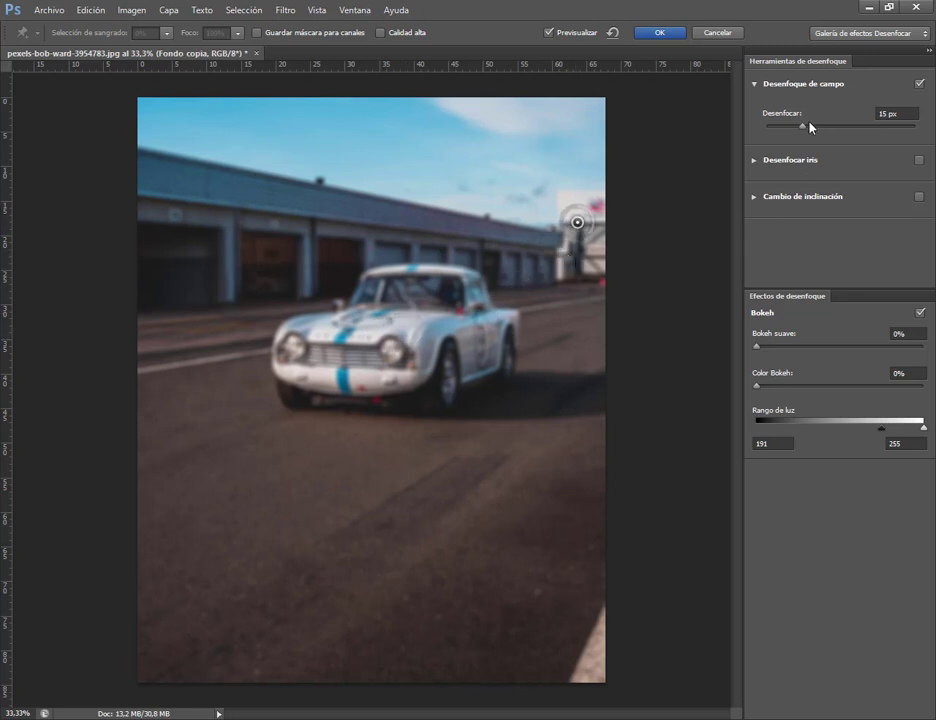
pyautogui.moveTo(814, 128)
pyautogui.mouseDown()
pyautogui.moveTo(824, 128)
pyautogui.moveTo(800, 128)
pyautogui.mouseUp()
pyautogui.moveTo(805, 130)
pyautogui.mouseDown()
pyautogui.moveTo(838, 124)
pyautogui.moveTo(818, 126)
pyautogui.mouseUp()
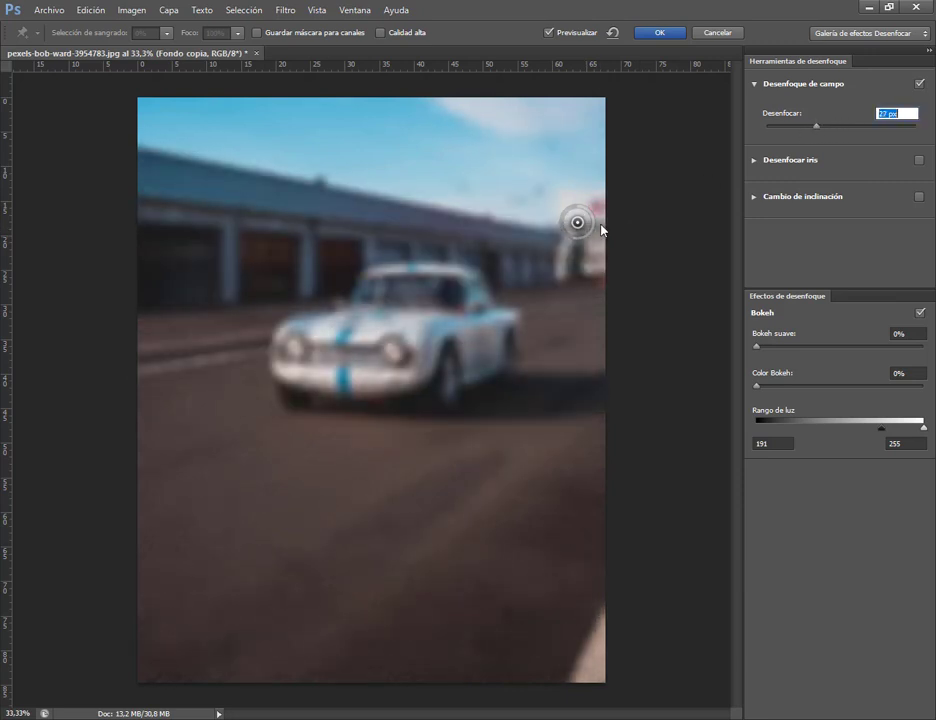
pyautogui.moveTo(577, 222)
pyautogui.mouseDown()
pyautogui.moveTo(566, 198)
pyautogui.moveTo(568, 209)
pyautogui.mouseUp()
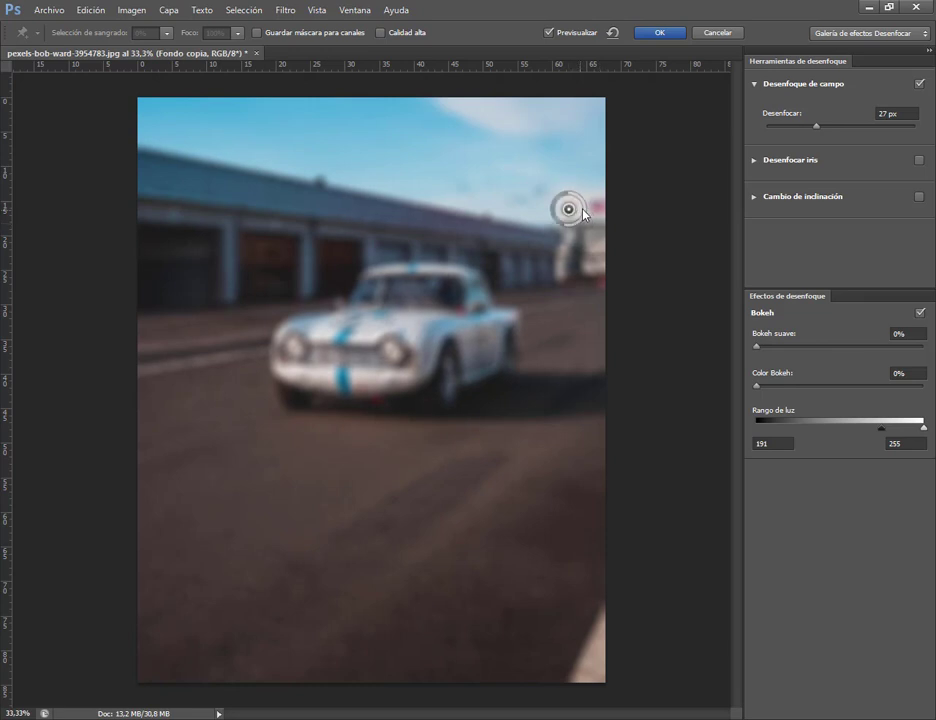
# Step: Add a 3 px blur pin on the left building and adjust both background pins' positions
pyautogui.click(209, 257)
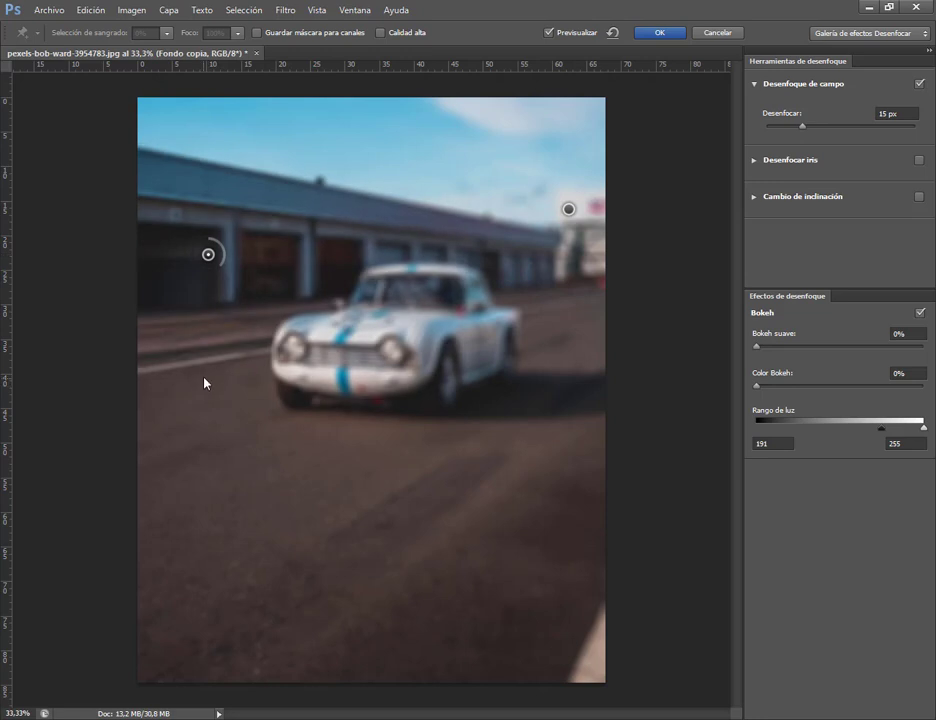
pyautogui.moveTo(209, 256); pyautogui.dragTo(205, 217)
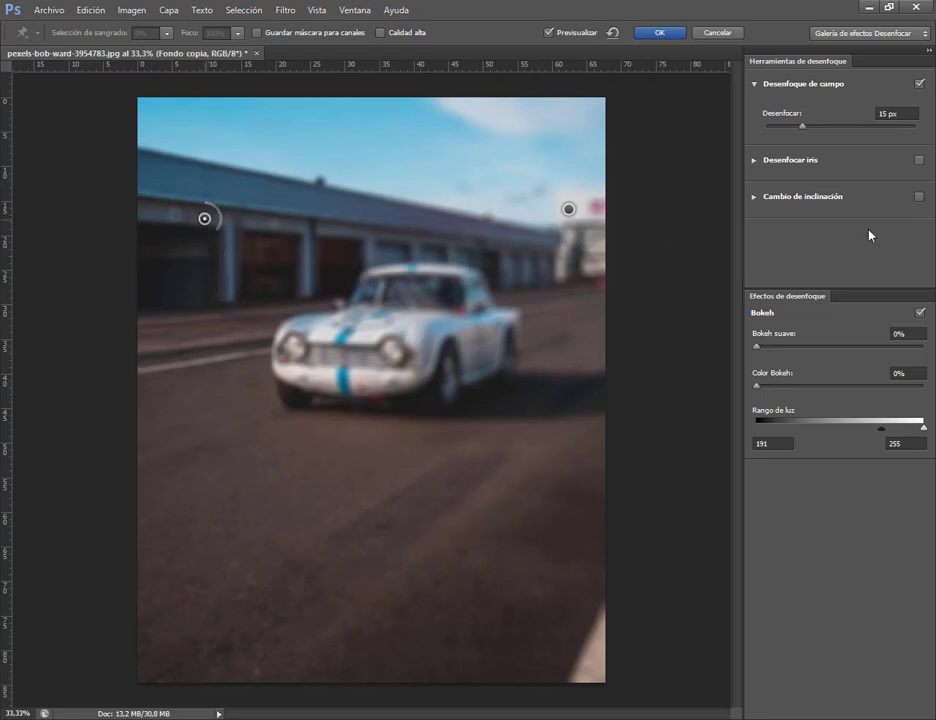
pyautogui.moveTo(806, 127); pyautogui.dragTo(777, 130)
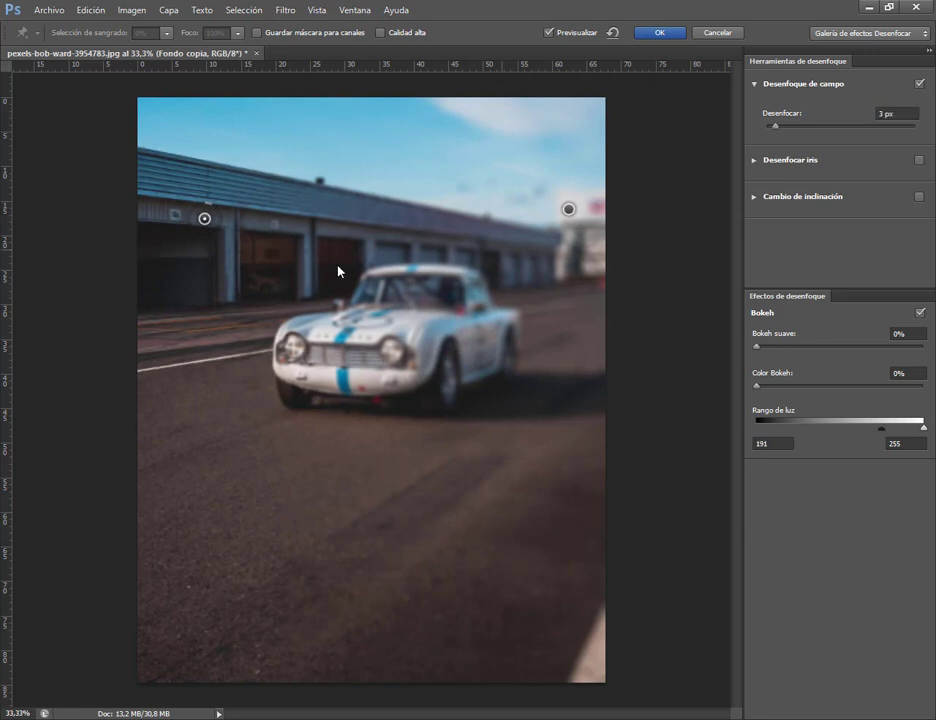
pyautogui.moveTo(205, 217); pyautogui.dragTo(190, 238)
pyautogui.moveTo(568, 209); pyautogui.dragTo(585, 209)
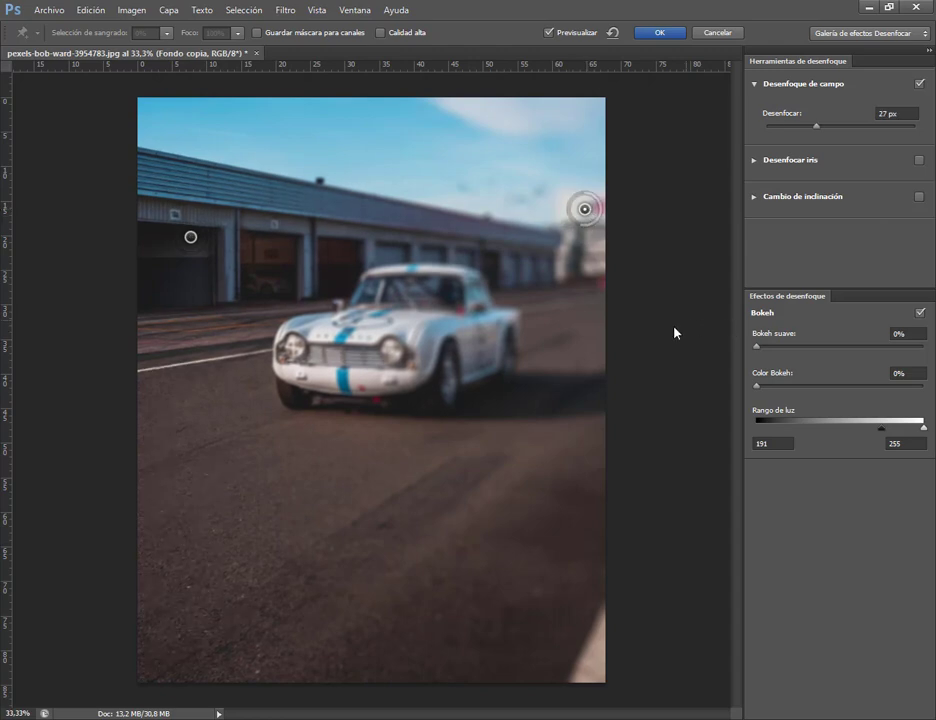
# Step: Add 0 px pins on the car's right fender and left headlight to keep it sharp
pyautogui.click(402, 323)
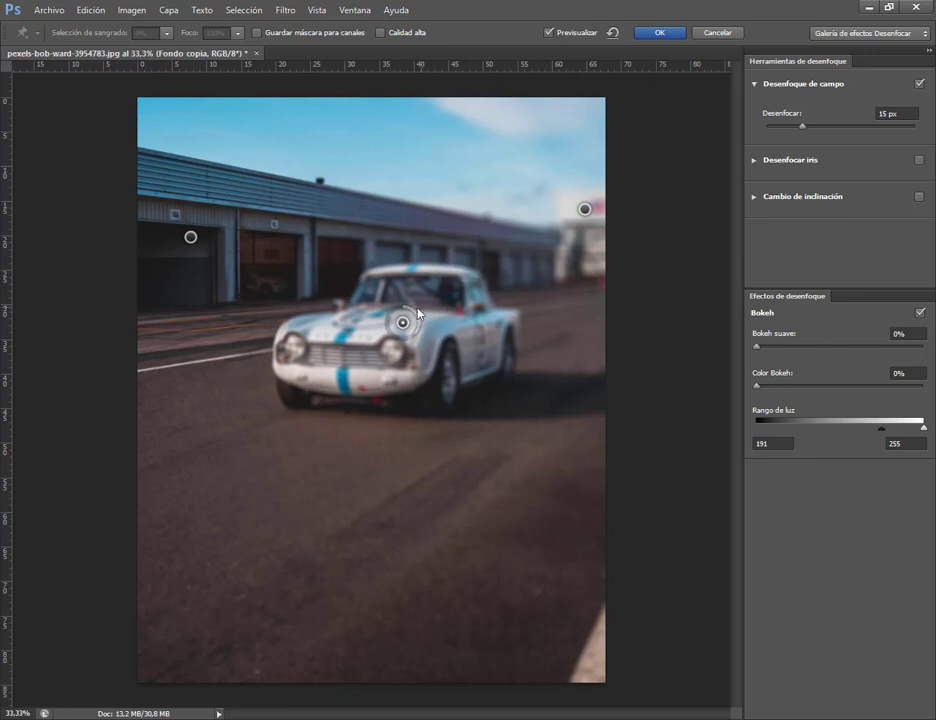
pyautogui.moveTo(803, 127); pyautogui.dragTo(770, 128)
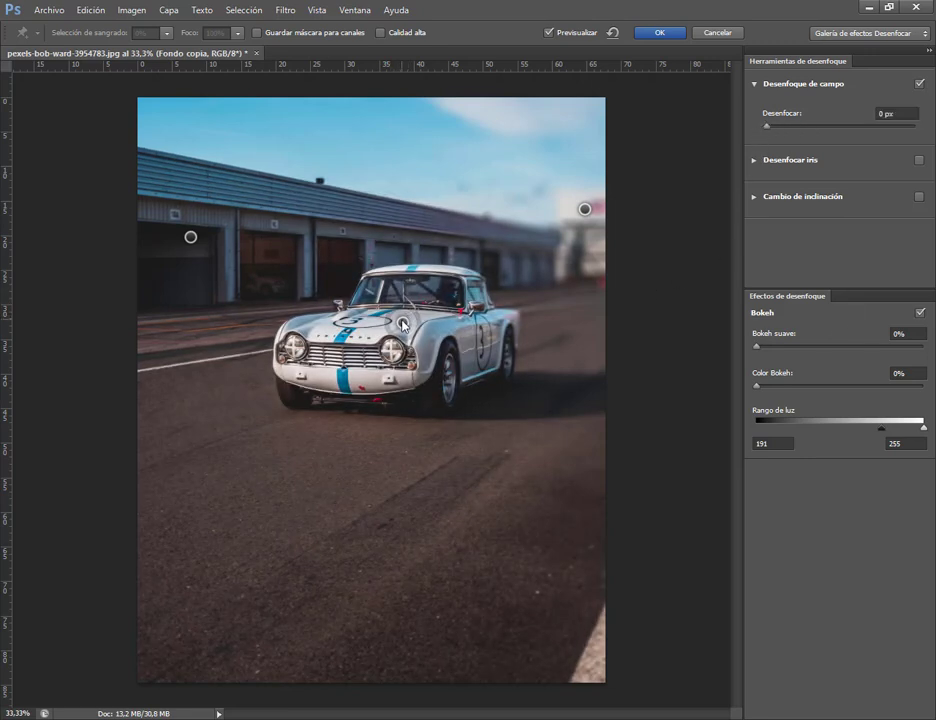
pyautogui.moveTo(402, 322); pyautogui.dragTo(497, 313)
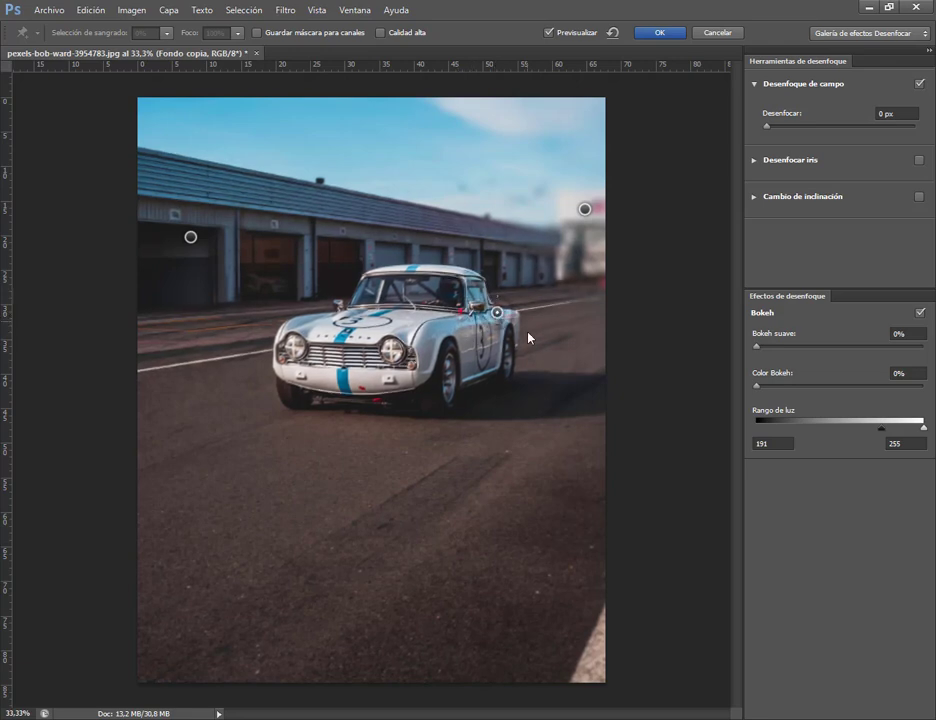
pyautogui.click(313, 335)
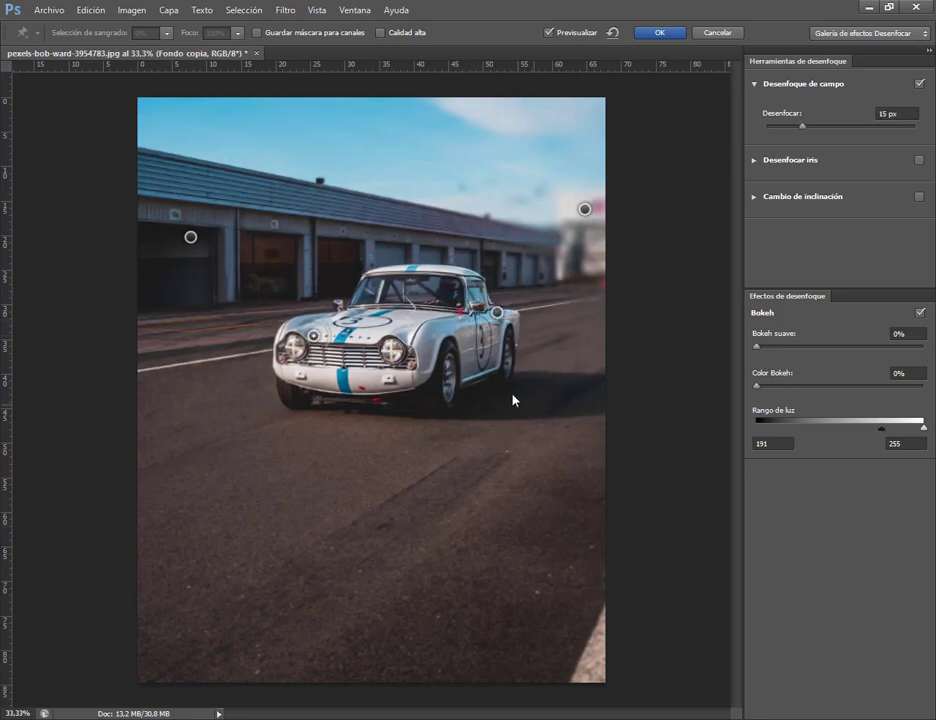
pyautogui.moveTo(804, 128); pyautogui.dragTo(737, 127)
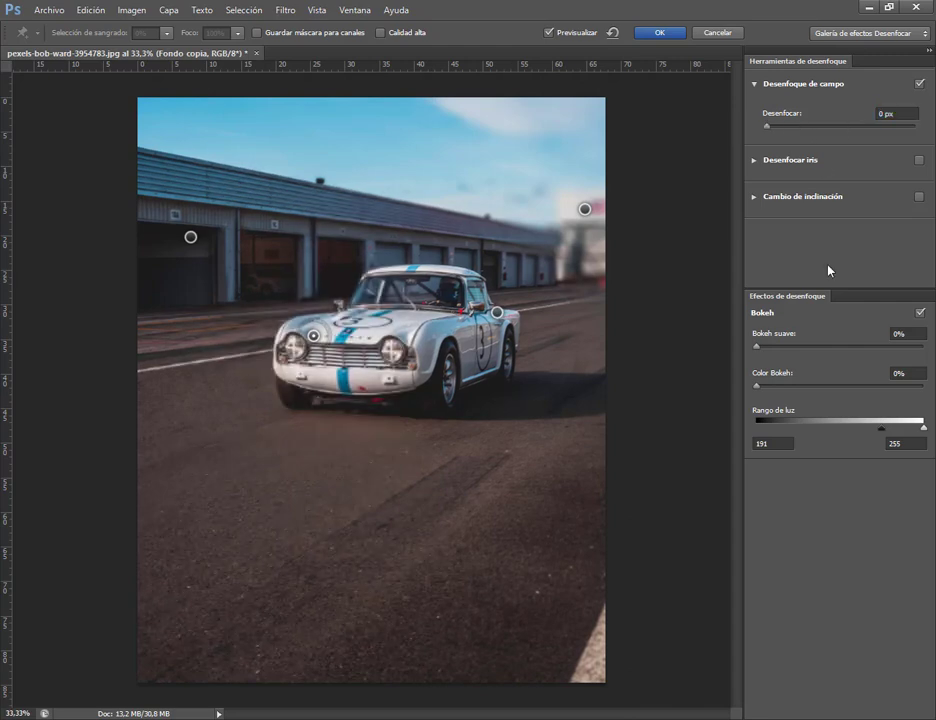
# Step: Add two road pins, lower-left at 25 px and lower-right at about 20 px
pyautogui.click(368, 545)
pyautogui.moveTo(804, 131); pyautogui.dragTo(825, 130)
pyautogui.moveTo(370, 547); pyautogui.dragTo(249, 570)
pyautogui.click(566, 563)
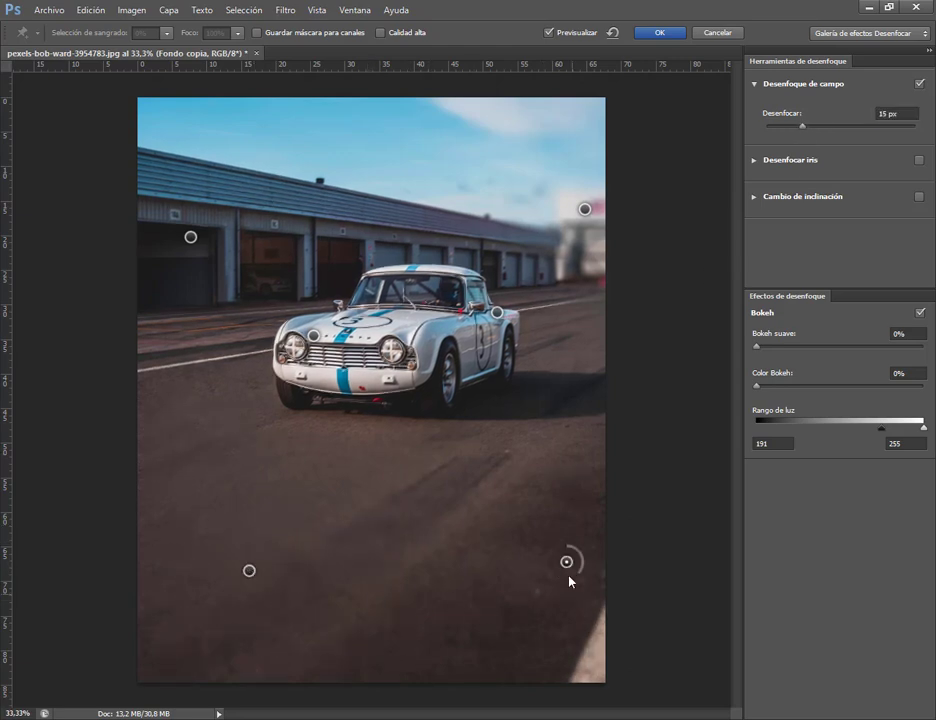
pyautogui.moveTo(567, 566); pyautogui.dragTo(574, 526)
pyautogui.moveTo(803, 126); pyautogui.dragTo(837, 127)
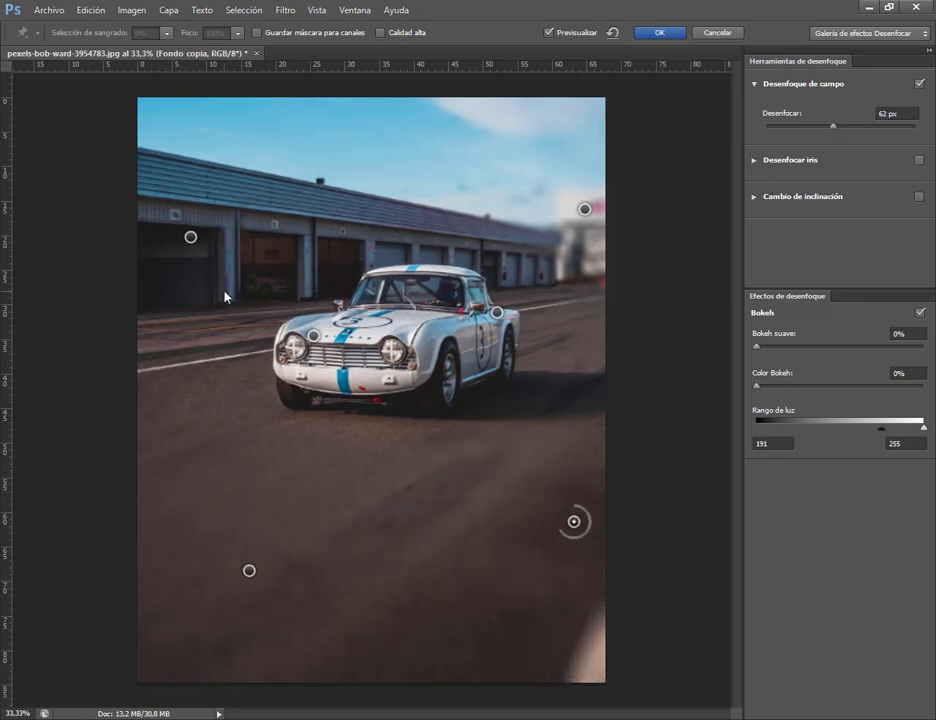
pyautogui.moveTo(579, 525); pyautogui.dragTo(578, 436)
pyautogui.moveTo(832, 127); pyautogui.dragTo(809, 128)
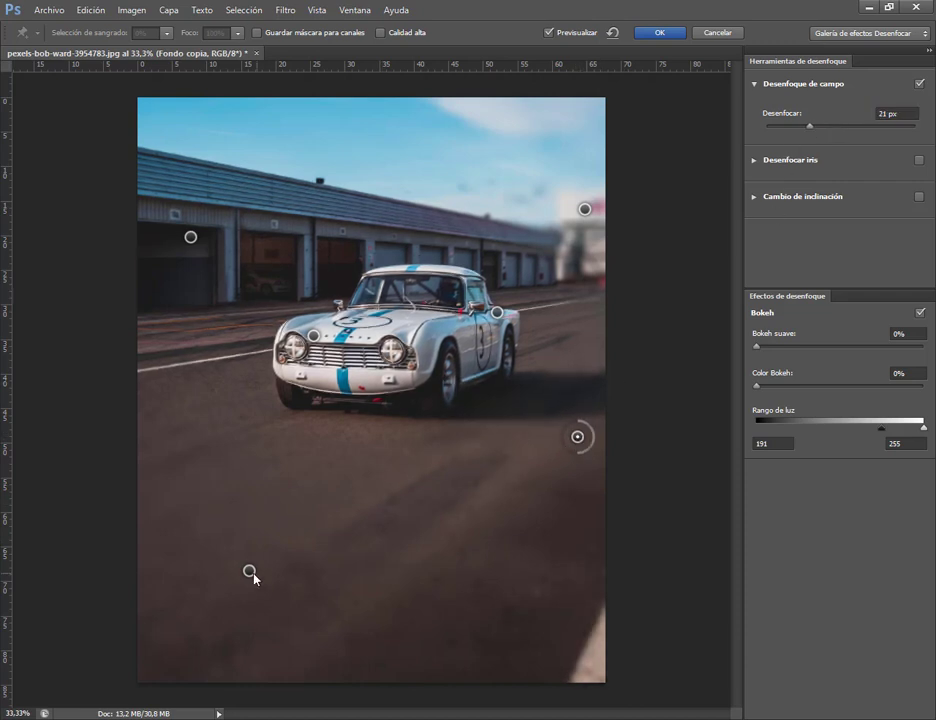
pyautogui.moveTo(252, 574); pyautogui.dragTo(244, 616)
pyautogui.moveTo(826, 127); pyautogui.dragTo(815, 131)
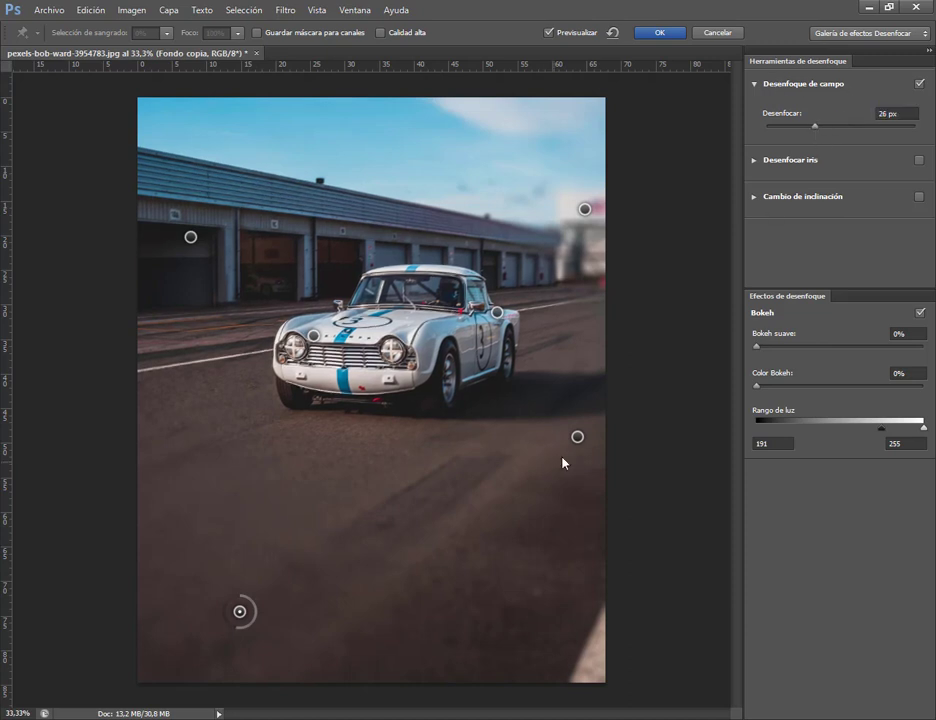
# Step: Fine-tune the car pin's blur amount and delete the right-side road pin
pyautogui.click(497, 312)
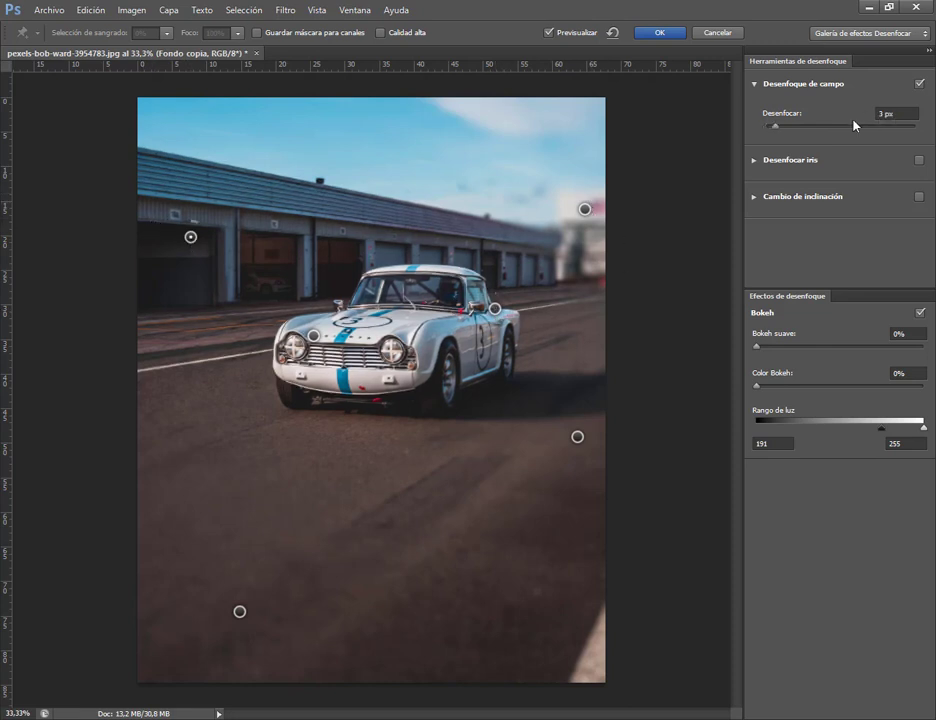
pyautogui.moveTo(775, 133); pyautogui.dragTo(811, 138)
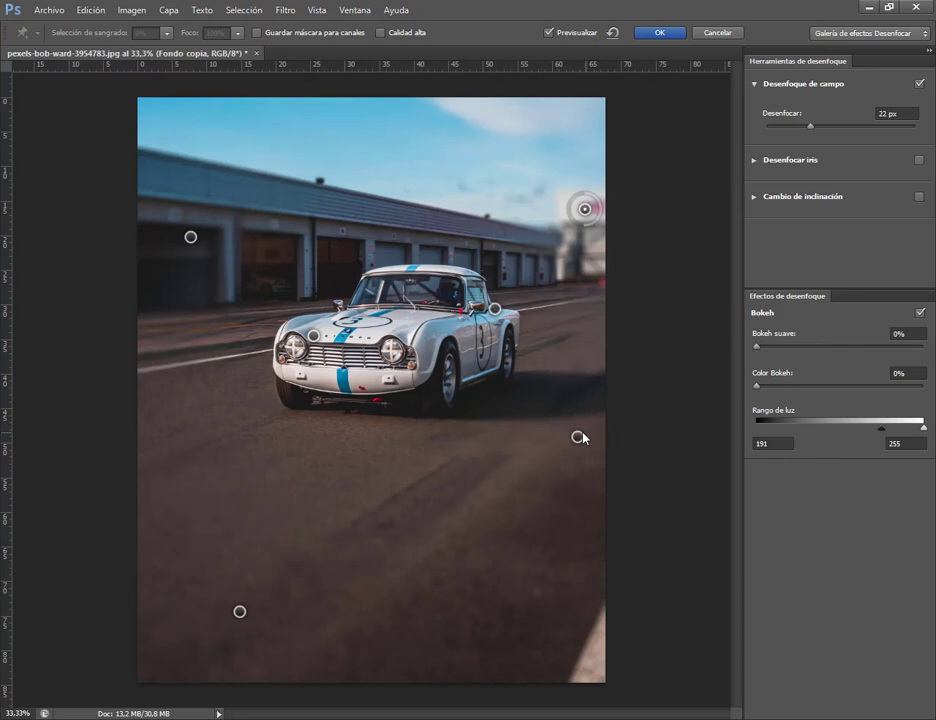
pyautogui.moveTo(577, 437); pyautogui.dragTo(562, 441)
pyautogui.press('Delete')
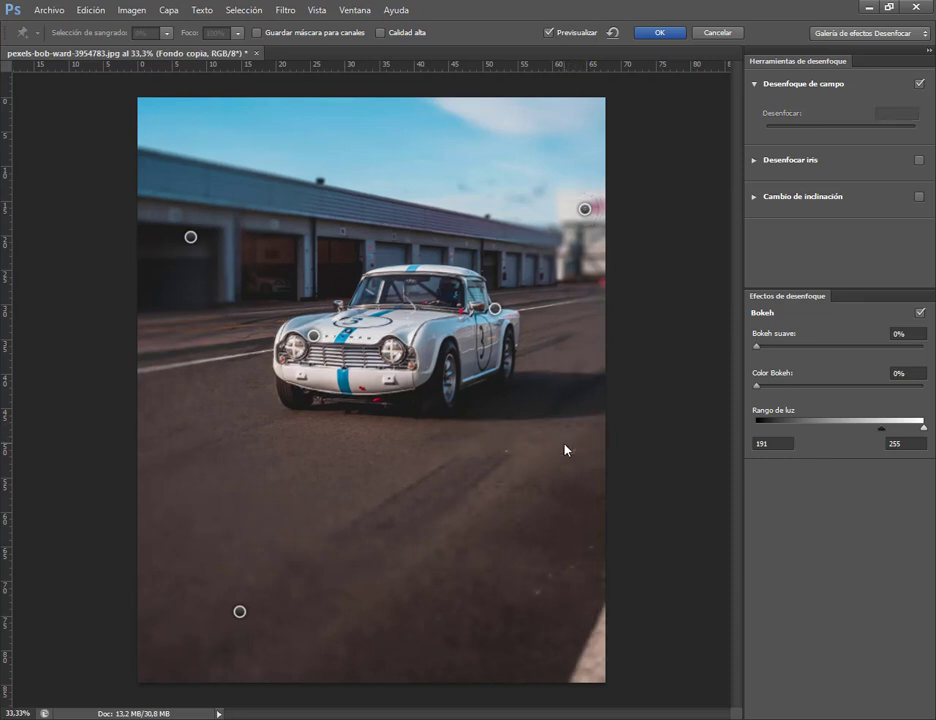
# Step: Add a top-right sky pin, raise the left building pin, and delete the extra roof and sky pins
pyautogui.click(584, 210)
pyautogui.moveTo(583, 206); pyautogui.dragTo(565, 174)
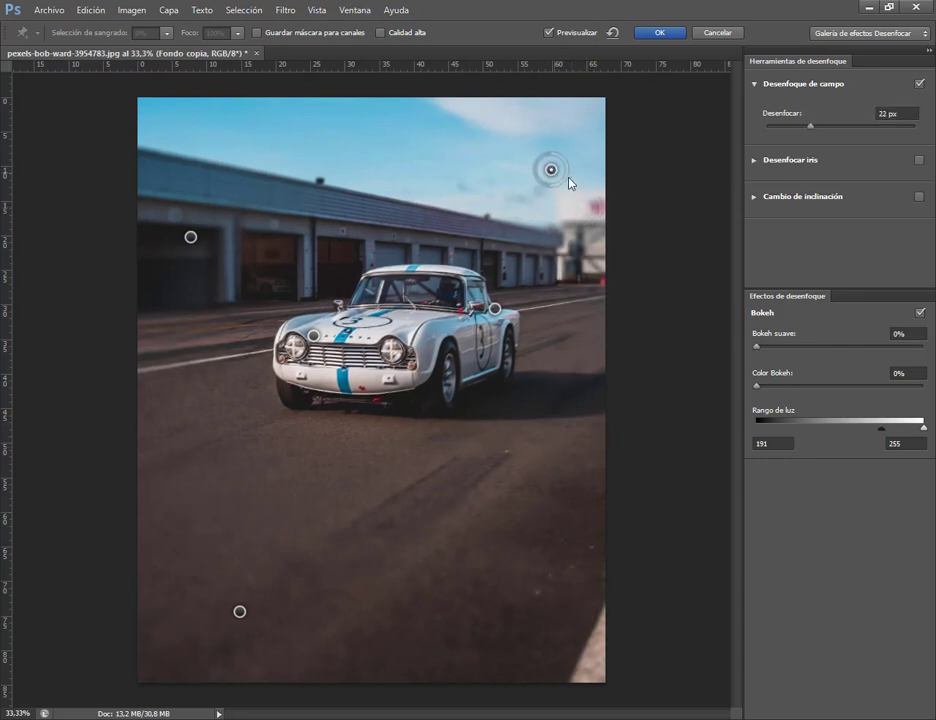
pyautogui.moveTo(190, 237); pyautogui.dragTo(190, 198)
pyautogui.click(299, 182)
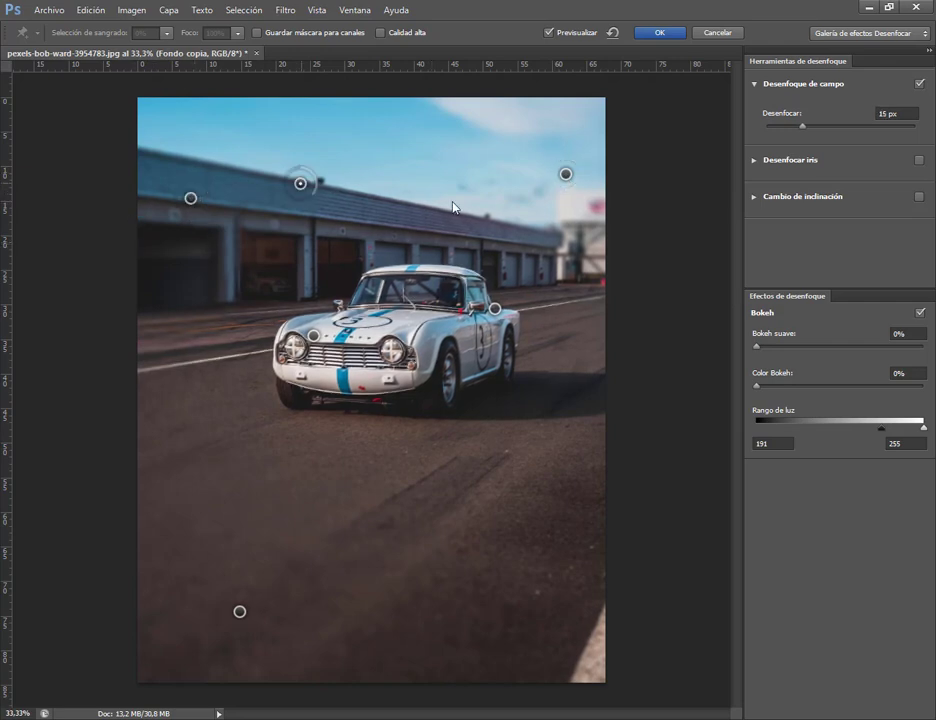
pyautogui.click(483, 194)
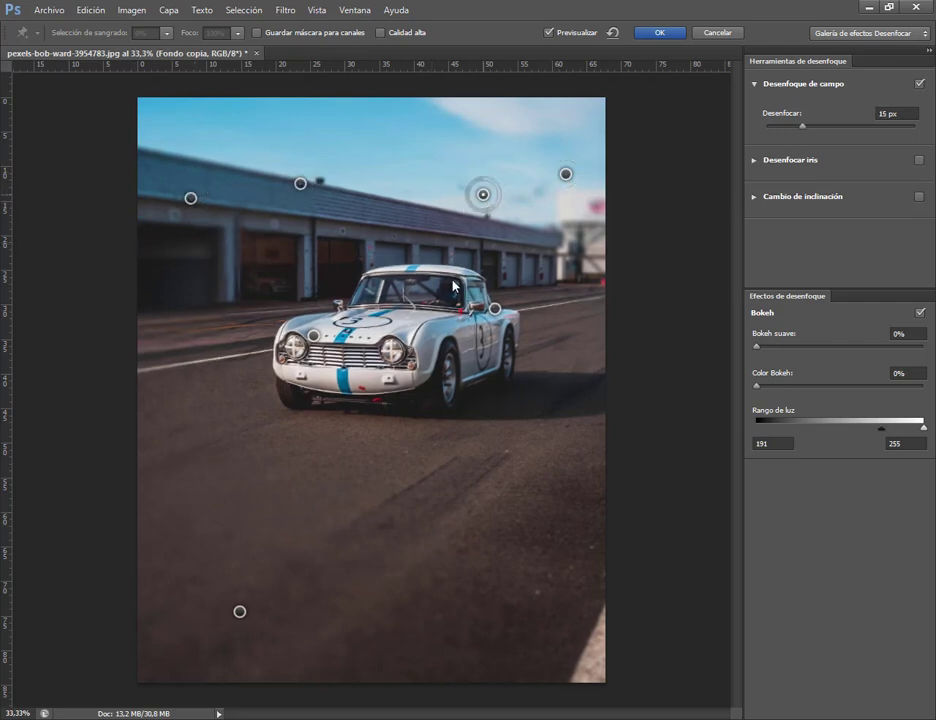
pyautogui.click(300, 184)
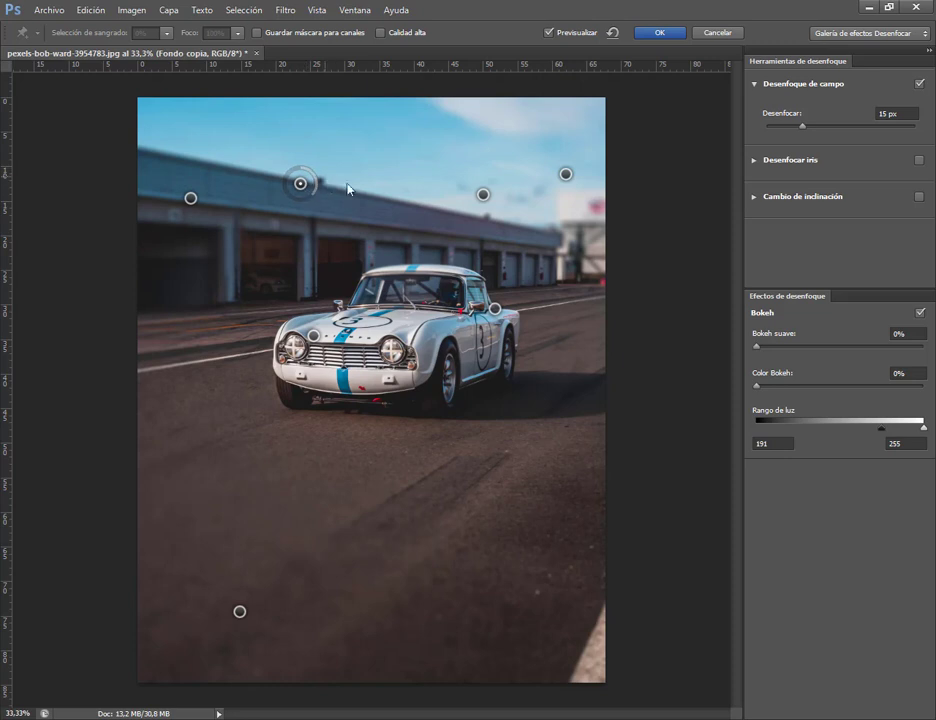
pyautogui.press('Delete')
pyautogui.click(483, 196)
pyautogui.press('Delete')
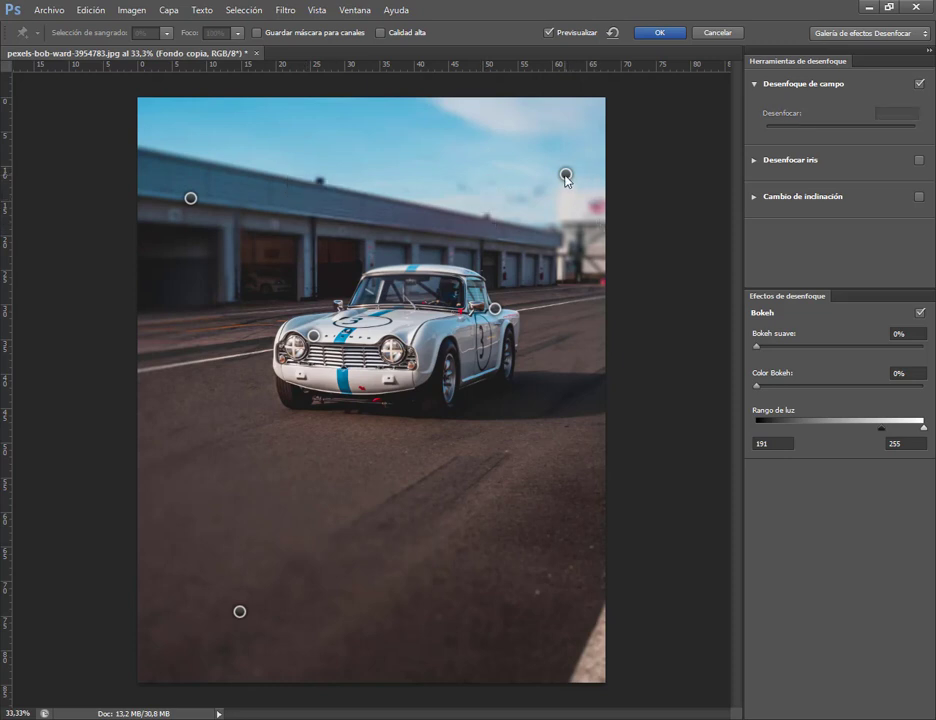
# Step: Set the top-right sky pin's blur to 19 px
pyautogui.click(566, 174)
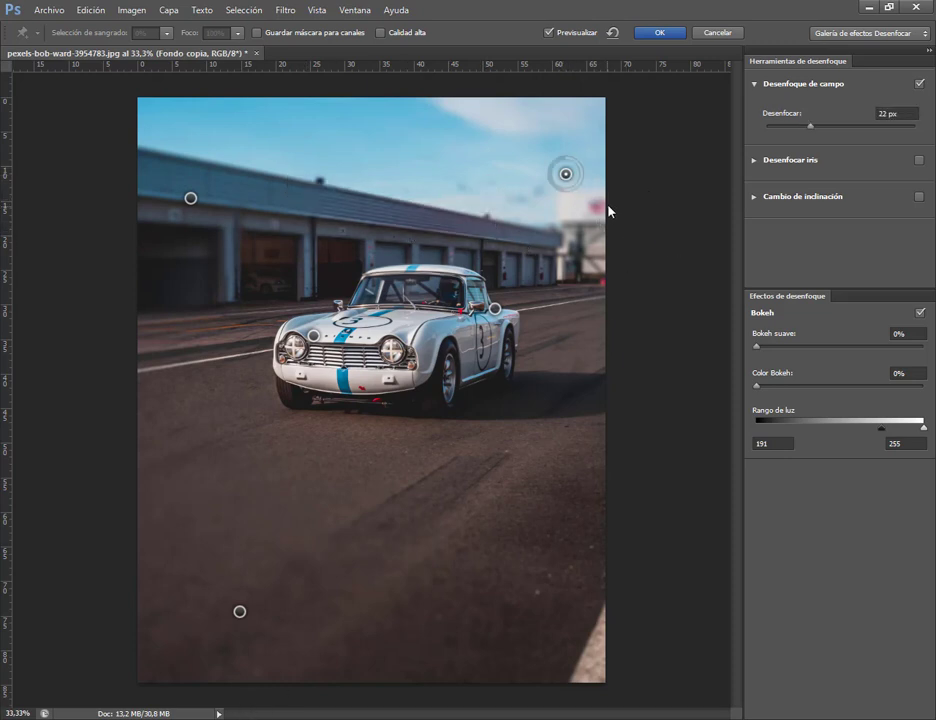
pyautogui.moveTo(804, 125); pyautogui.dragTo(843, 126)
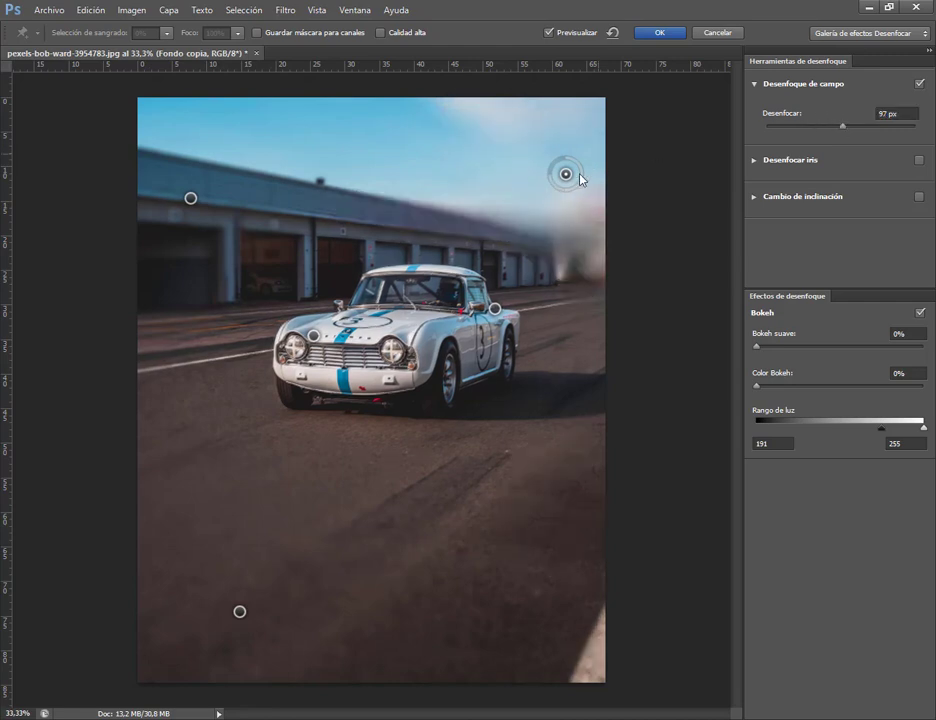
pyautogui.moveTo(566, 180); pyautogui.dragTo(689, 132)
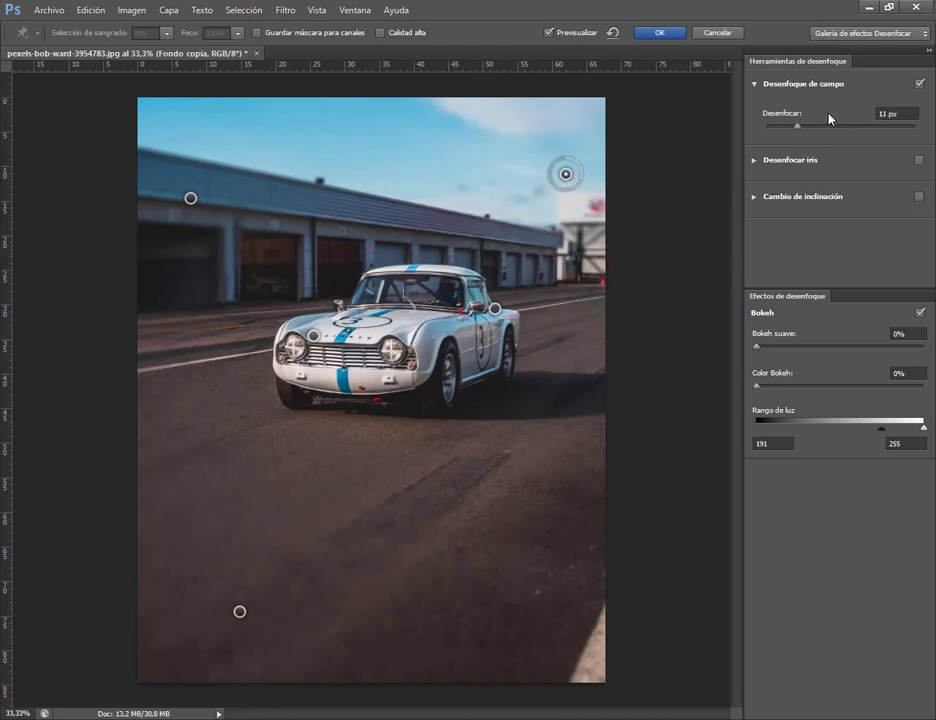
pyautogui.moveTo(790, 131); pyautogui.dragTo(807, 129)
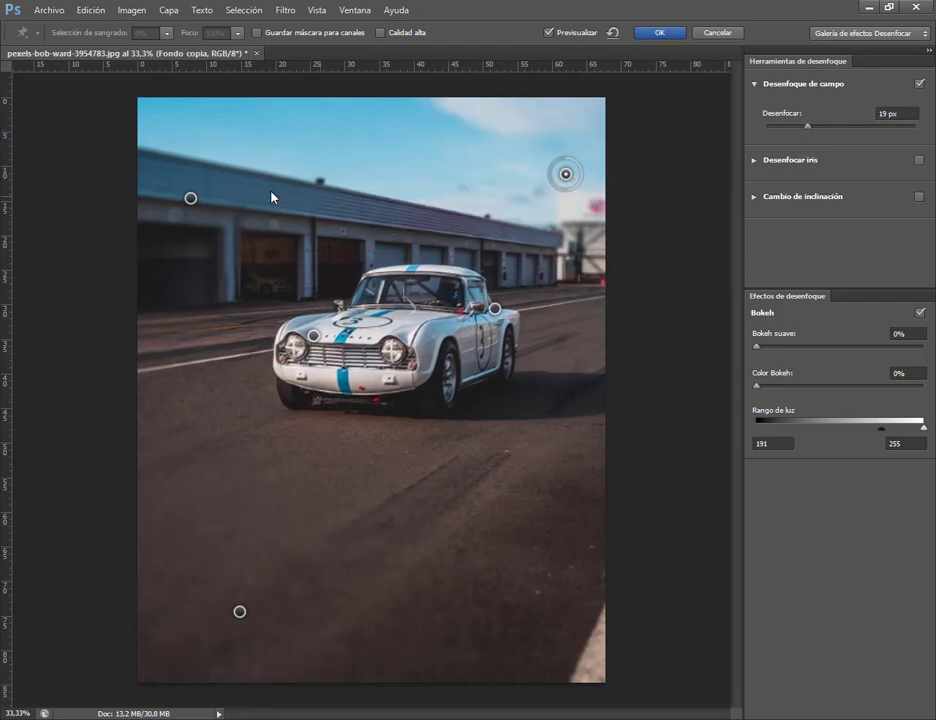
# Step: Apply the Field Blur, compare it with the original, then delete the blurred copy layer
pyautogui.click(663, 38)
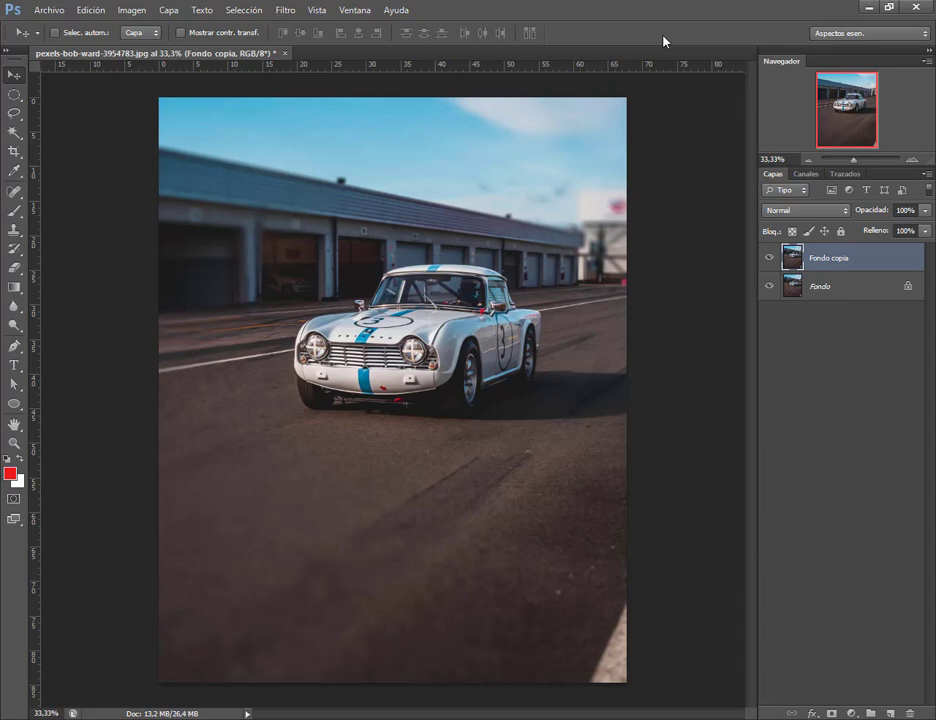
pyautogui.click(770, 258)
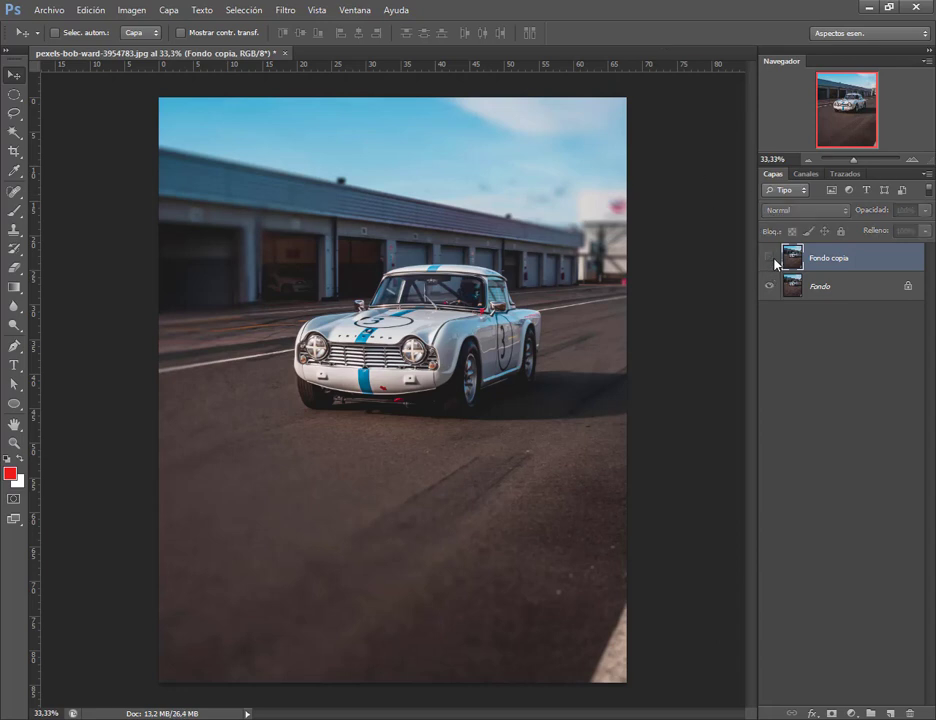
pyautogui.click(770, 258)
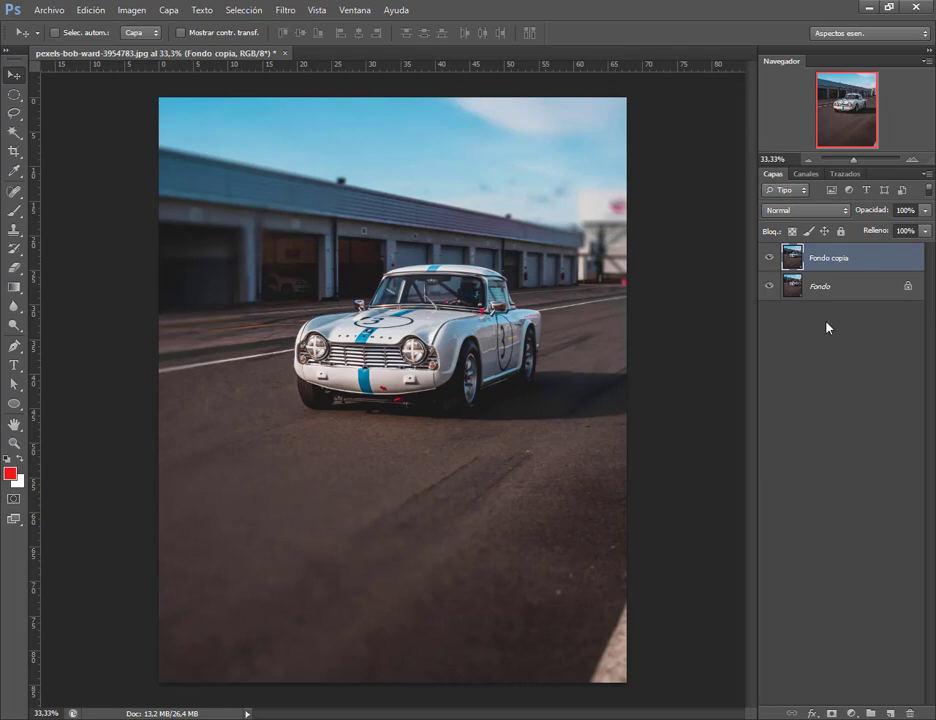
pyautogui.moveTo(852, 262); pyautogui.dragTo(909, 713)
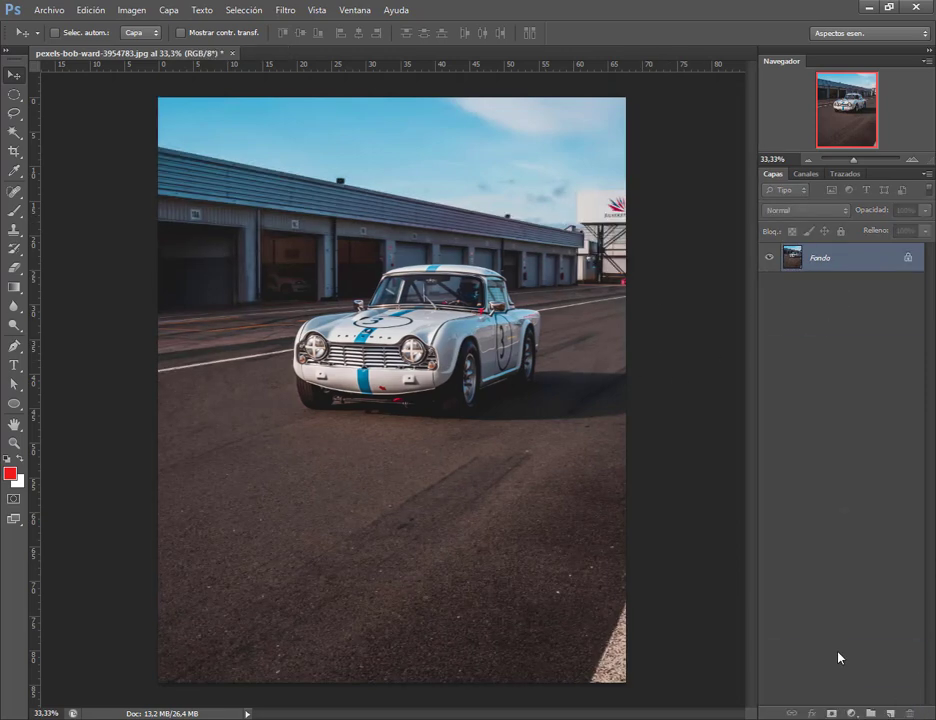
# Step: Start an Iris Blur on the unblurred race car photo
pyautogui.click(284, 12)
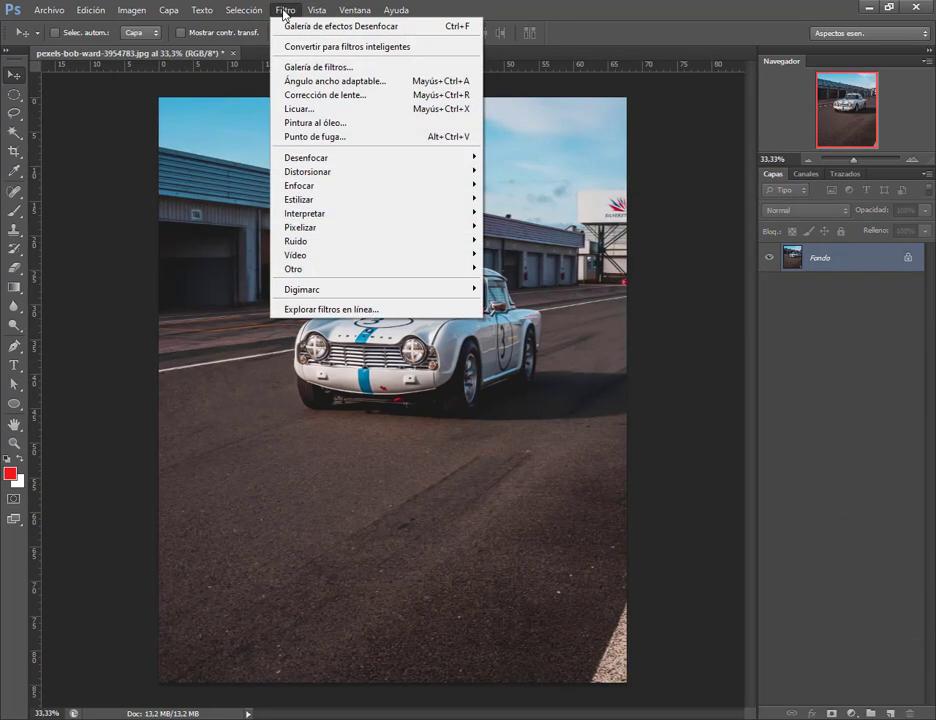
pyautogui.moveTo(397, 157)
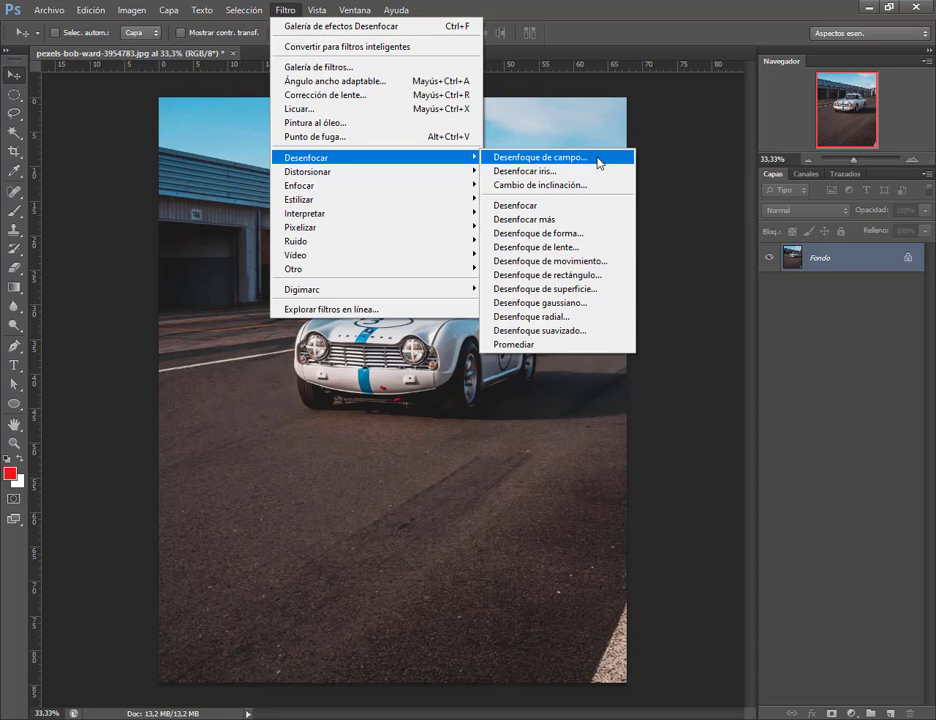
pyautogui.click(551, 175)
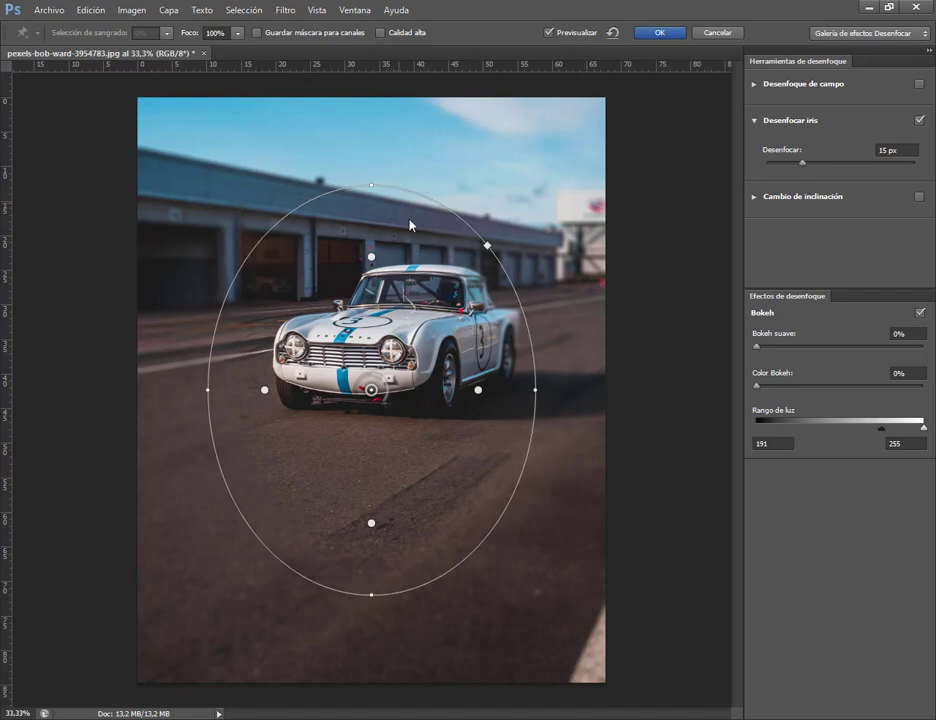
# Step: Reshape the iris into a large circle around the car, blur 113 px, with a wider sharp zone
pyautogui.moveTo(489, 250); pyautogui.dragTo(535, 158)
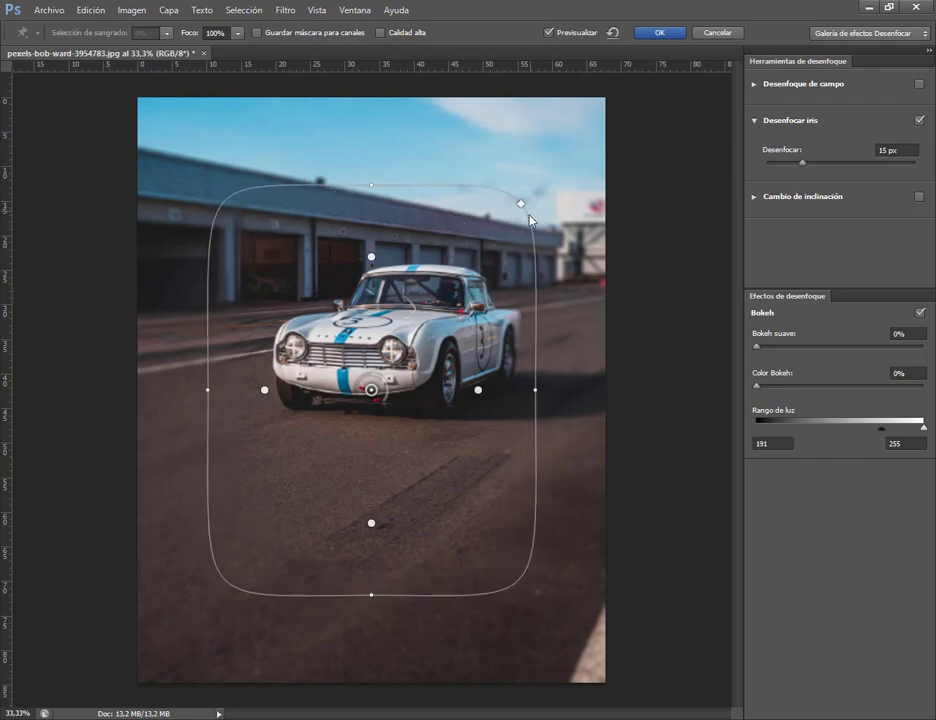
pyautogui.moveTo(521, 206); pyautogui.dragTo(499, 270)
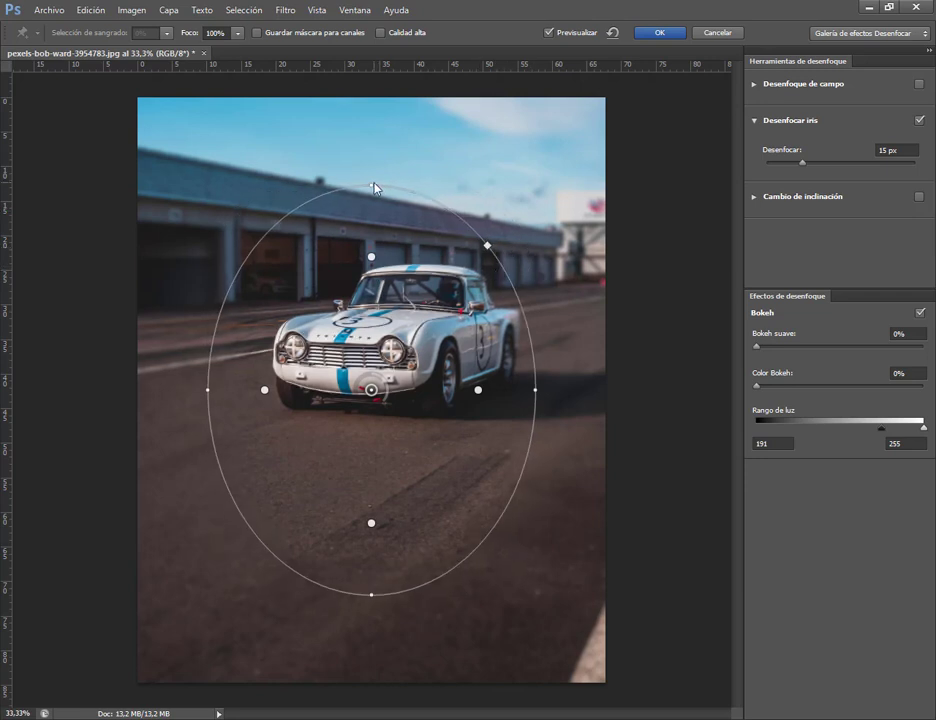
pyautogui.moveTo(386, 190); pyautogui.dragTo(253, 278)
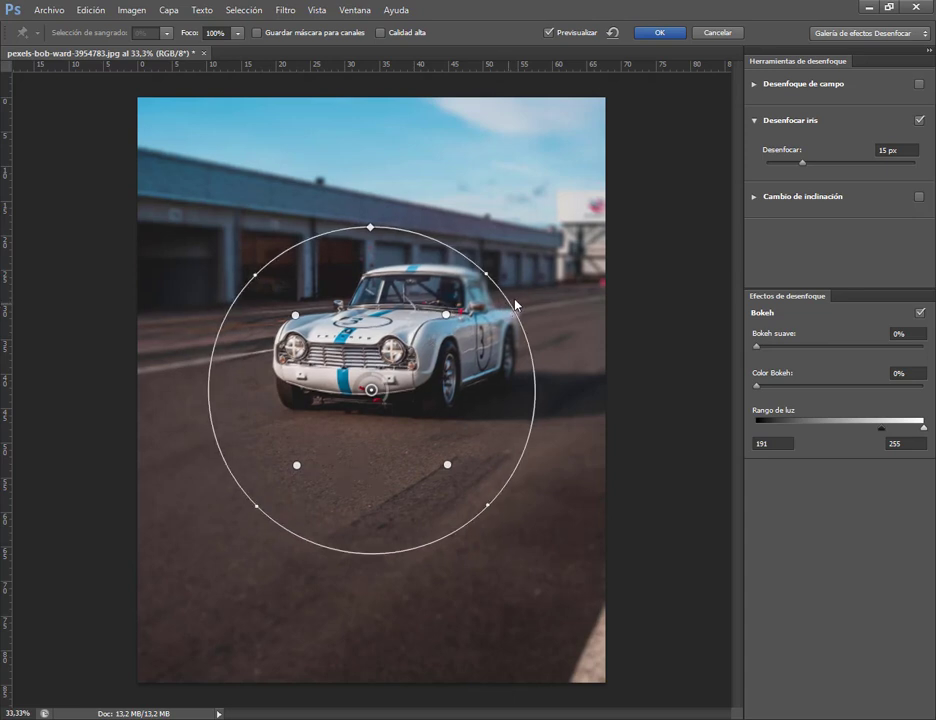
pyautogui.moveTo(513, 300)
pyautogui.mouseDown()
pyautogui.moveTo(563, 267)
pyautogui.moveTo(497, 306)
pyautogui.moveTo(574, 244)
pyautogui.moveTo(503, 297)
pyautogui.mouseUp()
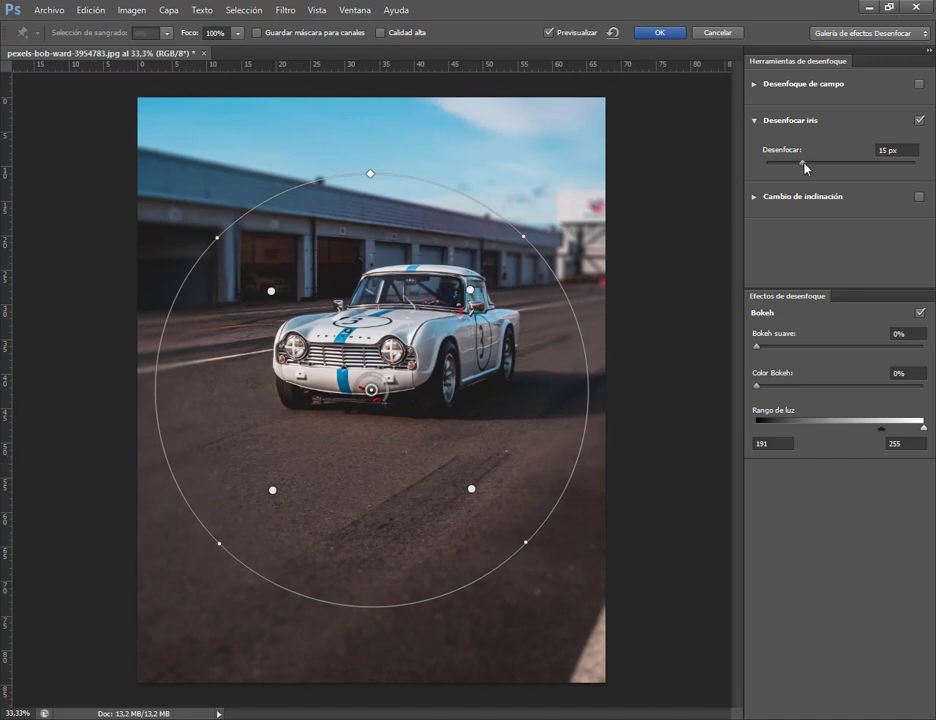
pyautogui.moveTo(805, 166); pyautogui.dragTo(847, 168)
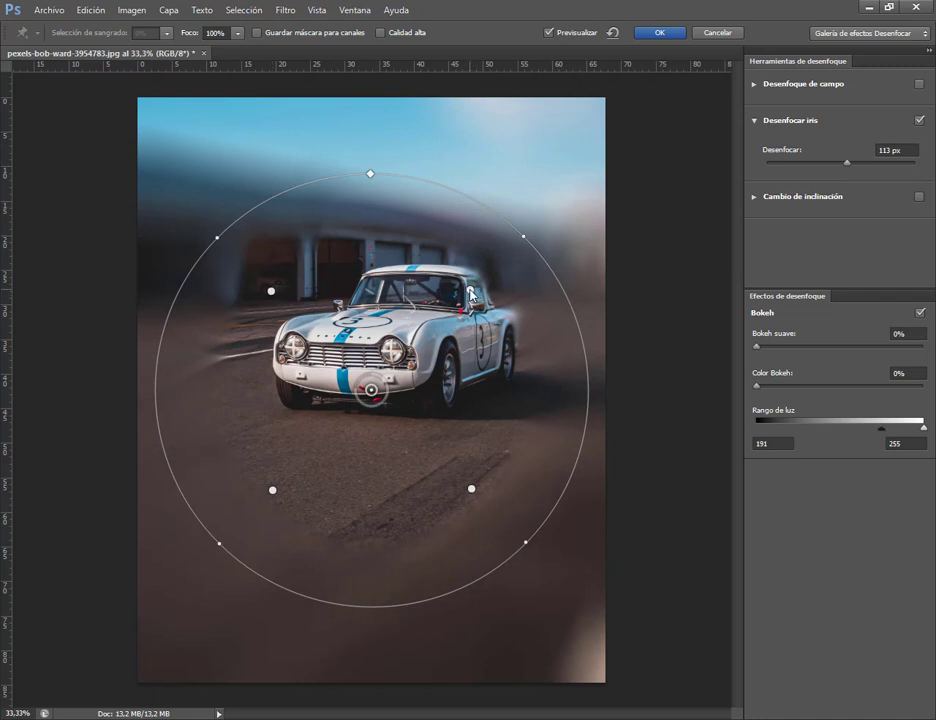
pyautogui.moveTo(471, 290); pyautogui.dragTo(457, 324)
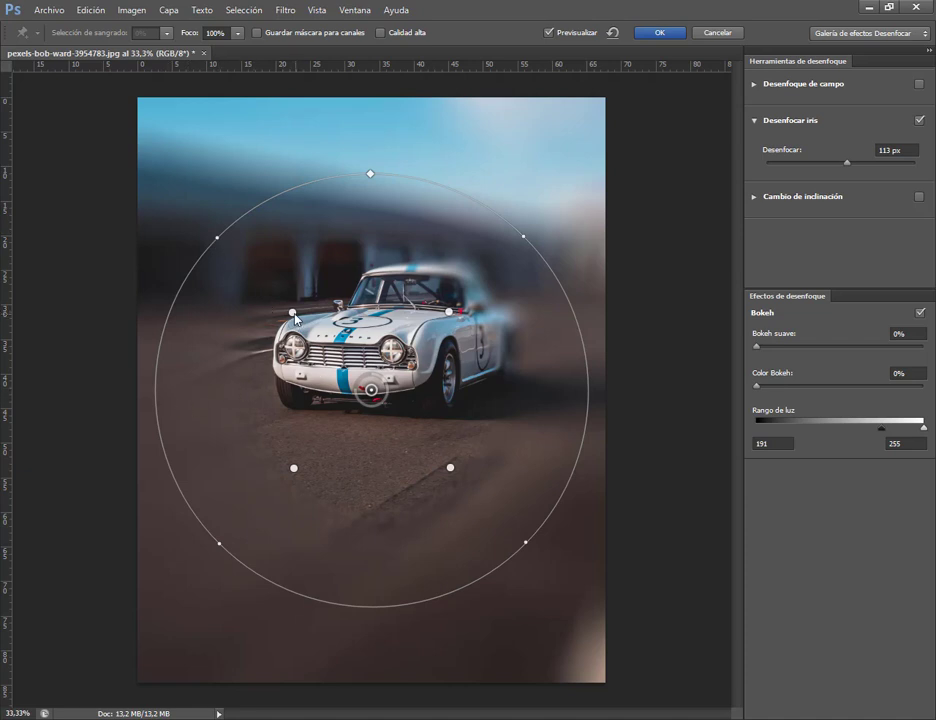
pyautogui.moveTo(292, 312); pyautogui.dragTo(224, 192)
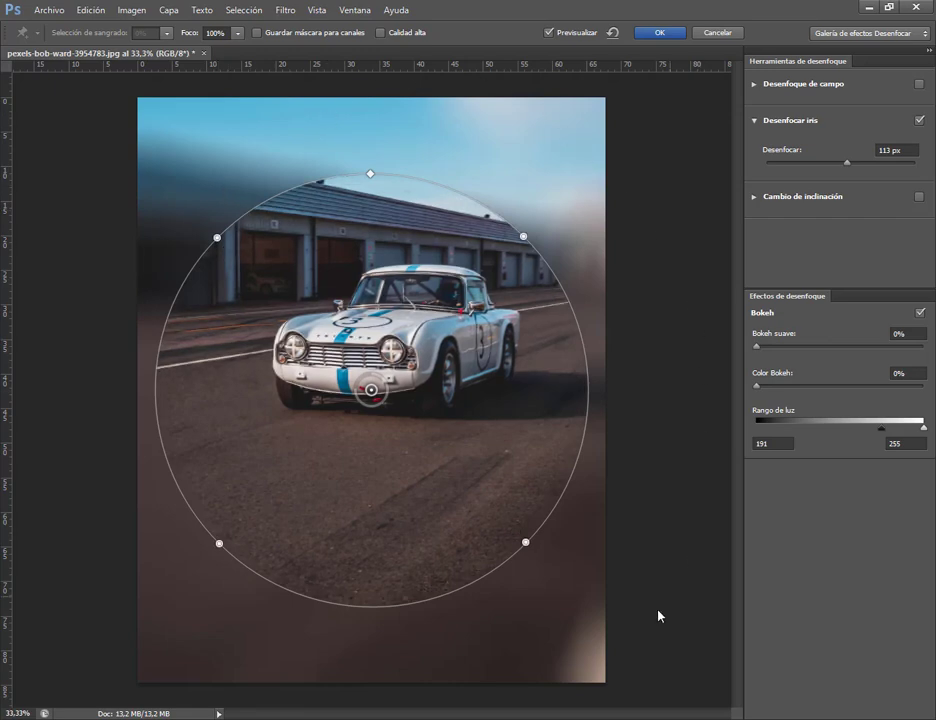
# Step: Apply the iris blur, undo it, and duplicate Fondo as Fondo copia
pyautogui.click(660, 33)
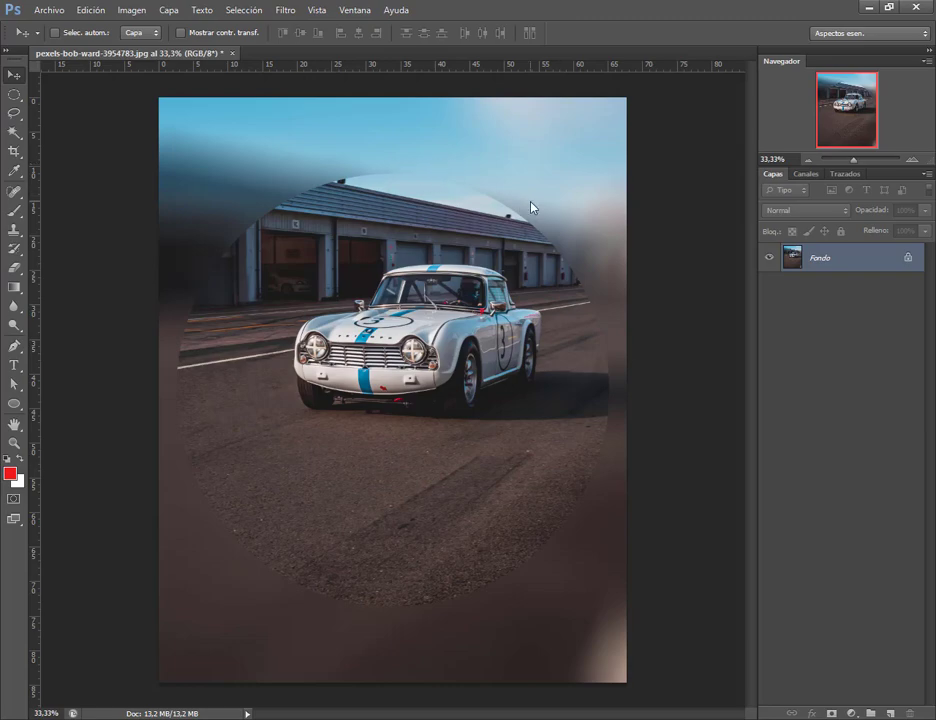
pyautogui.scroll(5, 299, 200)
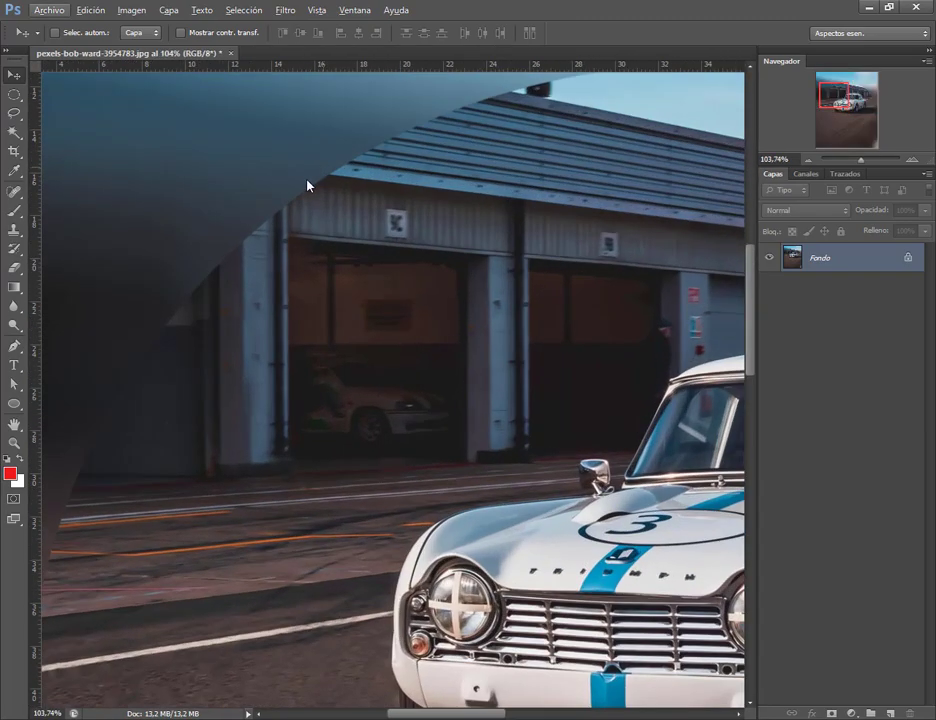
pyautogui.scroll(-5, 460, 268)
pyautogui.scroll(-1, 680, 308)
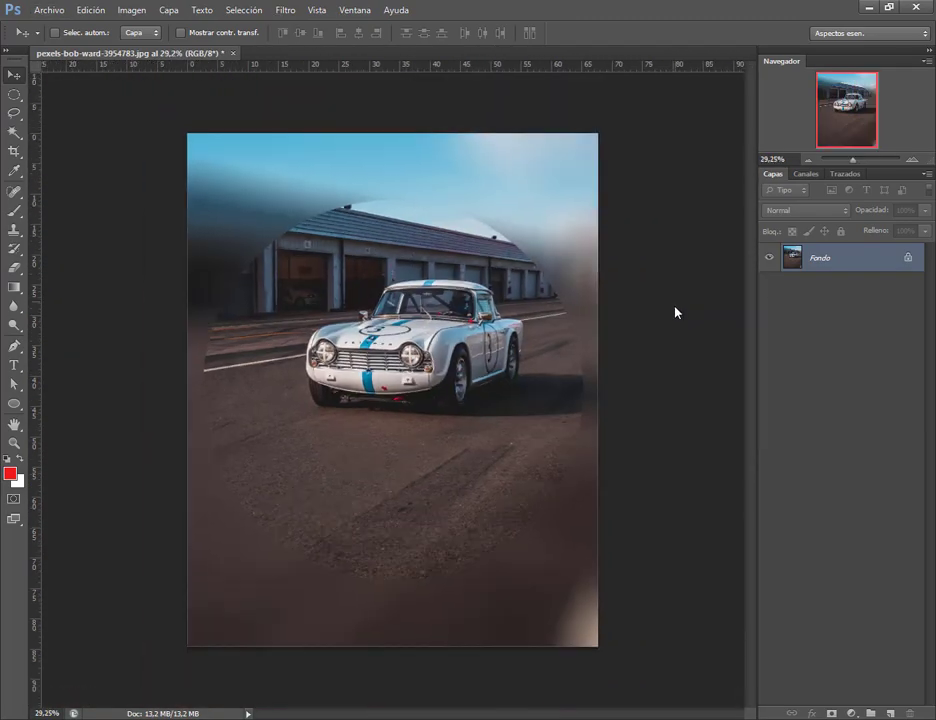
pyautogui.hotkey('ctrl', 'z')
pyautogui.moveTo(858, 262); pyautogui.dragTo(891, 713)
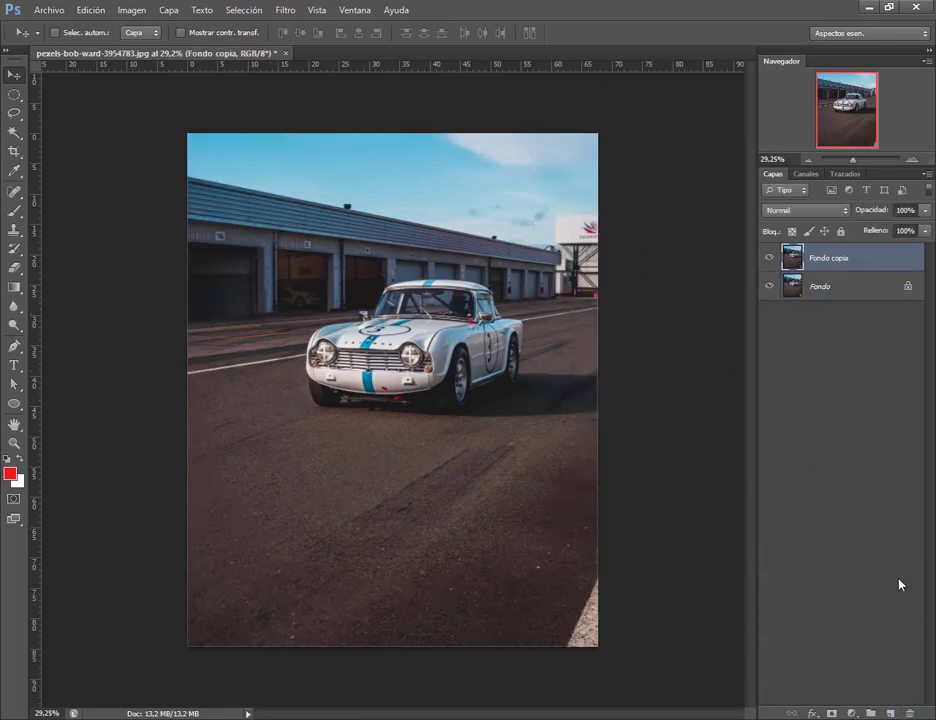
# Step: Start an Iris Blur on Fondo copia
pyautogui.click(283, 10)
pyautogui.moveTo(451, 166)
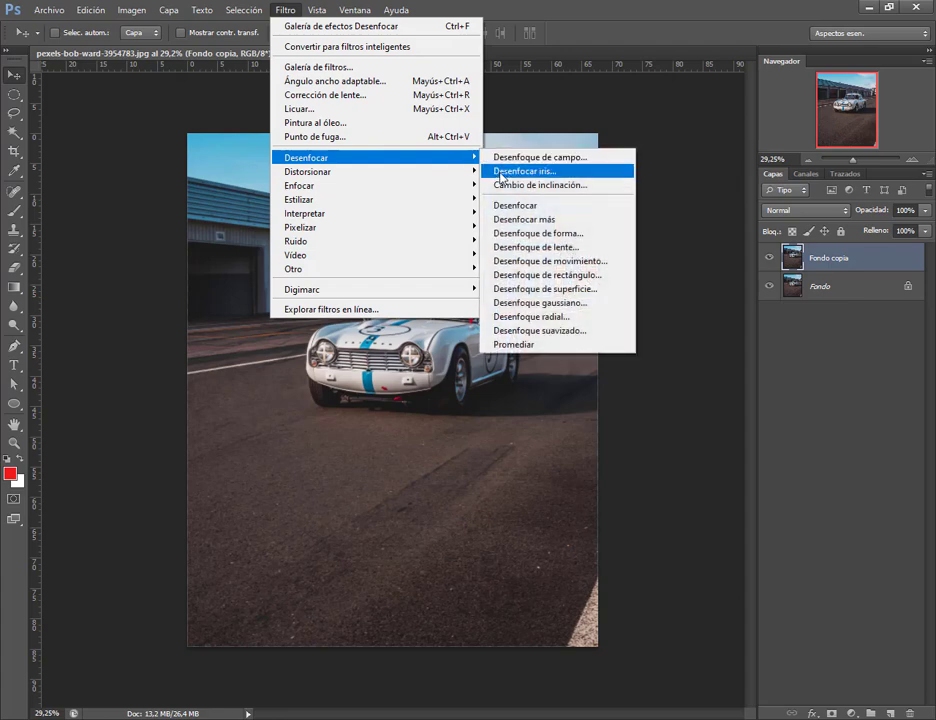
pyautogui.click(505, 172)
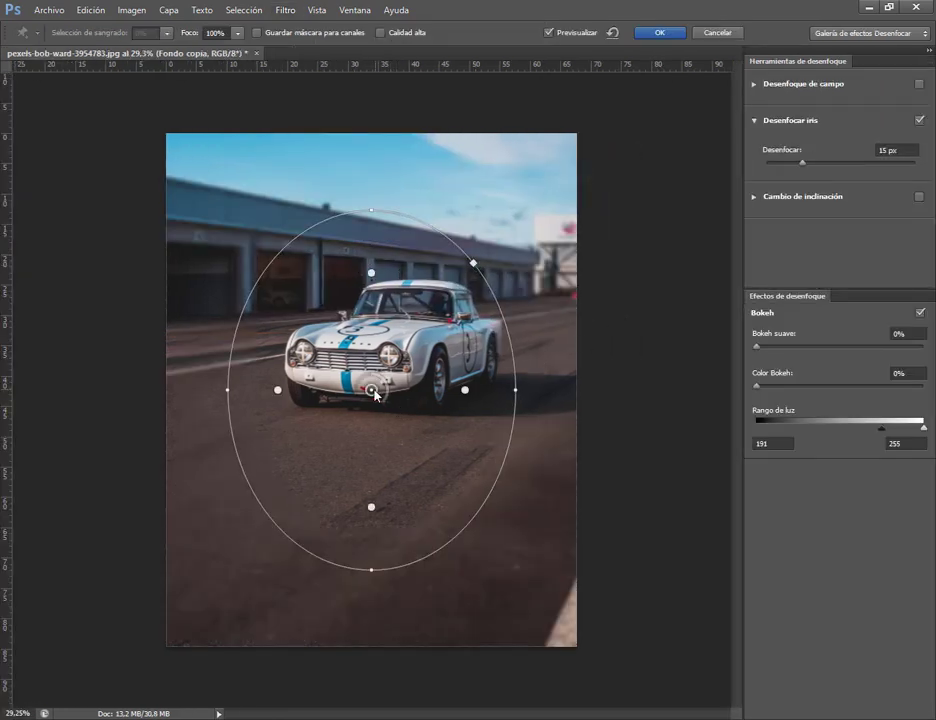
# Step: Position and tilt the iris oval over the car's front and raise the blur to 43 px
pyautogui.moveTo(372, 392); pyautogui.dragTo(343, 388)
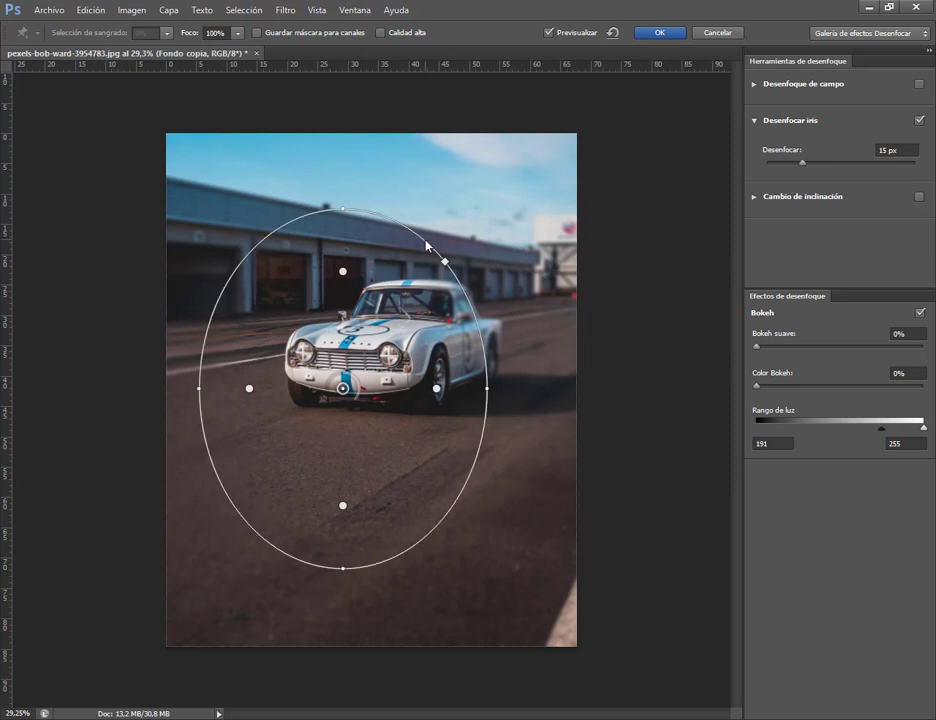
pyautogui.moveTo(427, 245); pyautogui.dragTo(412, 446)
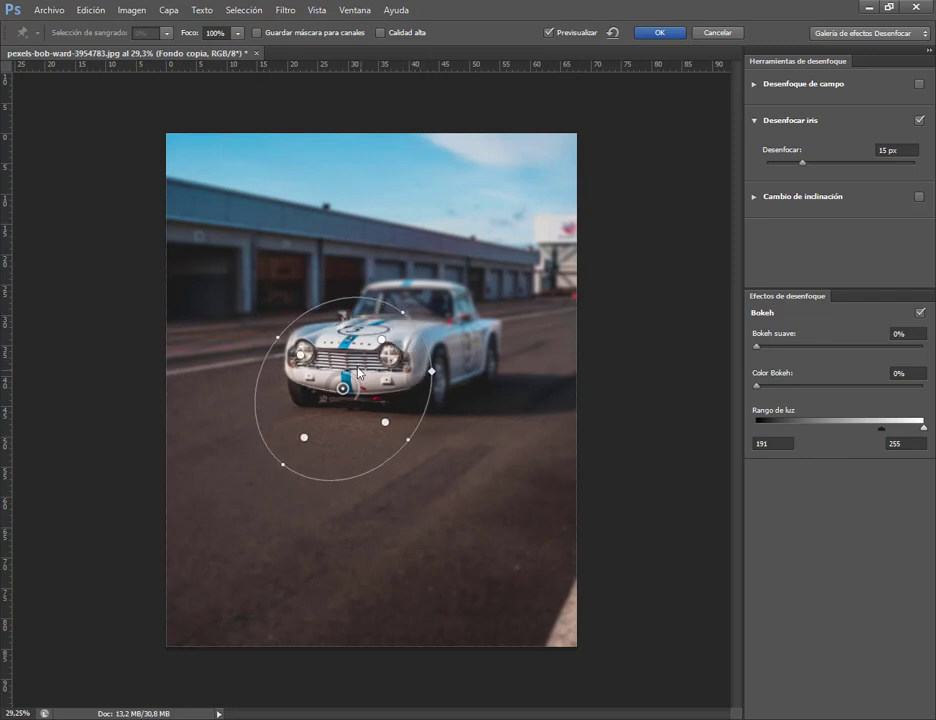
pyautogui.moveTo(344, 388); pyautogui.dragTo(385, 350)
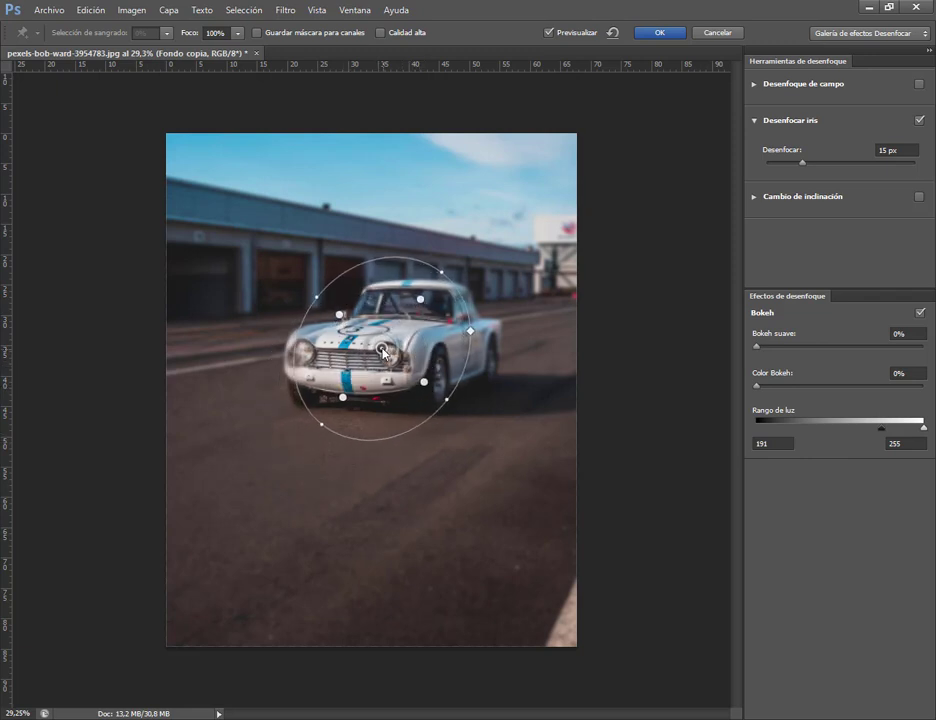
pyautogui.moveTo(441, 272); pyautogui.dragTo(470, 262)
pyautogui.moveTo(440, 406); pyautogui.dragTo(410, 437)
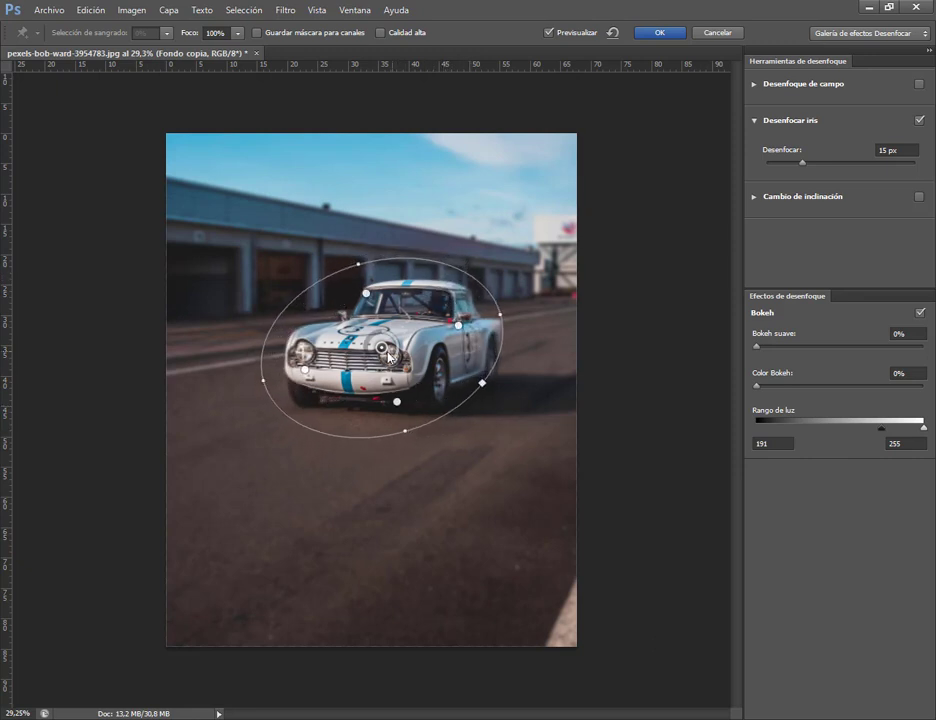
pyautogui.moveTo(402, 353); pyautogui.dragTo(407, 356)
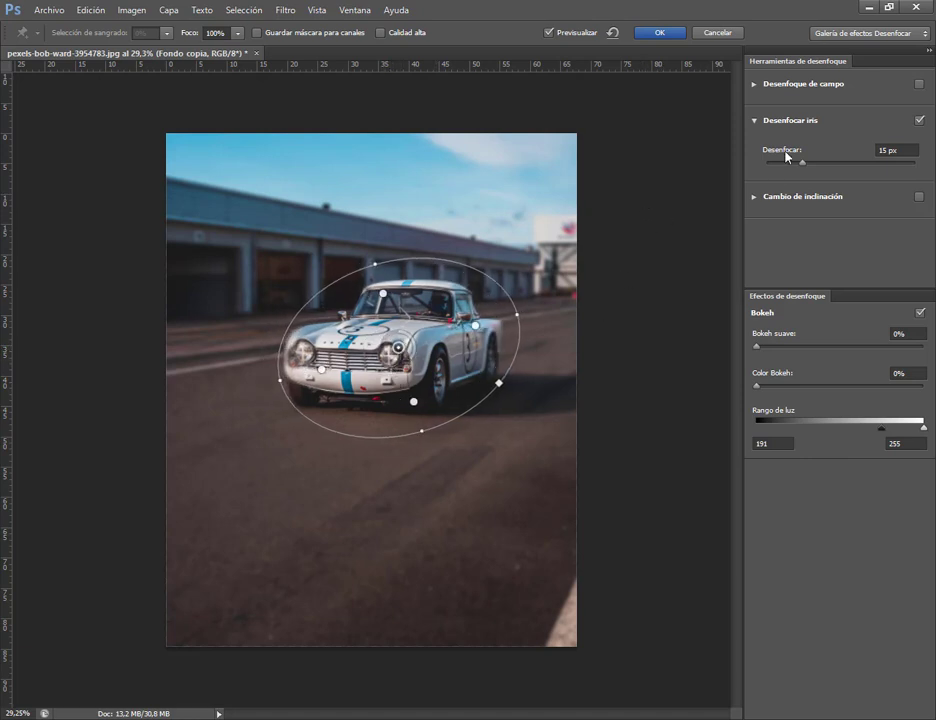
pyautogui.moveTo(808, 167); pyautogui.dragTo(829, 165)
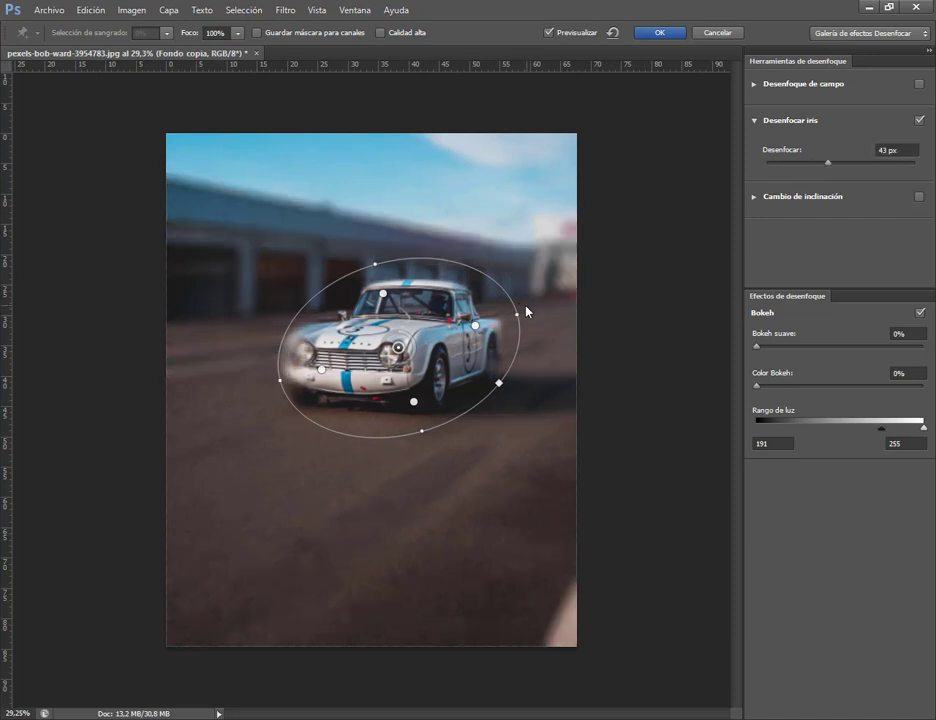
pyautogui.moveTo(517, 321); pyautogui.dragTo(543, 306)
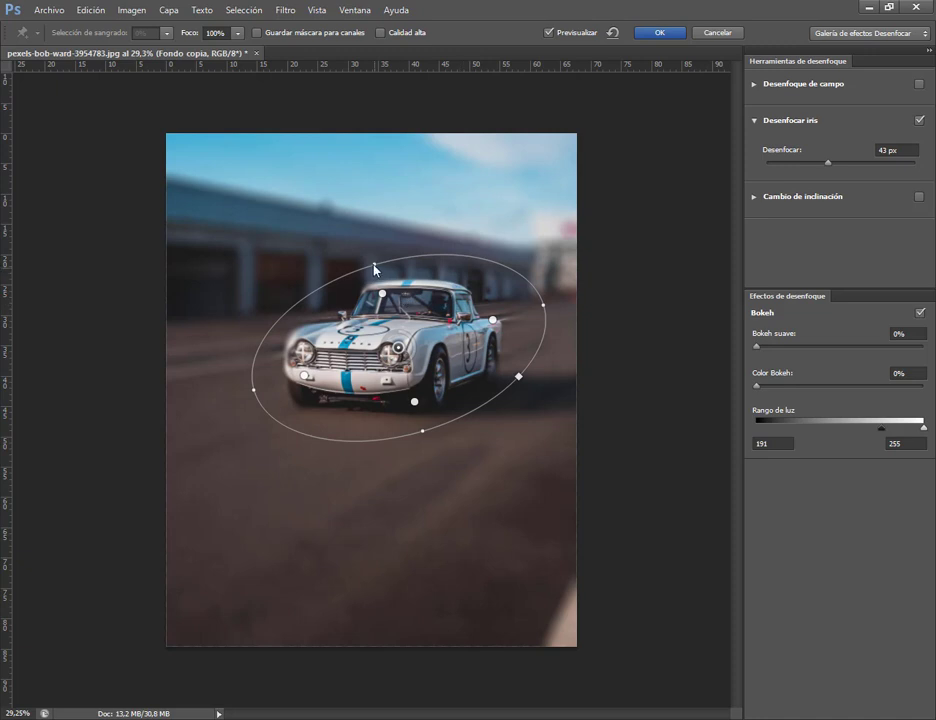
pyautogui.moveTo(375, 267); pyautogui.dragTo(367, 250)
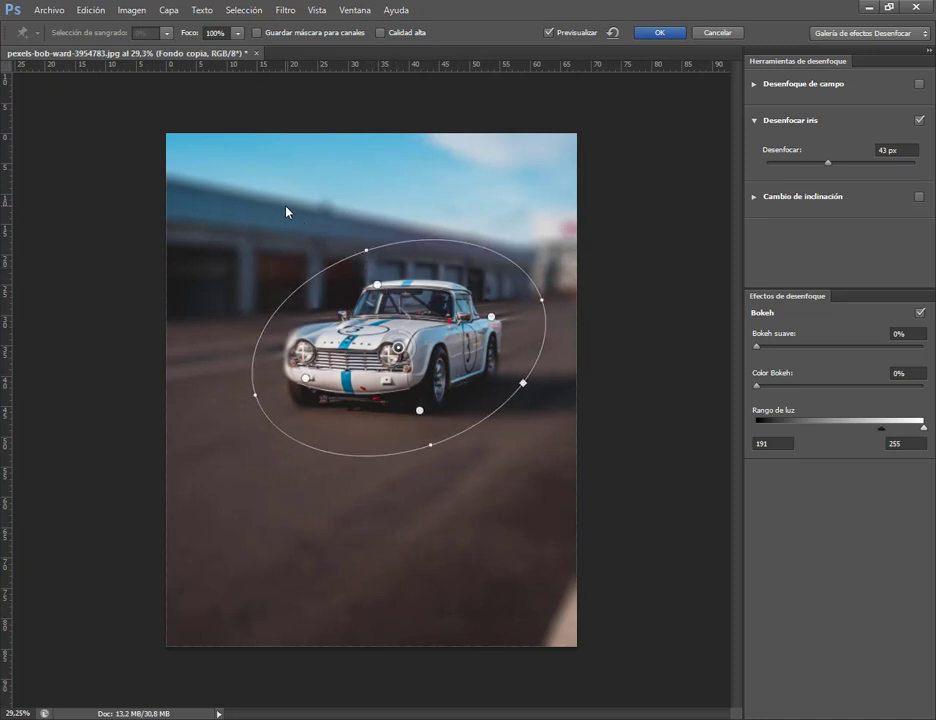
# Step: Add a second iris pin on the upper-left garage roof and apply the blur
pyautogui.click(224, 174)
pyautogui.moveTo(227, 181)
pyautogui.mouseDown()
pyautogui.moveTo(277, 222)
pyautogui.moveTo(239, 222)
pyautogui.moveTo(239, 196)
pyautogui.mouseUp()
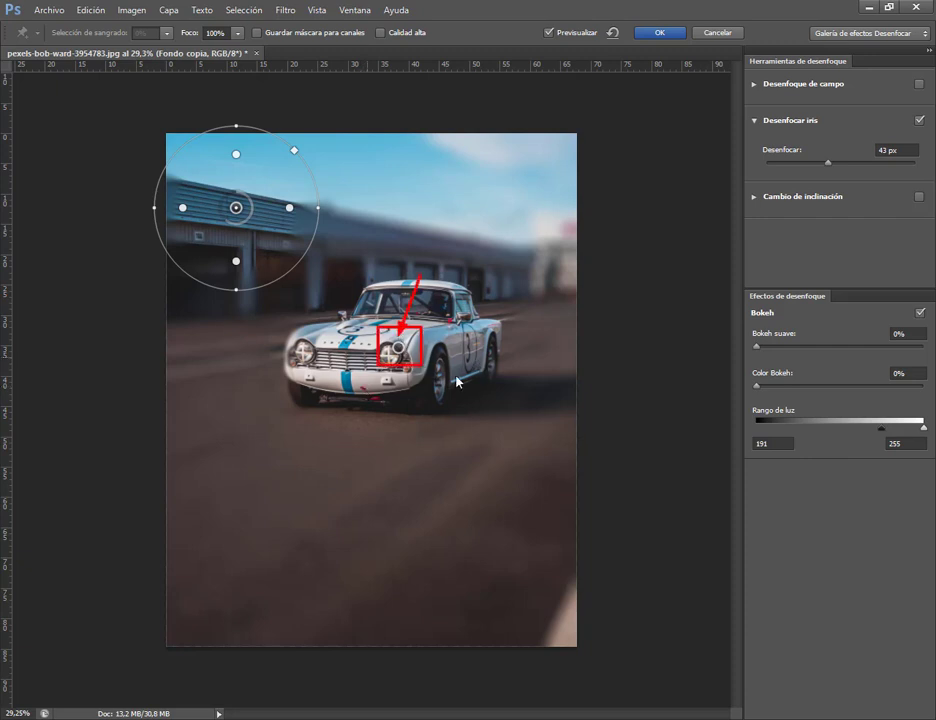
pyautogui.moveTo(238, 213); pyautogui.dragTo(260, 236)
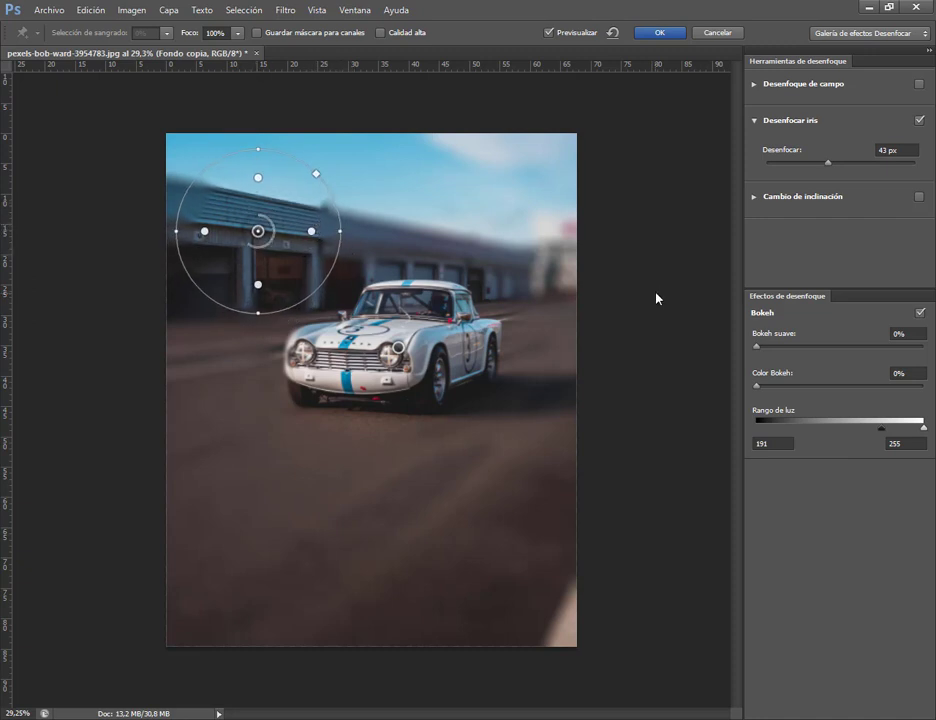
pyautogui.click(670, 33)
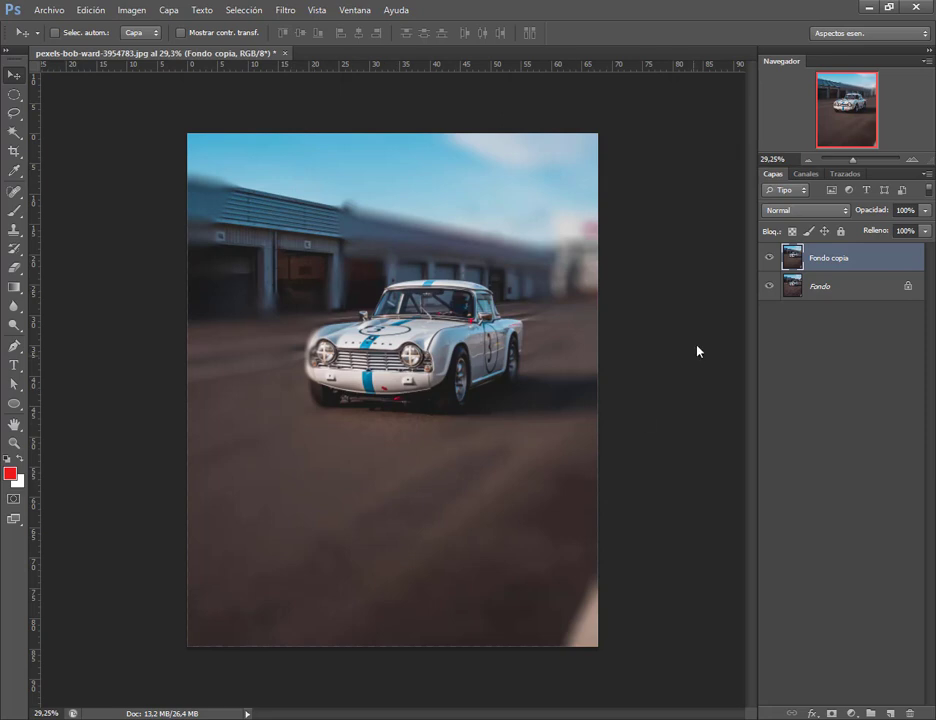
# Step: Replace the blurred copy with a fresh duplicate of Fondo and start a Tilt-Shift blur
pyautogui.moveTo(868, 264); pyautogui.dragTo(909, 713)
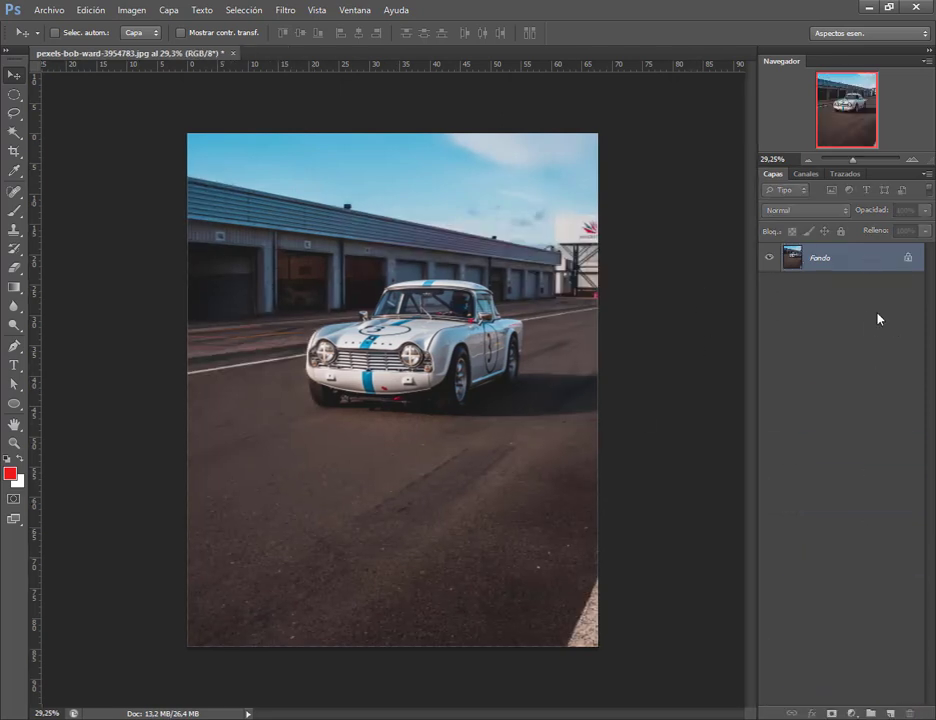
pyautogui.moveTo(850, 258); pyautogui.dragTo(889, 713)
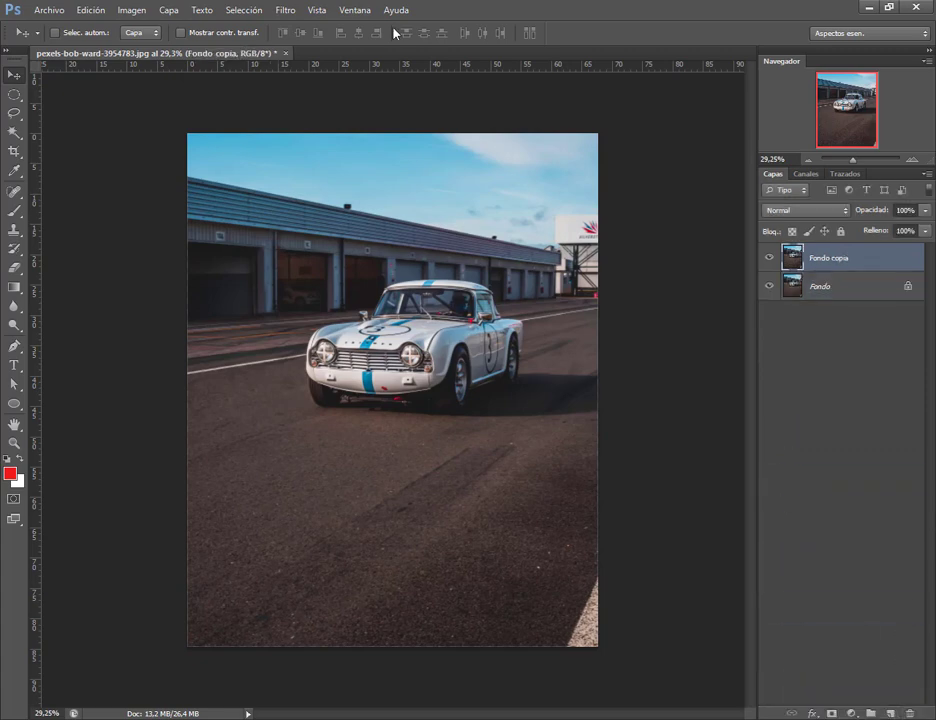
pyautogui.click(285, 10)
pyautogui.moveTo(343, 160)
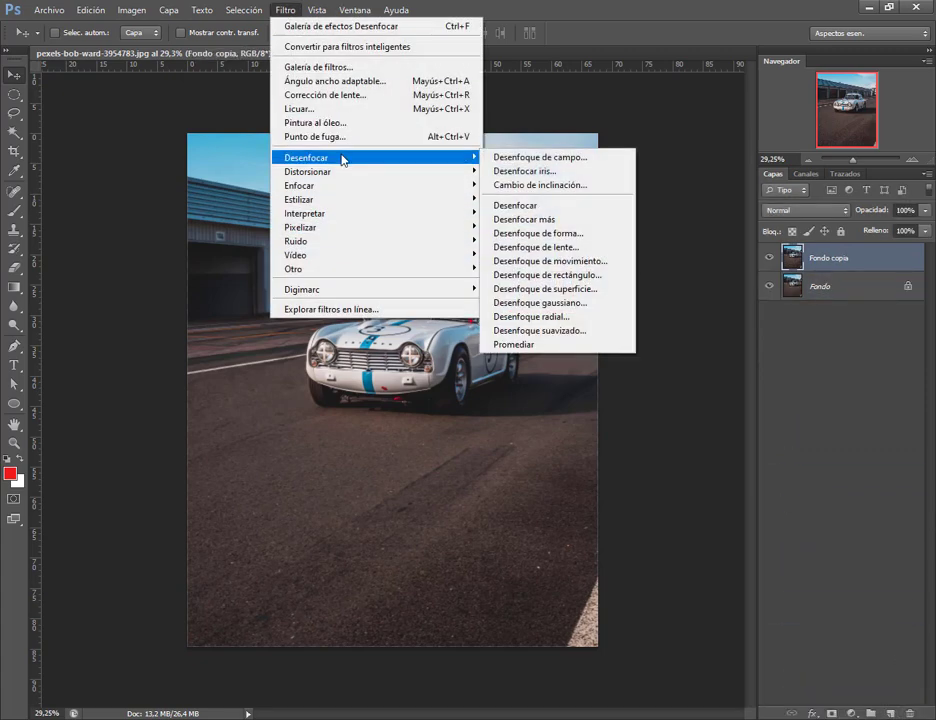
pyautogui.click(541, 185)
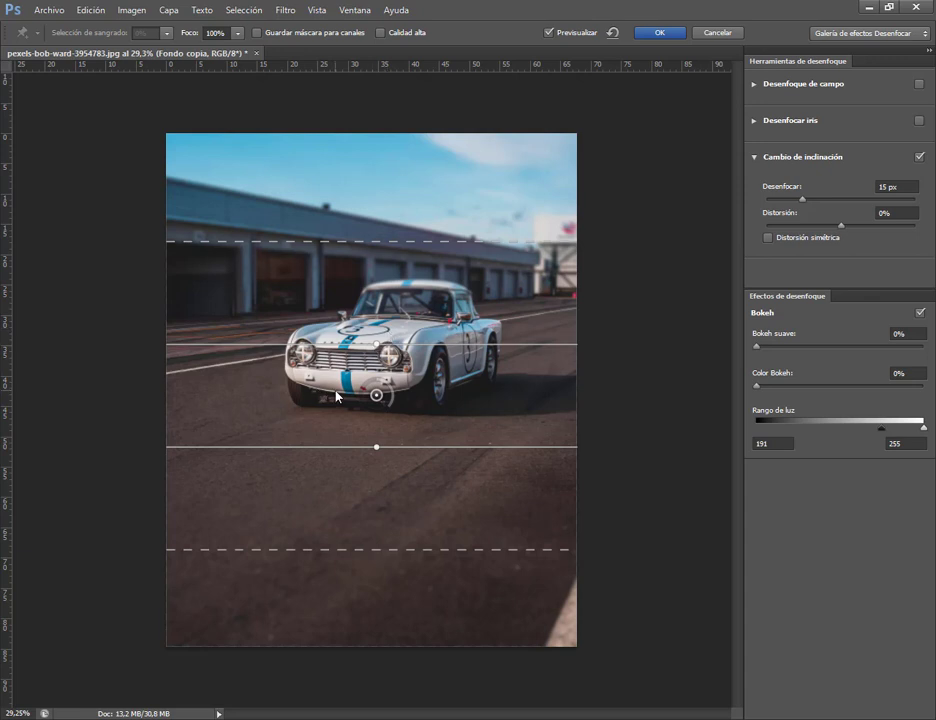
# Step: Adjust the tilt-shift band, then leave the Blur Gallery without applying it
pyautogui.moveTo(163, 350); pyautogui.dragTo(583, 447)
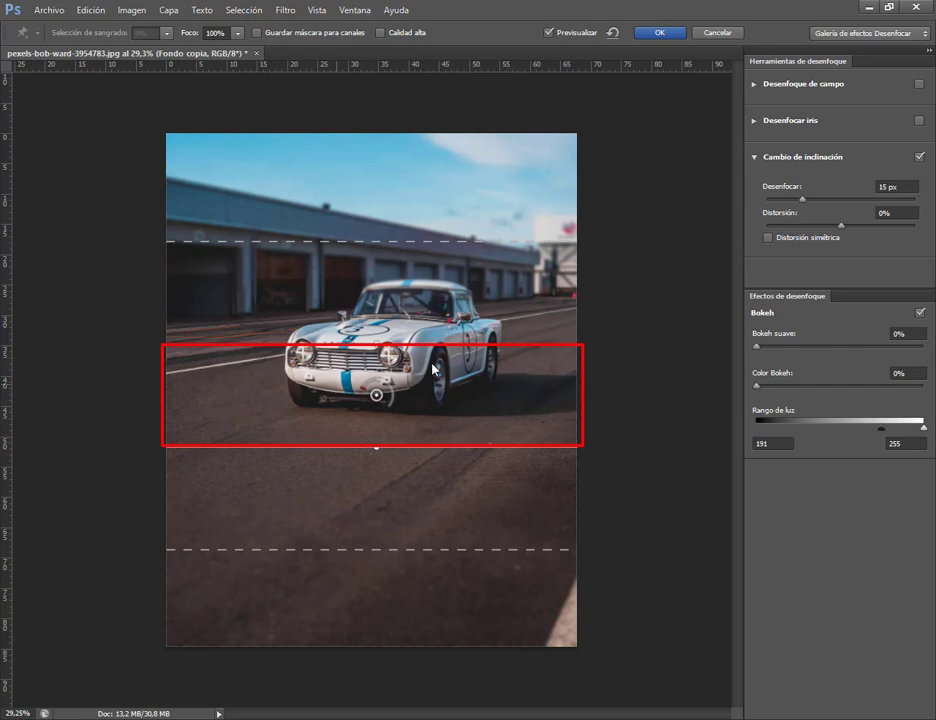
pyautogui.moveTo(428, 345); pyautogui.dragTo(431, 270)
pyautogui.moveTo(226, 163)
pyautogui.mouseDown()
pyautogui.moveTo(265, 210)
pyautogui.moveTo(399, 190)
pyautogui.moveTo(550, 203)
pyautogui.mouseUp()
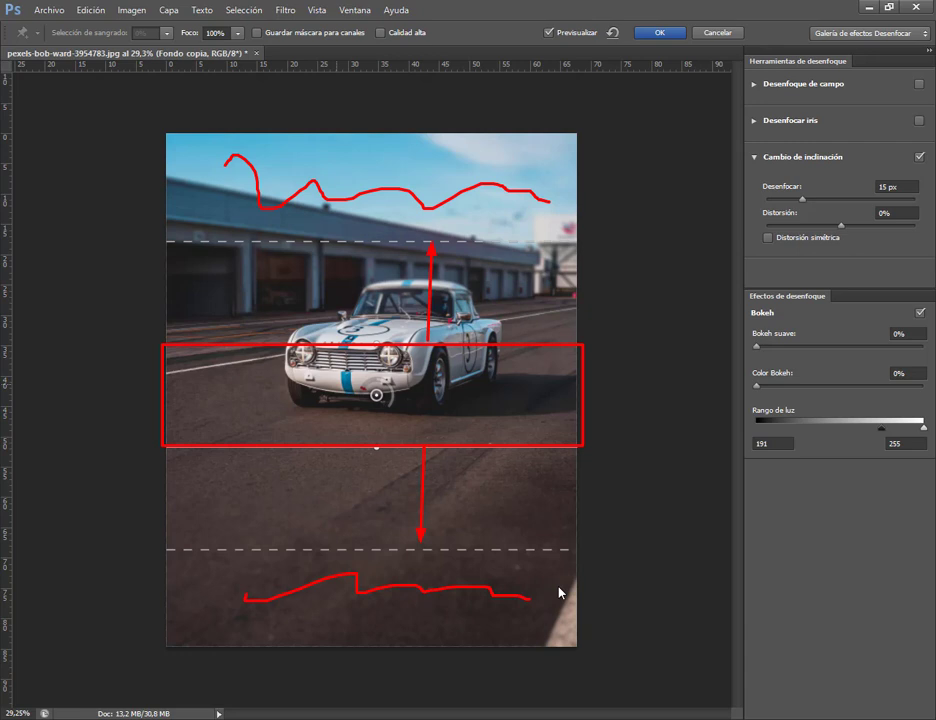
pyautogui.press('Escape')
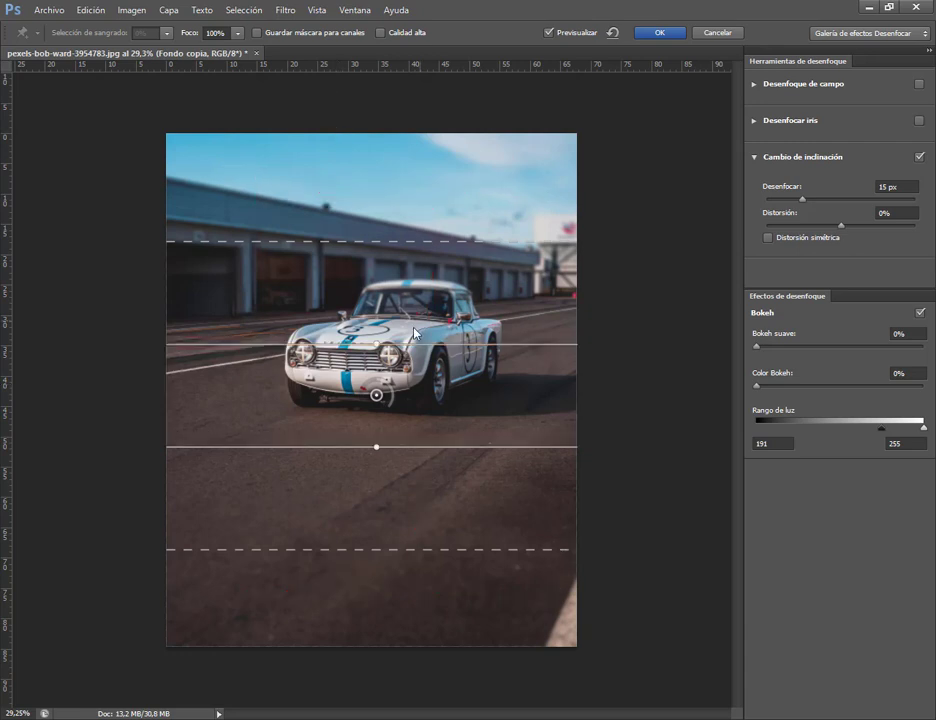
pyautogui.moveTo(378, 395); pyautogui.dragTo(378, 437)
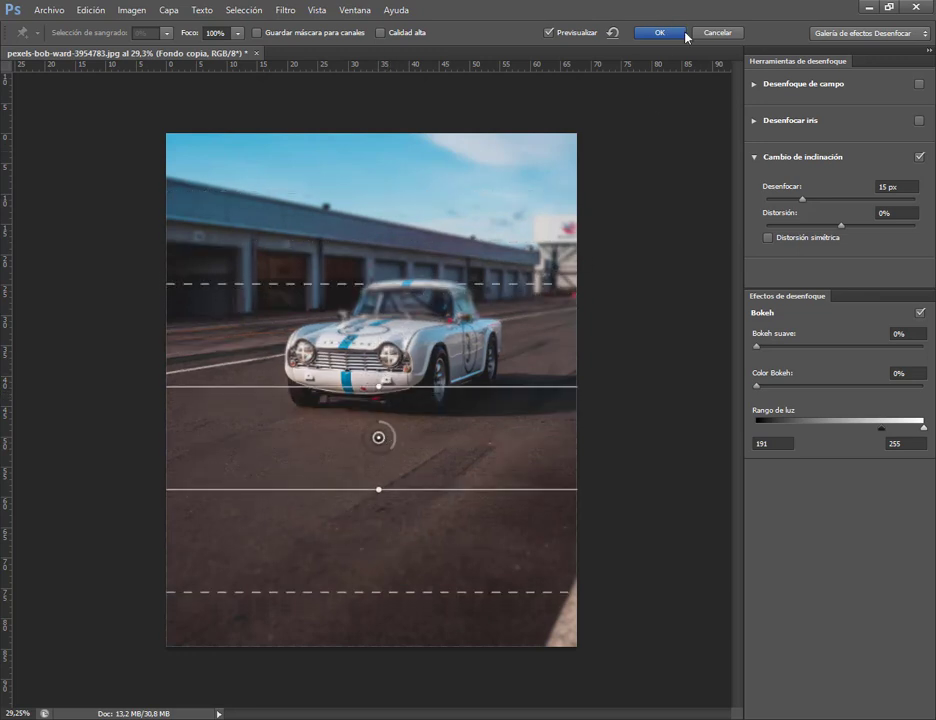
pyautogui.click(720, 34)
# Step: Drag pexels-joey-lu-186537.jpg from File Explorer into Photoshop
pyautogui.hotkey('alt', 'Tab')
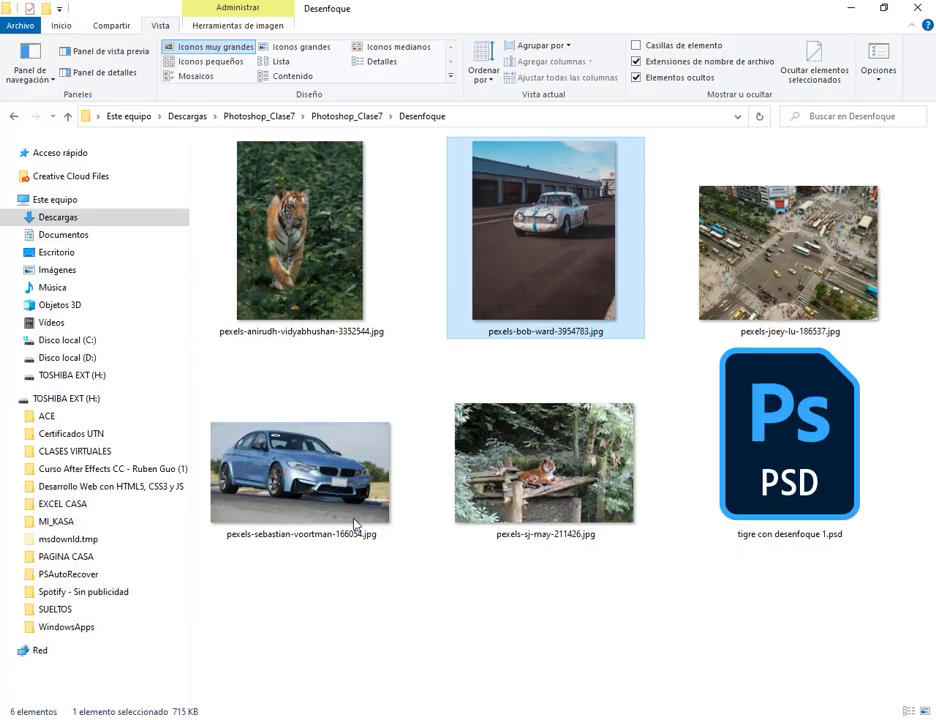
pyautogui.click(800, 258)
pyautogui.moveTo(800, 258); pyautogui.dragTo(487, 60)
# Step: Open the crossroads photo, fit it to the window, and duplicate the background as Fondo copia
pyautogui.click(504, 355)
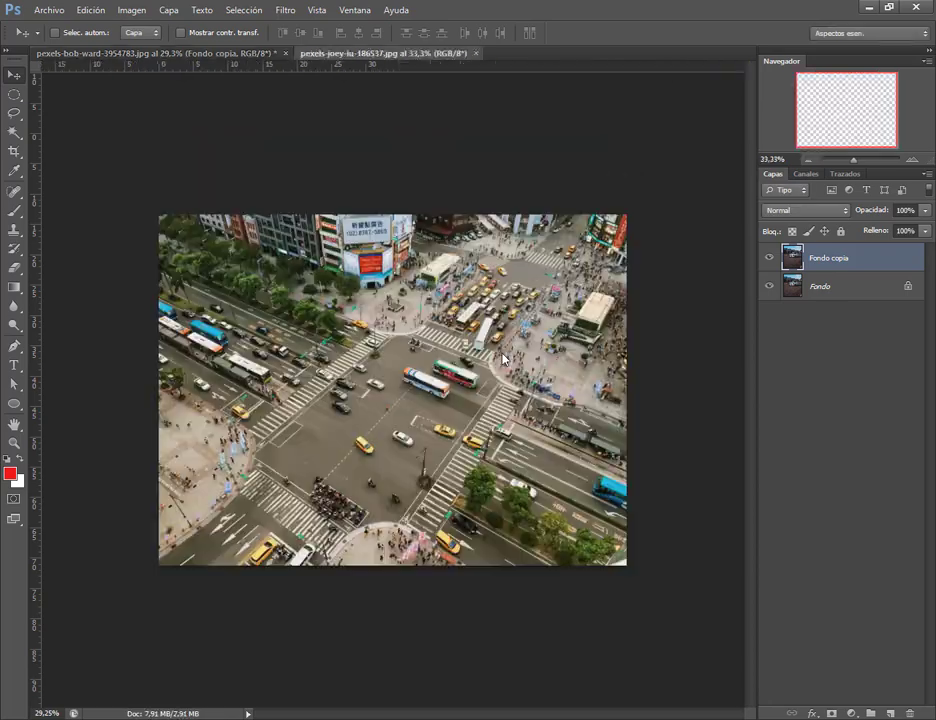
pyautogui.hotkey('ctrl', '0')
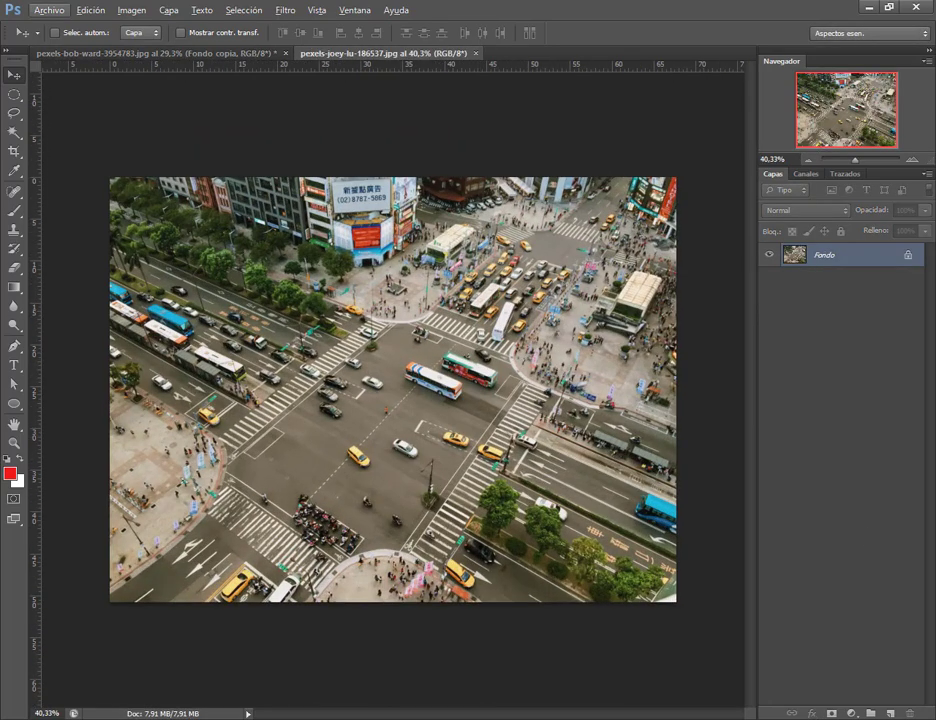
pyautogui.click(169, 10)
pyautogui.click(203, 36)
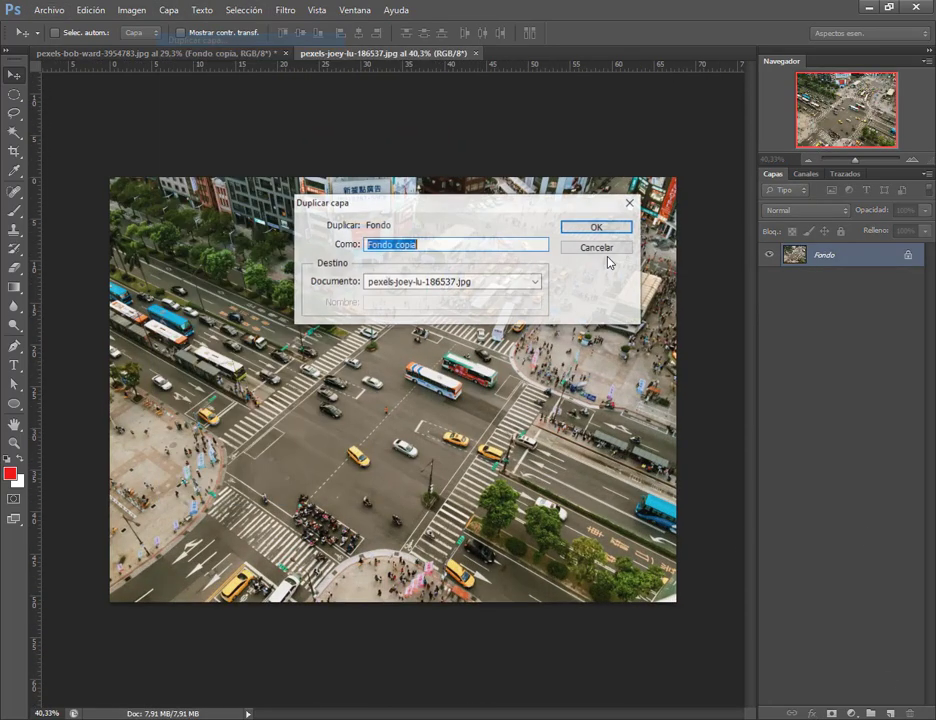
pyautogui.click(596, 227)
# Step: Preview a 15 px Tilt-Shift blur on Fondo copia, dragging its focus and transition lines
pyautogui.click(287, 11)
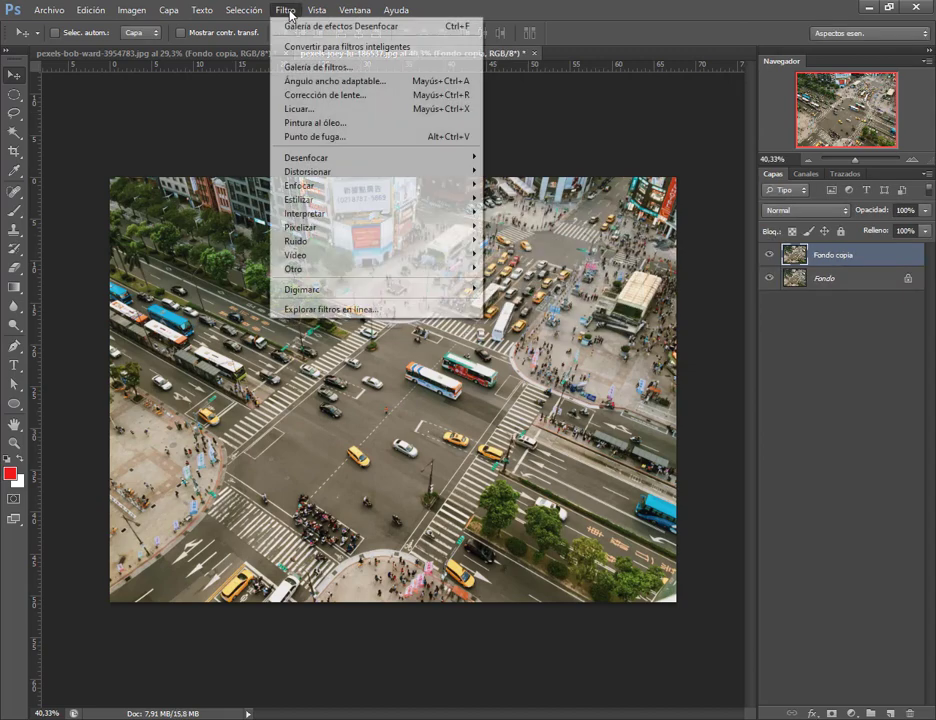
pyautogui.moveTo(350, 167)
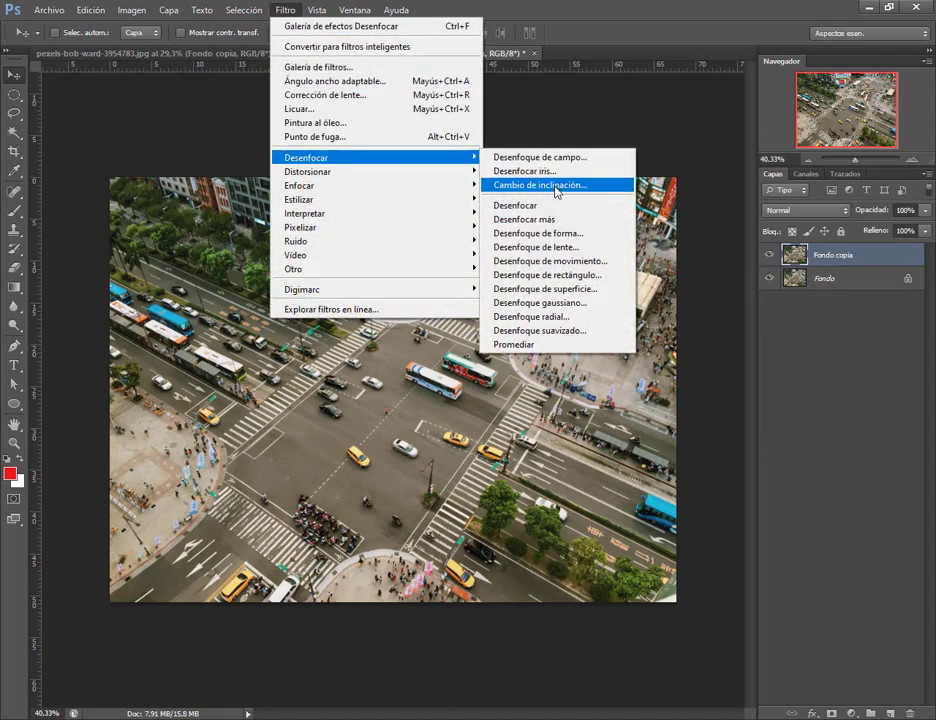
pyautogui.click(556, 188)
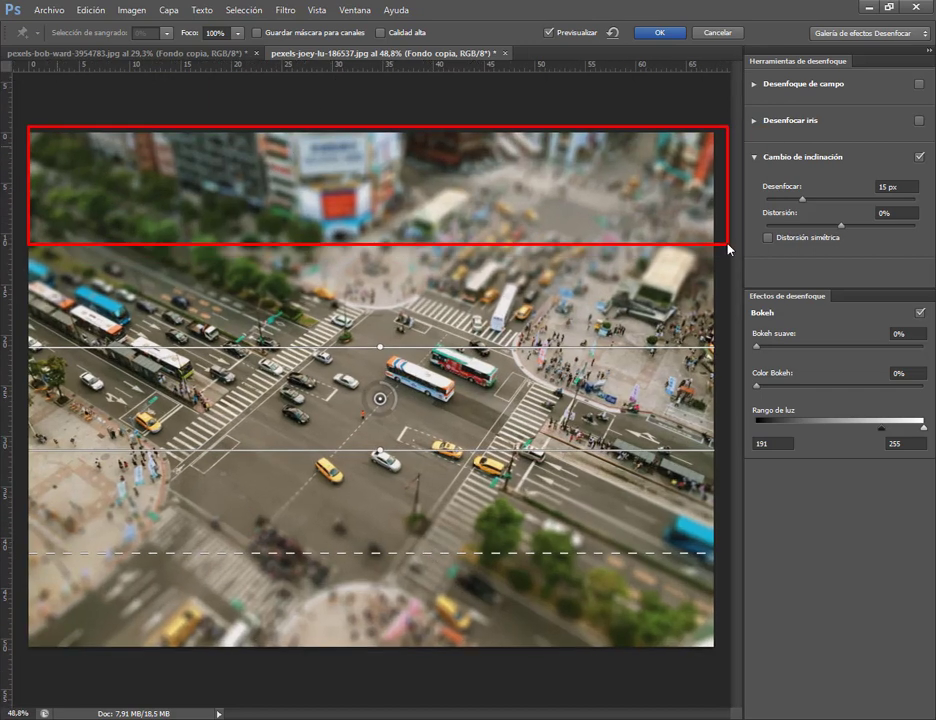
pyautogui.moveTo(21, 553); pyautogui.dragTo(727, 645)
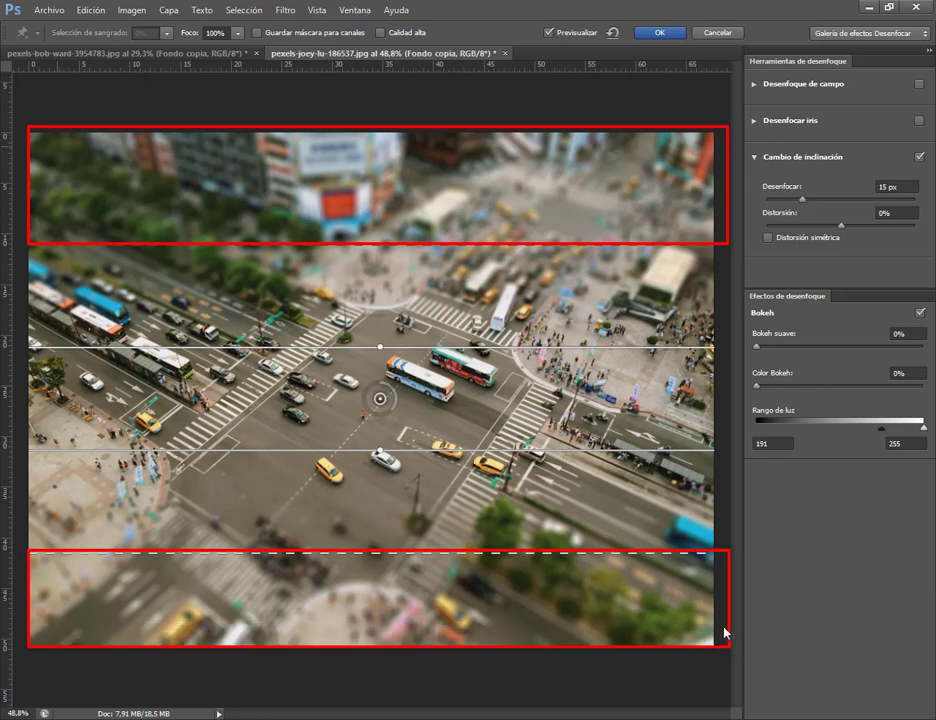
pyautogui.moveTo(757, 172)
pyautogui.mouseDown()
pyautogui.moveTo(808, 190)
pyautogui.moveTo(921, 201)
pyautogui.mouseUp()
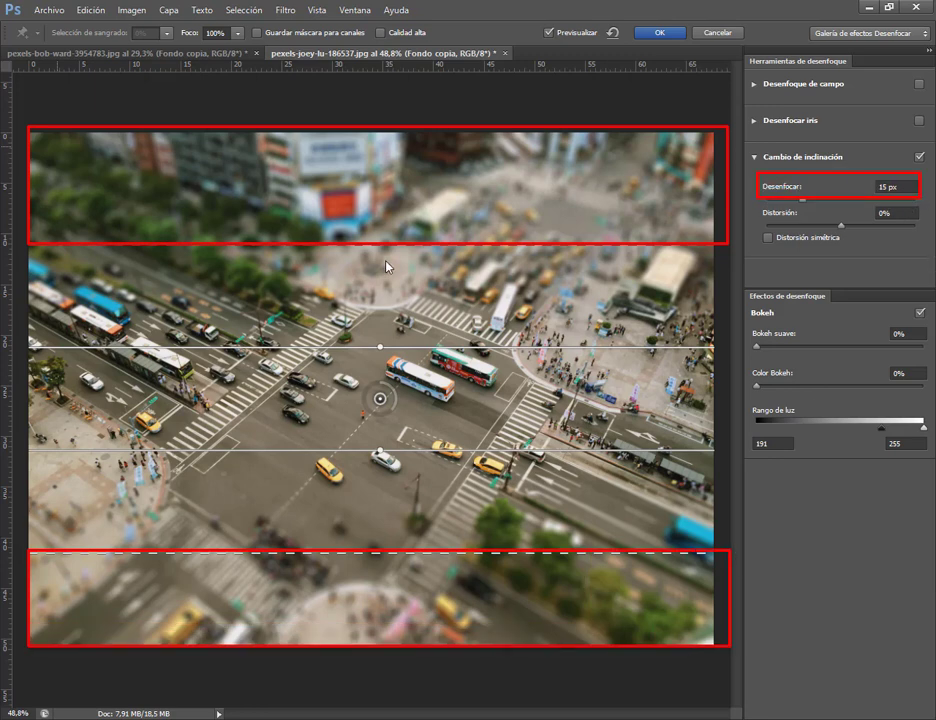
pyautogui.moveTo(383, 243); pyautogui.dragTo(381, 350)
pyautogui.moveTo(62, 543)
pyautogui.mouseDown()
pyautogui.moveTo(235, 533)
pyautogui.moveTo(400, 545)
pyautogui.moveTo(500, 530)
pyautogui.moveTo(655, 548)
pyautogui.mouseUp()
pyautogui.moveTo(665, 250)
pyautogui.mouseDown()
pyautogui.moveTo(619, 262)
pyautogui.moveTo(432, 246)
pyautogui.moveTo(245, 255)
pyautogui.mouseUp()
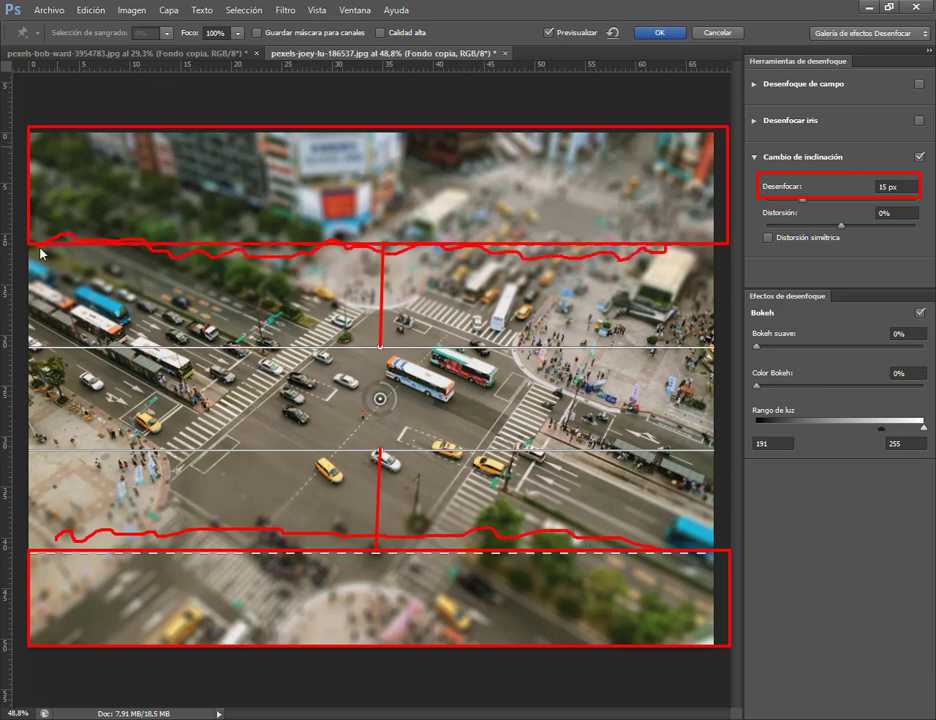
pyautogui.moveTo(40, 254); pyautogui.dragTo(26, 256)
pyautogui.moveTo(295, 357)
pyautogui.mouseDown()
pyautogui.moveTo(283, 392)
pyautogui.moveTo(450, 443)
pyautogui.moveTo(410, 365)
pyautogui.moveTo(388, 374)
pyautogui.mouseUp()
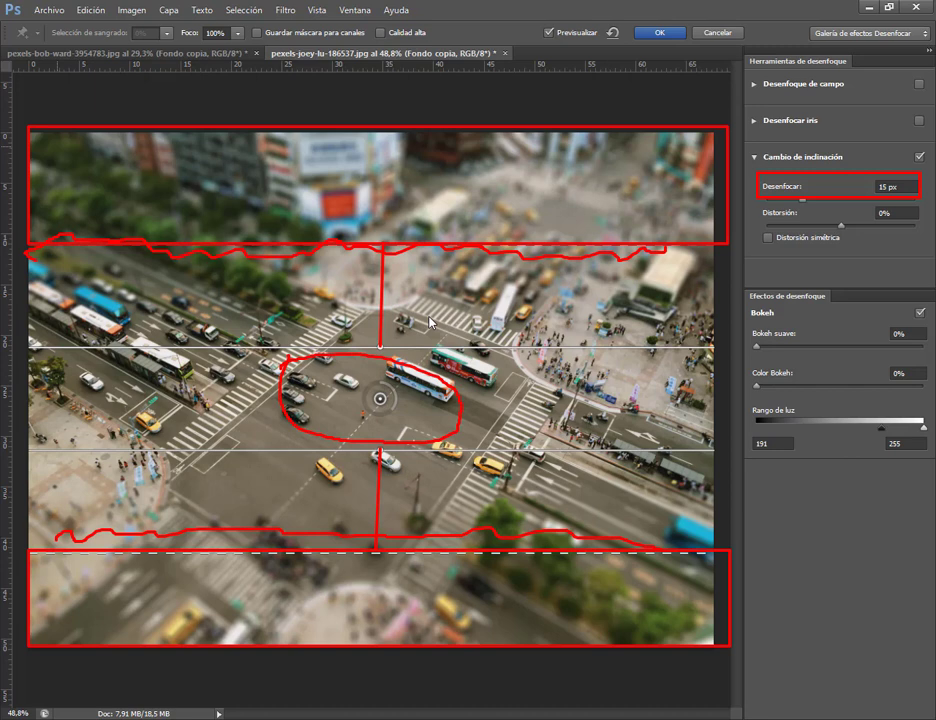
pyautogui.press('Escape')
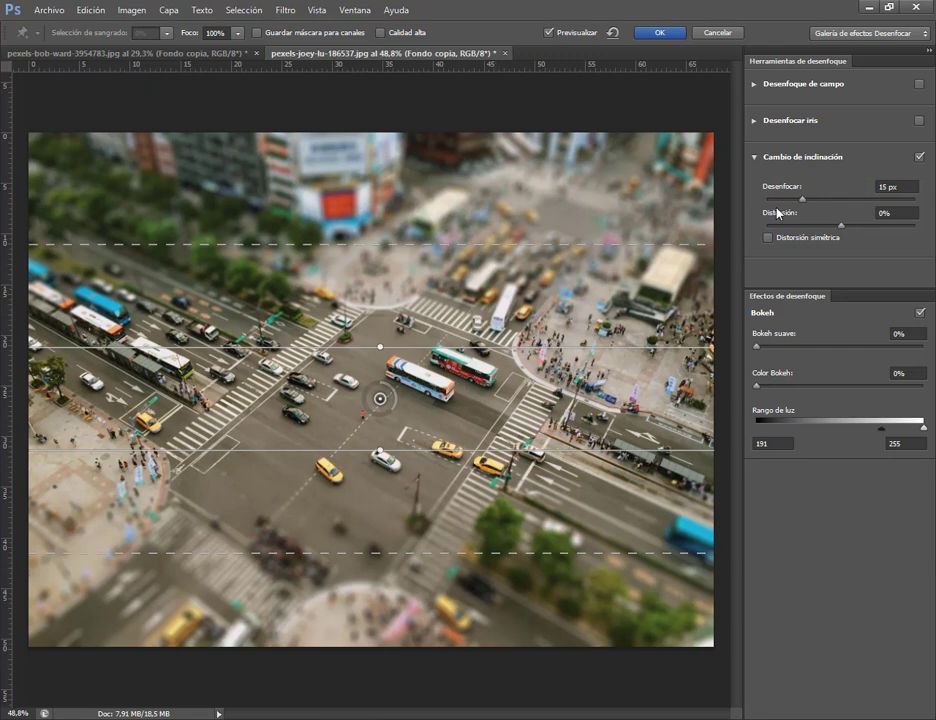
# Step: Raise the blur to 18 px and reposition and resize the sharp band and its transitions
pyautogui.moveTo(805, 199)
pyautogui.mouseDown()
pyautogui.moveTo(818, 199)
pyautogui.moveTo(806, 200)
pyautogui.mouseUp()
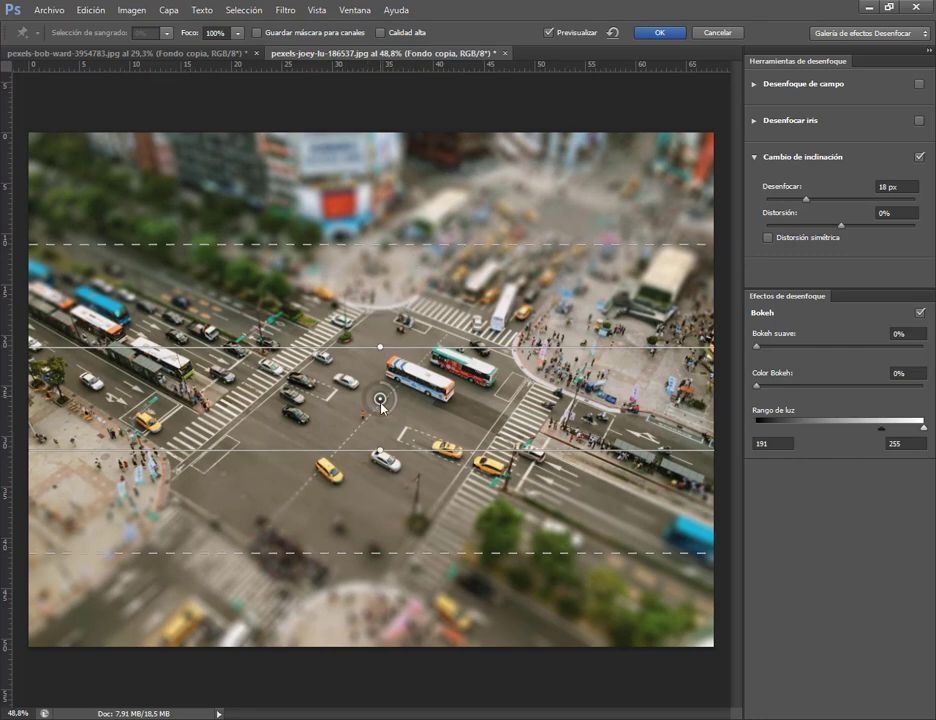
pyautogui.moveTo(380, 400)
pyautogui.mouseDown()
pyautogui.moveTo(347, 376)
pyautogui.moveTo(389, 384)
pyautogui.moveTo(401, 260)
pyautogui.moveTo(391, 418)
pyautogui.mouseUp()
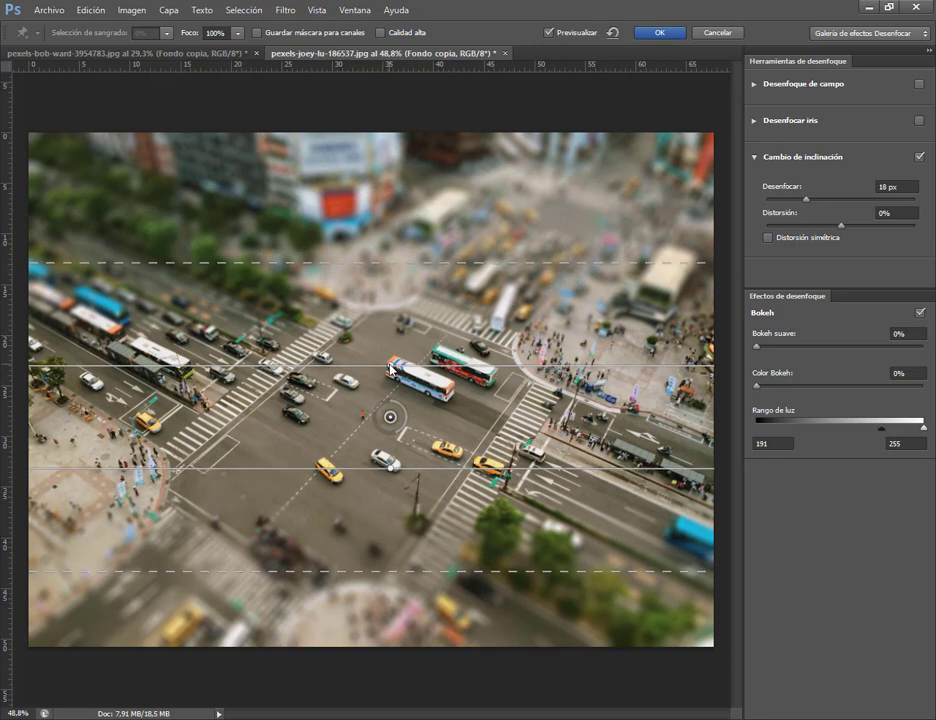
pyautogui.moveTo(390, 370); pyautogui.dragTo(385, 301)
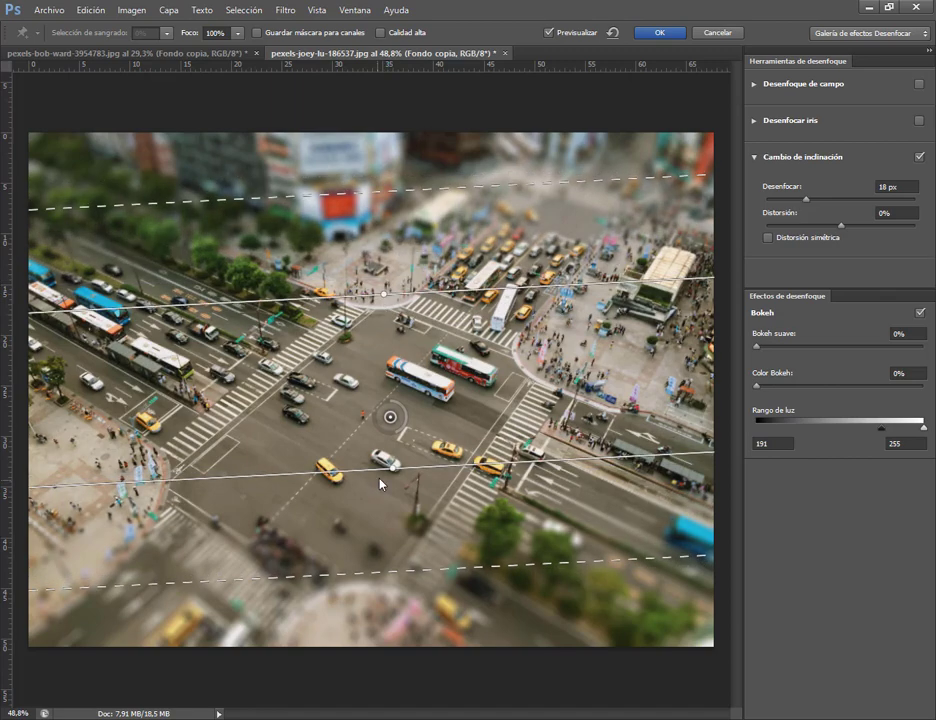
pyautogui.moveTo(393, 466); pyautogui.dragTo(396, 558)
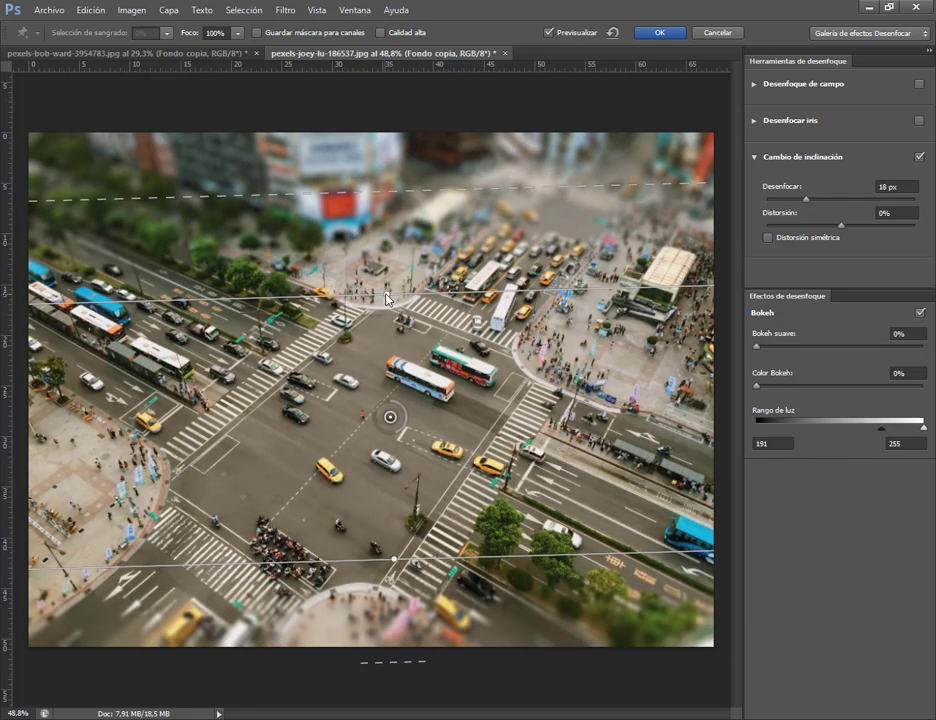
pyautogui.moveTo(386, 297); pyautogui.dragTo(390, 358)
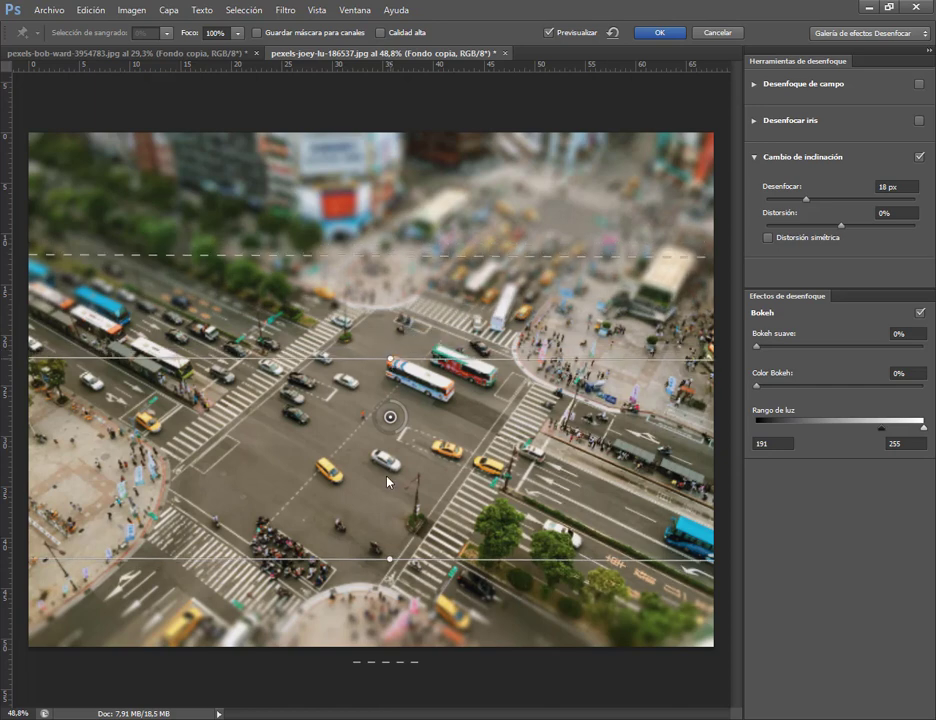
pyautogui.moveTo(390, 558); pyautogui.dragTo(391, 532)
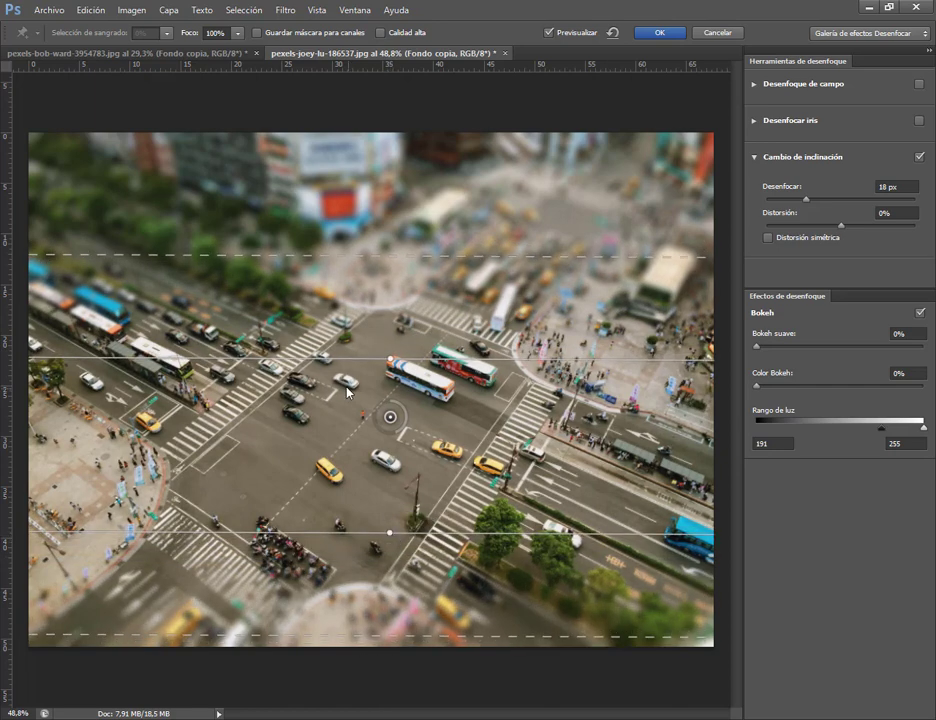
pyautogui.moveTo(385, 254); pyautogui.dragTo(402, 157)
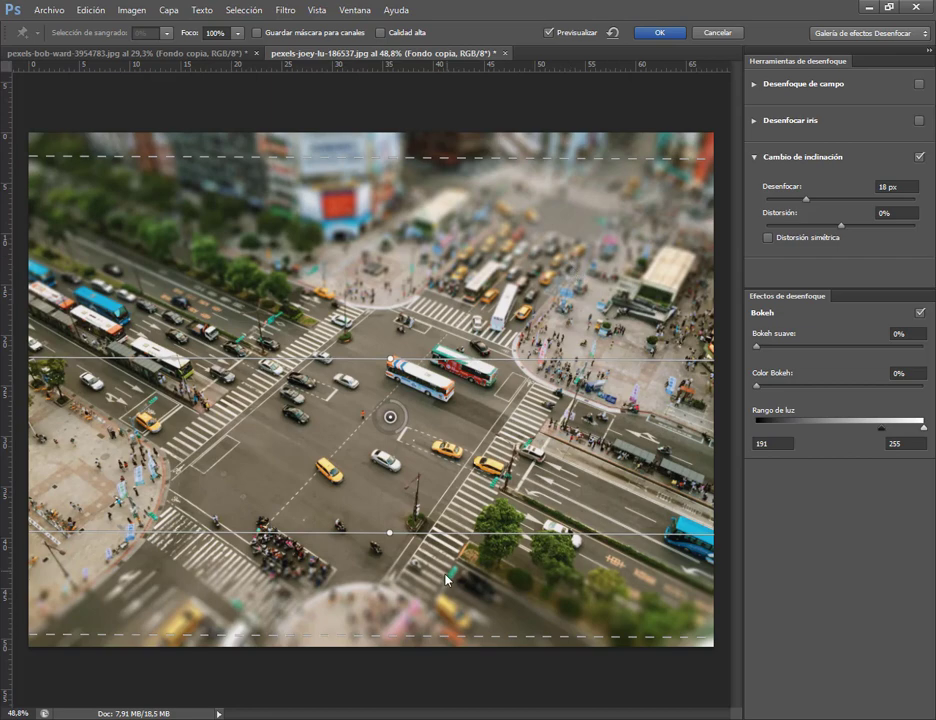
pyautogui.moveTo(368, 634); pyautogui.dragTo(371, 659)
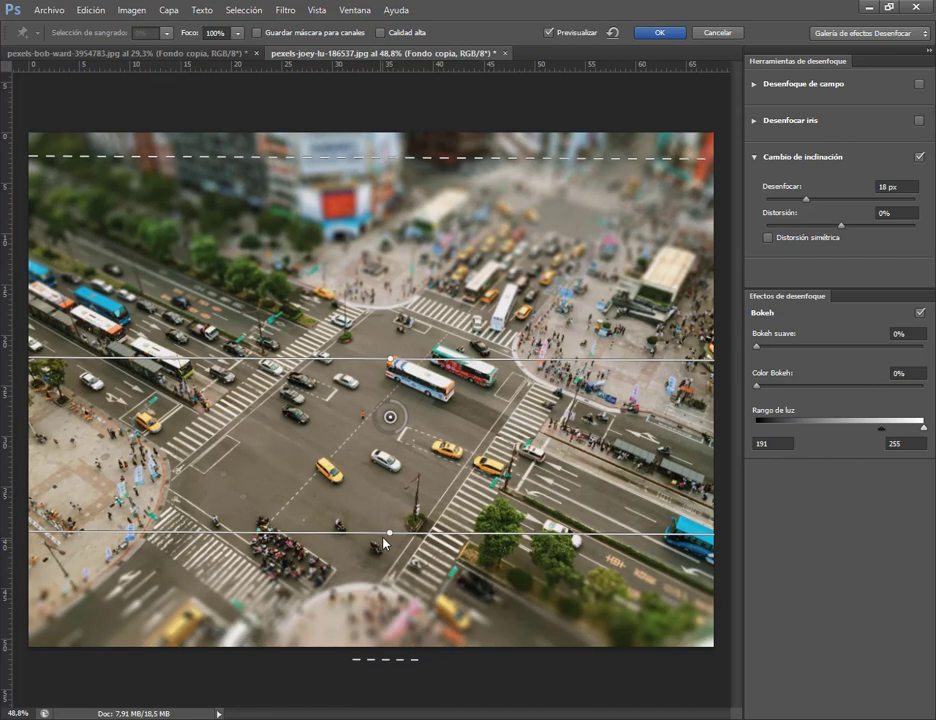
# Step: Fine-tune the transition edges and level the sharp band at 0° across the intersection
pyautogui.moveTo(389, 533); pyautogui.dragTo(390, 490)
pyautogui.moveTo(407, 619); pyautogui.dragTo(408, 633)
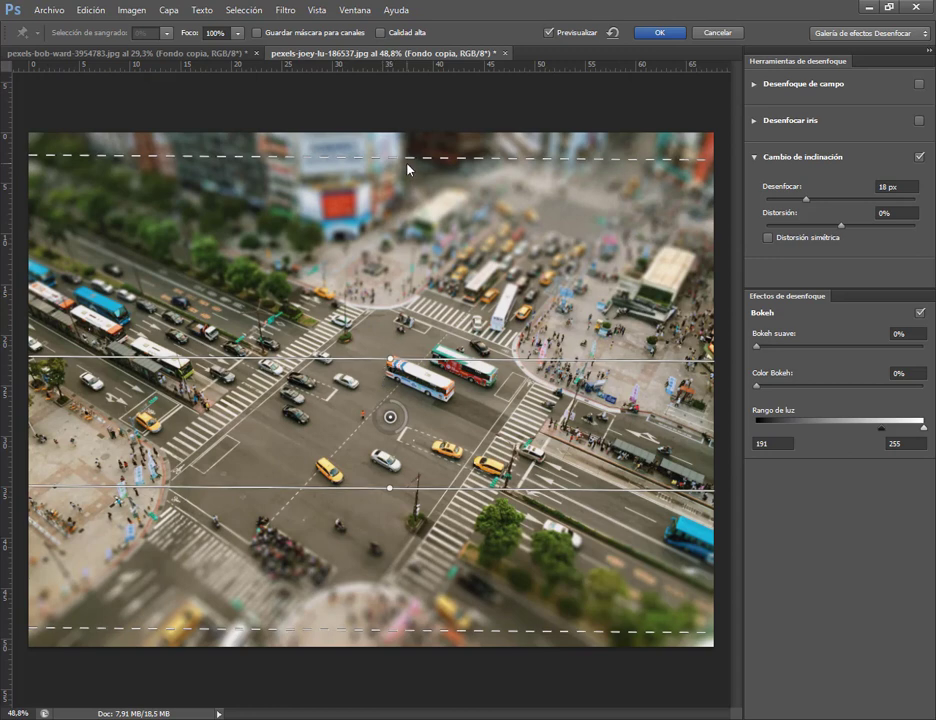
pyautogui.moveTo(407, 168)
pyautogui.mouseDown()
pyautogui.moveTo(412, 175)
pyautogui.moveTo(416, 152)
pyautogui.mouseUp()
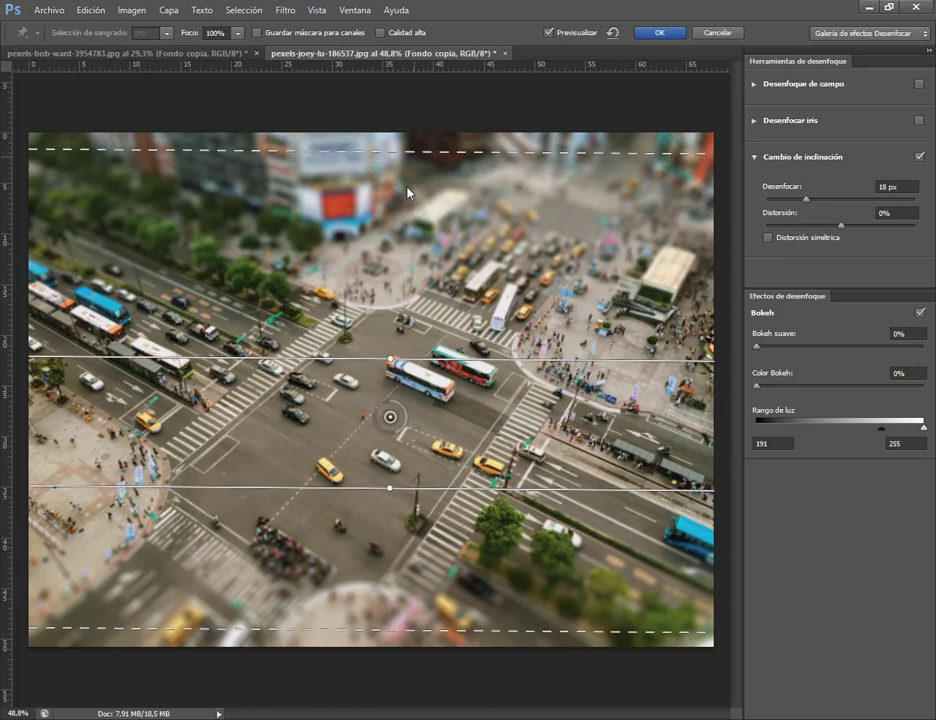
pyautogui.moveTo(395, 418); pyautogui.dragTo(395, 404)
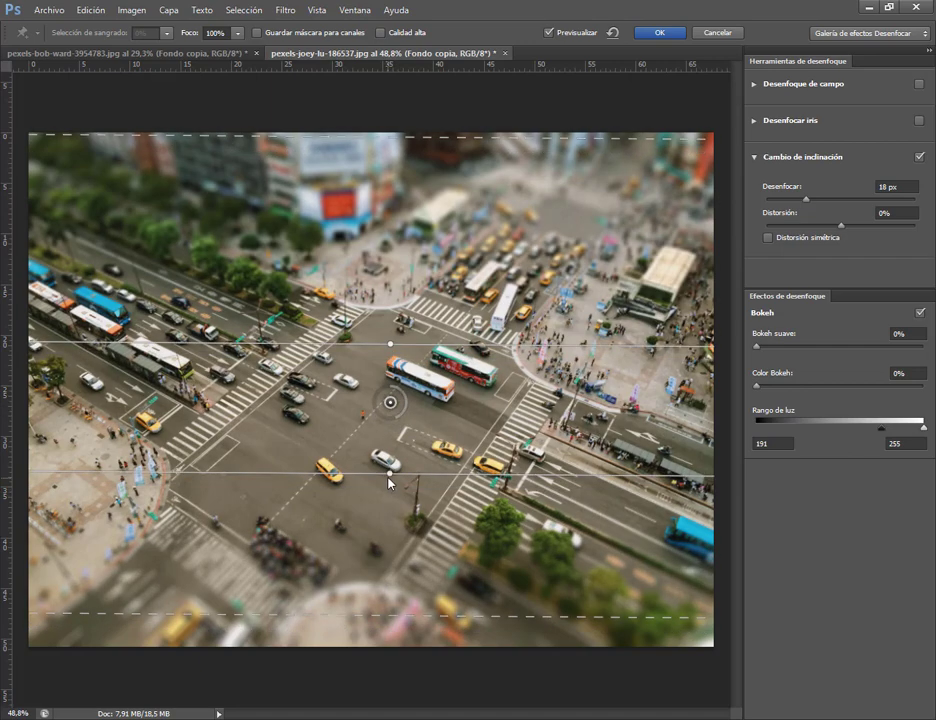
pyautogui.moveTo(389, 483); pyautogui.dragTo(399, 407)
pyautogui.moveTo(397, 425)
pyautogui.mouseDown()
pyautogui.moveTo(389, 428)
pyautogui.moveTo(391, 417)
pyautogui.moveTo(393, 435)
pyautogui.moveTo(408, 436)
pyautogui.moveTo(379, 447)
pyautogui.moveTo(389, 443)
pyautogui.moveTo(389, 424)
pyautogui.mouseUp()
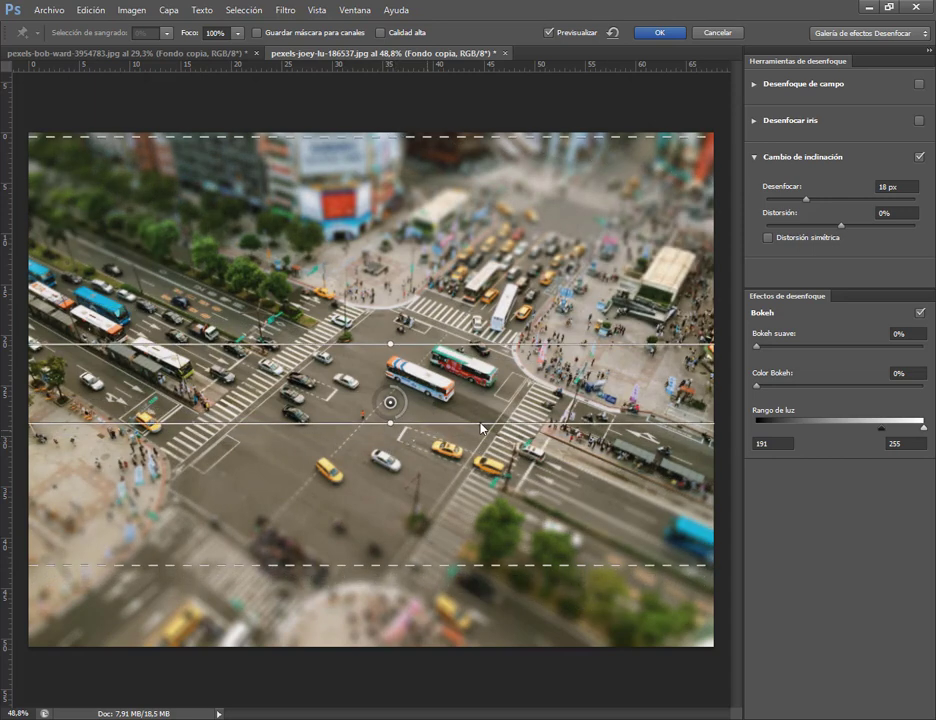
pyautogui.click(671, 33)
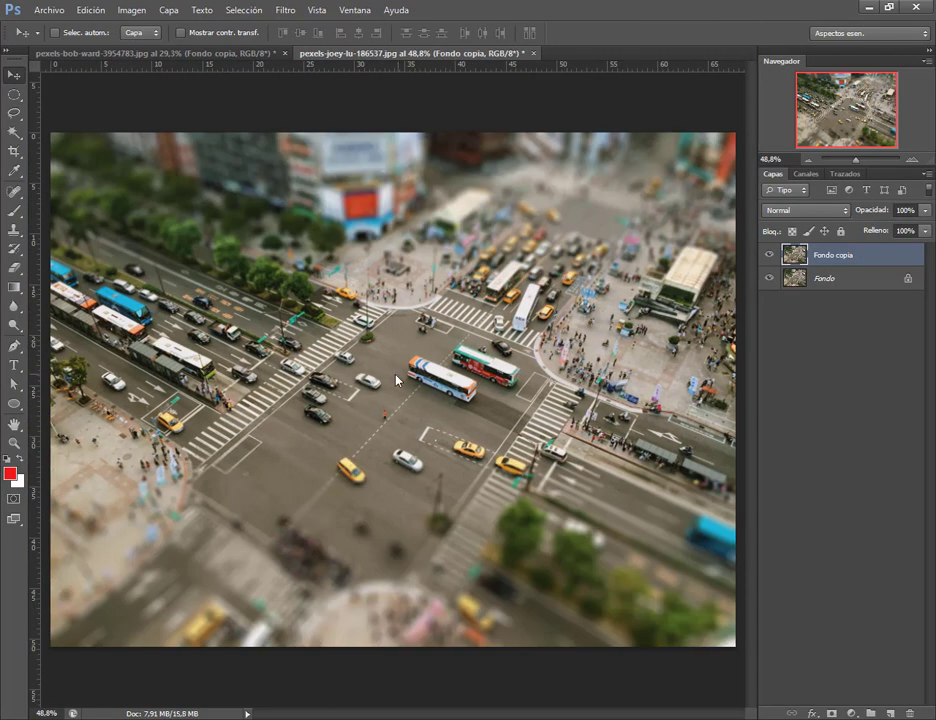
pyautogui.click(770, 255)
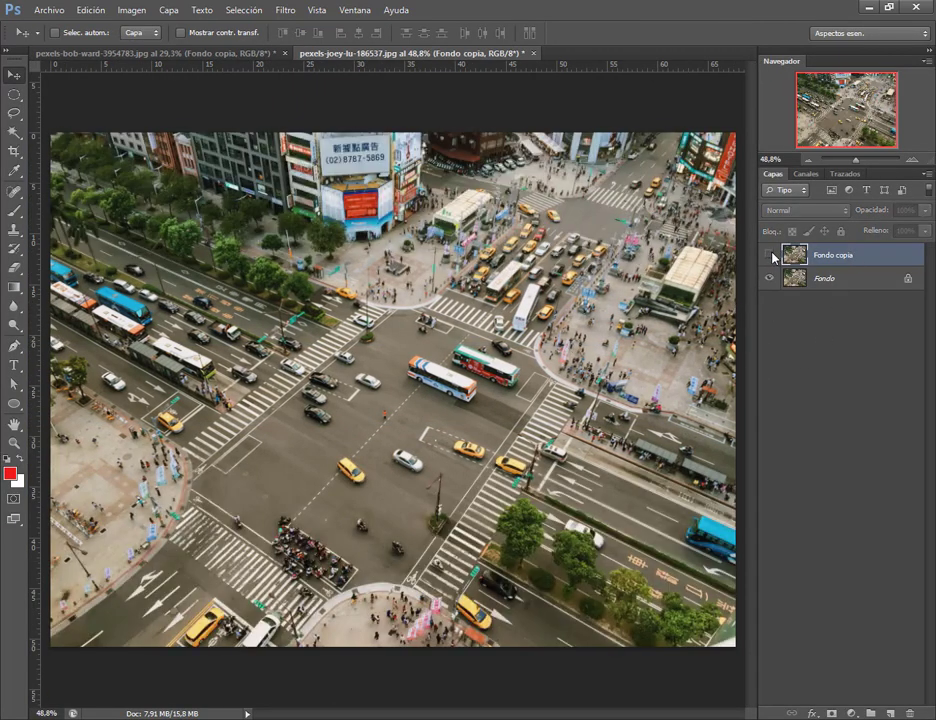
pyautogui.click(770, 255)
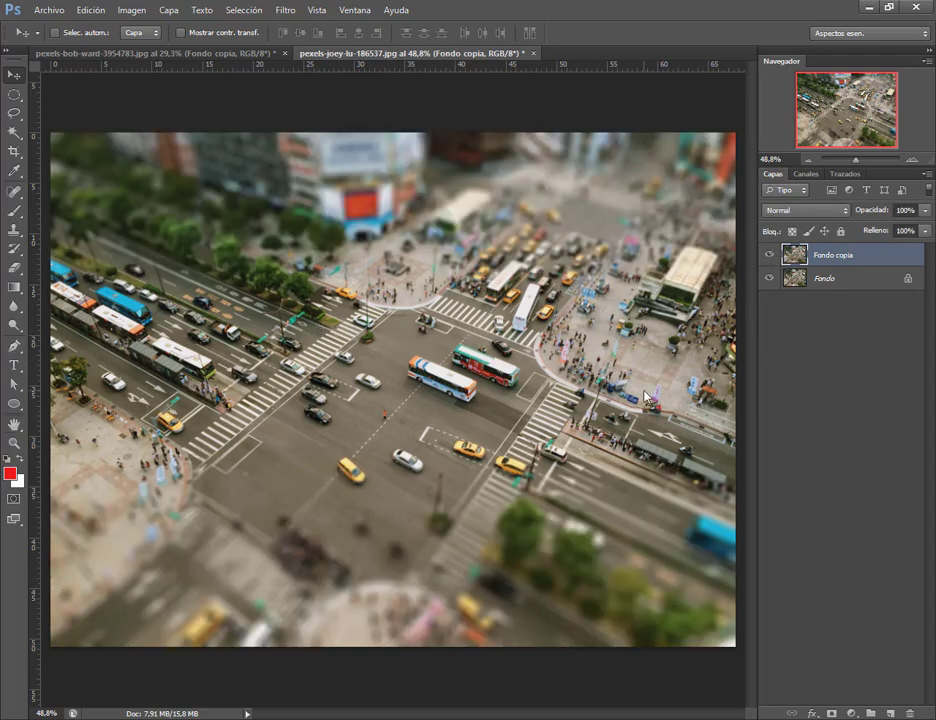
pyautogui.click(285, 10)
pyautogui.moveTo(355, 158)
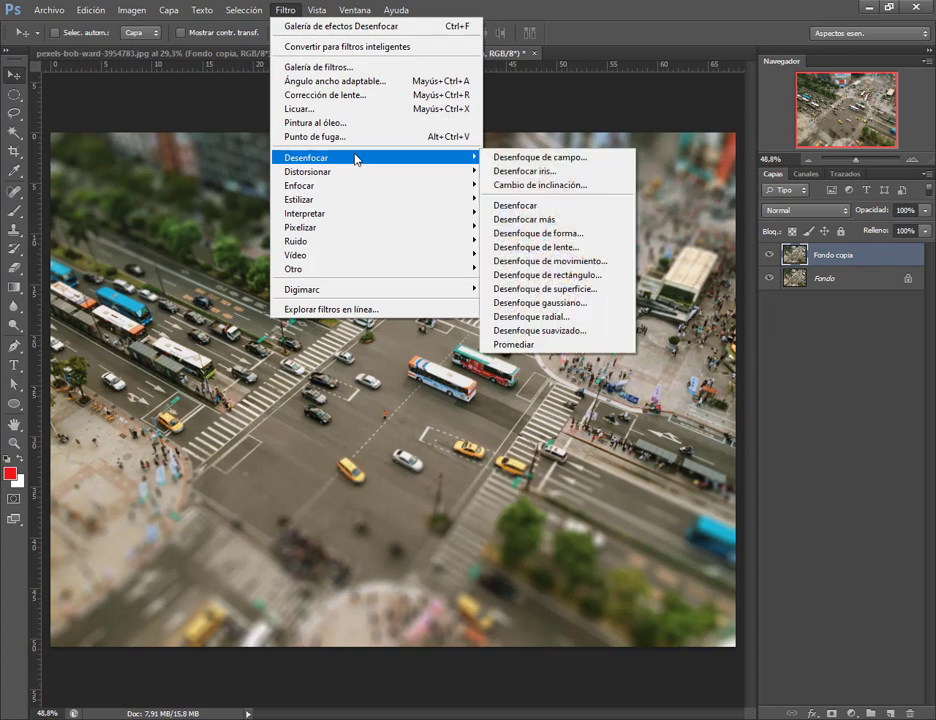
pyautogui.click(335, 81)
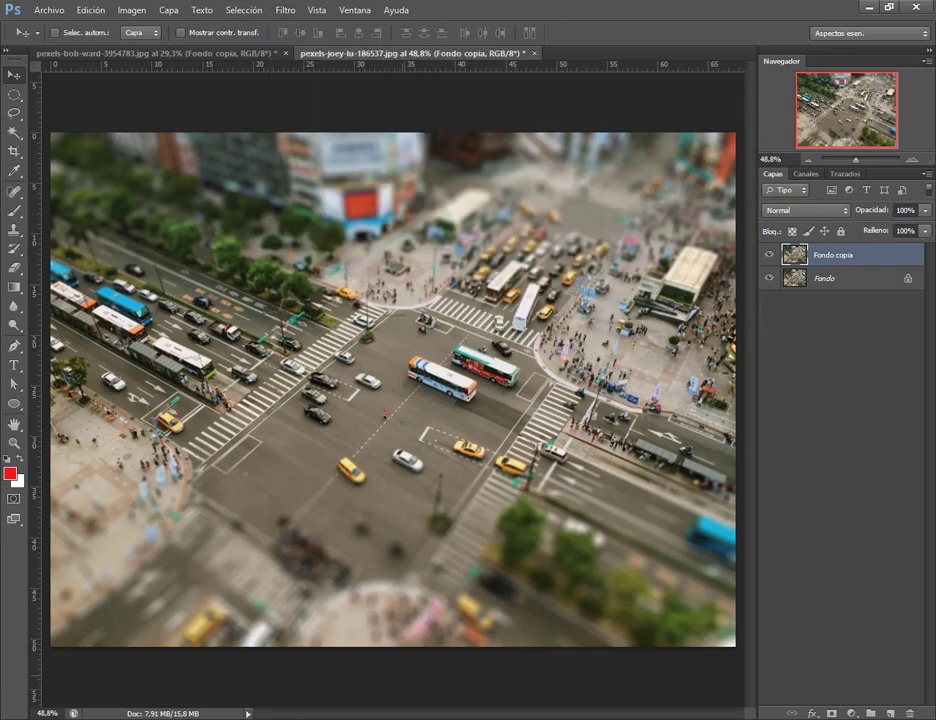
pyautogui.moveTo(209, 706)
pyautogui.click(75, 650)
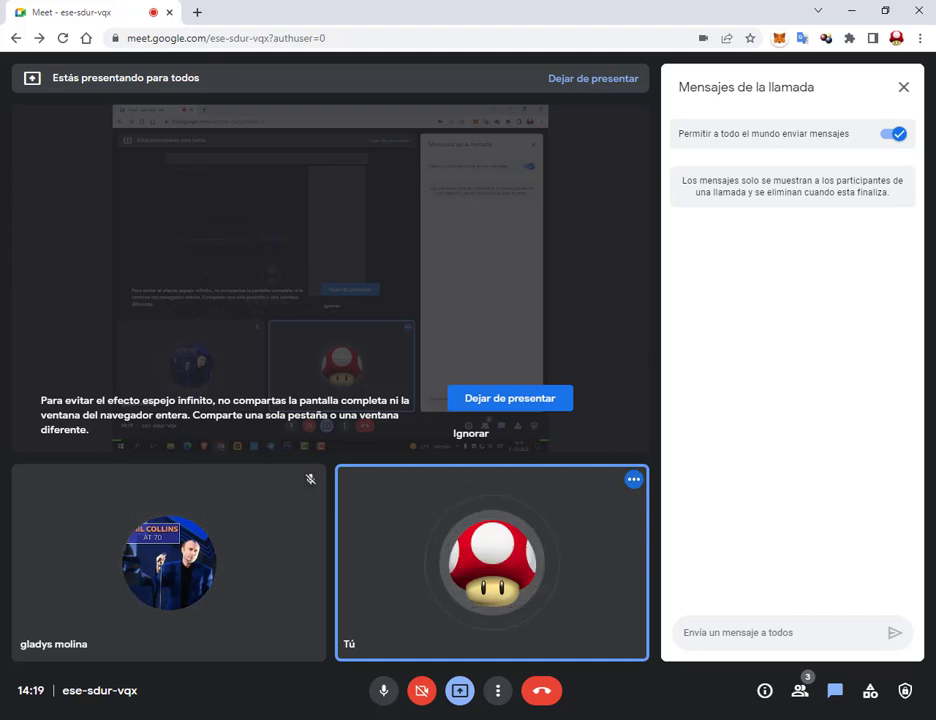
pyautogui.click(390, 690)
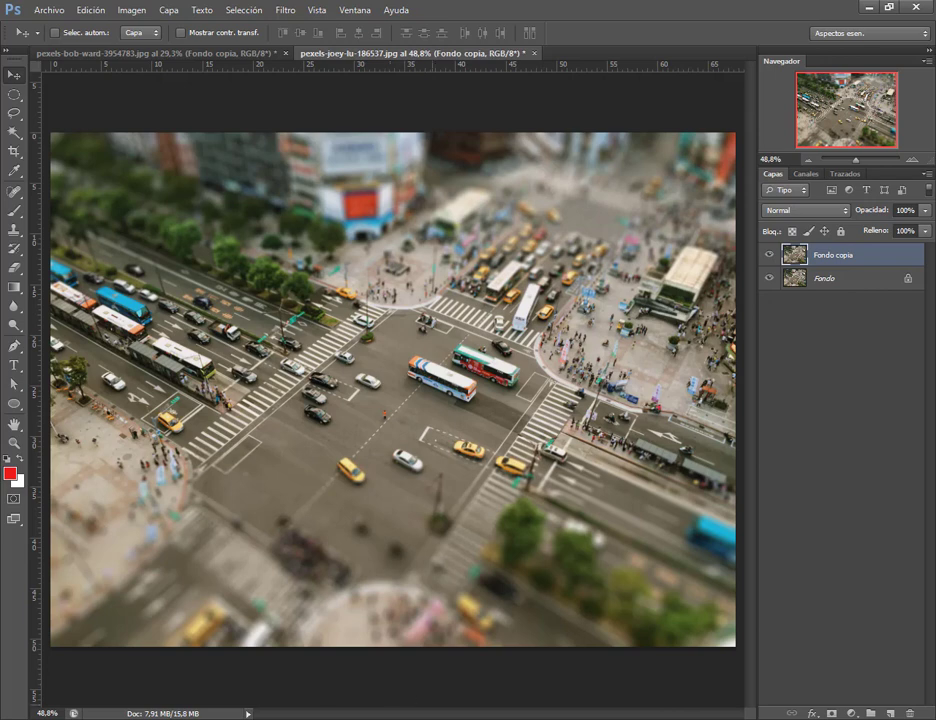
# Step: In File Explorer, go up from the city photo's folder to the Photoshop_Clase7 folder
pyautogui.click(330, 710)
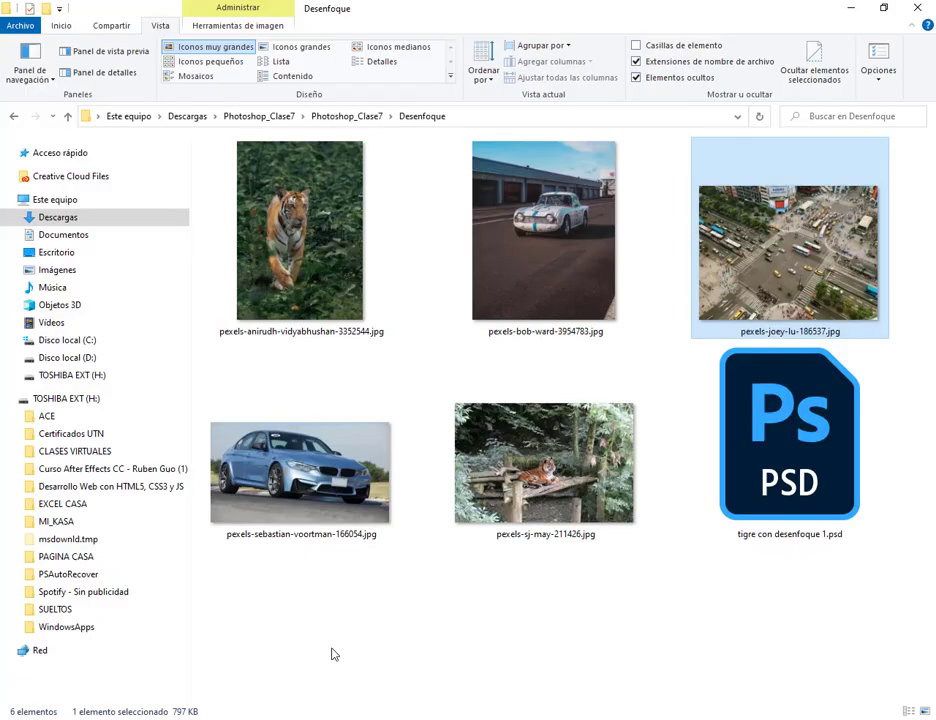
pyautogui.click(397, 612)
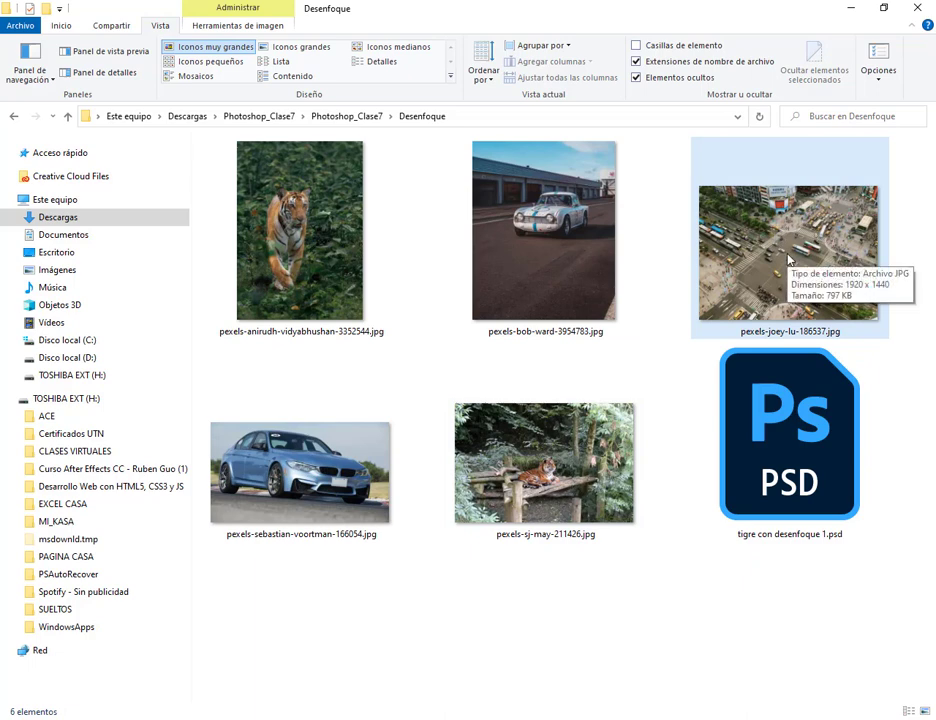
pyautogui.click(345, 117)
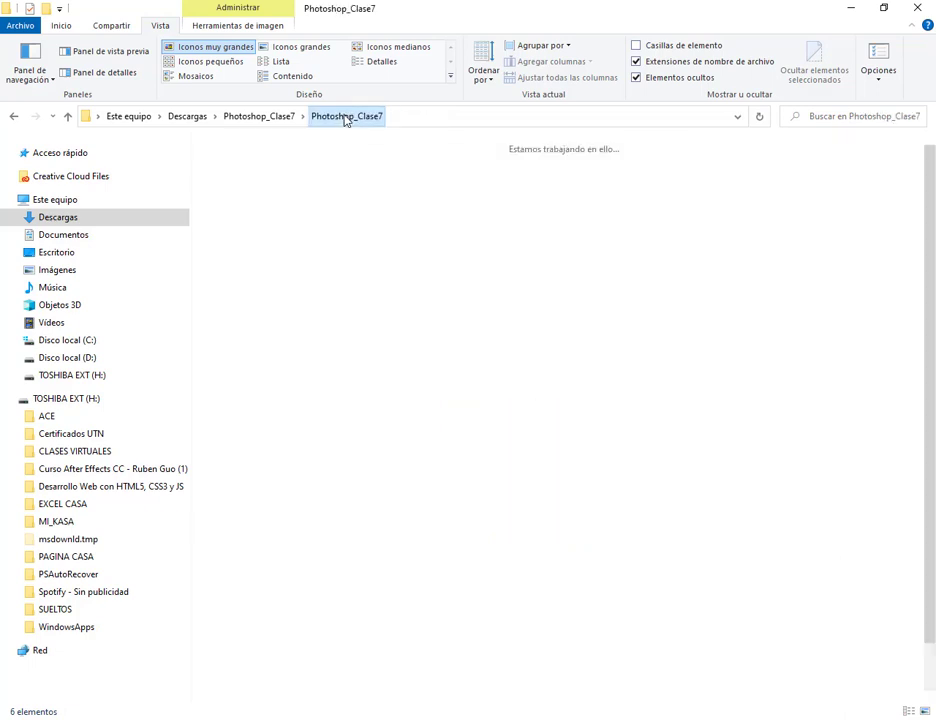
pyautogui.scroll(-2, 876, 386)
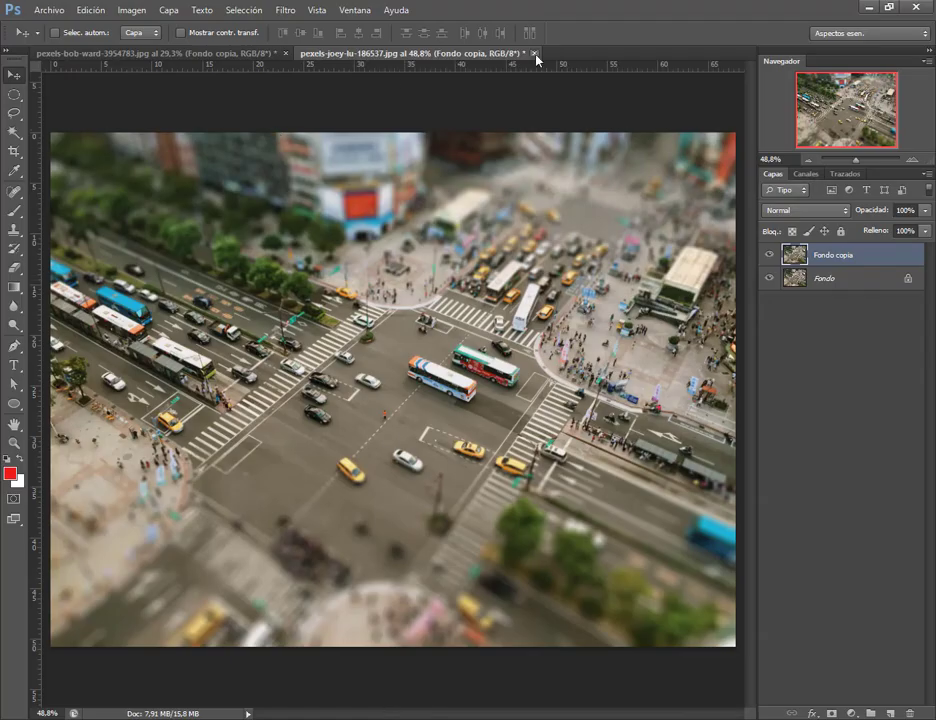
# Step: Close the race car and blurred city documents without saving, then minimize Photoshop
pyautogui.click(285, 53)
pyautogui.click(487, 283)
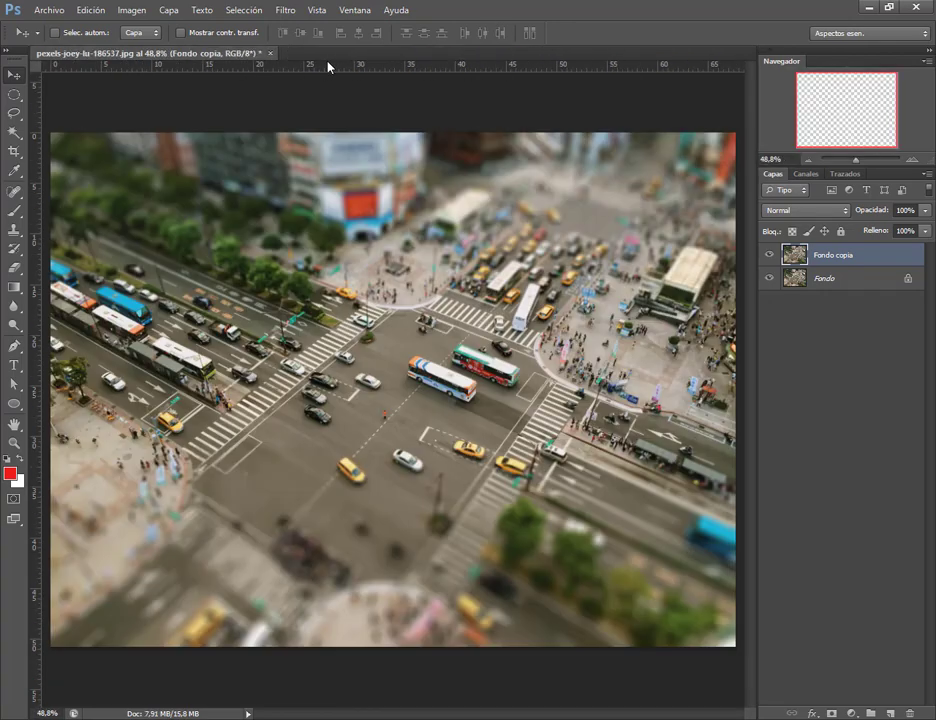
pyautogui.click(258, 53)
pyautogui.click(469, 278)
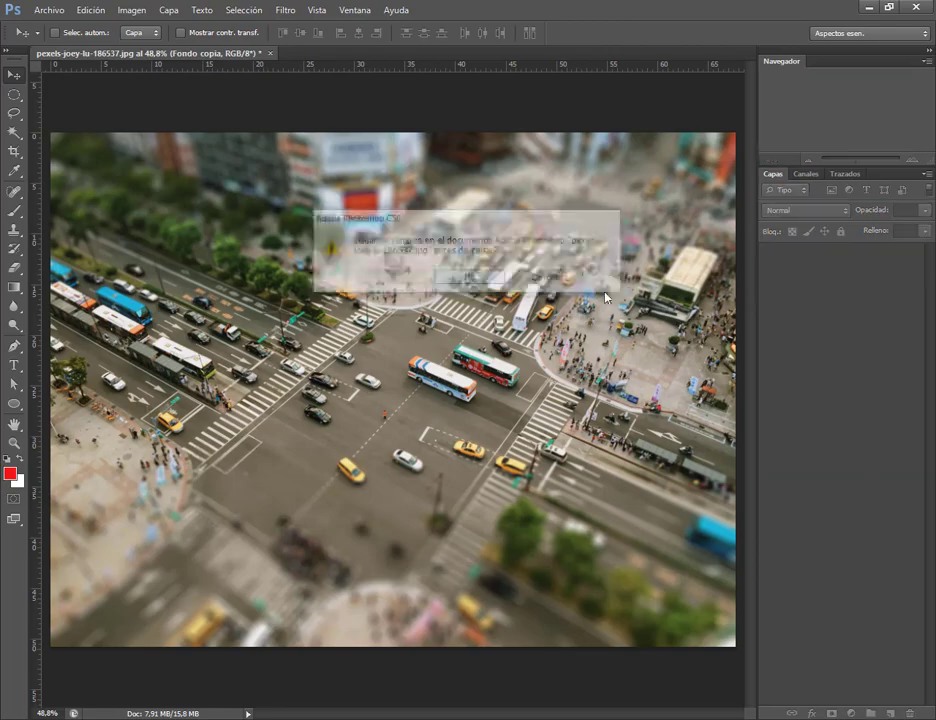
pyautogui.click(861, 7)
# Step: Preview Flyer.jpg in the photo viewer, close it, and open the Desenfoque folder
pyautogui.click(911, 422)
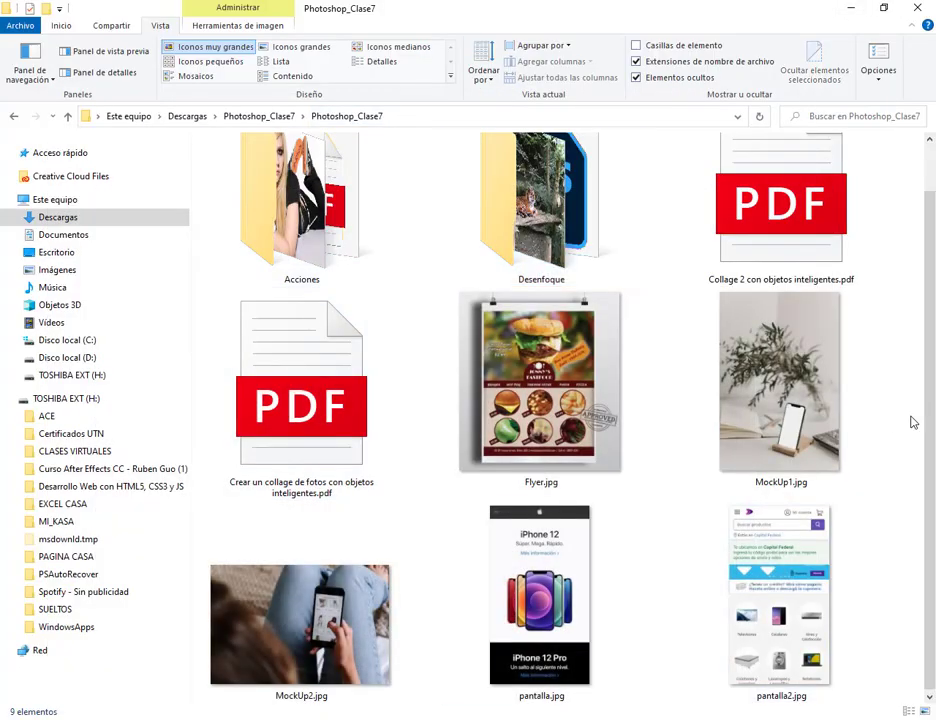
pyautogui.doubleClick(539, 368)
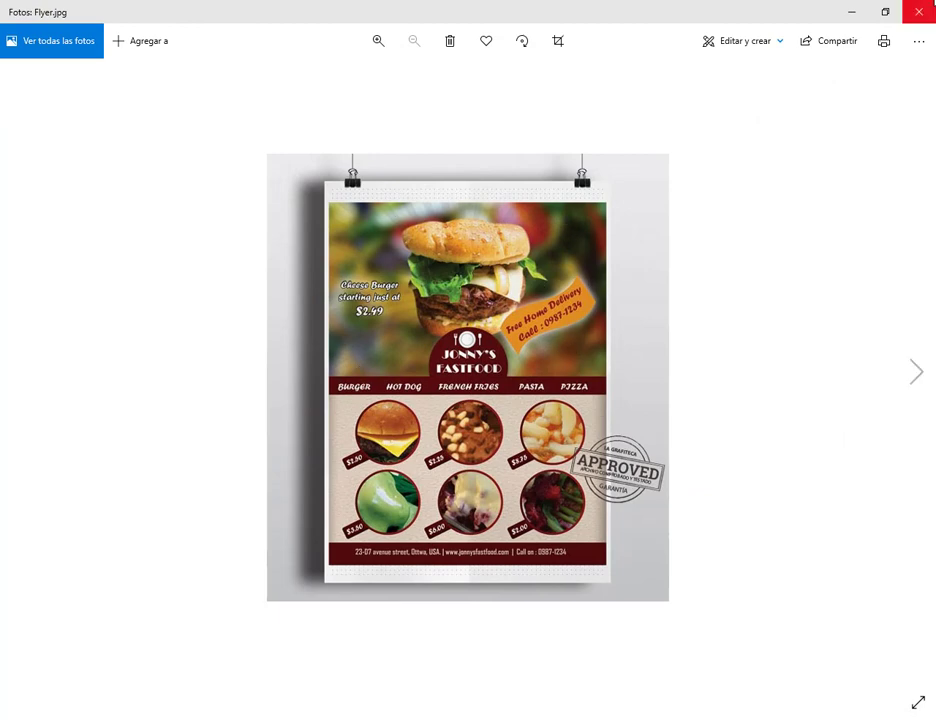
pyautogui.click(916, 12)
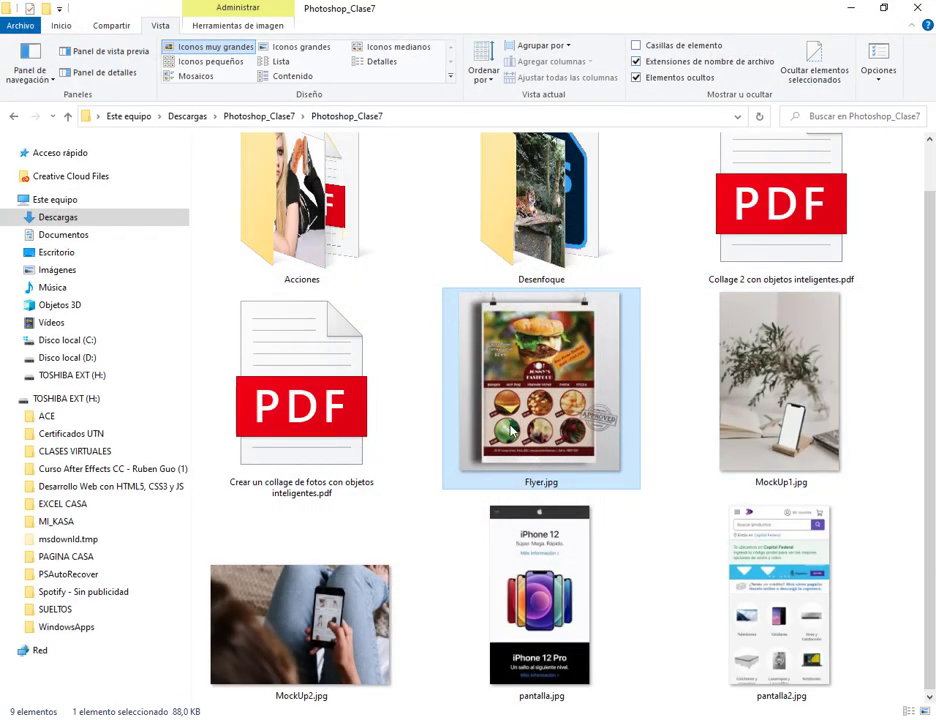
pyautogui.moveTo(545, 387)
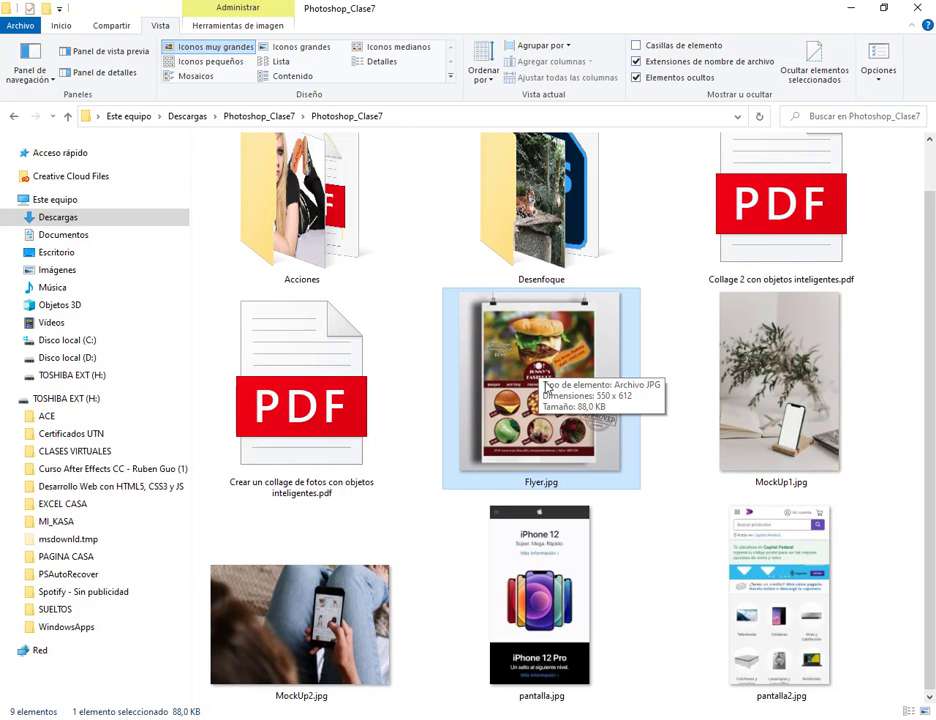
pyautogui.doubleClick(550, 256)
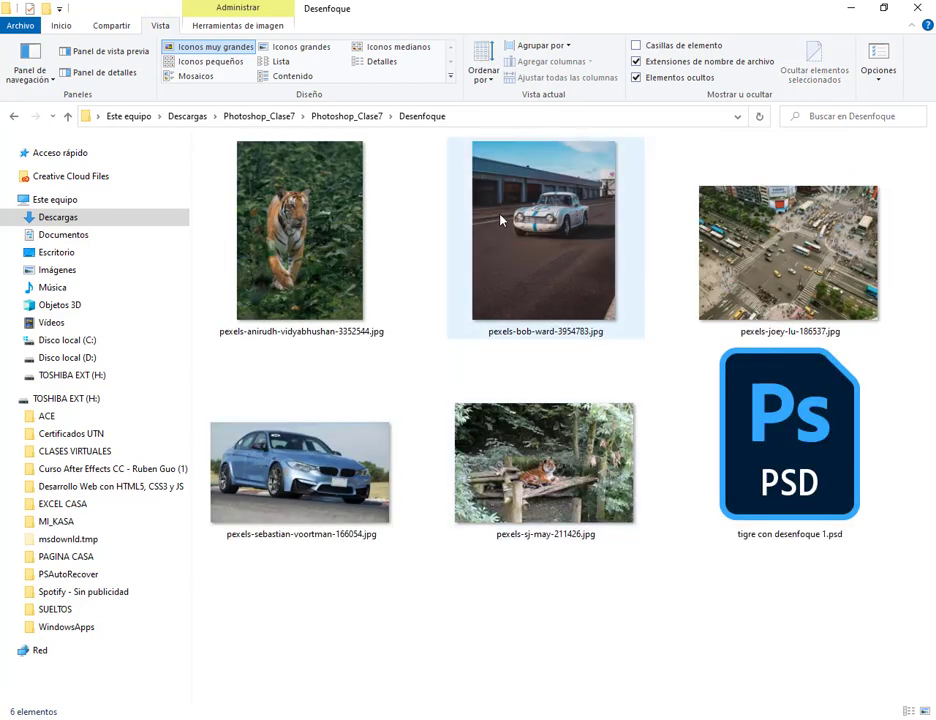
# Step: Open the race car photo in Photoshop, keeping its embedded profile, and reset default colours
pyautogui.moveTo(571, 269); pyautogui.dragTo(380, 466)
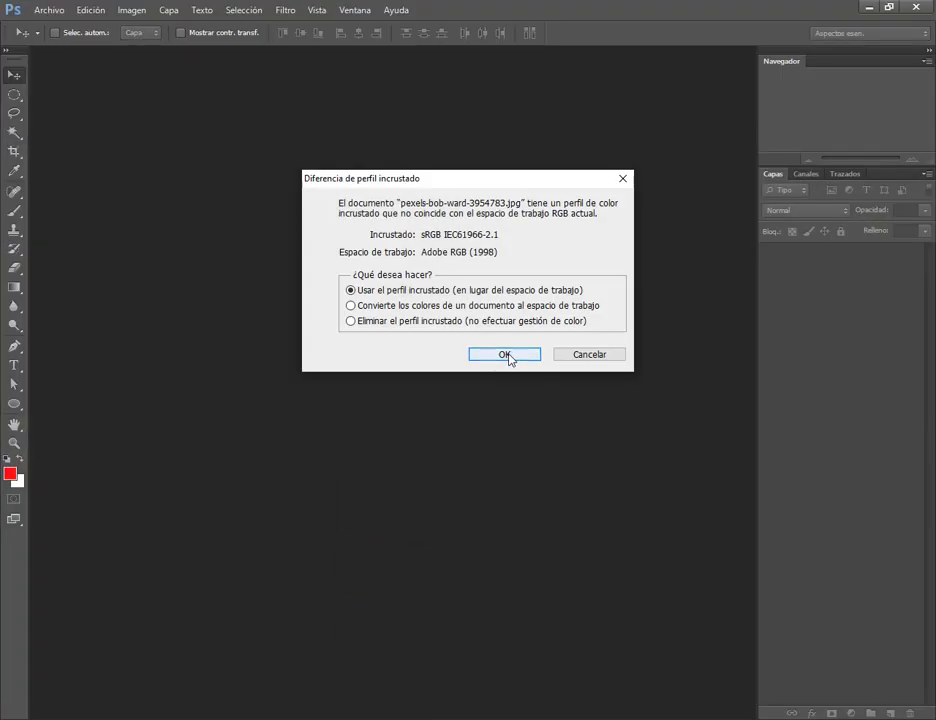
pyautogui.click(508, 357)
pyautogui.click(9, 458)
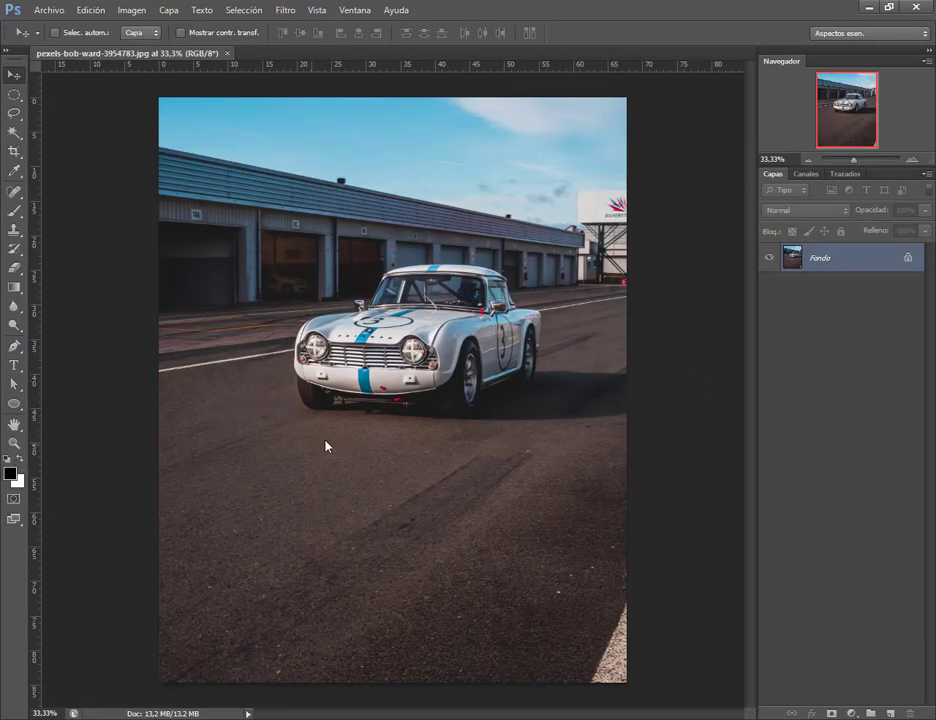
# Step: Open pexels-sebastian-voortman-166054.jpg (the BMW) in Photoshop, keeping its embedded profile
pyautogui.hotkey('alt', 'Tab')
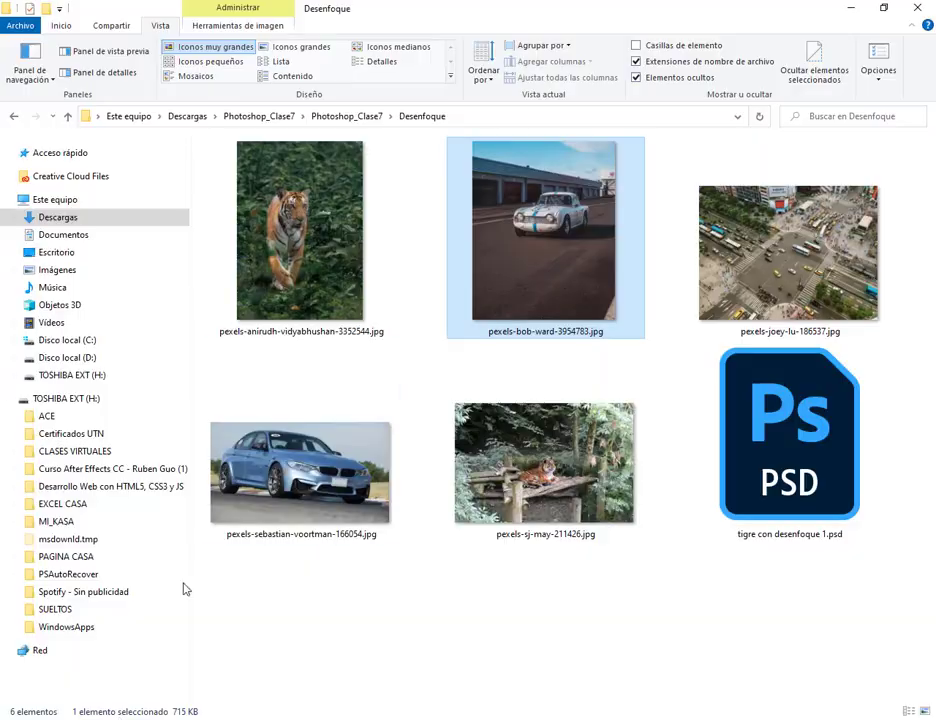
pyautogui.moveTo(335, 478); pyautogui.dragTo(343, 421)
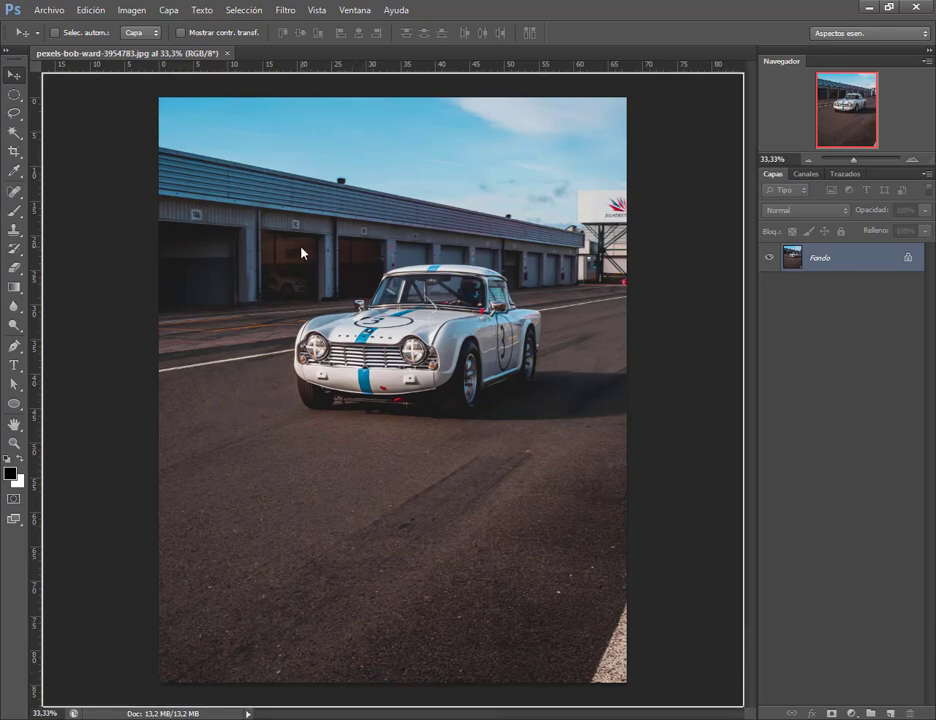
pyautogui.moveTo(337, 165); pyautogui.dragTo(314, 54)
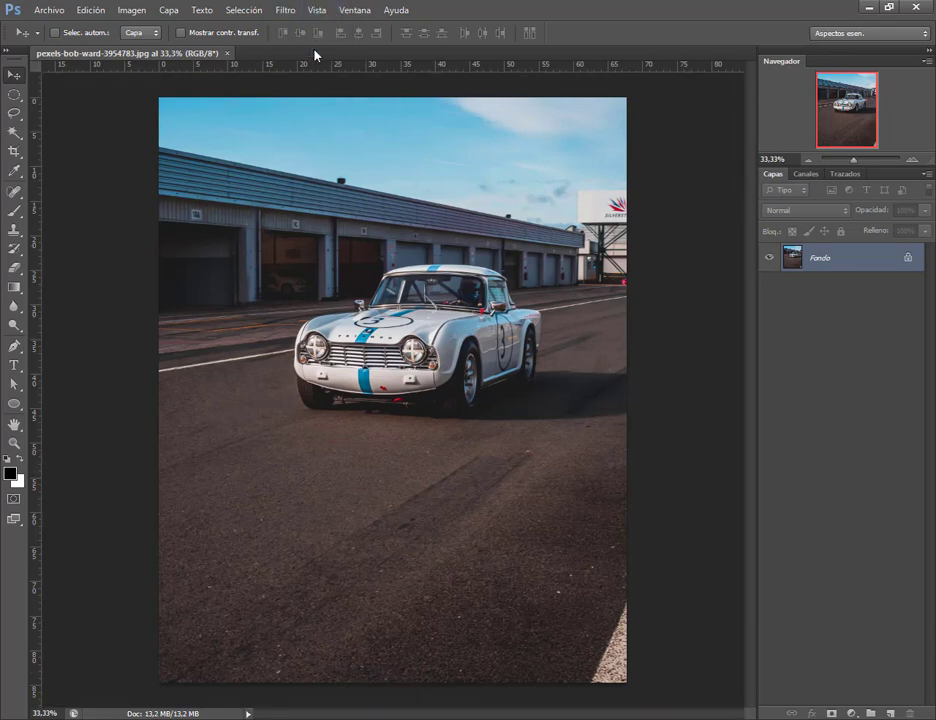
pyautogui.click(533, 356)
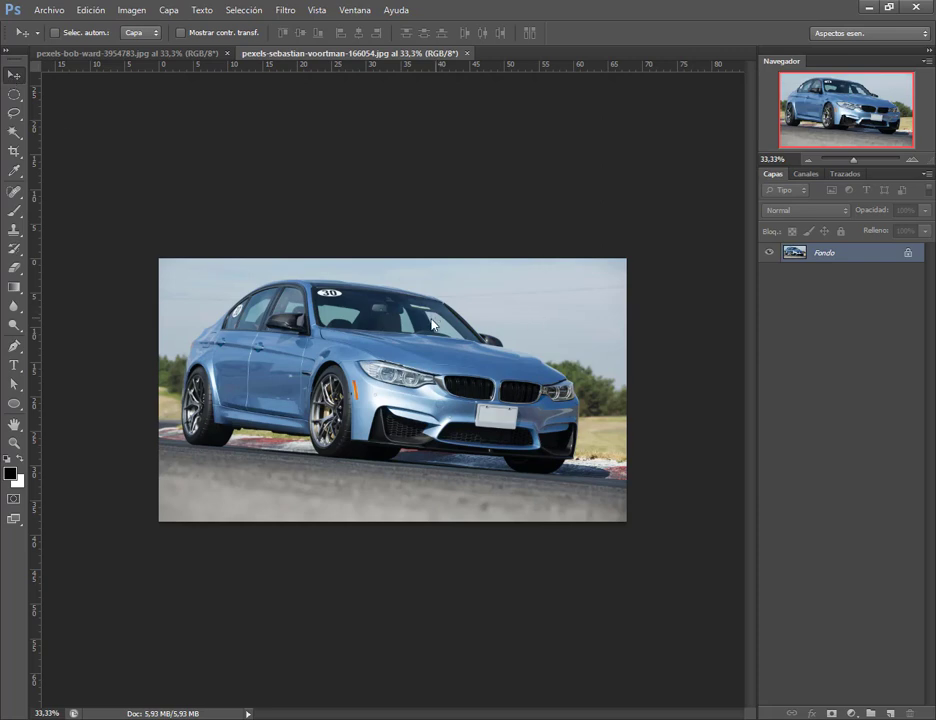
# Step: Copy the BMW into the race car document as Capa 1, aligned to the top-left corner
pyautogui.moveTo(211, 64); pyautogui.dragTo(448, 344)
pyautogui.click(503, 55)
pyautogui.moveTo(520, 350); pyautogui.dragTo(530, 415)
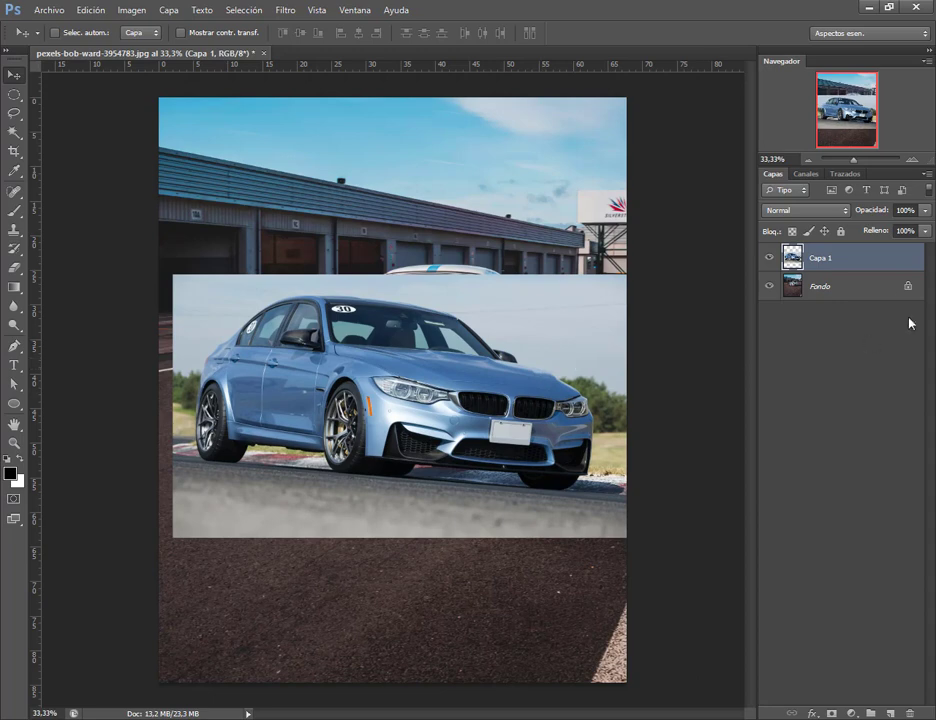
pyautogui.moveTo(505, 359); pyautogui.dragTo(474, 226)
# Step: Place the BMW file from Explorer into the lower half of the race car image
pyautogui.hotkey('alt', 'Tab')
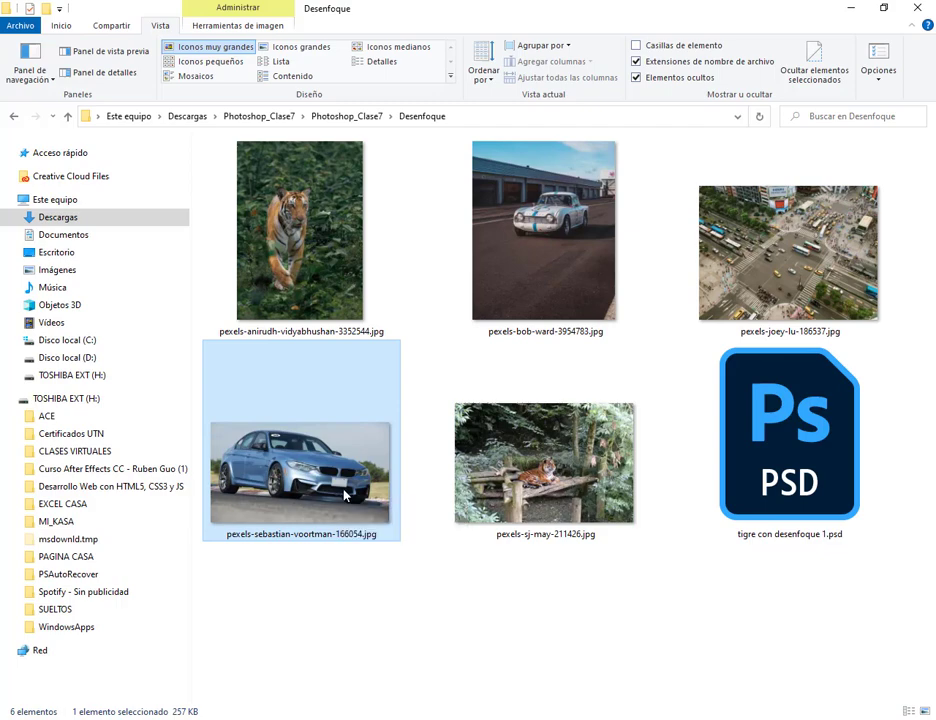
pyautogui.moveTo(306, 499); pyautogui.dragTo(398, 358)
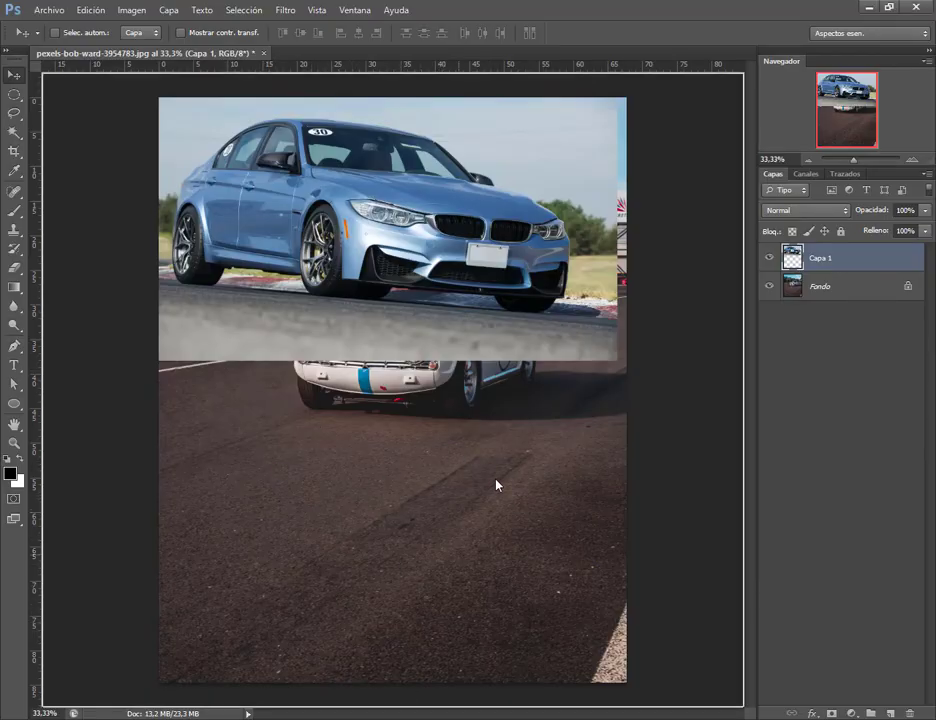
pyautogui.moveTo(418, 450); pyautogui.dragTo(449, 520)
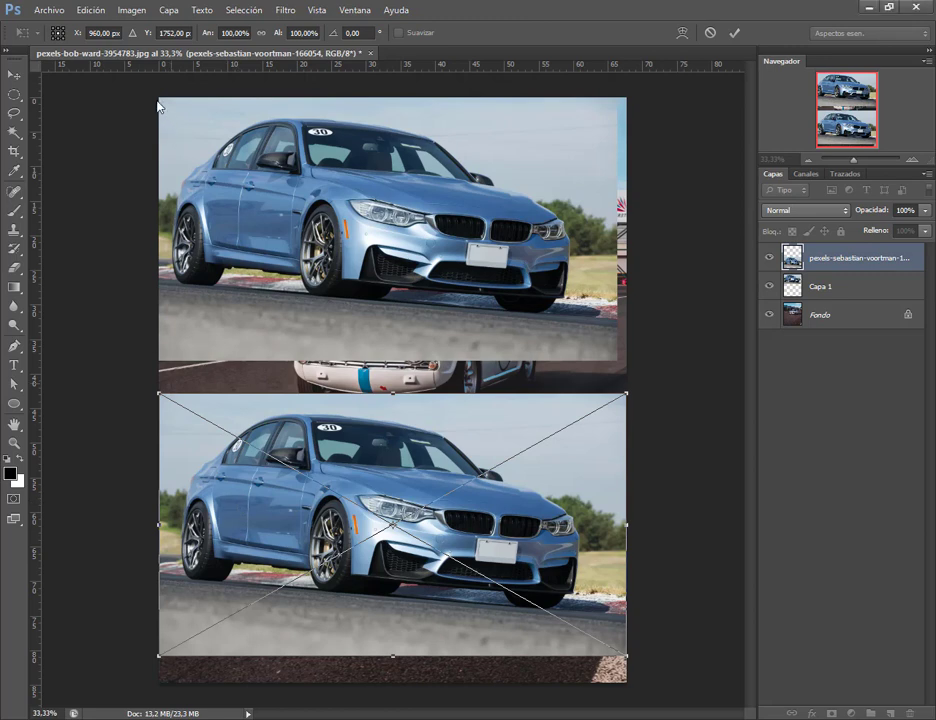
# Step: Commit the placed BMW in the lower half, then nudge Capa 1 into alignment with it
pyautogui.moveTo(159, 105)
pyautogui.mouseDown()
pyautogui.moveTo(655, 708)
pyautogui.moveTo(627, 694)
pyautogui.mouseUp()
pyautogui.press('Return')
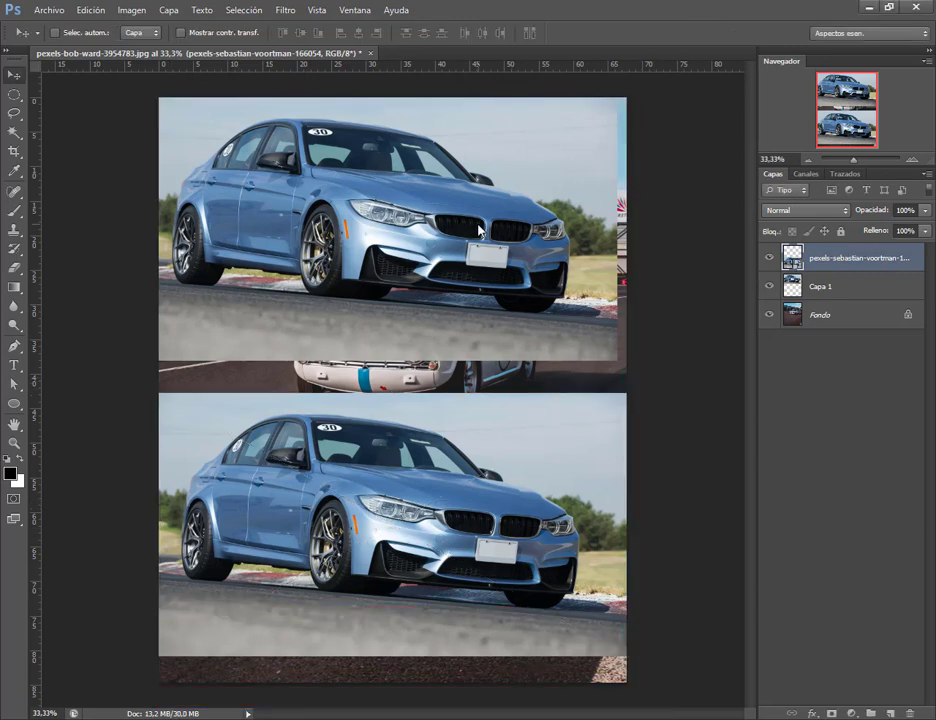
pyautogui.click(902, 288)
pyautogui.moveTo(521, 224); pyautogui.dragTo(531, 225)
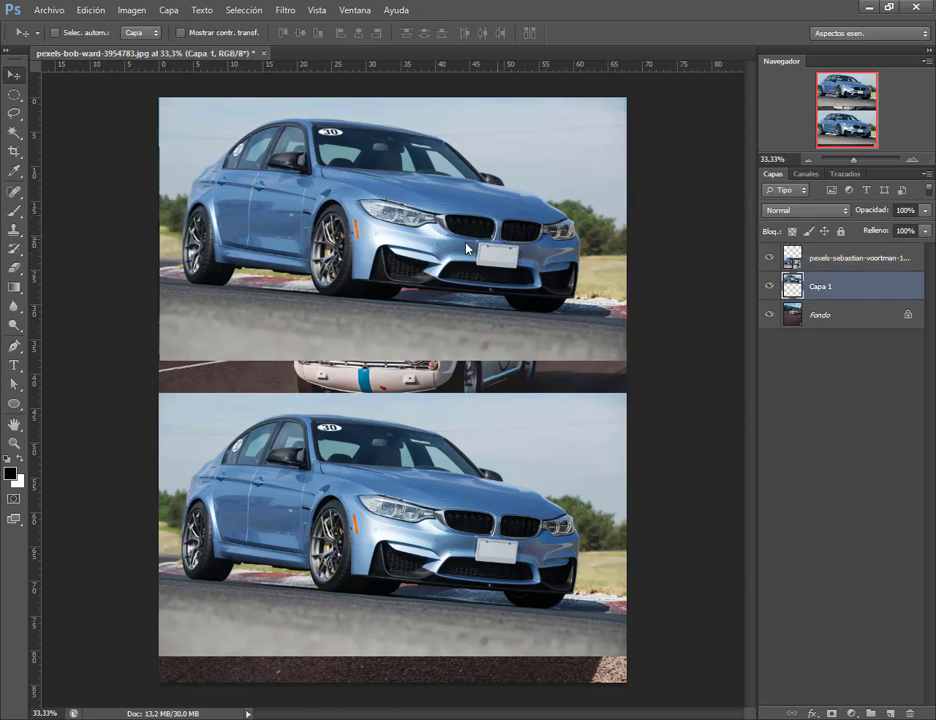
pyautogui.press('Right')
pyautogui.press('Right')
pyautogui.press('Right')
pyautogui.press('Right')
pyautogui.press('Right')
pyautogui.press('Right')
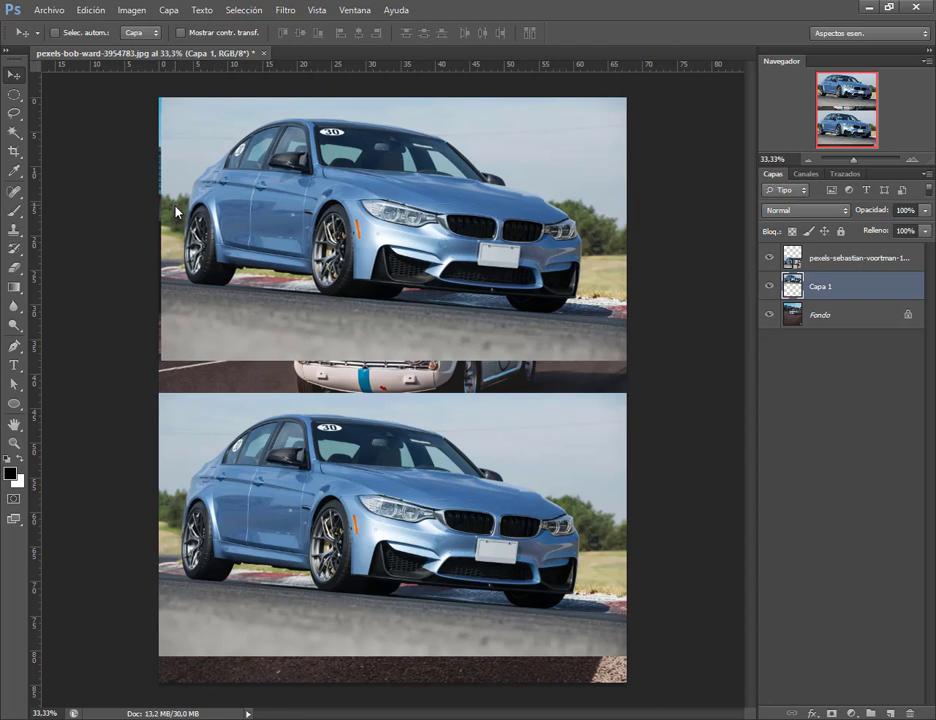
pyautogui.press('Left')
pyautogui.press('Left')
pyautogui.press('Left')
pyautogui.press('Left')
pyautogui.press('Left')
pyautogui.press('Left')
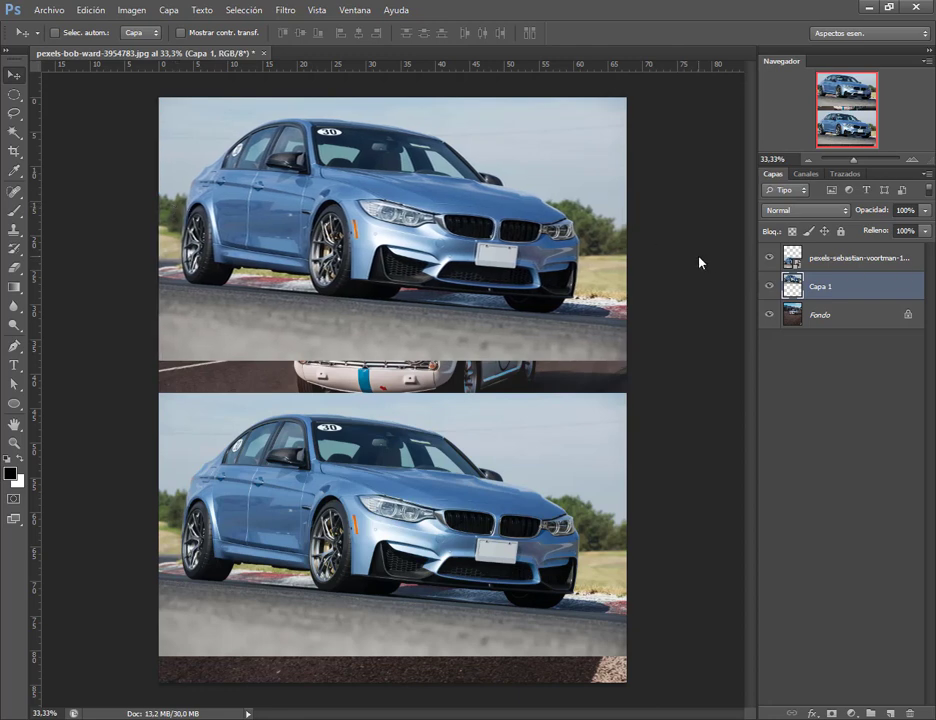
pyautogui.press('Right')
pyautogui.press('Right')
pyautogui.press('Right')
# Step: Switch the Layers panel to large thumbnails and move Capa 1 above the pexels layer
pyautogui.rightClick(819, 376)
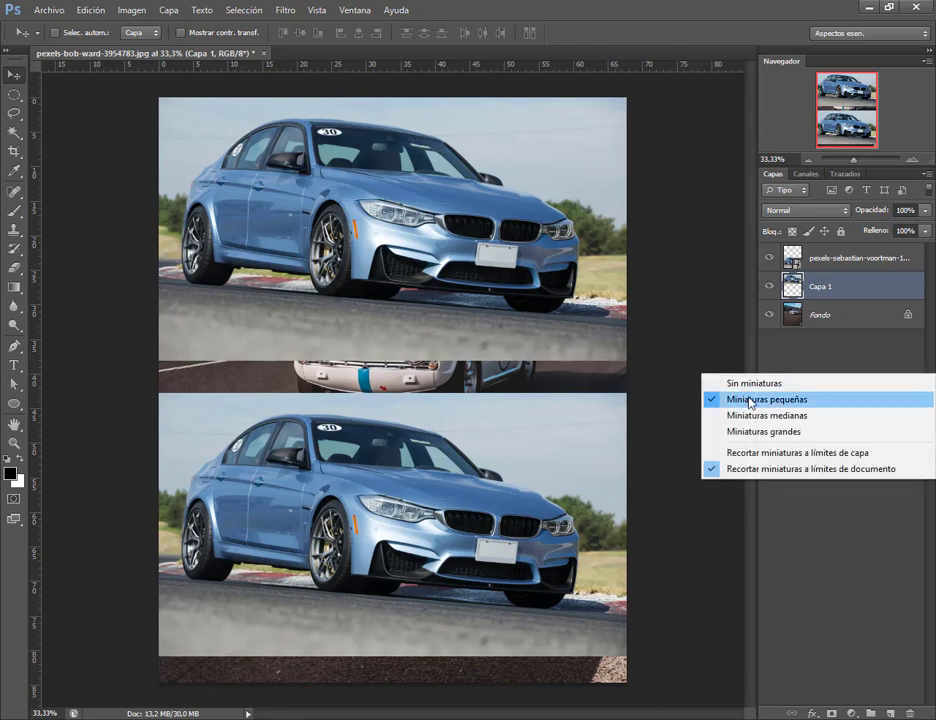
pyautogui.click(808, 437)
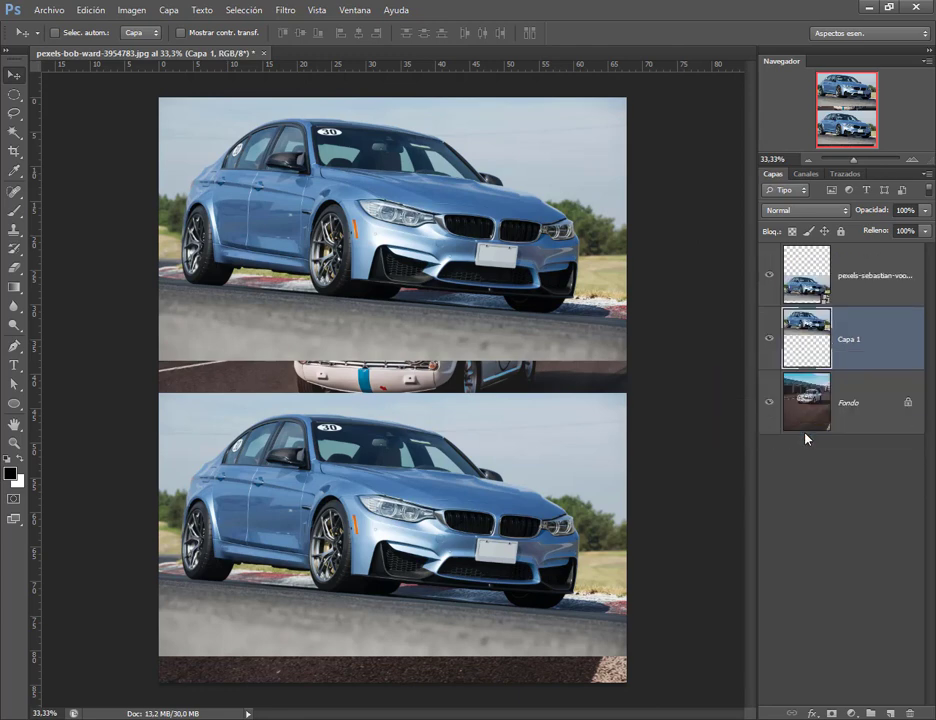
pyautogui.click(841, 527)
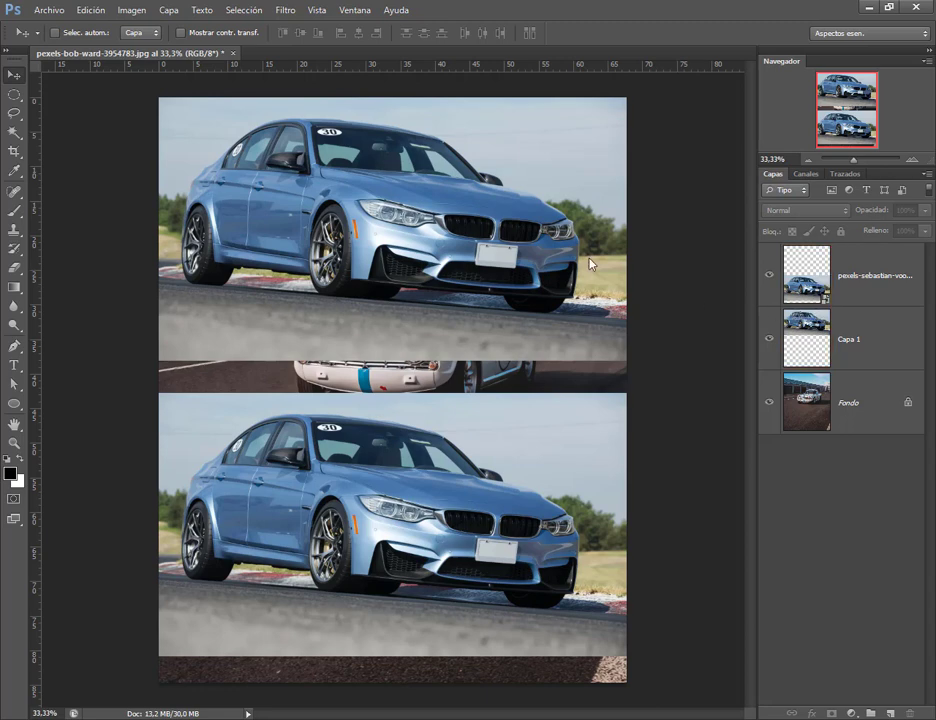
pyautogui.moveTo(828, 326); pyautogui.dragTo(842, 253)
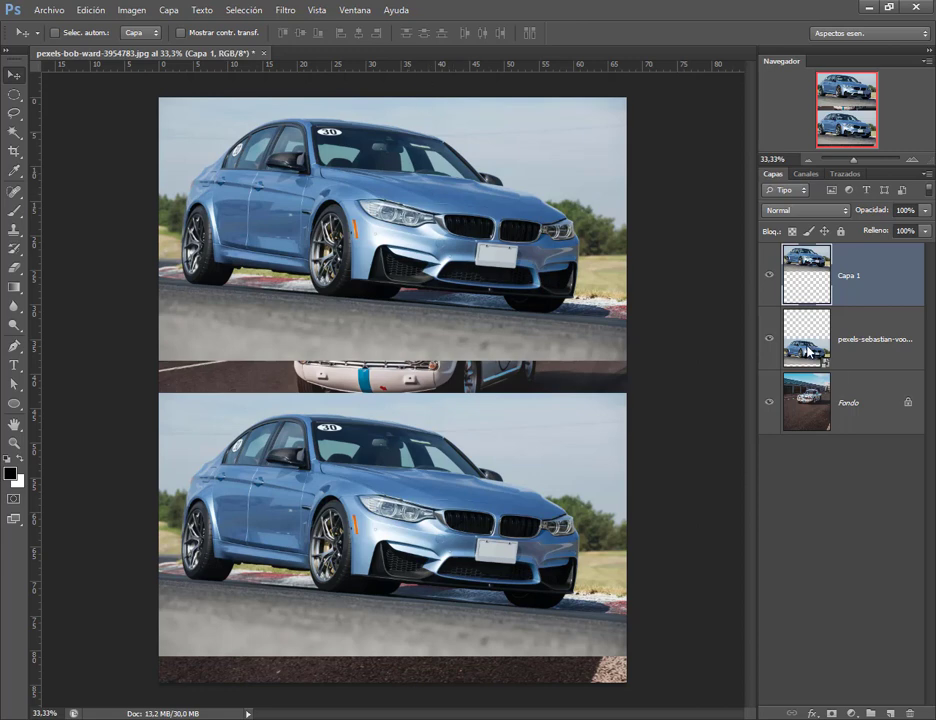
# Step: Shift the lower car image and the Capa 1 car image upward
pyautogui.click(845, 345)
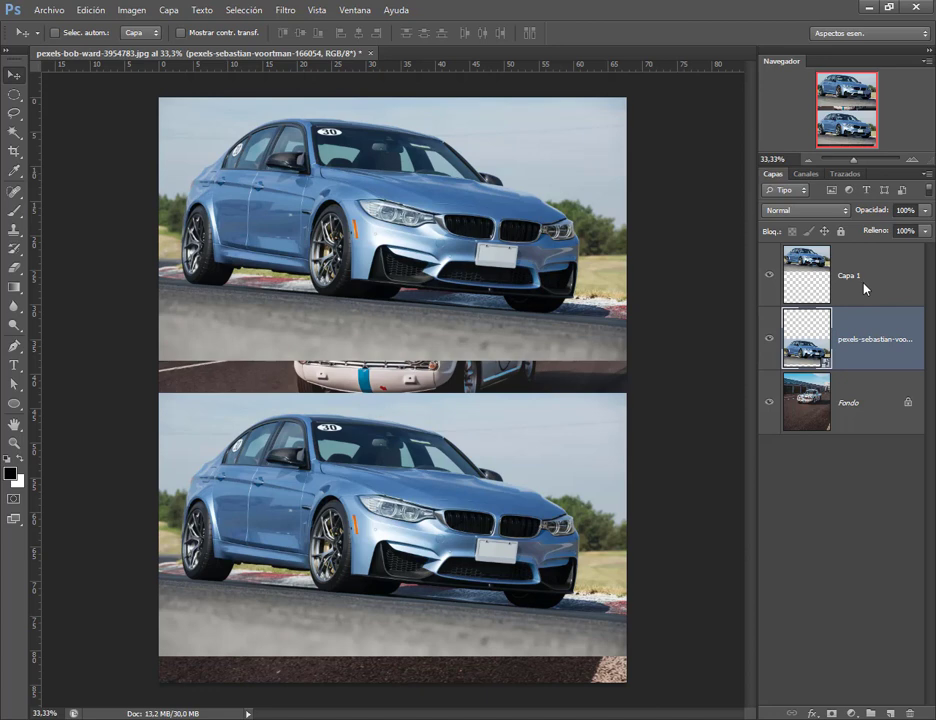
pyautogui.moveTo(439, 454); pyautogui.dragTo(437, 396)
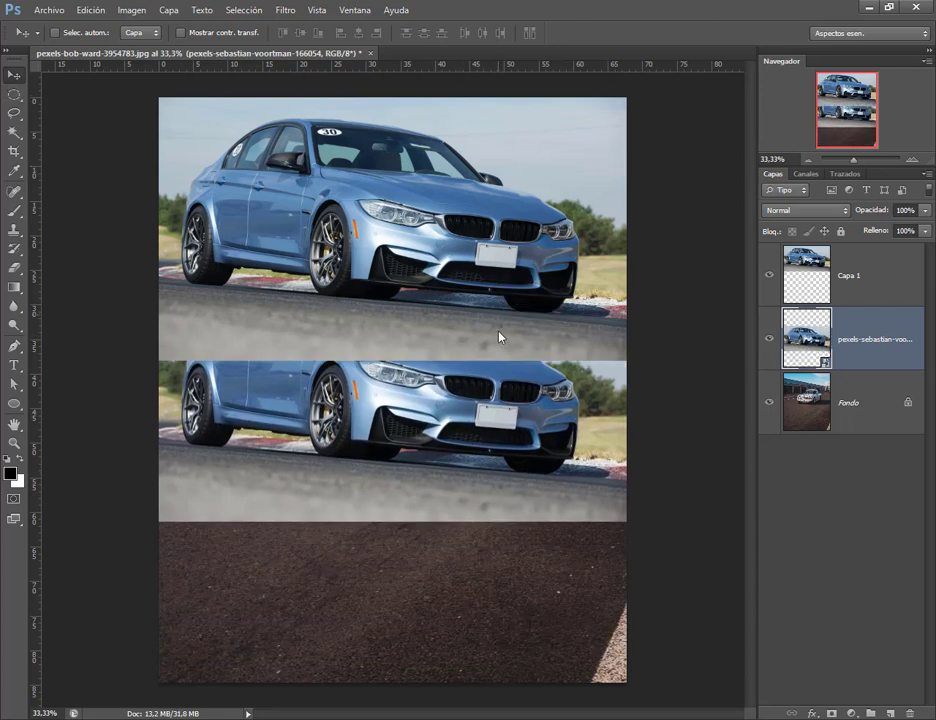
pyautogui.click(827, 285)
pyautogui.hotkey('shift', 'Up')
pyautogui.hotkey('shift', 'Up')
pyautogui.hotkey('shift', 'Up')
pyautogui.hotkey('shift', 'Up')
pyautogui.hotkey('shift', 'Up')
pyautogui.hotkey('shift', 'Up')
pyautogui.hotkey('shift', 'Up')
pyautogui.hotkey('shift', 'Up')
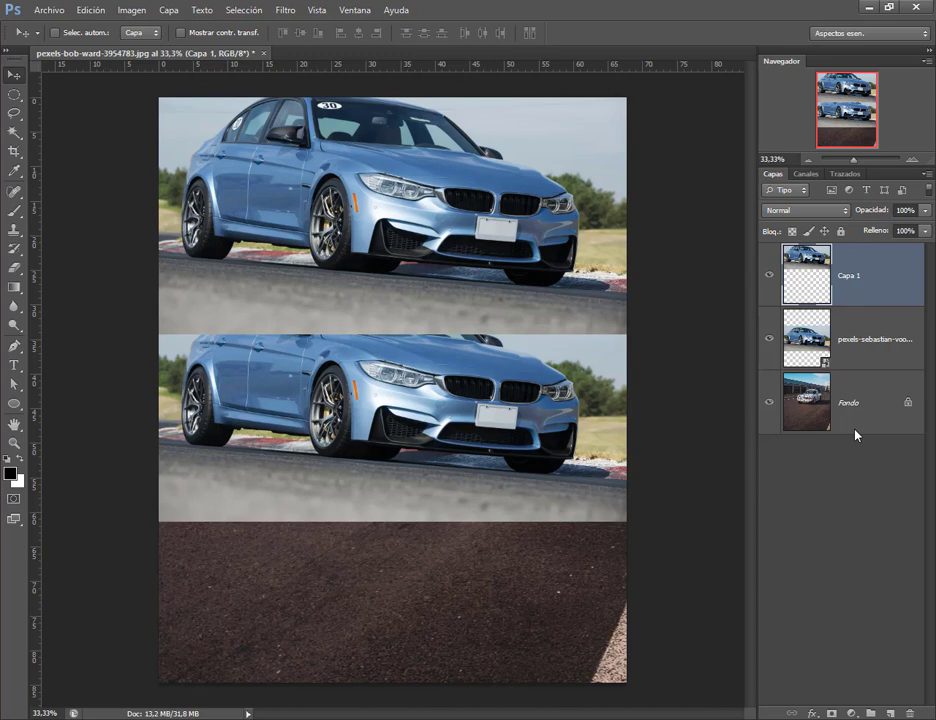
# Step: Move the lower car down slightly and the Capa 1 car down over the old-car strip
pyautogui.click(870, 338)
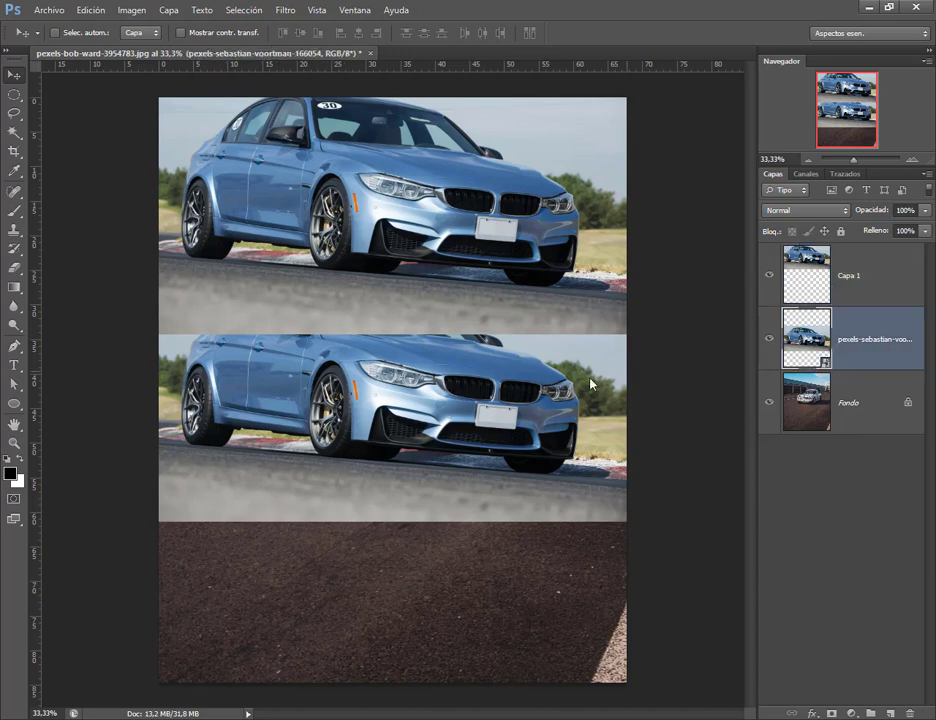
pyautogui.moveTo(574, 468); pyautogui.dragTo(574, 523)
pyautogui.click(845, 288)
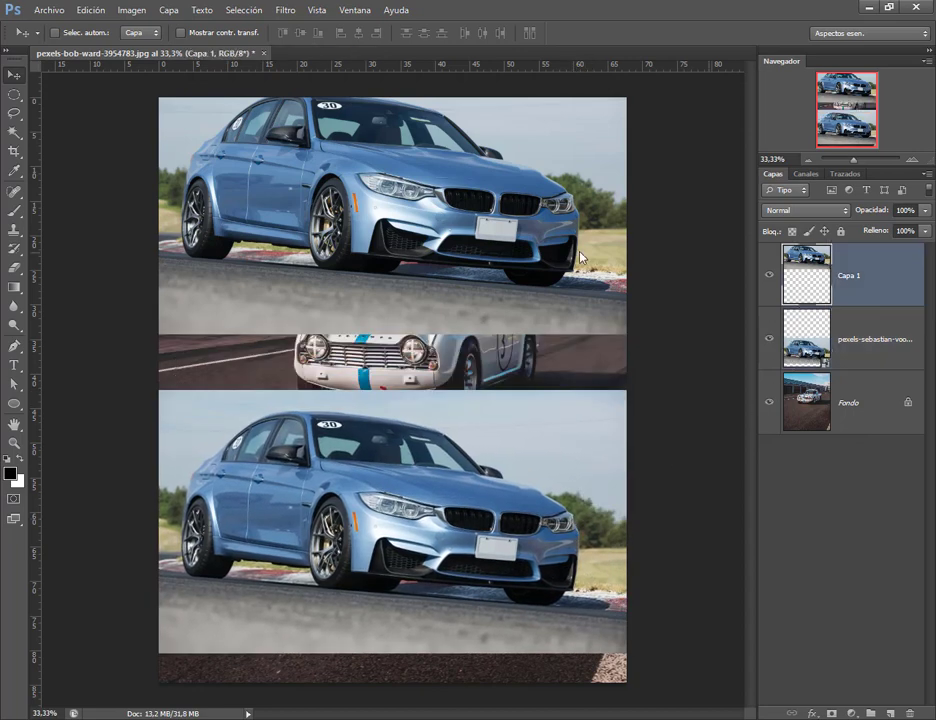
pyautogui.moveTo(572, 258); pyautogui.dragTo(576, 304)
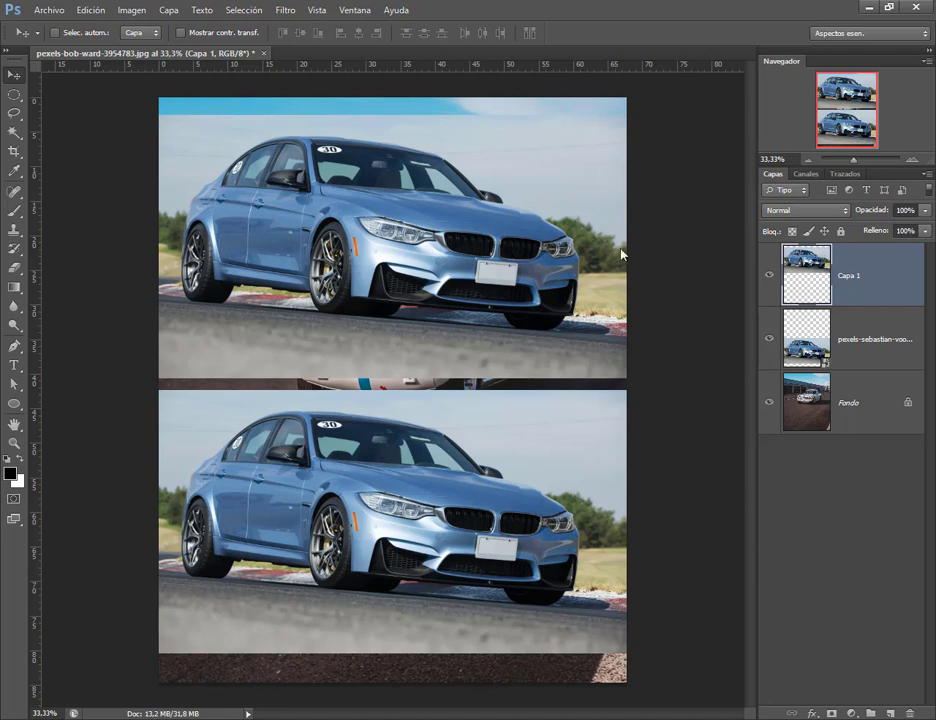
# Step: Erase streaky parts of the Capa 1 car, then start erasing the lower car smart object
pyautogui.click(14, 268)
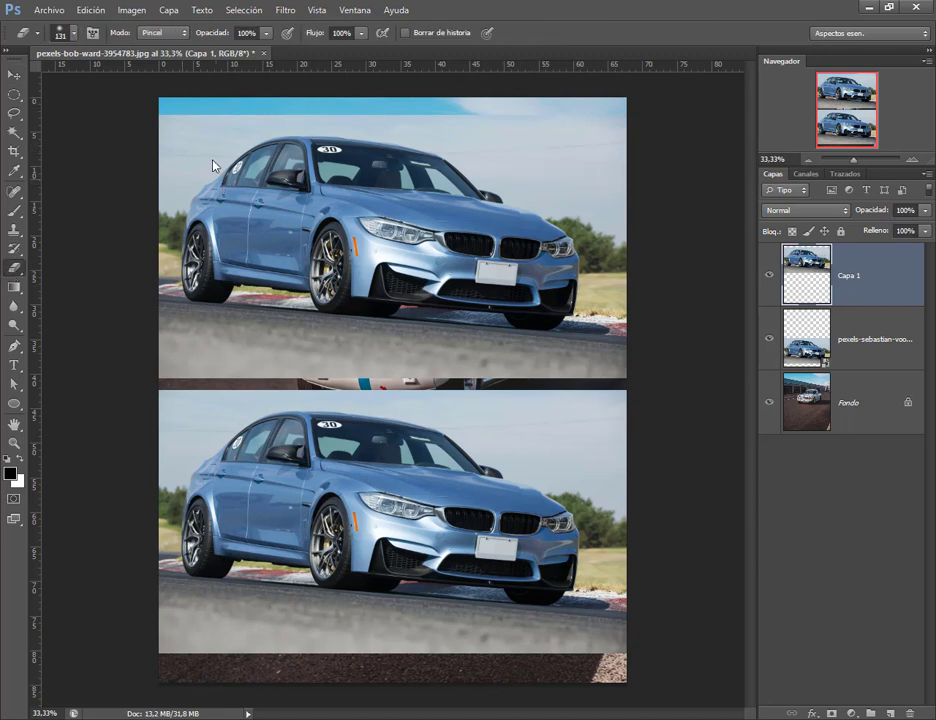
pyautogui.moveTo(213, 162)
pyautogui.mouseDown()
pyautogui.moveTo(232, 200)
pyautogui.moveTo(325, 170)
pyautogui.moveTo(400, 185)
pyautogui.moveTo(500, 250)
pyautogui.moveTo(261, 318)
pyautogui.moveTo(527, 235)
pyautogui.moveTo(400, 170)
pyautogui.moveTo(600, 235)
pyautogui.mouseUp()
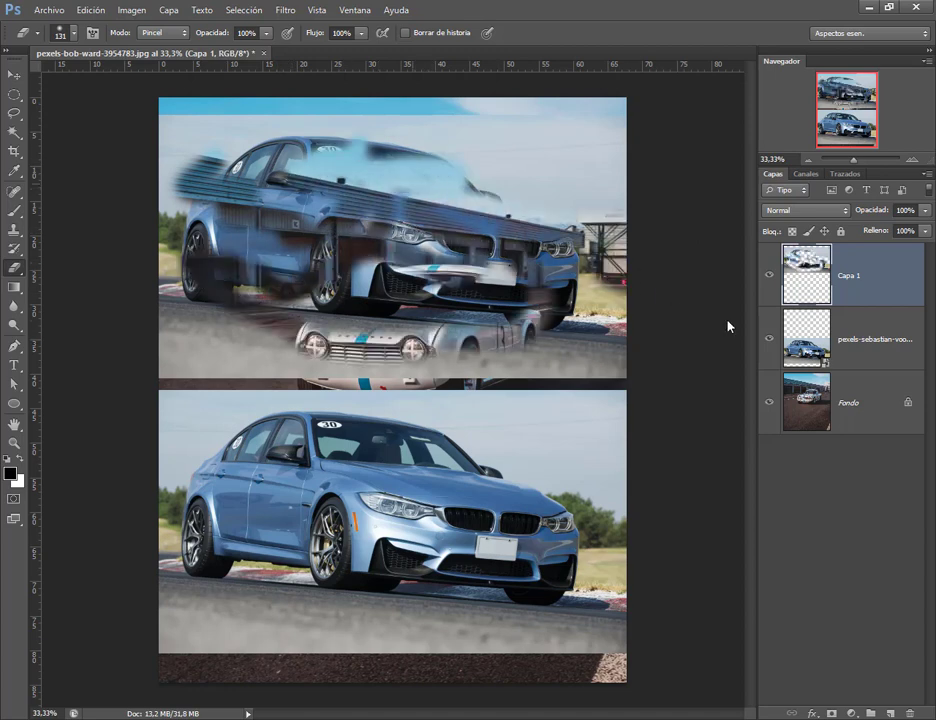
pyautogui.click(822, 352)
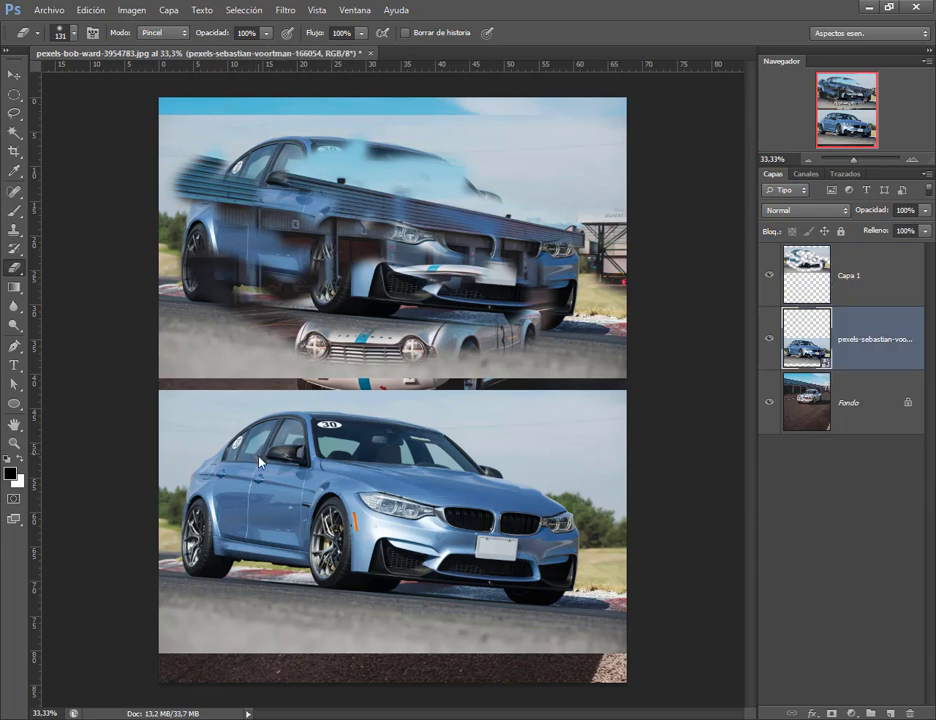
pyautogui.click(202, 430)
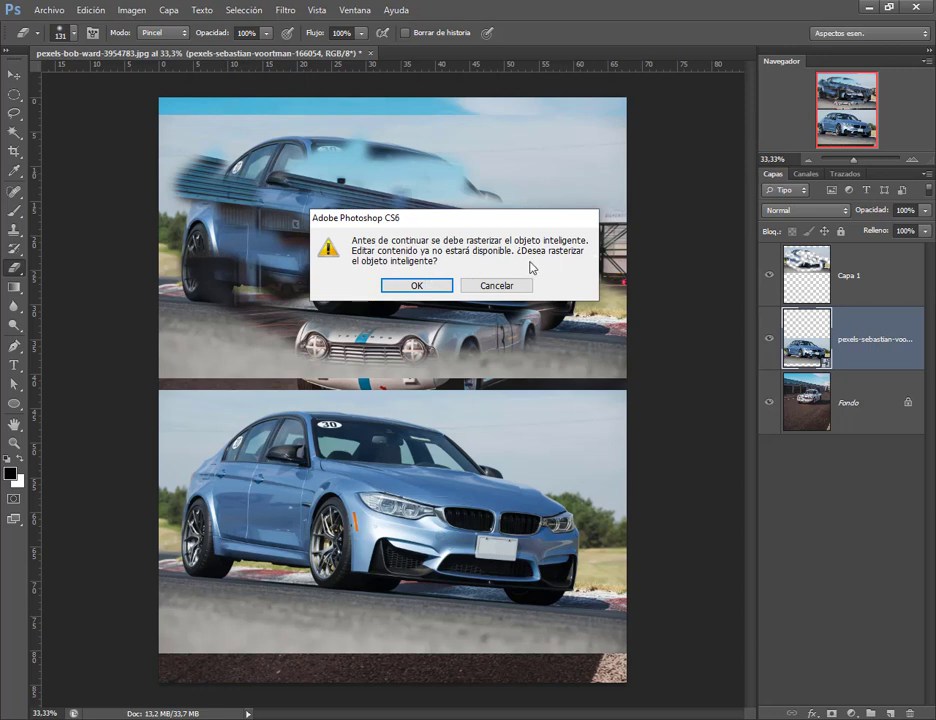
# Step: Rasterize the pexels smart object and erase across the lower car, including the hood
pyautogui.click(428, 288)
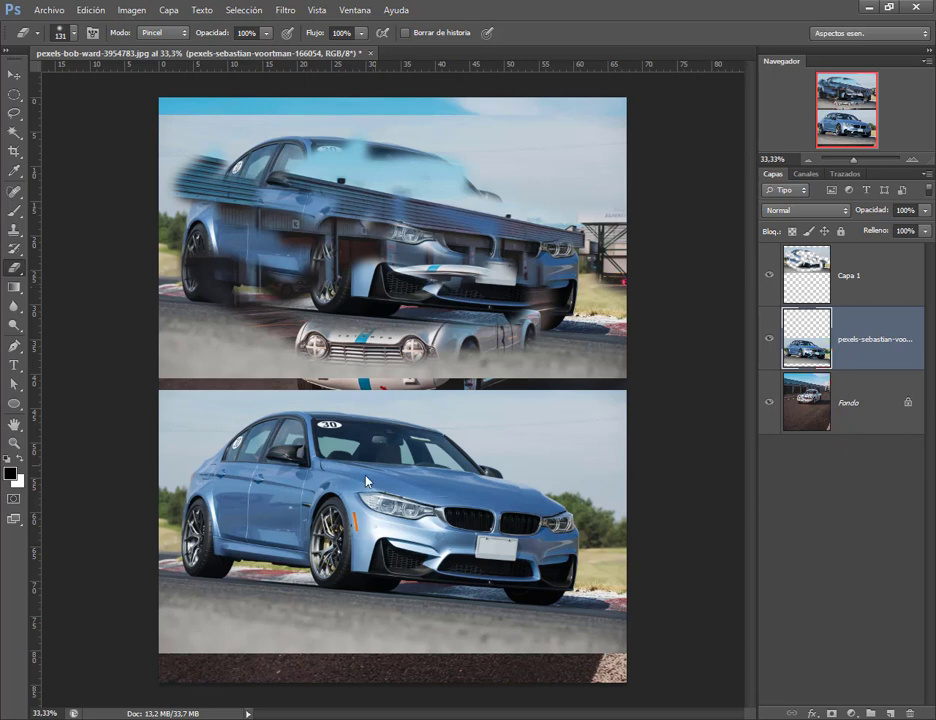
pyautogui.moveTo(345, 488)
pyautogui.mouseDown()
pyautogui.moveTo(188, 457)
pyautogui.moveTo(215, 585)
pyautogui.moveTo(267, 595)
pyautogui.moveTo(405, 485)
pyautogui.mouseUp()
pyautogui.moveTo(483, 484)
pyautogui.mouseDown()
pyautogui.moveTo(538, 587)
pyautogui.moveTo(627, 668)
pyautogui.mouseUp()
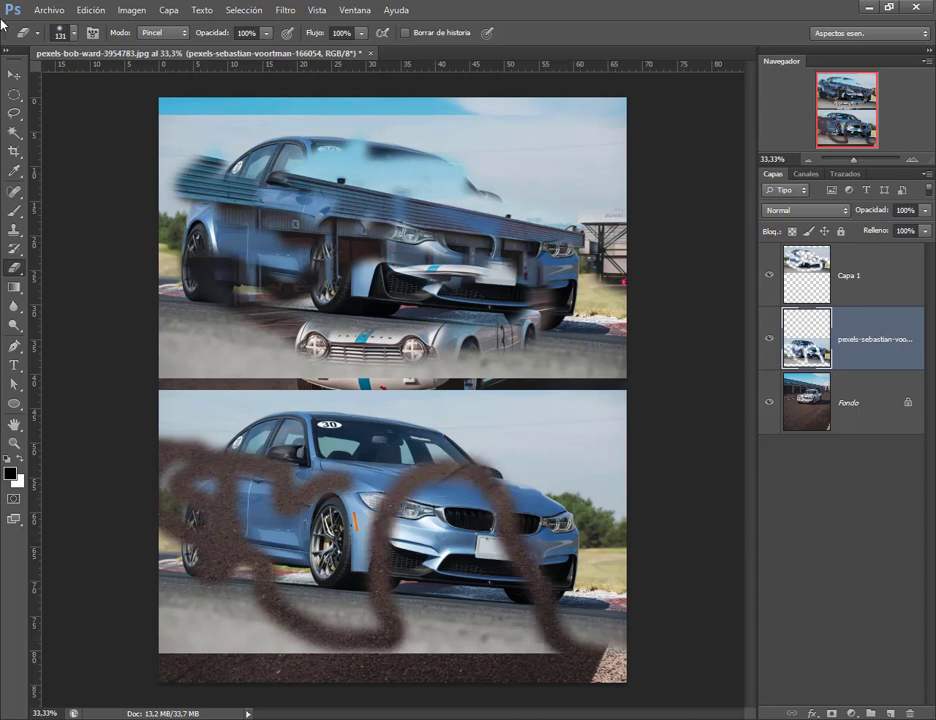
# Step: Delete both car layers, leaving only Fondo
pyautogui.click(14, 75)
pyautogui.keyDown('shift'); pyautogui.click(870, 275); pyautogui.keyUp('shift')
pyautogui.moveTo(905, 345); pyautogui.dragTo(911, 713)
pyautogui.hotkey('alt', 'Tab')
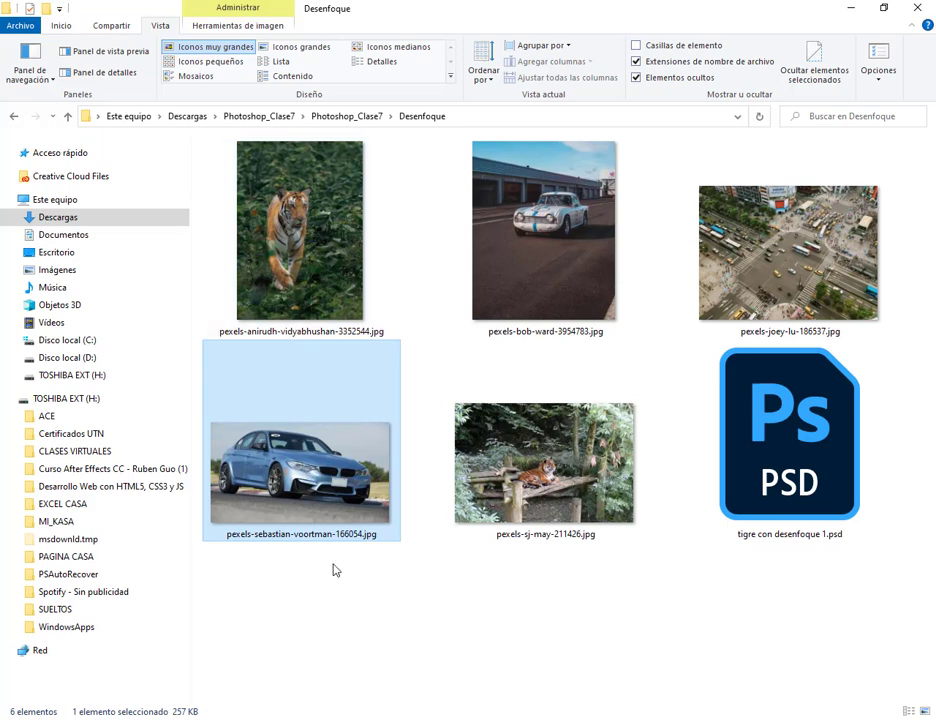
# Step: Duplicate the BMW file in Desenfoque and place the original into the collage as a smart object
pyautogui.hotkey('ctrl', 'c')
pyautogui.hotkey('ctrl', 'v')
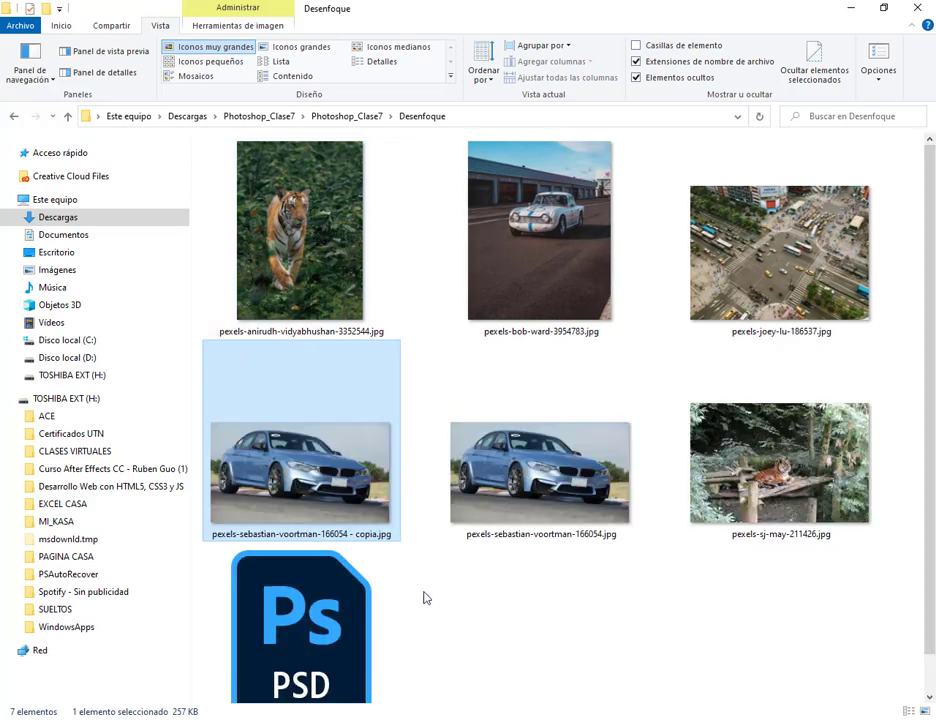
pyautogui.click(543, 495)
pyautogui.moveTo(551, 507); pyautogui.dragTo(403, 413)
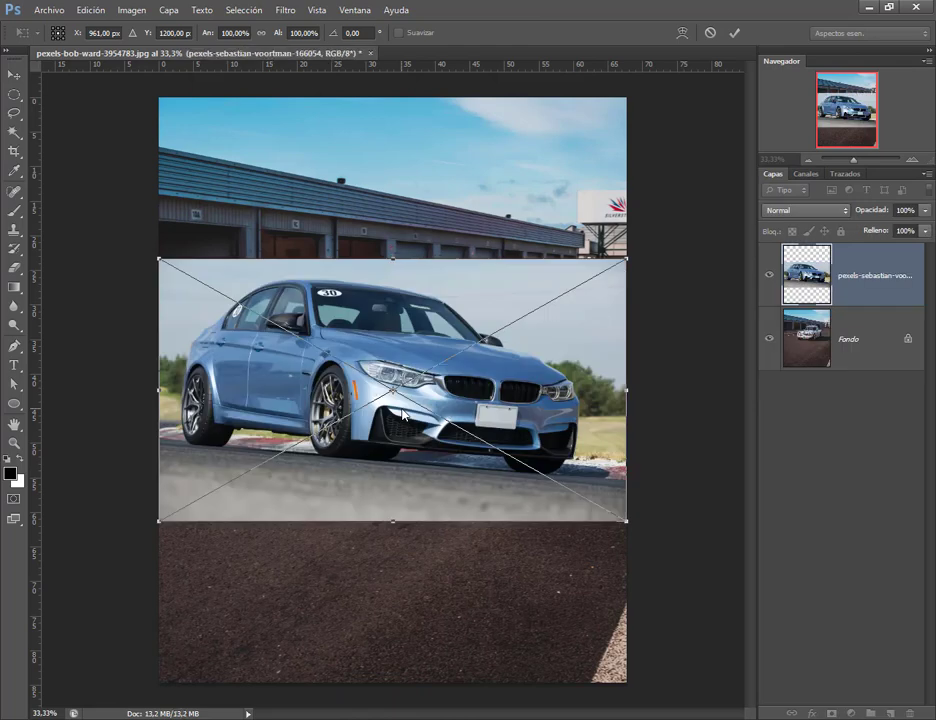
pyautogui.press('Return')
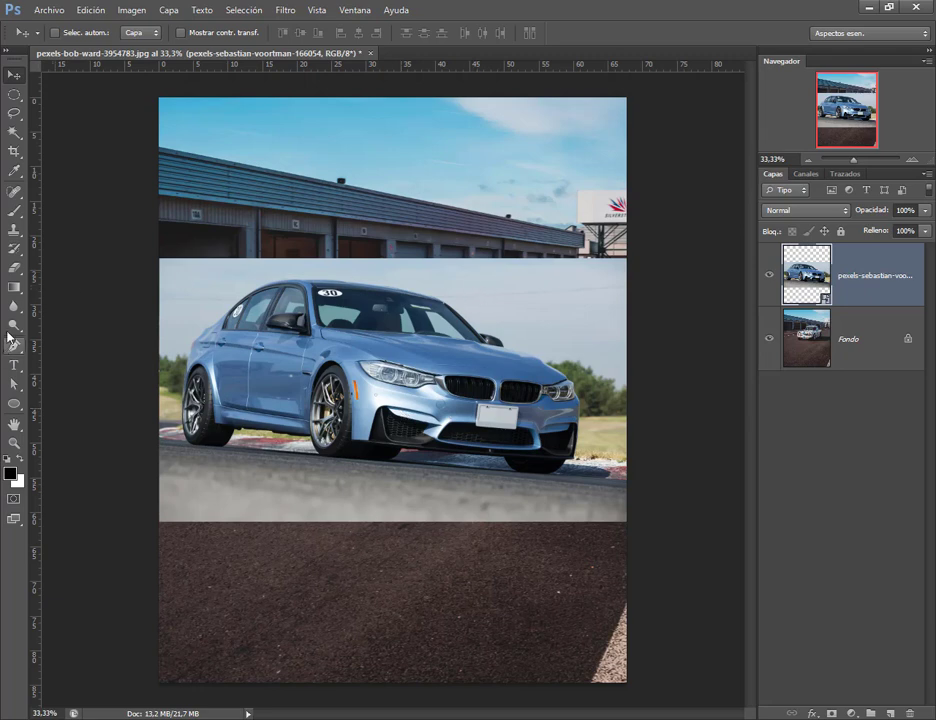
pyautogui.press('e')
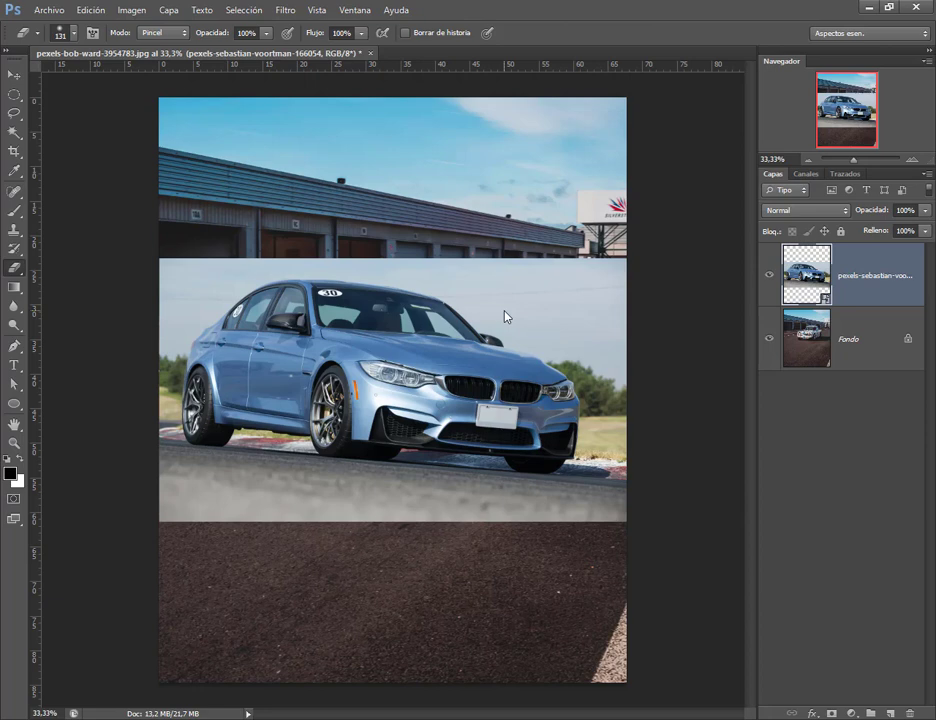
# Step: Open the car smart object's contents and convert its Fondo background into Capa 0
pyautogui.doubleClick(794, 285)
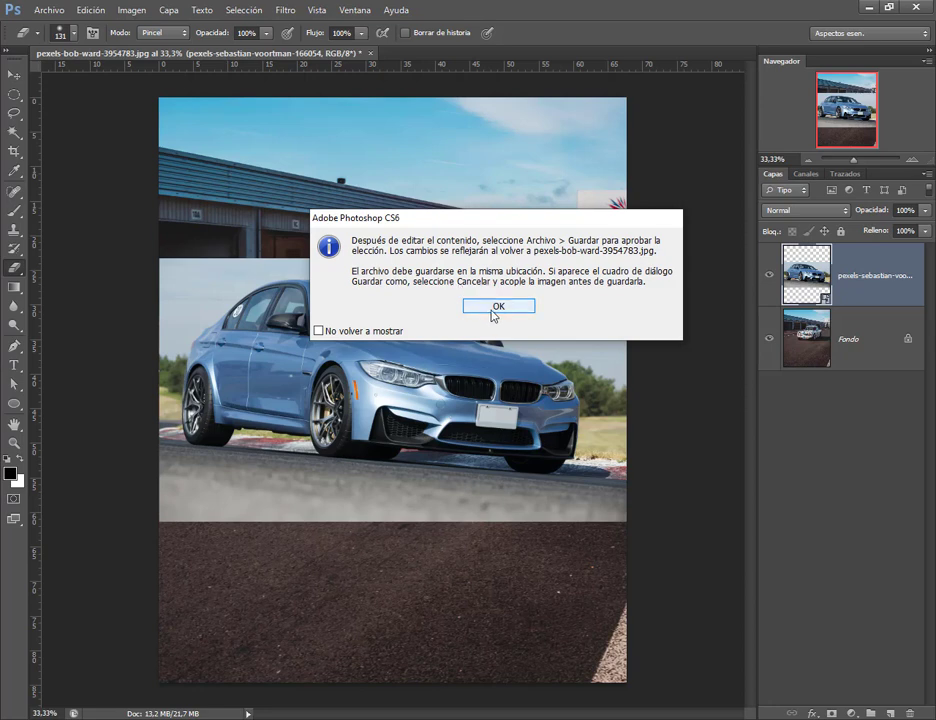
pyautogui.click(493, 312)
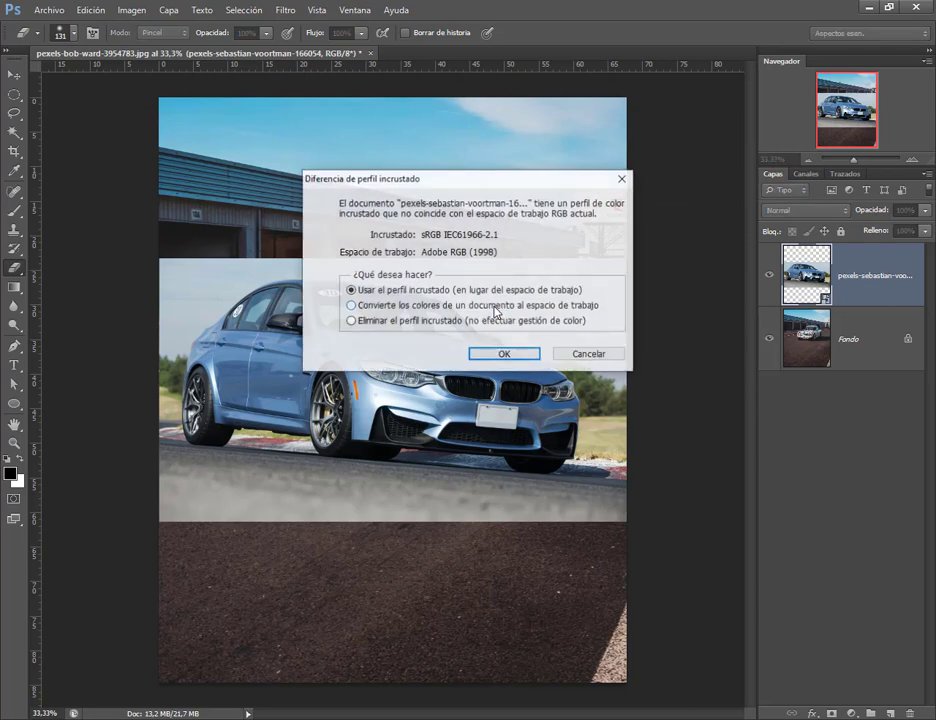
pyautogui.click(503, 354)
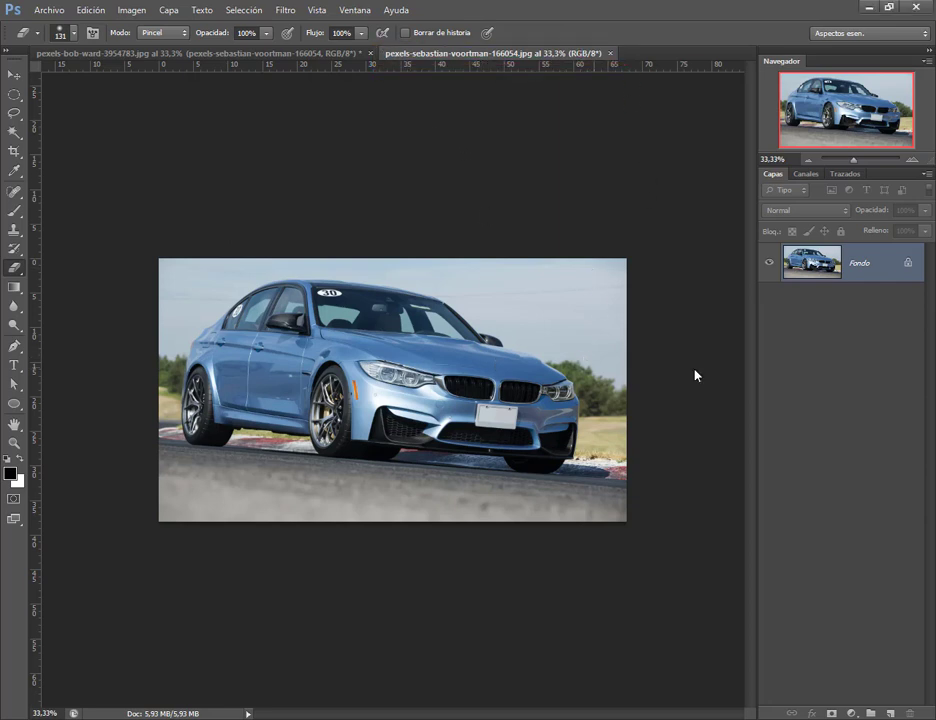
pyautogui.doubleClick(911, 264)
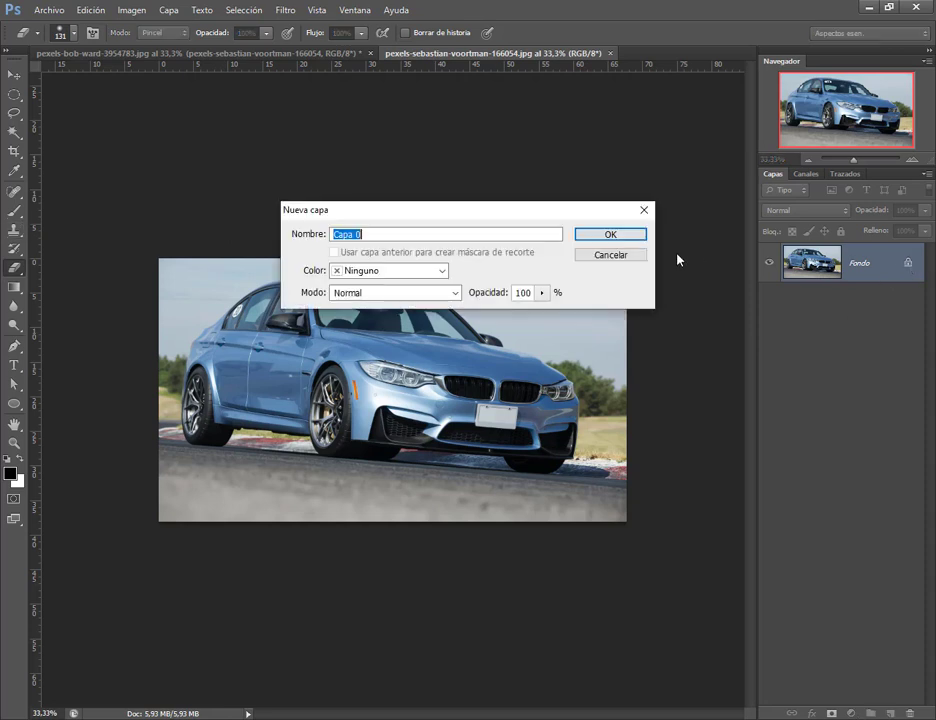
pyautogui.click(610, 235)
# Step: Erase the sky and the road band around the car
pyautogui.moveTo(477, 275)
pyautogui.mouseDown()
pyautogui.moveTo(514, 252)
pyautogui.moveTo(634, 280)
pyautogui.moveTo(611, 269)
pyautogui.moveTo(638, 403)
pyautogui.moveTo(569, 340)
pyautogui.moveTo(533, 327)
pyautogui.moveTo(601, 396)
pyautogui.moveTo(585, 309)
pyautogui.moveTo(609, 348)
pyautogui.moveTo(557, 300)
pyautogui.moveTo(622, 332)
pyautogui.moveTo(606, 465)
pyautogui.moveTo(577, 504)
pyautogui.moveTo(363, 490)
pyautogui.moveTo(418, 514)
pyautogui.mouseUp()
pyautogui.moveTo(348, 511)
pyautogui.mouseDown()
pyautogui.moveTo(200, 514)
pyautogui.moveTo(660, 531)
pyautogui.moveTo(663, 521)
pyautogui.moveTo(597, 522)
pyautogui.moveTo(604, 495)
pyautogui.moveTo(574, 518)
pyautogui.moveTo(628, 436)
pyautogui.moveTo(624, 447)
pyautogui.moveTo(605, 356)
pyautogui.moveTo(539, 296)
pyautogui.moveTo(431, 252)
pyautogui.moveTo(228, 240)
pyautogui.moveTo(157, 282)
pyautogui.moveTo(233, 249)
pyautogui.moveTo(137, 306)
pyautogui.moveTo(228, 261)
pyautogui.moveTo(211, 254)
pyautogui.moveTo(168, 296)
pyautogui.moveTo(131, 362)
pyautogui.moveTo(134, 415)
pyautogui.moveTo(160, 323)
pyautogui.moveTo(139, 469)
pyautogui.moveTo(146, 490)
pyautogui.moveTo(153, 465)
pyautogui.moveTo(211, 523)
pyautogui.moveTo(253, 519)
pyautogui.moveTo(216, 496)
pyautogui.moveTo(259, 478)
pyautogui.moveTo(423, 512)
pyautogui.moveTo(478, 513)
pyautogui.moveTo(421, 530)
pyautogui.moveTo(224, 518)
pyautogui.mouseUp()
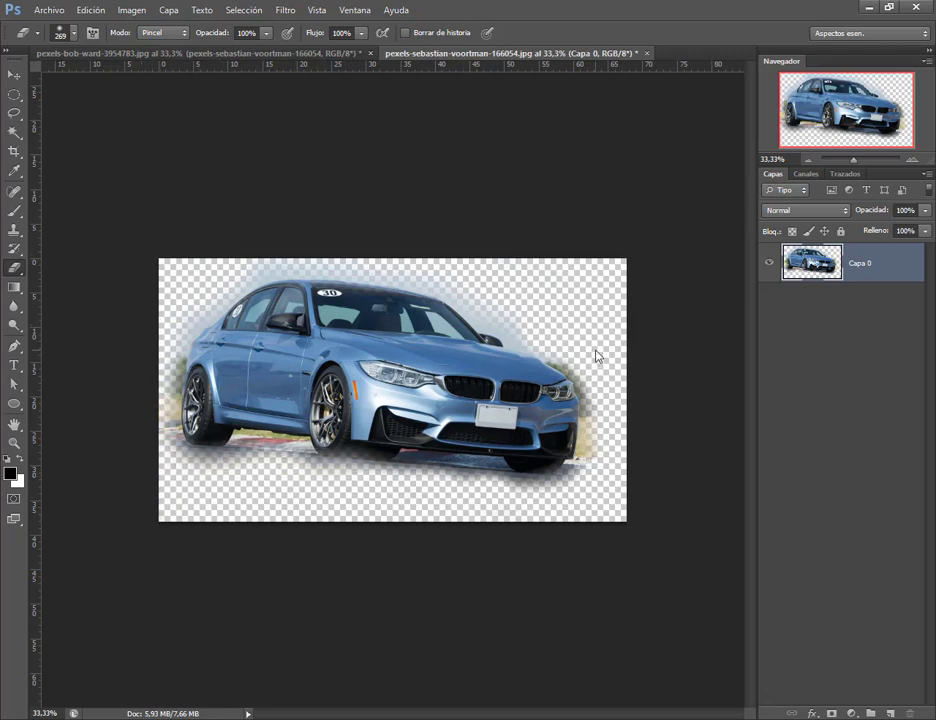
pyautogui.click(13, 76)
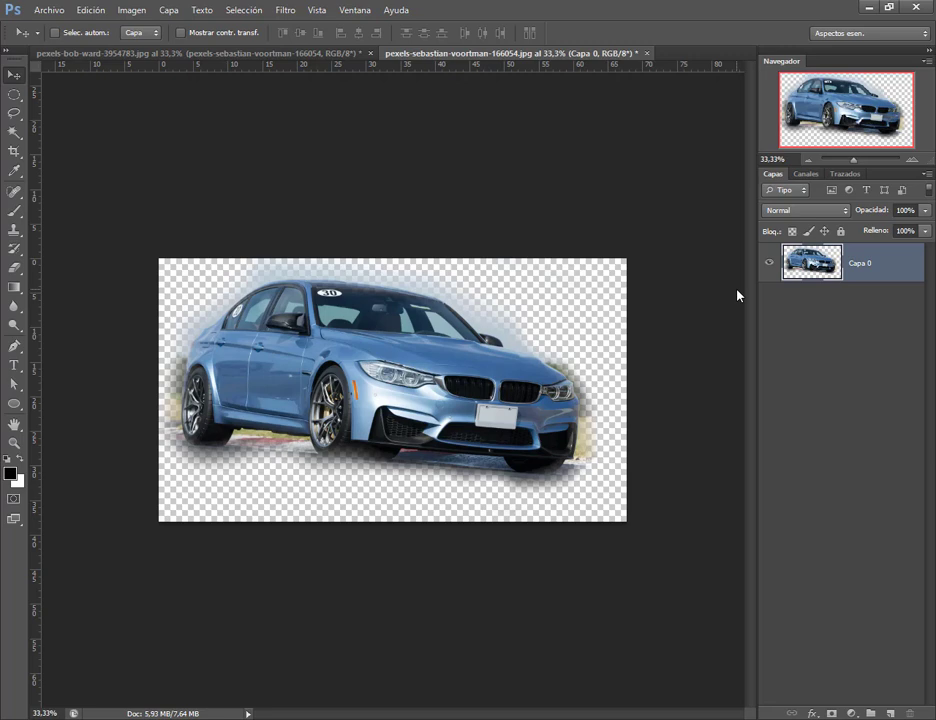
# Step: Start saving the car image, then cancel the Guardar como PSD dialog
pyautogui.click(47, 10)
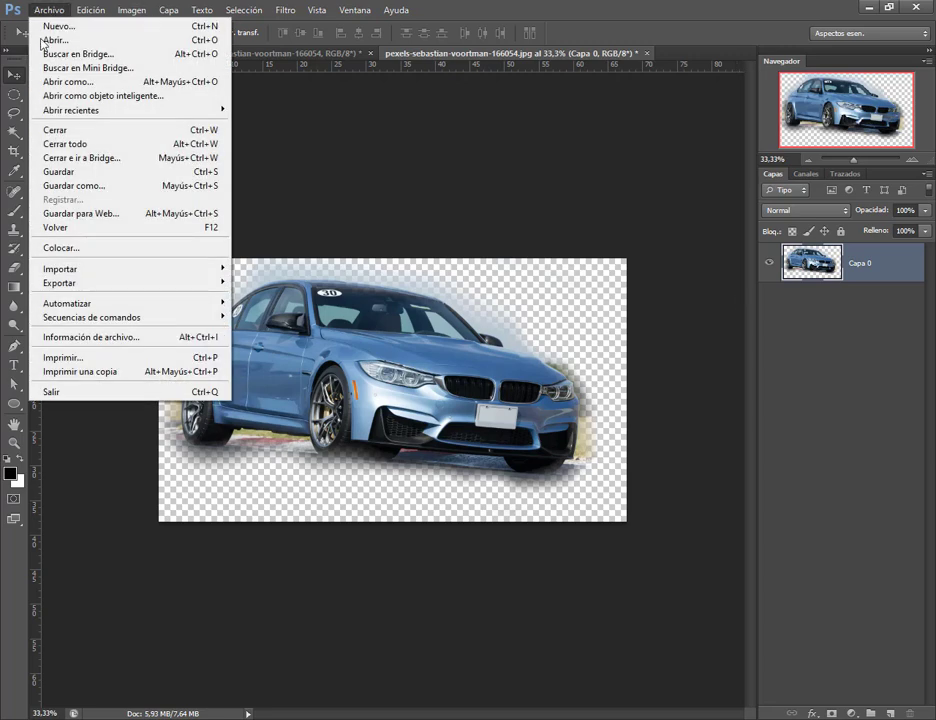
pyautogui.click(43, 174)
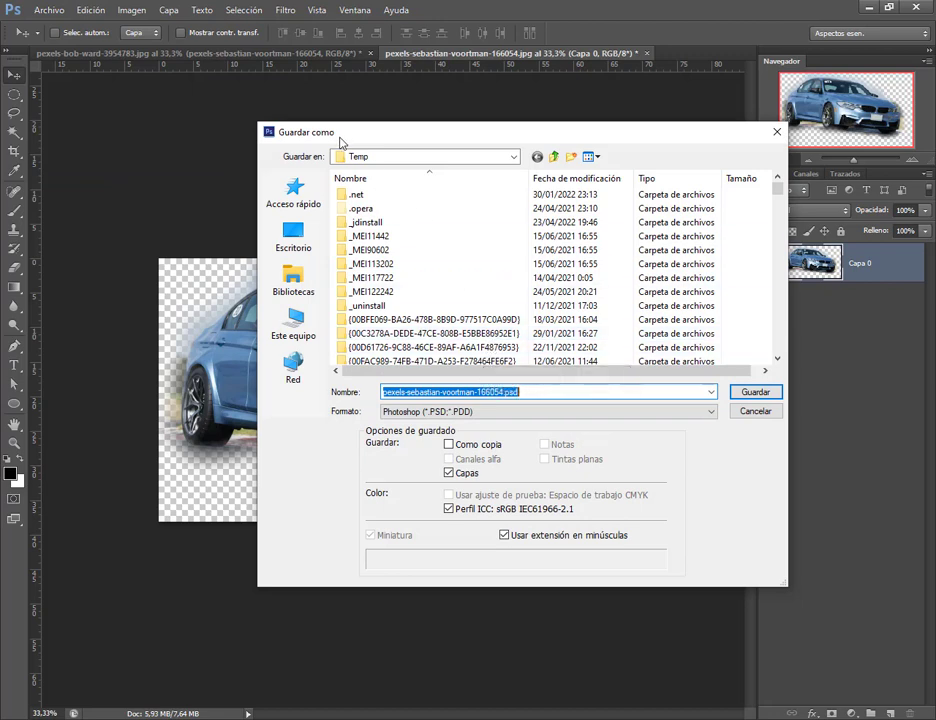
pyautogui.click(755, 411)
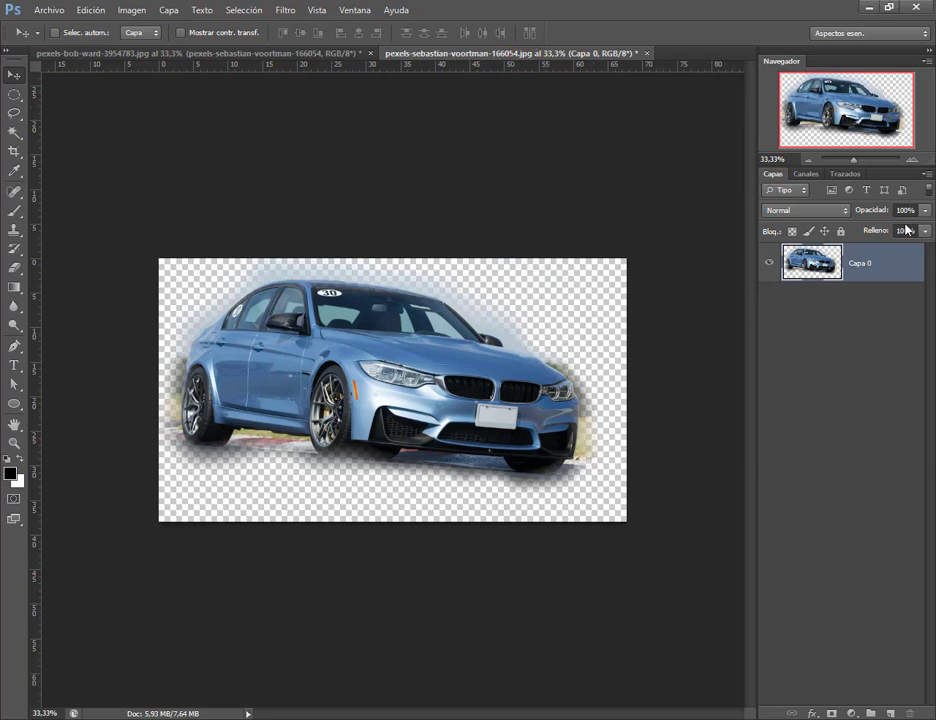
# Step: Convert the car layer Capa 0 into a locked Fondo via Capa > Nueva > Fondo a partir de capa
pyautogui.click(172, 10)
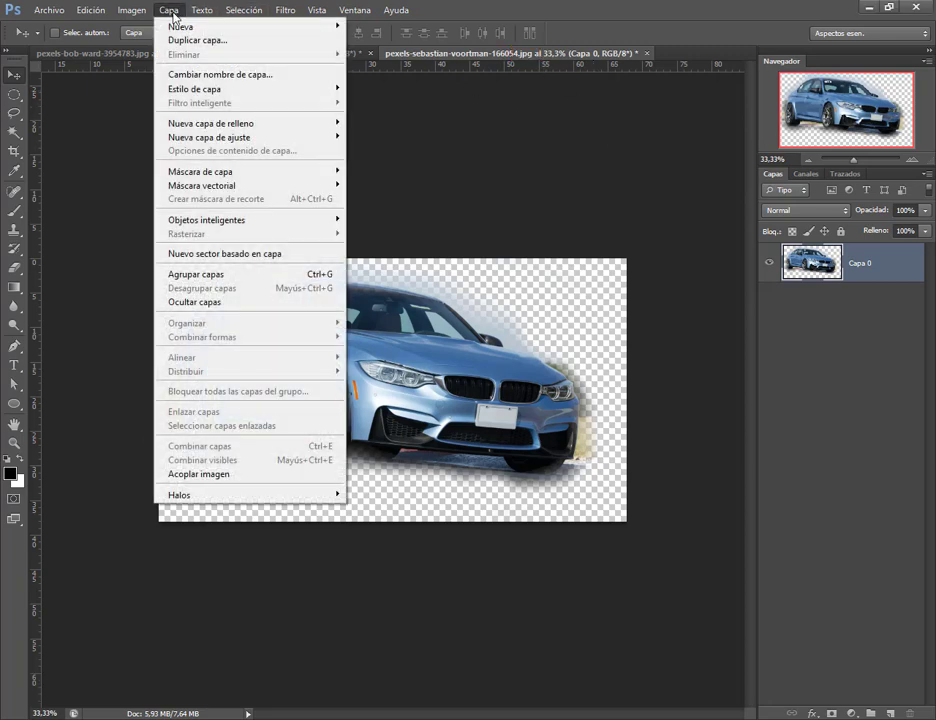
pyautogui.moveTo(182, 30)
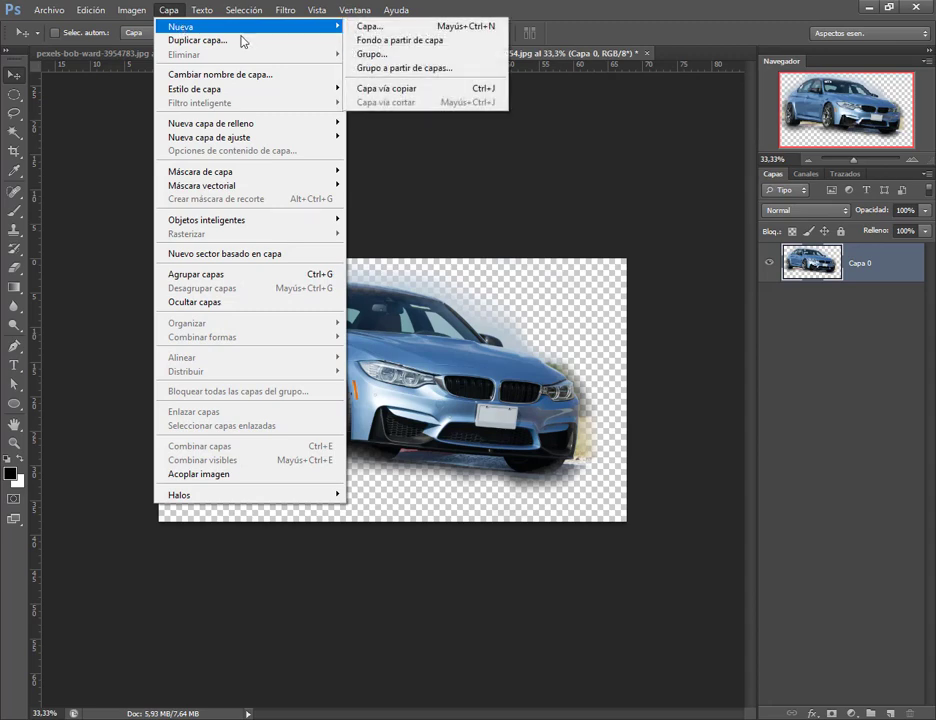
pyautogui.click(396, 41)
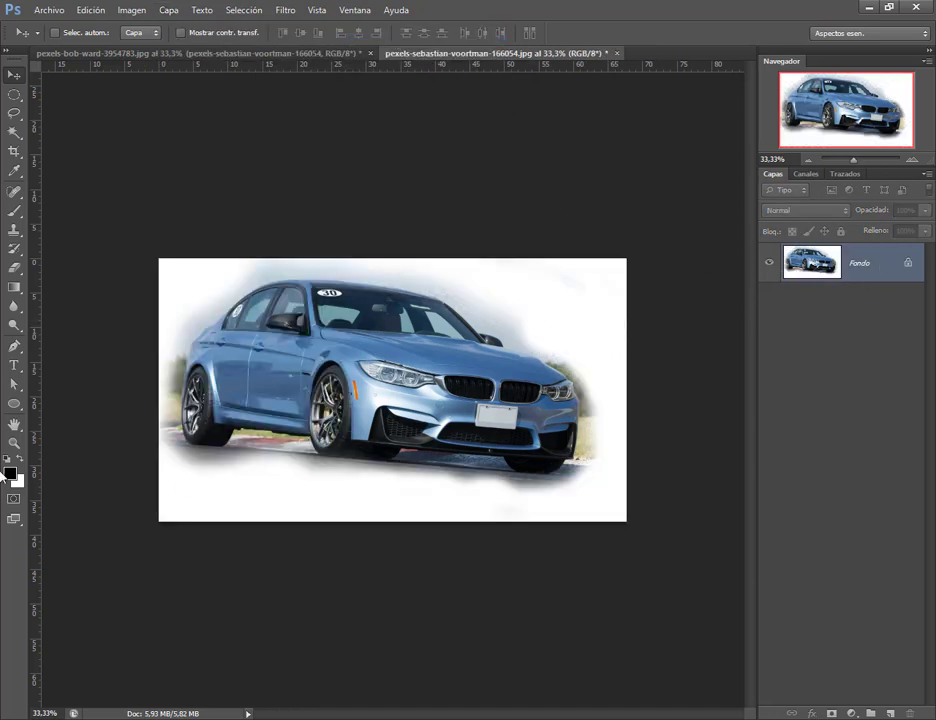
# Step: Save the white-background car over the original JPEG, accept the JPEG options, and close the document
pyautogui.press('a')
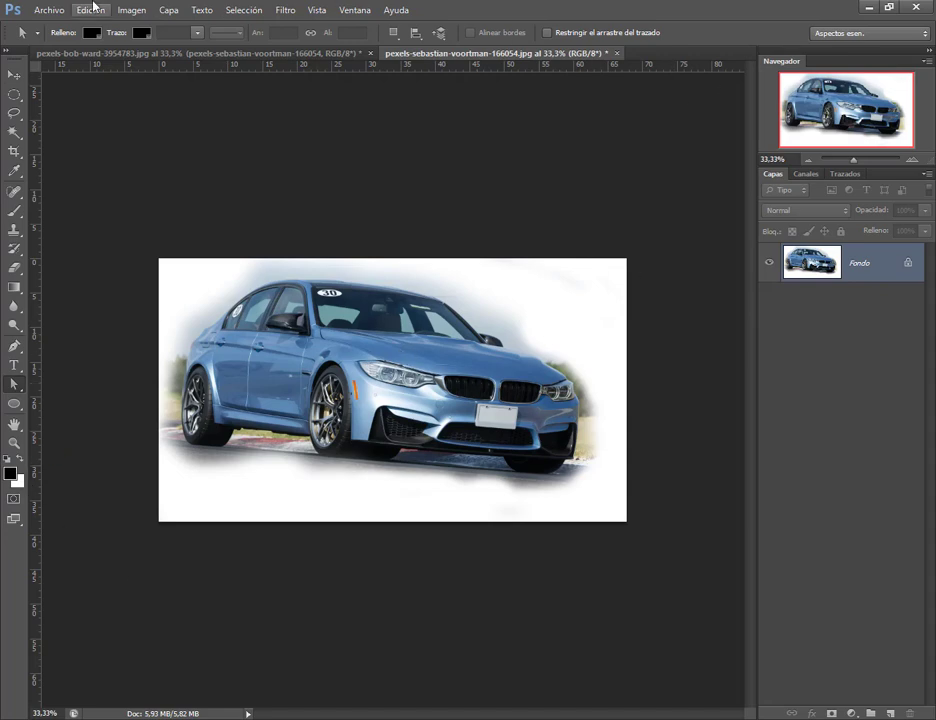
pyautogui.click(49, 10)
pyautogui.click(86, 171)
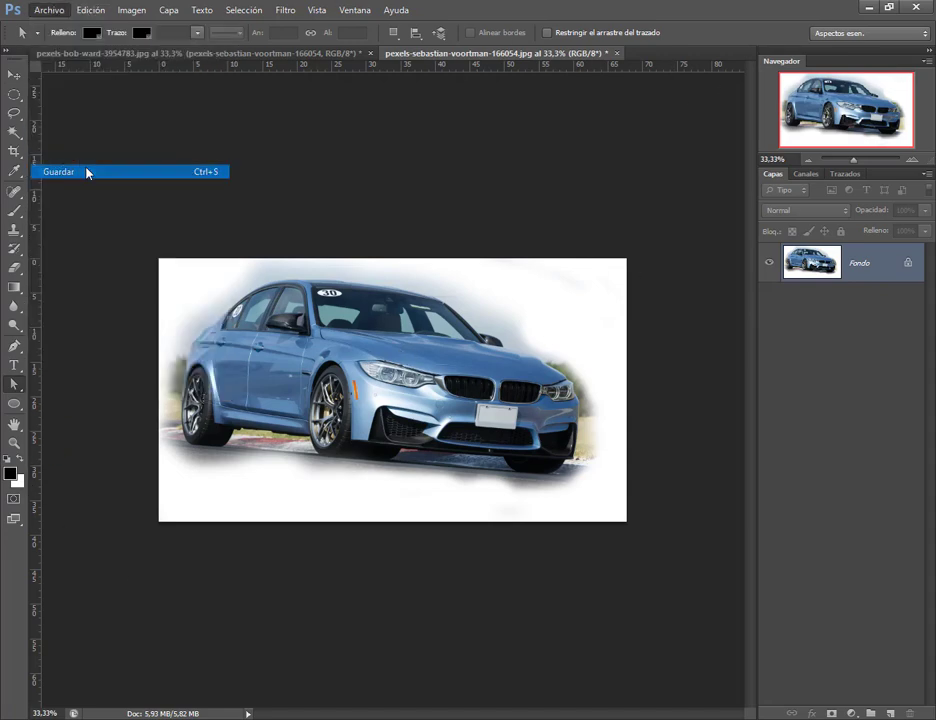
pyautogui.click(581, 197)
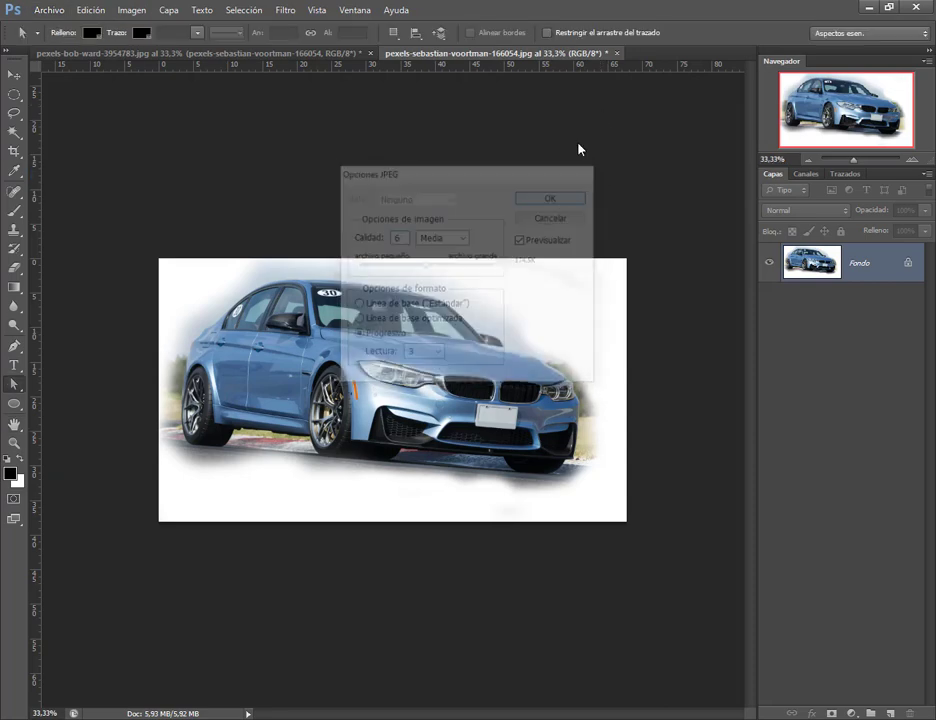
pyautogui.click(611, 53)
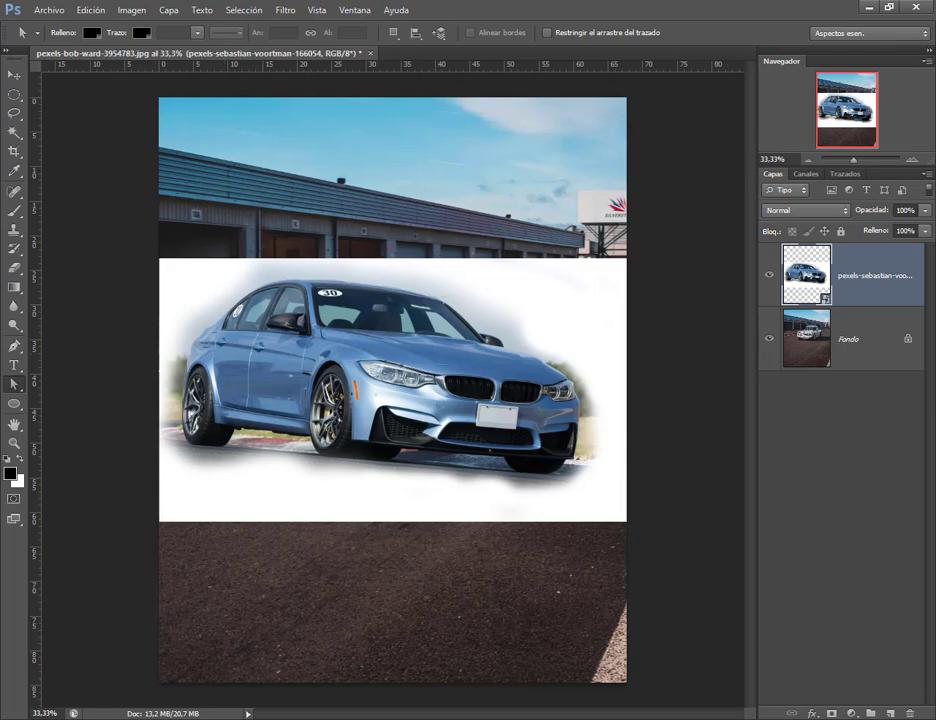
pyautogui.hotkey('alt', 'Tab')
# Step: Refresh the Desenfoque folder view in File Explorer with Actualizar
pyautogui.click(484, 620)
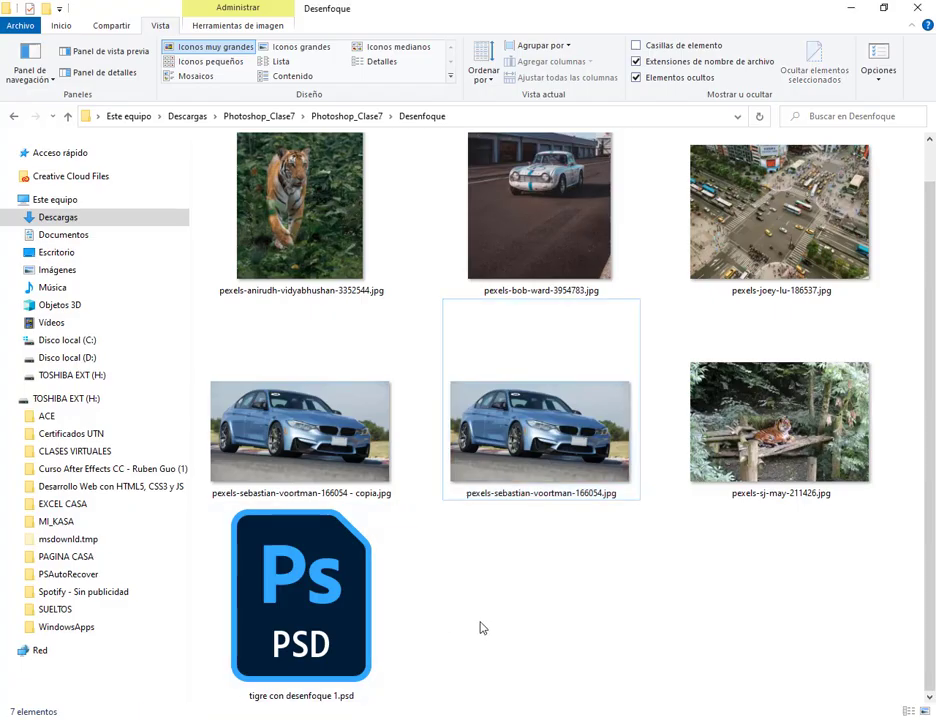
pyautogui.scroll(2, 480, 625)
pyautogui.rightClick(348, 419)
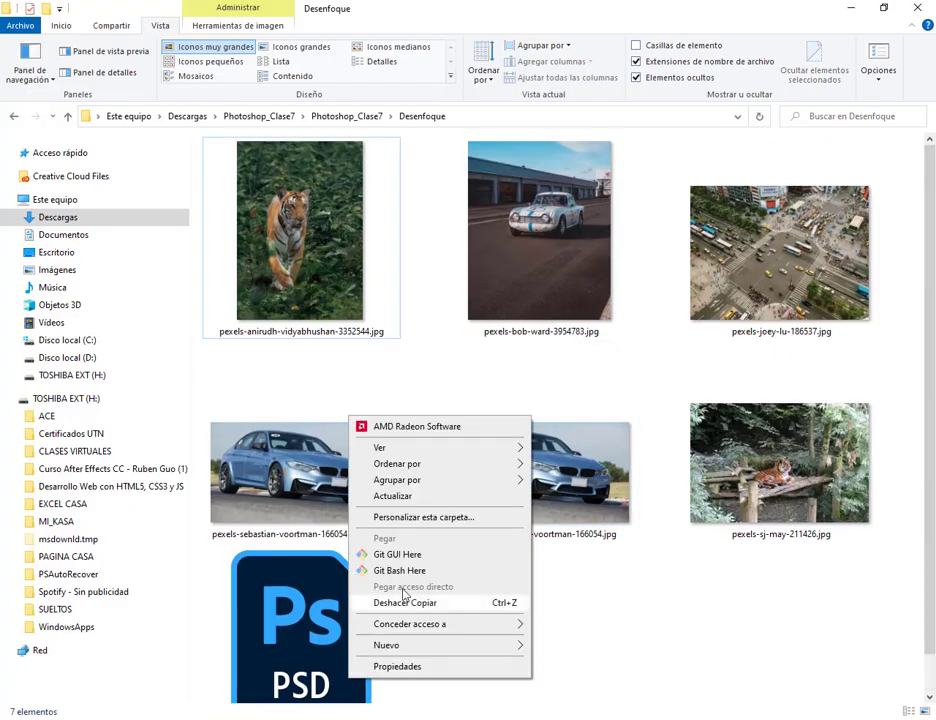
pyautogui.click(428, 498)
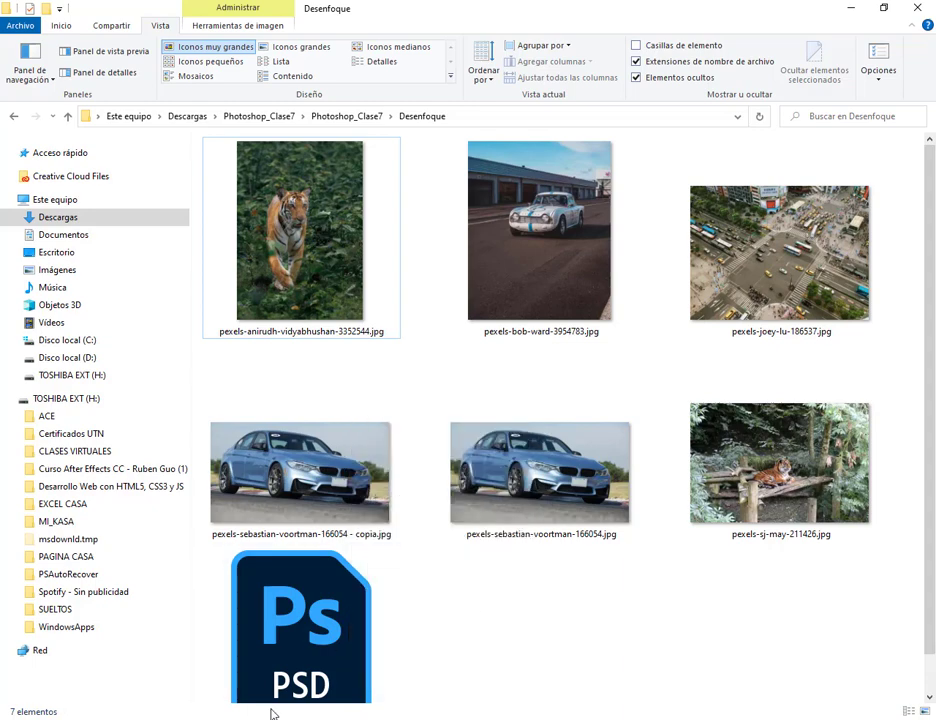
# Step: Open and close the car smart object's contents, then delete the car layer from the racetrack document
pyautogui.hotkey('alt', 'Tab')
pyautogui.doubleClick(801, 275)
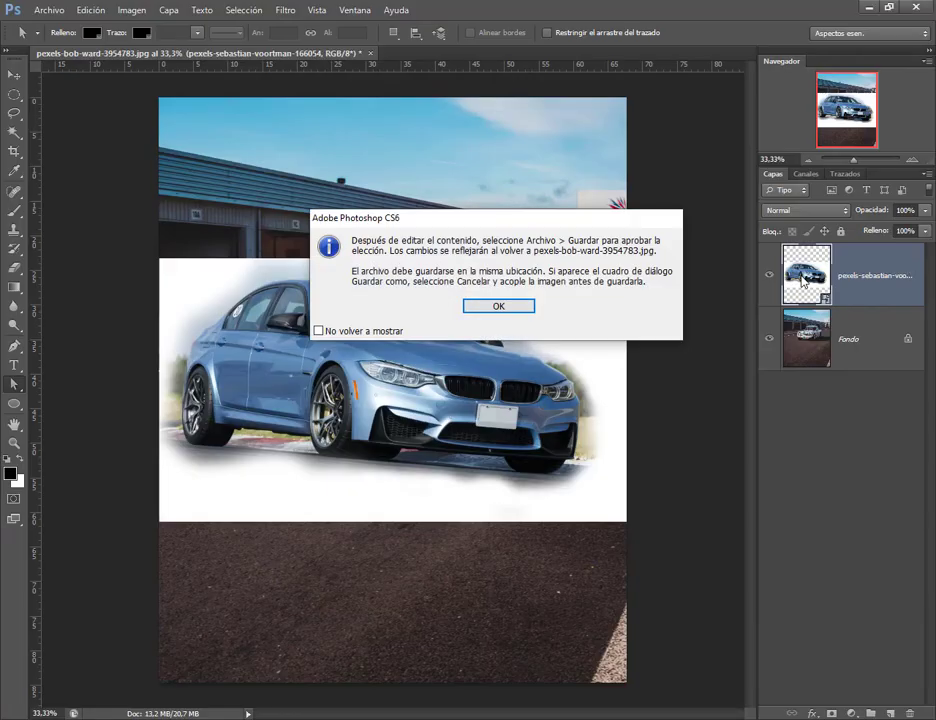
pyautogui.click(520, 305)
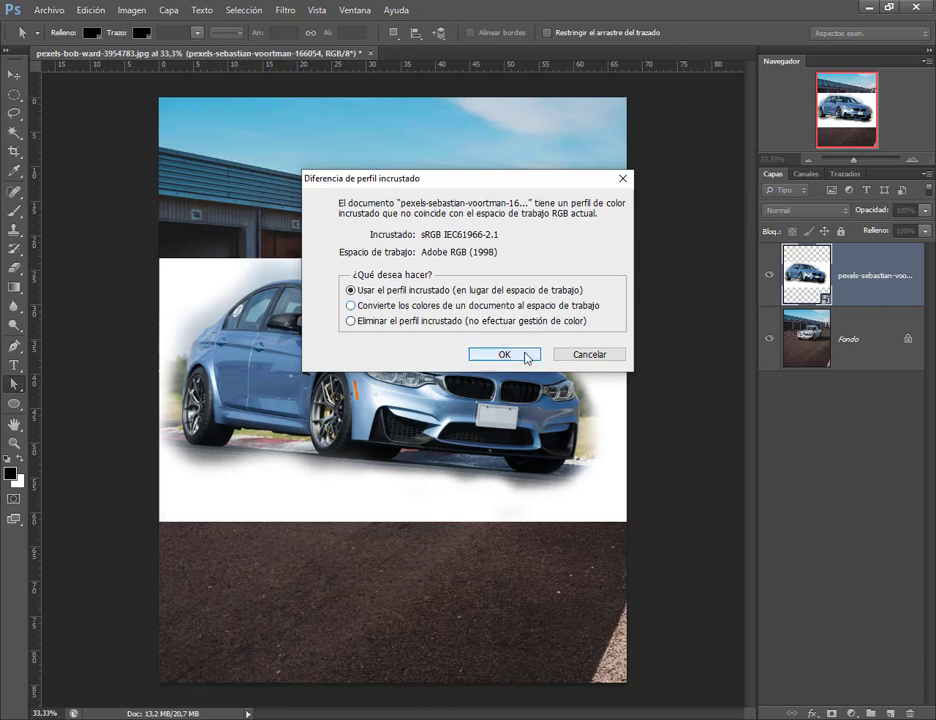
pyautogui.click(527, 358)
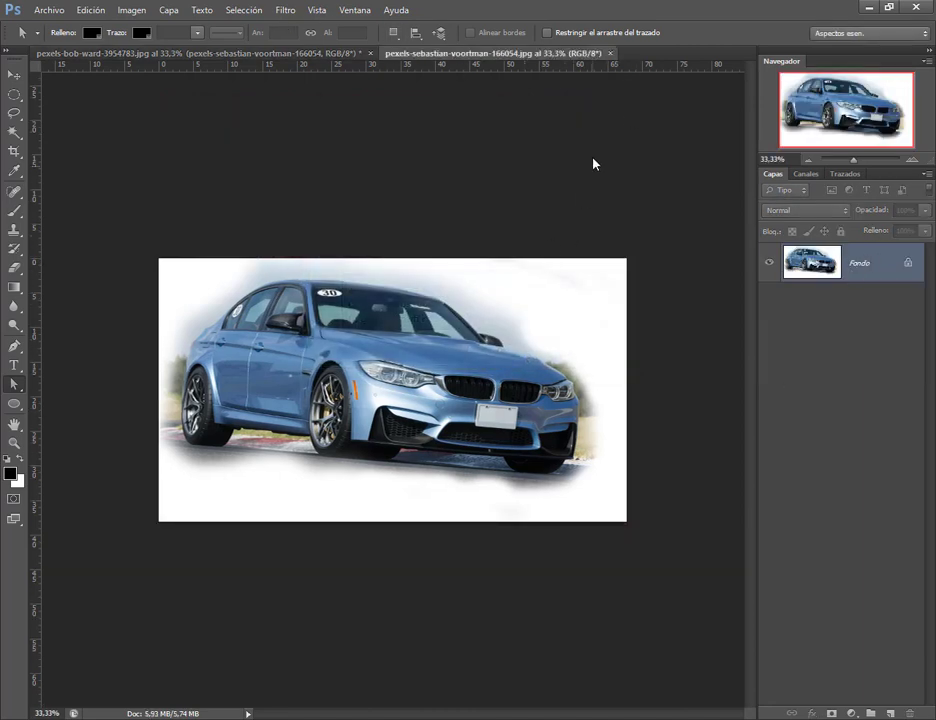
pyautogui.click(611, 53)
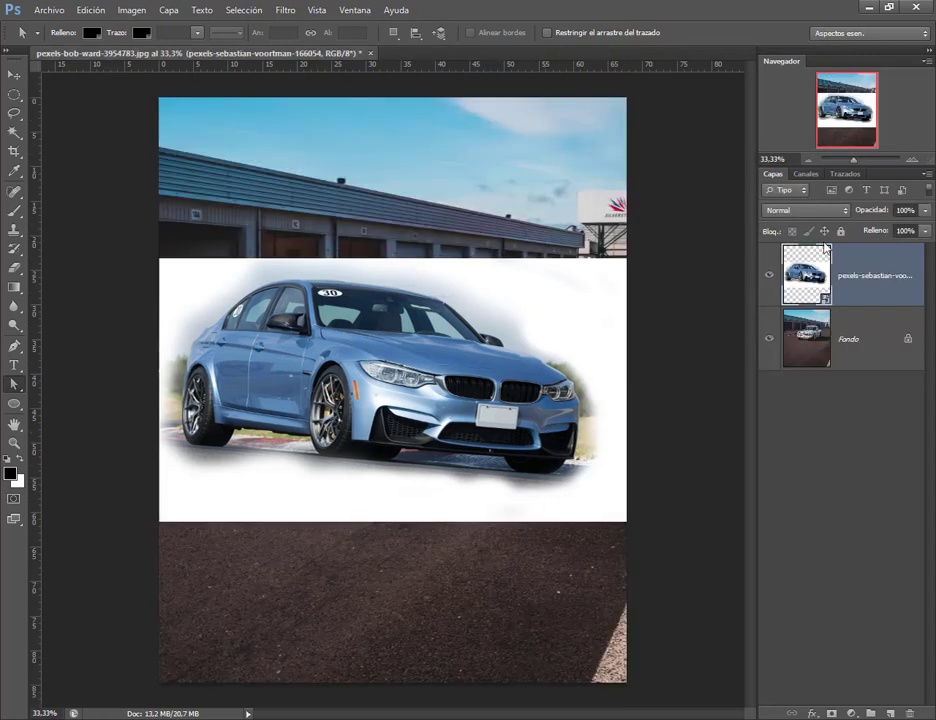
pyautogui.moveTo(880, 276); pyautogui.dragTo(912, 712)
pyautogui.hotkey('alt', 'Tab')
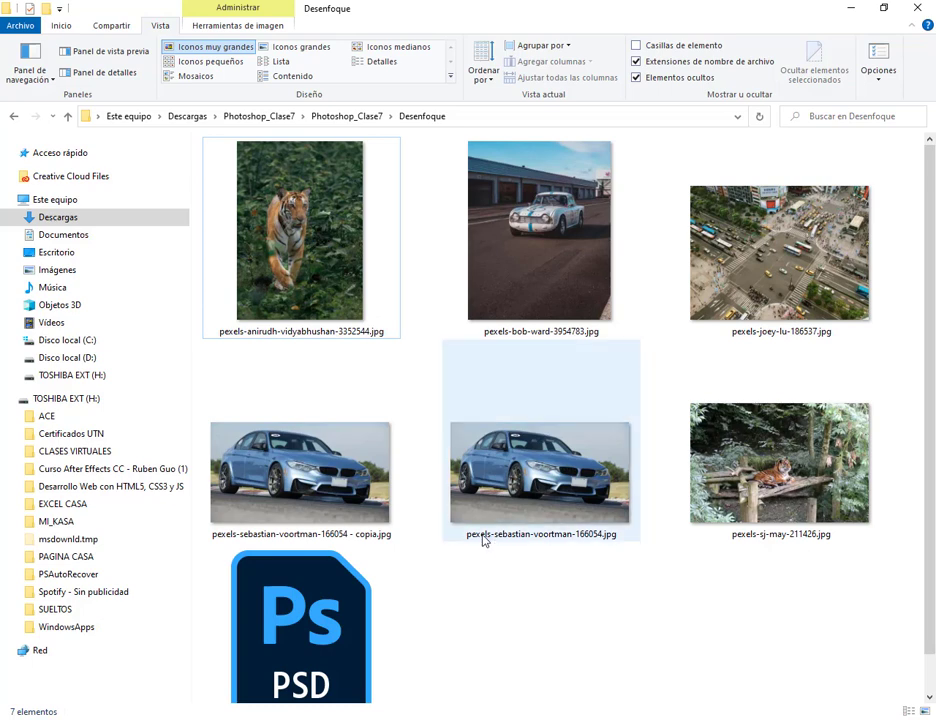
pyautogui.moveTo(375, 715)
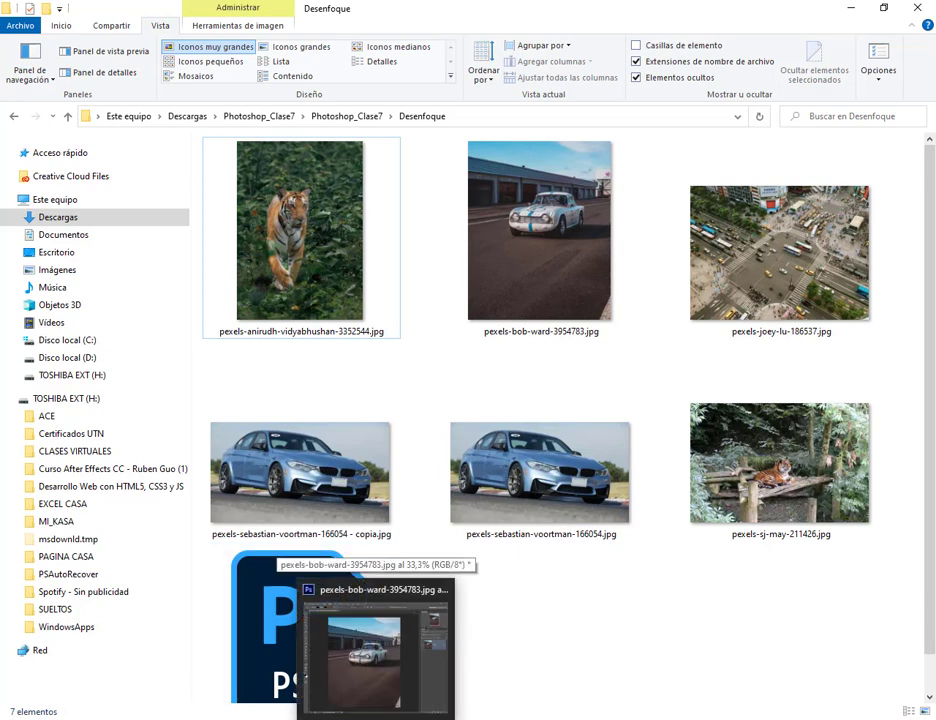
pyautogui.click(400, 655)
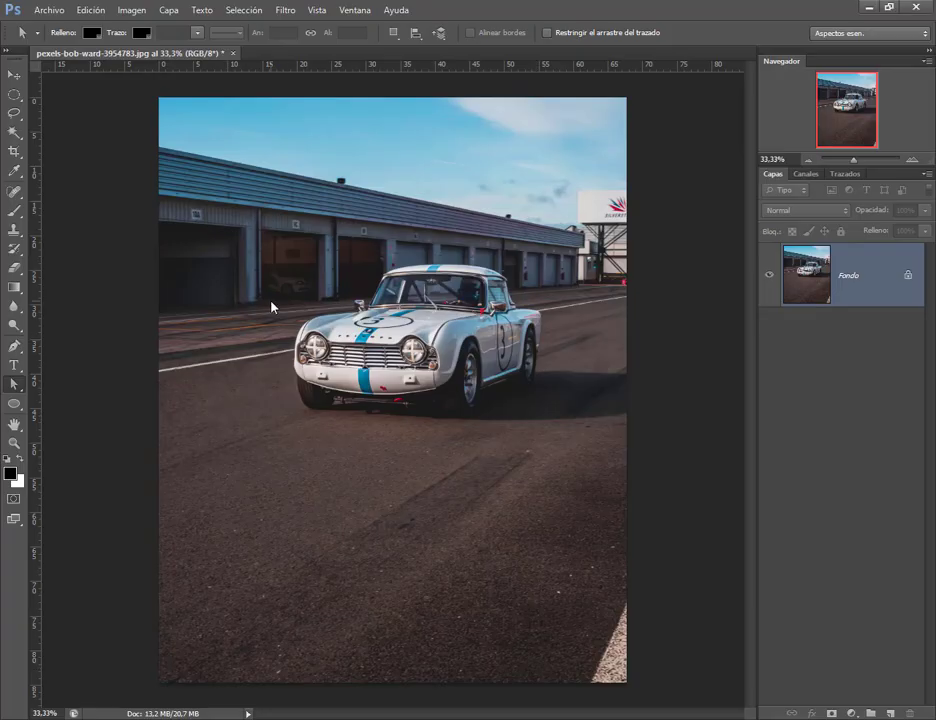
# Step: Close the racetrack document without saving and create a new 1000 by 750 pixel document
pyautogui.click(232, 56)
pyautogui.click(480, 275)
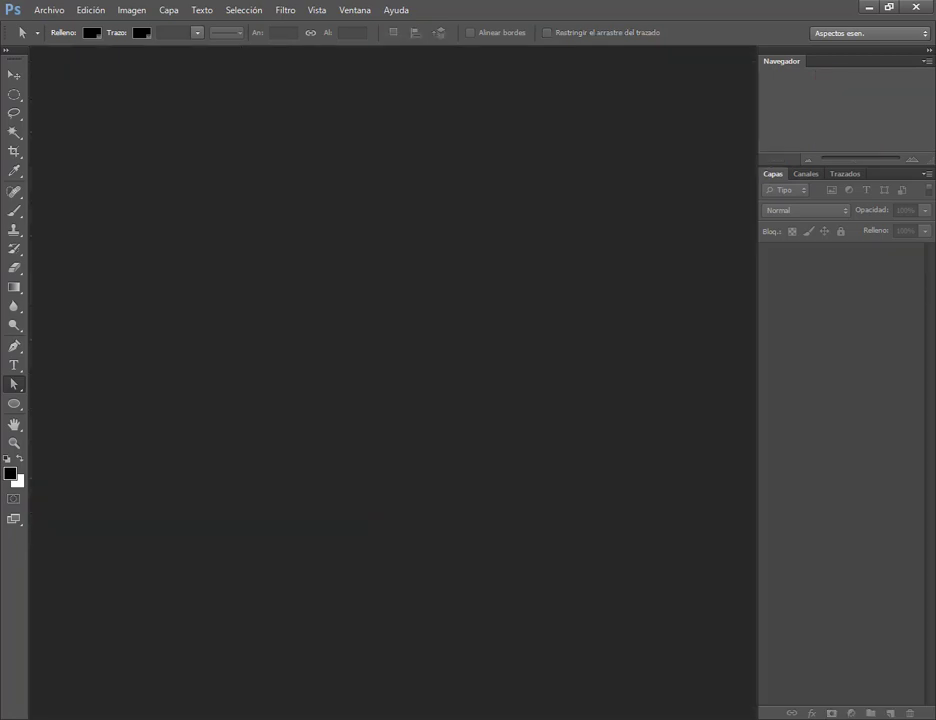
pyautogui.moveTo(237, 718)
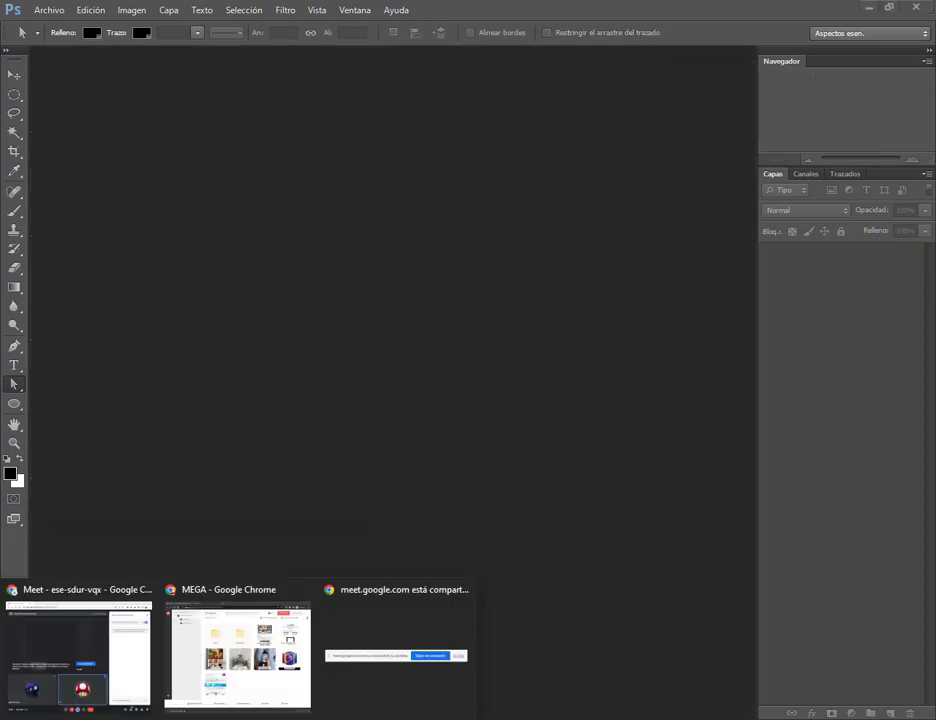
pyautogui.click(55, 11)
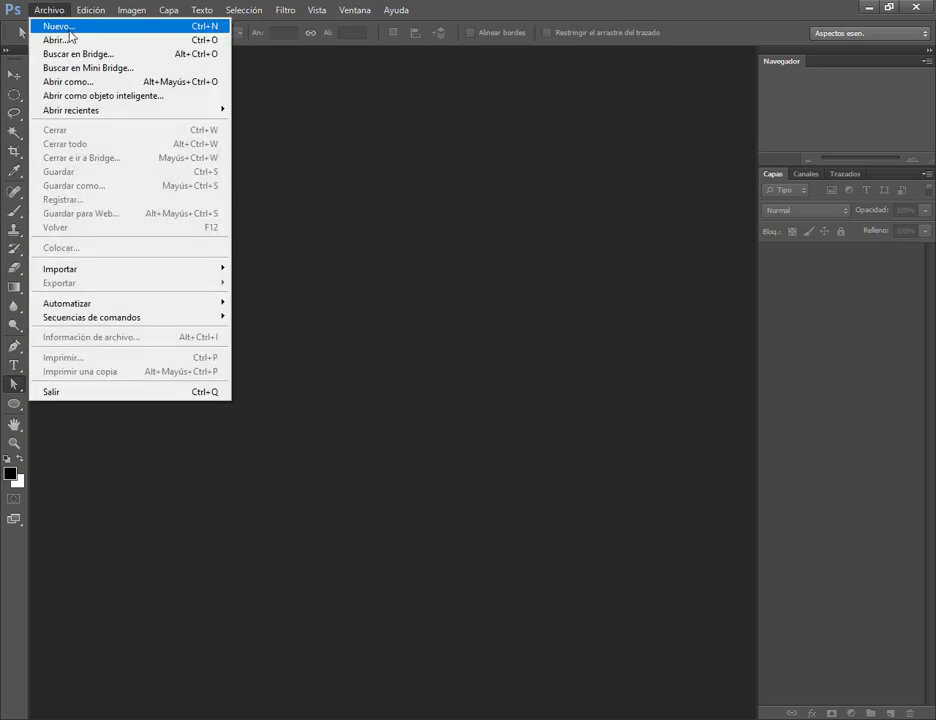
pyautogui.click(69, 31)
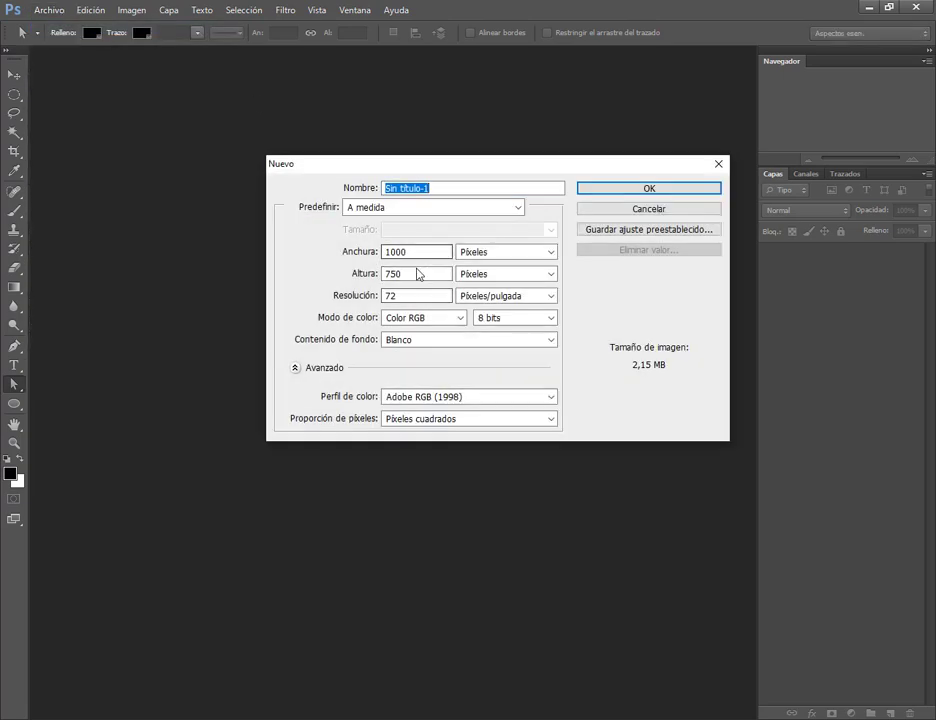
pyautogui.click(672, 196)
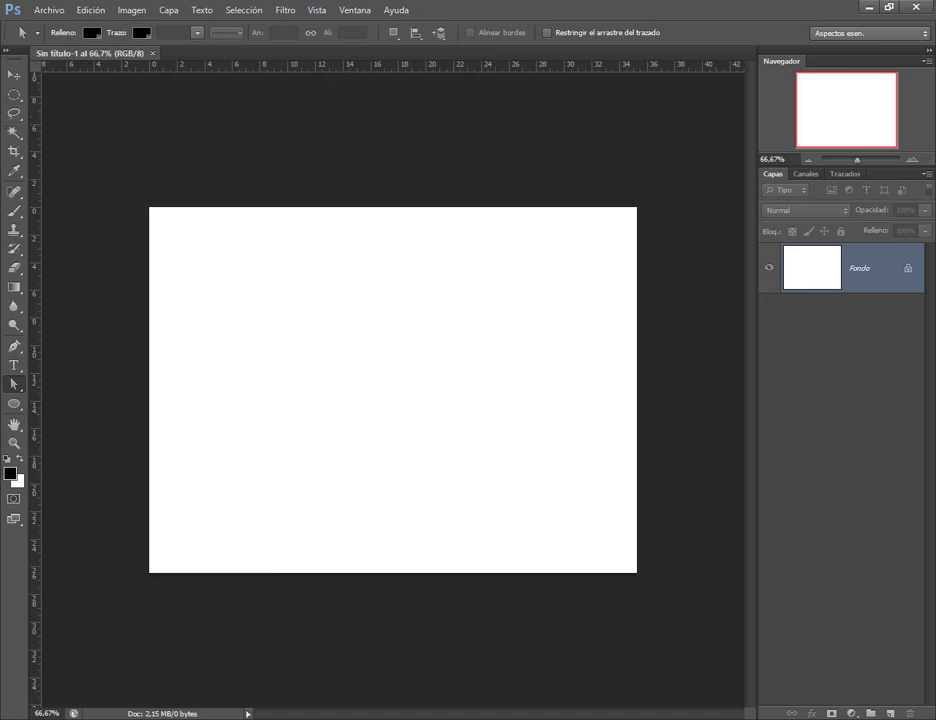
# Step: Draw a black rectangle in the middle of the canvas with the Rectangle tool
pyautogui.click(14, 74)
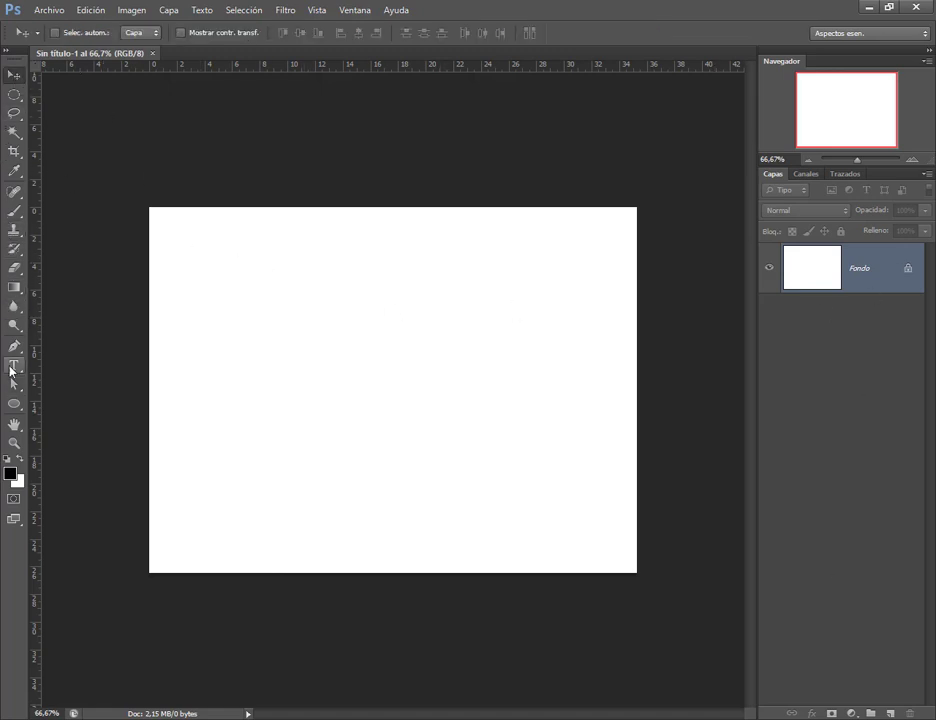
pyautogui.press('t')
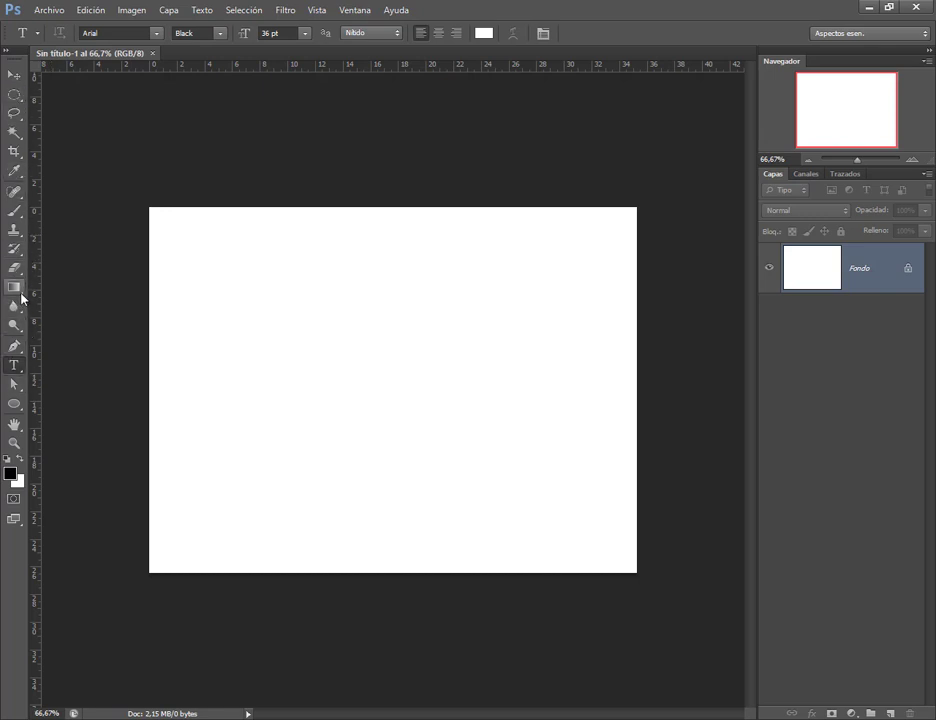
pyautogui.click(14, 403)
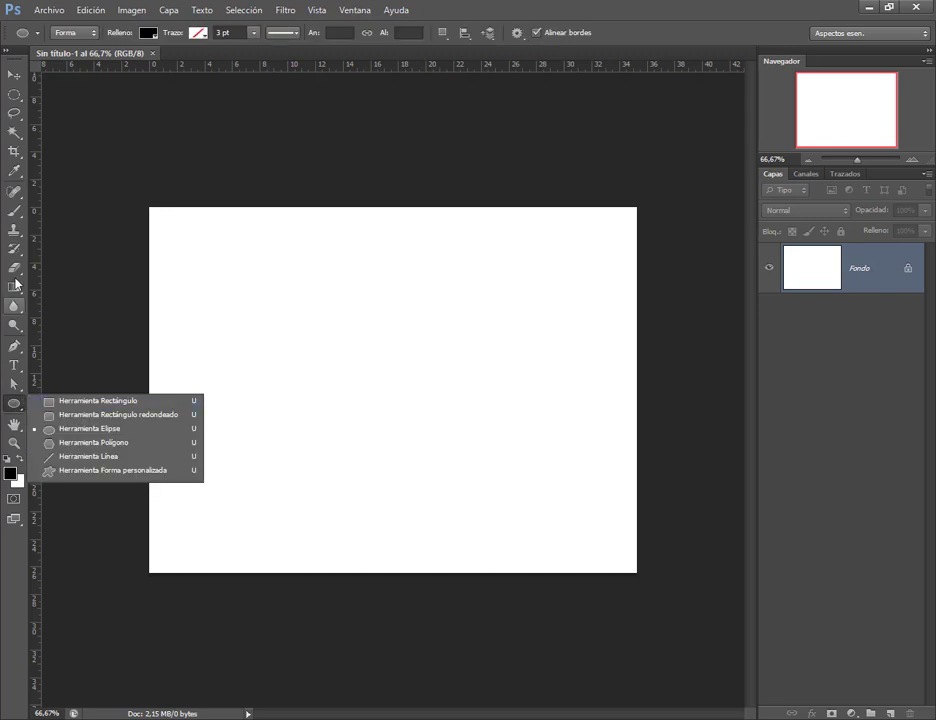
pyautogui.click(14, 94)
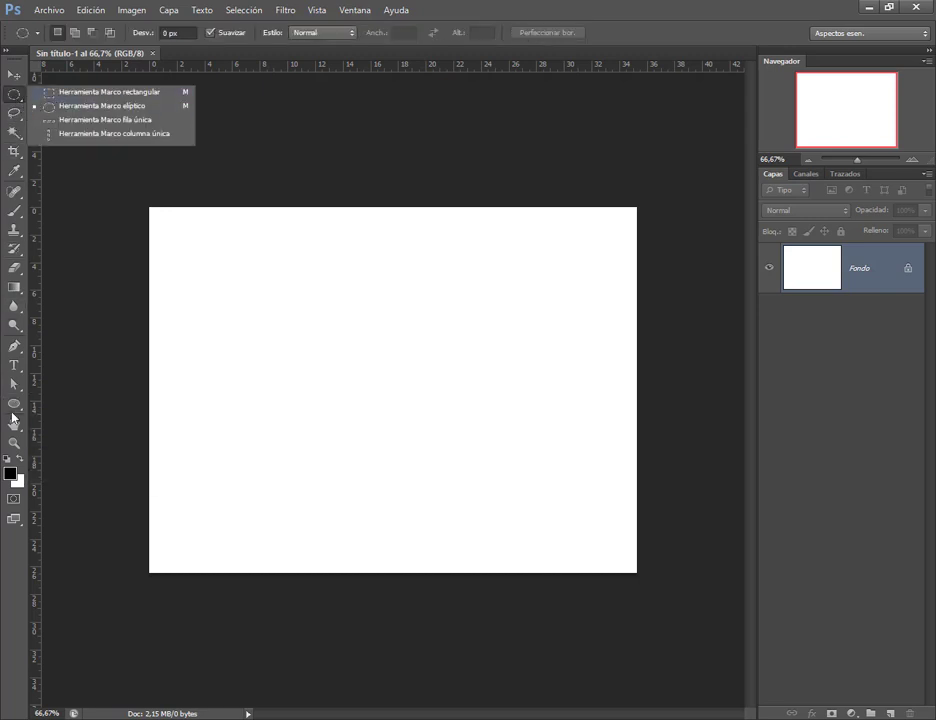
pyautogui.rightClick(13, 406)
pyautogui.click(100, 397)
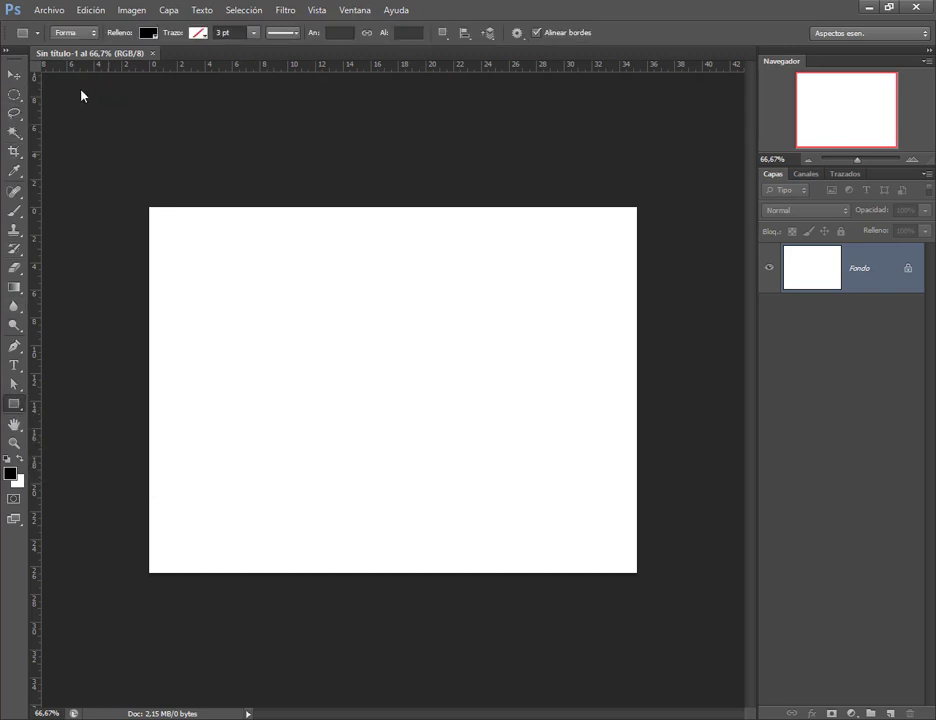
pyautogui.moveTo(261, 294); pyautogui.dragTo(523, 473)
# Step: Nudge the black rectangle slightly left, then slightly right and down
pyautogui.click(14, 74)
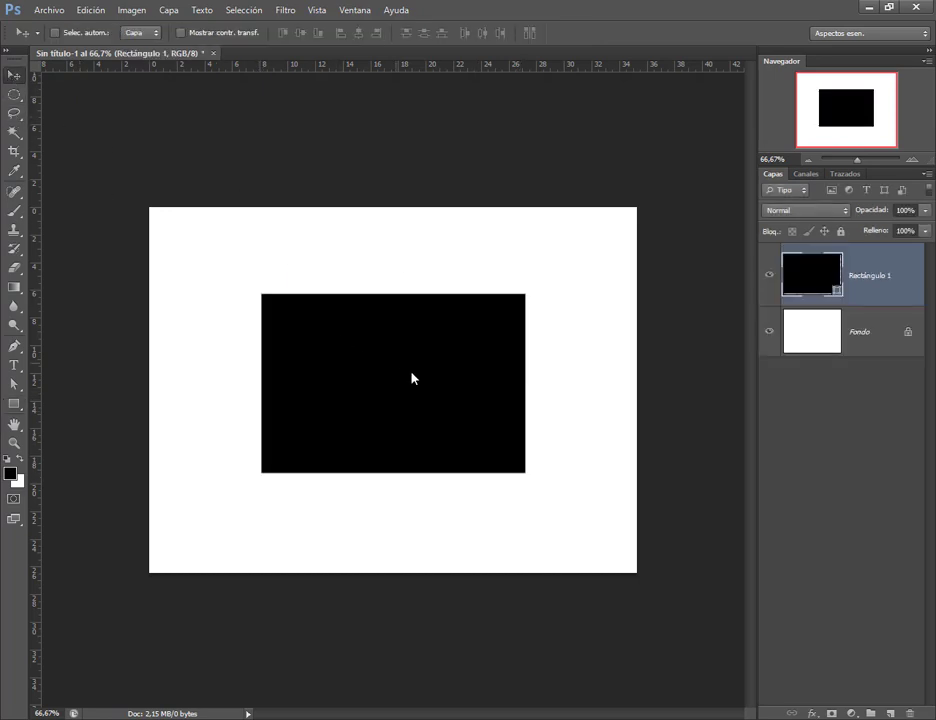
pyautogui.moveTo(412, 378); pyautogui.dragTo(389, 378)
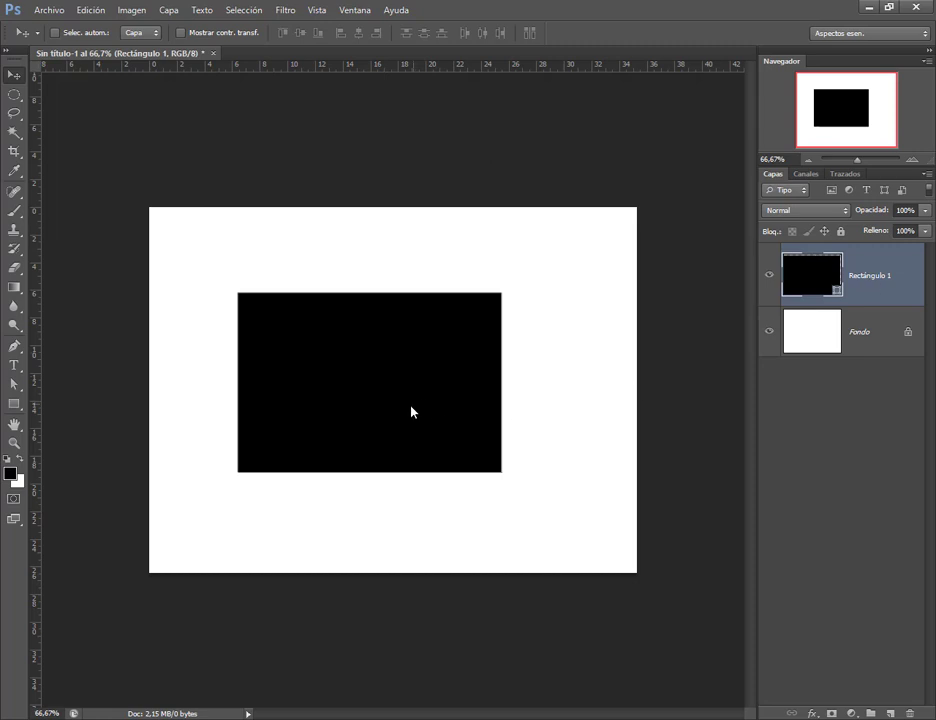
pyautogui.scroll(2, 622, 405)
pyautogui.moveTo(443, 354); pyautogui.dragTo(462, 357)
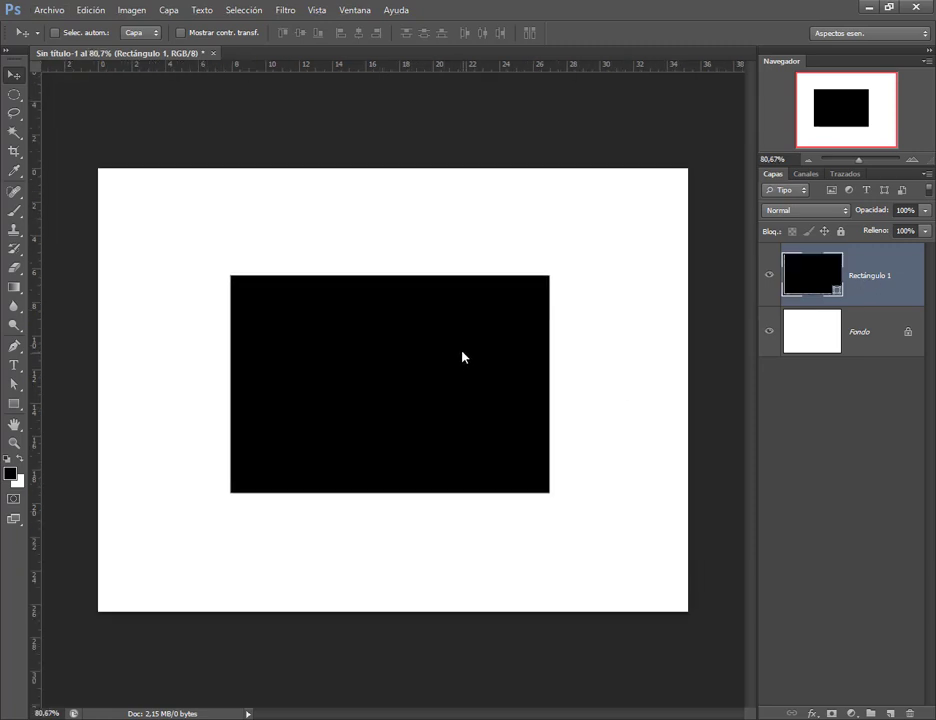
# Step: Convert the Rectángulo 1 layer into a smart object
pyautogui.rightClick(821, 275)
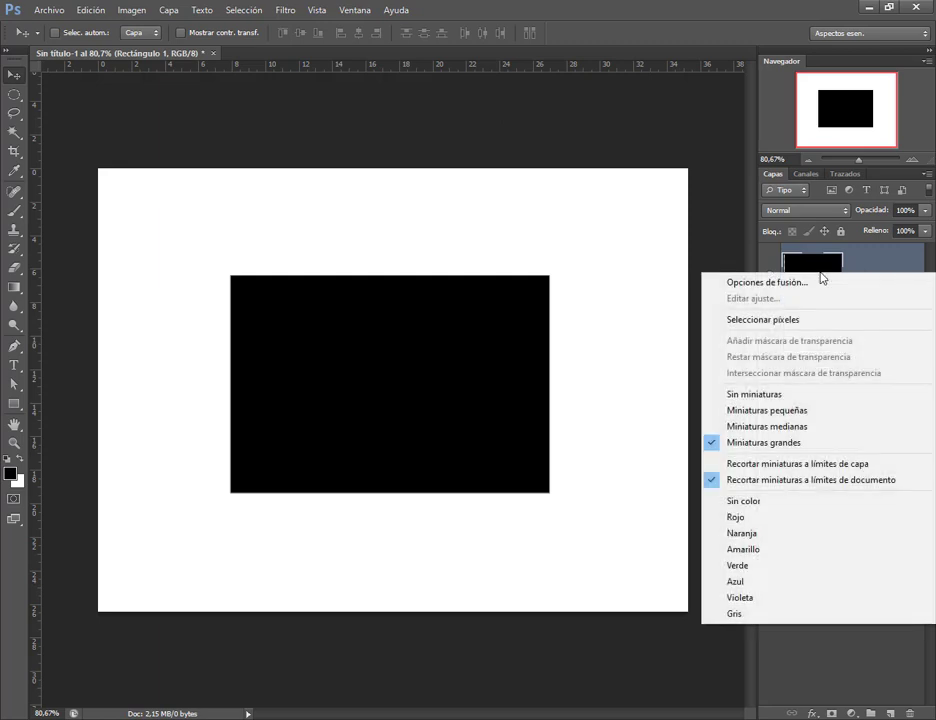
pyautogui.click(821, 264)
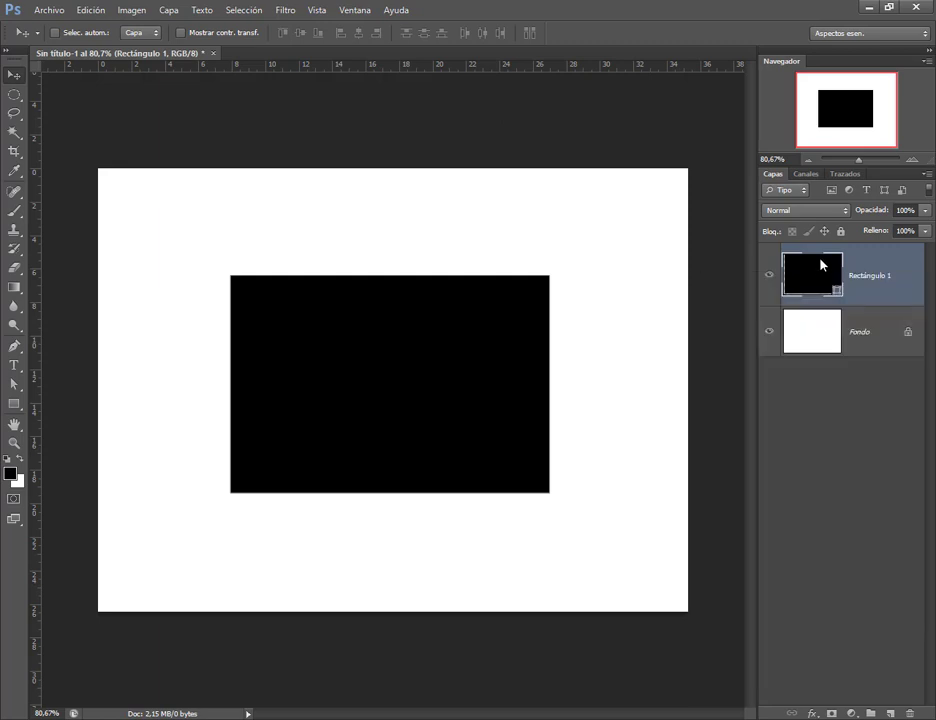
pyautogui.rightClick(873, 278)
pyautogui.click(888, 287)
pyautogui.rightClick(890, 284)
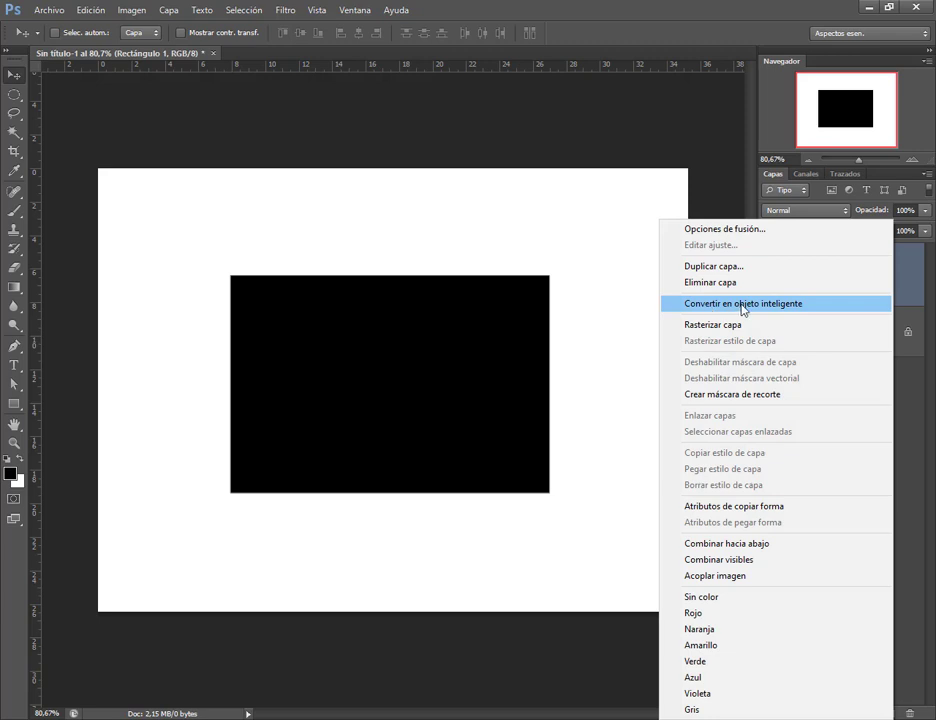
pyautogui.click(796, 305)
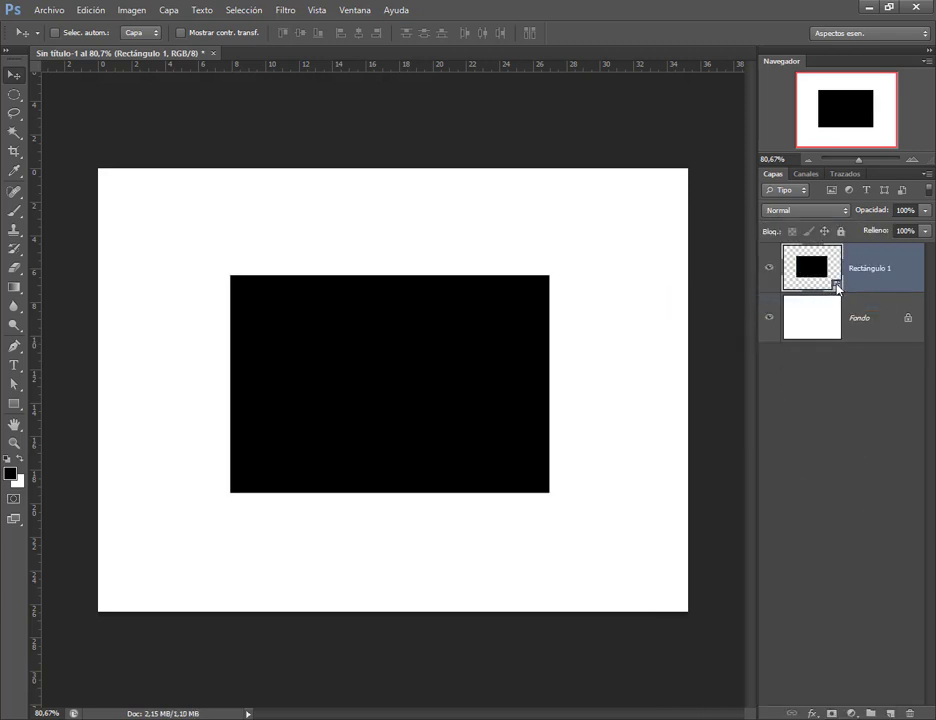
# Step: Open the rectangle smart object's contents and place the tiger-on-logs photo pexels-sj-may-211426.jpg
pyautogui.doubleClick(806, 272)
pyautogui.click(518, 306)
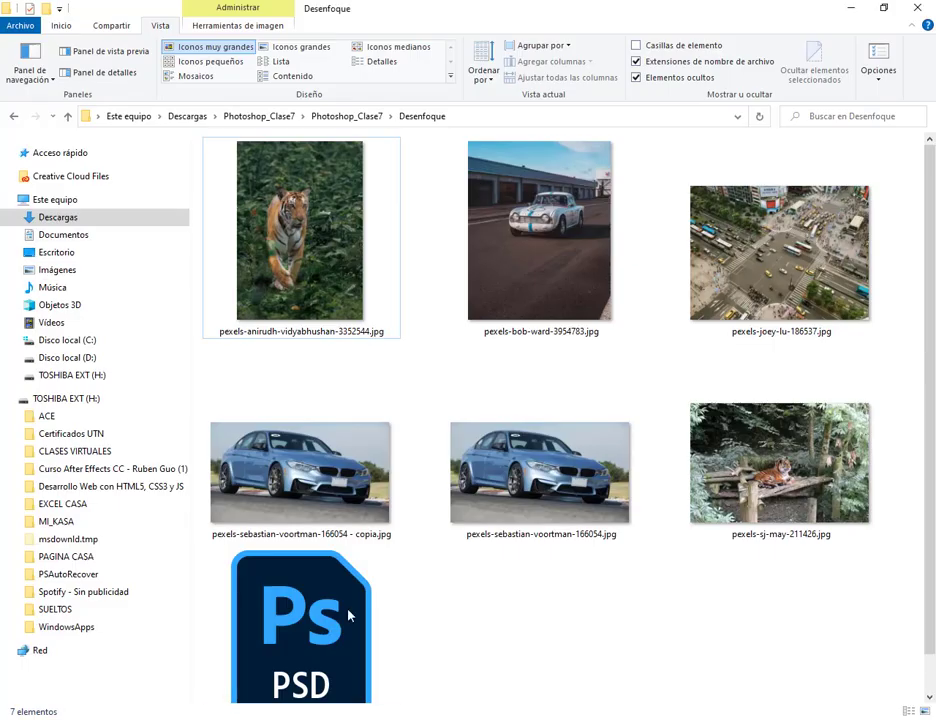
pyautogui.click(783, 508)
pyautogui.moveTo(783, 508); pyautogui.dragTo(424, 561)
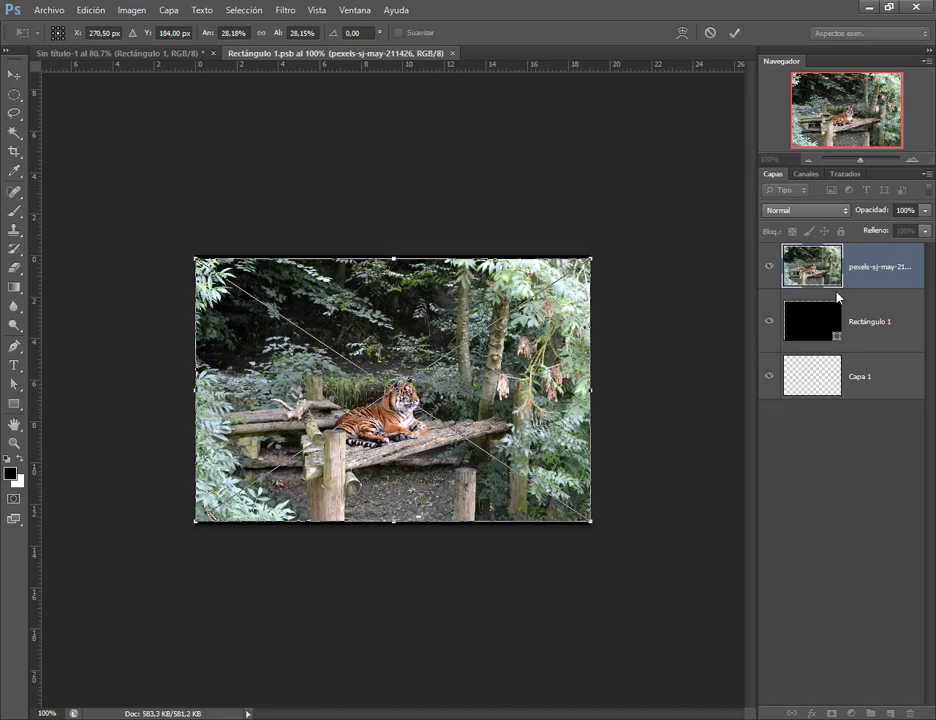
pyautogui.press('Return')
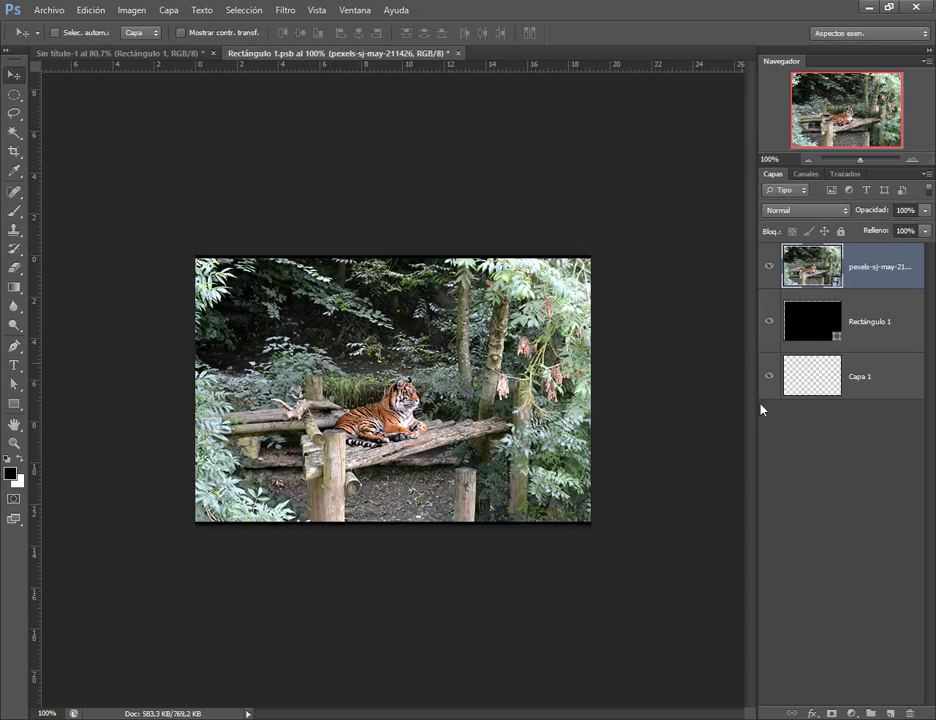
# Step: Save the rectangle's contents and close the .psb to return to the collage
pyautogui.click(49, 10)
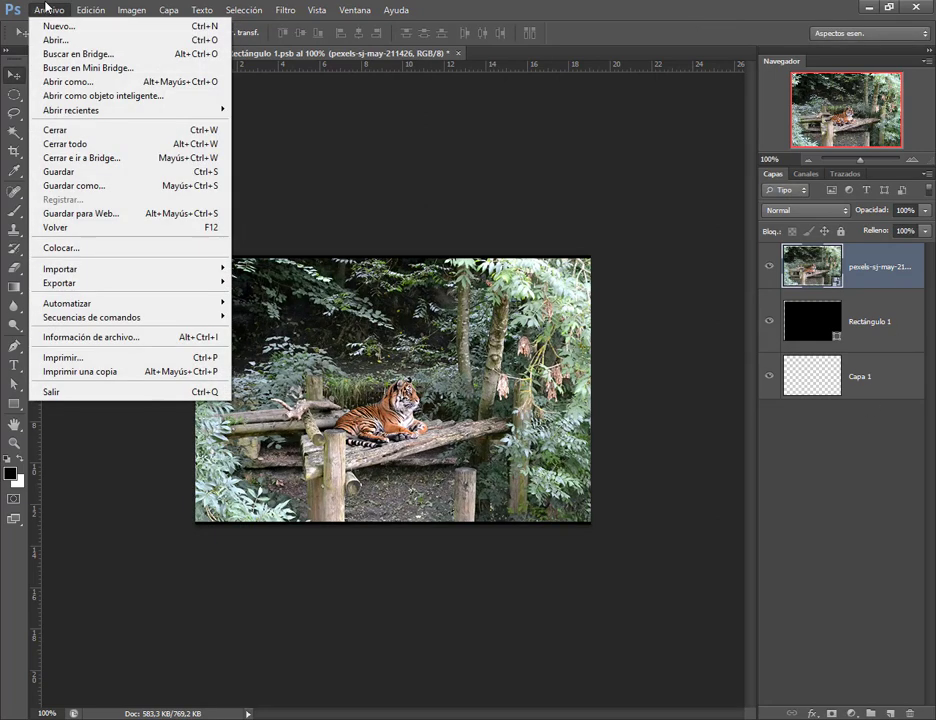
pyautogui.click(44, 171)
pyautogui.click(452, 53)
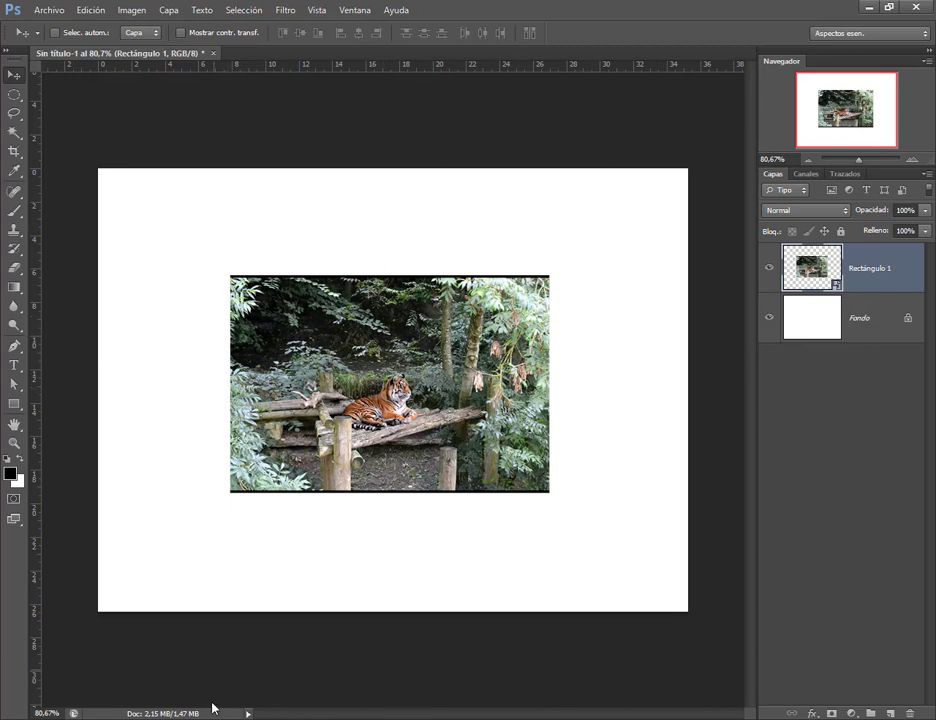
pyautogui.click(240, 645)
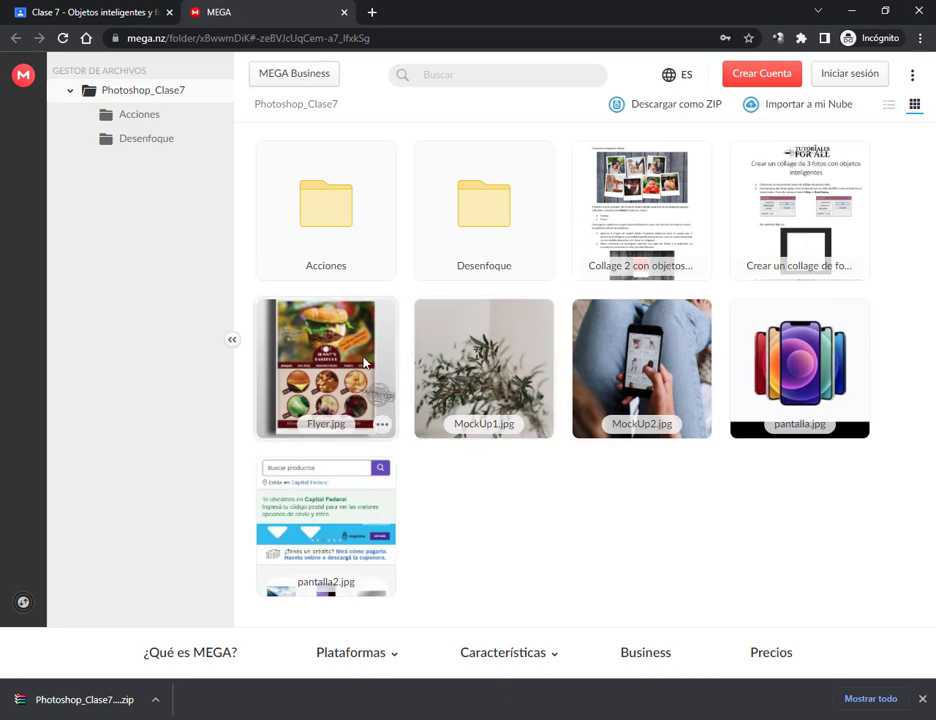
pyautogui.hotkey('alt', 'Tab')
# Step: Go up to Photoshop_Clase7, preview Flyer.jpg in Fotos, then close the viewer
pyautogui.click(575, 595)
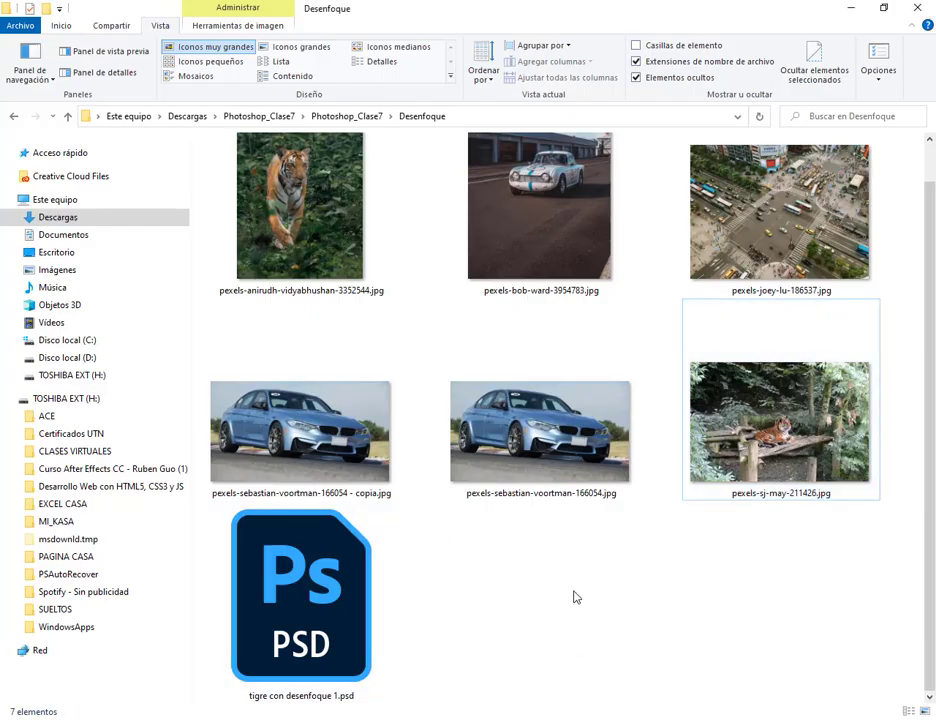
pyautogui.click(355, 117)
pyautogui.doubleClick(540, 435)
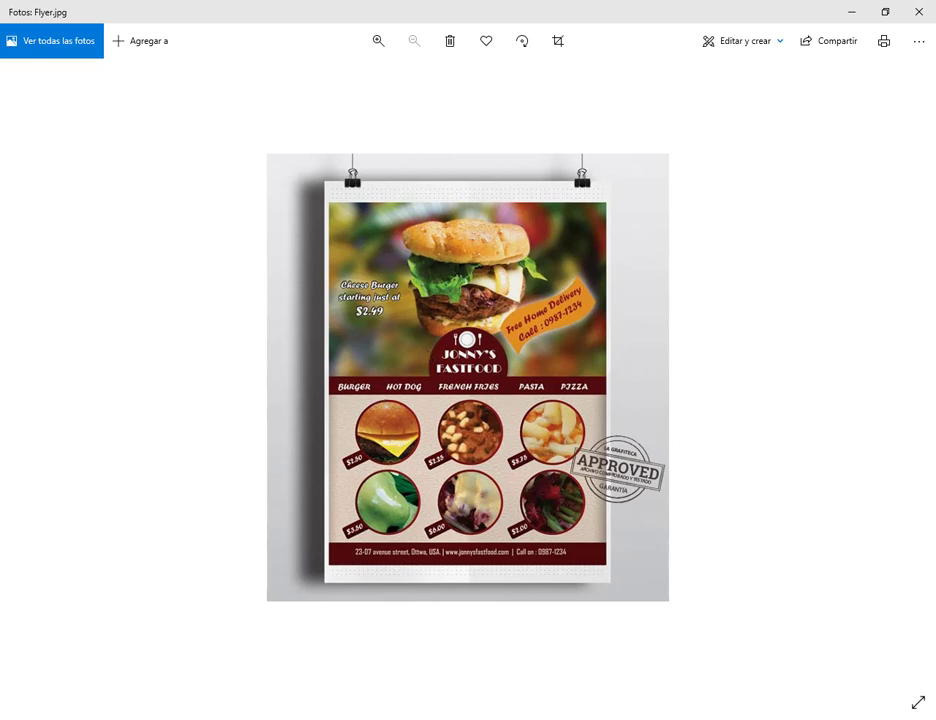
pyautogui.hotkey('alt', 'F4')
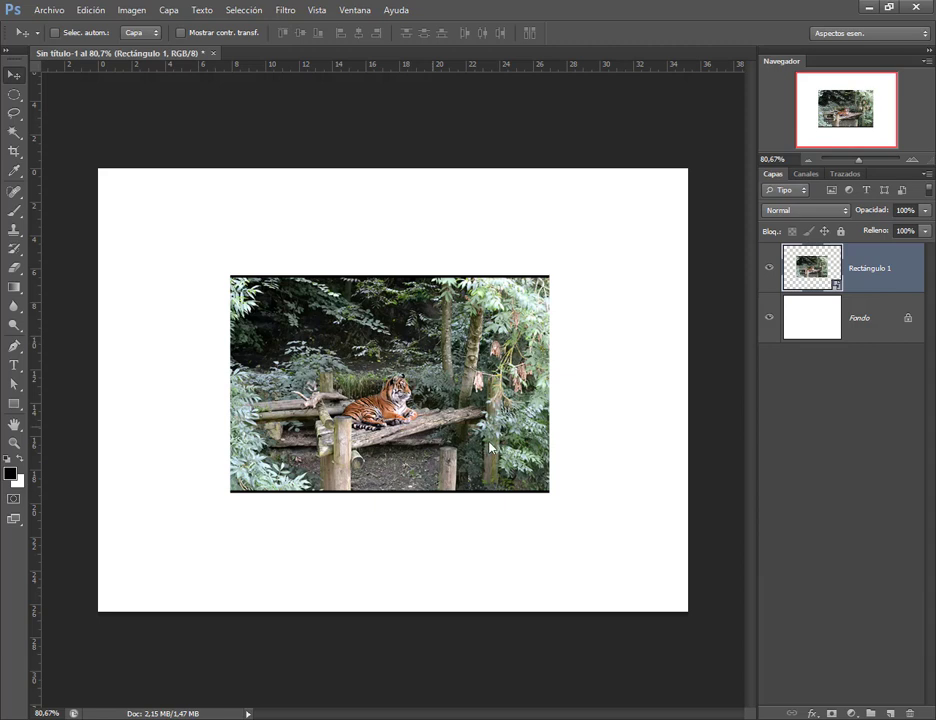
# Step: Raise the tiger photo slightly and draw a black circle over its lower-right corner
pyautogui.moveTo(486, 426)
pyautogui.mouseDown()
pyautogui.moveTo(425, 378)
pyautogui.moveTo(459, 386)
pyautogui.moveTo(488, 409)
pyautogui.mouseUp()
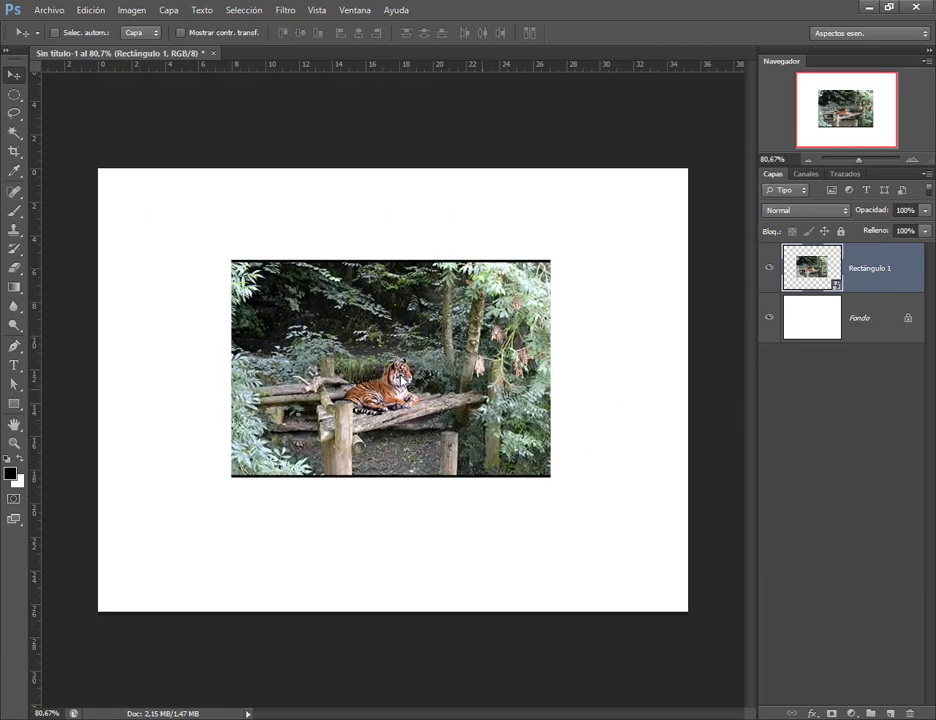
pyautogui.click(9, 401)
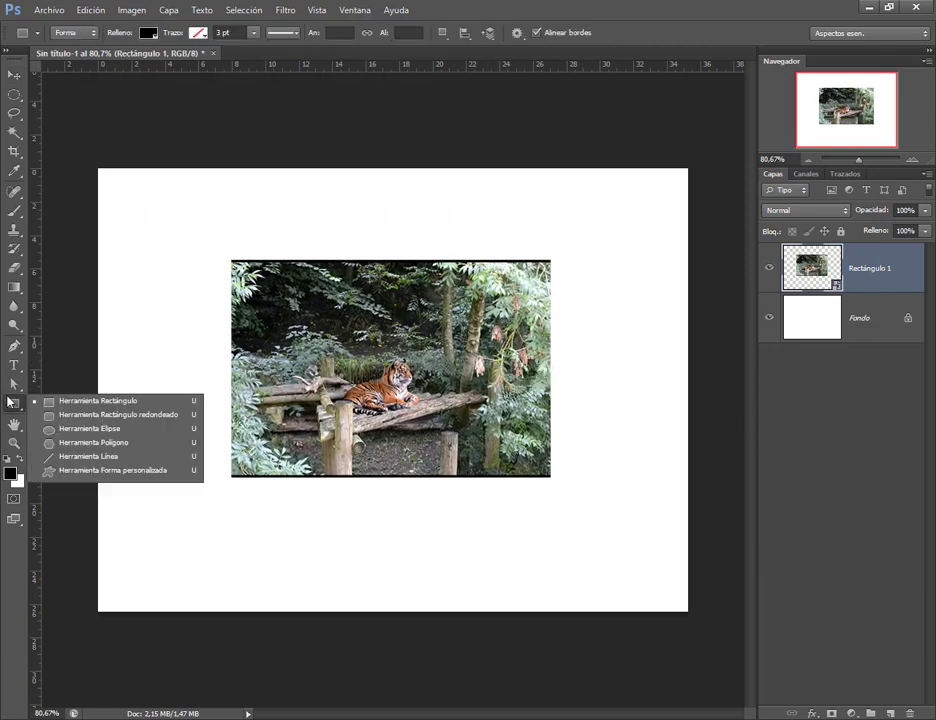
pyautogui.click(63, 430)
pyautogui.moveTo(476, 394); pyautogui.dragTo(639, 566)
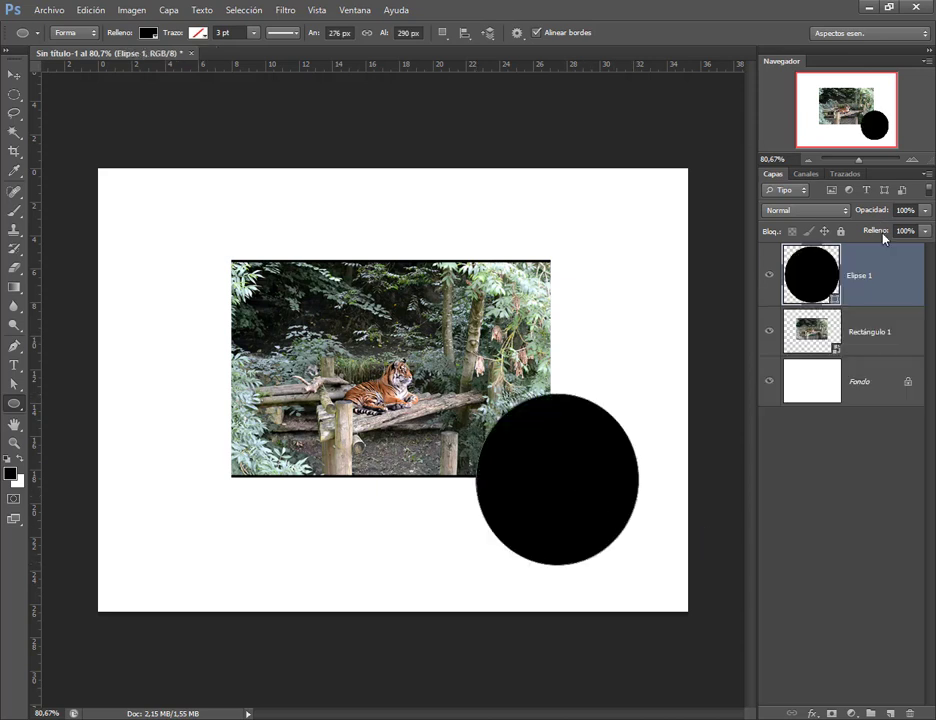
# Step: Convert Elipse 1 into a smart object and open its contents
pyautogui.rightClick(863, 280)
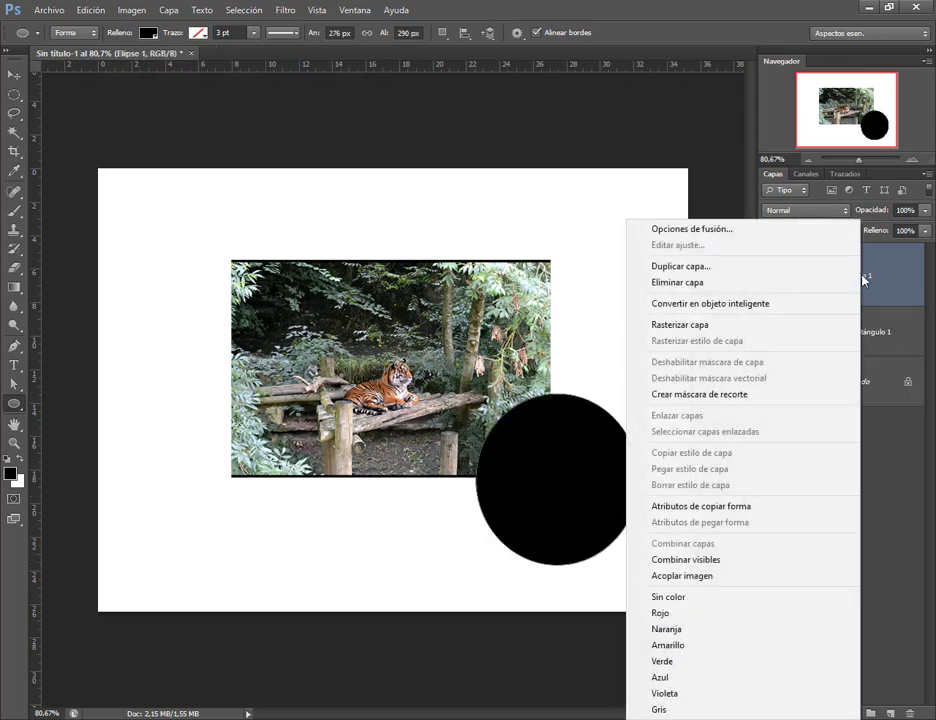
pyautogui.click(786, 308)
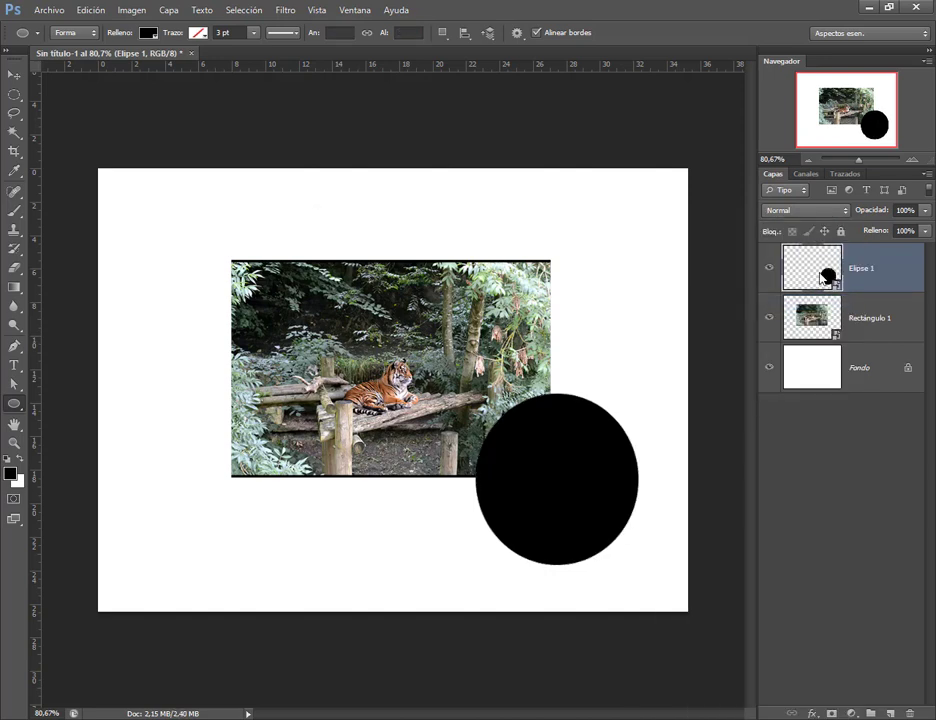
pyautogui.doubleClick(823, 278)
pyautogui.click(529, 305)
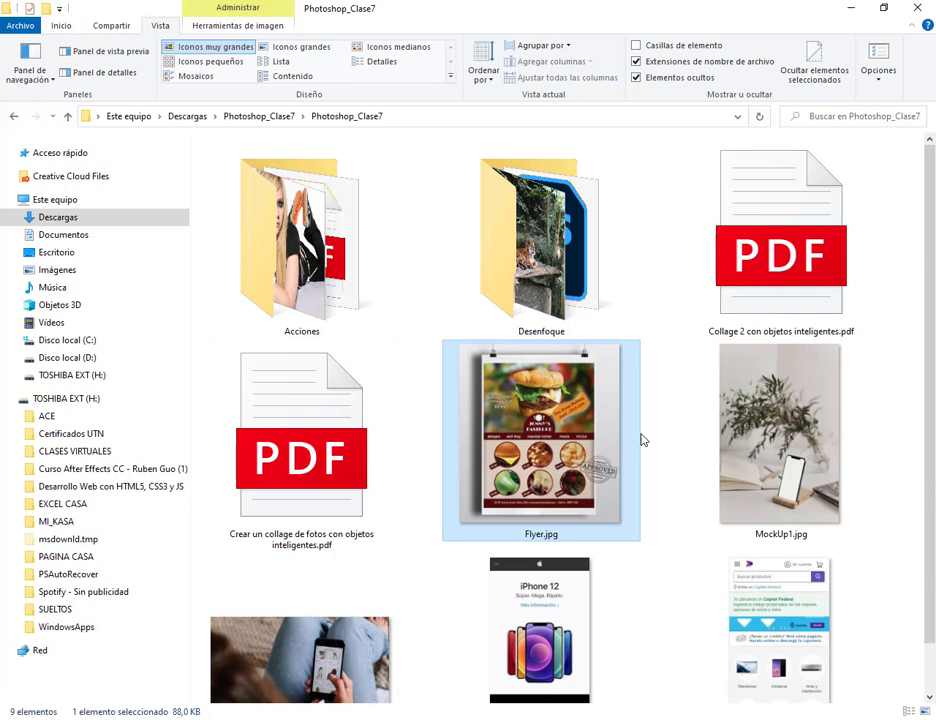
# Step: Place the walking tiger photo from Desenfoque into the circle's contents, enlarged and centred over the circle
pyautogui.scroll(-1, 514, 288)
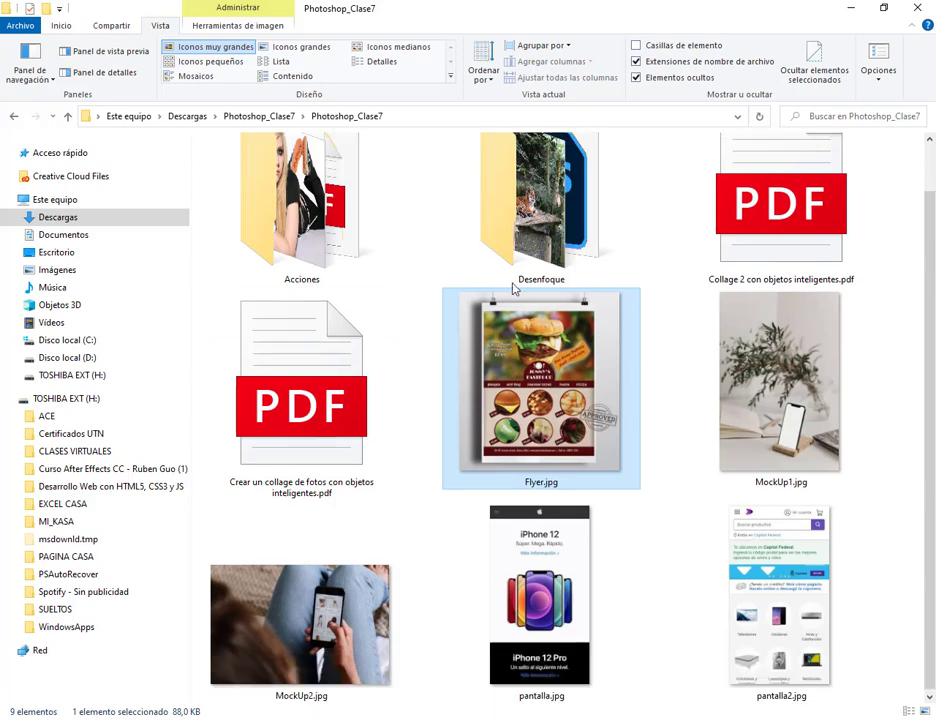
pyautogui.doubleClick(553, 229)
pyautogui.moveTo(318, 234); pyautogui.dragTo(406, 475)
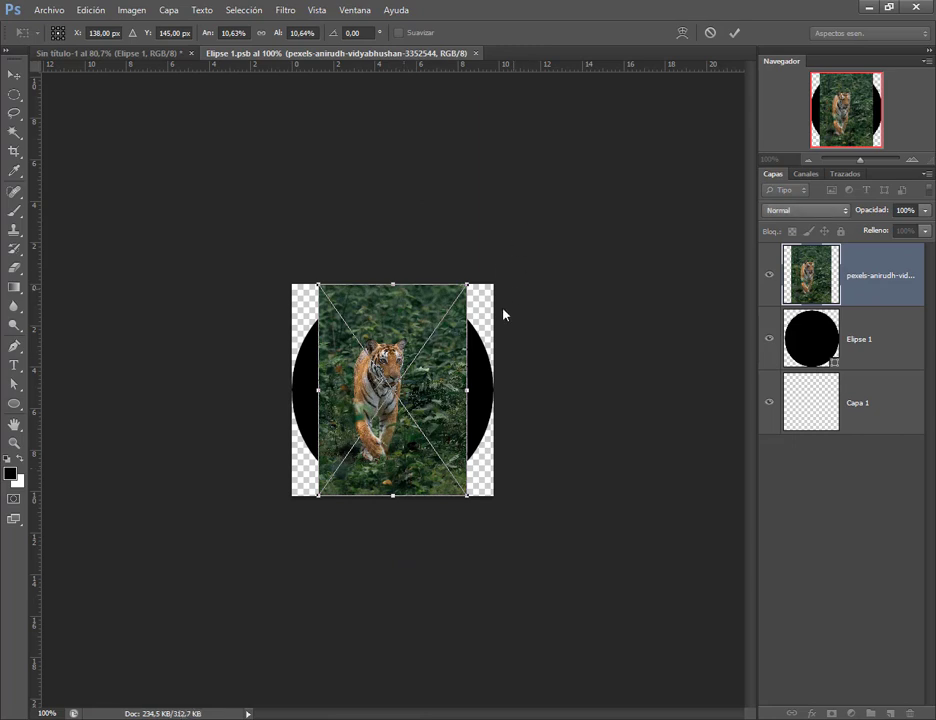
pyautogui.moveTo(469, 293); pyautogui.dragTo(528, 218)
pyautogui.moveTo(427, 371); pyautogui.dragTo(387, 420)
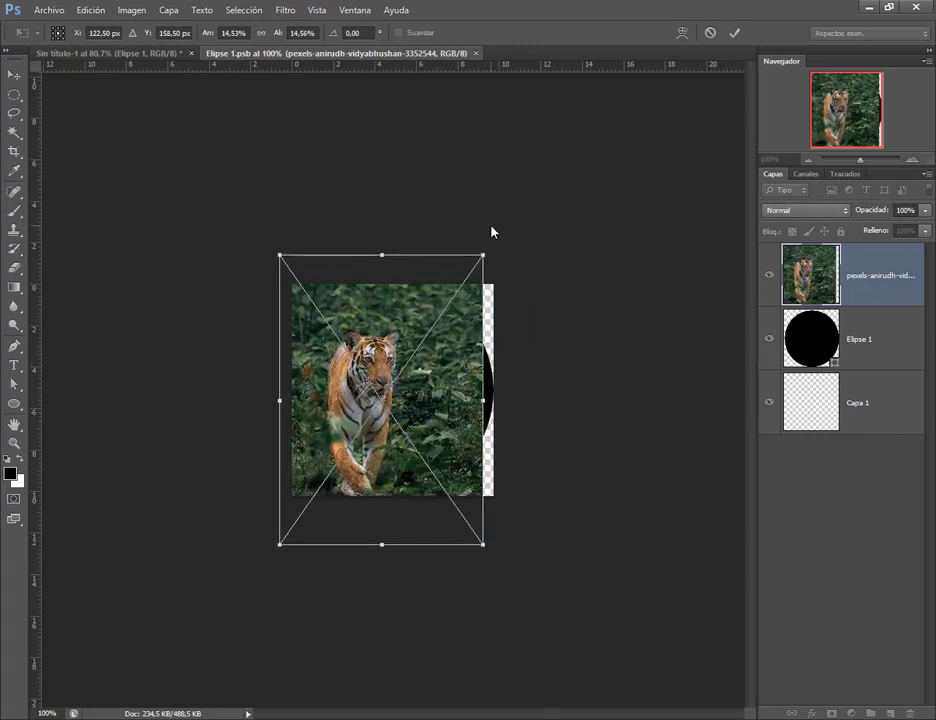
pyautogui.moveTo(483, 259); pyautogui.dragTo(505, 240)
pyautogui.moveTo(452, 316); pyautogui.dragTo(466, 325)
pyautogui.press('Return')
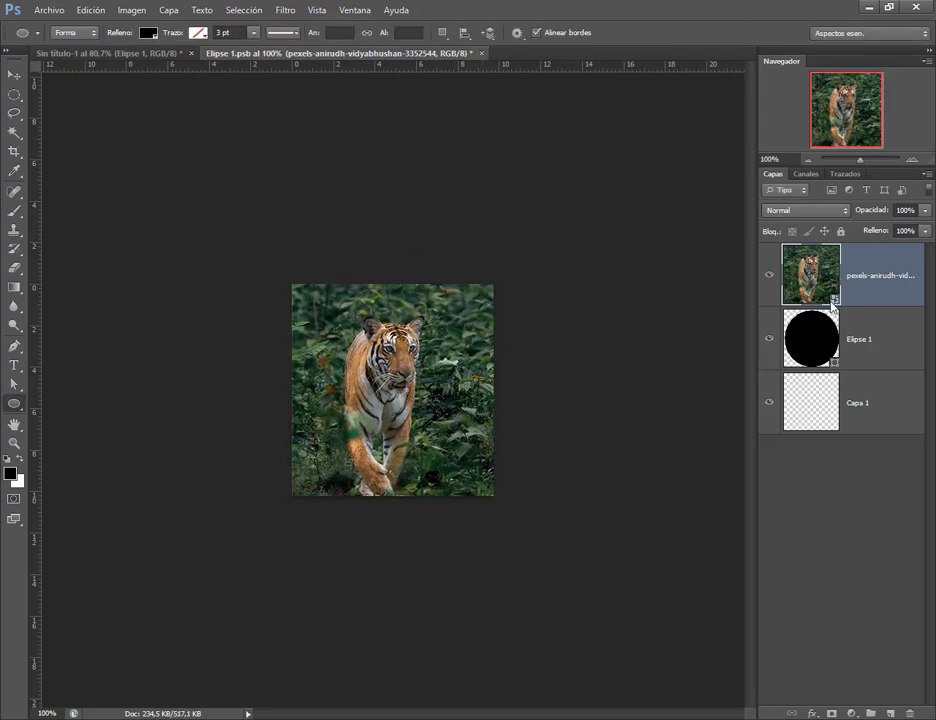
# Step: Clip the tiger photo inside the circle, then save and close the Elipse 1 contents
pyautogui.rightClick(886, 280)
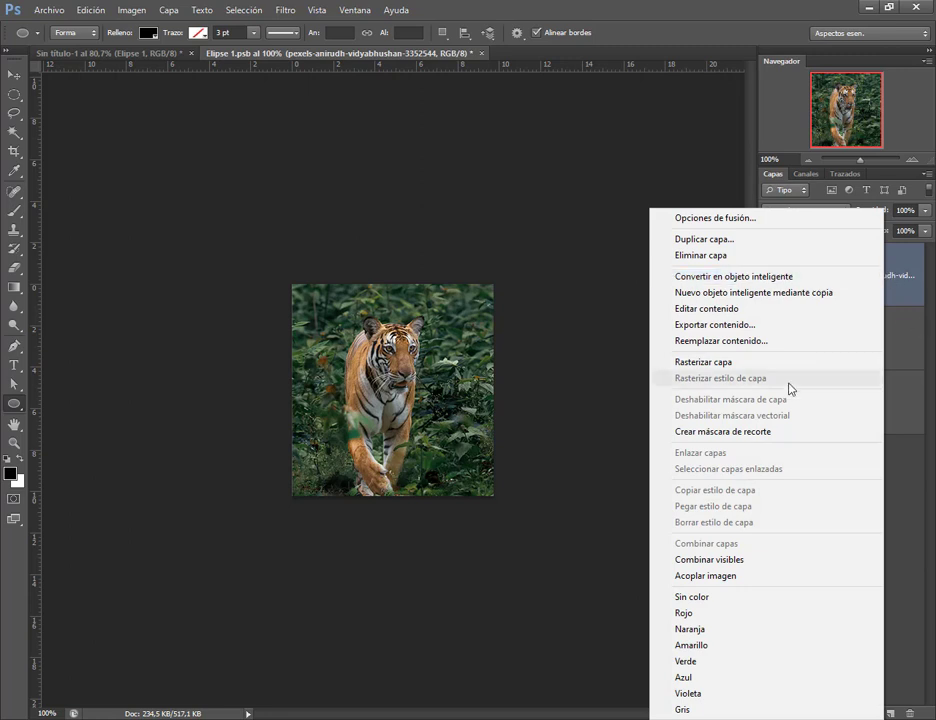
pyautogui.click(729, 436)
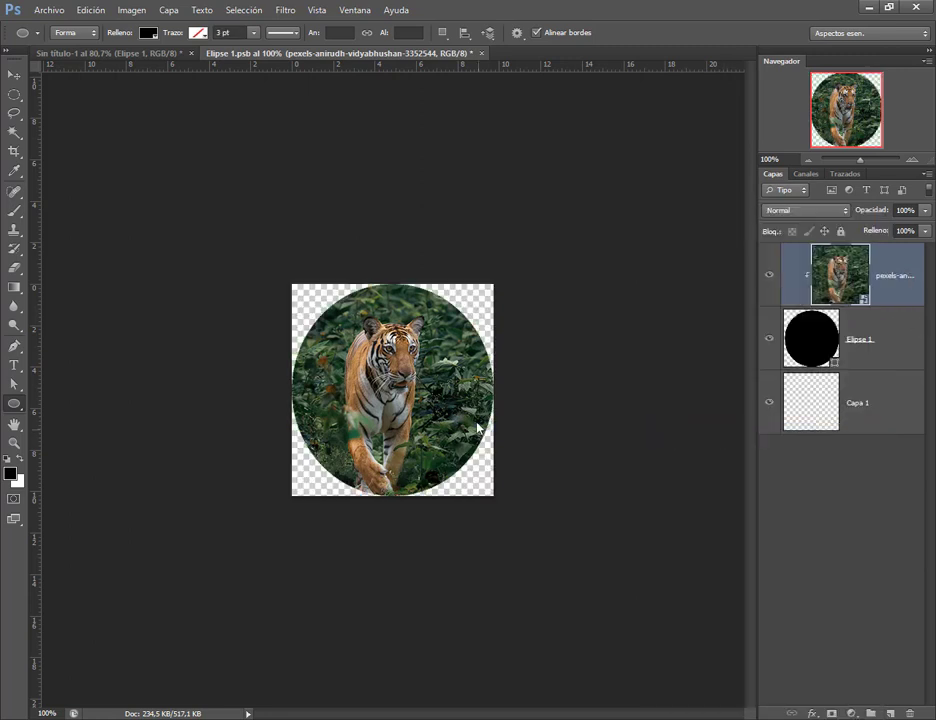
pyautogui.press('v')
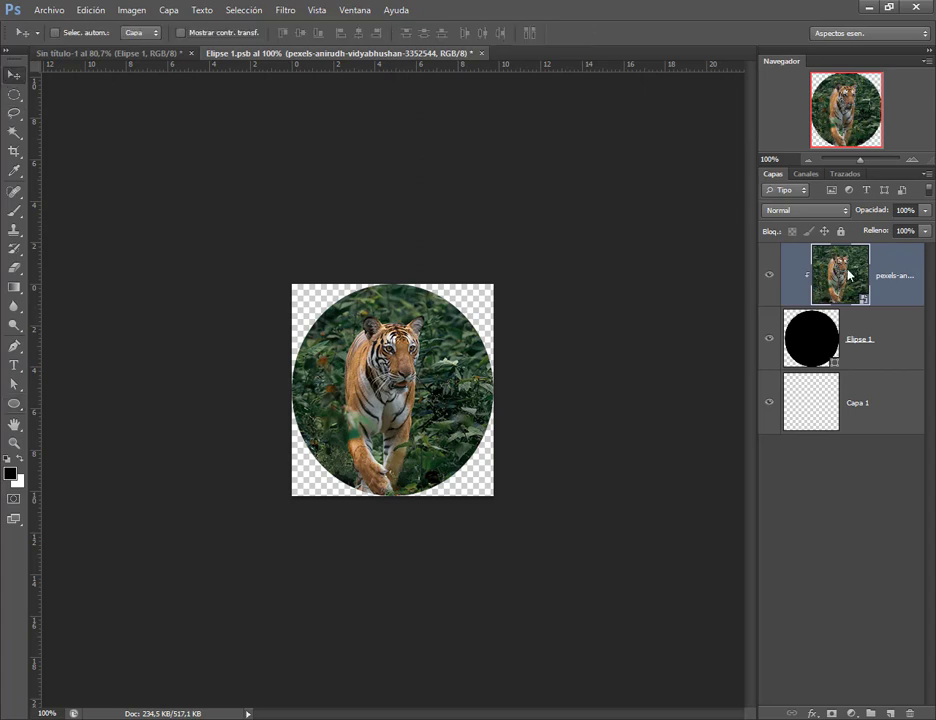
pyautogui.moveTo(353, 403)
pyautogui.mouseDown()
pyautogui.moveTo(337, 402)
pyautogui.moveTo(353, 402)
pyautogui.mouseUp()
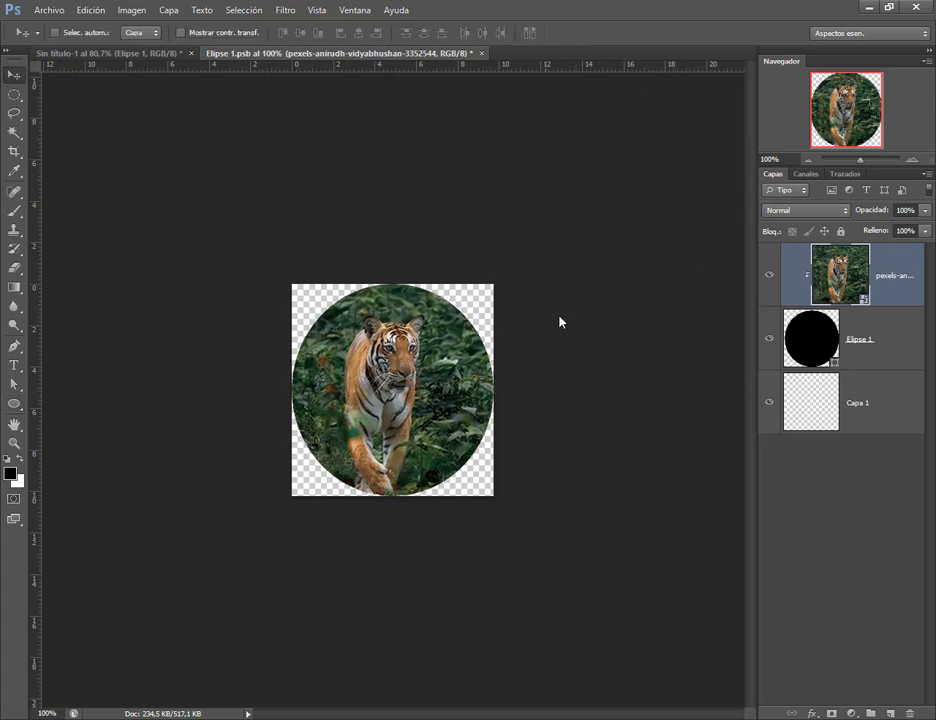
pyautogui.click(48, 10)
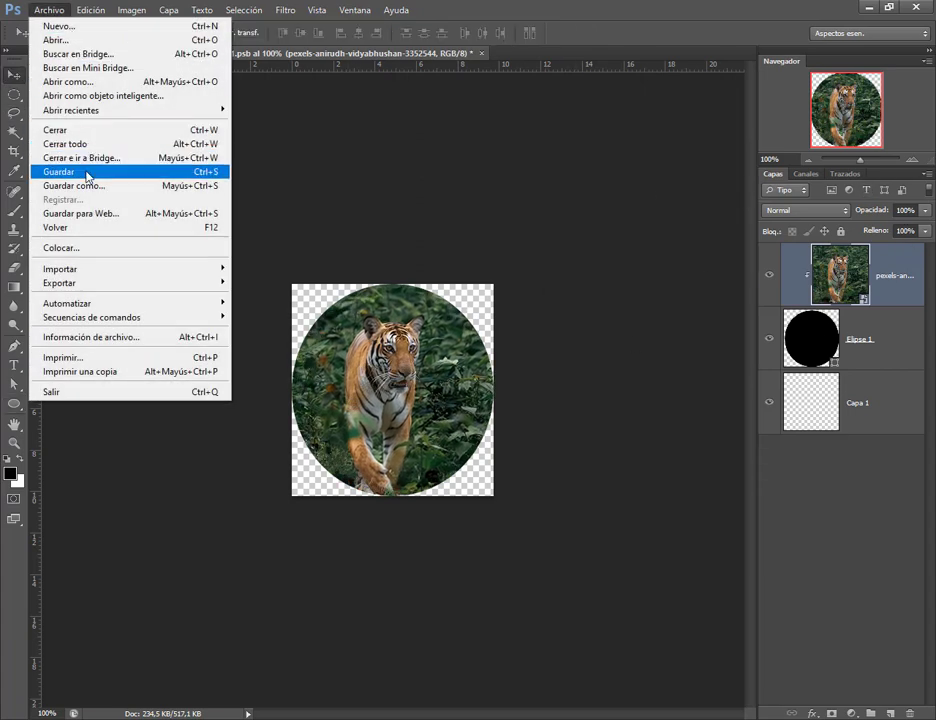
pyautogui.click(62, 170)
pyautogui.click(476, 53)
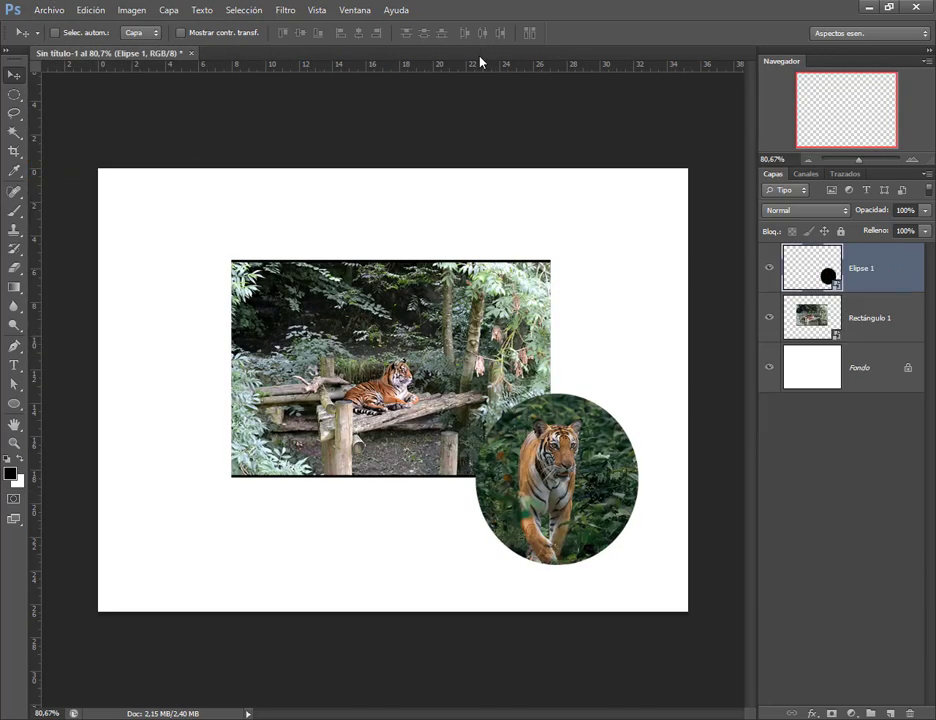
# Step: Move the tiger circle to the lower left of the page
pyautogui.moveTo(570, 467); pyautogui.dragTo(550, 454)
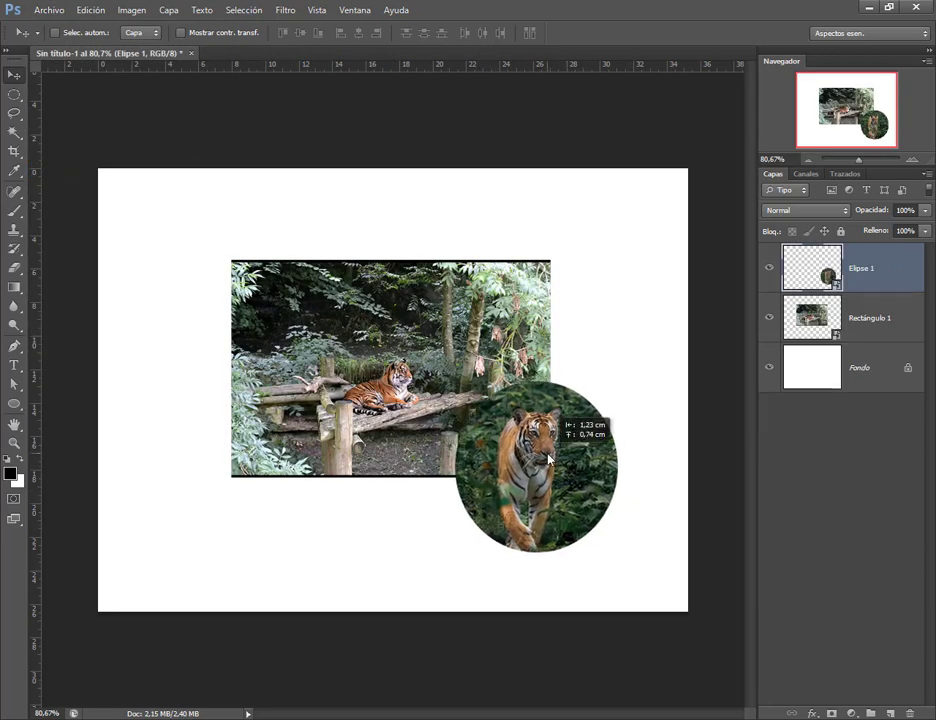
pyautogui.moveTo(509, 493); pyautogui.dragTo(192, 497)
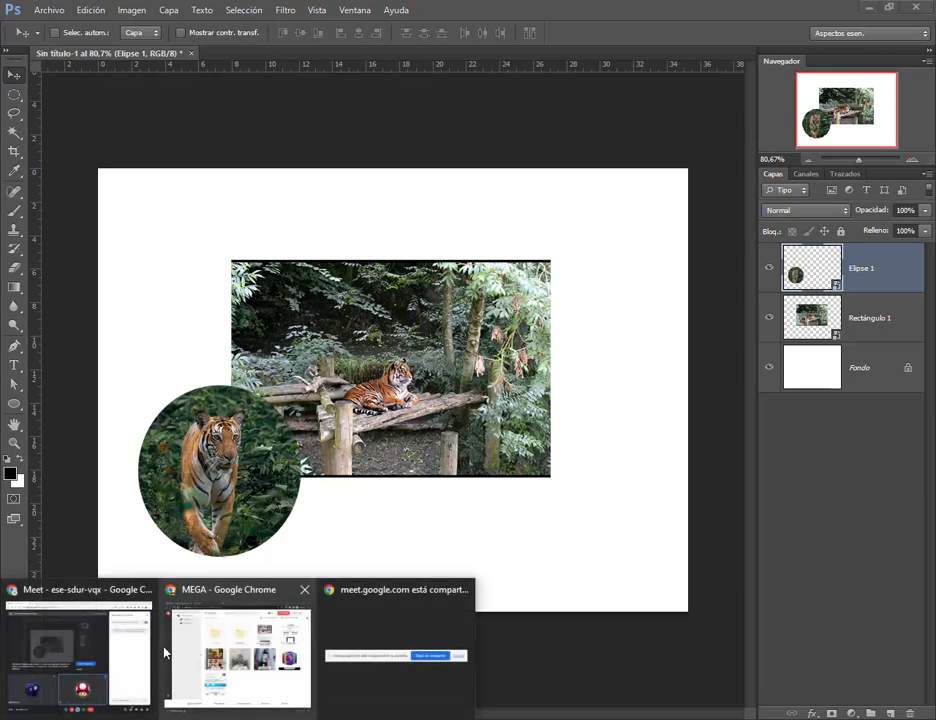
pyautogui.click(145, 650)
# Step: Search Google for pexels in a new Chrome tab and open the Pexels site
pyautogui.click(197, 13)
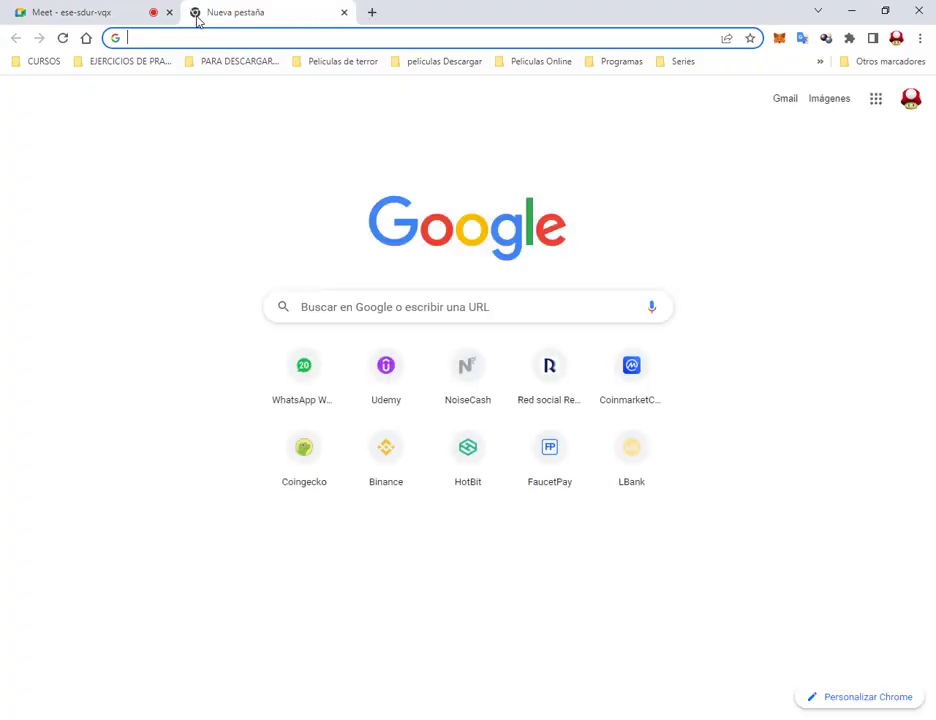
pyautogui.write('pixabay')
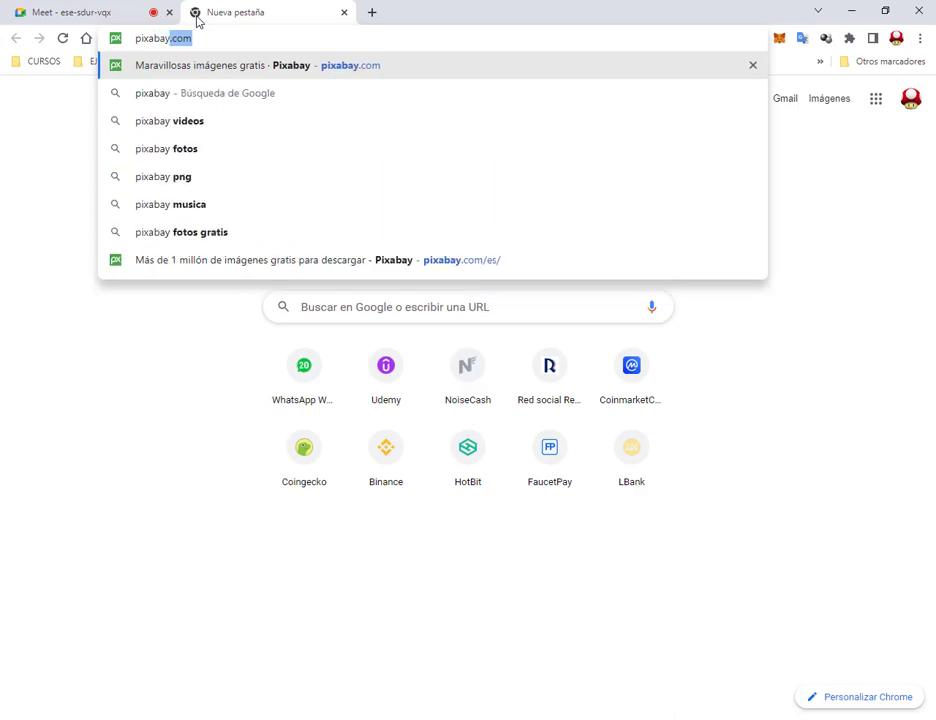
pyautogui.press('BackSpace')
pyautogui.press('BackSpace')
pyautogui.press('BackSpace')
pyautogui.press('BackSpace')
pyautogui.press('BackSpace')
pyautogui.press('BackSpace')
pyautogui.press('BackSpace')
pyautogui.write('pexels')
pyautogui.press('Return')
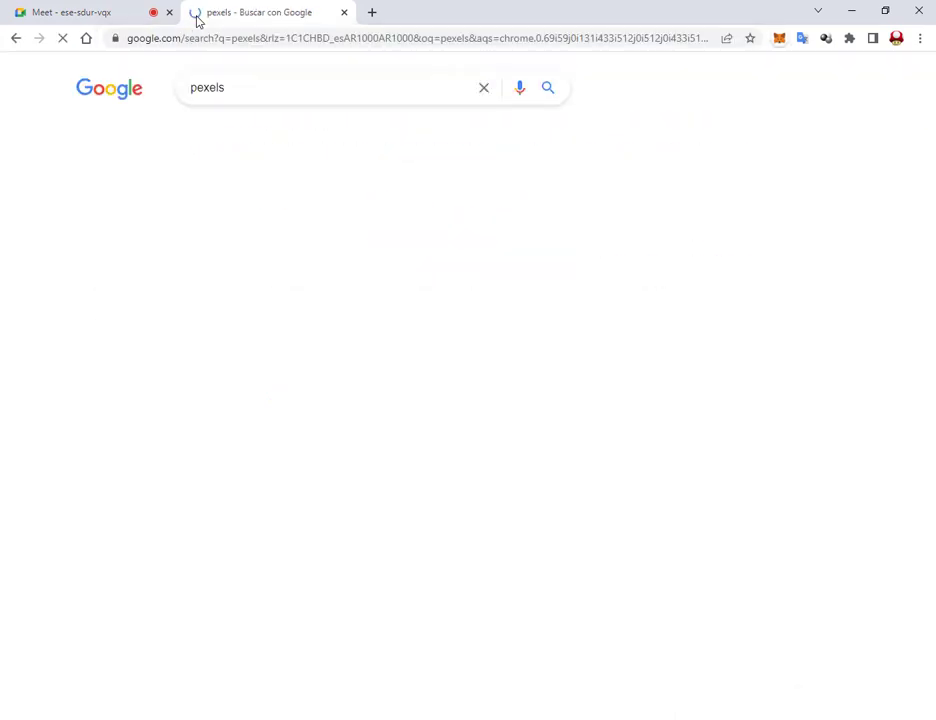
pyautogui.click(92, 214)
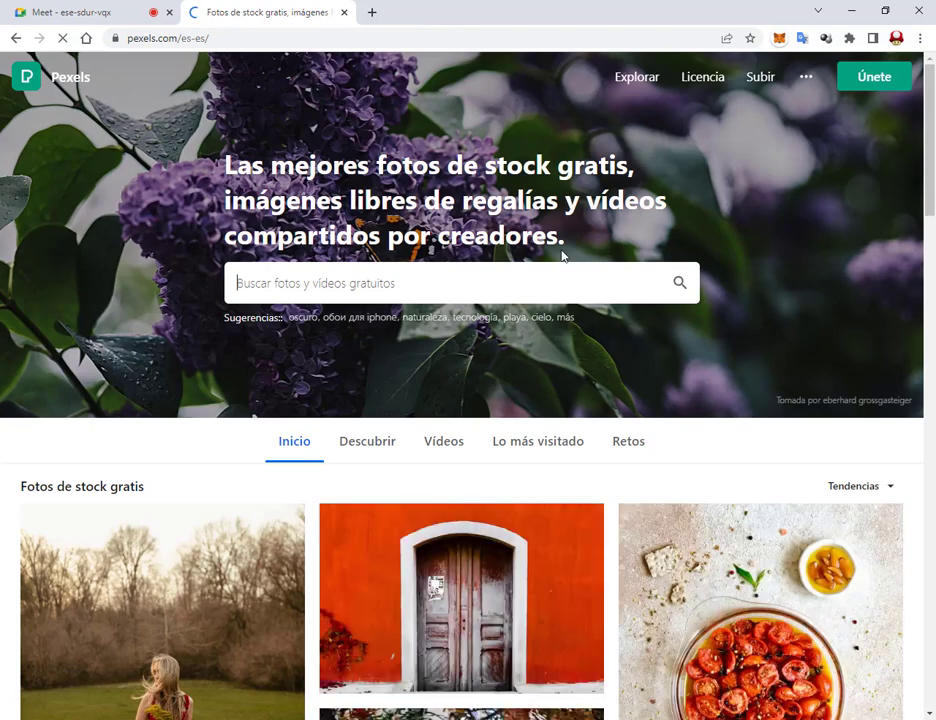
# Step: Search Pexels for 'pandas rojos'
pyautogui.scroll(-1, 441, 426)
pyautogui.click(380, 219)
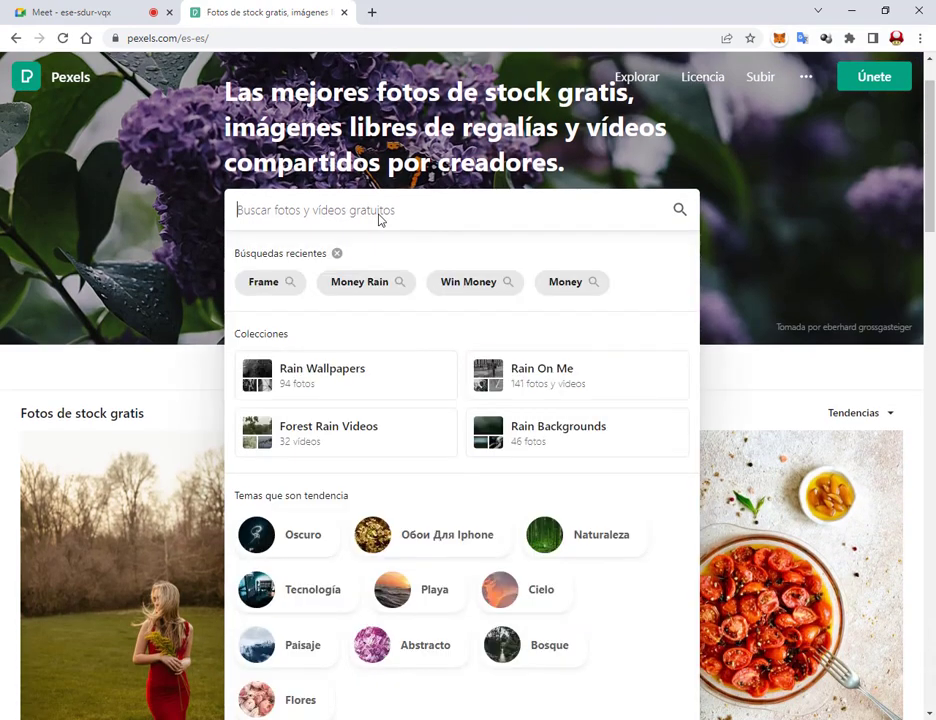
pyautogui.write('pandas roj')
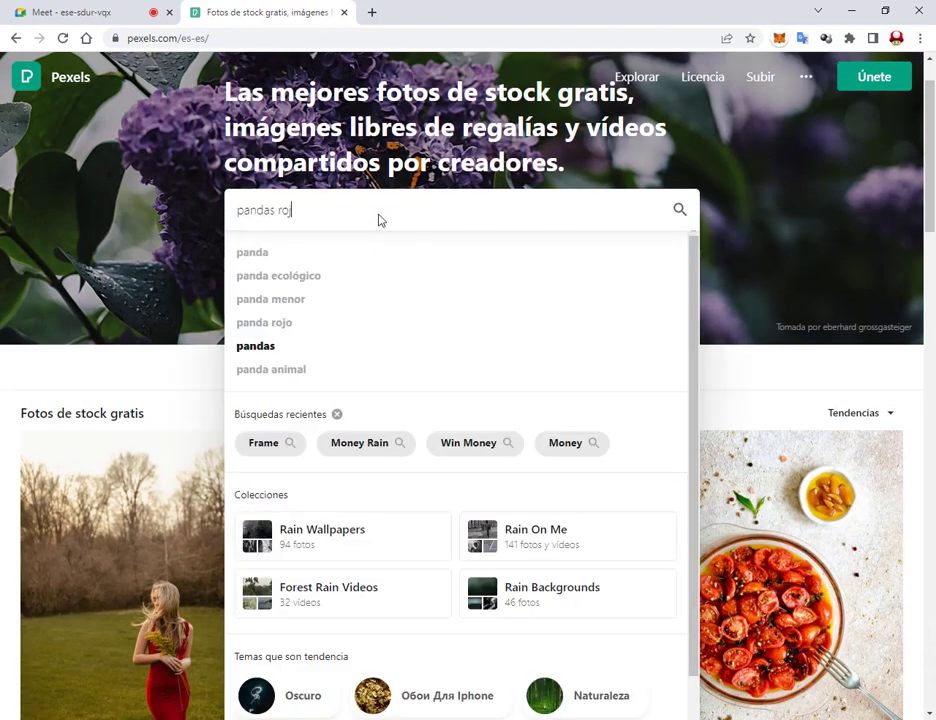
pyautogui.write('os')
pyautogui.press('Return')
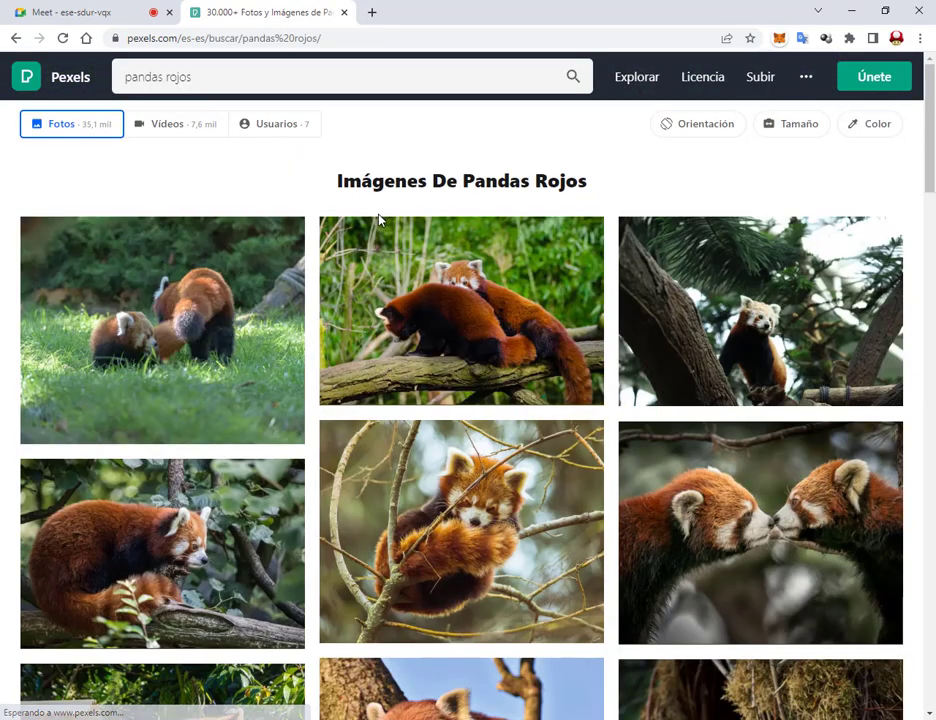
# Step: Download the photo of two red pandas kissing
pyautogui.click(789, 510)
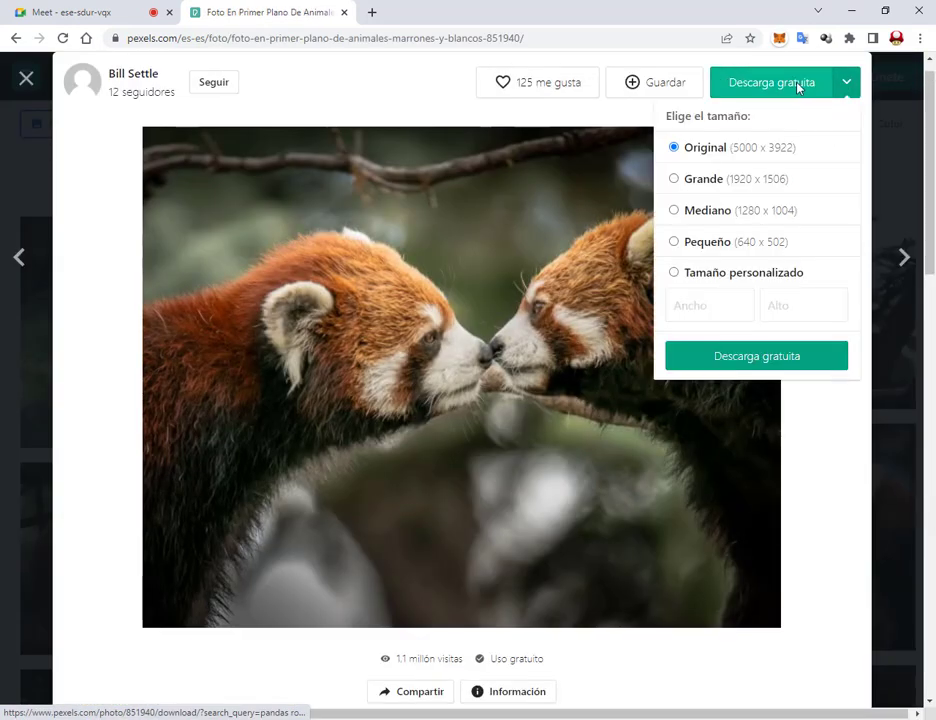
pyautogui.moveTo(844, 80)
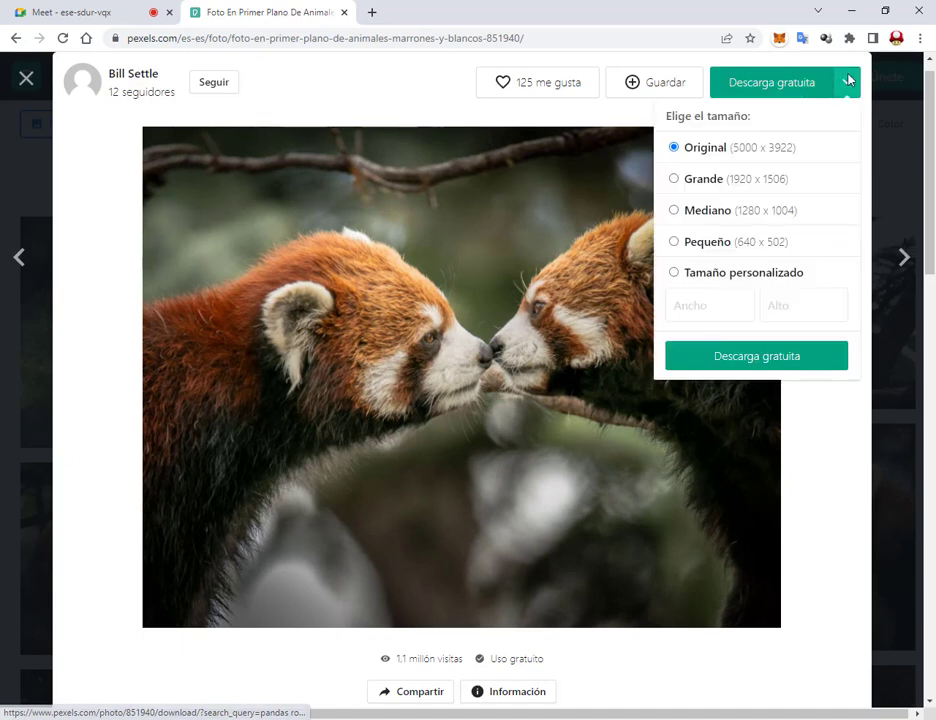
pyautogui.click(700, 218)
pyautogui.click(760, 358)
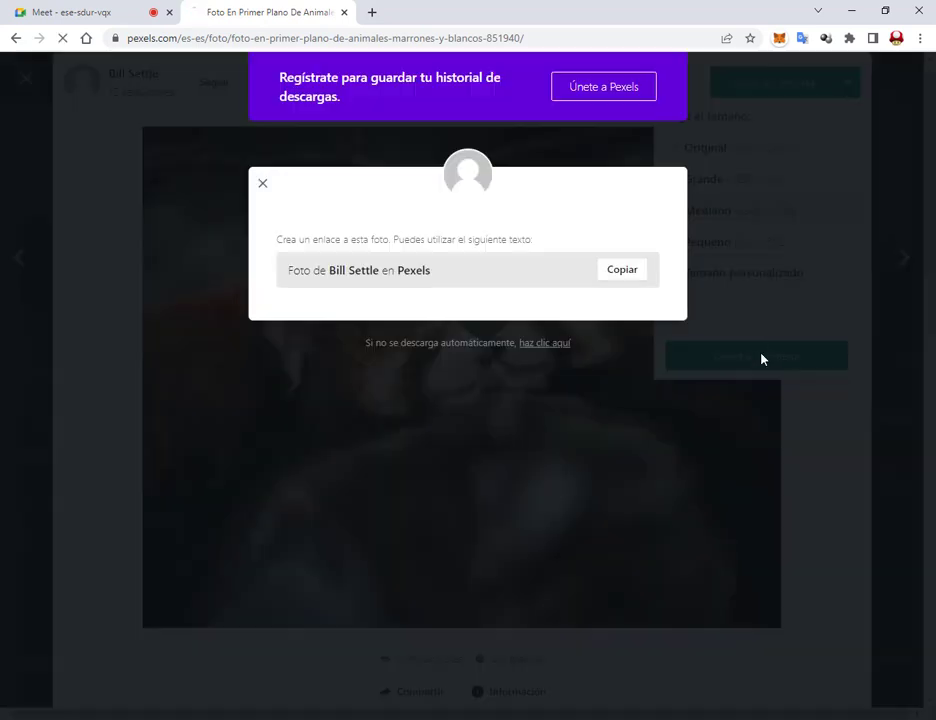
pyautogui.click(262, 187)
pyautogui.click(914, 152)
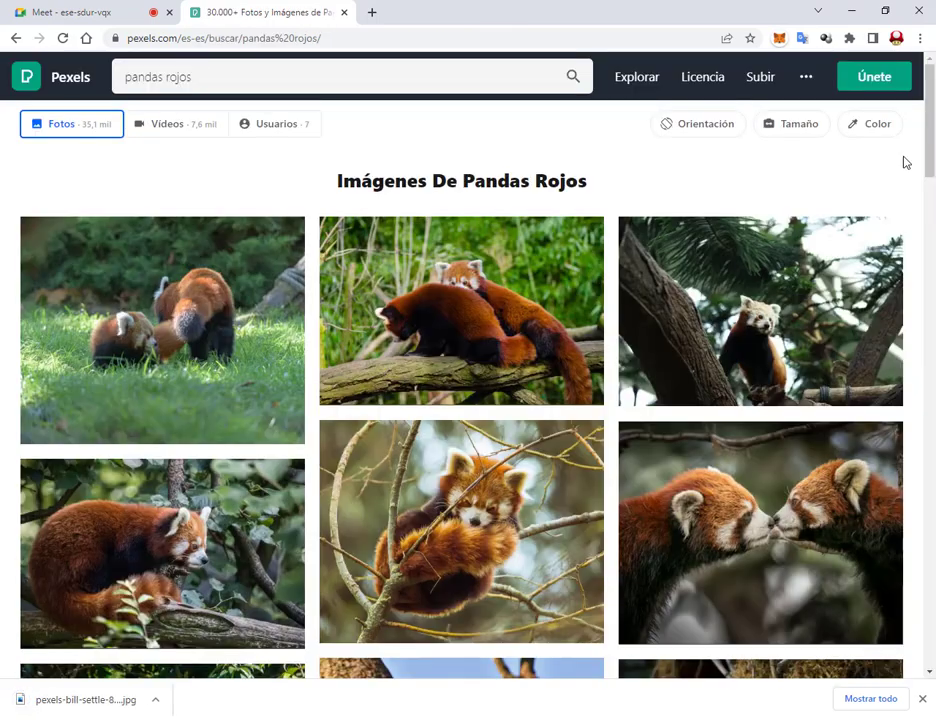
# Step: Download the sleeping red panda photo in medium size and show it in the Downloads folder
pyautogui.scroll(-3, 459, 313)
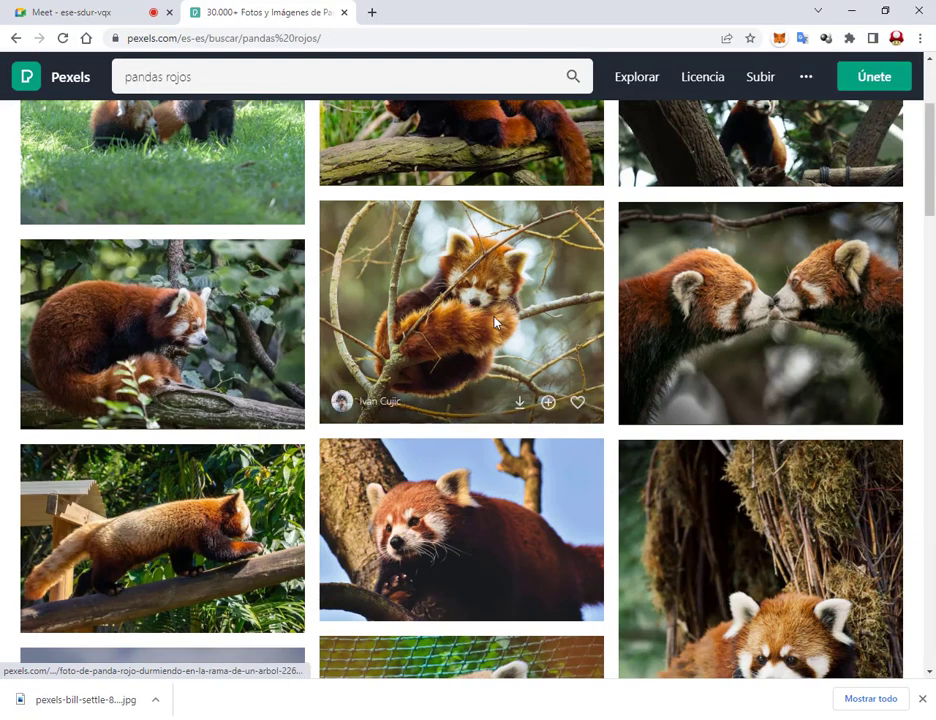
pyautogui.click(491, 321)
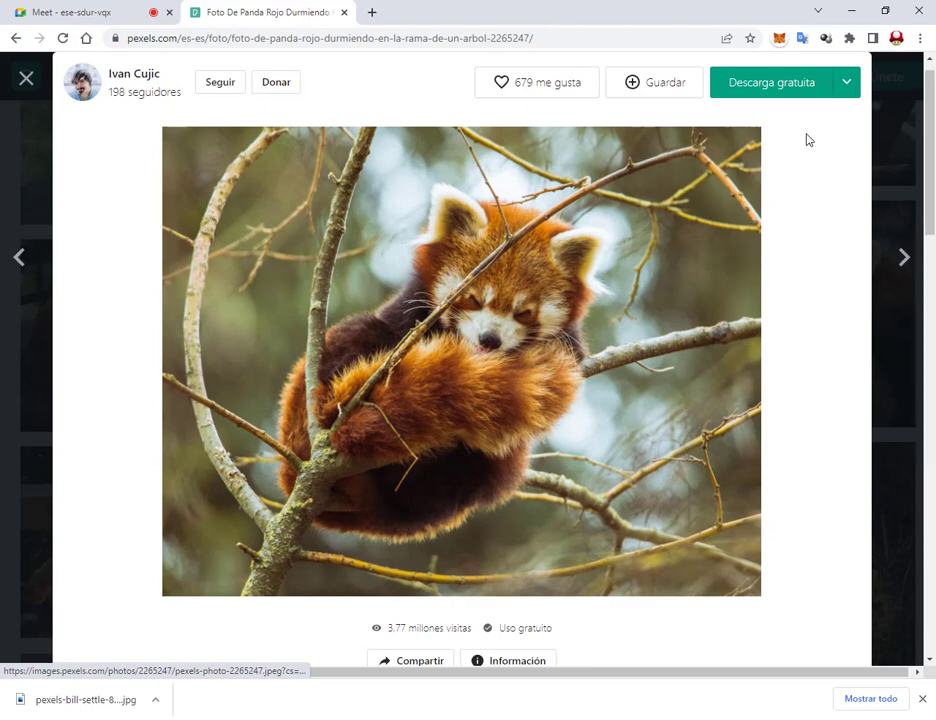
pyautogui.click(847, 84)
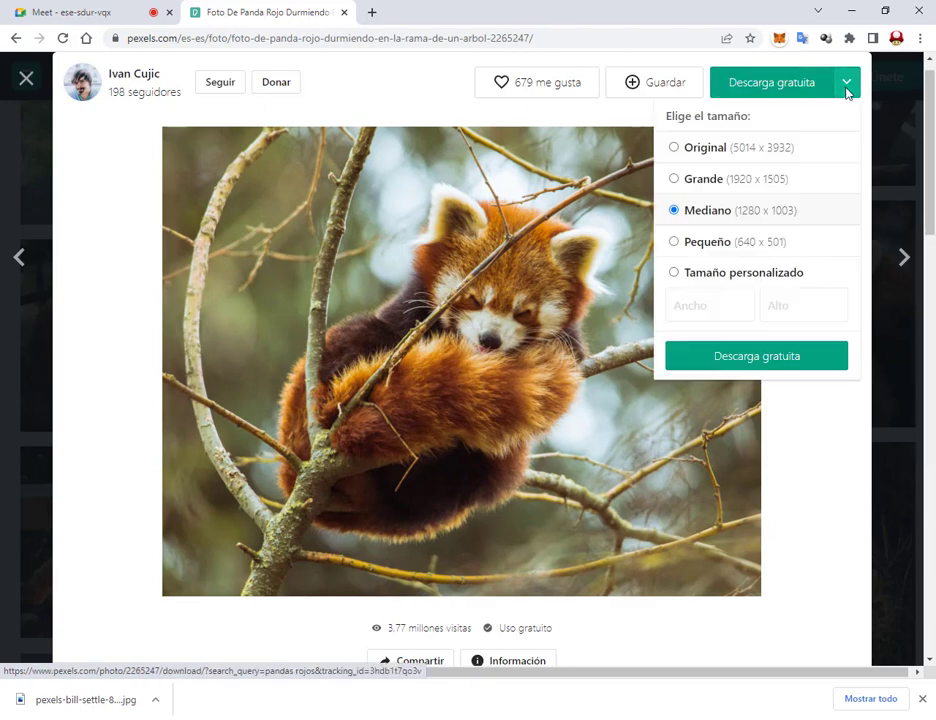
pyautogui.click(740, 350)
pyautogui.click(262, 183)
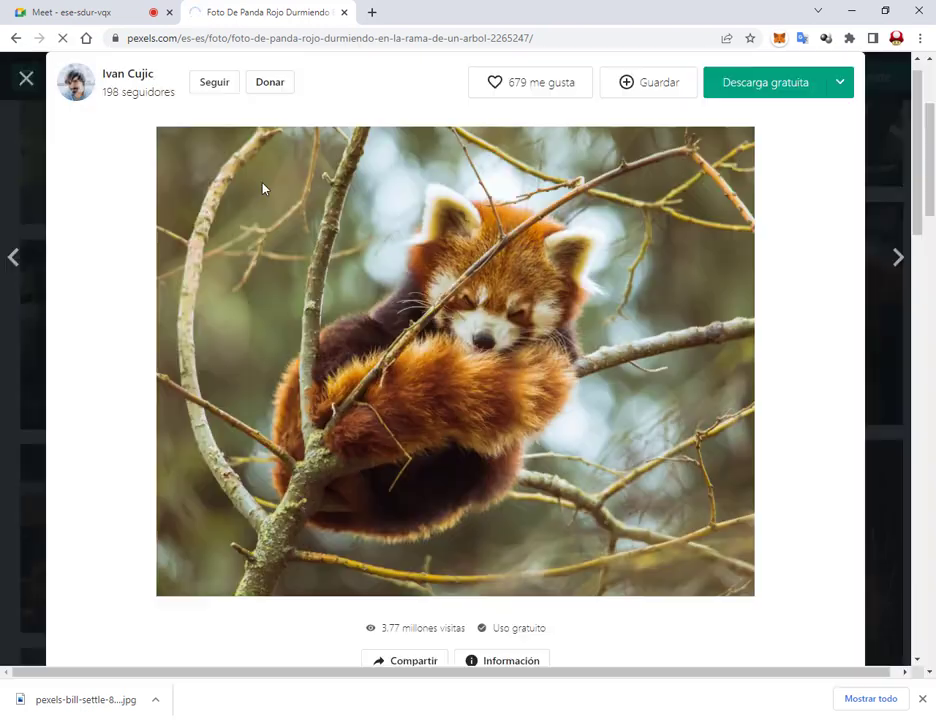
pyautogui.click(875, 699)
pyautogui.click(340, 213)
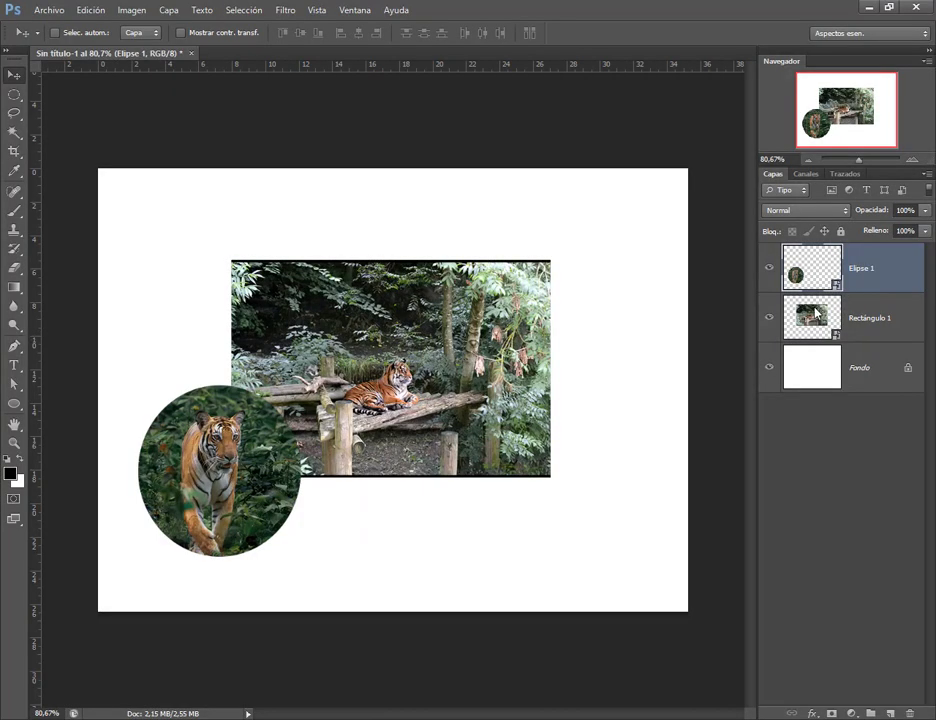
# Step: Replace the tiger in the rectangle's contents with the kissing red pandas photo, scaled to fill the frame
pyautogui.click(815, 314)
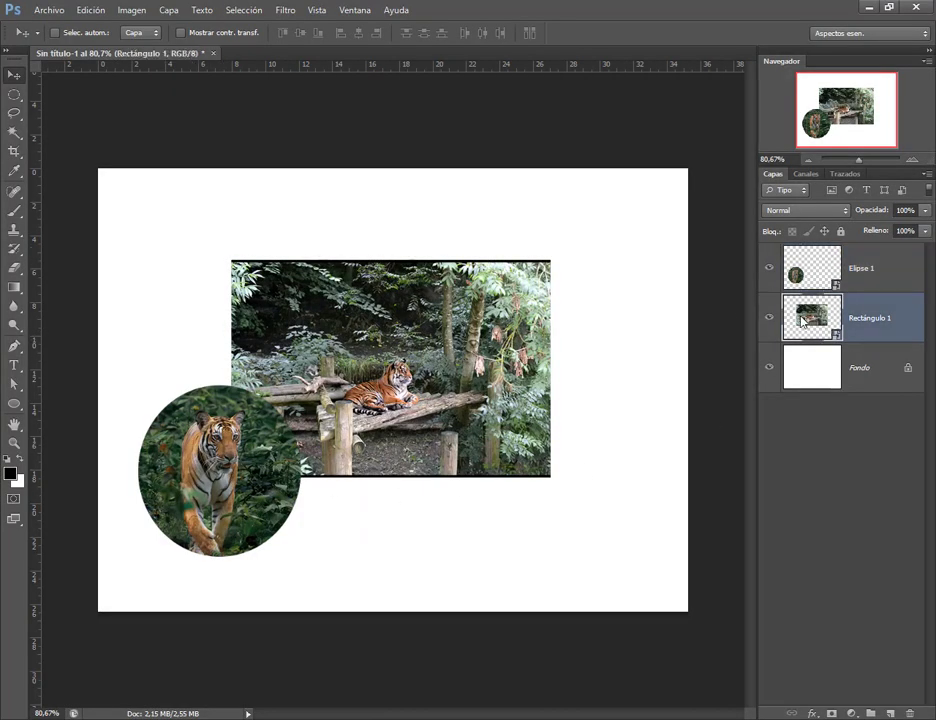
pyautogui.click(499, 307)
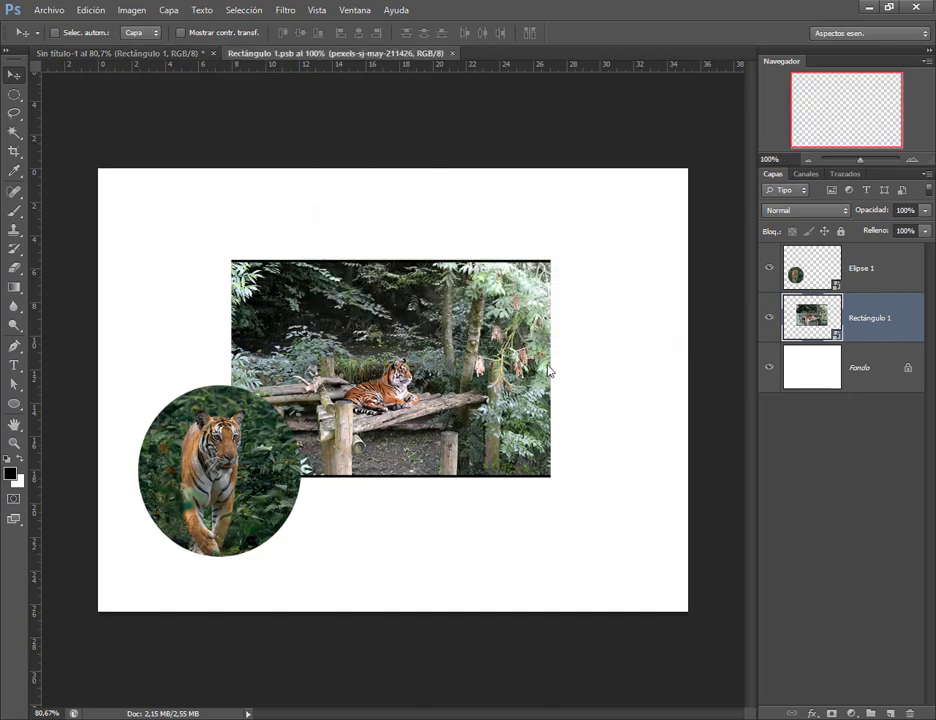
pyautogui.moveTo(855, 280); pyautogui.dragTo(912, 698)
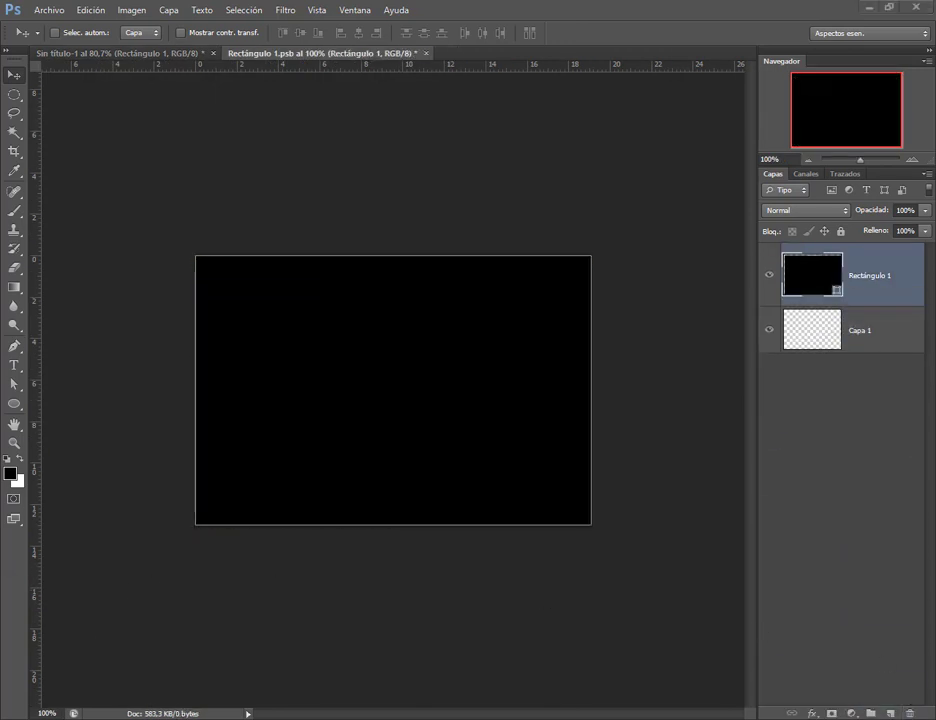
pyautogui.click(236, 654)
pyautogui.moveTo(320, 185); pyautogui.dragTo(428, 374)
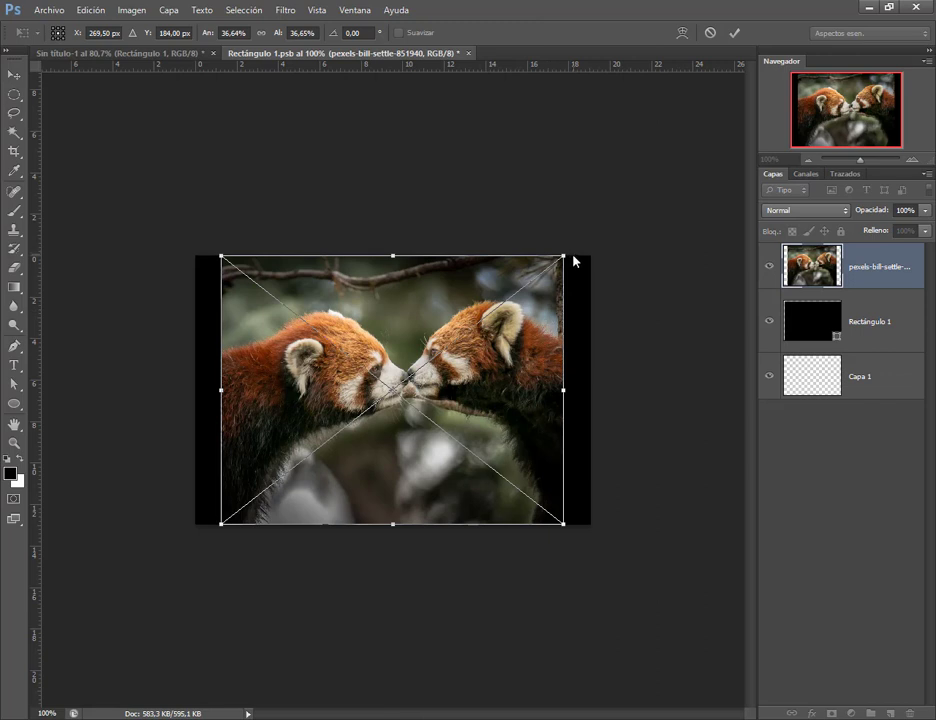
pyautogui.moveTo(575, 262); pyautogui.dragTo(591, 243)
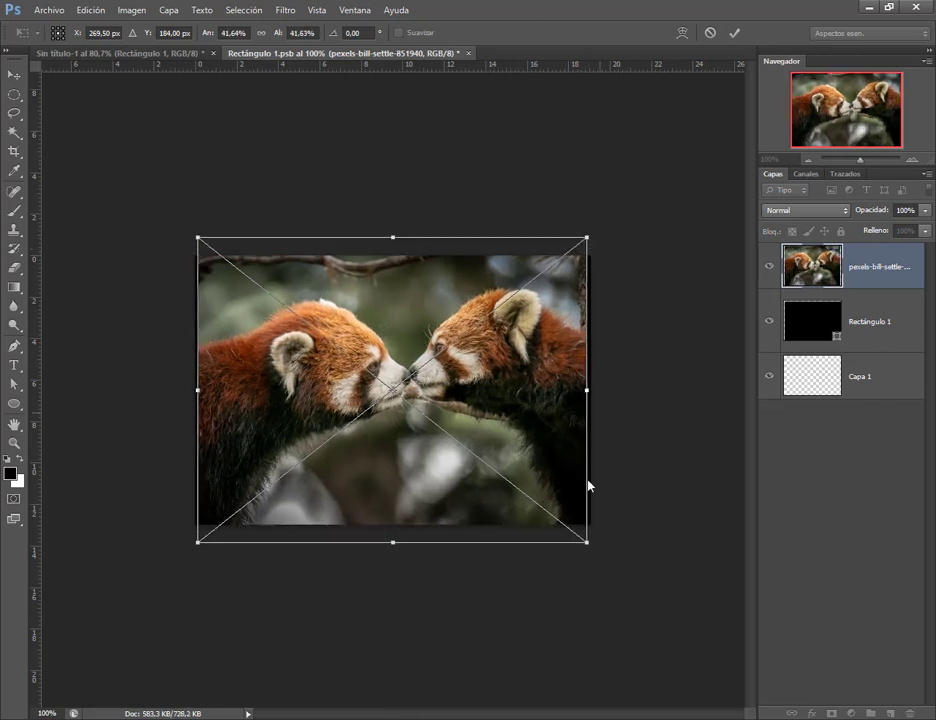
pyautogui.moveTo(586, 543); pyautogui.dragTo(597, 554)
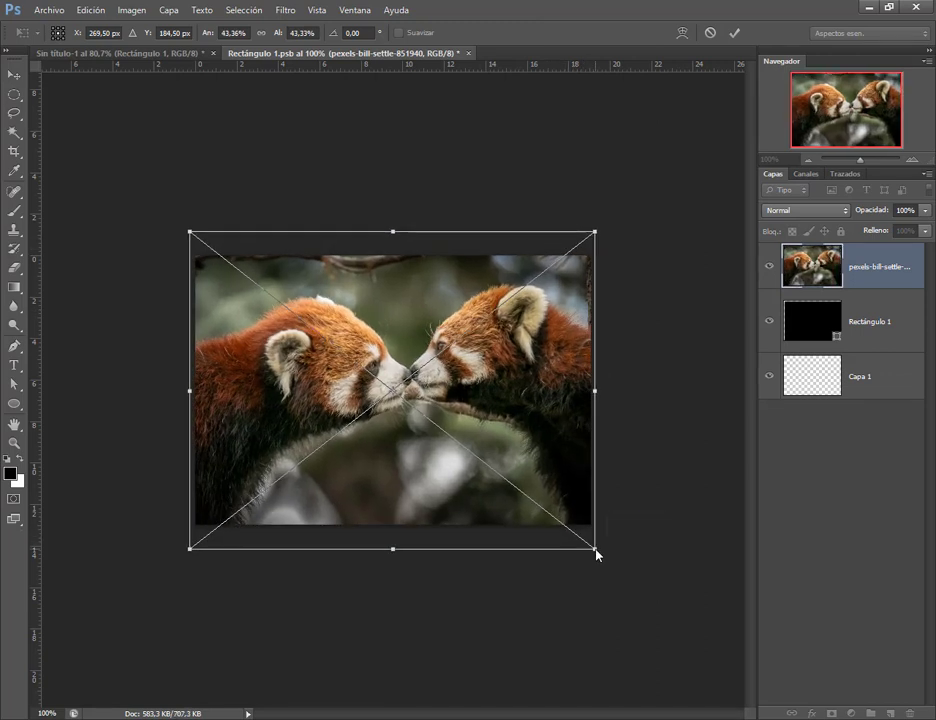
pyautogui.press('Return')
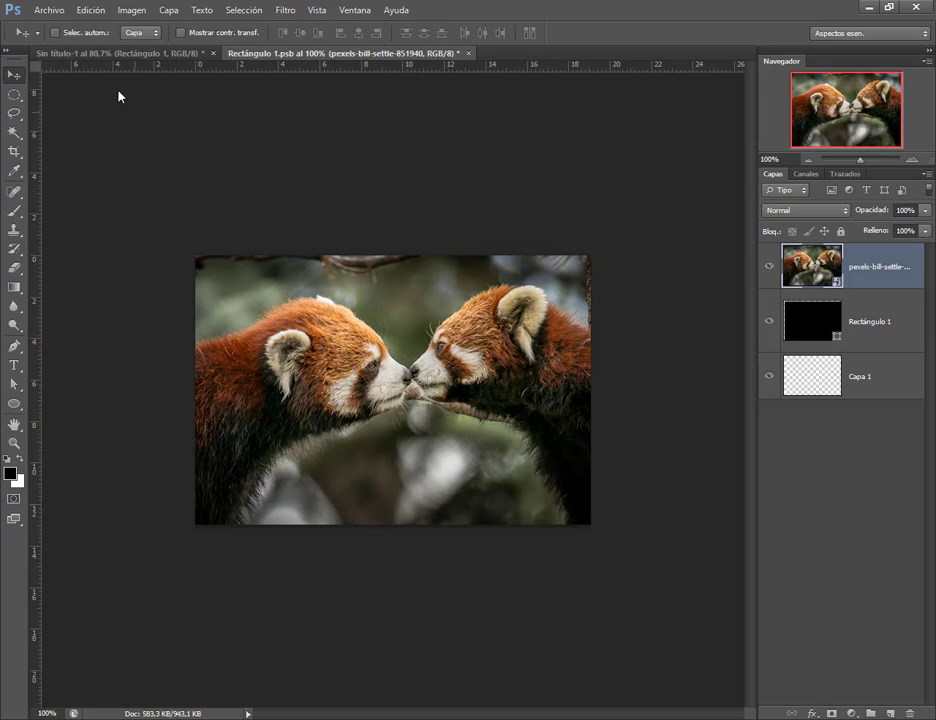
# Step: Save and close the rectangle's contents, then open the Elipse 1 circle's contents
pyautogui.click(47, 12)
pyautogui.click(70, 175)
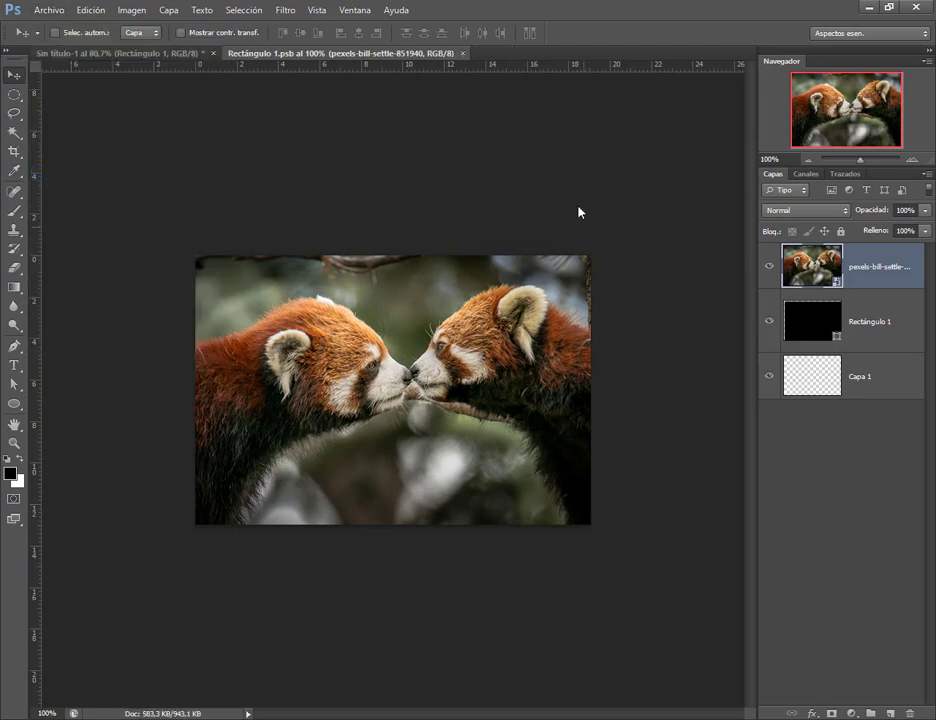
pyautogui.click(462, 53)
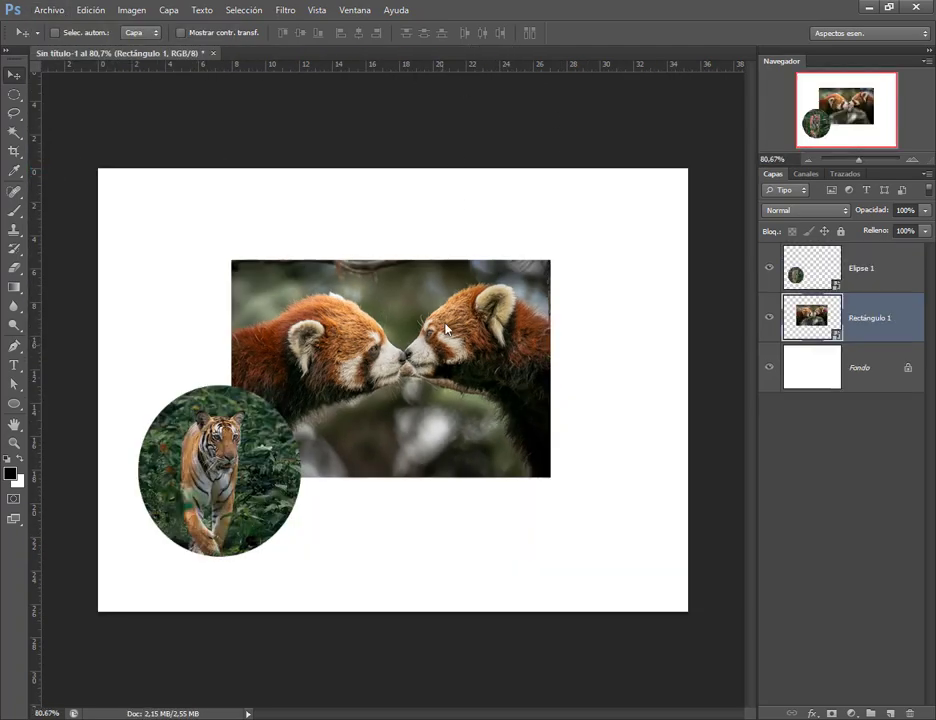
pyautogui.click(808, 273)
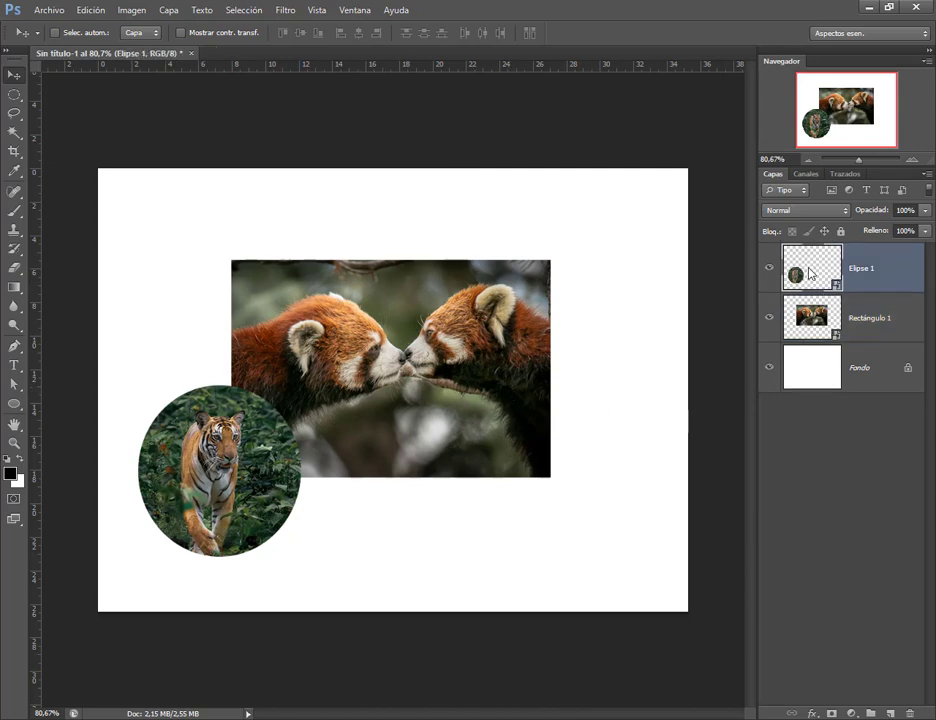
pyautogui.doubleClick(810, 273)
pyautogui.click(505, 310)
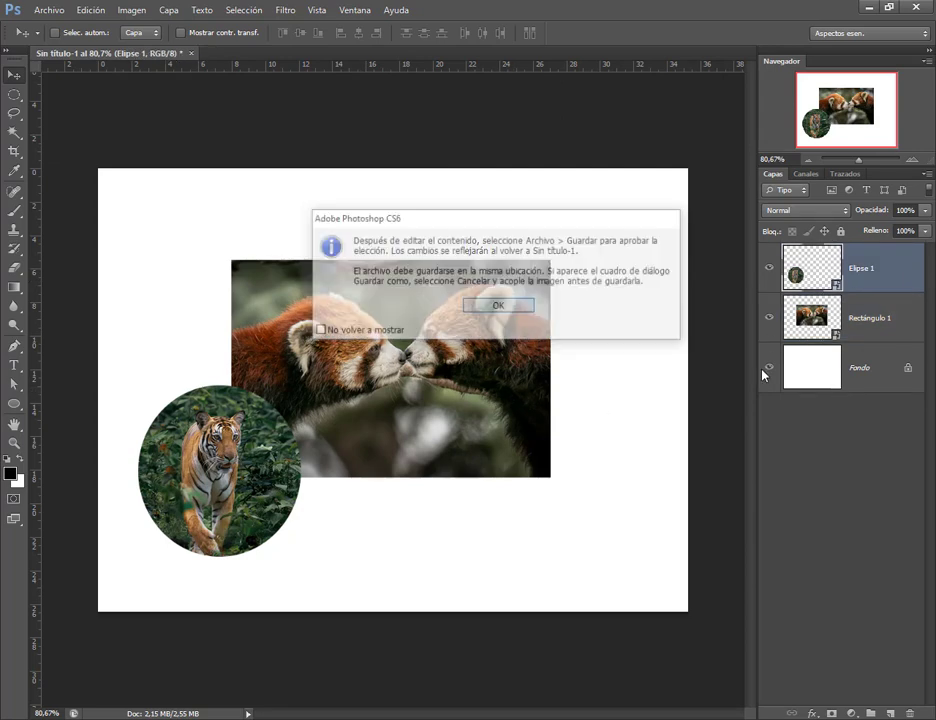
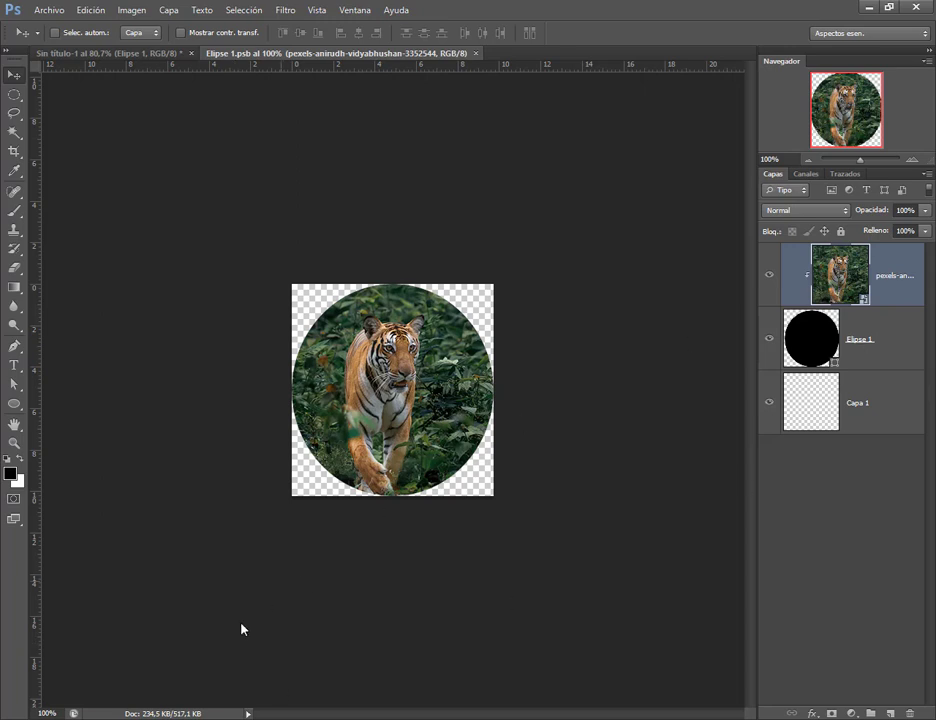
# Step: Drop the red panda photo from Descargas into the Elipse 1 circle document
pyautogui.click(836, 333)
pyautogui.moveTo(158, 719)
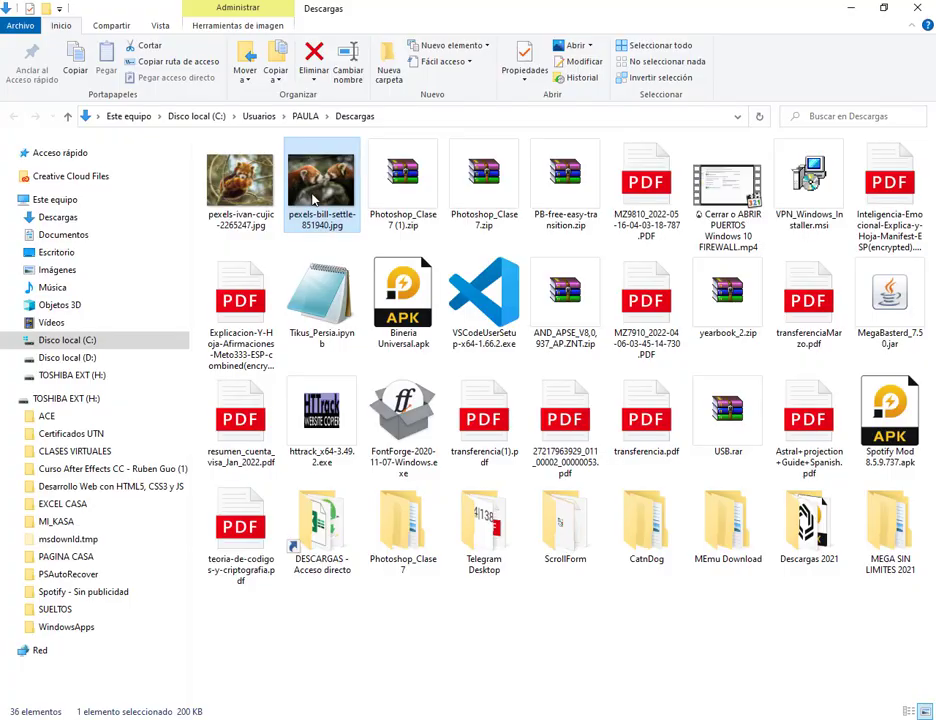
pyautogui.click(237, 670)
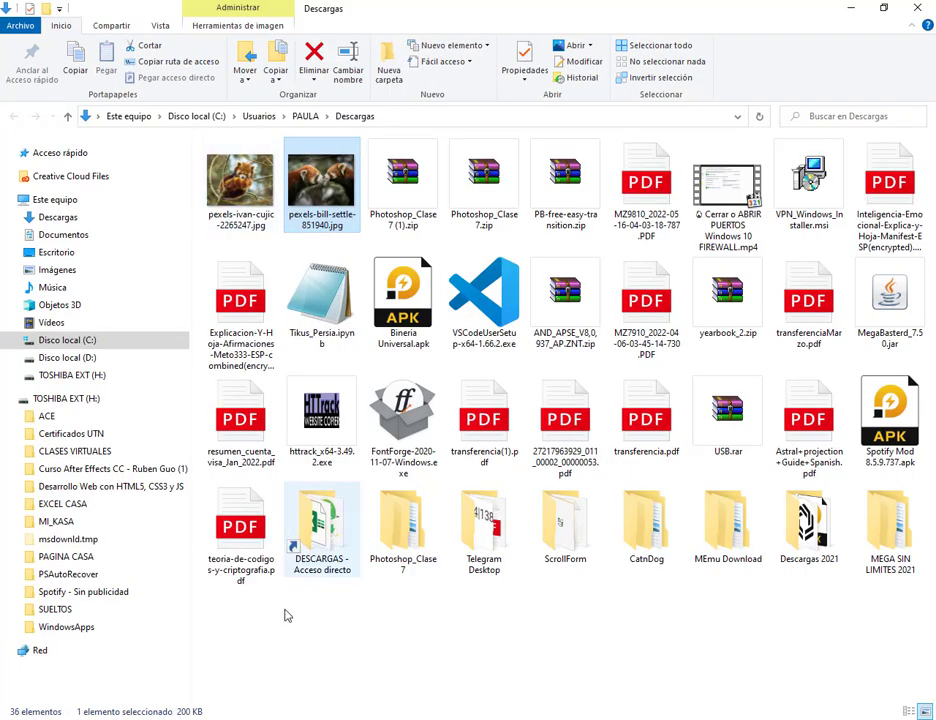
pyautogui.moveTo(240, 185); pyautogui.dragTo(440, 380)
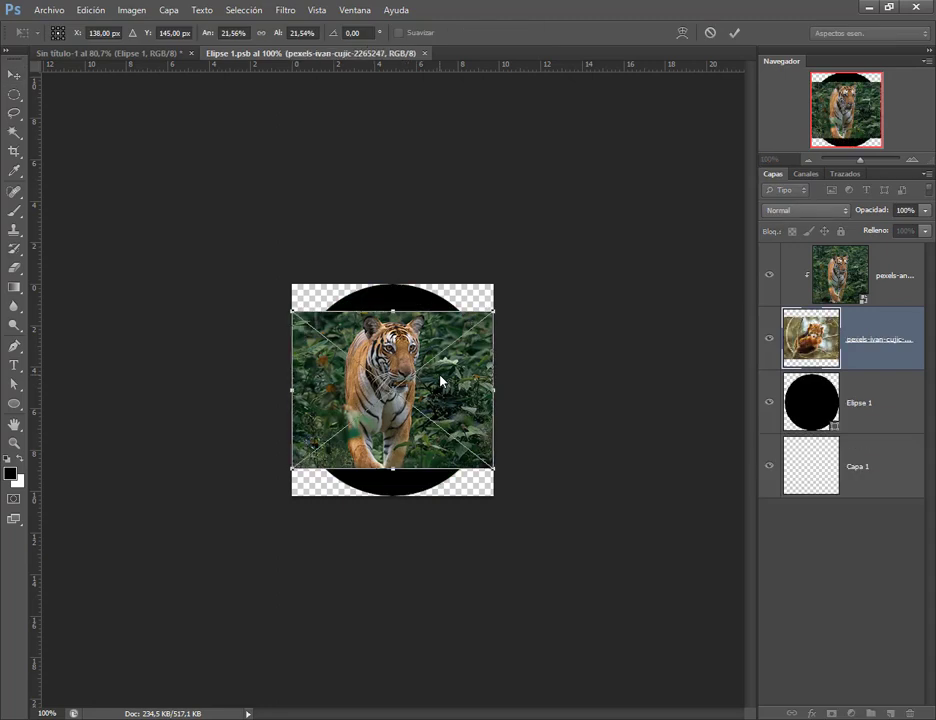
pyautogui.press('Return')
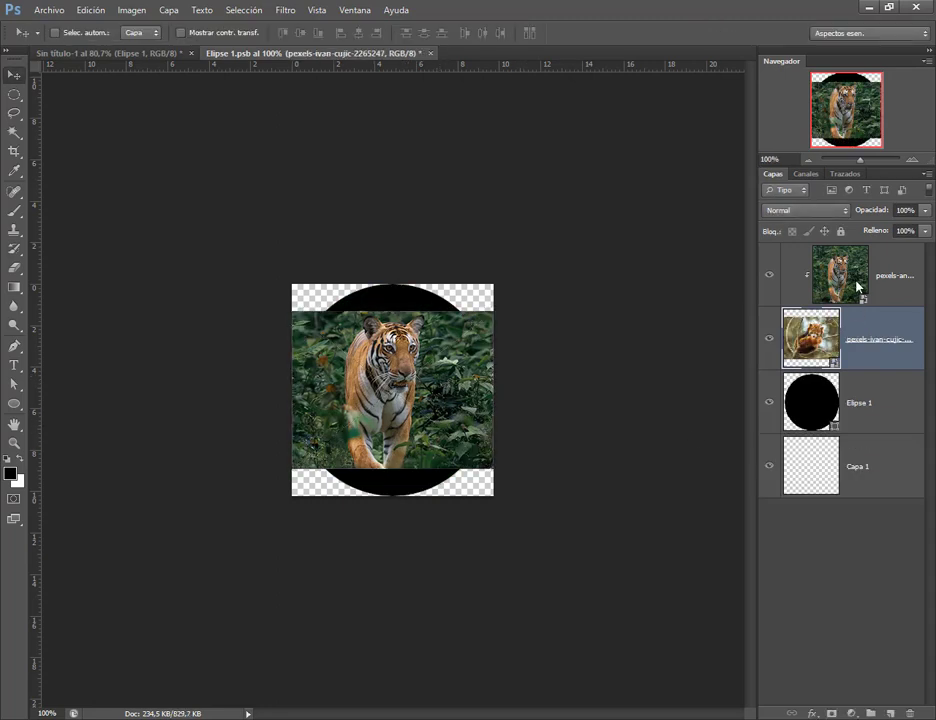
# Step: Delete the tiger layer, enlarge the panda to cover the circle, and clip it to the shape
pyautogui.moveTo(855, 280); pyautogui.dragTo(911, 713)
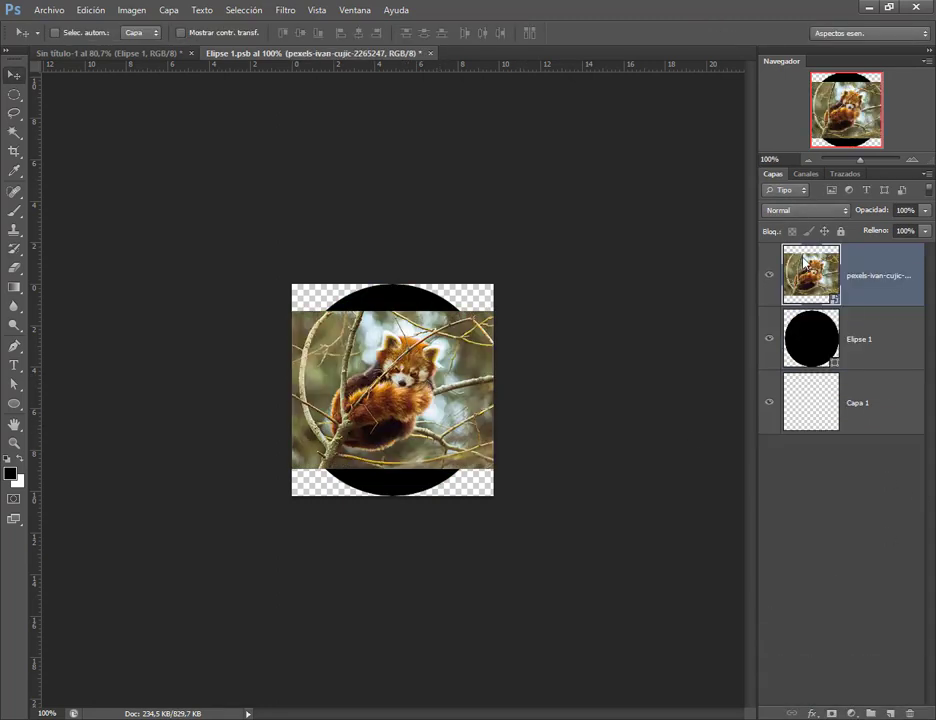
pyautogui.hotkey('ctrl', 't')
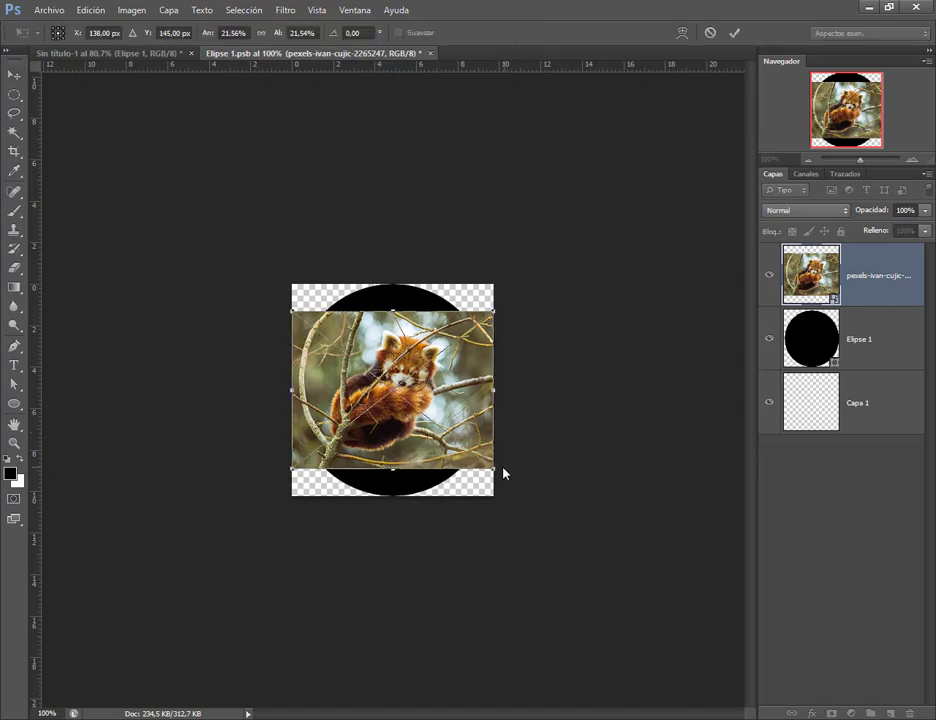
pyautogui.moveTo(495, 472); pyautogui.dragTo(533, 501)
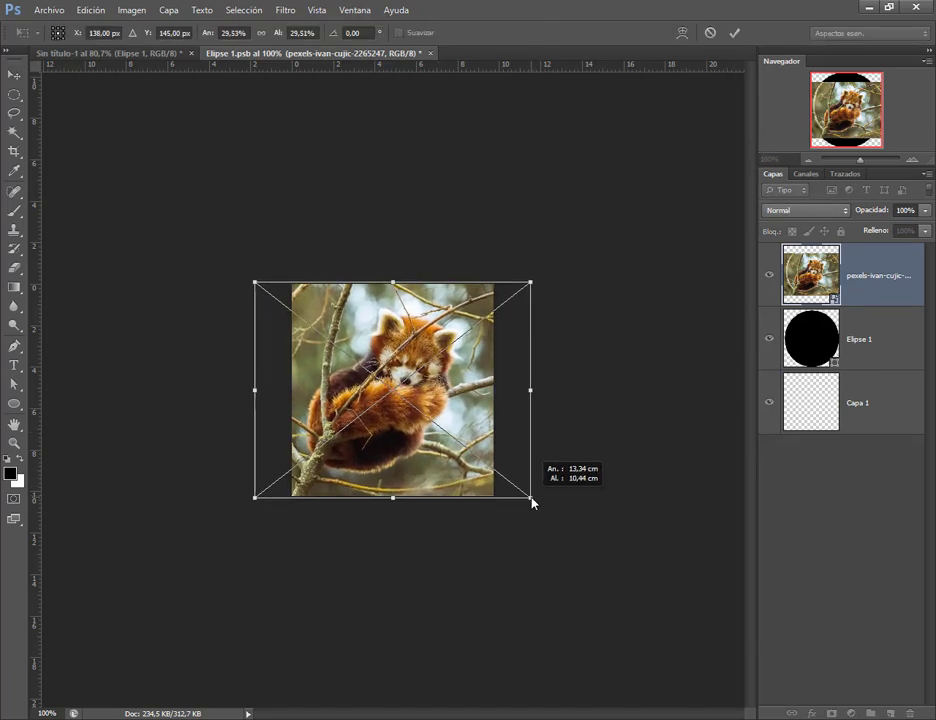
pyautogui.press('Return')
pyautogui.rightClick(858, 277)
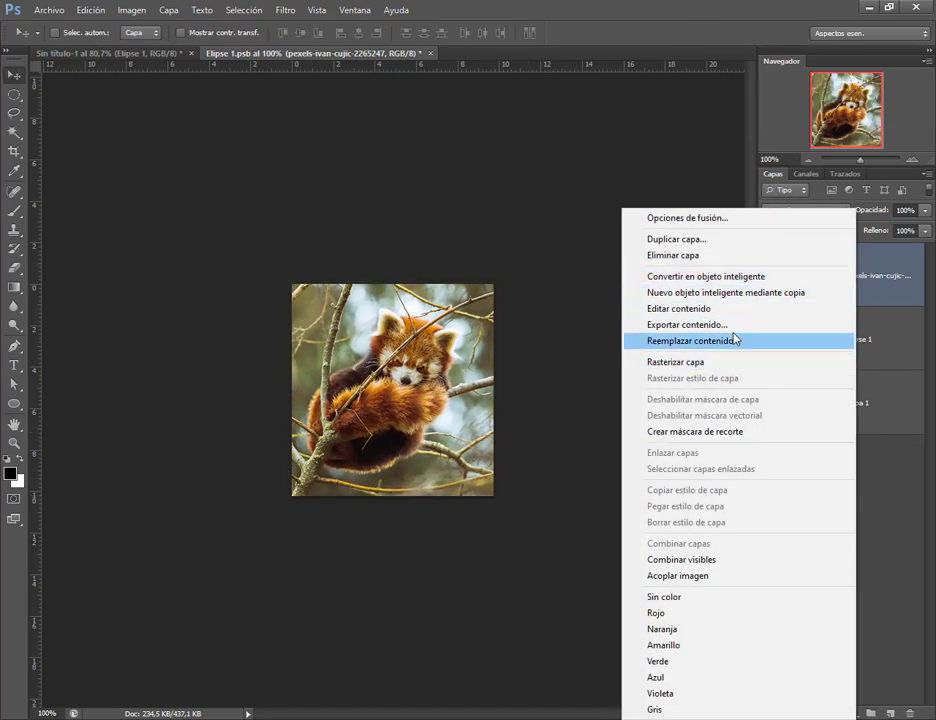
pyautogui.click(754, 432)
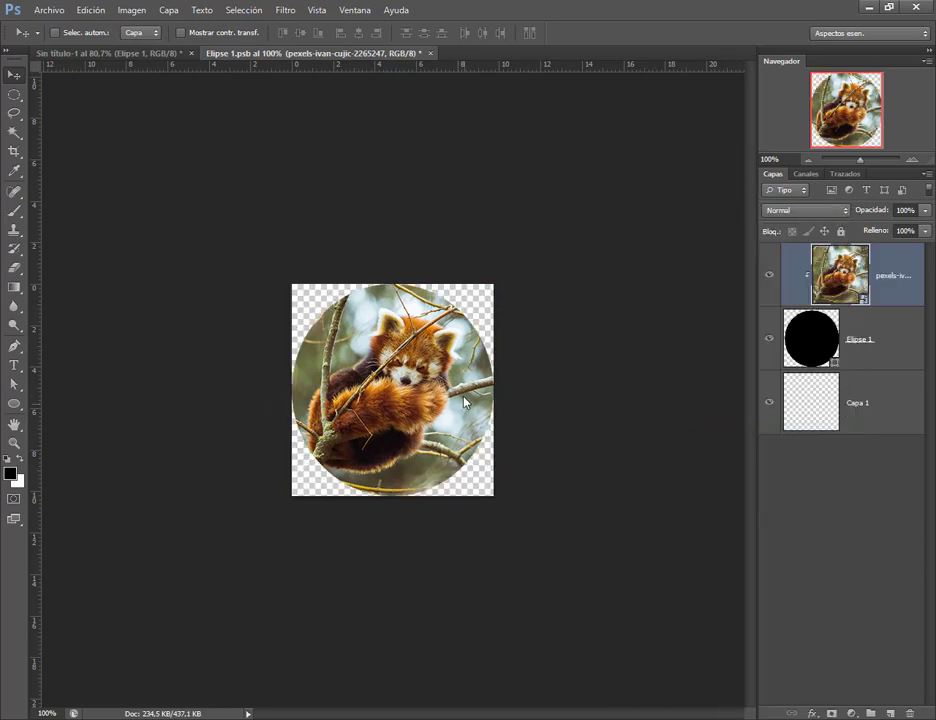
# Step: Save the edited circle contents and close the tab
pyautogui.click(43, 10)
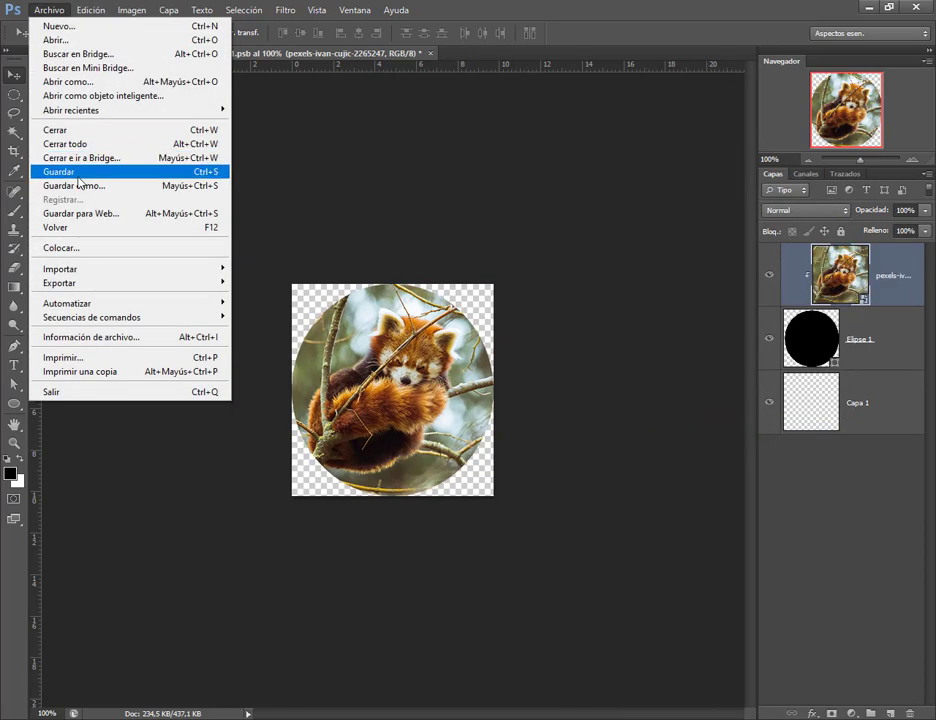
pyautogui.click(60, 171)
pyautogui.click(424, 53)
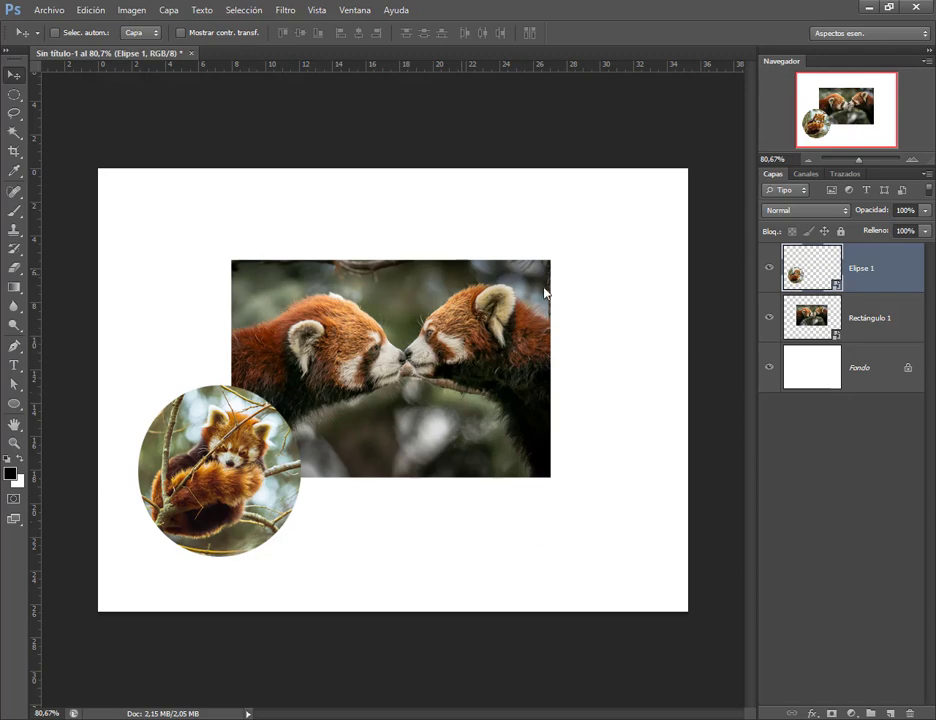
# Step: Open Elipse 1's blending options and add a thicker black stroke
pyautogui.rightClick(869, 280)
pyautogui.click(758, 221)
pyautogui.moveTo(577, 488); pyautogui.dragTo(664, 188)
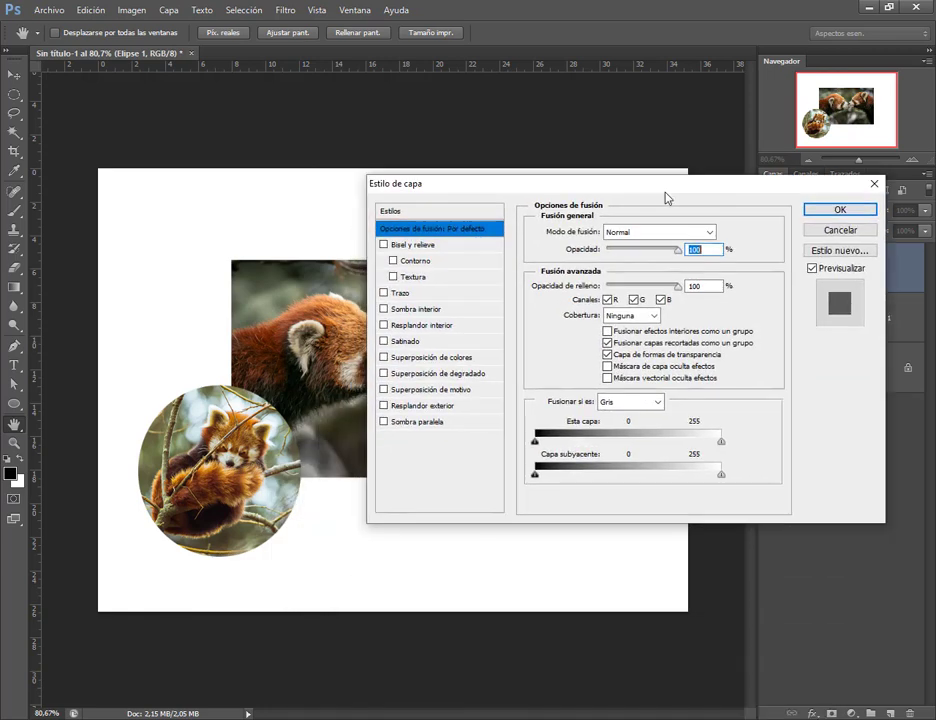
pyautogui.click(400, 293)
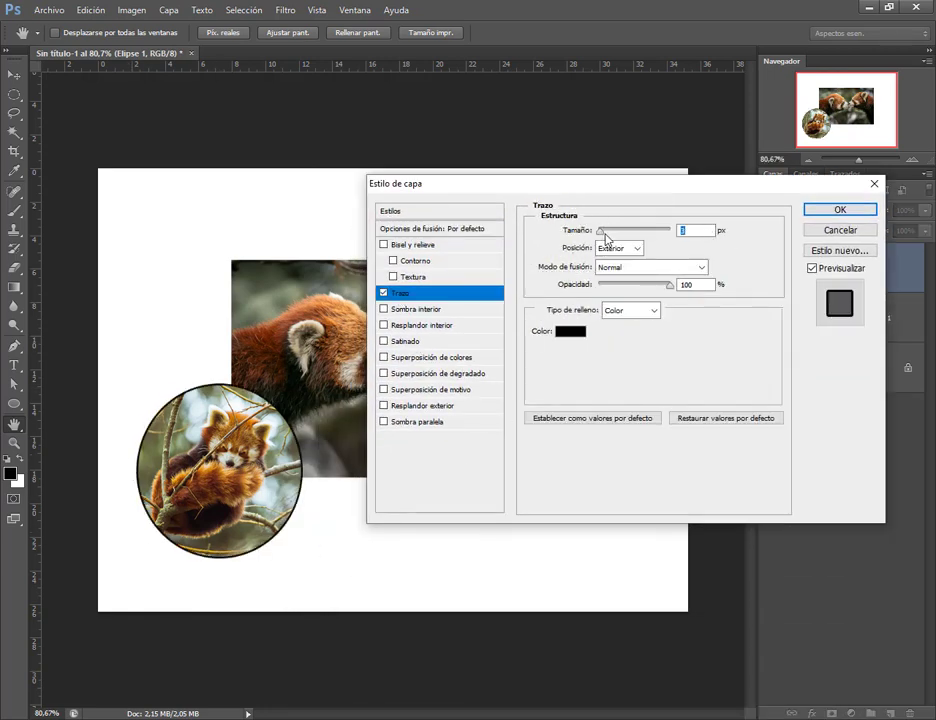
pyautogui.moveTo(605, 238); pyautogui.dragTo(604, 238)
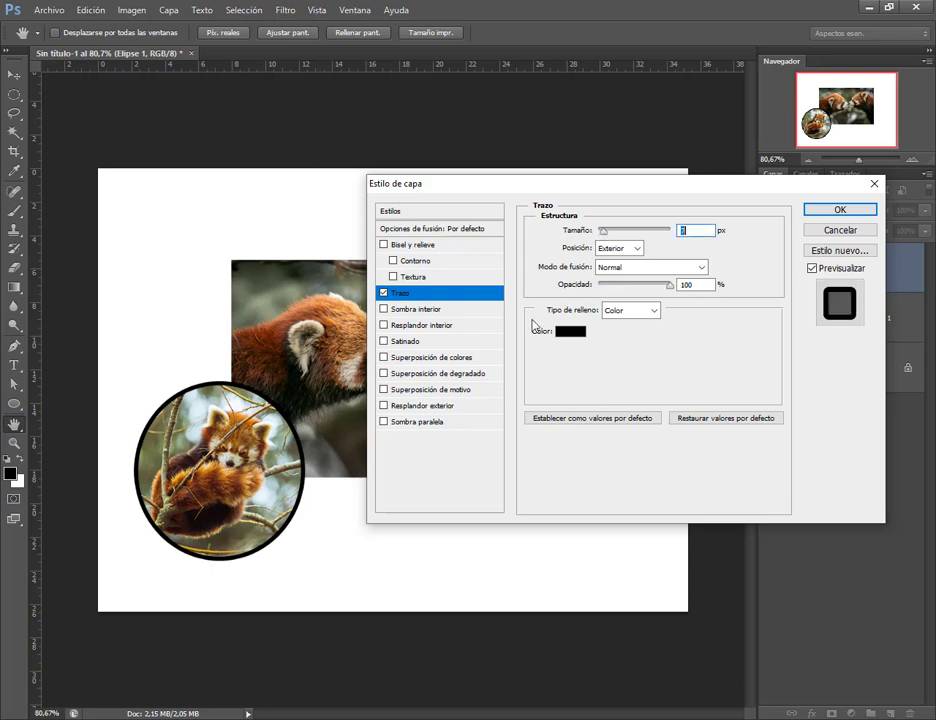
# Step: Add a white Normal-mode inner shadow at 64% opacity, 29 px size, with more distance
pyautogui.click(418, 311)
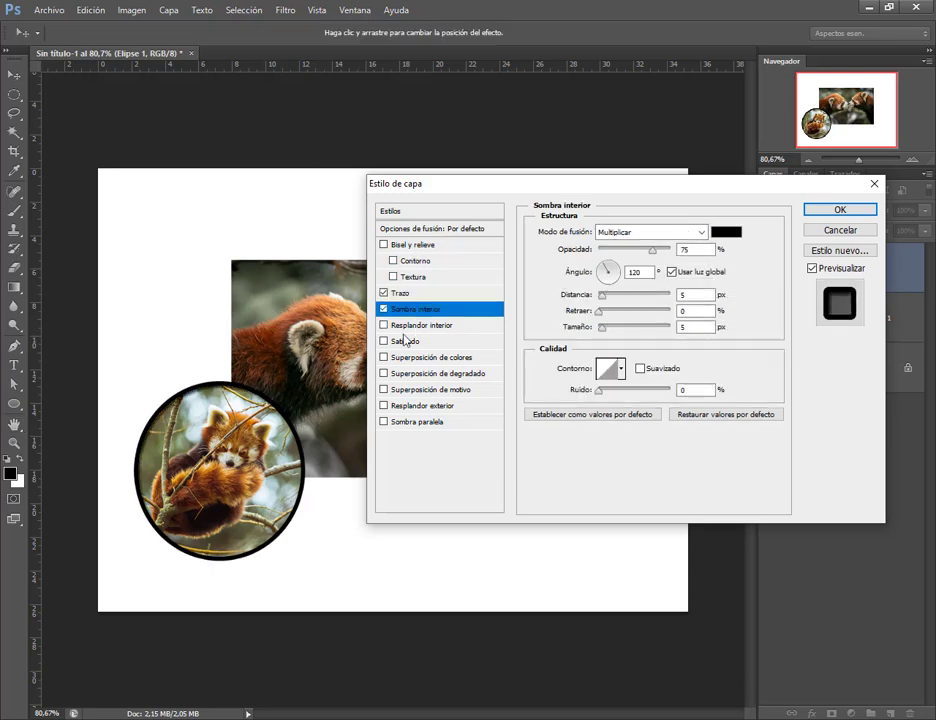
pyautogui.moveTo(658, 255)
pyautogui.mouseDown()
pyautogui.moveTo(672, 248)
pyautogui.moveTo(648, 254)
pyautogui.mouseUp()
pyautogui.moveTo(602, 297)
pyautogui.mouseDown()
pyautogui.moveTo(614, 297)
pyautogui.moveTo(611, 332)
pyautogui.moveTo(607, 301)
pyautogui.mouseUp()
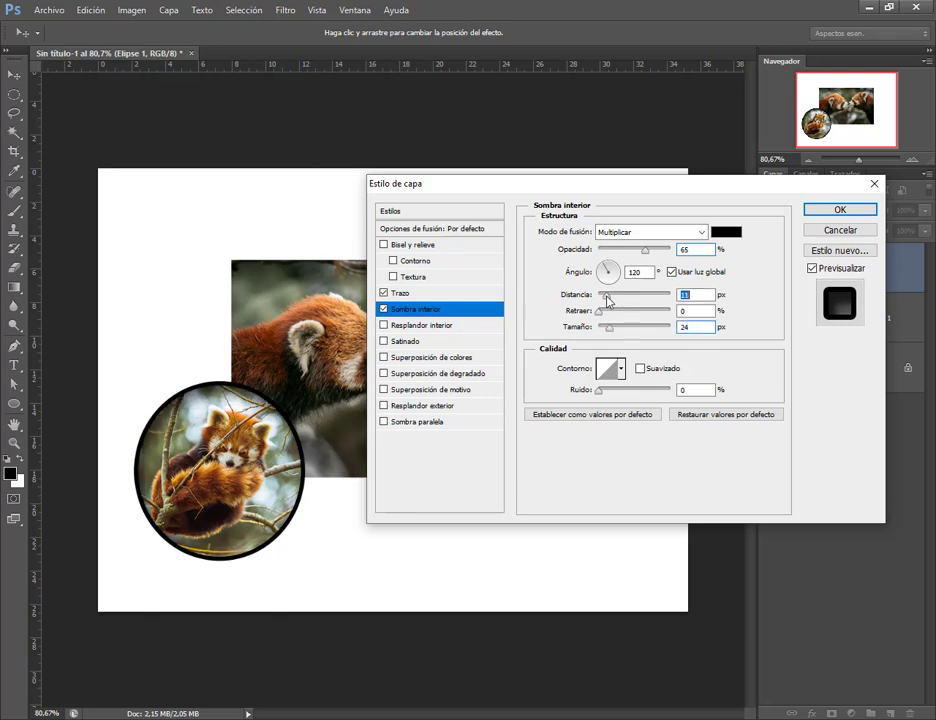
pyautogui.click(726, 232)
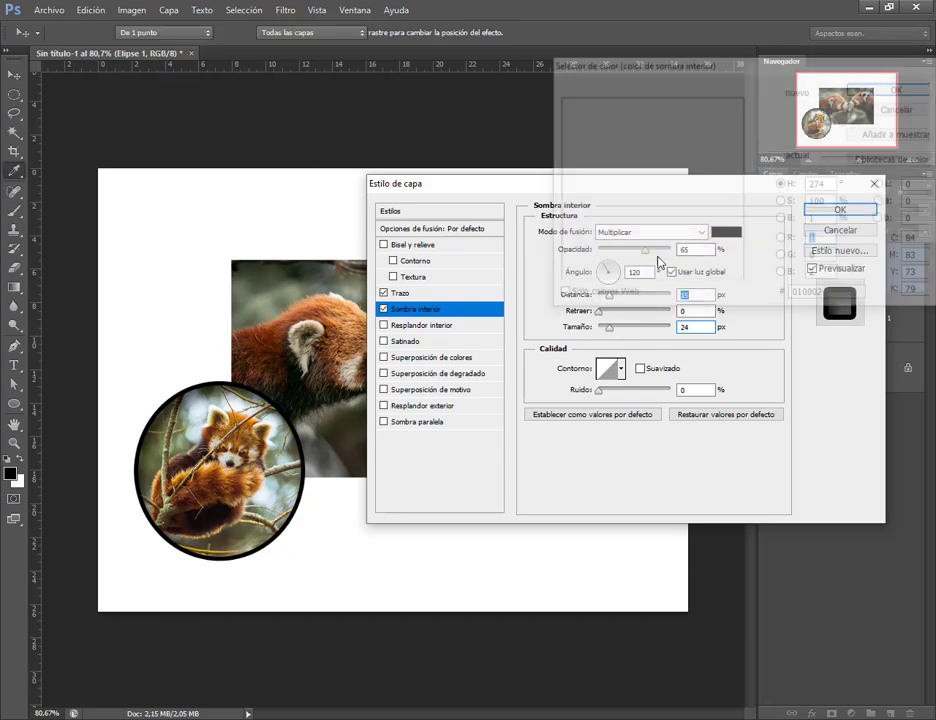
pyautogui.moveTo(611, 207); pyautogui.dragTo(526, 63)
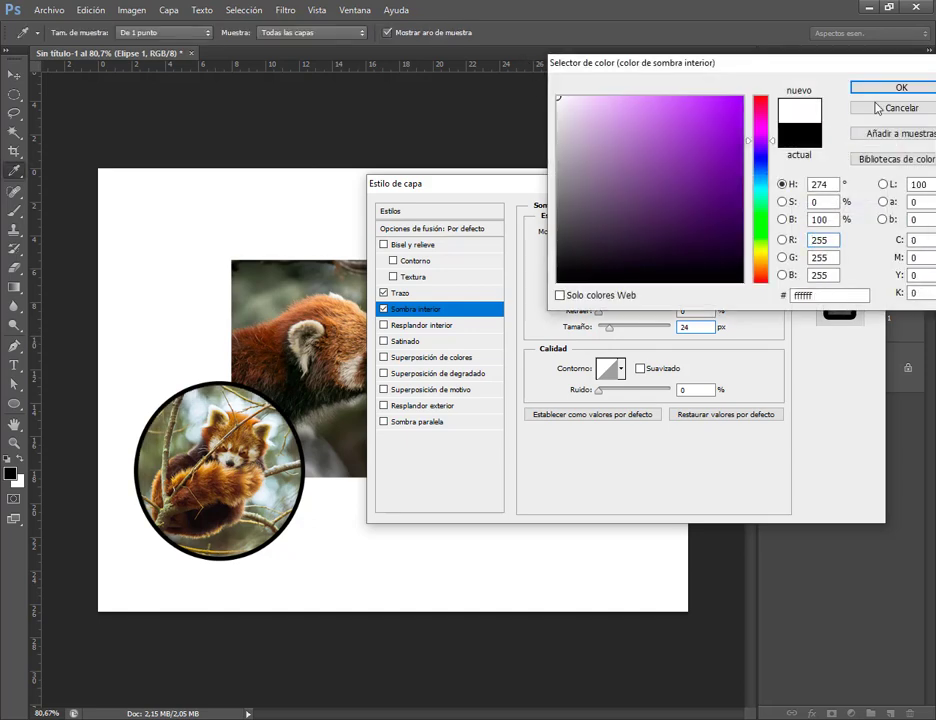
pyautogui.press('Return')
pyautogui.click(610, 233)
pyautogui.click(609, 247)
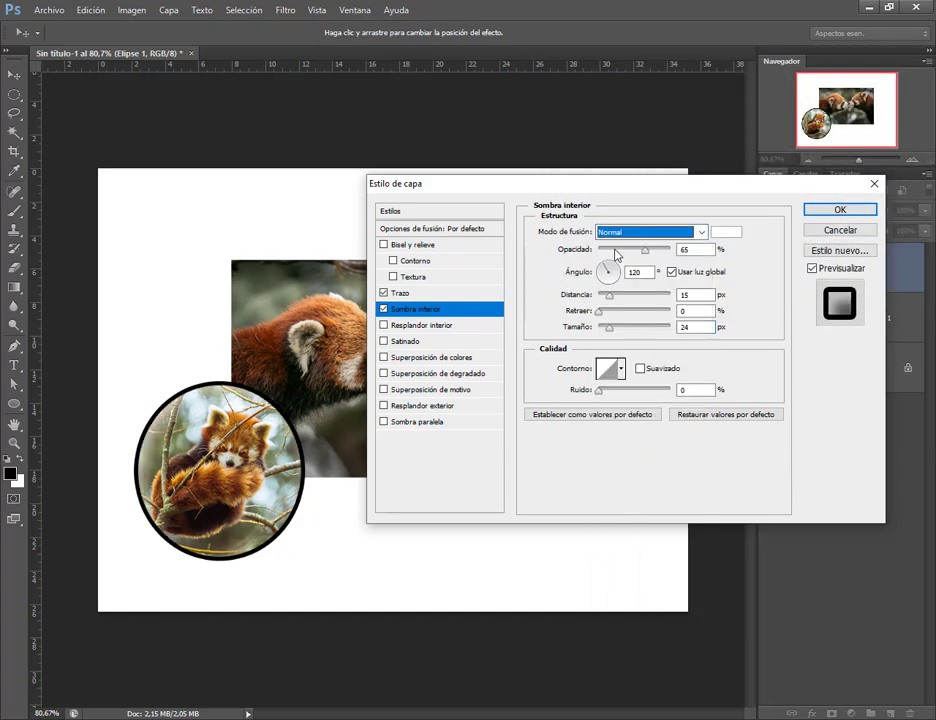
pyautogui.click(647, 252)
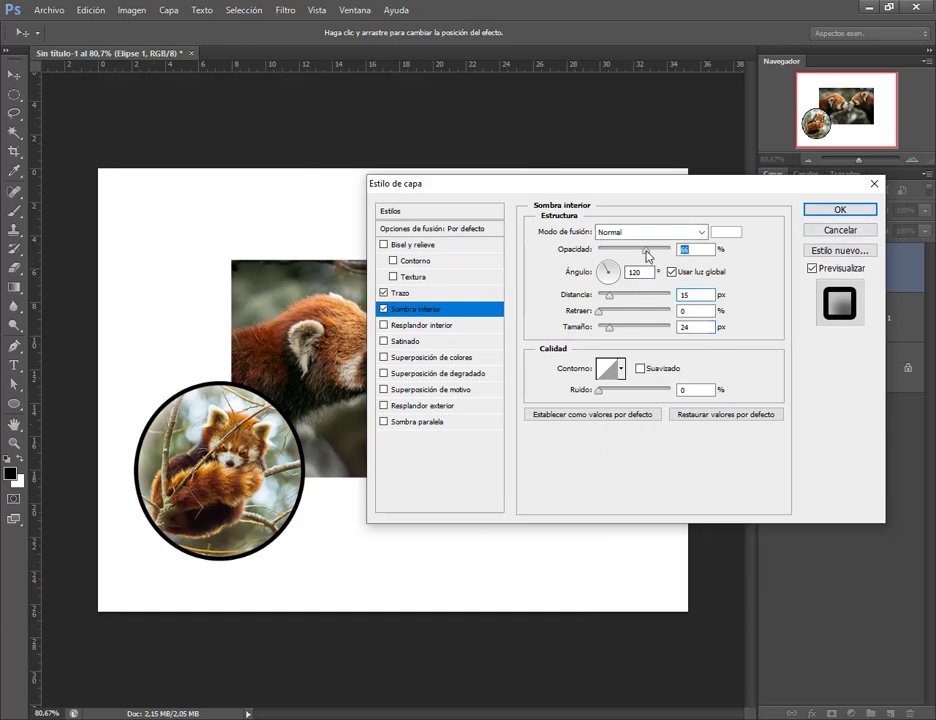
pyautogui.moveTo(610, 330); pyautogui.dragTo(618, 298)
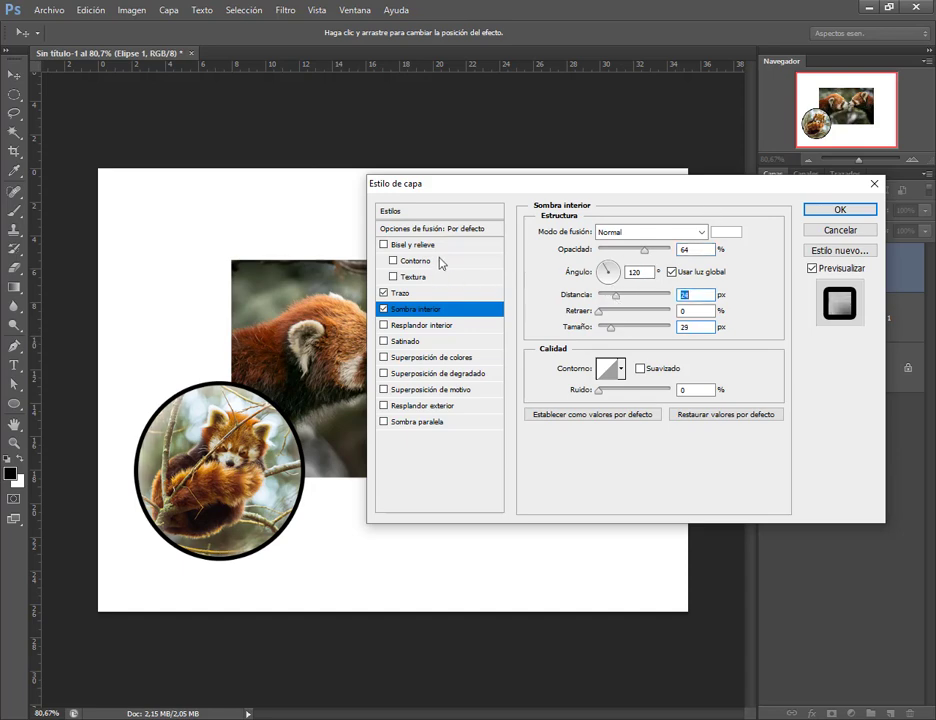
# Step: Set the Elipse 1 stroke colour to crimson 93133d and apply the stroke and inner shadow style
pyautogui.click(423, 292)
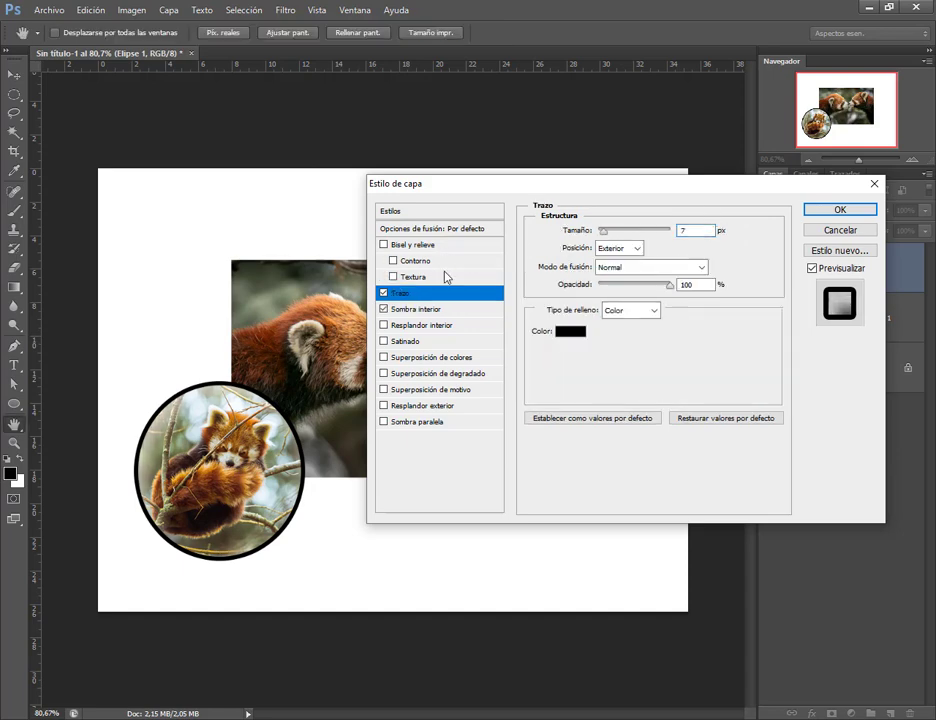
pyautogui.click(568, 331)
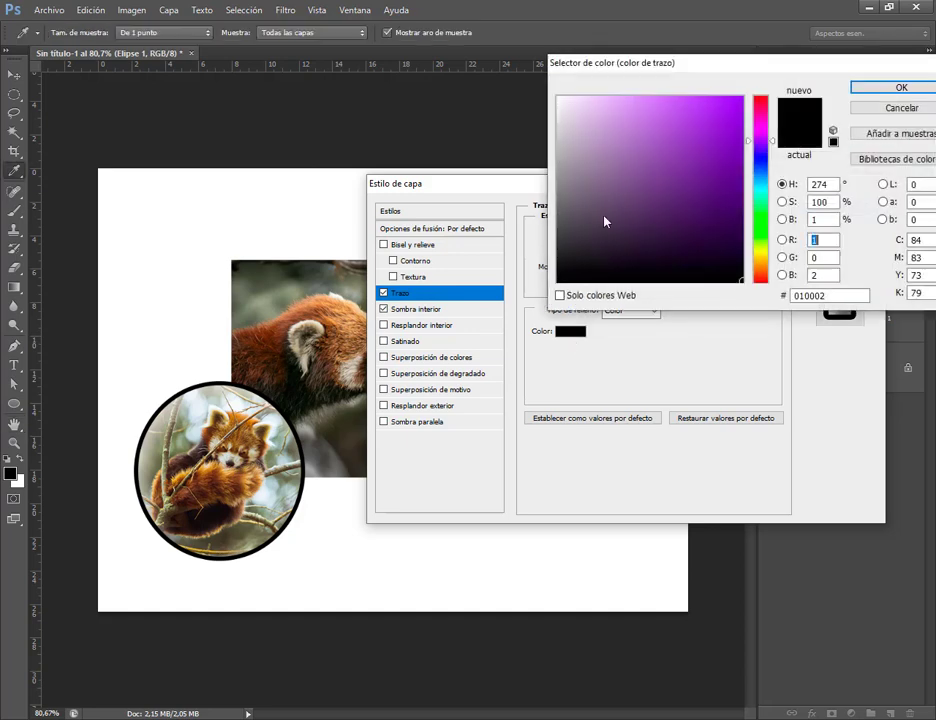
pyautogui.moveTo(604, 217)
pyautogui.mouseDown()
pyautogui.moveTo(604, 161)
pyautogui.moveTo(598, 185)
pyautogui.mouseUp()
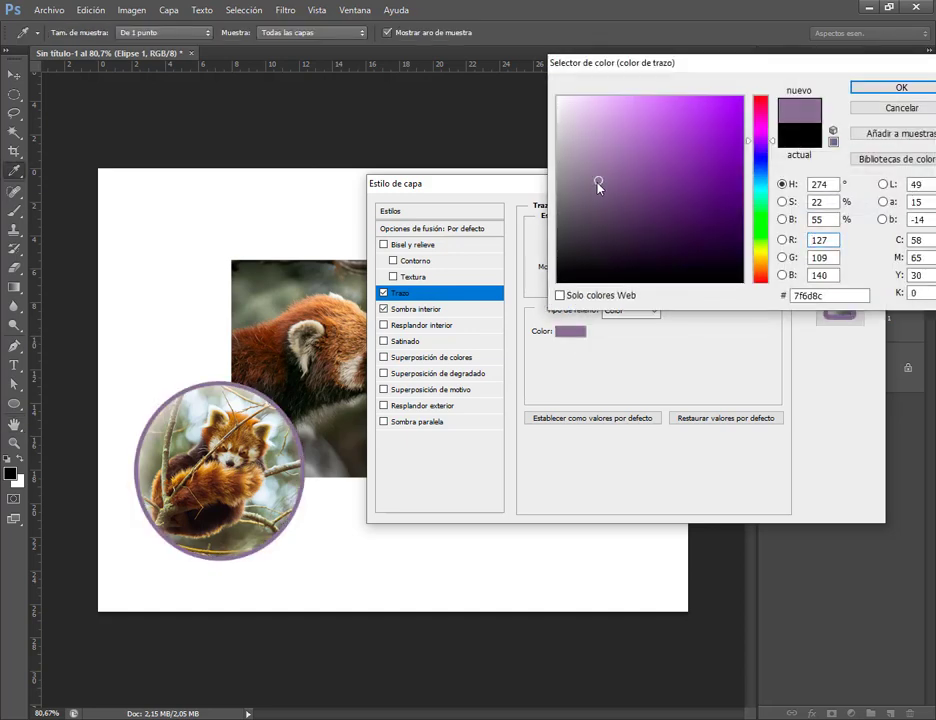
pyautogui.click(685, 131)
pyautogui.click(762, 117)
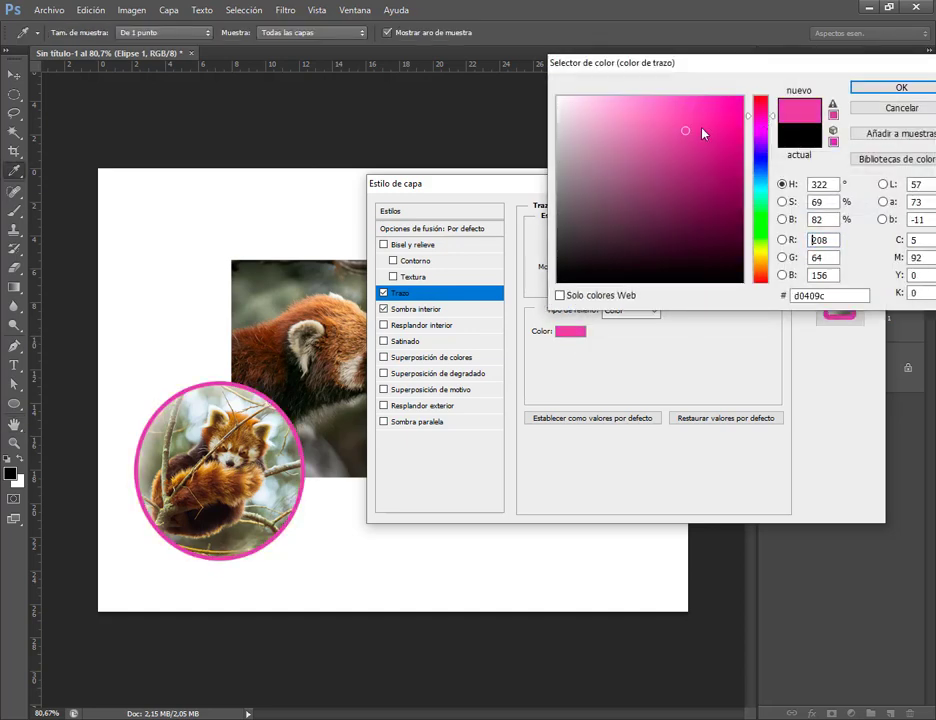
pyautogui.moveTo(703, 132)
pyautogui.mouseDown()
pyautogui.moveTo(718, 131)
pyautogui.moveTo(727, 155)
pyautogui.moveTo(719, 176)
pyautogui.mouseUp()
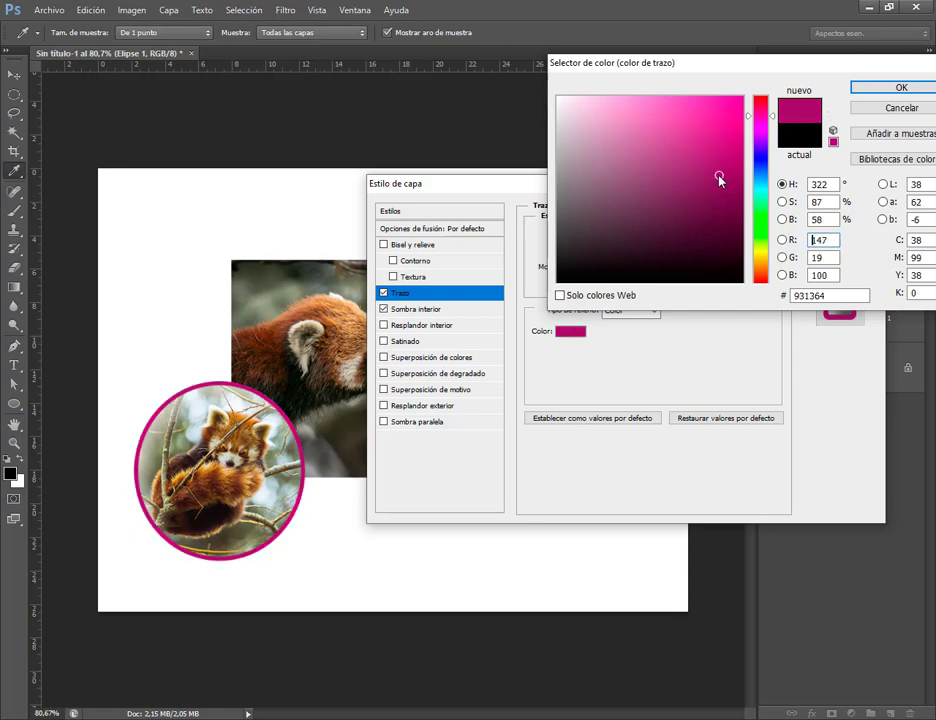
pyautogui.moveTo(772, 113); pyautogui.dragTo(772, 105)
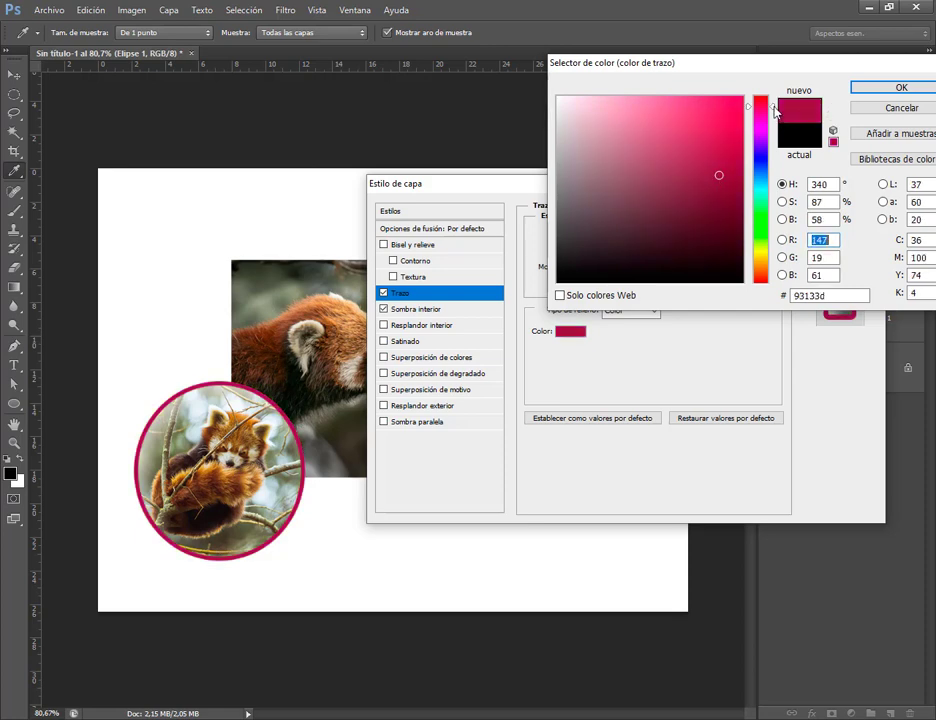
pyautogui.click(903, 88)
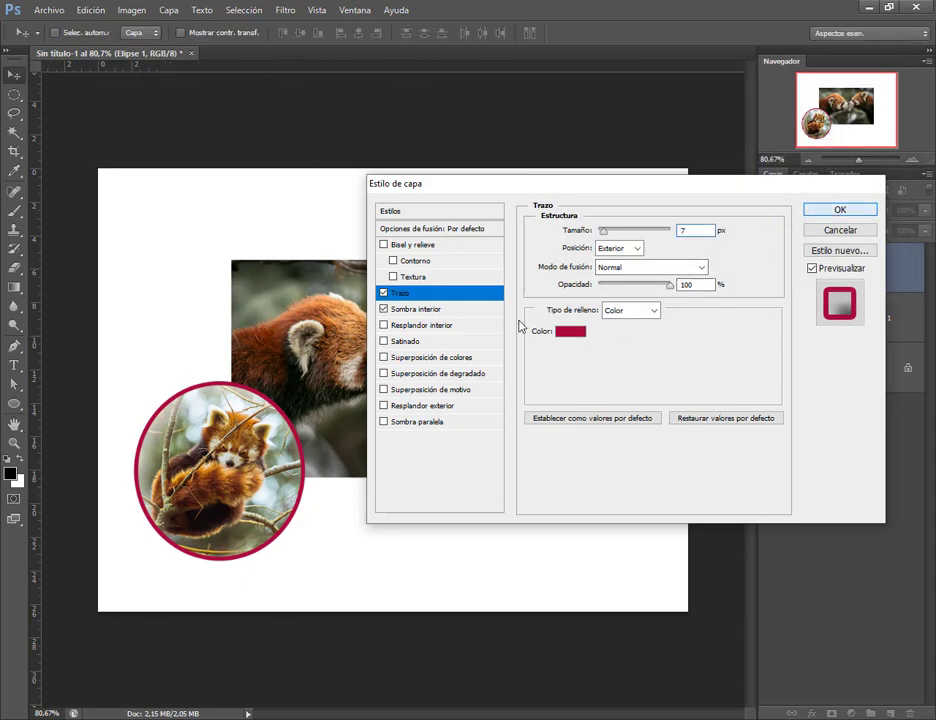
pyautogui.press('Return')
pyautogui.click(851, 377)
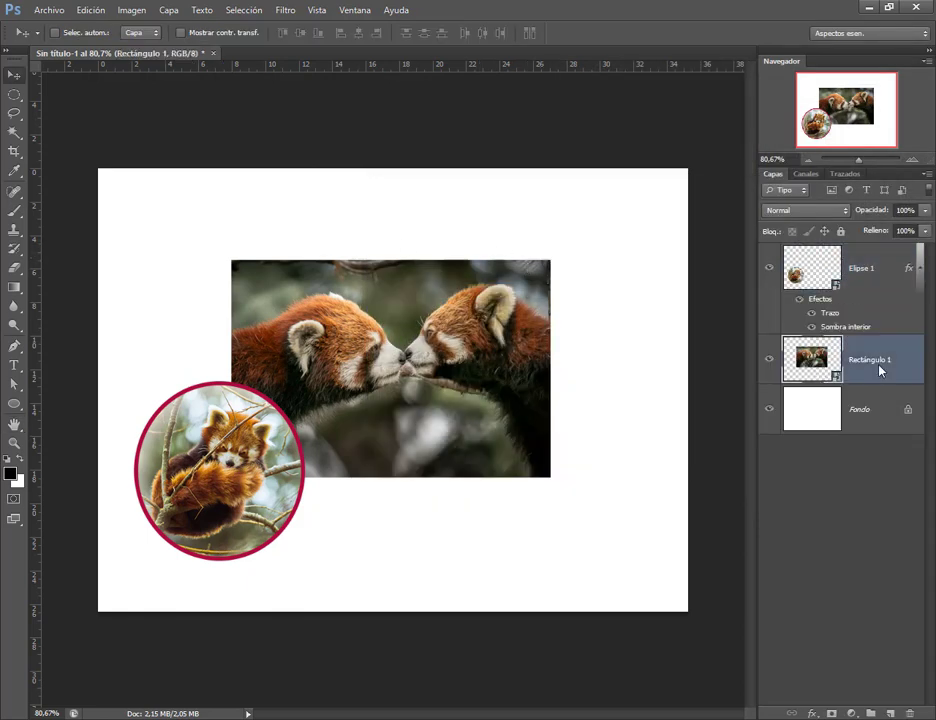
pyautogui.rightClick(881, 365)
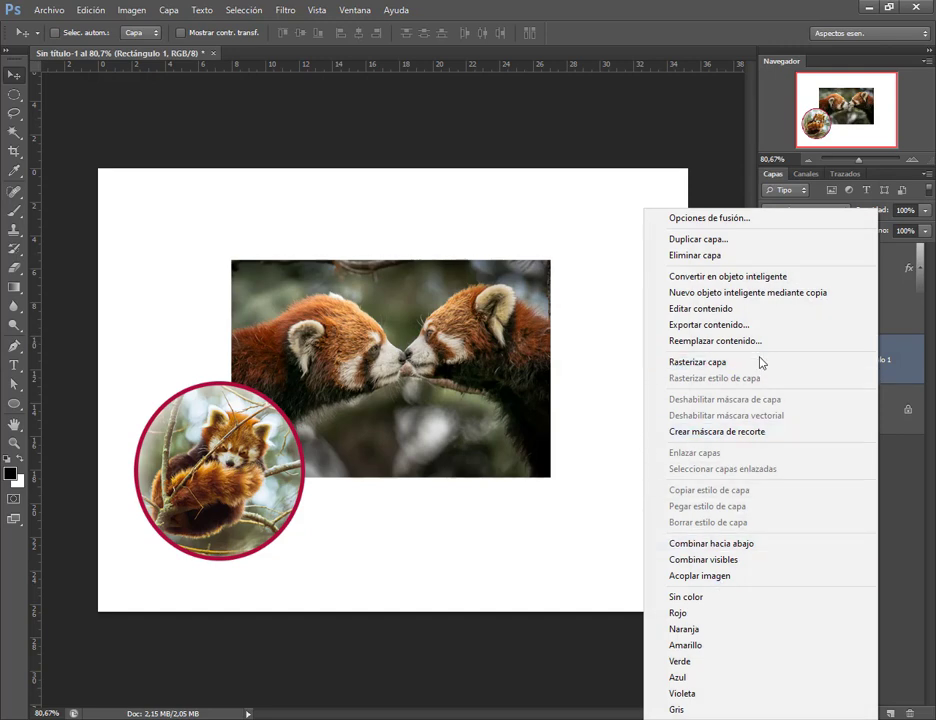
pyautogui.click(773, 219)
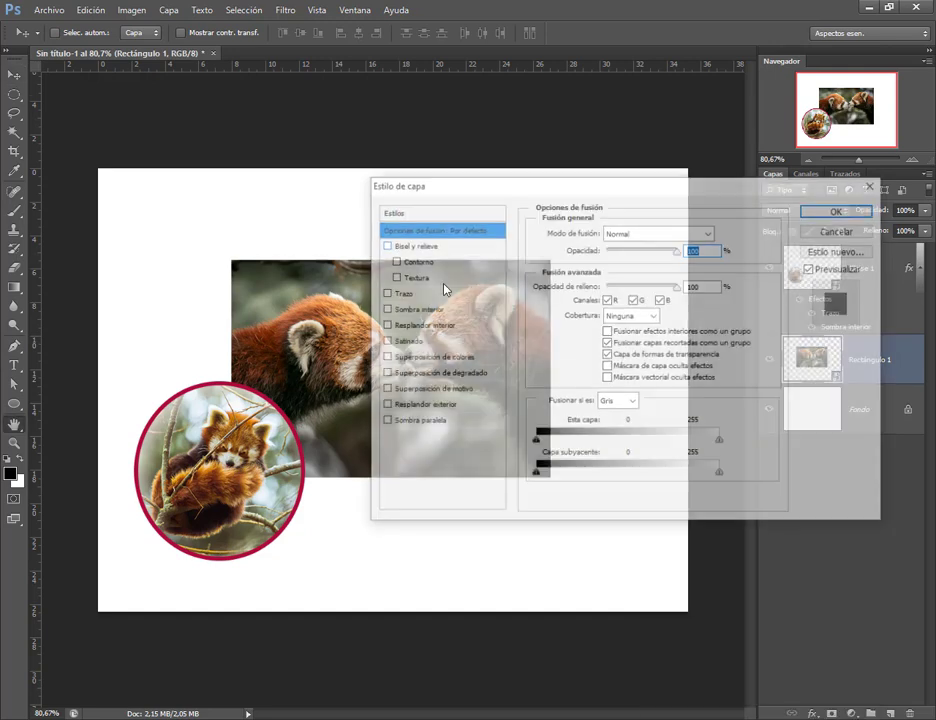
pyautogui.click(400, 292)
pyautogui.moveTo(491, 186)
pyautogui.mouseDown()
pyautogui.moveTo(557, 312)
pyautogui.moveTo(551, 360)
pyautogui.mouseUp()
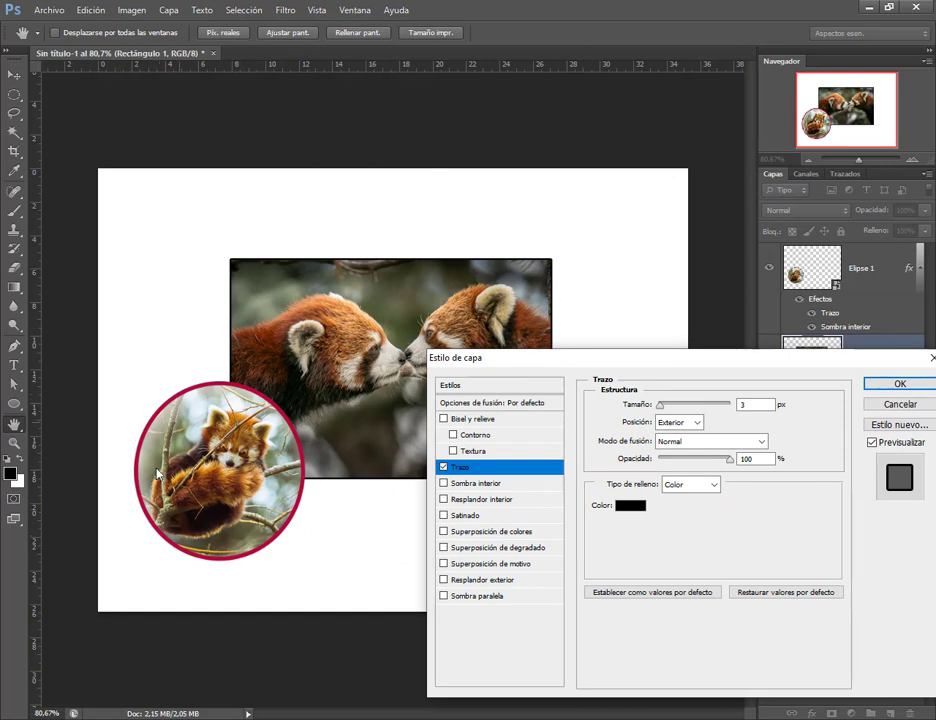
pyautogui.click(900, 404)
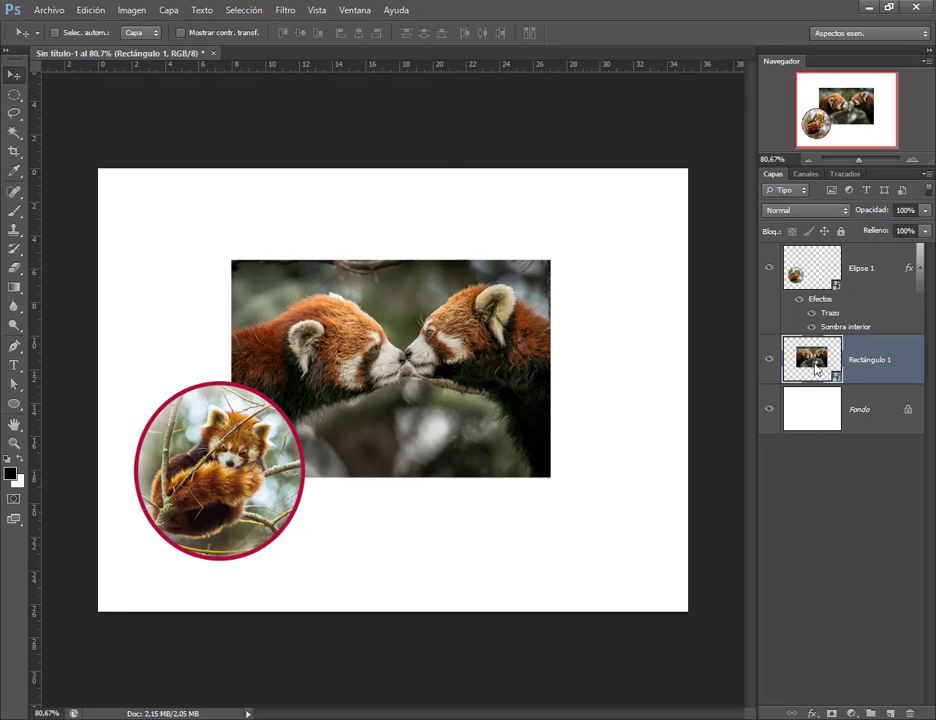
pyautogui.click(858, 259)
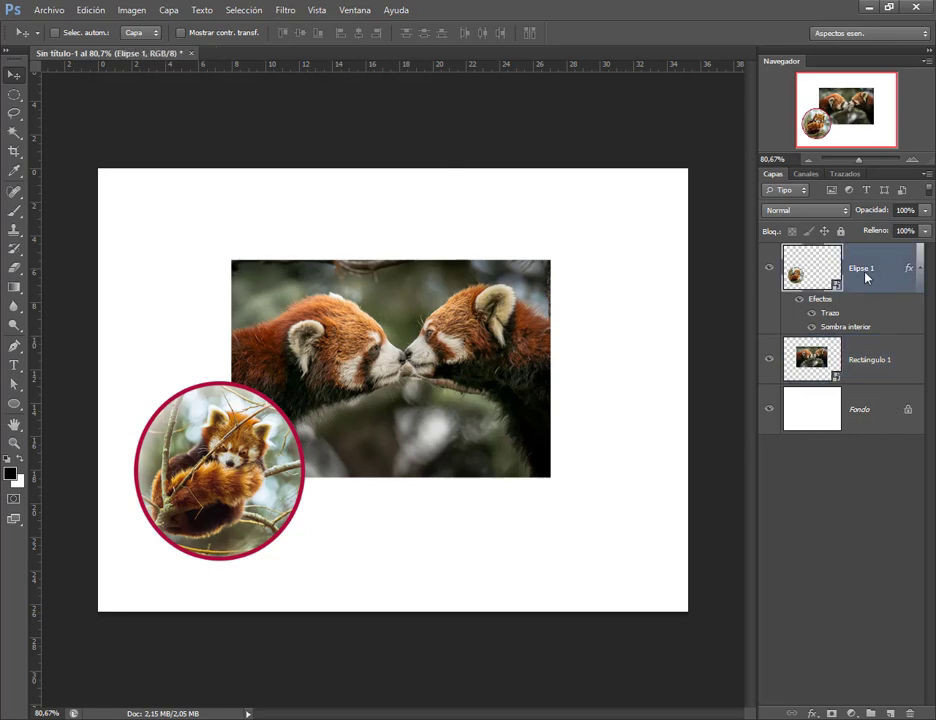
pyautogui.rightClick(866, 277)
pyautogui.press('Escape')
pyautogui.rightClick(818, 268)
pyautogui.rightClick(812, 262)
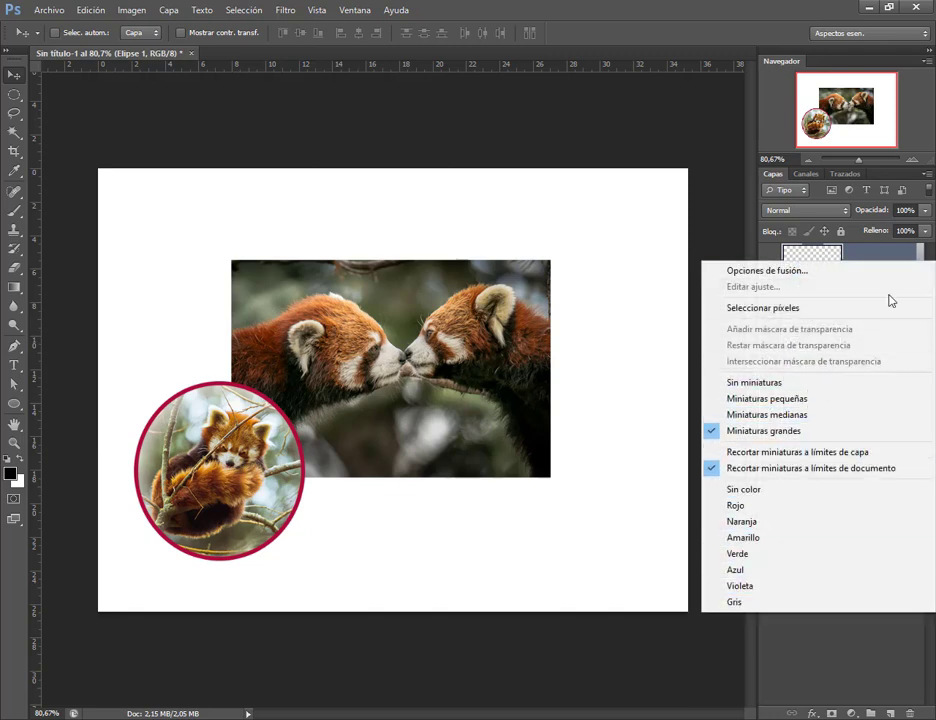
pyautogui.rightClick(894, 257)
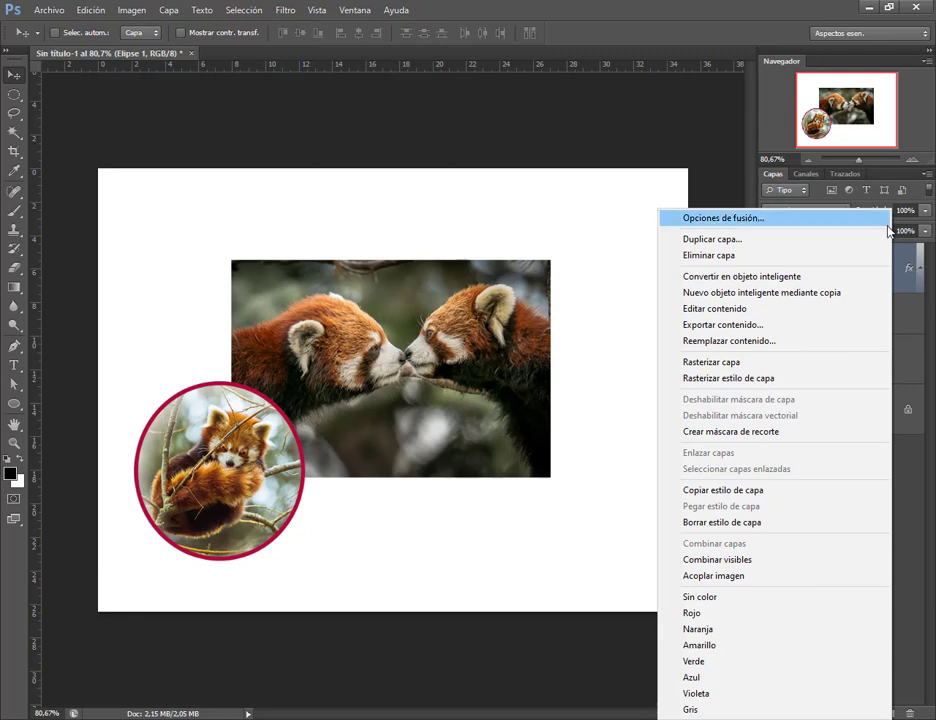
pyautogui.click(742, 492)
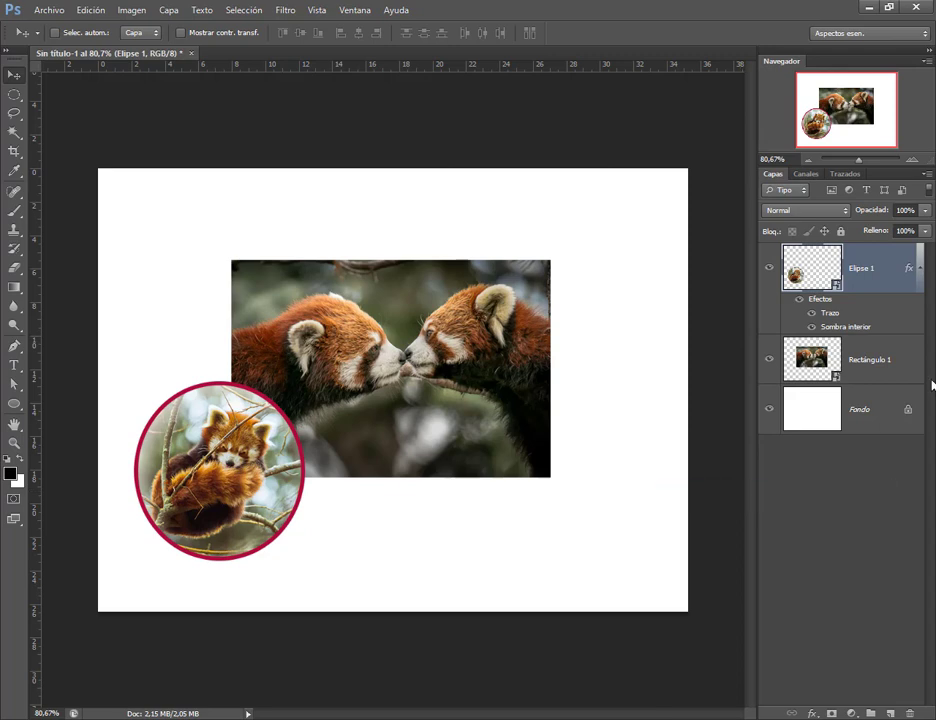
pyautogui.click(900, 361)
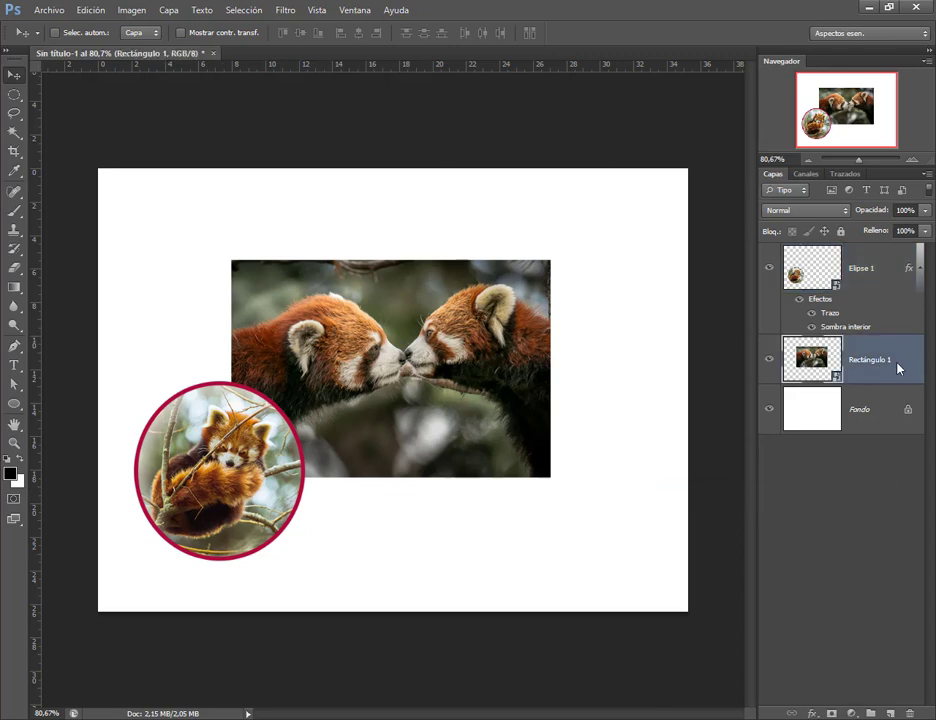
# Step: Paste the circle's layer style onto Rectángulo 1 and turn off its inner shadow
pyautogui.rightClick(882, 366)
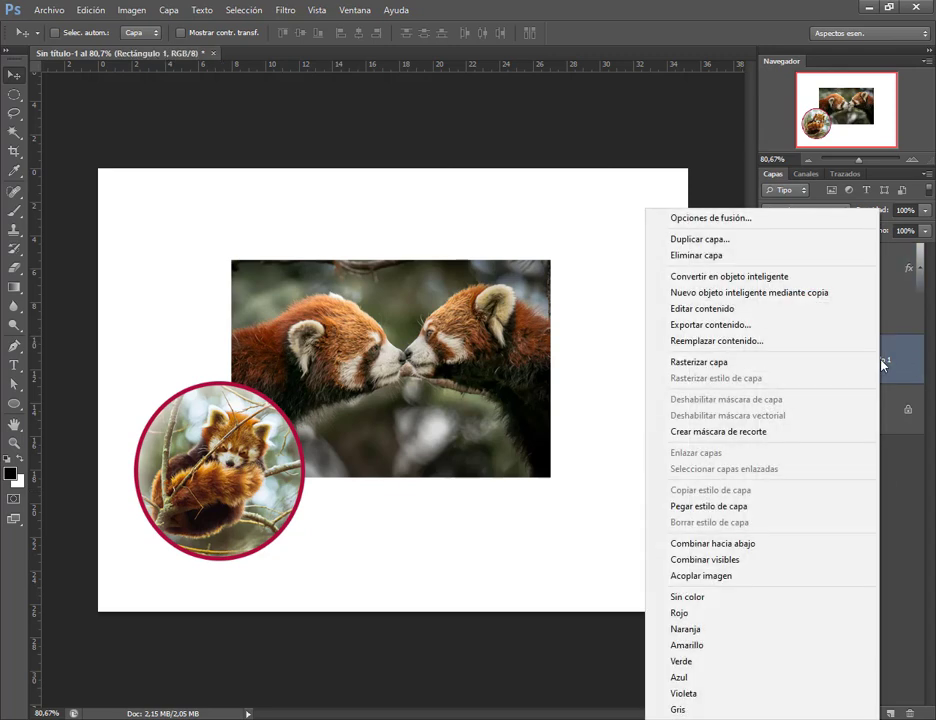
pyautogui.click(745, 508)
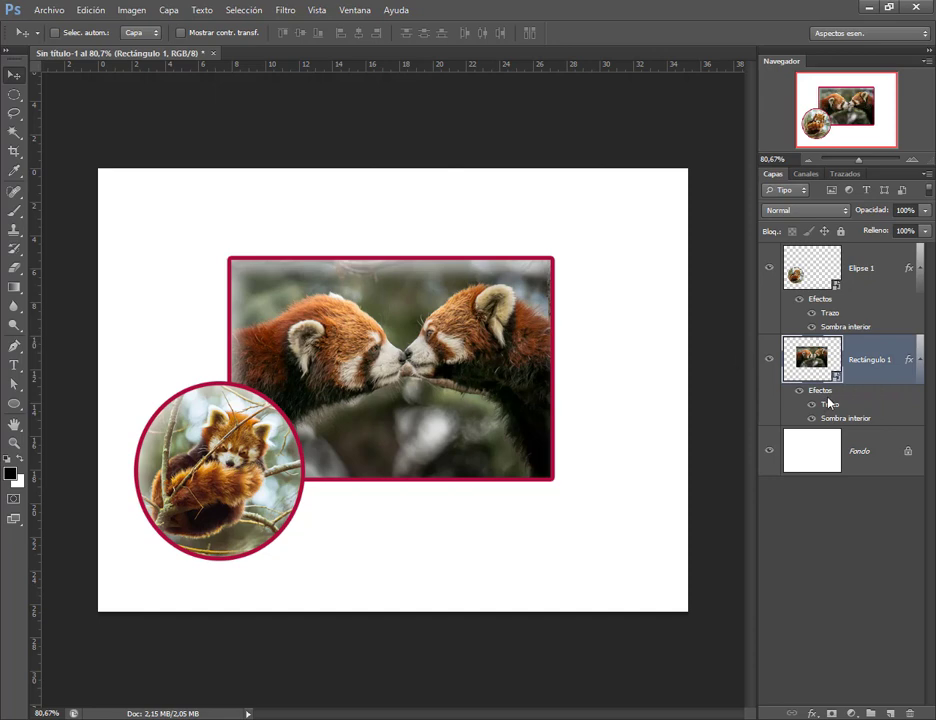
pyautogui.doubleClick(911, 366)
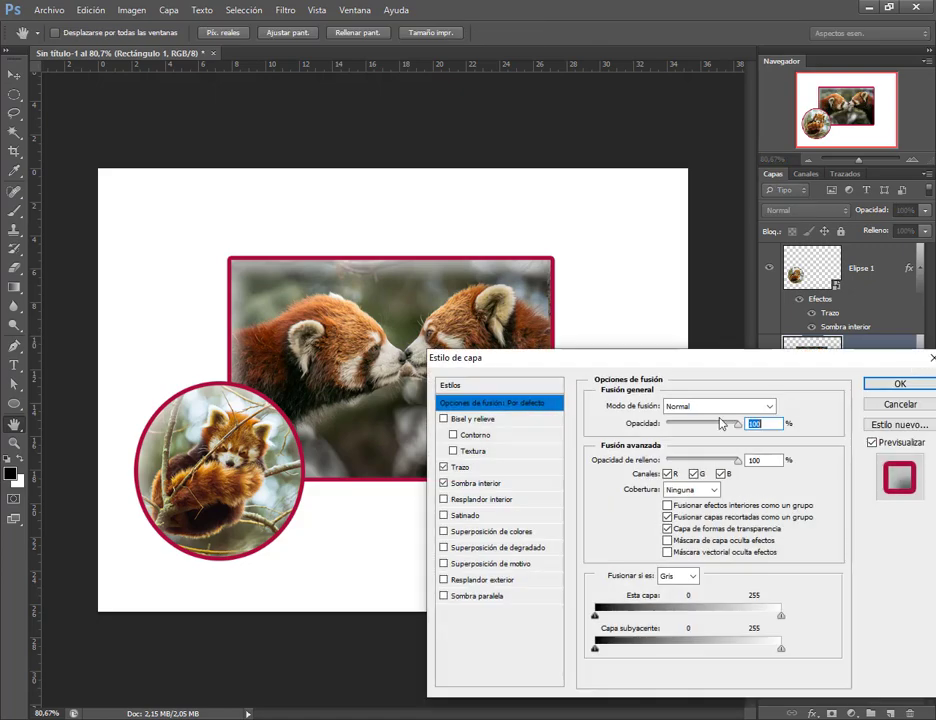
pyautogui.click(444, 484)
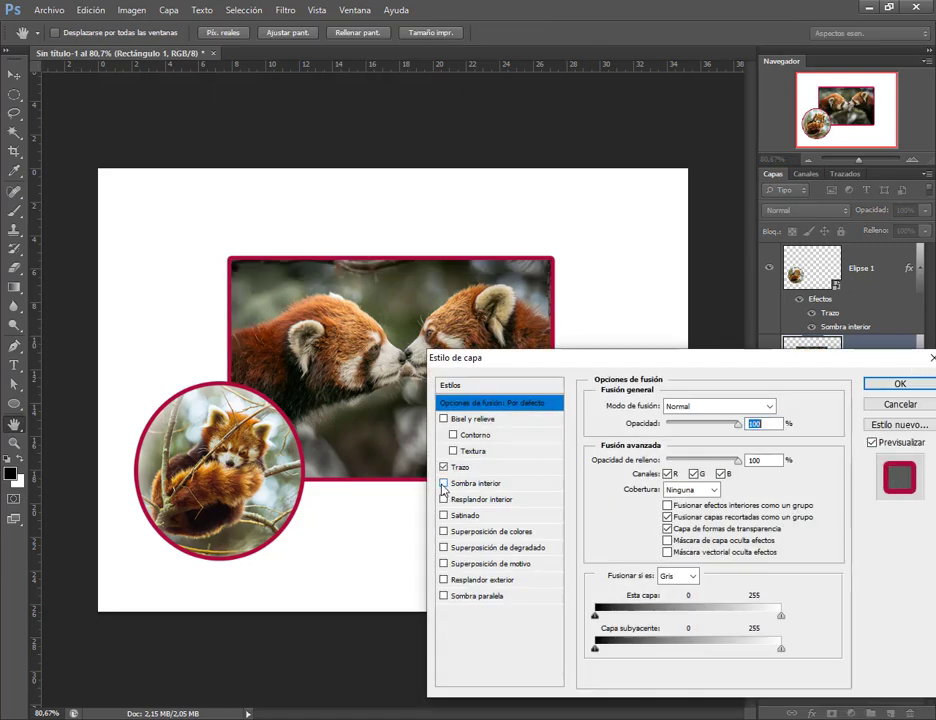
pyautogui.moveTo(743, 362); pyautogui.dragTo(443, 272)
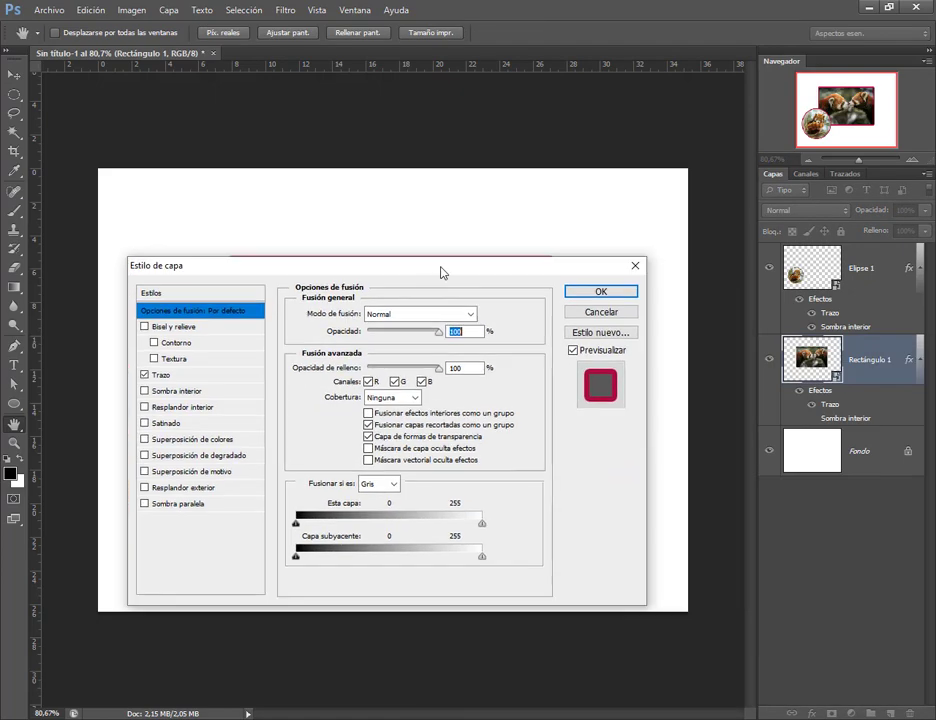
pyautogui.click(602, 292)
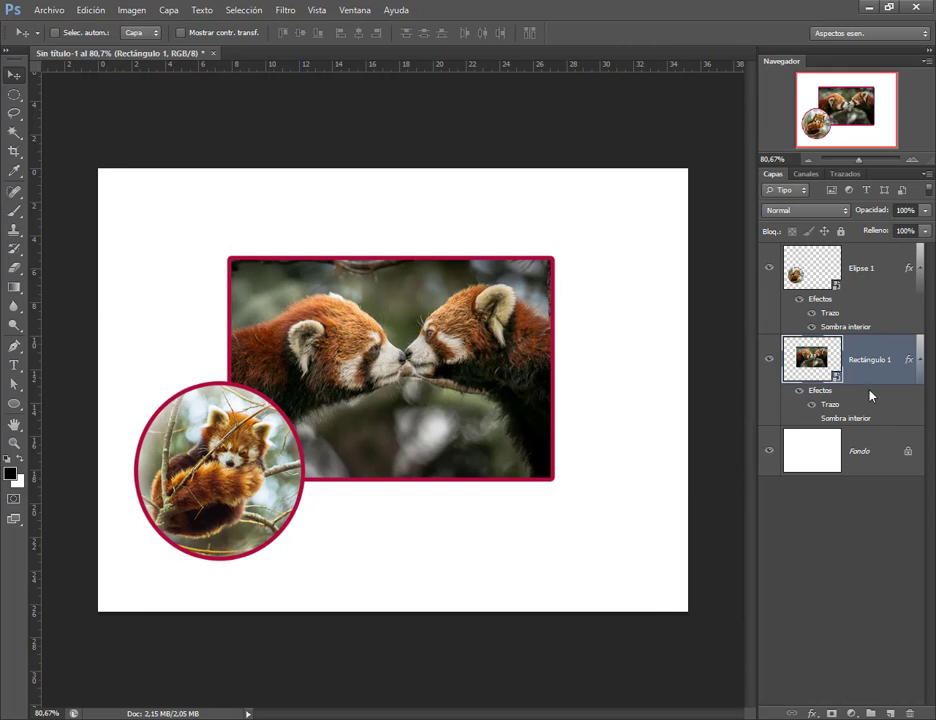
pyautogui.click(812, 419)
pyautogui.click(812, 419)
# Step: Set the rectangle's stroke position to Interior
pyautogui.doubleClick(831, 405)
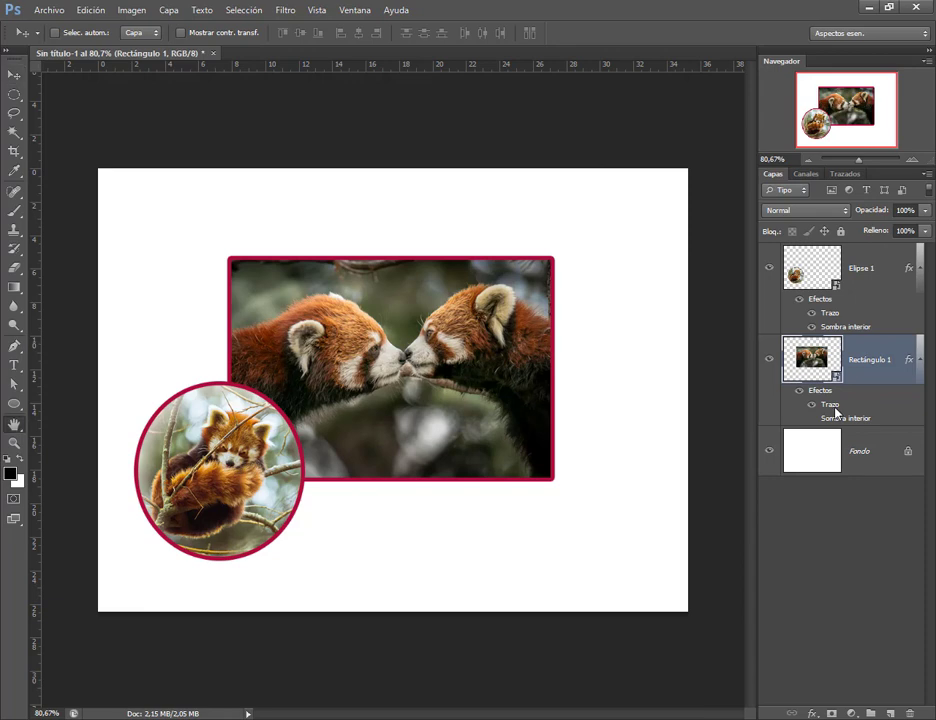
pyautogui.moveTo(512, 269); pyautogui.dragTo(576, 425)
pyautogui.click(437, 489)
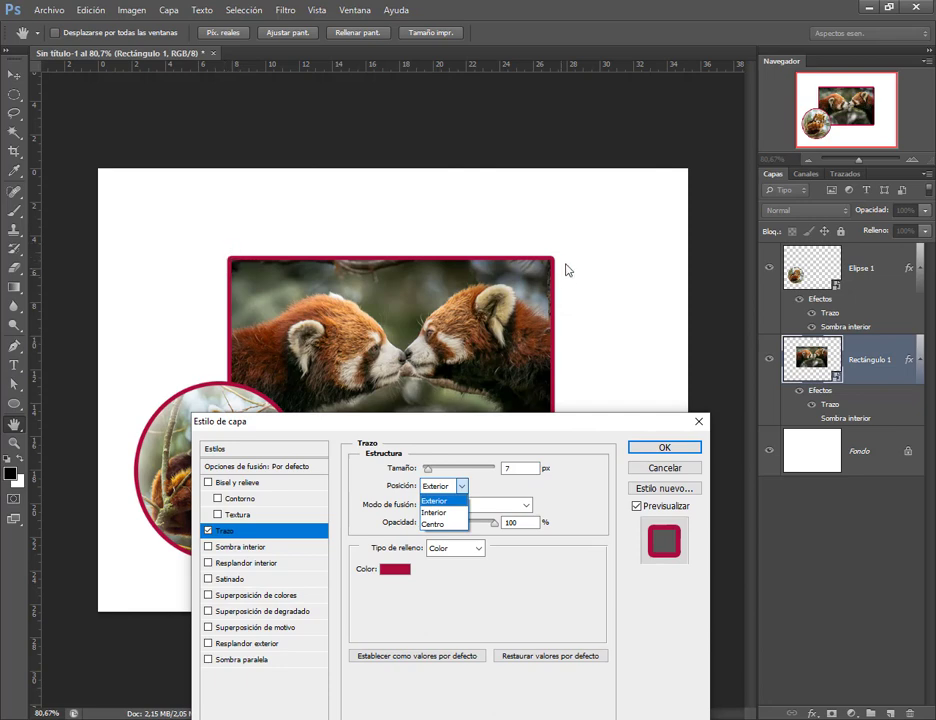
pyautogui.click(438, 512)
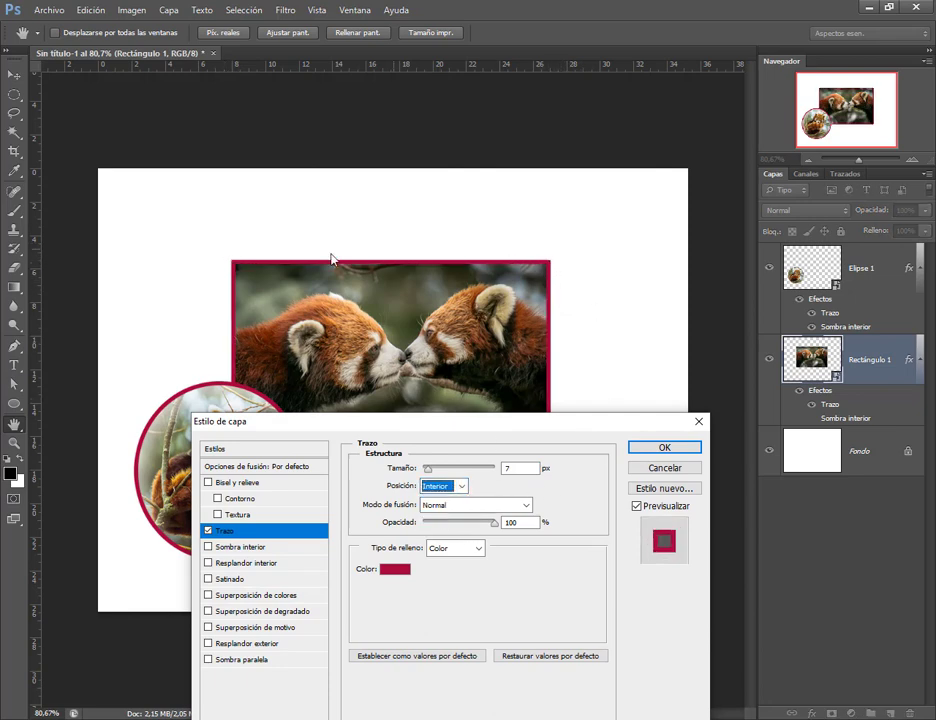
pyautogui.click(657, 449)
# Step: Nudge the rectangle and circle photos into new positions with the Move tool
pyautogui.moveTo(224, 458); pyautogui.dragTo(538, 469)
pyautogui.click(778, 276)
pyautogui.moveTo(244, 465); pyautogui.dragTo(238, 488)
pyautogui.click(800, 366)
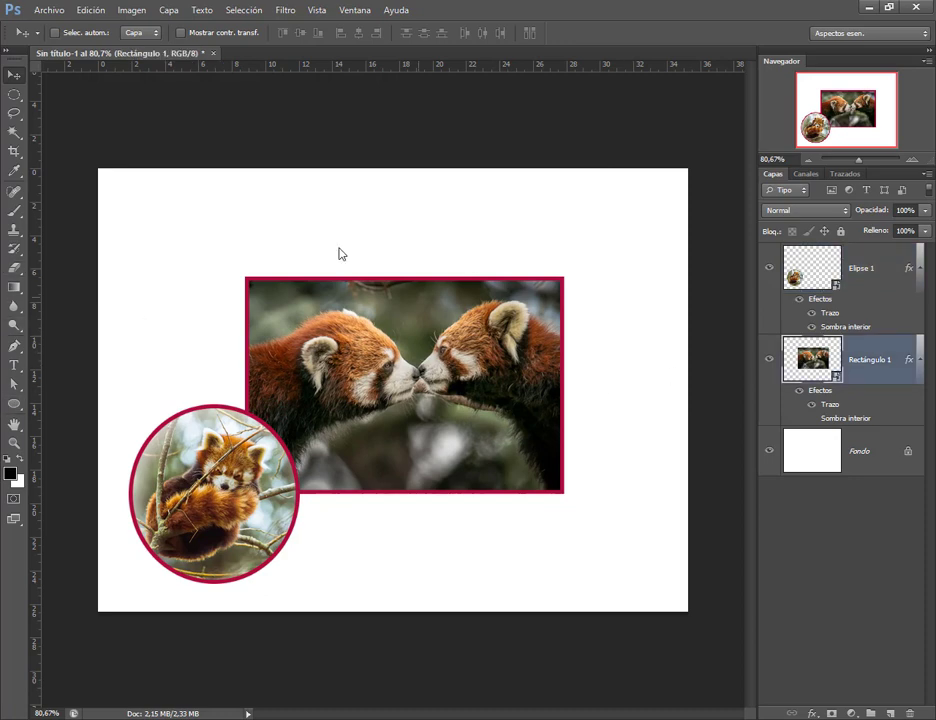
# Step: Draw a black circle with the Ellipse Tool over the rectangle's top-right corner
pyautogui.click(15, 403)
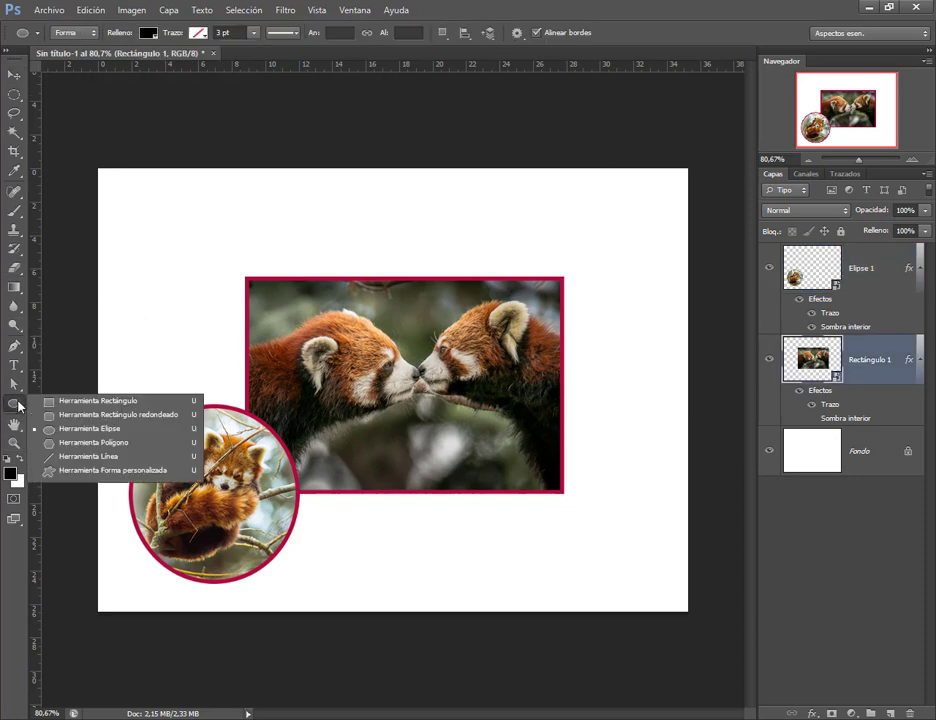
pyautogui.click(77, 435)
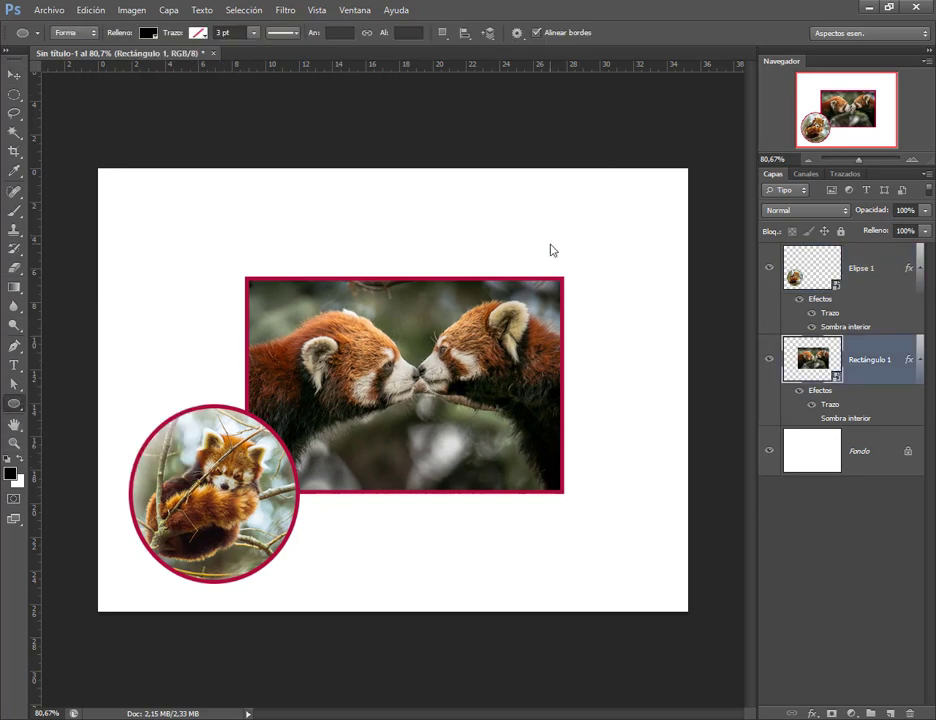
pyautogui.moveTo(521, 227); pyautogui.dragTo(656, 351)
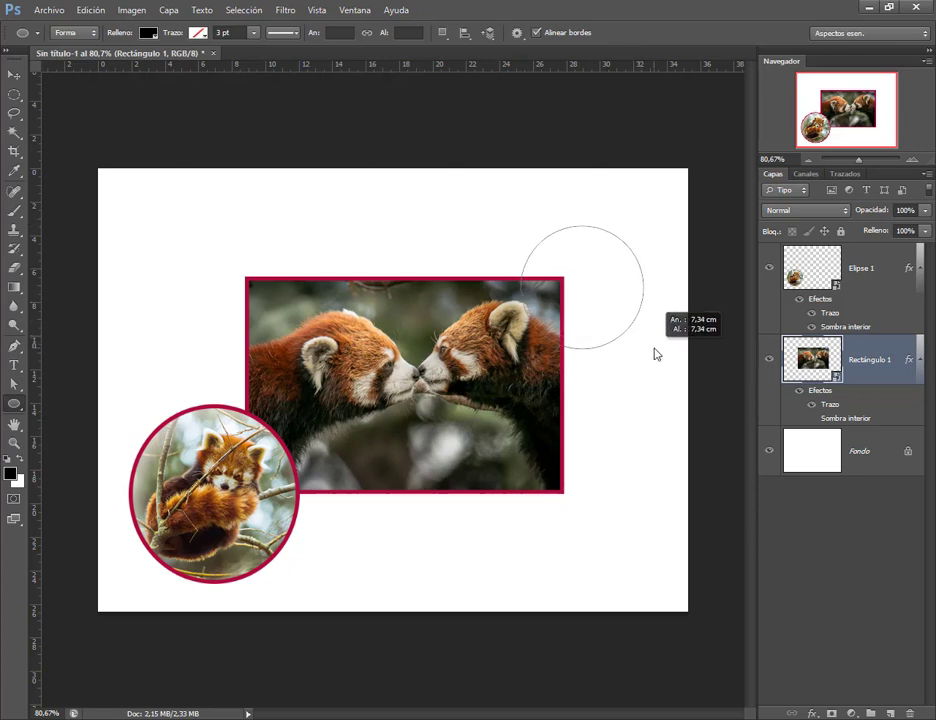
pyautogui.click(13, 76)
pyautogui.moveTo(588, 285); pyautogui.dragTo(583, 270)
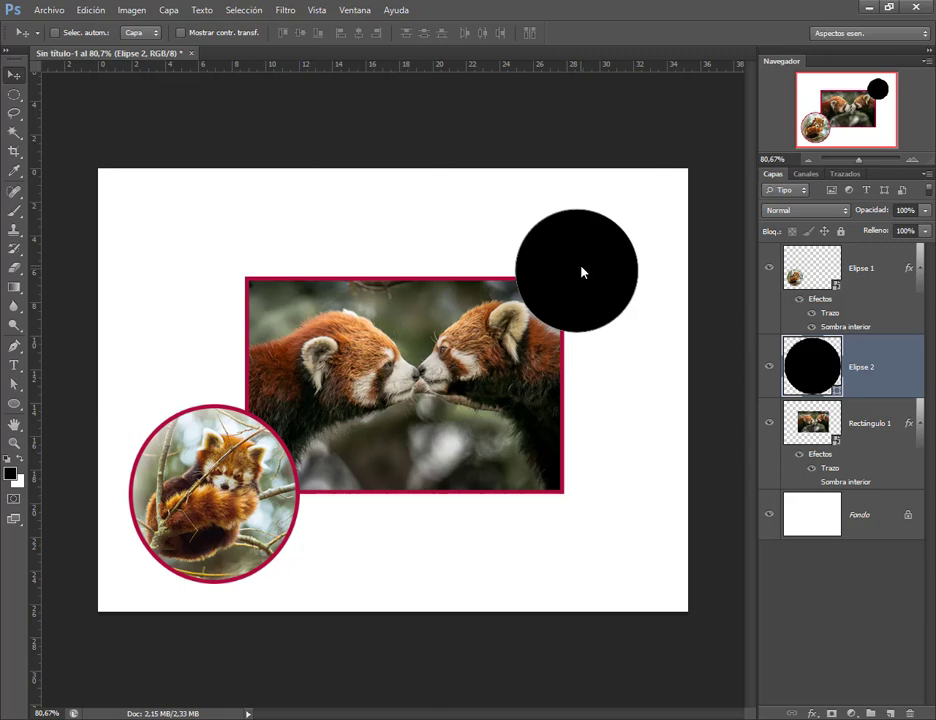
pyautogui.moveTo(549, 267); pyautogui.dragTo(551, 261)
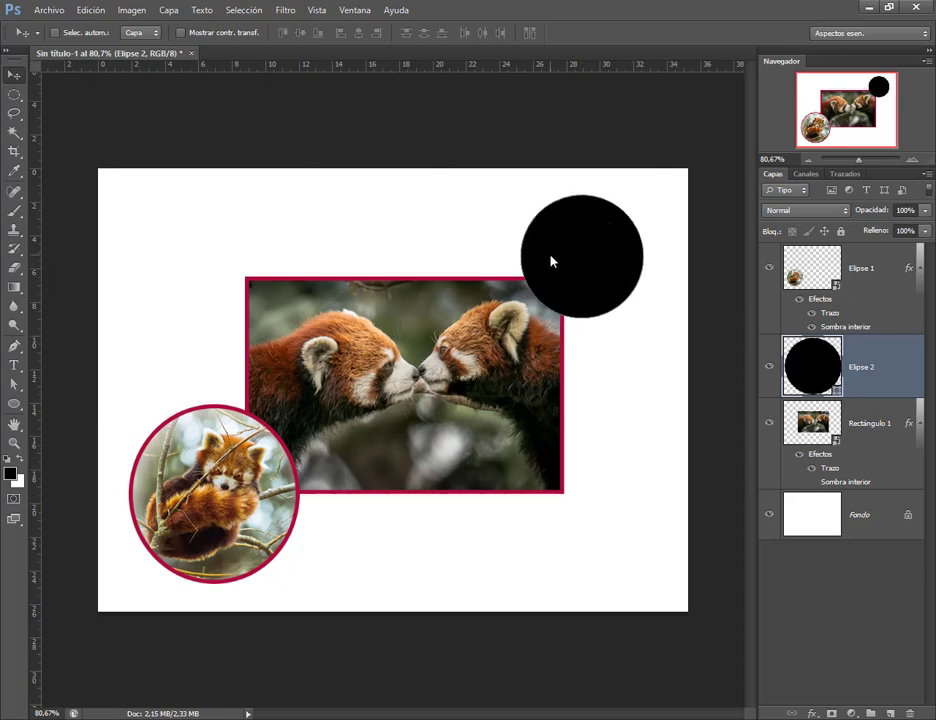
# Step: Paste the style onto Elipse 2 and convert it to a smart object, then undo both
pyautogui.rightClick(808, 376)
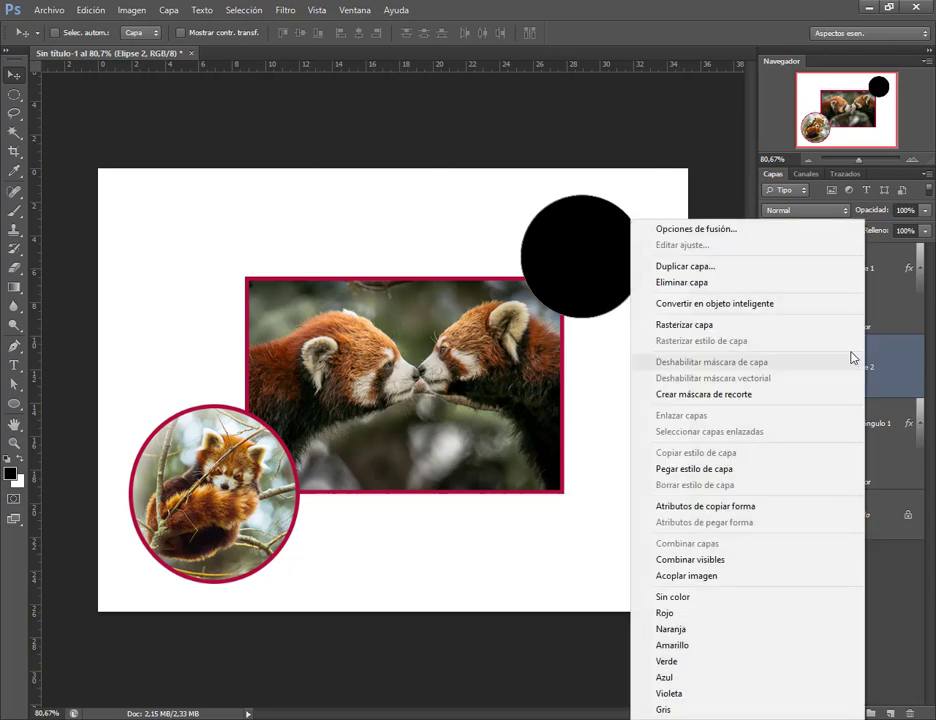
pyautogui.click(759, 477)
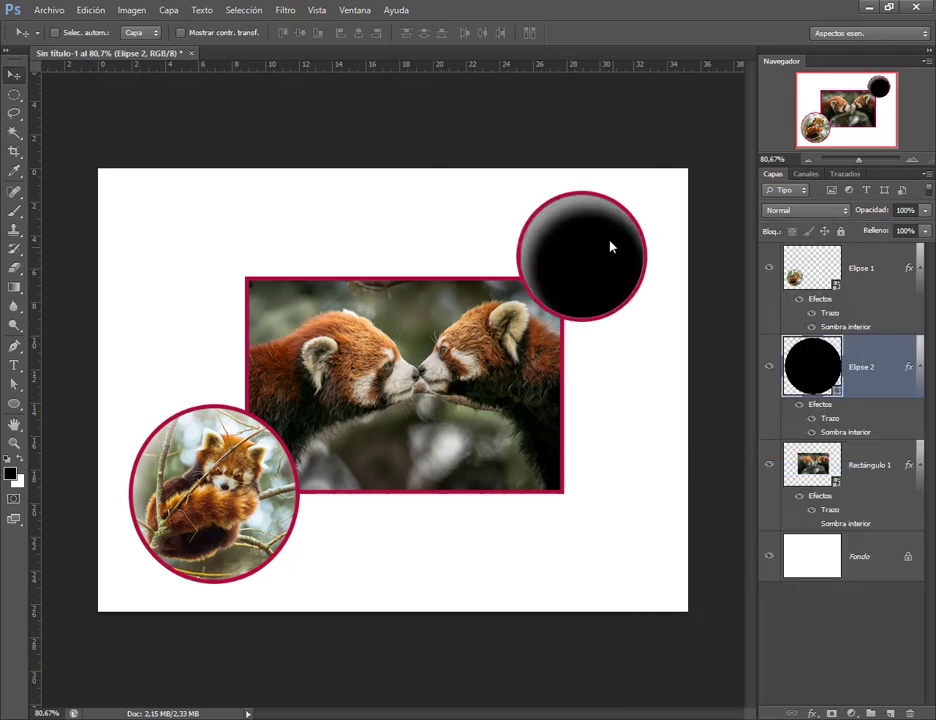
pyautogui.rightClick(866, 375)
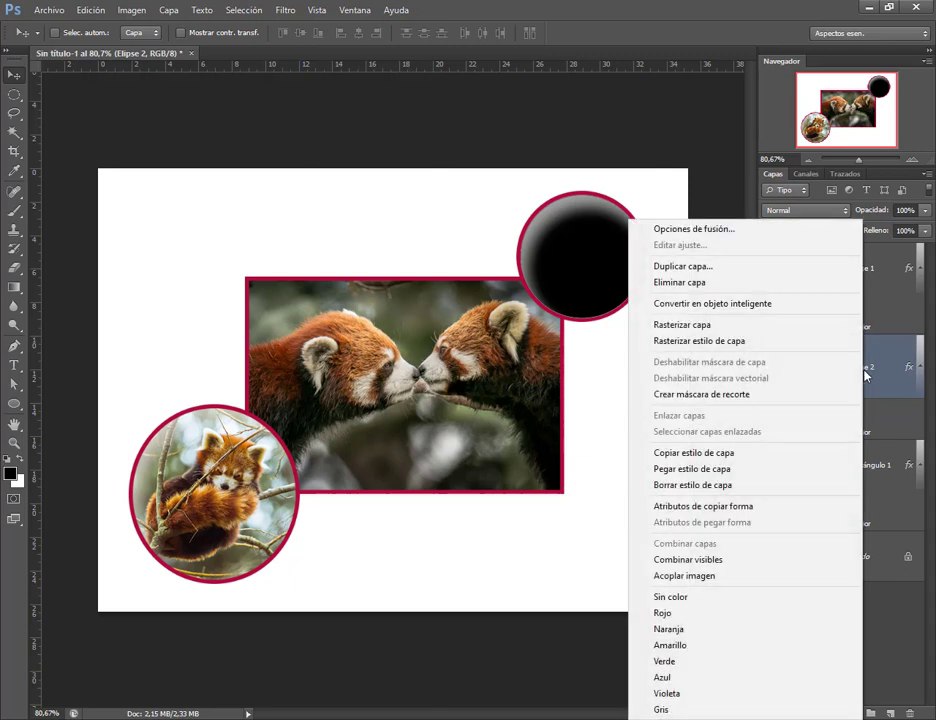
pyautogui.click(766, 306)
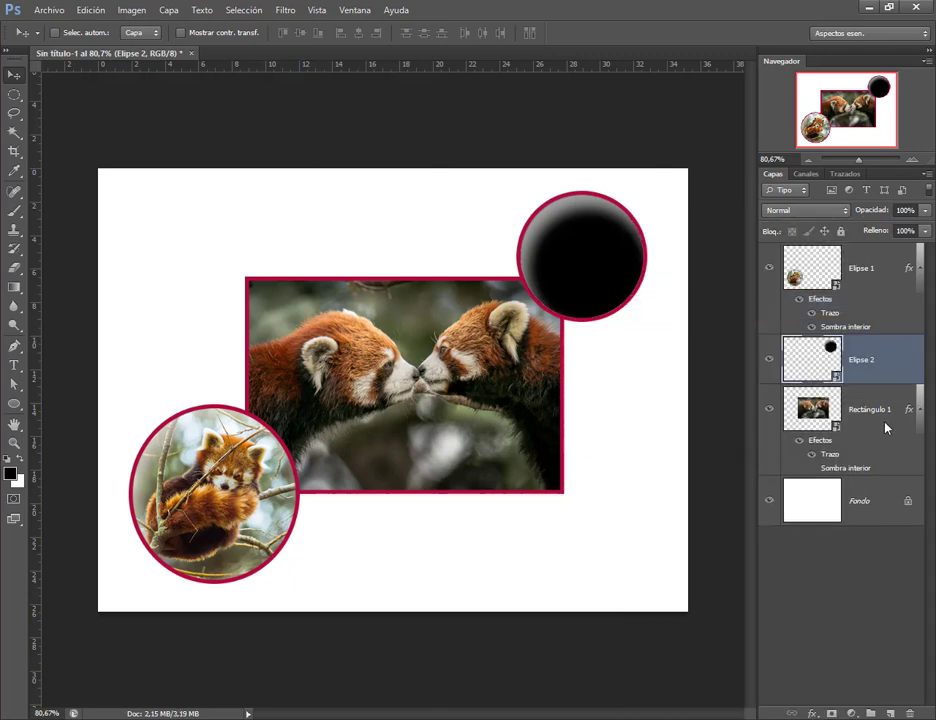
pyautogui.hotkey('ctrl', 'alt', 'z')
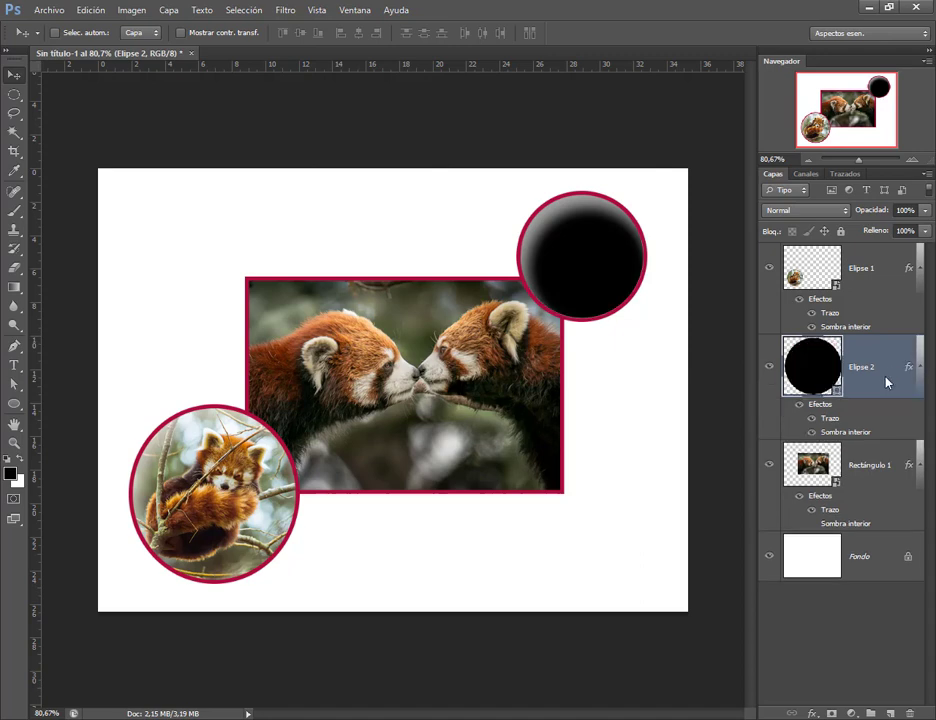
pyautogui.hotkey('ctrl', 'alt', 'z')
# Step: Convert Elipse 2 to a smart object, paste the crimson border style, and open its contents
pyautogui.rightClick(866, 370)
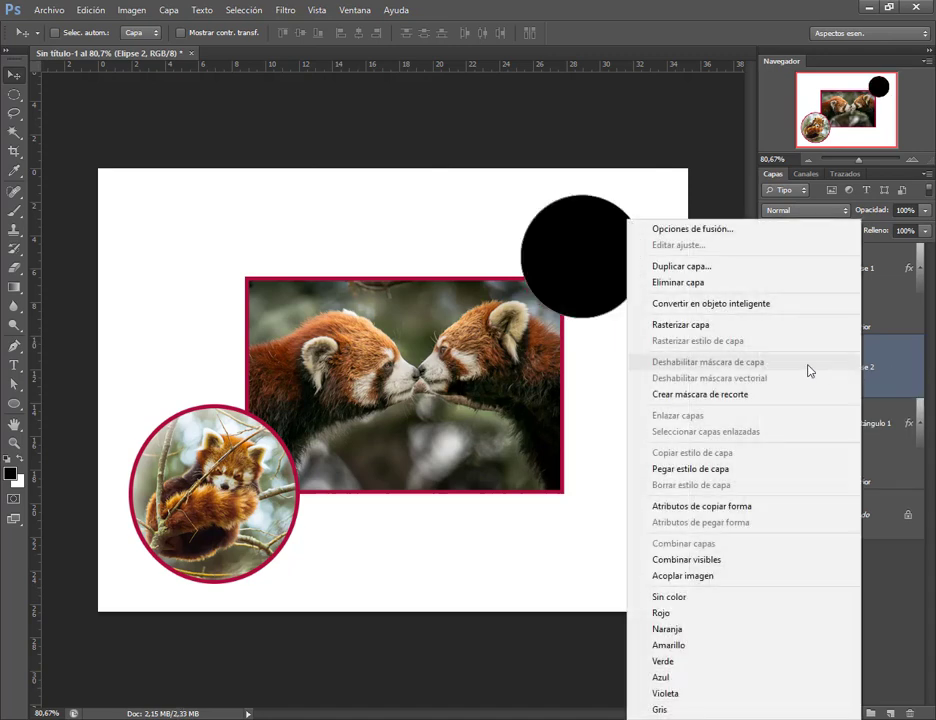
pyautogui.click(675, 304)
pyautogui.rightClick(866, 366)
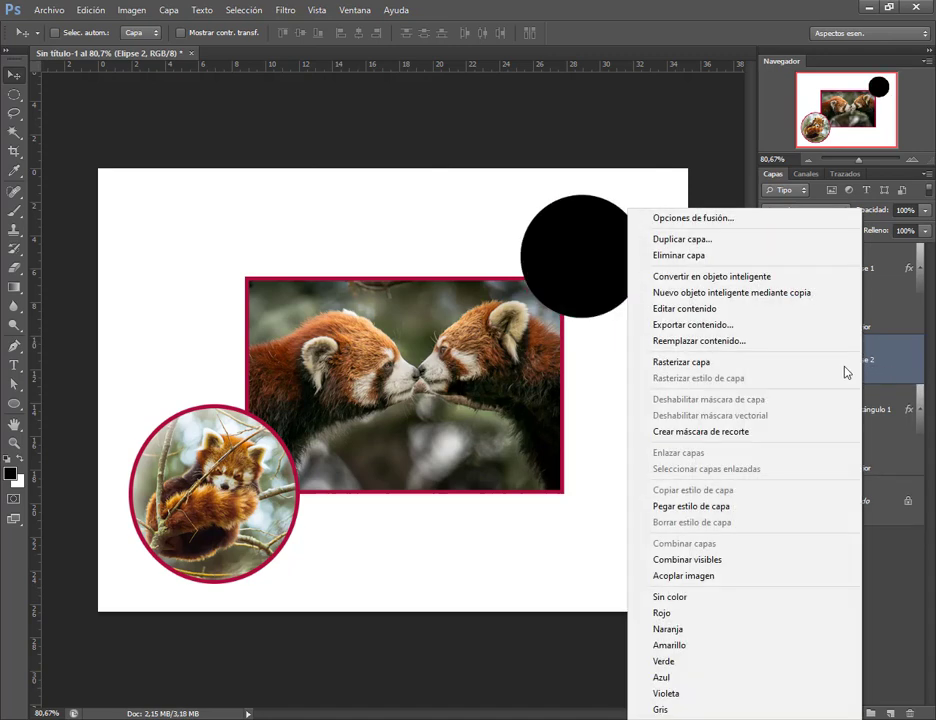
pyautogui.click(727, 505)
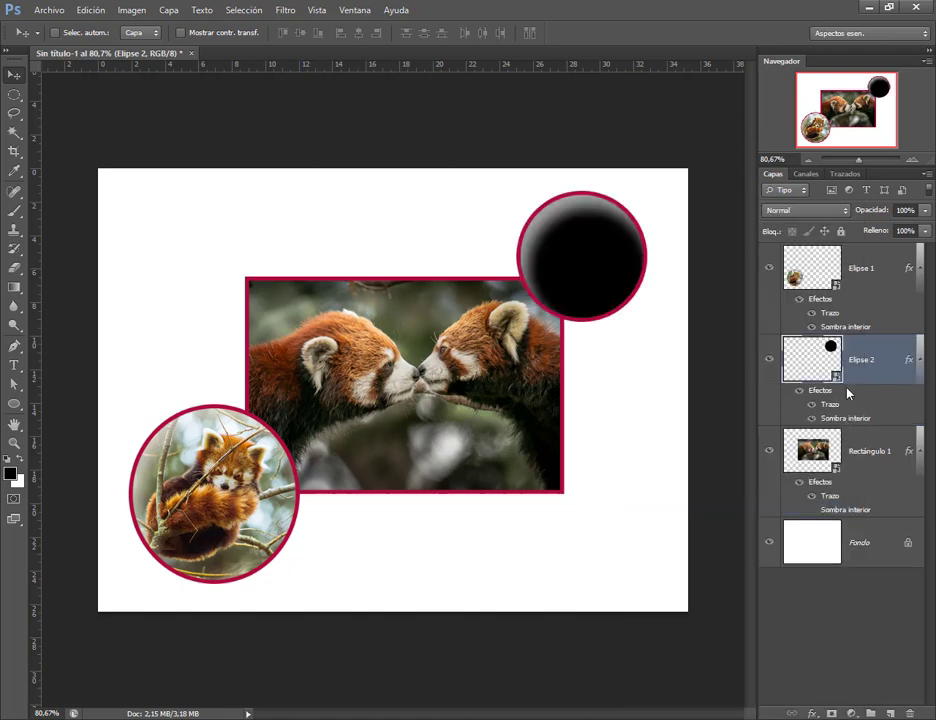
pyautogui.doubleClick(825, 358)
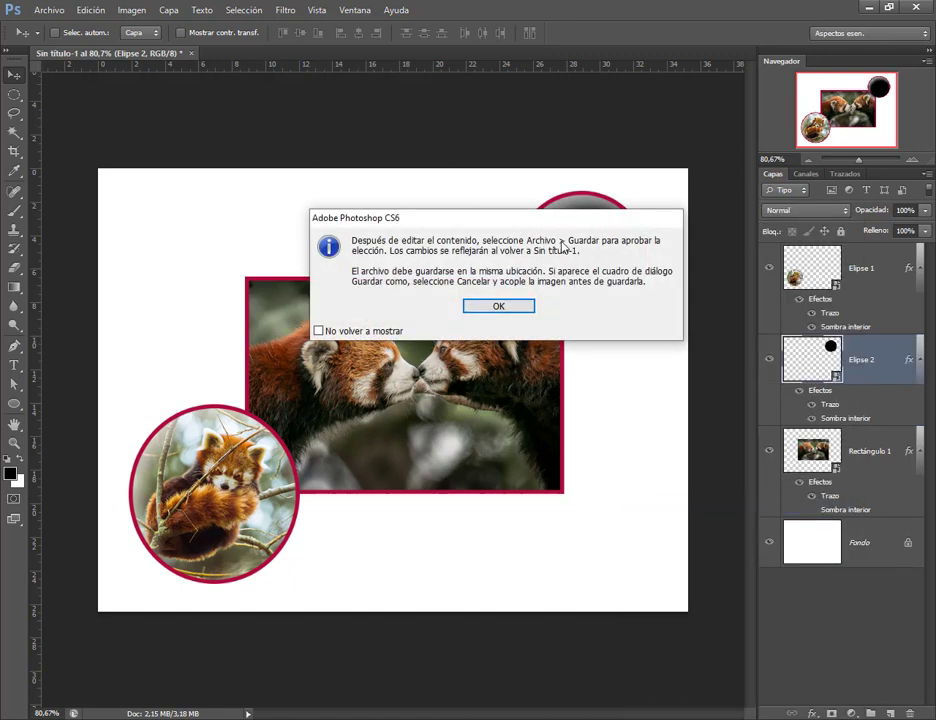
# Step: Download the red panda behind the net photo from Pexels in Chrome
pyautogui.click(522, 306)
pyautogui.moveTo(213, 710)
pyautogui.click(136, 664)
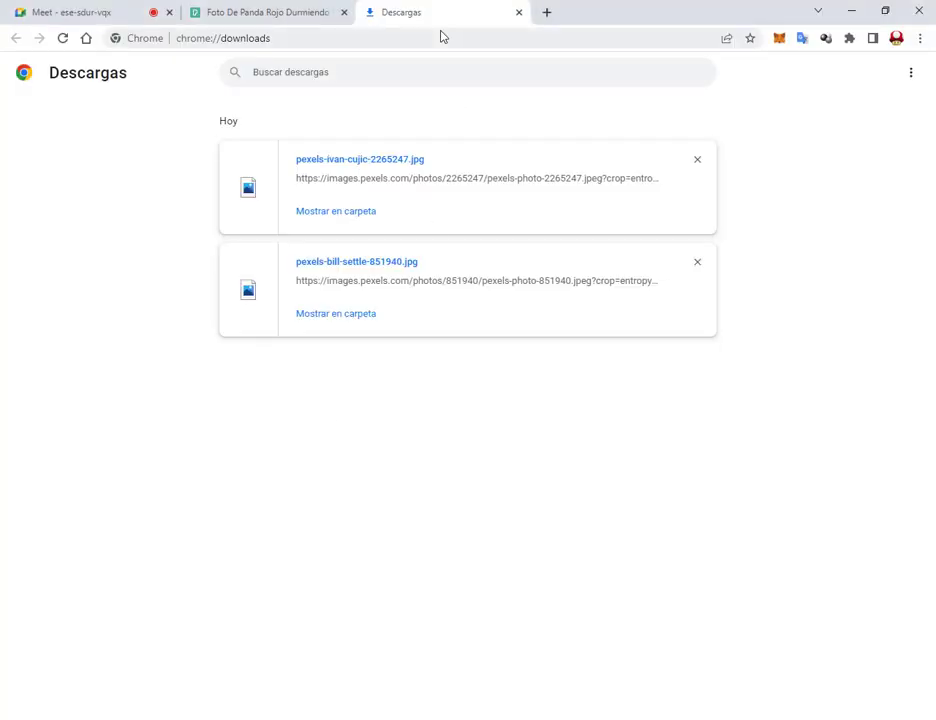
pyautogui.click(328, 5)
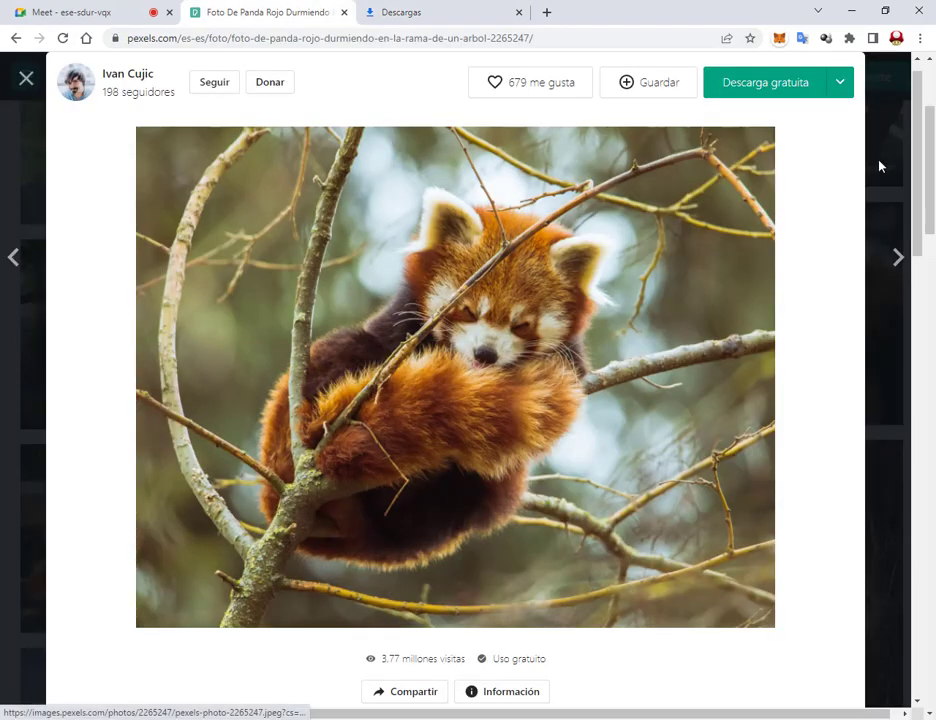
pyautogui.click(880, 166)
pyautogui.scroll(-3, 183, 400)
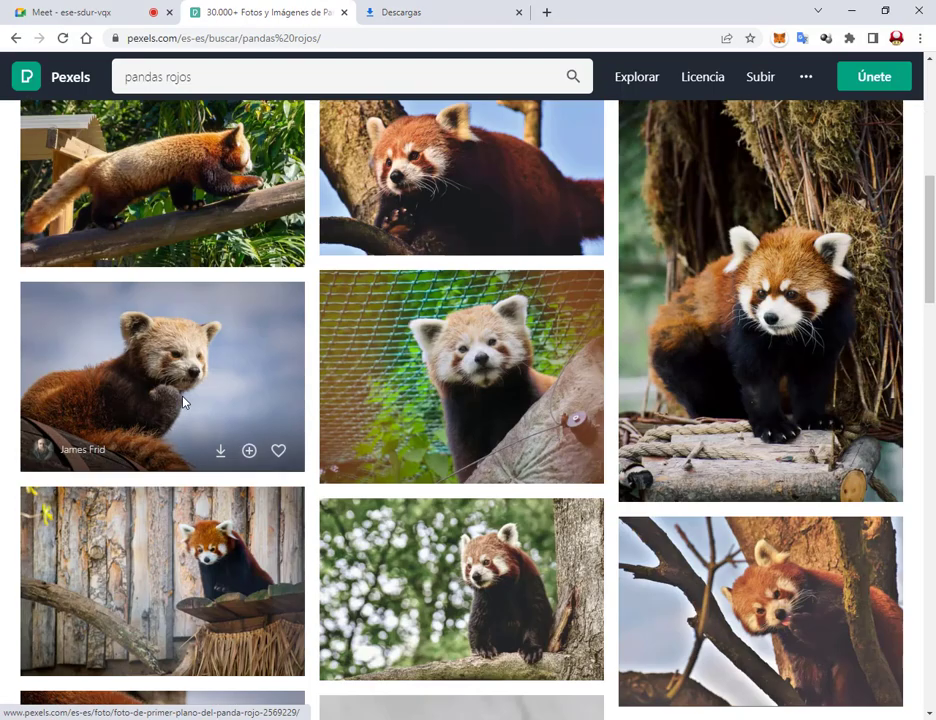
pyautogui.click(410, 405)
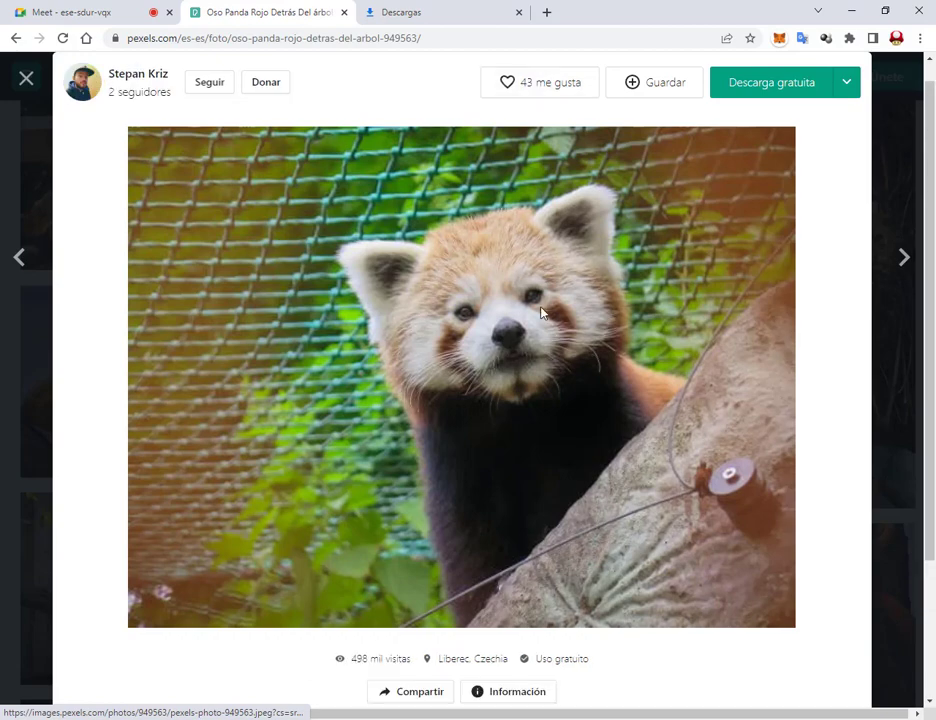
pyautogui.click(846, 84)
pyautogui.click(780, 84)
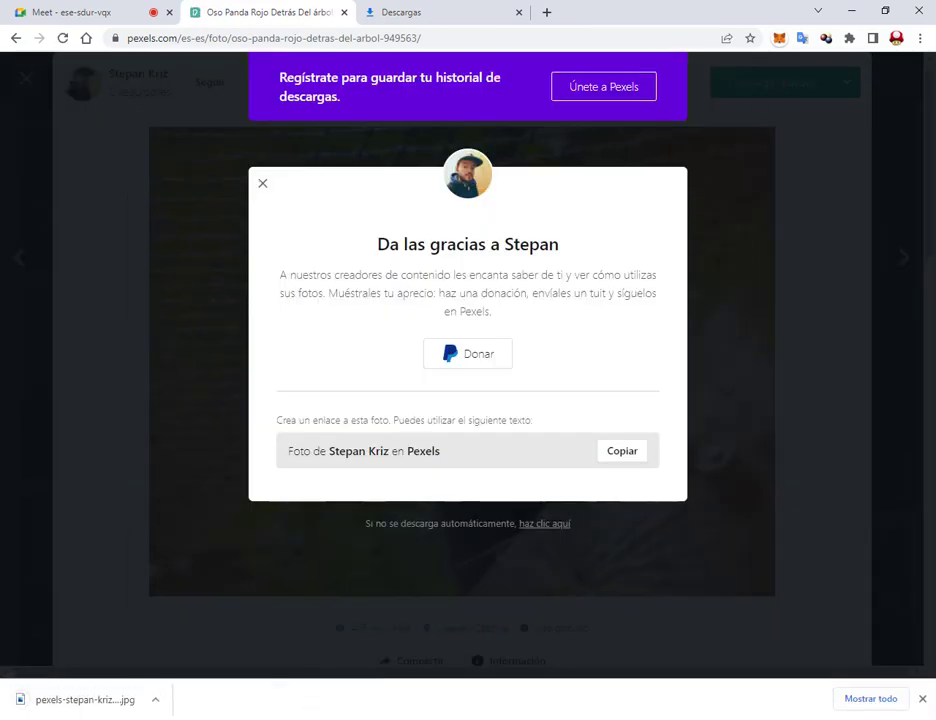
# Step: Drag the downloaded panda photo from Descargas into the Elipse 2 contents
pyautogui.moveTo(158, 716)
pyautogui.click(230, 670)
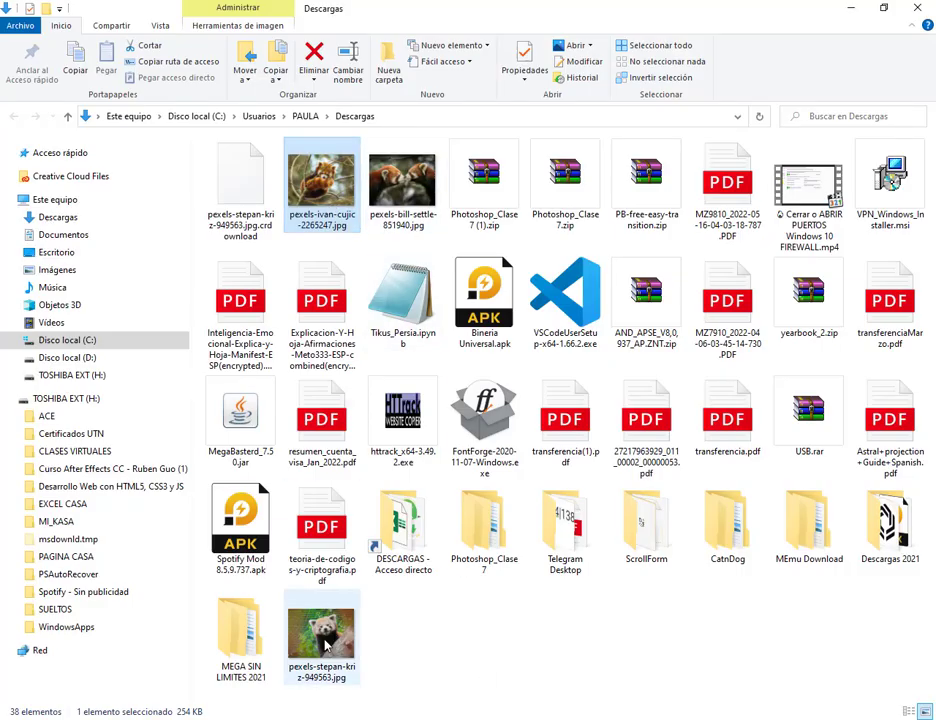
pyautogui.moveTo(321, 640); pyautogui.dragTo(409, 420)
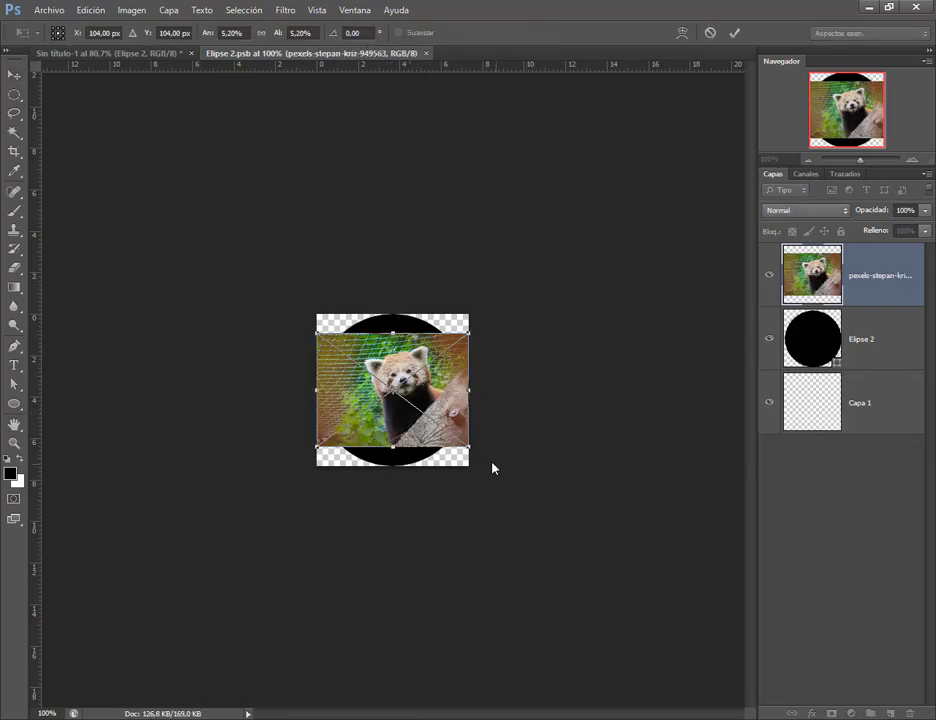
# Step: Enlarge the panda photo to cover the circle and clip it to the shape
pyautogui.moveTo(470, 448); pyautogui.dragTo(491, 480)
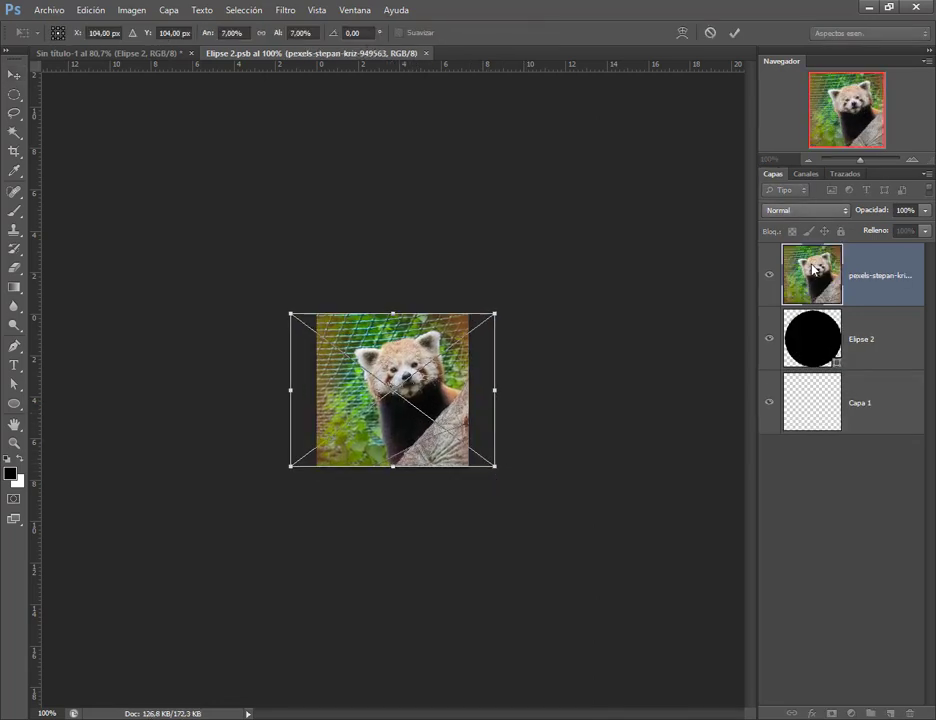
pyautogui.press('Return')
pyautogui.rightClick(896, 274)
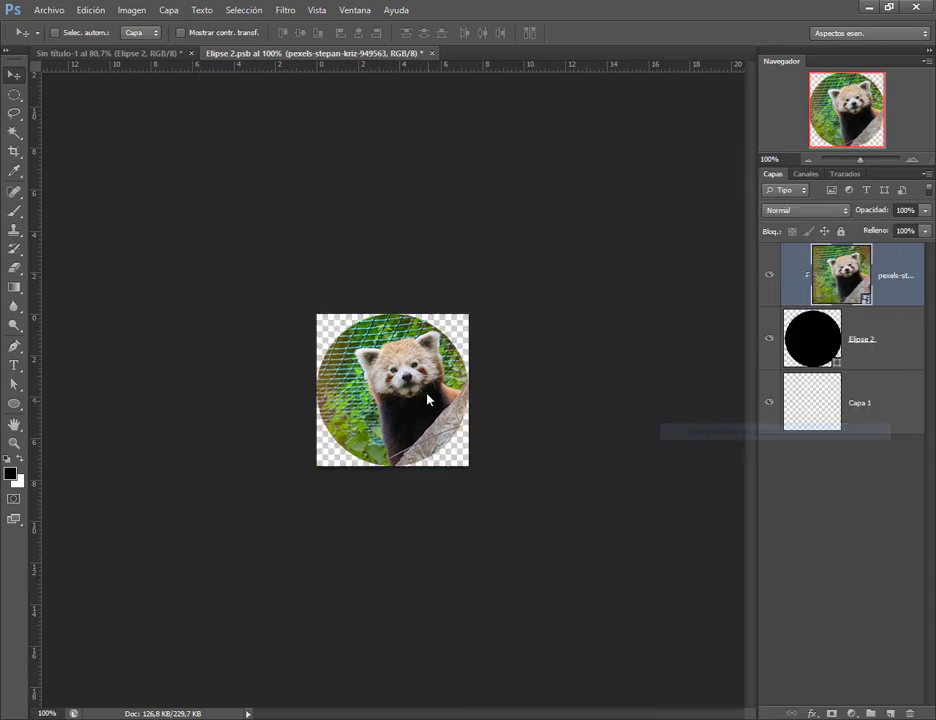
pyautogui.click(725, 431)
# Step: Save the Elipse 2 contents and close its tab to return to the collage
pyautogui.click(50, 10)
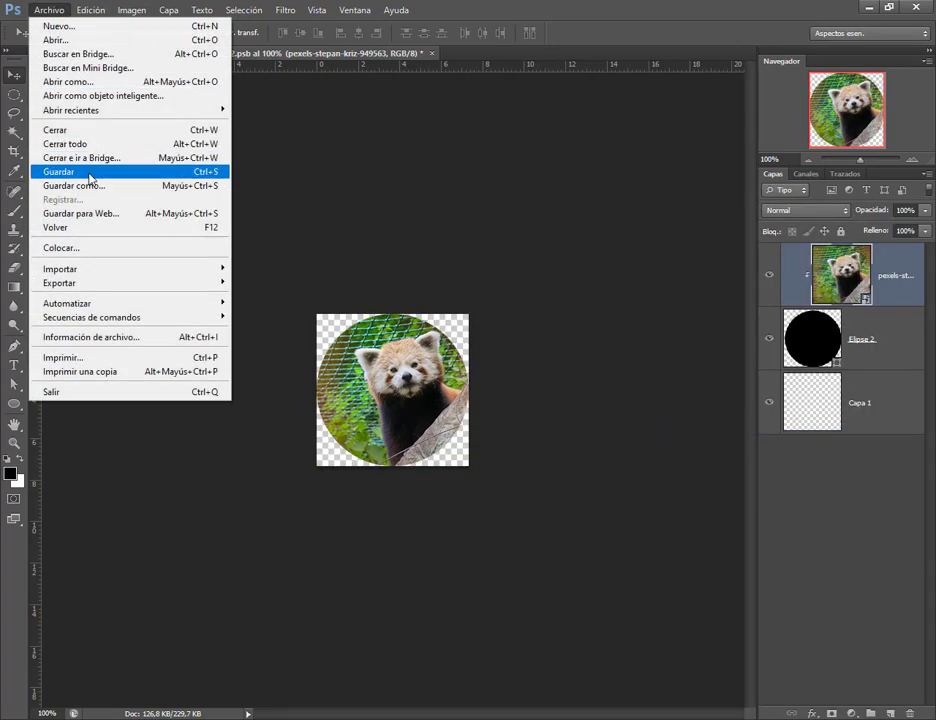
pyautogui.click(70, 172)
pyautogui.click(425, 54)
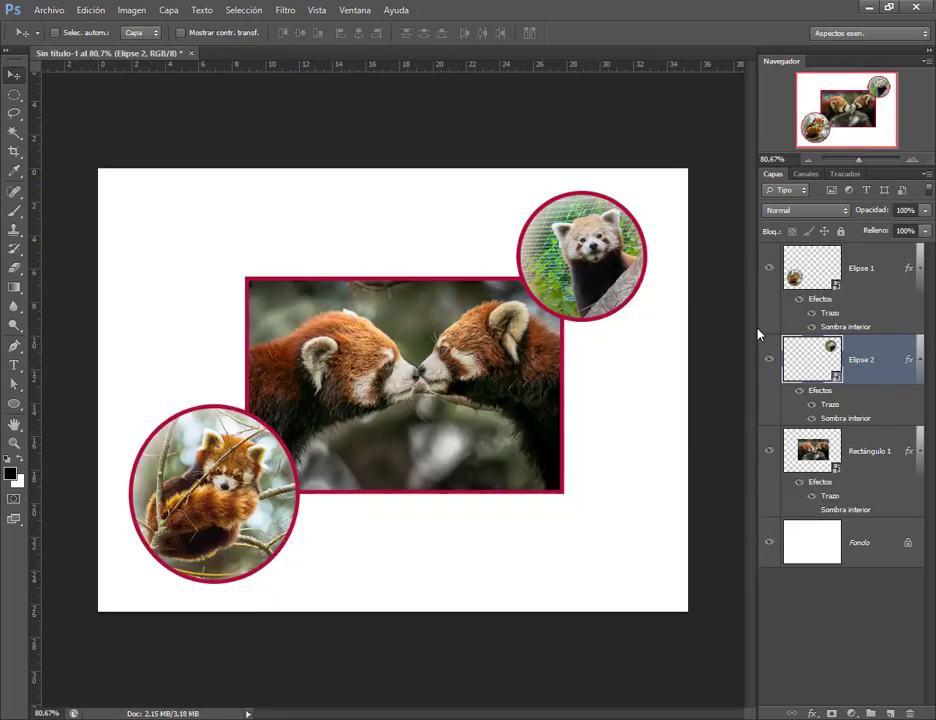
# Step: Select Elipse 1, close Chrome's downloads bar, and close Sin título-1 without saving
pyautogui.hotkey('alt', ']')
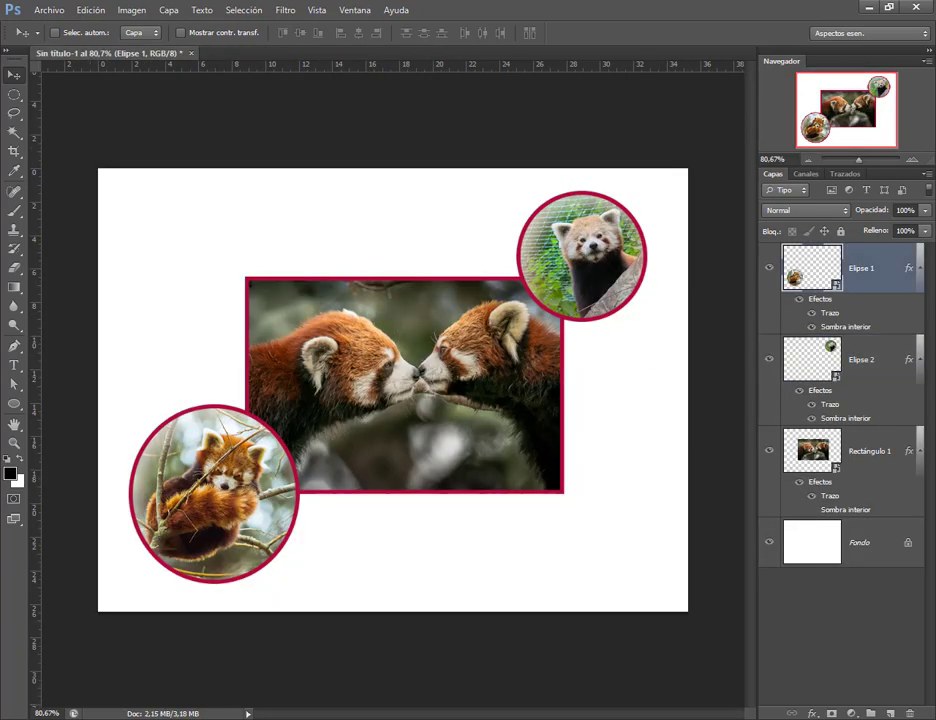
pyautogui.click(96, 660)
pyautogui.click(60, 12)
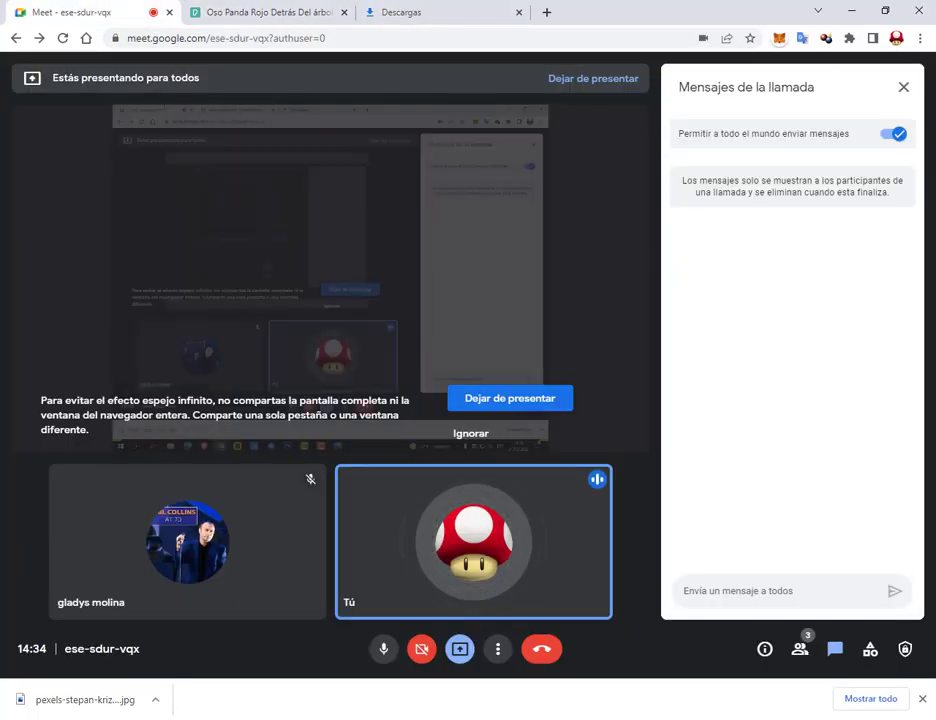
pyautogui.click(922, 699)
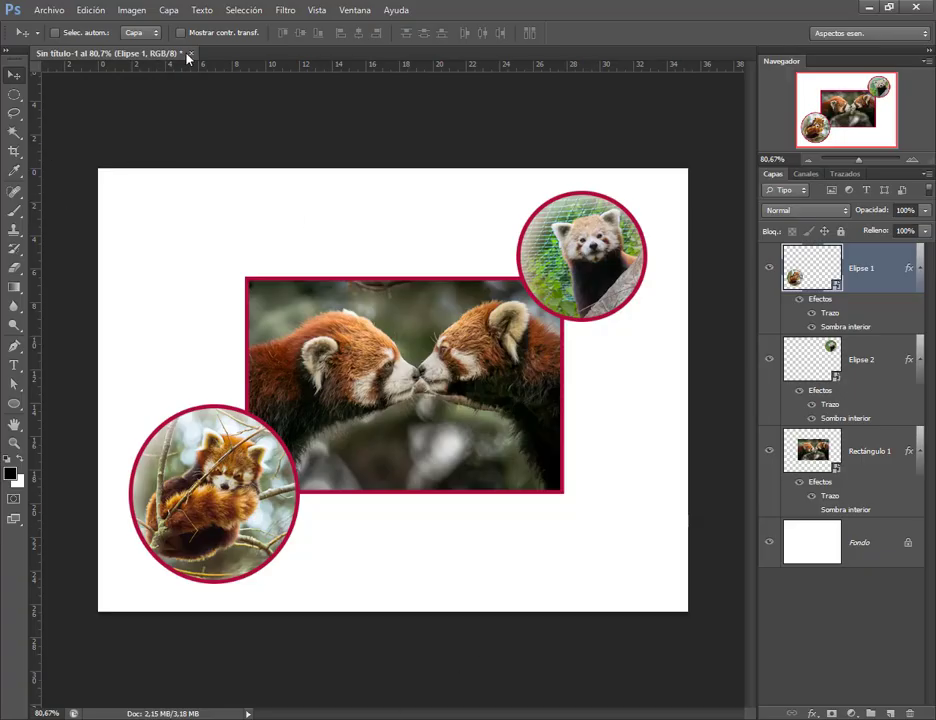
pyautogui.click(188, 54)
pyautogui.click(465, 279)
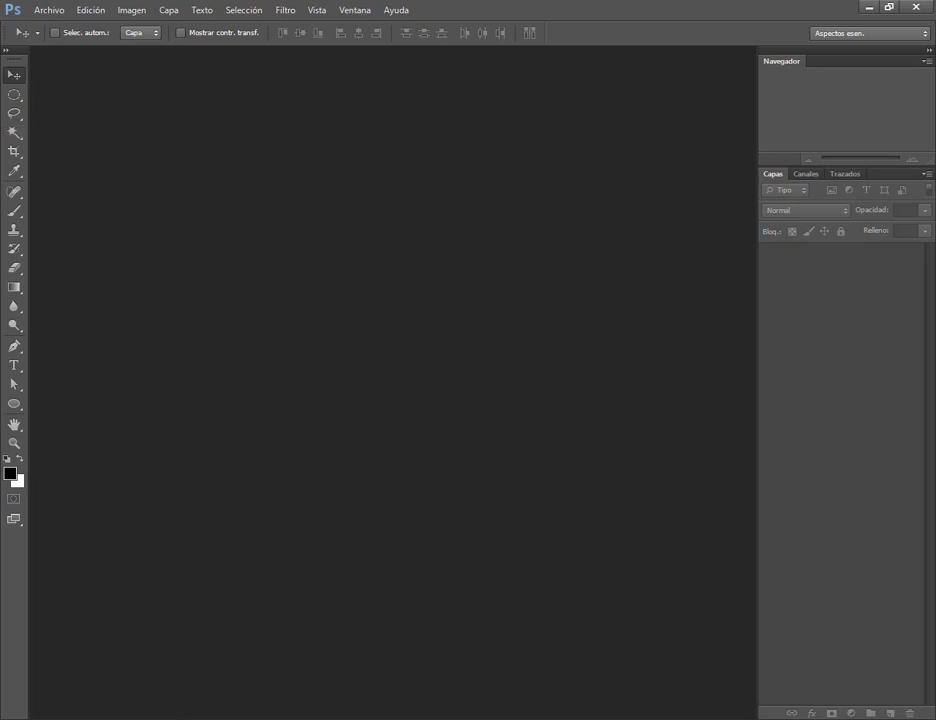
# Step: Show the Photoshop_Clase7 folder and select the Crear un collage de fotos PDF
pyautogui.click(75, 660)
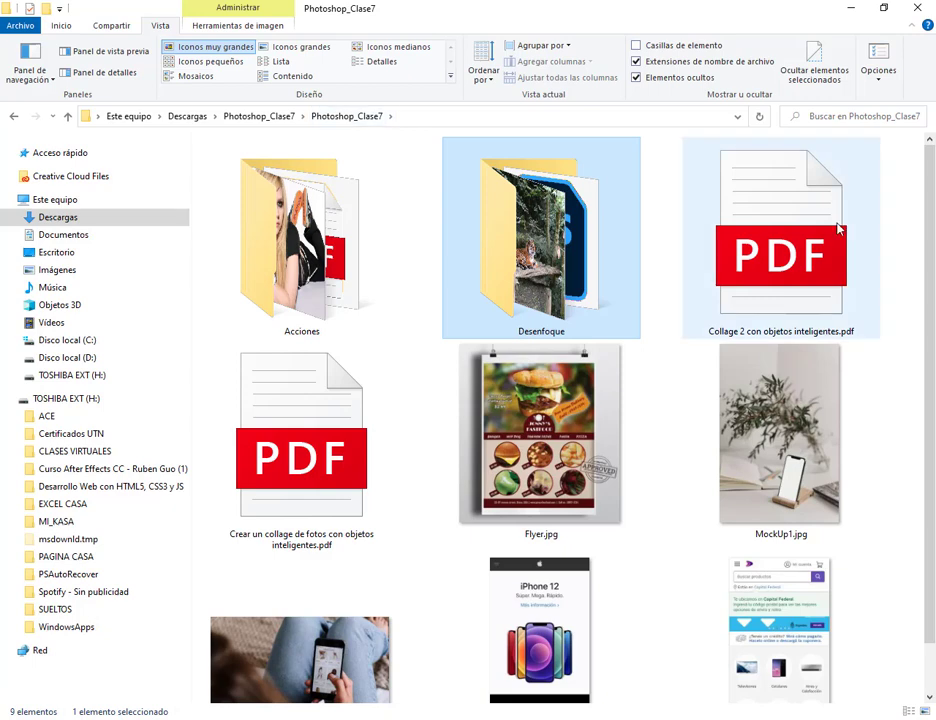
pyautogui.click(368, 468)
pyautogui.press('Left')
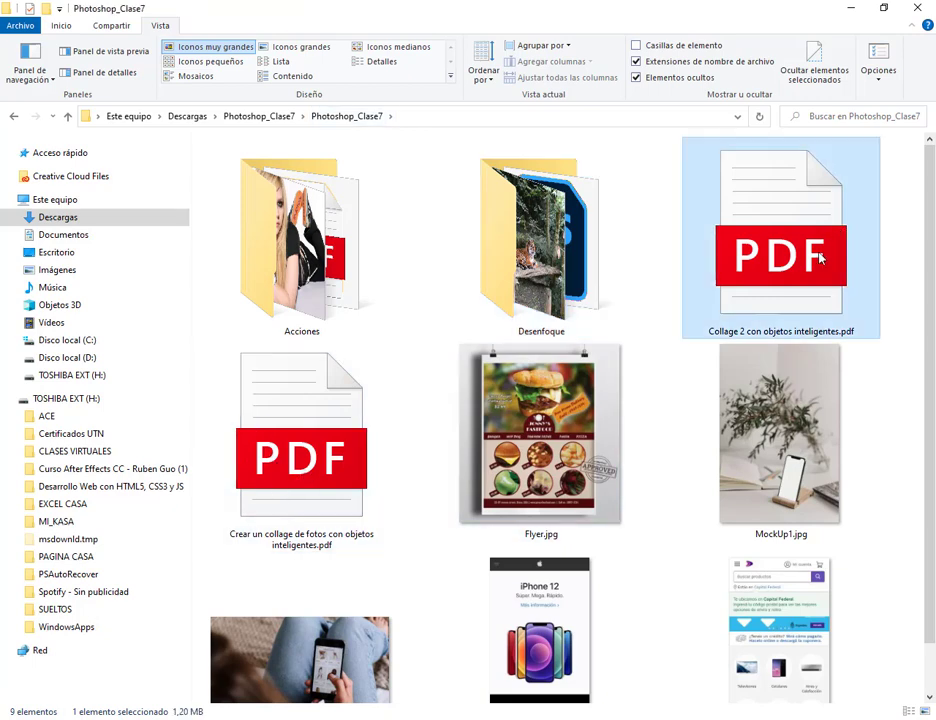
pyautogui.press('Right')
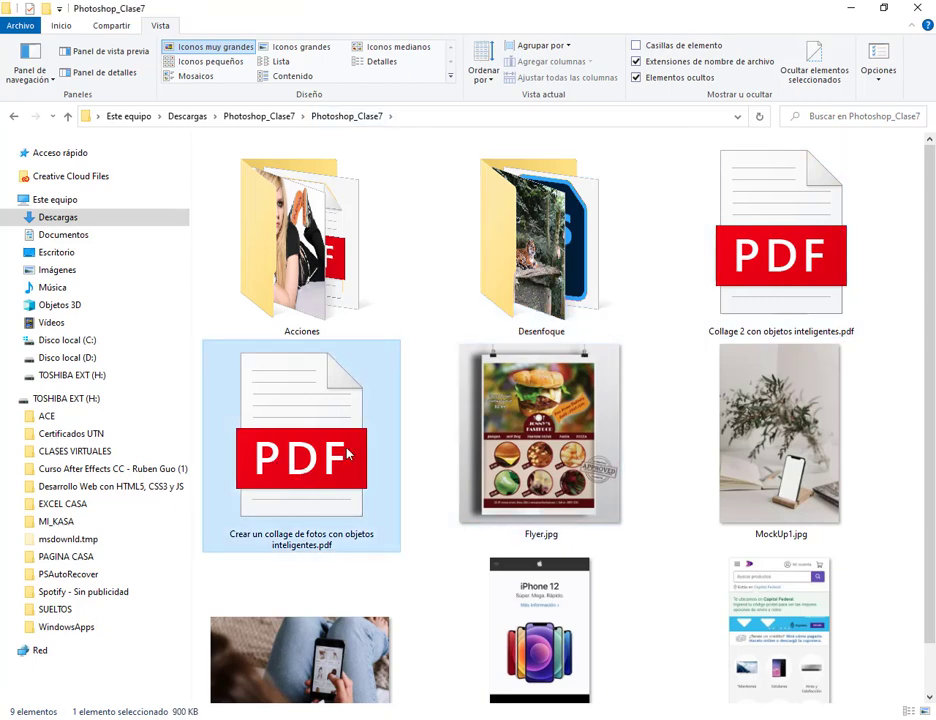
# Step: Open the 'Crear un collage de fotos con objetos inteligentes' tutorial PDF and scroll to page 3
pyautogui.doubleClick(347, 455)
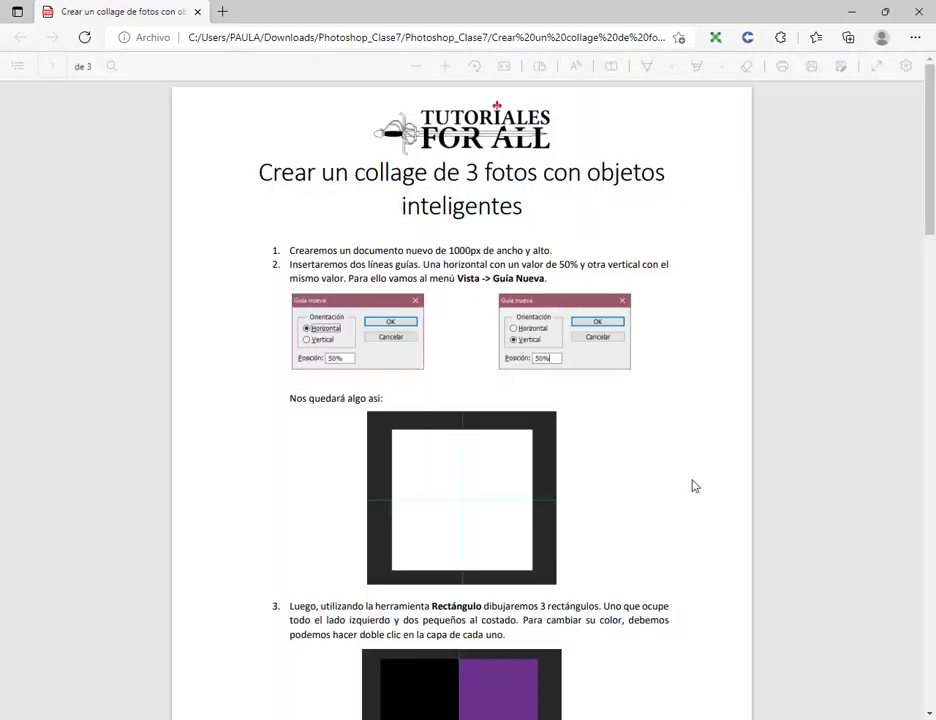
pyautogui.scroll(-15, 412, 439)
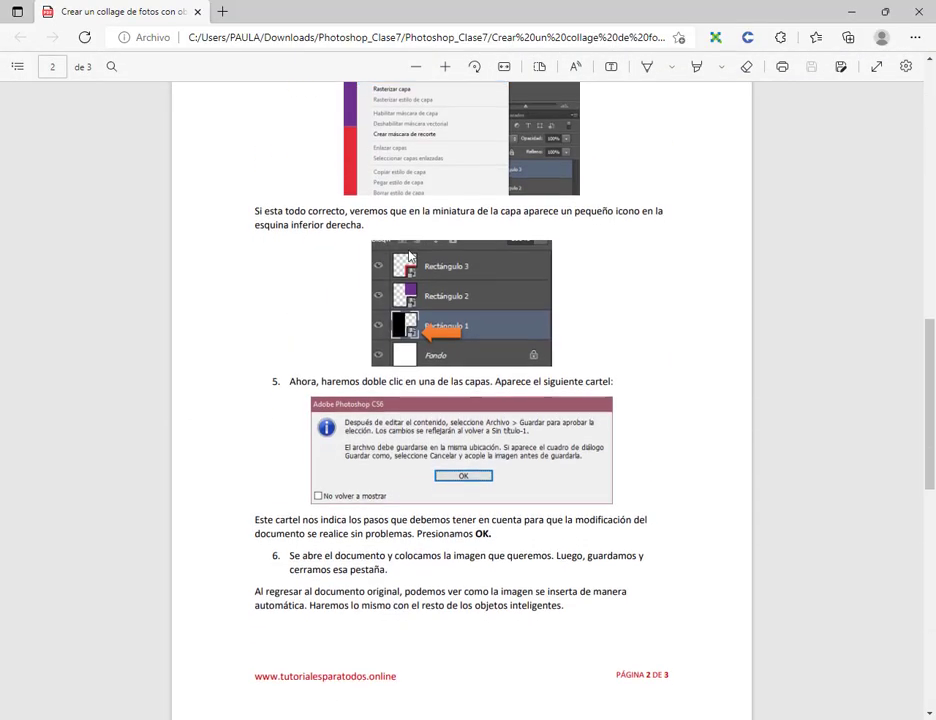
pyautogui.scroll(-2, 410, 259)
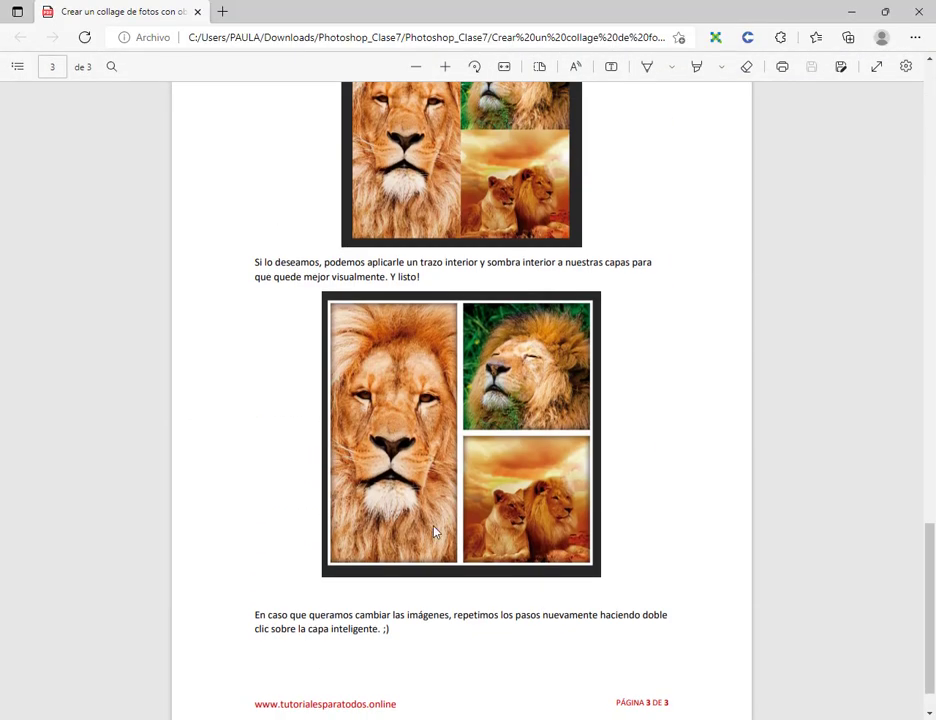
# Step: Open 'Collage 2 con objetos inteligentes.pdf' in a second tab, then return to the first tab
pyautogui.click(849, 9)
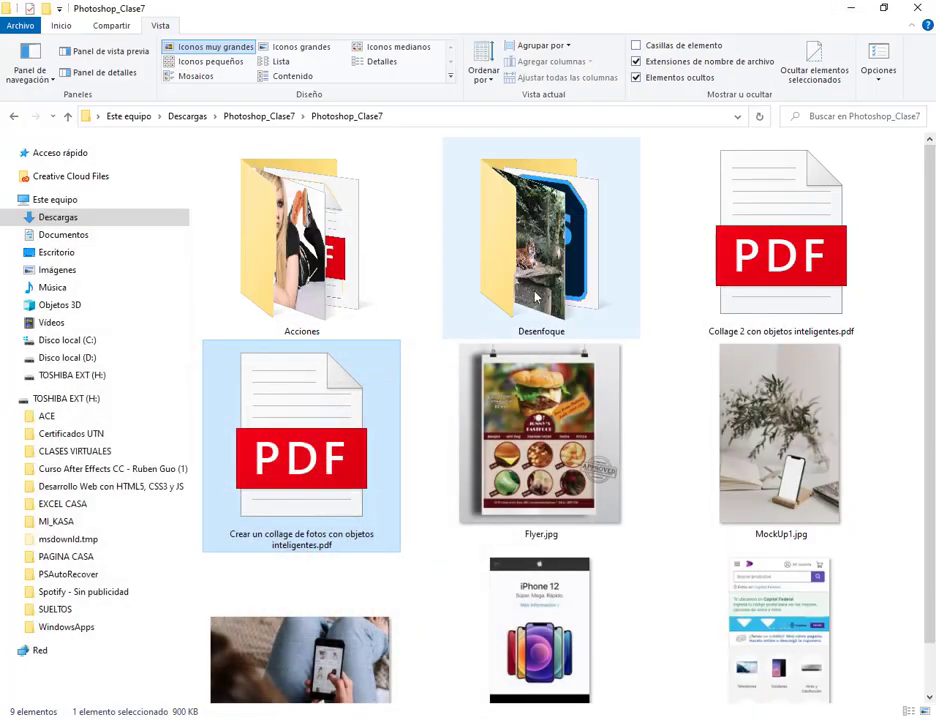
pyautogui.click(768, 255)
pyautogui.doubleClick(768, 255)
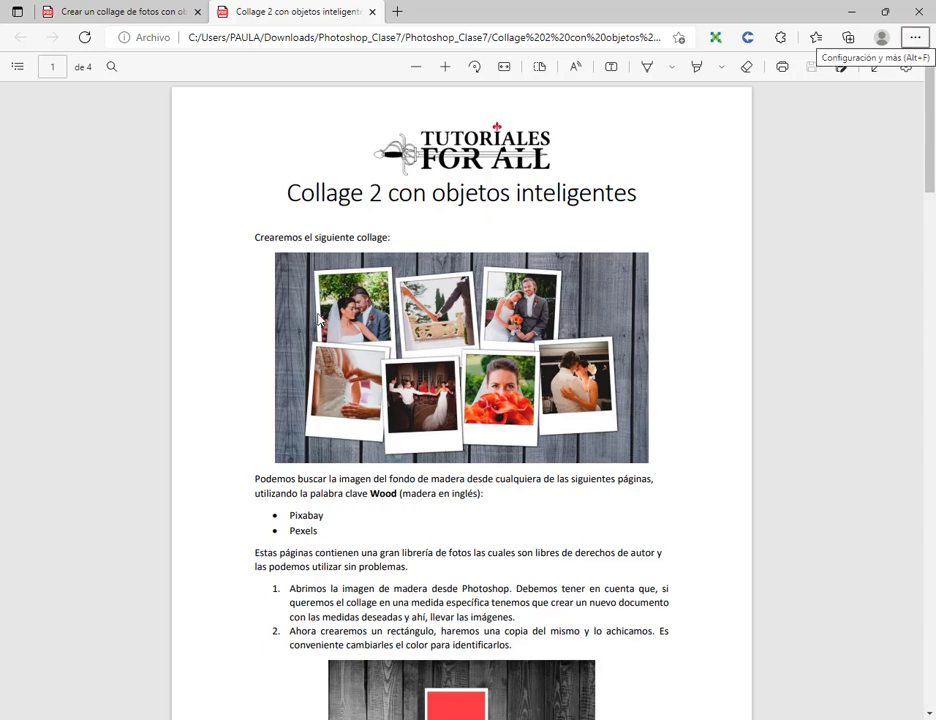
pyautogui.click(114, 9)
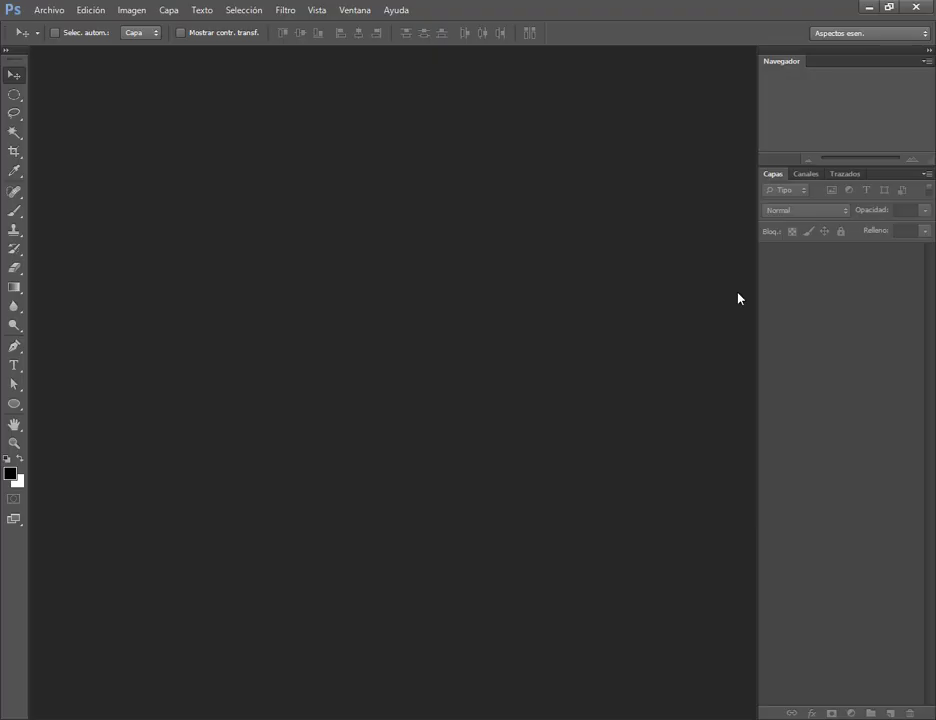
# Step: Create a new 1000 × 1000 px document following tutorial step 1
pyautogui.click(46, 12)
pyautogui.click(50, 27)
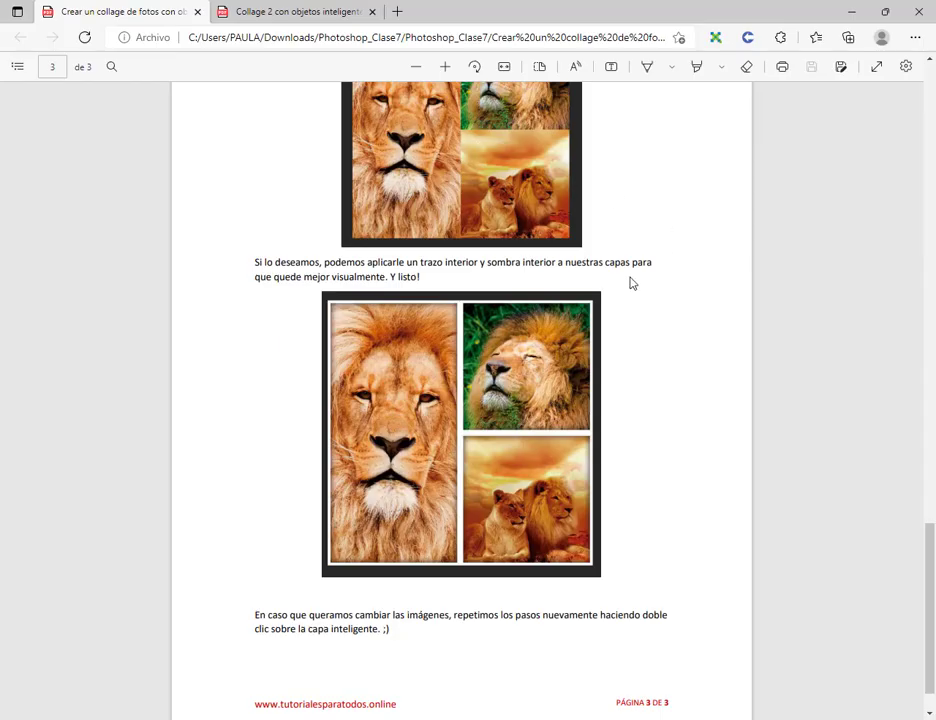
pyautogui.scroll(10, 629, 279)
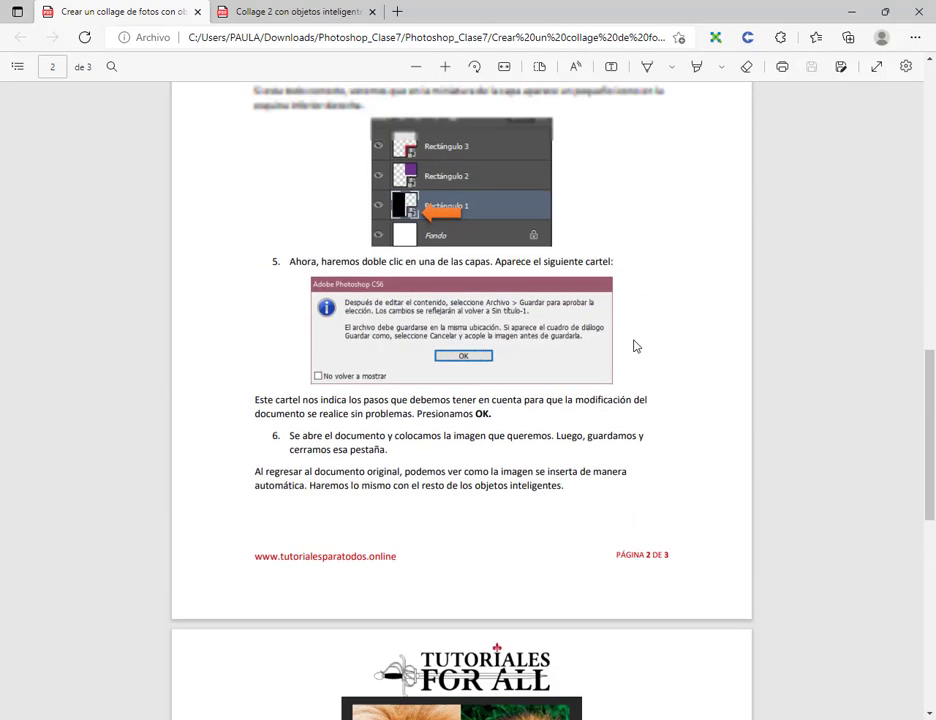
pyautogui.scroll(1, 634, 346)
pyautogui.scroll(-1, 635, 345)
pyautogui.scroll(1, 634, 344)
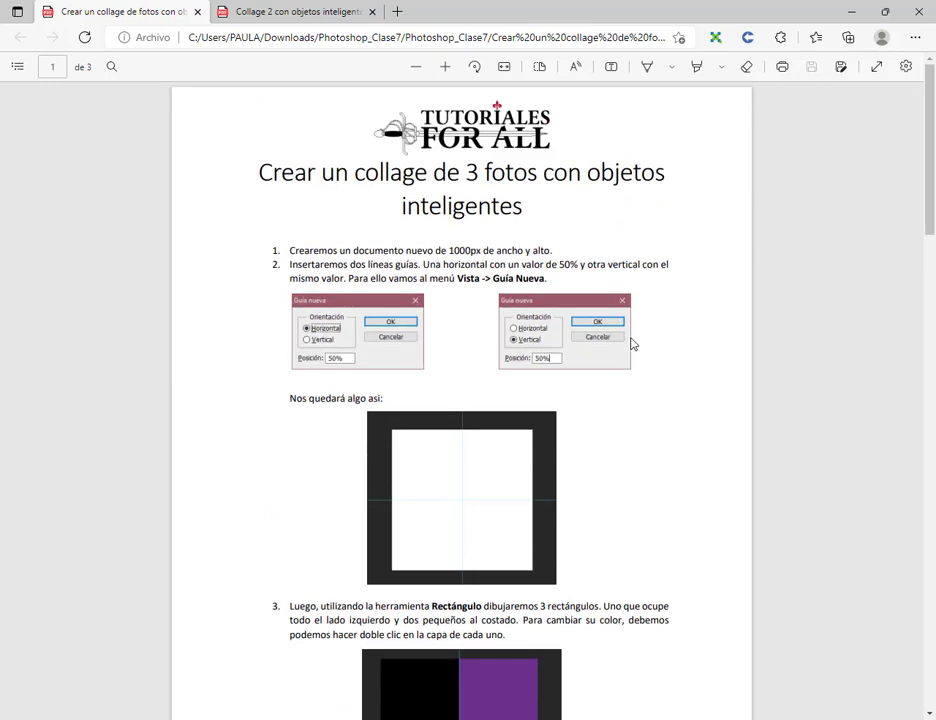
pyautogui.moveTo(289, 250); pyautogui.dragTo(548, 251)
pyautogui.click(447, 446)
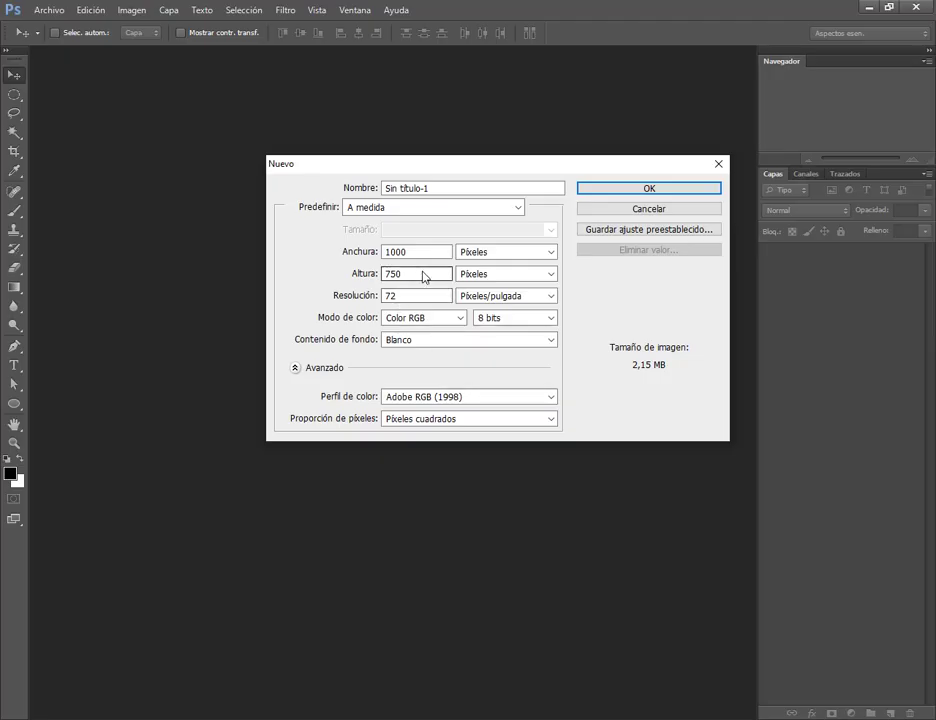
pyautogui.moveTo(424, 274); pyautogui.dragTo(345, 265)
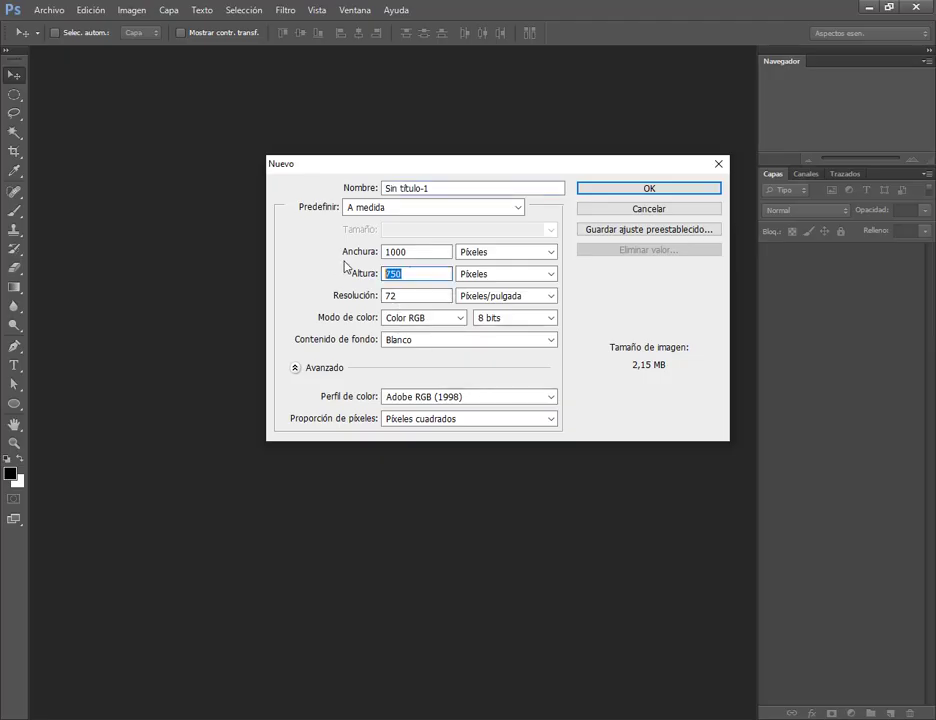
pyautogui.write('1000')
pyautogui.click(643, 192)
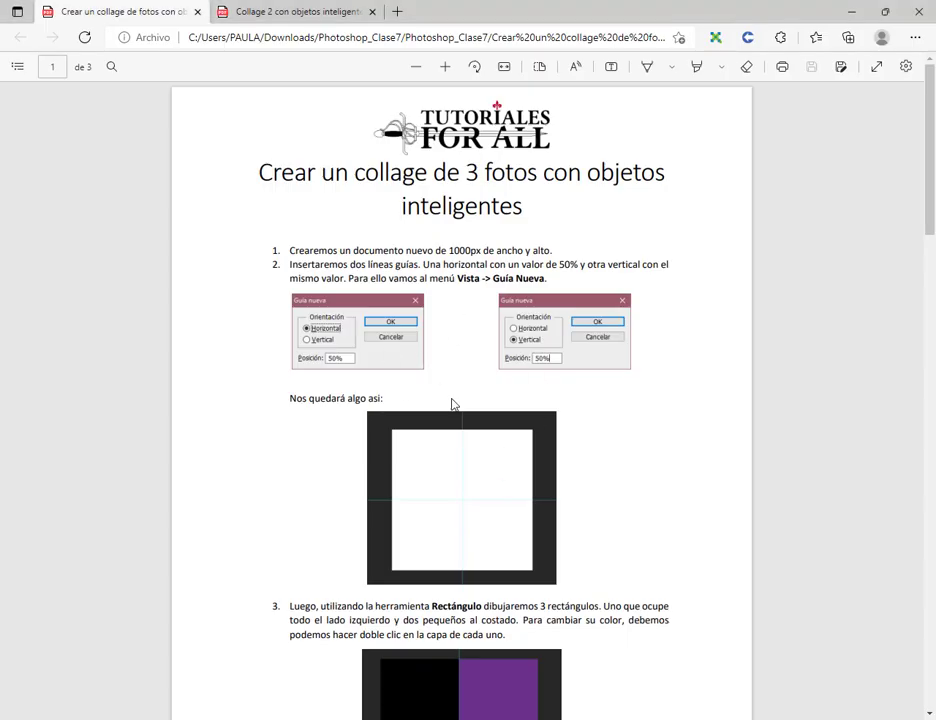
# Step: Read the tutorial's instruction on adding new guides, then return to Photoshop
pyautogui.moveTo(449, 280); pyautogui.dragTo(553, 285)
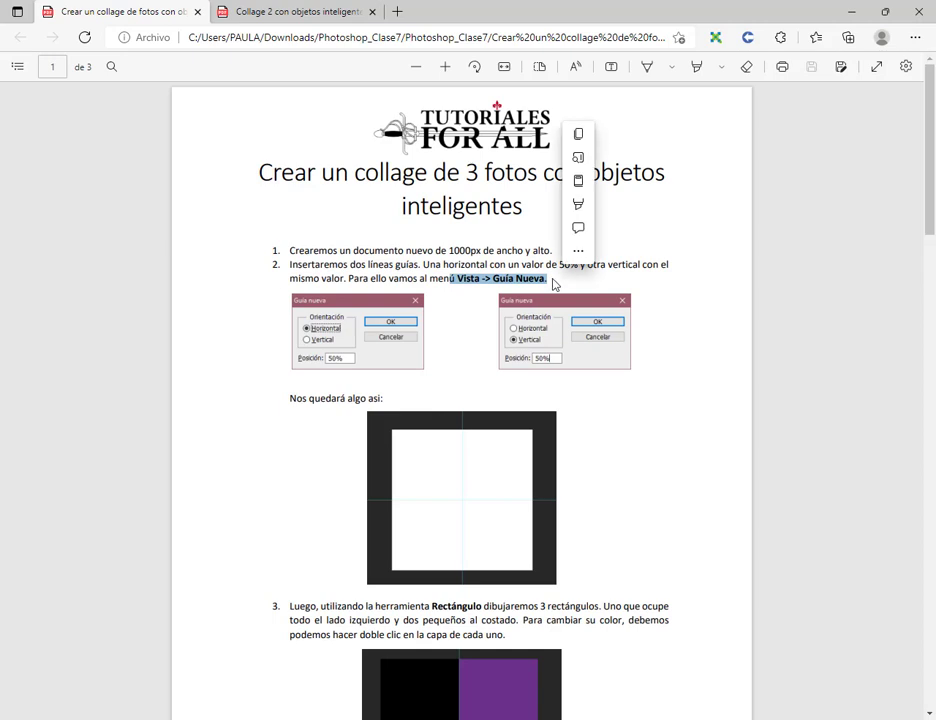
pyautogui.click(542, 283)
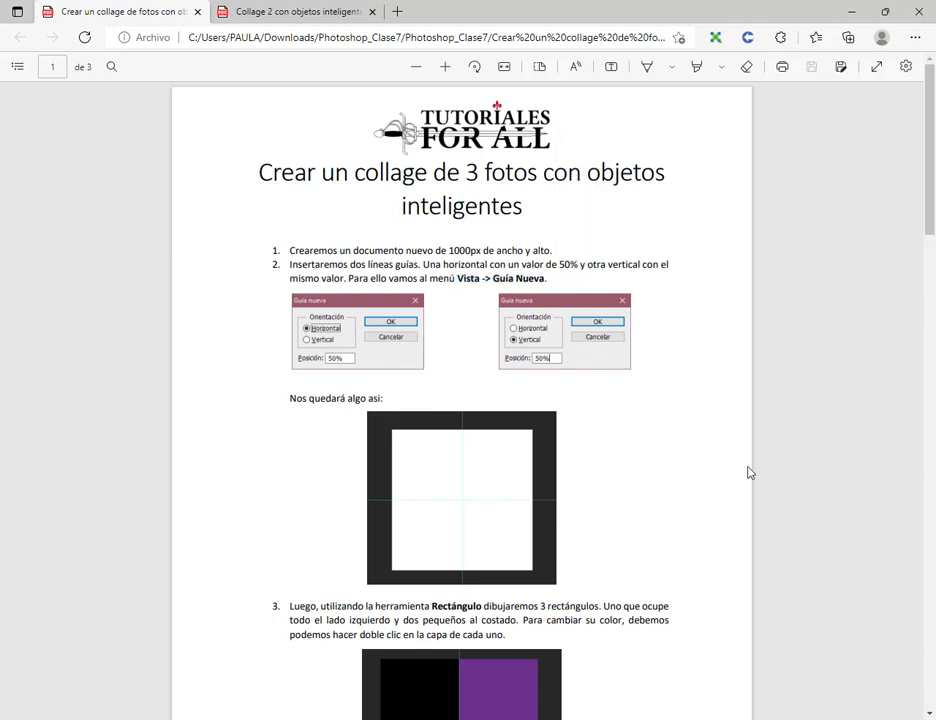
pyautogui.hotkey('alt', 'Tab')
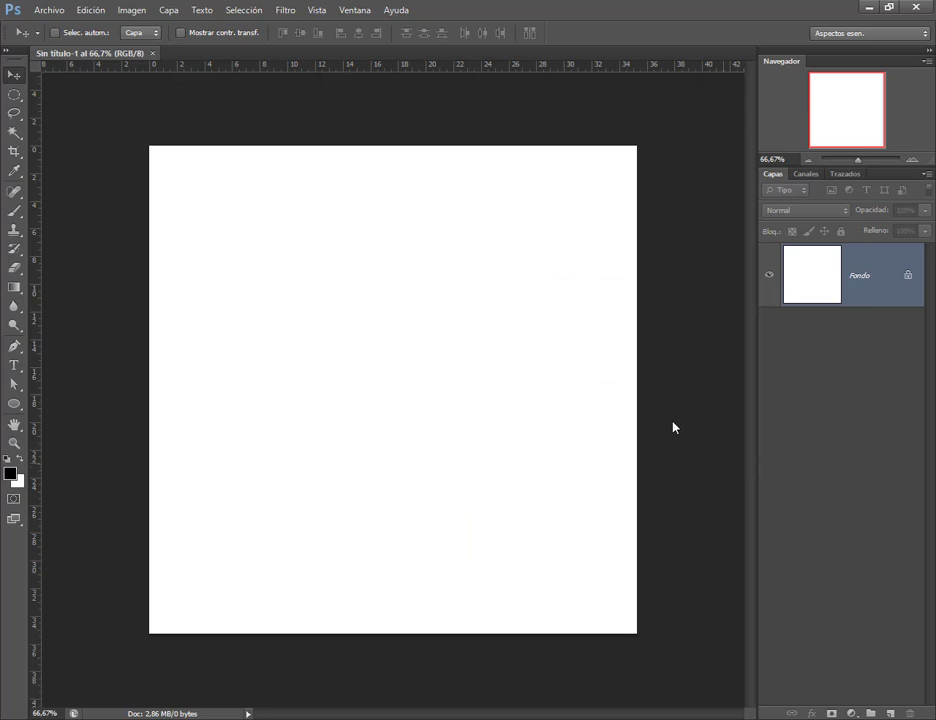
# Step: Add a vertical guide at 50% through the canvas centre
pyautogui.click(314, 15)
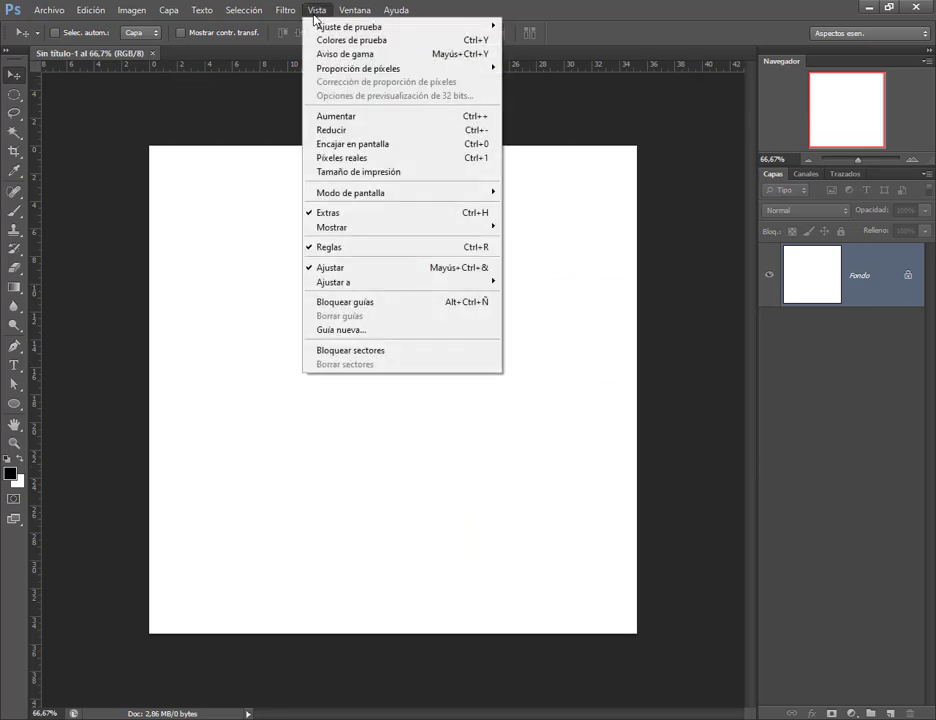
pyautogui.click(340, 330)
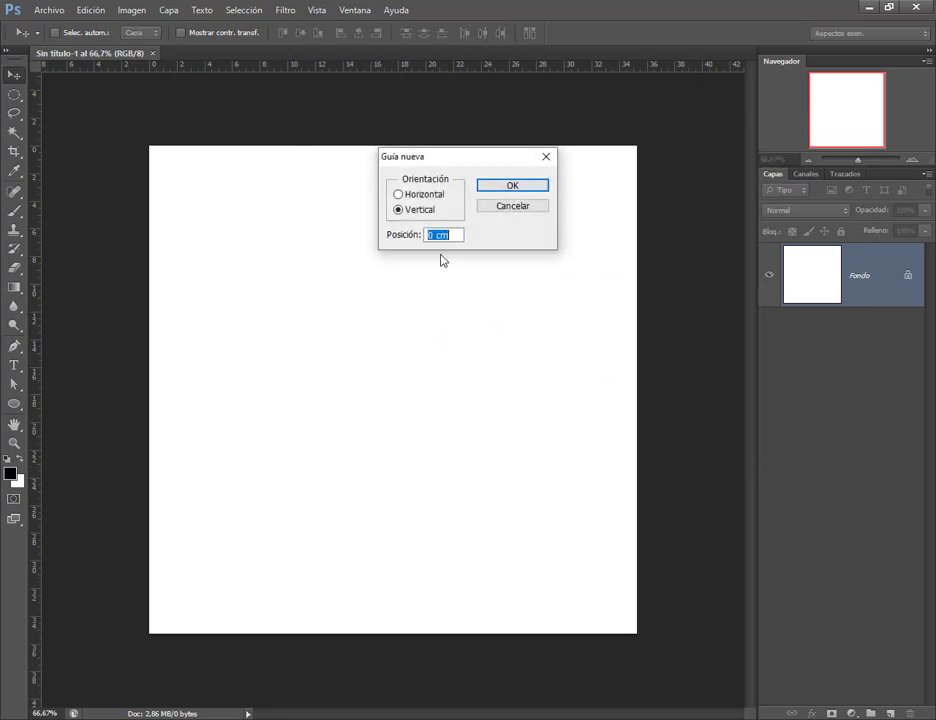
pyautogui.write('50')
pyautogui.press('Return')
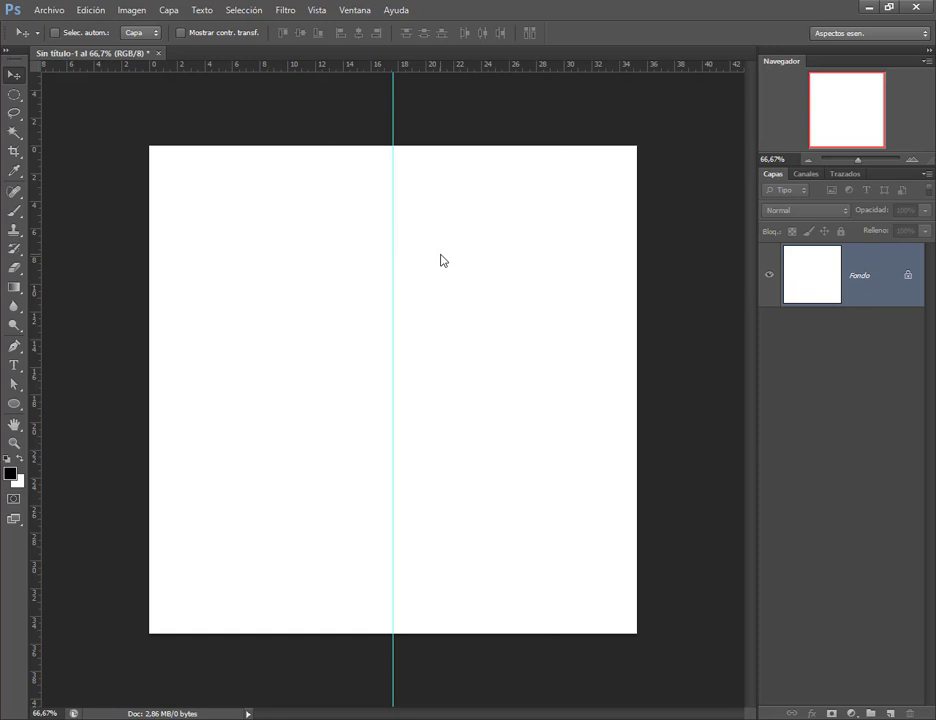
# Step: Add a horizontal guide at 50, then zoom out to find it below the page
pyautogui.click(315, 8)
pyautogui.click(403, 330)
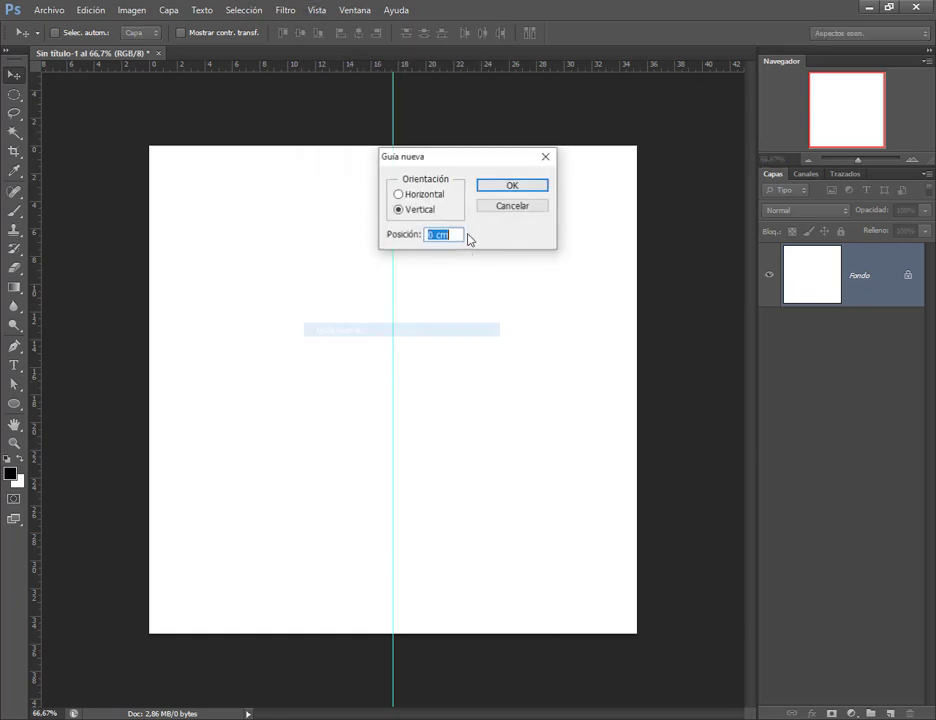
pyautogui.click(412, 194)
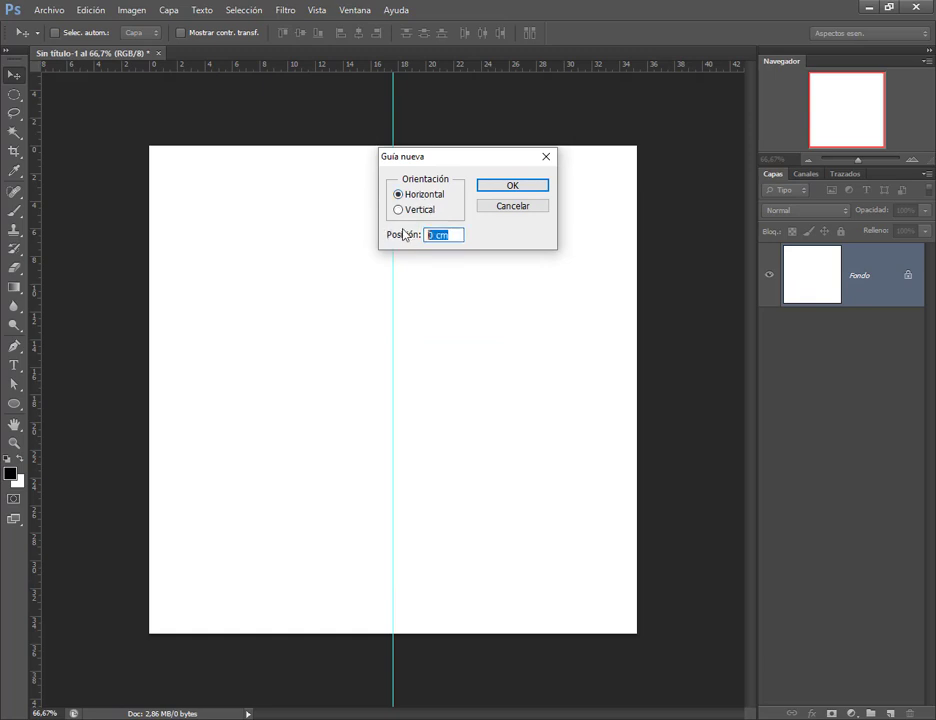
pyautogui.write('50')
pyautogui.press('Return')
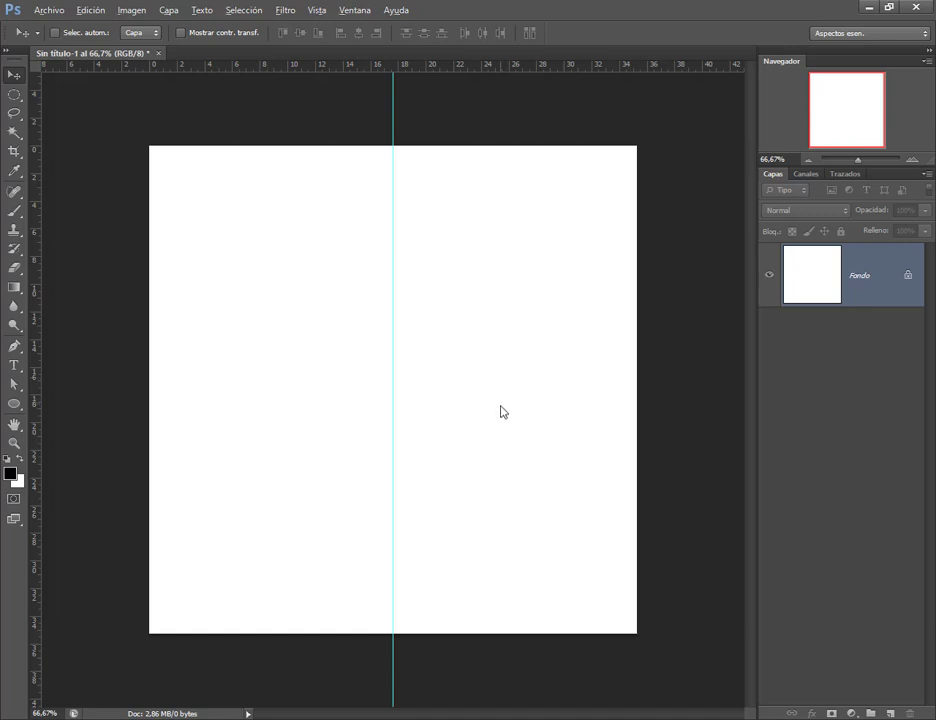
pyautogui.hotkey('ctrl', '-')
pyautogui.hotkey('ctrl', '-')
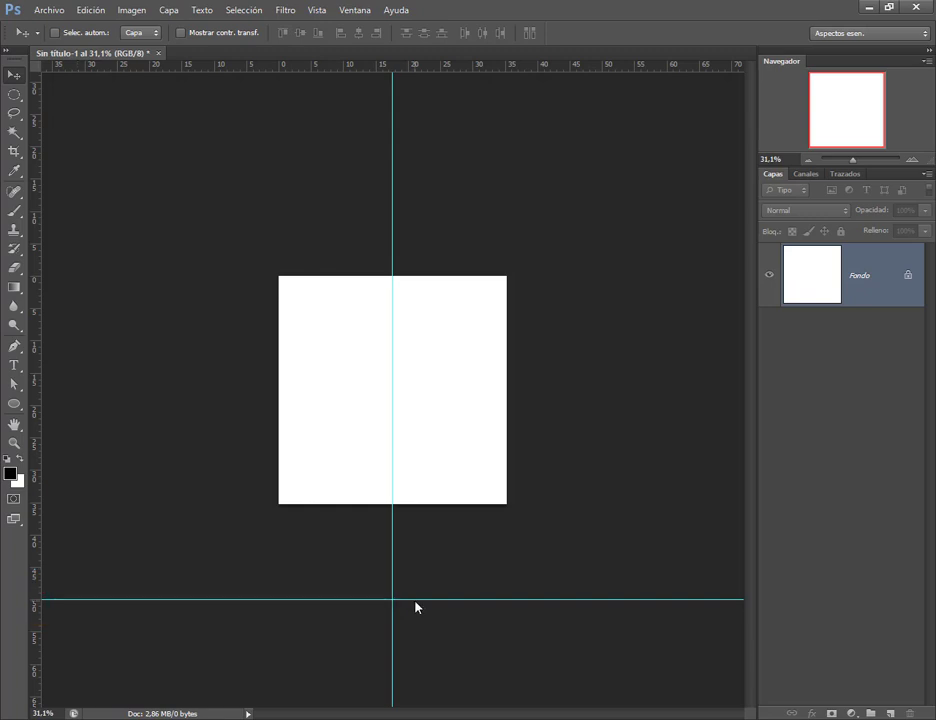
# Step: Drag the misplaced horizontal guide off the canvas and zoom back in
pyautogui.moveTo(415, 606); pyautogui.dragTo(377, 52)
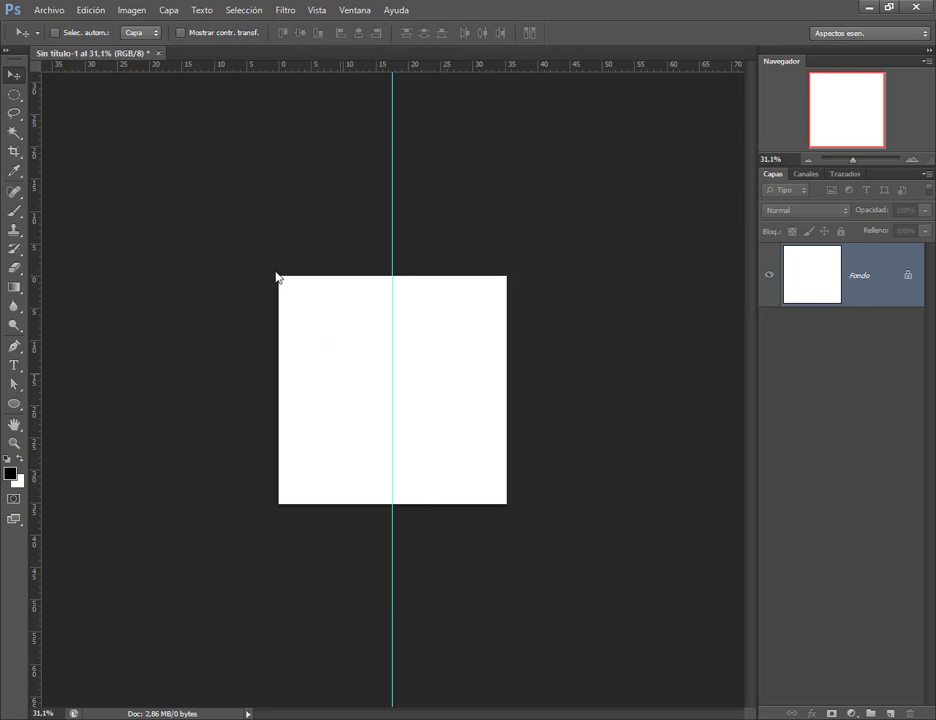
pyautogui.moveTo(277, 277); pyautogui.dragTo(510, 511)
pyautogui.scroll(3, 396, 431)
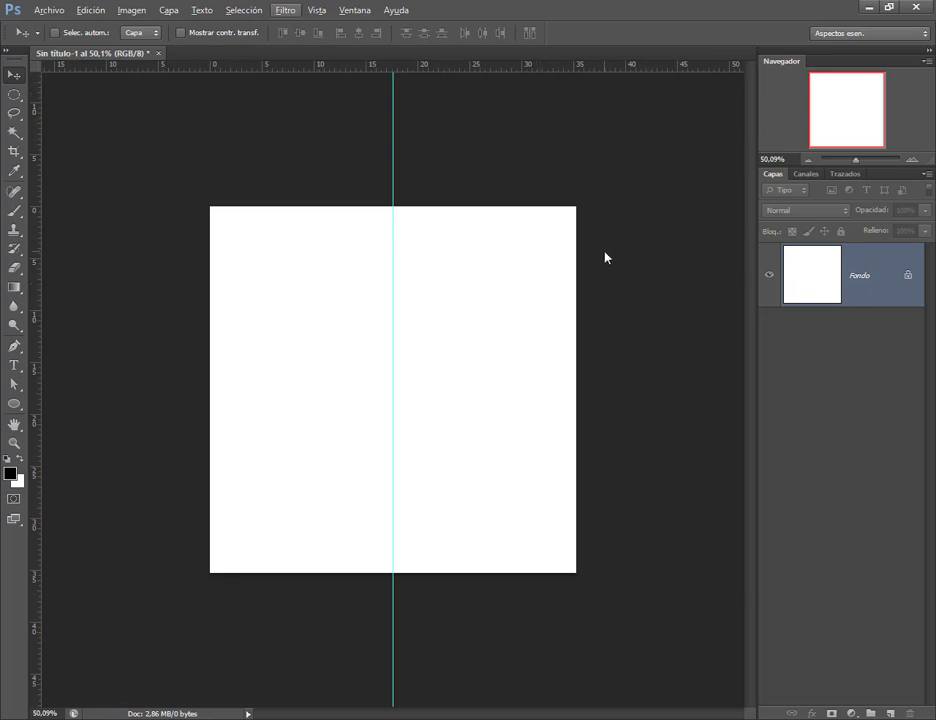
# Step: Add a horizontal guide at 50% across the canvas middle
pyautogui.click(320, 12)
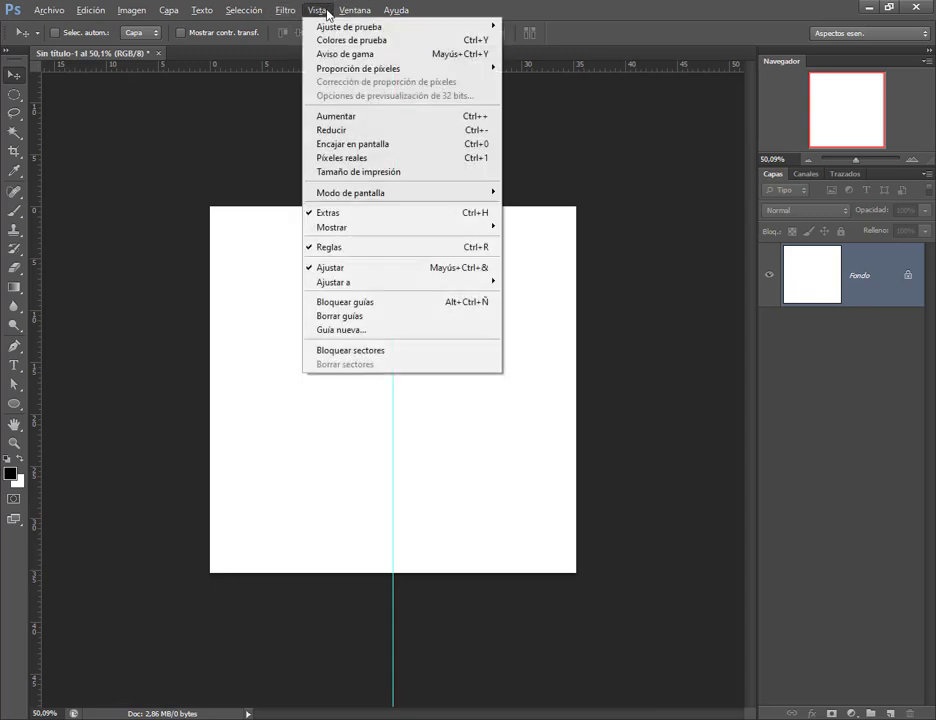
pyautogui.click(390, 331)
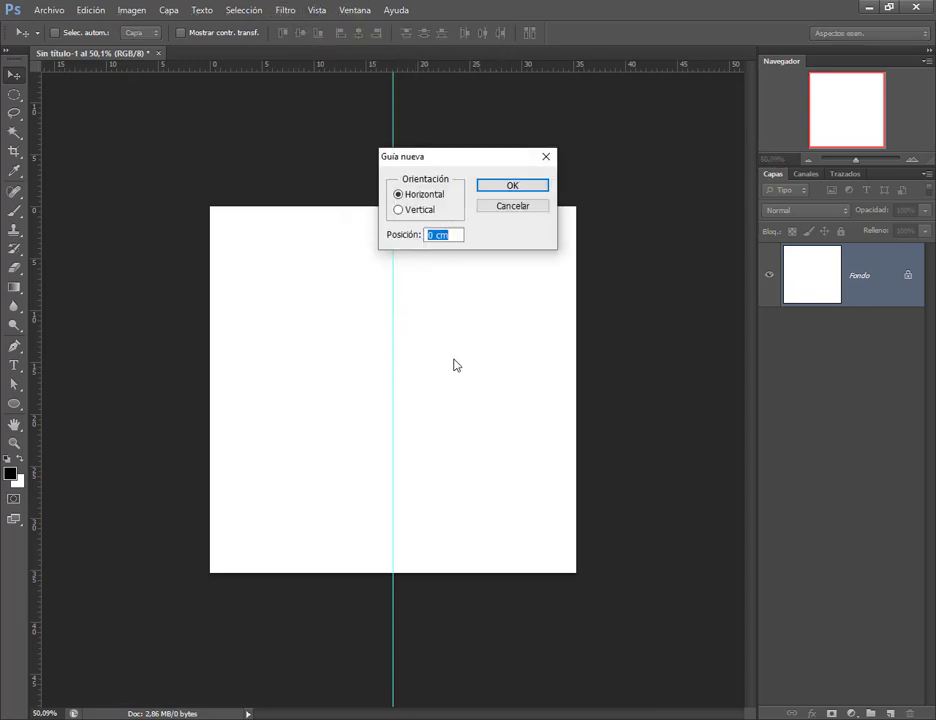
pyautogui.write('50')
pyautogui.press('Return')
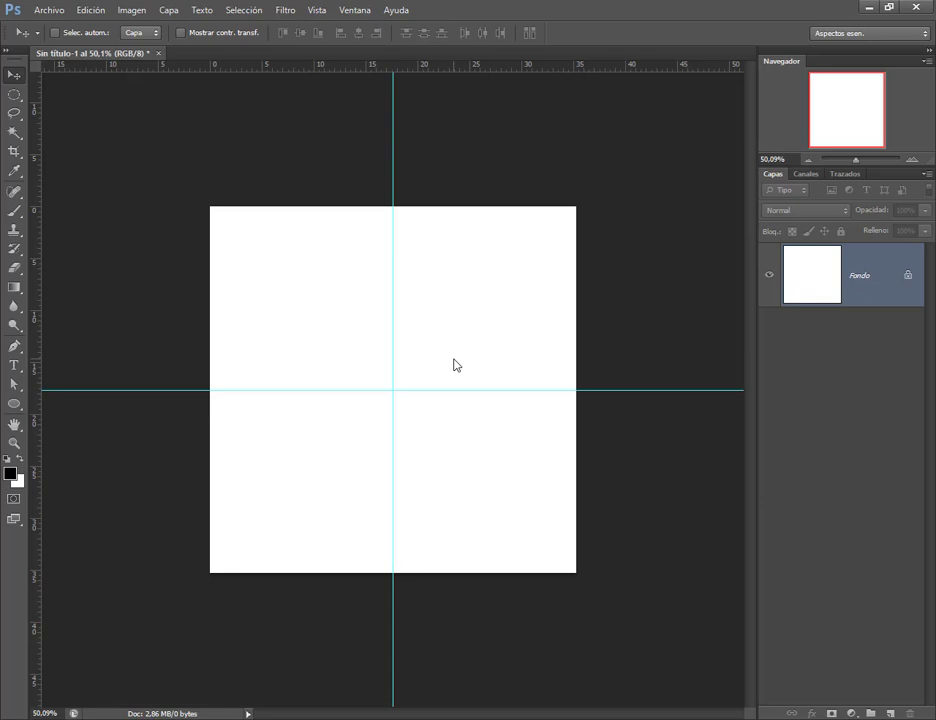
pyautogui.hotkey('alt', 'Tab')
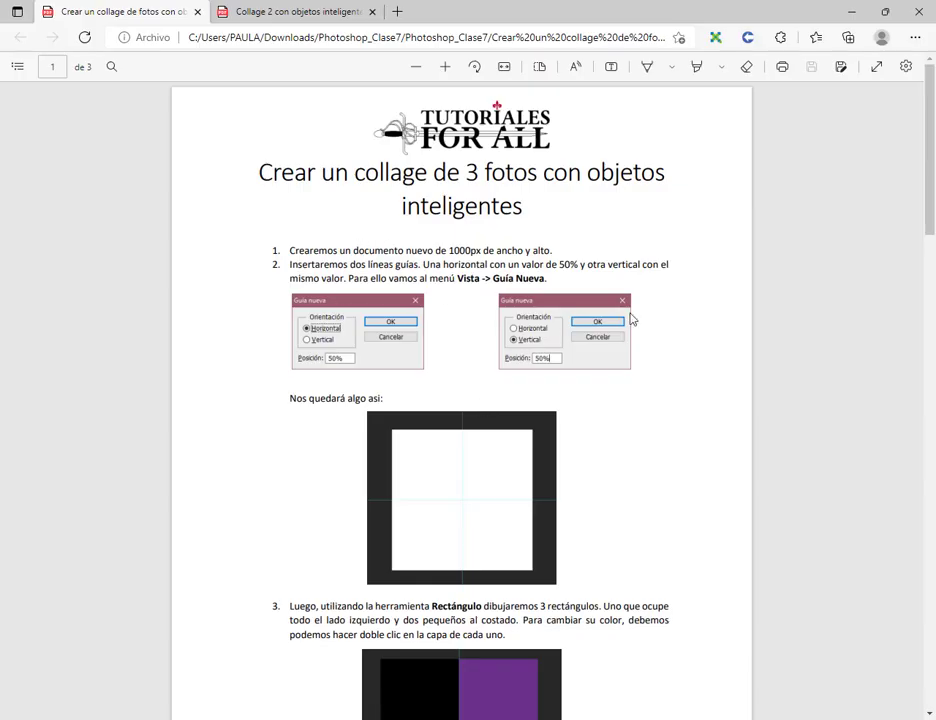
# Step: Scroll through tutorial steps 3–5, marking key words like 'Rectángulo' and '3' while reading
pyautogui.scroll(-3, 638, 312)
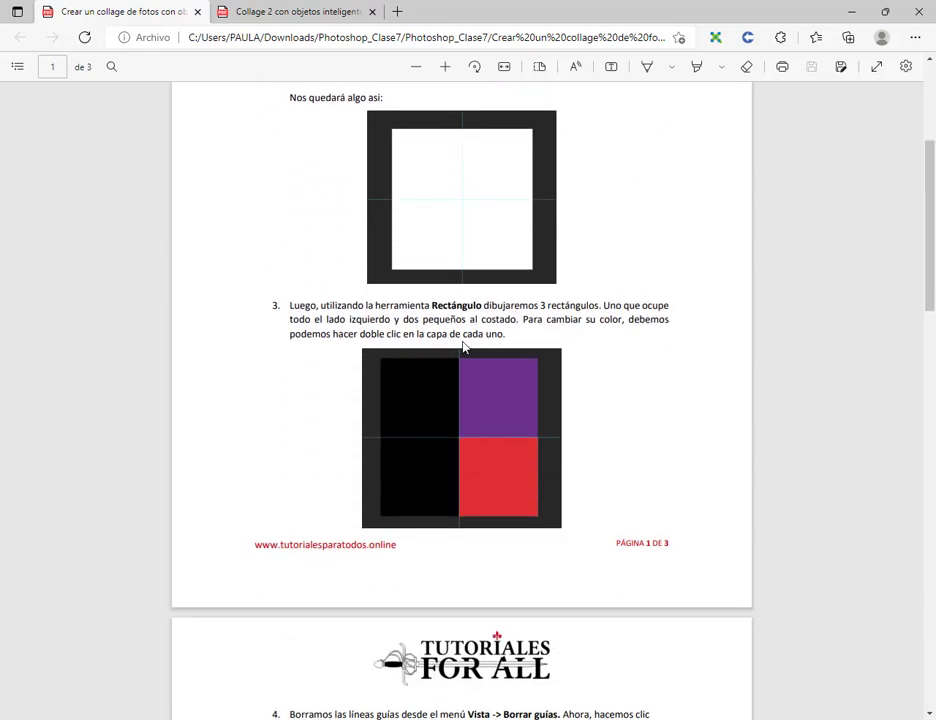
pyautogui.doubleClick(458, 306)
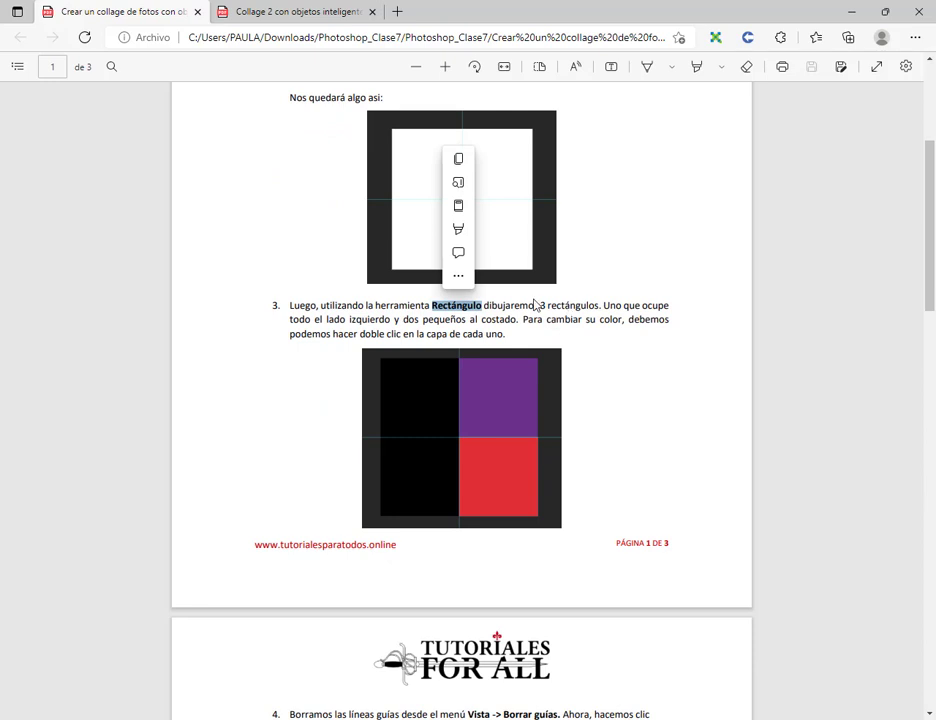
pyautogui.moveTo(535, 305); pyautogui.dragTo(549, 306)
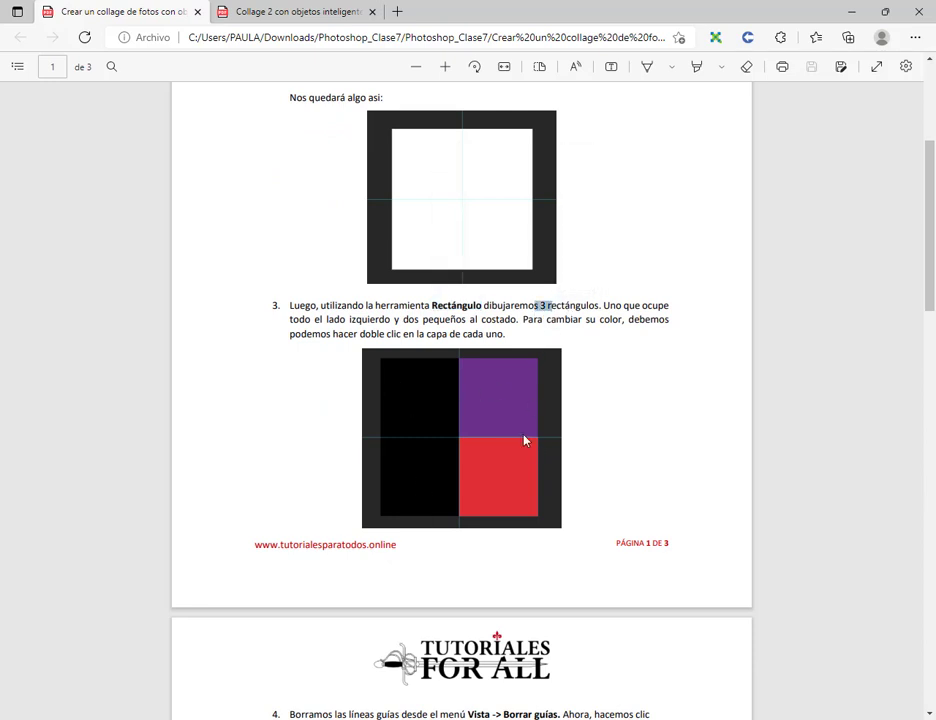
pyautogui.scroll(-3, 603, 389)
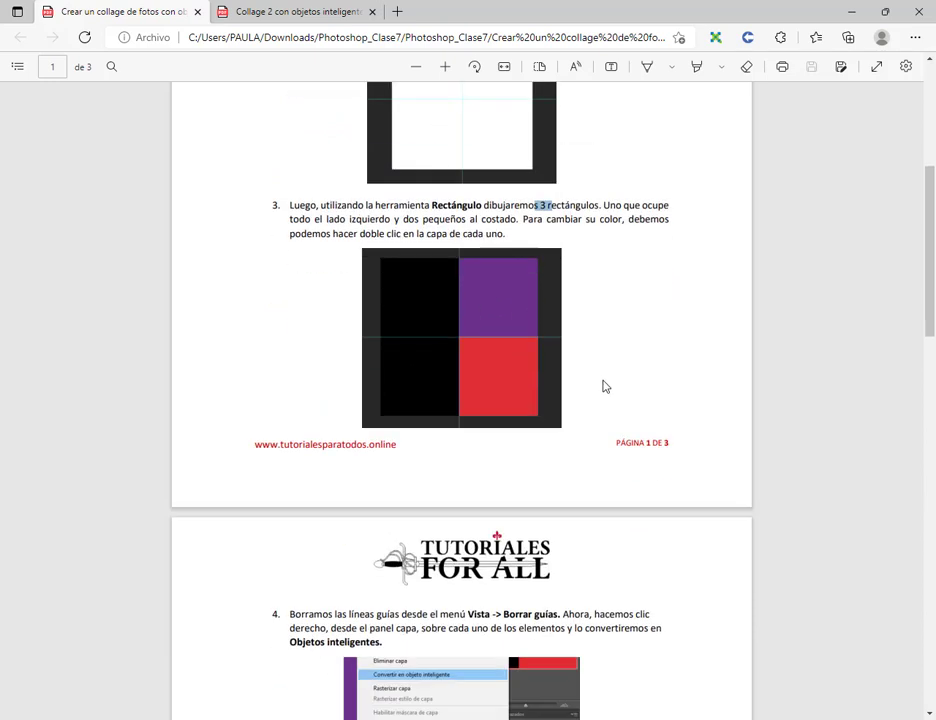
pyautogui.scroll(1, 603, 389)
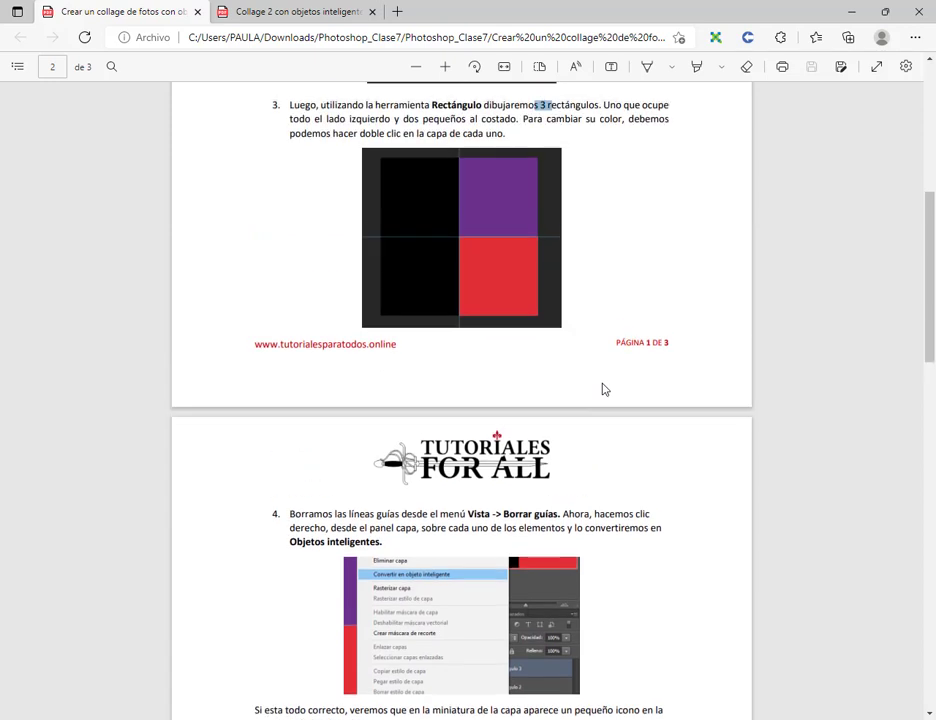
pyautogui.click(580, 135)
pyautogui.moveTo(303, 134); pyautogui.dragTo(495, 120)
pyautogui.click(478, 138)
pyautogui.scroll(-2, 460, 384)
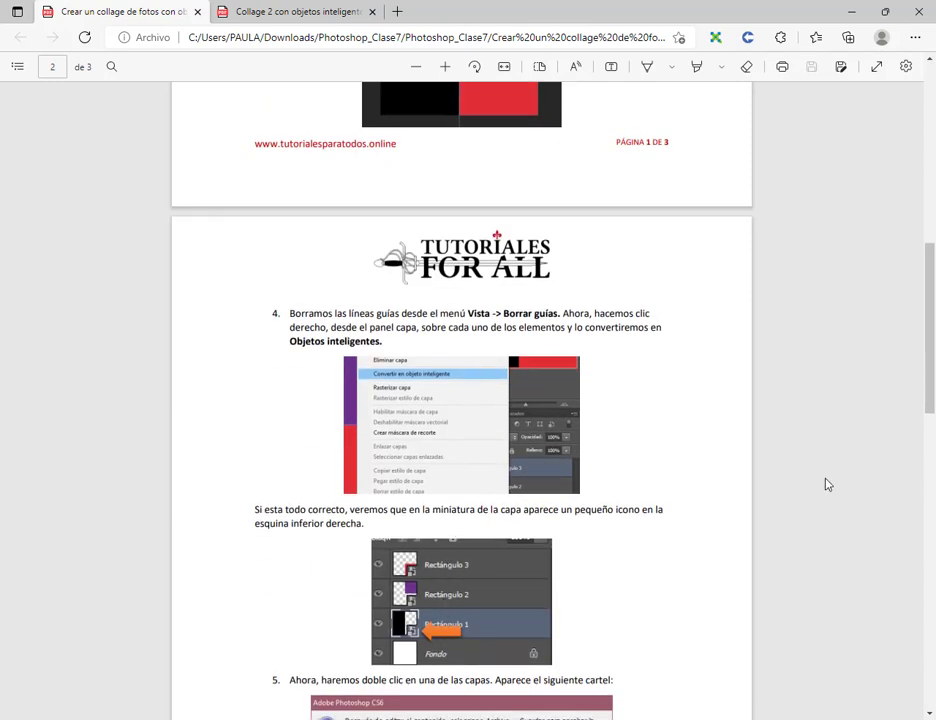
pyautogui.scroll(-2, 767, 505)
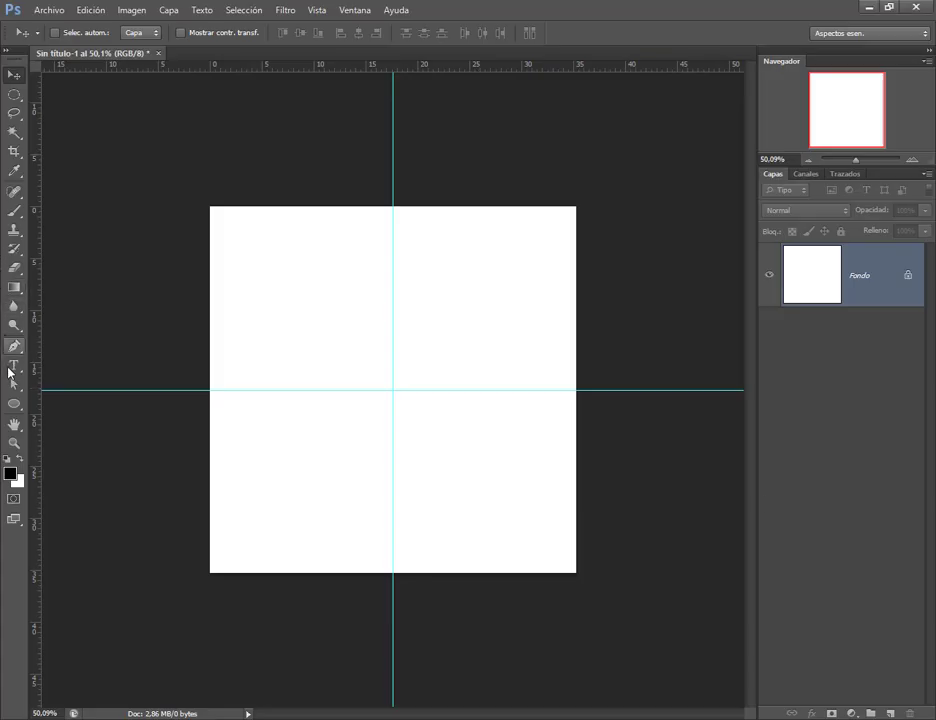
# Step: Draw a rectangle at the canvas's top-left corner and fill it pure red
pyautogui.moveTo(14, 403); pyautogui.dragTo(63, 405)
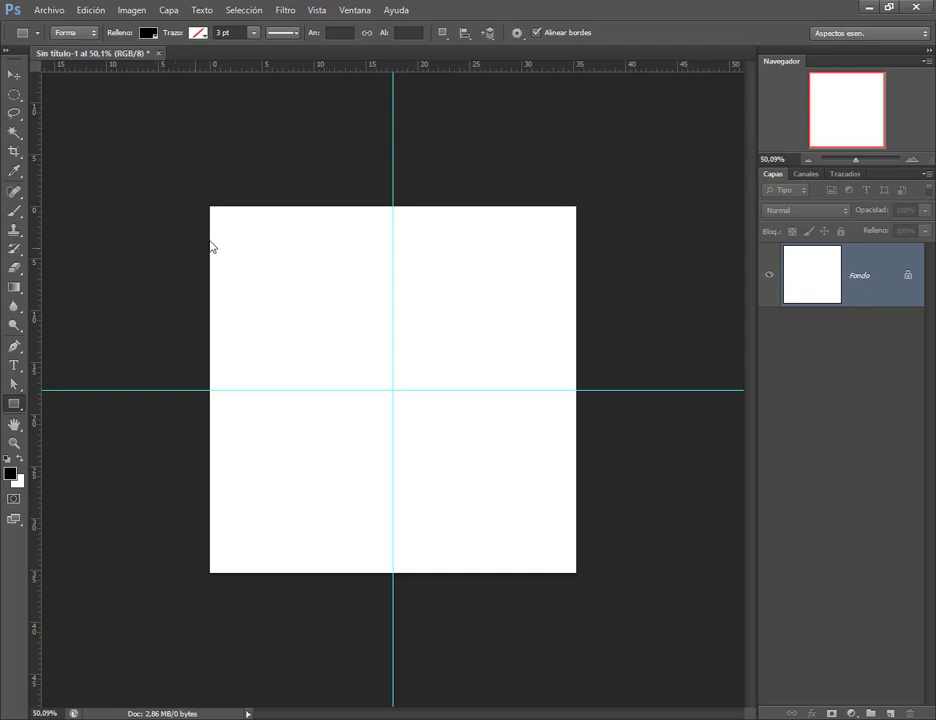
pyautogui.moveTo(194, 190); pyautogui.dragTo(234, 306)
pyautogui.click(14, 74)
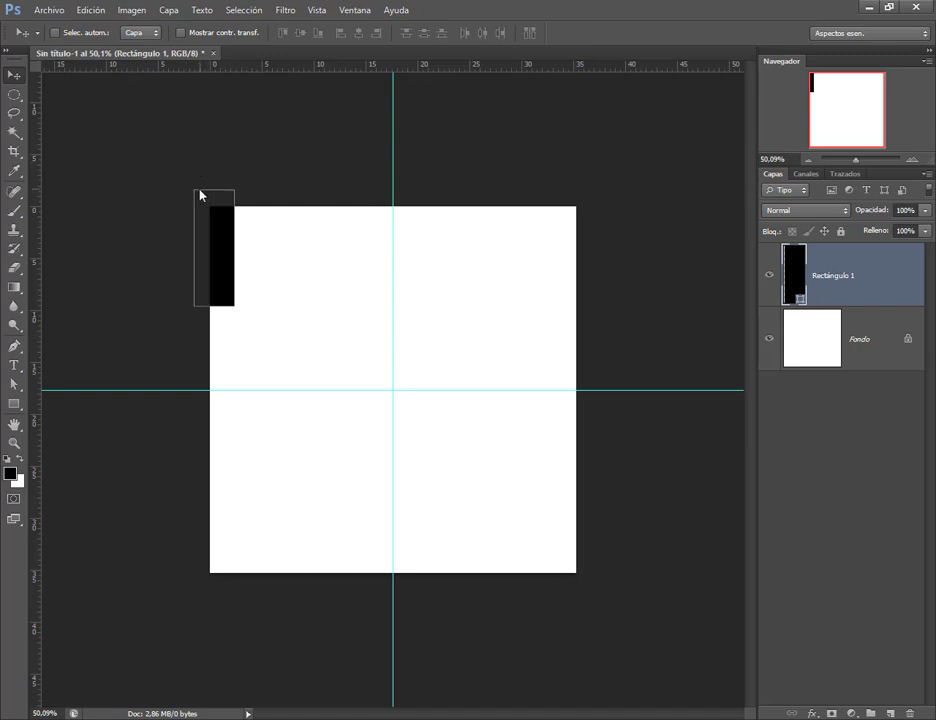
pyautogui.hotkey('ctrl', '+')
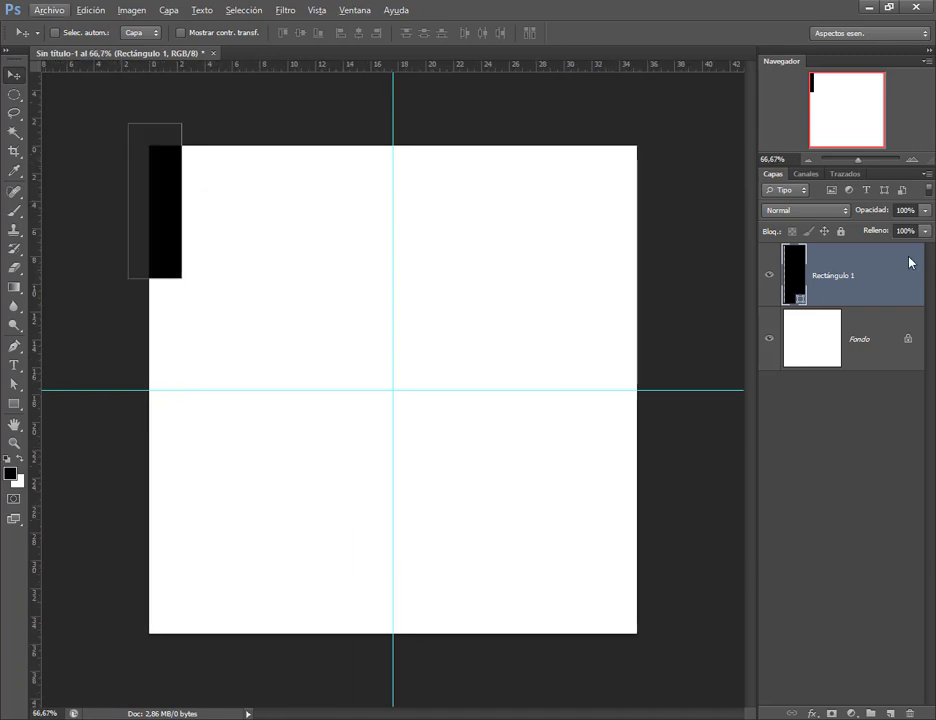
pyautogui.doubleClick(805, 278)
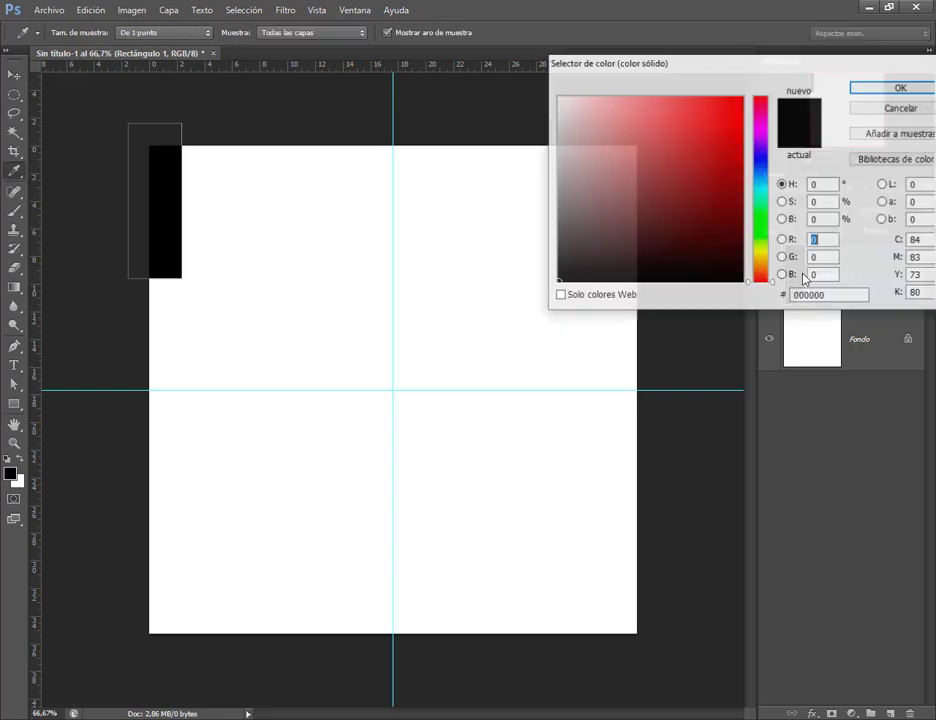
pyautogui.click(741, 98)
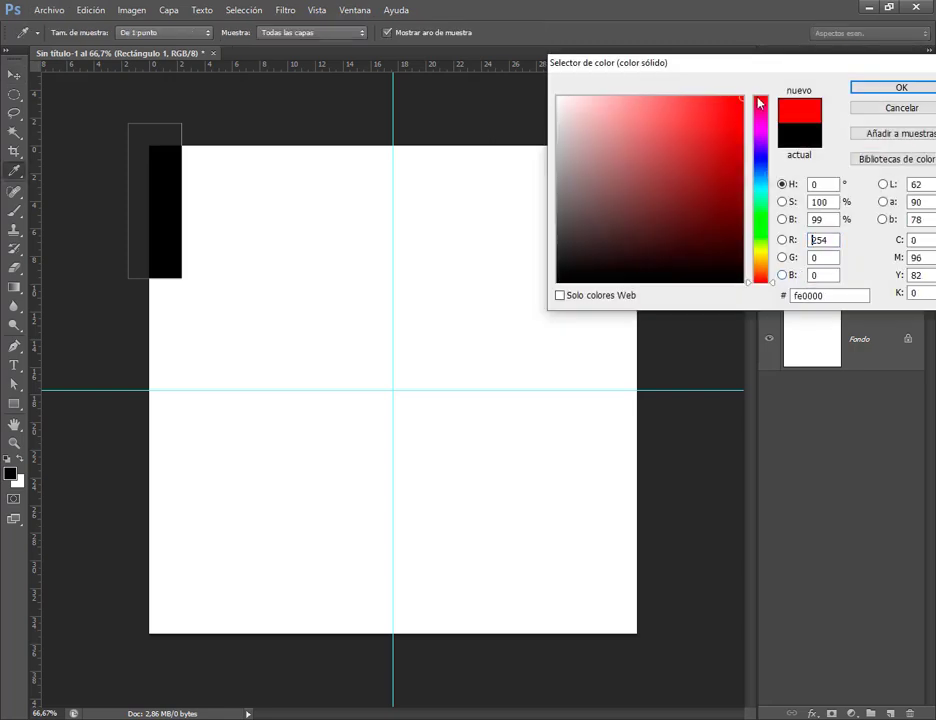
pyautogui.click(886, 90)
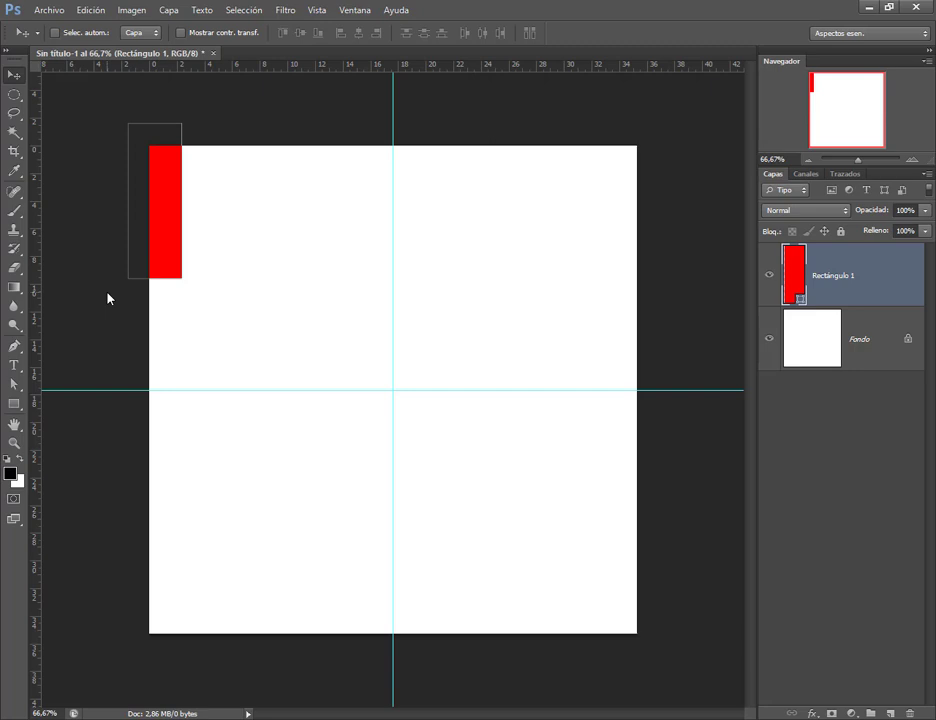
pyautogui.moveTo(166, 229); pyautogui.dragTo(232, 281)
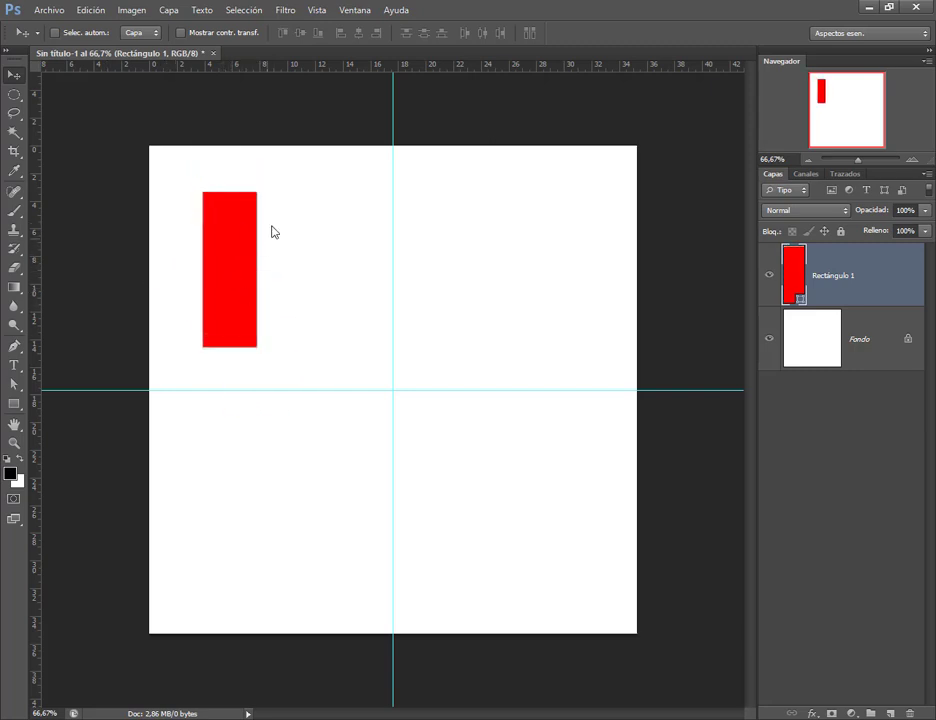
# Step: Free-transform the red rectangle to cover the whole left half, top to bottom
pyautogui.click(90, 10)
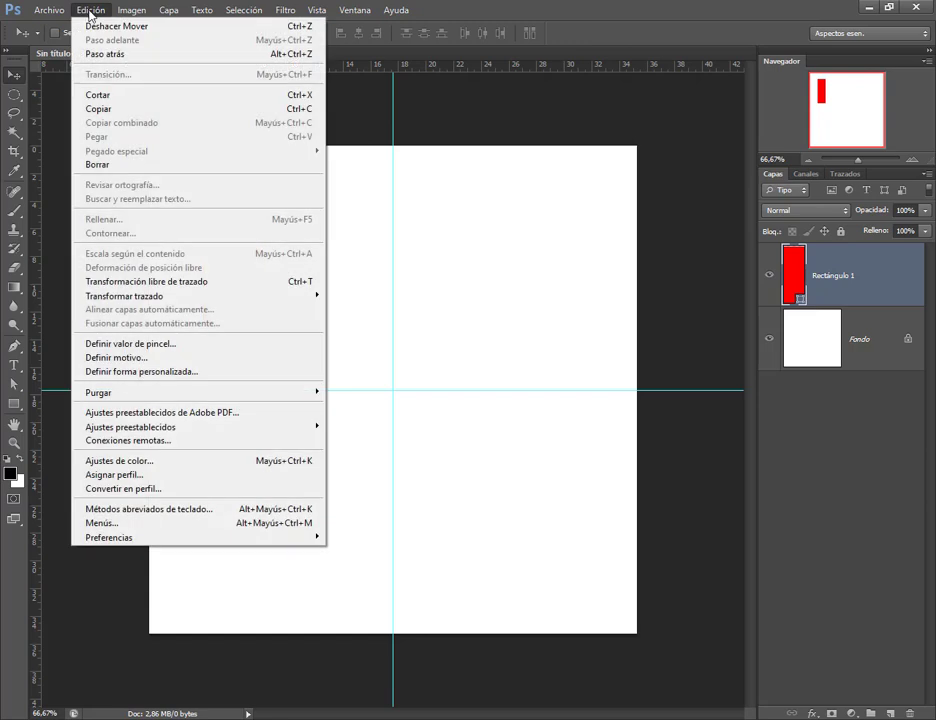
pyautogui.click(167, 282)
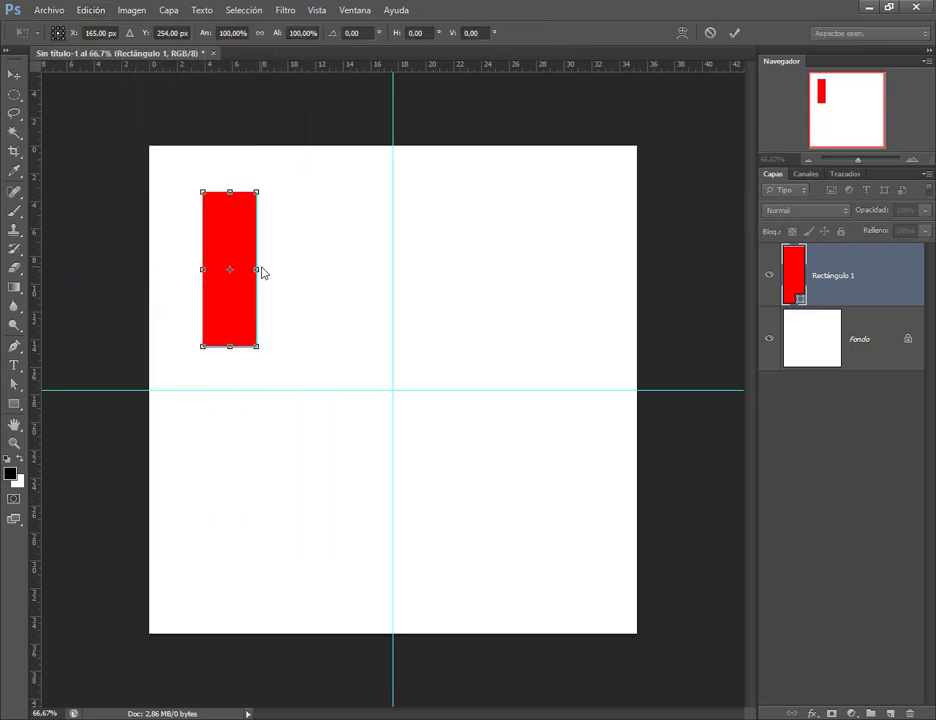
pyautogui.moveTo(259, 270); pyautogui.dragTo(397, 271)
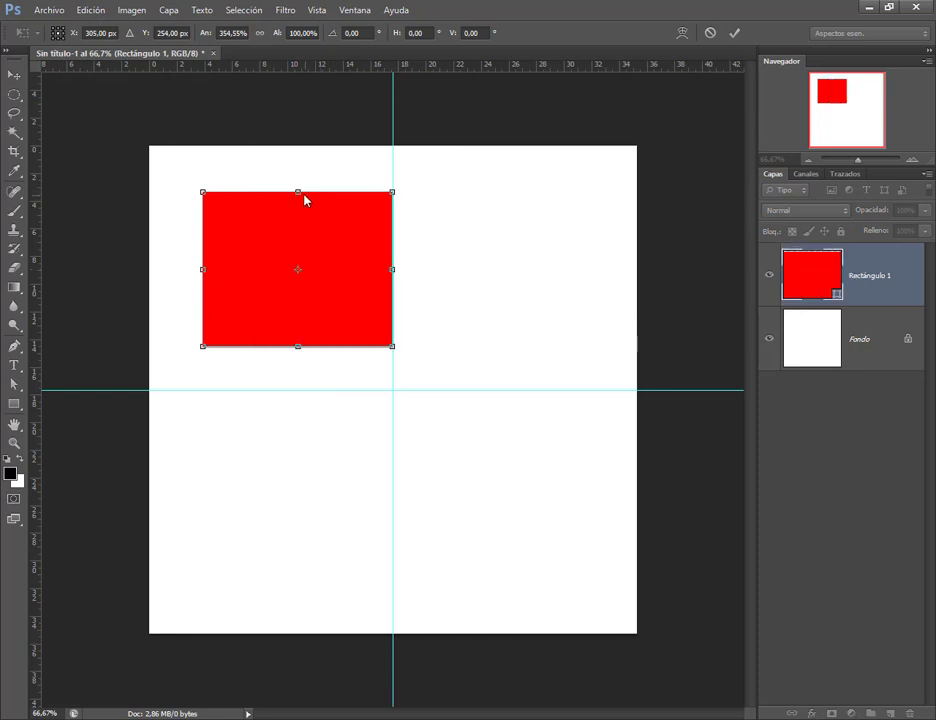
pyautogui.moveTo(305, 199); pyautogui.dragTo(307, 142)
pyautogui.moveTo(310, 151); pyautogui.dragTo(310, 149)
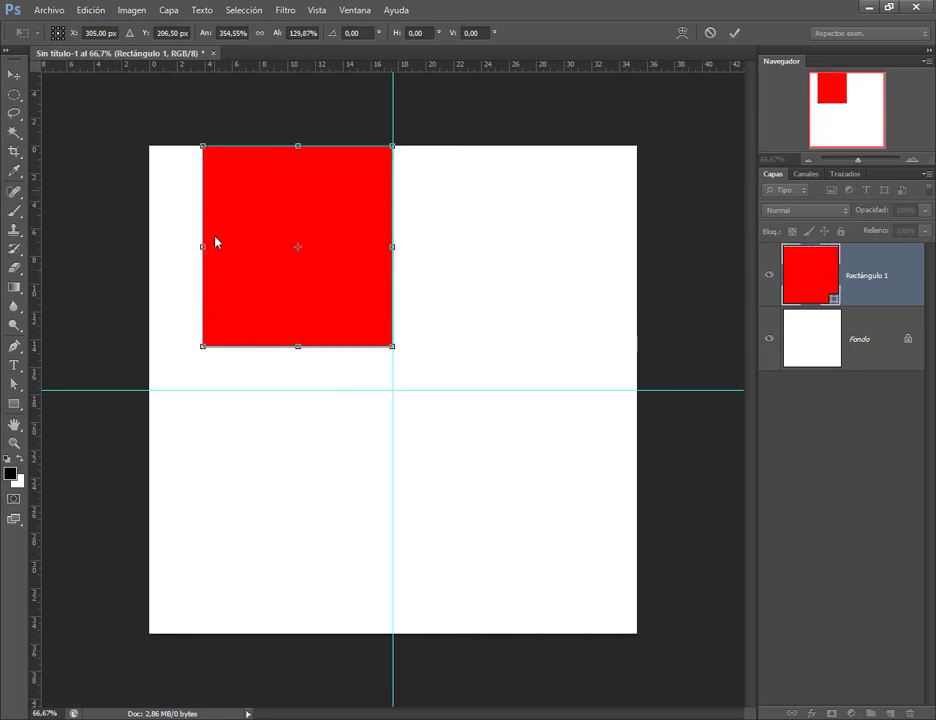
pyautogui.moveTo(300, 351); pyautogui.dragTo(298, 632)
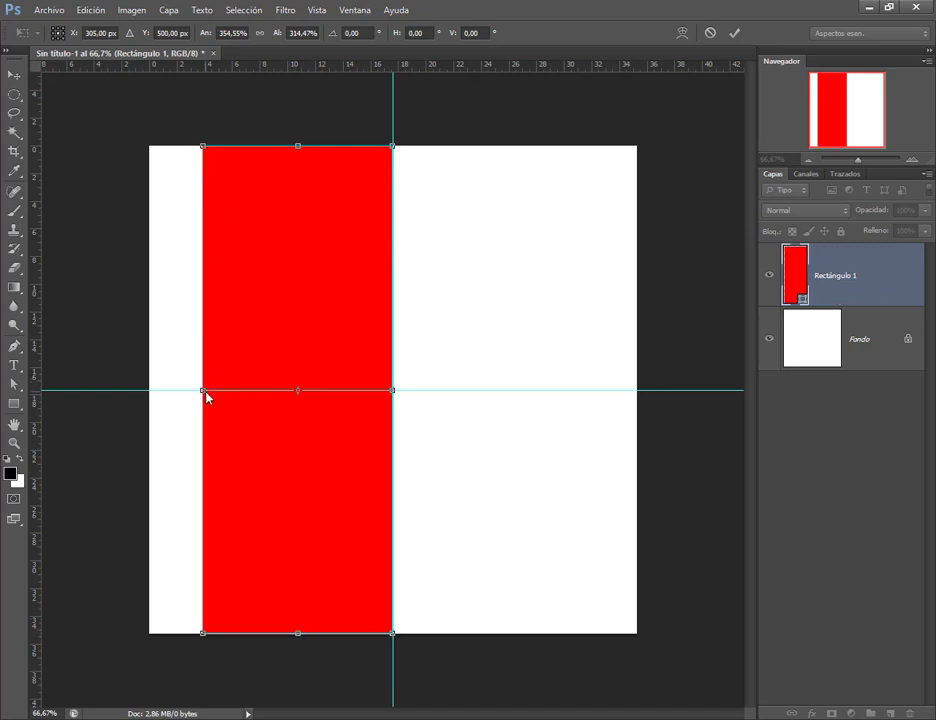
pyautogui.moveTo(203, 389); pyautogui.dragTo(150, 389)
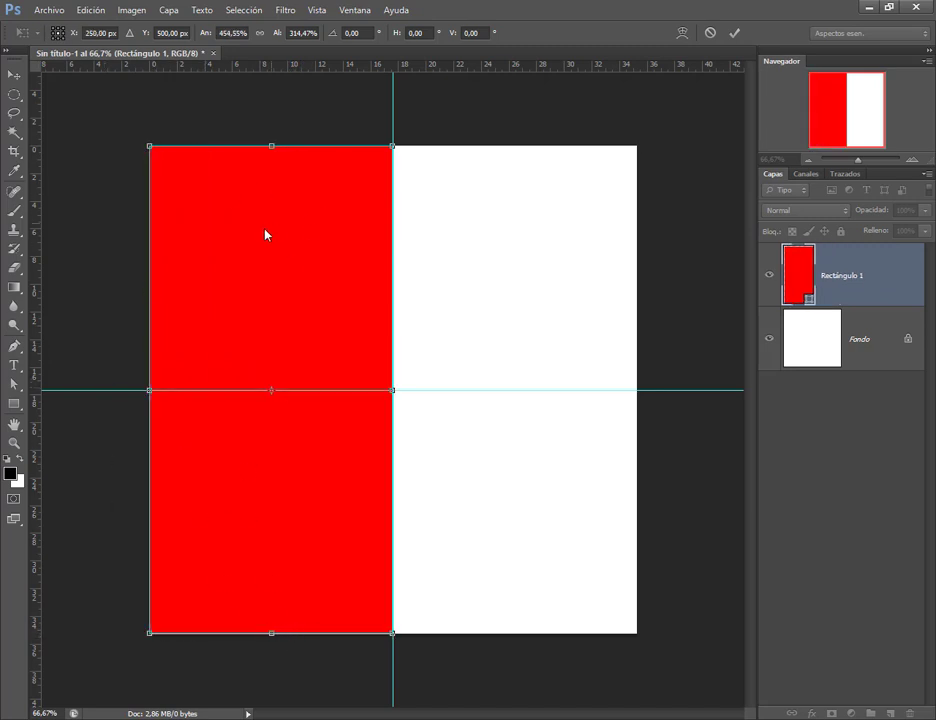
# Step: Commit the transform and change the red rectangle's fill to a darker red
pyautogui.click(736, 33)
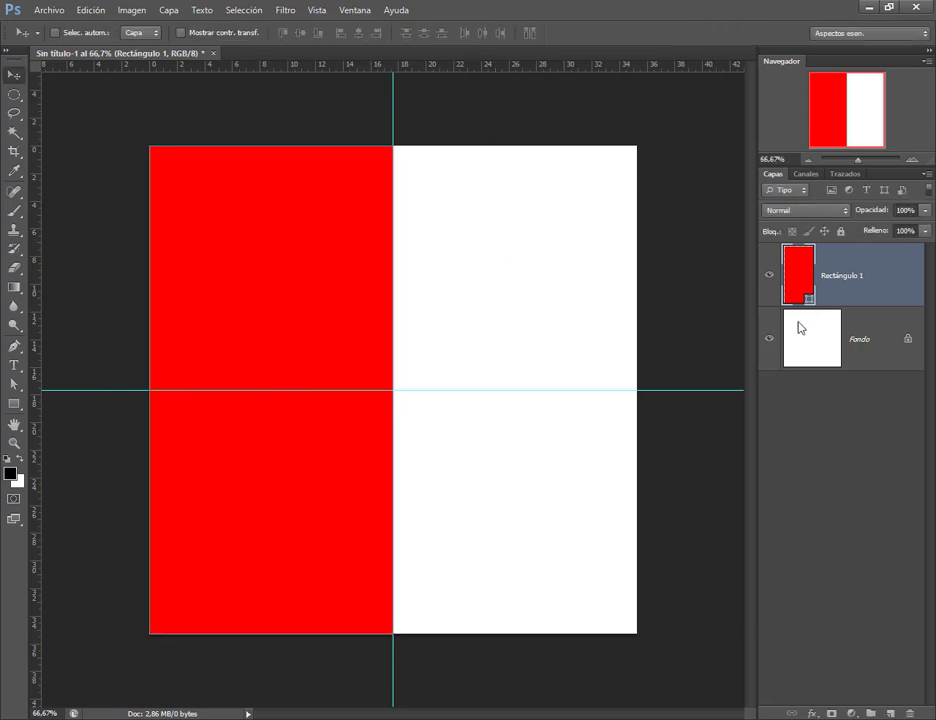
pyautogui.doubleClick(807, 285)
pyautogui.click(731, 151)
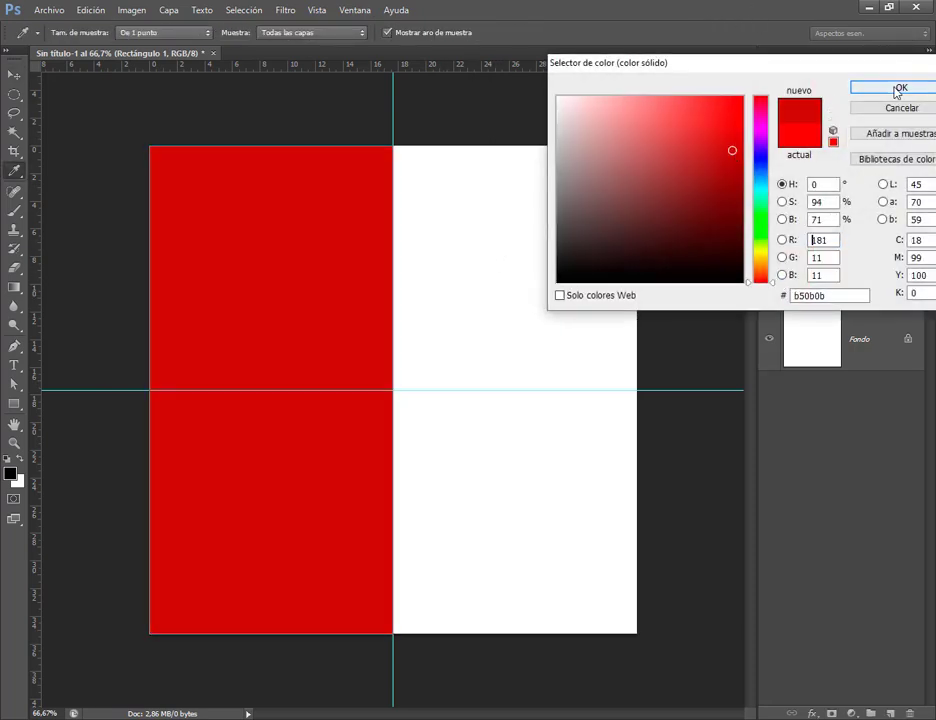
pyautogui.click(899, 88)
pyautogui.hotkey('ctrl', '-')
# Step: Draw a new rectangle on the right half and fill it green (0bb547)
pyautogui.press('alt')
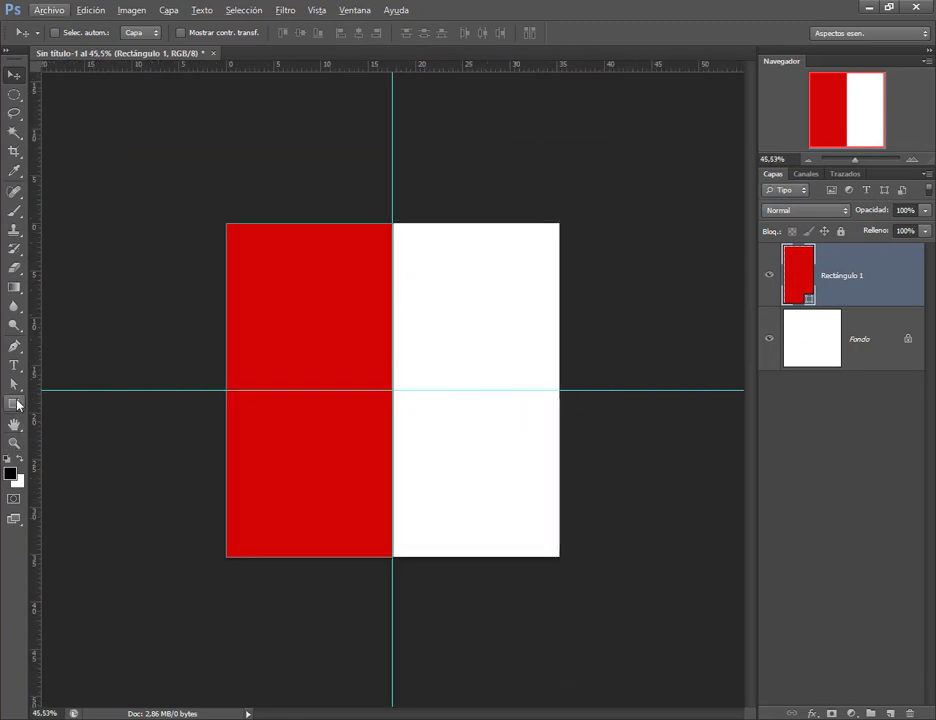
pyautogui.press('u')
pyautogui.moveTo(450, 276); pyautogui.dragTo(512, 328)
pyautogui.hotkey('ctrl', '+')
pyautogui.press('alt')
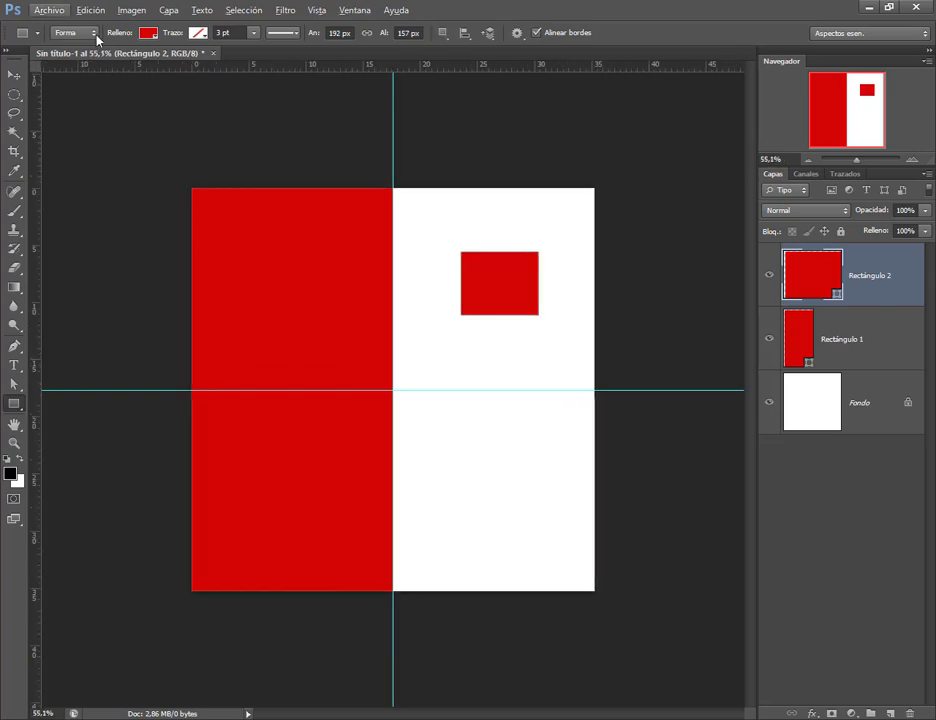
pyautogui.doubleClick(798, 263)
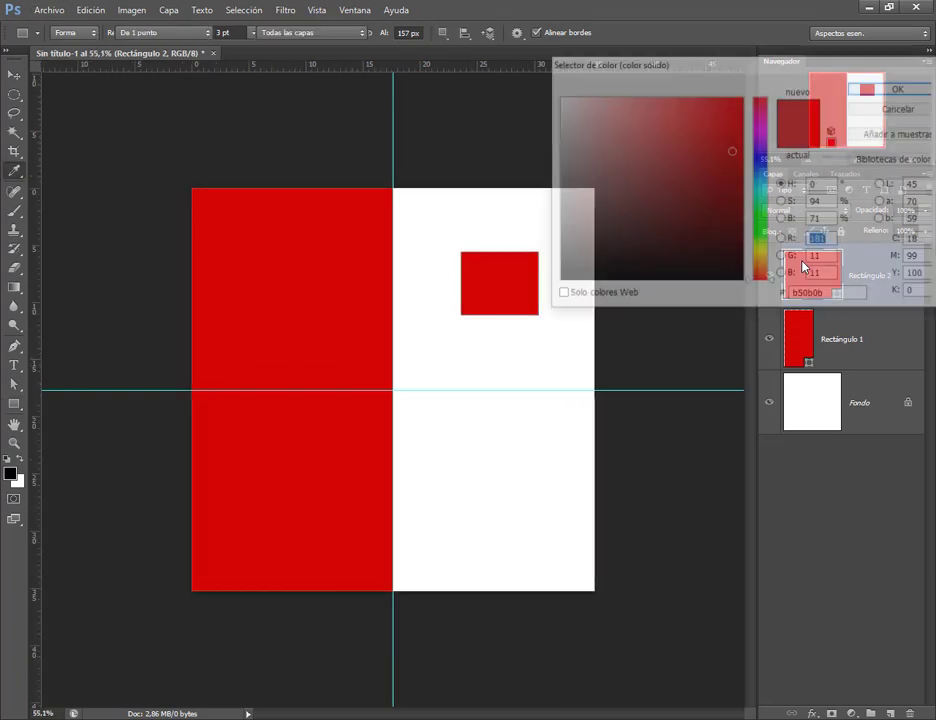
pyautogui.click(760, 209)
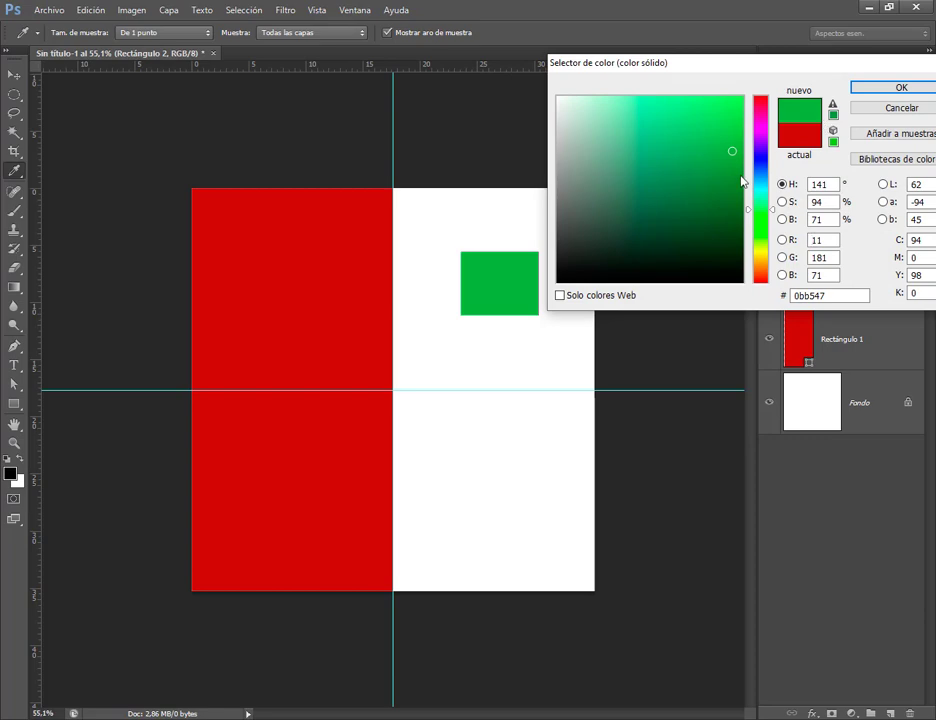
pyautogui.click(887, 88)
# Step: Free-transform the green rectangle to fill the top-right quarter at 500 × 500 px
pyautogui.click(90, 10)
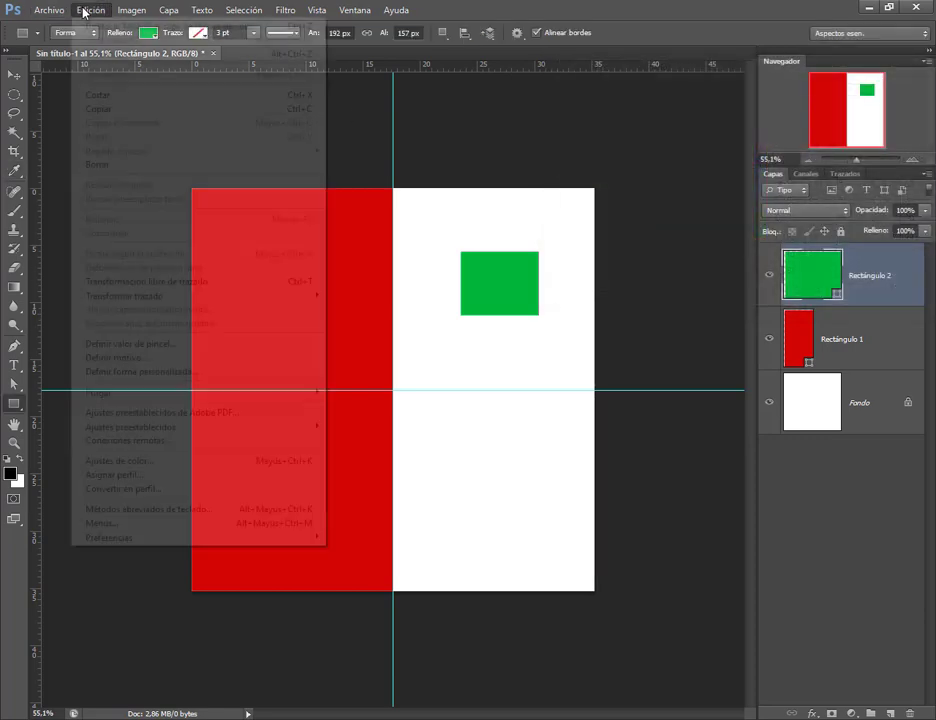
pyautogui.click(118, 281)
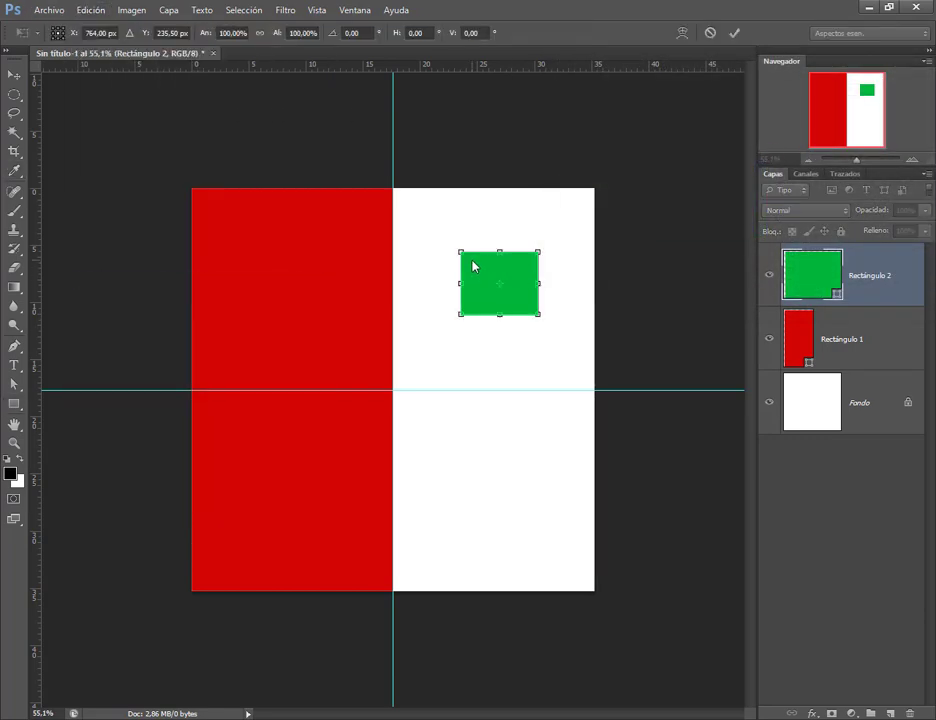
pyautogui.moveTo(463, 258); pyautogui.dragTo(395, 189)
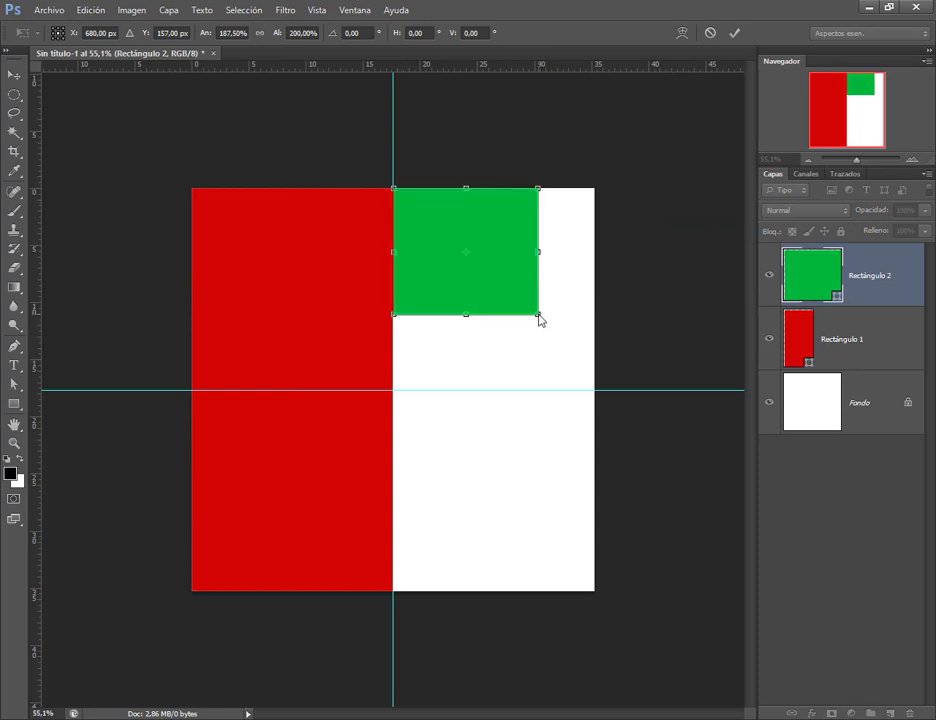
pyautogui.moveTo(539, 315); pyautogui.dragTo(597, 392)
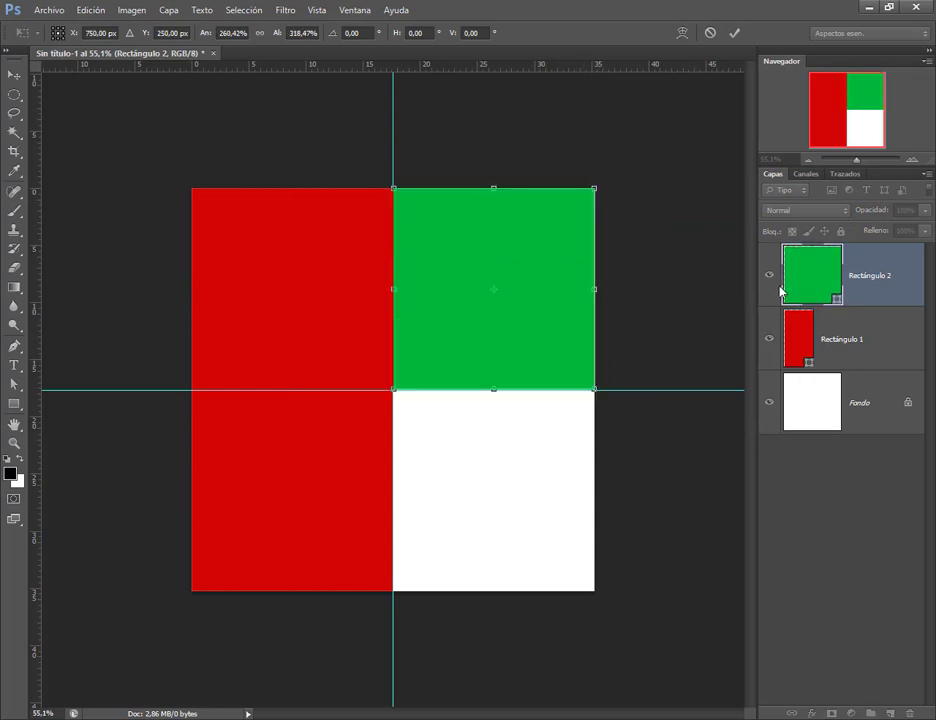
pyautogui.press('Return')
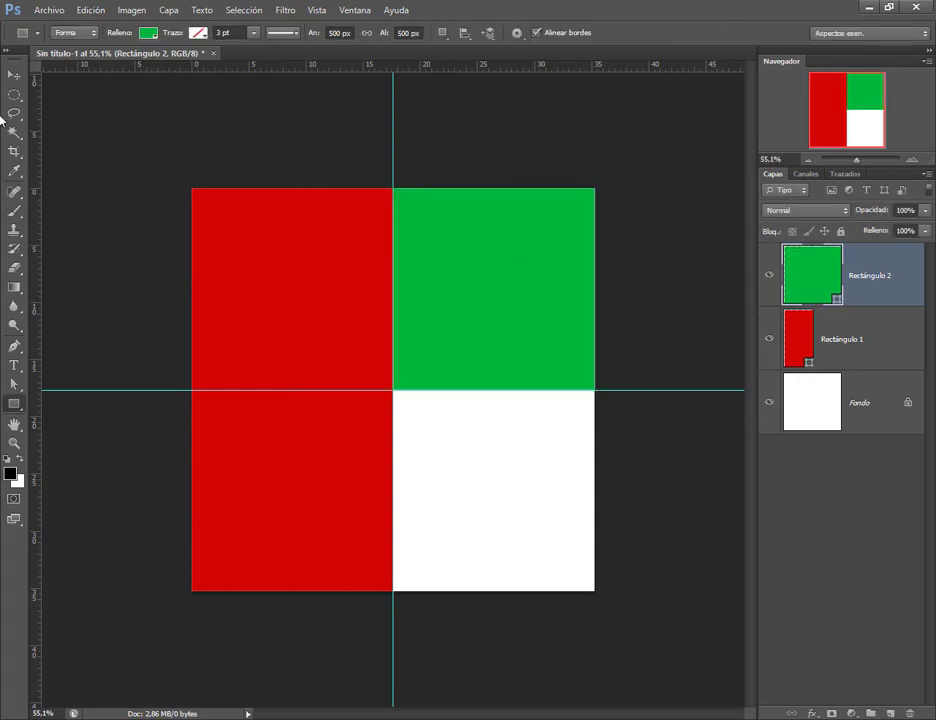
# Step: Duplicate Rectángulo 2, move the copy to the bottom-right quarter, and colour it blue (0b2bb5)
pyautogui.click(14, 74)
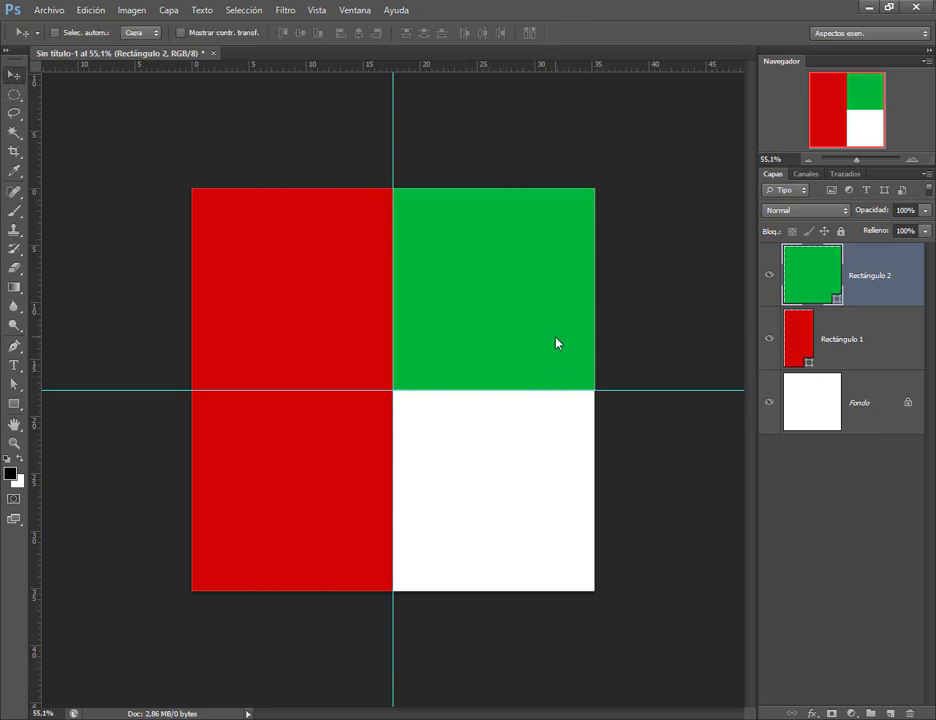
pyautogui.click(168, 10)
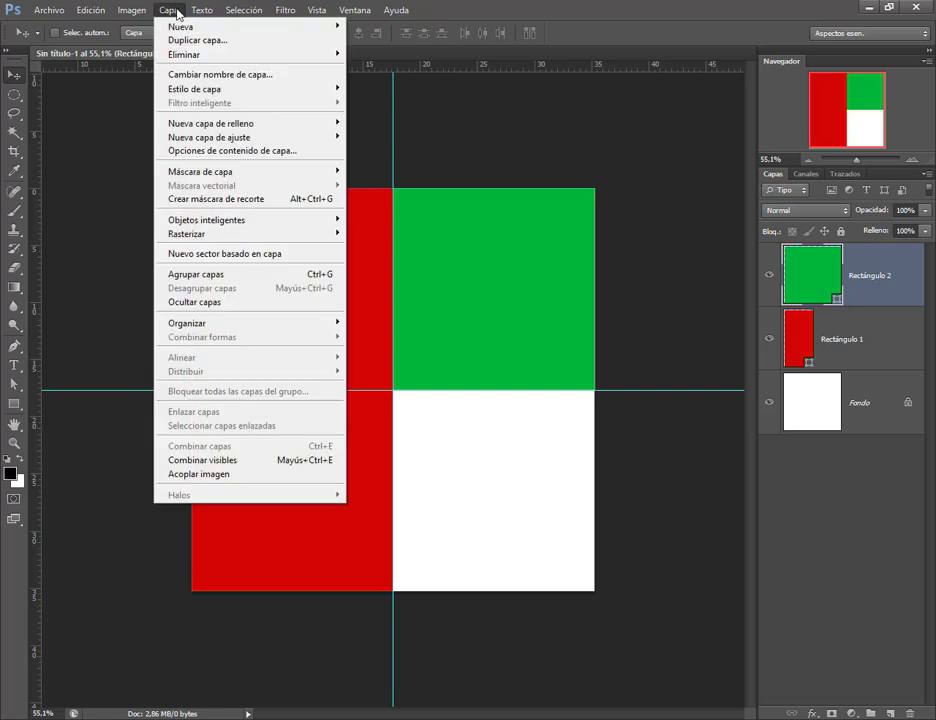
pyautogui.click(200, 40)
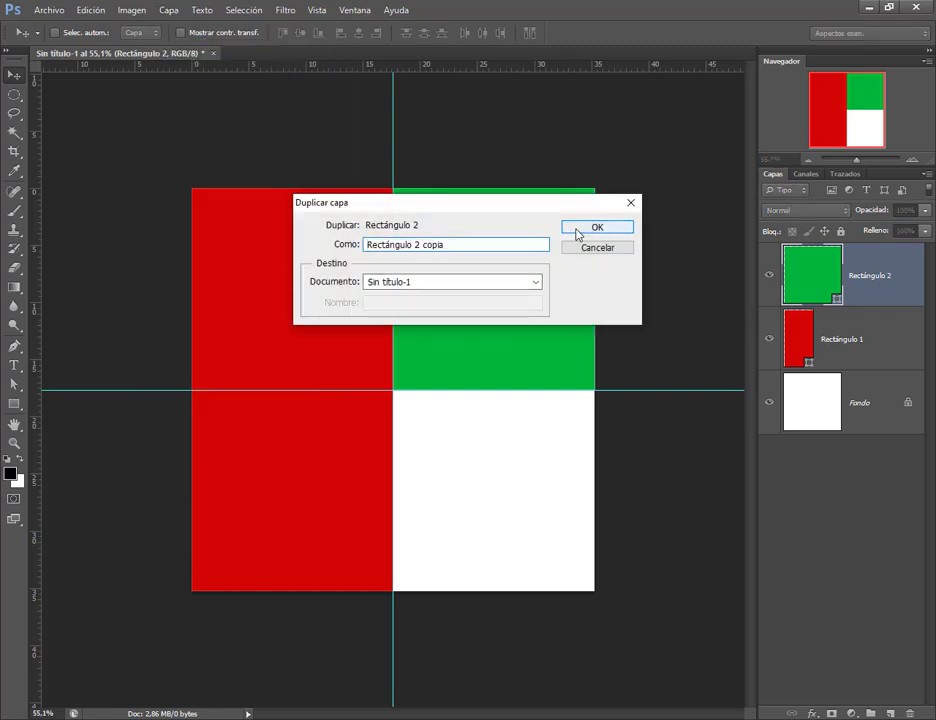
pyautogui.click(579, 232)
pyautogui.moveTo(557, 249); pyautogui.dragTo(522, 481)
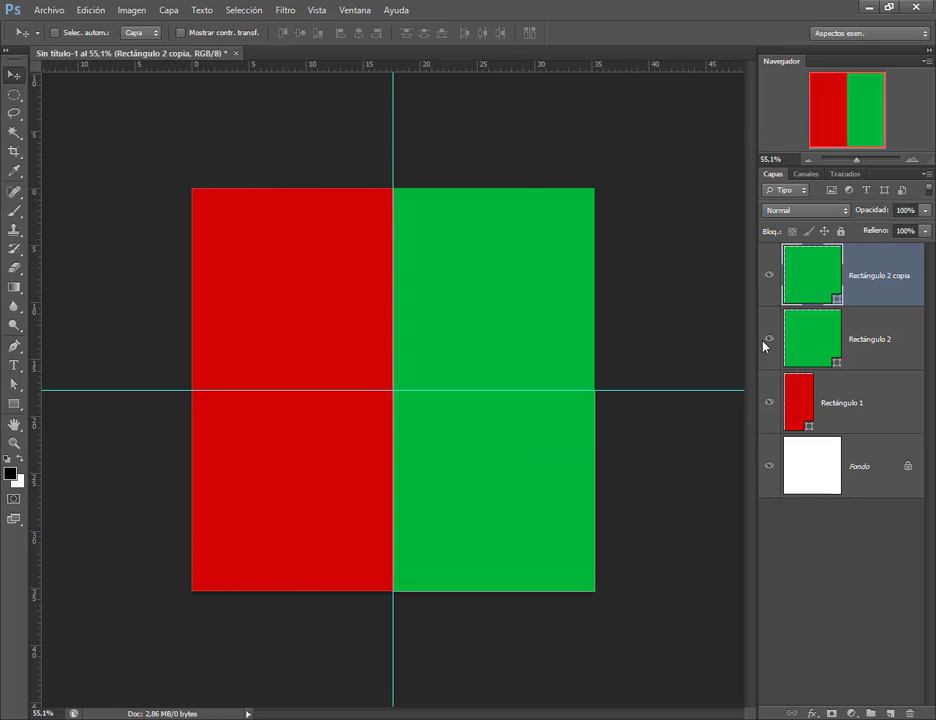
pyautogui.doubleClick(810, 290)
pyautogui.click(762, 165)
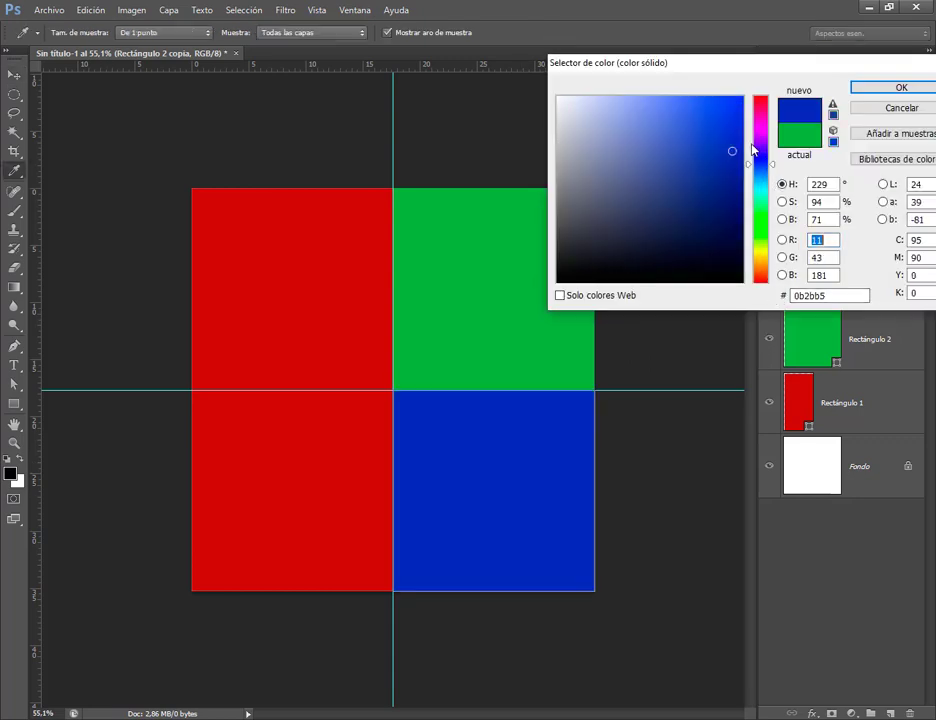
pyautogui.click(899, 88)
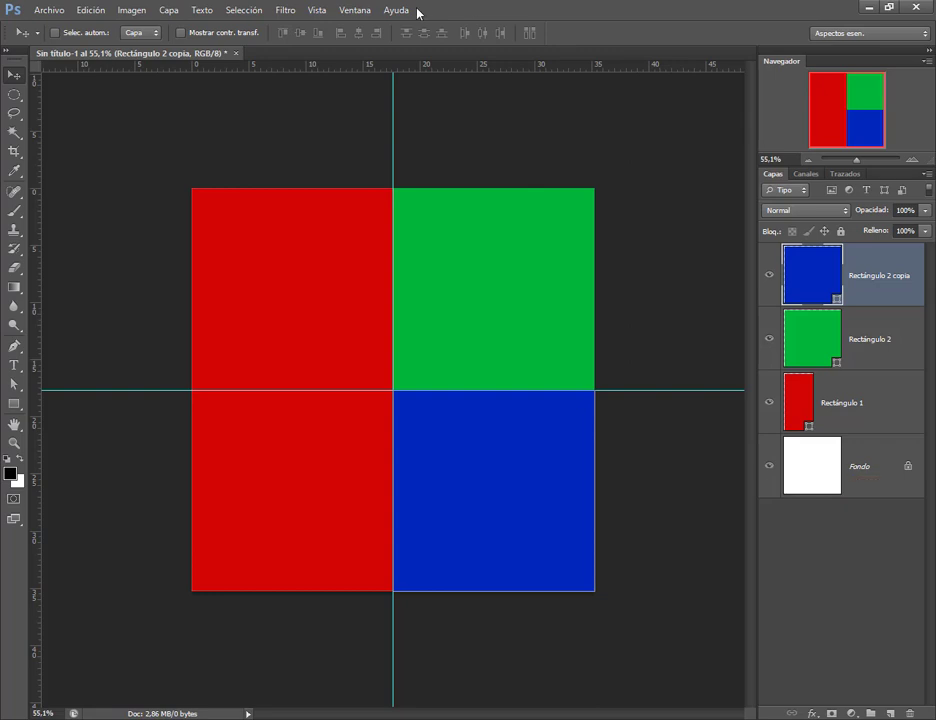
# Step: Clear all guides, step through the Fondo and rectangle layers, and check the tutorial notes
pyautogui.click(317, 11)
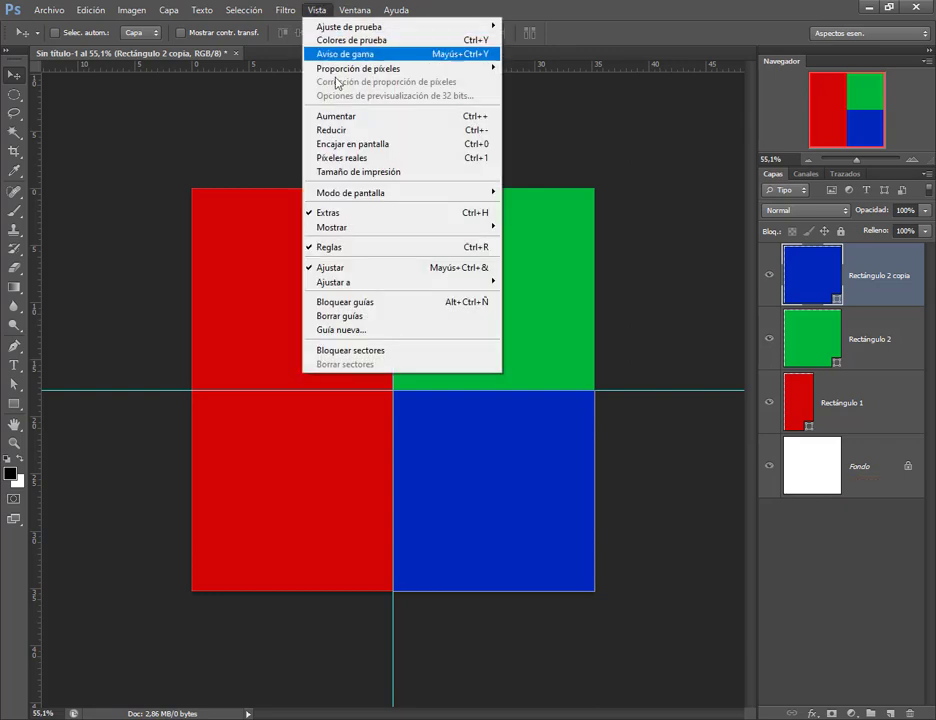
pyautogui.click(345, 316)
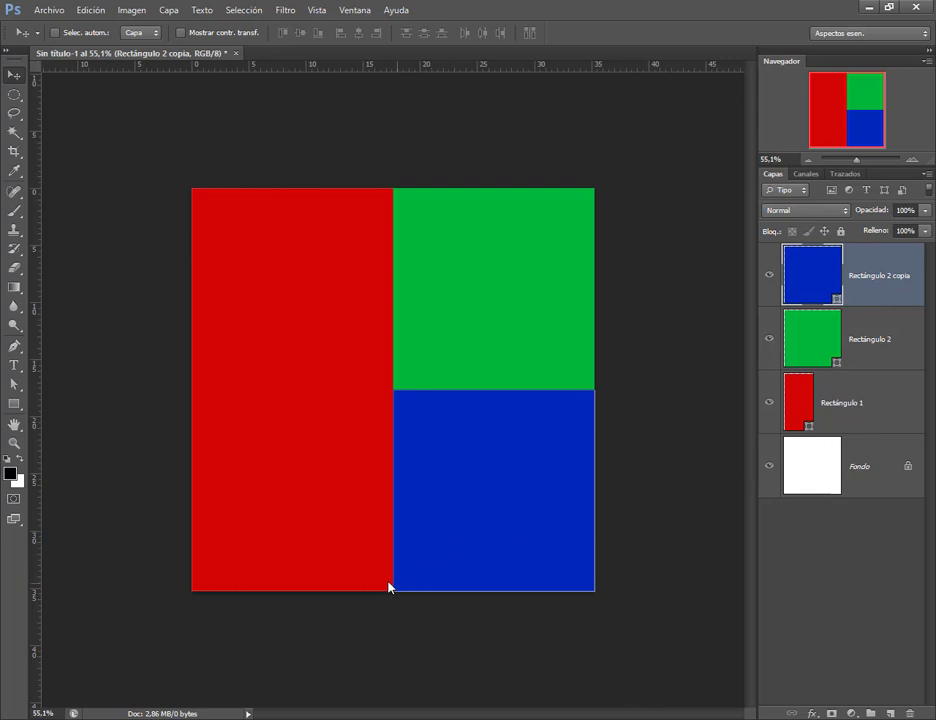
pyautogui.click(831, 464)
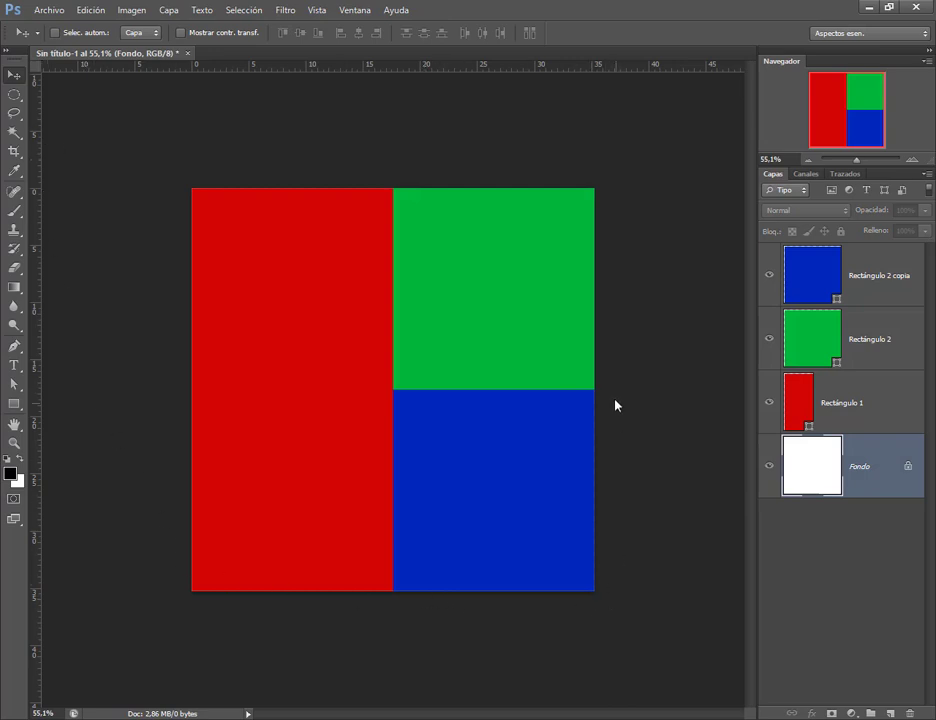
pyautogui.click(831, 348)
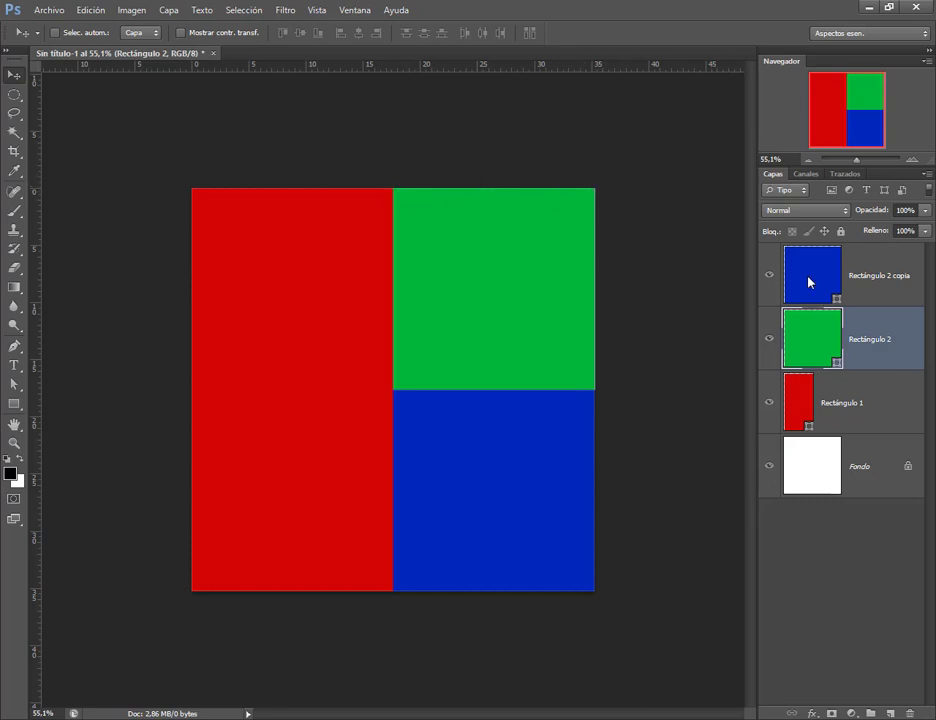
pyautogui.click(800, 404)
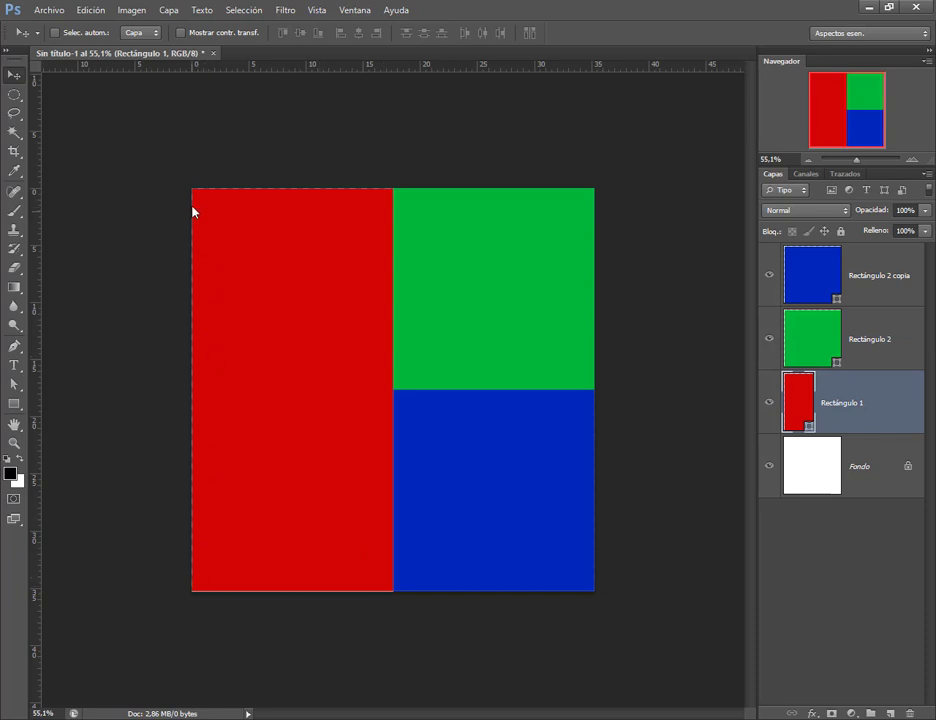
pyautogui.click(852, 468)
pyautogui.click(840, 272)
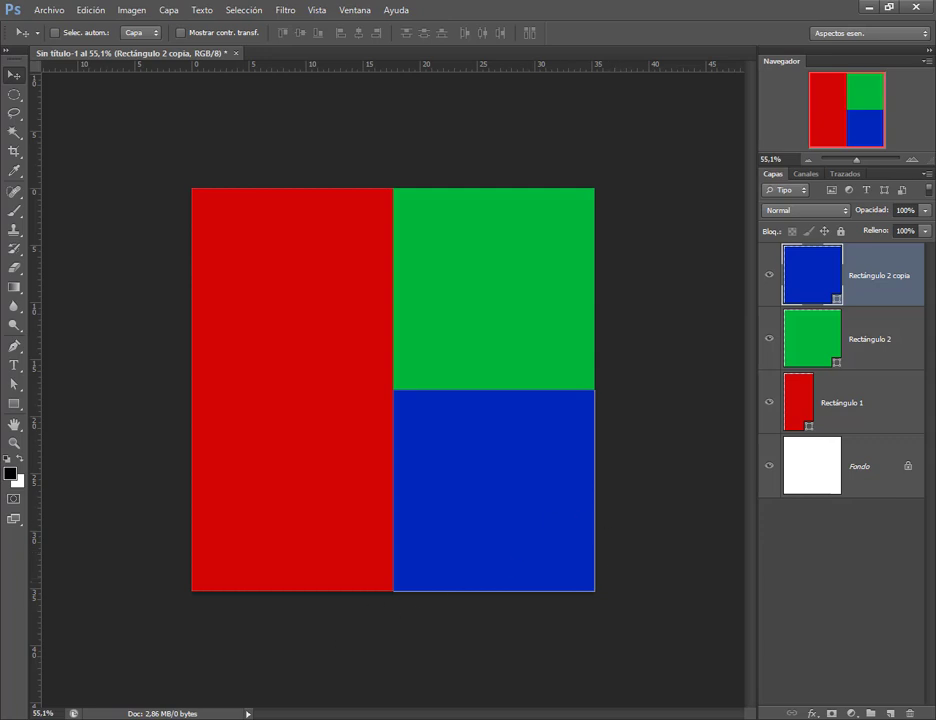
pyautogui.hotkey('alt', 'Tab')
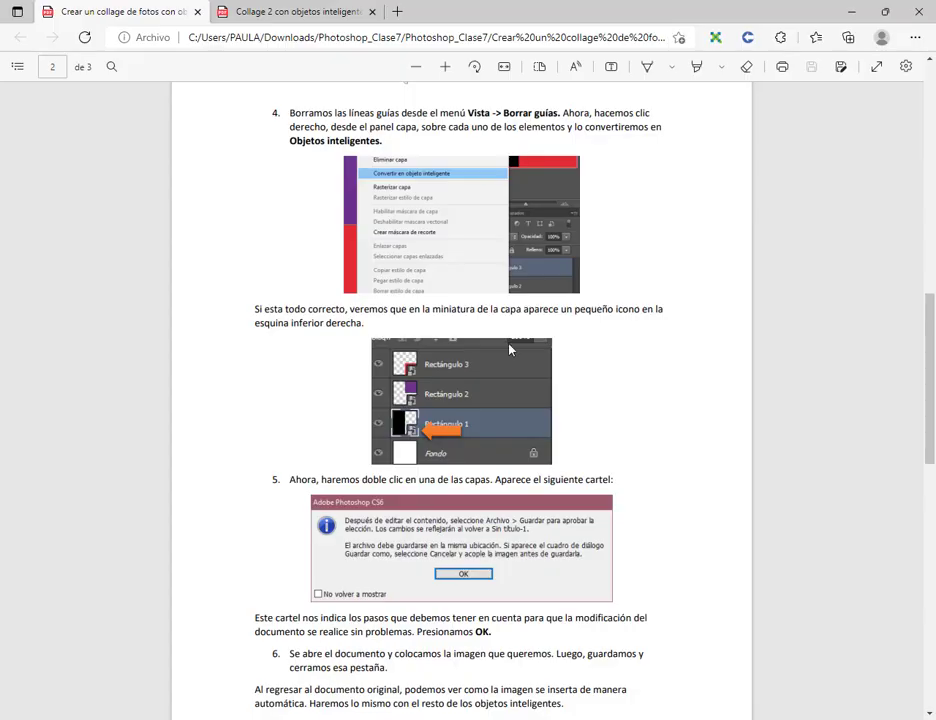
pyautogui.click(862, 10)
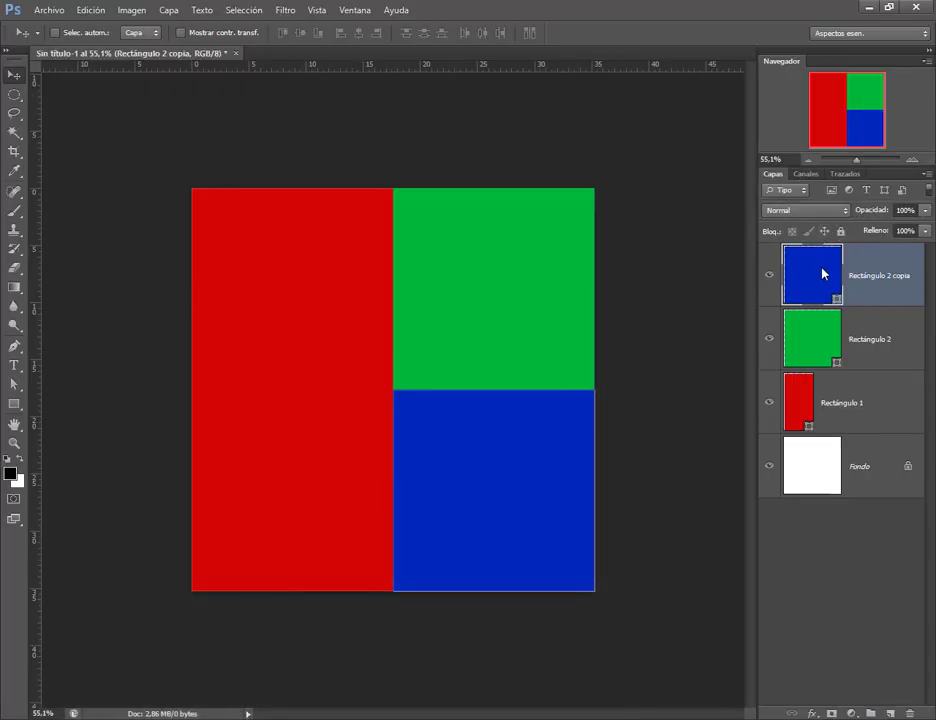
# Step: Convert Rectángulo 2 copia, Rectángulo 2 and Rectángulo 1 into smart objects from the layer context menu
pyautogui.rightClick(866, 282)
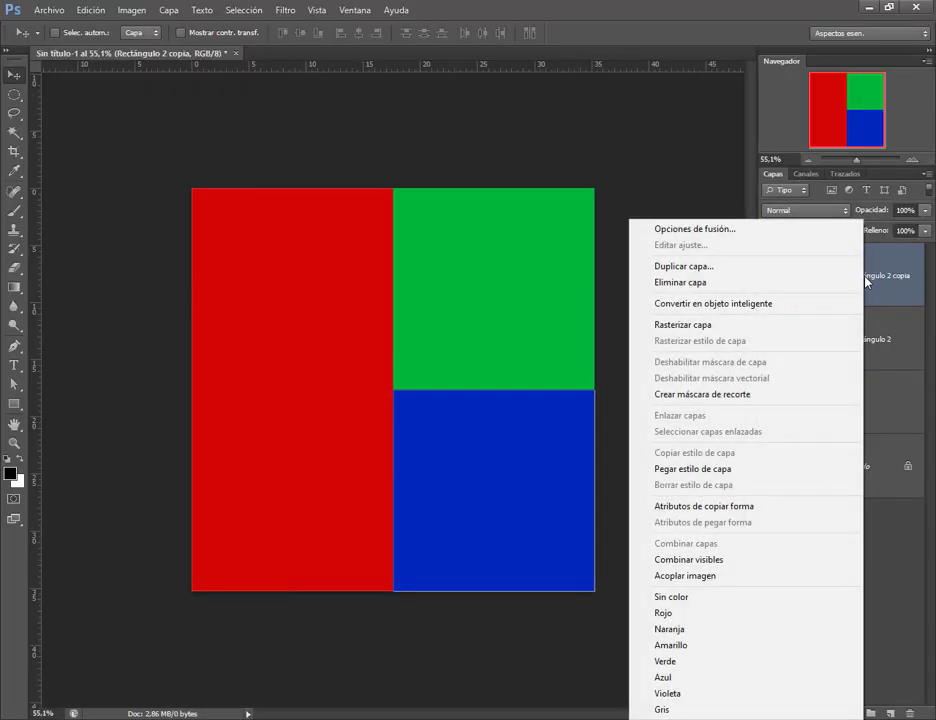
pyautogui.click(750, 307)
pyautogui.rightClick(872, 345)
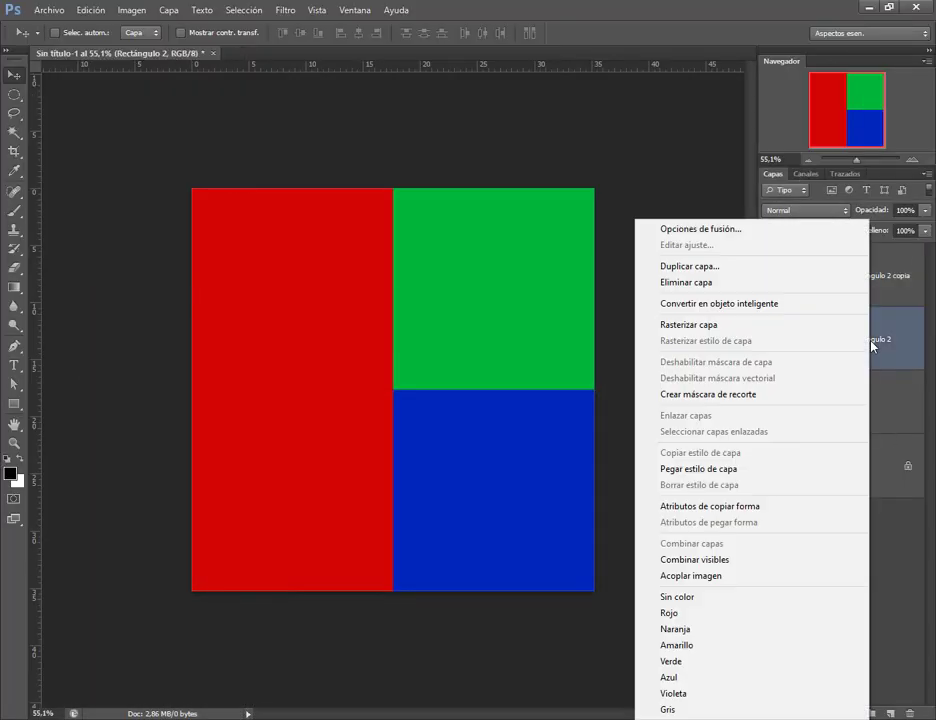
pyautogui.click(770, 305)
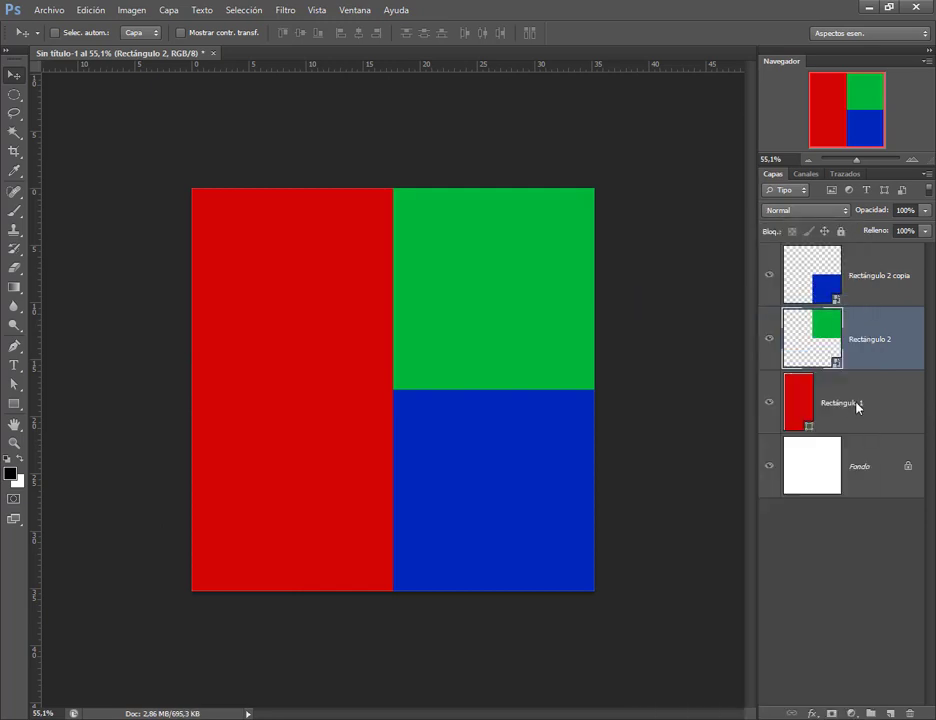
pyautogui.rightClick(857, 407)
pyautogui.click(737, 305)
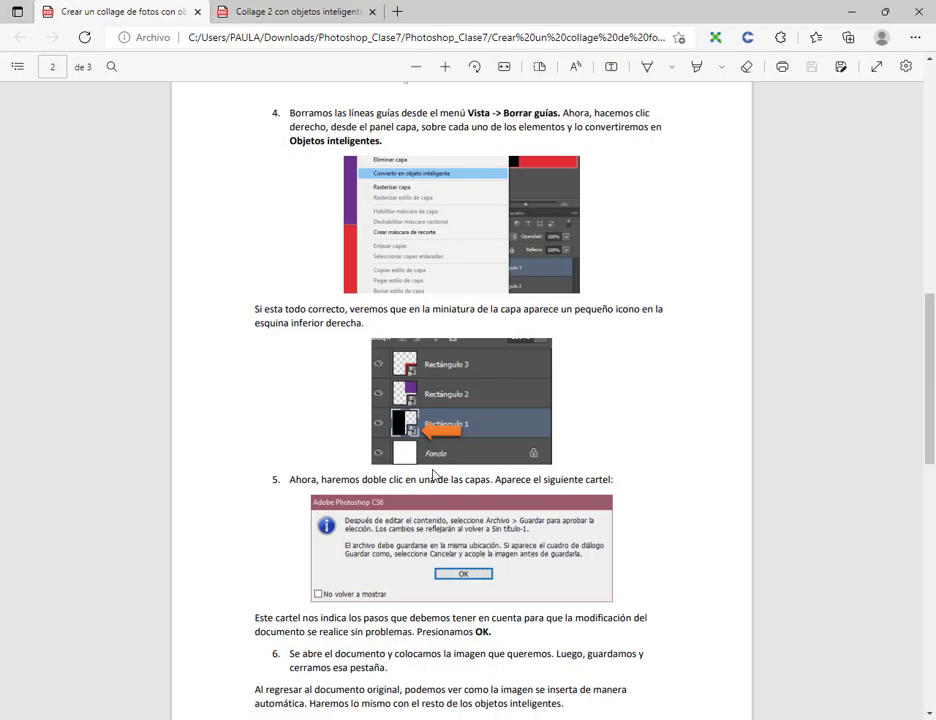
# Step: Scroll the PDF tutorial through steps 5–6 and the page 3 lion collage, then minimize Edge
pyautogui.scroll(-5, 455, 248)
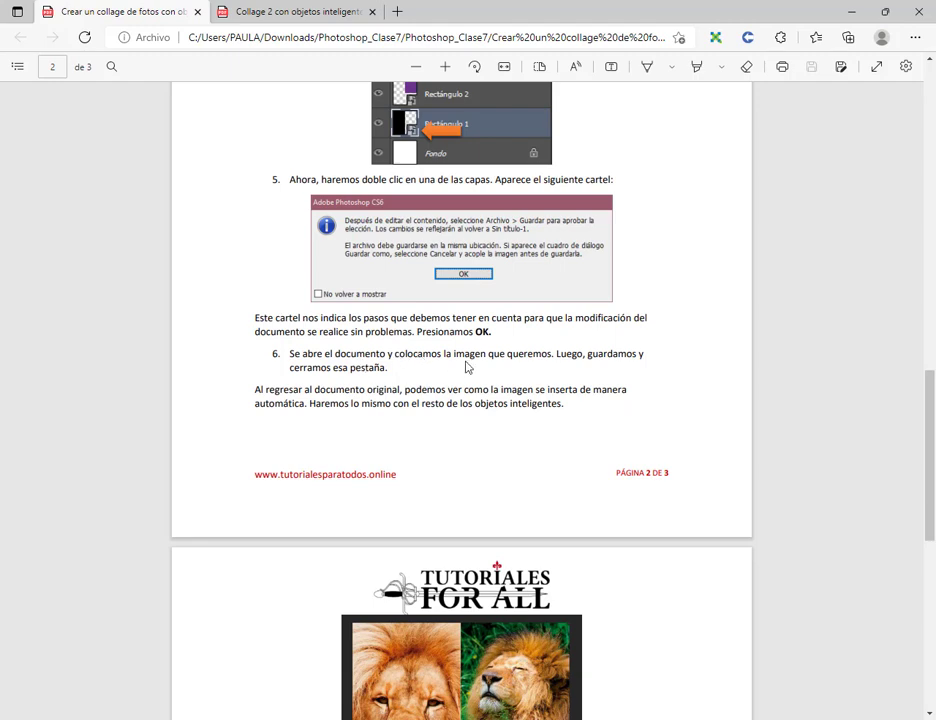
pyautogui.scroll(-5, 549, 351)
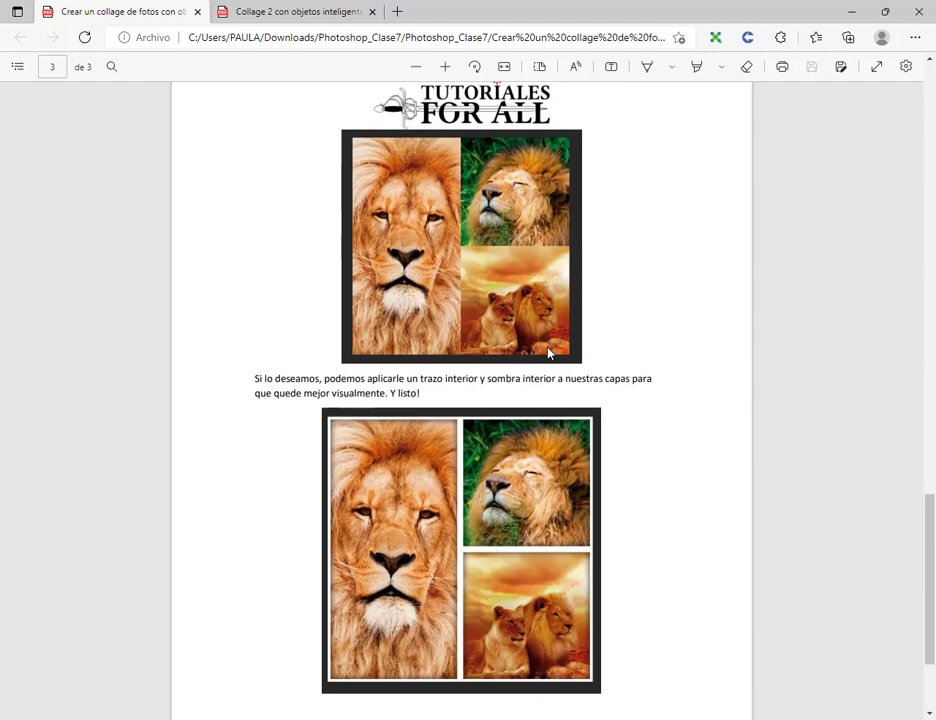
pyautogui.scroll(2, 549, 351)
pyautogui.scroll(-3, 500, 330)
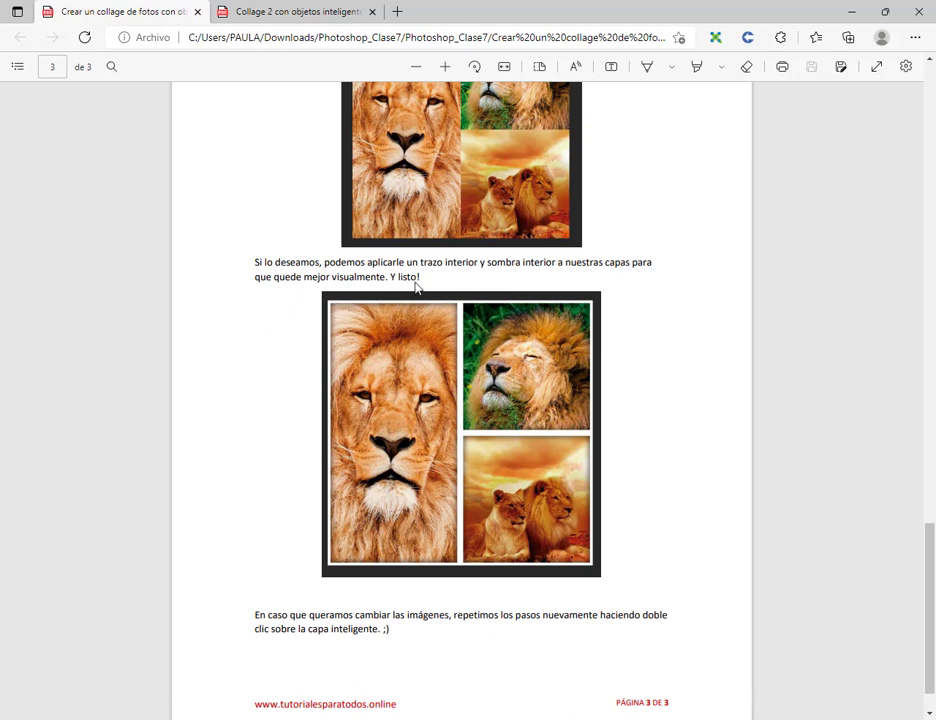
pyautogui.scroll(2, 416, 345)
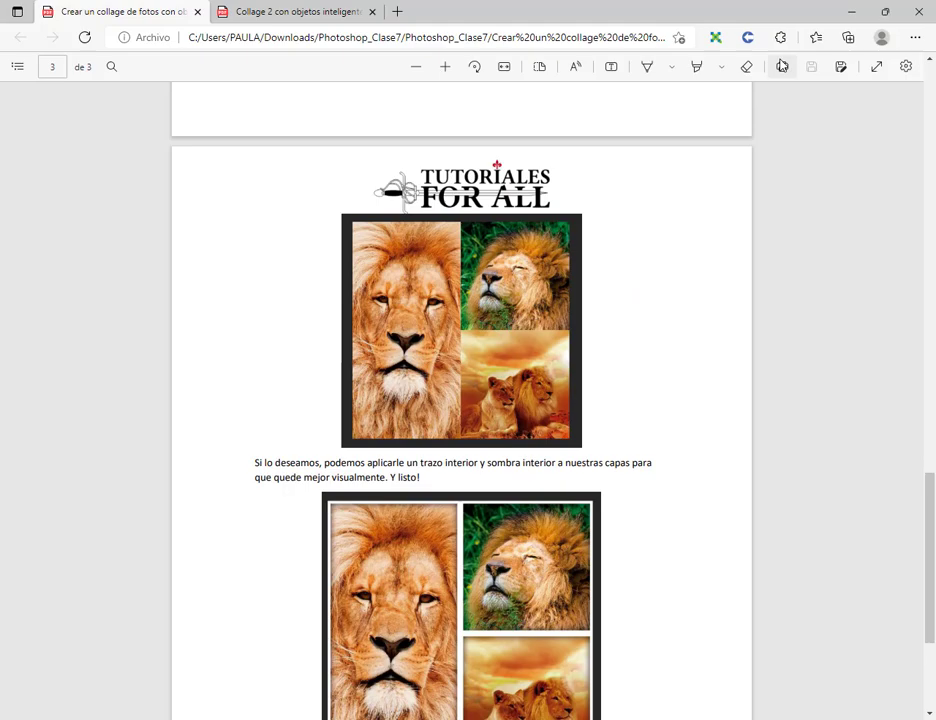
pyautogui.click(853, 10)
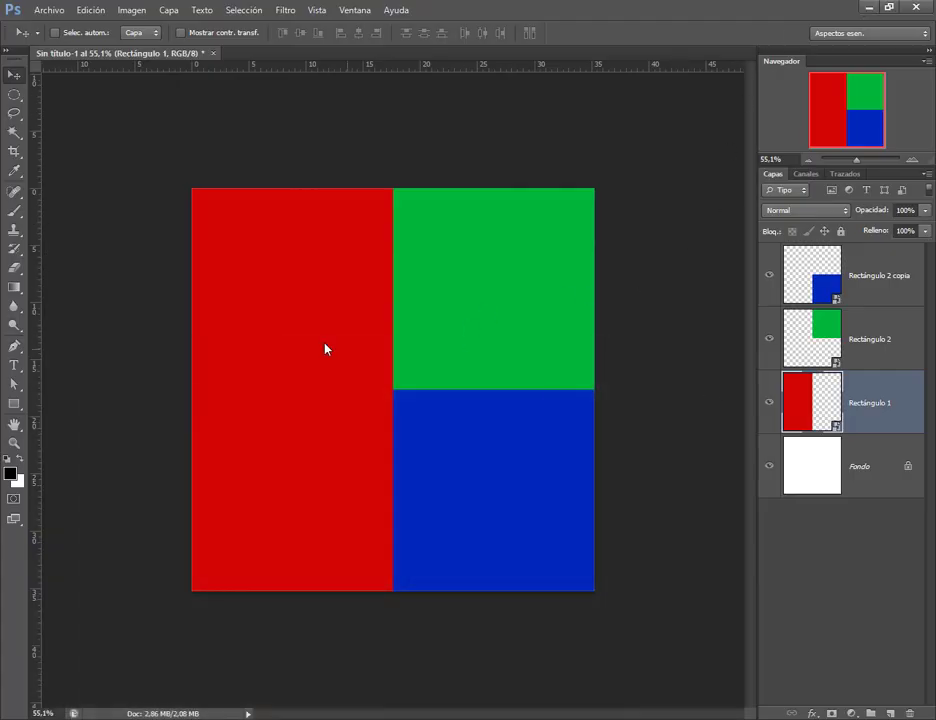
# Step: Open Rectángulo 1's contents as Rectángulo 1.psb, then bring up Chrome's Pexels red panda page
pyautogui.doubleClick(830, 395)
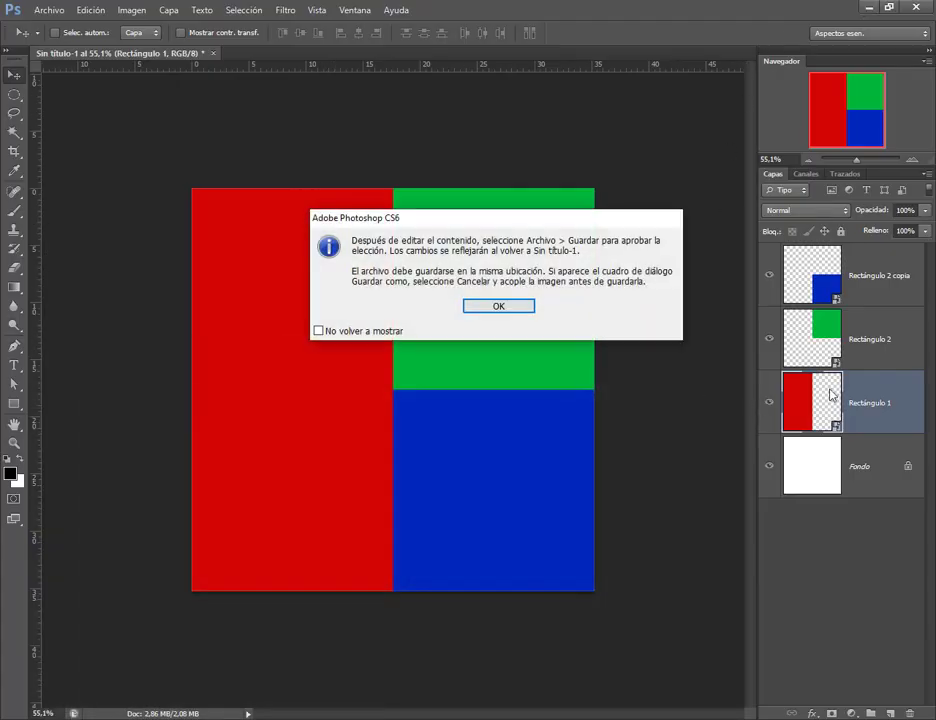
pyautogui.click(512, 307)
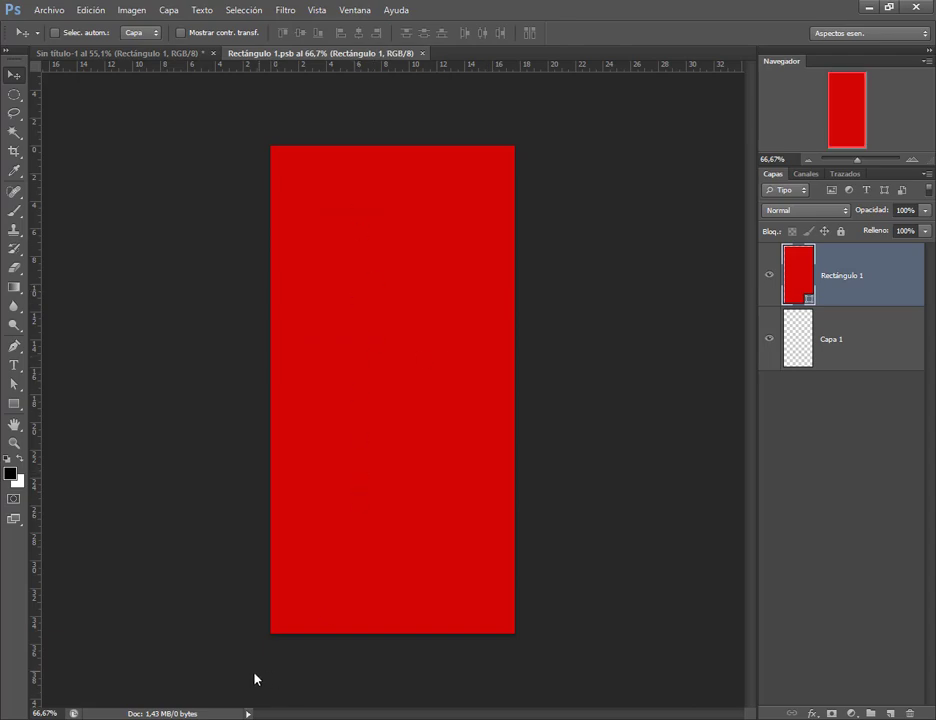
pyautogui.moveTo(155, 712)
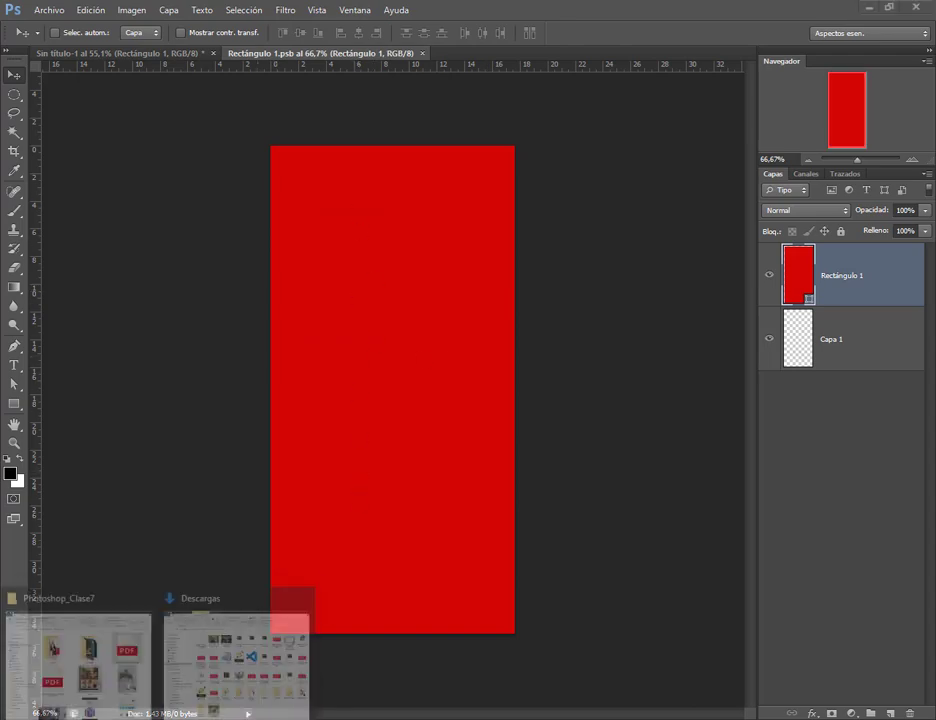
pyautogui.click(262, 655)
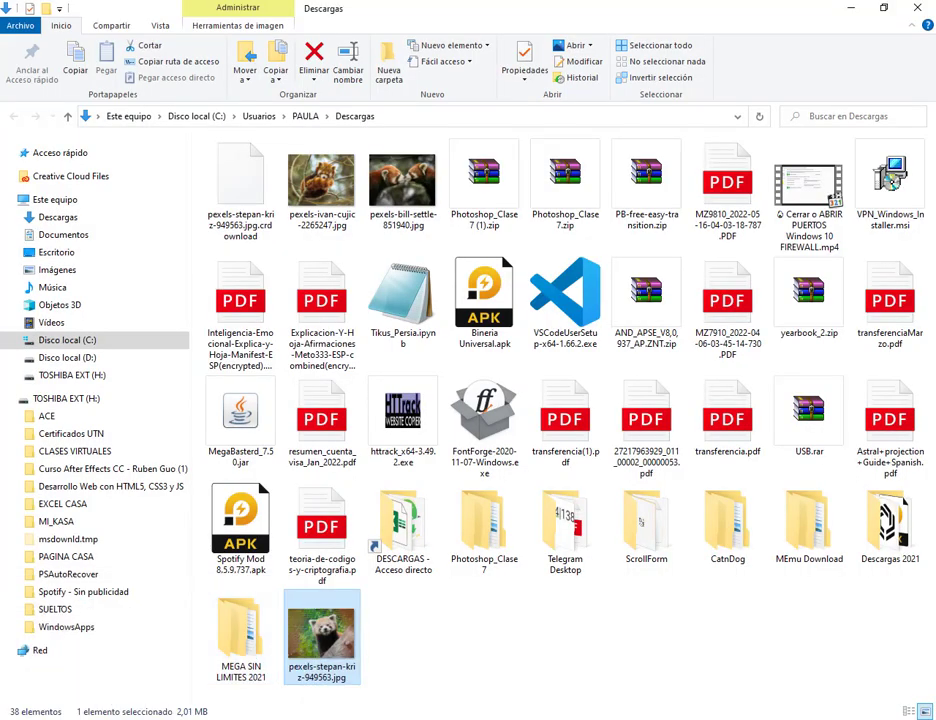
pyautogui.moveTo(360, 712)
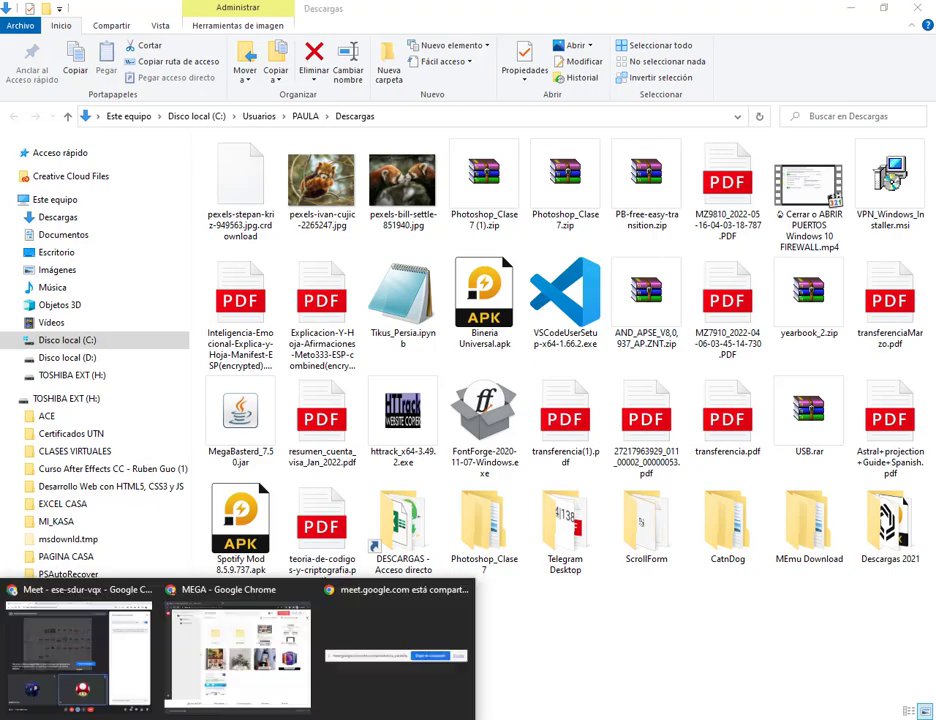
pyautogui.click(125, 675)
pyautogui.click(300, 12)
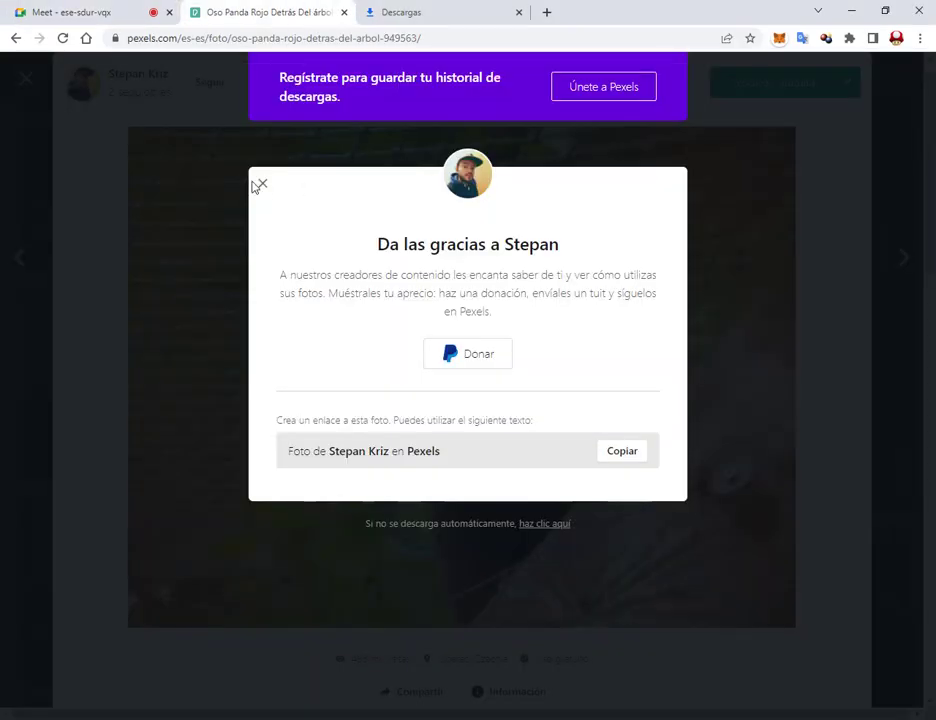
# Step: Search Pexels for 'delfines' and open the first dolphin photo
pyautogui.click(259, 183)
pyautogui.click(26, 78)
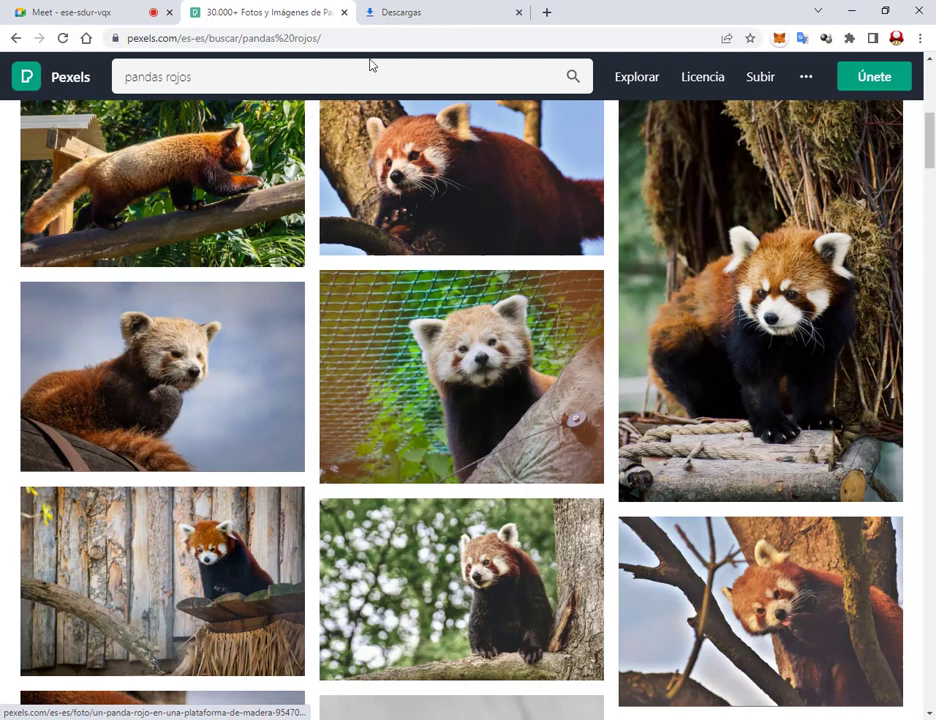
pyautogui.moveTo(230, 79); pyautogui.dragTo(73, 79)
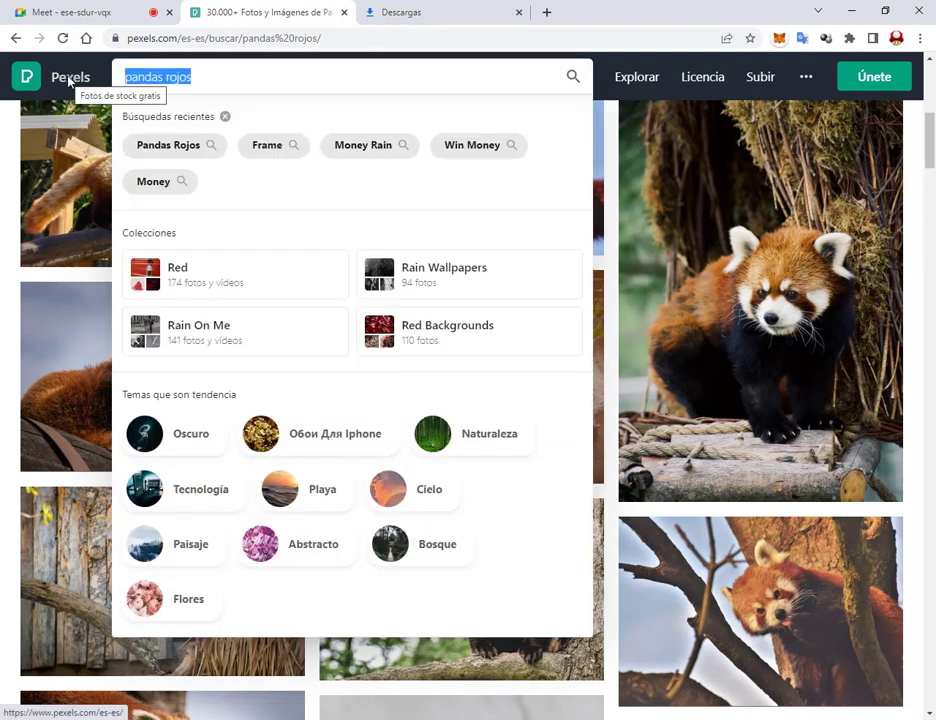
pyautogui.write('delfines')
pyautogui.press('Return')
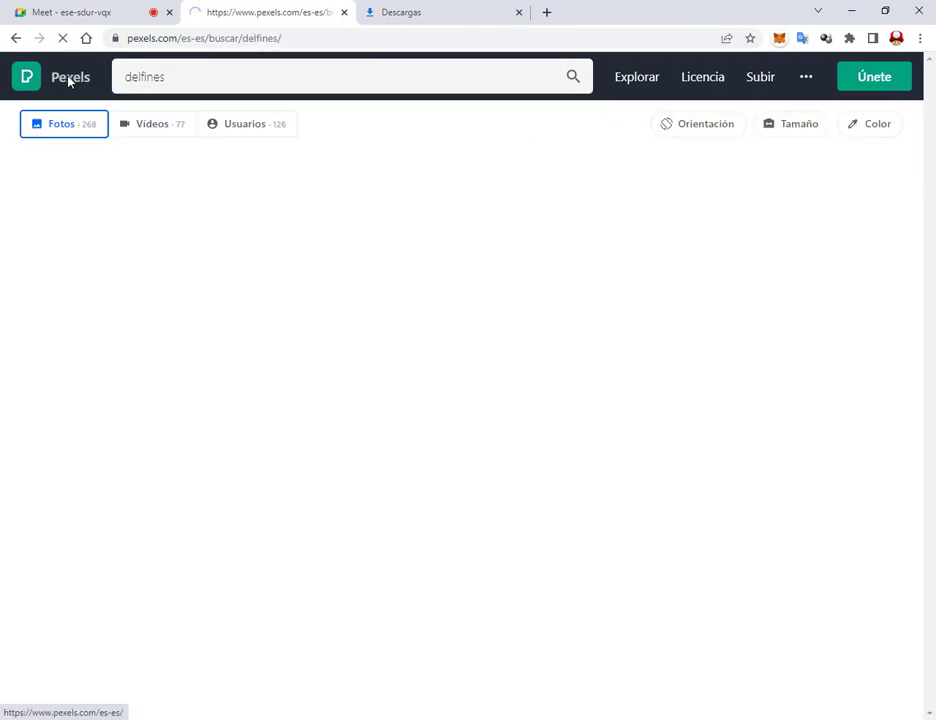
pyautogui.scroll(-2, 767, 236)
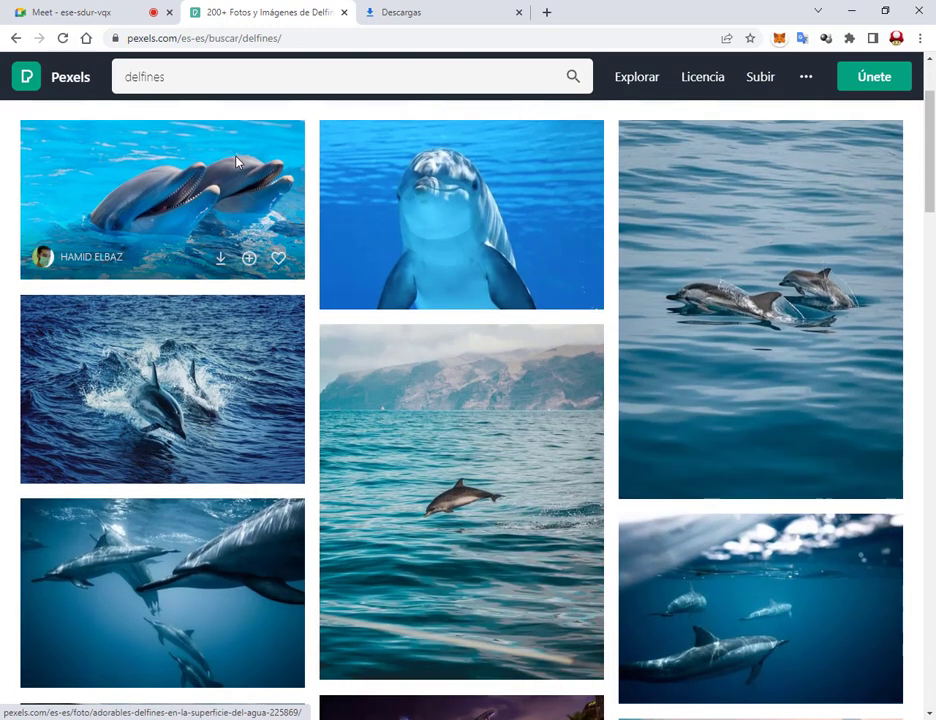
pyautogui.click(237, 162)
# Step: Download the two-dolphin photo at the medium 1280 x 720 size
pyautogui.click(848, 82)
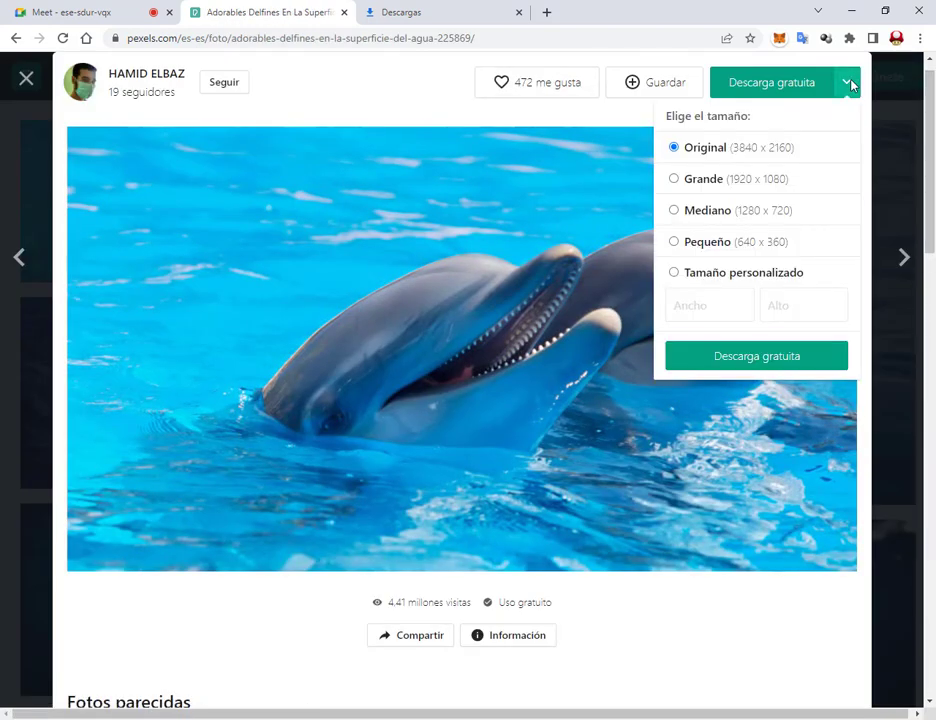
pyautogui.click(760, 211)
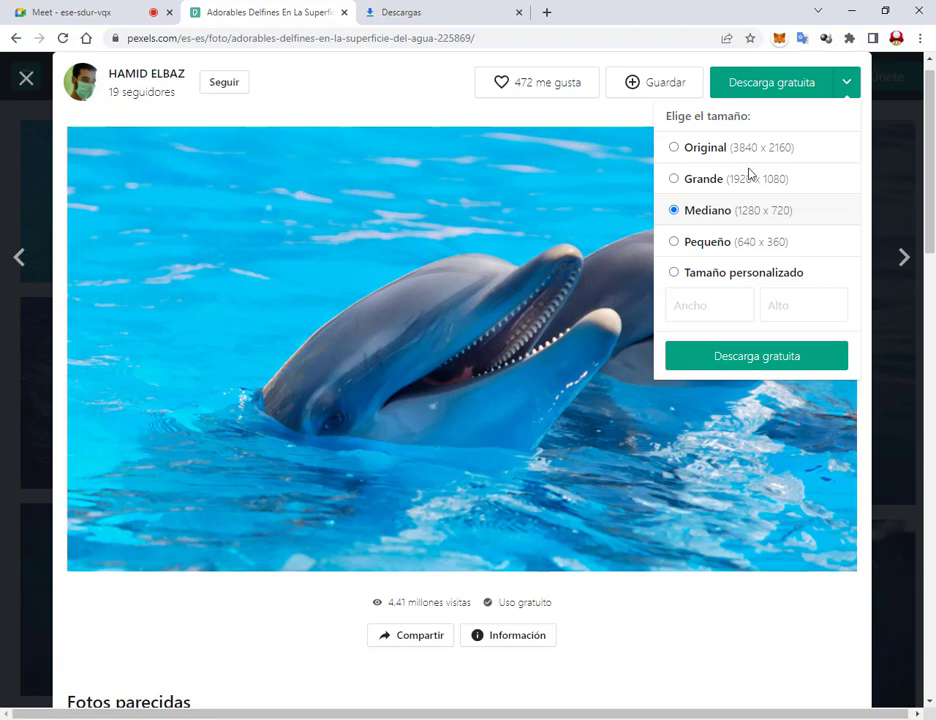
pyautogui.moveTo(729, 135); pyautogui.dragTo(801, 167)
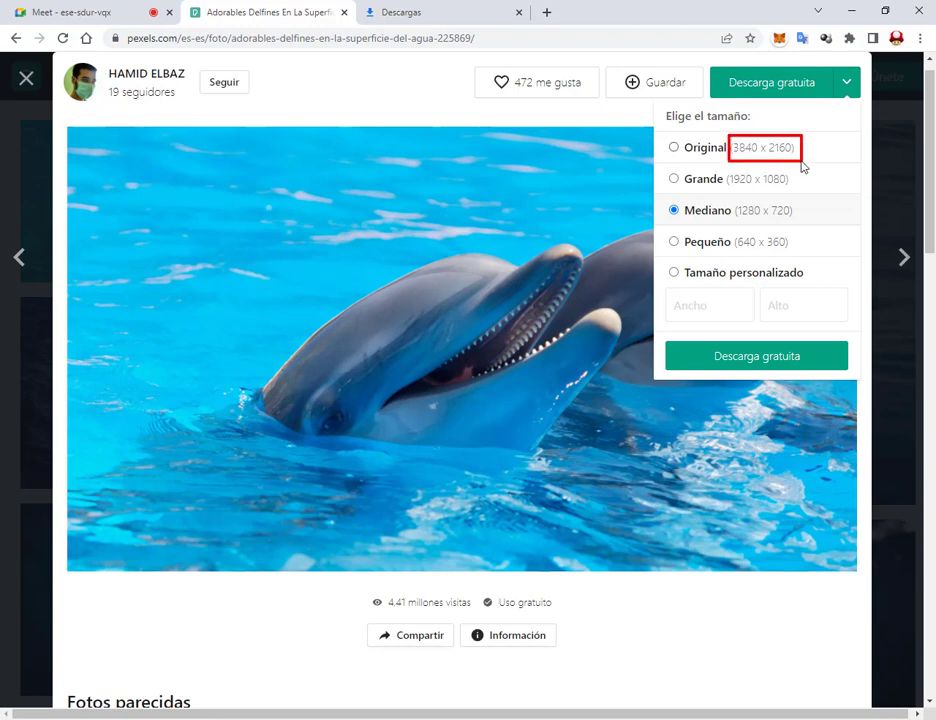
pyautogui.click(847, 83)
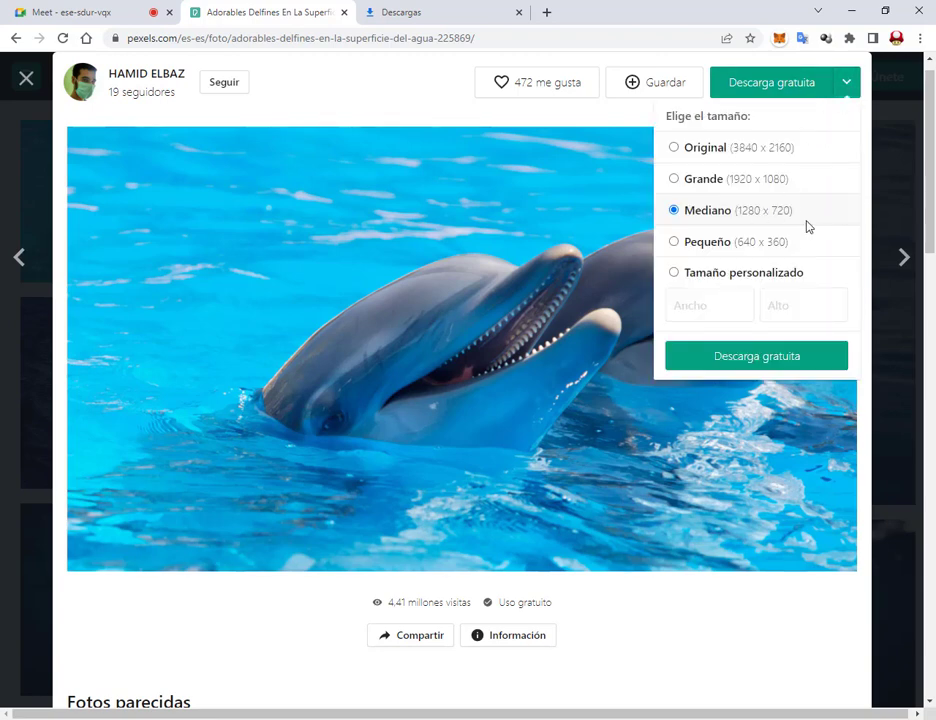
pyautogui.click(766, 357)
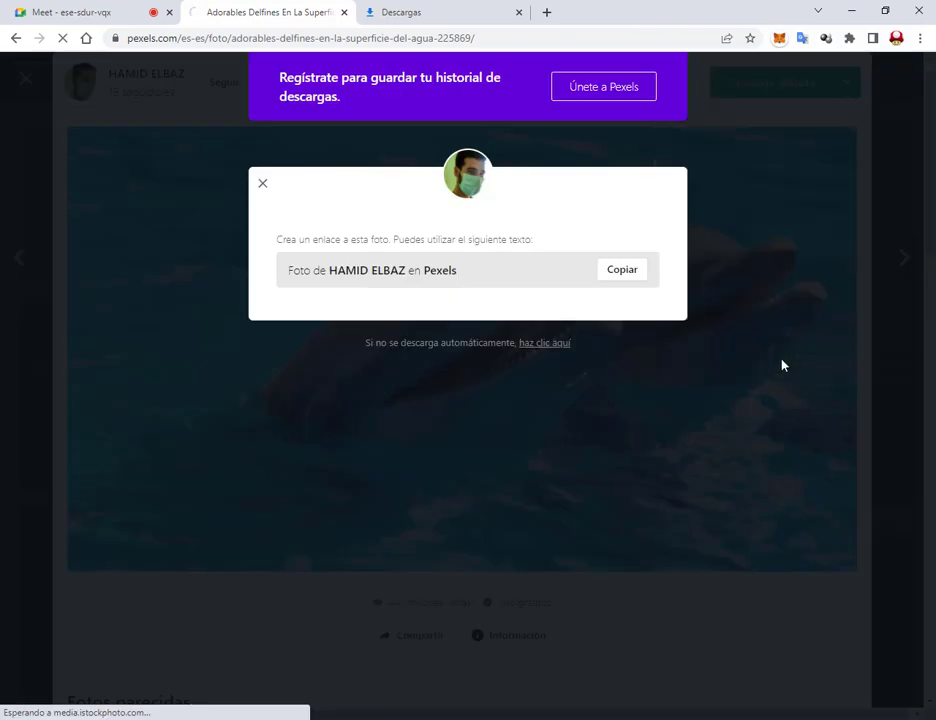
pyautogui.click(259, 187)
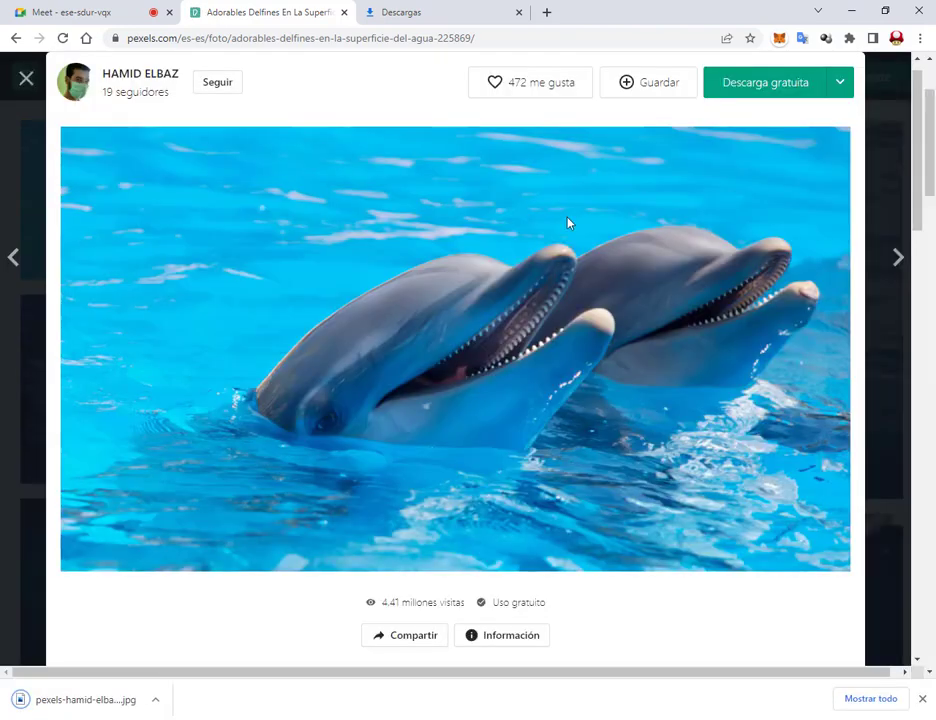
pyautogui.click(25, 78)
# Step: Download the front-facing dolphin photo and return to the results
pyautogui.click(481, 218)
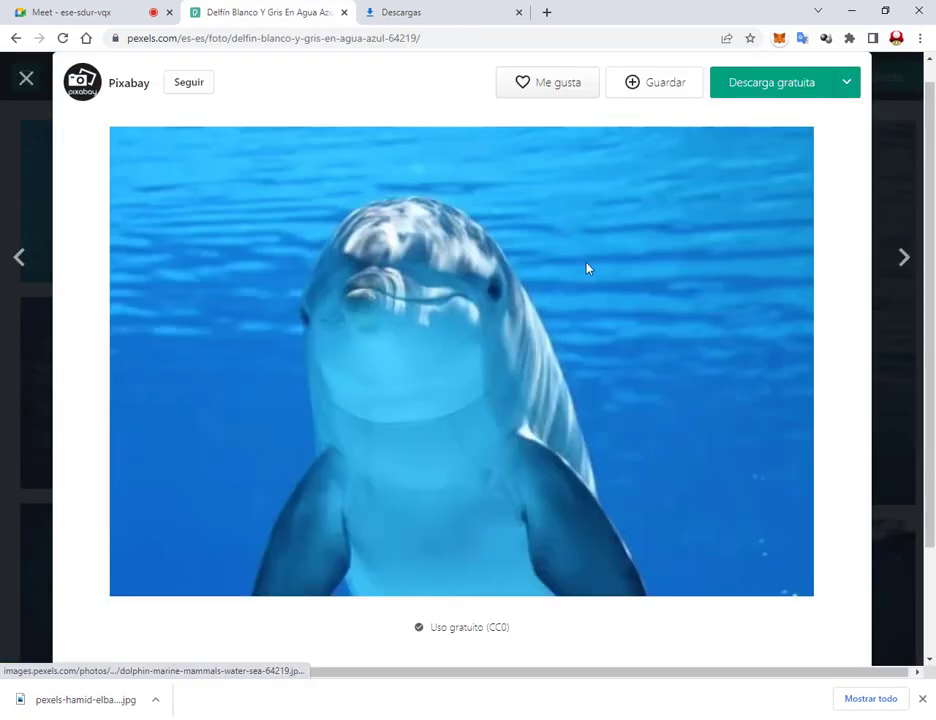
pyautogui.click(792, 89)
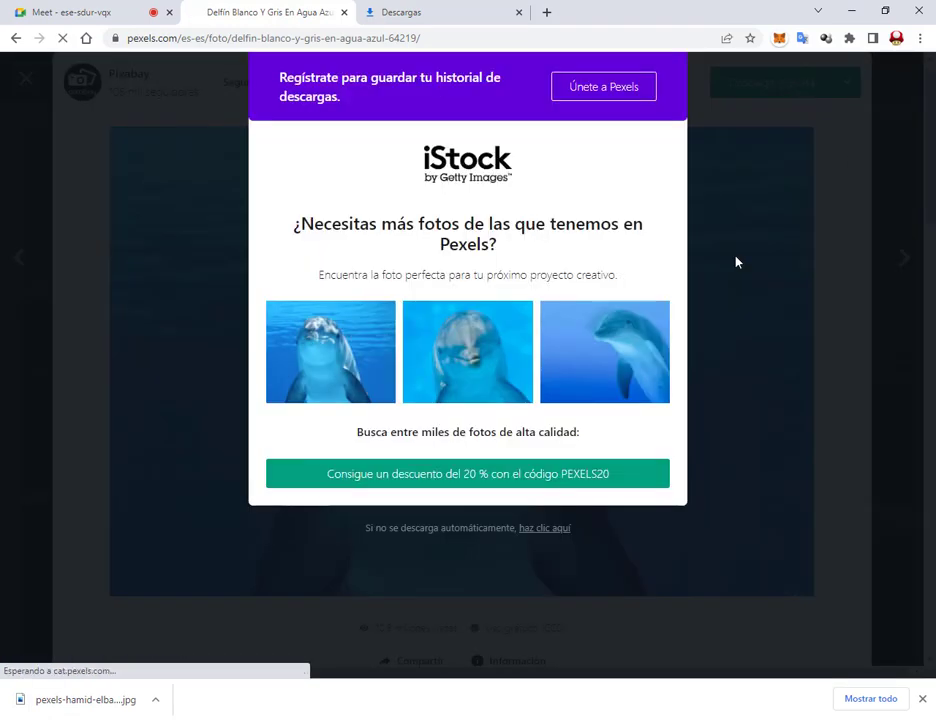
pyautogui.click(163, 90)
pyautogui.click(25, 78)
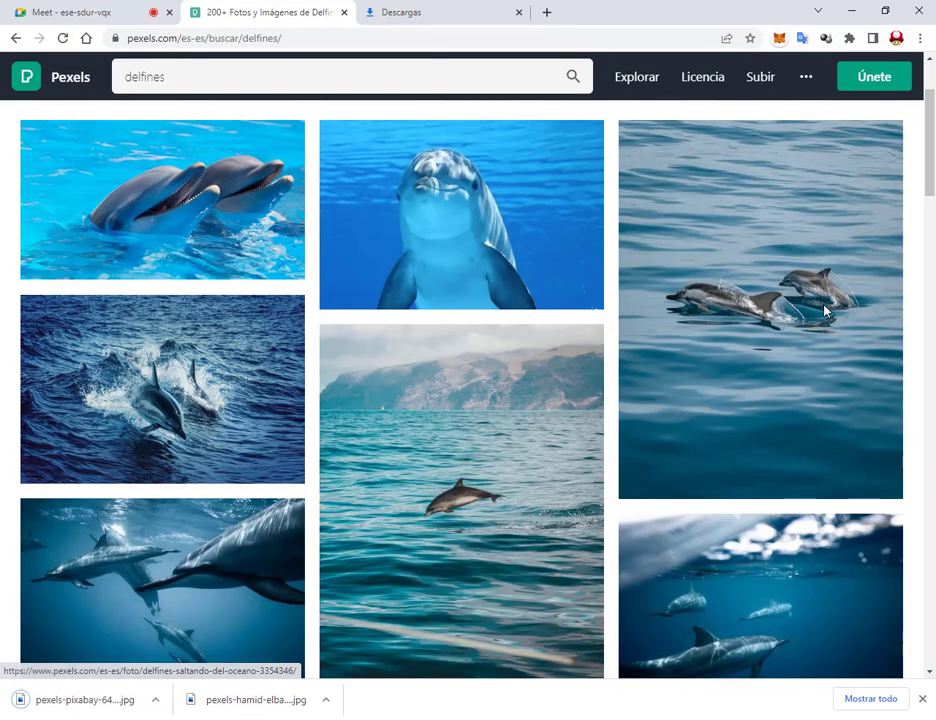
# Step: Find and download the photo of two dolphins swimming underwater
pyautogui.scroll(-6, 806, 283)
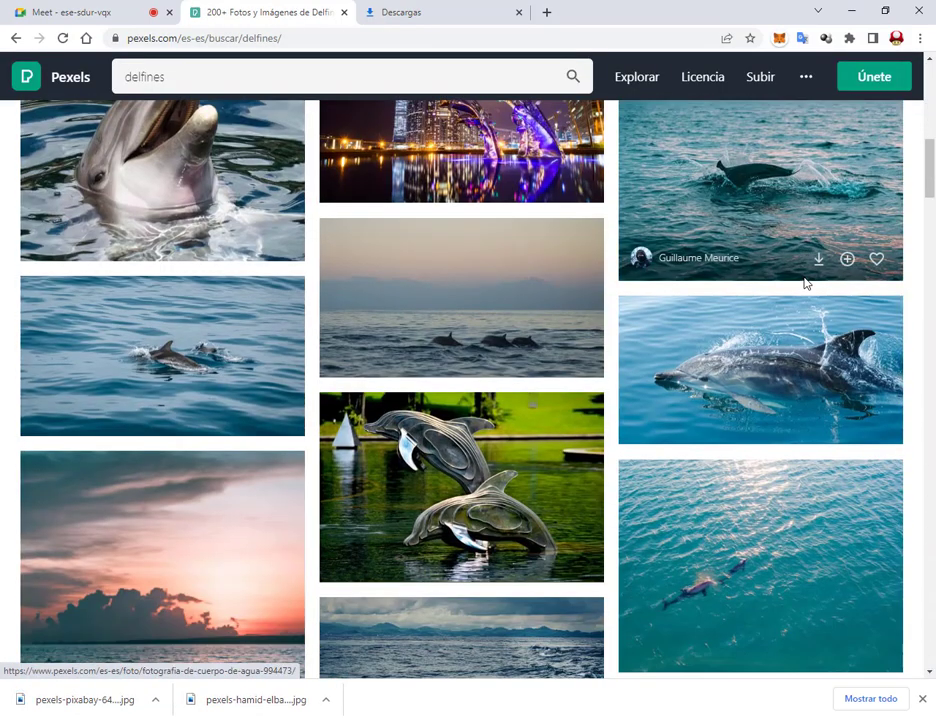
pyautogui.scroll(-2, 799, 287)
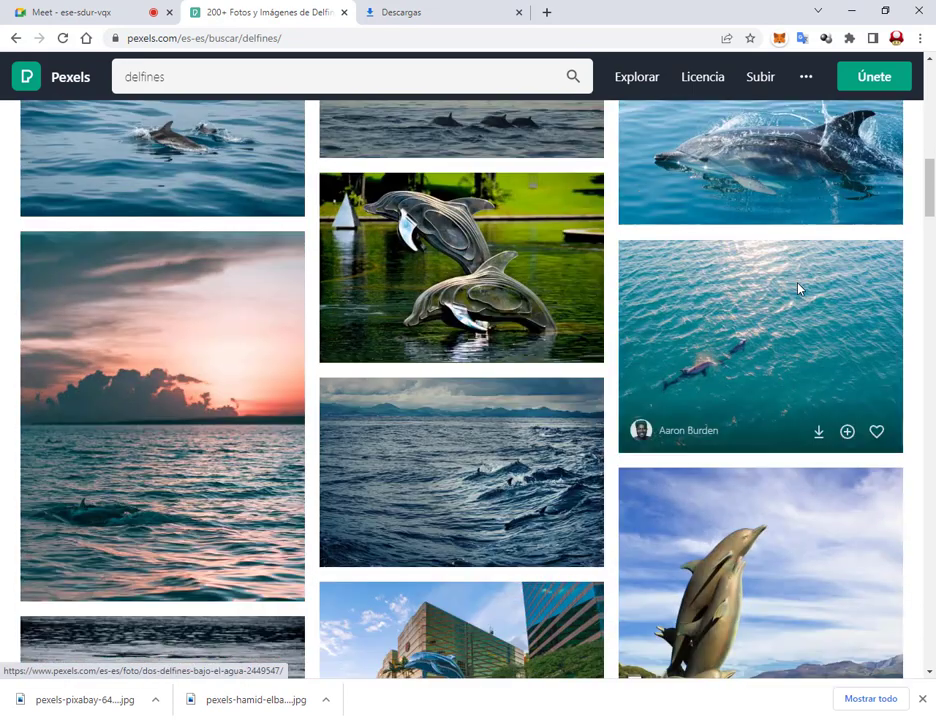
pyautogui.scroll(-4, 798, 289)
pyautogui.scroll(-4, 798, 290)
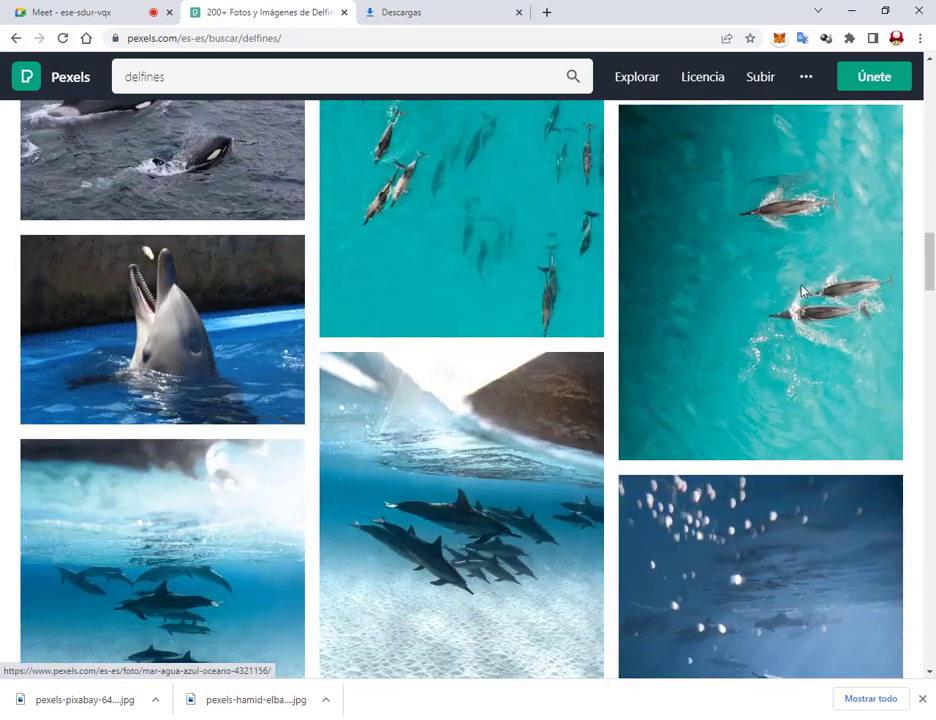
pyautogui.scroll(2, 798, 292)
pyautogui.scroll(-9, 727, 454)
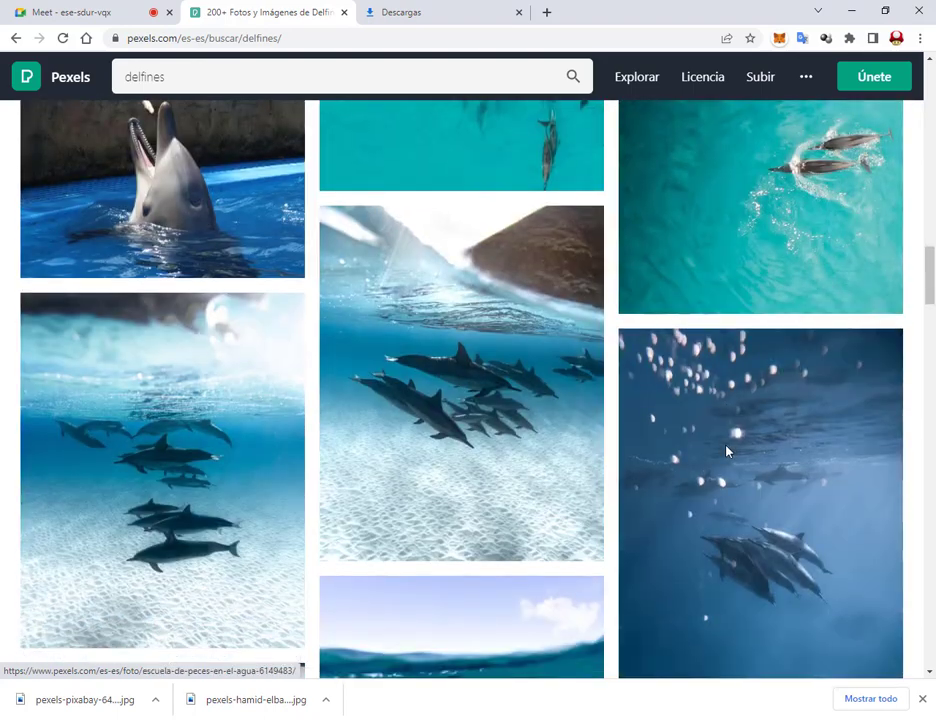
pyautogui.scroll(-8, 727, 462)
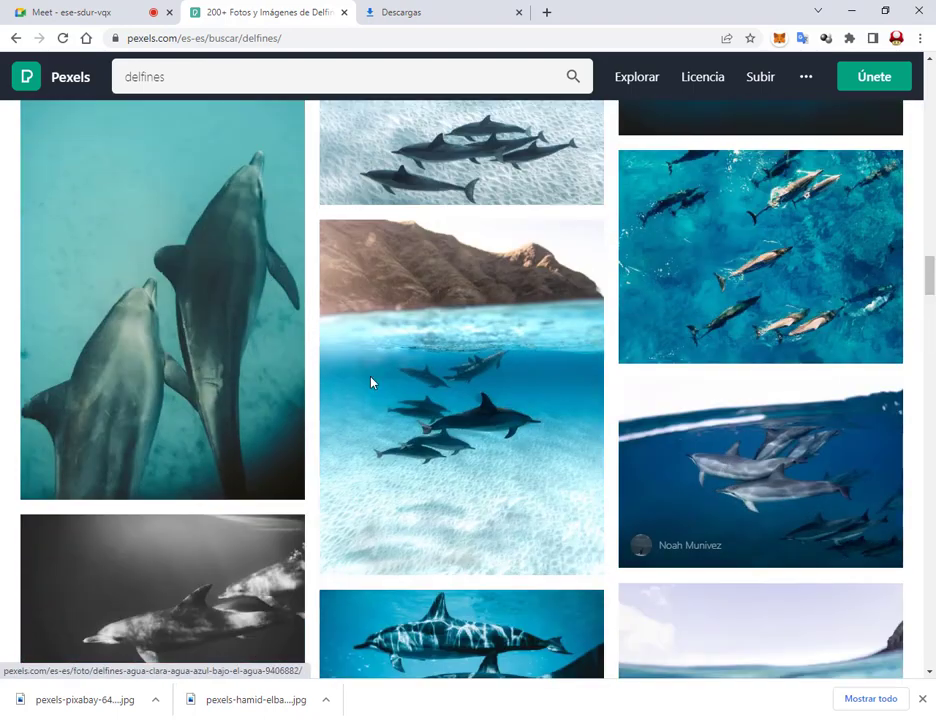
pyautogui.click(221, 230)
pyautogui.click(788, 88)
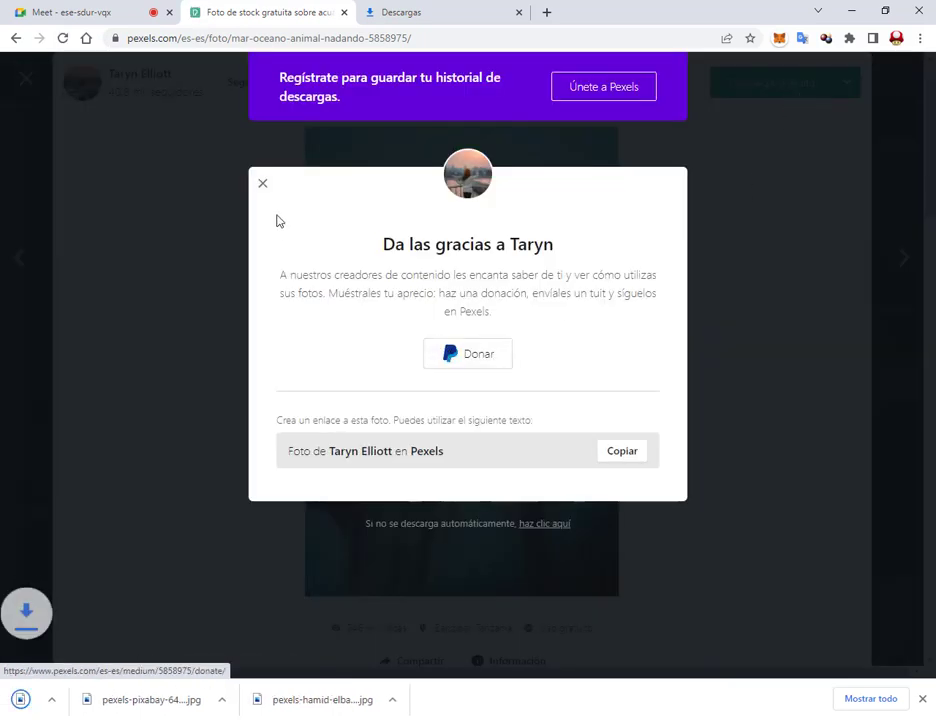
pyautogui.click(263, 183)
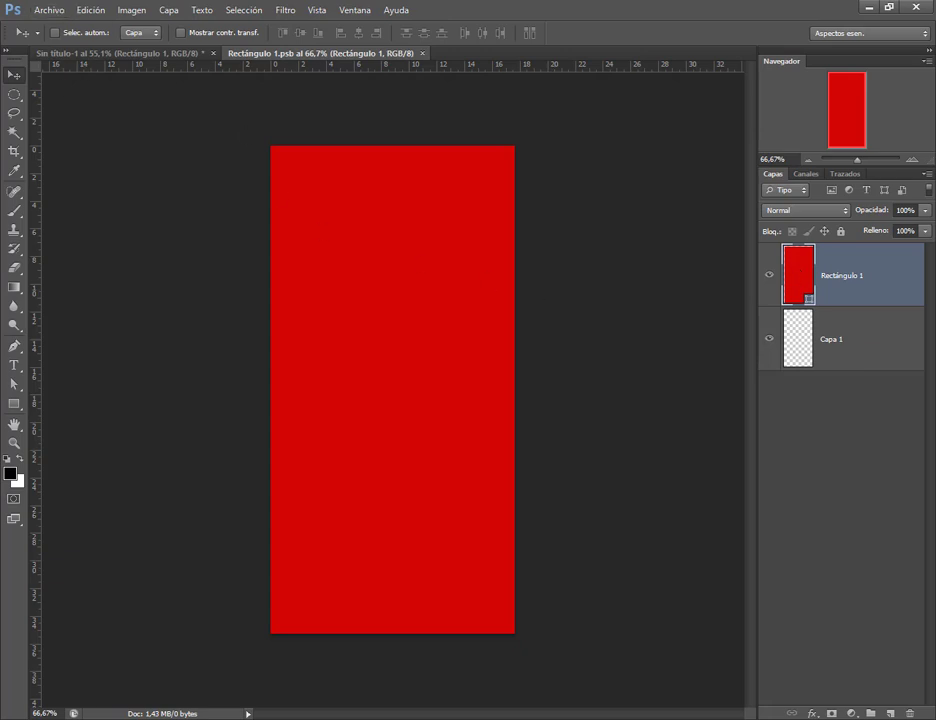
# Step: Try dragging the two-dolphin photo from Descargas into the rectangle, then cancel it
pyautogui.moveTo(137, 713)
pyautogui.click(232, 650)
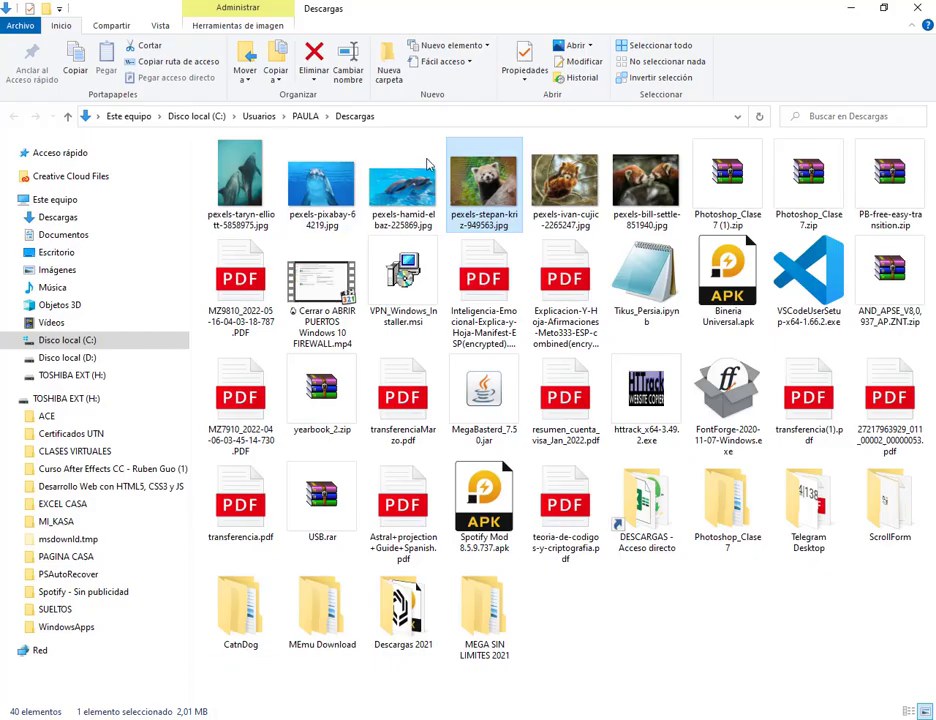
pyautogui.click(520, 505)
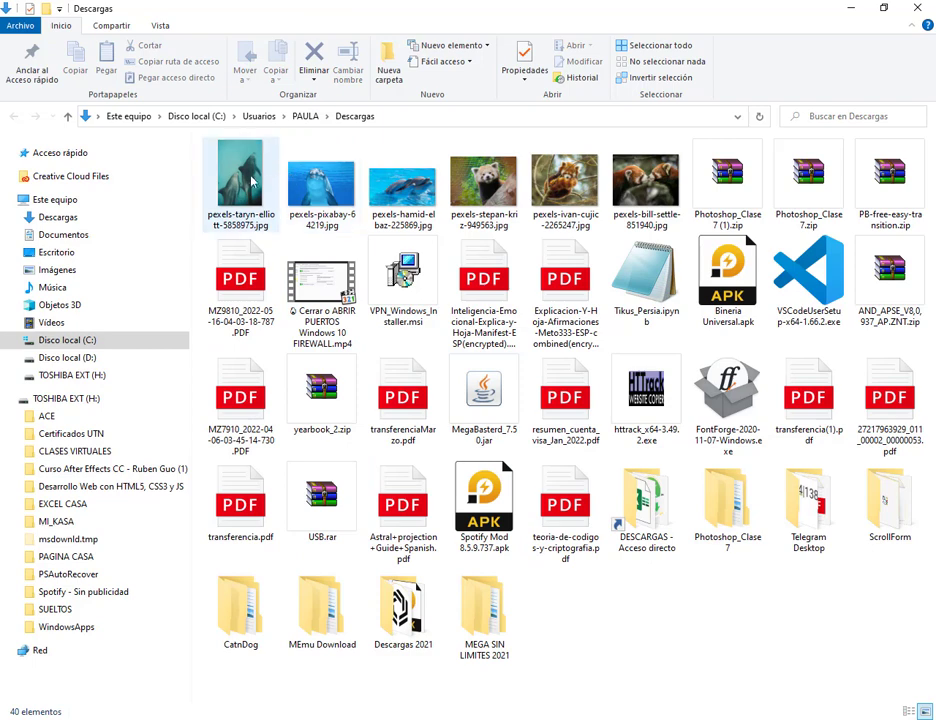
pyautogui.moveTo(250, 180); pyautogui.dragTo(451, 420)
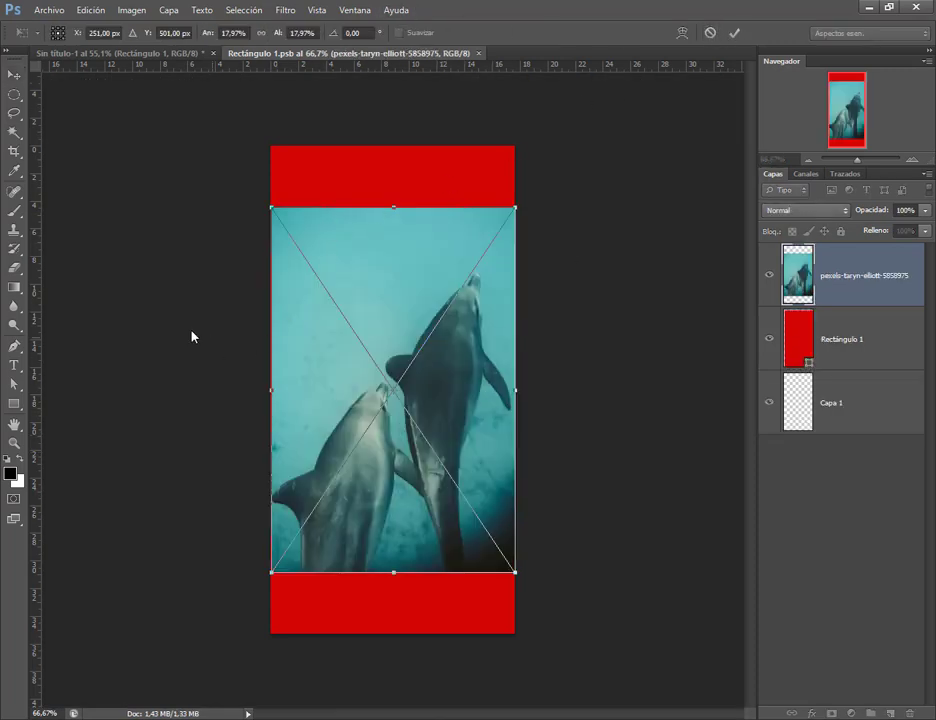
pyautogui.press('Escape')
# Step: Use Archivo > Colocar to place the two-dolphin underwater photo from Descargas
pyautogui.click(48, 10)
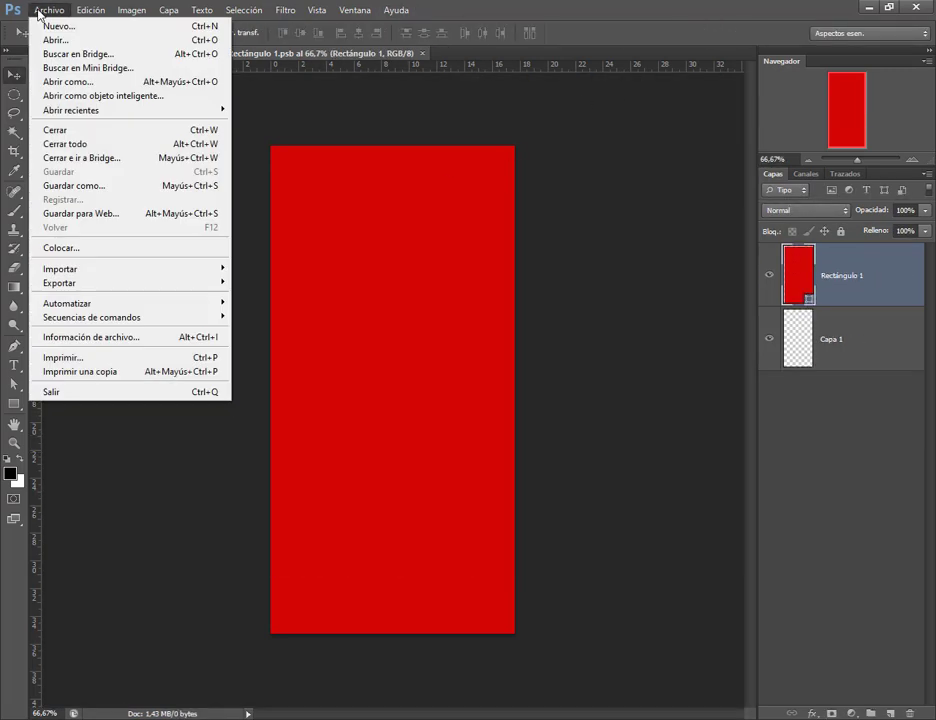
pyautogui.click(100, 250)
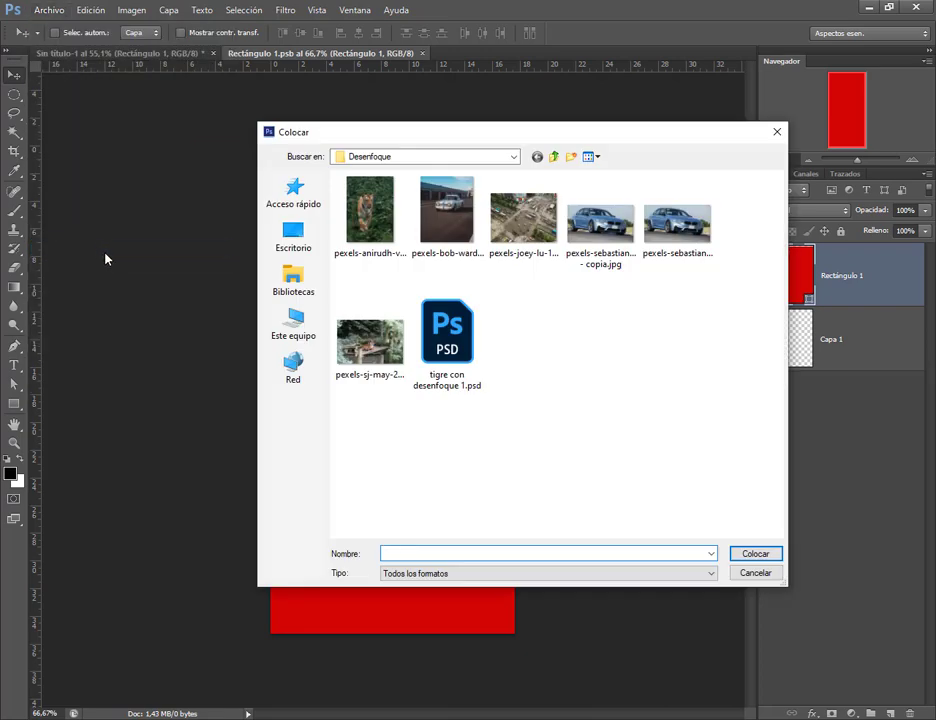
pyautogui.click(294, 236)
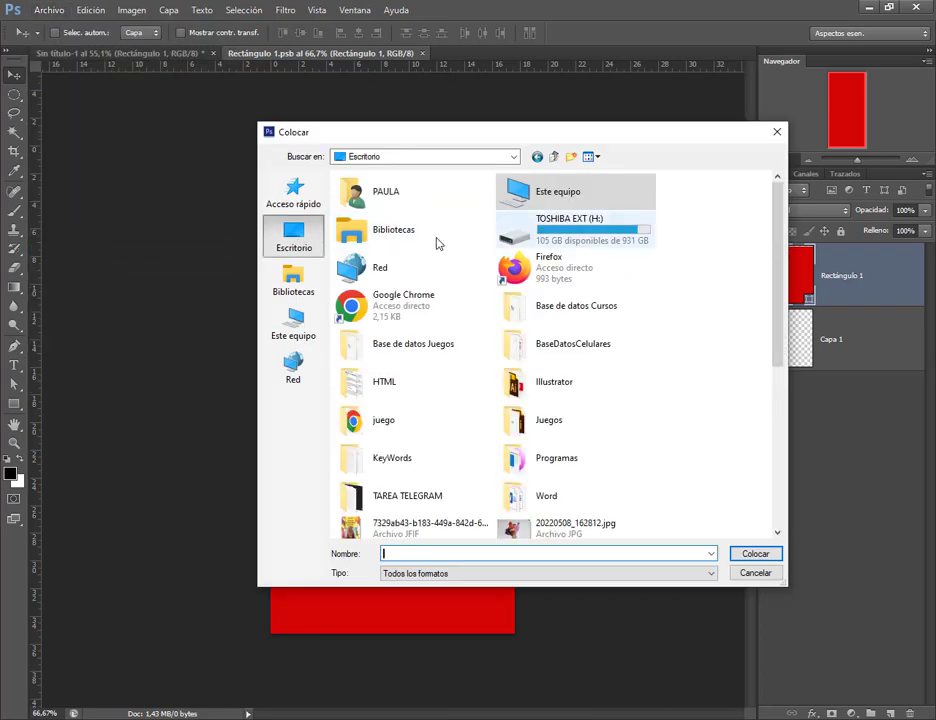
pyautogui.click(389, 160)
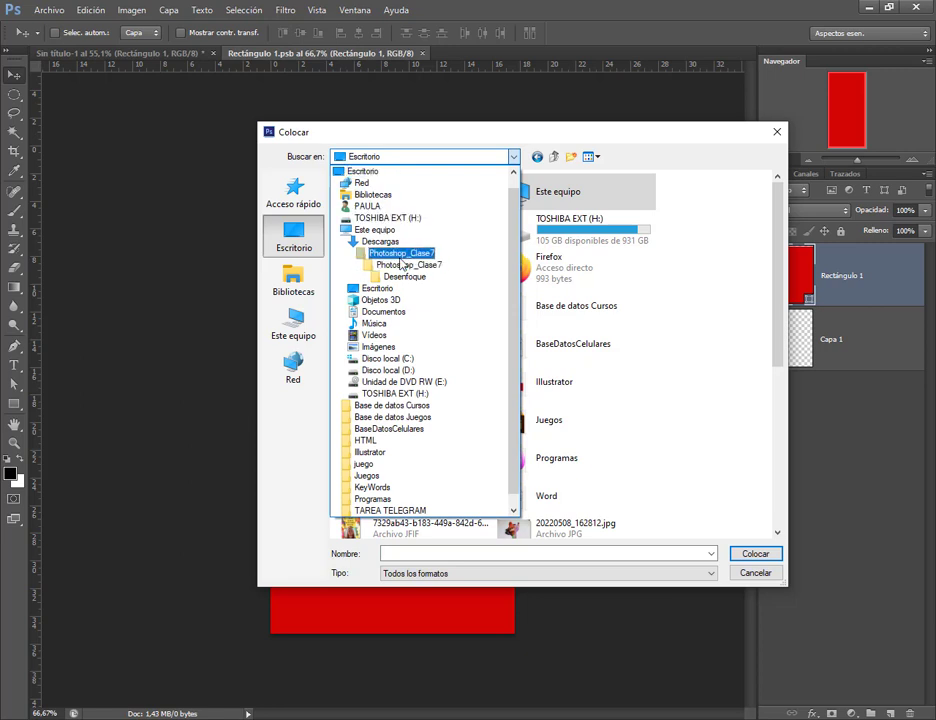
pyautogui.click(389, 203)
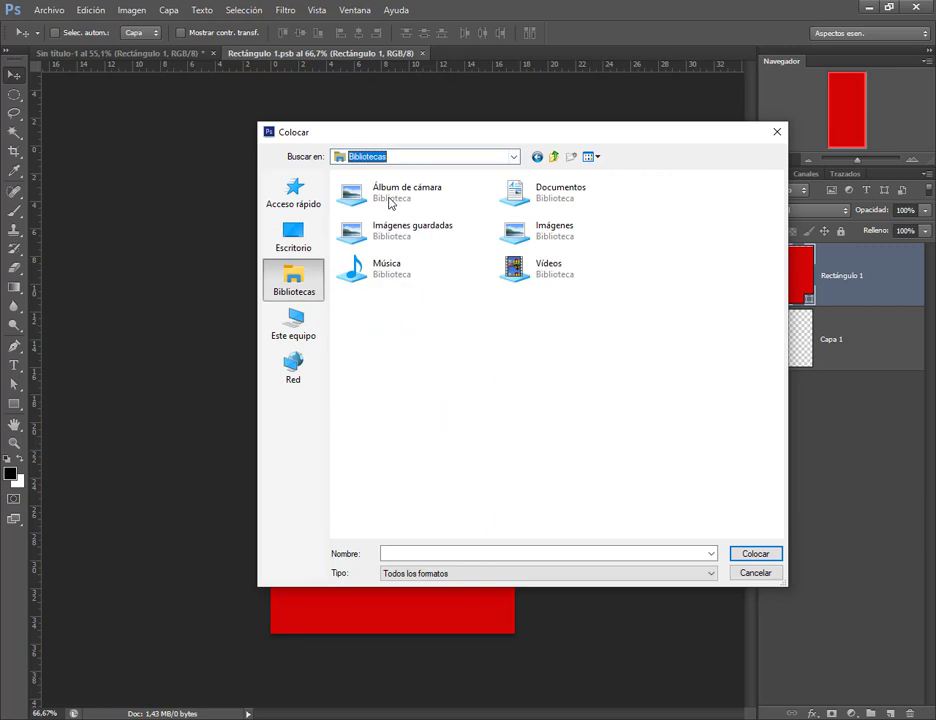
pyautogui.click(514, 158)
pyautogui.click(378, 232)
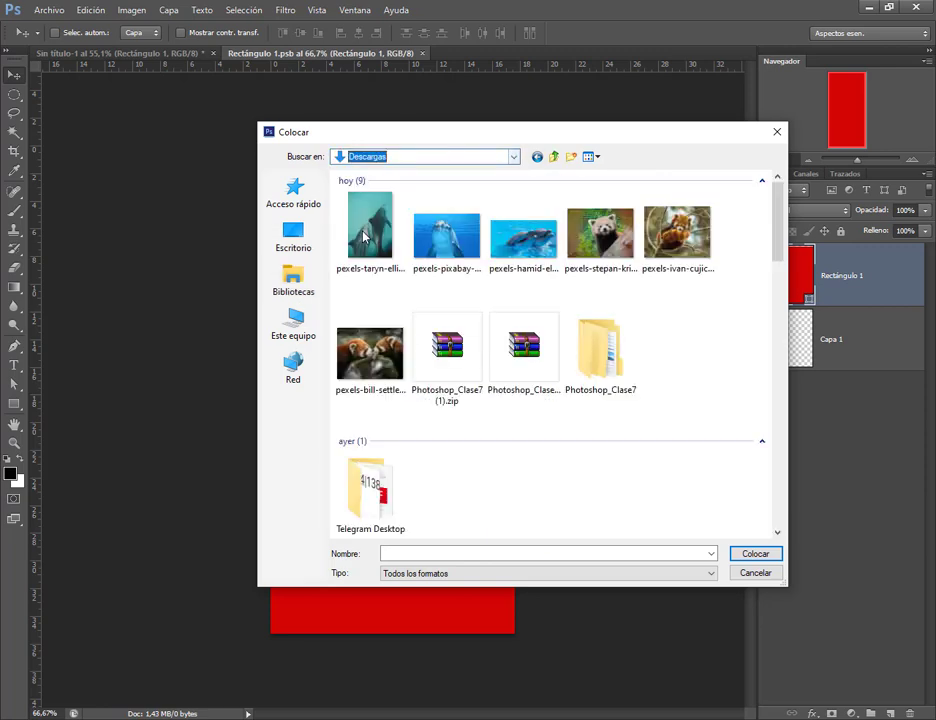
pyautogui.doubleClick(372, 232)
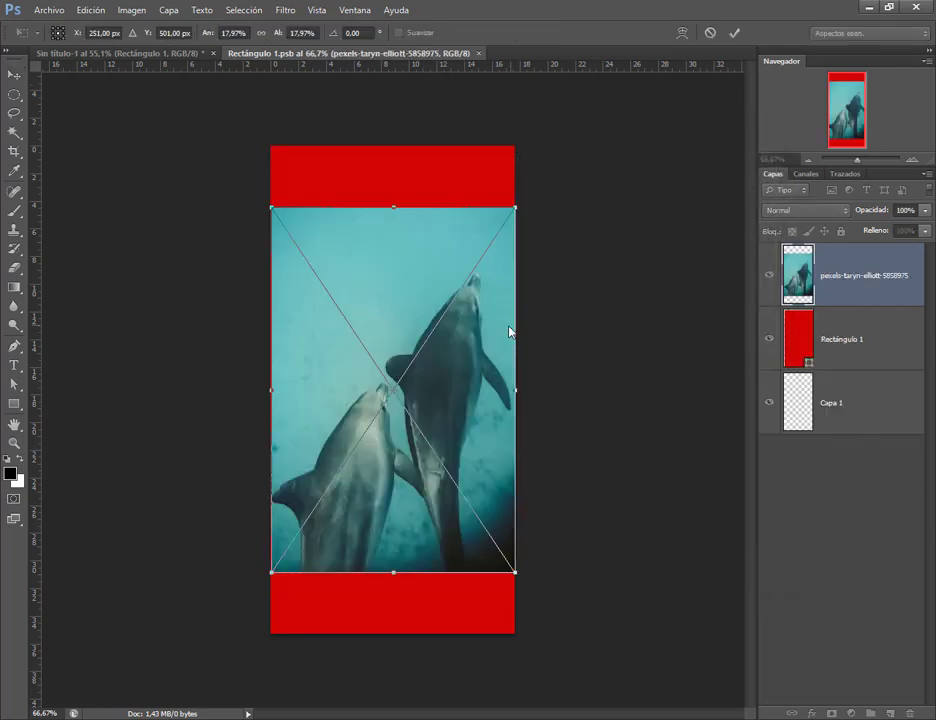
# Step: Scale and shift the dolphin photo to cover the red rectangle, then commit
pyautogui.moveTo(516, 209); pyautogui.dragTo(577, 133)
pyautogui.moveTo(271, 578); pyautogui.dragTo(238, 624)
pyautogui.moveTo(378, 587); pyautogui.dragTo(355, 606)
pyautogui.press('Return')
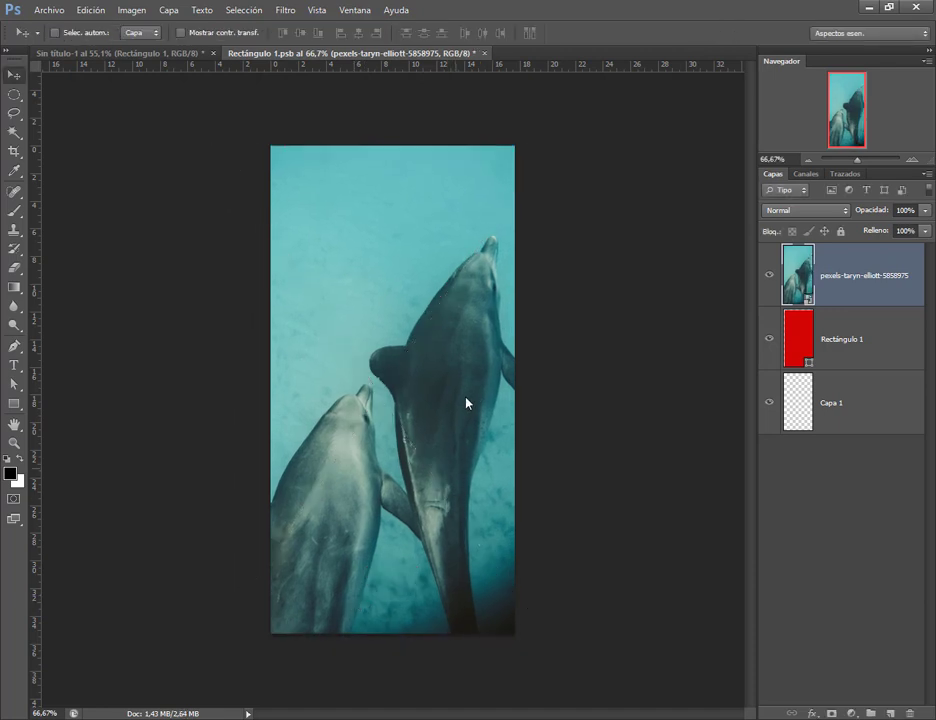
# Step: Save the rectangle's contents with Archivo > Guardar and close it with Ctrl+W
pyautogui.click(45, 10)
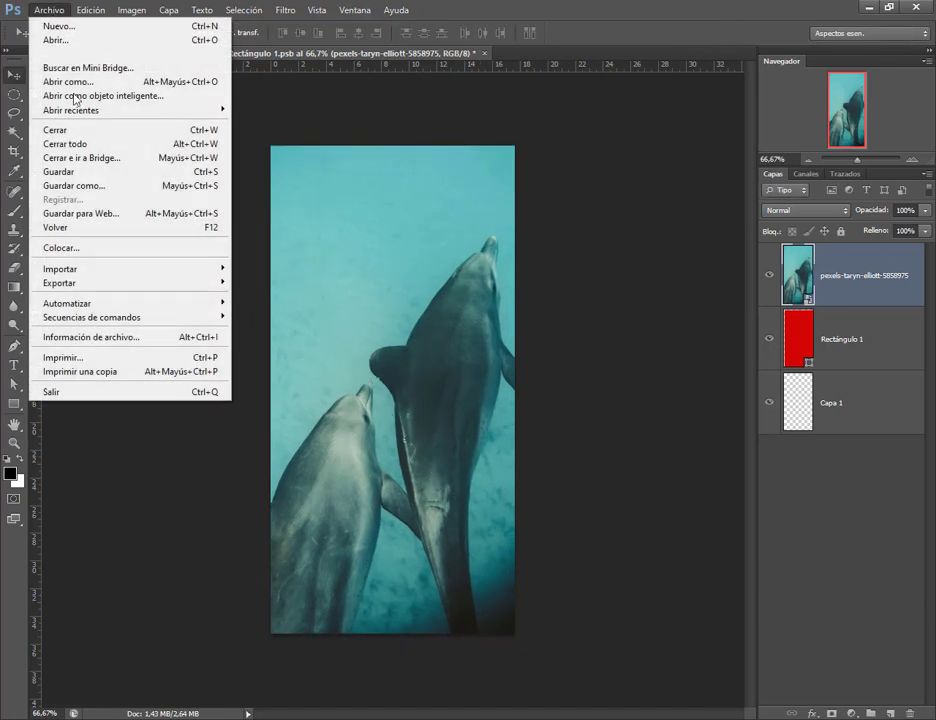
pyautogui.click(217, 173)
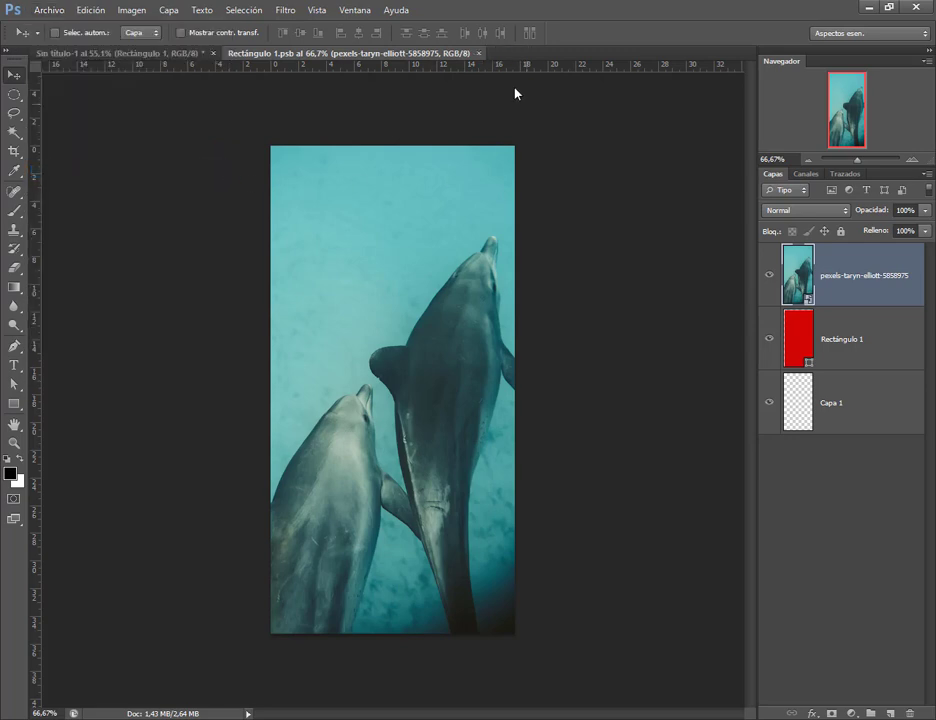
pyautogui.click(56, 12)
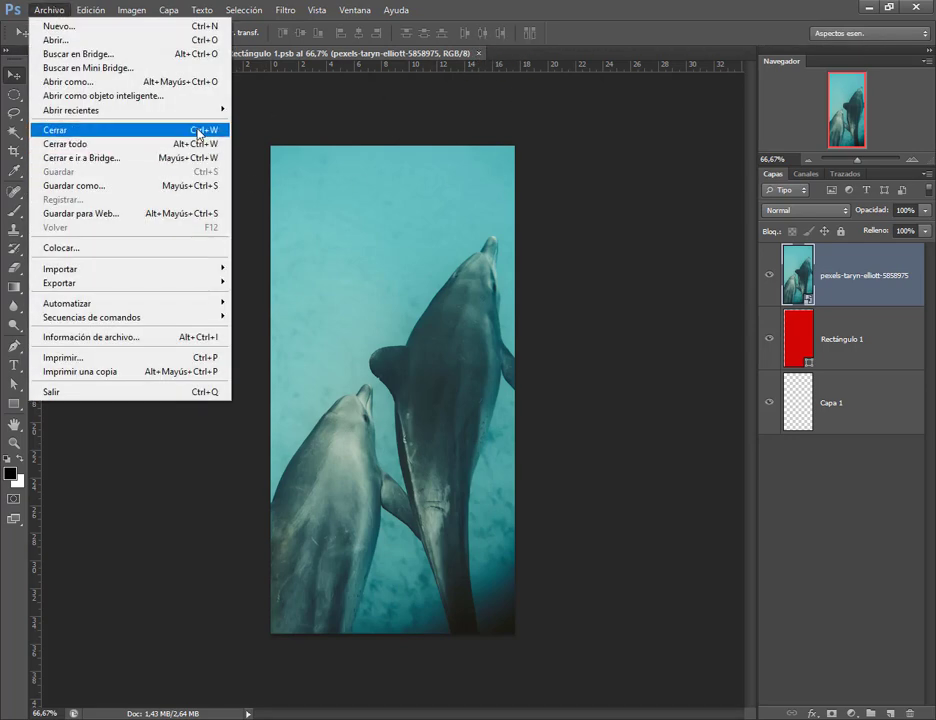
pyautogui.click(595, 120)
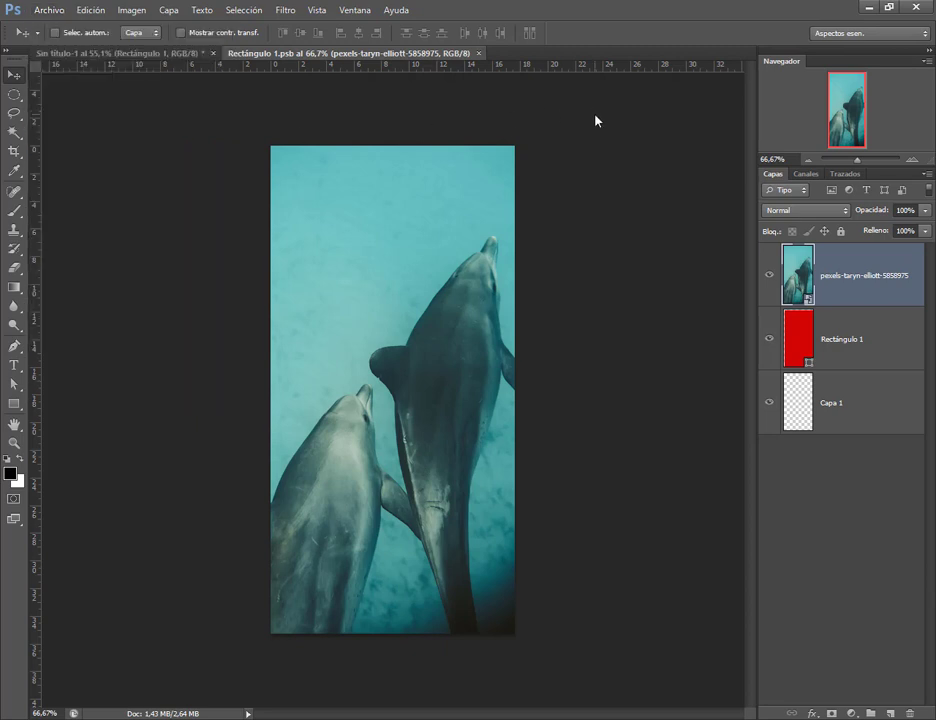
pyautogui.hotkey('ctrl', 'w')
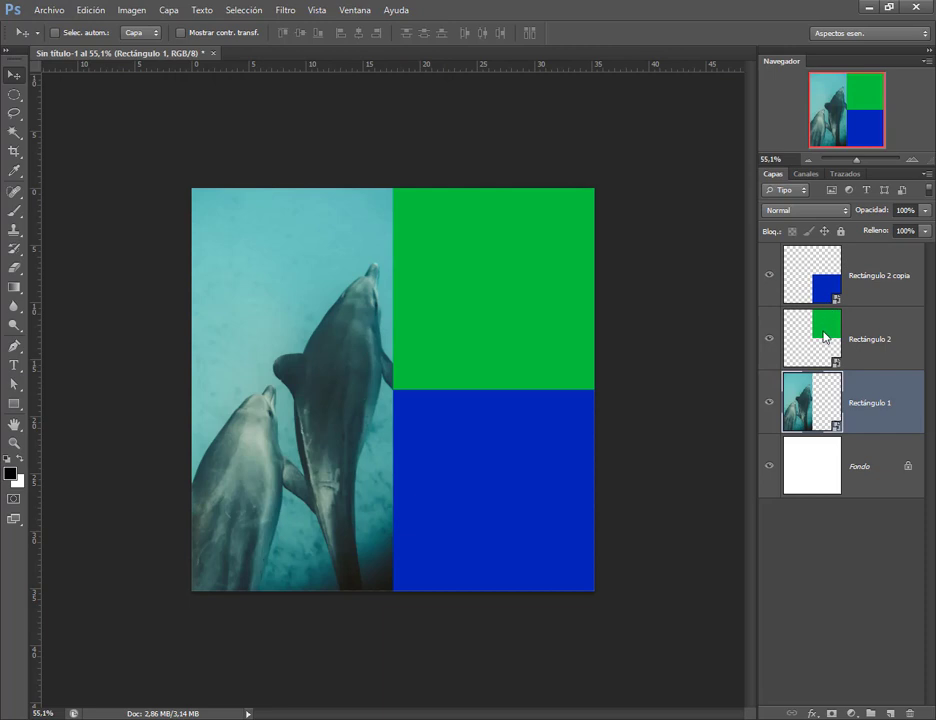
# Step: Move Rectángulo 2 above Rectángulo 2 copia and open its smart-object contents
pyautogui.moveTo(825, 337); pyautogui.dragTo(827, 258)
pyautogui.doubleClick(825, 277)
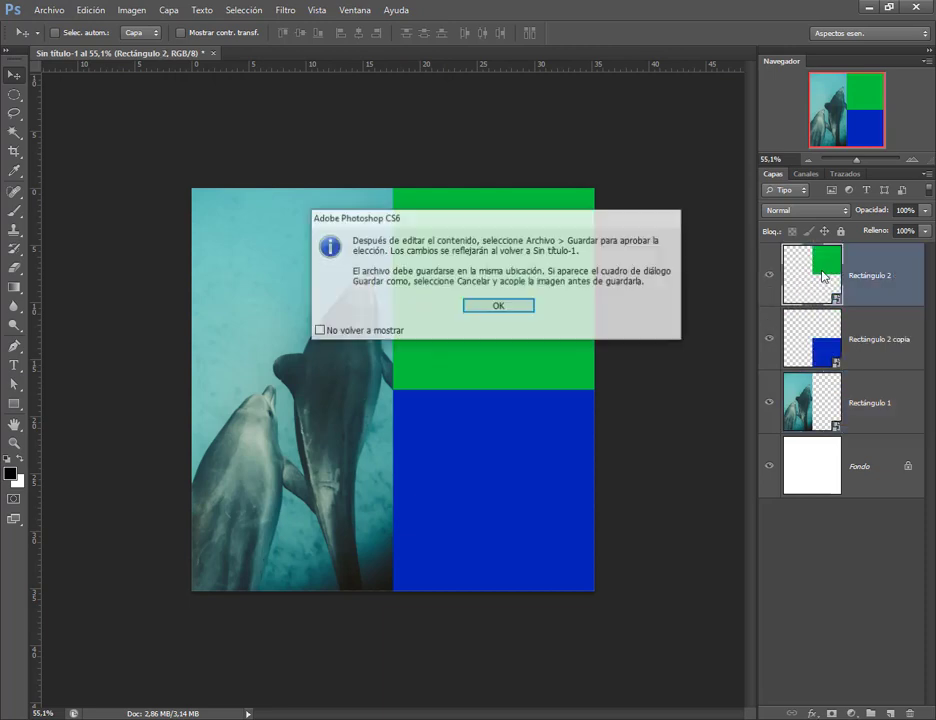
pyautogui.click(499, 306)
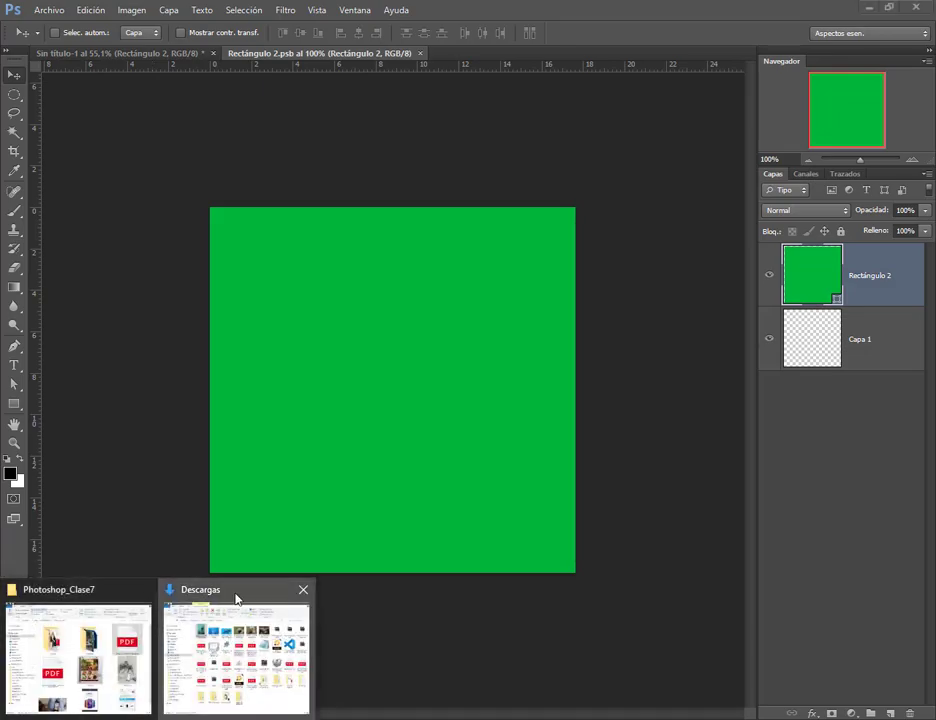
# Step: Drag the smiling dolphin photo in from Descargas, scale it to fill, then save and close
pyautogui.click(236, 599)
pyautogui.moveTo(322, 197); pyautogui.dragTo(470, 395)
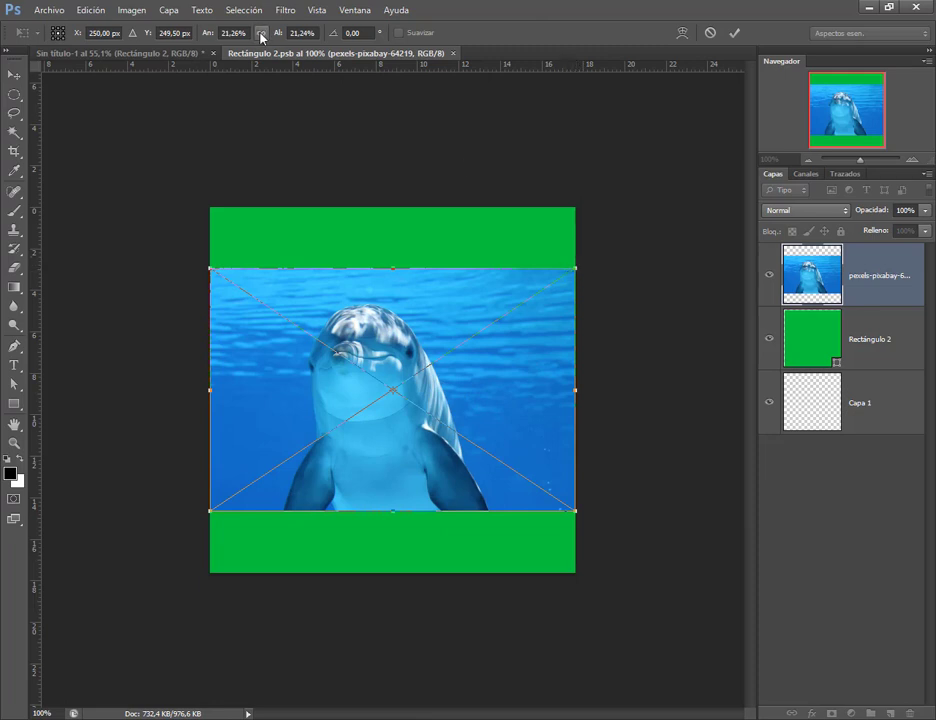
pyautogui.moveTo(578, 275); pyautogui.dragTo(670, 172)
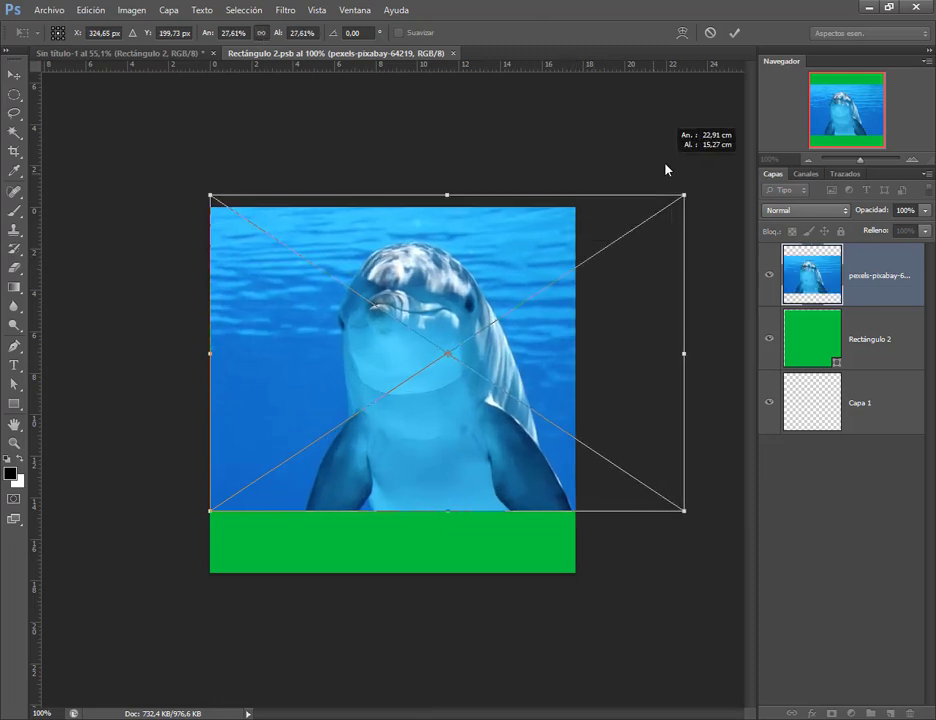
pyautogui.moveTo(221, 512); pyautogui.dragTo(138, 568)
pyautogui.moveTo(453, 492); pyautogui.dragTo(456, 501)
pyautogui.press('Return')
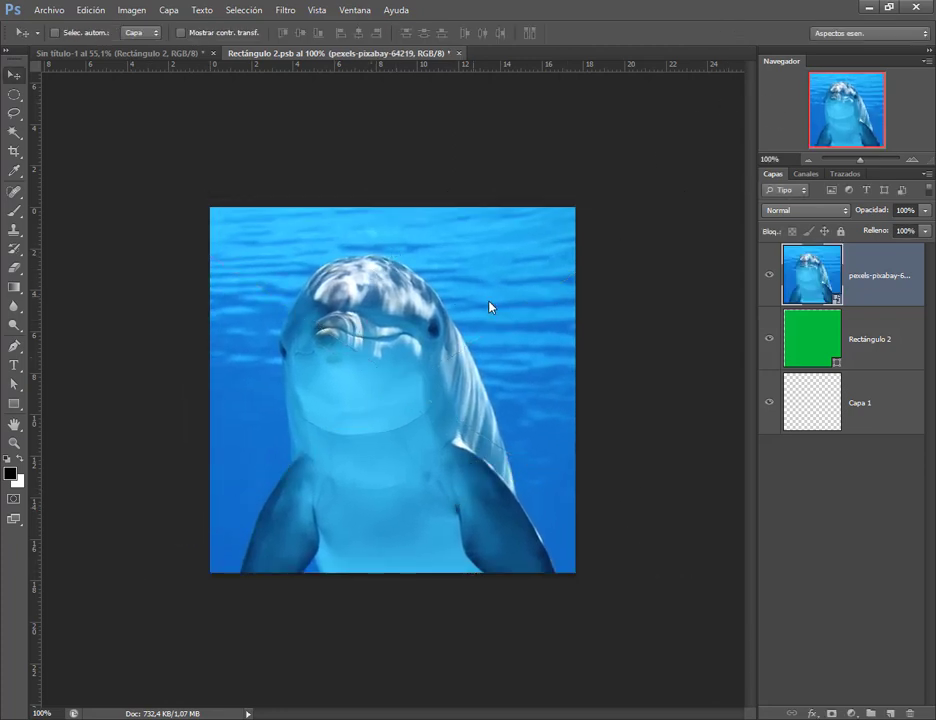
pyautogui.hotkey('ctrl', 'w')
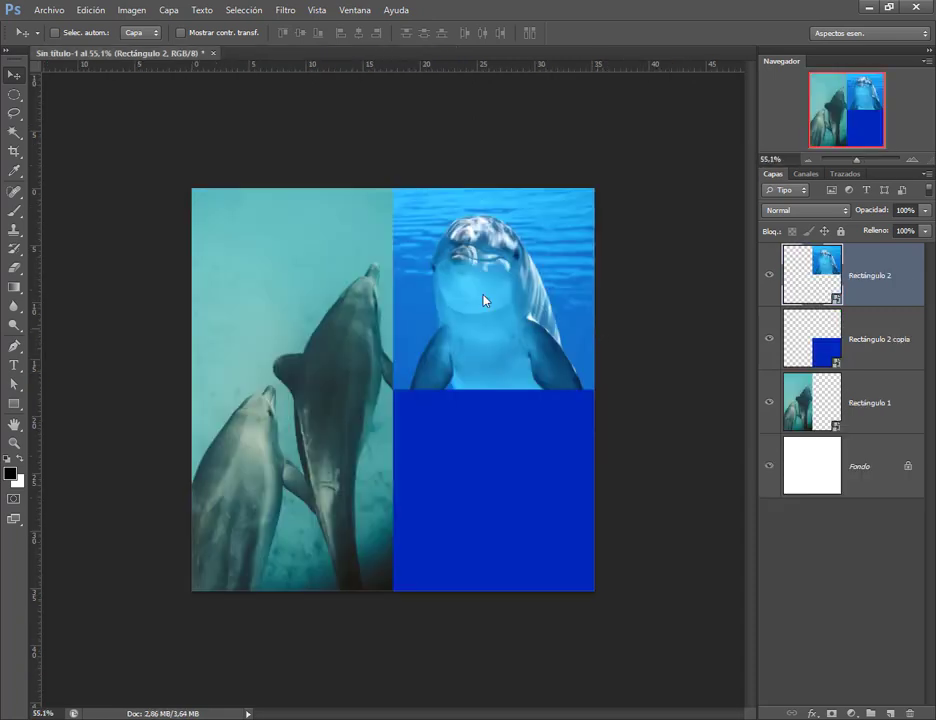
# Step: Open Rectángulo 2 copia's contents as their own document
pyautogui.doubleClick(829, 352)
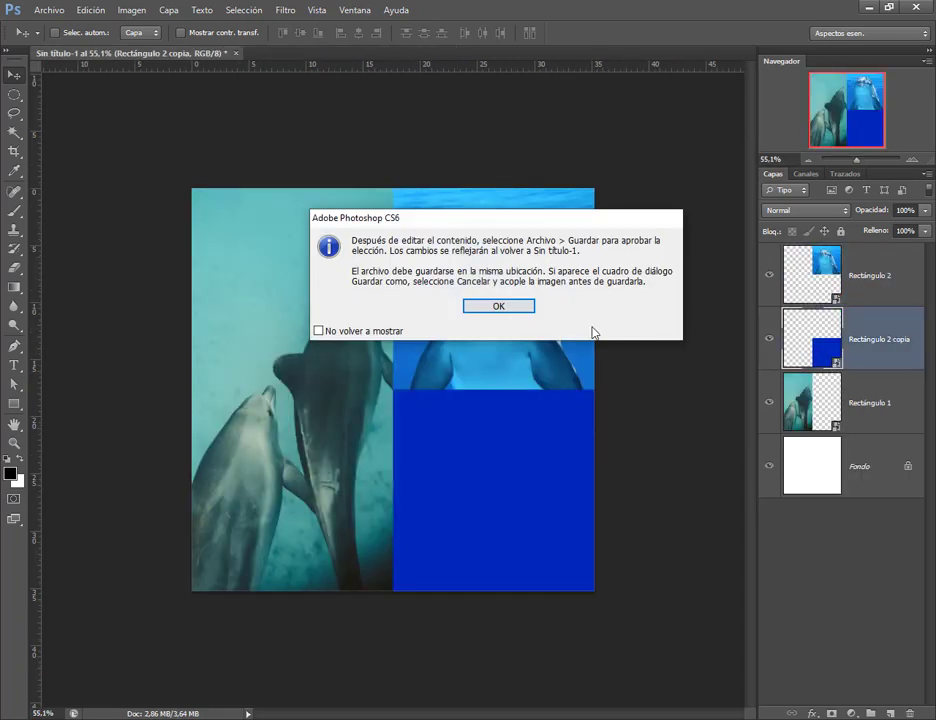
pyautogui.click(497, 306)
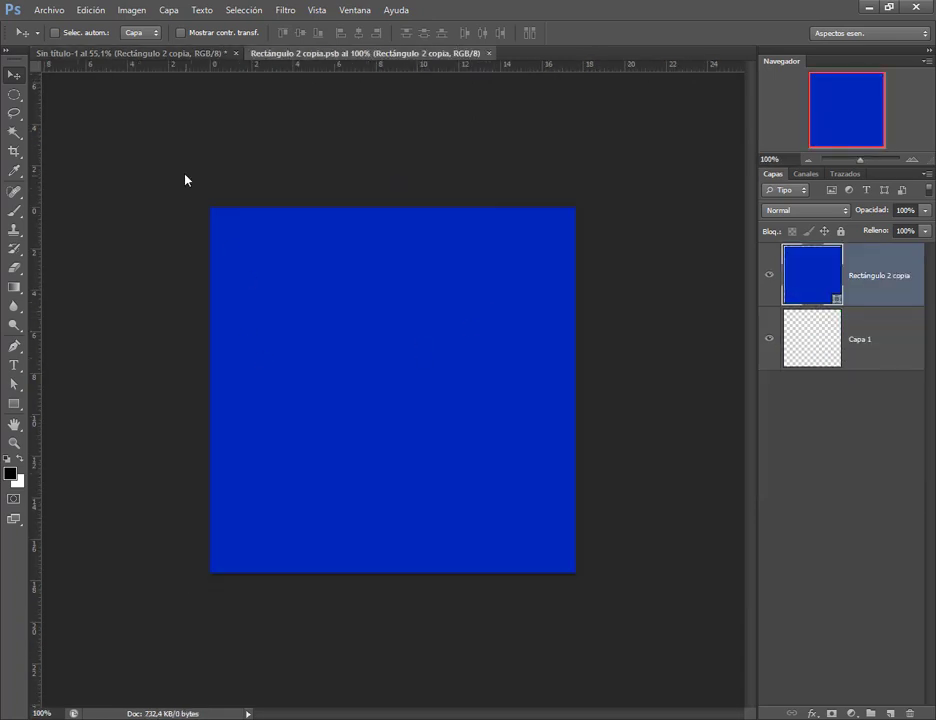
pyautogui.hotkey('alt', 'Tab')
# Step: Place and proportionally scale the hamid-elbaz two-dolphin photo over the blue square, then delete it
pyautogui.moveTo(403, 185); pyautogui.dragTo(440, 376)
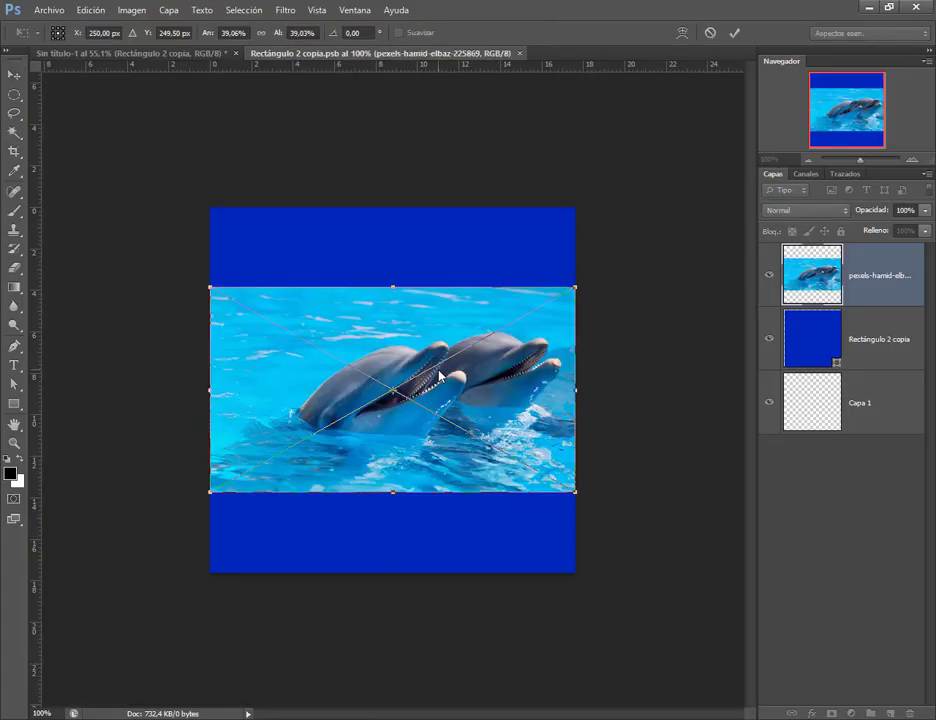
pyautogui.click(262, 32)
pyautogui.moveTo(576, 293); pyautogui.dragTo(722, 204)
pyautogui.moveTo(210, 491); pyautogui.dragTo(57, 588)
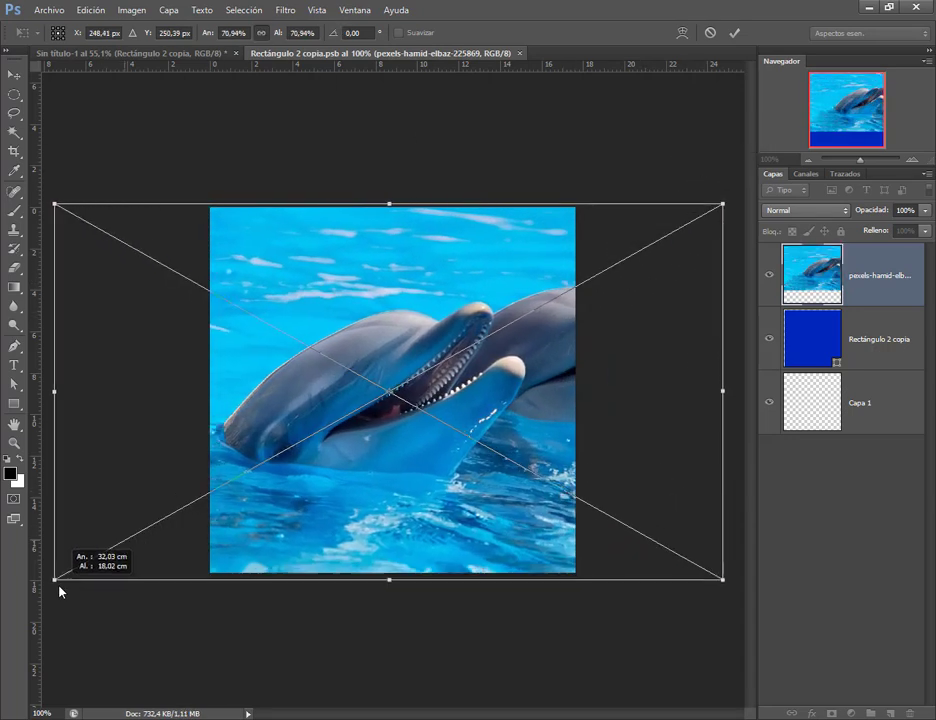
pyautogui.moveTo(423, 501); pyautogui.dragTo(386, 497)
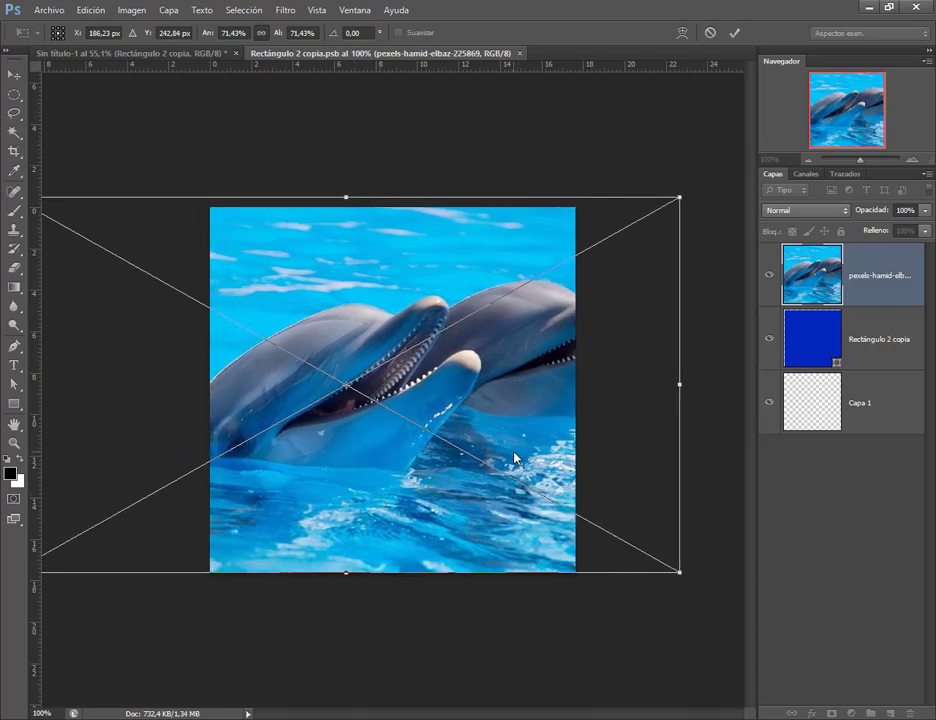
pyautogui.press('Return')
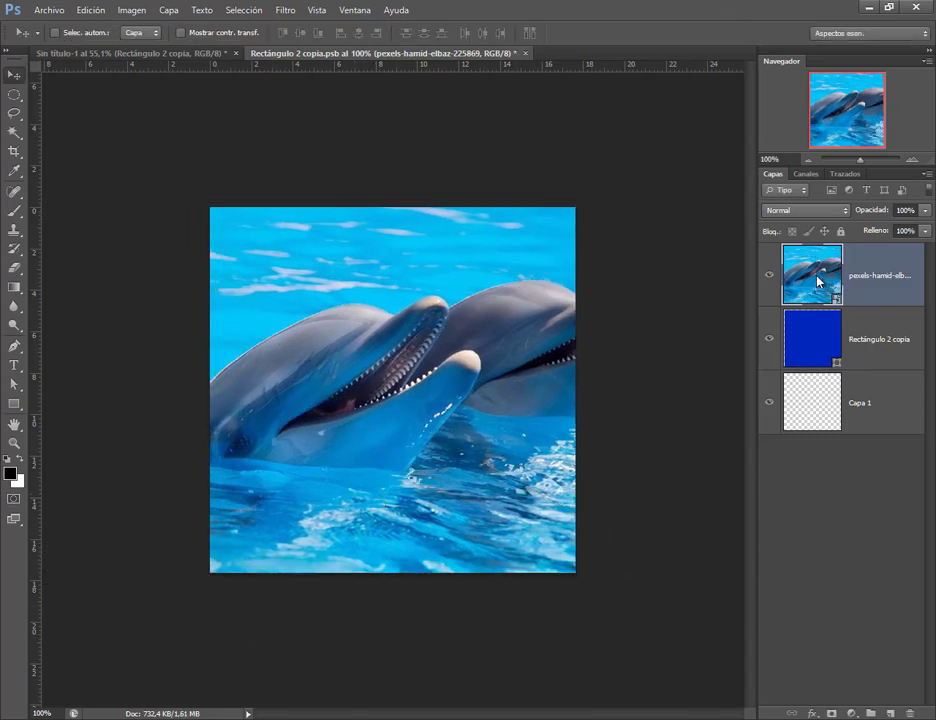
pyautogui.press('Delete')
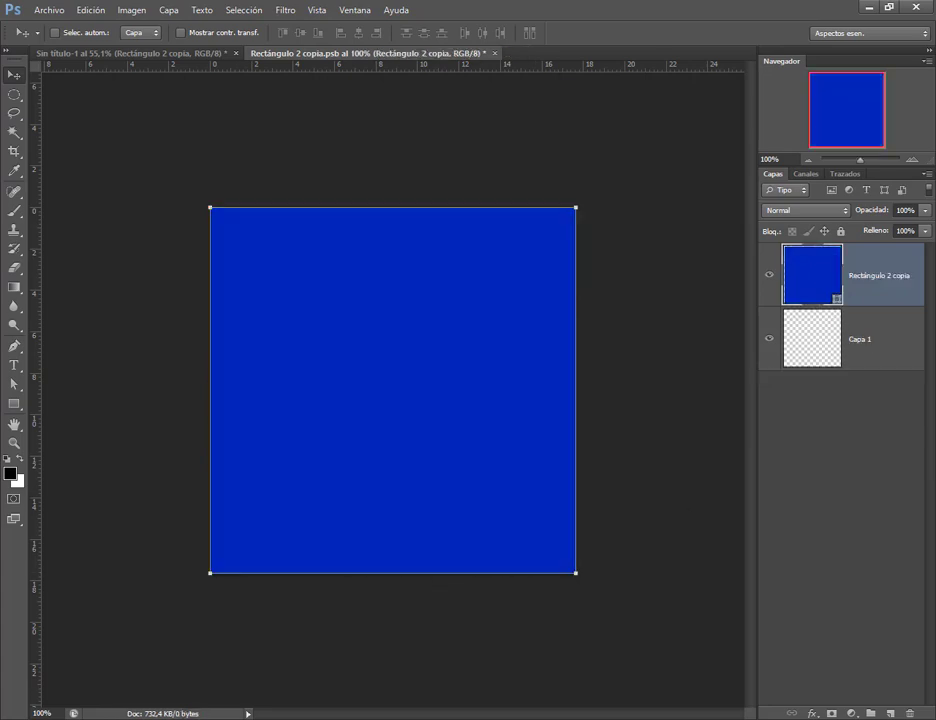
pyautogui.click(75, 655)
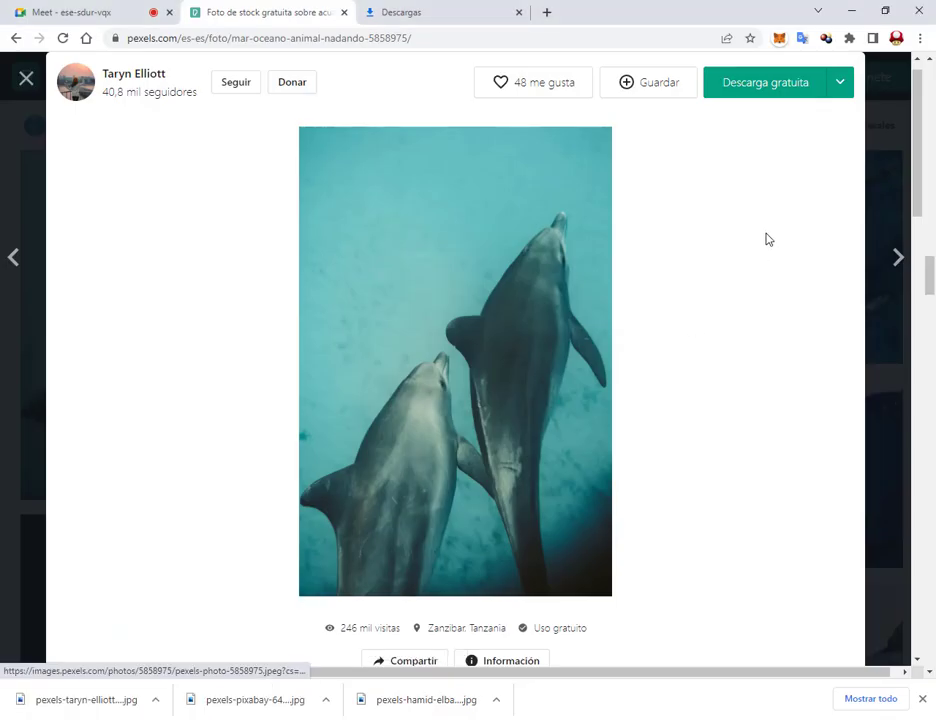
# Step: Download the dolphin-head-at-the-surface photo, pexels-pixabay-162079.jpg, from the delfines results
pyautogui.press('Escape')
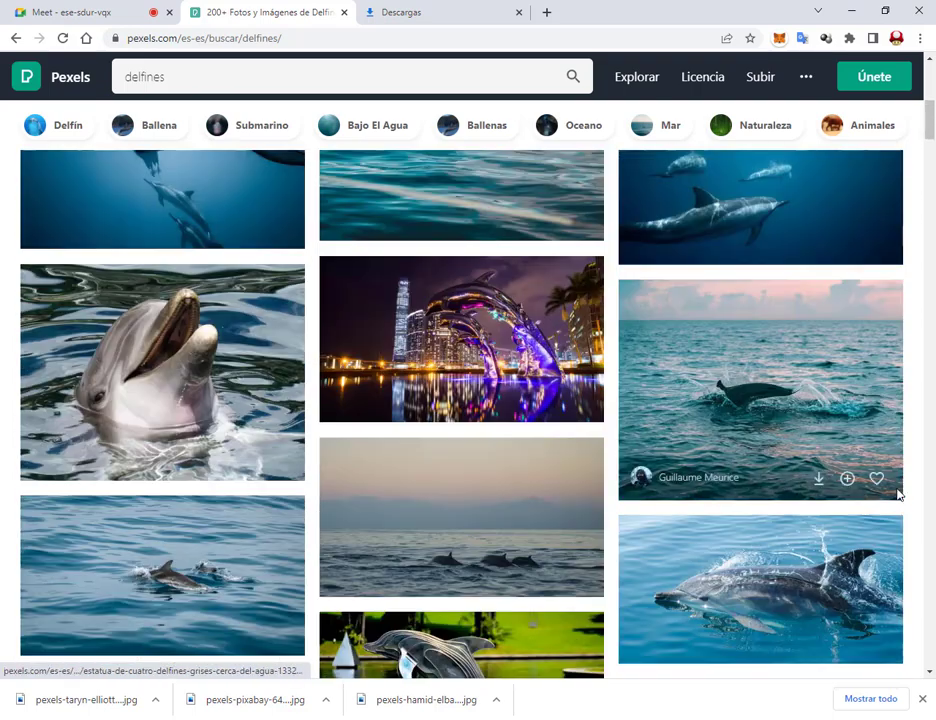
pyautogui.click(180, 380)
pyautogui.click(767, 84)
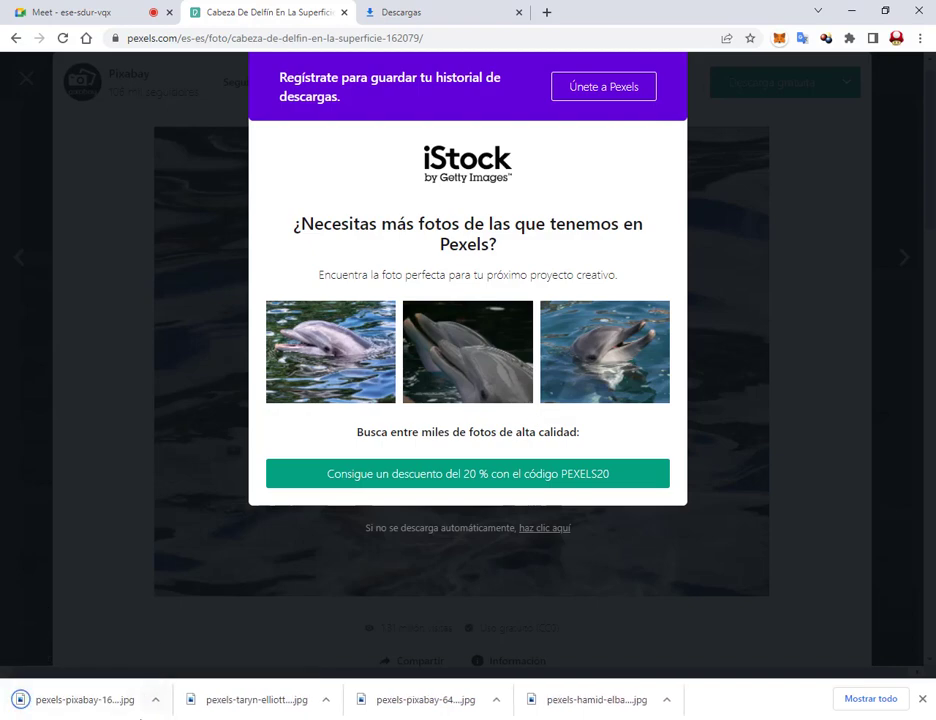
pyautogui.moveTo(150, 716)
pyautogui.click(195, 675)
# Step: Drag pexels-pixabay-162079.jpg into Rectángulo 2 copia, scale it proportionally to cover, then save and close
pyautogui.moveTo(240, 182); pyautogui.dragTo(439, 338)
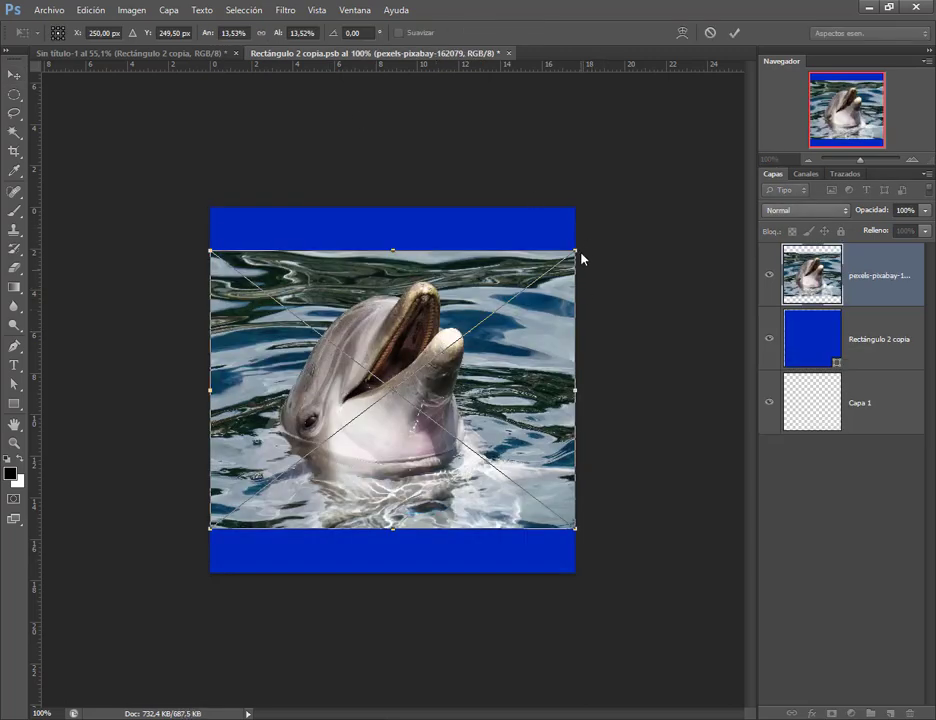
pyautogui.moveTo(576, 251); pyautogui.dragTo(633, 207)
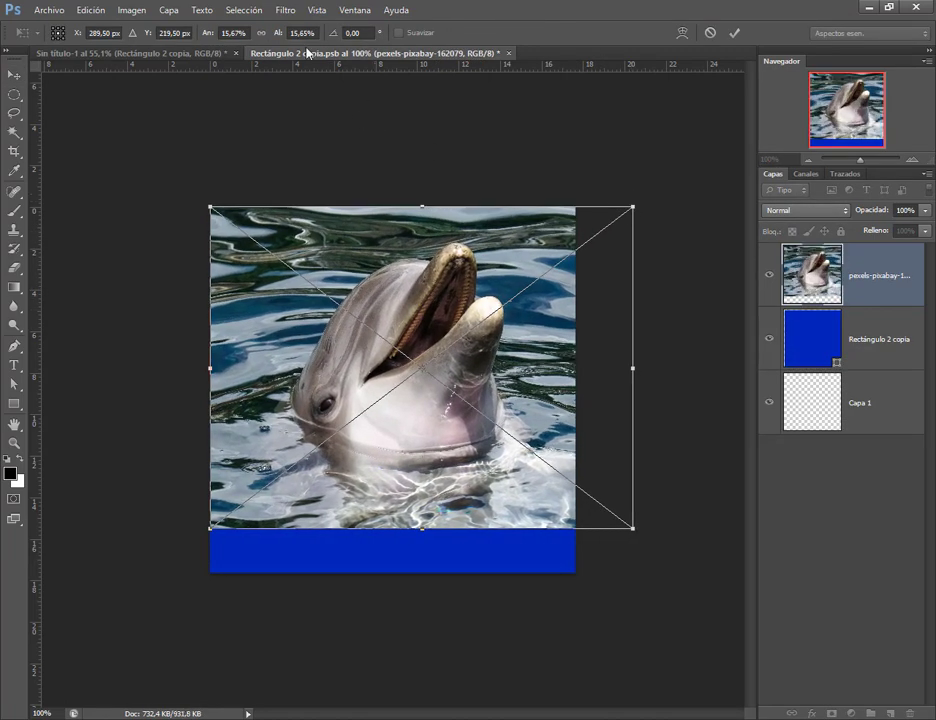
pyautogui.click(263, 33)
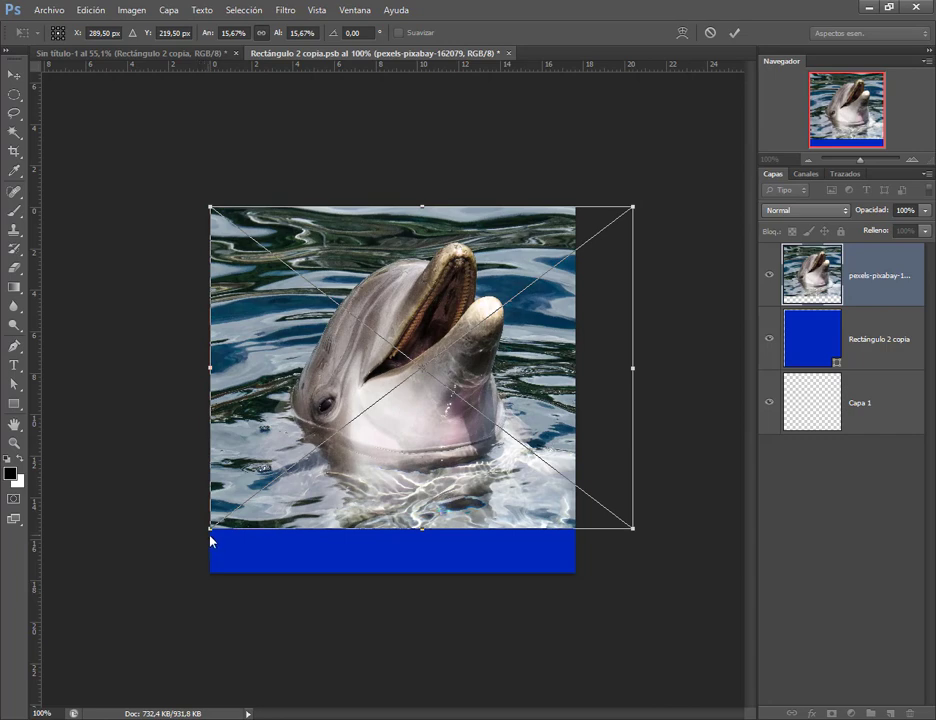
pyautogui.moveTo(211, 541); pyautogui.dragTo(148, 604)
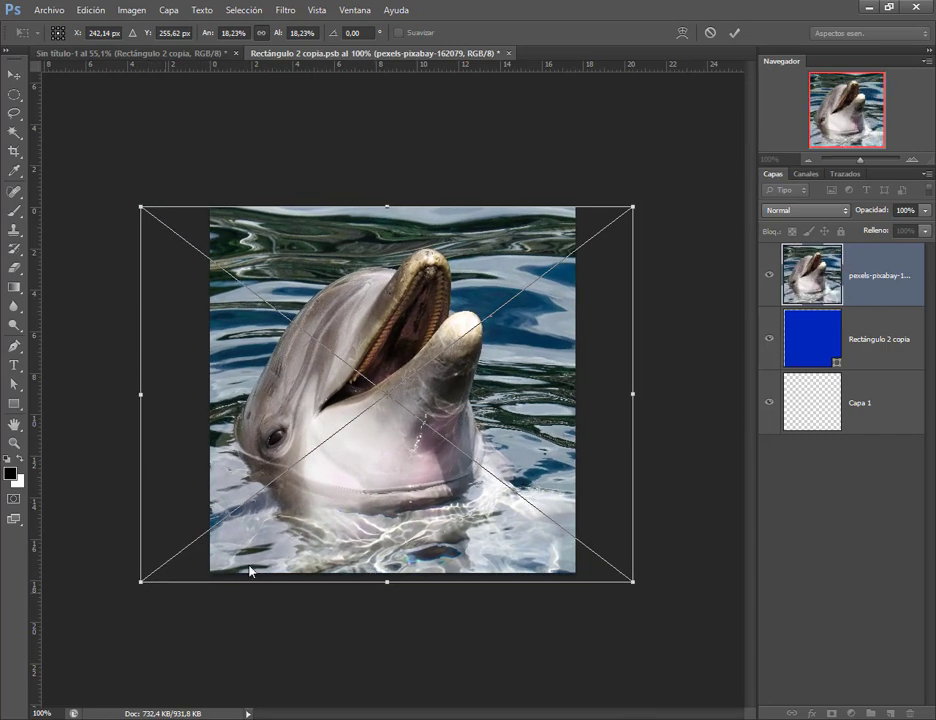
pyautogui.press('Return')
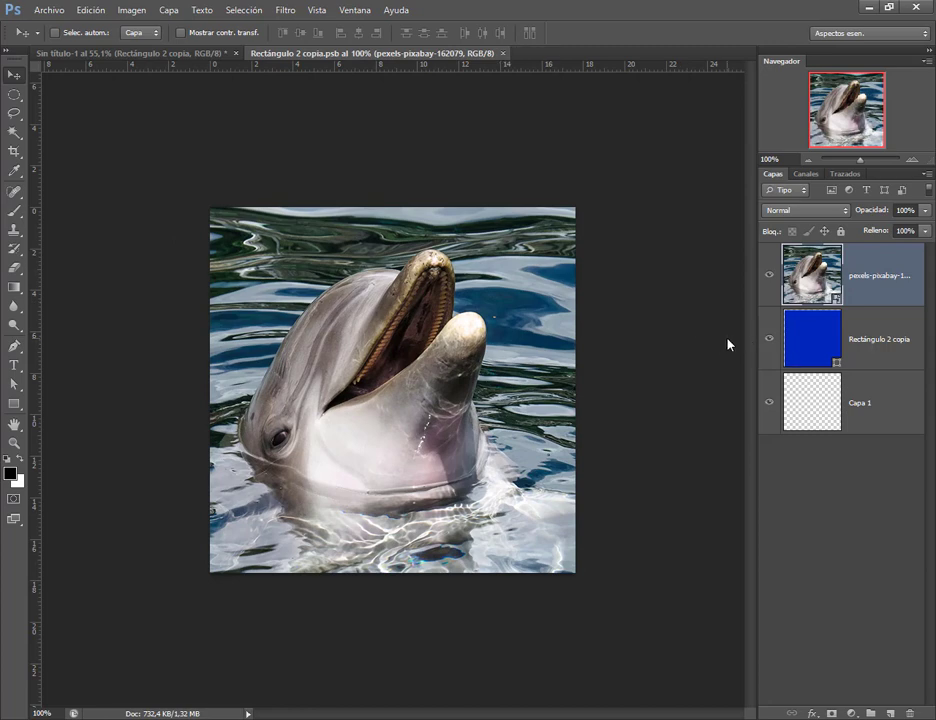
pyautogui.hotkey('ctrl', 's')
pyautogui.hotkey('ctrl', 'w')
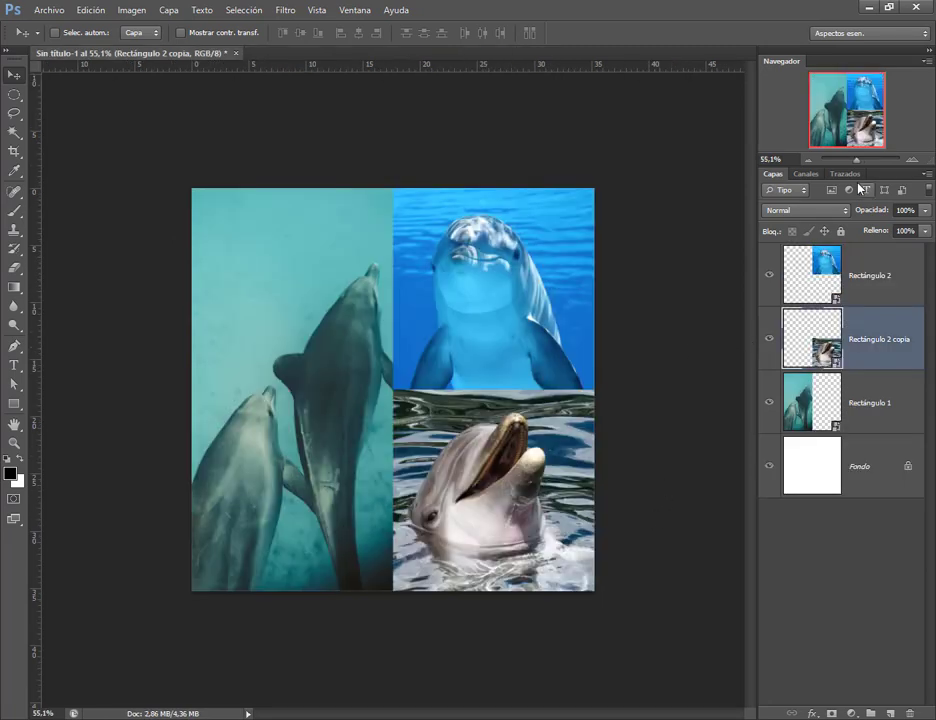
# Step: Open Opciones de fusión for the Rectángulo 1 layer
pyautogui.click(885, 268)
pyautogui.click(820, 410)
pyautogui.rightClick(820, 410)
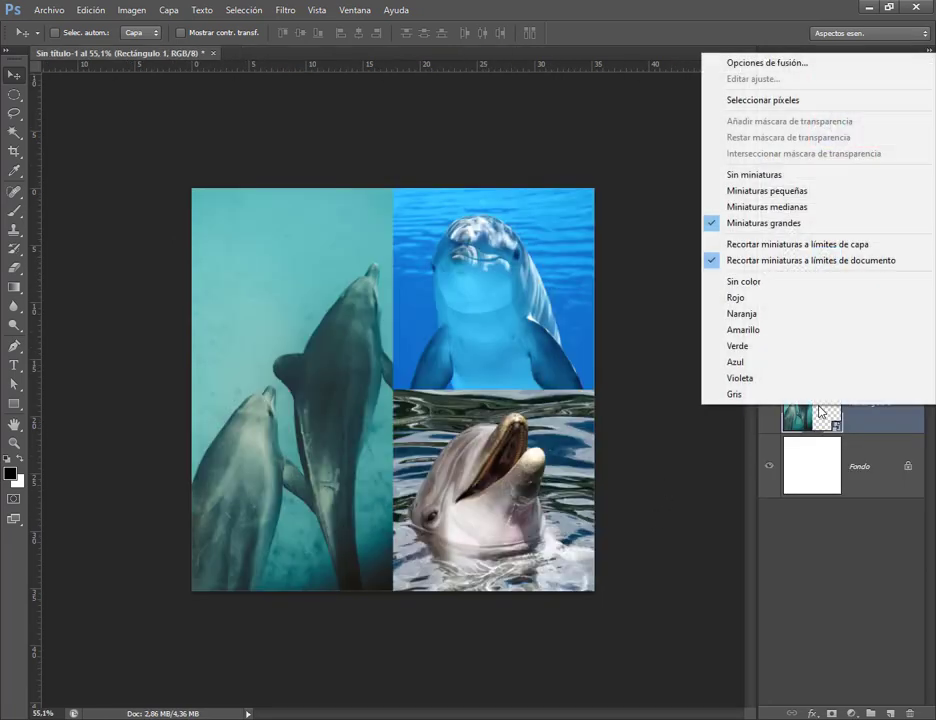
pyautogui.click(868, 418)
pyautogui.rightClick(884, 410)
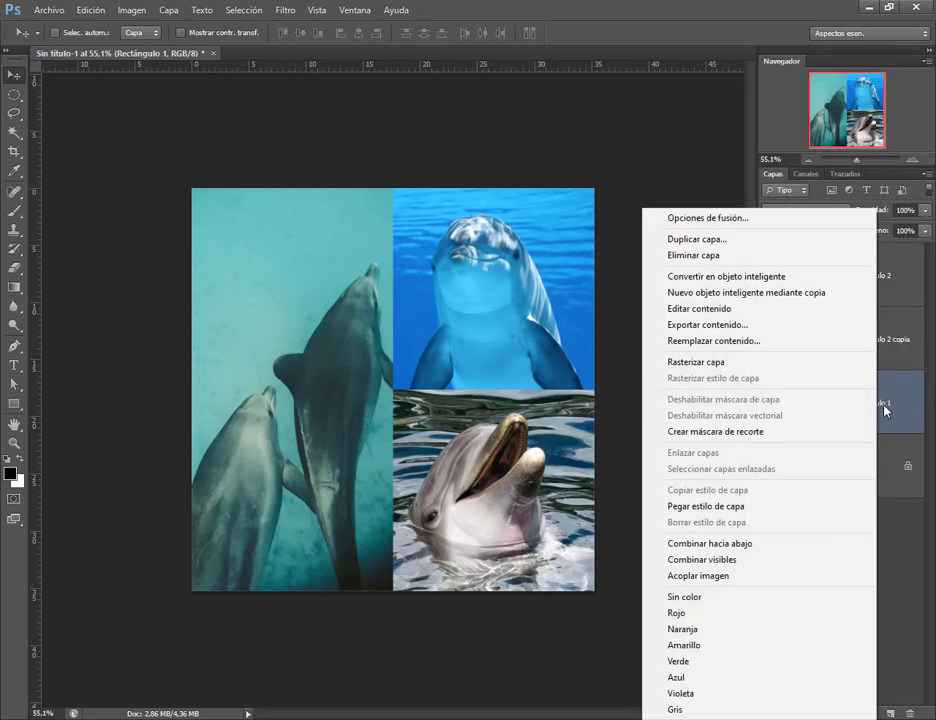
pyautogui.click(722, 220)
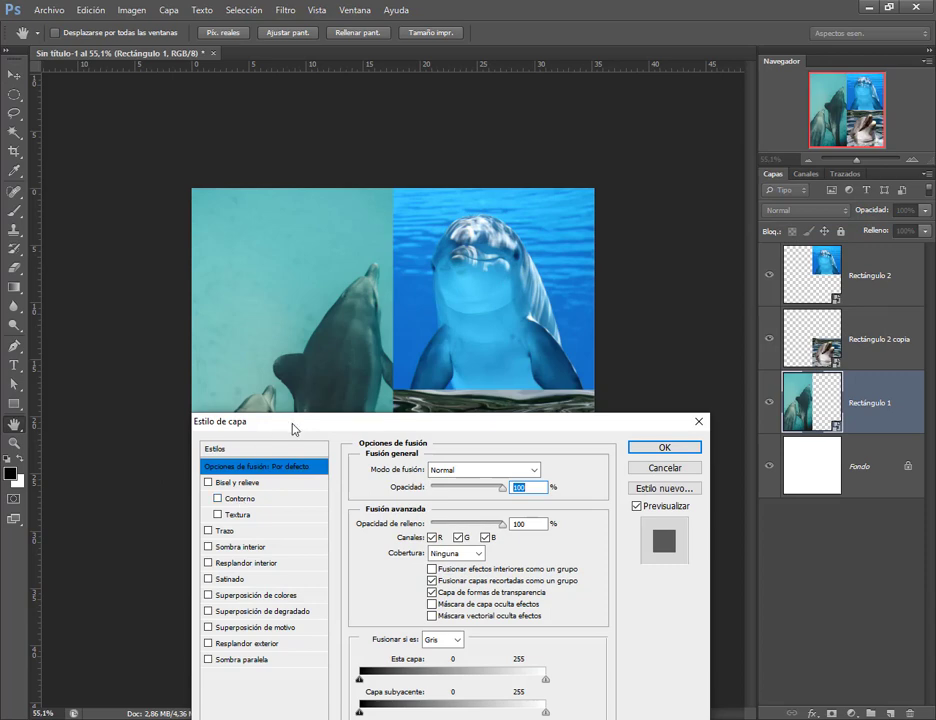
pyautogui.moveTo(292, 428); pyautogui.dragTo(639, 128)
# Step: Enable Trazo and try stroke positions, entering a stroke size of 40
pyautogui.click(567, 233)
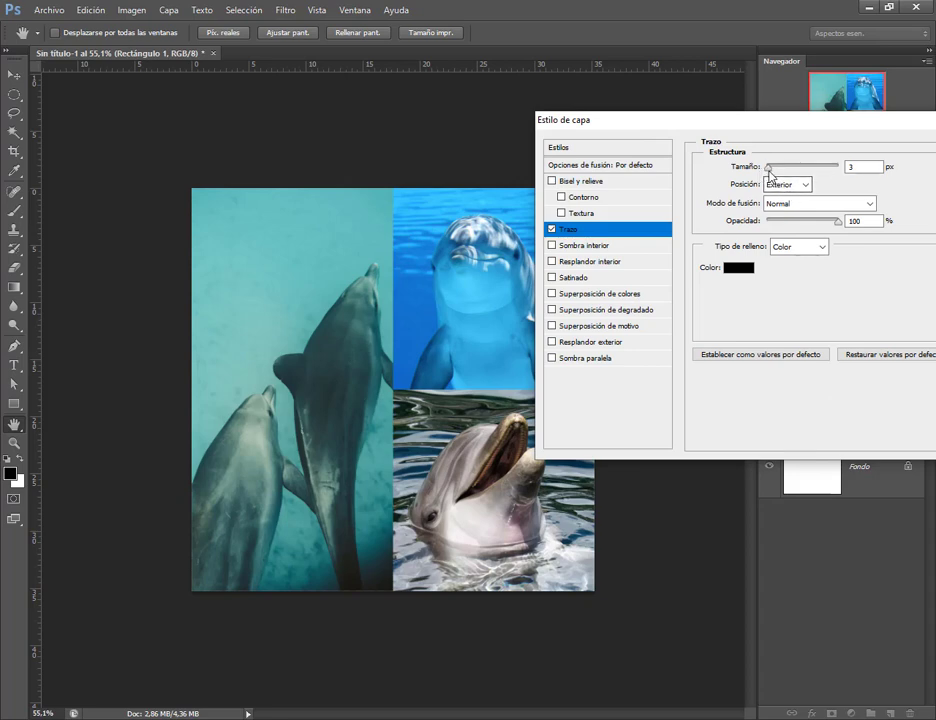
pyautogui.moveTo(768, 170); pyautogui.dragTo(775, 174)
pyautogui.click(799, 185)
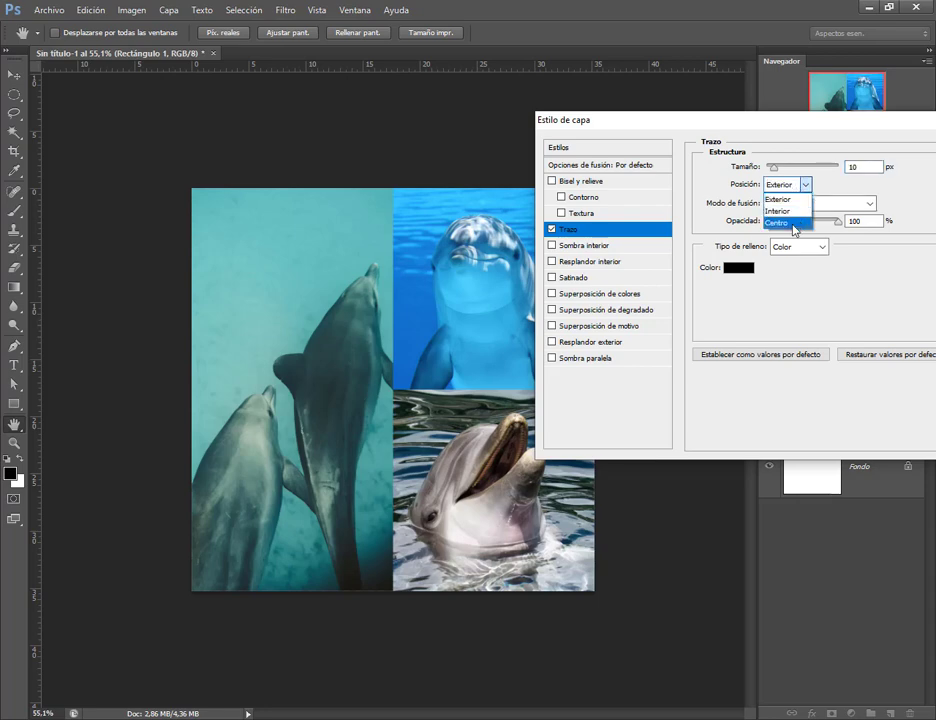
pyautogui.click(778, 222)
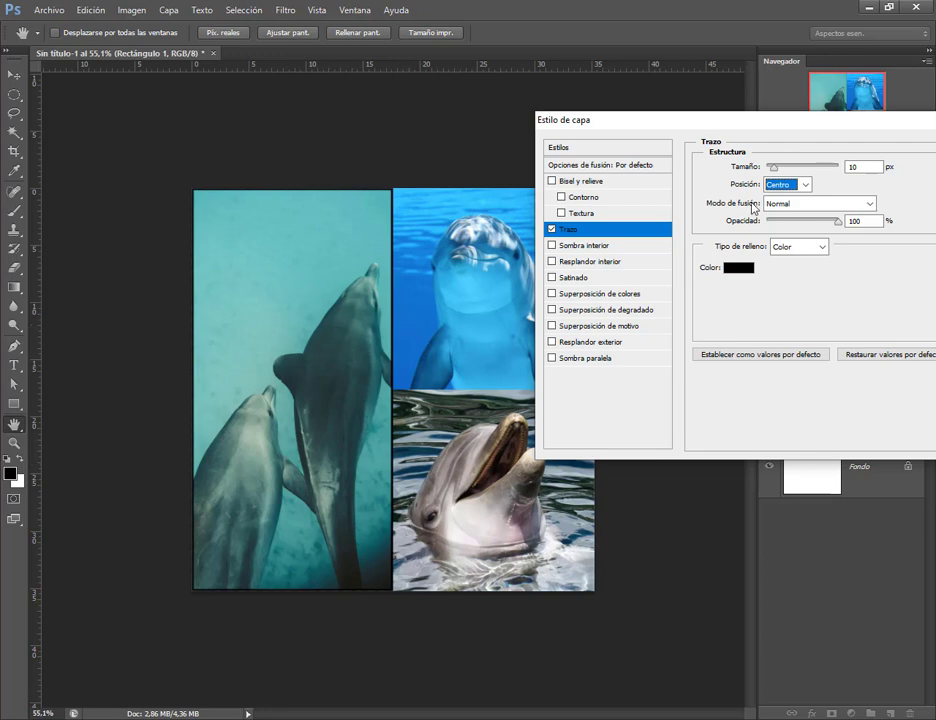
pyautogui.click(782, 185)
pyautogui.click(779, 210)
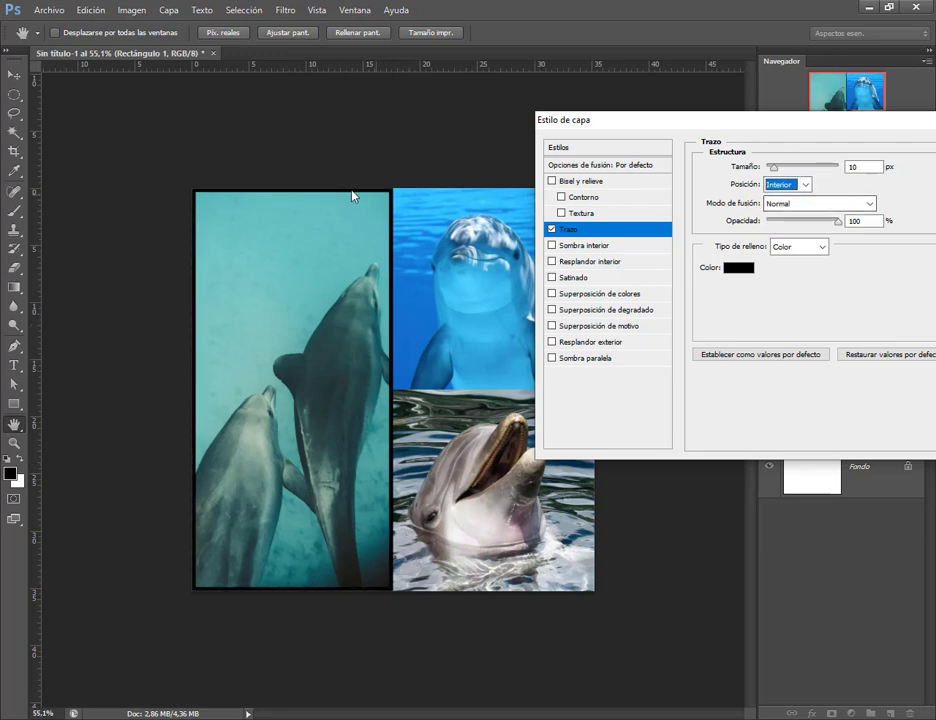
pyautogui.moveTo(776, 173); pyautogui.dragTo(781, 172)
pyautogui.click(783, 187)
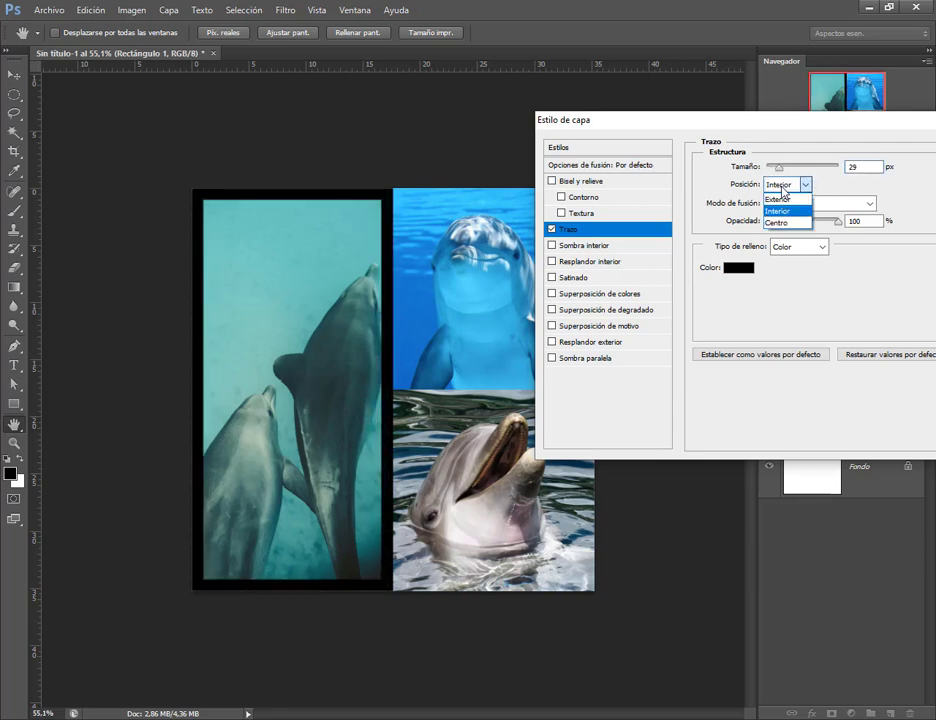
pyautogui.click(777, 211)
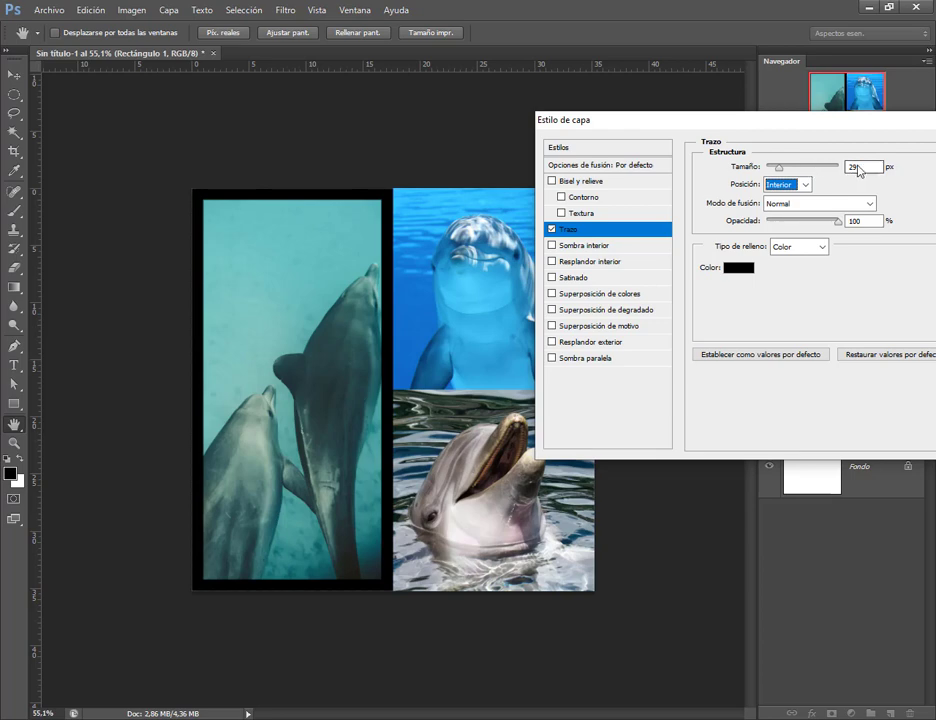
pyautogui.doubleClick(845, 167)
pyautogui.write('40')
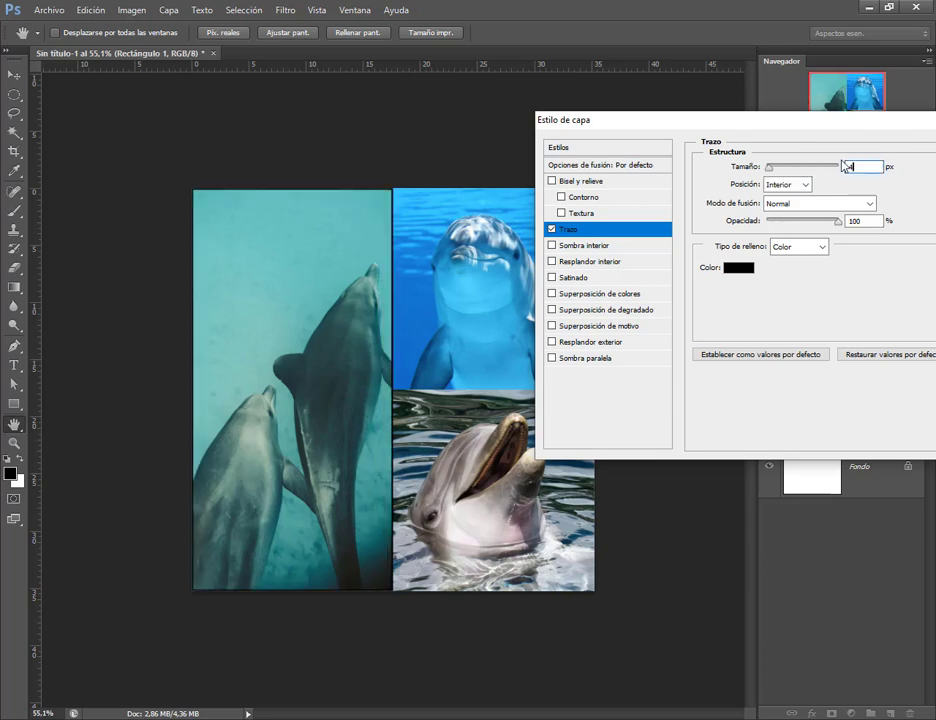
# Step: Set the stroke position to Centro and make it slightly thinner
pyautogui.click(782, 189)
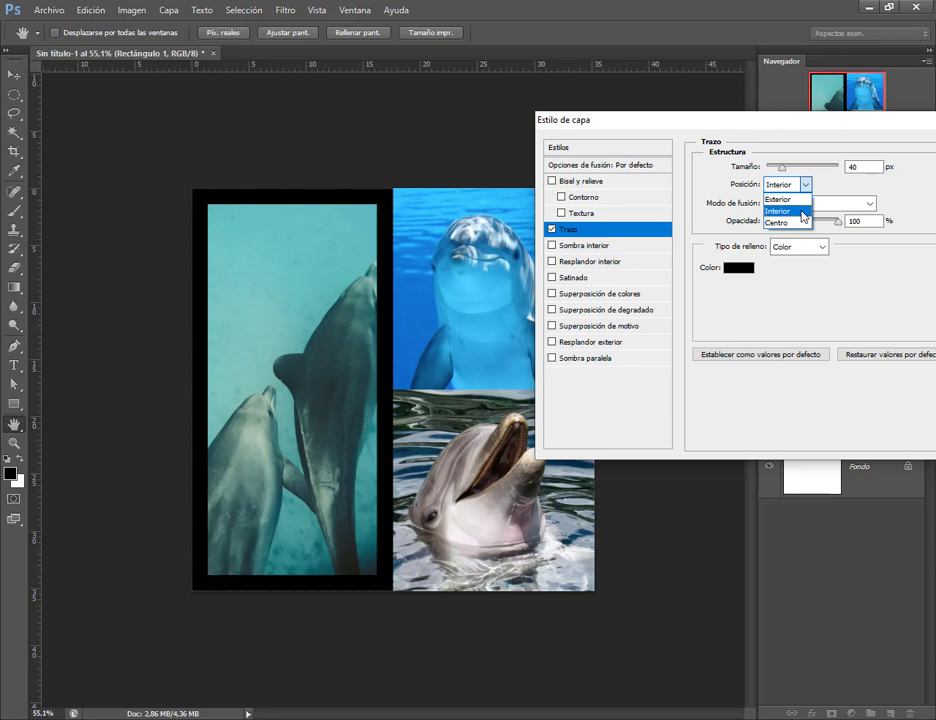
pyautogui.click(806, 224)
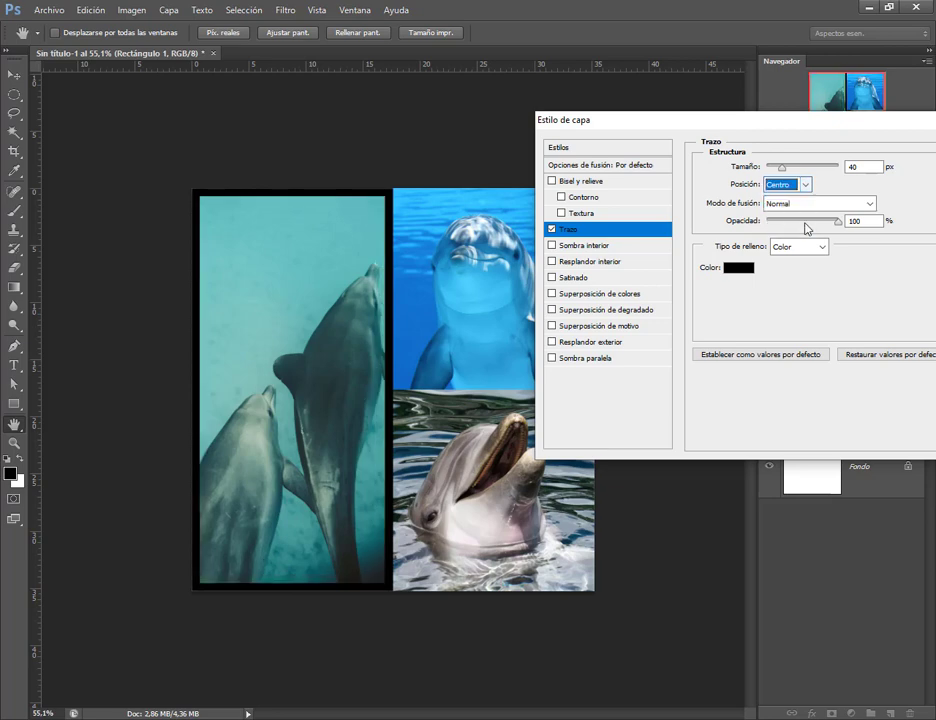
pyautogui.click(862, 168)
pyautogui.click(806, 184)
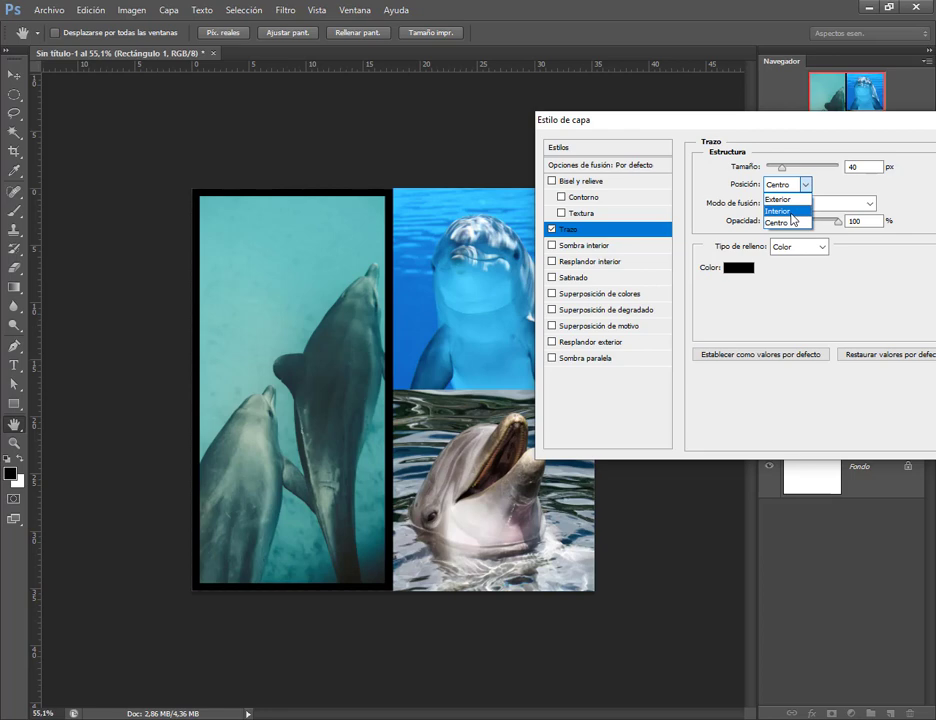
pyautogui.click(779, 166)
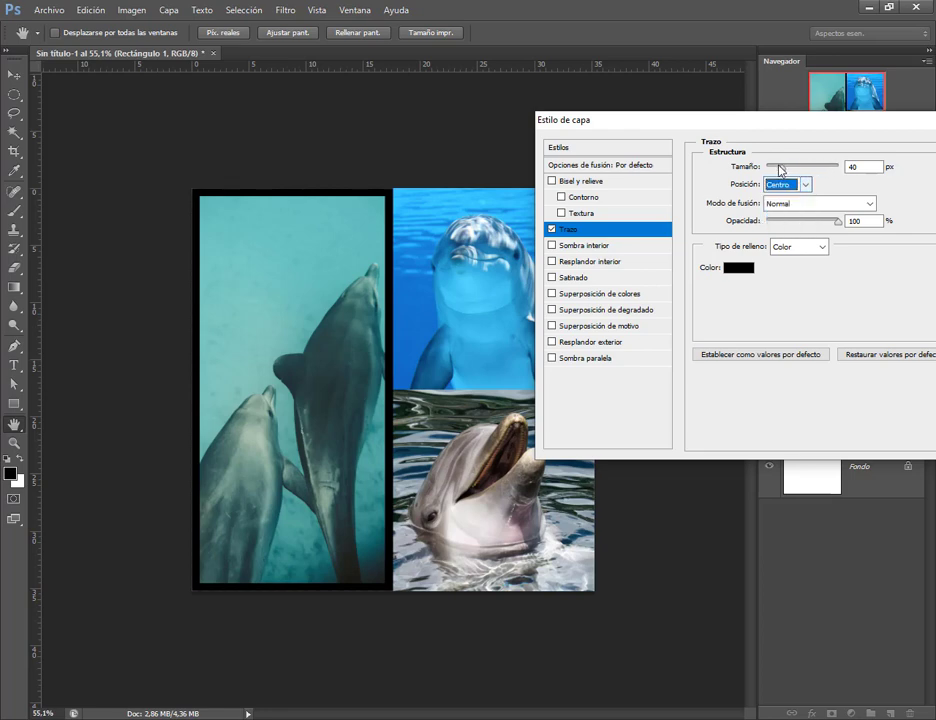
pyautogui.moveTo(776, 167); pyautogui.dragTo(778, 171)
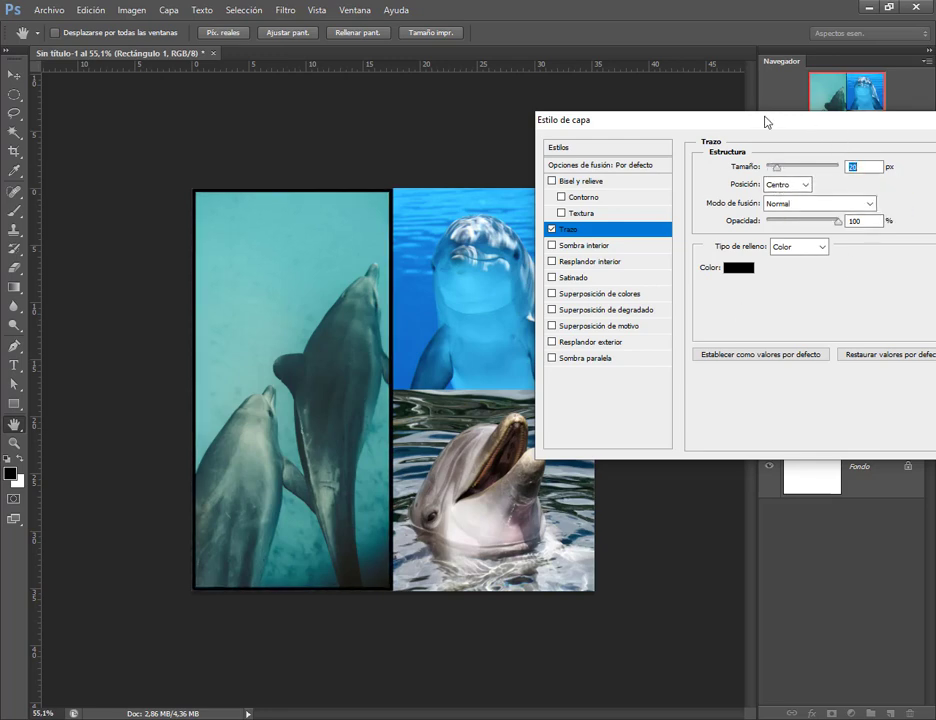
# Step: Set the stroke colour to white
pyautogui.moveTo(765, 121); pyautogui.dragTo(711, 96)
pyautogui.click(684, 241)
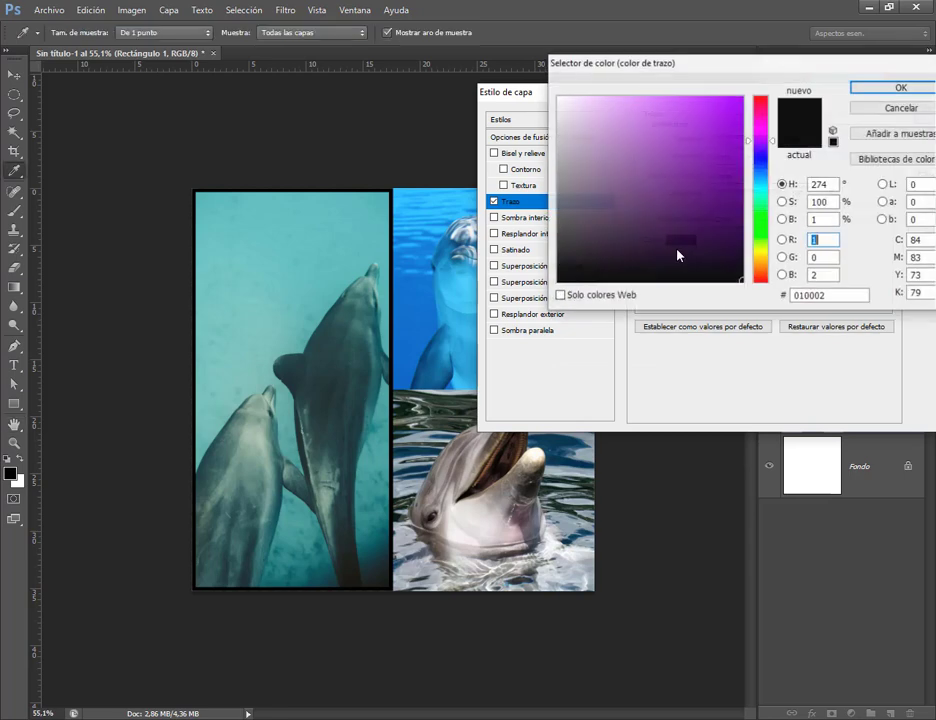
pyautogui.moveTo(679, 251); pyautogui.dragTo(557, 97)
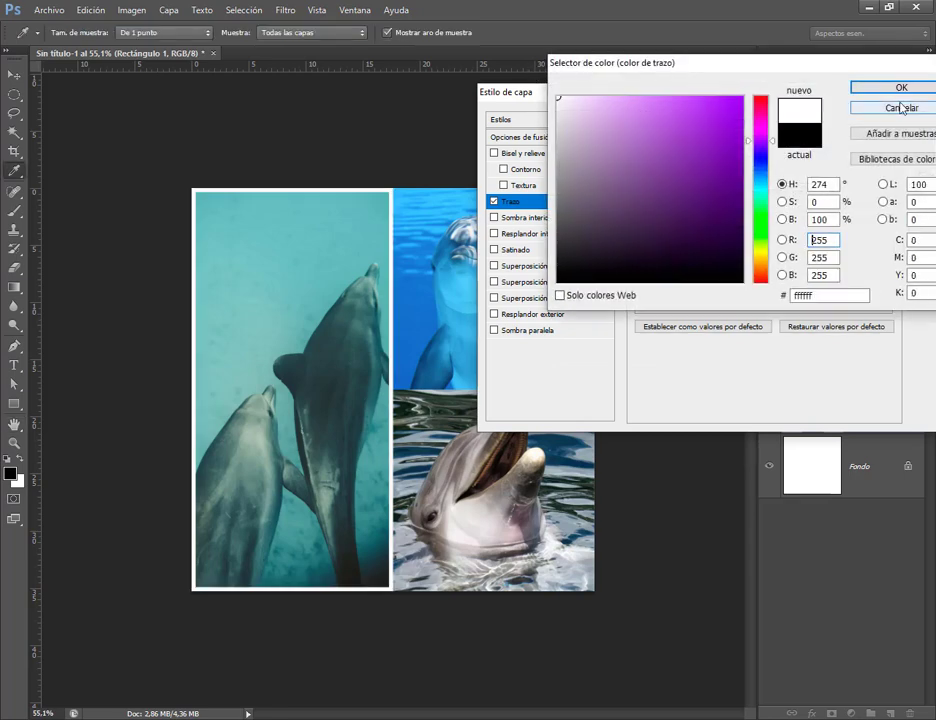
pyautogui.click(868, 88)
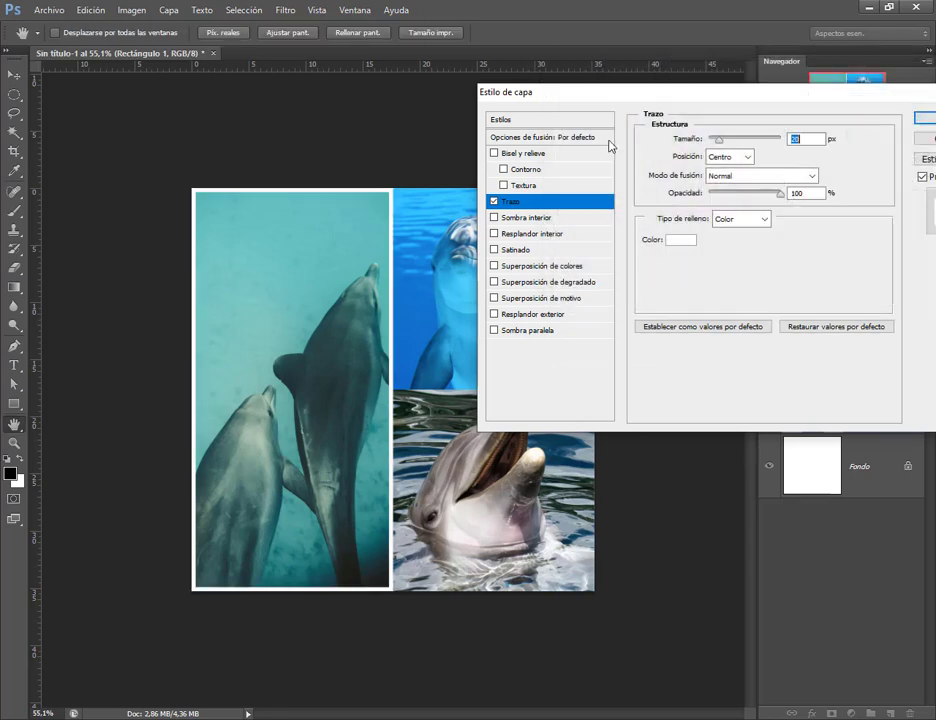
# Step: Enable Inner Shadow with a -45° angle, distance 0 and size 0
pyautogui.click(533, 218)
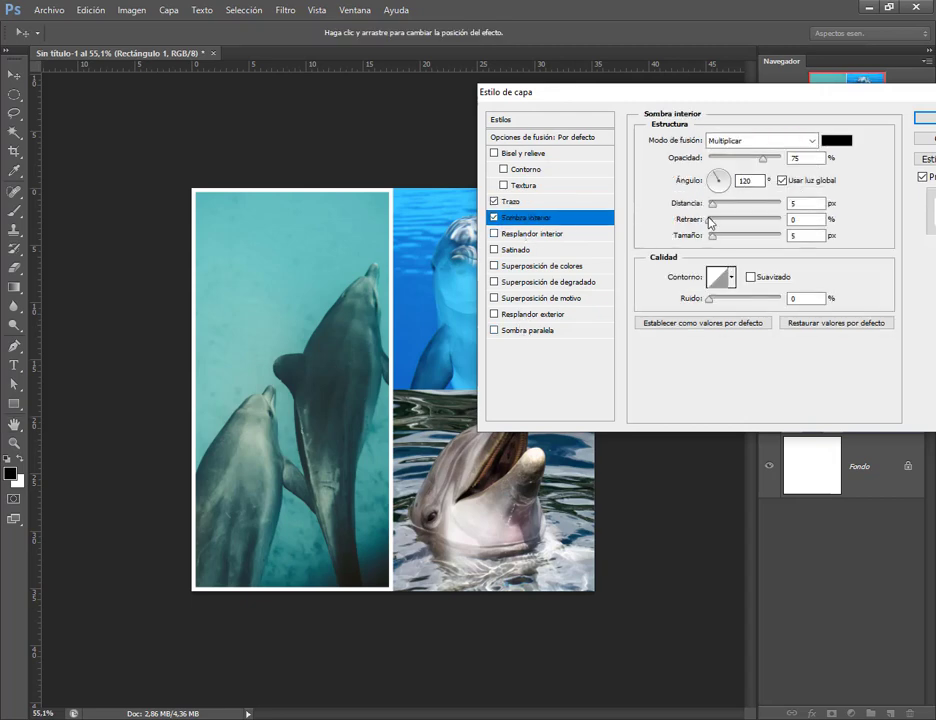
pyautogui.moveTo(712, 204); pyautogui.dragTo(748, 206)
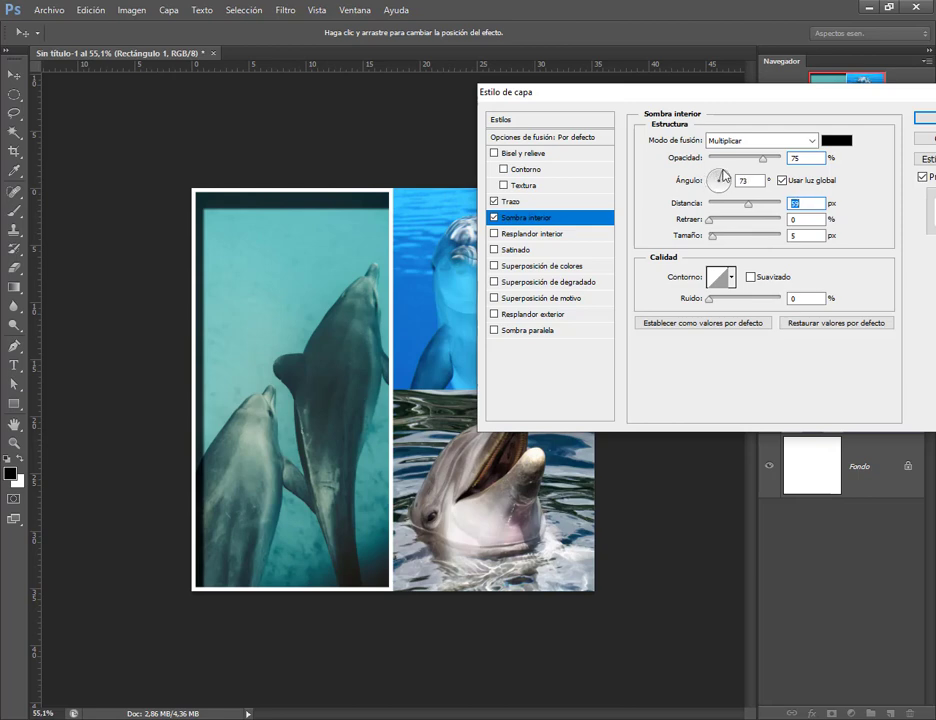
pyautogui.moveTo(717, 176); pyautogui.dragTo(729, 244)
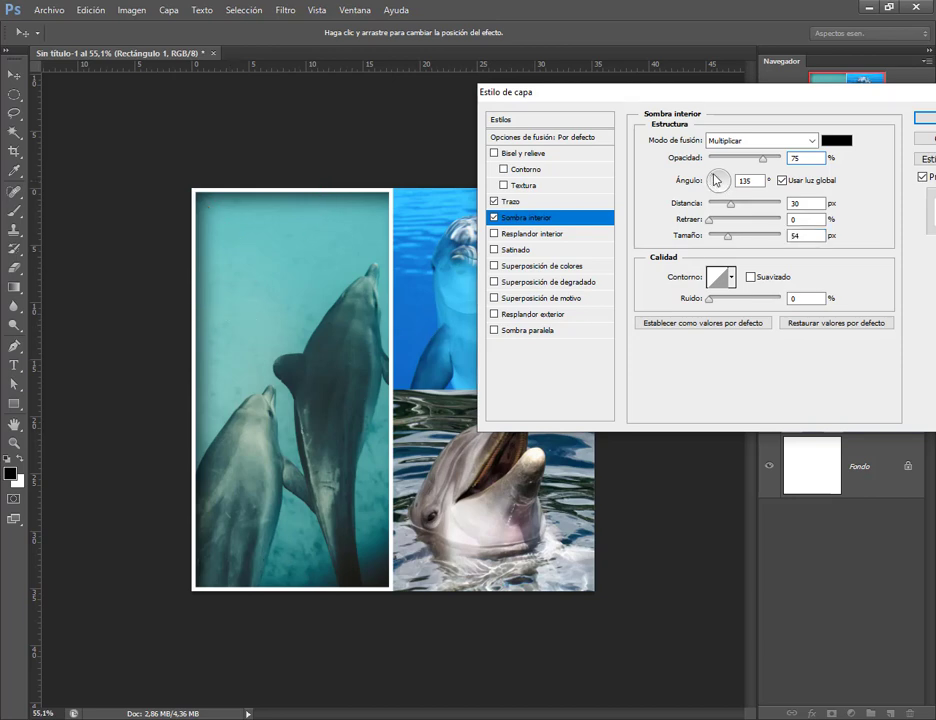
pyautogui.moveTo(714, 183); pyautogui.dragTo(730, 197)
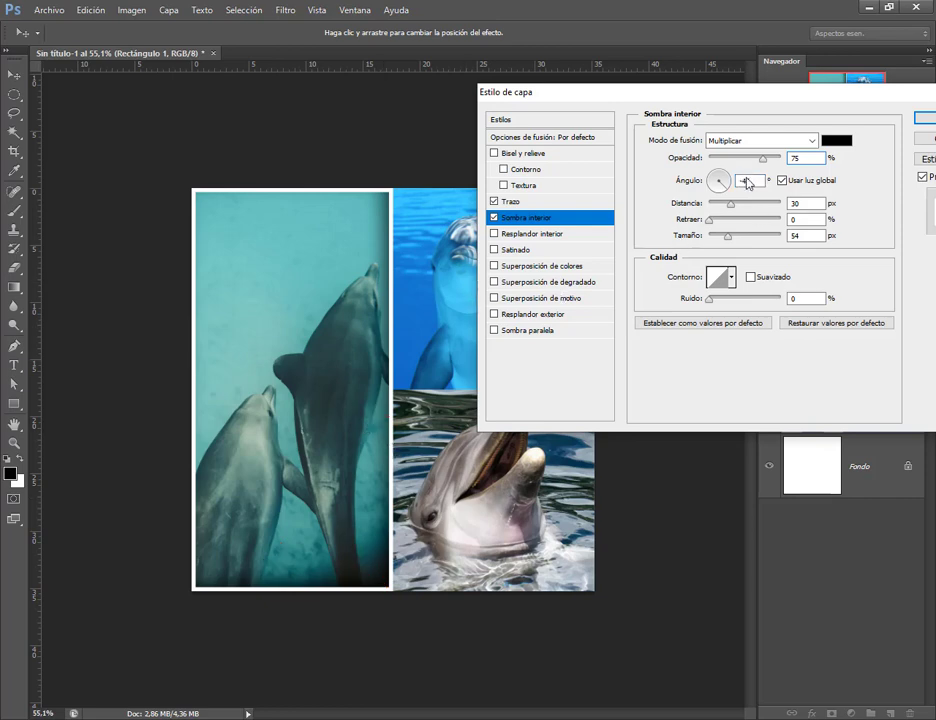
pyautogui.moveTo(731, 205); pyautogui.dragTo(693, 208)
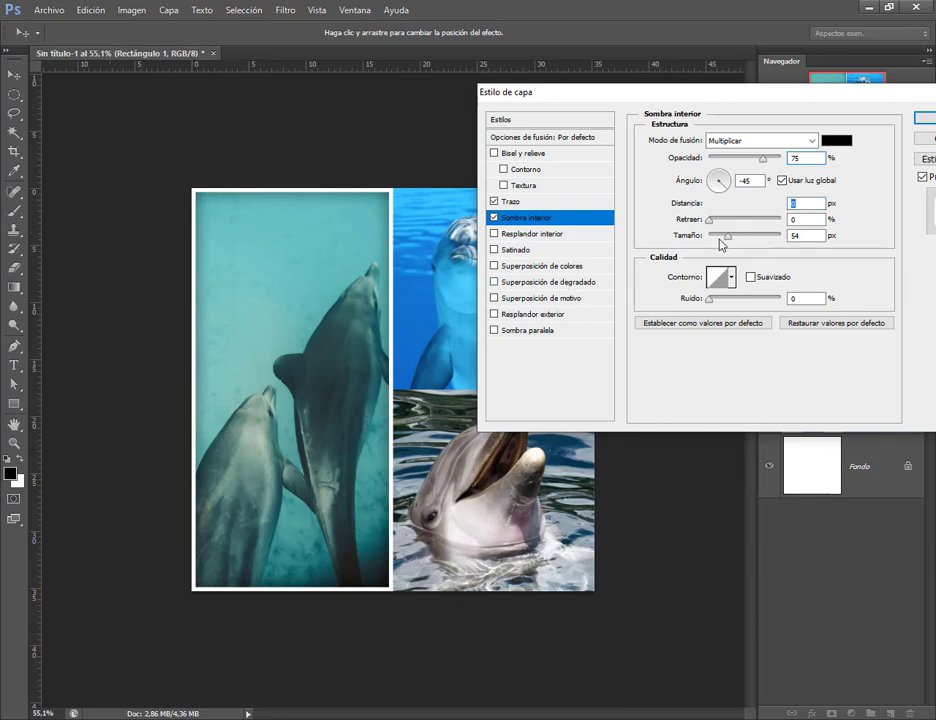
pyautogui.moveTo(727, 235)
pyautogui.mouseDown()
pyautogui.moveTo(709, 235)
pyautogui.moveTo(715, 211)
pyautogui.moveTo(750, 210)
pyautogui.moveTo(709, 205)
pyautogui.moveTo(711, 235)
pyautogui.moveTo(727, 237)
pyautogui.mouseUp()
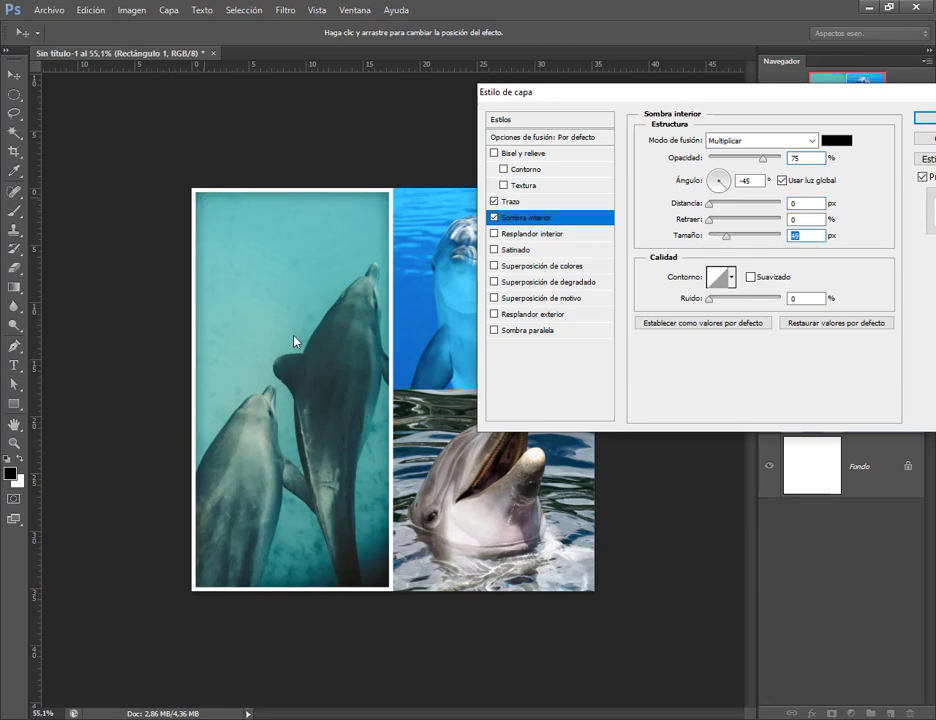
# Step: Mark the left photo's four corners and raise the inner shadow opacity to 100%
pyautogui.moveTo(197, 194); pyautogui.dragTo(268, 278)
pyautogui.moveTo(386, 193); pyautogui.dragTo(356, 236)
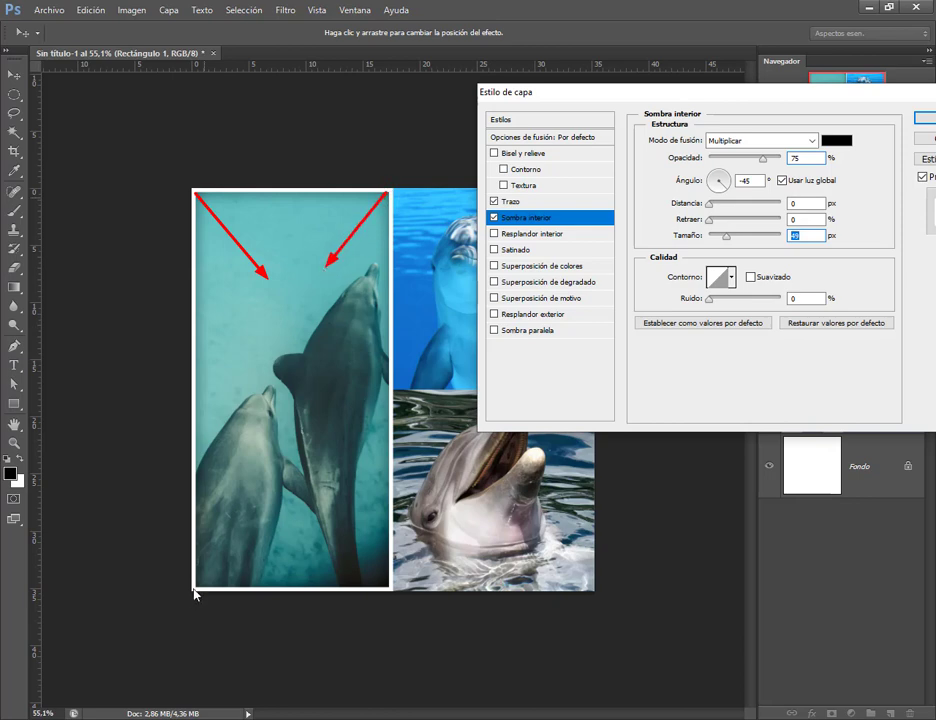
pyautogui.moveTo(194, 588); pyautogui.dragTo(251, 527)
pyautogui.moveTo(390, 587); pyautogui.dragTo(335, 520)
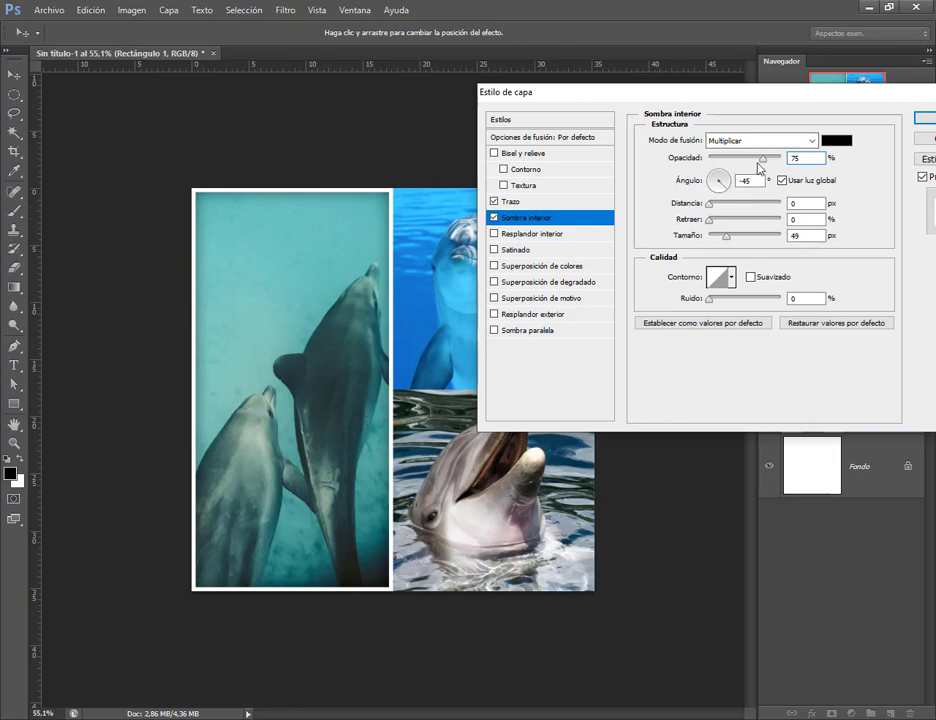
pyautogui.moveTo(757, 163); pyautogui.dragTo(781, 164)
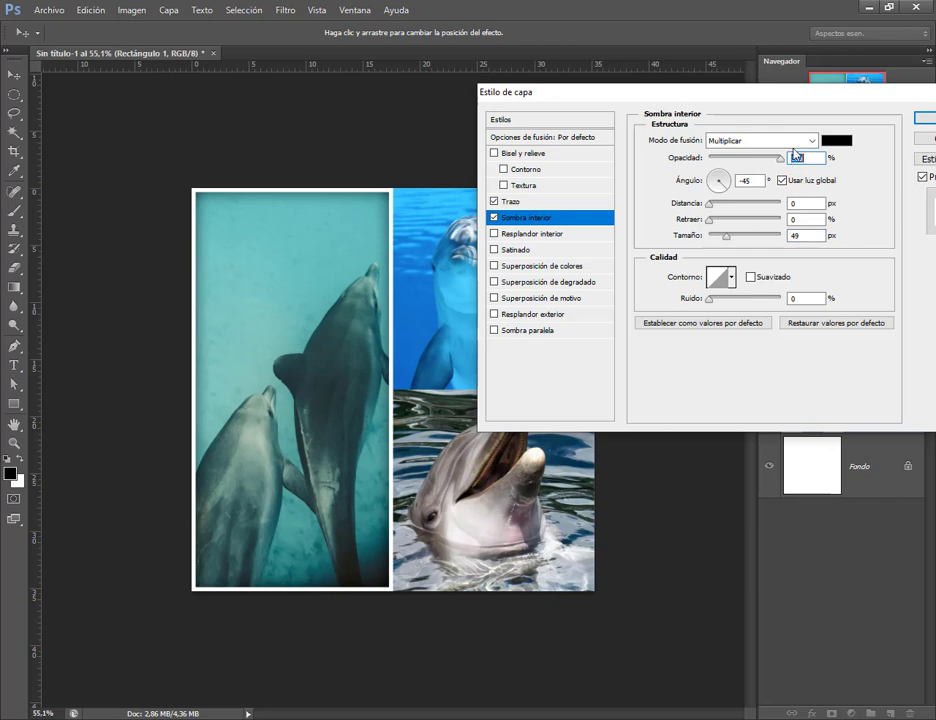
# Step: Set the inner shadow blend mode to Normal and try a near-white shadow colour
pyautogui.click(796, 141)
pyautogui.click(782, 152)
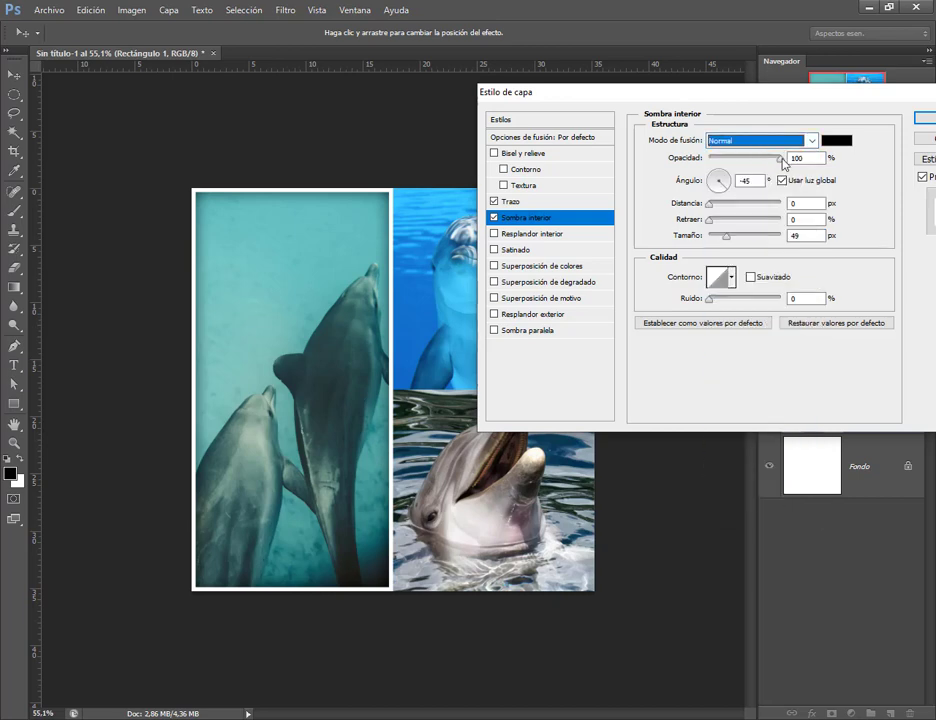
pyautogui.moveTo(785, 165)
pyautogui.mouseDown()
pyautogui.moveTo(754, 161)
pyautogui.moveTo(788, 167)
pyautogui.mouseUp()
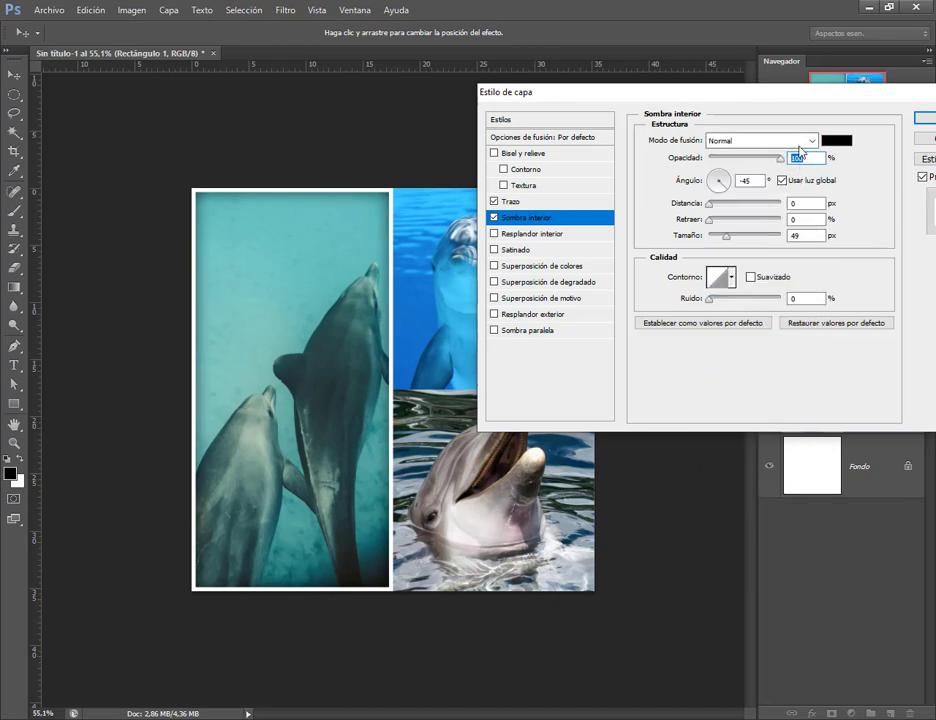
pyautogui.click(840, 141)
pyautogui.click(564, 101)
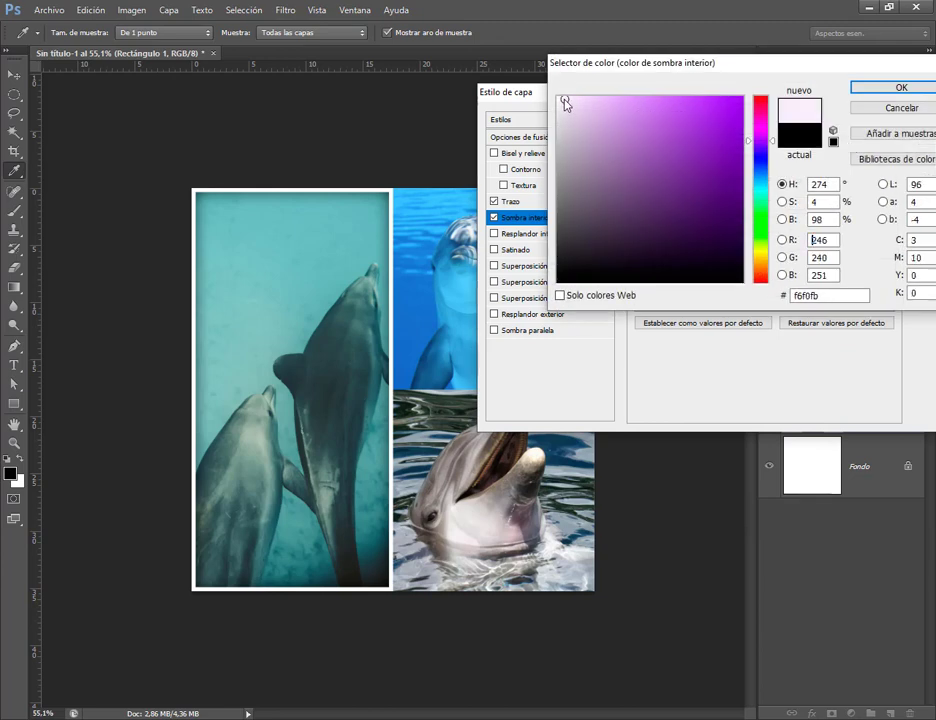
pyautogui.moveTo(564, 101); pyautogui.dragTo(559, 97)
pyautogui.click(901, 89)
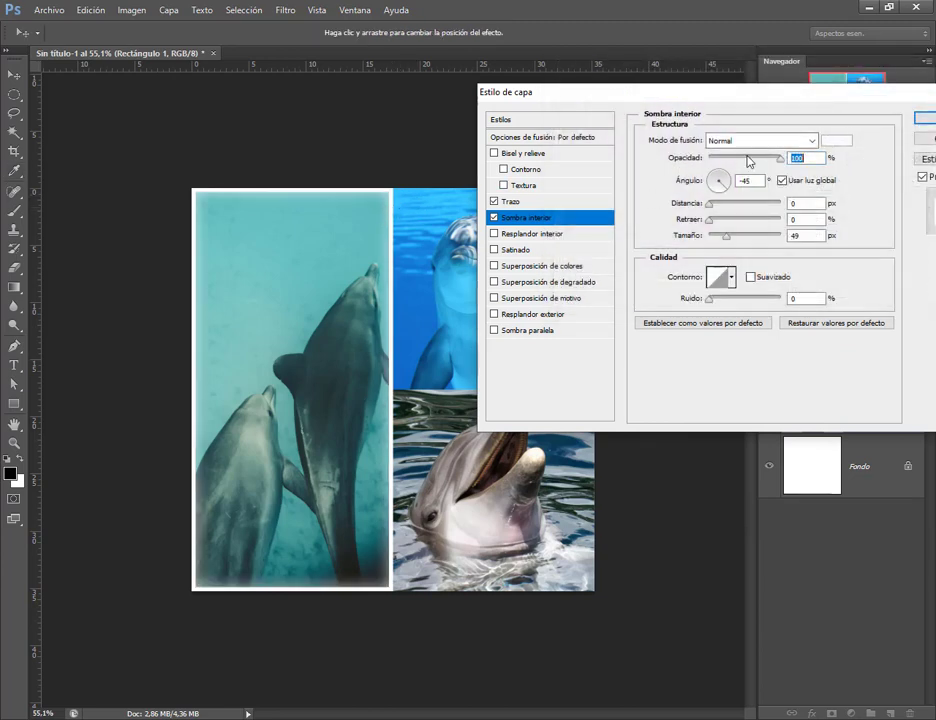
# Step: Try a yellow shadow colour, then settle on black and apply the stroke and inner shadow
pyautogui.click(838, 142)
pyautogui.click(766, 256)
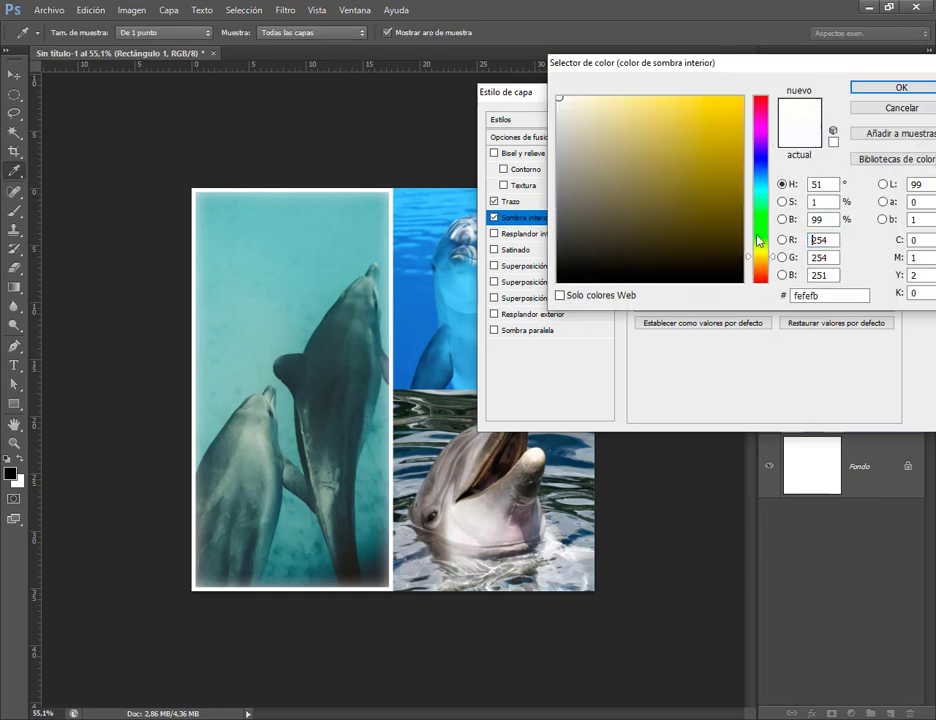
pyautogui.moveTo(709, 104)
pyautogui.mouseDown()
pyautogui.moveTo(668, 140)
pyautogui.moveTo(654, 123)
pyautogui.moveTo(665, 133)
pyautogui.mouseUp()
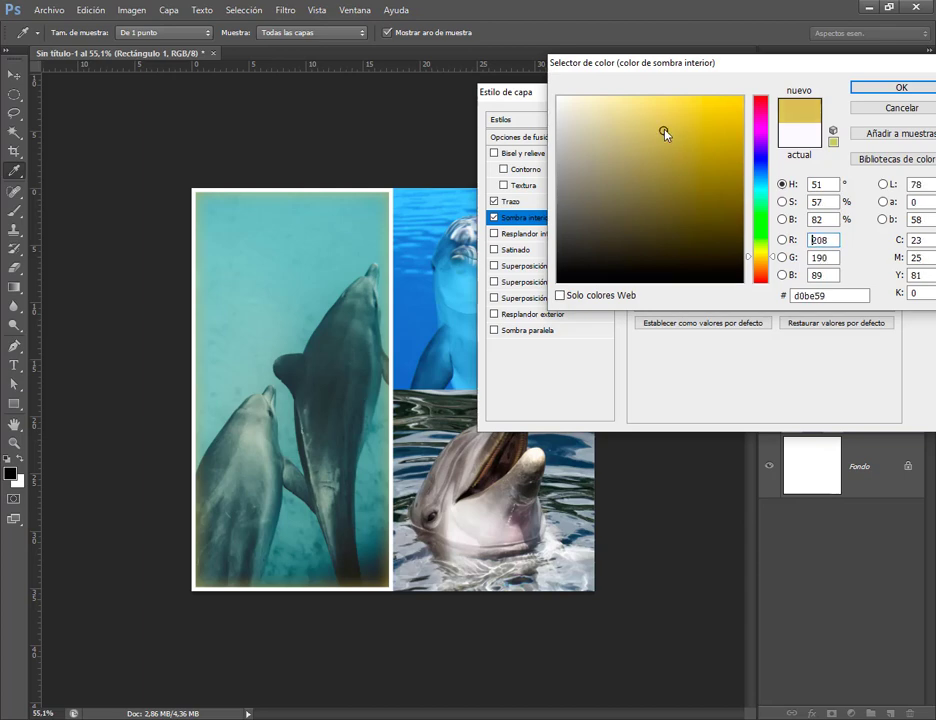
pyautogui.press('Return')
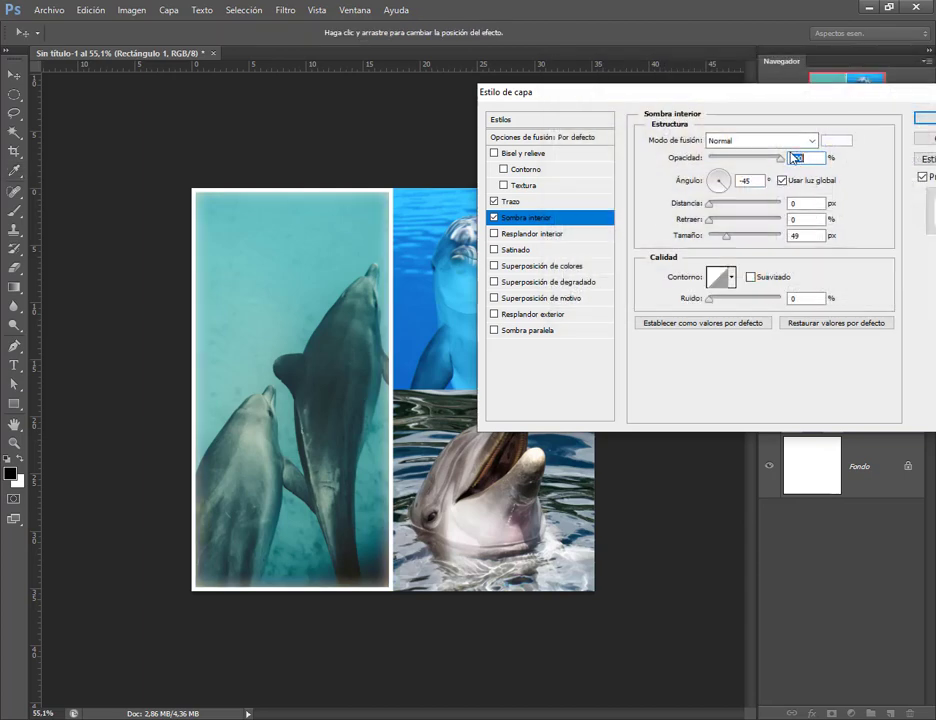
pyautogui.click(835, 141)
pyautogui.moveTo(669, 207); pyautogui.dragTo(460, 342)
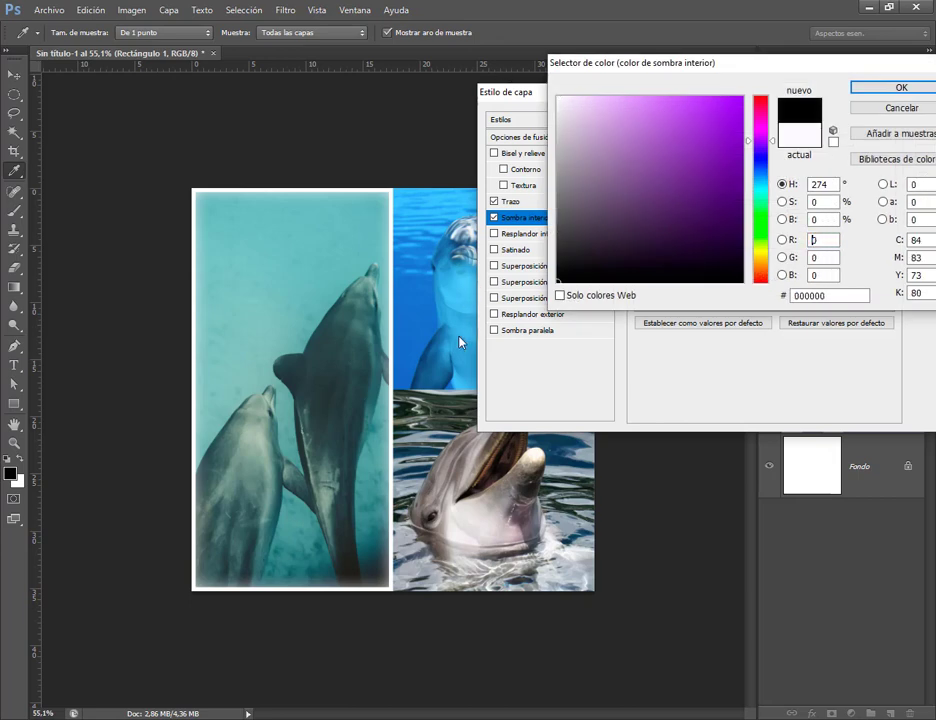
pyautogui.click(878, 88)
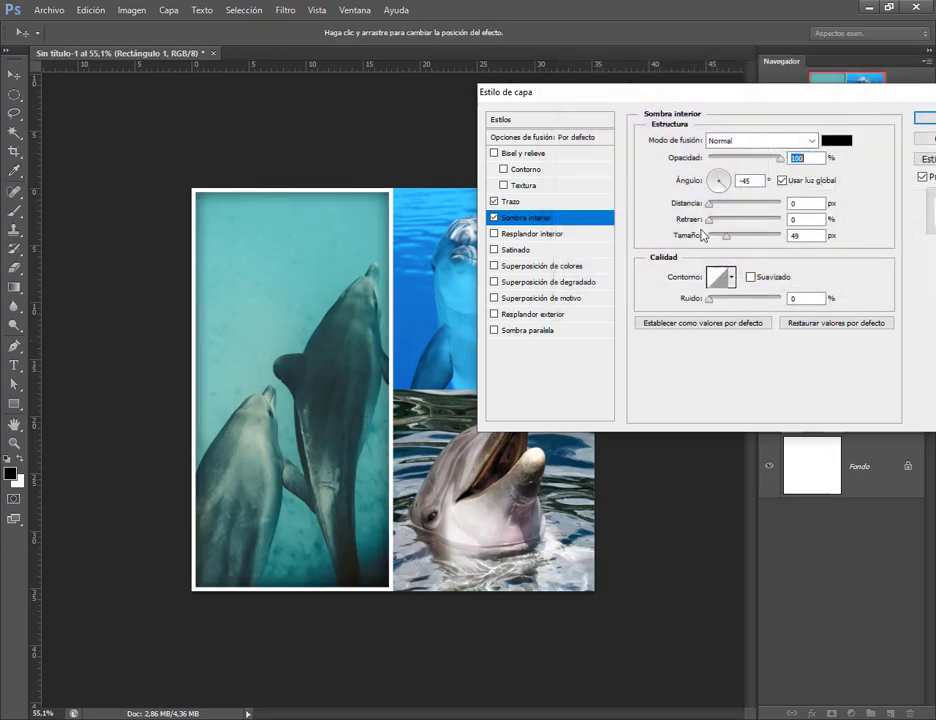
pyautogui.click(925, 117)
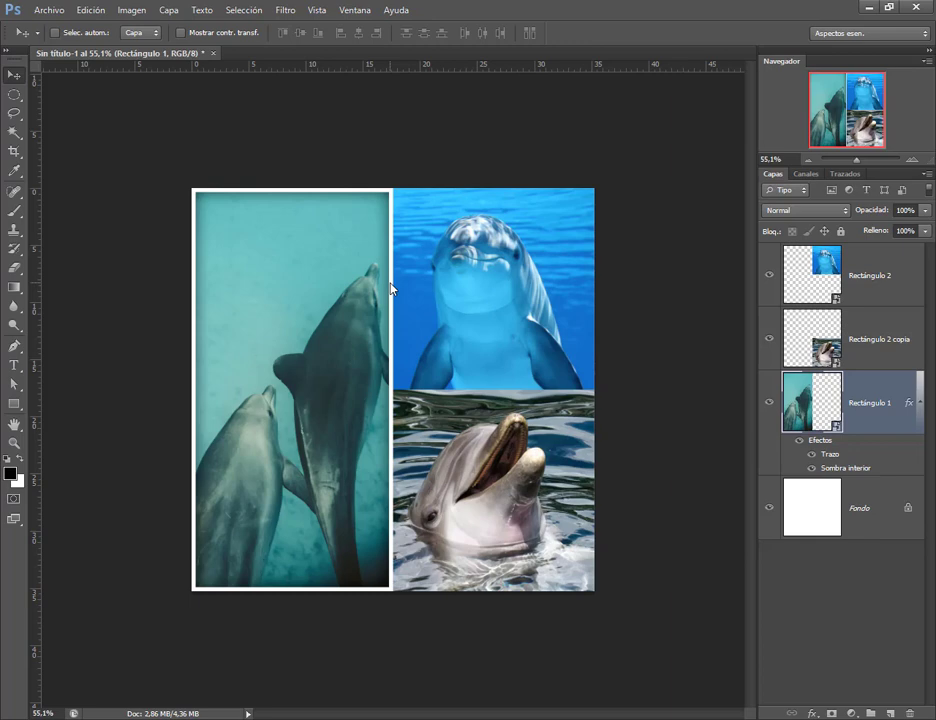
# Step: Copy Rectángulo 1's layer style and paste it onto Rectángulo 2 and Rectángulo 2 copia
pyautogui.rightClick(889, 409)
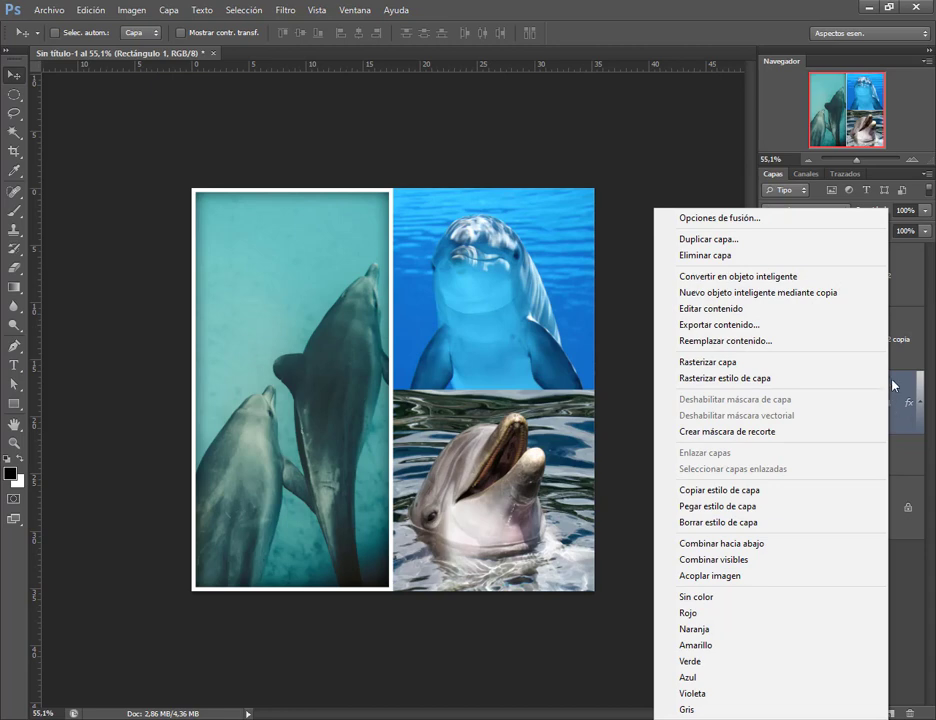
pyautogui.click(740, 491)
pyautogui.click(900, 284)
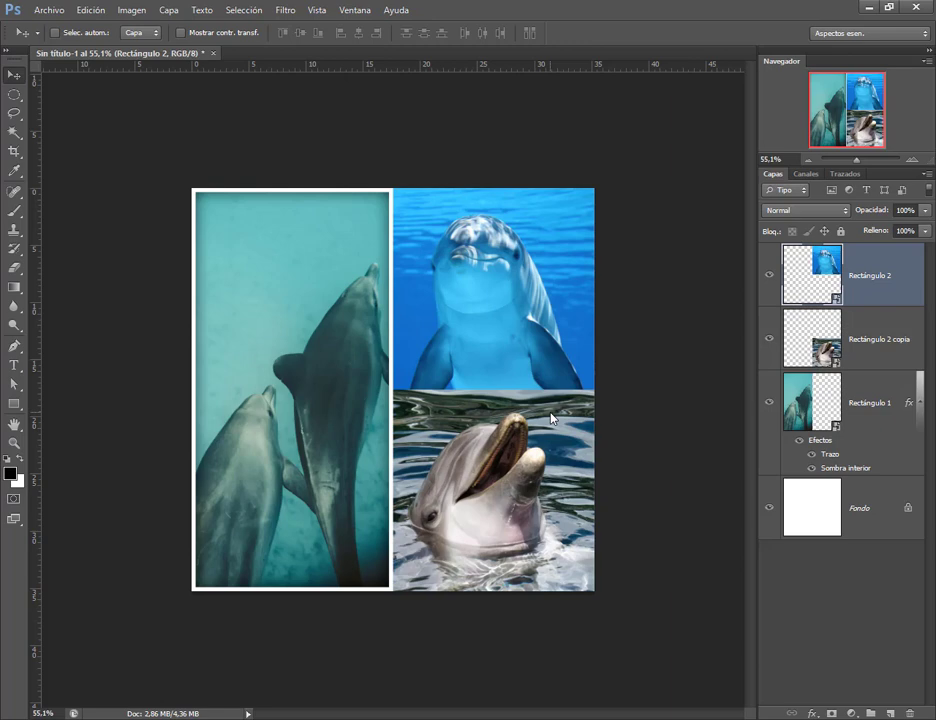
pyautogui.keyDown('ctrl'); pyautogui.click(881, 350); pyautogui.keyUp('ctrl')
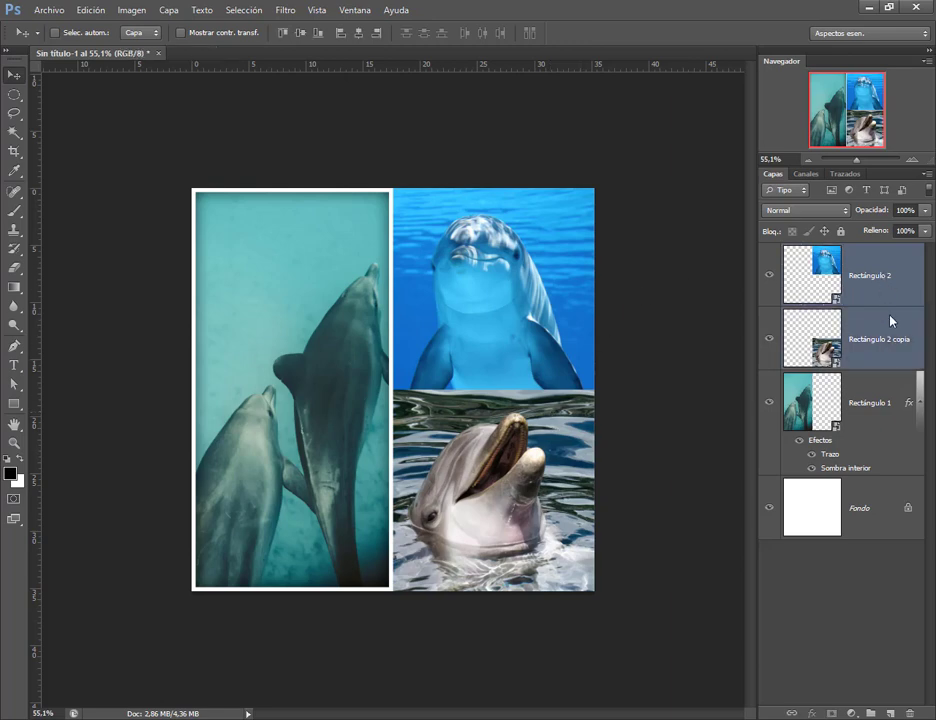
pyautogui.click(889, 285)
pyautogui.keyDown('ctrl'); pyautogui.click(877, 521); pyautogui.keyUp('ctrl')
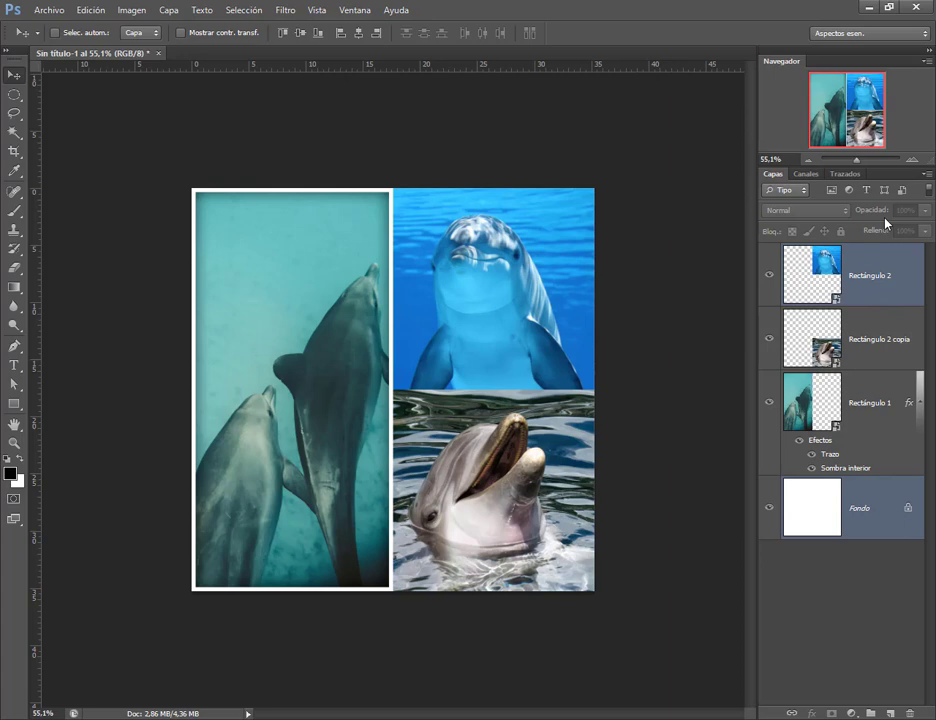
pyautogui.click(873, 304)
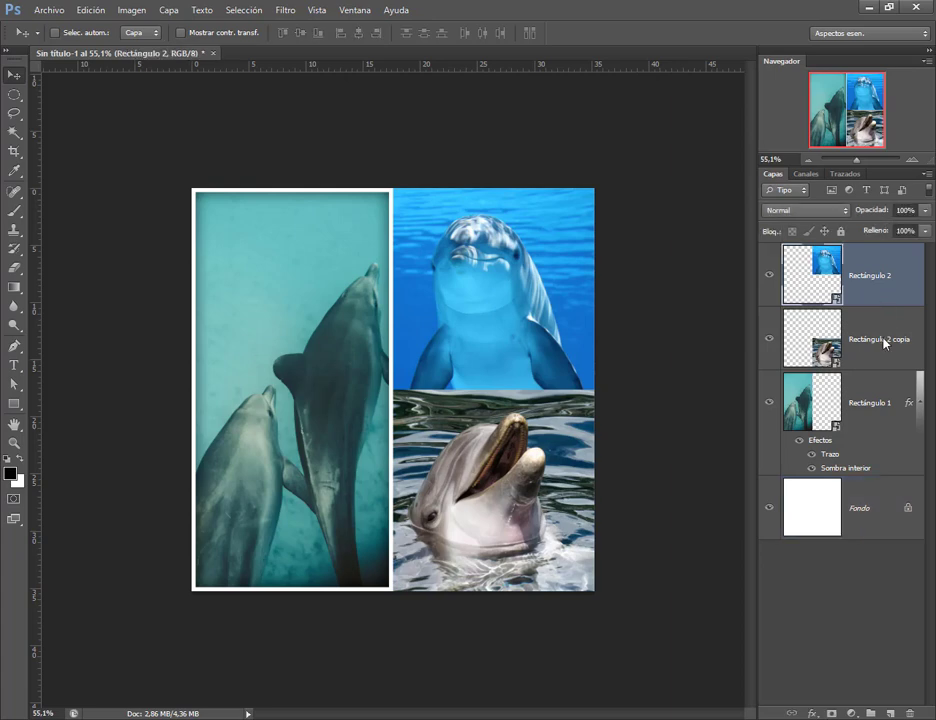
pyautogui.keyDown('ctrl'); pyautogui.click(885, 346); pyautogui.keyUp('ctrl')
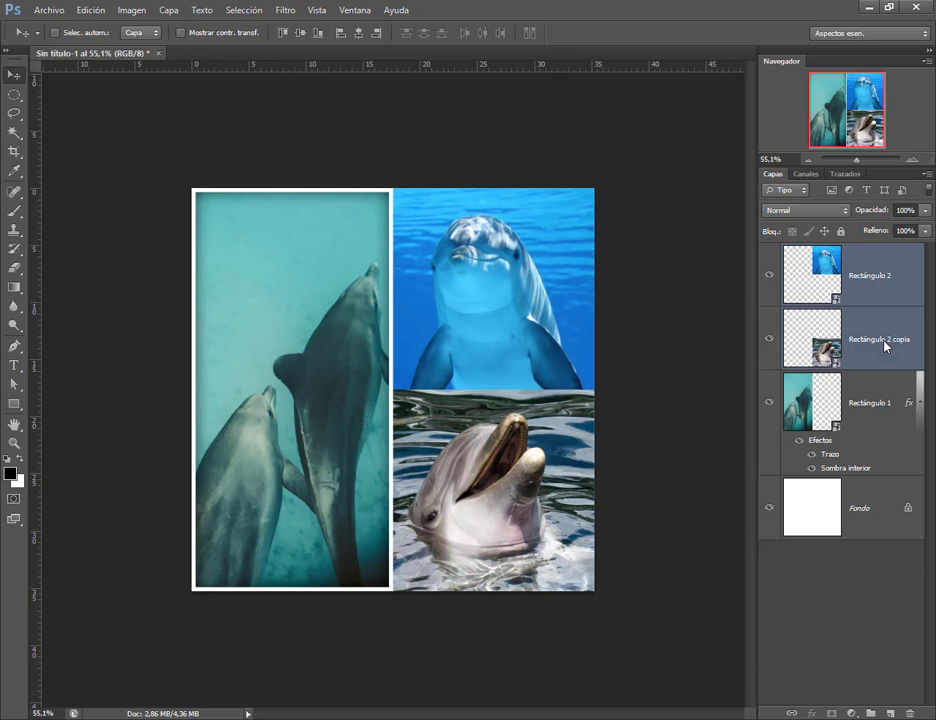
pyautogui.rightClick(879, 285)
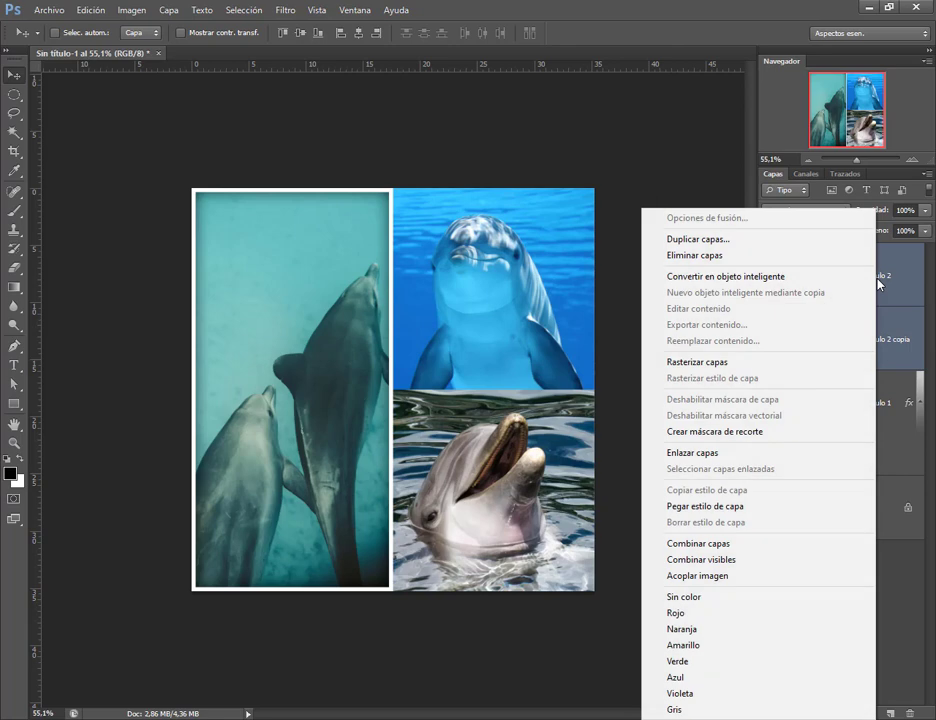
pyautogui.click(720, 510)
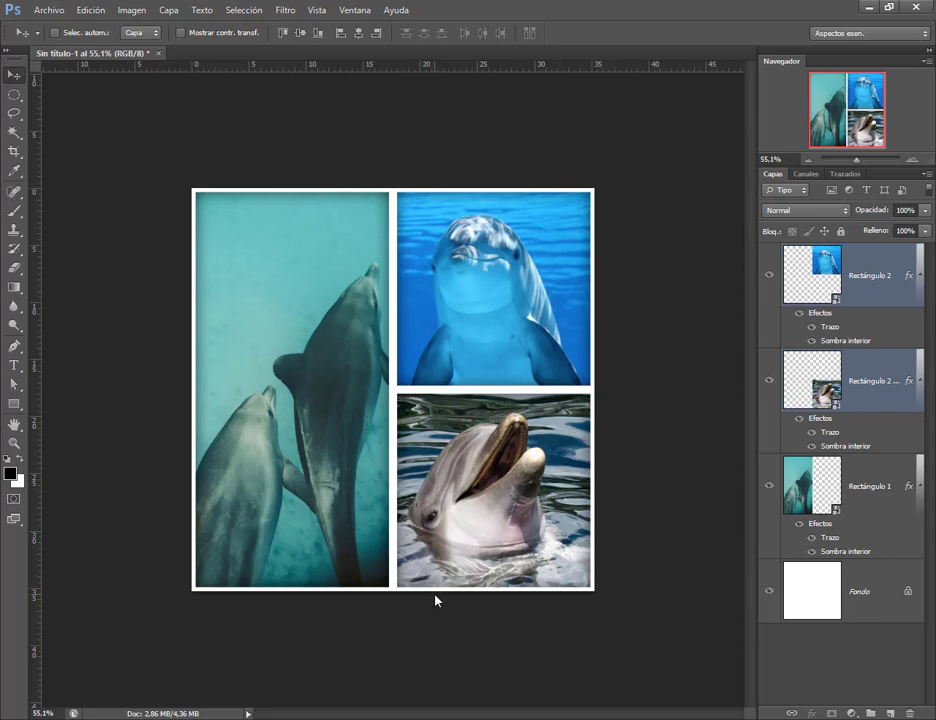
# Step: Bring the Chrome window forward and switch to the Google Meet call tab
pyautogui.moveTo(237, 719)
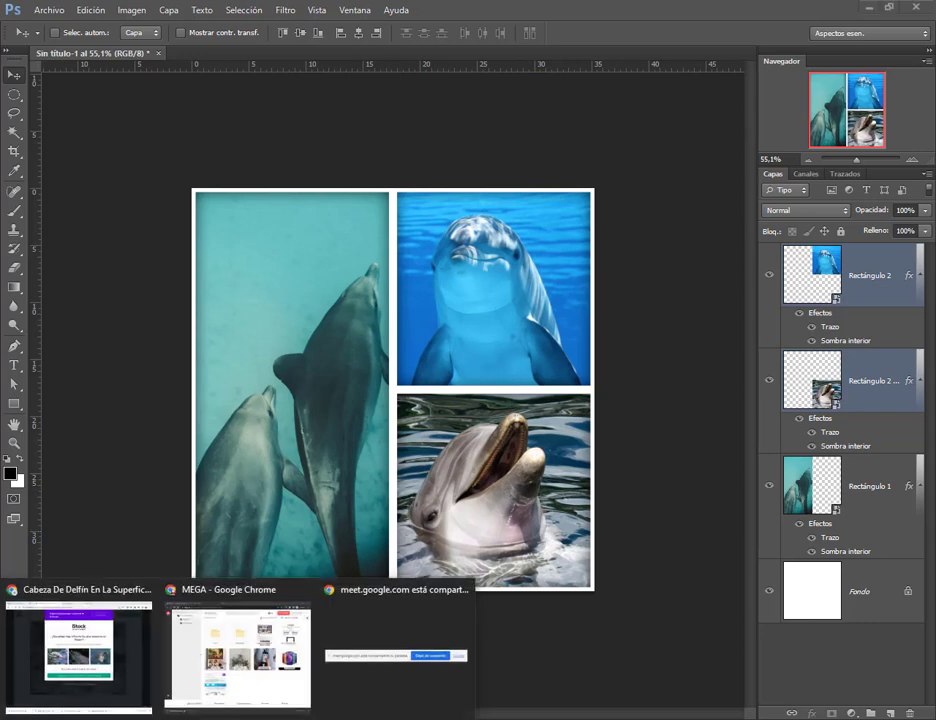
pyautogui.click(125, 631)
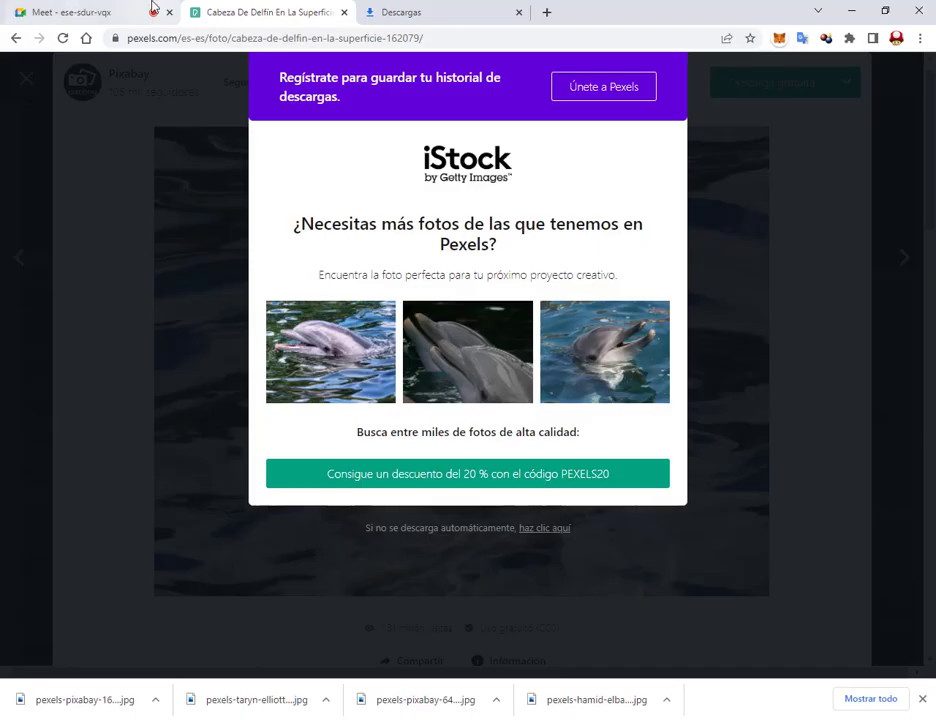
pyautogui.click(126, 7)
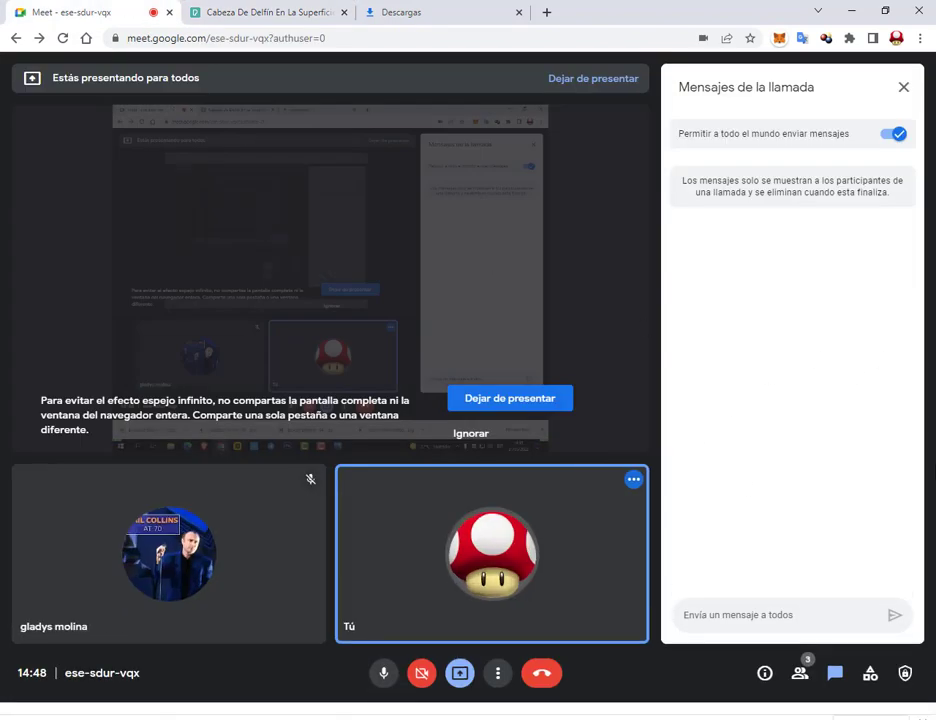
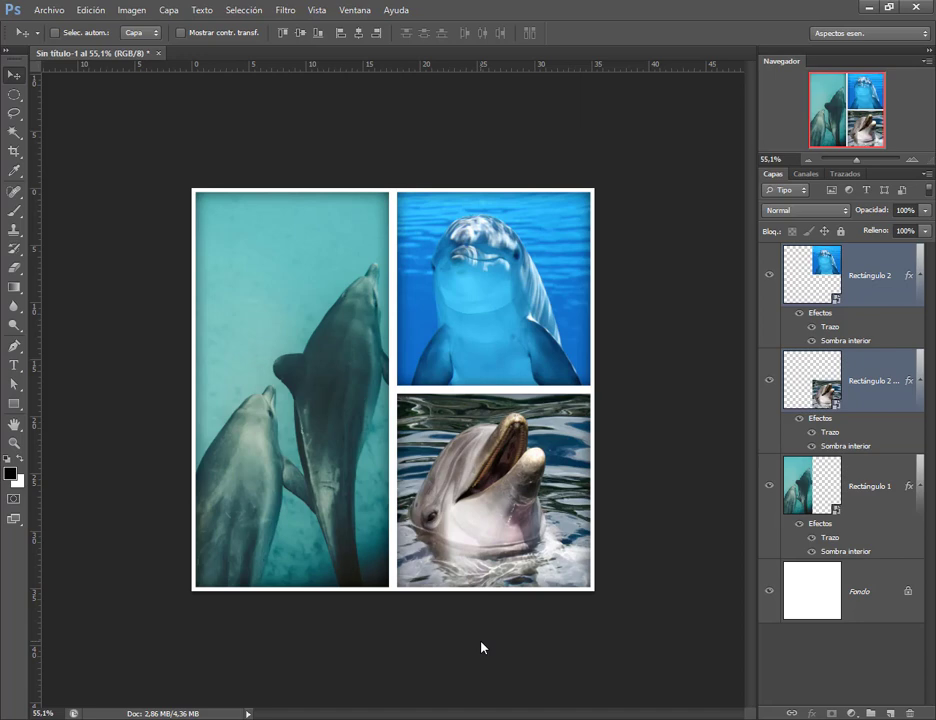
# Step: Collapse the effect lists of Rectángulo 2 and Rectángulo 1 and deselect all layers
pyautogui.click(921, 276)
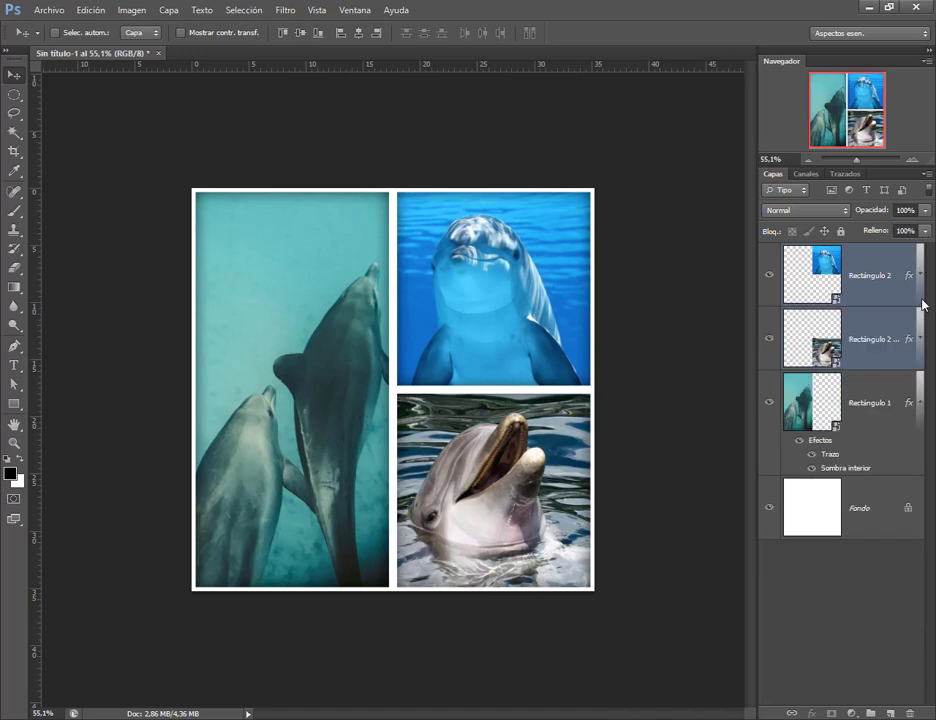
pyautogui.click(919, 403)
pyautogui.click(863, 560)
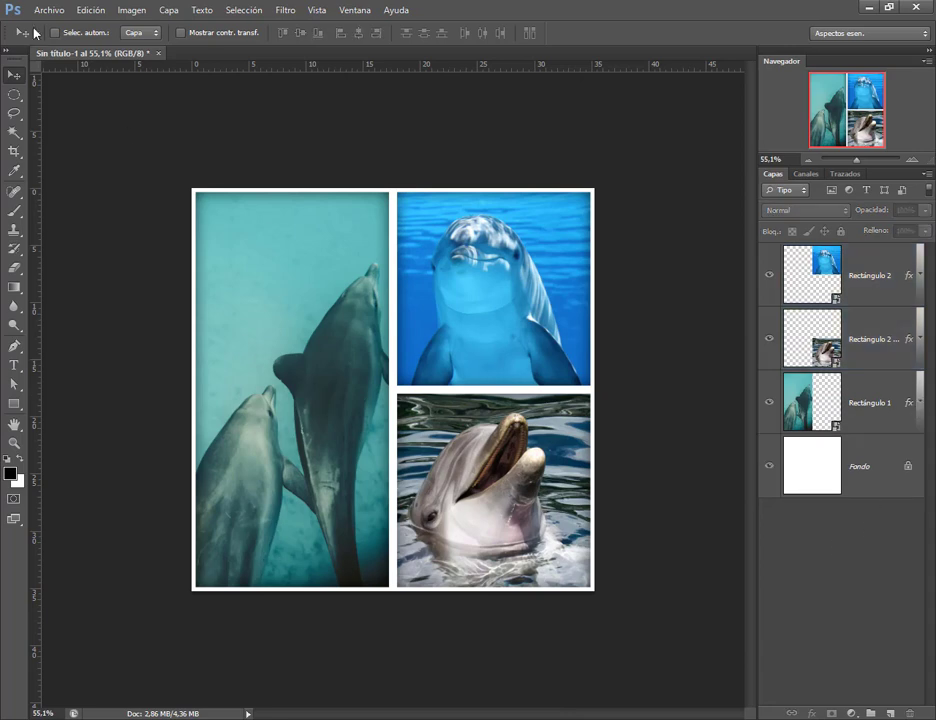
pyautogui.click(48, 10)
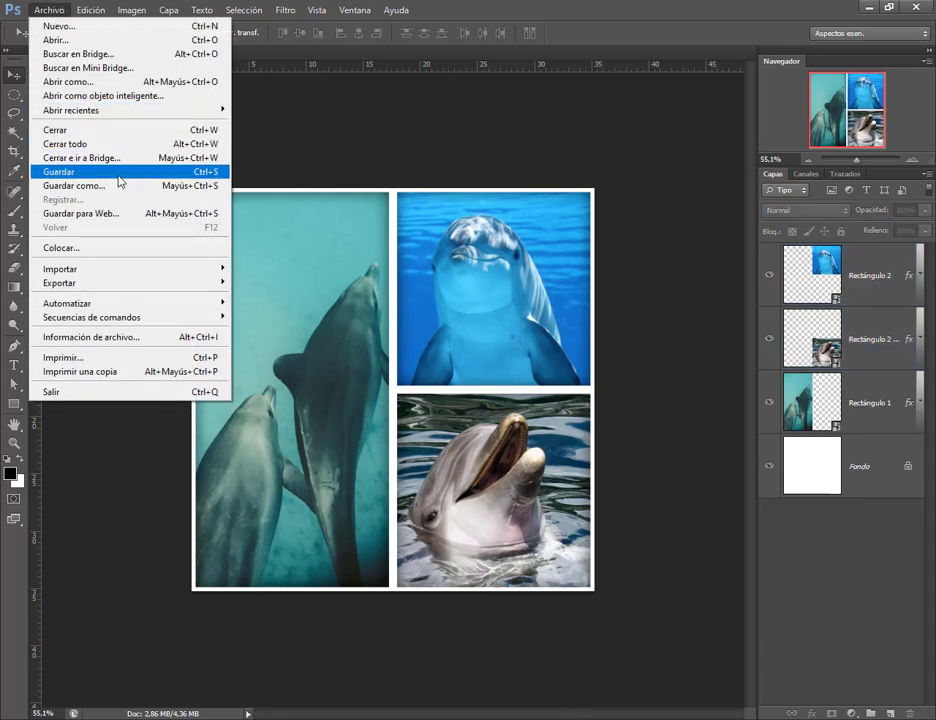
# Step: Save the collage on the Desktop as CollageDelfines.psd with maximum compatibility, then close it
pyautogui.click(118, 174)
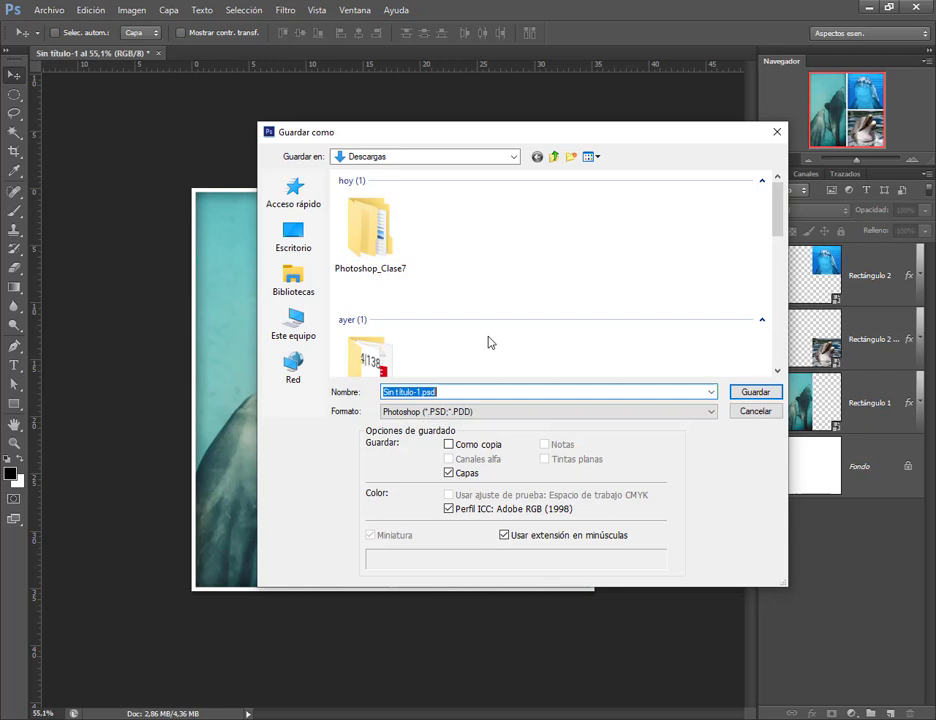
pyautogui.write('CollageDe')
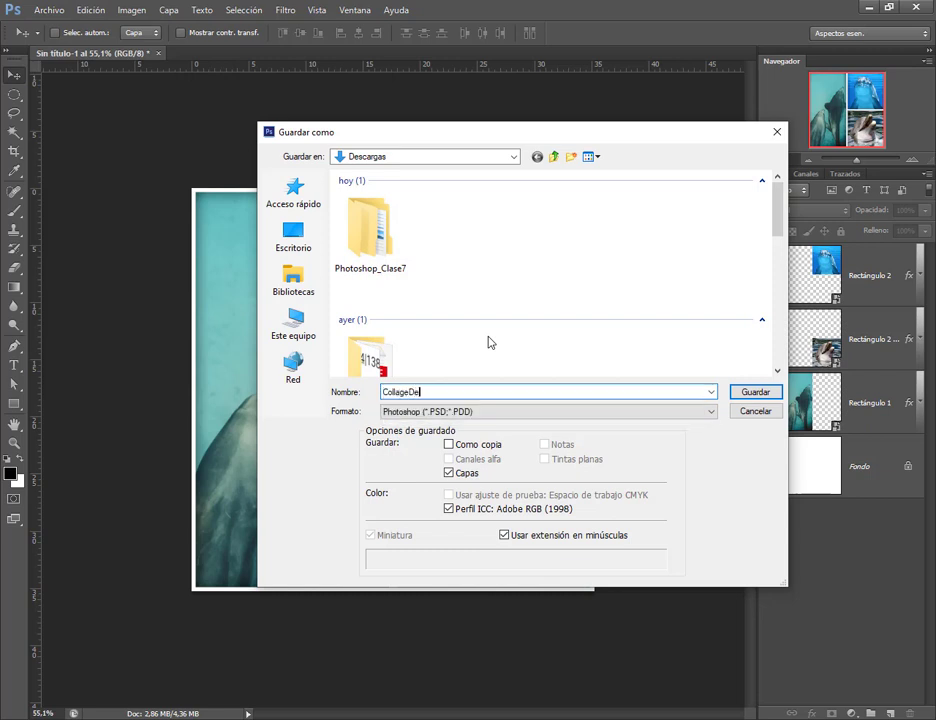
pyautogui.write('lfines')
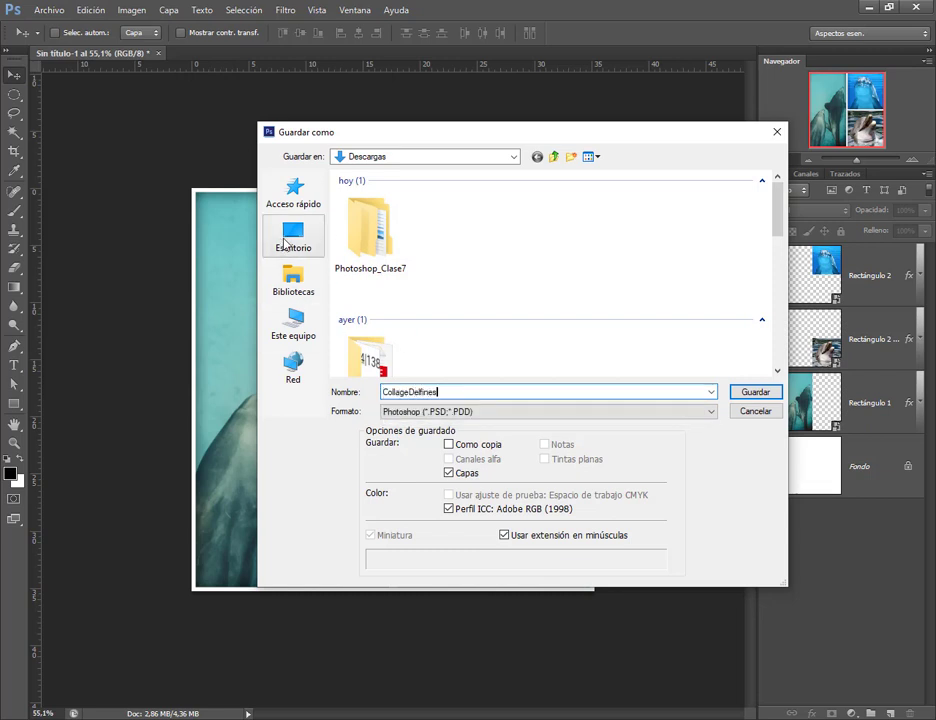
pyautogui.click(285, 243)
pyautogui.click(772, 390)
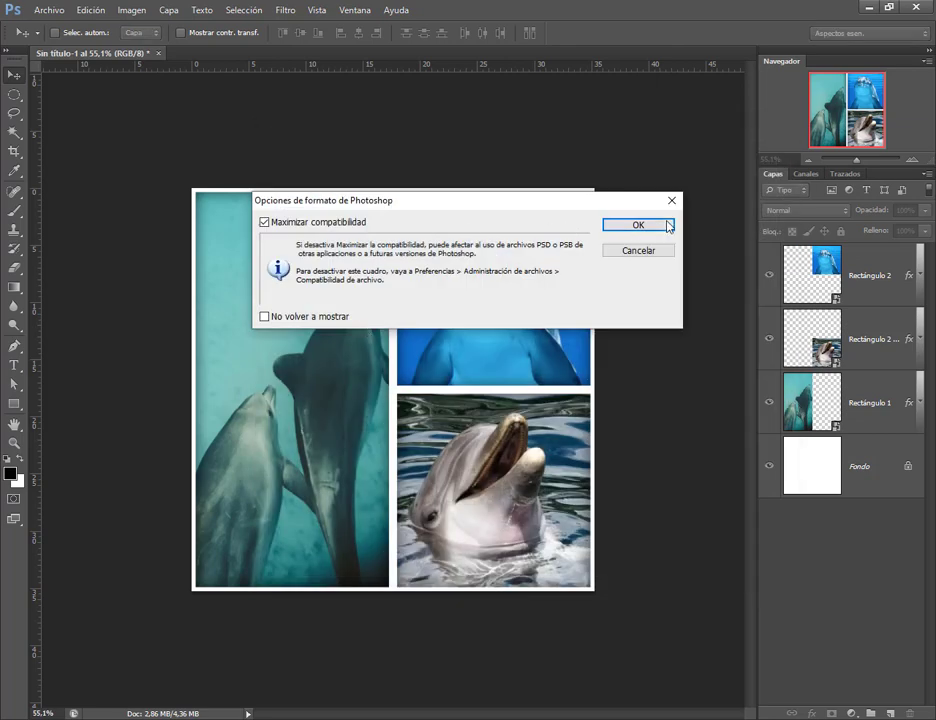
pyautogui.click(667, 225)
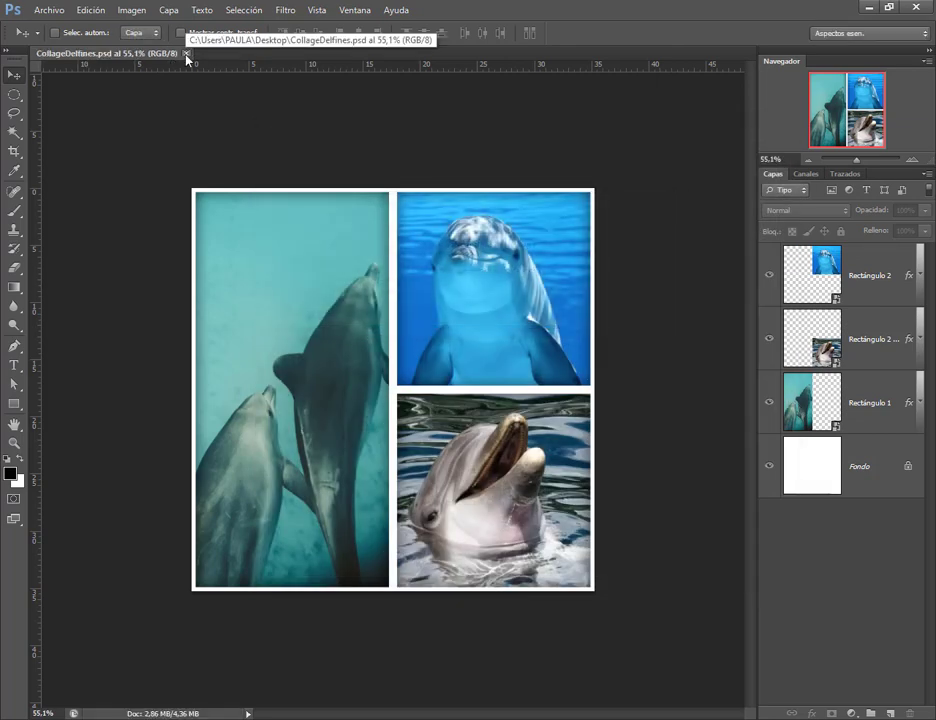
pyautogui.click(185, 54)
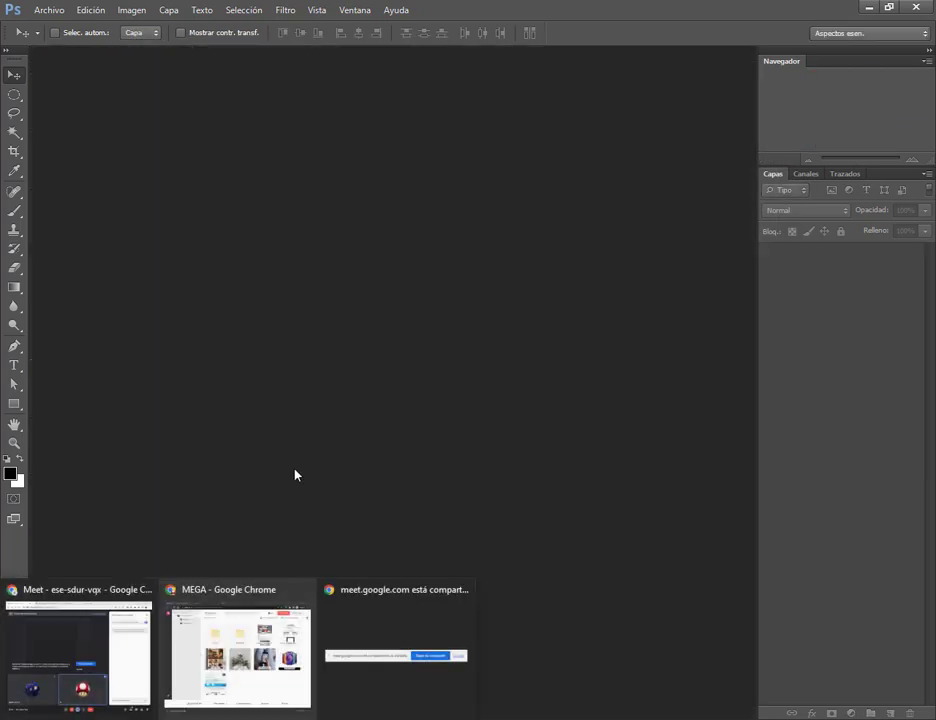
# Step: In Edge, close the lion collage tutorial tab
pyautogui.hotkey('alt', 'Tab')
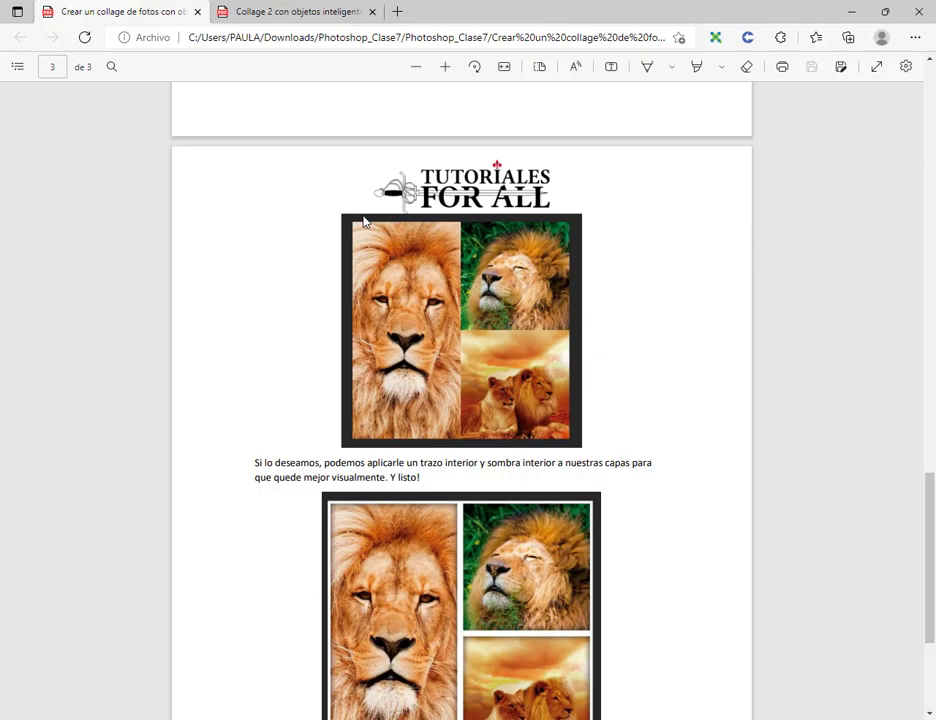
pyautogui.scroll(-5, 453, 278)
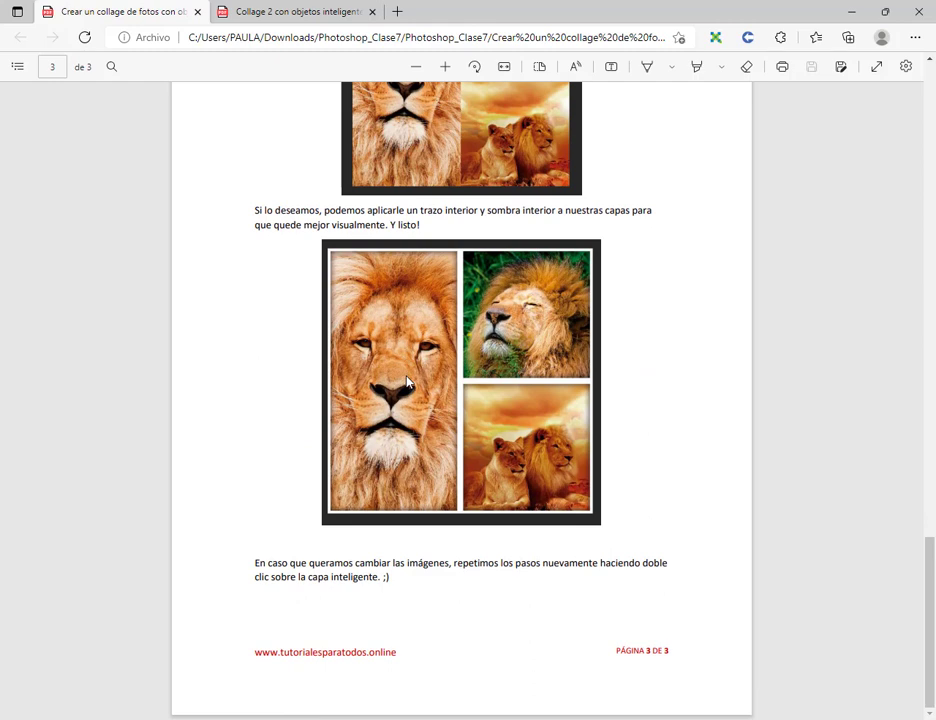
pyautogui.click(197, 12)
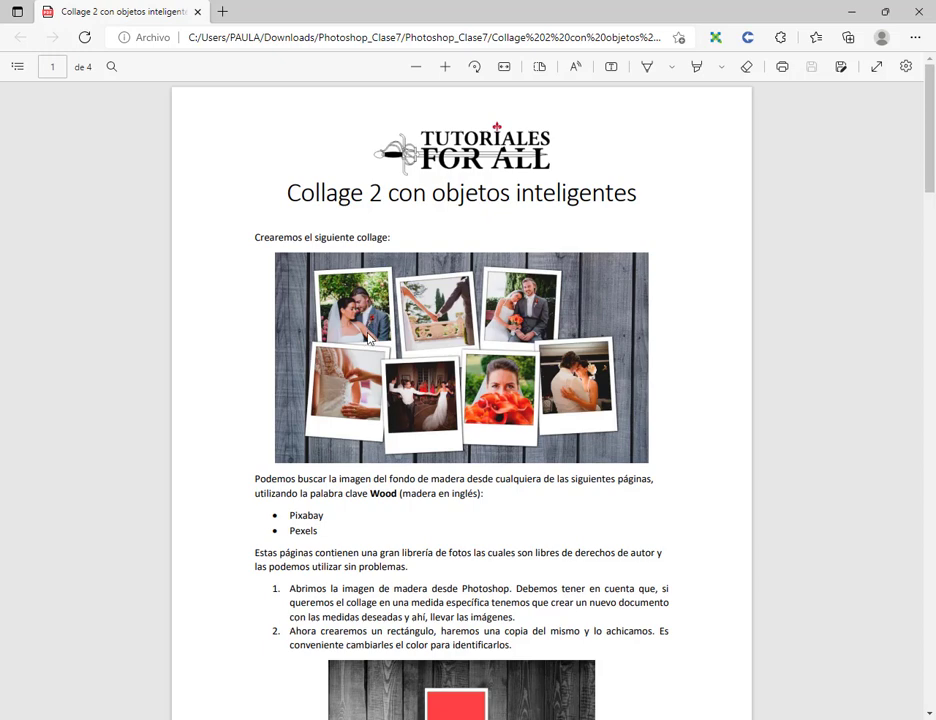
# Step: Read through the Collage 2 smart-object tutorial, including the step 6 figure, then minimize Edge
pyautogui.scroll(-4, 375, 345)
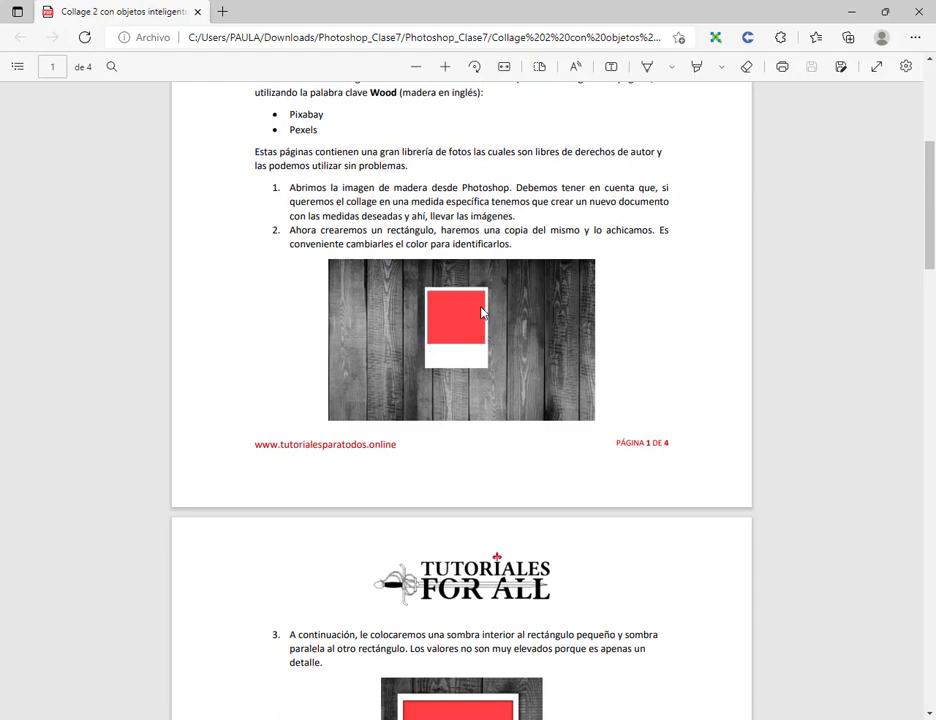
pyautogui.scroll(-5, 487, 317)
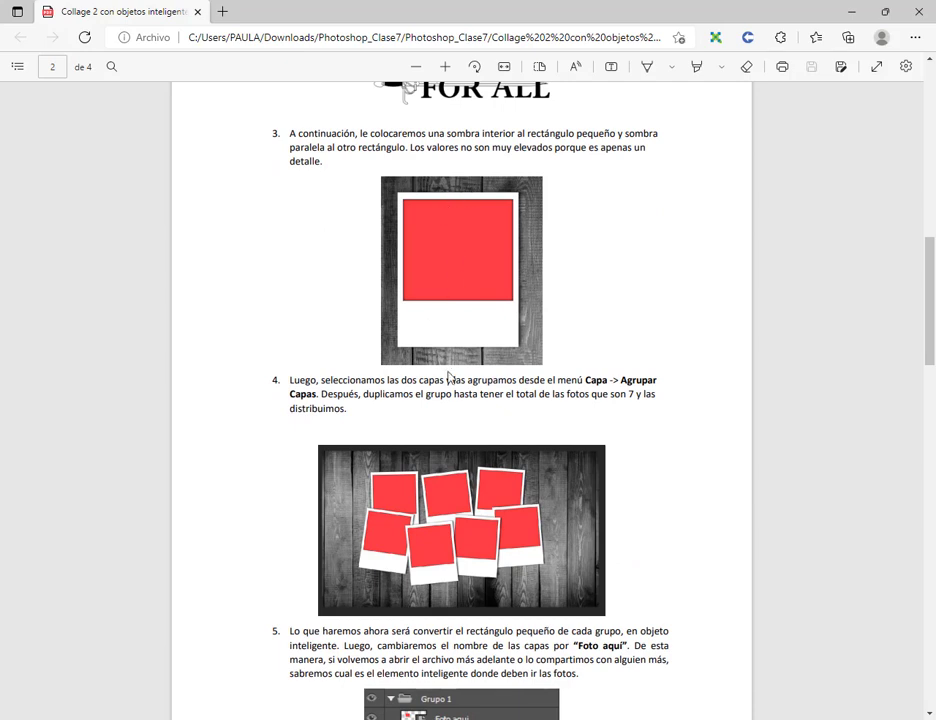
pyautogui.scroll(-1, 519, 520)
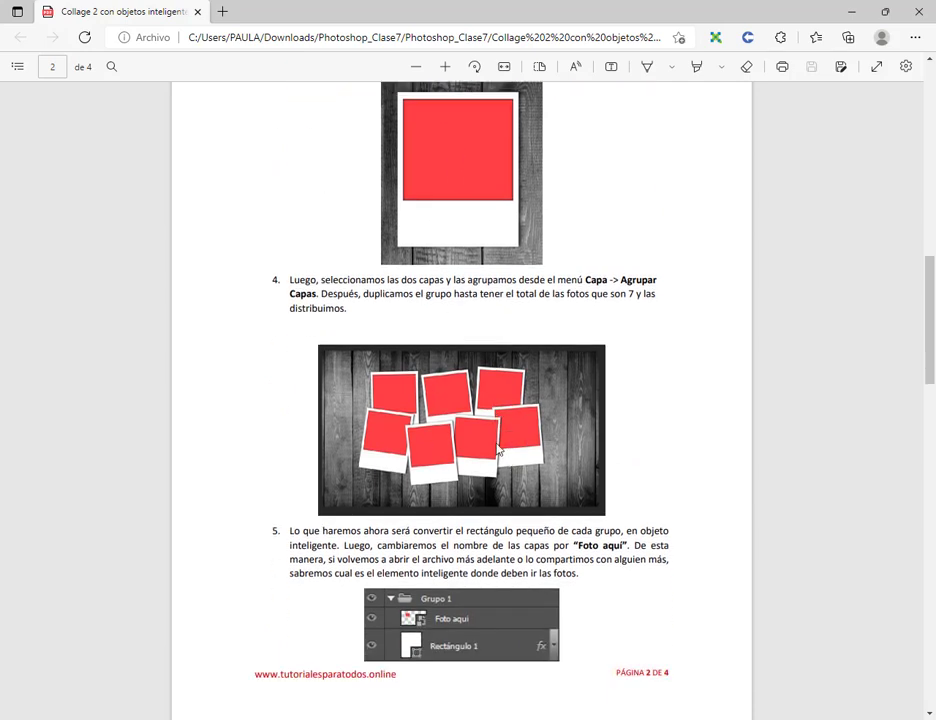
pyautogui.scroll(-3, 500, 437)
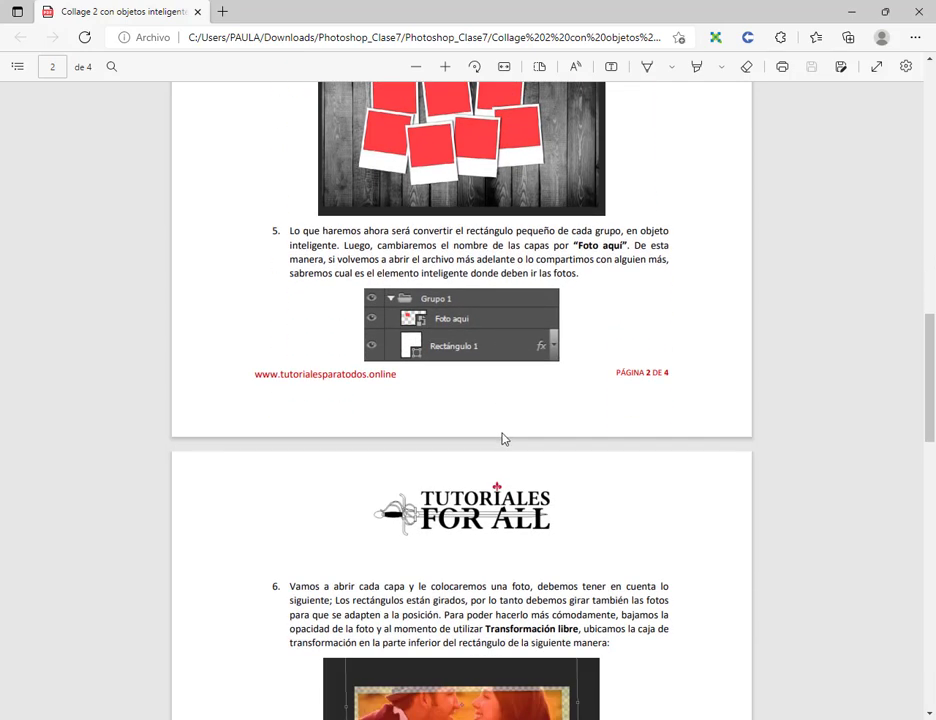
pyautogui.scroll(-5, 497, 432)
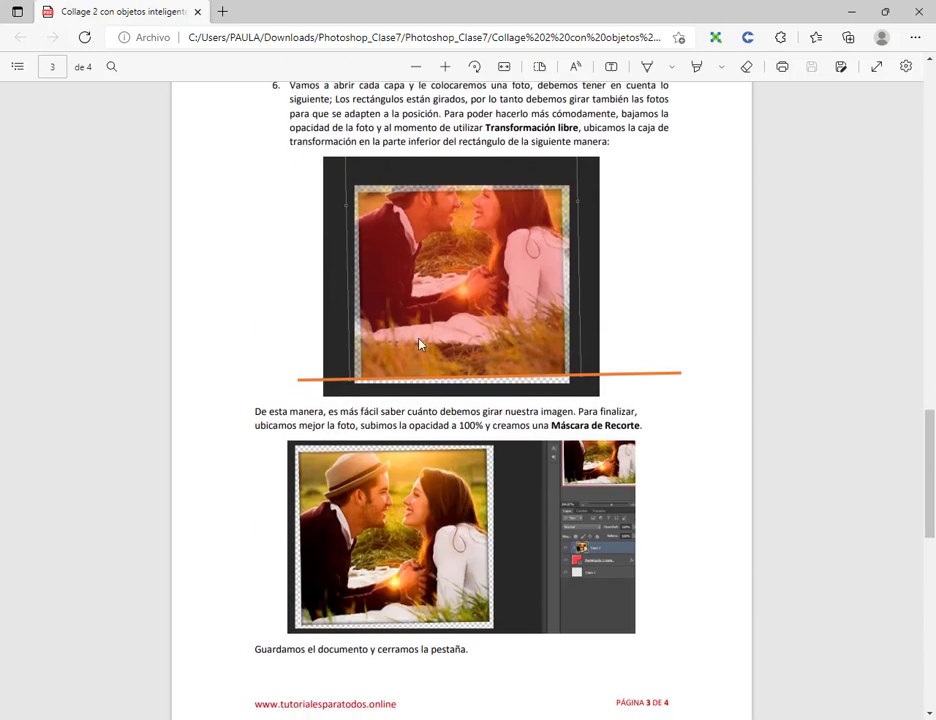
pyautogui.scroll(2, 487, 488)
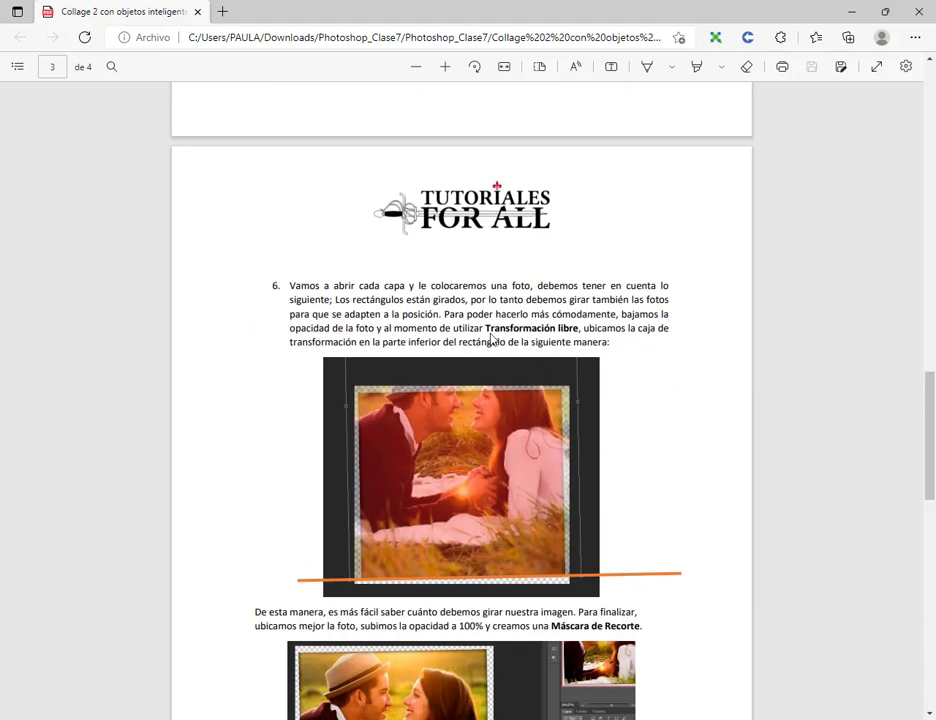
pyautogui.moveTo(482, 329); pyautogui.dragTo(587, 334)
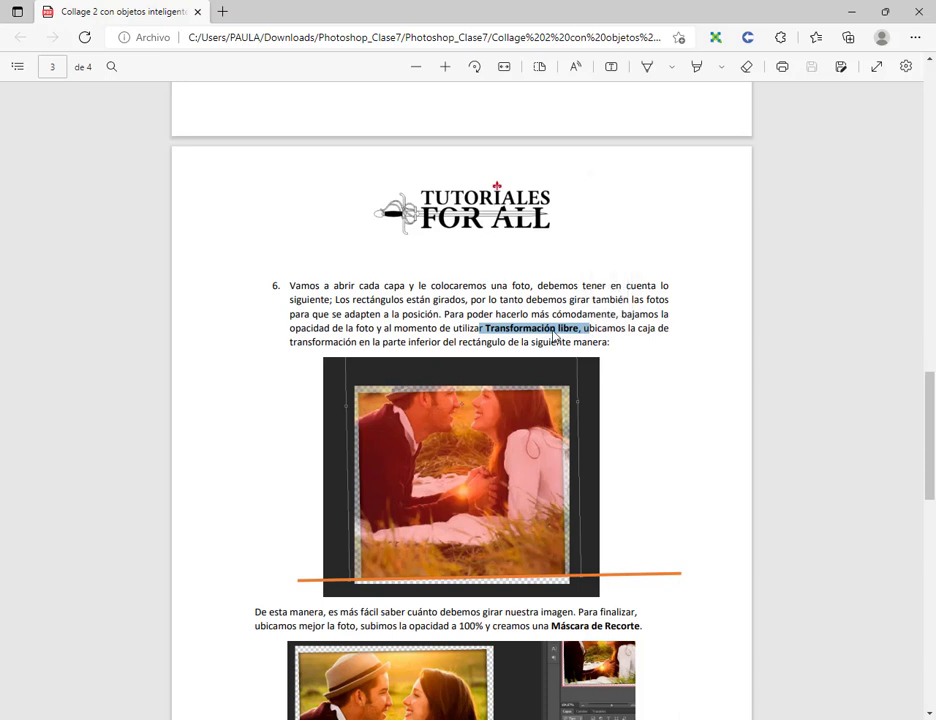
pyautogui.click(520, 382)
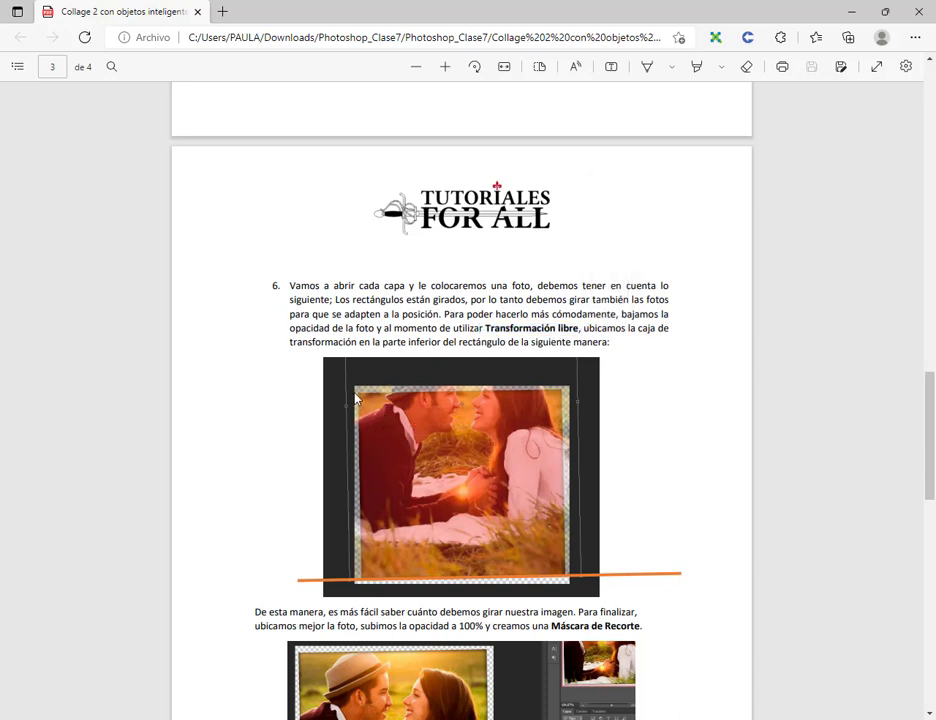
pyautogui.moveTo(356, 398); pyautogui.dragTo(570, 590)
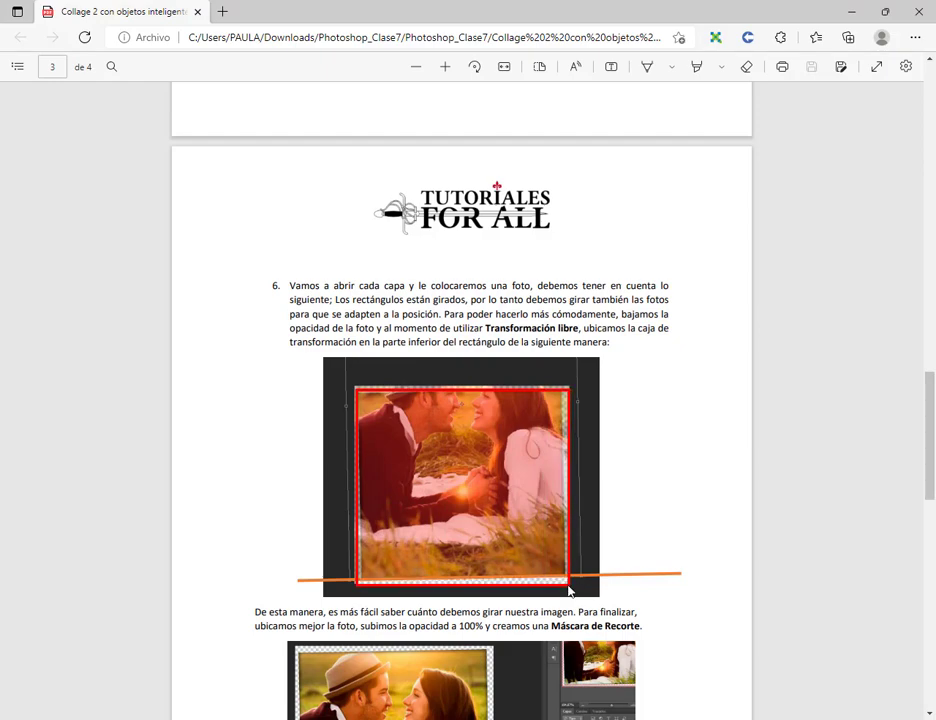
pyautogui.scroll(15, 533, 503)
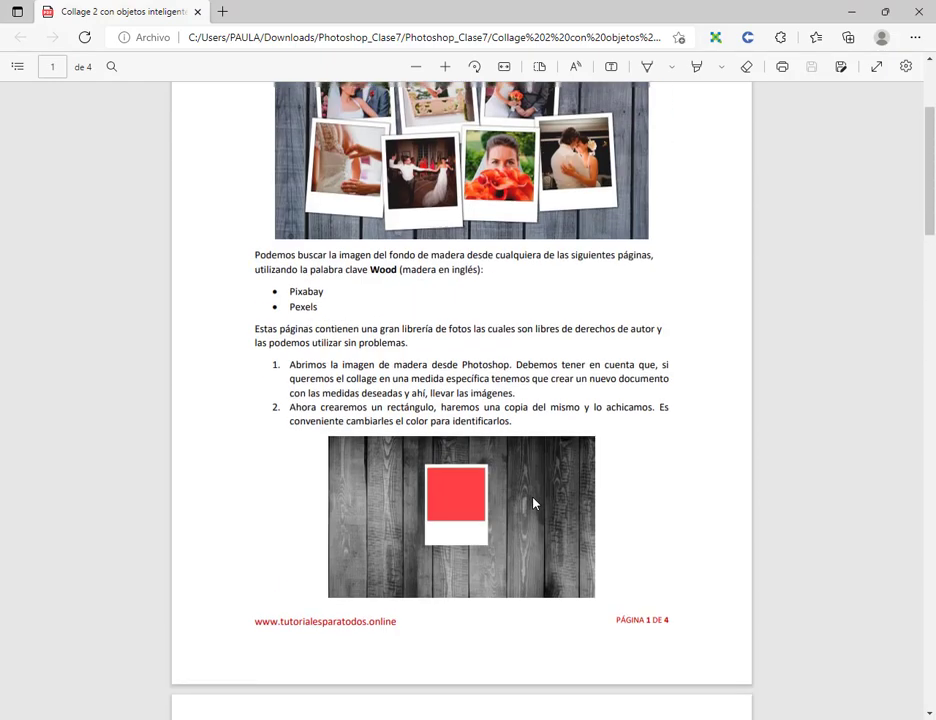
pyautogui.scroll(3, 533, 503)
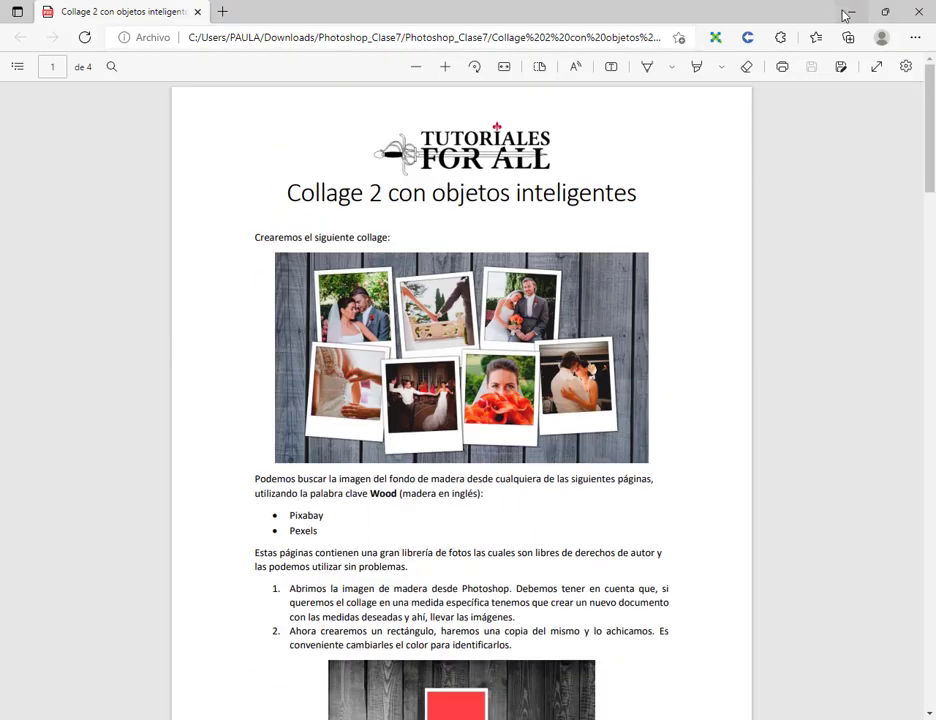
pyautogui.click(851, 11)
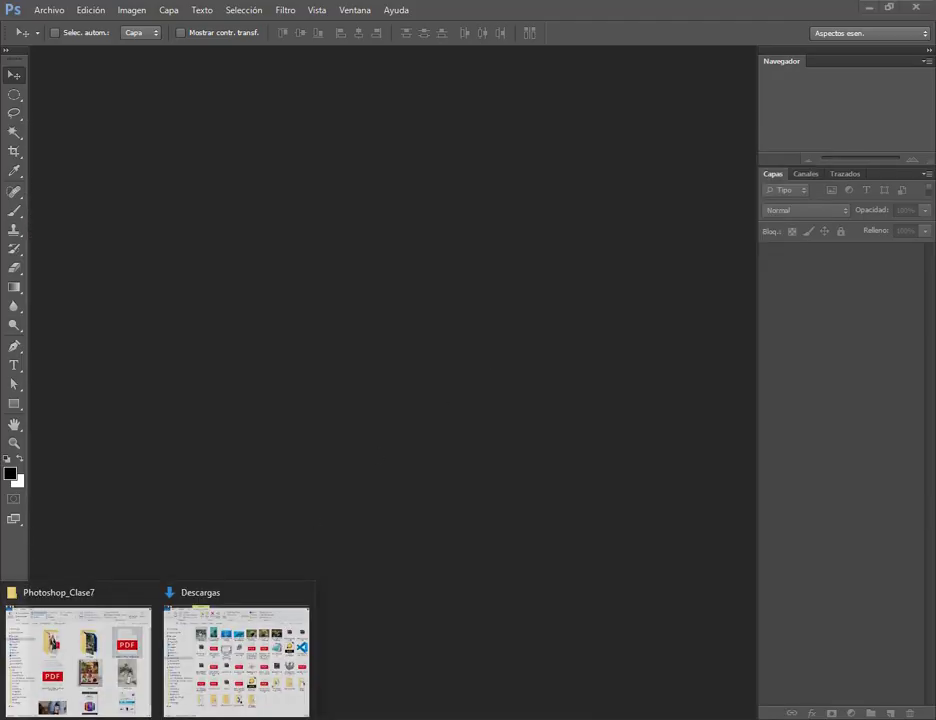
# Step: Browse the Photoshop_Clase7 folder's Flyer.jpg and collage PDF, then return to the Collage 2 tutorial
pyautogui.click(137, 706)
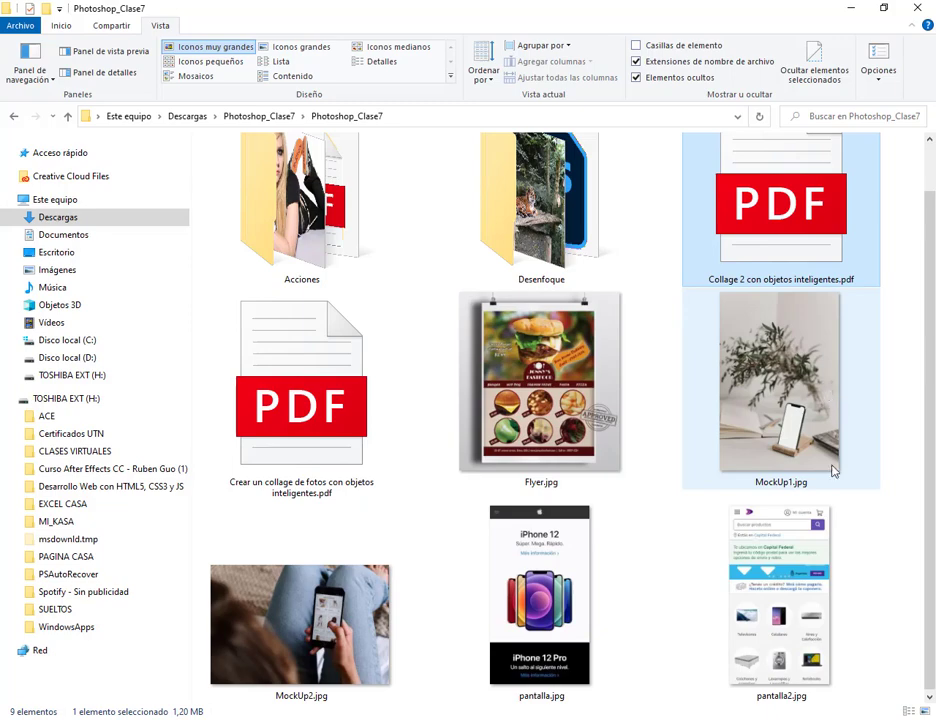
pyautogui.click(503, 466)
pyautogui.click(300, 420)
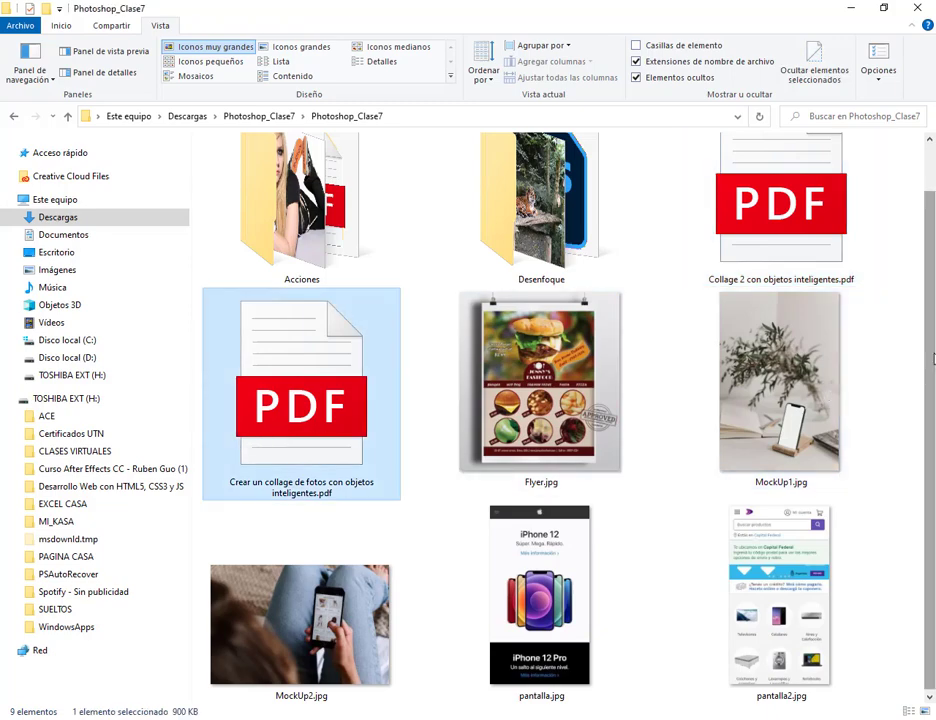
pyautogui.click(250, 714)
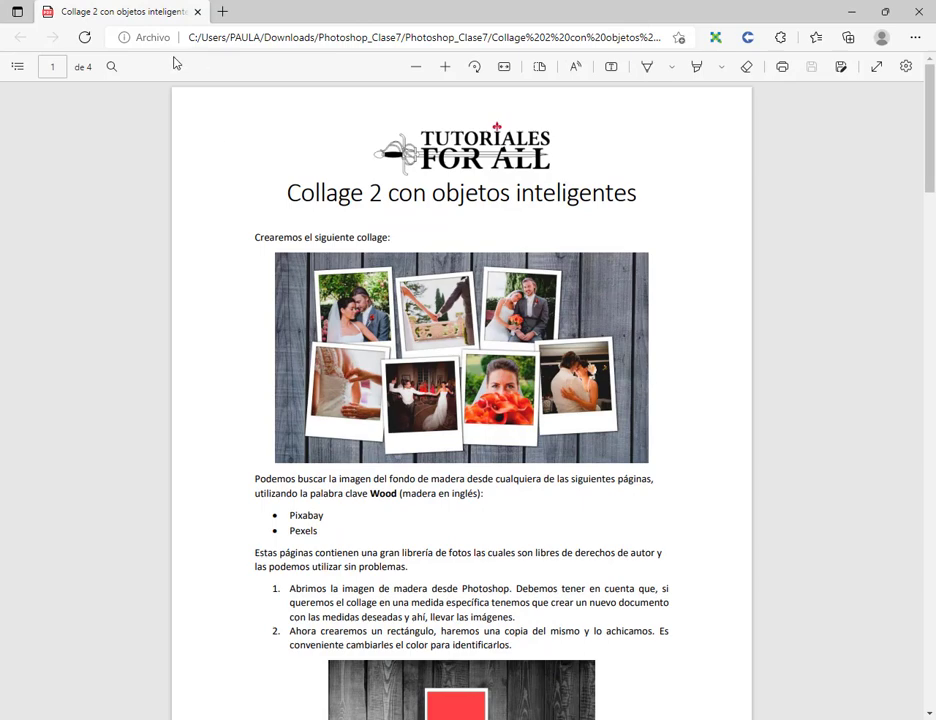
# Step: Zoom into the tutorial and find the suggested wood-image source Pixabay, then bring up Chrome
pyautogui.click(445, 66)
pyautogui.scroll(-3, 400, 330)
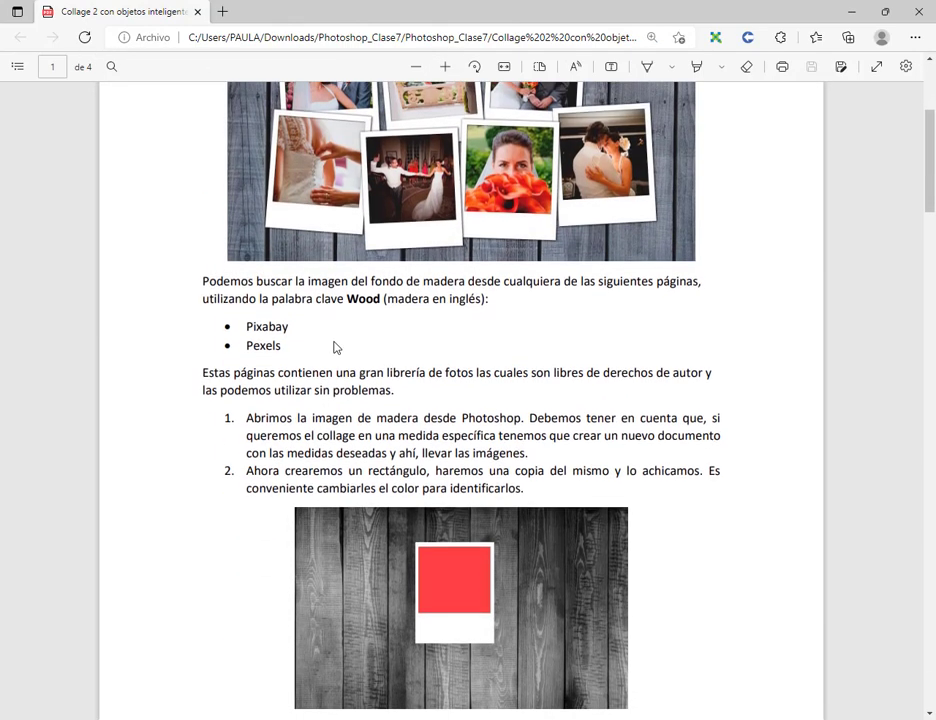
pyautogui.moveTo(240, 323); pyautogui.dragTo(283, 324)
pyautogui.click(266, 346)
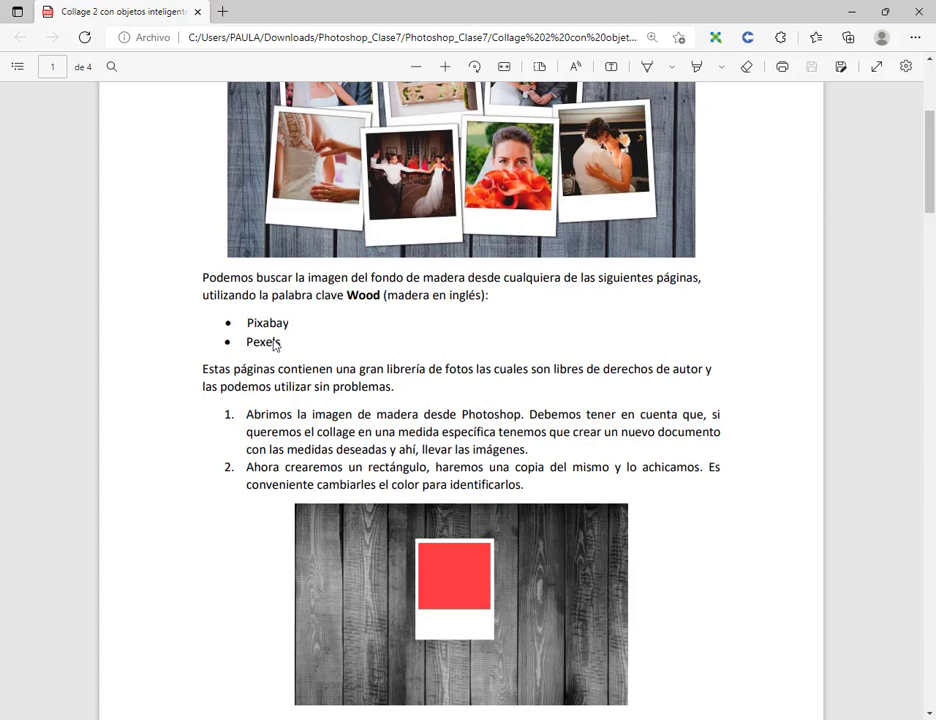
pyautogui.doubleClick(276, 325)
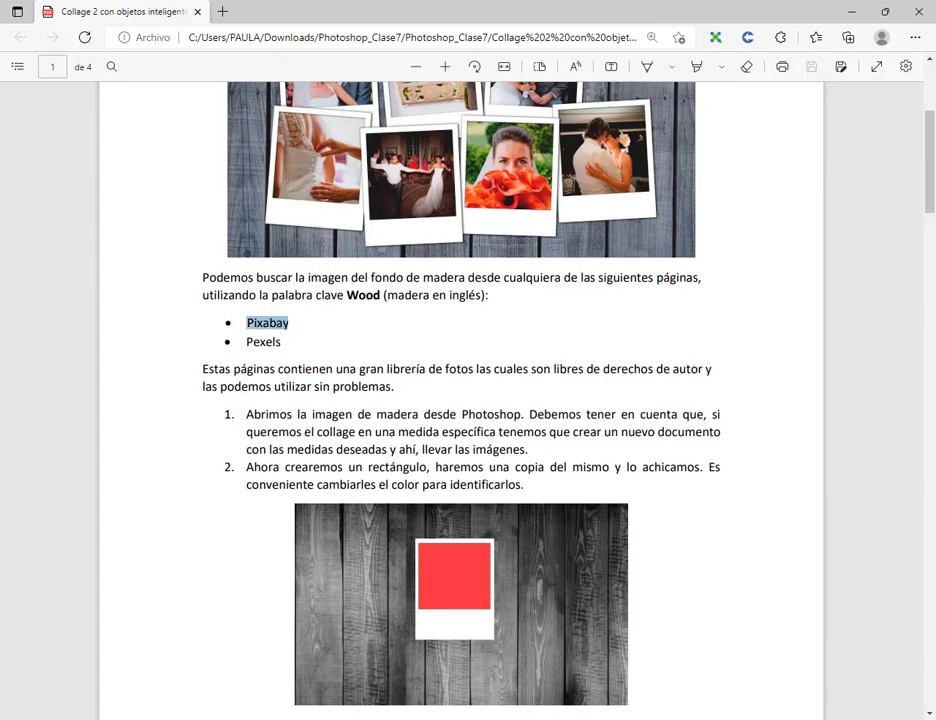
pyautogui.click(237, 719)
# Step: In Chrome, leave the Pexels dolphin photo and downloads page and return to the Pexels home page
pyautogui.click(108, 634)
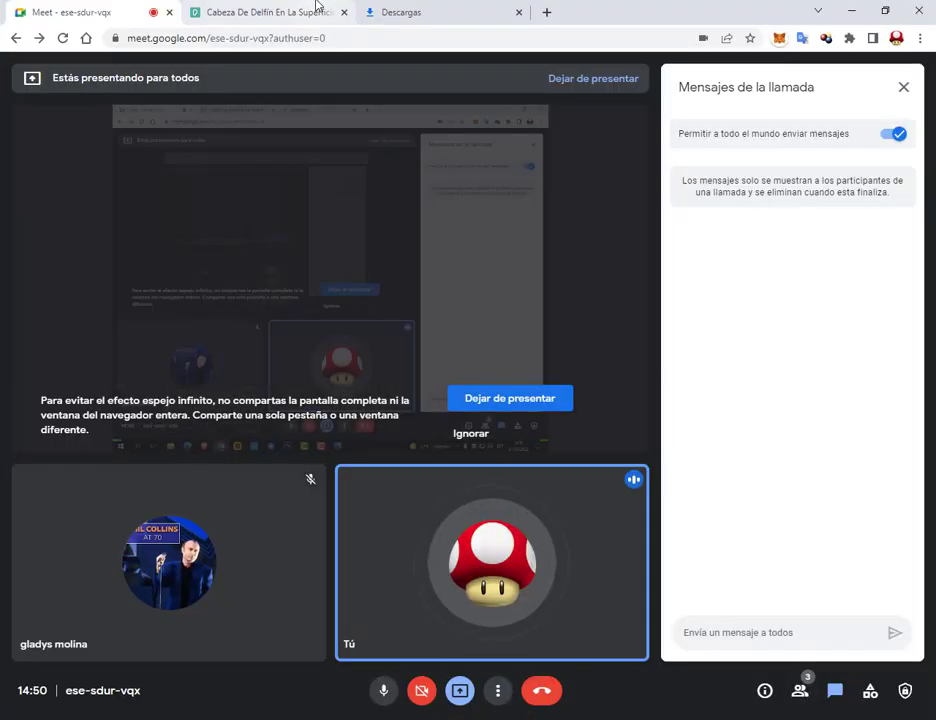
pyautogui.click(318, 12)
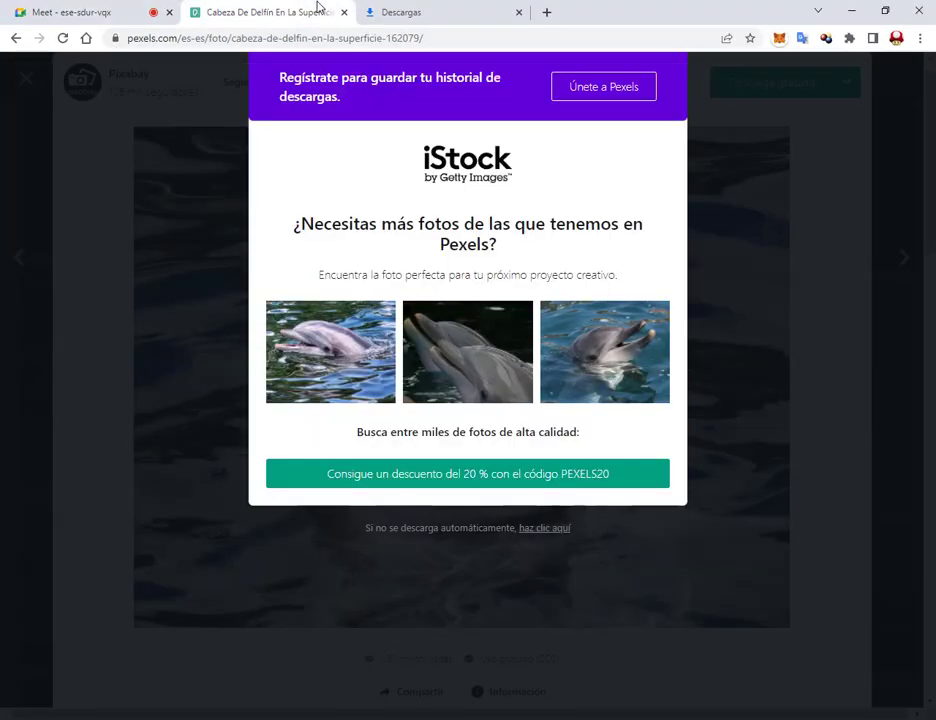
pyautogui.click(90, 84)
pyautogui.click(28, 80)
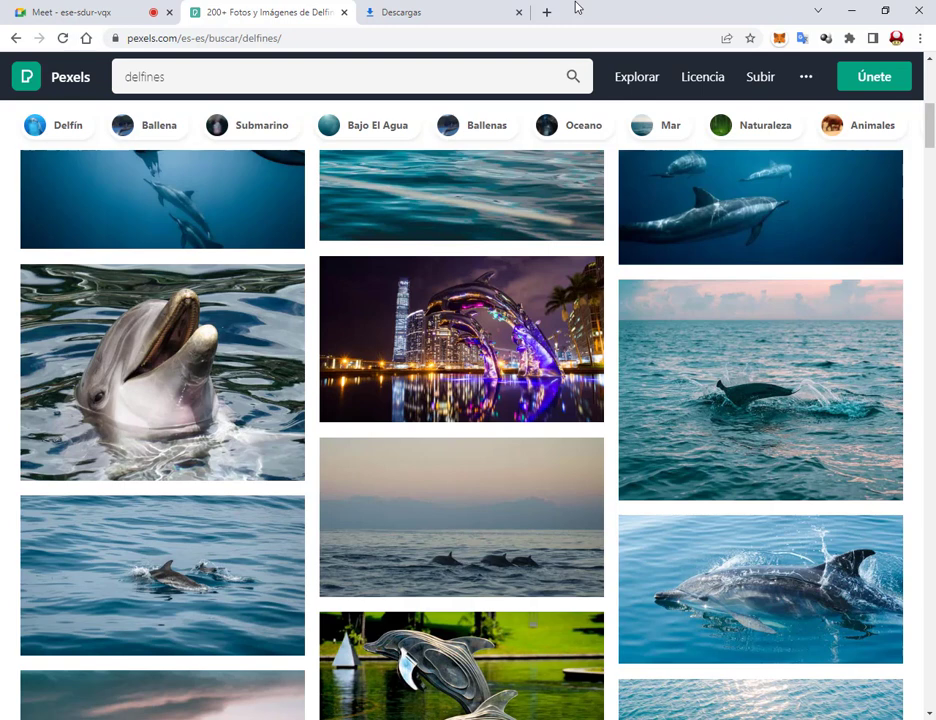
pyautogui.click(519, 12)
pyautogui.click(76, 88)
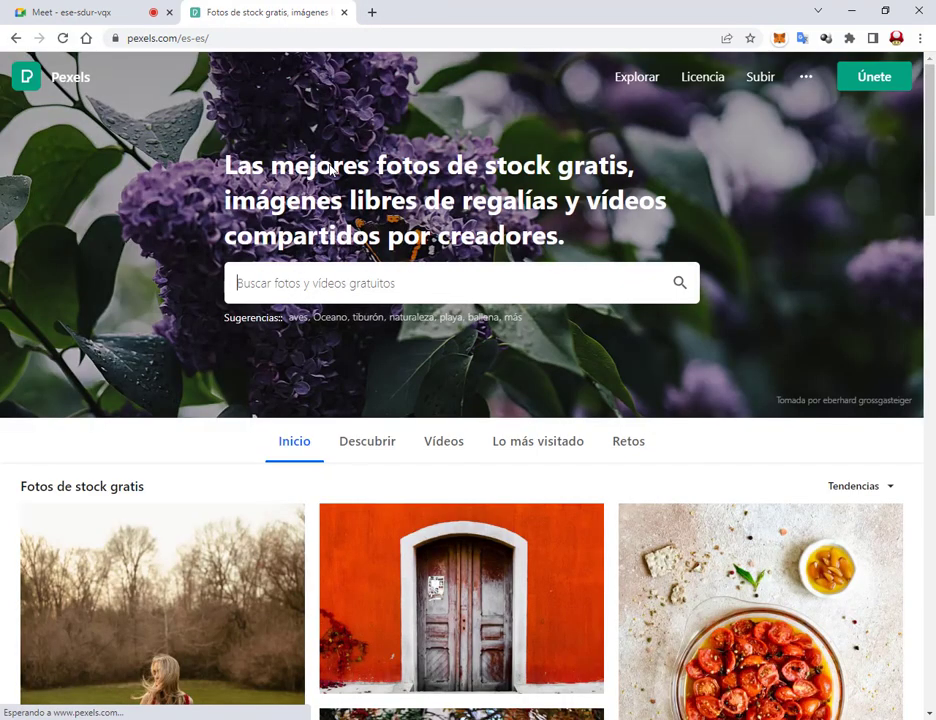
# Step: Search Pexels for 'madera' photos
pyautogui.click(314, 292)
pyautogui.write('madera')
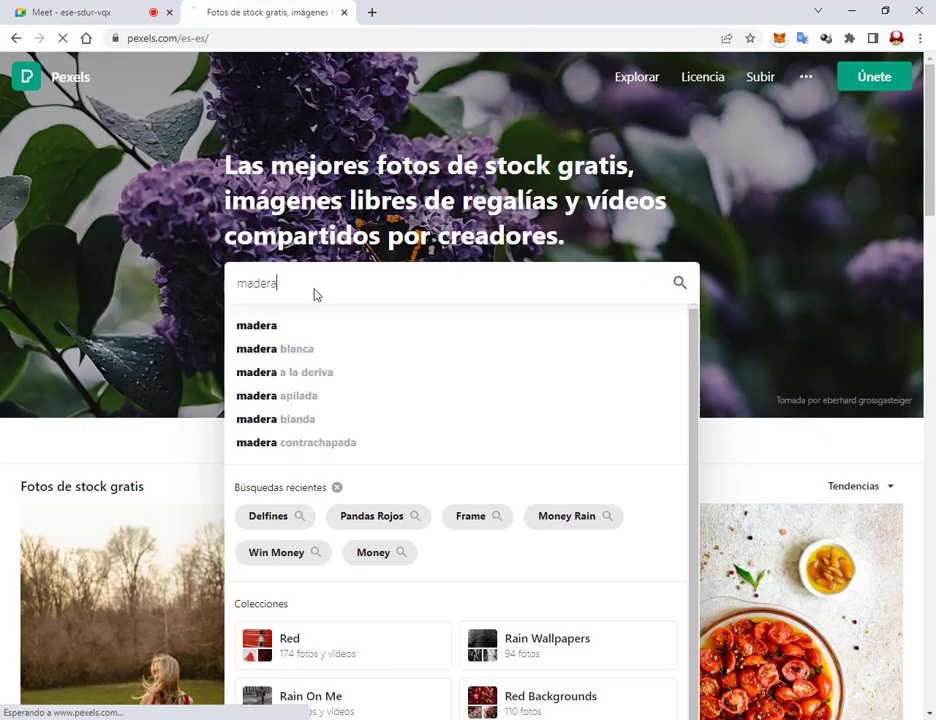
pyautogui.press('Return')
pyautogui.hotkey('alt', 'Tab')
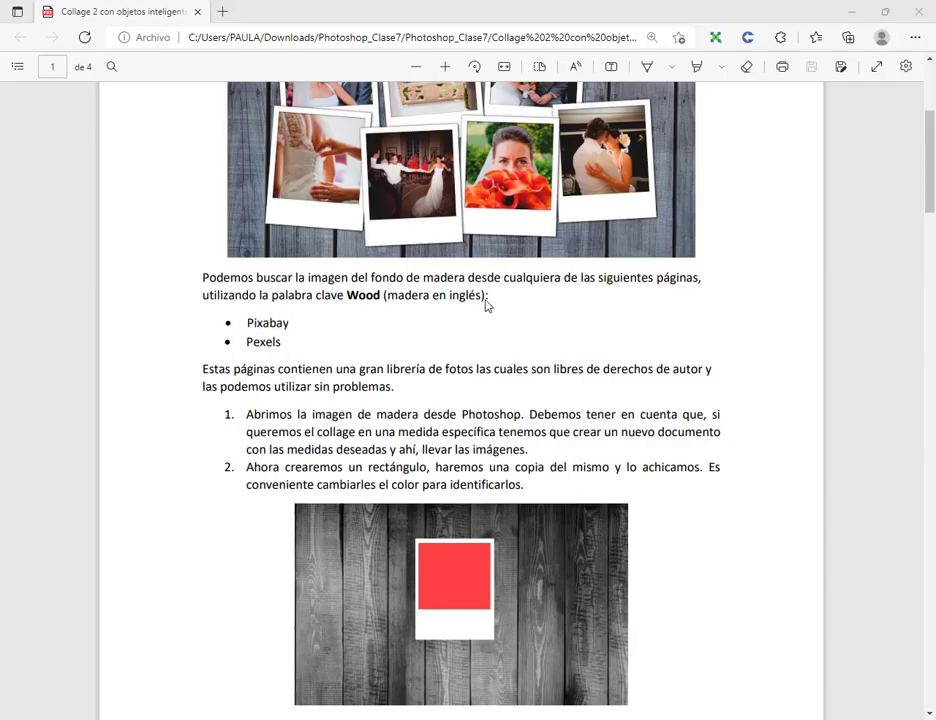
pyautogui.hotkey('alt', 'Tab')
# Step: Scroll through the madera results, checking them against the tutorial PDF
pyautogui.scroll(-5, 540, 310)
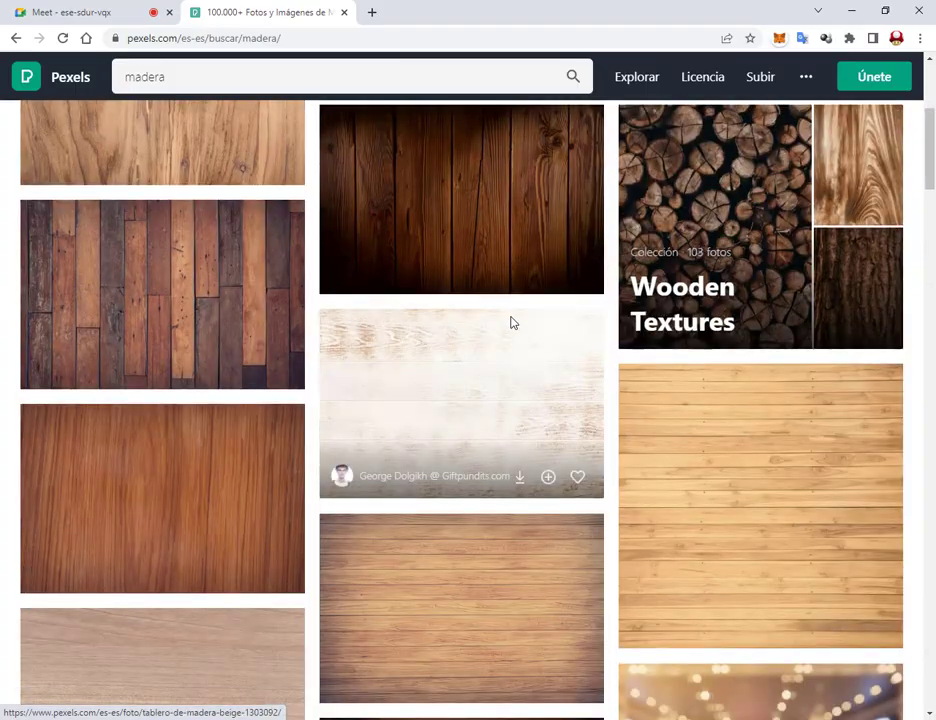
pyautogui.hotkey('alt', 'Tab')
pyautogui.scroll(3, 526, 290)
pyautogui.hotkey('alt', 'Tab')
pyautogui.scroll(-4, 526, 291)
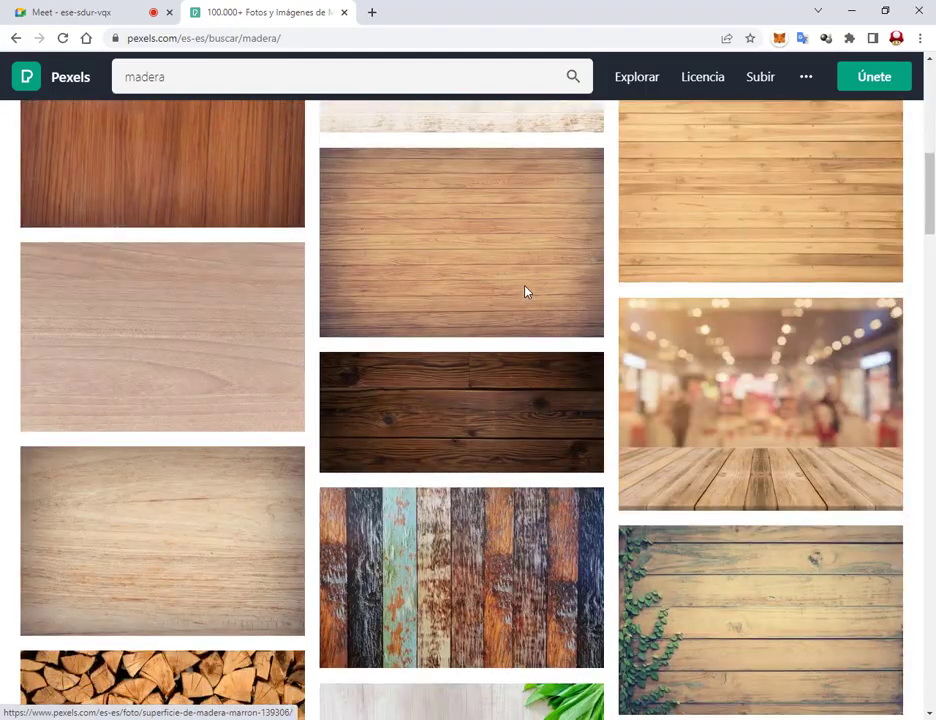
pyautogui.scroll(-3, 526, 291)
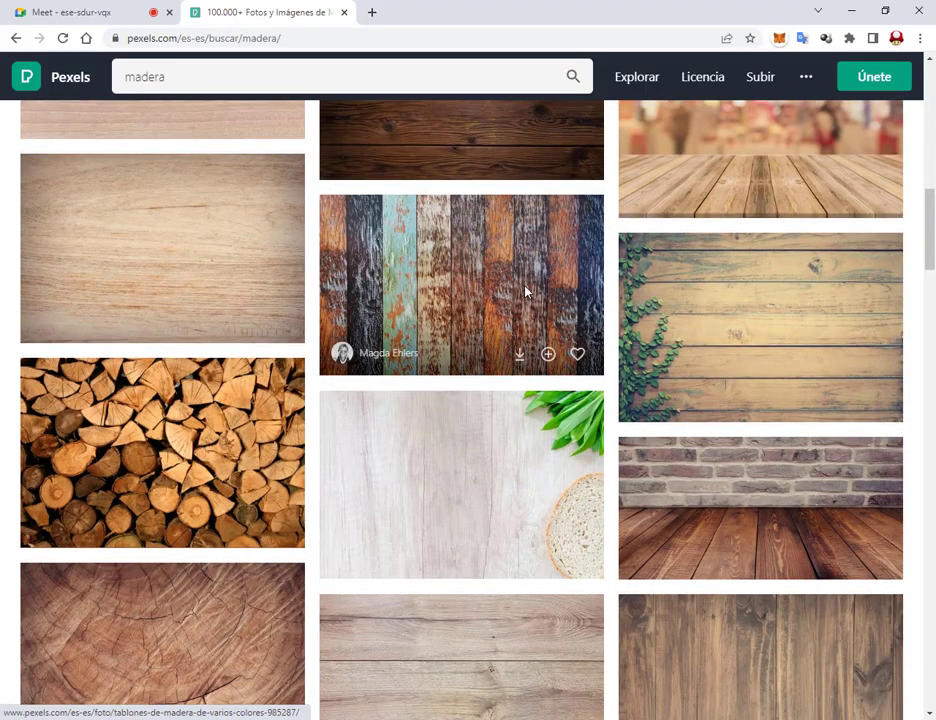
pyautogui.scroll(-4, 526, 291)
pyautogui.hotkey('alt', 'Tab')
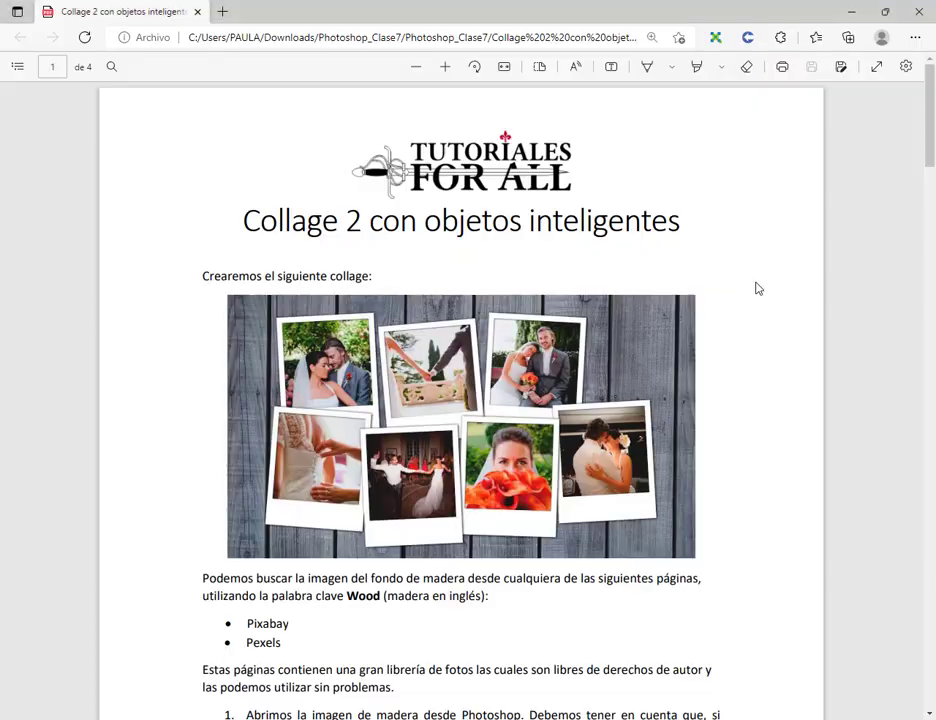
pyautogui.hotkey('alt', 'Tab')
# Step: Compare the brown and grey wood-plank photos in detail view
pyautogui.click(760, 340)
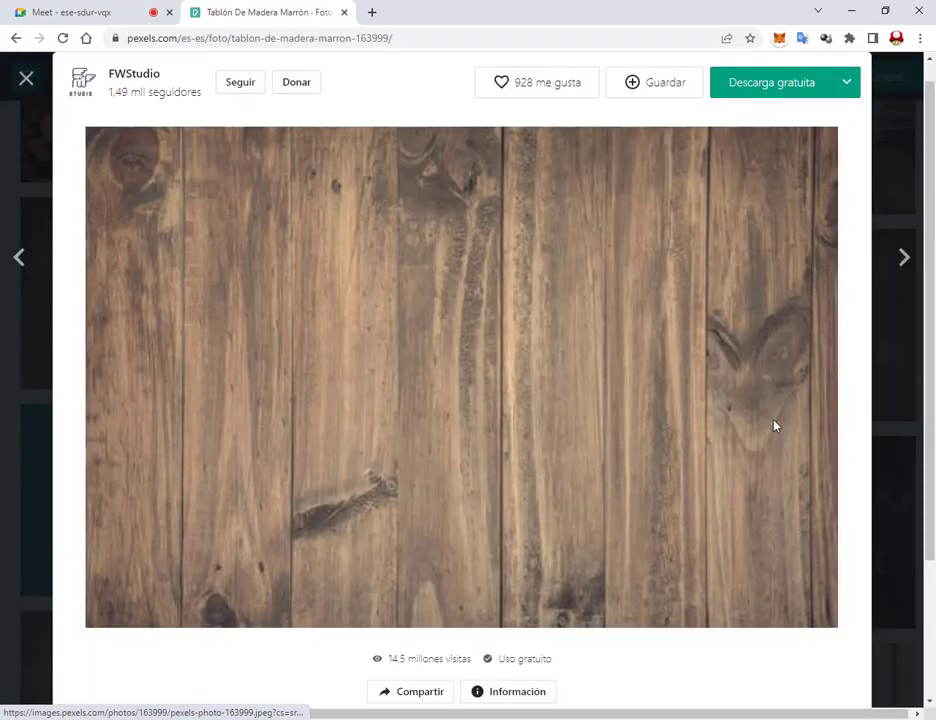
pyautogui.hotkey('alt', 'Tab')
pyautogui.hotkey('alt', 'Tab')
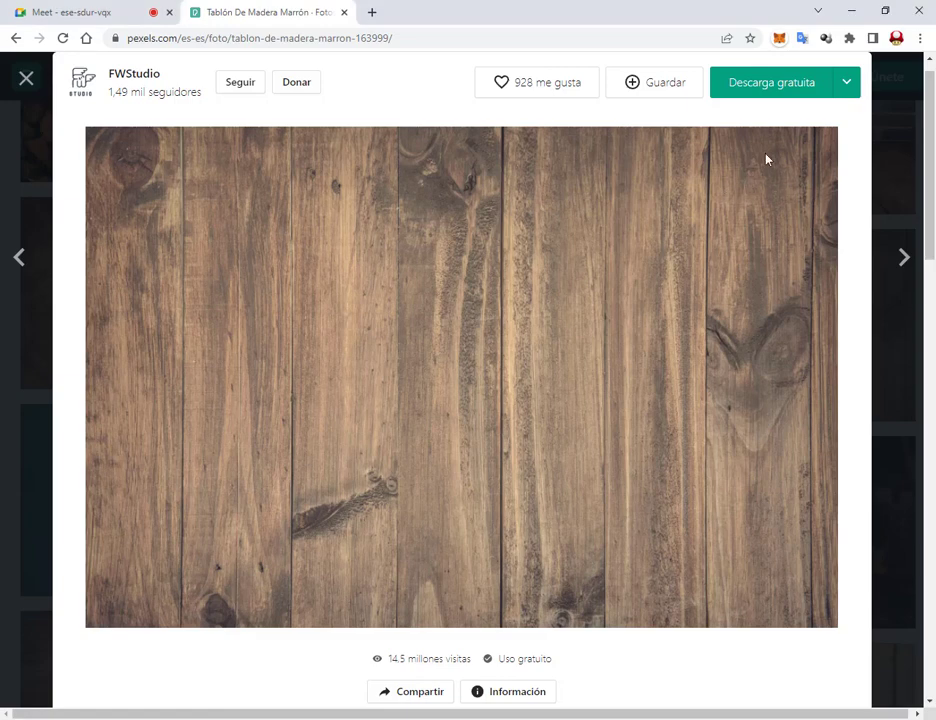
pyautogui.click(22, 82)
pyautogui.click(476, 518)
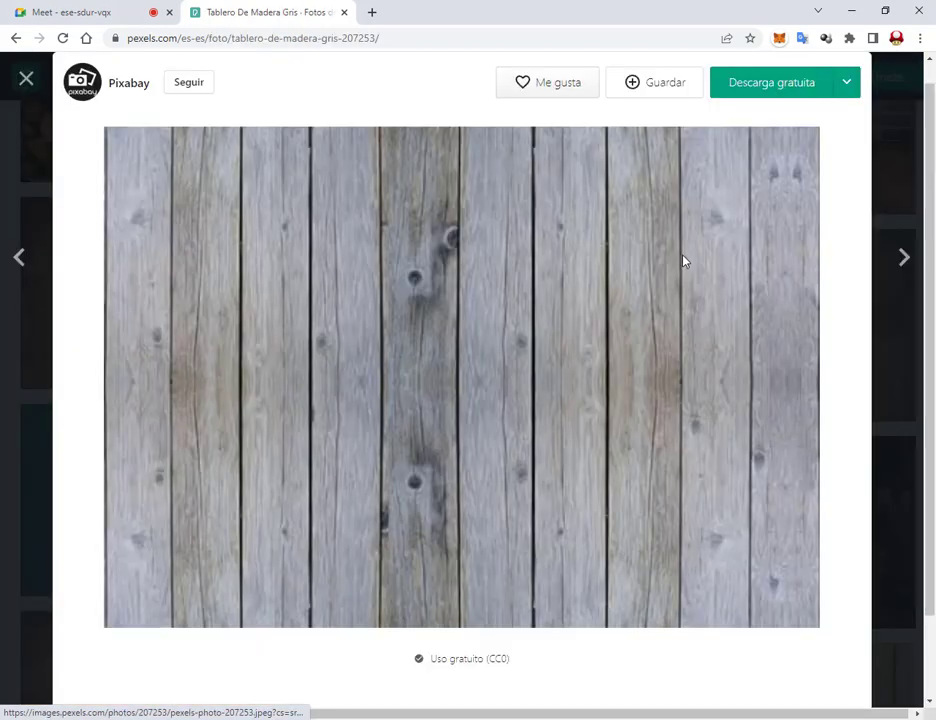
pyautogui.press('Escape')
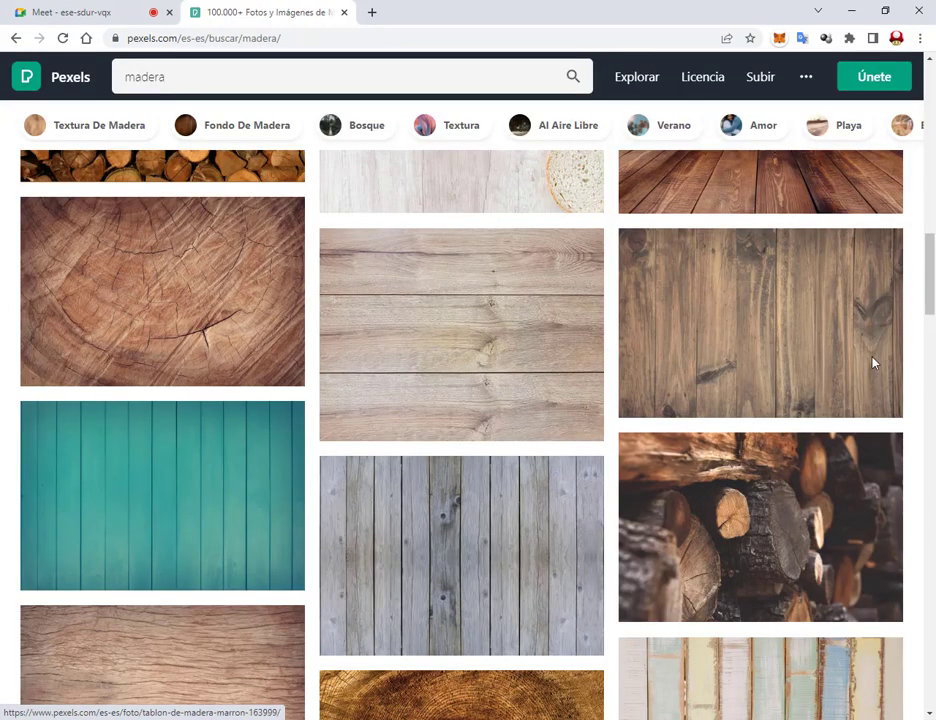
# Step: Download the brown wood-plank photo with 'Descarga gratuita' and dismiss the thank-you dialog
pyautogui.click(873, 359)
pyautogui.click(788, 90)
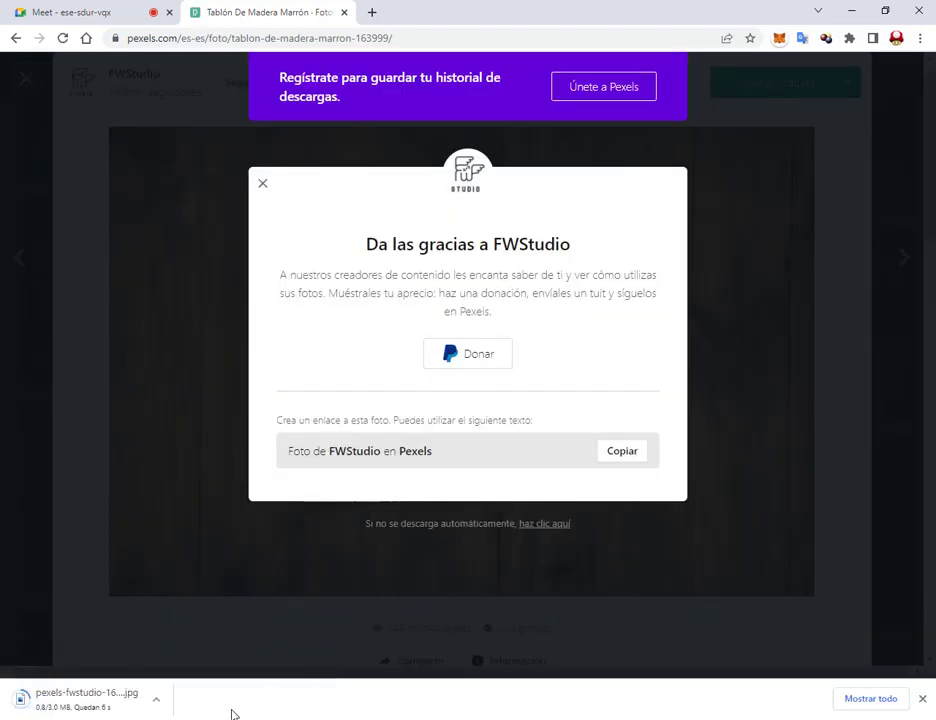
pyautogui.click(262, 183)
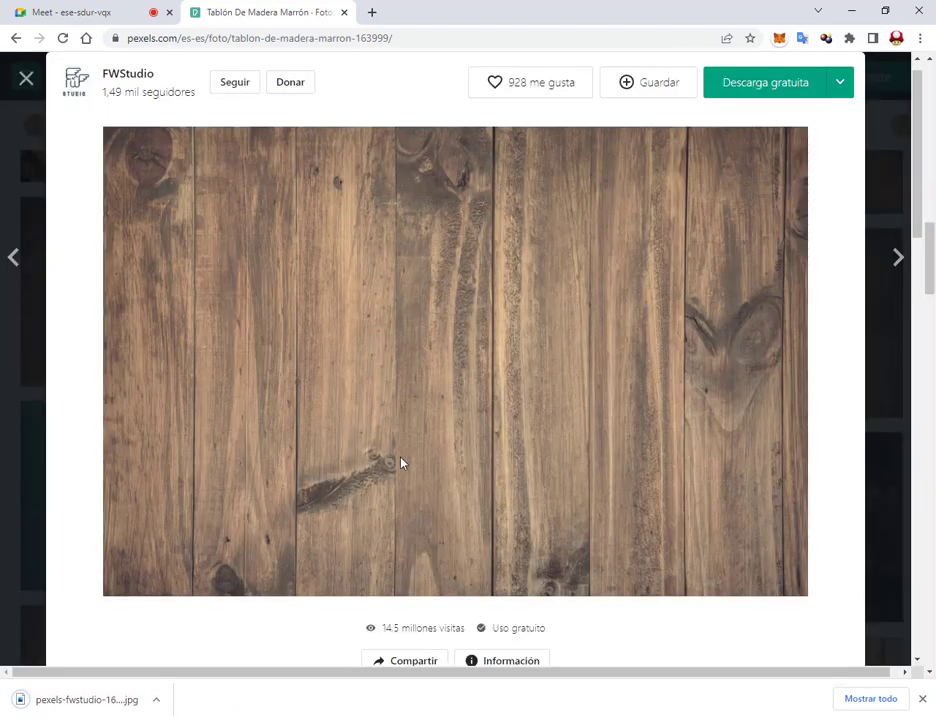
pyautogui.click(27, 81)
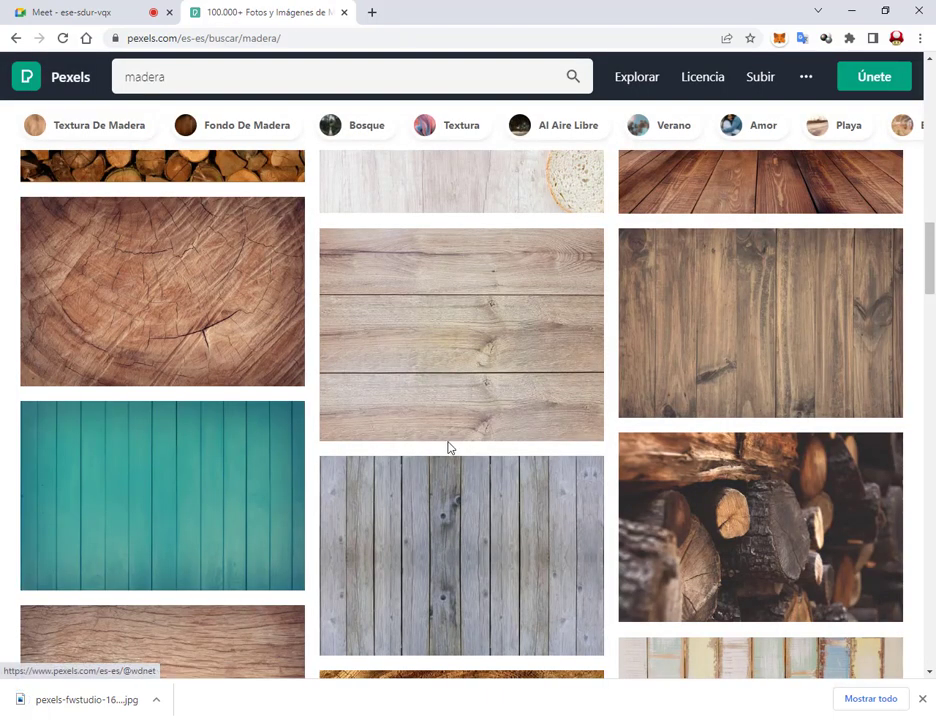
pyautogui.moveTo(165, 716)
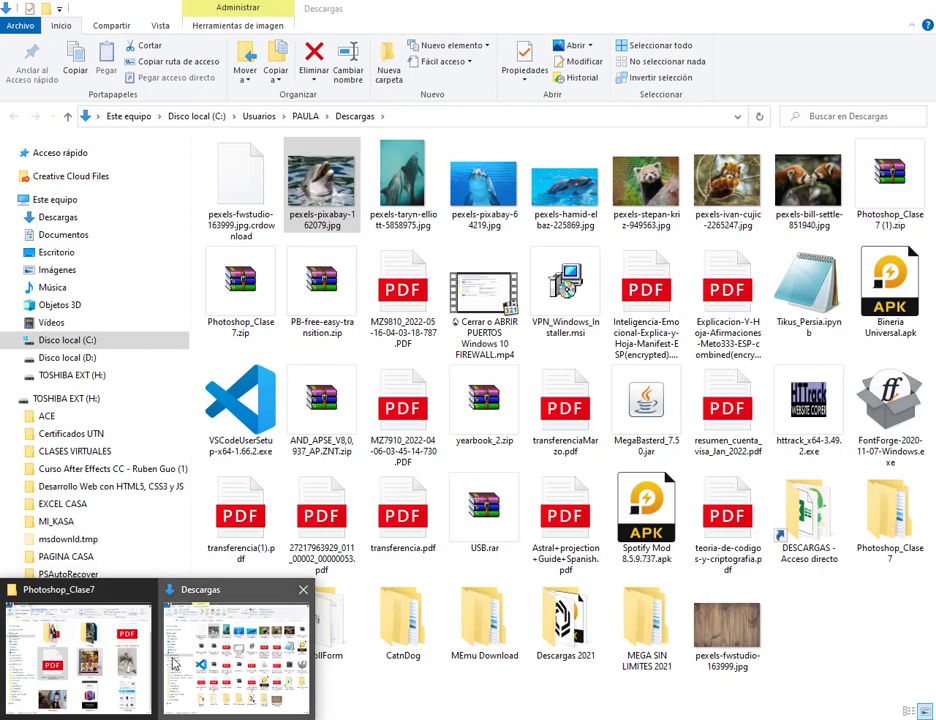
# Step: Open pexels-fwstudio-163999.jpg from Downloads in Photoshop, keeping its embedded colour profile
pyautogui.click(222, 665)
pyautogui.moveTo(724, 636); pyautogui.dragTo(493, 349)
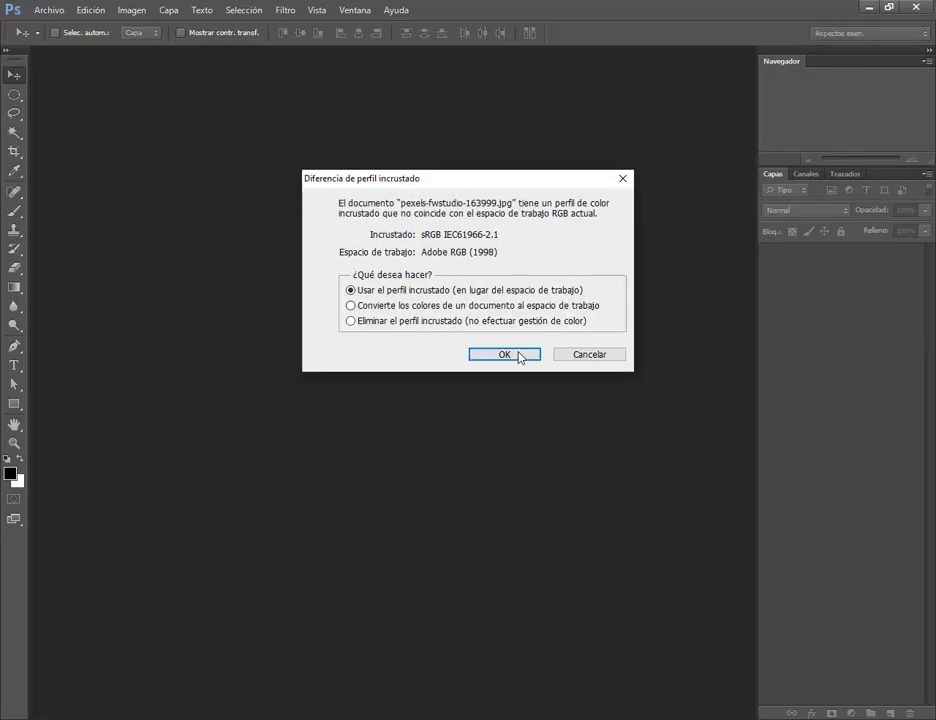
pyautogui.click(520, 357)
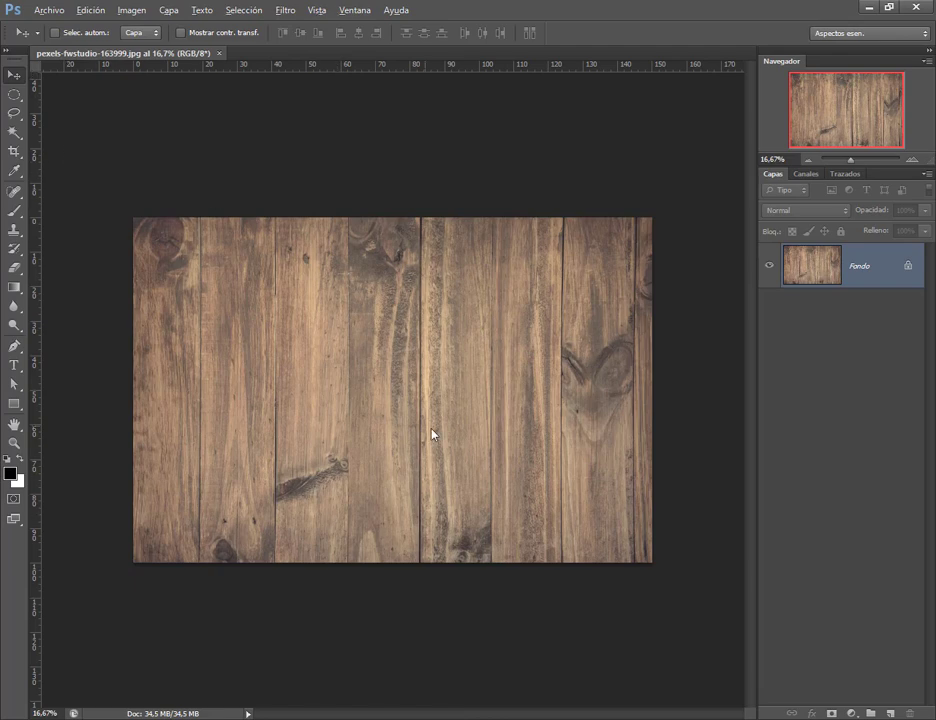
pyautogui.scroll(3, 435, 436)
pyautogui.scroll(-1, 487, 346)
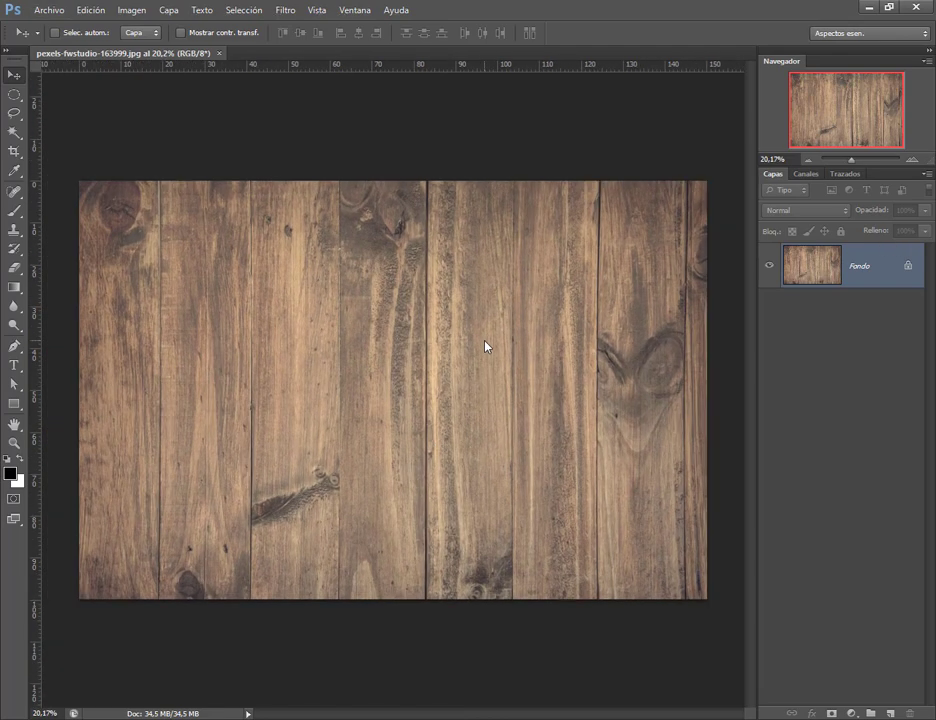
# Step: Desaturate the wood photo with Tono/saturación, setting Saturación to -100
pyautogui.click(146, 10)
pyautogui.click(148, 9)
pyautogui.click(148, 9)
pyautogui.moveTo(144, 47)
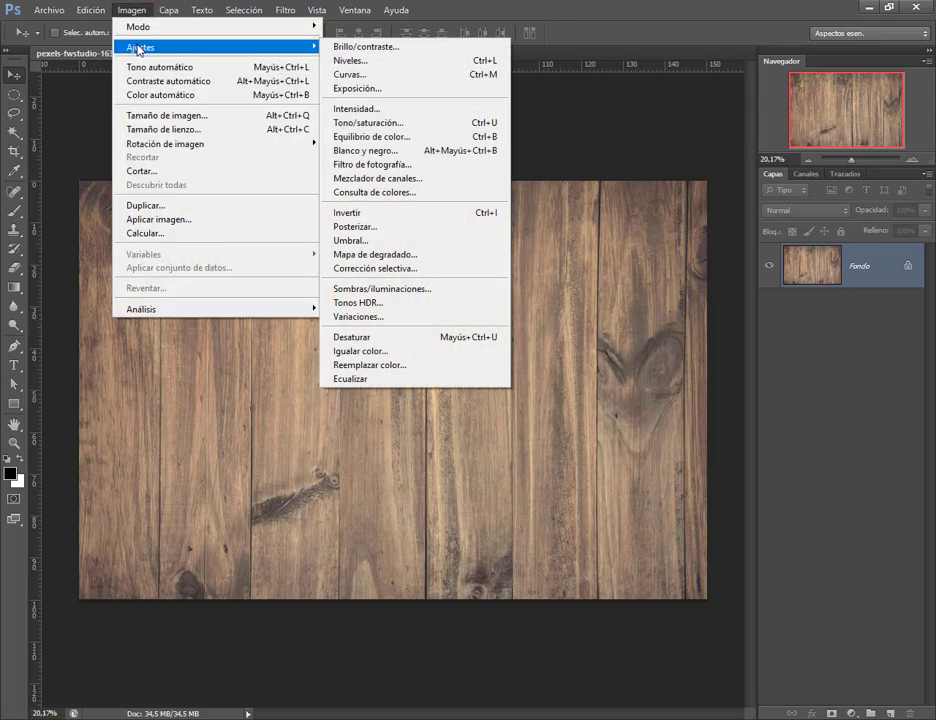
pyautogui.click(438, 123)
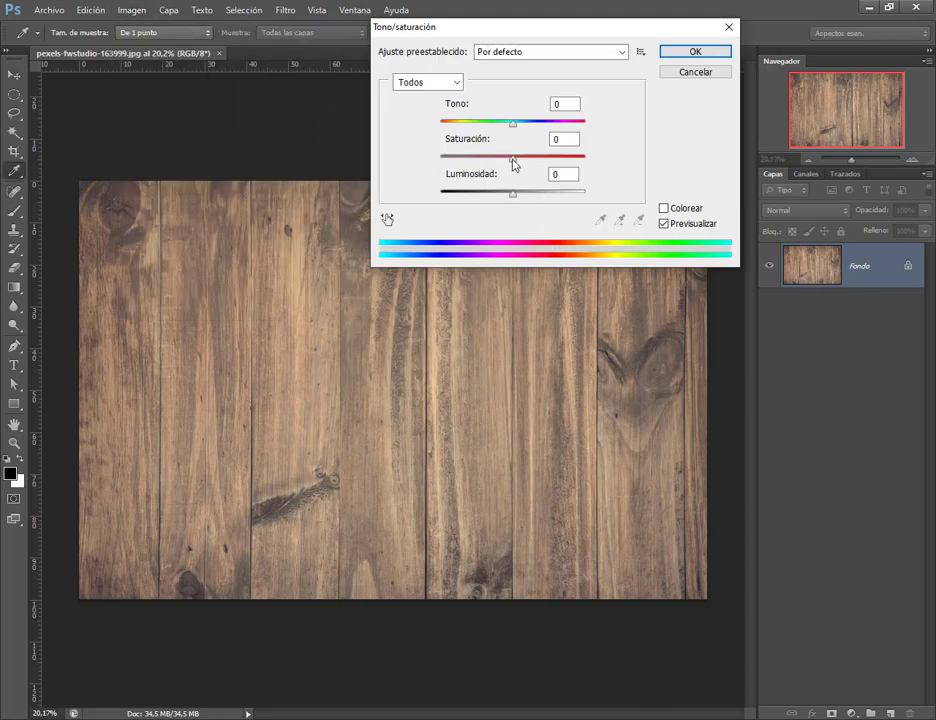
pyautogui.moveTo(512, 157); pyautogui.dragTo(445, 163)
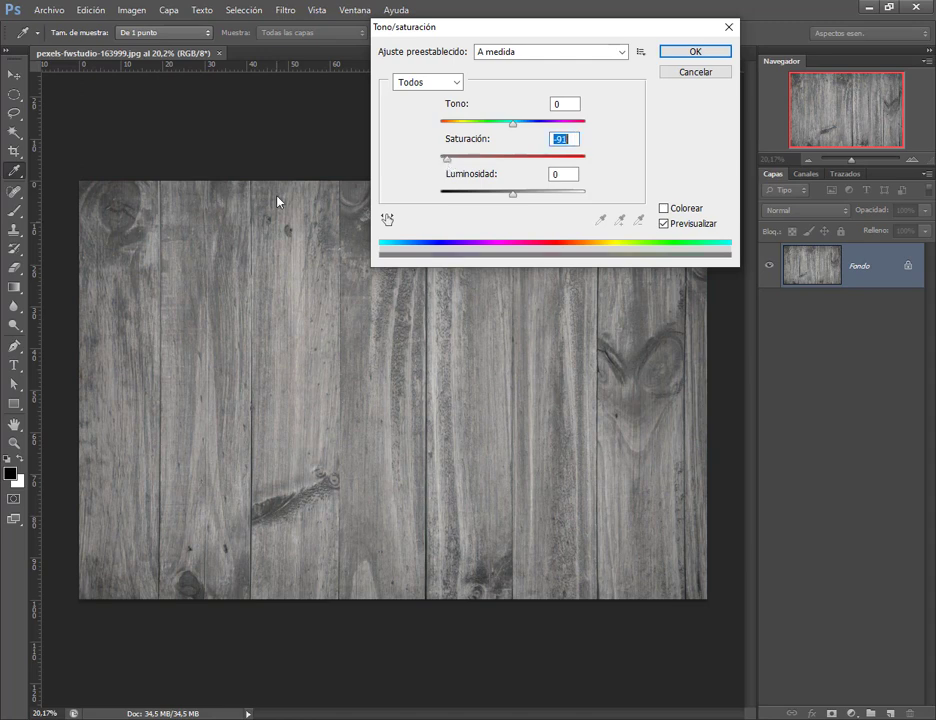
pyautogui.moveTo(437, 165); pyautogui.dragTo(424, 167)
pyautogui.click(695, 53)
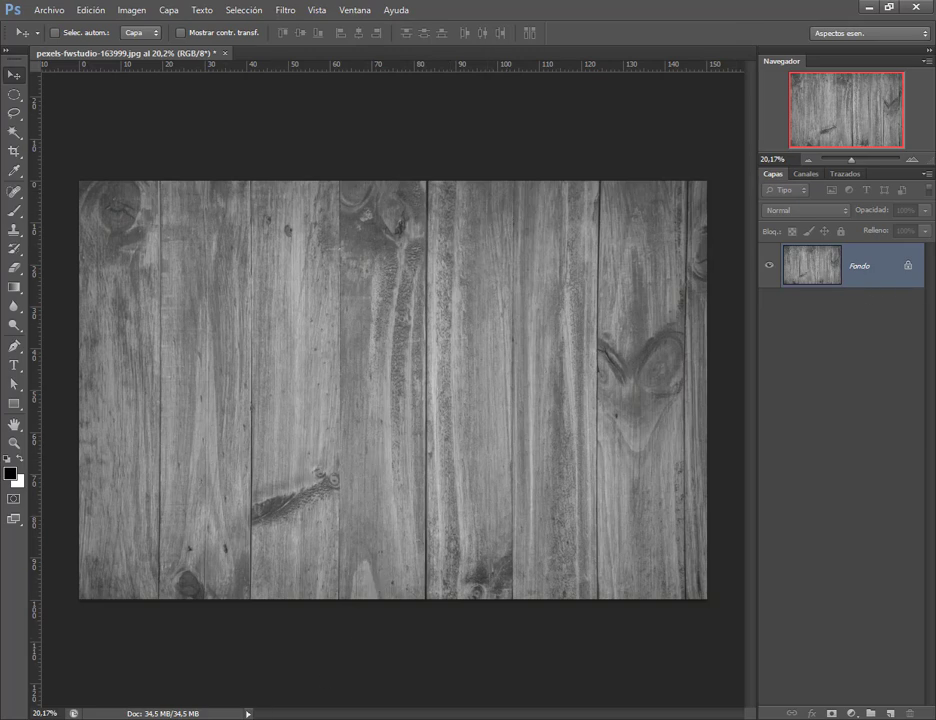
pyautogui.hotkey('alt', 'Tab')
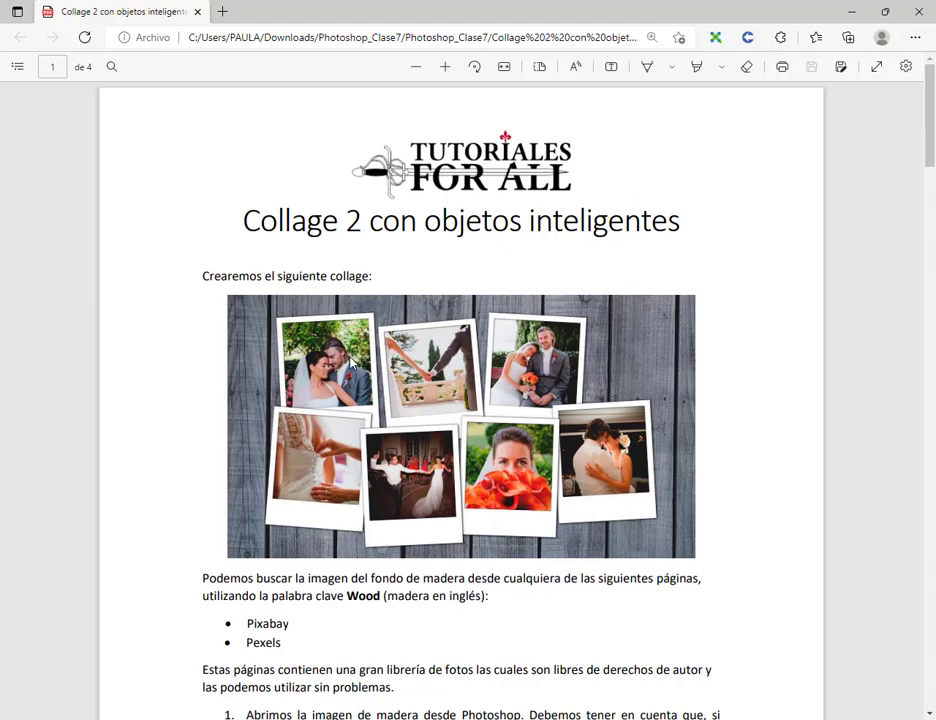
pyautogui.click(850, 10)
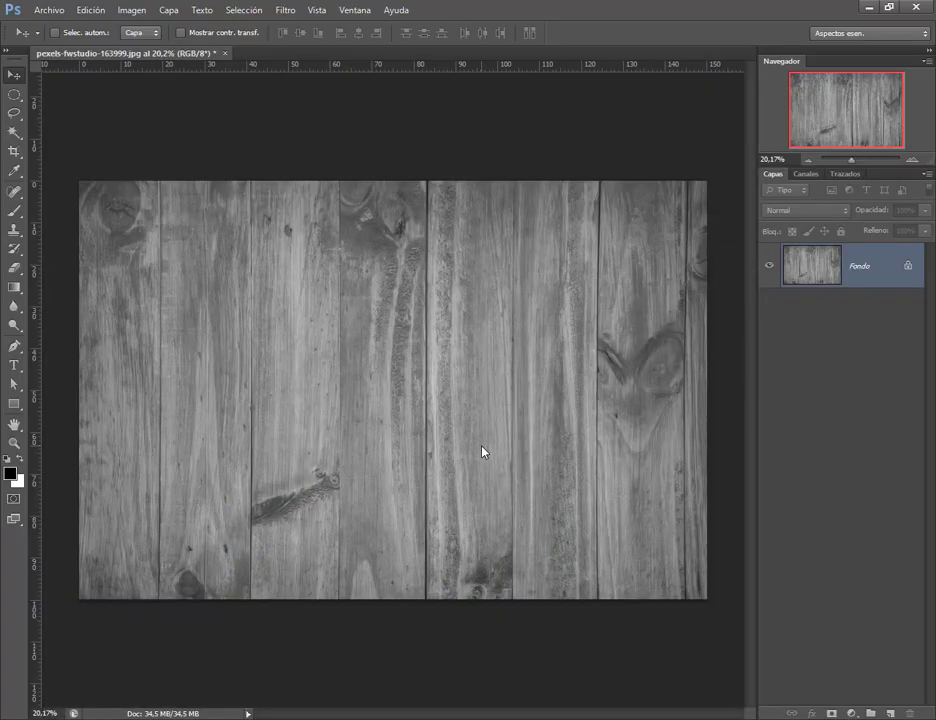
pyautogui.scroll(2, 335, 397)
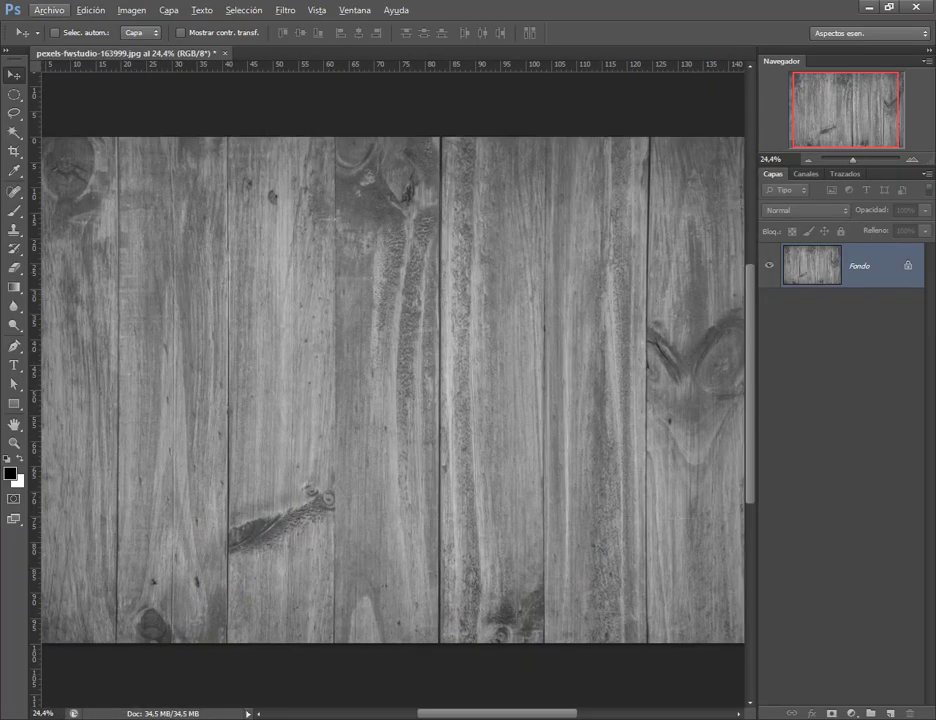
# Step: Draw a square near the top-left of the wood and fill it purple
pyautogui.click(14, 403)
pyautogui.moveTo(229, 249); pyautogui.dragTo(413, 441)
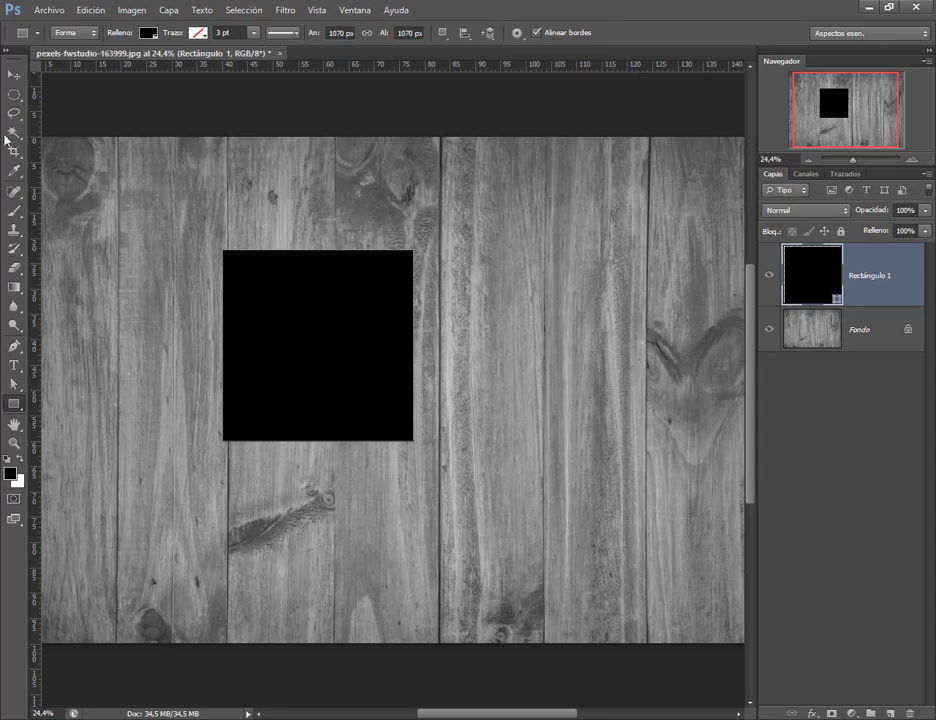
pyautogui.click(14, 75)
pyautogui.moveTo(288, 269); pyautogui.dragTo(165, 213)
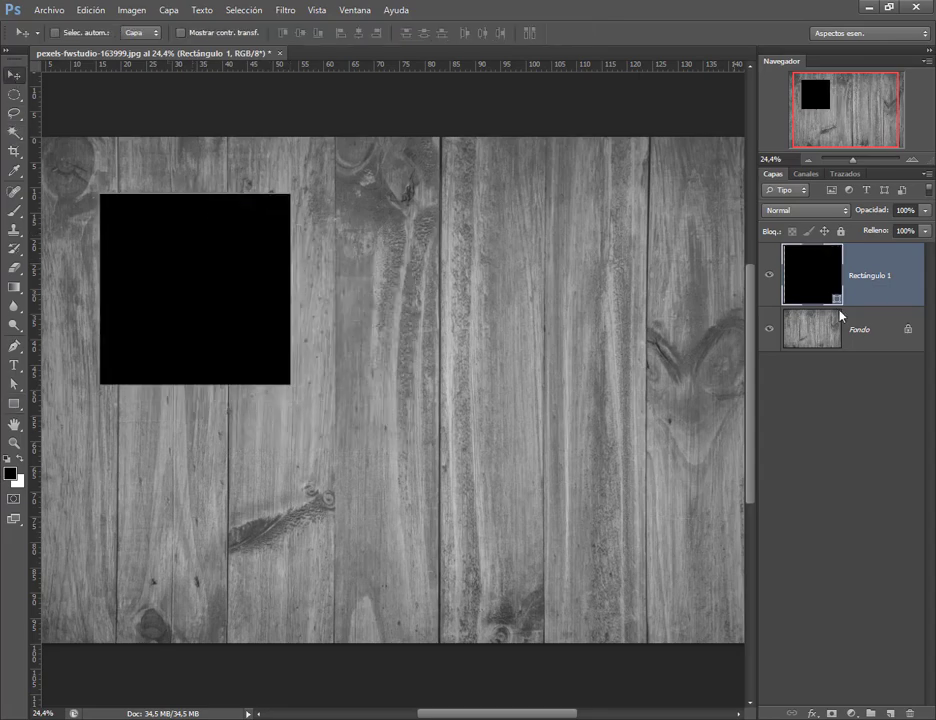
pyautogui.doubleClick(812, 273)
pyautogui.click(760, 152)
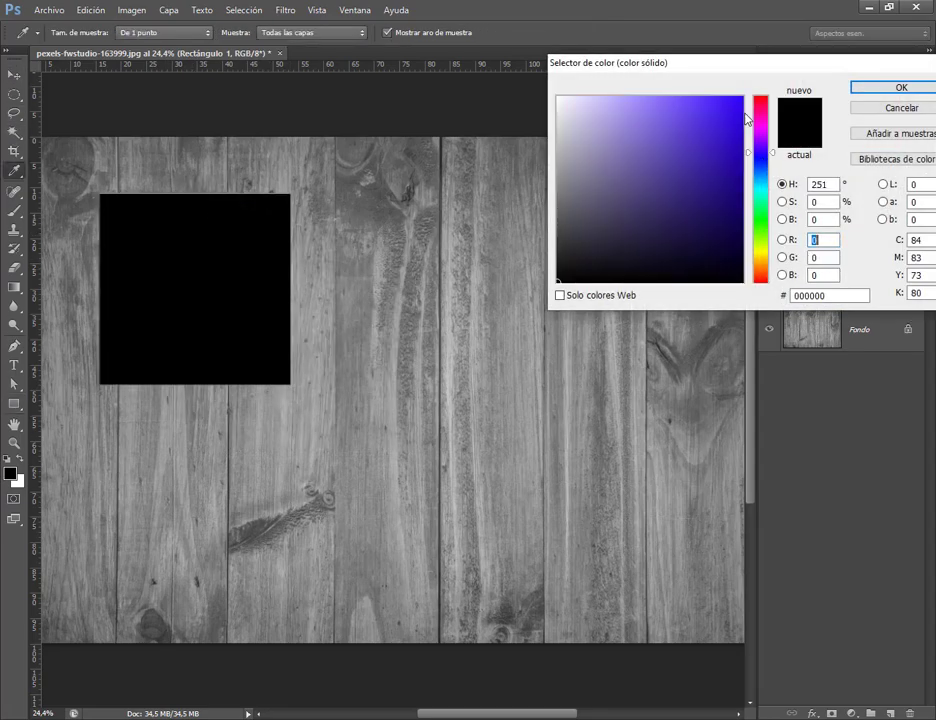
pyautogui.moveTo(730, 112)
pyautogui.mouseDown()
pyautogui.moveTo(741, 97)
pyautogui.moveTo(726, 141)
pyautogui.mouseUp()
pyautogui.click(761, 130)
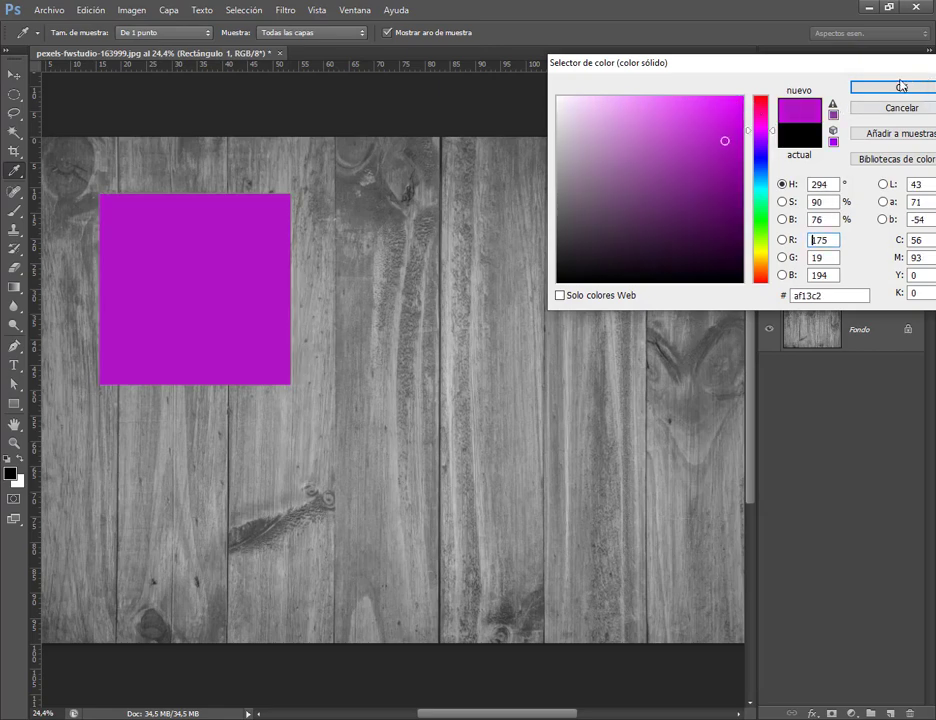
pyautogui.click(901, 87)
pyautogui.press('v')
# Step: Draw a second square on the right, position it, and enlarge it with Free Transform
pyautogui.click(14, 403)
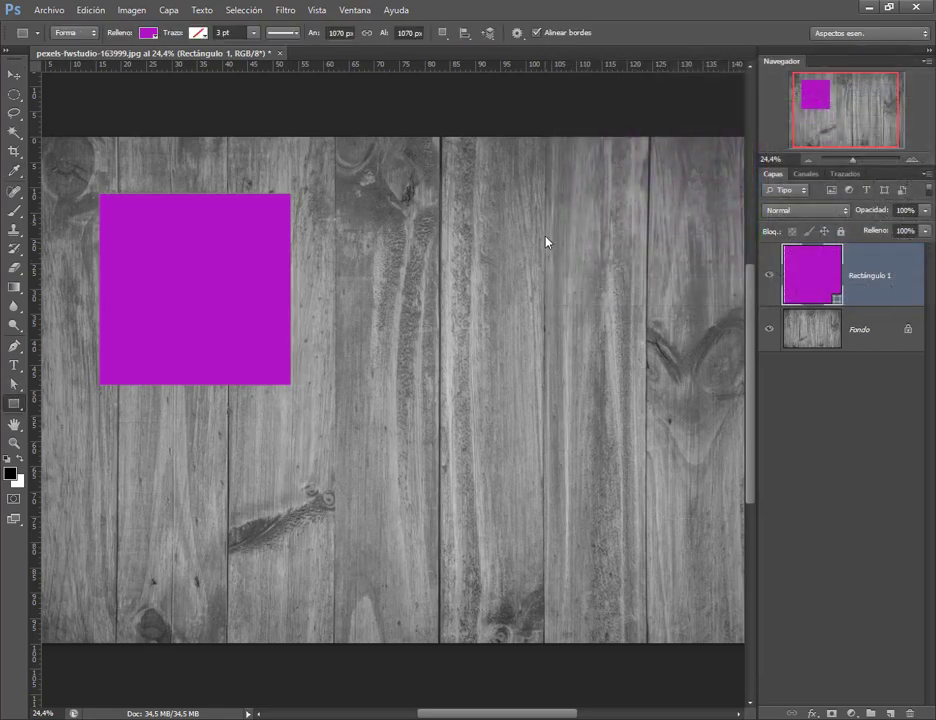
pyautogui.moveTo(545, 244); pyautogui.dragTo(710, 439)
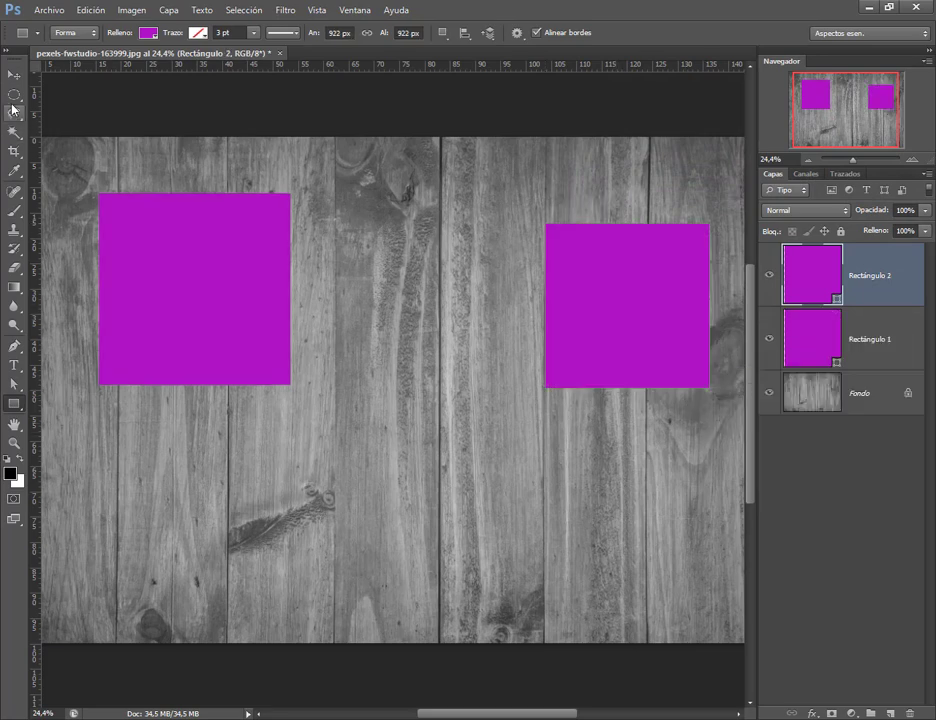
pyautogui.press('v')
pyautogui.moveTo(554, 289); pyautogui.dragTo(493, 267)
pyautogui.hotkey('ctrl', 'r')
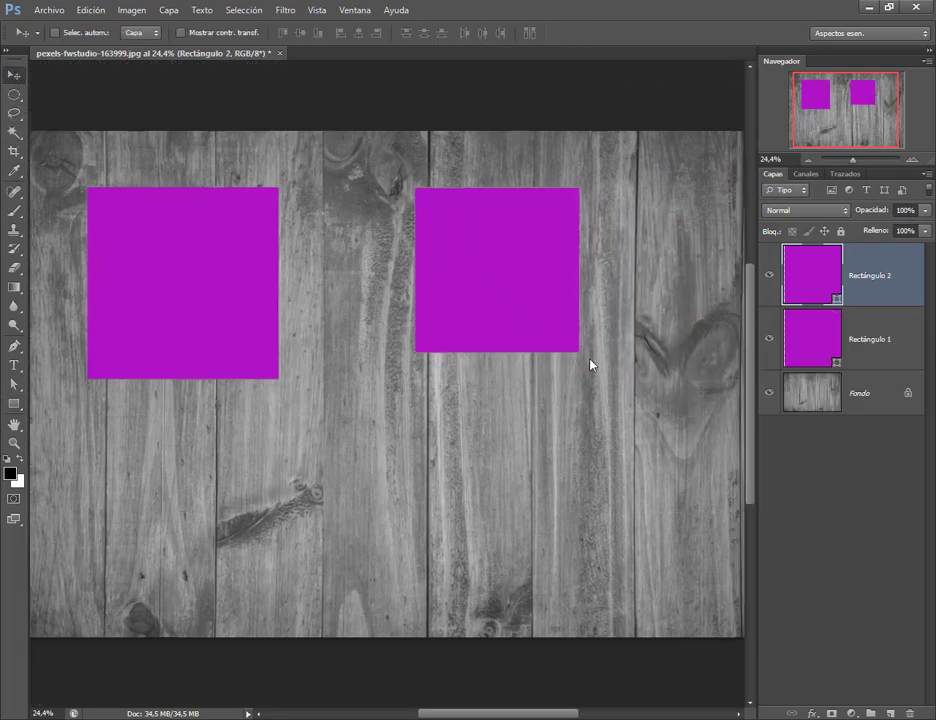
pyautogui.moveTo(545, 321); pyautogui.dragTo(549, 338)
pyautogui.hotkey('ctrl', 'r')
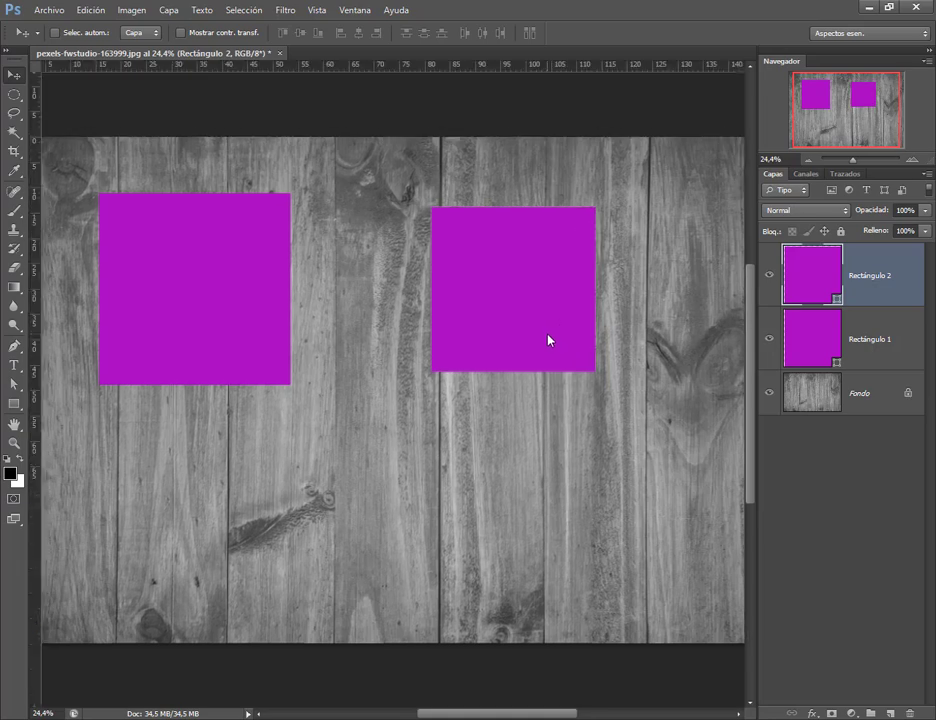
pyautogui.hotkey('ctrl', 't')
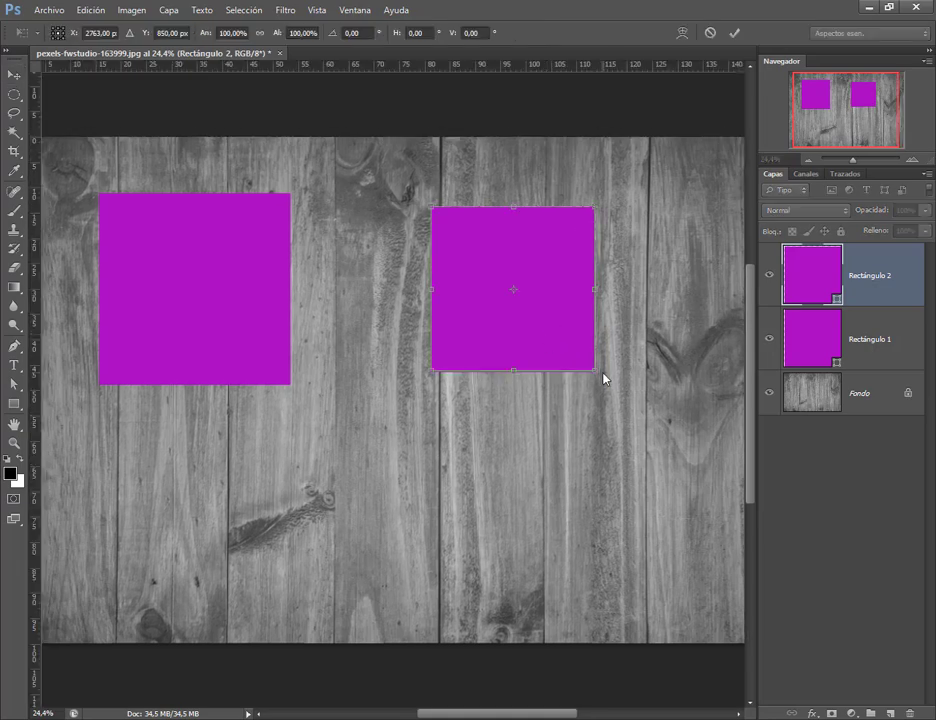
pyautogui.moveTo(597, 374); pyautogui.dragTo(619, 311)
pyautogui.press('Return')
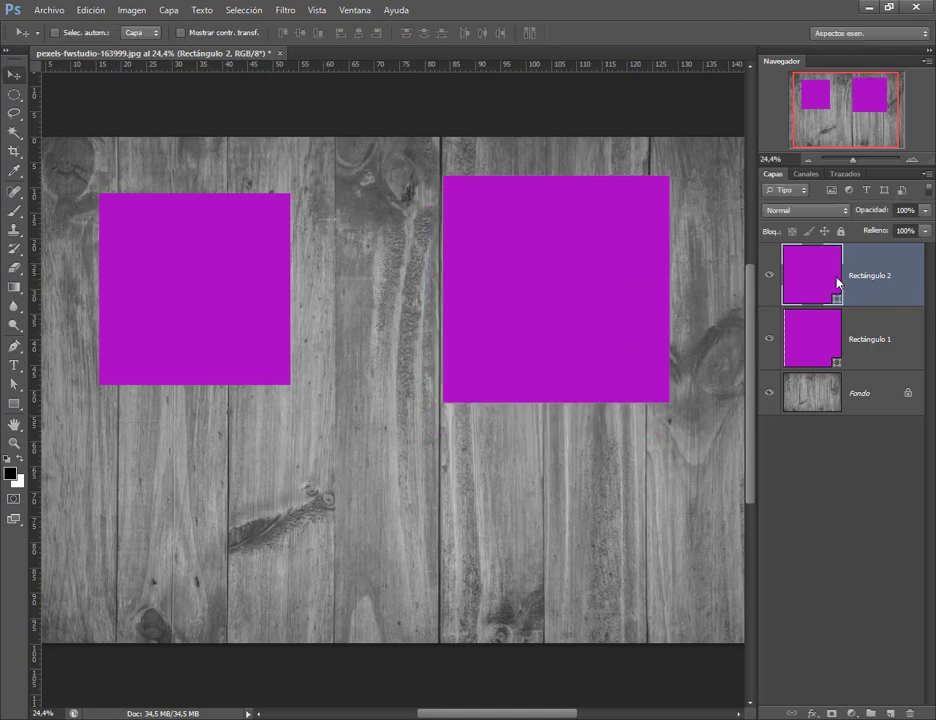
# Step: Stack Rectángulo 2 beneath Rectángulo 1, fill it red, and nudge the purple square down-left
pyautogui.moveTo(851, 284); pyautogui.dragTo(842, 368)
pyautogui.doubleClick(817, 349)
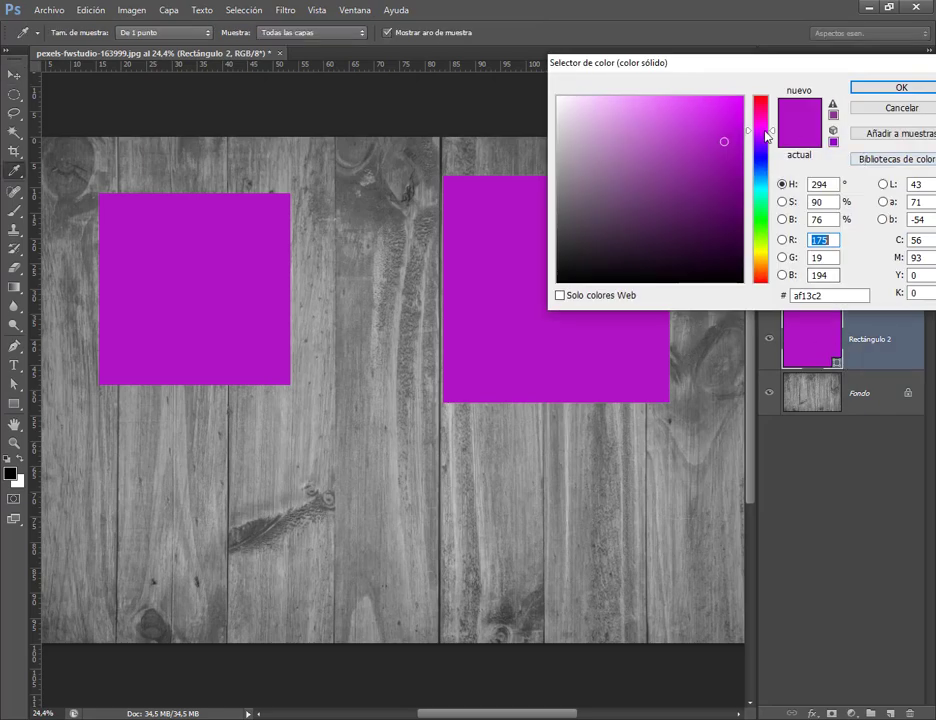
pyautogui.moveTo(746, 135); pyautogui.dragTo(746, 111)
pyautogui.click(862, 88)
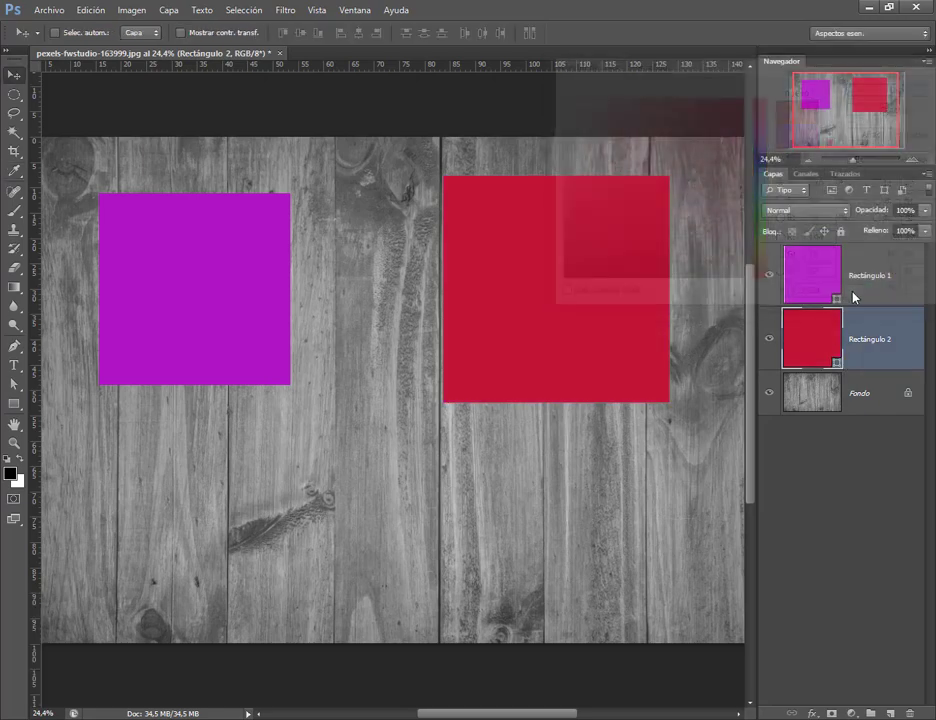
pyautogui.click(849, 268)
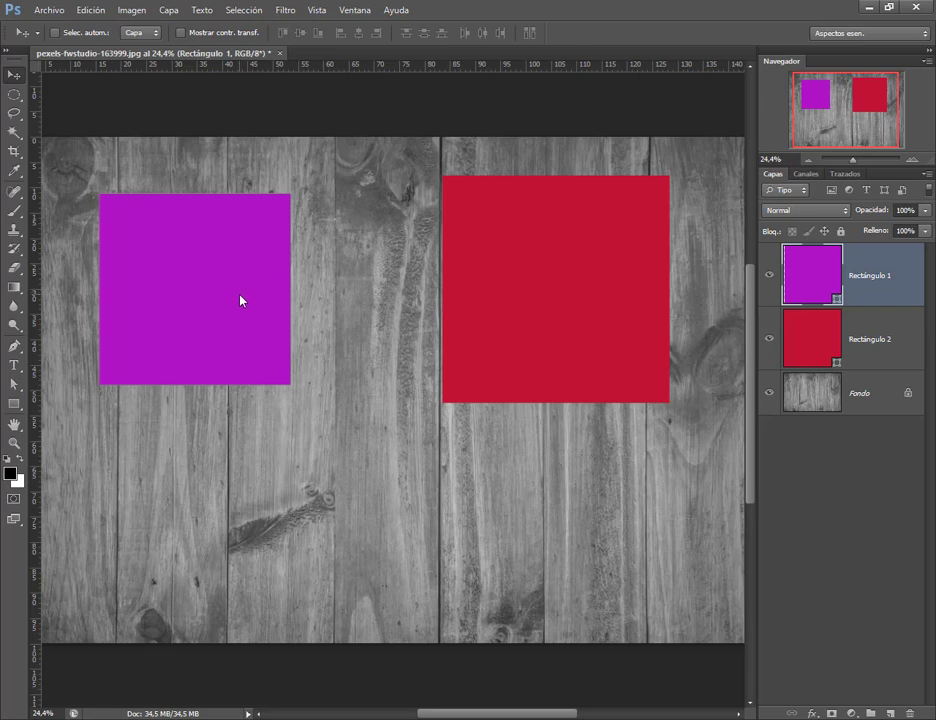
pyautogui.moveTo(242, 320); pyautogui.dragTo(250, 342)
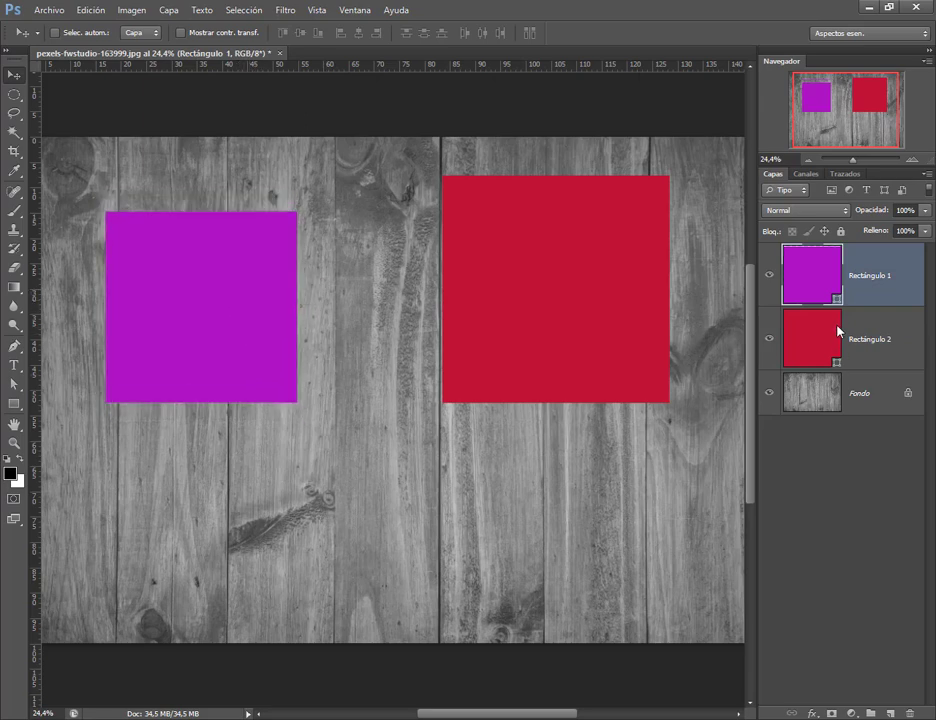
pyautogui.moveTo(198, 309); pyautogui.dragTo(188, 309)
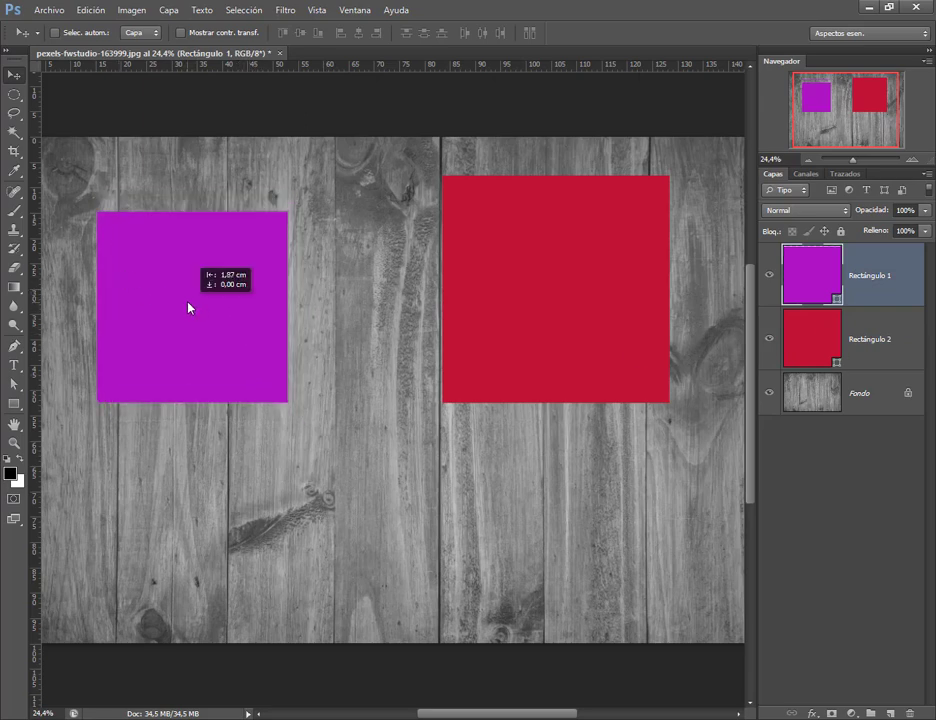
# Step: Convert Rectángulo 1 to a smart object and rotate the purple square counterclockwise
pyautogui.rightClick(883, 283)
pyautogui.click(781, 303)
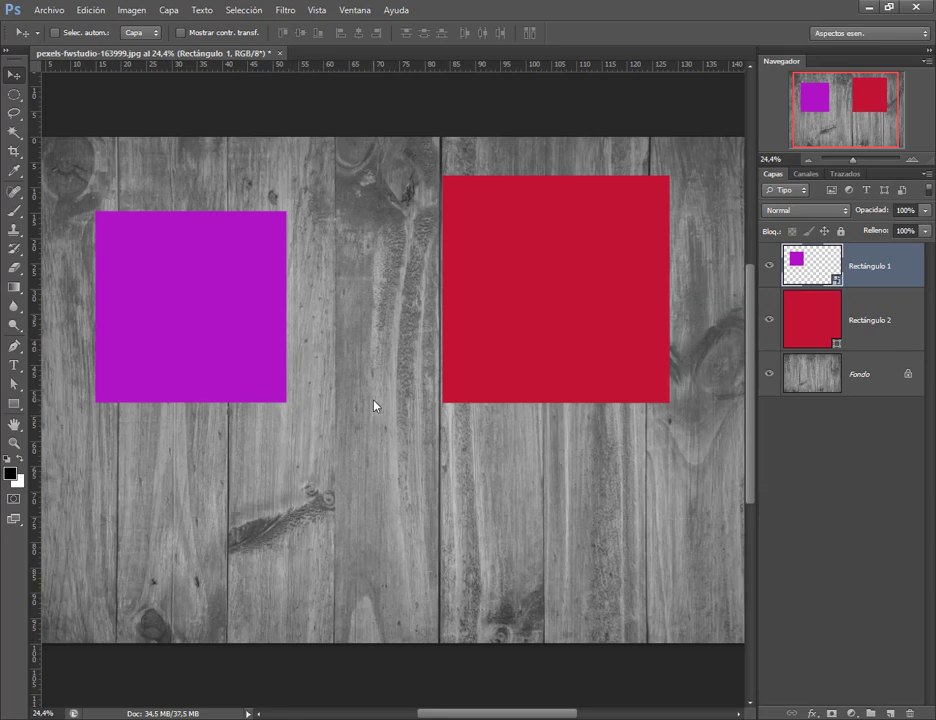
pyautogui.hotkey('ctrl', 't')
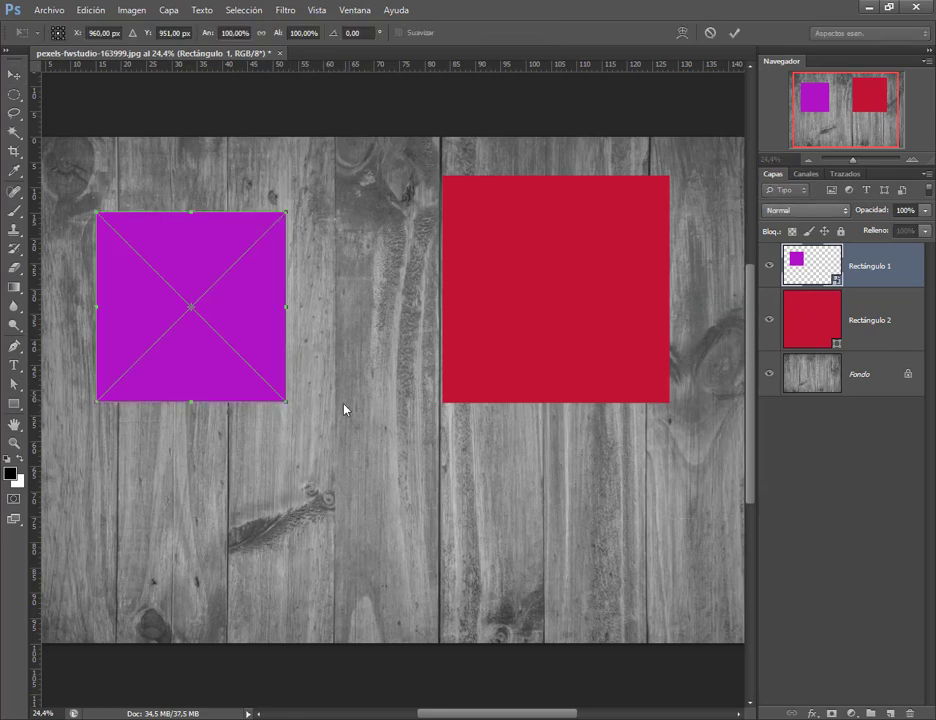
pyautogui.moveTo(345, 409); pyautogui.dragTo(376, 368)
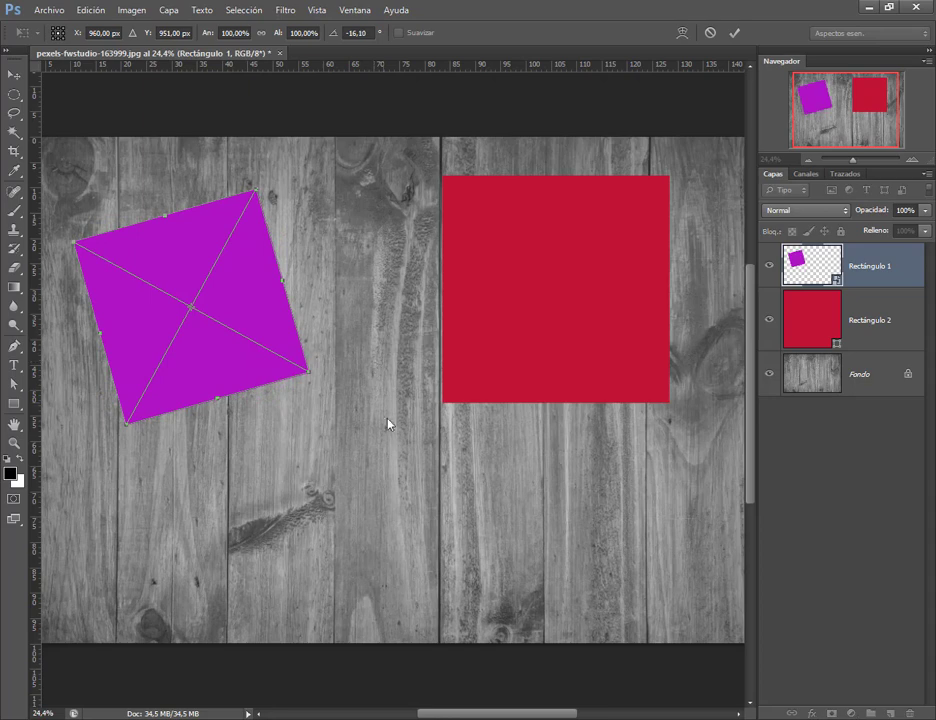
pyautogui.press('Return')
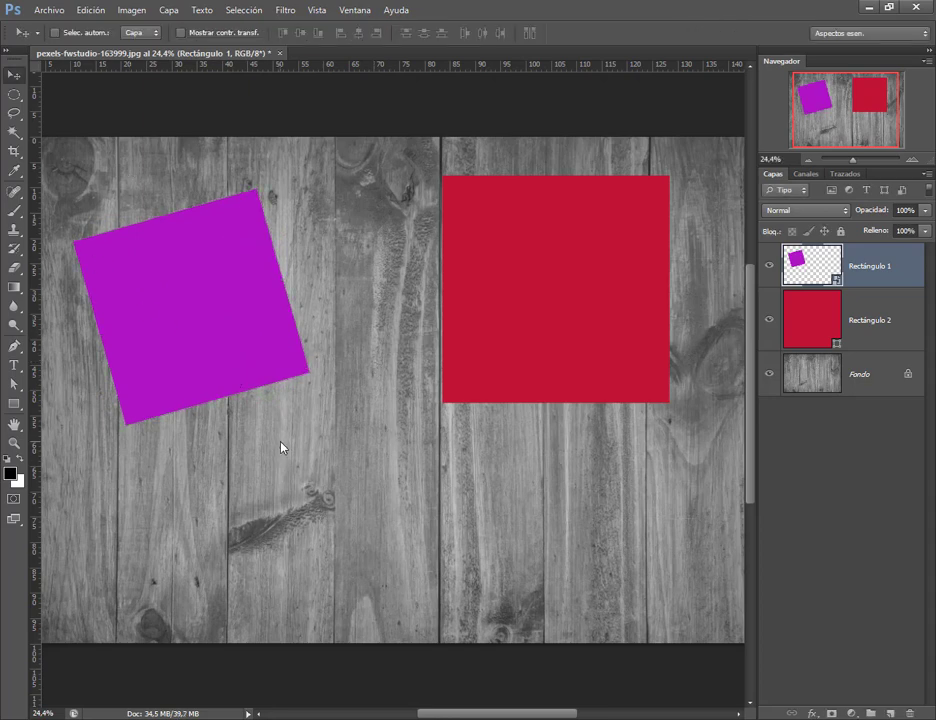
# Step: Tilt the red square about 20°, move it slightly down, and convert Rectángulo 2 to a smart object
pyautogui.click(822, 314)
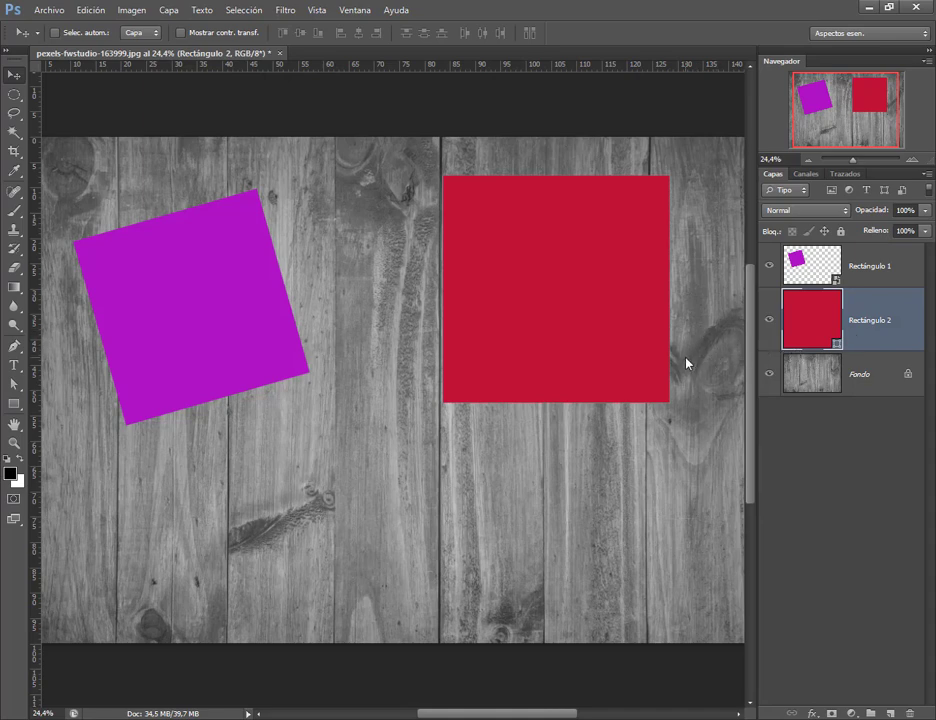
pyautogui.hotkey('ctrl', 't')
pyautogui.moveTo(679, 428); pyautogui.dragTo(629, 439)
pyautogui.press('Return')
pyautogui.moveTo(623, 305); pyautogui.dragTo(627, 320)
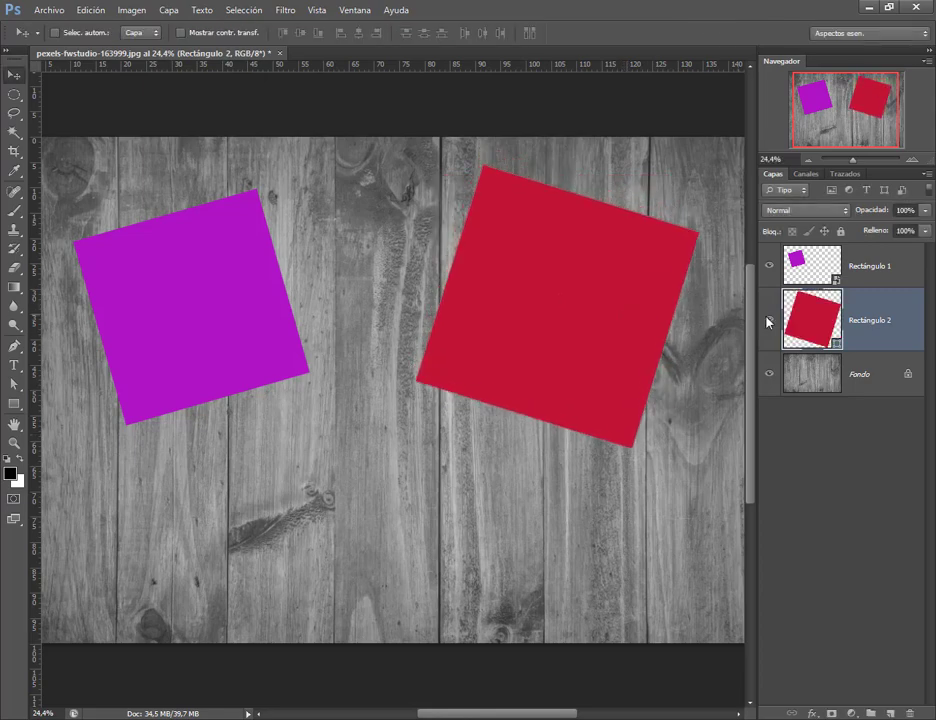
pyautogui.rightClick(862, 328)
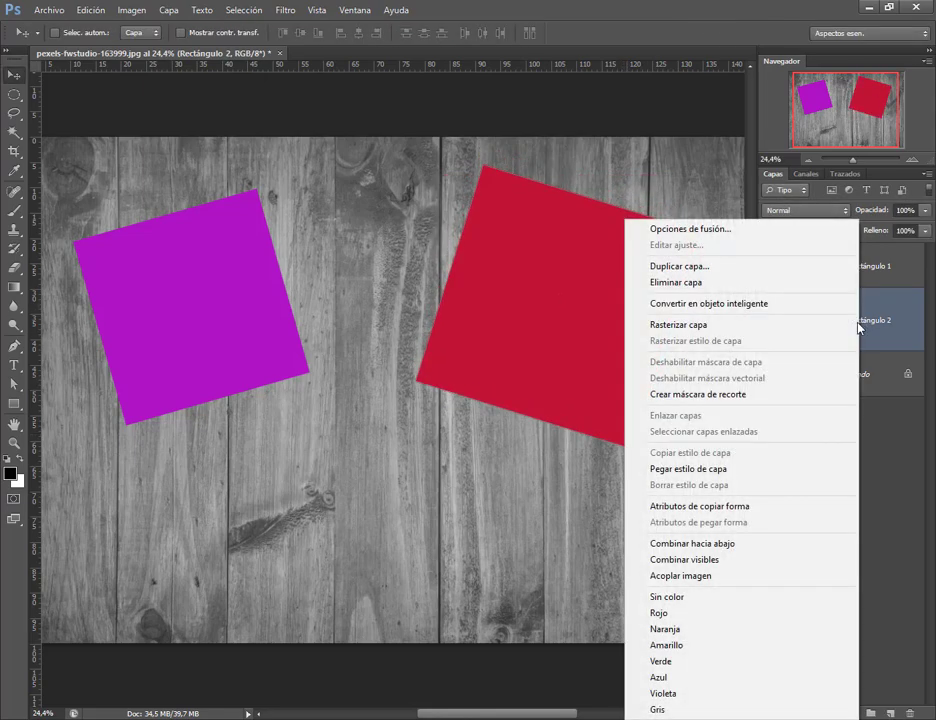
pyautogui.click(773, 311)
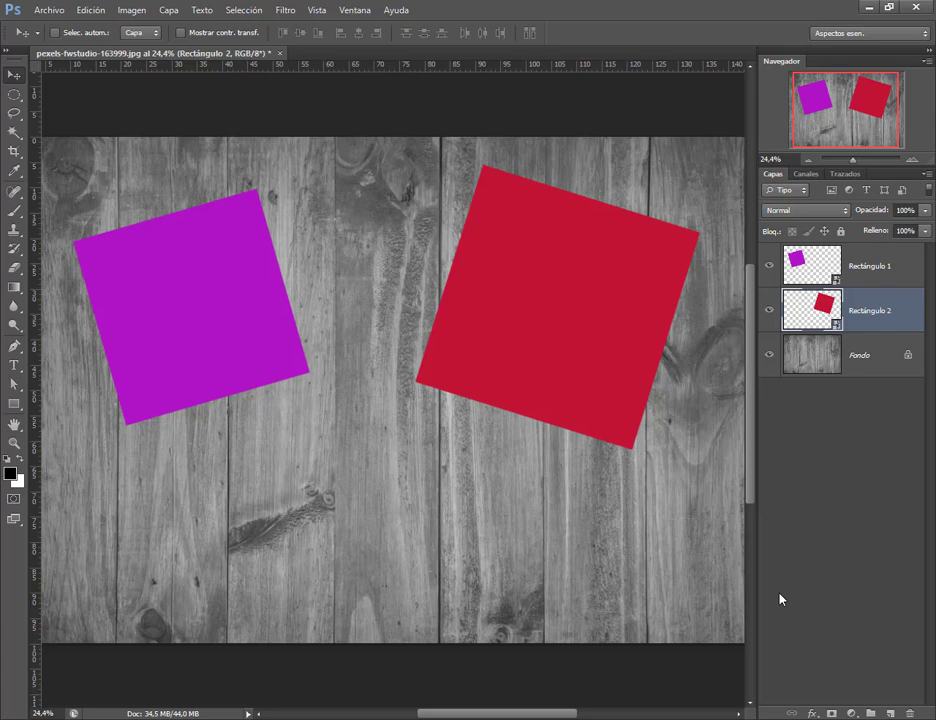
# Step: Open the purple smart object's contents as Rectángulo 1.psb and zoom out to 50%
pyautogui.doubleClick(826, 265)
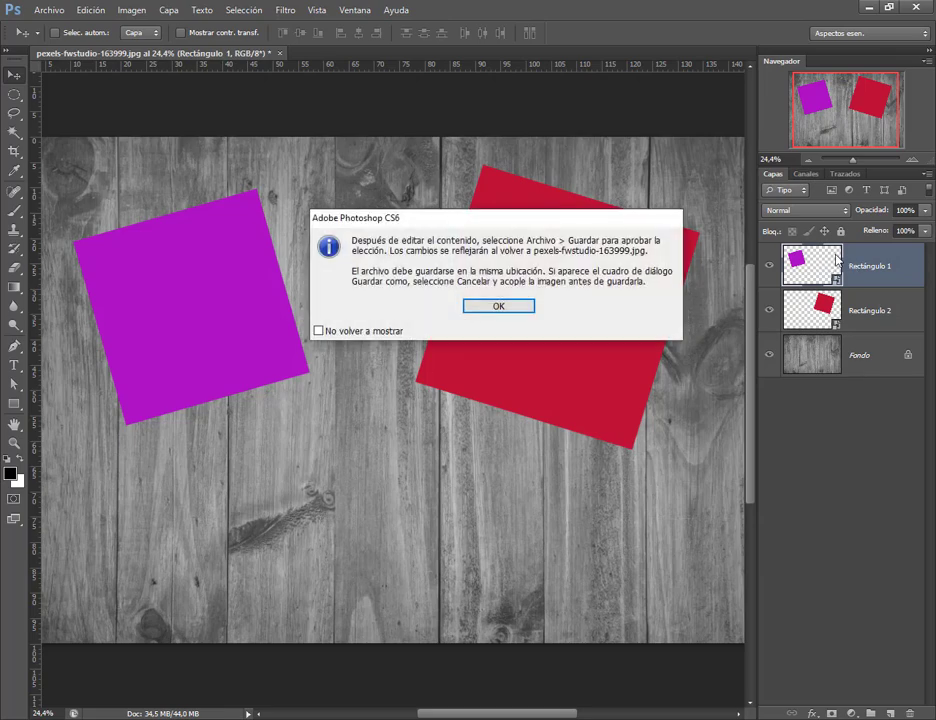
pyautogui.click(476, 307)
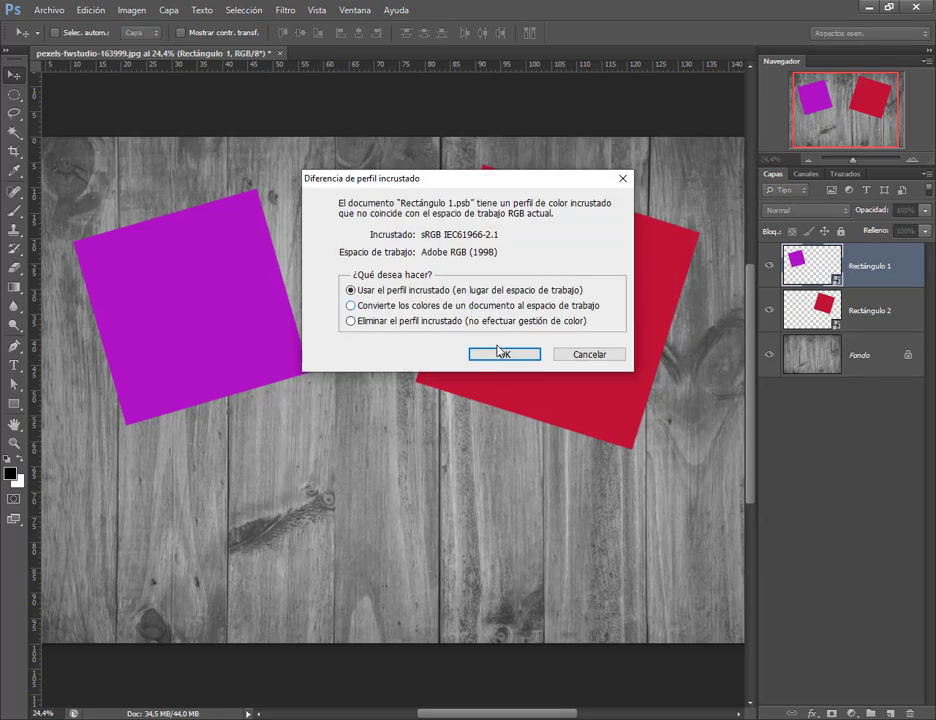
pyautogui.click(504, 354)
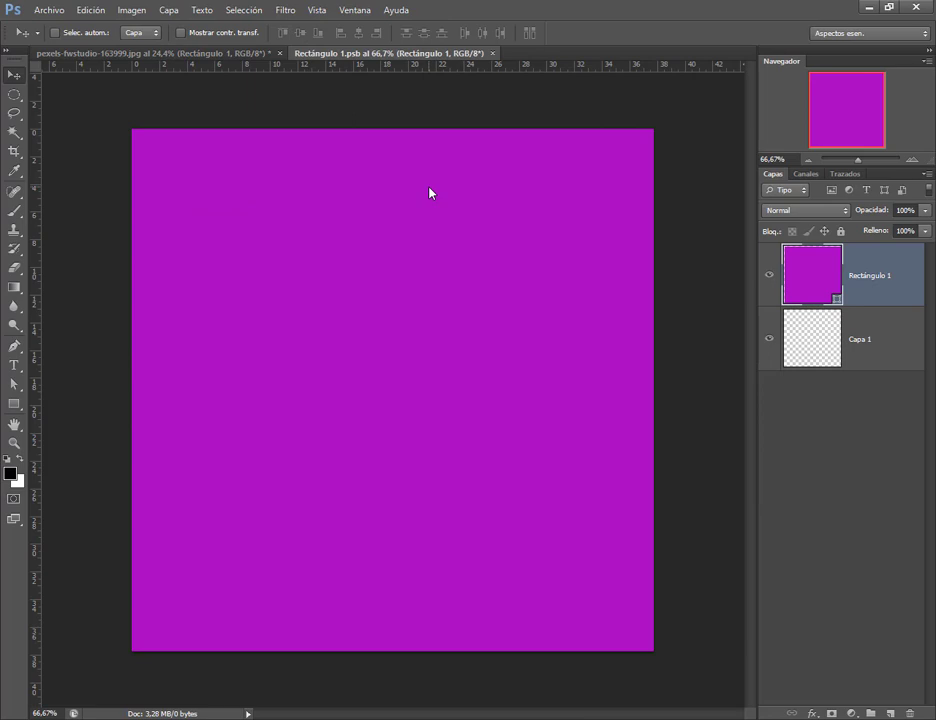
pyautogui.hotkey('ctrl', '-')
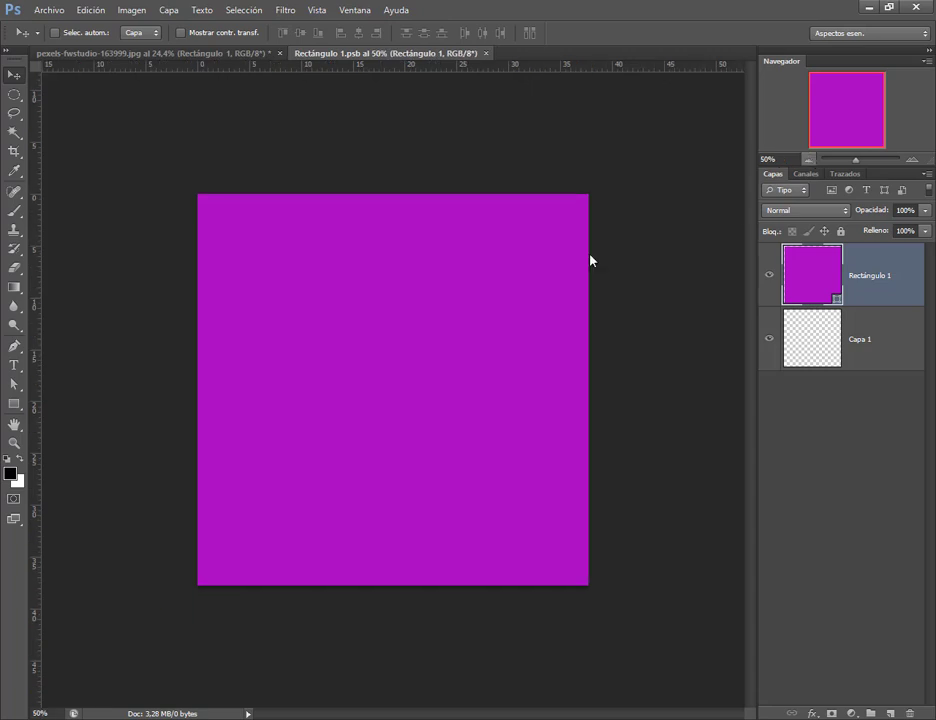
pyautogui.click(162, 53)
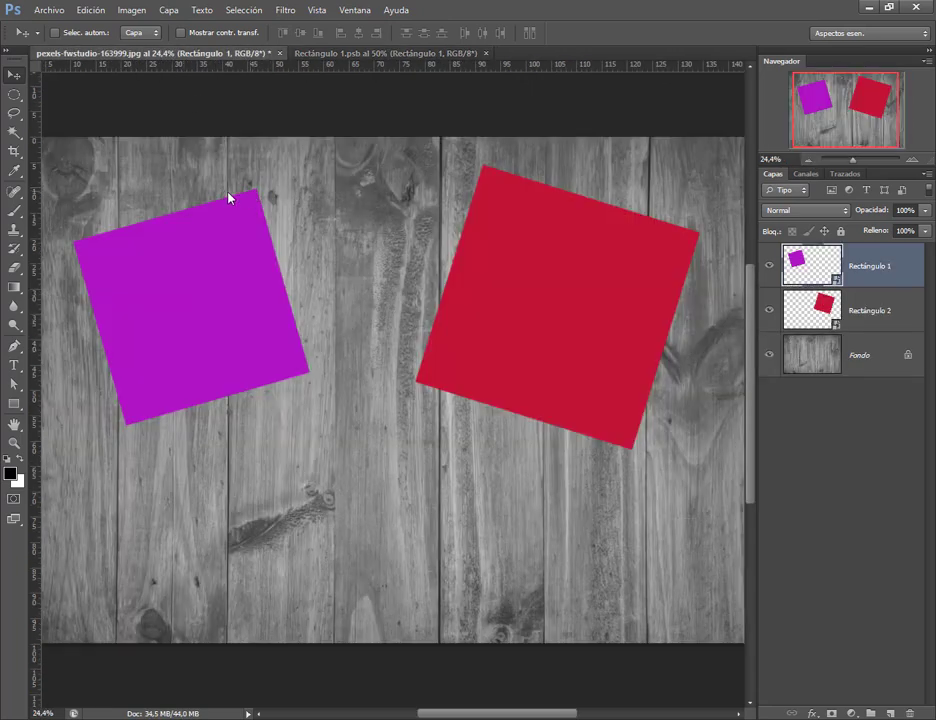
pyautogui.click(358, 54)
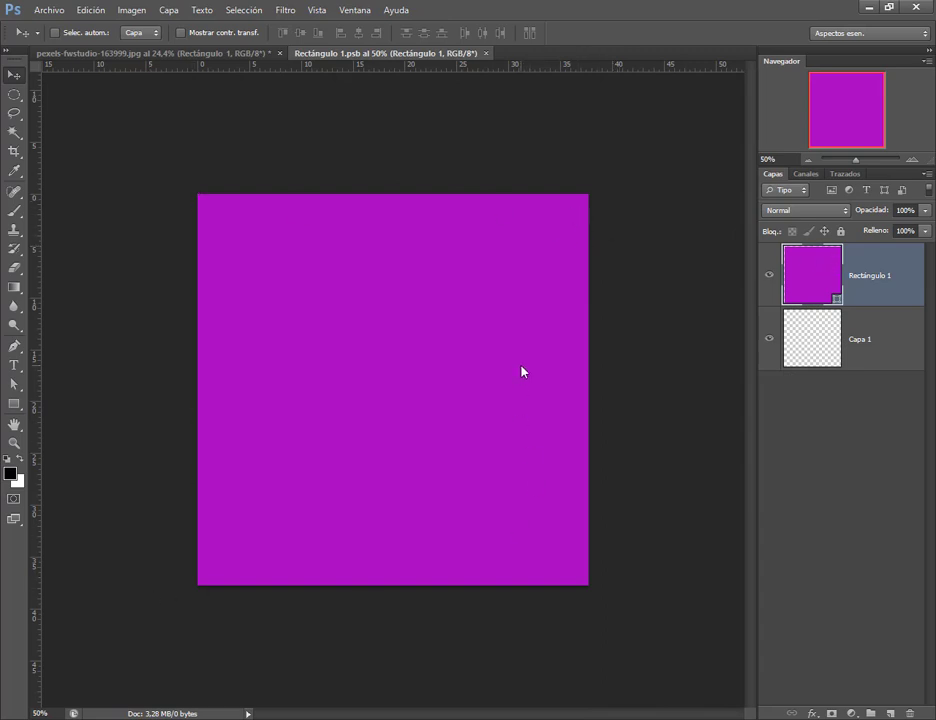
# Step: Look into the Photoshop_Clase7 Acciones folder, then bring up the Pexels madera results in Chrome
pyautogui.moveTo(158, 719)
pyautogui.click(125, 695)
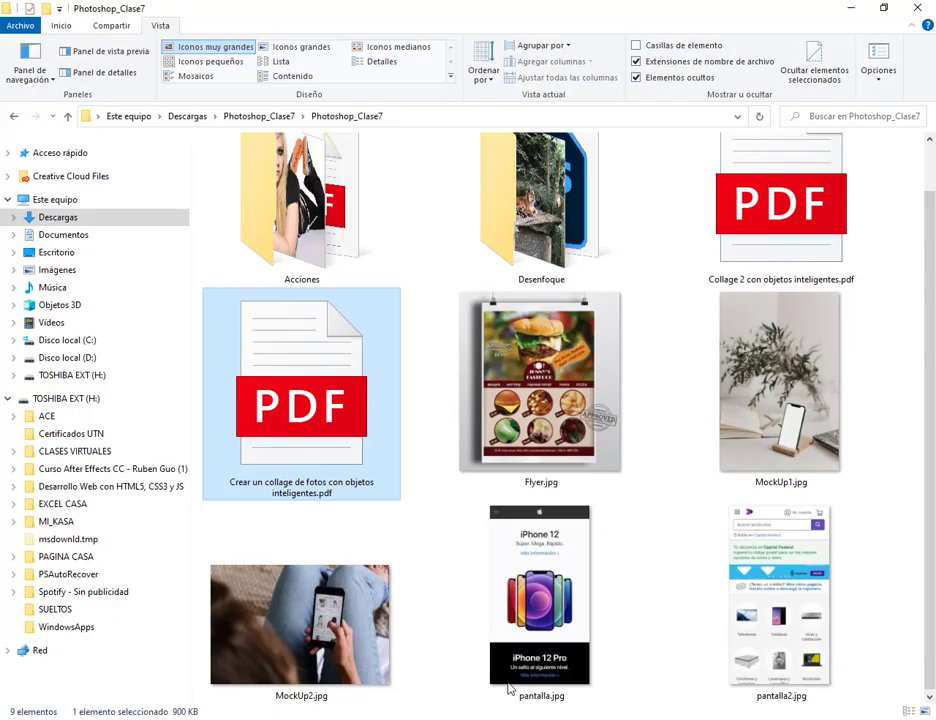
pyautogui.scroll(2, 629, 596)
pyautogui.doubleClick(280, 210)
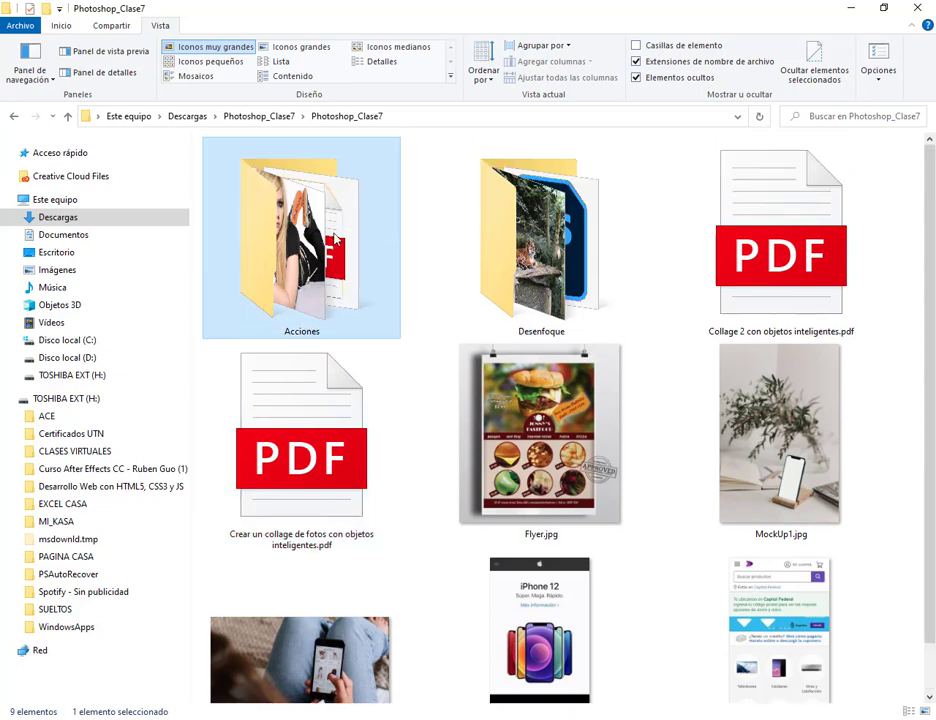
pyautogui.click(350, 118)
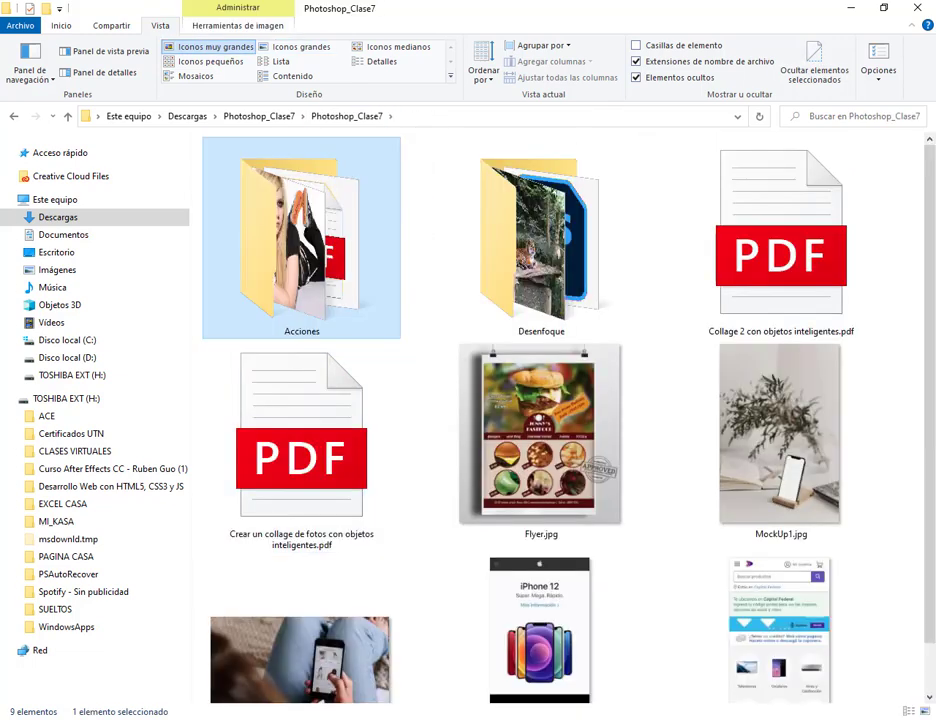
pyautogui.moveTo(184, 669)
pyautogui.click(128, 665)
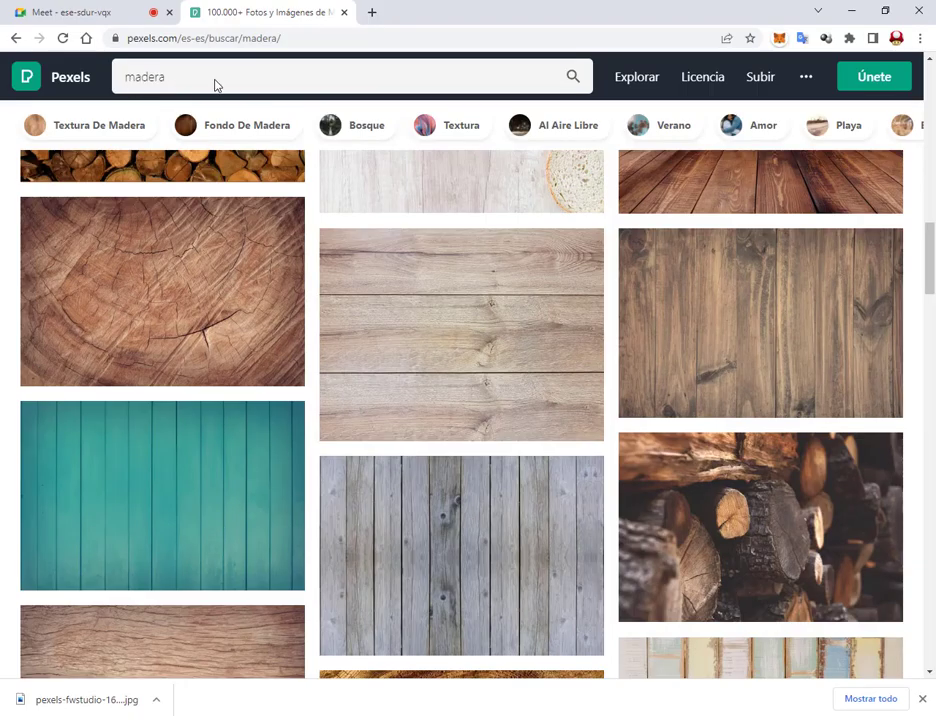
# Step: Search Pexels for 'happiness' using the suggested term
pyautogui.moveTo(215, 83); pyautogui.dragTo(77, 87)
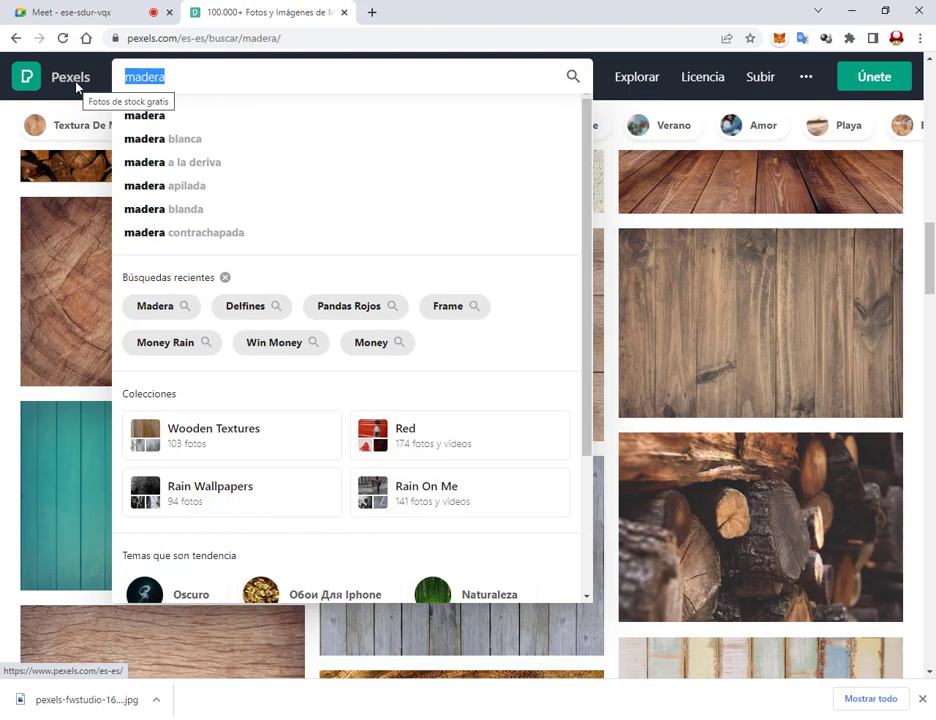
pyautogui.write('happy')
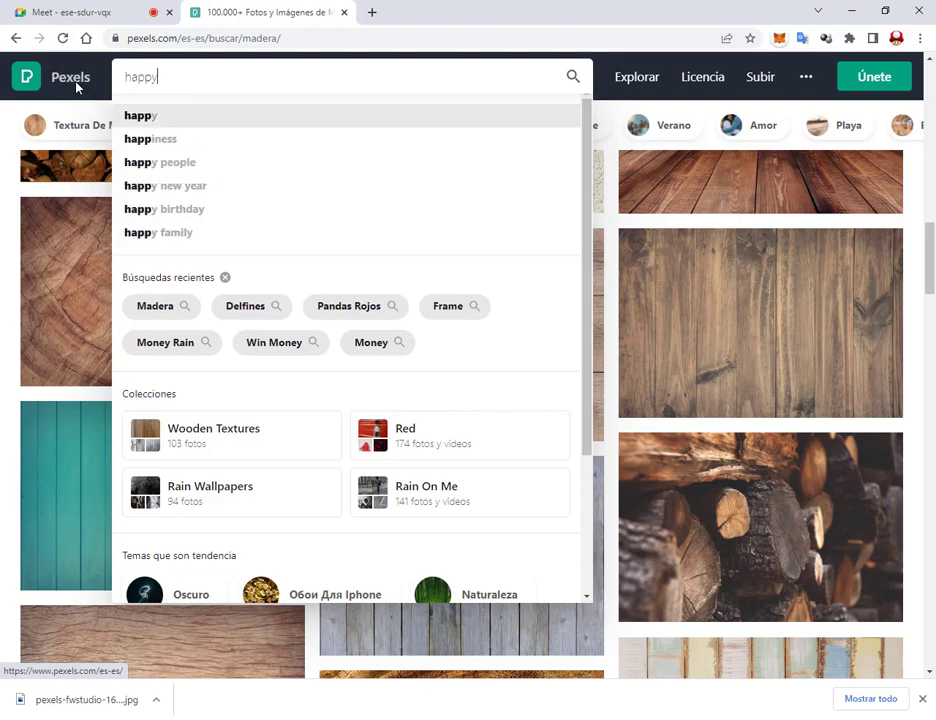
pyautogui.press('Down')
pyautogui.press('Return')
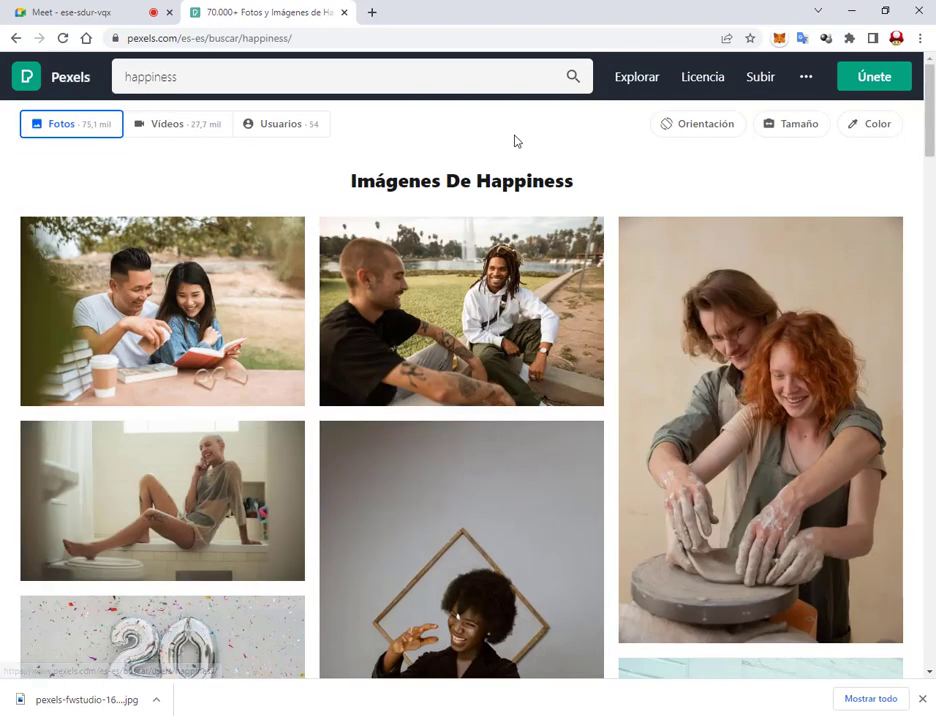
# Step: Download the free photo of two men by a lake
pyautogui.click(360, 240)
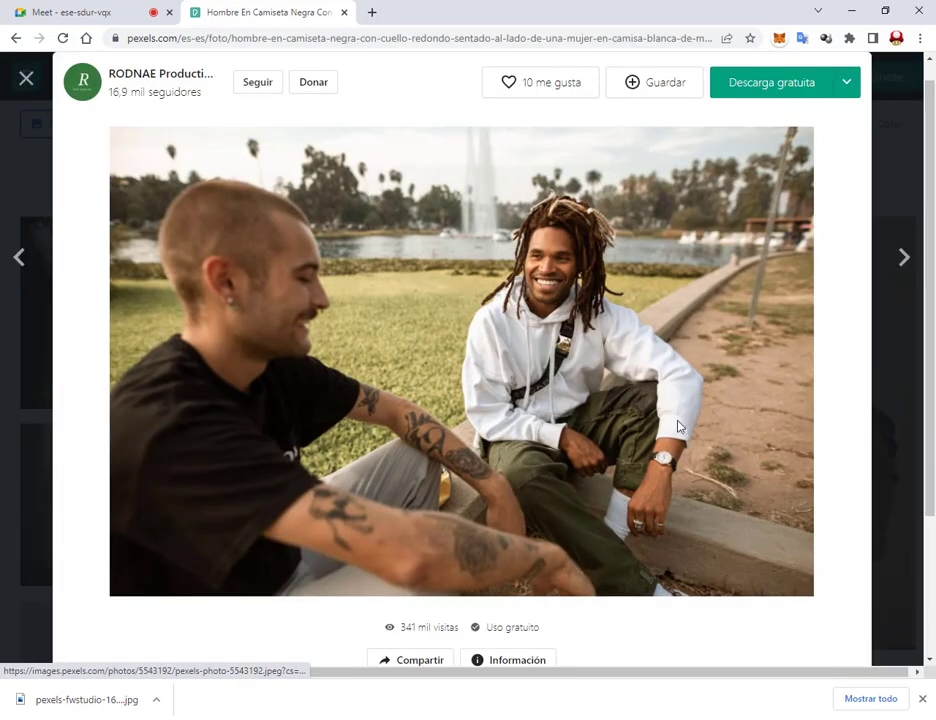
pyautogui.click(795, 88)
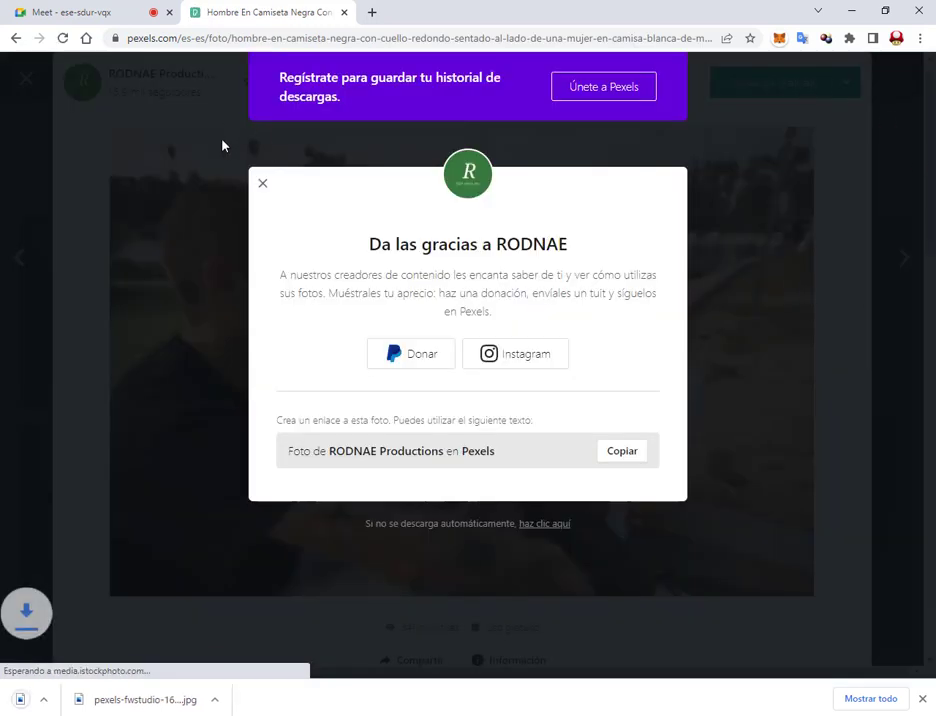
pyautogui.click(262, 183)
pyautogui.click(26, 76)
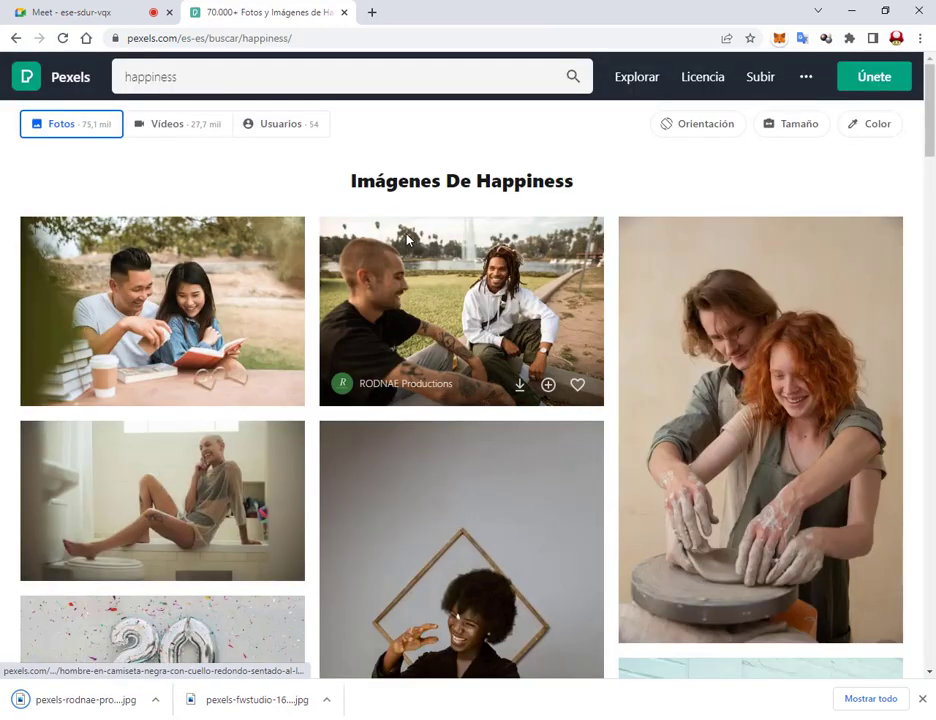
# Step: Download the free photo of the couple by the wall and show the Descargas folder
pyautogui.scroll(-7, 400, 238)
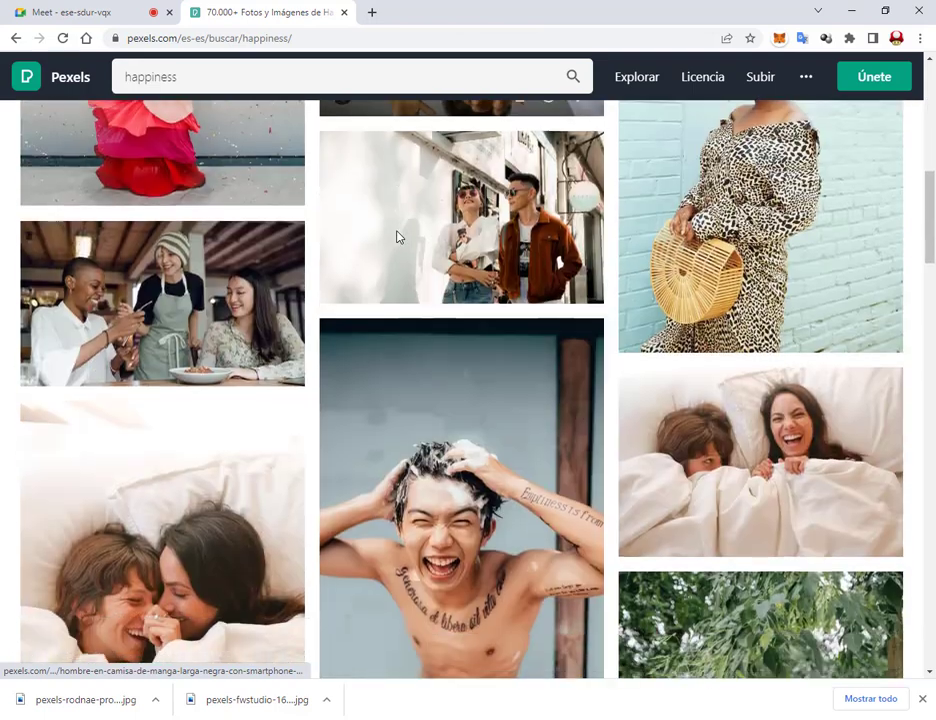
pyautogui.click(405, 200)
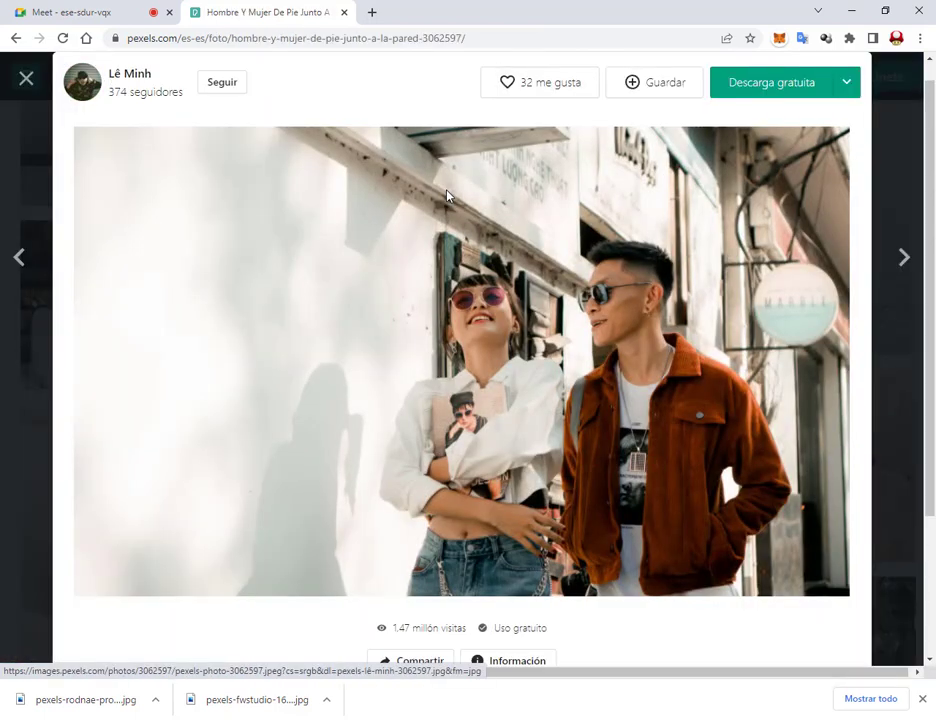
pyautogui.click(777, 90)
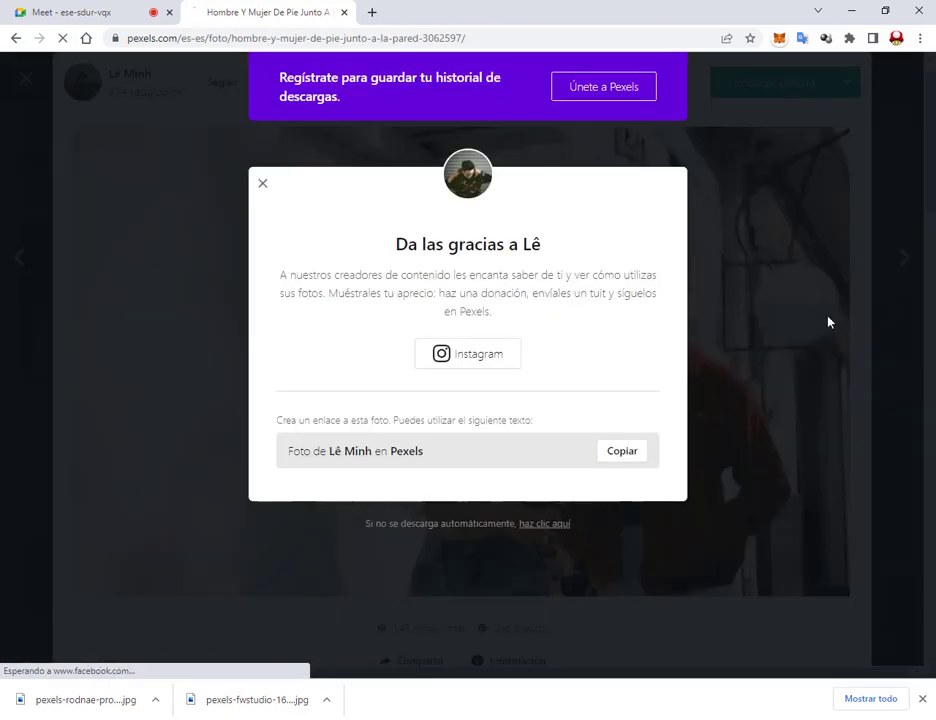
pyautogui.click(262, 186)
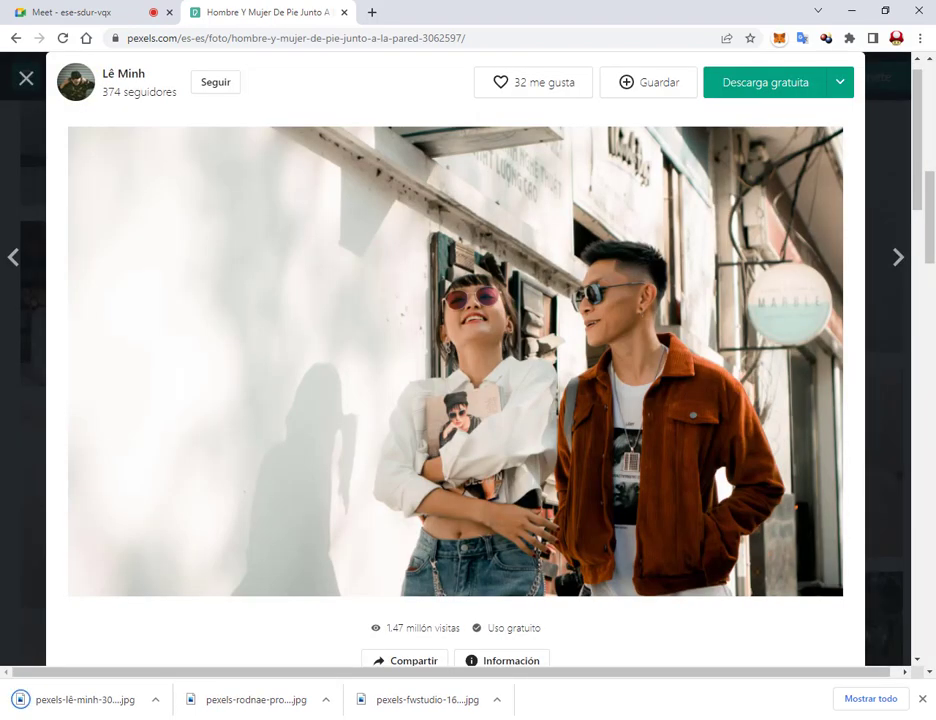
pyautogui.moveTo(160, 718)
pyautogui.click(224, 668)
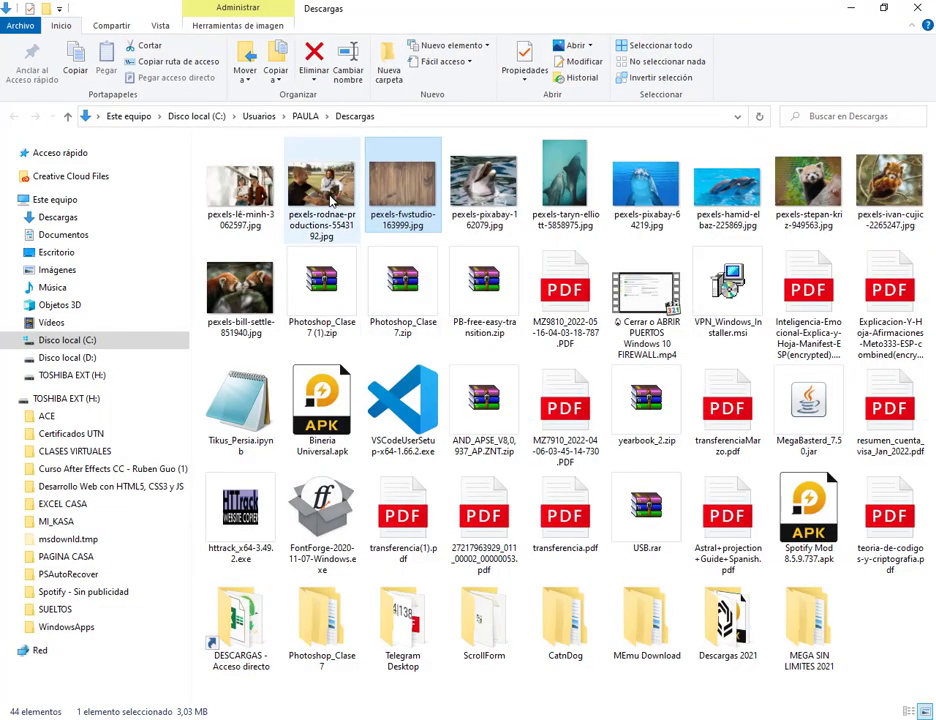
# Step: Place the lakeside photo in Rectángulo 1.psb, enlarged to cover the square, then save and close
pyautogui.moveTo(404, 505); pyautogui.dragTo(422, 497)
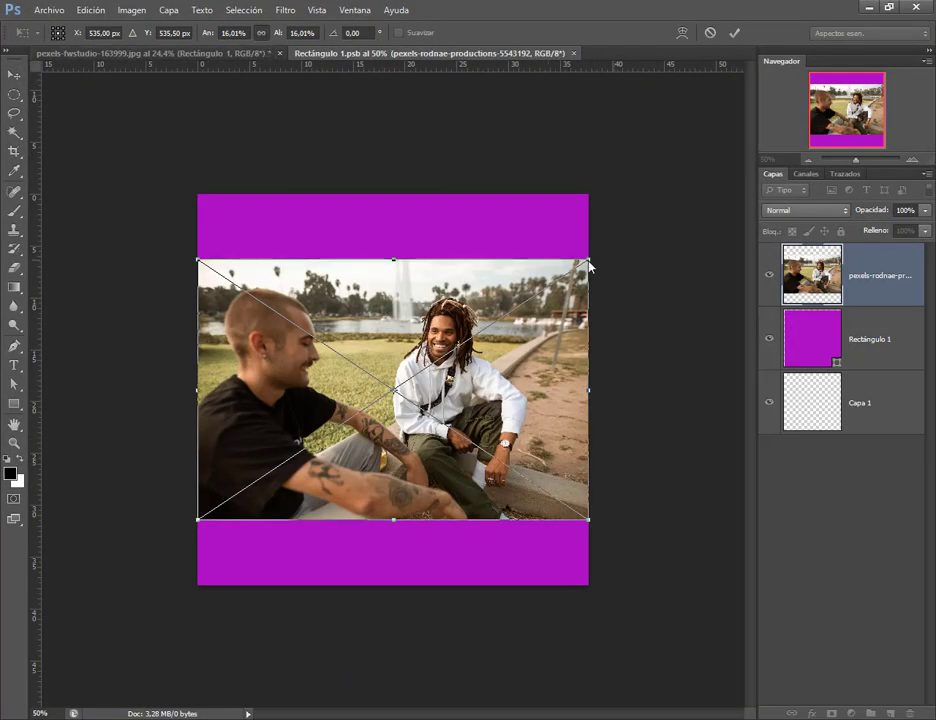
pyautogui.moveTo(589, 262); pyautogui.dragTo(693, 149)
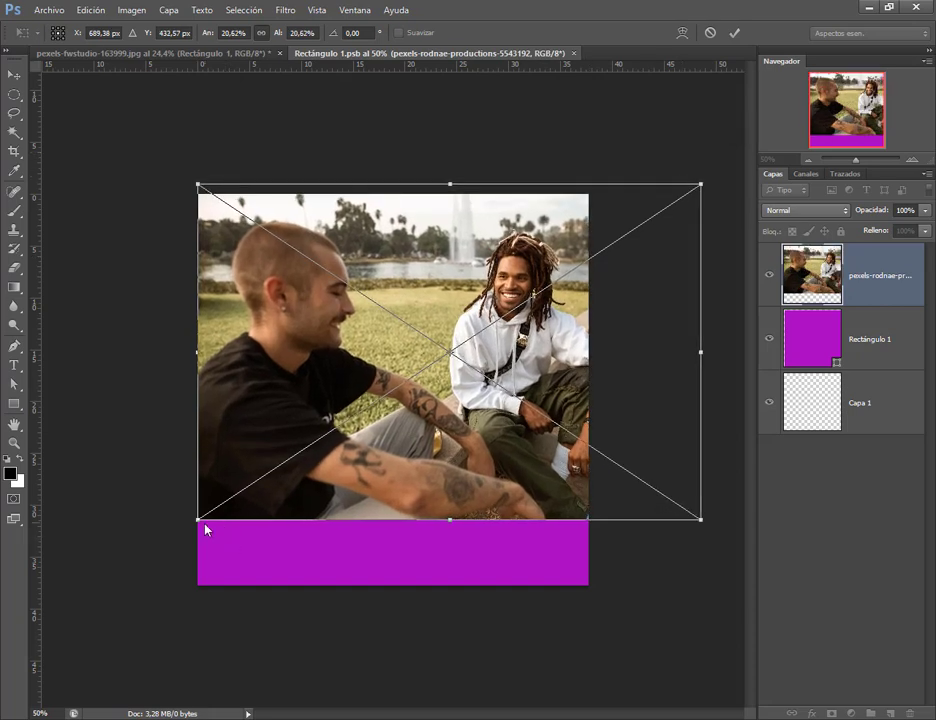
pyautogui.moveTo(205, 530); pyautogui.dragTo(90, 606)
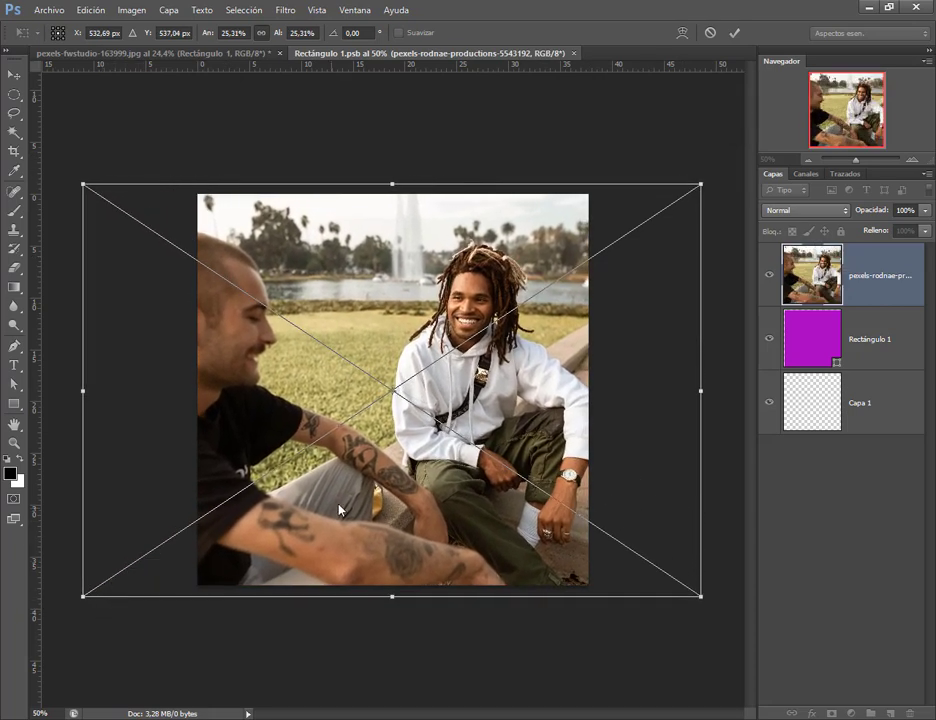
pyautogui.moveTo(340, 510); pyautogui.dragTo(406, 508)
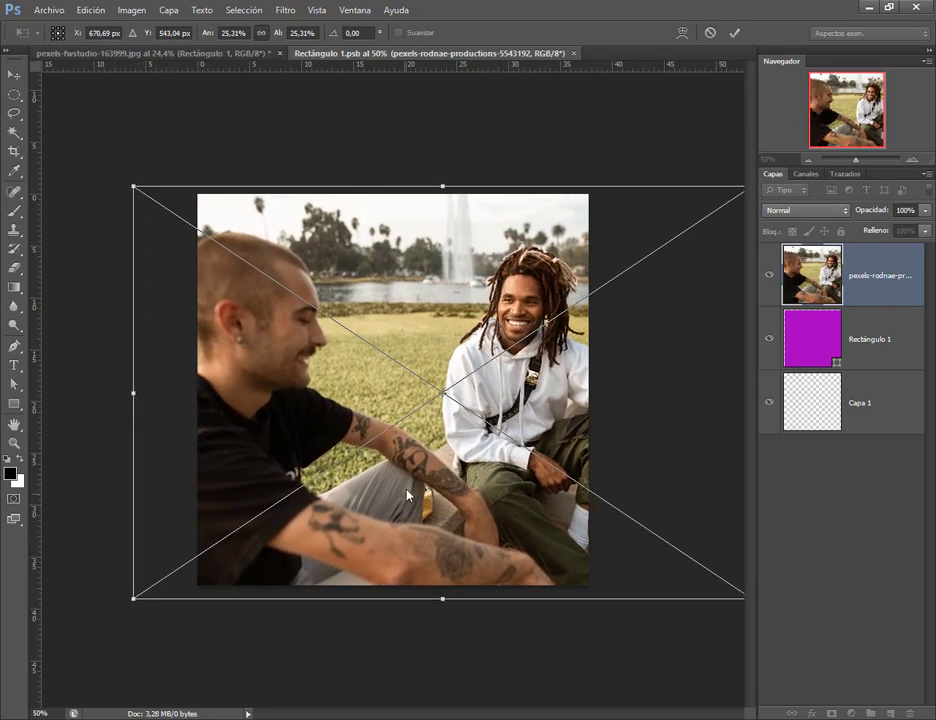
pyautogui.press('Return')
pyautogui.hotkey('ctrl', 's')
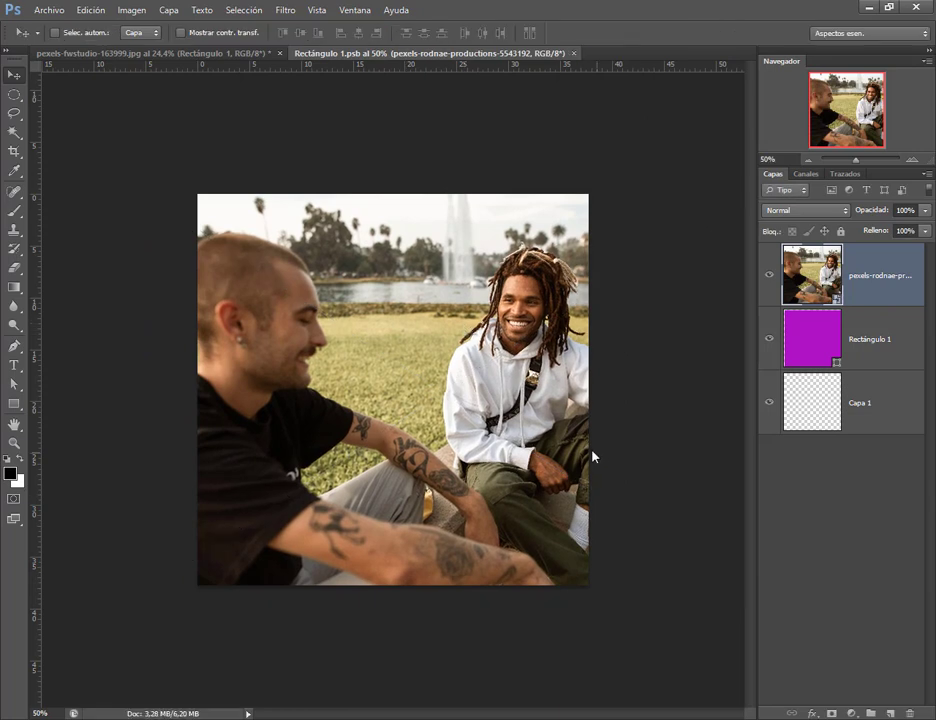
pyautogui.hotkey('ctrl', 'w')
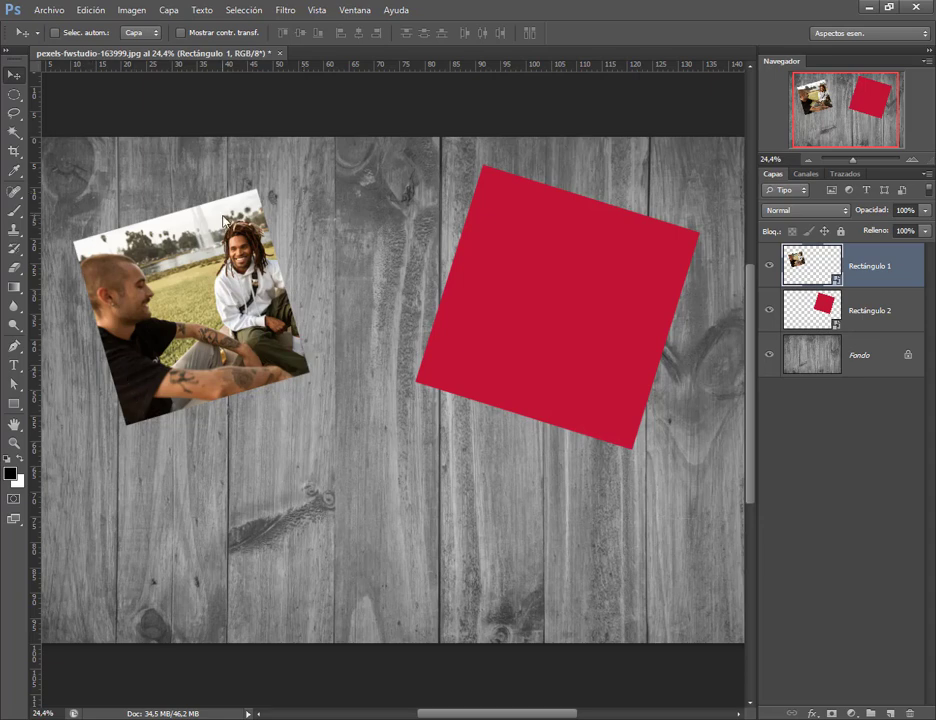
# Step: Open Rectángulo 2's contents, accepting both notices, then show the Descargas folder
pyautogui.click(835, 311)
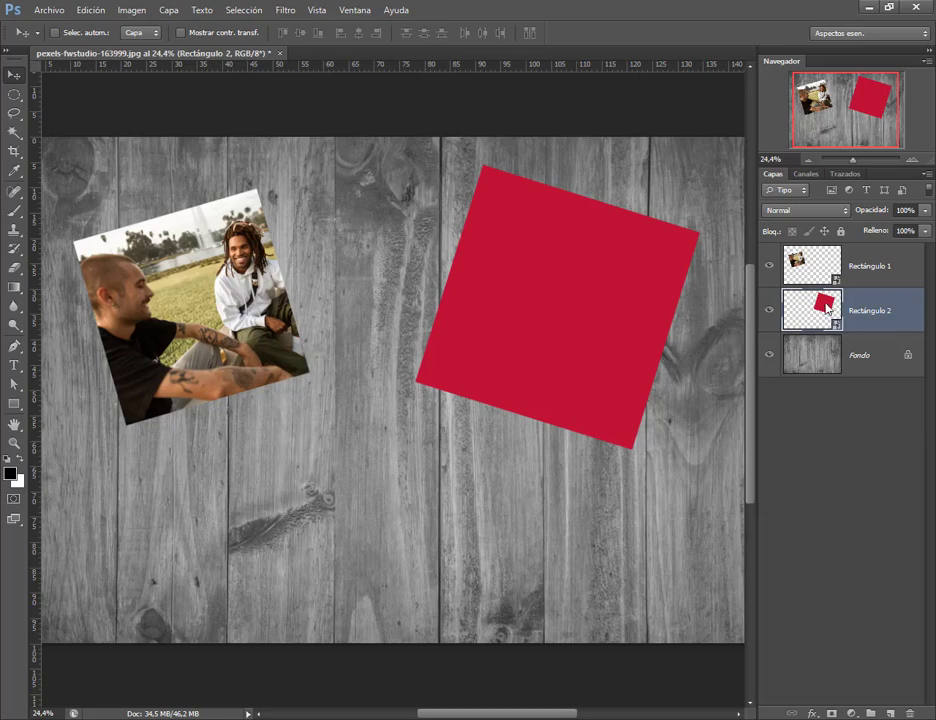
pyautogui.doubleClick(828, 309)
pyautogui.click(515, 305)
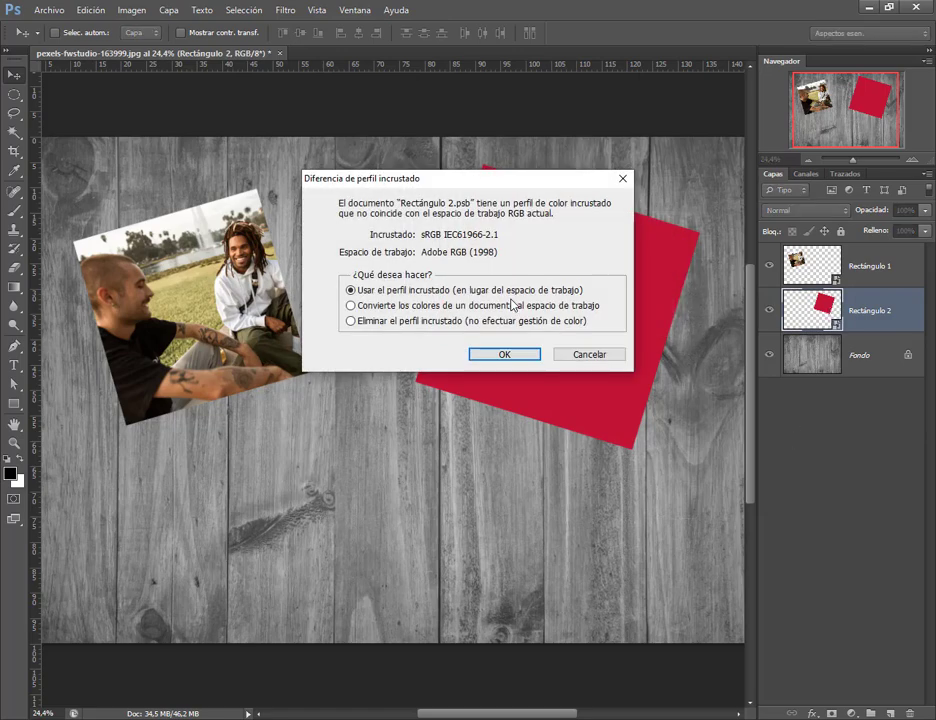
pyautogui.click(505, 355)
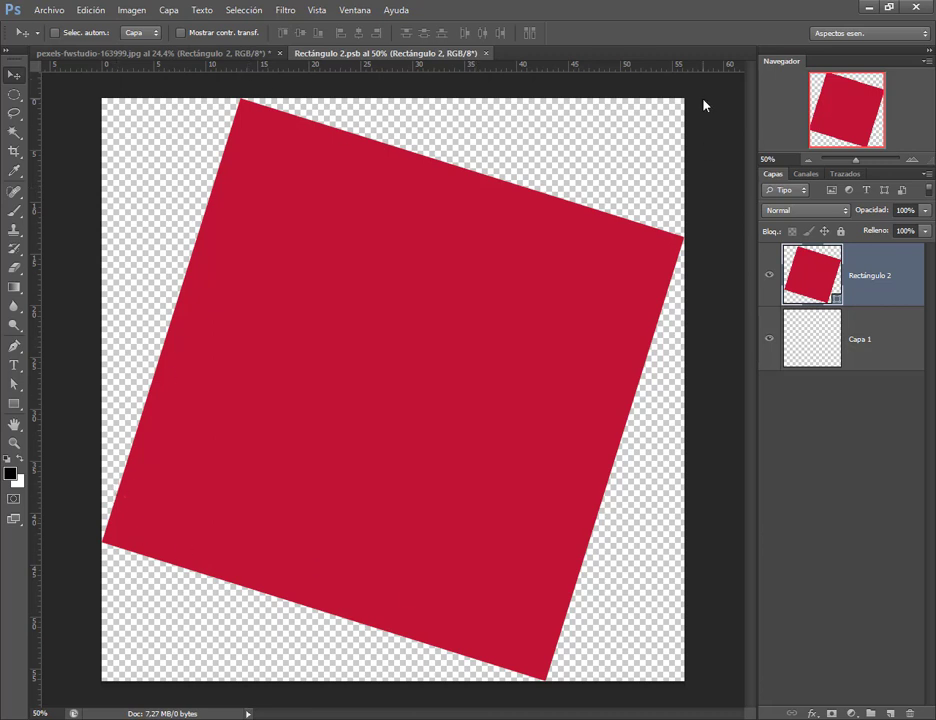
pyautogui.scroll(-1, 585, 432)
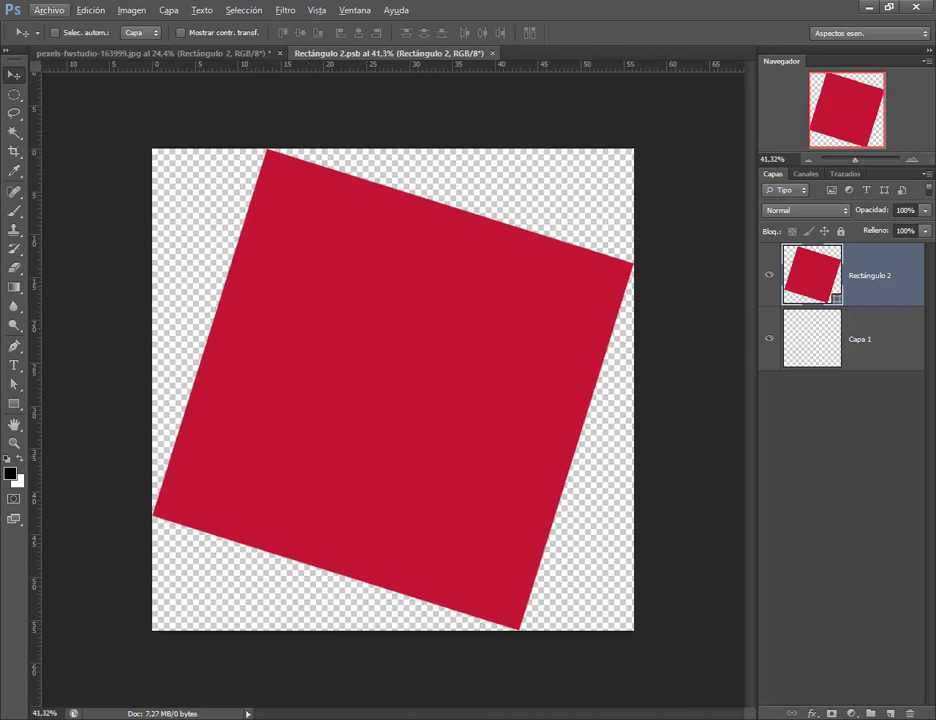
pyautogui.click(235, 650)
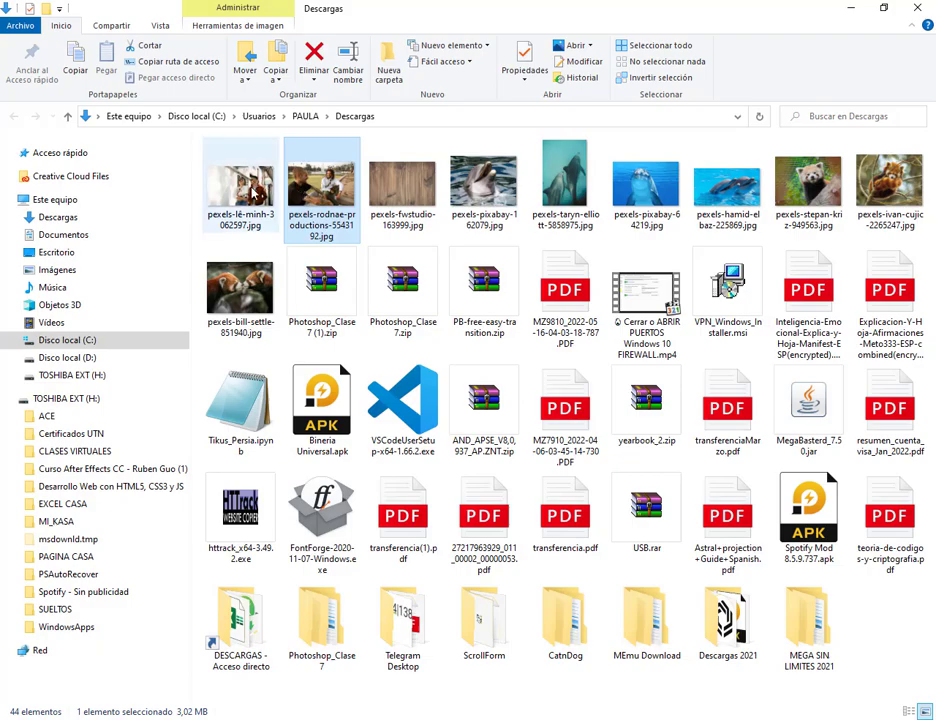
# Step: Place the couple-by-the-wall photo onto the Rectángulo 2.psb canvas
pyautogui.moveTo(242, 188); pyautogui.dragTo(370, 719)
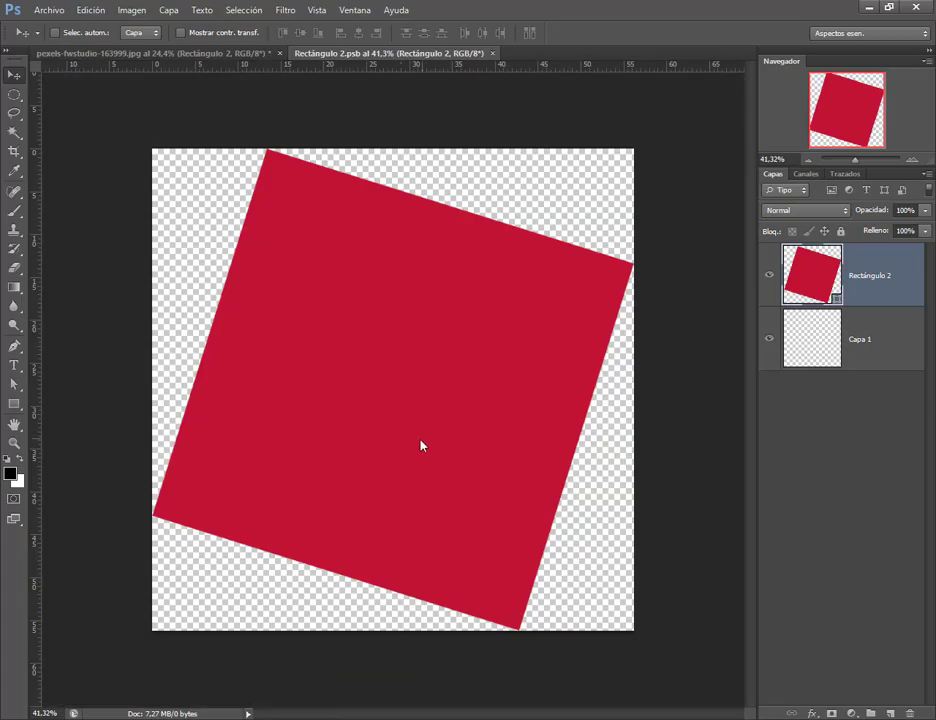
pyautogui.moveTo(420, 445); pyautogui.dragTo(420, 445)
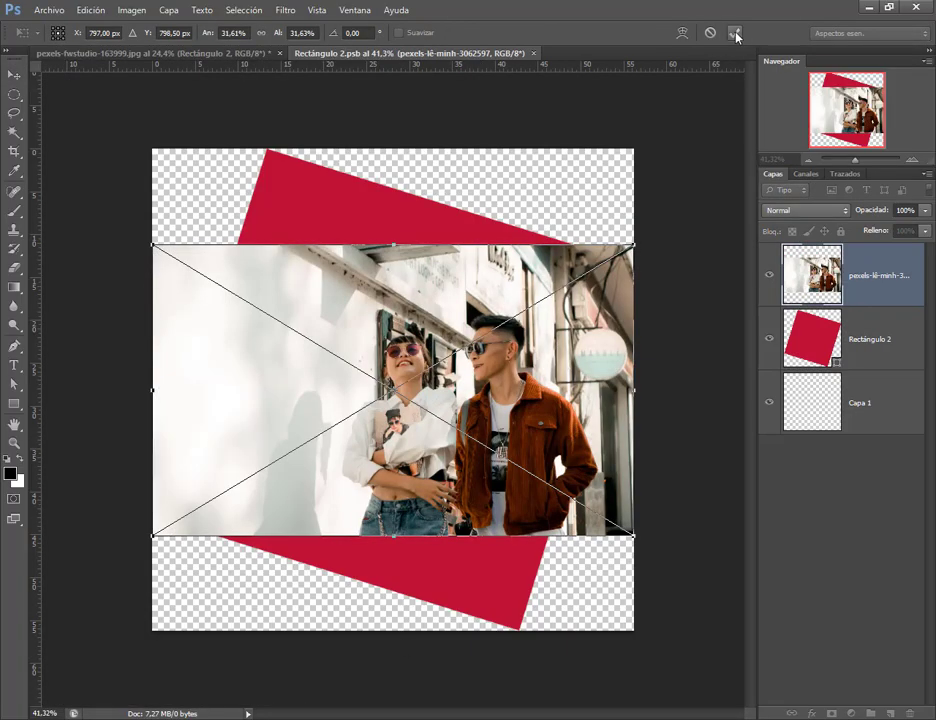
pyautogui.click(736, 36)
pyautogui.scroll(-5, 517, 330)
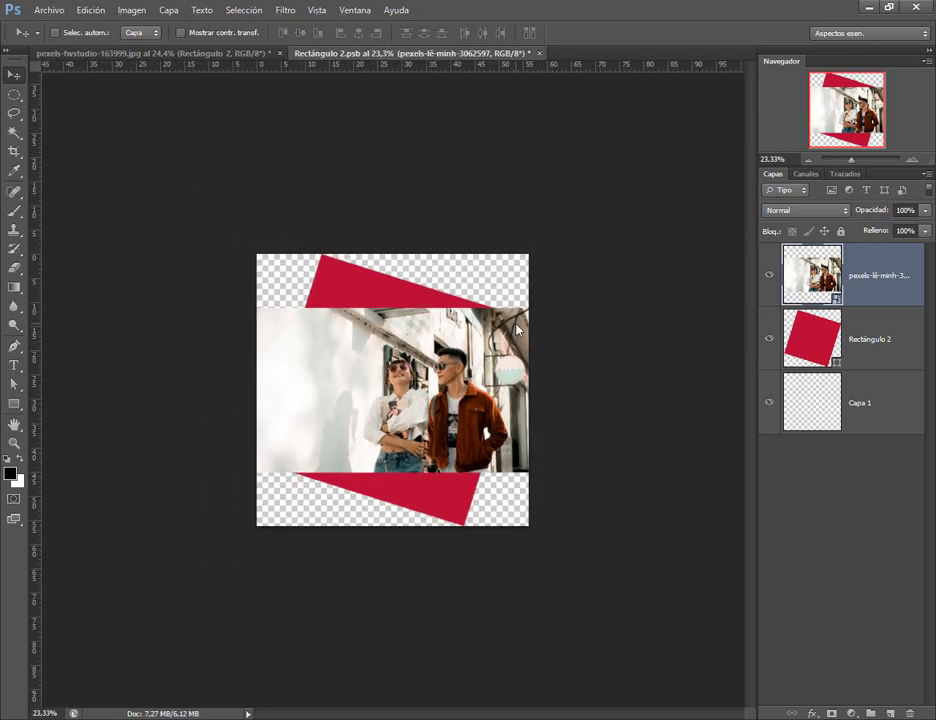
# Step: Enlarge the couple photo and move it down-left over the red square
pyautogui.hotkey('ctrl', 't')
pyautogui.moveTo(530, 310); pyautogui.dragTo(630, 270)
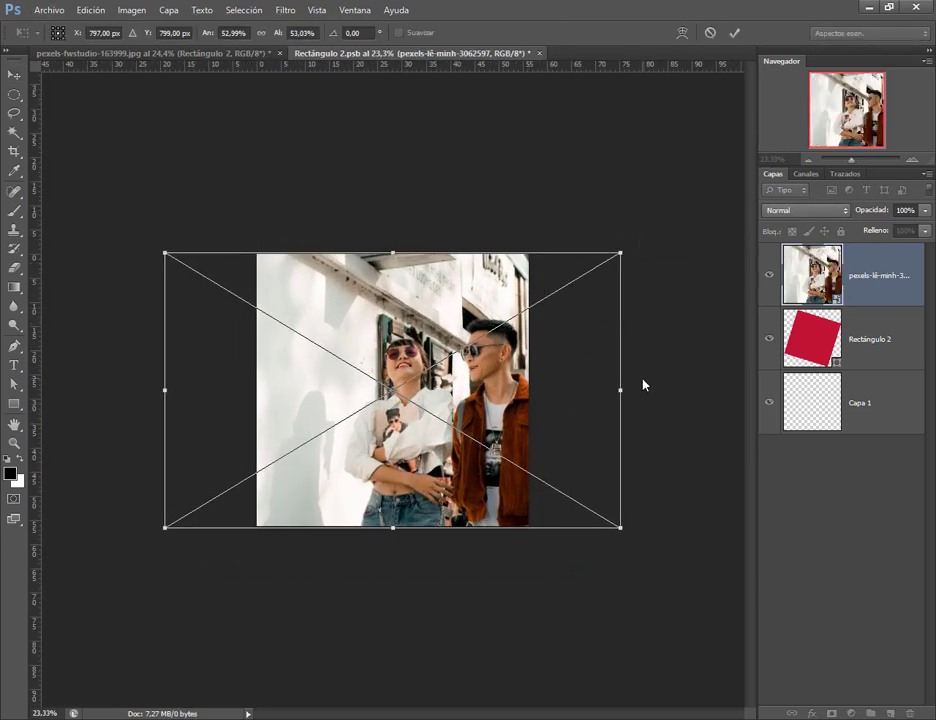
pyautogui.moveTo(483, 313); pyautogui.dragTo(409, 386)
pyautogui.moveTo(481, 381); pyautogui.dragTo(499, 372)
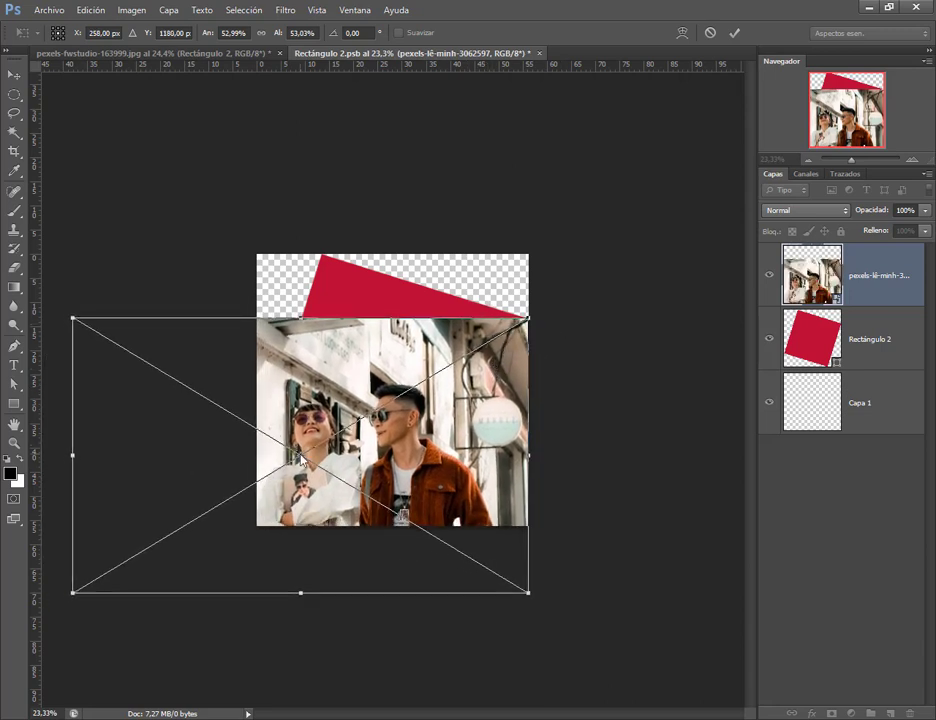
# Step: Tilt the photo about 17° around its corner, then shift it slightly right
pyautogui.moveTo(300, 455); pyautogui.dragTo(531, 322)
pyautogui.hotkey('ctrl', 'z')
pyautogui.moveTo(566, 461); pyautogui.dragTo(612, 464)
pyautogui.moveTo(300, 455)
pyautogui.mouseDown()
pyautogui.moveTo(418, 318)
pyautogui.moveTo(533, 288)
pyautogui.moveTo(529, 316)
pyautogui.mouseUp()
pyautogui.moveTo(241, 289); pyautogui.dragTo(312, 226)
pyautogui.press('Return')
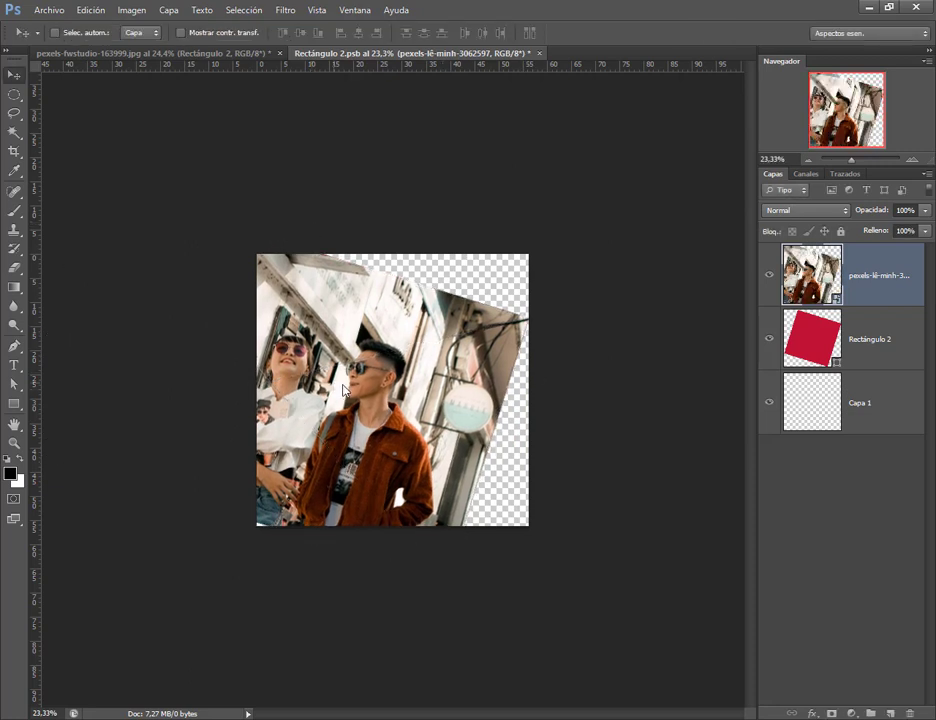
pyautogui.moveTo(343, 366); pyautogui.dragTo(361, 368)
# Step: Clip the couple photo to the red square's shape and reposition it inside
pyautogui.moveTo(470, 342); pyautogui.dragTo(518, 348)
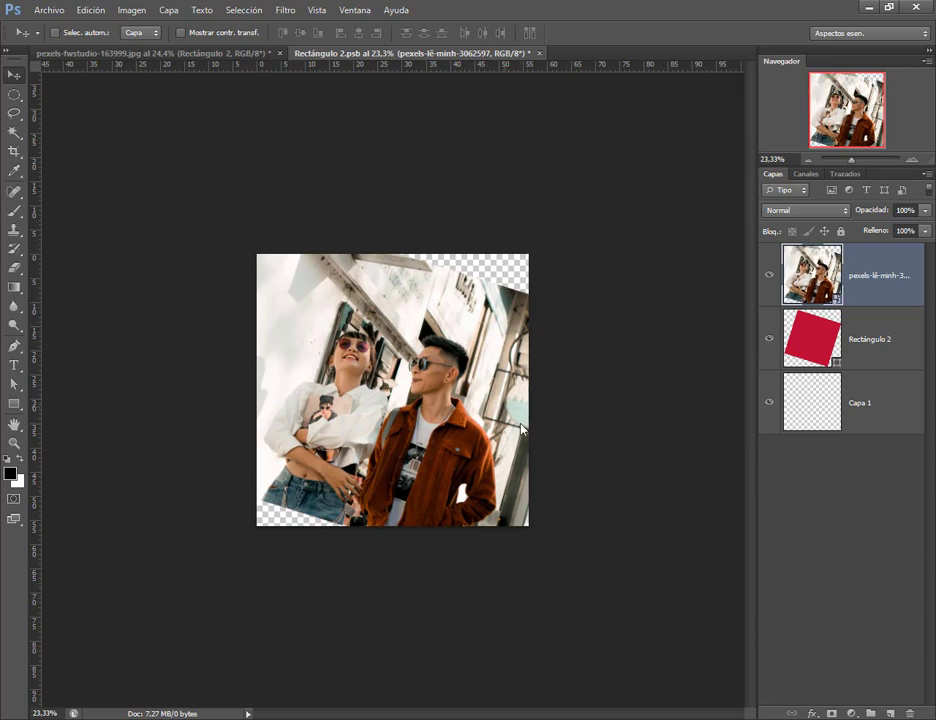
pyautogui.rightClick(884, 283)
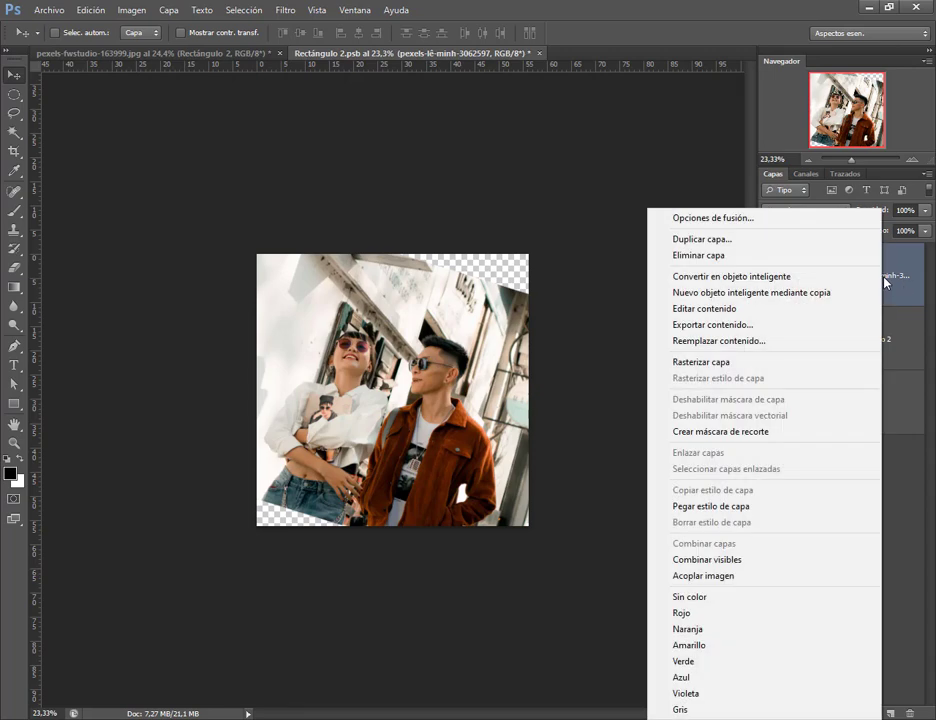
pyautogui.click(811, 433)
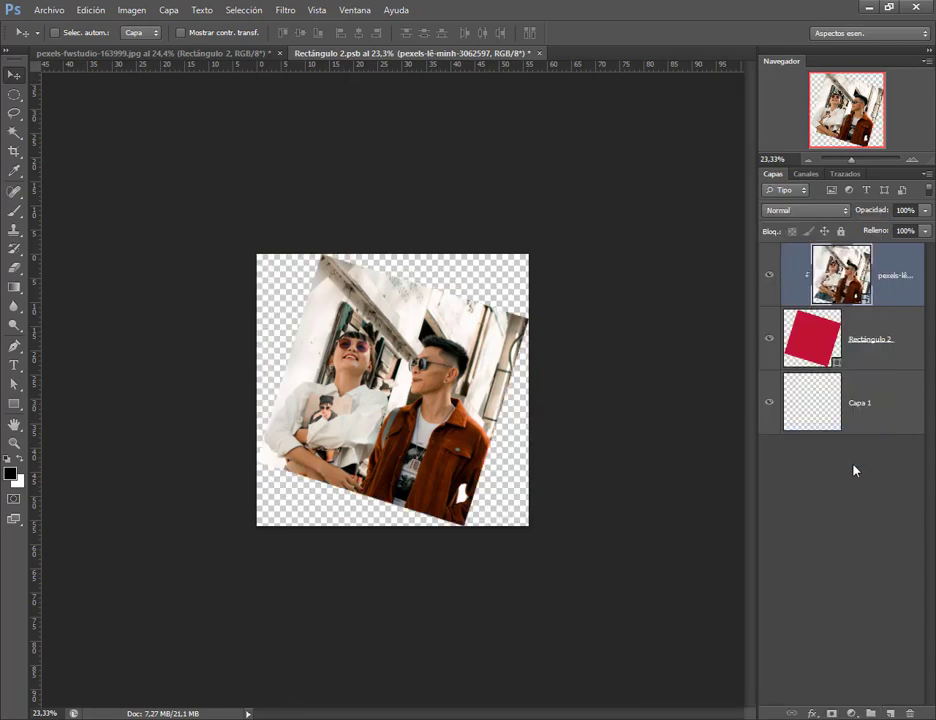
pyautogui.moveTo(450, 300); pyautogui.dragTo(414, 392)
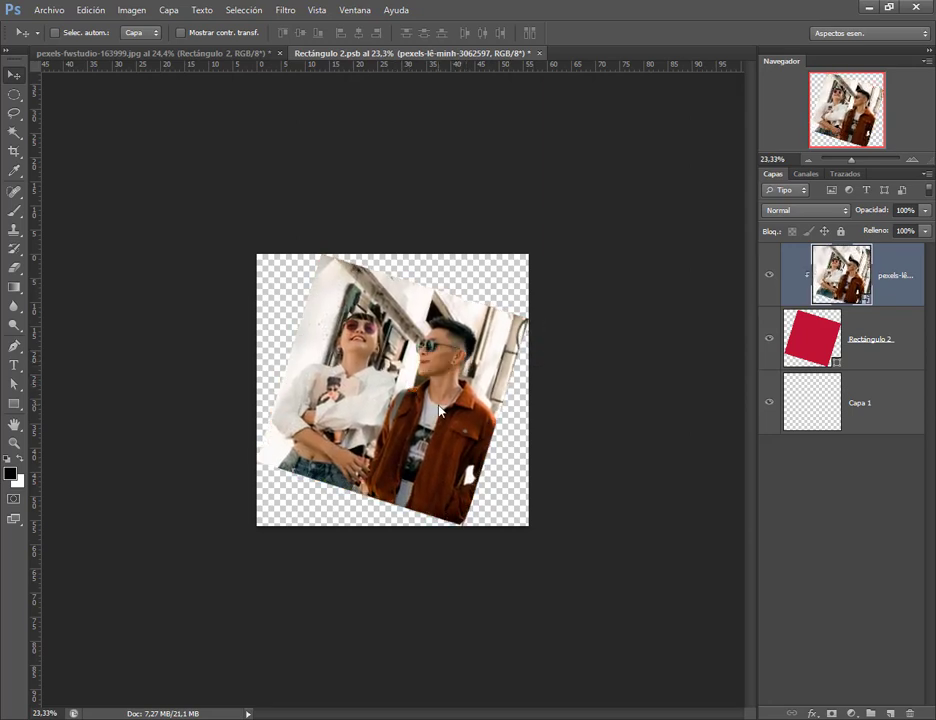
# Step: Shrink the clipped photo proportionally to about 49%, nudge it, then save and close
pyautogui.hotkey('ctrl', 't')
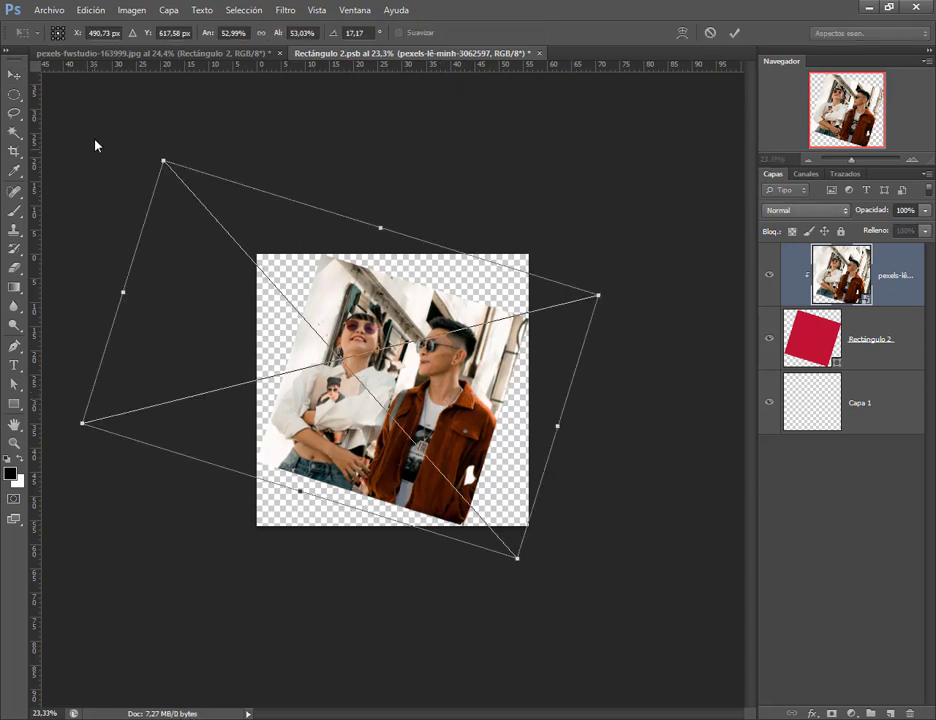
pyautogui.click(261, 33)
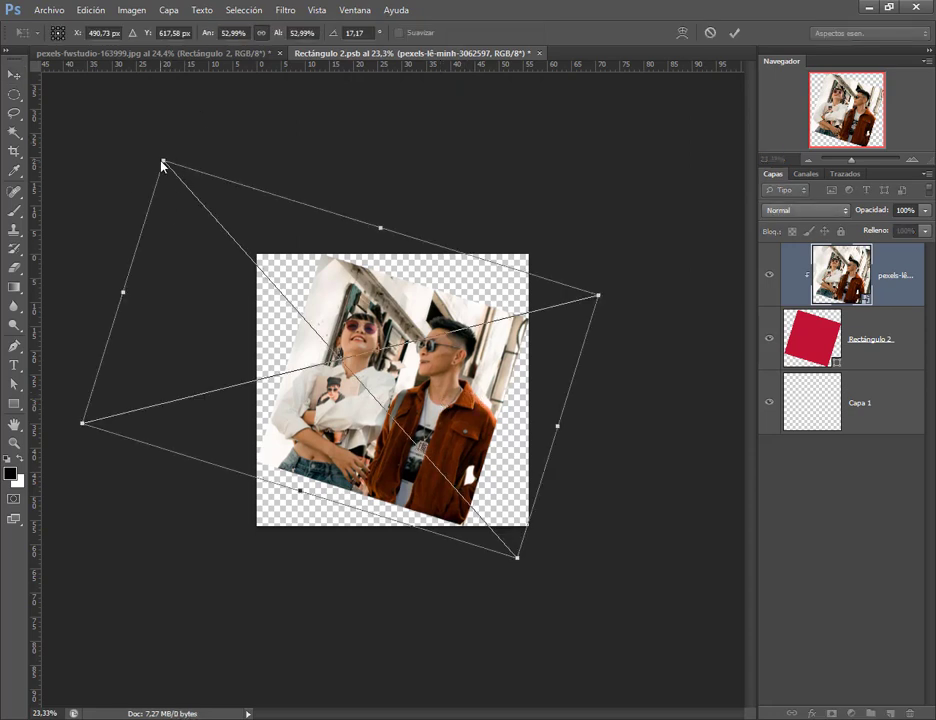
pyautogui.moveTo(163, 162); pyautogui.dragTo(190, 192)
pyautogui.moveTo(441, 393); pyautogui.dragTo(430, 377)
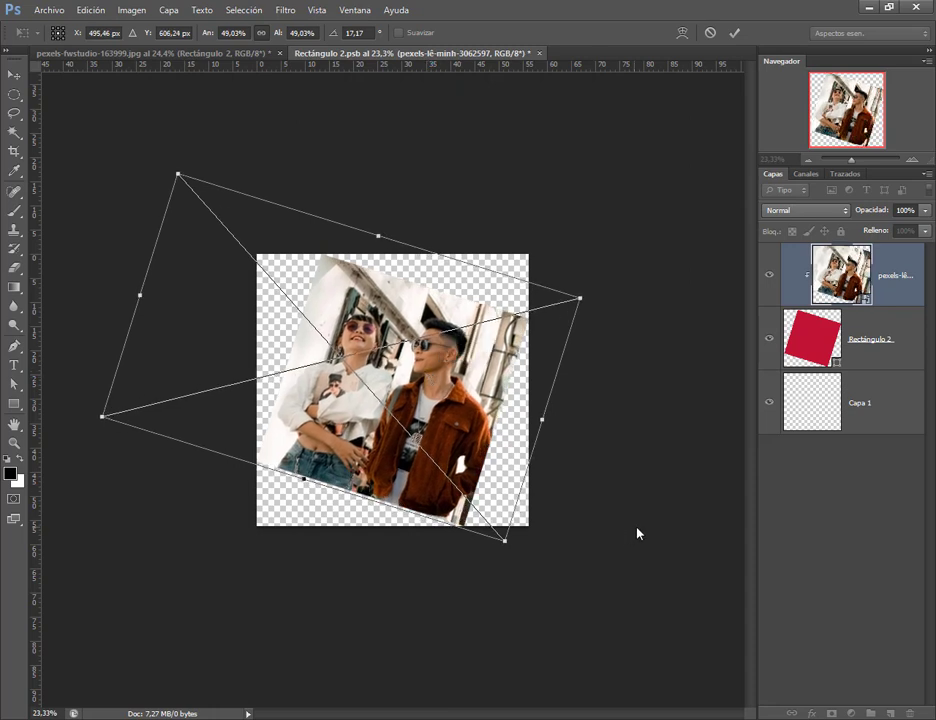
pyautogui.press('Return')
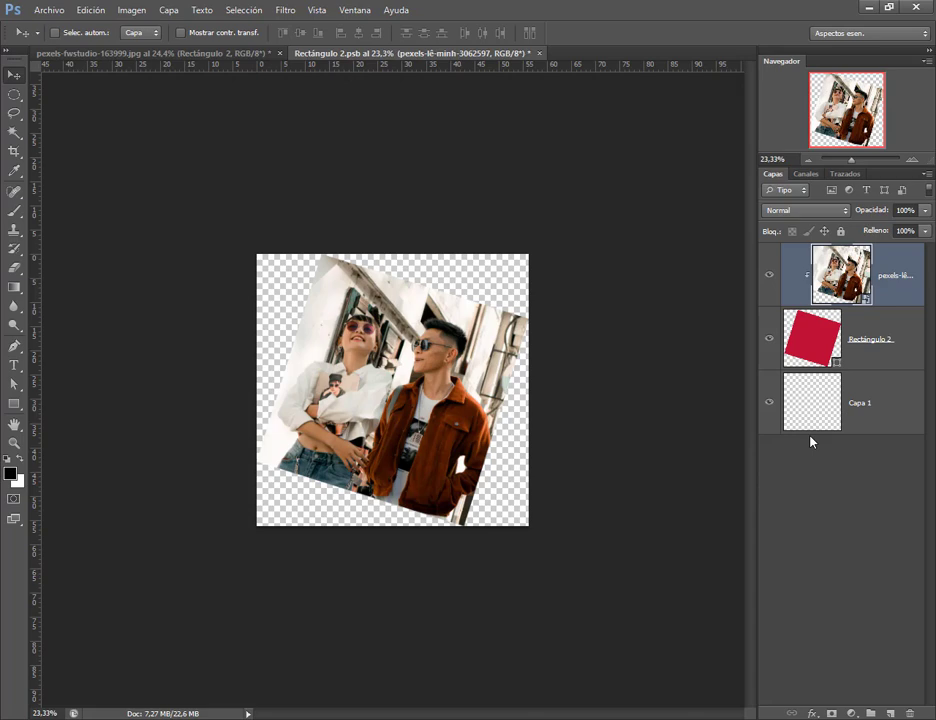
pyautogui.hotkey('ctrl', 's')
pyautogui.hotkey('ctrl', 'w')
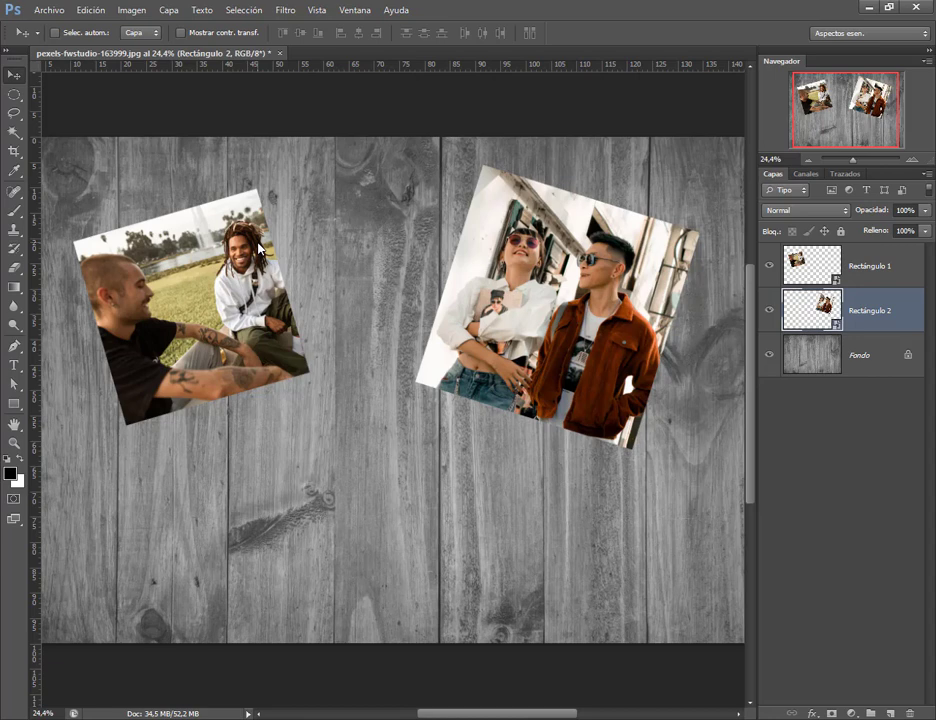
# Step: Delete both photo layers and draw a square near the canvas top centre
pyautogui.keyDown('shift'); pyautogui.click(913, 265); pyautogui.keyUp('shift')
pyautogui.moveTo(913, 310); pyautogui.dragTo(910, 712)
pyautogui.click(14, 403)
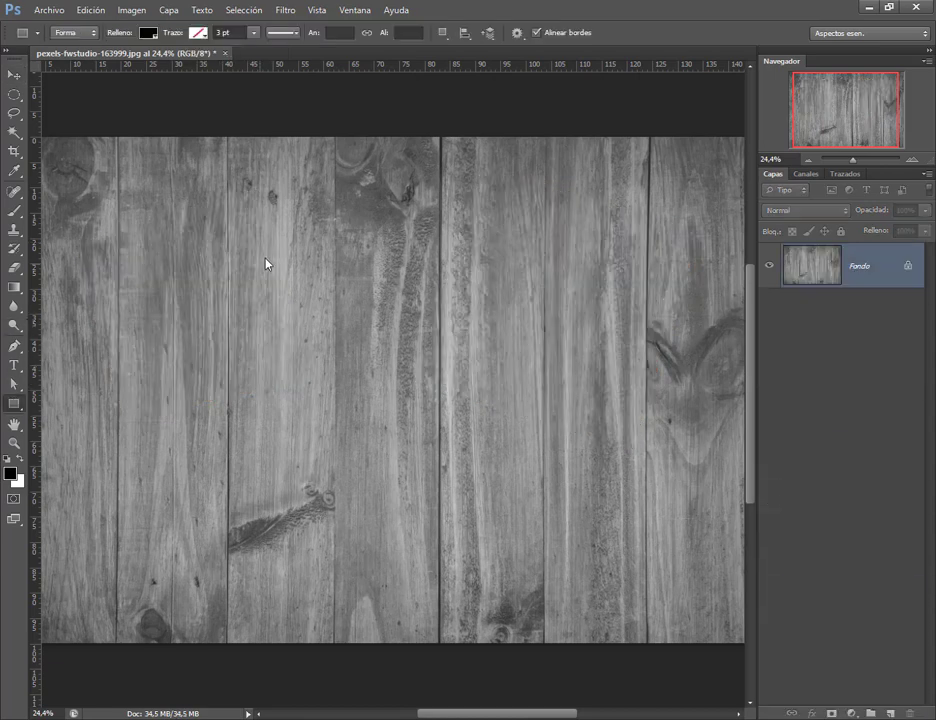
pyautogui.moveTo(286, 228); pyautogui.dragTo(488, 422)
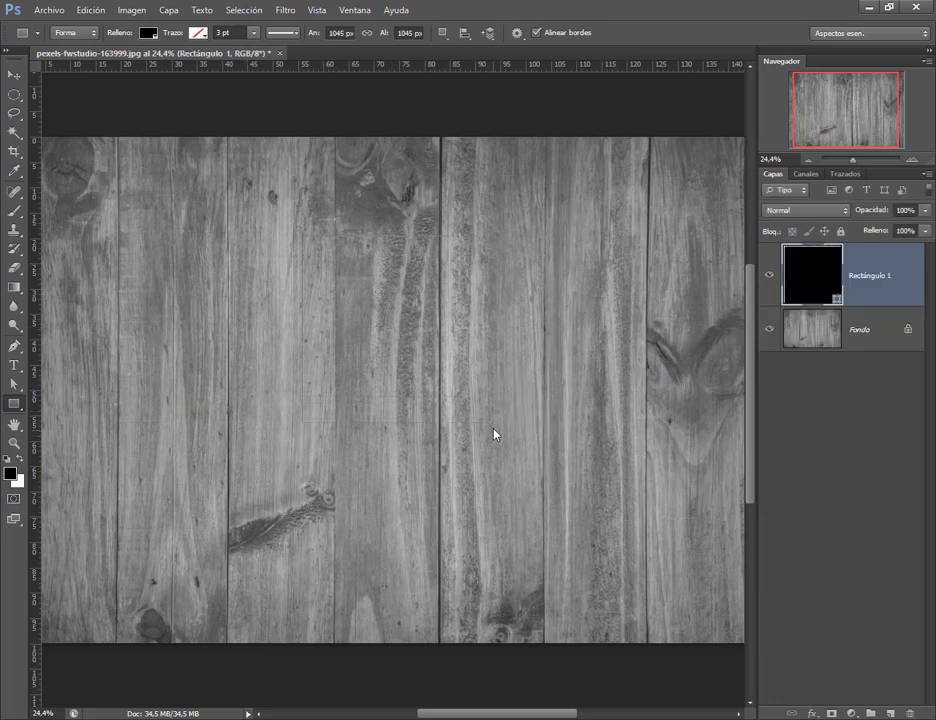
# Step: Give Rectángulo 1 a red fill and convert it into a smart object
pyautogui.doubleClick(800, 292)
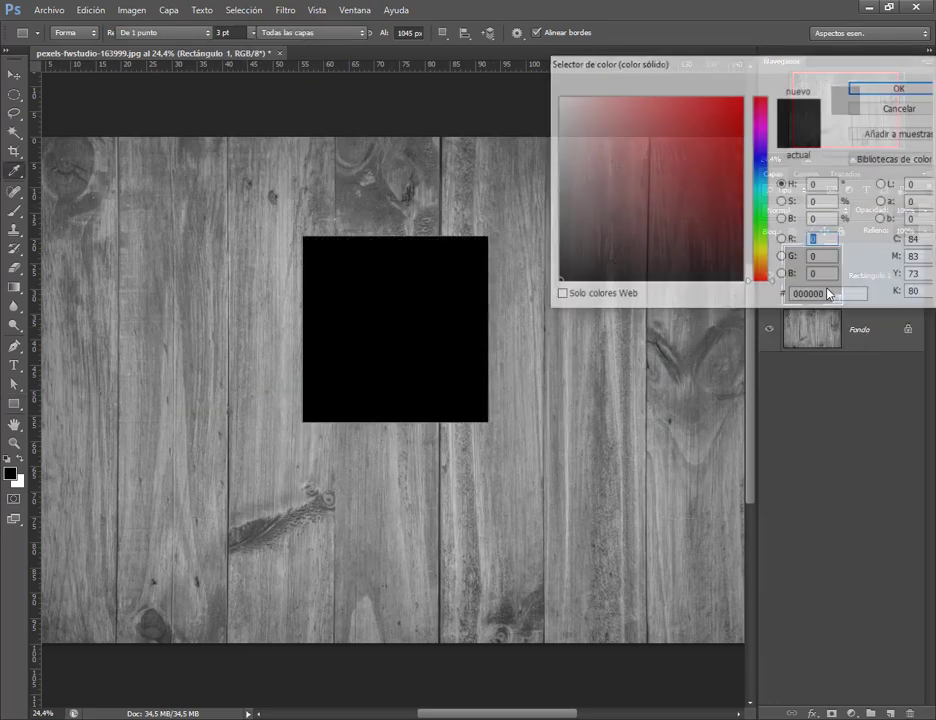
pyautogui.click(718, 104)
pyautogui.click(900, 88)
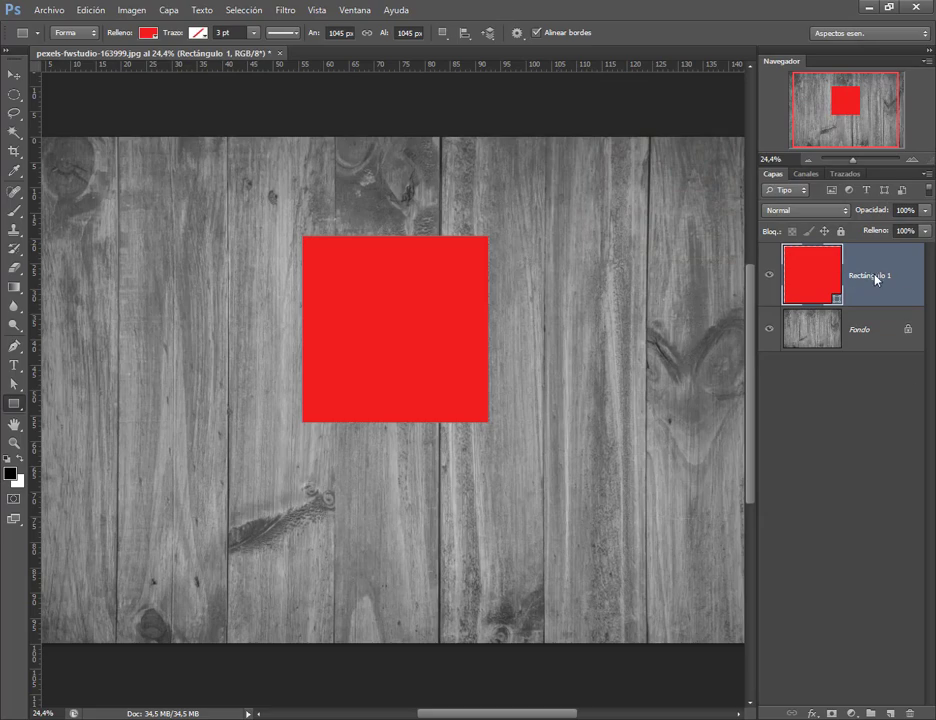
pyautogui.rightClick(876, 279)
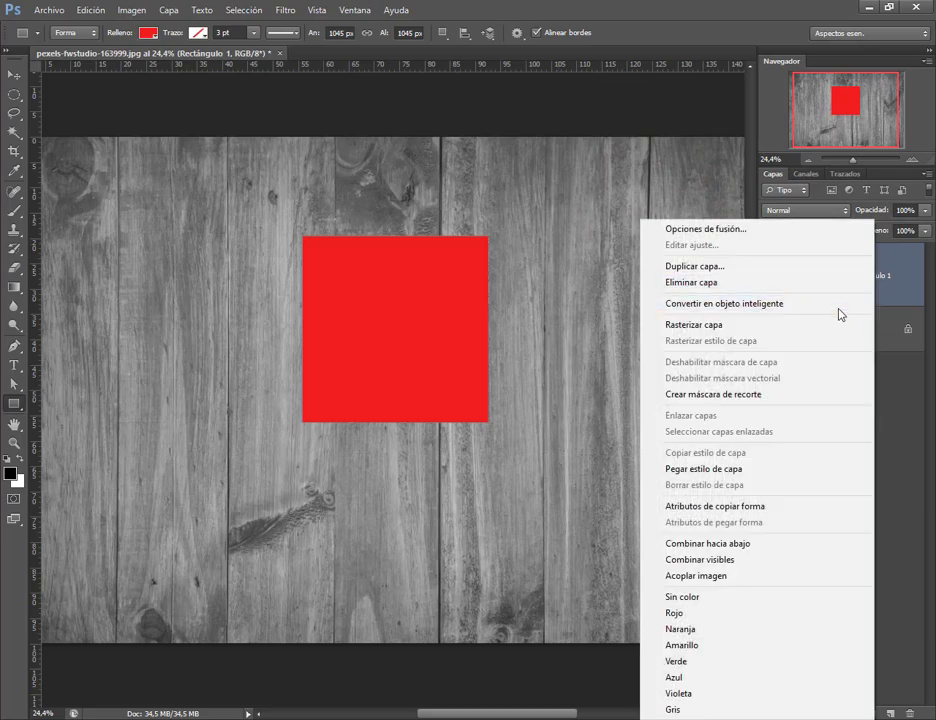
pyautogui.click(838, 311)
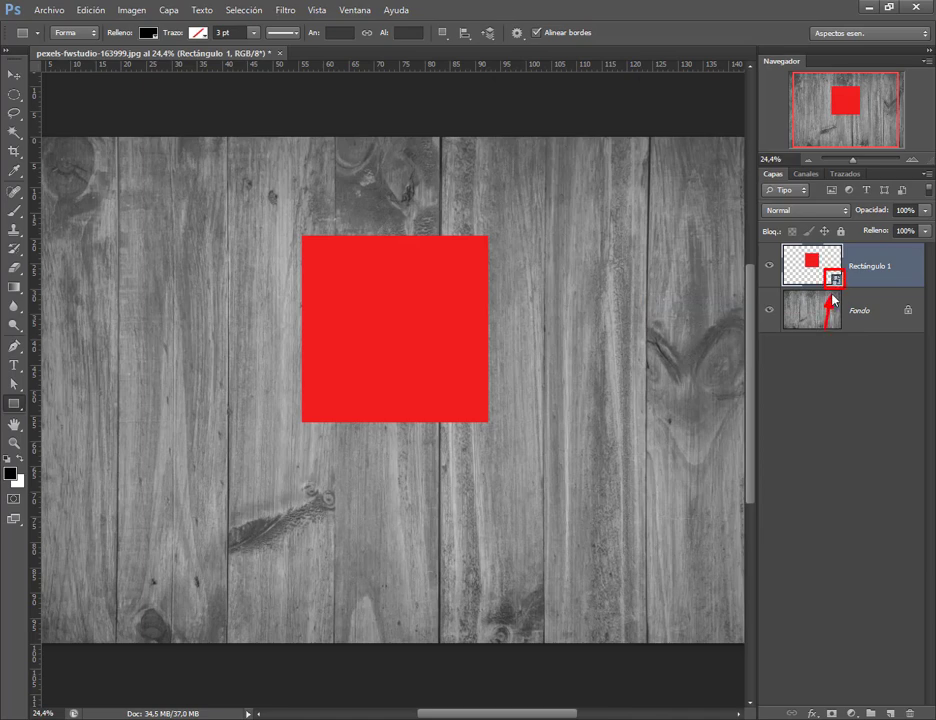
# Step: Nudge the red square right and rotate it about 15° clockwise
pyautogui.press('v')
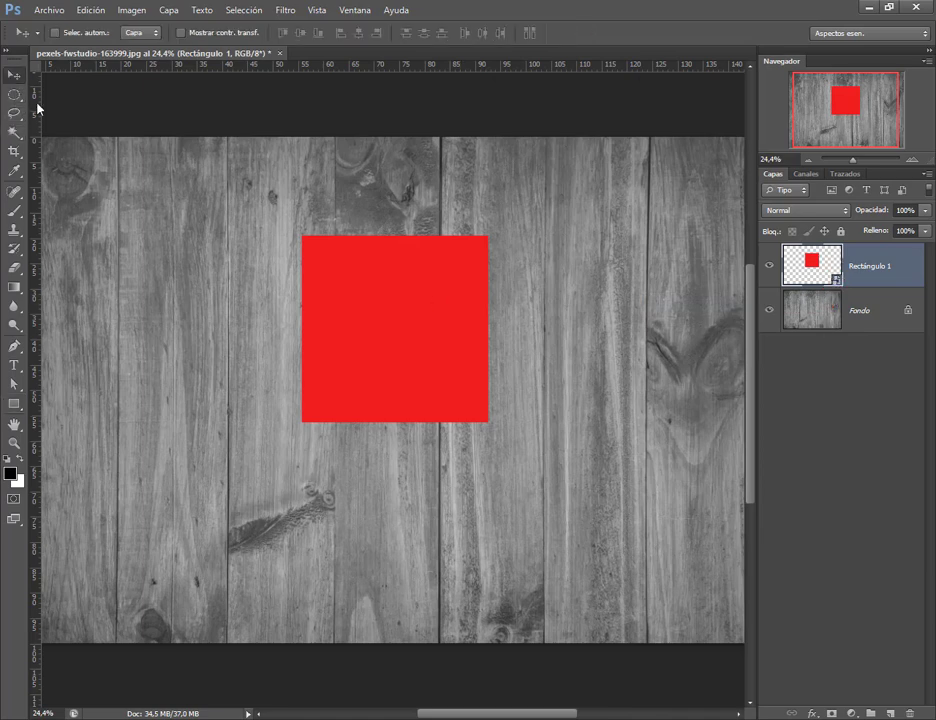
pyautogui.moveTo(438, 346); pyautogui.dragTo(452, 345)
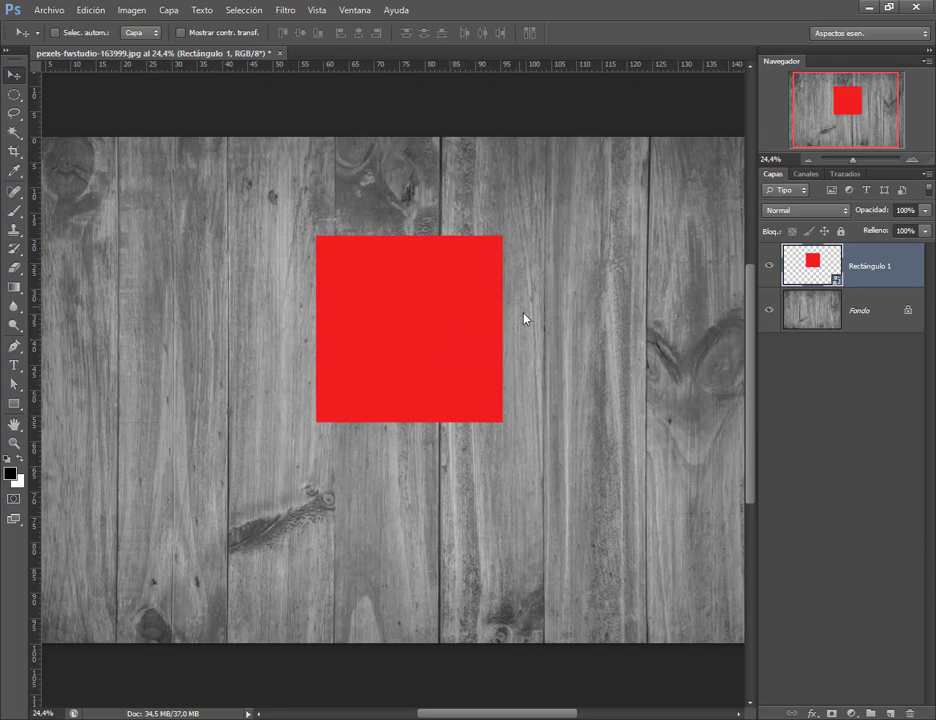
pyautogui.hotkey('ctrl', 't')
pyautogui.moveTo(537, 340); pyautogui.dragTo(537, 376)
pyautogui.press('Return')
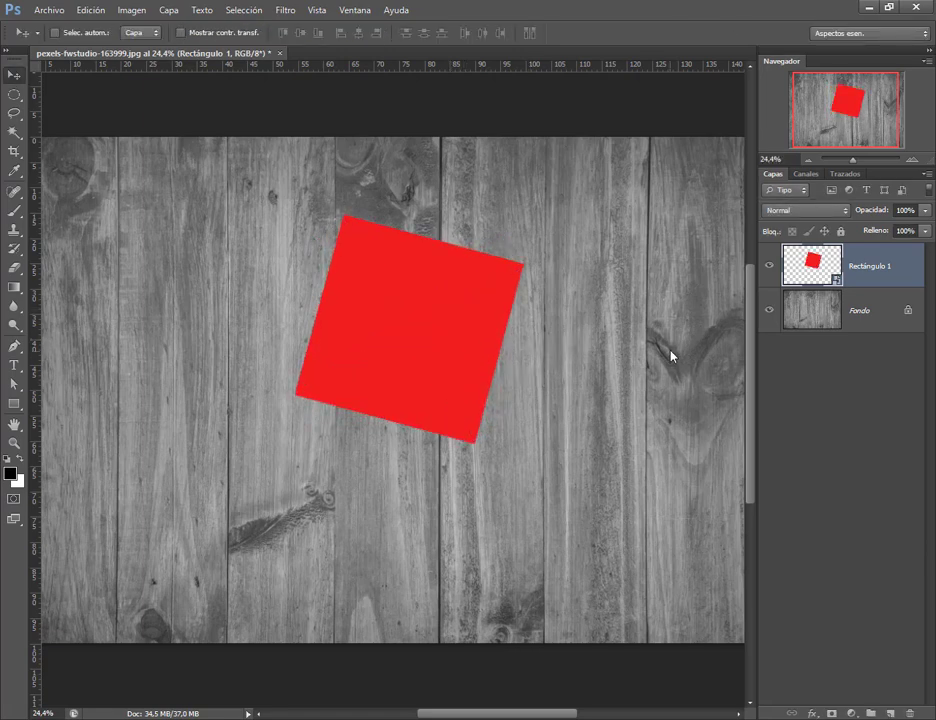
# Step: Open and close the smart object's contents, then delete the red square layer
pyautogui.doubleClick(826, 268)
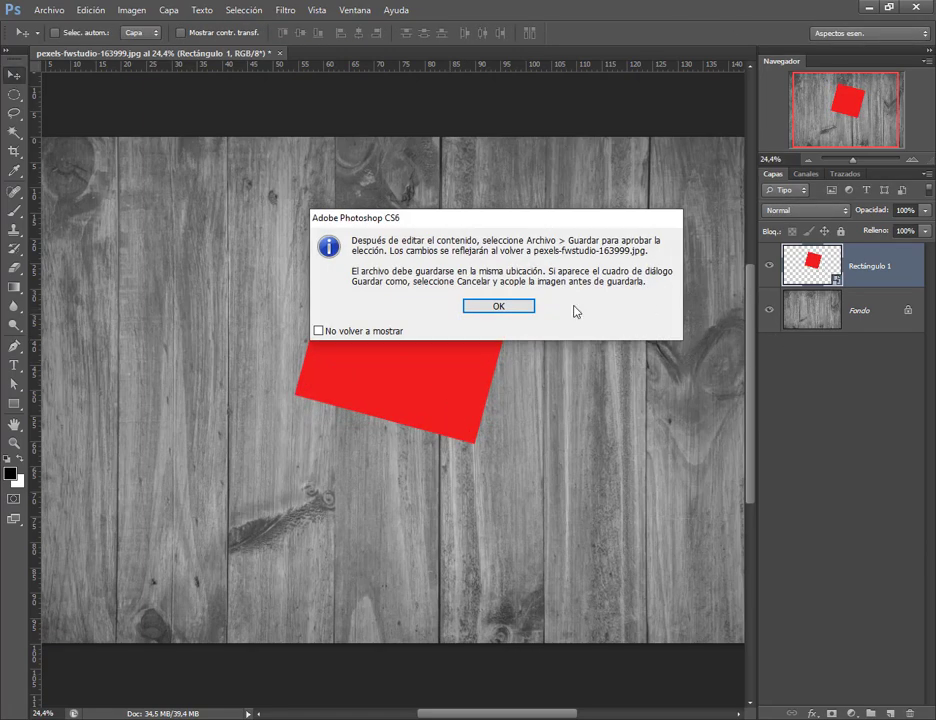
pyautogui.click(520, 309)
pyautogui.click(518, 355)
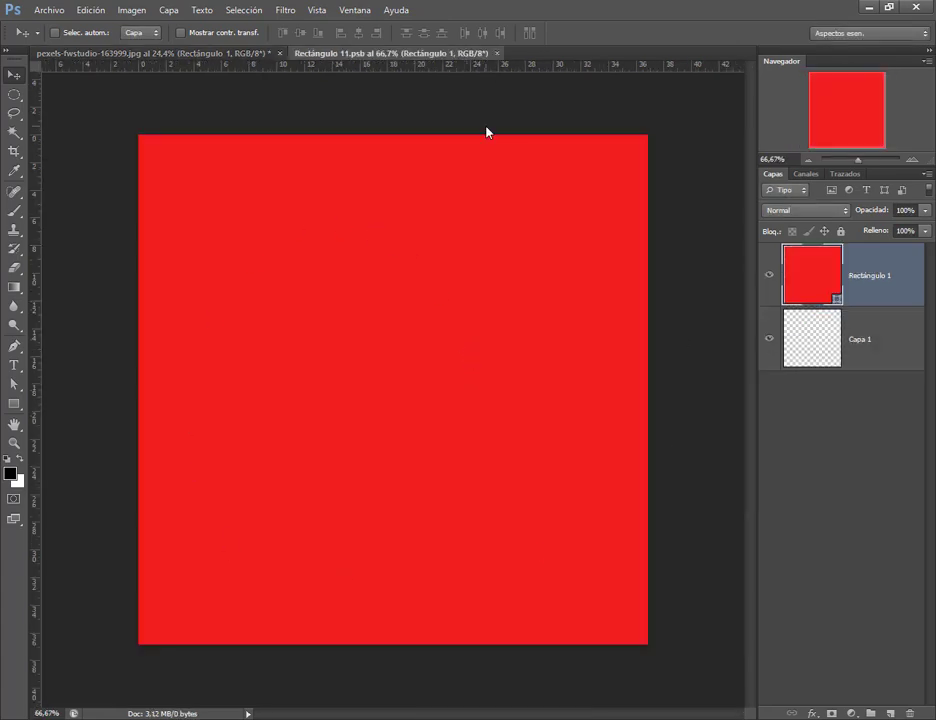
pyautogui.click(497, 53)
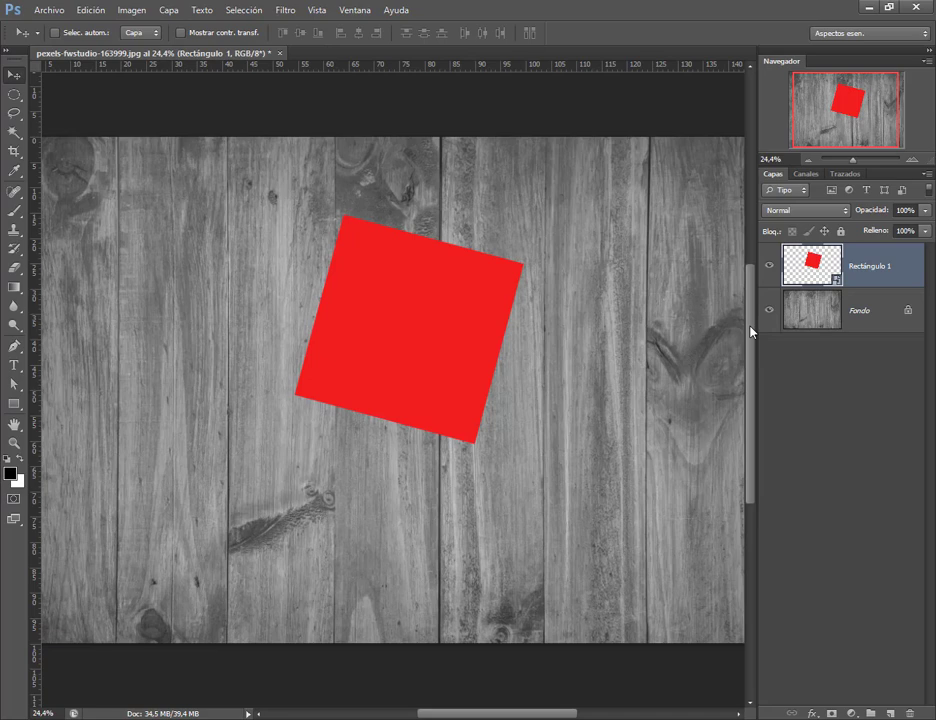
pyautogui.moveTo(872, 276); pyautogui.dragTo(910, 714)
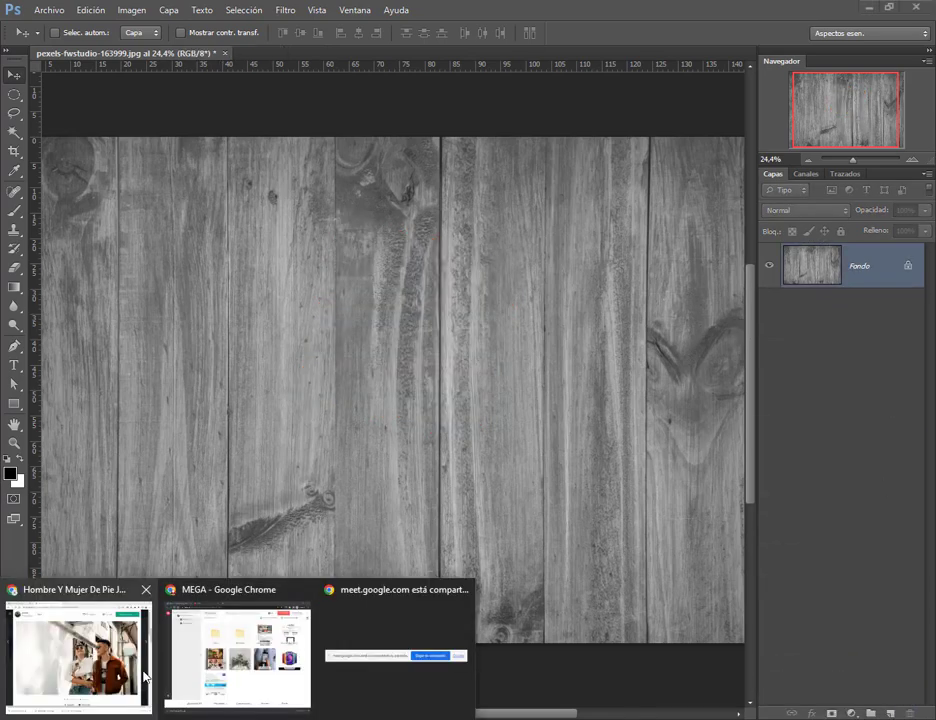
pyautogui.click(84, 668)
pyautogui.click(60, 12)
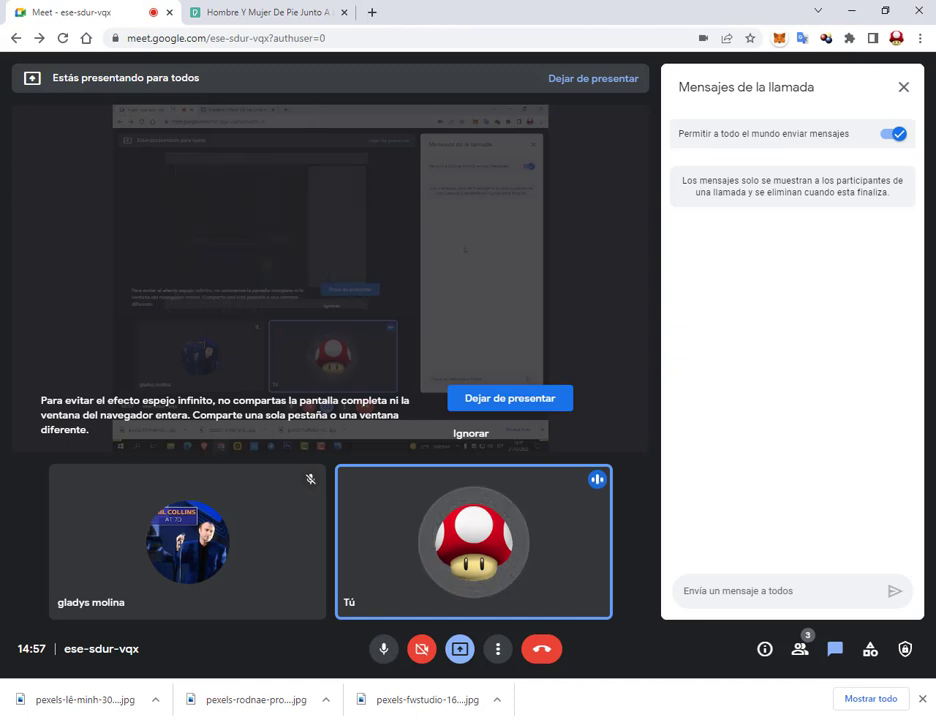
pyautogui.click(922, 699)
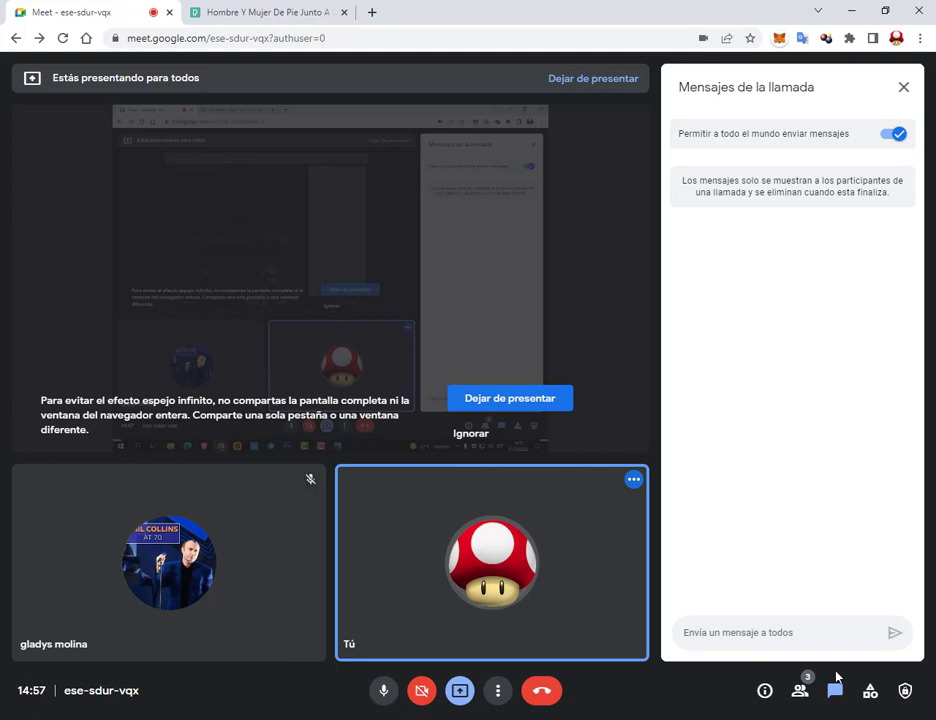
pyautogui.moveTo(434, 645)
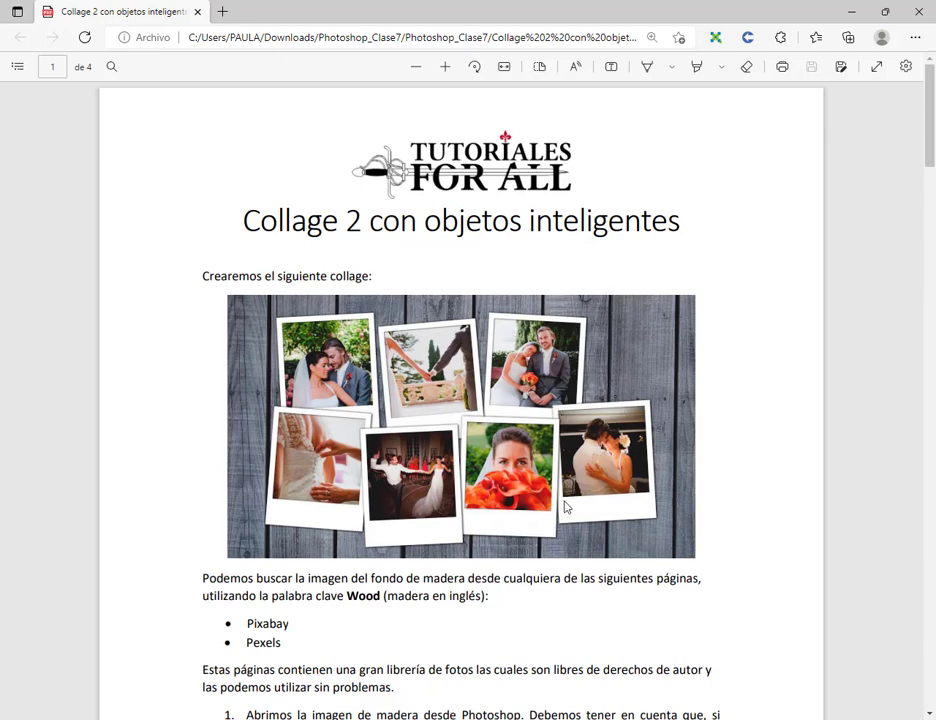
pyautogui.click(863, 12)
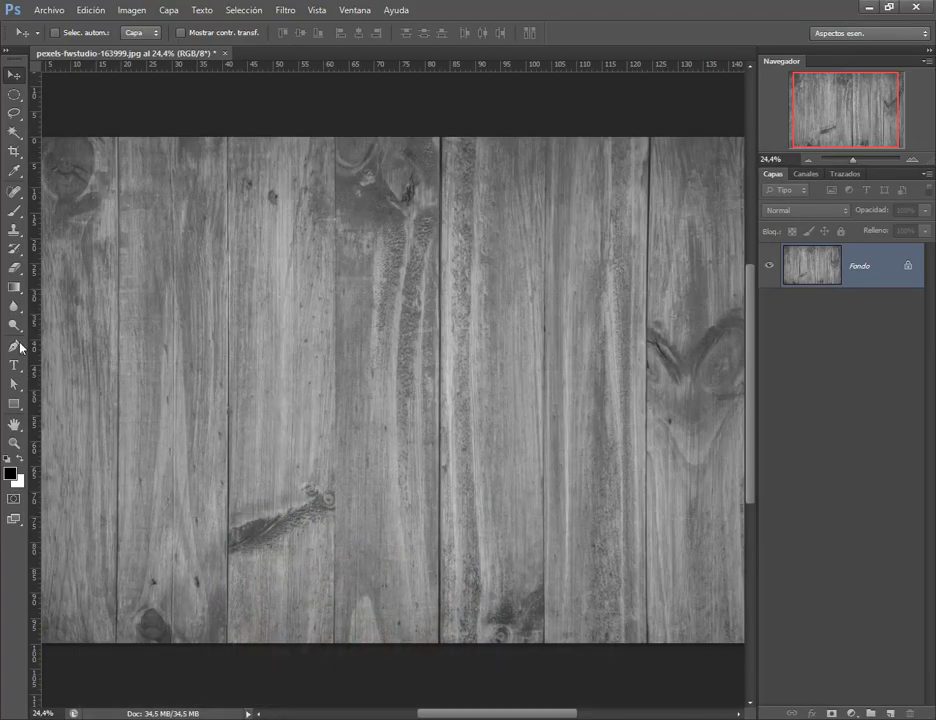
# Step: Draw a square in the middle of the wood and move it up-left
pyautogui.click(14, 403)
pyautogui.moveTo(300, 278); pyautogui.dragTo(485, 453)
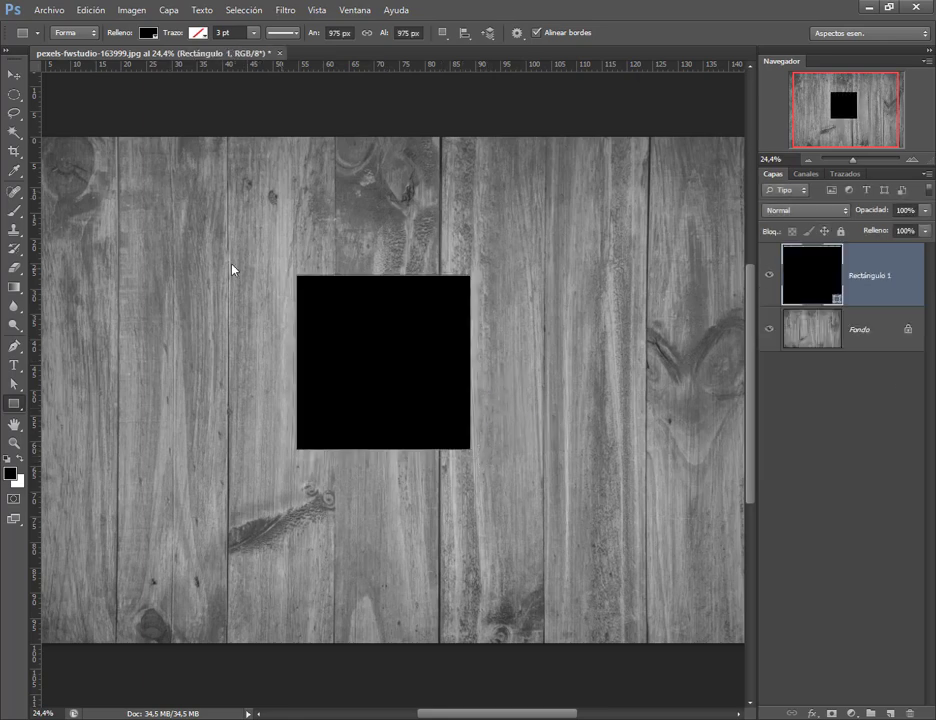
pyautogui.click(14, 75)
pyautogui.moveTo(399, 347); pyautogui.dragTo(344, 350)
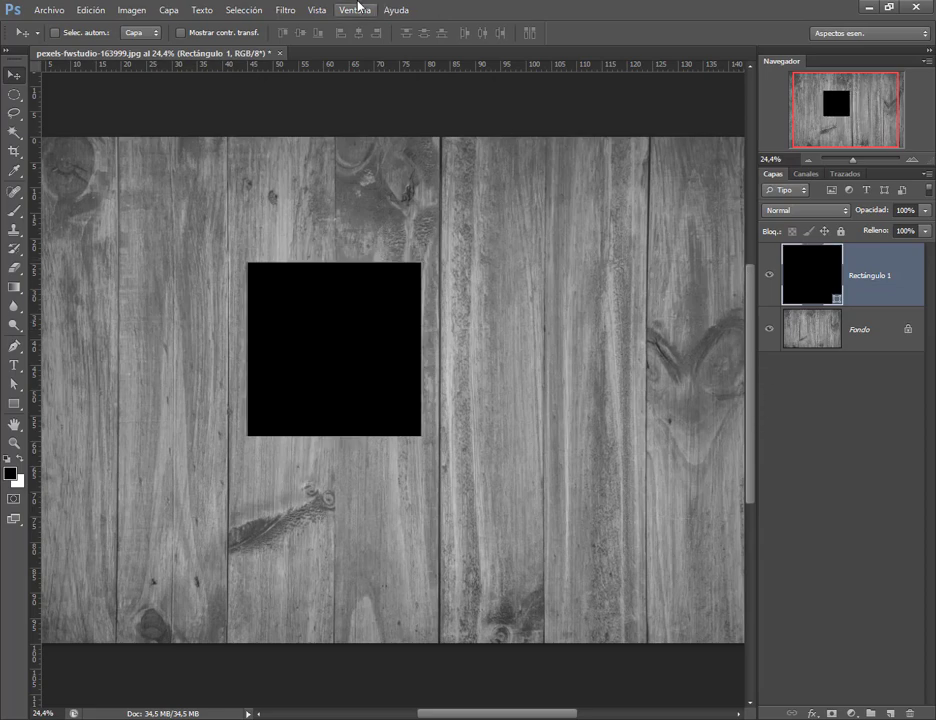
# Step: Duplicate the square layer as Rectángulo 1 copia
pyautogui.click(170, 12)
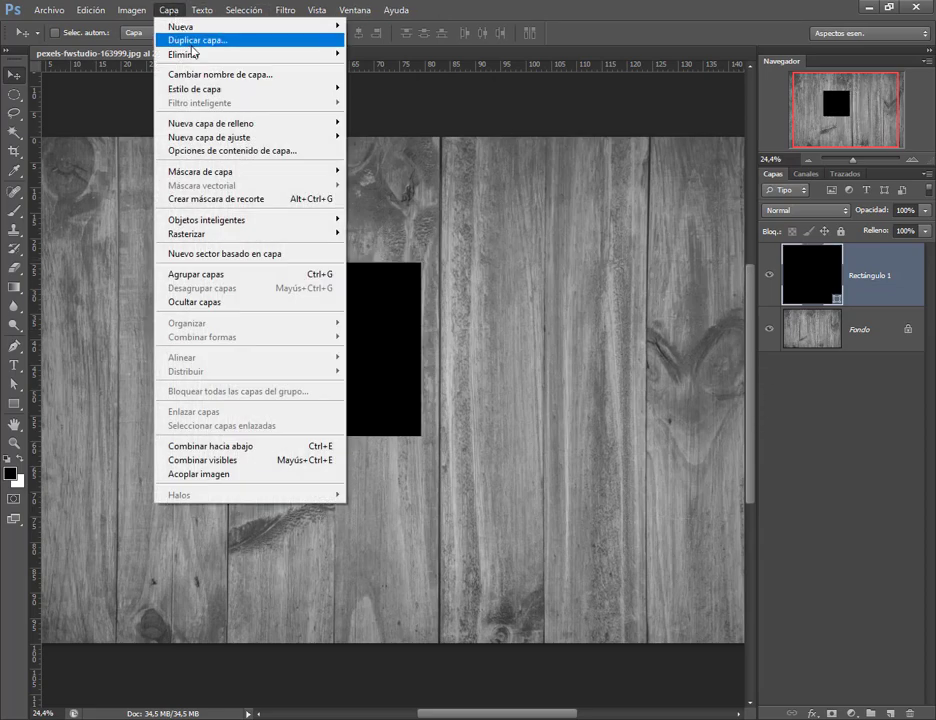
pyautogui.click(195, 40)
pyautogui.click(590, 228)
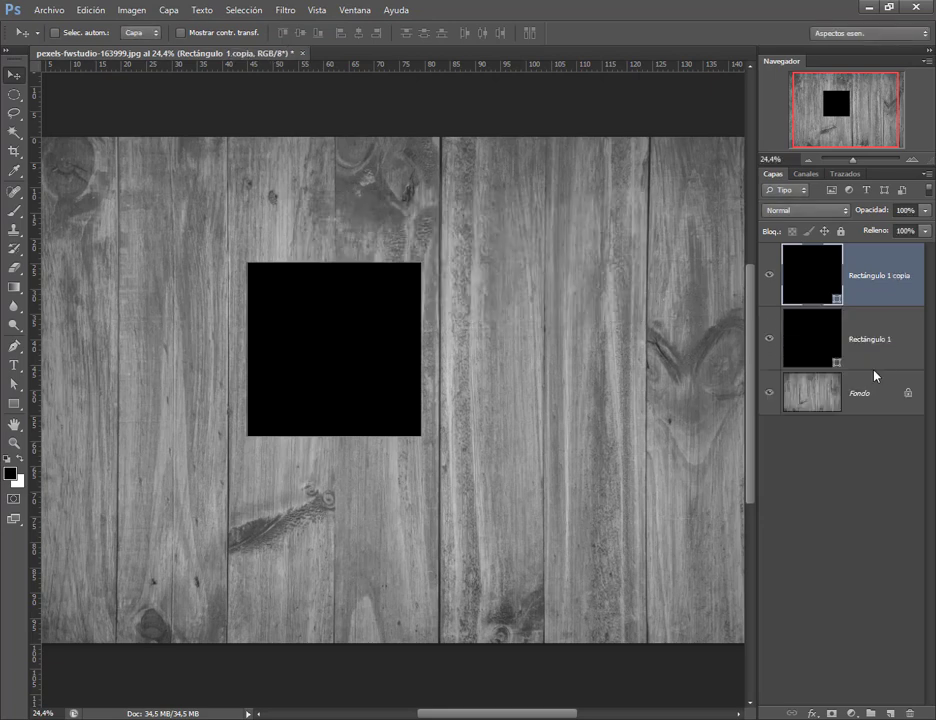
pyautogui.hotkey('ctrl', 'z')
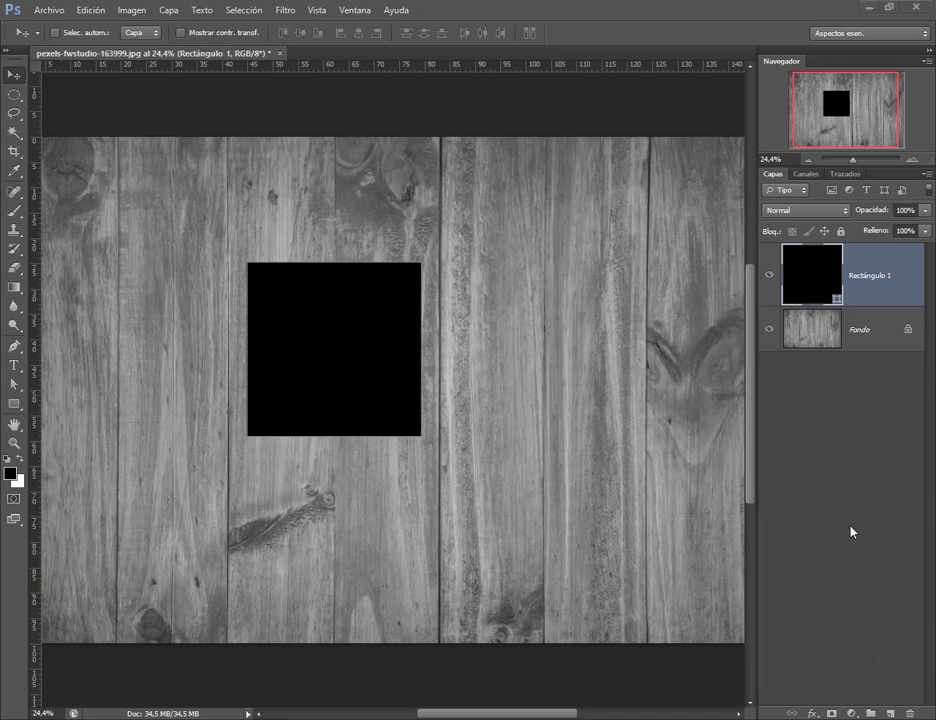
pyautogui.moveTo(831, 299); pyautogui.dragTo(890, 714)
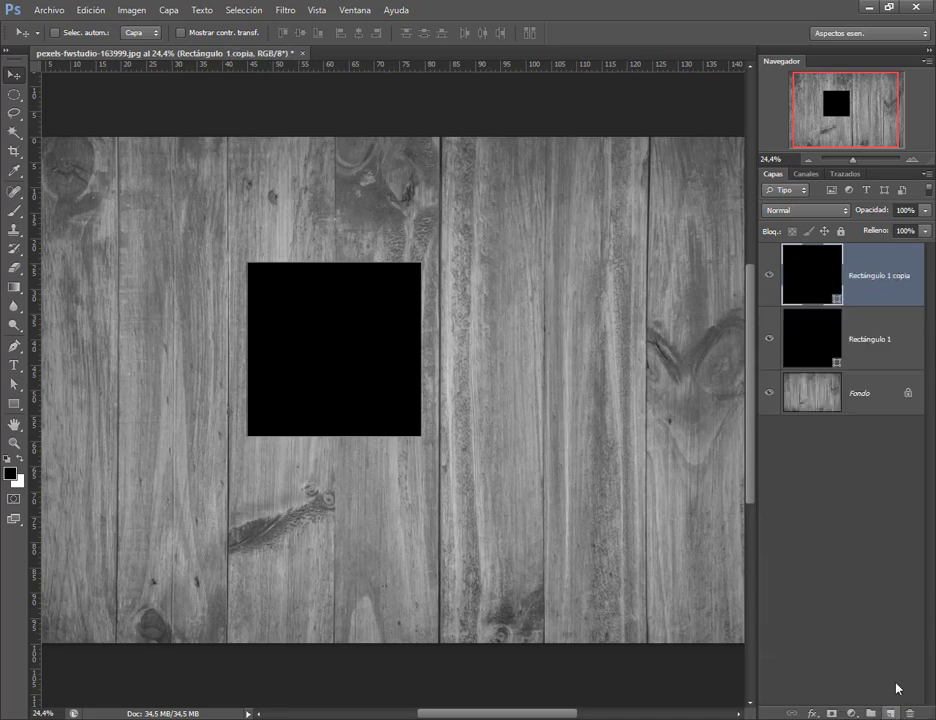
pyautogui.hotkey('ctrl', 'z')
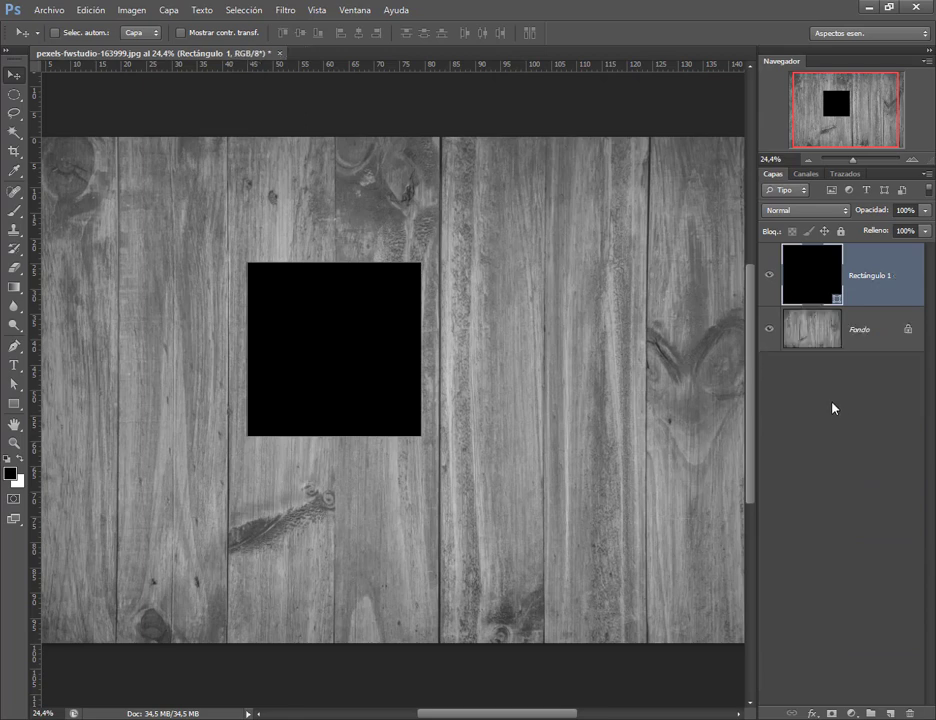
pyautogui.hotkey('ctrl', 'z')
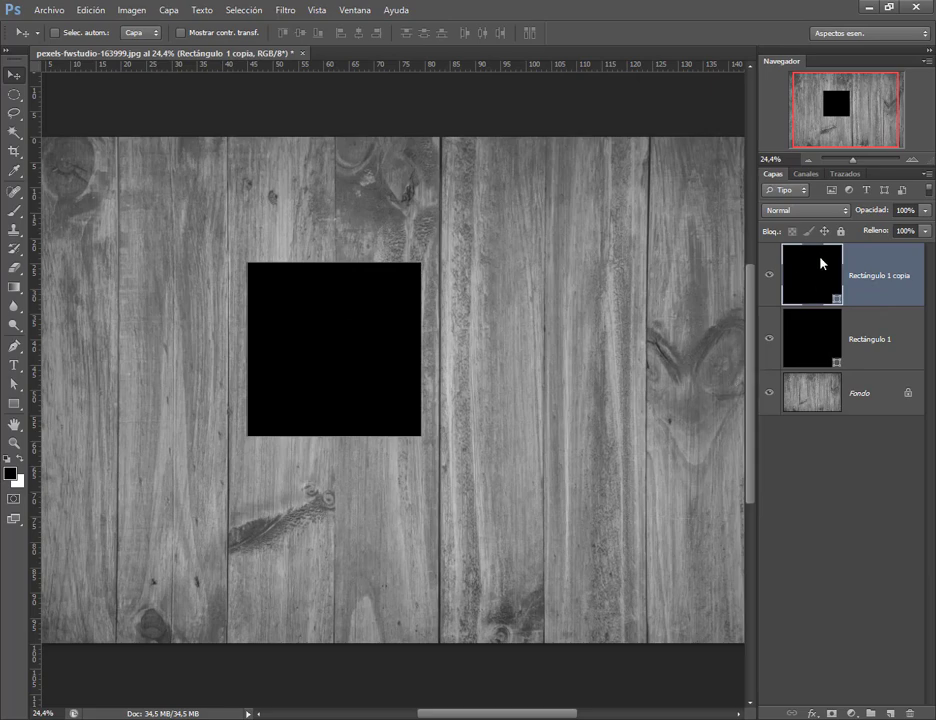
# Step: Fill Rectángulo 1 copia dark red (ac0303) and Rectángulo 1 white
pyautogui.press('i')
pyautogui.doubleClick(828, 284)
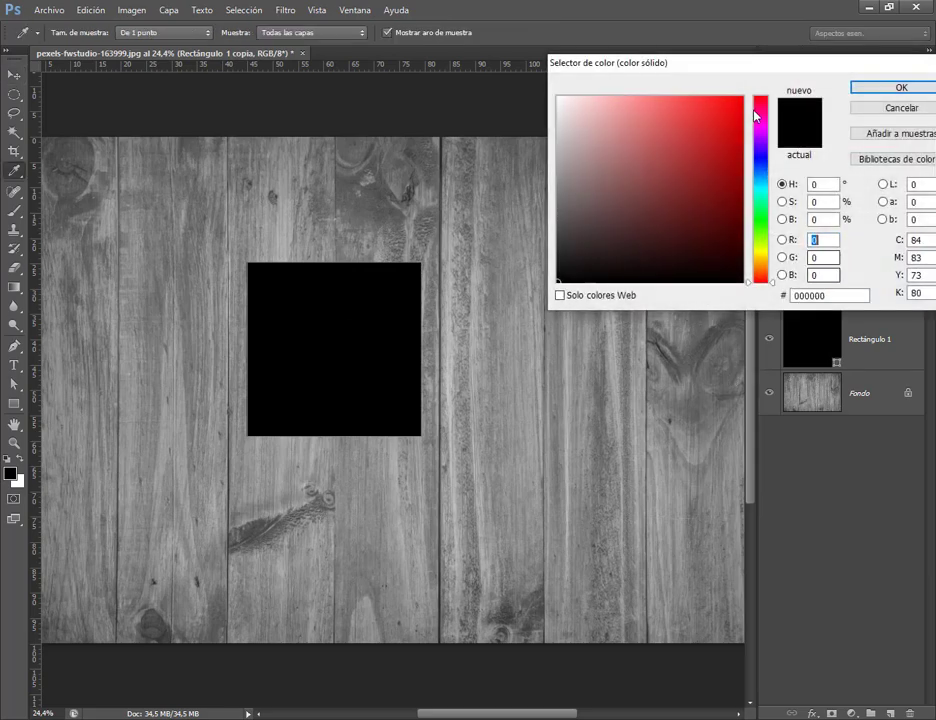
pyautogui.click(739, 157)
pyautogui.click(910, 92)
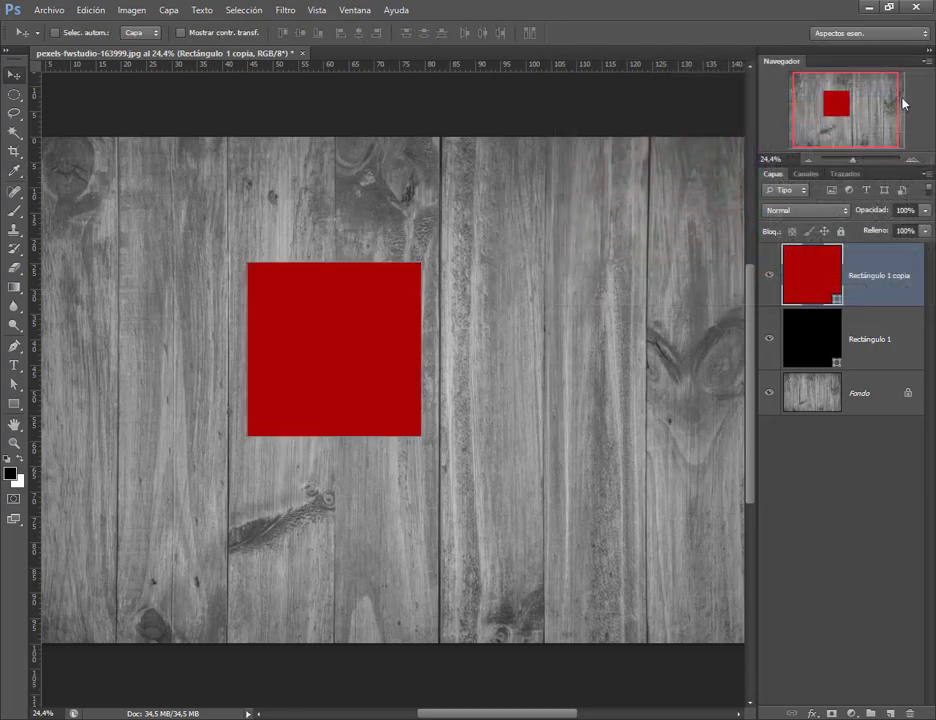
pyautogui.doubleClick(833, 336)
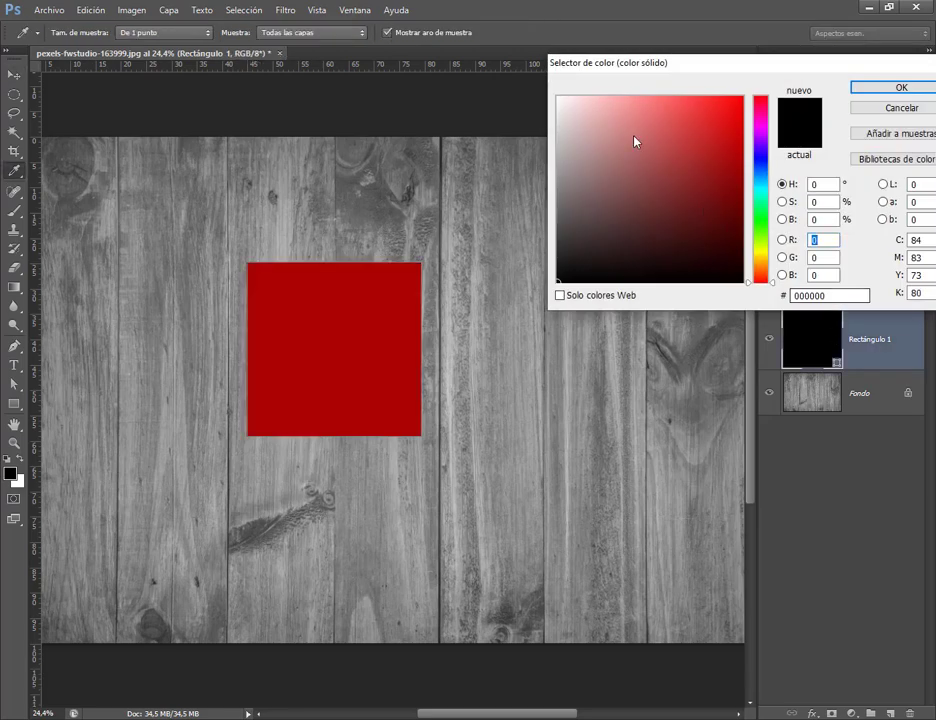
pyautogui.click(559, 97)
pyautogui.click(900, 88)
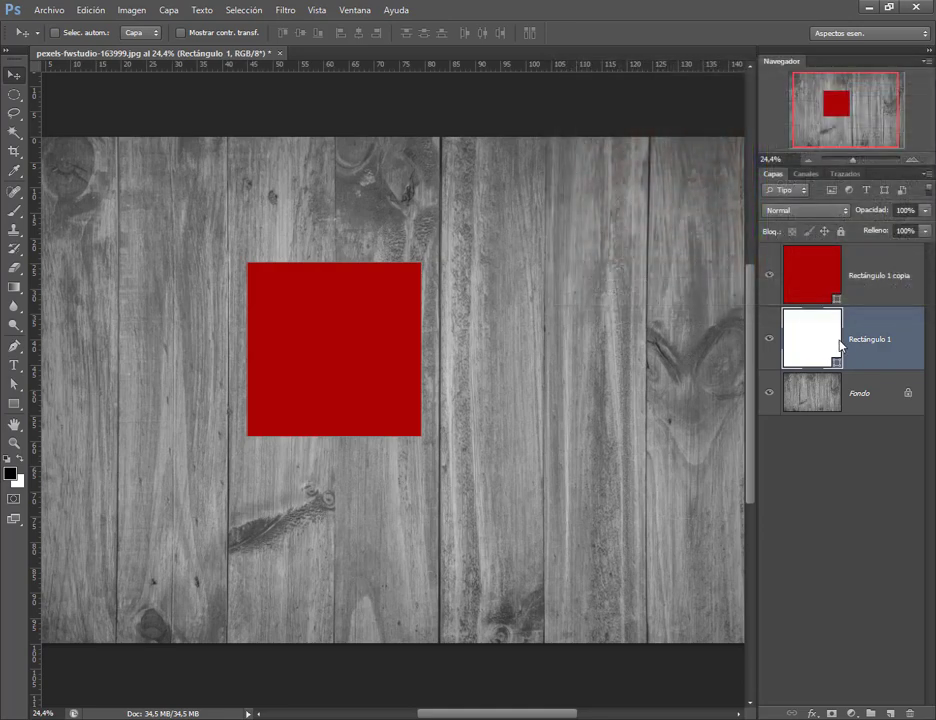
# Step: Try scaling the white rectangle around its centre, undoing and cancelling the attempts
pyautogui.click(101, 12)
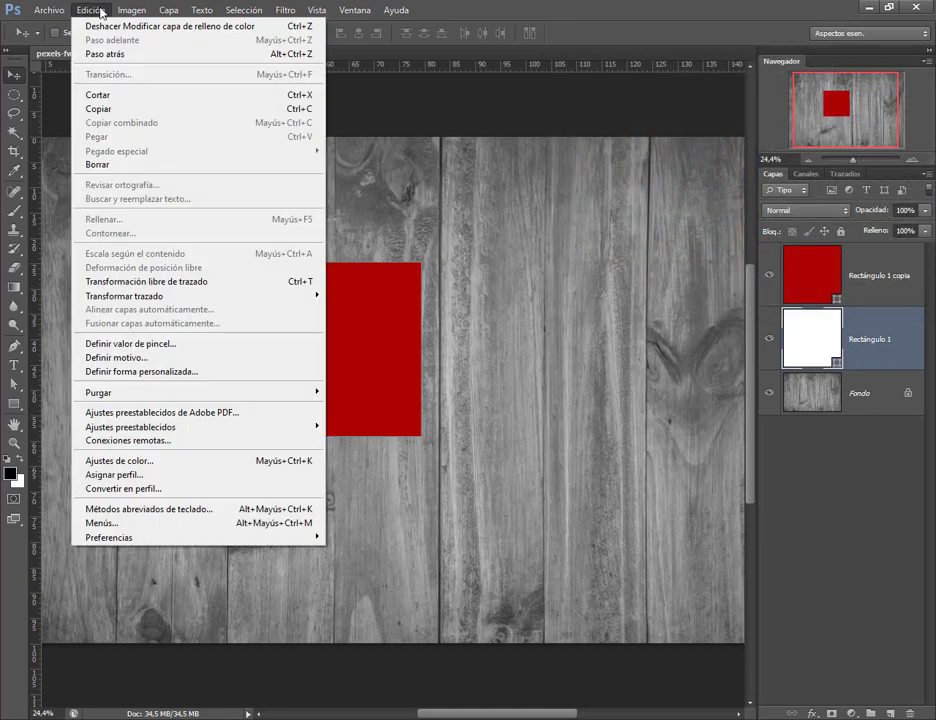
pyautogui.click(140, 283)
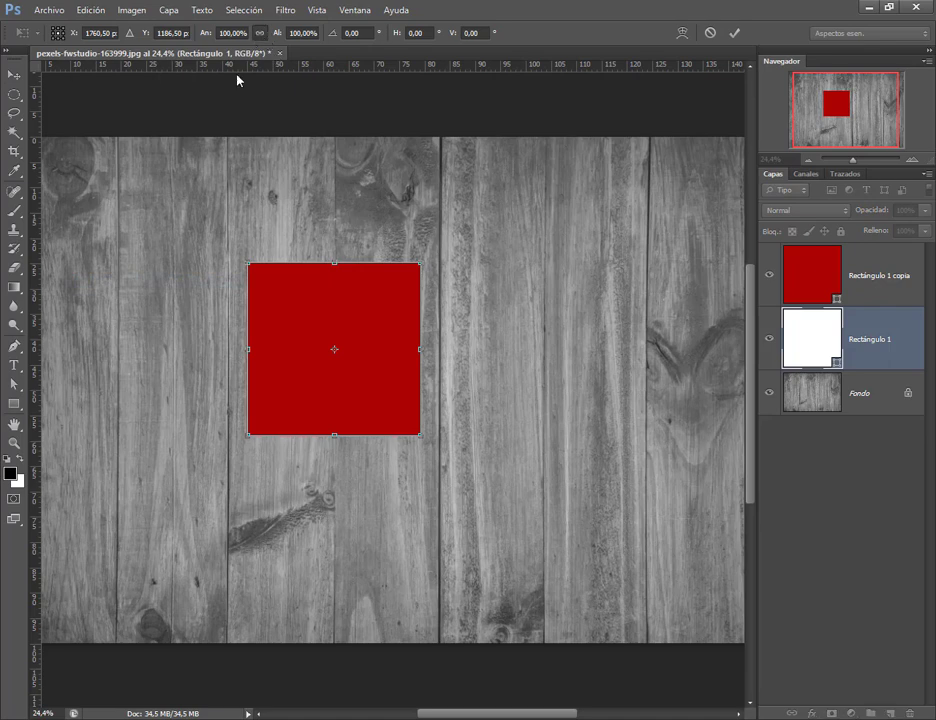
pyautogui.moveTo(420, 268)
pyautogui.mouseDown()
pyautogui.moveTo(443, 251)
pyautogui.moveTo(432, 266)
pyautogui.mouseUp()
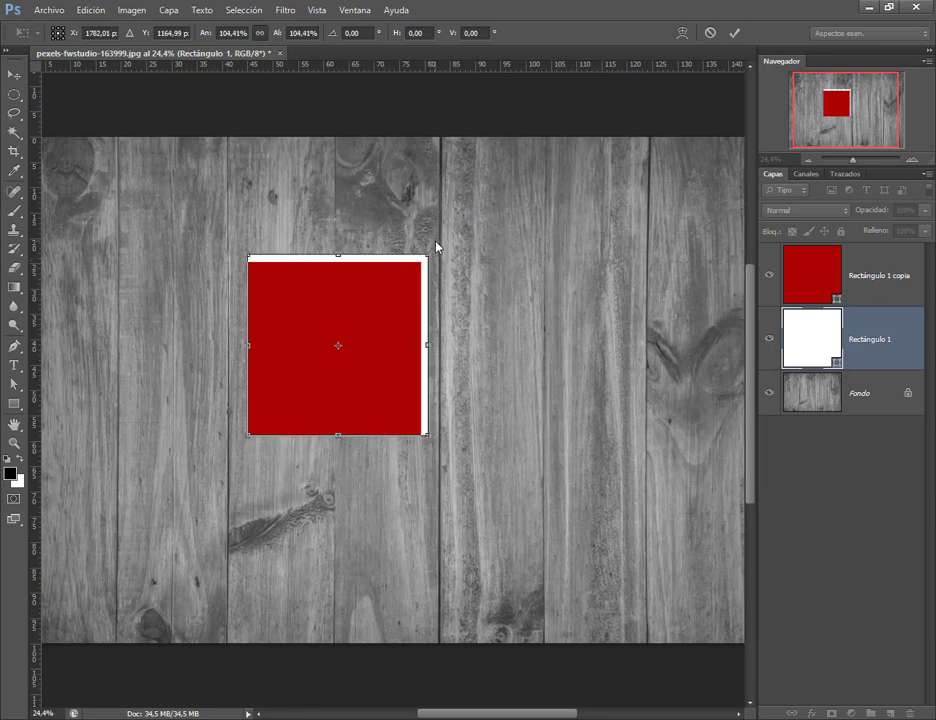
pyautogui.hotkey('ctrl', 'z')
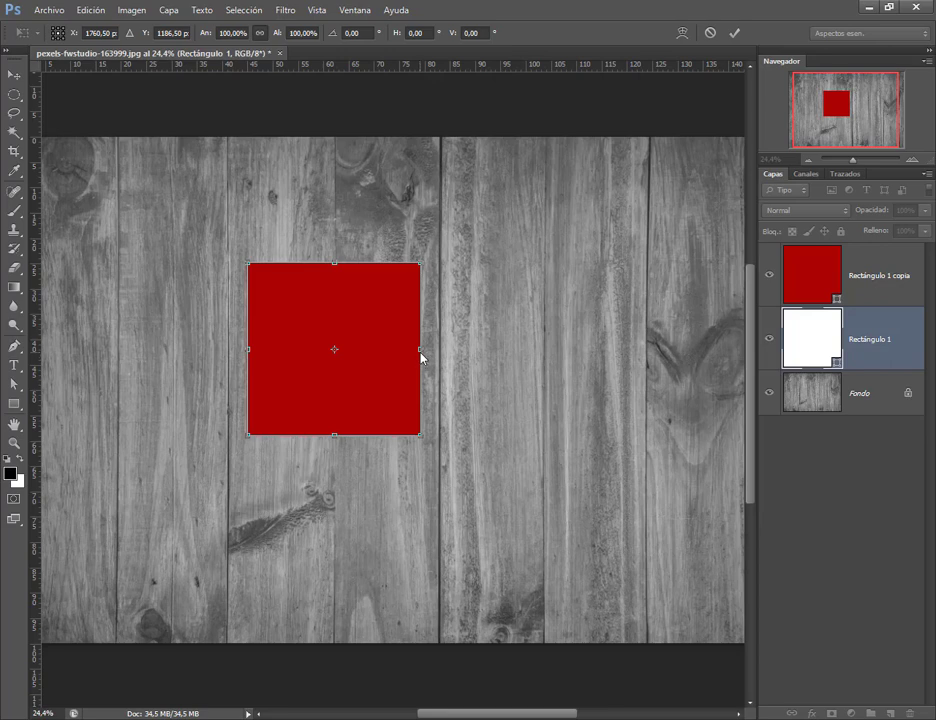
pyautogui.moveTo(420, 352); pyautogui.dragTo(437, 352)
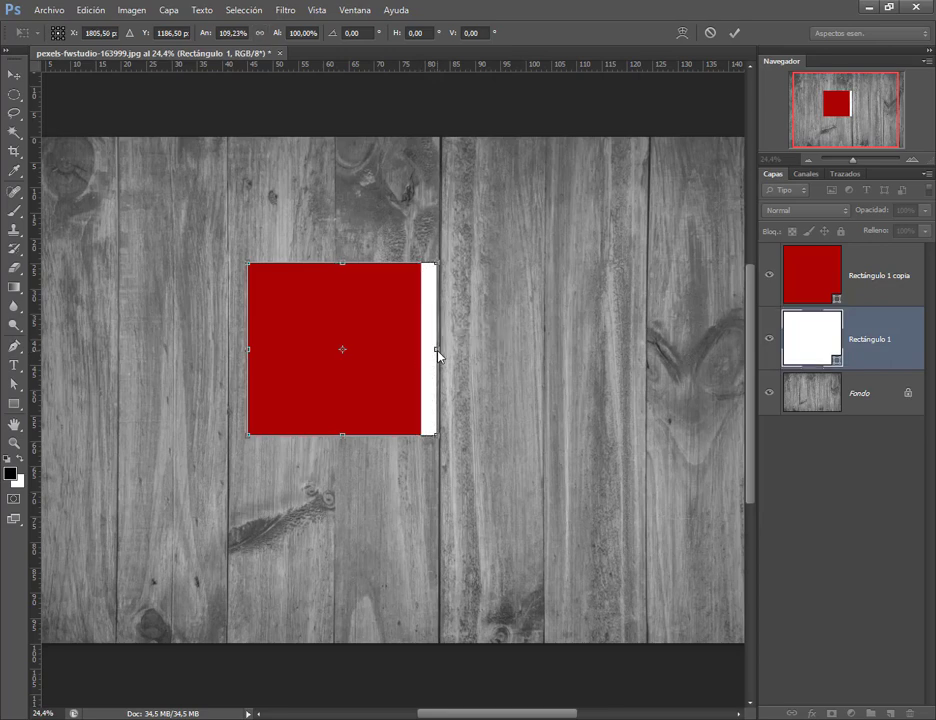
pyautogui.hotkey('ctrl', 'z')
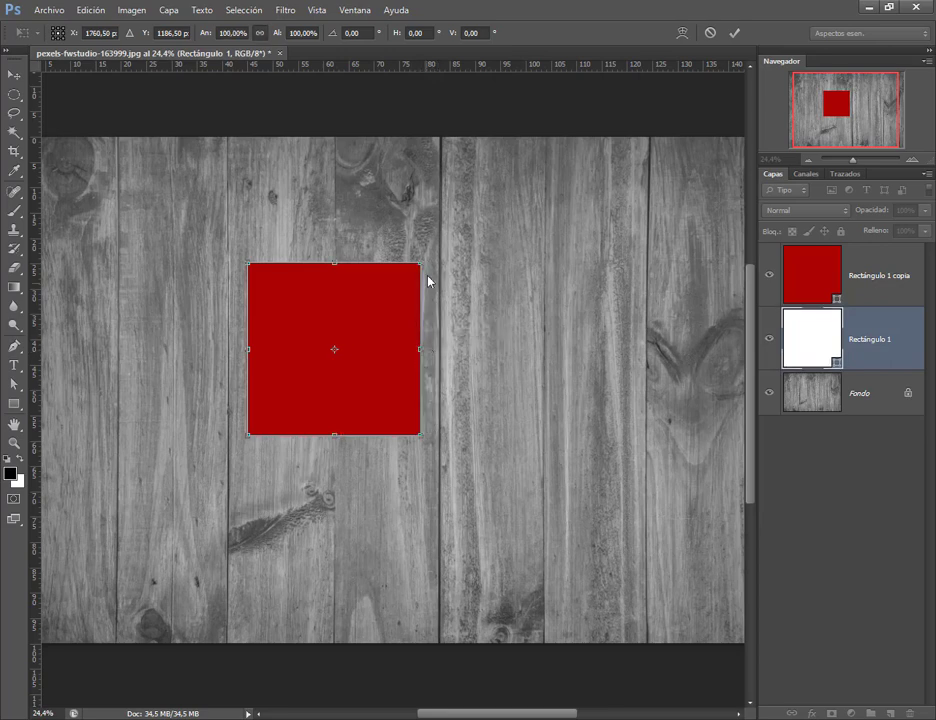
pyautogui.moveTo(422, 268)
pyautogui.mouseDown()
pyautogui.moveTo(438, 252)
pyautogui.moveTo(421, 267)
pyautogui.moveTo(431, 261)
pyautogui.mouseUp()
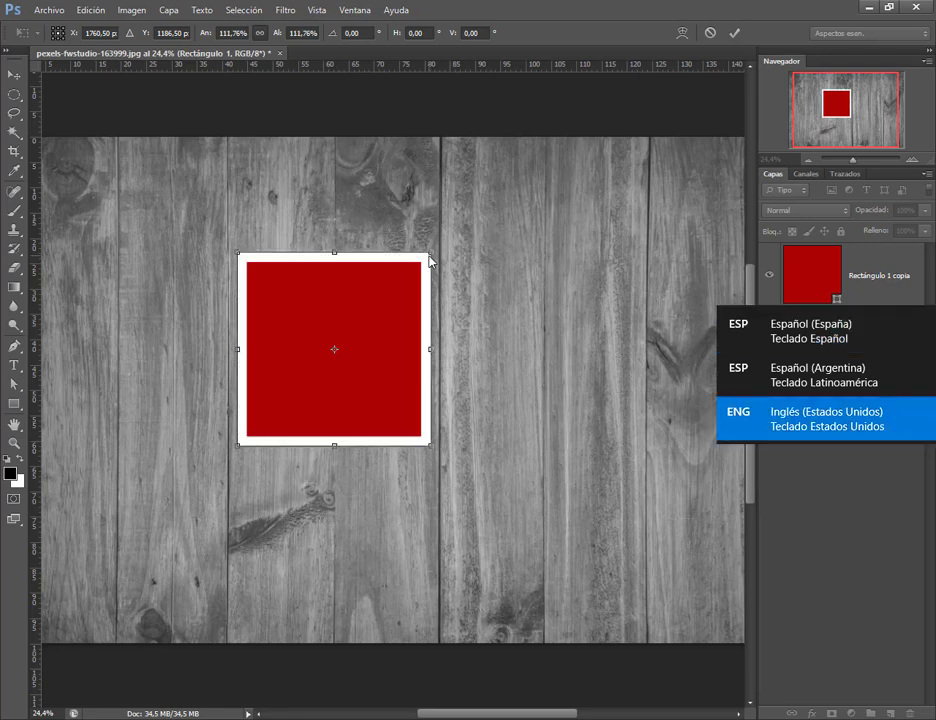
pyautogui.click(770, 412)
pyautogui.press('super+space')
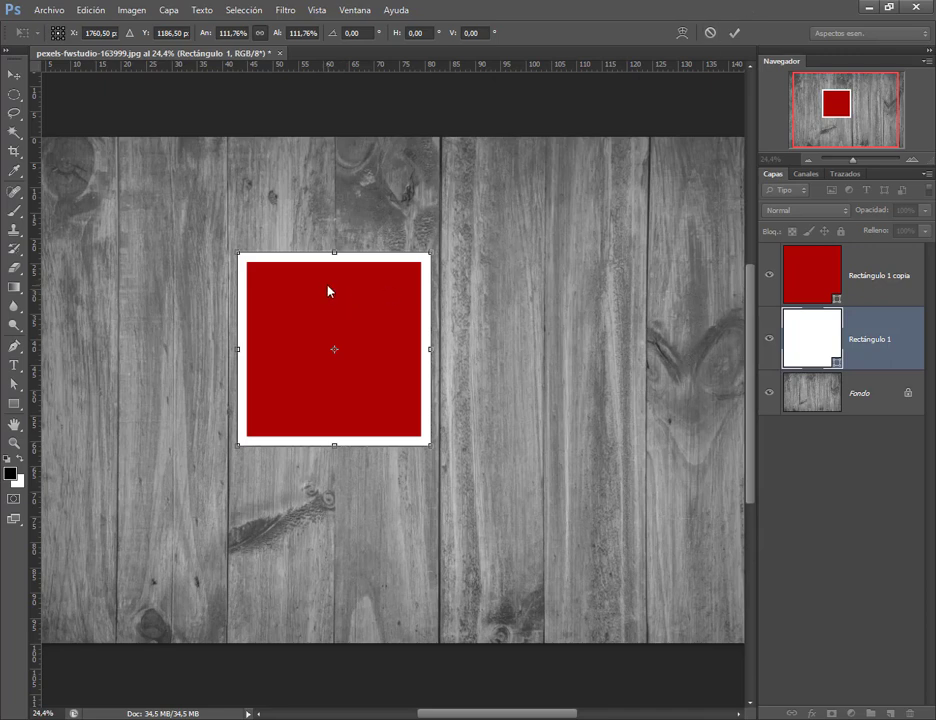
pyautogui.press('Escape')
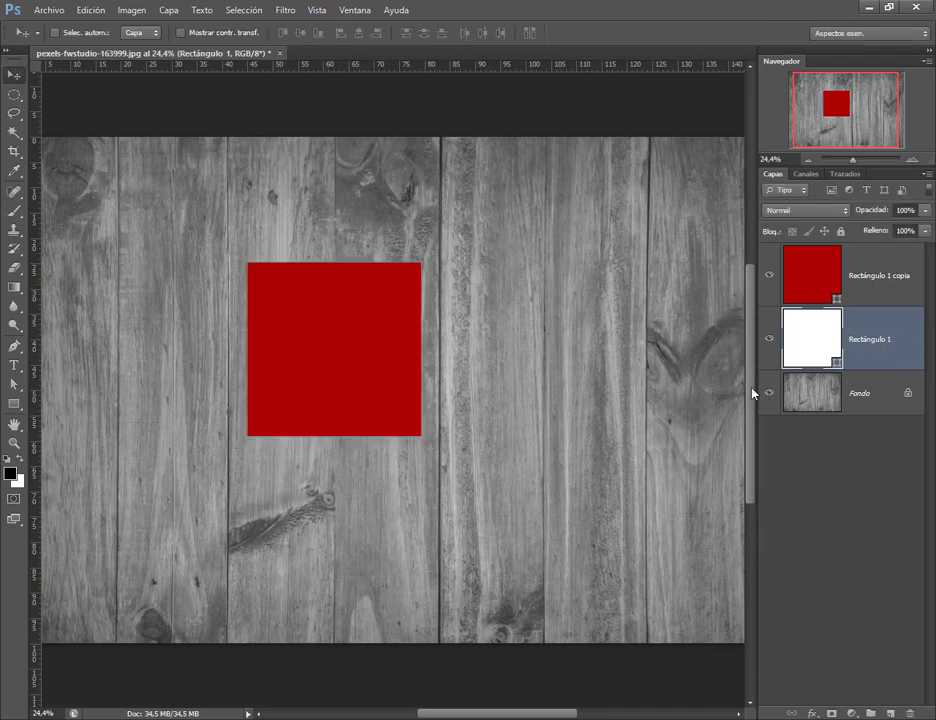
# Step: Grow the white rectangle into a thin border with a deeper bottom margin
pyautogui.hotkey('ctrl', 't')
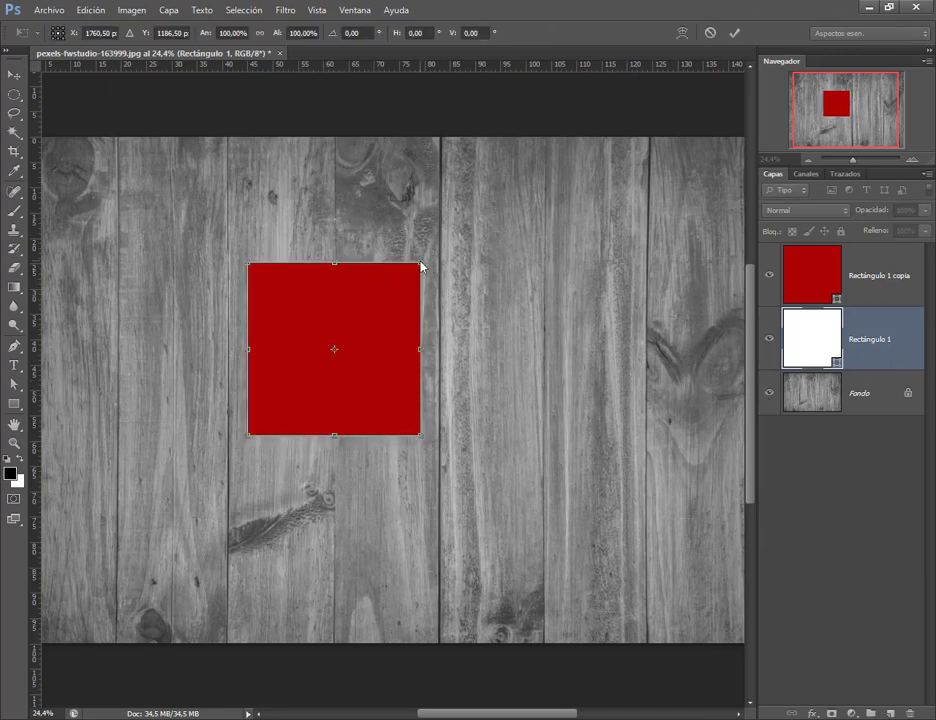
pyautogui.moveTo(421, 266)
pyautogui.mouseDown()
pyautogui.moveTo(435, 261)
pyautogui.moveTo(439, 244)
pyautogui.moveTo(419, 274)
pyautogui.mouseUp()
pyautogui.press('Return')
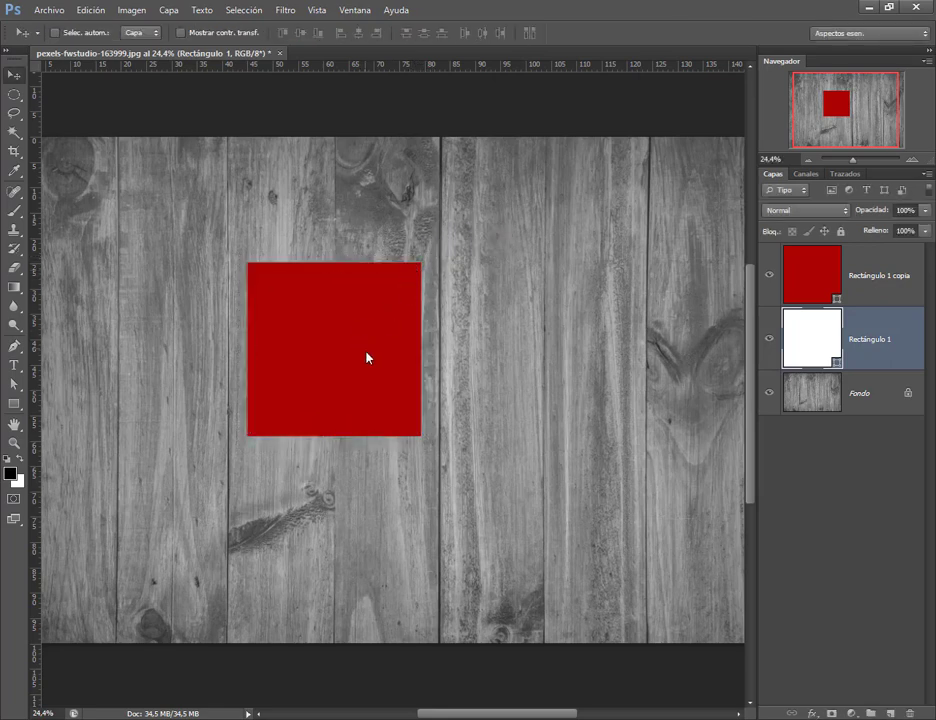
pyautogui.hotkey('ctrl', 't')
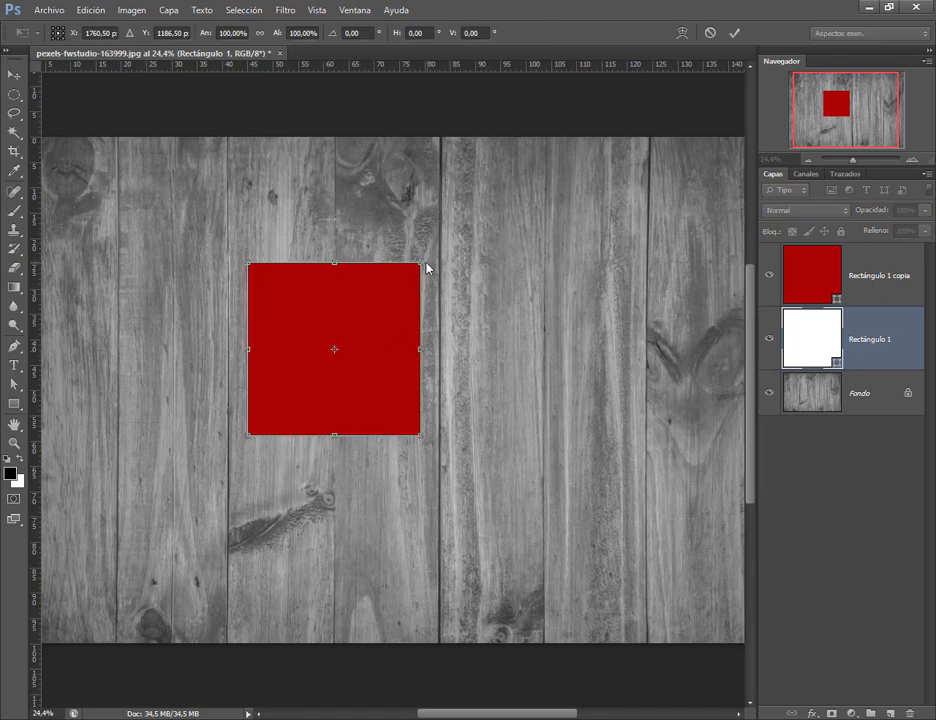
pyautogui.moveTo(422, 267); pyautogui.dragTo(435, 262)
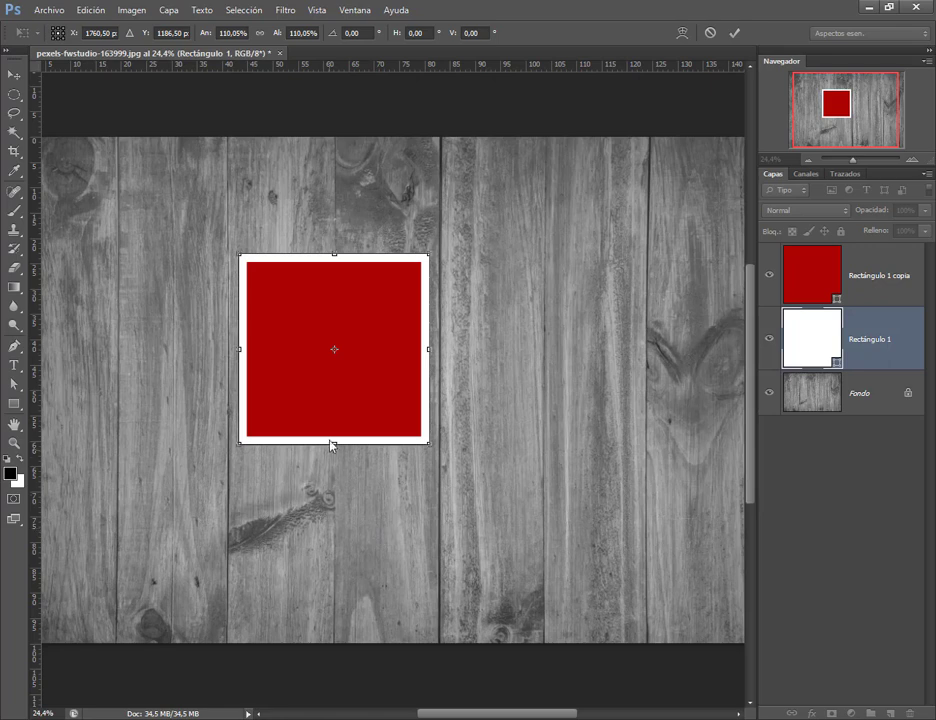
pyautogui.moveTo(334, 446); pyautogui.dragTo(335, 494)
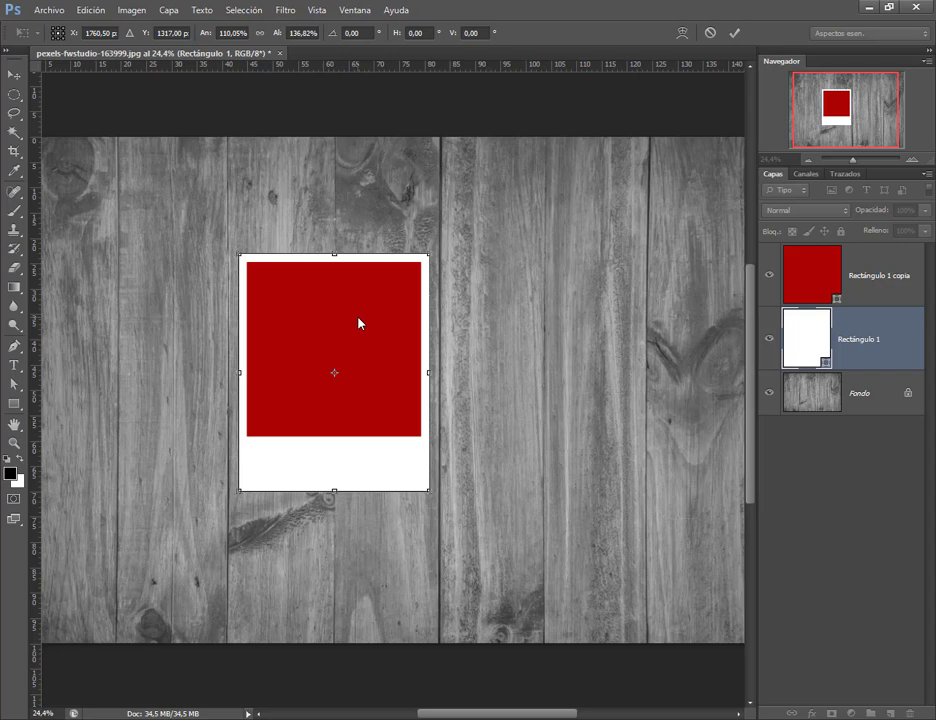
pyautogui.press('Return')
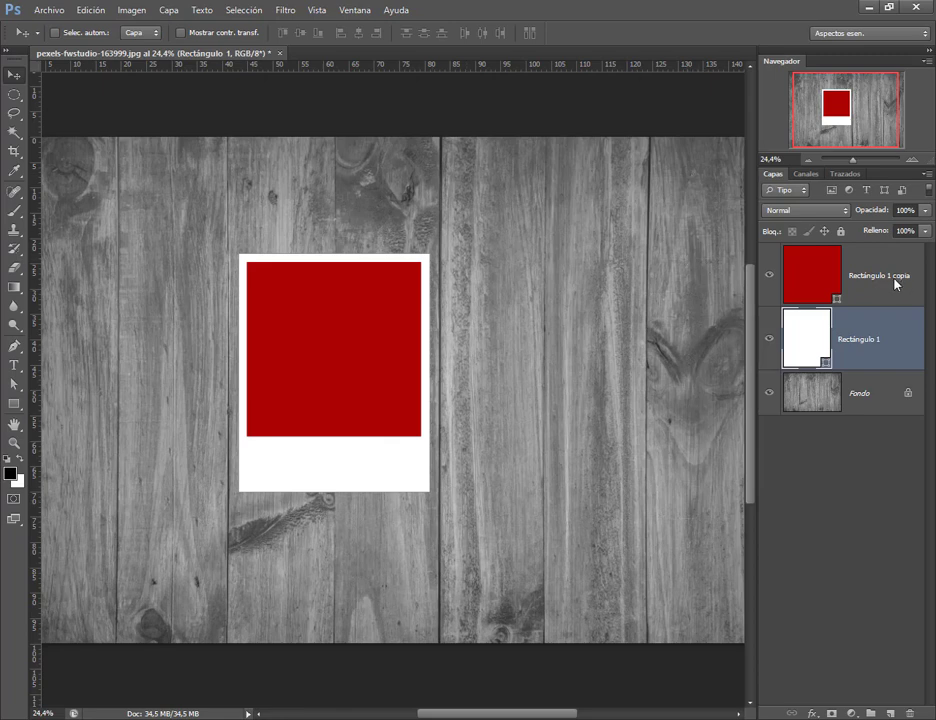
# Step: Set the Layers panel thumbnails to small and select Rectángulo 1 copia
pyautogui.rightClick(876, 520)
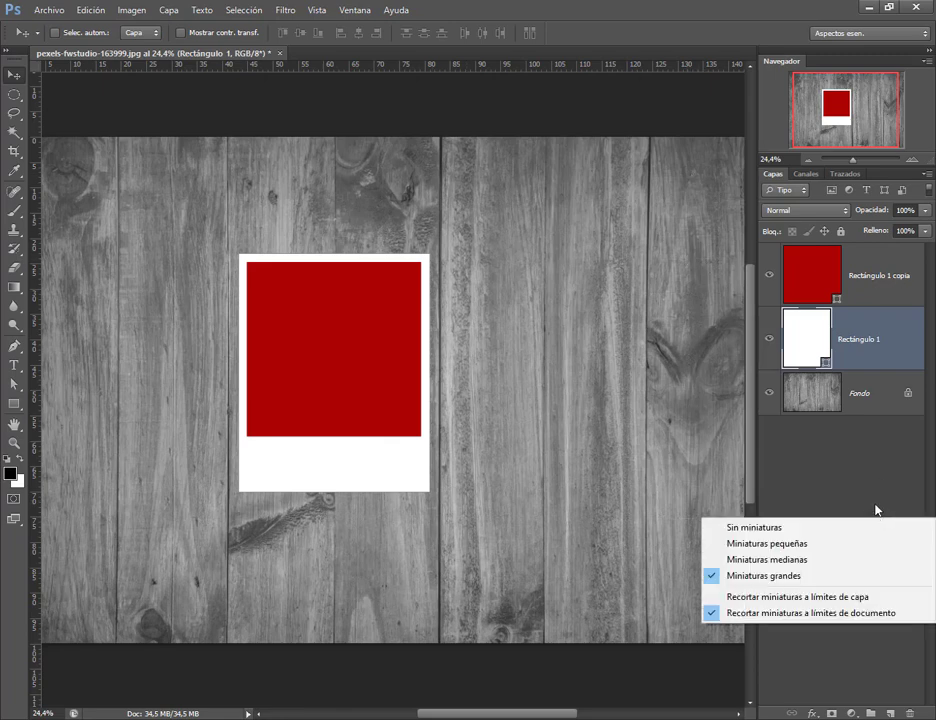
pyautogui.click(787, 545)
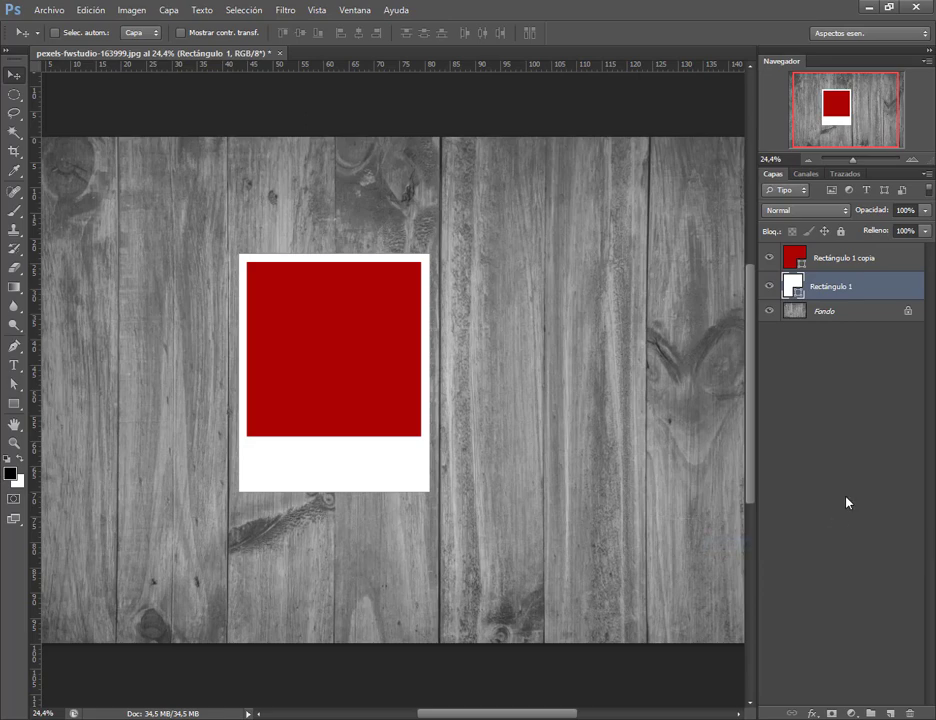
pyautogui.click(850, 263)
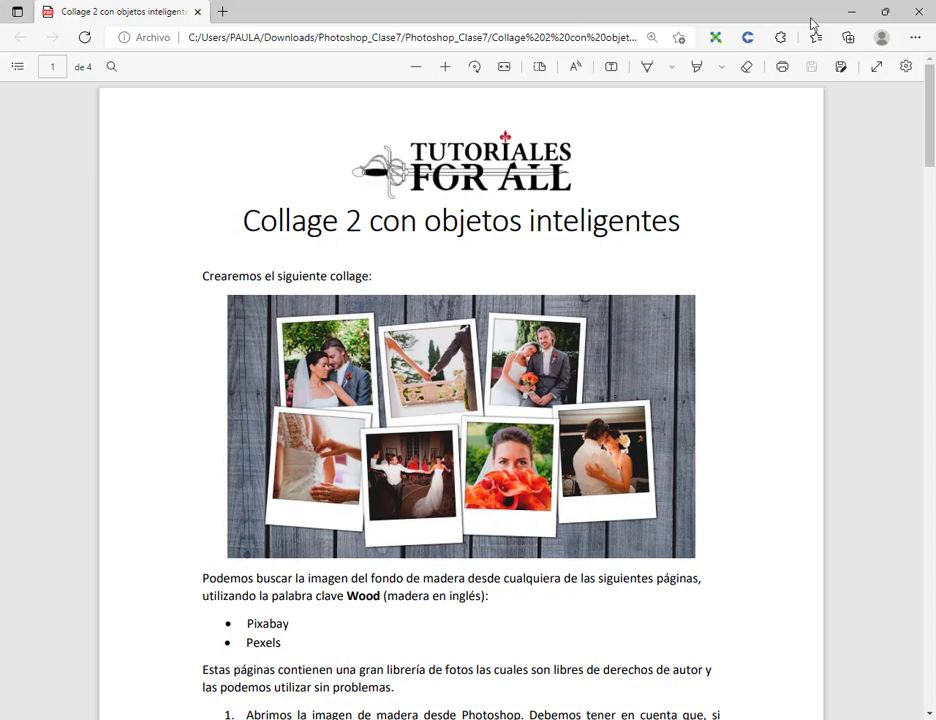
pyautogui.click(851, 11)
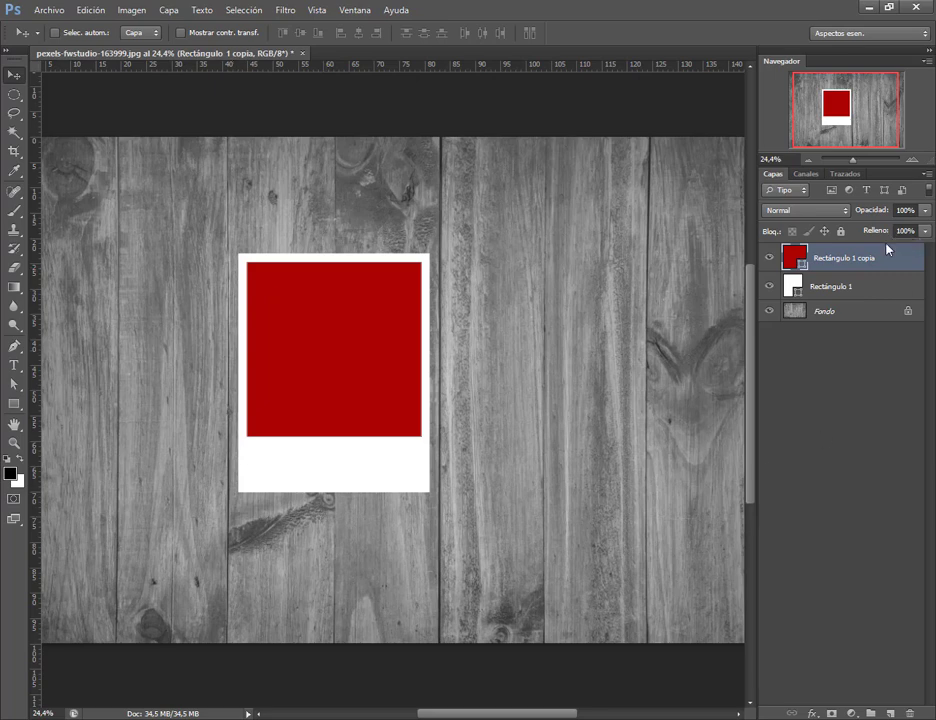
pyautogui.keyDown('shift'); pyautogui.click(845, 287); pyautogui.keyUp('shift')
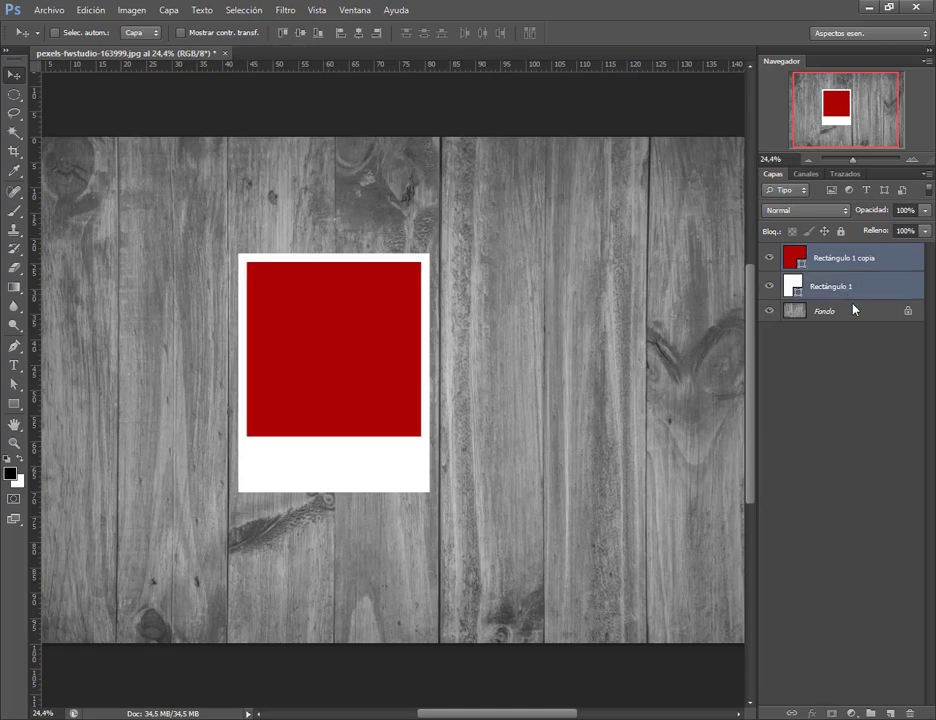
pyautogui.hotkey('ctrl', 'j')
pyautogui.hotkey('ctrl', 'j')
pyautogui.hotkey('ctrl', 'j')
pyautogui.hotkey('ctrl', 'j')
pyautogui.hotkey('ctrl', 'j')
pyautogui.hotkey('ctrl', 'j')
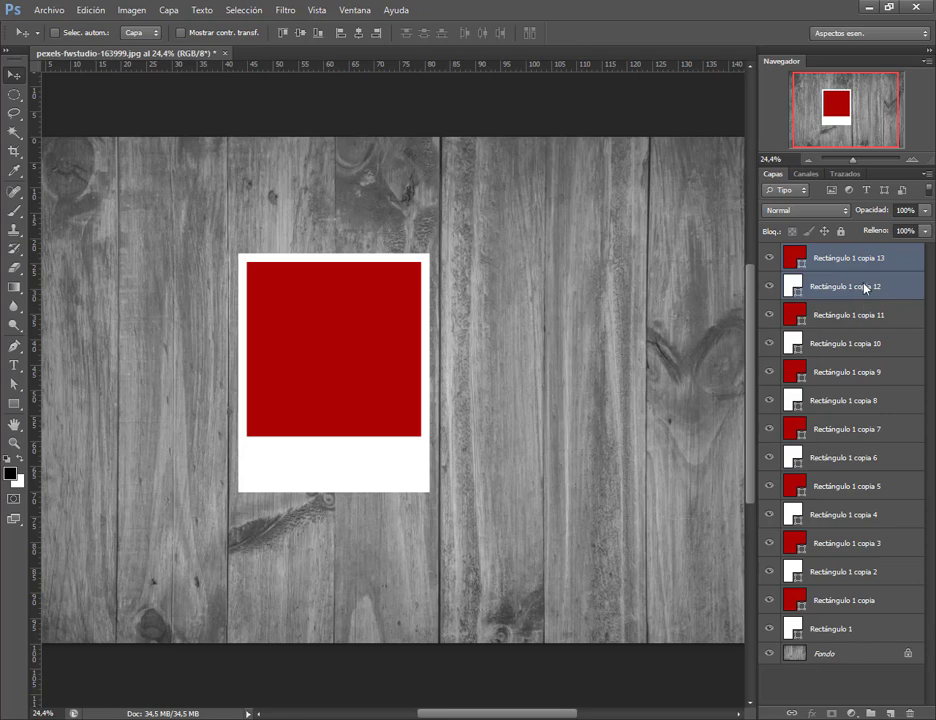
pyautogui.press('Delete')
pyautogui.press('Delete')
pyautogui.press('Delete')
pyautogui.press('Delete')
pyautogui.press('Delete')
pyautogui.press('Delete')
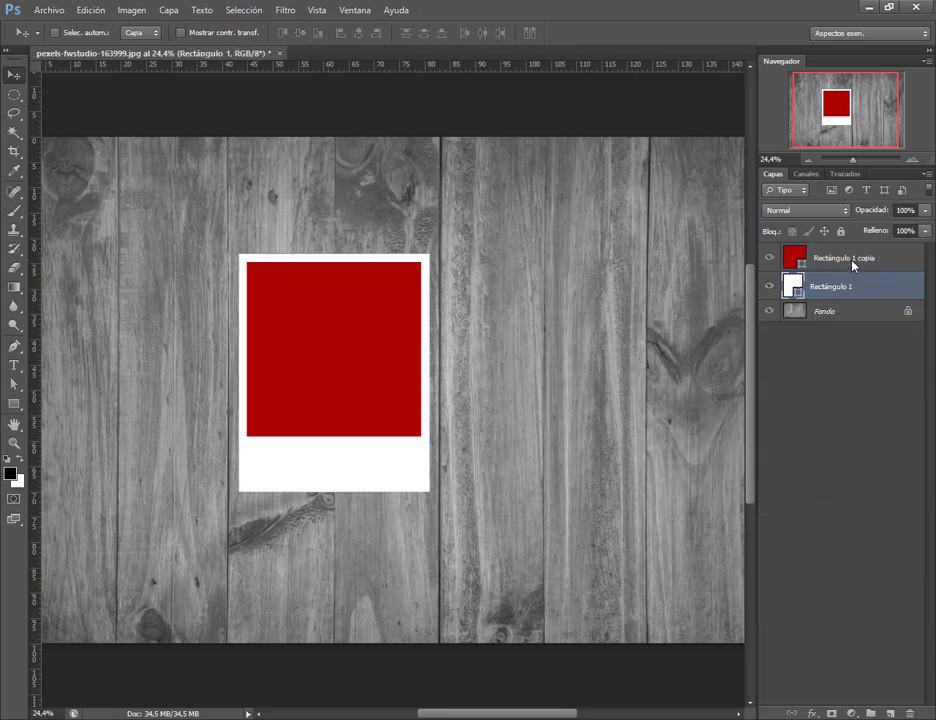
pyautogui.click(853, 263)
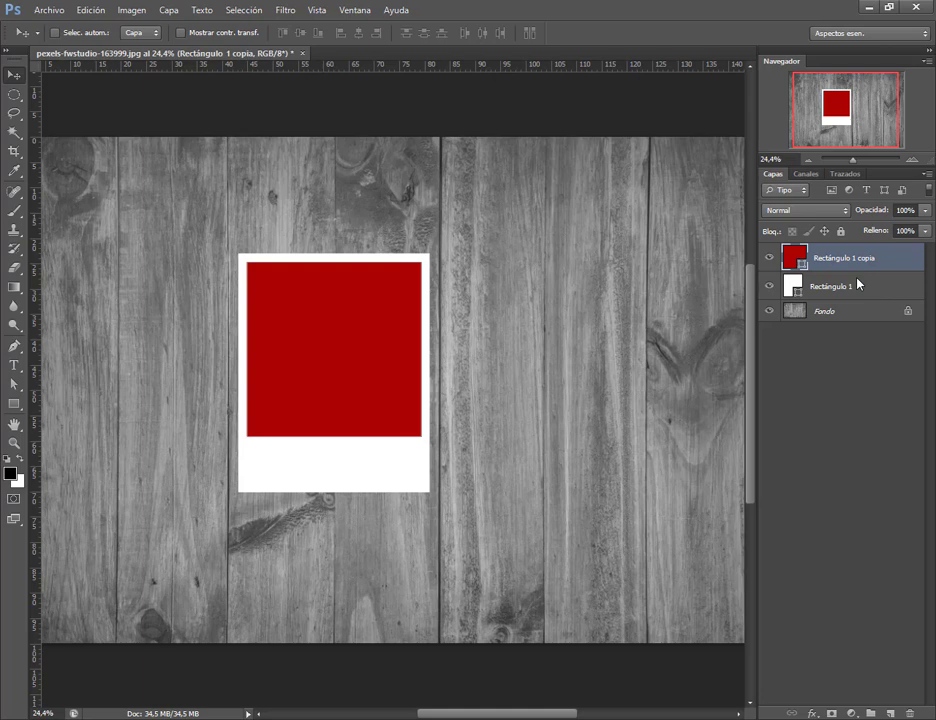
# Step: Create a group named 'Grupo 1 Arriba', expand it and select Rectángulo 1 copia
pyautogui.click(871, 712)
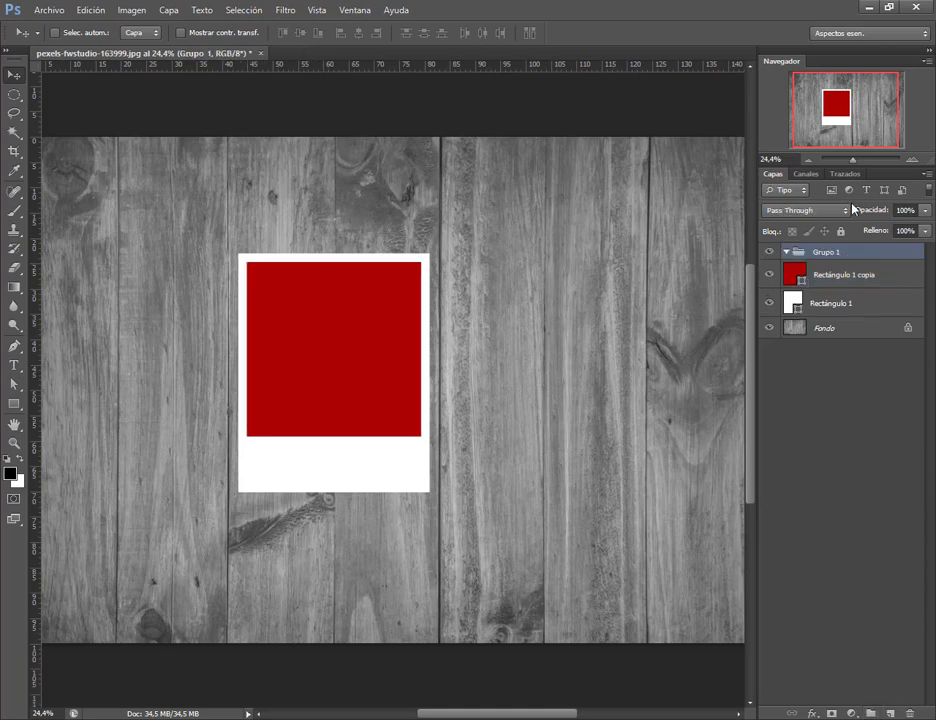
pyautogui.doubleClick(830, 258)
pyautogui.write('G')
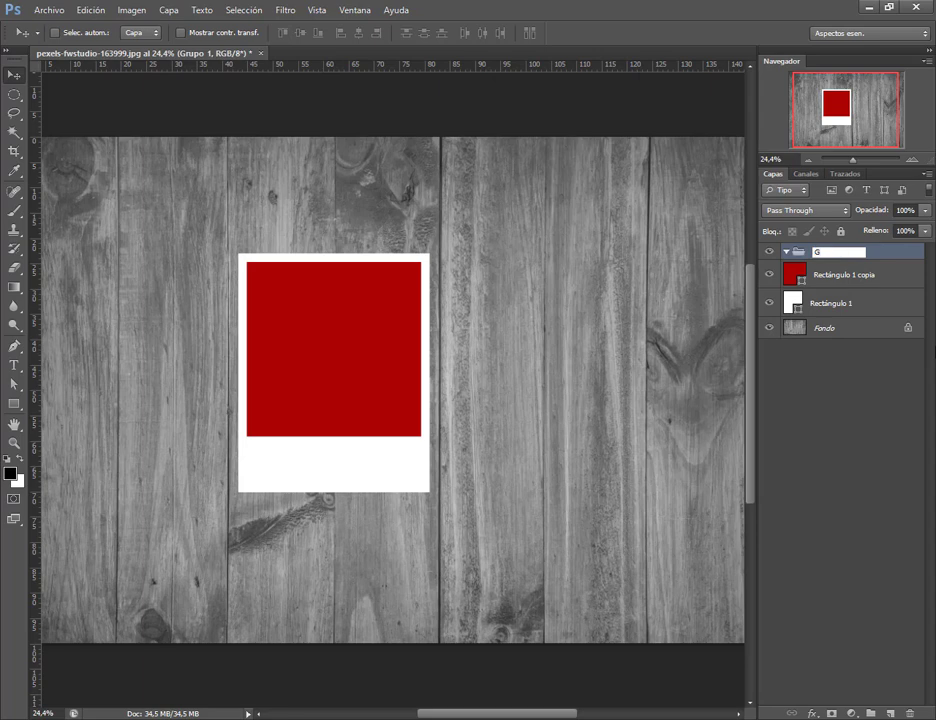
pyautogui.press('BackSpace')
pyautogui.write('Grupo 1 Arriba')
pyautogui.press('Return')
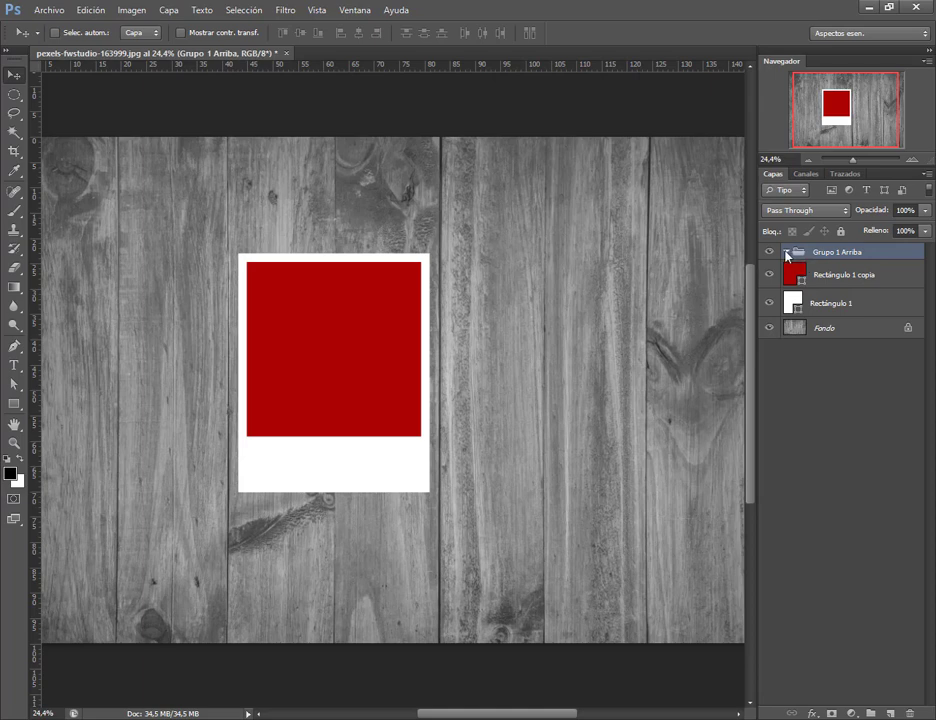
pyautogui.click(787, 253)
pyautogui.click(870, 282)
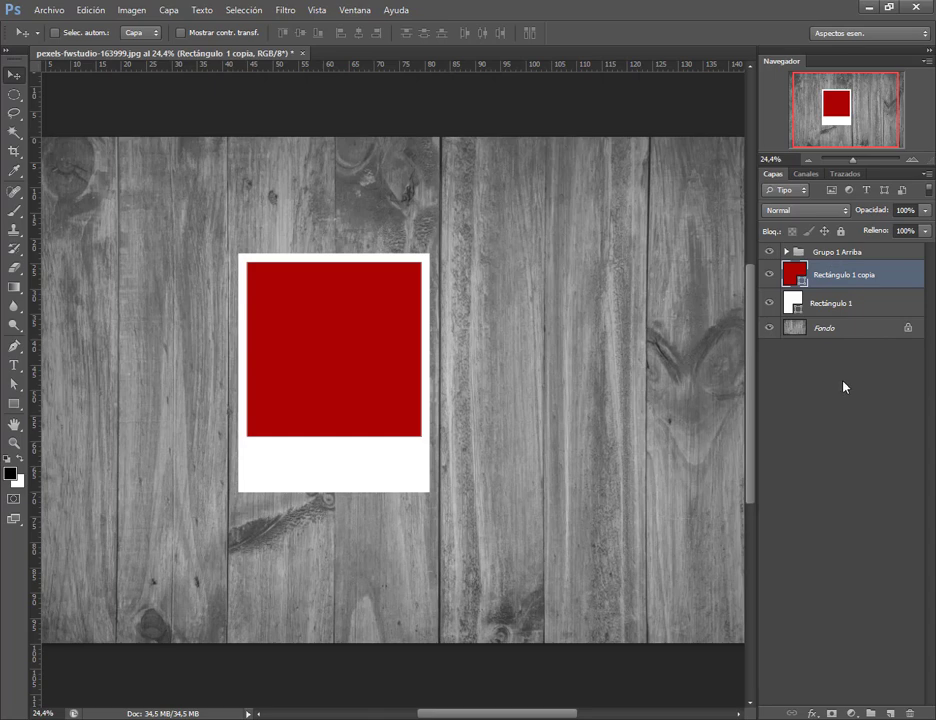
# Step: Move both rectangle layers into Grupo 1 Arriba and place the polaroid at the canvas's upper-left
pyautogui.keyDown('shift'); pyautogui.click(850, 305); pyautogui.keyUp('shift')
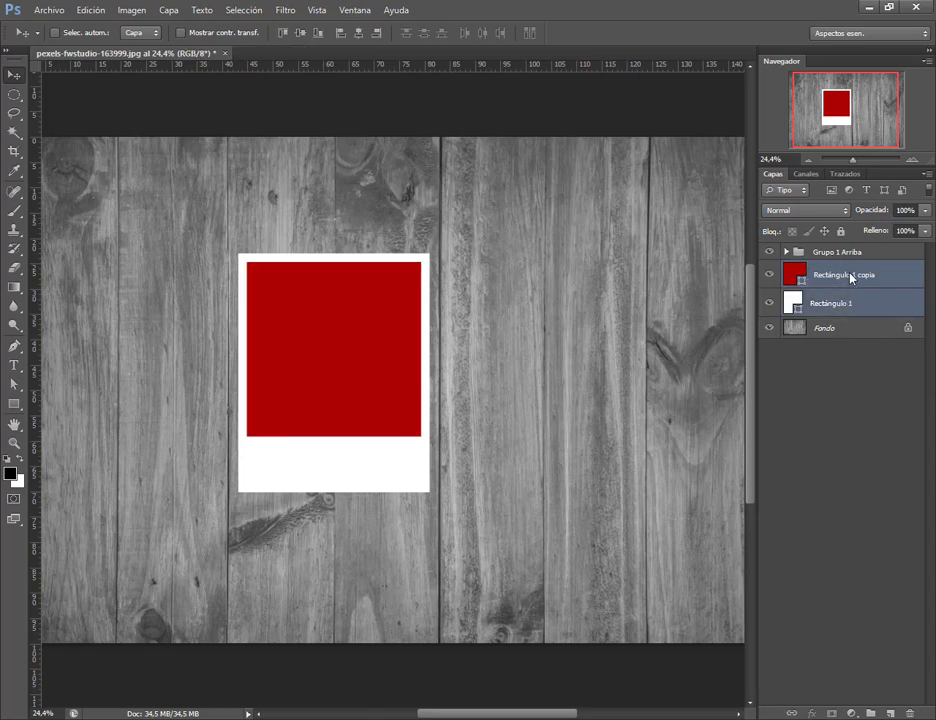
pyautogui.moveTo(844, 272); pyautogui.dragTo(838, 261)
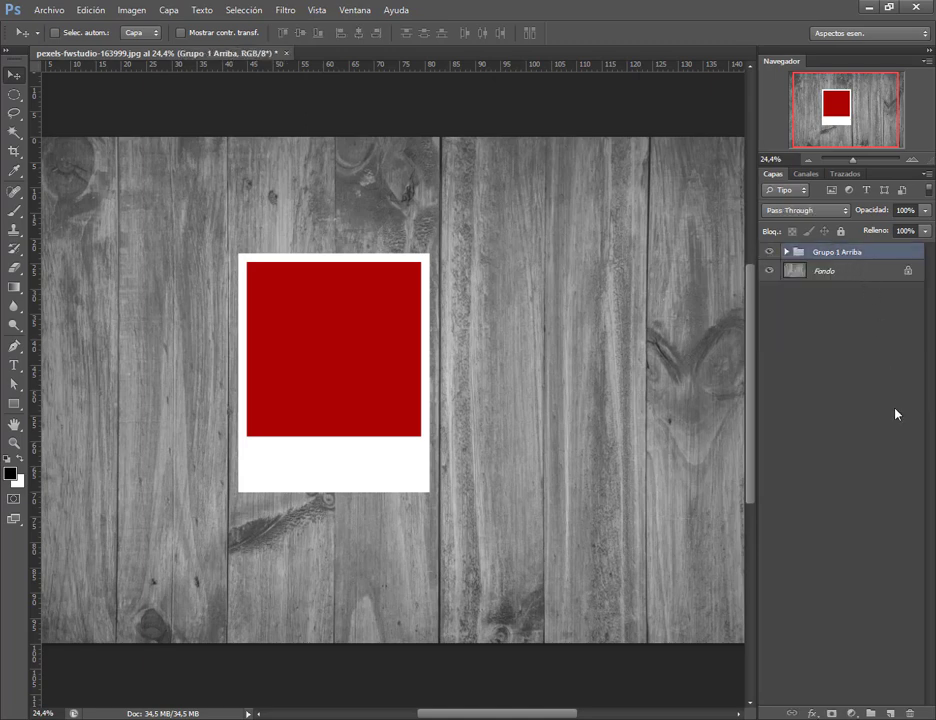
pyautogui.click(787, 253)
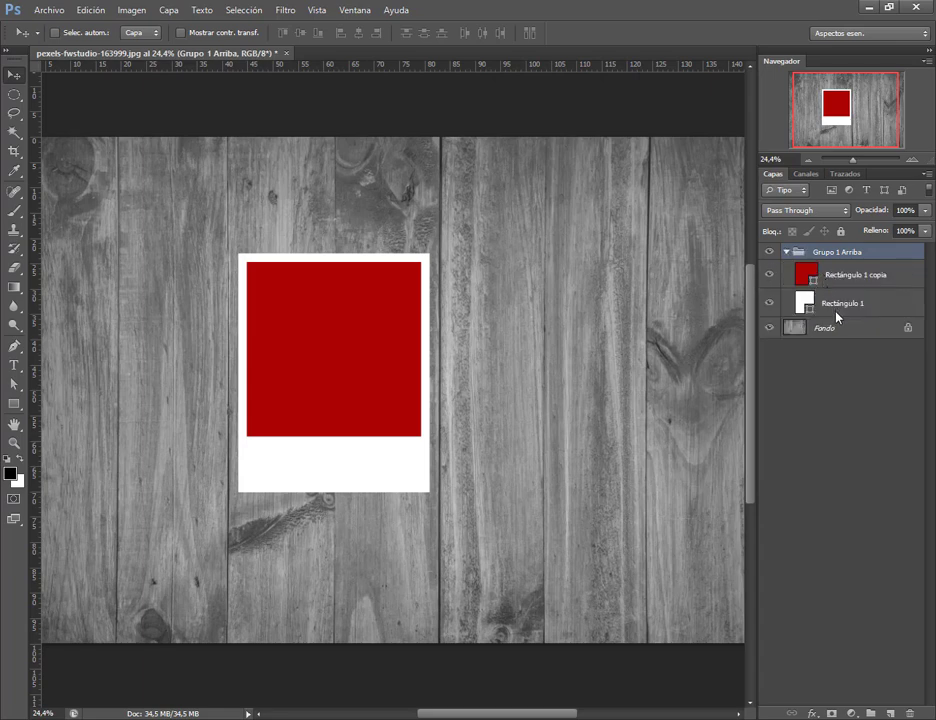
pyautogui.click(787, 252)
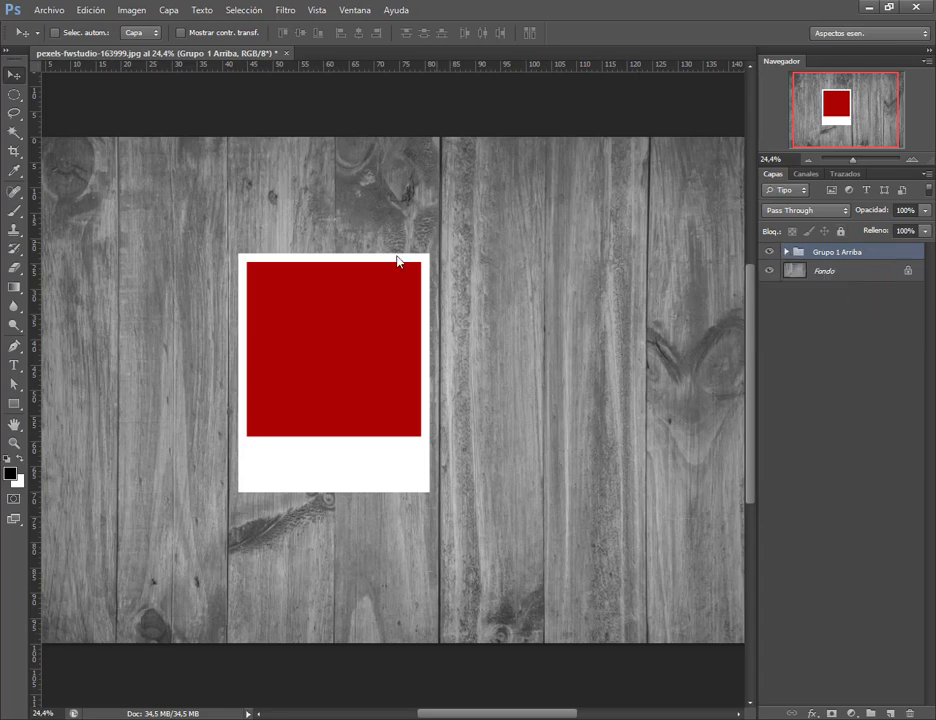
pyautogui.moveTo(383, 311); pyautogui.dragTo(223, 219)
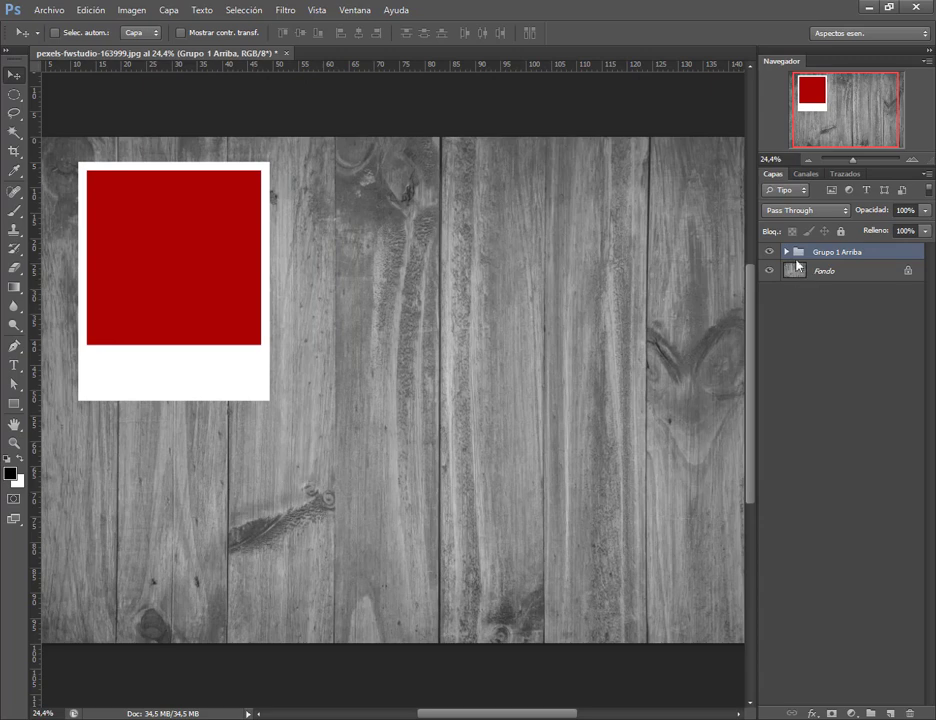
pyautogui.click(787, 252)
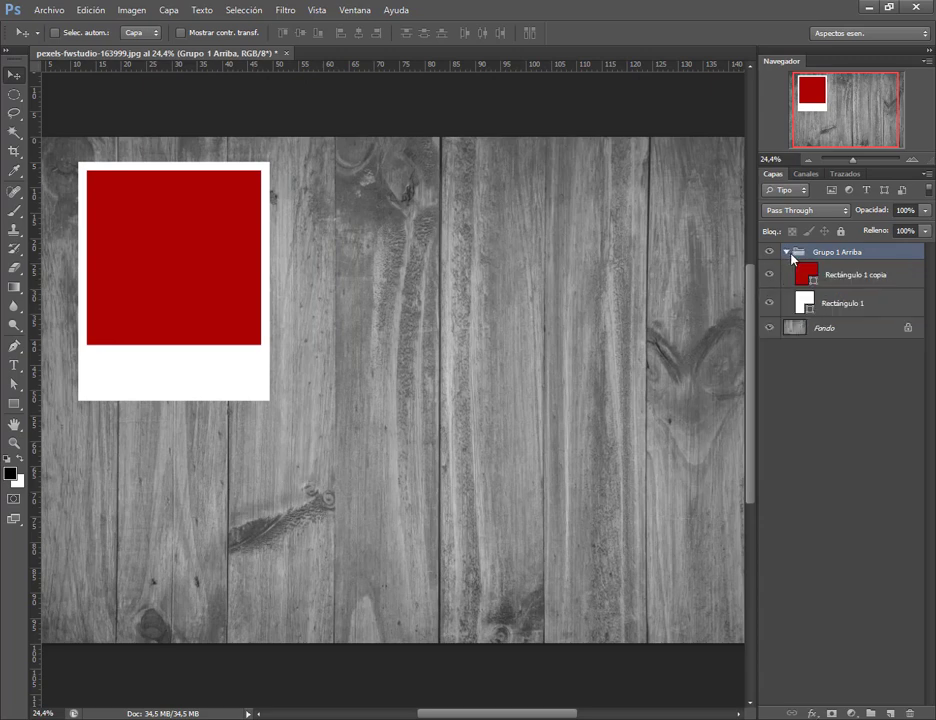
# Step: Convert the red Rectángulo 1 copia layer into a smart object
pyautogui.click(866, 280)
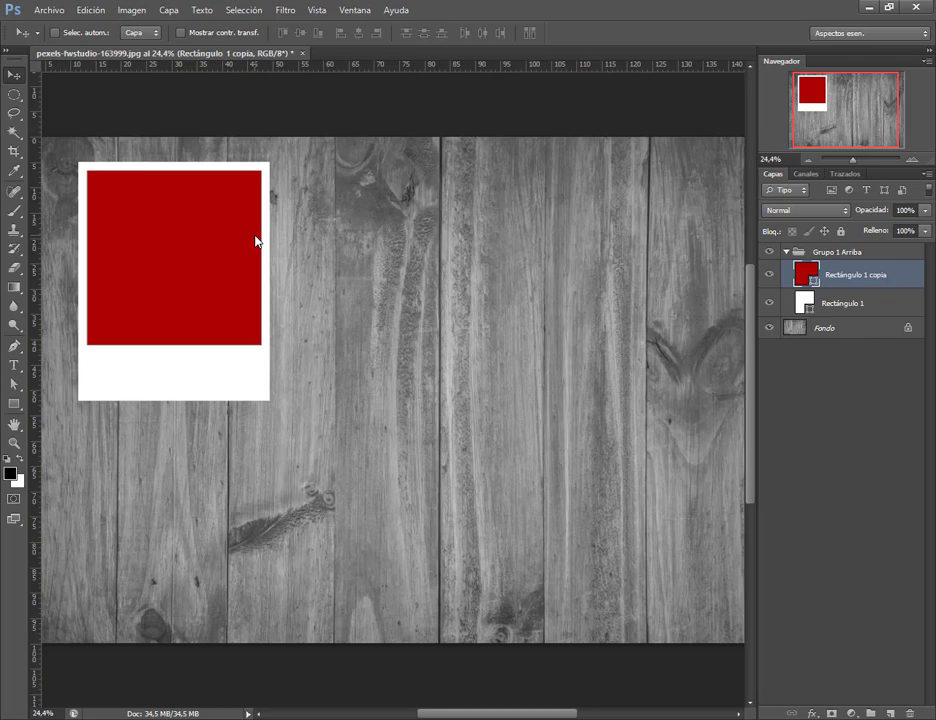
pyautogui.rightClick(871, 284)
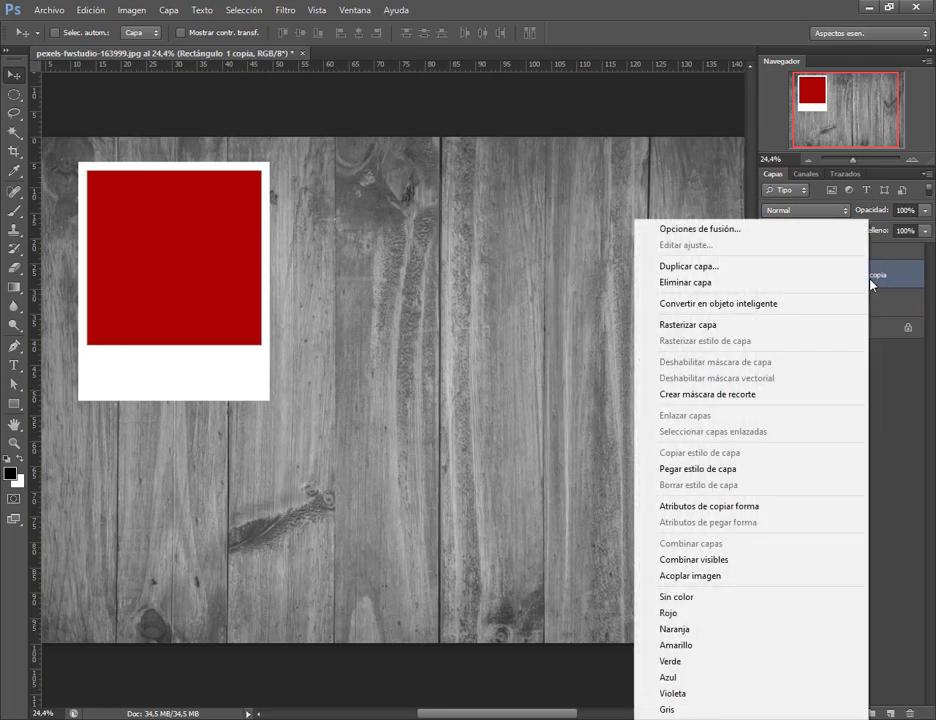
pyautogui.click(804, 303)
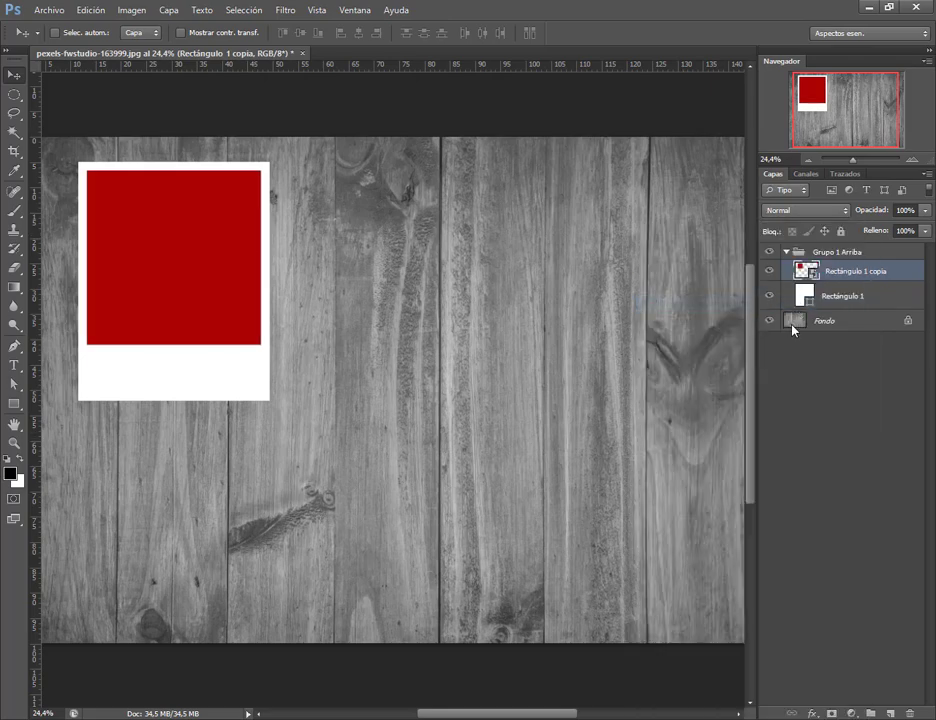
# Step: Duplicate the Grupo 1 Arriba group and move the copy to the right of the first polaroid
pyautogui.click(787, 252)
pyautogui.moveTo(866, 254); pyautogui.dragTo(889, 713)
pyautogui.moveTo(307, 275); pyautogui.dragTo(516, 267)
# Step: Shift the Grupo 1 Arriba copia polaroid further to the right
pyautogui.click(787, 253)
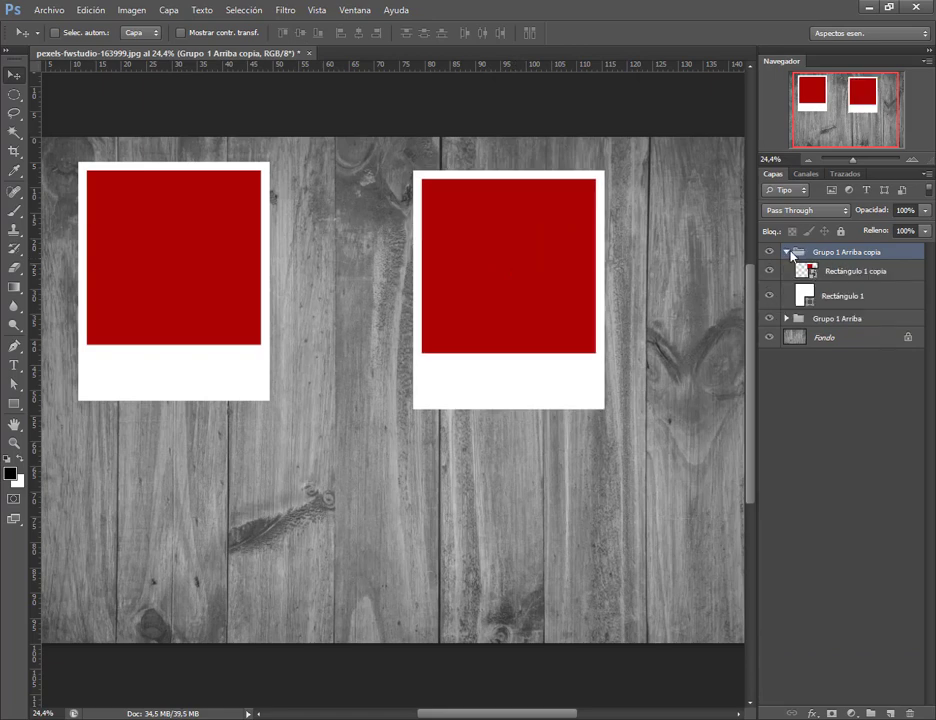
pyautogui.click(826, 276)
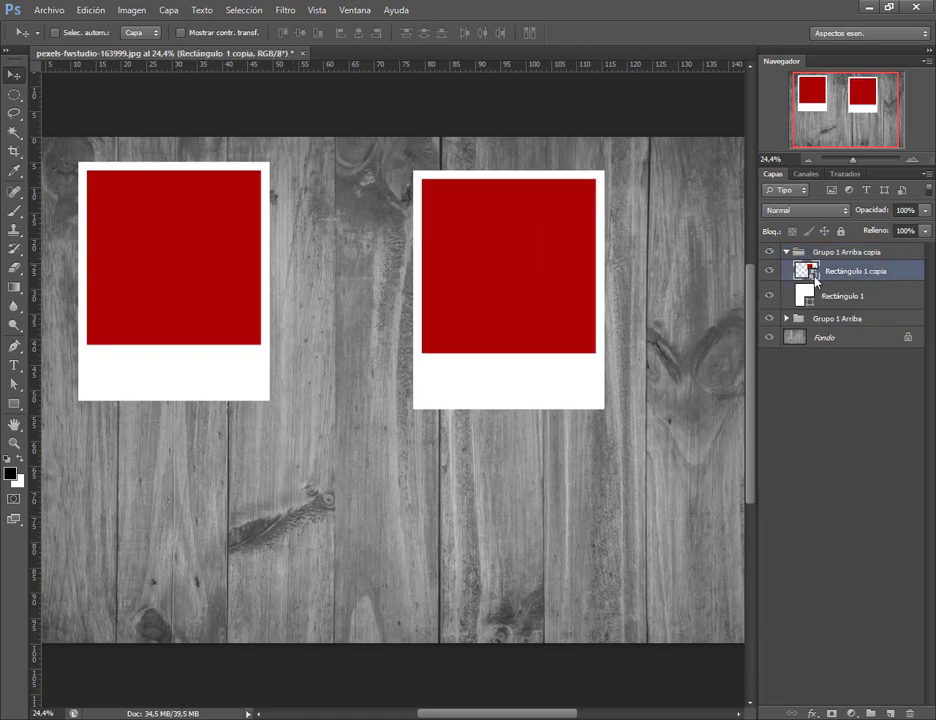
pyautogui.click(789, 254)
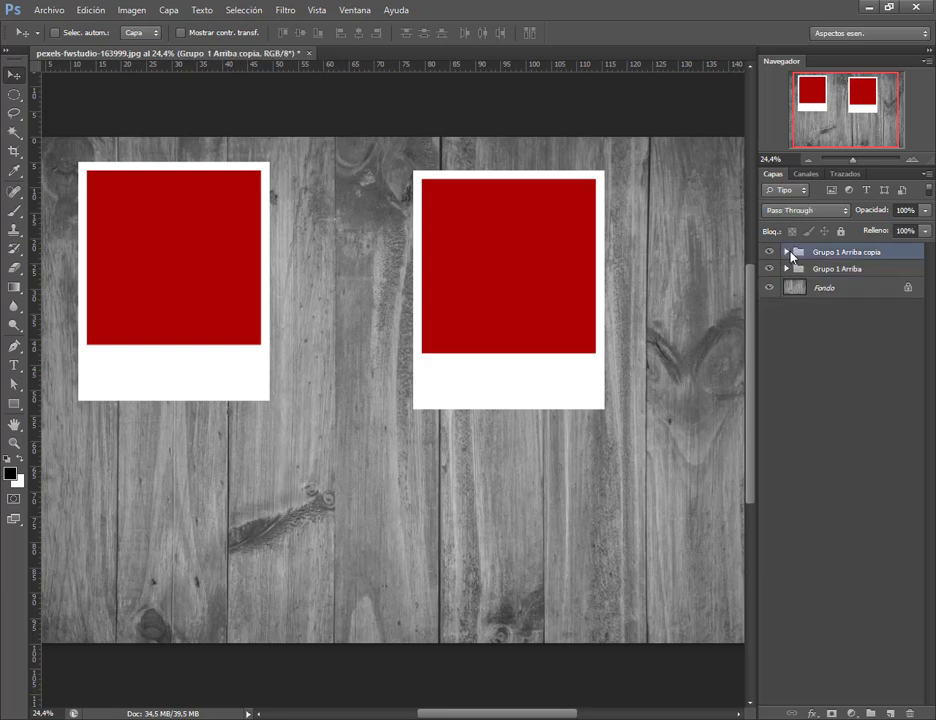
pyautogui.moveTo(575, 260); pyautogui.dragTo(638, 261)
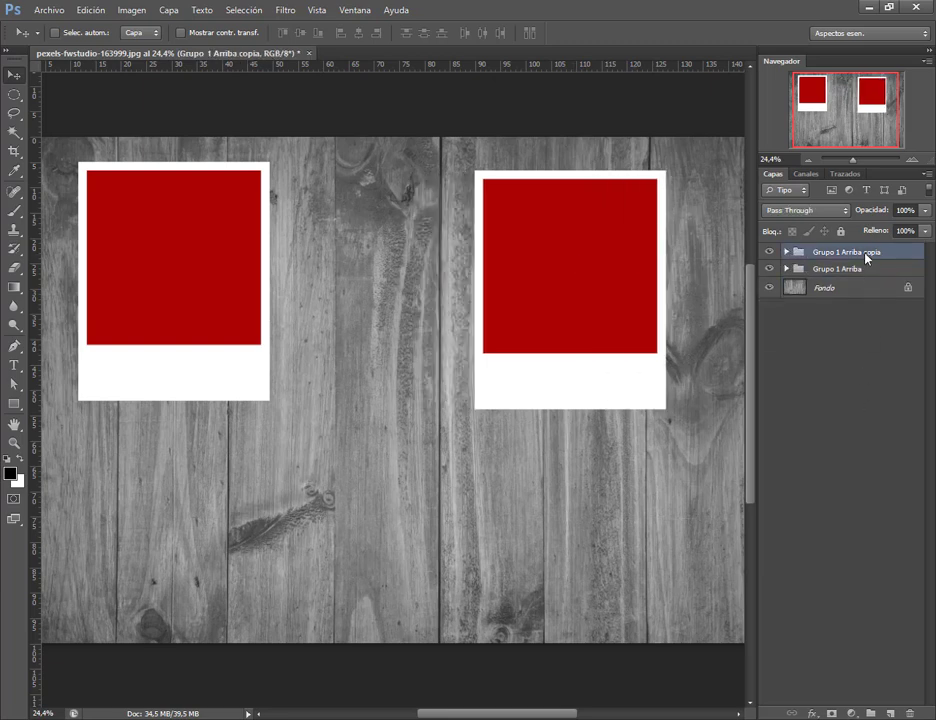
# Step: Duplicate it as Grupo 1 Arriba copia 2, place it lower-centre, then select the first photo rectangle
pyautogui.moveTo(866, 258); pyautogui.dragTo(891, 714)
pyautogui.moveTo(608, 252); pyautogui.dragTo(404, 469)
pyautogui.moveTo(451, 443); pyautogui.dragTo(454, 450)
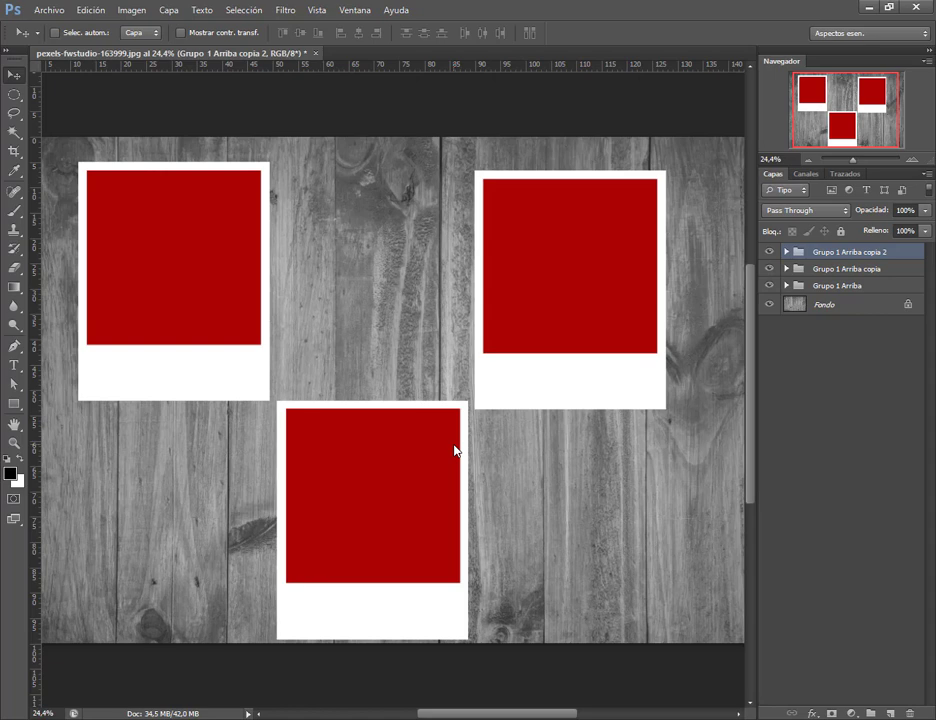
pyautogui.click(787, 287)
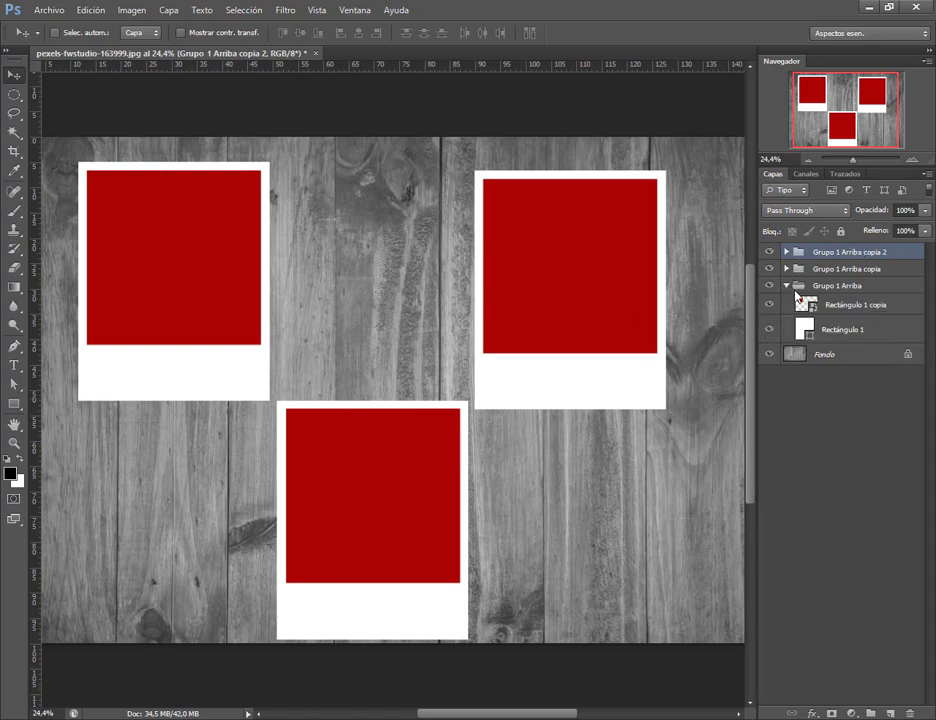
pyautogui.click(850, 306)
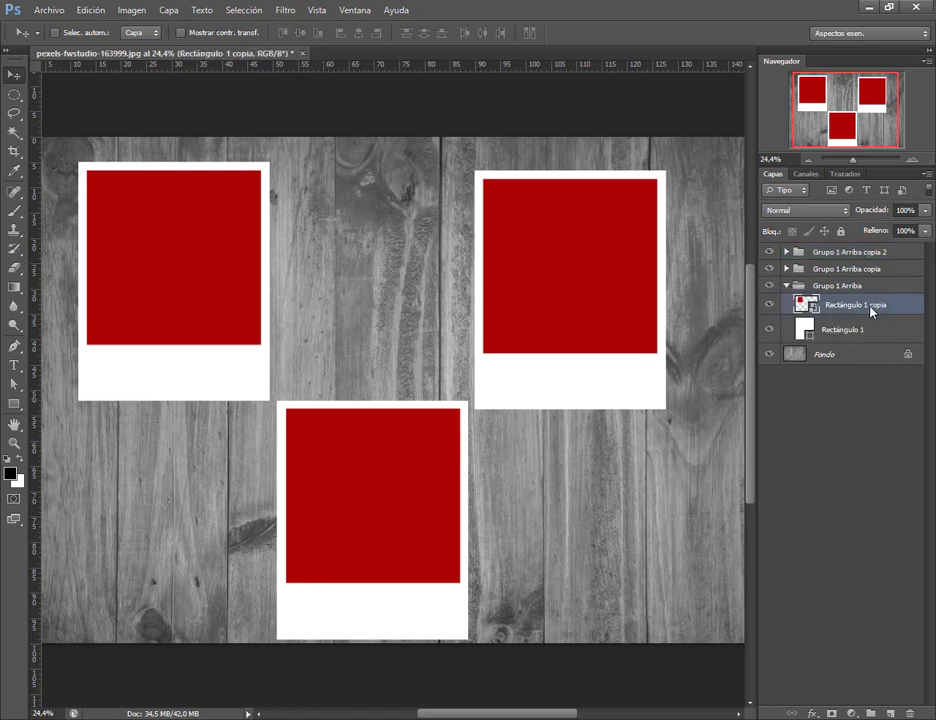
# Step: Open the smart object's contents and drag in the pexels-rodnae park photo from Descargas
pyautogui.doubleClick(805, 304)
pyautogui.click(522, 313)
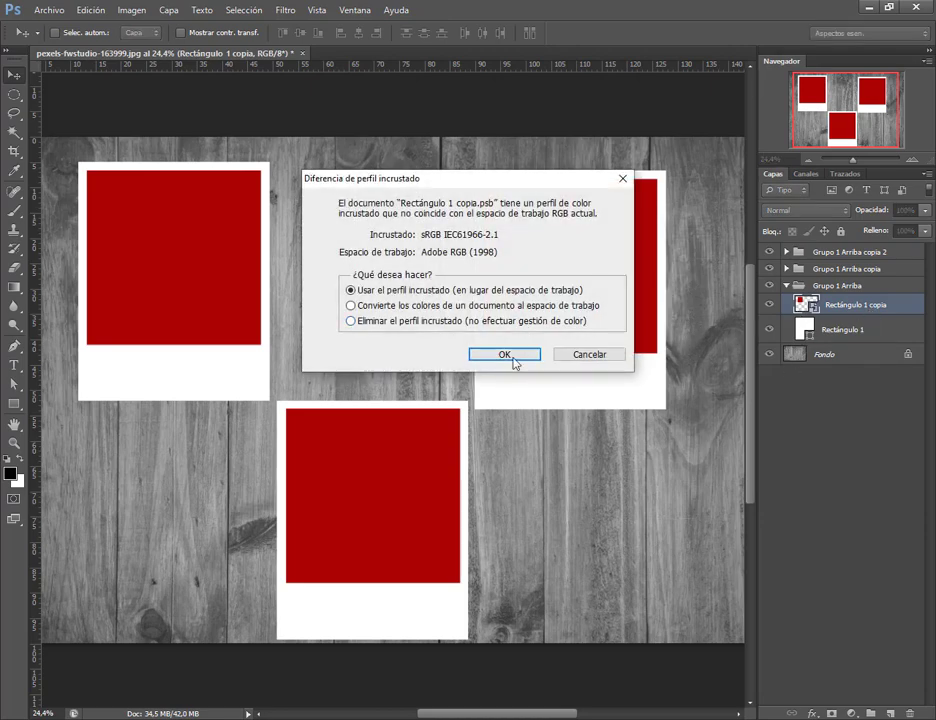
pyautogui.click(516, 358)
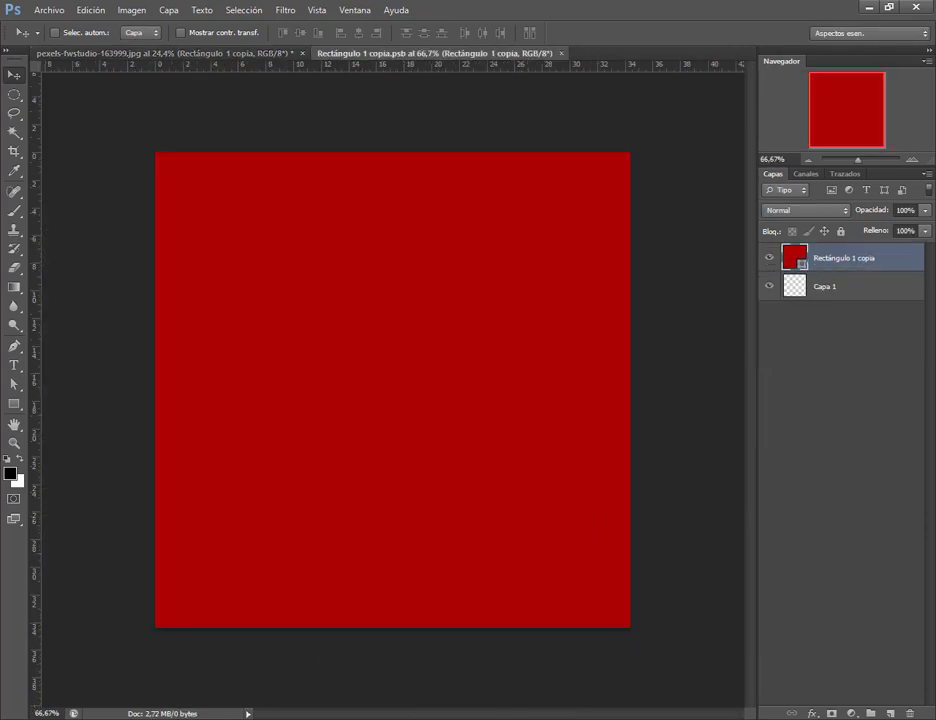
pyautogui.moveTo(158, 716)
pyautogui.click(236, 655)
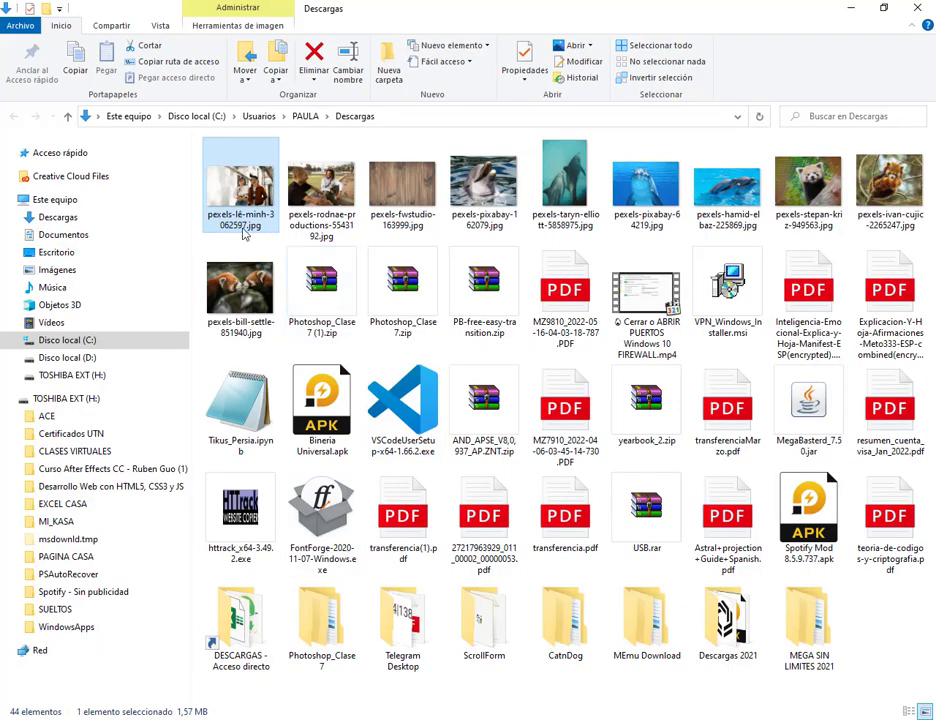
pyautogui.moveTo(337, 196); pyautogui.dragTo(416, 443)
# Step: Scale the park photo to cover the red area, then save and close the smart object
pyautogui.scroll(-2, 459, 425)
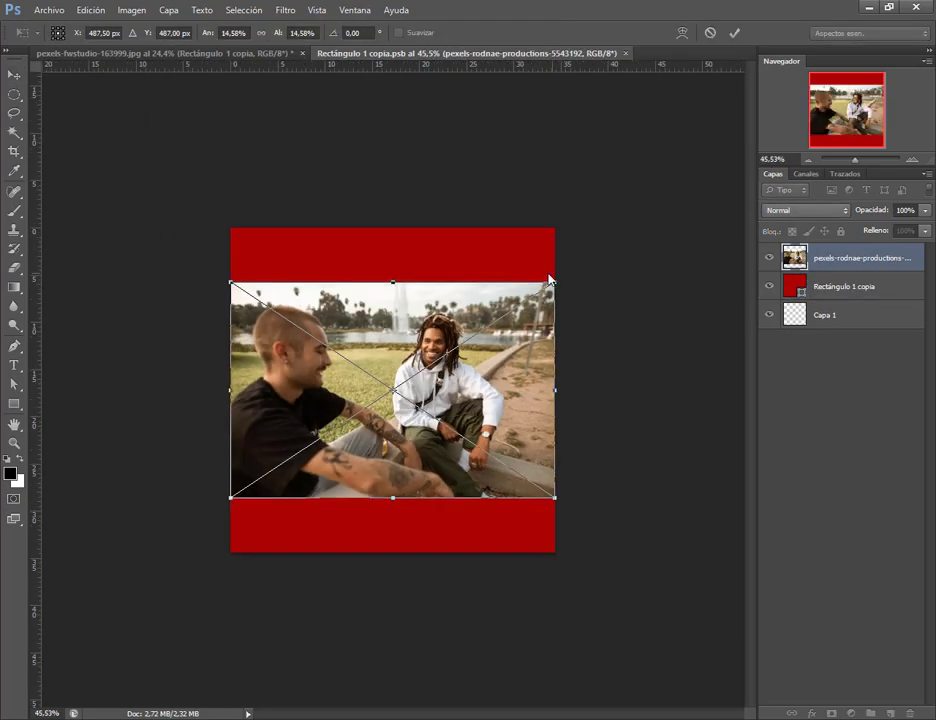
pyautogui.moveTo(556, 281); pyautogui.dragTo(641, 230)
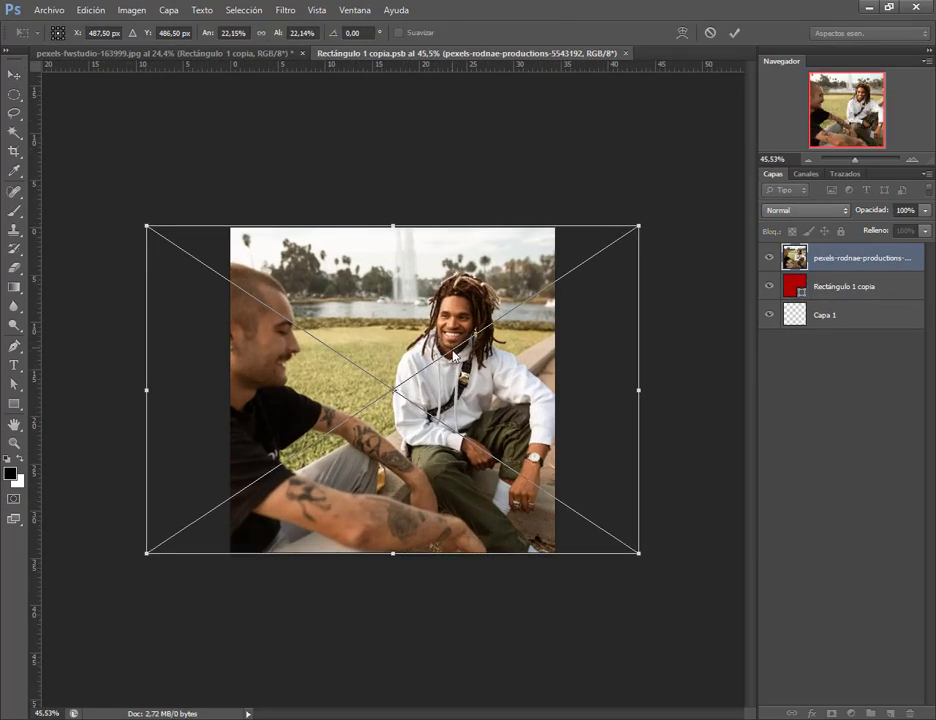
pyautogui.moveTo(465, 342); pyautogui.dragTo(485, 340)
pyautogui.moveTo(660, 565); pyautogui.dragTo(669, 561)
pyautogui.moveTo(462, 488); pyautogui.dragTo(480, 487)
pyautogui.press('Return')
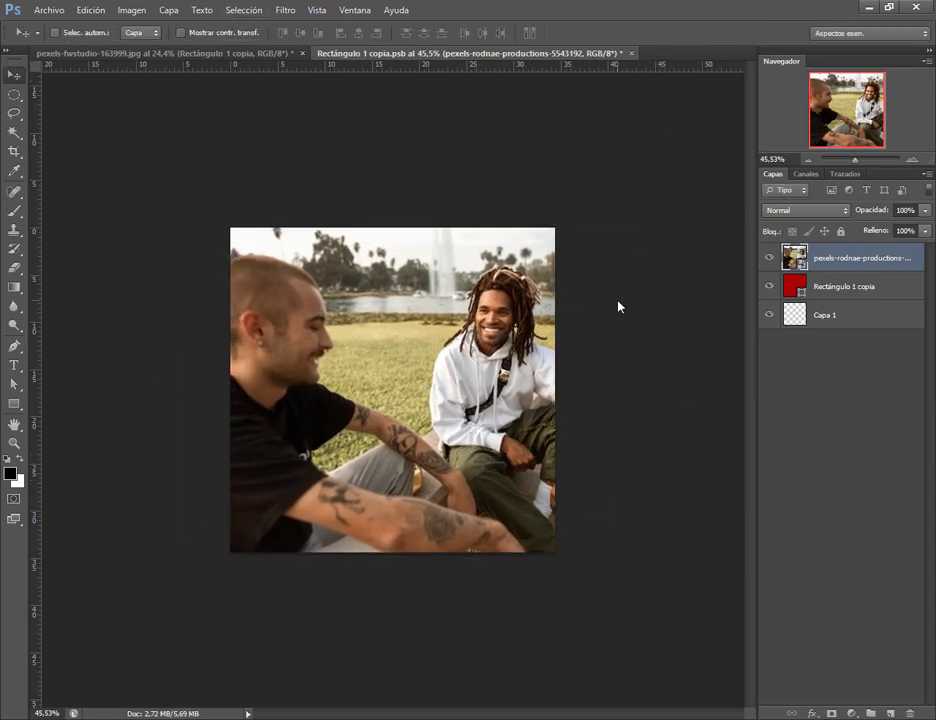
pyautogui.hotkey('ctrl', 's')
pyautogui.hotkey('ctrl', 'w')
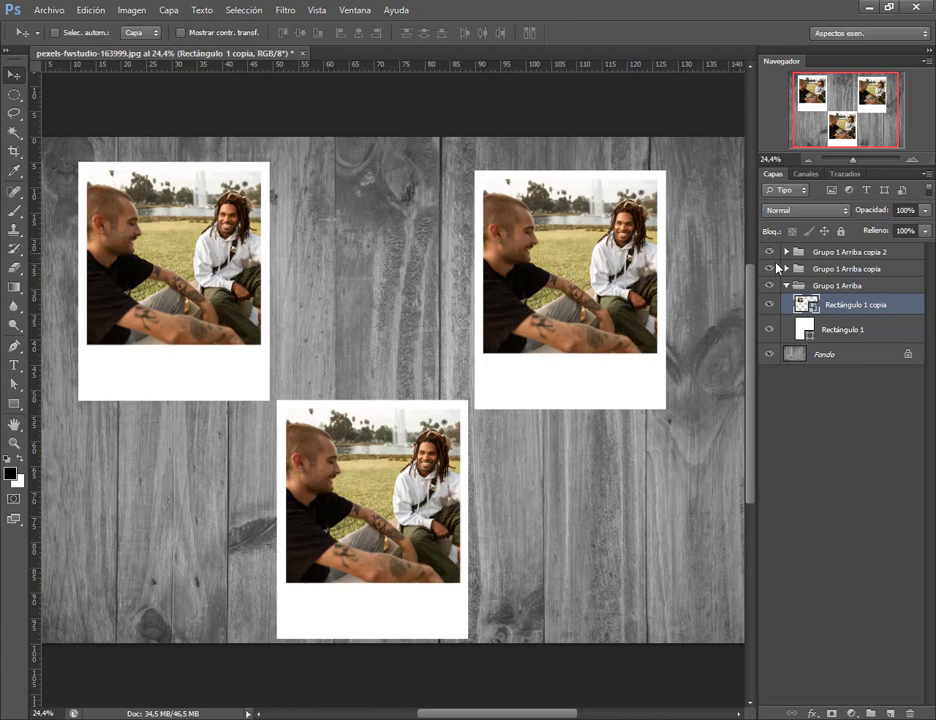
# Step: Open the smart object in Grupo 1 Arriba copia 2 and delete the old park photo layer
pyautogui.click(786, 252)
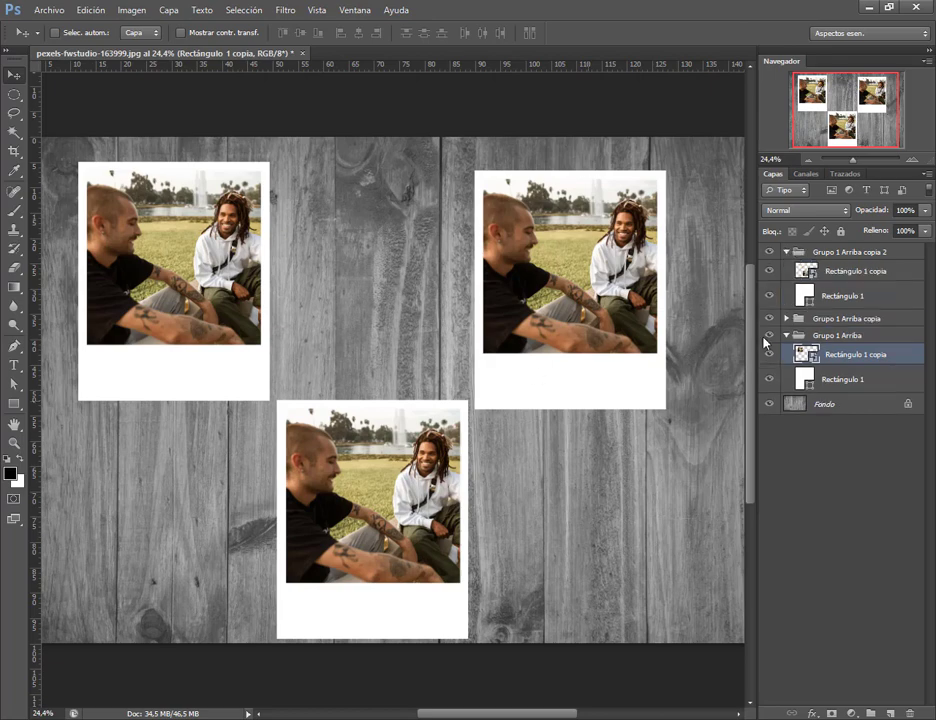
pyautogui.doubleClick(806, 270)
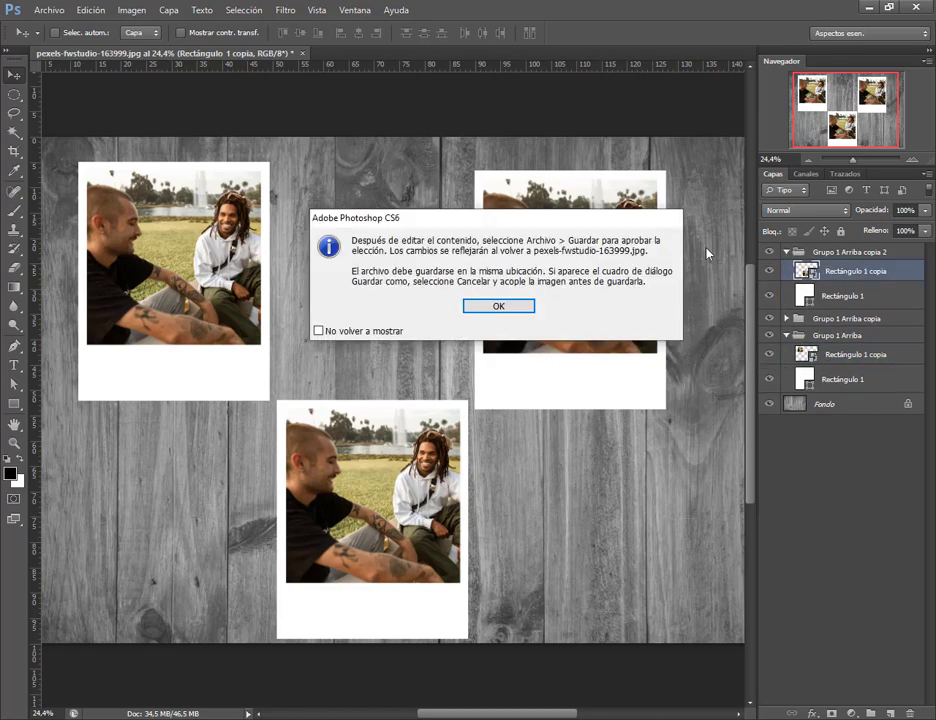
pyautogui.click(518, 307)
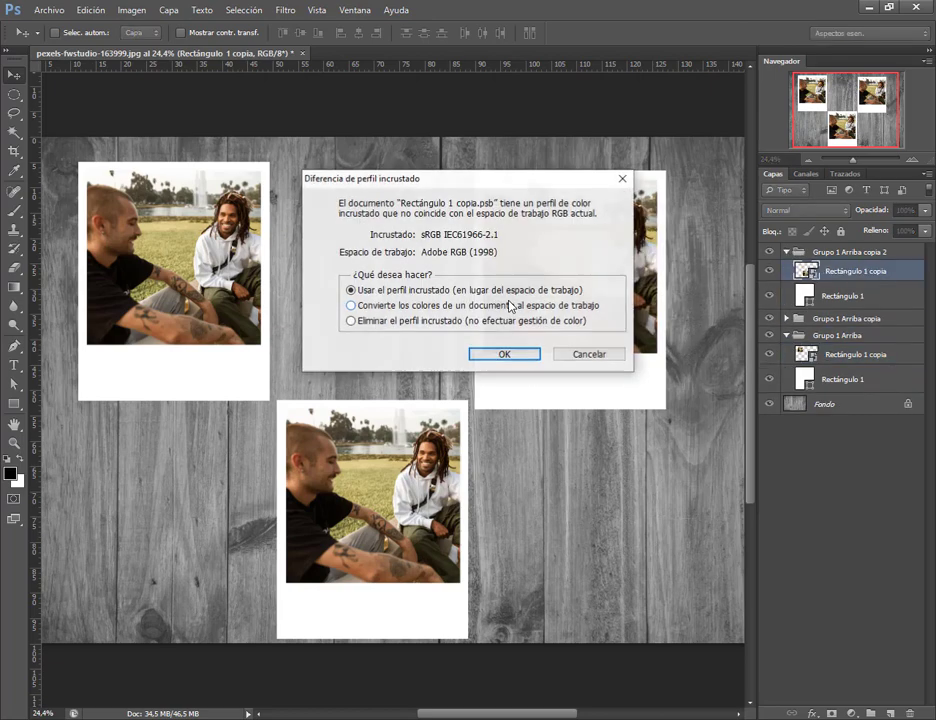
pyautogui.click(501, 355)
pyautogui.moveTo(905, 266); pyautogui.dragTo(910, 714)
# Step: Drag the pexels-lê-minh-3062597 street photo in from Descargas
pyautogui.moveTo(160, 719)
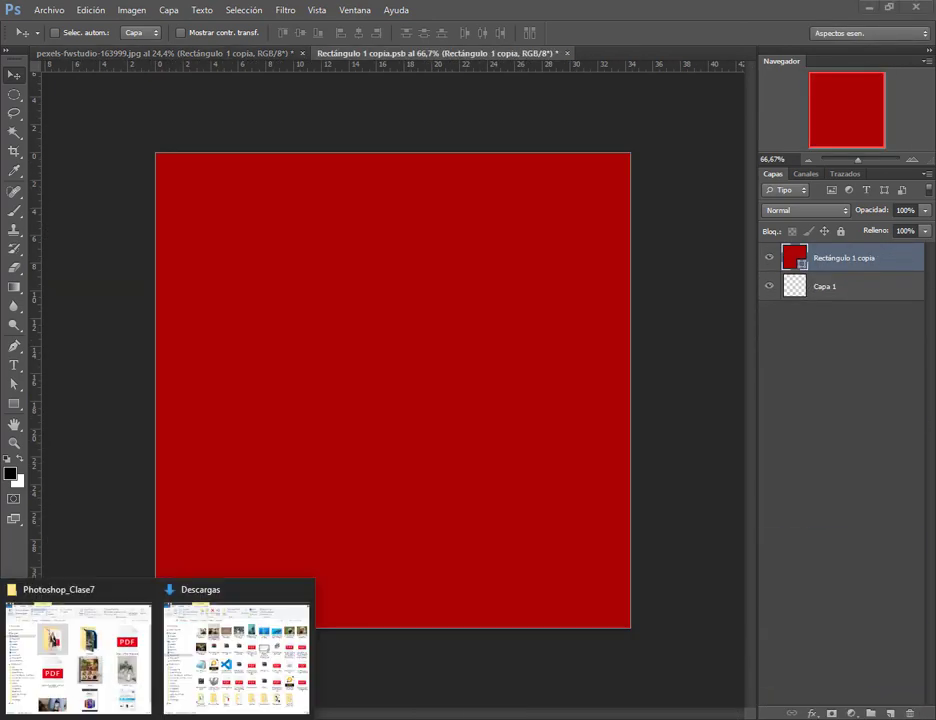
pyautogui.click(268, 665)
pyautogui.moveTo(276, 226); pyautogui.dragTo(476, 524)
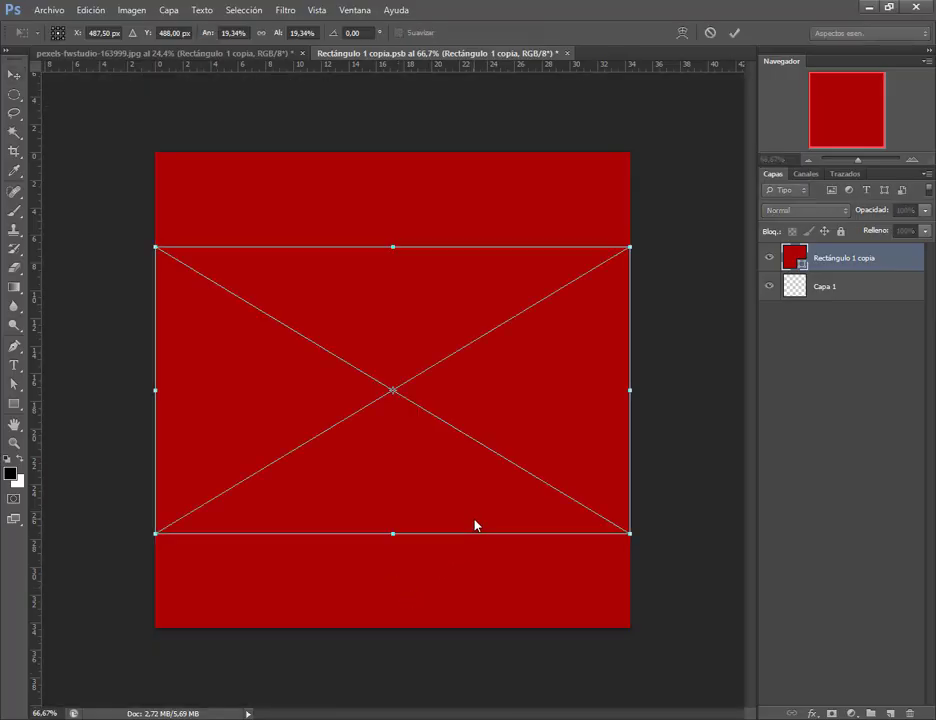
# Step: Enlarge and position the street photo to fill the frame, then save and close the smart object
pyautogui.hotkey('ctrl', '-')
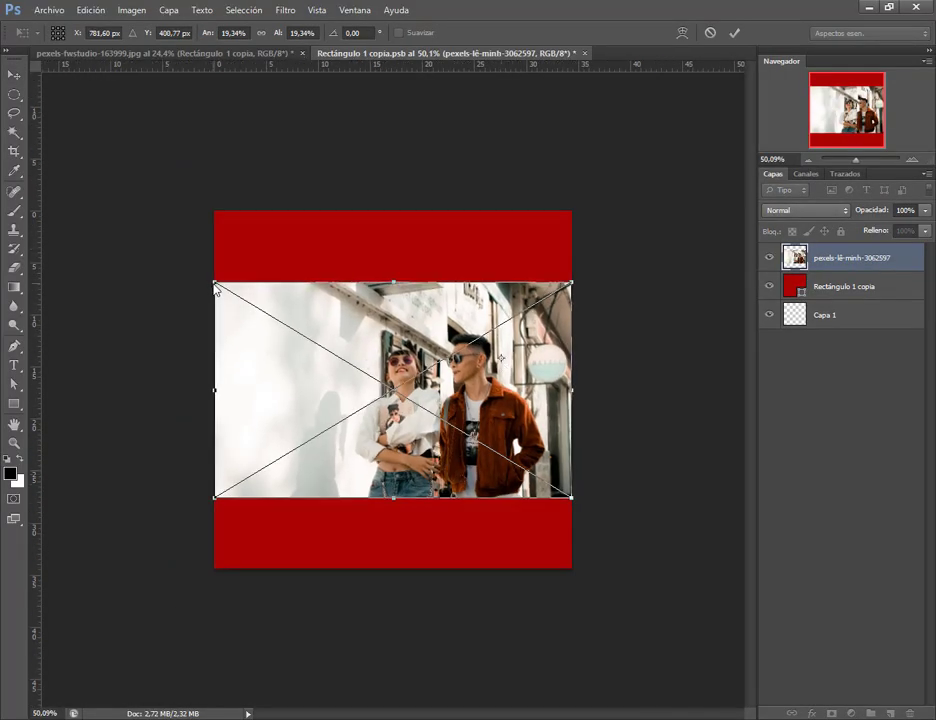
pyautogui.moveTo(214, 282); pyautogui.dragTo(95, 135)
pyautogui.hotkey('ctrl', '-')
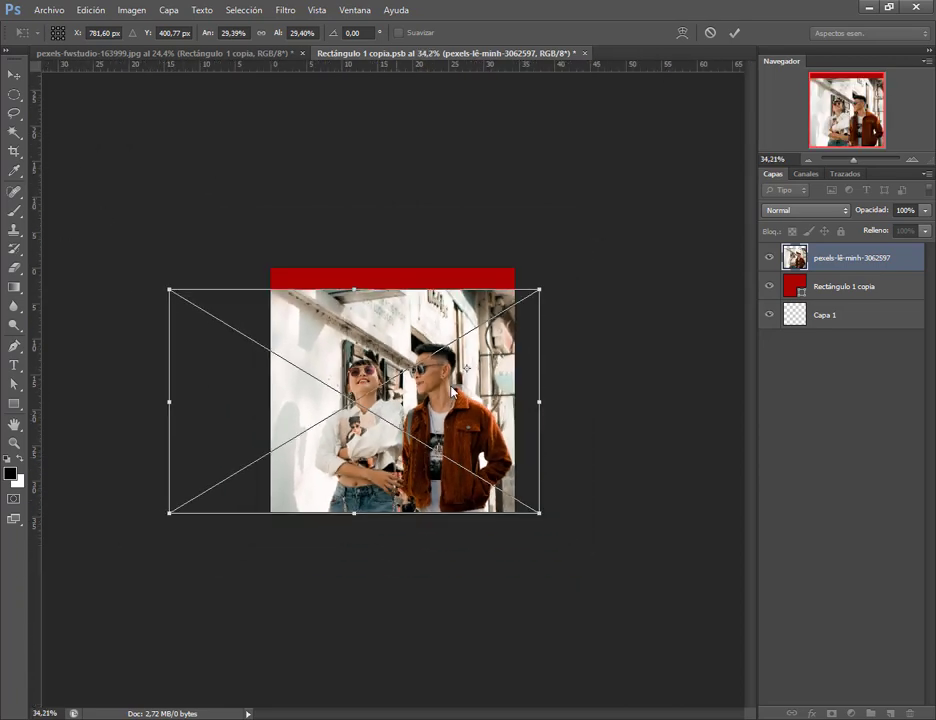
pyautogui.moveTo(539, 291); pyautogui.dragTo(581, 270)
pyautogui.moveTo(528, 349); pyautogui.dragTo(458, 312)
pyautogui.press('Return')
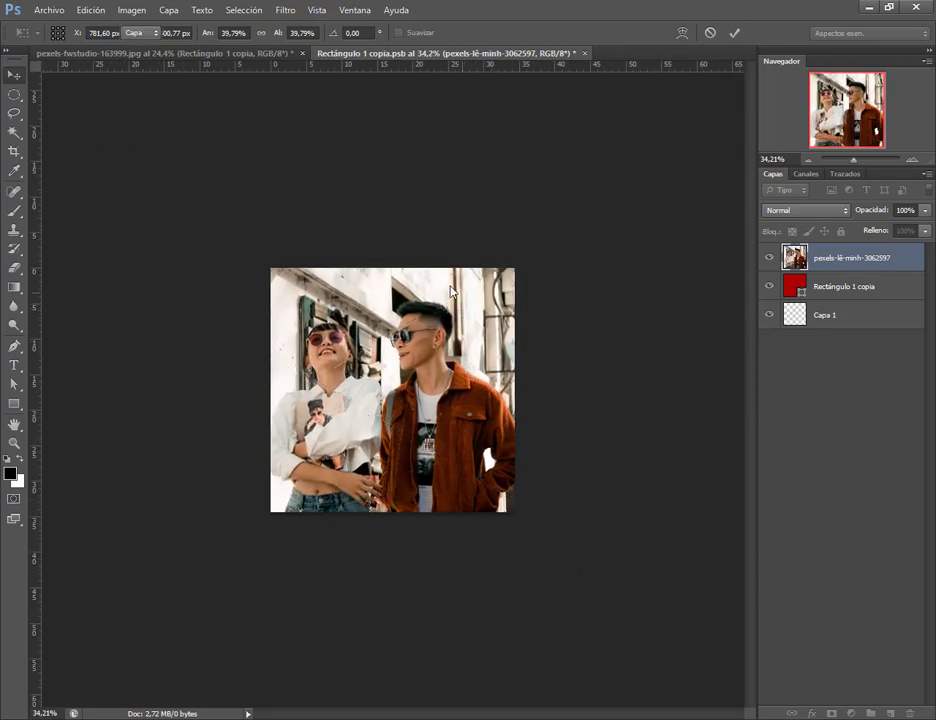
pyautogui.hotkey('ctrl', 's')
pyautogui.hotkey('ctrl', 'w')
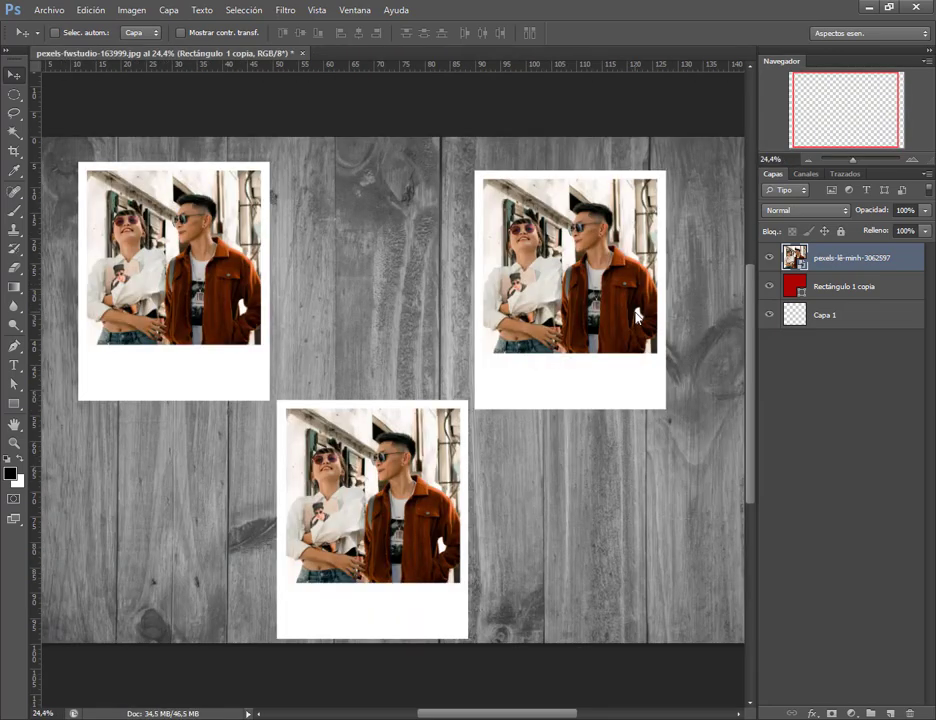
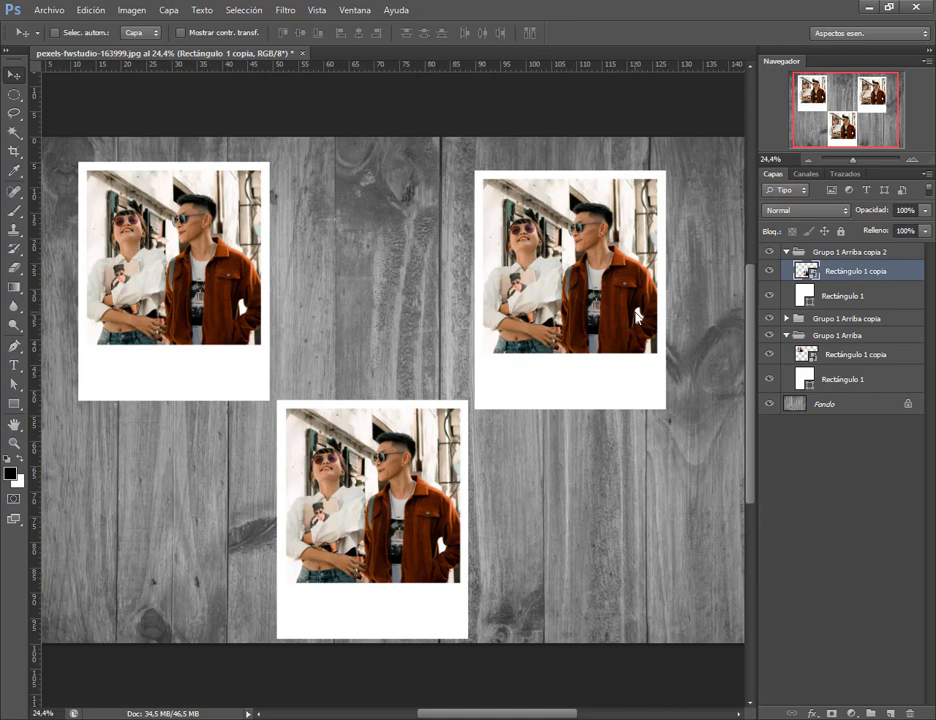
# Step: Delete the two copied Polaroid groups, Grupo 1 Arriba copia and copia 2
pyautogui.click(786, 252)
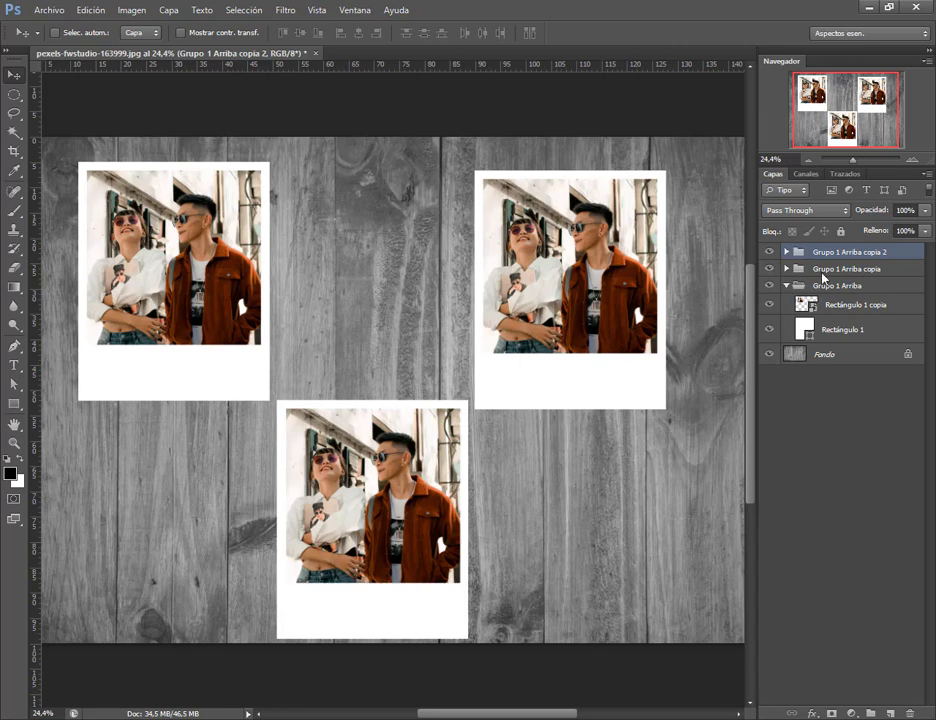
pyautogui.click(824, 269)
pyautogui.keyDown('shift'); pyautogui.click(824, 252); pyautogui.keyUp('shift')
pyautogui.moveTo(826, 262); pyautogui.dragTo(909, 712)
# Step: Delete the photo layer inside the Rectángulo 1 copia smart object, leaving a red fill
pyautogui.click(848, 275)
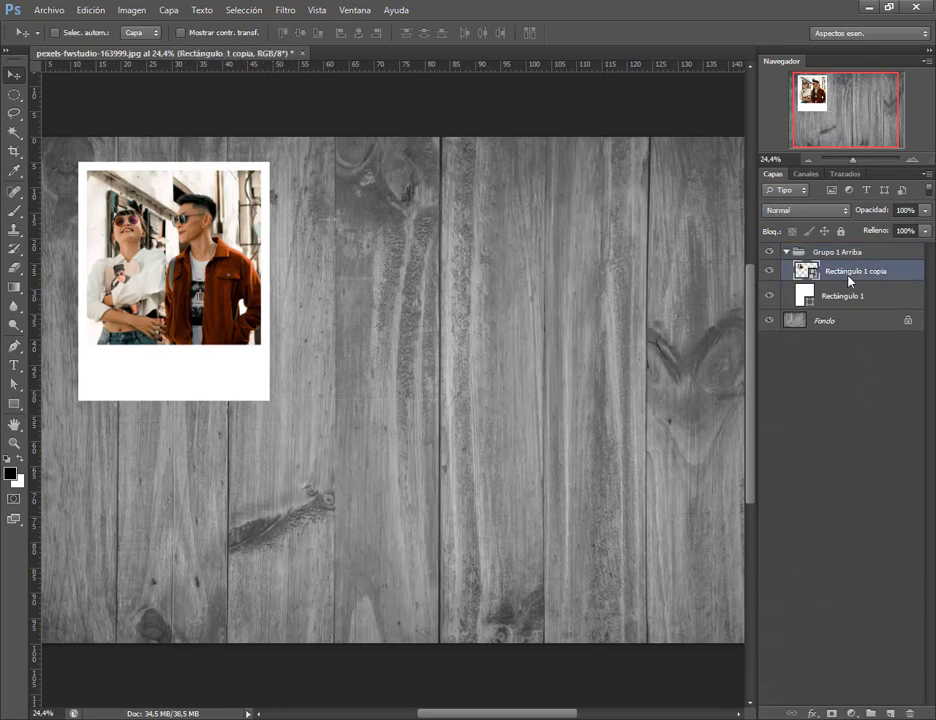
pyautogui.doubleClick(815, 275)
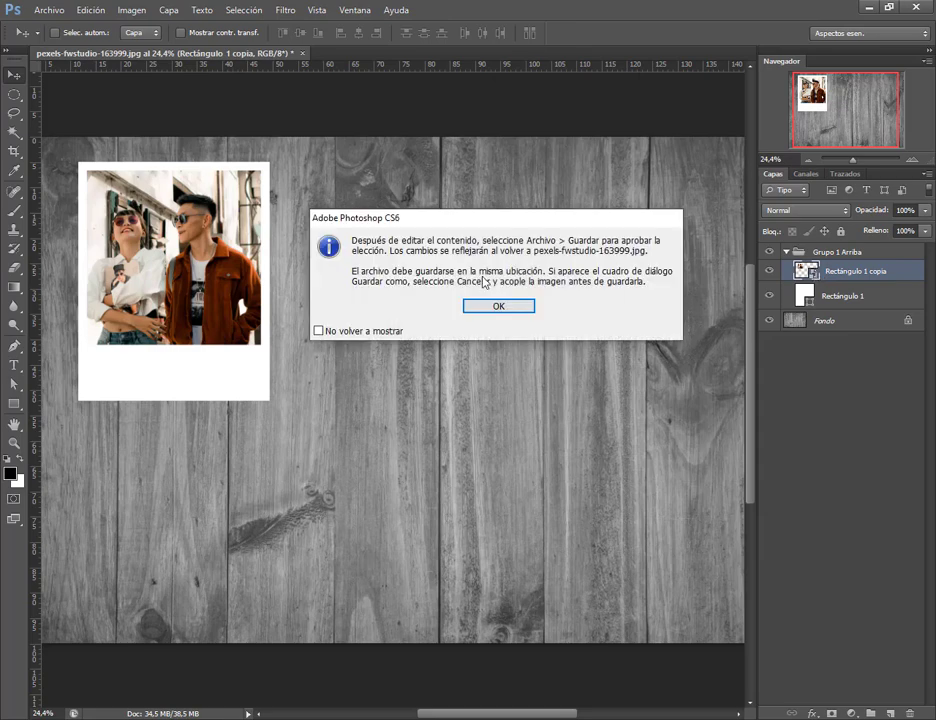
pyautogui.click(497, 309)
pyautogui.click(514, 355)
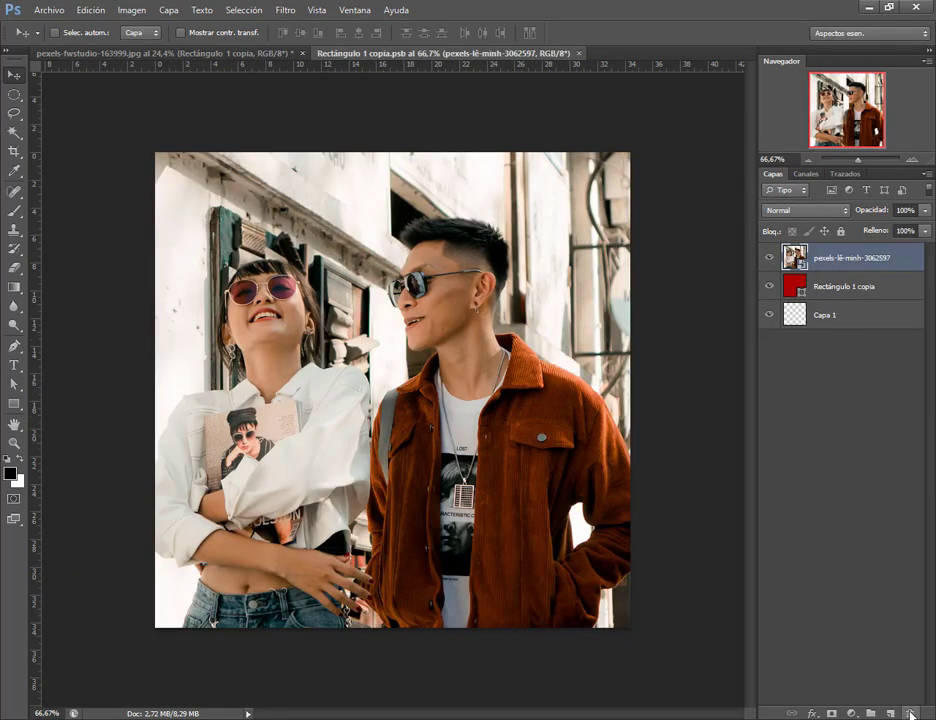
pyautogui.press('Delete')
pyautogui.click(411, 281)
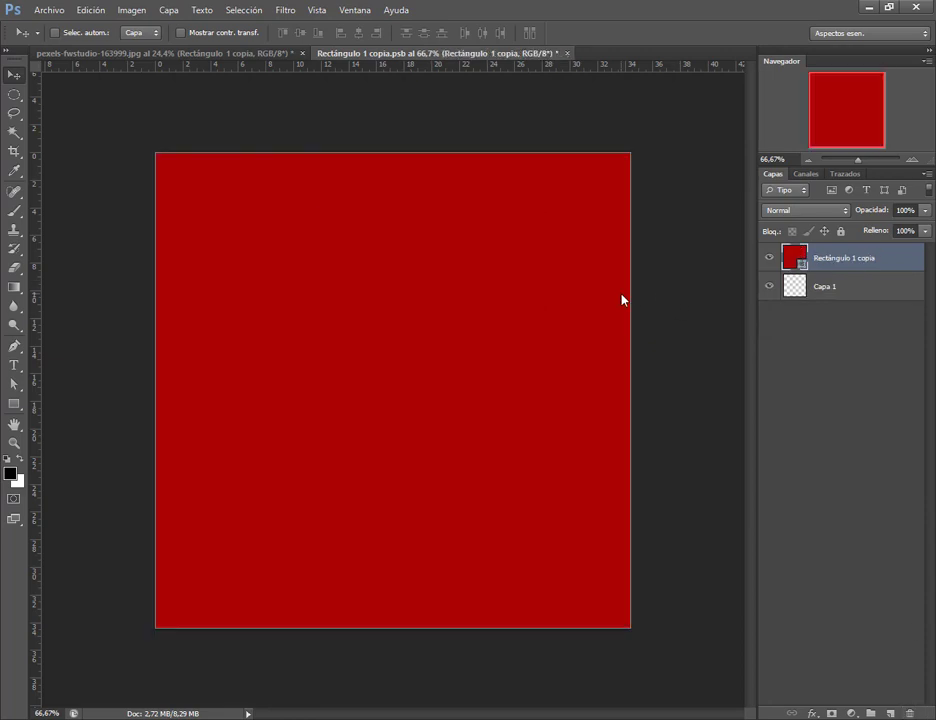
pyautogui.hotkey('ctrl', 'w')
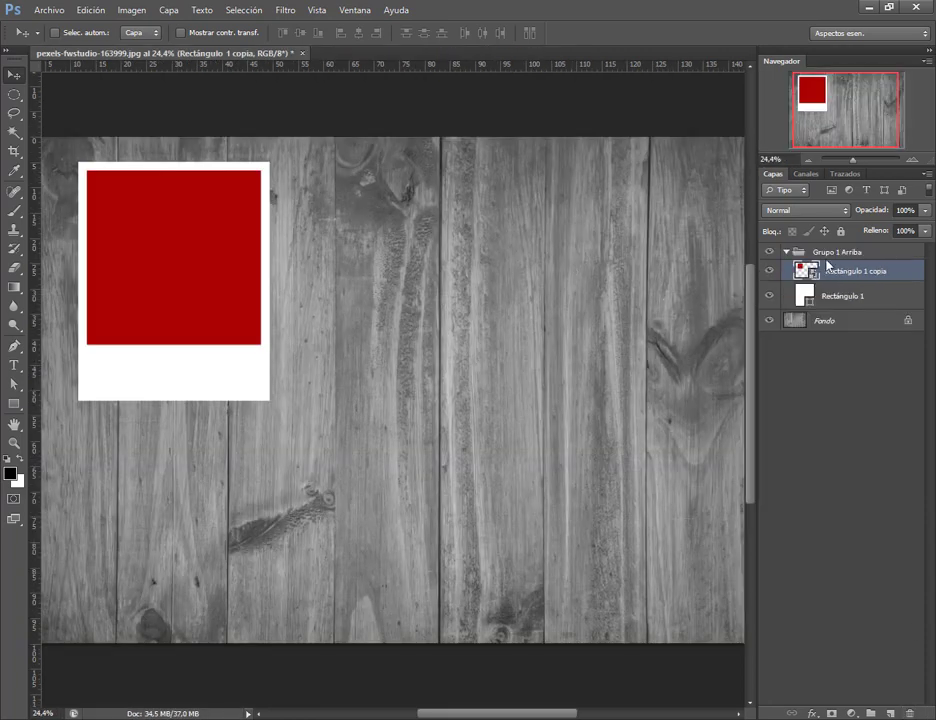
# Step: Rasterize the Rectángulo 1 copia placeholder layer into a plain pixel layer
pyautogui.rightClick(866, 281)
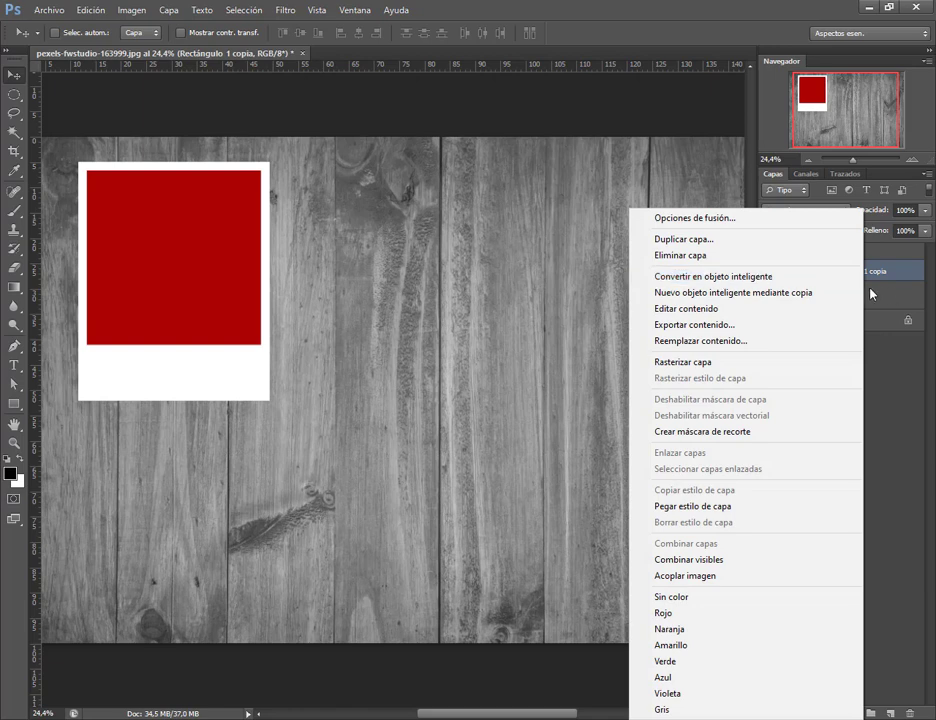
pyautogui.click(690, 362)
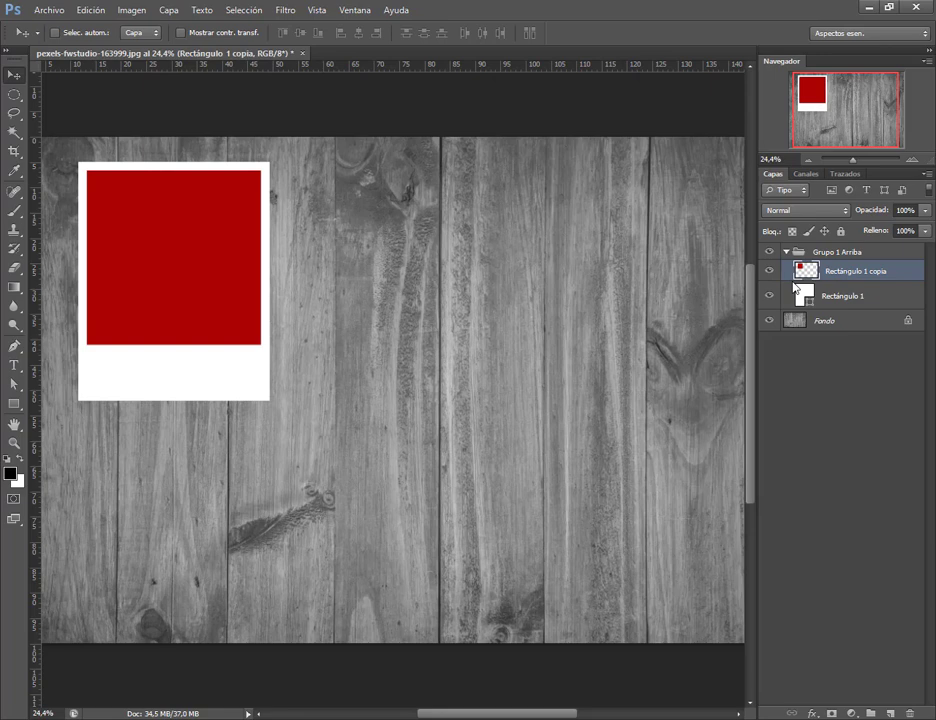
pyautogui.moveTo(796, 288); pyautogui.dragTo(836, 276)
pyautogui.rightClick(848, 277)
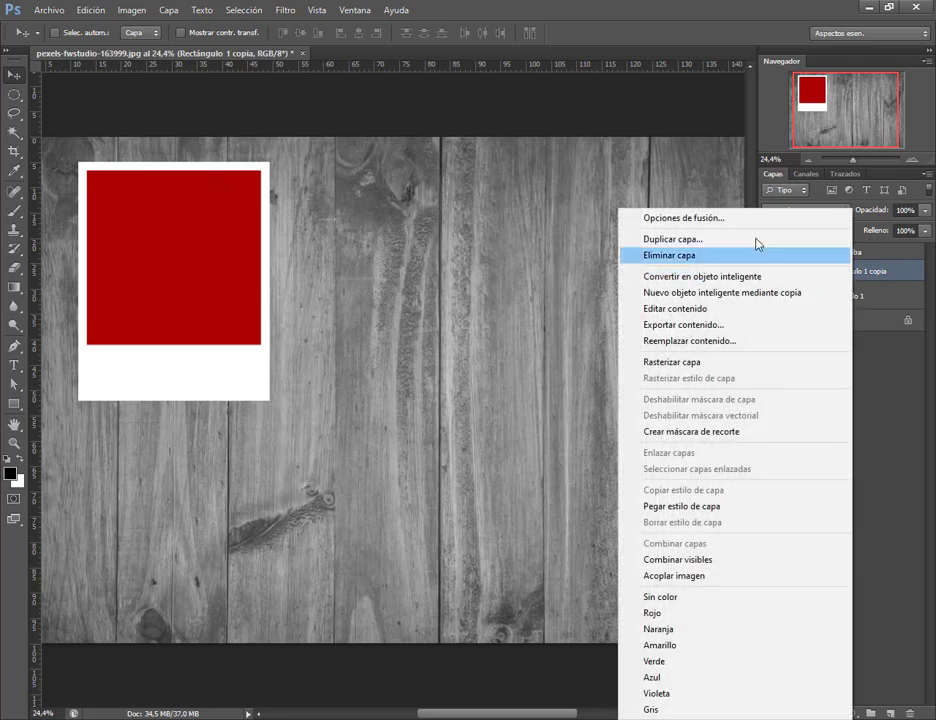
pyautogui.click(660, 362)
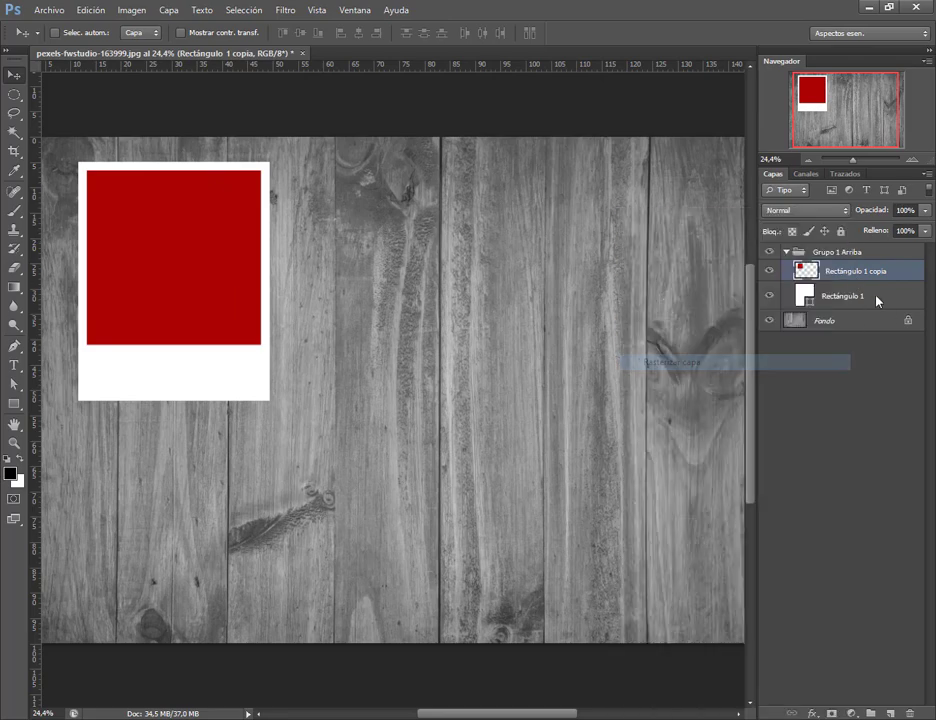
# Step: Close the Layer Style dialog unchanged and collapse the Grupo 1 Arriba group
pyautogui.doubleClick(804, 269)
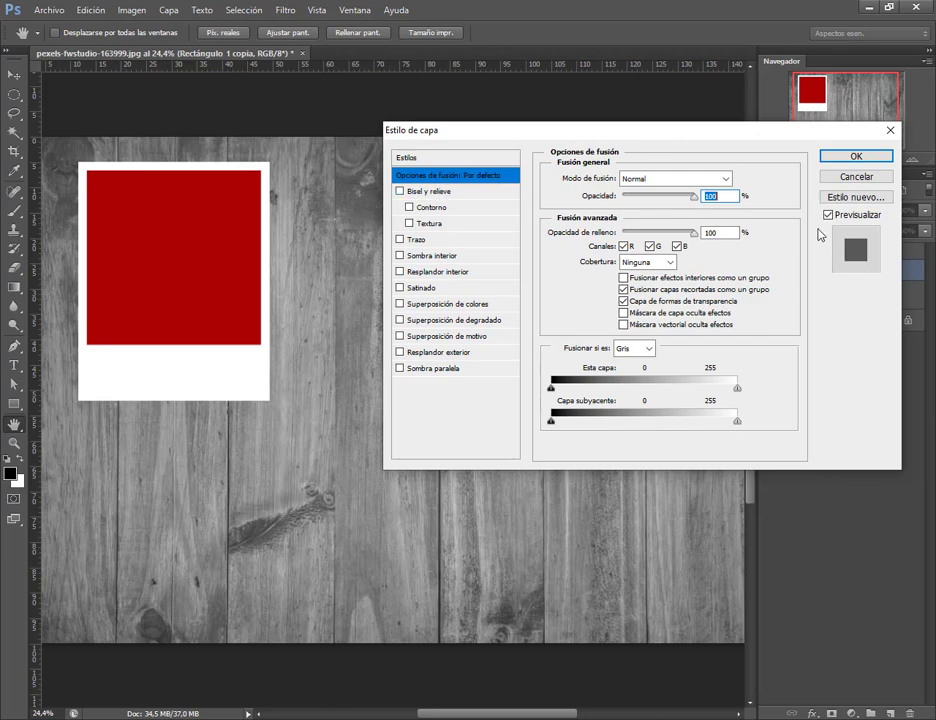
pyautogui.click(857, 177)
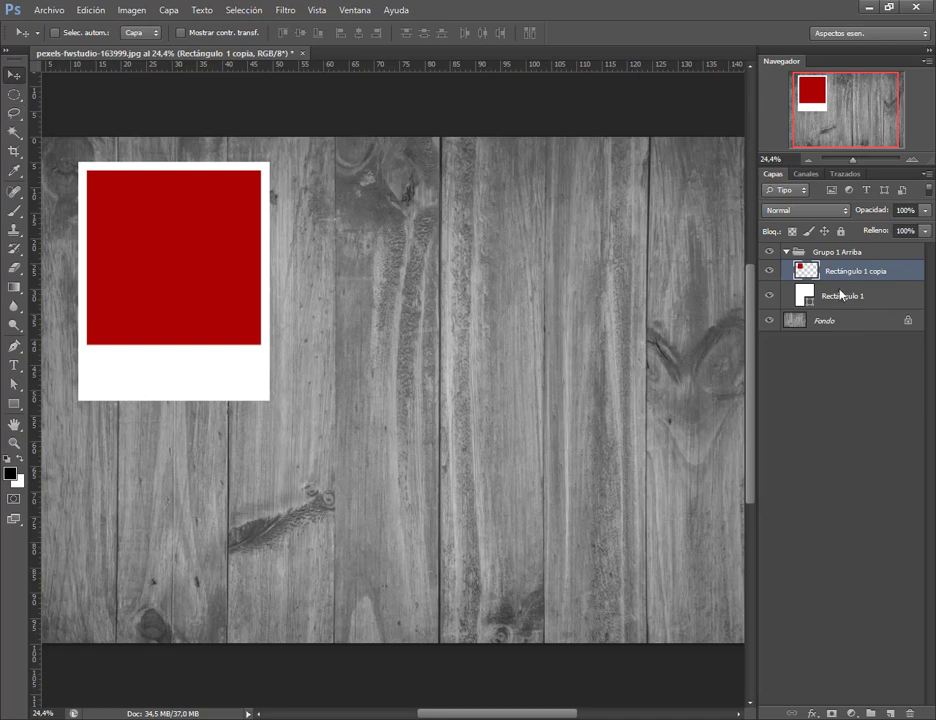
pyautogui.click(786, 253)
pyautogui.click(847, 255)
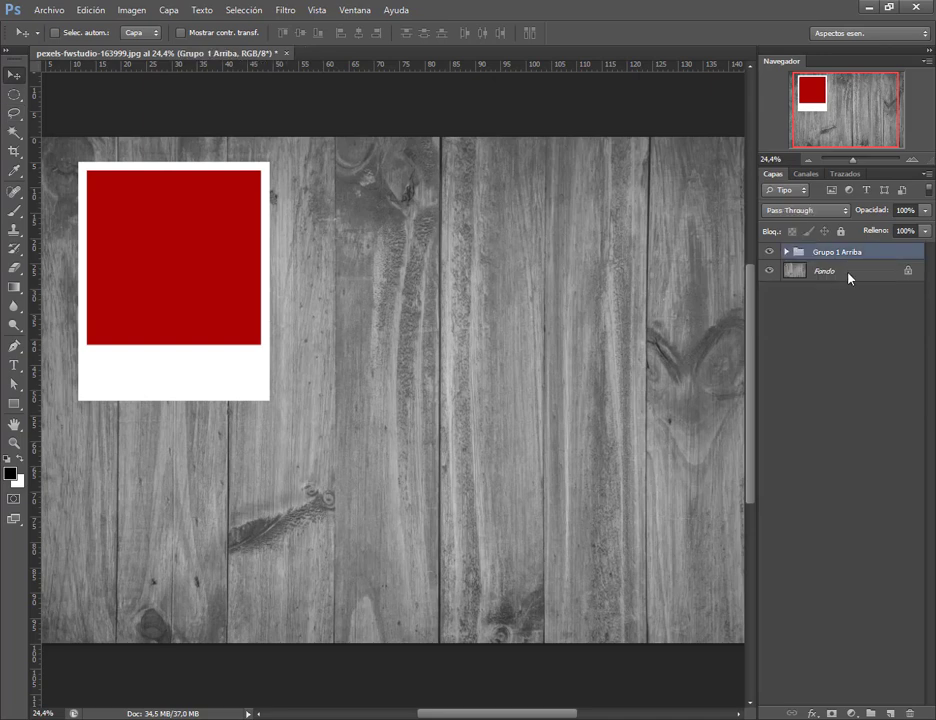
# Step: Duplicate Grupo 1 Arriba twice, placing the first copy right of the original
pyautogui.hotkey('ctrl', 'j')
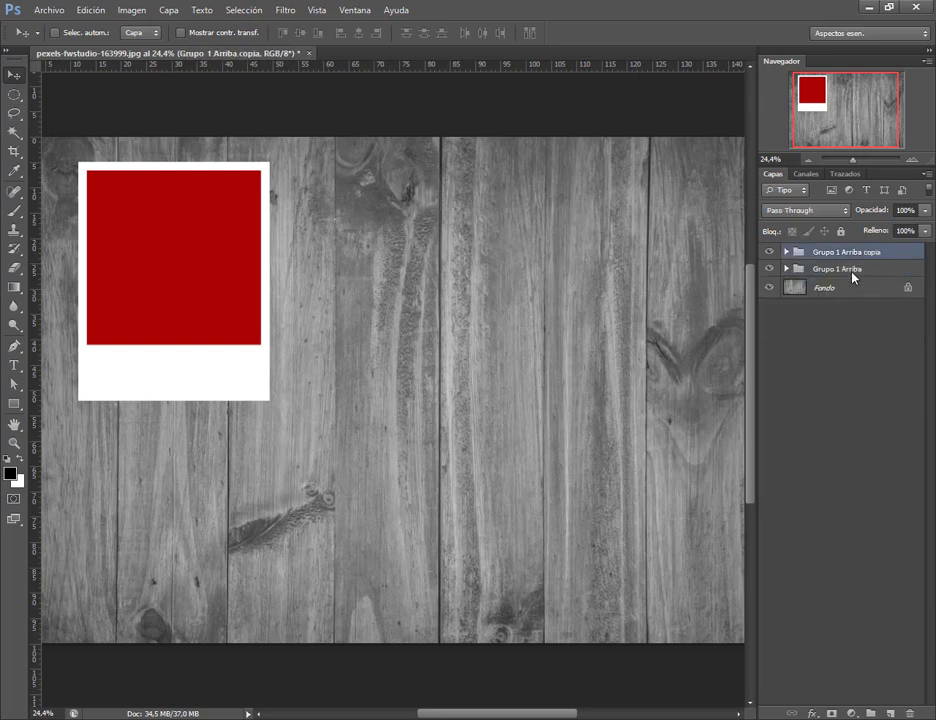
pyautogui.moveTo(317, 253); pyautogui.dragTo(643, 256)
pyautogui.hotkey('ctrl', 'j')
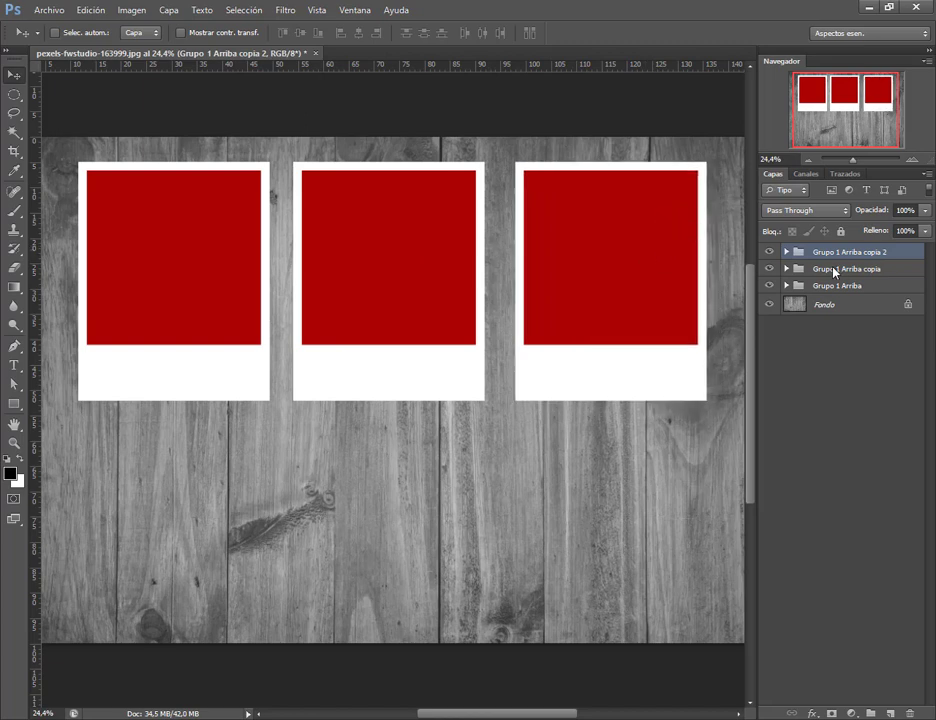
# Step: Rename the Grupo 1 Arriba copia group to Grupo 2 Arriba
pyautogui.doubleClick(835, 270)
pyautogui.moveTo(838, 270); pyautogui.dragTo(903, 271)
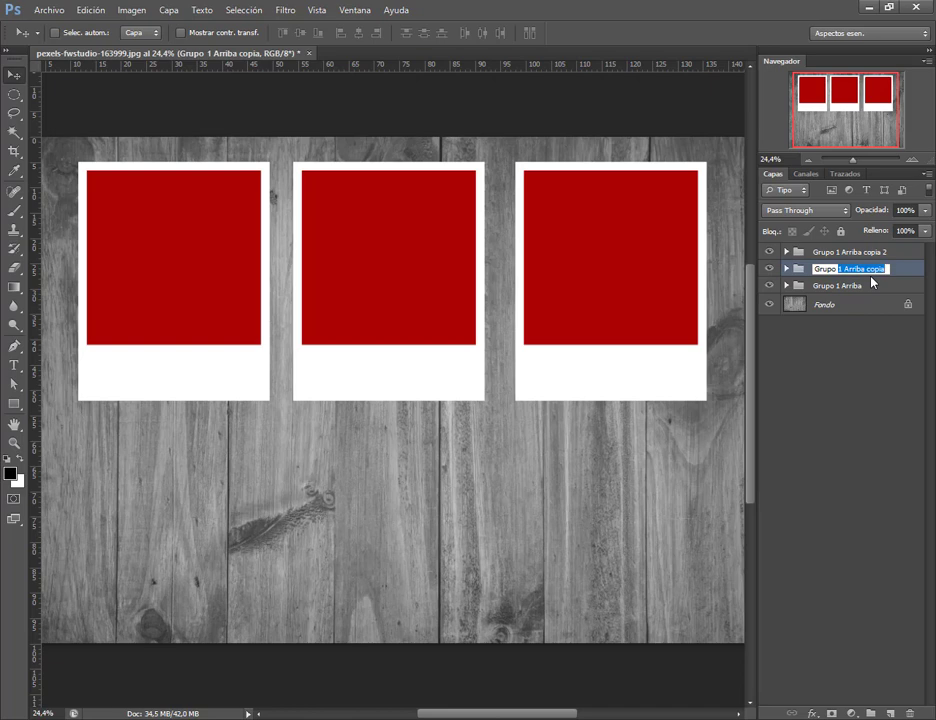
pyautogui.write('2 Arriba')
pyautogui.press('Return')
# Step: Rename the copia 2 group to Grupo 3 Arriba and select all three groups
pyautogui.click(769, 252)
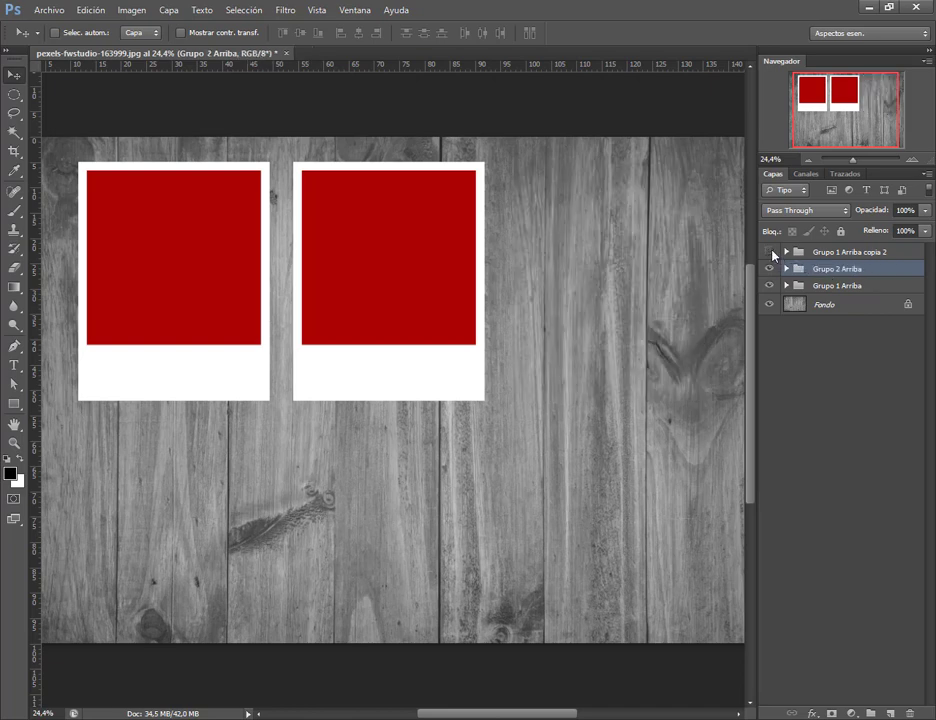
pyautogui.click(770, 252)
pyautogui.doubleClick(841, 253)
pyautogui.moveTo(839, 253); pyautogui.dragTo(893, 252)
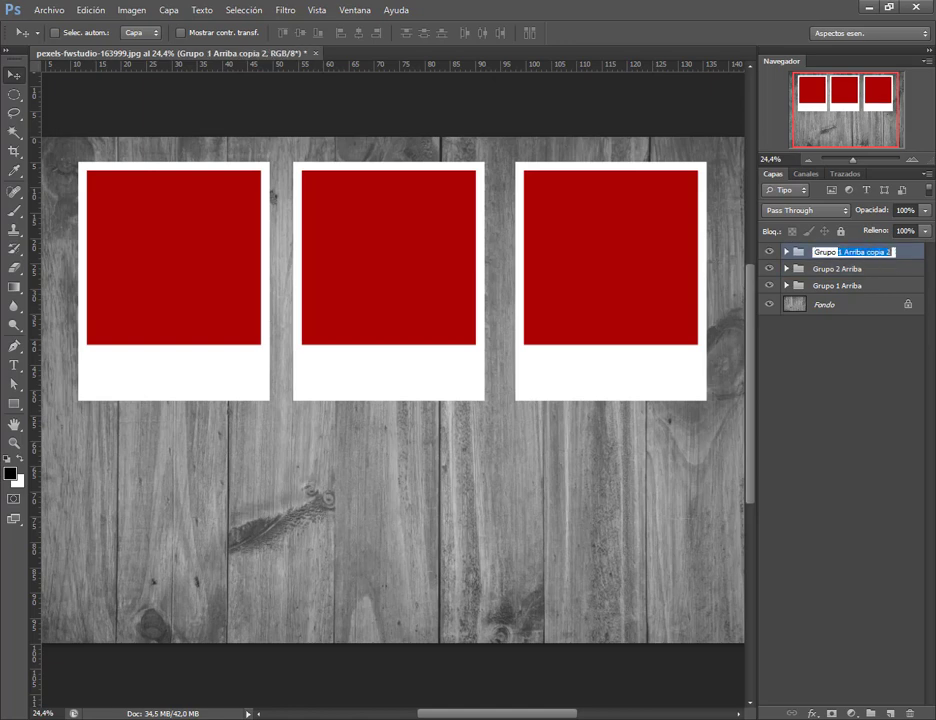
pyautogui.write('3 Arriba')
pyautogui.press('Return')
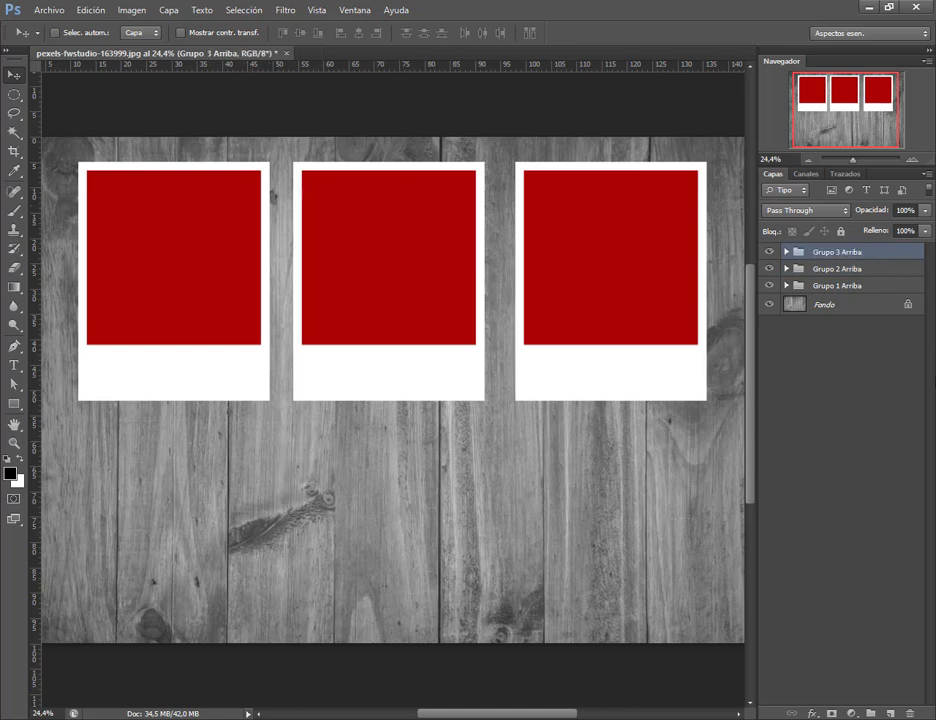
pyautogui.keyDown('shift'); pyautogui.click(857, 289); pyautogui.keyUp('shift')
# Step: Scale the three Polaroids down with Free Transform and shift them right and down
pyautogui.click(90, 10)
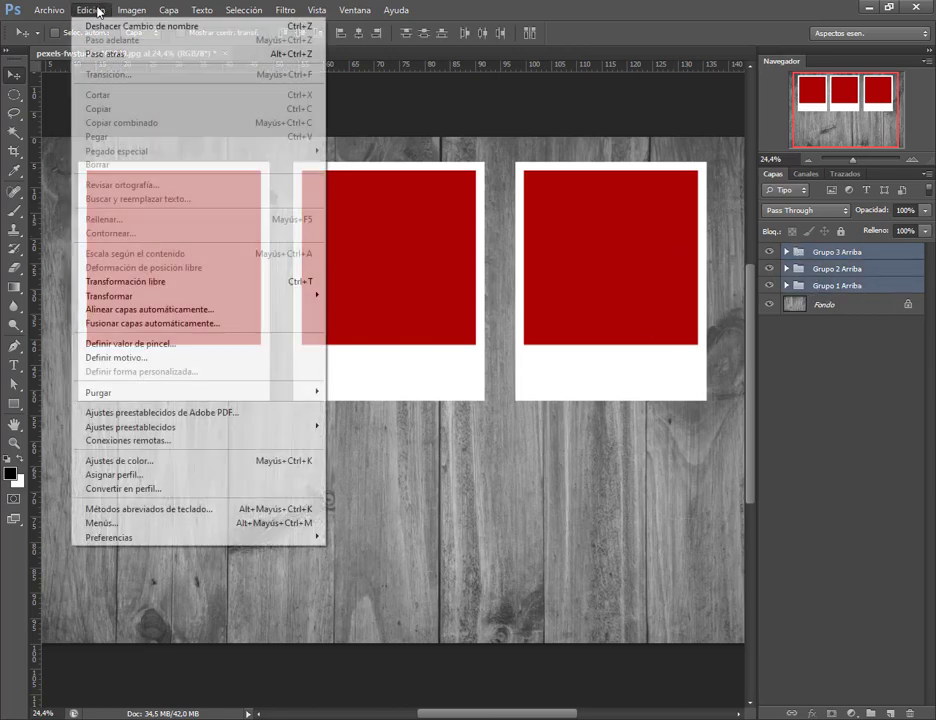
pyautogui.click(120, 278)
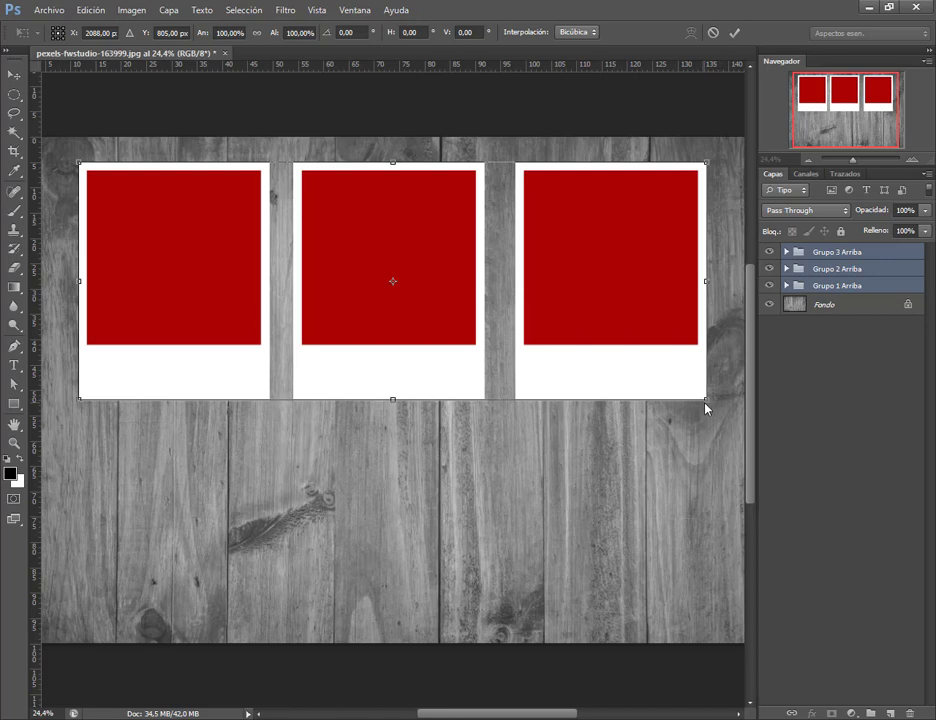
pyautogui.moveTo(706, 404); pyautogui.dragTo(563, 352)
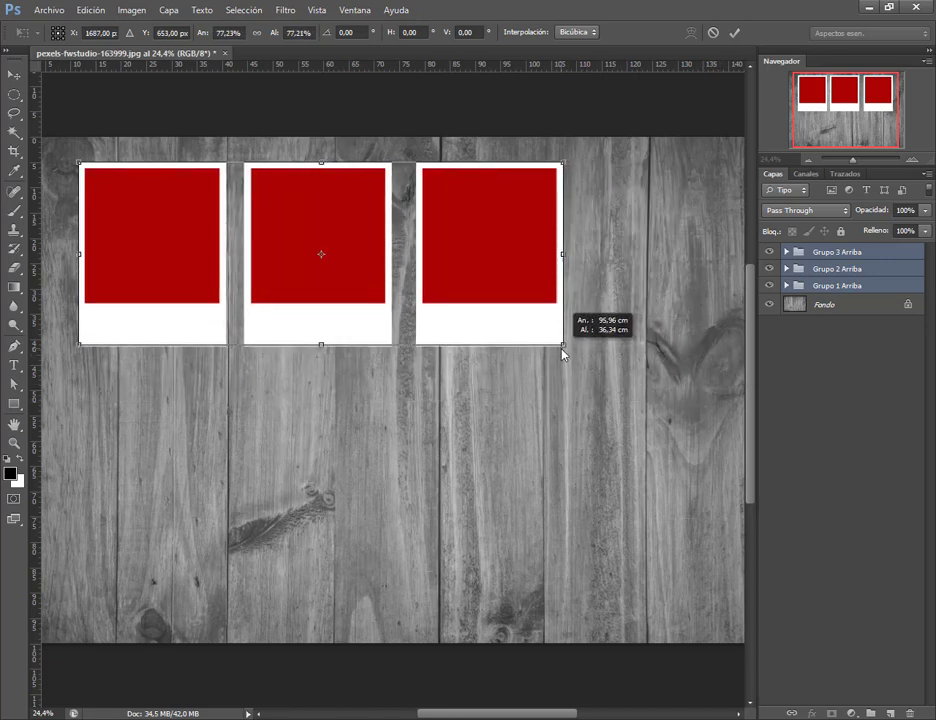
pyautogui.press('Return')
pyautogui.moveTo(495, 265); pyautogui.dragTo(572, 278)
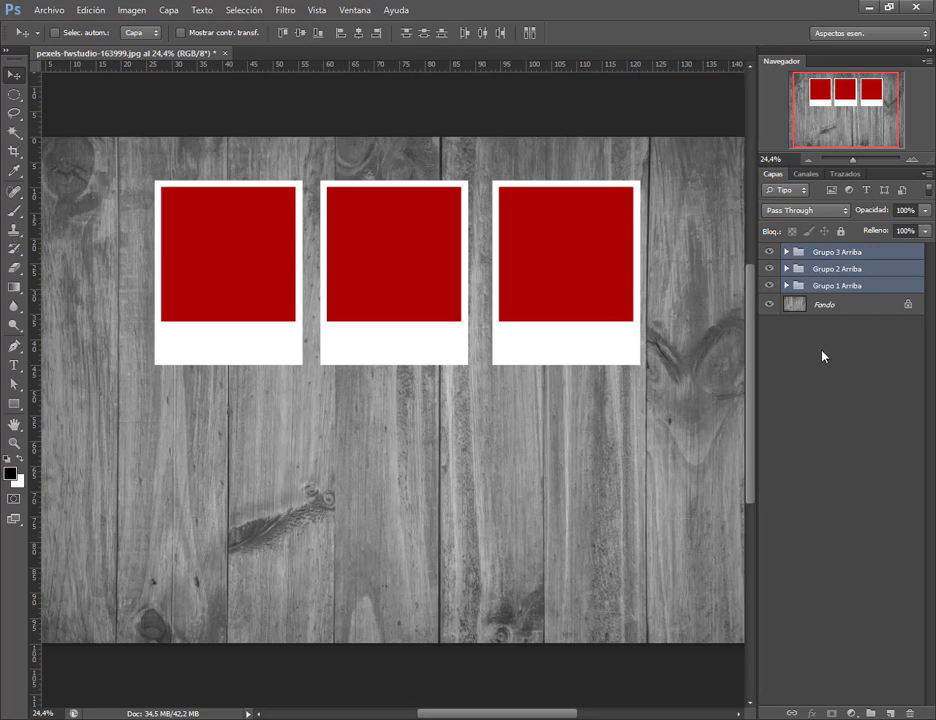
# Step: Duplicate the three Polaroids as a second row below, plus one extra copy
pyautogui.hotkey('ctrl', 'j')
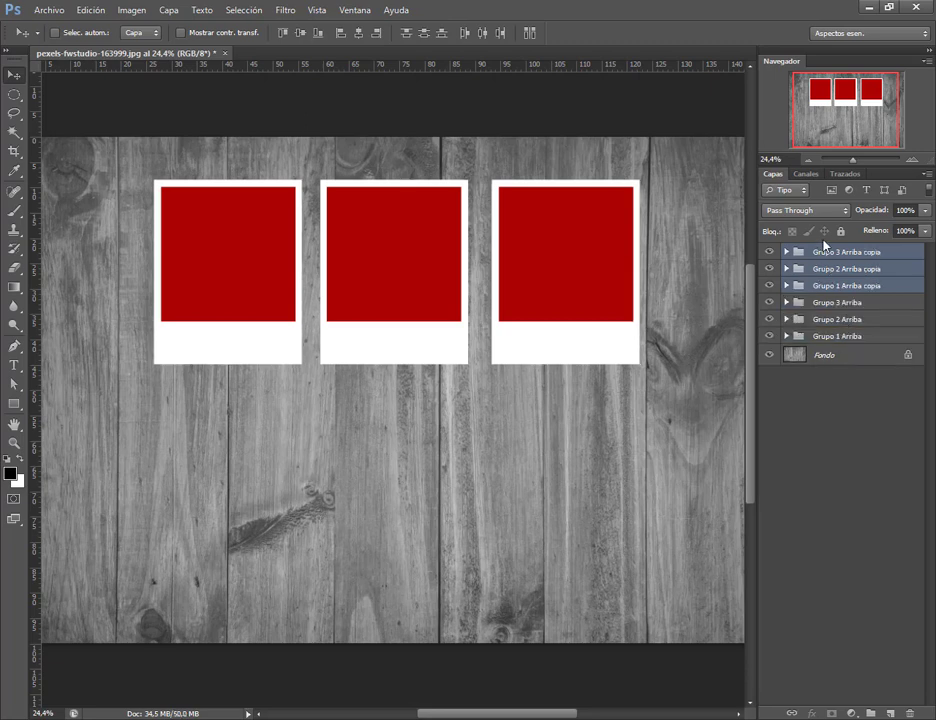
pyautogui.moveTo(415, 219); pyautogui.dragTo(265, 438)
pyautogui.click(905, 285)
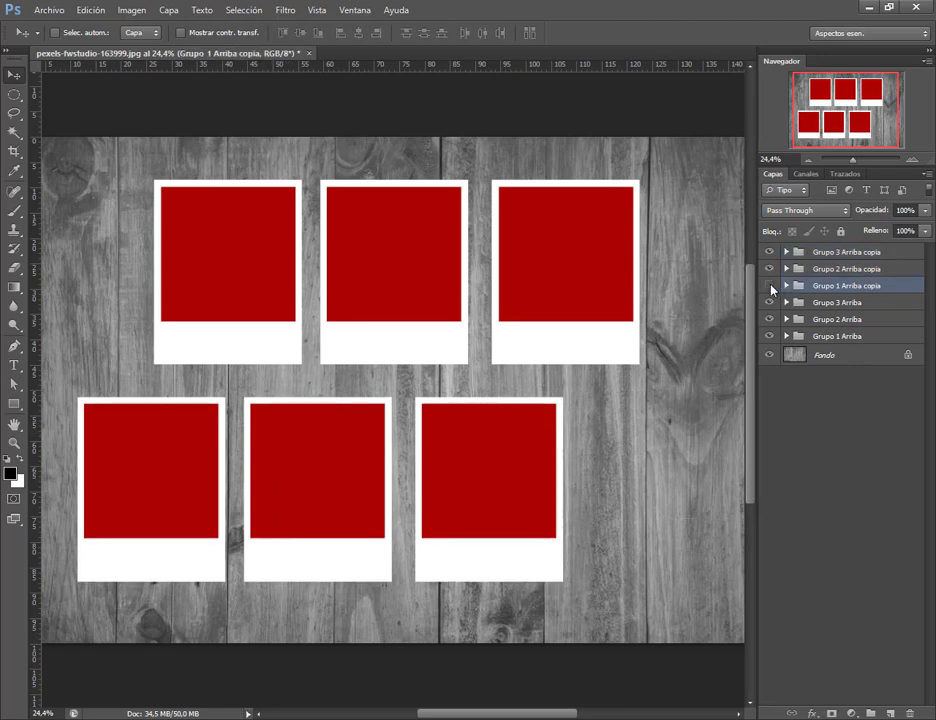
pyautogui.click(769, 285)
pyautogui.click(769, 285)
pyautogui.click(771, 268)
pyautogui.click(771, 268)
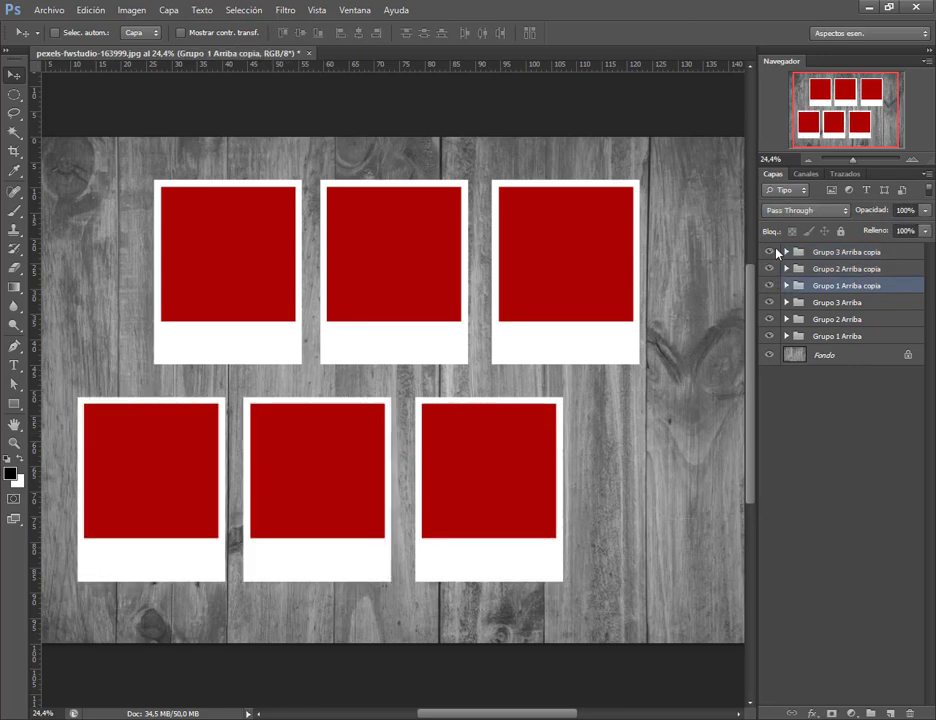
pyautogui.click(775, 252)
pyautogui.click(775, 252)
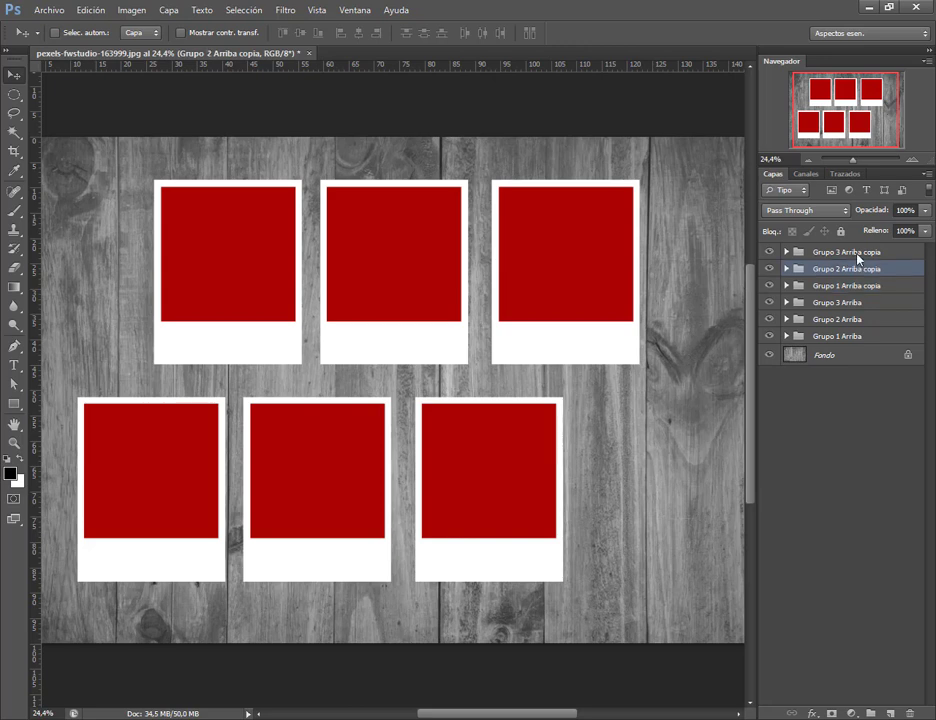
pyautogui.moveTo(865, 254); pyautogui.dragTo(890, 712)
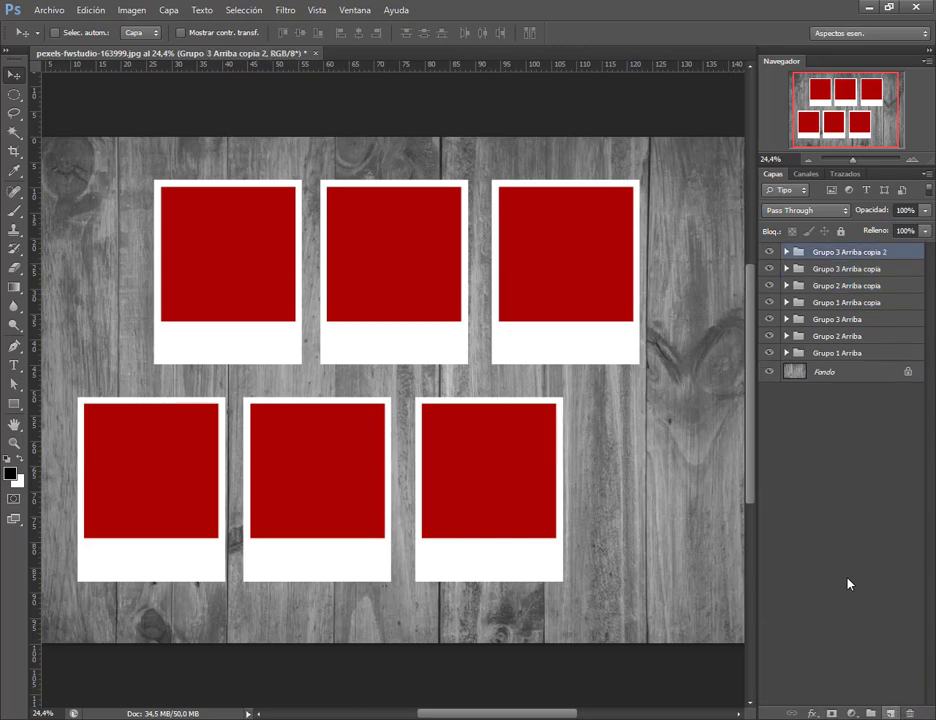
# Step: Rename the first two bottom-row groups to Grupo 1 Abajo and Grupo 2 Abajo
pyautogui.click(860, 303)
pyautogui.click(769, 303)
pyautogui.click(769, 303)
pyautogui.doubleClick(853, 304)
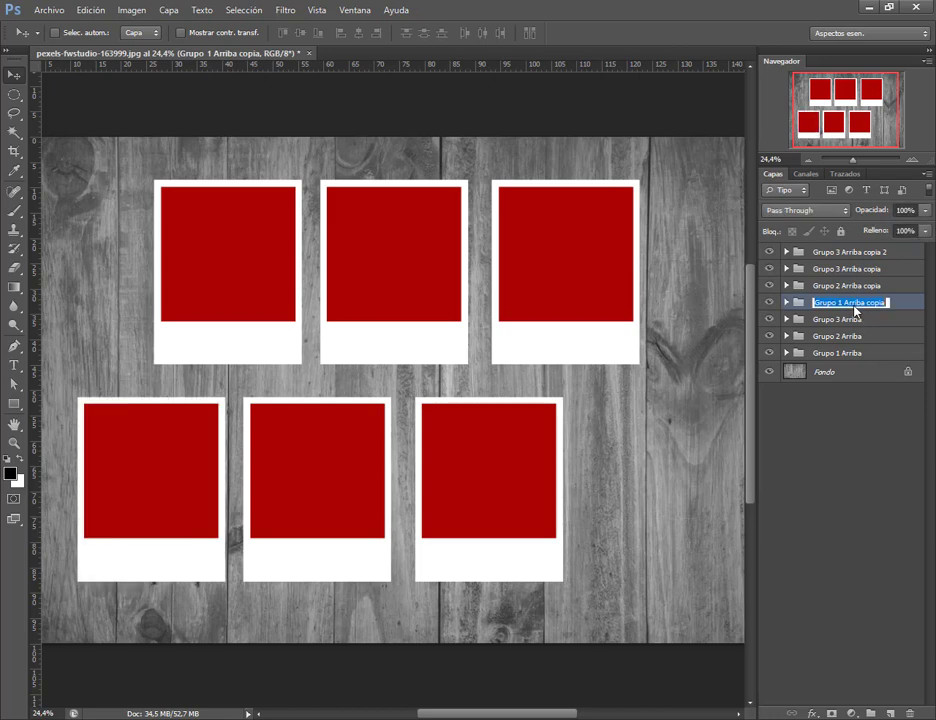
pyautogui.moveTo(846, 304); pyautogui.dragTo(926, 312)
pyautogui.write('Abajo')
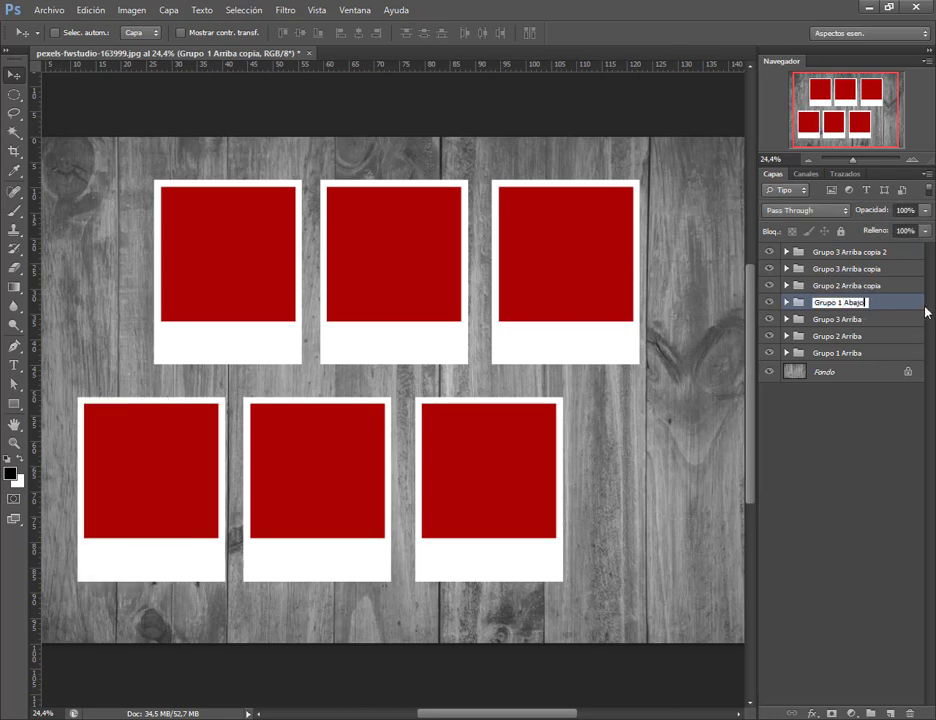
pyautogui.press('Return')
pyautogui.click(862, 286)
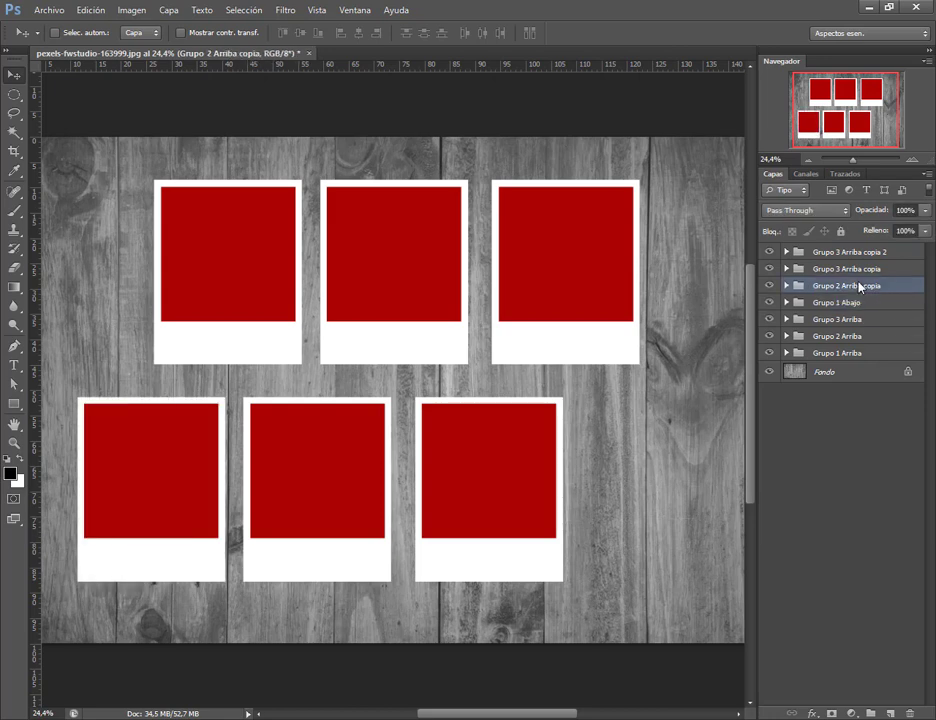
pyautogui.doubleClick(853, 286)
pyautogui.moveTo(846, 287); pyautogui.dragTo(930, 296)
pyautogui.write('Abajo')
pyautogui.press('Return')
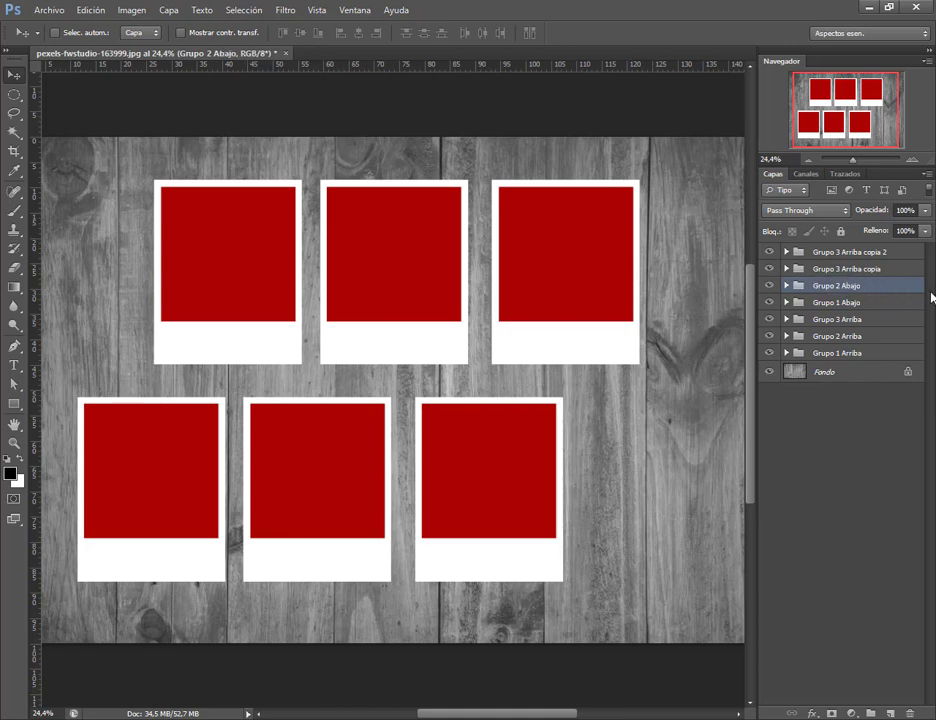
# Step: Rename the remaining copies to Grupo 3 Abajo and Grupo 4 abajo
pyautogui.click(858, 271)
pyautogui.doubleClick(858, 271)
pyautogui.moveTo(846, 270); pyautogui.dragTo(902, 272)
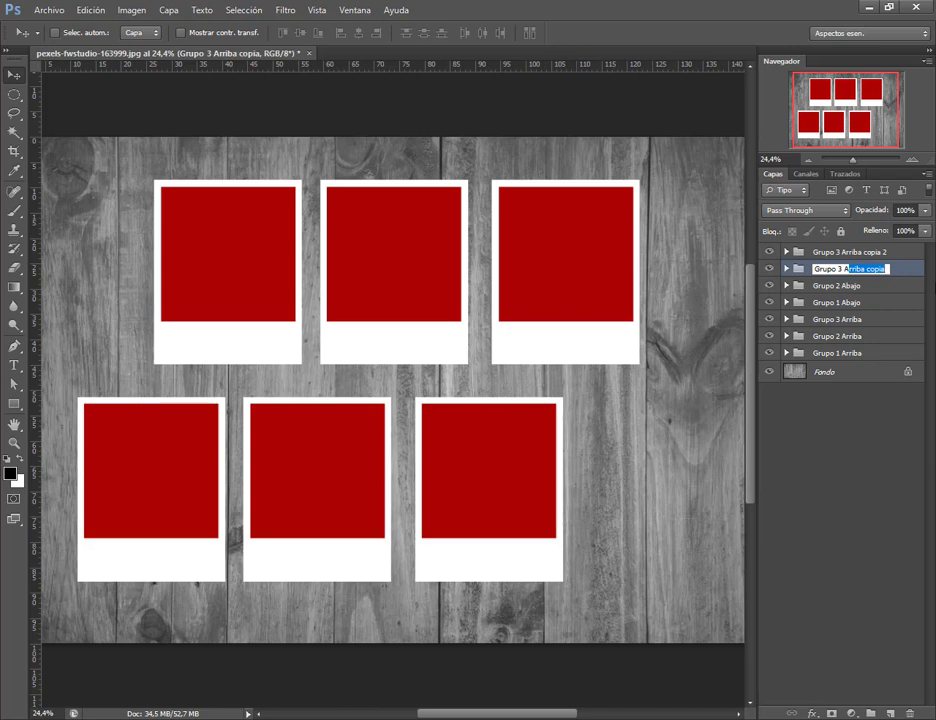
pyautogui.write('bajo')
pyautogui.press('Return')
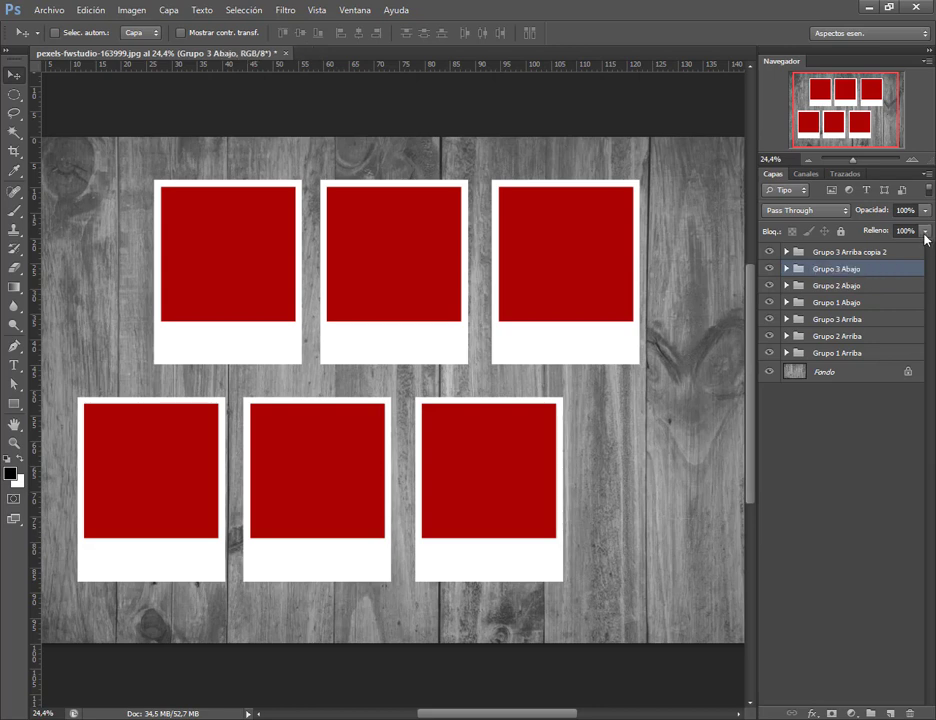
pyautogui.doubleClick(845, 255)
pyautogui.moveTo(838, 252); pyautogui.dragTo(895, 252)
pyautogui.write('4 a')
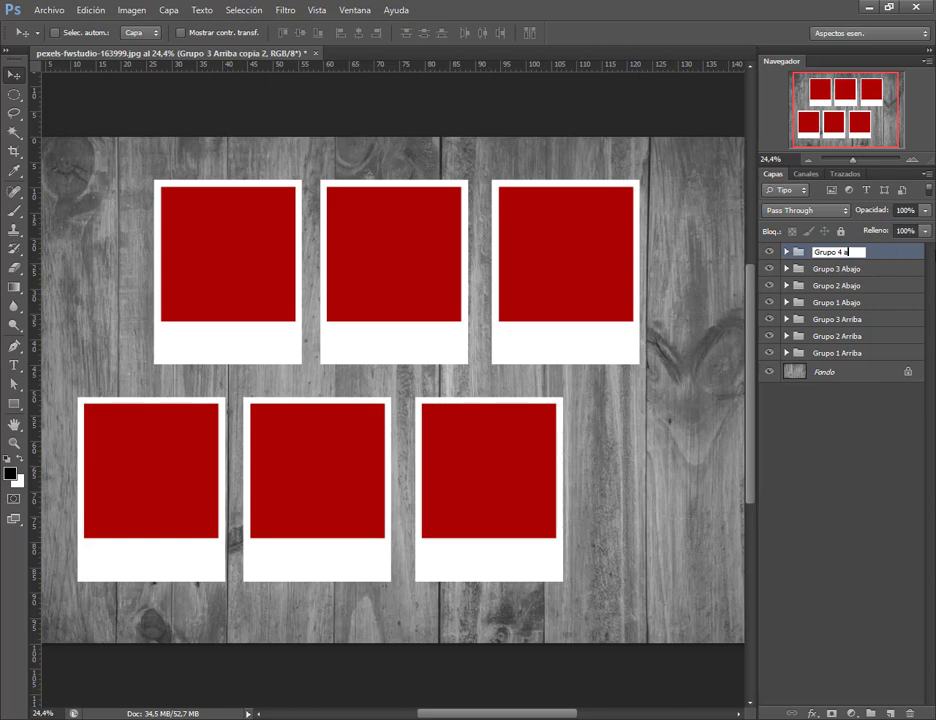
pyautogui.write('bajo')
pyautogui.press('Return')
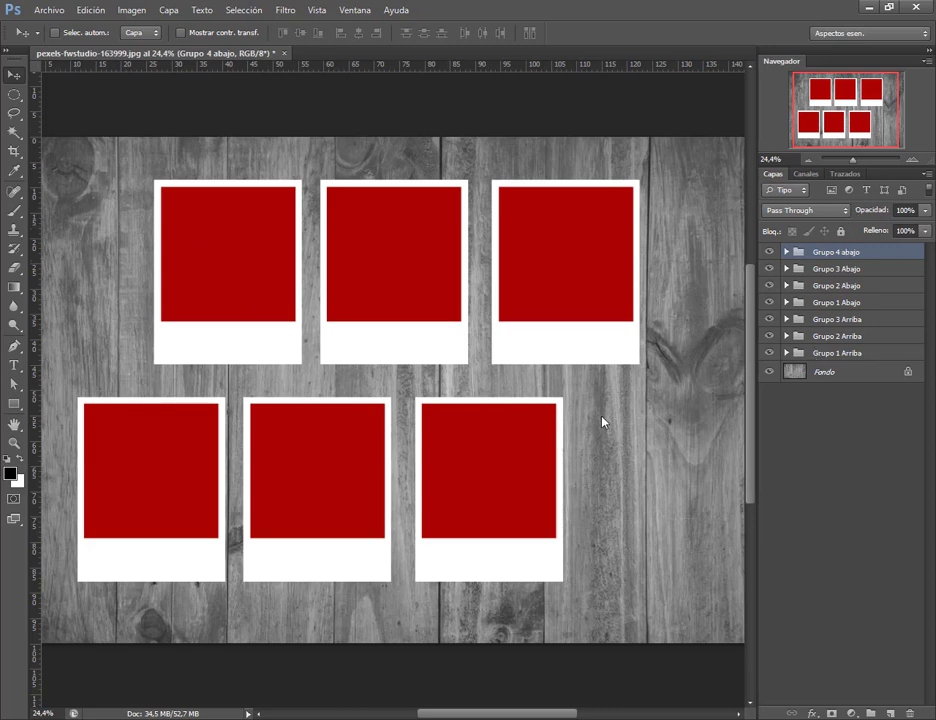
# Step: Move the new Polaroid copy to the bottom row's right end and expand all groups
pyautogui.moveTo(545, 483); pyautogui.dragTo(730, 483)
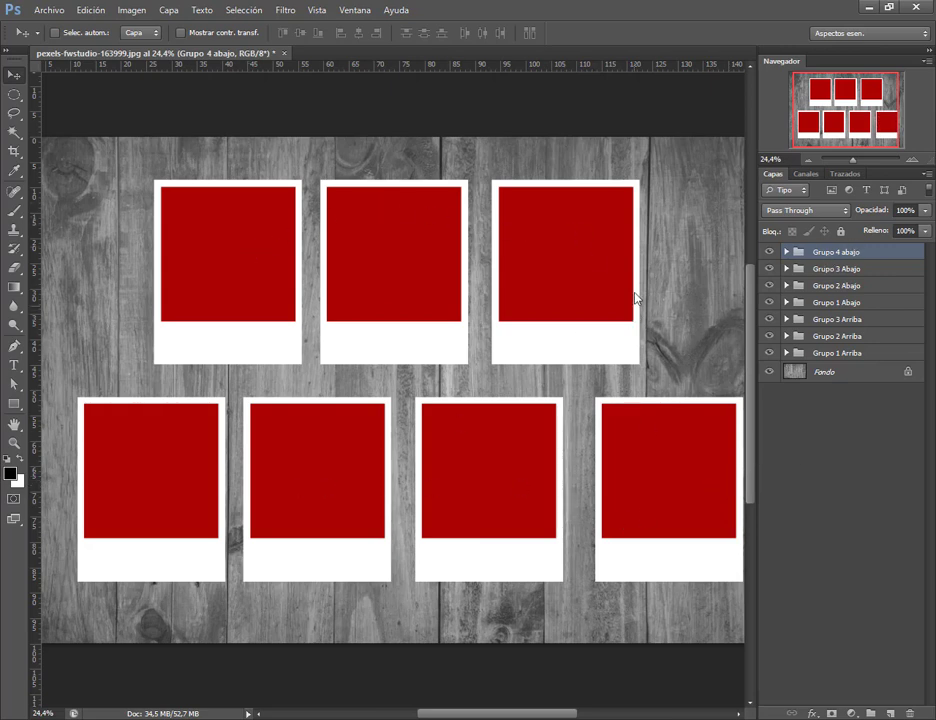
pyautogui.click(786, 353)
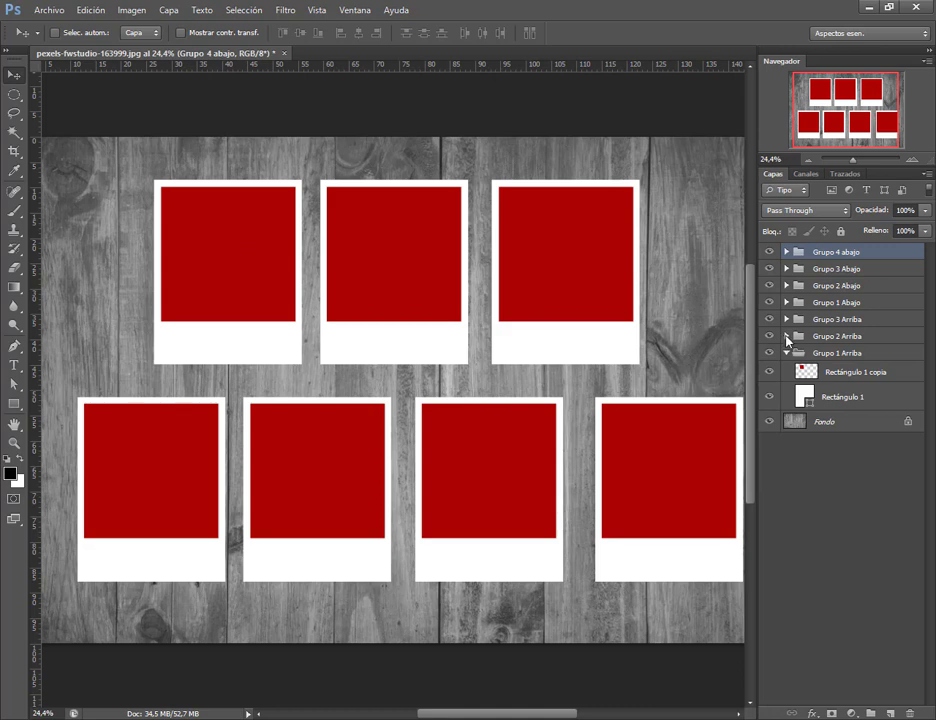
pyautogui.click(786, 336)
pyautogui.keyDown('ctrl'); pyautogui.click(786, 320); pyautogui.keyUp('ctrl')
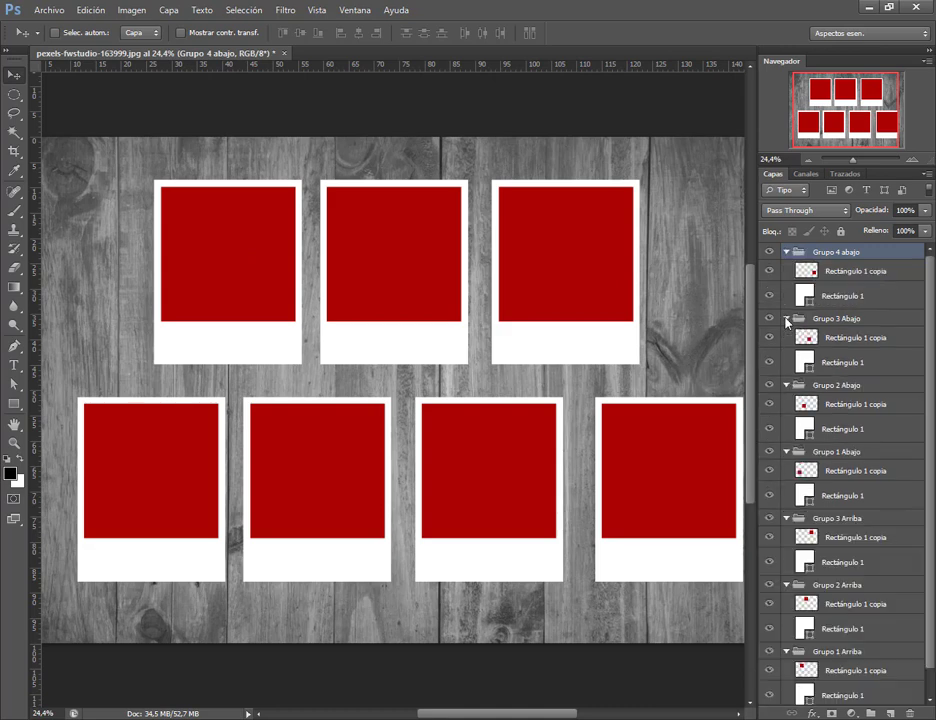
pyautogui.keyDown('ctrl'); pyautogui.click(786, 252); pyautogui.keyUp('ctrl')
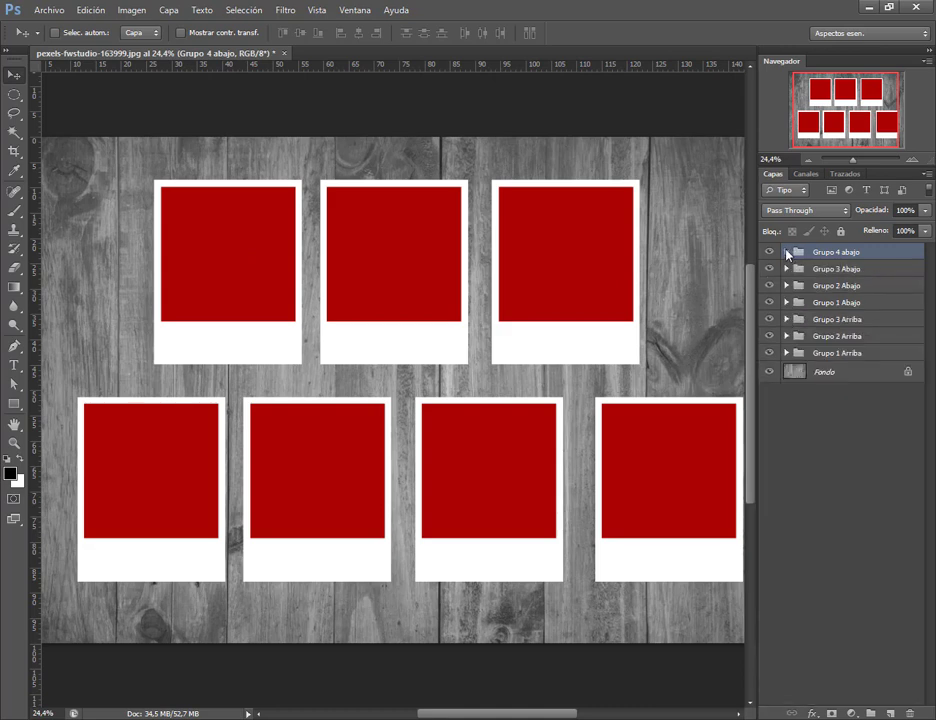
pyautogui.keyDown('ctrl'); pyautogui.click(788, 354); pyautogui.keyUp('ctrl')
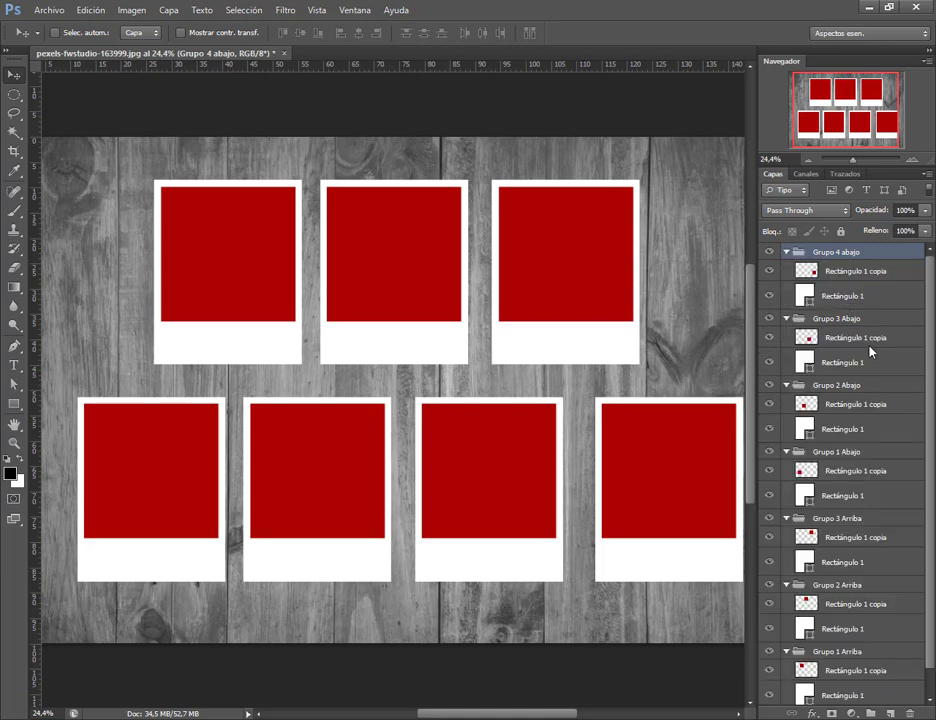
pyautogui.scroll(-1, 860, 406)
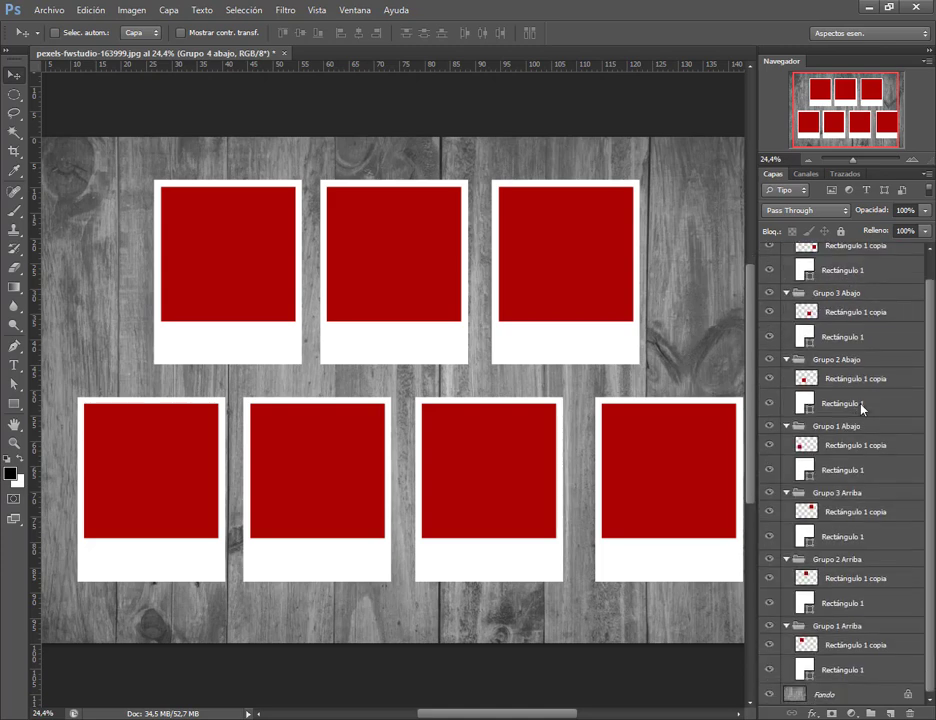
# Step: Convert the red photo layers of Grupo 1, 2 and 3 Arriba into smart objects
pyautogui.click(849, 652)
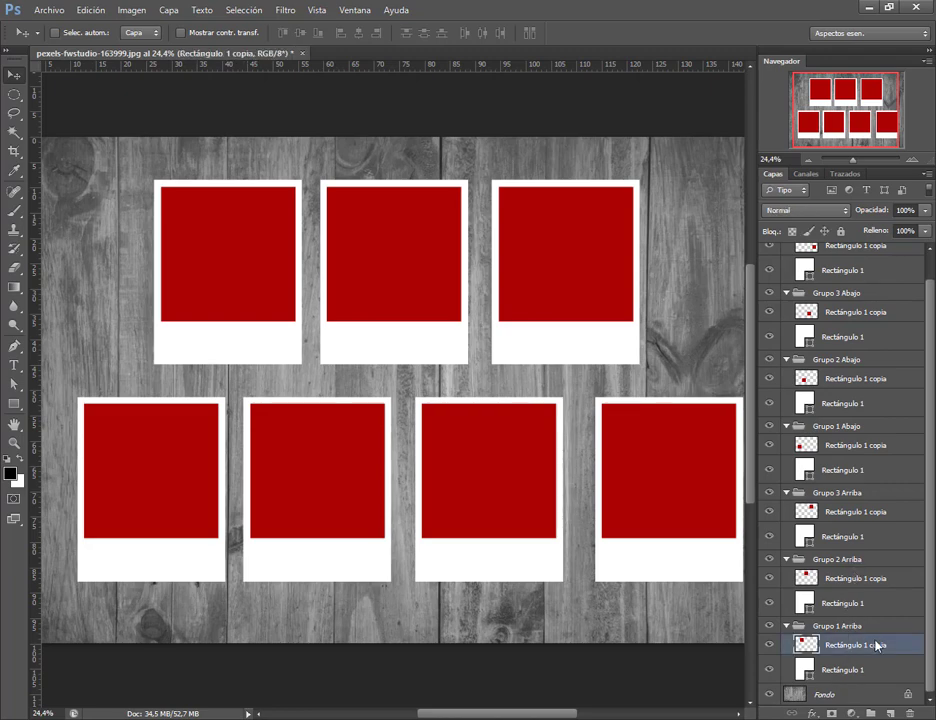
pyautogui.rightClick(880, 645)
pyautogui.click(785, 226)
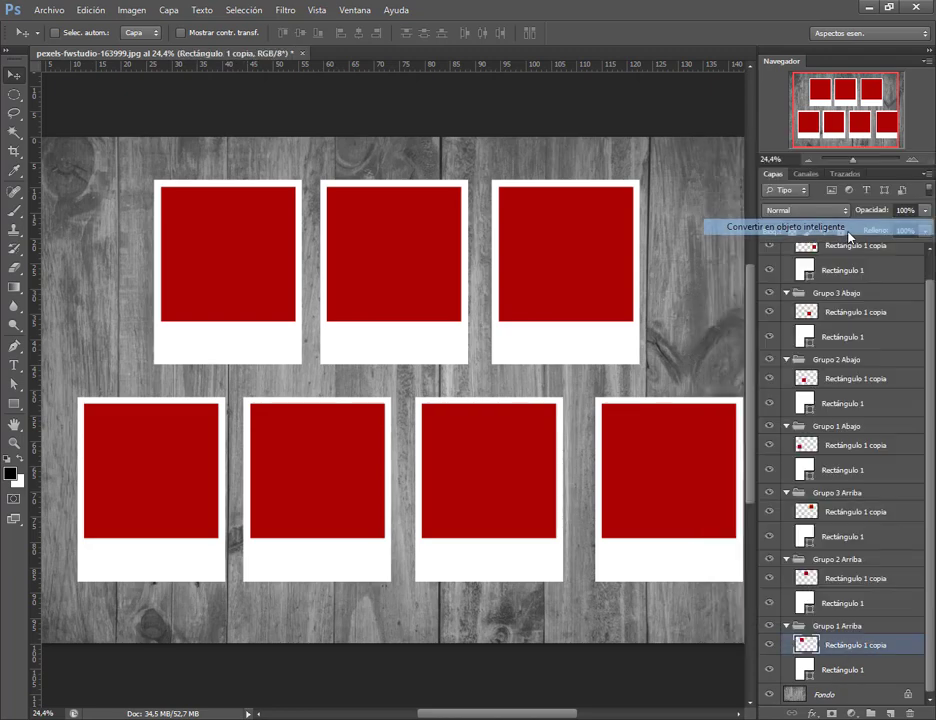
pyautogui.rightClick(897, 585)
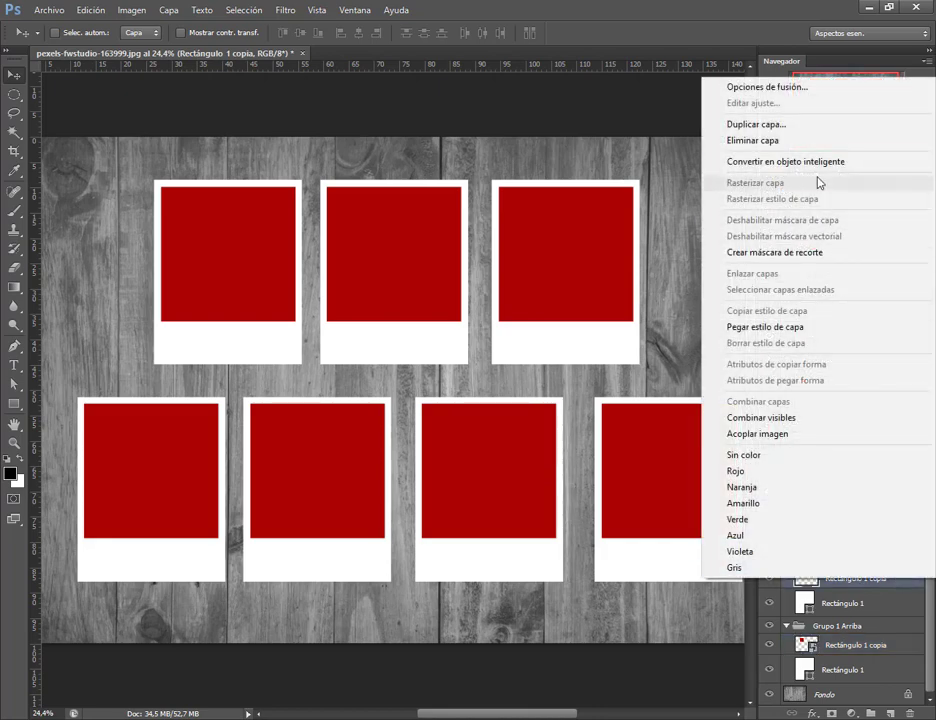
pyautogui.click(790, 157)
pyautogui.rightClick(893, 512)
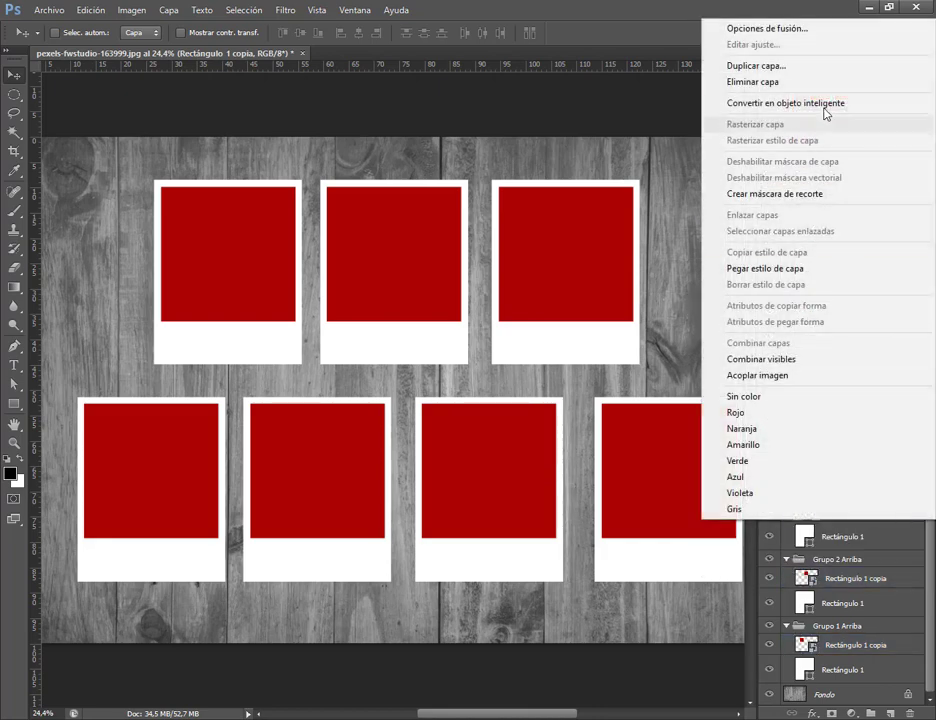
pyautogui.click(712, 100)
# Step: Convert the Abajo groups' red photo layers into smart objects, then collapse all groups
pyautogui.rightClick(885, 447)
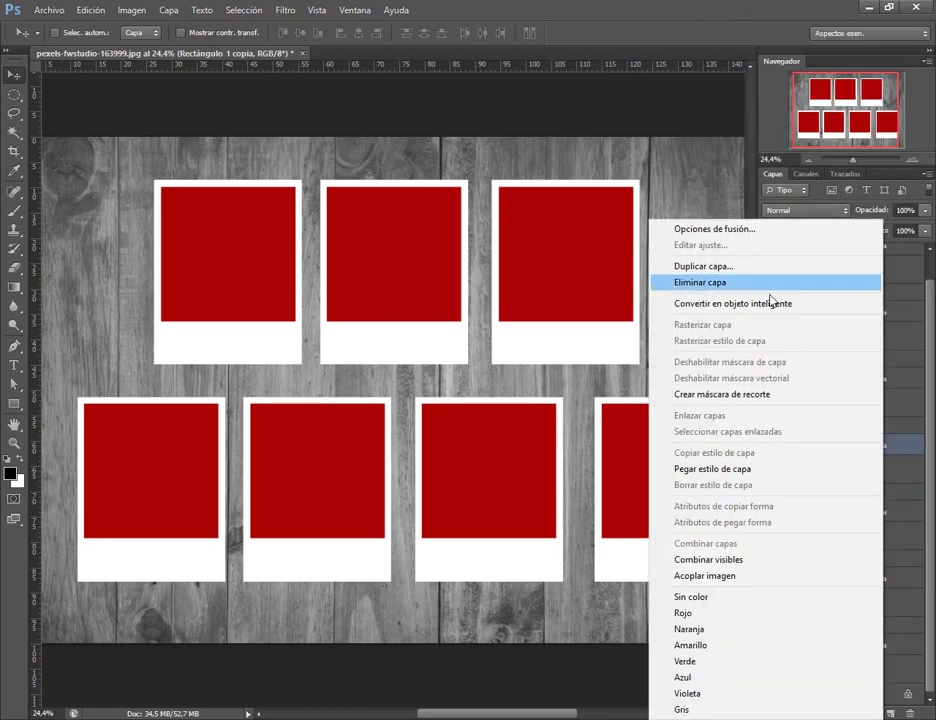
pyautogui.click(892, 387)
pyautogui.rightClick(885, 381)
pyautogui.click(692, 304)
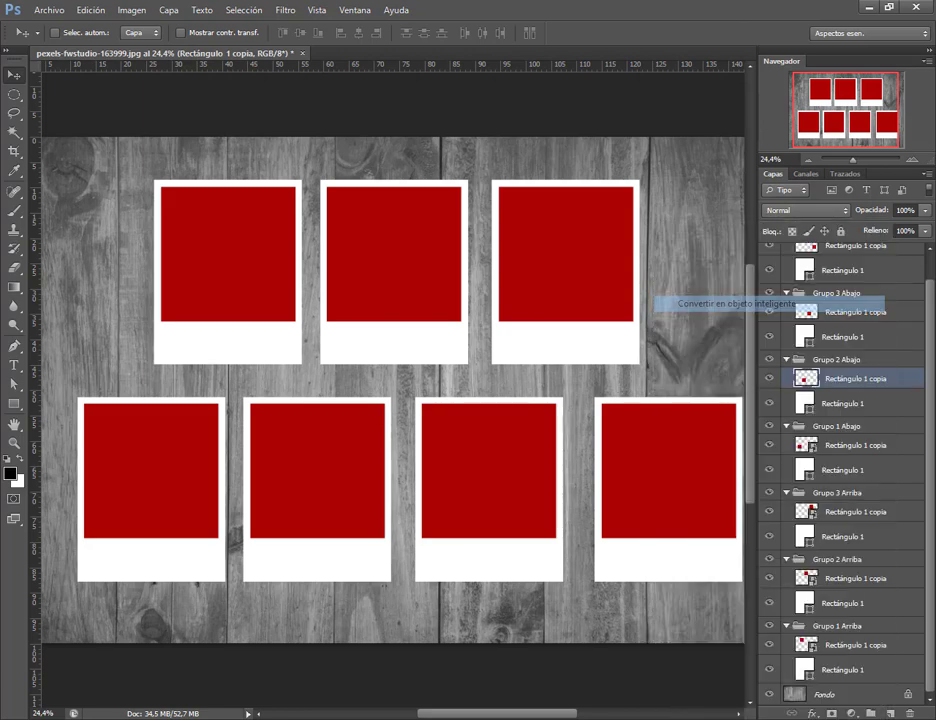
pyautogui.rightClick(889, 319)
pyautogui.click(798, 304)
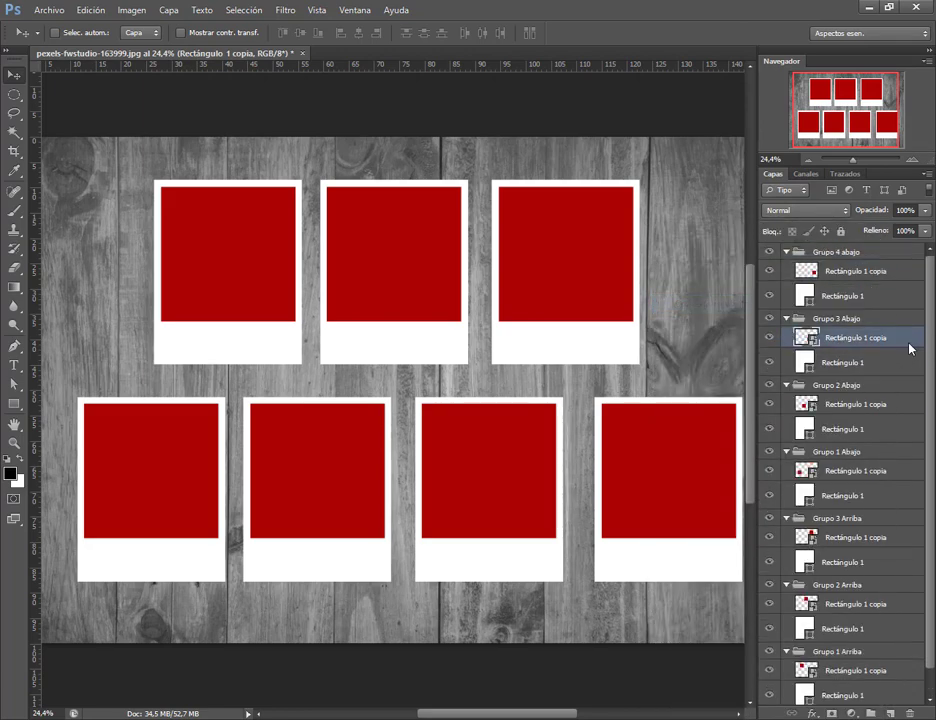
pyautogui.rightClick(885, 273)
pyautogui.click(735, 309)
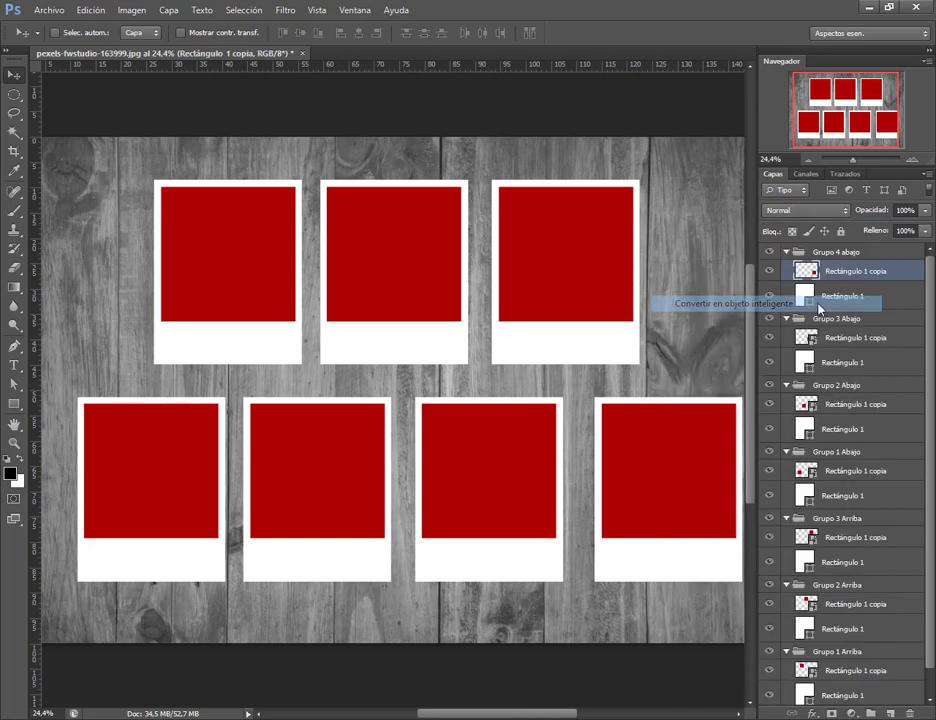
pyautogui.keyDown('ctrl'); pyautogui.click(787, 253); pyautogui.keyUp('ctrl')
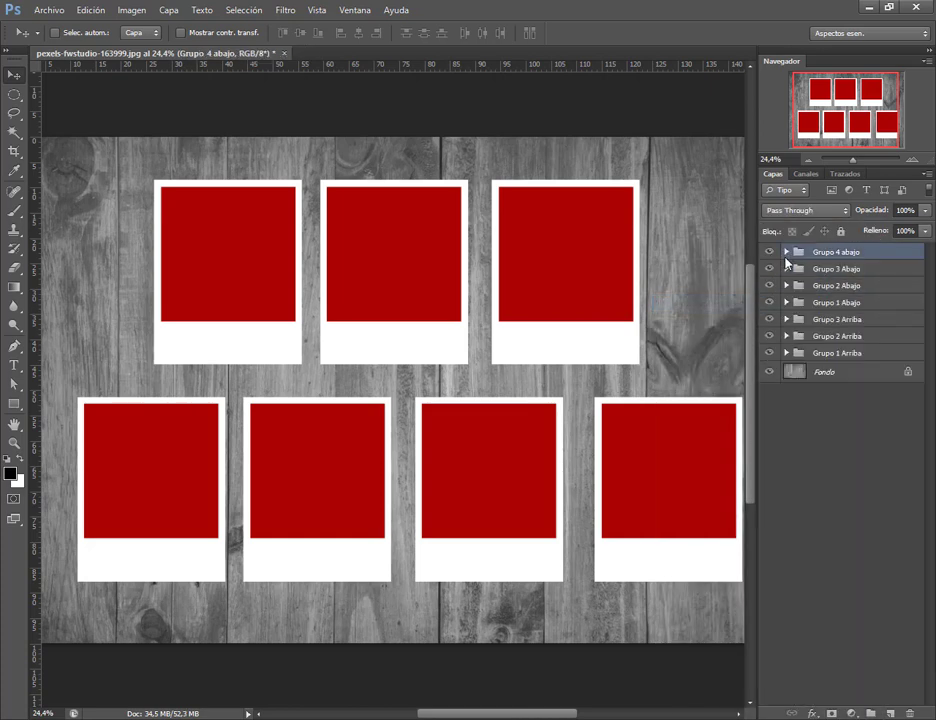
# Step: Open the red photo smart object inside Grupo 1 Arriba for editing
pyautogui.click(794, 355)
pyautogui.click(787, 353)
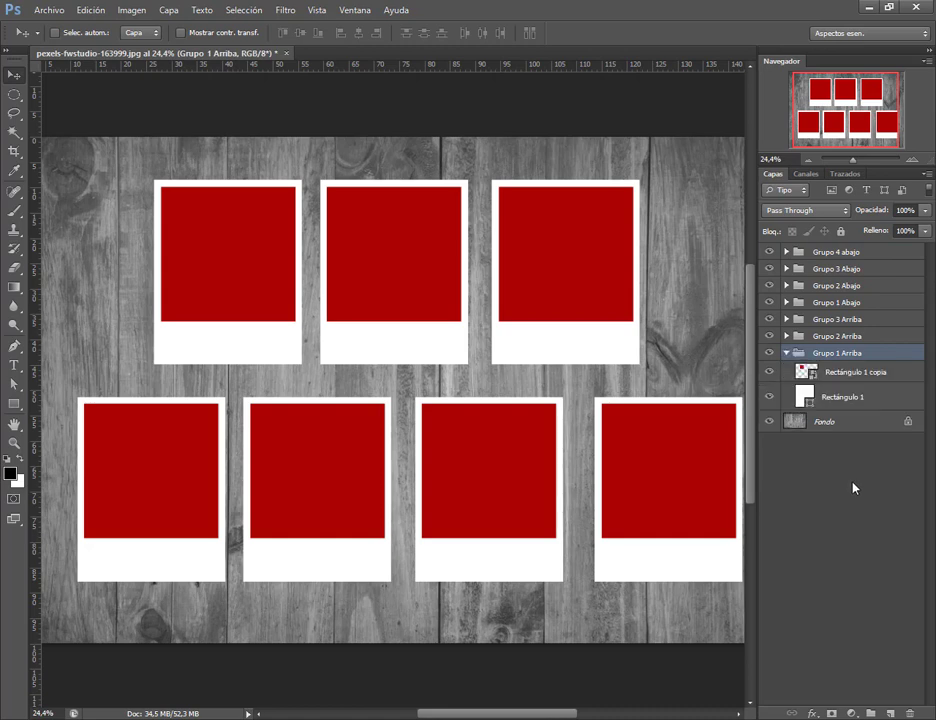
pyautogui.click(834, 375)
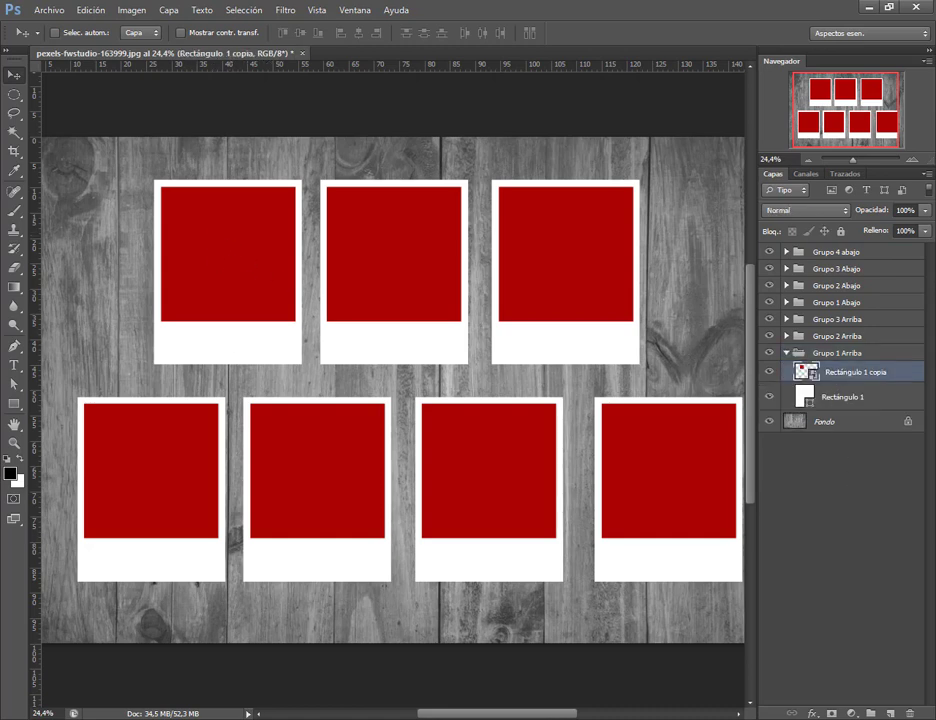
pyautogui.doubleClick(598, 273)
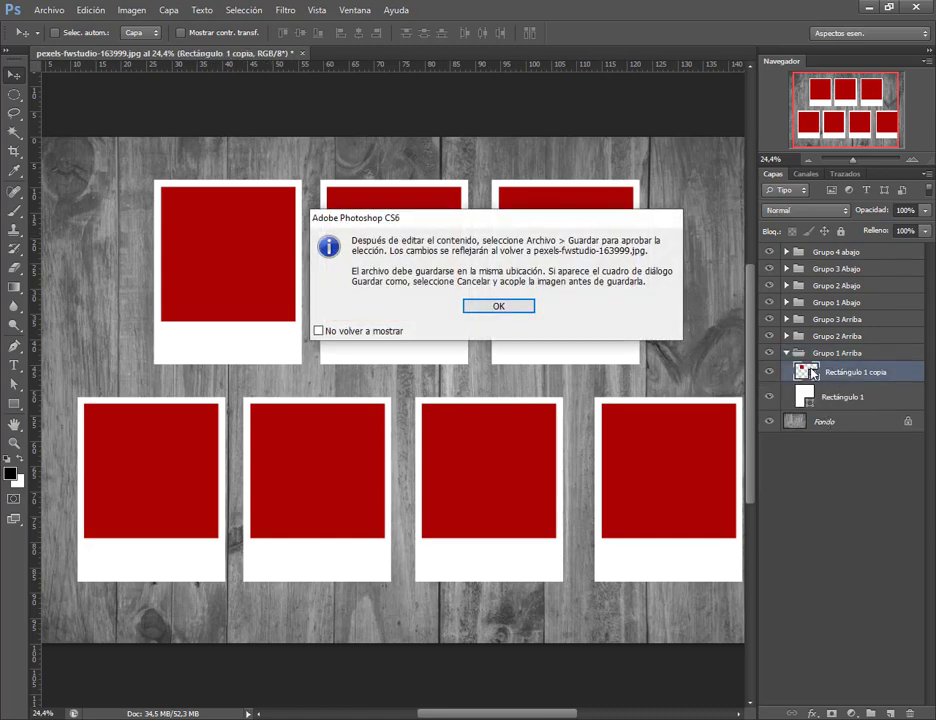
pyautogui.click(530, 310)
pyautogui.click(530, 356)
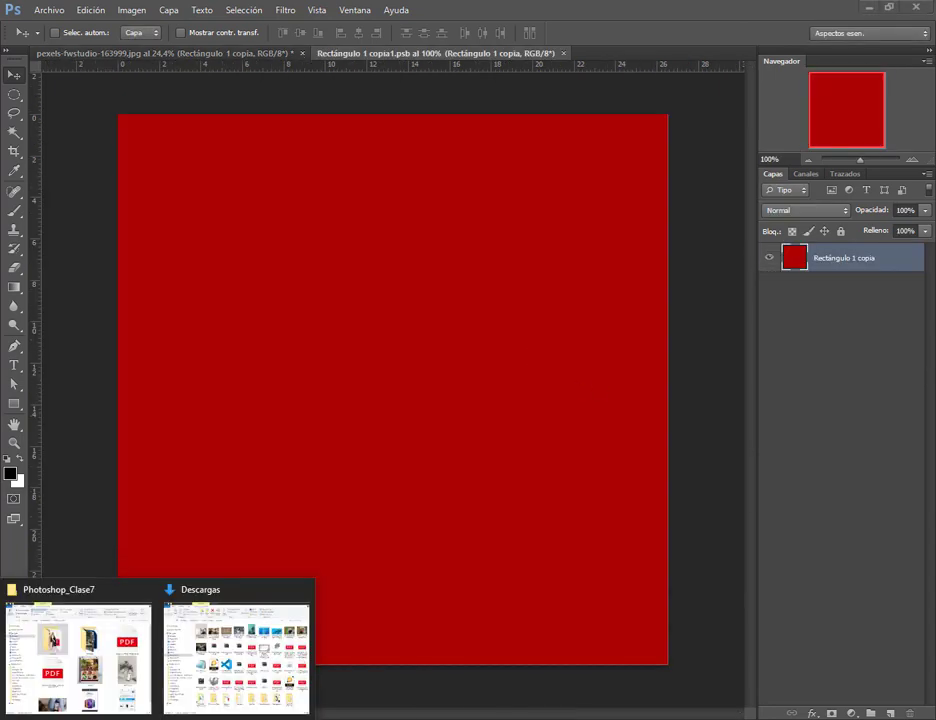
# Step: Drag the photo of the two men from the Descargas folder into the smart object
pyautogui.click(235, 650)
pyautogui.moveTo(330, 175); pyautogui.dragTo(526, 303)
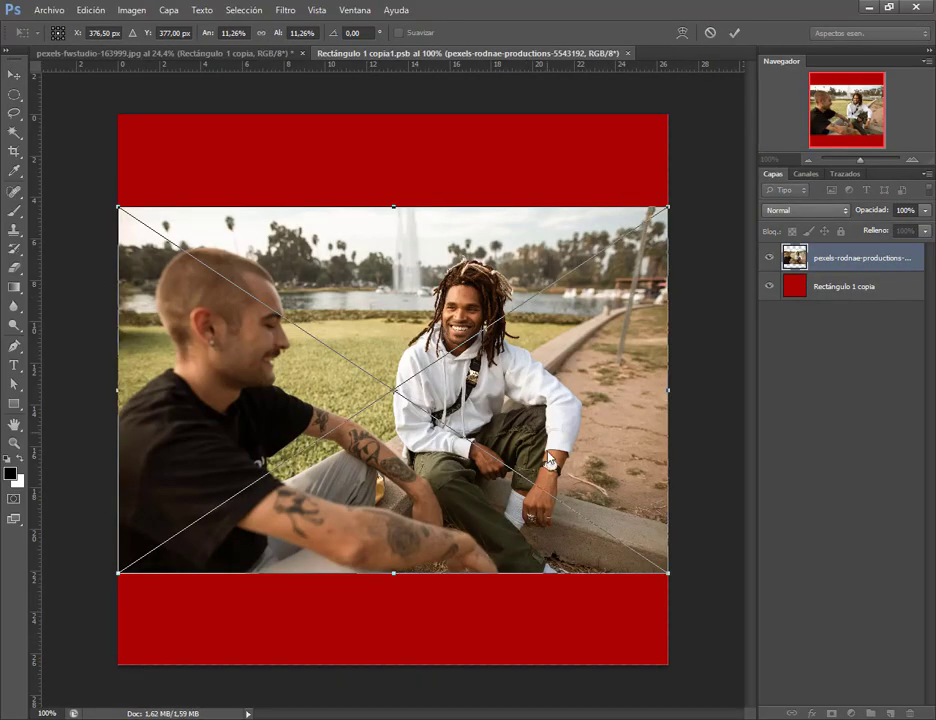
pyautogui.scroll(-5, 400, 354)
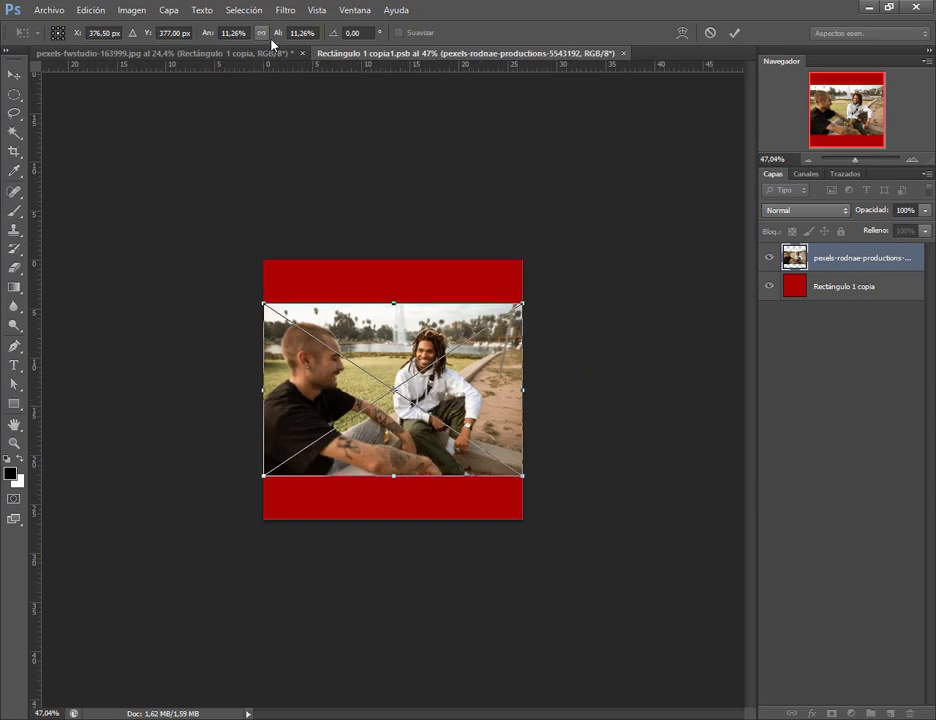
# Step: Scale the photo to cover the red square, then save and close the contents
pyautogui.moveTo(525, 480); pyautogui.dragTo(637, 552)
pyautogui.moveTo(560, 516); pyautogui.dragTo(510, 472)
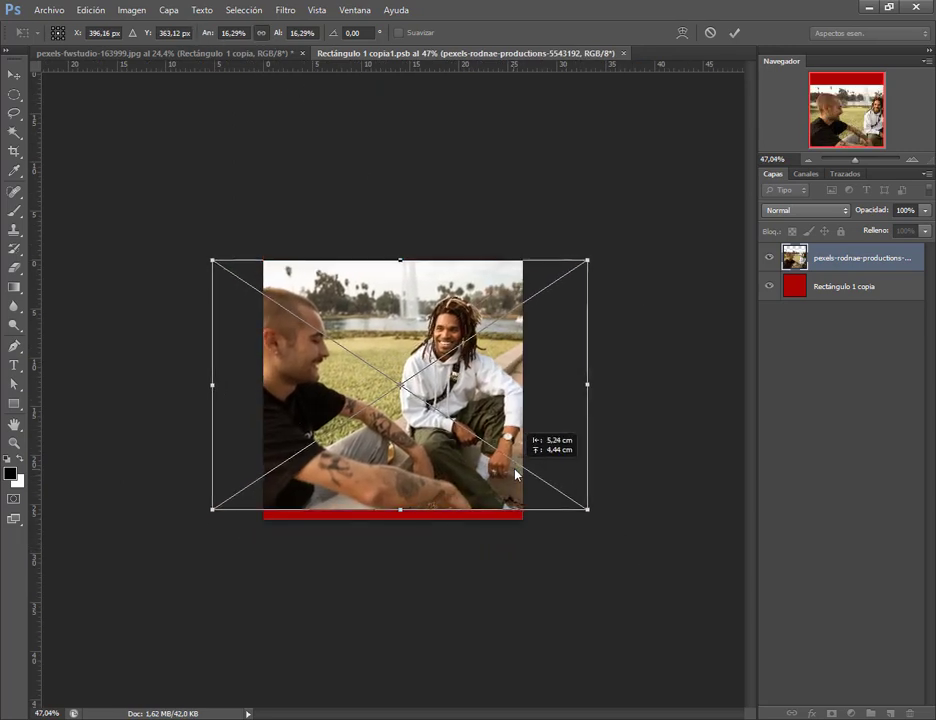
pyautogui.moveTo(598, 516); pyautogui.dragTo(615, 536)
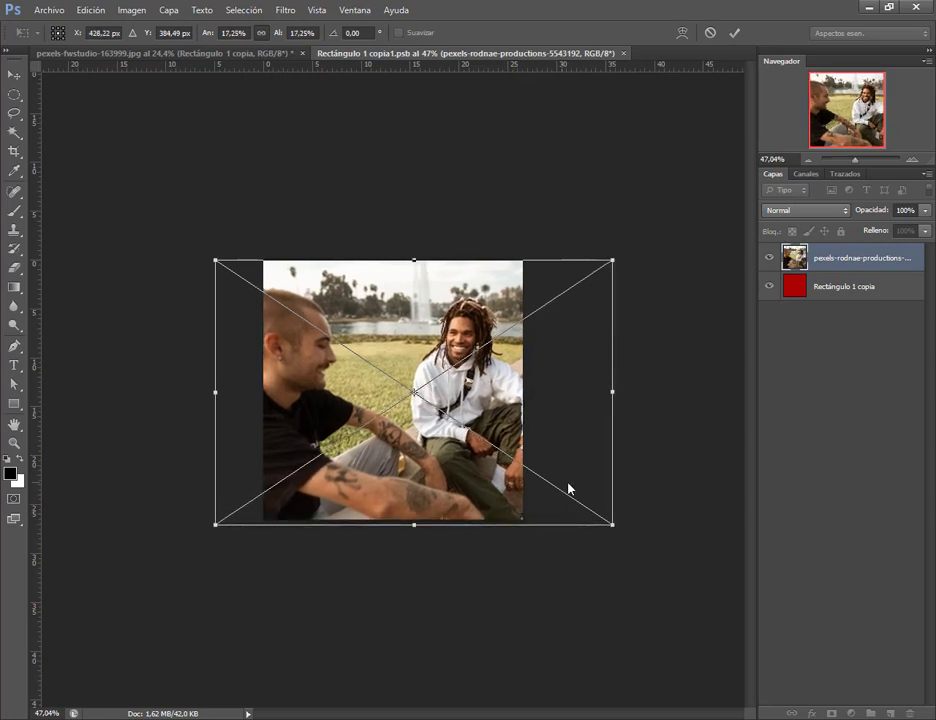
pyautogui.moveTo(566, 487); pyautogui.dragTo(576, 490)
pyautogui.moveTo(624, 267); pyautogui.dragTo(628, 255)
pyautogui.moveTo(528, 338)
pyautogui.mouseDown()
pyautogui.moveTo(505, 322)
pyautogui.moveTo(516, 329)
pyautogui.mouseUp()
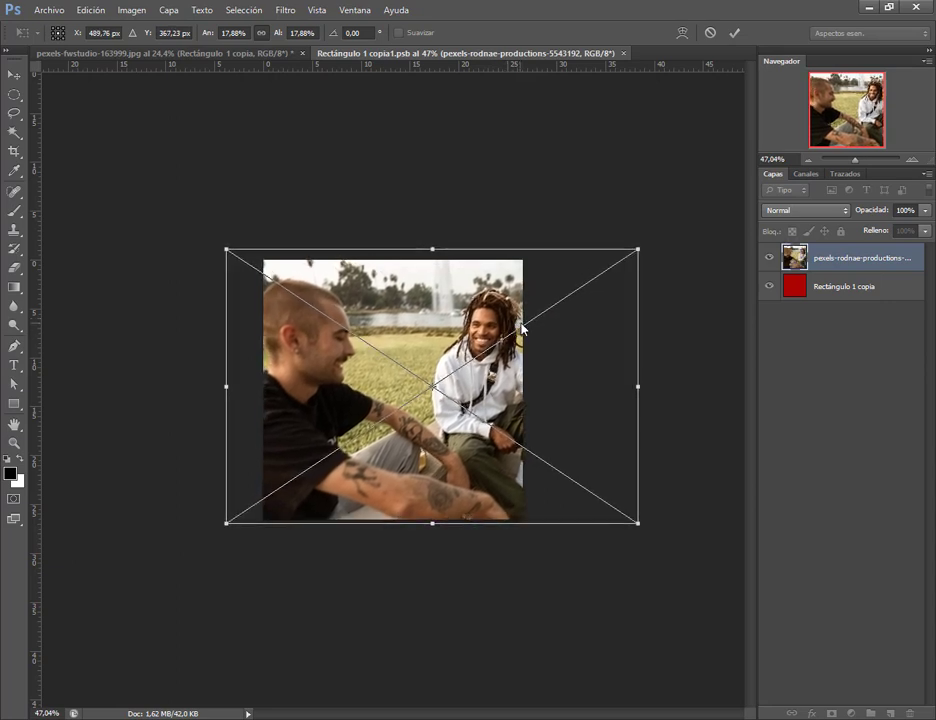
pyautogui.press('Return')
pyautogui.hotkey('ctrl', 's')
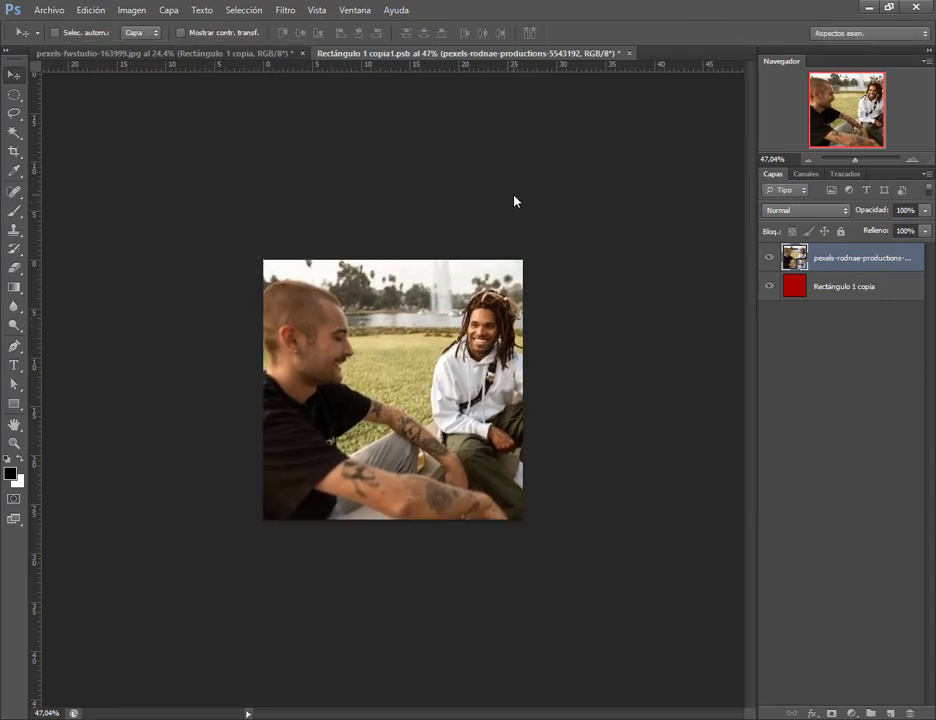
pyautogui.hotkey('ctrl', 'w')
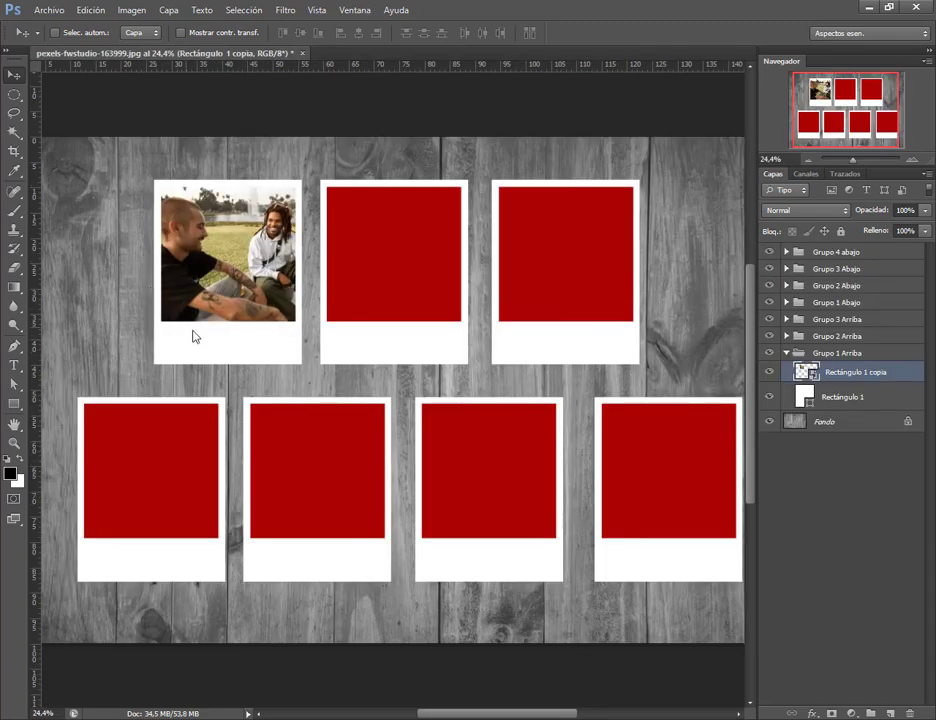
# Step: Open the Grupo 2 Arriba photo smart object for editing
pyautogui.hotkey('alt', 'Tab')
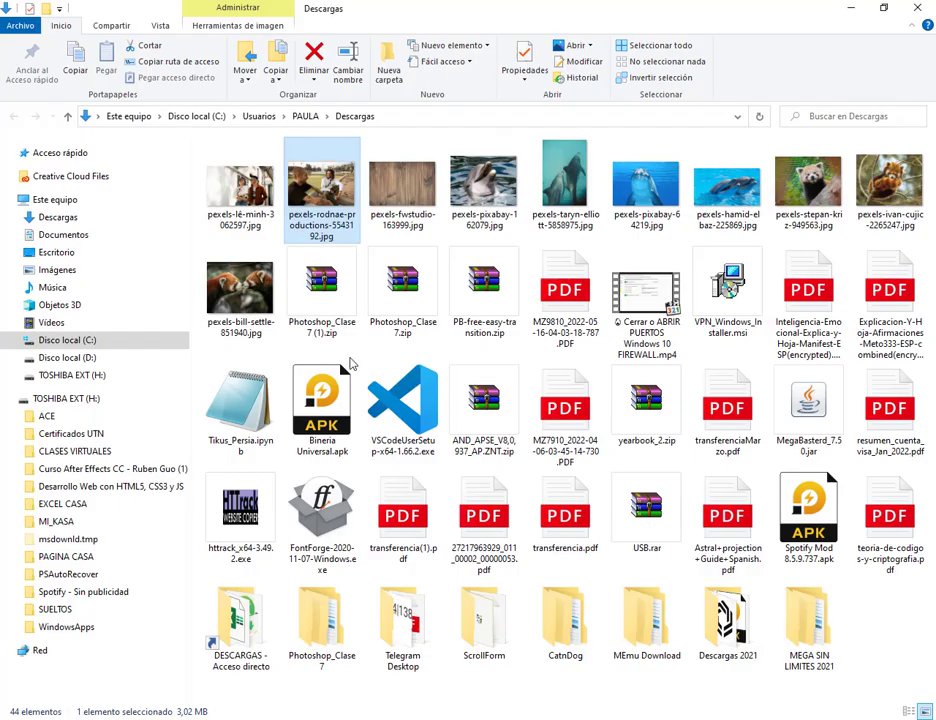
pyautogui.moveTo(228, 182); pyautogui.dragTo(919, 470)
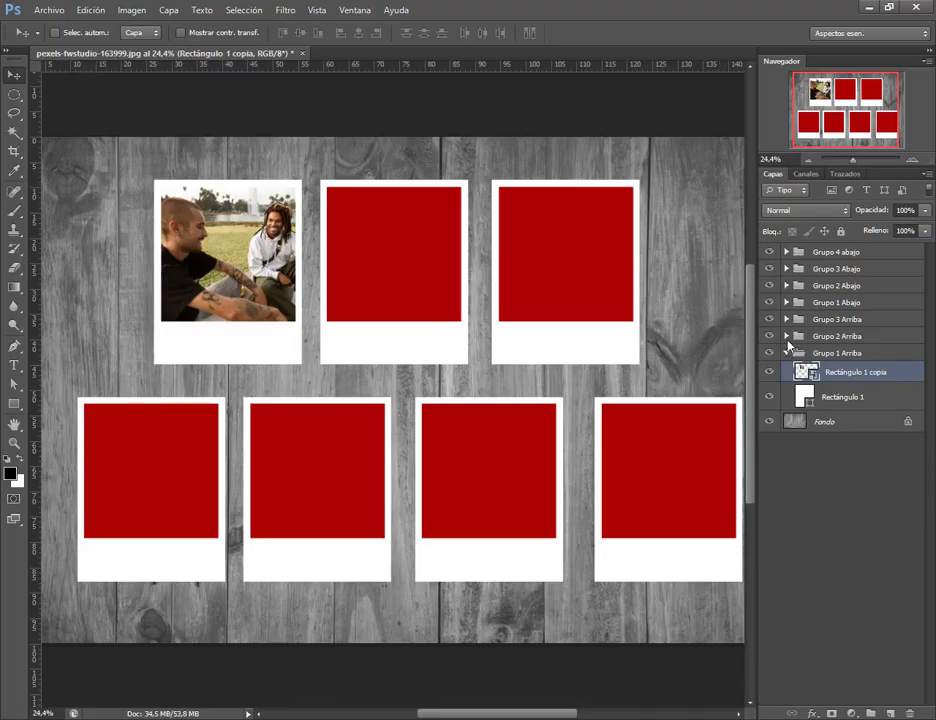
pyautogui.click(787, 337)
pyautogui.doubleClick(792, 357)
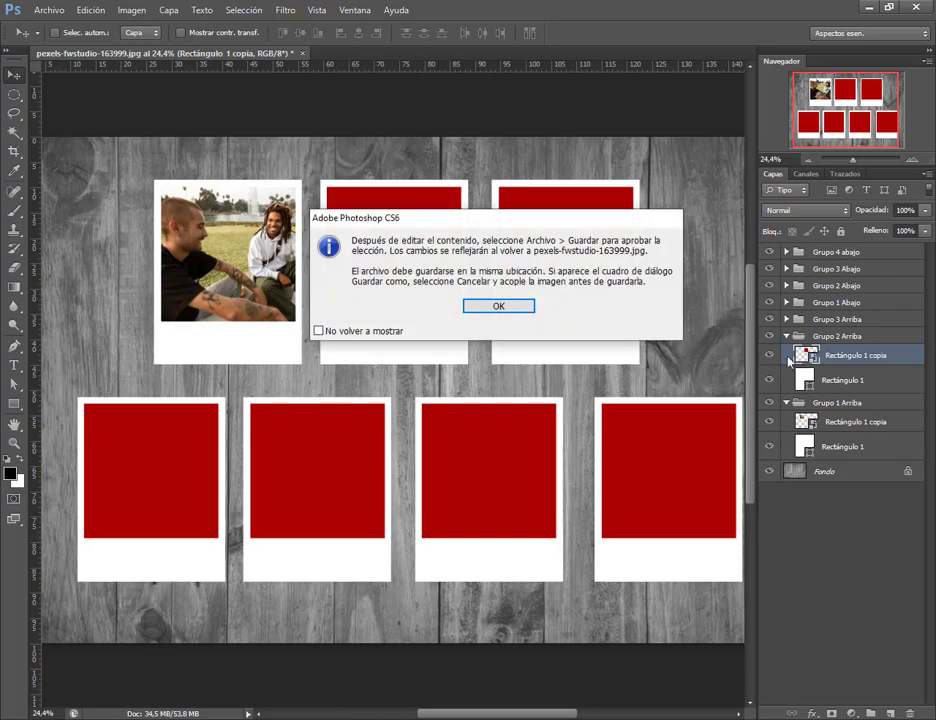
pyautogui.click(524, 307)
pyautogui.click(502, 355)
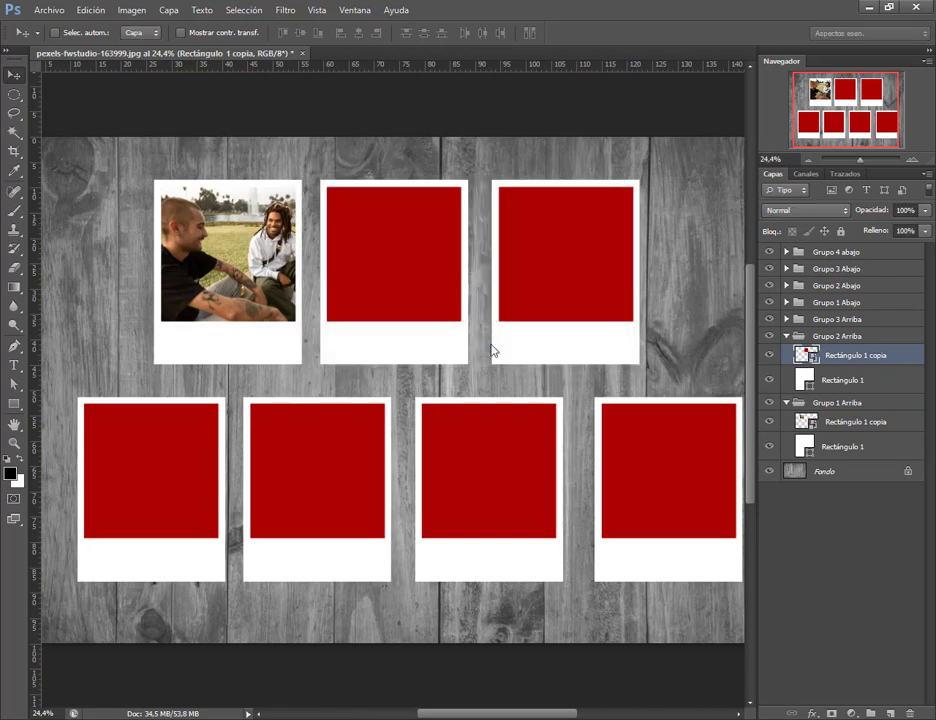
# Step: Drag the couple photo from the downloads folder into the frame's contents
pyautogui.hotkey('alt', 'Tab')
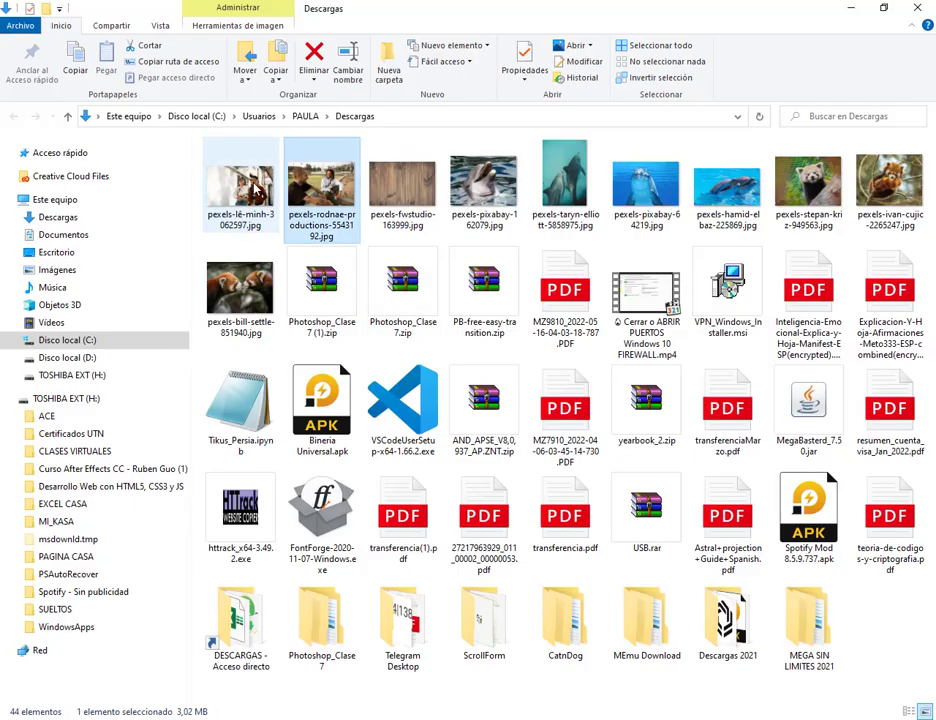
pyautogui.moveTo(255, 190); pyautogui.dragTo(345, 635)
pyautogui.hotkey('alt', 'Tab')
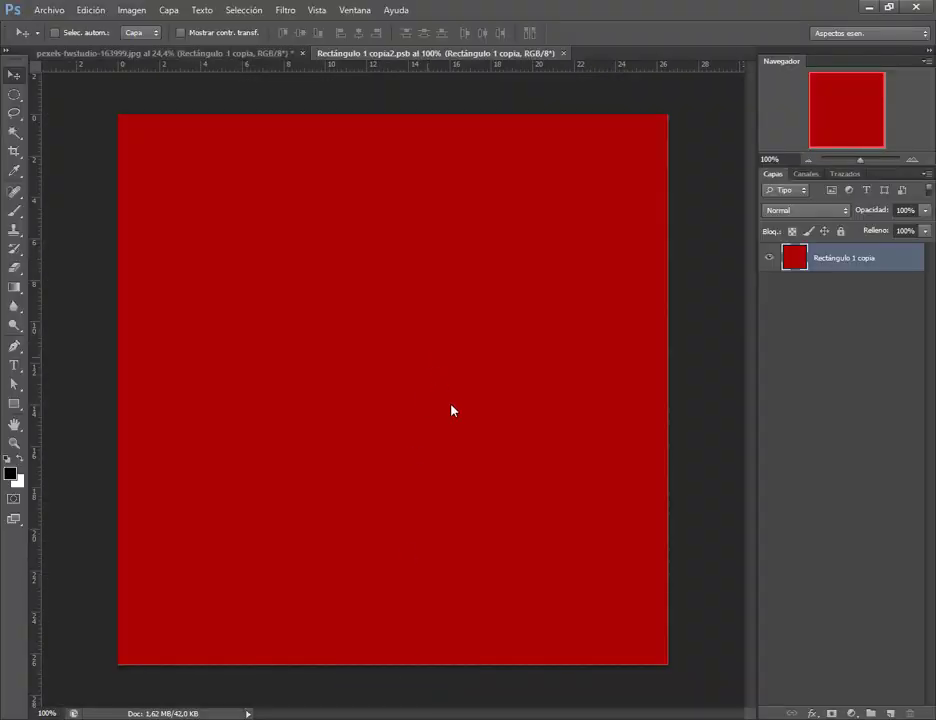
pyautogui.moveTo(451, 410); pyautogui.dragTo(451, 410)
# Step: Enlarge and shift the couple photo over the red square, then save and close
pyautogui.scroll(-5, 393, 390)
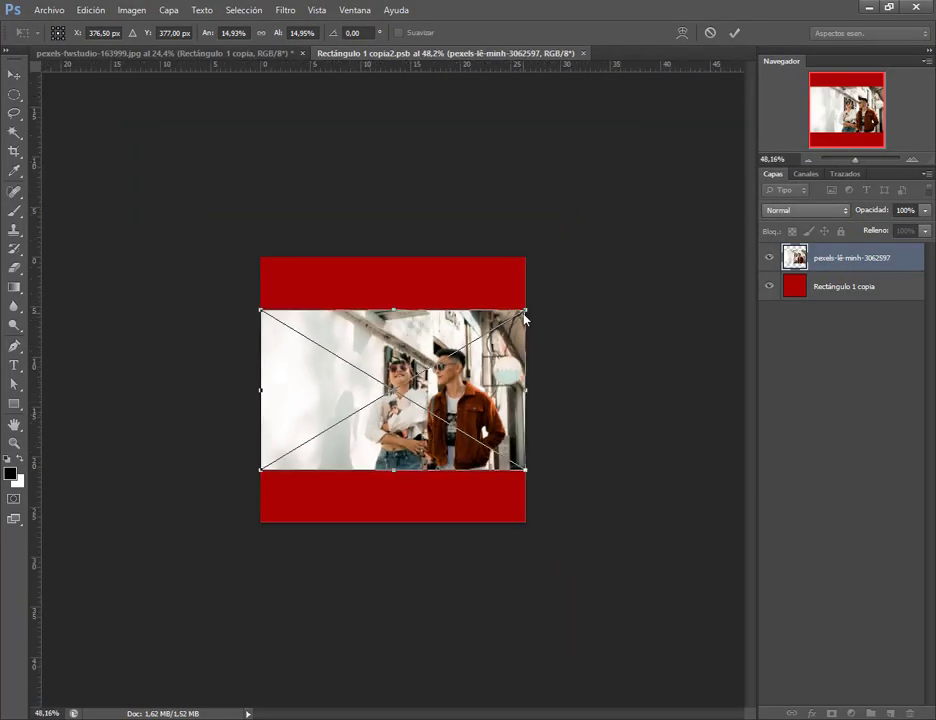
pyautogui.moveTo(530, 318); pyautogui.dragTo(651, 234)
pyautogui.moveTo(605, 365); pyautogui.dragTo(526, 359)
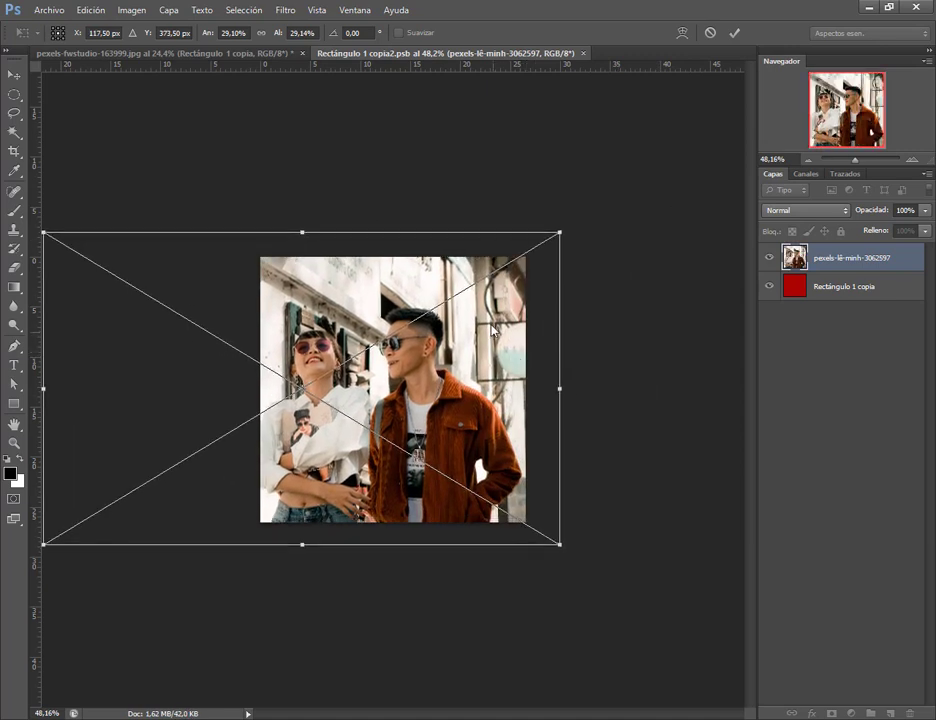
pyautogui.press('Return')
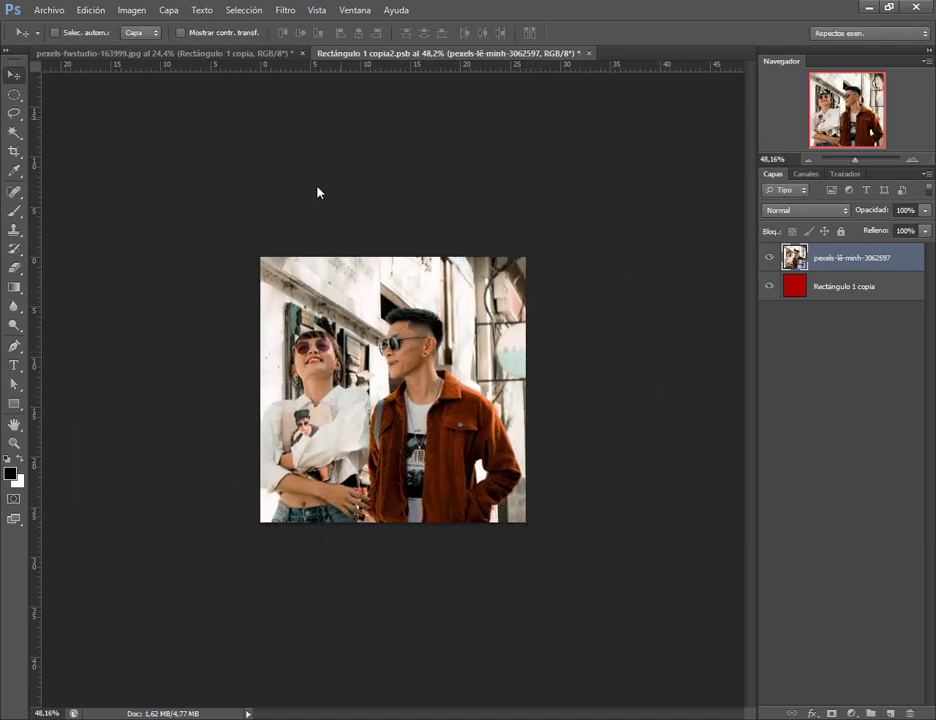
pyautogui.hotkey('ctrl', 's')
pyautogui.hotkey('ctrl', 'w')
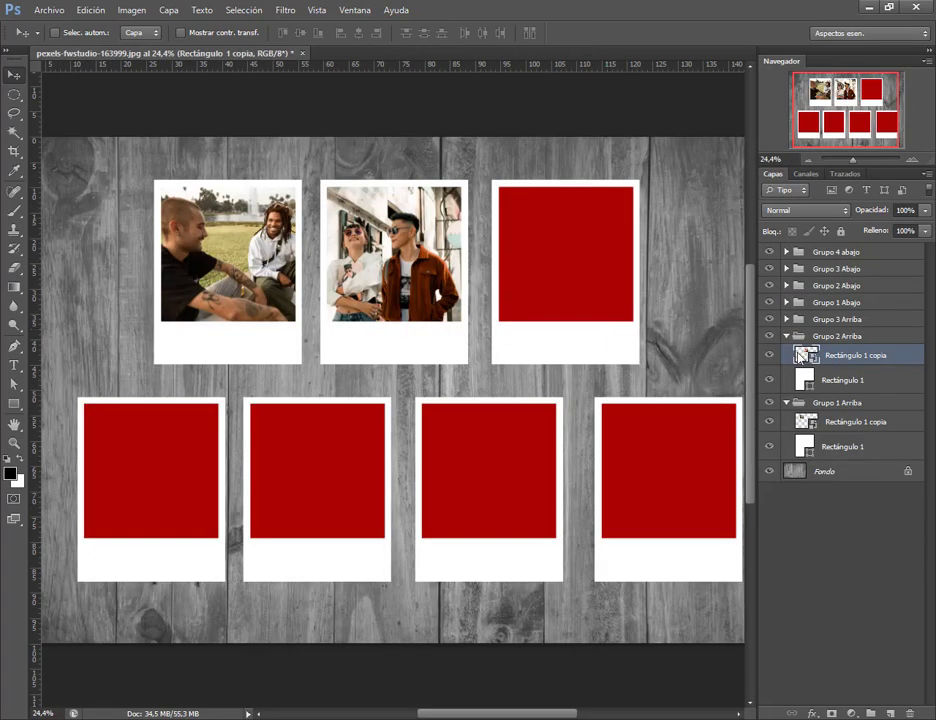
pyautogui.click(786, 319)
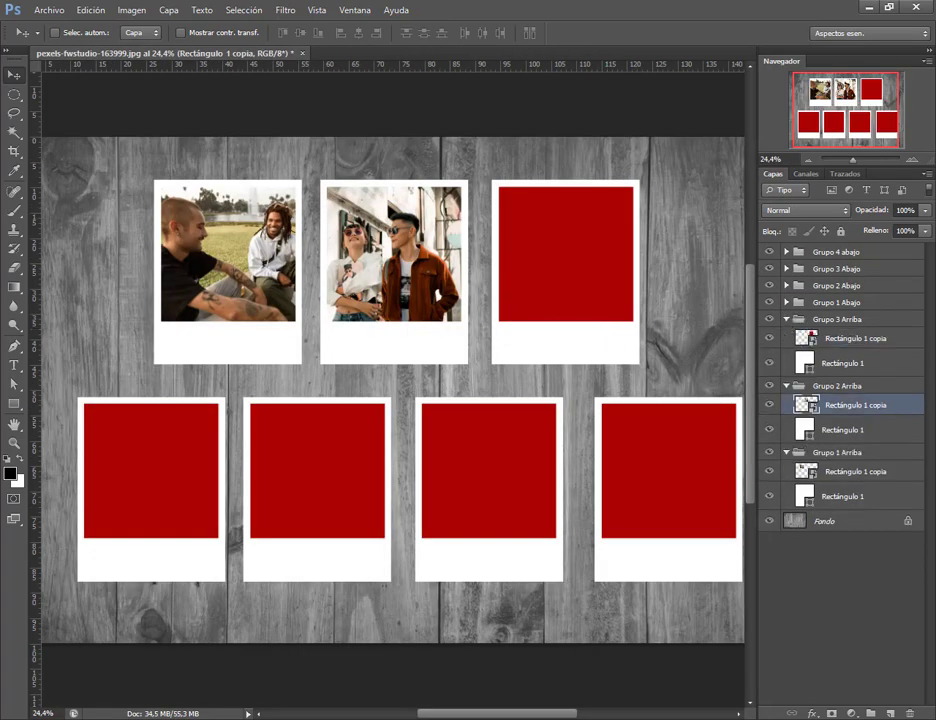
# Step: Download the Pexels photos of the couple reading outdoors and the couple in a tree
pyautogui.click(136, 668)
pyautogui.click(255, 12)
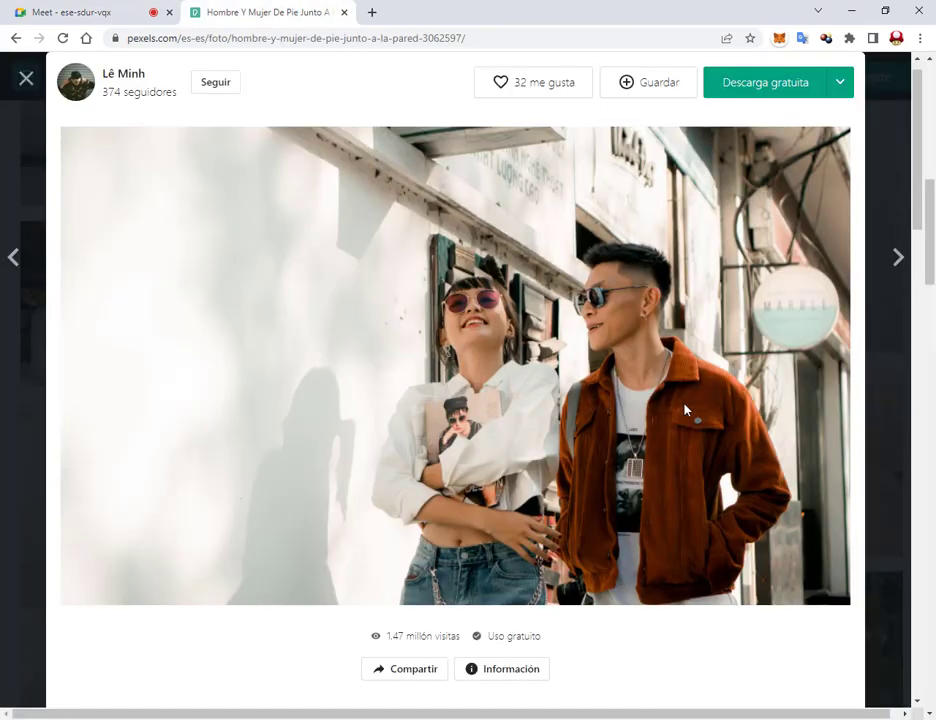
pyautogui.click(26, 78)
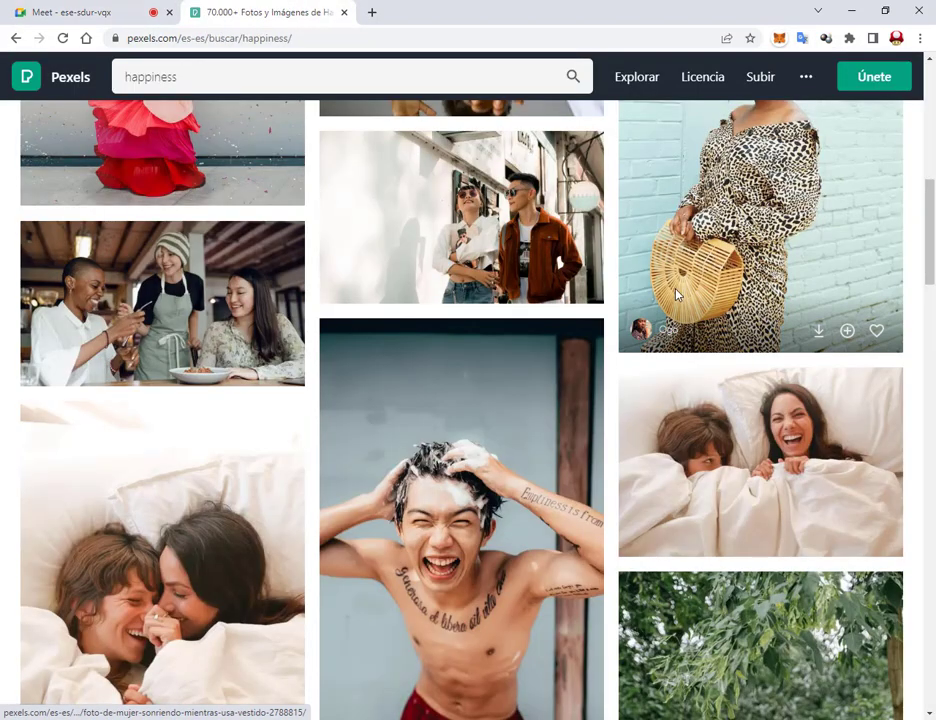
pyautogui.scroll(8, 676, 294)
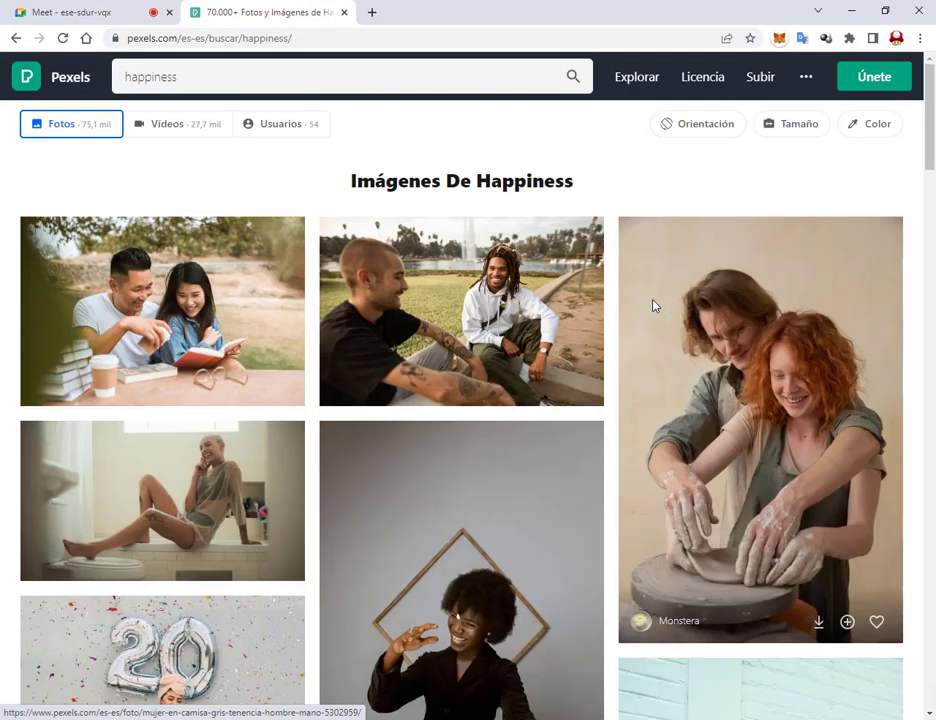
pyautogui.click(200, 300)
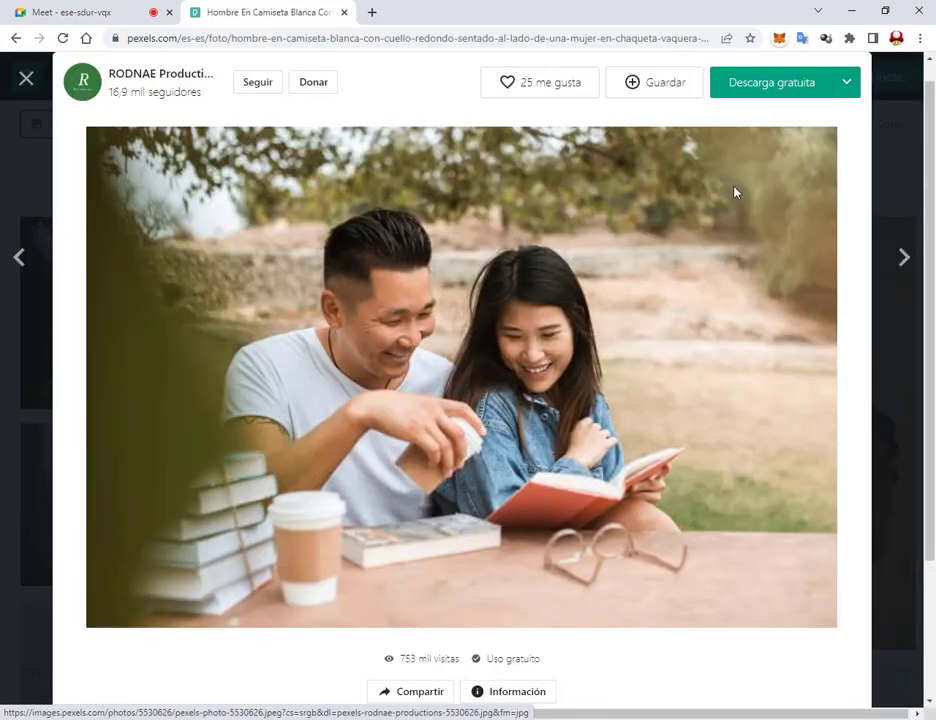
pyautogui.click(806, 80)
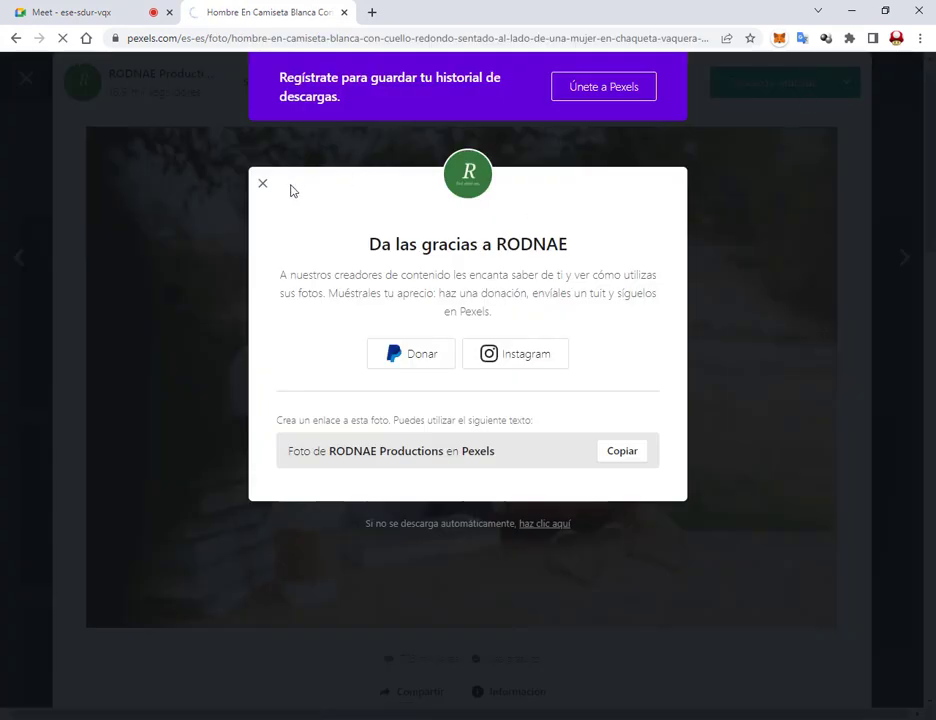
pyautogui.click(262, 183)
pyautogui.scroll(-5, 797, 354)
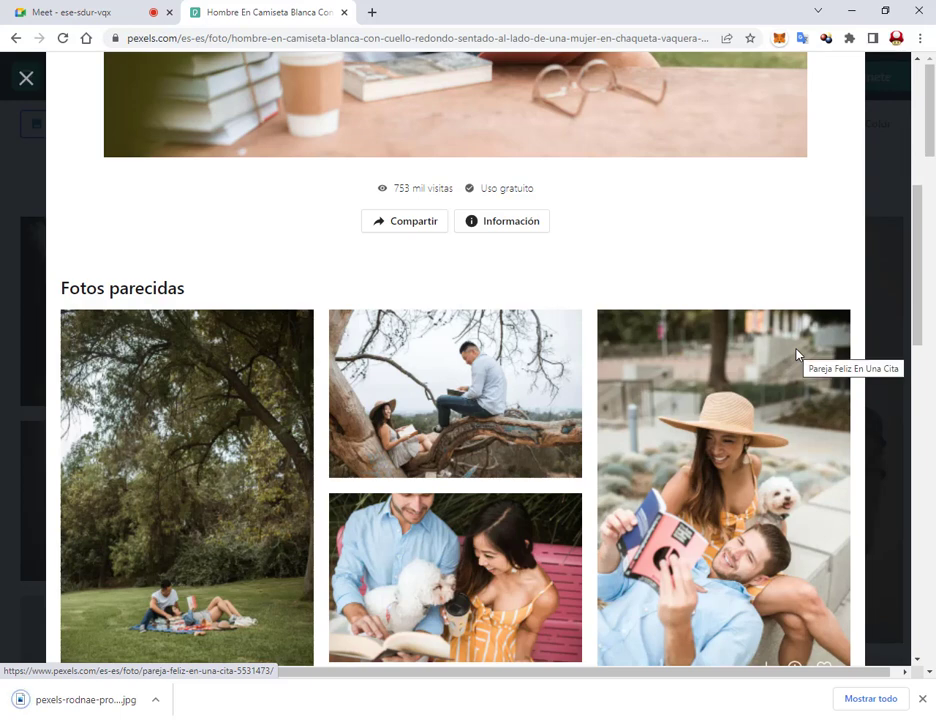
pyautogui.scroll(-2, 797, 354)
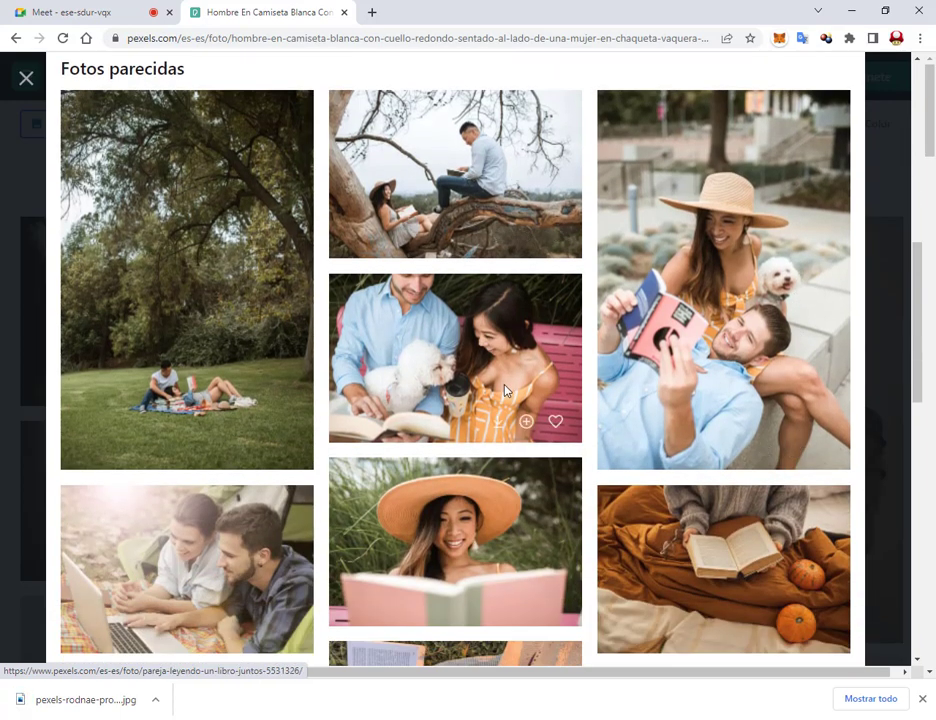
pyautogui.click(503, 157)
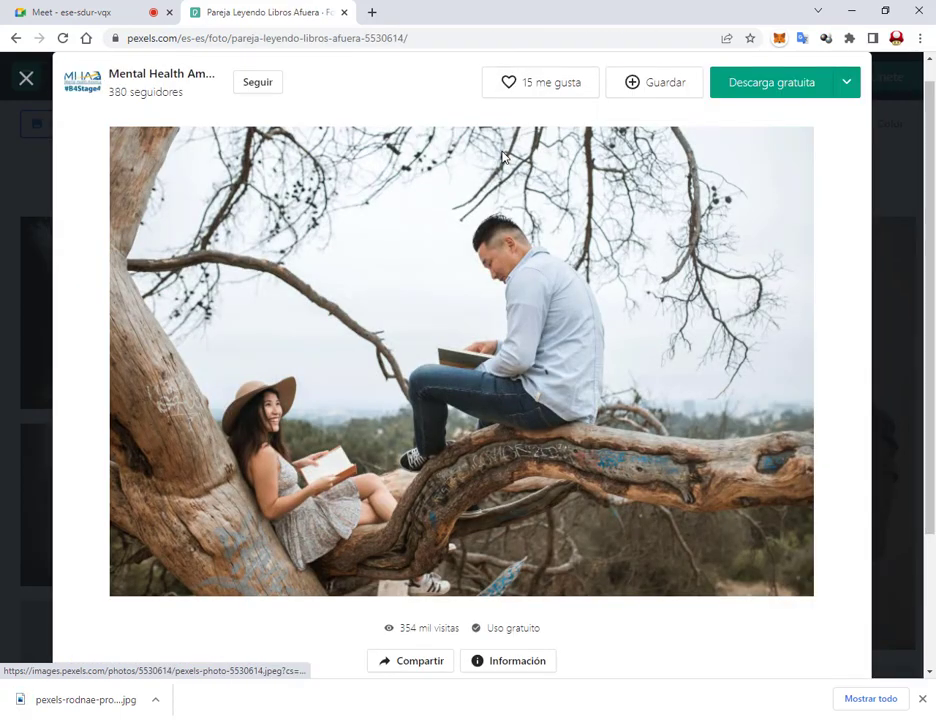
pyautogui.click(773, 84)
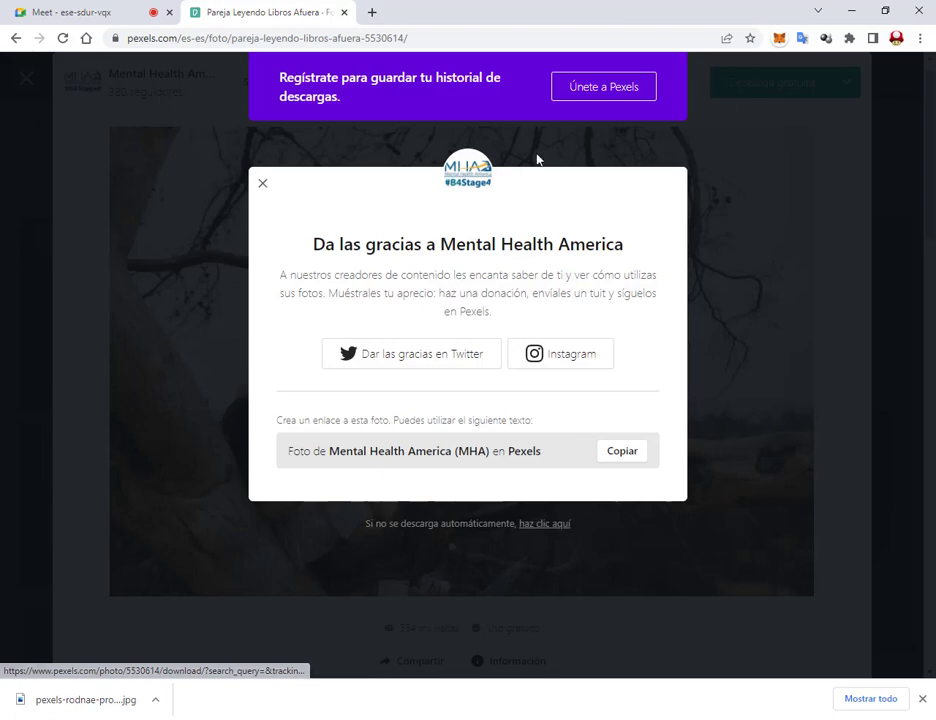
pyautogui.click(262, 184)
# Step: Download the photos of the woman offering a flower and the couple sitting by the wall
pyautogui.scroll(-4, 756, 277)
pyautogui.scroll(-3, 750, 272)
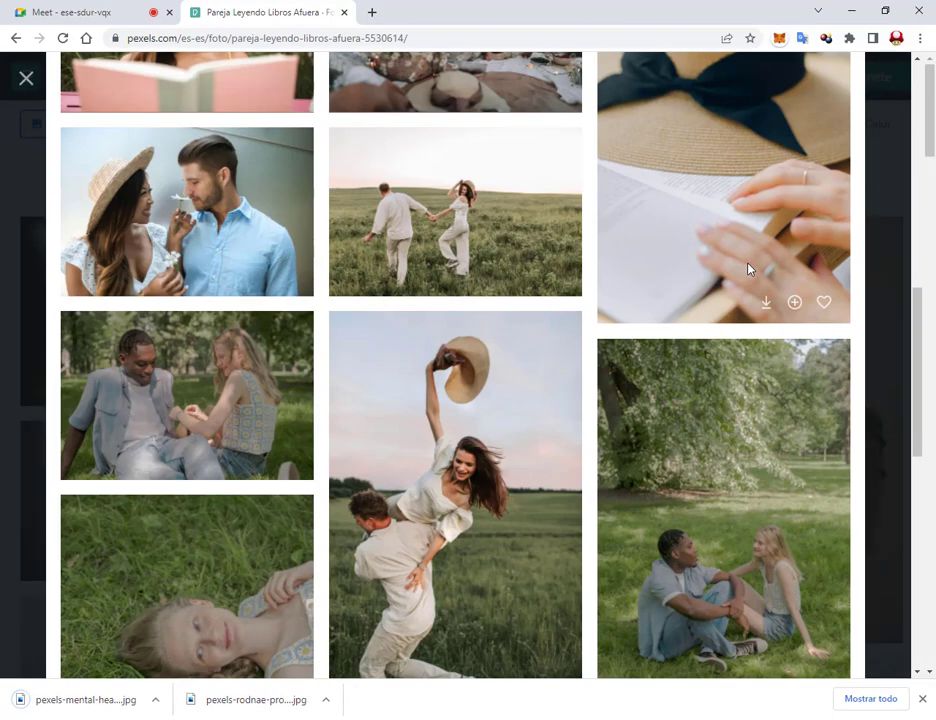
pyautogui.click(213, 204)
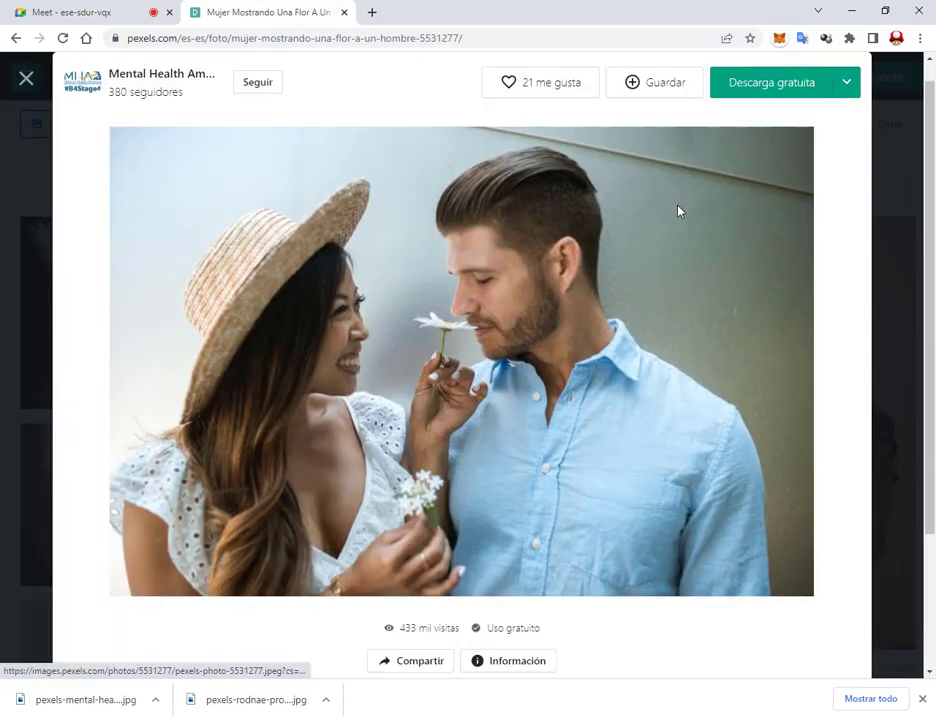
pyautogui.click(780, 84)
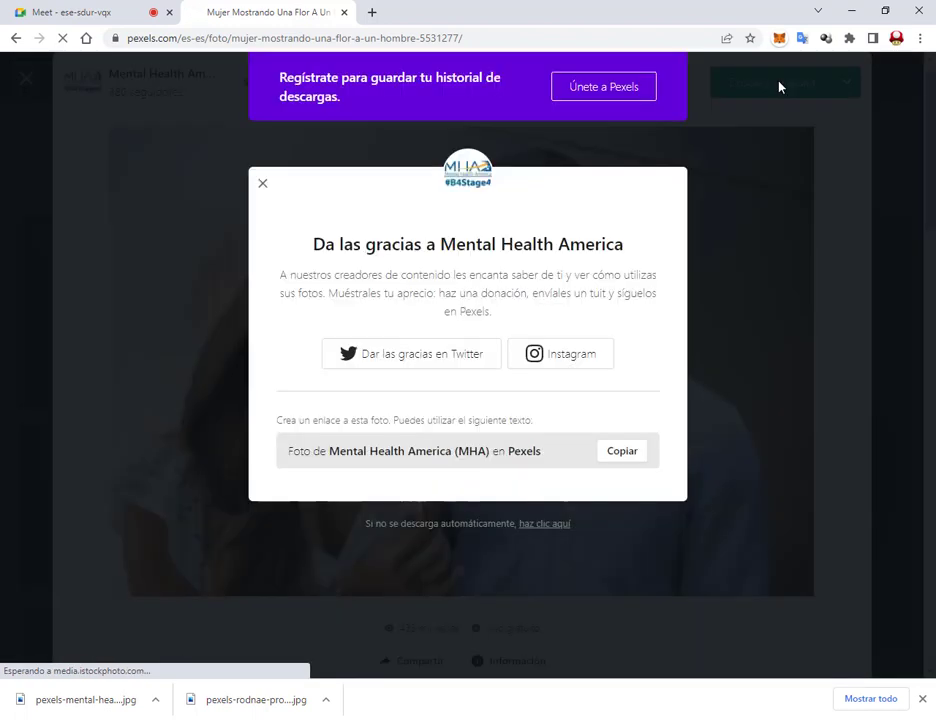
pyautogui.click(262, 184)
pyautogui.scroll(-3, 649, 201)
pyautogui.scroll(-2, 649, 201)
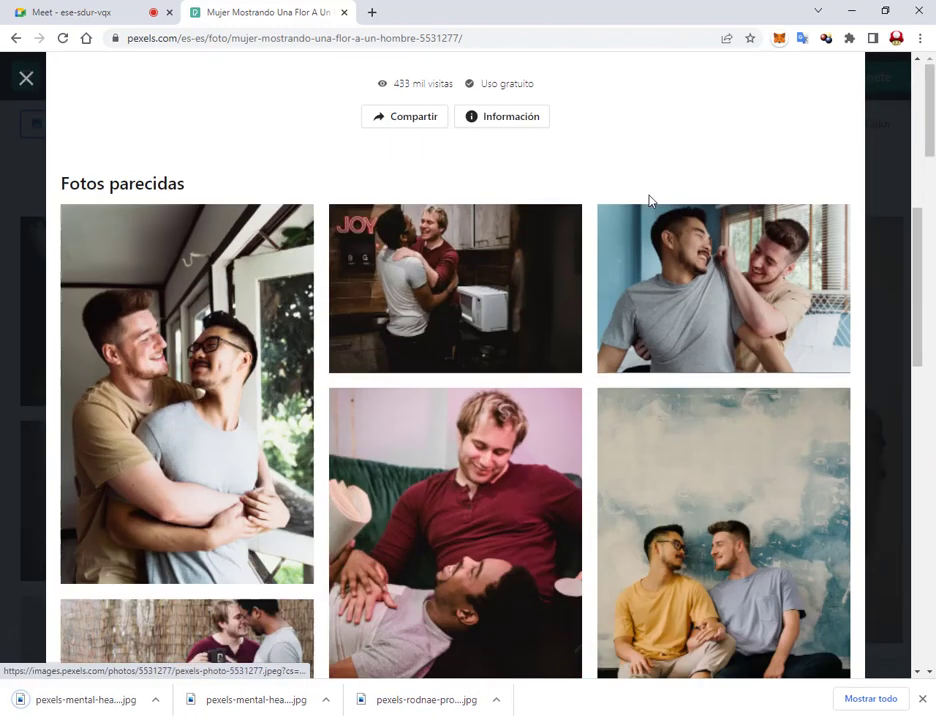
pyautogui.scroll(-2, 649, 201)
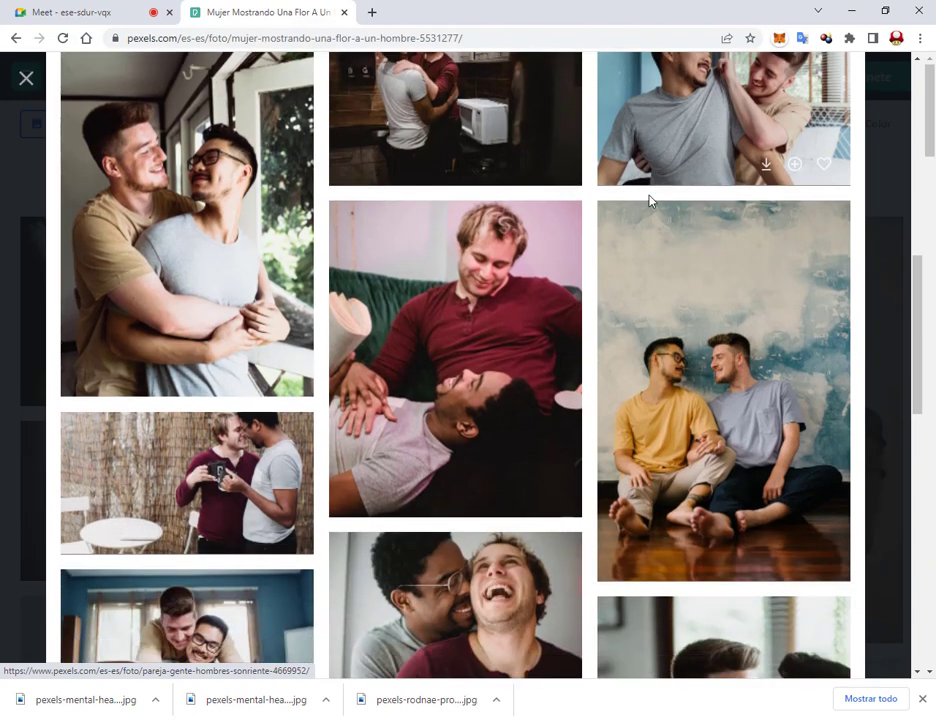
pyautogui.click(676, 263)
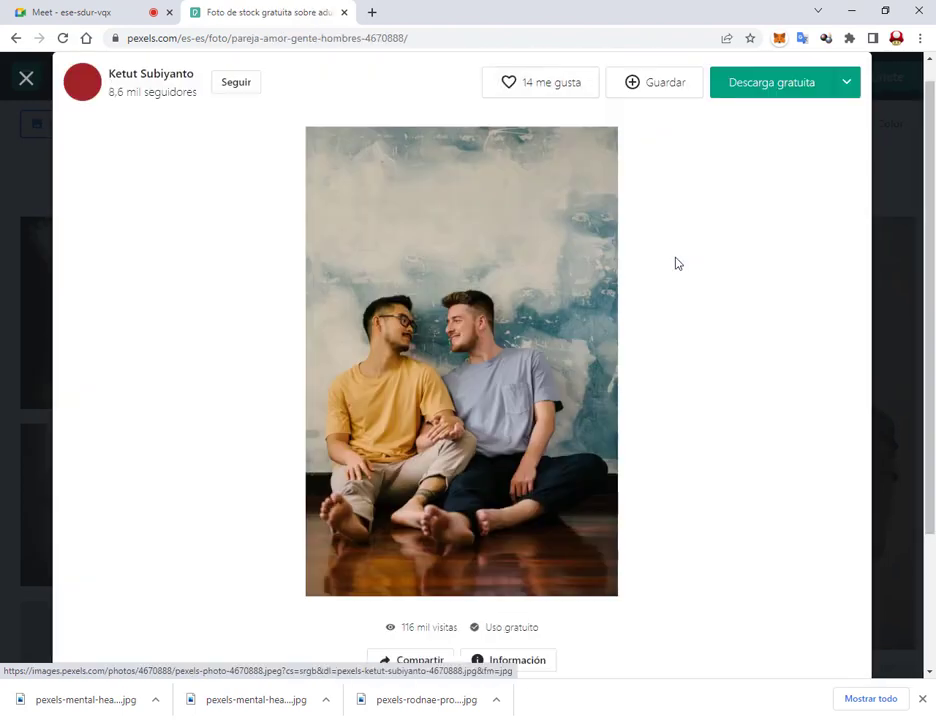
pyautogui.click(777, 84)
pyautogui.click(263, 183)
pyautogui.click(44, 104)
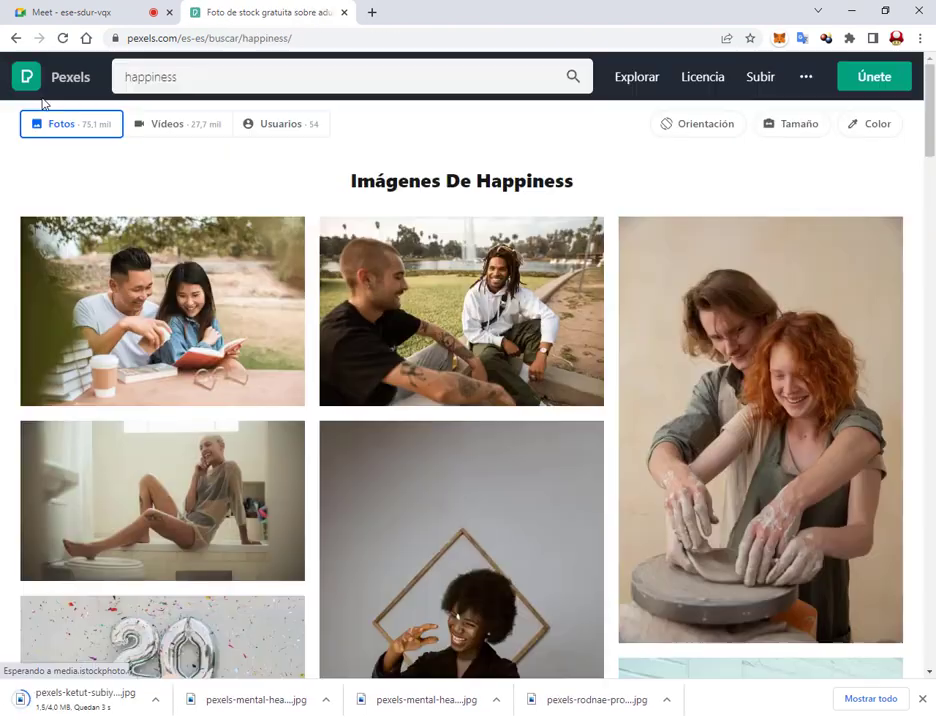
# Step: Find and download the photo of two silhouettes jumping at sunset
pyautogui.scroll(-4, 740, 282)
pyautogui.scroll(-4, 740, 280)
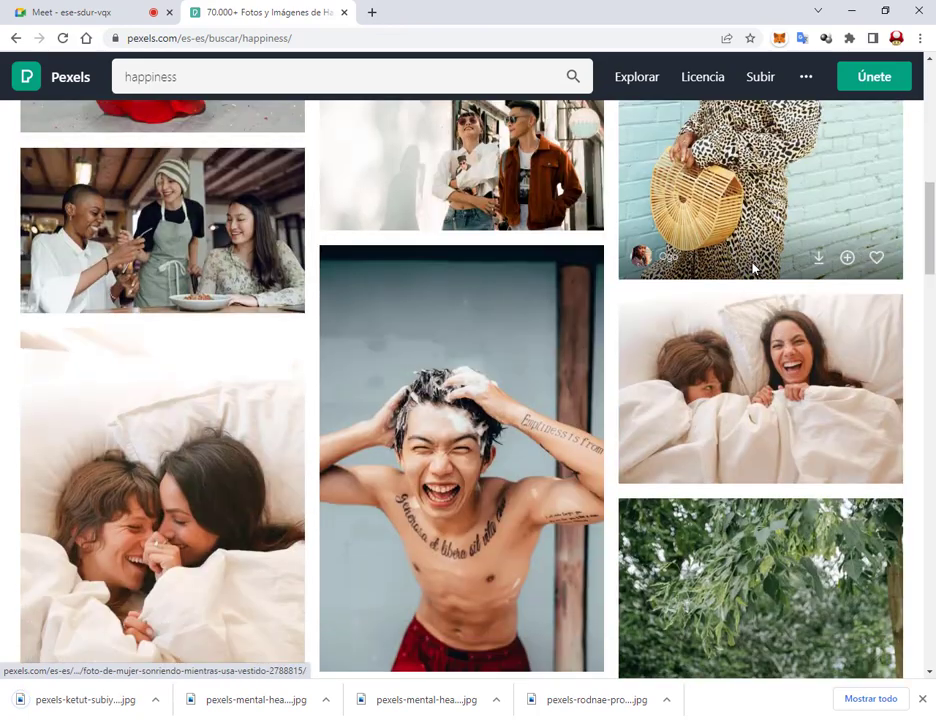
pyautogui.scroll(-4, 752, 267)
pyautogui.scroll(-4, 758, 265)
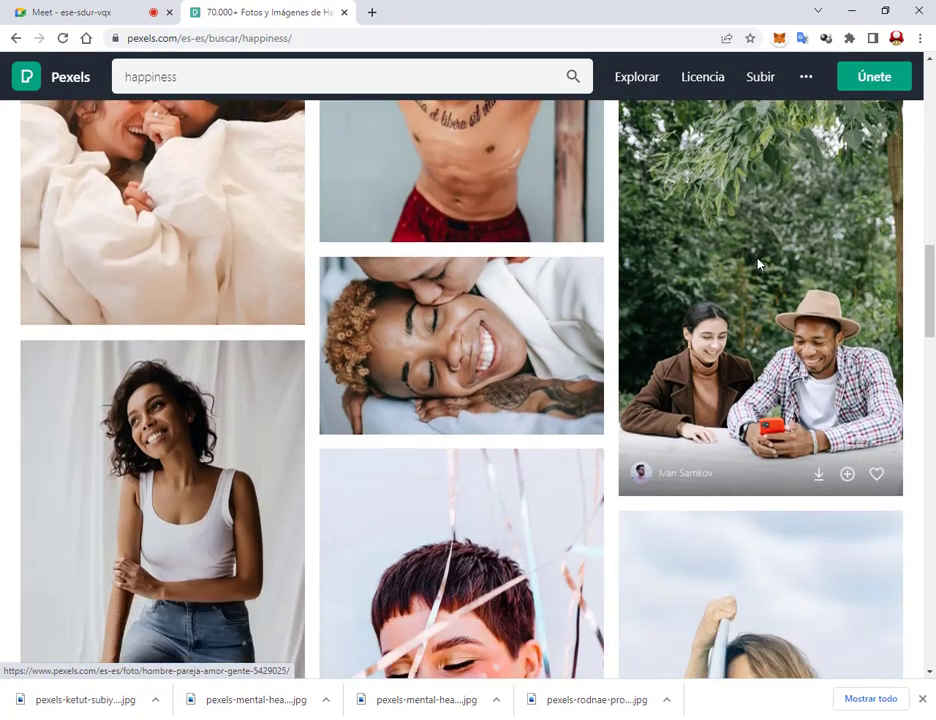
pyautogui.scroll(-3, 758, 260)
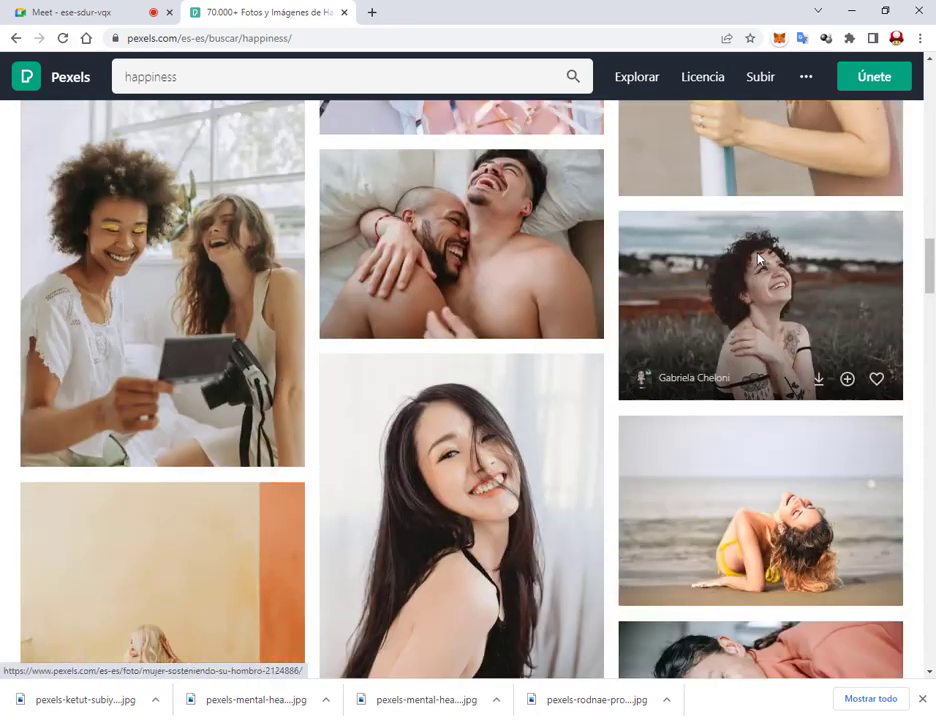
pyautogui.scroll(-6, 230, 246)
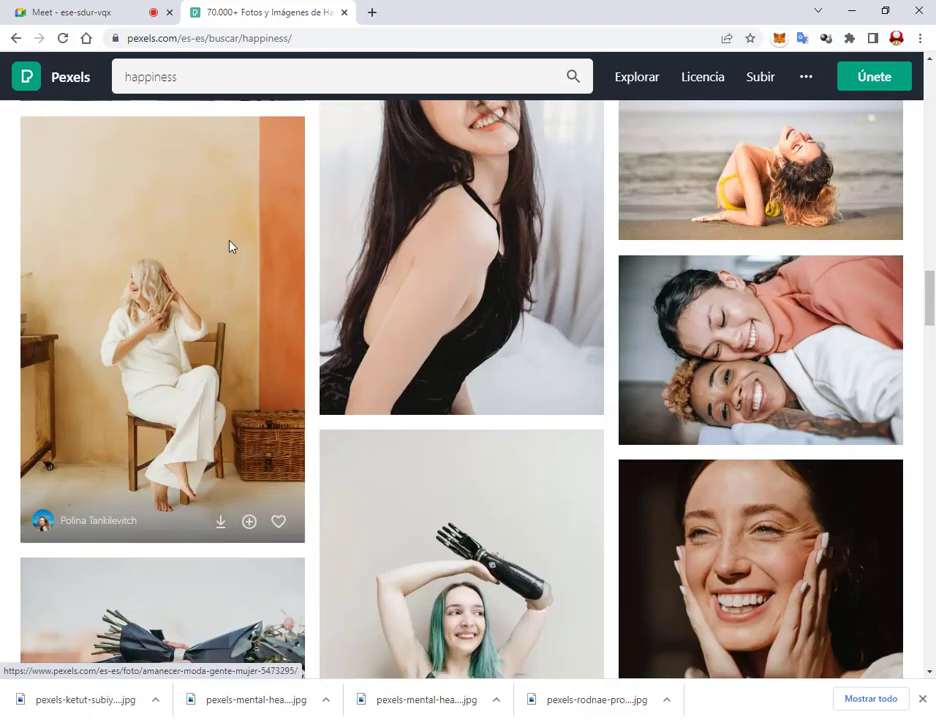
pyautogui.scroll(-6, 230, 246)
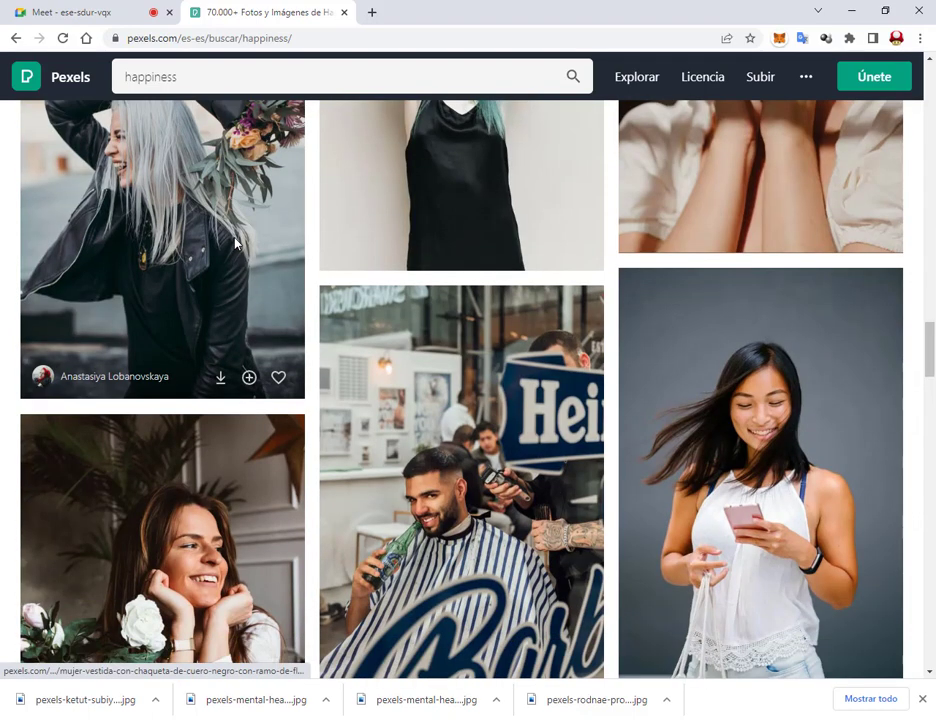
pyautogui.scroll(-3, 240, 240)
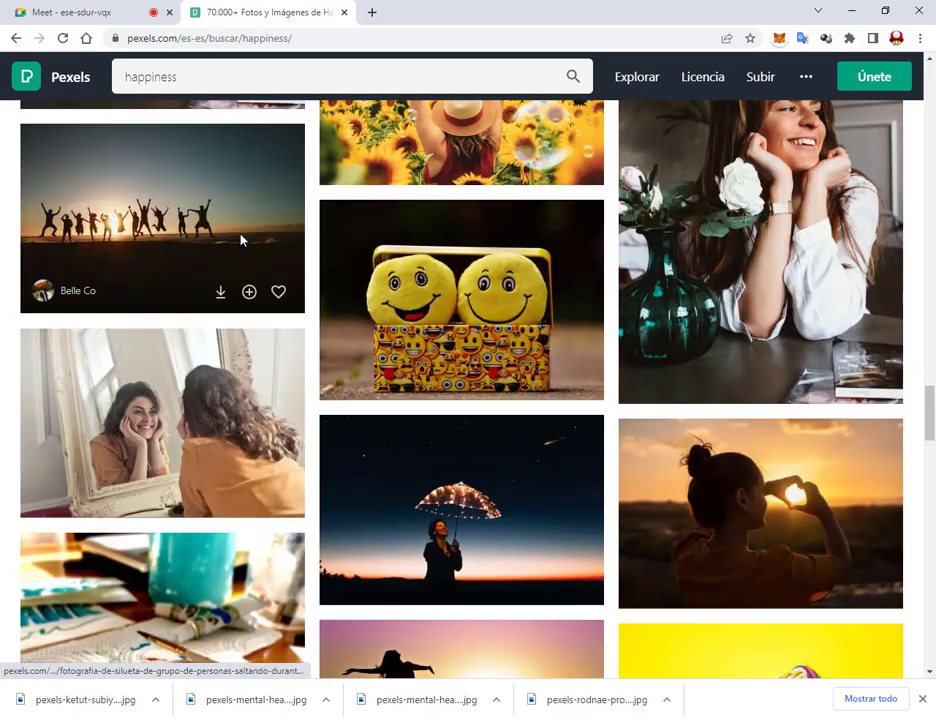
pyautogui.scroll(-3, 242, 240)
pyautogui.scroll(-3, 245, 238)
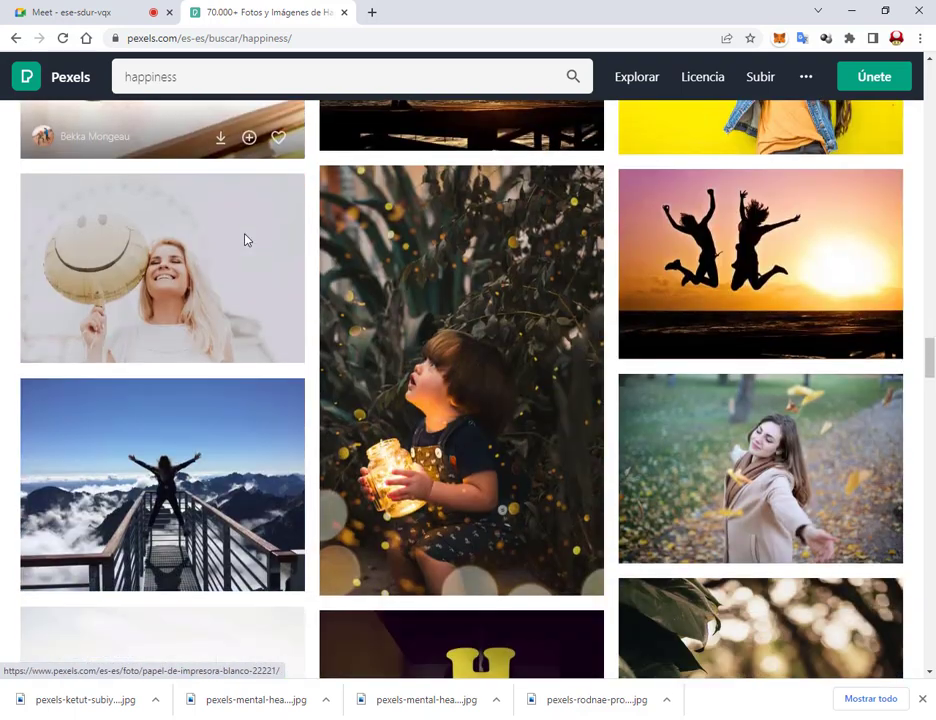
pyautogui.click(660, 308)
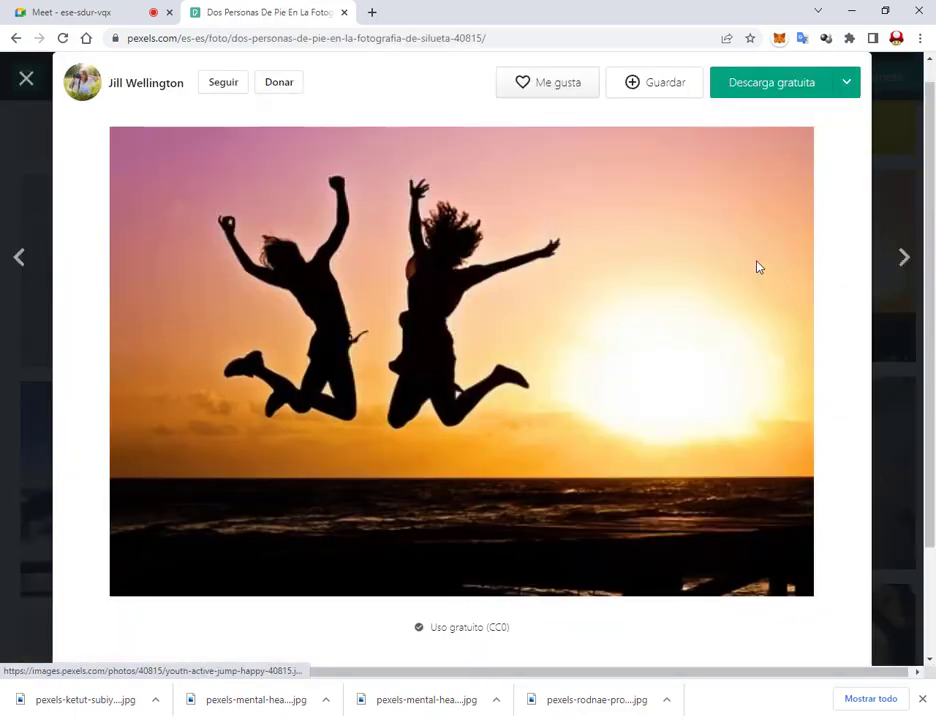
pyautogui.click(765, 83)
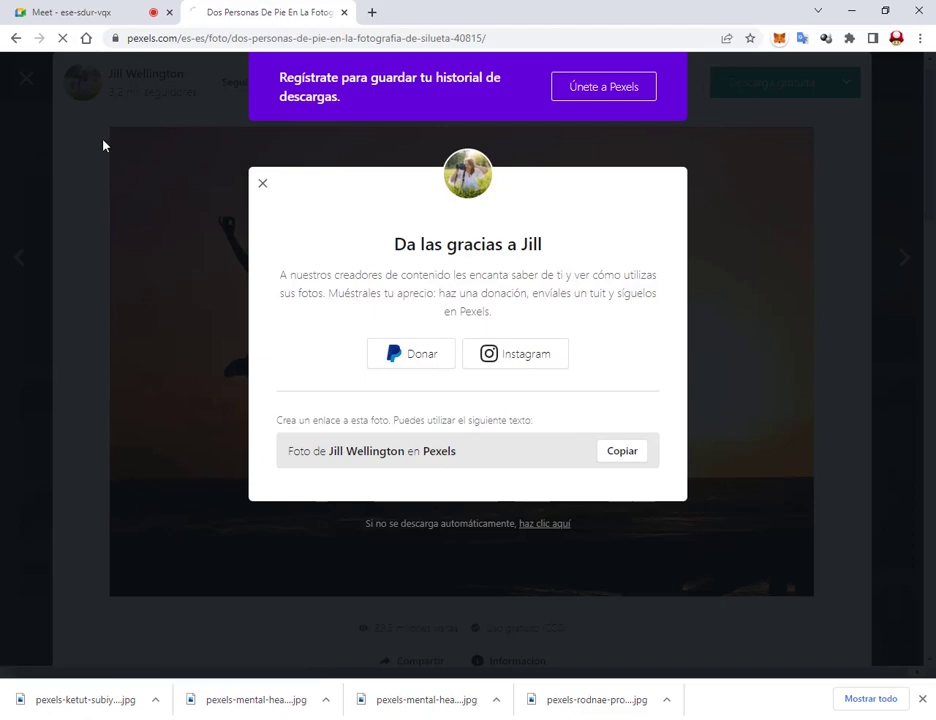
pyautogui.click(260, 181)
pyautogui.click(28, 96)
# Step: Download the photo of four laughing friends and bring up the Downloads folder
pyautogui.scroll(-2, 741, 360)
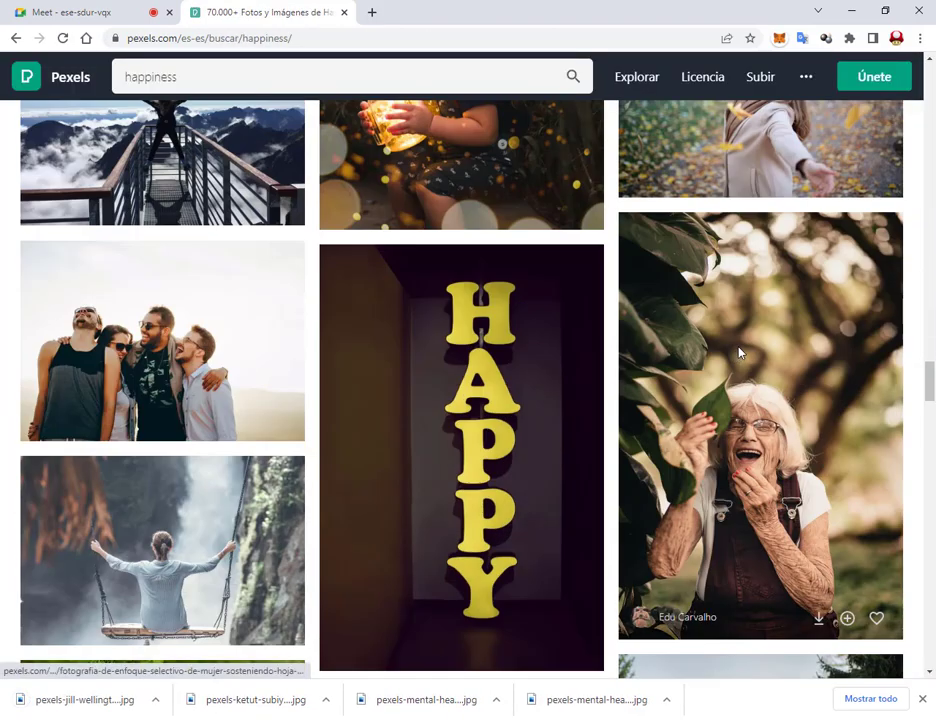
pyautogui.scroll(-4, 739, 350)
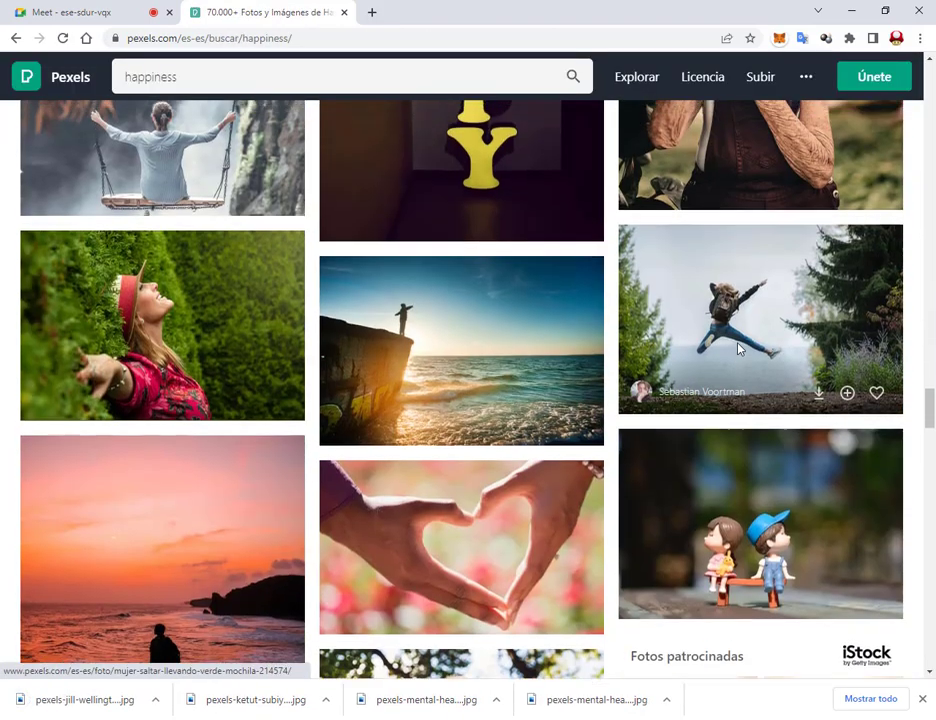
pyautogui.scroll(4, 737, 348)
pyautogui.scroll(-2, 736, 351)
pyautogui.scroll(3, 741, 549)
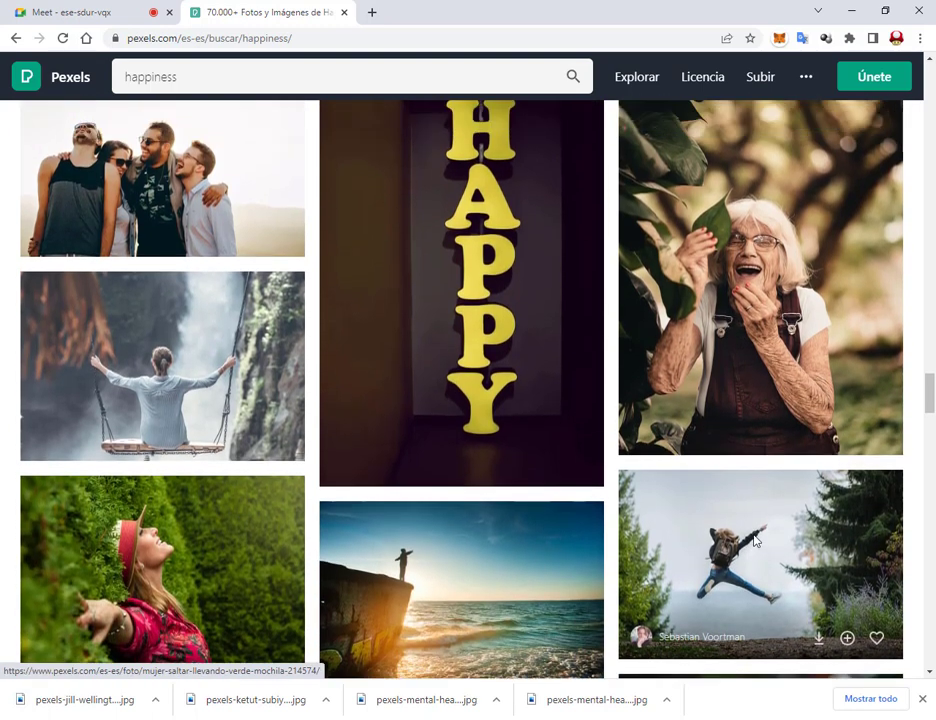
pyautogui.click(132, 321)
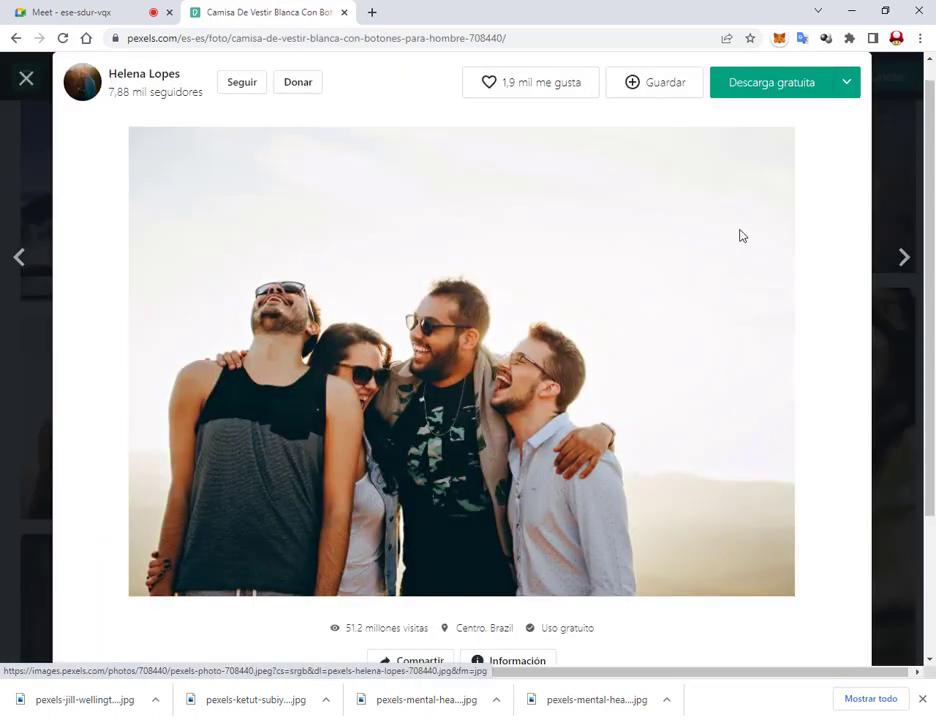
pyautogui.click(767, 86)
pyautogui.click(261, 184)
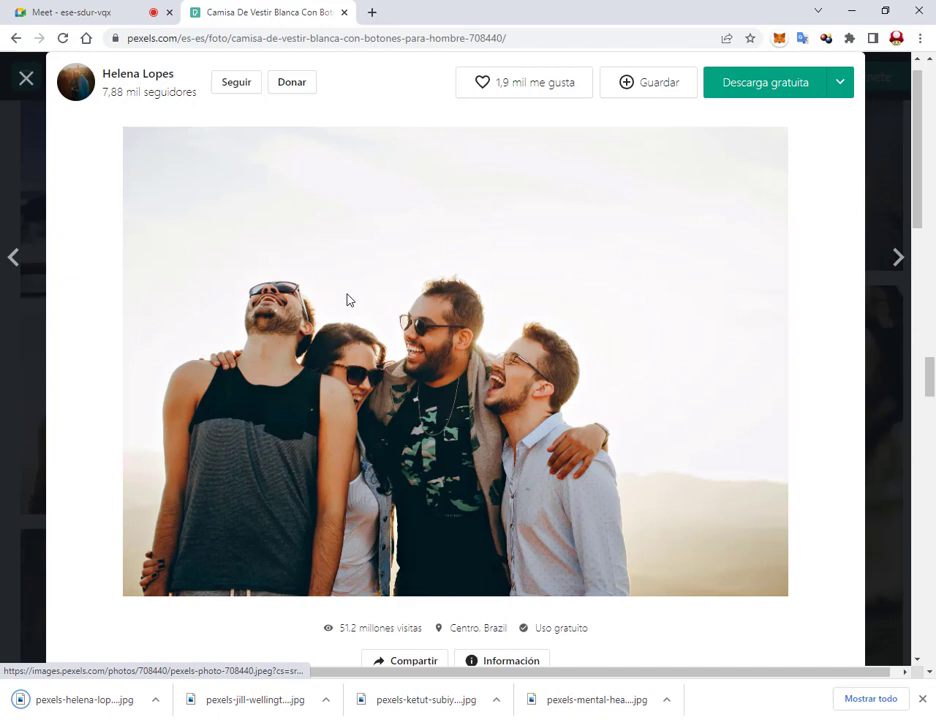
pyautogui.click(26, 77)
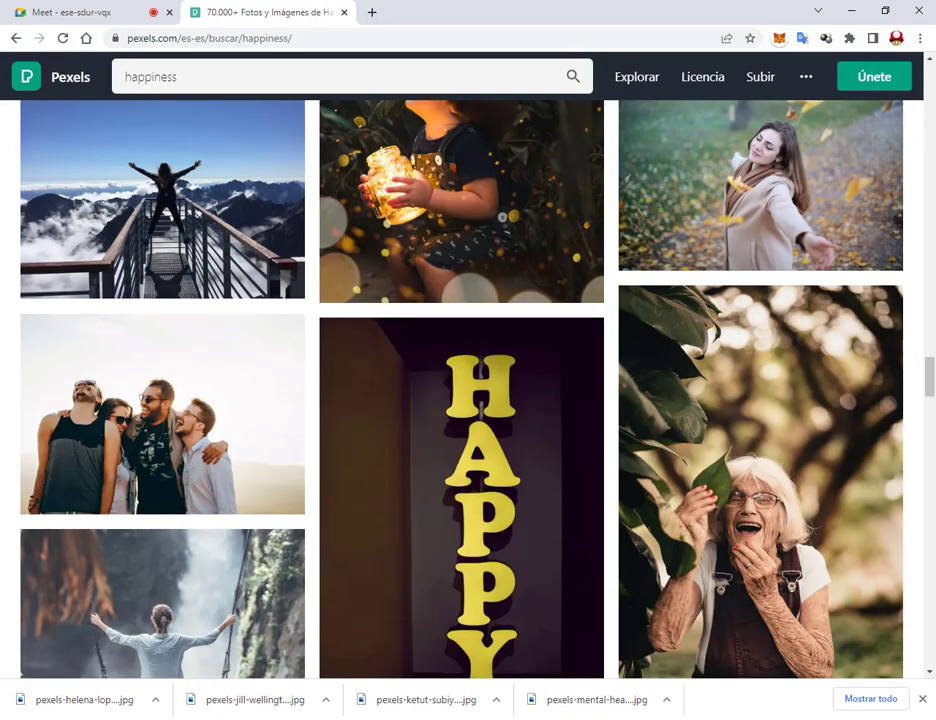
pyautogui.click(236, 658)
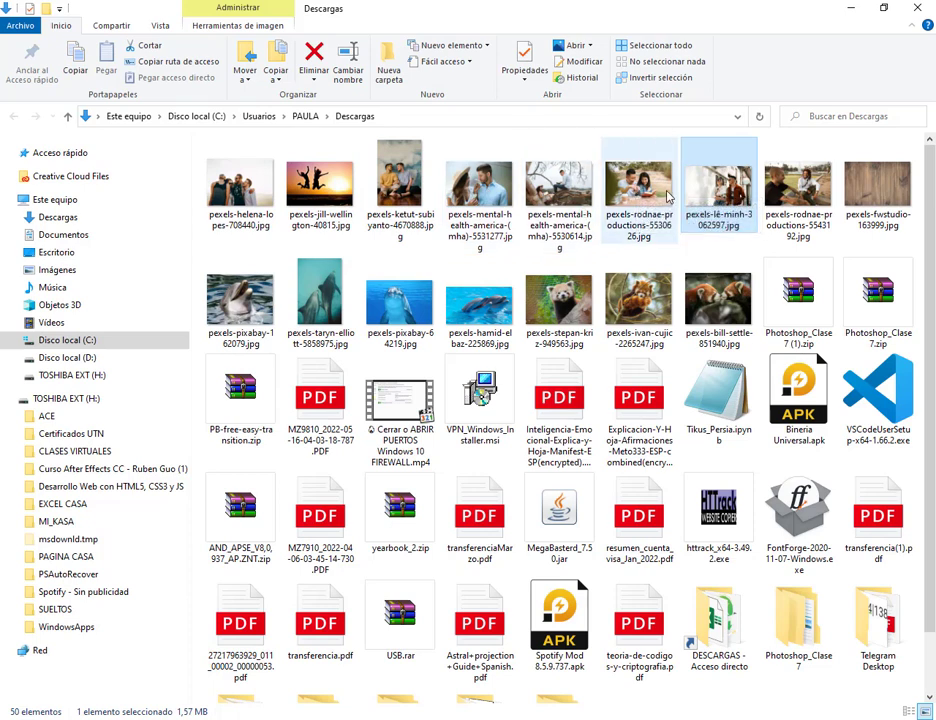
# Step: Open the third top frame's red placeholder smart object for editing, keeping its colour profile
pyautogui.moveTo(648, 194); pyautogui.dragTo(375, 712)
pyautogui.moveTo(873, 390); pyautogui.dragTo(813, 405)
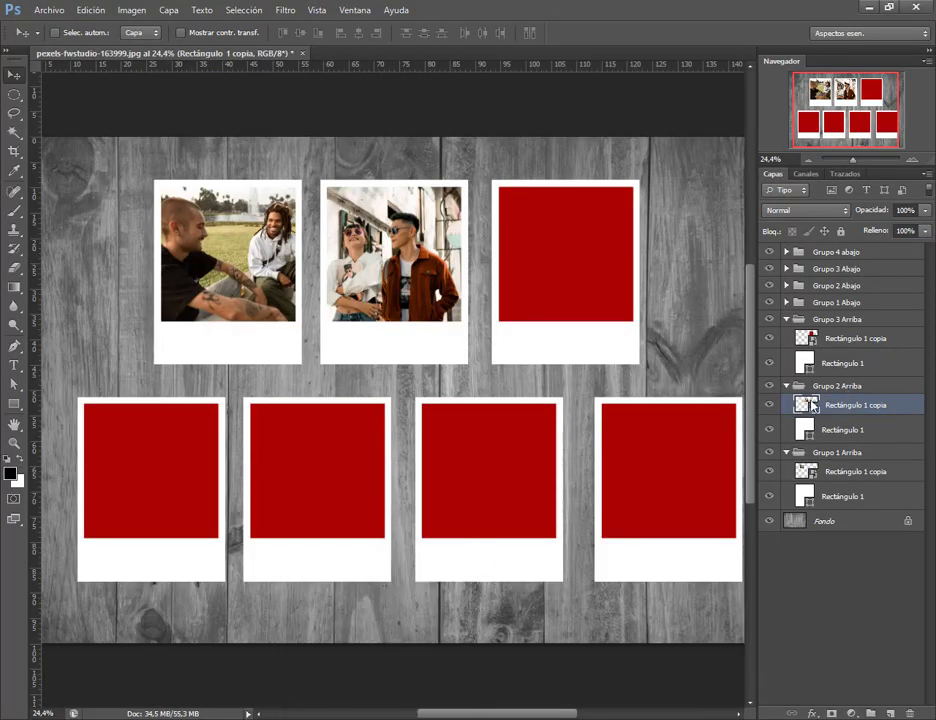
pyautogui.doubleClick(813, 340)
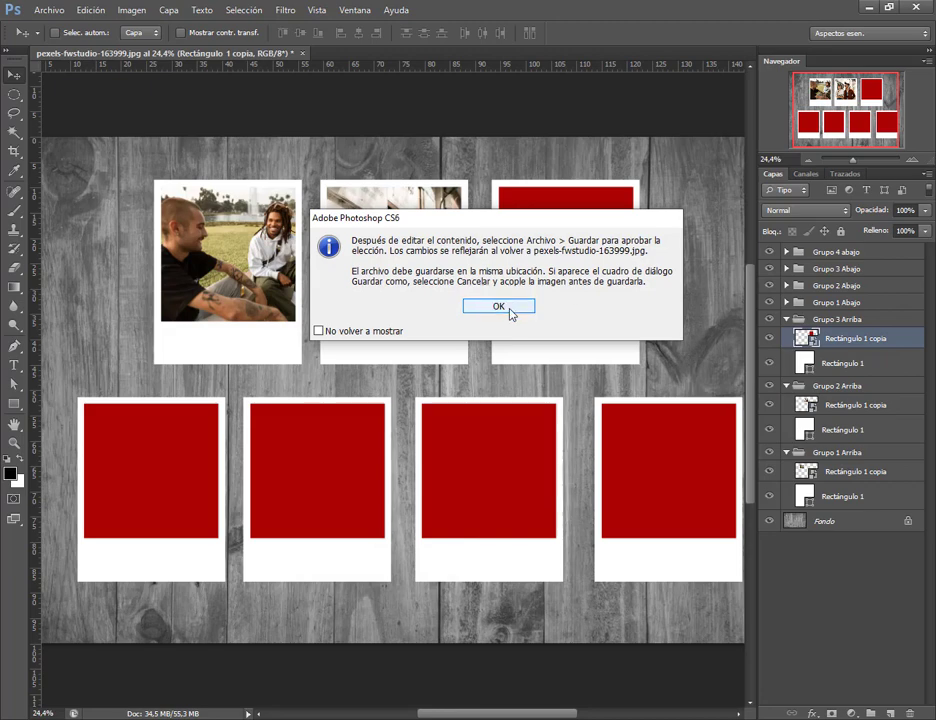
pyautogui.click(509, 310)
pyautogui.click(504, 355)
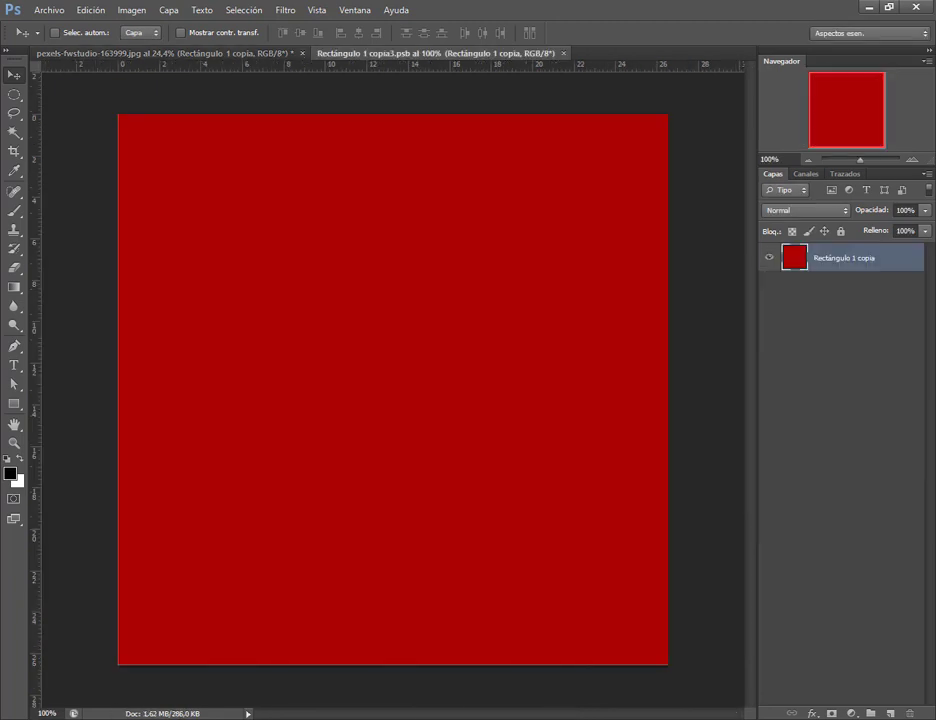
# Step: Delete the seven unneeded animal images from the Downloads folder
pyautogui.moveTo(157, 716)
pyautogui.click(234, 655)
pyautogui.scroll(2, 439, 292)
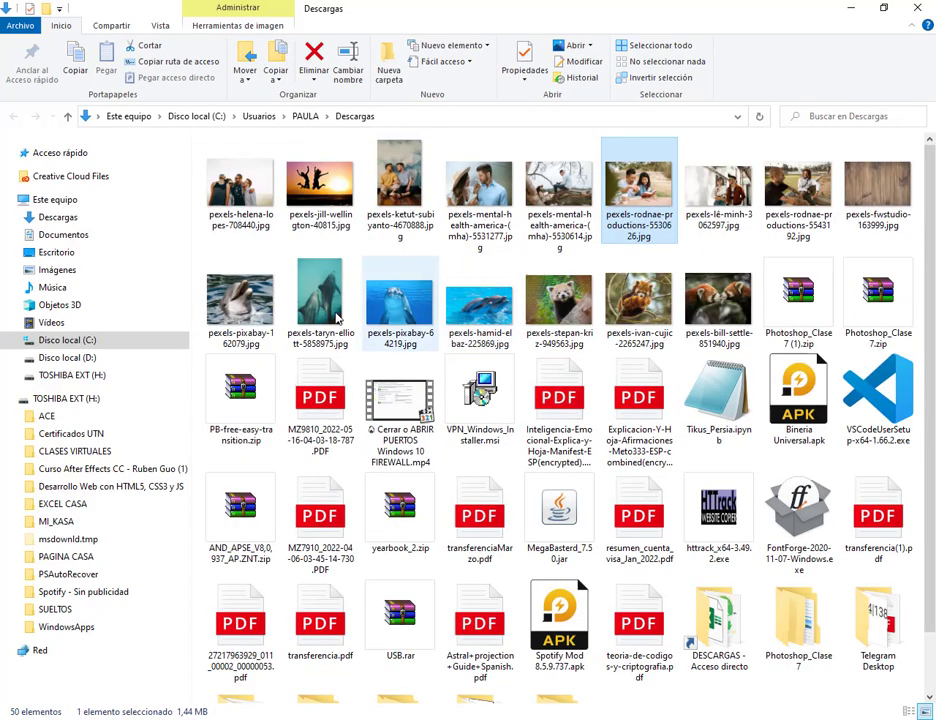
pyautogui.click(240, 300)
pyautogui.keyDown('shift'); pyautogui.click(735, 308); pyautogui.keyUp('shift')
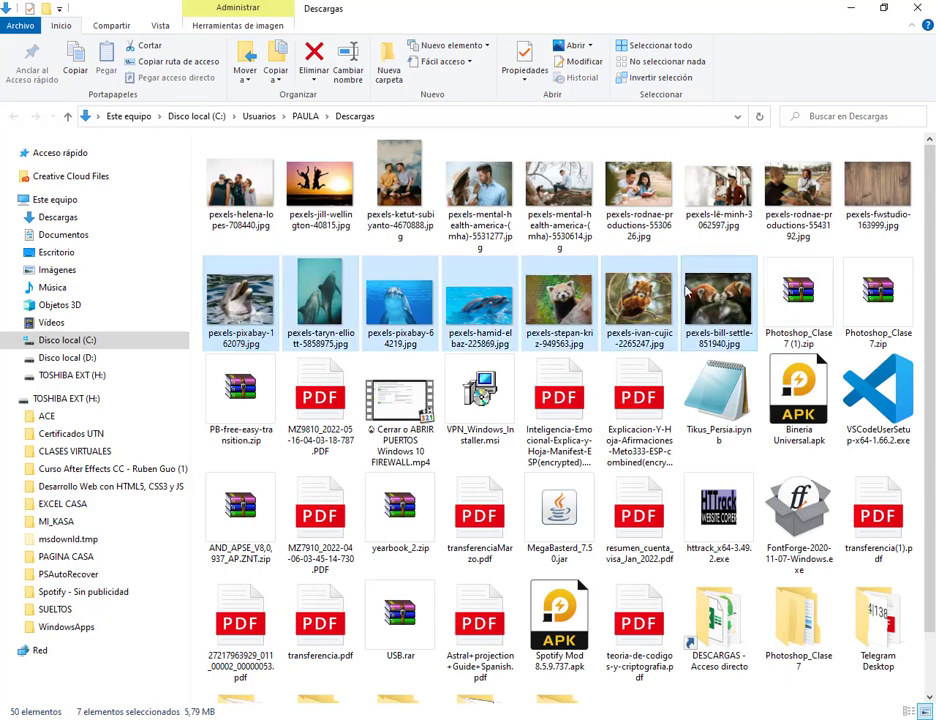
pyautogui.press('Delete')
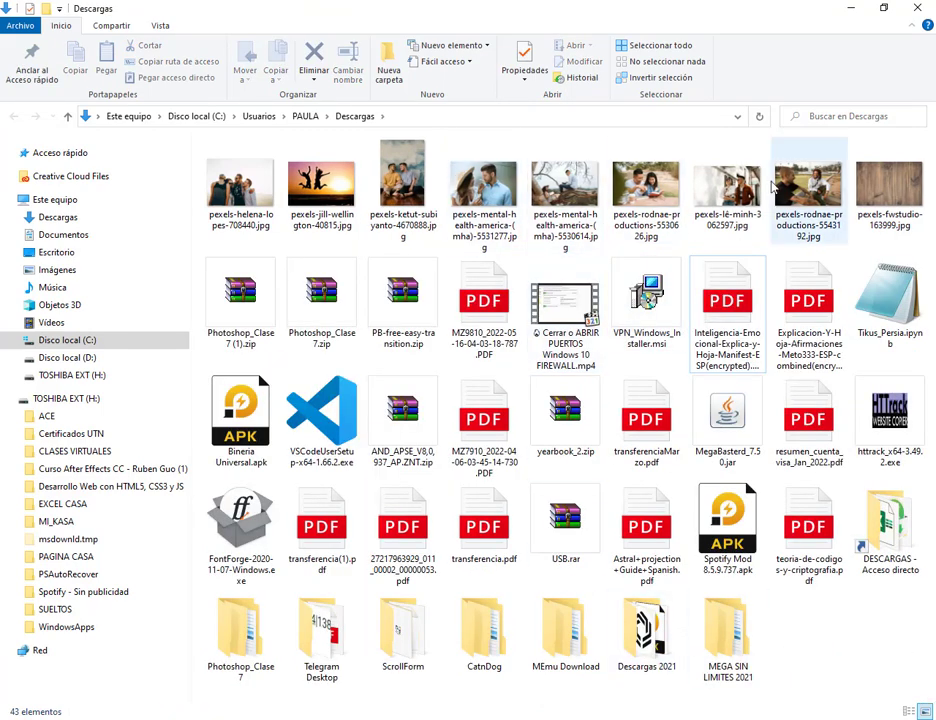
# Step: Place the couple-reading photo over the red square, enlarge it to cover, then save and close
pyautogui.moveTo(646, 185); pyautogui.dragTo(440, 485)
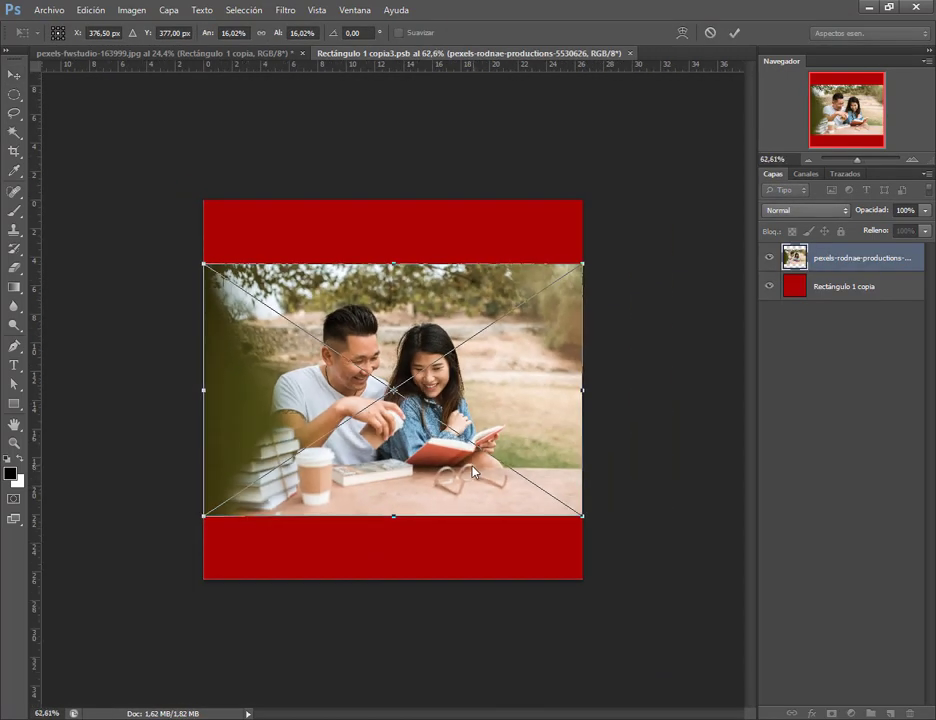
pyautogui.scroll(-1, 474, 472)
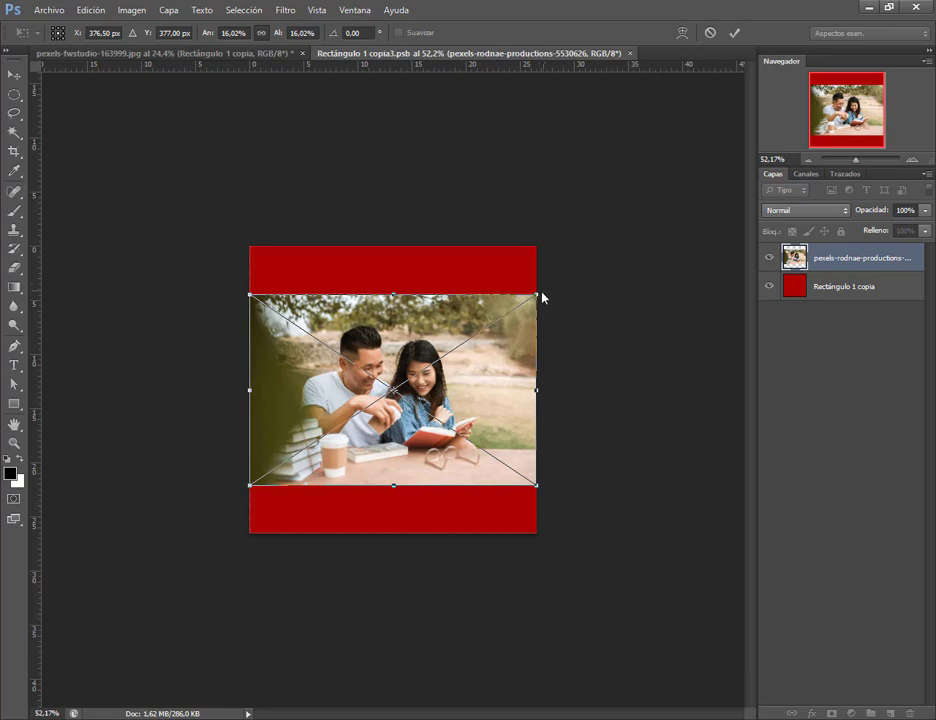
pyautogui.moveTo(554, 292); pyautogui.dragTo(620, 237)
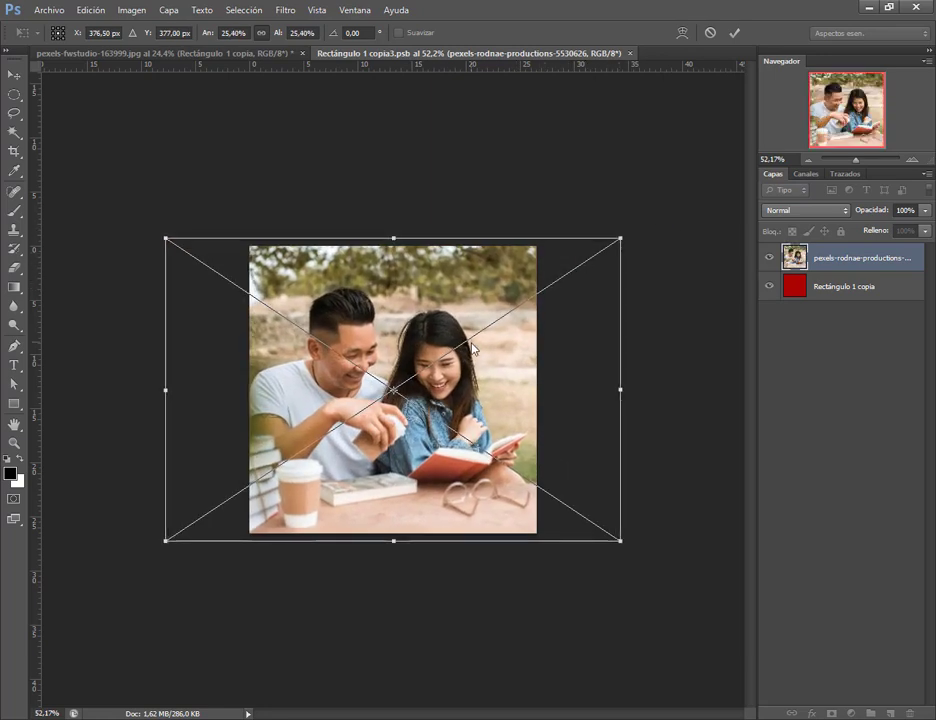
pyautogui.moveTo(473, 348); pyautogui.dragTo(482, 346)
pyautogui.press('Return')
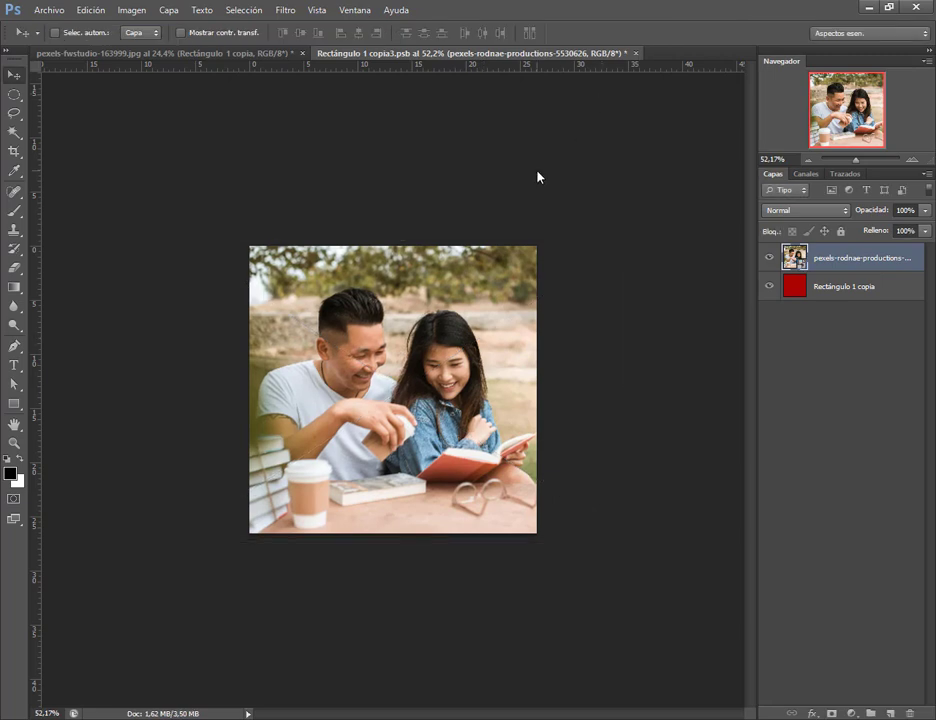
pyautogui.hotkey('ctrl', 's')
pyautogui.hotkey('ctrl', 'w')
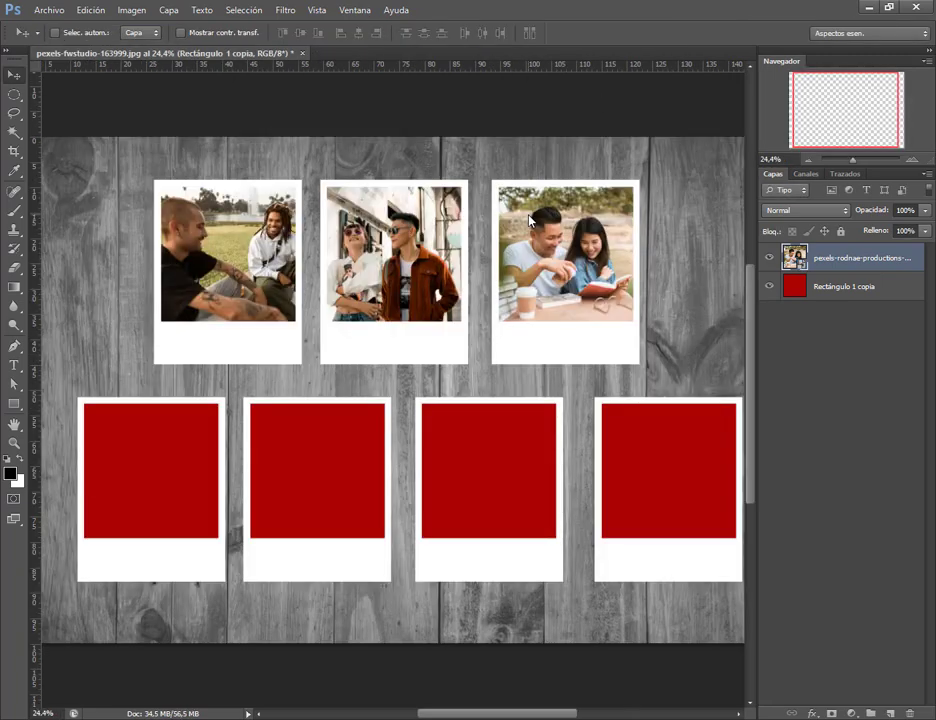
# Step: Cancel the photo mistakenly dropped onto the collage and delete a file in the downloads folder
pyautogui.hotkey('alt', 'Tab')
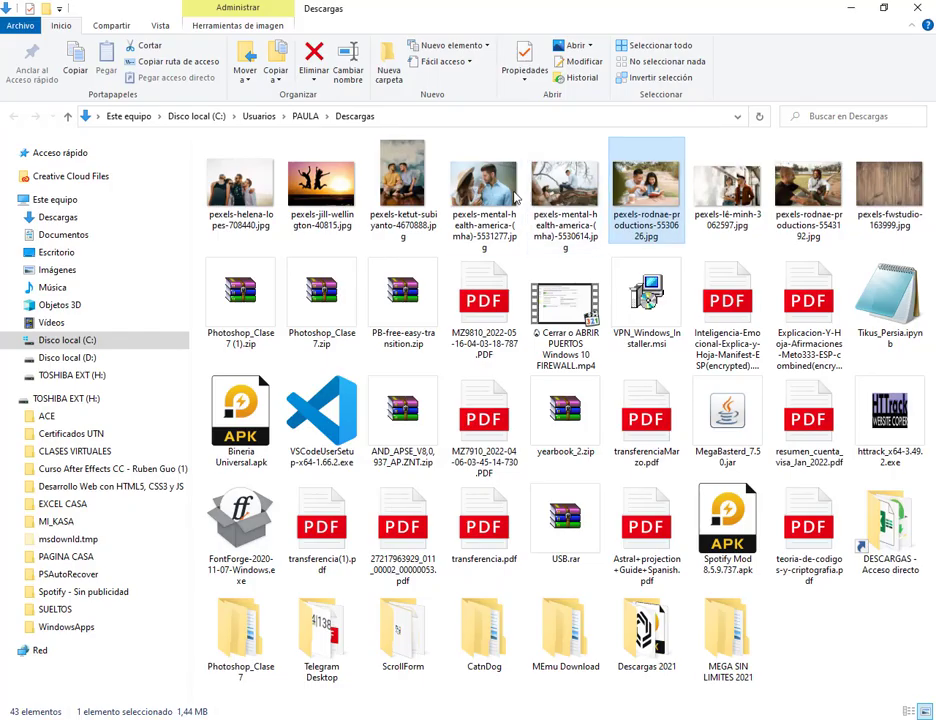
pyautogui.moveTo(565, 190)
pyautogui.mouseDown()
pyautogui.moveTo(355, 700)
pyautogui.moveTo(366, 716)
pyautogui.moveTo(374, 373)
pyautogui.mouseUp()
pyautogui.moveTo(416, 403); pyautogui.dragTo(359, 447)
pyautogui.press('Escape')
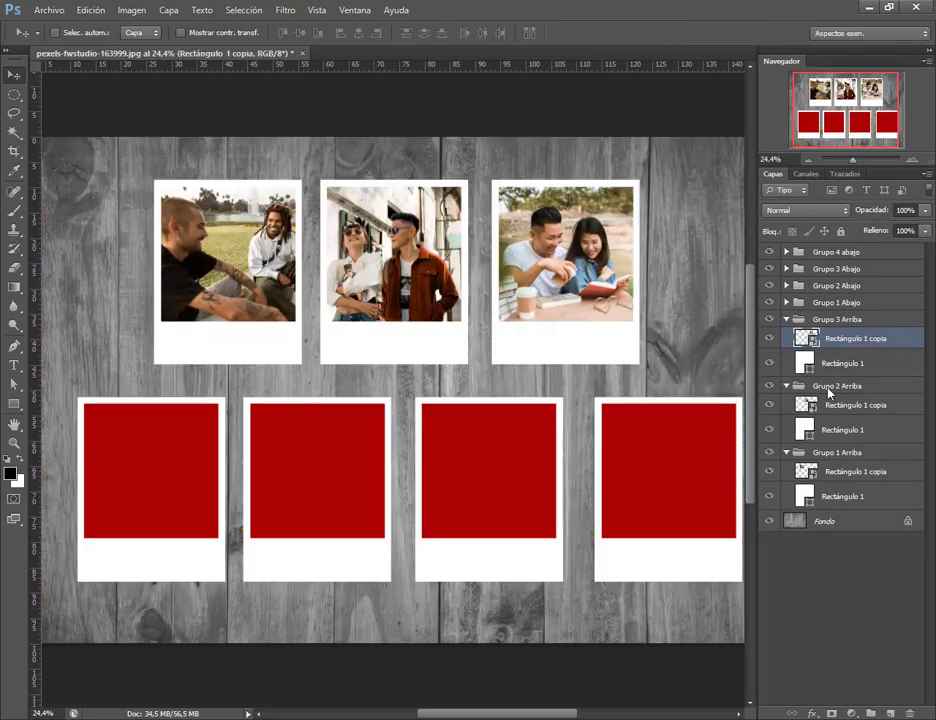
pyautogui.hotkey('alt', 'Tab')
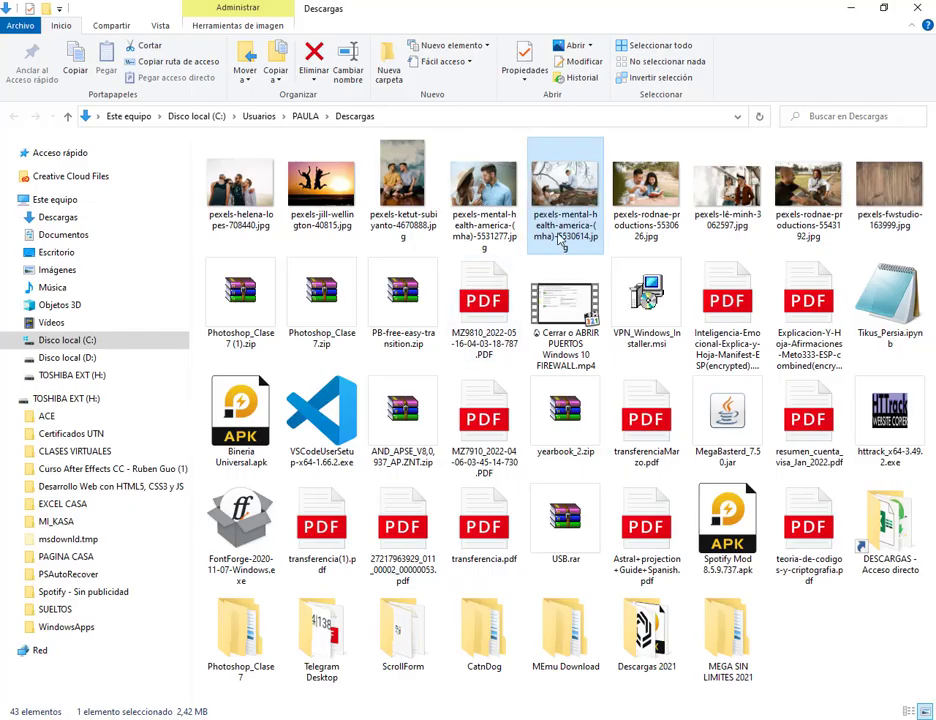
pyautogui.press('Delete')
pyautogui.hotkey('alt', 'Tab')
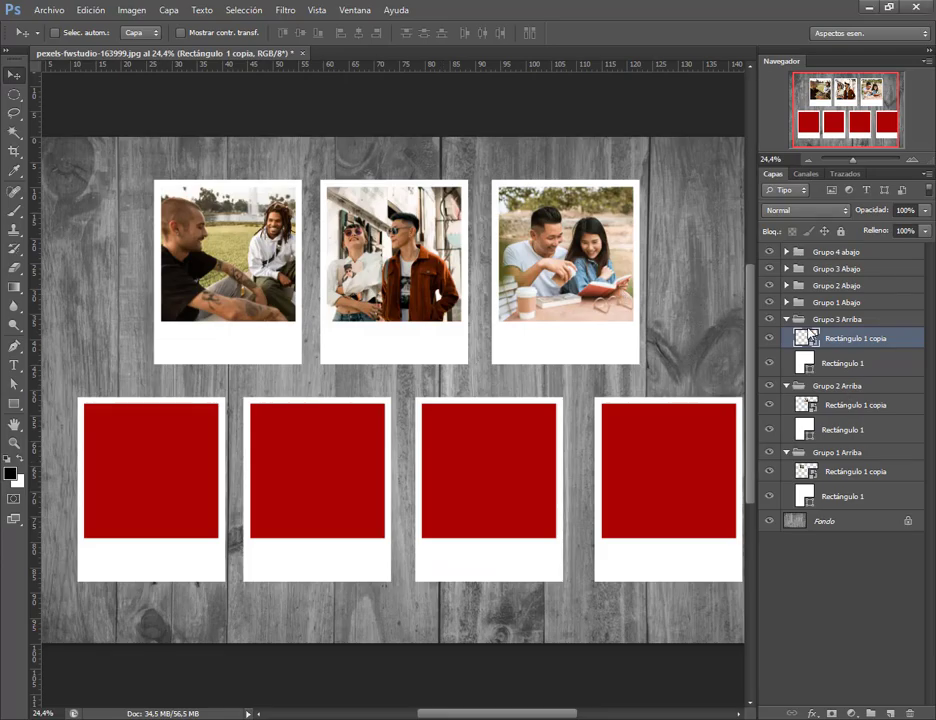
# Step: Expand Grupo 1 Abajo and open its placeholder smart object contents
pyautogui.click(787, 302)
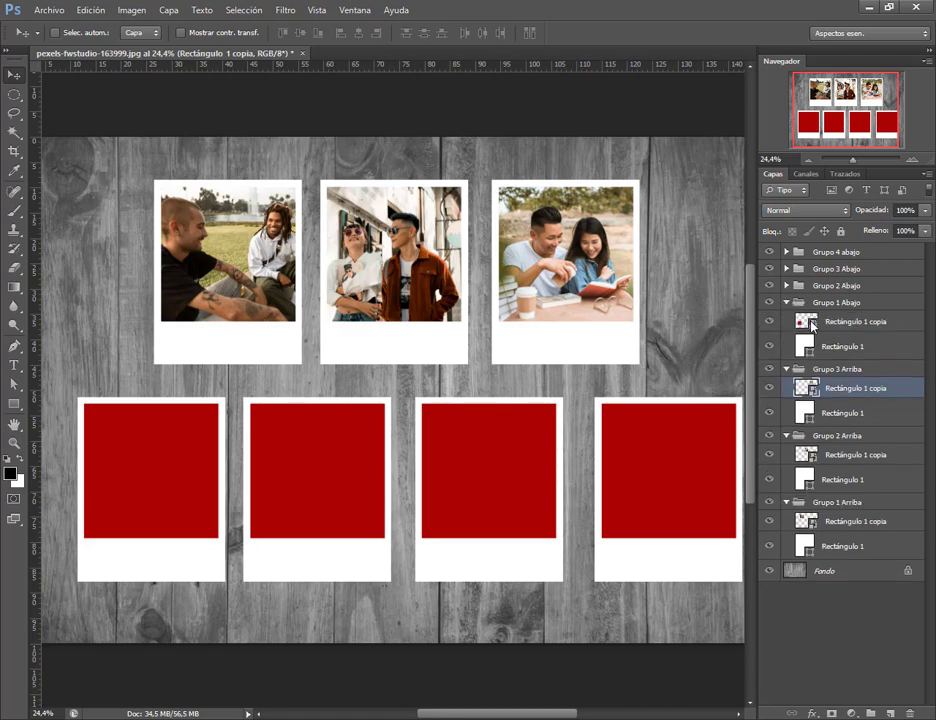
pyautogui.doubleClick(805, 321)
pyautogui.click(522, 310)
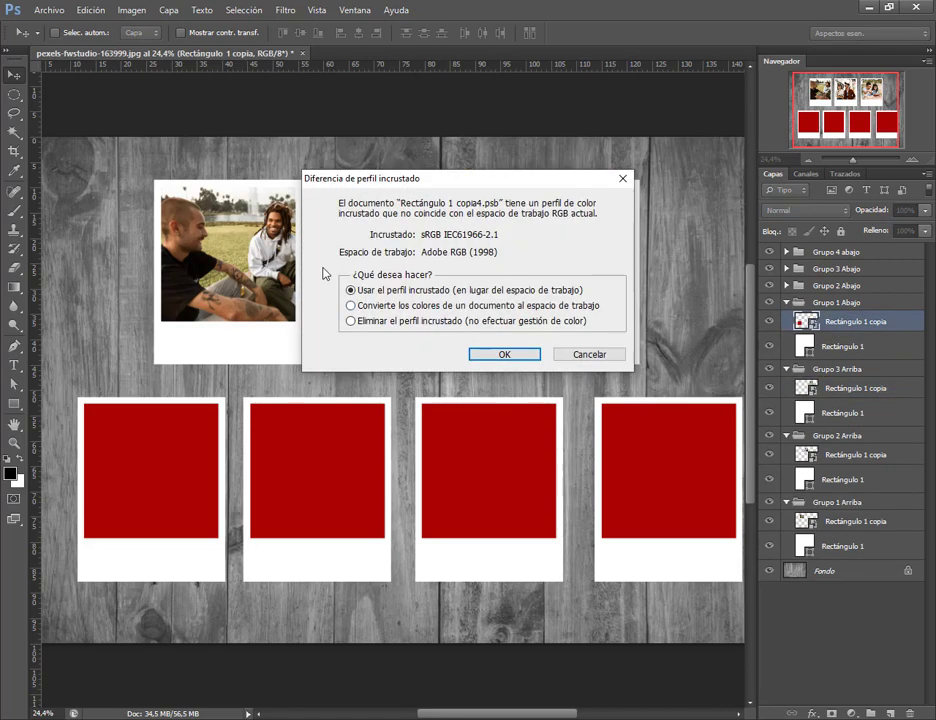
pyautogui.click(504, 354)
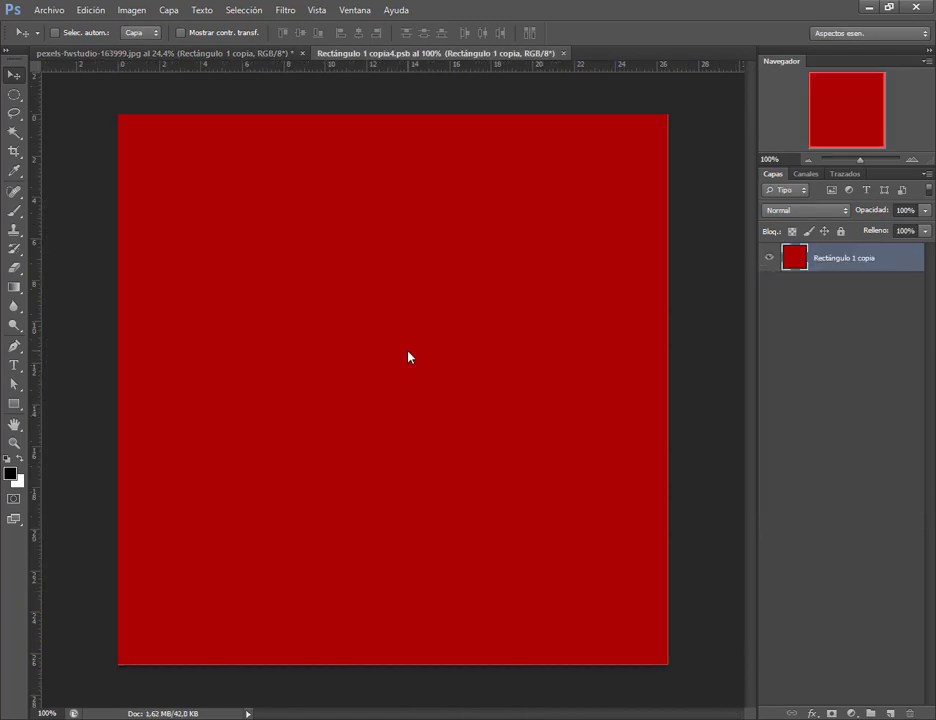
# Step: Drop the daisy couple photo onto the red square in the placeholder
pyautogui.hotkey('alt', 'Tab')
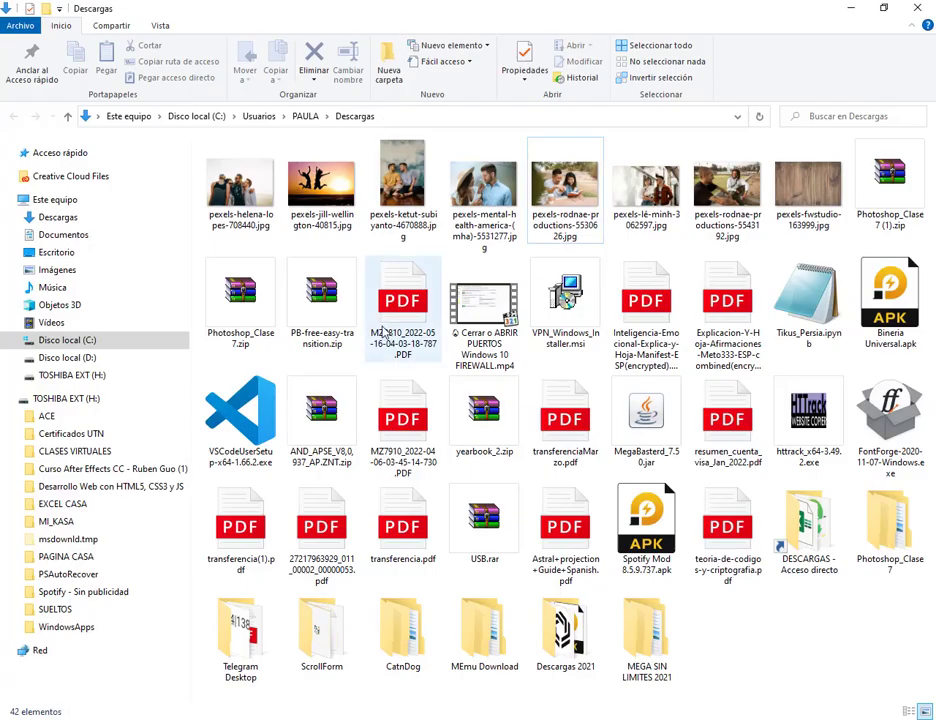
pyautogui.moveTo(484, 190)
pyautogui.mouseDown()
pyautogui.moveTo(332, 640)
pyautogui.moveTo(300, 472)
pyautogui.moveTo(375, 700)
pyautogui.moveTo(368, 284)
pyautogui.moveTo(432, 193)
pyautogui.mouseUp()
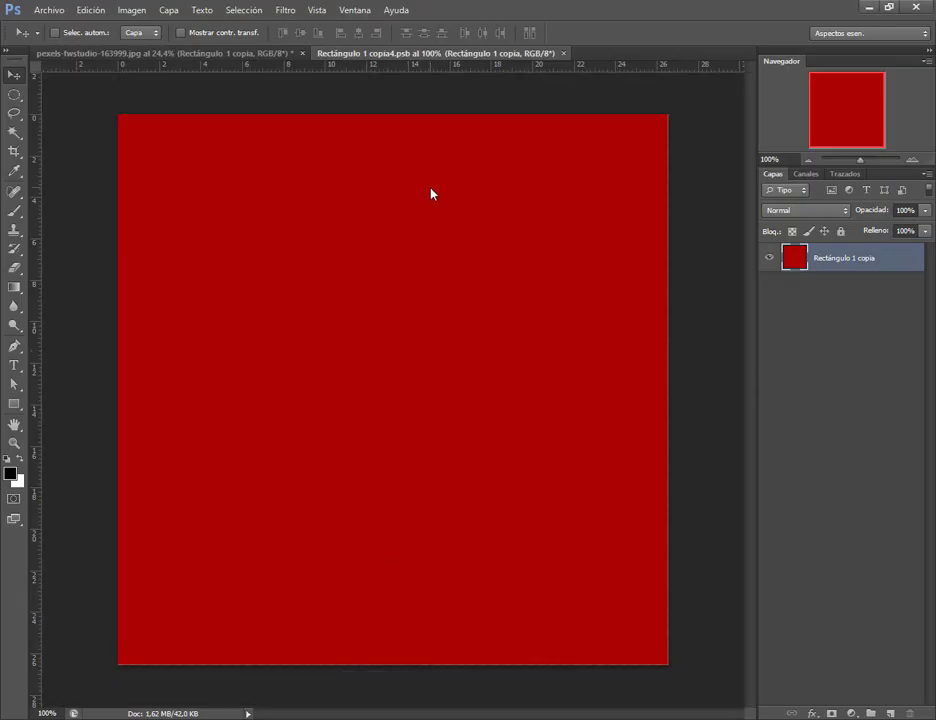
pyautogui.moveTo(464, 288); pyautogui.dragTo(476, 278)
pyautogui.press('Return')
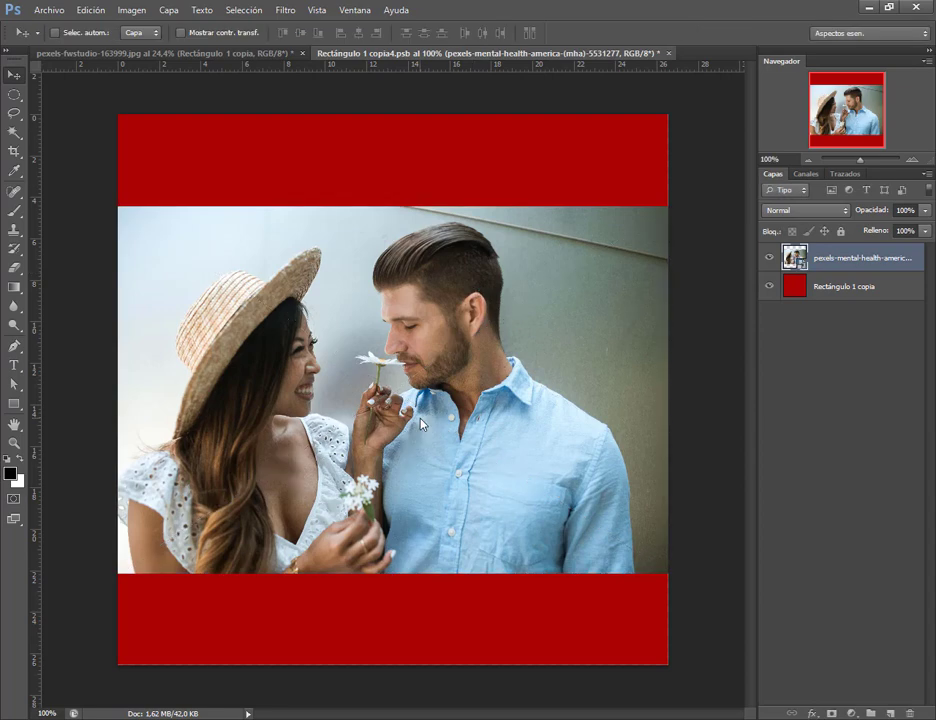
pyautogui.scroll(-3, 422, 421)
# Step: Free Transform the daisy photo to cover the red square, then save and close the .psb
pyautogui.hotkey('ctrl', 't')
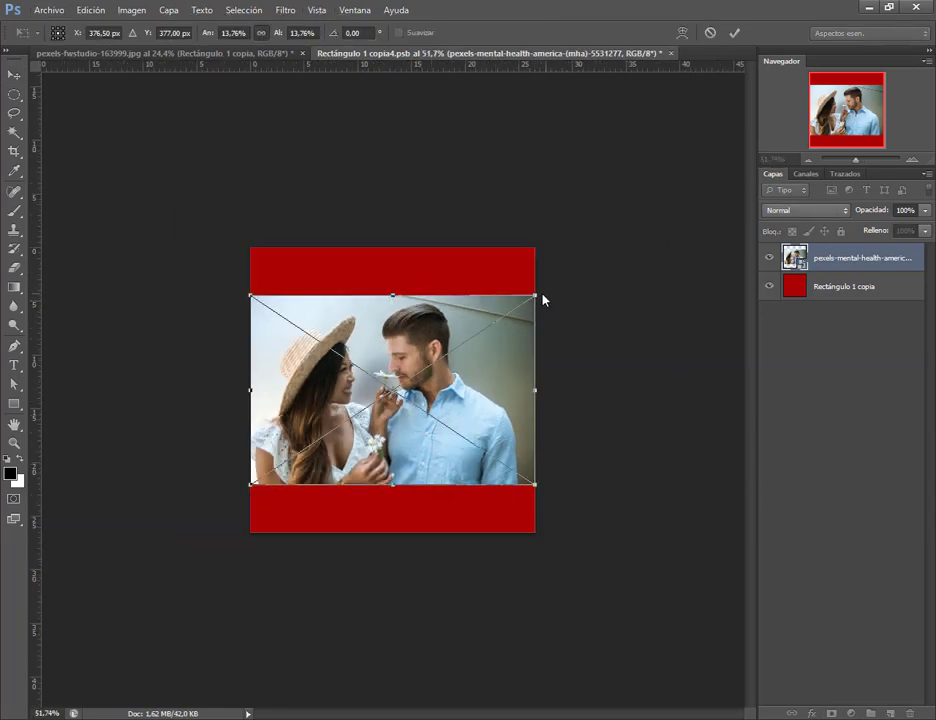
pyautogui.moveTo(543, 299); pyautogui.dragTo(612, 236)
pyautogui.moveTo(514, 307); pyautogui.dragTo(510, 320)
pyautogui.press('Return')
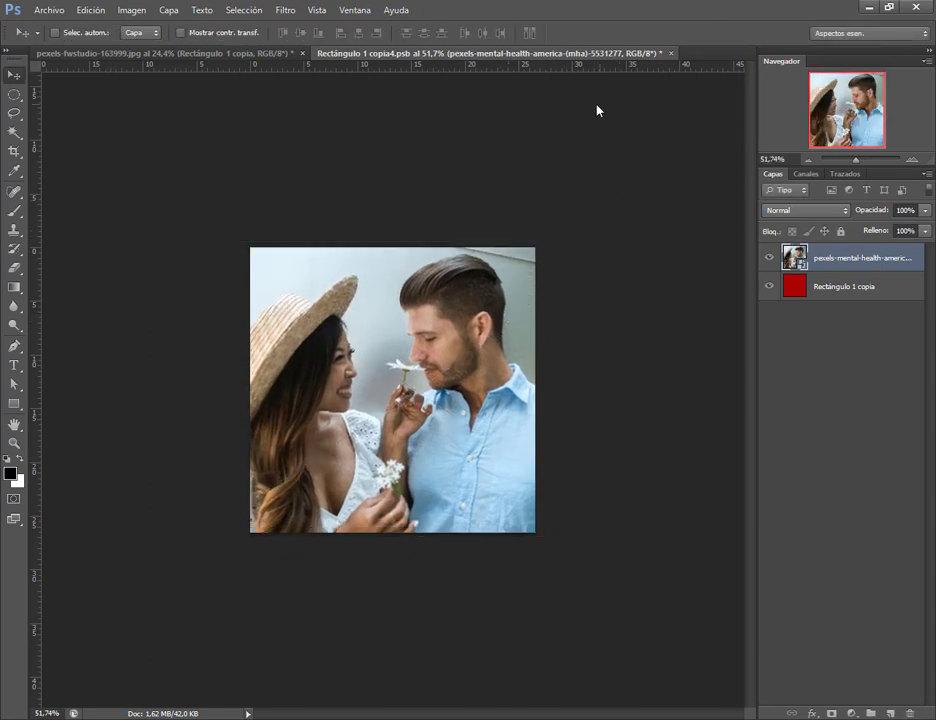
pyautogui.hotkey('ctrl', 's')
pyautogui.hotkey('ctrl', 'w')
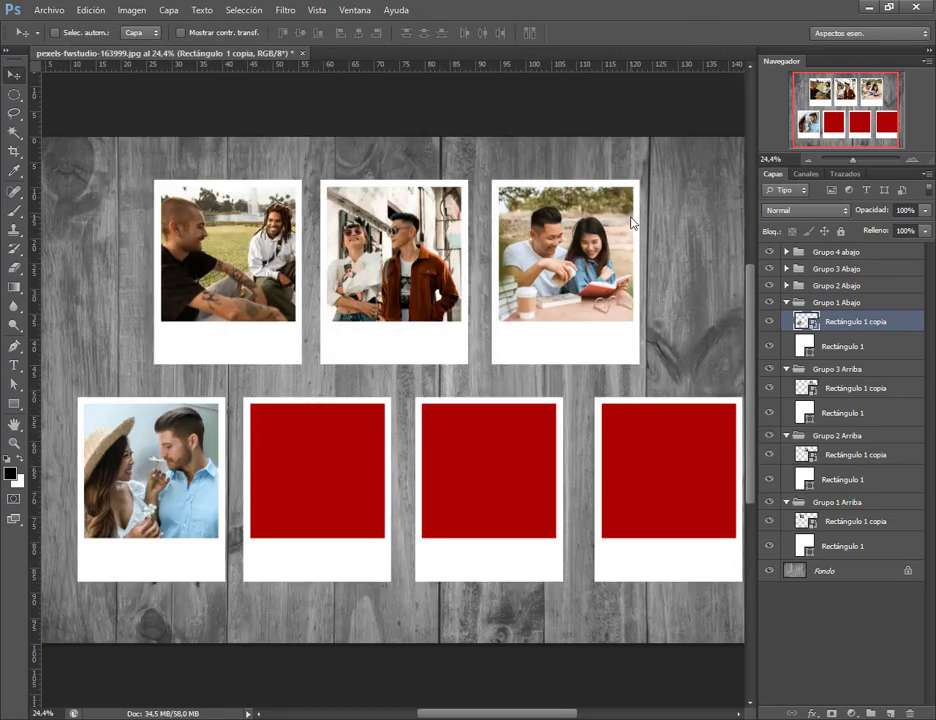
pyautogui.hotkey('alt', 'Tab')
# Step: Expand Grupo 2 Abajo and open its placeholder smart object contents
pyautogui.moveTo(402, 185); pyautogui.dragTo(842, 443)
pyautogui.click(787, 286)
pyautogui.doubleClick(806, 304)
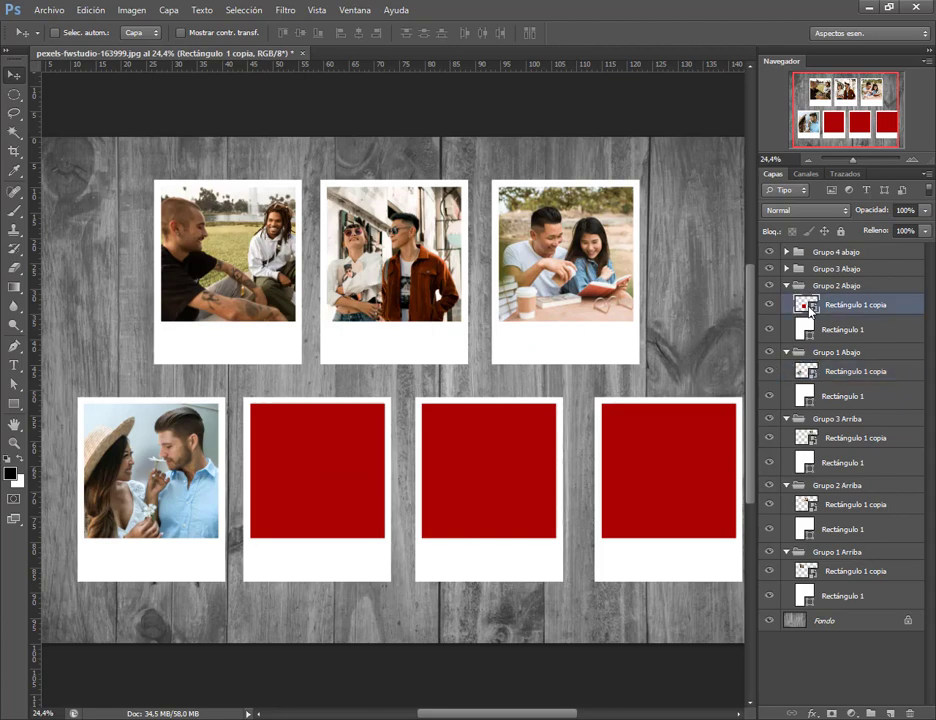
pyautogui.click(518, 307)
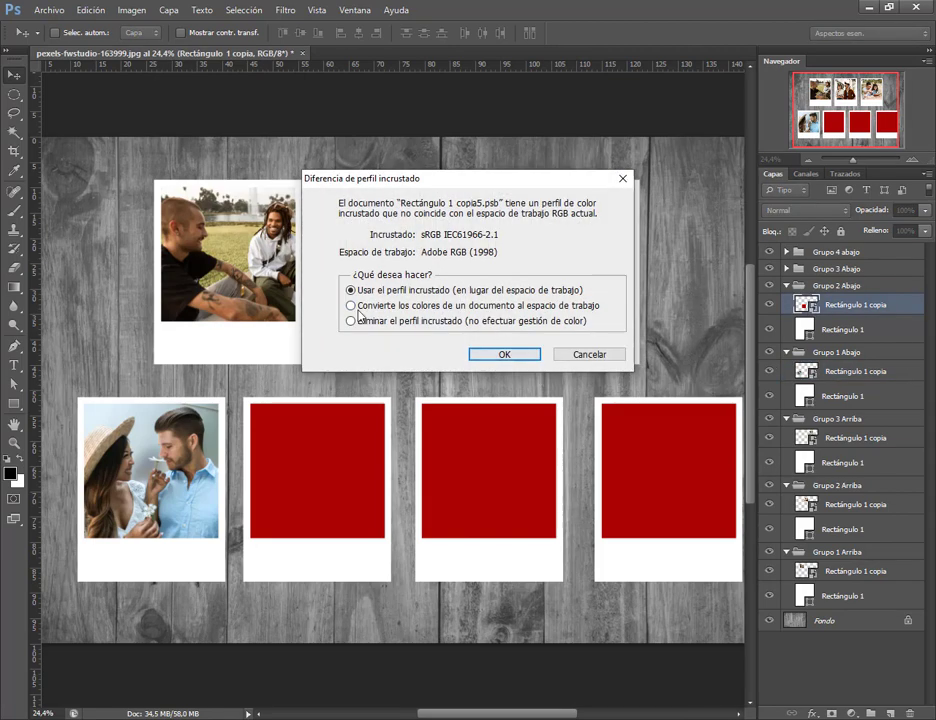
pyautogui.click(504, 354)
# Step: Place the two men photo, enlarge it over the red square, then save and close
pyautogui.hotkey('alt', 'Tab')
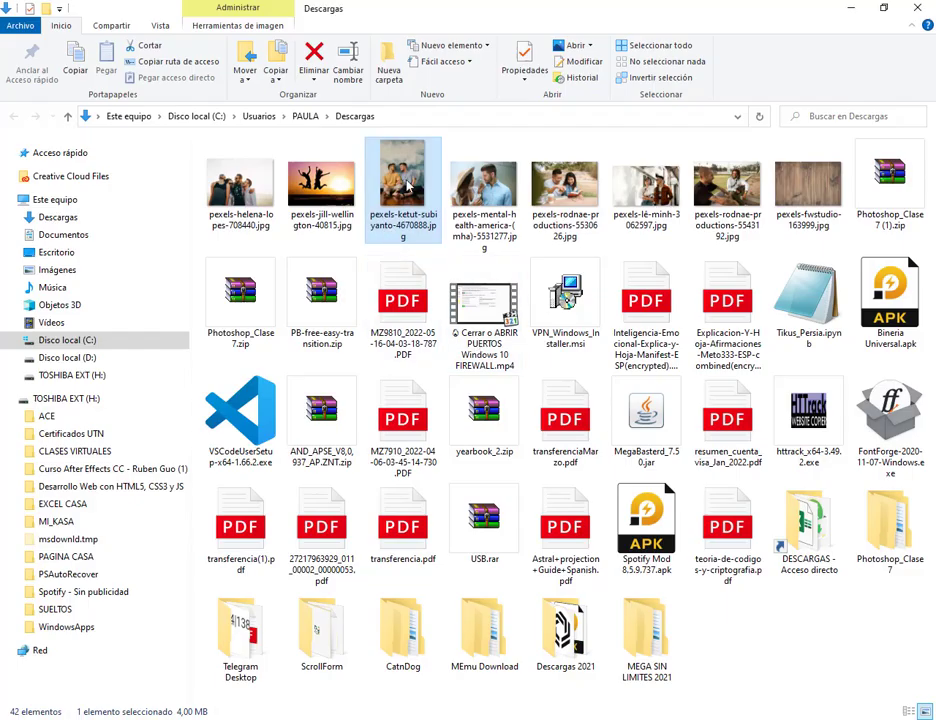
pyautogui.moveTo(408, 185); pyautogui.dragTo(410, 462)
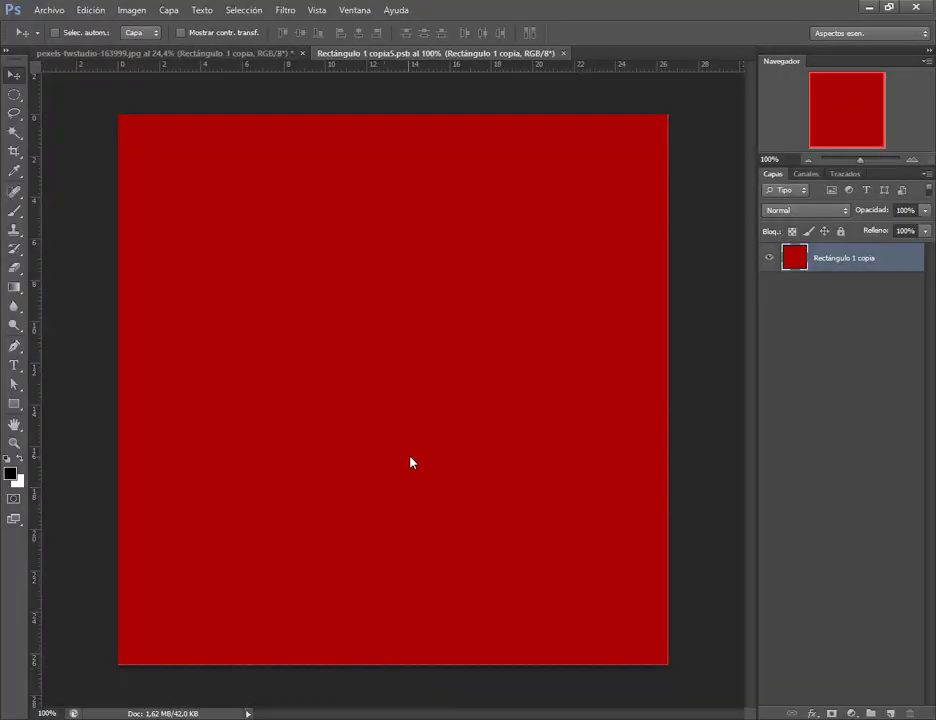
pyautogui.moveTo(531, 386); pyautogui.dragTo(540, 346)
pyautogui.scroll(-2, 485, 438)
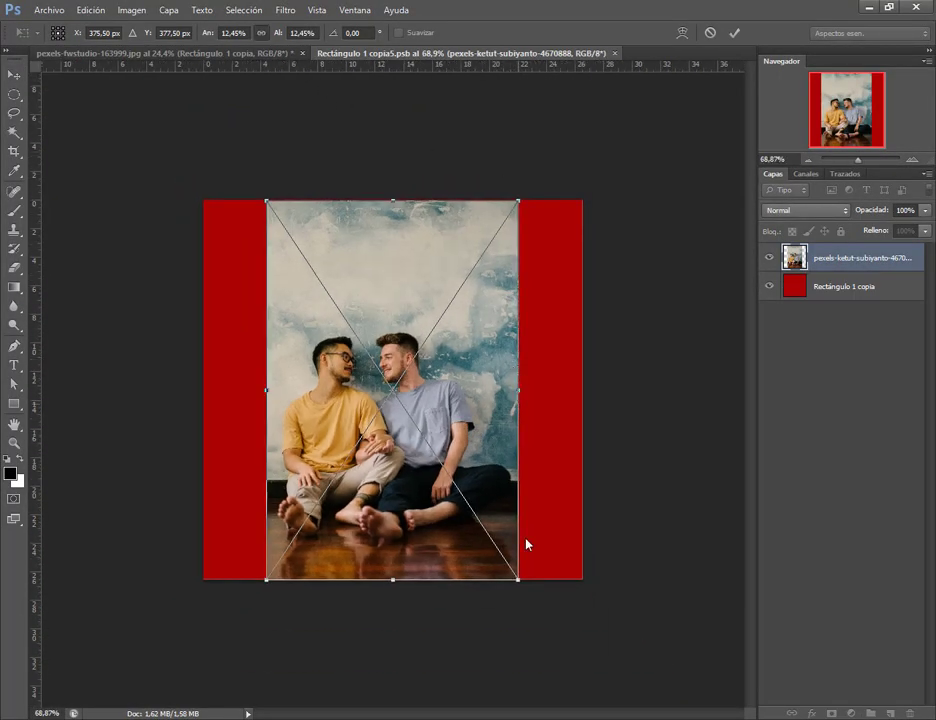
pyautogui.moveTo(523, 591); pyautogui.dragTo(632, 690)
pyautogui.moveTo(538, 562); pyautogui.dragTo(531, 552)
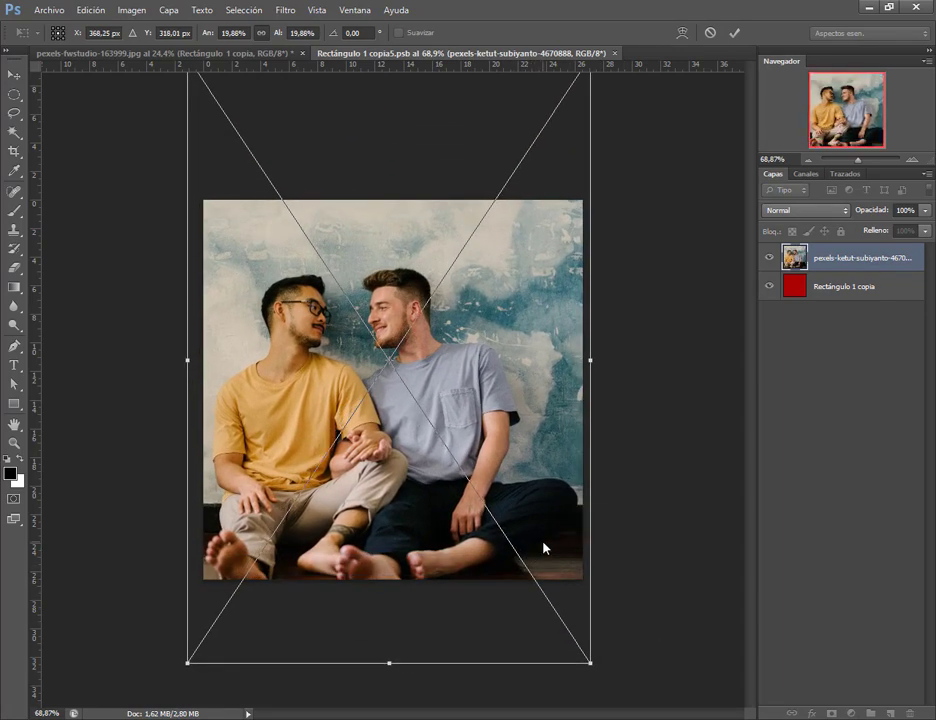
pyautogui.press('Return')
pyautogui.hotkey('ctrl', 's')
pyautogui.hotkey('ctrl', 'w')
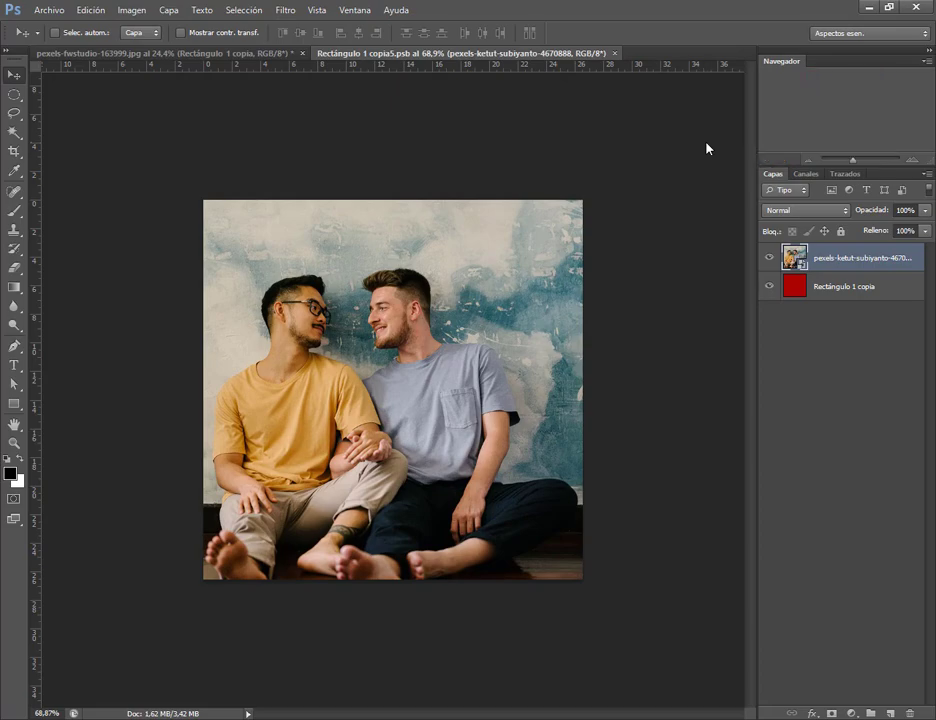
# Step: Expand Grupo 3 Abajo and open the third bottom frame's placeholder contents
pyautogui.hotkey('alt', 'Tab')
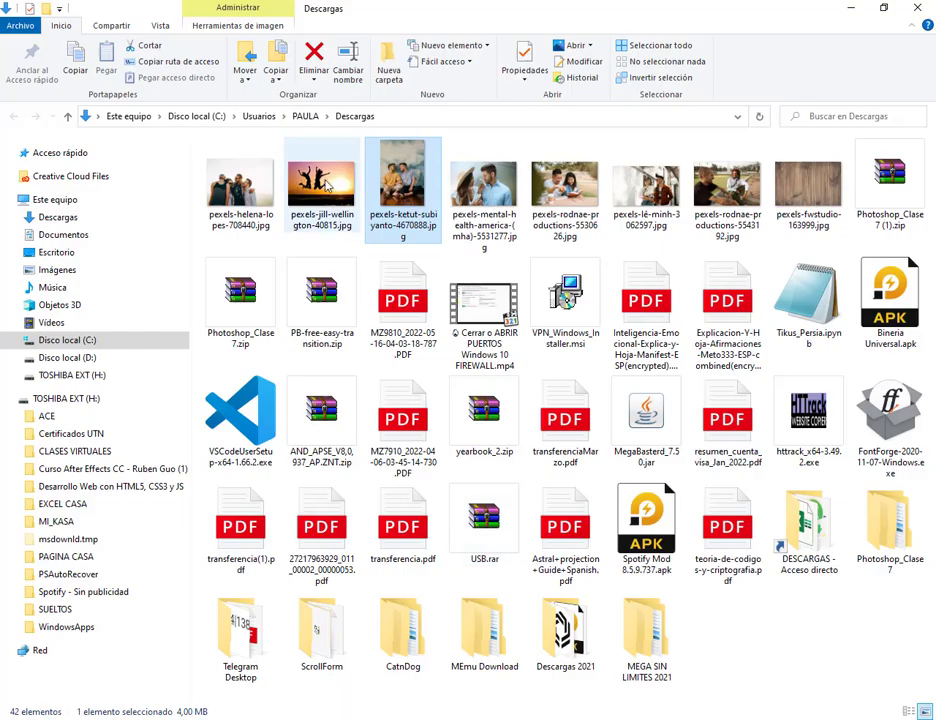
pyautogui.moveTo(322, 185); pyautogui.dragTo(375, 719)
pyautogui.click(801, 279)
pyautogui.click(786, 269)
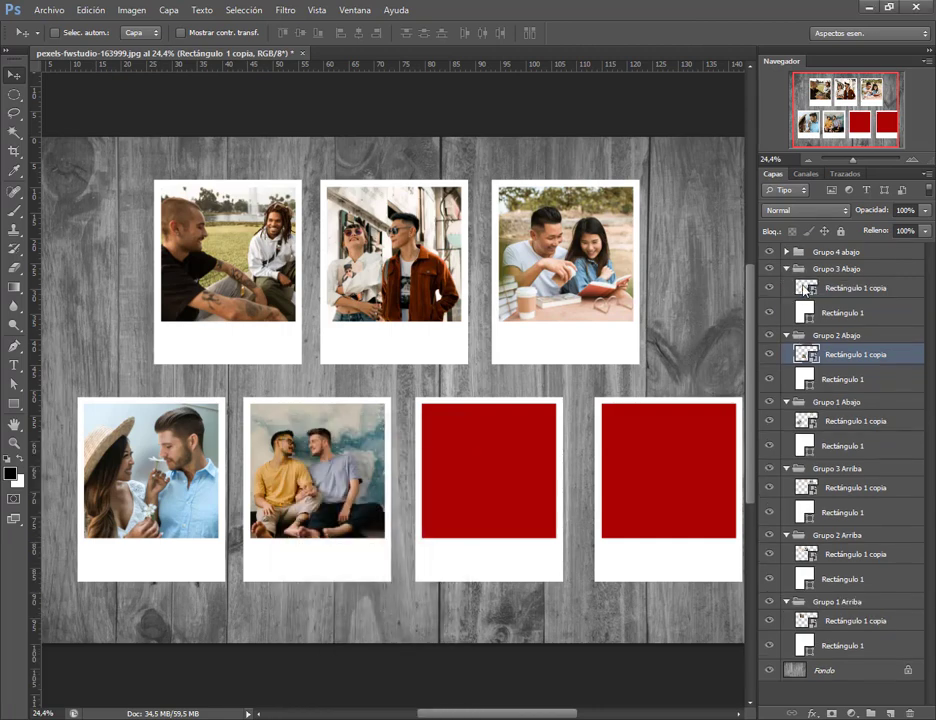
pyautogui.doubleClick(820, 293)
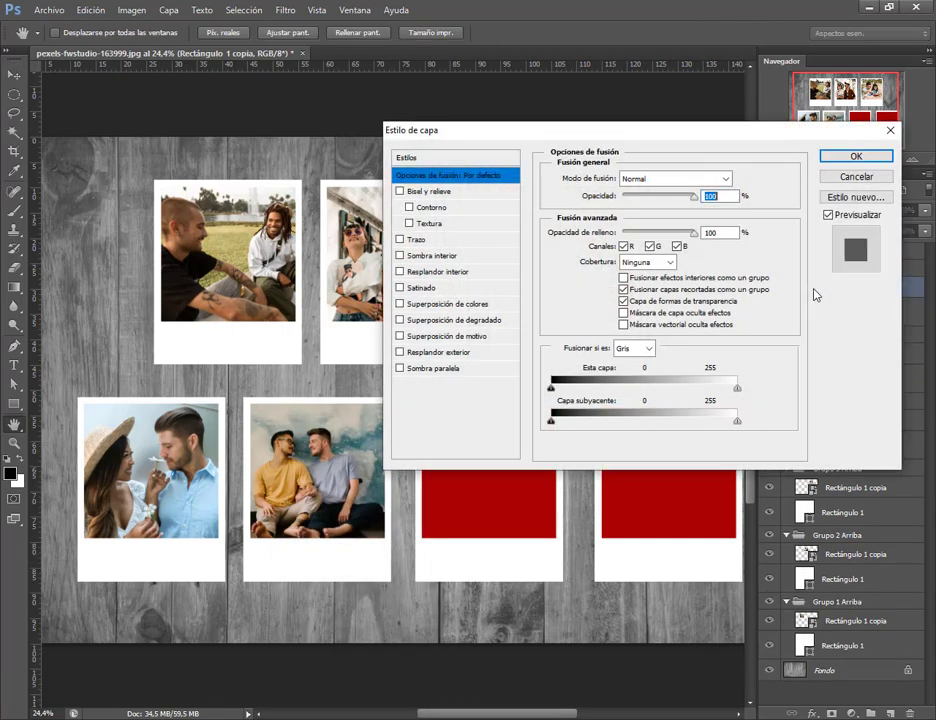
# Step: Close the layer style settings and reopen the third bottom frame's placeholder contents
pyautogui.click(852, 178)
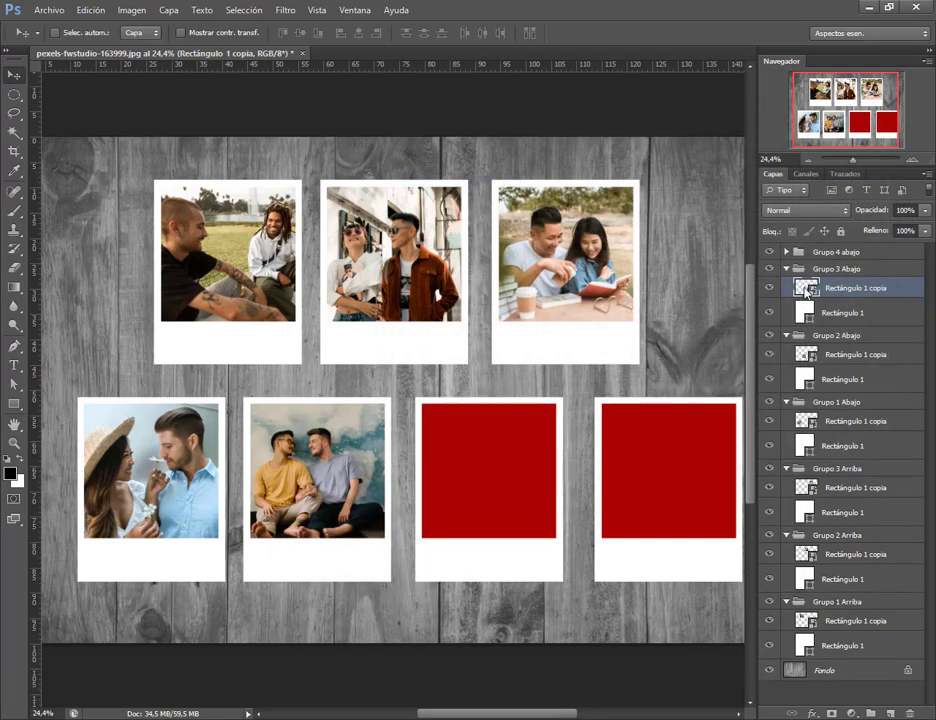
pyautogui.doubleClick(806, 290)
pyautogui.click(531, 306)
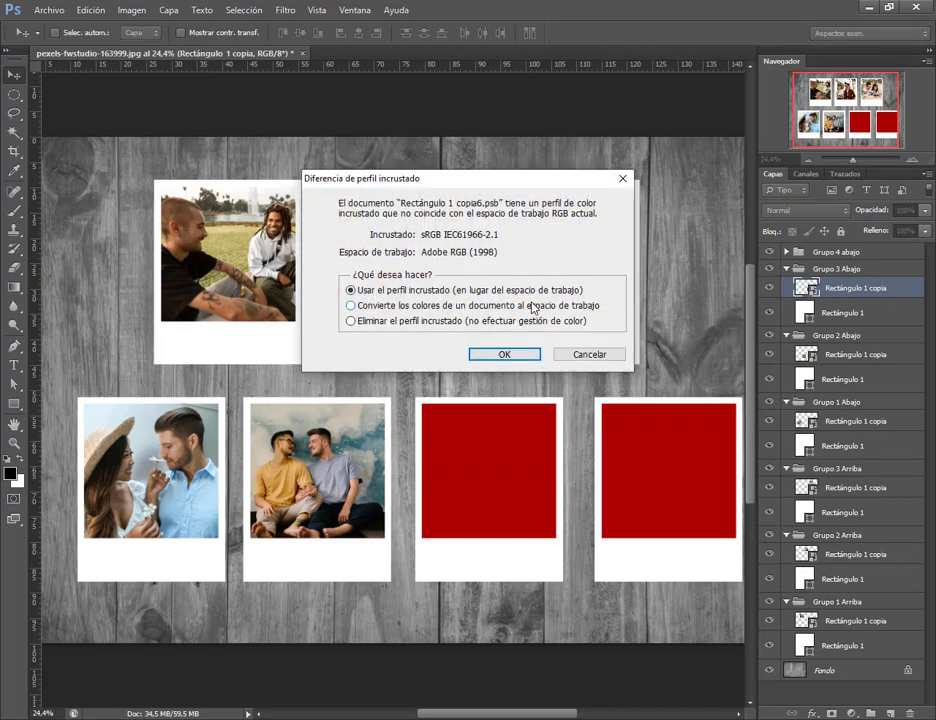
pyautogui.click(513, 355)
# Step: Place the jumping silhouettes photo, scale it over the red square, and close back to the collage
pyautogui.hotkey('alt', 'Tab')
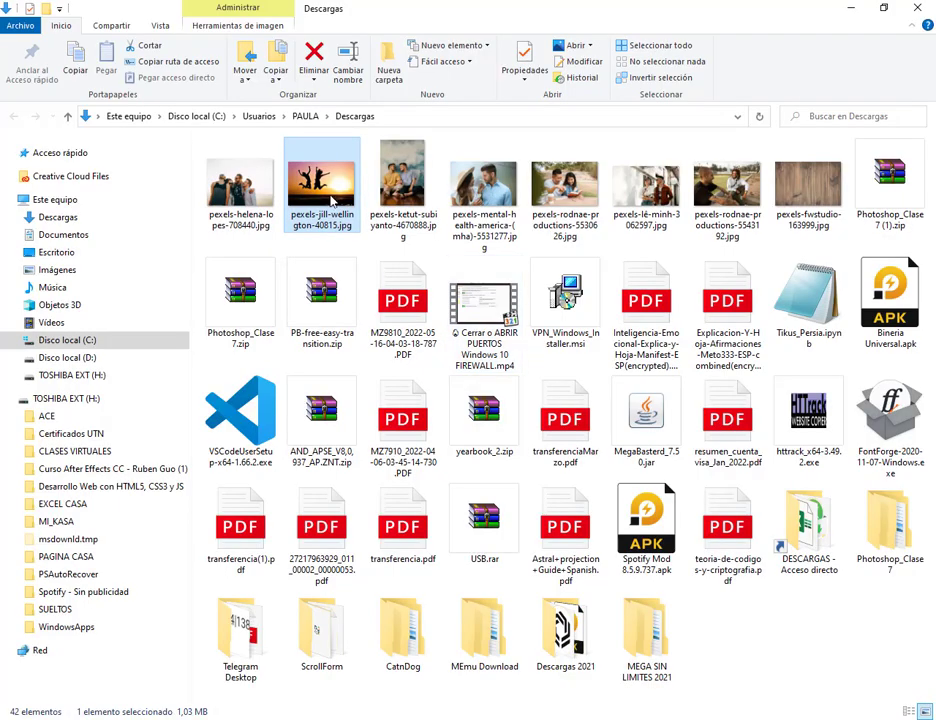
pyautogui.moveTo(333, 200); pyautogui.dragTo(501, 437)
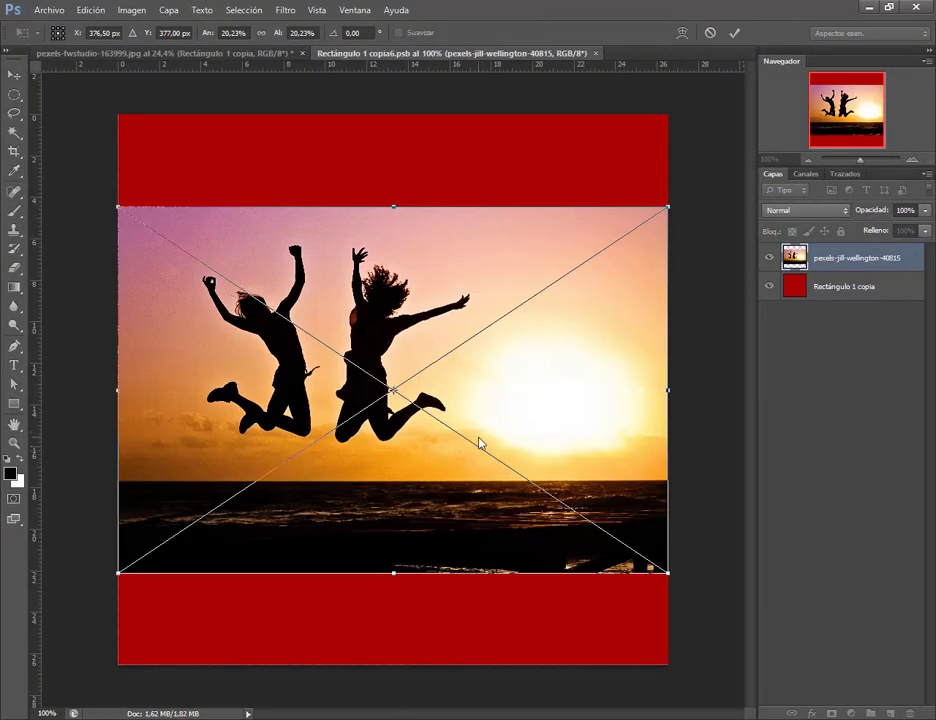
pyautogui.scroll(-3, 479, 443)
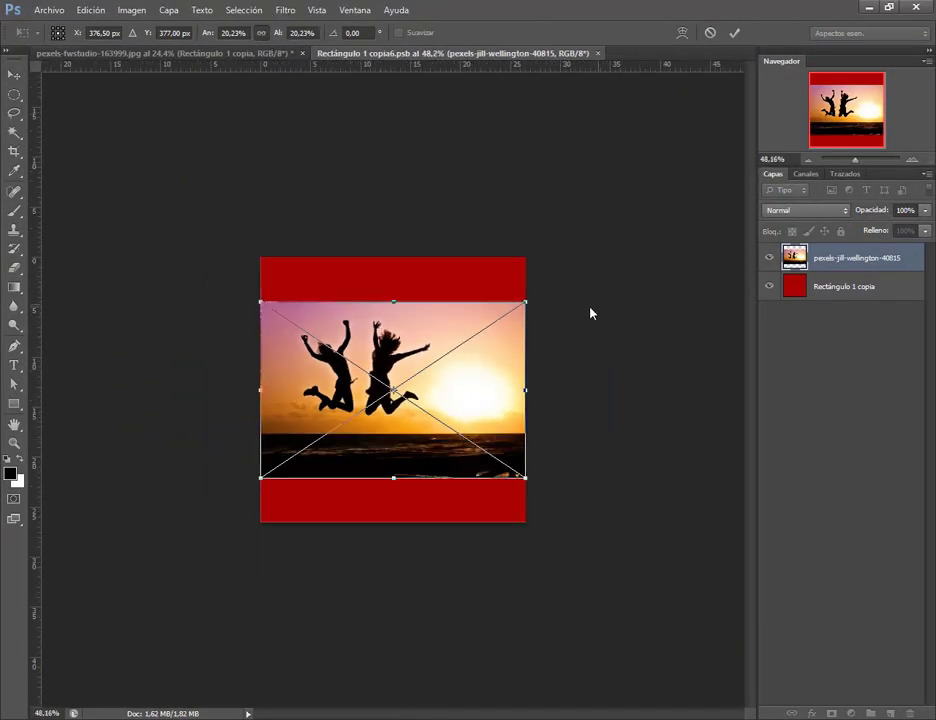
pyautogui.moveTo(525, 306); pyautogui.dragTo(605, 246)
pyautogui.moveTo(476, 340); pyautogui.dragTo(497, 341)
pyautogui.press('Return')
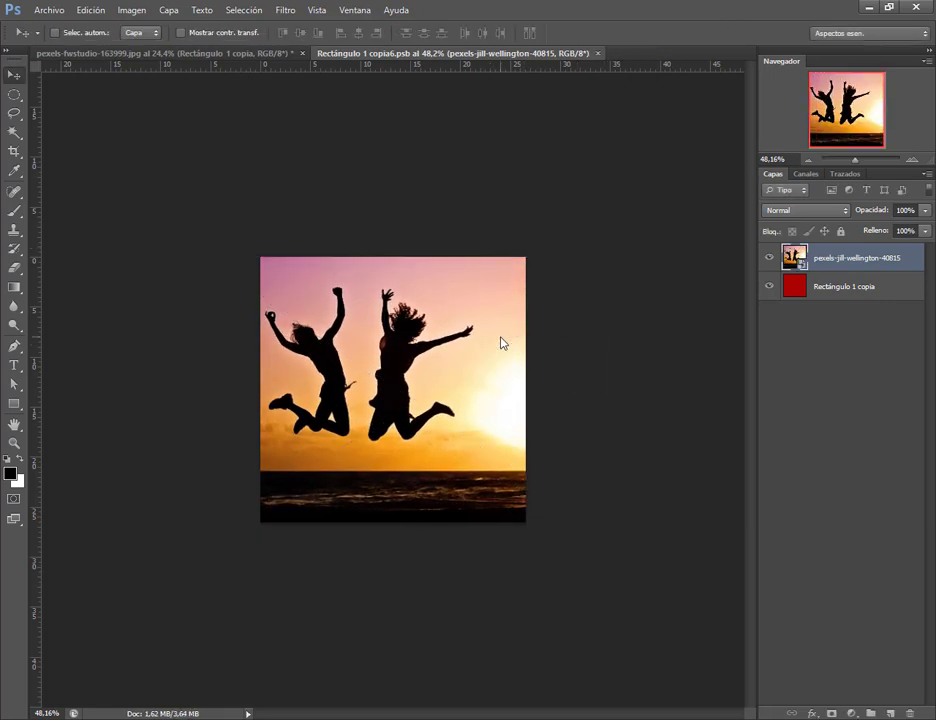
pyautogui.hotkey('ctrl', 'w')
pyautogui.hotkey('alt', 'Tab')
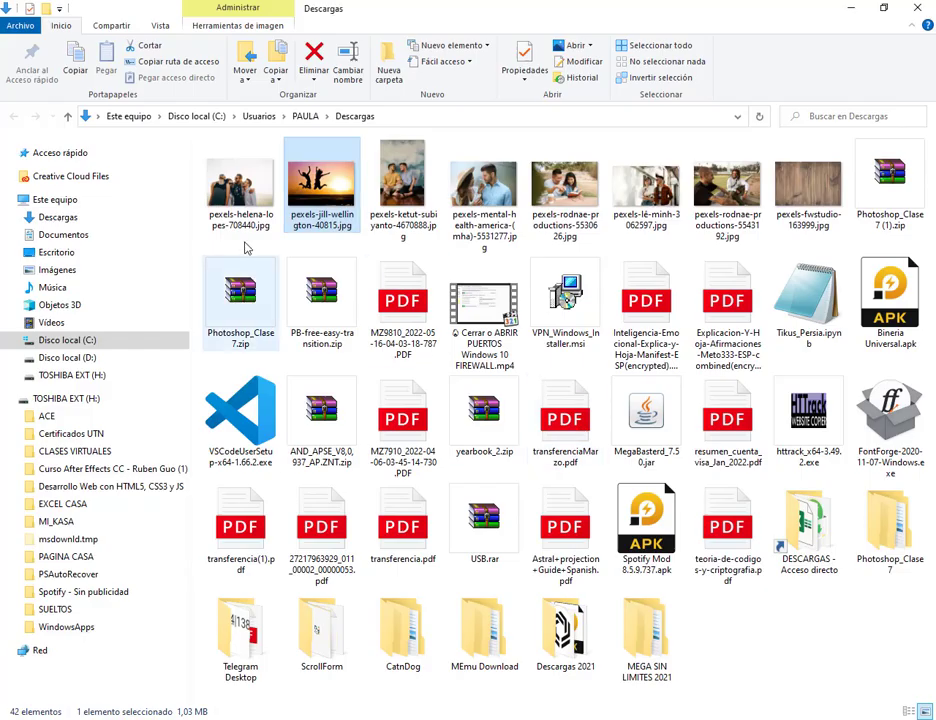
pyautogui.hotkey('alt', 'Tab')
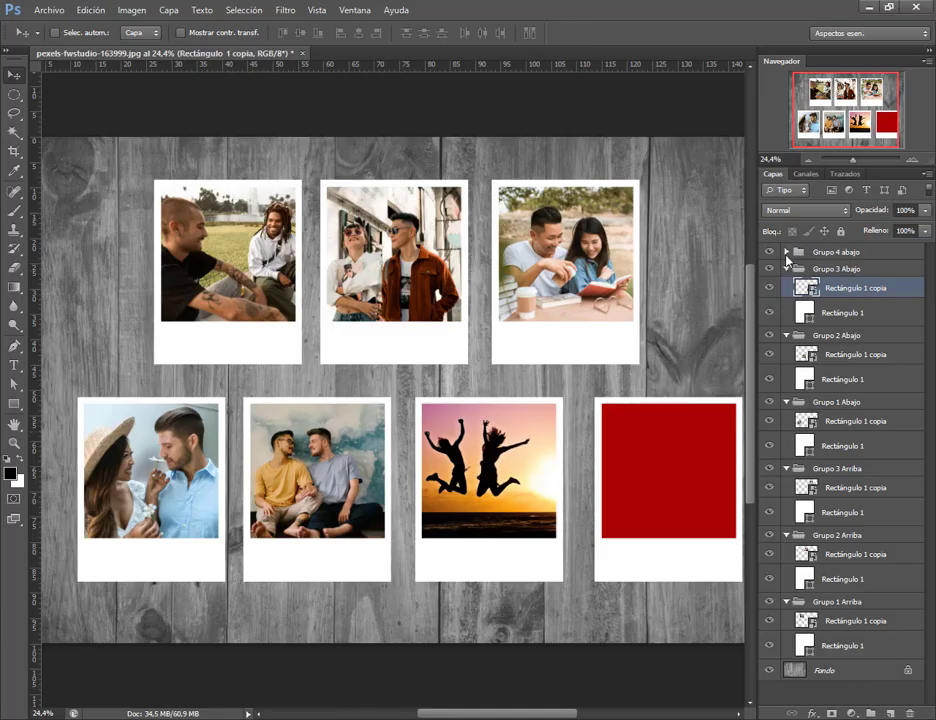
# Step: Expand Grupo 4 abajo and open its red placeholder smart object contents
pyautogui.click(786, 252)
pyautogui.click(811, 280)
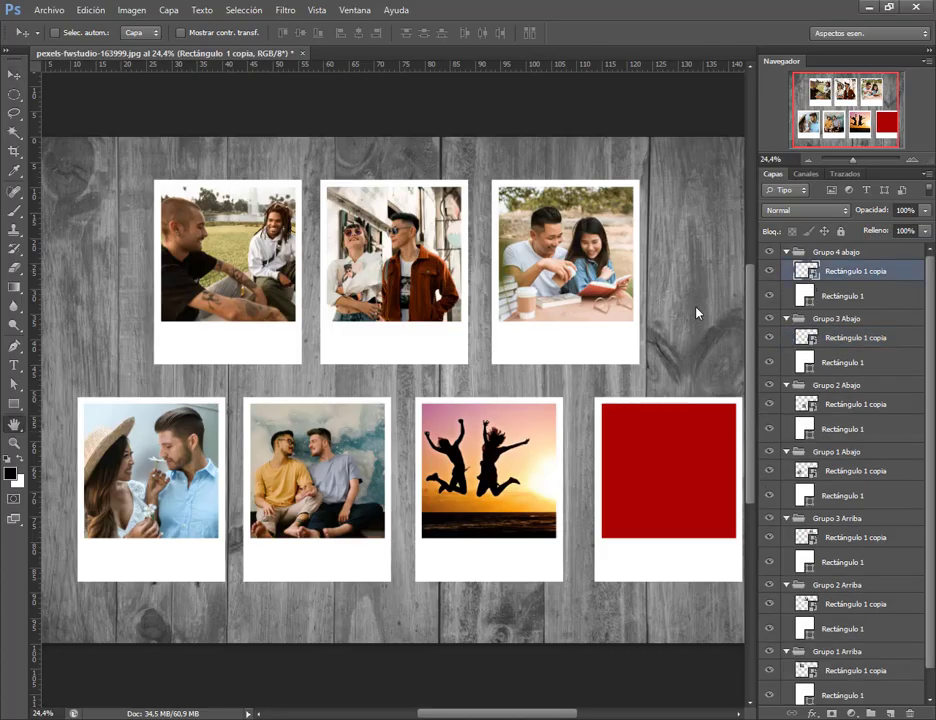
pyautogui.click(856, 157)
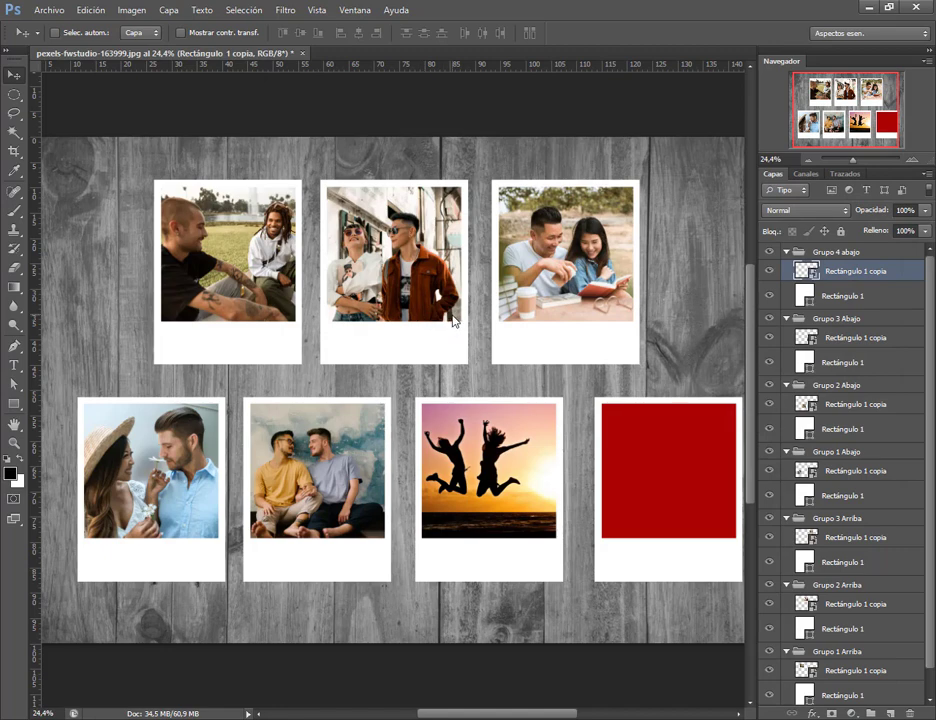
pyautogui.doubleClick(811, 278)
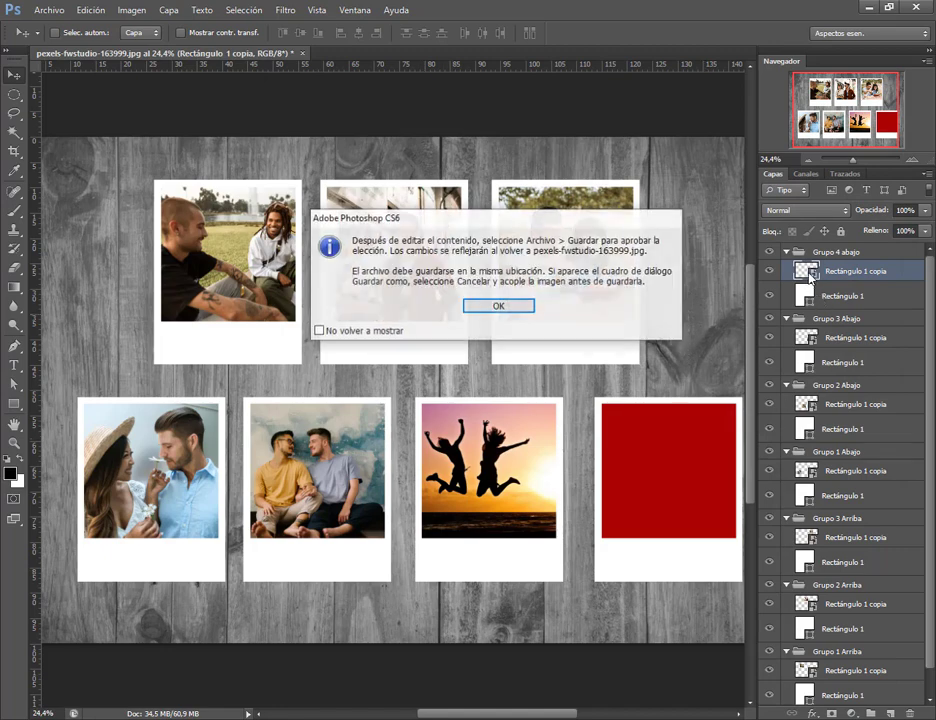
pyautogui.click(522, 307)
pyautogui.click(519, 361)
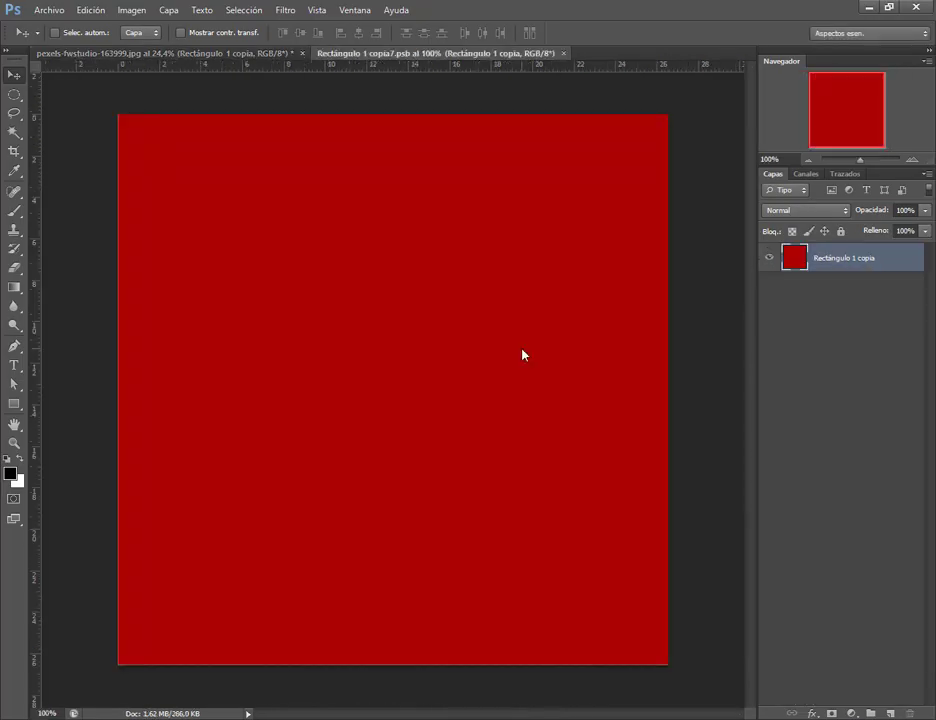
# Step: Place pexels-helena-lopes-708440 over the red canvas, enlarge to cover, save and close, then collapse groups
pyautogui.hotkey('alt', 'Tab')
pyautogui.moveTo(236, 186); pyautogui.dragTo(512, 401)
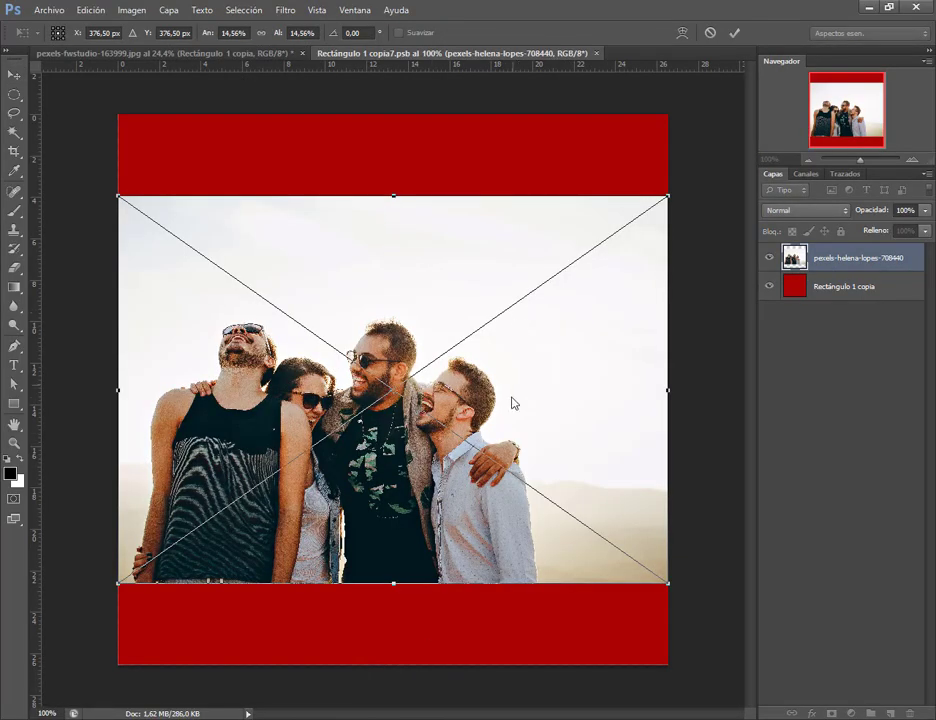
pyautogui.hotkey('ctrl', '-')
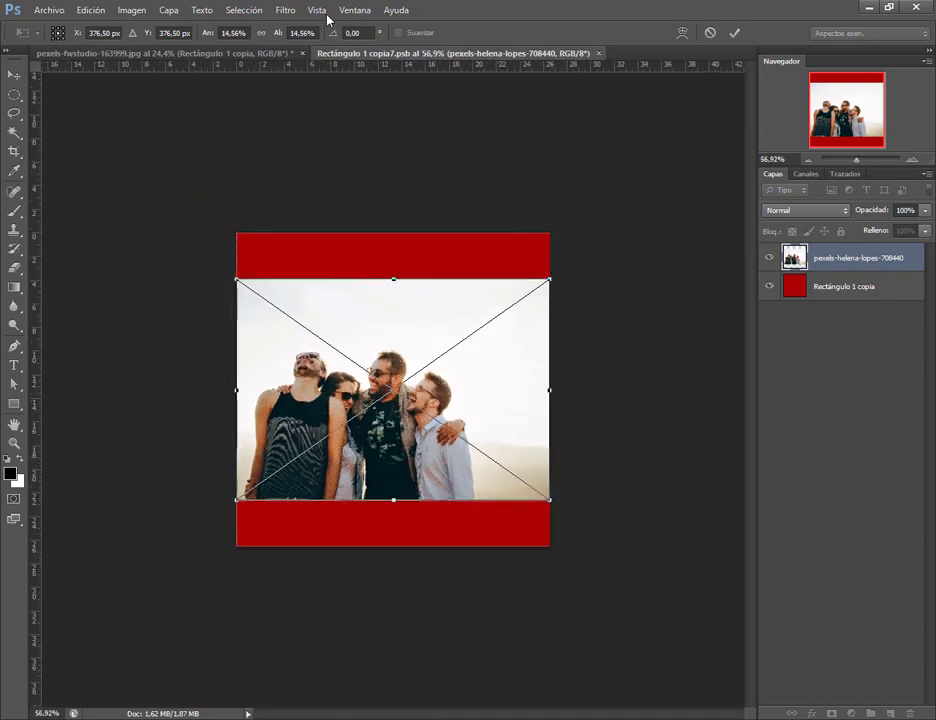
pyautogui.moveTo(548, 283); pyautogui.dragTo(627, 221)
pyautogui.moveTo(476, 355); pyautogui.dragTo(503, 355)
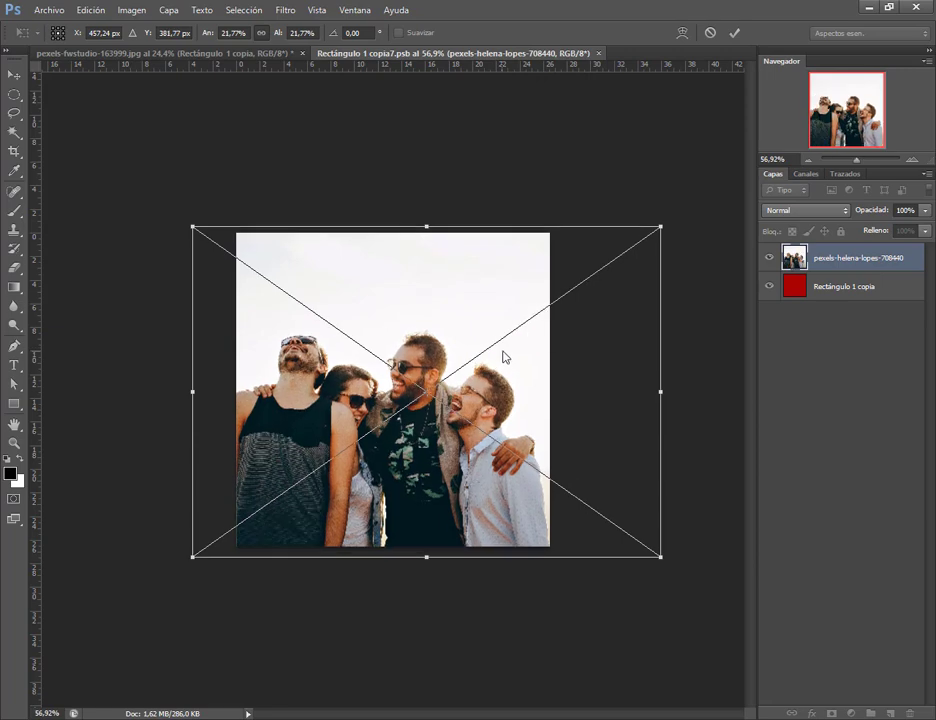
pyautogui.press('Return')
pyautogui.scroll(2, 535, 306)
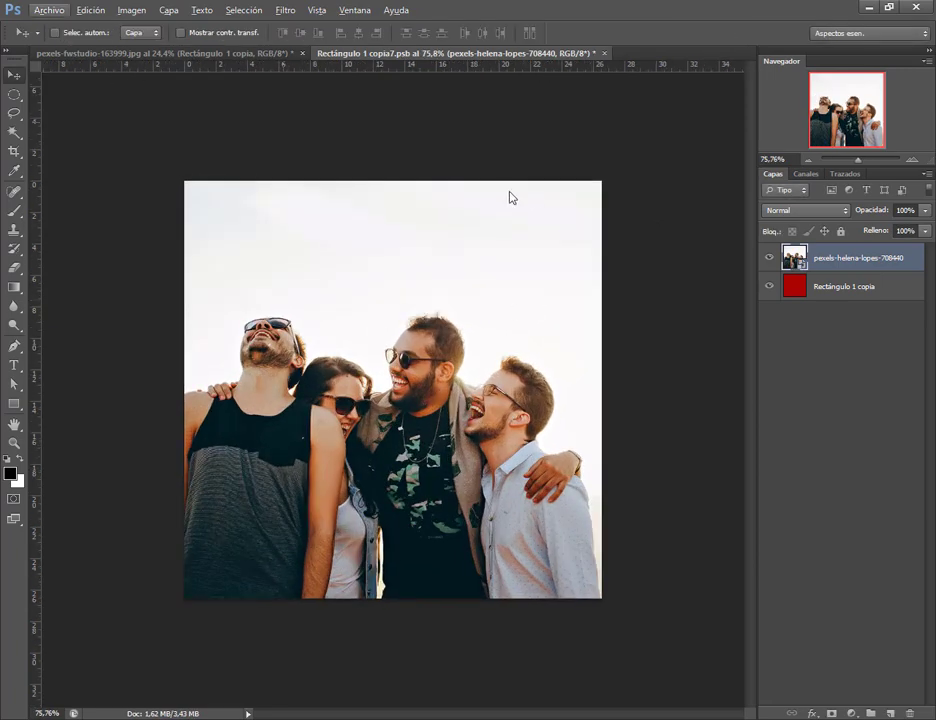
pyautogui.hotkey('ctrl', 'w')
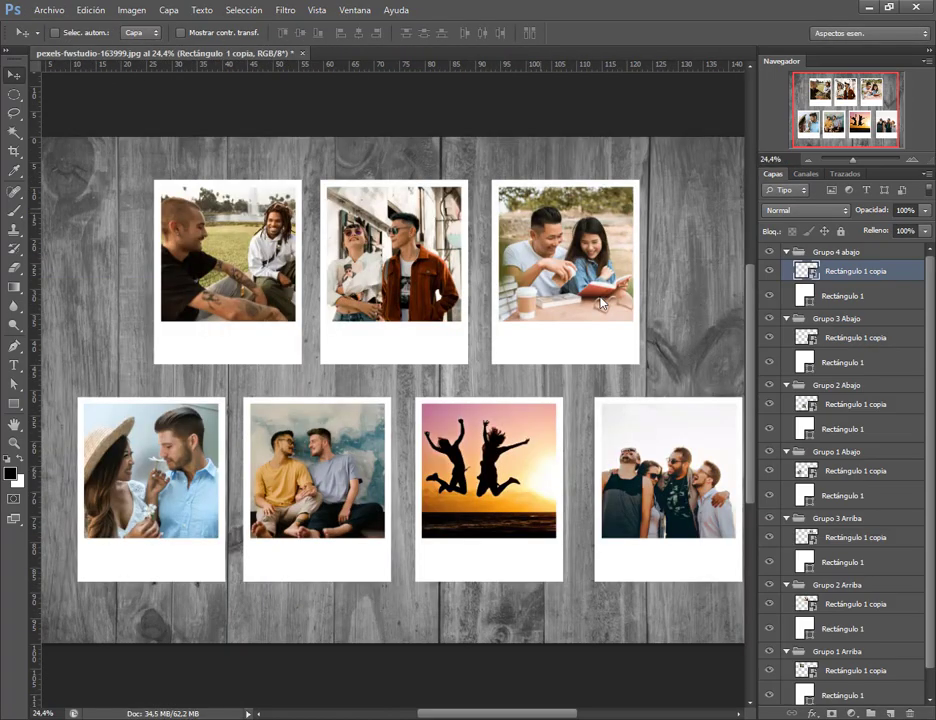
pyautogui.keyDown('ctrl'); pyautogui.click(787, 252); pyautogui.keyUp('ctrl')
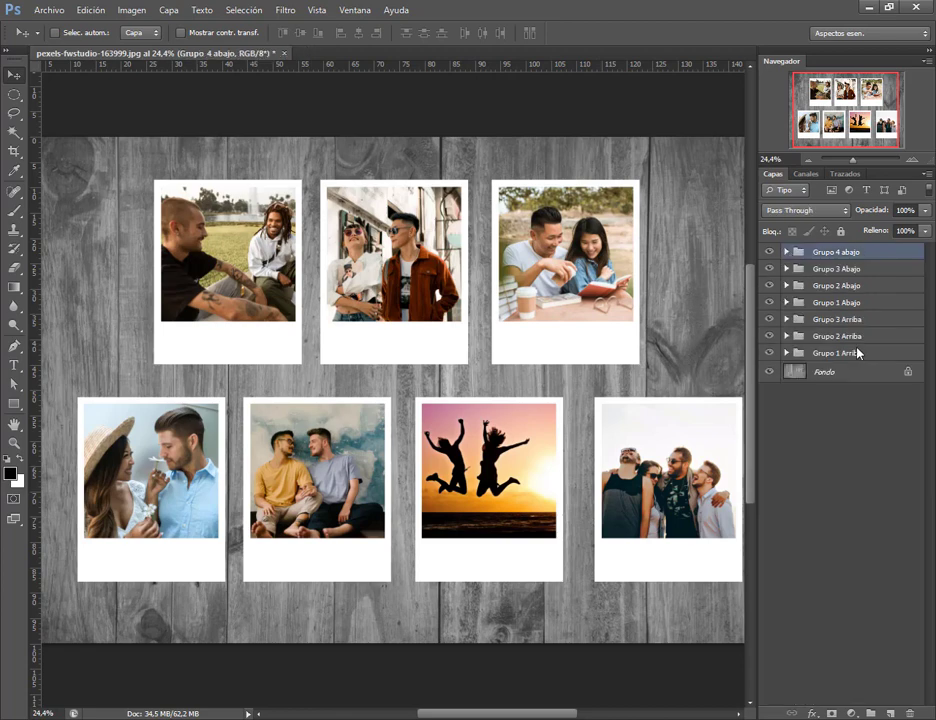
pyautogui.click(800, 353)
# Step: Scroll the tutorial PDF through shadow steps 3–6 to the final collage page
pyautogui.scroll(2, 296, 293)
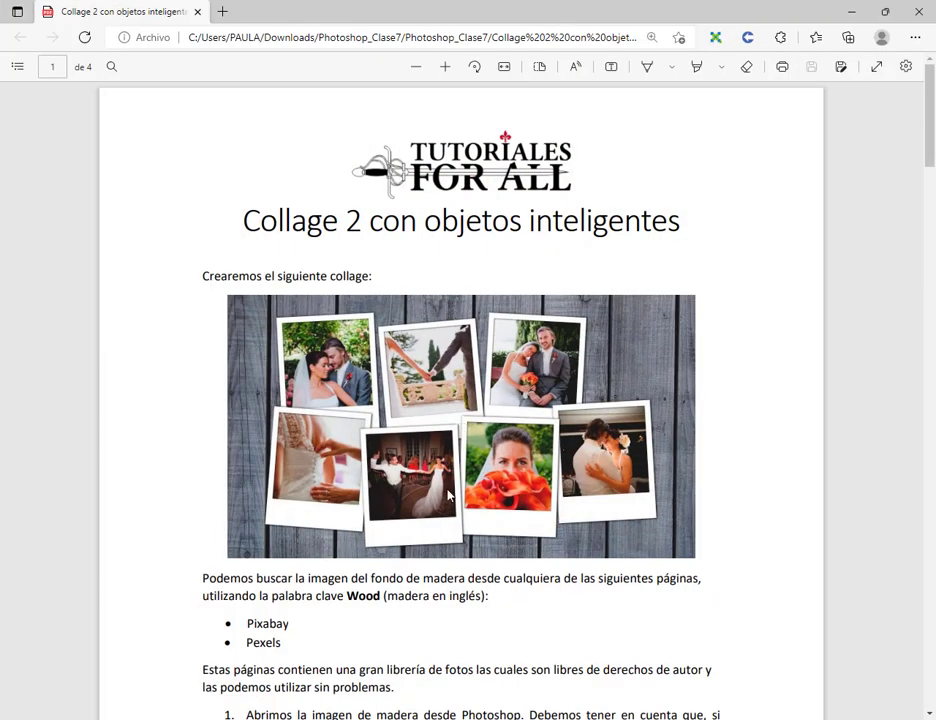
pyautogui.scroll(-5, 387, 531)
pyautogui.scroll(-10, 426, 430)
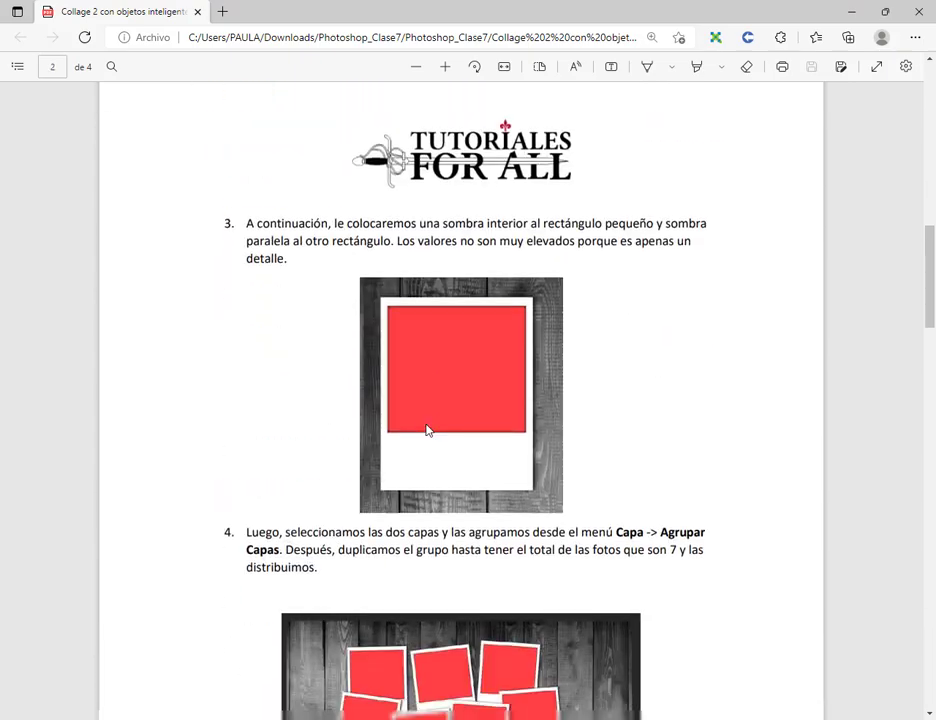
pyautogui.scroll(4, 432, 370)
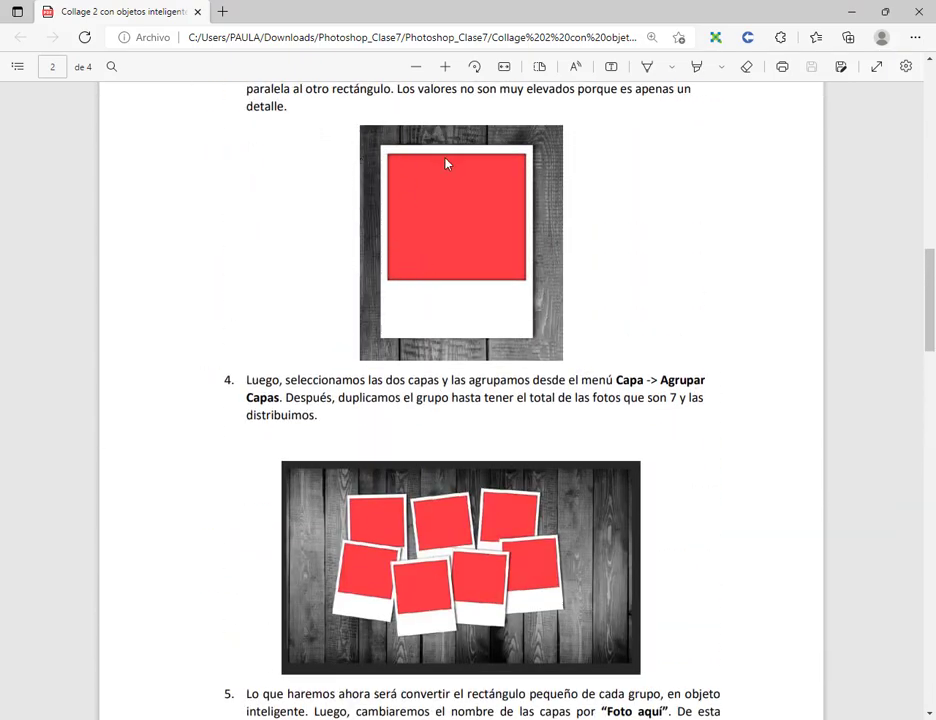
pyautogui.scroll(-8, 564, 505)
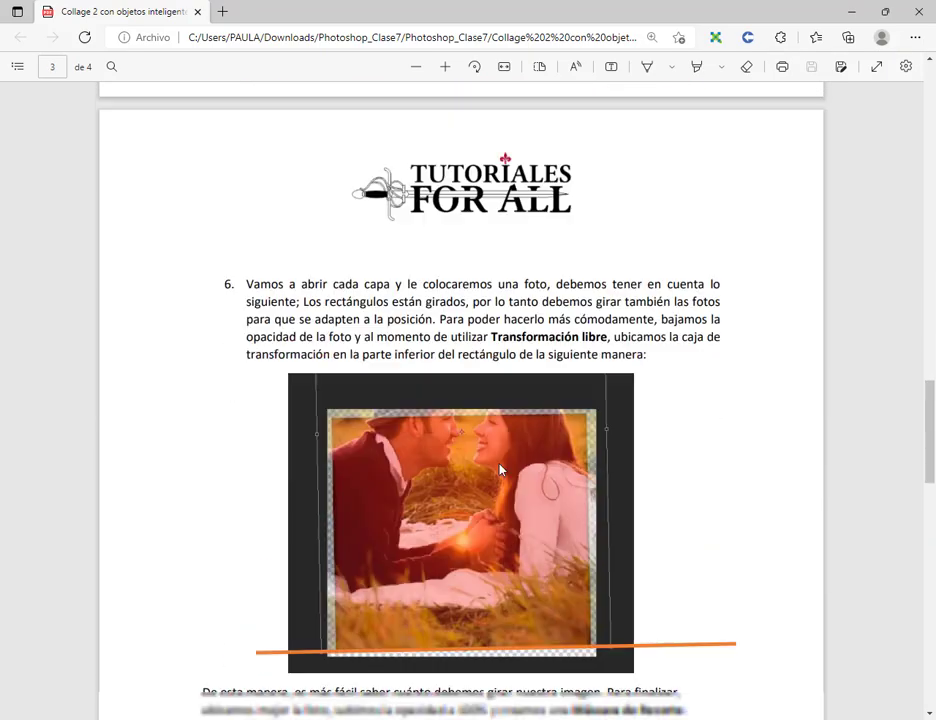
pyautogui.scroll(-10, 500, 469)
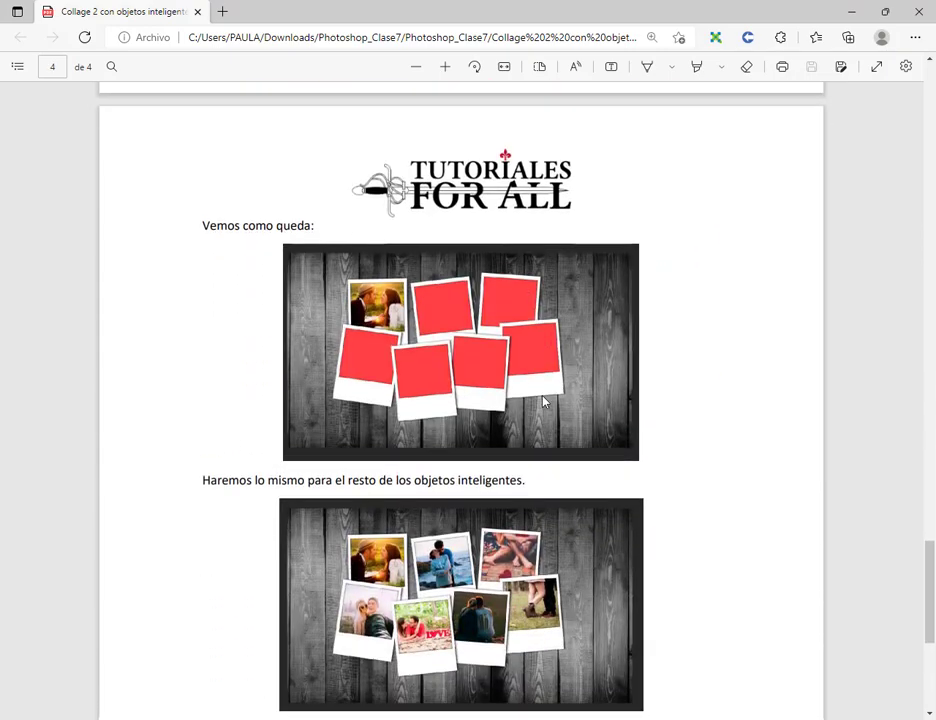
pyautogui.scroll(-5, 418, 392)
# Step: Back in Photoshop, open Blending Options for Grupo 1 Arriba's Rectángulo 1 frame layer
pyautogui.click(850, 10)
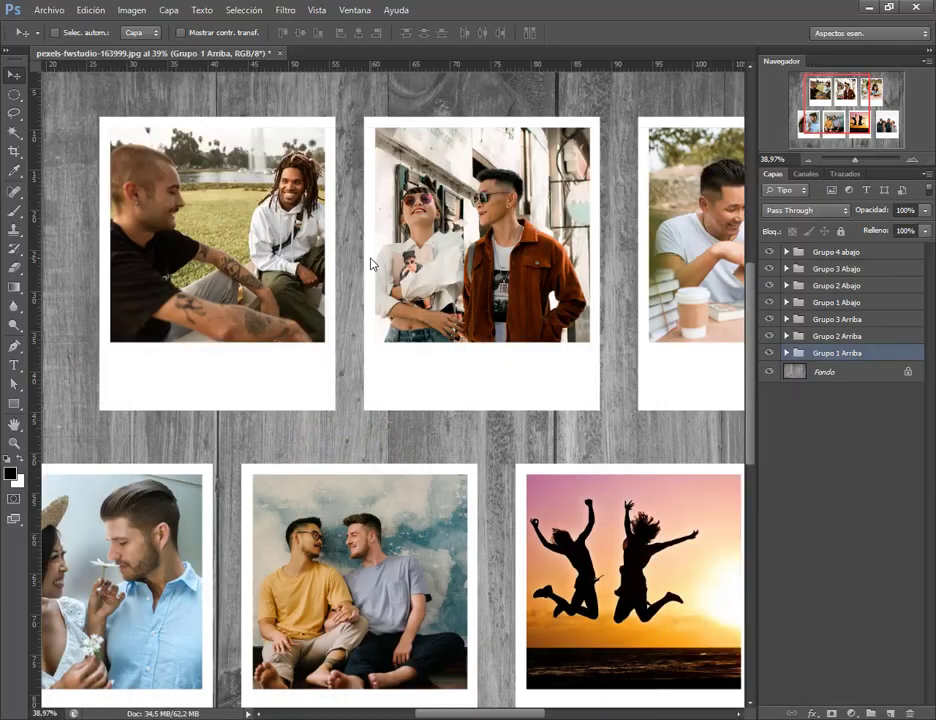
pyautogui.click(787, 353)
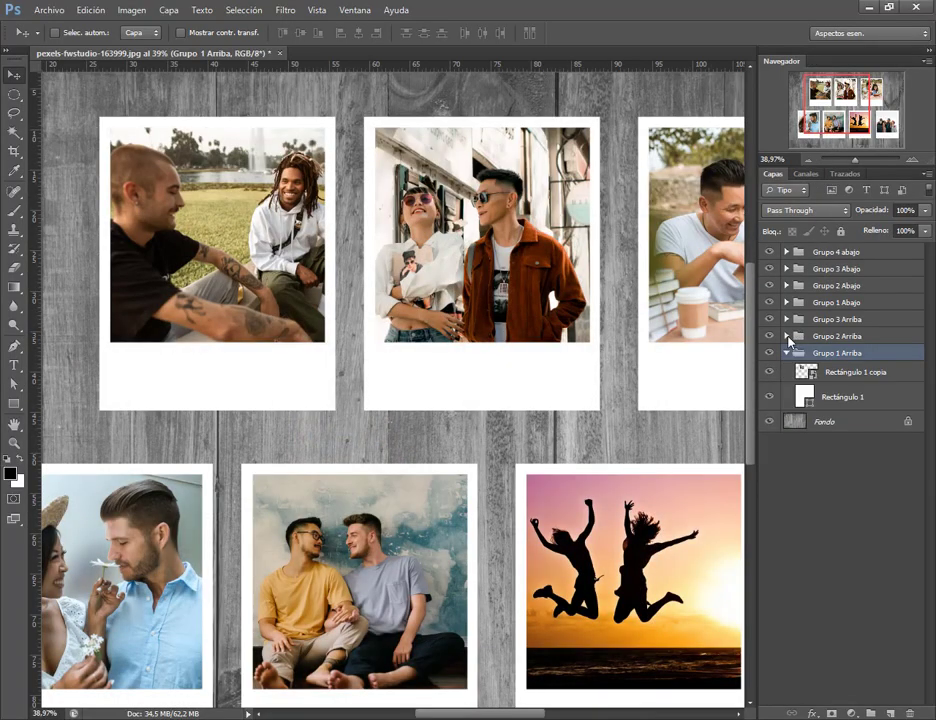
pyautogui.click(850, 398)
pyautogui.rightClick(872, 403)
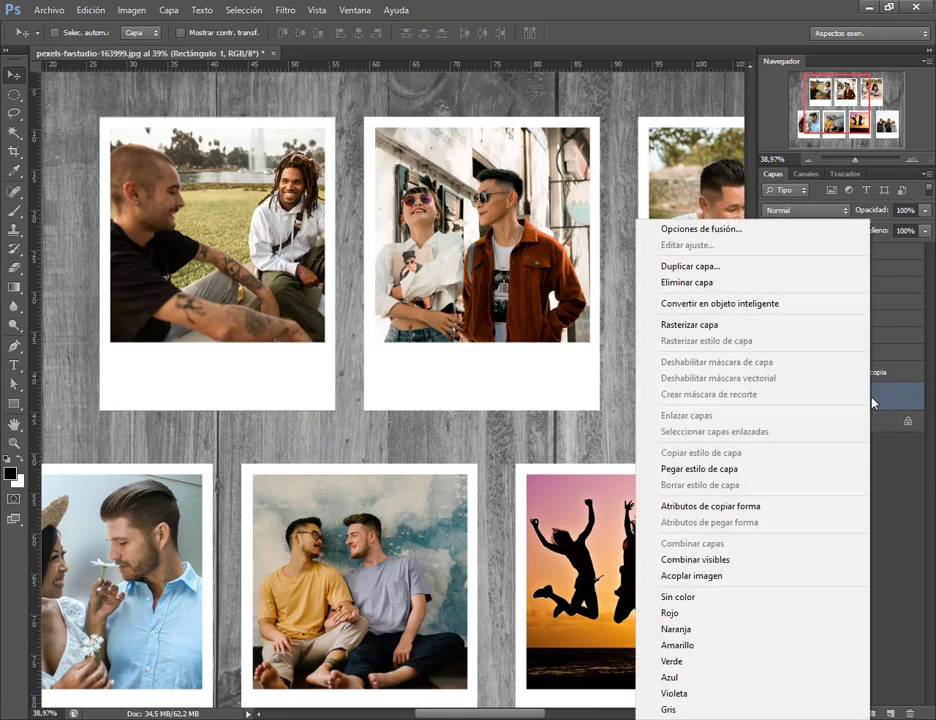
pyautogui.click(760, 238)
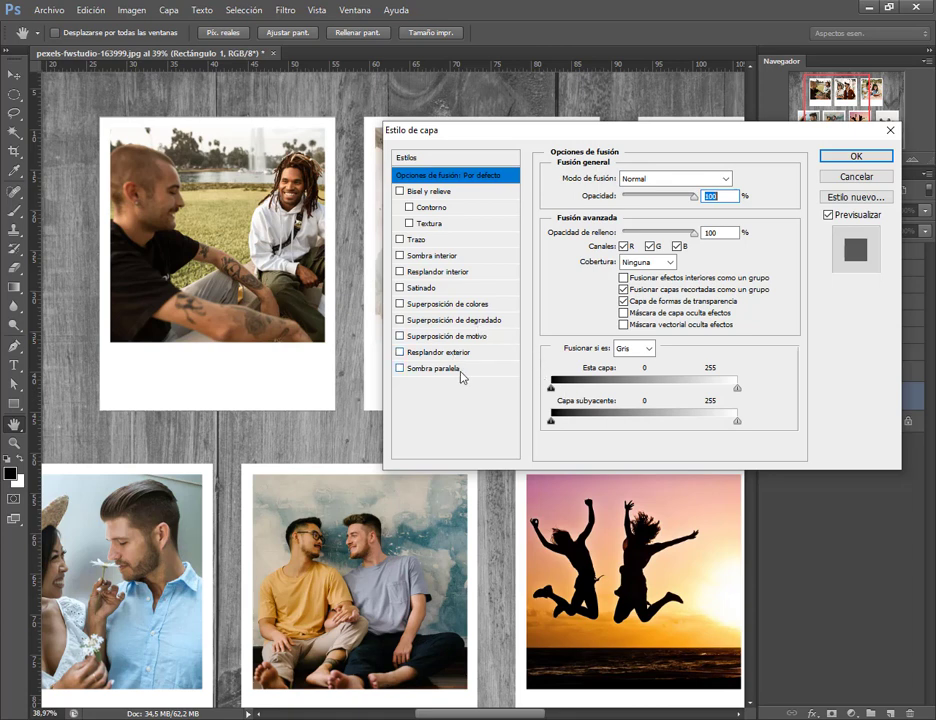
# Step: Apply a Multiply 75%, 30° drop shadow at 13 px distance with a larger size
pyautogui.click(446, 372)
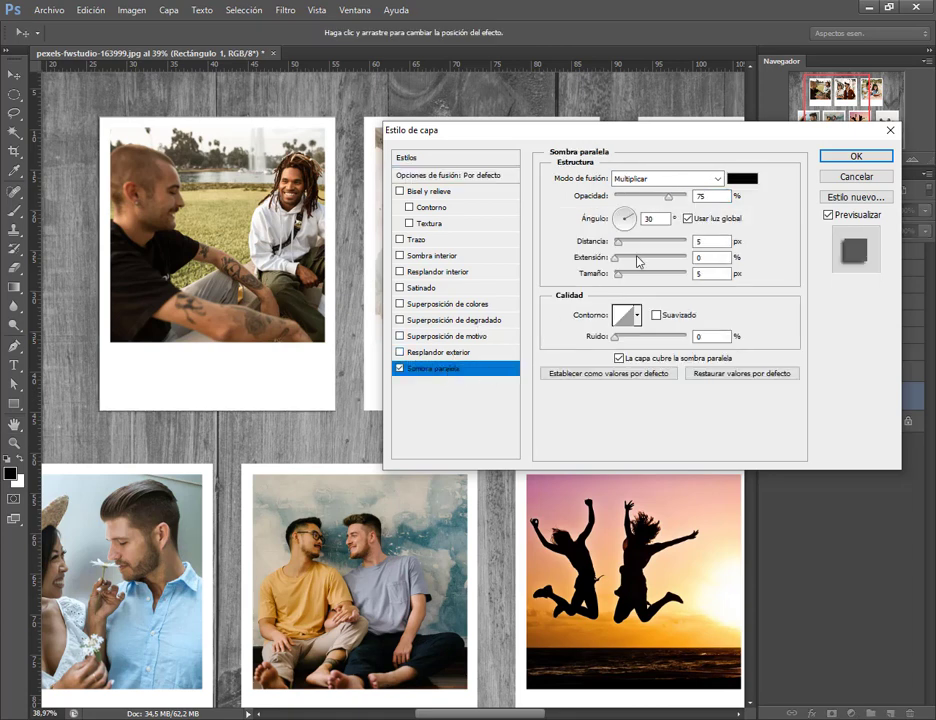
pyautogui.moveTo(617, 242)
pyautogui.mouseDown()
pyautogui.moveTo(628, 282)
pyautogui.moveTo(613, 276)
pyautogui.moveTo(633, 242)
pyautogui.mouseUp()
pyautogui.click(620, 274)
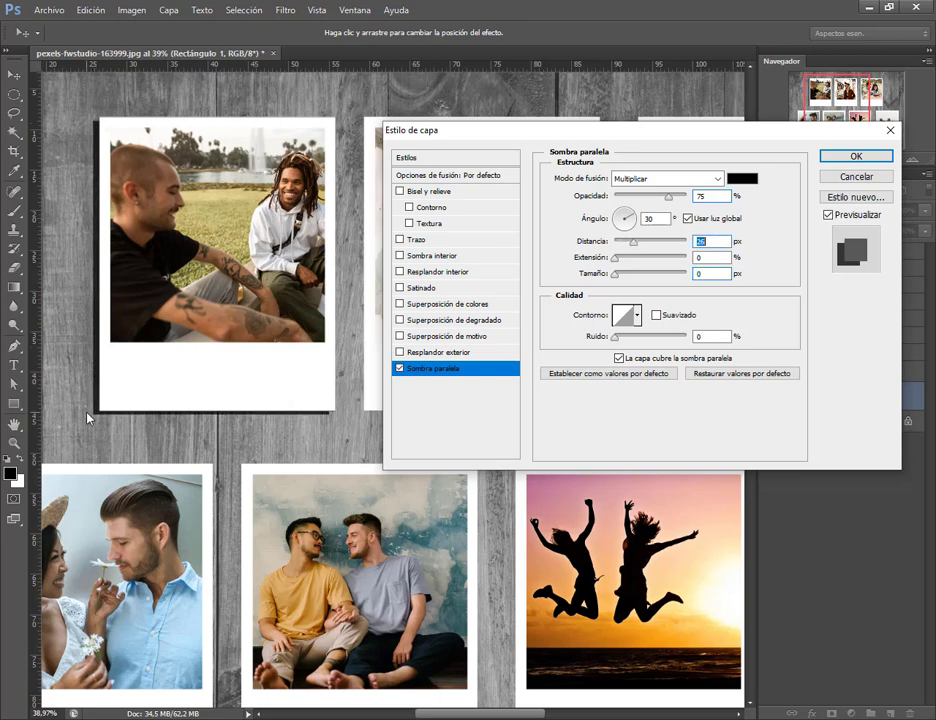
pyautogui.moveTo(634, 243); pyautogui.dragTo(629, 274)
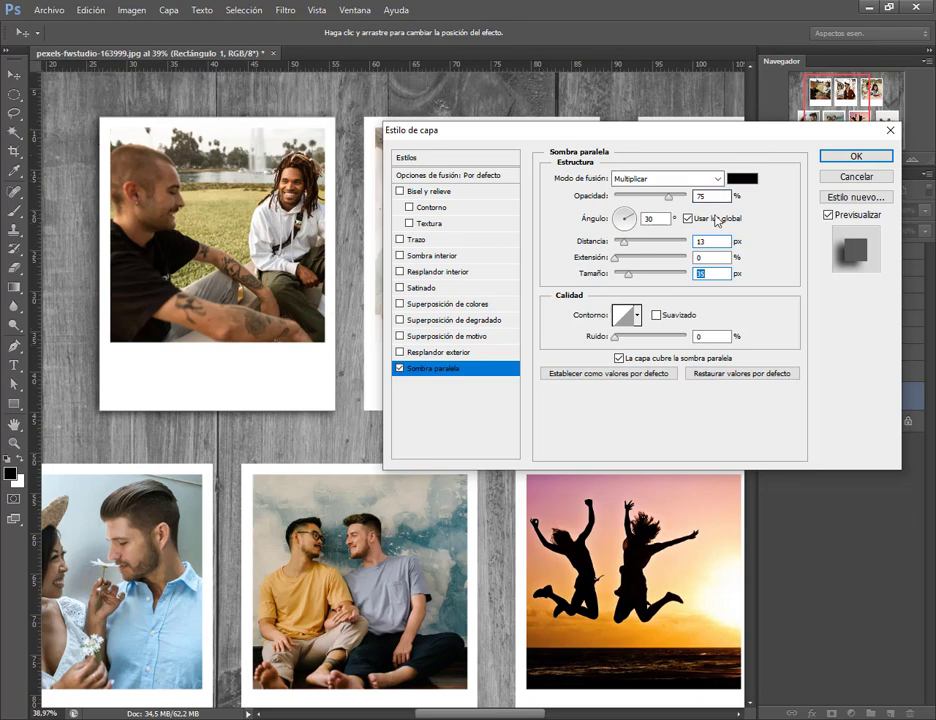
pyautogui.click(871, 162)
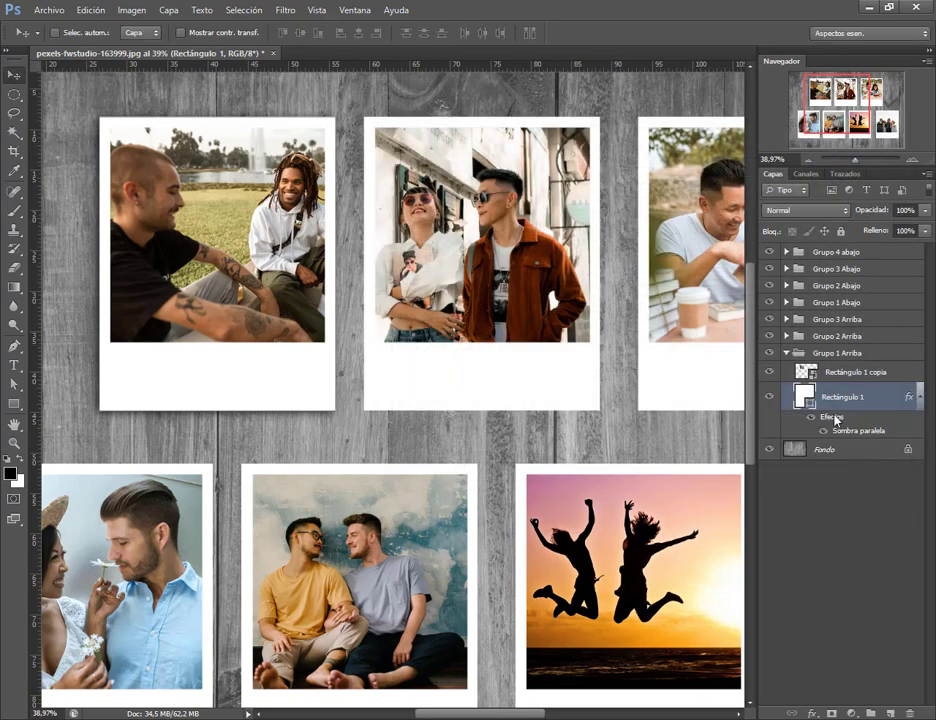
pyautogui.click(838, 373)
# Step: Give Rectángulo 1 copia a Multiply 75% inner shadow with 0 px distance
pyautogui.rightClick(838, 373)
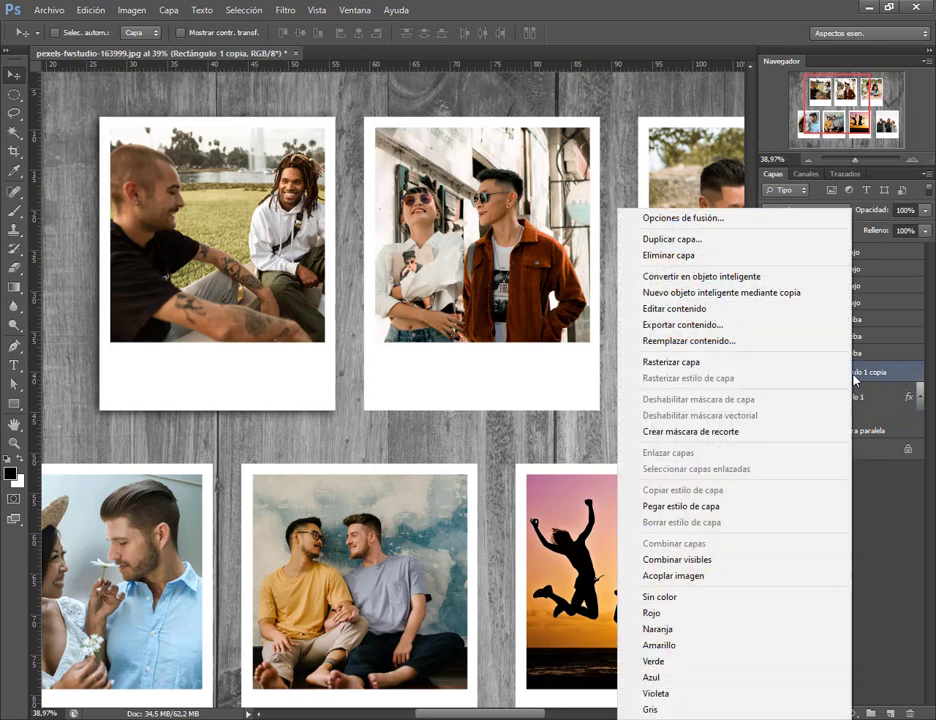
pyautogui.click(716, 220)
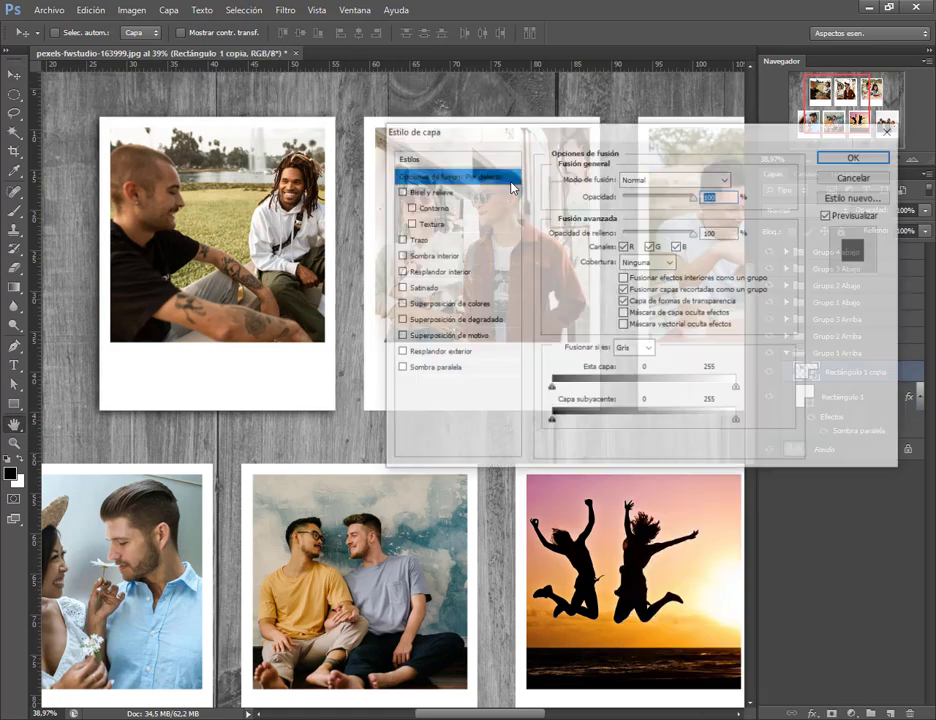
pyautogui.click(432, 255)
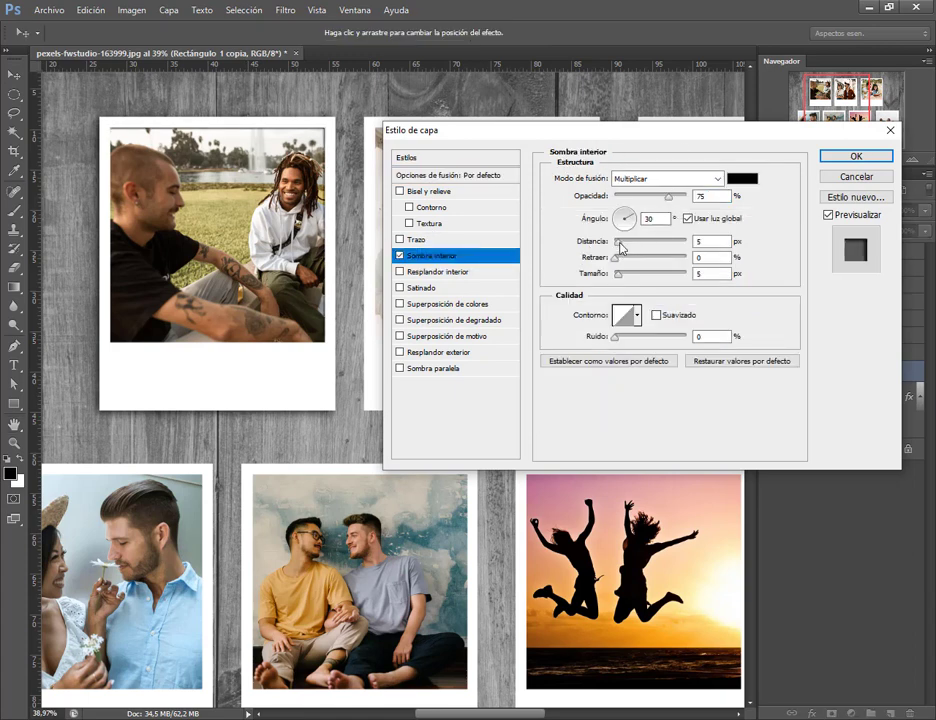
pyautogui.moveTo(617, 241); pyautogui.dragTo(627, 280)
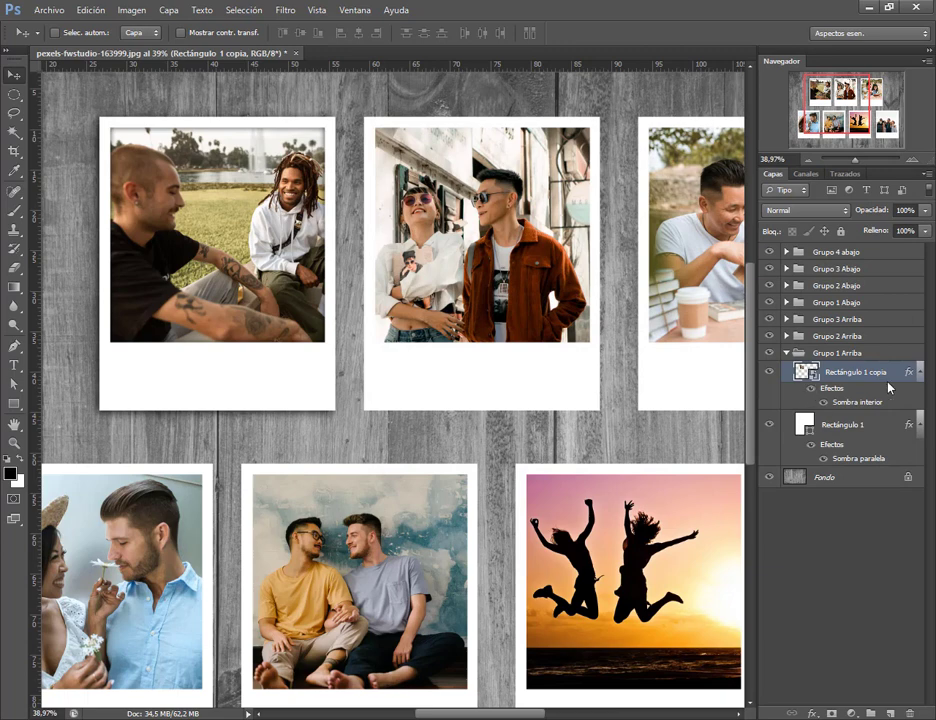
pyautogui.keyDown('ctrl'); pyautogui.click(787, 256); pyautogui.keyUp('ctrl')
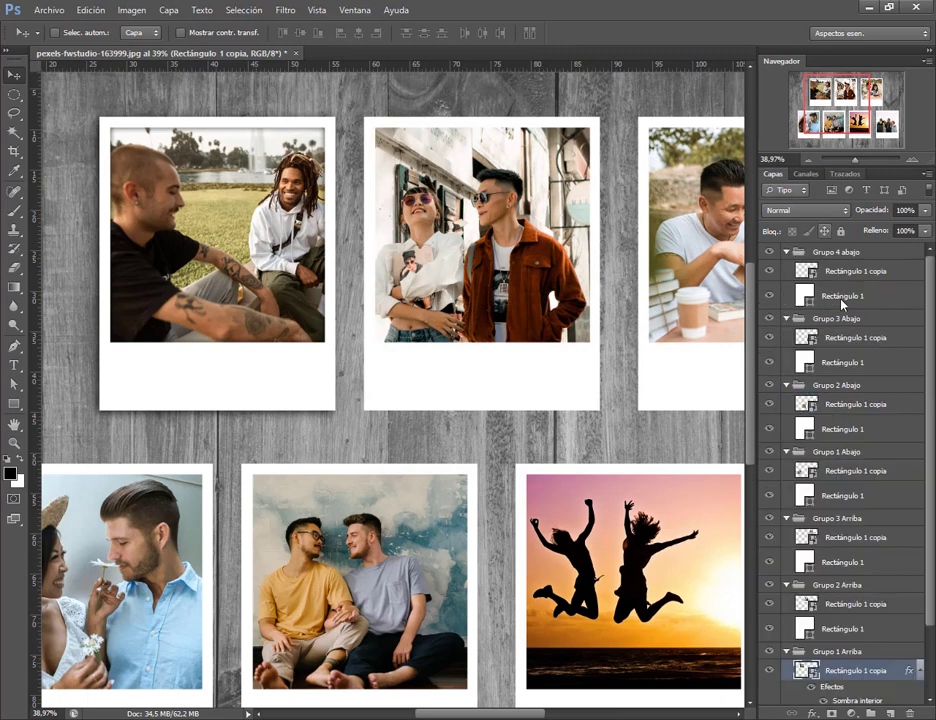
# Step: Copy the drop shadow layer style from the first frame's Rectángulo 1
pyautogui.scroll(-3, 830, 330)
pyautogui.click(874, 645)
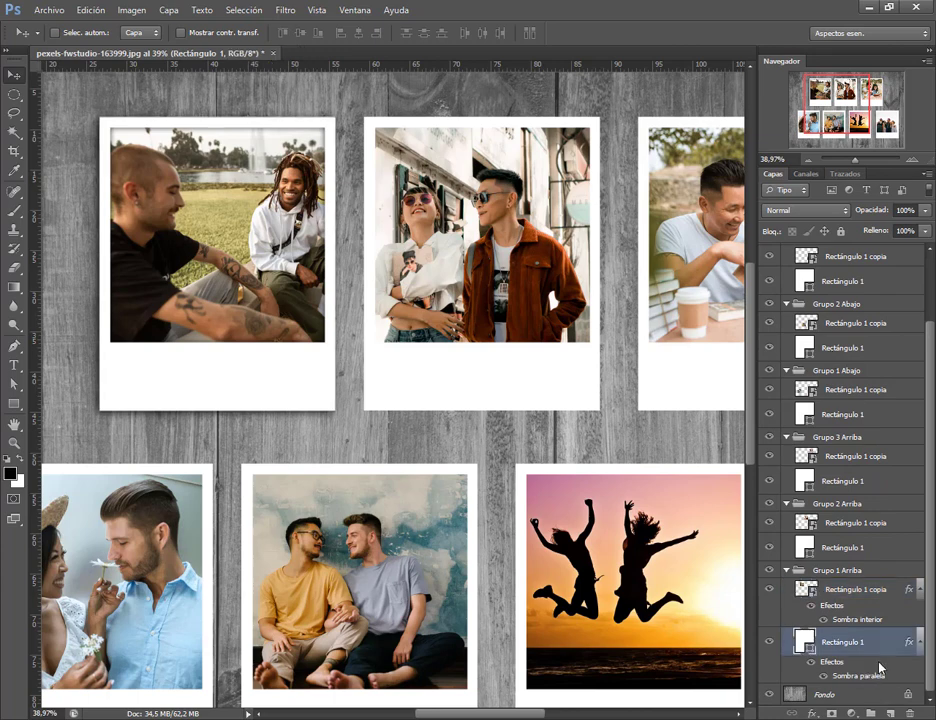
pyautogui.rightClick(890, 652)
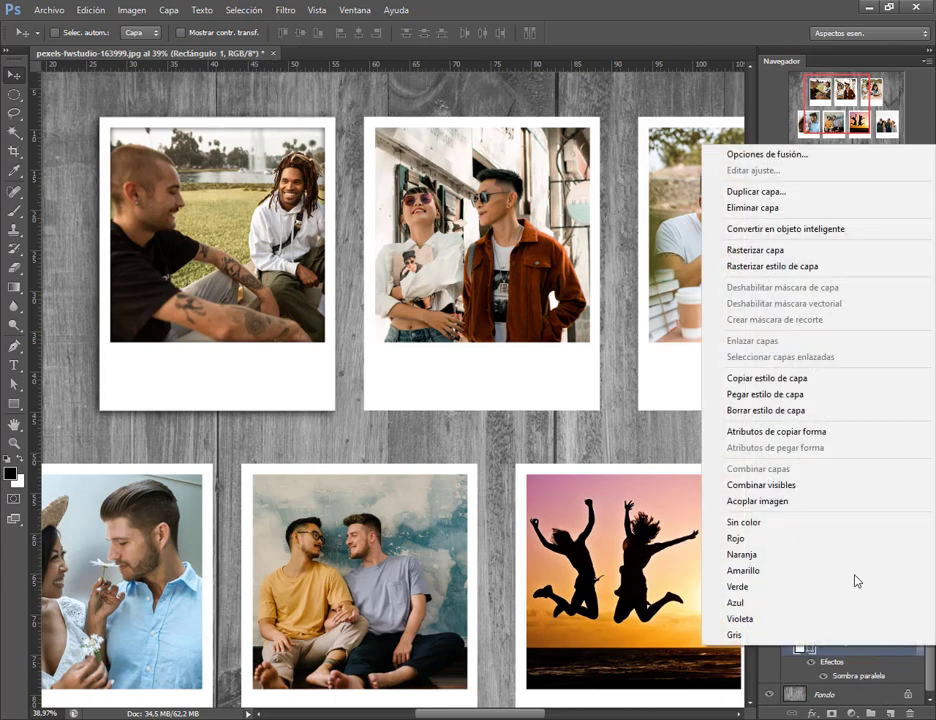
pyautogui.click(795, 394)
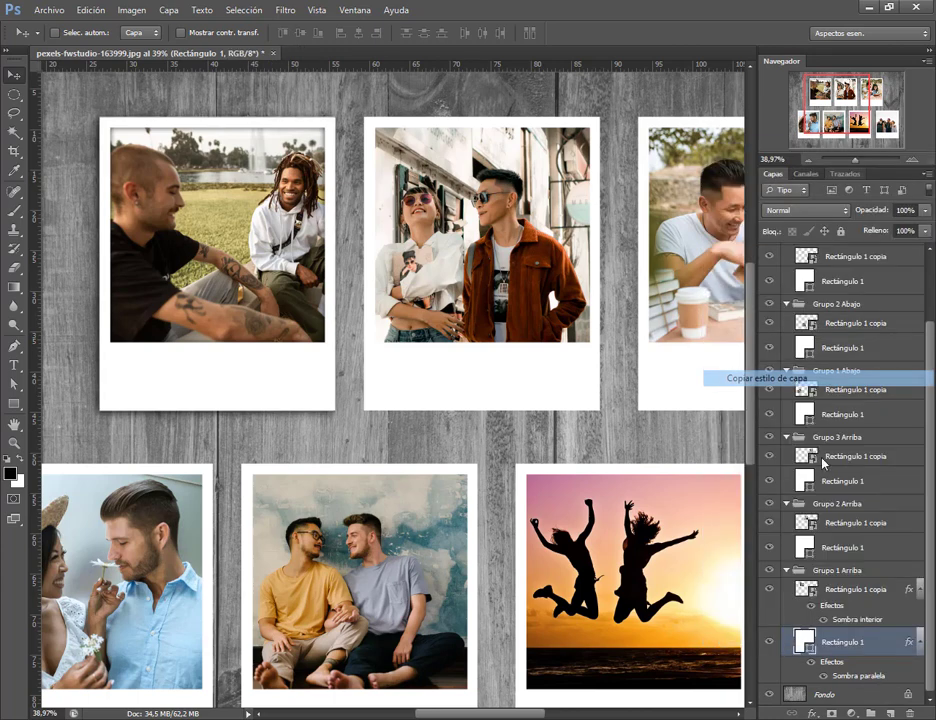
# Step: Paste the drop shadow onto the other six frames' Rectángulo 1 layers
pyautogui.click(895, 548)
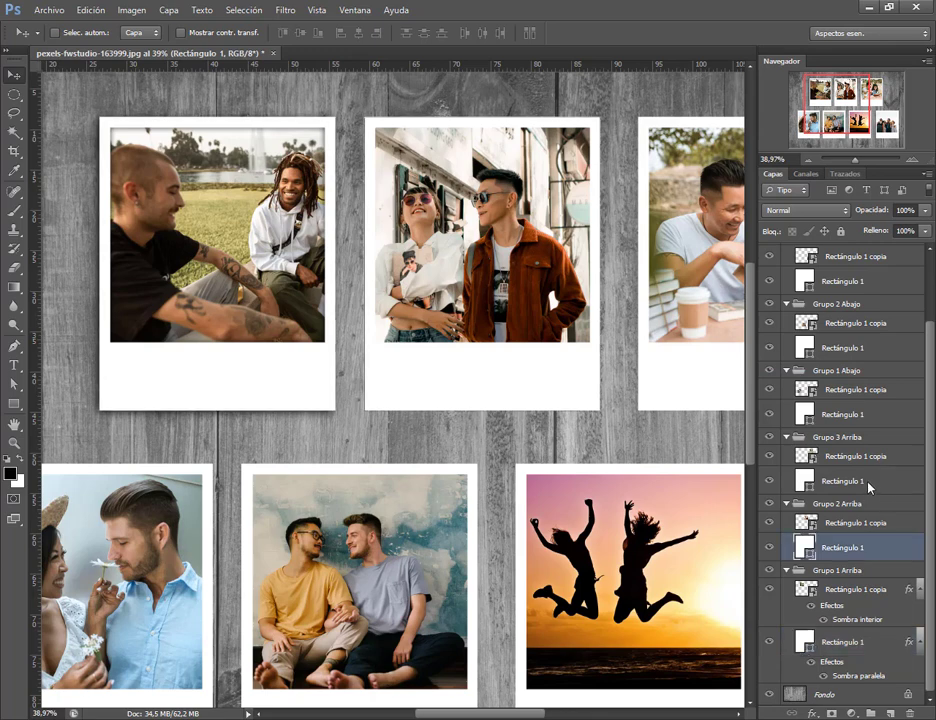
pyautogui.keyDown('ctrl'); pyautogui.click(875, 482); pyautogui.keyUp('ctrl')
pyautogui.keyDown('ctrl'); pyautogui.click(873, 422); pyautogui.keyUp('ctrl')
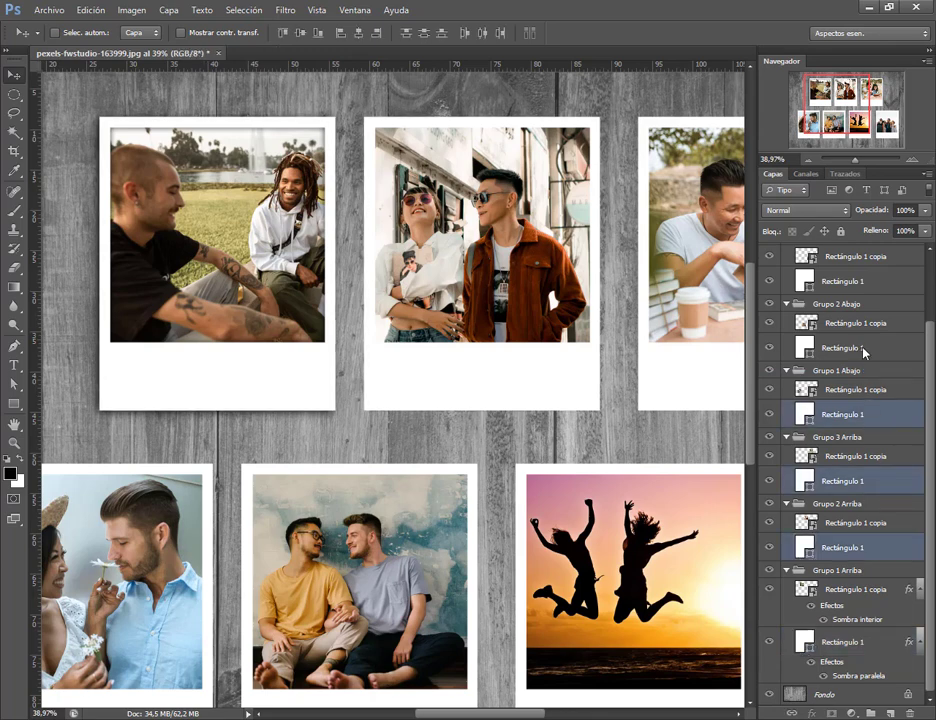
pyautogui.keyDown('ctrl'); pyautogui.click(864, 350); pyautogui.keyUp('ctrl')
pyautogui.keyDown('ctrl'); pyautogui.click(864, 280); pyautogui.keyUp('ctrl')
pyautogui.scroll(3, 864, 300)
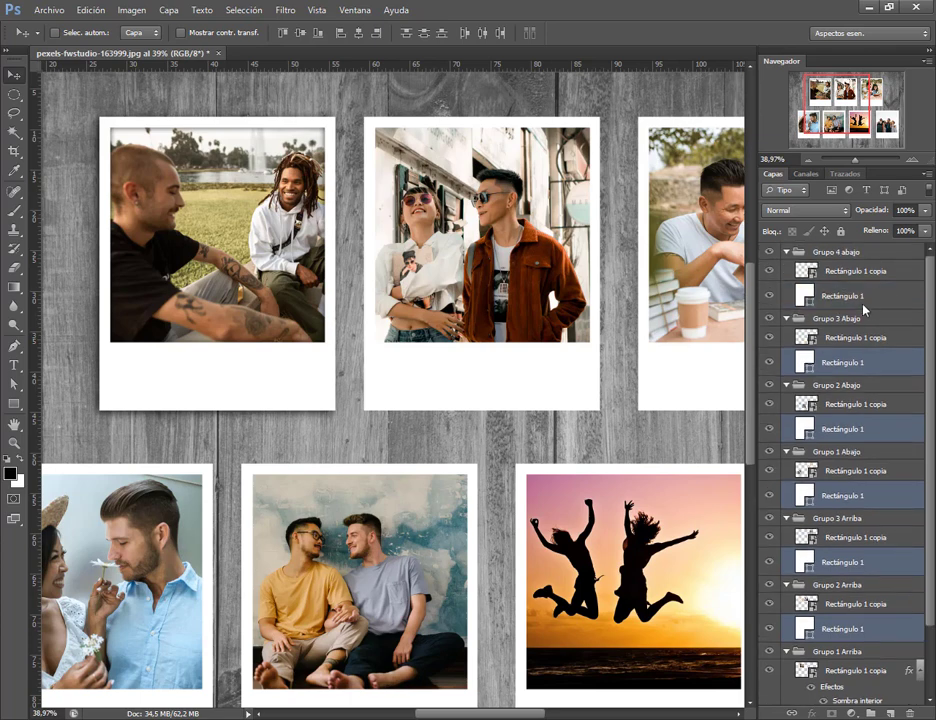
pyautogui.keyDown('ctrl'); pyautogui.click(860, 296); pyautogui.keyUp('ctrl')
pyautogui.rightClick(864, 306)
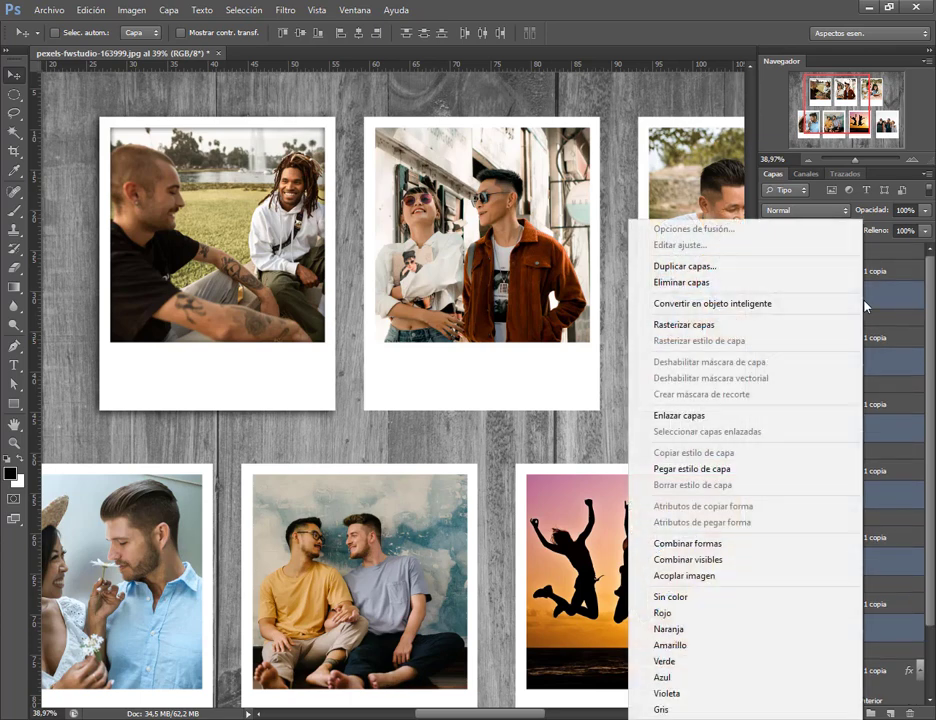
pyautogui.click(730, 469)
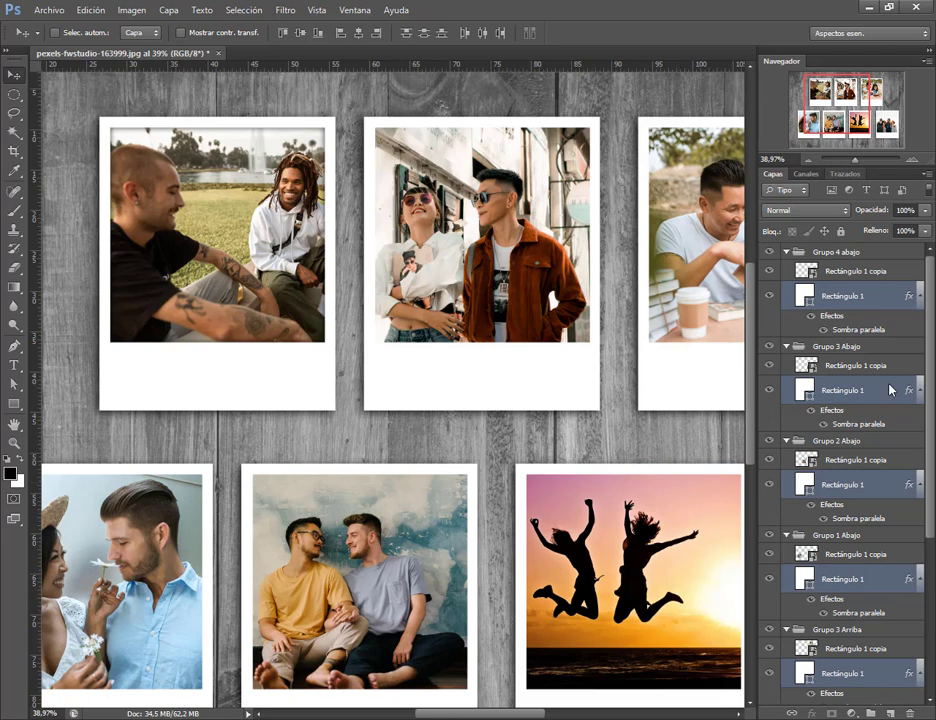
# Step: Copy the inner shadow layer style from the first group's photo layer
pyautogui.click(861, 649)
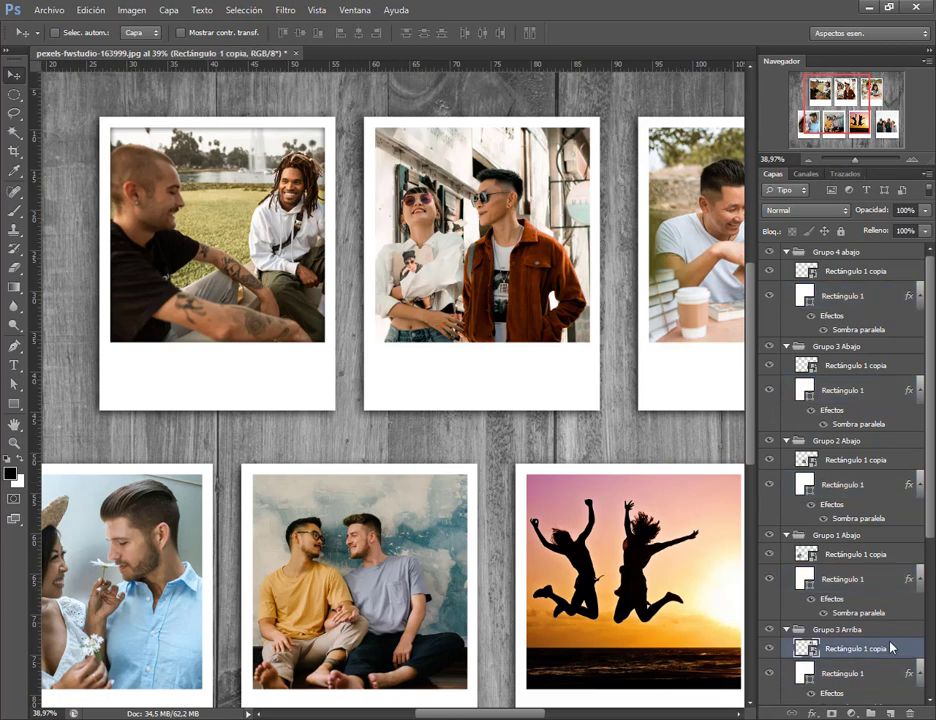
pyautogui.scroll(-8, 893, 652)
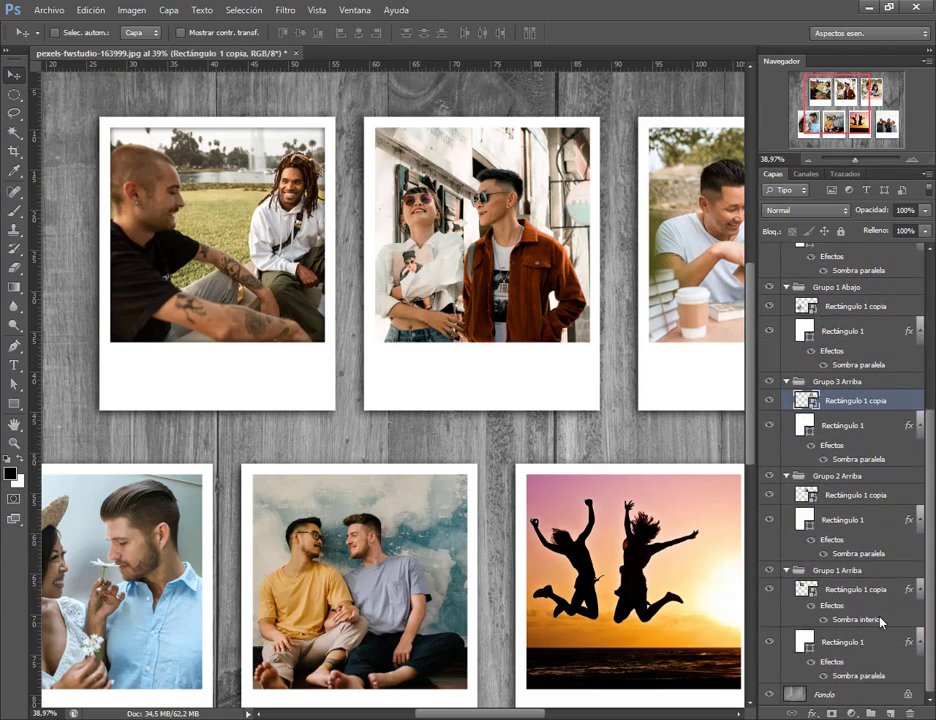
pyautogui.click(873, 590)
pyautogui.rightClick(873, 590)
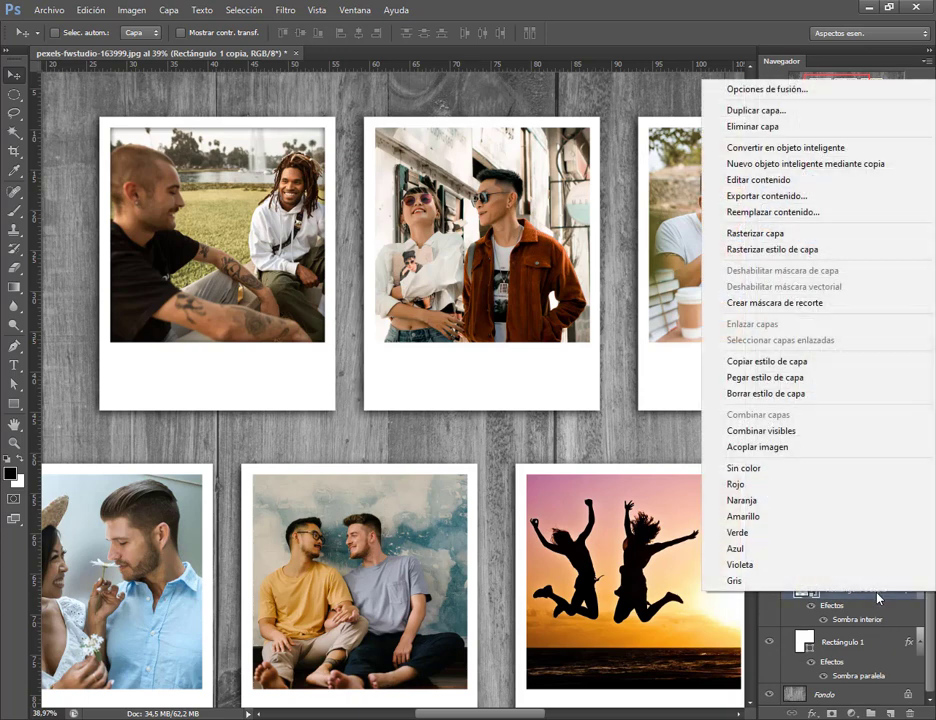
pyautogui.click(819, 362)
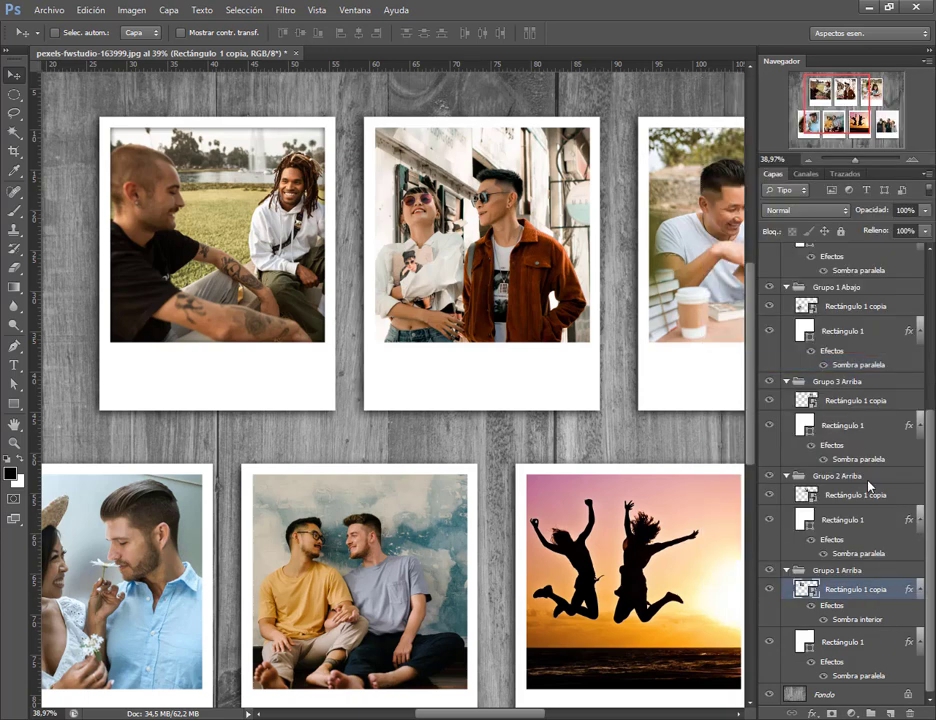
# Step: Paste the inner shadow onto the other six Rectángulo 1 copia photo layers
pyautogui.click(888, 495)
pyautogui.scroll(6, 880, 520)
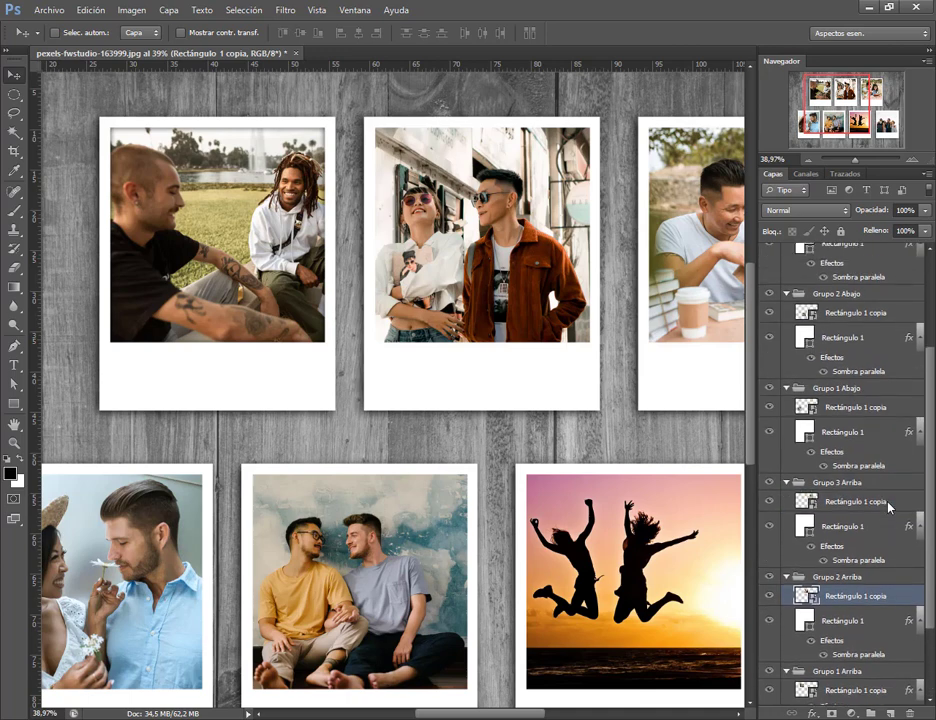
pyautogui.keyDown('ctrl'); pyautogui.click(865, 590); pyautogui.keyUp('ctrl')
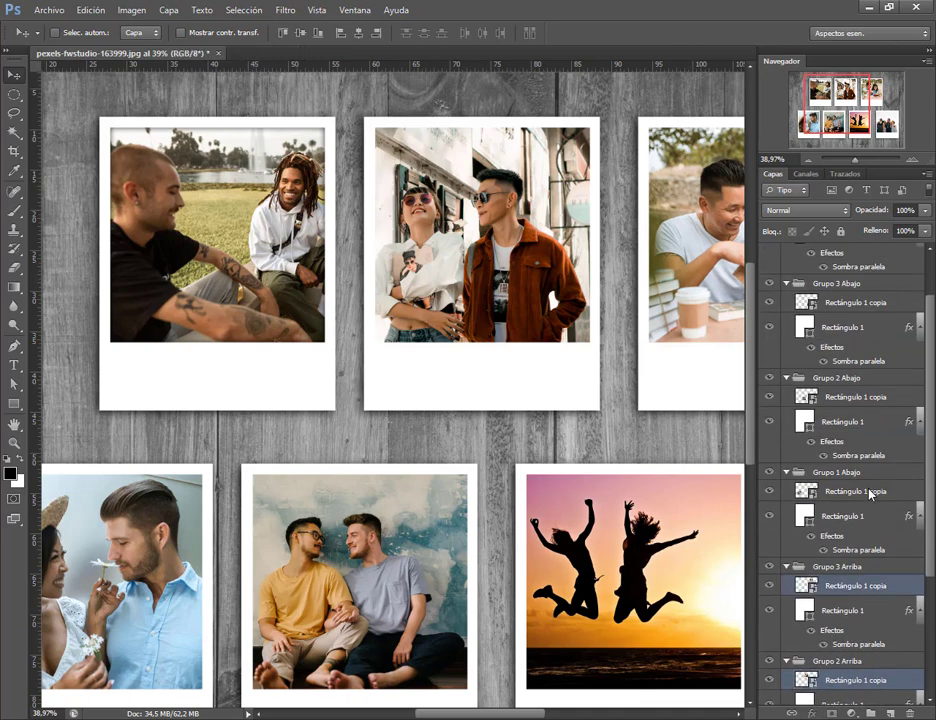
pyautogui.keyDown('ctrl'); pyautogui.click(870, 492); pyautogui.keyUp('ctrl')
pyautogui.keyDown('ctrl'); pyautogui.click(872, 397); pyautogui.keyUp('ctrl')
pyautogui.keyDown('ctrl'); pyautogui.click(868, 302); pyautogui.keyUp('ctrl')
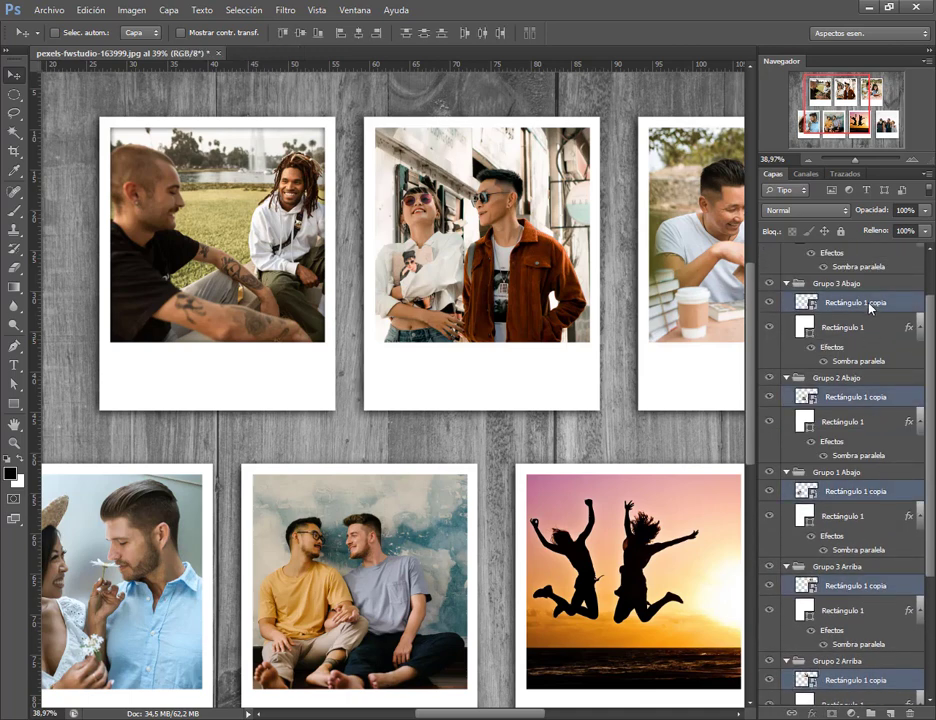
pyautogui.scroll(2, 868, 305)
pyautogui.keyDown('ctrl'); pyautogui.click(862, 272); pyautogui.keyUp('ctrl')
pyautogui.rightClick(862, 272)
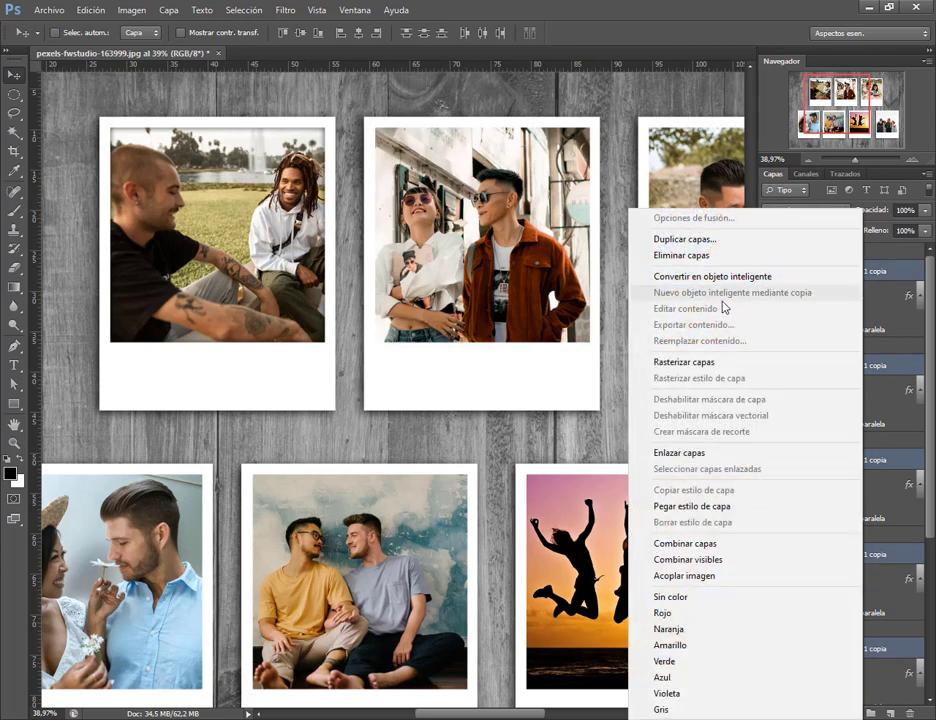
pyautogui.click(719, 506)
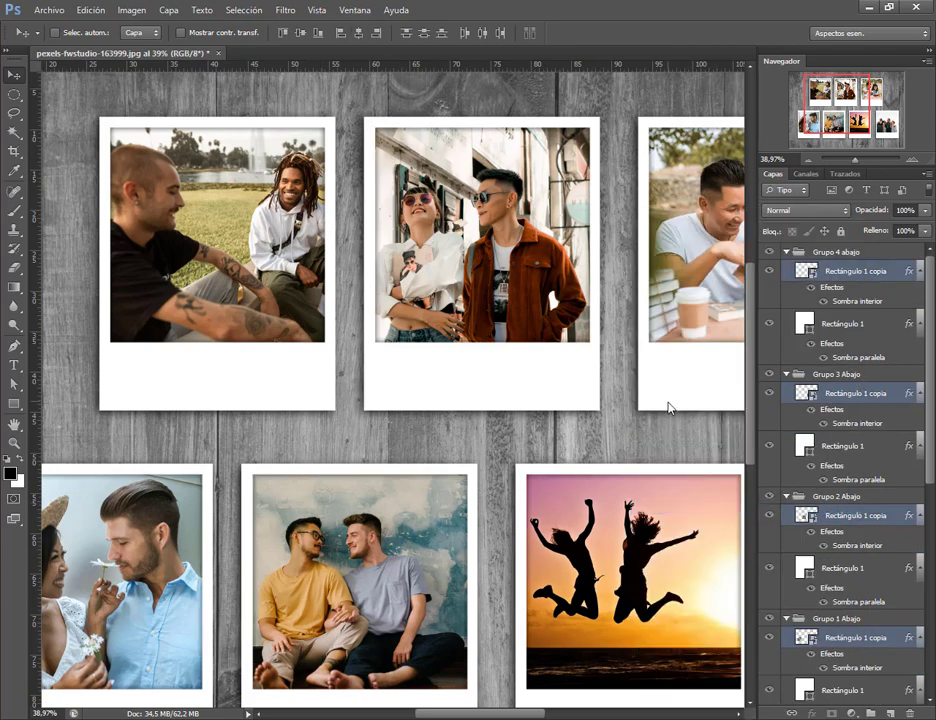
pyautogui.scroll(-2, 585, 550)
pyautogui.scroll(-1, 588, 556)
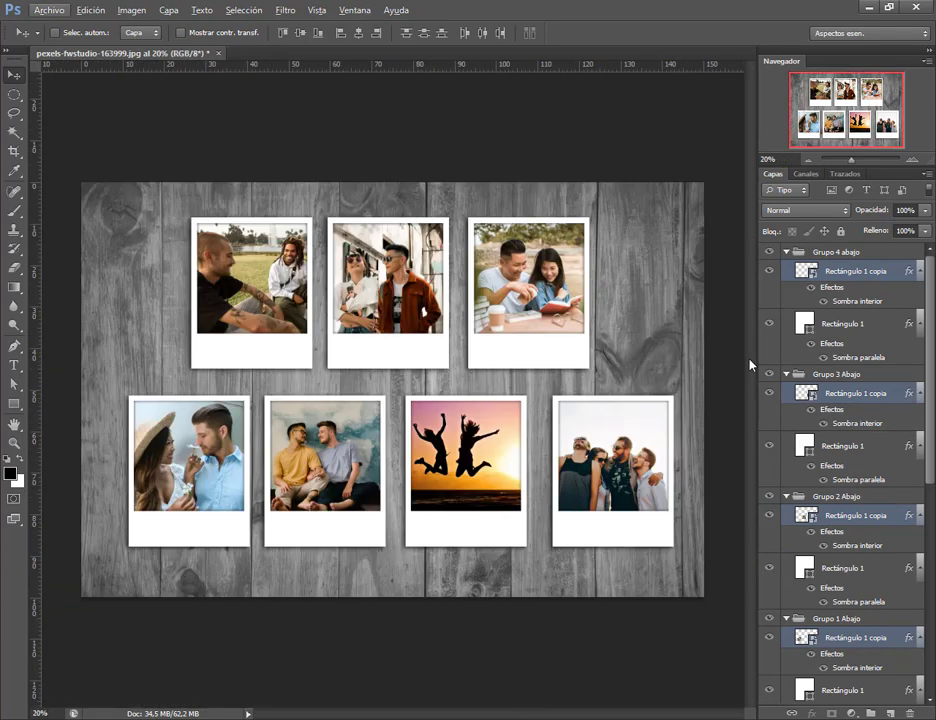
# Step: Zoom in and open the drop shadow settings of Grupo 1 Arriba's frame
pyautogui.keyDown('ctrl'); pyautogui.click(786, 253); pyautogui.keyUp('ctrl')
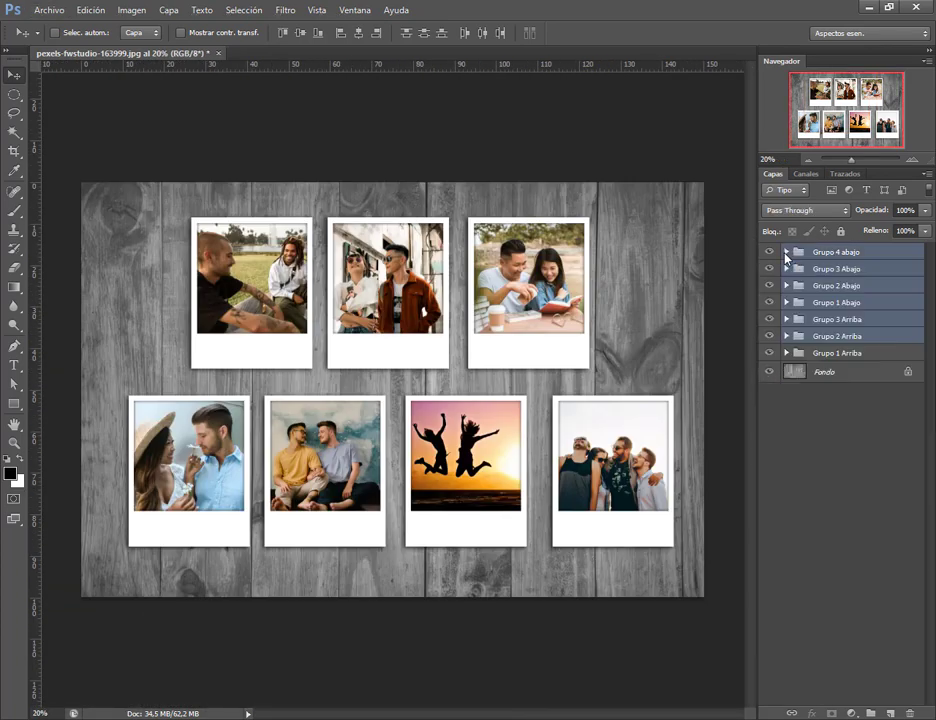
pyautogui.click(798, 353)
pyautogui.click(787, 353)
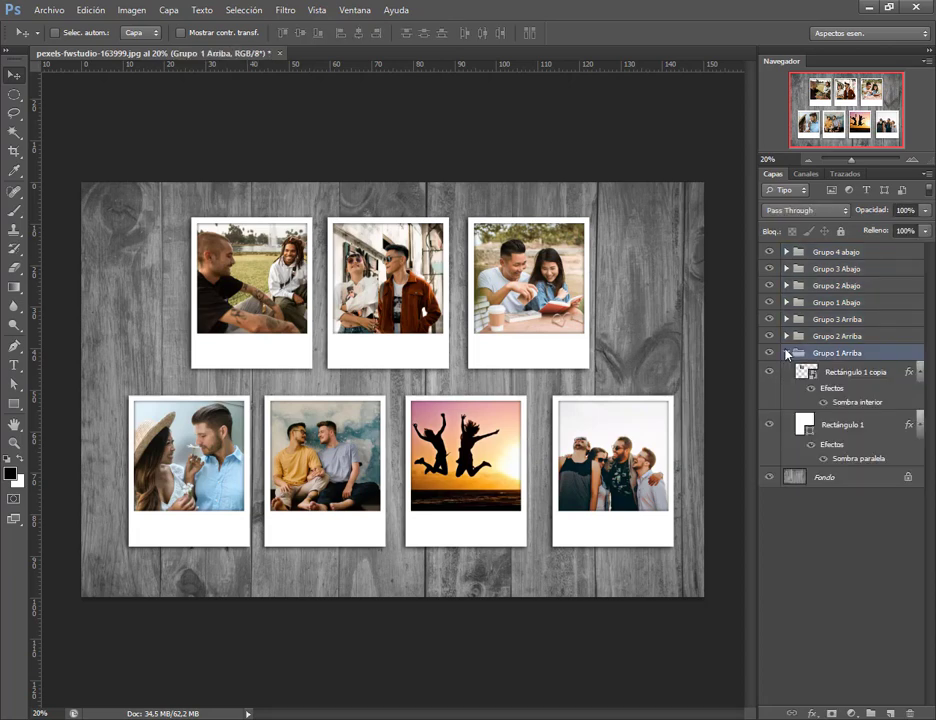
pyautogui.doubleClick(859, 460)
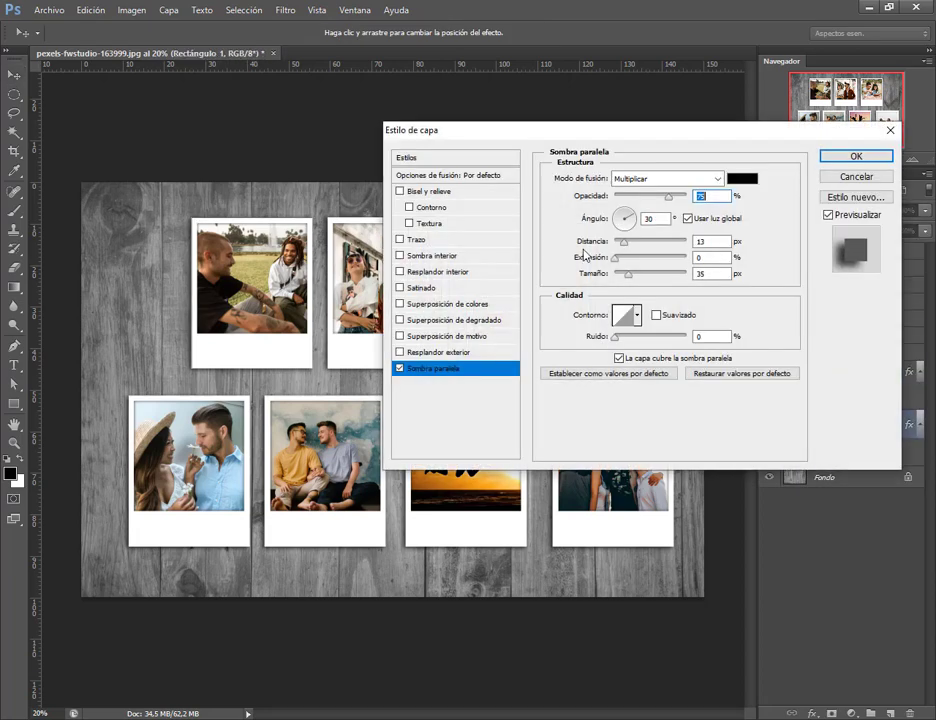
pyautogui.click(835, 178)
pyautogui.hotkey('ctrl', '+')
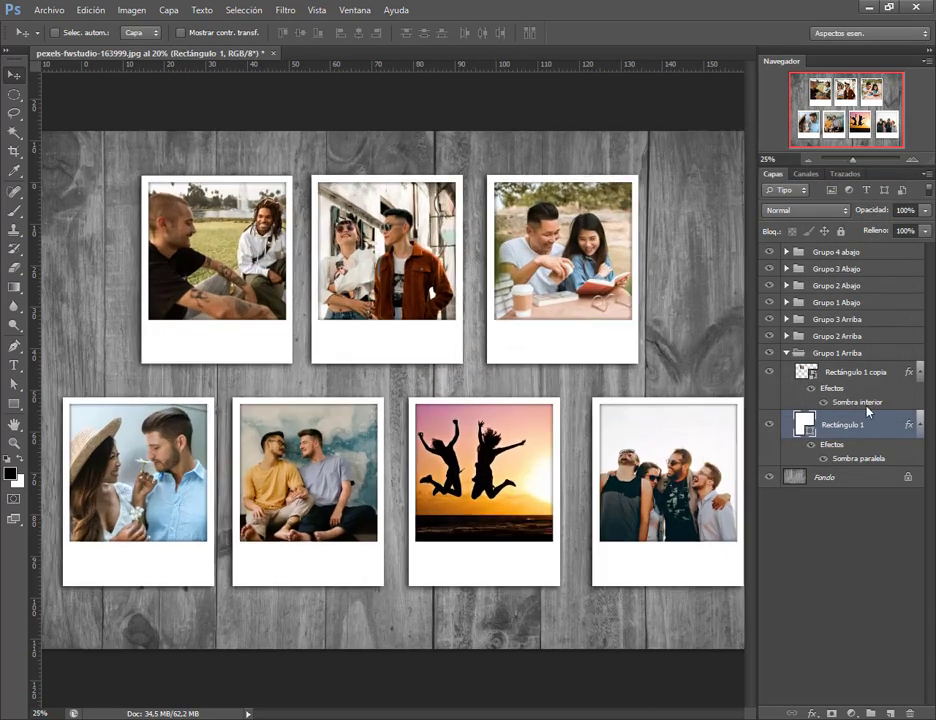
pyautogui.doubleClick(857, 460)
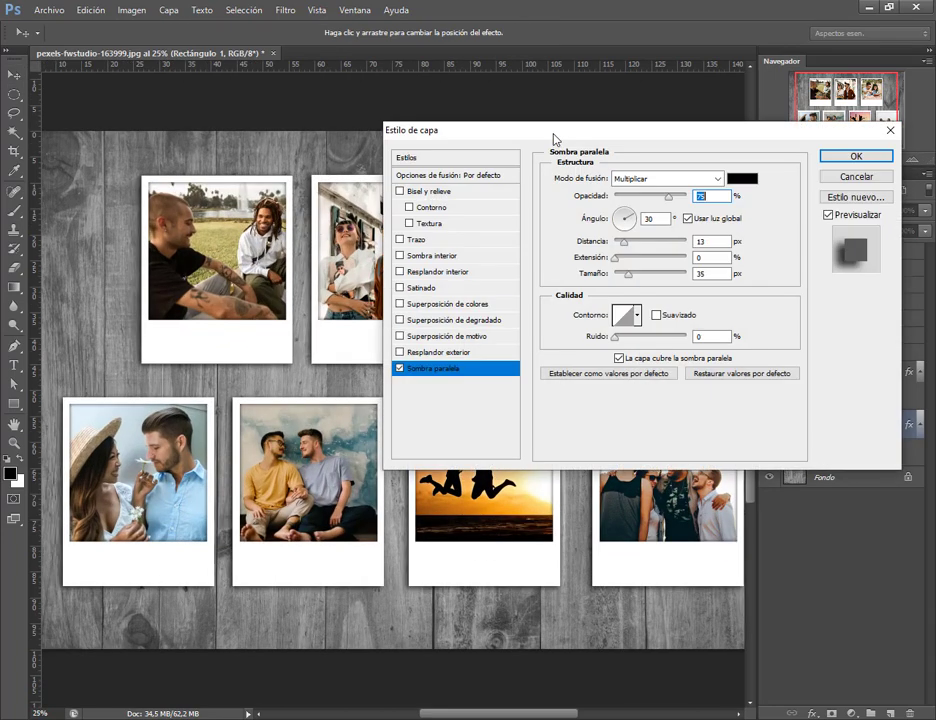
pyautogui.moveTo(554, 138); pyautogui.dragTo(548, 457)
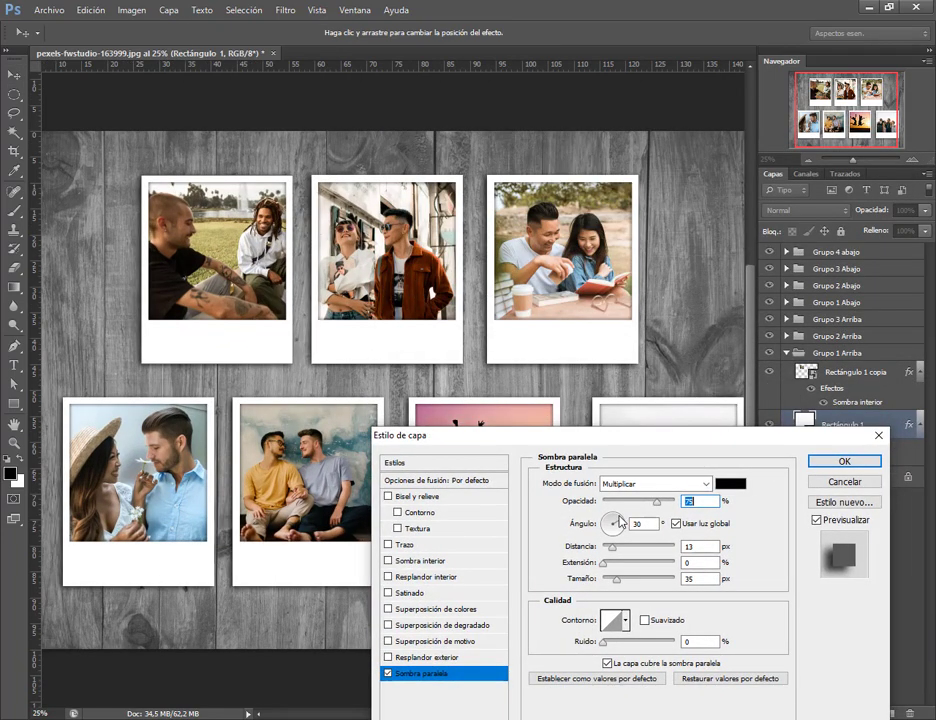
# Step: Set the drop shadow to a 155° global light angle, 13 px distance, 35 px size
pyautogui.moveTo(620, 521); pyautogui.dragTo(606, 523)
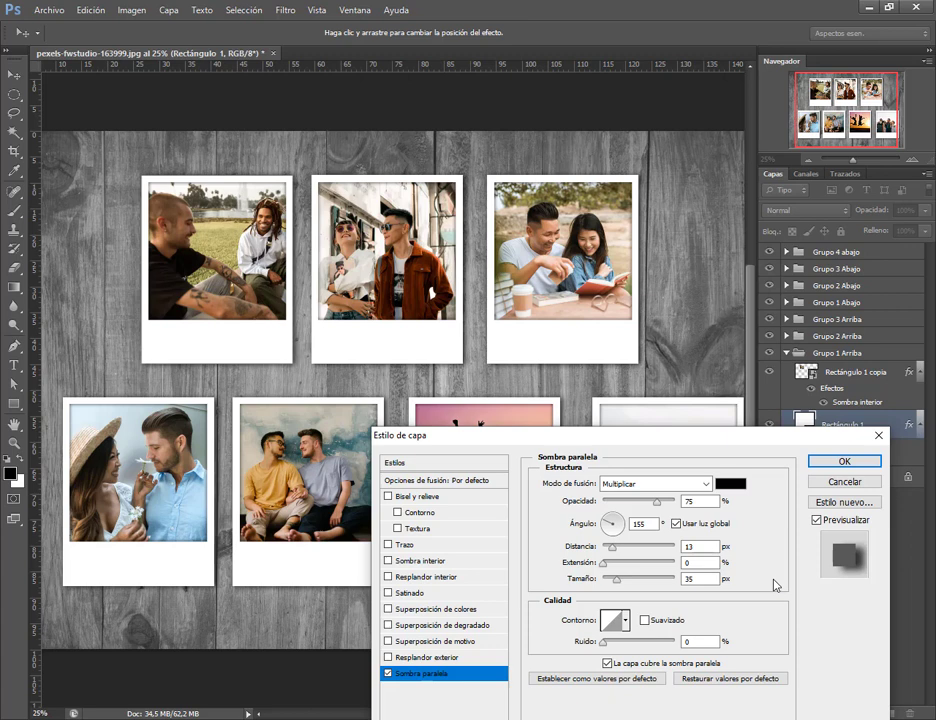
pyautogui.click(709, 526)
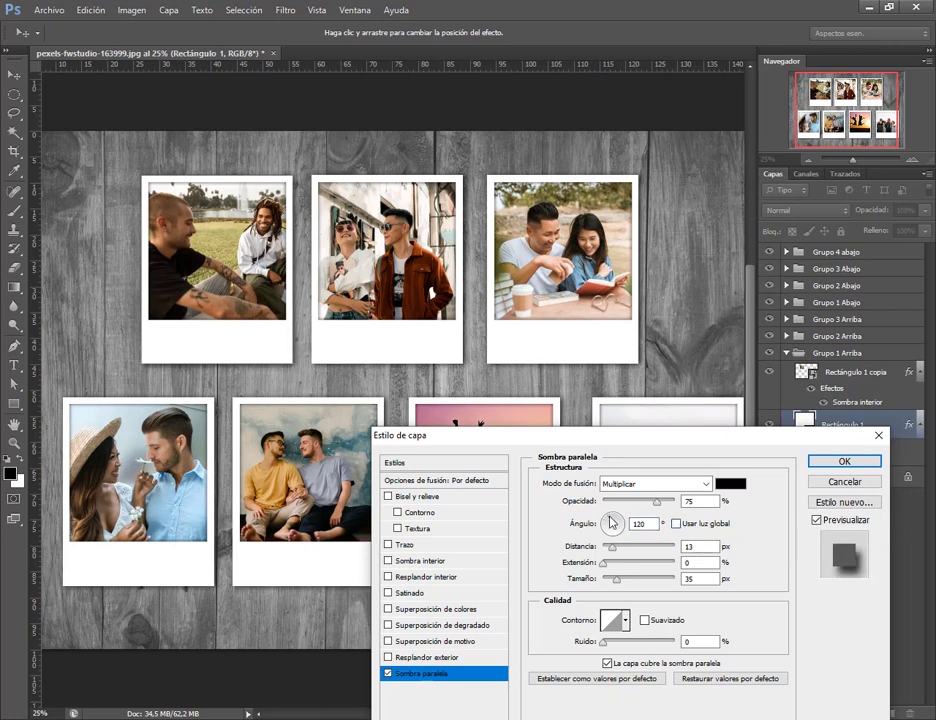
pyautogui.moveTo(615, 524); pyautogui.dragTo(625, 537)
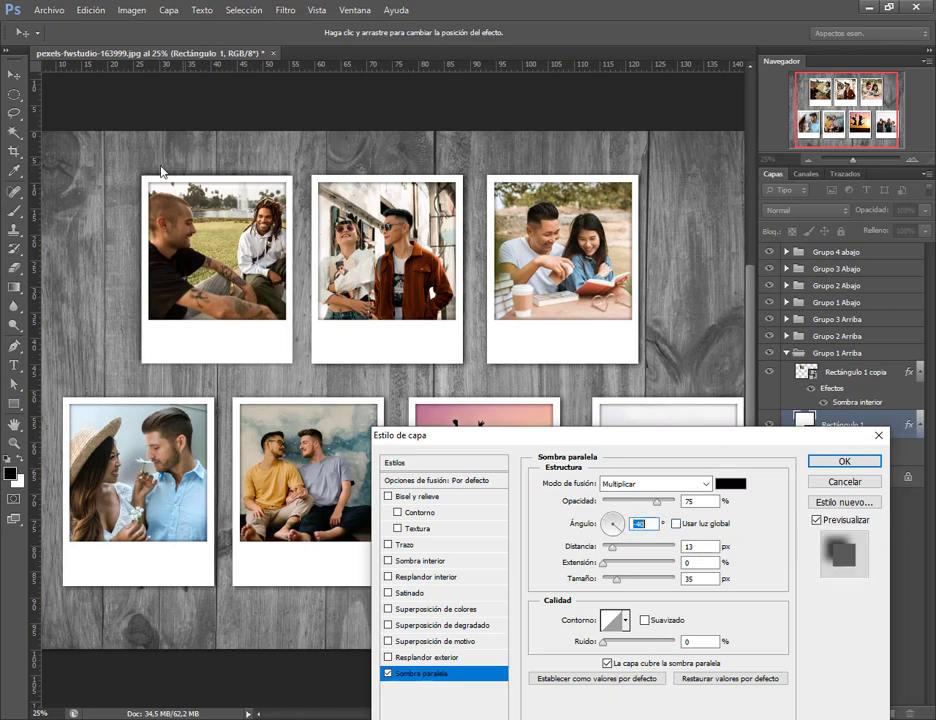
pyautogui.moveTo(610, 539); pyautogui.dragTo(620, 535)
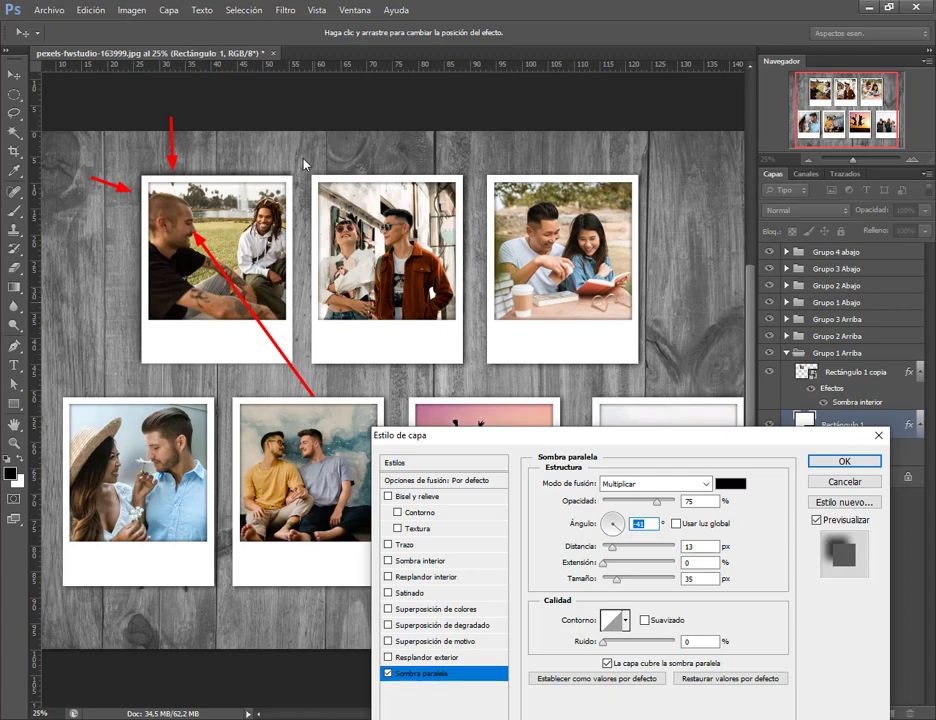
pyautogui.moveTo(301, 166); pyautogui.dragTo(434, 347)
pyautogui.moveTo(447, 420); pyautogui.dragTo(447, 372)
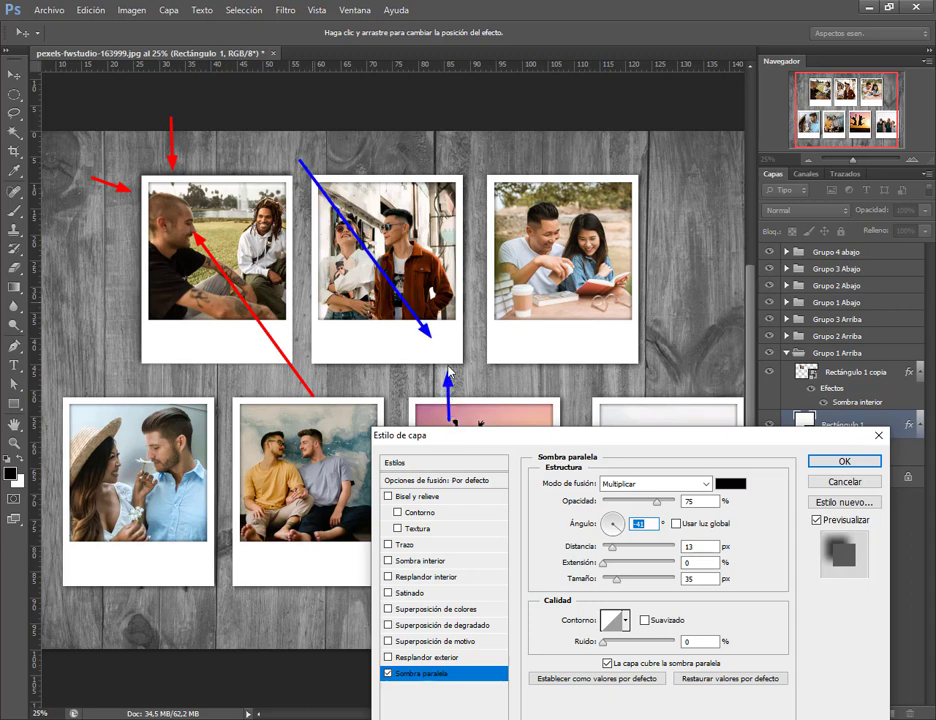
pyautogui.moveTo(497, 276); pyautogui.dragTo(470, 280)
pyautogui.click(603, 519)
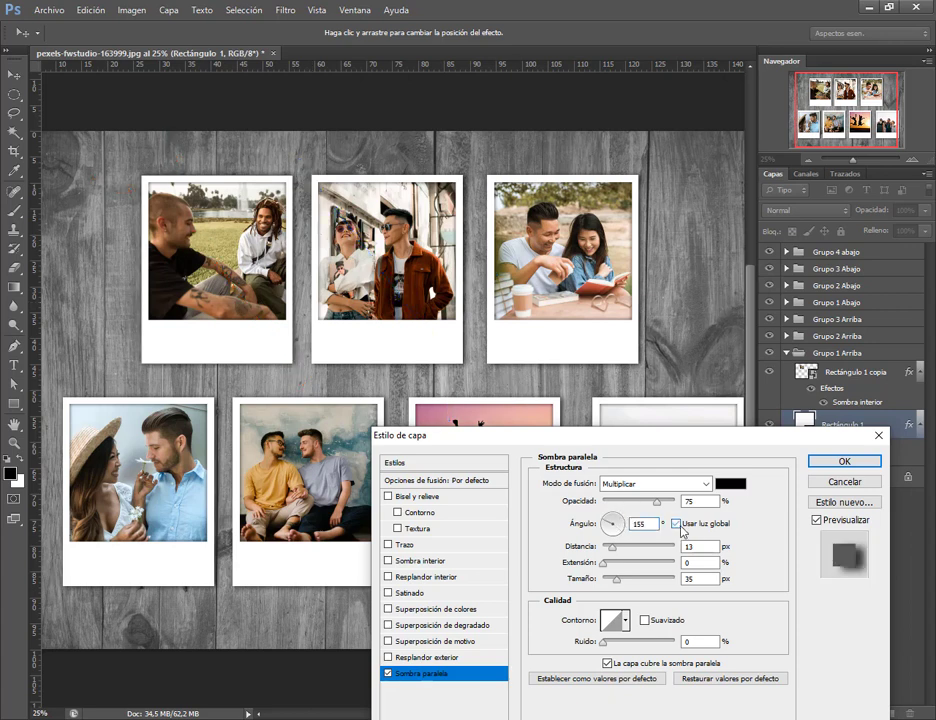
pyautogui.click(843, 461)
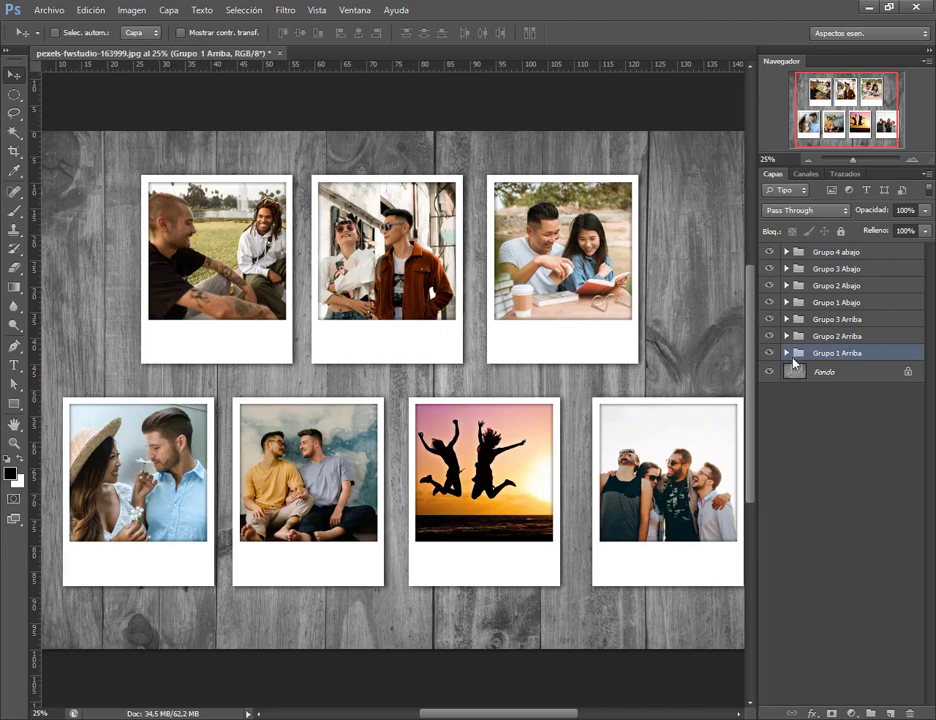
# Step: Nudge the top-left polaroid slightly right and down
pyautogui.moveTo(275, 318); pyautogui.dragTo(341, 312)
pyautogui.hotkey('ctrl', 't')
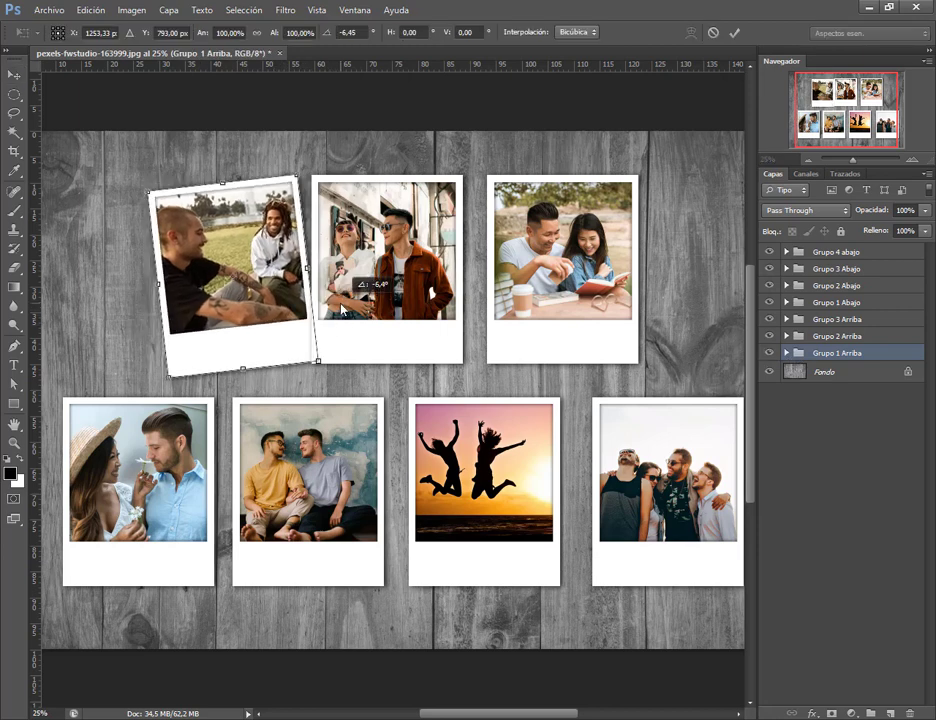
pyautogui.press('Return')
pyautogui.hotkey('alt', ']')
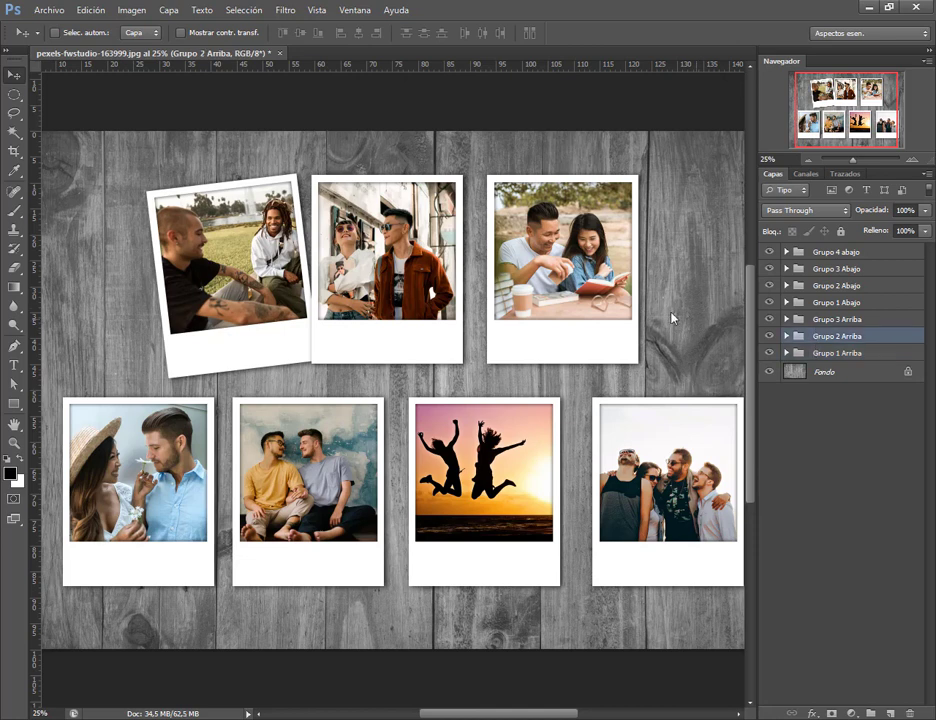
# Step: Move the Grupo 3 Arriba polaroid left over its neighbour and tilt it clockwise
pyautogui.click(797, 320)
pyautogui.moveTo(594, 287); pyautogui.dragTo(563, 293)
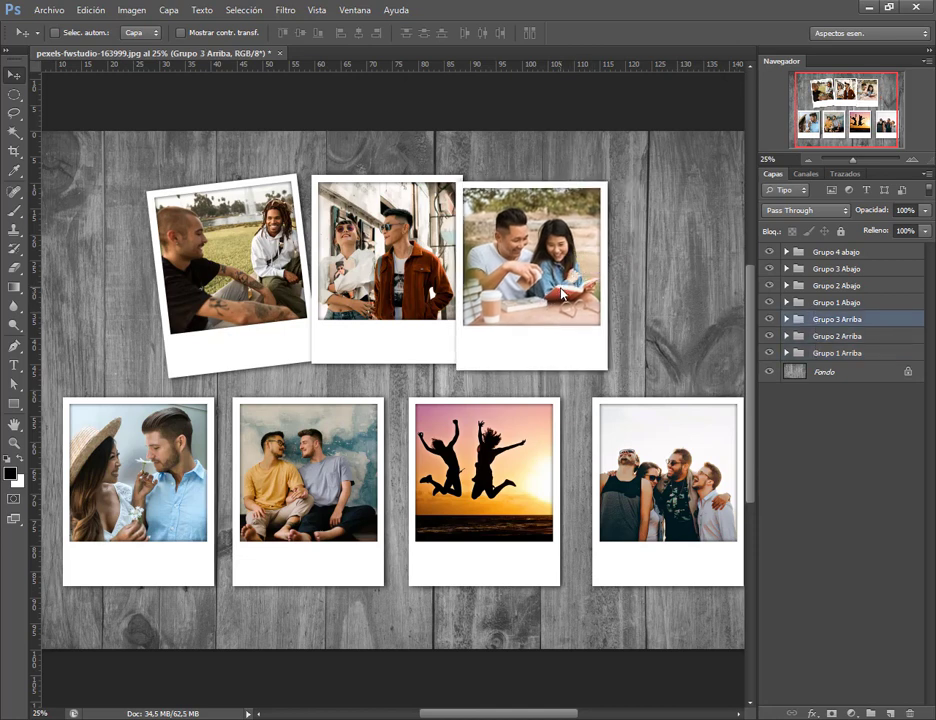
pyautogui.hotkey('ctrl', 't')
pyautogui.moveTo(631, 265); pyautogui.dragTo(630, 280)
pyautogui.press('Return')
pyautogui.moveTo(566, 263); pyautogui.dragTo(566, 262)
# Step: Move the Grupo 2 Abajo polaroid up to overlap the top row
pyautogui.click(827, 303)
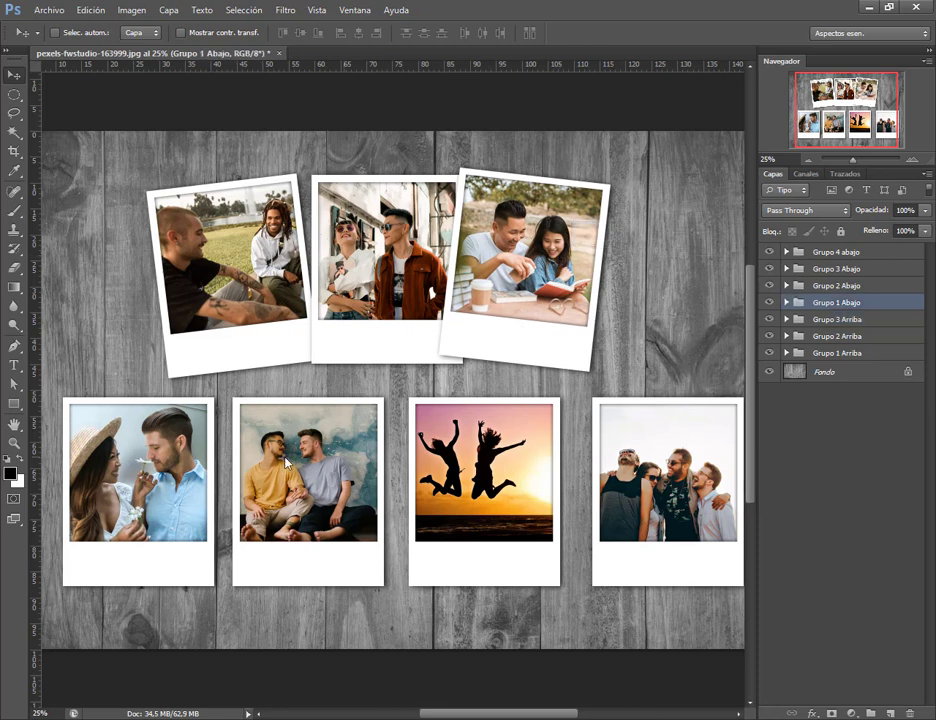
pyautogui.click(836, 288)
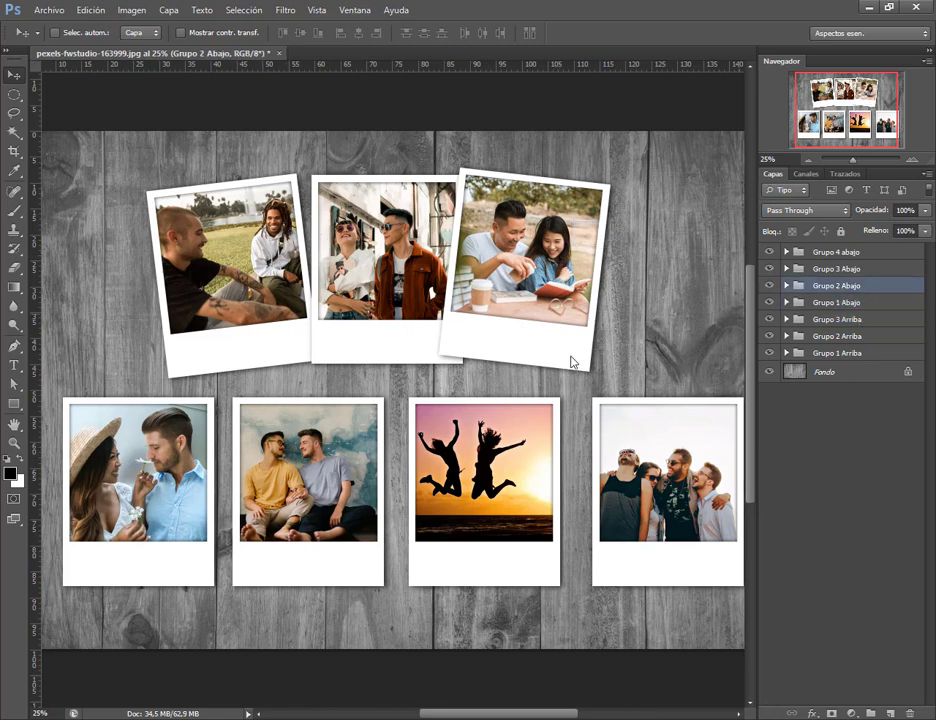
pyautogui.moveTo(358, 416); pyautogui.dragTo(366, 356)
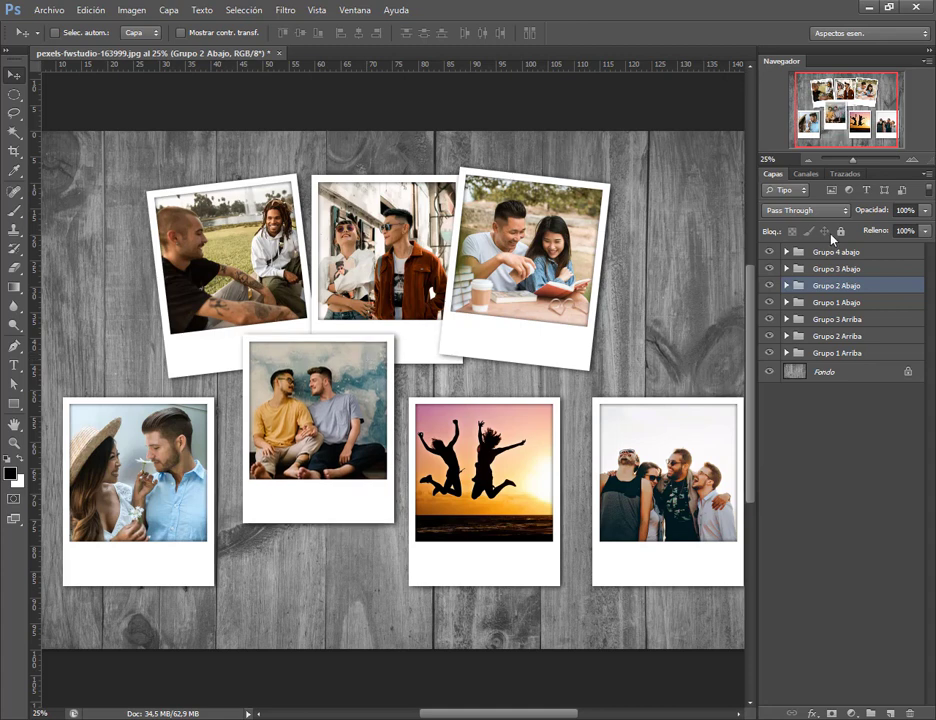
# Step: Move the sunset polaroid (Grupo 3 Abajo) up and rotate it
pyautogui.click(834, 270)
pyautogui.moveTo(190, 437); pyautogui.dragTo(190, 401)
pyautogui.hotkey('ctrl', 't')
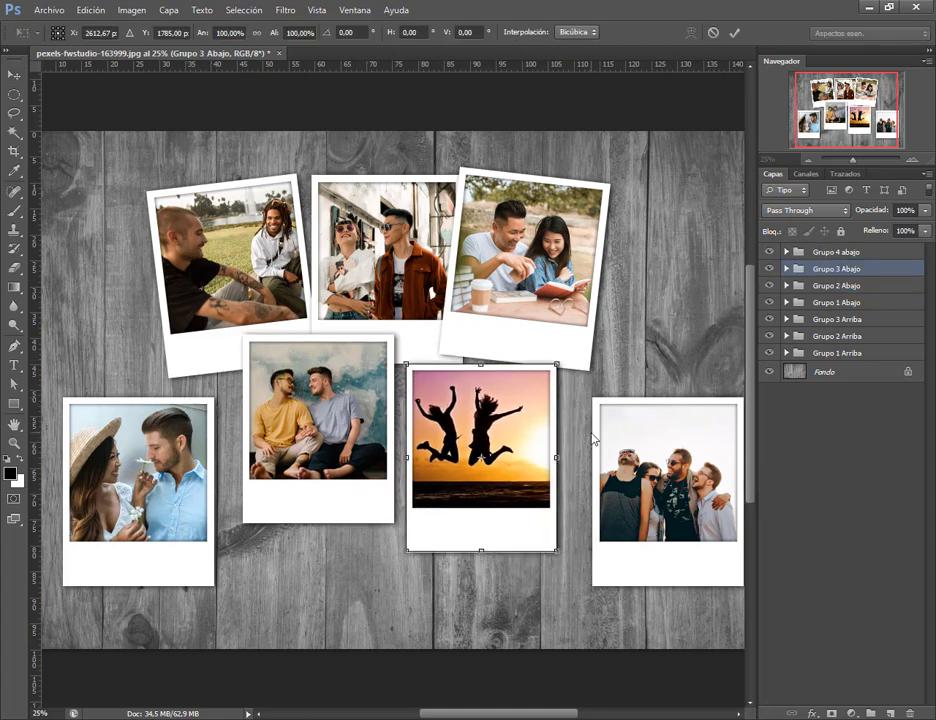
pyautogui.moveTo(596, 443); pyautogui.dragTo(606, 418)
pyautogui.moveTo(510, 424); pyautogui.dragTo(497, 392)
pyautogui.press('Return')
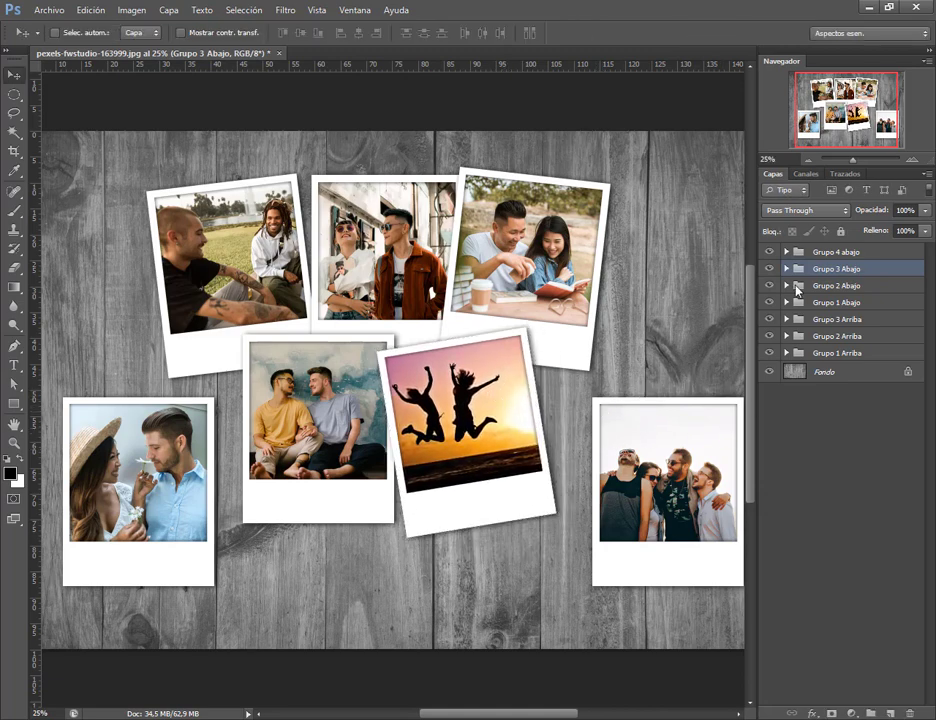
# Step: Move the group-photo polaroid (Grupo 4 abajo) up-left onto the sunset one, tilted clockwise
pyautogui.click(803, 252)
pyautogui.moveTo(656, 487); pyautogui.dragTo(591, 398)
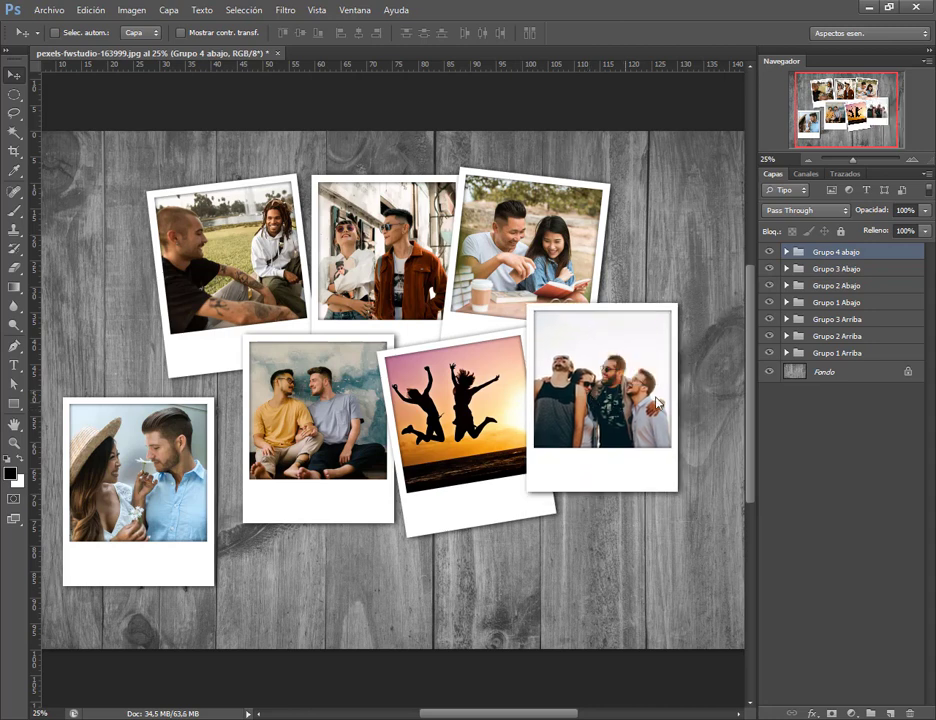
pyautogui.hotkey('ctrl', 't')
pyautogui.moveTo(700, 389); pyautogui.dragTo(649, 419)
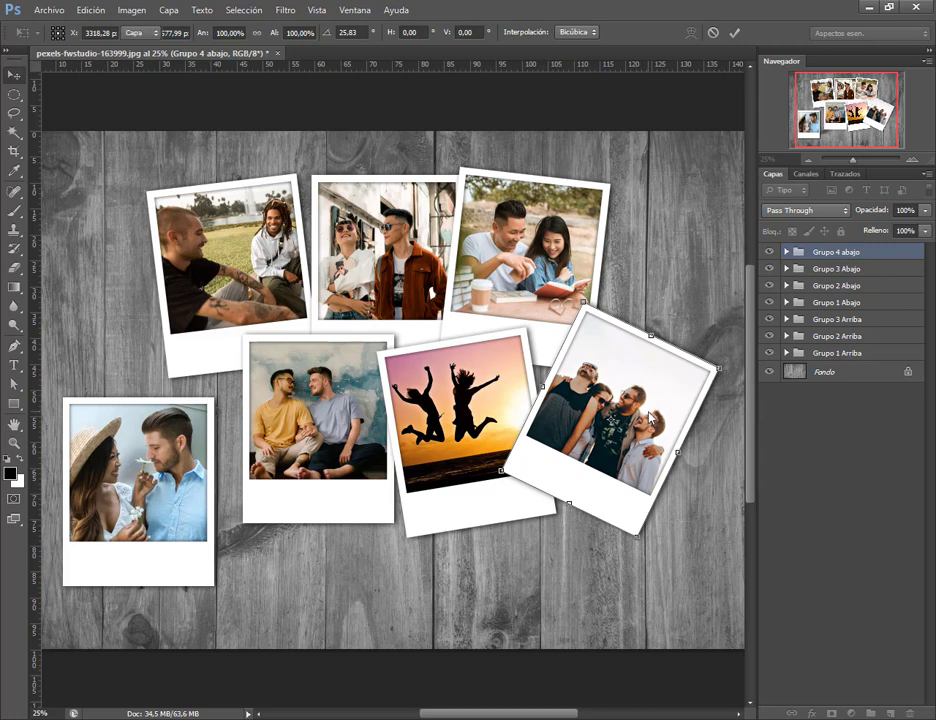
pyautogui.press('Return')
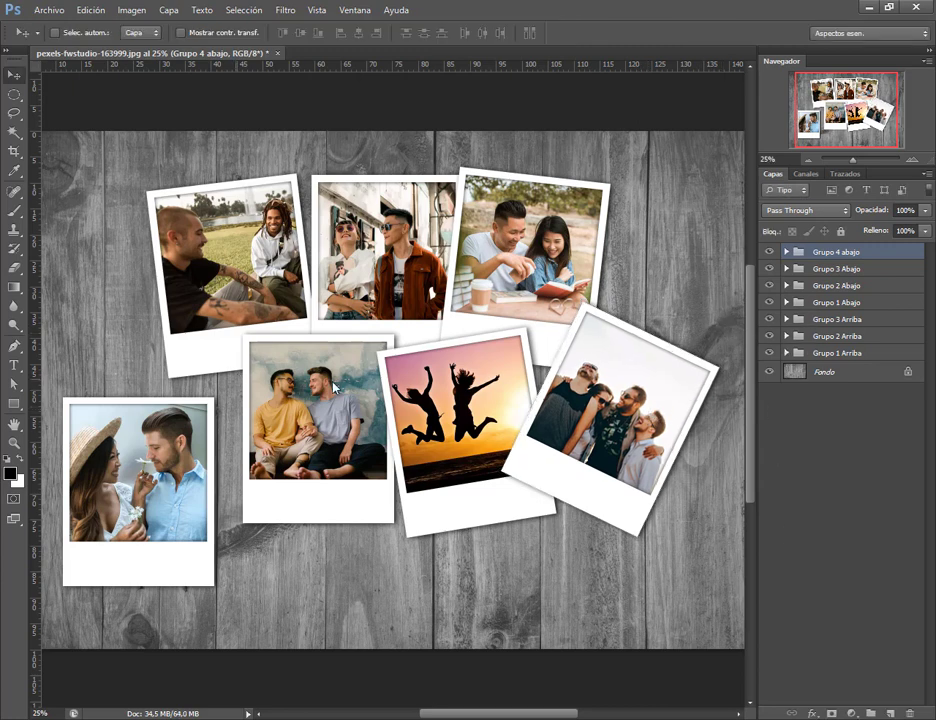
# Step: Tilt the couple polaroid (Grupo 1 Abajo) about -6° and shift it against its neighbour
pyautogui.click(838, 303)
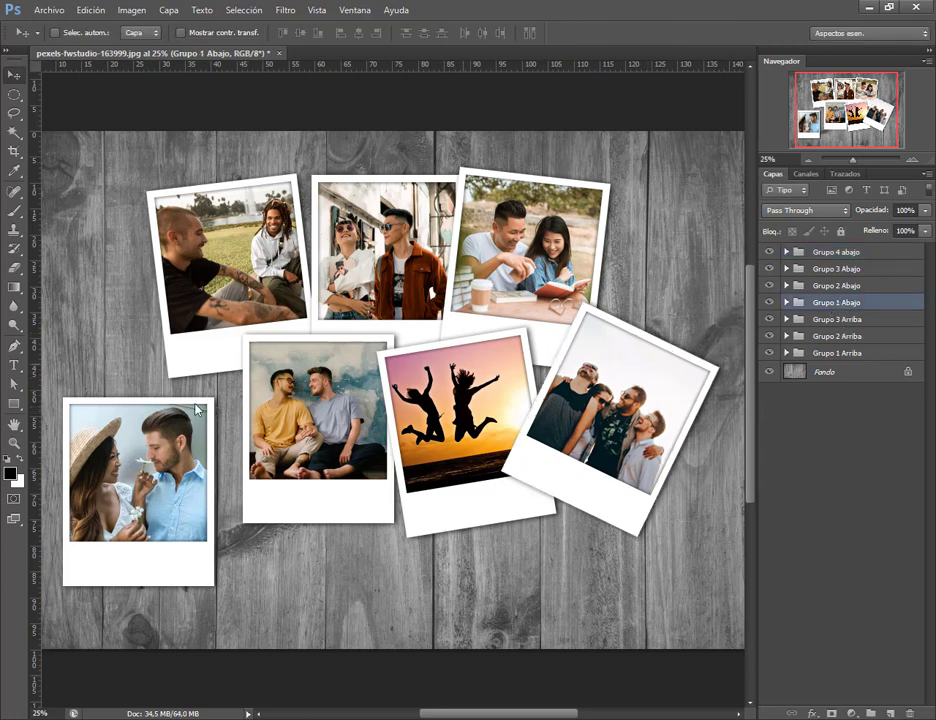
pyautogui.moveTo(135, 490); pyautogui.dragTo(145, 426)
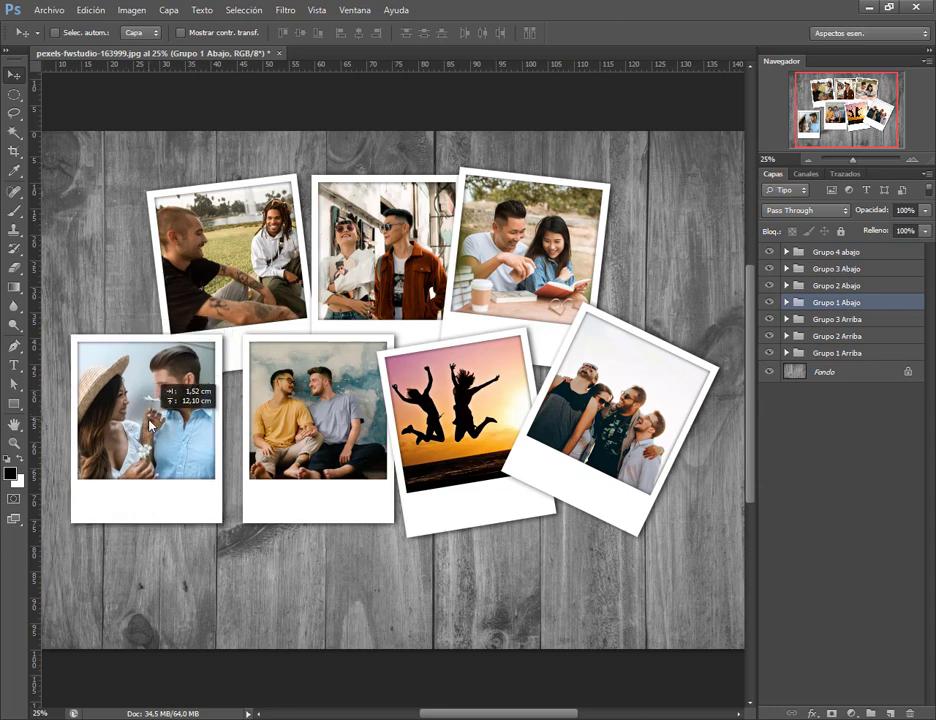
pyautogui.hotkey('ctrl', 't')
pyautogui.moveTo(225, 335); pyautogui.dragTo(205, 322)
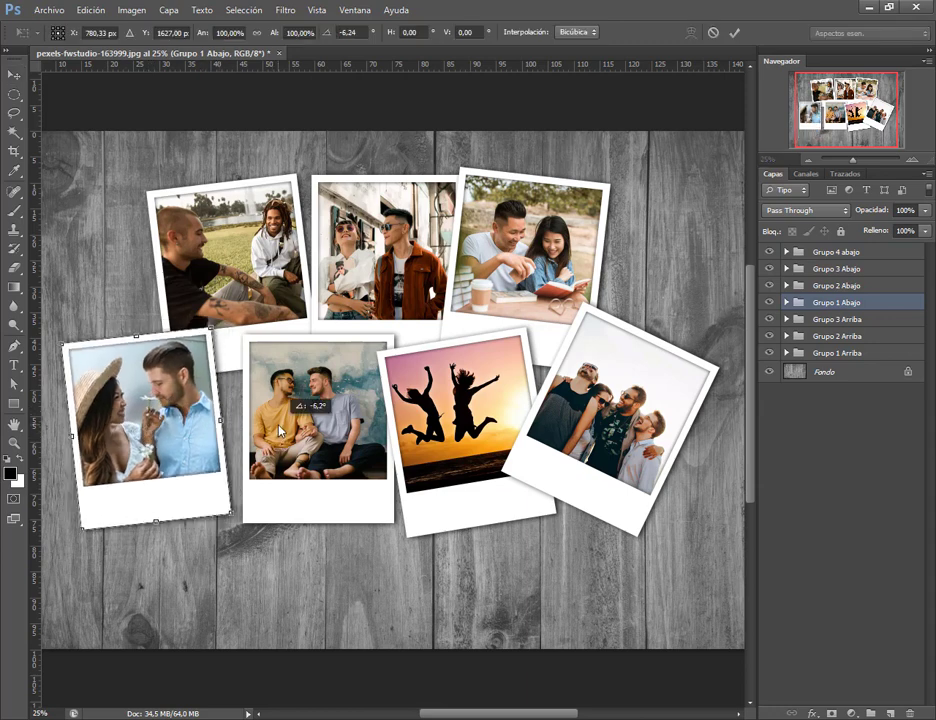
pyautogui.press('Return')
pyautogui.moveTo(193, 446); pyautogui.dragTo(211, 447)
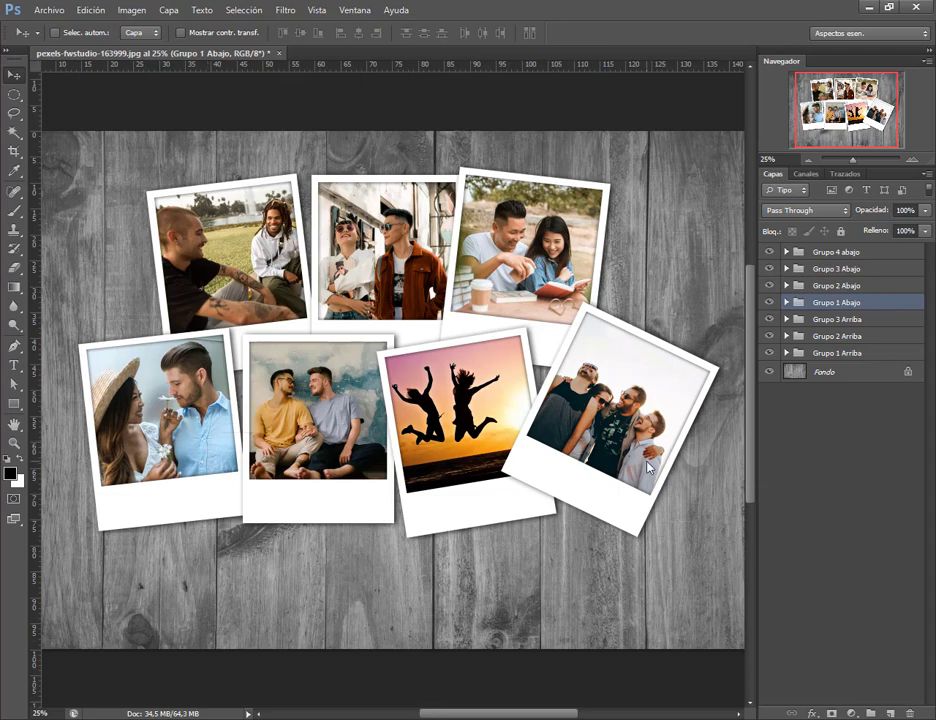
pyautogui.scroll(-3, 499, 495)
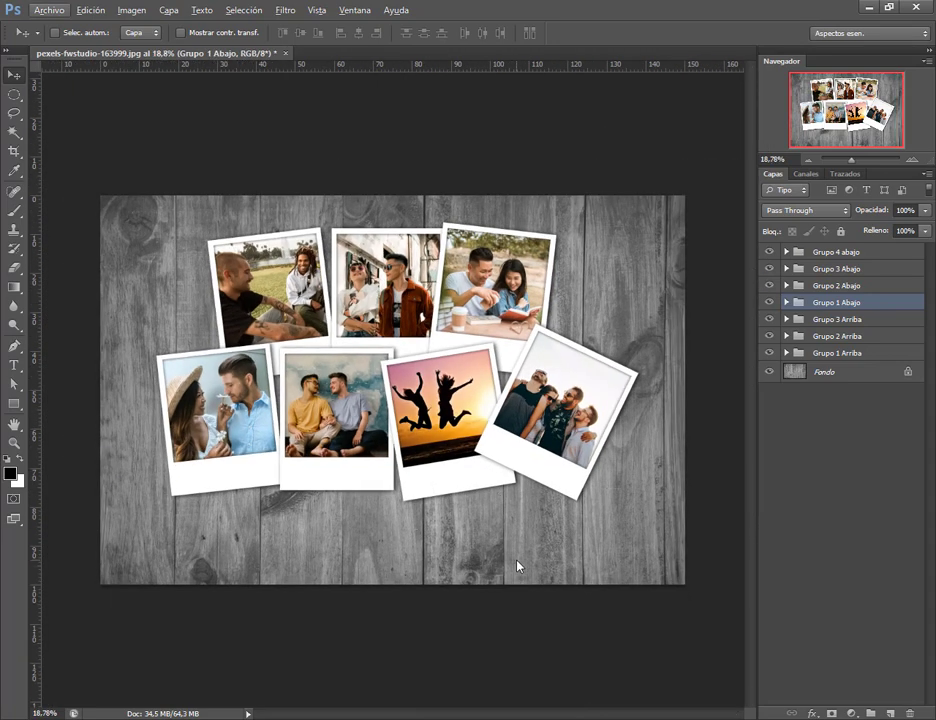
# Step: Drag all seven polaroid groups down together to centre the collage on the wood
pyautogui.click(842, 254)
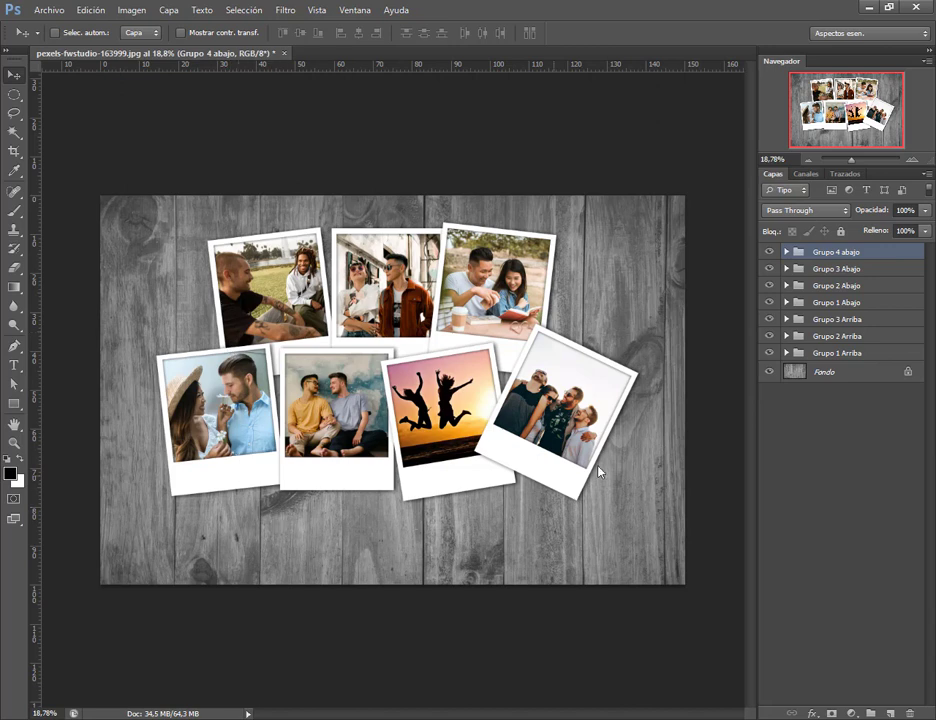
pyautogui.moveTo(563, 437); pyautogui.dragTo(563, 460)
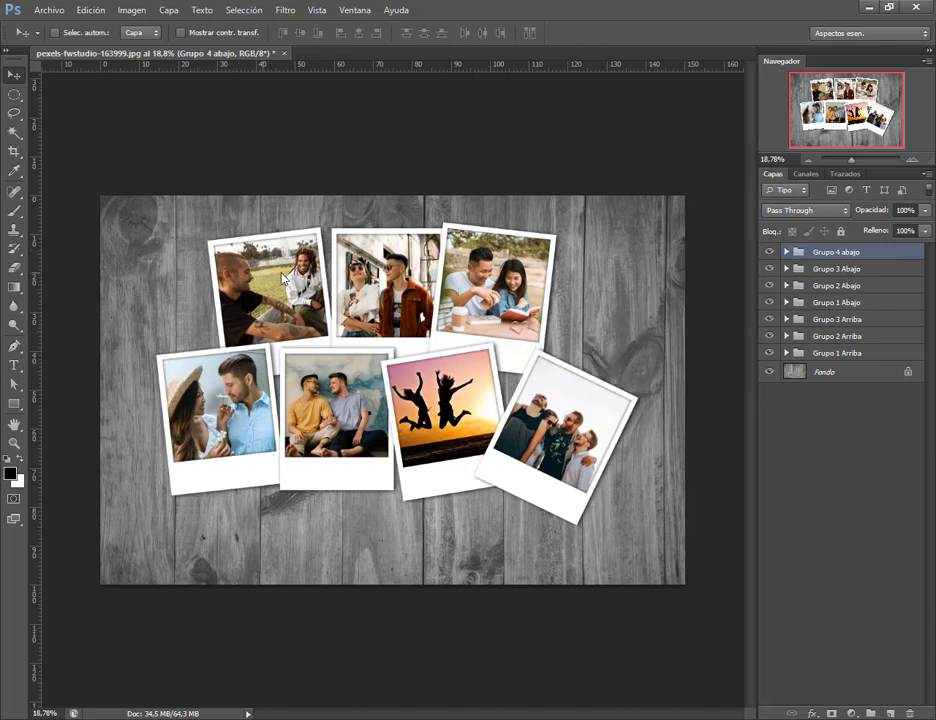
pyautogui.hotkey('ctrl', 'z')
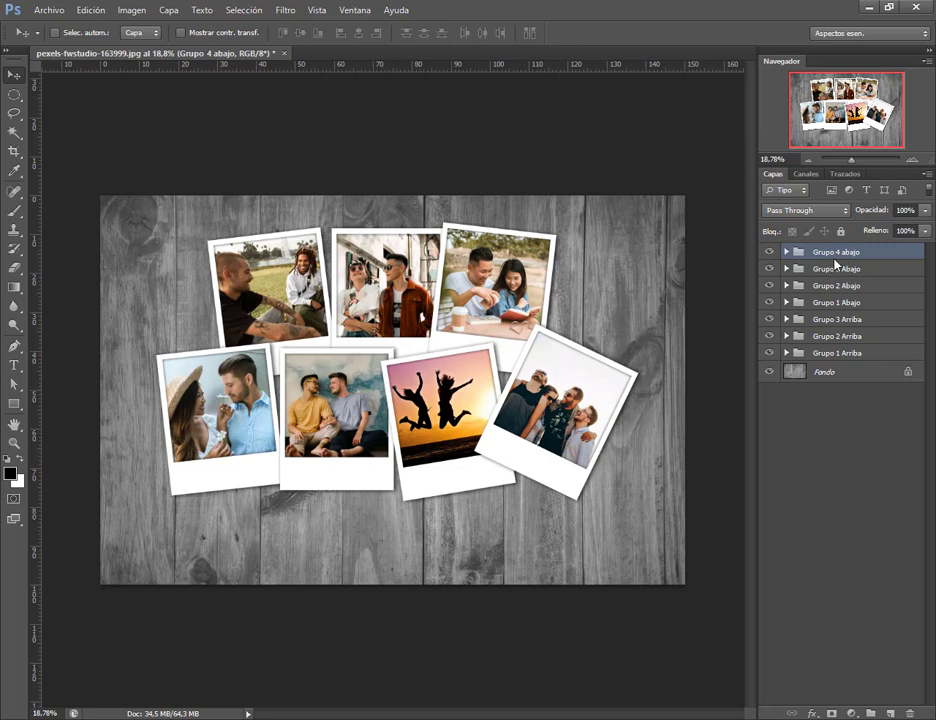
pyautogui.keyDown('shift'); pyautogui.click(843, 353); pyautogui.keyUp('shift')
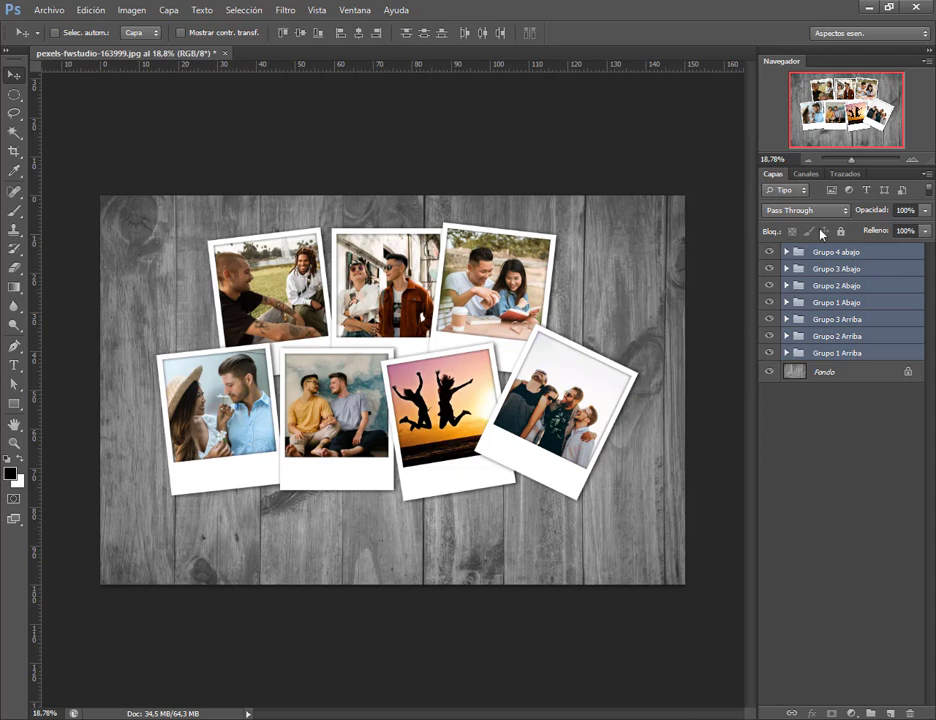
pyautogui.moveTo(413, 271); pyautogui.dragTo(413, 320)
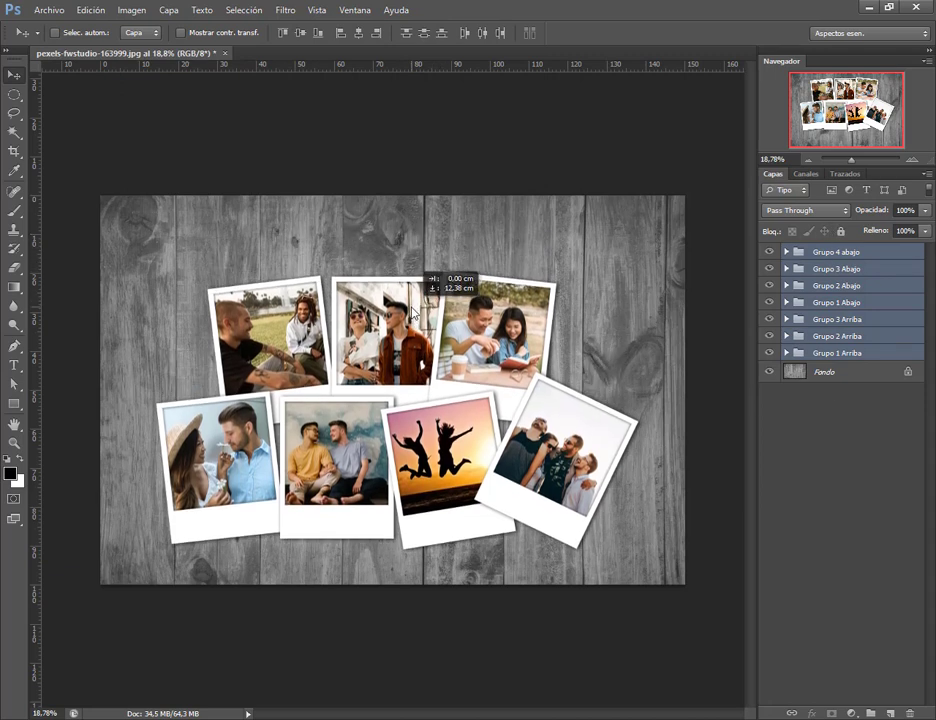
pyautogui.click(830, 372)
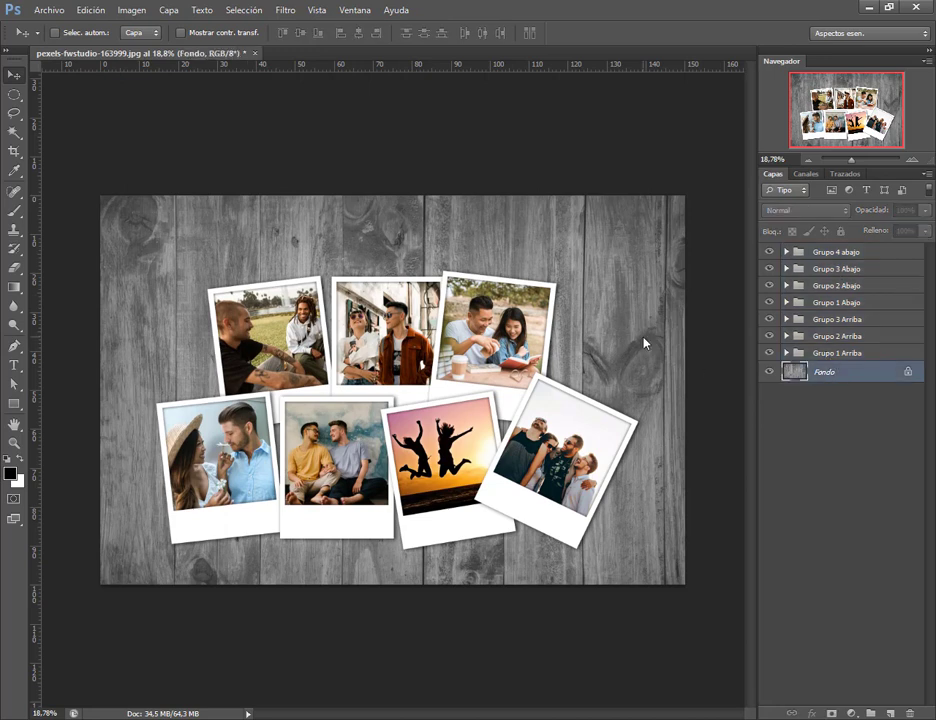
pyautogui.click(860, 256)
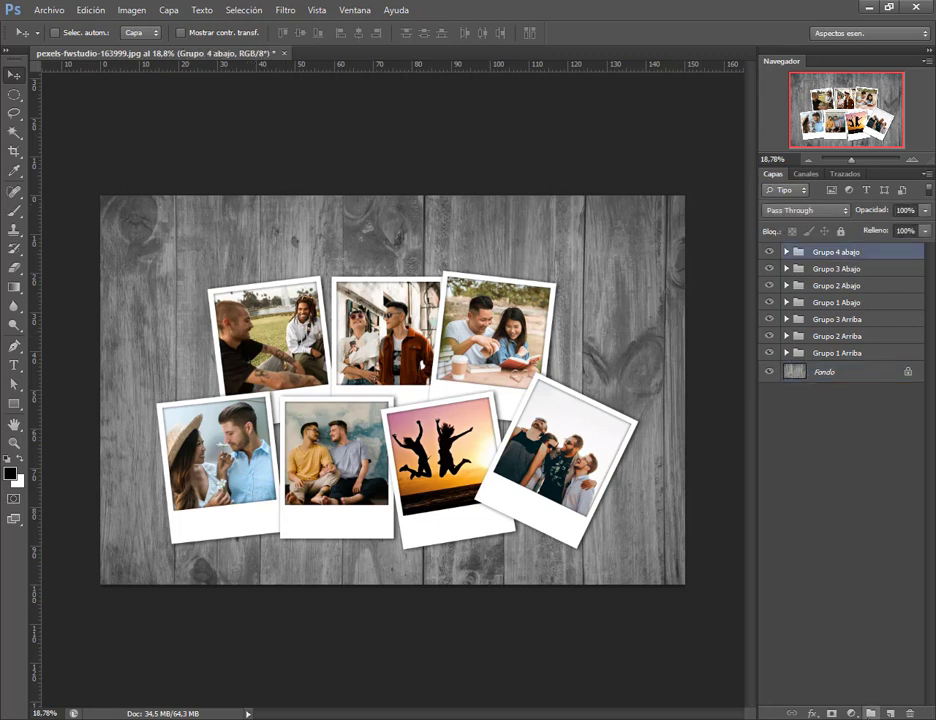
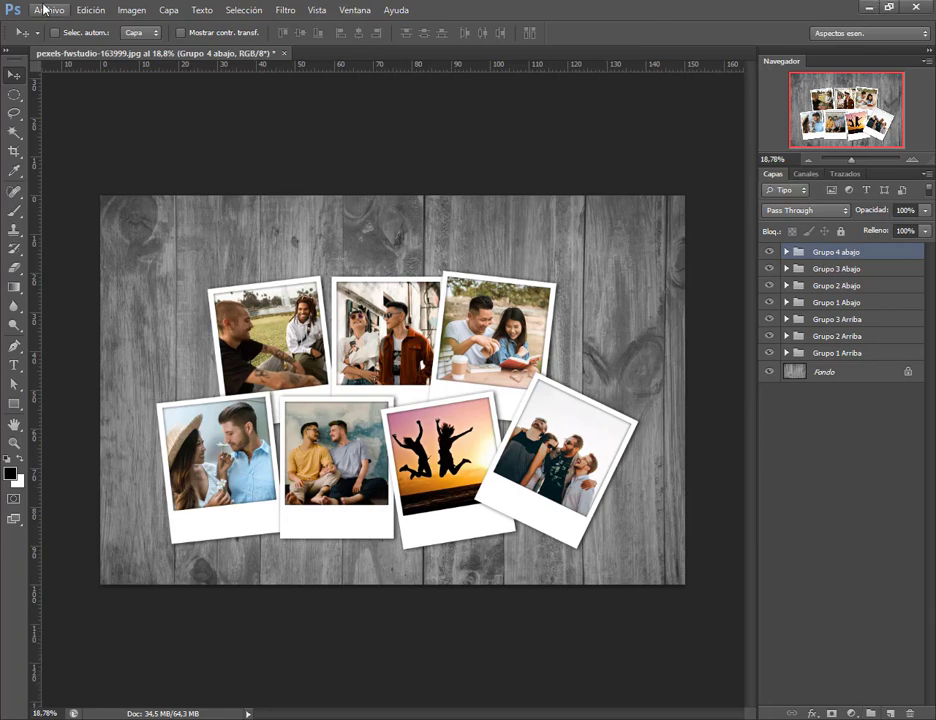
# Step: Save the collage as CollageFotos.psd on the desktop, accept compatibility options, and add an empty layer group
pyautogui.click(46, 10)
pyautogui.click(77, 171)
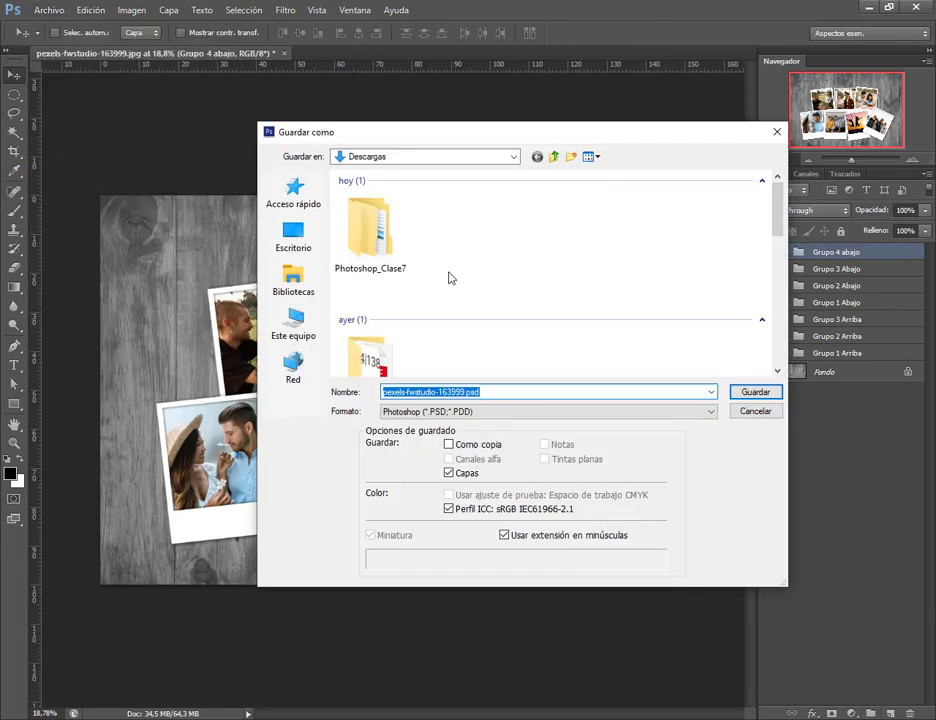
pyautogui.click(302, 250)
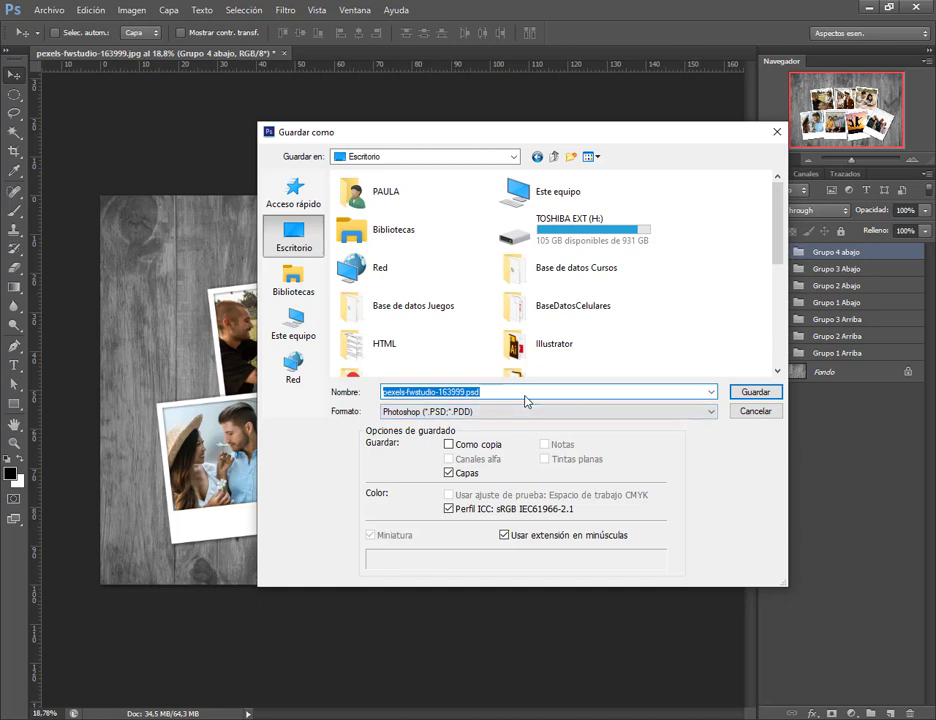
pyautogui.write('C')
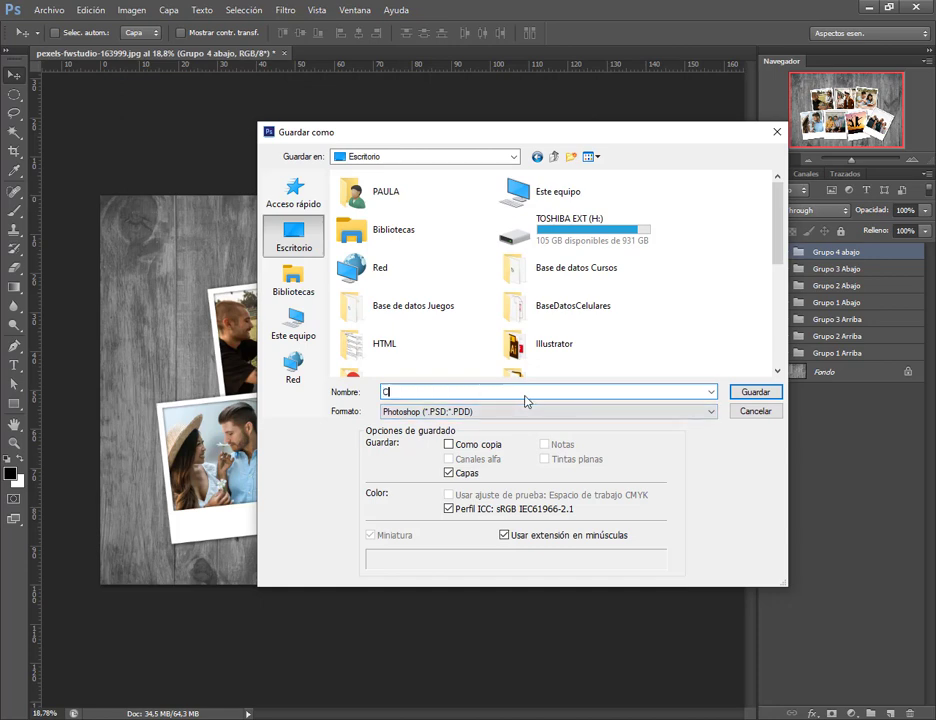
pyautogui.write('ollageFotos')
pyautogui.press('Return')
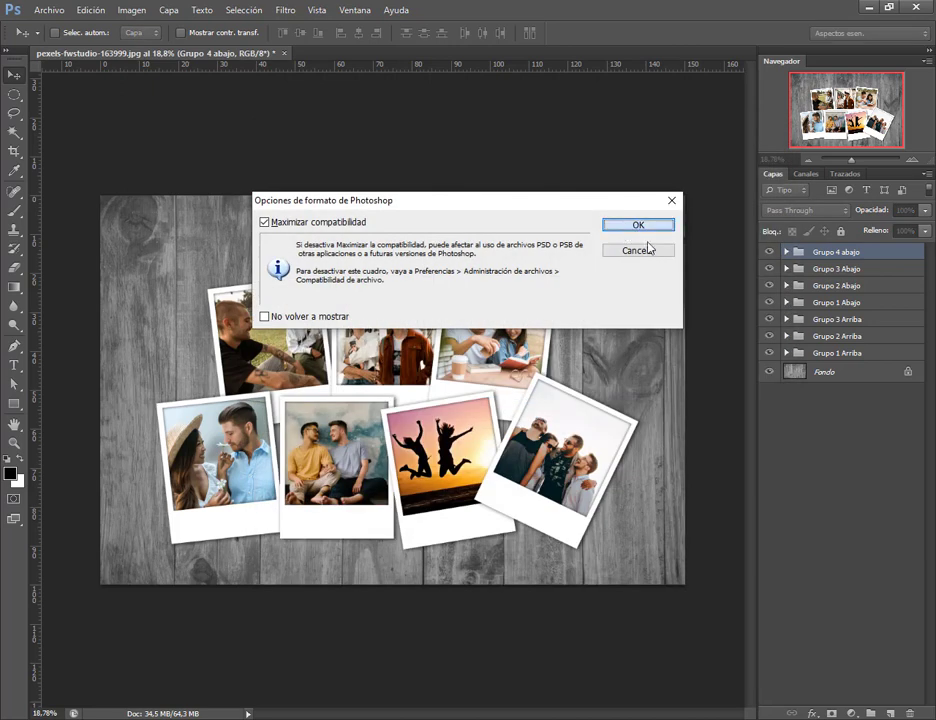
pyautogui.press('Return')
pyautogui.click(870, 713)
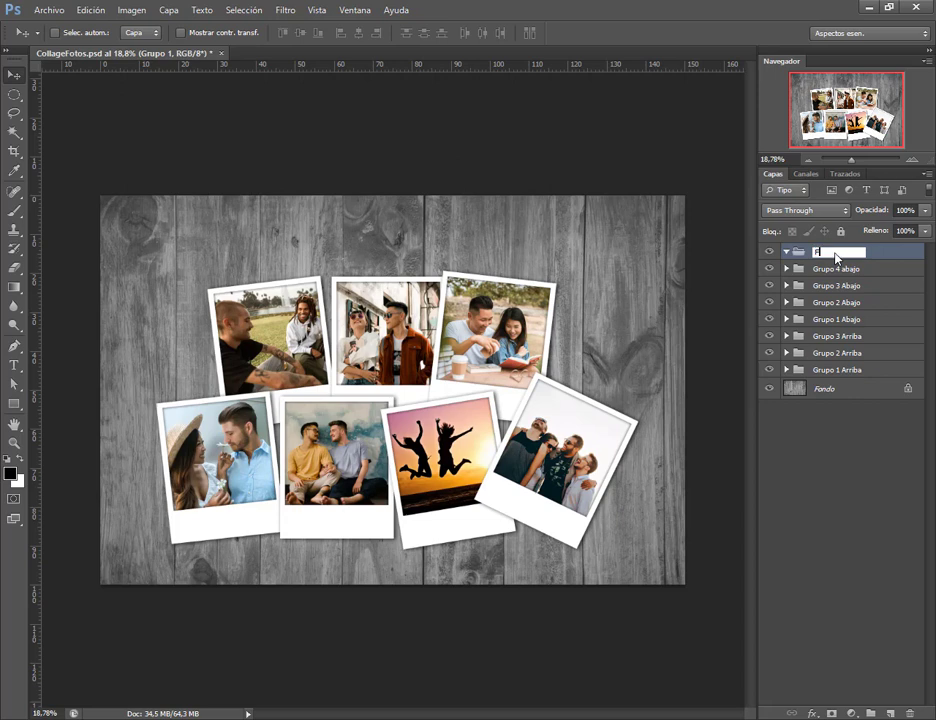
# Step: Name the new group Fotos, move all seven photo groups into it, and collapse it
pyautogui.write('Fotos')
pyautogui.press('Return')
pyautogui.click(837, 269)
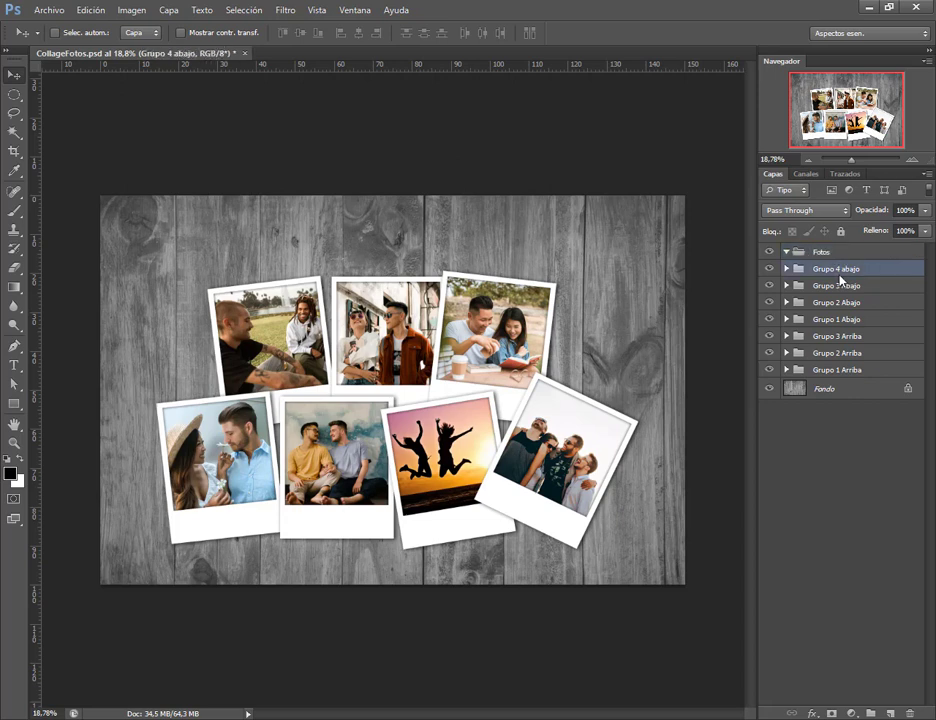
pyautogui.keyDown('shift'); pyautogui.click(845, 370); pyautogui.keyUp('shift')
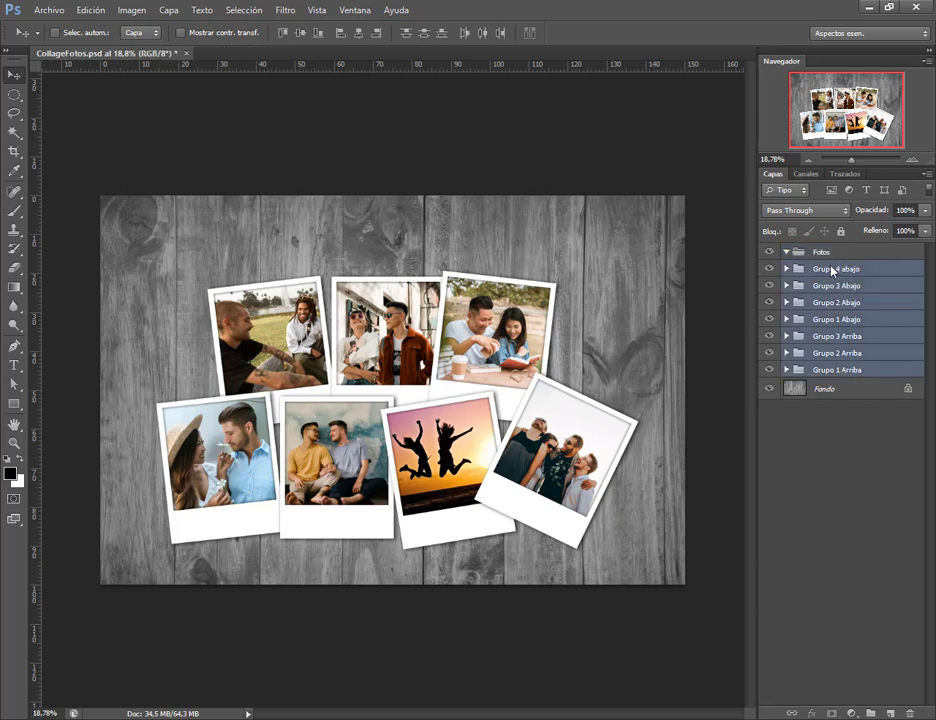
pyautogui.moveTo(832, 270); pyautogui.dragTo(828, 256)
pyautogui.click(786, 252)
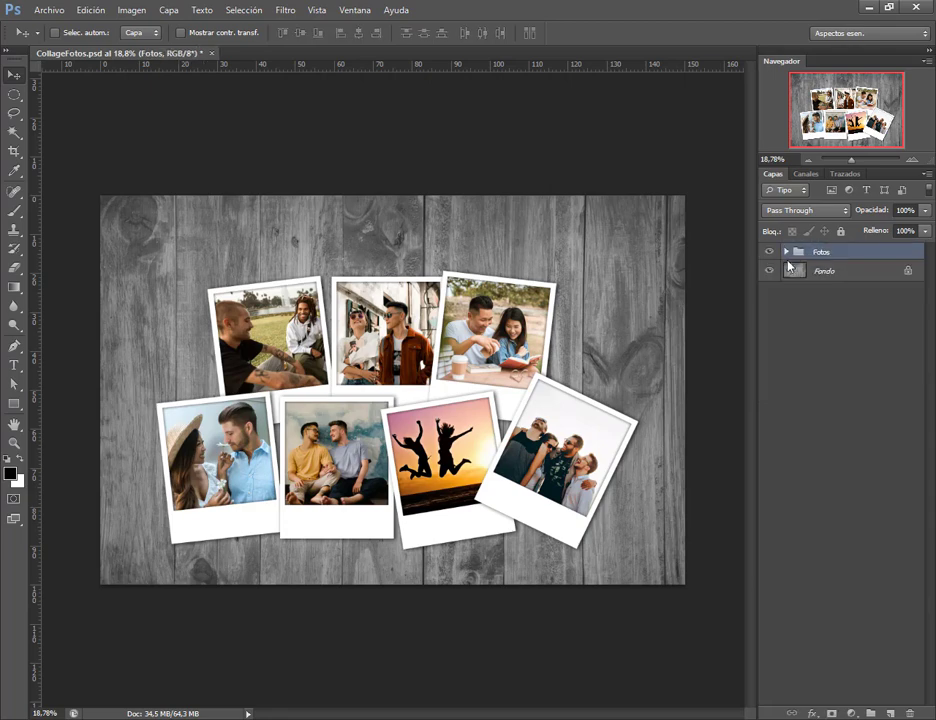
# Step: Scale the Fotos collage to about 90% and shift it down and to the right
pyautogui.moveTo(397, 375)
pyautogui.mouseDown()
pyautogui.moveTo(492, 399)
pyautogui.moveTo(378, 362)
pyautogui.moveTo(361, 403)
pyautogui.moveTo(406, 380)
pyautogui.moveTo(406, 395)
pyautogui.moveTo(396, 373)
pyautogui.mouseUp()
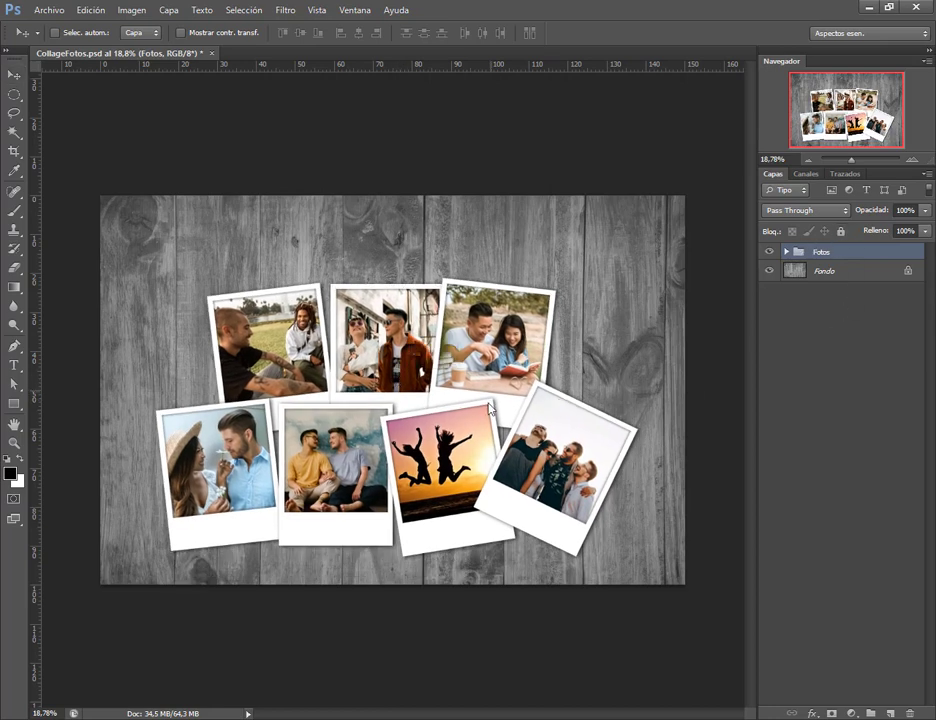
pyautogui.hotkey('ctrl', 't')
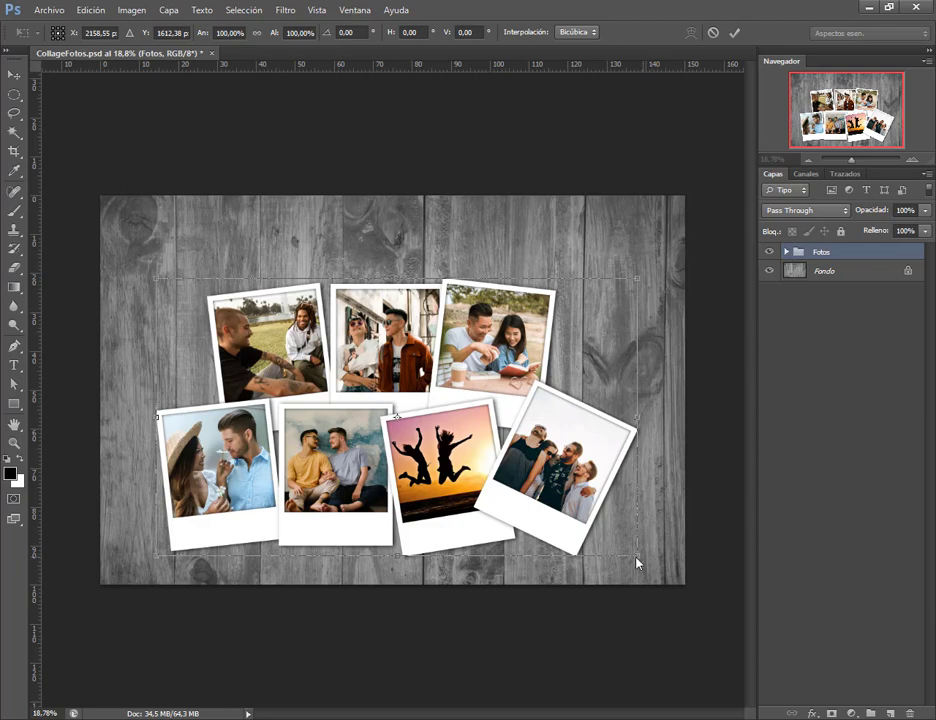
pyautogui.moveTo(636, 562); pyautogui.dragTo(592, 537)
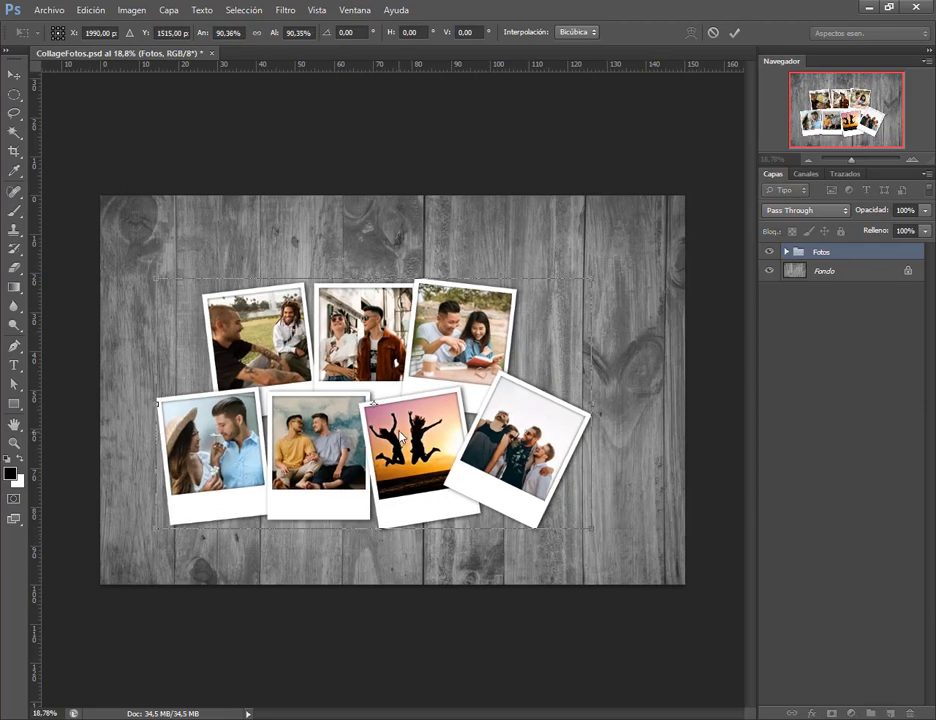
pyautogui.moveTo(400, 437); pyautogui.dragTo(416, 462)
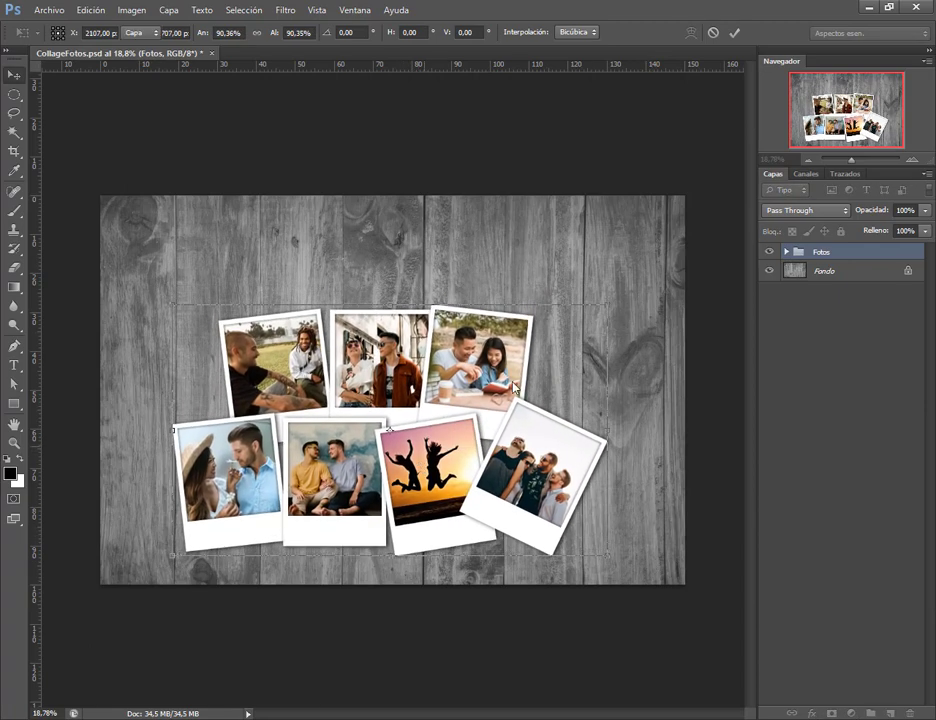
pyautogui.press('Return')
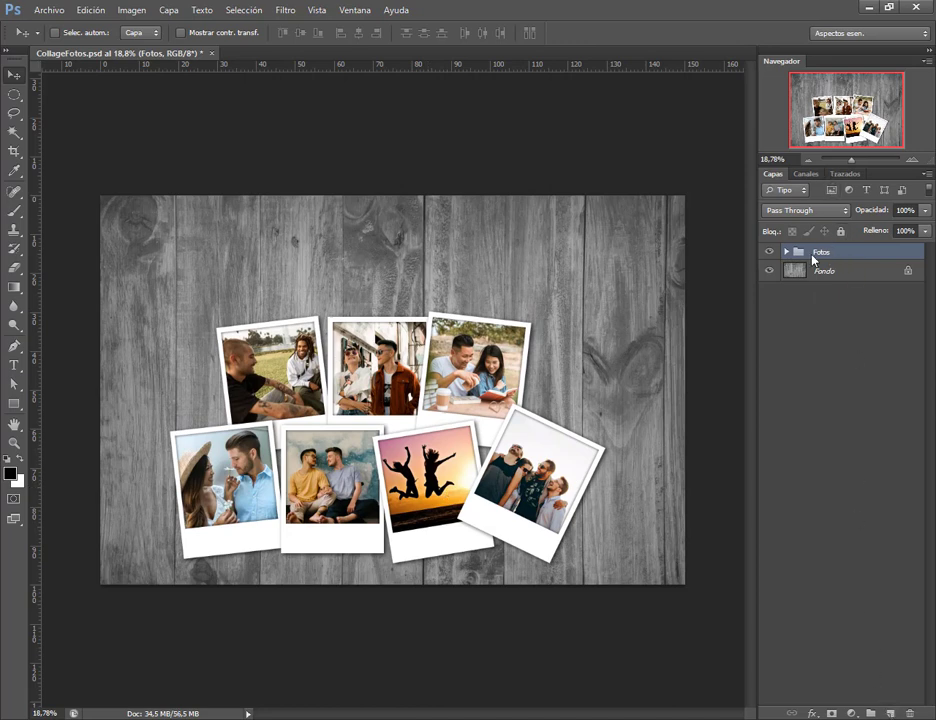
# Step: Add a title text line above the photos, enlarge it, and move it toward the centre
pyautogui.click(14, 365)
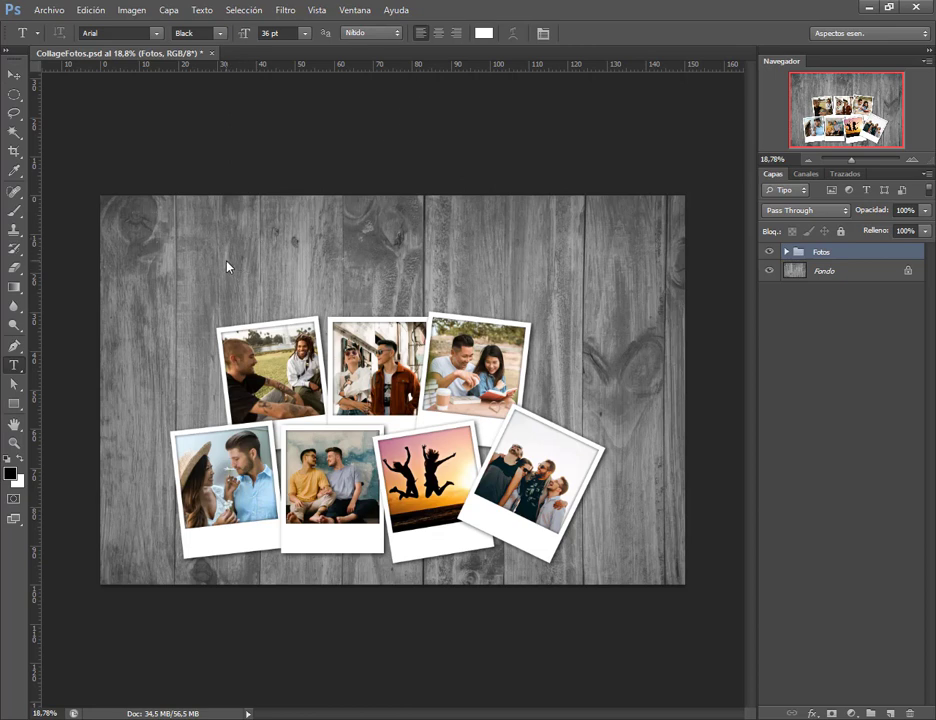
pyautogui.click(349, 390)
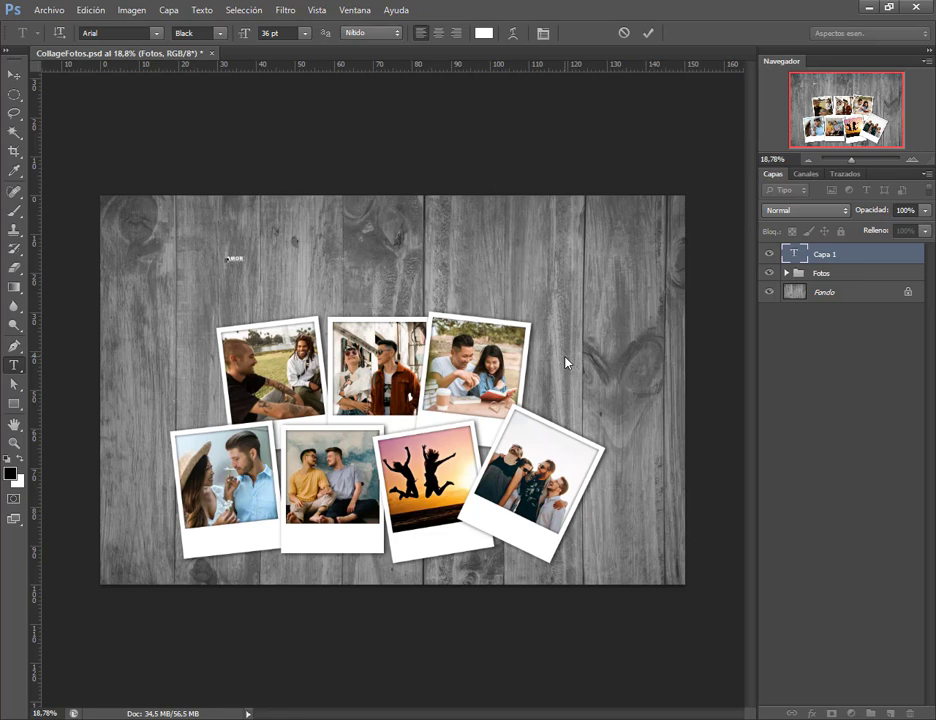
pyautogui.click(12, 73)
pyautogui.moveTo(257, 267); pyautogui.dragTo(629, 348)
pyautogui.hotkey('ctrl', 't')
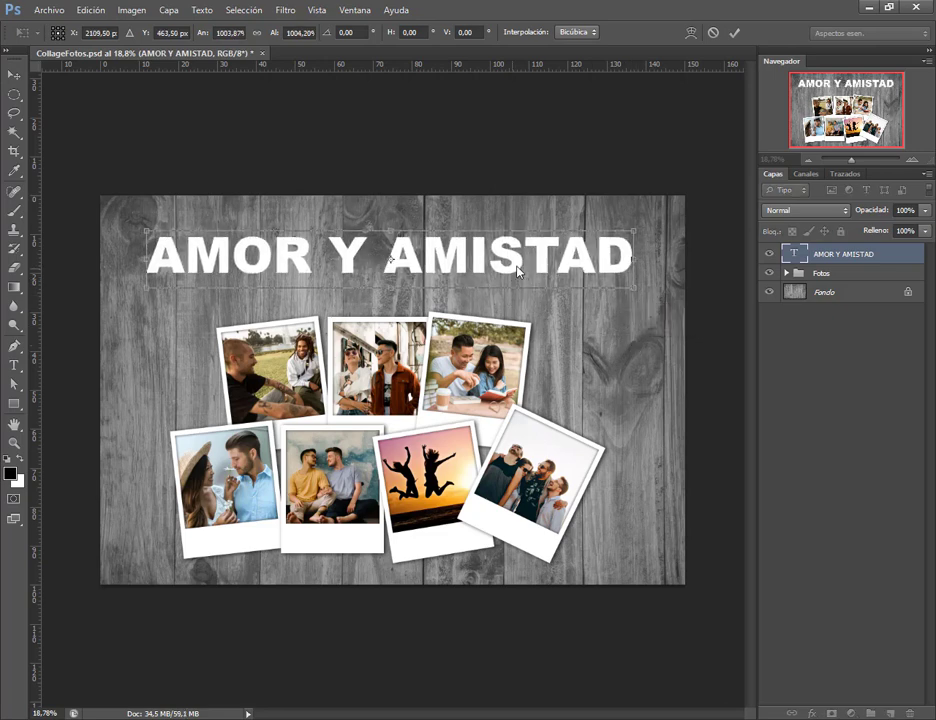
pyautogui.moveTo(508, 275); pyautogui.dragTo(527, 266)
pyautogui.press('Return')
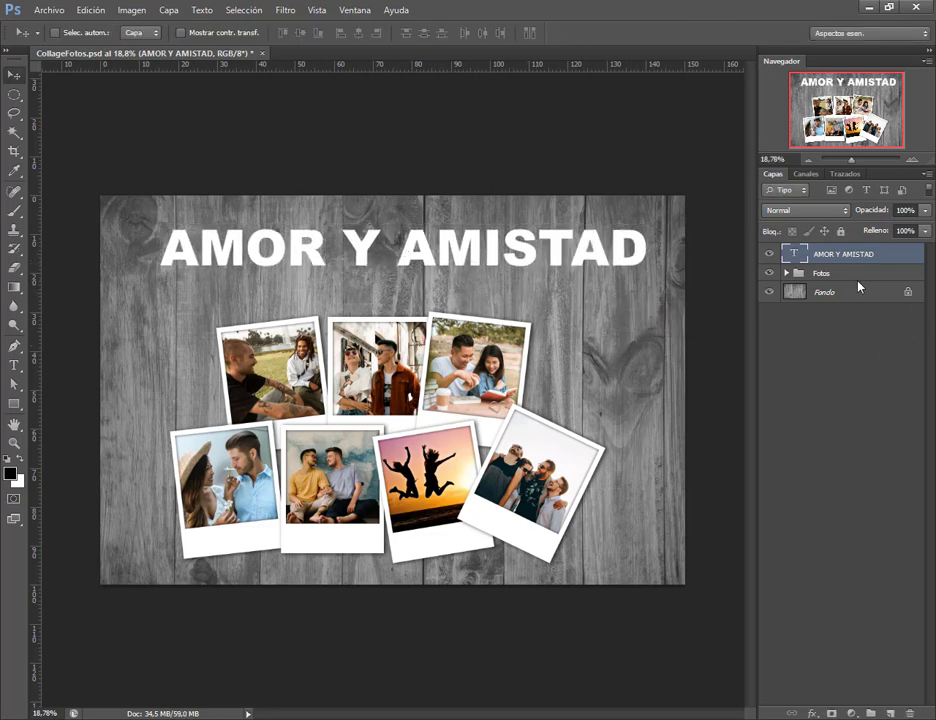
pyautogui.moveTo(466, 227); pyautogui.dragTo(469, 227)
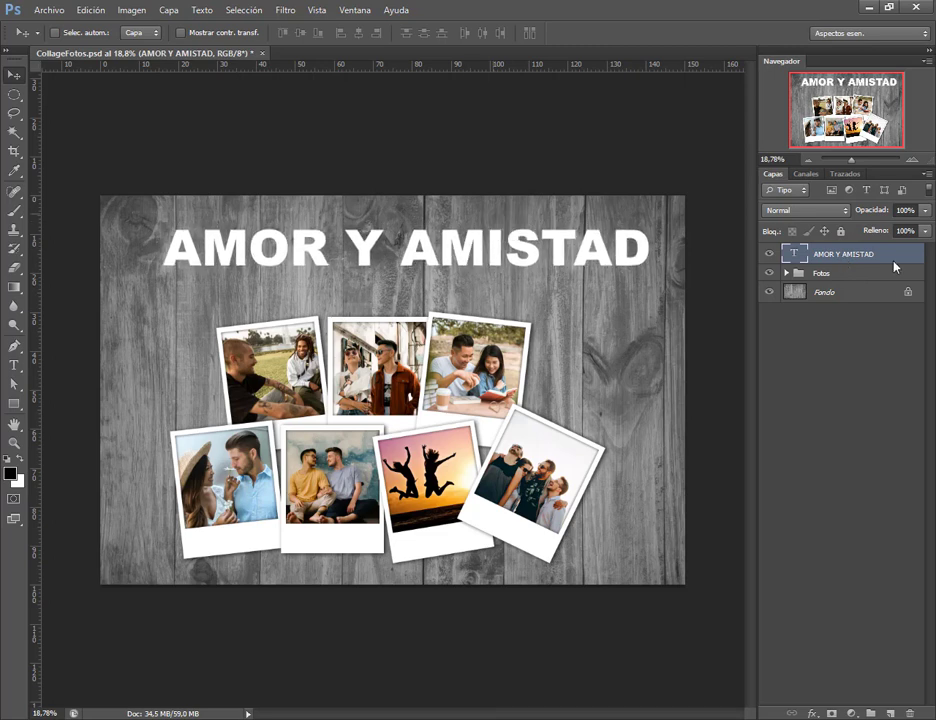
# Step: Retype the title as TITULO and centre it horizontally above the collage
pyautogui.rightClick(826, 259)
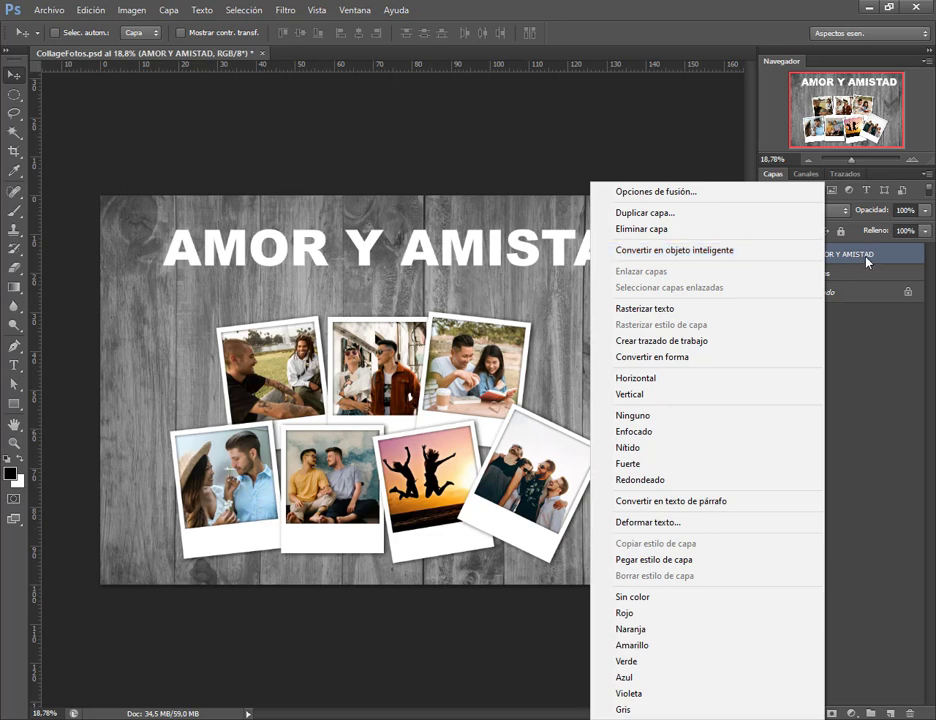
pyautogui.click(802, 259)
pyautogui.doubleClick(800, 257)
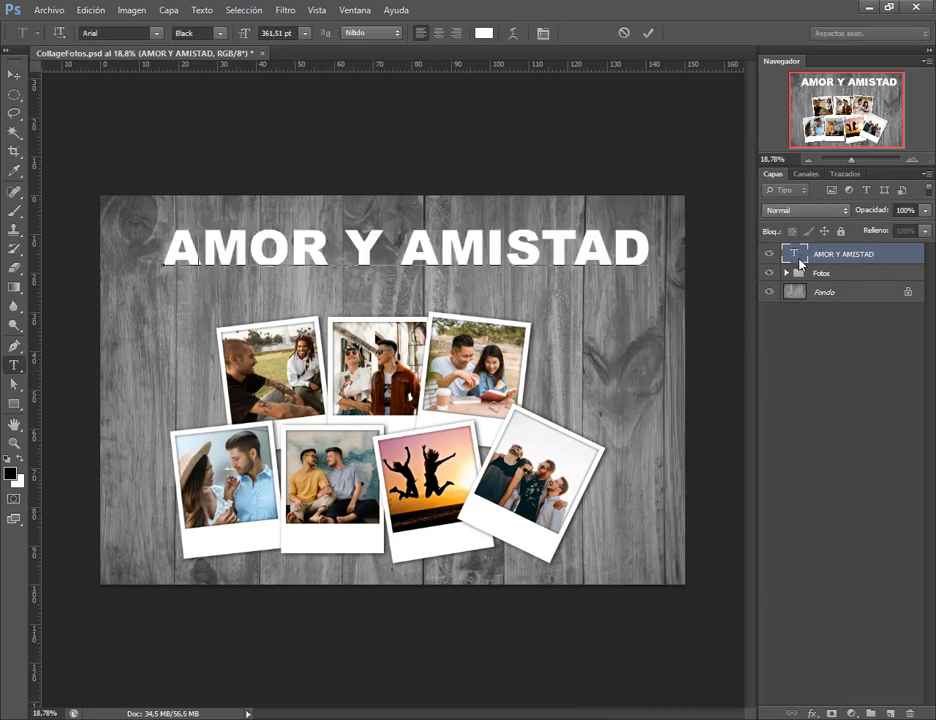
pyautogui.write('TE')
pyautogui.press('BackSpace')
pyautogui.write('IT')
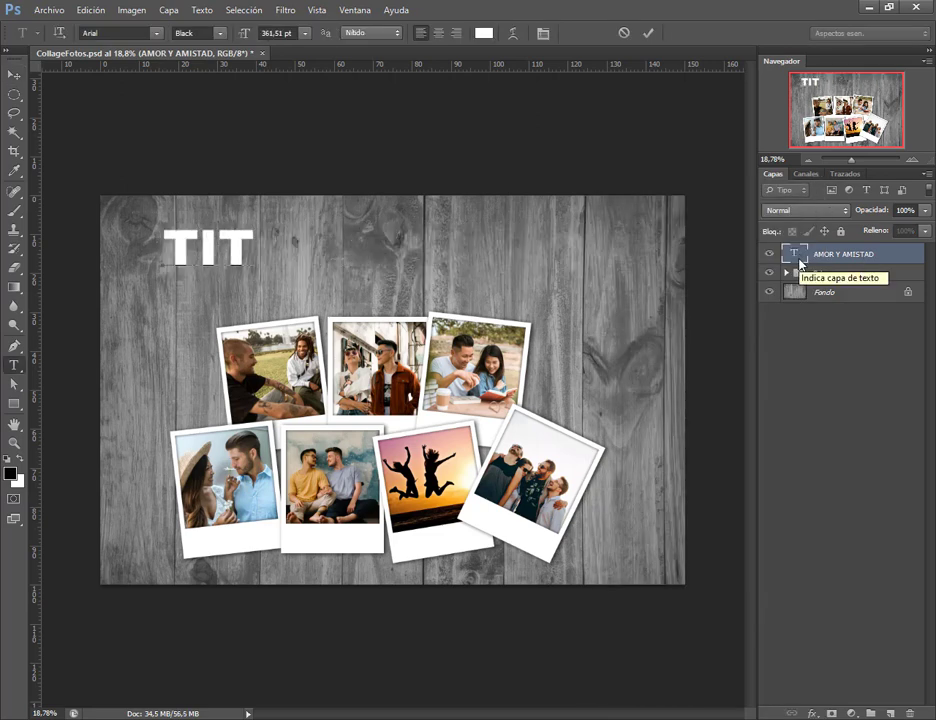
pyautogui.write('ULO')
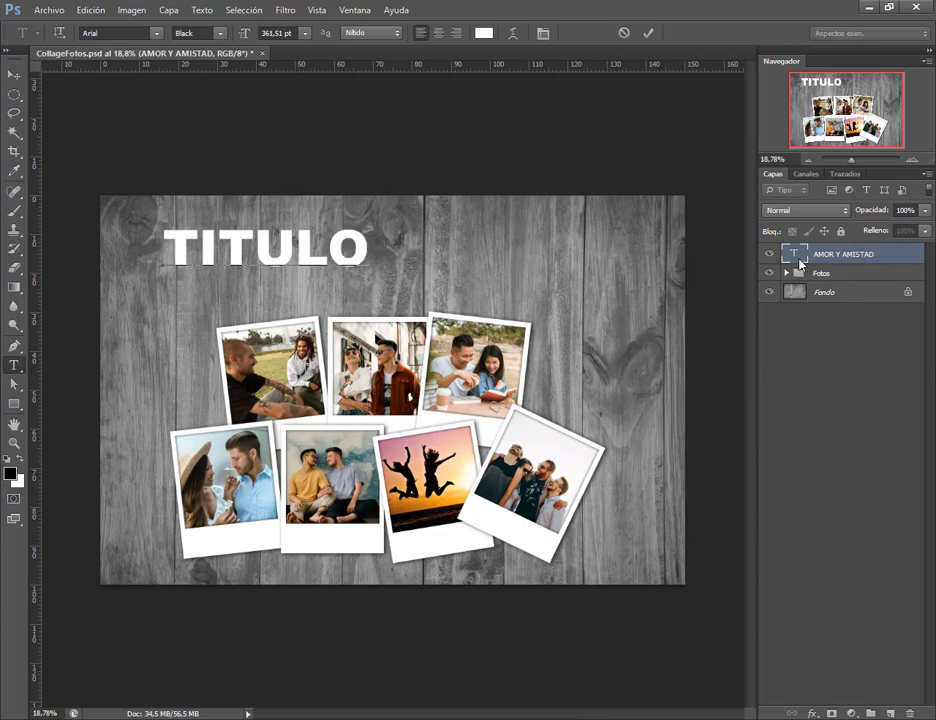
pyautogui.click(13, 74)
pyautogui.moveTo(296, 250); pyautogui.dragTo(422, 250)
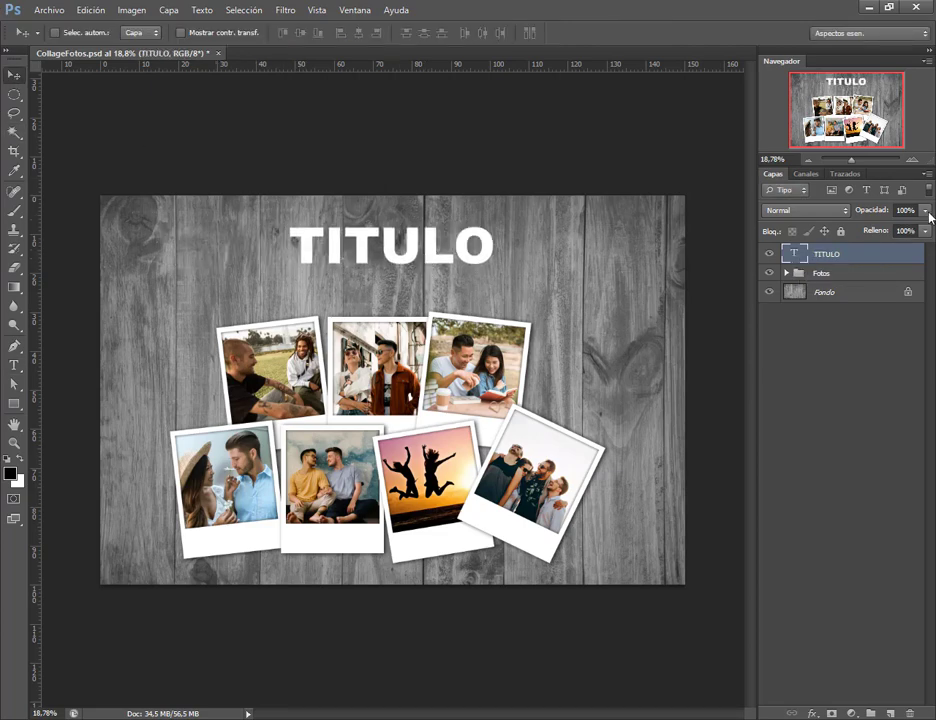
# Step: Try a stroke and an enlarged blue Normal-mode outer glow on TITULO in Layer Style
pyautogui.rightClick(888, 257)
pyautogui.click(716, 196)
pyautogui.moveTo(450, 436); pyautogui.dragTo(575, 216)
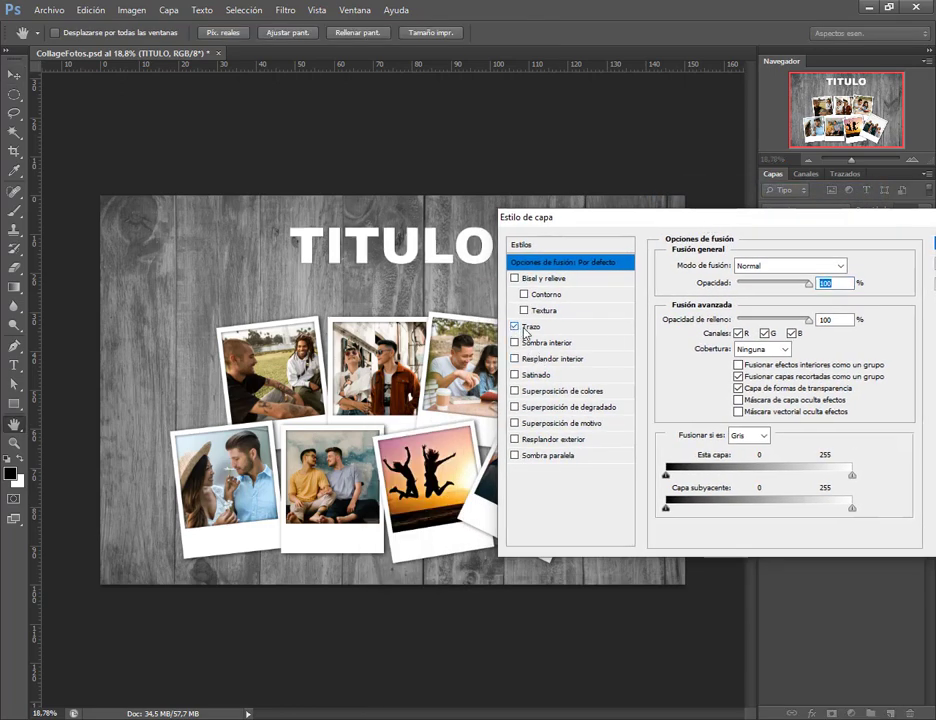
pyautogui.click(528, 328)
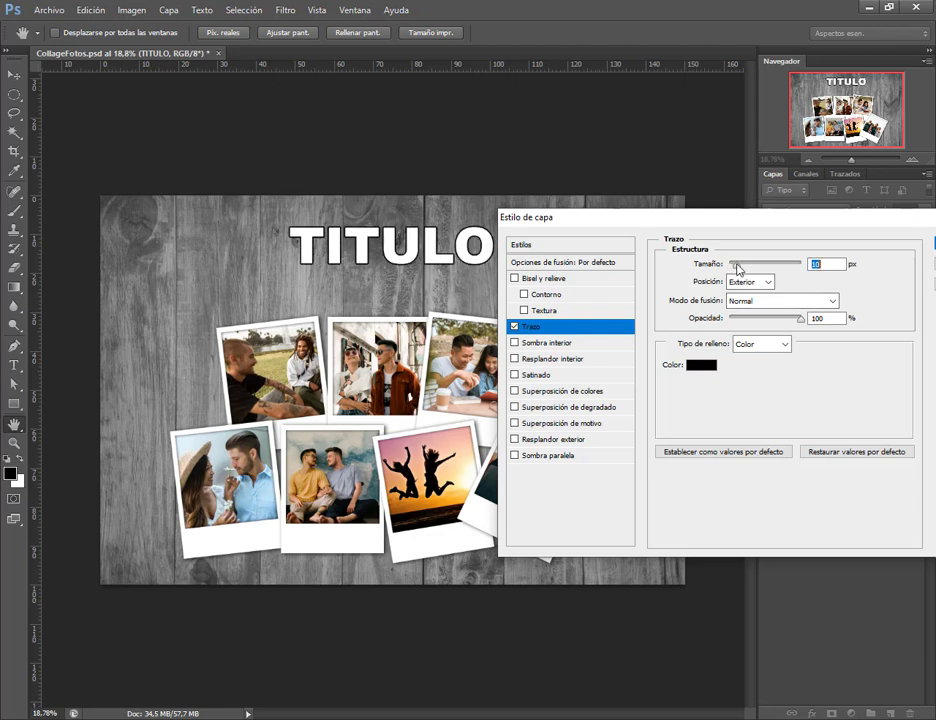
pyautogui.click(540, 439)
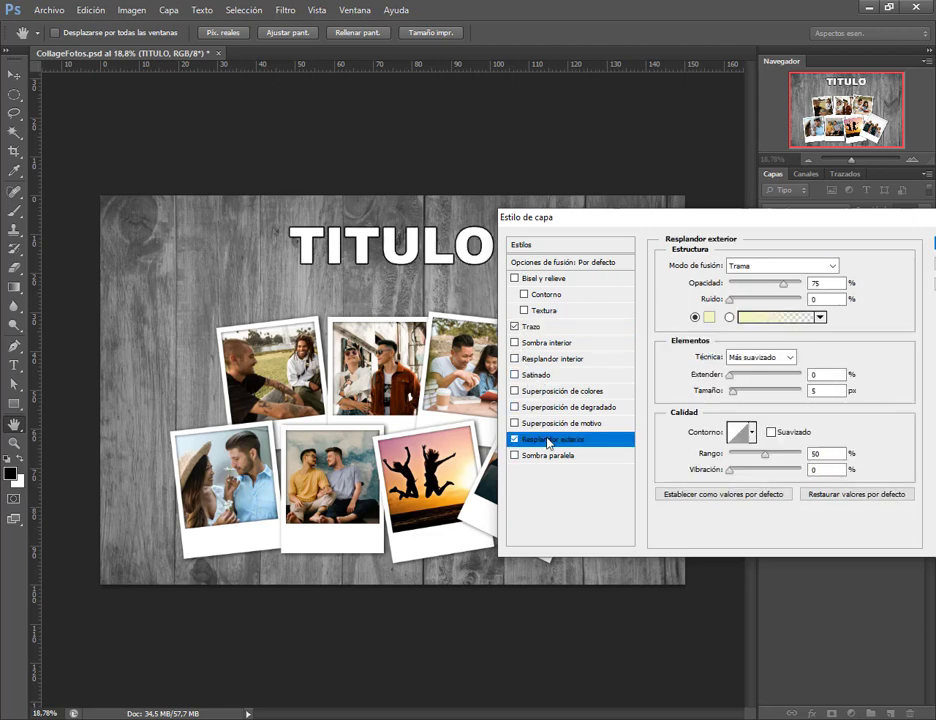
pyautogui.click(757, 267)
pyautogui.click(765, 281)
pyautogui.click(709, 317)
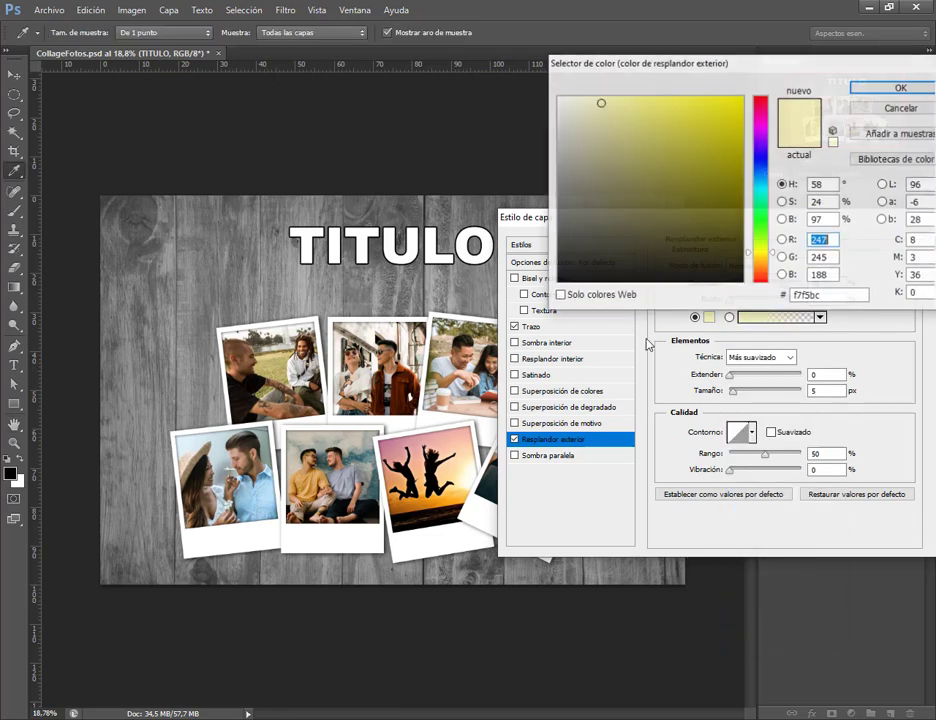
pyautogui.click(762, 185)
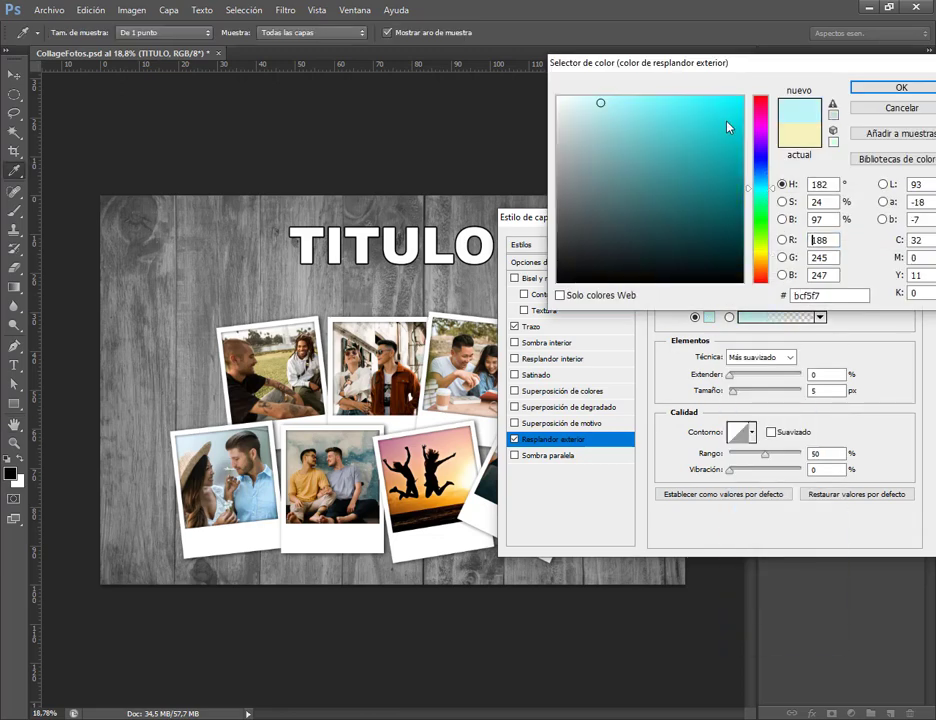
pyautogui.click(741, 97)
pyautogui.click(765, 158)
pyautogui.click(901, 87)
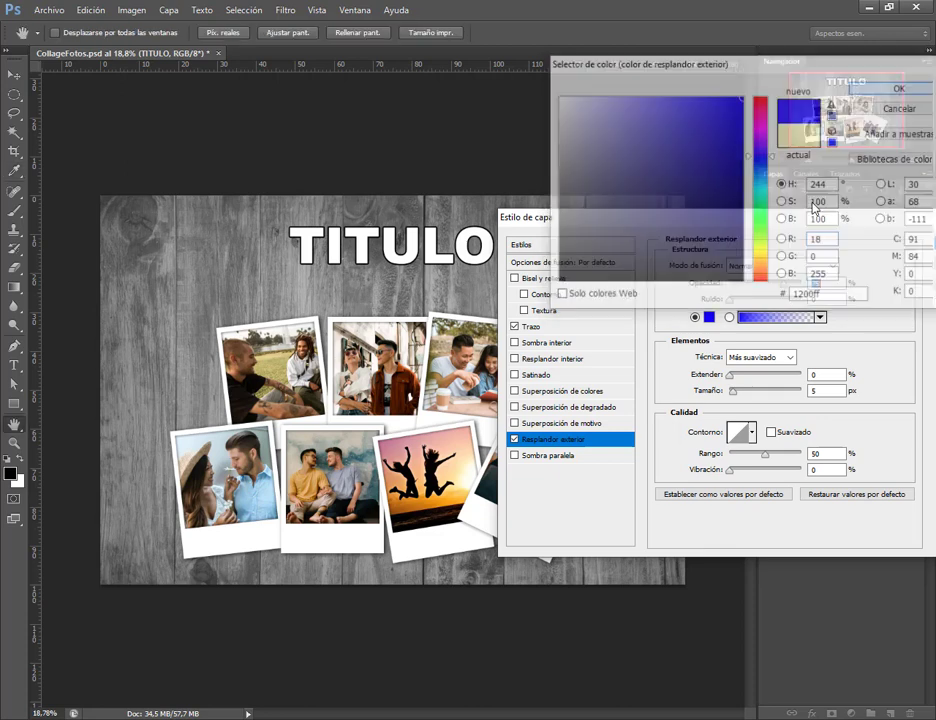
pyautogui.moveTo(738, 396)
pyautogui.mouseDown()
pyautogui.moveTo(750, 397)
pyautogui.moveTo(736, 377)
pyautogui.mouseUp()
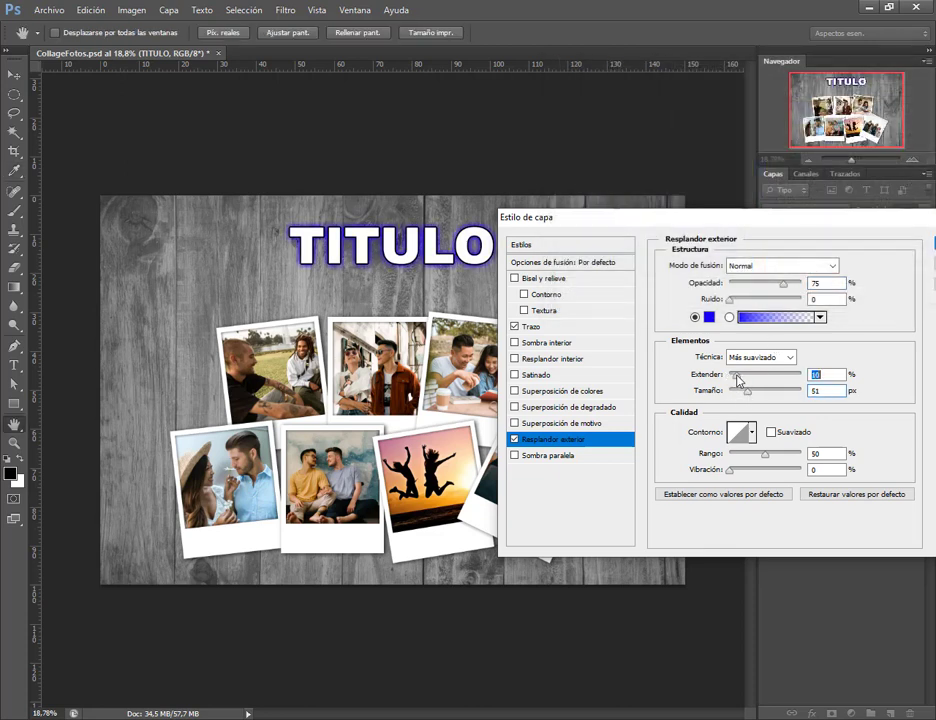
# Step: Remove the stroke, try a pale purple glow colour, then cancel the layer style
pyautogui.click(514, 326)
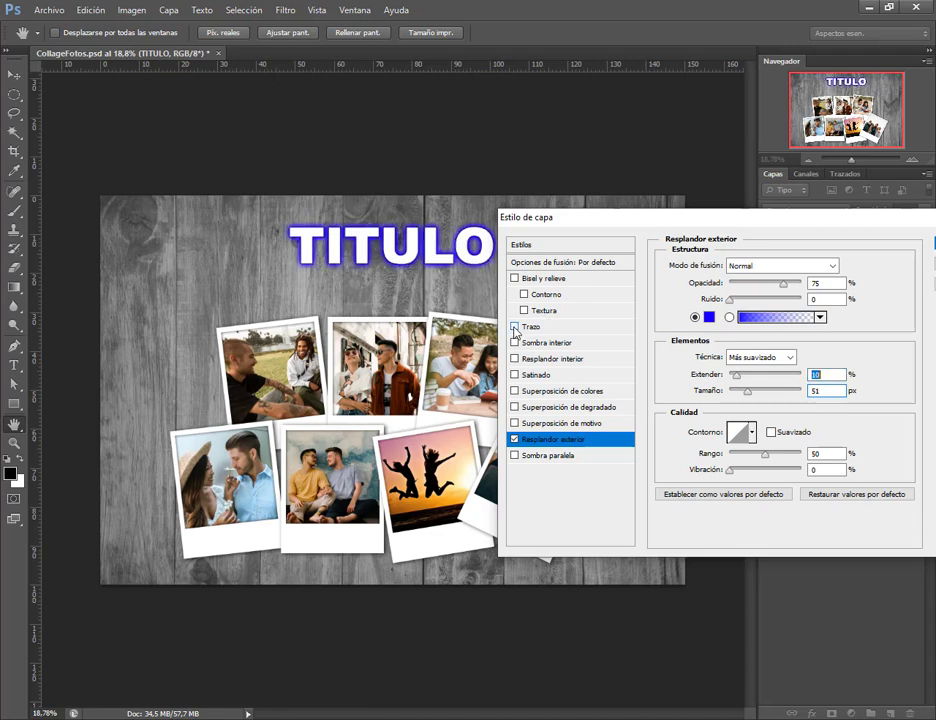
pyautogui.click(708, 317)
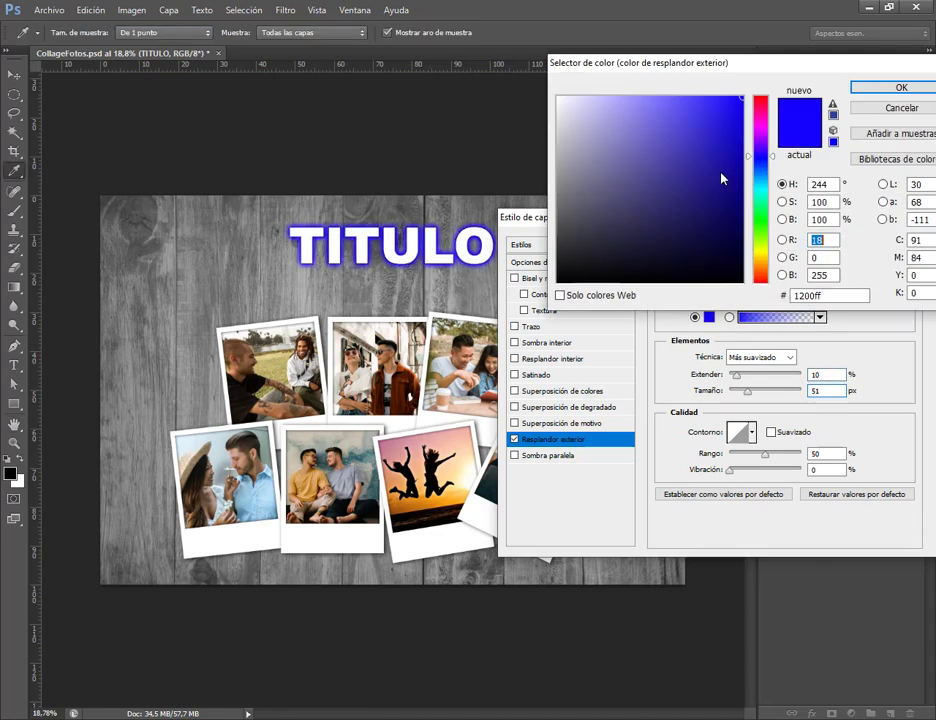
pyautogui.moveTo(729, 115)
pyautogui.mouseDown()
pyautogui.moveTo(642, 118)
pyautogui.moveTo(660, 151)
pyautogui.moveTo(688, 158)
pyautogui.mouseUp()
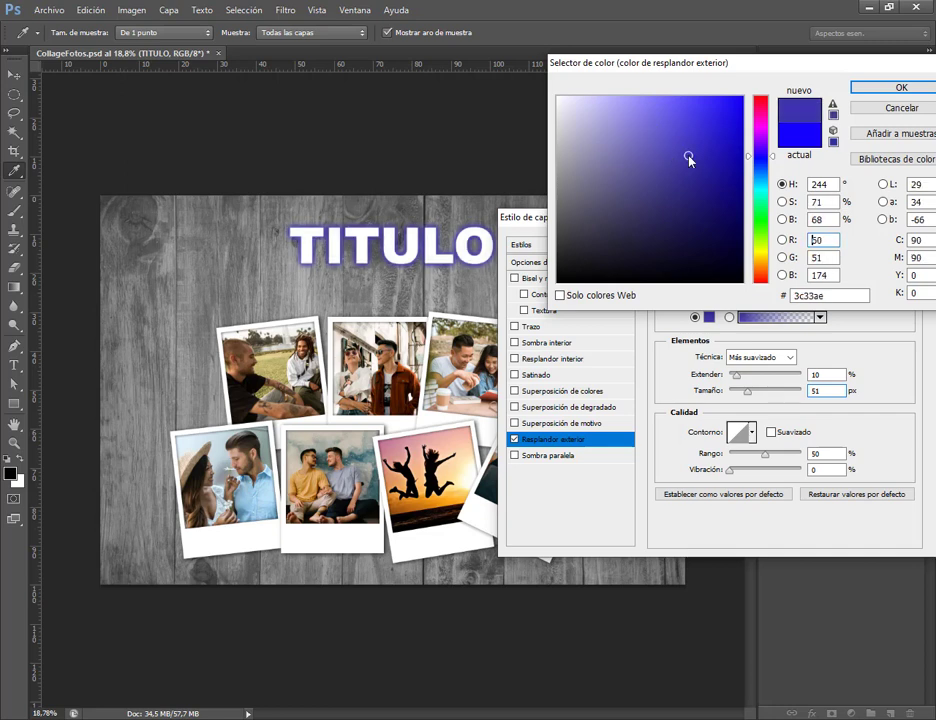
pyautogui.moveTo(766, 152)
pyautogui.mouseDown()
pyautogui.moveTo(771, 136)
pyautogui.moveTo(775, 182)
pyautogui.moveTo(774, 131)
pyautogui.mouseUp()
pyautogui.click(895, 89)
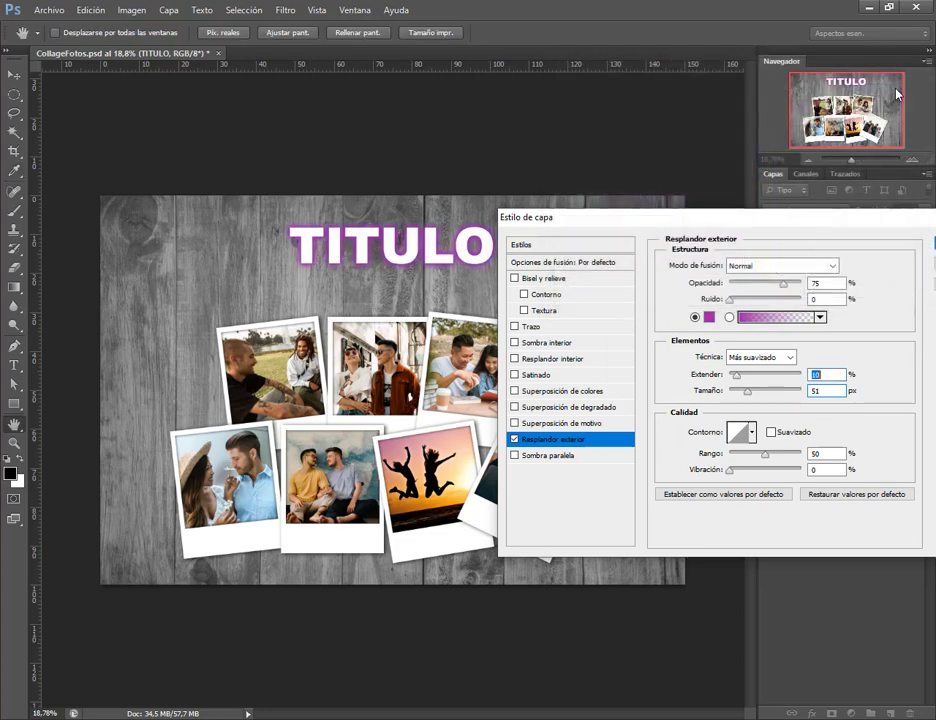
pyautogui.moveTo(814, 244); pyautogui.dragTo(767, 233)
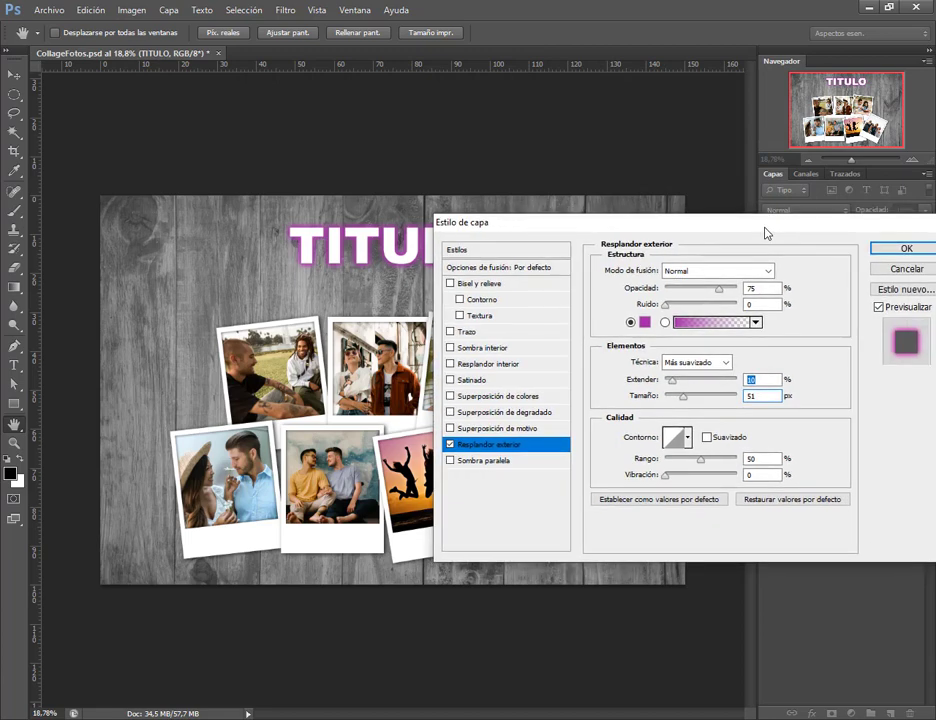
pyautogui.click(905, 268)
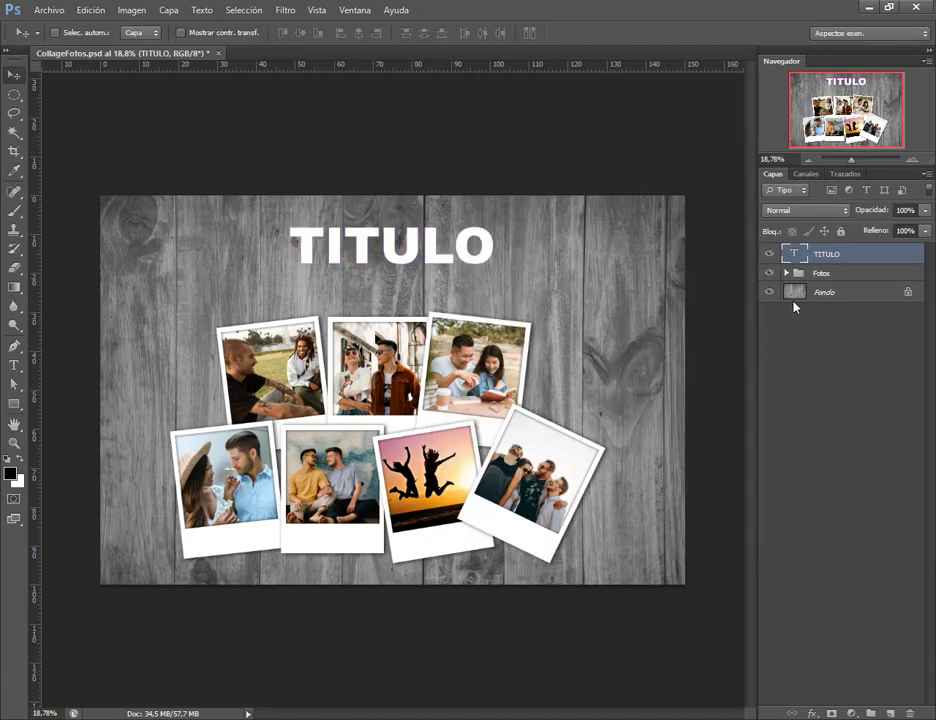
# Step: Convert the TITULO layer to a smart object and bring up its blending options
pyautogui.rightClick(833, 263)
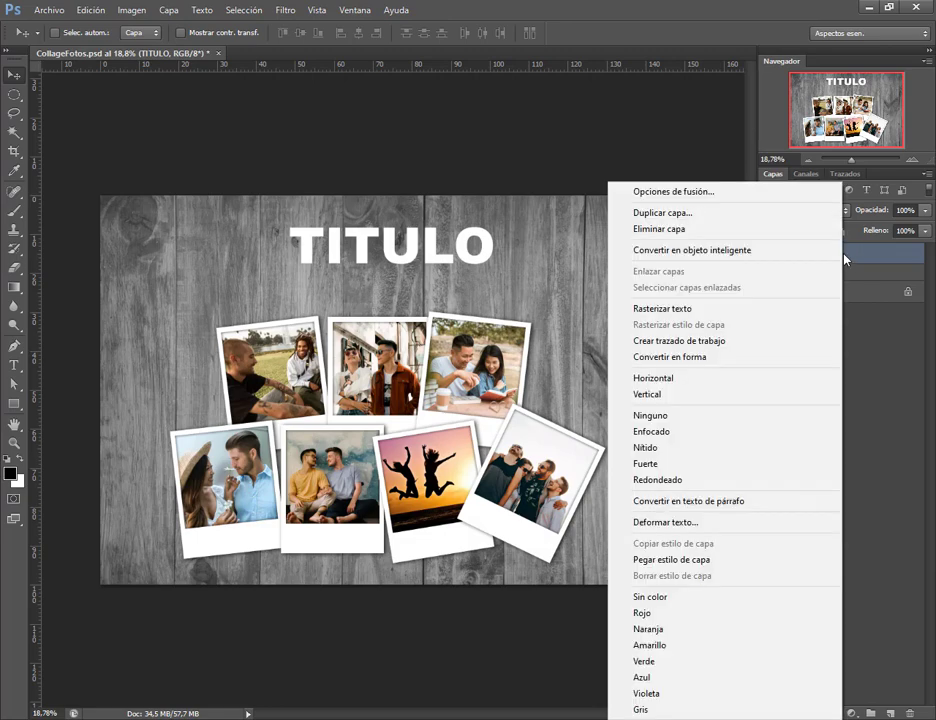
pyautogui.click(810, 251)
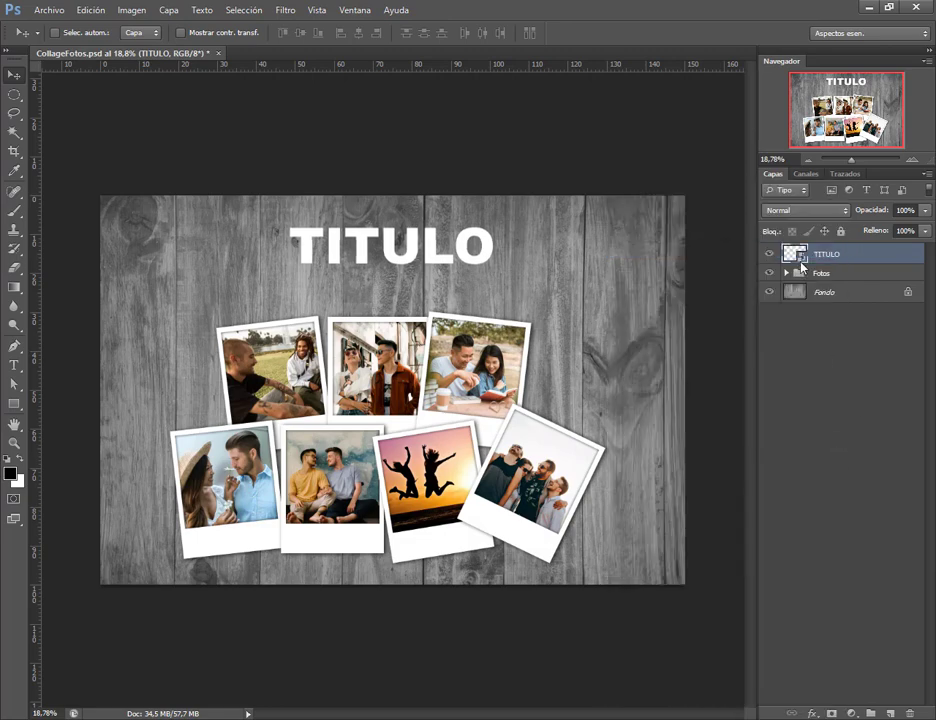
pyautogui.rightClick(827, 258)
pyautogui.click(681, 218)
pyautogui.moveTo(528, 226); pyautogui.dragTo(560, 221)
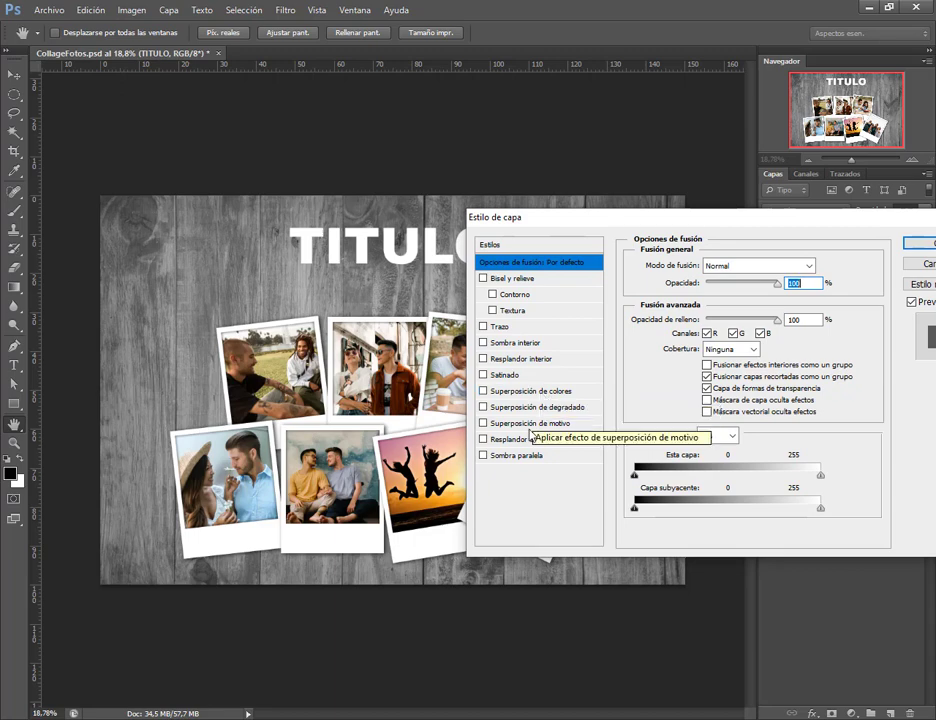
# Step: Add a Normal-mode bright magenta outer glow to TITULO with a larger spread
pyautogui.click(527, 439)
pyautogui.click(752, 267)
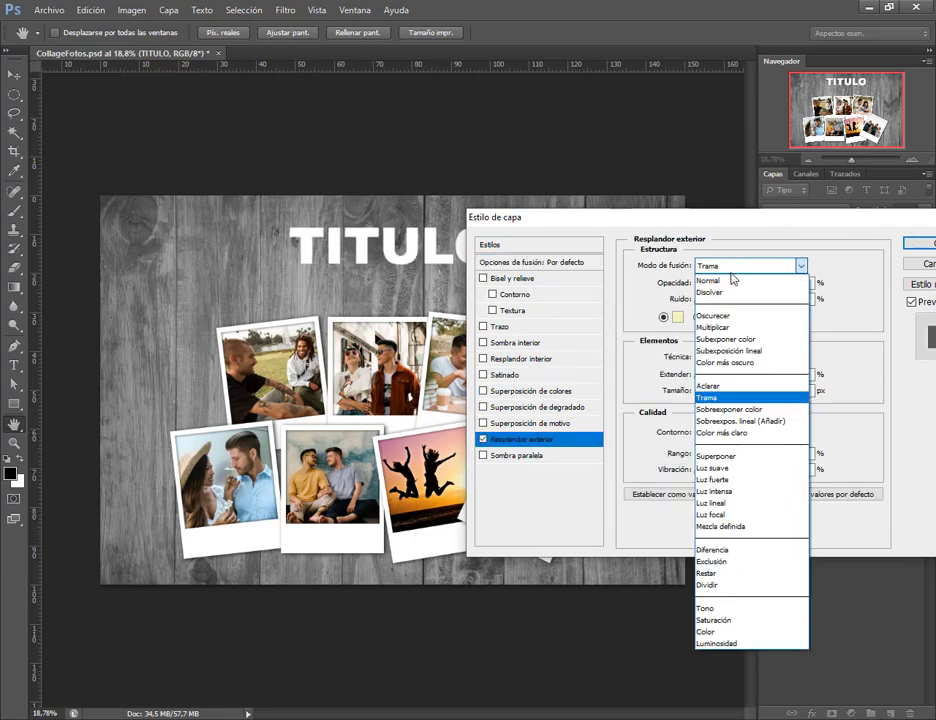
pyautogui.click(715, 279)
pyautogui.click(677, 317)
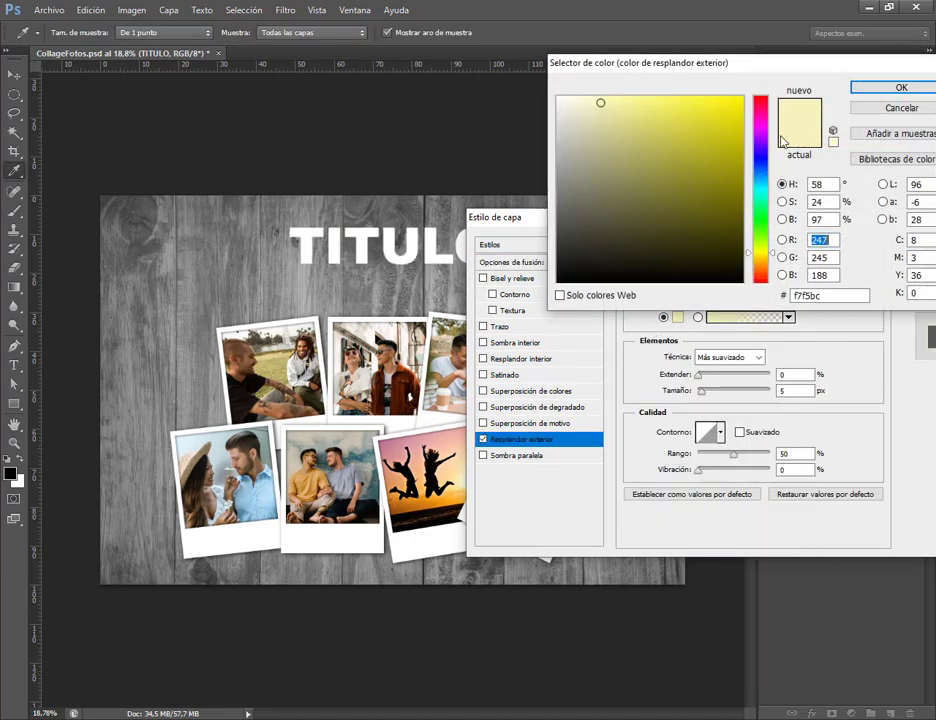
pyautogui.click(760, 130)
pyautogui.moveTo(673, 125); pyautogui.dragTo(757, 86)
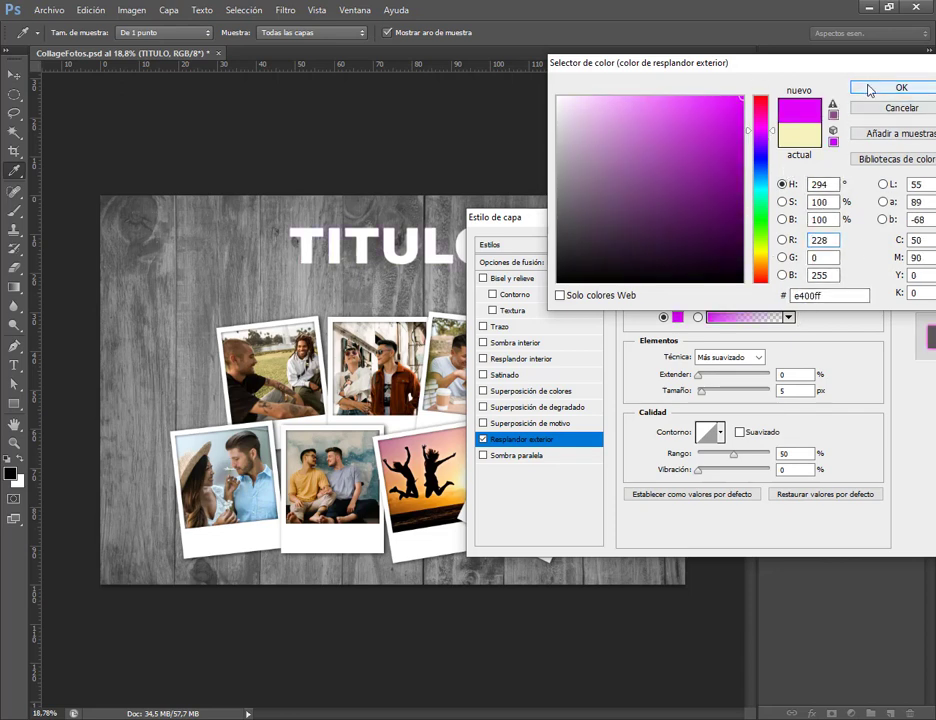
pyautogui.click(866, 89)
pyautogui.moveTo(700, 390); pyautogui.dragTo(726, 393)
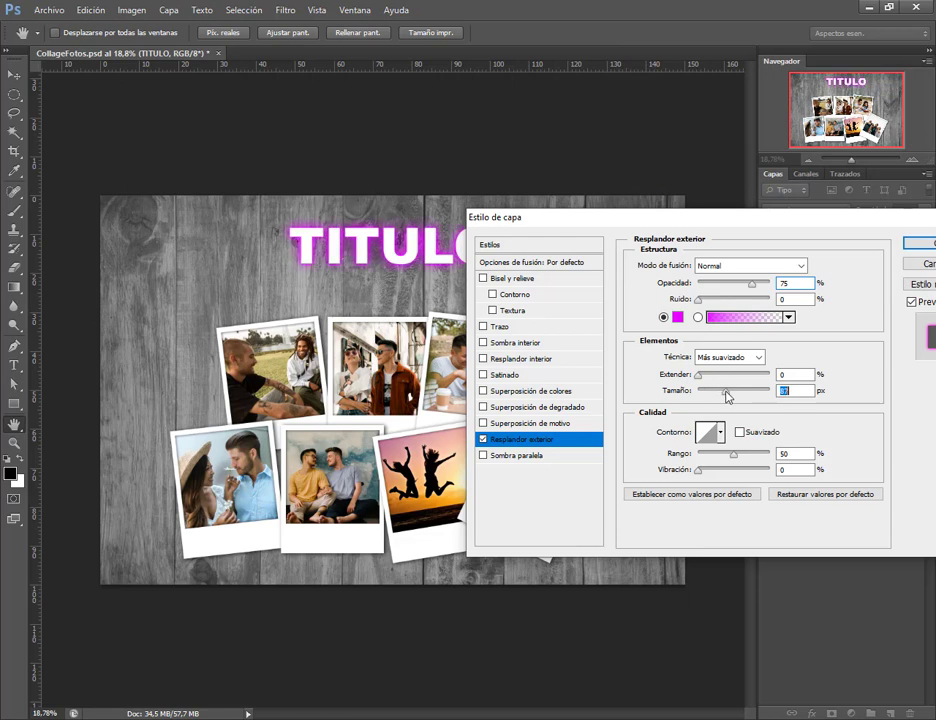
# Step: Adjust the glow colour to a violet purple and apply the outer glow
pyautogui.click(677, 317)
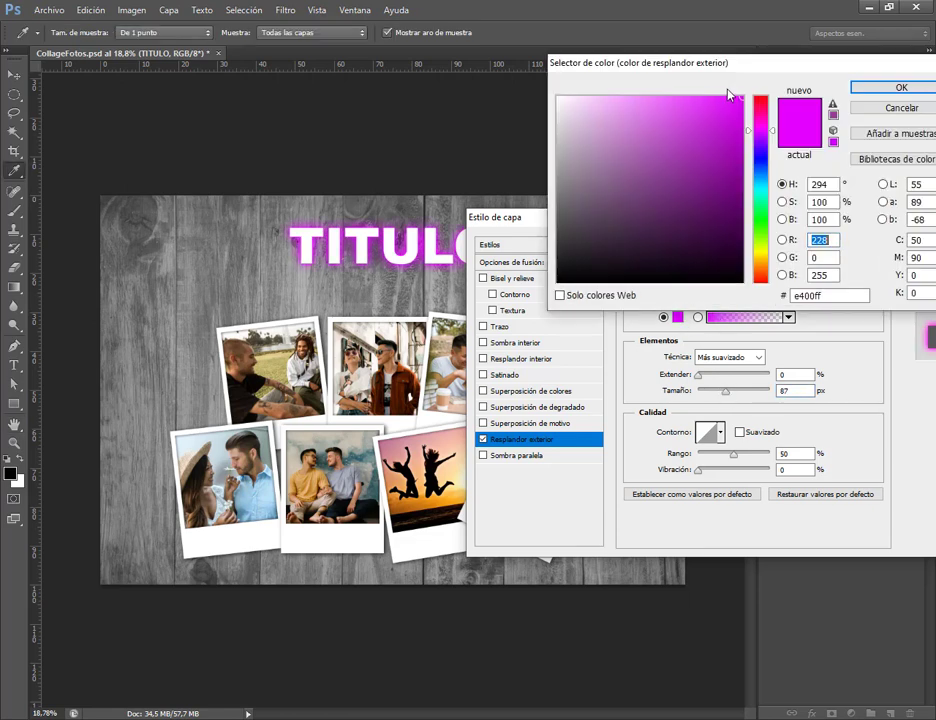
pyautogui.moveTo(729, 94)
pyautogui.mouseDown()
pyautogui.moveTo(735, 152)
pyautogui.moveTo(720, 131)
pyautogui.moveTo(772, 126)
pyautogui.moveTo(773, 151)
pyautogui.moveTo(721, 110)
pyautogui.mouseUp()
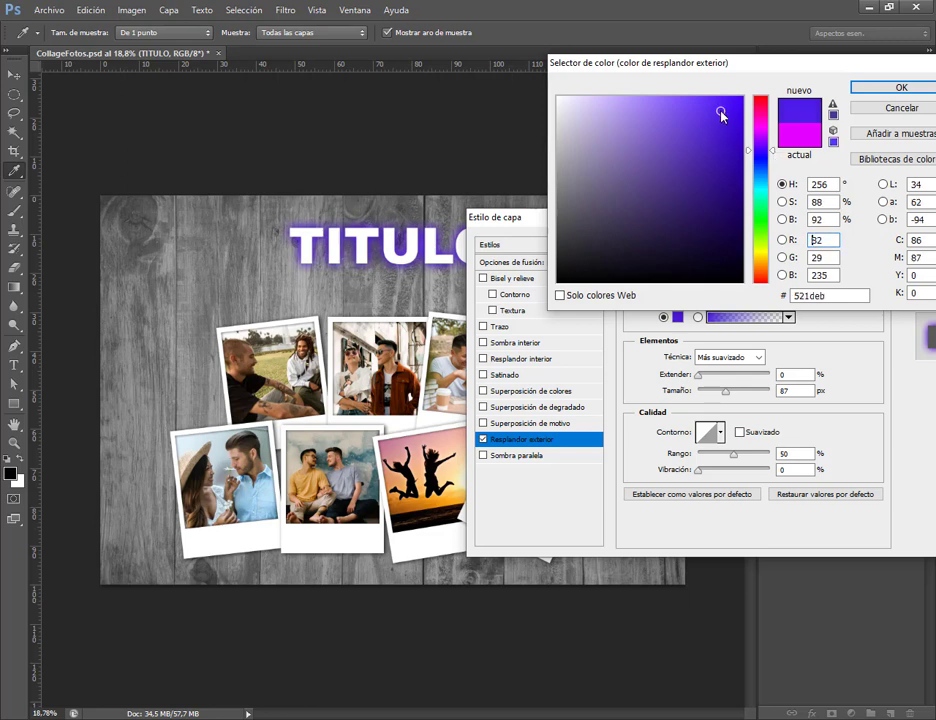
pyautogui.moveTo(773, 150); pyautogui.dragTo(771, 143)
pyautogui.write('150')
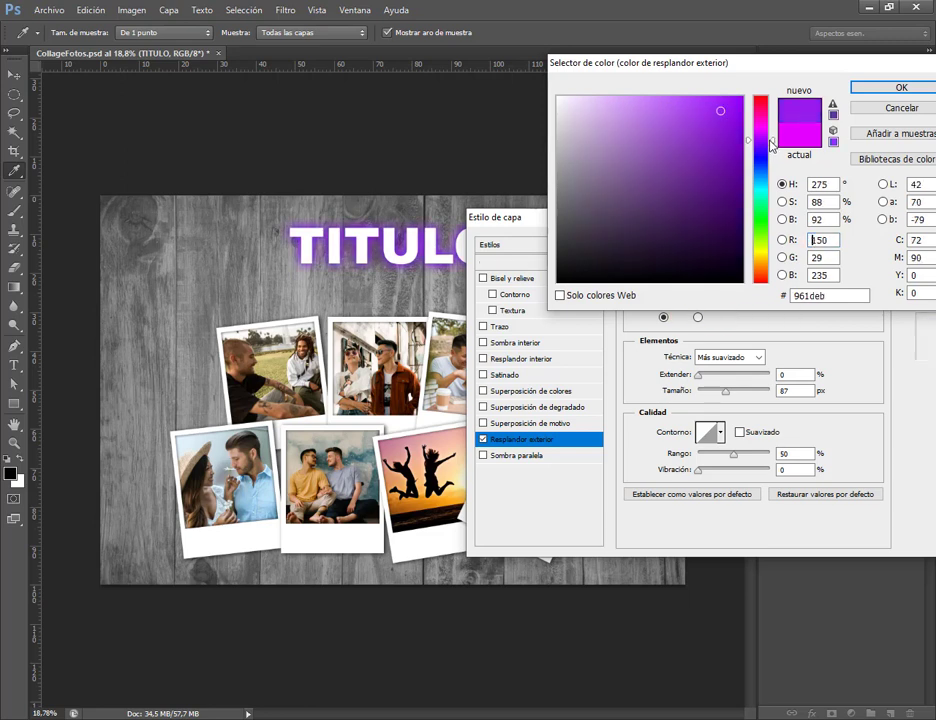
pyautogui.click(901, 88)
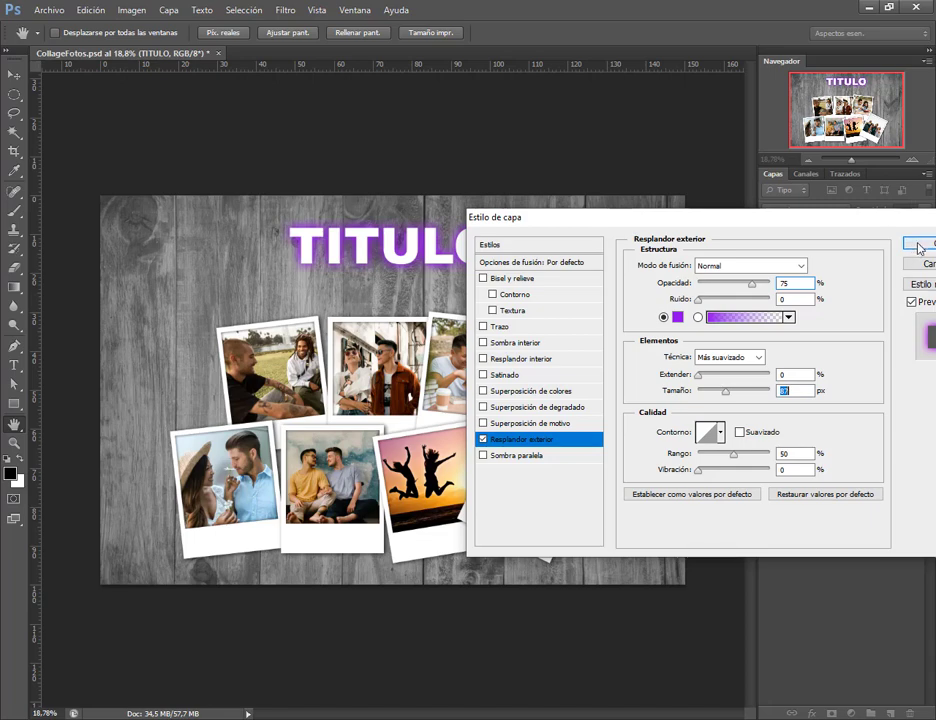
pyautogui.click(915, 243)
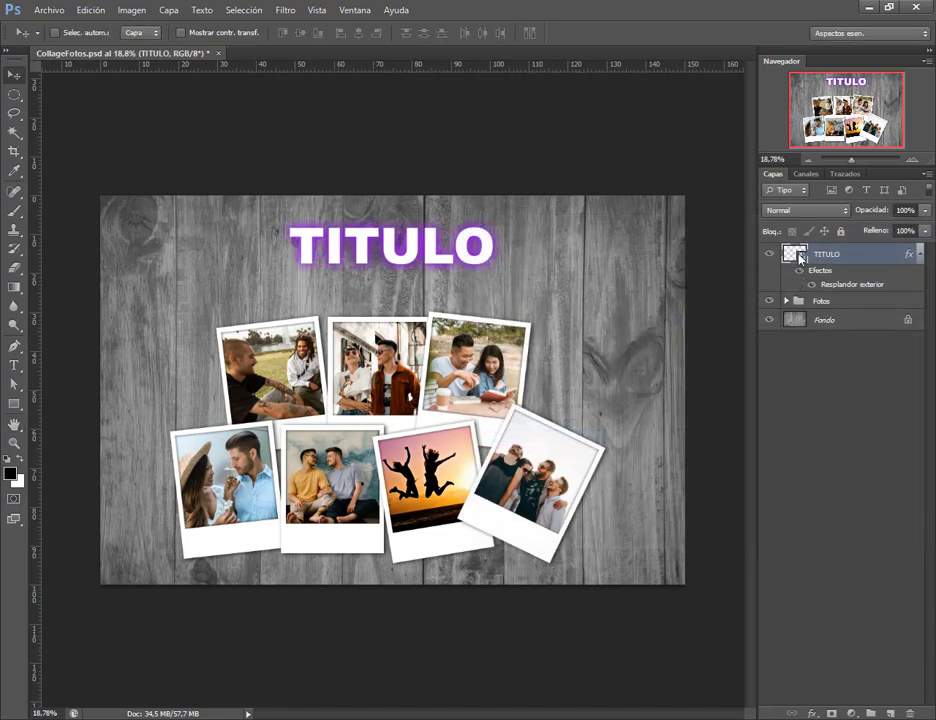
pyautogui.doubleClick(797, 256)
# Step: Open the TITULO smart object keeping its embedded profile, and retype the title starting 'AMOR Y'
pyautogui.click(524, 306)
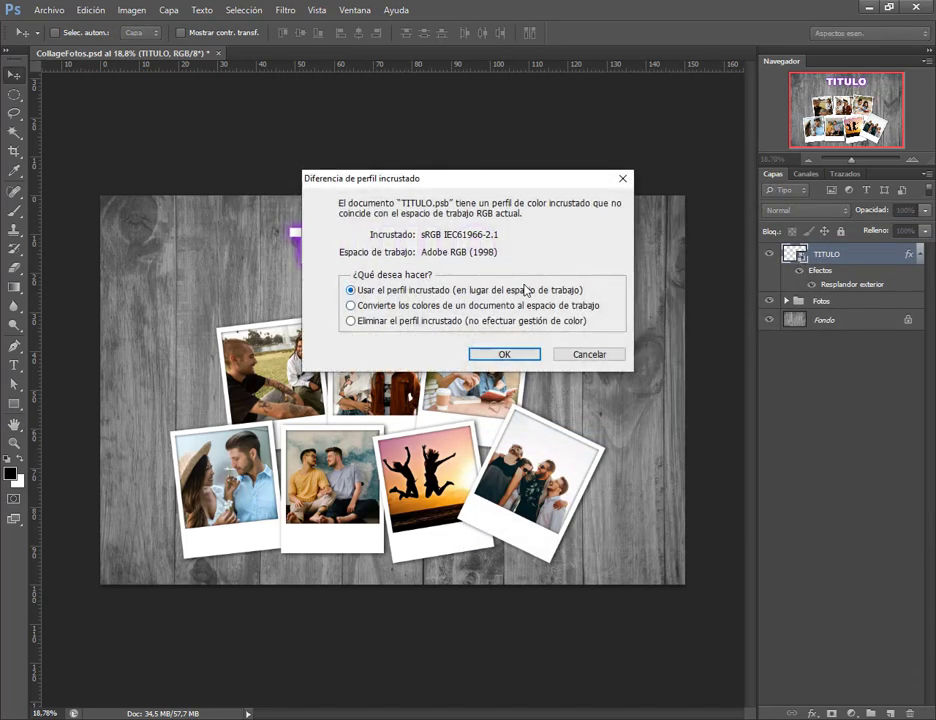
pyautogui.click(507, 355)
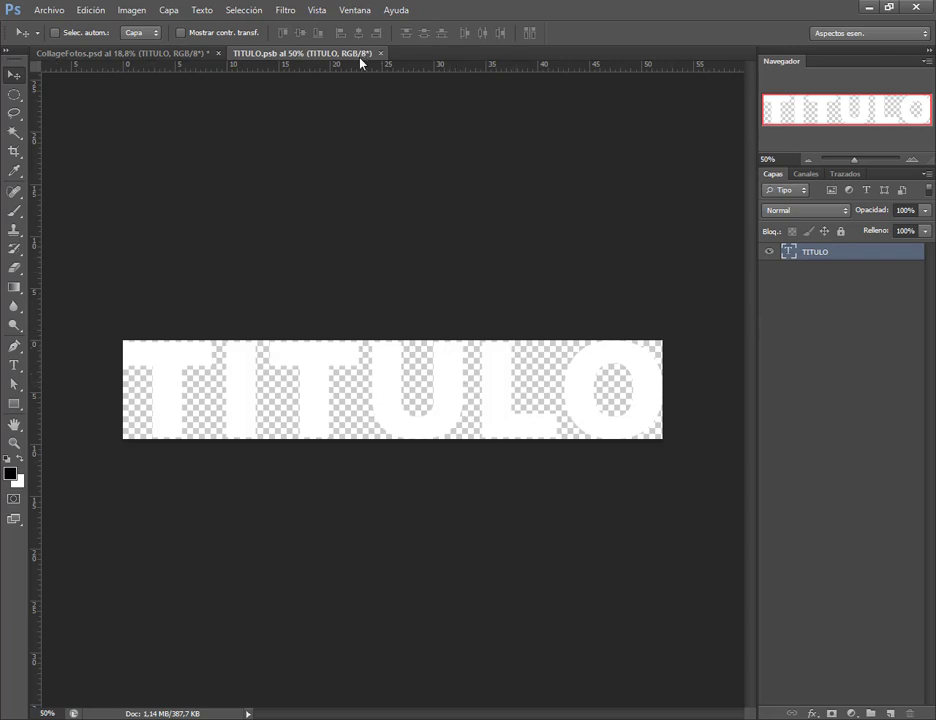
pyautogui.doubleClick(790, 256)
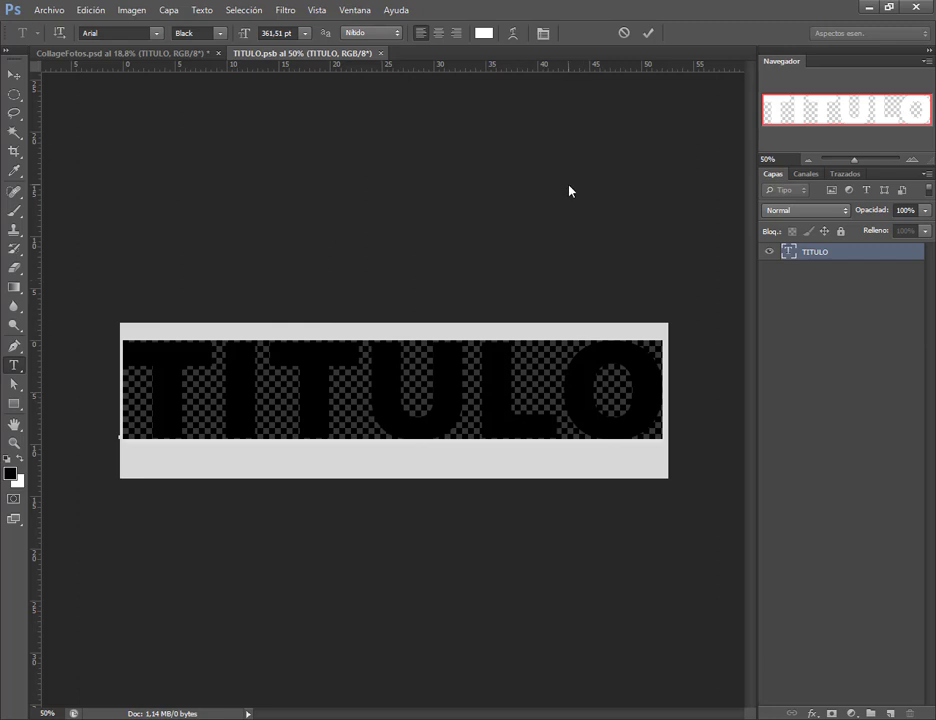
pyautogui.write('AMOR')
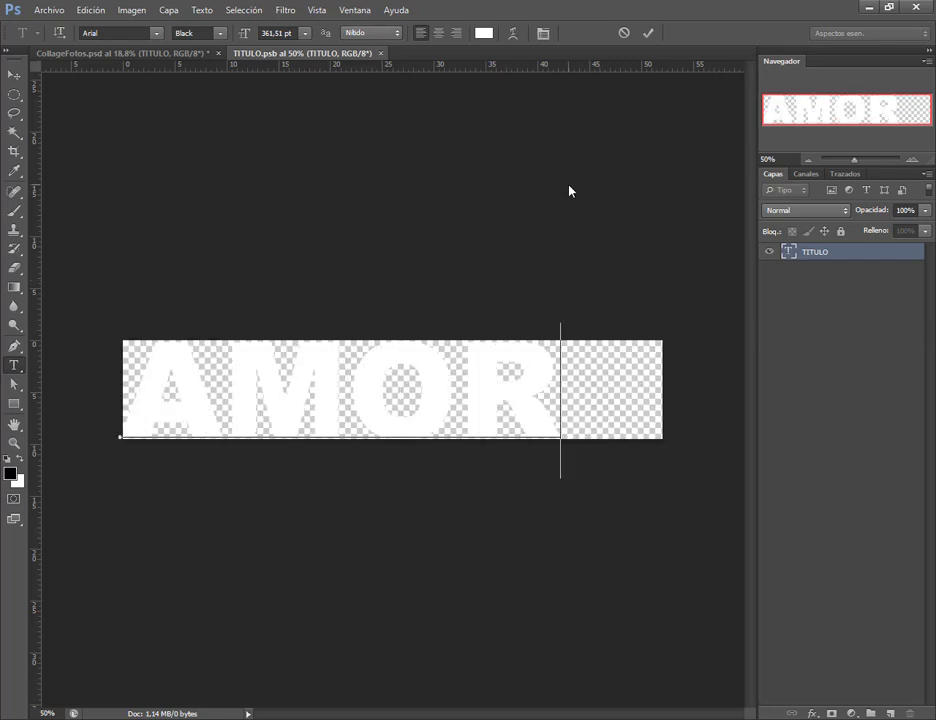
pyautogui.write(' Y')
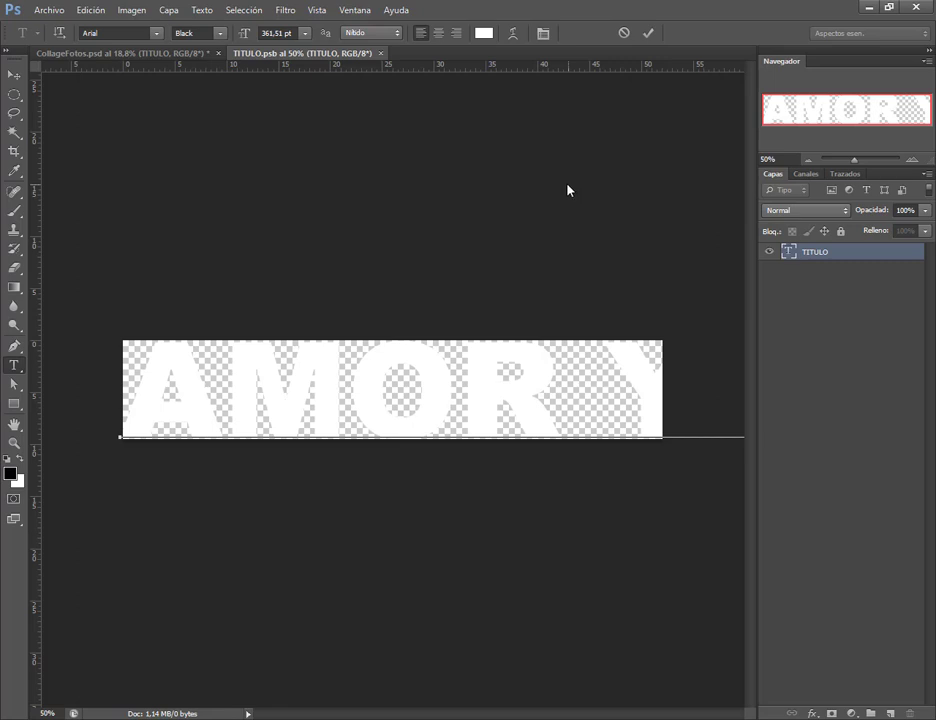
pyautogui.click(14, 75)
pyautogui.moveTo(441, 330); pyautogui.dragTo(345, 332)
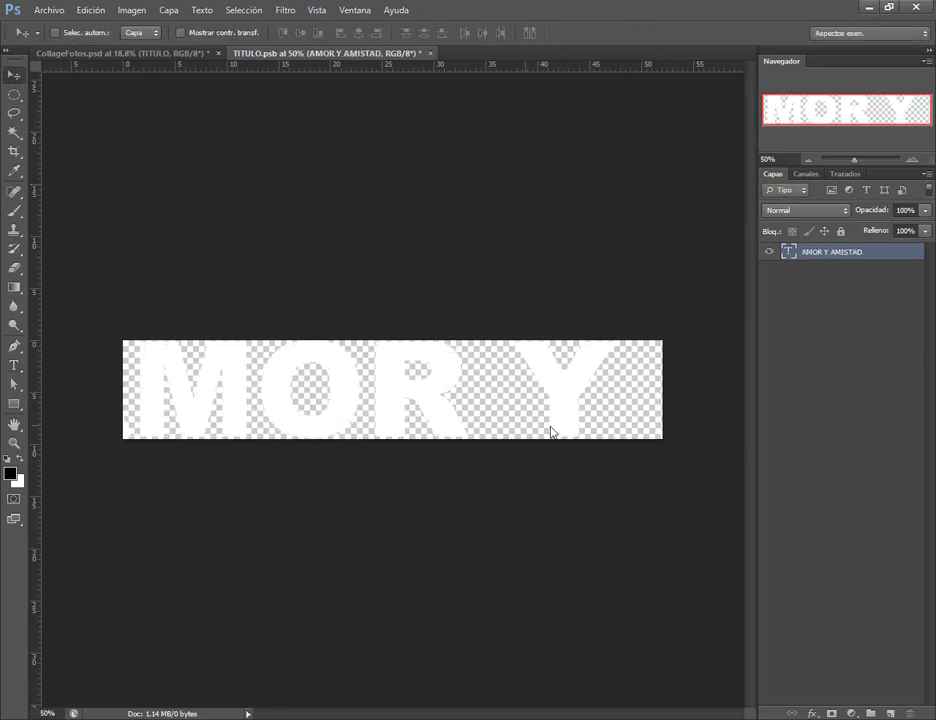
pyautogui.scroll(-2, 551, 432)
# Step: Resize the title text to fit inside the smart object, then save and close it
pyautogui.hotkey('ctrl', 't')
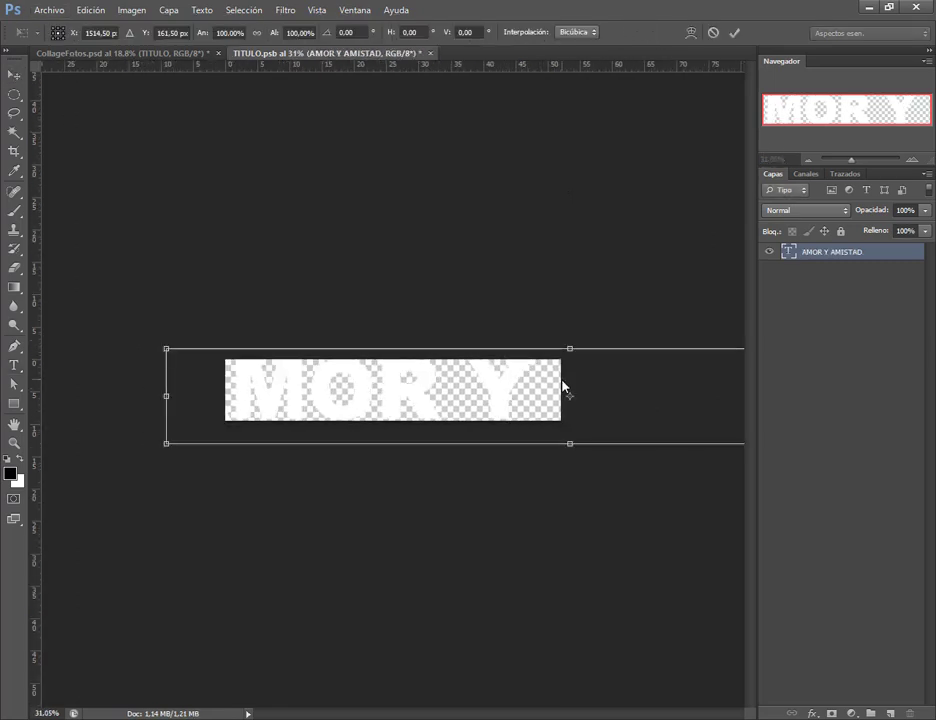
pyautogui.moveTo(167, 350); pyautogui.dragTo(282, 394)
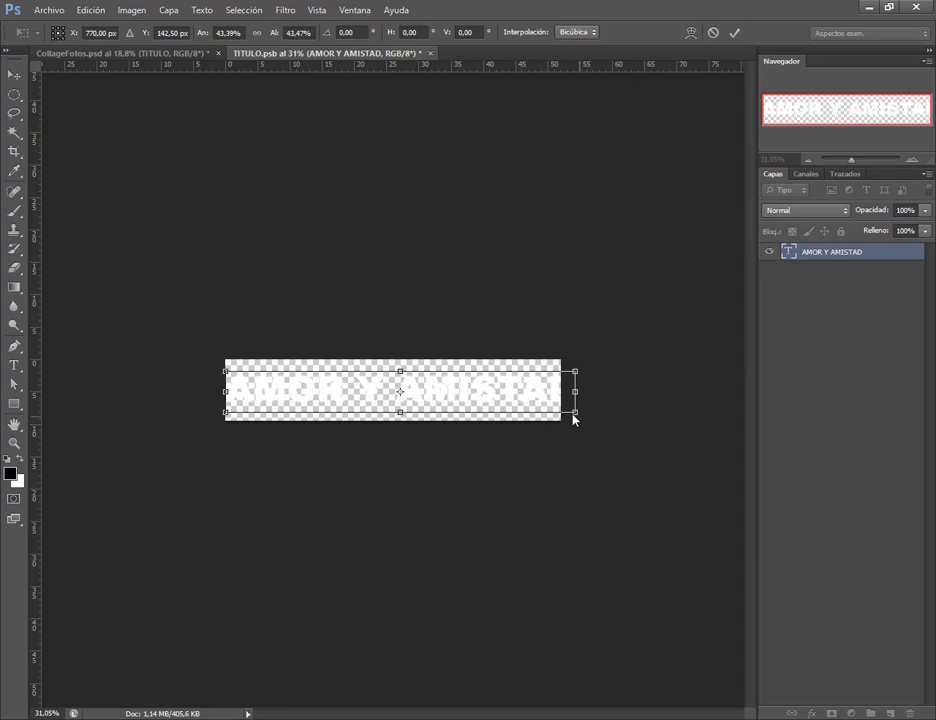
pyautogui.moveTo(574, 419)
pyautogui.mouseDown()
pyautogui.moveTo(548, 413)
pyautogui.moveTo(562, 434)
pyautogui.mouseUp()
pyautogui.moveTo(492, 396); pyautogui.dragTo(487, 395)
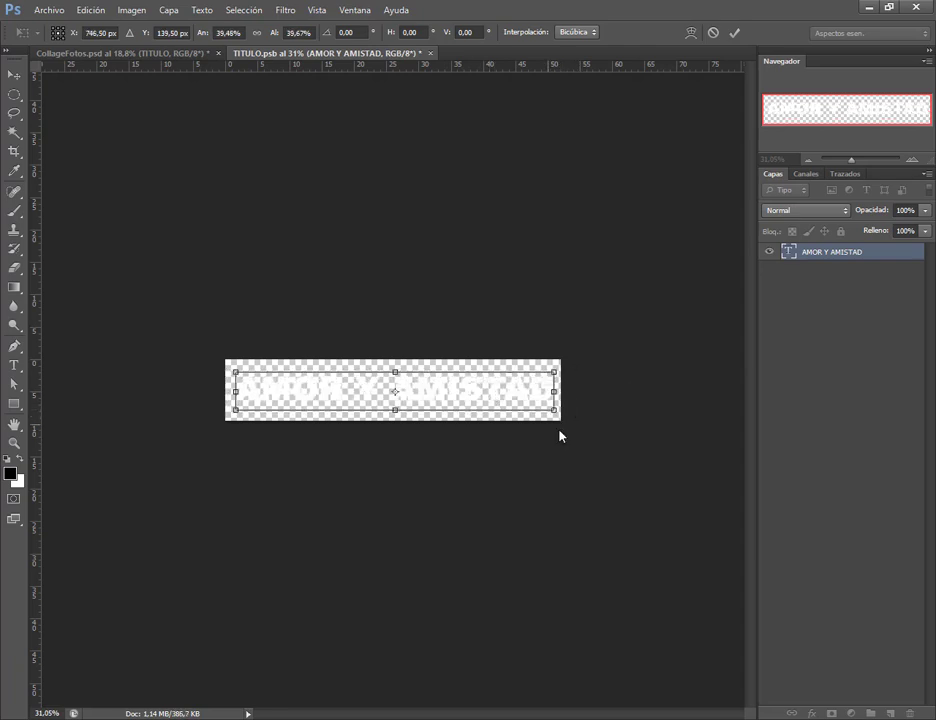
pyautogui.press('Return')
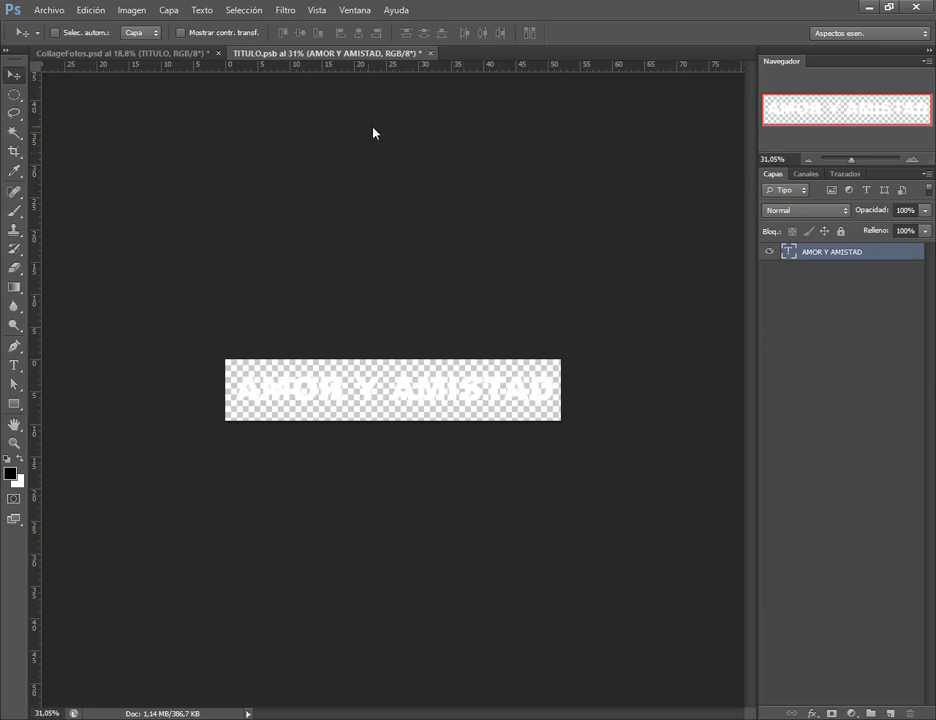
pyautogui.click(48, 10)
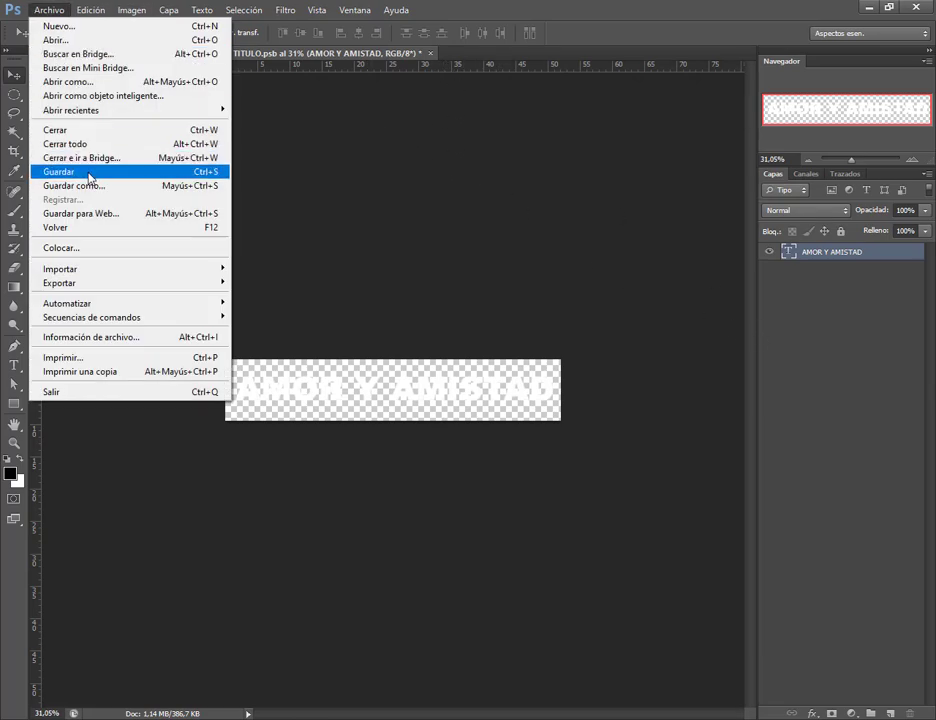
pyautogui.click(70, 232)
pyautogui.click(425, 54)
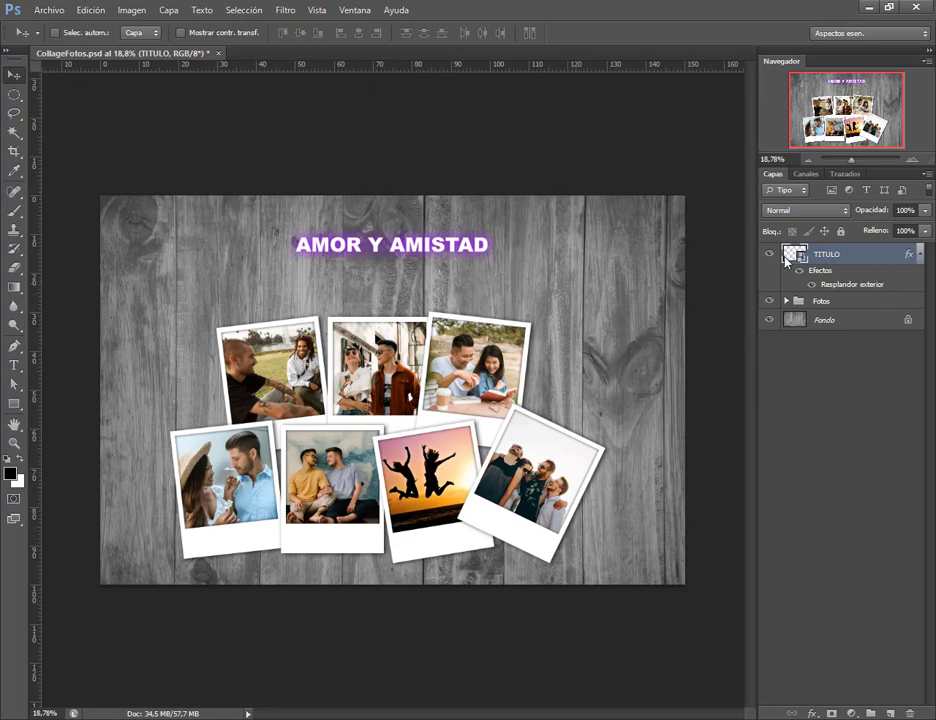
# Step: Enlarge the glowing AMOR Y AMISTAD title to about 205% across the collage
pyautogui.hotkey('ctrl', 't')
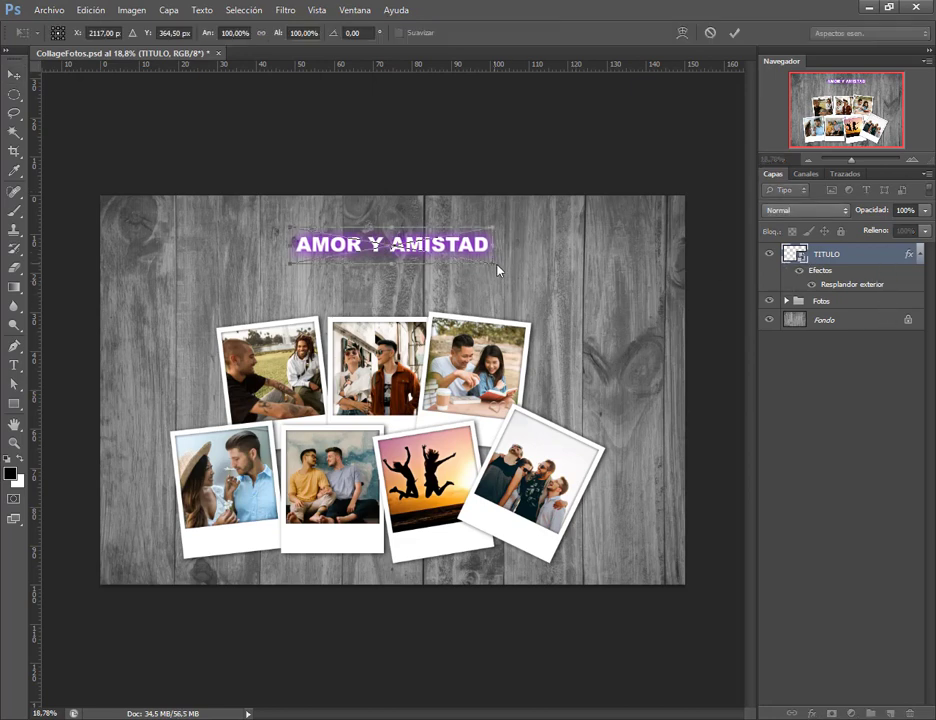
pyautogui.moveTo(496, 267); pyautogui.dragTo(603, 307)
pyautogui.press('Return')
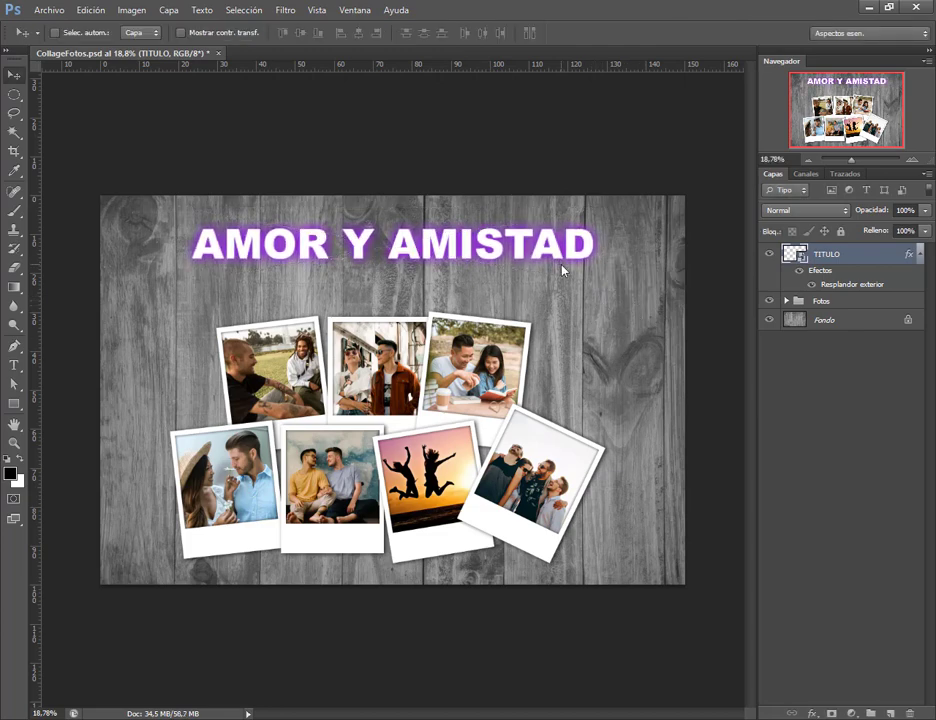
# Step: Open the TITULO smart object and replace the title text with RECUERDOS
pyautogui.doubleClick(800, 262)
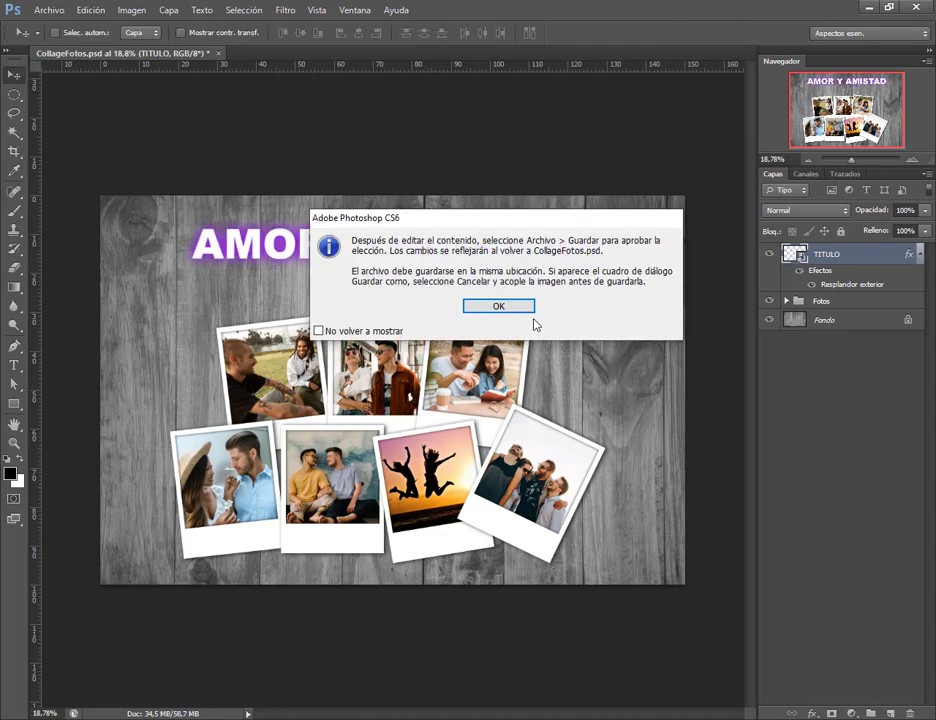
pyautogui.click(524, 310)
pyautogui.click(496, 355)
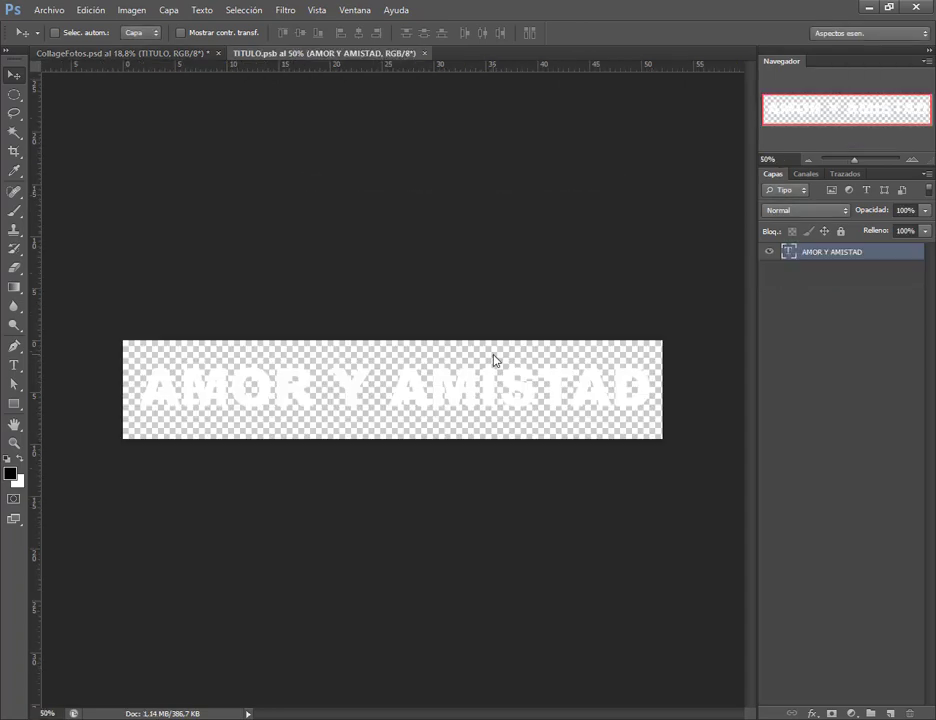
pyautogui.doubleClick(791, 253)
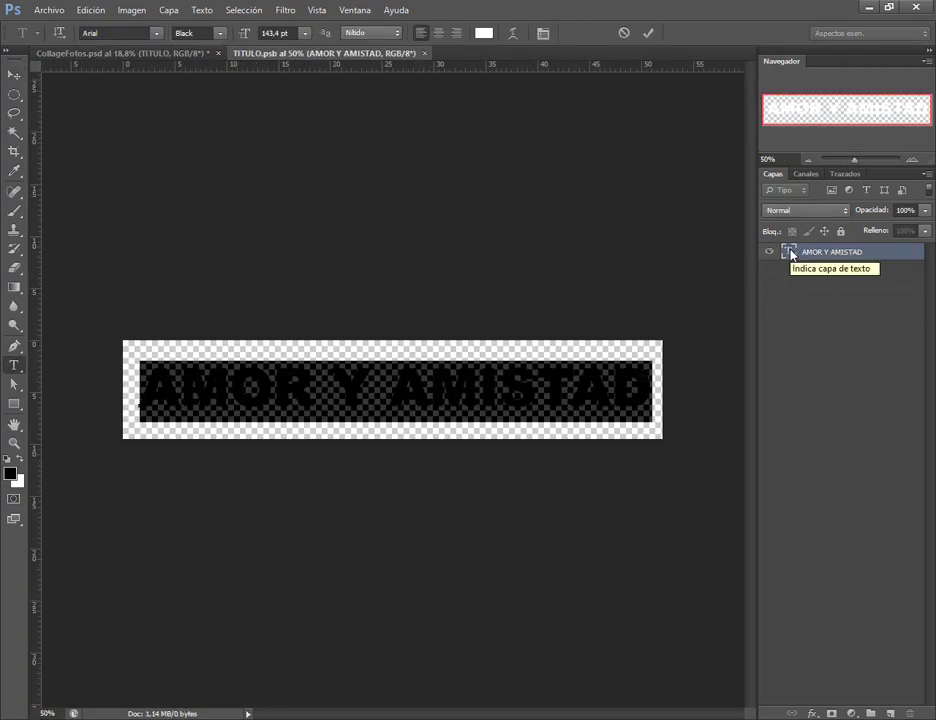
pyautogui.write('FOTOS DE REC')
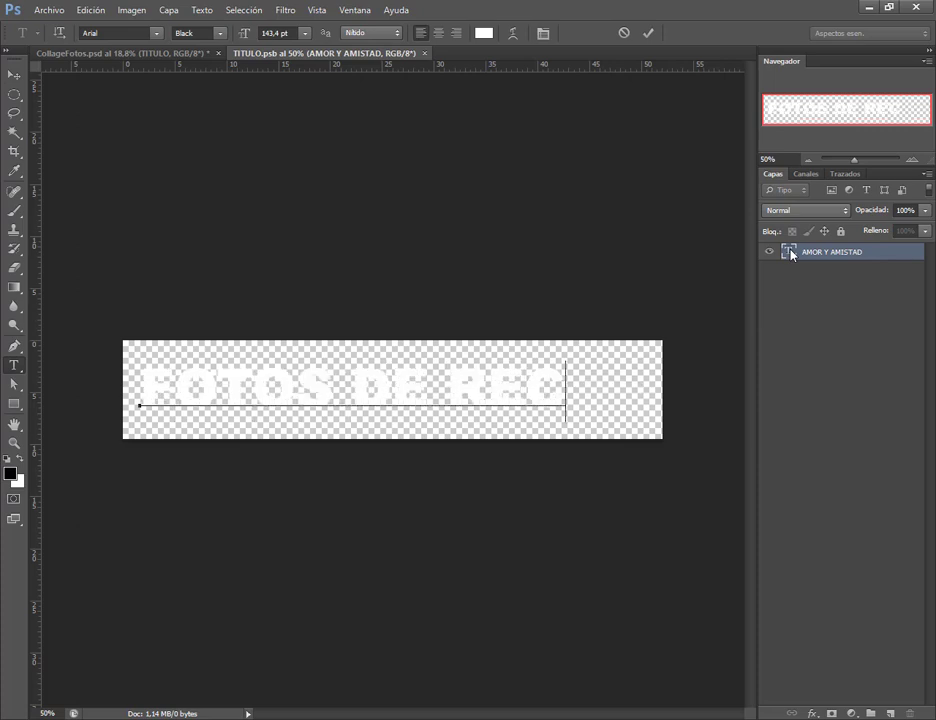
pyautogui.hotkey('ctrl', 'a')
pyautogui.write('RECUER')
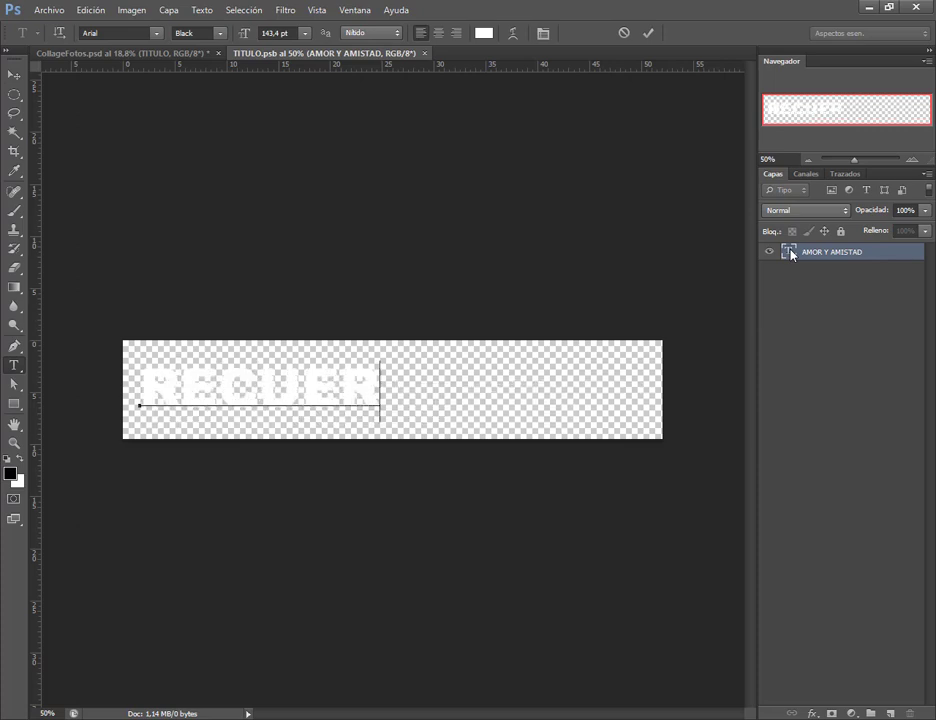
pyautogui.press('BackSpace')
pyautogui.press('BackSpace')
pyautogui.press('BackSpace')
pyautogui.press('BackSpace')
pyautogui.press('BackSpace')
pyautogui.press('BackSpace')
pyautogui.write('BAUL')
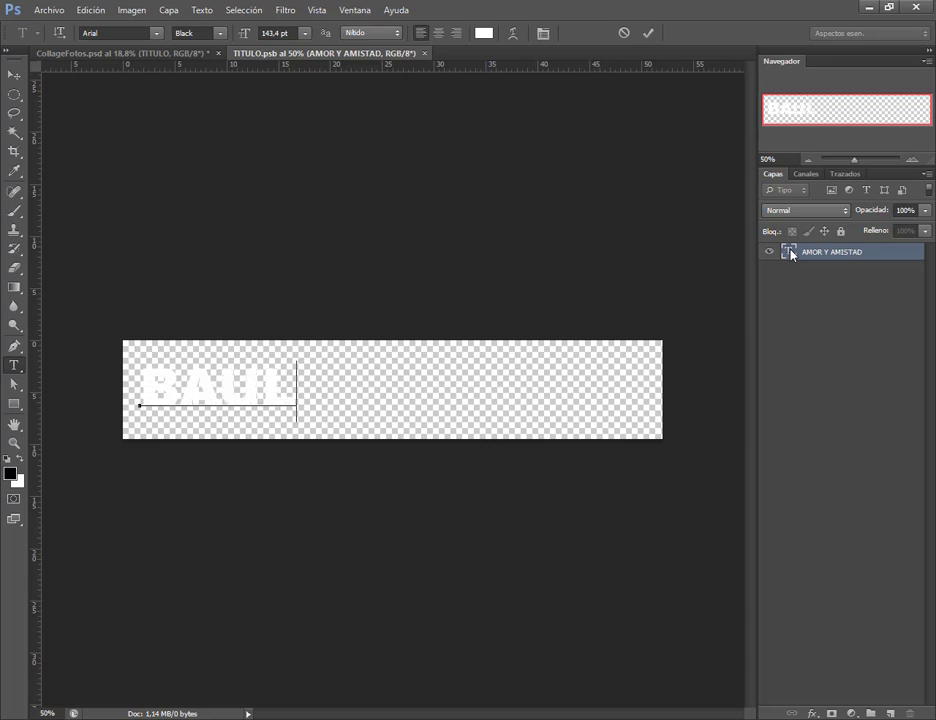
pyautogui.write(' DE RECUERDOS')
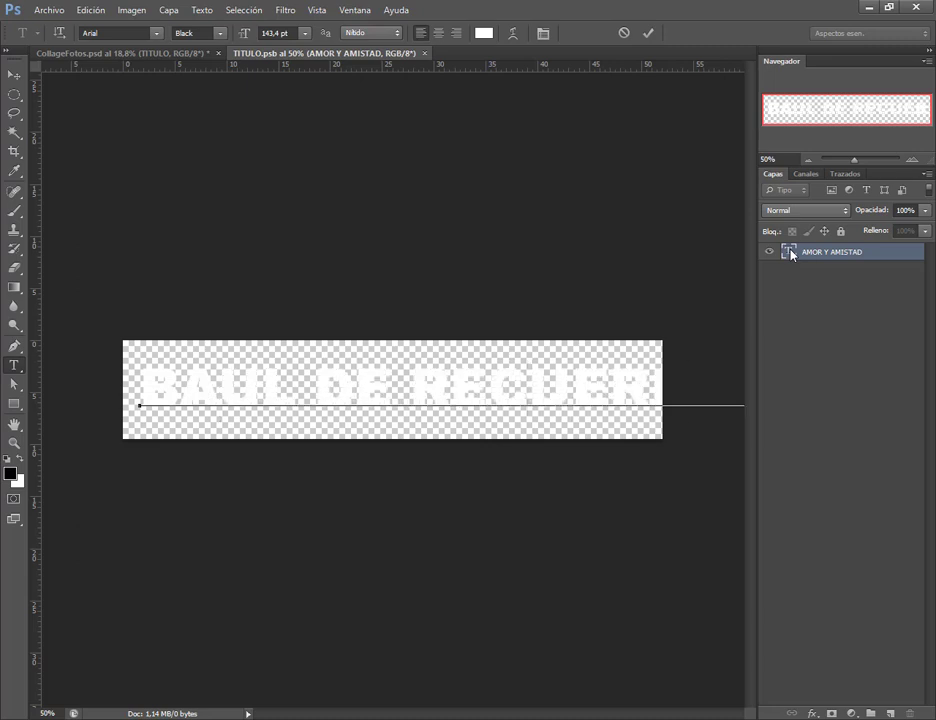
pyautogui.hotkey('ctrl', 'a')
pyautogui.write('RECU')
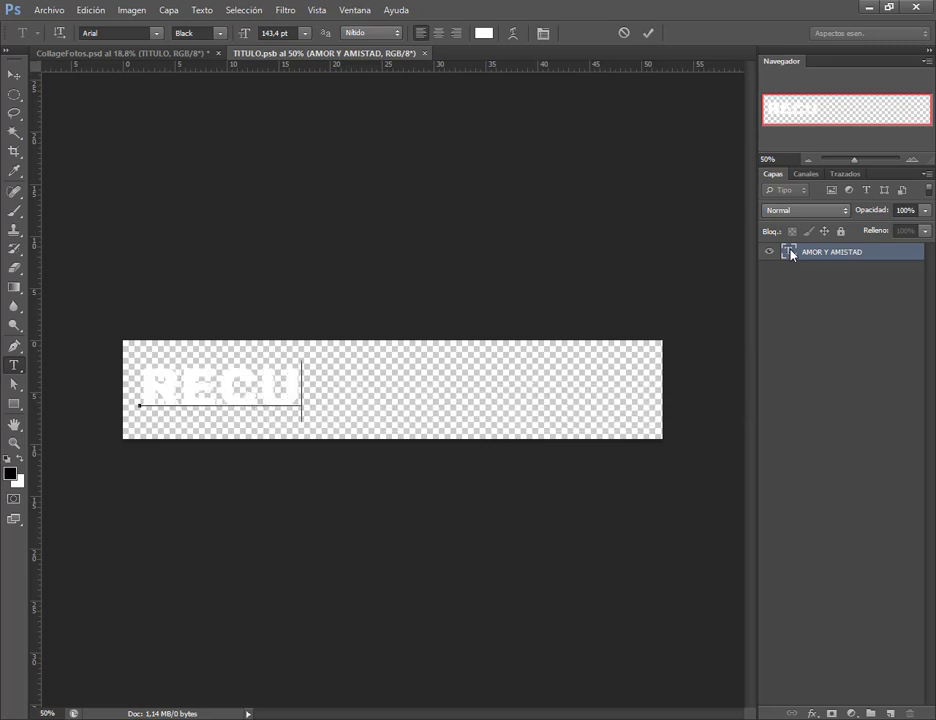
pyautogui.write('ERDOS')
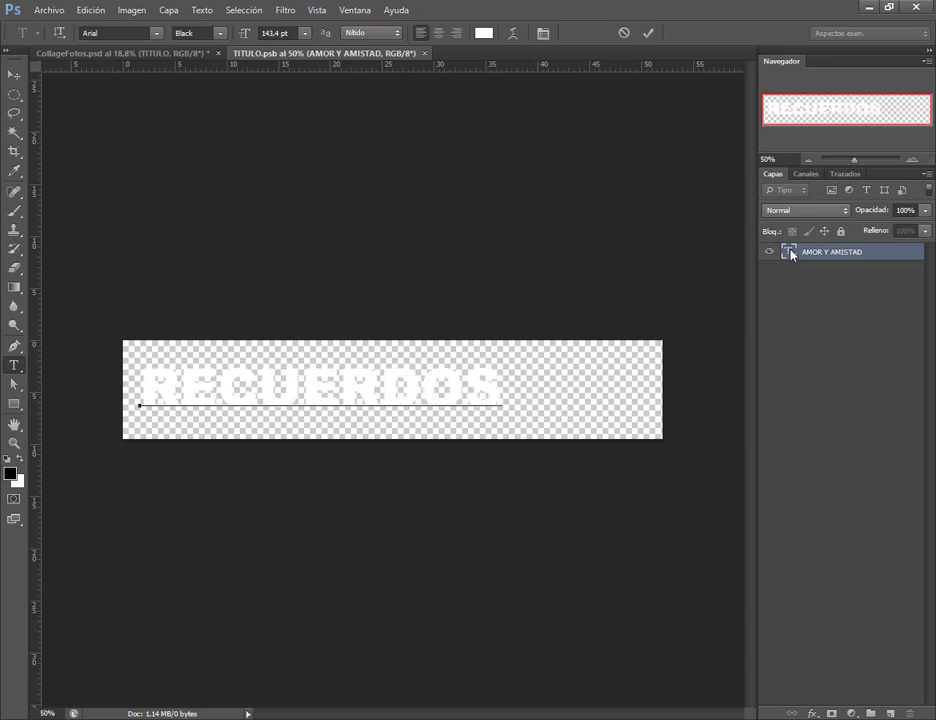
pyautogui.click(14, 74)
# Step: Centre and enlarge RECUERDOS within the strip, then close the title file
pyautogui.moveTo(380, 375); pyautogui.dragTo(451, 381)
pyautogui.hotkey('ctrl', 't')
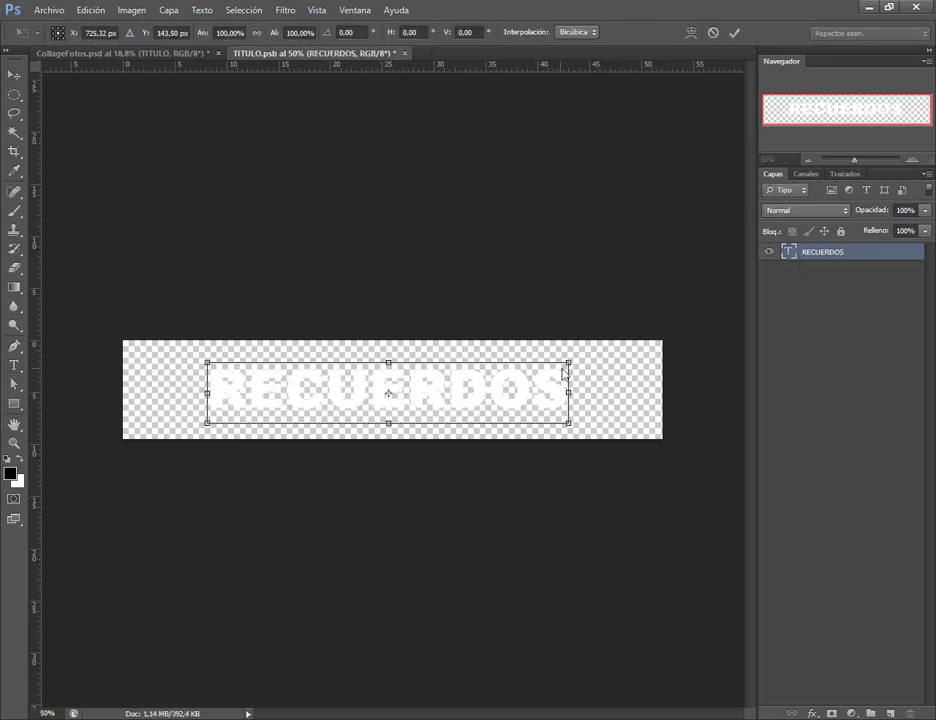
pyautogui.moveTo(571, 361); pyautogui.dragTo(615, 355)
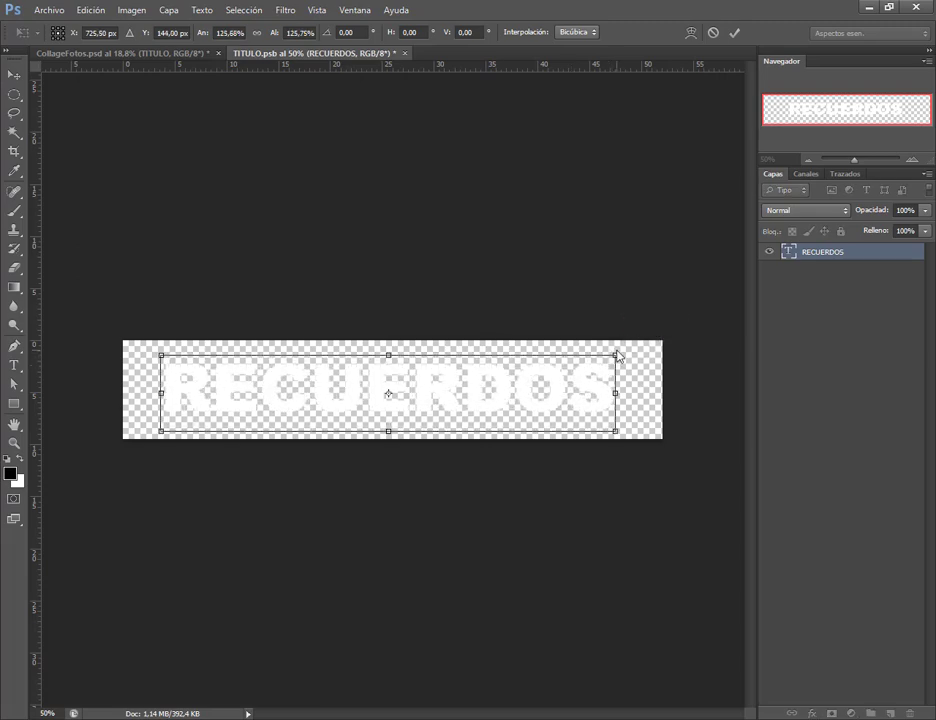
pyautogui.press('Return')
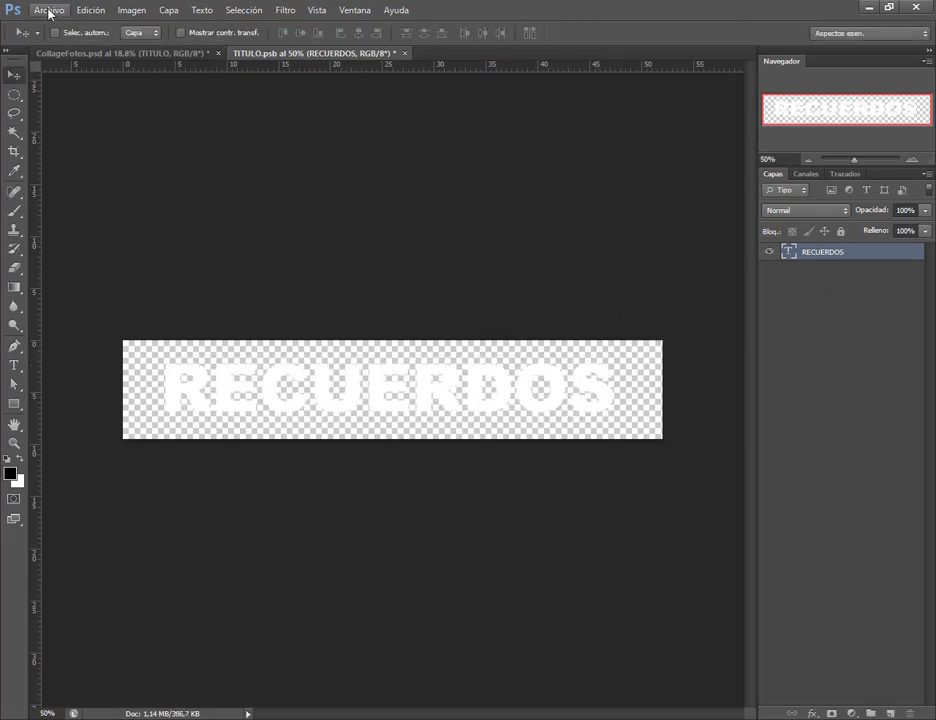
pyautogui.click(90, 10)
pyautogui.click(356, 9)
pyautogui.hotkey('ctrl', 'w')
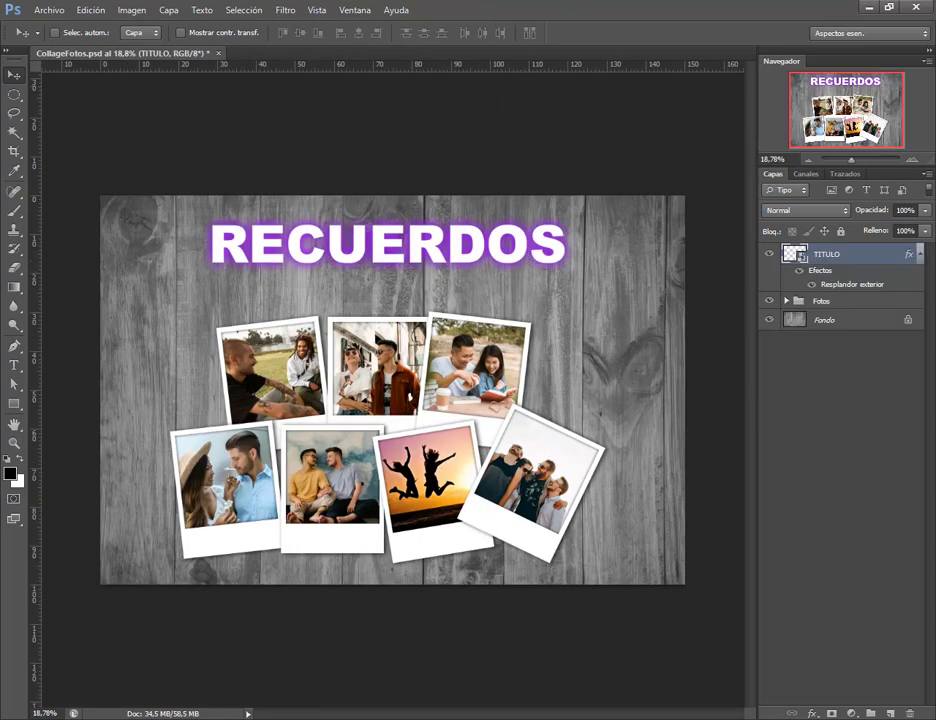
# Step: Bring the browser's video call tab forward and hide the downloads bar
pyautogui.click(73, 648)
pyautogui.click(65, 12)
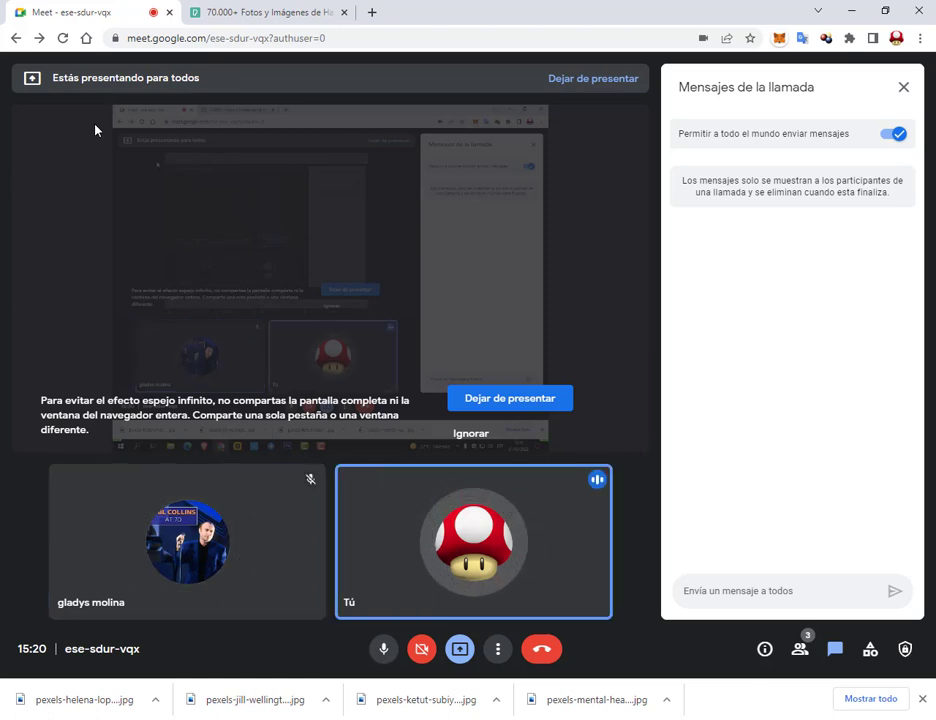
pyautogui.click(924, 697)
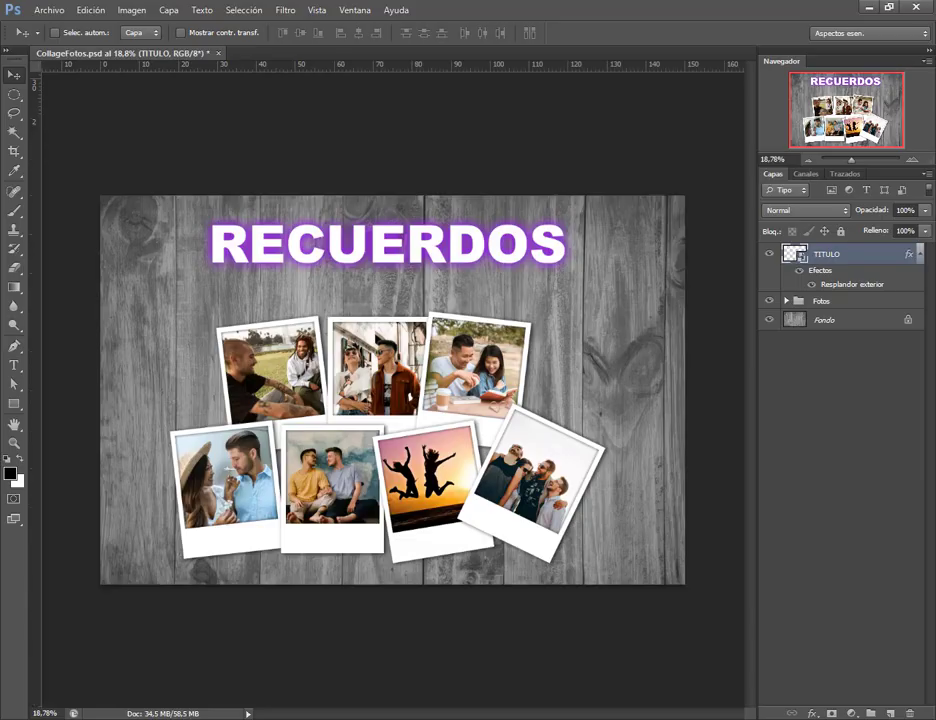
# Step: Save CollageFotos.psd and close the document
pyautogui.click(46, 10)
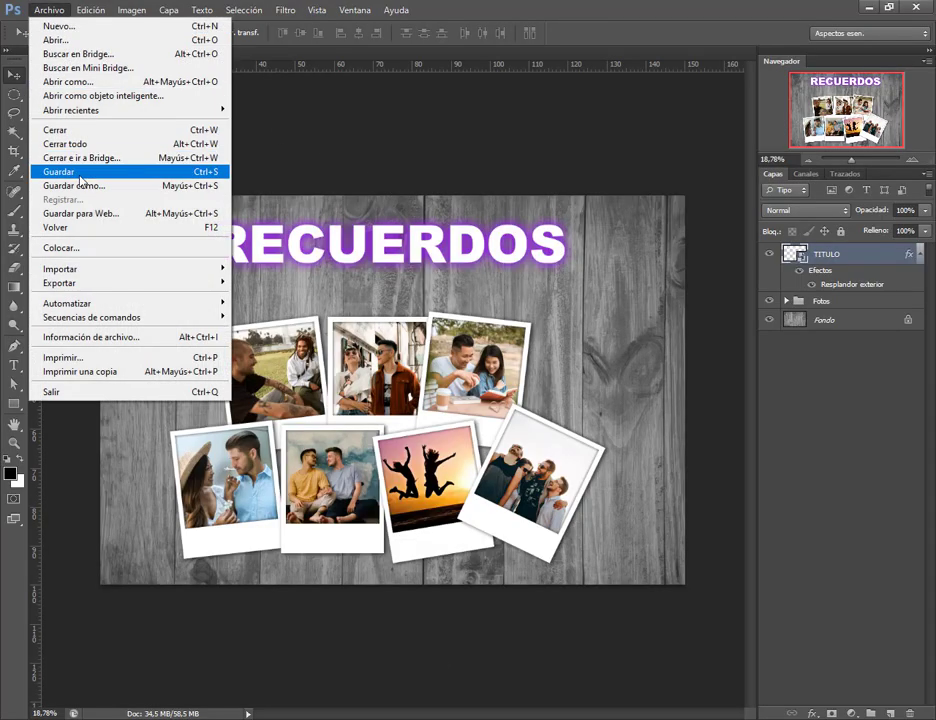
pyautogui.click(132, 173)
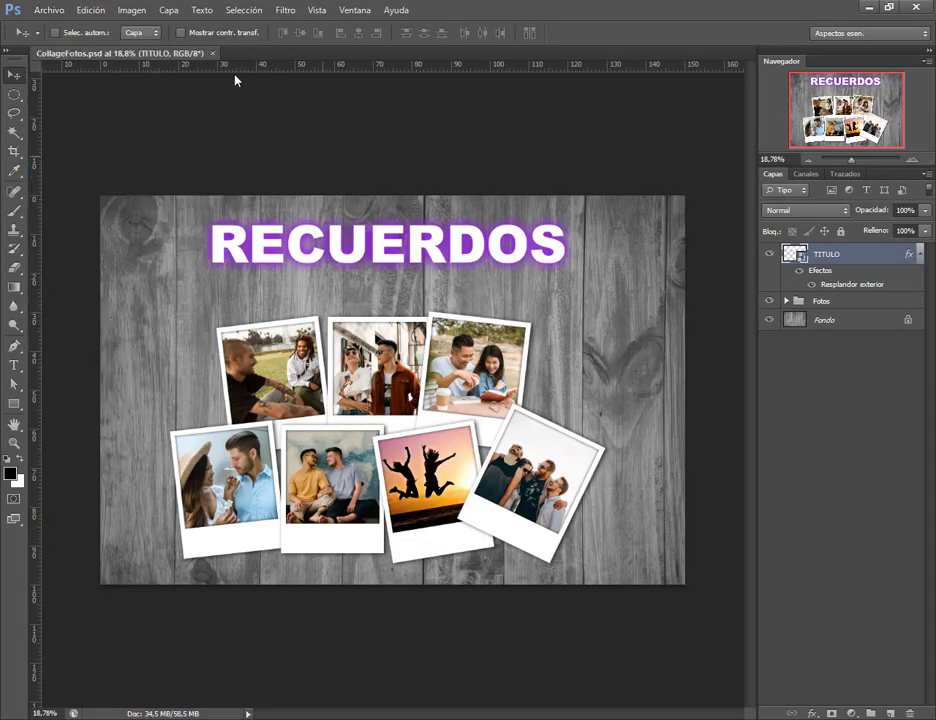
pyautogui.click(212, 54)
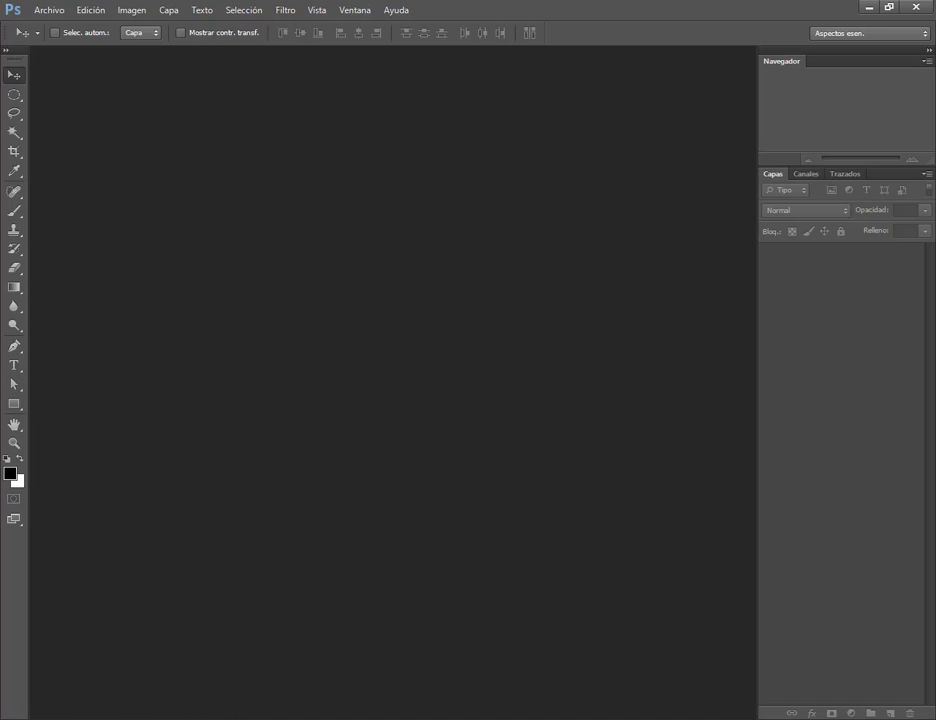
# Step: Bring up the Photoshop_Clase7 folder, scroll through its files, and open MockUp1.jpg
pyautogui.click(108, 700)
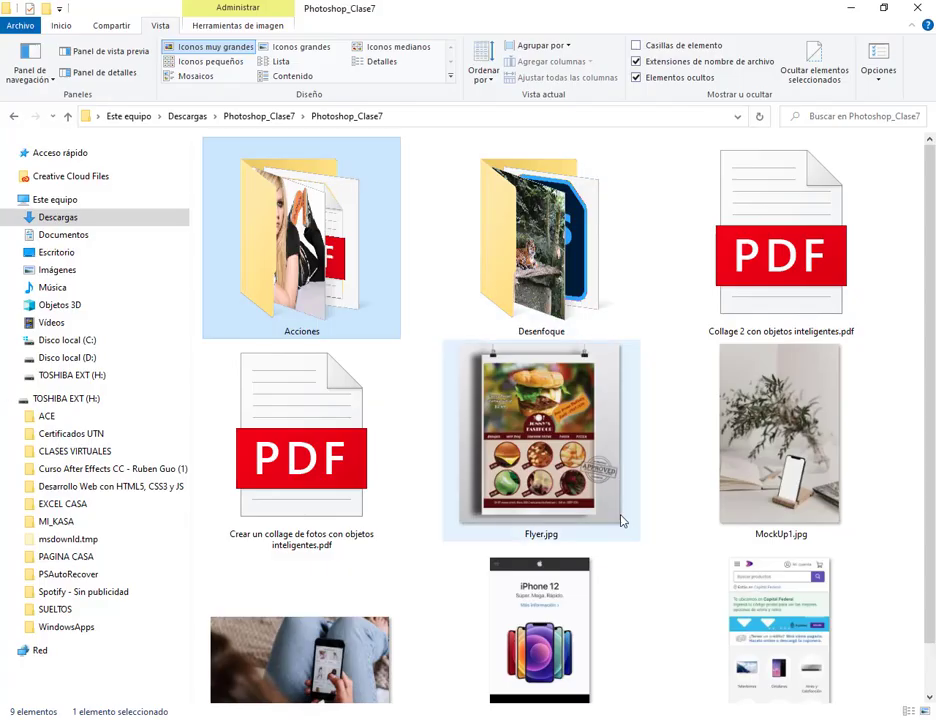
pyautogui.scroll(-1, 621, 520)
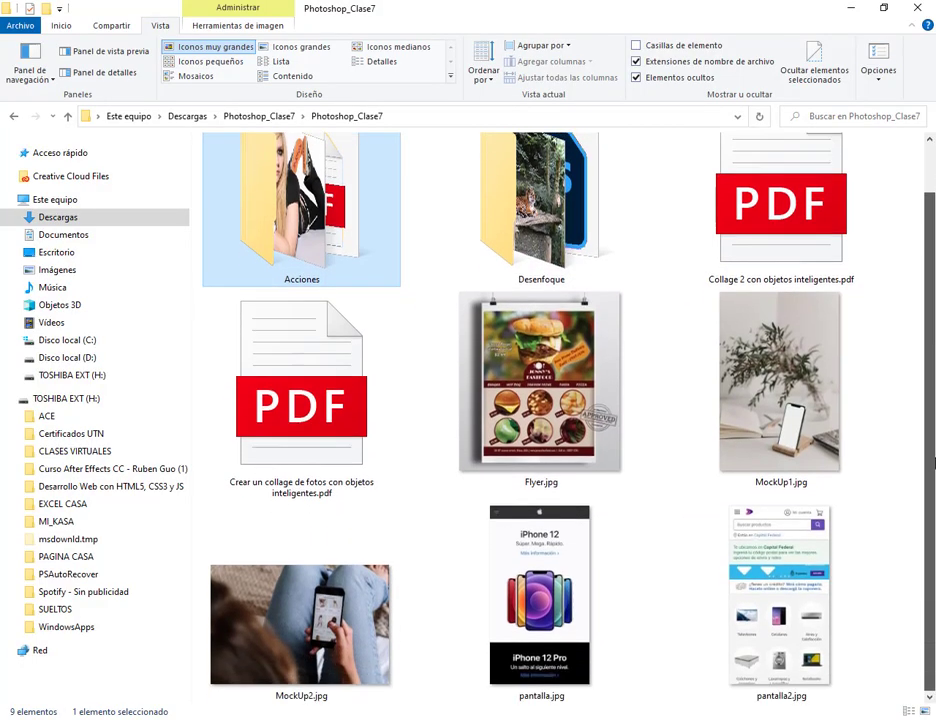
pyautogui.doubleClick(835, 430)
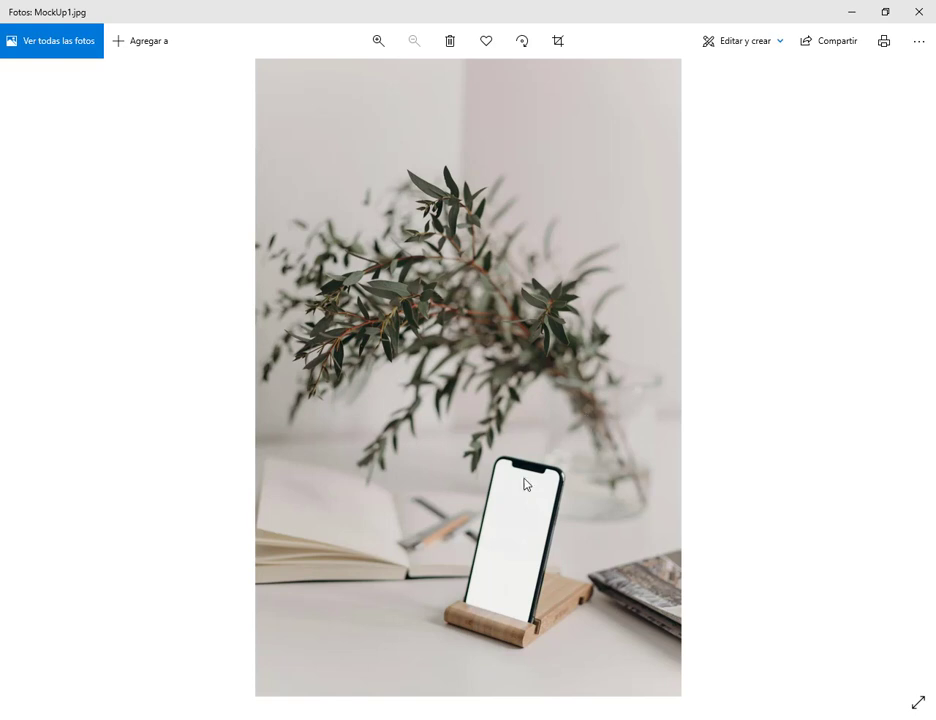
# Step: Switch from the Meet call to the Pexels happiness search tab and select its search box
pyautogui.moveTo(217, 714)
pyautogui.click(130, 635)
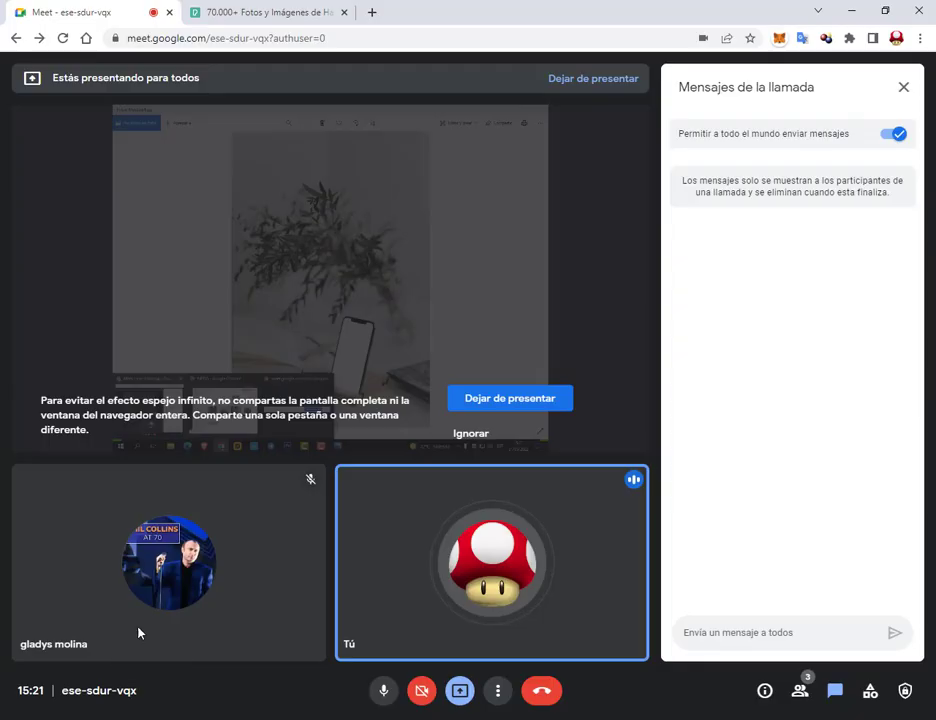
pyautogui.click(255, 12)
pyautogui.click(324, 79)
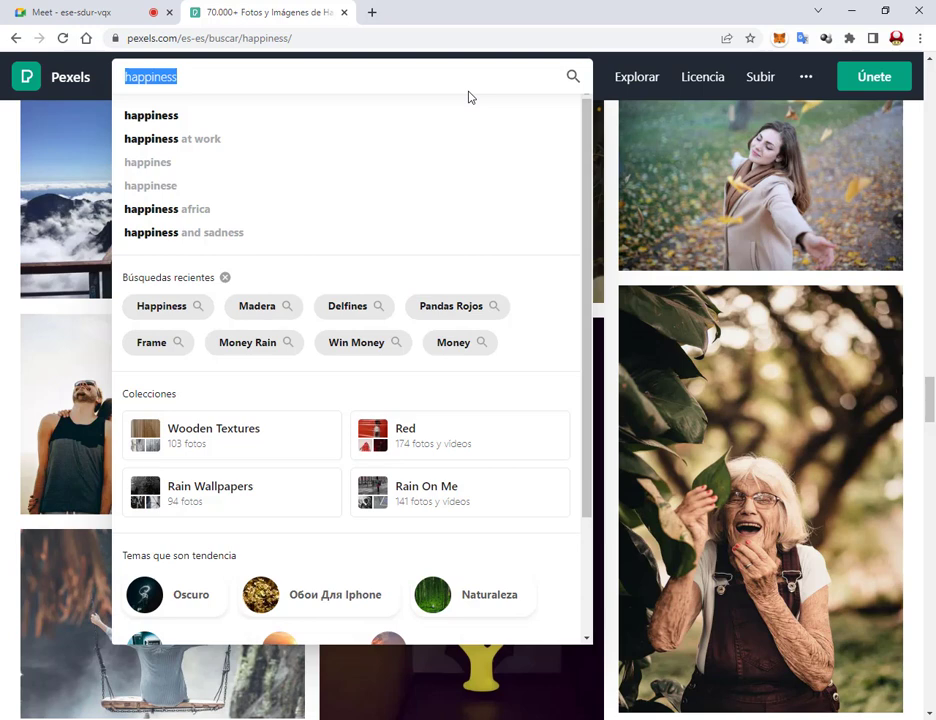
pyautogui.click(61, 10)
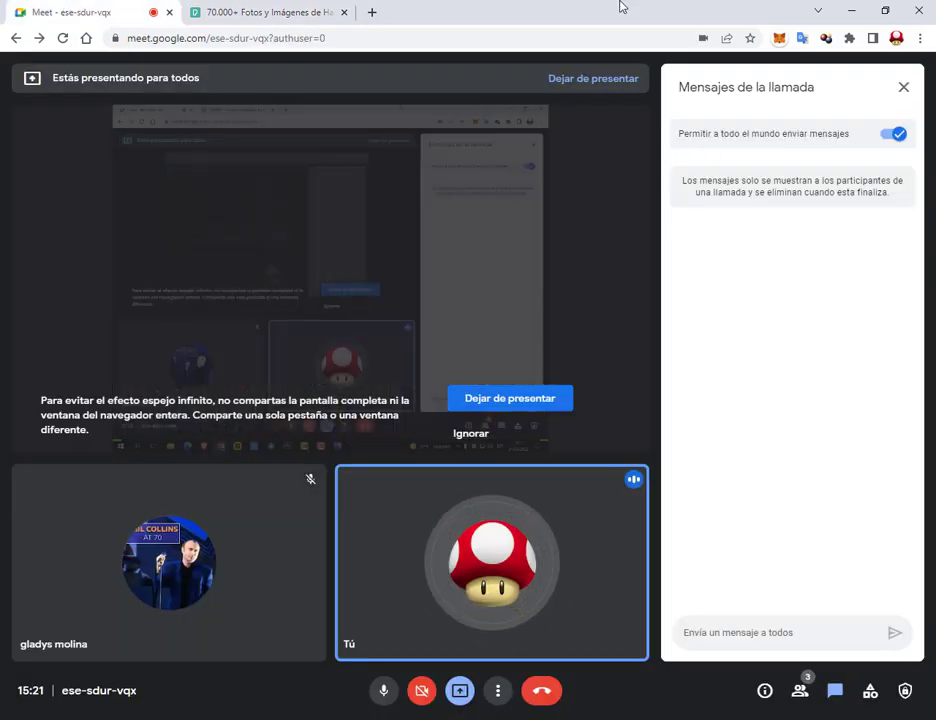
pyautogui.click(320, 8)
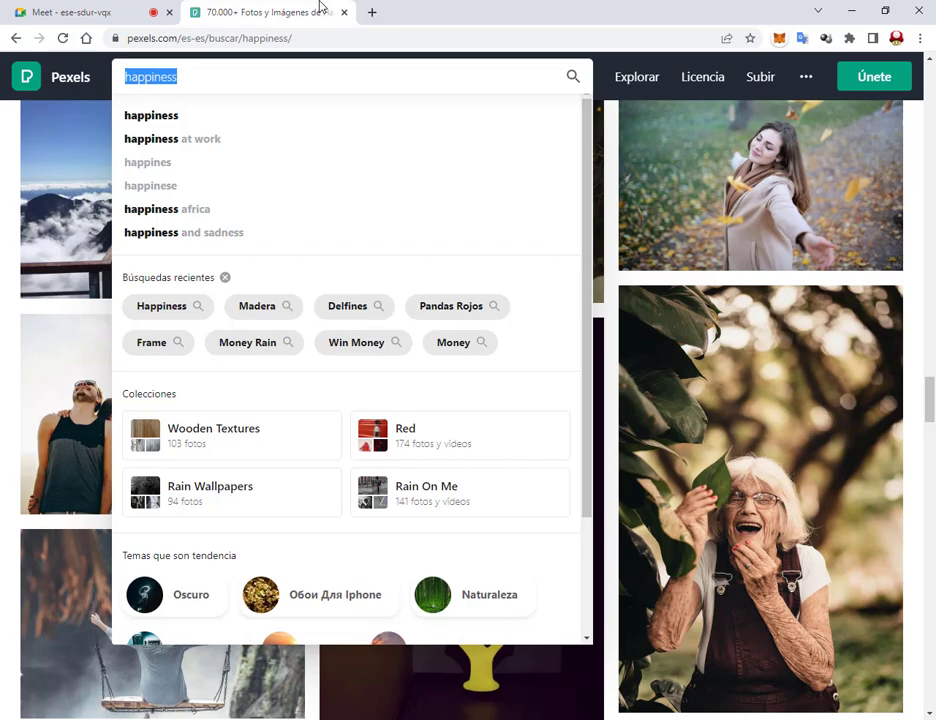
# Step: Search Pexels for 'MOCHUP' to bring up mockup photo results
pyautogui.write('MOCHUP')
pyautogui.press('Return')
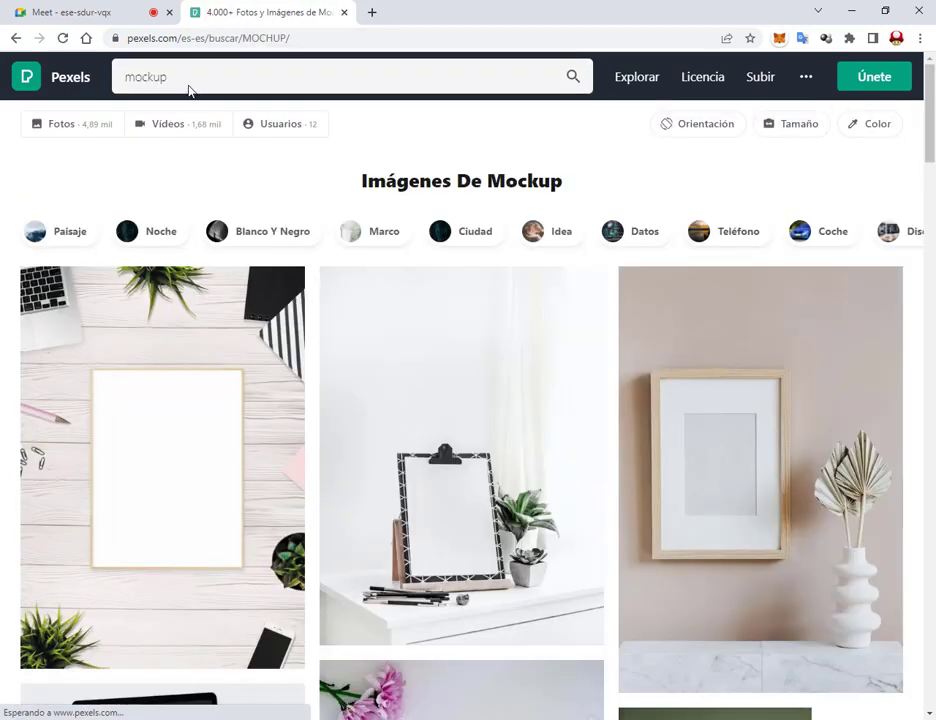
pyautogui.click(268, 86)
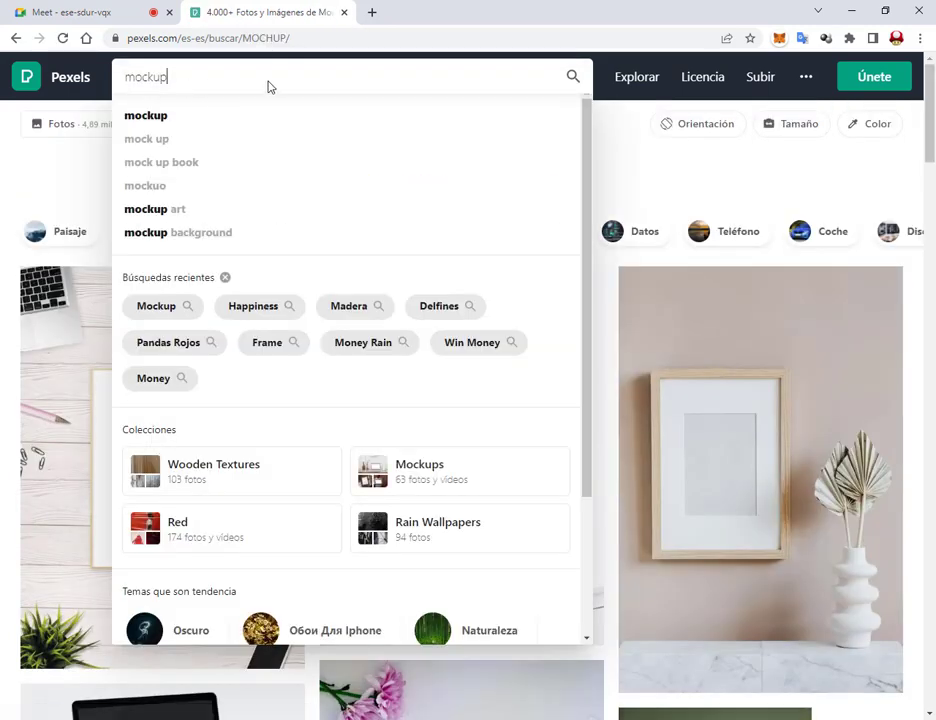
pyautogui.click(632, 122)
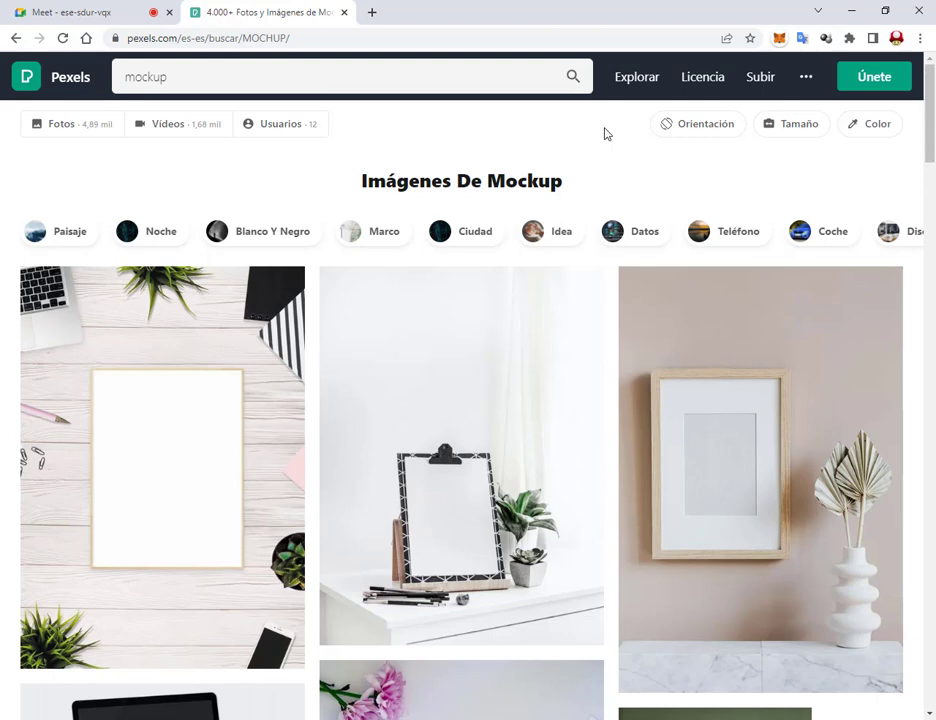
# Step: Scroll through the mockup results of frames, clipboards, devices and tote bags
pyautogui.scroll(-2, 613, 548)
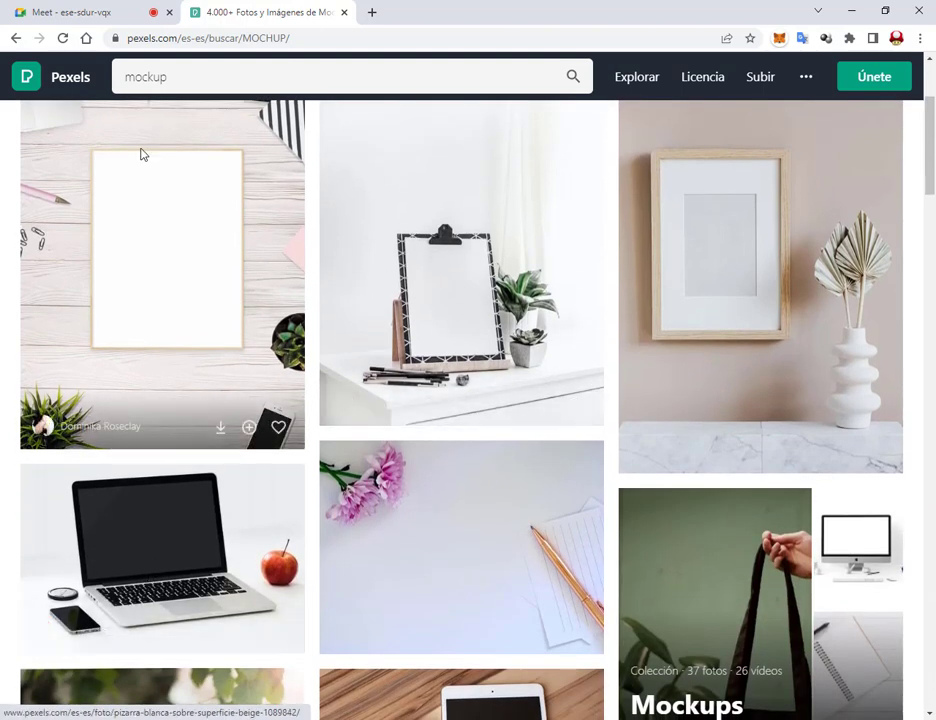
pyautogui.scroll(-2, 780, 255)
pyautogui.scroll(-3, 778, 270)
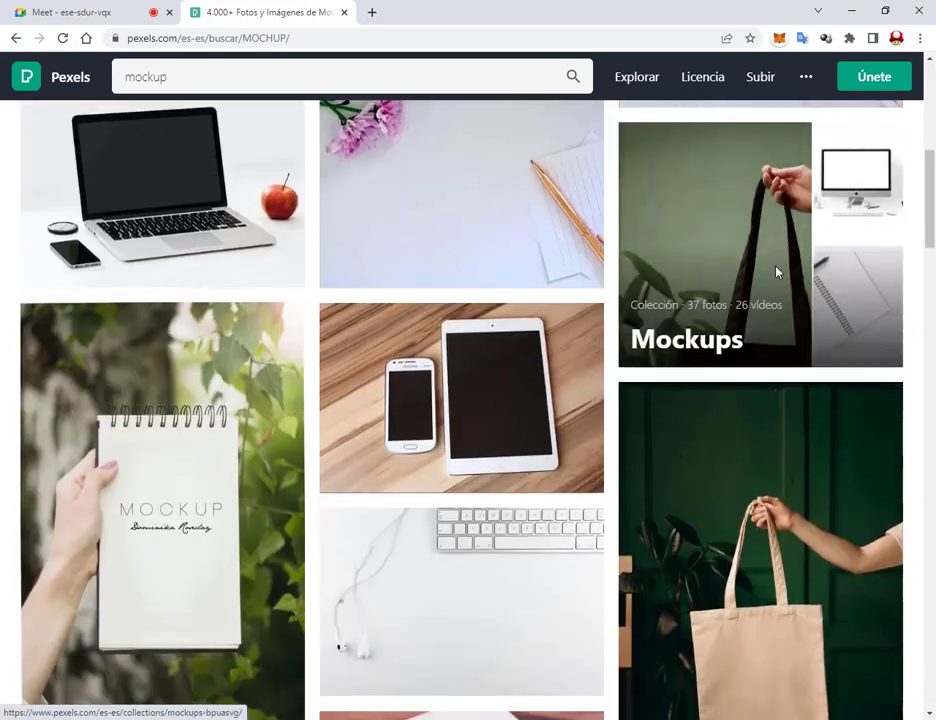
pyautogui.scroll(-2, 760, 500)
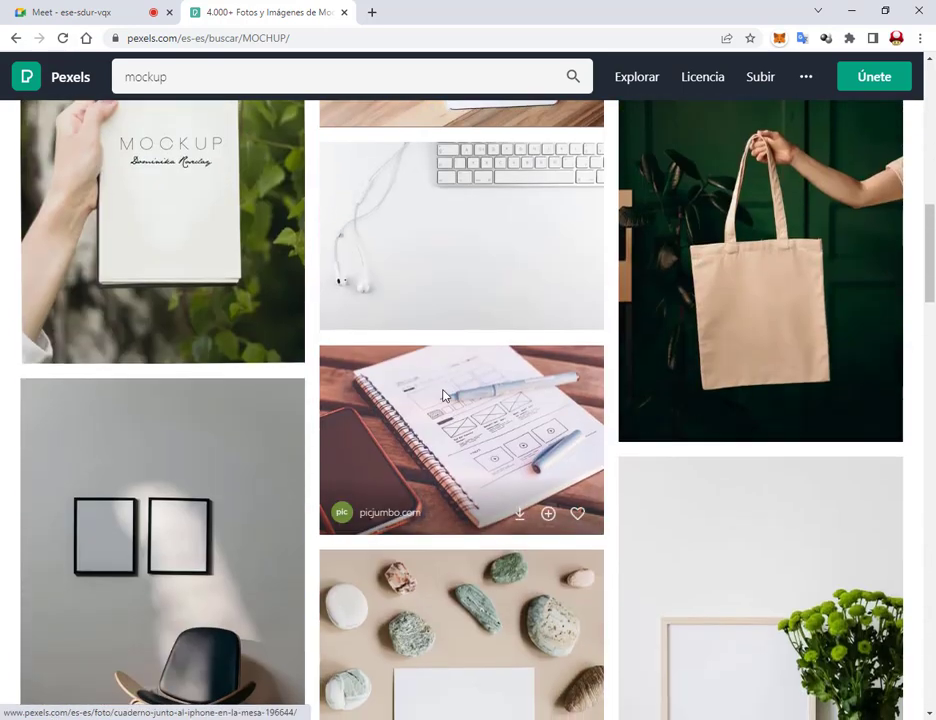
pyautogui.scroll(1, 172, 597)
pyautogui.scroll(-2, 300, 565)
pyautogui.scroll(-3, 349, 546)
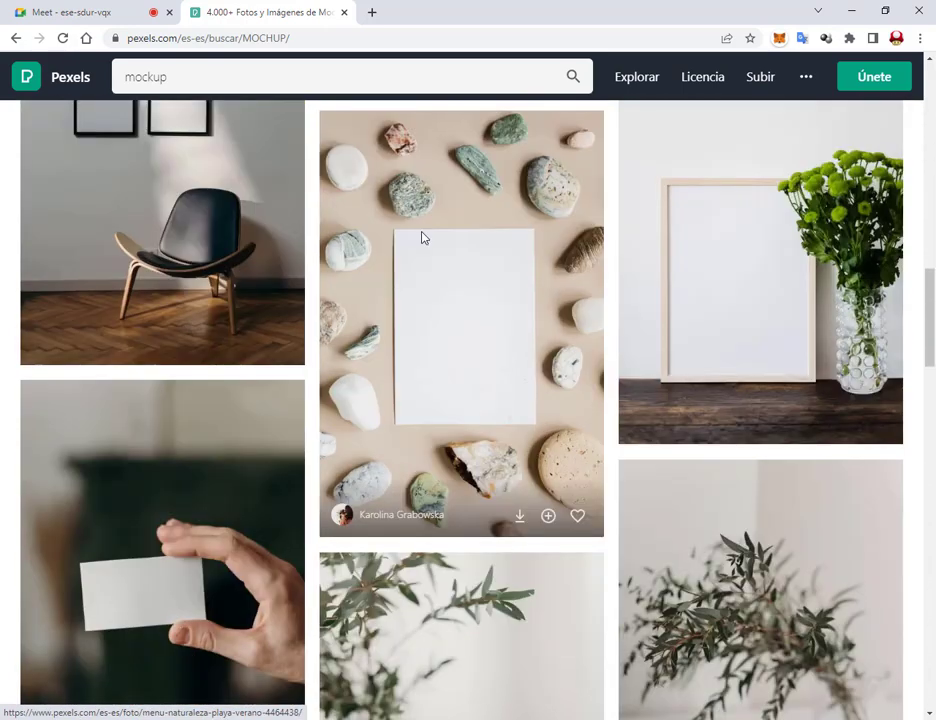
pyautogui.scroll(-3, 318, 373)
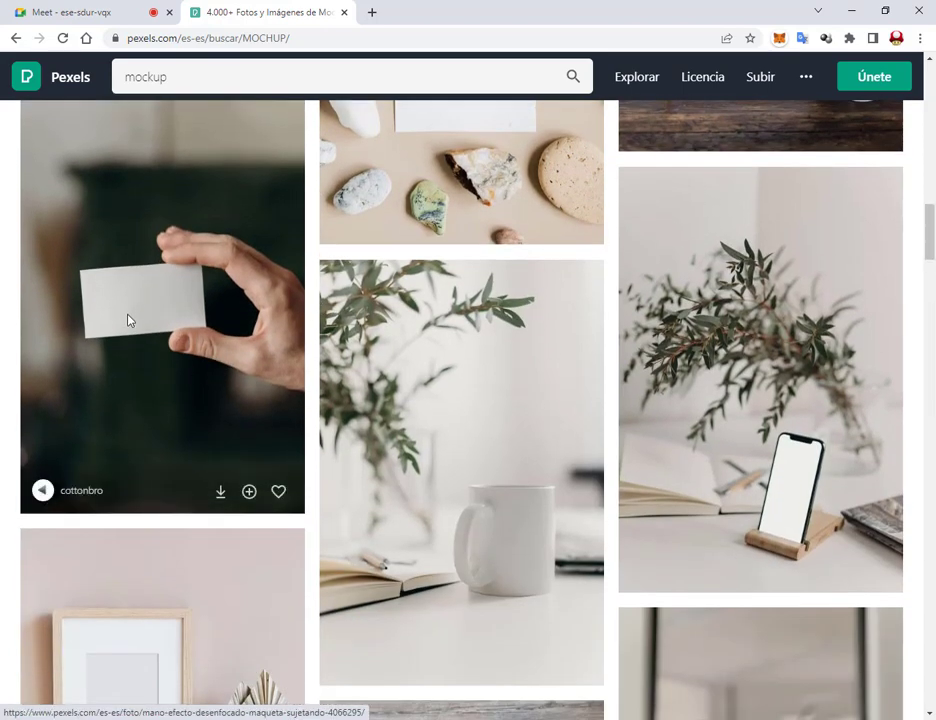
pyautogui.scroll(-3, 143, 302)
pyautogui.scroll(2, 674, 274)
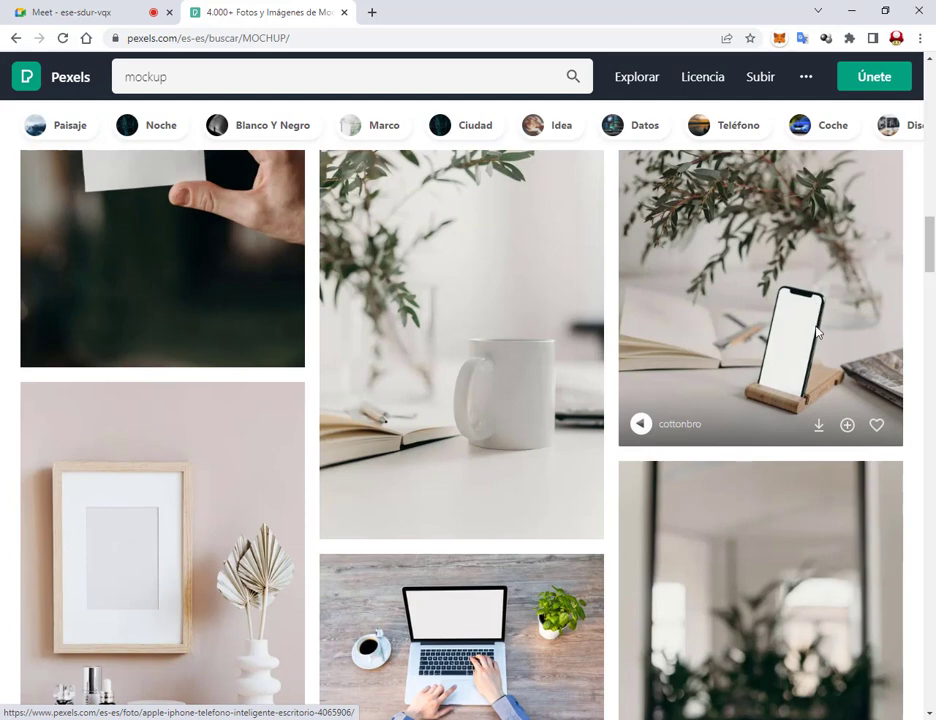
pyautogui.scroll(-3, 817, 332)
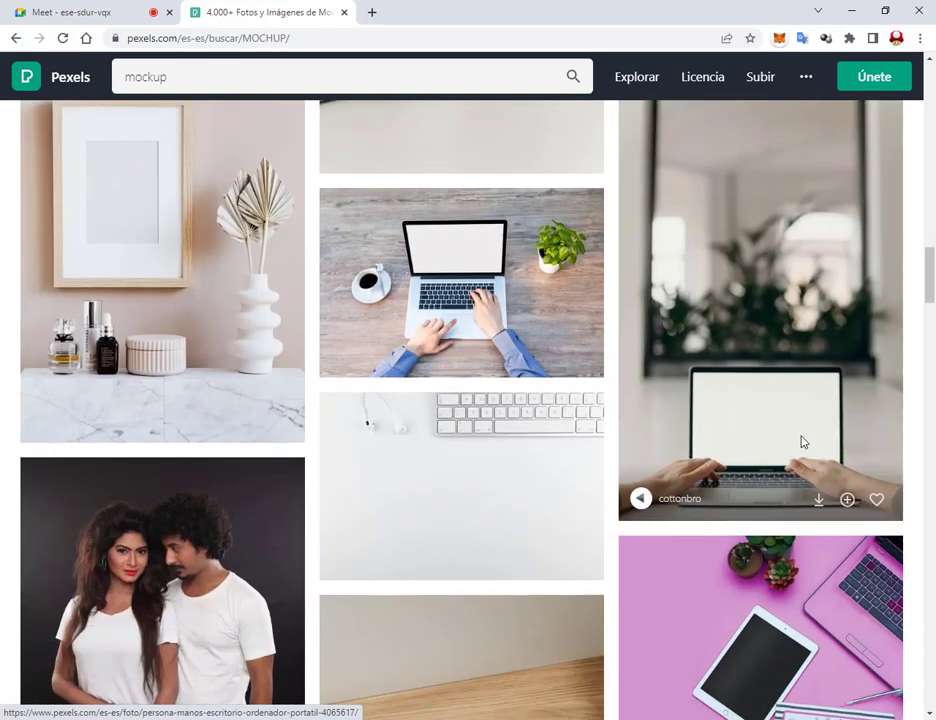
pyautogui.scroll(-4, 801, 441)
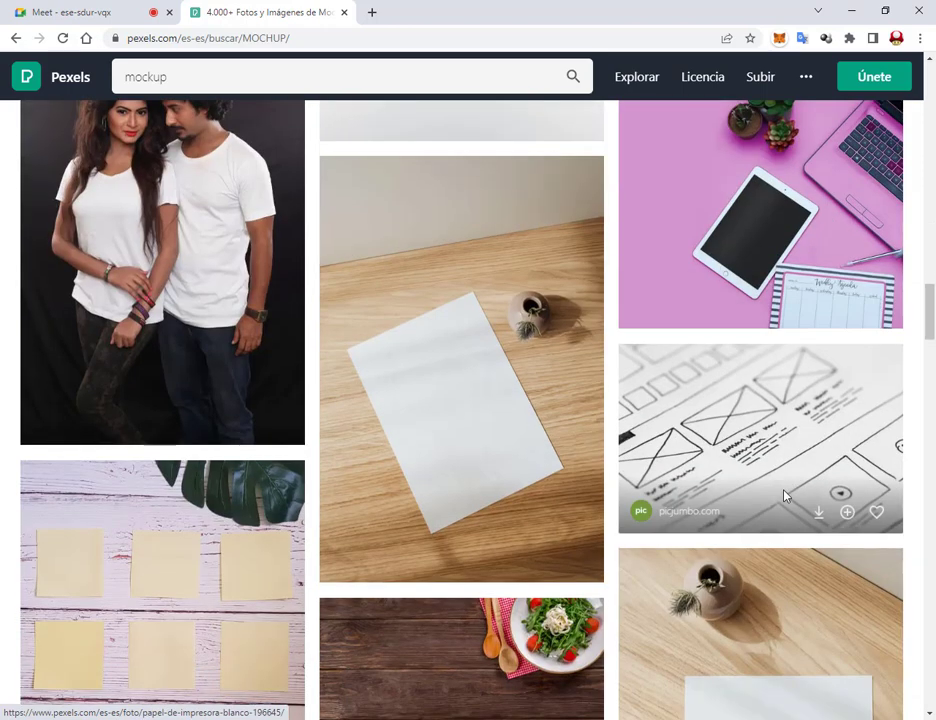
pyautogui.scroll(-4, 785, 496)
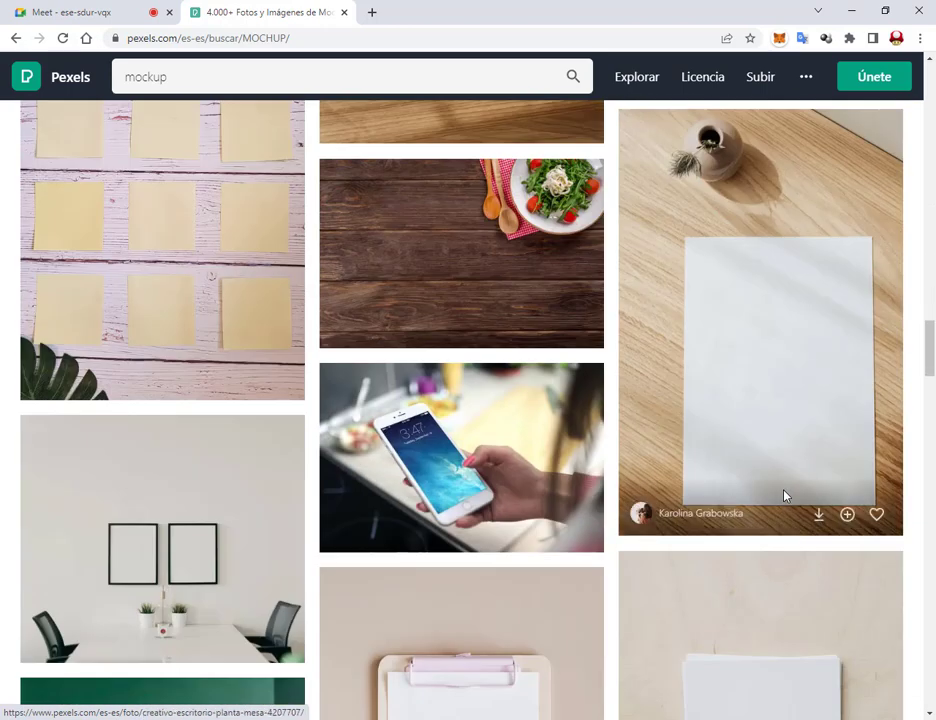
pyautogui.scroll(-4, 615, 508)
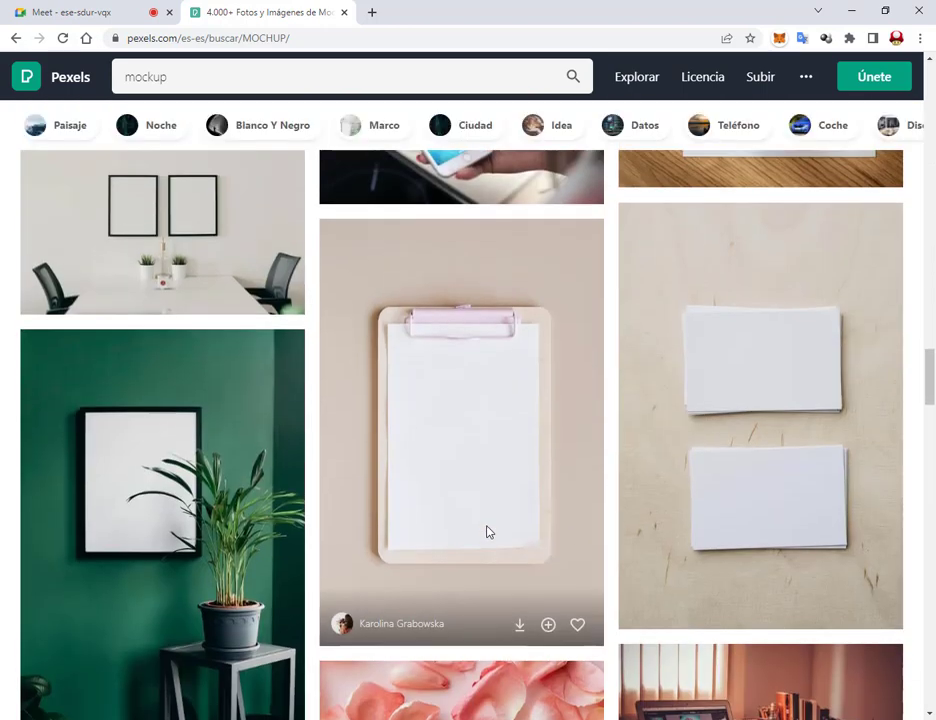
pyautogui.scroll(-2, 488, 532)
pyautogui.scroll(-4, 488, 532)
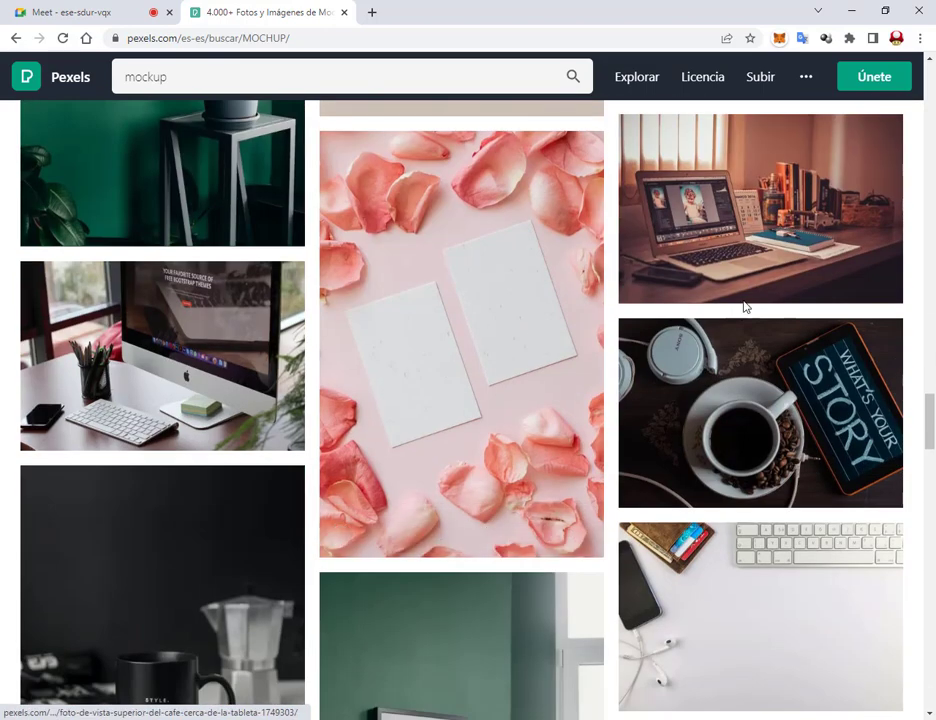
pyautogui.scroll(-2, 296, 310)
pyautogui.scroll(-3, 447, 466)
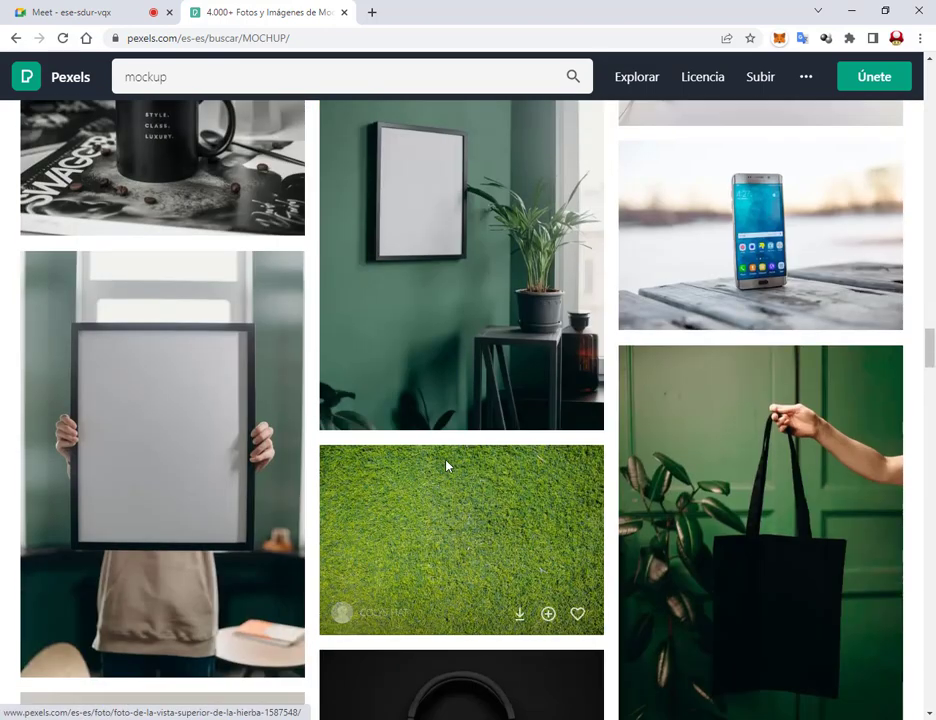
pyautogui.scroll(-2, 167, 247)
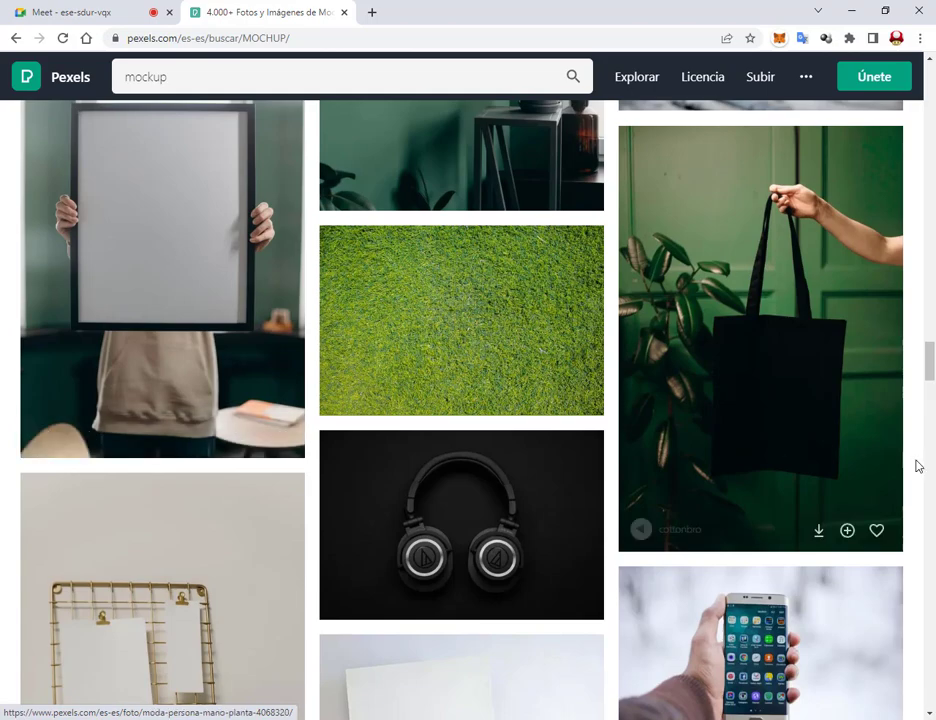
pyautogui.moveTo(929, 362); pyautogui.dragTo(932, 95)
pyautogui.scroll(3, 863, 298)
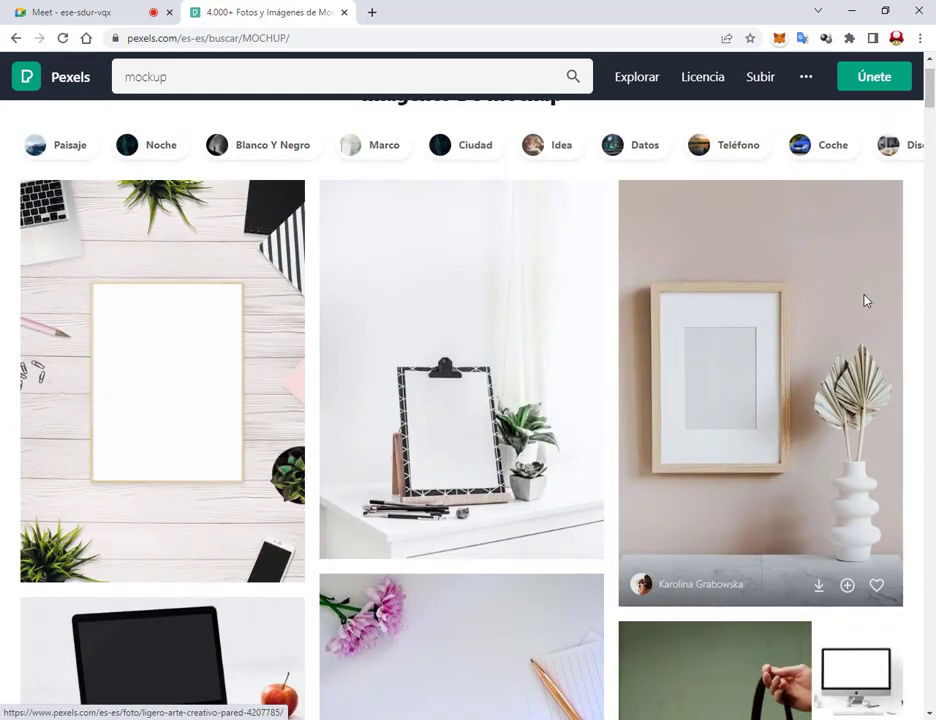
pyautogui.scroll(-5, 866, 300)
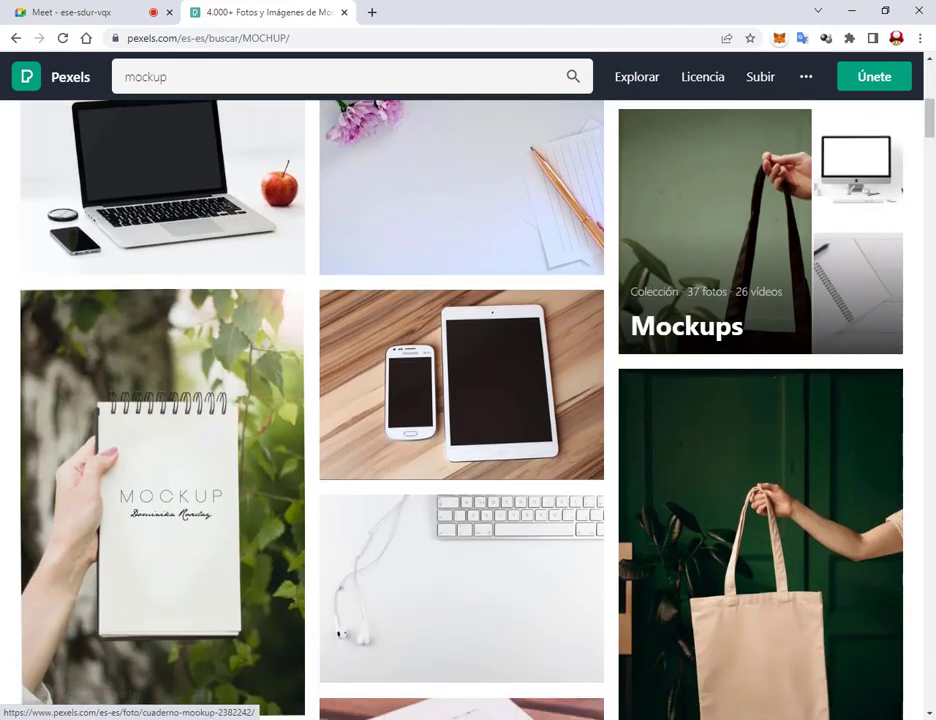
# Step: Open MockUp1.jpg in Photoshop from Photoshop_Clase7, keeping its embedded colour profile
pyautogui.click(100, 670)
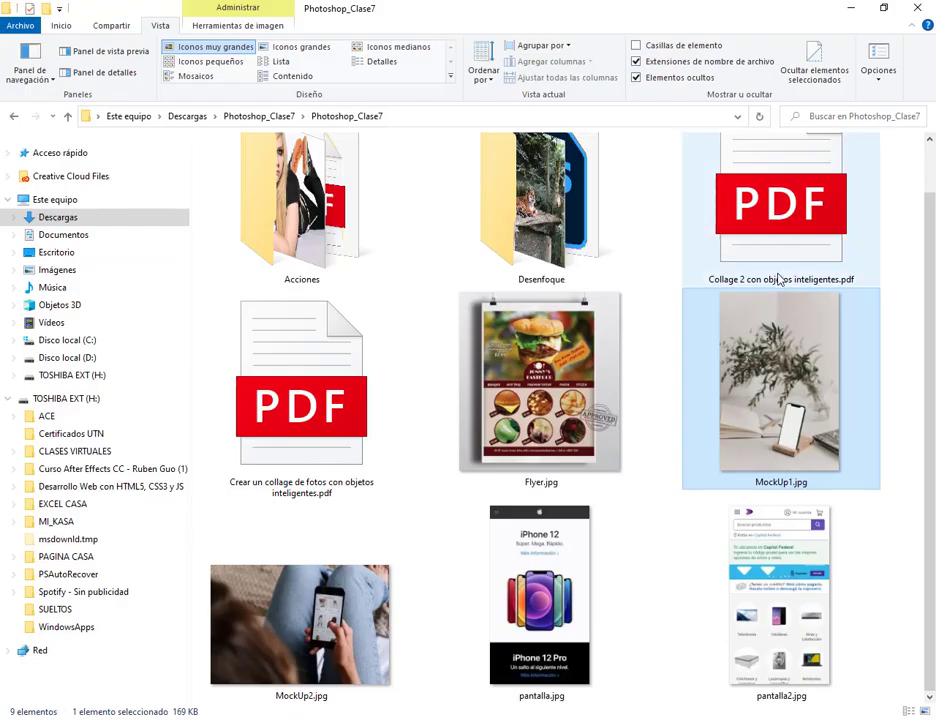
pyautogui.moveTo(773, 428); pyautogui.dragTo(495, 372)
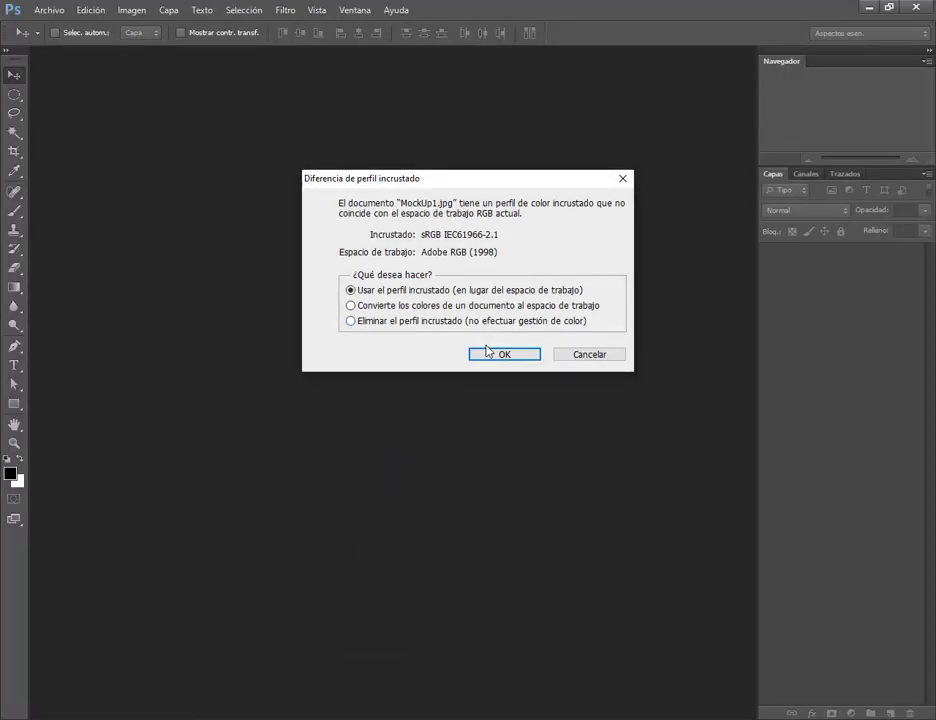
pyautogui.click(490, 355)
pyautogui.hotkey('alt', 'Tab')
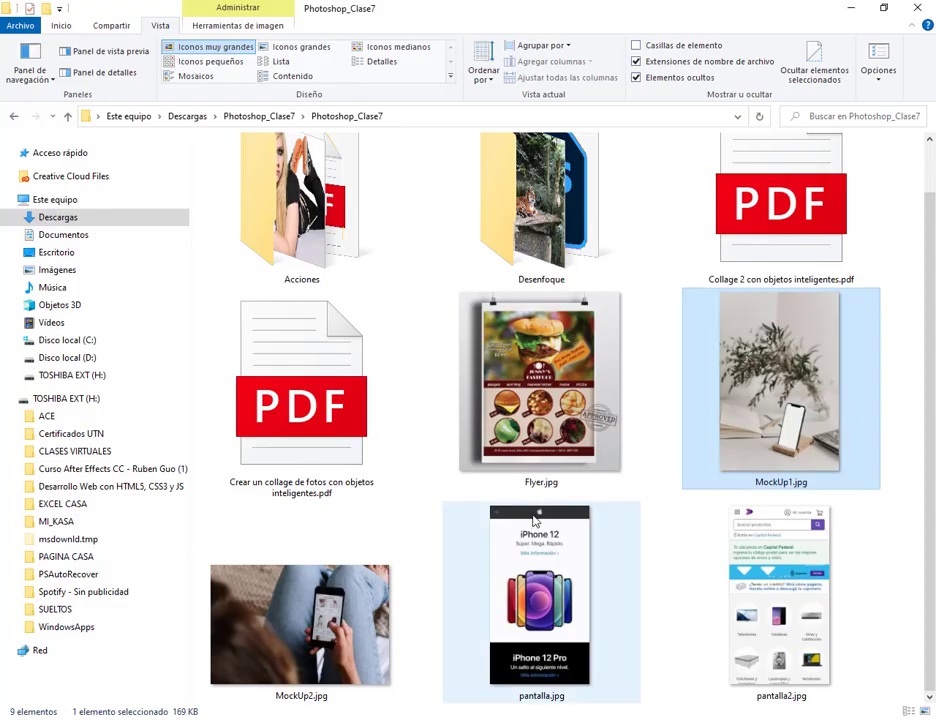
# Step: Preview pantalla.jpg and pantalla2.jpg in the image viewer, then return to Photoshop
pyautogui.click(760, 600)
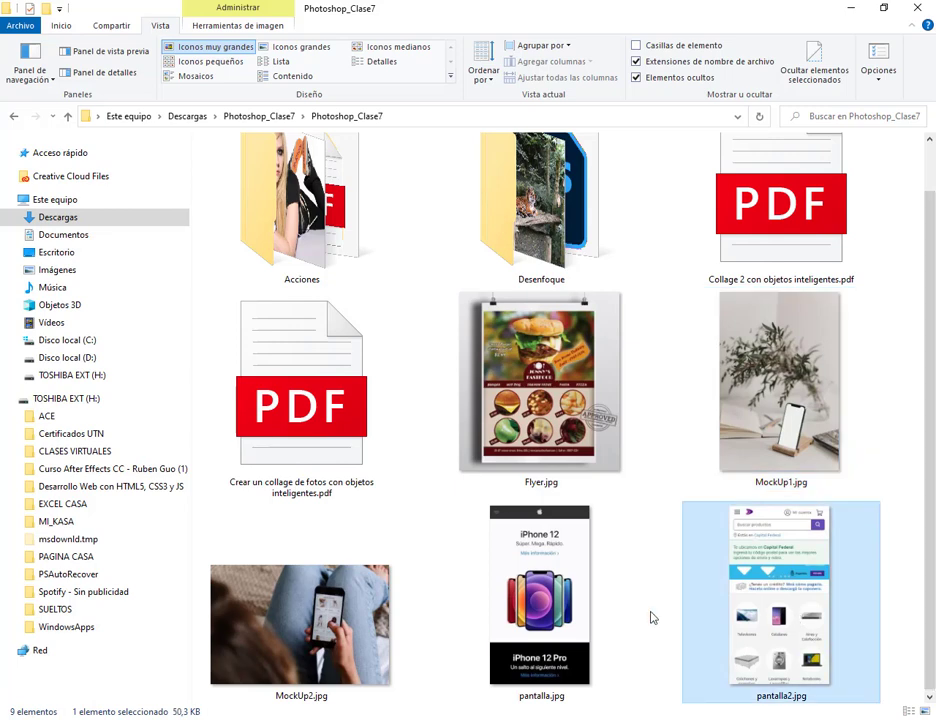
pyautogui.click(590, 610)
pyautogui.click(824, 612)
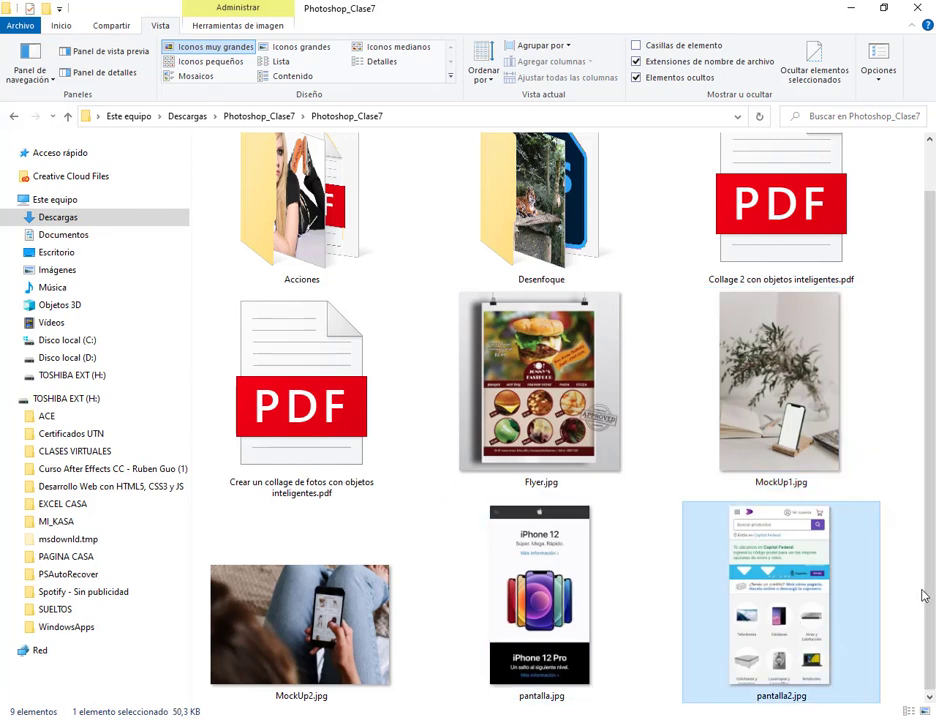
pyautogui.doubleClick(575, 589)
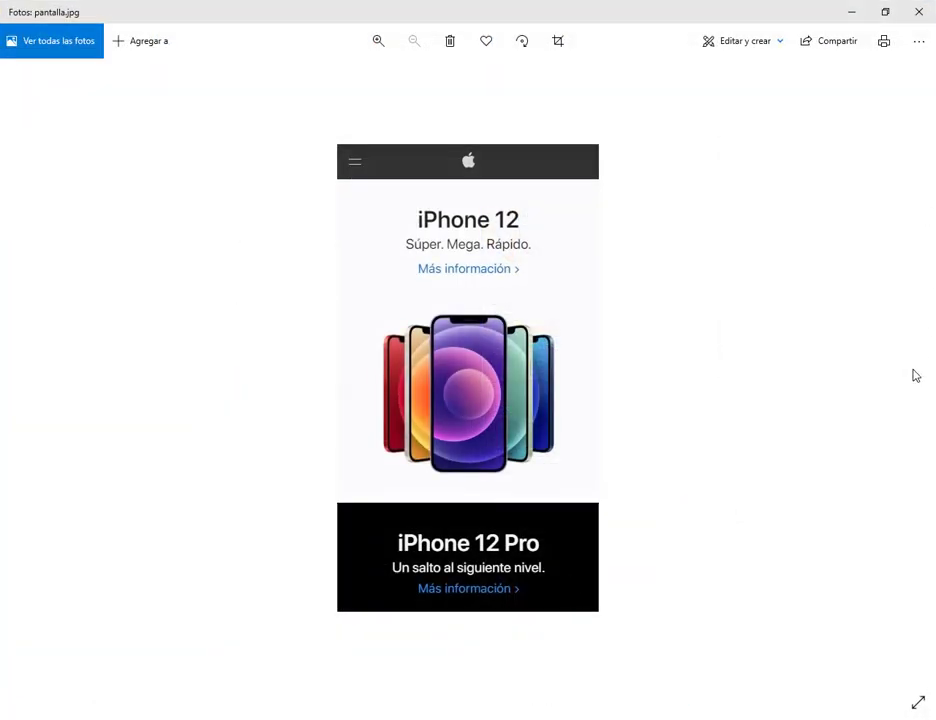
pyautogui.click(919, 12)
pyautogui.doubleClick(815, 608)
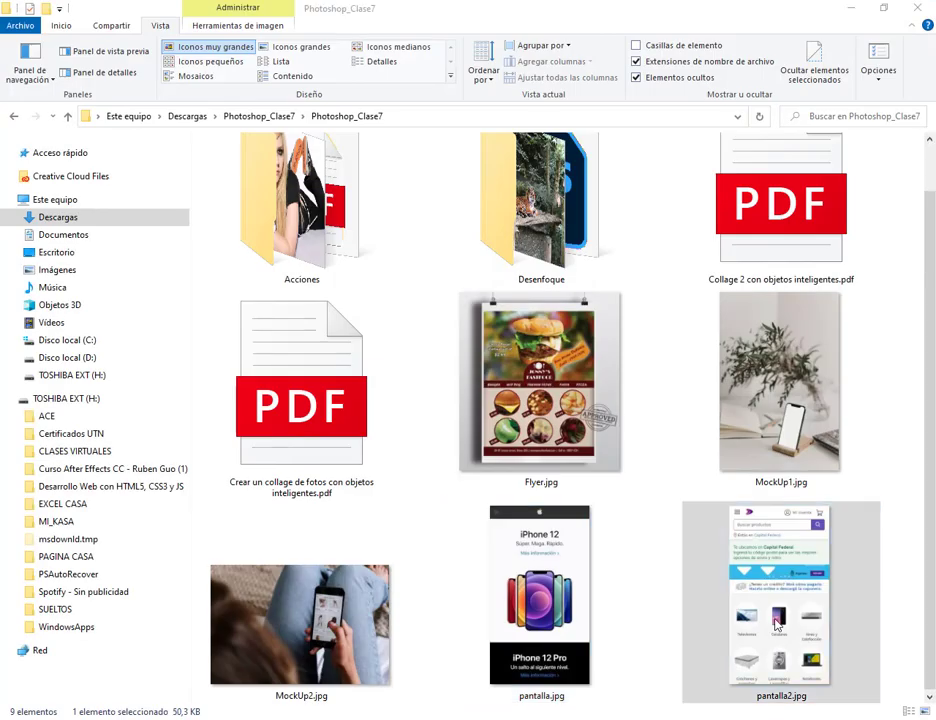
pyautogui.click(919, 12)
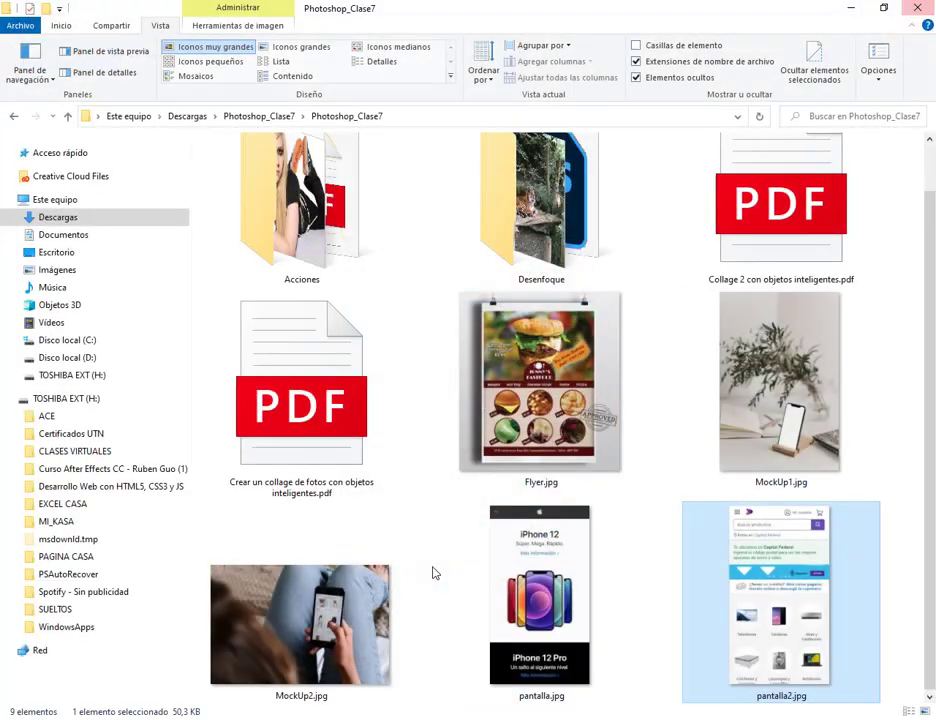
pyautogui.doubleClick(560, 600)
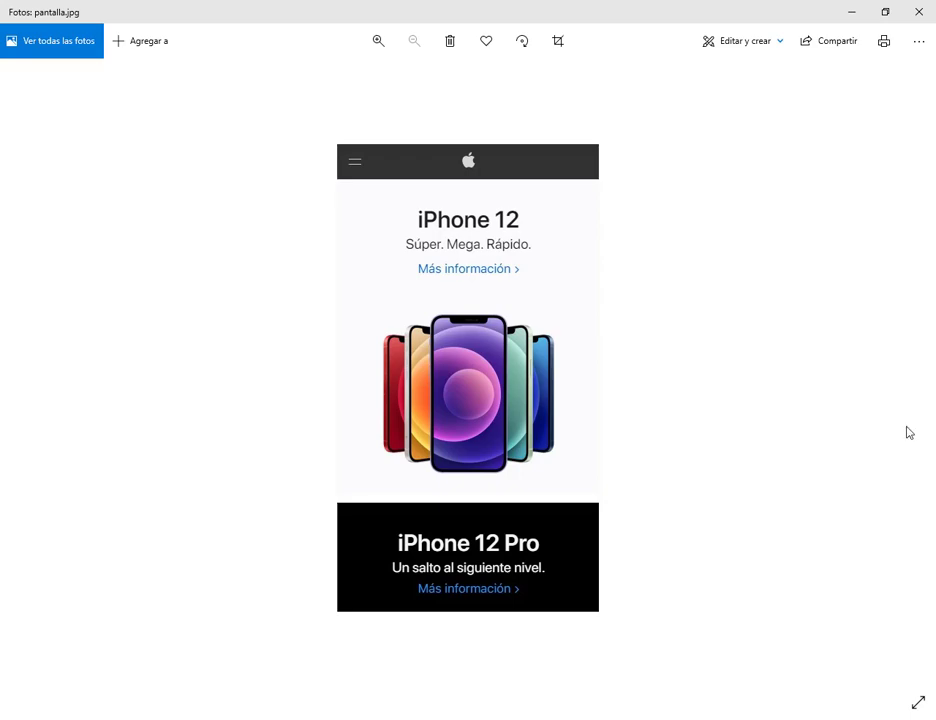
pyautogui.click(919, 12)
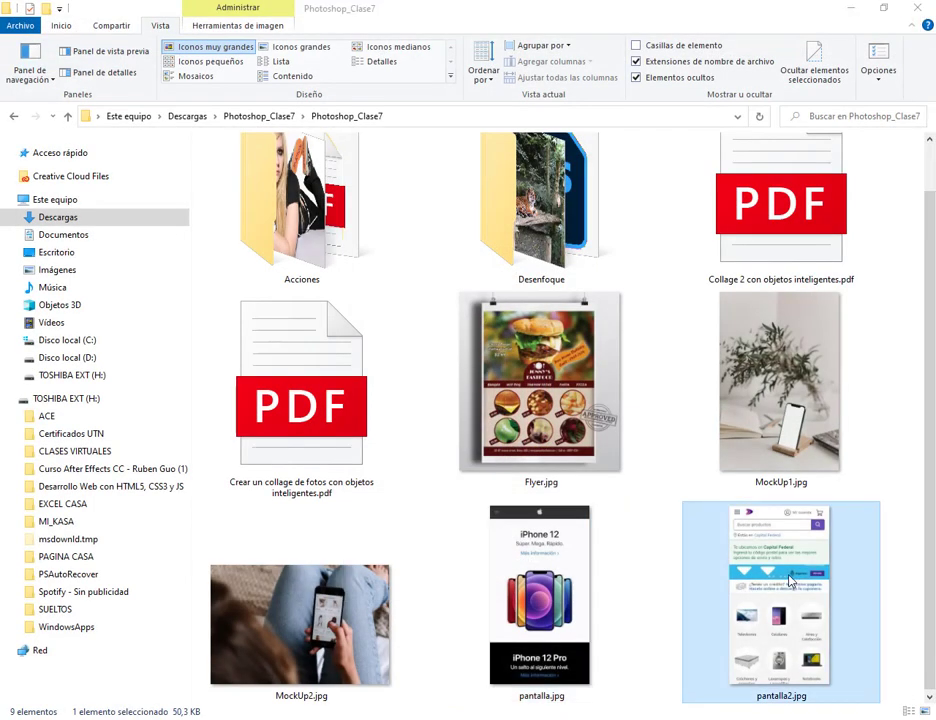
pyautogui.doubleClick(790, 580)
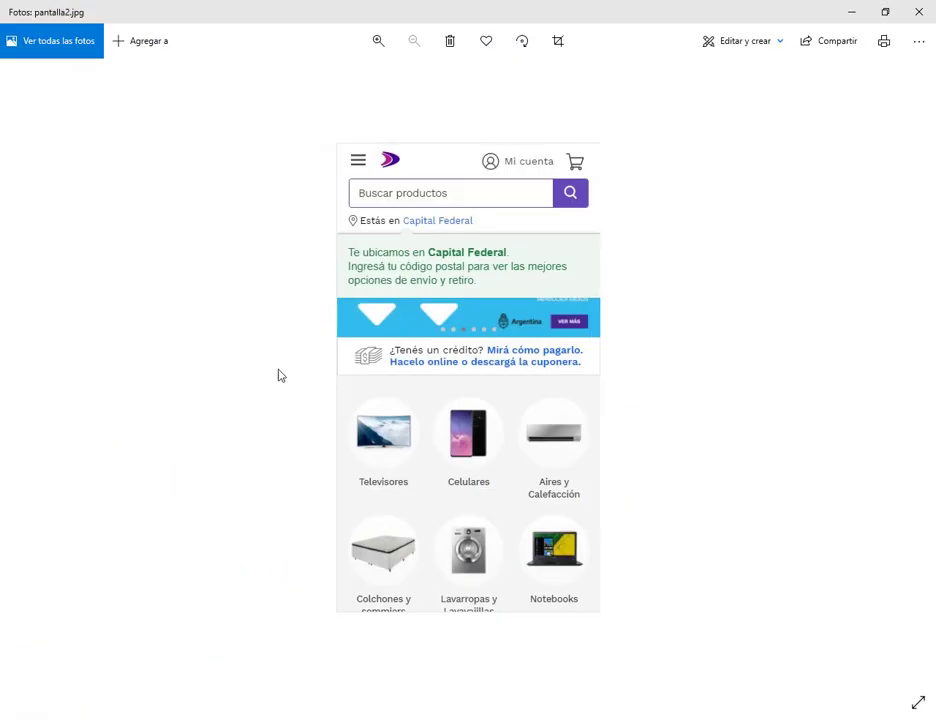
pyautogui.hotkey('alt', 'F4')
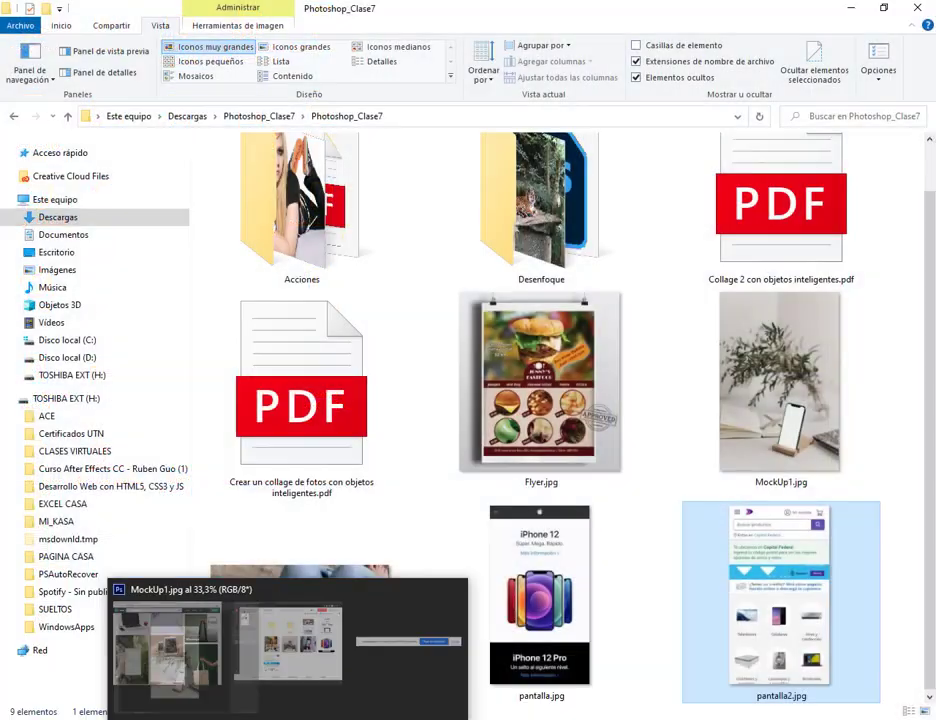
pyautogui.click(280, 700)
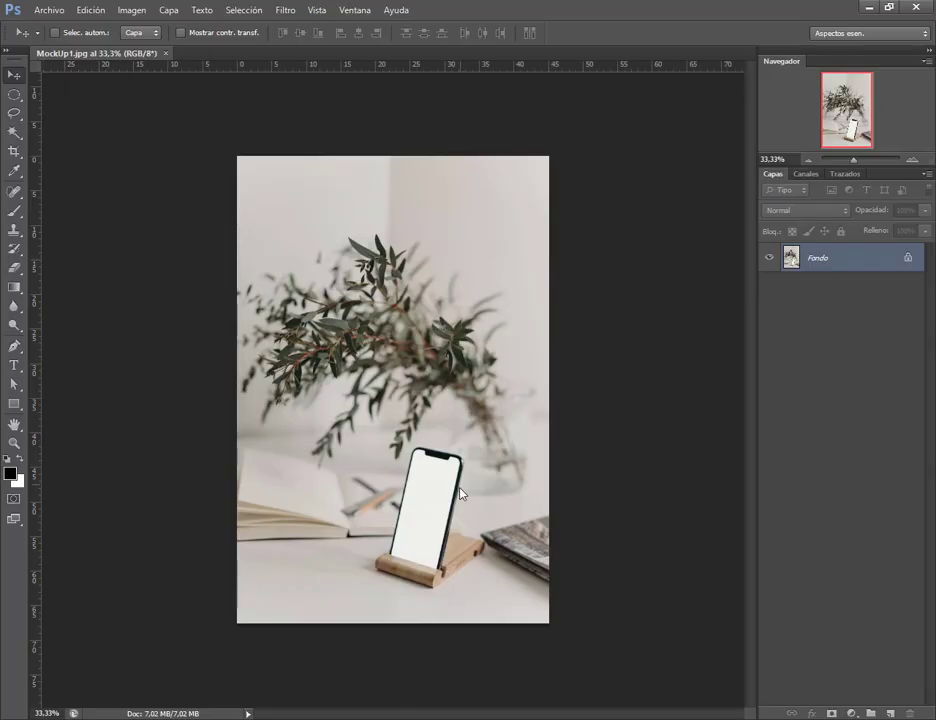
# Step: Draw a black phone-screen-sized rectangle, then move it to the left of the phone
pyautogui.scroll(5, 415, 602)
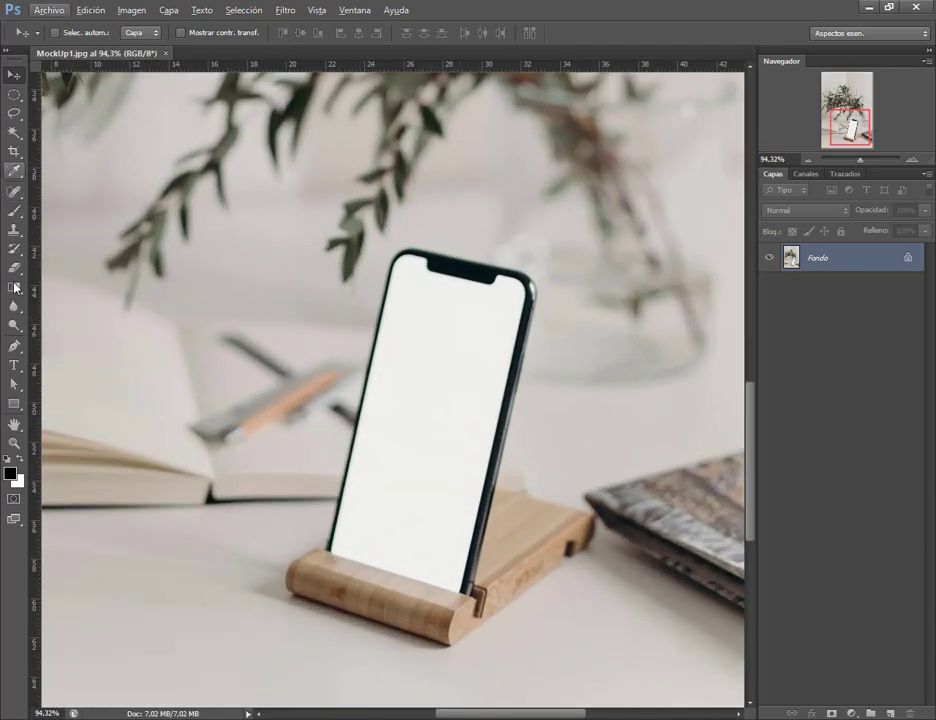
pyautogui.click(14, 403)
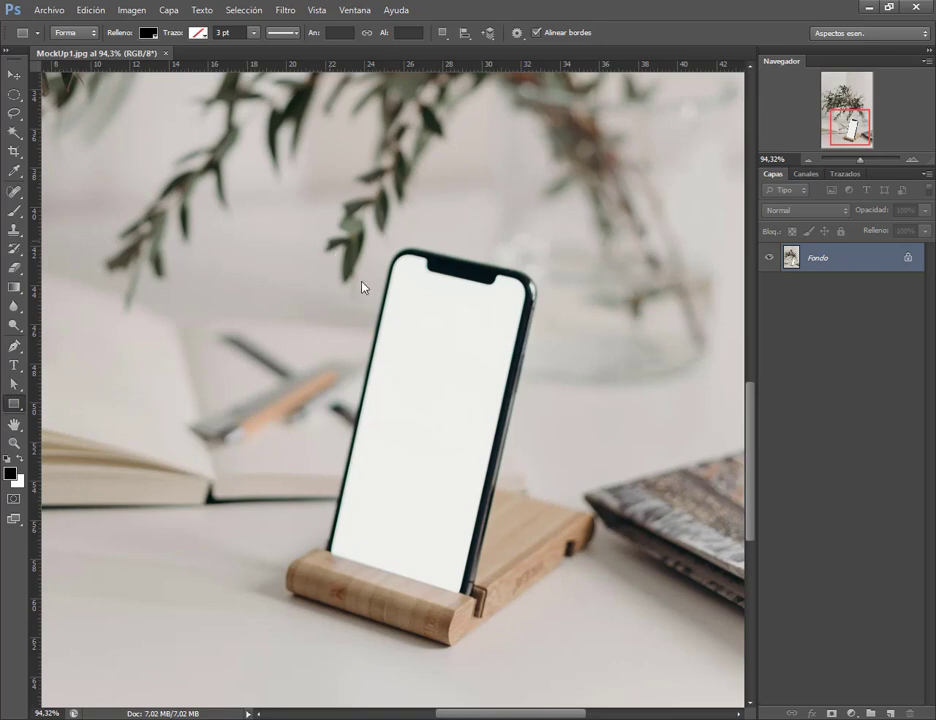
pyautogui.moveTo(330, 241); pyautogui.dragTo(502, 578)
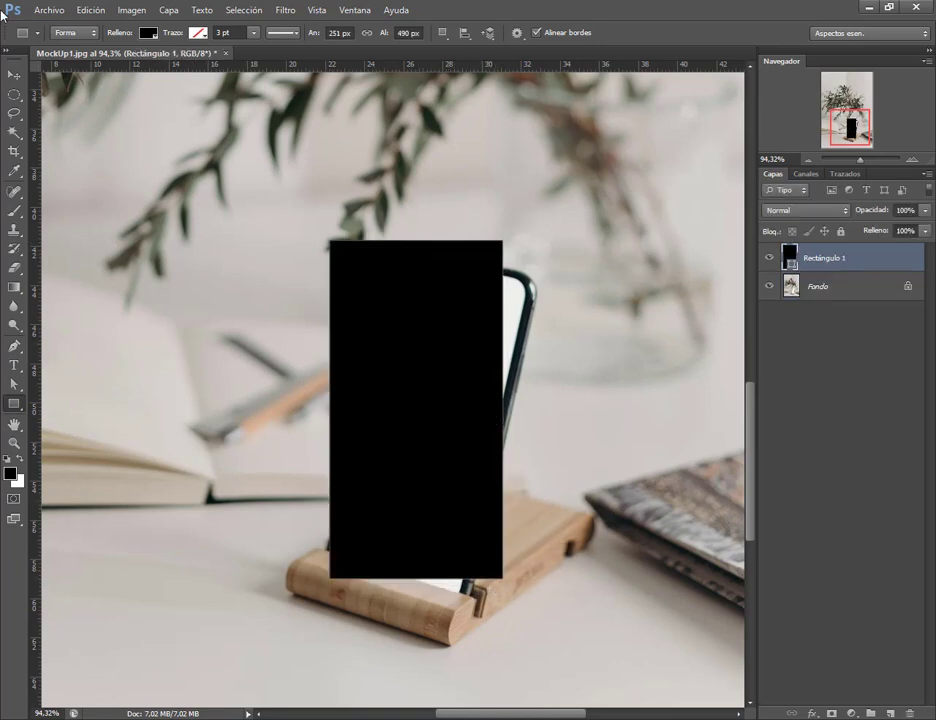
pyautogui.press('v')
pyautogui.moveTo(412, 349); pyautogui.dragTo(228, 310)
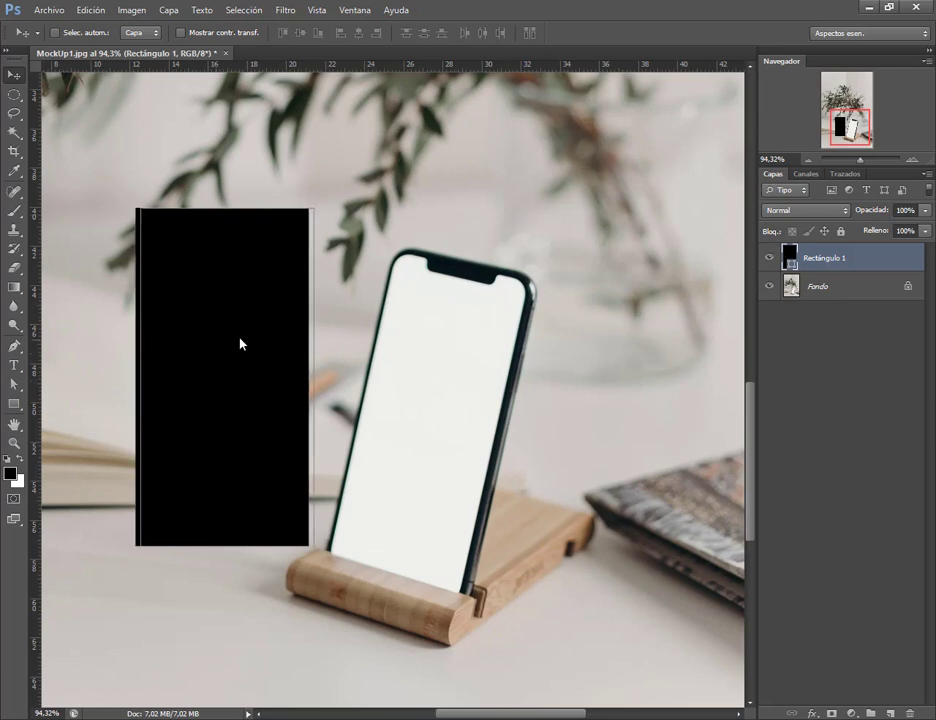
pyautogui.moveTo(240, 341); pyautogui.dragTo(229, 363)
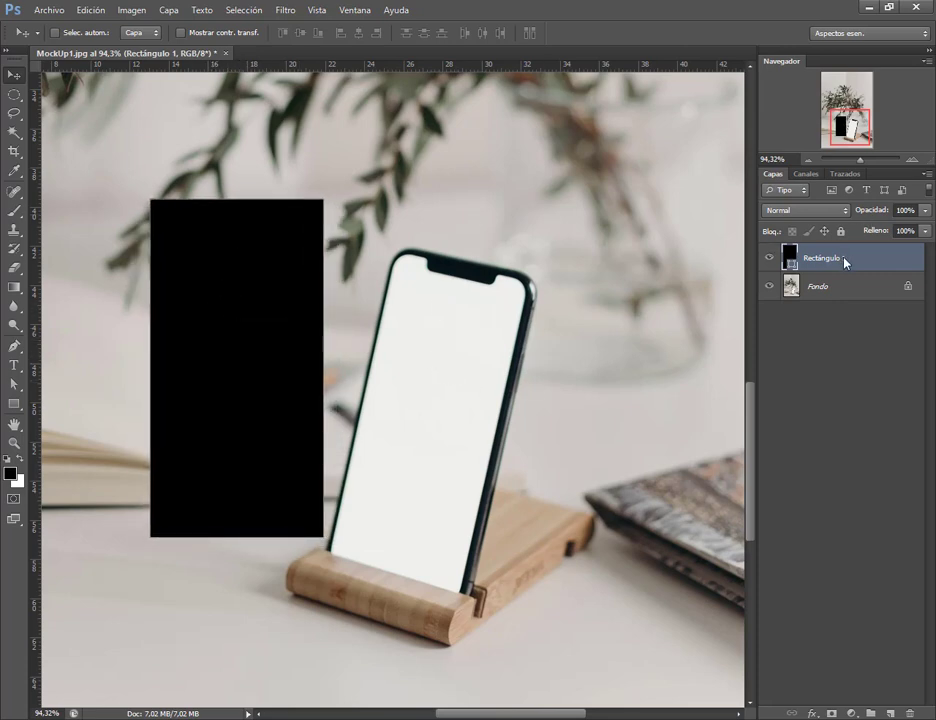
# Step: Change the rectangle's fill colour to light blue 6485ff
pyautogui.rightClick(845, 262)
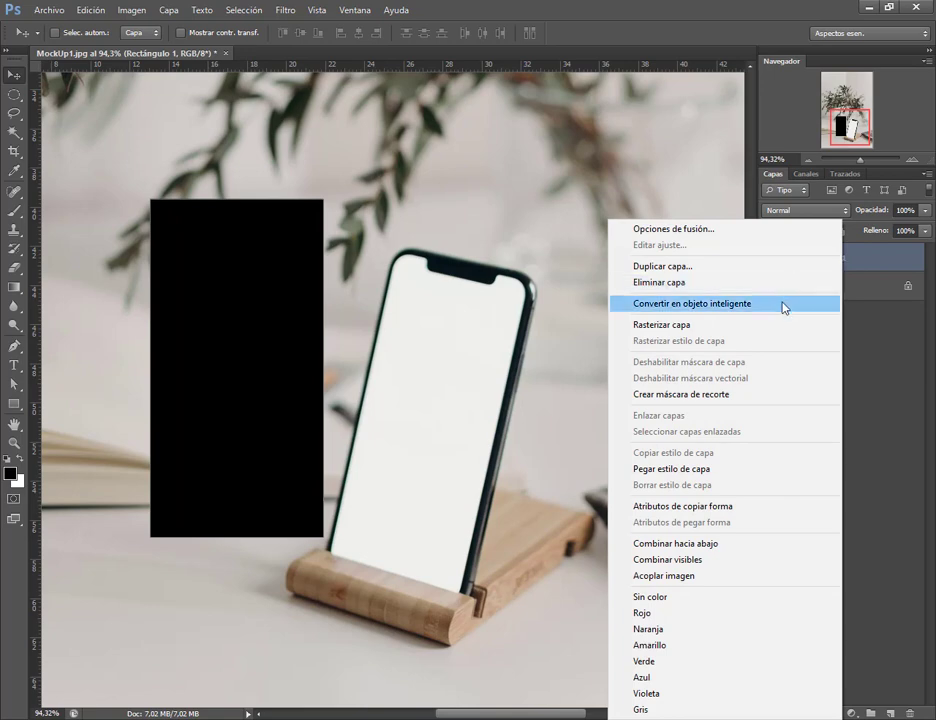
pyautogui.click(784, 305)
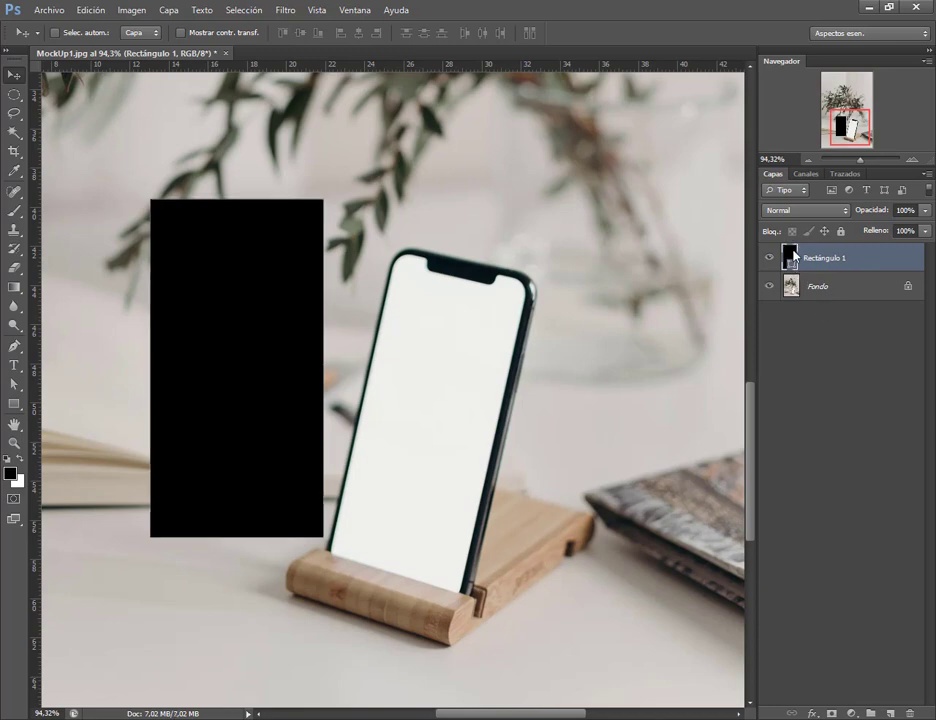
pyautogui.doubleClick(792, 255)
pyautogui.click(735, 102)
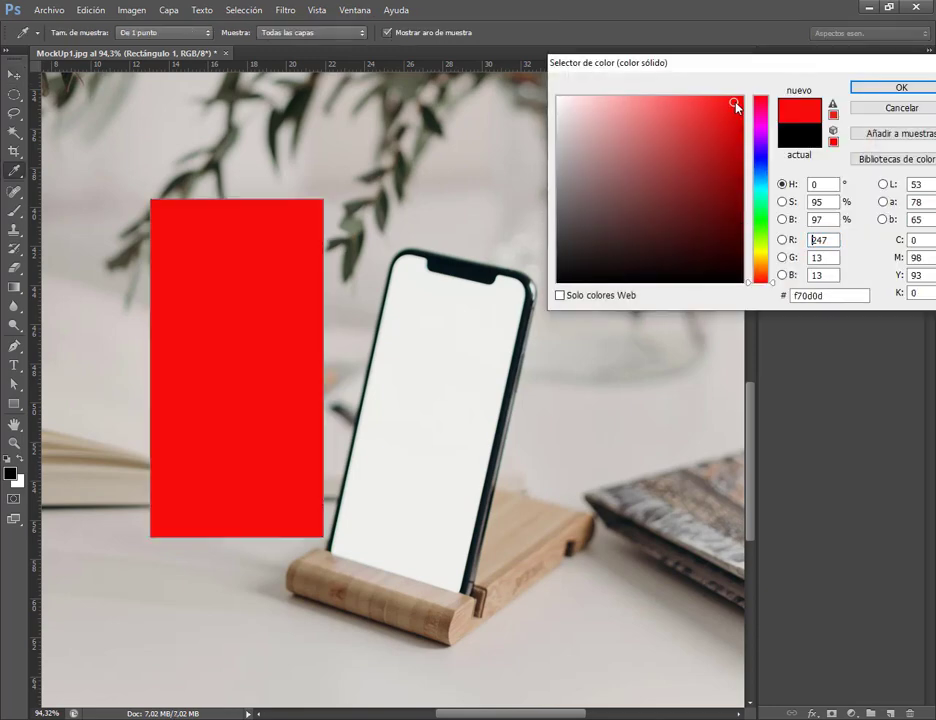
pyautogui.moveTo(735, 102); pyautogui.dragTo(739, 109)
pyautogui.moveTo(769, 175); pyautogui.dragTo(769, 165)
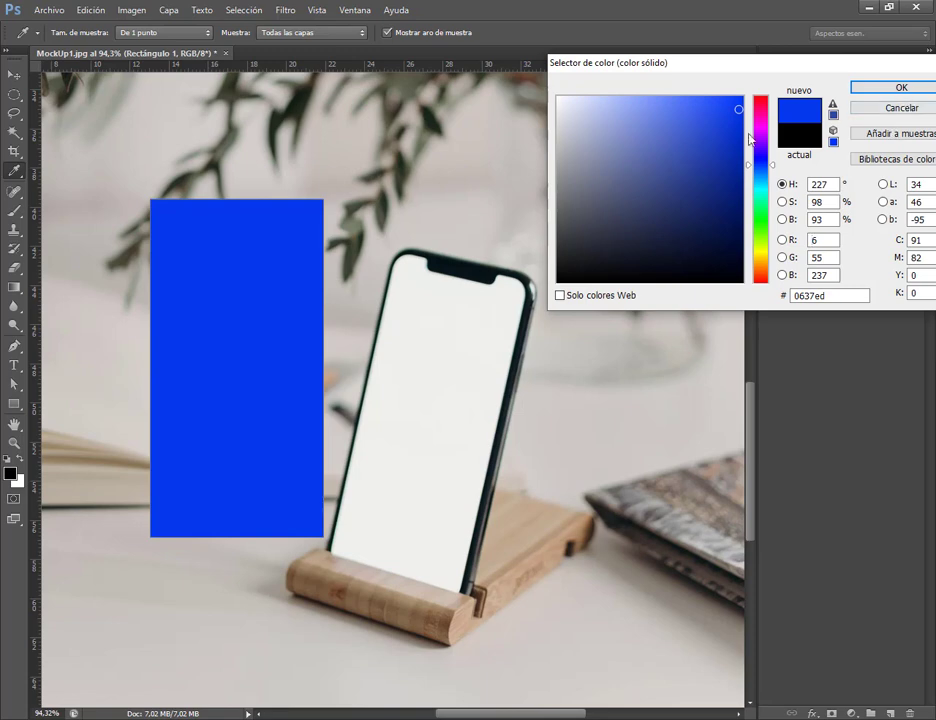
pyautogui.click(671, 97)
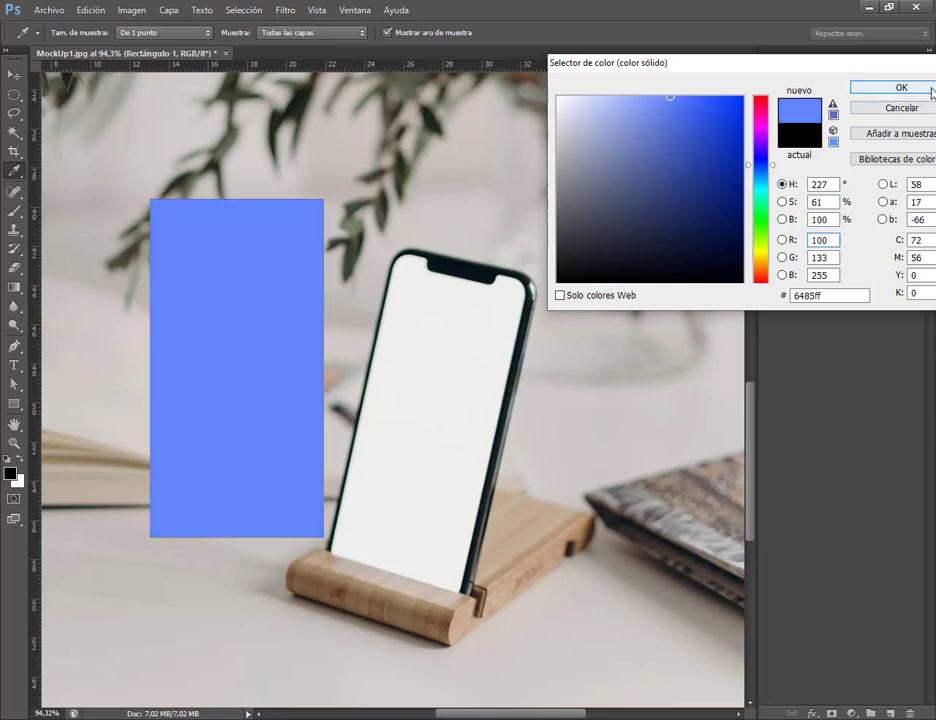
pyautogui.click(901, 87)
# Step: Convert Rectángulo 1 into a smart object and move it over the phone
pyautogui.rightClick(846, 262)
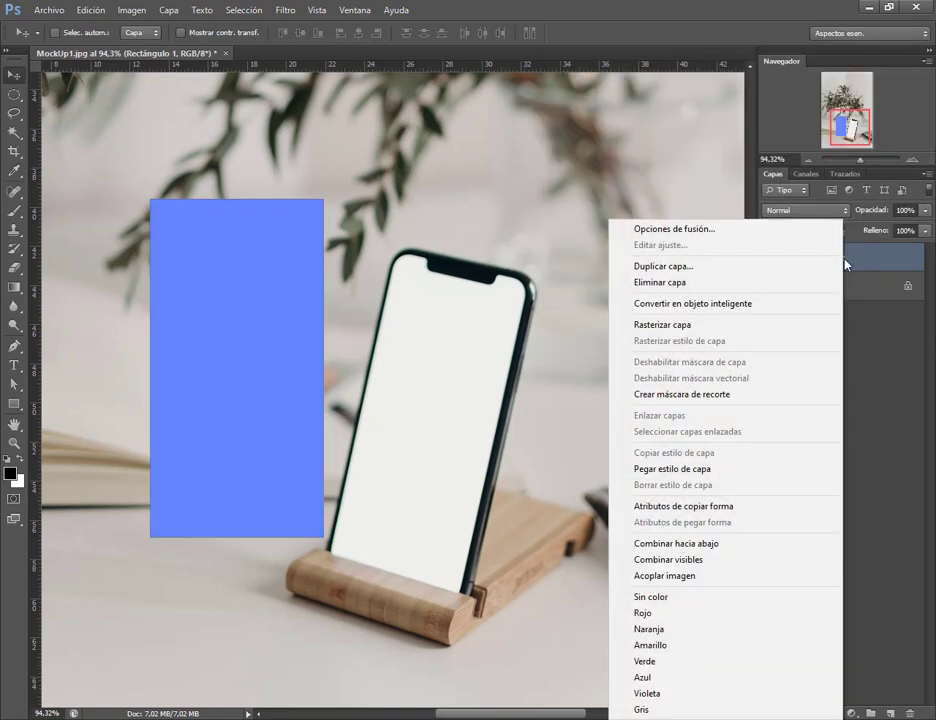
pyautogui.click(794, 304)
pyautogui.moveTo(275, 370); pyautogui.dragTo(460, 388)
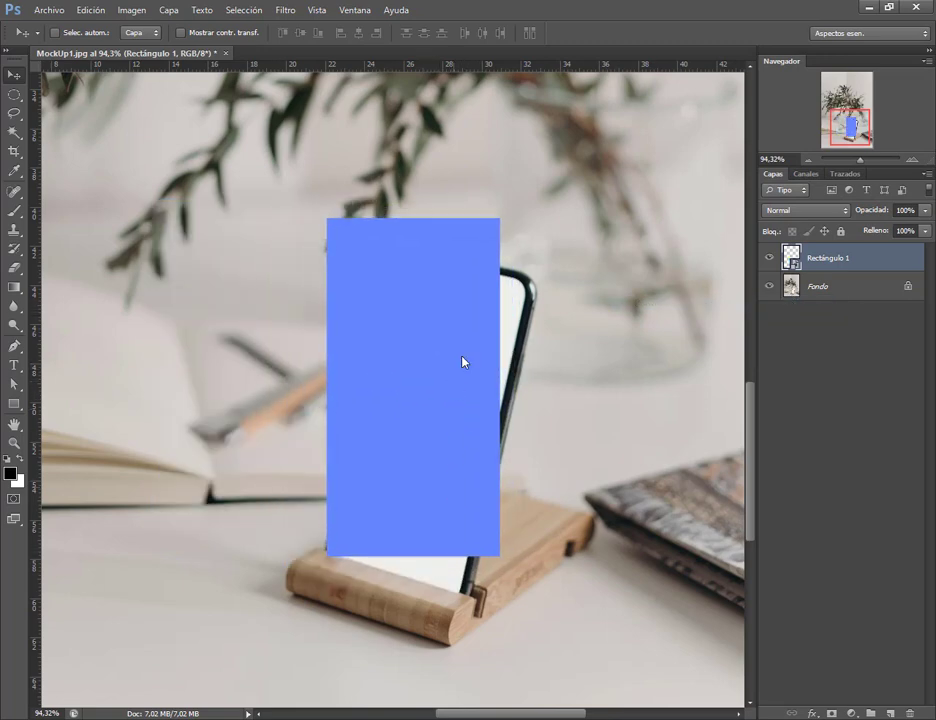
pyautogui.scroll(1, 394, 639)
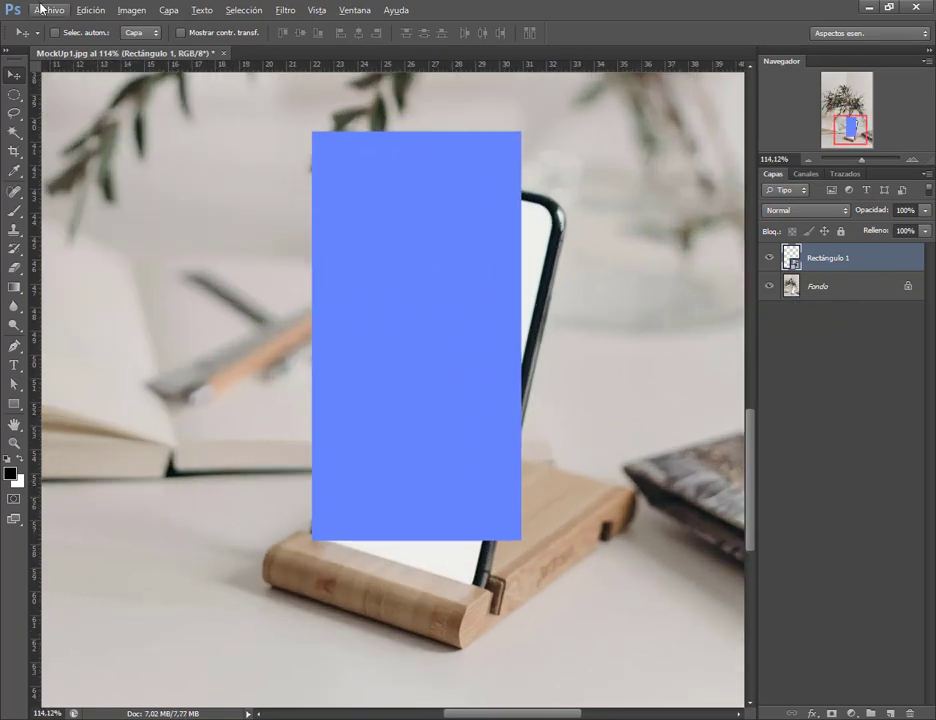
# Step: Distort the blue rectangle with Distorsionar, fitting its corners to the phone screen
pyautogui.click(72, 8)
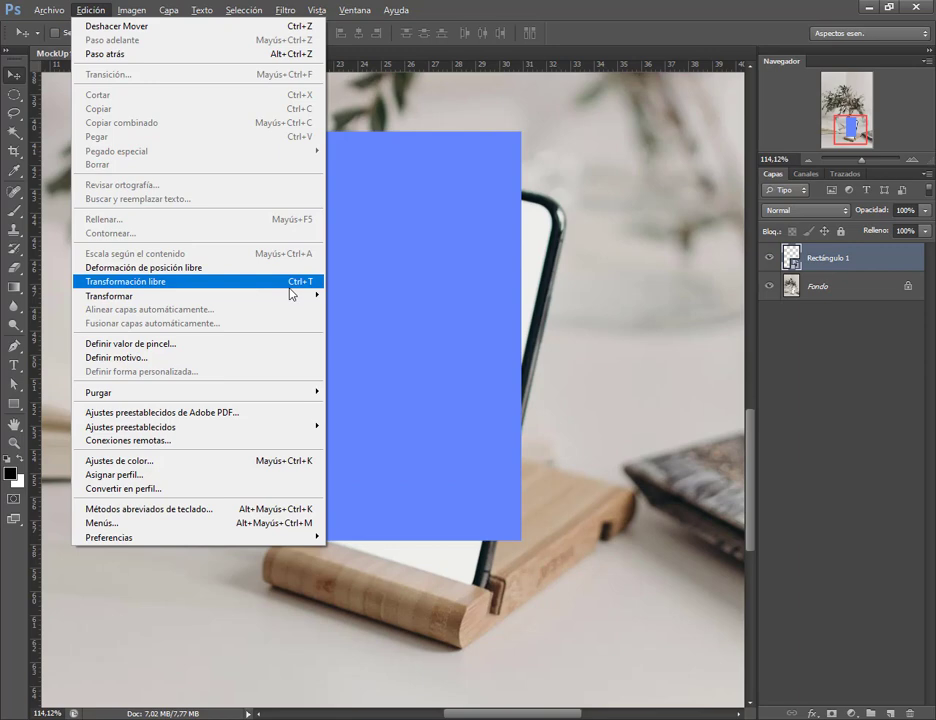
pyautogui.moveTo(353, 297)
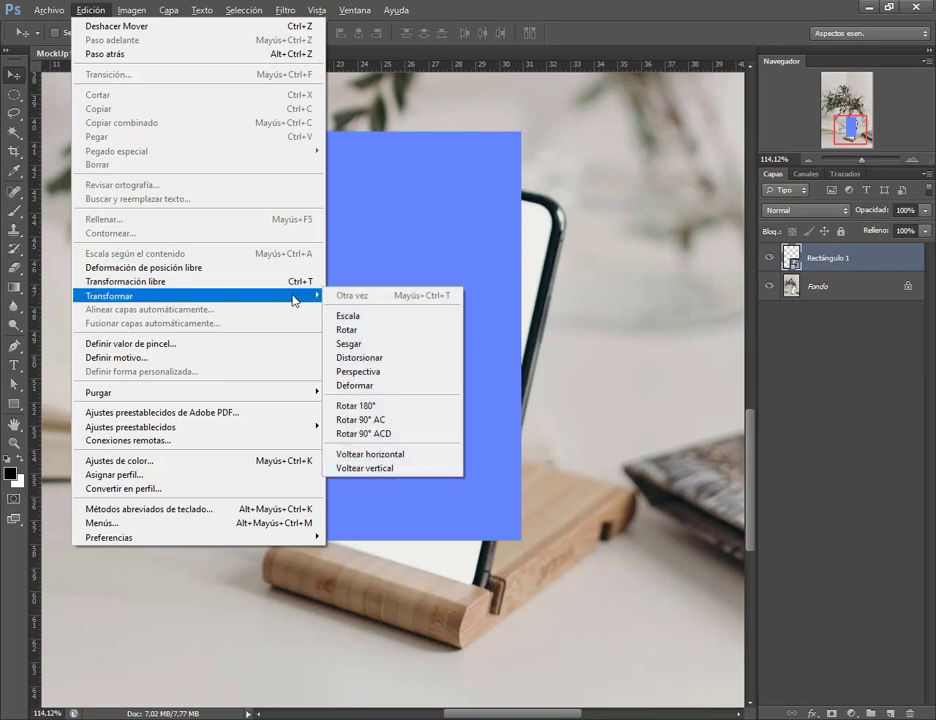
pyautogui.click(409, 358)
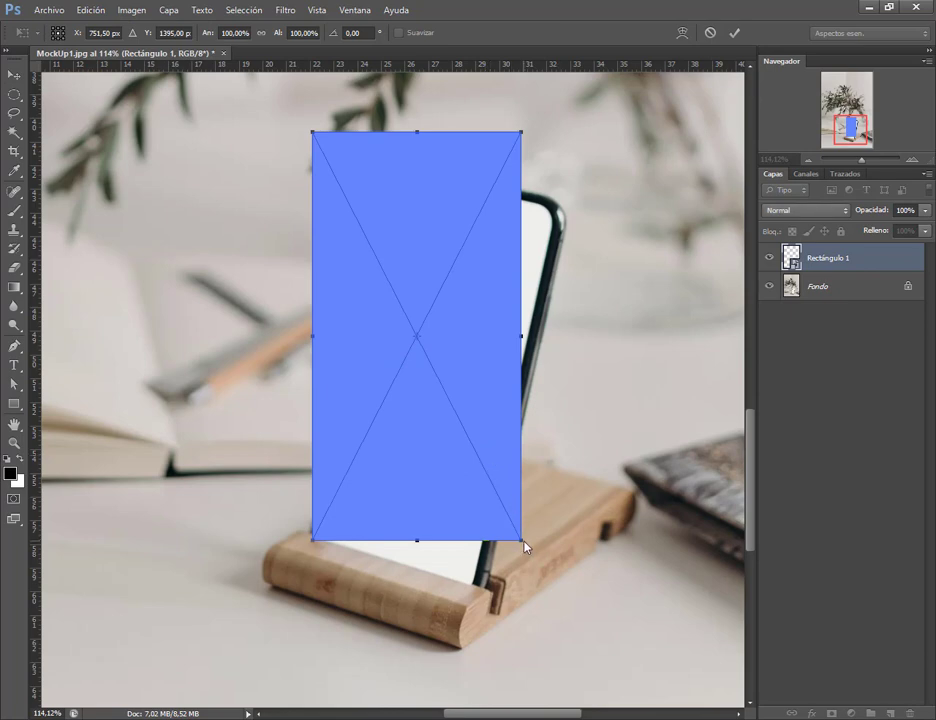
pyautogui.moveTo(524, 543); pyautogui.dragTo(474, 588)
pyautogui.moveTo(524, 135); pyautogui.dragTo(557, 208)
pyautogui.moveTo(313, 134); pyautogui.dragTo(397, 190)
pyautogui.moveTo(557, 210); pyautogui.dragTo(544, 229)
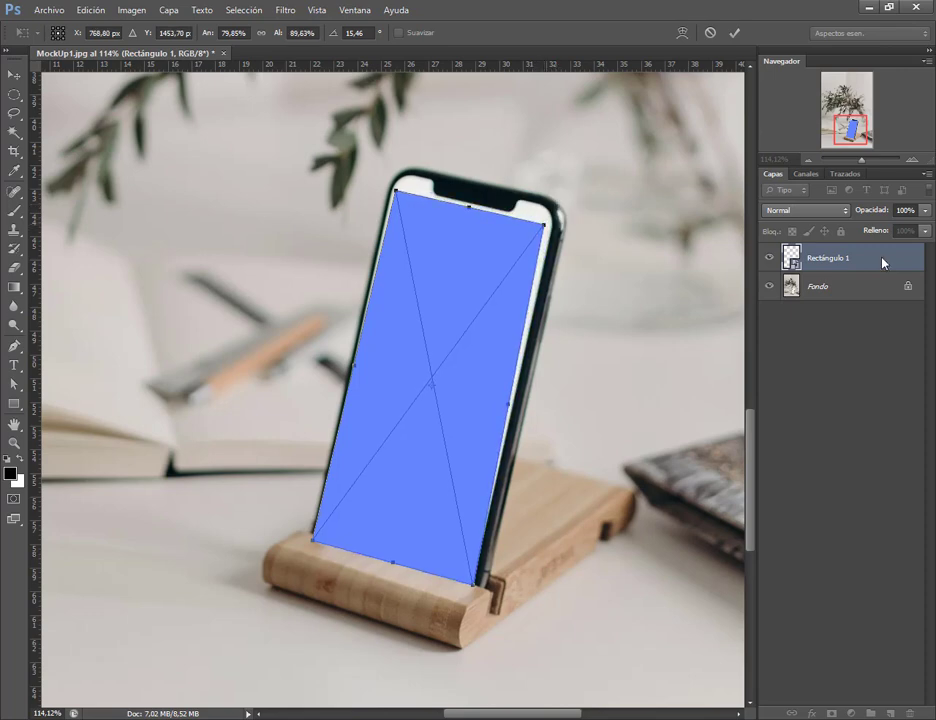
pyautogui.click(912, 159)
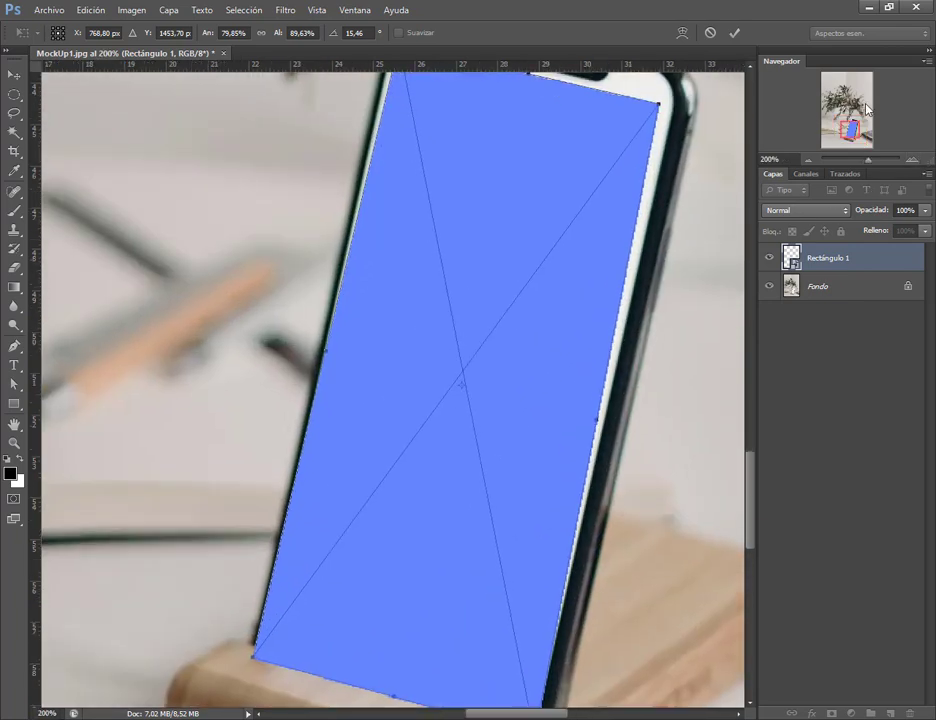
pyautogui.moveTo(858, 133)
pyautogui.mouseDown()
pyautogui.moveTo(861, 125)
pyautogui.moveTo(861, 133)
pyautogui.mouseUp()
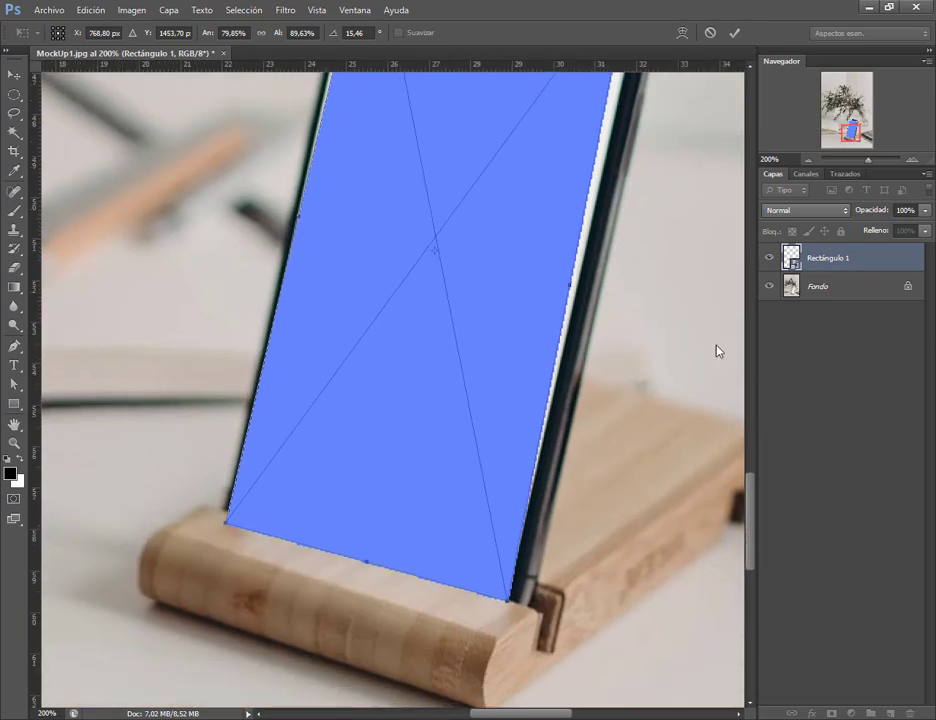
pyautogui.moveTo(512, 602); pyautogui.dragTo(498, 598)
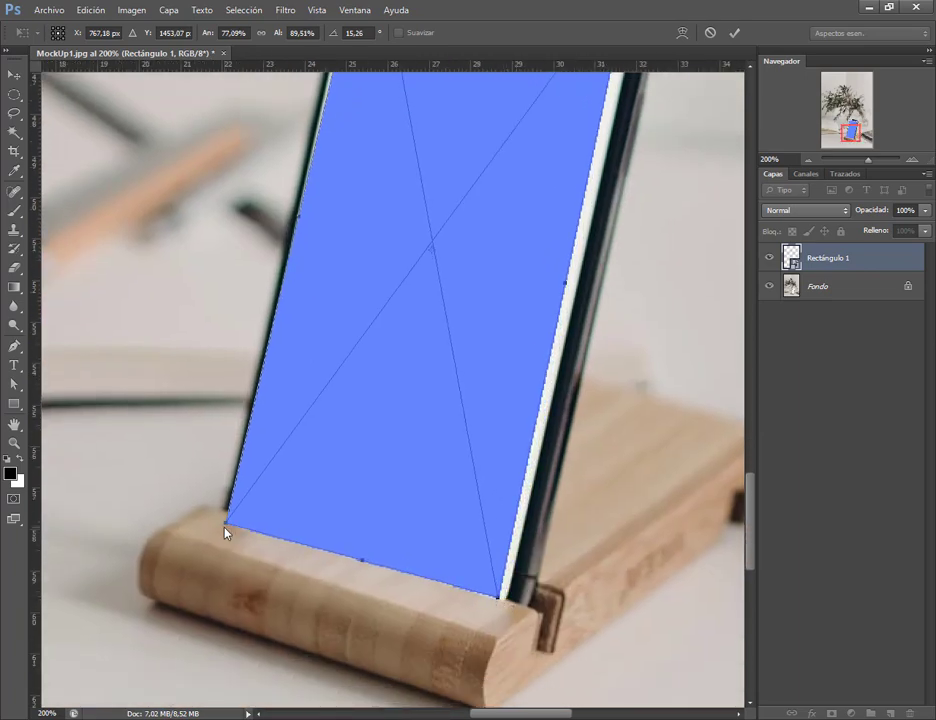
pyautogui.moveTo(225, 533)
pyautogui.mouseDown()
pyautogui.moveTo(242, 525)
pyautogui.moveTo(238, 518)
pyautogui.mouseUp()
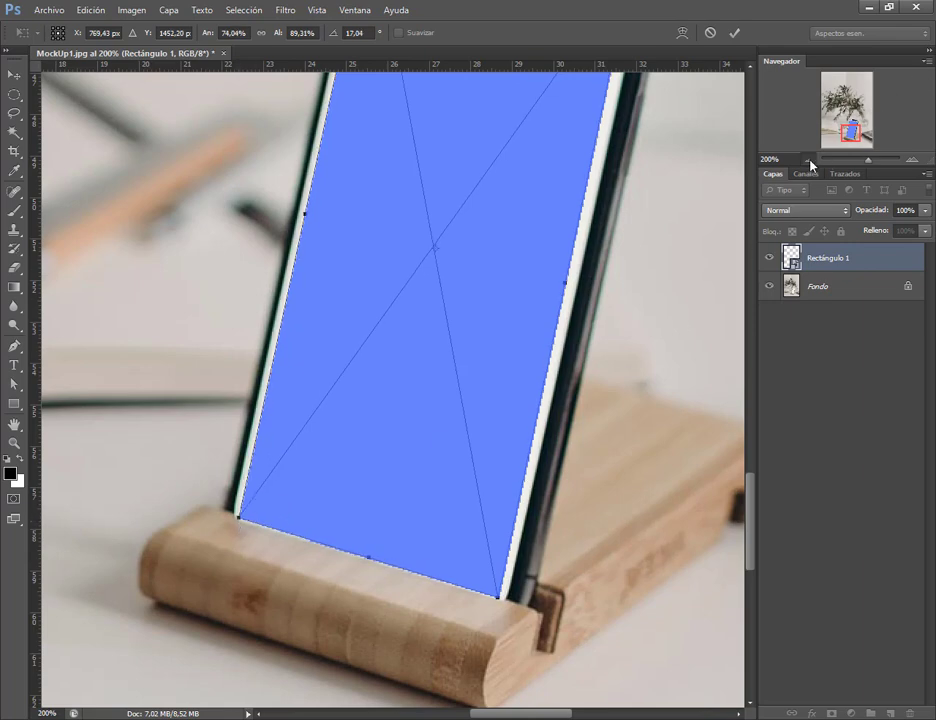
pyautogui.click(807, 159)
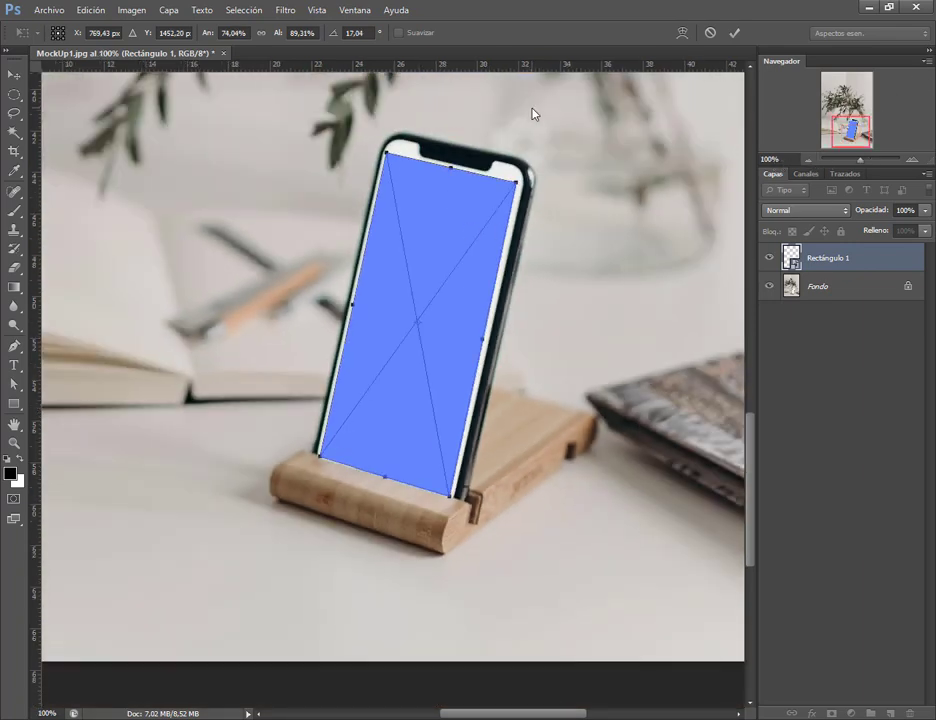
pyautogui.scroll(3, 522, 163)
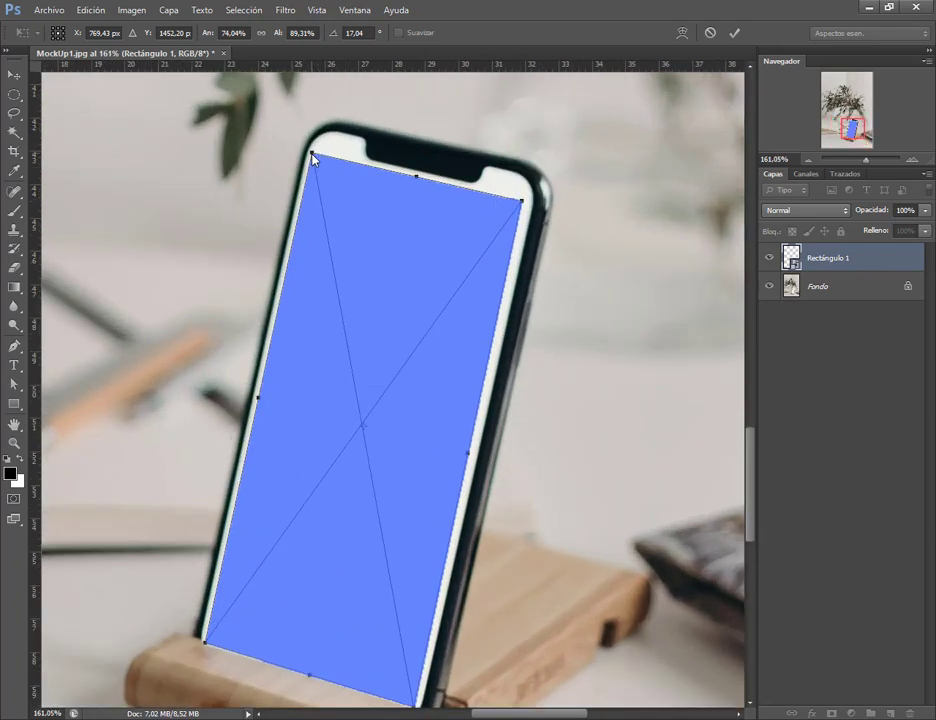
pyautogui.moveTo(312, 154); pyautogui.dragTo(314, 157)
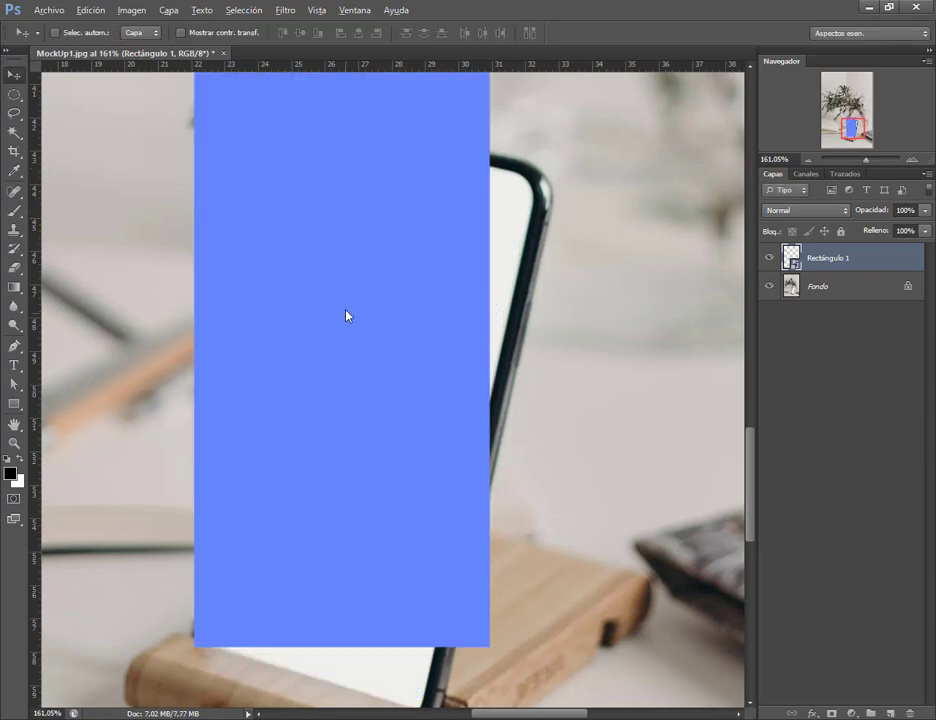
# Step: Move the undistorted blue rectangle to the right of the phone
pyautogui.scroll(-1, 345, 315)
pyautogui.moveTo(340, 324); pyautogui.dragTo(600, 355)
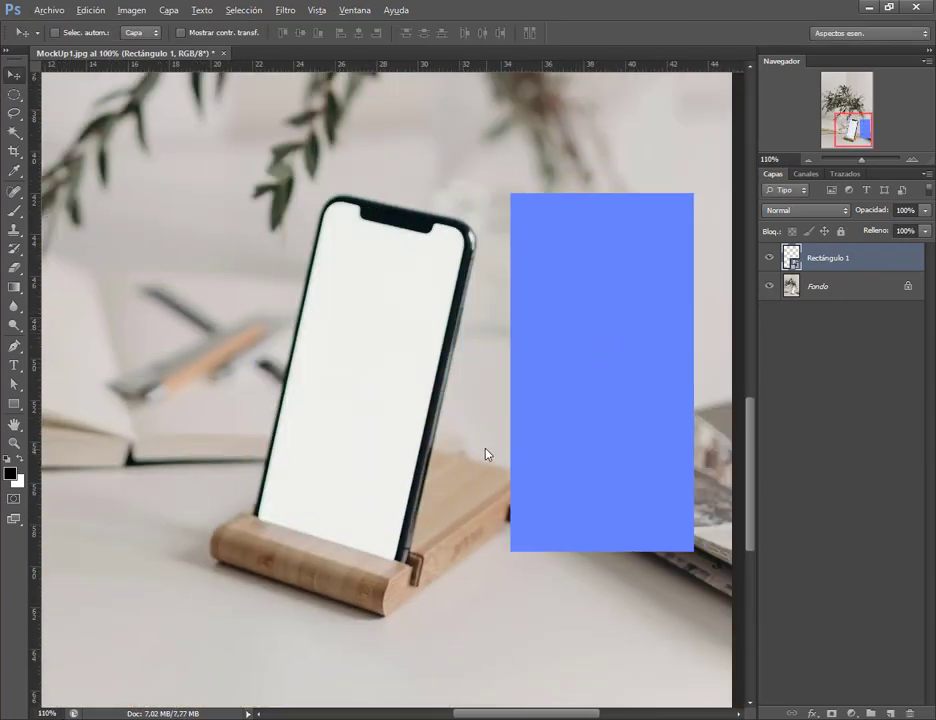
pyautogui.scroll(1, 485, 445)
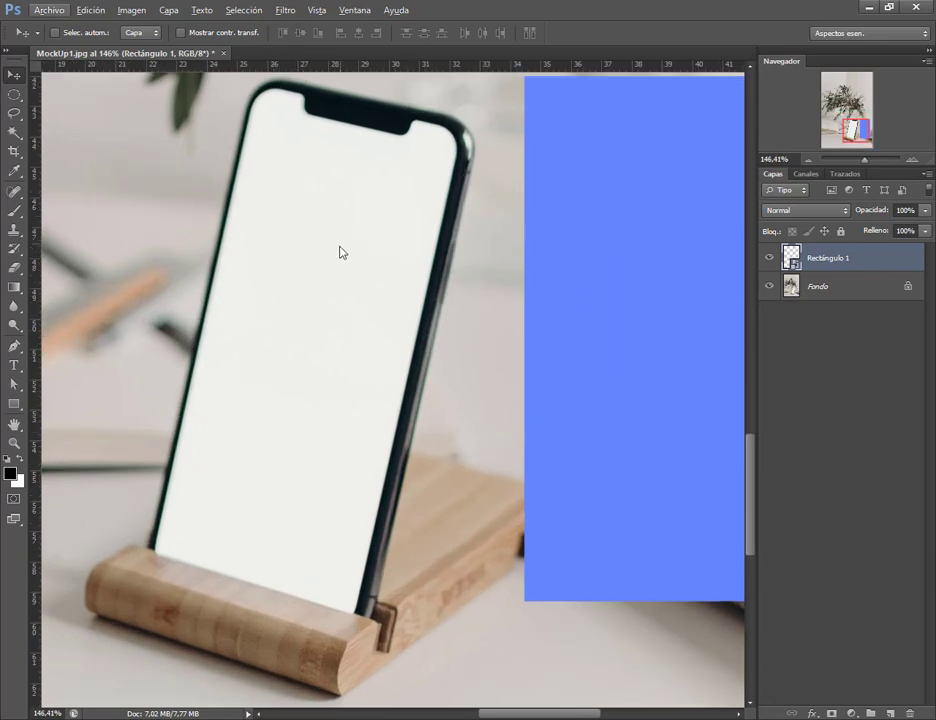
pyautogui.scroll(-1, 324, 317)
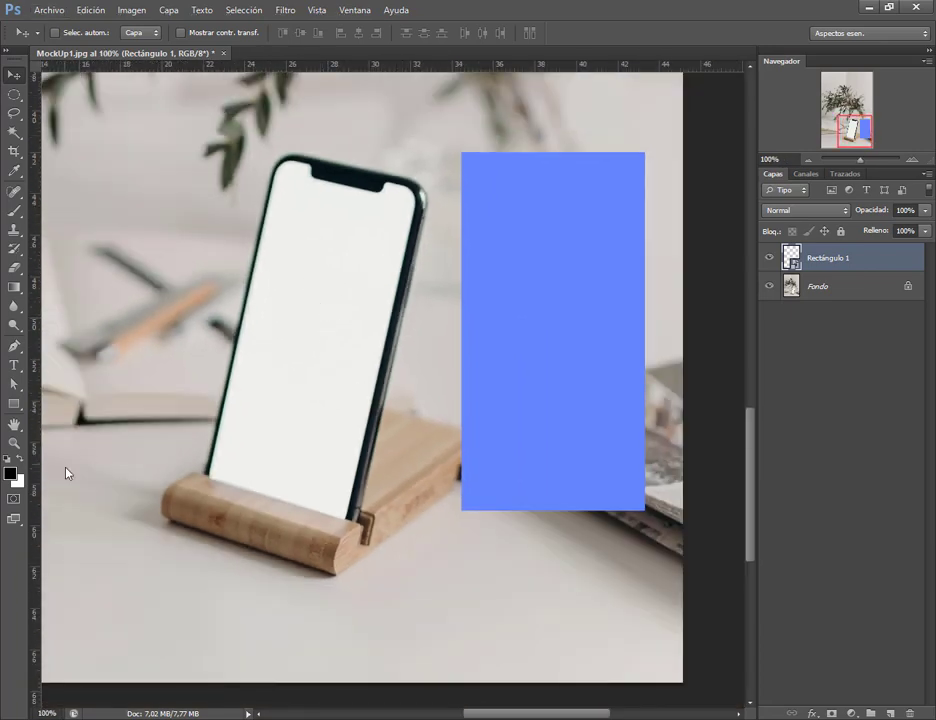
# Step: Draw a two-point pen shape along the phone screen's left edge
pyautogui.click(14, 347)
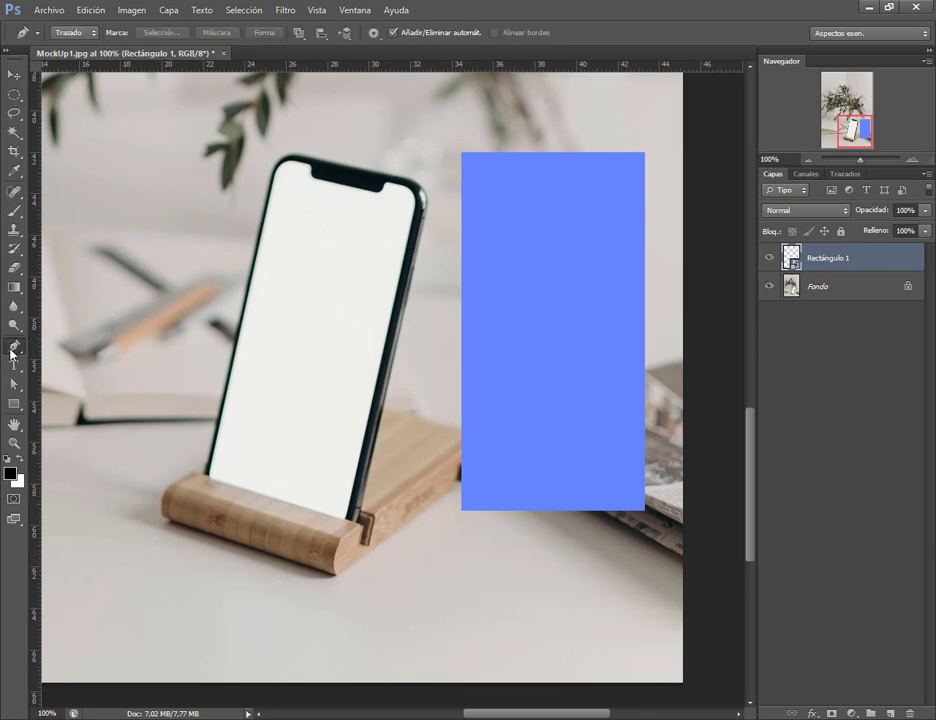
pyautogui.click(73, 33)
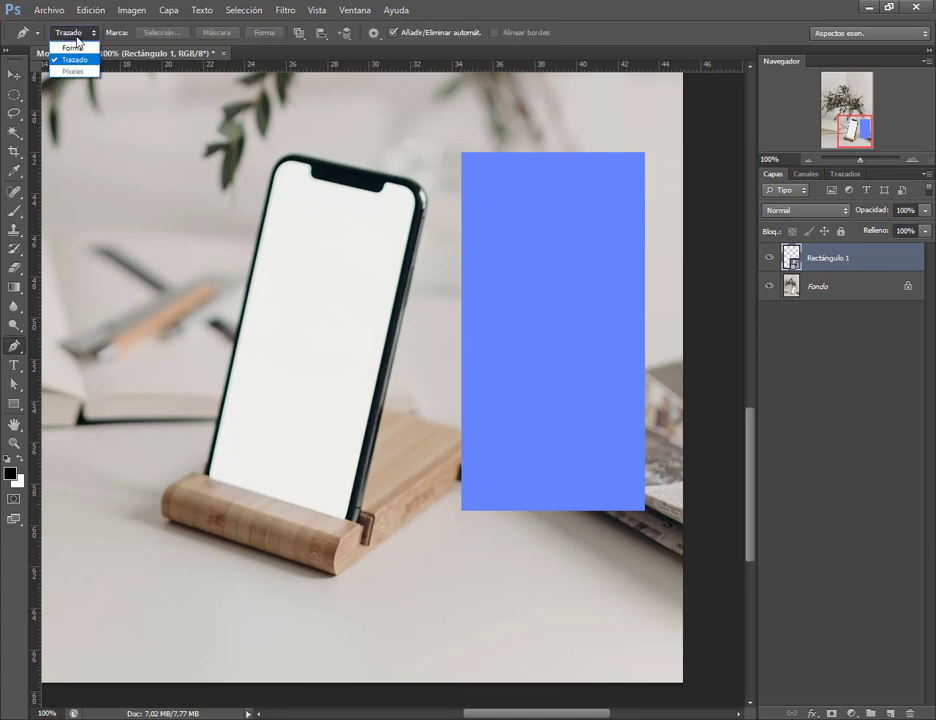
pyautogui.click(76, 46)
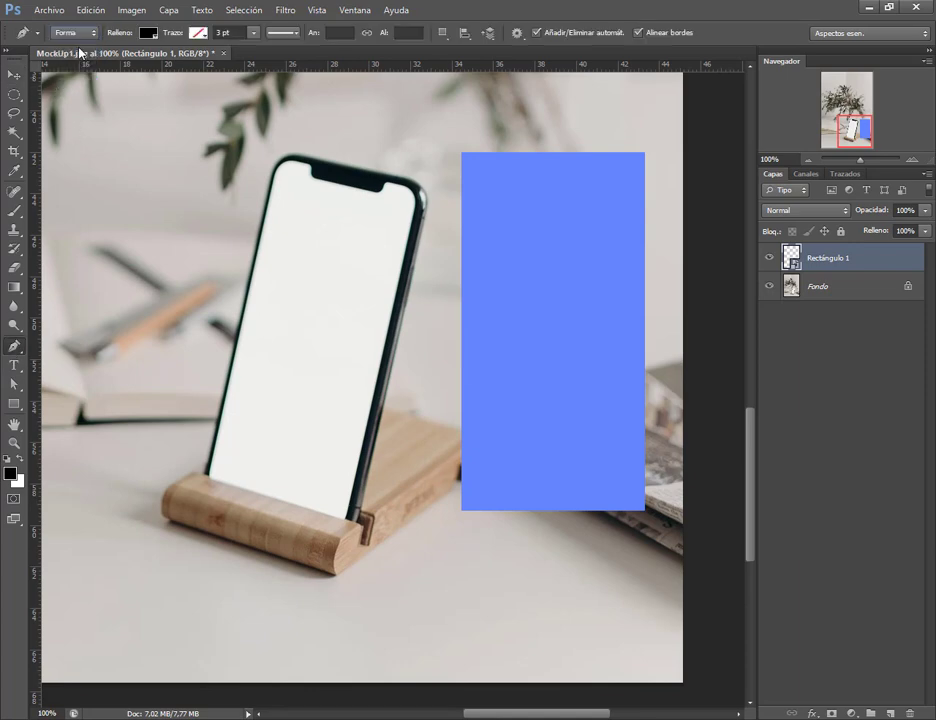
pyautogui.click(208, 484)
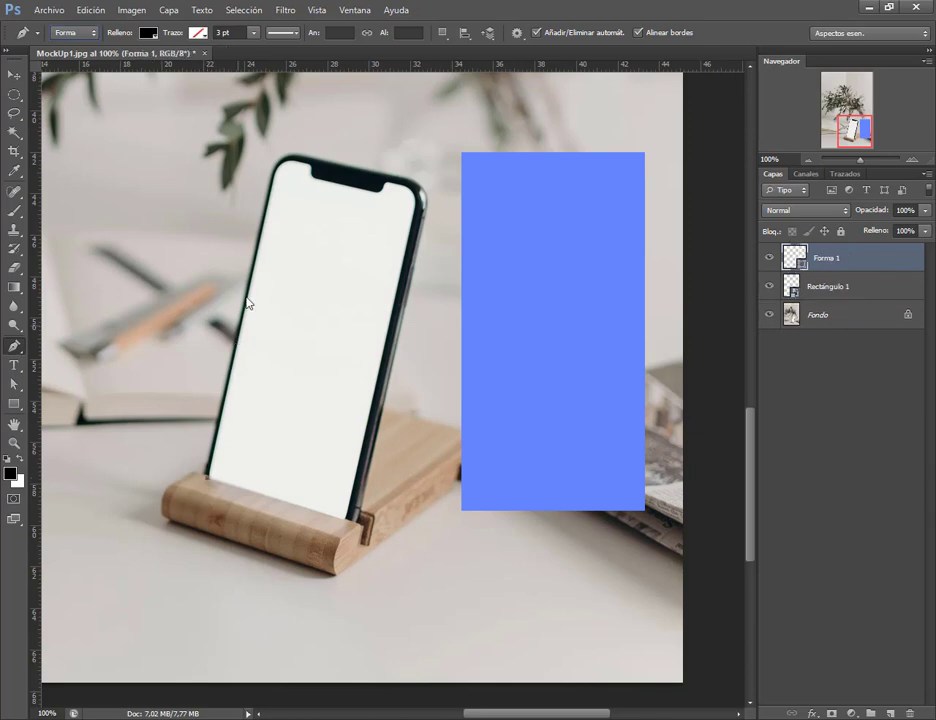
pyautogui.click(281, 166)
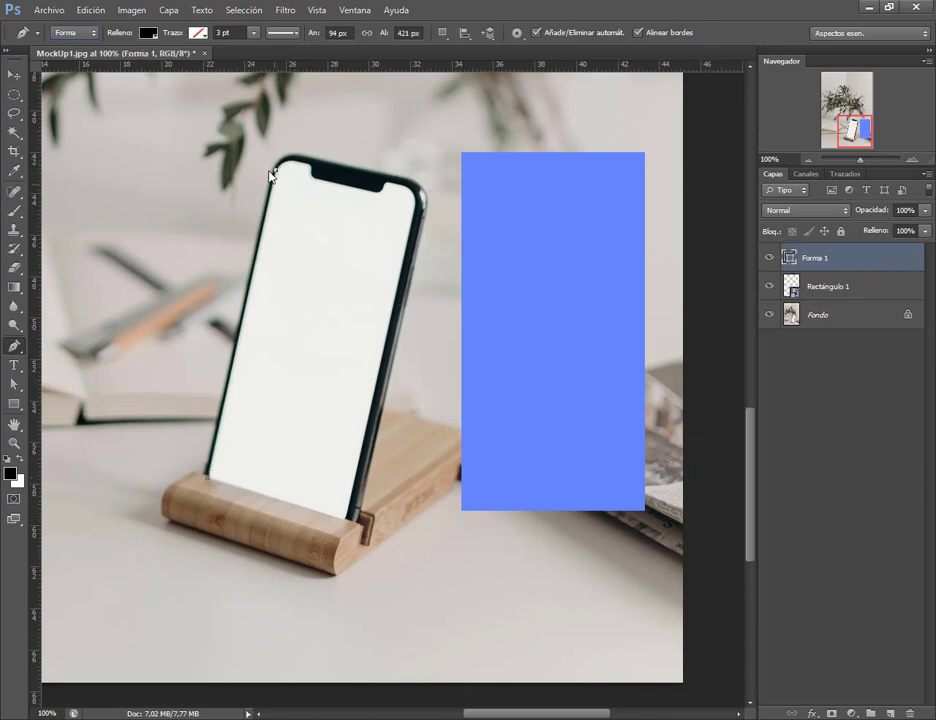
pyautogui.scroll(2, 289, 219)
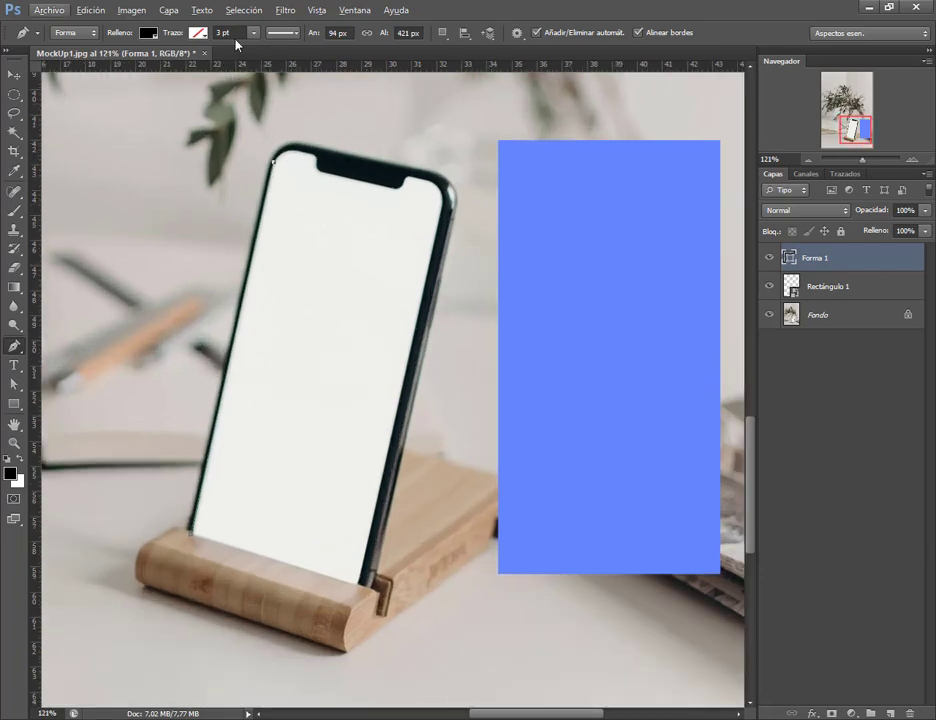
# Step: Give the Forma 1 line a solid magenta stroke
pyautogui.click(199, 33)
pyautogui.click(164, 62)
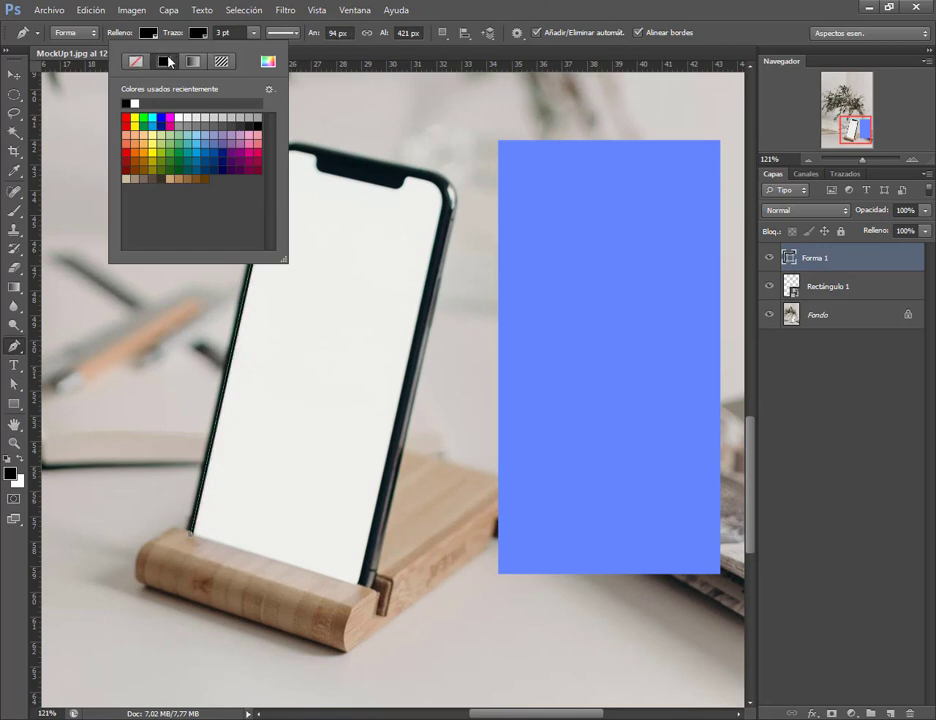
pyautogui.click(171, 119)
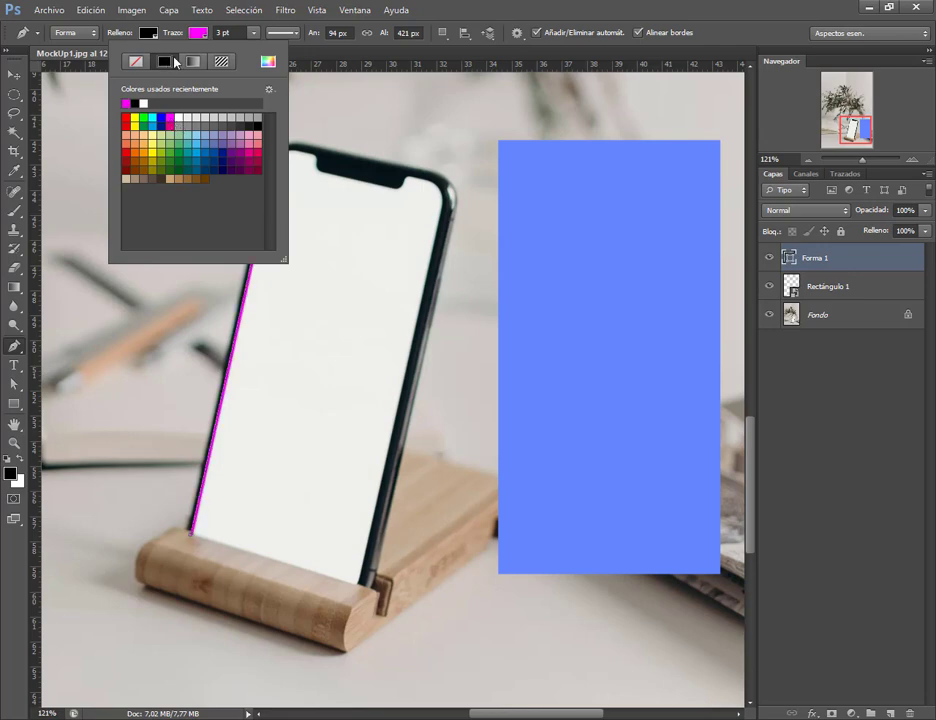
pyautogui.click(355, 9)
pyautogui.click(17, 76)
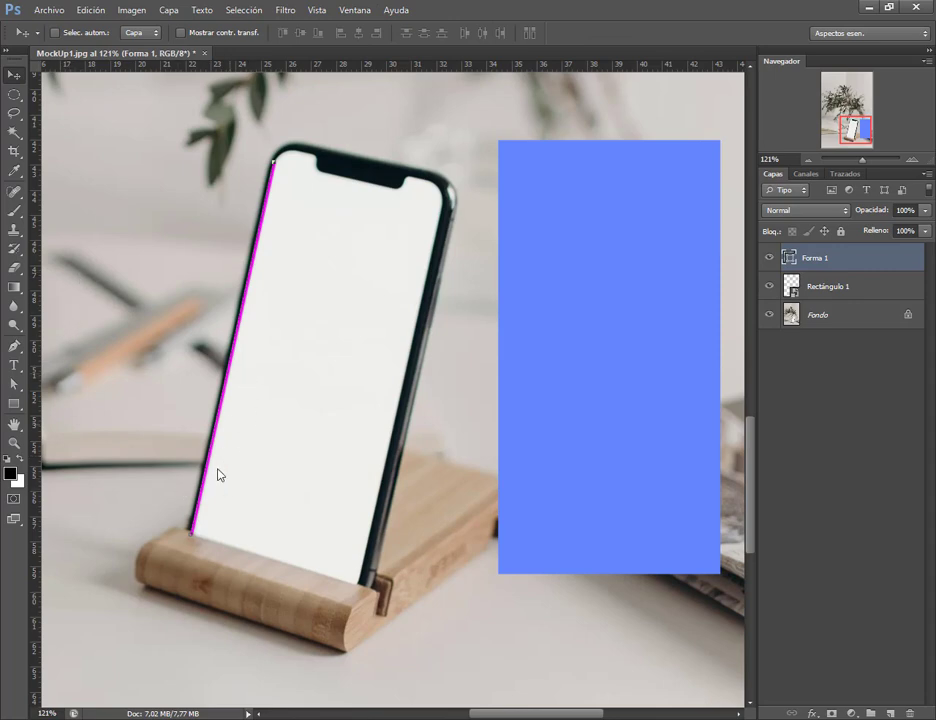
pyautogui.click(11, 388)
# Step: Reposition the magenta line and adjust its anchors against the phone's left edge
pyautogui.click(93, 384)
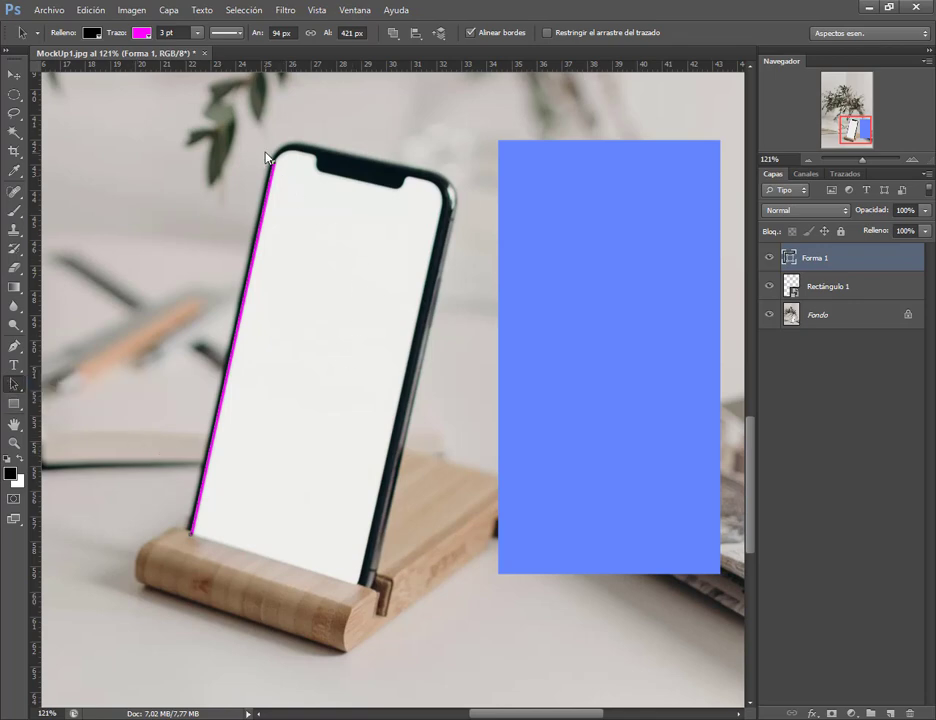
pyautogui.moveTo(265, 207)
pyautogui.mouseDown()
pyautogui.moveTo(305, 217)
pyautogui.moveTo(266, 208)
pyautogui.mouseUp()
pyautogui.rightClick(20, 385)
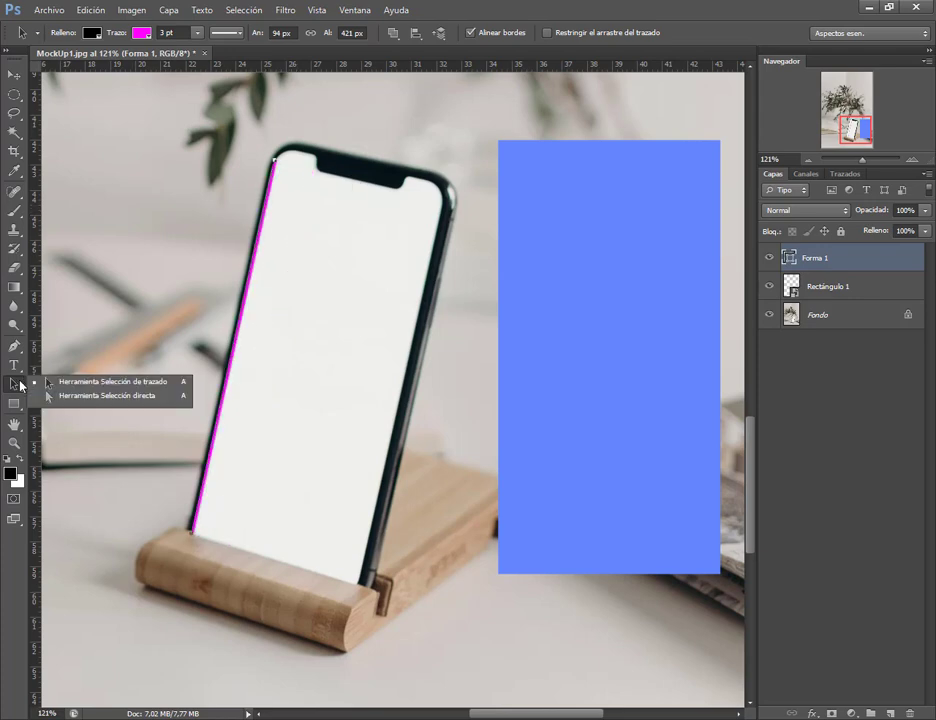
pyautogui.click(50, 396)
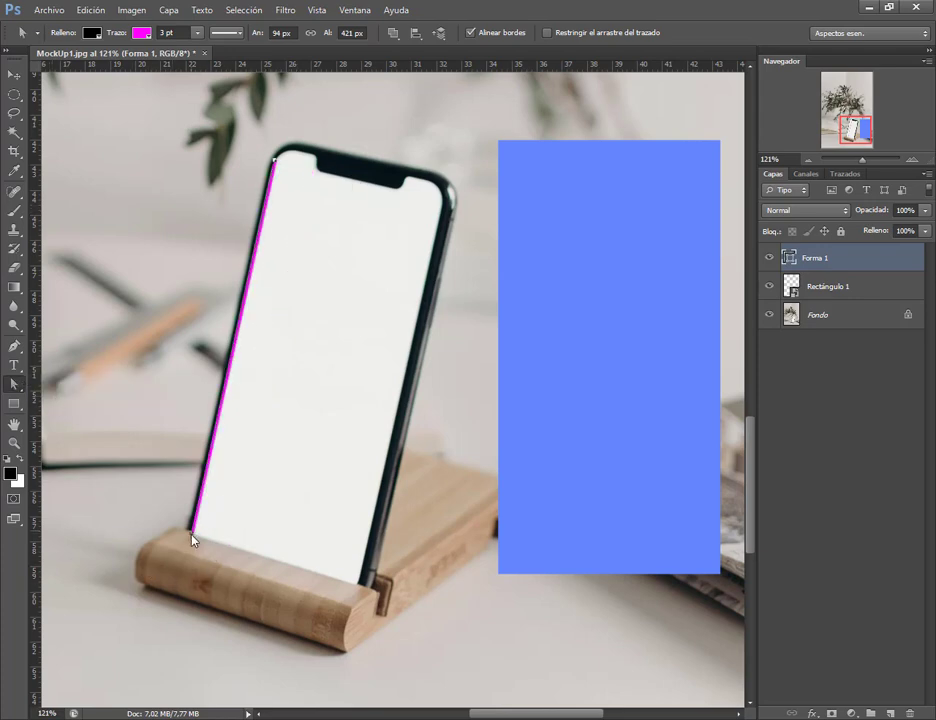
pyautogui.moveTo(194, 538); pyautogui.dragTo(222, 566)
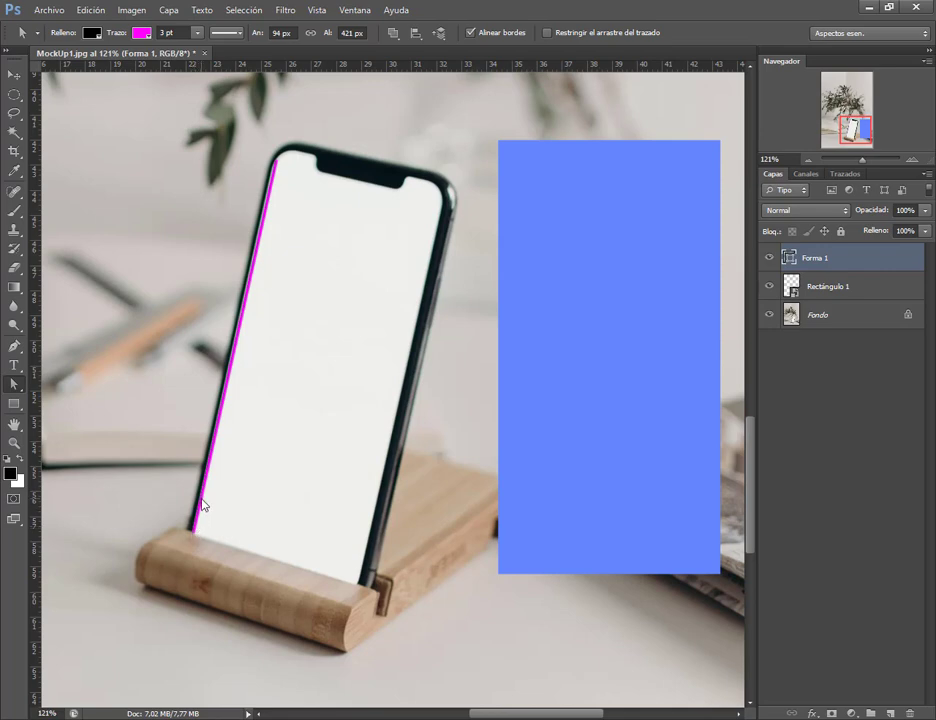
pyautogui.moveTo(192, 537); pyautogui.dragTo(226, 517)
pyautogui.hotkey('ctrl', 'z')
# Step: Set the line's top and bottom end points exactly on the screen's left edge
pyautogui.scroll(4, 283, 143)
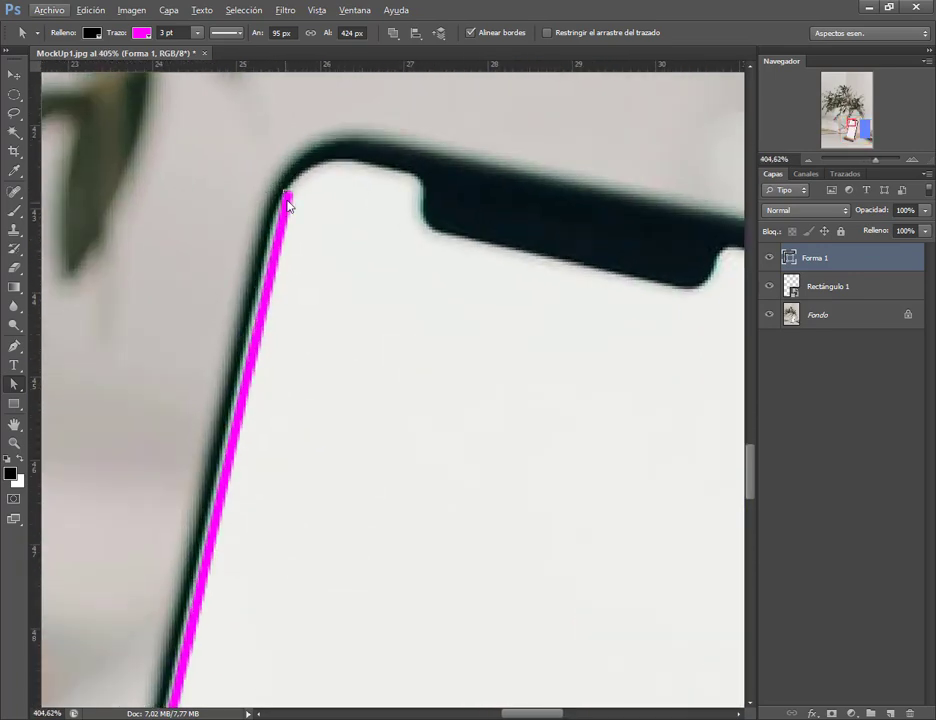
pyautogui.moveTo(277, 203); pyautogui.dragTo(280, 205)
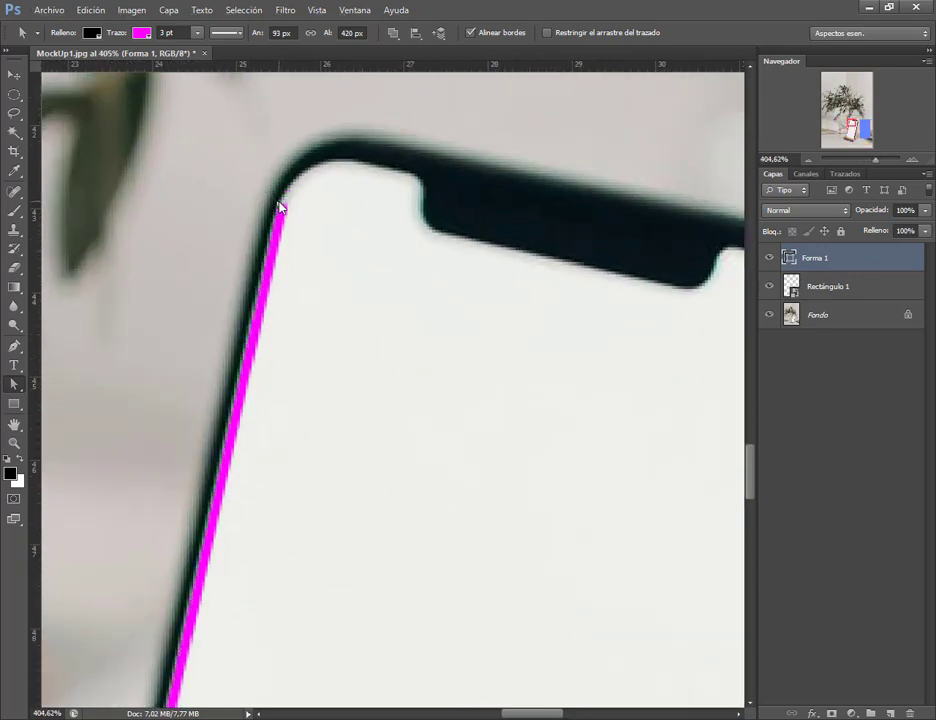
pyautogui.moveTo(226, 497); pyautogui.dragTo(349, 323)
pyautogui.hscroll(-4, 390, 430)
pyautogui.scroll(-8, 410, 380)
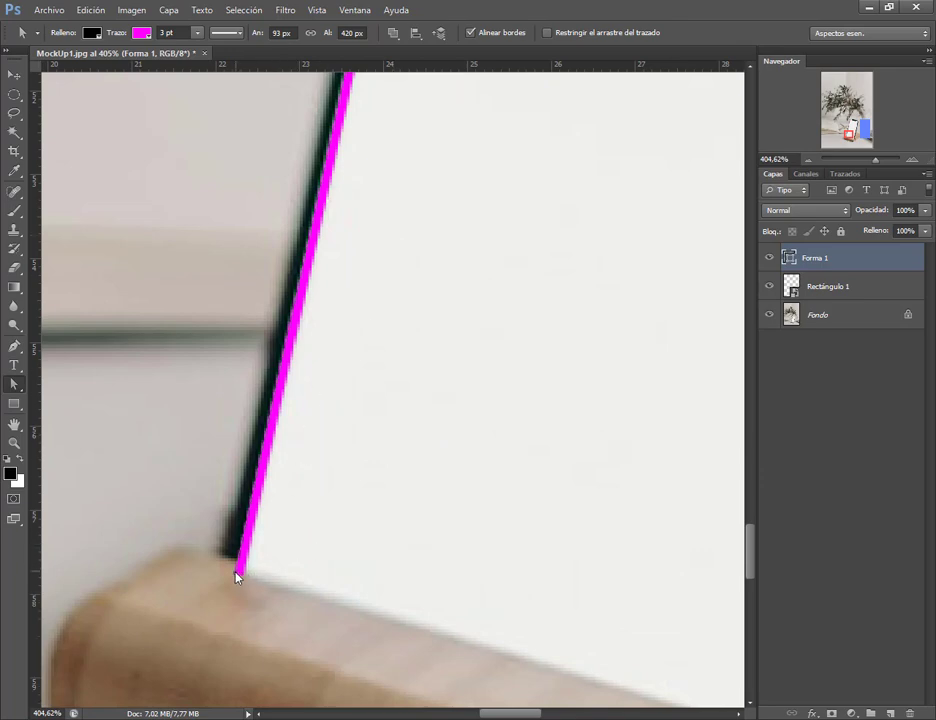
pyautogui.moveTo(237, 577)
pyautogui.mouseDown()
pyautogui.moveTo(274, 560)
pyautogui.moveTo(238, 562)
pyautogui.moveTo(239, 573)
pyautogui.mouseUp()
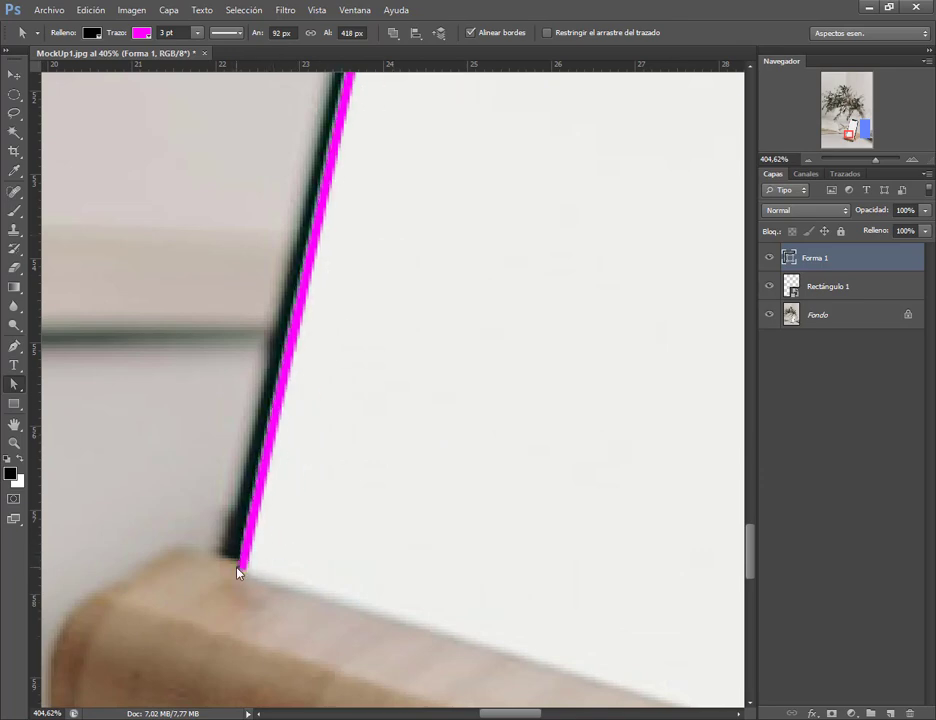
pyautogui.scroll(-5, 416, 449)
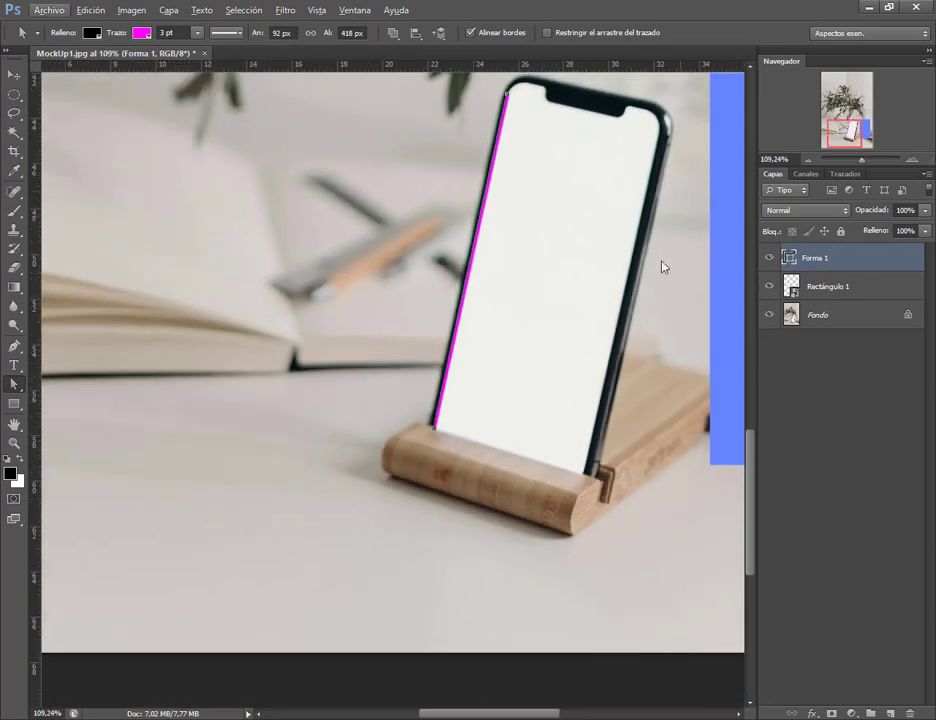
pyautogui.hscroll(6, 661, 267)
pyautogui.scroll(1, 661, 267)
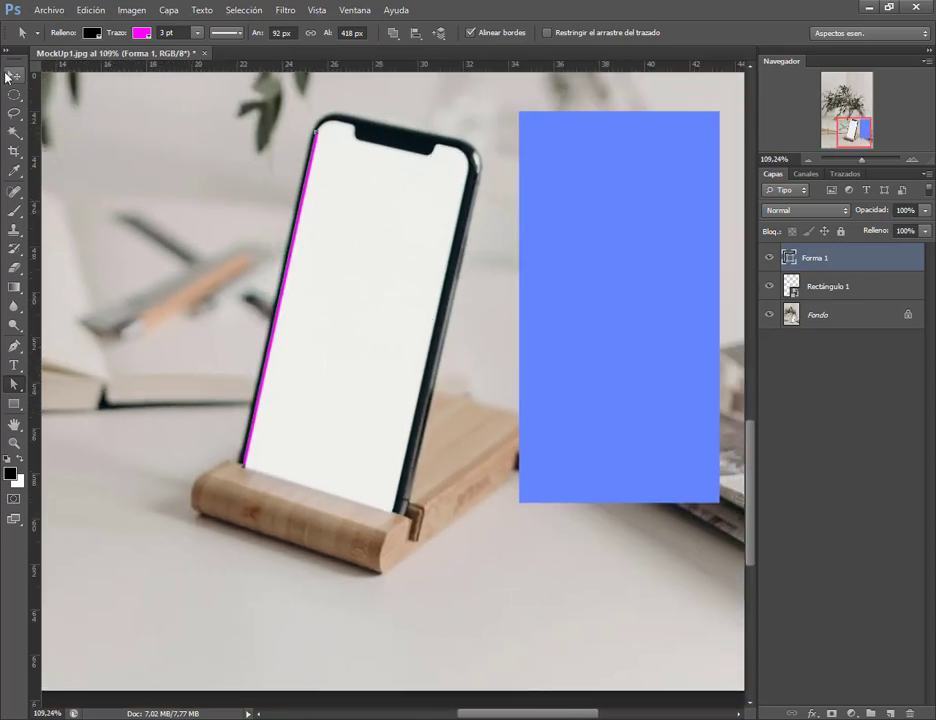
# Step: Duplicate the magenta line with Ctrl+J and move the copy to the screen's right edge
pyautogui.click(10, 76)
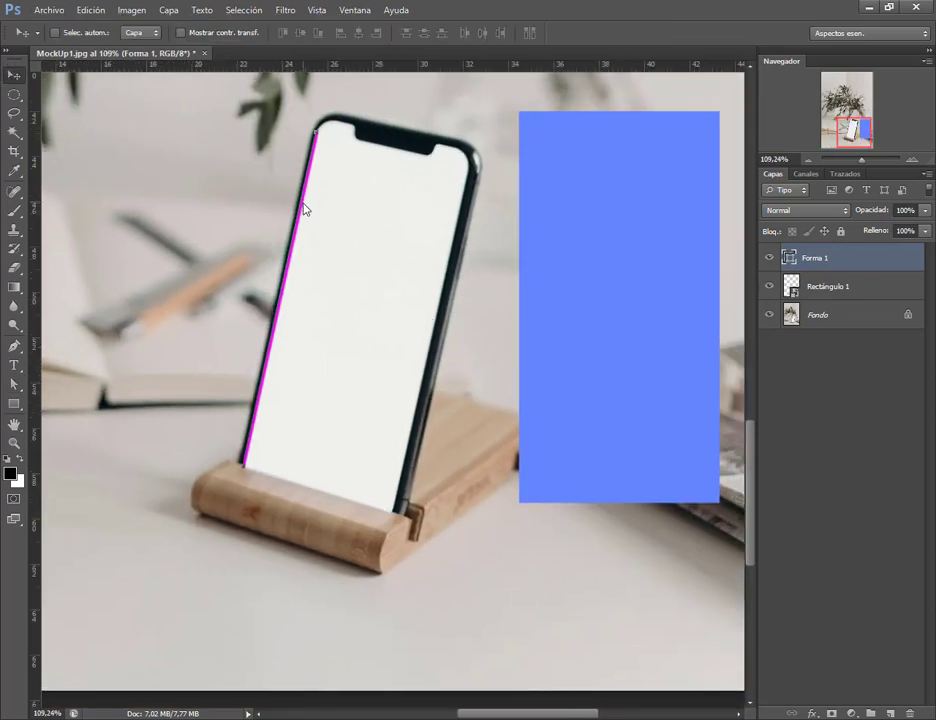
pyautogui.hotkey('ctrl', 'j')
pyautogui.moveTo(305, 209); pyautogui.dragTo(454, 254)
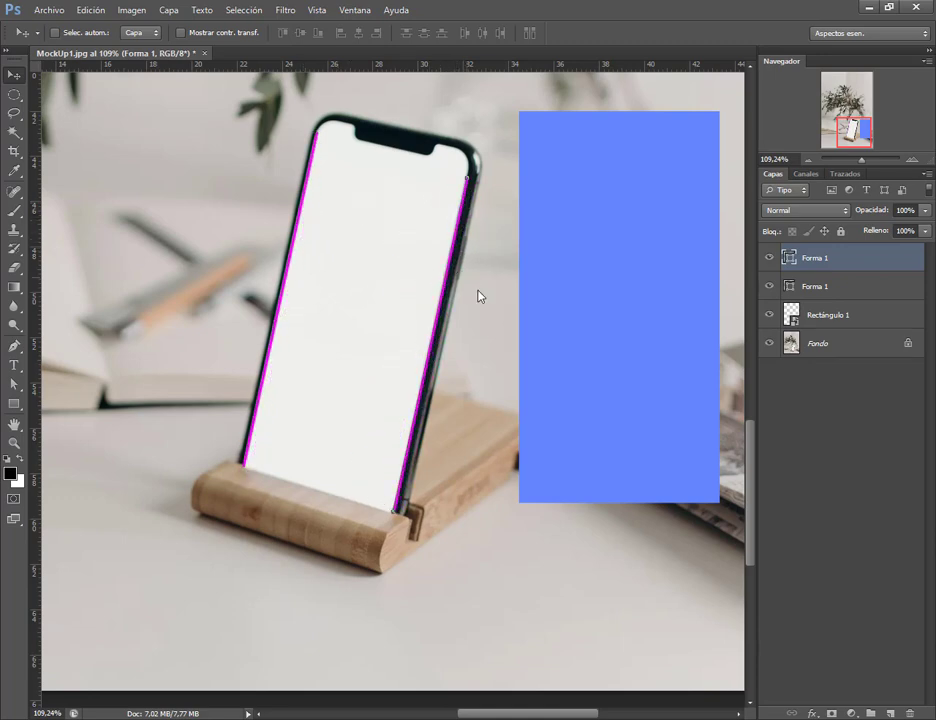
pyautogui.click(834, 318)
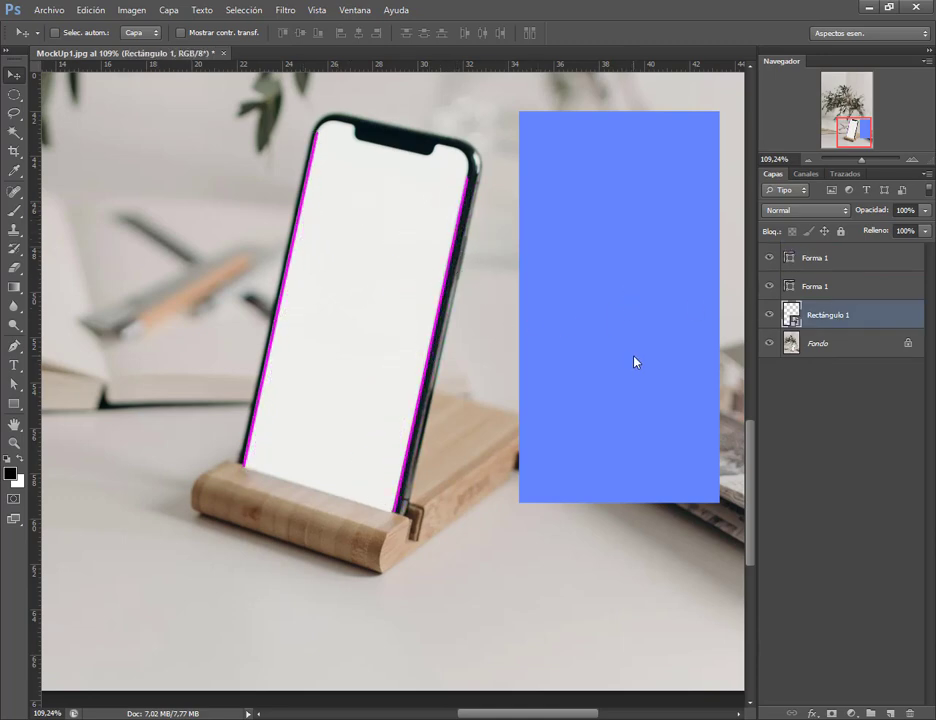
# Step: Move the blue rectangle onto the phone and roughly distort its corners to the screen
pyautogui.moveTo(634, 362); pyautogui.dragTo(285, 372)
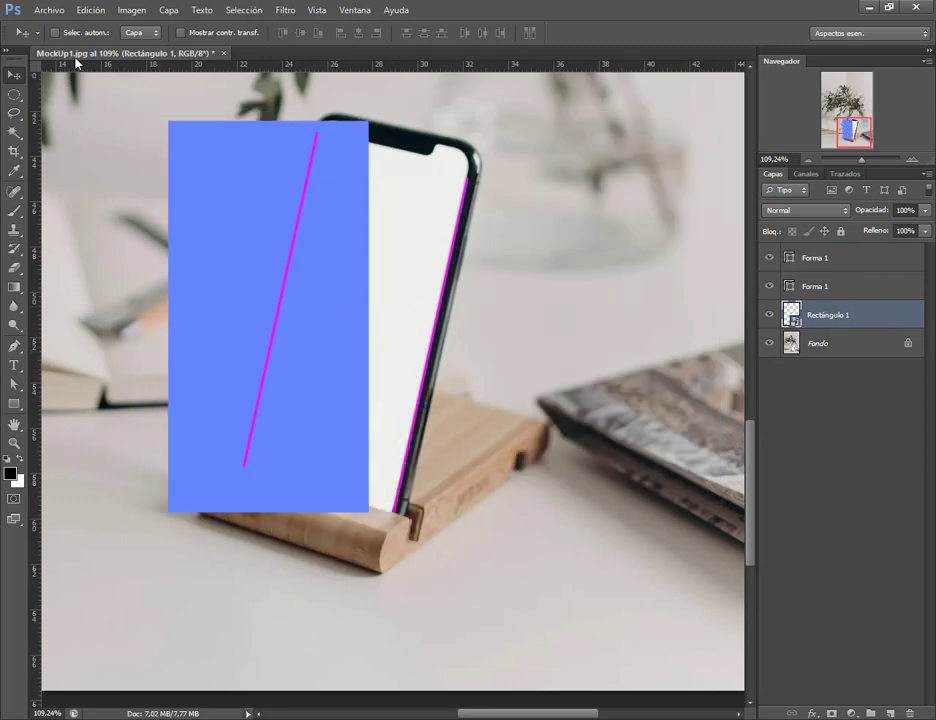
pyautogui.click(90, 10)
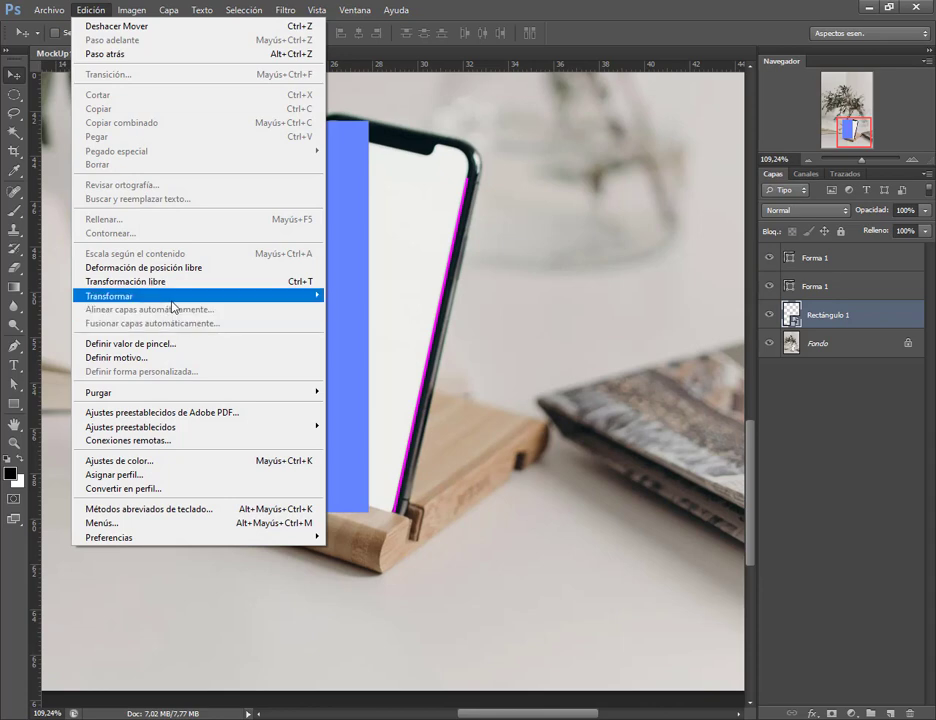
pyautogui.moveTo(173, 307)
pyautogui.click(421, 363)
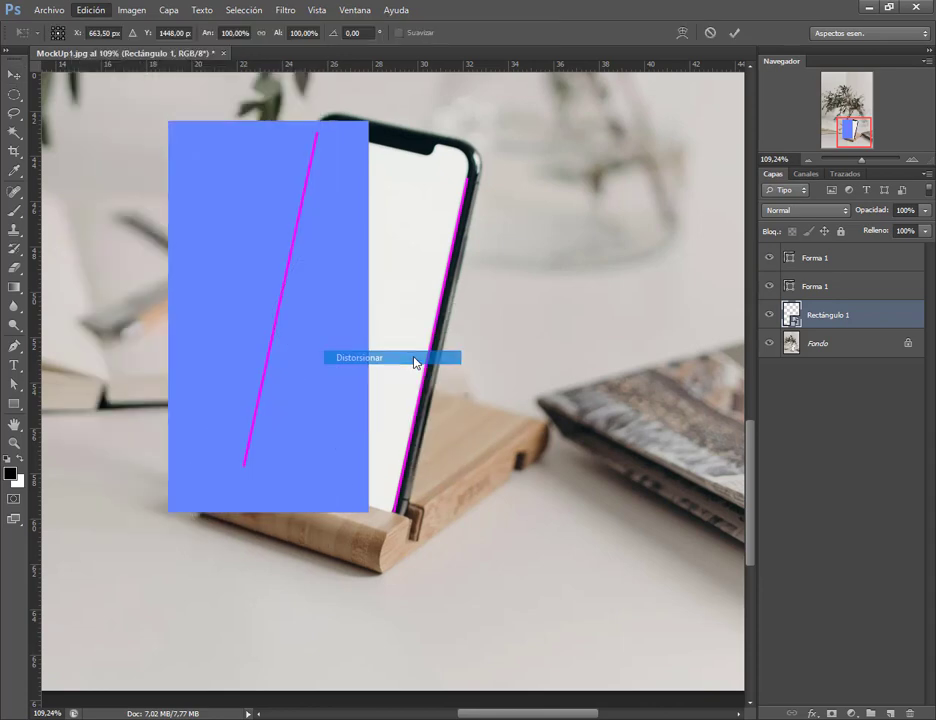
pyautogui.moveTo(338, 355); pyautogui.dragTo(428, 309)
pyautogui.moveTo(307, 405)
pyautogui.mouseDown()
pyautogui.moveTo(318, 393)
pyautogui.moveTo(307, 403)
pyautogui.mouseUp()
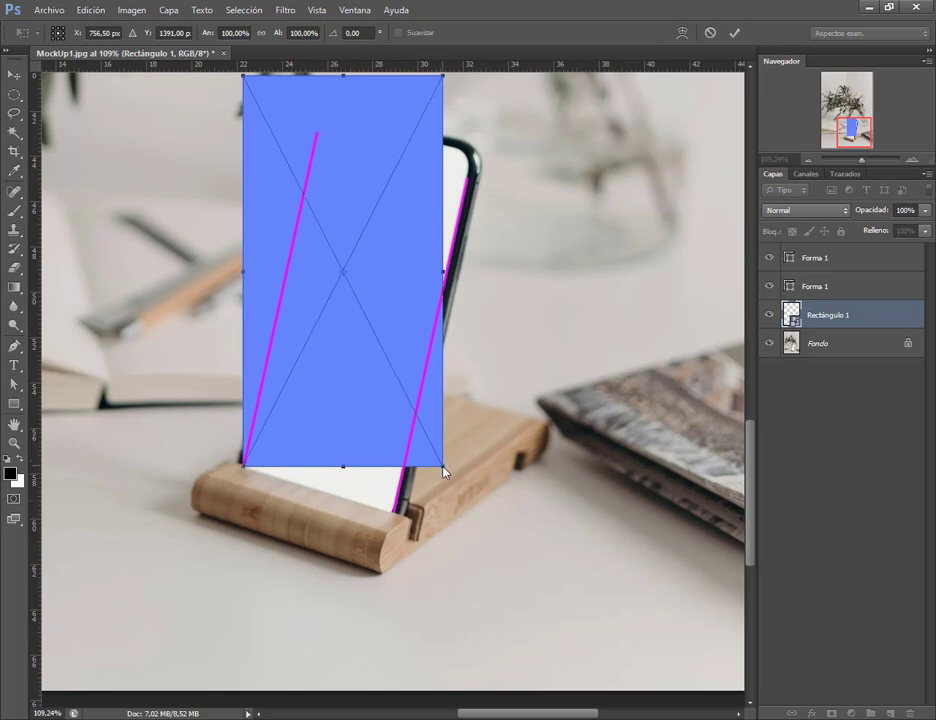
pyautogui.moveTo(443, 470); pyautogui.dragTo(393, 511)
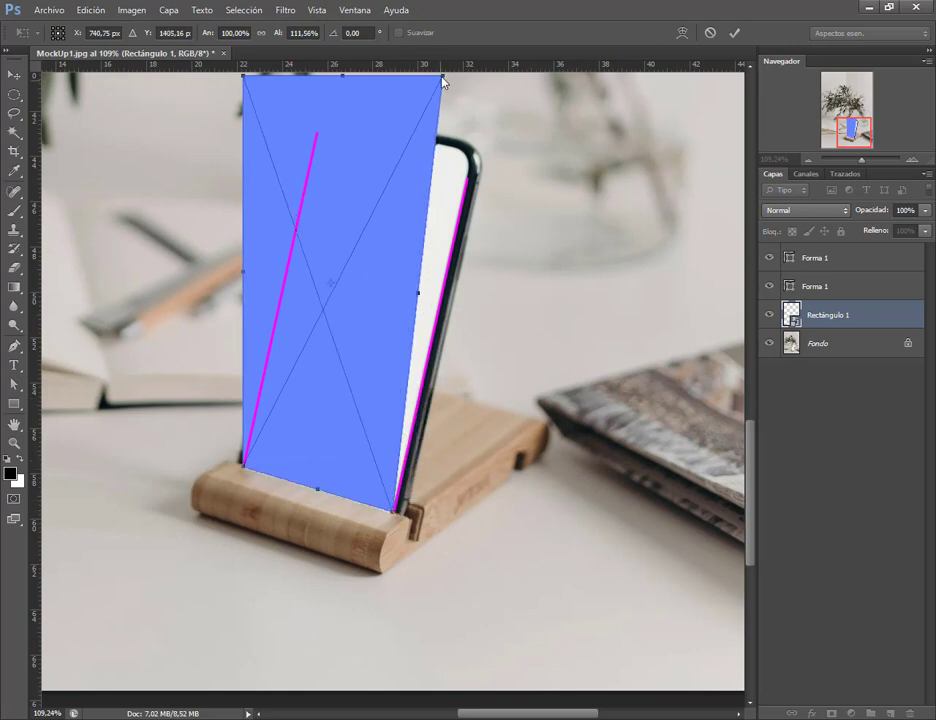
pyautogui.moveTo(443, 78); pyautogui.dragTo(468, 178)
pyautogui.moveTo(243, 80); pyautogui.dragTo(318, 144)
# Step: Refine the rectangle's bottom-left and top-left corners onto the screen corners
pyautogui.scroll(5, 320, 140)
pyautogui.scroll(2, 330, 173)
pyautogui.scroll(-5, 347, 290)
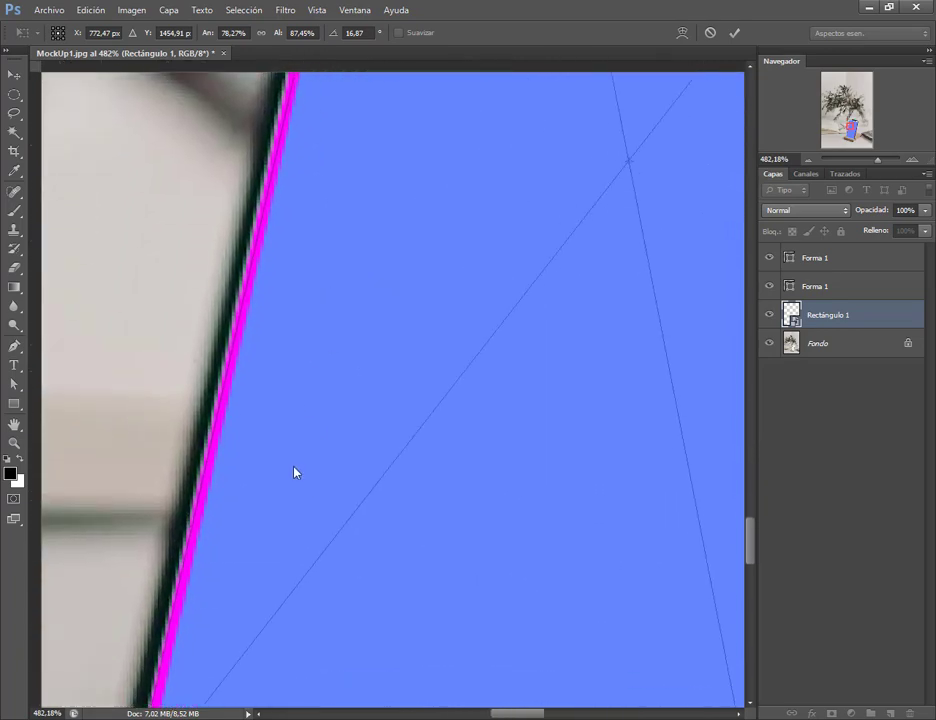
pyautogui.scroll(-5, 295, 472)
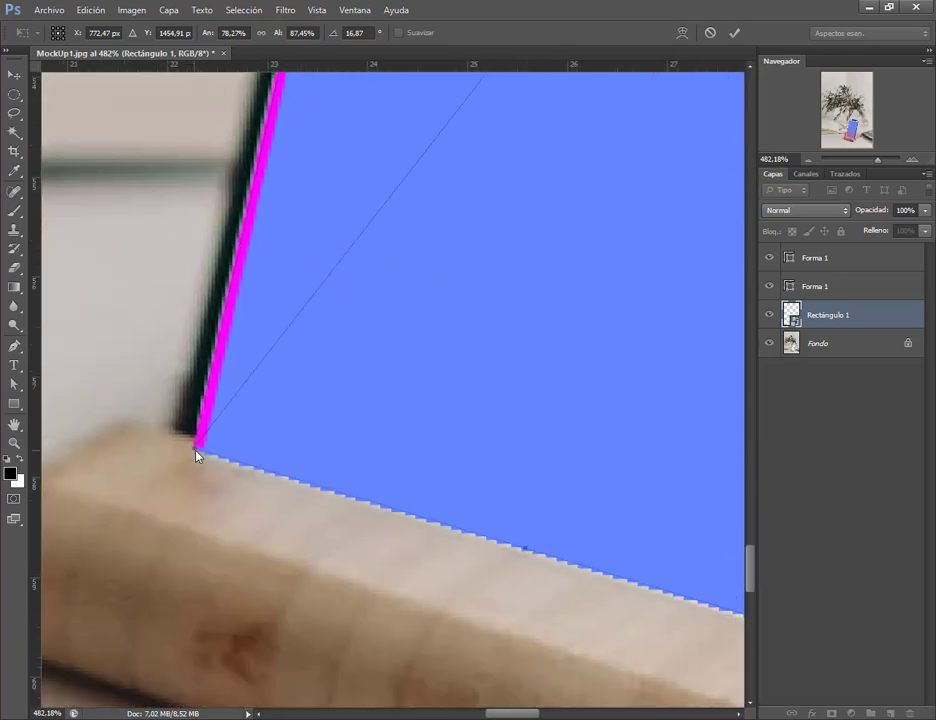
pyautogui.moveTo(196, 453)
pyautogui.mouseDown()
pyautogui.moveTo(246, 464)
pyautogui.moveTo(197, 455)
pyautogui.mouseUp()
pyautogui.scroll(-6, 292, 340)
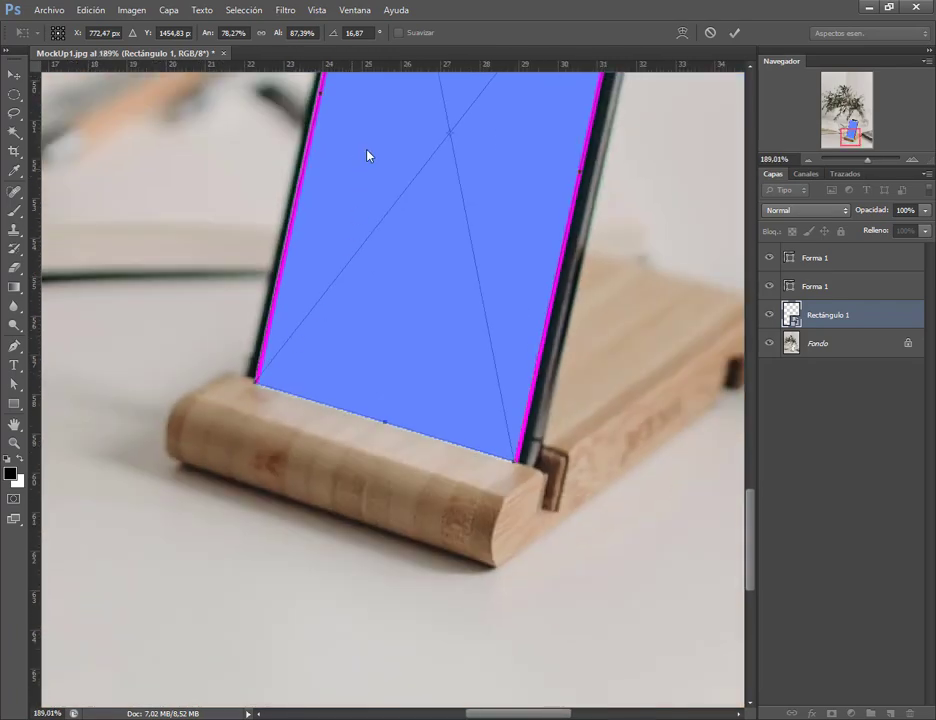
pyautogui.moveTo(370, 152); pyautogui.dragTo(369, 479)
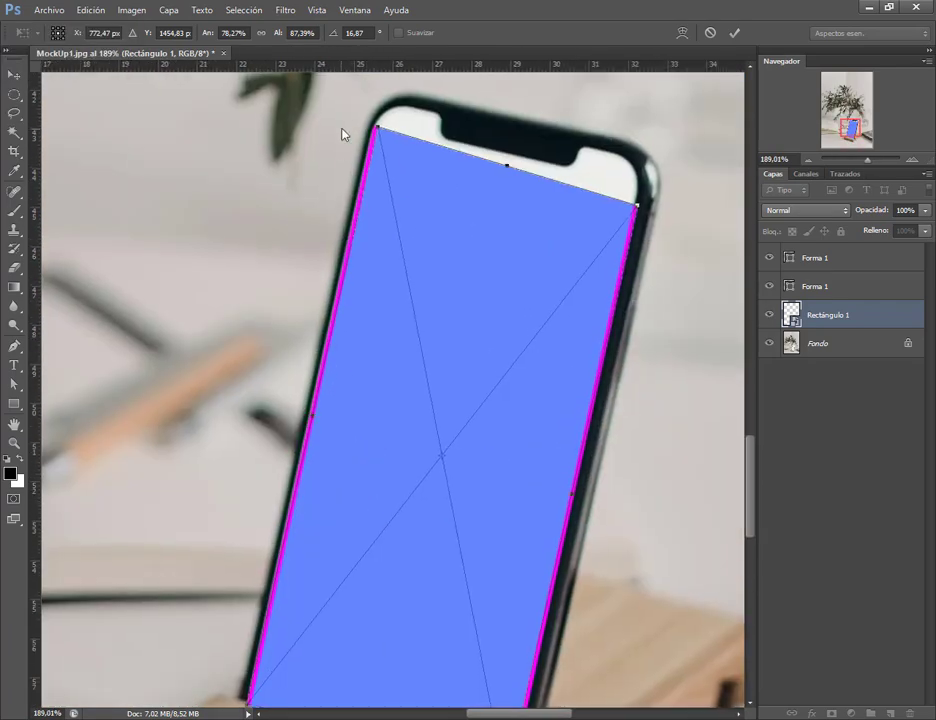
pyautogui.scroll(5, 366, 110)
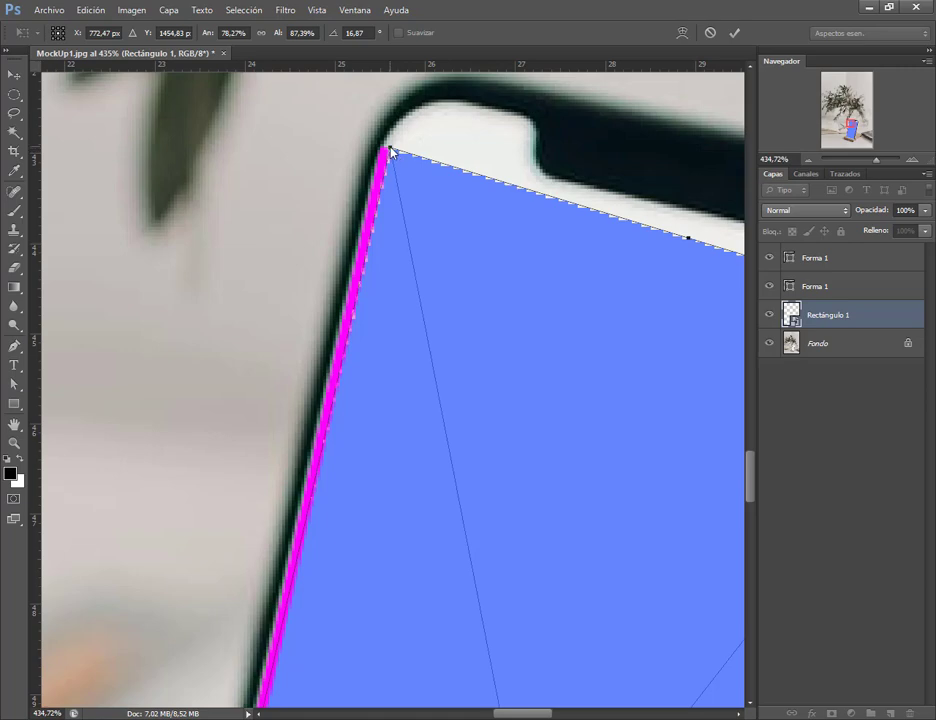
pyautogui.moveTo(392, 152); pyautogui.dragTo(381, 150)
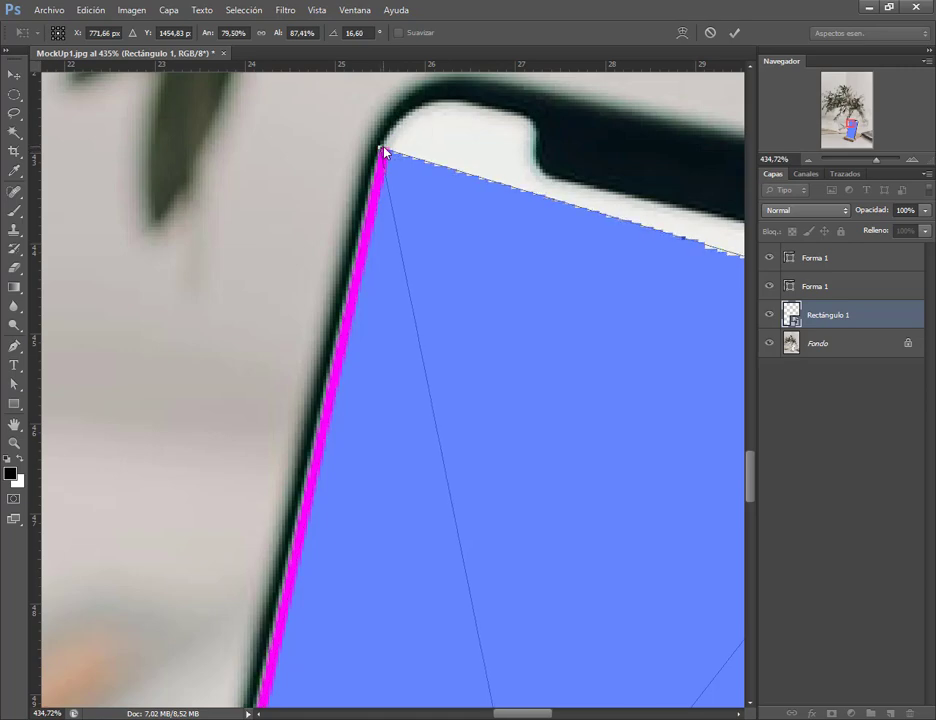
# Step: Fit the top-right and bottom-right corners exactly onto the screen's right corners
pyautogui.hscroll(5, 426, 313)
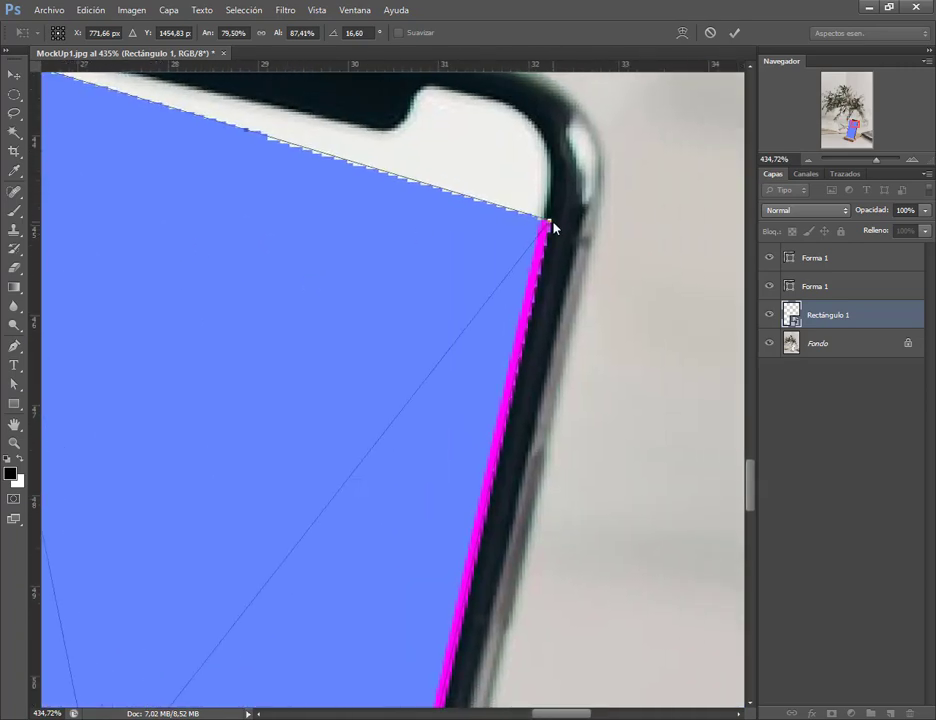
pyautogui.moveTo(548, 218); pyautogui.dragTo(548, 229)
pyautogui.hscroll(-4, 622, 351)
pyautogui.scroll(2, 622, 351)
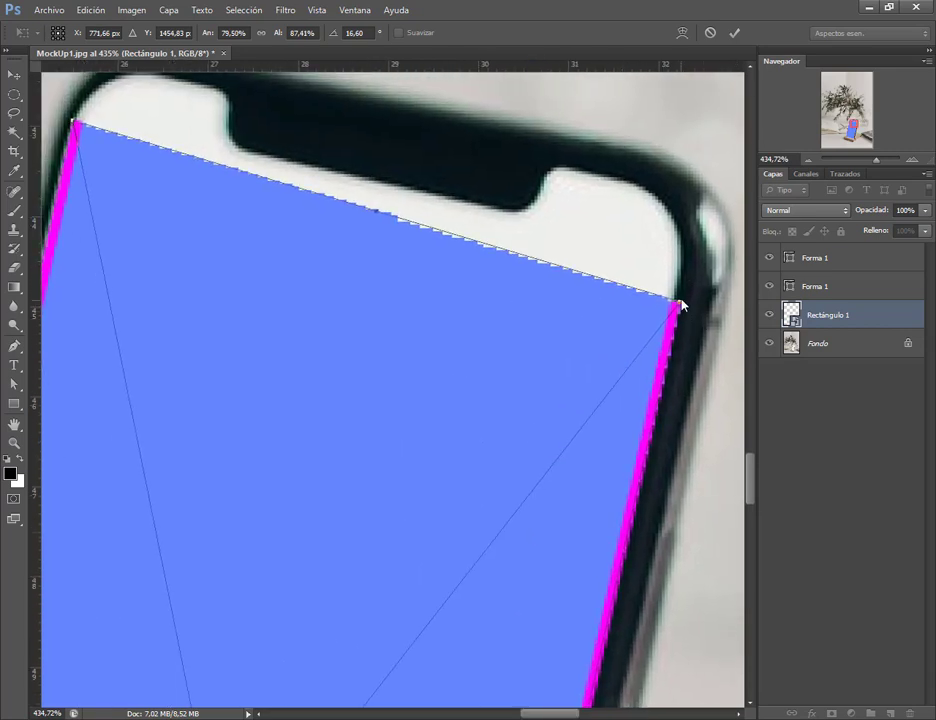
pyautogui.moveTo(679, 299); pyautogui.dragTo(690, 270)
pyautogui.scroll(-10, 611, 541)
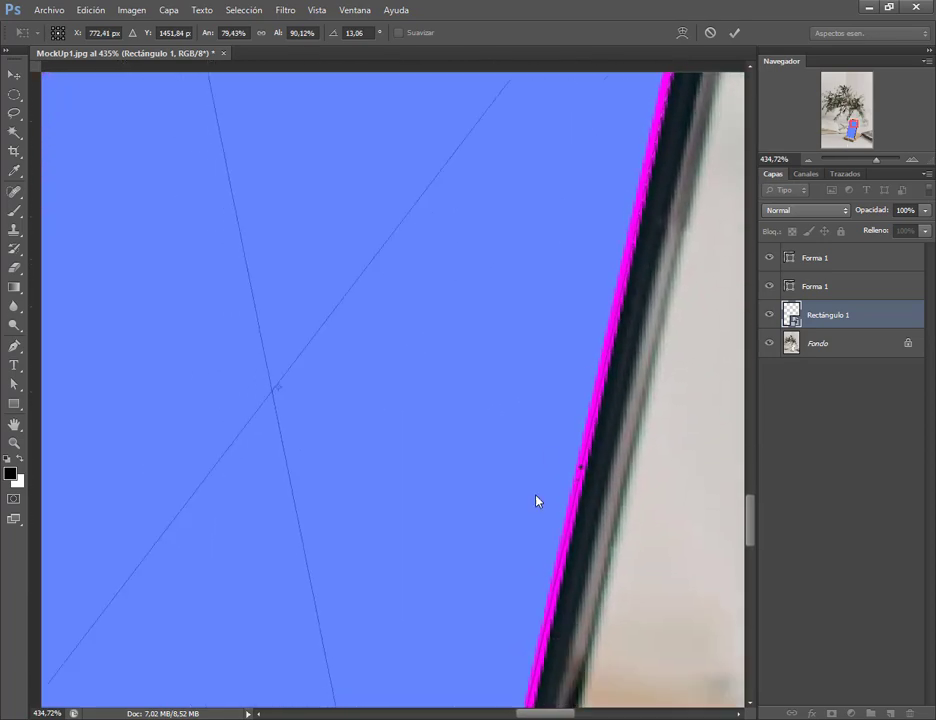
pyautogui.scroll(-3, 541, 473)
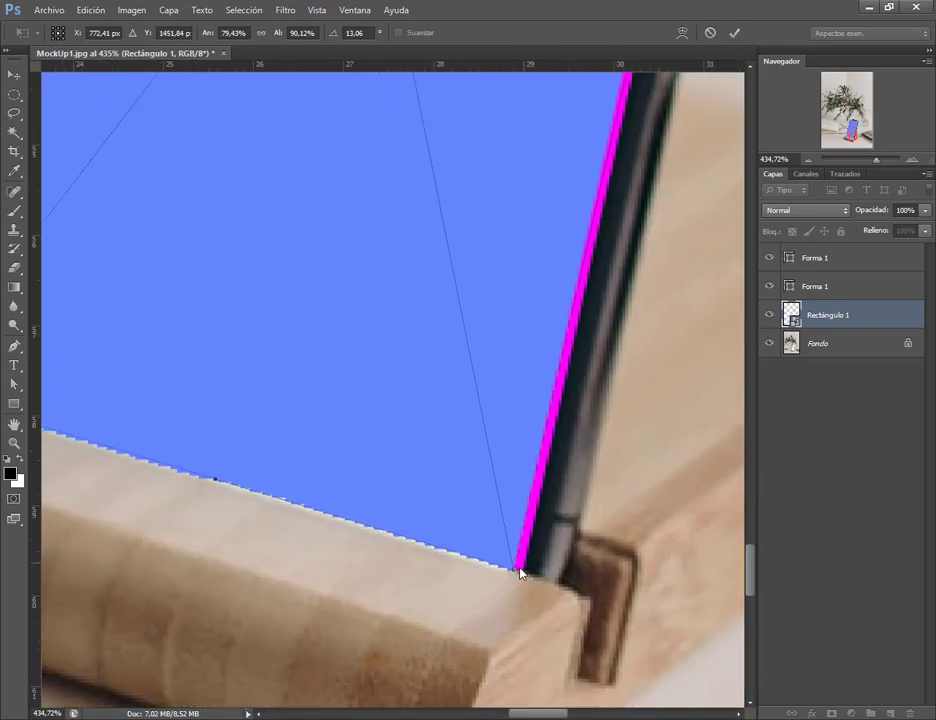
pyautogui.moveTo(513, 575)
pyautogui.mouseDown()
pyautogui.moveTo(510, 568)
pyautogui.moveTo(520, 580)
pyautogui.mouseUp()
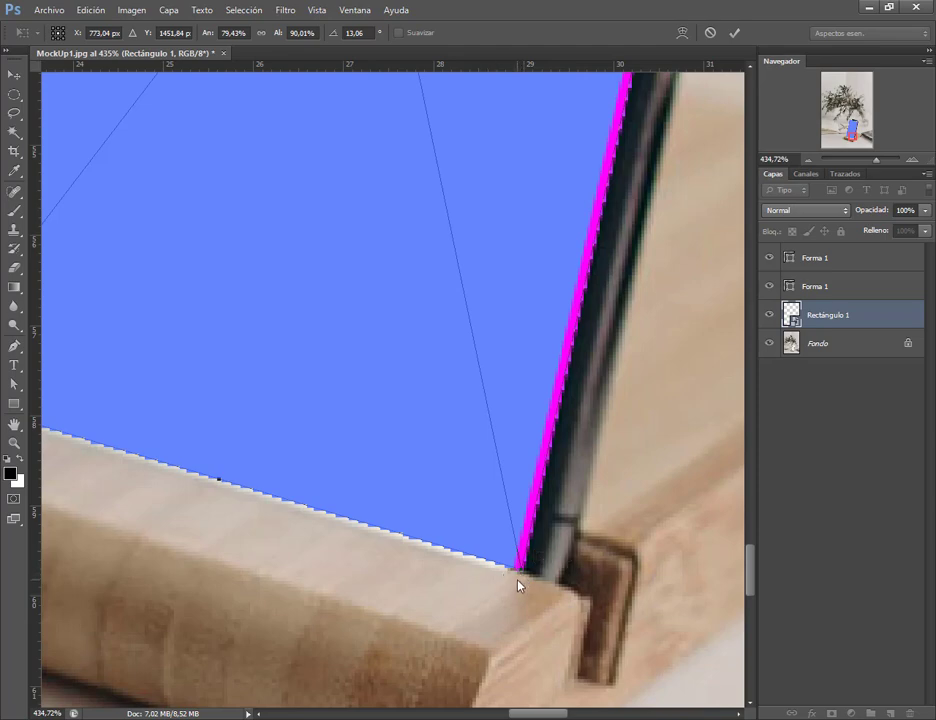
pyautogui.scroll(-6, 522, 578)
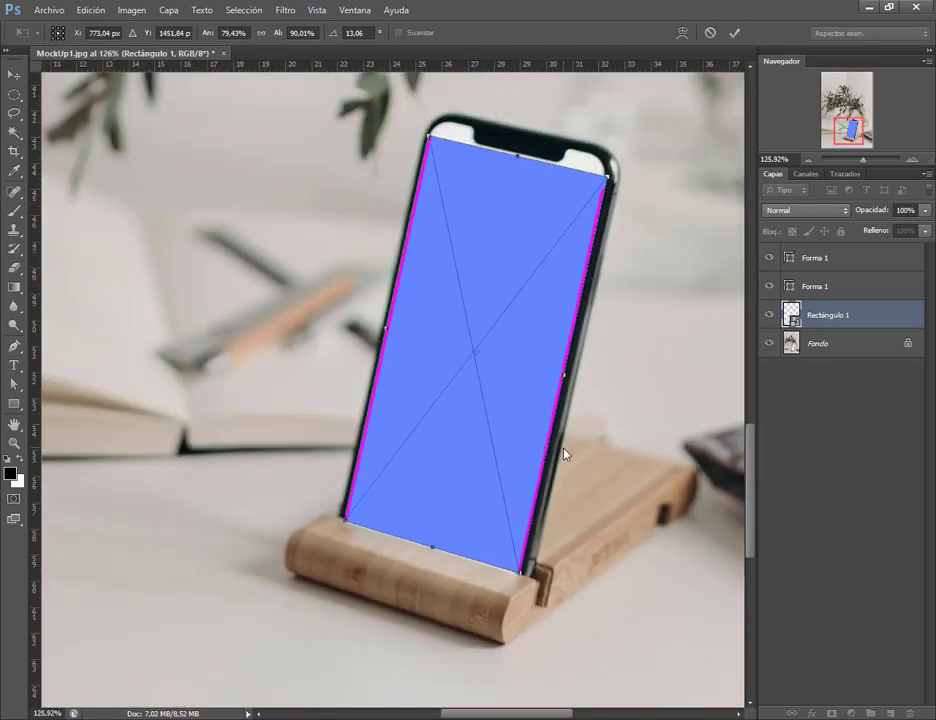
pyautogui.hotkey('alt', 'space')
pyautogui.press('Escape')
# Step: Commit the pending distortion of the blue rectangle
pyautogui.press('Return')
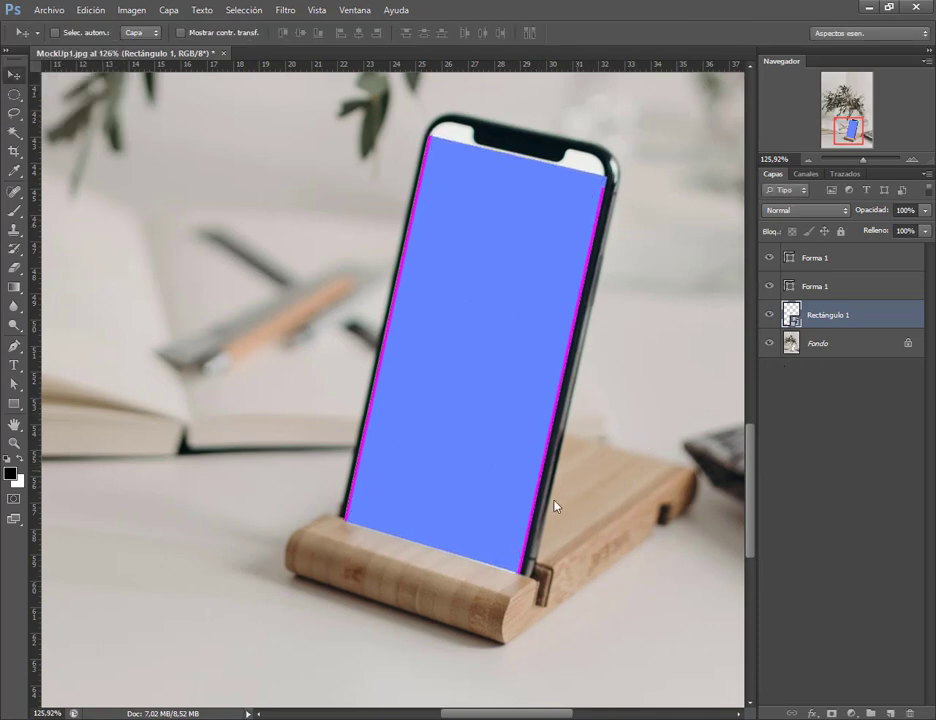
pyautogui.scroll(6, 508, 610)
pyautogui.scroll(-2, 579, 328)
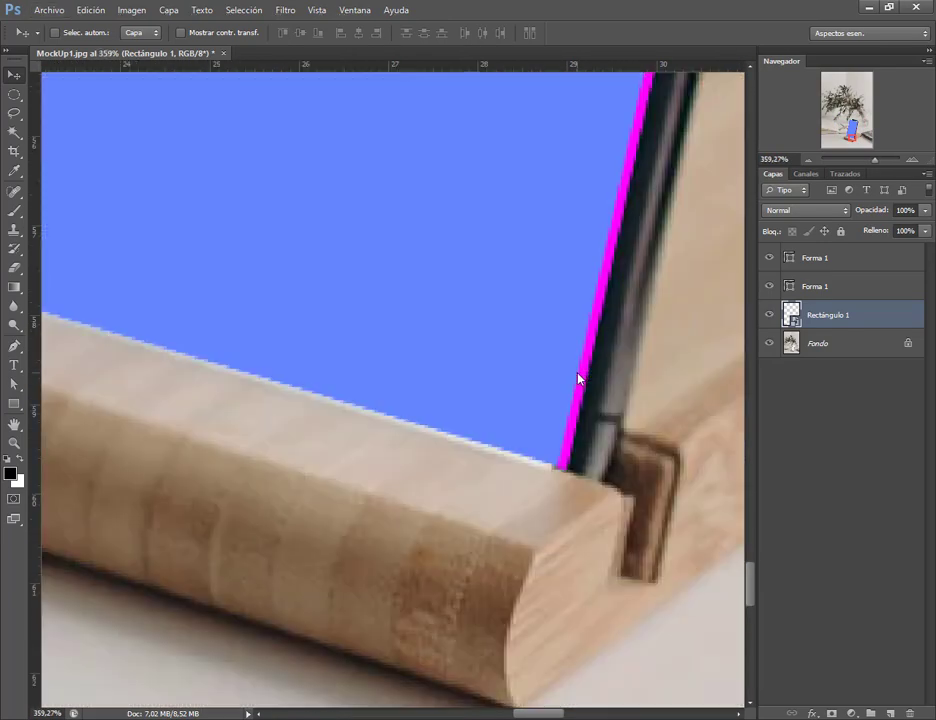
# Step: Re-distort the bottom-right corner with snapping off so it meets the screen edge above the stand
pyautogui.click(90, 10)
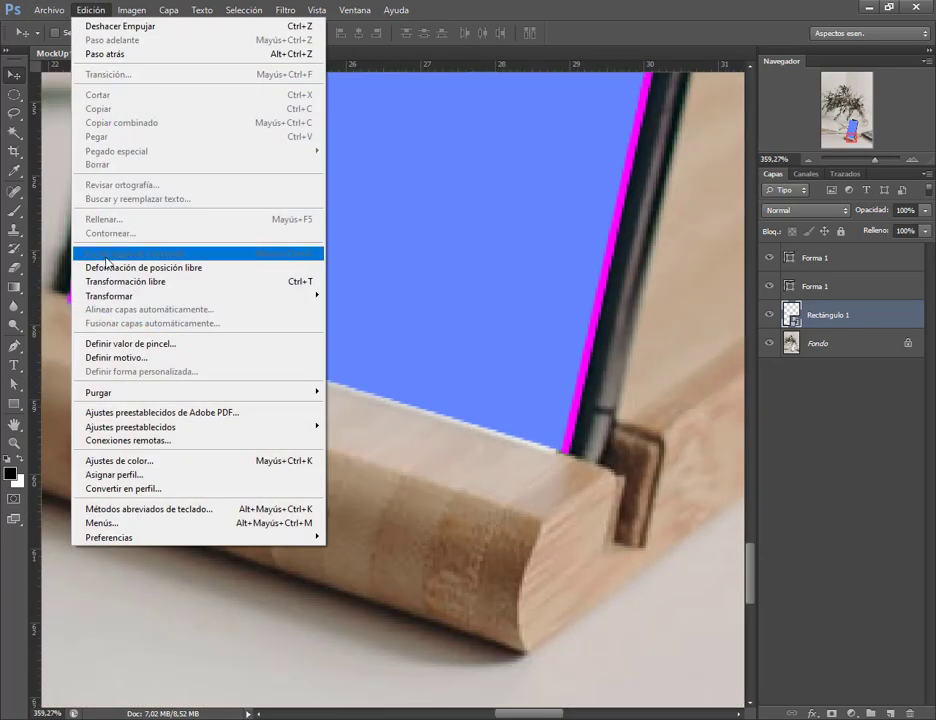
pyautogui.moveTo(125, 296)
pyautogui.click(407, 371)
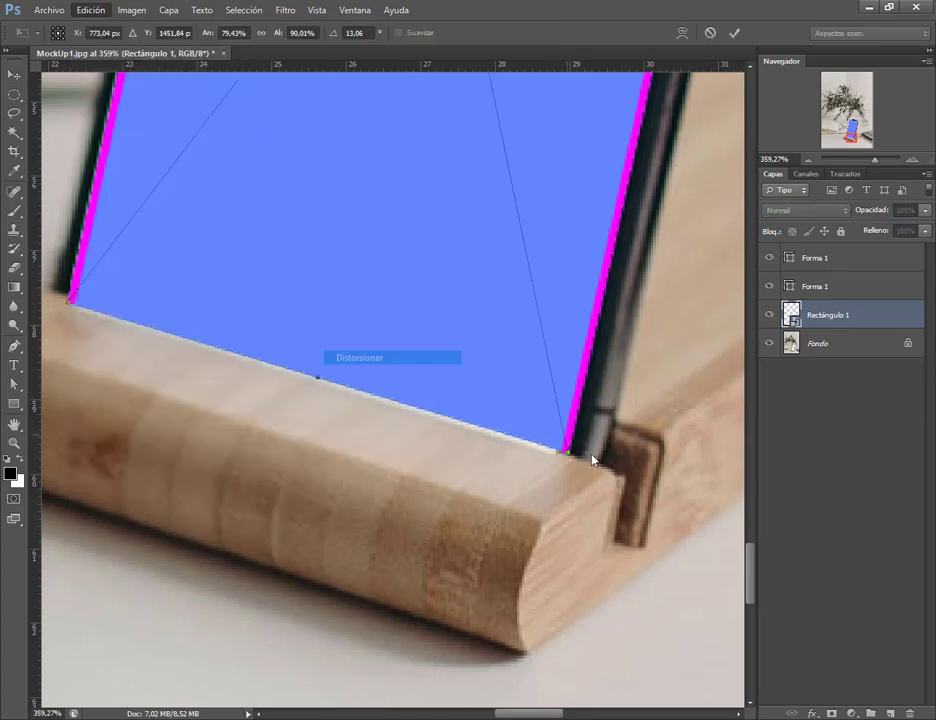
pyautogui.moveTo(569, 458); pyautogui.dragTo(571, 458)
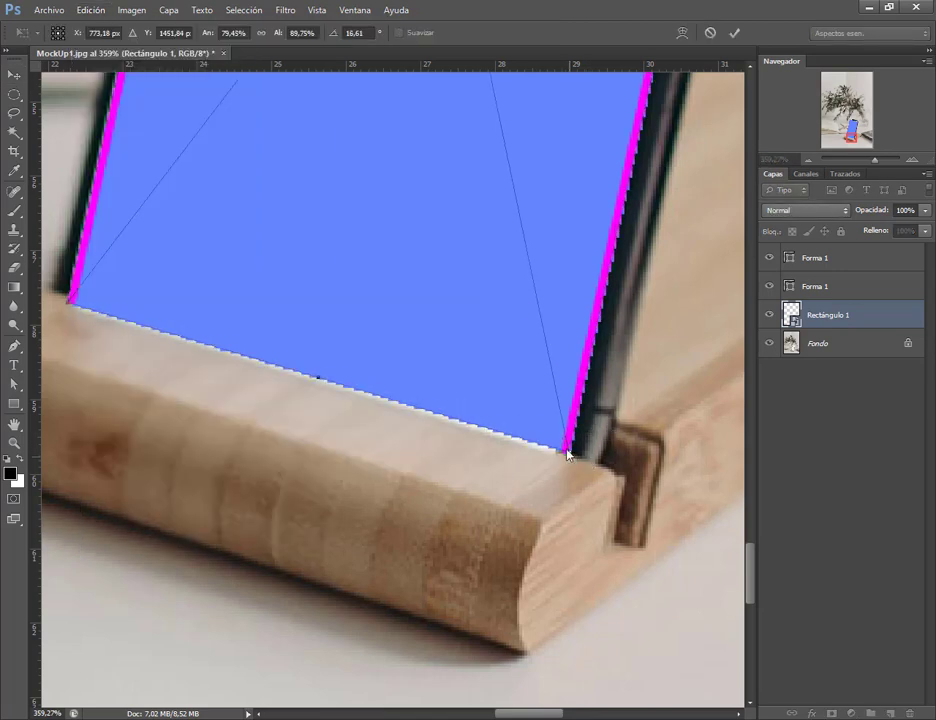
pyautogui.click(316, 11)
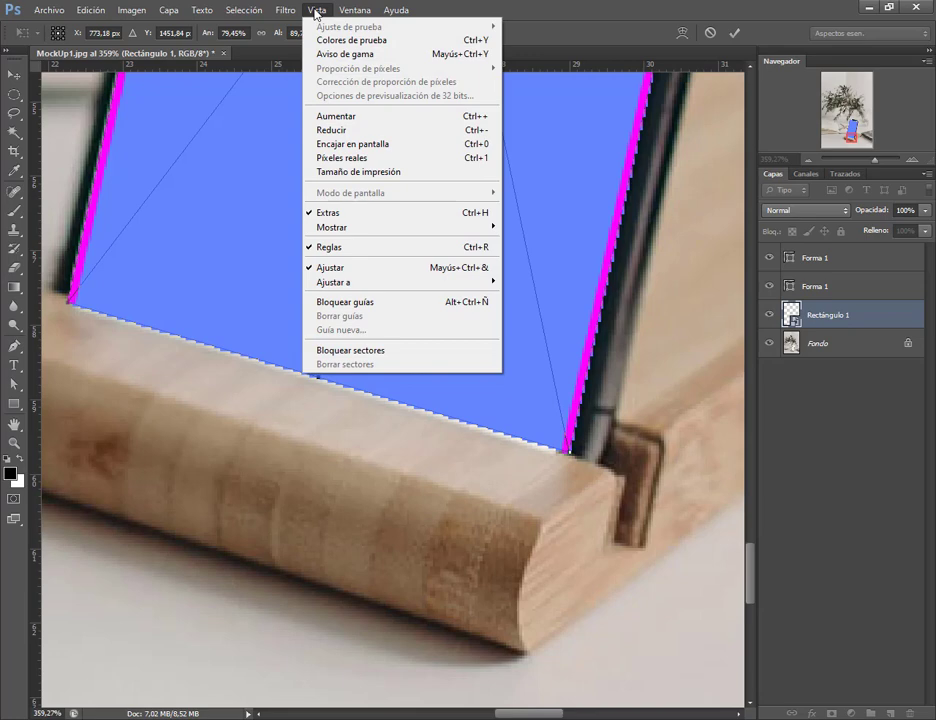
pyautogui.click(336, 268)
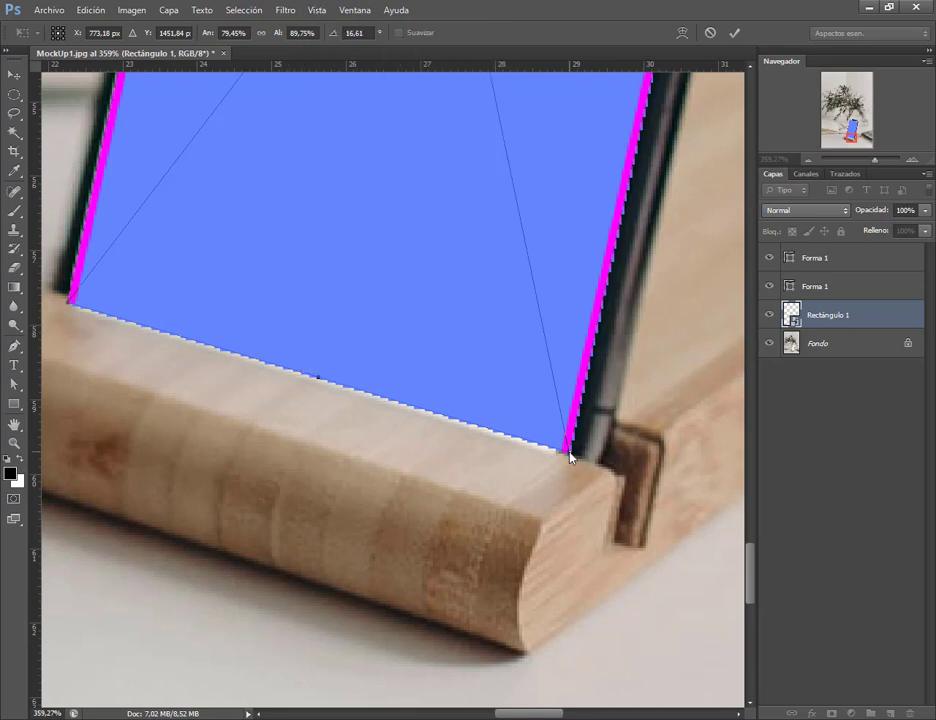
pyautogui.moveTo(571, 458); pyautogui.dragTo(571, 459)
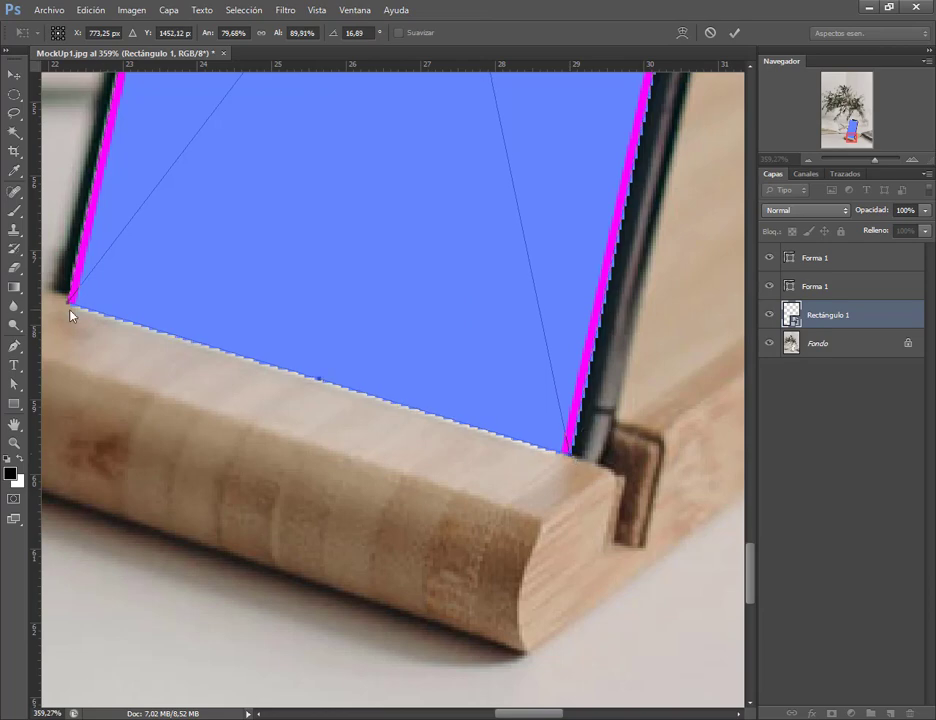
pyautogui.click(731, 37)
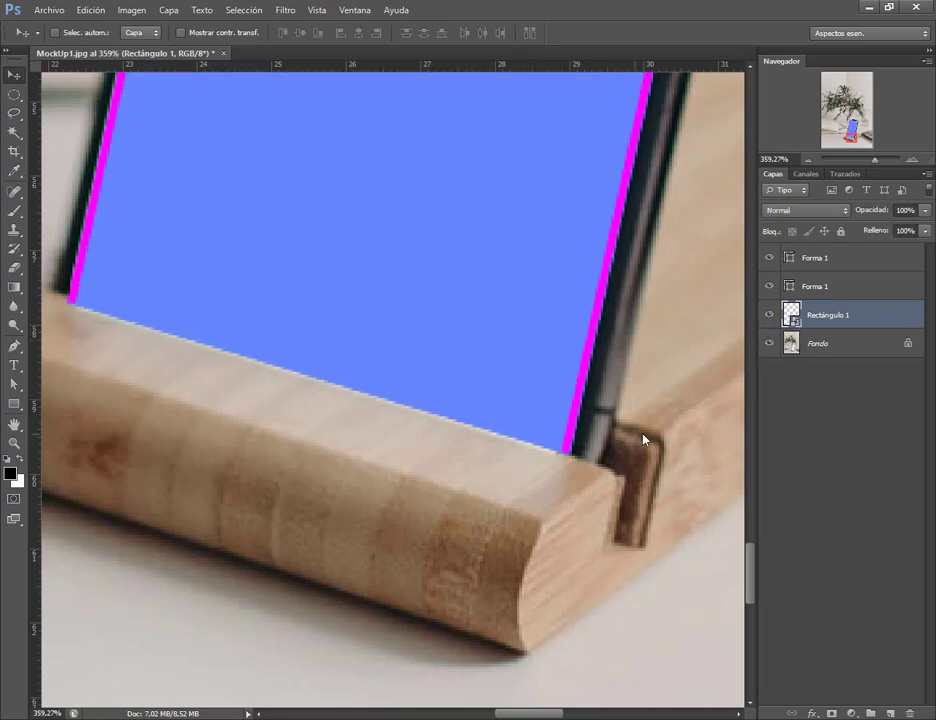
pyautogui.scroll(-10, 643, 438)
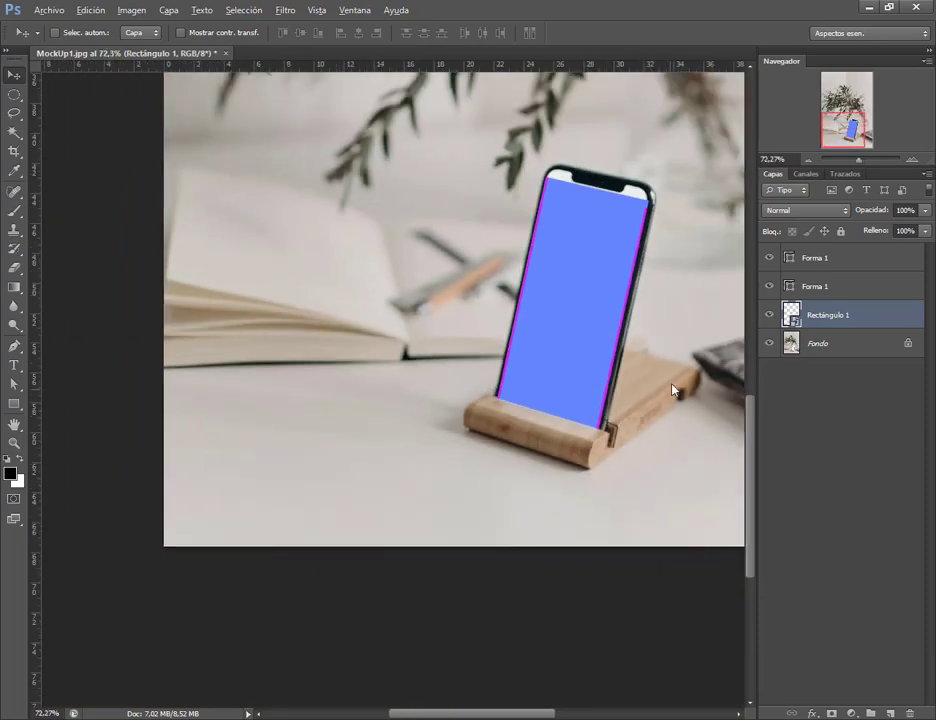
# Step: Delete both magenta Forma 1 layers and open Rectángulo 1's smart-object contents
pyautogui.moveTo(631, 328); pyautogui.dragTo(501, 389)
pyautogui.click(815, 285)
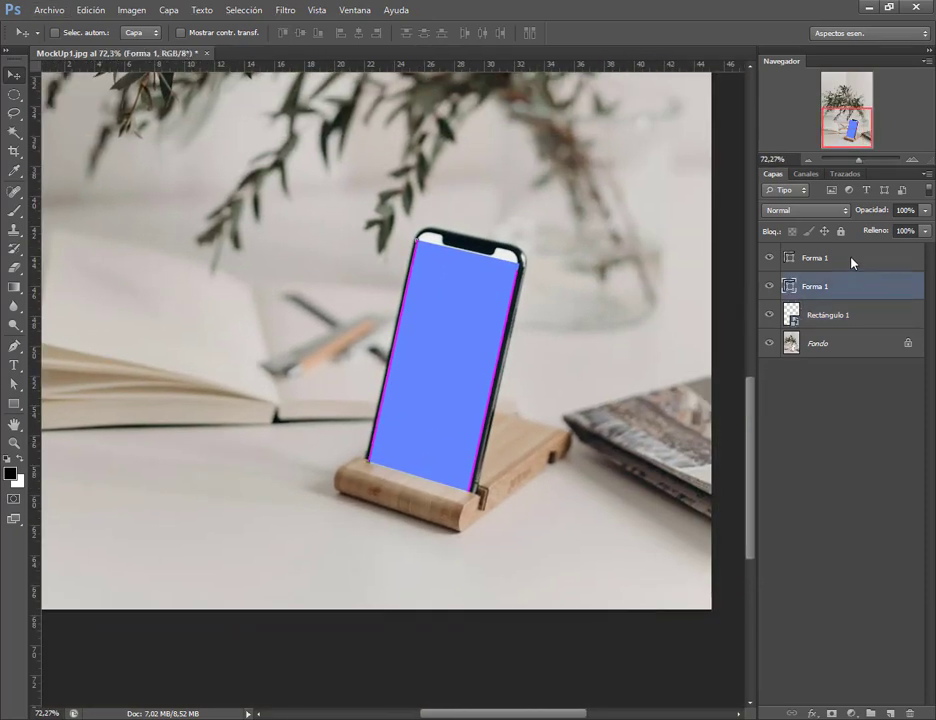
pyautogui.keyDown('shift'); pyautogui.click(852, 262); pyautogui.keyUp('shift')
pyautogui.click(910, 712)
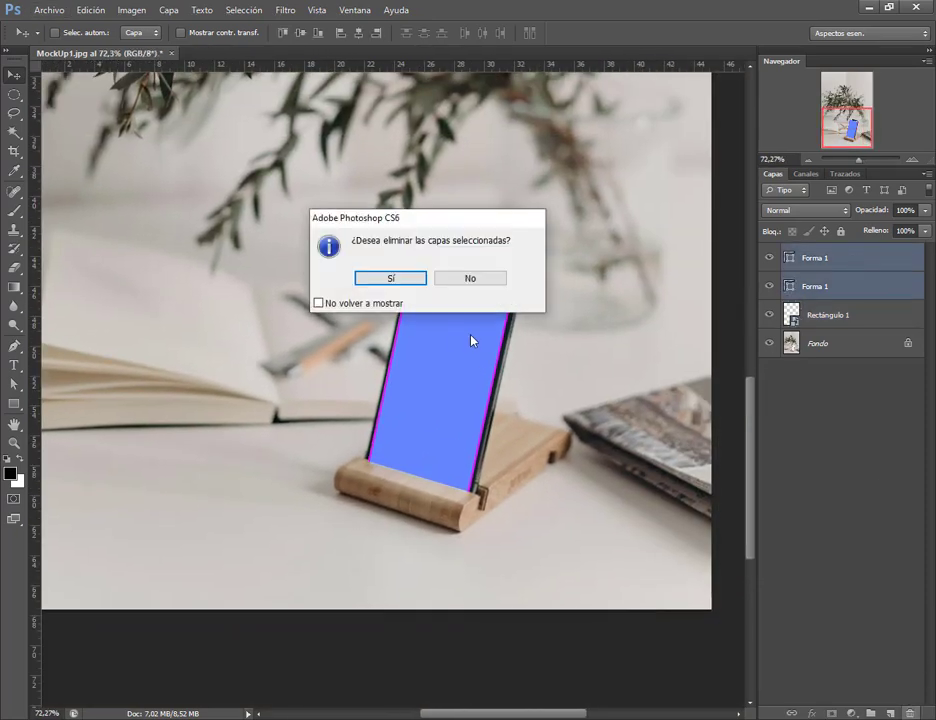
pyautogui.click(393, 279)
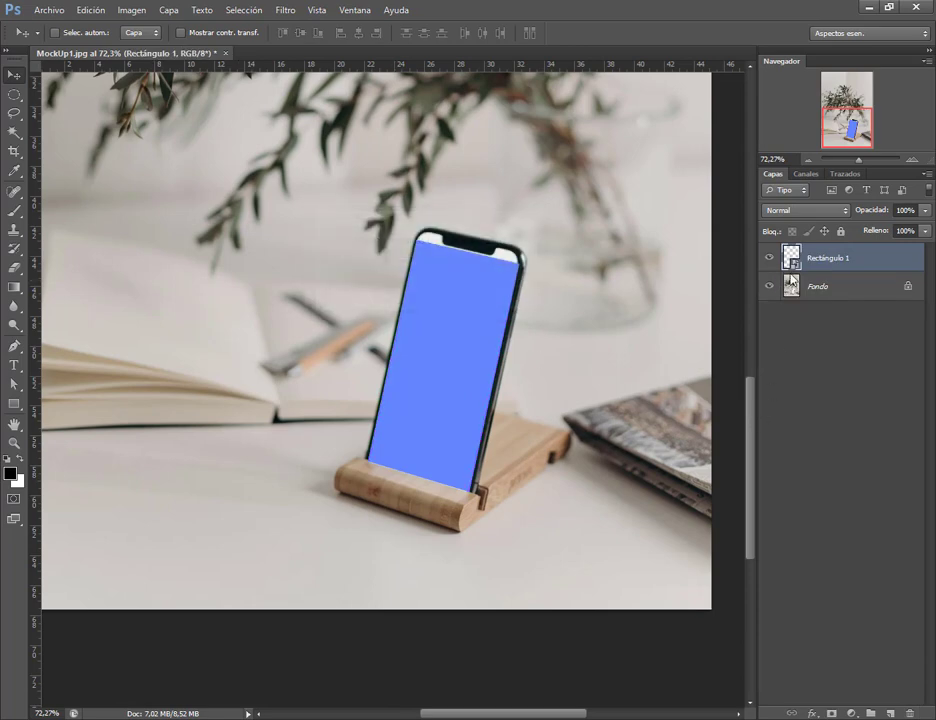
pyautogui.doubleClick(792, 258)
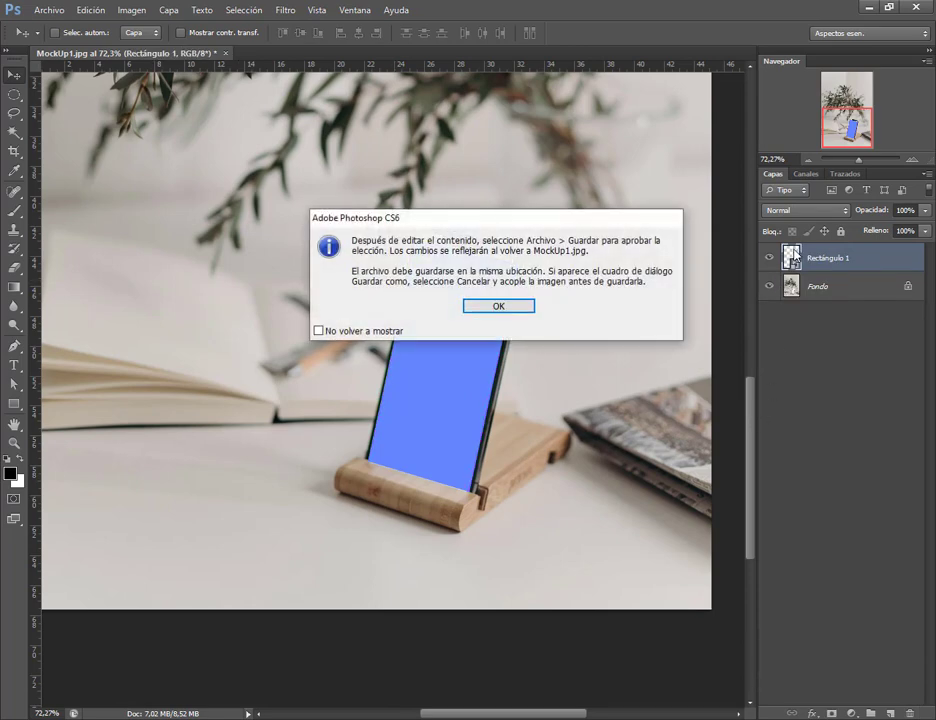
# Step: Drop pantalla.jpg from the Explorer folder into Rectángulo 1.psb
pyautogui.click(526, 304)
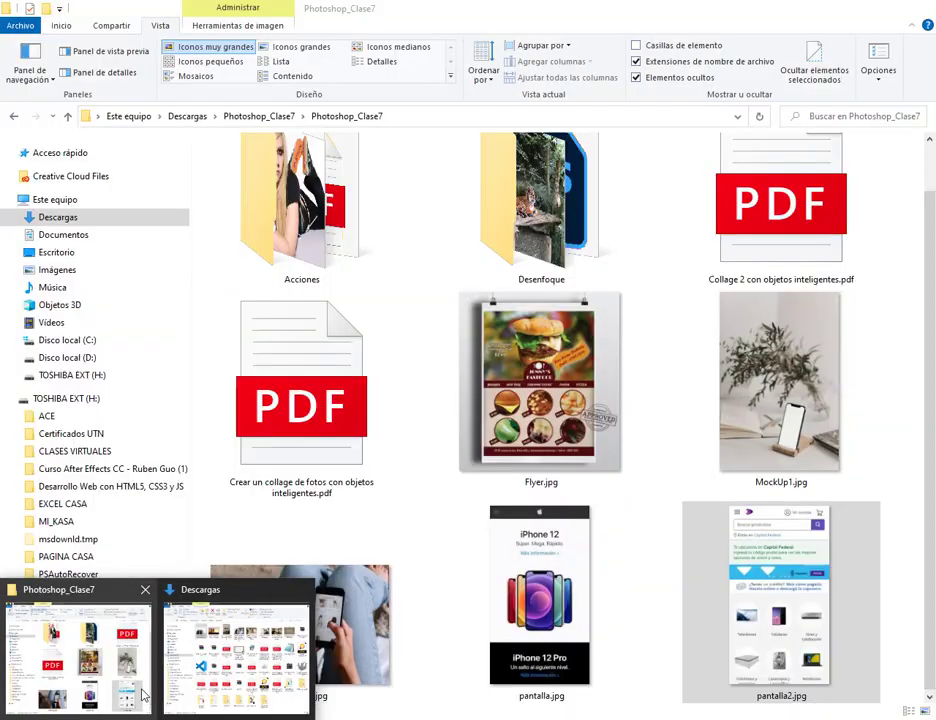
pyautogui.click(77, 658)
pyautogui.moveTo(576, 588); pyautogui.dragTo(389, 556)
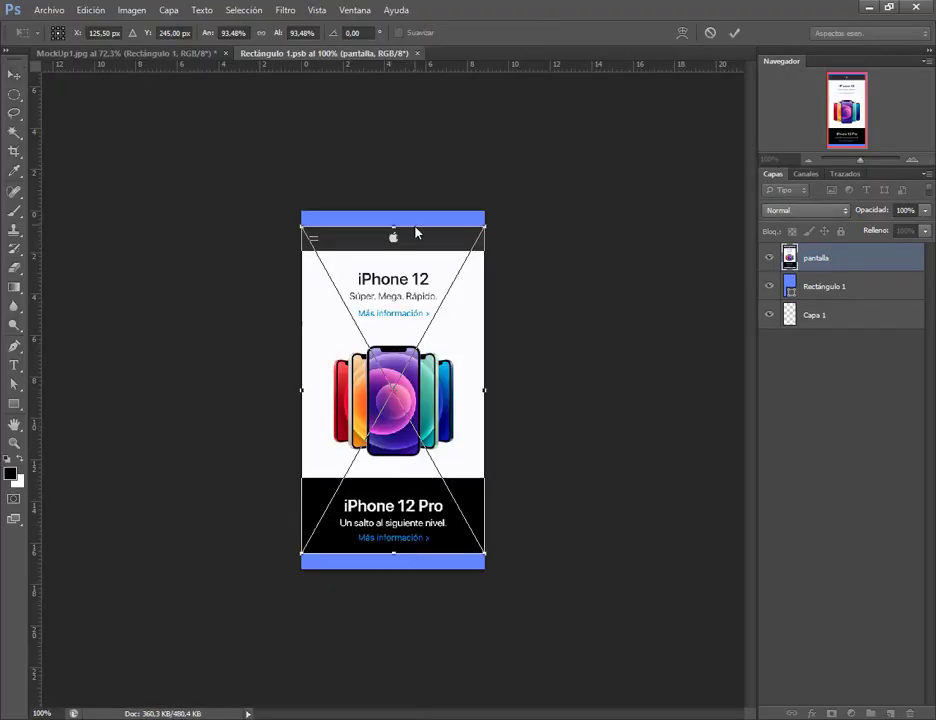
# Step: Scale the webpage image to about 104% and snap it to the rectangle's top-left
pyautogui.moveTo(484, 234); pyautogui.dragTo(497, 214)
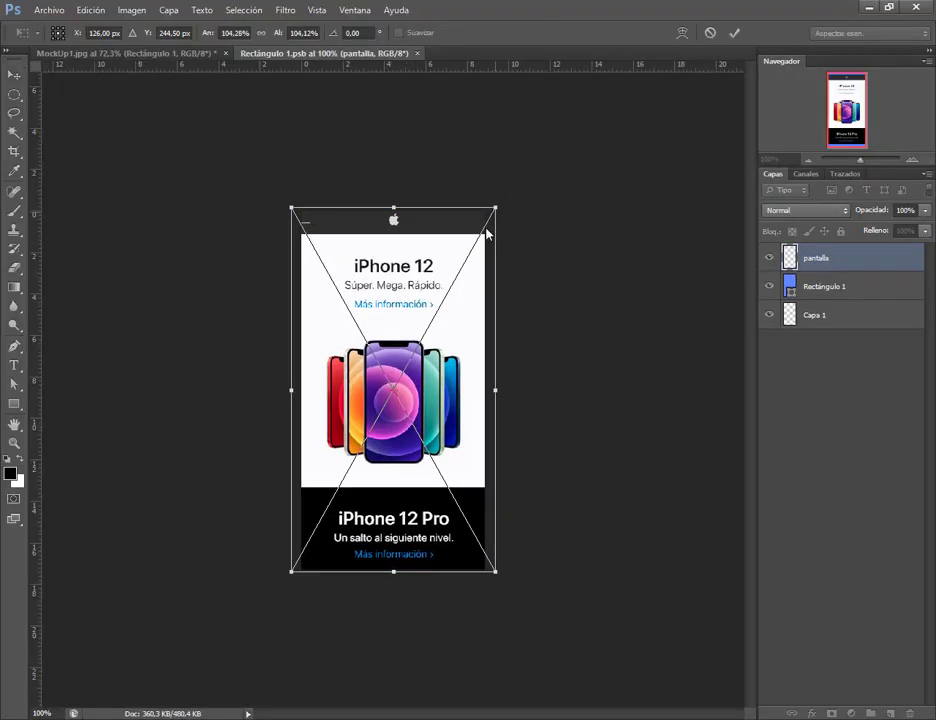
pyautogui.moveTo(460, 278); pyautogui.dragTo(482, 298)
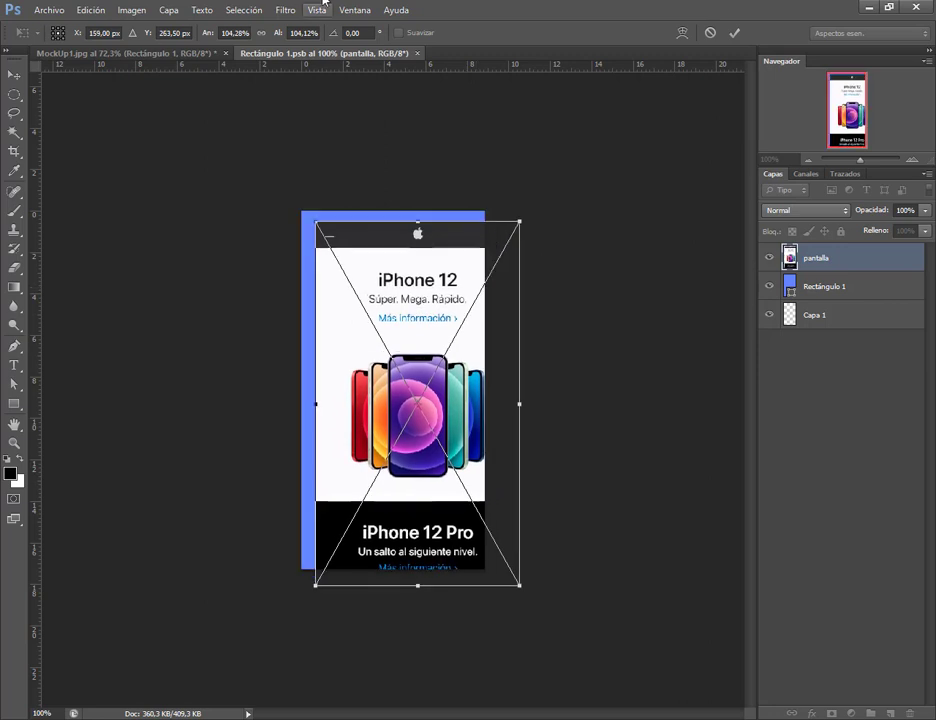
pyautogui.click(316, 10)
pyautogui.click(354, 268)
pyautogui.moveTo(368, 246)
pyautogui.mouseDown()
pyautogui.moveTo(363, 234)
pyautogui.moveTo(351, 236)
pyautogui.mouseUp()
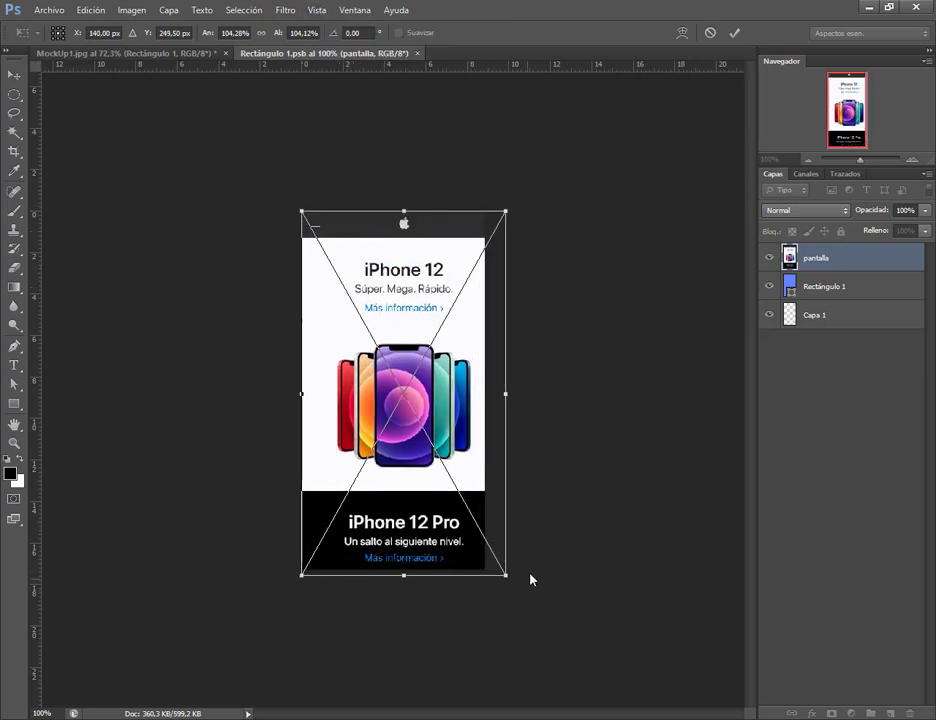
# Step: Commit the webpage placement, then save and close Rectángulo 1.psb to update MockUp1.jpg
pyautogui.press('Return')
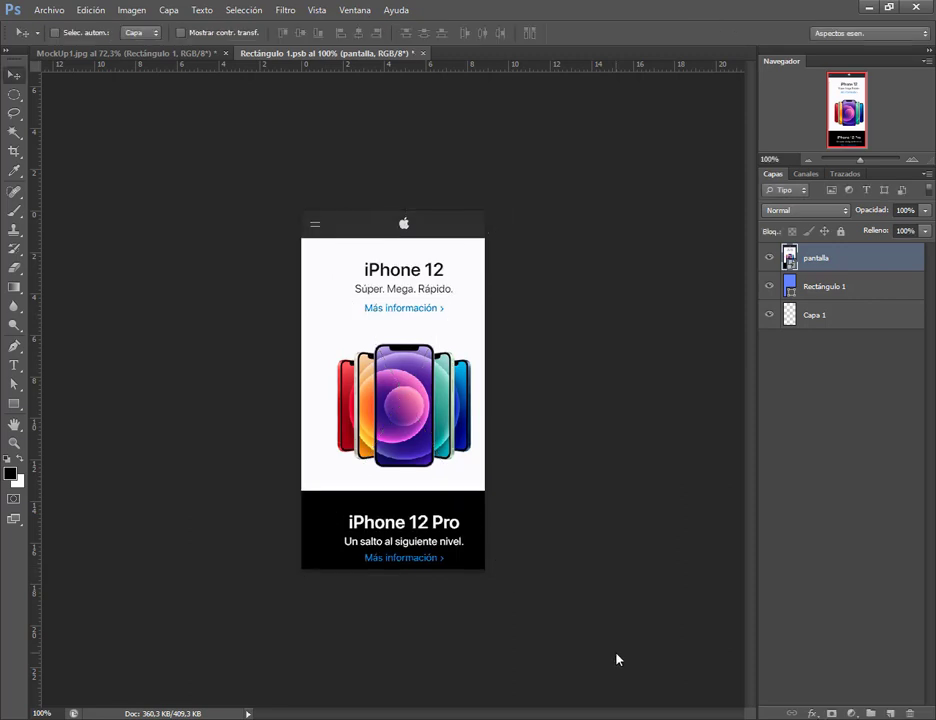
pyautogui.hotkey('ctrl', 's')
pyautogui.hotkey('ctrl', 'w')
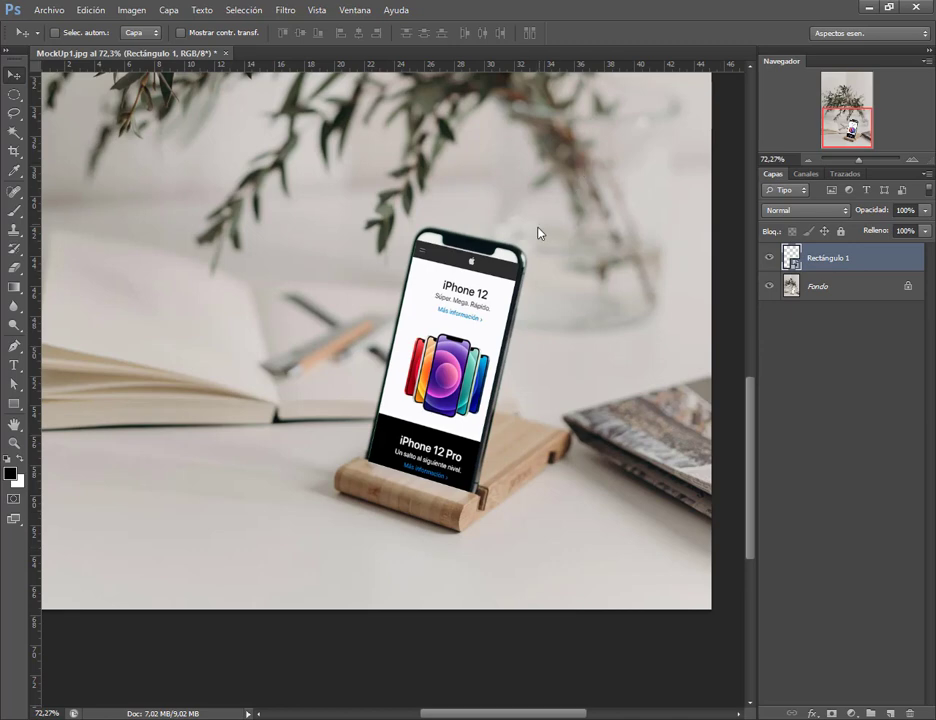
pyautogui.scroll(3, 510, 255)
pyautogui.press('alt')
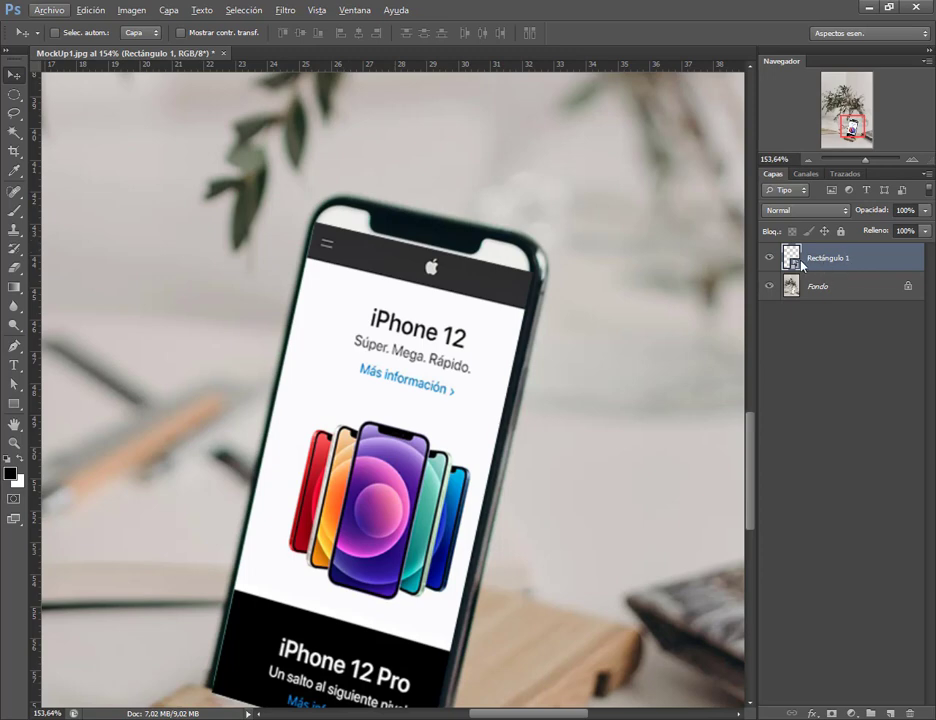
pyautogui.click(14, 384)
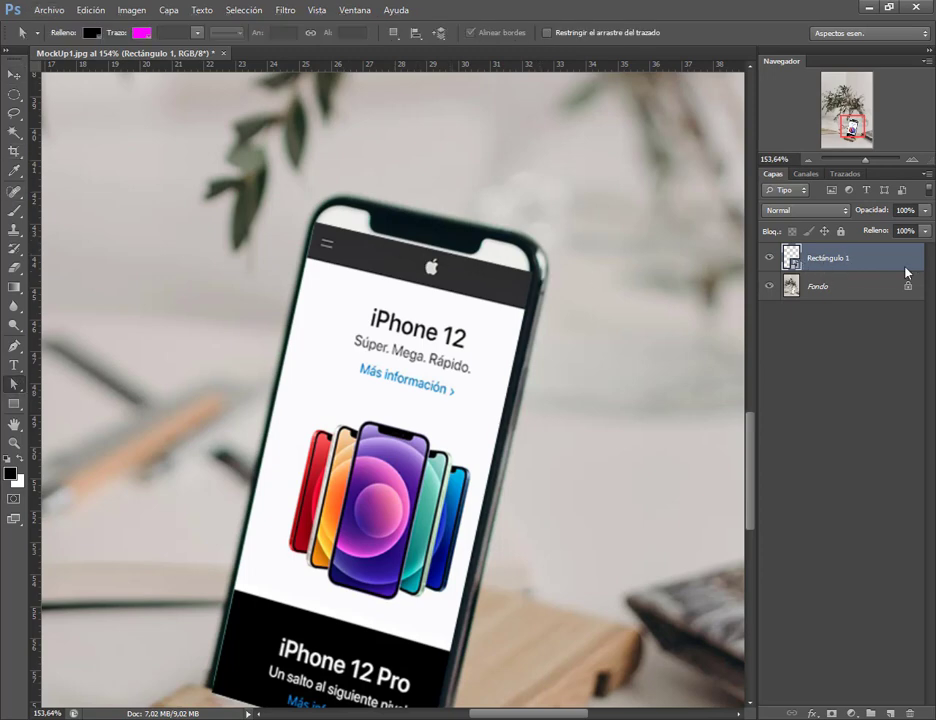
# Step: Try stretching the screen image upward with Free Transform, then undo it
pyautogui.click(90, 10)
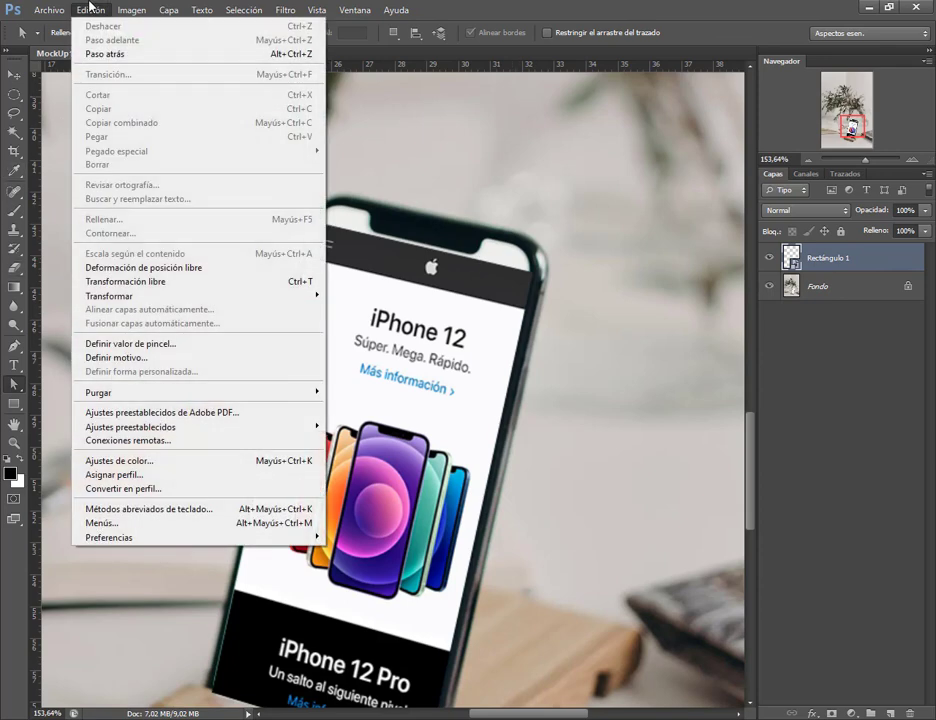
pyautogui.click(118, 281)
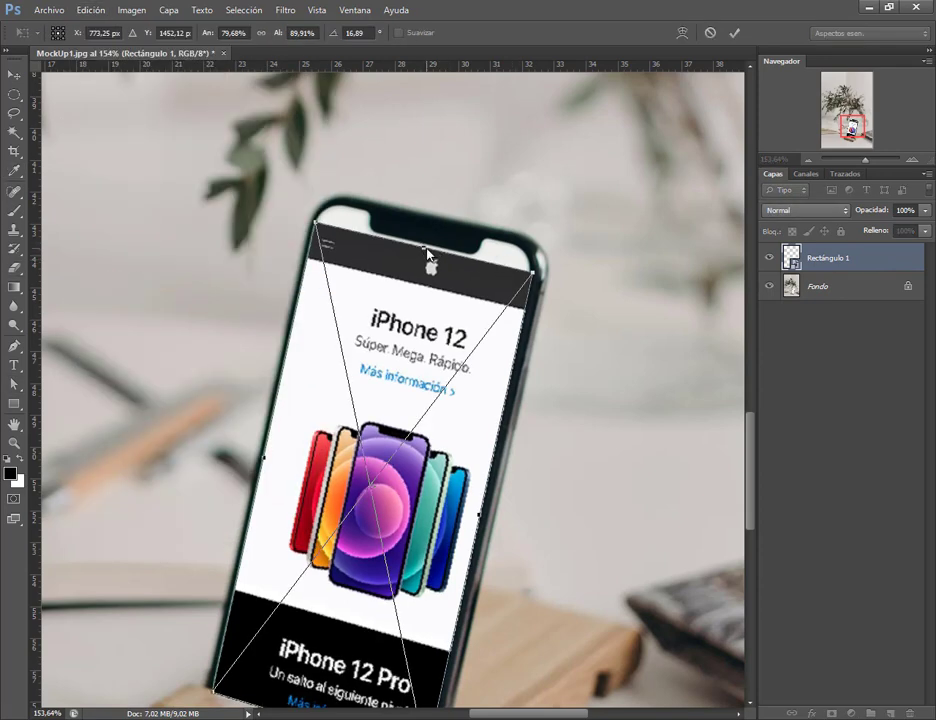
pyautogui.moveTo(426, 252); pyautogui.dragTo(441, 230)
pyautogui.press('Return')
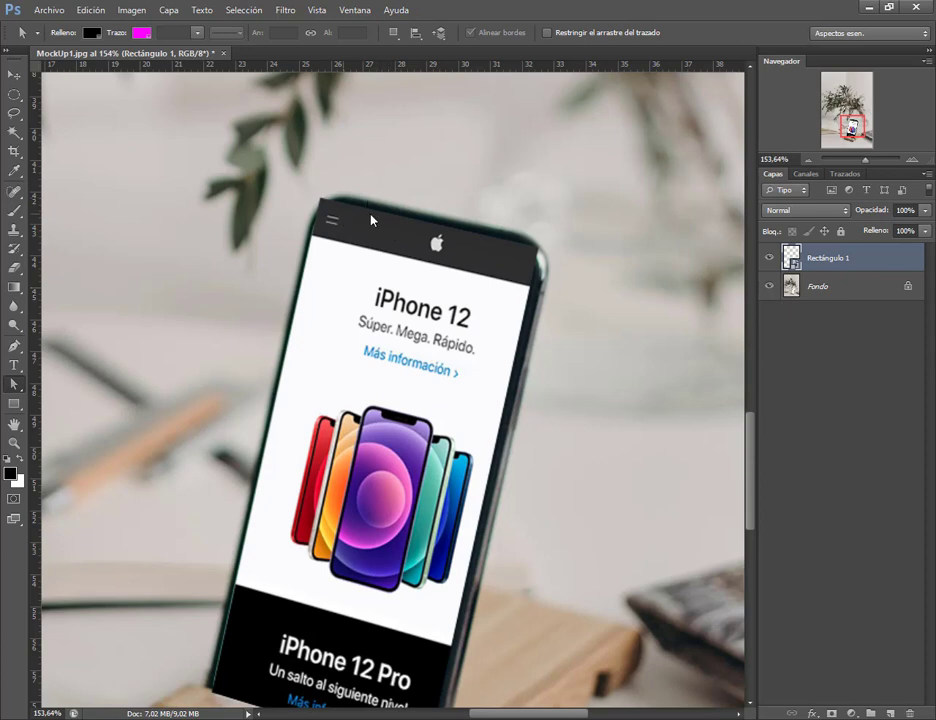
pyautogui.hotkey('ctrl', 'z')
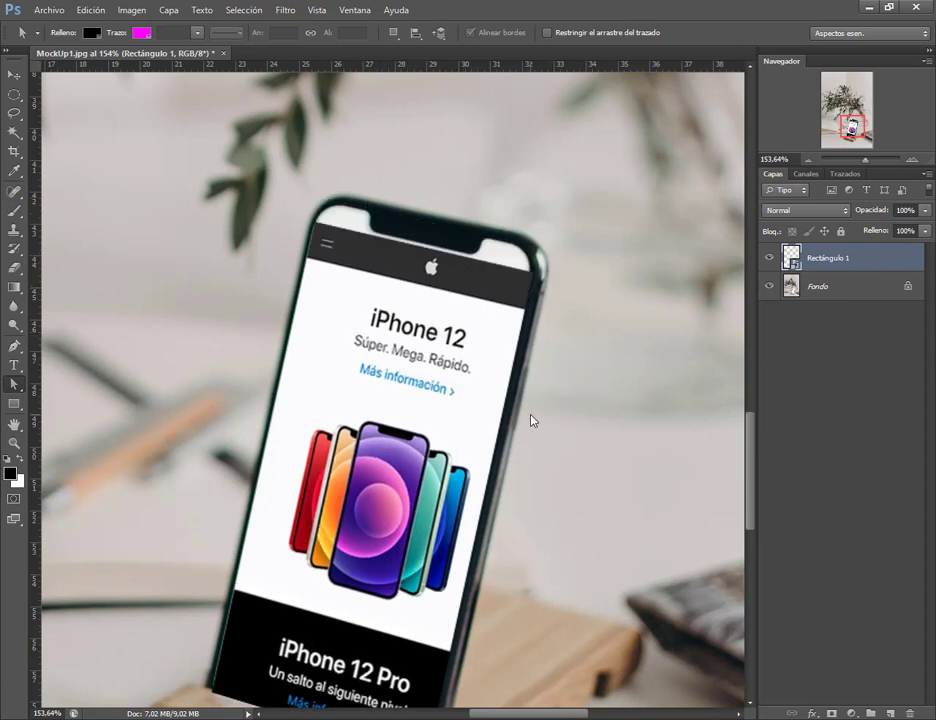
# Step: Start an Edición > Transformar > Distorsionar on the screen image, then cancel it
pyautogui.click(92, 11)
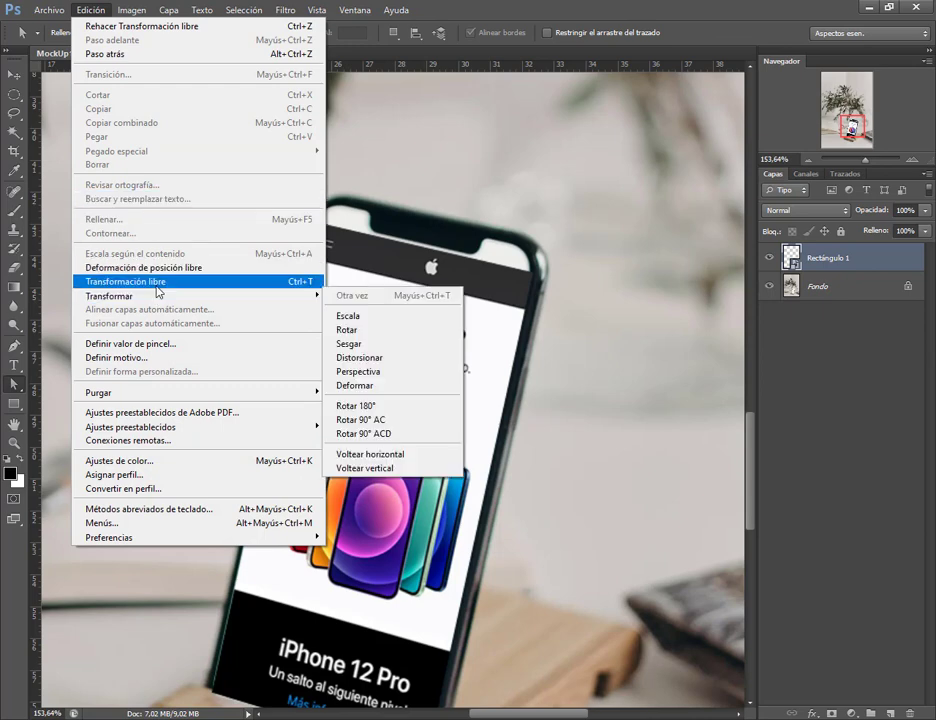
pyautogui.moveTo(318, 296)
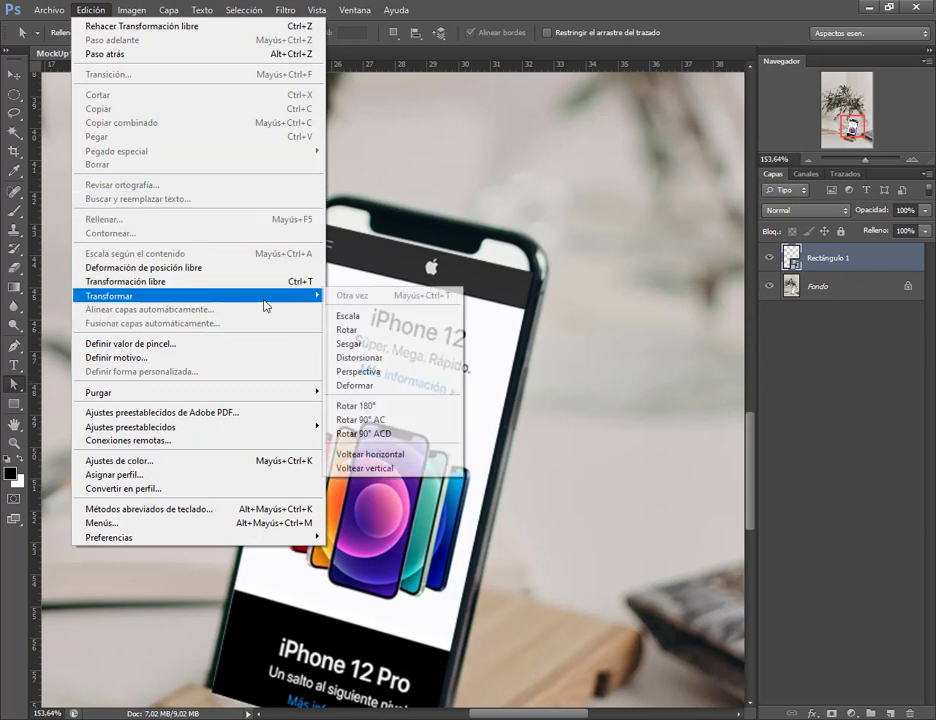
pyautogui.click(377, 358)
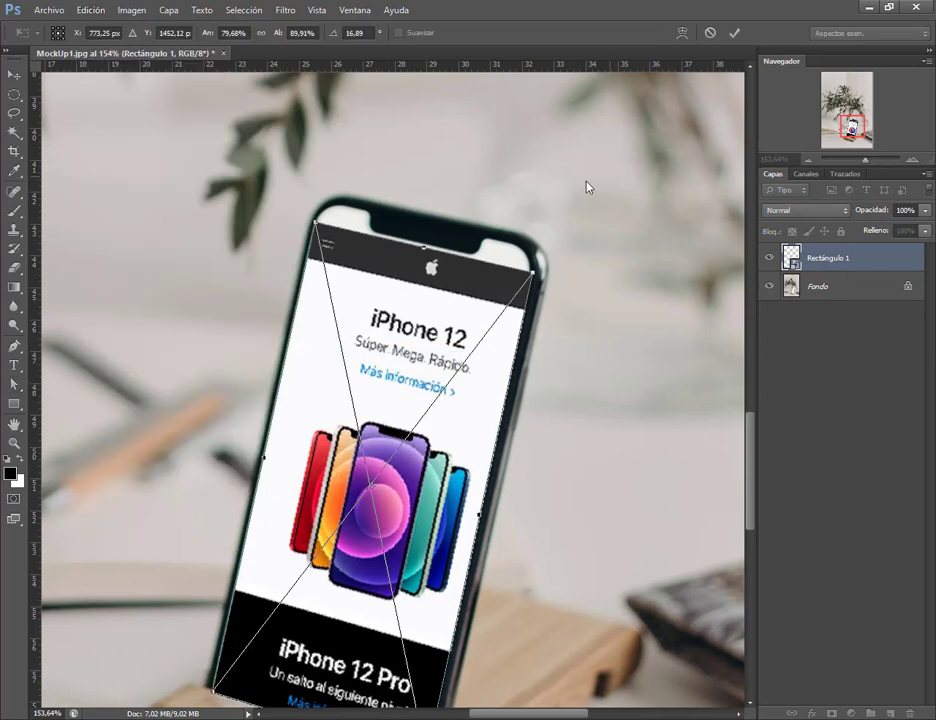
pyautogui.scroll(-2, 257, 600)
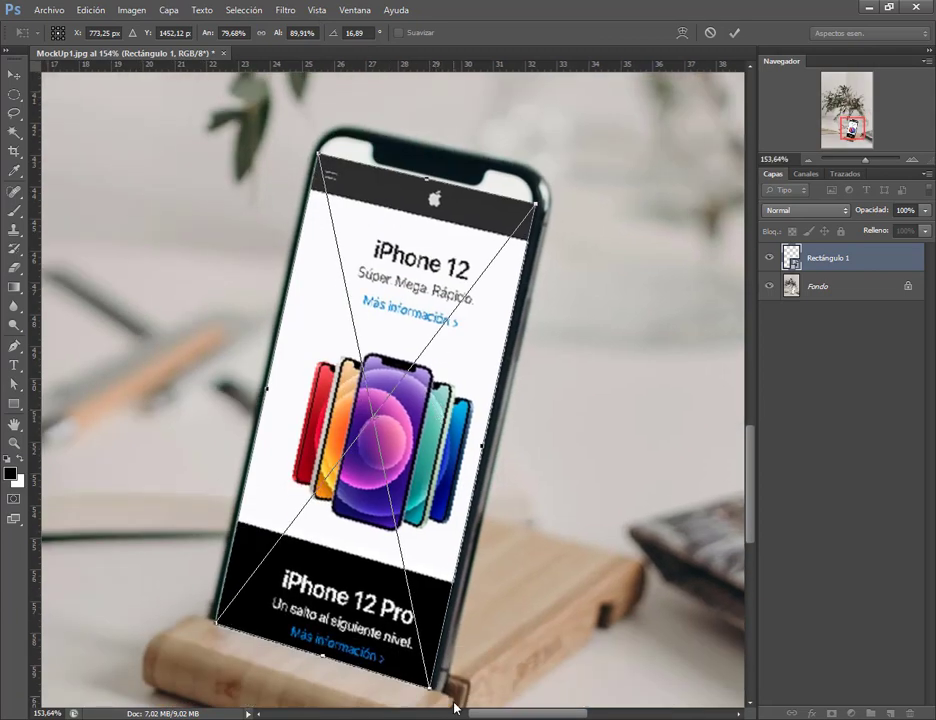
pyautogui.scroll(4, 336, 211)
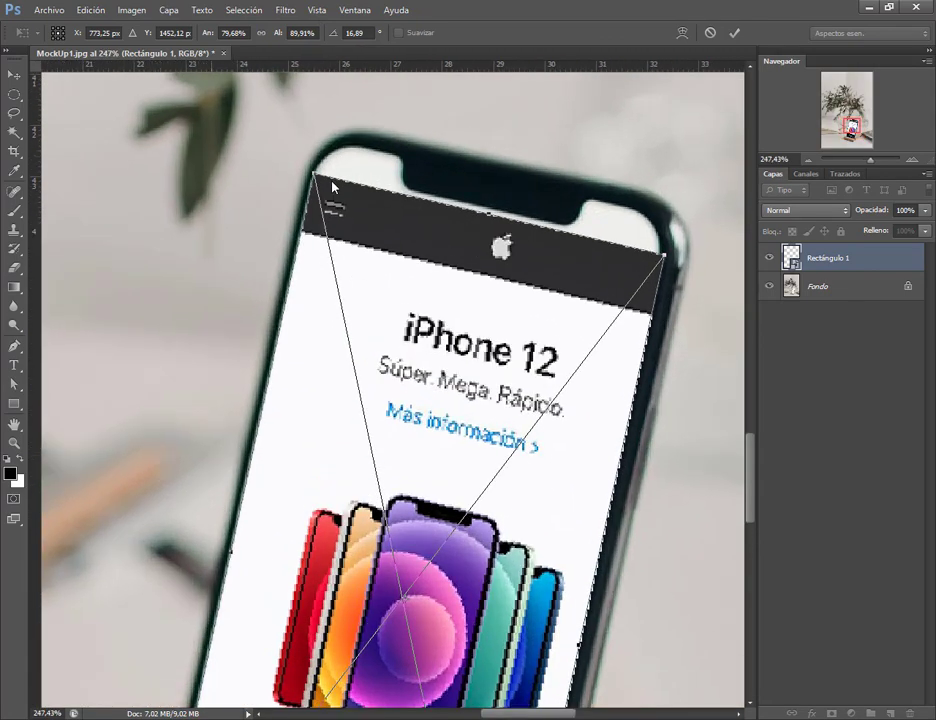
pyautogui.scroll(-5, 380, 430)
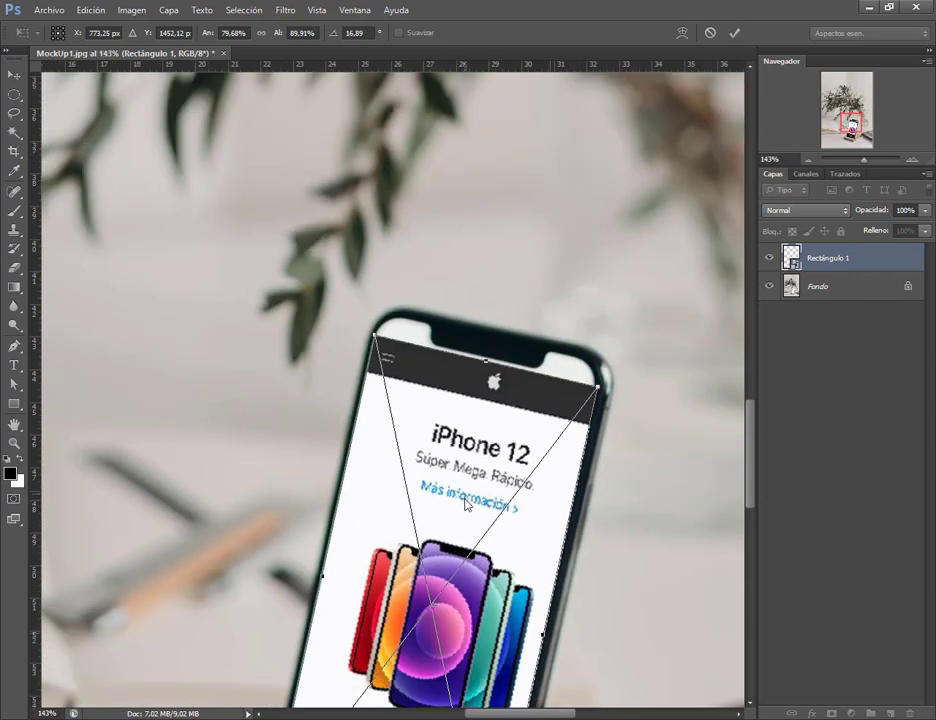
pyautogui.scroll(-1, 292, 84)
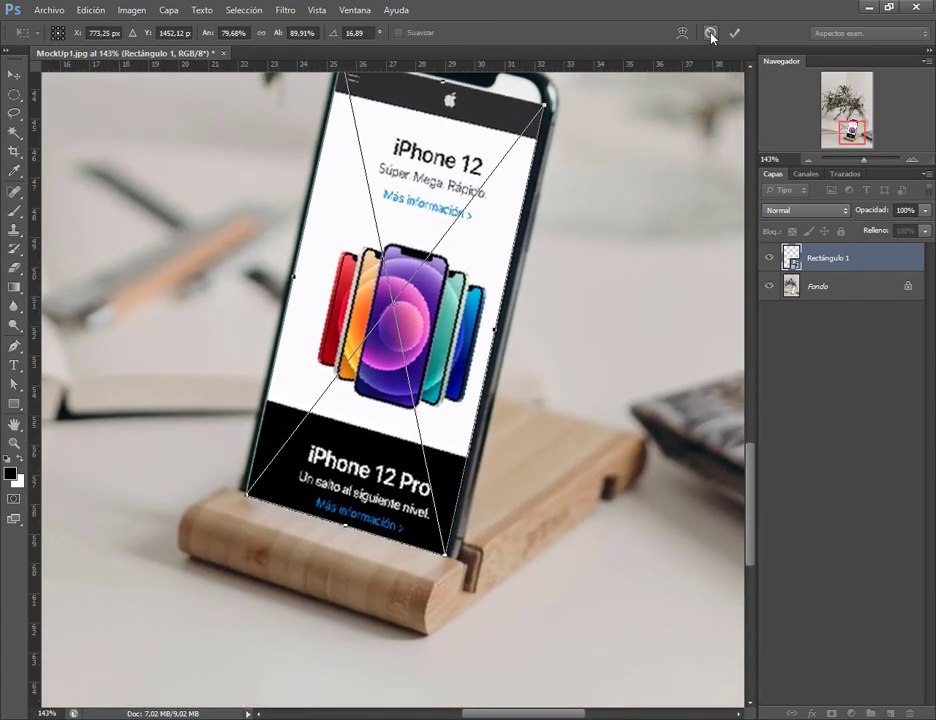
pyautogui.click(709, 33)
# Step: Narrow the screen image to about 74% width with Ctrl+T to fit the phone
pyautogui.hotkey('ctrl', 't')
pyautogui.scroll(1, 534, 400)
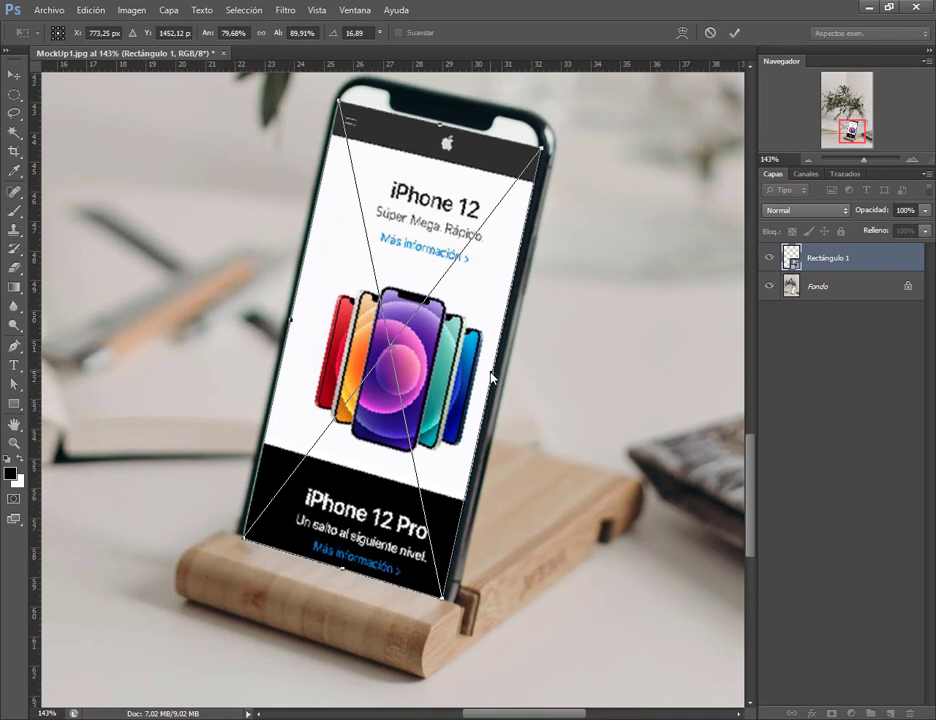
pyautogui.moveTo(491, 376); pyautogui.dragTo(481, 373)
pyautogui.press('Return')
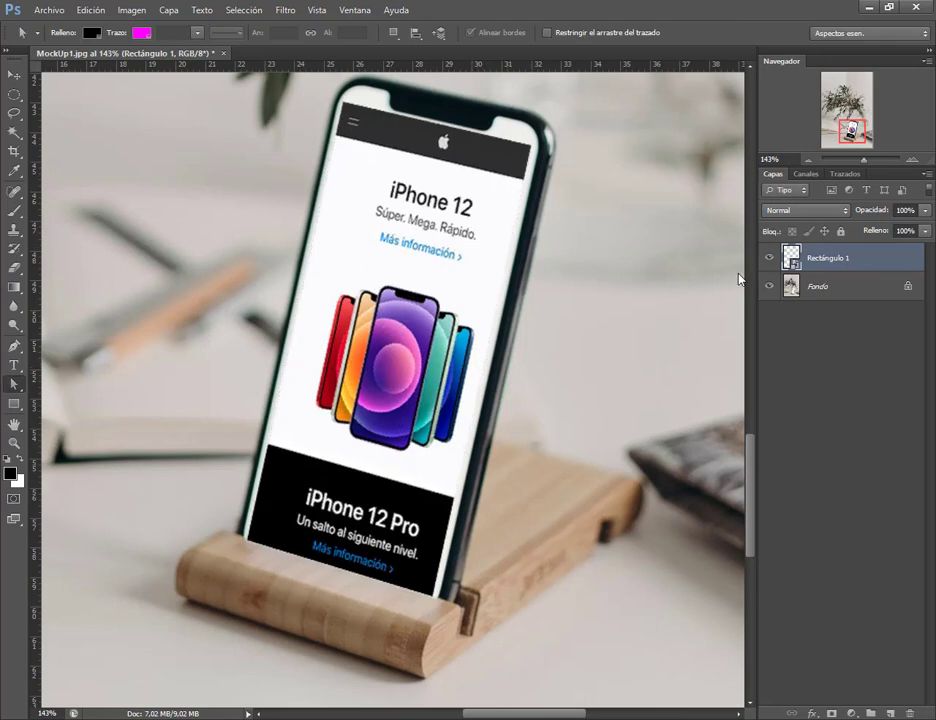
pyautogui.scroll(-3, 587, 349)
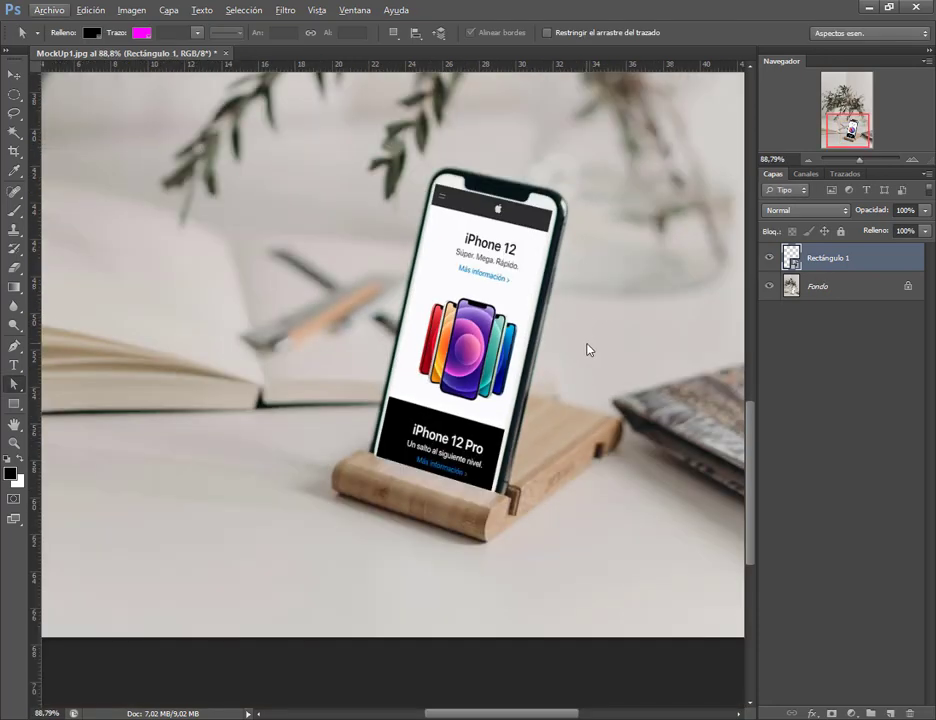
# Step: Open the smart object's contents and delete the old pantalla layer
pyautogui.doubleClick(580, 195)
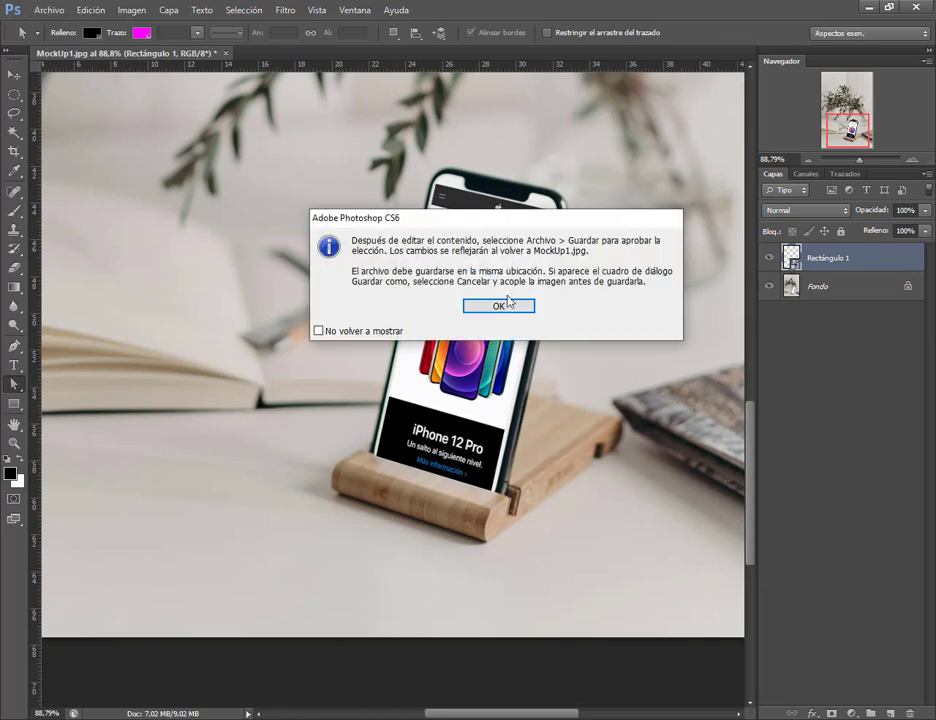
pyautogui.click(498, 305)
pyautogui.click(487, 354)
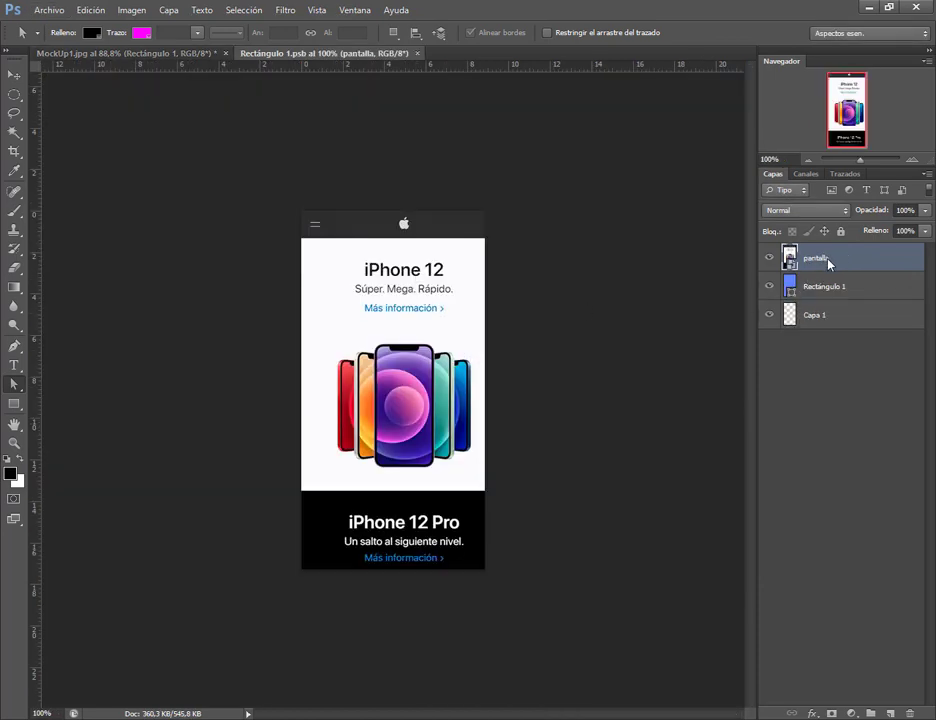
pyautogui.moveTo(828, 263); pyautogui.dragTo(909, 713)
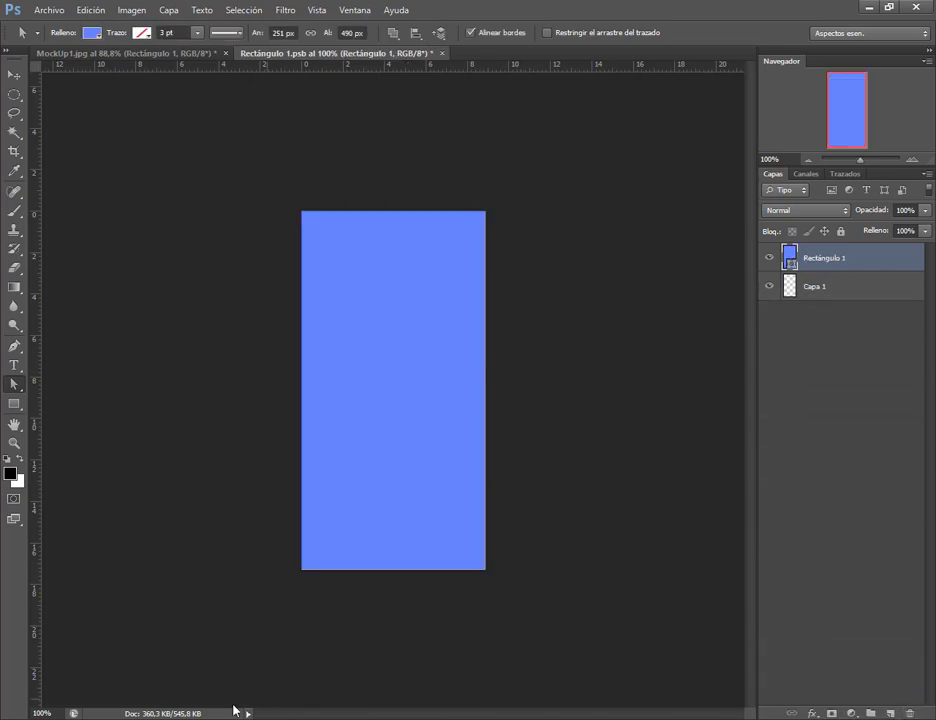
# Step: Place pantalla.jpg from Photoshop_Clase7, scale it to about 105% to fill the rectangle, and save
pyautogui.moveTo(232, 716)
pyautogui.click(228, 657)
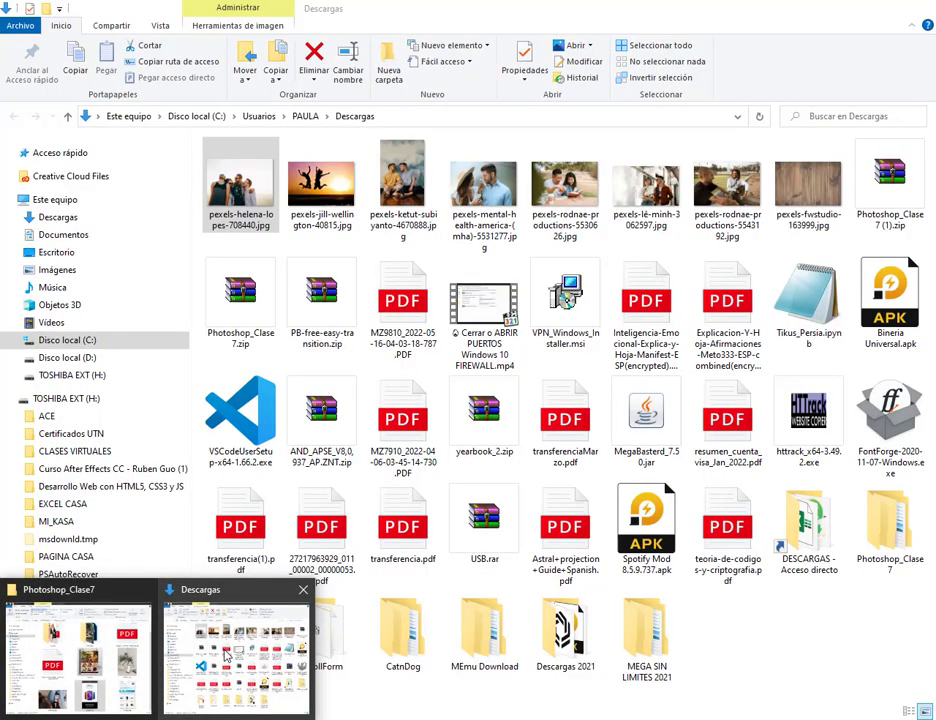
pyautogui.click(78, 655)
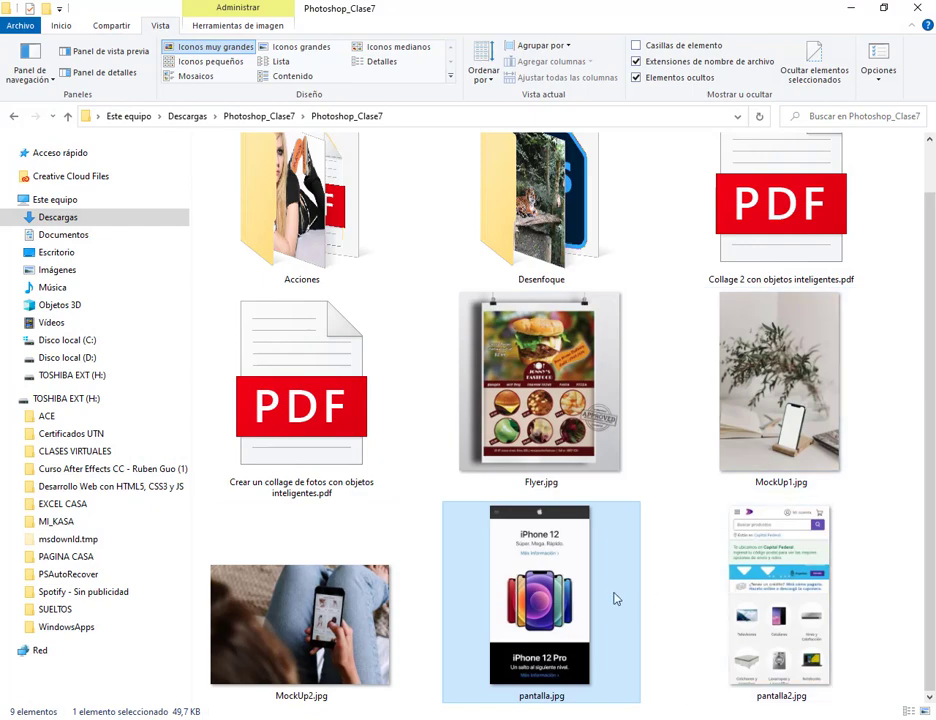
pyautogui.moveTo(605, 599); pyautogui.dragTo(453, 439)
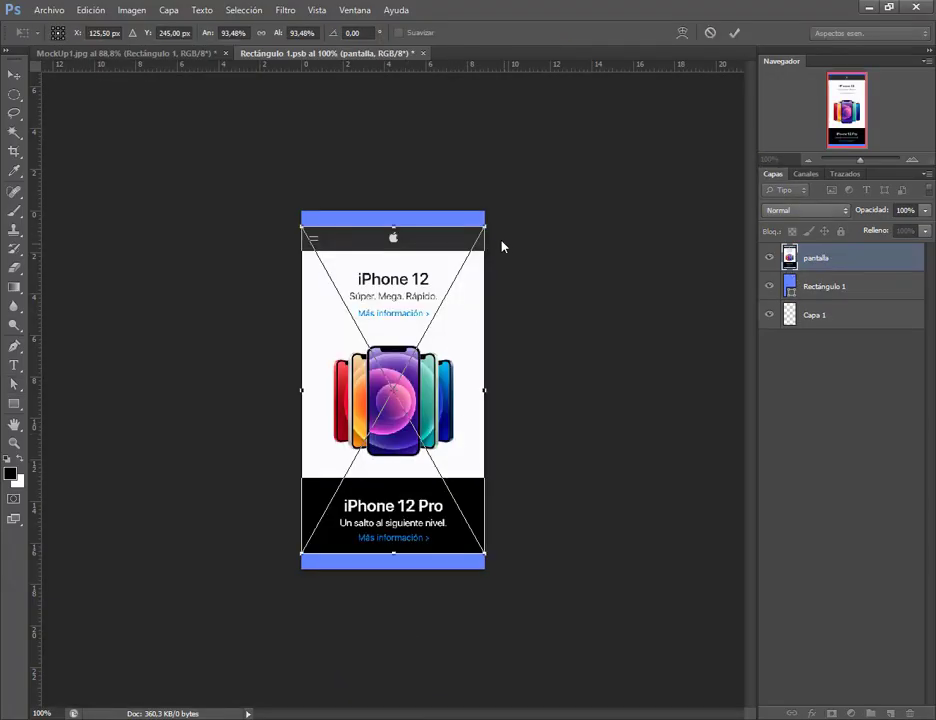
pyautogui.moveTo(487, 235); pyautogui.dragTo(503, 217)
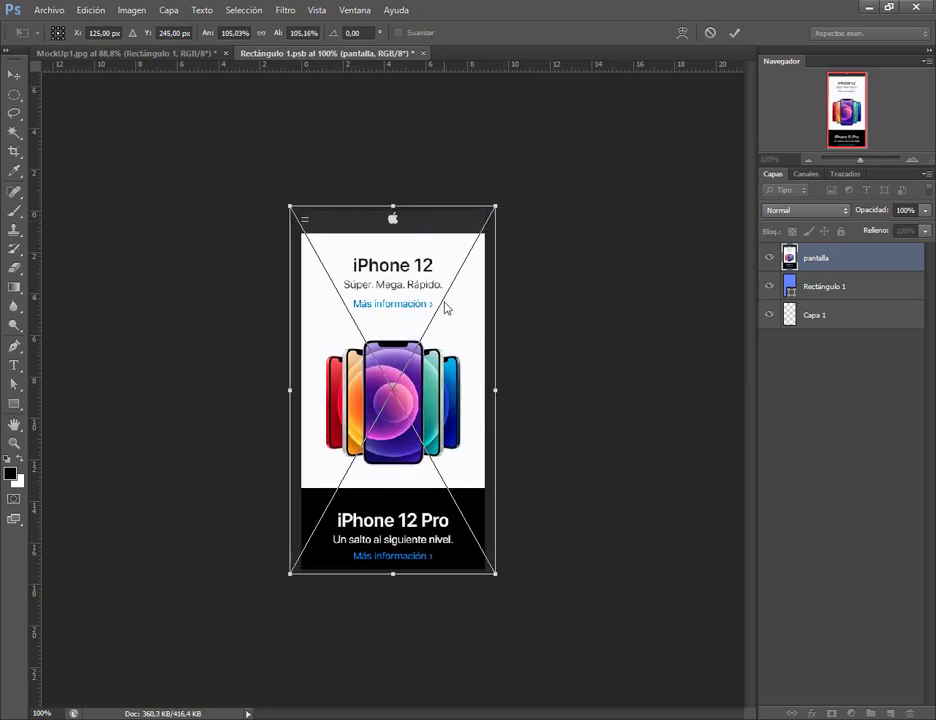
pyautogui.moveTo(445, 307); pyautogui.dragTo(457, 313)
pyautogui.press('Return')
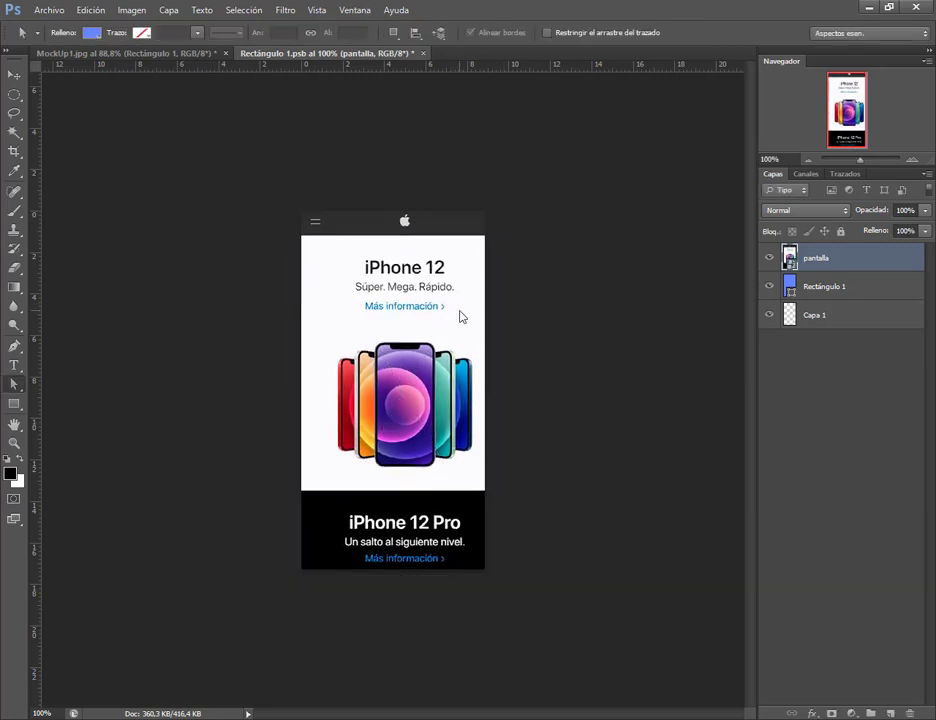
pyautogui.hotkey('ctrl', 's')
# Step: Close the smart object and hide Rectángulo 1 to reveal the blank white phone screen
pyautogui.hotkey('ctrl', 'w')
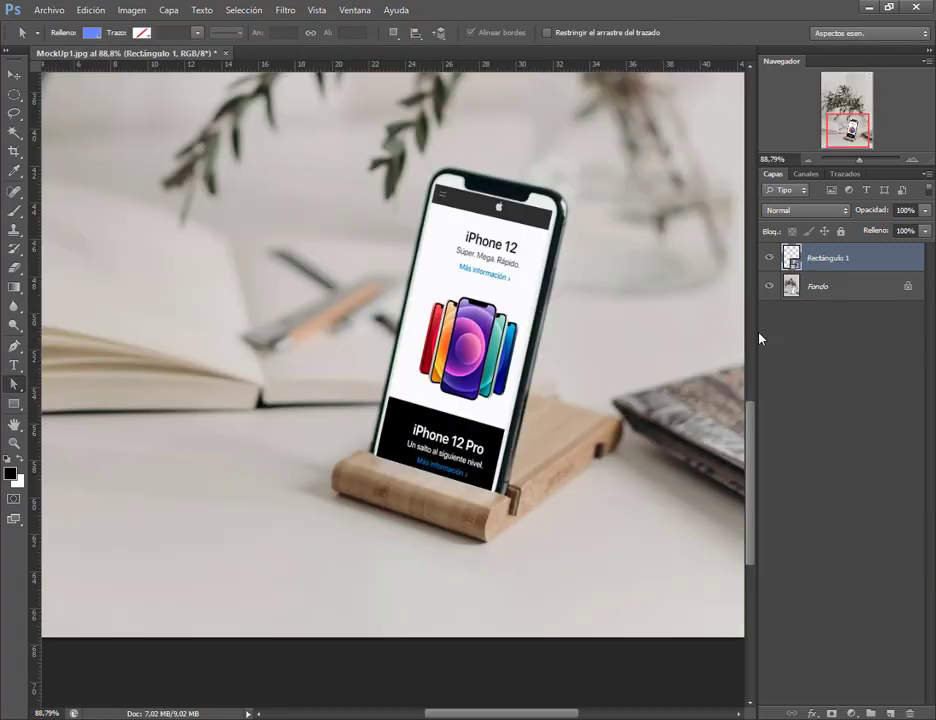
pyautogui.scroll(5, 558, 225)
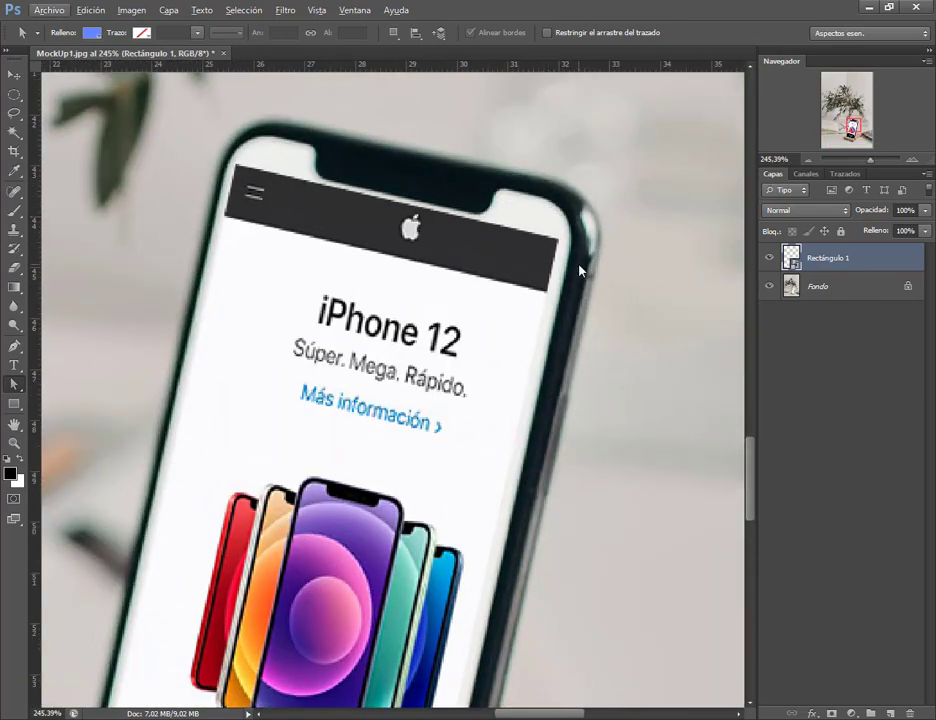
pyautogui.scroll(-5, 517, 332)
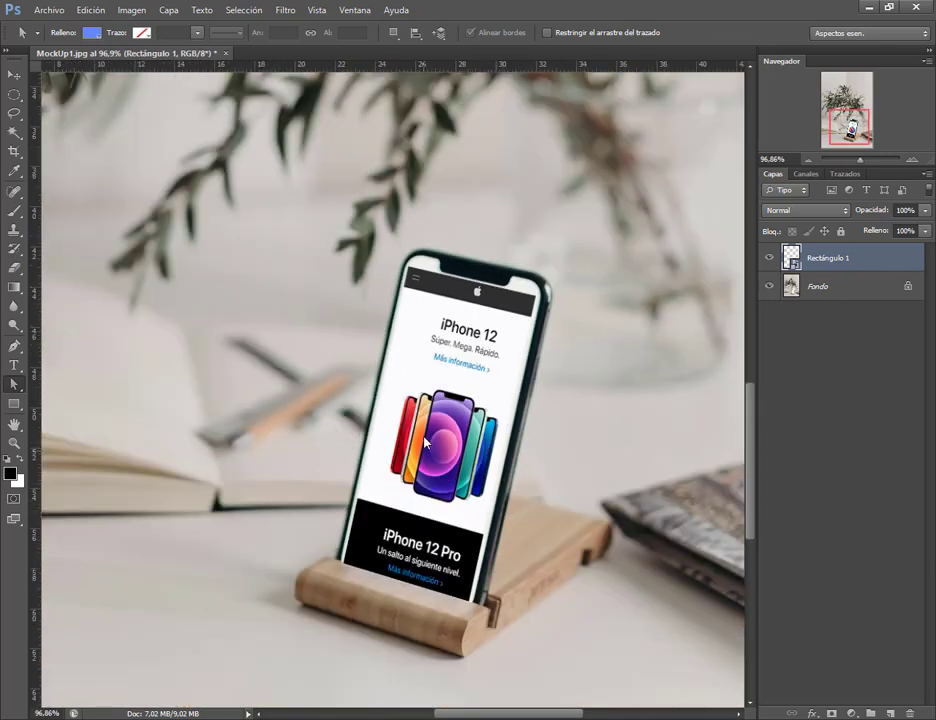
pyautogui.click(769, 259)
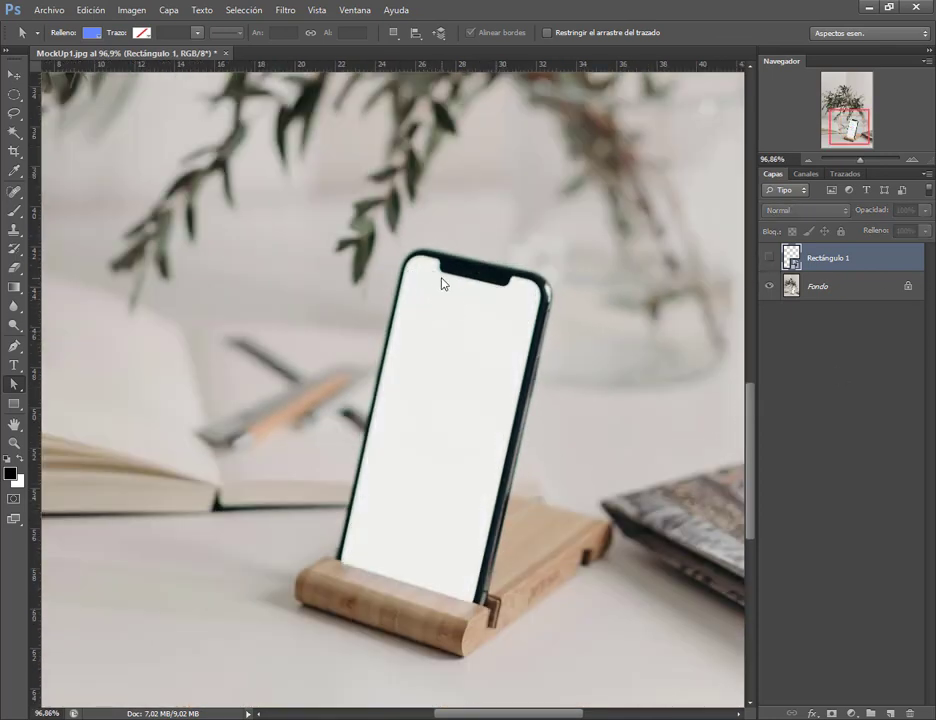
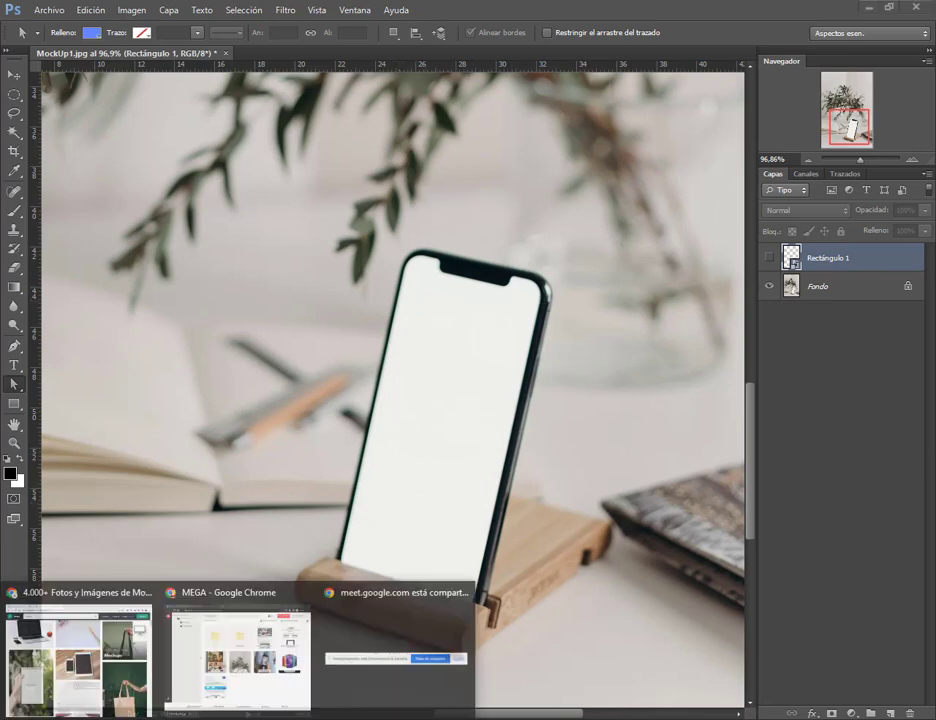
# Step: Bring up the MEGA browser window, then hide it
pyautogui.moveTo(309, 668)
pyautogui.click(224, 676)
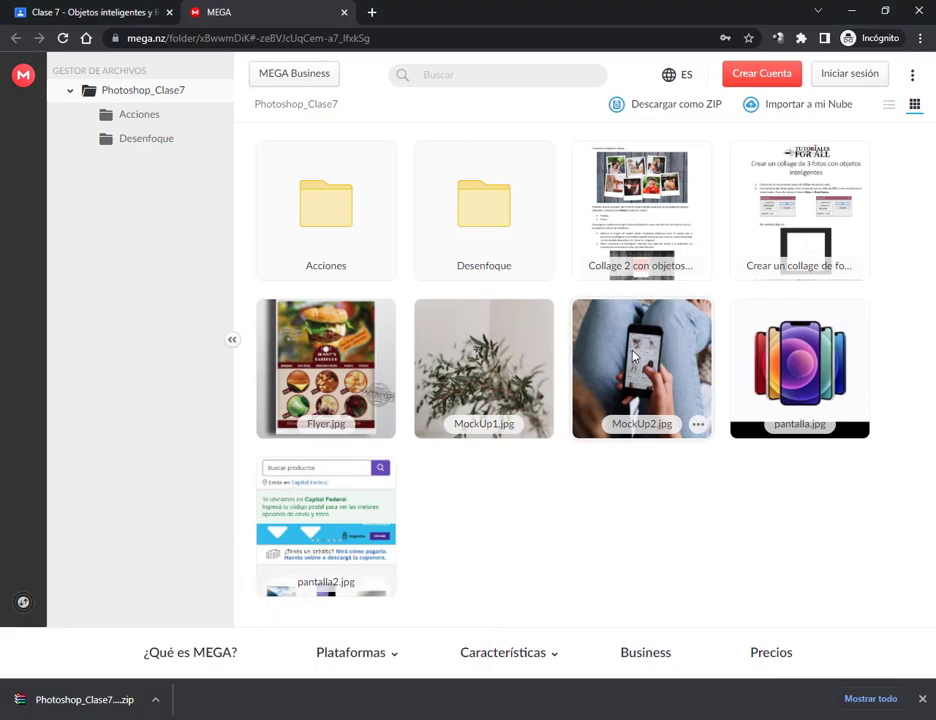
pyautogui.click(851, 11)
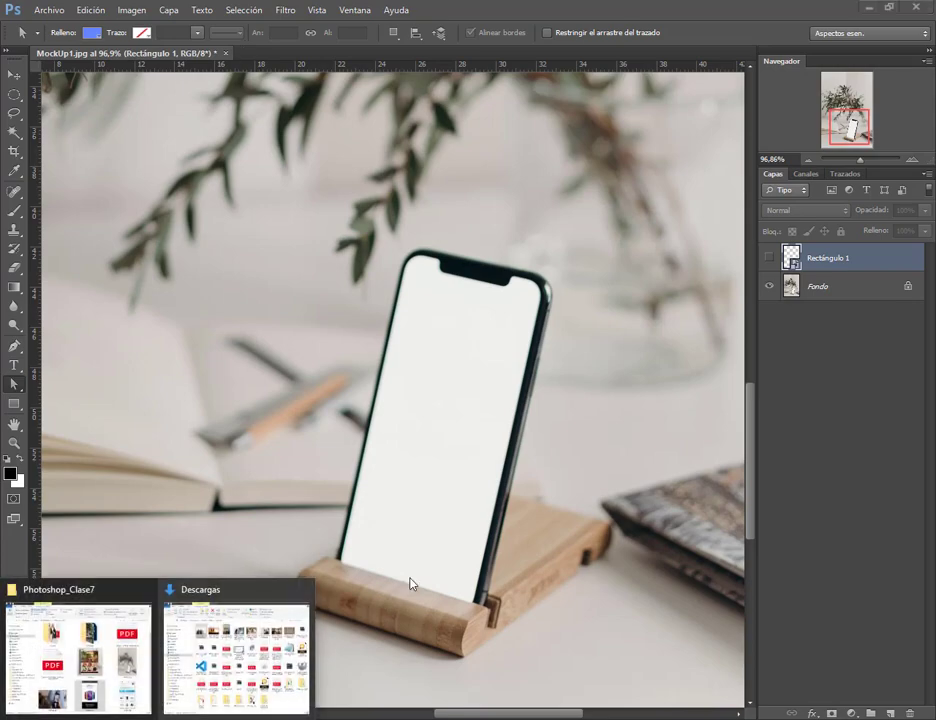
# Step: Drag MockUp2.jpg from the Photoshop_Clase7 folder into Photoshop, keep its colour profile, and return to MockUp1.jpg
pyautogui.click(75, 650)
pyautogui.moveTo(300, 625); pyautogui.dragTo(376, 718)
pyautogui.moveTo(376, 578); pyautogui.dragTo(341, 60)
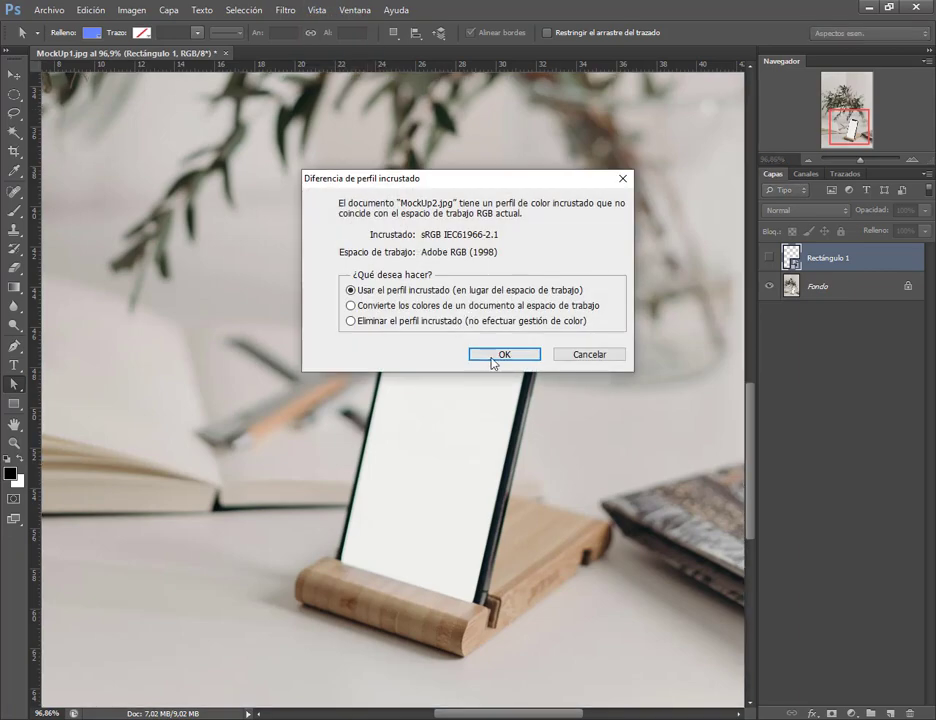
pyautogui.click(492, 356)
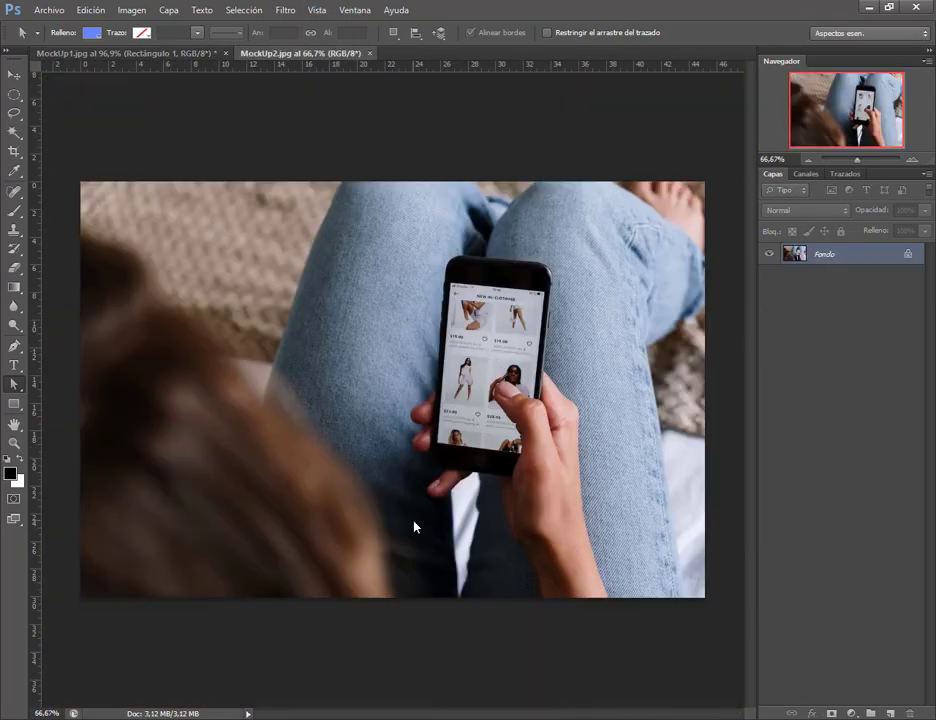
pyautogui.scroll(4, 428, 522)
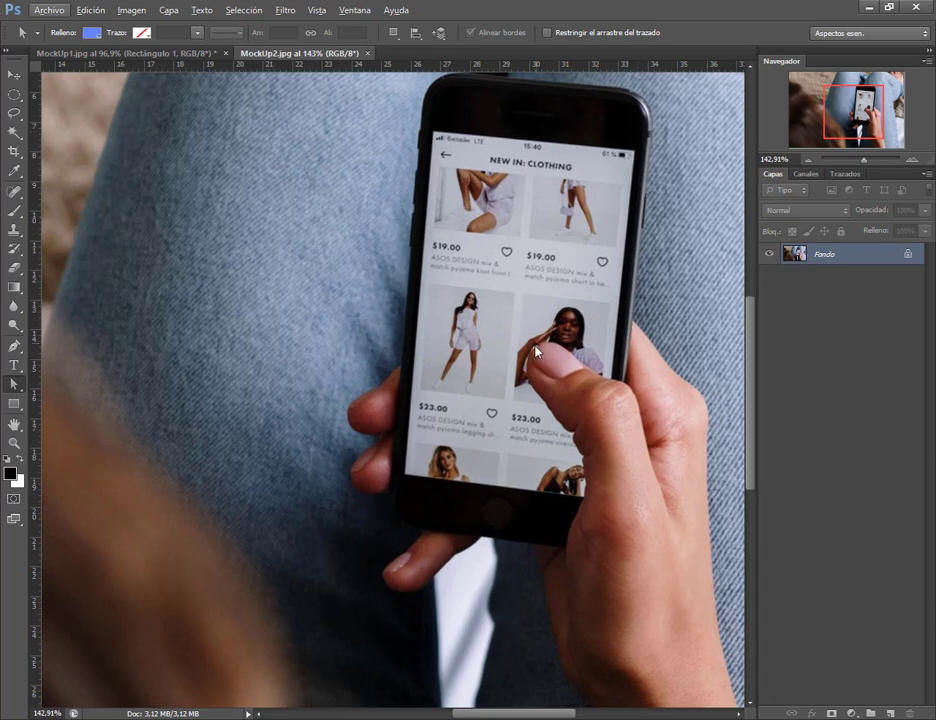
pyautogui.click(157, 53)
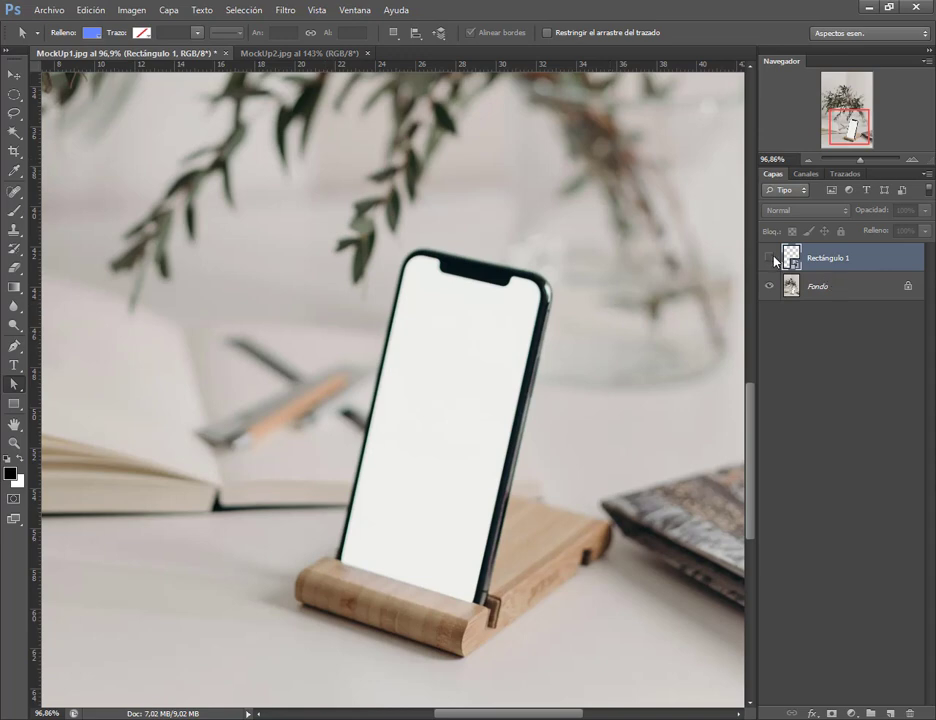
# Step: Show Rectángulo 1, open its smart-object contents, and delete the pantalla layer
pyautogui.click(769, 258)
pyautogui.scroll(5, 500, 270)
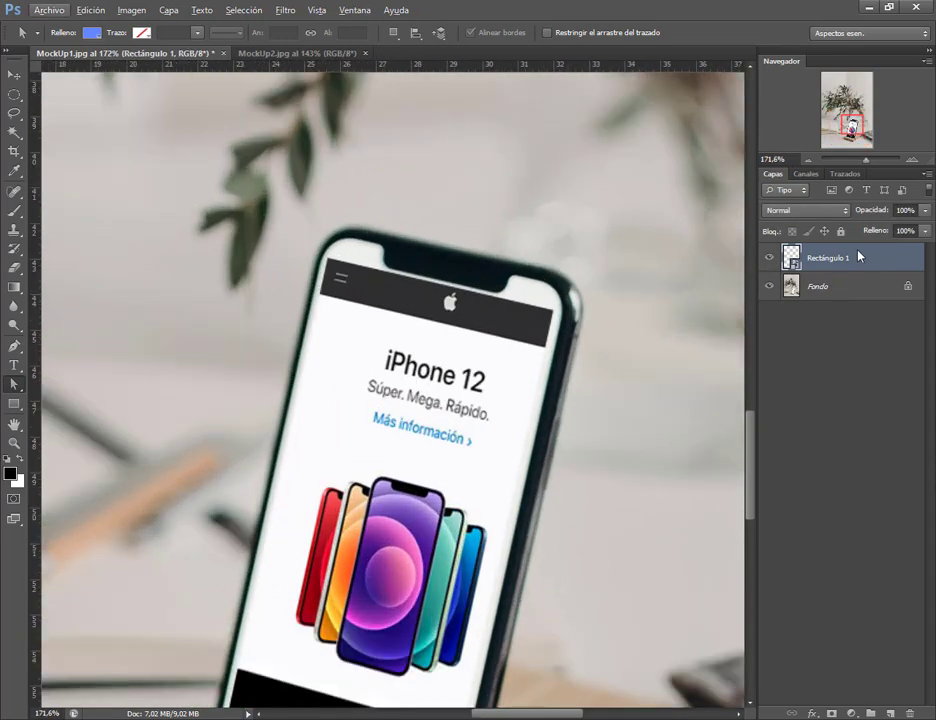
pyautogui.doubleClick(791, 258)
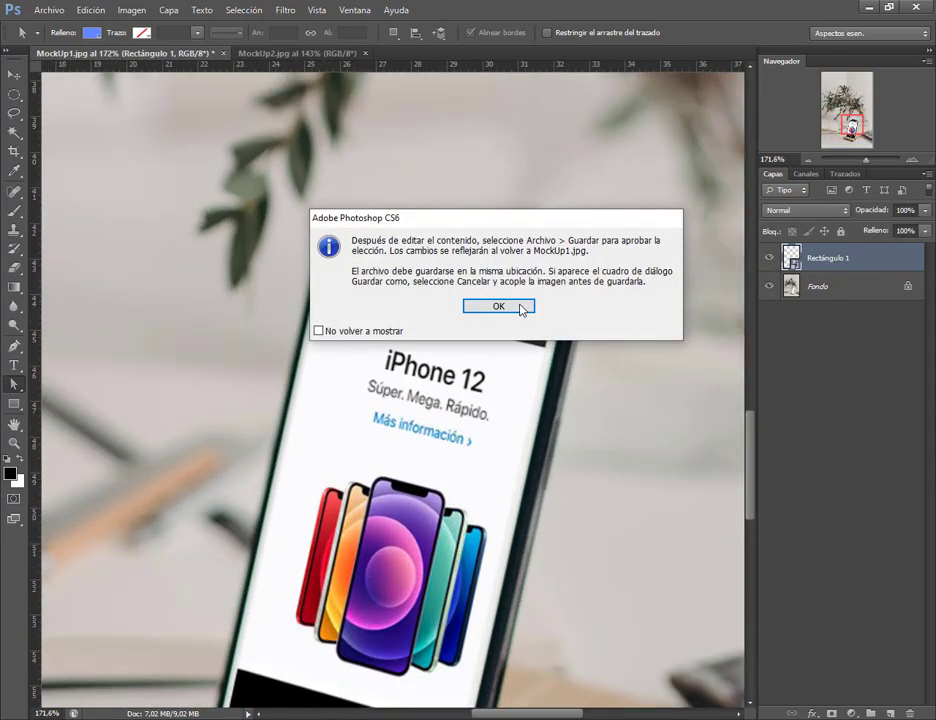
pyautogui.click(521, 308)
pyautogui.click(532, 353)
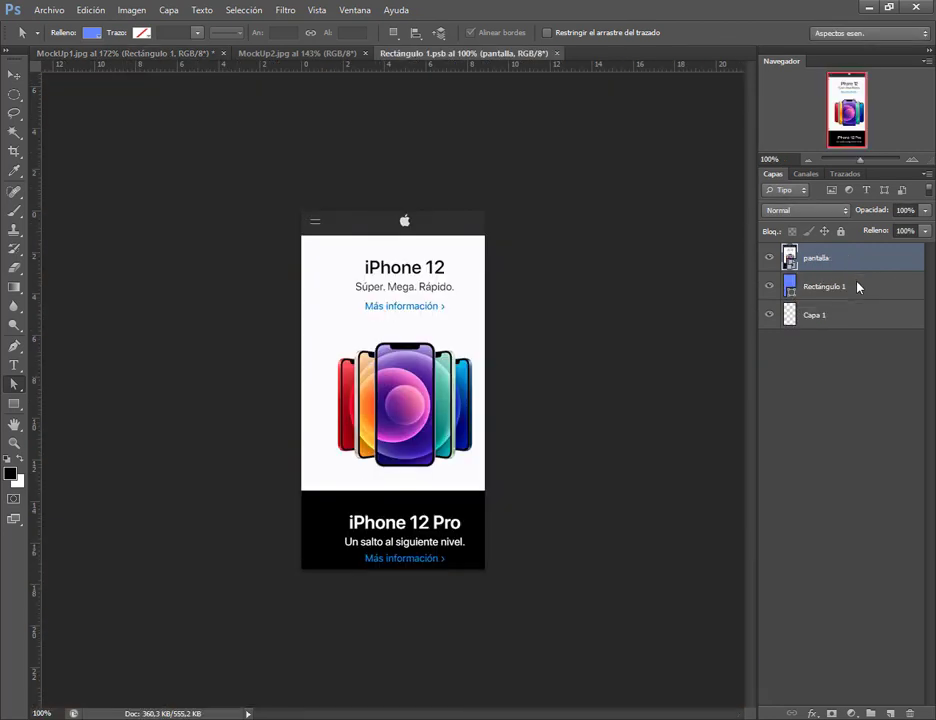
pyautogui.moveTo(840, 257); pyautogui.dragTo(909, 712)
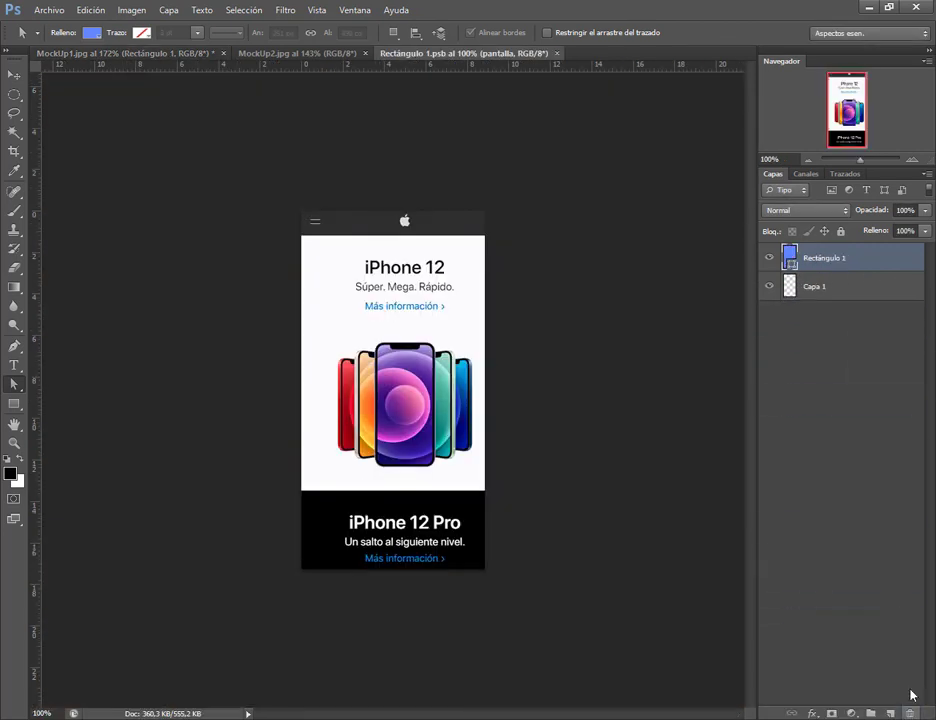
# Step: Close Rectángulo 1.psb to update the mockup, then close MockUp2.jpg
pyautogui.click(184, 53)
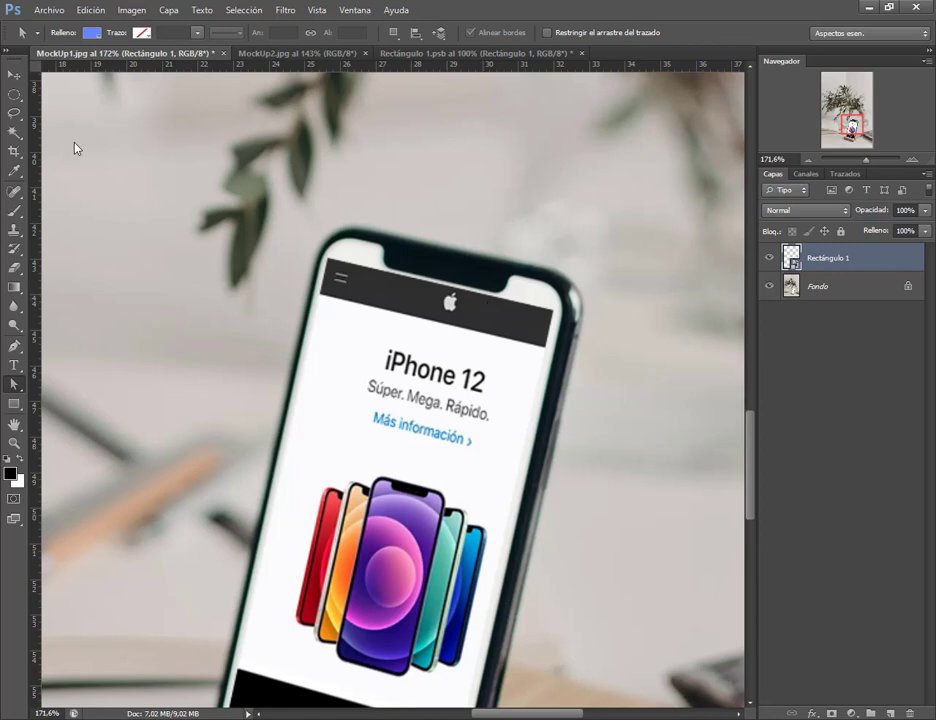
pyautogui.click(458, 54)
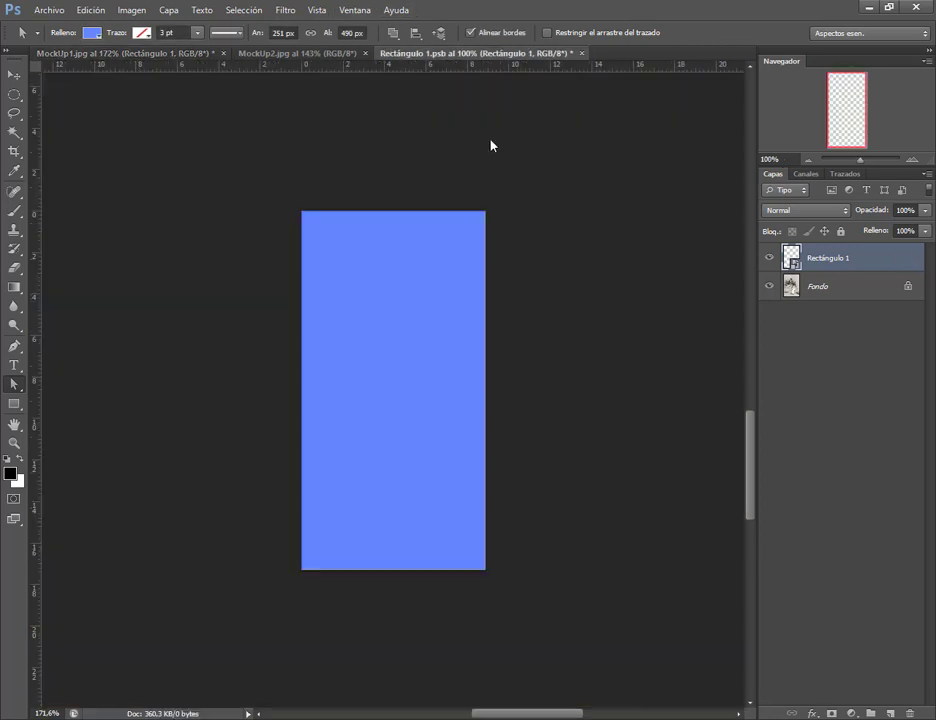
pyautogui.click(576, 53)
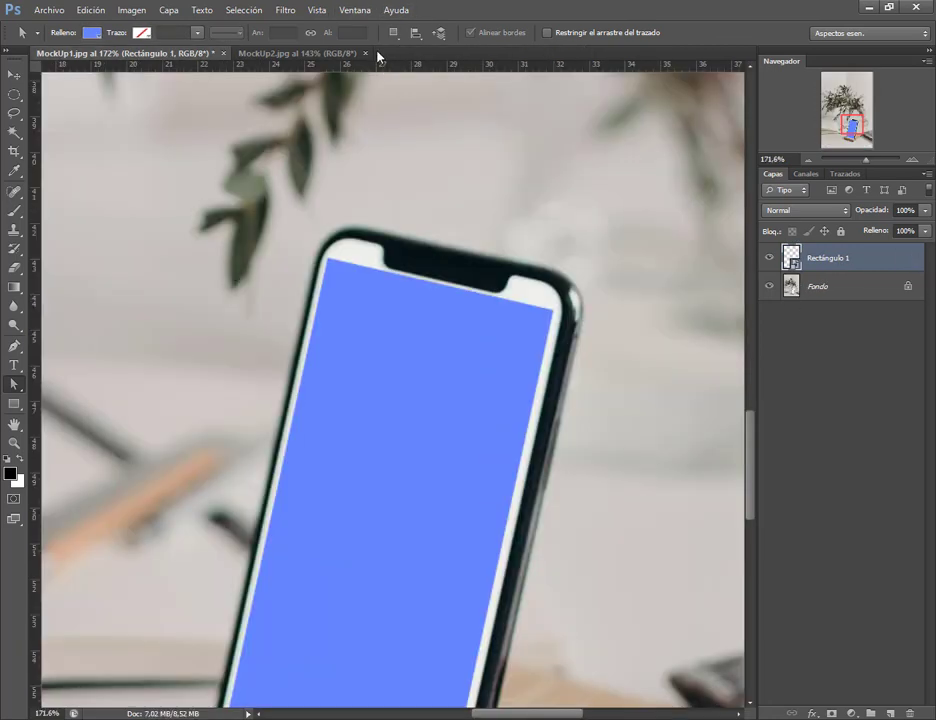
pyautogui.click(366, 54)
pyautogui.scroll(-6, 470, 308)
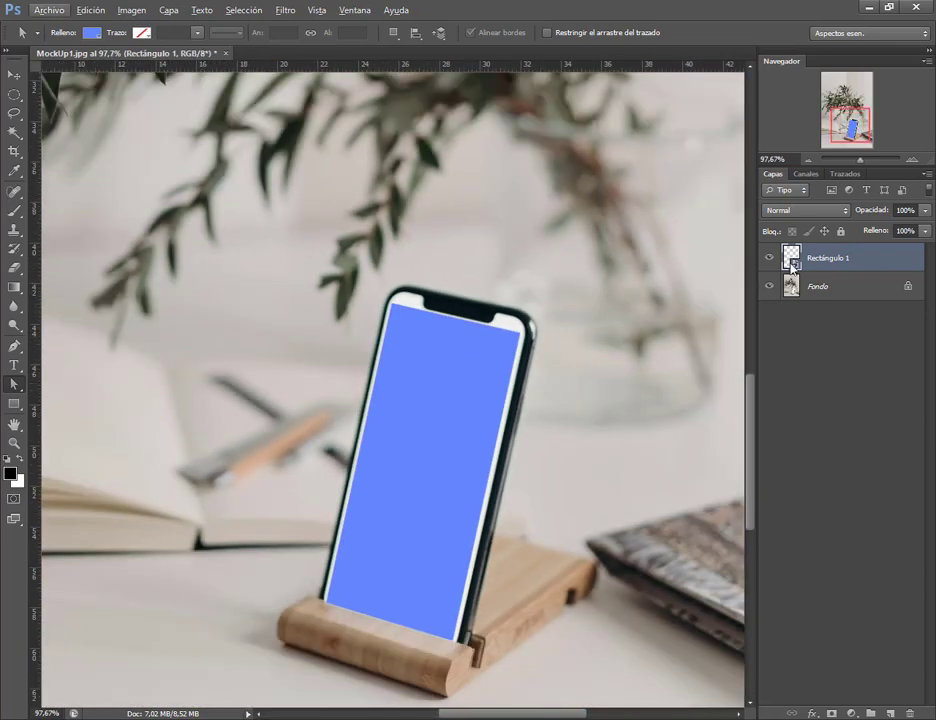
# Step: Free-transform the blue Rectángulo 1 to the phone screen's top corner and left and right edges
pyautogui.hotkey('ctrl', 't')
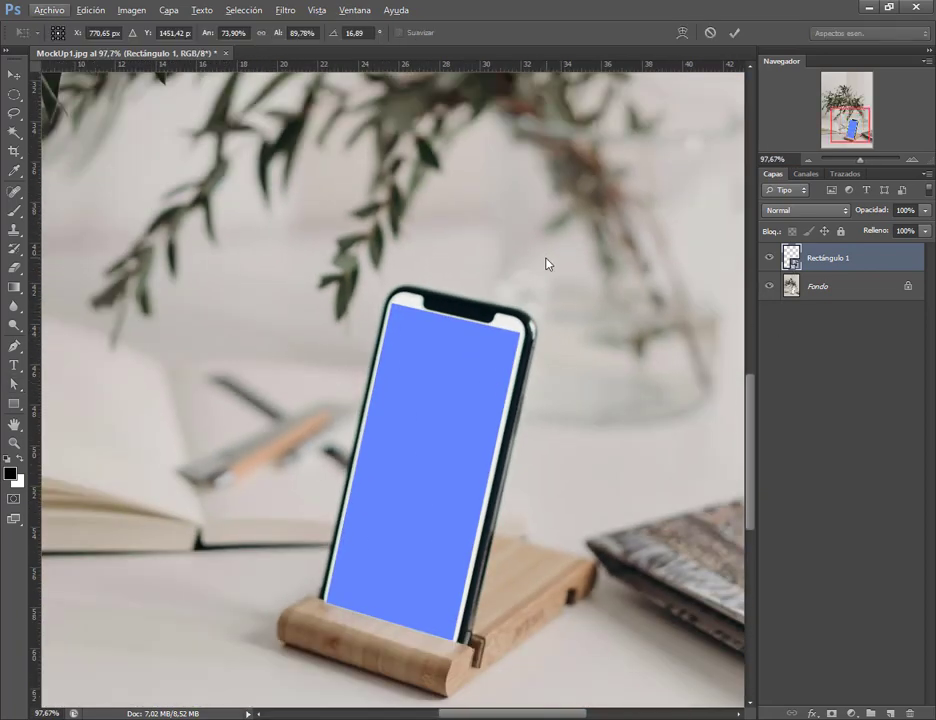
pyautogui.scroll(4, 453, 375)
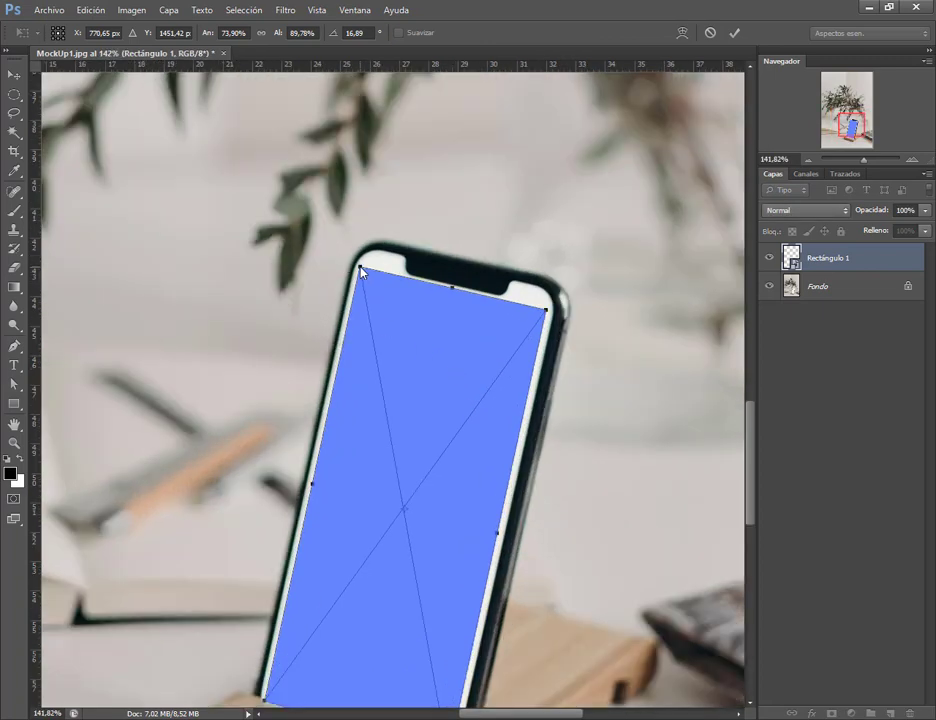
pyautogui.moveTo(361, 273); pyautogui.dragTo(366, 252)
pyautogui.scroll(-5, 426, 213)
pyautogui.moveTo(498, 325)
pyautogui.mouseDown()
pyautogui.moveTo(520, 308)
pyautogui.moveTo(508, 310)
pyautogui.mouseUp()
pyautogui.moveTo(316, 279); pyautogui.dragTo(308, 277)
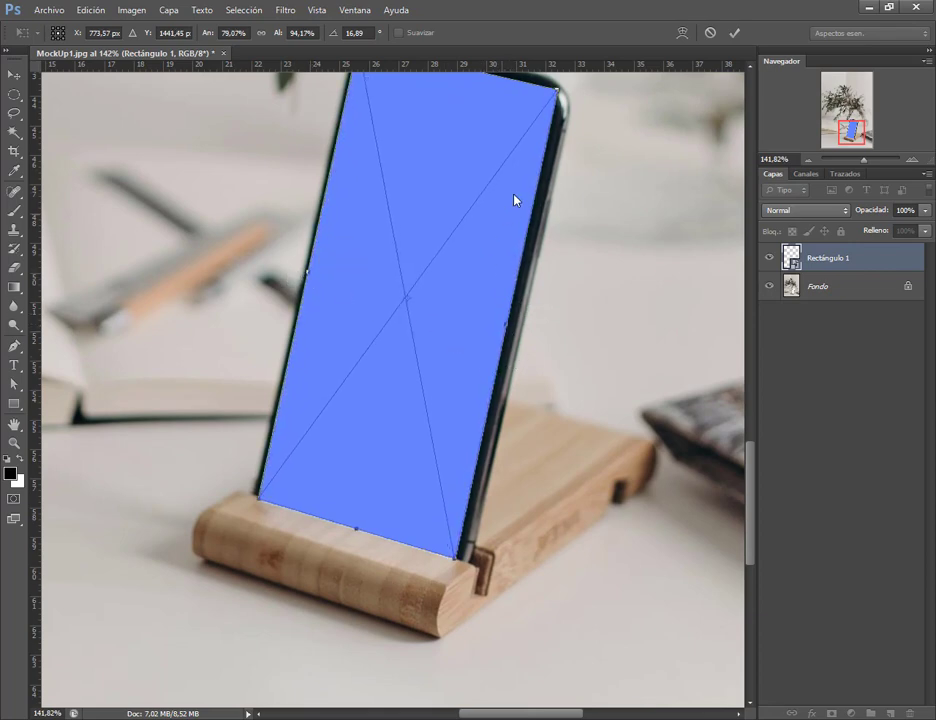
pyautogui.moveTo(546, 247); pyautogui.dragTo(529, 307)
pyautogui.press('Return')
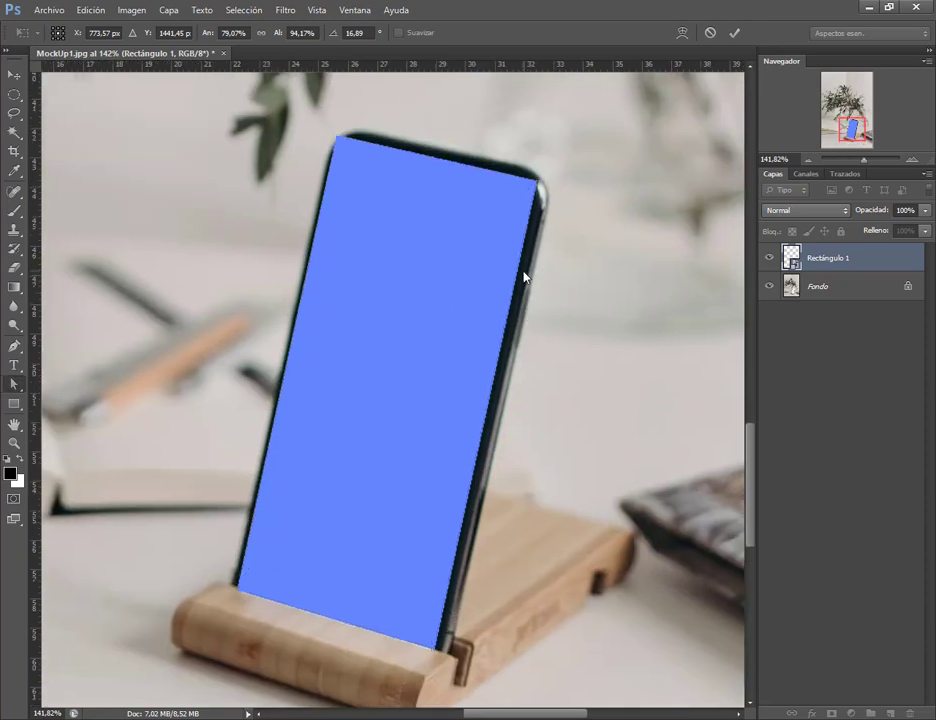
pyautogui.scroll(3, 433, 125)
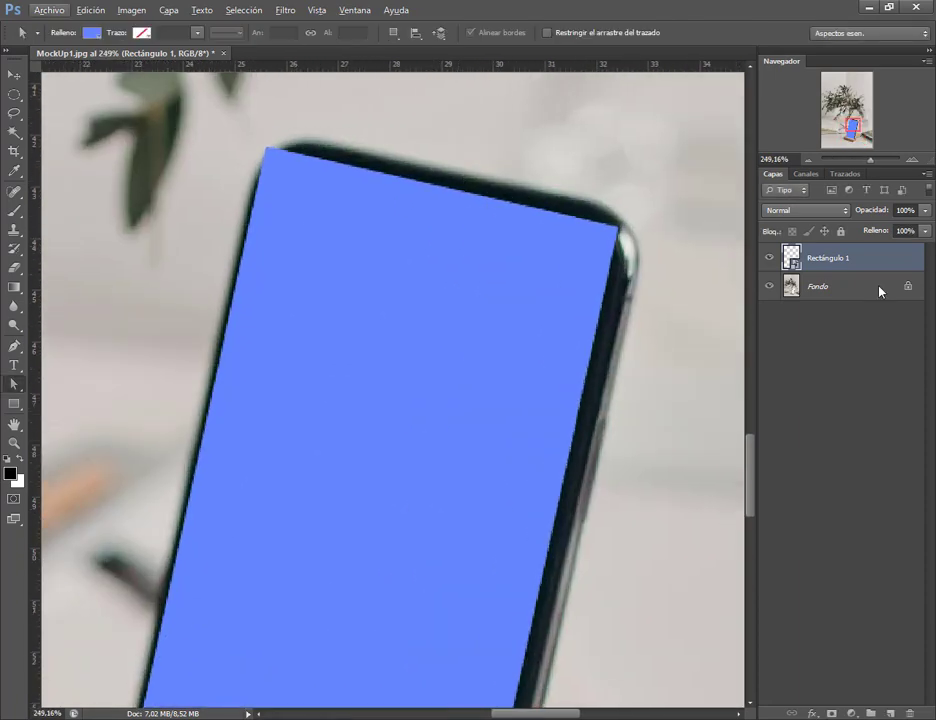
# Step: Add a layer mask to Rectángulo 1 and set a smaller eraser brush at about 40% hardness
pyautogui.click(831, 713)
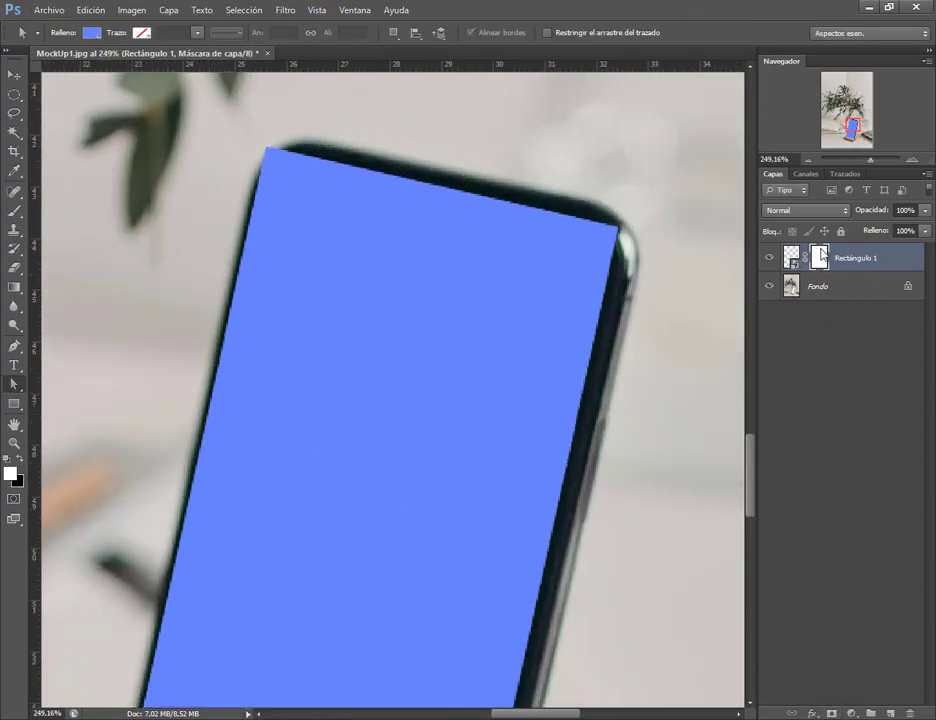
pyautogui.click(14, 268)
pyautogui.moveTo(614, 230)
pyautogui.mouseDown()
pyautogui.moveTo(602, 226)
pyautogui.moveTo(392, 309)
pyautogui.moveTo(535, 265)
pyautogui.mouseUp()
pyautogui.rightClick(618, 208)
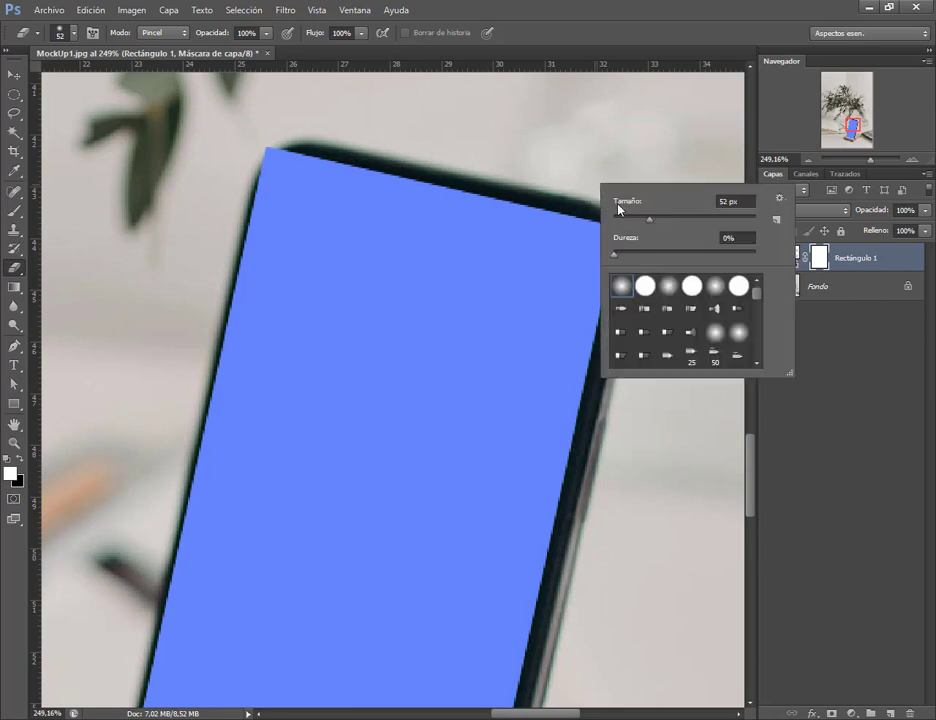
pyautogui.moveTo(613, 254); pyautogui.dragTo(672, 256)
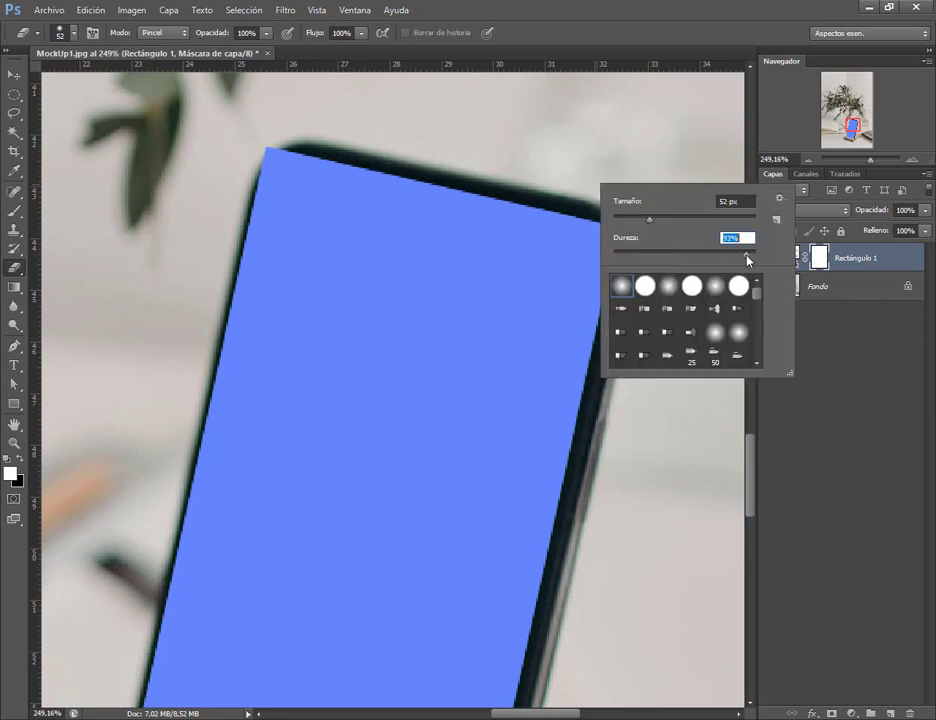
pyautogui.press('Return')
pyautogui.click(595, 245)
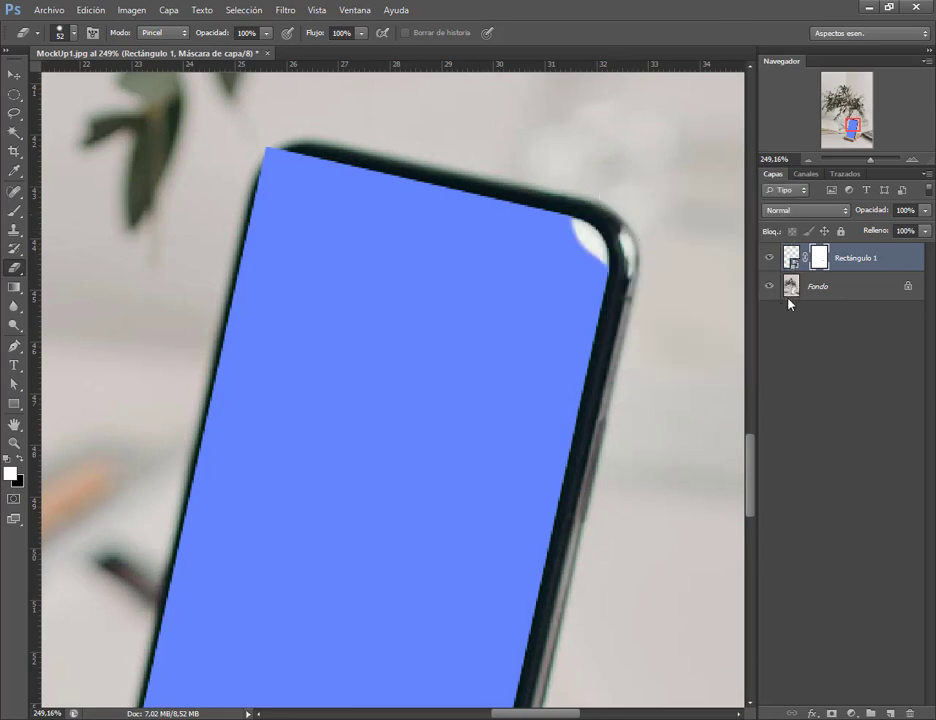
pyautogui.hotkey('ctrl', 'z')
# Step: Lower Rectángulo 1 to 70% opacity and mask out the notch's ends with an 18 px brush
pyautogui.click(791, 258)
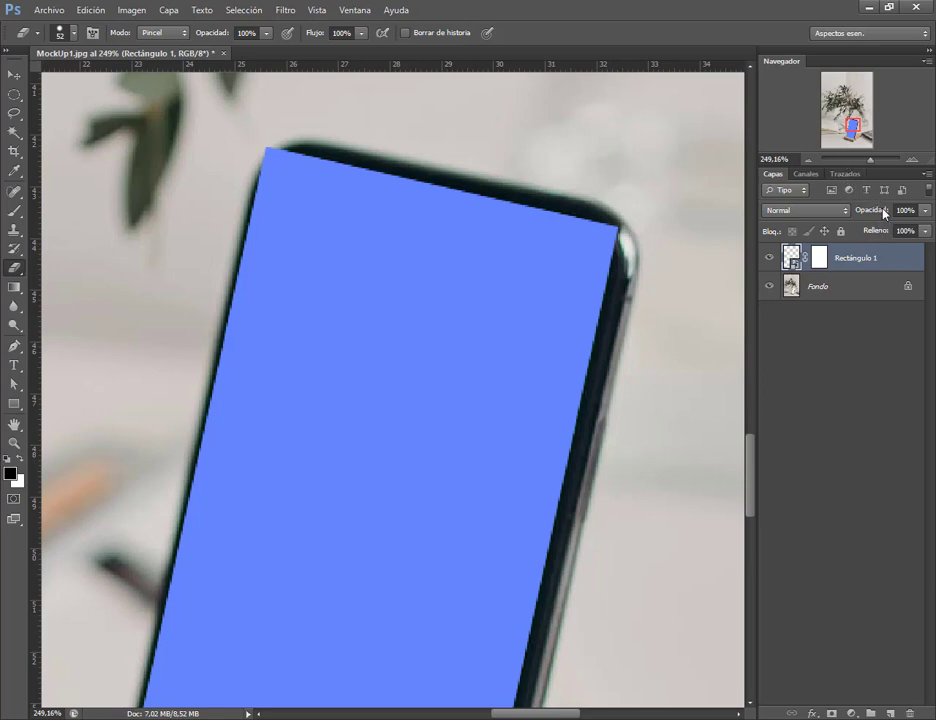
pyautogui.moveTo(884, 213); pyautogui.dragTo(862, 216)
pyautogui.scroll(3, 526, 215)
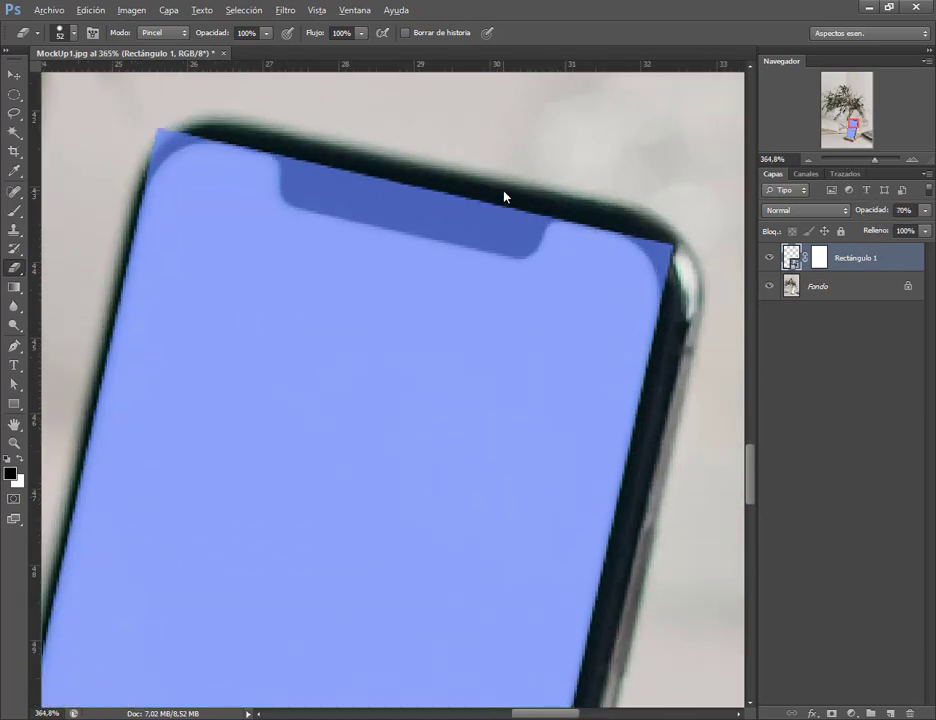
pyautogui.click(819, 257)
pyautogui.press('x')
pyautogui.moveTo(595, 181); pyautogui.dragTo(562, 184)
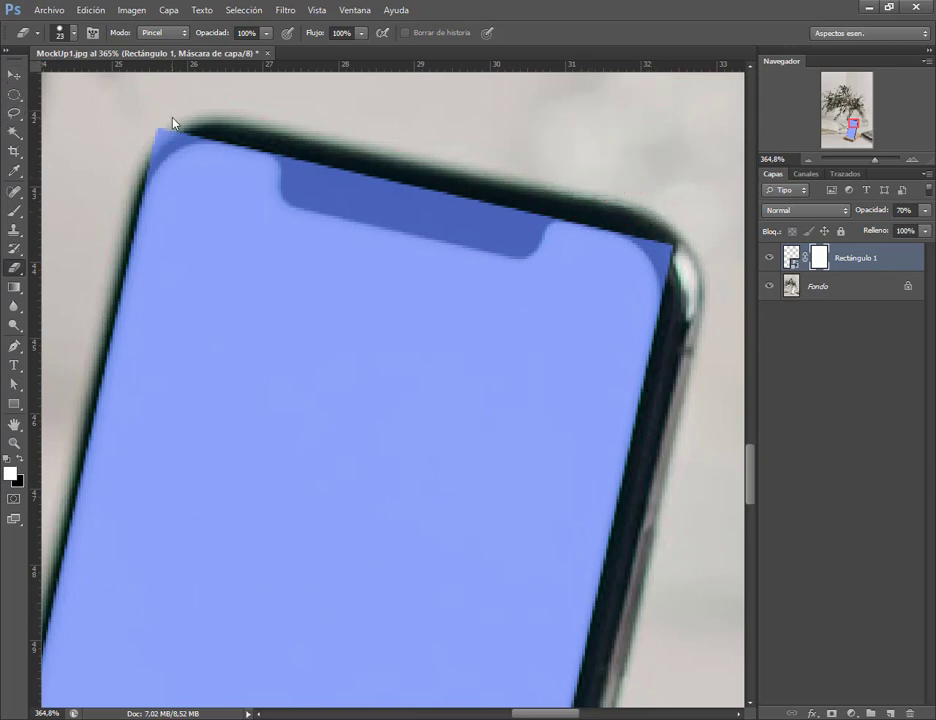
pyautogui.moveTo(270, 141); pyautogui.dragTo(293, 192)
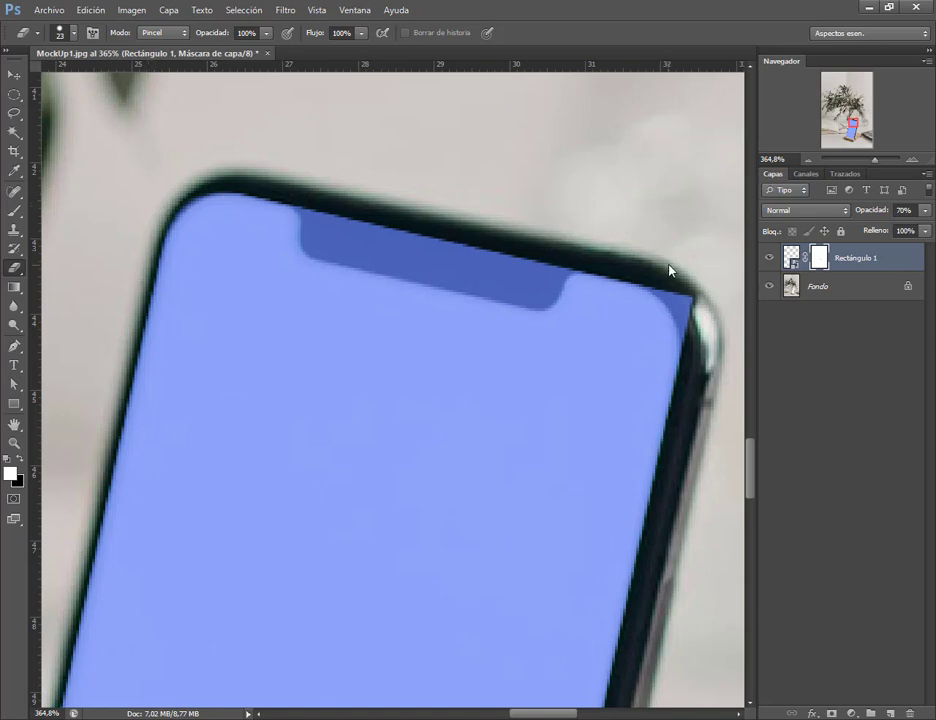
pyautogui.hscroll(3, 606, 253)
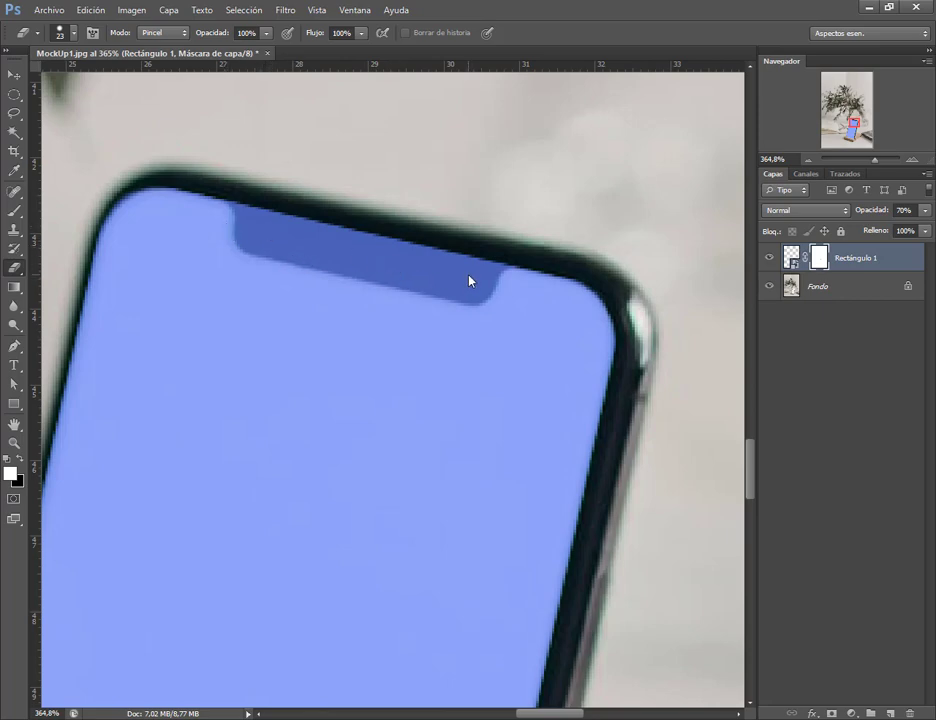
pyautogui.moveTo(466, 274); pyautogui.dragTo(471, 291)
pyautogui.click(256, 232)
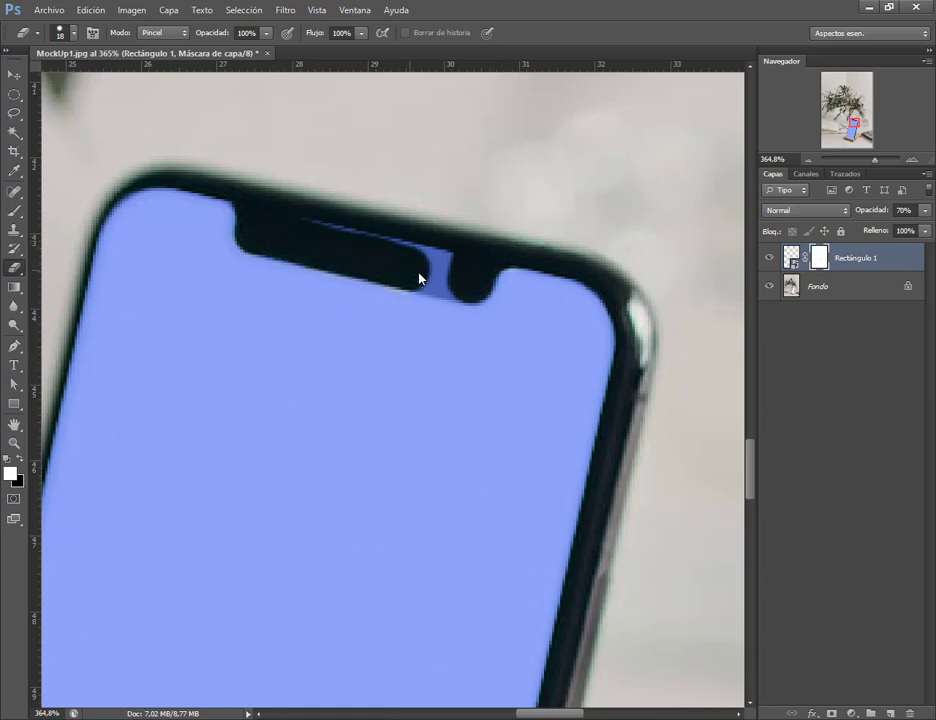
pyautogui.moveTo(456, 285)
pyautogui.mouseDown()
pyautogui.moveTo(331, 223)
pyautogui.moveTo(462, 307)
pyautogui.mouseUp()
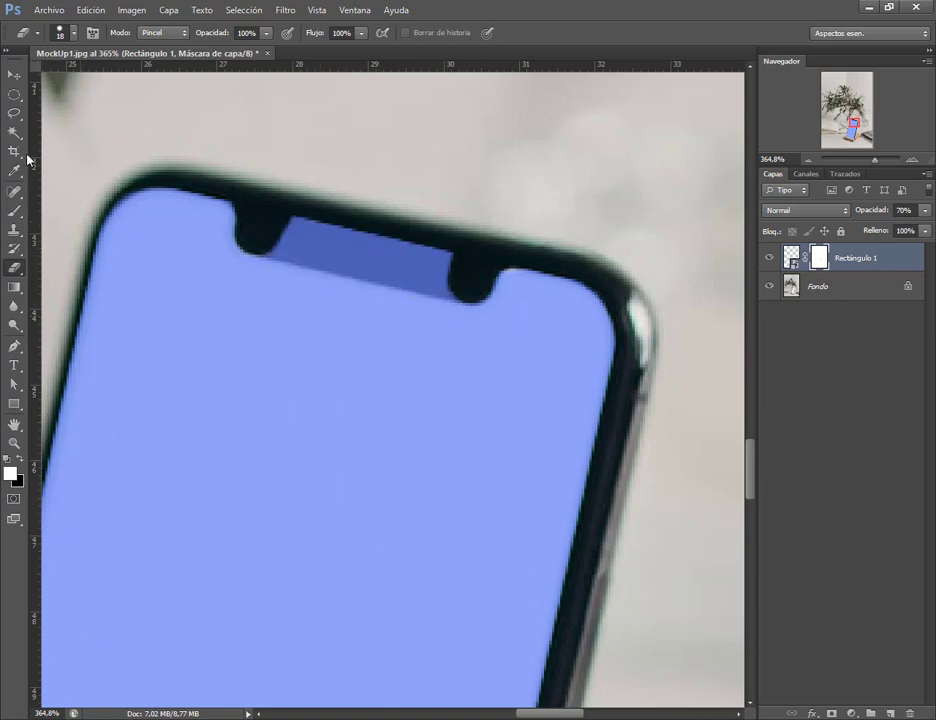
# Step: Draw a Polygonal Lasso selection around the phone's notch area
pyautogui.click(14, 113)
pyautogui.click(100, 125)
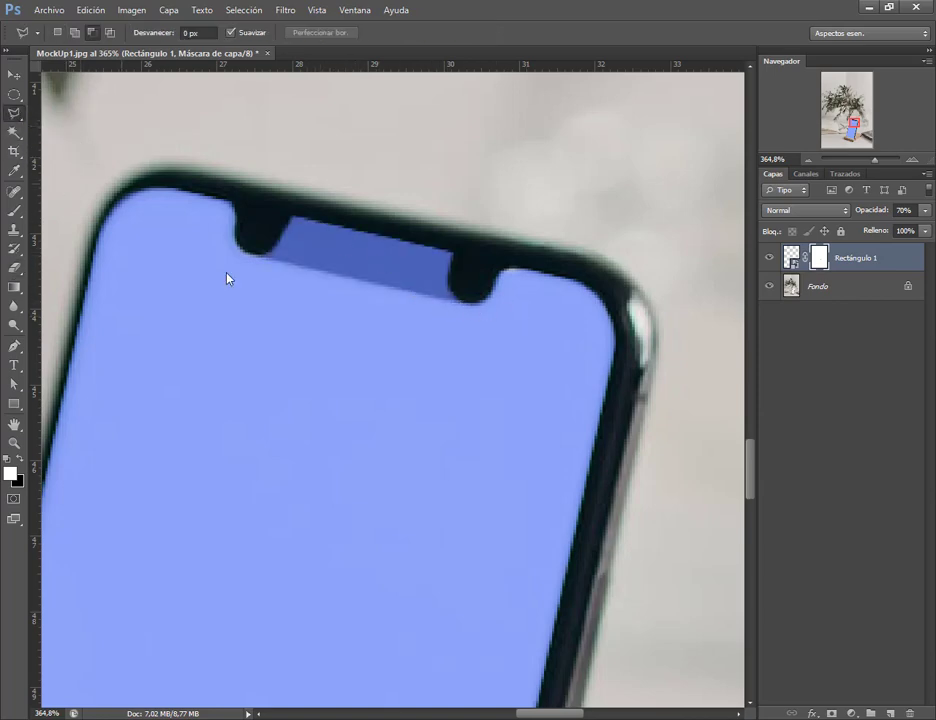
pyautogui.click(249, 262)
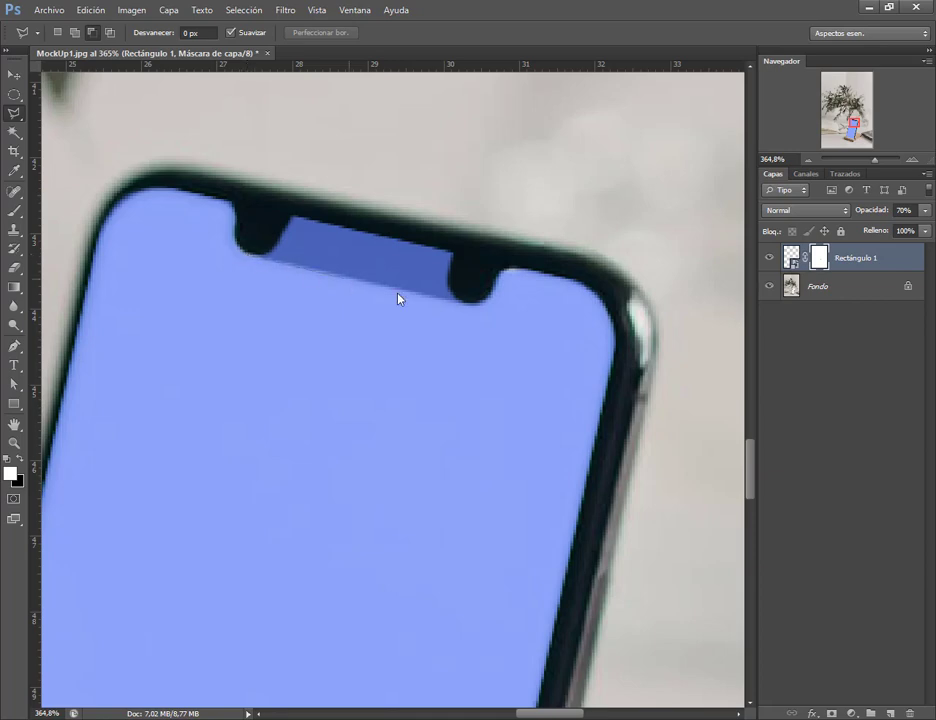
pyautogui.click(471, 303)
pyautogui.click(481, 245)
pyautogui.click(423, 209)
pyautogui.click(323, 186)
pyautogui.doubleClick(268, 226)
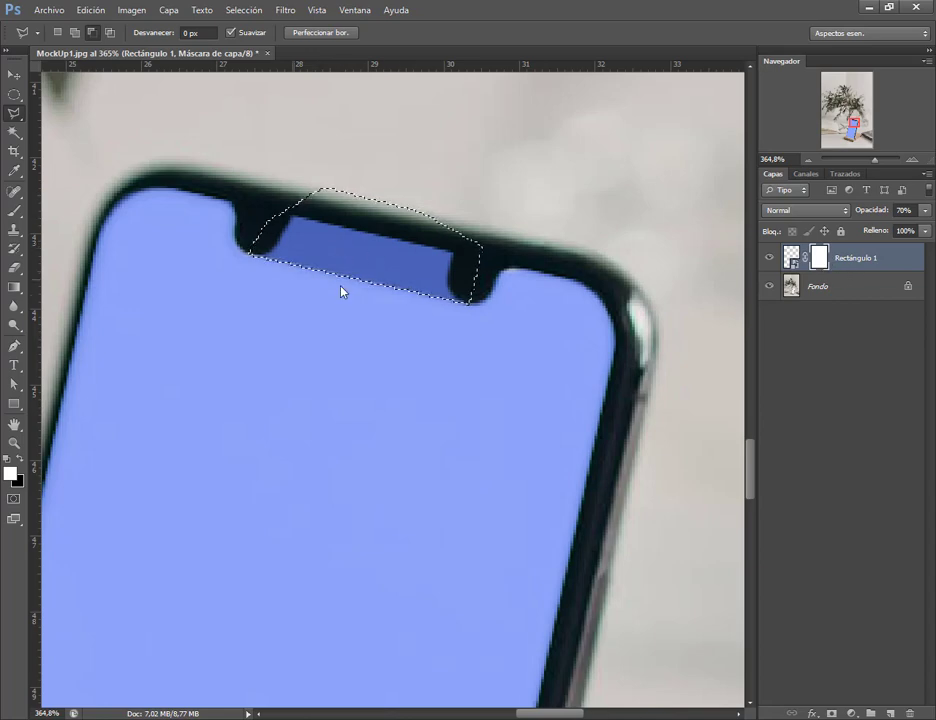
# Step: Fill the notch selection on the mask with Negro (black) and deselect
pyautogui.click(92, 10)
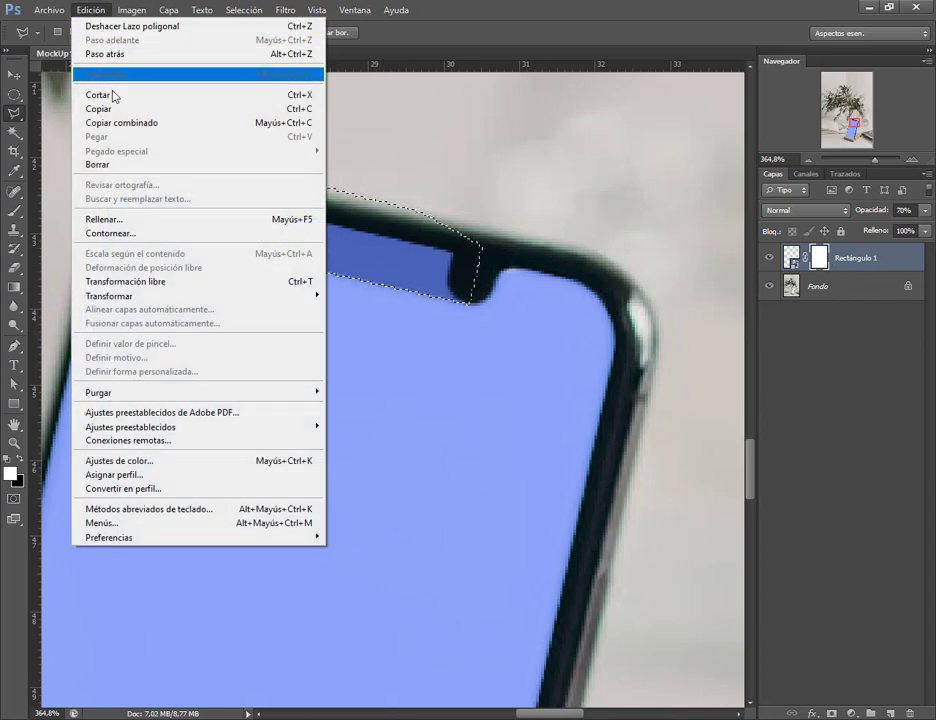
pyautogui.click(140, 216)
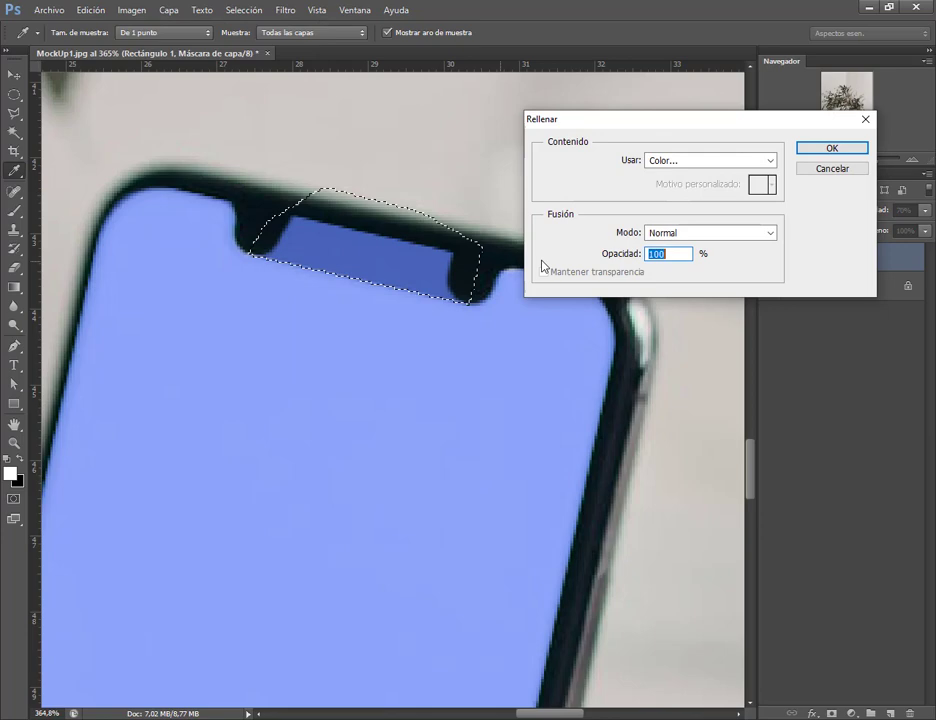
pyautogui.click(688, 161)
pyautogui.click(674, 270)
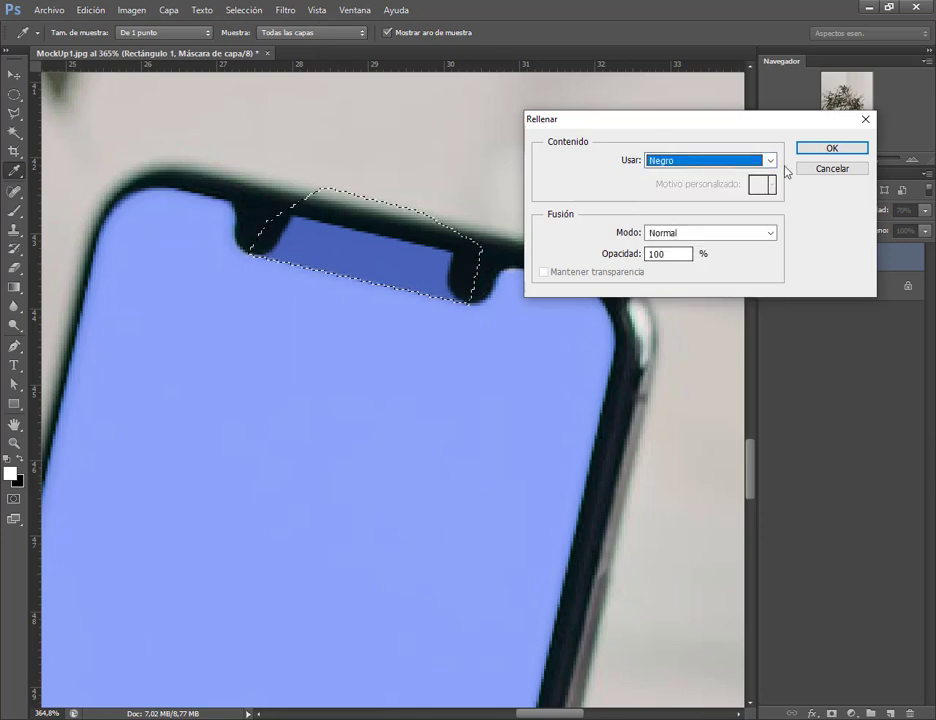
pyautogui.click(829, 148)
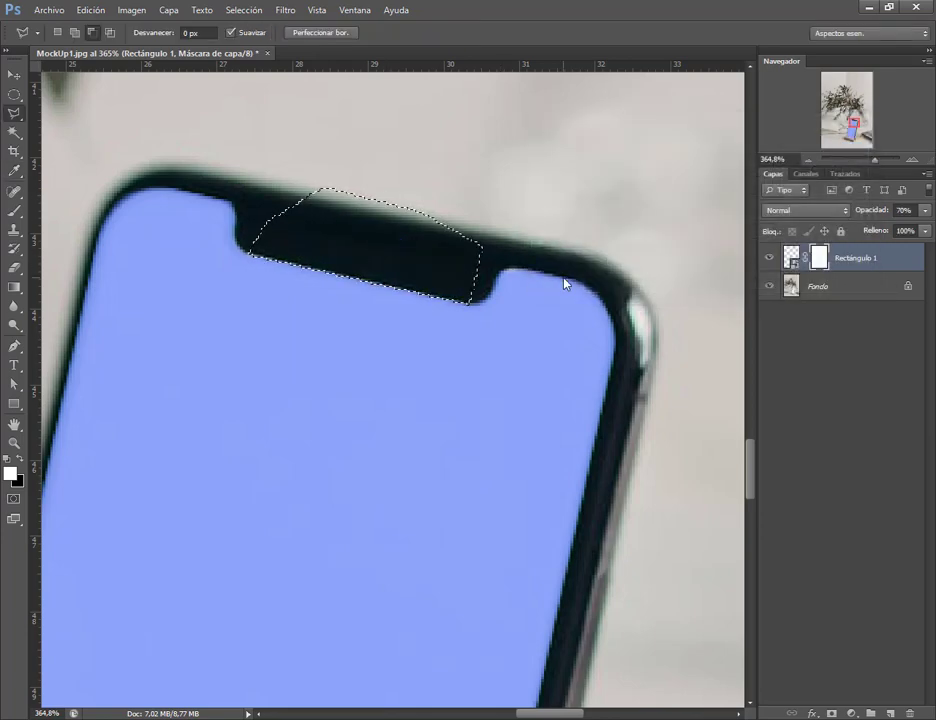
pyautogui.hotkey('ctrl', 'd')
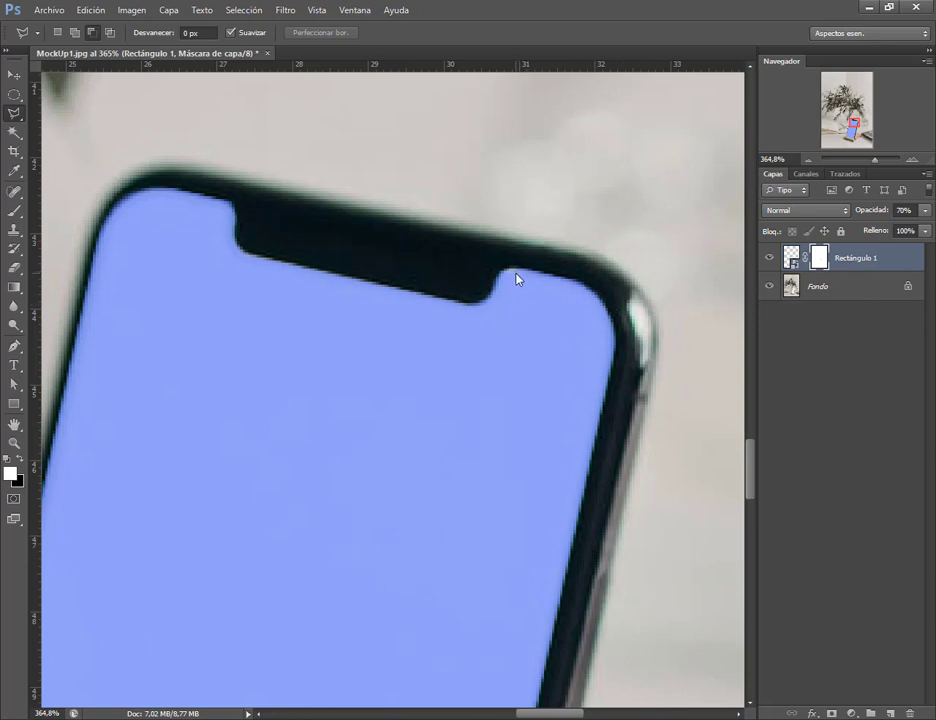
# Step: Set the brush to 21 px at 79% hardness, then shrink it to 8 px
pyautogui.press('e')
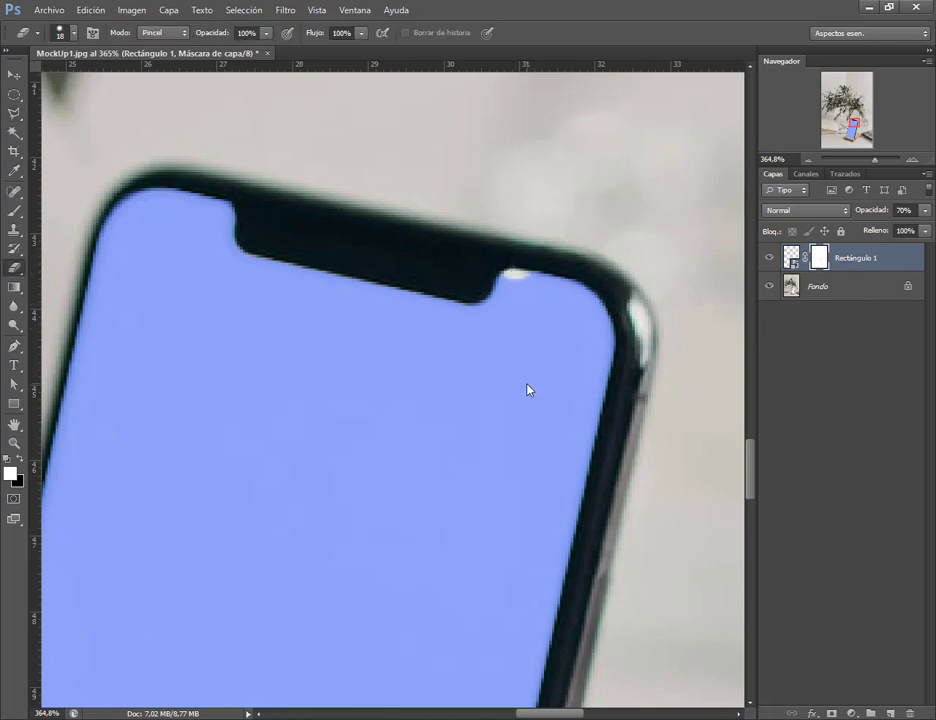
pyautogui.press('b')
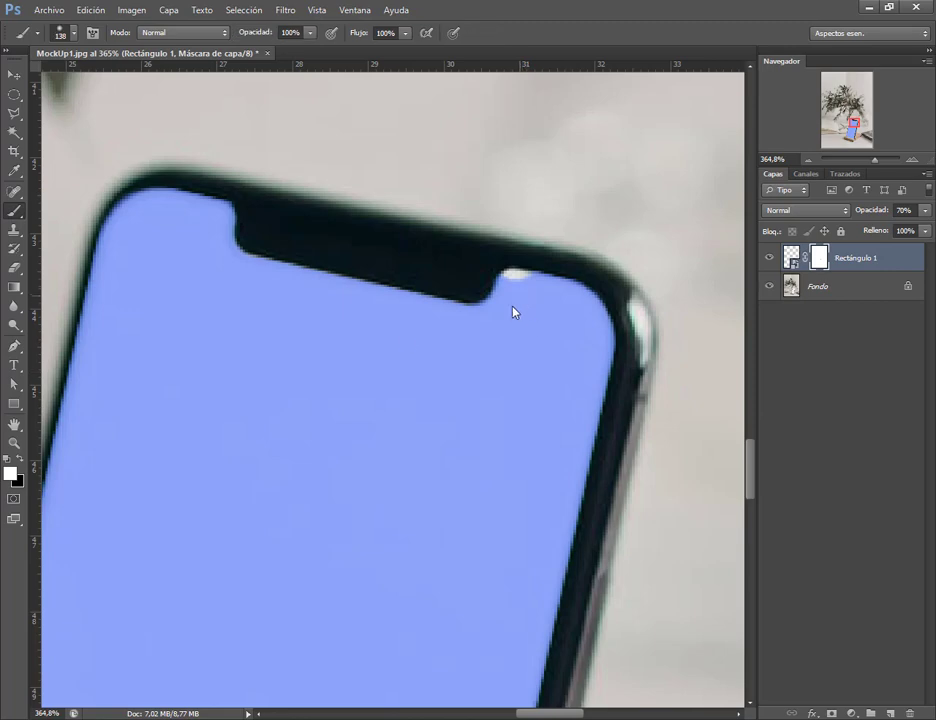
pyautogui.rightClick(415, 311)
pyautogui.moveTo(518, 338)
pyautogui.mouseDown()
pyautogui.moveTo(449, 340)
pyautogui.moveTo(546, 372)
pyautogui.mouseUp()
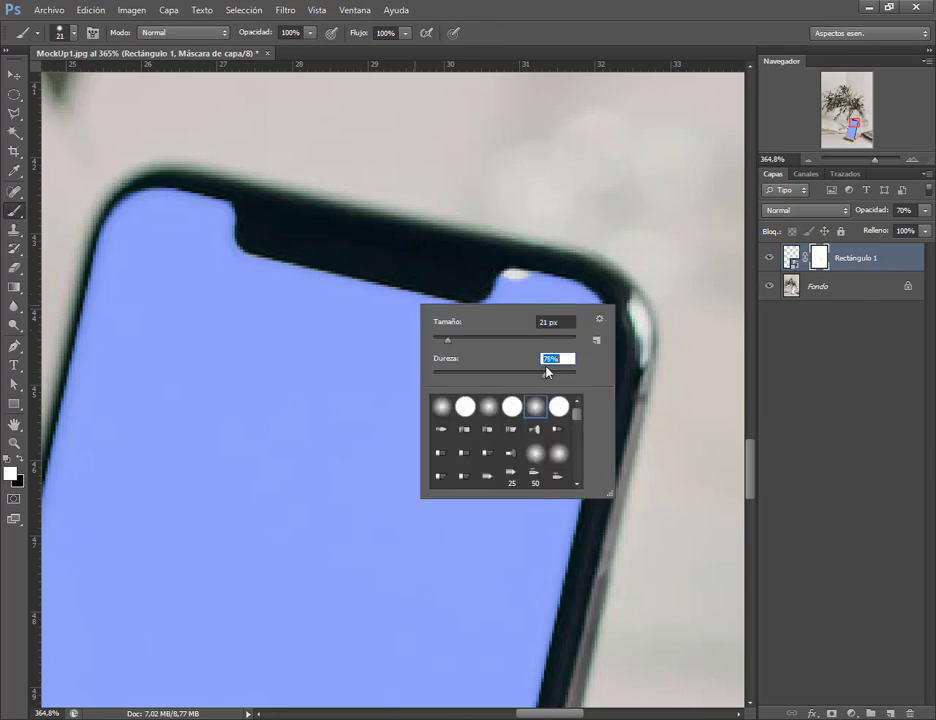
pyautogui.click(633, 382)
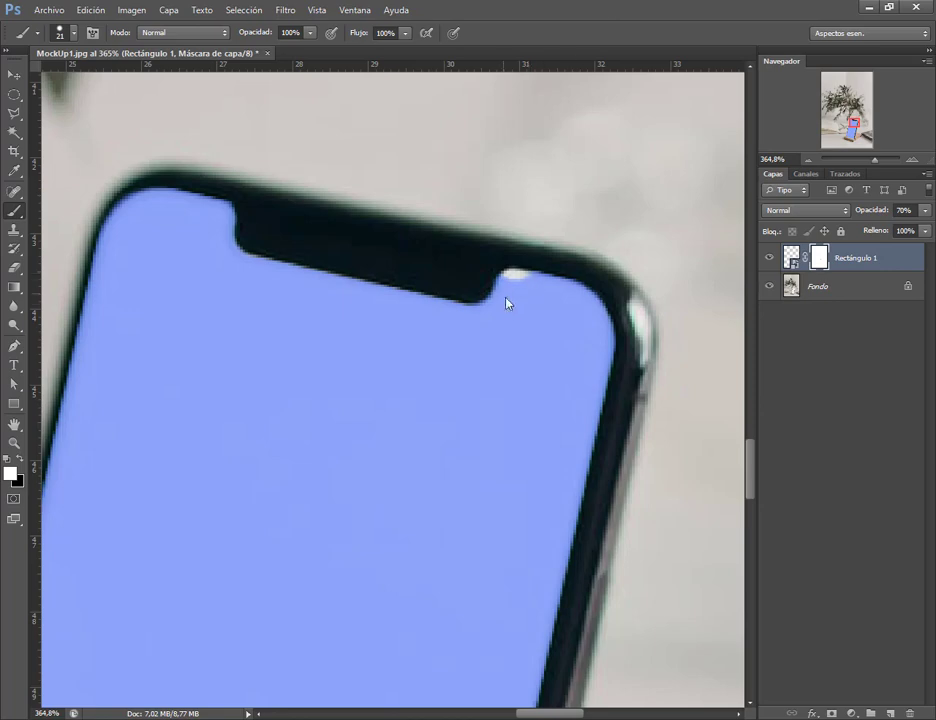
pyautogui.moveTo(506, 302)
pyautogui.mouseDown()
pyautogui.moveTo(518, 303)
pyautogui.moveTo(519, 280)
pyautogui.mouseUp()
pyautogui.scroll(-6, 520, 287)
pyautogui.scroll(-2, 573, 436)
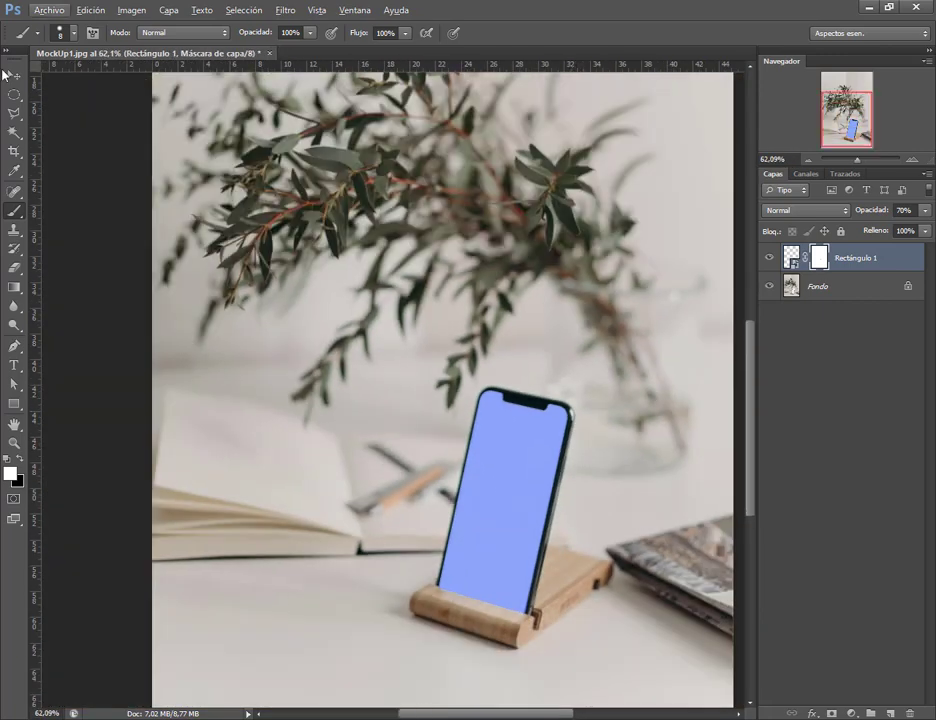
# Step: Return Rectángulo 1 to 100% opacity and open its smart-object contents
pyautogui.click(13, 74)
pyautogui.click(794, 262)
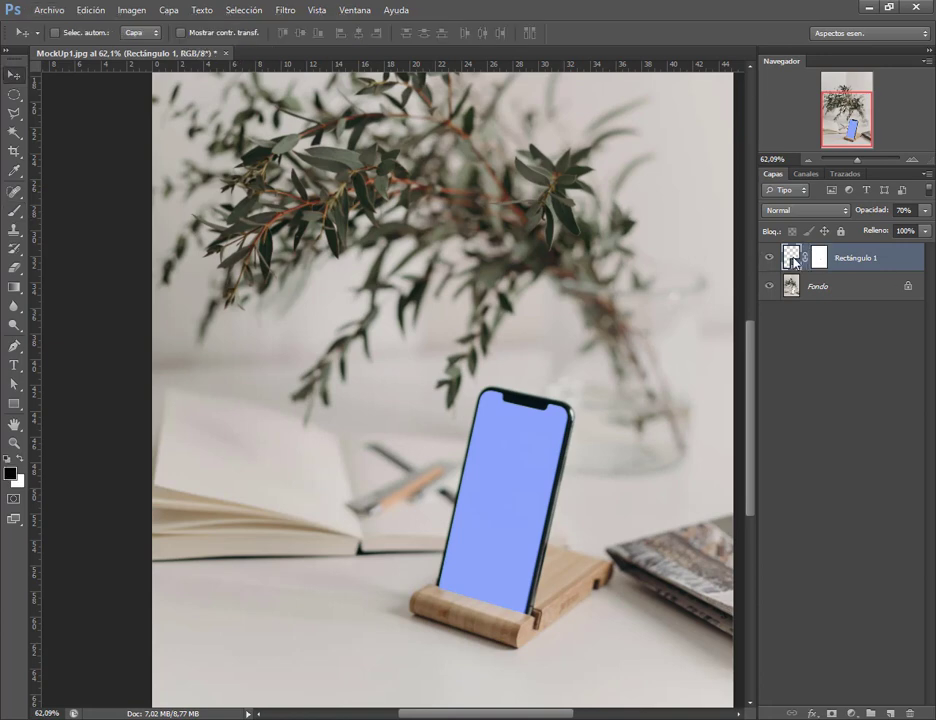
pyautogui.moveTo(878, 213); pyautogui.dragTo(910, 213)
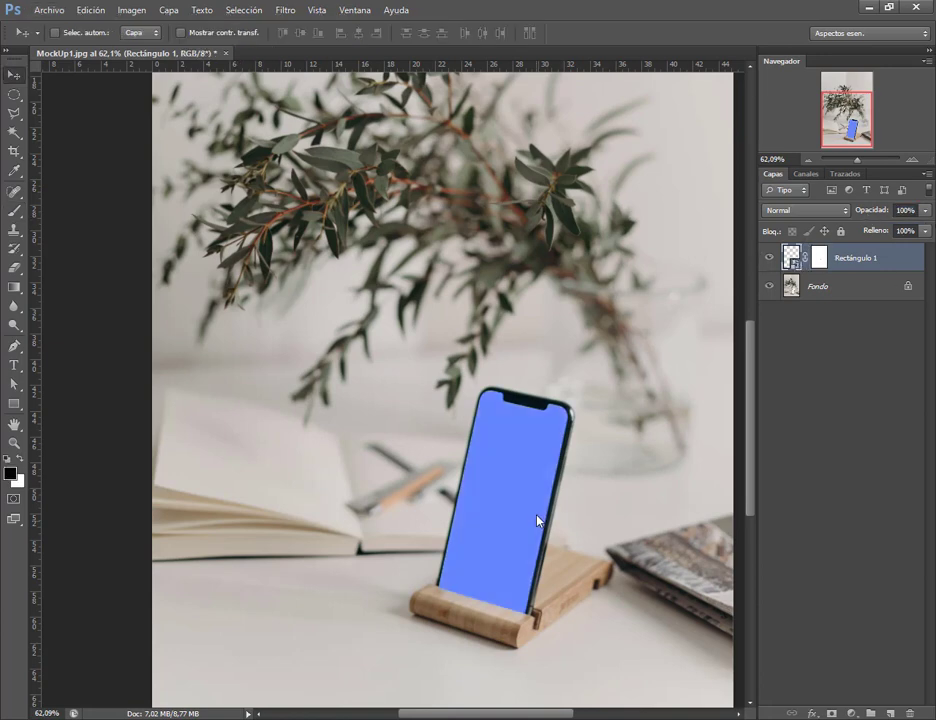
pyautogui.moveTo(597, 510); pyautogui.dragTo(547, 418)
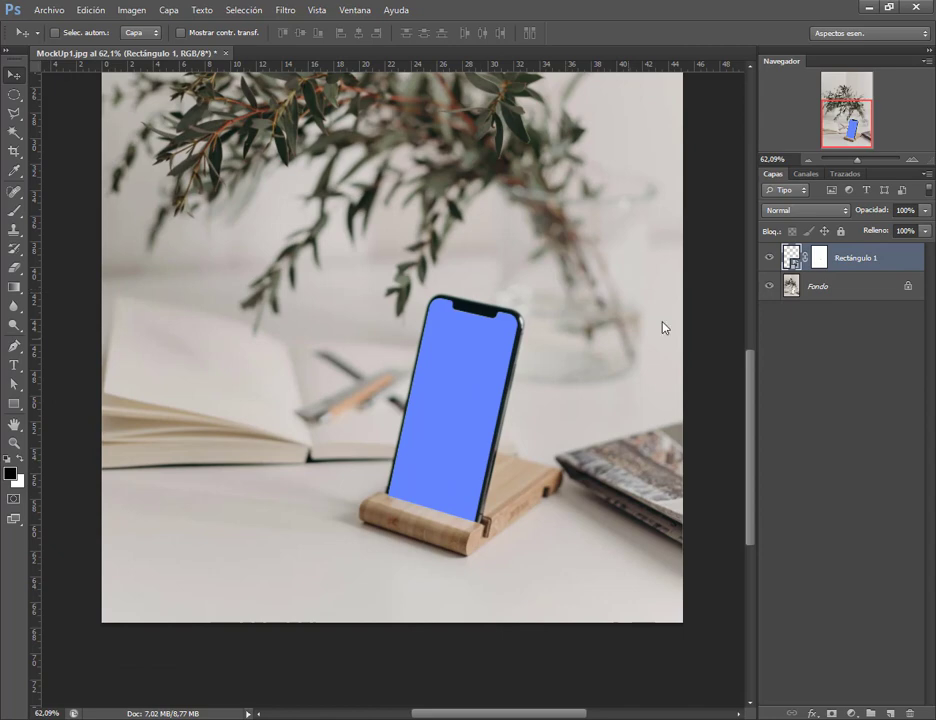
pyautogui.doubleClick(792, 260)
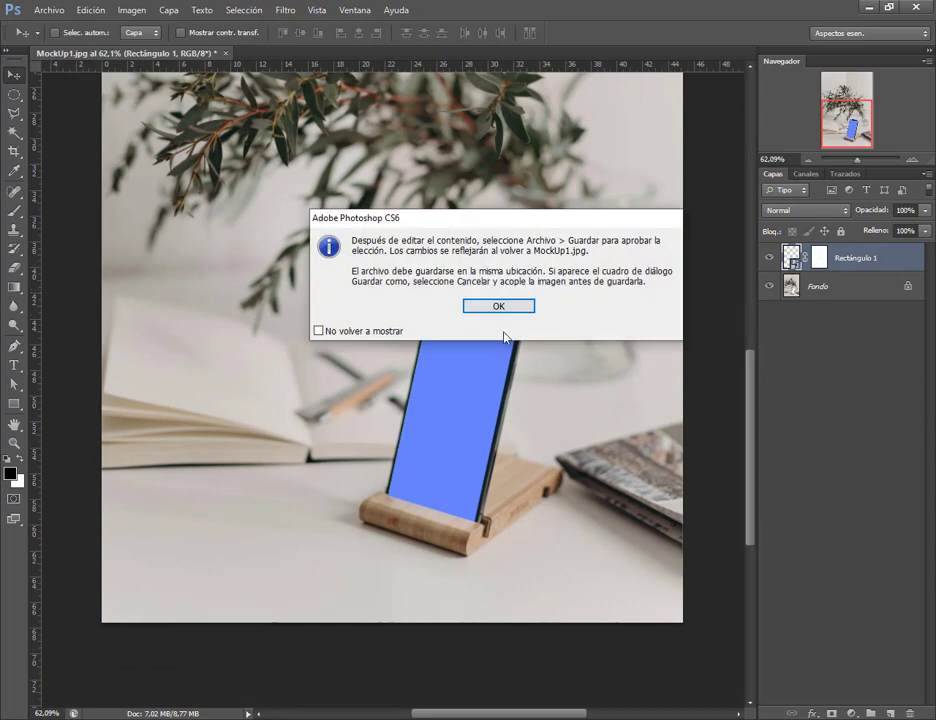
# Step: Place pantalla.jpg into Rectángulo 1.psb, enlarge and nudge it to fill the screen, then save and close
pyautogui.click(510, 314)
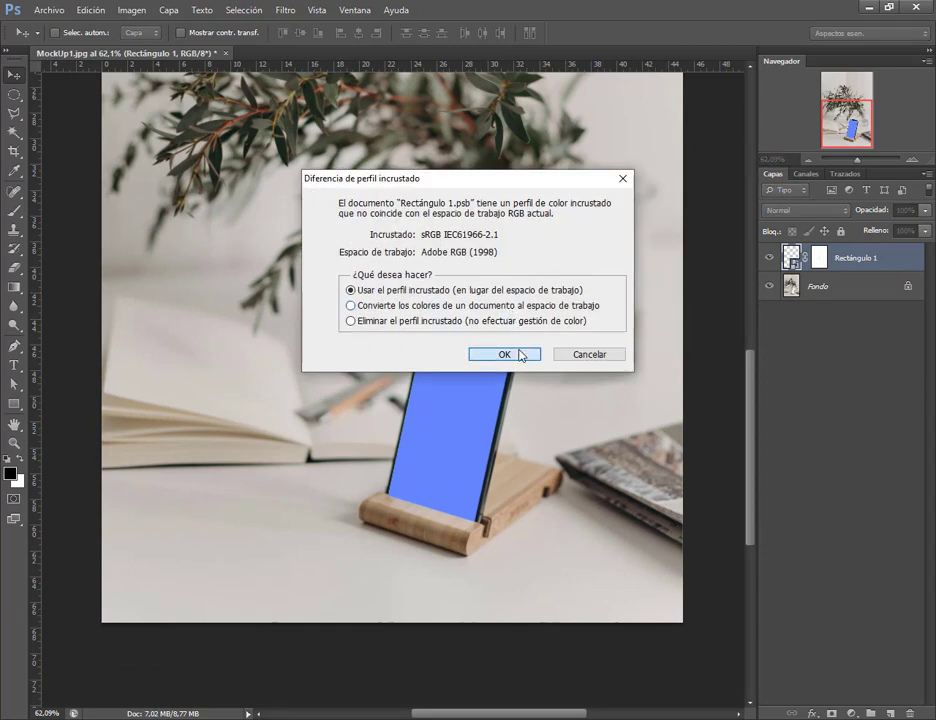
pyautogui.click(520, 355)
pyautogui.moveTo(155, 716)
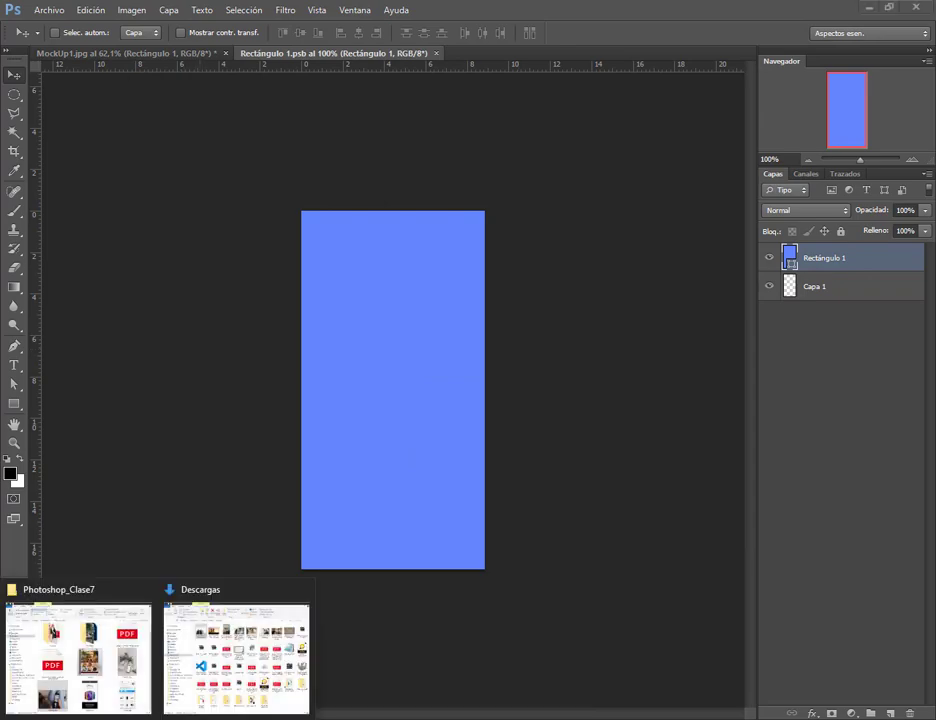
pyautogui.click(118, 688)
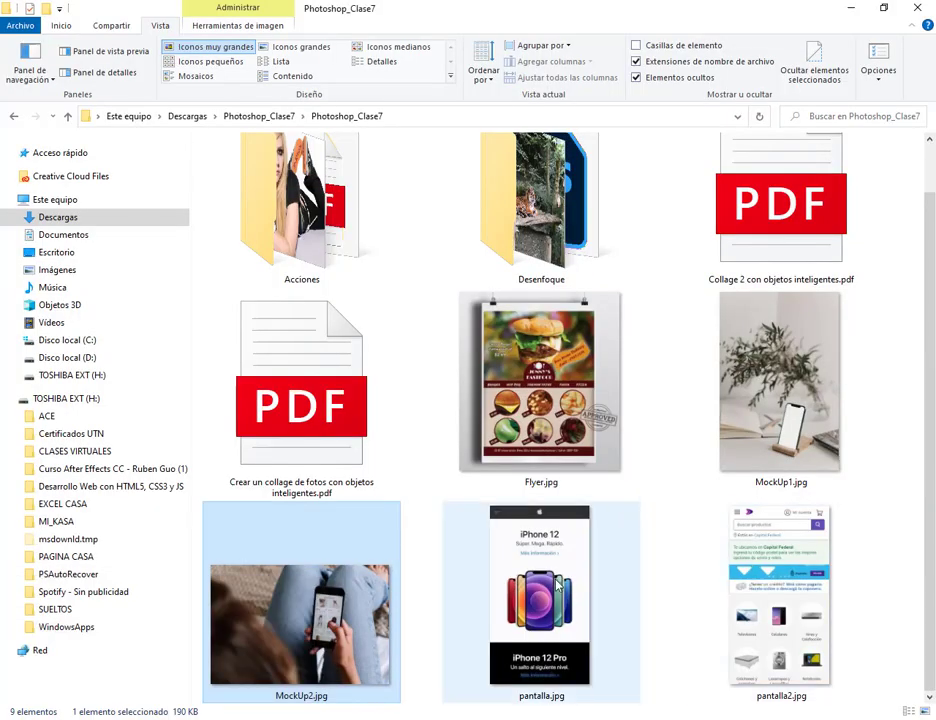
pyautogui.moveTo(558, 585); pyautogui.dragTo(383, 449)
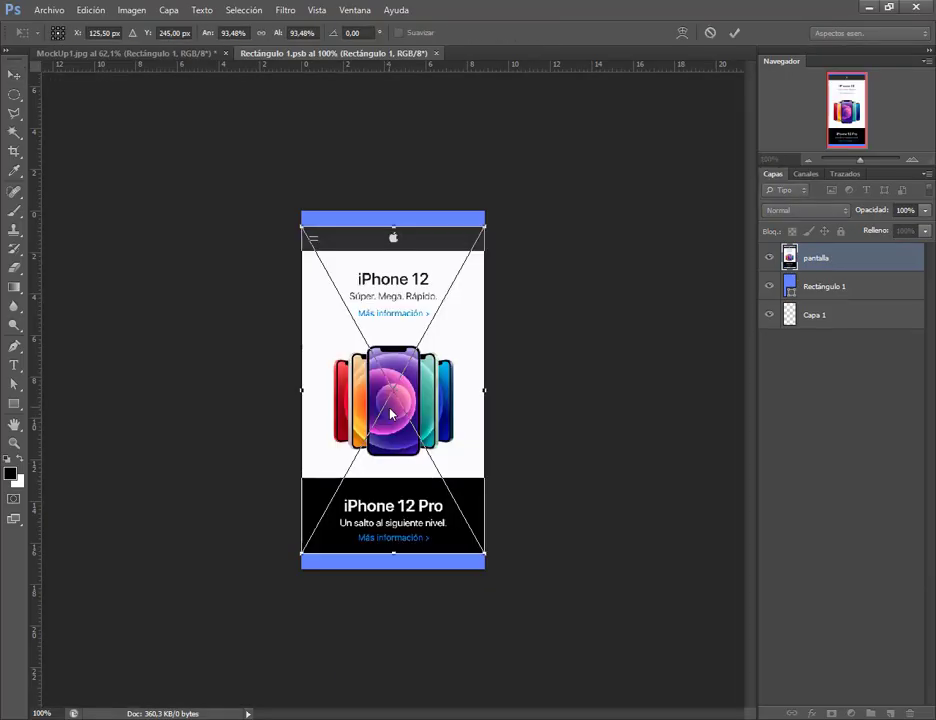
pyautogui.moveTo(489, 234); pyautogui.dragTo(500, 212)
pyautogui.doubleClick(436, 295)
pyautogui.moveTo(436, 293); pyautogui.dragTo(414, 294)
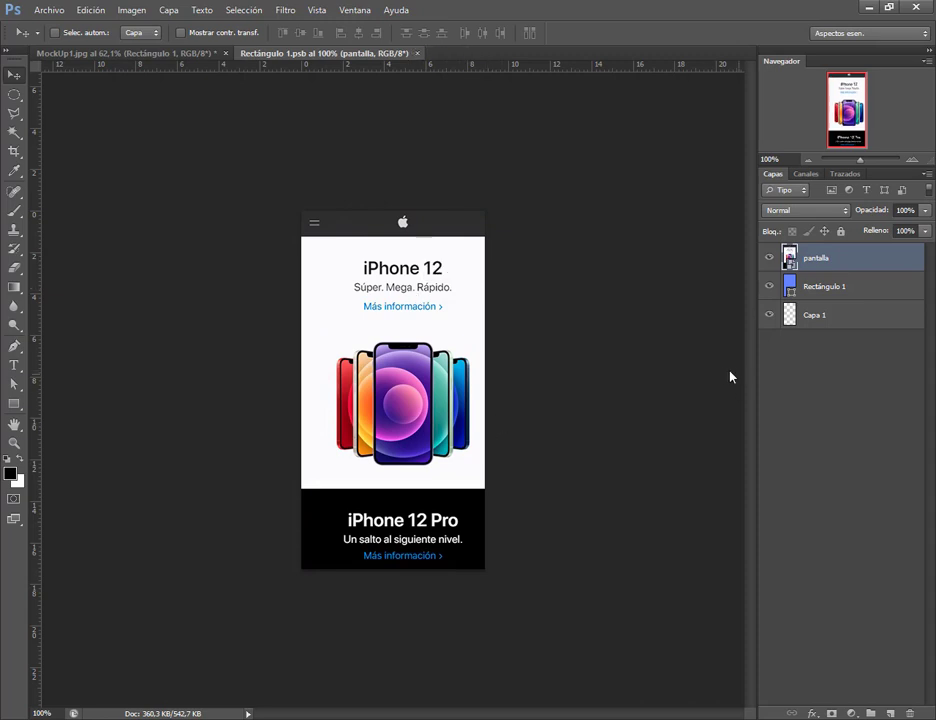
pyautogui.hotkey('ctrl', 'w')
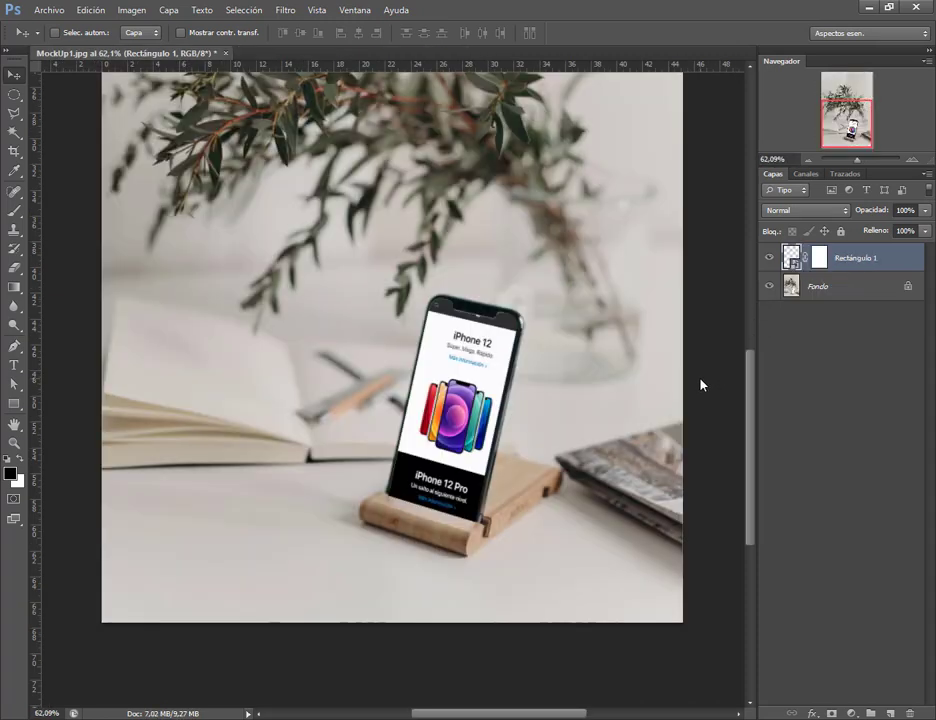
# Step: Zoom in and out on the phone to inspect its new iPhone 12 screen
pyautogui.scroll(8, 478, 330)
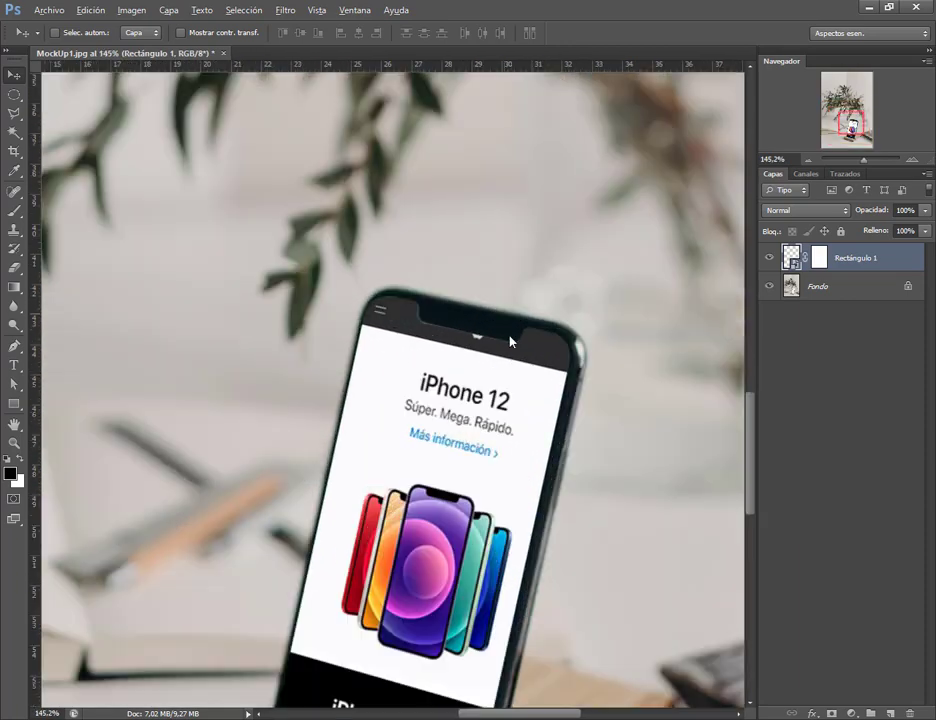
pyautogui.press('alt')
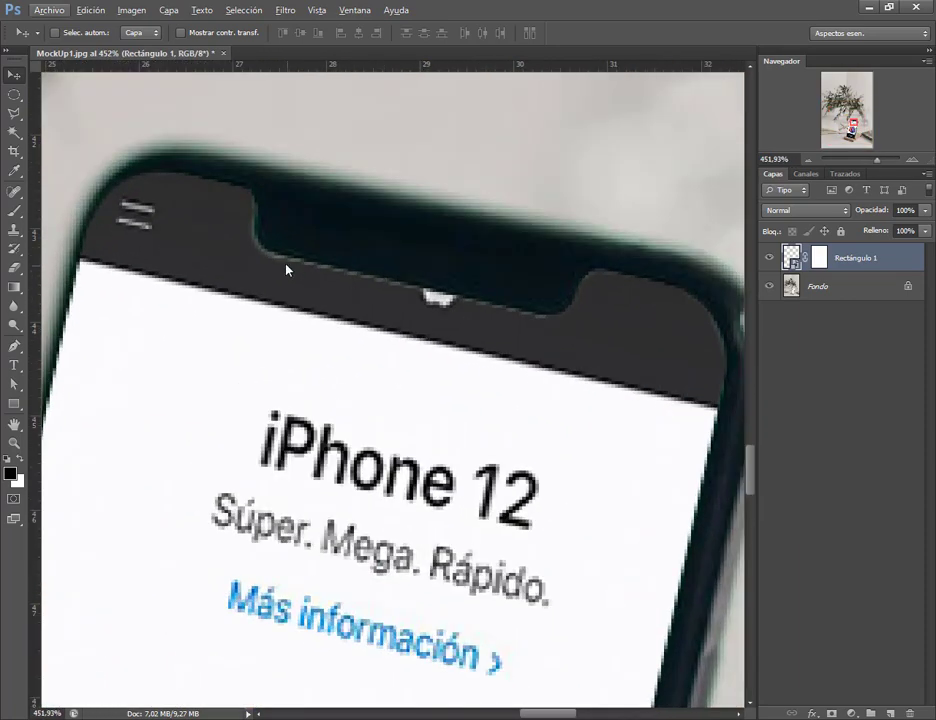
pyautogui.scroll(-5, 575, 385)
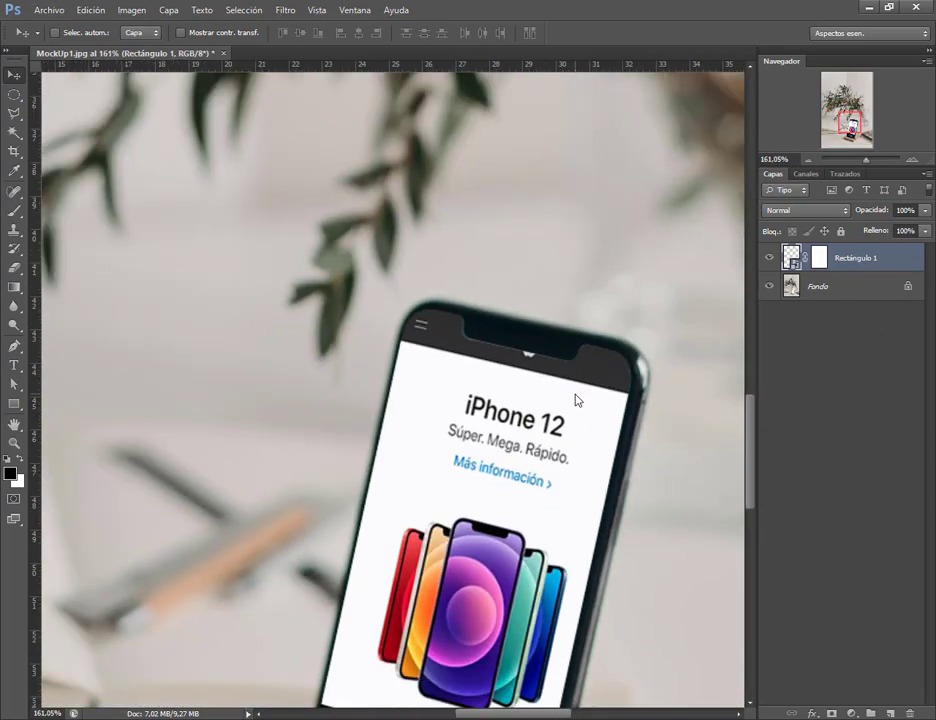
pyautogui.scroll(-4, 560, 380)
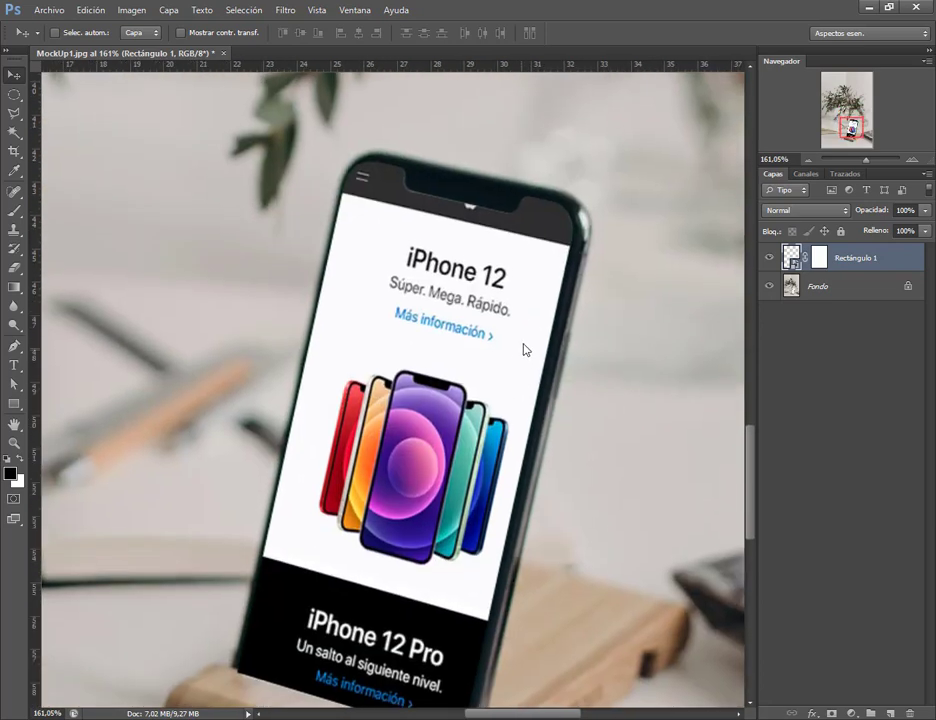
pyautogui.scroll(-1, 524, 349)
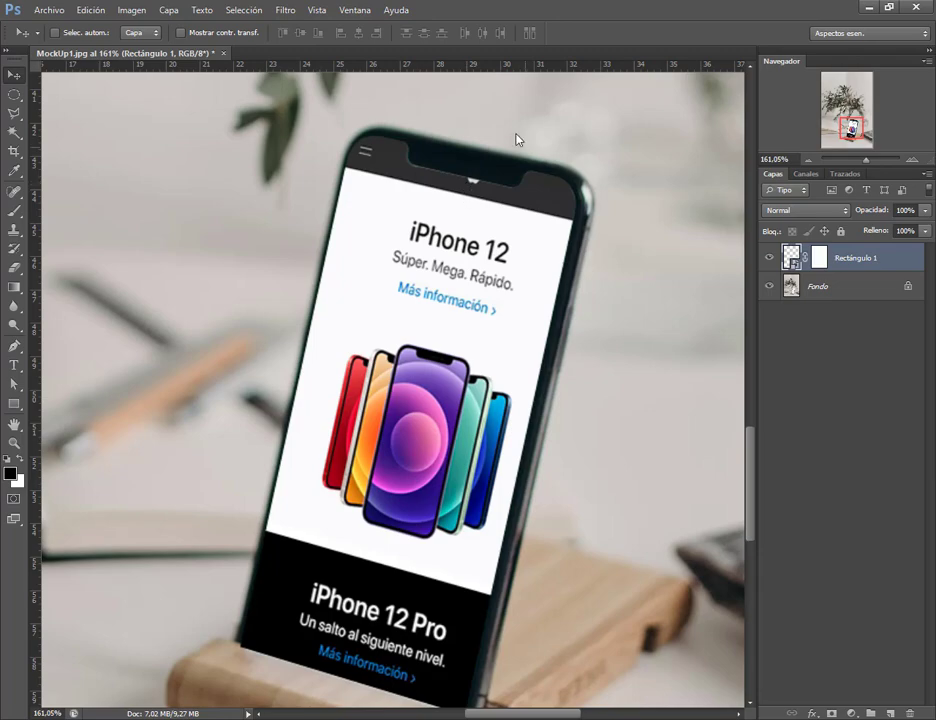
pyautogui.scroll(5, 516, 140)
# Step: Reopen the Rectángulo 1 smart object and zoom in on its header
pyautogui.doubleClick(792, 259)
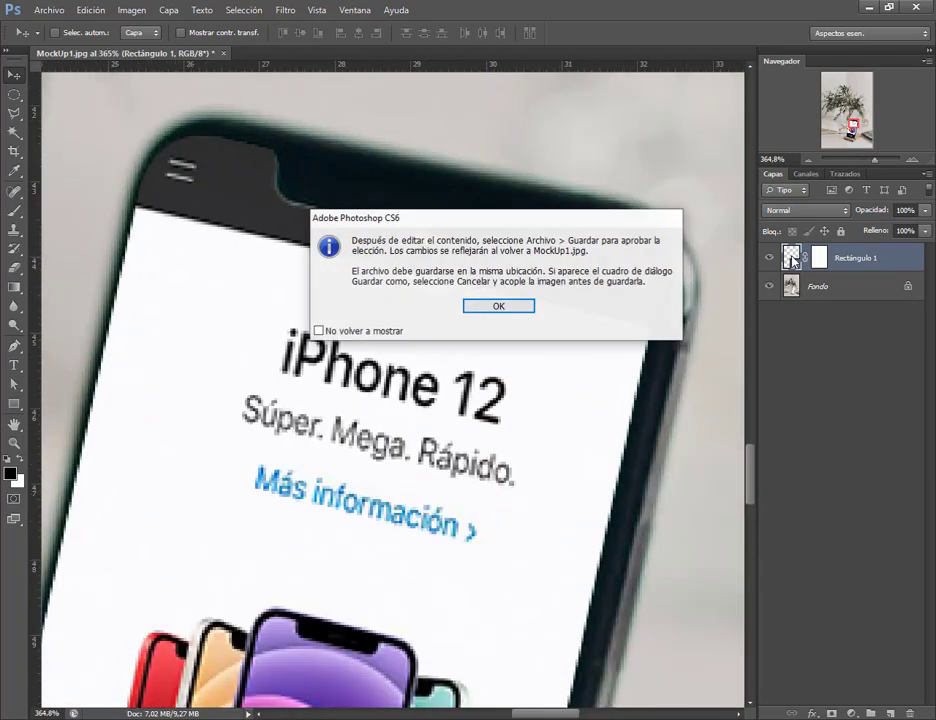
pyautogui.click(497, 306)
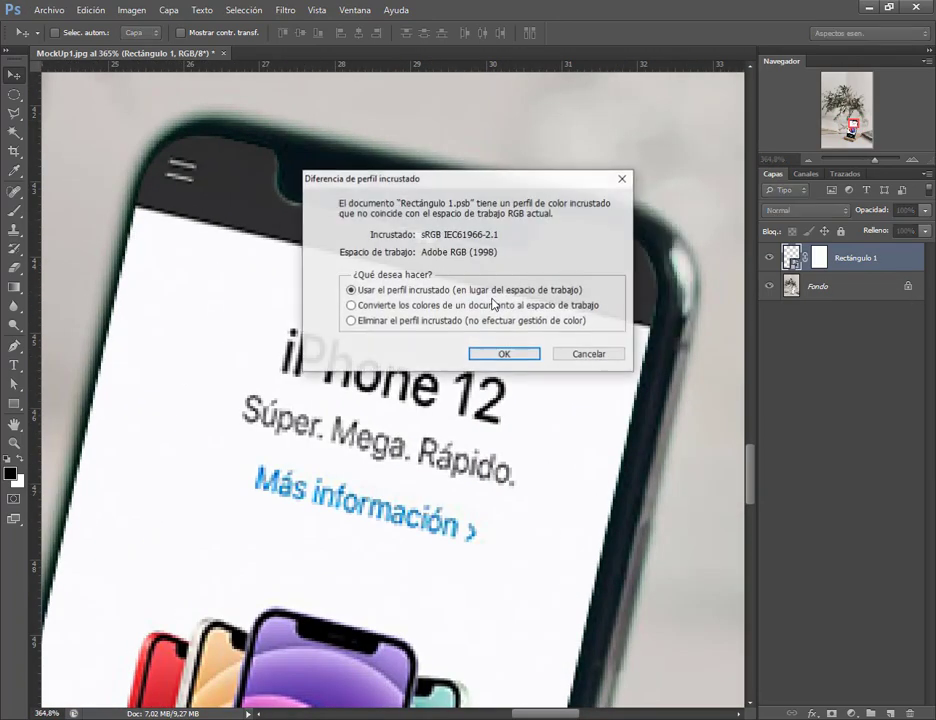
pyautogui.click(505, 355)
pyautogui.hotkey('ctrl', '+')
pyautogui.hotkey('ctrl', '+')
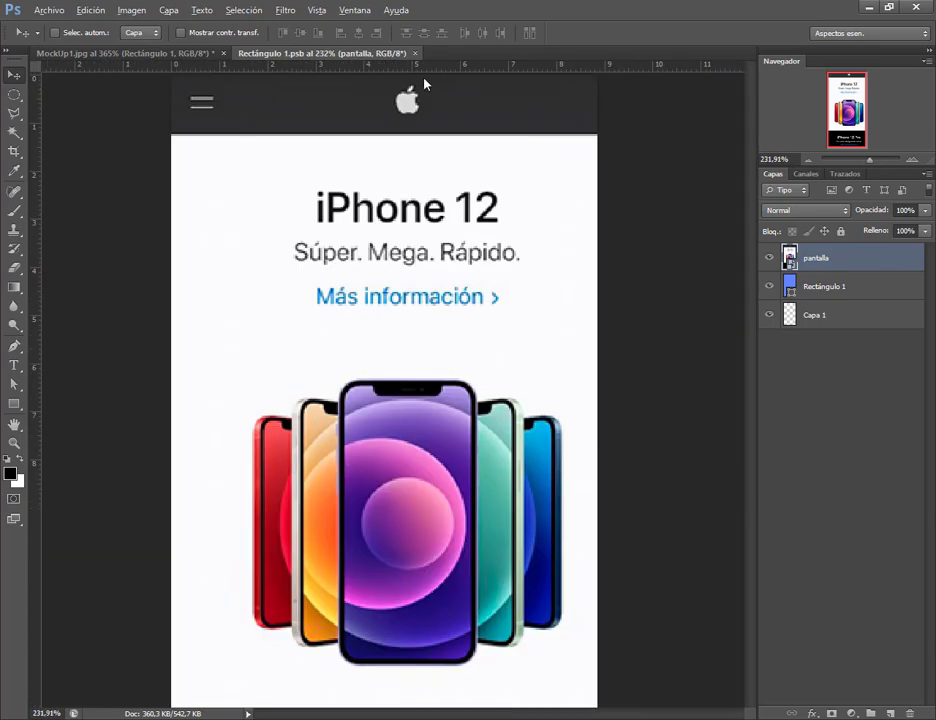
pyautogui.scroll(6, 424, 84)
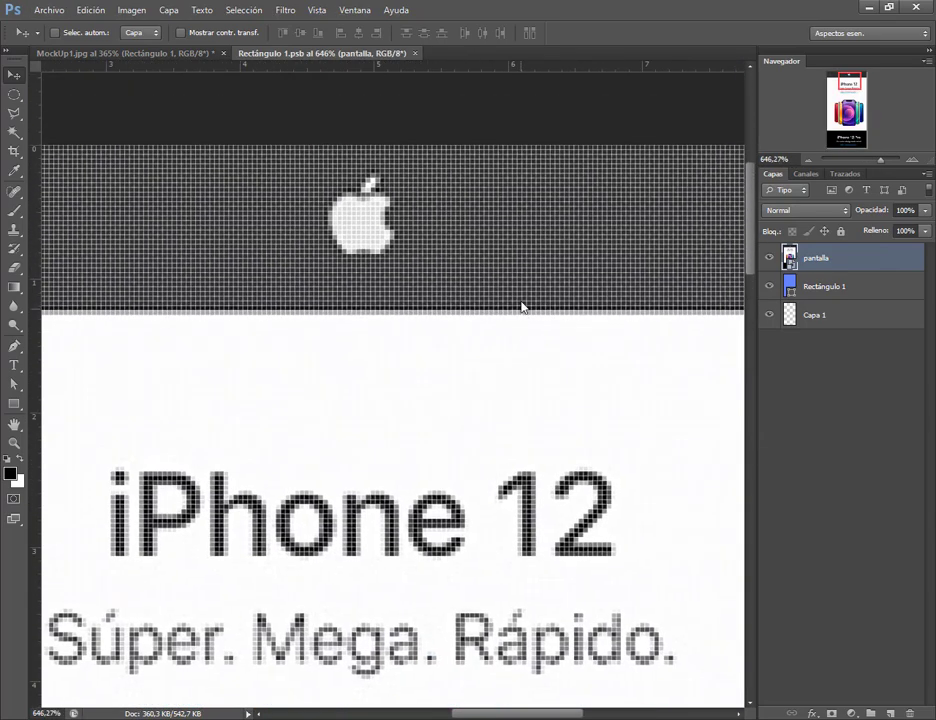
pyautogui.scroll(-5, 522, 306)
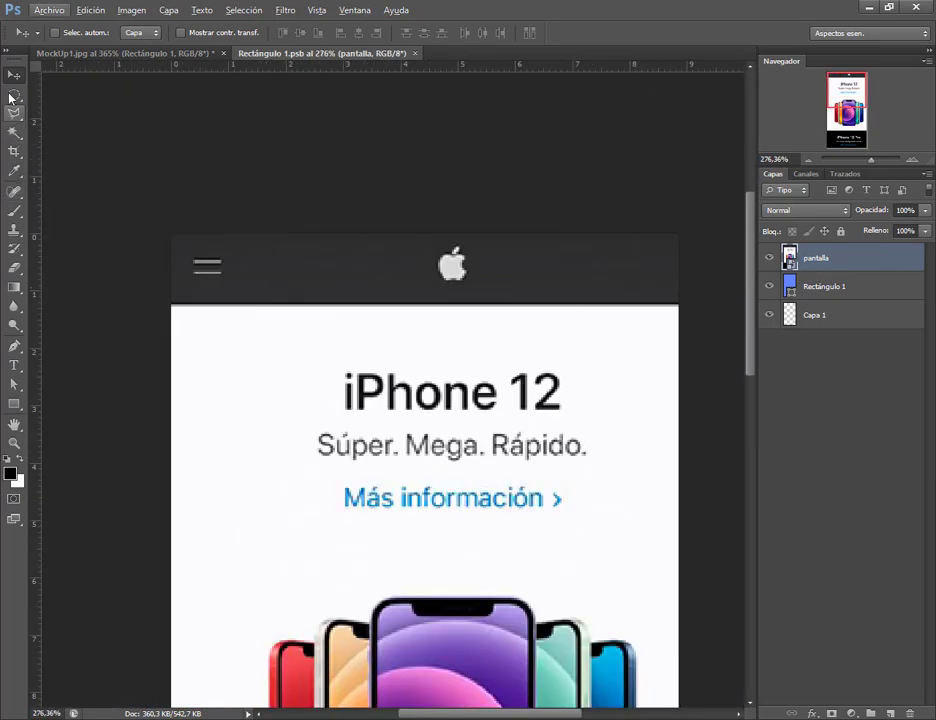
# Step: Rasterize the screen layer and move the selected Apple logo to the header's right end
pyautogui.click(13, 94)
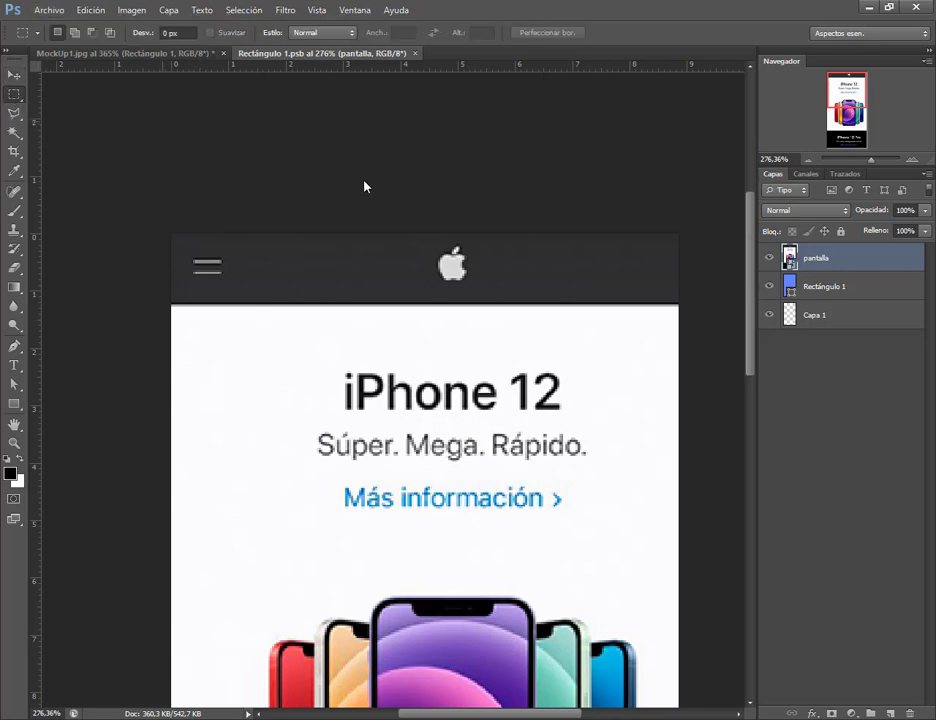
pyautogui.moveTo(426, 239); pyautogui.dragTo(500, 293)
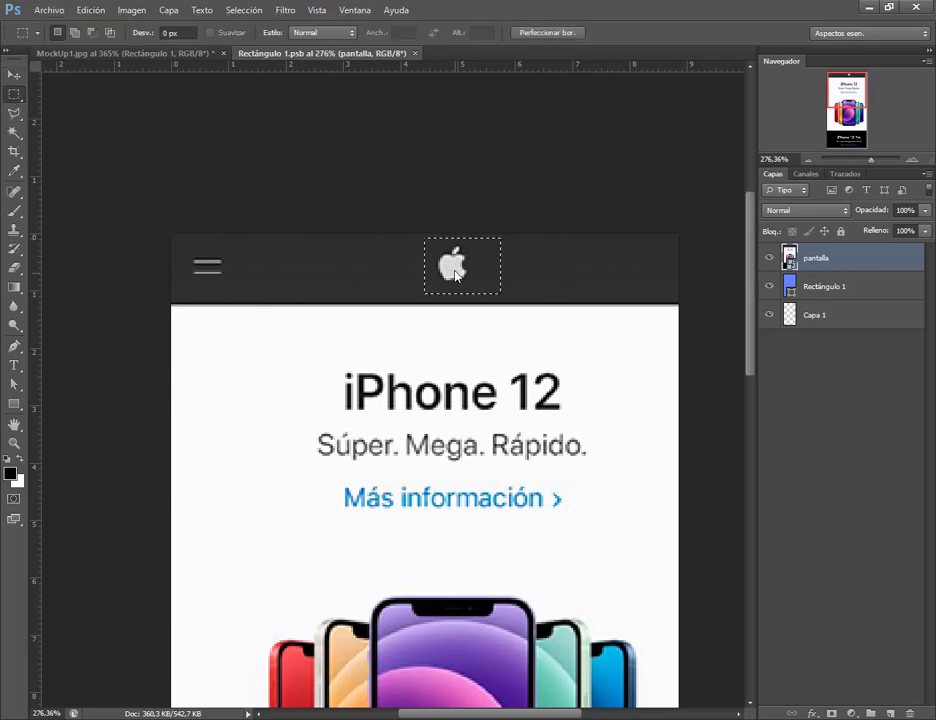
pyautogui.rightClick(836, 262)
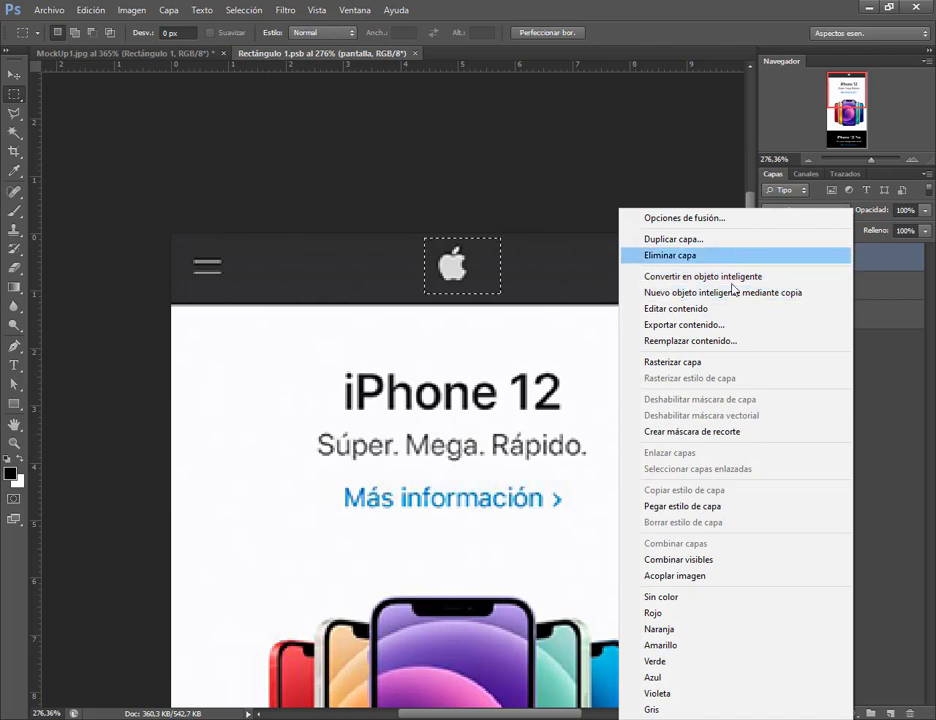
pyautogui.click(676, 362)
pyautogui.moveTo(458, 271); pyautogui.dragTo(614, 276)
pyautogui.press('v')
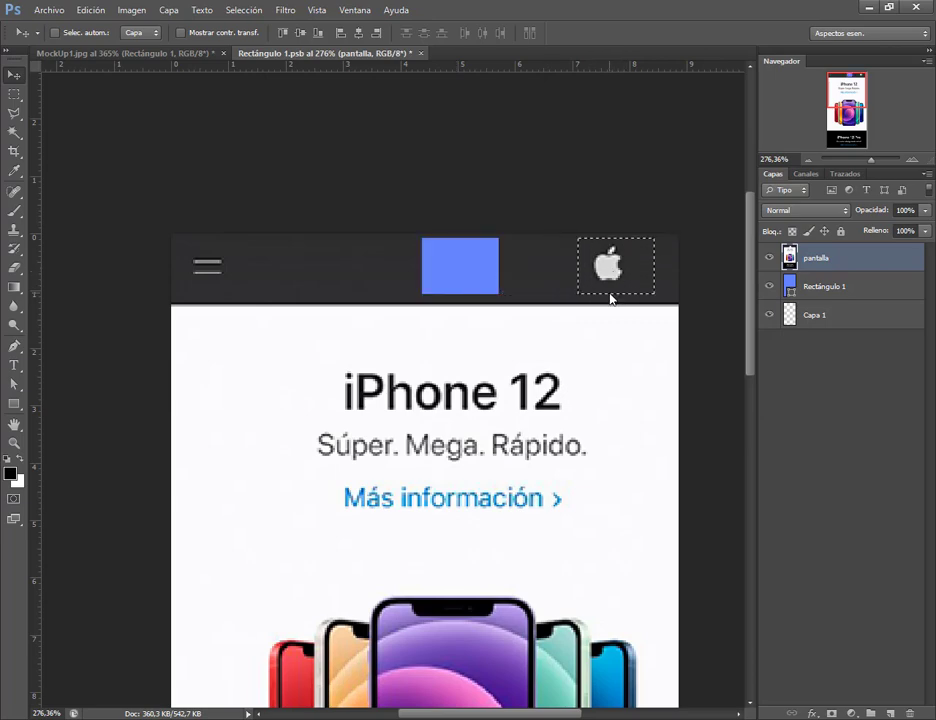
pyautogui.hotkey('ctrl', 'd')
pyautogui.scroll(2, 547, 234)
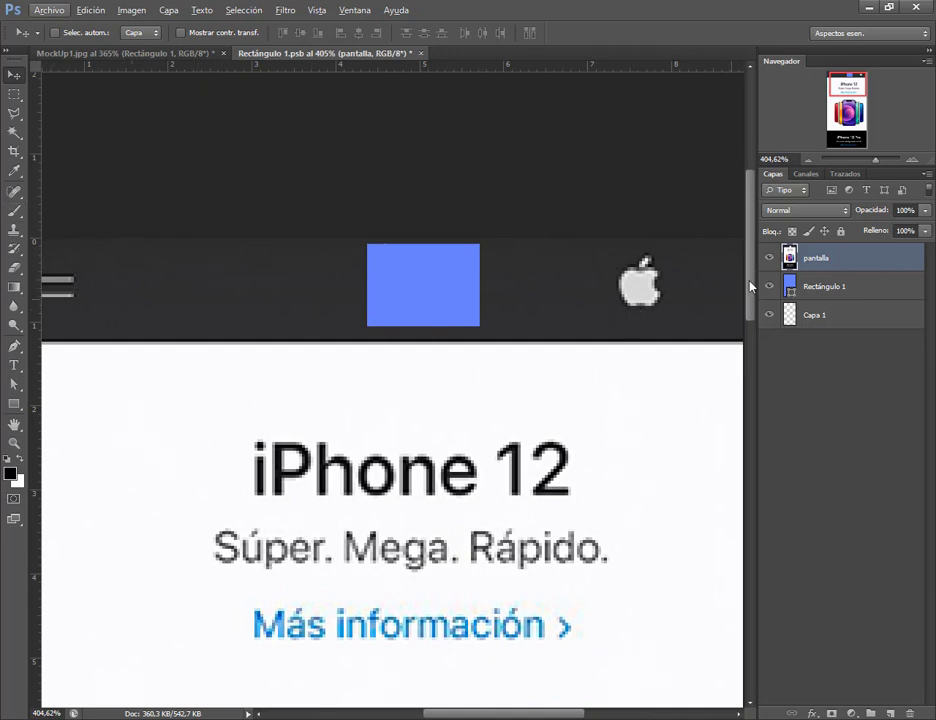
# Step: Stretch a dark header strip across the blue box to cover it
pyautogui.click(14, 93)
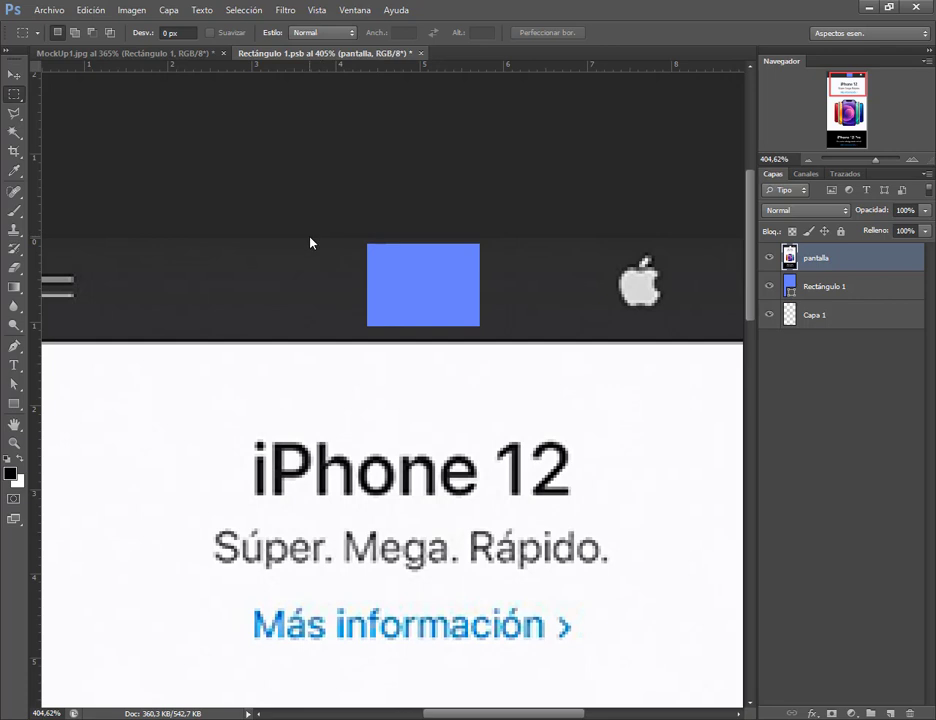
pyautogui.moveTo(309, 238); pyautogui.dragTo(334, 341)
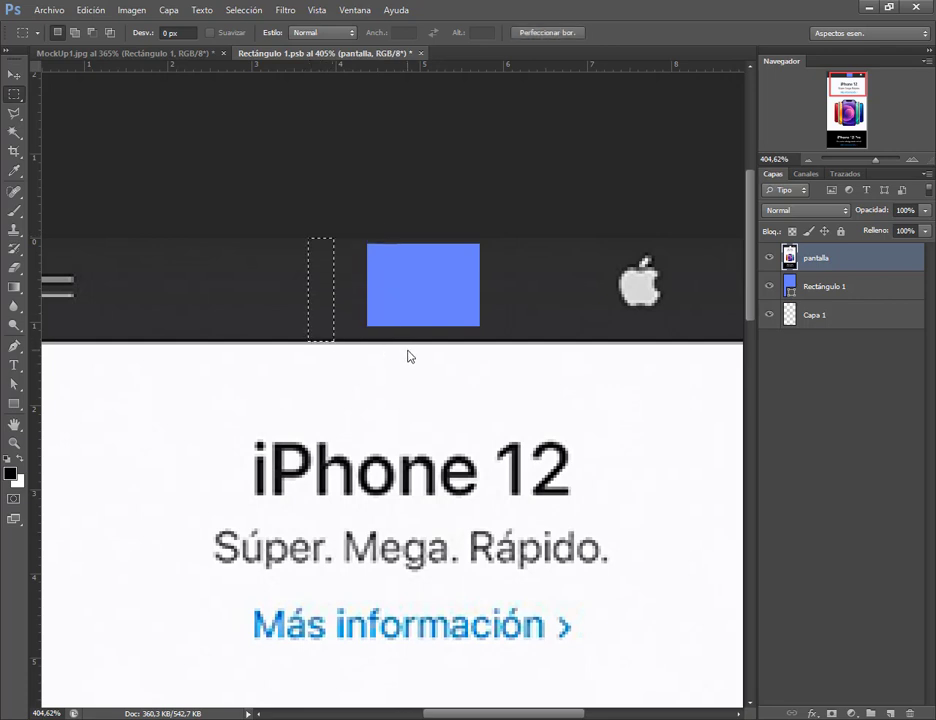
pyautogui.hotkey('ctrl', 't')
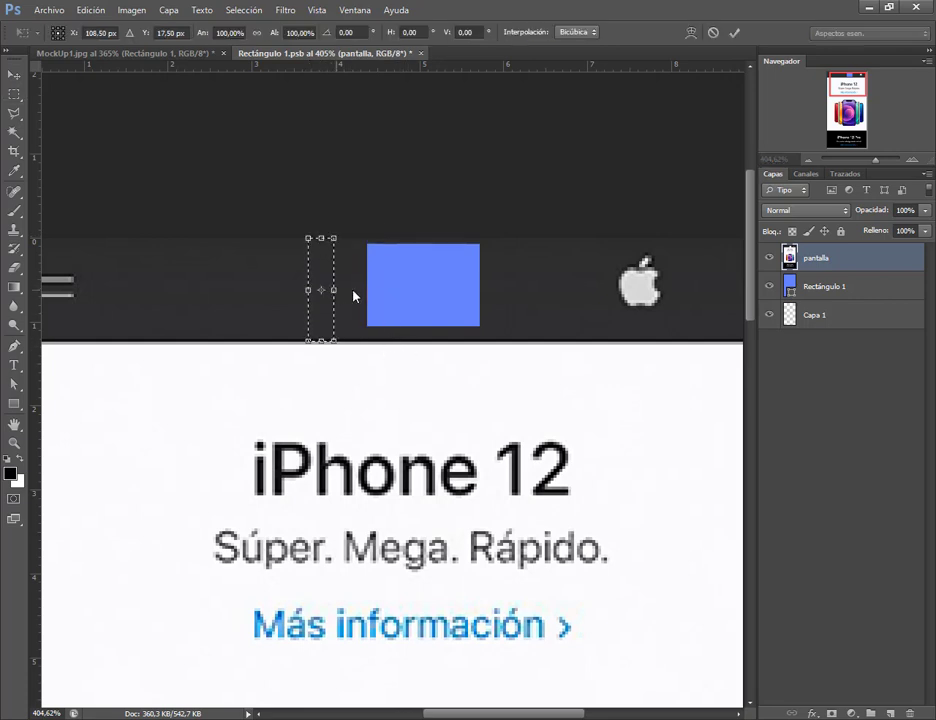
pyautogui.moveTo(334, 290); pyautogui.dragTo(516, 292)
pyautogui.press('Return')
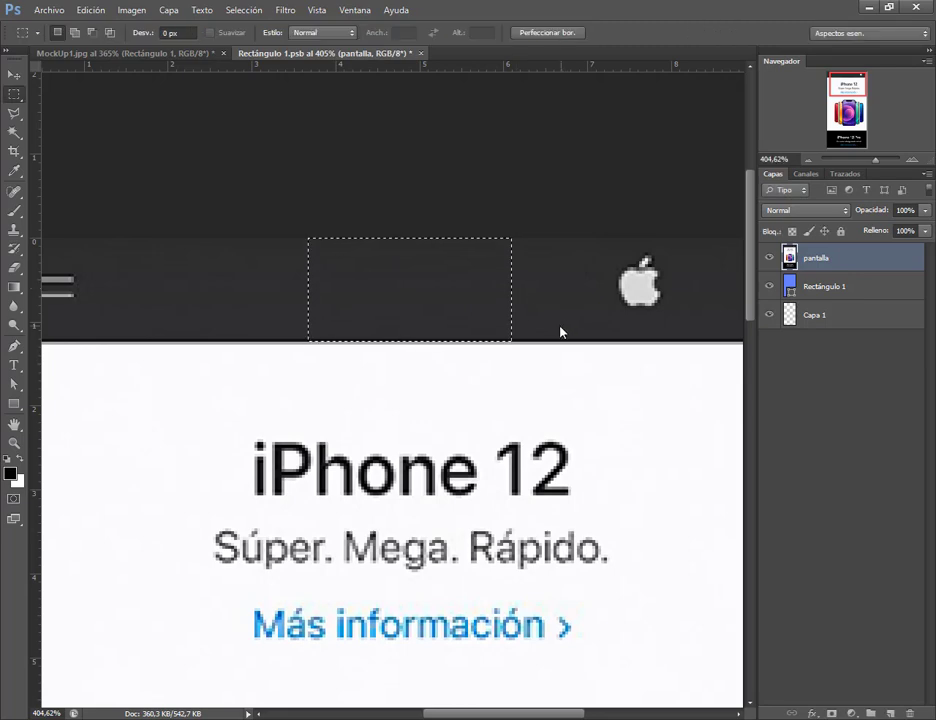
pyautogui.hotkey('ctrl', 'd')
pyautogui.click(14, 74)
pyautogui.scroll(-3, 572, 320)
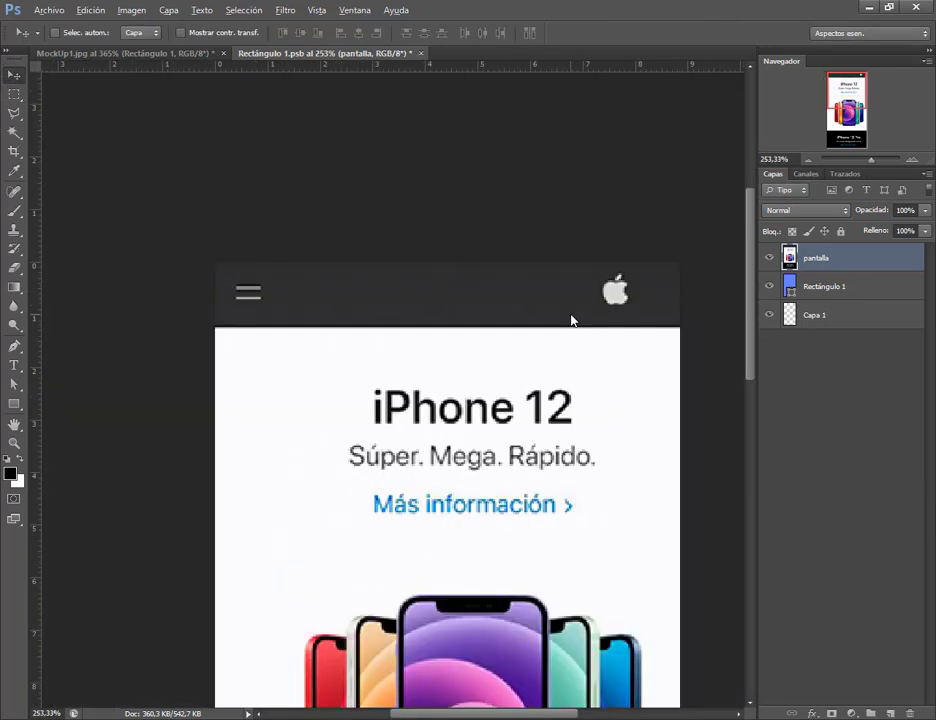
pyautogui.scroll(-2, 572, 320)
# Step: Save Rectángulo 1.psb and view the updated header on MockUp1.jpg's phone, zoomed out
pyautogui.click(188, 53)
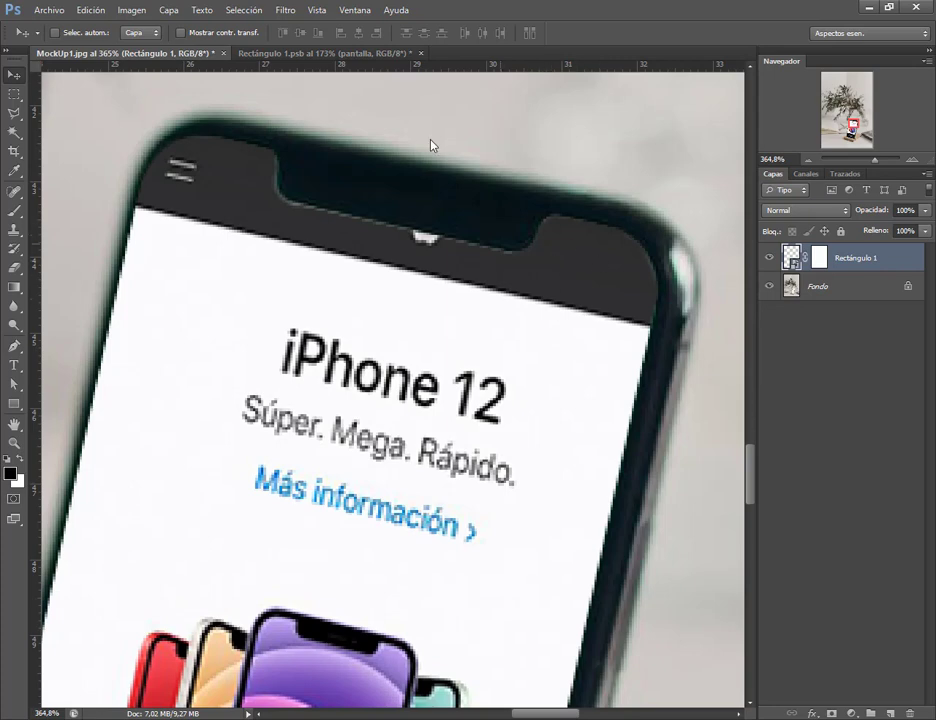
pyautogui.click(358, 54)
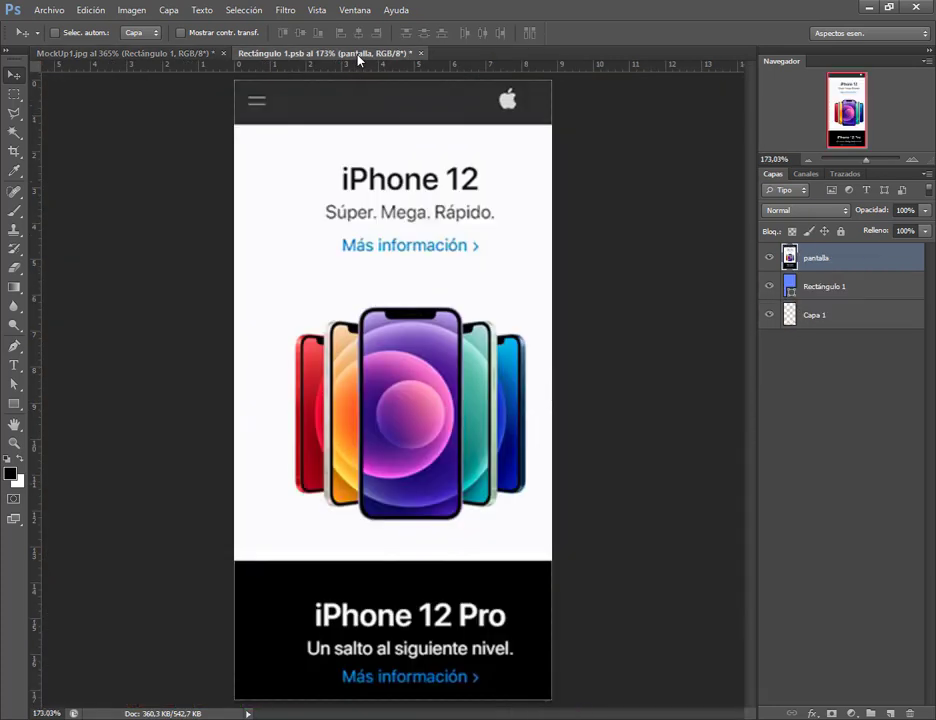
pyautogui.hotkey('ctrl', 's')
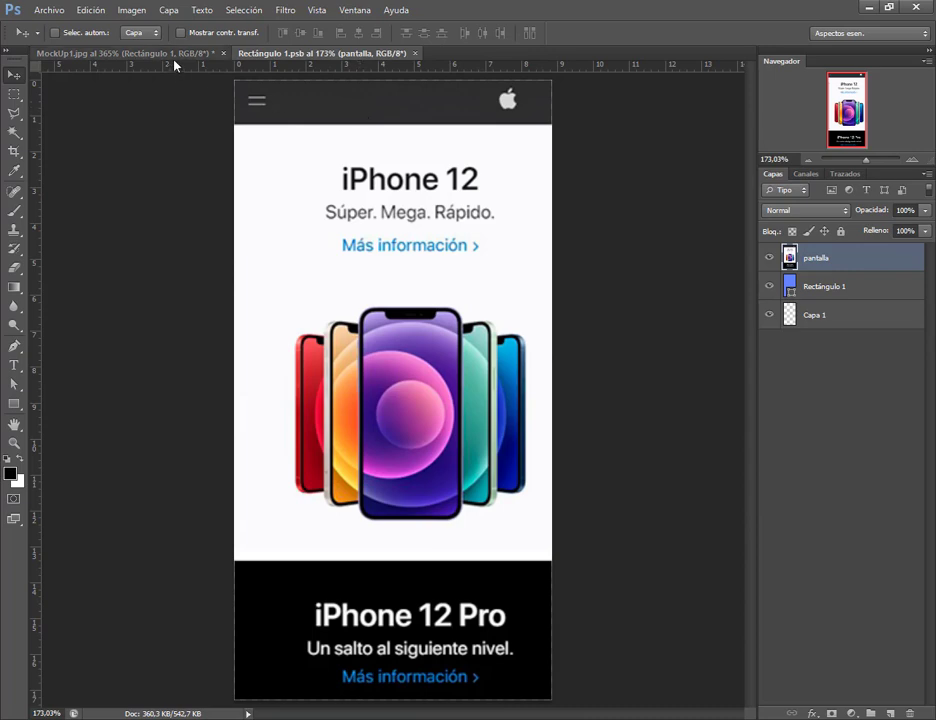
pyautogui.click(128, 53)
pyautogui.scroll(-2, 517, 400)
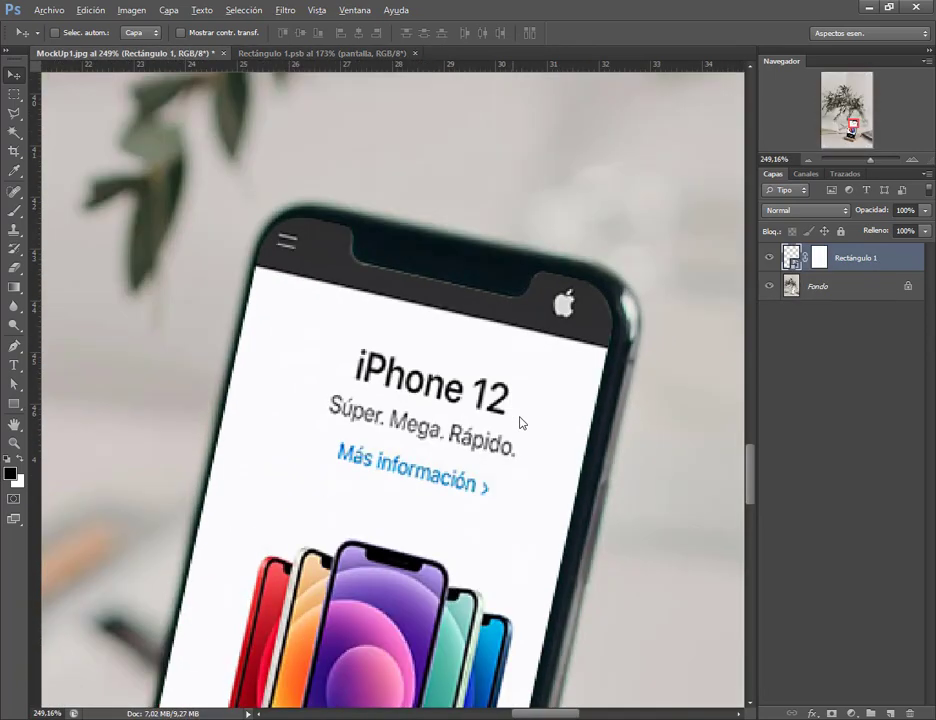
pyautogui.scroll(-6, 520, 423)
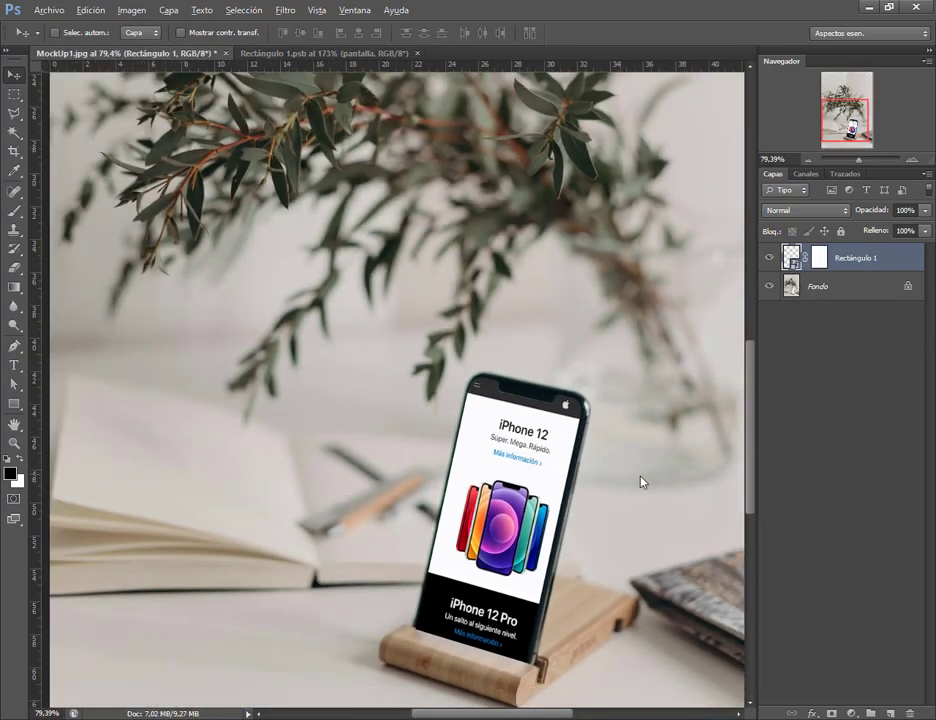
pyautogui.scroll(-1, 548, 578)
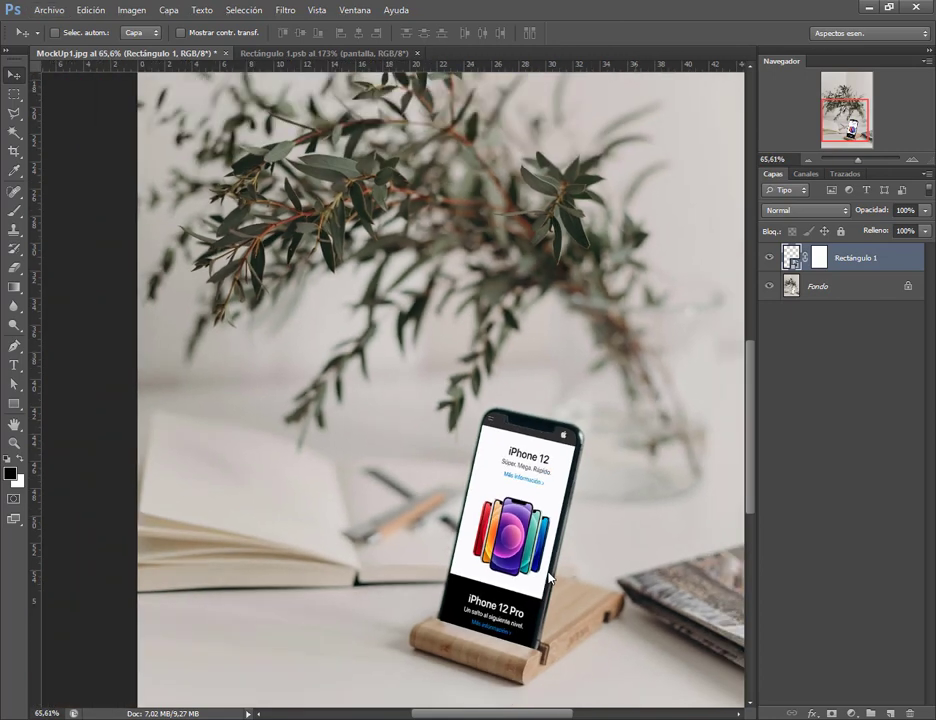
pyautogui.scroll(-1, 549, 578)
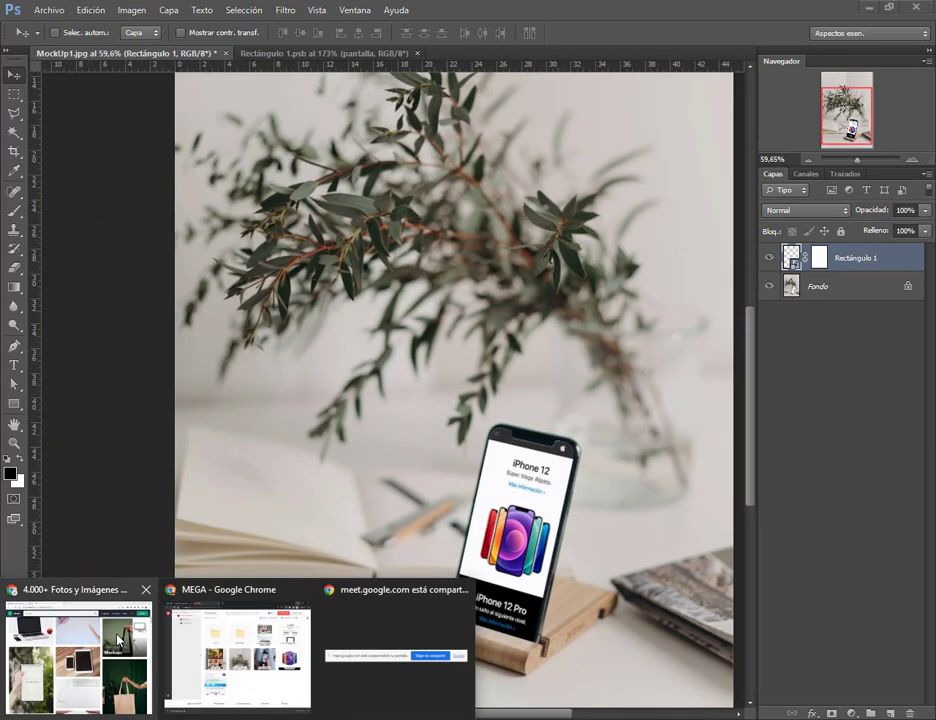
# Step: Switch to the Google Meet tab in Chrome and open a new tab on Google's home page
pyautogui.click(78, 650)
pyautogui.click(113, 6)
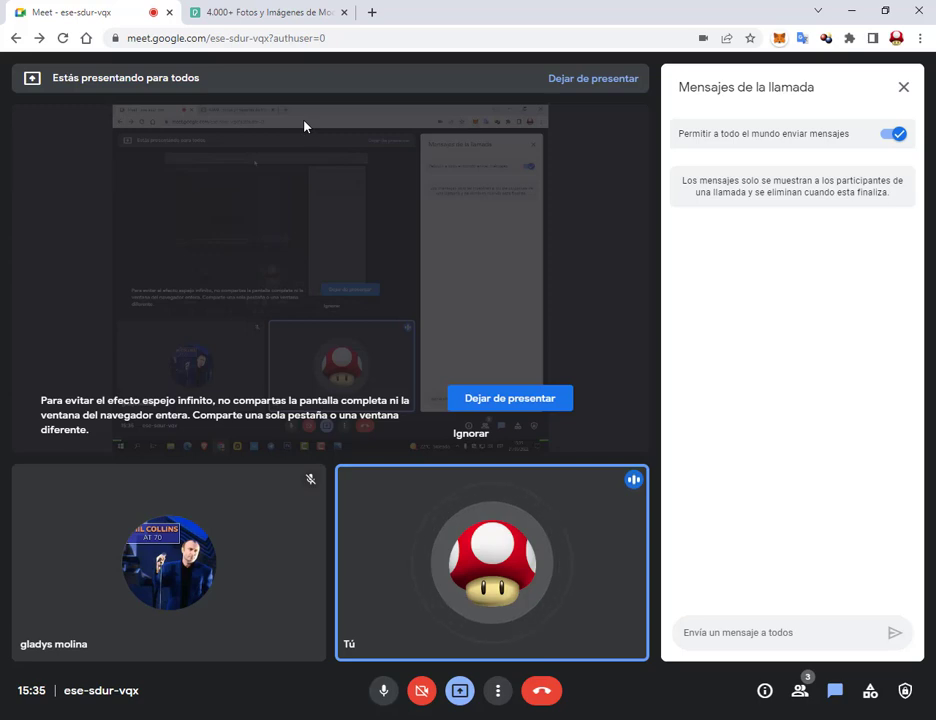
pyautogui.click(372, 12)
pyautogui.click(85, 38)
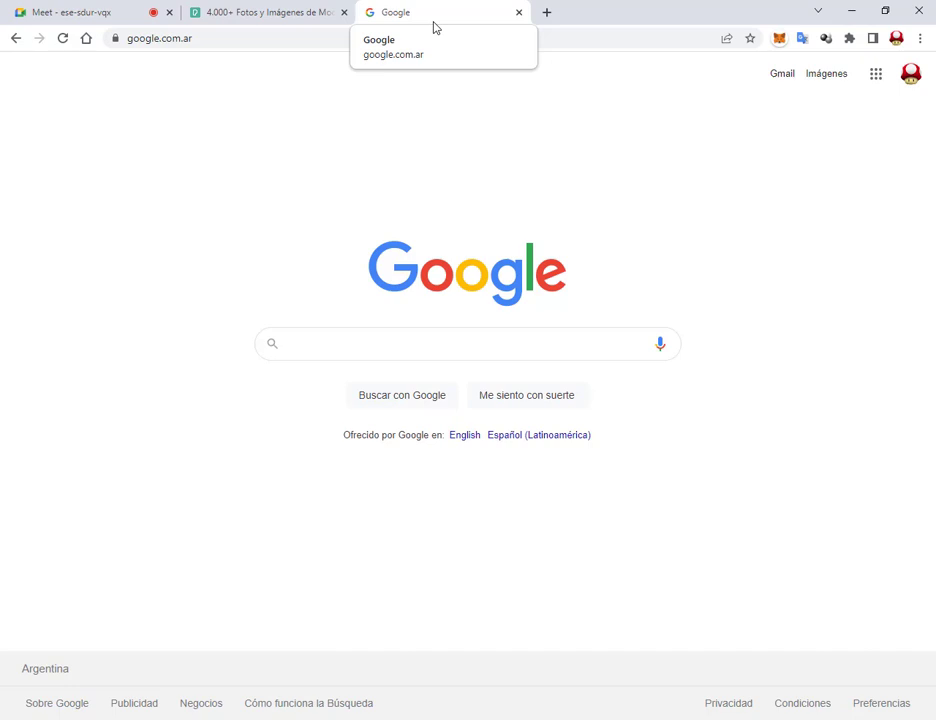
# Step: Run a Google search for 'freepik' and open the freepik.es home page result
pyautogui.write('freep')
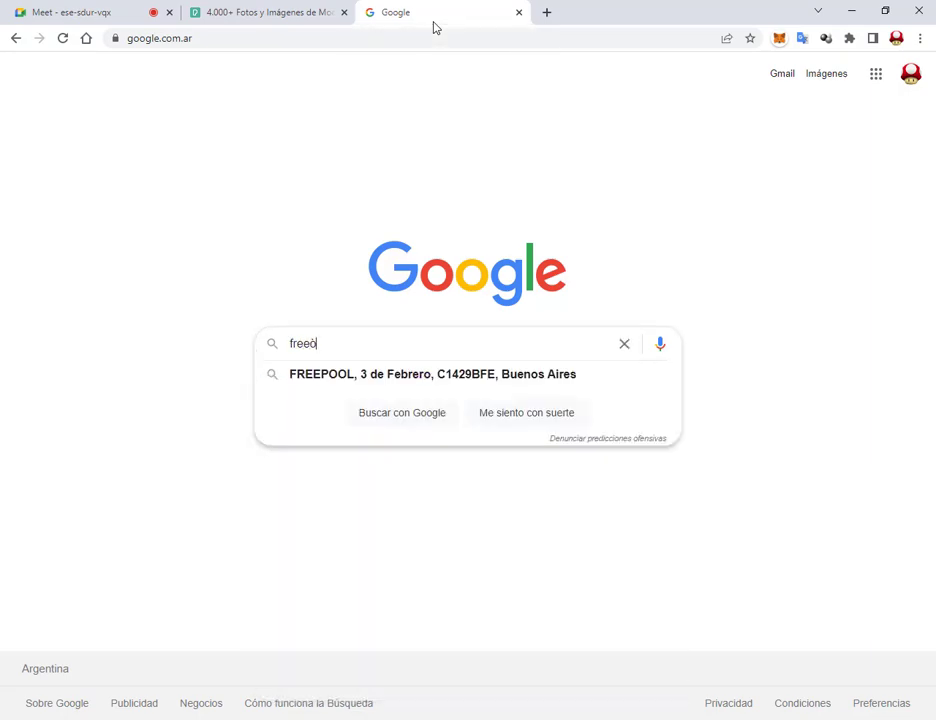
pyautogui.press('BackSpace')
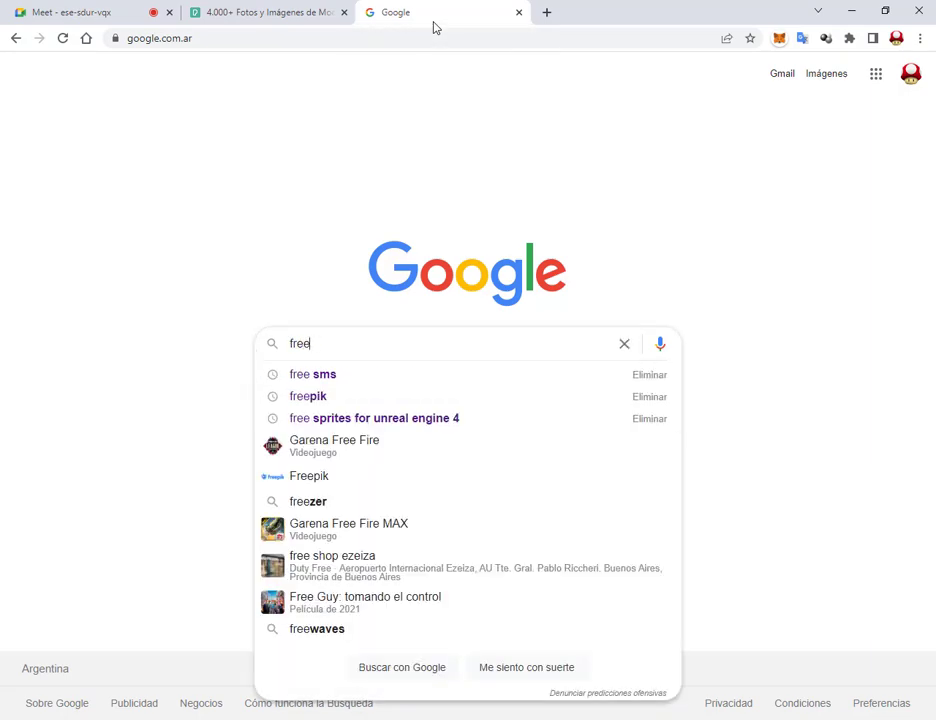
pyautogui.press('Down')
pyautogui.press('Down')
pyautogui.press('Return')
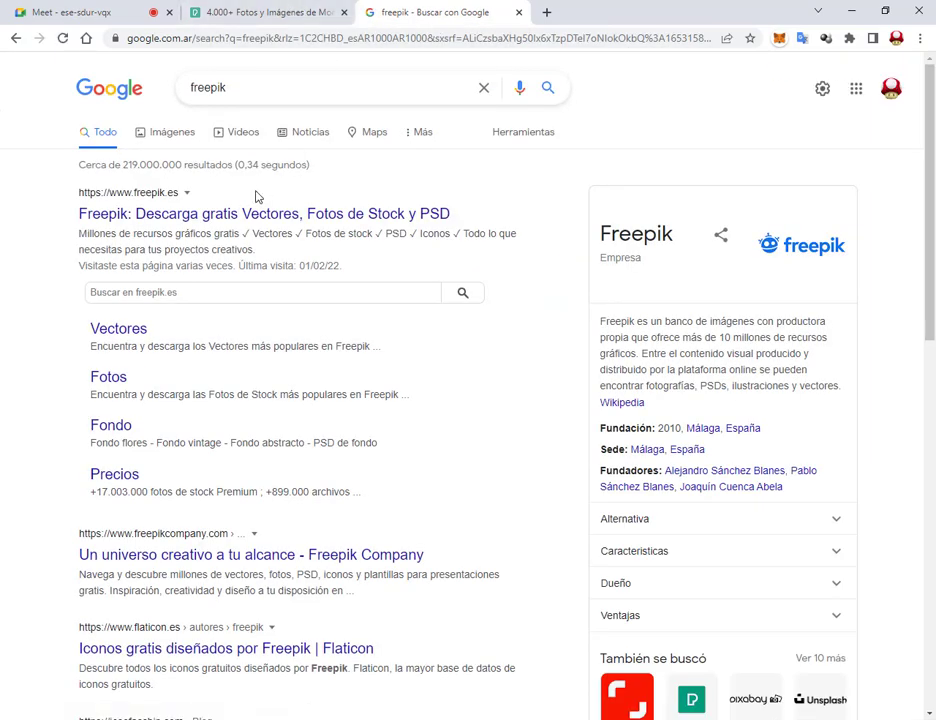
pyautogui.click(256, 213)
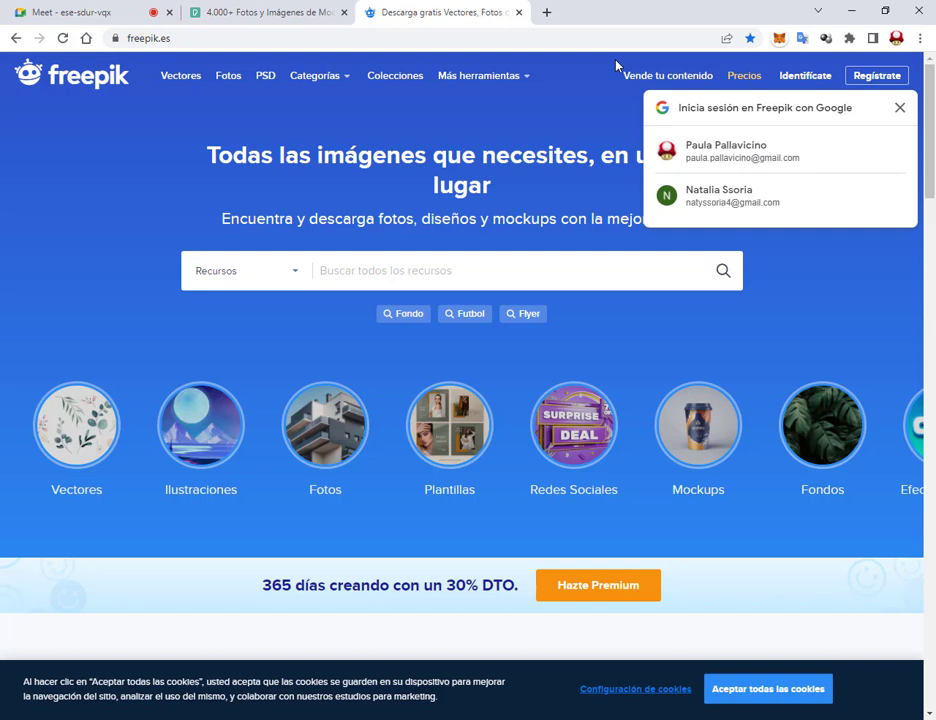
# Step: Search Freepik for 'mockup' and filter the results to PSD files only
pyautogui.click(899, 108)
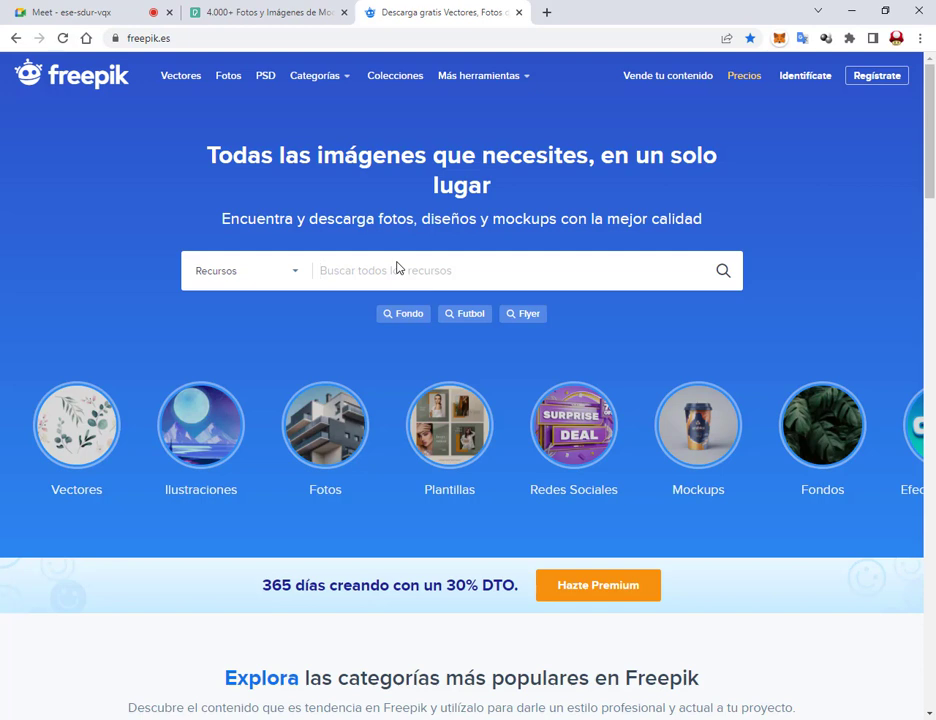
pyautogui.click(398, 267)
pyautogui.write('mockup')
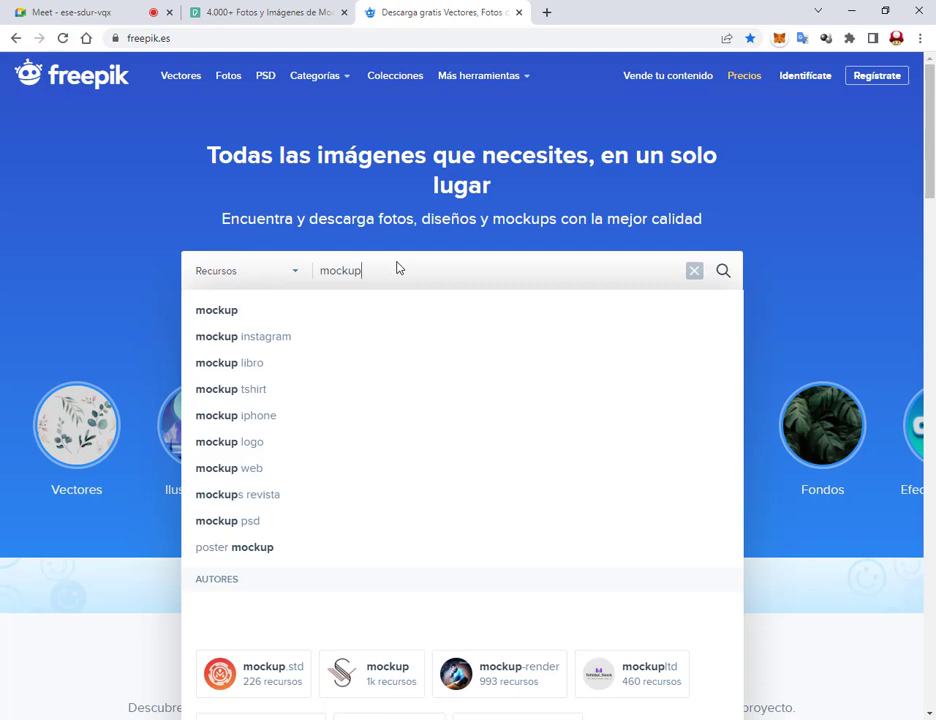
pyautogui.press('Return')
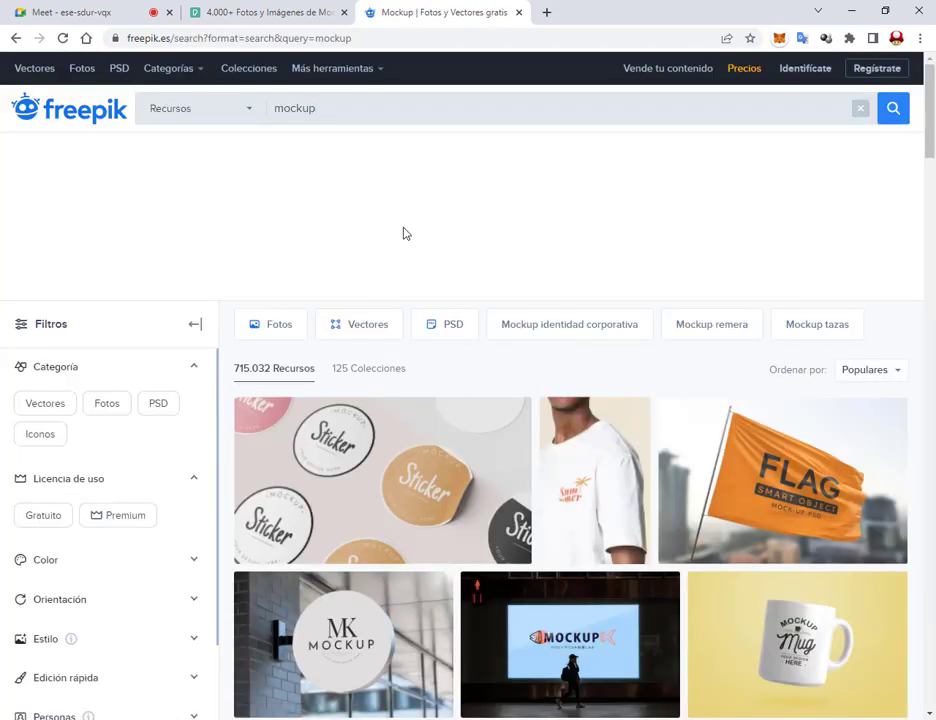
pyautogui.click(248, 116)
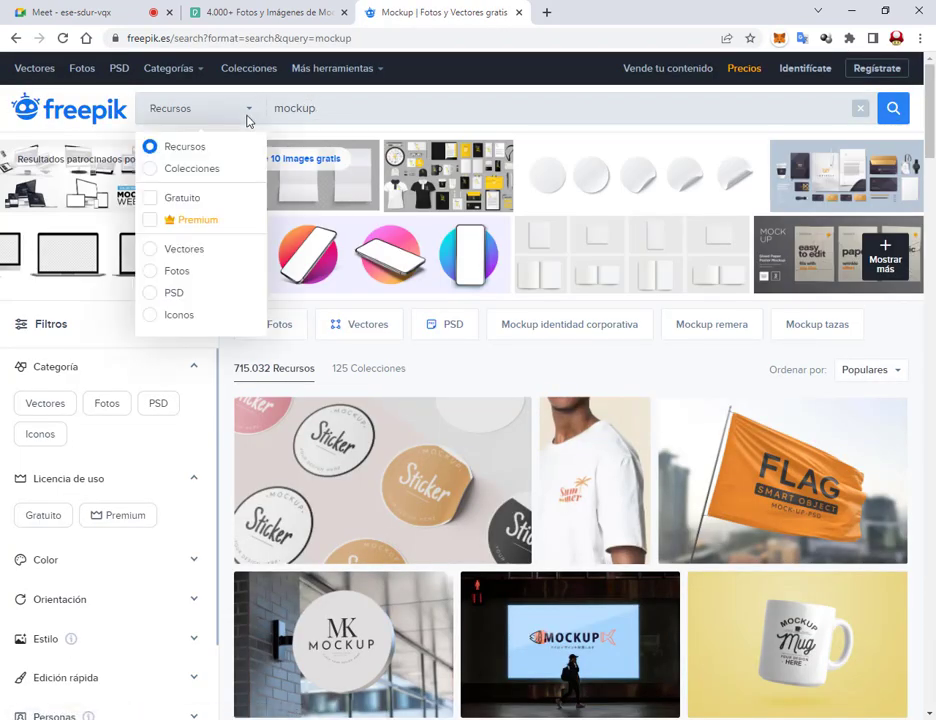
pyautogui.click(153, 295)
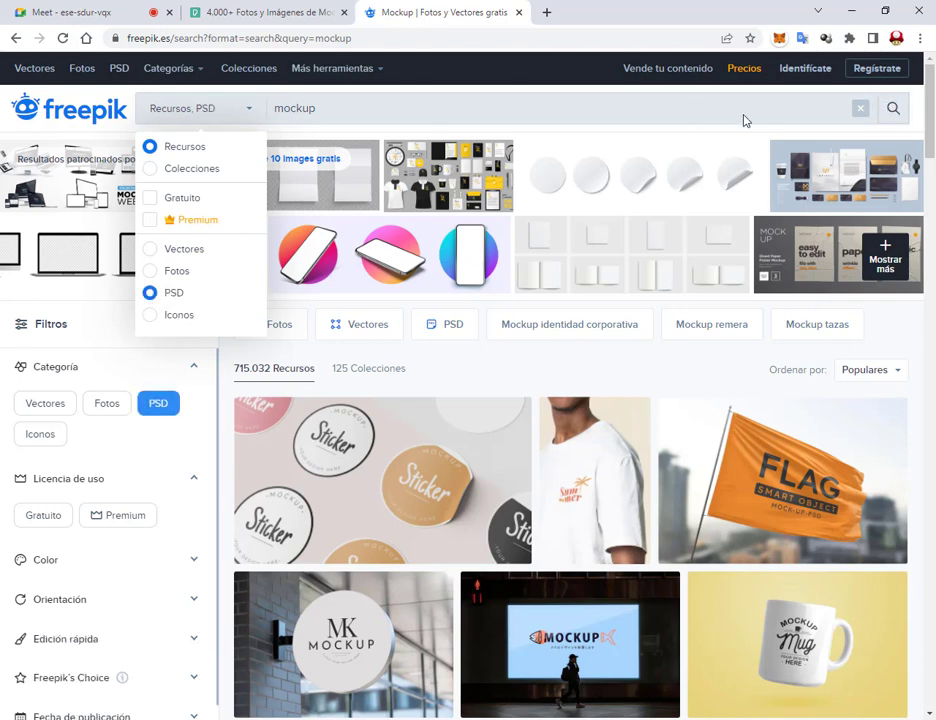
pyautogui.click(893, 110)
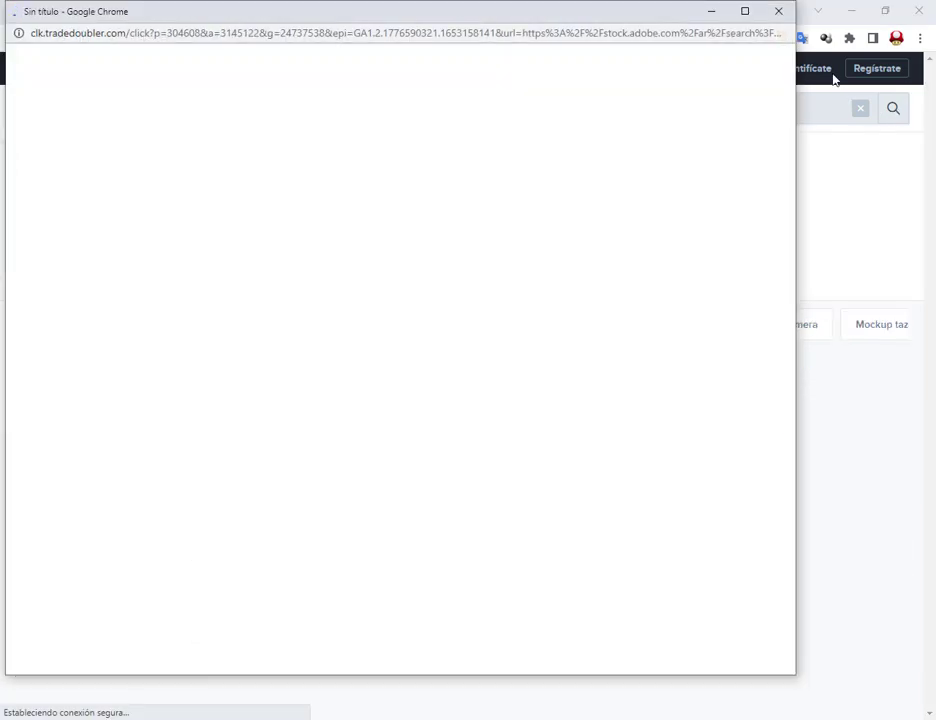
# Step: Close the ad and scroll through the PSD mockup results, noting Premium crown icons
pyautogui.click(777, 12)
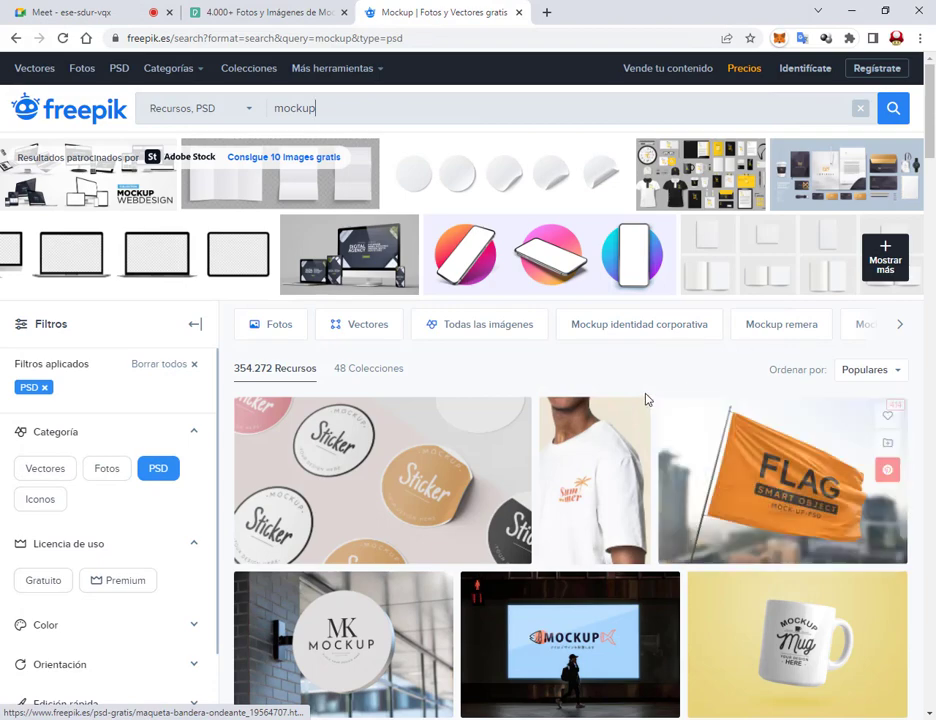
pyautogui.scroll(-1, 646, 396)
pyautogui.scroll(-2, 620, 330)
pyautogui.scroll(1, 660, 378)
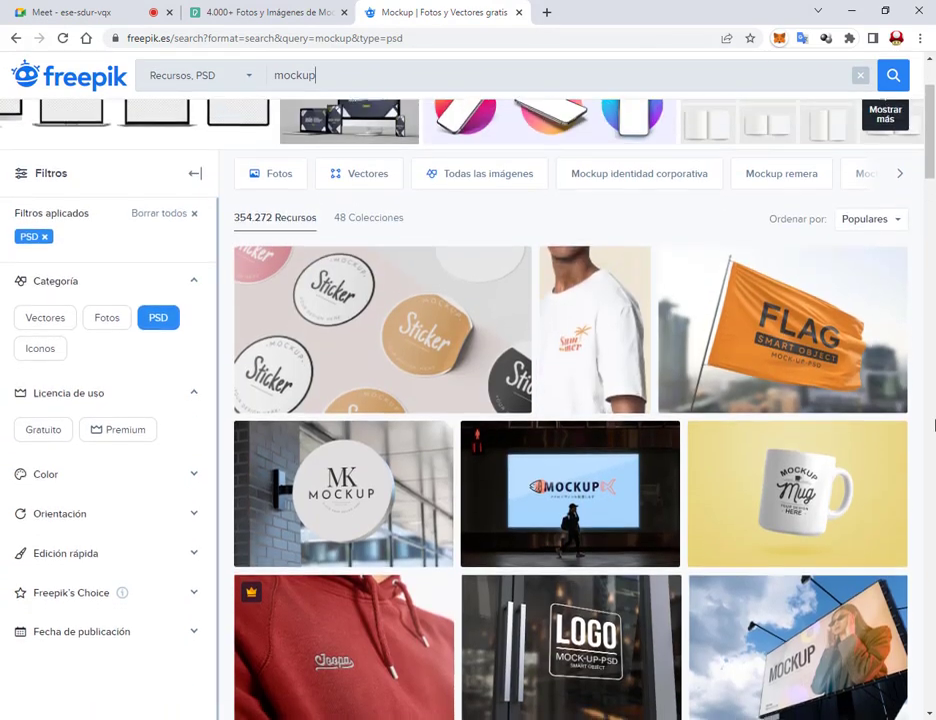
pyautogui.scroll(-1, 931, 422)
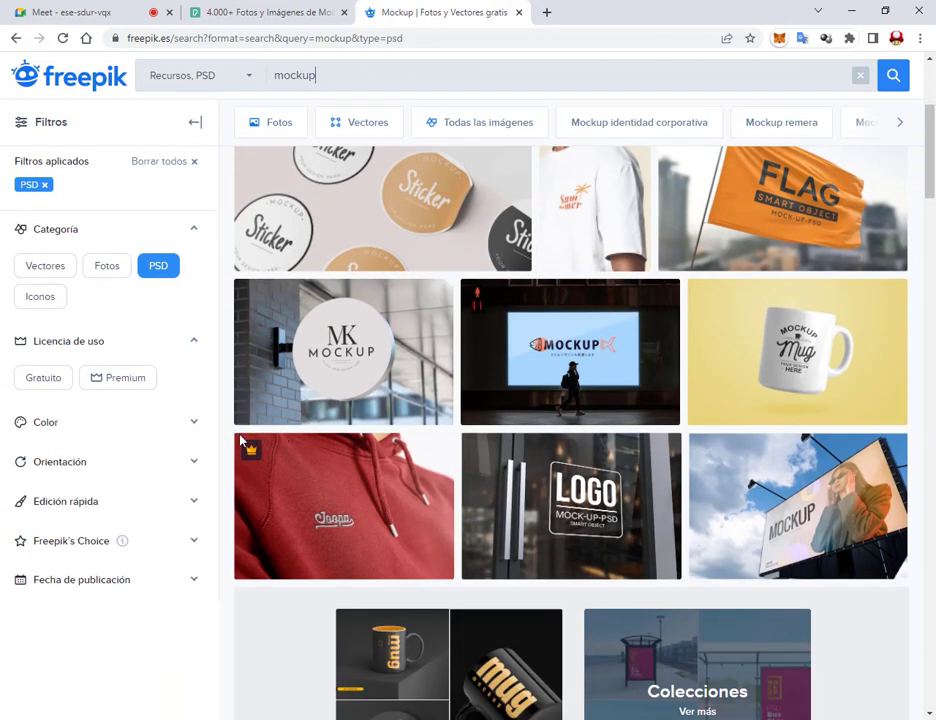
pyautogui.moveTo(236, 437); pyautogui.dragTo(271, 467)
pyautogui.moveTo(196, 386); pyautogui.dragTo(240, 441)
pyautogui.scroll(-3, 934, 412)
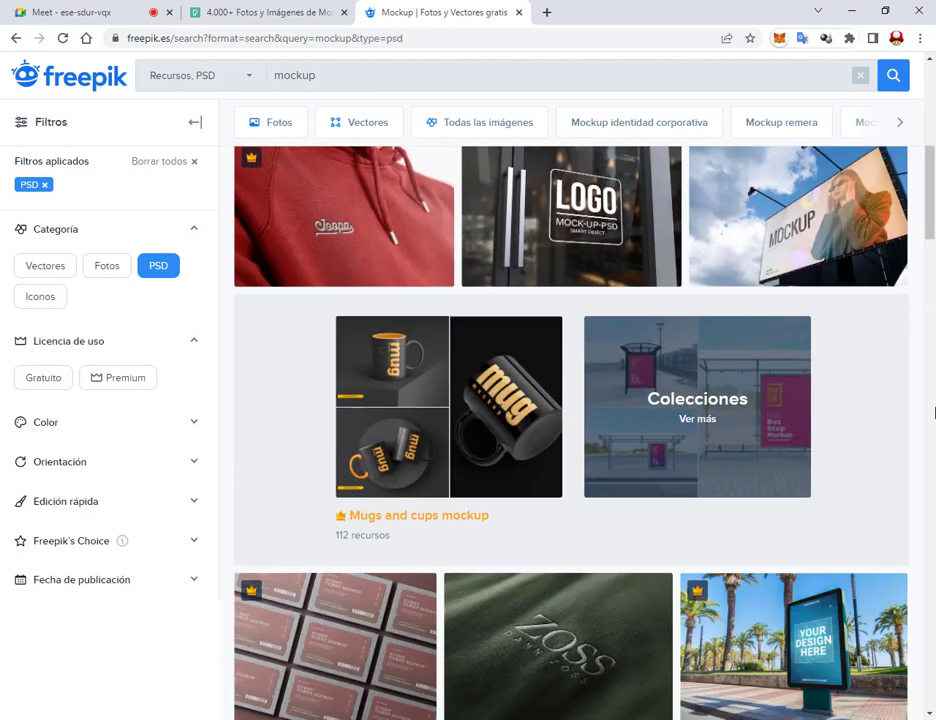
pyautogui.scroll(-2, 808, 228)
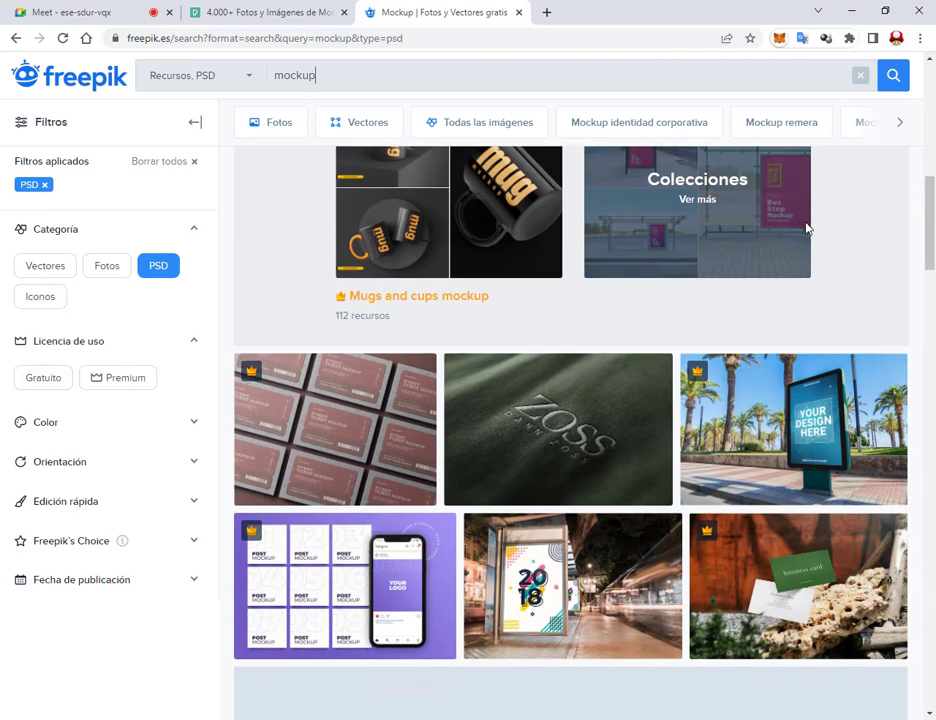
pyautogui.scroll(-3, 808, 228)
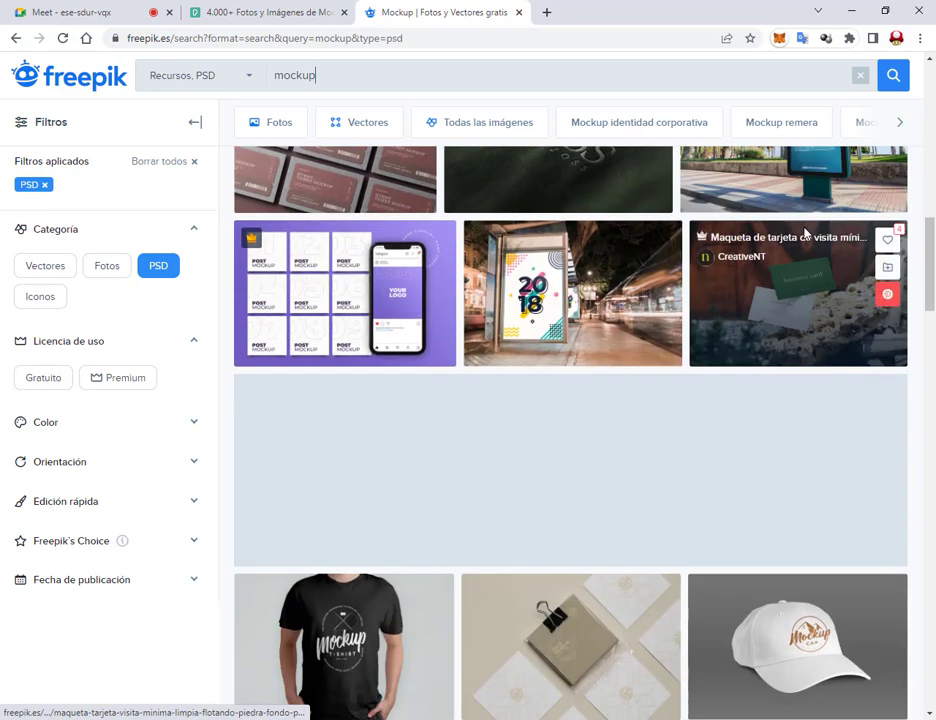
pyautogui.scroll(-2, 805, 233)
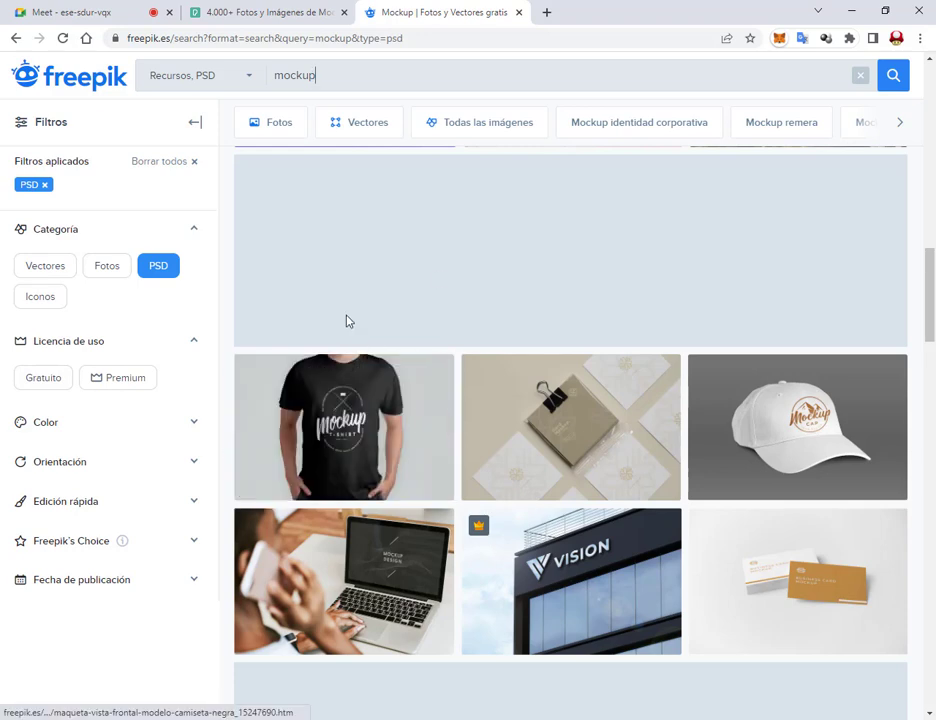
pyautogui.scroll(-3, 348, 320)
pyautogui.scroll(-10, 357, 314)
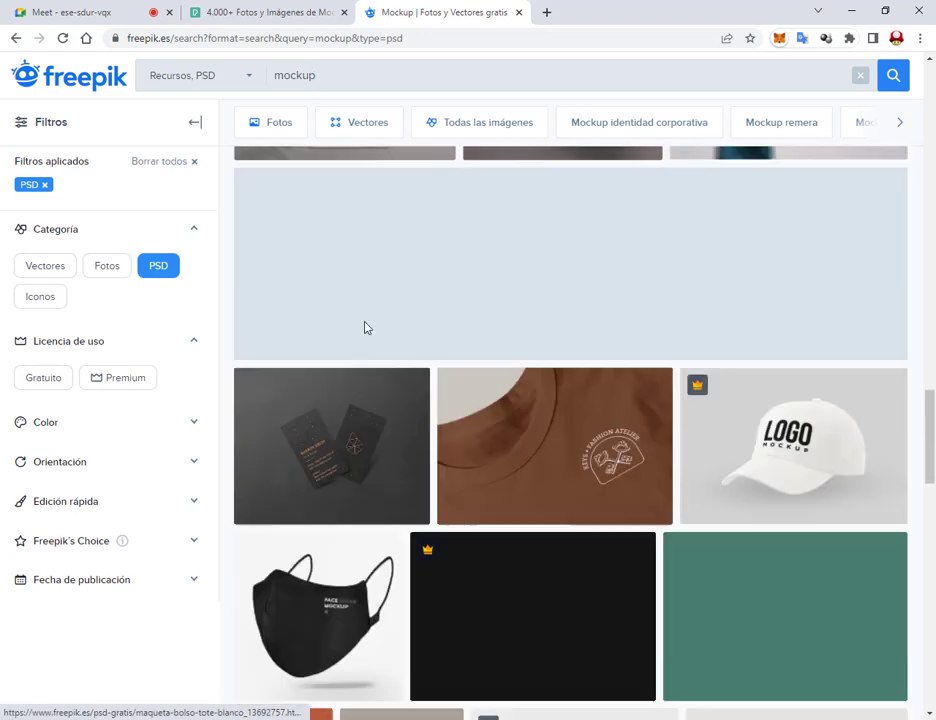
pyautogui.scroll(-5, 921, 407)
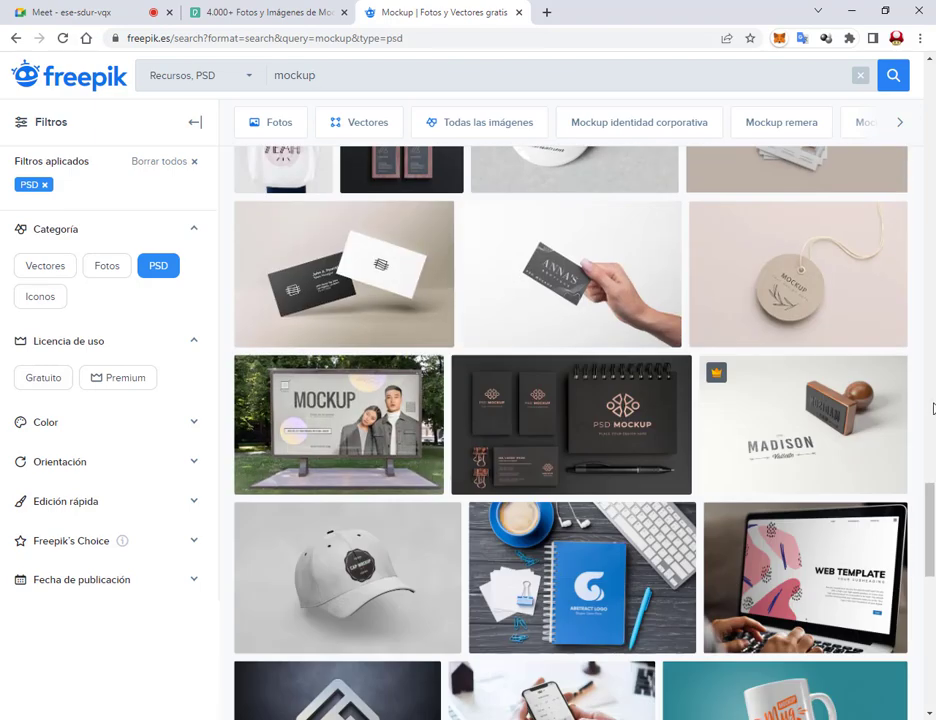
pyautogui.scroll(2, 920, 409)
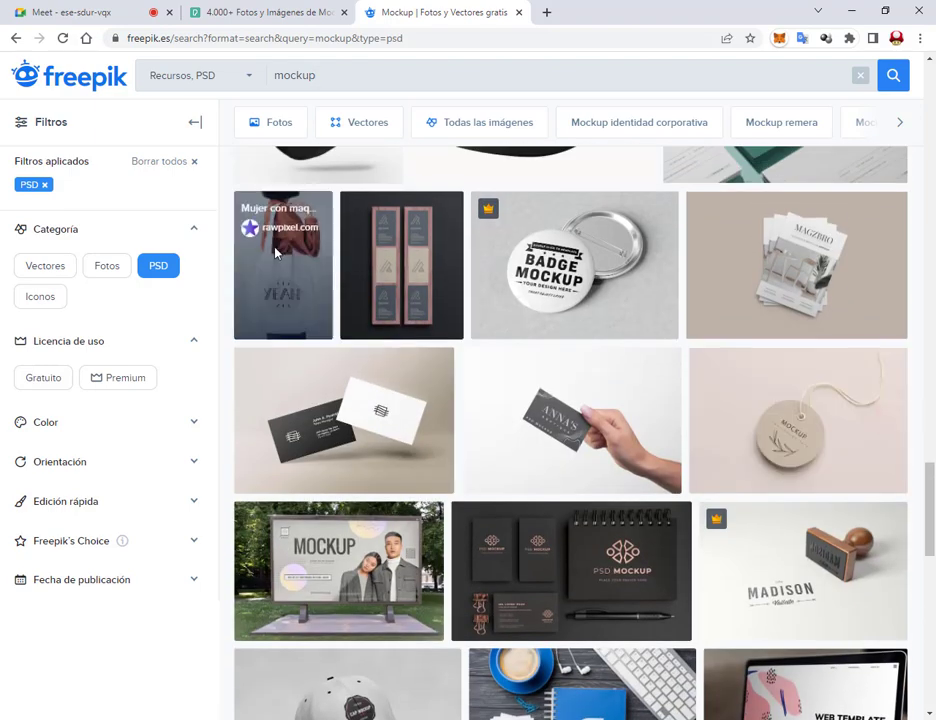
# Step: Download the woman-with-tote-bag mockup via Descargar > Descarga gratuita and open the downloads list
pyautogui.click(288, 286)
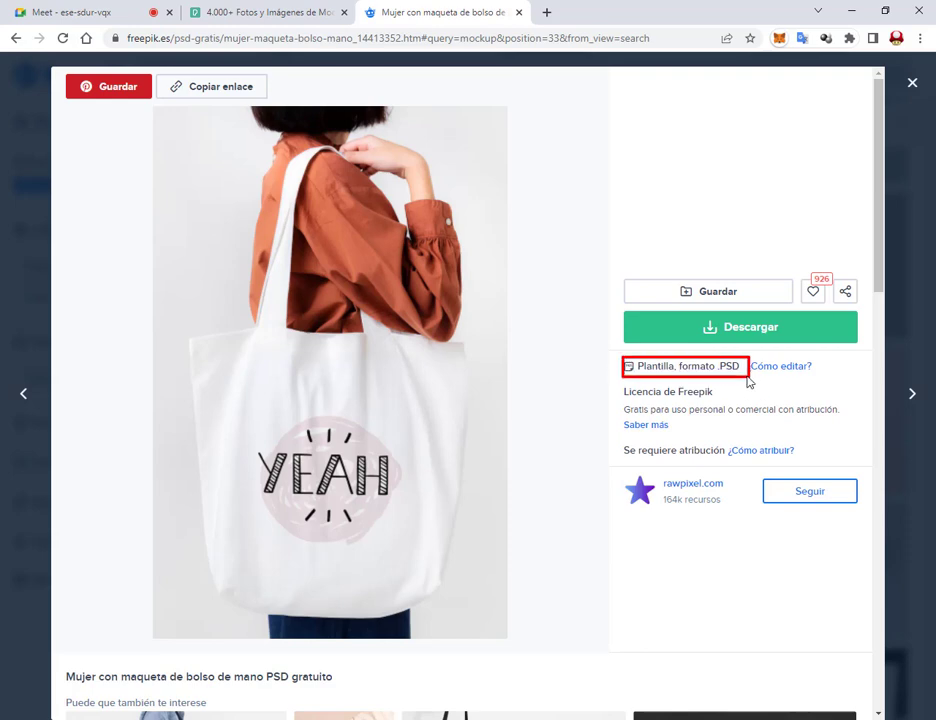
pyautogui.click(750, 332)
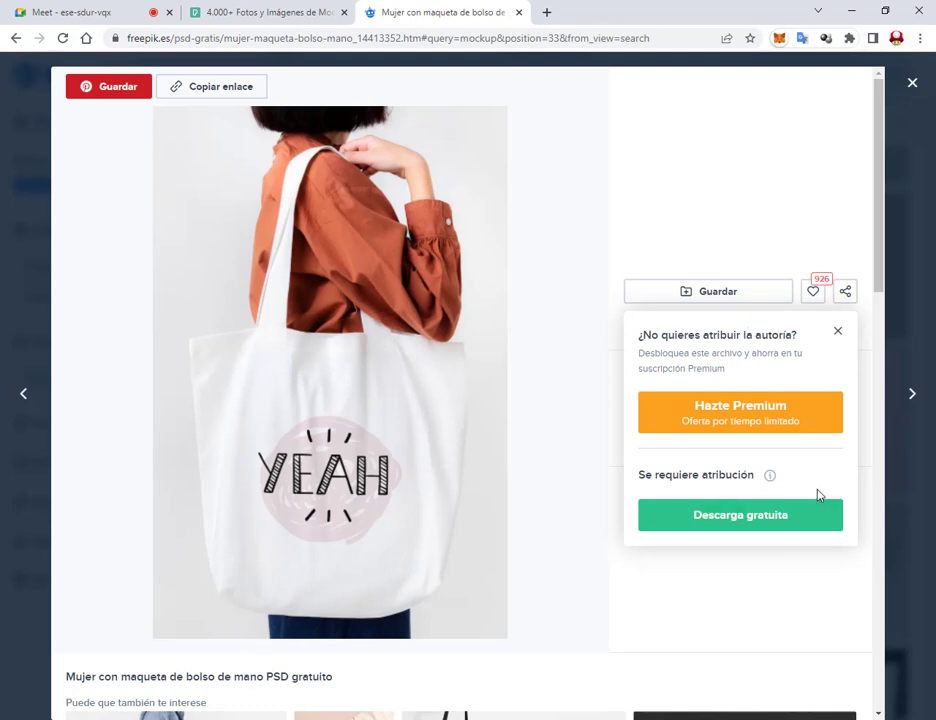
pyautogui.scroll(-3, 518, 533)
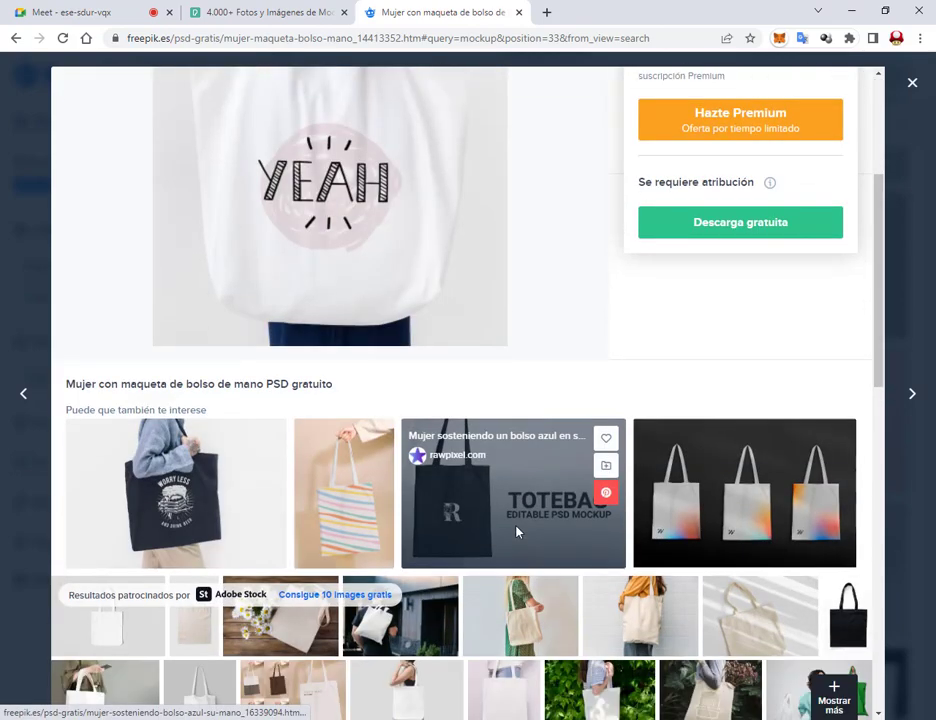
pyautogui.scroll(3, 518, 533)
pyautogui.click(780, 524)
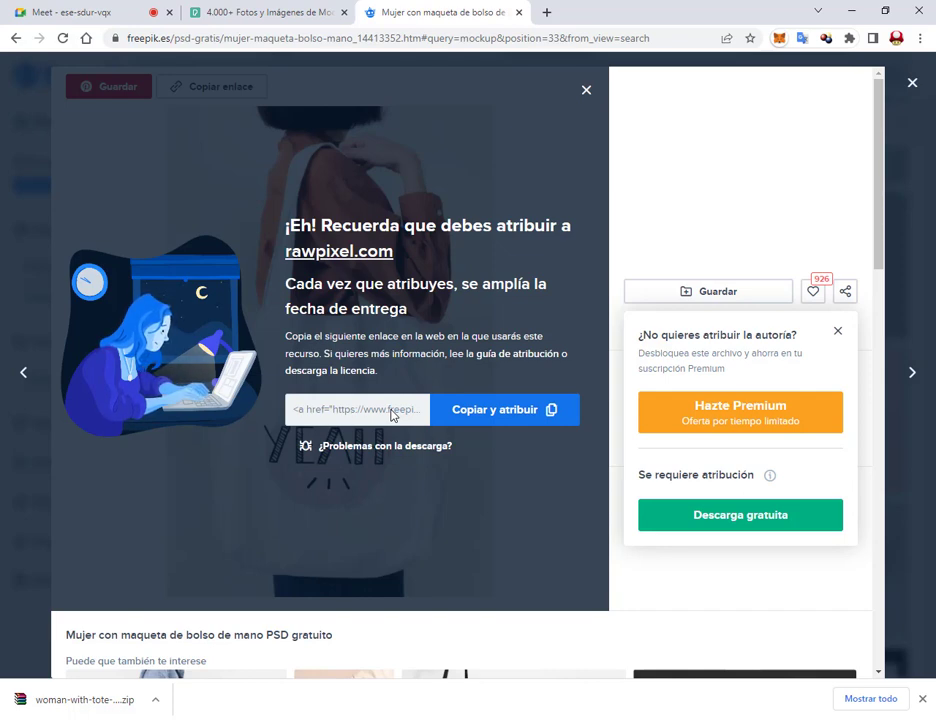
pyautogui.click(880, 698)
# Step: Extract the tote-bag mockup zip into its default folder and delete the zip
pyautogui.click(341, 211)
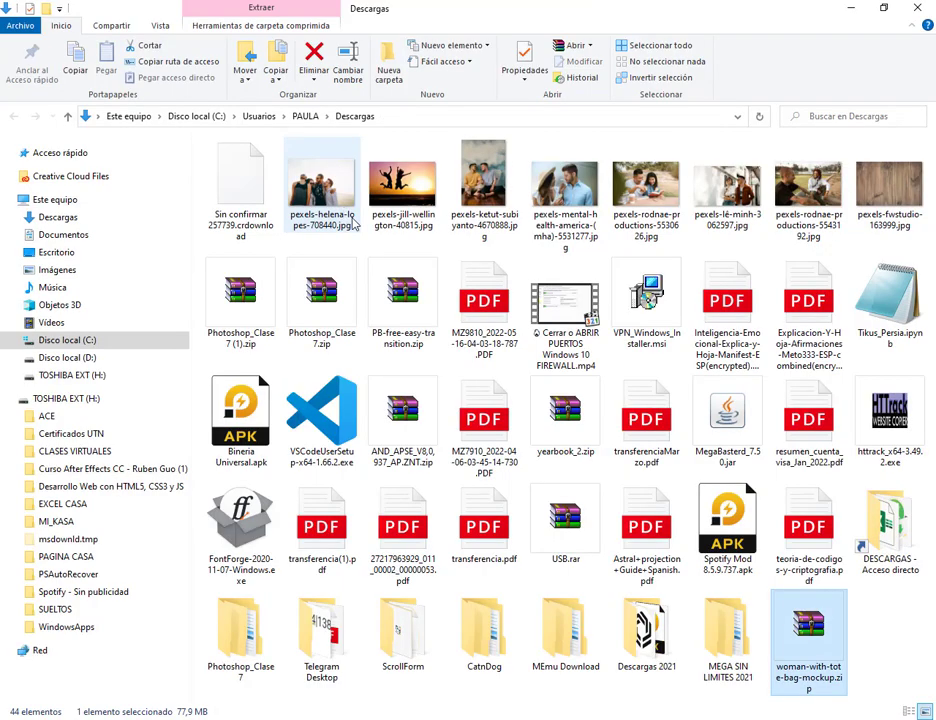
pyautogui.rightClick(795, 620)
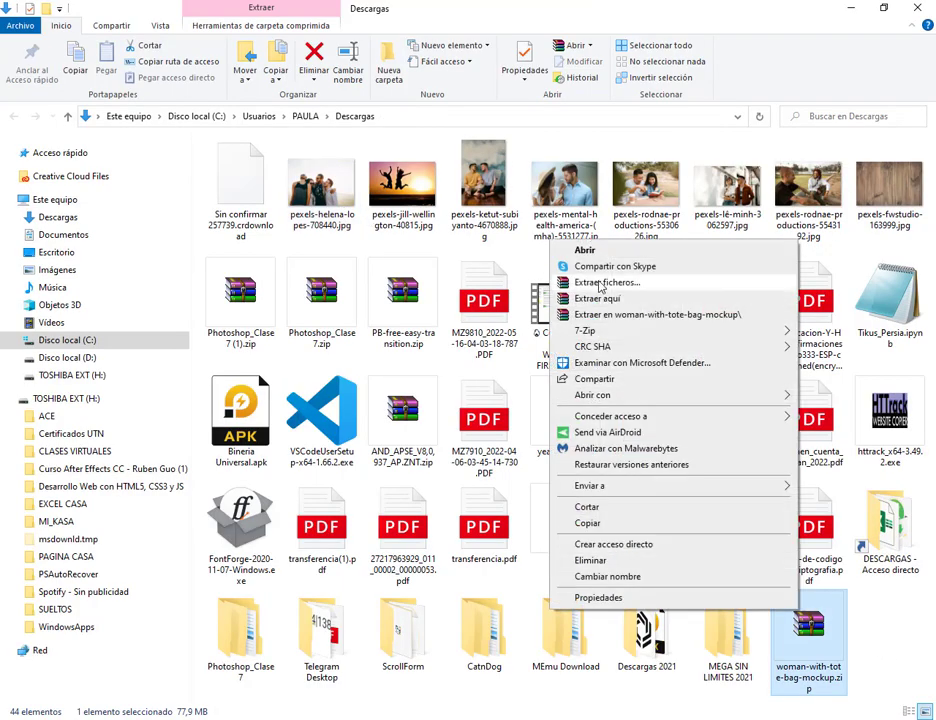
pyautogui.click(601, 284)
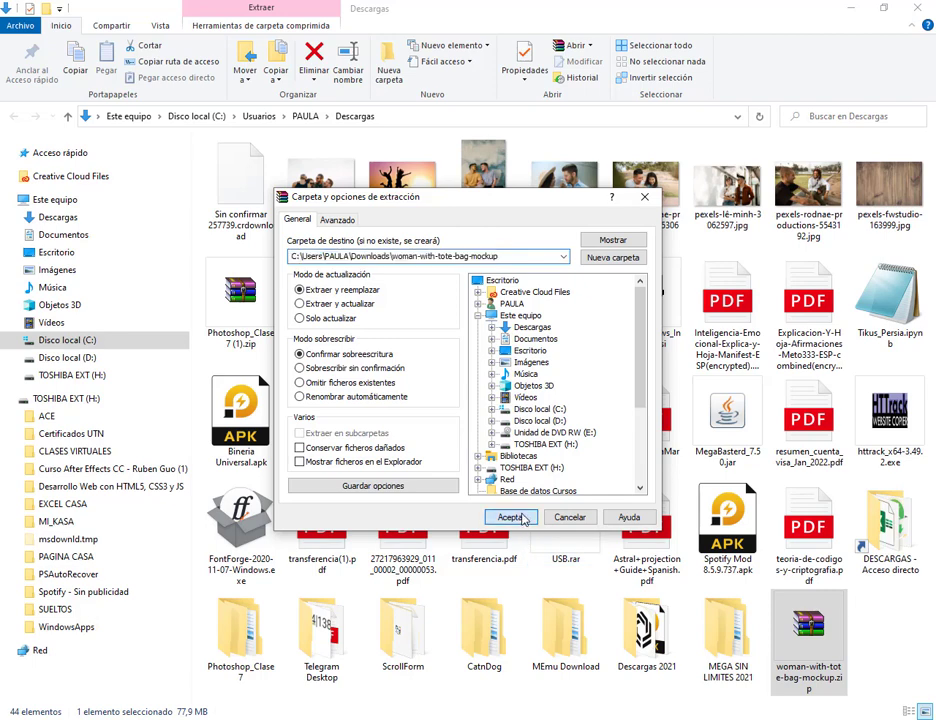
pyautogui.click(556, 510)
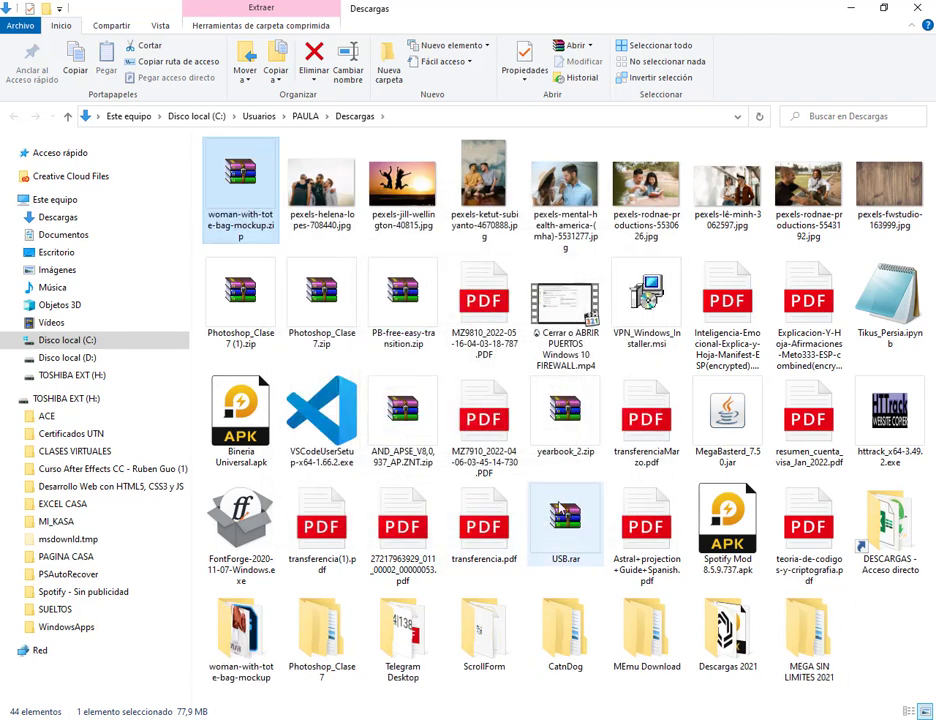
pyautogui.press('Delete')
# Step: Open the woman-with-tote-bag-mockup folder, preview its jpg, then open s73-mk-0354-kwan.psd
pyautogui.click(890, 530)
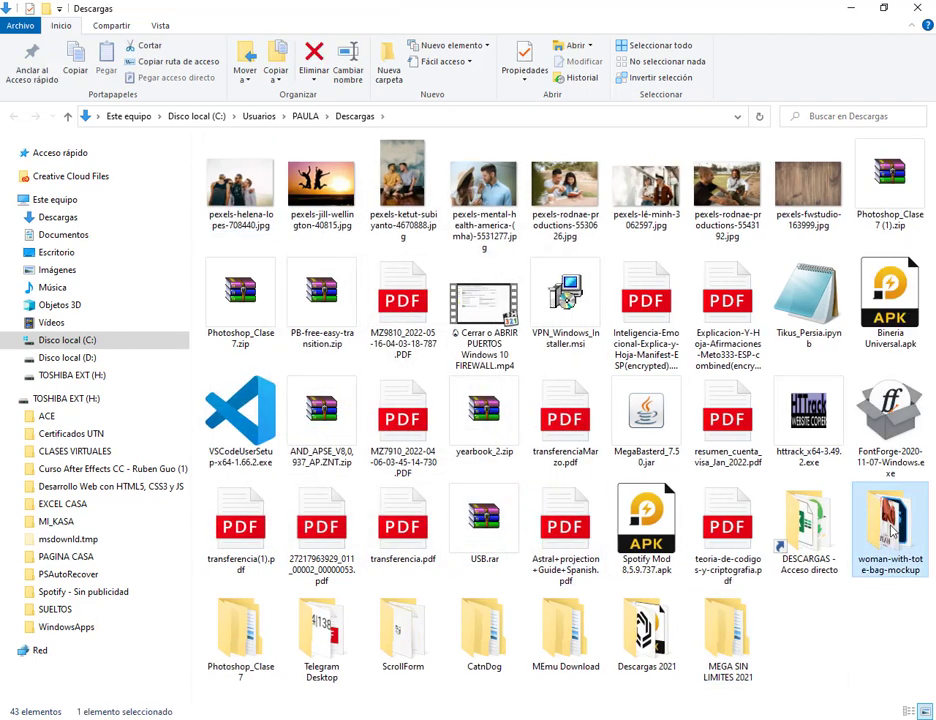
pyautogui.doubleClick(890, 530)
pyautogui.click(240, 185)
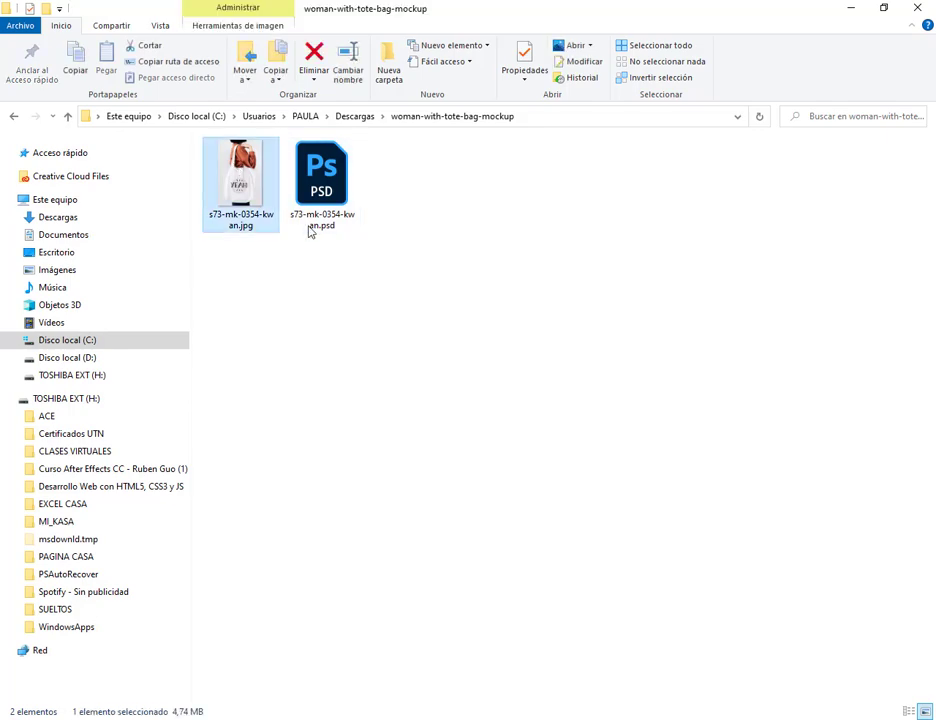
pyautogui.press('Return')
pyautogui.click(918, 12)
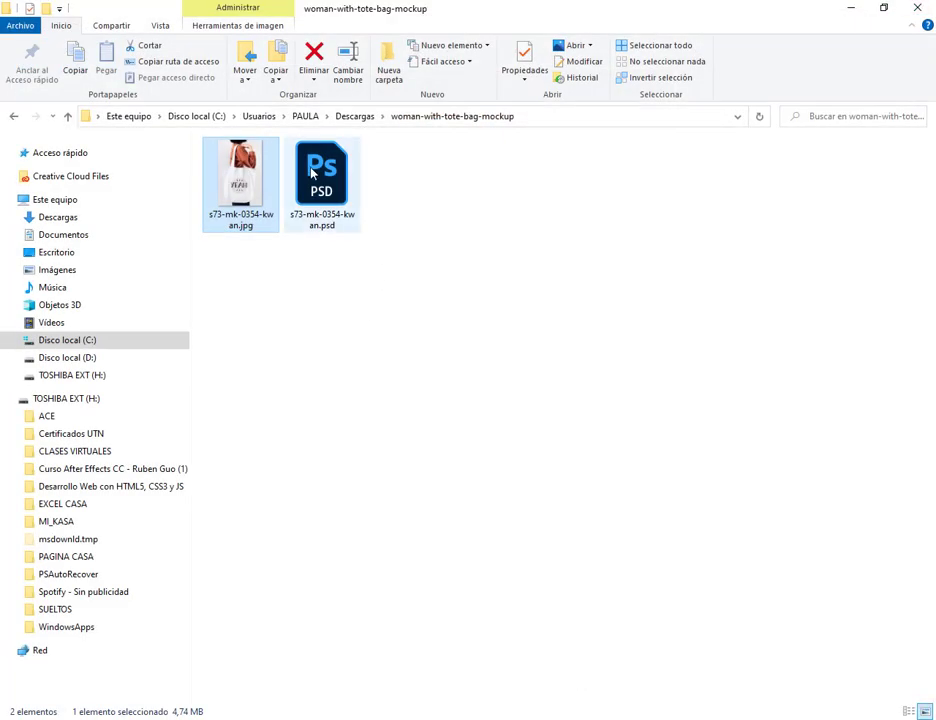
pyautogui.press('Right')
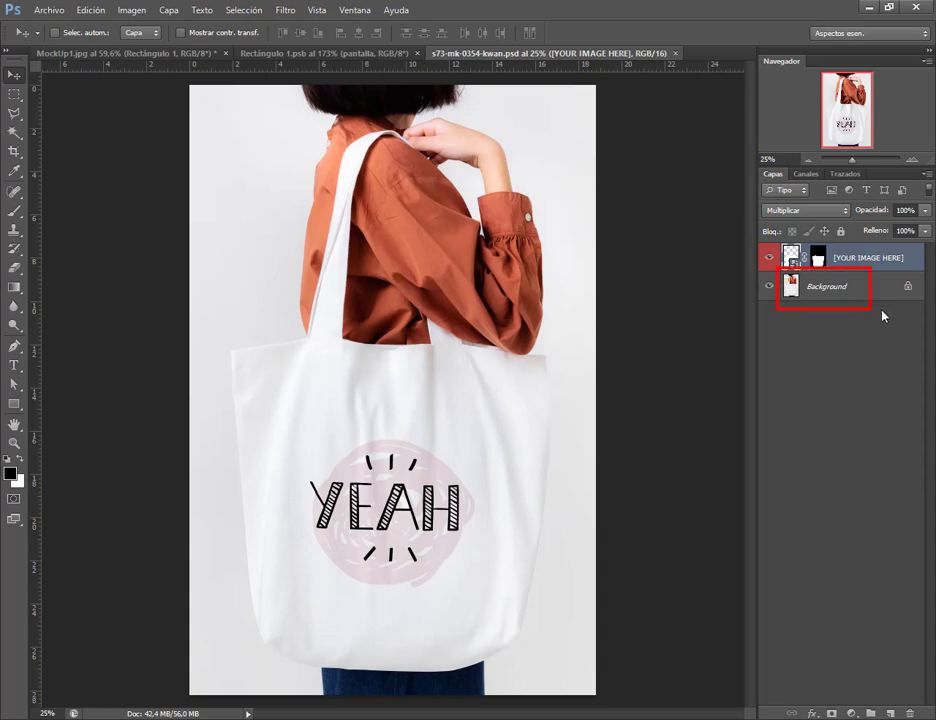
# Step: Disable and then re-enable the [YOUR IMAGE HERE] layer's mask
pyautogui.rightClick(821, 264)
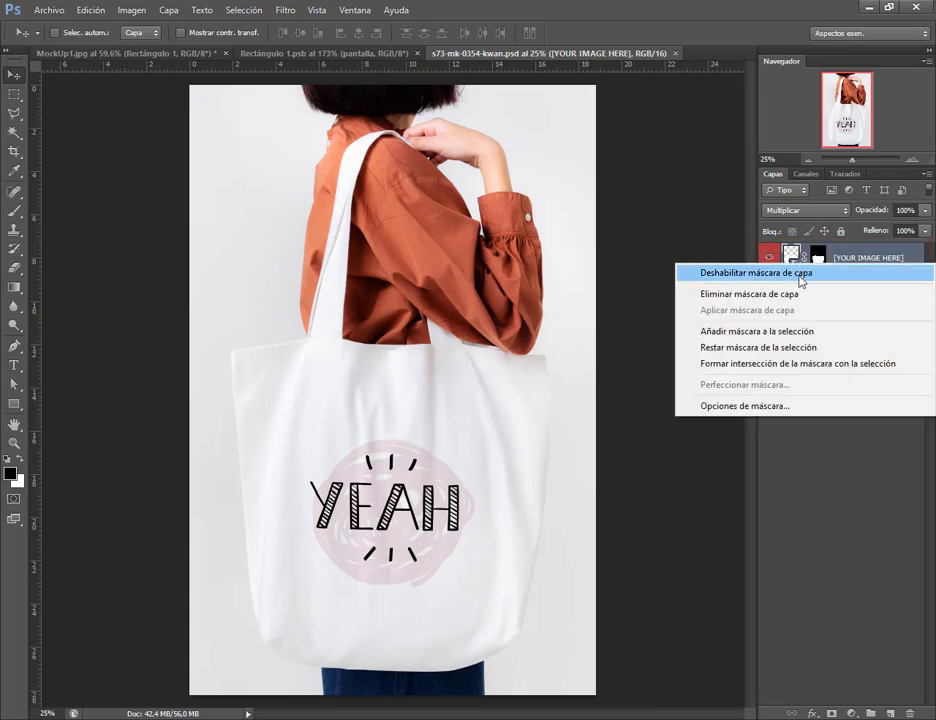
pyautogui.click(804, 273)
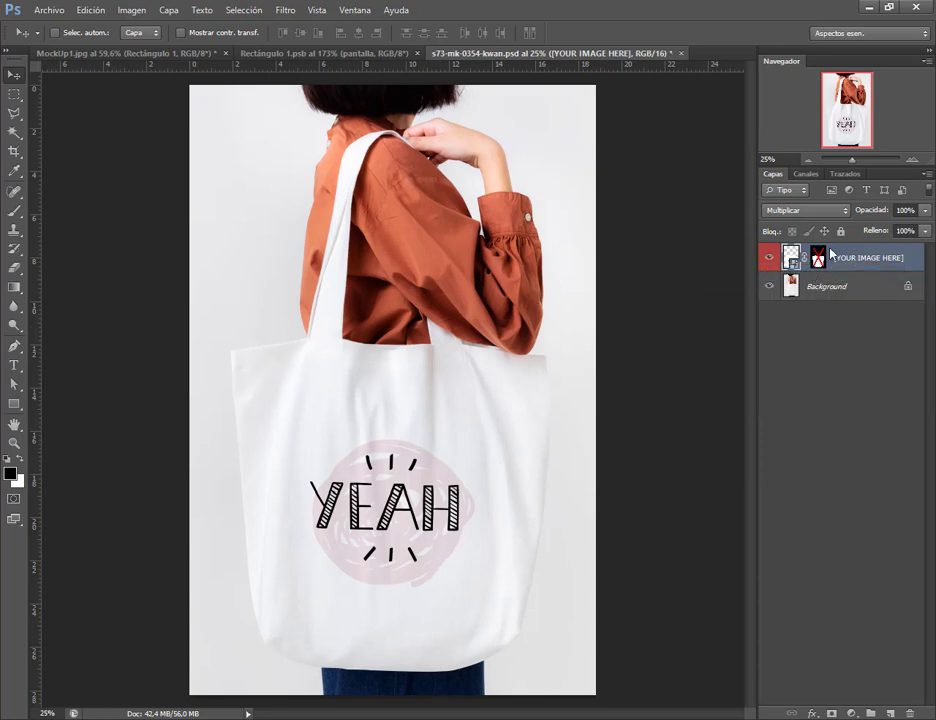
pyautogui.rightClick(813, 258)
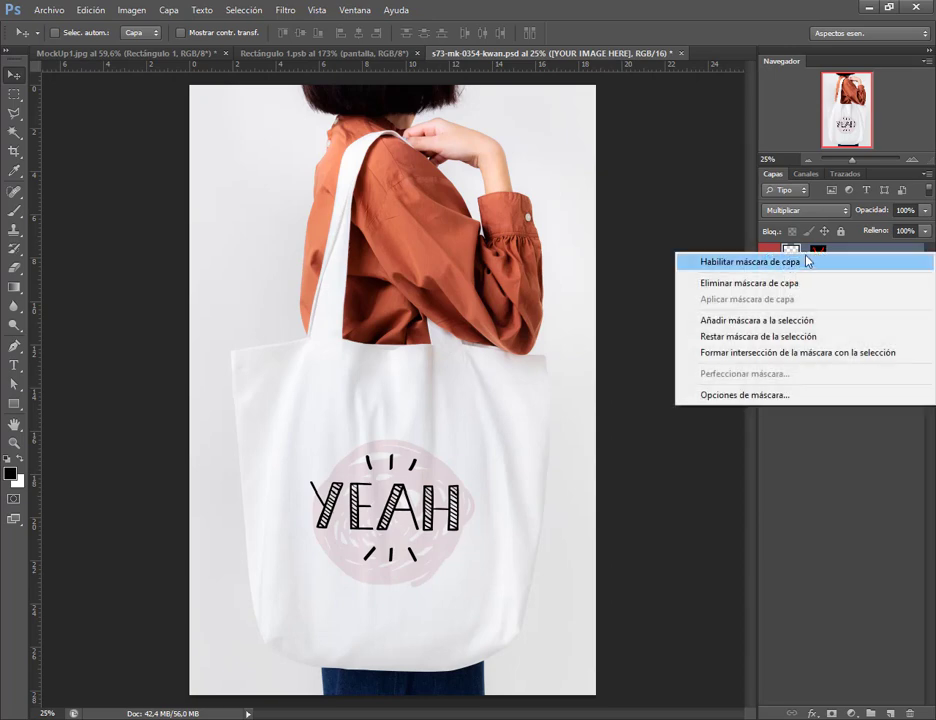
pyautogui.click(805, 259)
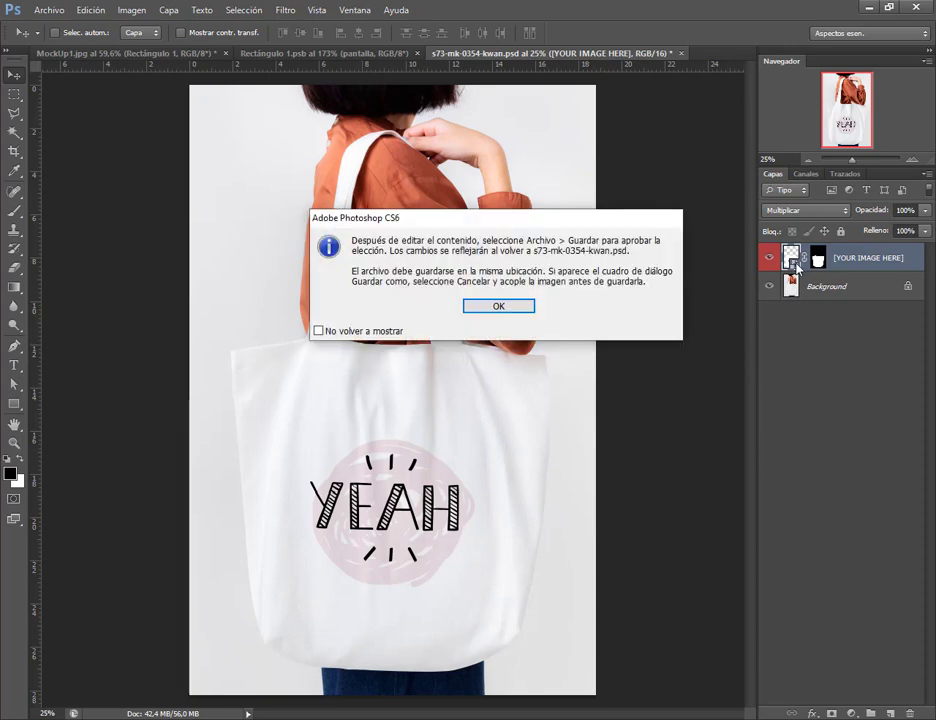
# Step: Open the [YOUR IMAGE HERE] smart object's contents and switch to its .psb document
pyautogui.click(526, 308)
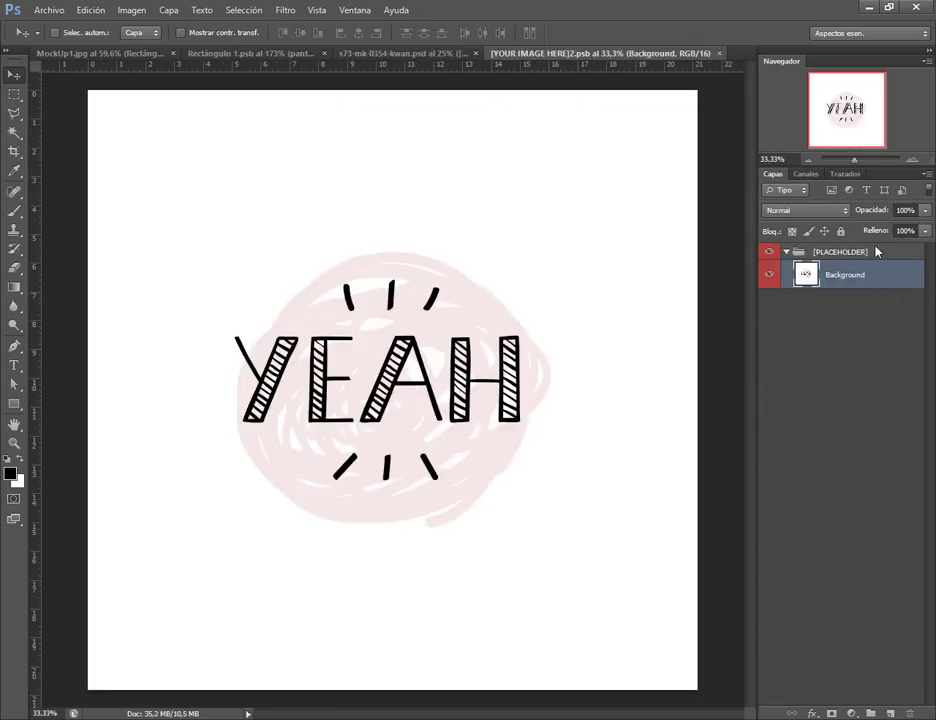
pyautogui.click(349, 54)
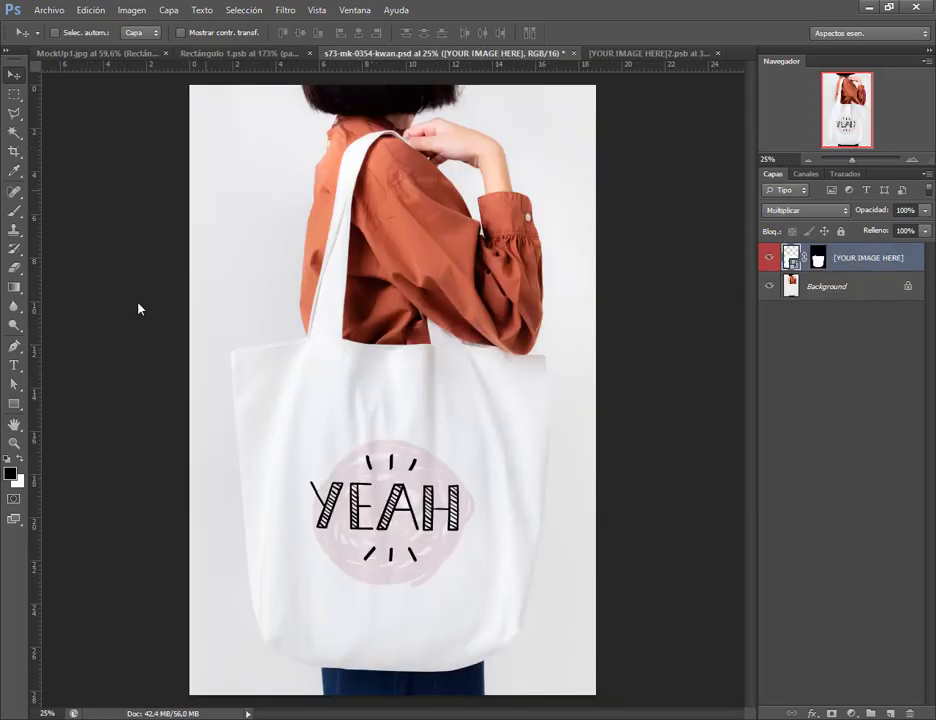
pyautogui.click(819, 259)
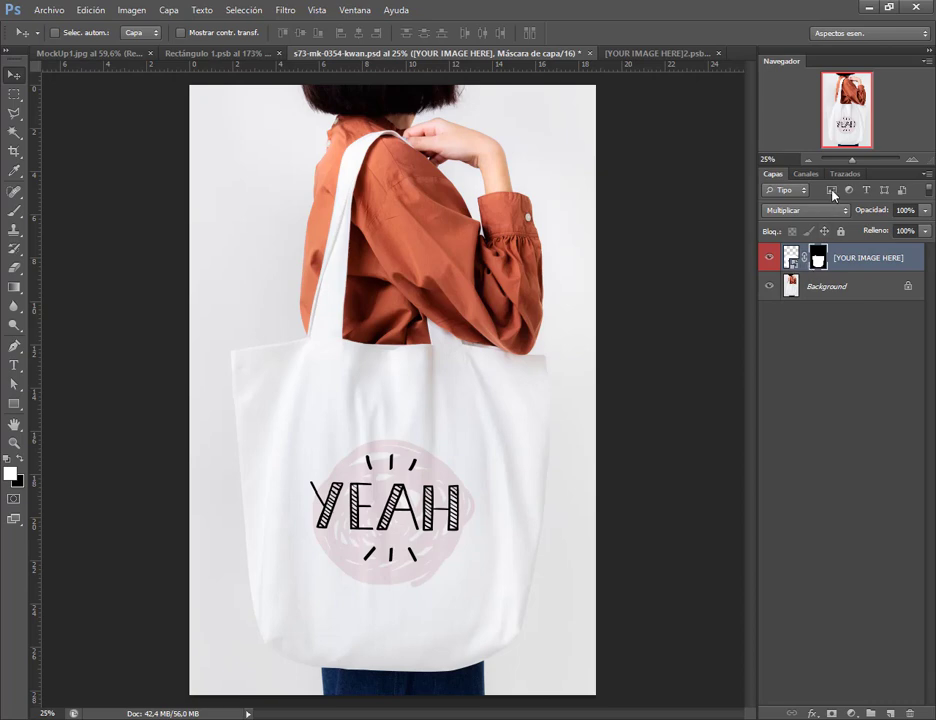
pyautogui.click(627, 56)
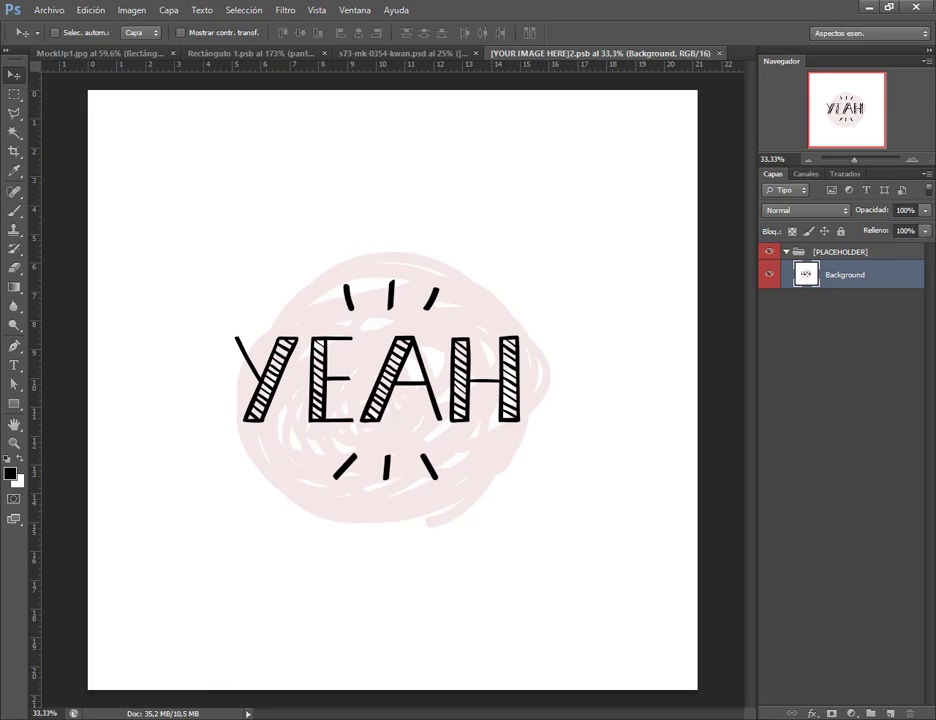
# Step: Search Google Images for 'carrefour'
pyautogui.click(119, 641)
pyautogui.click(463, 38)
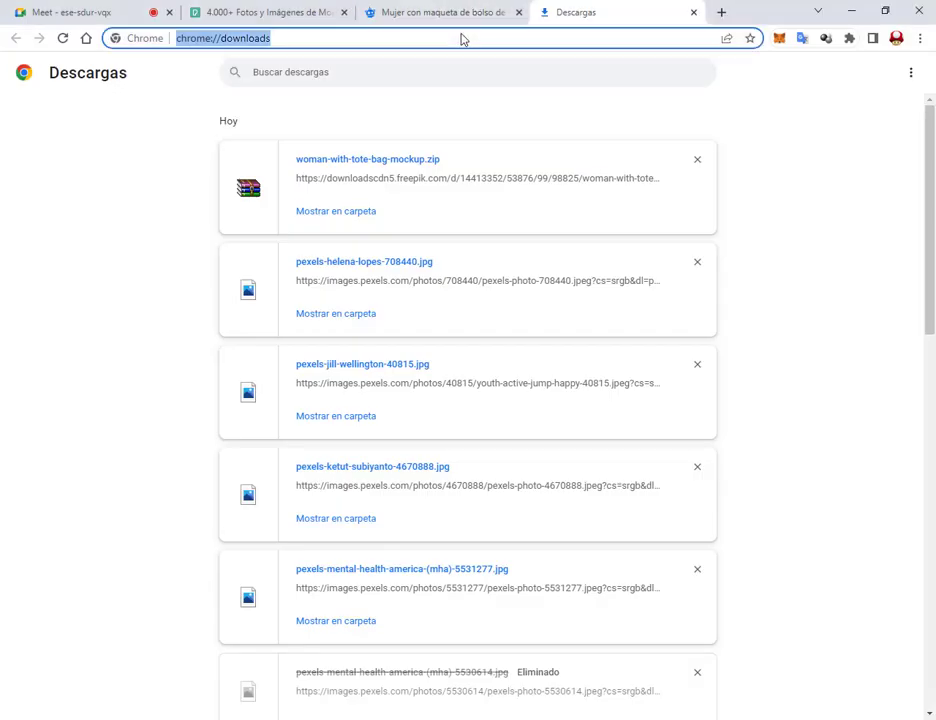
pyautogui.write('carrefour')
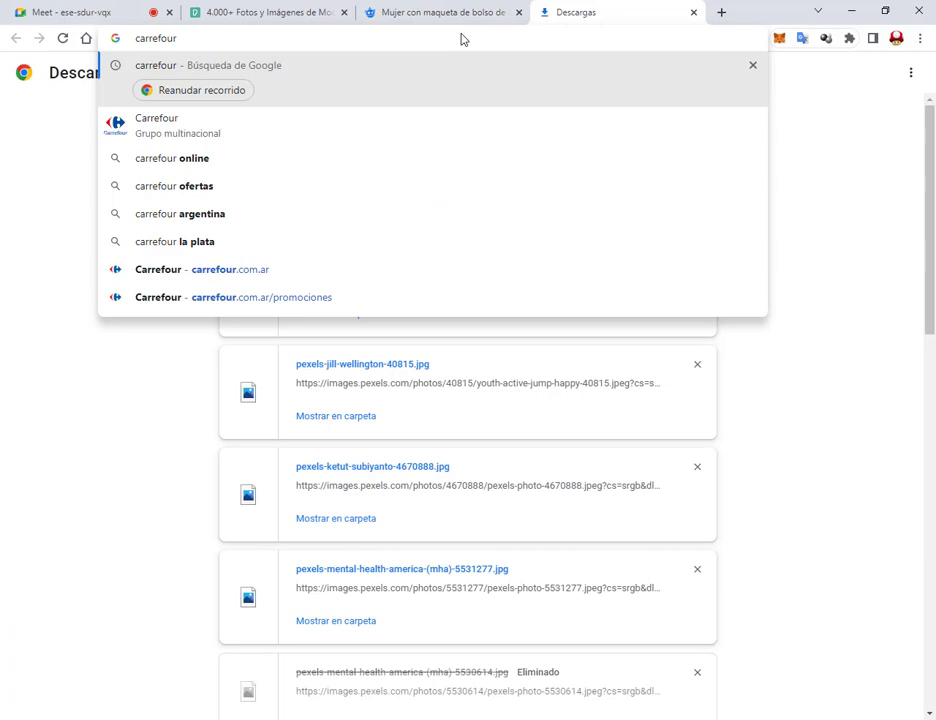
pyautogui.press('Return')
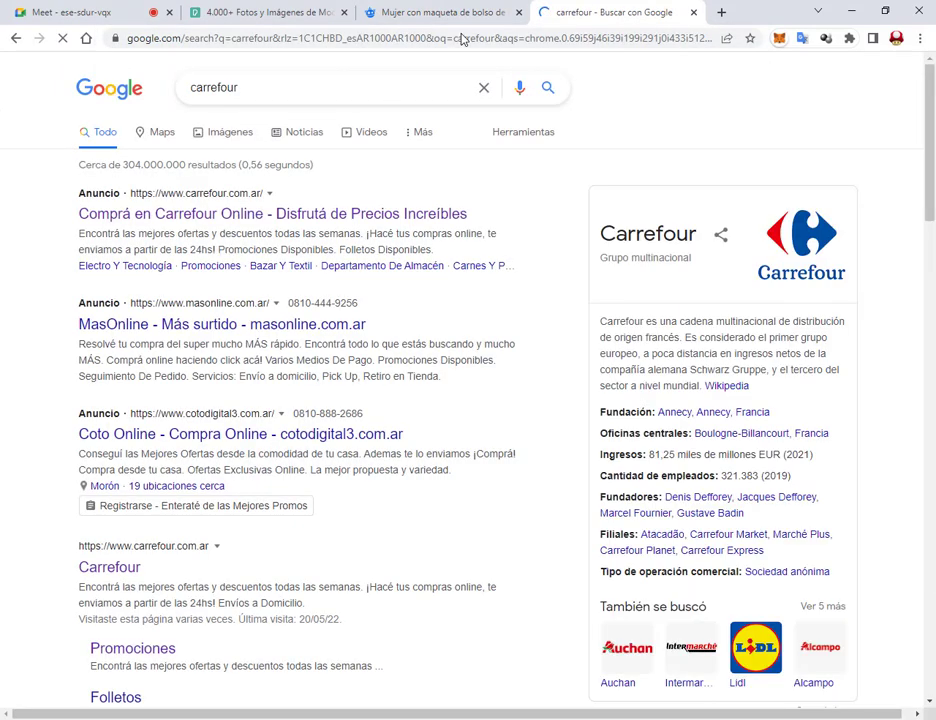
pyautogui.click(229, 131)
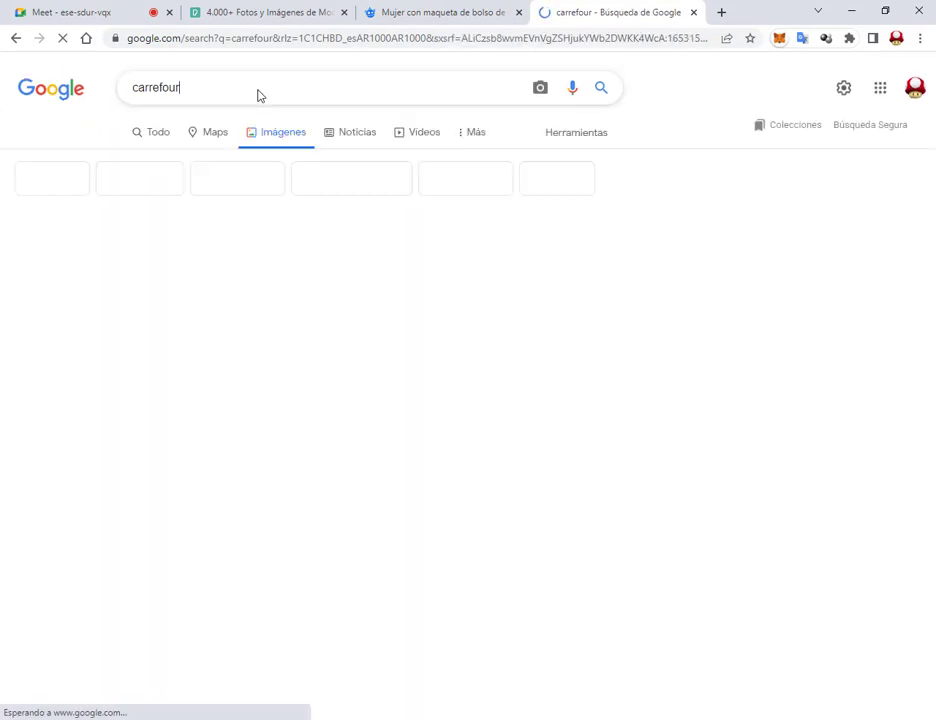
pyautogui.click(260, 94)
pyautogui.press('Escape')
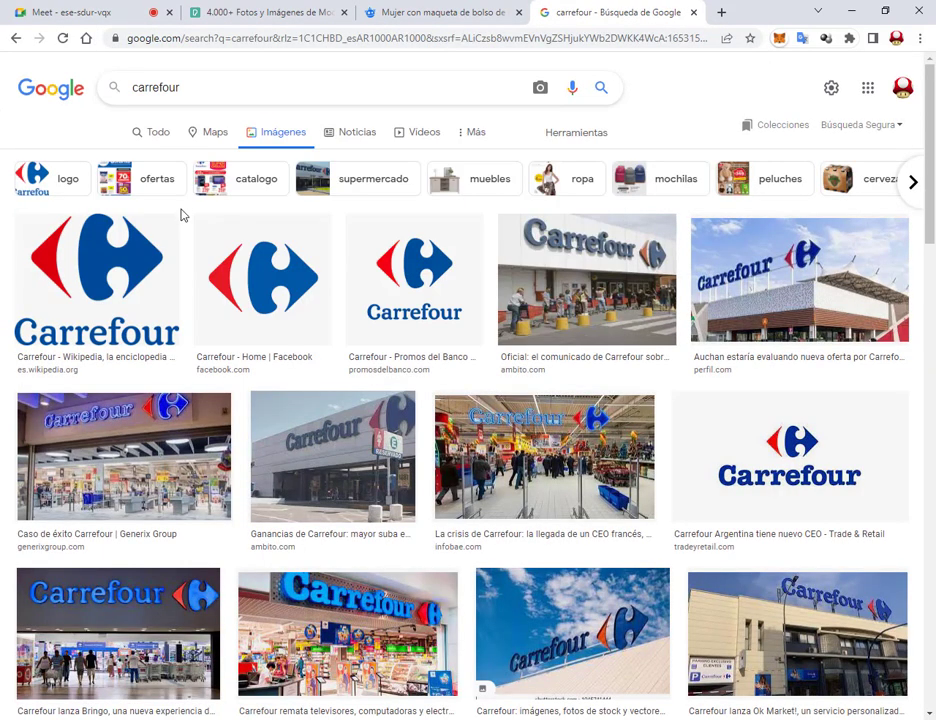
# Step: Preview Carrefour logos and save the large Chollosocial one as 1598615400.jpg on the desktop
pyautogui.click(165, 235)
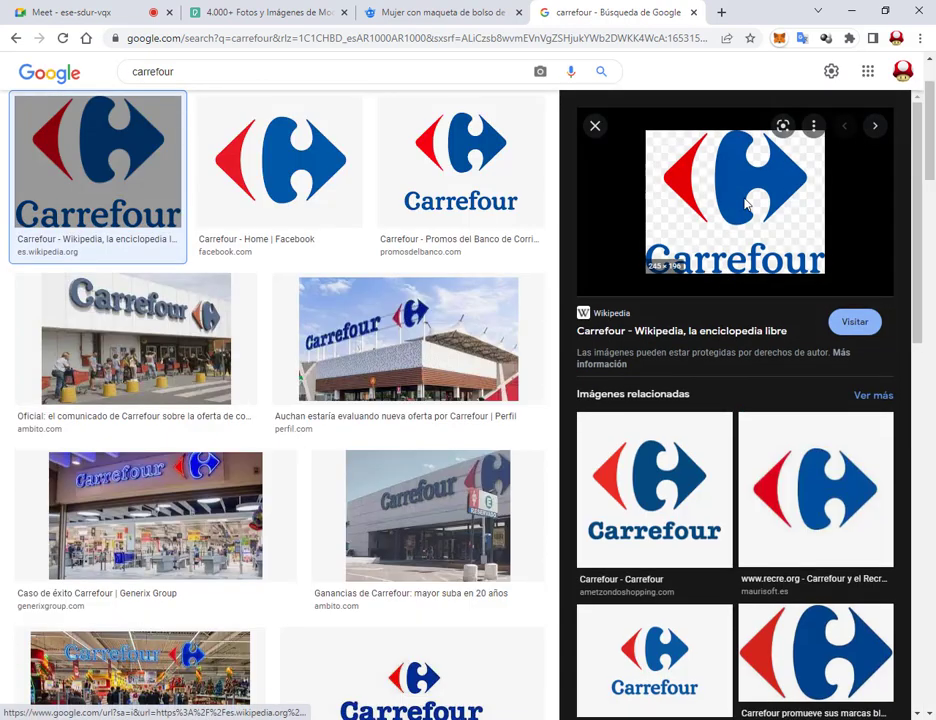
pyautogui.click(455, 170)
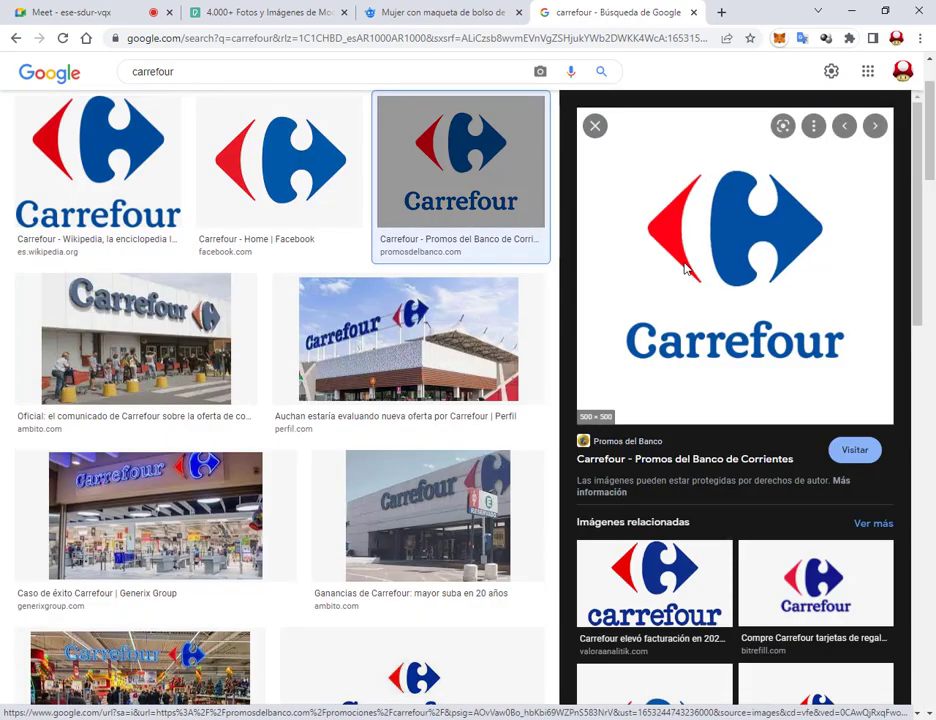
pyautogui.press('Left')
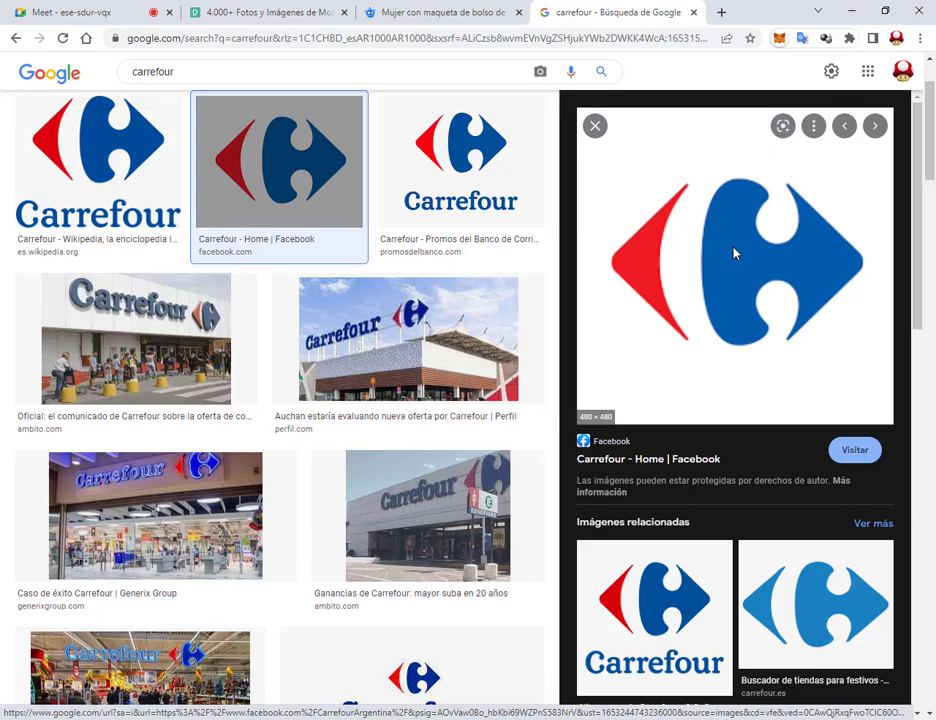
pyautogui.click(451, 179)
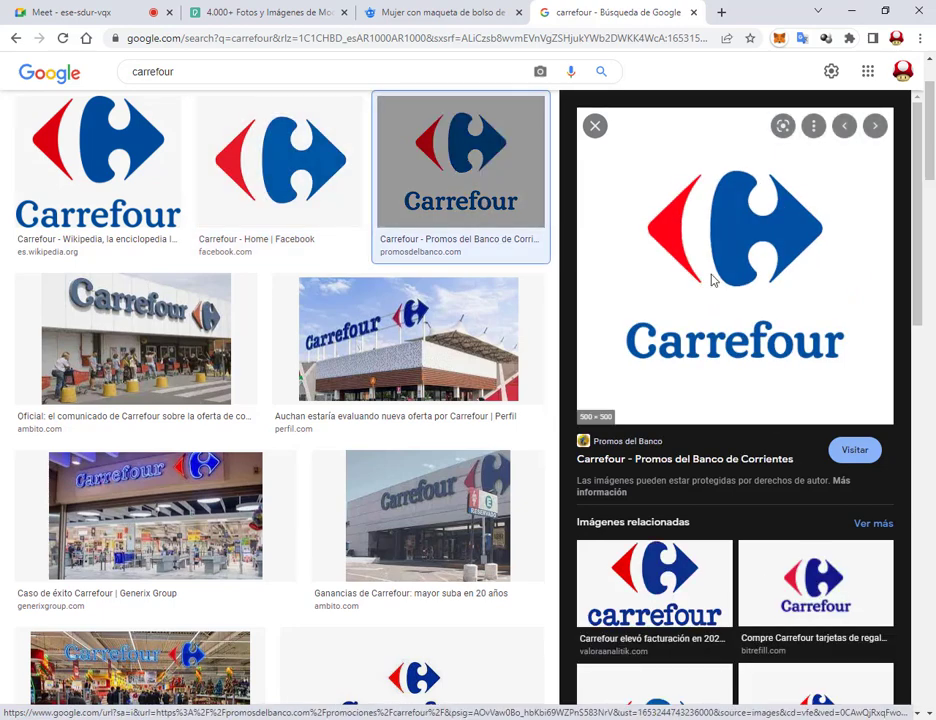
pyautogui.press('Left')
pyautogui.press('Left')
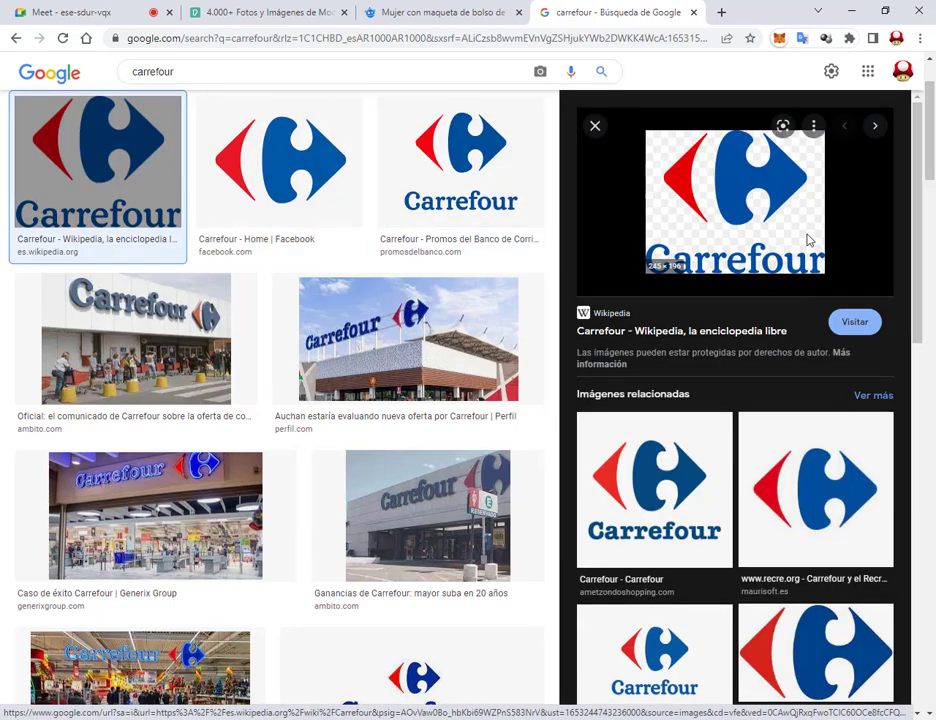
pyautogui.click(815, 668)
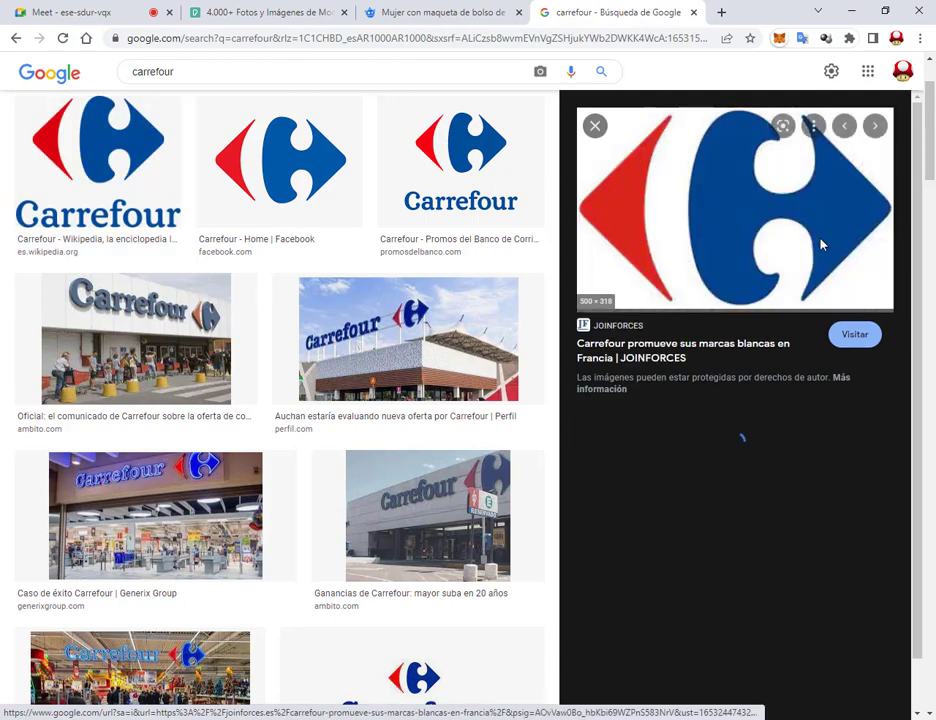
pyautogui.scroll(-3, 785, 227)
pyautogui.click(654, 345)
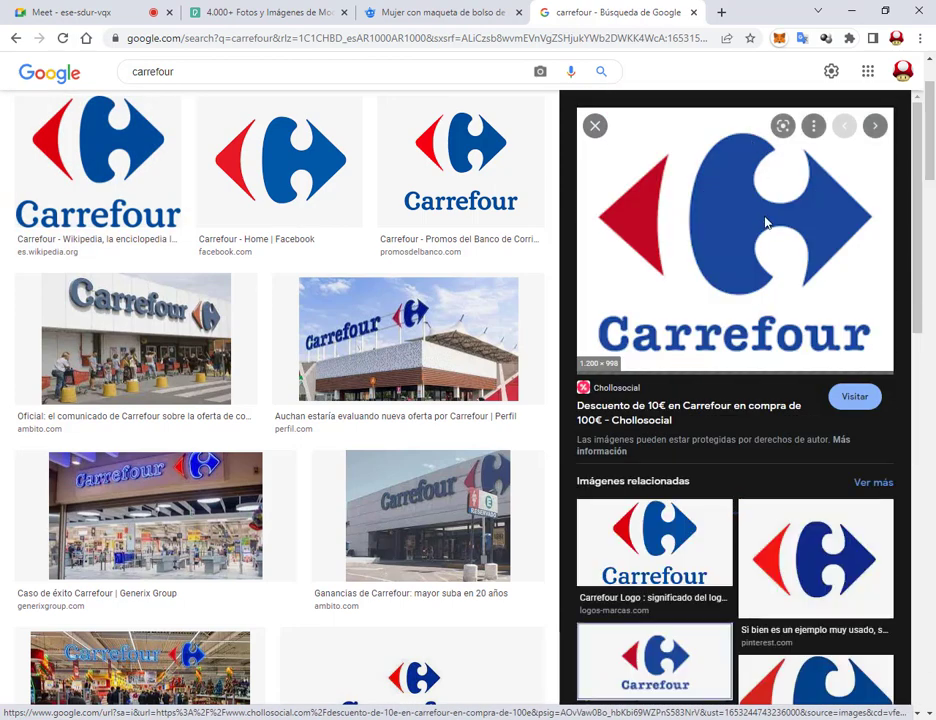
pyautogui.rightClick(738, 246)
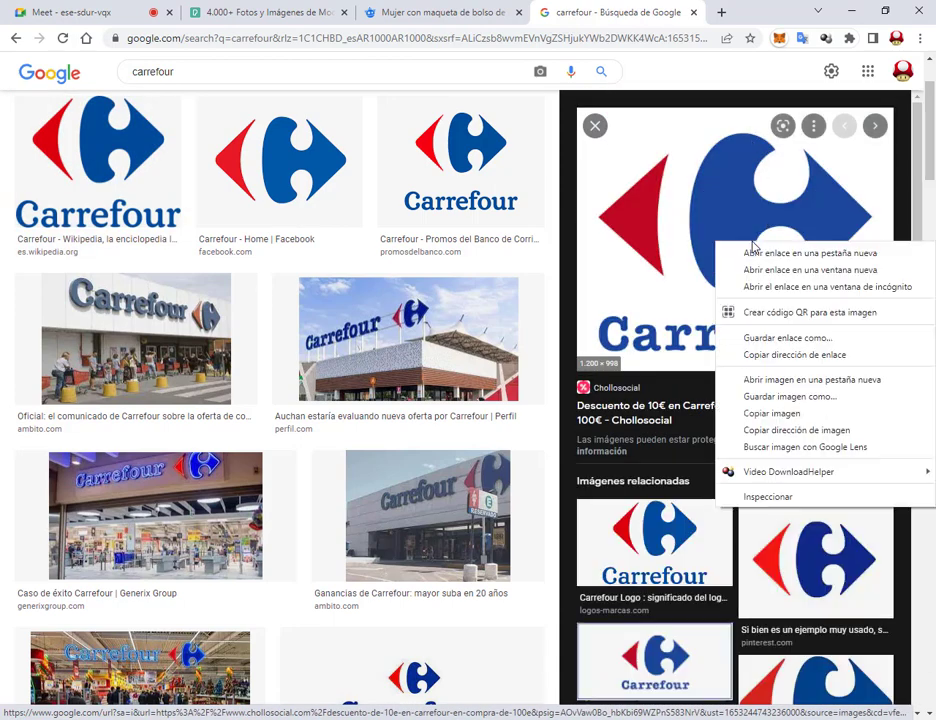
pyautogui.click(808, 400)
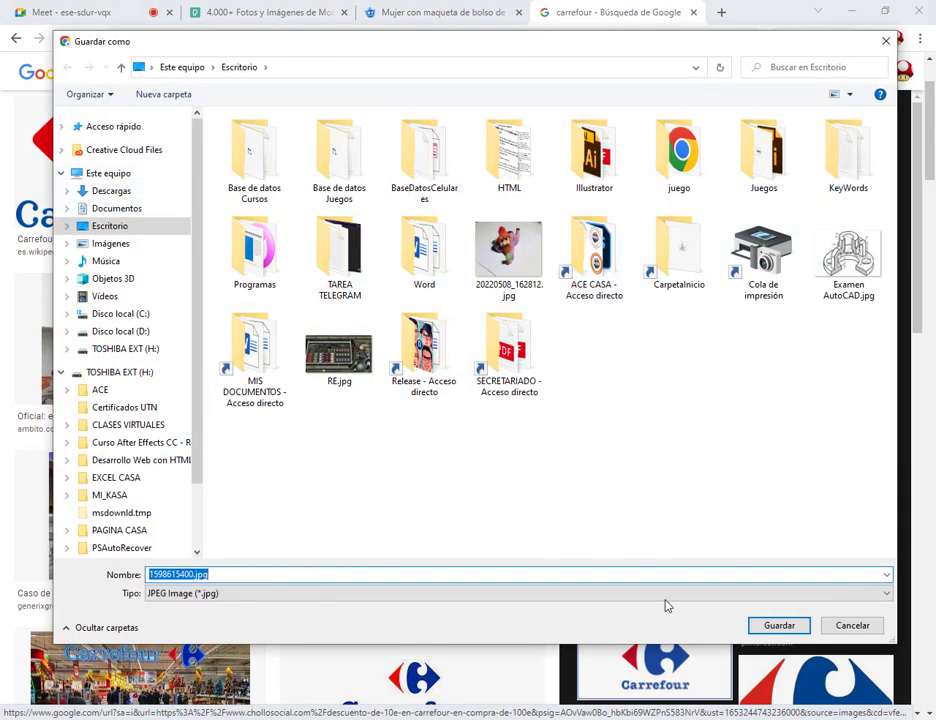
pyautogui.click(780, 624)
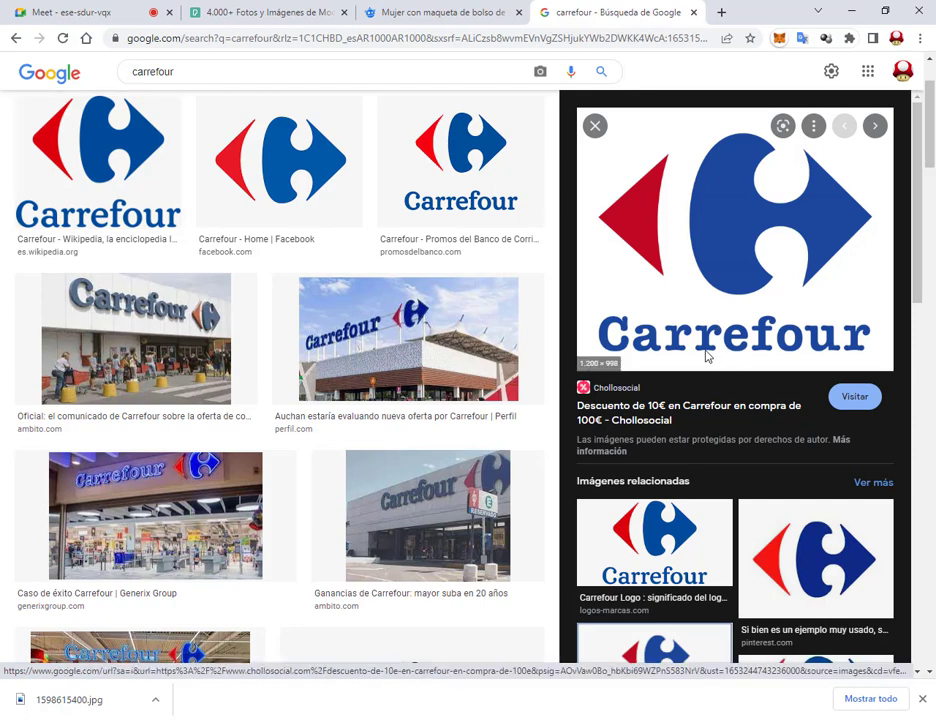
# Step: Drag 1598615400.jpg from its folder into the placeholder .psb document
pyautogui.click(84, 158)
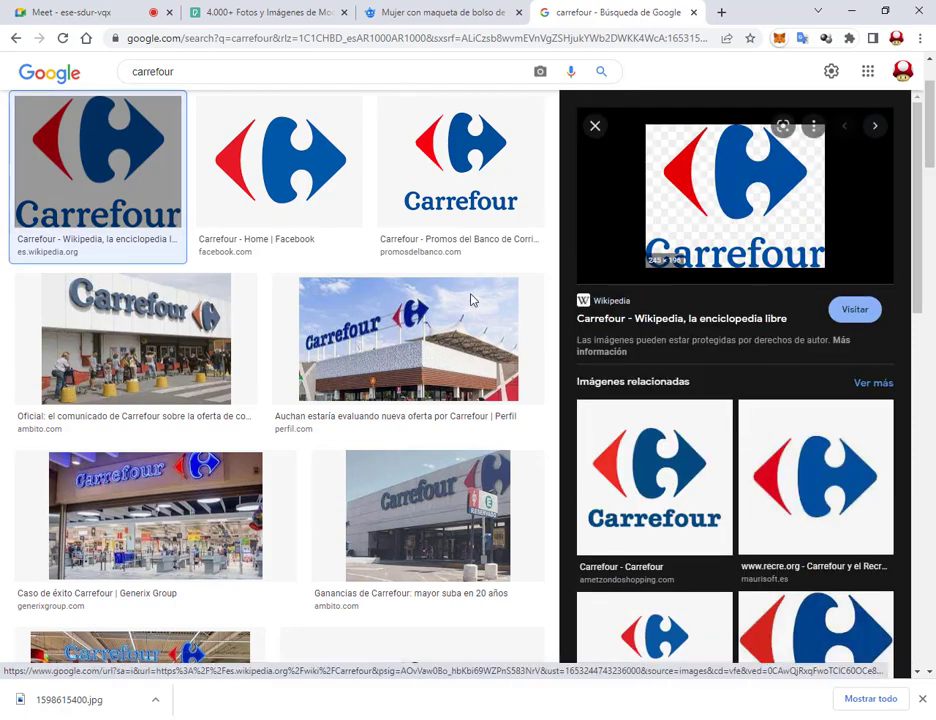
pyautogui.click(882, 698)
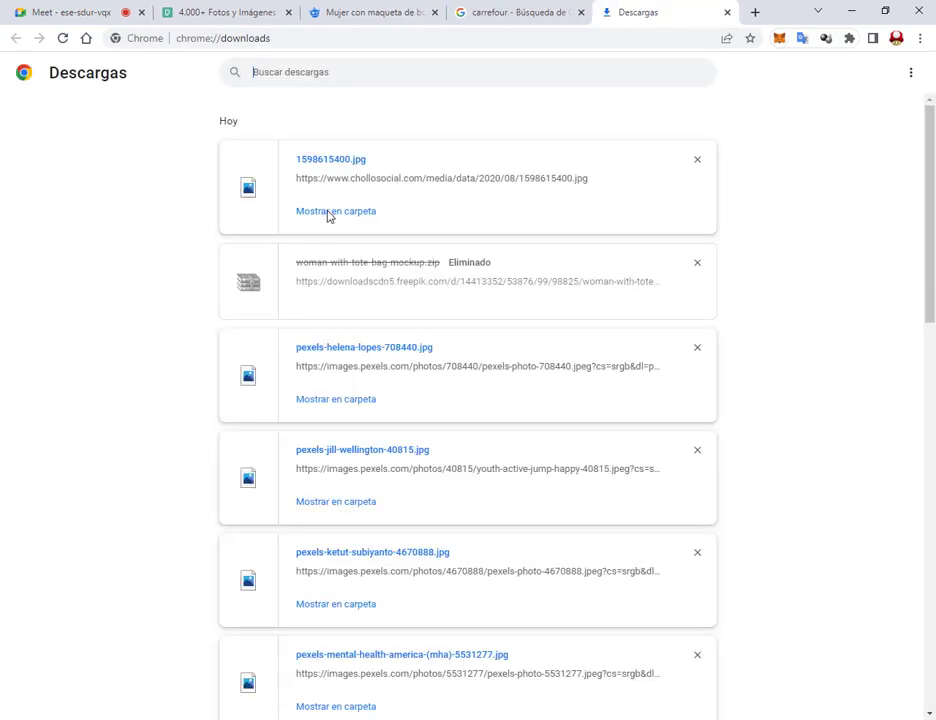
pyautogui.click(336, 211)
pyautogui.moveTo(566, 275); pyautogui.dragTo(417, 484)
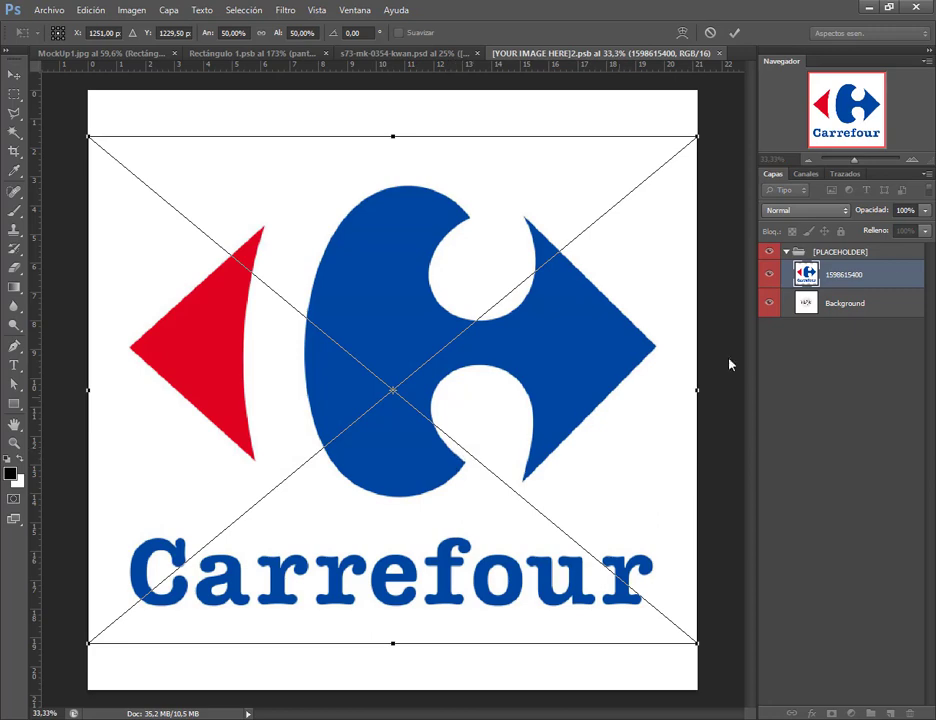
pyautogui.press('Return')
pyautogui.click(789, 312)
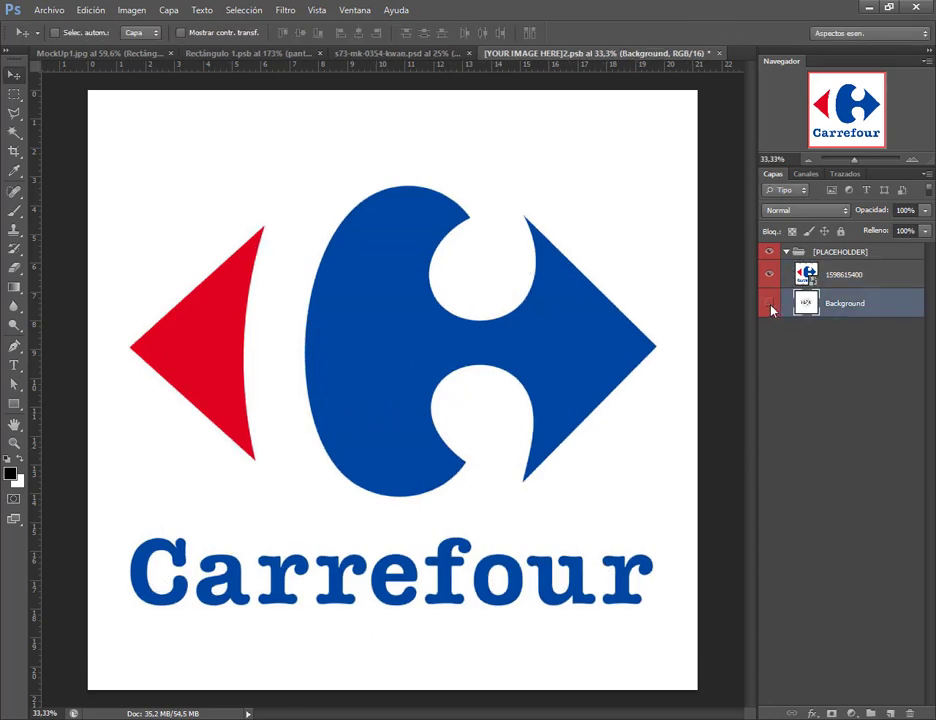
pyautogui.click(767, 305)
pyautogui.click(769, 303)
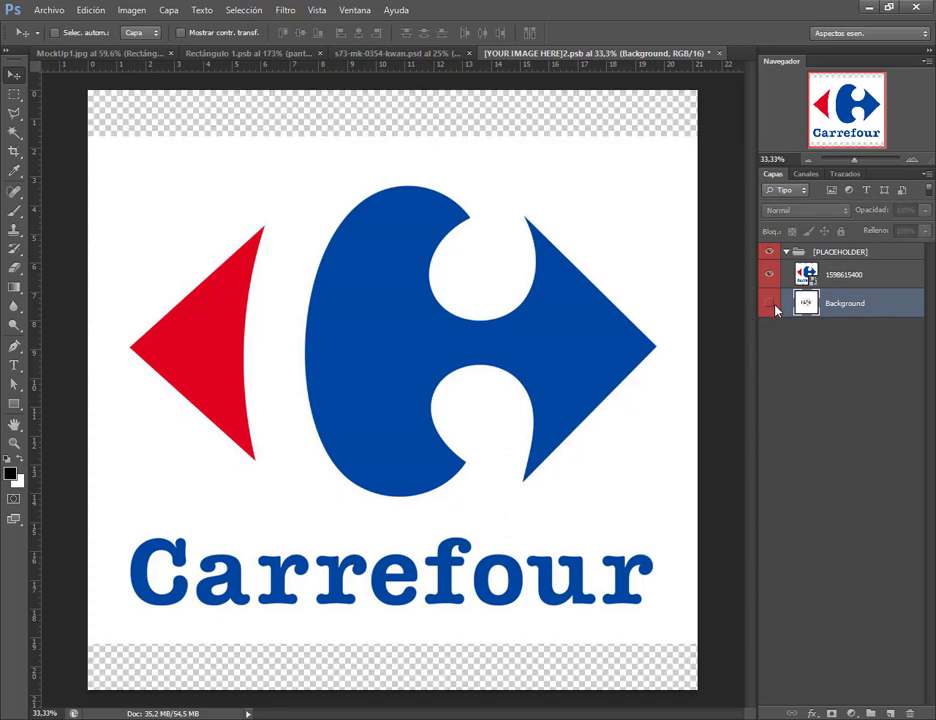
pyautogui.click(819, 275)
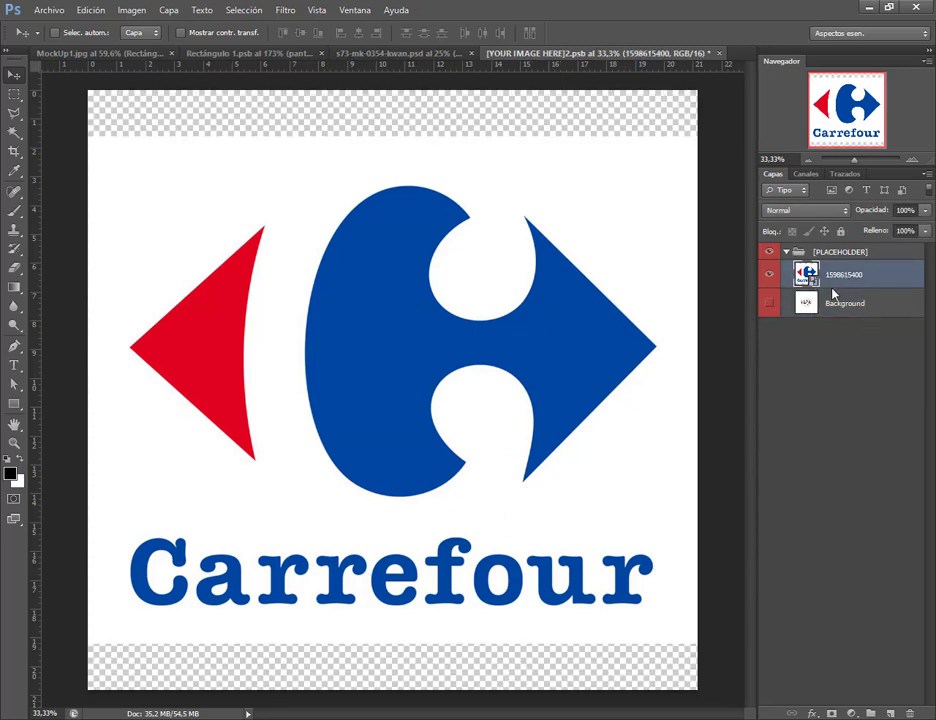
# Step: Try deleting the logo's white area with the Magic Wand, which fails on the smart object
pyautogui.click(14, 132)
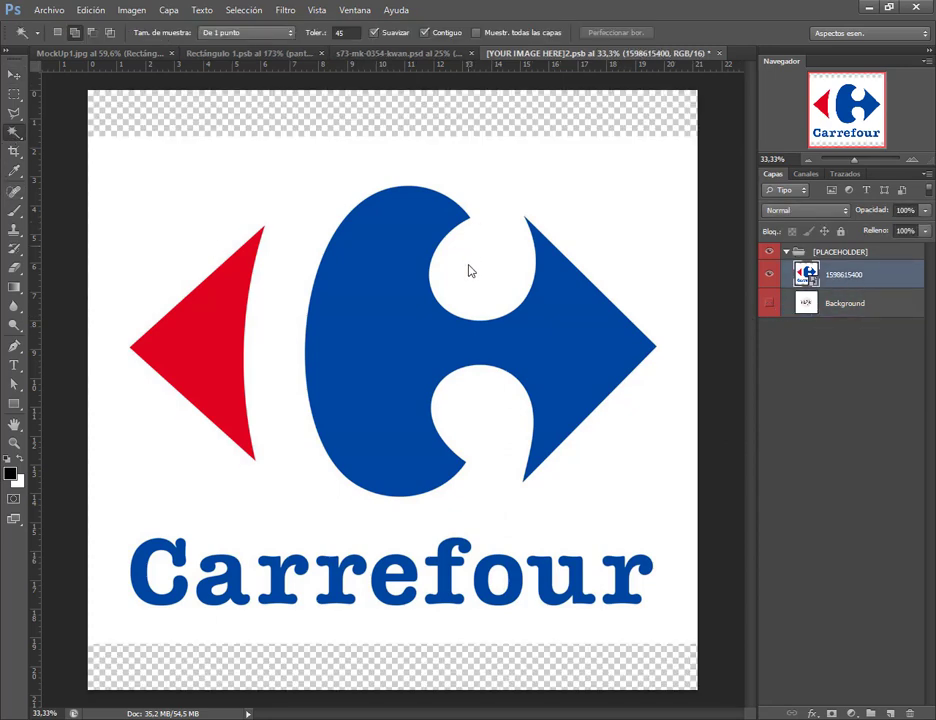
pyautogui.click(472, 270)
pyautogui.press('Delete')
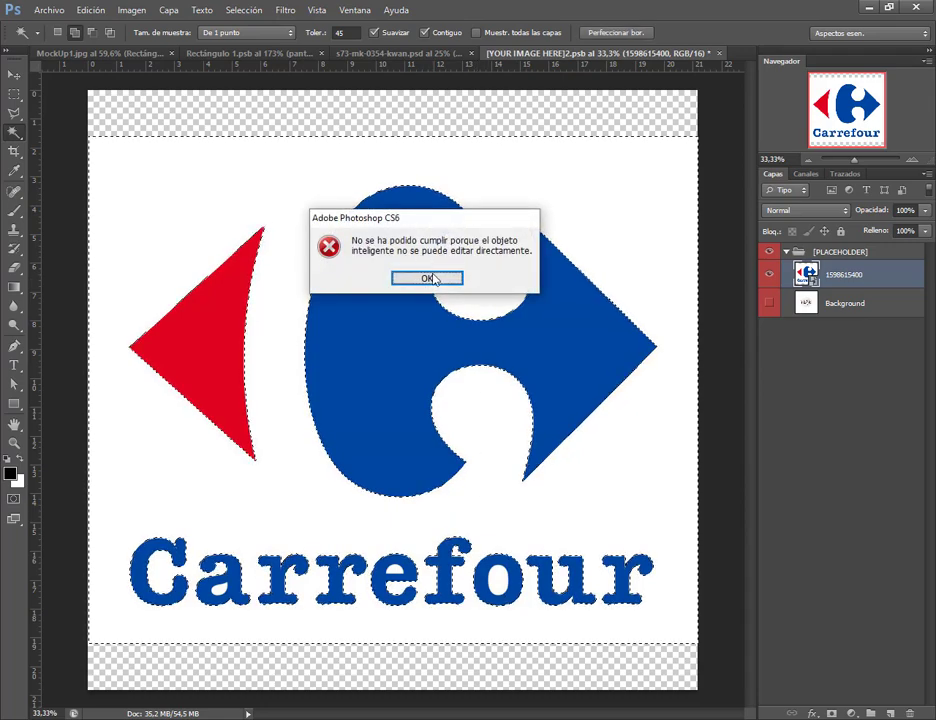
pyautogui.press('Return')
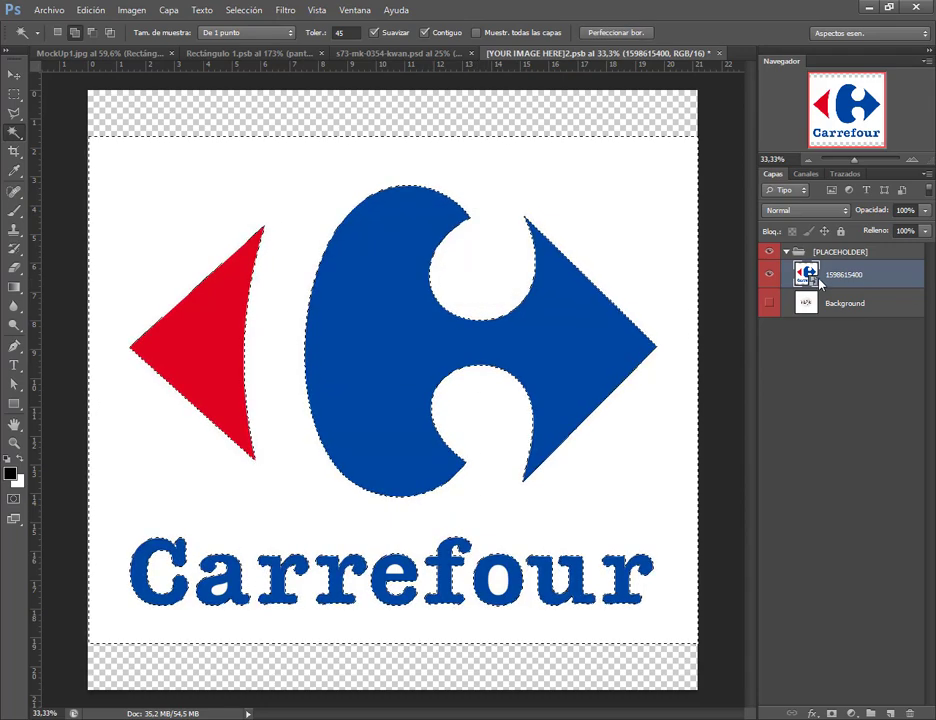
pyautogui.rightClick(825, 282)
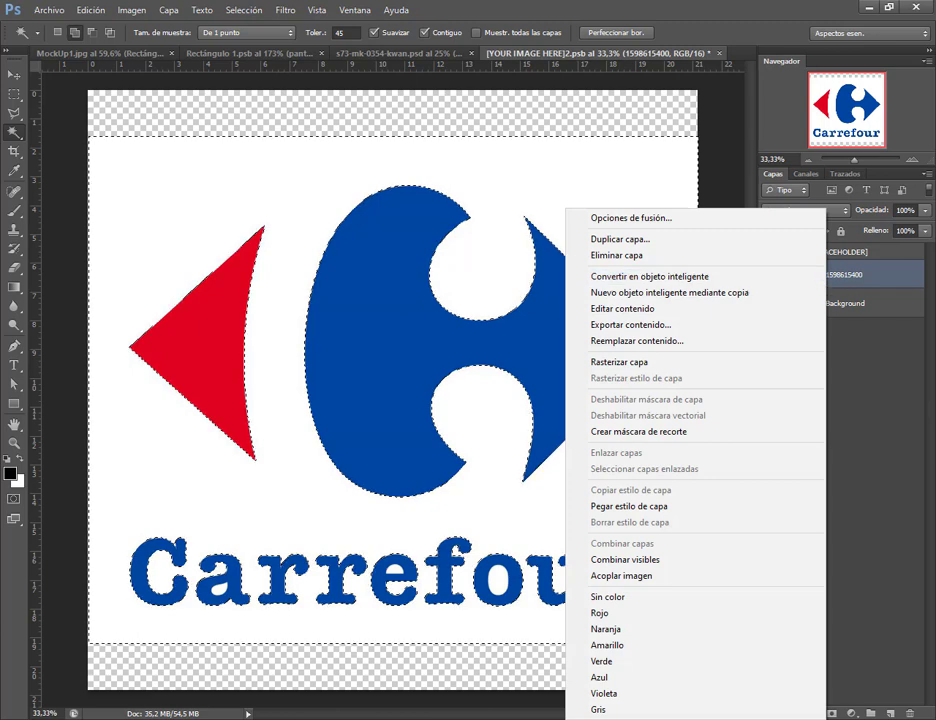
pyautogui.click(905, 332)
pyautogui.hotkey('ctrl', 'd')
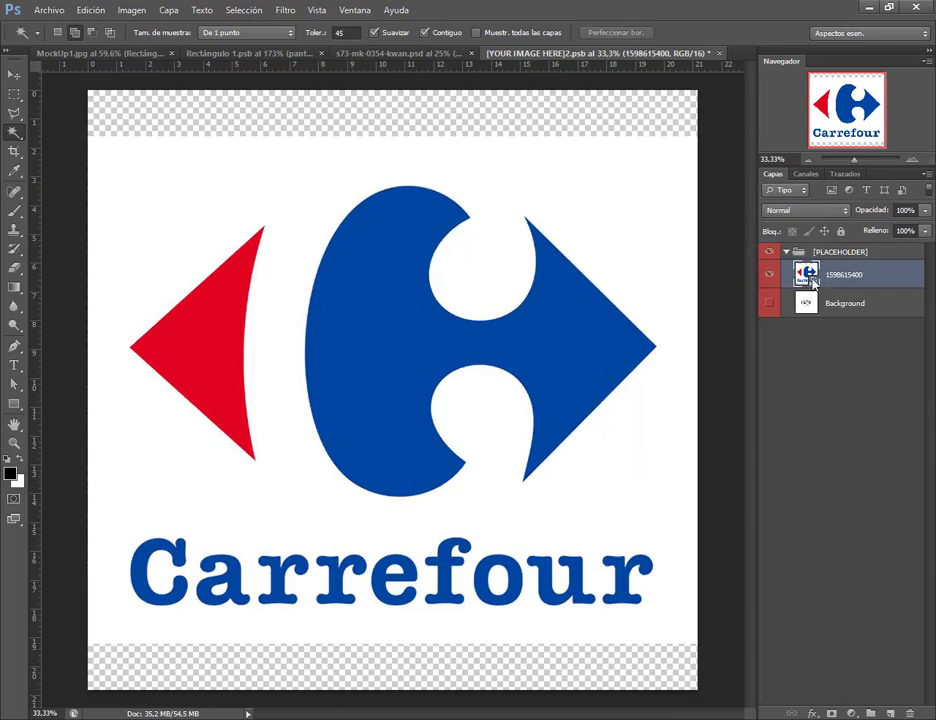
pyautogui.click(392, 53)
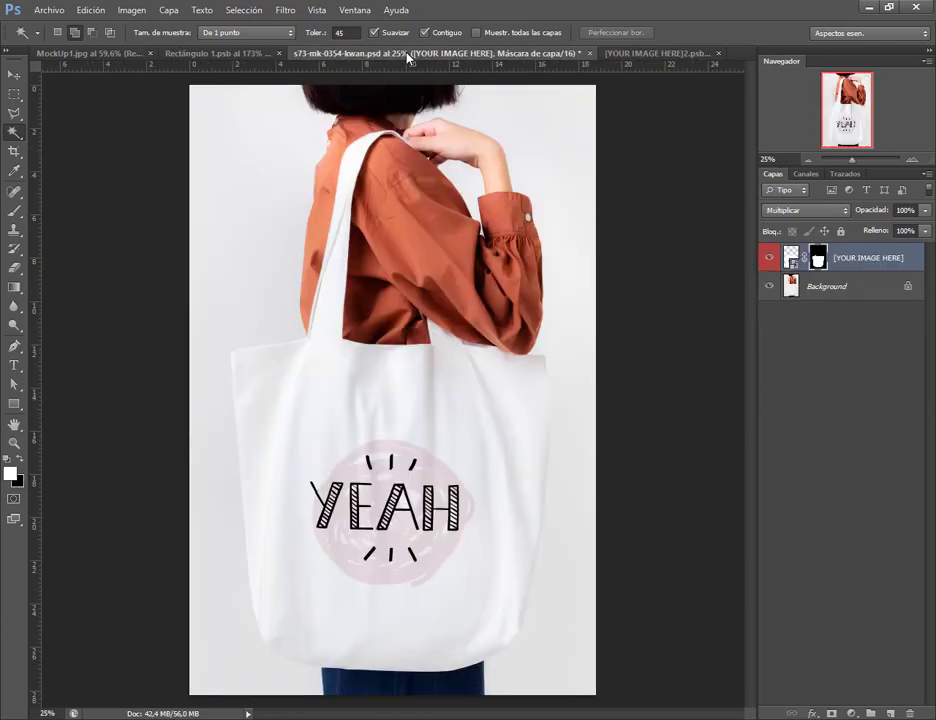
pyautogui.click(612, 54)
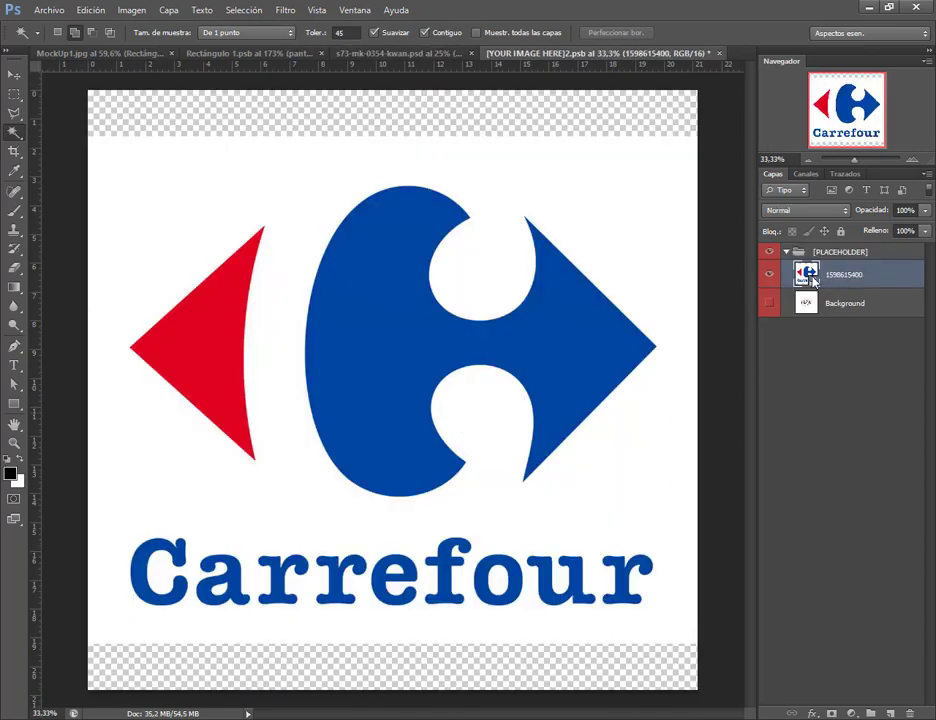
# Step: Rasterize the logo layer, delete its white background, deselect and save the document
pyautogui.rightClick(812, 281)
pyautogui.press('Escape')
pyautogui.rightClick(840, 274)
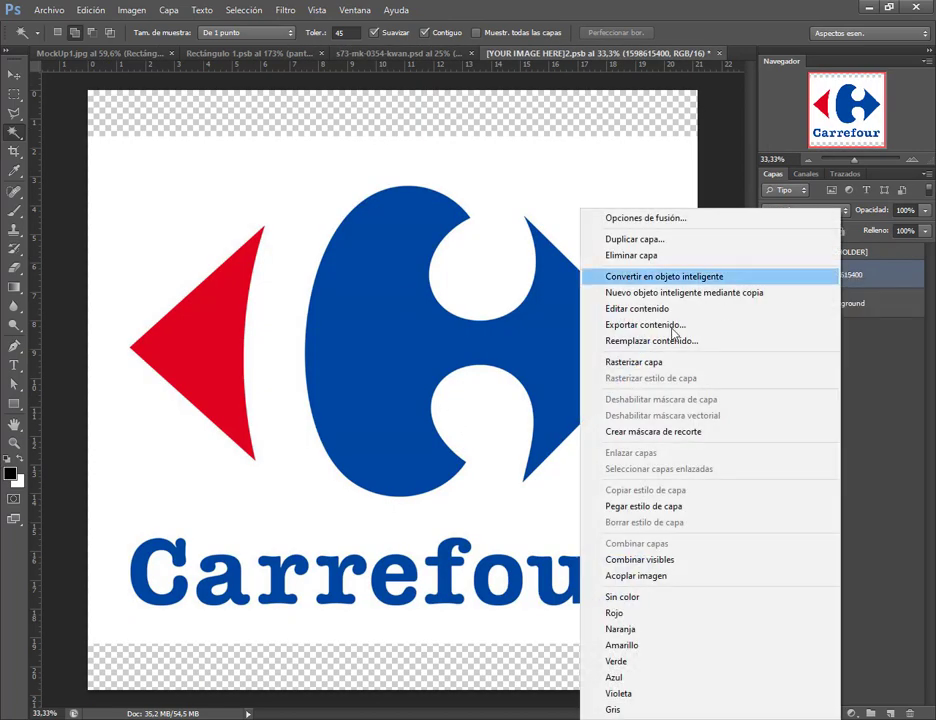
pyautogui.click(640, 361)
pyautogui.click(574, 255)
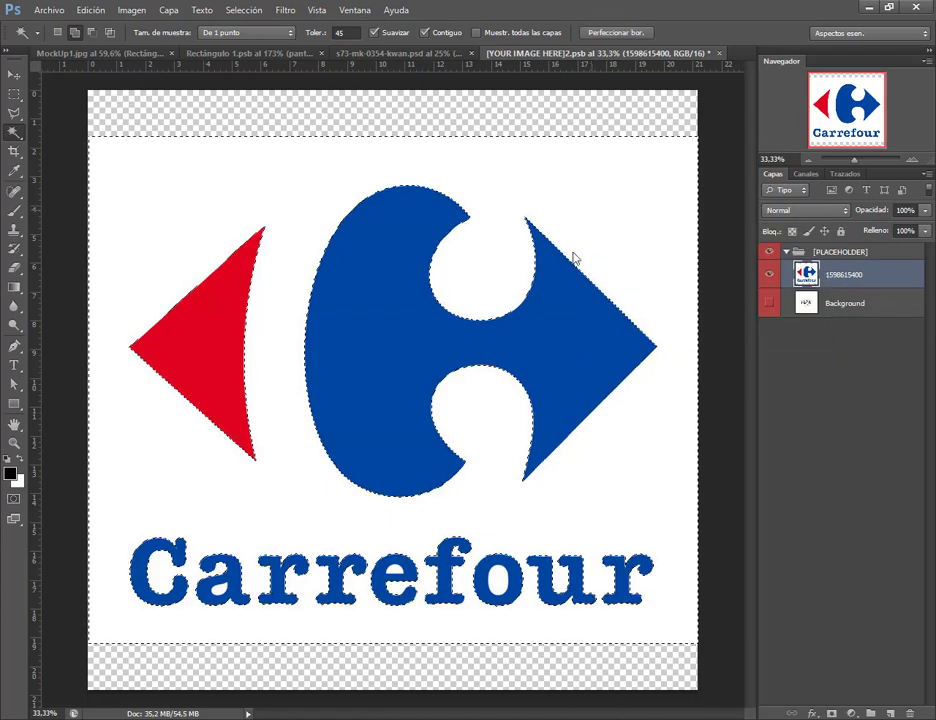
pyautogui.press('Delete')
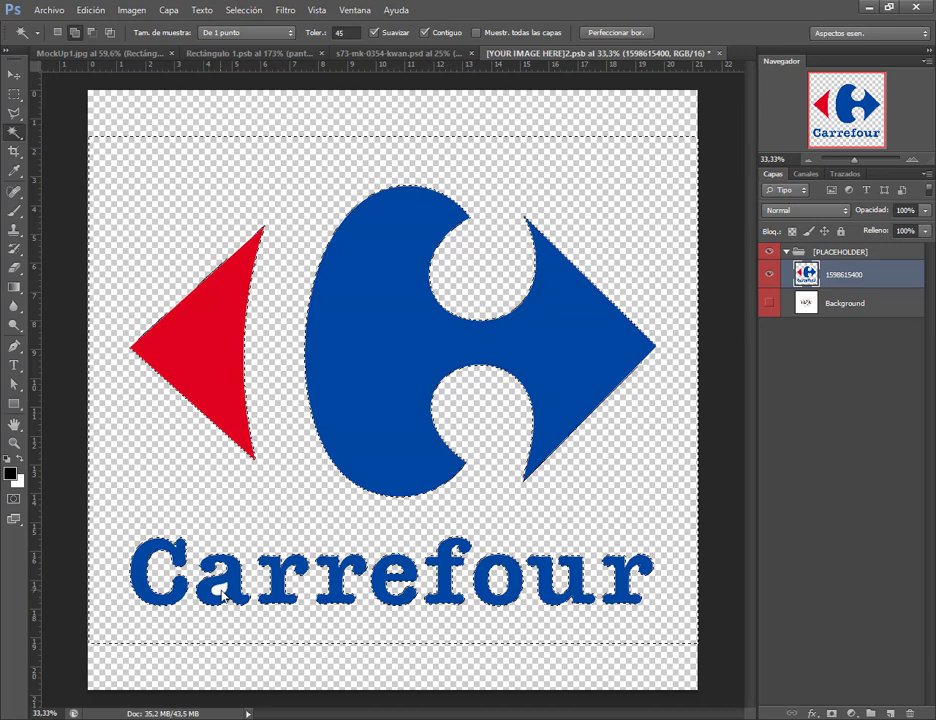
pyautogui.hotkey('ctrl', 'd')
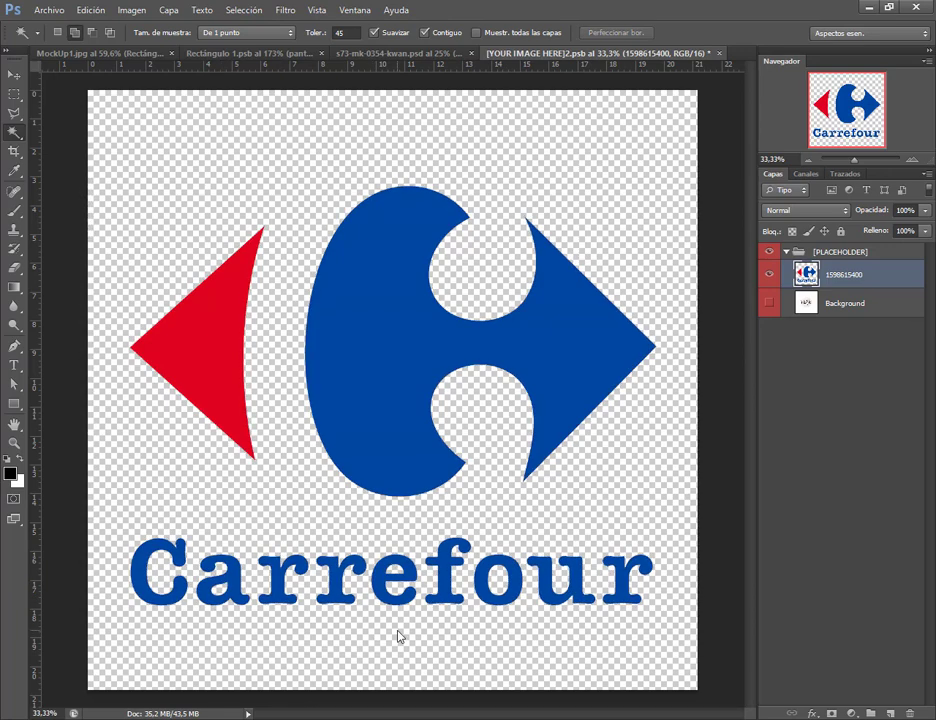
pyautogui.hotkey('ctrl', 's')
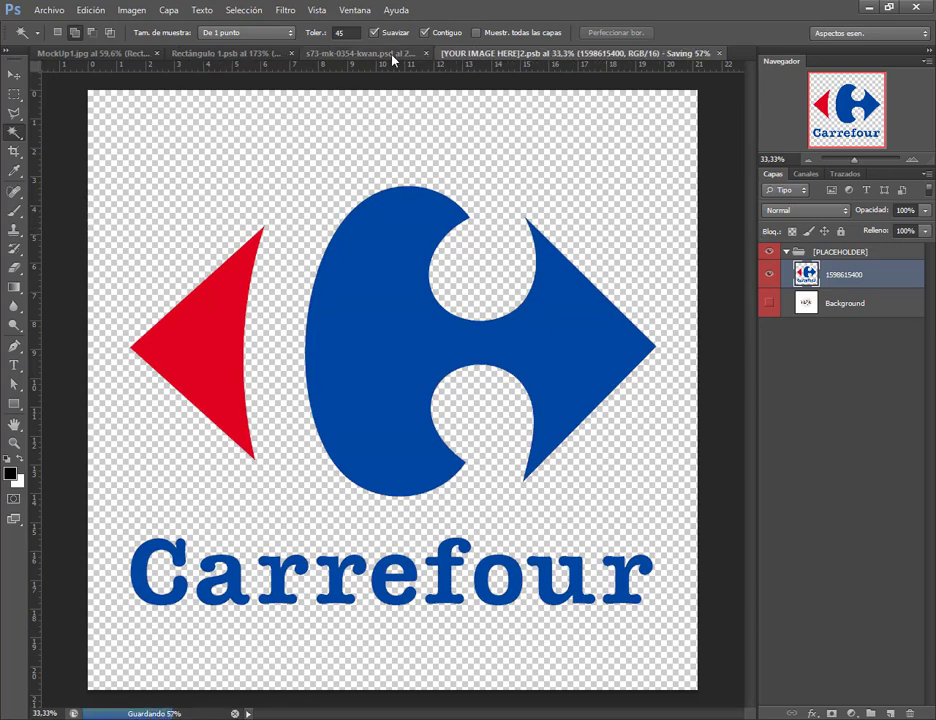
pyautogui.click(391, 53)
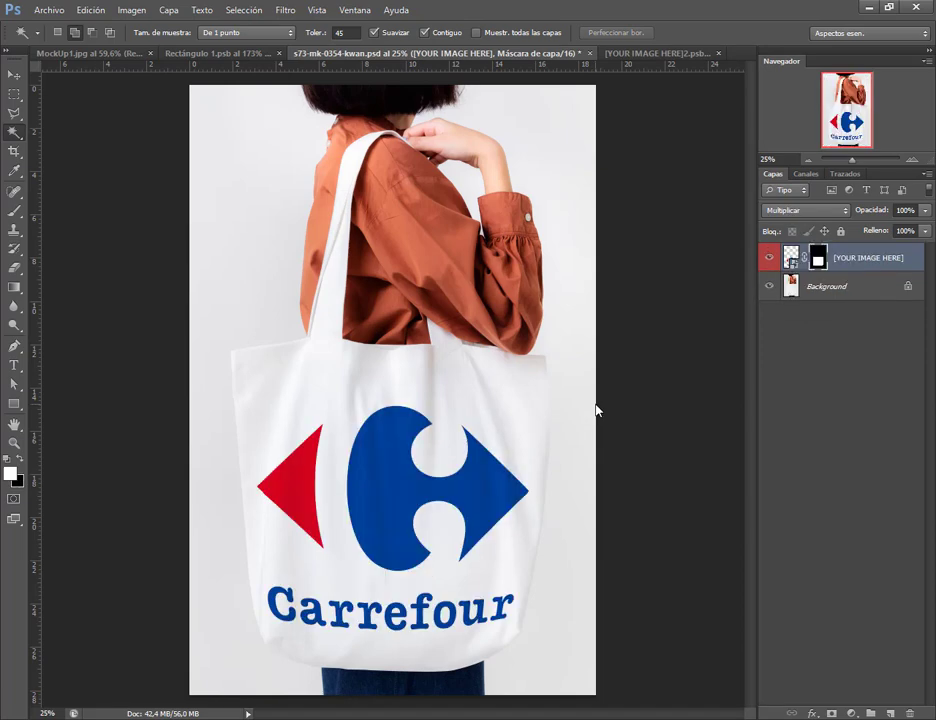
# Step: Scale the Carrefour logo in the .psb to 62.5% and save so the mockup updates
pyautogui.click(14, 74)
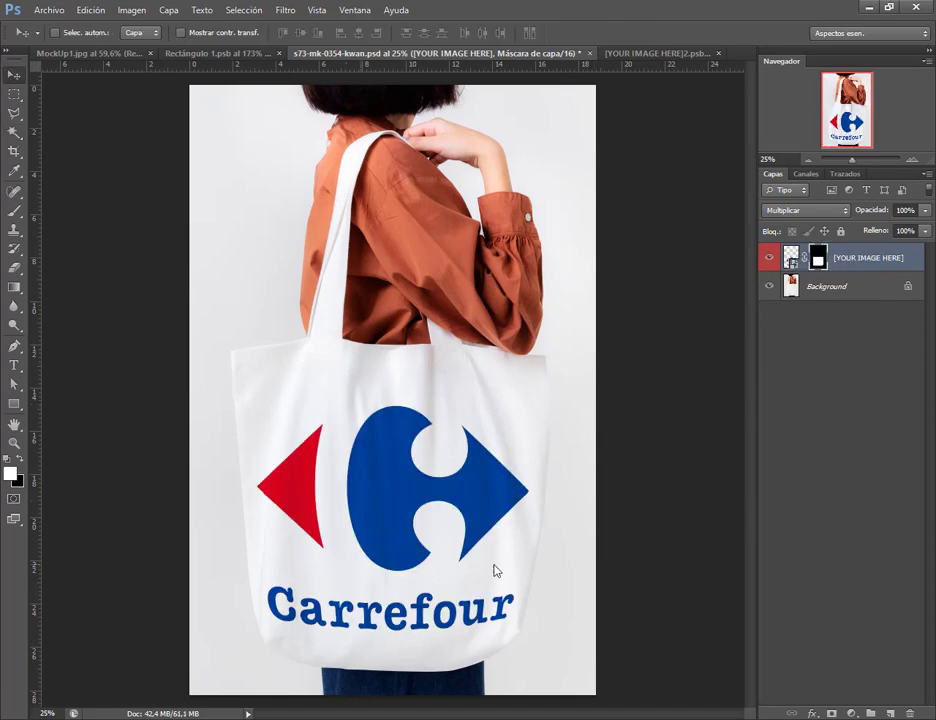
pyautogui.click(612, 54)
pyautogui.hotkey('ctrl', 't')
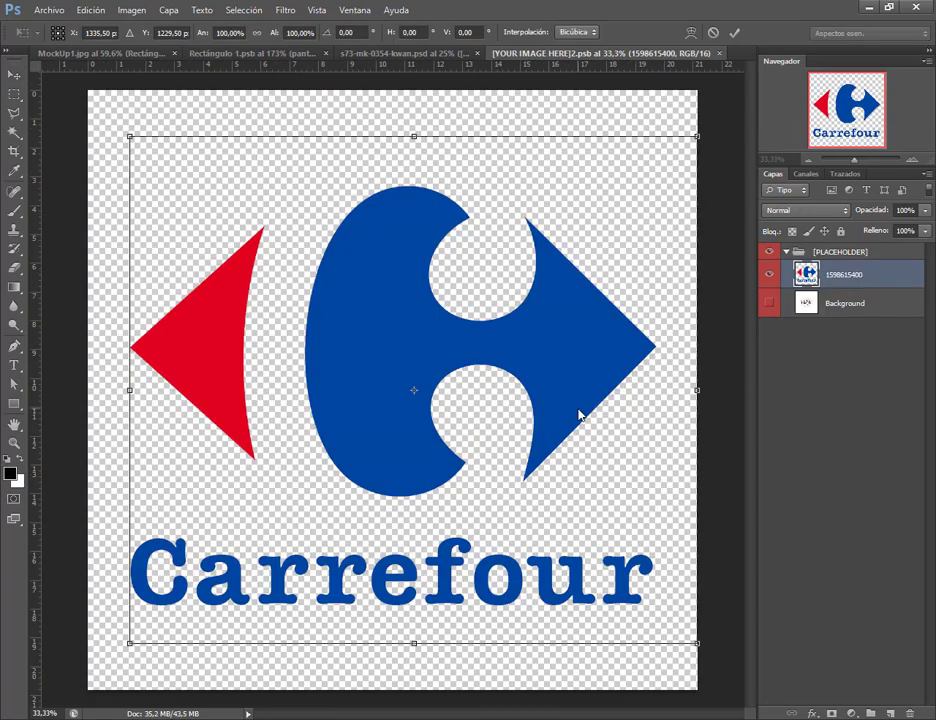
pyautogui.moveTo(707, 645); pyautogui.dragTo(585, 565)
pyautogui.press('Return')
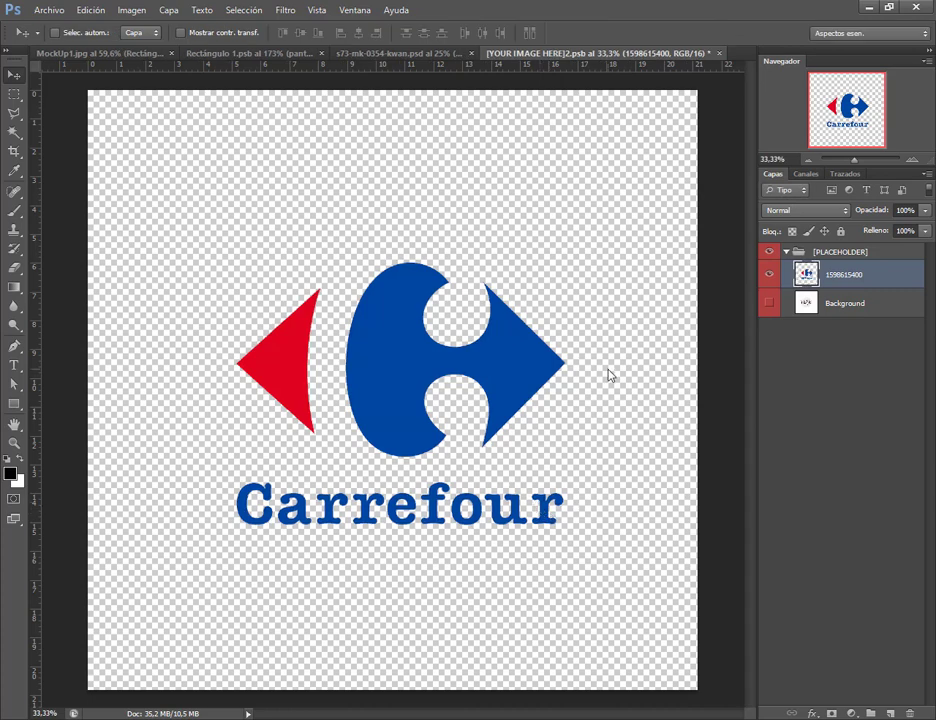
pyautogui.hotkey('ctrl', 's')
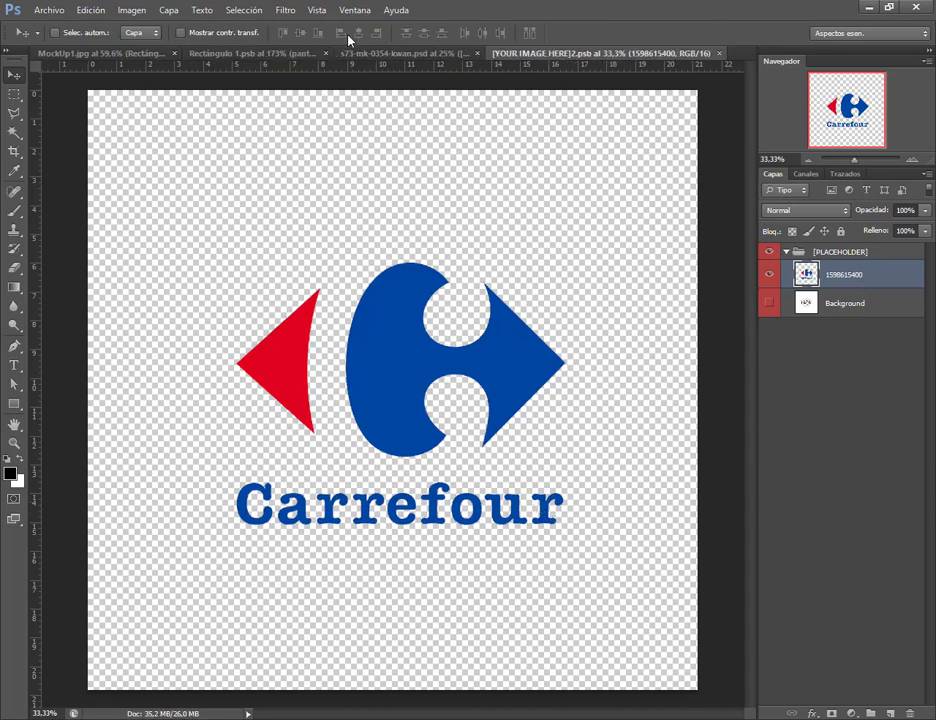
pyautogui.click(393, 52)
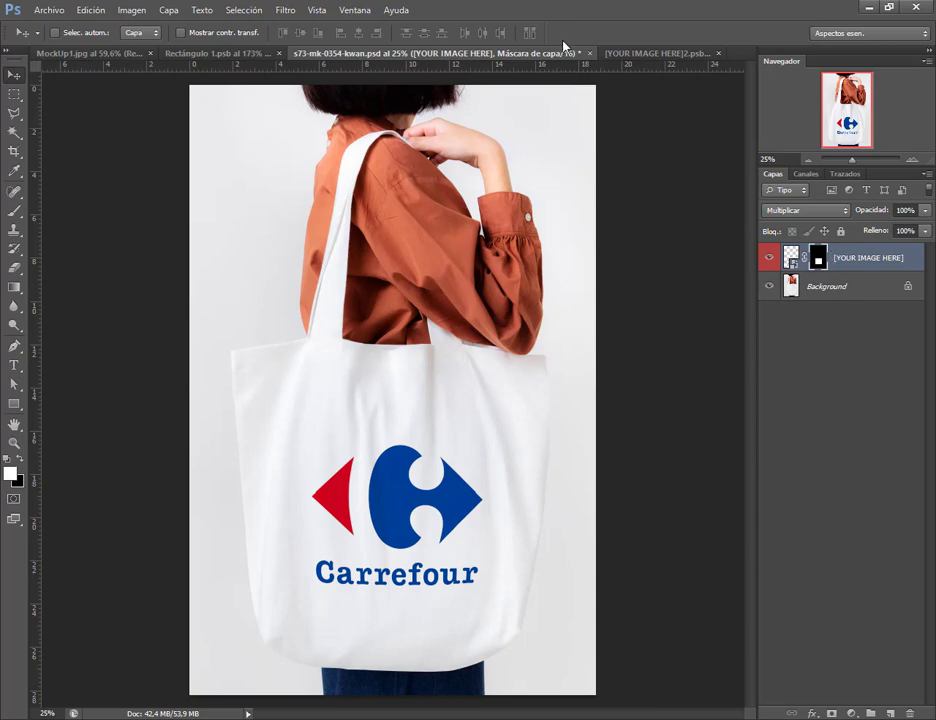
pyautogui.scroll(-1, 568, 562)
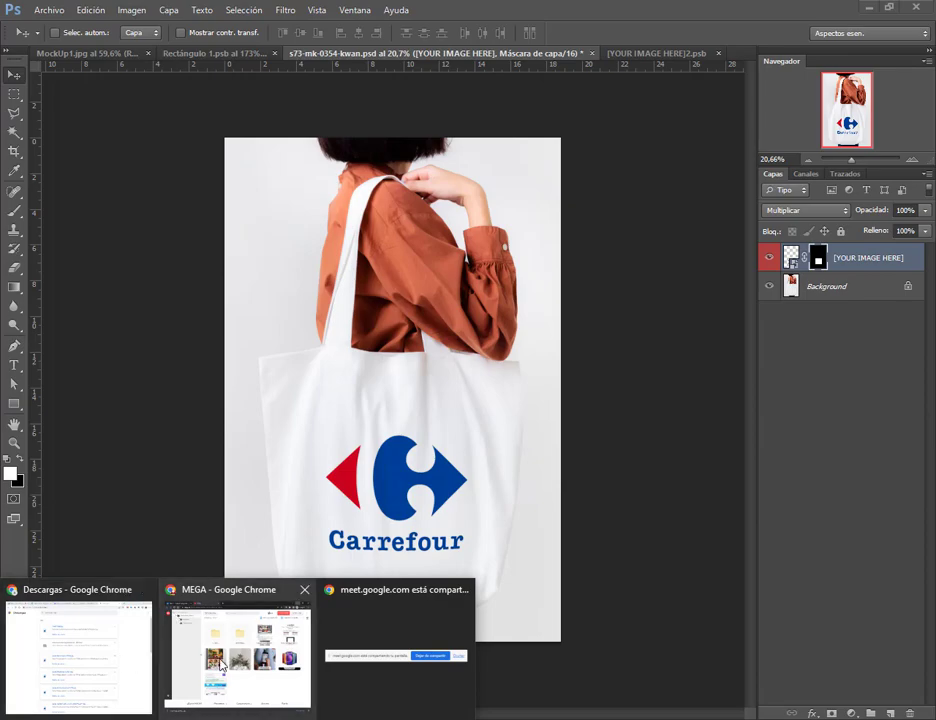
# Step: Clear all entries from Chrome's downloads list with Borrar todo
pyautogui.click(222, 665)
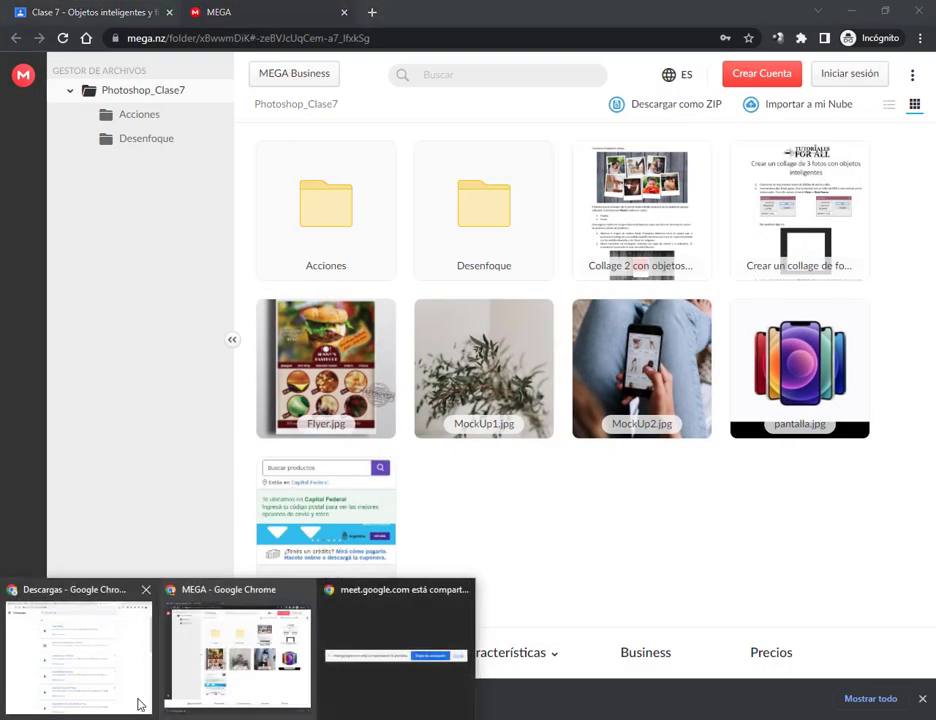
pyautogui.click(140, 703)
pyautogui.click(909, 72)
pyautogui.click(888, 78)
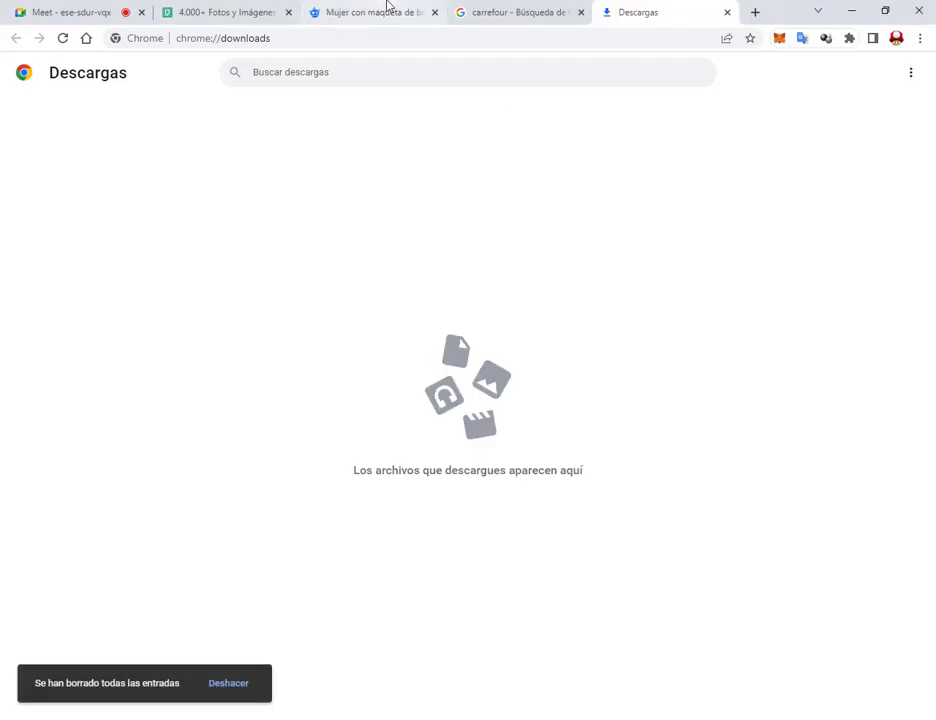
# Step: Check the Pexels and Meet tabs and return the Freepik tab to its homepage
pyautogui.click(198, 8)
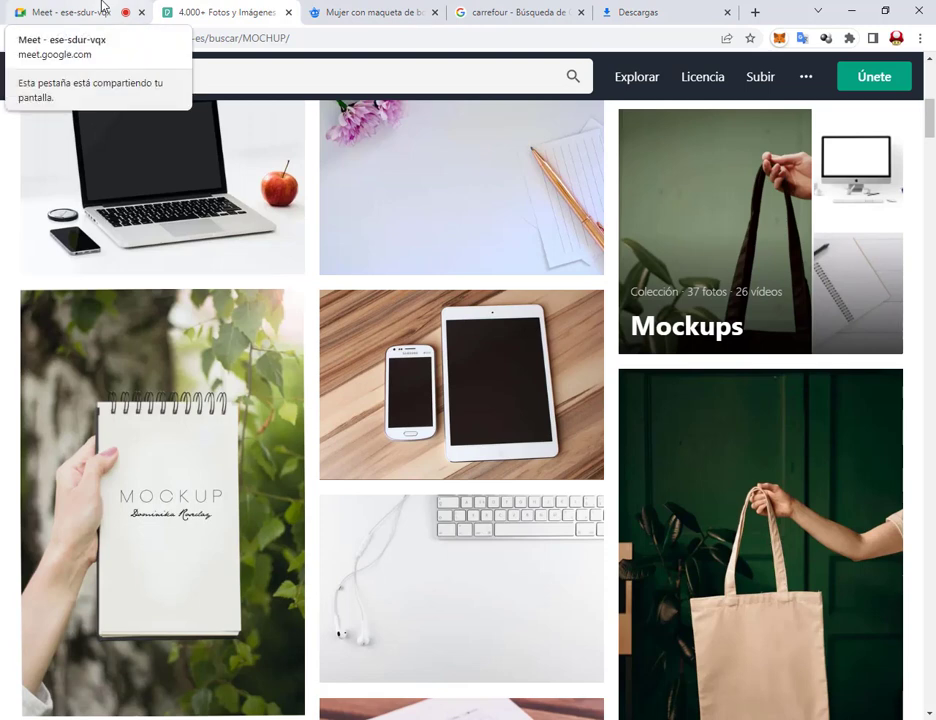
pyautogui.click(101, 8)
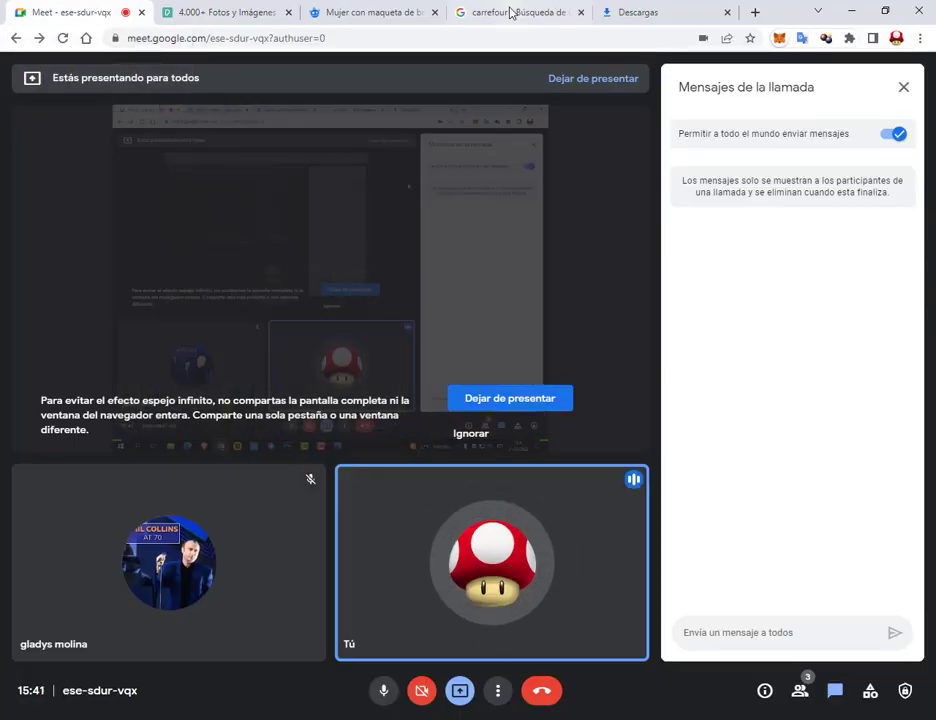
pyautogui.click(408, 8)
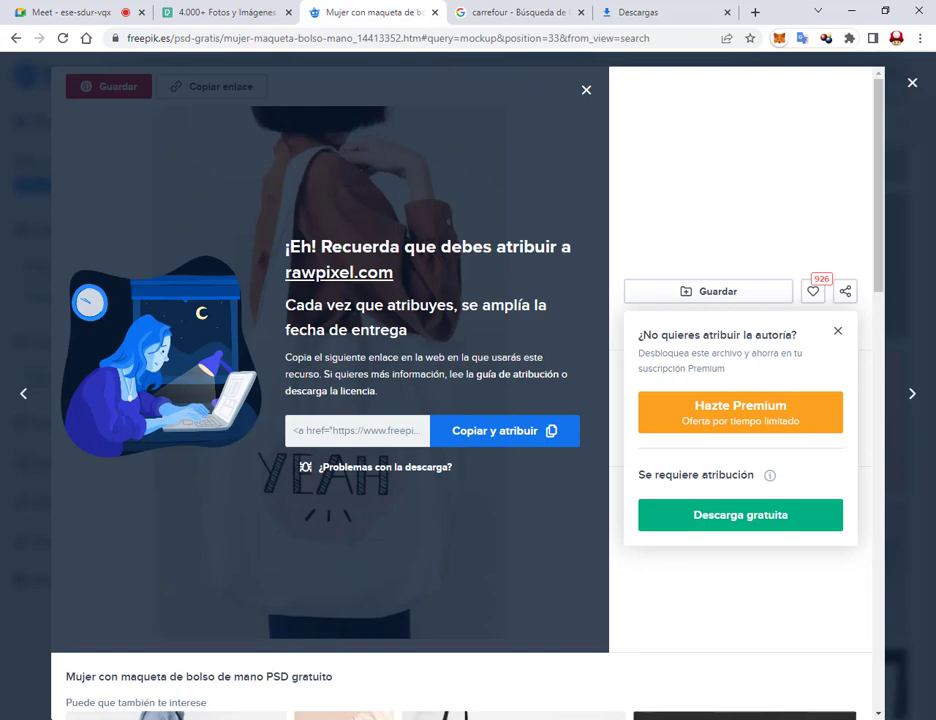
pyautogui.click(913, 84)
pyautogui.click(50, 70)
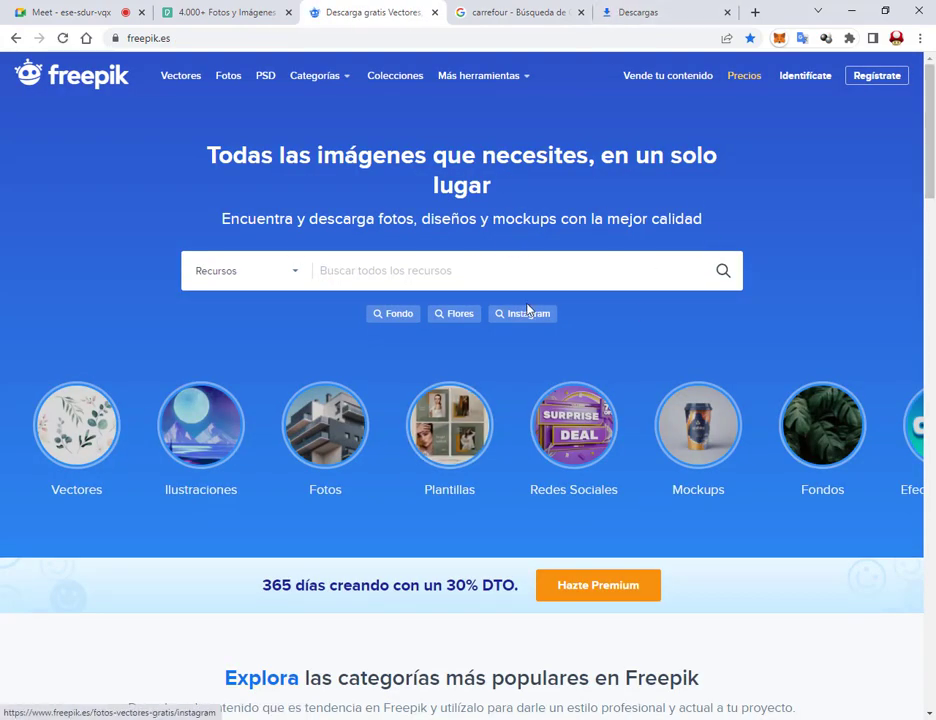
pyautogui.scroll(-7, 773, 398)
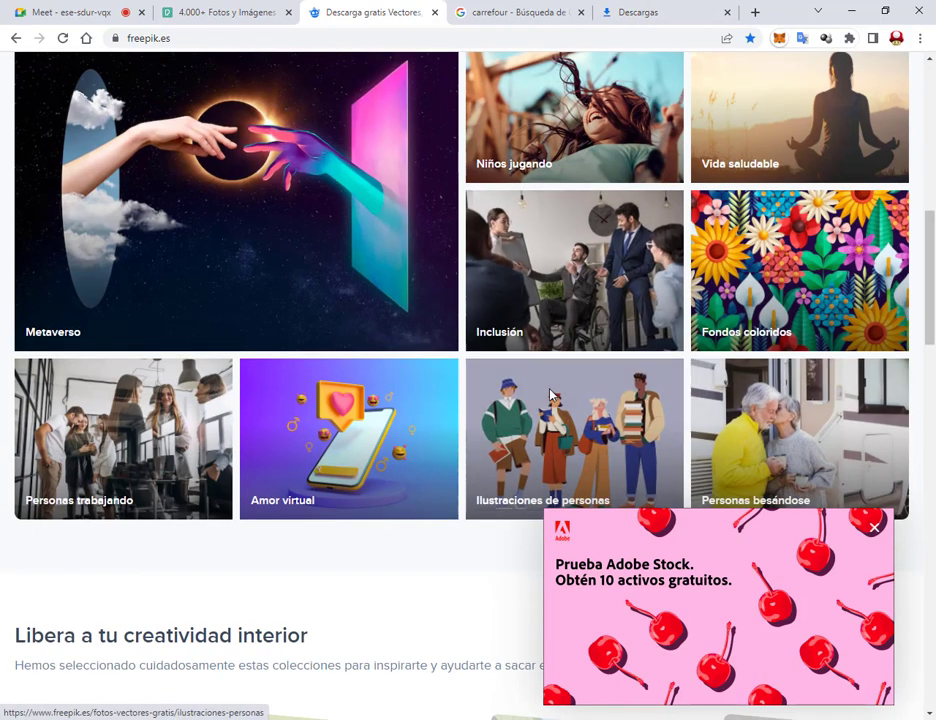
pyautogui.scroll(-5, 632, 440)
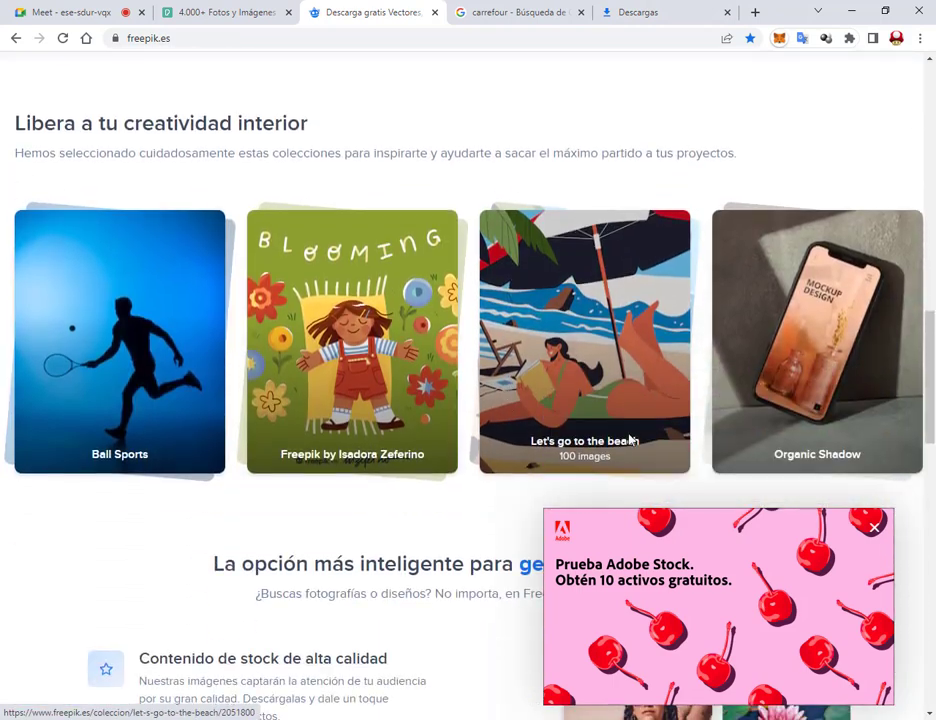
pyautogui.click(874, 527)
# Step: Close the Carrefour image search, Descargas and Freepik tabs, then bring up the Photoshop_Clase7 folder
pyautogui.click(555, 10)
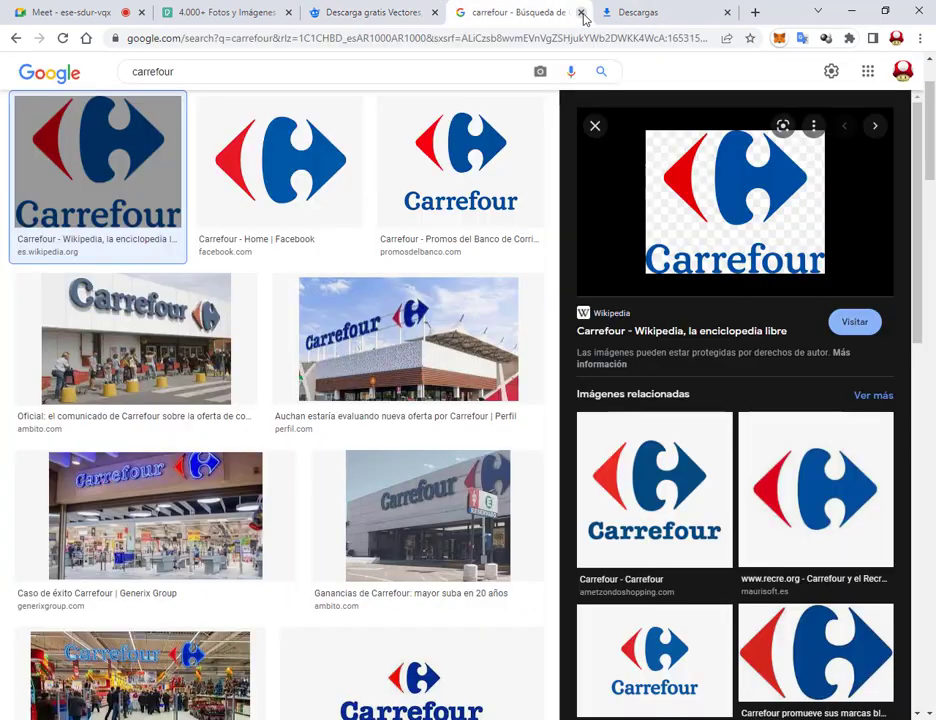
pyautogui.click(581, 12)
pyautogui.click(581, 12)
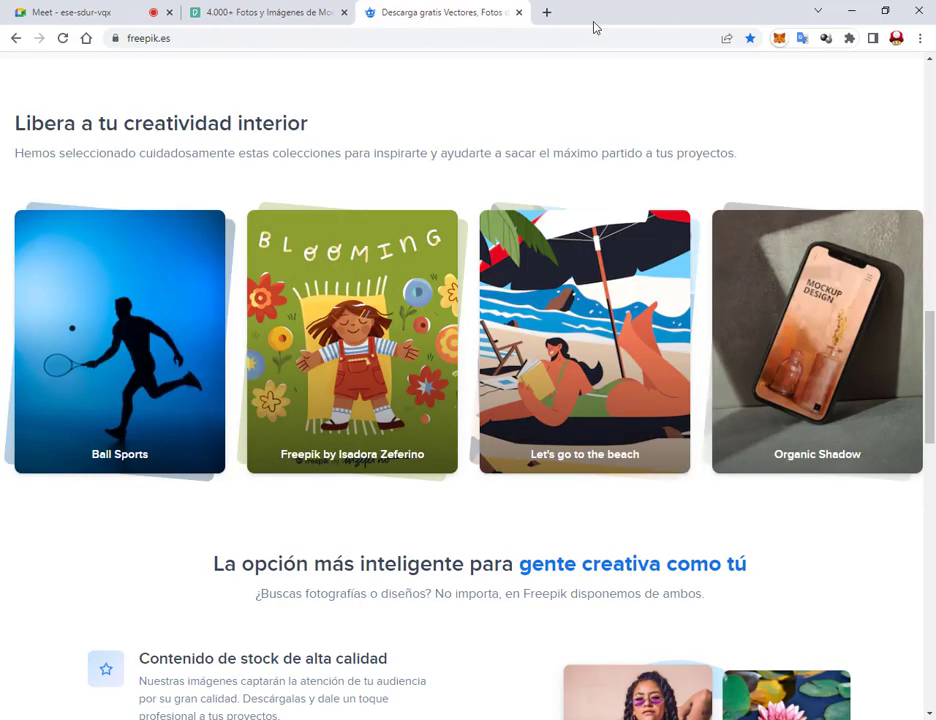
pyautogui.click(308, 7)
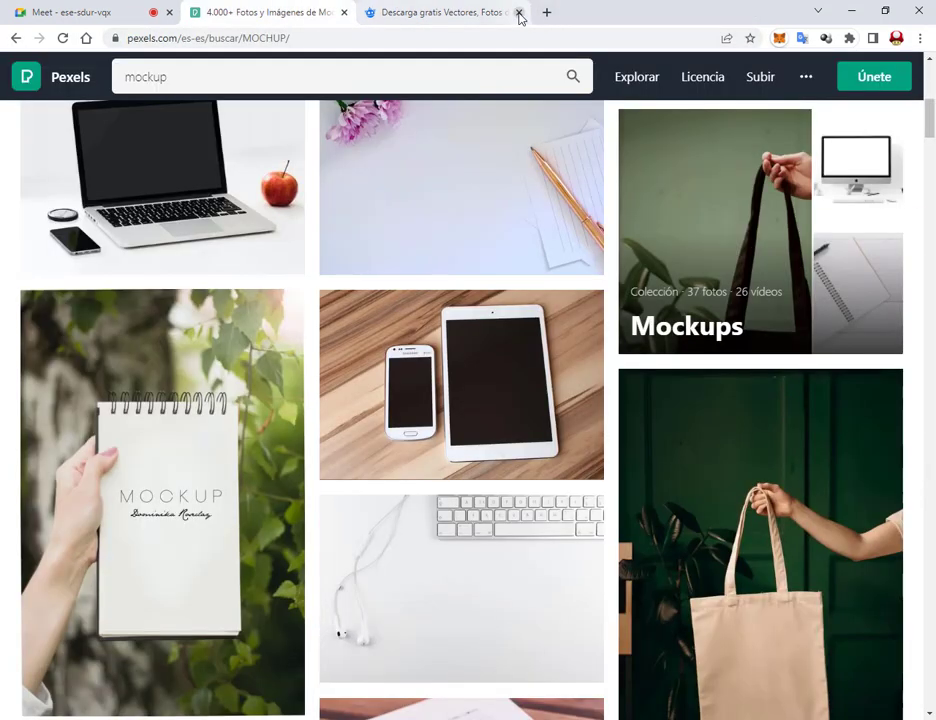
pyautogui.click(519, 12)
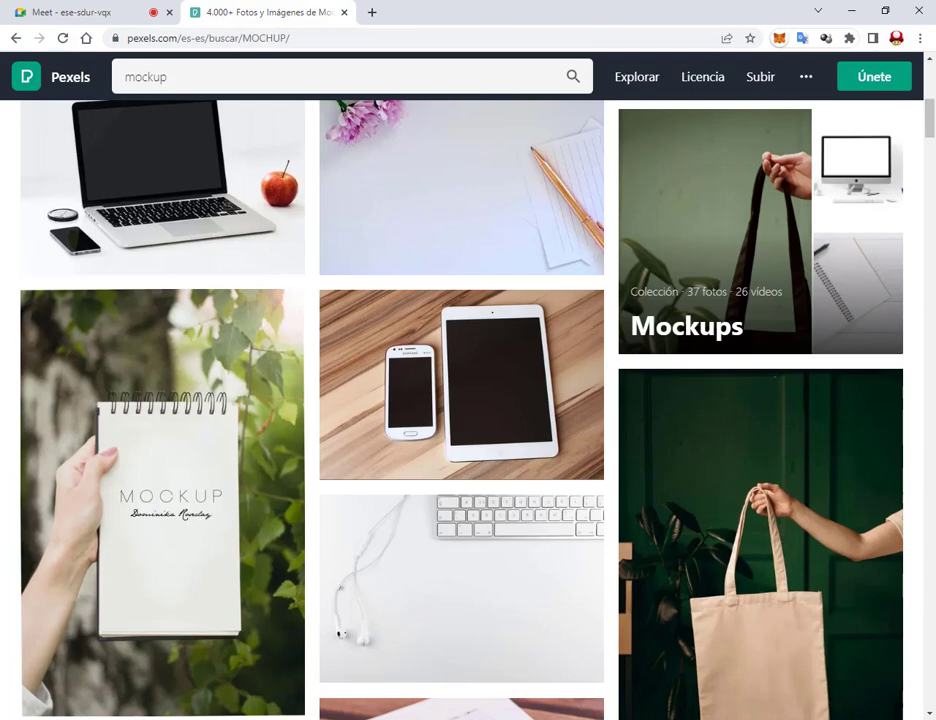
pyautogui.moveTo(230, 718)
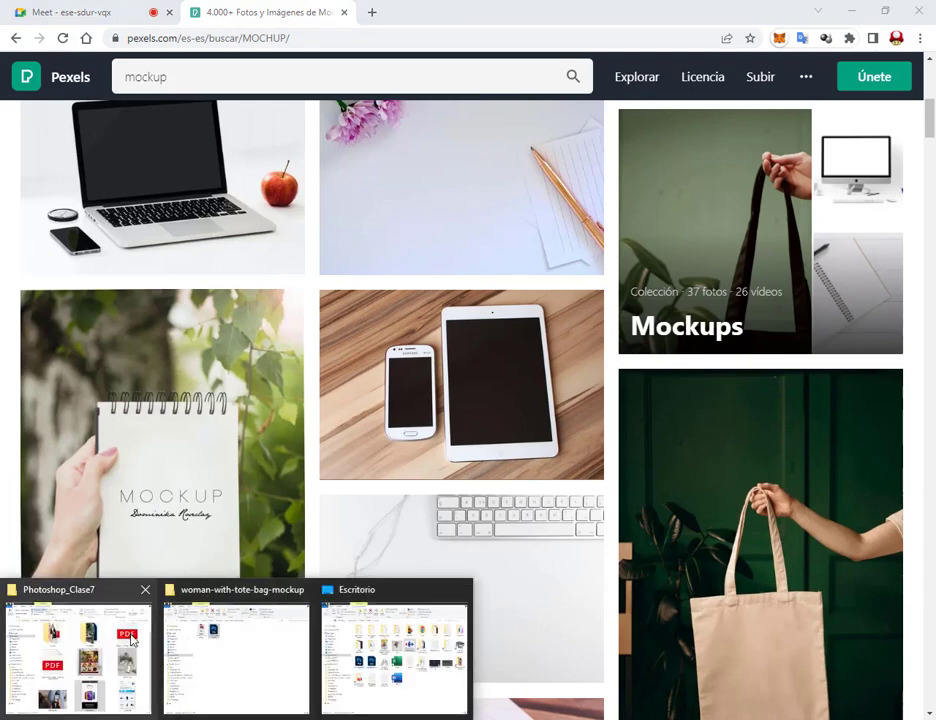
pyautogui.click(80, 658)
# Step: Deselect pantalla.jpg and open Flyer.jpg in the Photos viewer
pyautogui.click(908, 370)
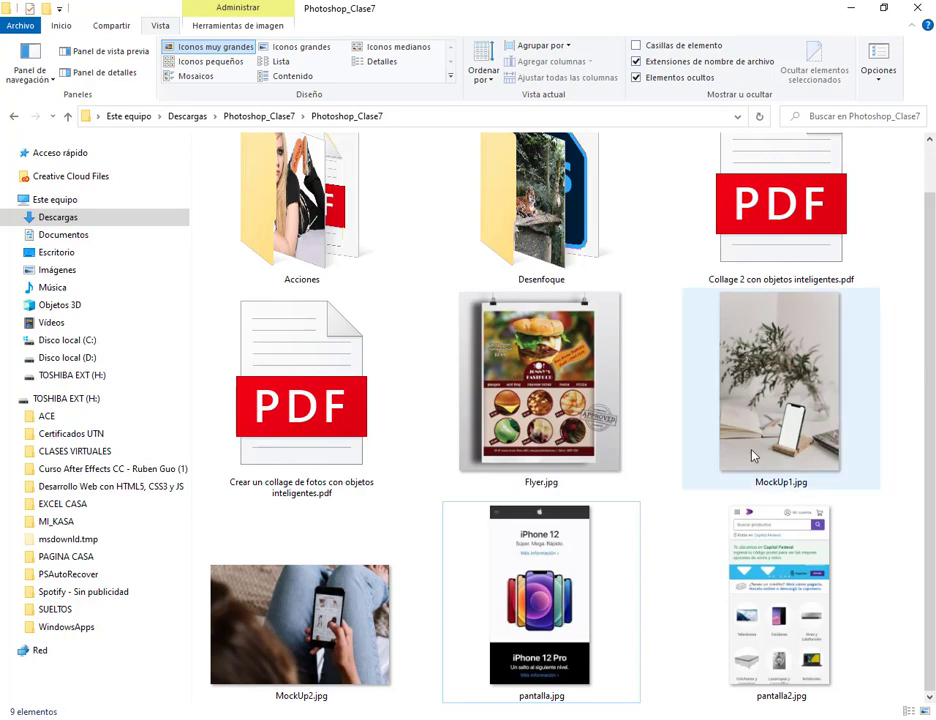
pyautogui.doubleClick(540, 382)
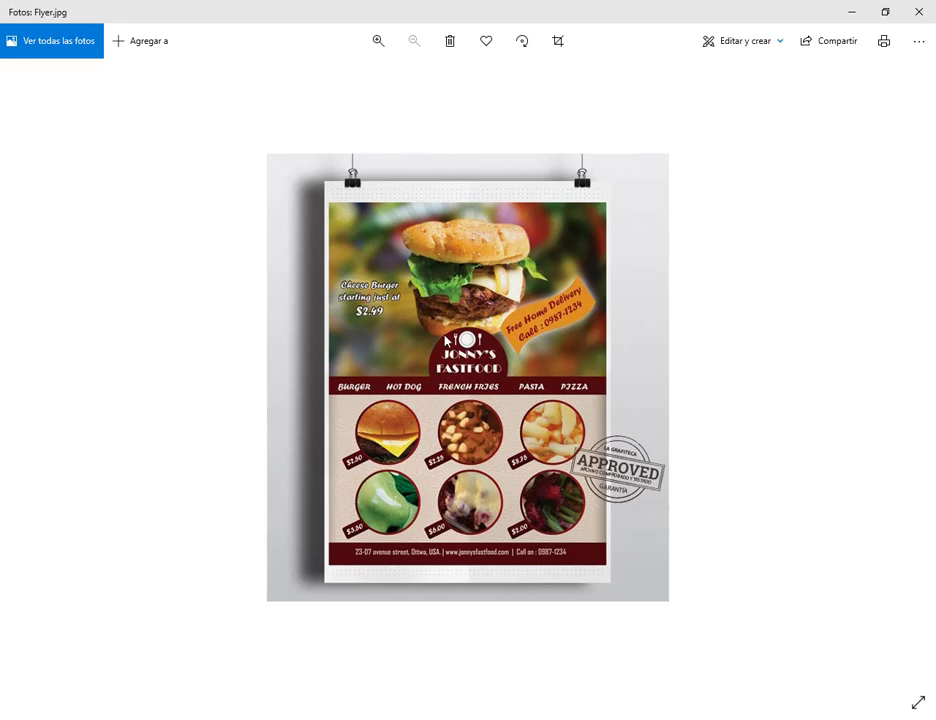
pyautogui.scroll(2, 481, 425)
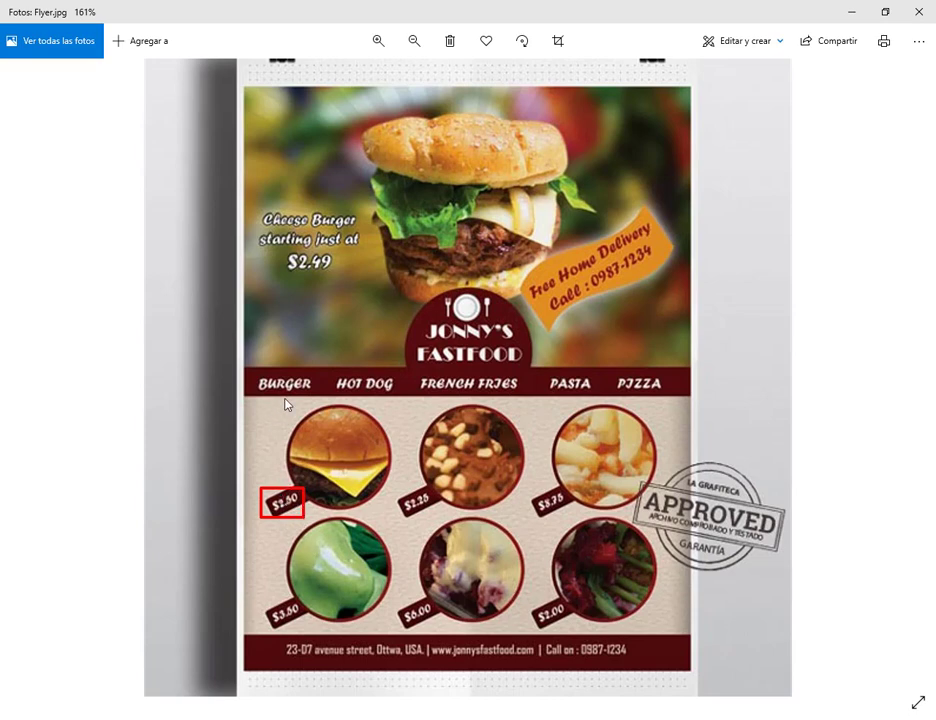
pyautogui.moveTo(377, 515)
pyautogui.mouseDown()
pyautogui.moveTo(407, 516)
pyautogui.moveTo(400, 513)
pyautogui.mouseUp()
pyautogui.moveTo(300, 398)
pyautogui.mouseDown()
pyautogui.moveTo(258, 483)
pyautogui.moveTo(265, 521)
pyautogui.moveTo(379, 513)
pyautogui.moveTo(397, 443)
pyautogui.moveTo(348, 407)
pyautogui.moveTo(301, 406)
pyautogui.mouseUp()
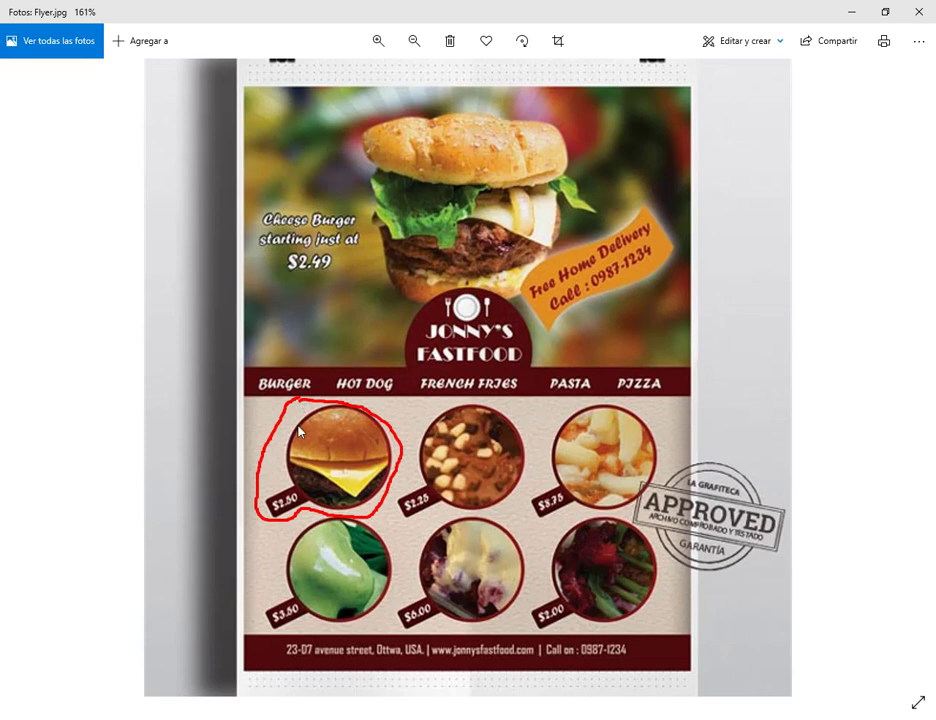
pyautogui.moveTo(435, 405)
pyautogui.mouseDown()
pyautogui.moveTo(416, 431)
pyautogui.moveTo(396, 517)
pyautogui.moveTo(518, 517)
pyautogui.moveTo(535, 471)
pyautogui.moveTo(515, 421)
pyautogui.moveTo(430, 408)
pyautogui.mouseUp()
pyautogui.moveTo(548, 418)
pyautogui.mouseDown()
pyautogui.moveTo(540, 503)
pyautogui.moveTo(673, 466)
pyautogui.moveTo(549, 416)
pyautogui.mouseUp()
pyautogui.moveTo(388, 521)
pyautogui.mouseDown()
pyautogui.moveTo(273, 543)
pyautogui.moveTo(260, 610)
pyautogui.moveTo(429, 648)
pyautogui.moveTo(613, 643)
pyautogui.moveTo(684, 560)
pyautogui.moveTo(599, 515)
pyautogui.moveTo(358, 522)
pyautogui.mouseUp()
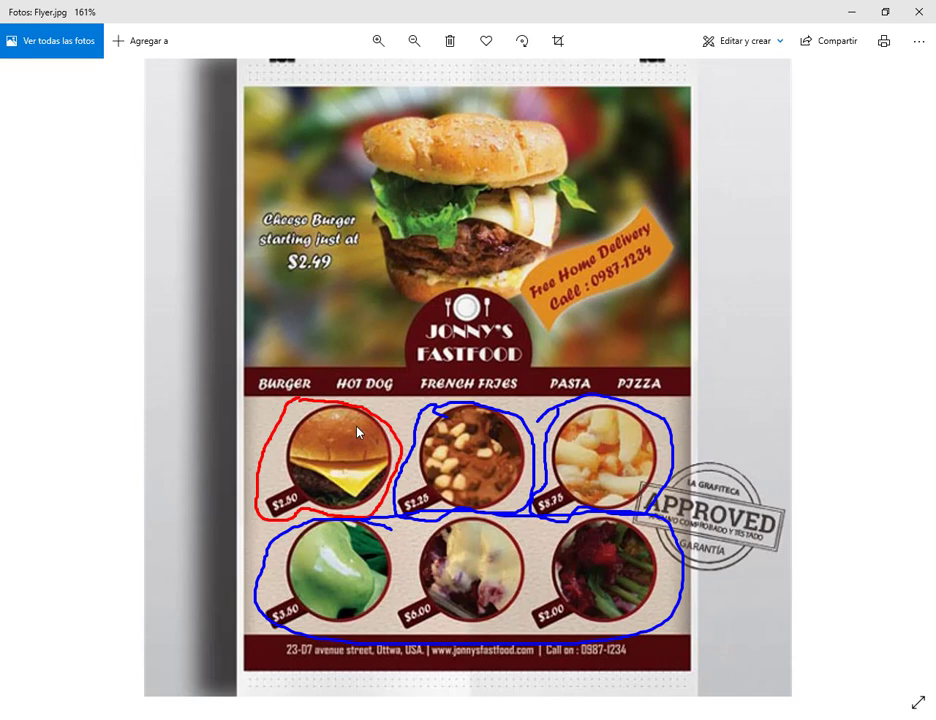
pyautogui.press('Escape')
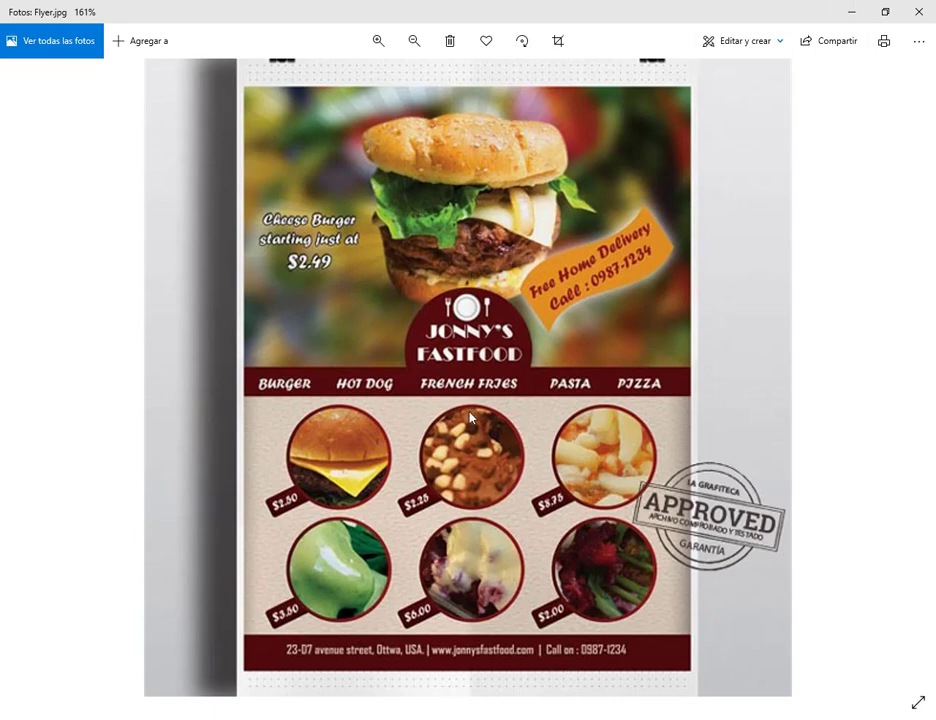
# Step: Move the photo viewer aside and bring up the Photoshop document tab's menu
pyautogui.click(888, 11)
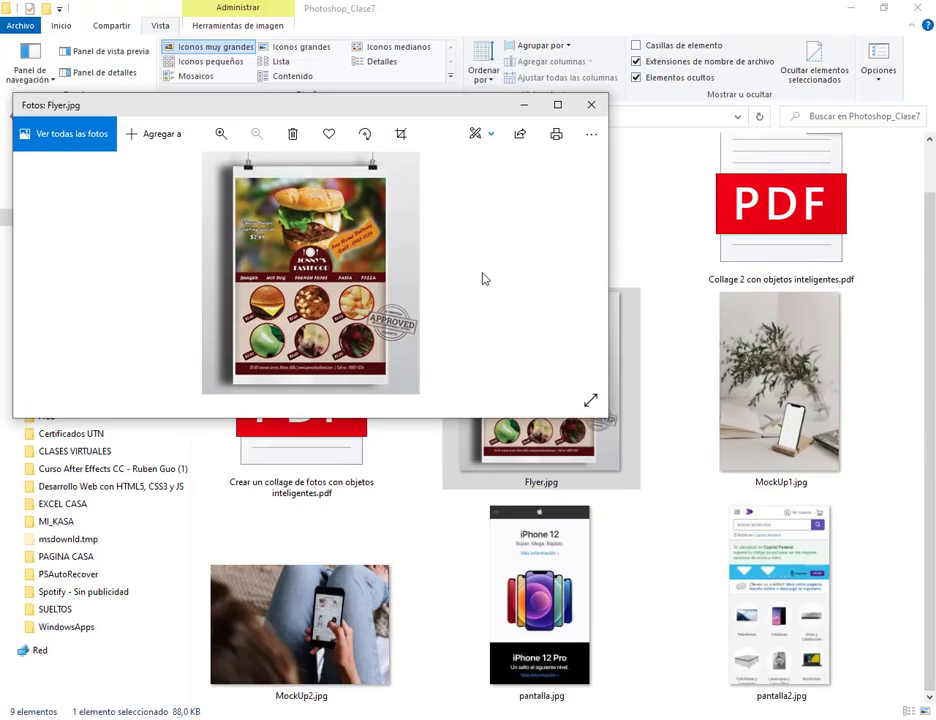
pyautogui.click(555, 98)
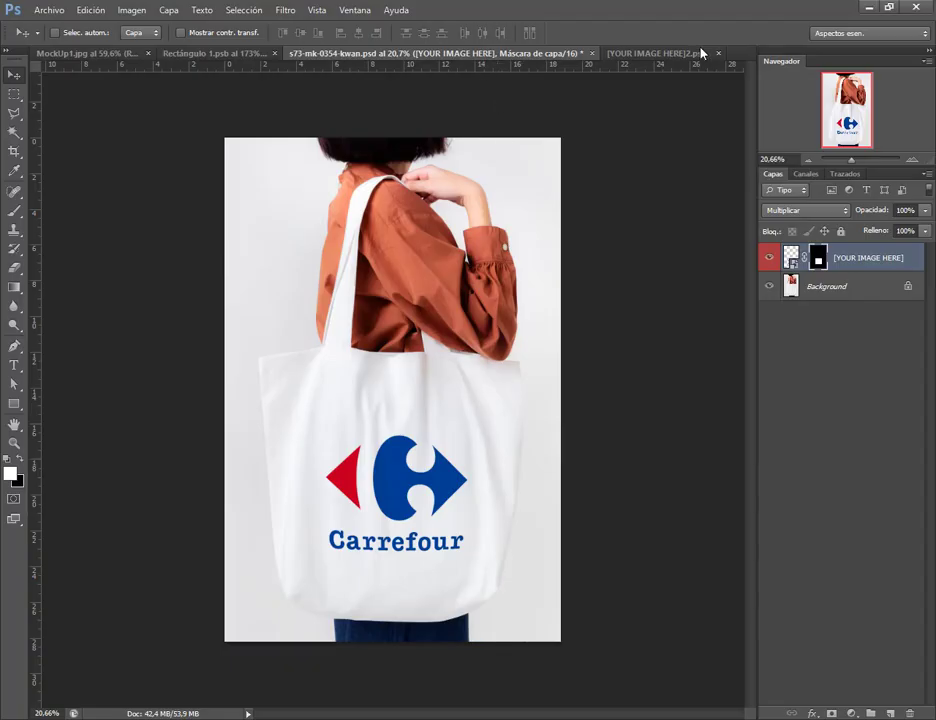
pyautogui.click(655, 53)
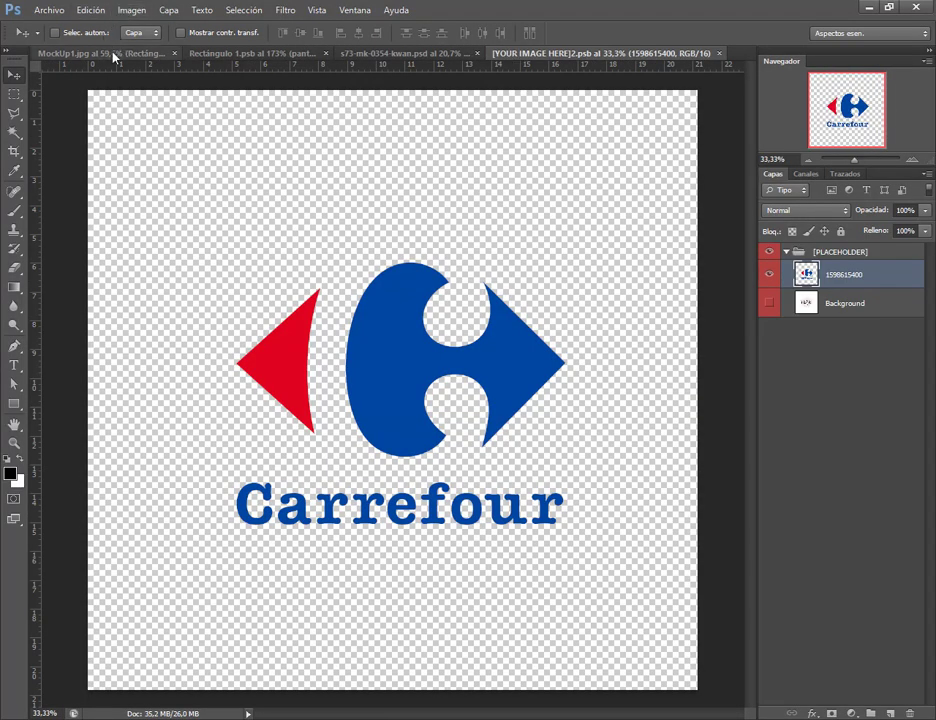
pyautogui.rightClick(114, 53)
# Step: Close all open documents, discarding changes to the tote bag mockup and MockUp1.jpg
pyautogui.click(144, 94)
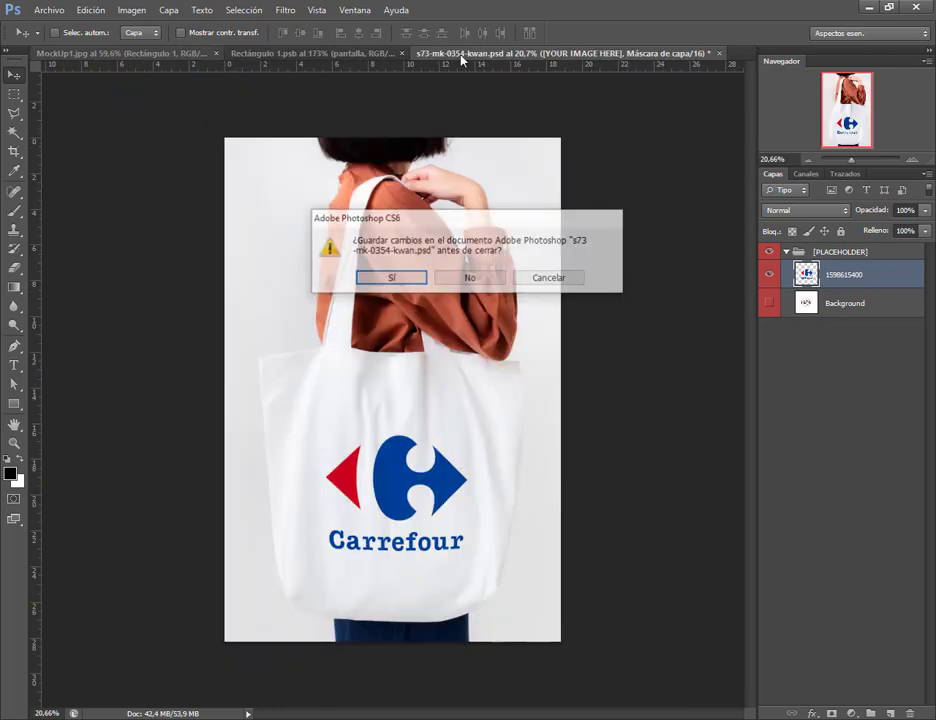
pyautogui.click(460, 281)
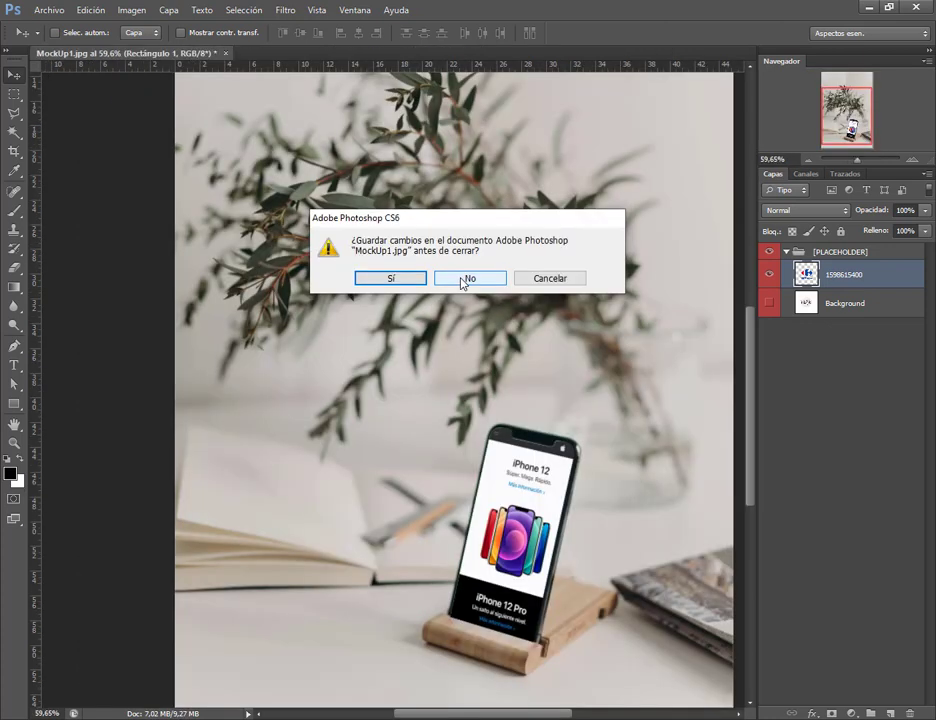
pyautogui.click(466, 280)
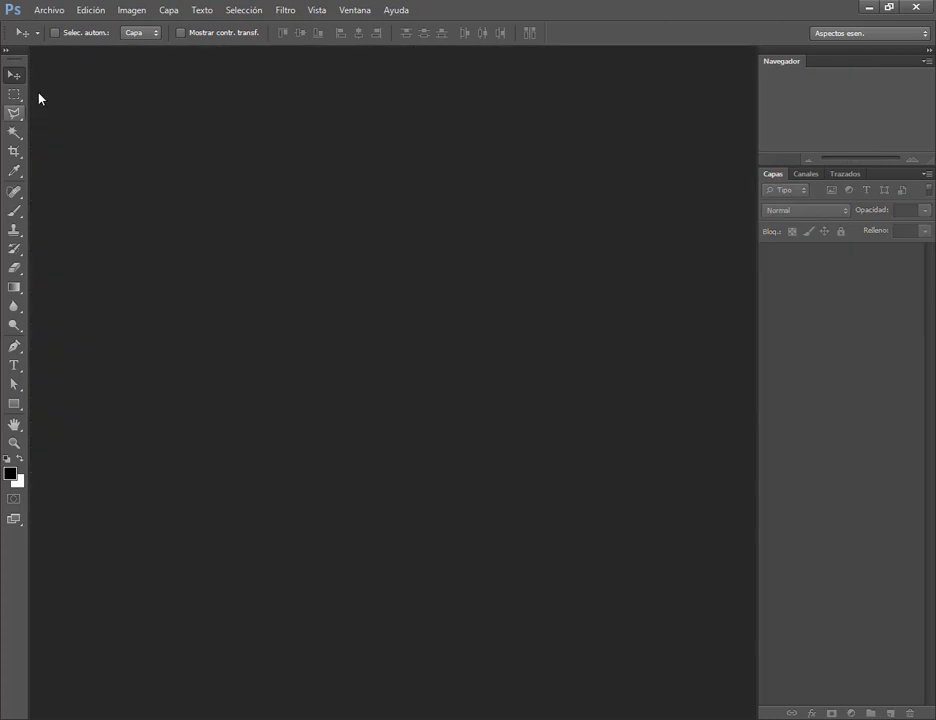
# Step: Start a new document in centimetres with width 10 and height 15
pyautogui.click(58, 12)
pyautogui.click(62, 26)
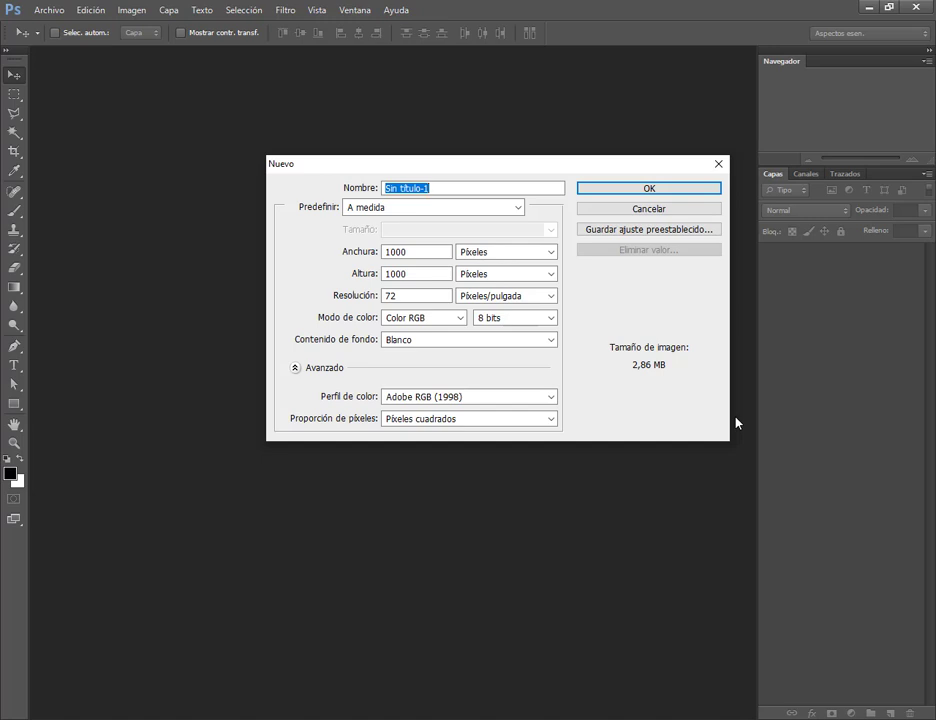
pyautogui.click(470, 253)
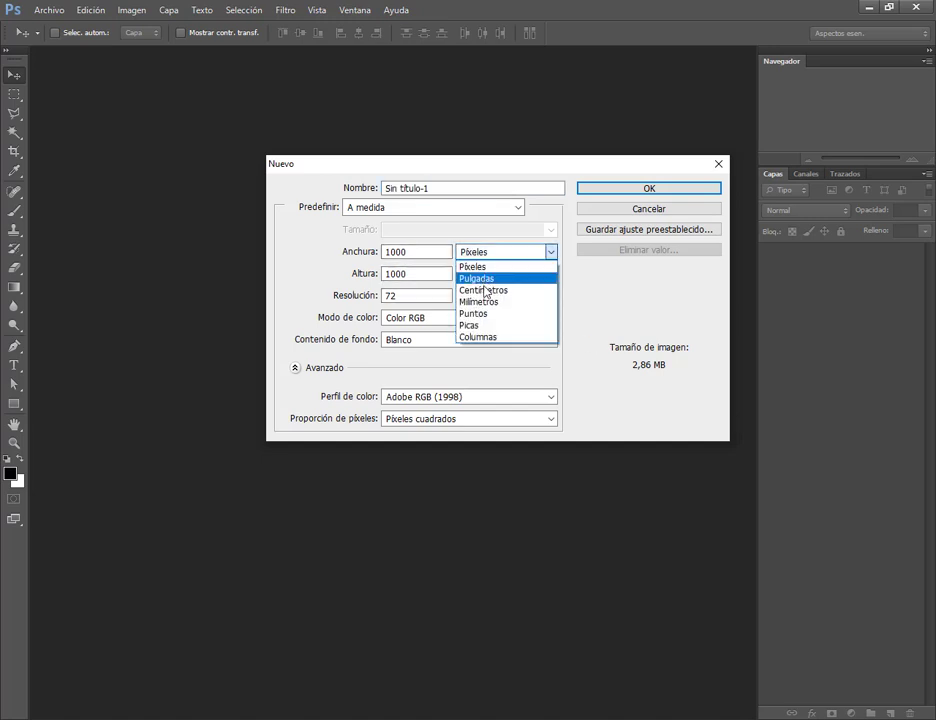
pyautogui.click(485, 291)
pyautogui.moveTo(443, 253); pyautogui.dragTo(315, 262)
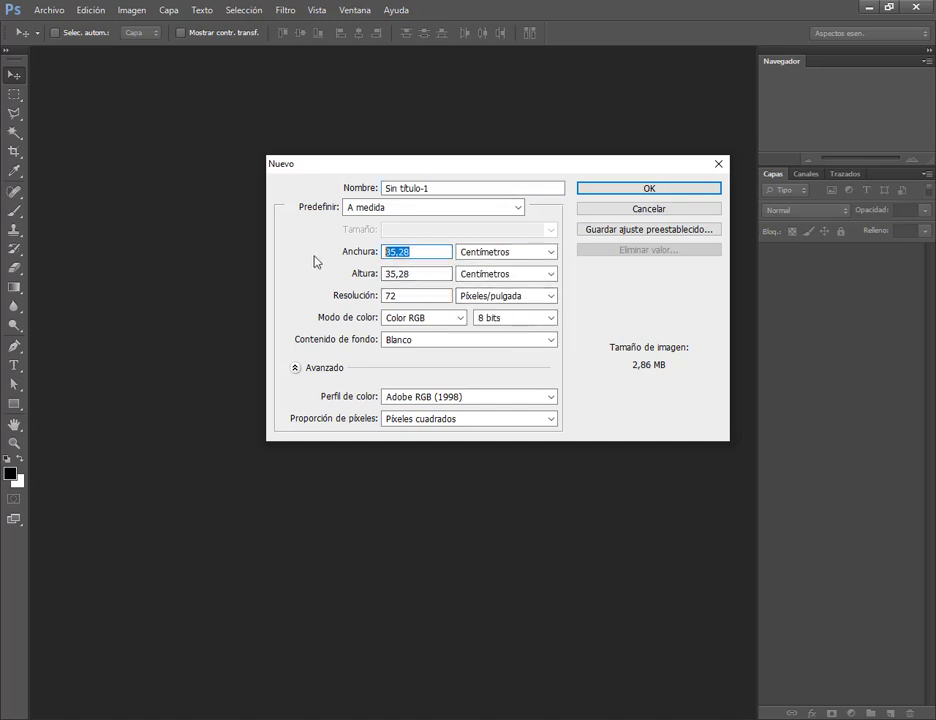
pyautogui.write('10')
pyautogui.press('Tab')
pyautogui.press('Tab')
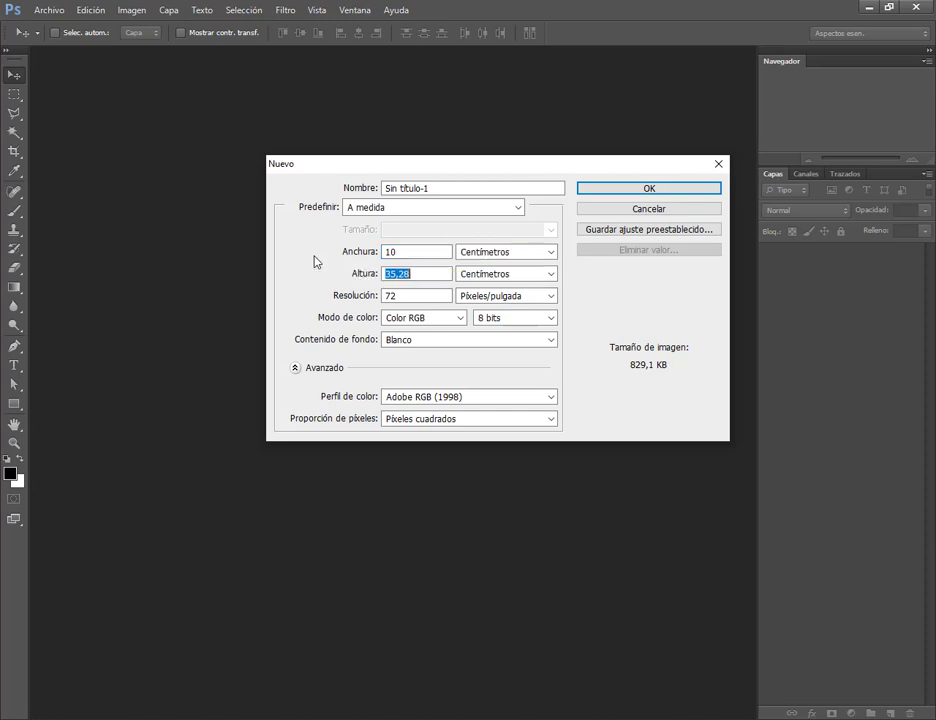
pyautogui.write('15')
# Step: Compare the size in pixels, re-enter the 15 cm height and create the document
pyautogui.click(505, 254)
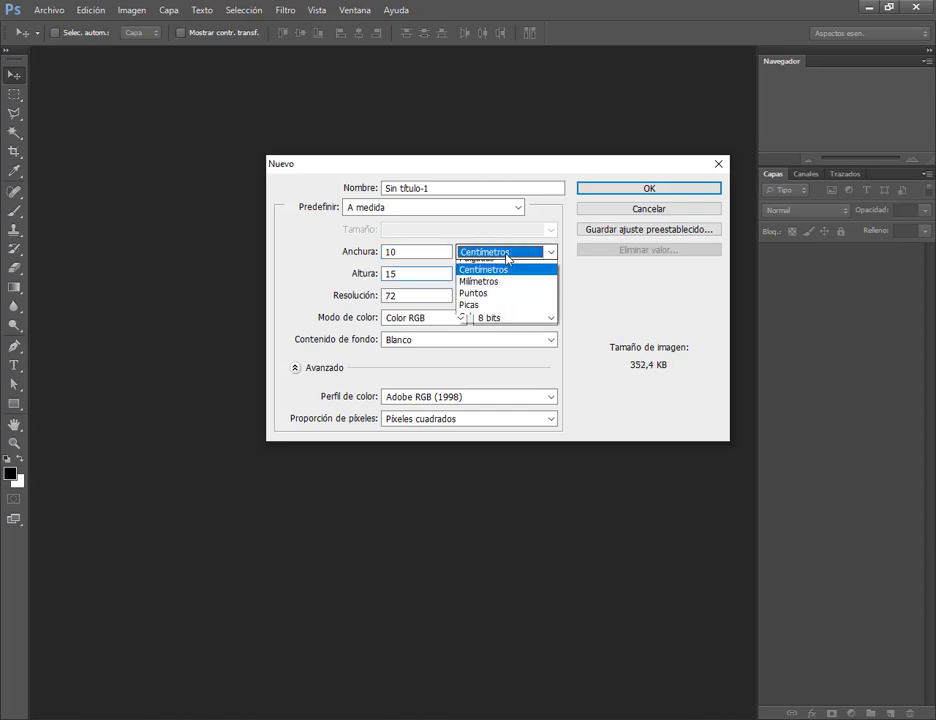
pyautogui.click(501, 267)
pyautogui.click(412, 276)
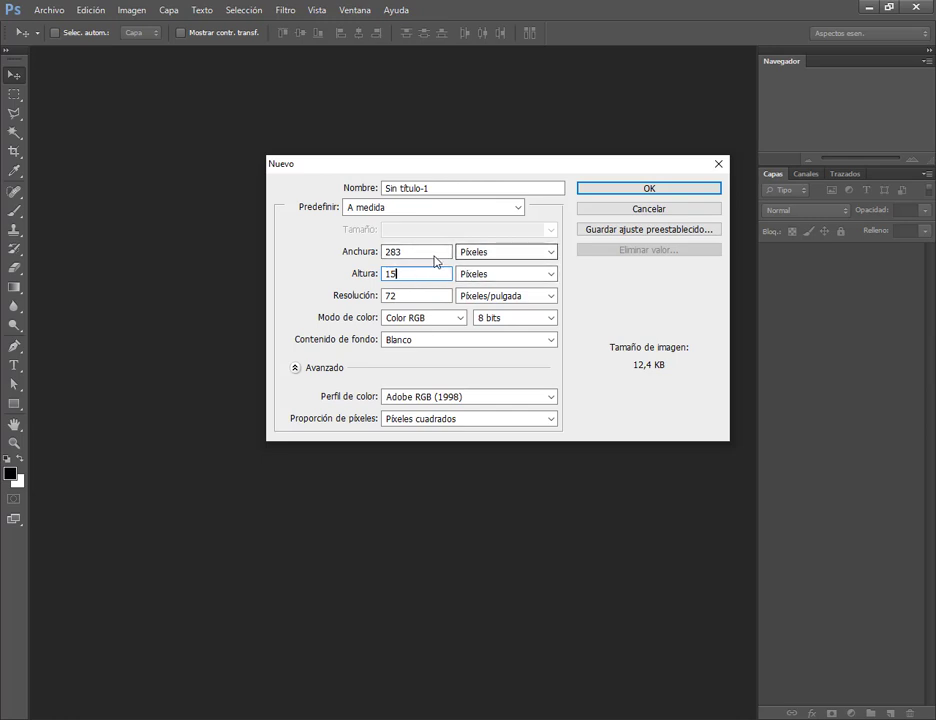
pyautogui.click(503, 254)
pyautogui.click(494, 290)
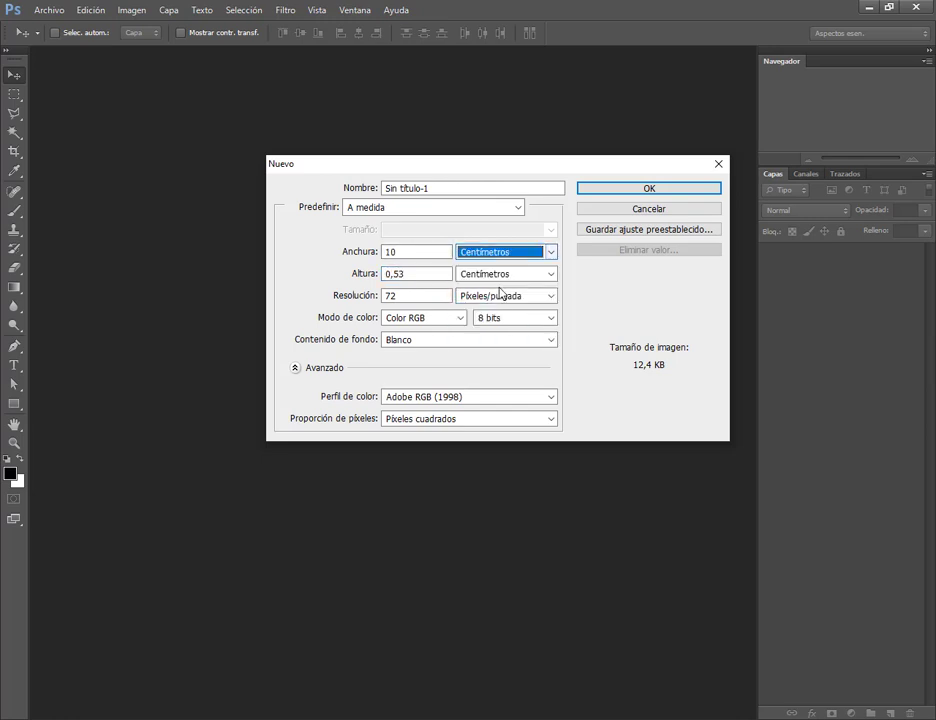
pyautogui.click(362, 278)
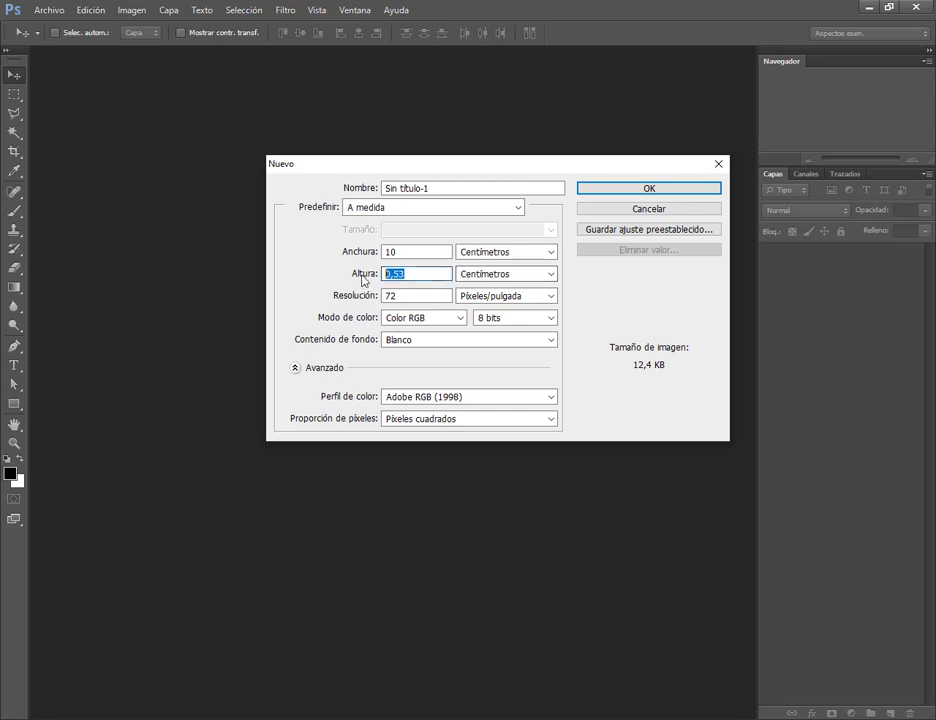
pyautogui.write('15')
pyautogui.press('Return')
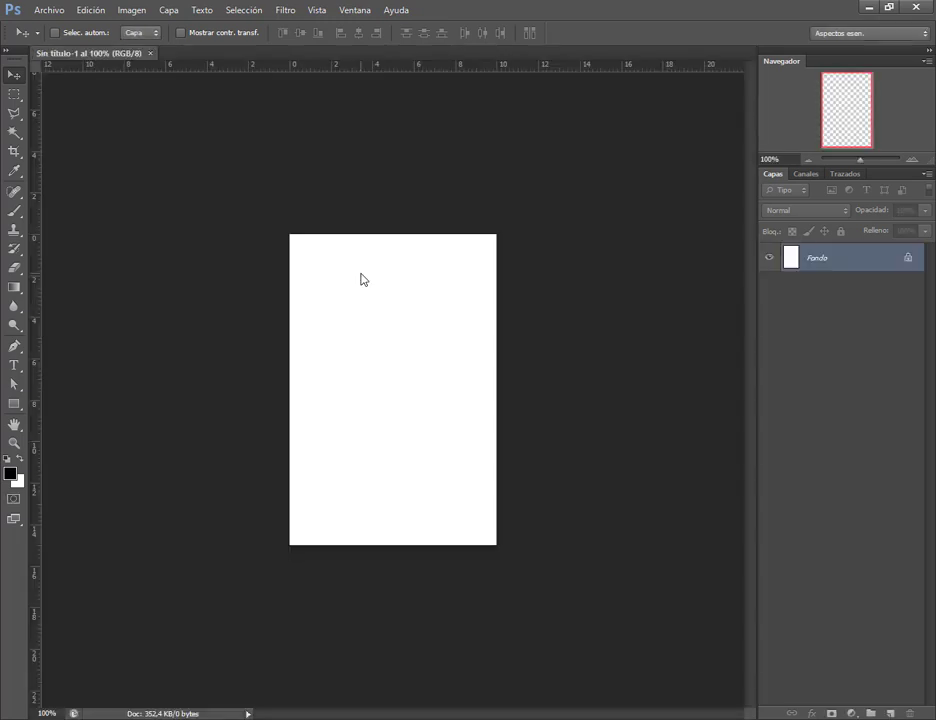
# Step: Close that document and recreate it, confirming the size reads 283 × 425 pixels
pyautogui.click(151, 53)
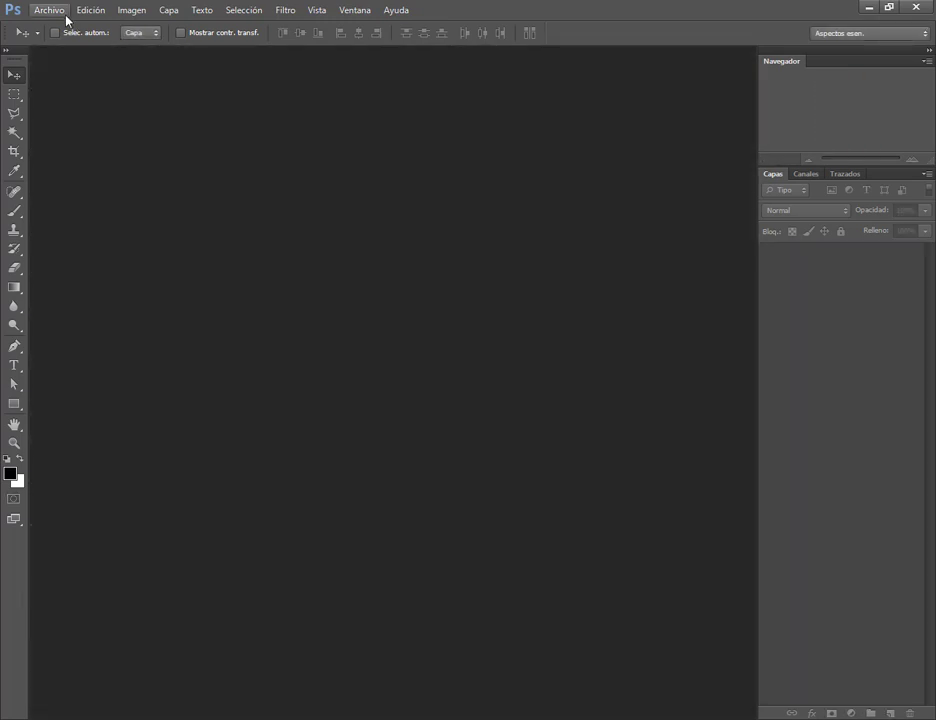
pyautogui.click(49, 10)
pyautogui.click(62, 25)
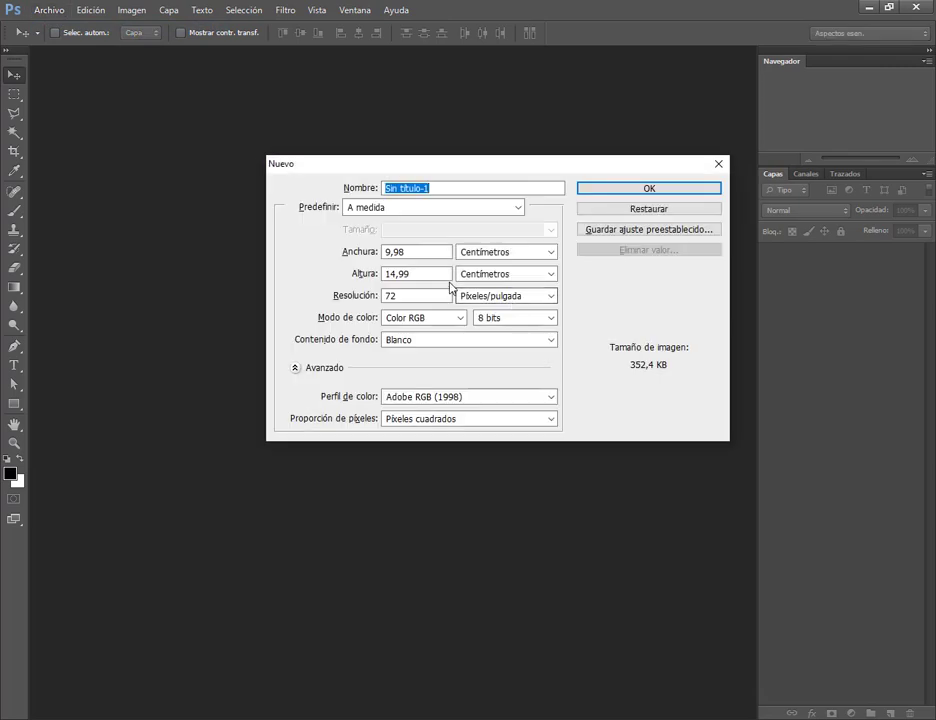
pyautogui.click(515, 254)
pyautogui.click(504, 267)
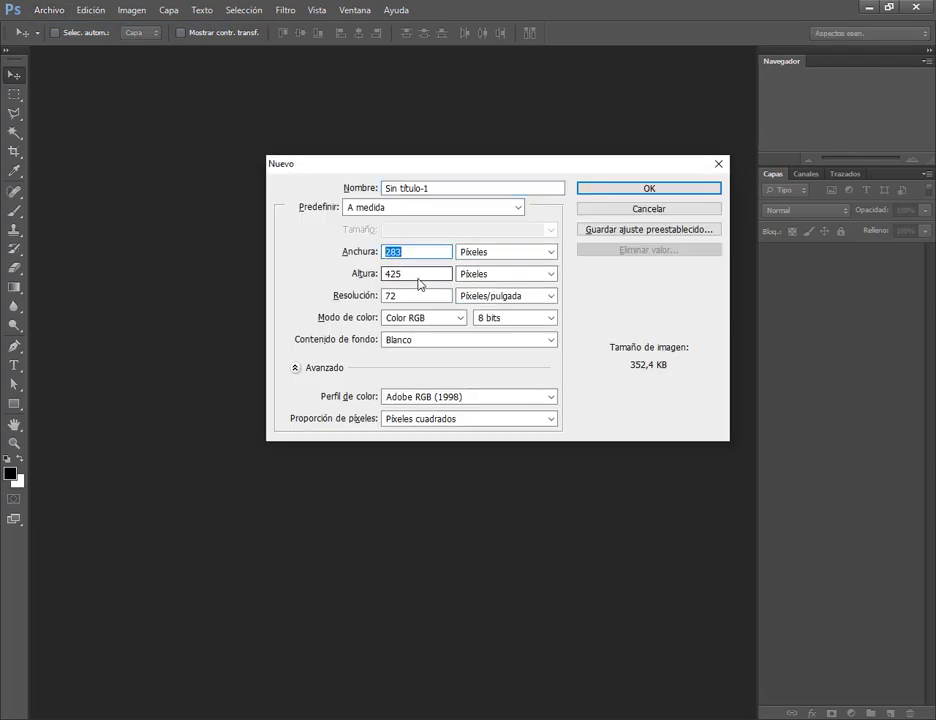
pyautogui.click(619, 190)
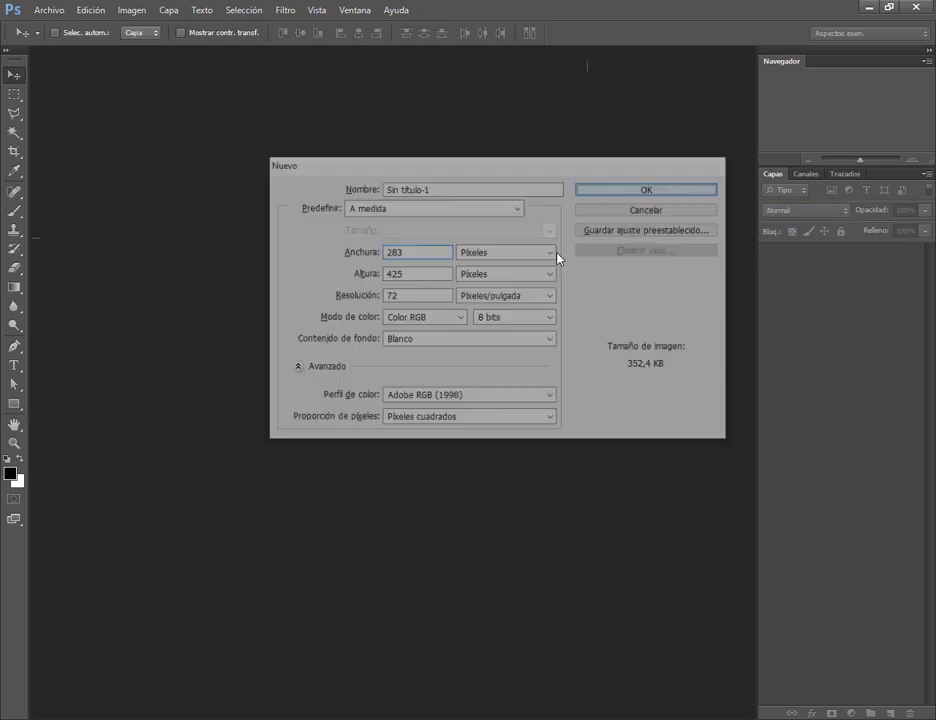
pyautogui.scroll(2, 453, 380)
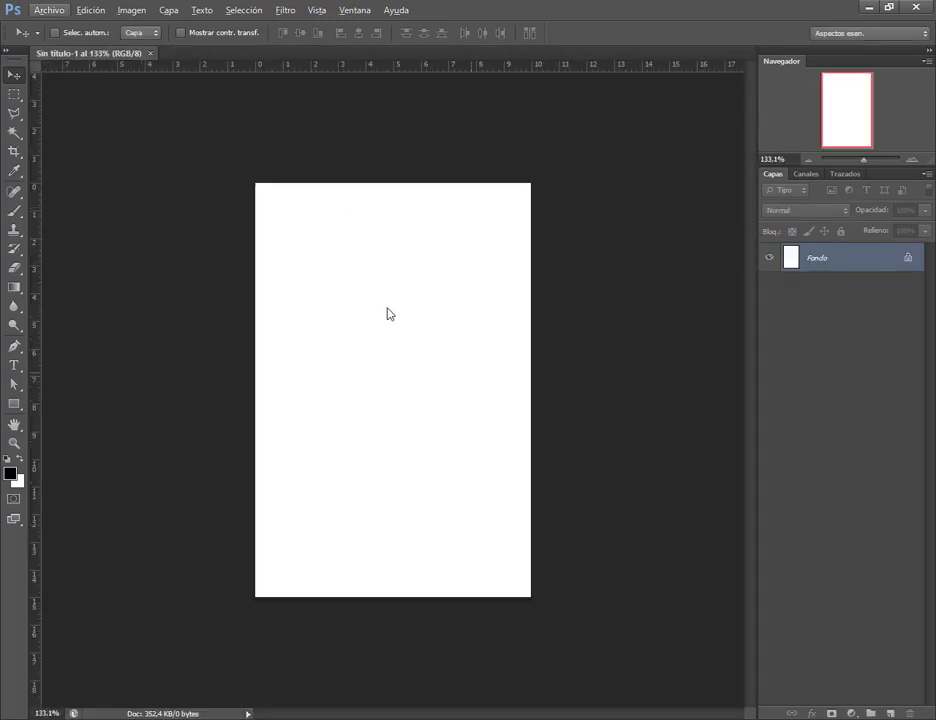
pyautogui.click(145, 8)
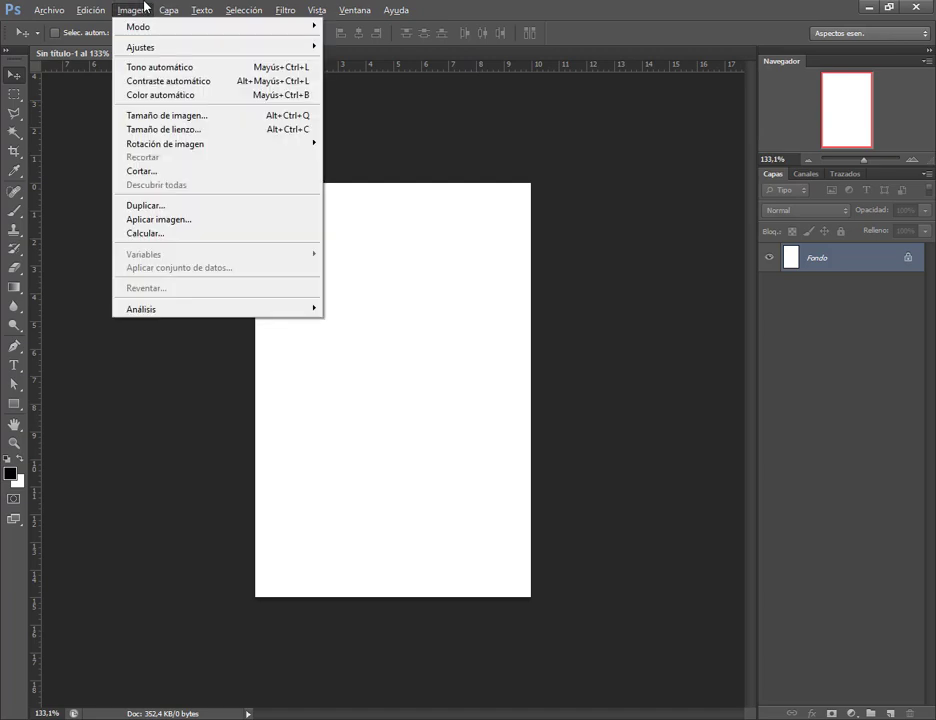
# Step: Open Canvas Size beside the canvas and switch its units to percent
pyautogui.click(189, 131)
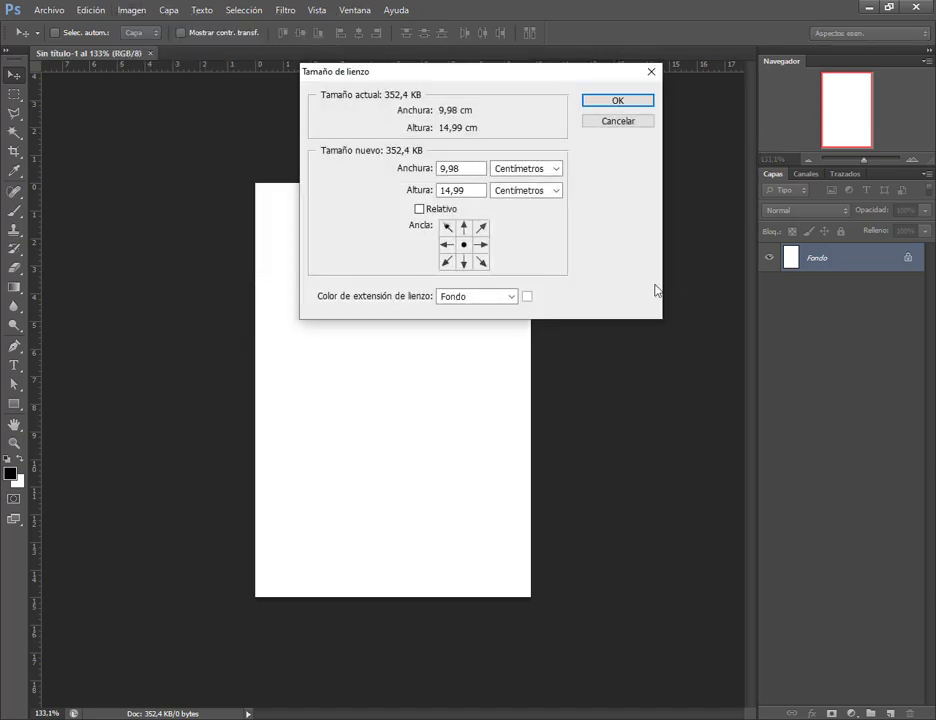
pyautogui.moveTo(455, 80); pyautogui.dragTo(658, 123)
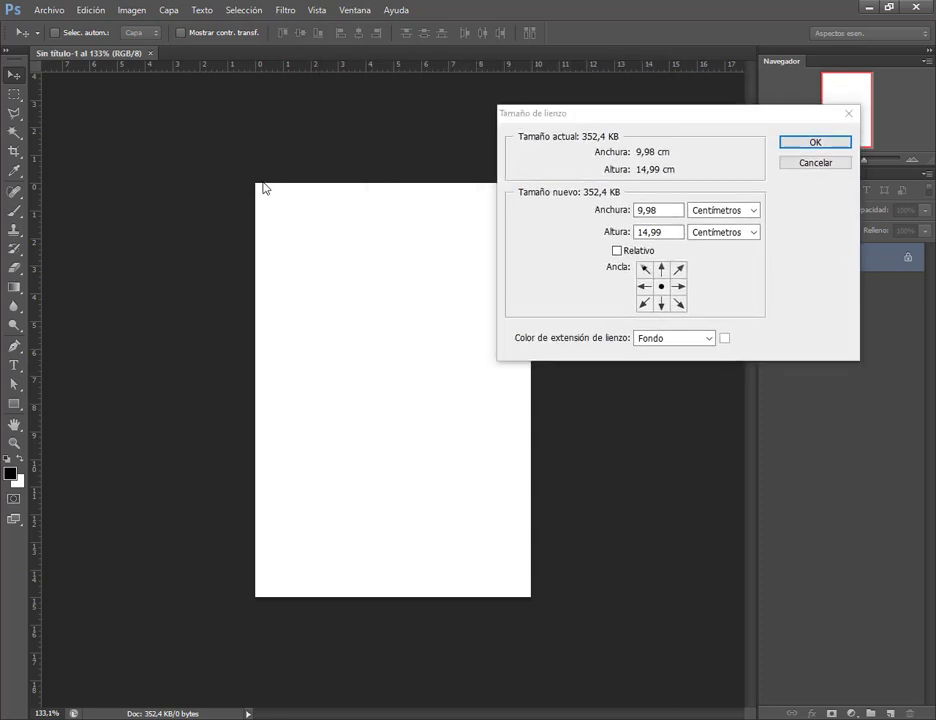
pyautogui.moveTo(247, 178)
pyautogui.mouseDown()
pyautogui.moveTo(560, 630)
pyautogui.moveTo(530, 600)
pyautogui.mouseUp()
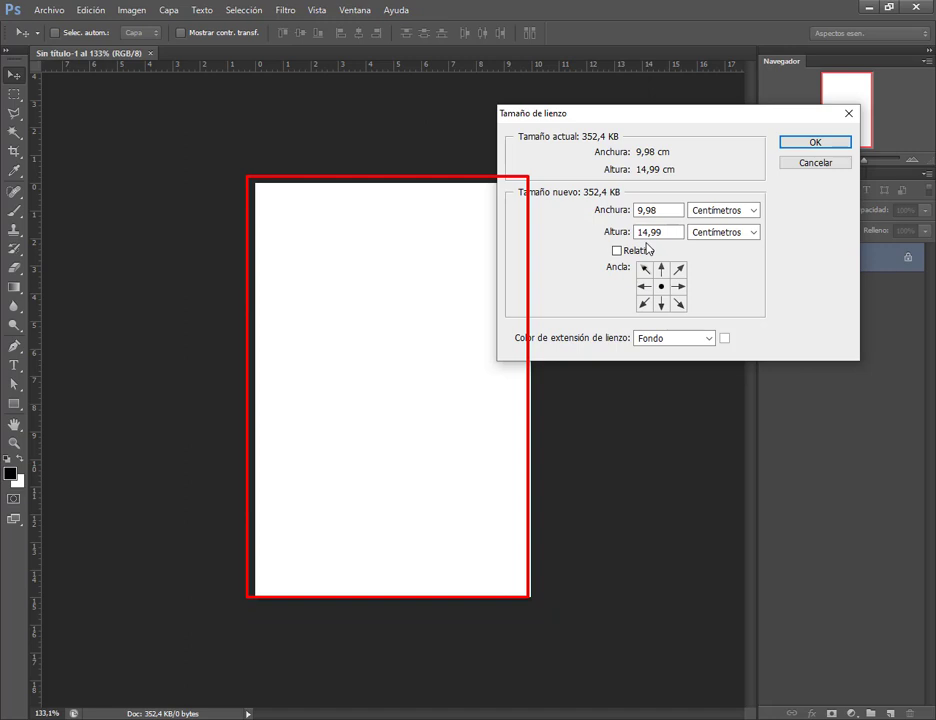
pyautogui.click(712, 210)
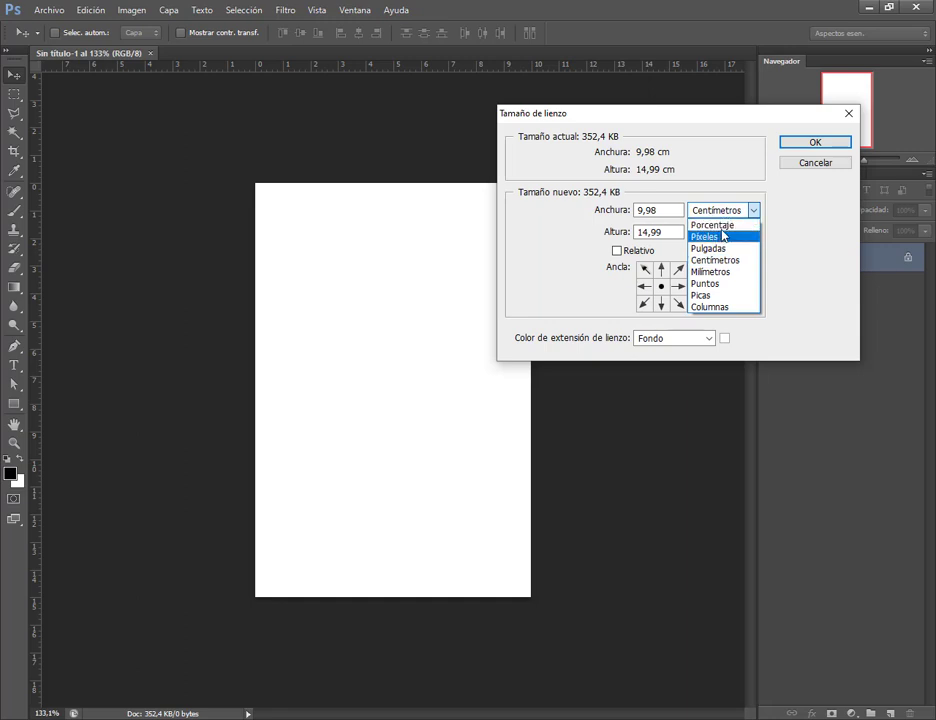
pyautogui.click(712, 225)
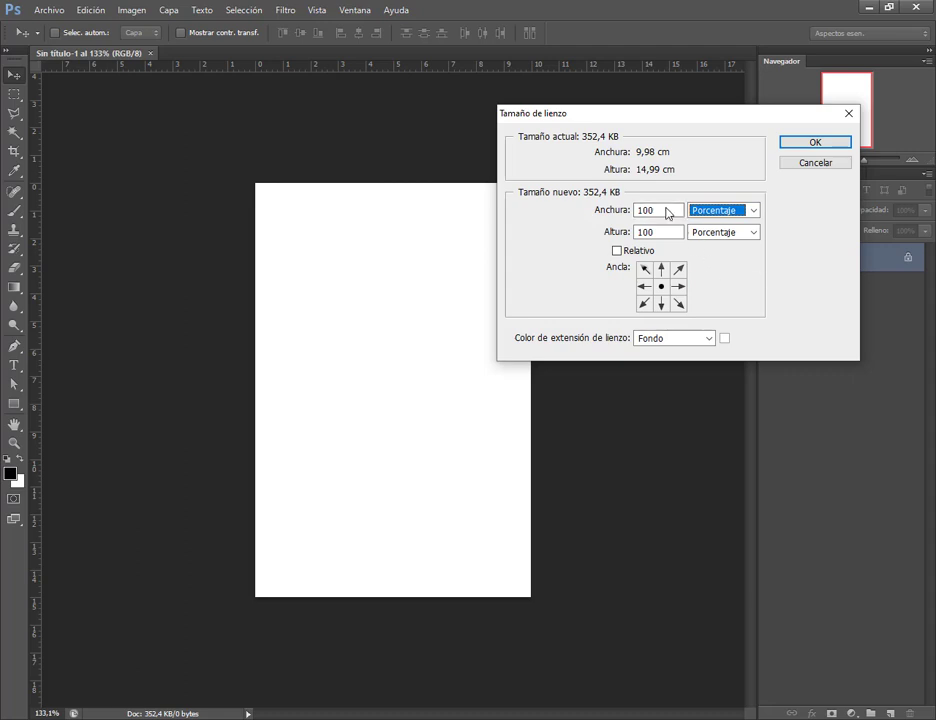
# Step: Try canvas width and height values of 200, 100 and 50 percent
pyautogui.moveTo(641, 213); pyautogui.dragTo(602, 216)
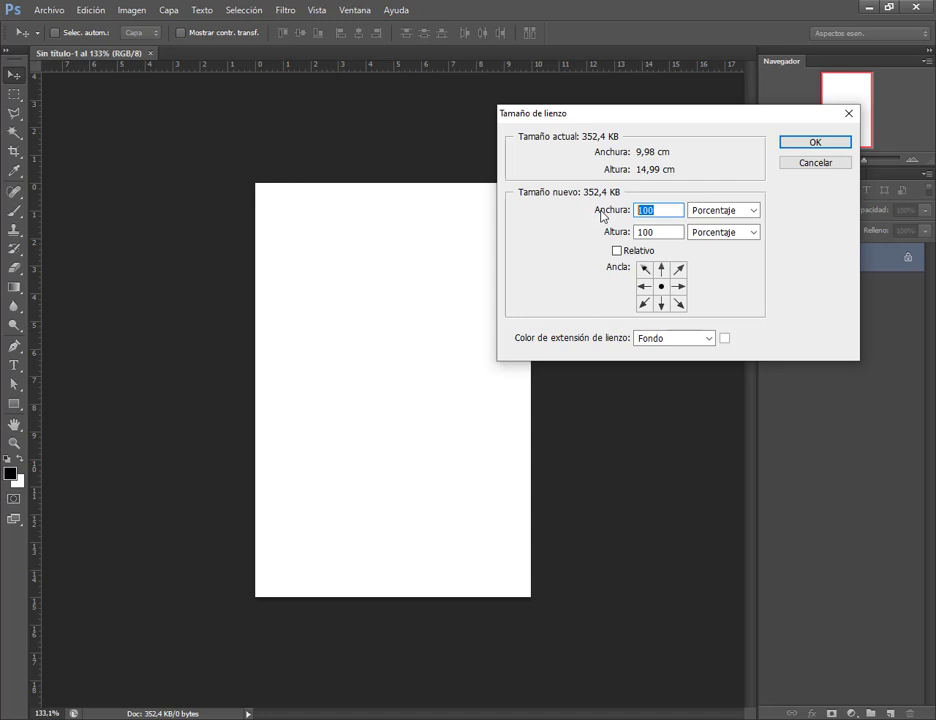
pyautogui.write('200')
pyautogui.press('Tab')
pyautogui.press('Tab')
pyautogui.write('200')
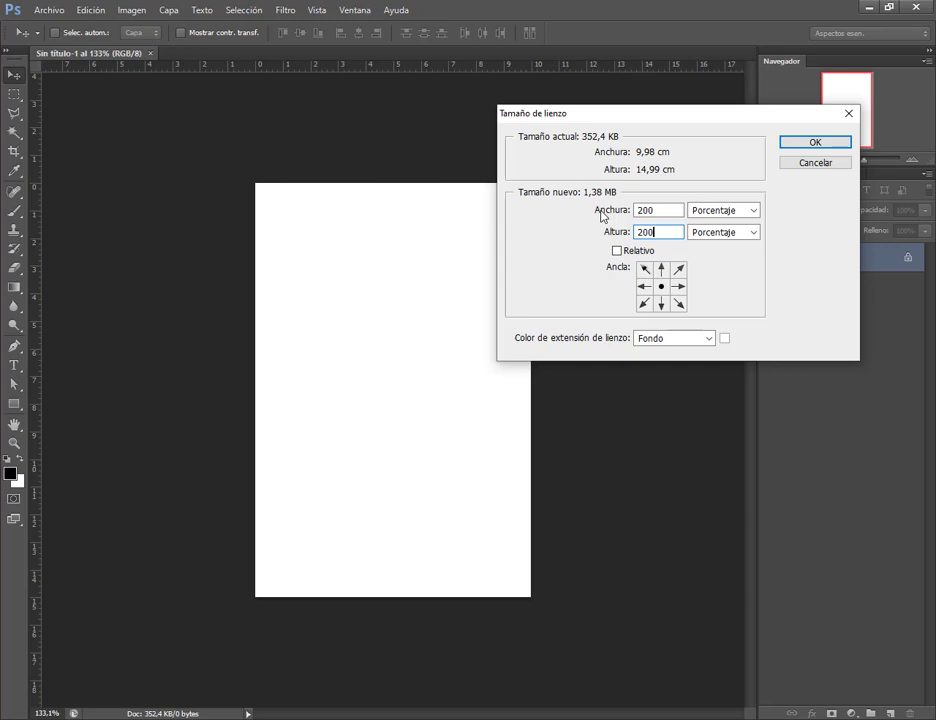
pyautogui.hotkey('ctrl', 'z')
pyautogui.moveTo(660, 206); pyautogui.dragTo(627, 217)
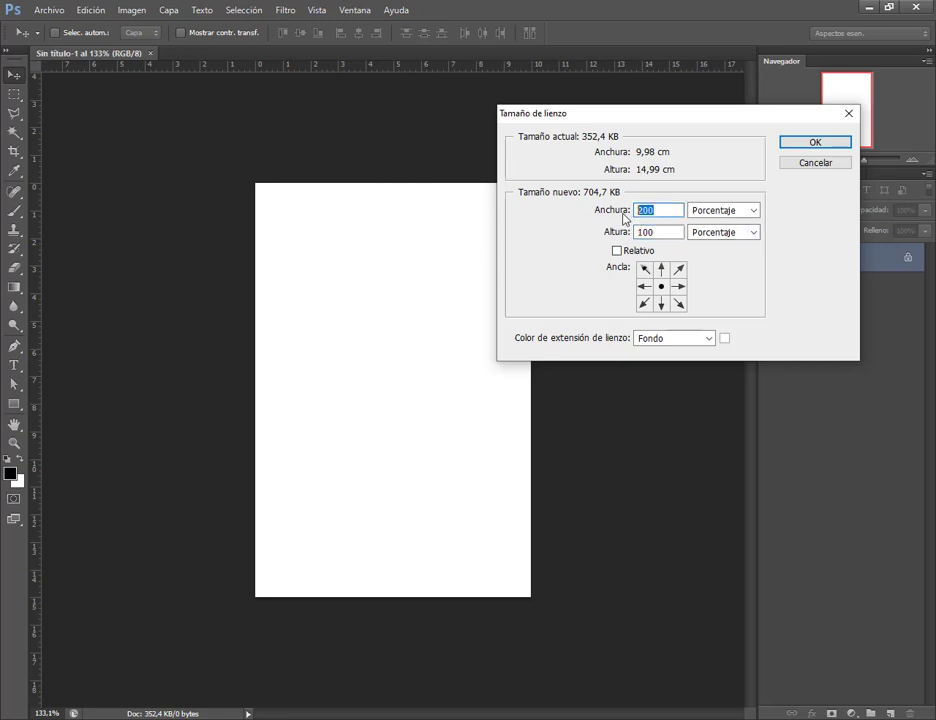
pyautogui.write('100')
pyautogui.hotkey('ctrl', 'a')
pyautogui.write('50')
pyautogui.press('Tab')
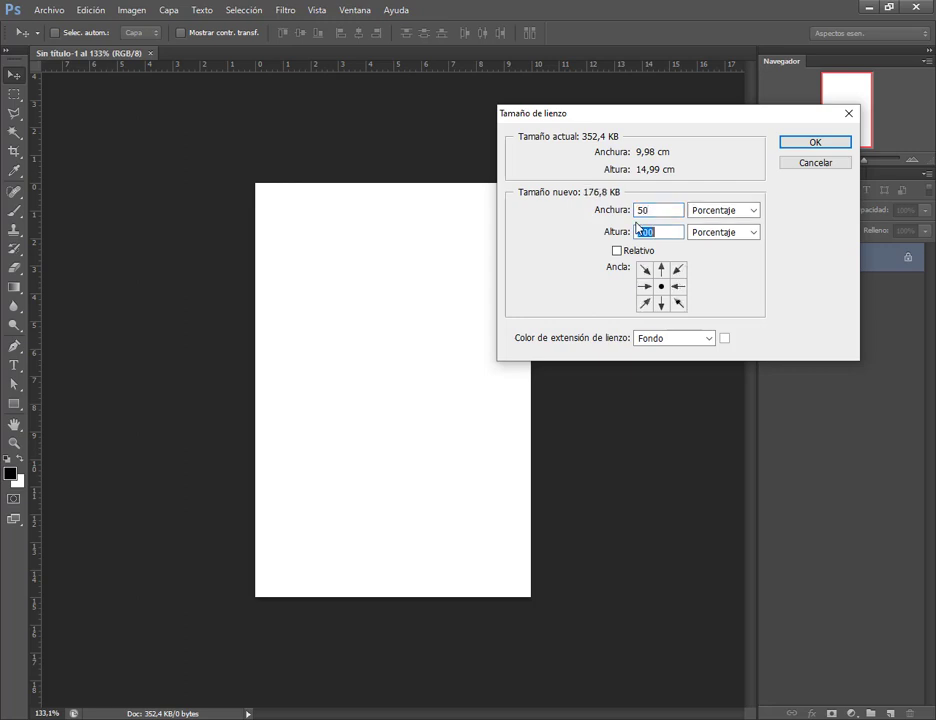
pyautogui.write('50')
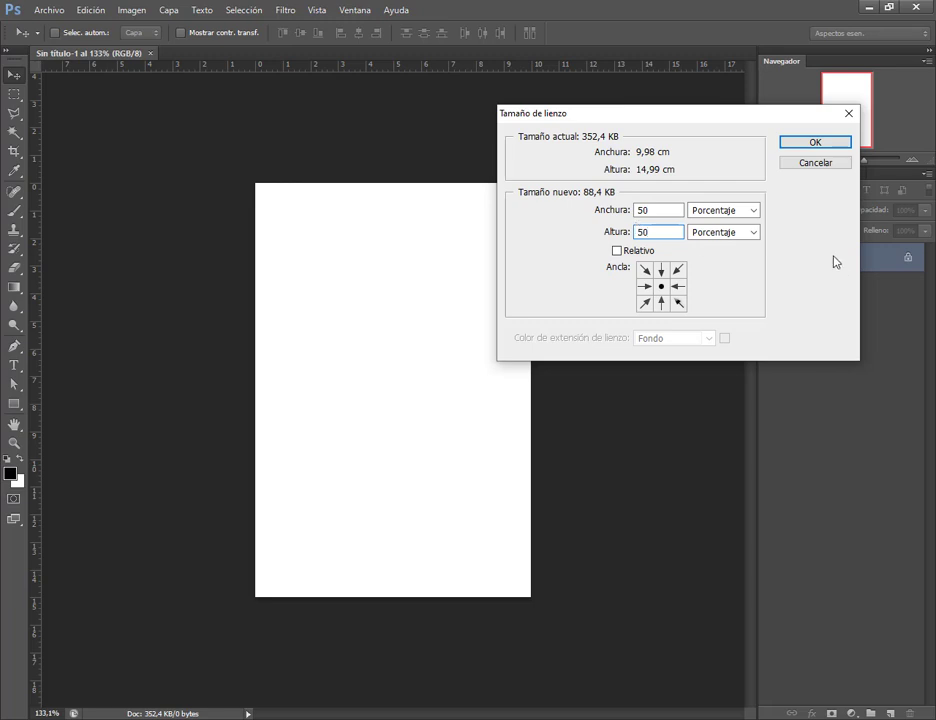
# Step: Enter 300 percent for both the canvas width and height
pyautogui.click(672, 210)
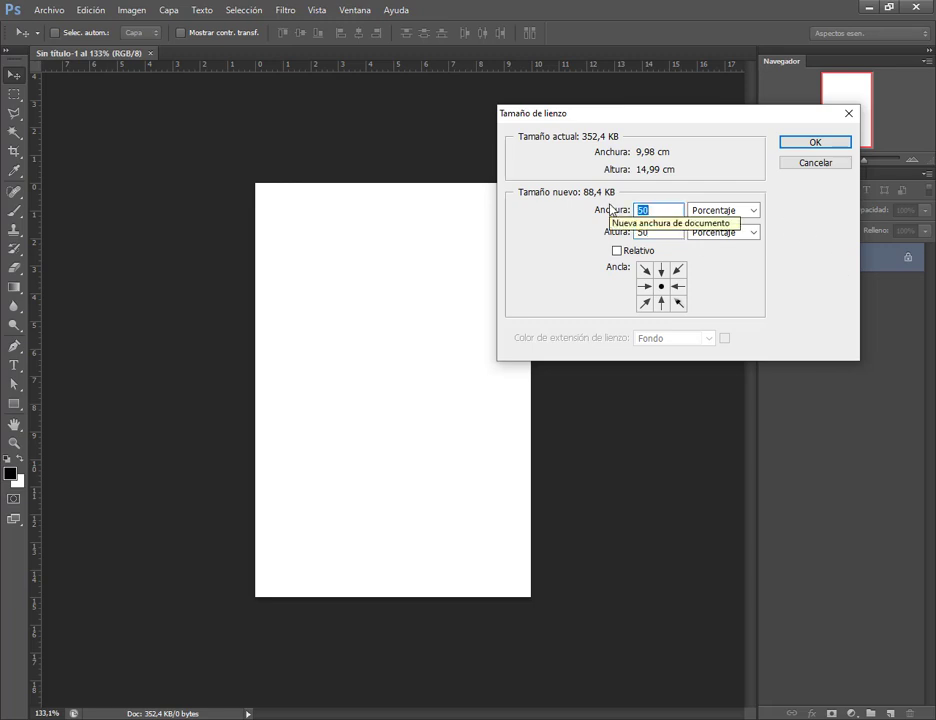
pyautogui.write('300')
pyautogui.press('Tab')
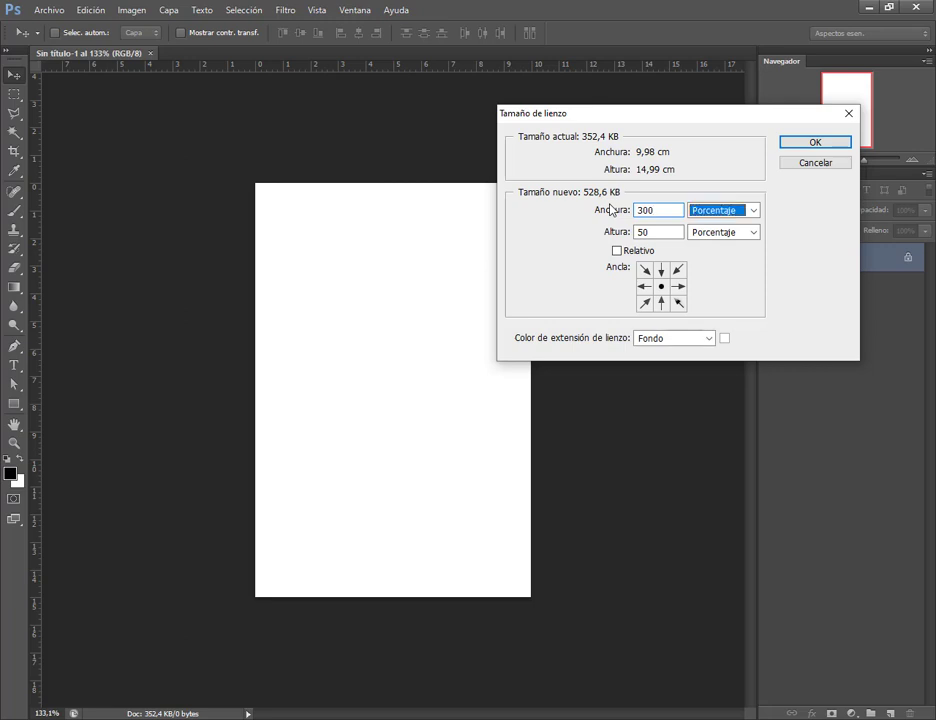
pyautogui.press('Tab')
pyautogui.write('30')
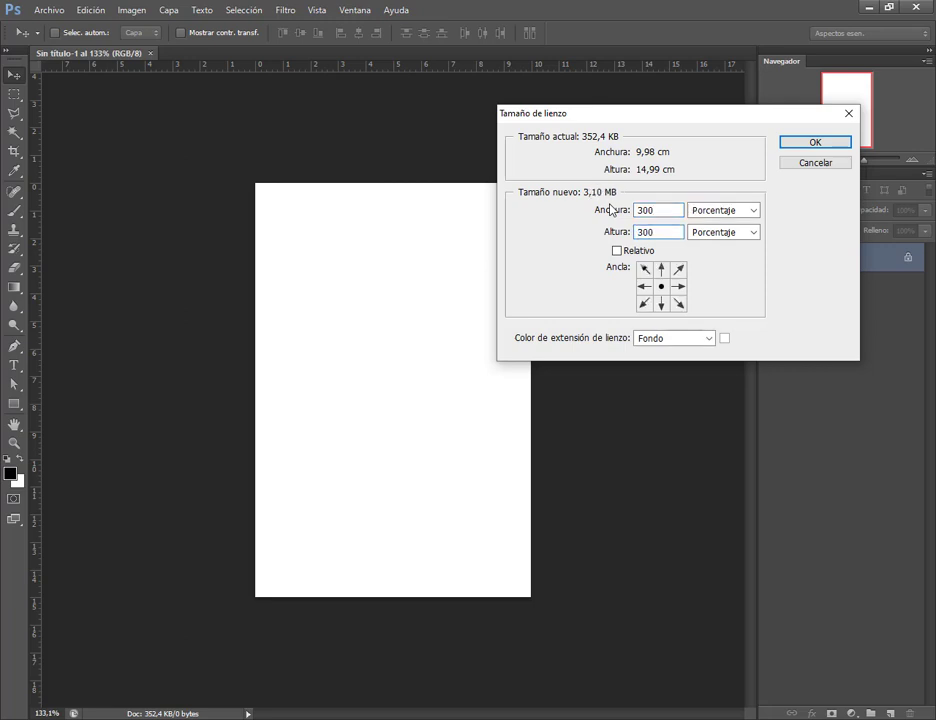
pyautogui.click(834, 143)
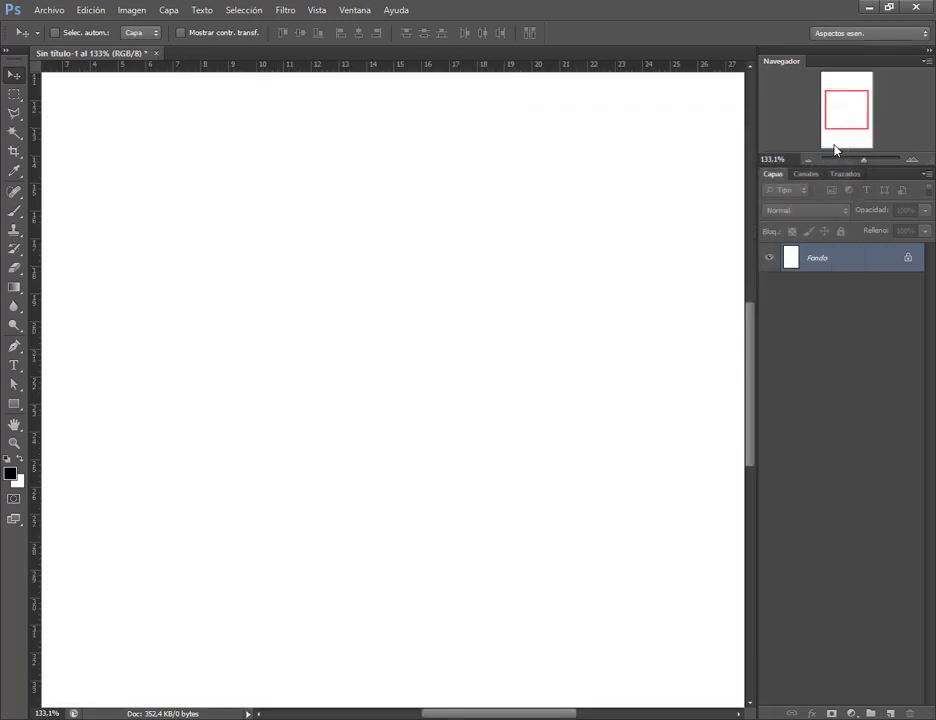
pyautogui.scroll(-1, 593, 298)
pyautogui.scroll(-1, 593, 298)
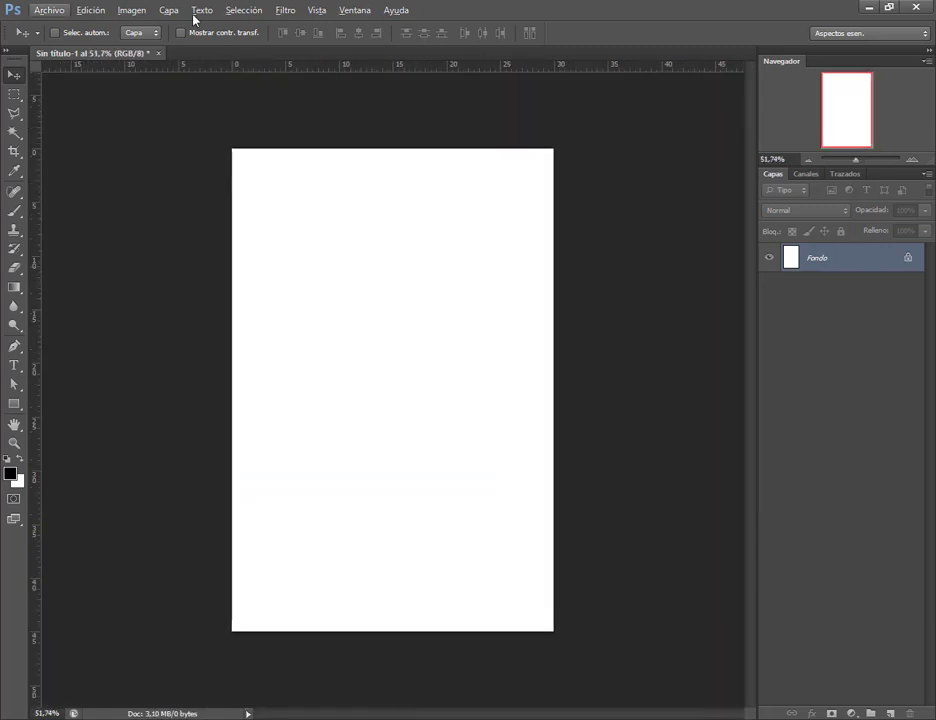
pyautogui.click(142, 10)
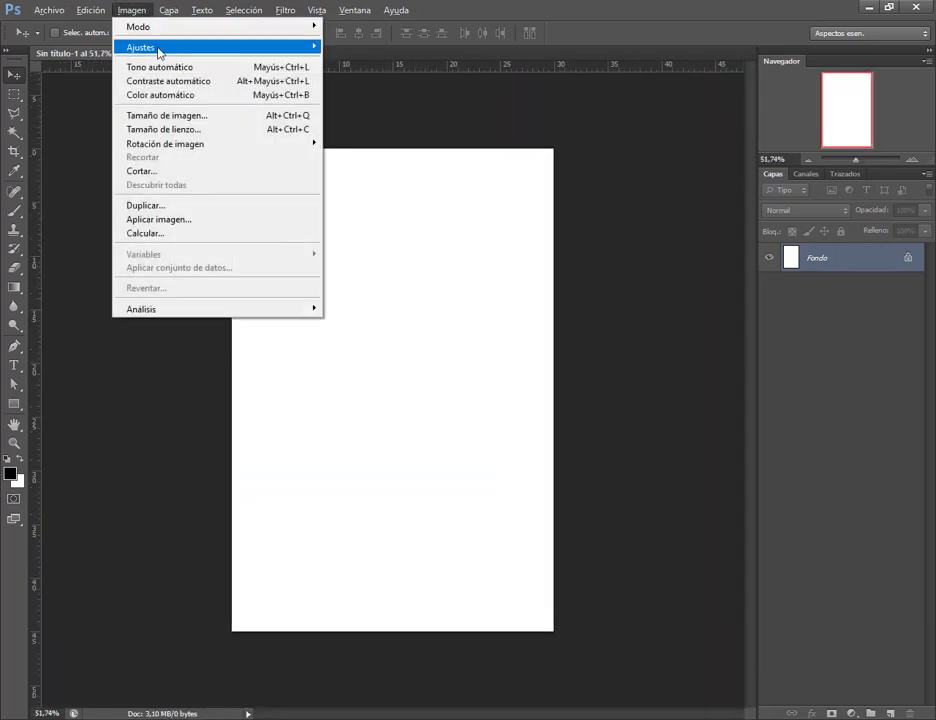
pyautogui.click(181, 117)
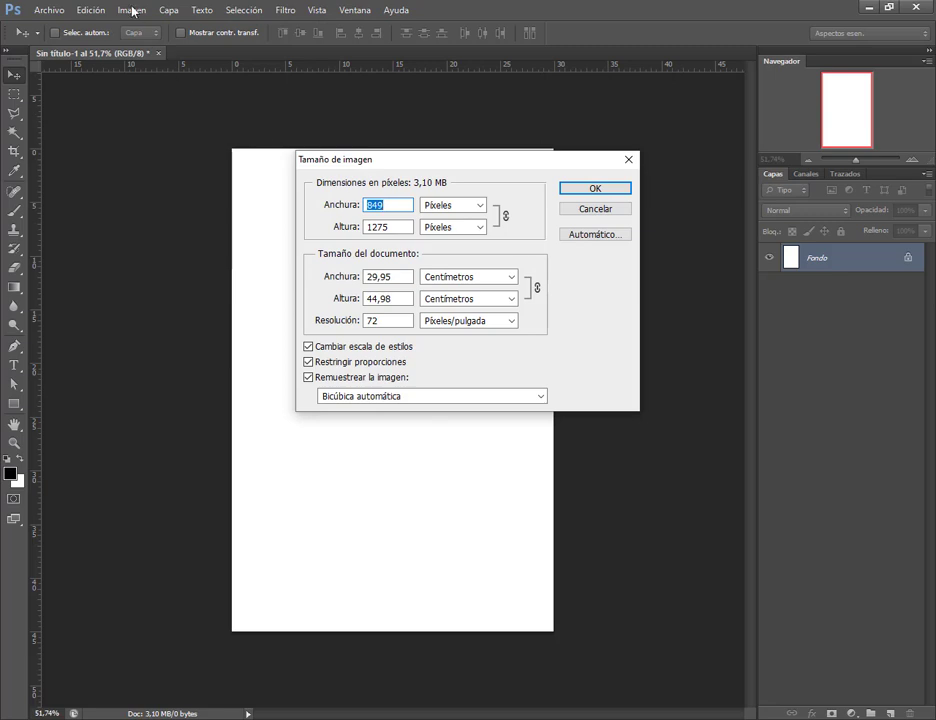
pyautogui.press('Escape')
pyautogui.click(132, 10)
pyautogui.click(168, 129)
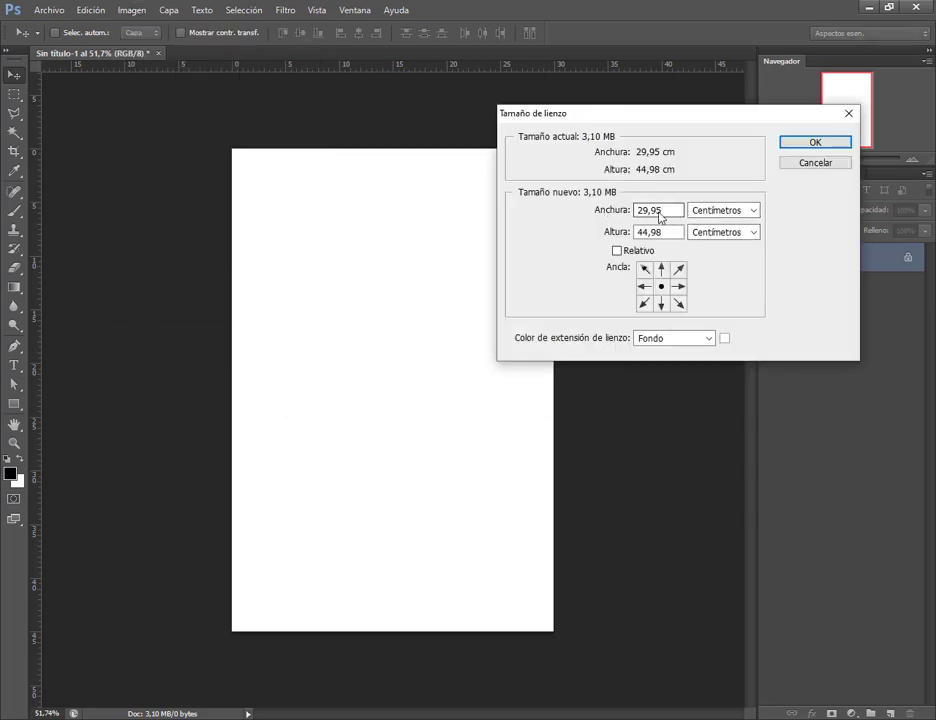
pyautogui.moveTo(658, 212); pyautogui.dragTo(593, 210)
pyautogui.doubleClick(668, 232)
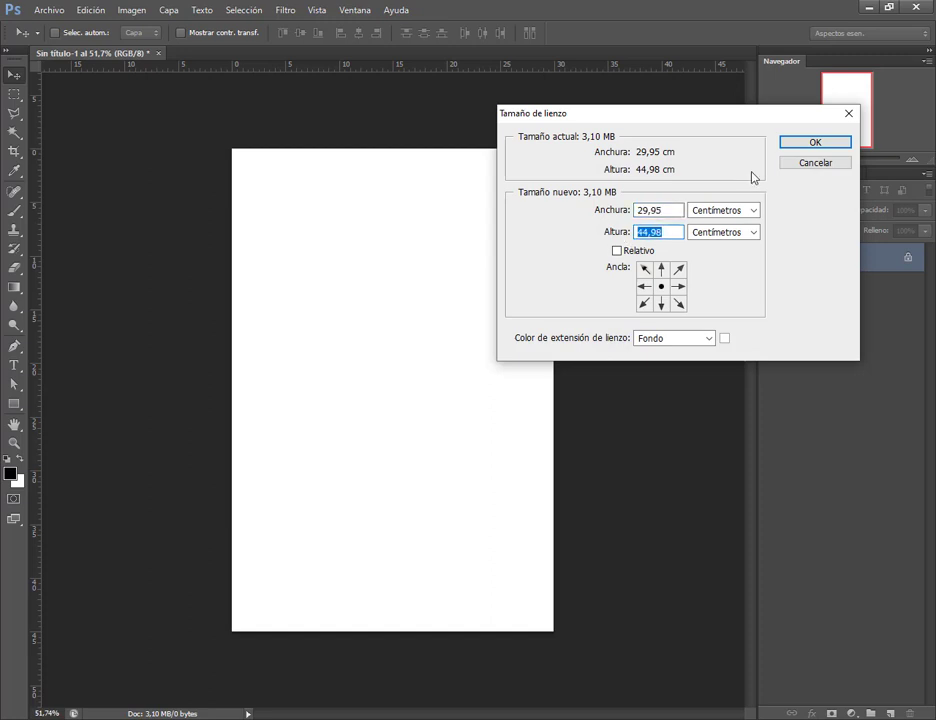
pyautogui.click(815, 163)
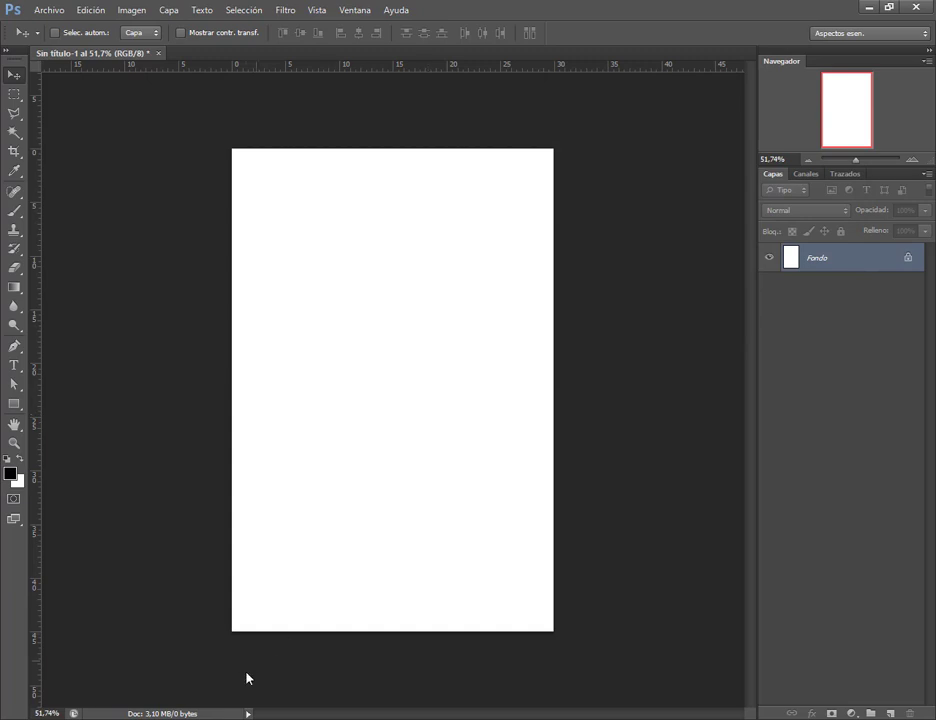
# Step: View the Flyer.jpg reference from the taskbar, then return to Photoshop
pyautogui.moveTo(481, 719)
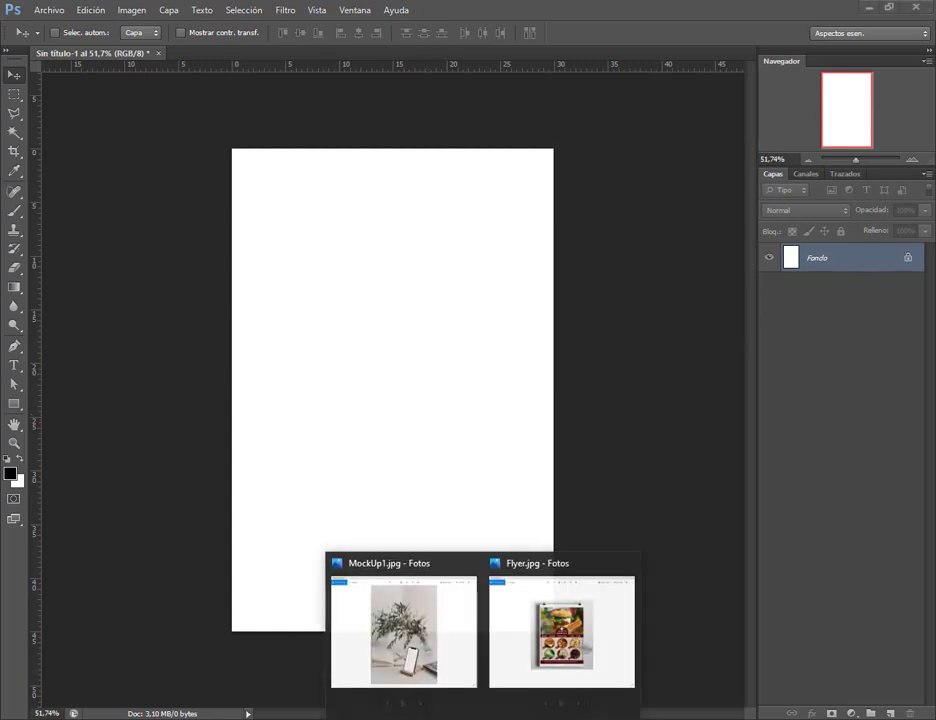
pyautogui.click(527, 694)
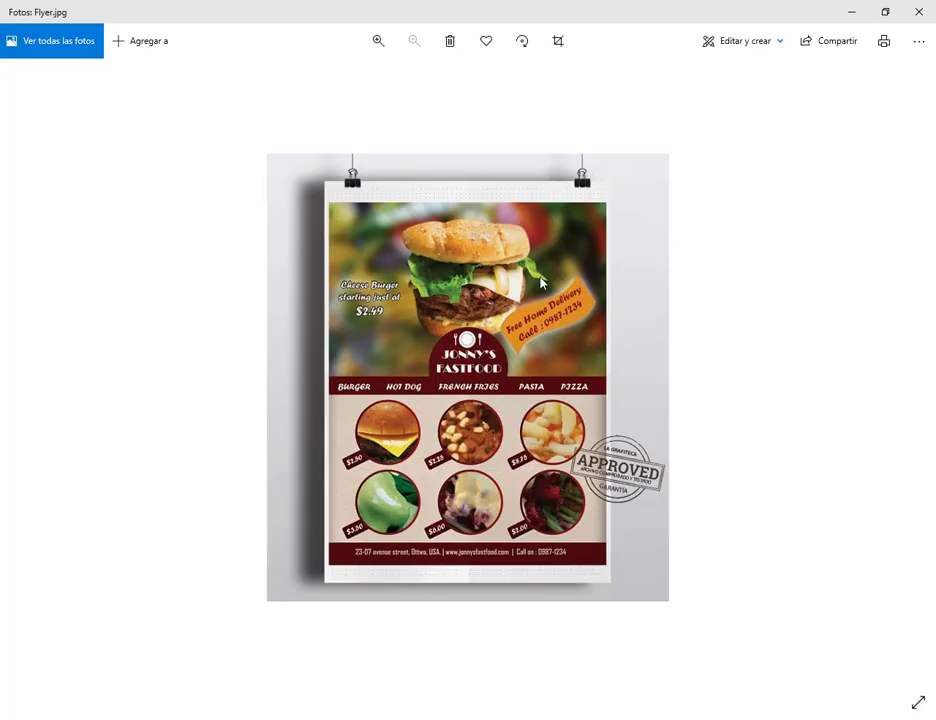
pyautogui.hotkey('alt', 'Tab')
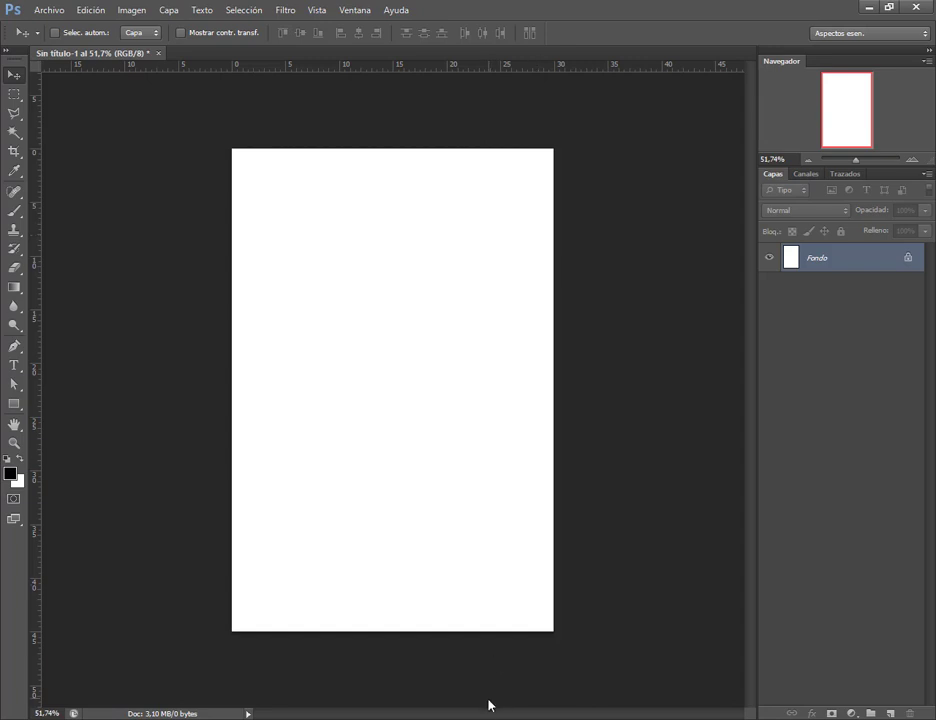
# Step: Close the MockUp1.jpg viewer and minimize Photos after reviewing Flyer.jpg
pyautogui.moveTo(487, 716)
pyautogui.click(539, 675)
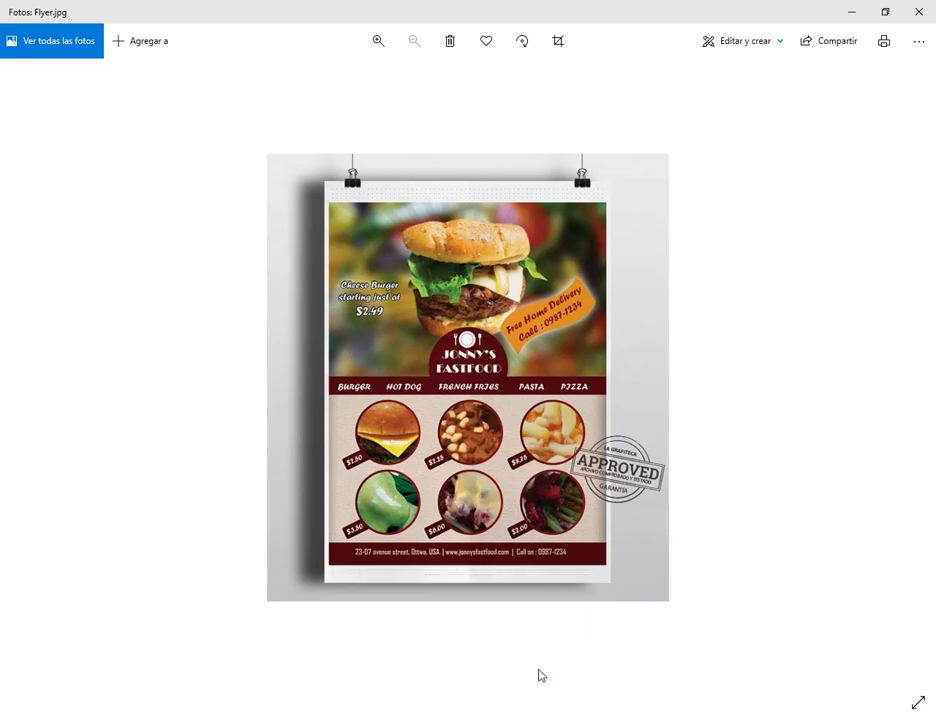
pyautogui.moveTo(472, 639)
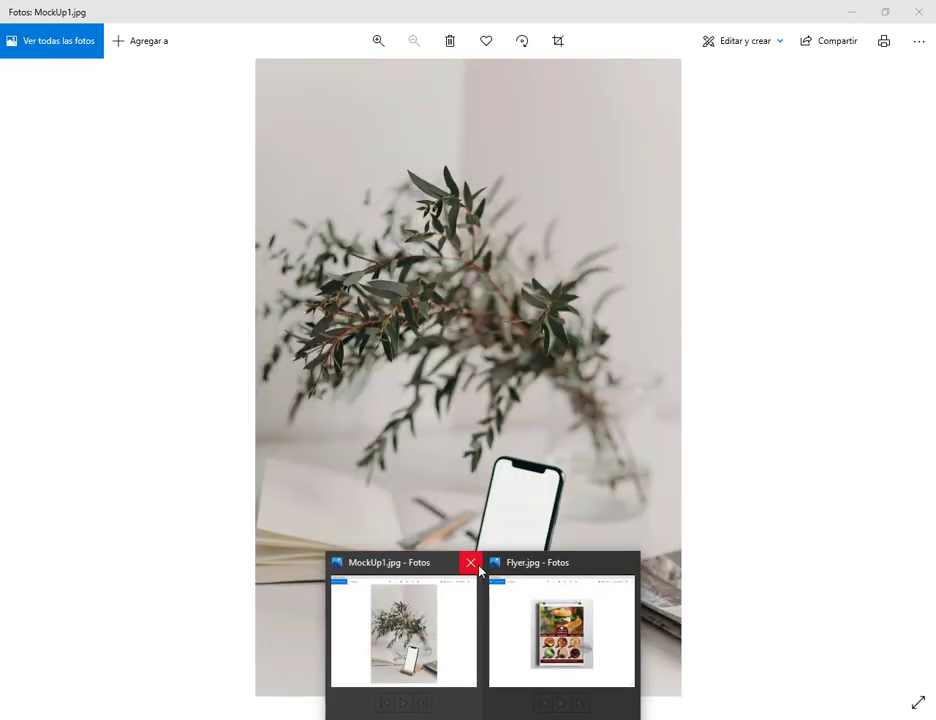
pyautogui.click(470, 562)
pyautogui.click(481, 635)
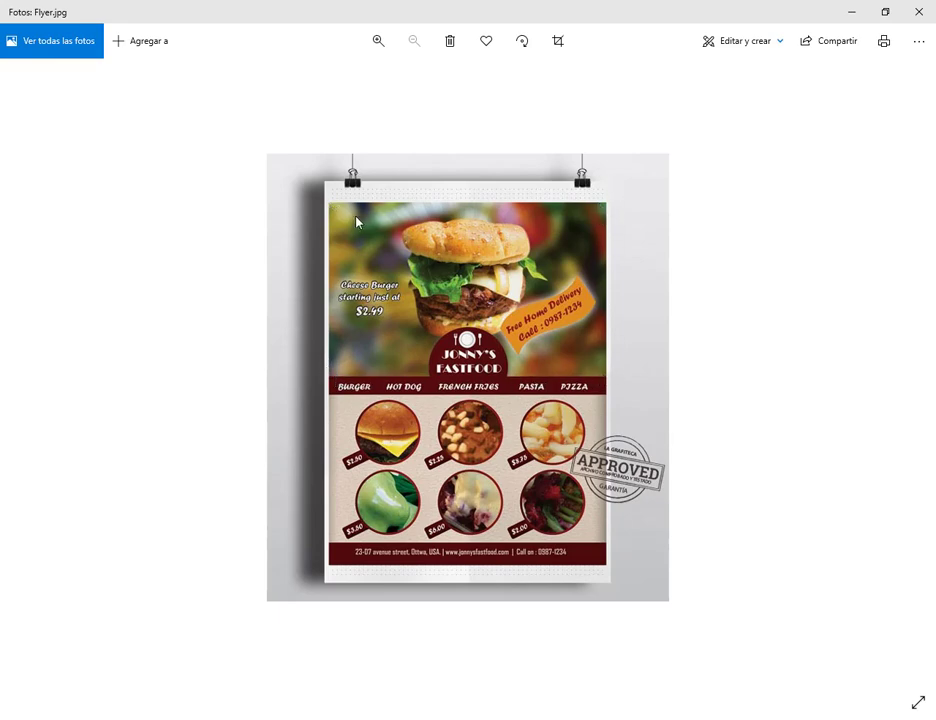
pyautogui.click(855, 11)
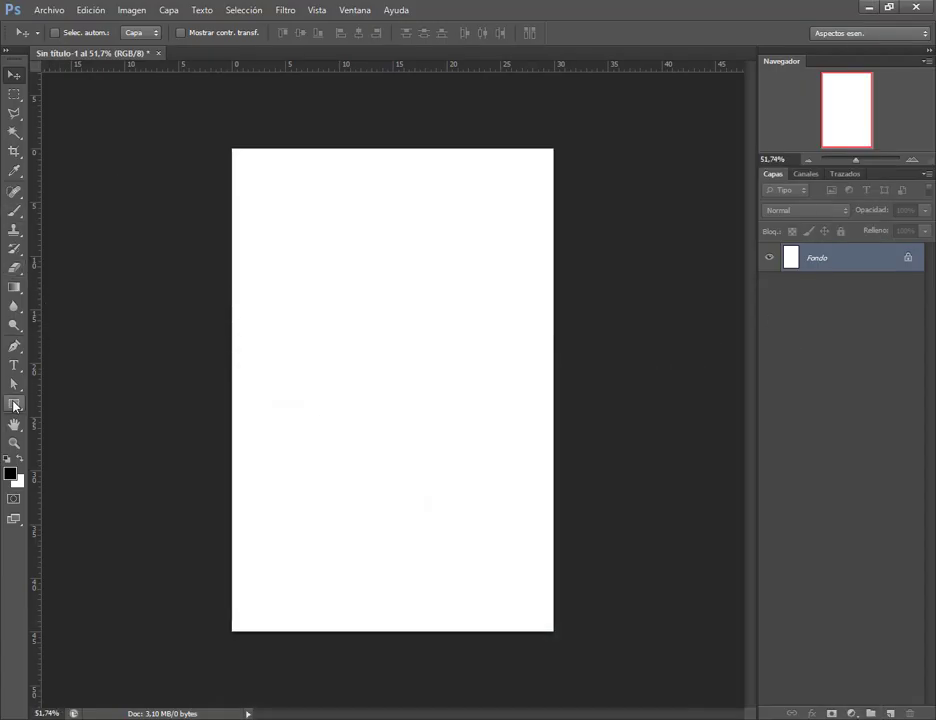
# Step: Draw a black rectangle roughly 696 × 430 px across the upper part of the page
pyautogui.click(14, 404)
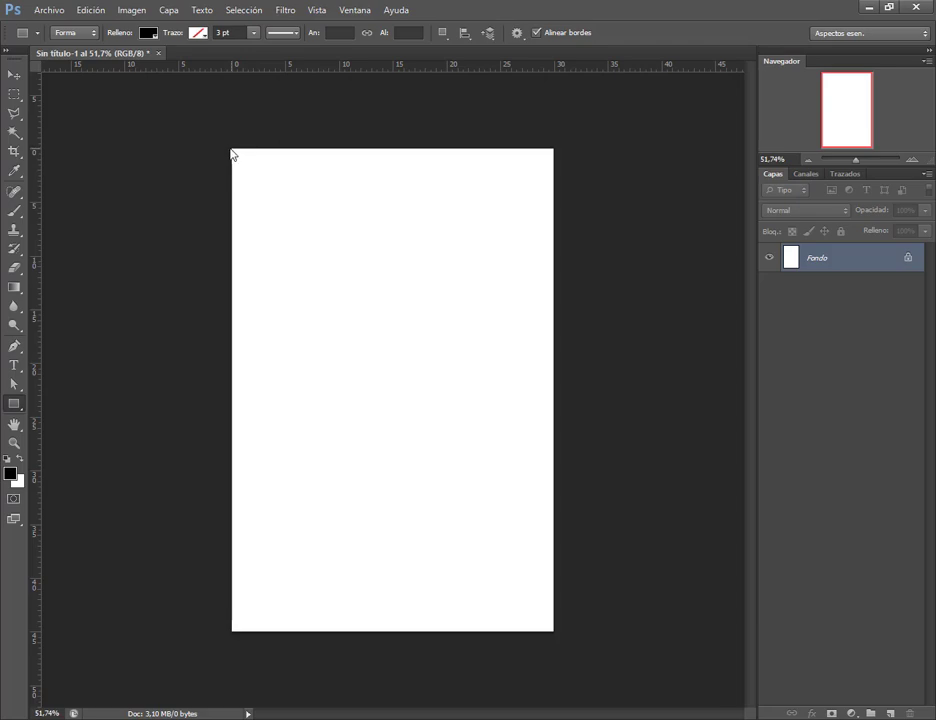
pyautogui.moveTo(267, 167); pyautogui.dragTo(532, 334)
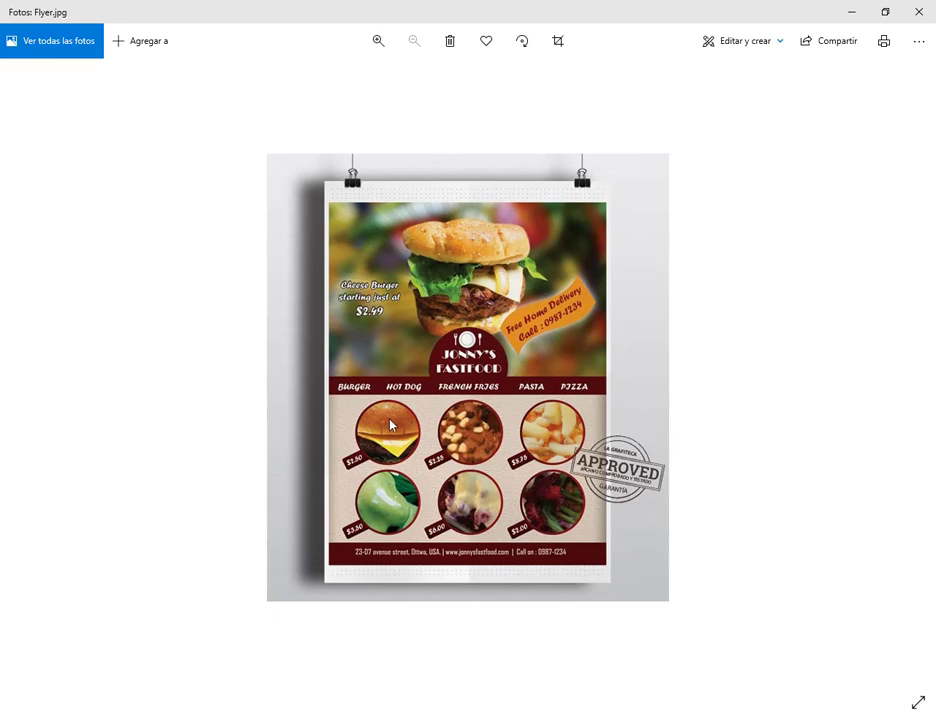
# Step: Minimize the flyer reference and nudge the black rectangle with the Move tool
pyautogui.click(851, 12)
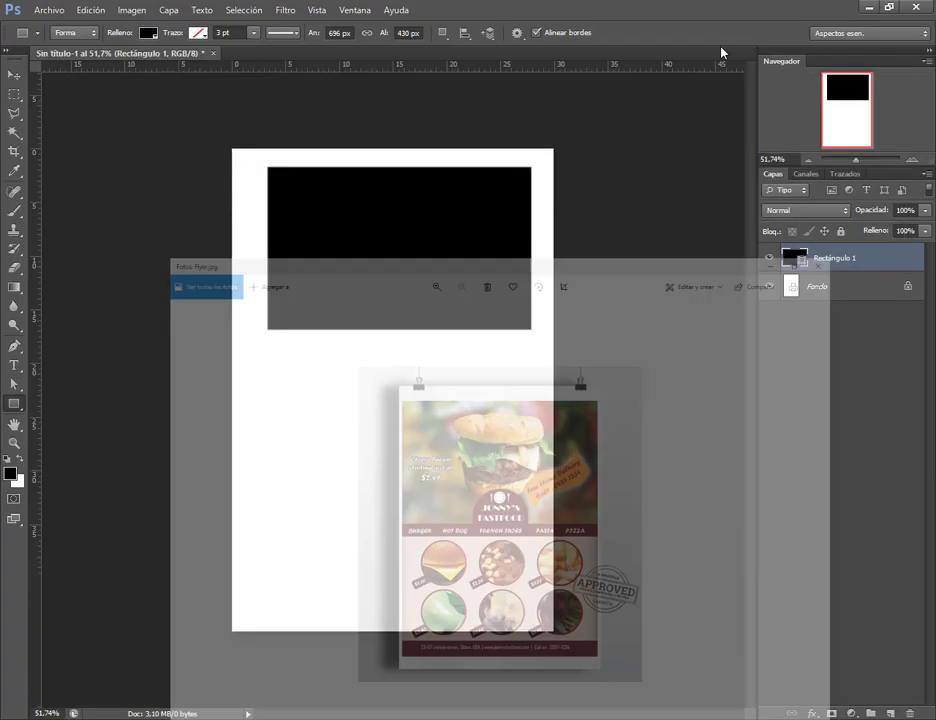
pyautogui.click(13, 75)
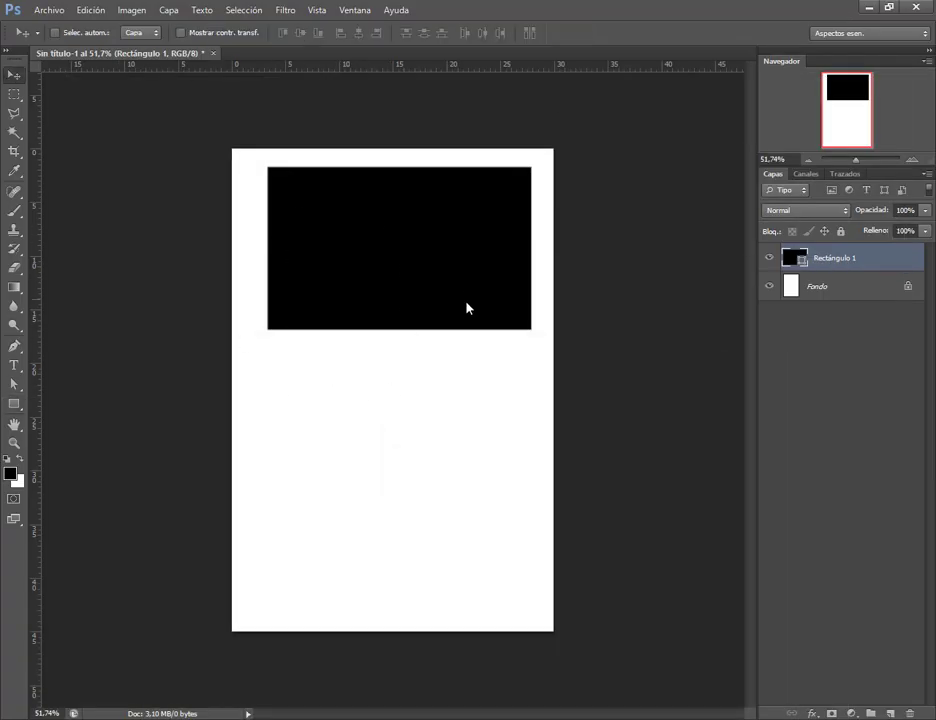
pyautogui.moveTo(468, 280)
pyautogui.mouseDown()
pyautogui.moveTo(470, 305)
pyautogui.moveTo(469, 280)
pyautogui.mouseUp()
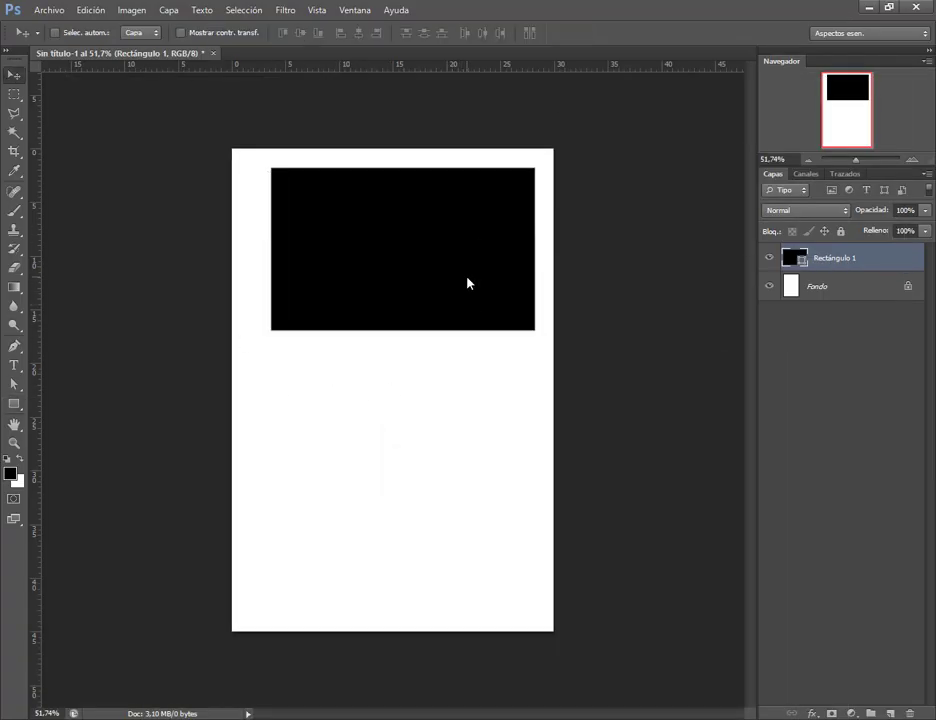
# Step: Add a horizontal guide at 50% and drag the rectangle up toward the top-left
pyautogui.click(318, 9)
pyautogui.click(388, 334)
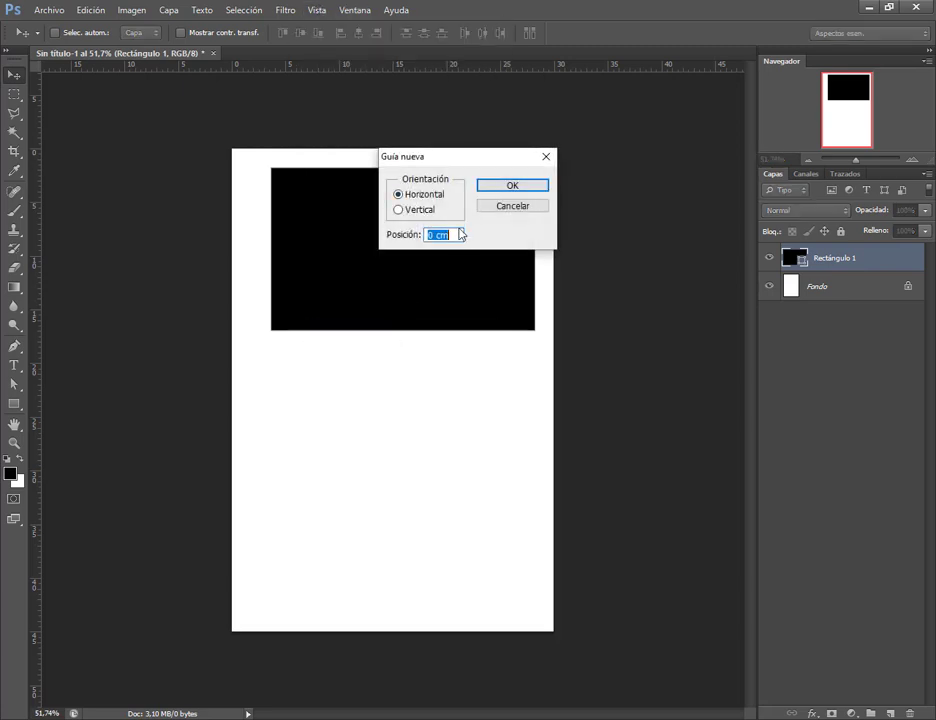
pyautogui.write('50&')
pyautogui.press('BackSpace')
pyautogui.write('%')
pyautogui.press('Return')
pyautogui.moveTo(458, 291); pyautogui.dragTo(430, 282)
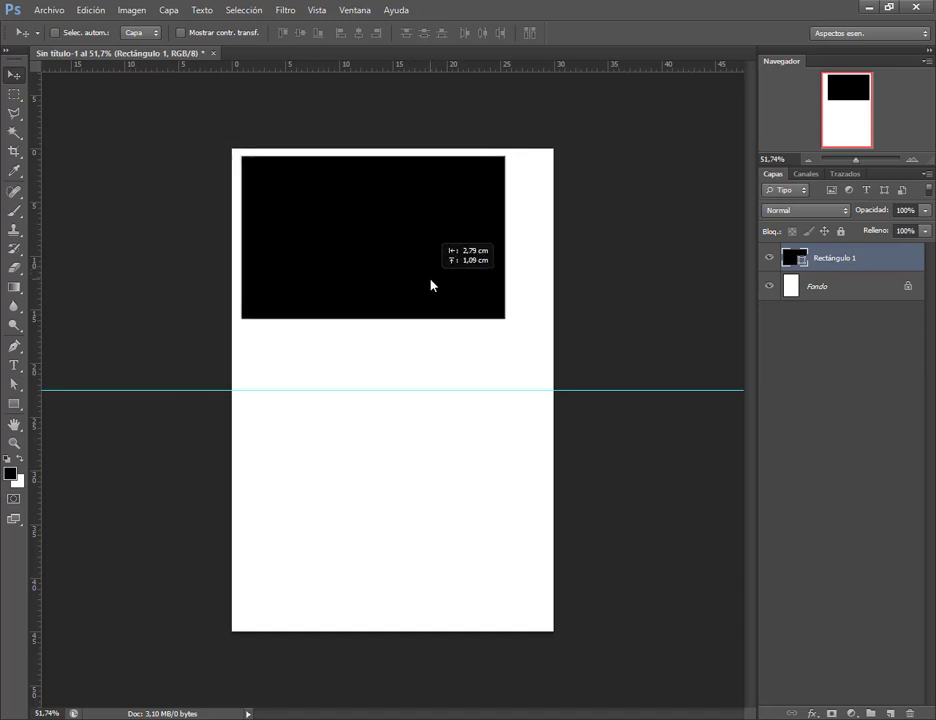
# Step: Start a free transform of the rectangle and turn on snapping
pyautogui.click(90, 10)
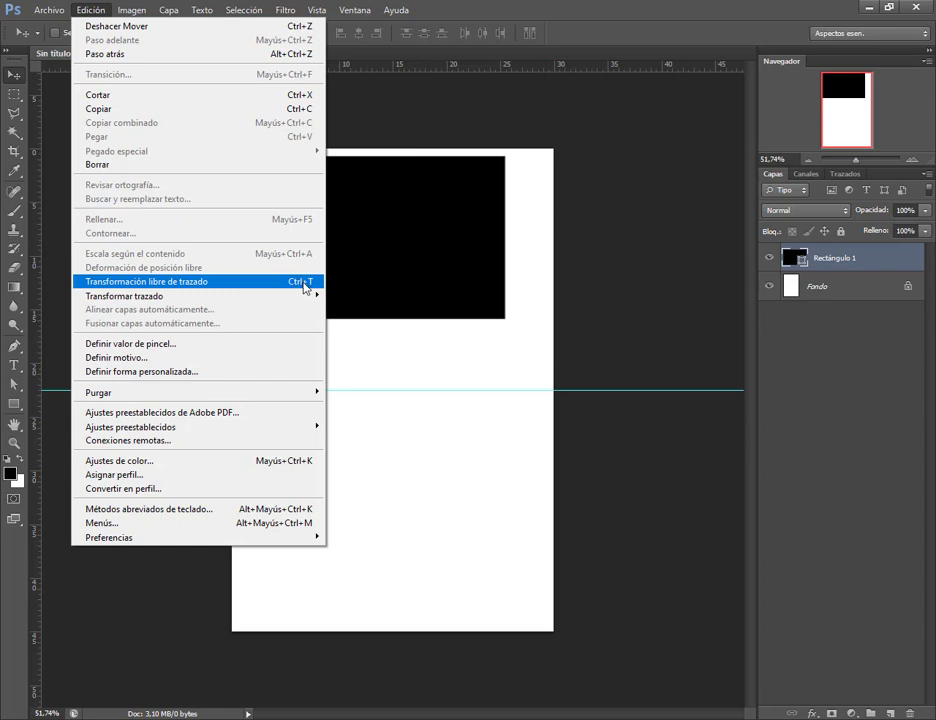
pyautogui.click(305, 283)
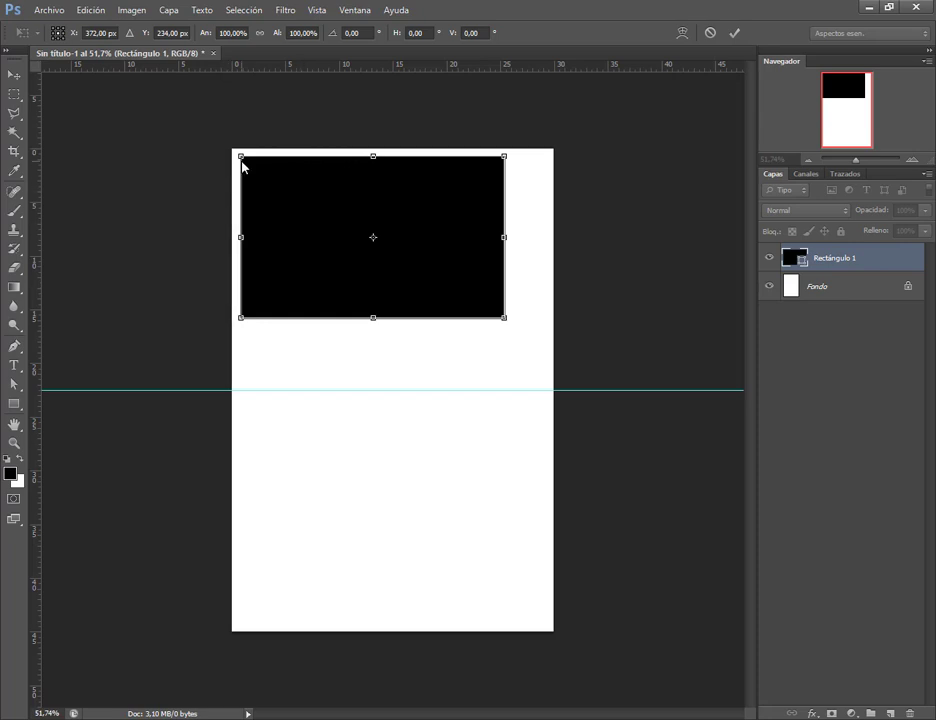
pyautogui.moveTo(242, 157)
pyautogui.mouseDown()
pyautogui.moveTo(231, 148)
pyautogui.moveTo(248, 166)
pyautogui.mouseUp()
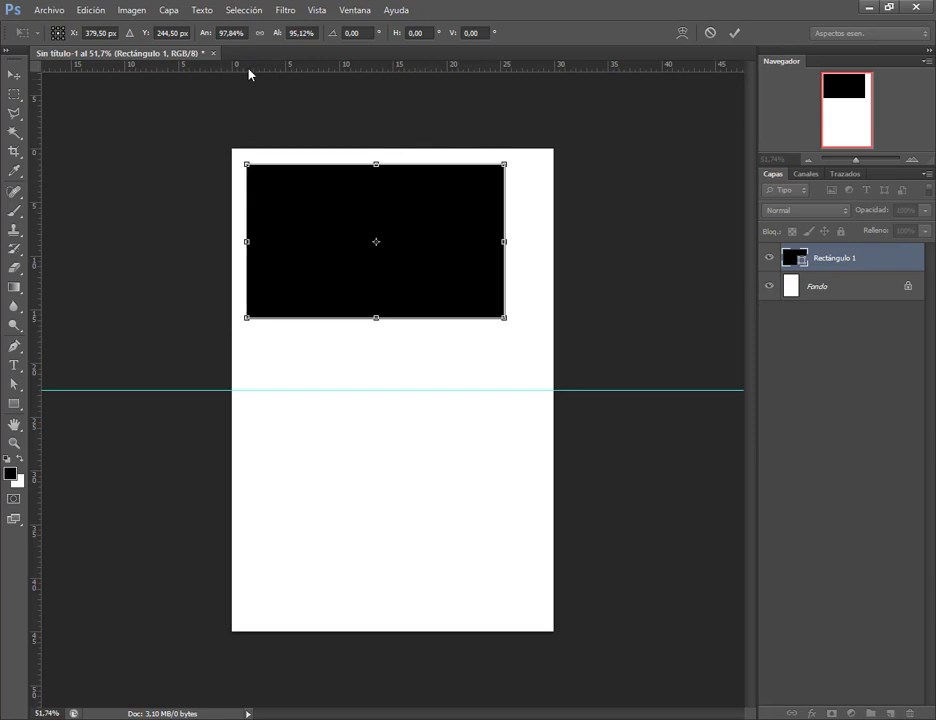
pyautogui.click(317, 10)
pyautogui.click(405, 270)
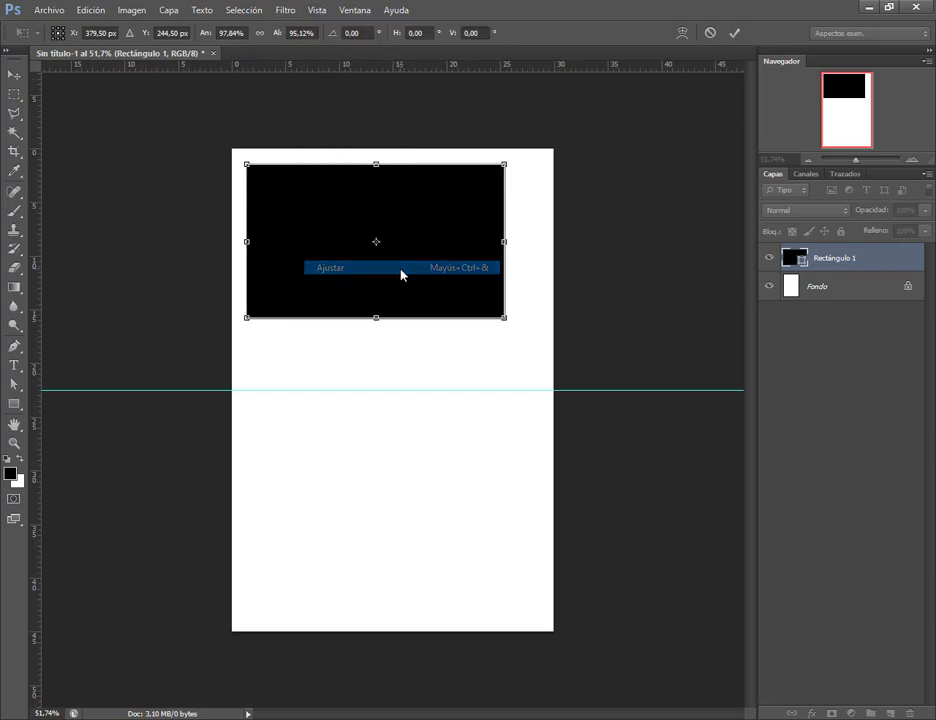
# Step: Stretch the rectangle to both page sides, the top edge and the 50% guide, then apply
pyautogui.moveTo(511, 243); pyautogui.dragTo(553, 247)
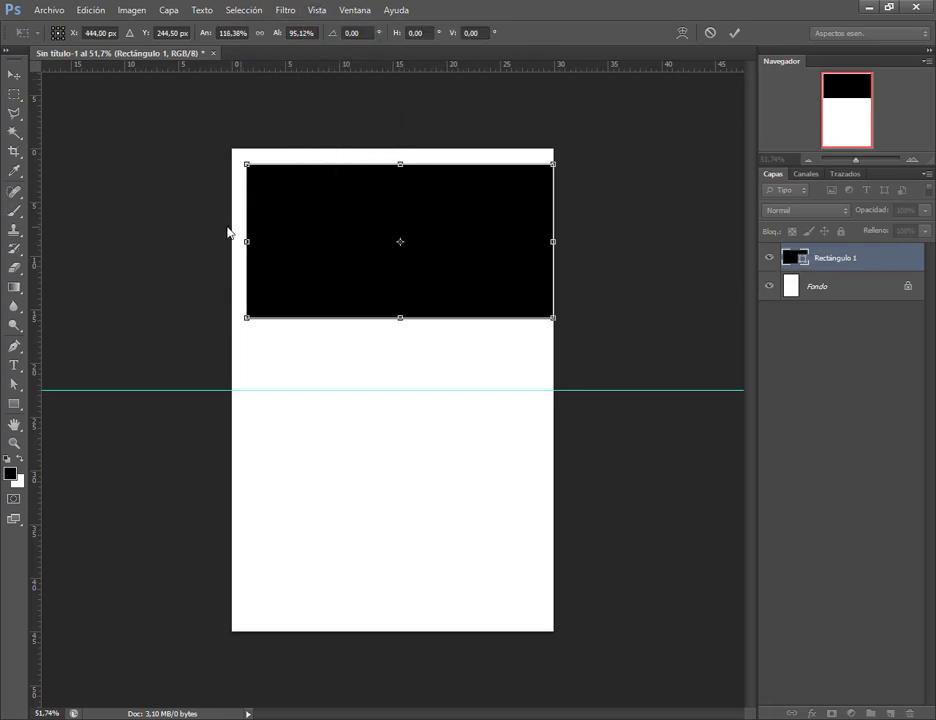
pyautogui.moveTo(247, 246); pyautogui.dragTo(232, 248)
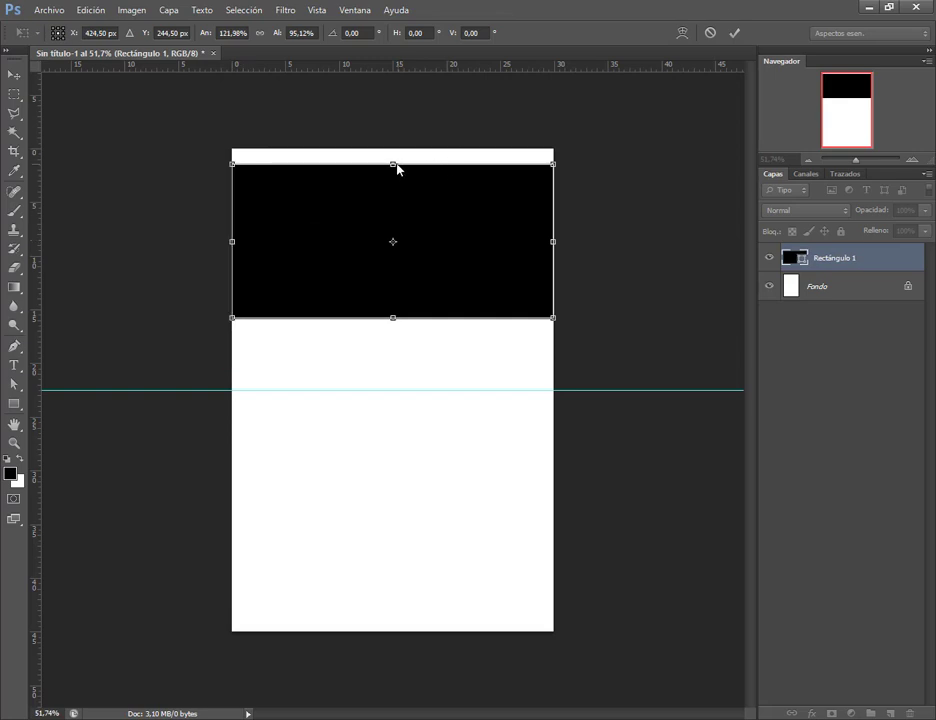
pyautogui.moveTo(397, 165); pyautogui.dragTo(397, 148)
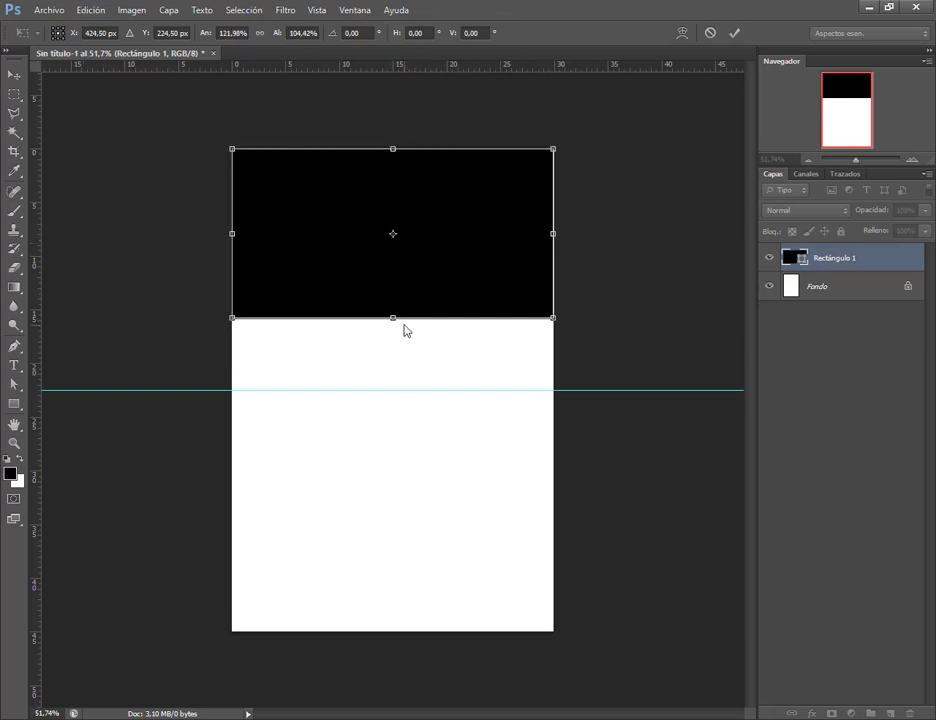
pyautogui.moveTo(404, 321); pyautogui.dragTo(428, 404)
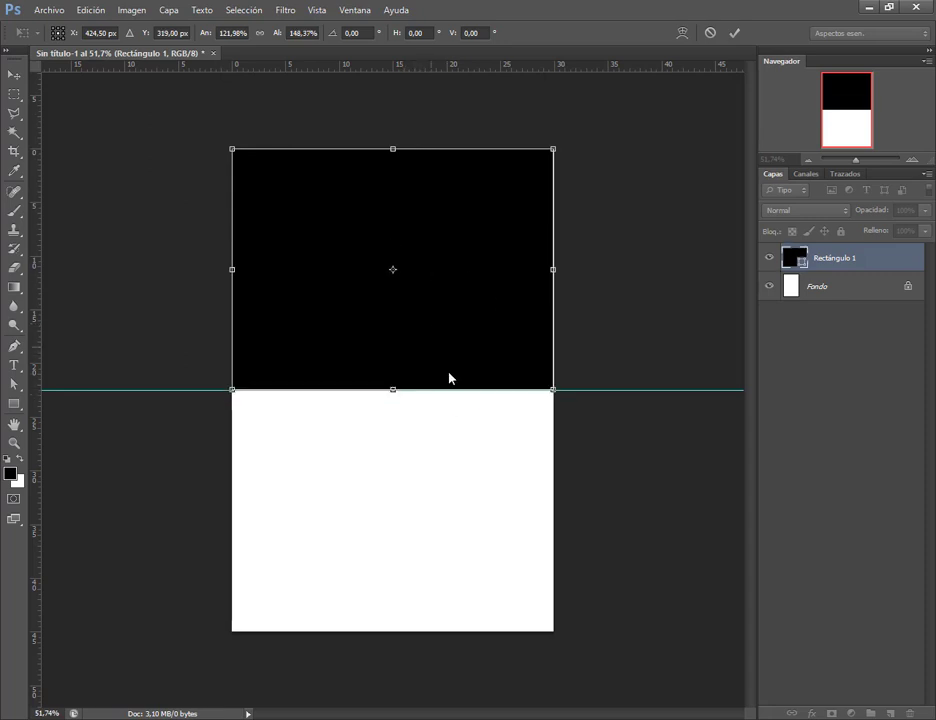
pyautogui.press('Return')
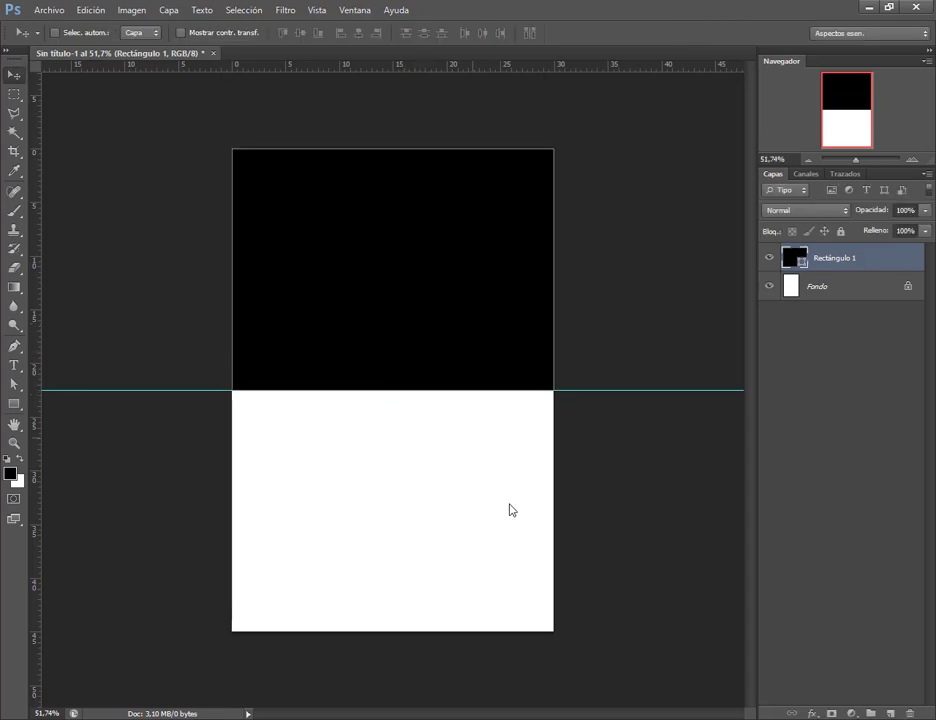
# Step: Remove the horizontal guide by dragging it back into the ruler
pyautogui.rightClick(847, 259)
pyautogui.press('Escape')
pyautogui.moveTo(632, 391); pyautogui.dragTo(598, 56)
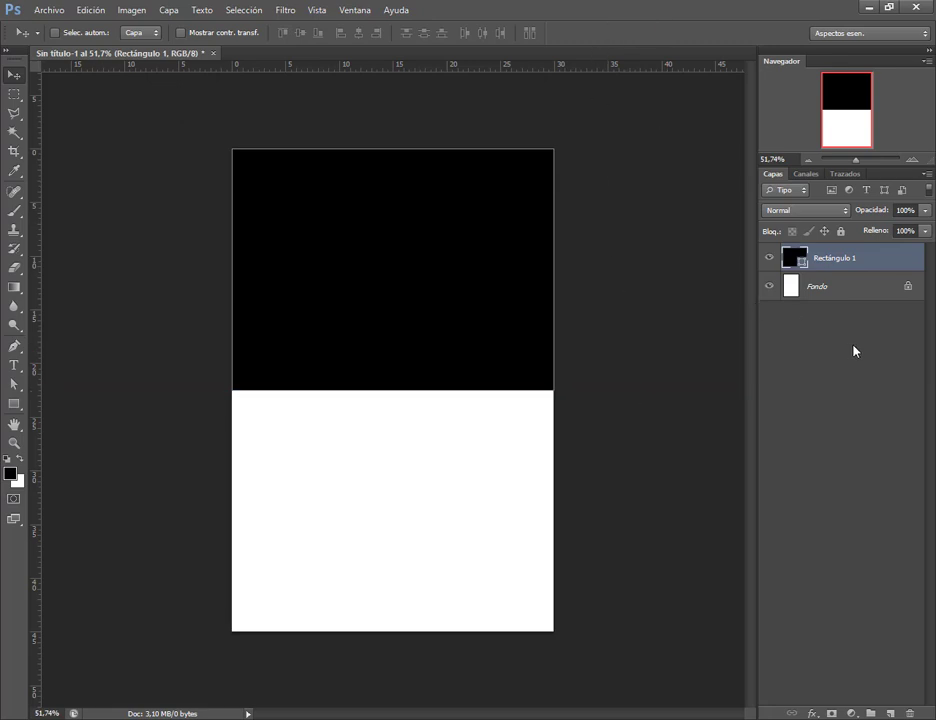
# Step: Fill the top rectangle with muted red 7d5555 and rename its layer FotoFondo
pyautogui.doubleClick(794, 257)
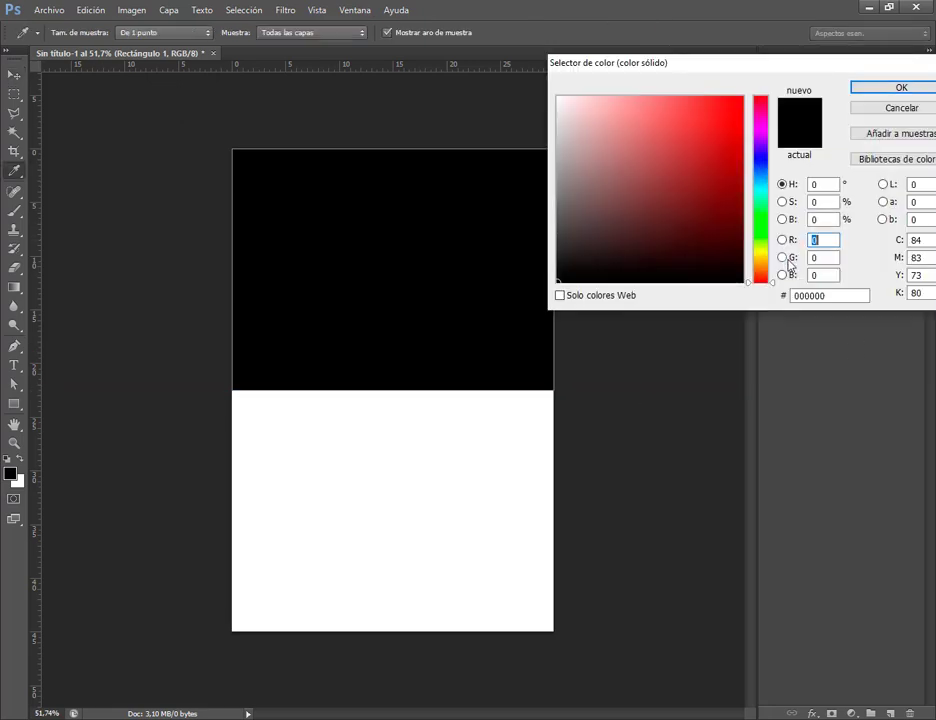
pyautogui.moveTo(607, 152)
pyautogui.mouseDown()
pyautogui.moveTo(613, 210)
pyautogui.moveTo(616, 192)
pyautogui.mouseUp()
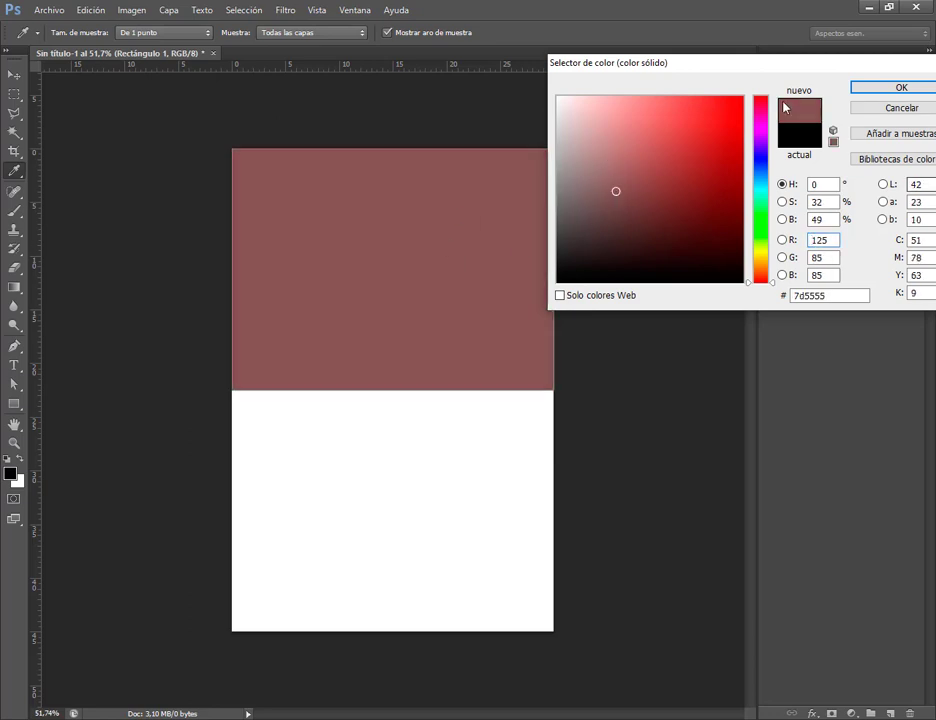
pyautogui.click(900, 88)
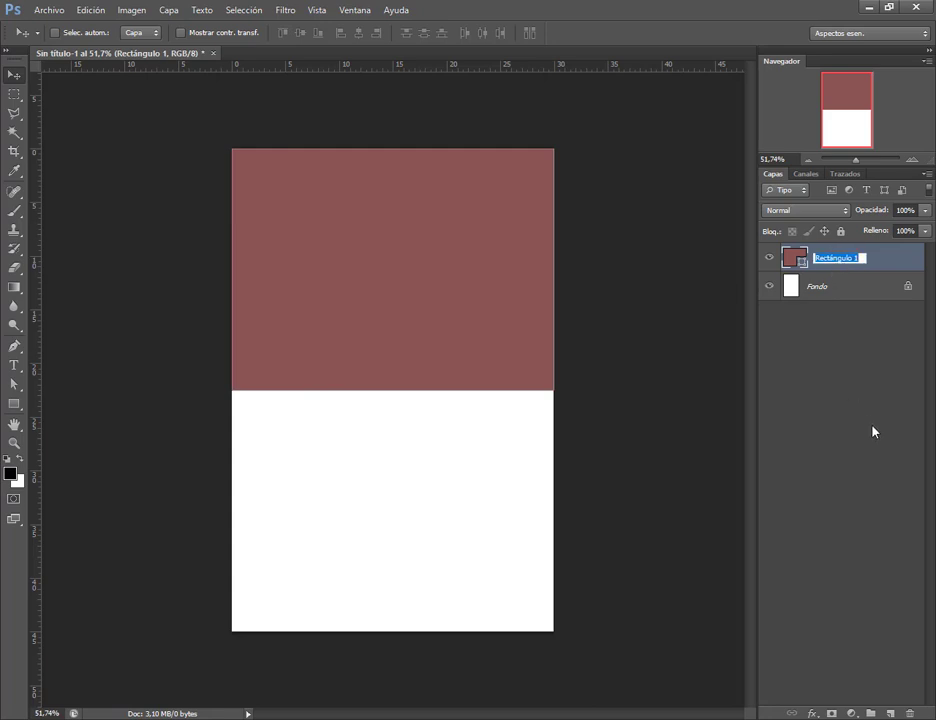
pyautogui.write('FotoFondo')
pyautogui.press('Return')
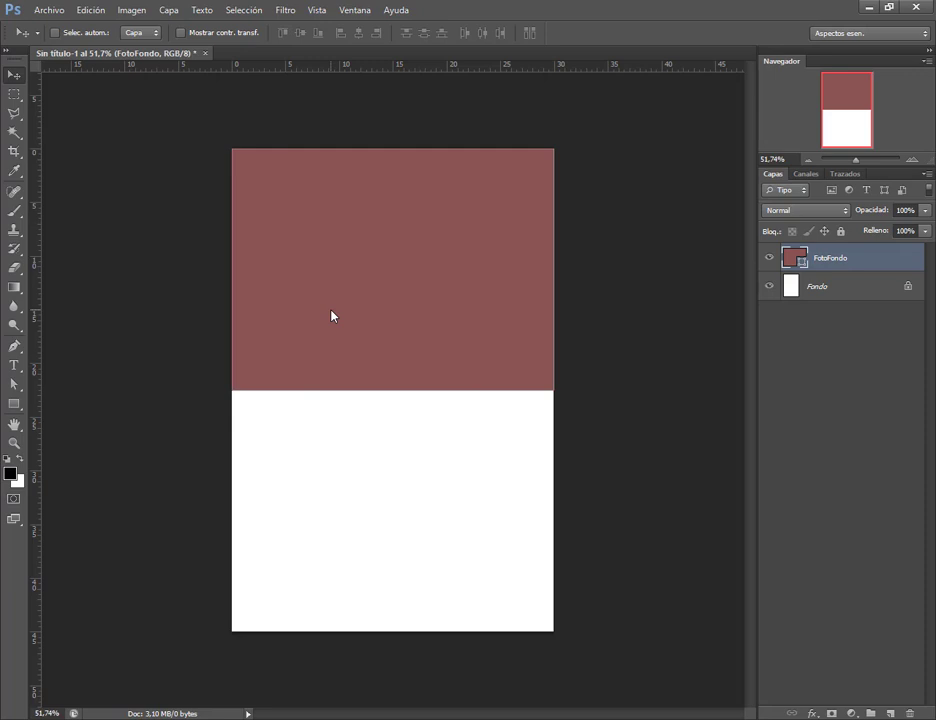
# Step: Convert the FotoFondo layer into a smart object and minimize the reference viewer
pyautogui.rightClick(828, 263)
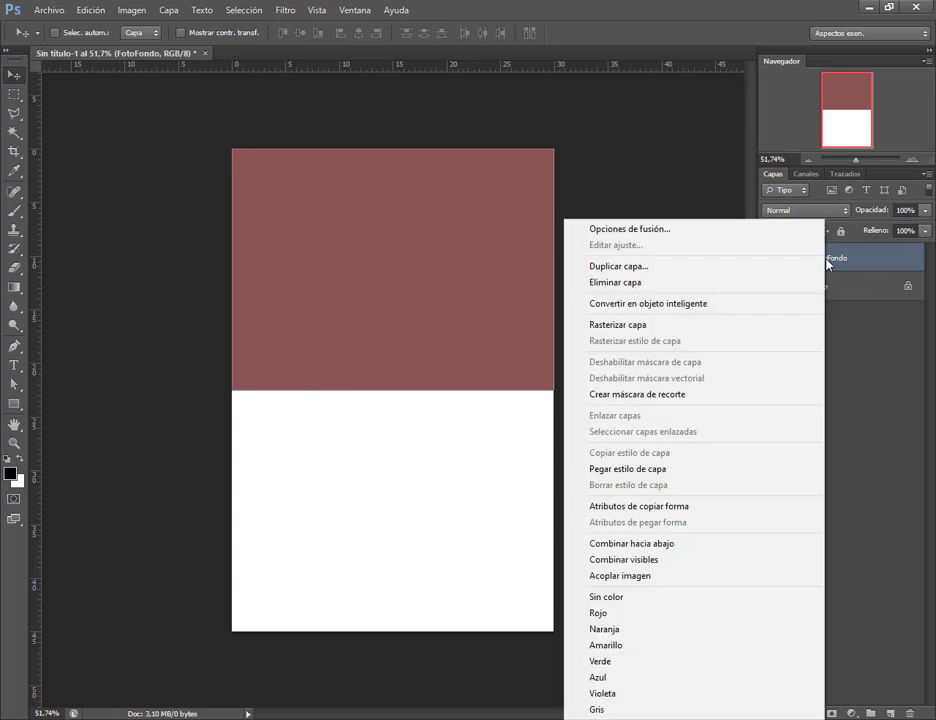
pyautogui.click(773, 305)
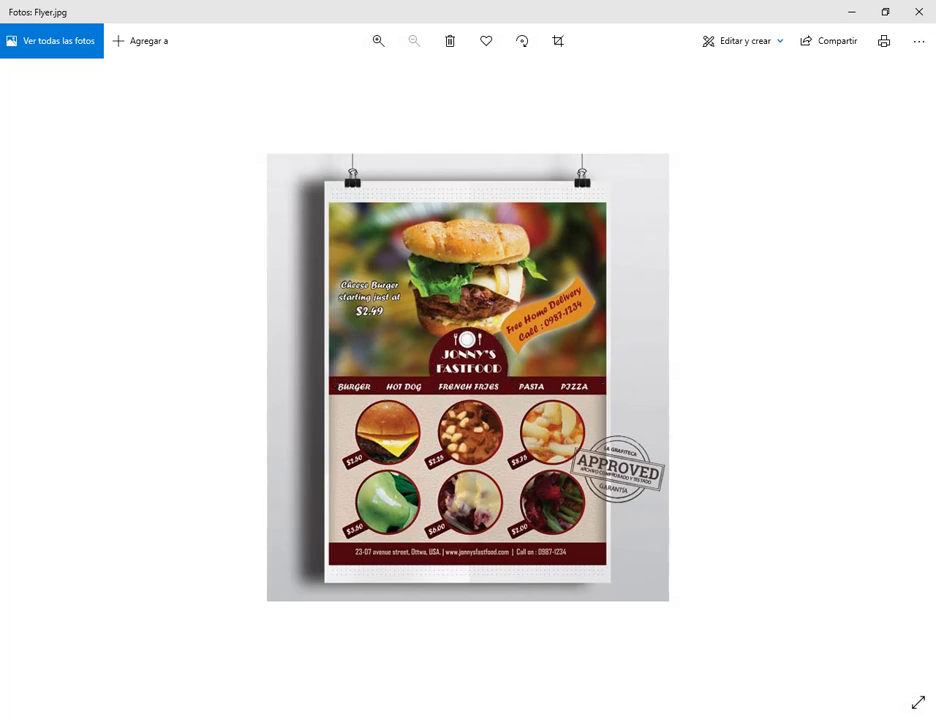
pyautogui.click(851, 12)
pyautogui.scroll(2, 430, 420)
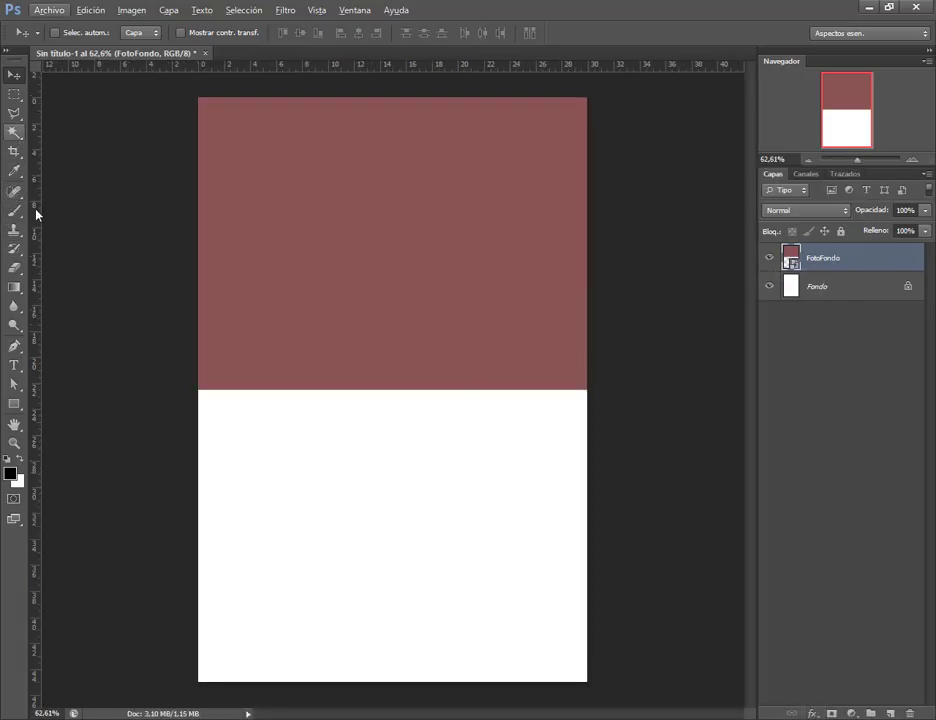
# Step: Draw a band below the red block and stretch it to both page edges
pyautogui.click(14, 403)
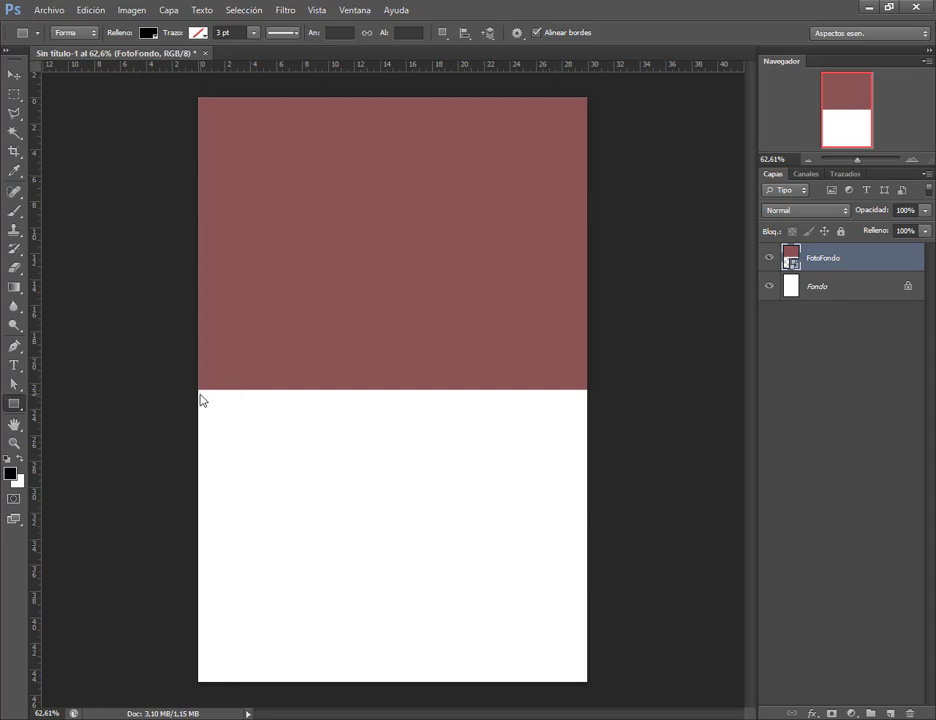
pyautogui.moveTo(226, 390); pyautogui.dragTo(580, 353)
pyautogui.press('v')
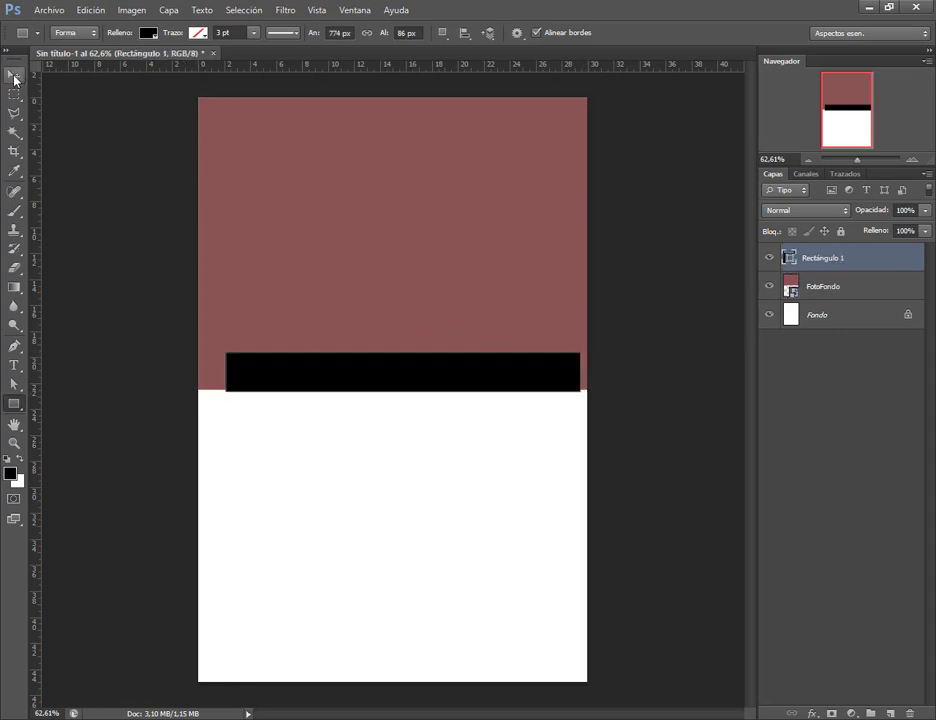
pyautogui.hotkey('ctrl', 't')
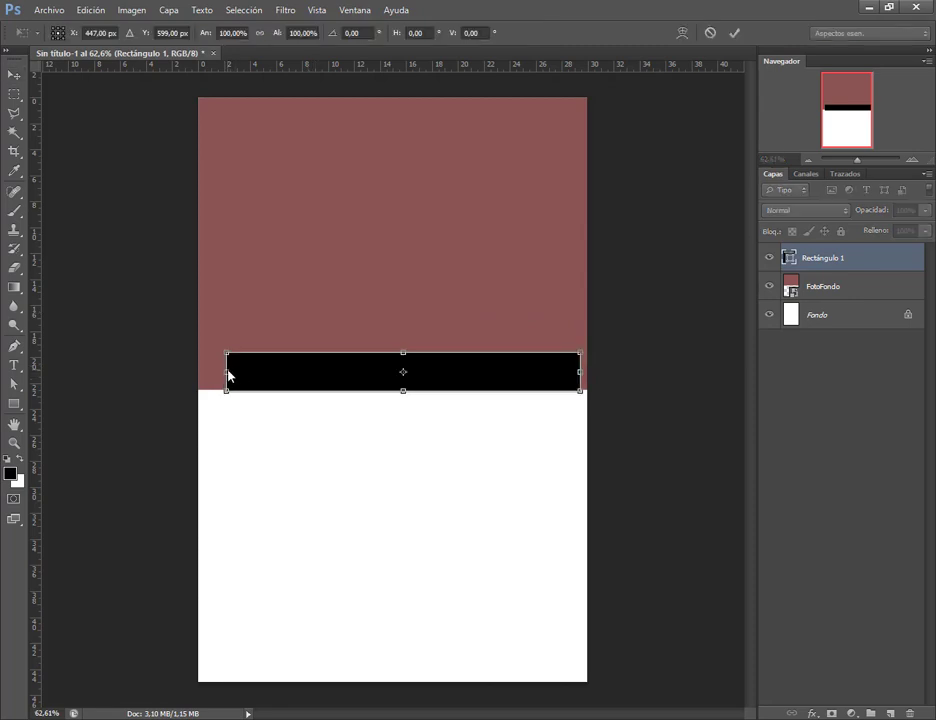
pyautogui.moveTo(226, 372); pyautogui.dragTo(198, 372)
pyautogui.moveTo(586, 377); pyautogui.dragTo(588, 377)
pyautogui.press('Return')
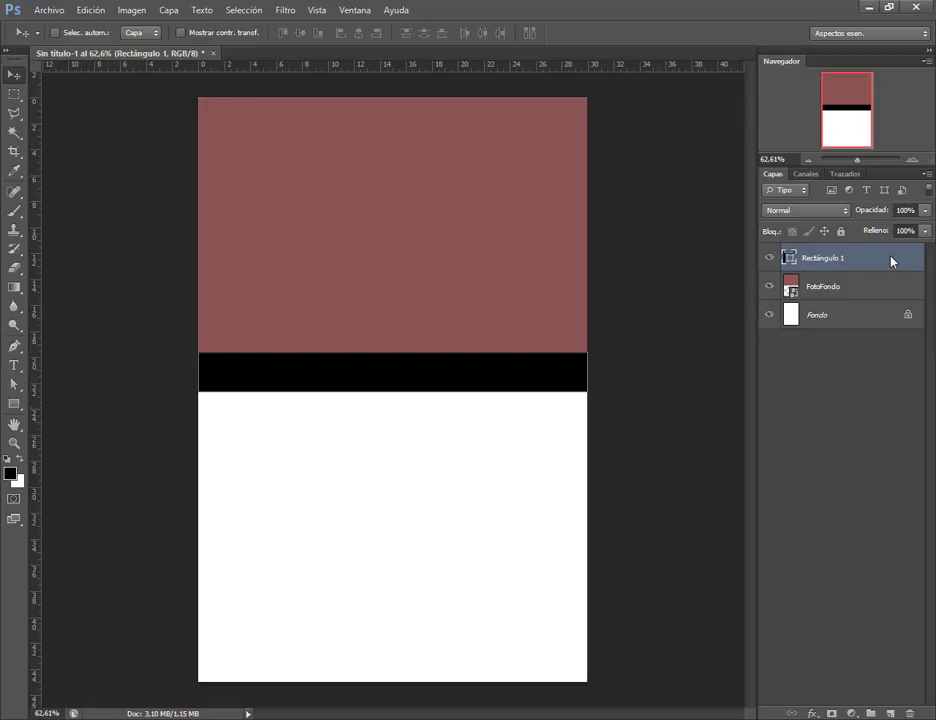
# Step: Fill the band with dark red 880404
pyautogui.doubleClick(791, 258)
pyautogui.click(738, 183)
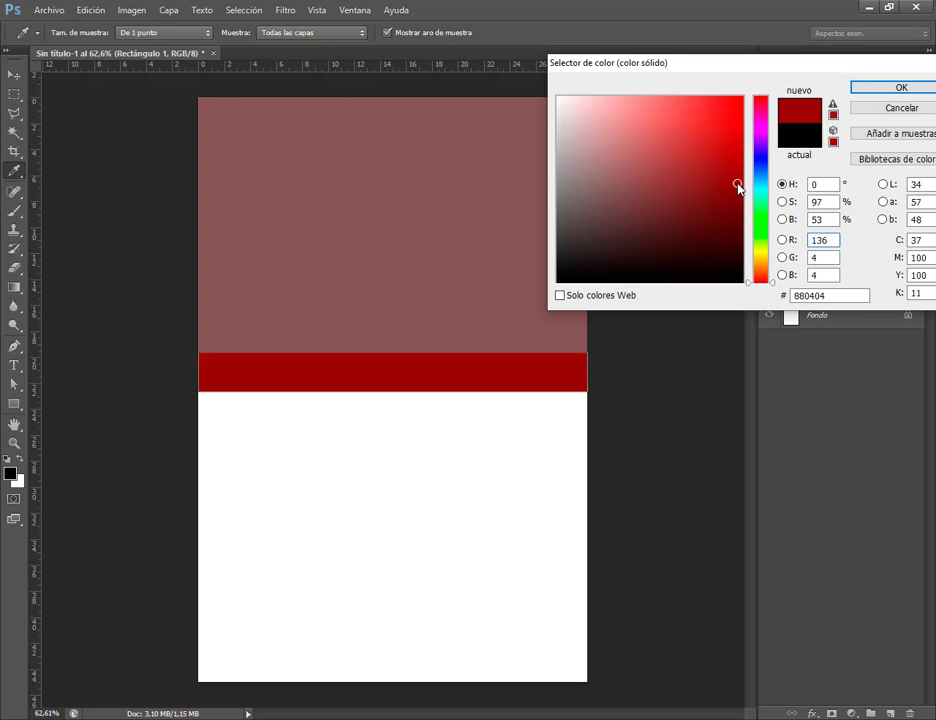
pyautogui.click(888, 88)
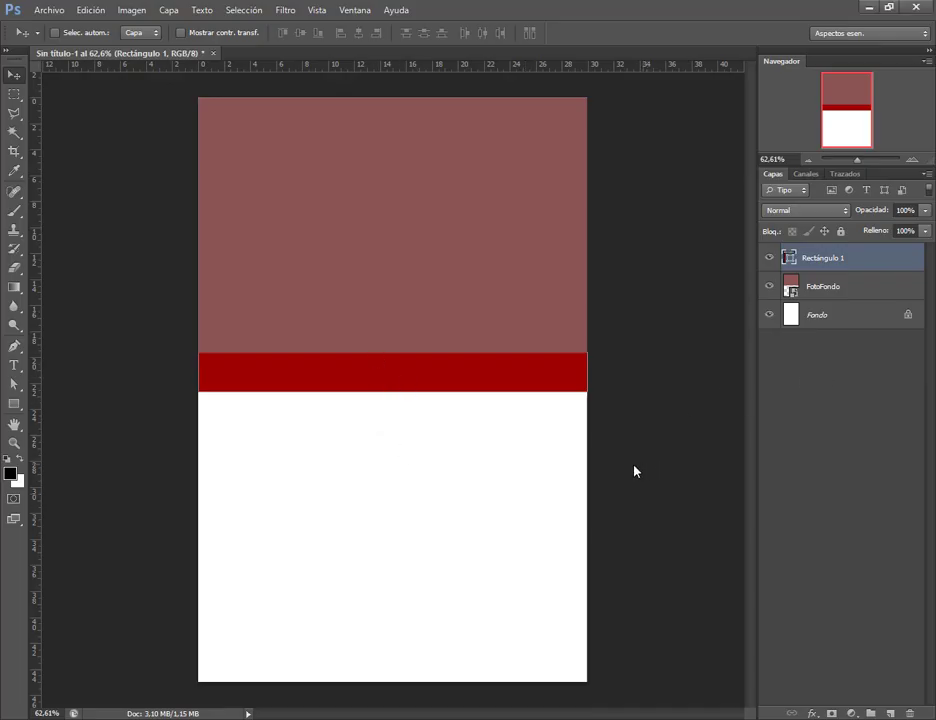
# Step: Convert the Rectángulo 1 band layer into a smart object
pyautogui.hotkey('ctrl', 'j')
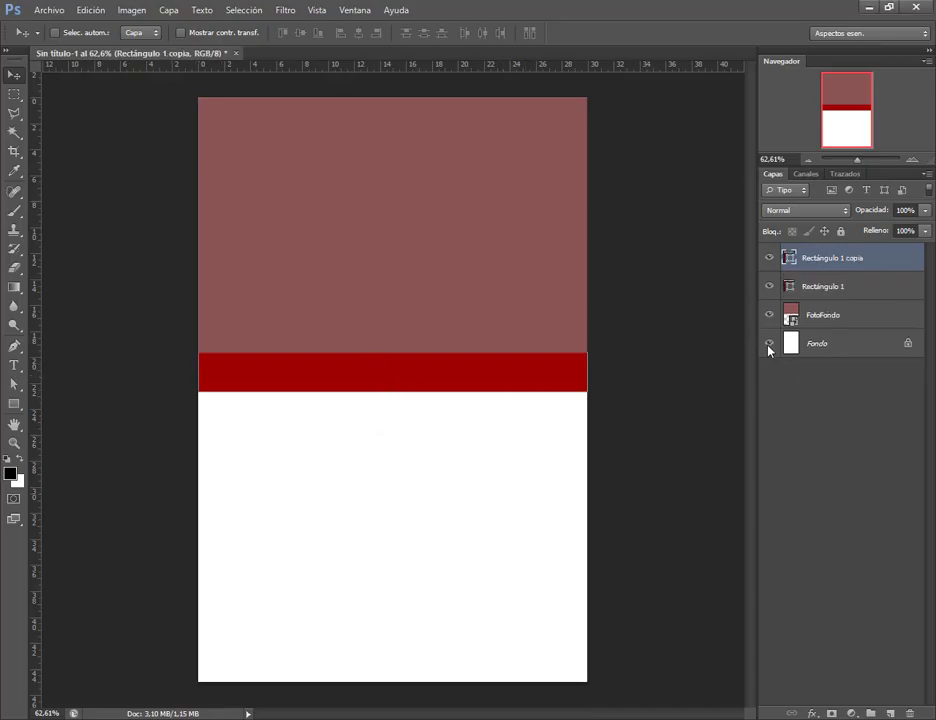
pyautogui.hotkey('ctrl', 'z')
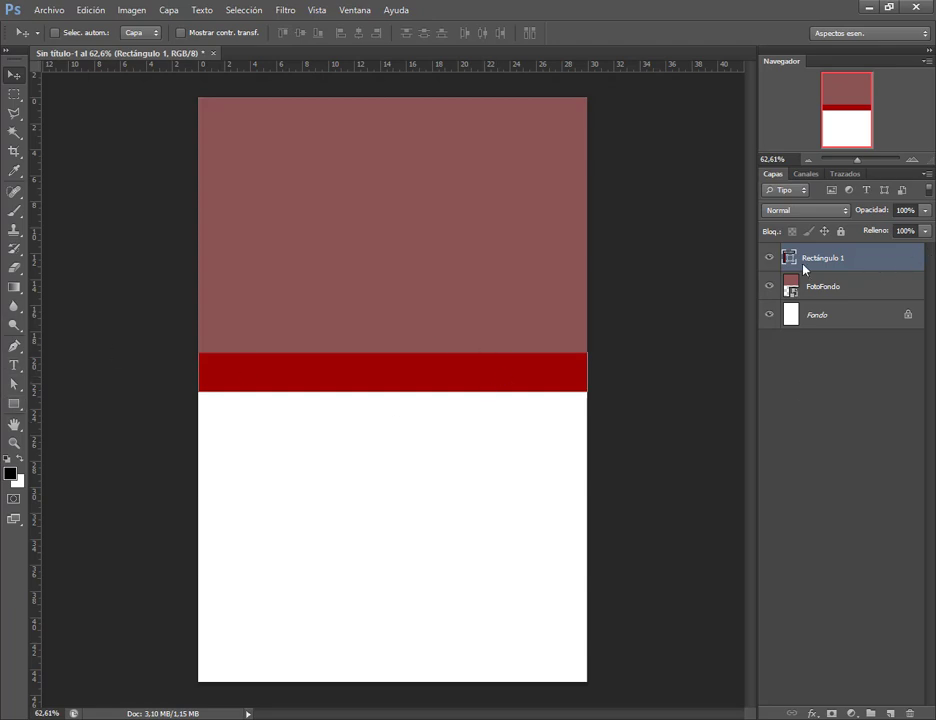
pyautogui.rightClick(829, 265)
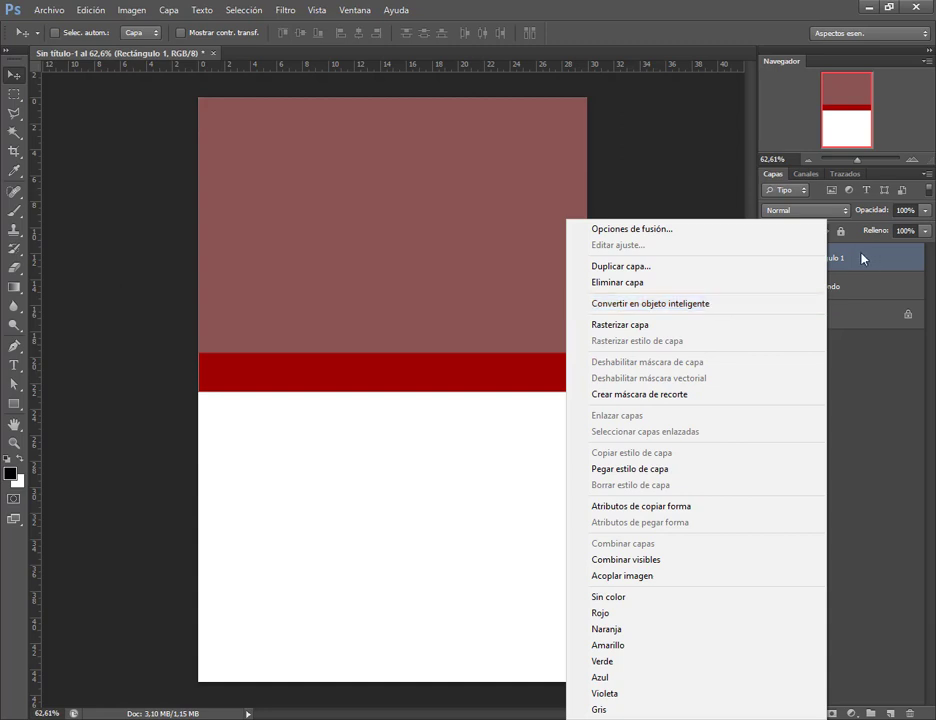
pyautogui.click(785, 304)
# Step: Duplicate the band smart object and fit the copy along the page bottom as a footer band
pyautogui.hotkey('ctrl', 'j')
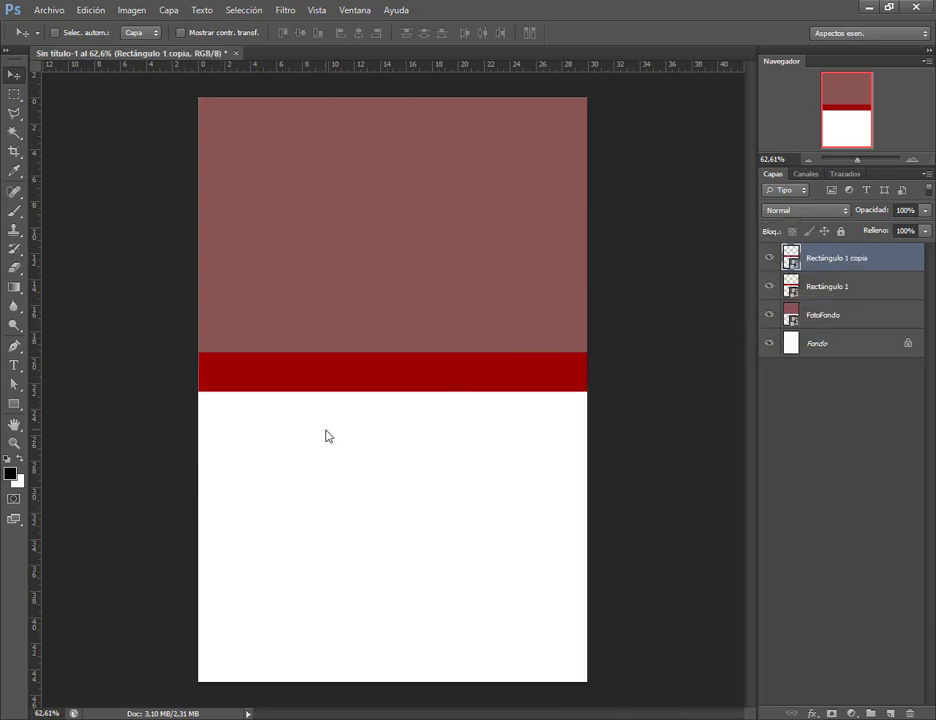
pyautogui.moveTo(372, 378); pyautogui.dragTo(397, 638)
pyautogui.hotkey('ctrl', 't')
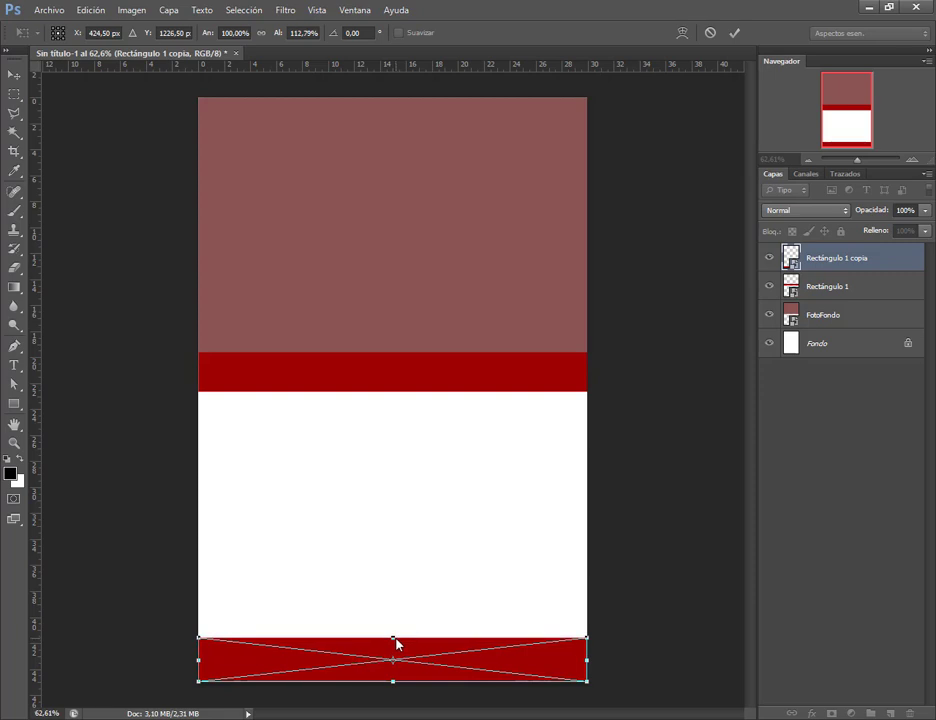
pyautogui.press('Return')
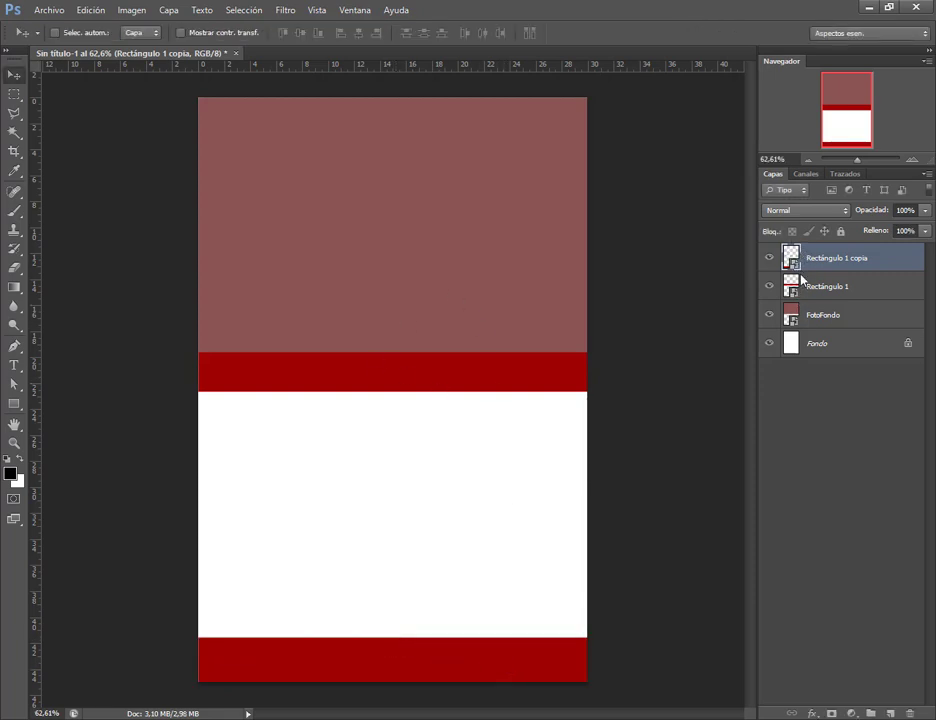
pyautogui.doubleClick(799, 259)
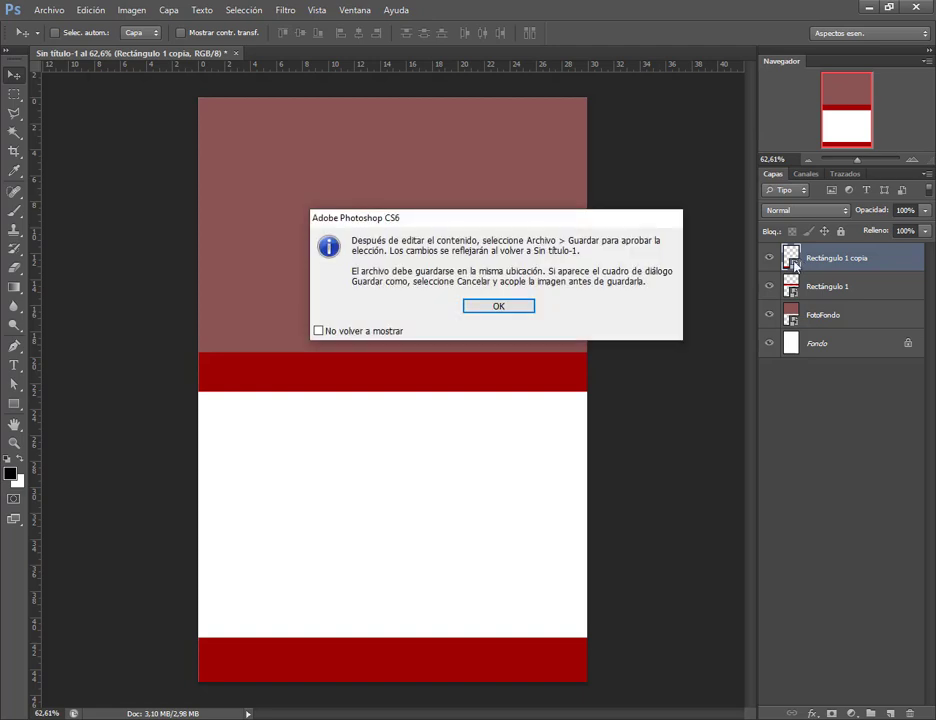
# Step: Change the band smart object's fill to deep blue #140488, then save and close its contents
pyautogui.click(512, 308)
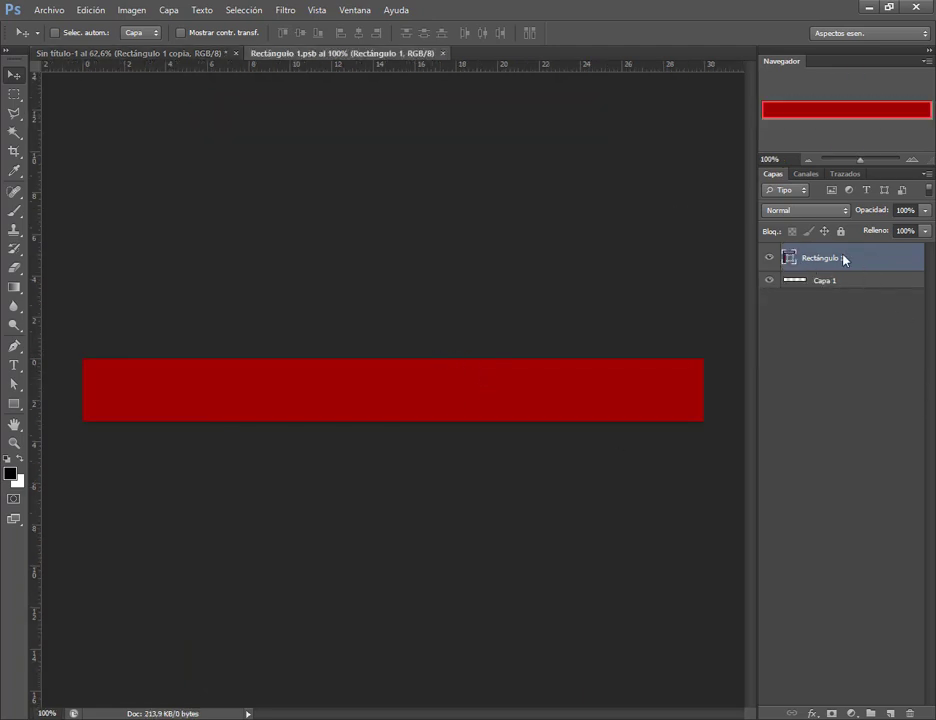
pyautogui.doubleClick(789, 260)
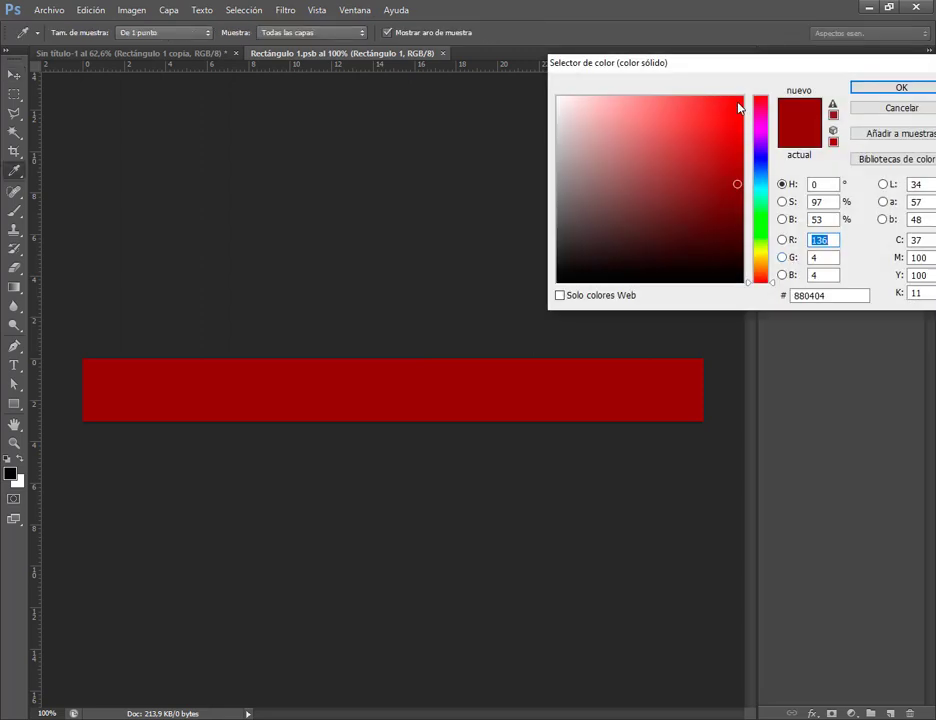
pyautogui.click(766, 155)
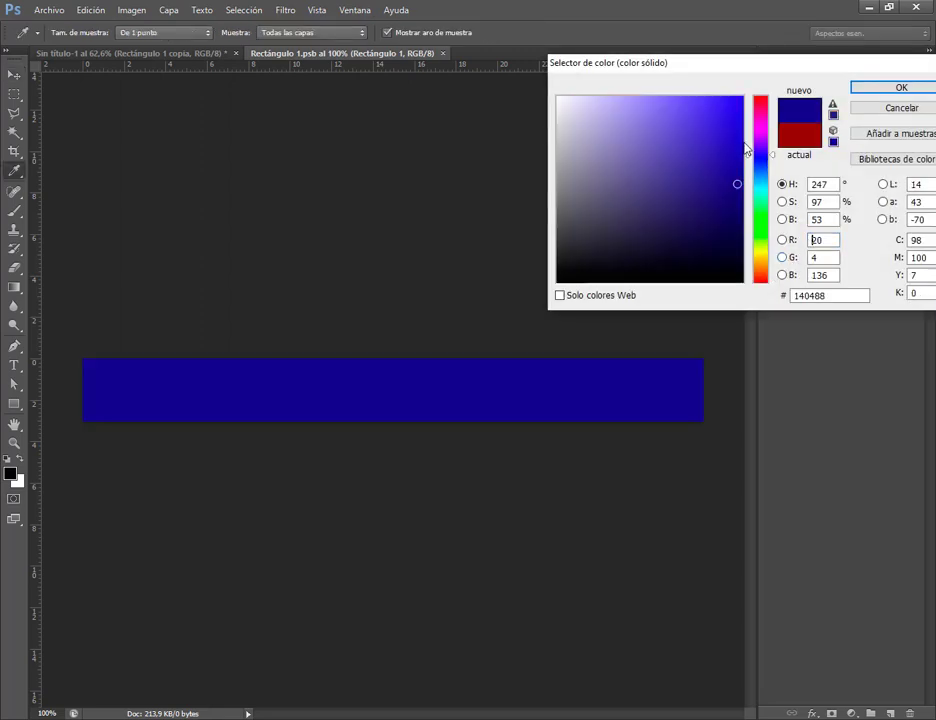
pyautogui.click(889, 90)
pyautogui.hotkey('ctrl', 's')
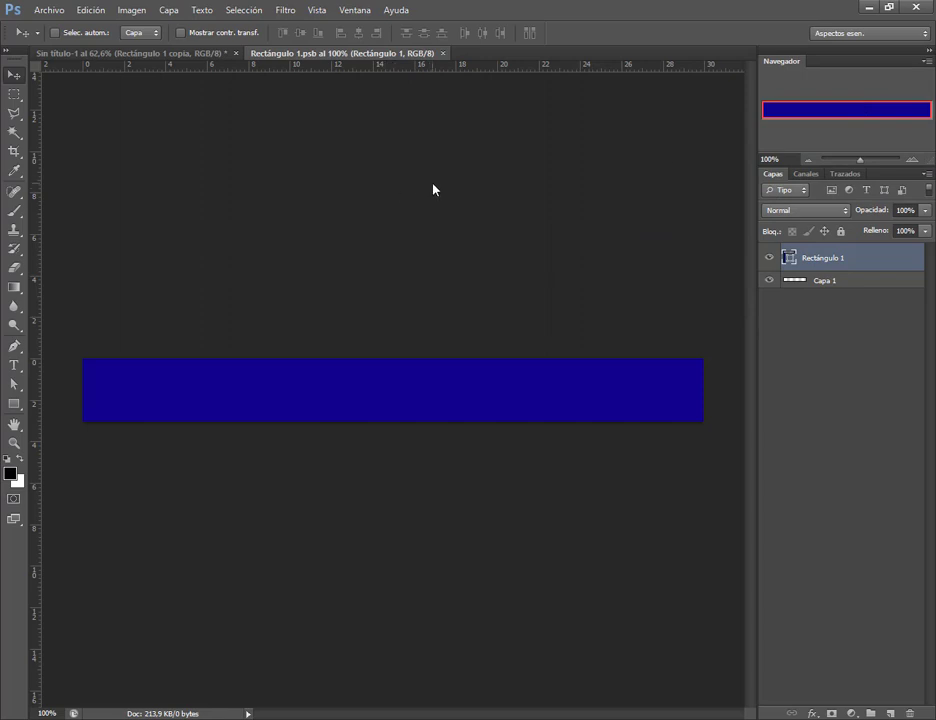
pyautogui.hotkey('ctrl', 'w')
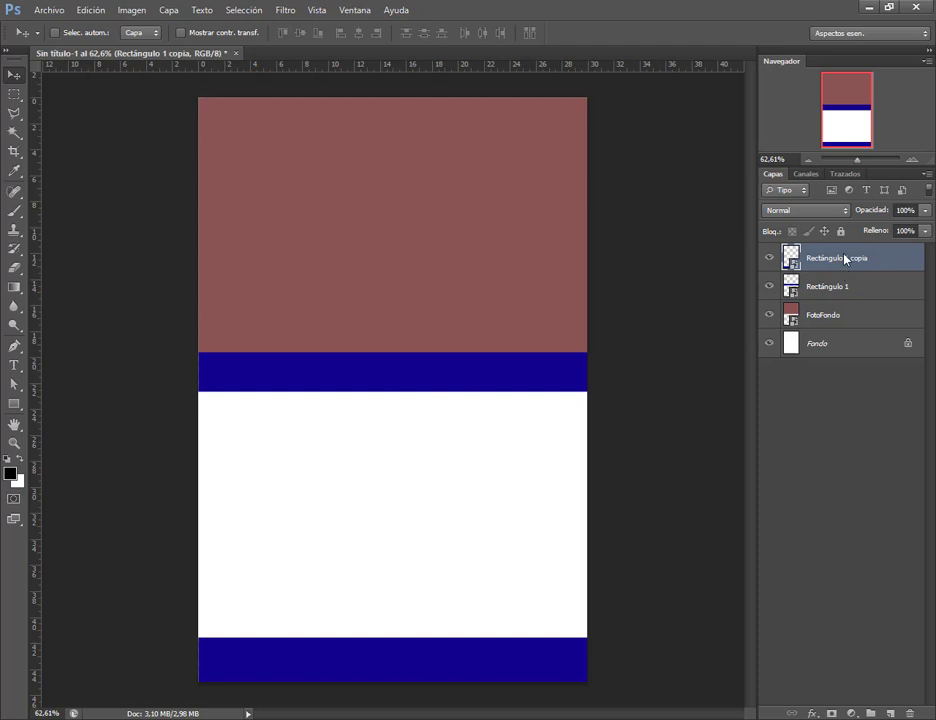
# Step: Duplicate Rectángulo 1, place the copy below it, and preview the band smart object's contents
pyautogui.click(842, 288)
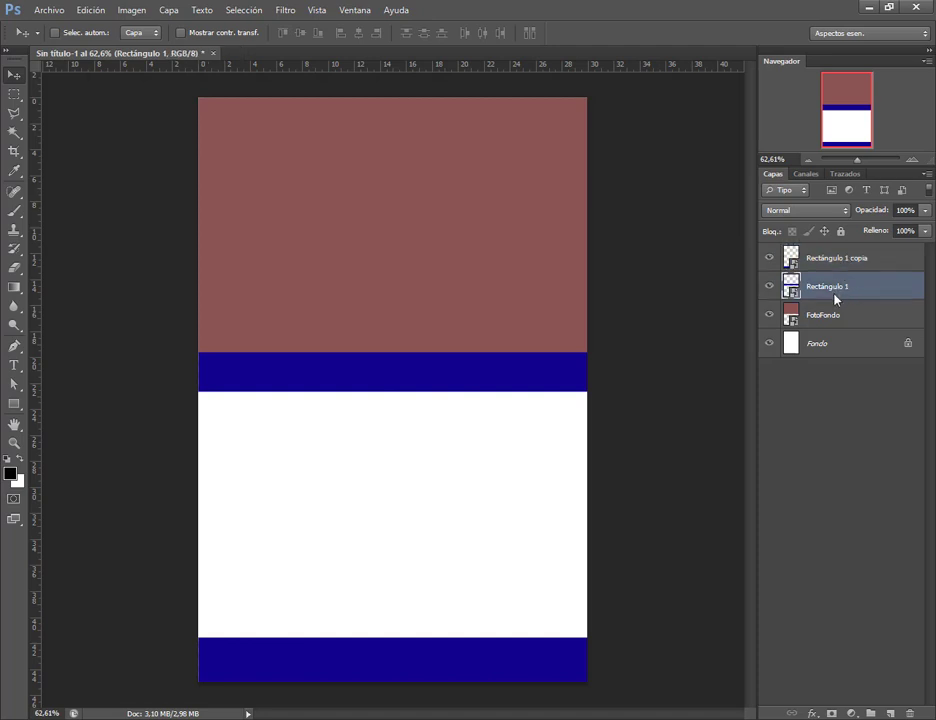
pyautogui.hotkey('ctrl', 'j')
pyautogui.moveTo(836, 257); pyautogui.dragTo(832, 327)
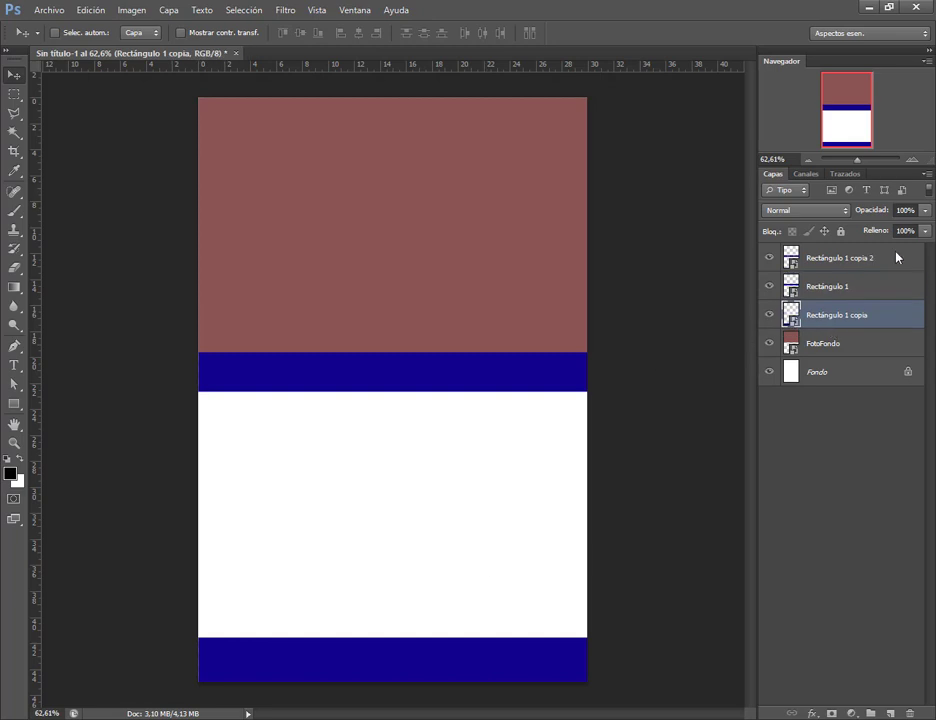
pyautogui.click(838, 258)
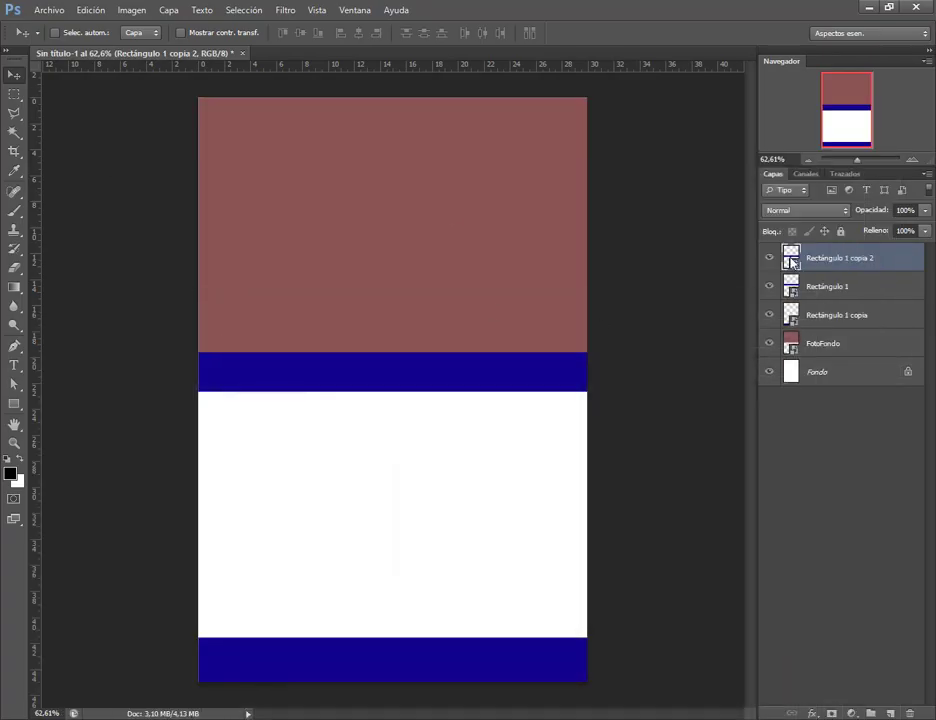
pyautogui.doubleClick(791, 262)
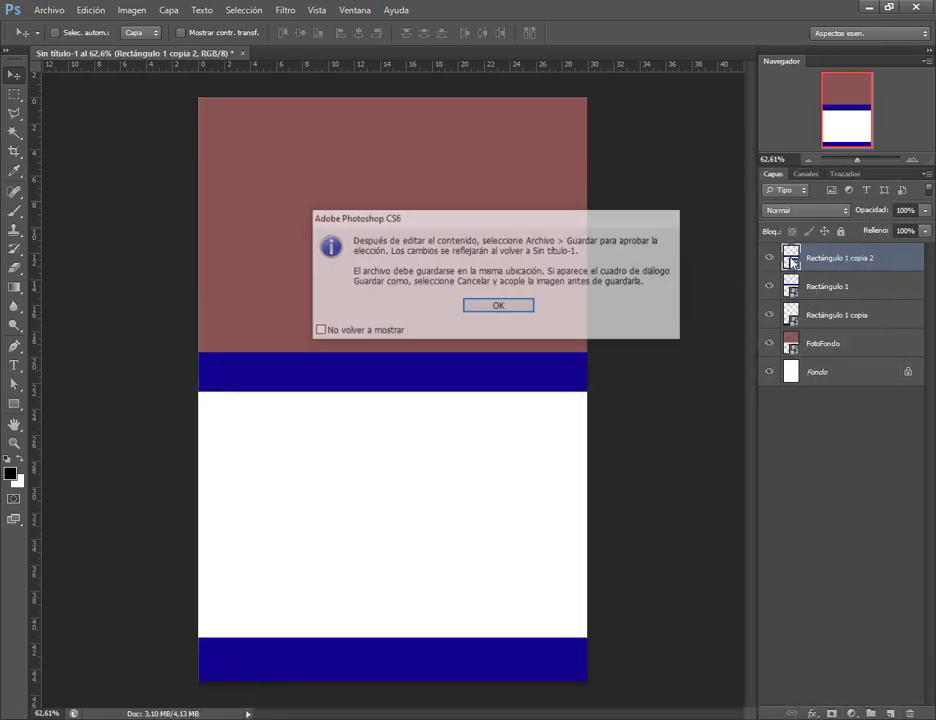
pyautogui.click(522, 311)
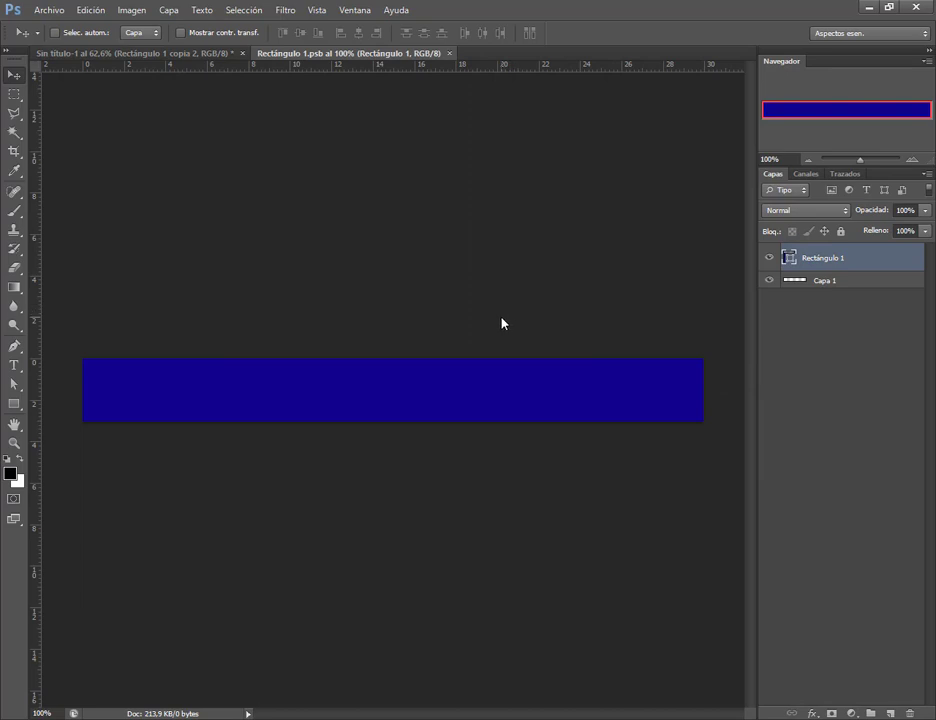
pyautogui.click(450, 53)
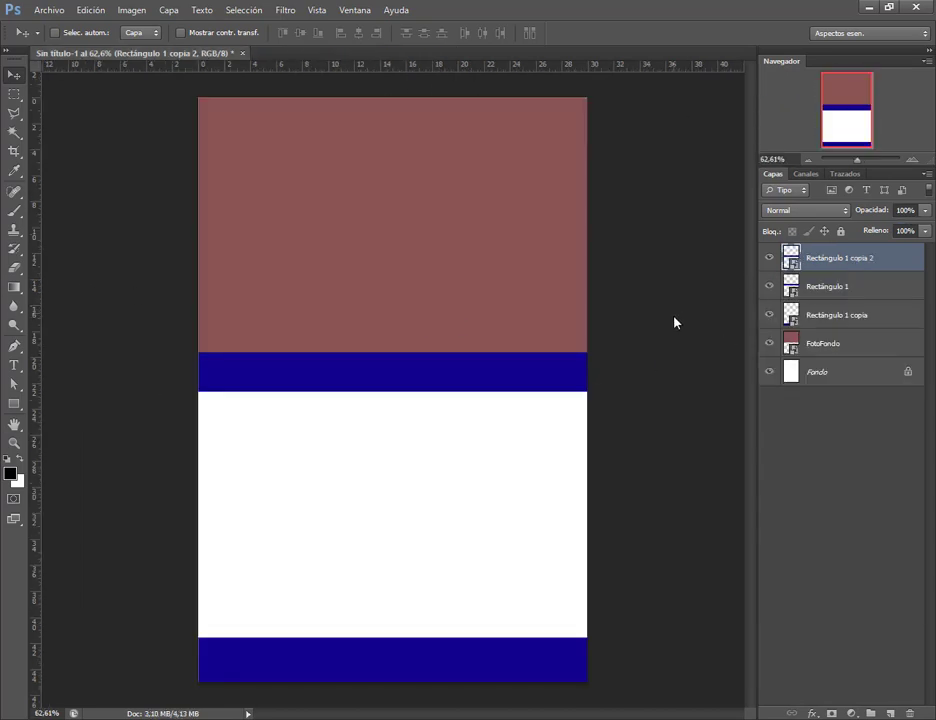
# Step: Free Transform the duplicate band taller, stretching it up into the mauve area
pyautogui.hotkey('ctrl', 't')
pyautogui.moveTo(395, 355); pyautogui.dragTo(397, 253)
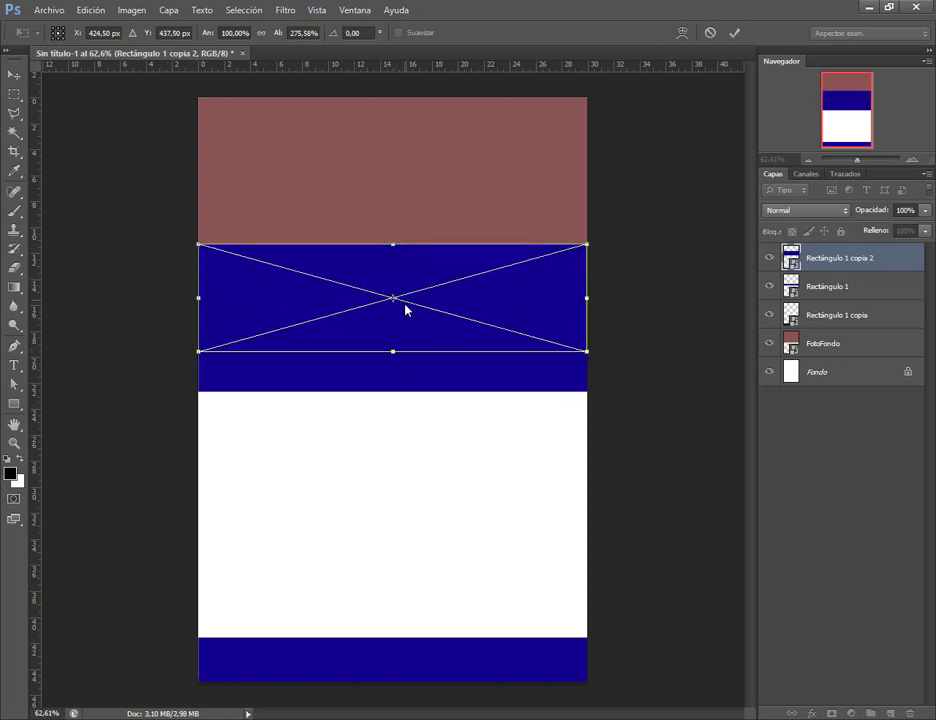
pyautogui.moveTo(405, 309); pyautogui.dragTo(407, 316)
pyautogui.press('Return')
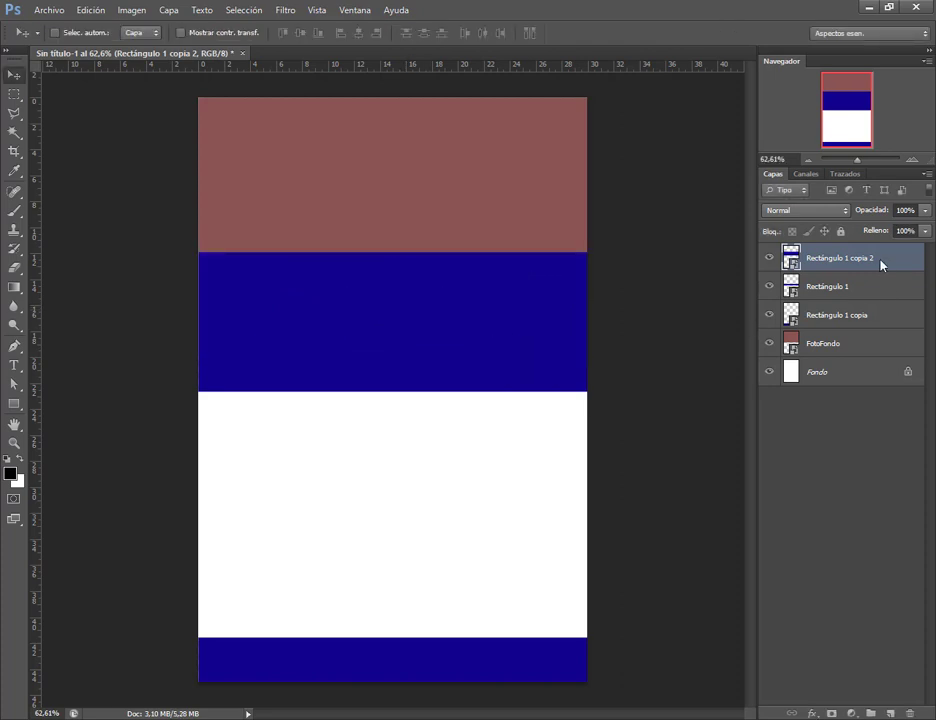
# Step: Open Rectángulo 1.psb in its own tab, then hide and delete Rectángulo 1 copia 2
pyautogui.doubleClick(793, 257)
pyautogui.click(501, 307)
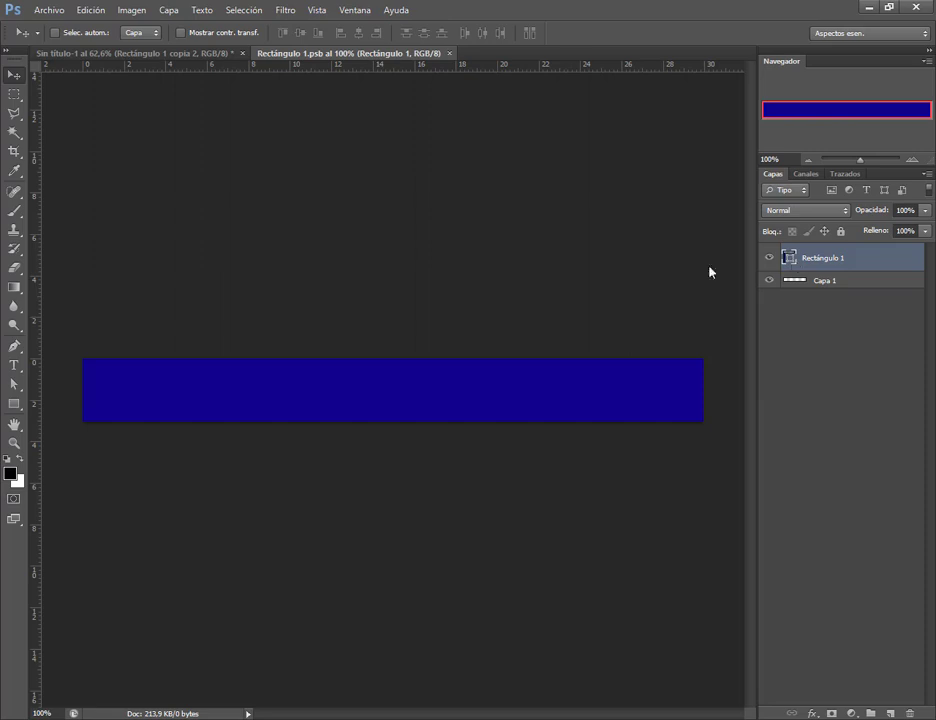
pyautogui.click(225, 56)
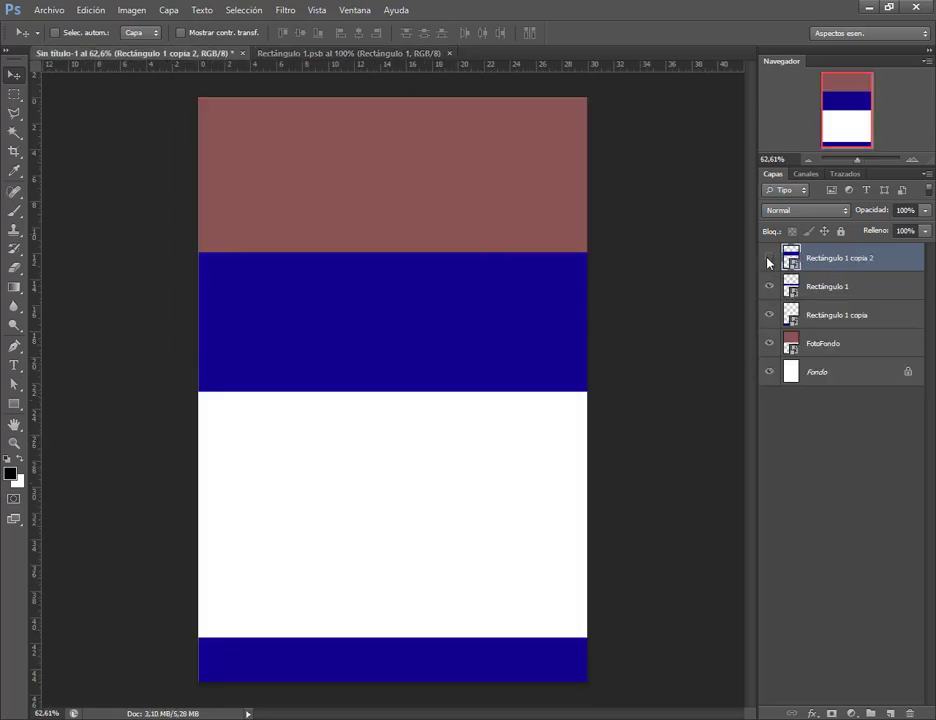
pyautogui.click(769, 261)
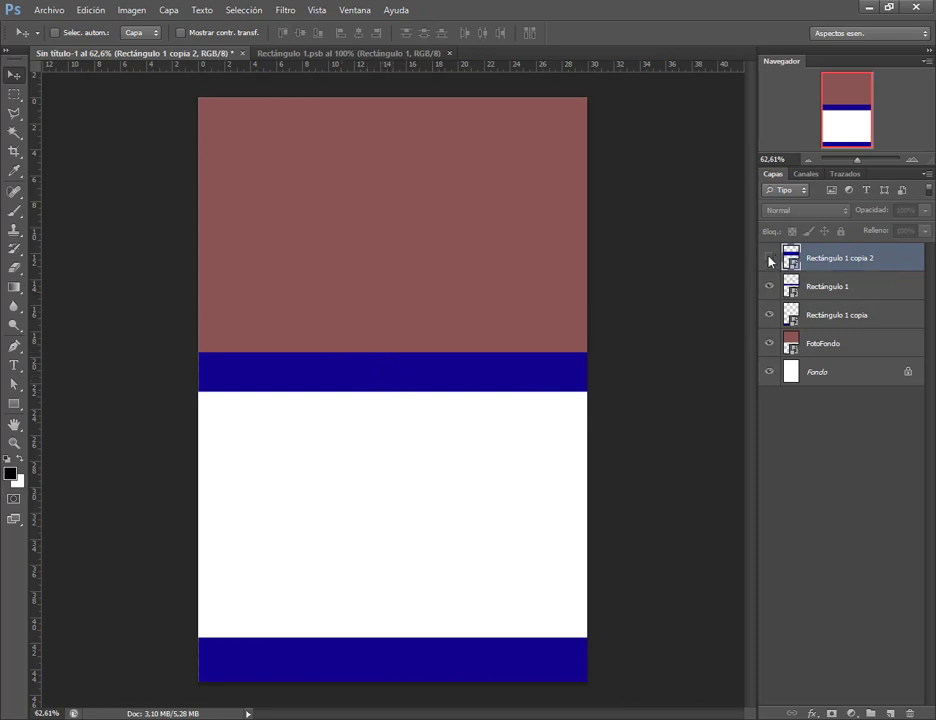
pyautogui.moveTo(829, 265); pyautogui.dragTo(909, 713)
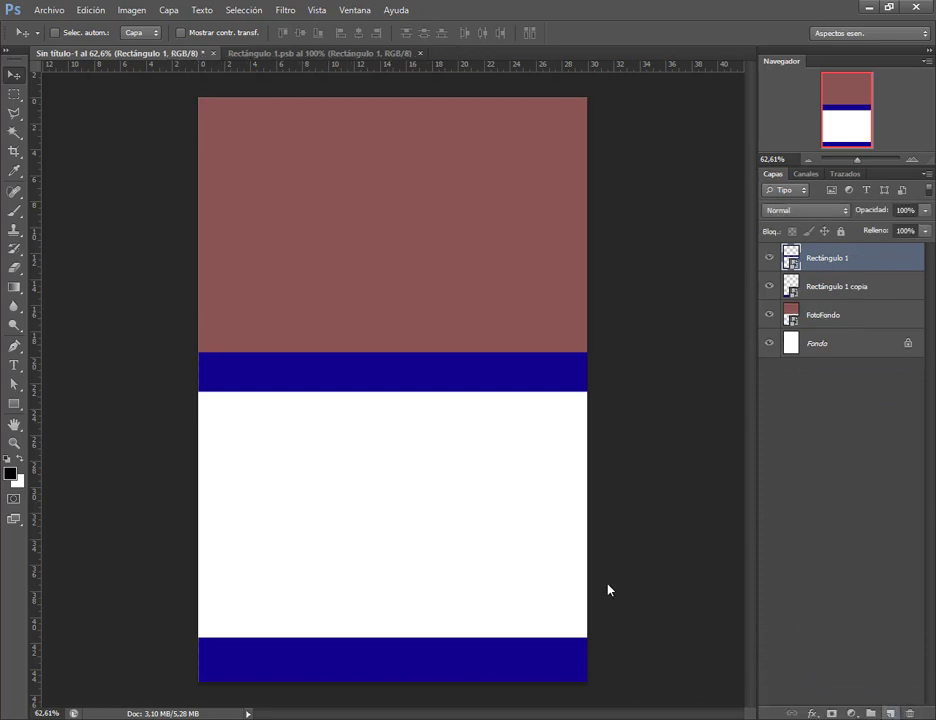
# Step: Draw a circle with the Ellipse tool and move it onto the top navy band
pyautogui.click(8, 404)
pyautogui.rightClick(8, 404)
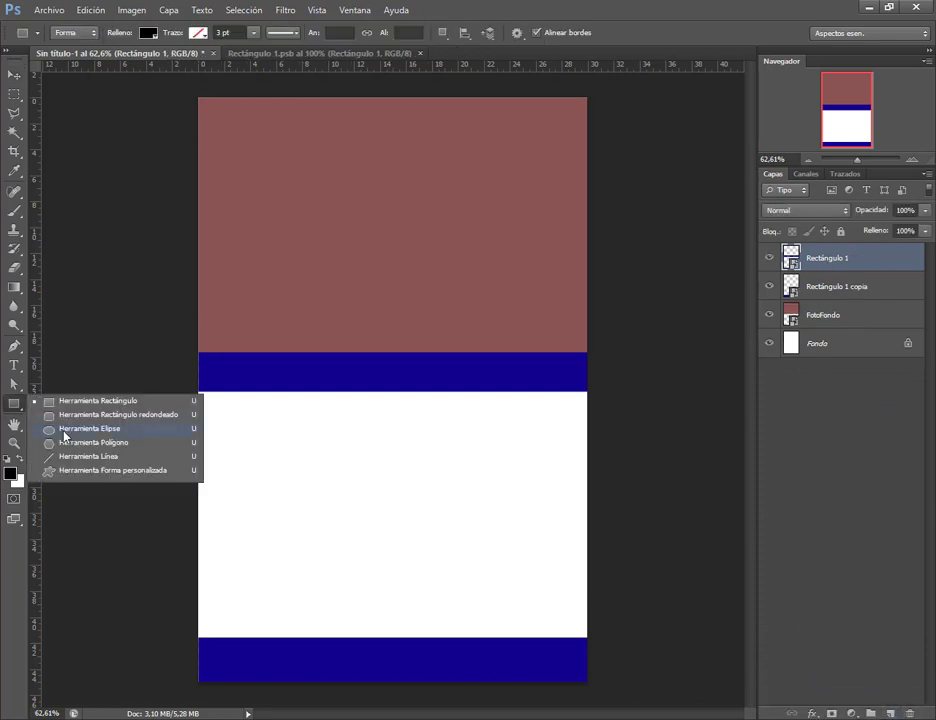
pyautogui.click(62, 434)
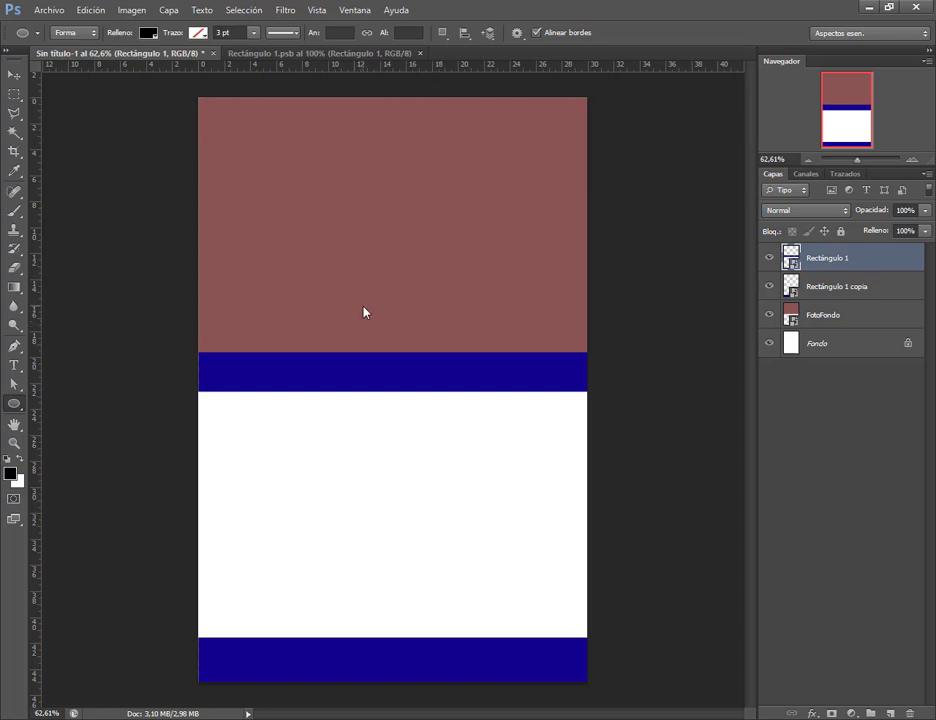
pyautogui.moveTo(361, 291); pyautogui.dragTo(523, 436)
pyautogui.click(14, 75)
pyautogui.moveTo(447, 373); pyautogui.dragTo(427, 338)
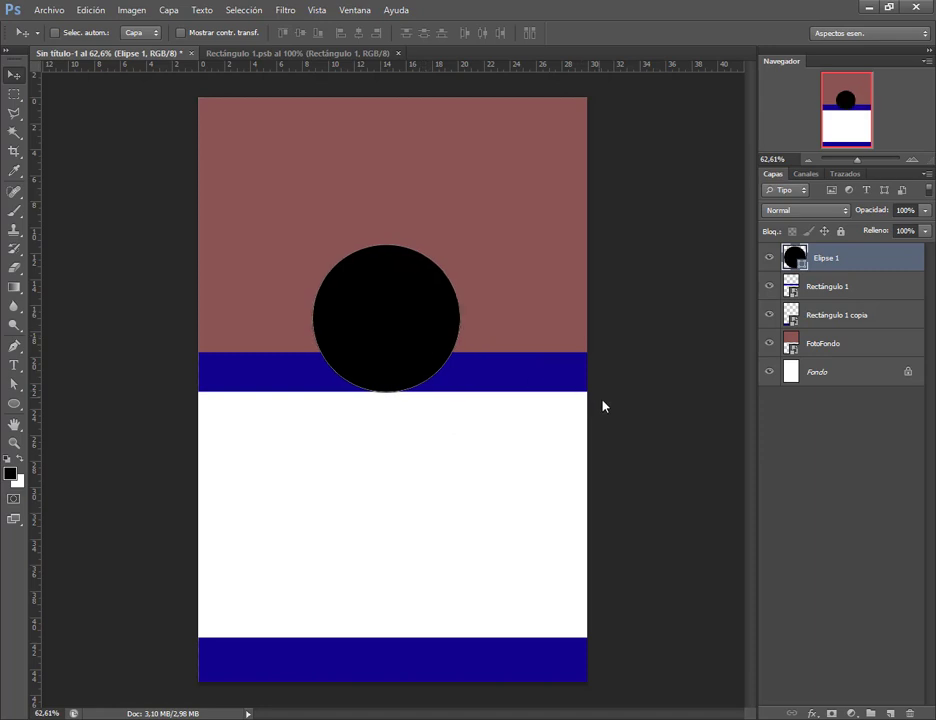
# Step: Fill the Elipse 1 circle with the navy colour (#140488) sampled from the band
pyautogui.rightClick(830, 262)
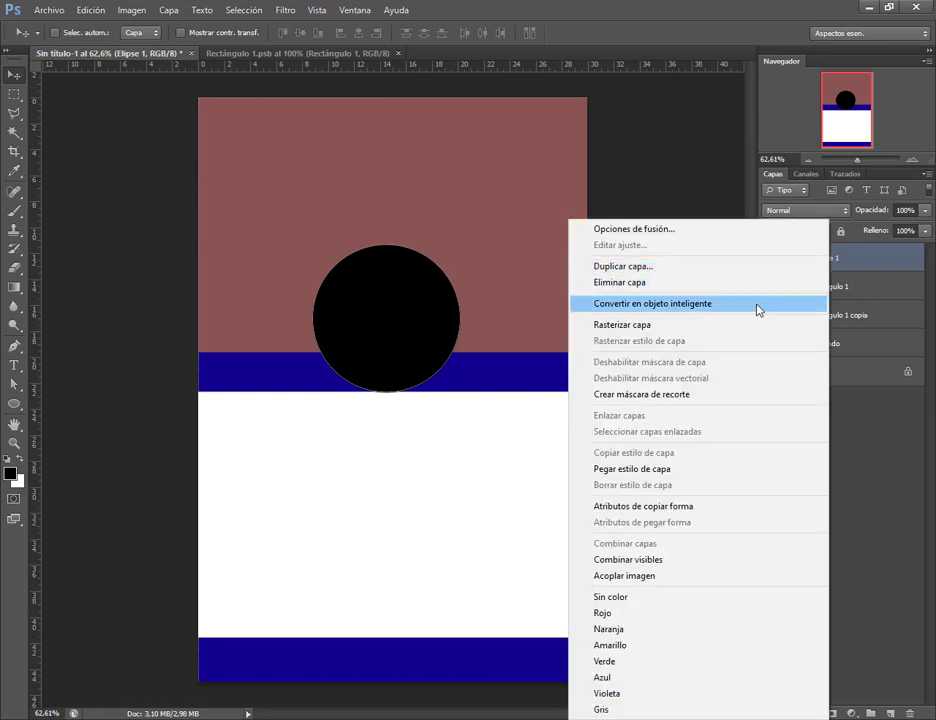
pyautogui.click(880, 263)
pyautogui.doubleClick(790, 261)
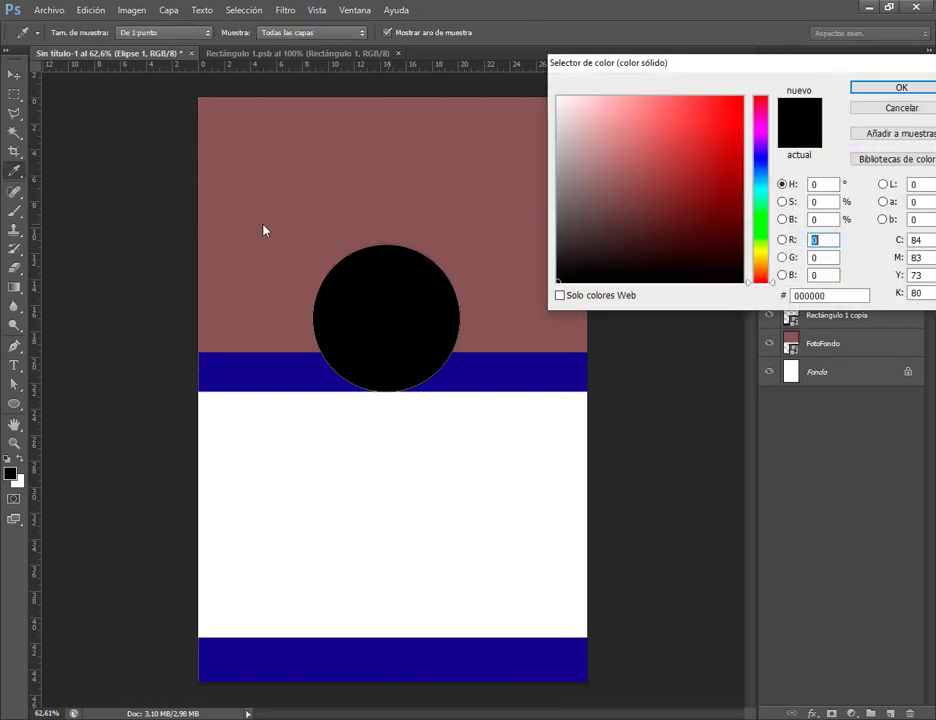
pyautogui.click(505, 378)
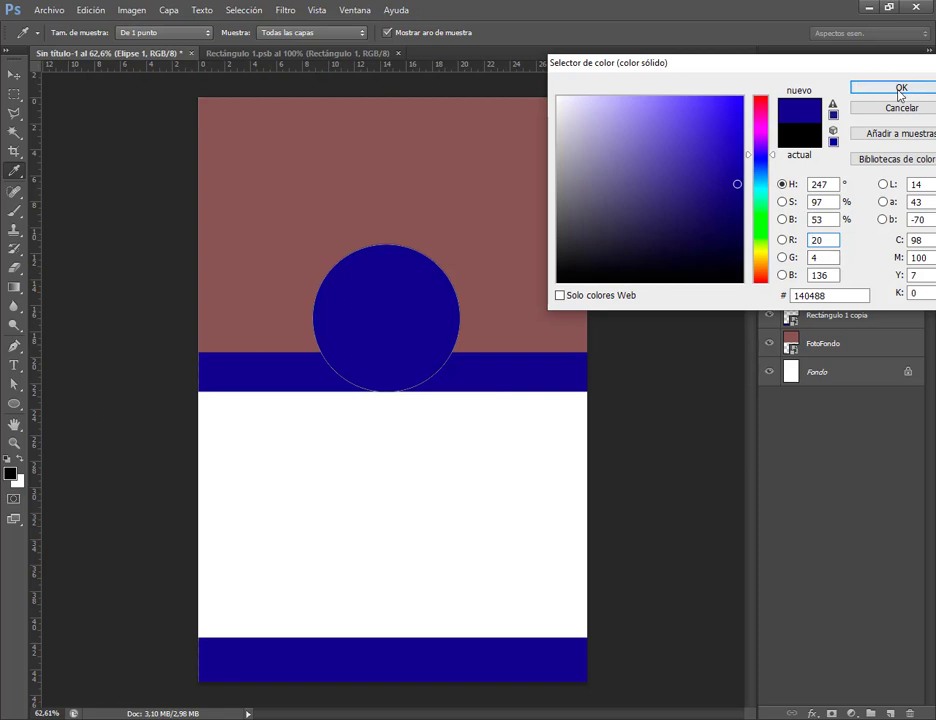
pyautogui.click(899, 89)
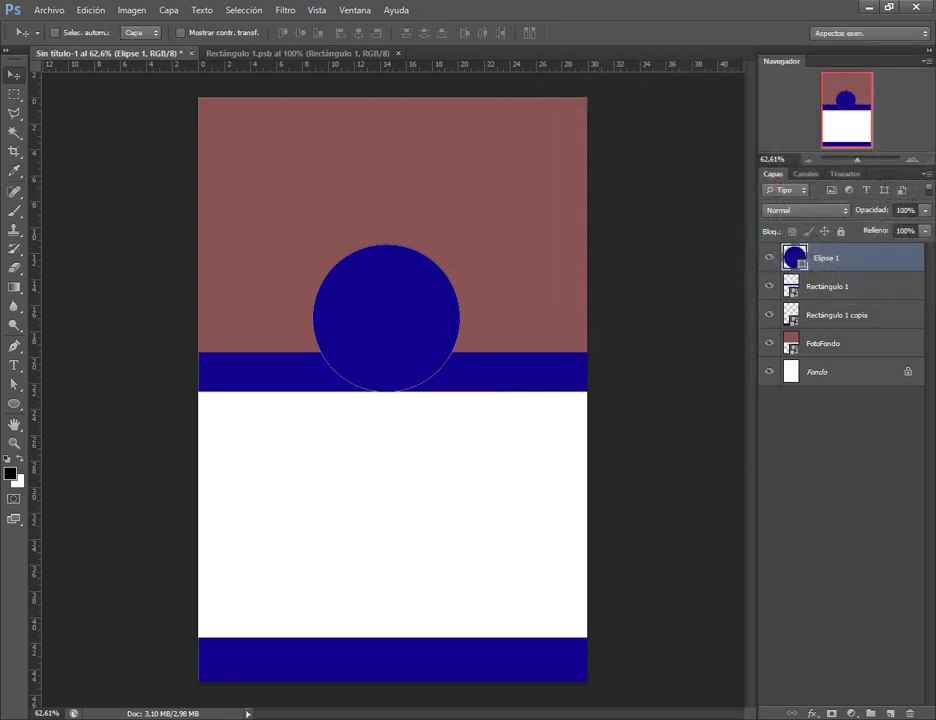
# Step: Scale Elipse 1 down to 83.85% and re-centre it on the band's top edge
pyautogui.click(830, 318)
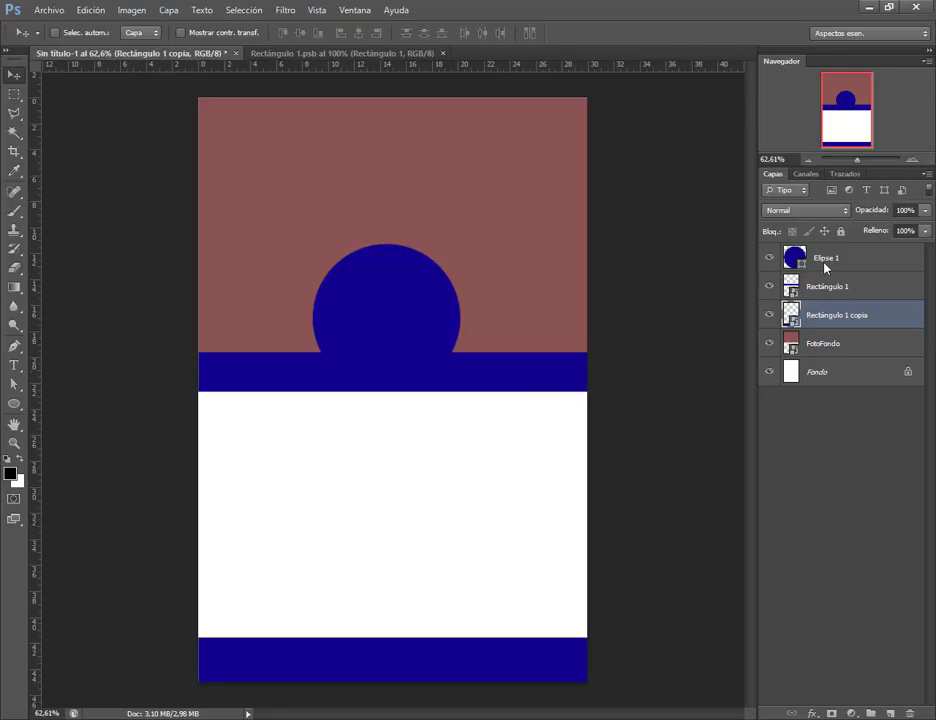
pyautogui.click(826, 266)
pyautogui.hotkey('ctrl', 't')
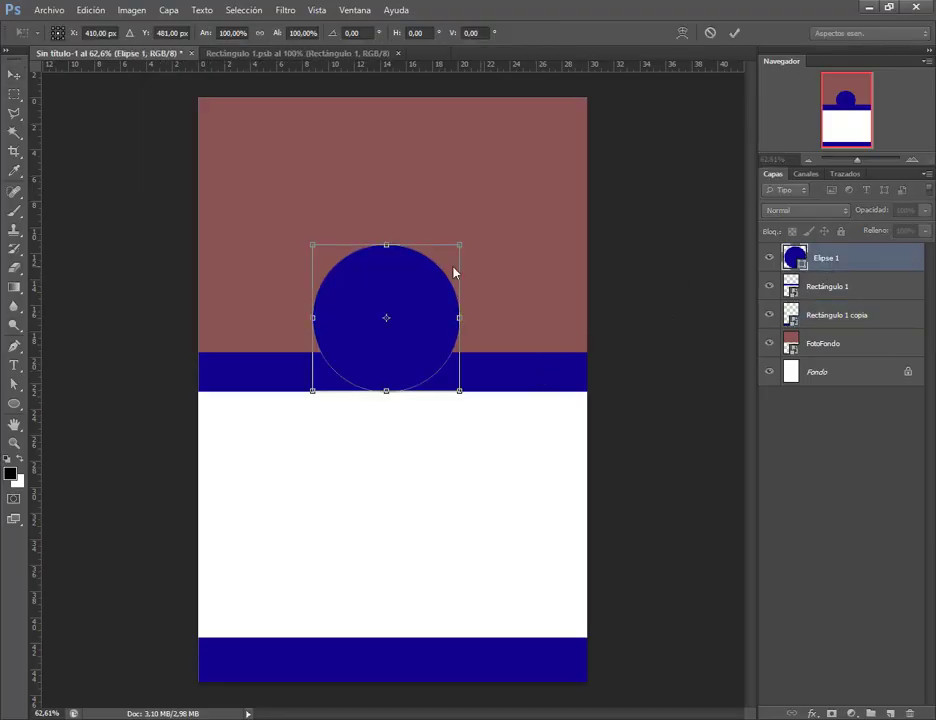
pyautogui.moveTo(460, 248); pyautogui.dragTo(436, 268)
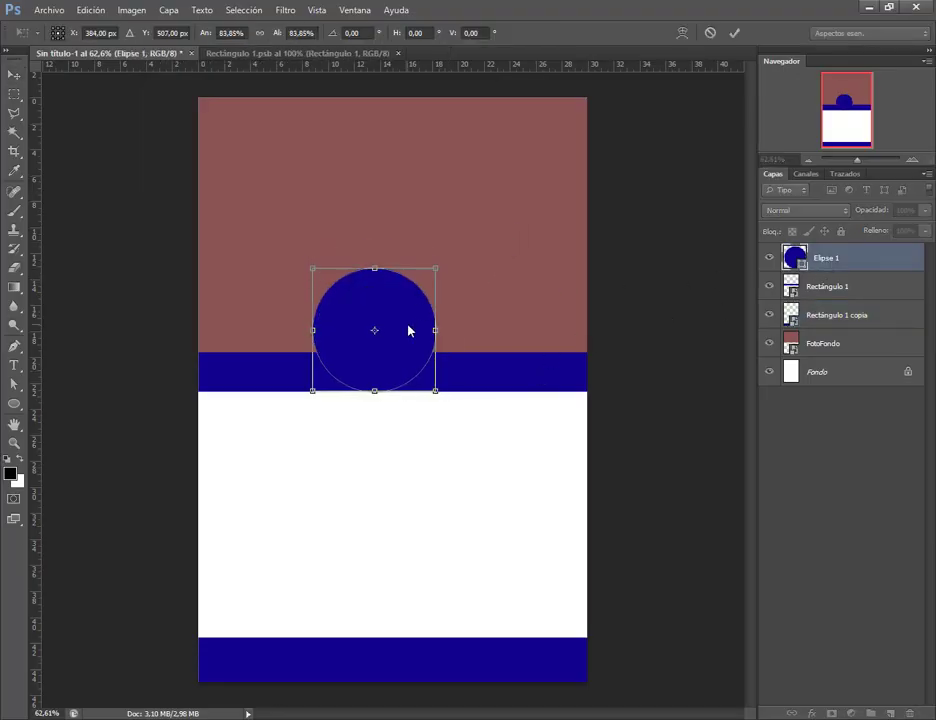
pyautogui.moveTo(409, 328); pyautogui.dragTo(418, 330)
pyautogui.press('Return')
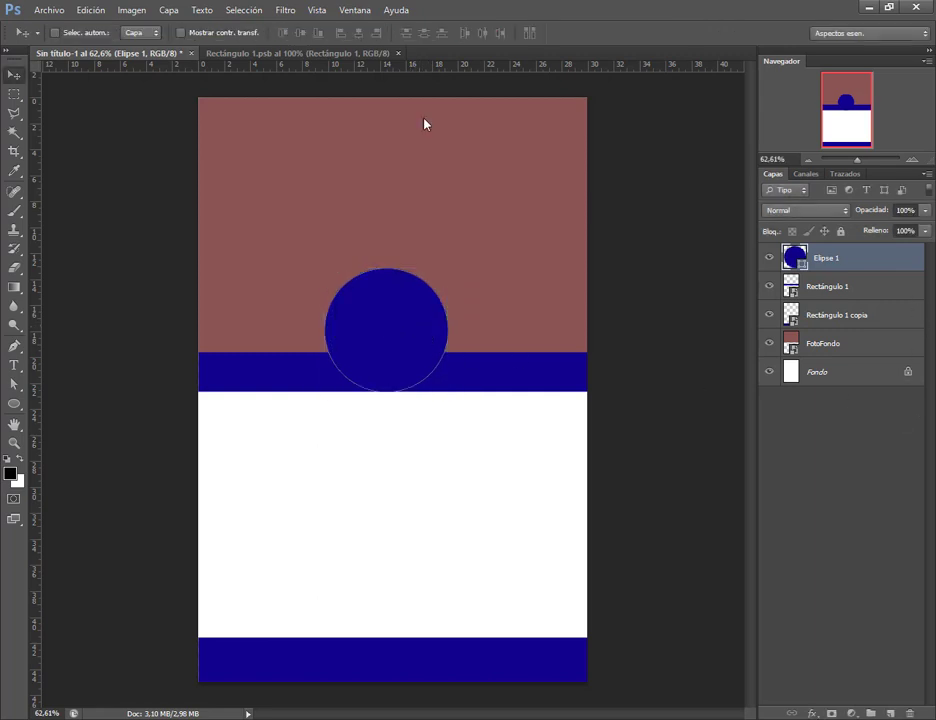
pyautogui.click(318, 11)
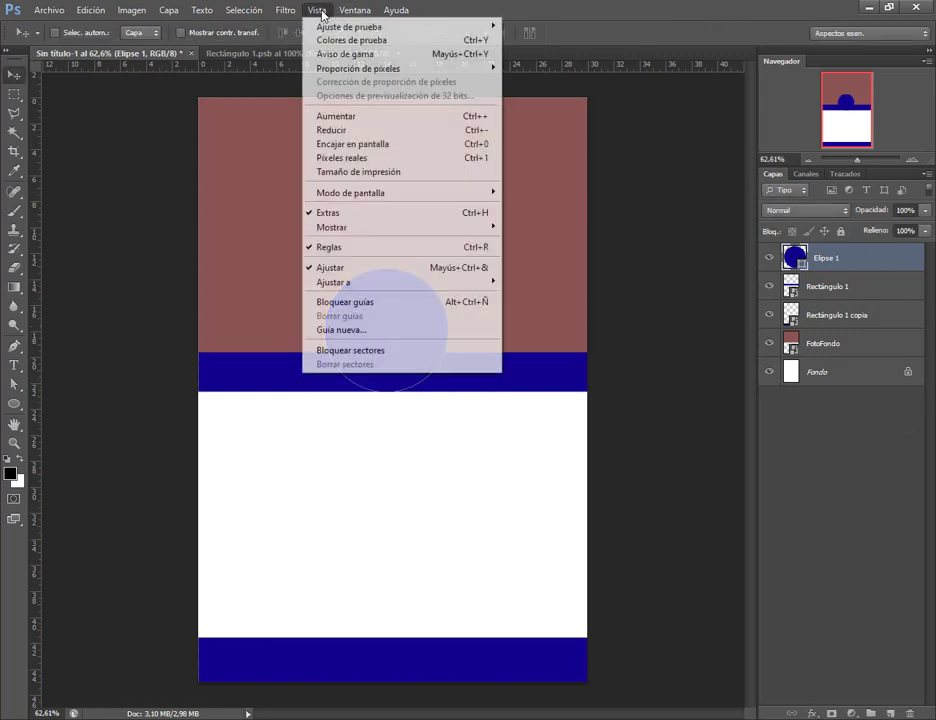
pyautogui.click(341, 329)
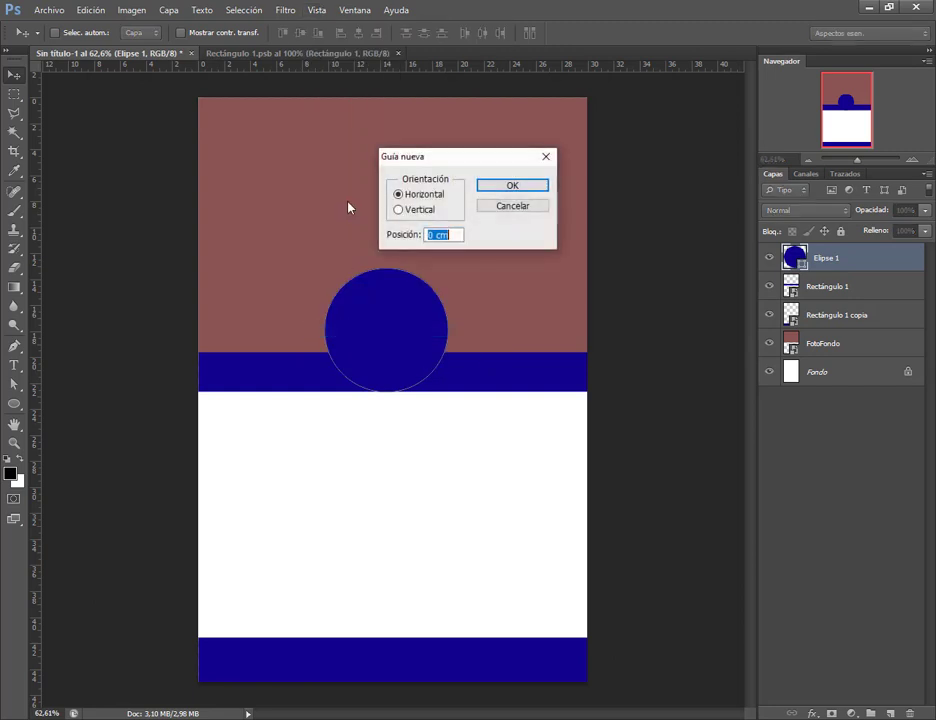
pyautogui.click(418, 211)
pyautogui.press('Tab')
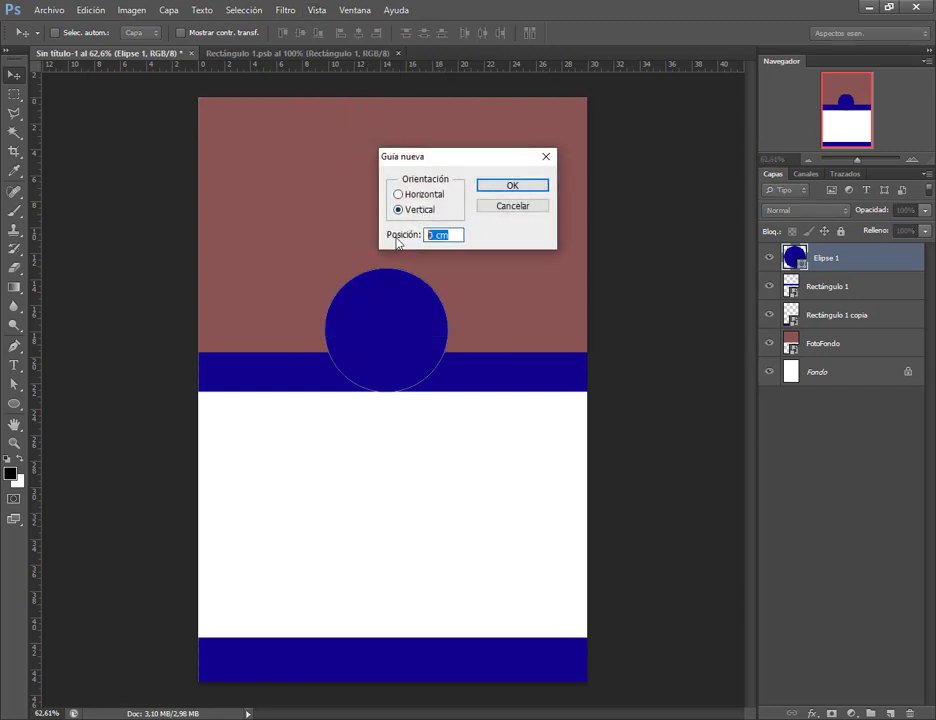
pyautogui.write('50&')
pyautogui.press('Return')
pyautogui.press('Return')
pyautogui.write('50')
pyautogui.press('Return')
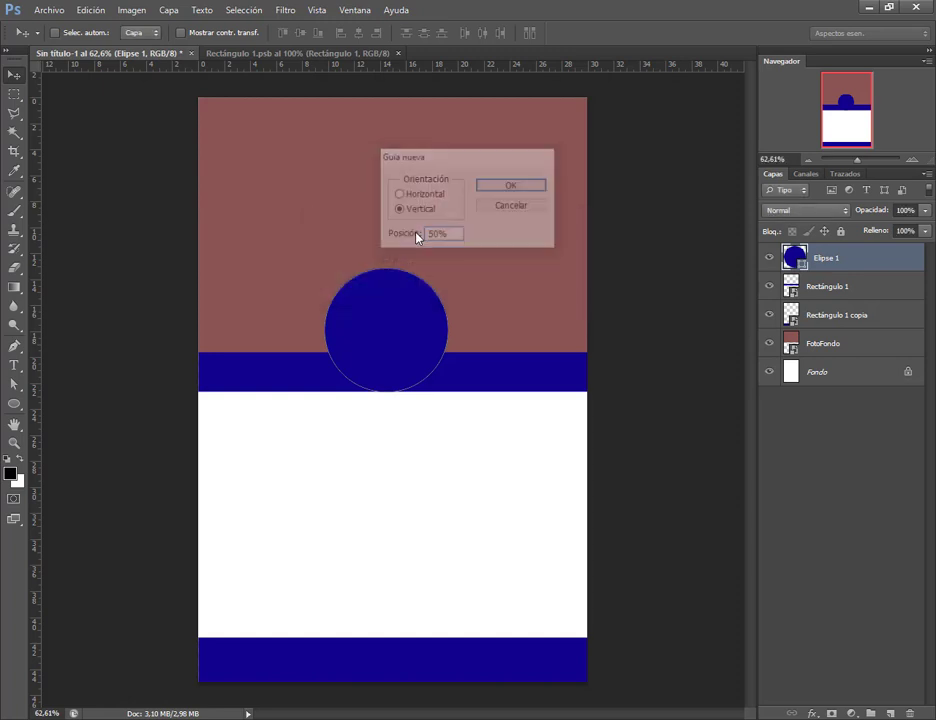
pyautogui.moveTo(420, 322); pyautogui.dragTo(429, 324)
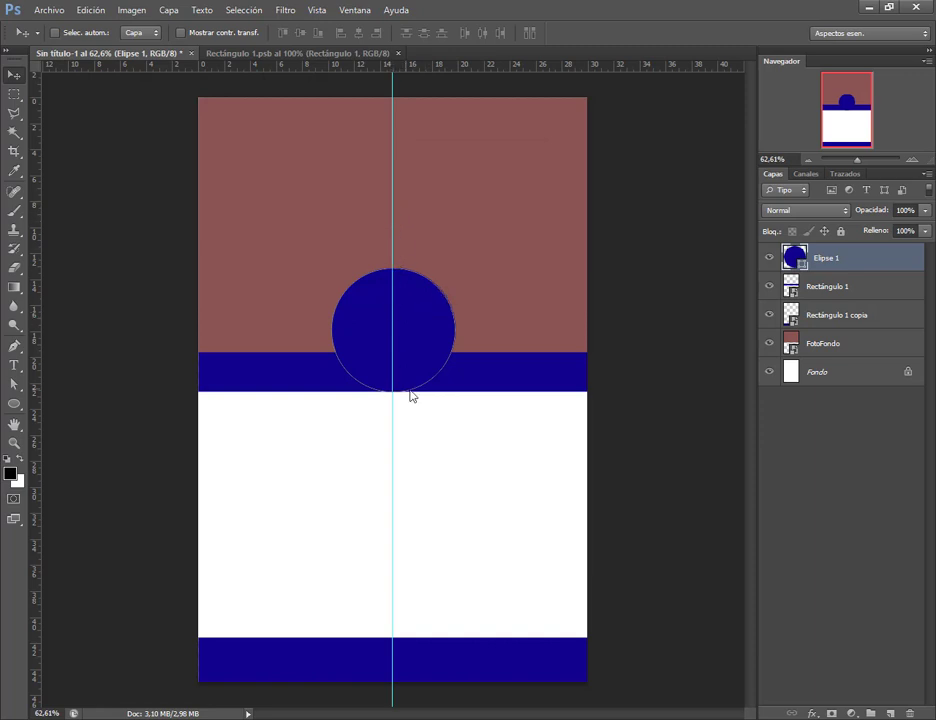
pyautogui.hotkey('ctrl', ';')
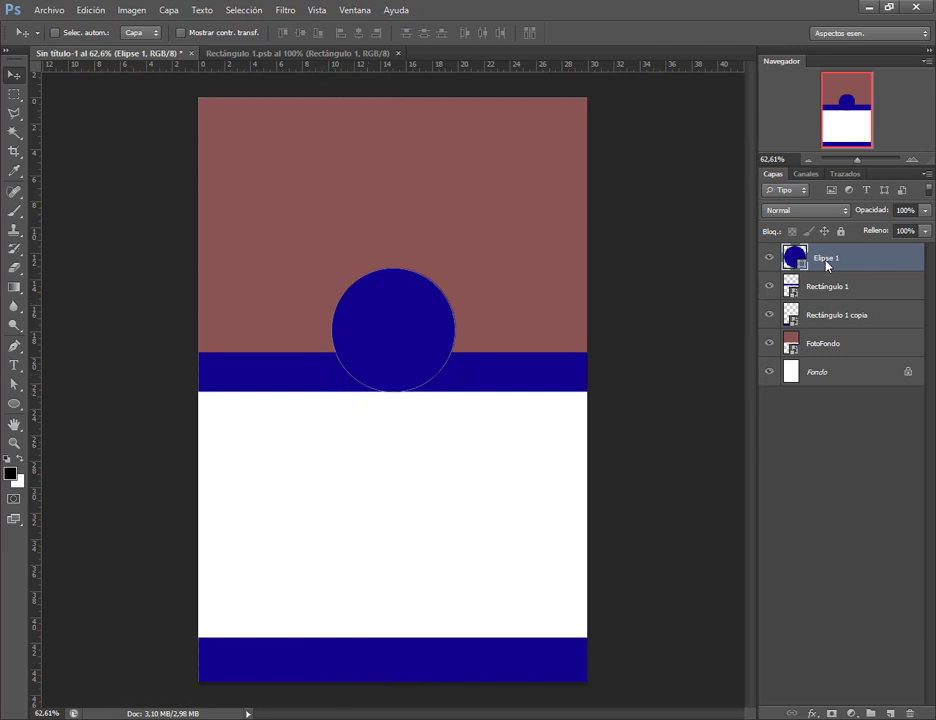
pyautogui.click(813, 375)
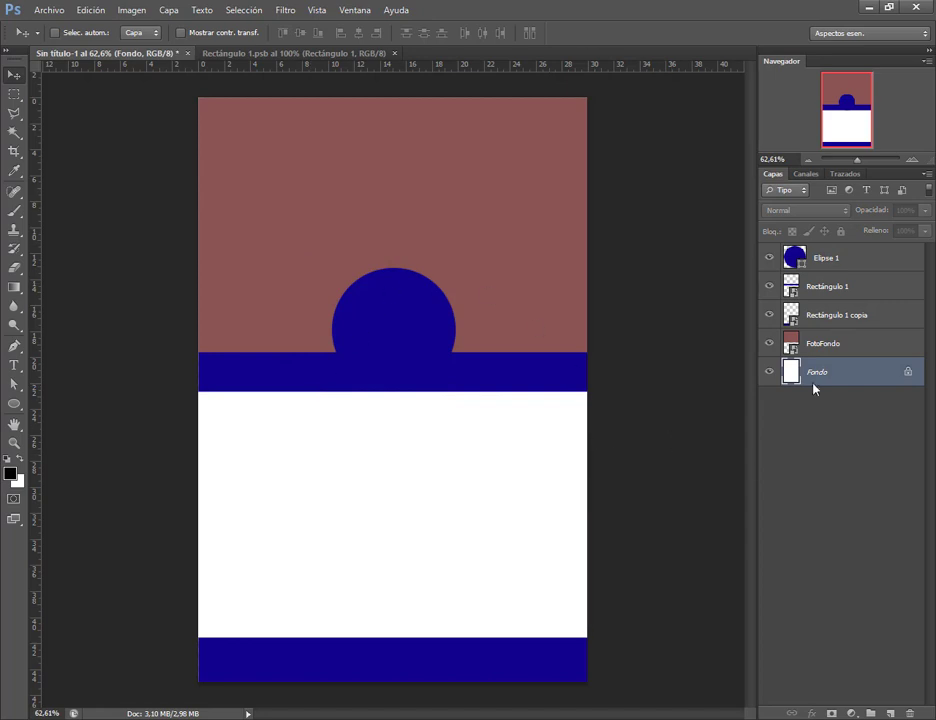
pyautogui.click(812, 300)
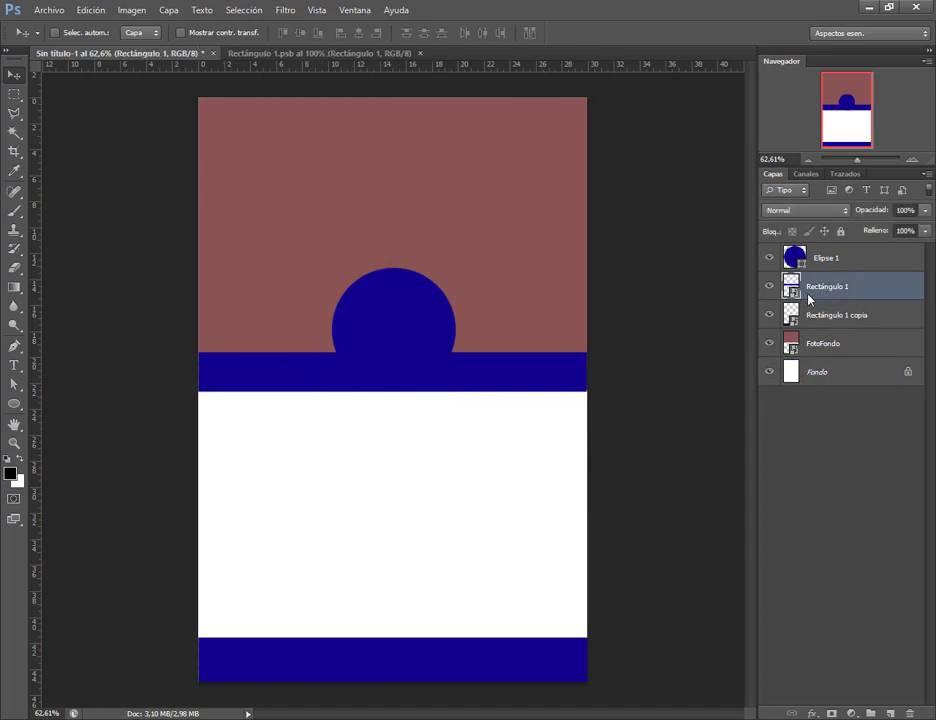
pyautogui.click(826, 363)
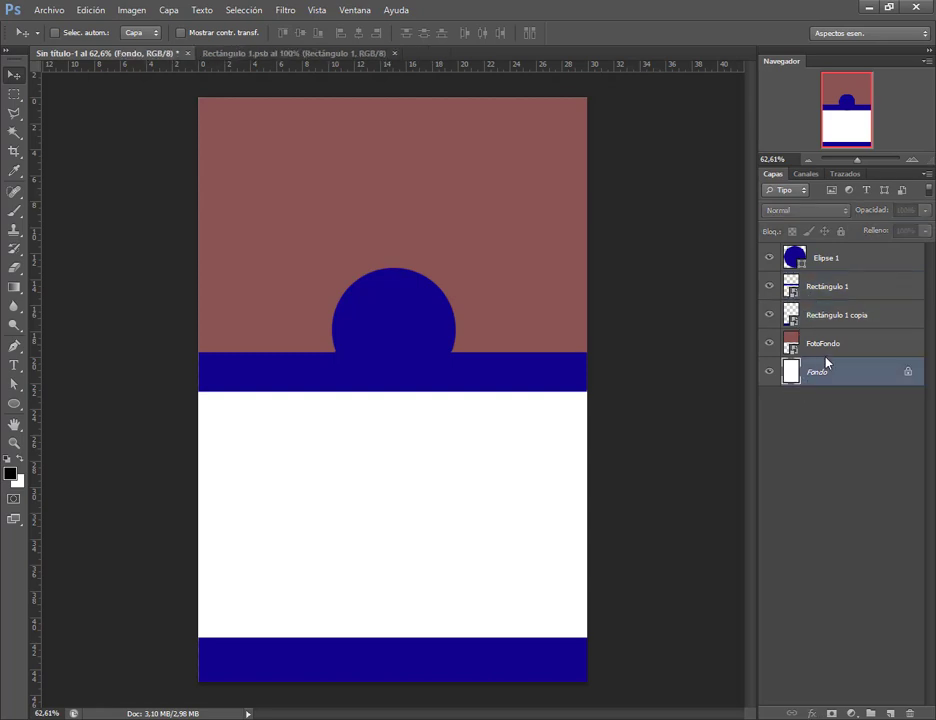
pyautogui.click(800, 400)
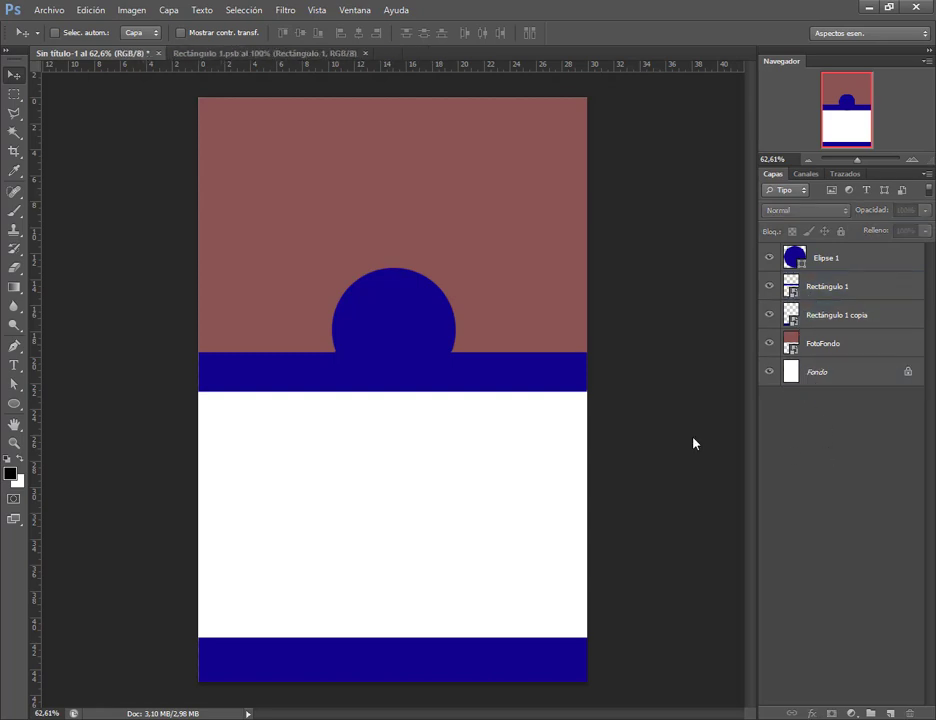
# Step: Save the document as FlyerMockUp.psd with maximum compatibility
pyautogui.click(50, 10)
pyautogui.click(85, 187)
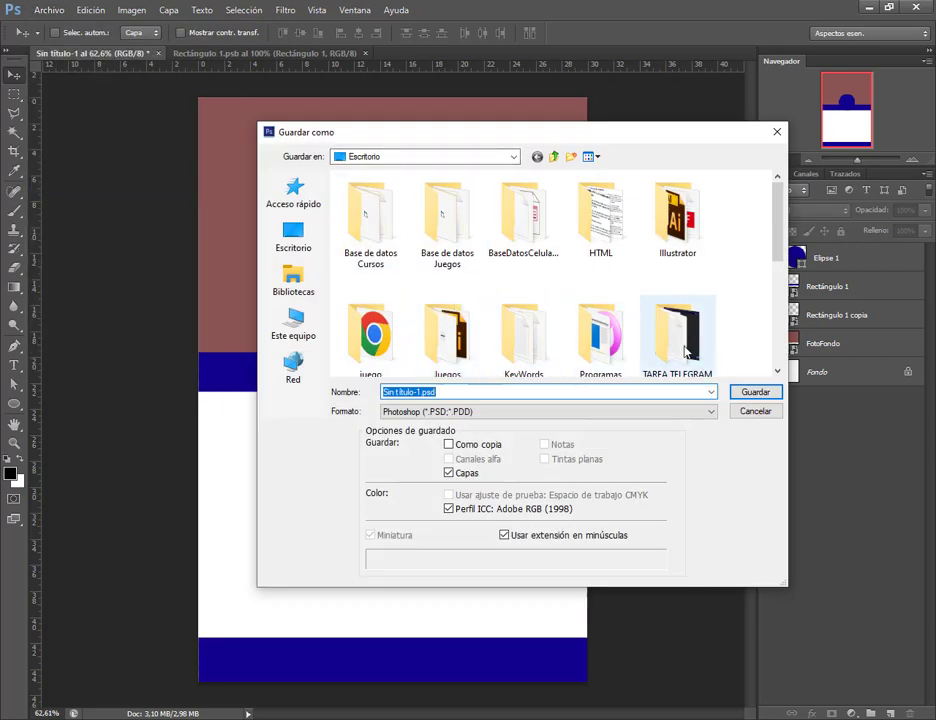
pyautogui.write('Flye')
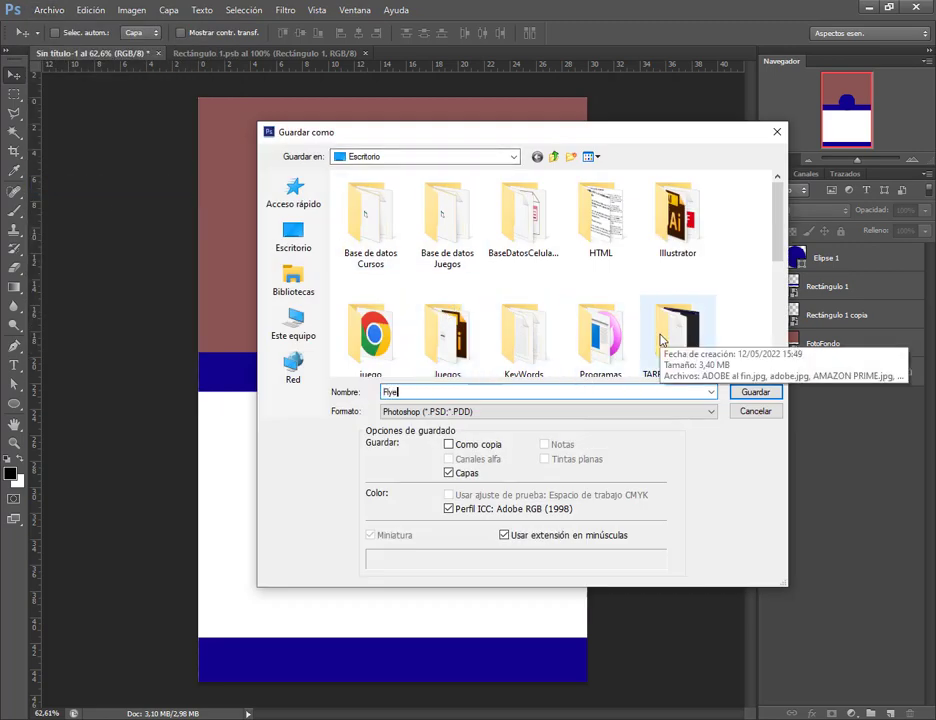
pyautogui.write('rMockUp')
pyautogui.press('Return')
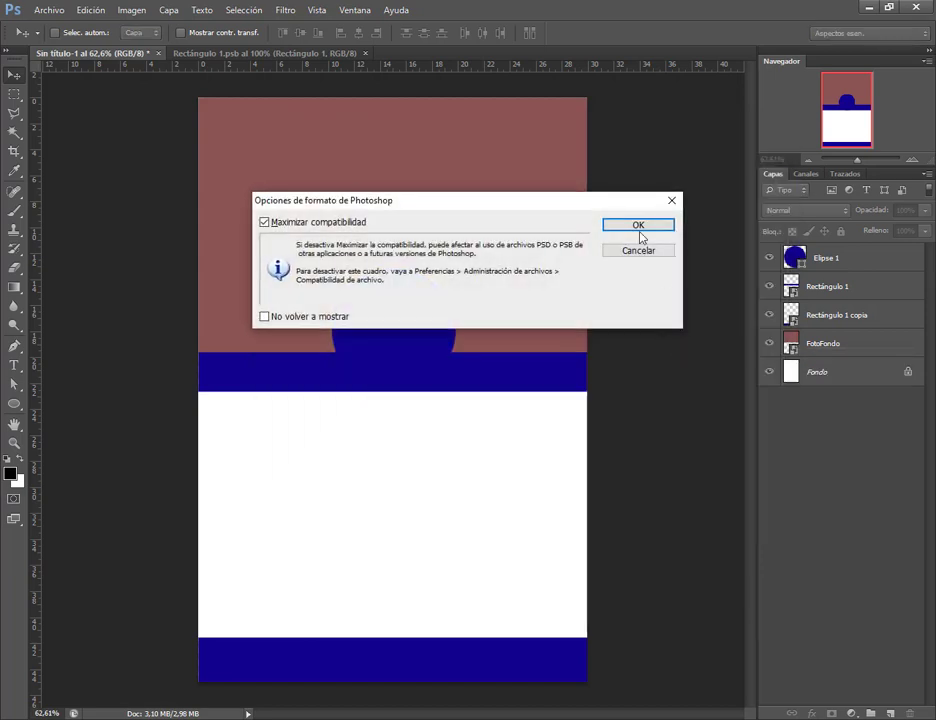
pyautogui.click(641, 229)
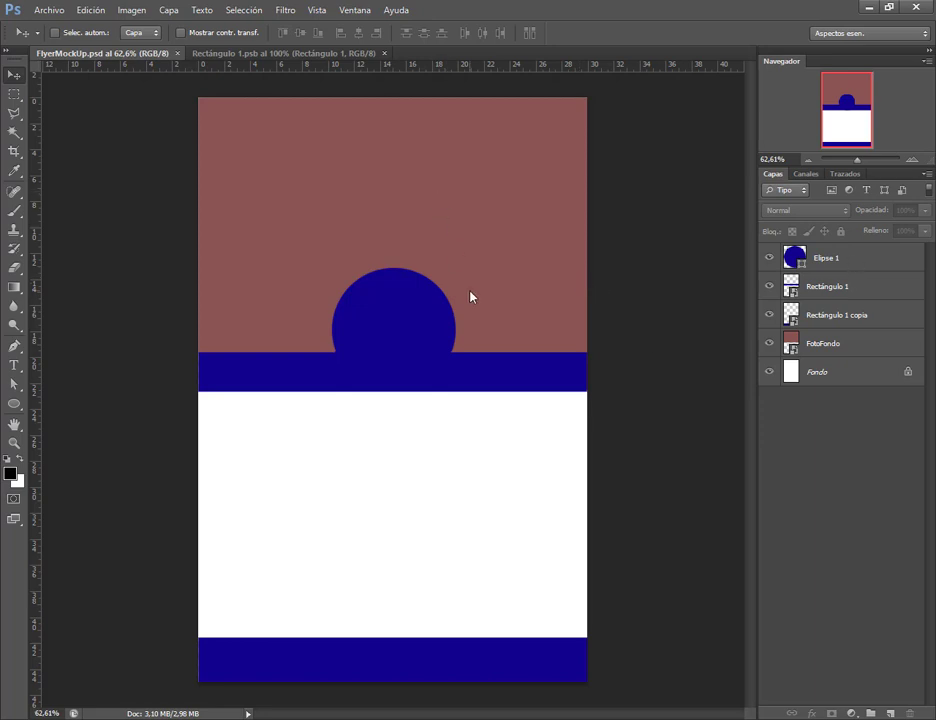
pyautogui.rightClick(838, 265)
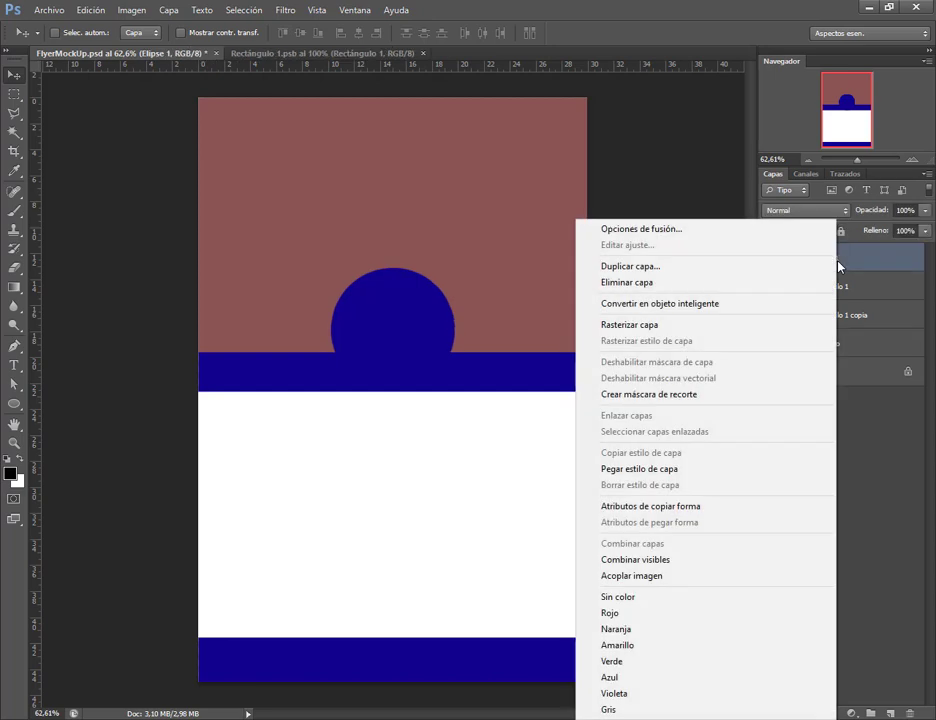
# Step: Convert Elipse 1 to a smart object, then close the Flyer.jpg reference in Photos
pyautogui.click(773, 301)
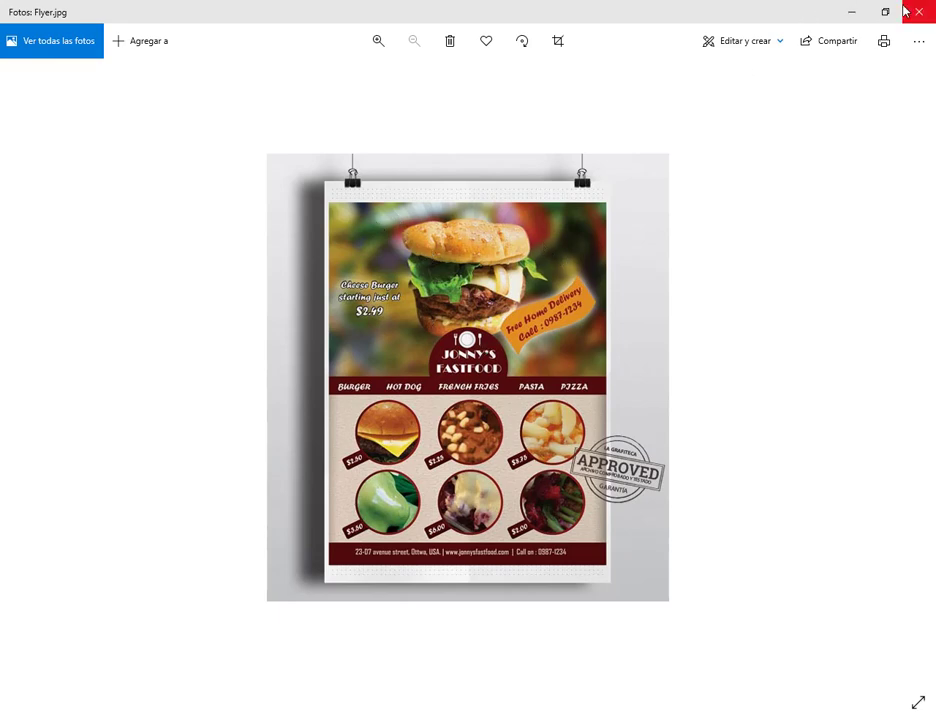
pyautogui.click(851, 12)
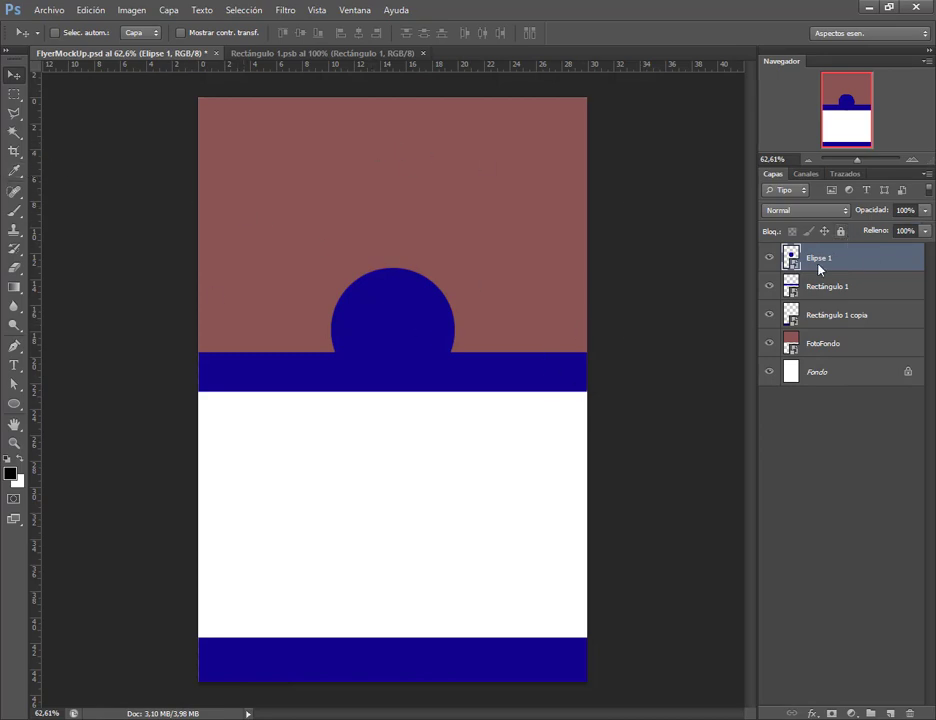
# Step: Draw a black 531 × 486 px rectangle, Rectángulo 2, over the upper mauve area
pyautogui.hotkey('alt', 'Tab')
pyautogui.hotkey('alt', 'Tab')
pyautogui.click(14, 403)
pyautogui.click(72, 393)
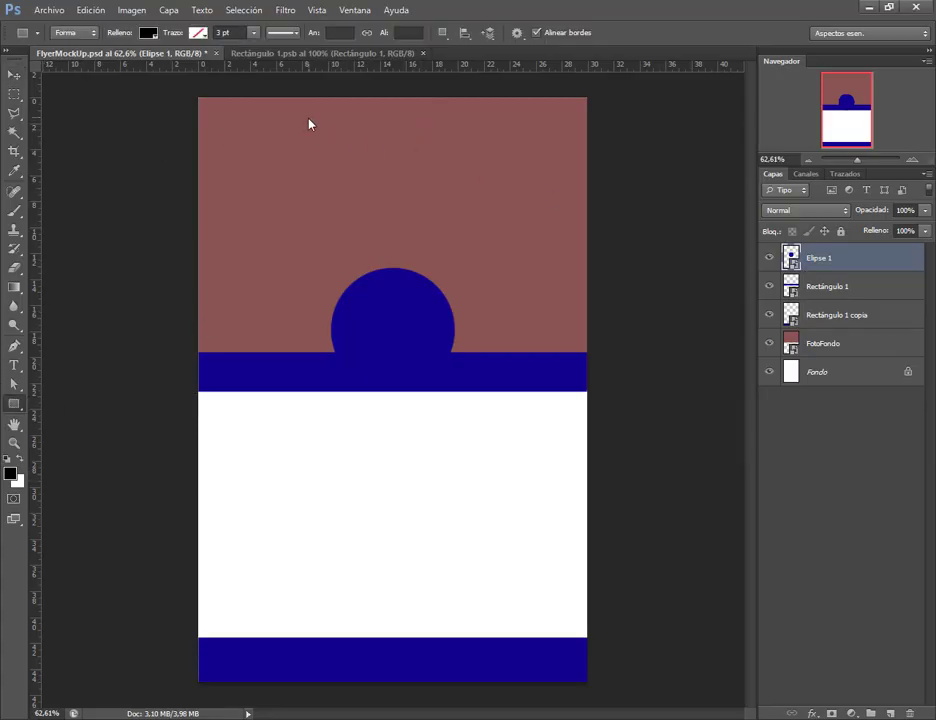
pyautogui.moveTo(274, 116); pyautogui.dragTo(516, 343)
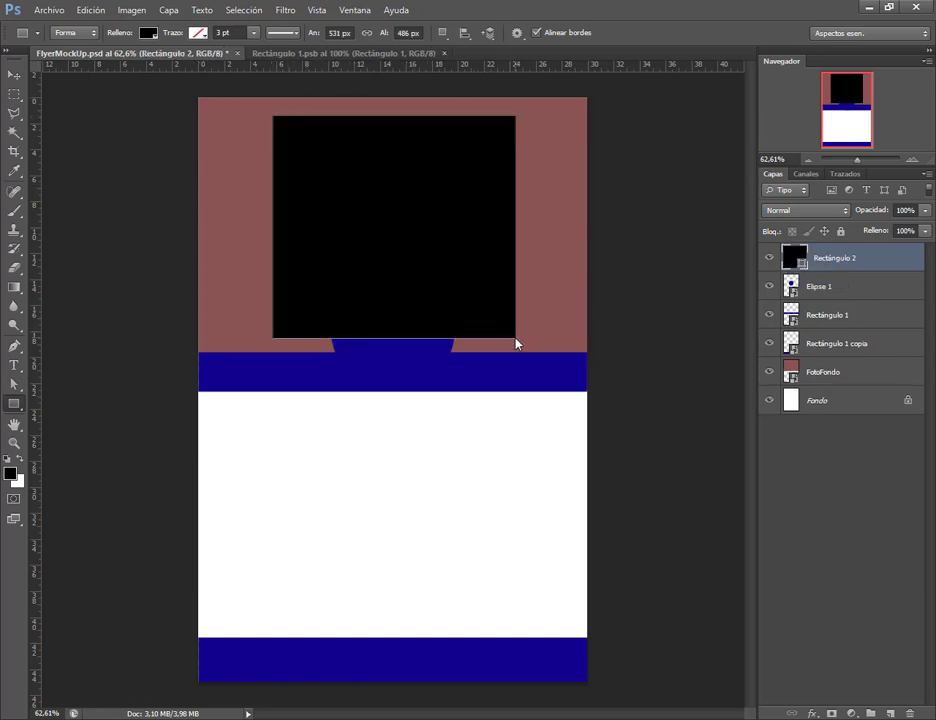
pyautogui.rightClick(869, 265)
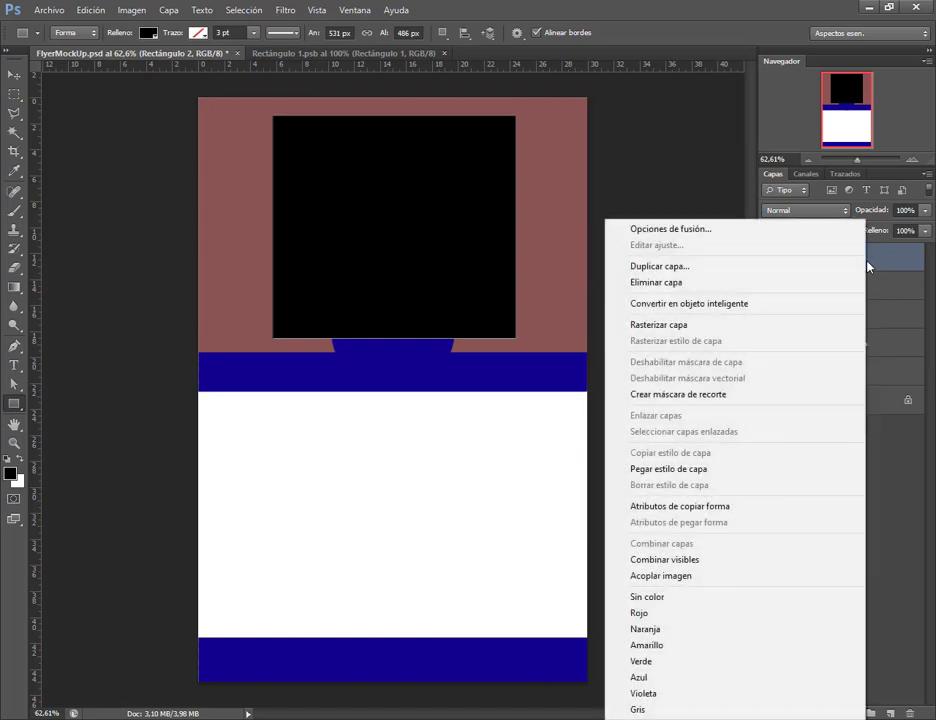
pyautogui.click(922, 269)
pyautogui.doubleClick(799, 258)
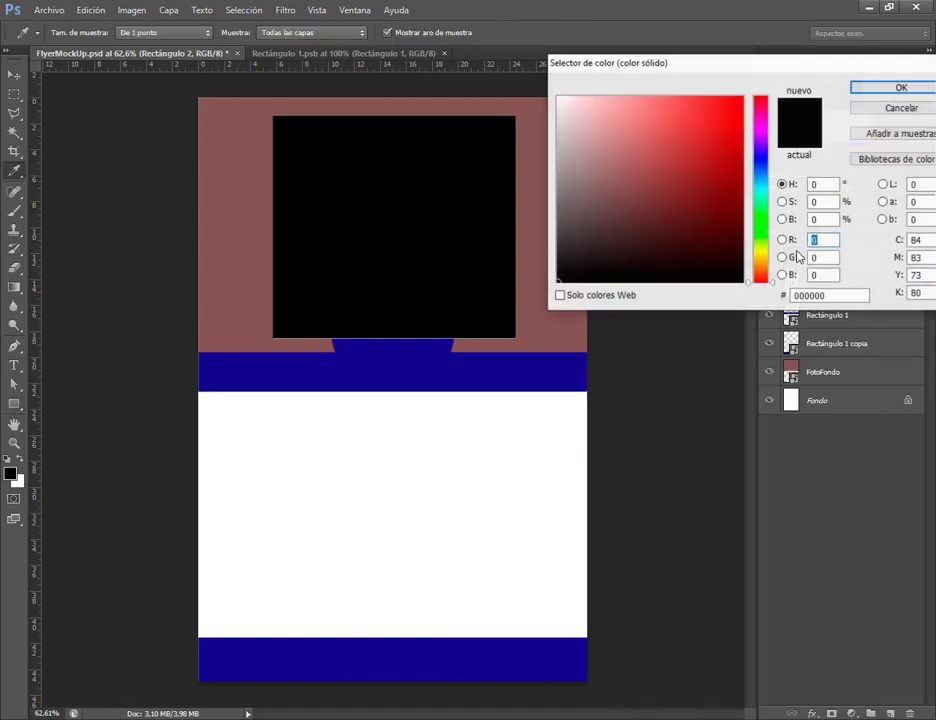
pyautogui.click(903, 107)
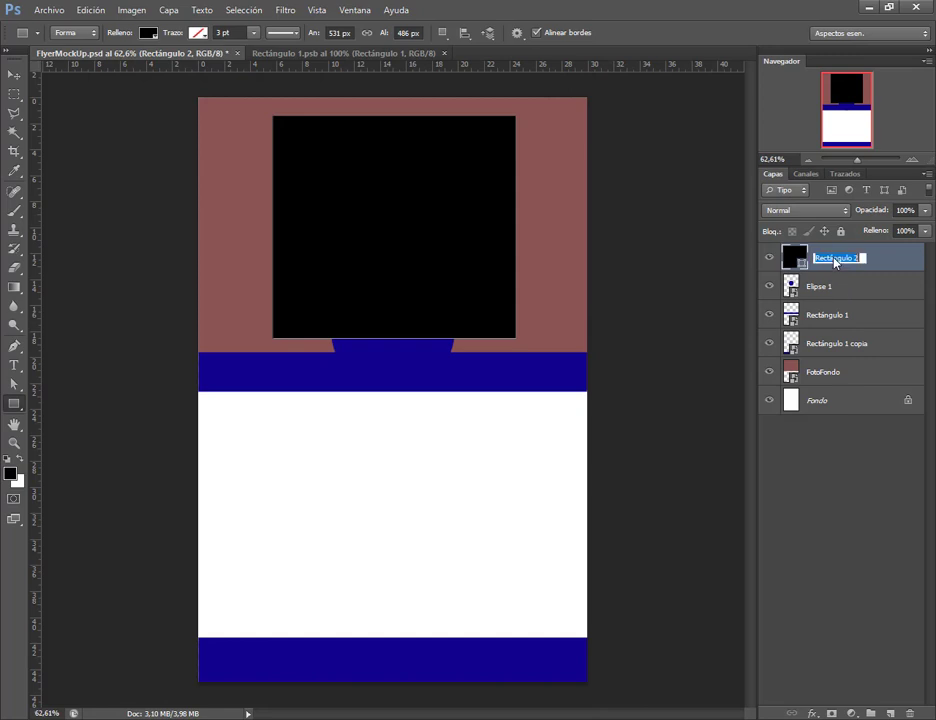
# Step: Name the placeholder FotoPrincipal and move it below the circle and upper band
pyautogui.write('FotoPrincipal')
pyautogui.press('Return')
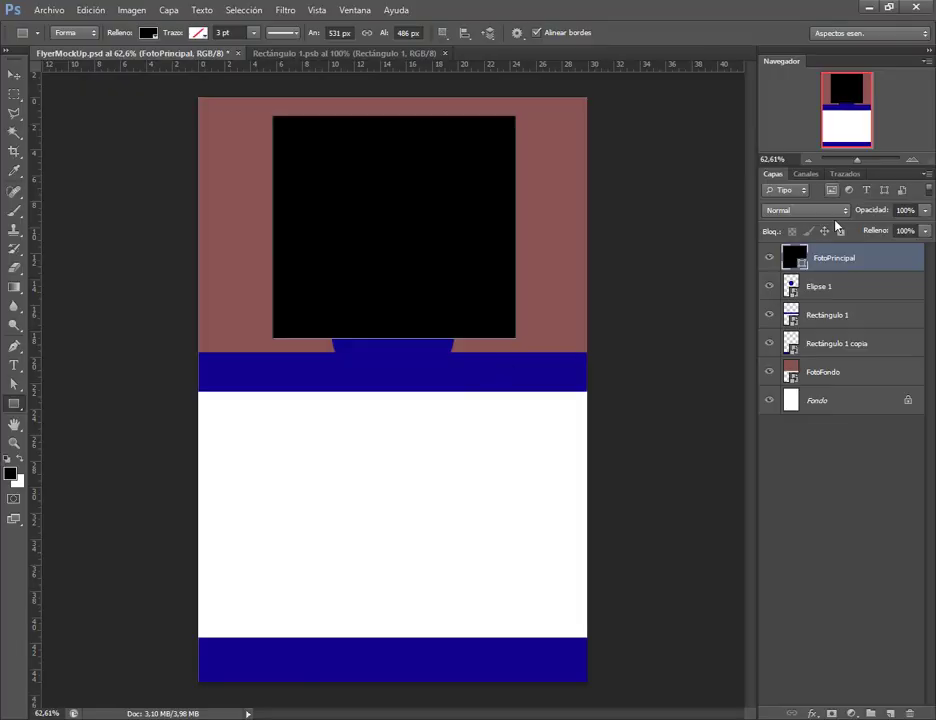
pyautogui.moveTo(846, 267); pyautogui.dragTo(854, 324)
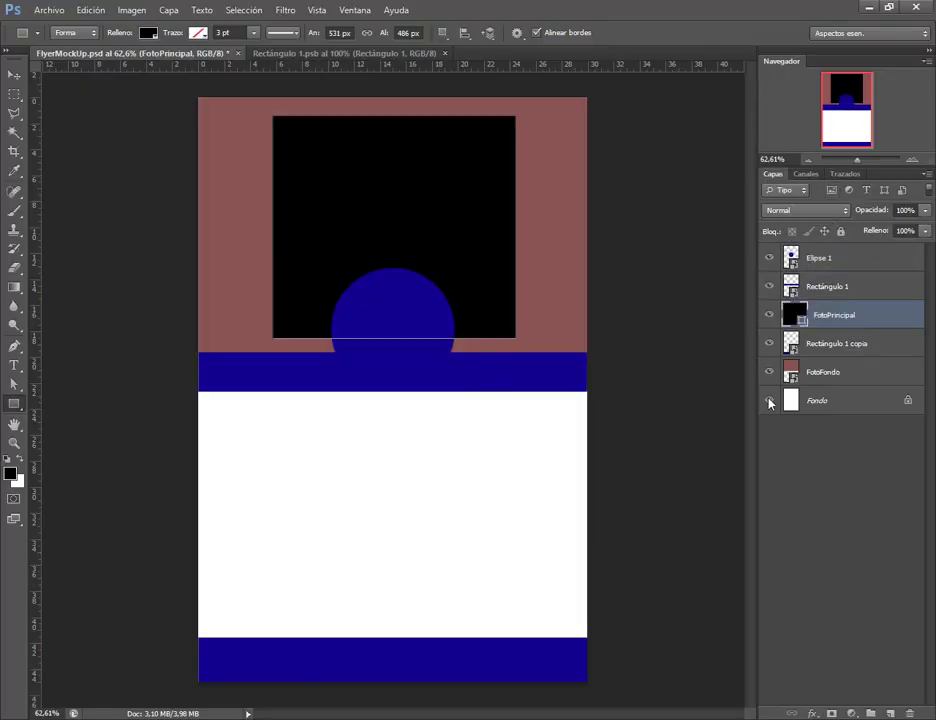
# Step: Rename Rectángulo 1 to FondoMenu and Elipse 1 to FondoLogo
pyautogui.click(843, 292)
pyautogui.doubleClick(830, 288)
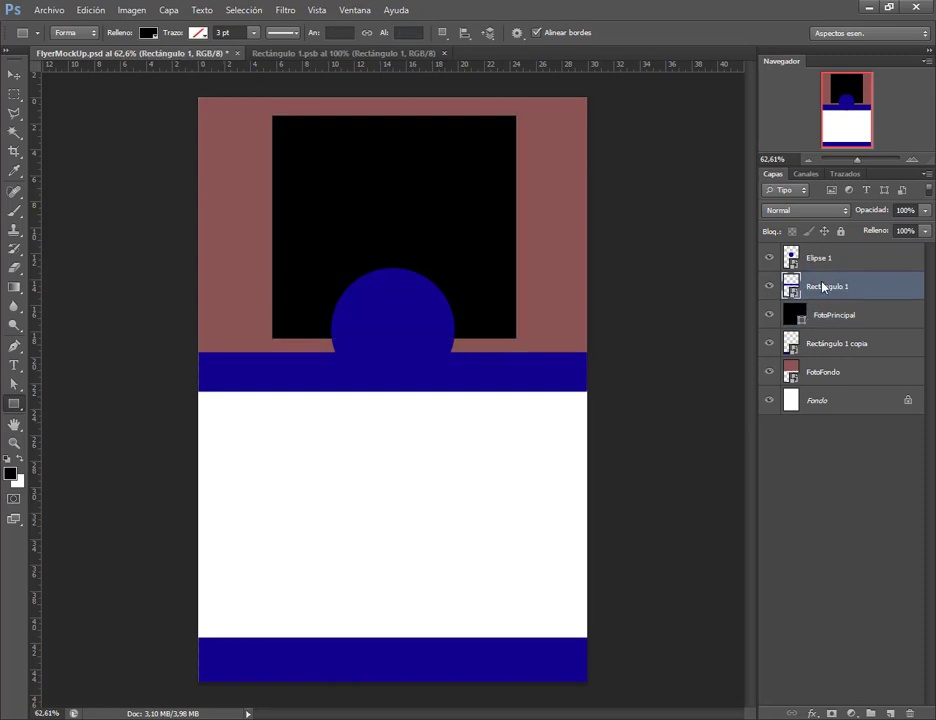
pyautogui.write('Menú')
pyautogui.press('Return')
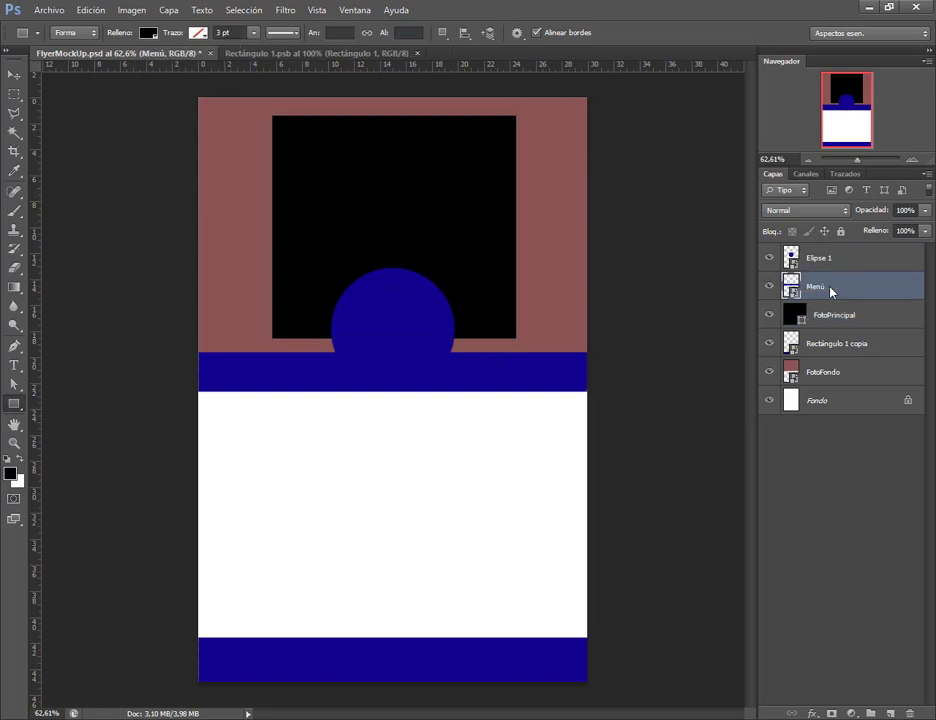
pyautogui.click(822, 261)
pyautogui.doubleClick(822, 259)
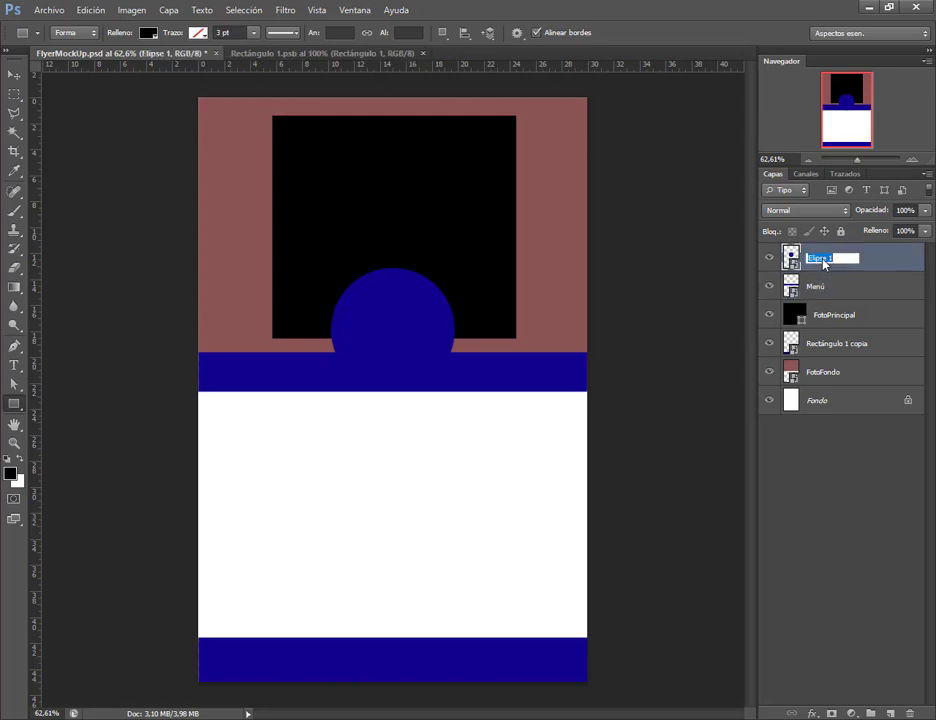
pyautogui.doubleClick(810, 289)
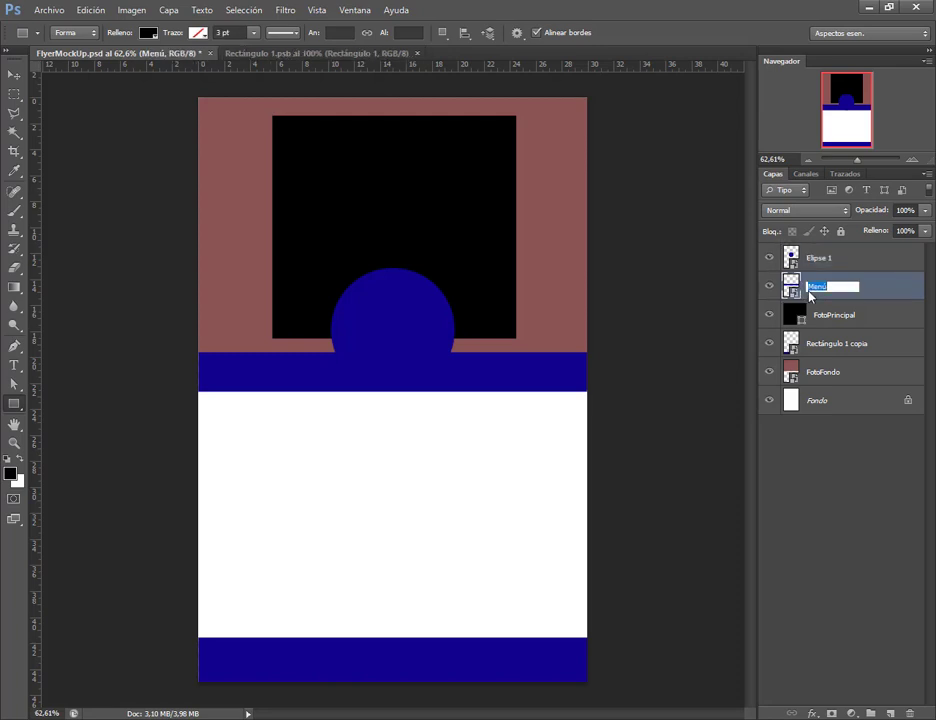
pyautogui.write('FondoMenu')
pyautogui.press('Return')
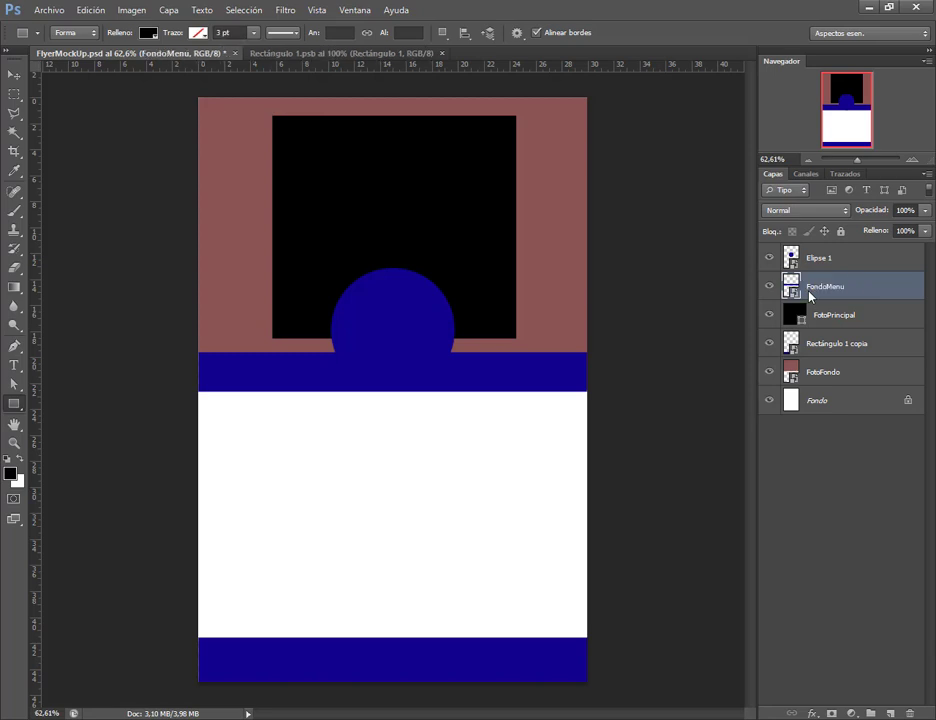
pyautogui.doubleClick(818, 260)
pyautogui.write('Fondo')
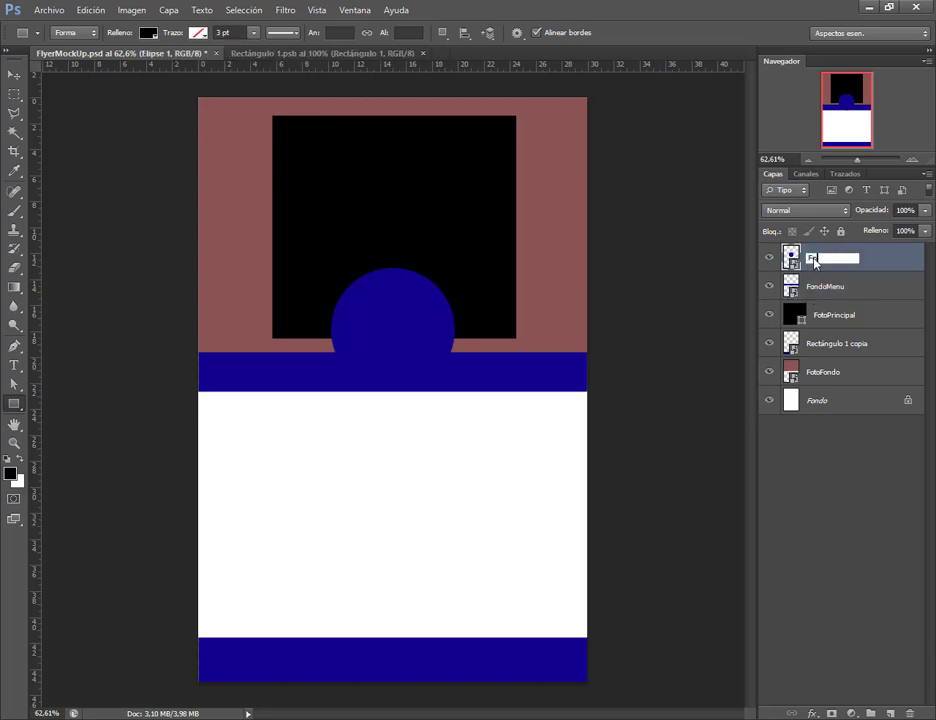
pyautogui.write('Logo')
pyautogui.press('Return')
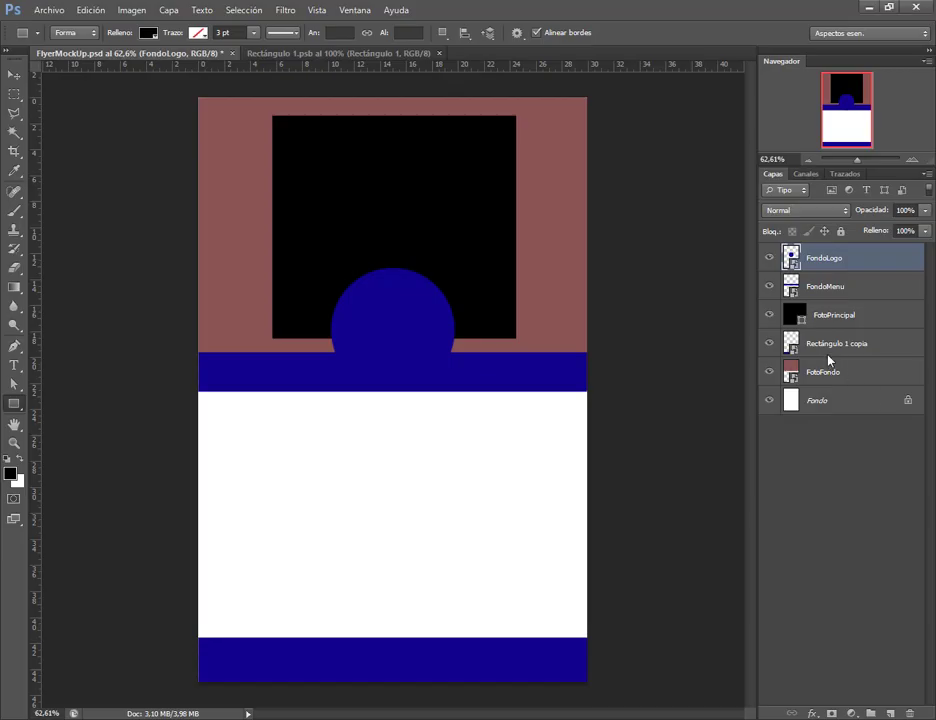
# Step: Rename the Rectángulo 1 copia layer to FondoDirección
pyautogui.doubleClick(817, 344)
pyautogui.write('Fo')
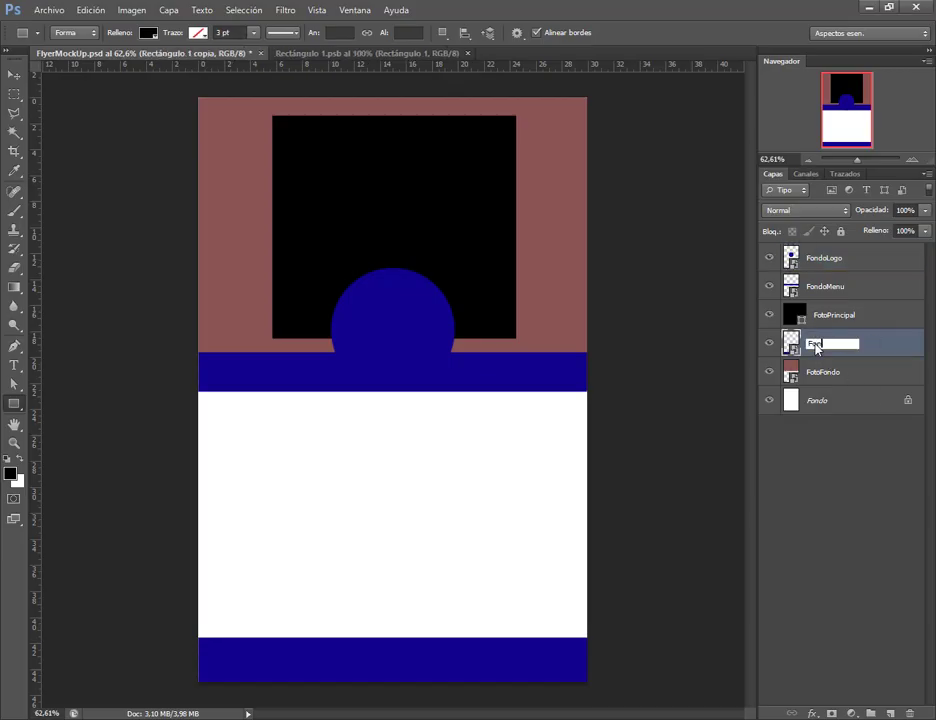
pyautogui.write('ndoDirección')
pyautogui.press('Return')
pyautogui.click(13, 74)
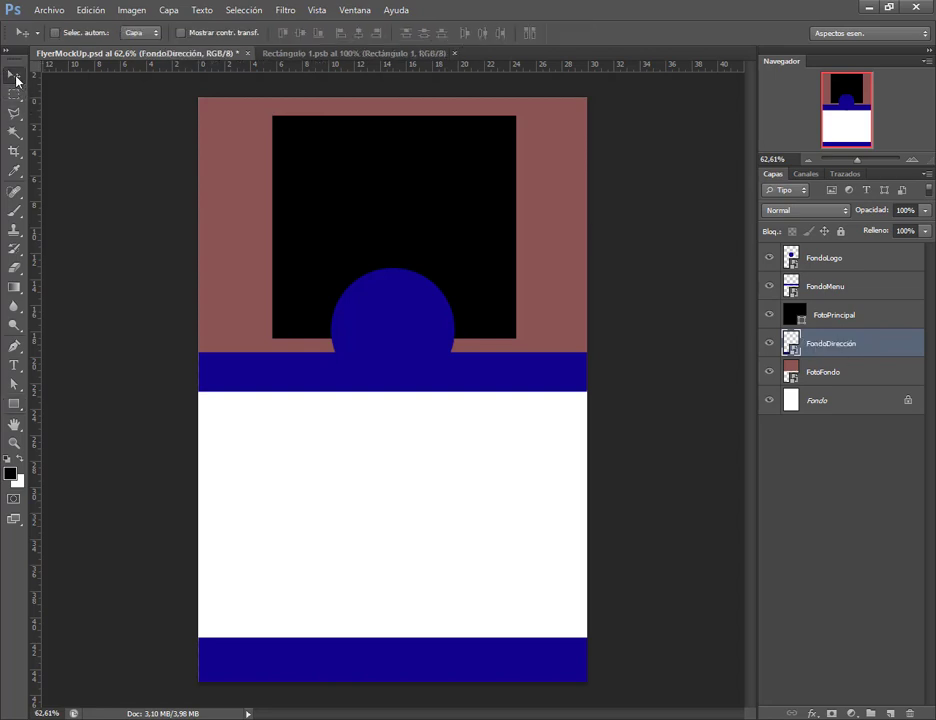
pyautogui.click(837, 315)
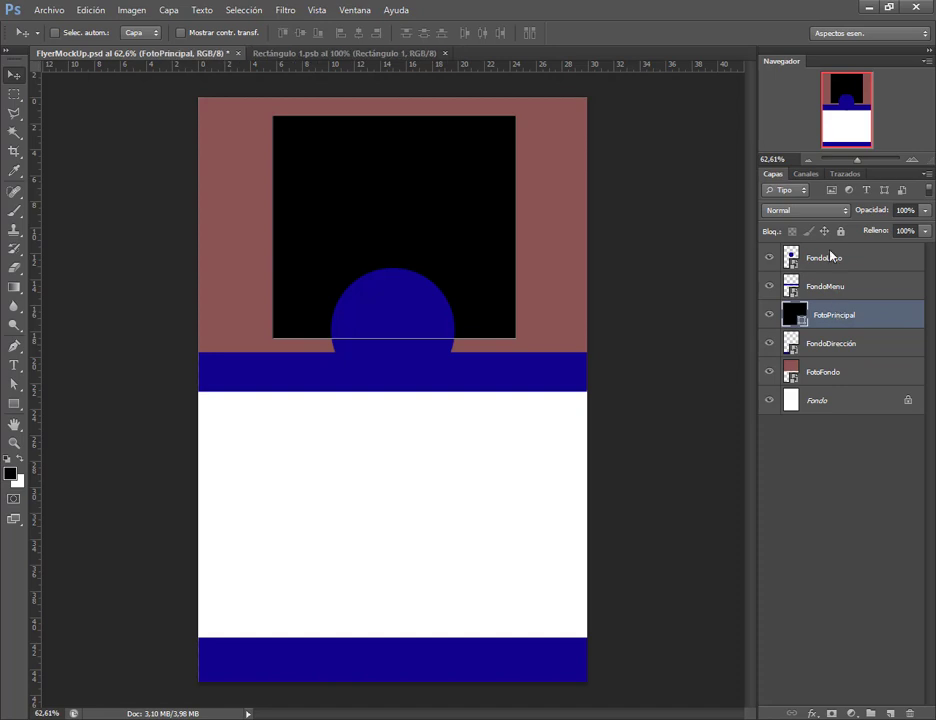
# Step: Create a new layer group named 'Elementos del fondo'
pyautogui.click(832, 258)
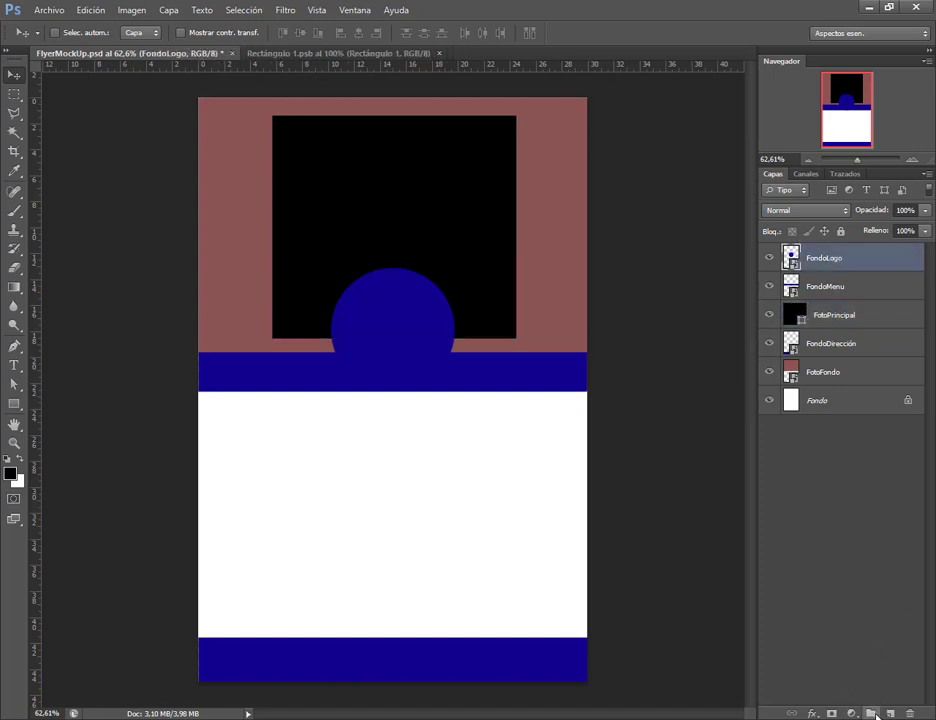
pyautogui.click(871, 713)
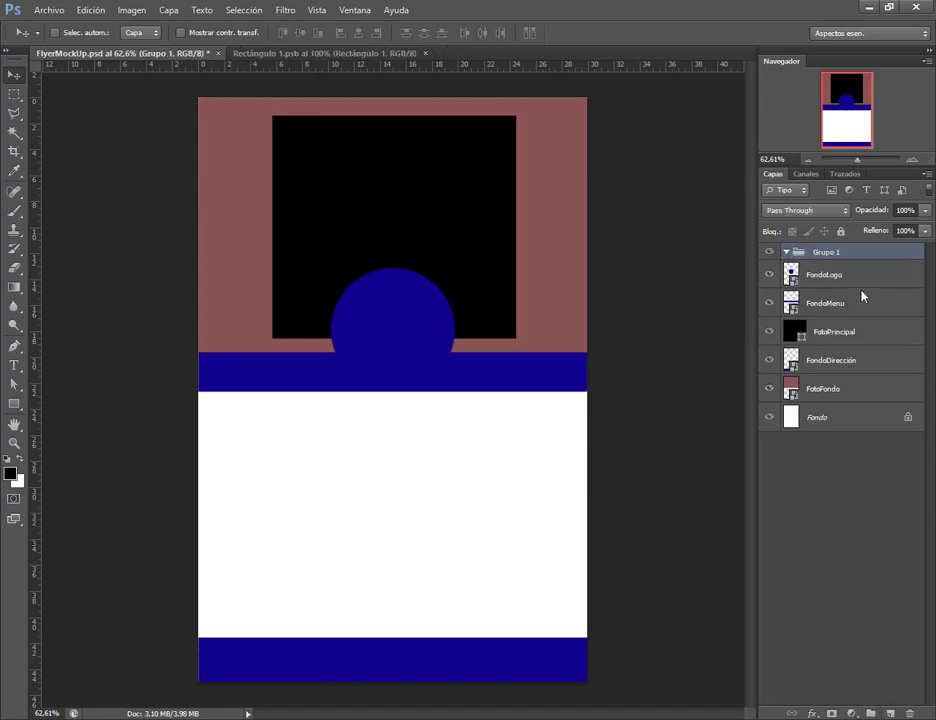
pyautogui.doubleClick(824, 252)
pyautogui.write('F')
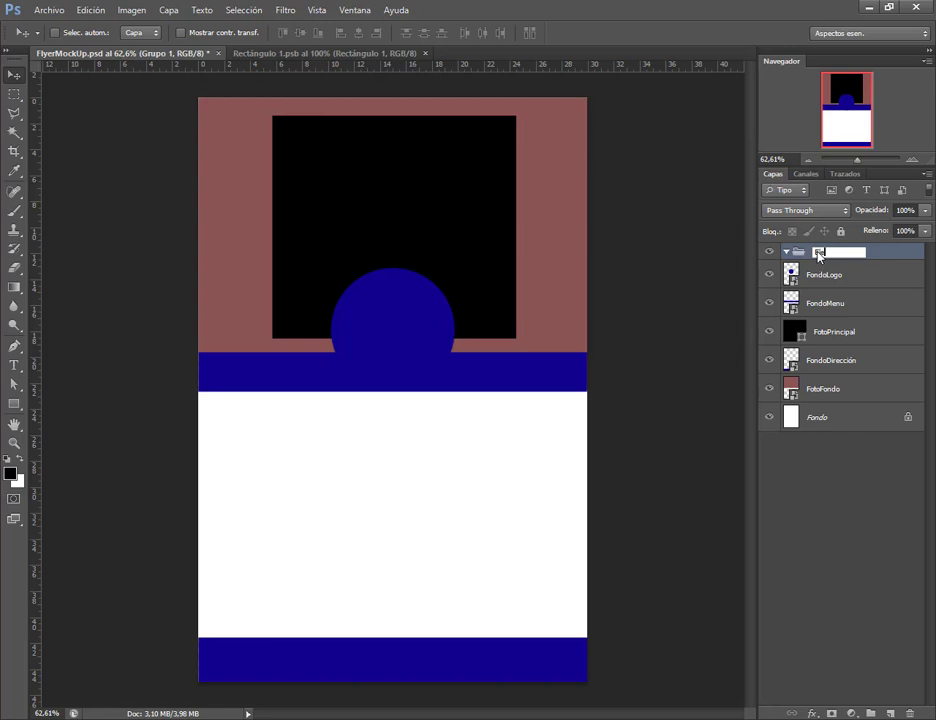
pyautogui.write('lemmentos del fondo')
pyautogui.press('Return')
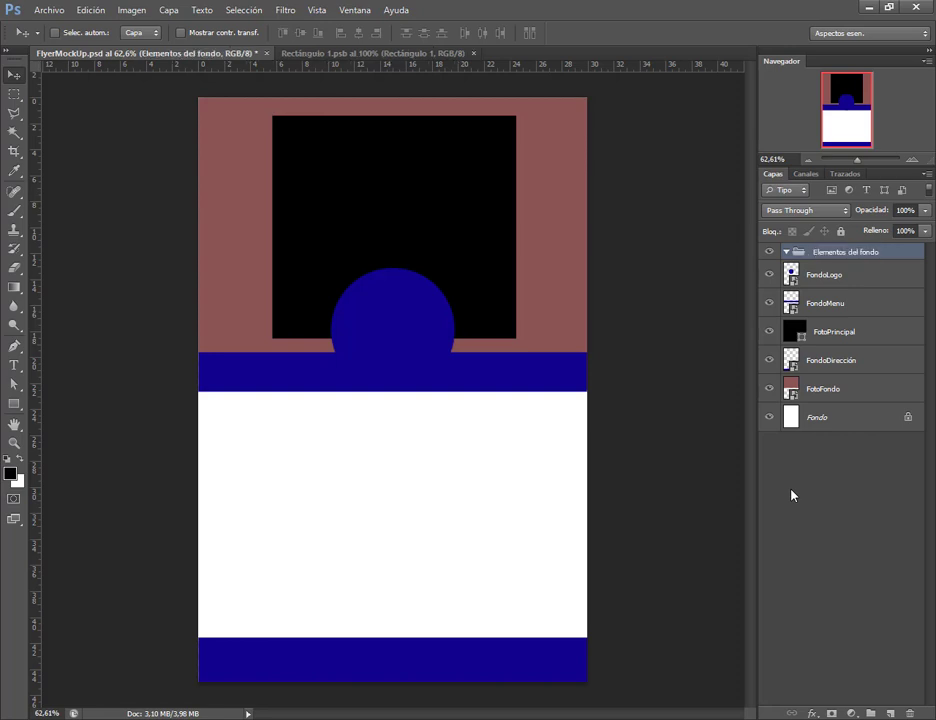
# Step: Move layers FondoLogo through FotoFondo into Elementos del fondo and collapse it
pyautogui.click(808, 400)
pyautogui.doubleClick(832, 278)
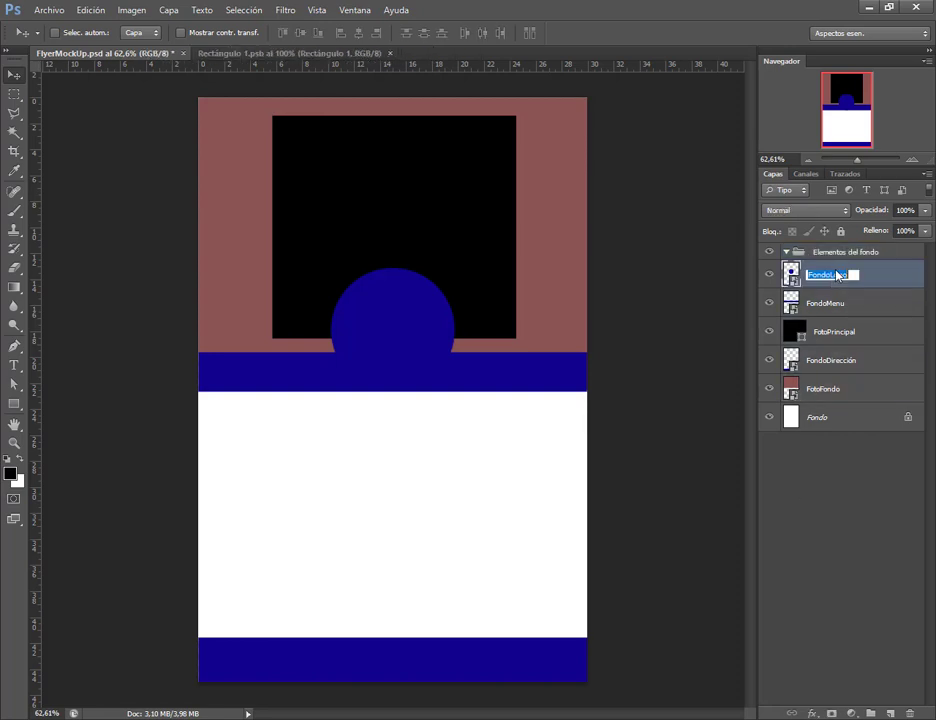
pyautogui.keyDown('shift'); pyautogui.click(808, 388); pyautogui.keyUp('shift')
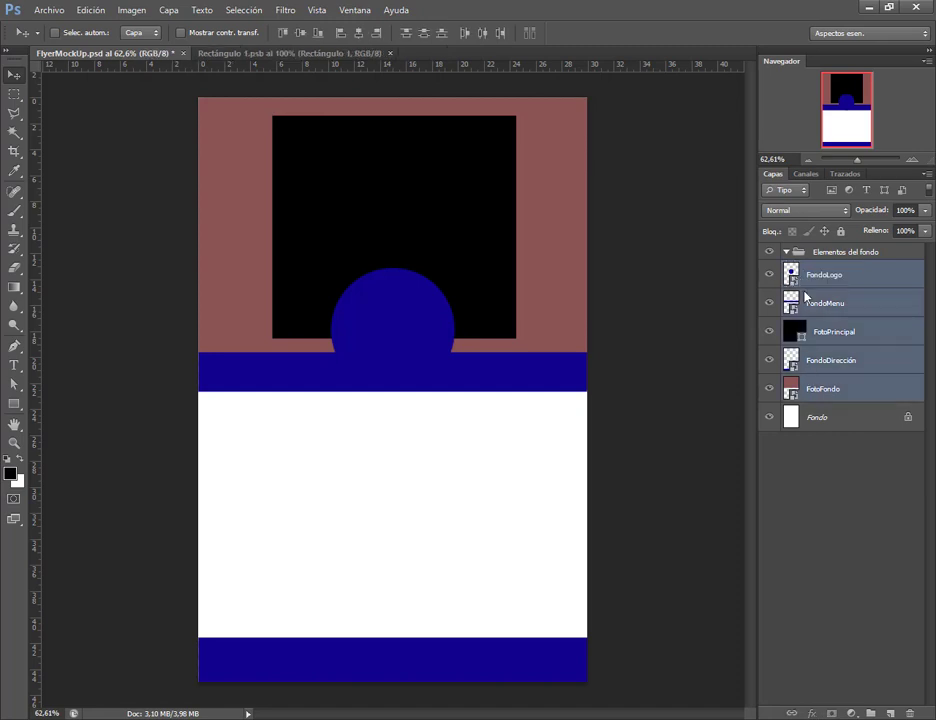
pyautogui.moveTo(800, 280); pyautogui.dragTo(812, 253)
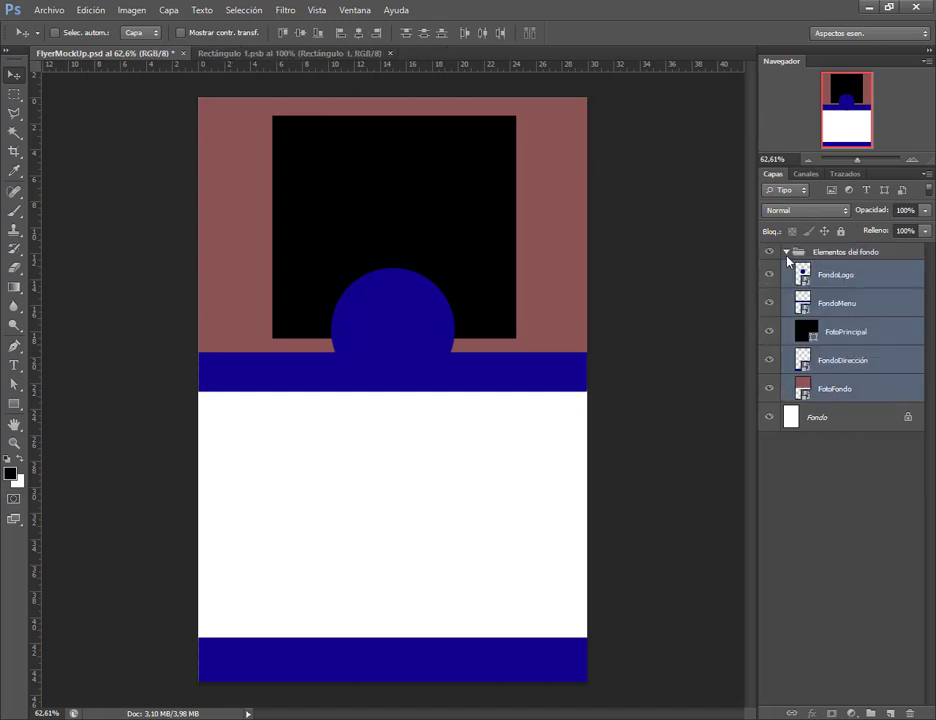
pyautogui.click(787, 253)
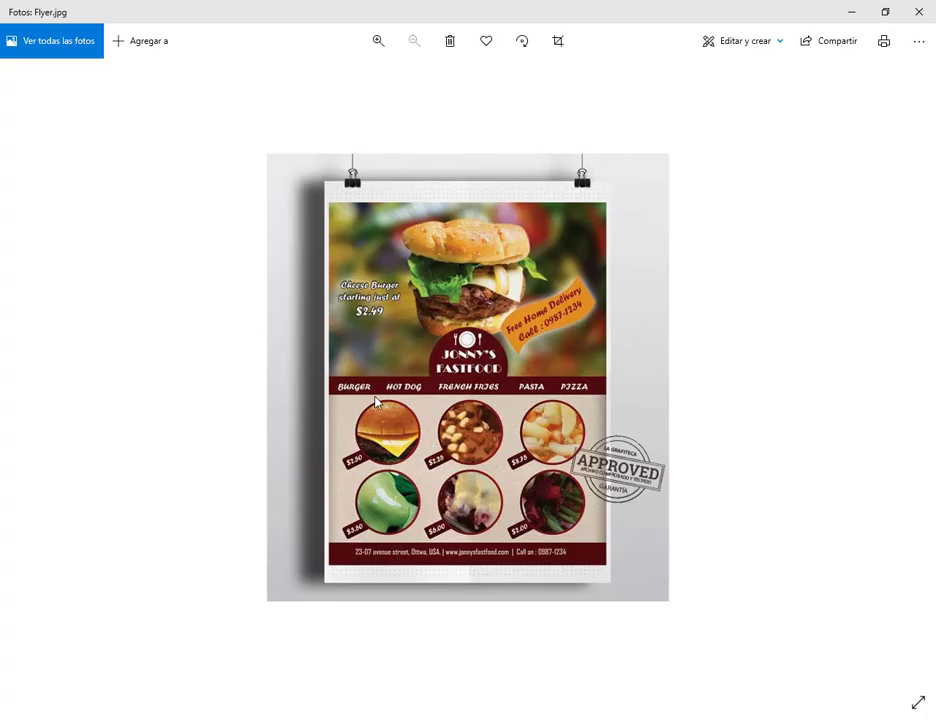
# Step: Outline the menu bar and six food circles on the reference flyer, then minimize Photos
pyautogui.moveTo(331, 376)
pyautogui.mouseDown()
pyautogui.moveTo(627, 411)
pyautogui.moveTo(599, 398)
pyautogui.mouseUp()
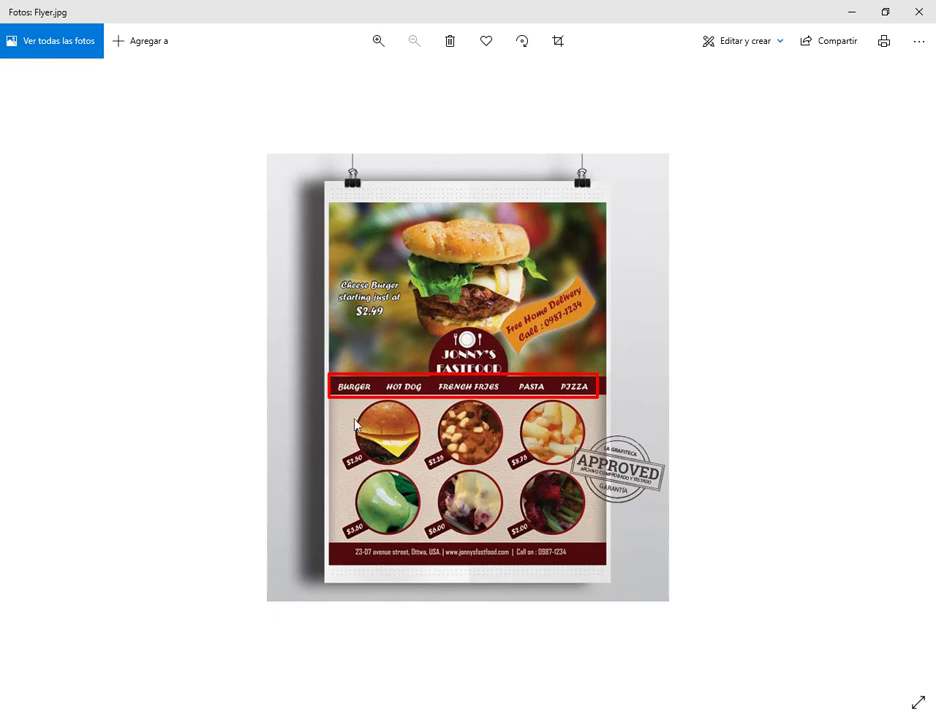
pyautogui.moveTo(338, 402)
pyautogui.mouseDown()
pyautogui.moveTo(612, 540)
pyautogui.moveTo(592, 538)
pyautogui.mouseUp()
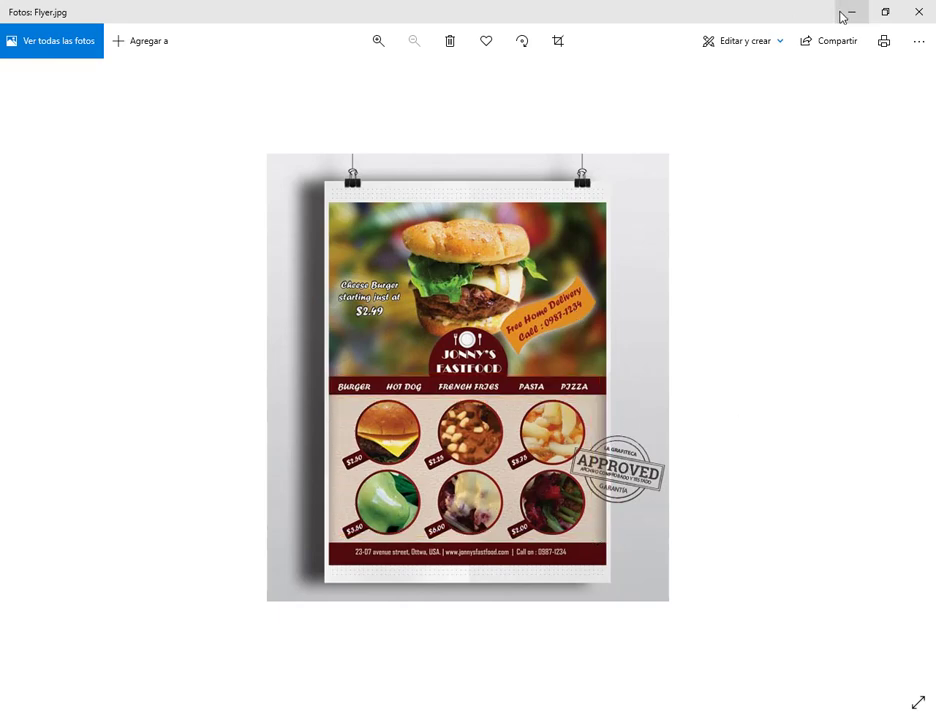
pyautogui.click(850, 12)
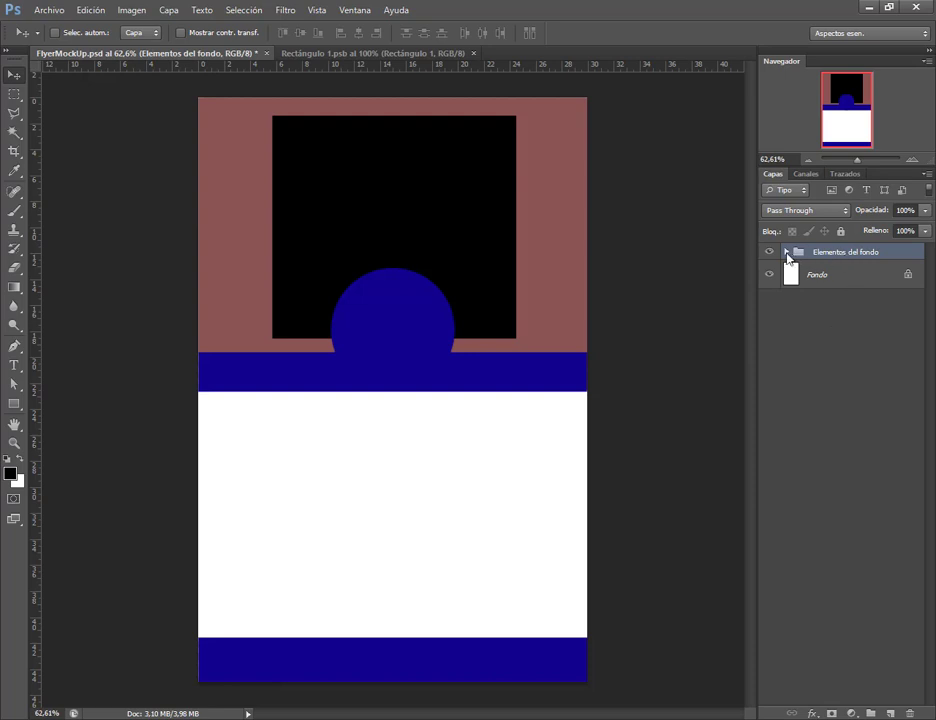
# Step: Make a Menú group holding FondoLogo and FondoMenu, placed above Elementos del fondo
pyautogui.click(786, 252)
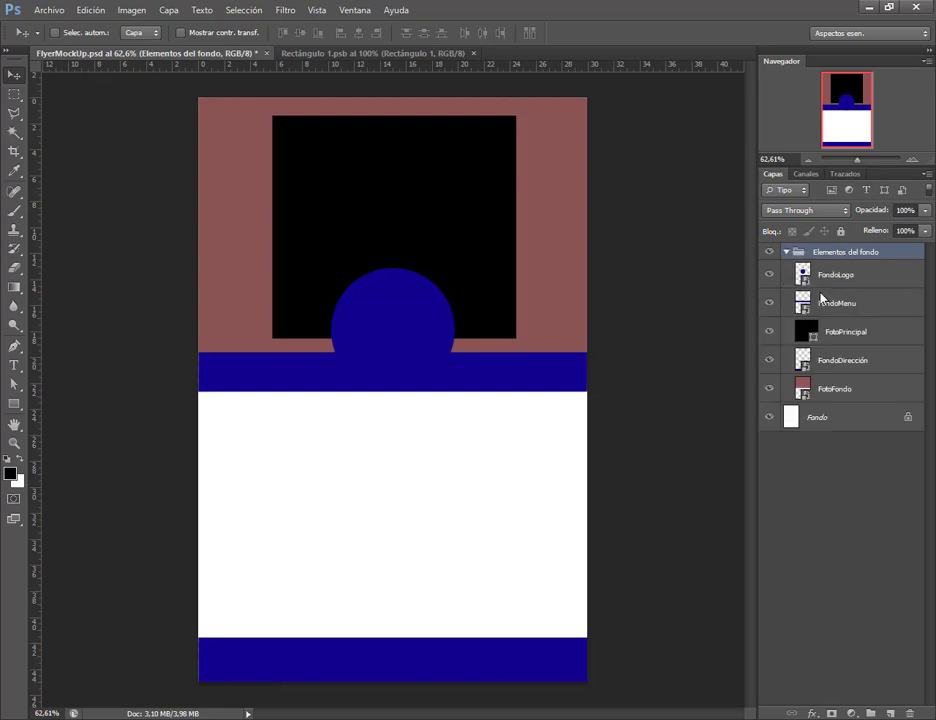
pyautogui.click(822, 298)
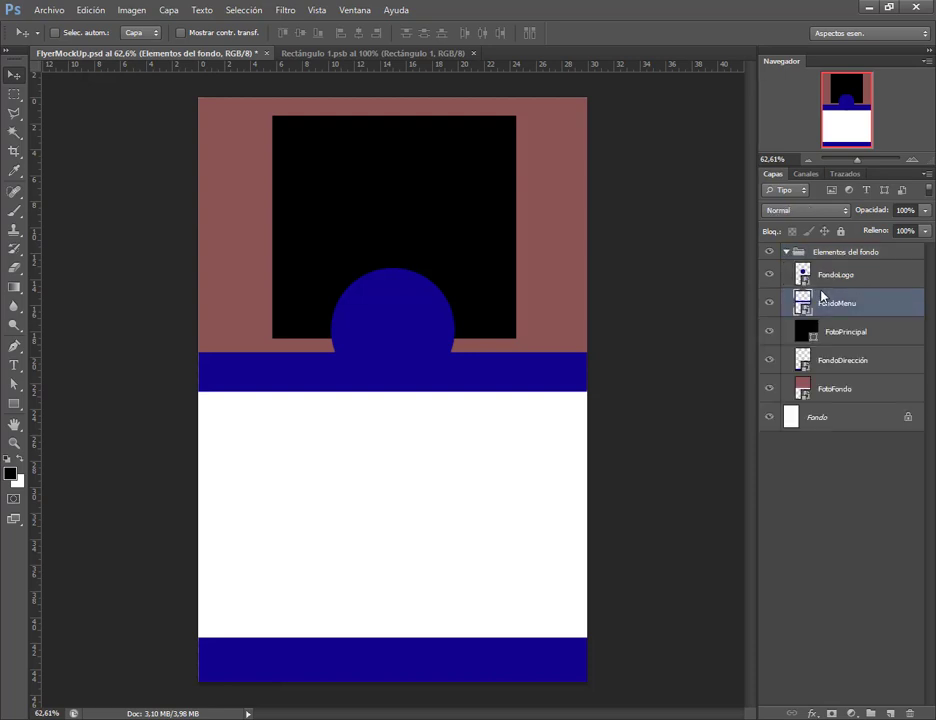
pyautogui.click(838, 276)
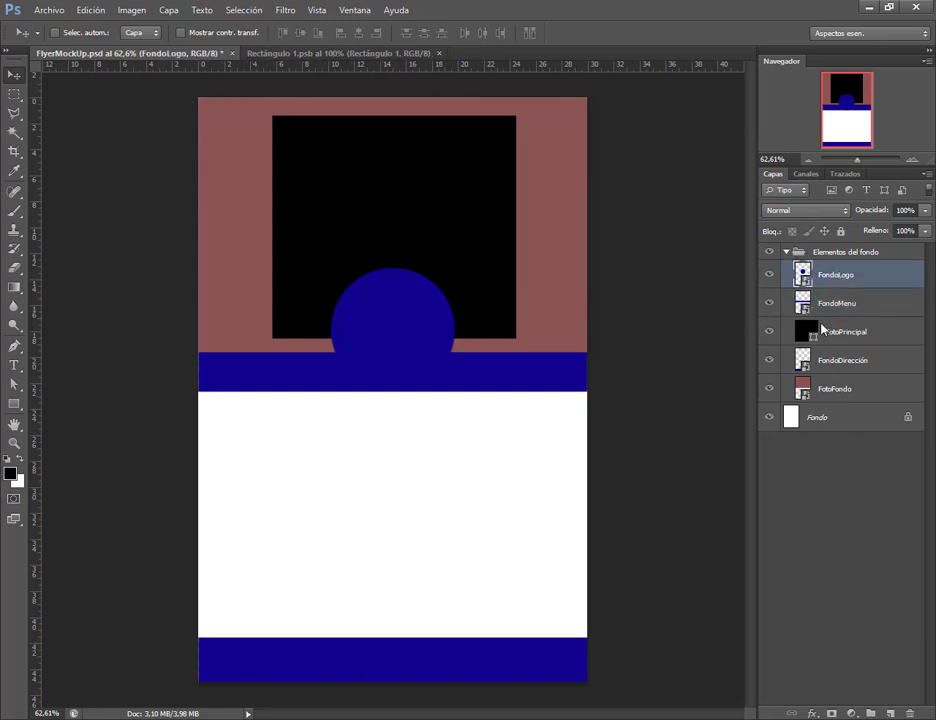
pyautogui.click(870, 712)
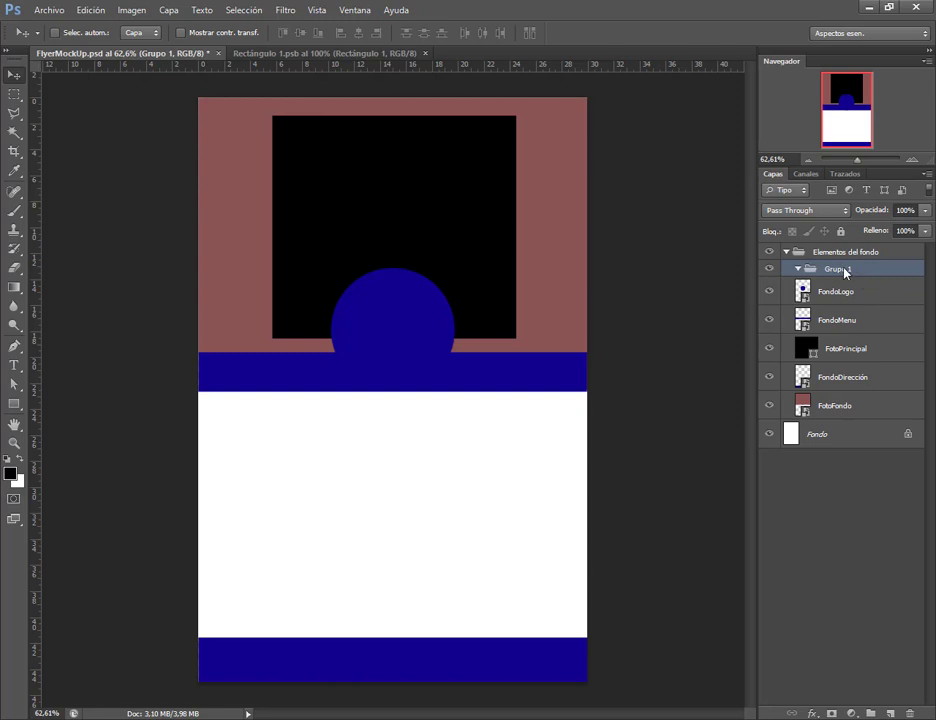
pyautogui.doubleClick(835, 269)
pyautogui.write('Menú')
pyautogui.press('Return')
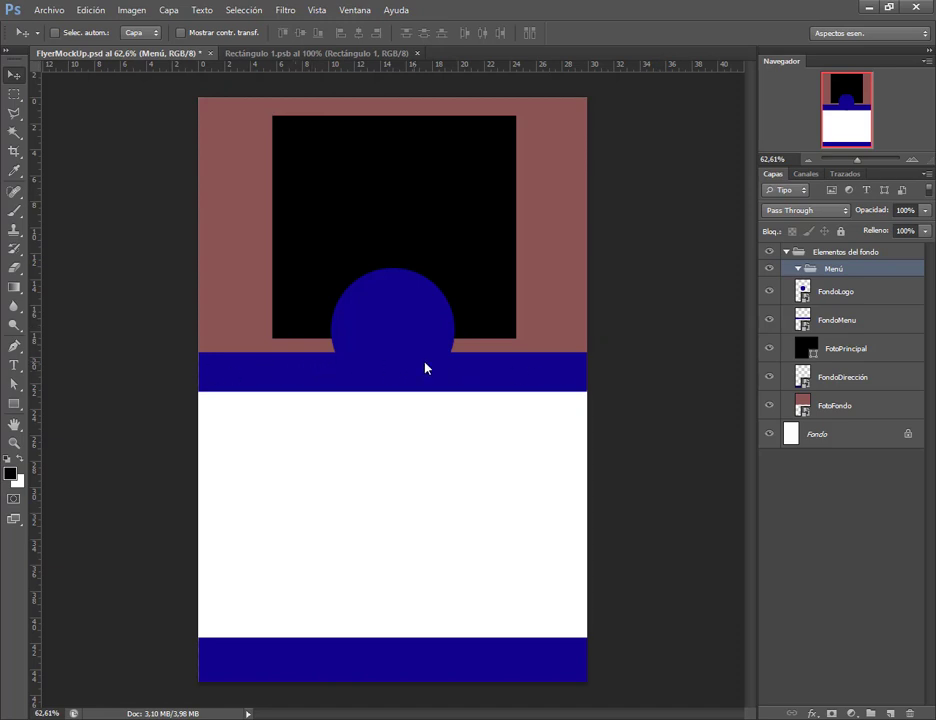
pyautogui.click(833, 293)
pyautogui.keyDown('shift'); pyautogui.click(840, 320); pyautogui.keyUp('shift')
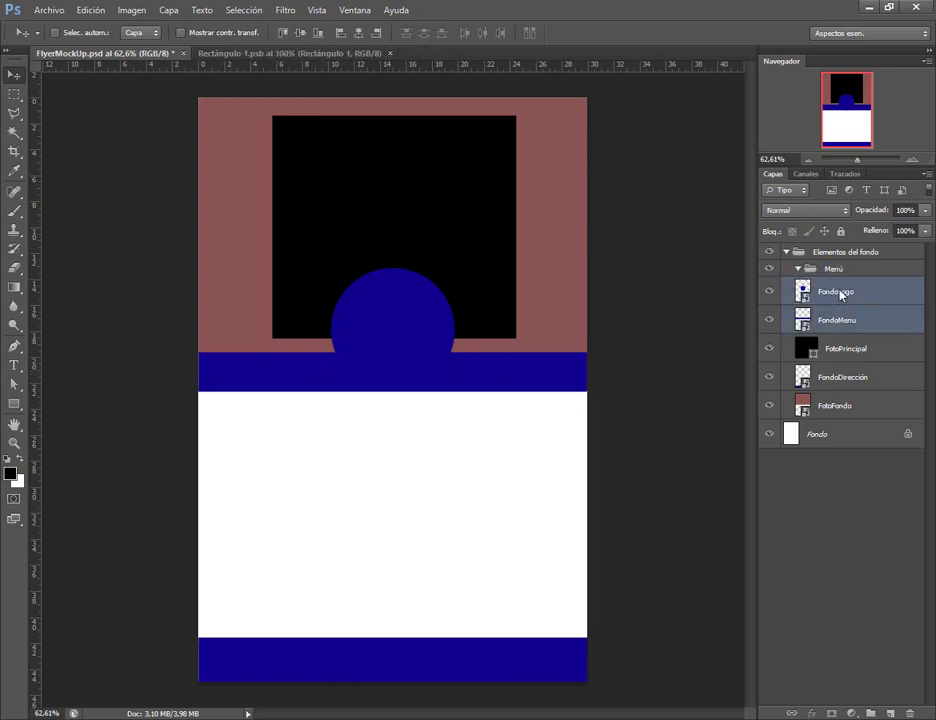
pyautogui.moveTo(840, 320); pyautogui.dragTo(831, 275)
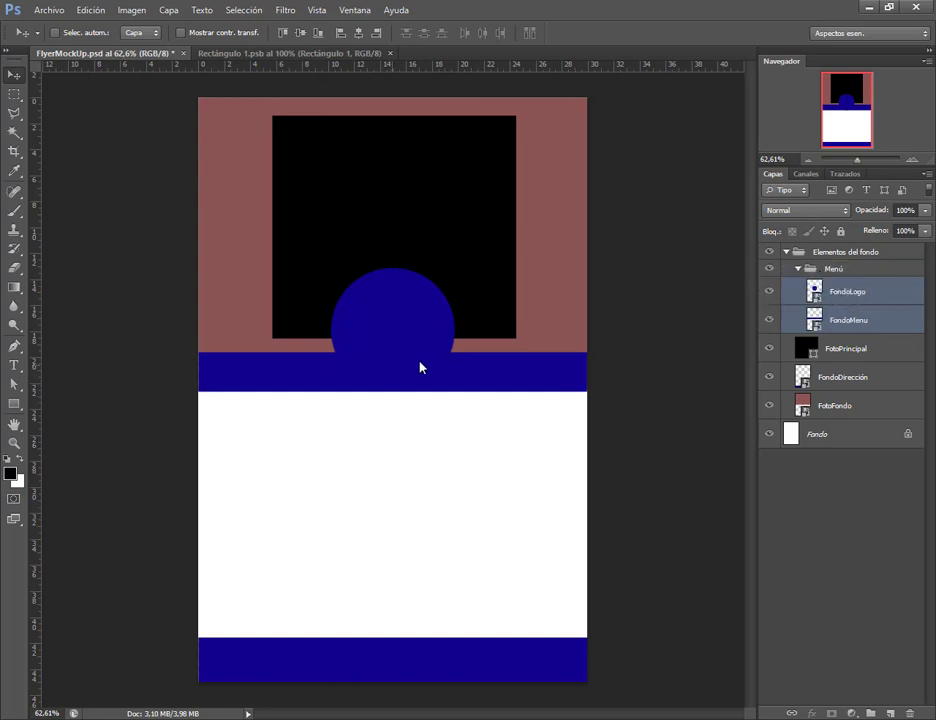
pyautogui.click(799, 271)
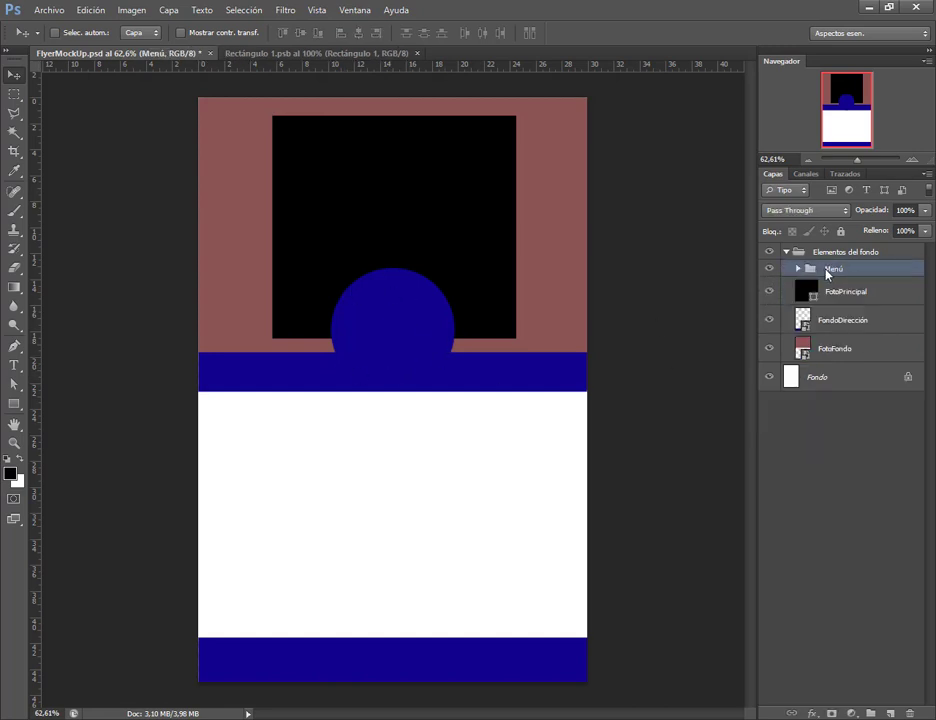
pyautogui.moveTo(827, 269); pyautogui.dragTo(826, 250)
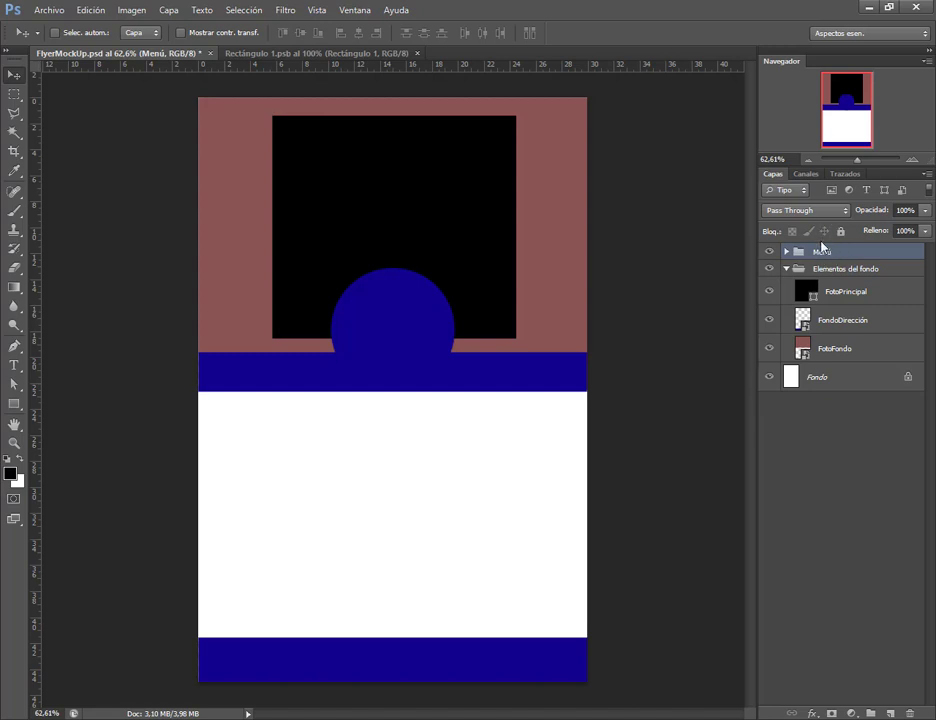
# Step: Move FondoDirección out of Elementos del fondo into a new Dirección group
pyautogui.click(837, 330)
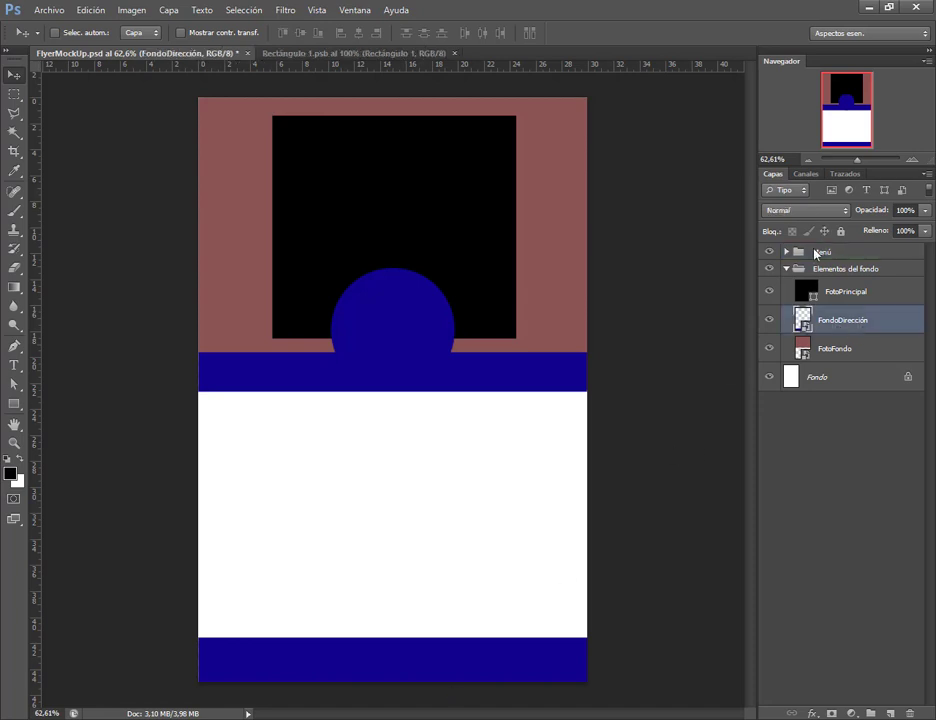
pyautogui.moveTo(855, 328); pyautogui.dragTo(814, 280)
pyautogui.click(870, 713)
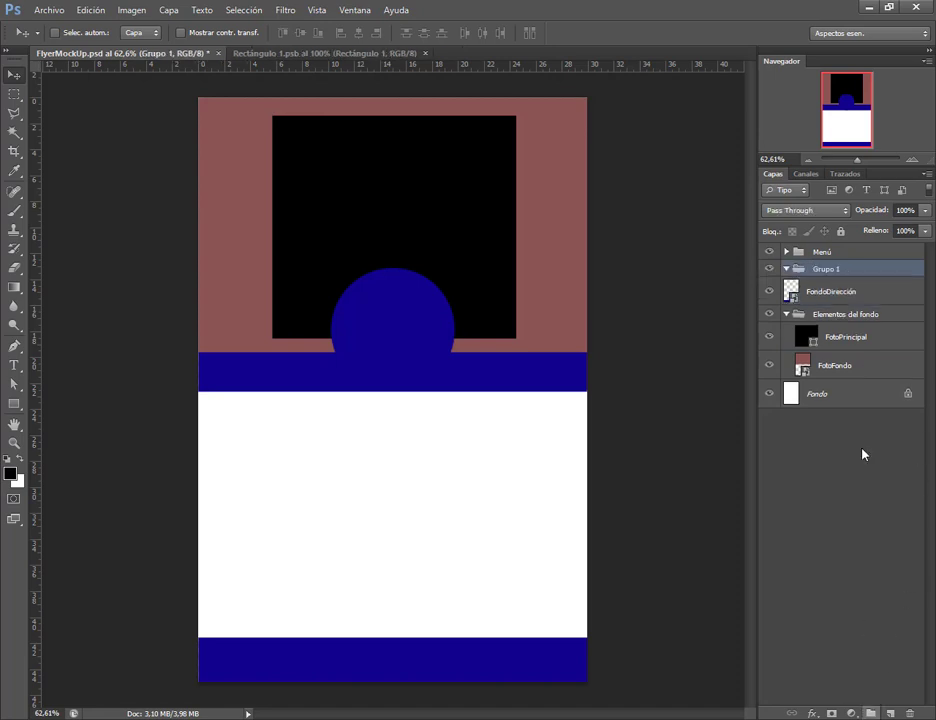
pyautogui.doubleClick(826, 268)
pyautogui.write('Di')
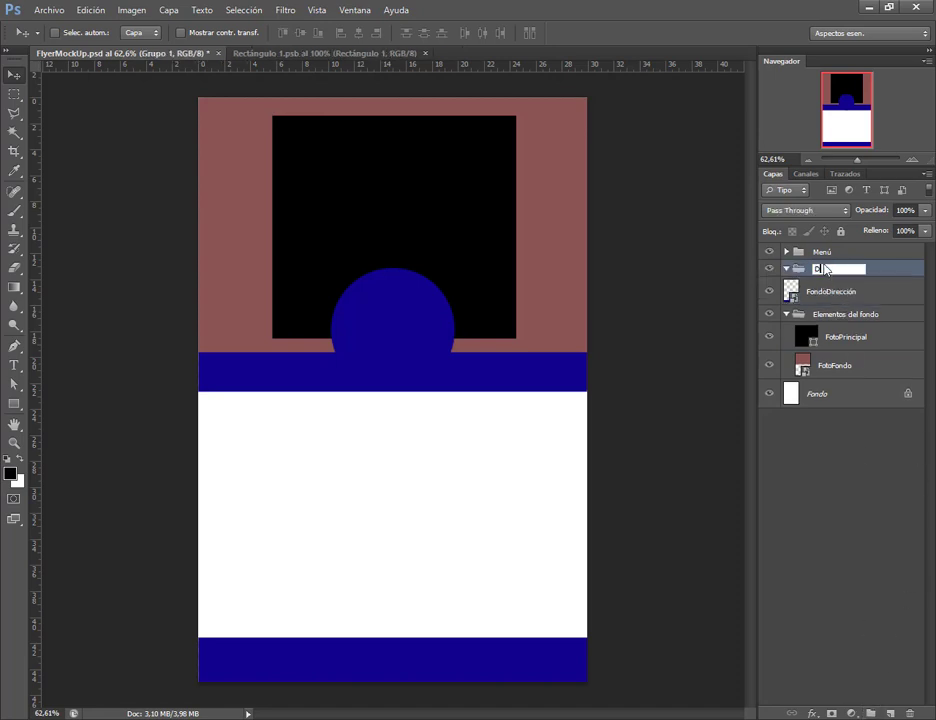
pyautogui.write('rección')
pyautogui.press('Return')
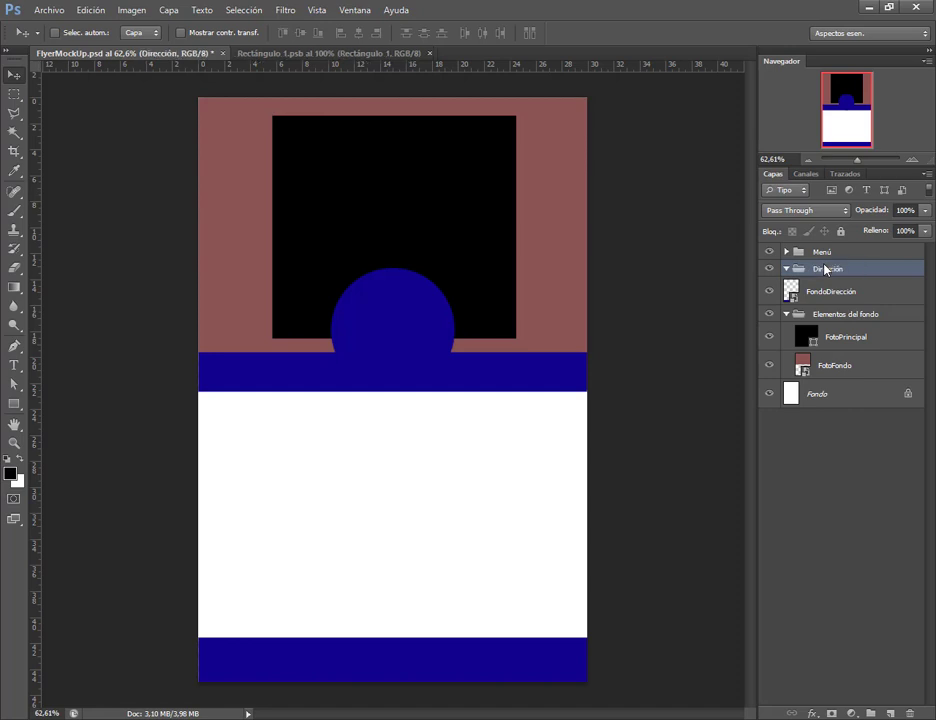
pyautogui.moveTo(823, 293); pyautogui.dragTo(826, 270)
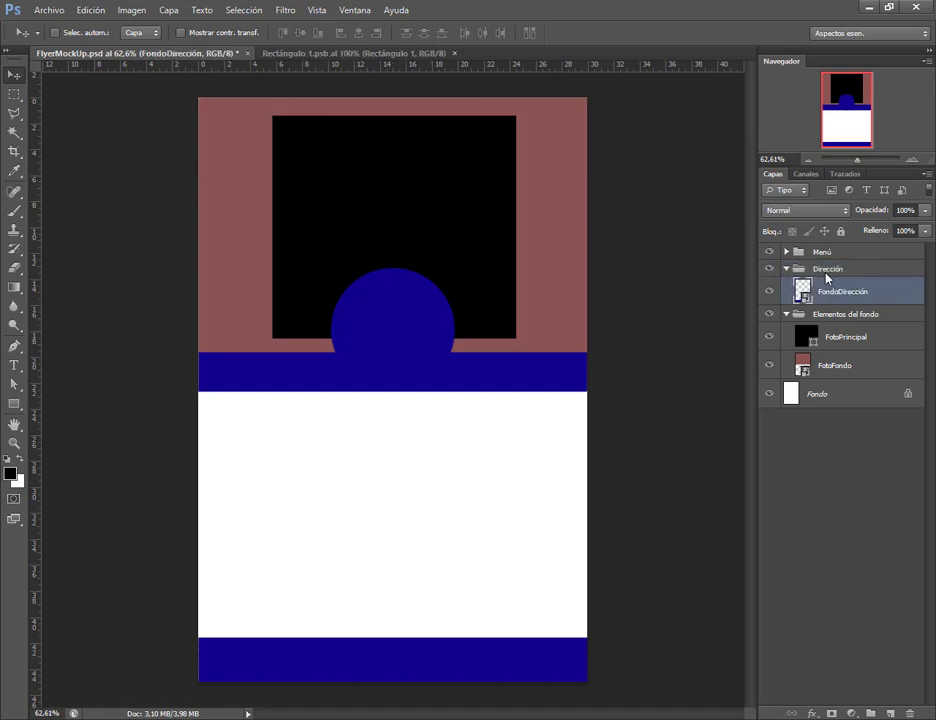
pyautogui.click(787, 269)
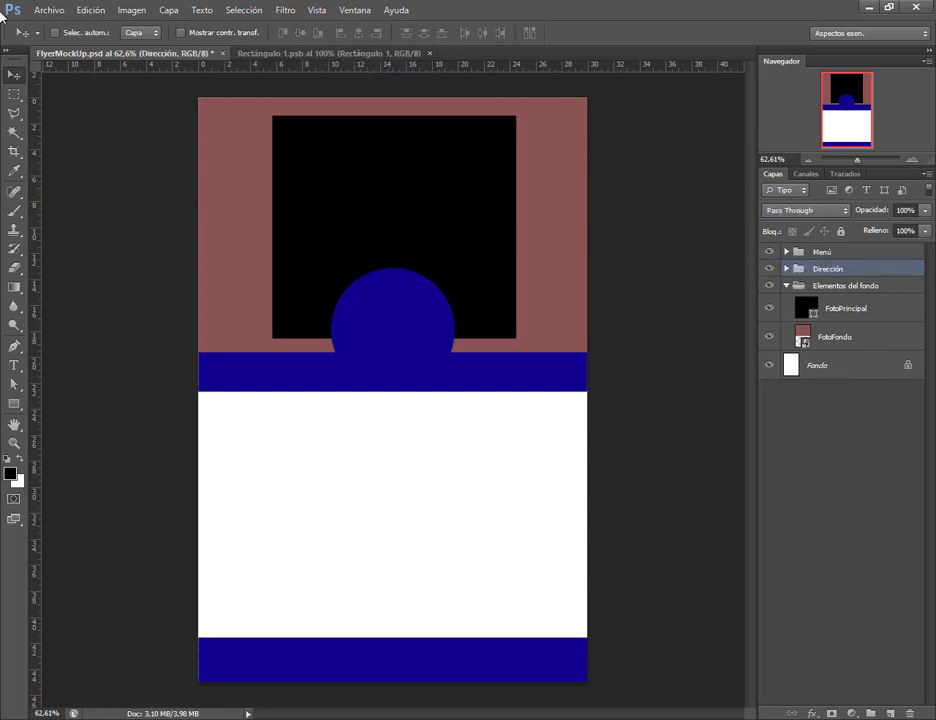
# Step: Save FlyerMockUp.psd, close Rectángulo 1.psb, and switch to the Google Meet tab in Chrome
pyautogui.click(48, 11)
pyautogui.click(86, 173)
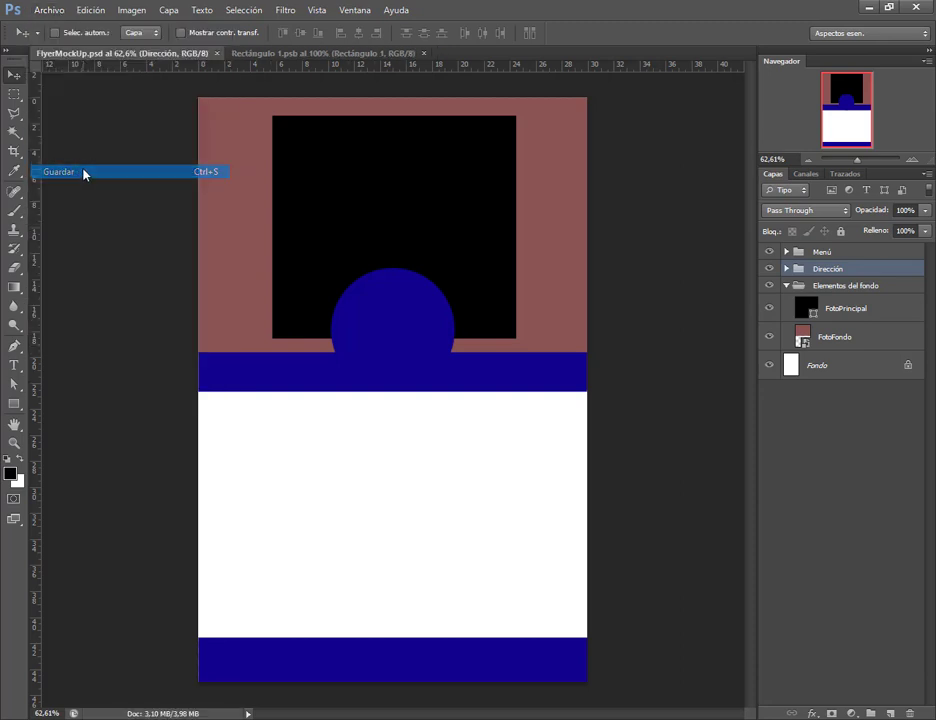
pyautogui.click(787, 286)
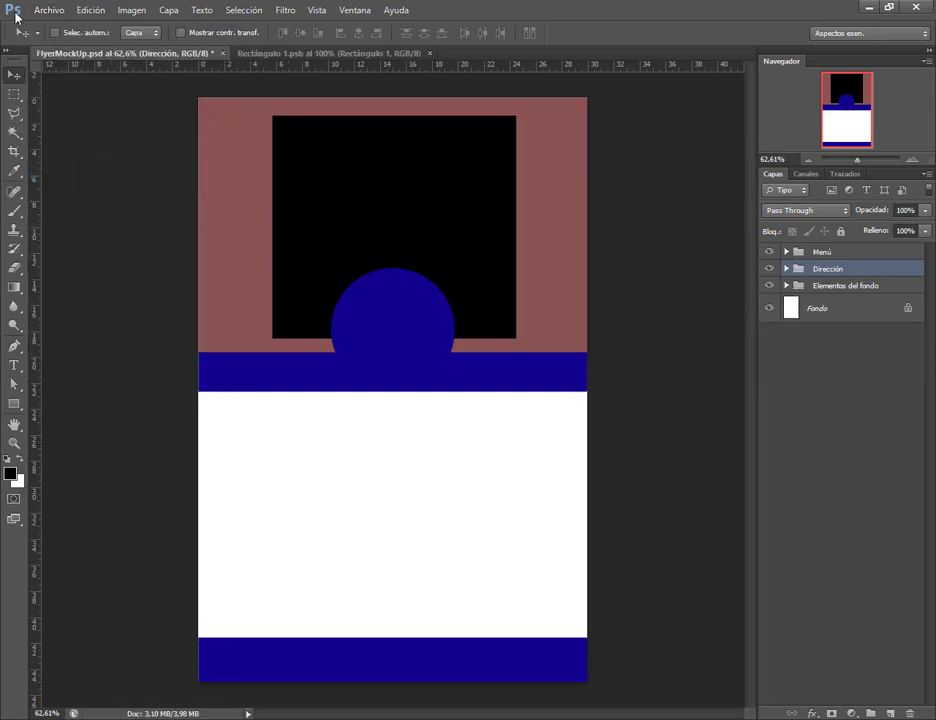
pyautogui.click(38, 10)
pyautogui.click(65, 171)
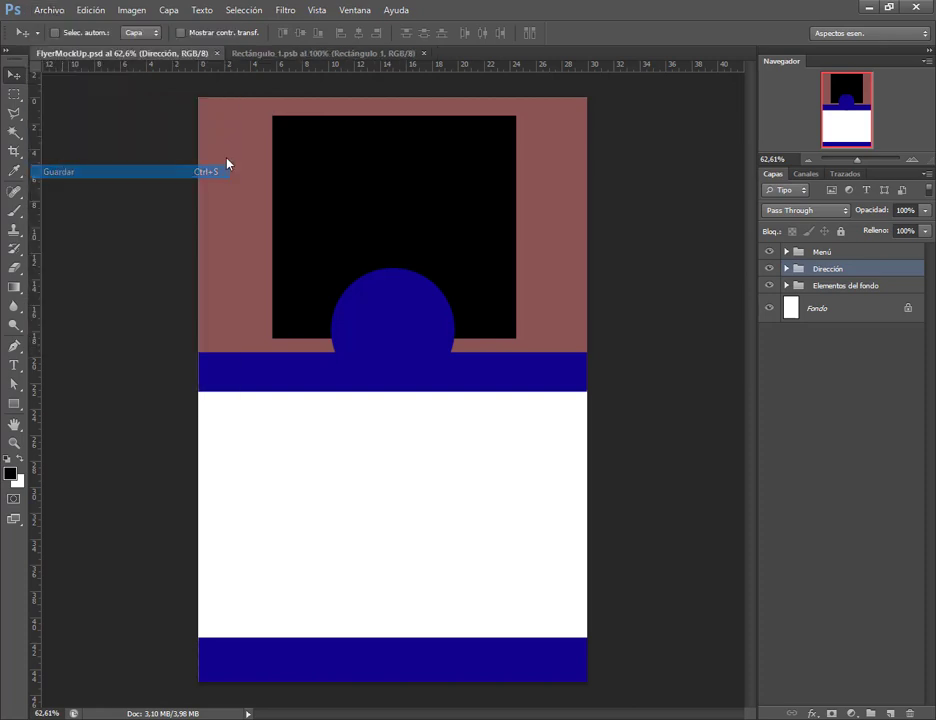
pyautogui.click(423, 53)
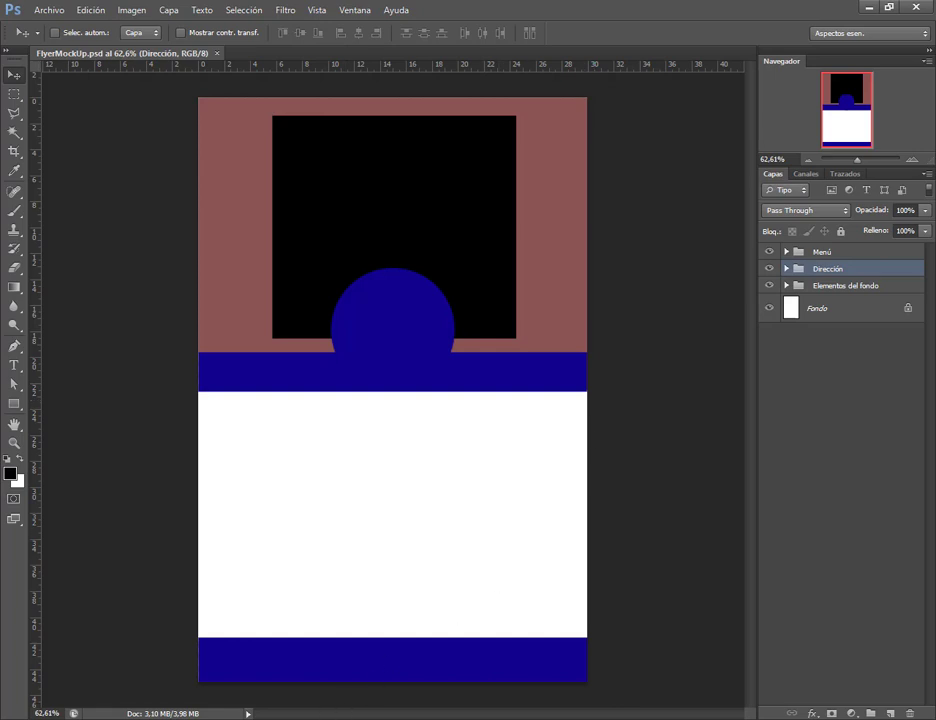
pyautogui.click(75, 650)
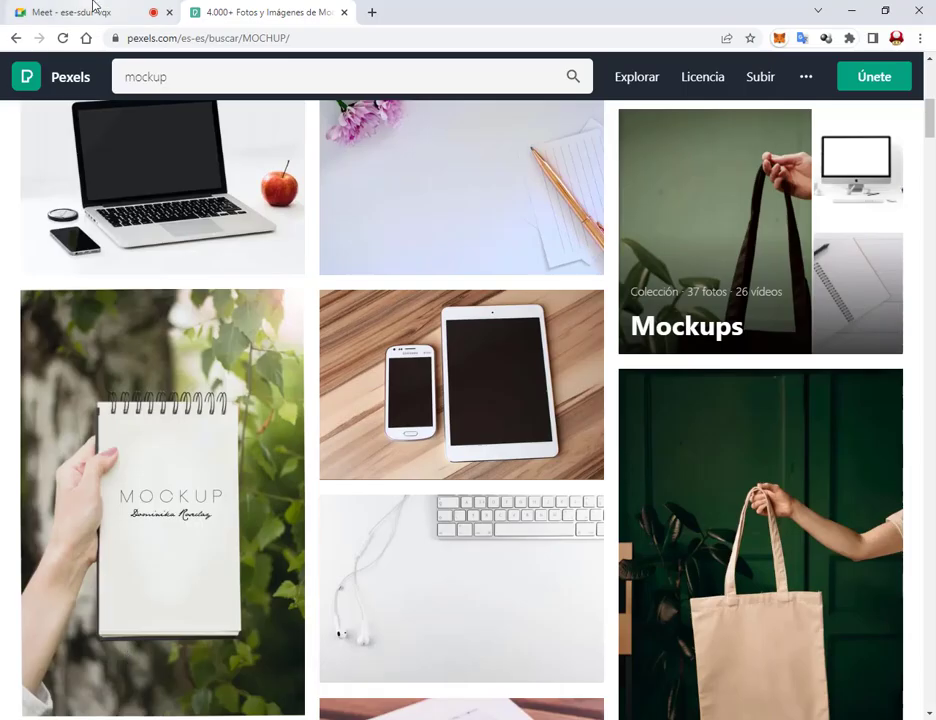
pyautogui.click(93, 7)
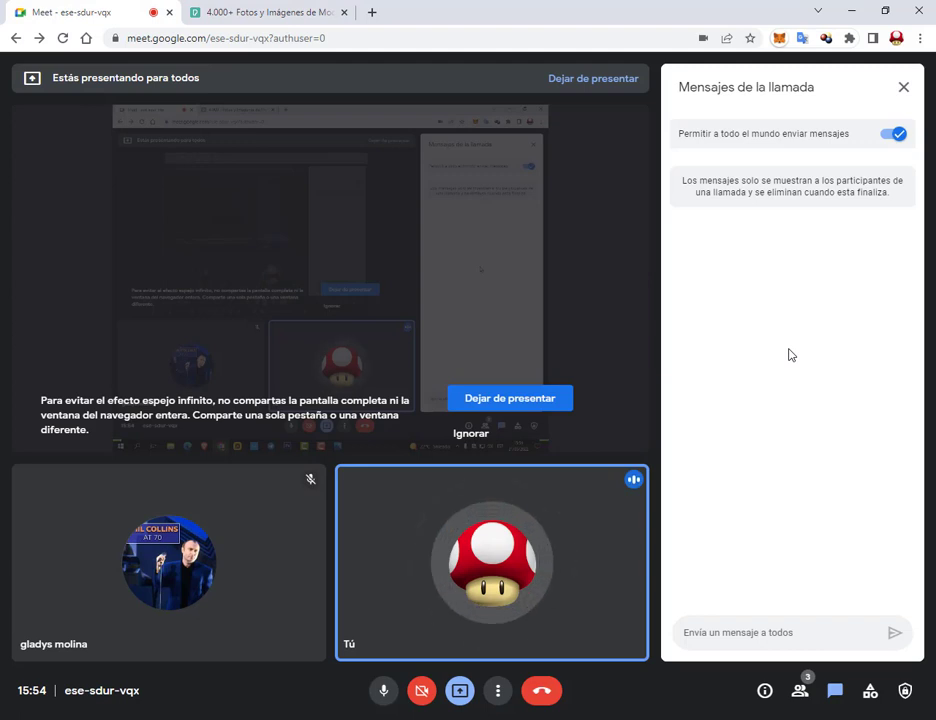